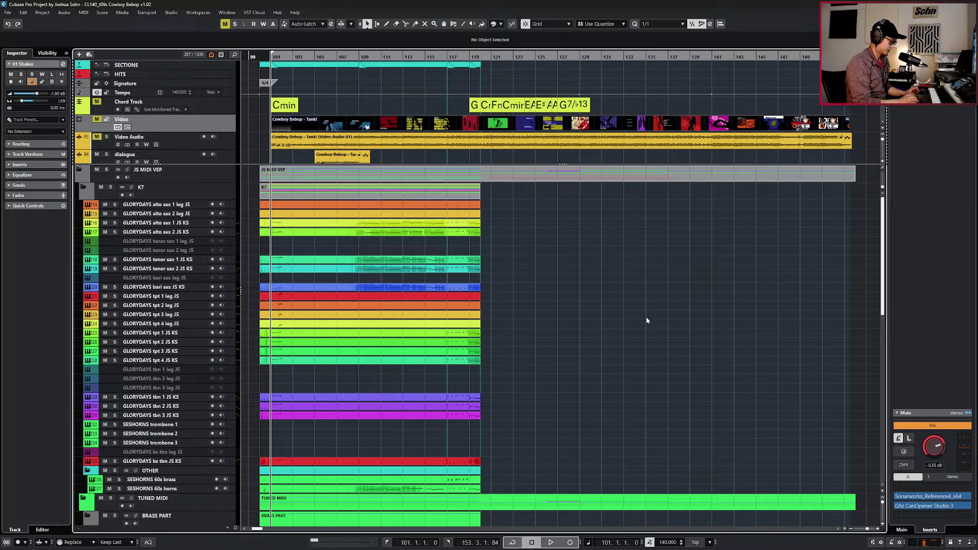
Show the Video Player window and the master level meter.
scroll(559, 302, "down", 2)
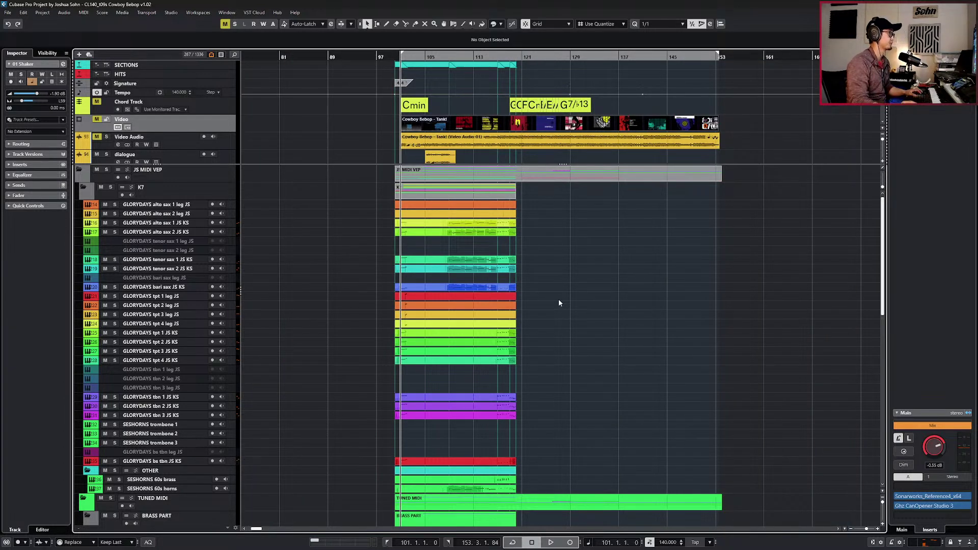
left_click(96, 119)
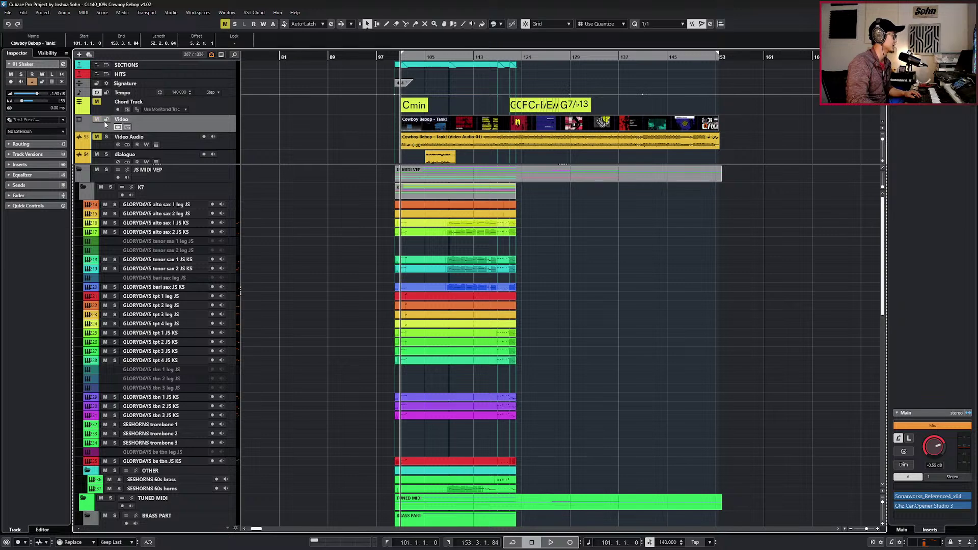
key("F8")
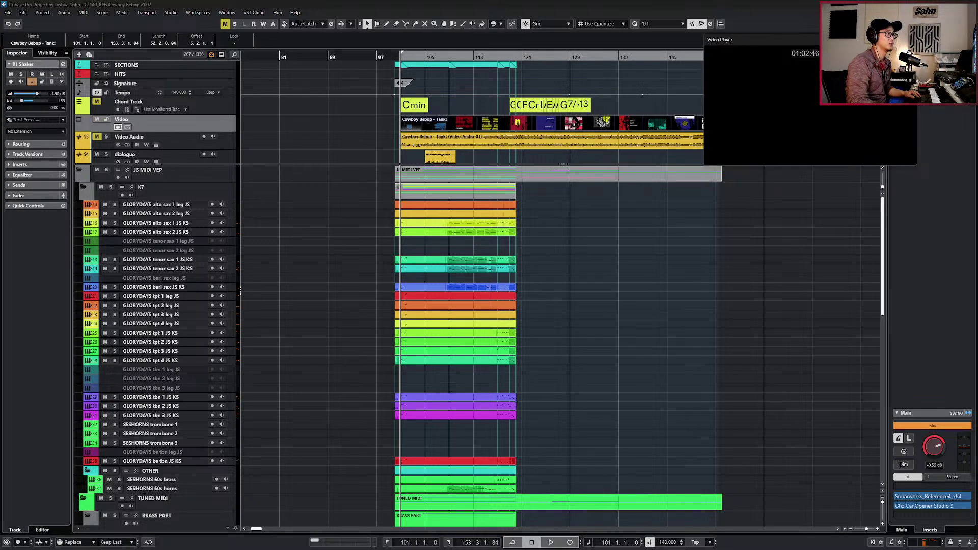
left_click(956, 53)
left_click(708, 316)
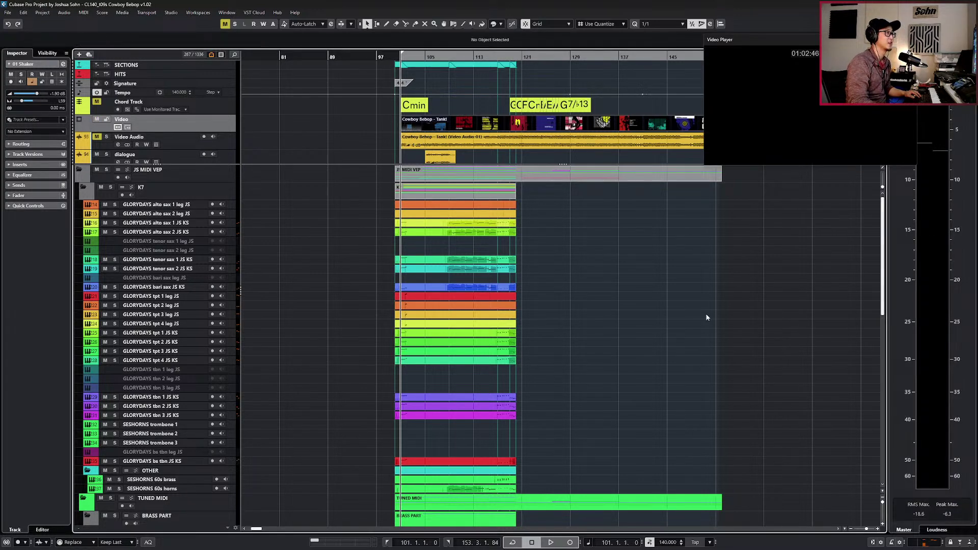
Play the project from bar 101 and enlarge the Video Player window.
scroll(550, 289, "up", 1)
scroll(546, 285, "up", 1)
key("space")
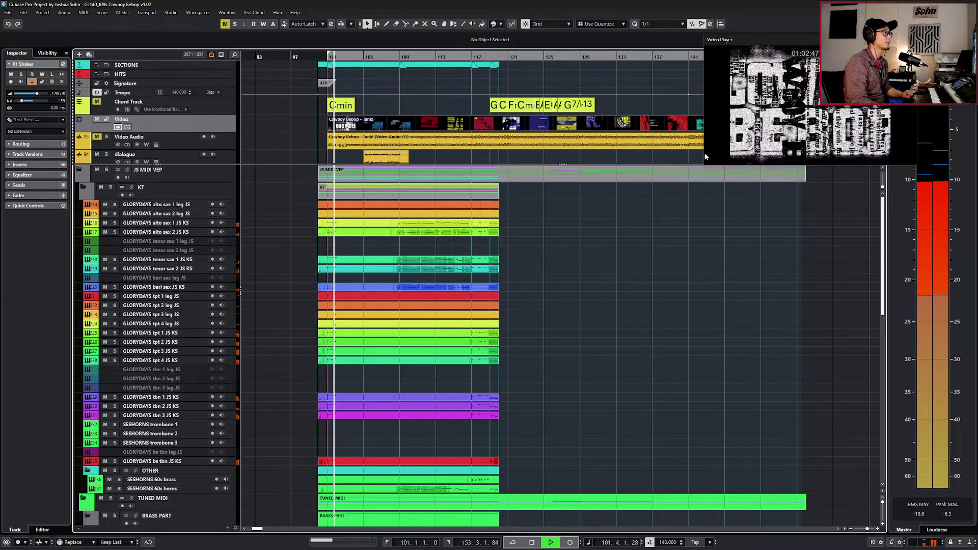
left_click_drag(703, 166, 681, 185)
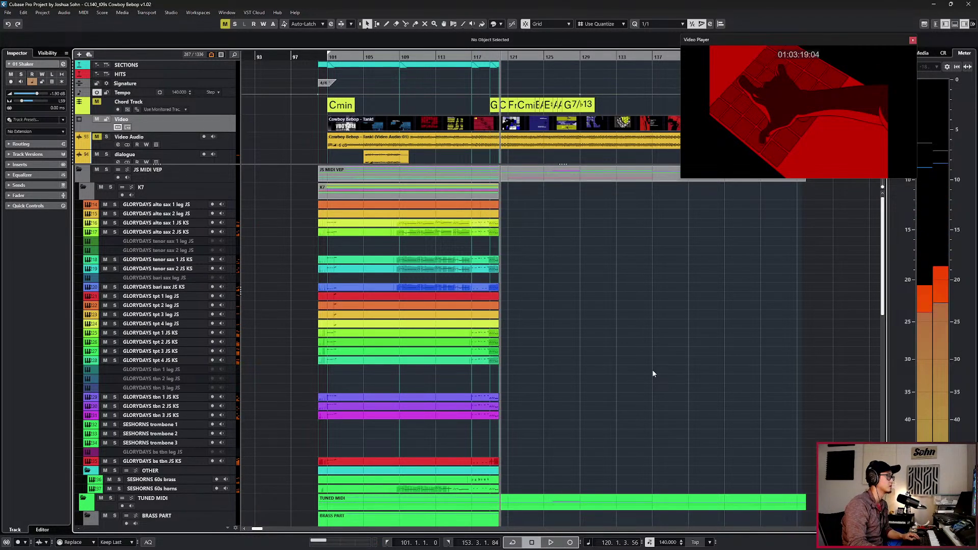
Examine the arrangement from bar 101 onward across the brass, guitar, bass, organ and percussion tracks.
scroll(656, 377, "down", 5)
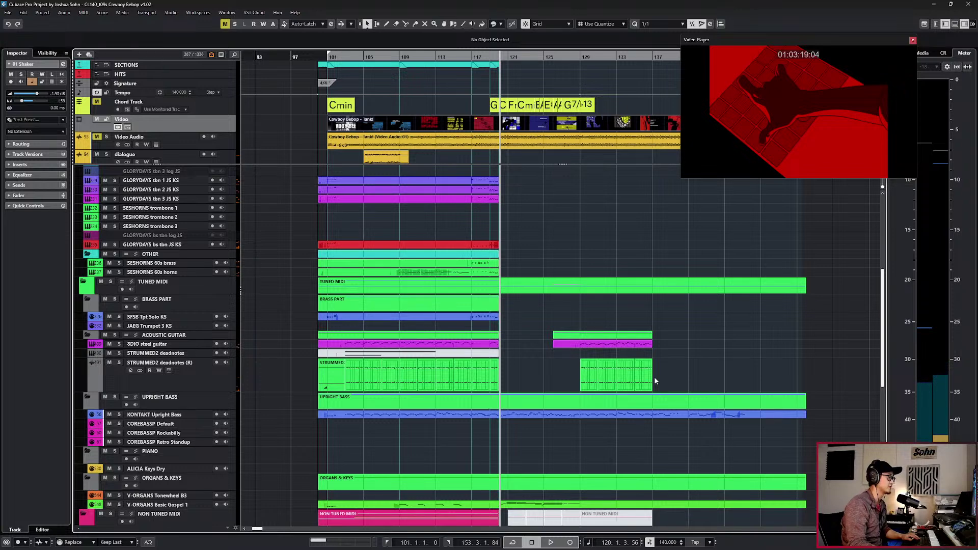
scroll(655, 378, "up", 5)
scroll(602, 376, "up", 2)
scroll(596, 376, "left", 3)
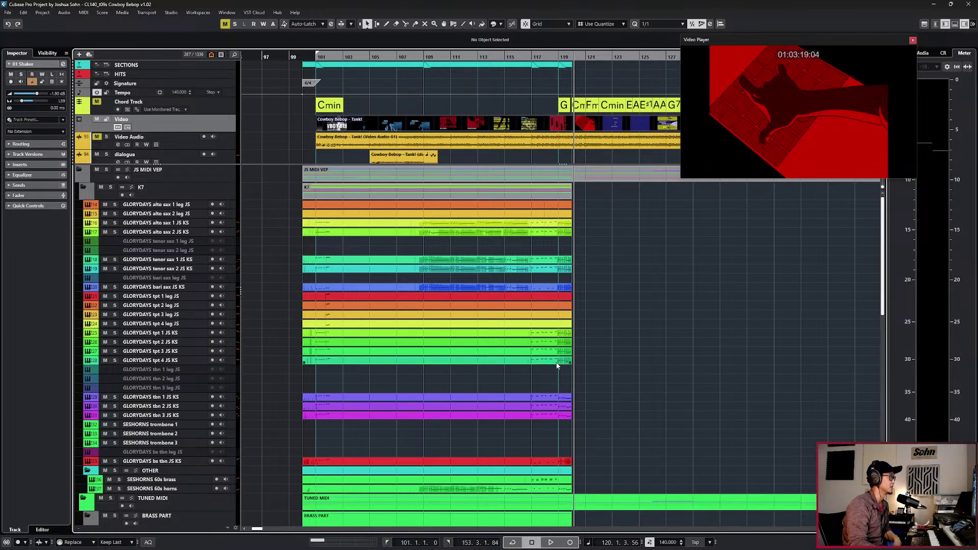
scroll(610, 367, "down", 5)
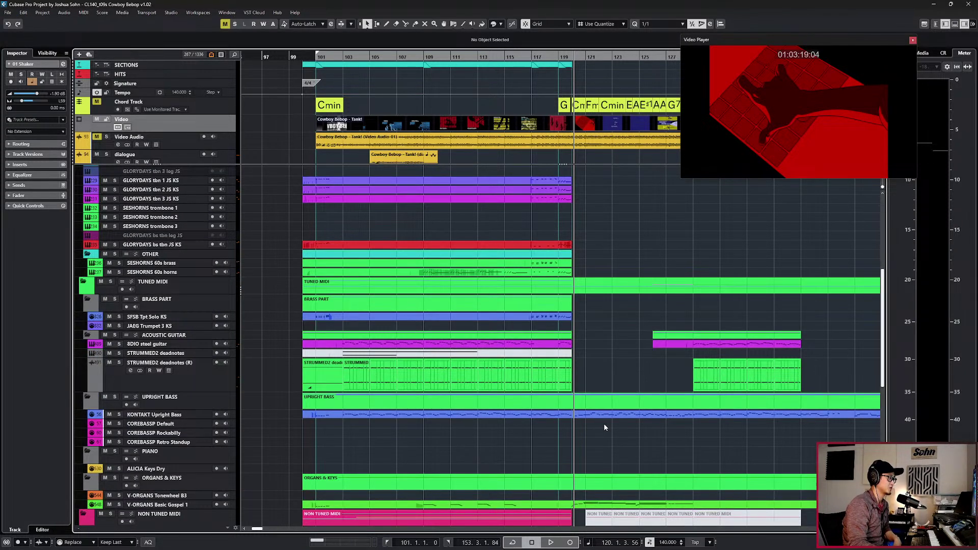
scroll(610, 392, "down", 3)
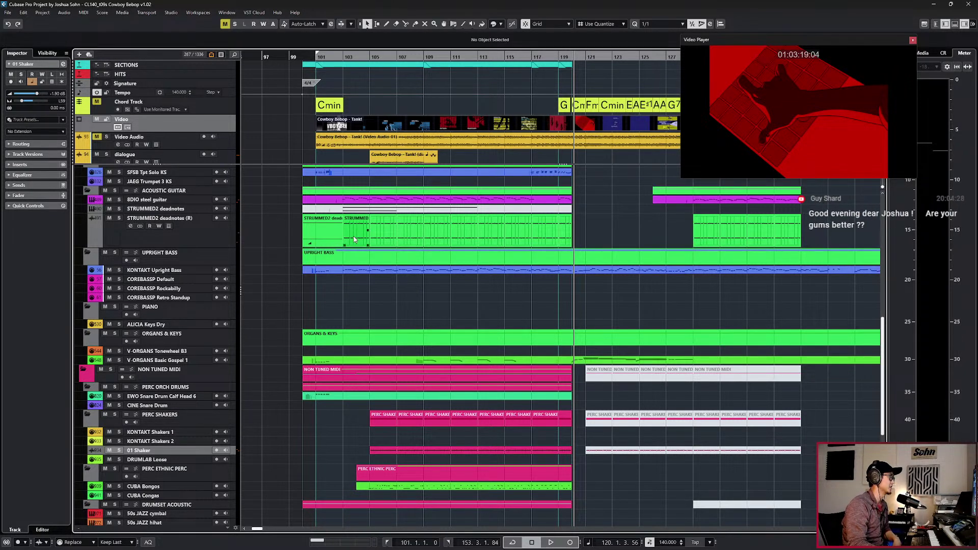
scroll(369, 226, "up", 10)
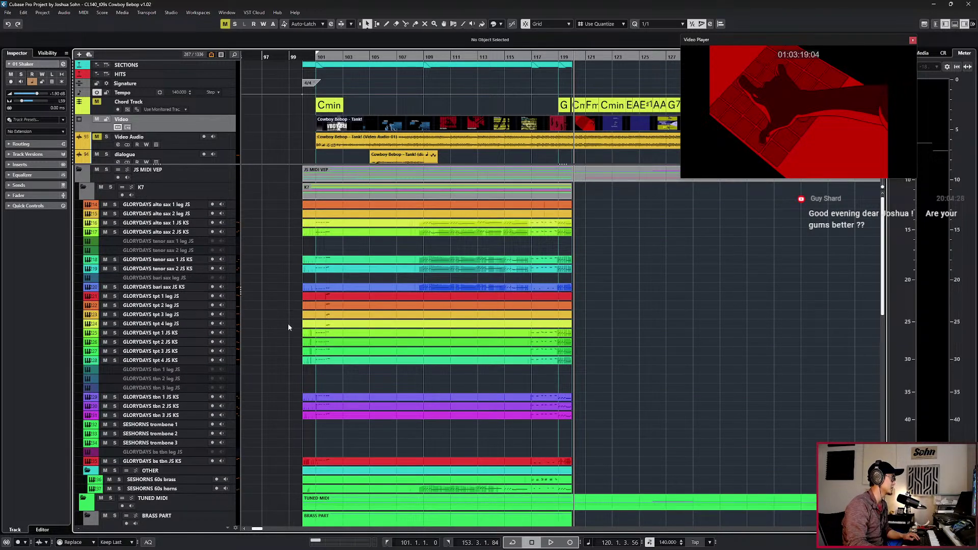
Return the playback cursor to bar 101, examine the opening hits of the K7 folder part in the Key Editor and close the editor.
left_click_drag(288, 323, 326, 374)
key("KP_1")
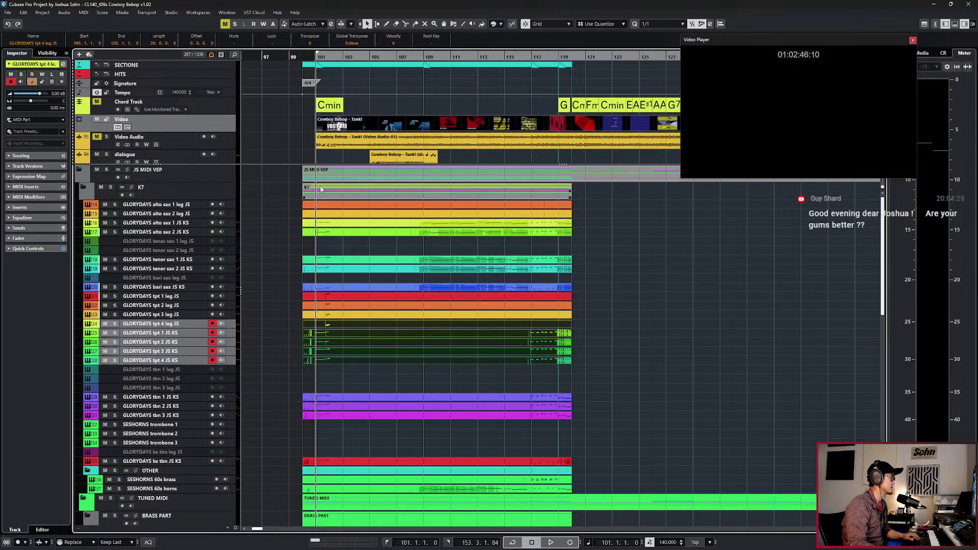
double_click(320, 189)
scroll(354, 298, "up", 3)
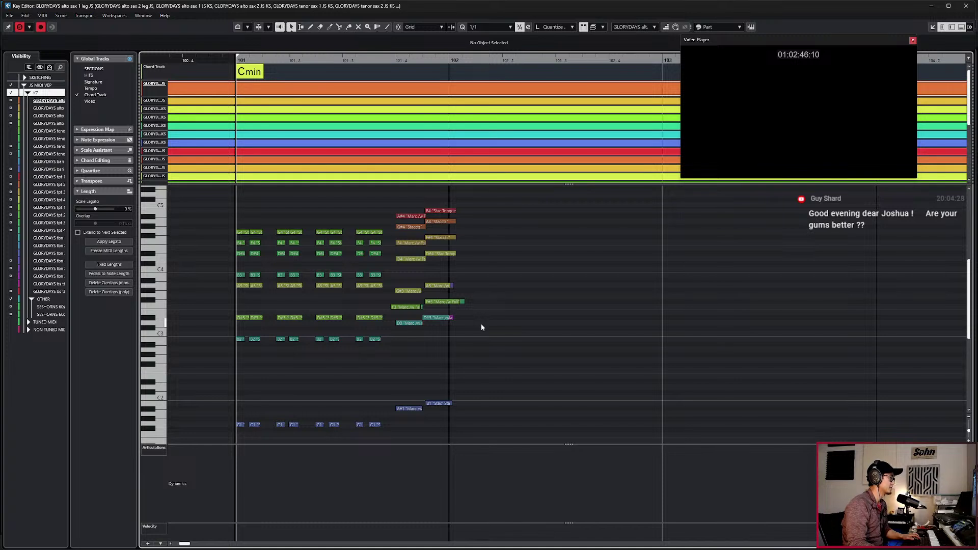
scroll(300, 327, "up", 1)
scroll(321, 338, "left", 2)
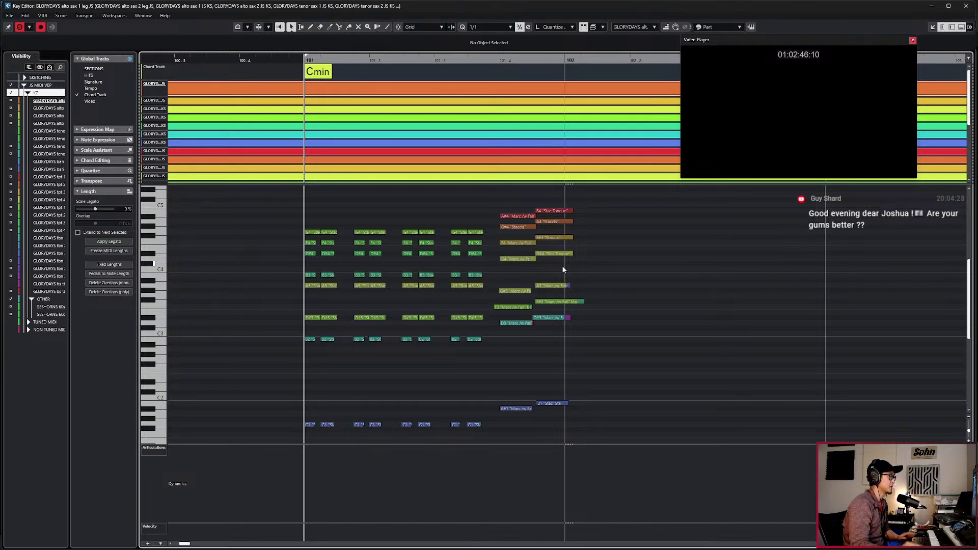
scroll(601, 285, "down", 2)
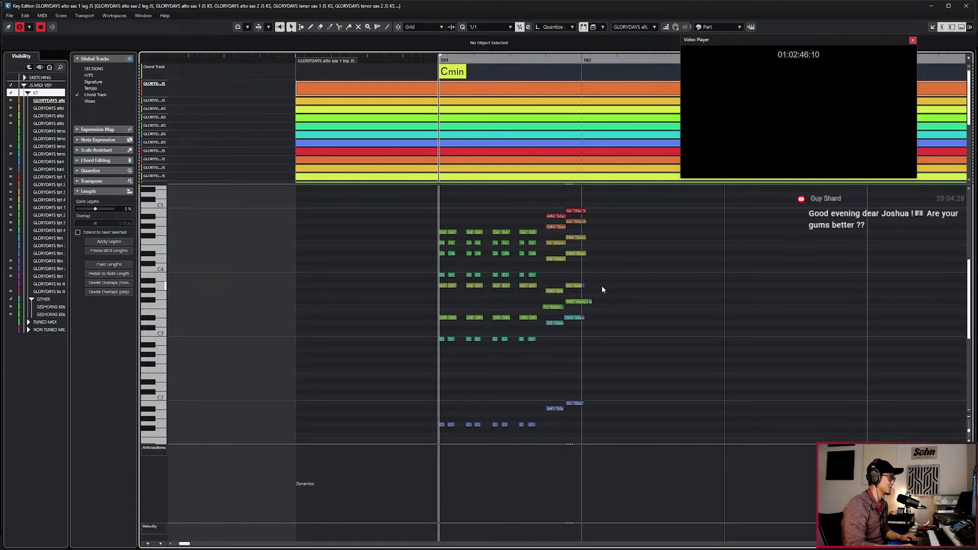
scroll(521, 295, "up", 1)
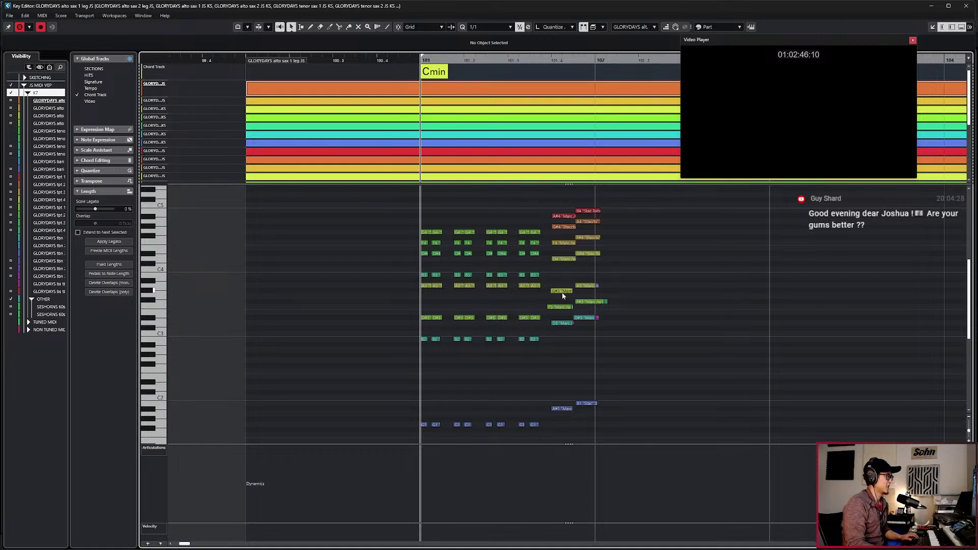
scroll(560, 294, "down", 2)
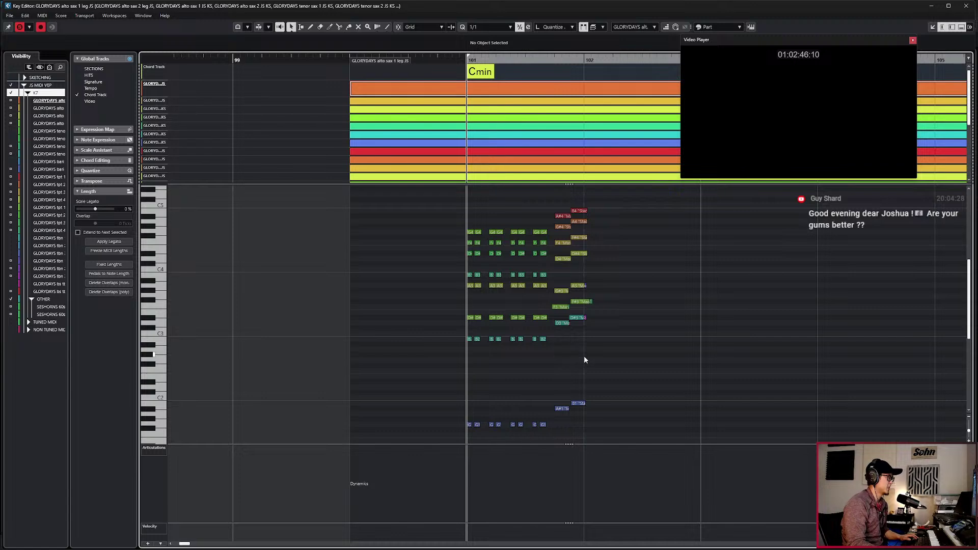
key("Return")
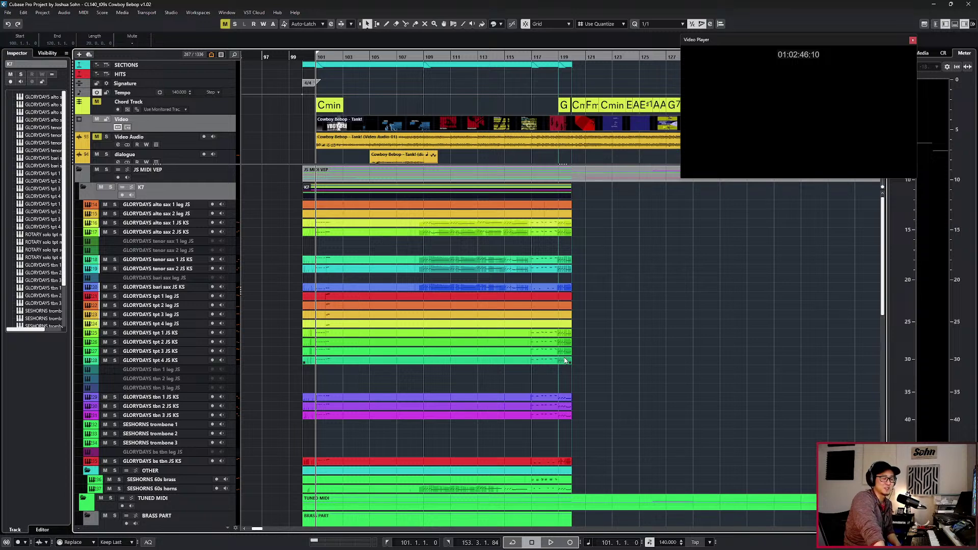
left_click(618, 384)
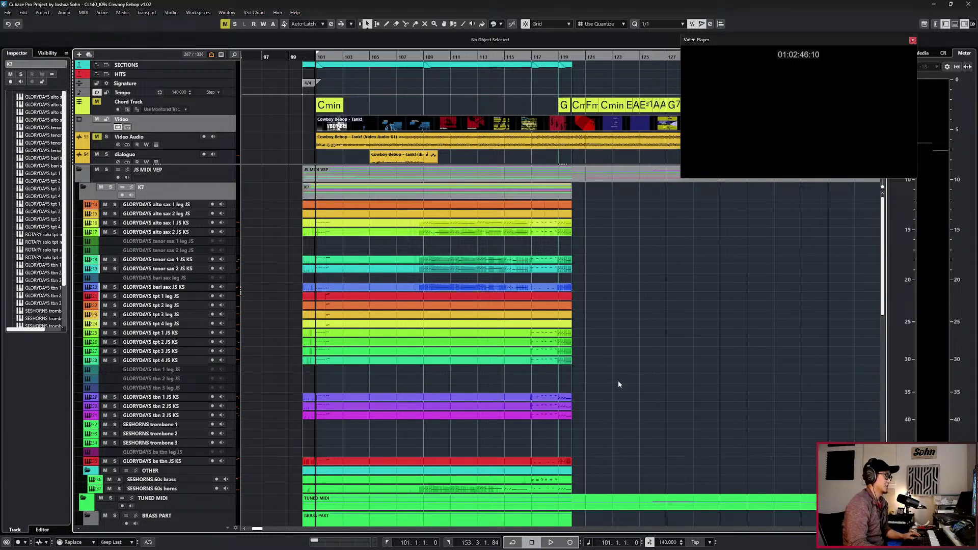
Unmute all the ALICIA Keys Dry sketch parts in the SKETCHING folder, from SKETCH A through F.
scroll(538, 406, "down", 2)
scroll(541, 407, "down", 6)
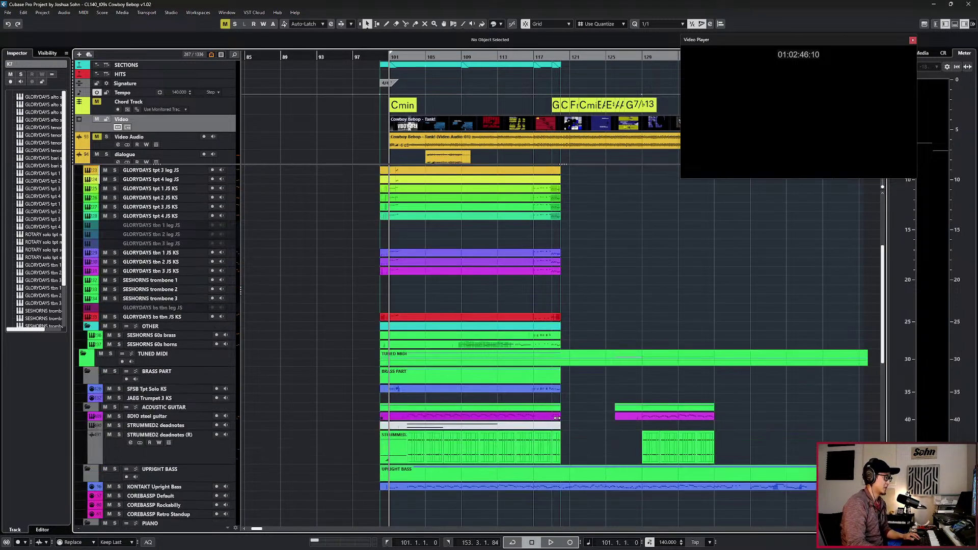
key("KP_Add")
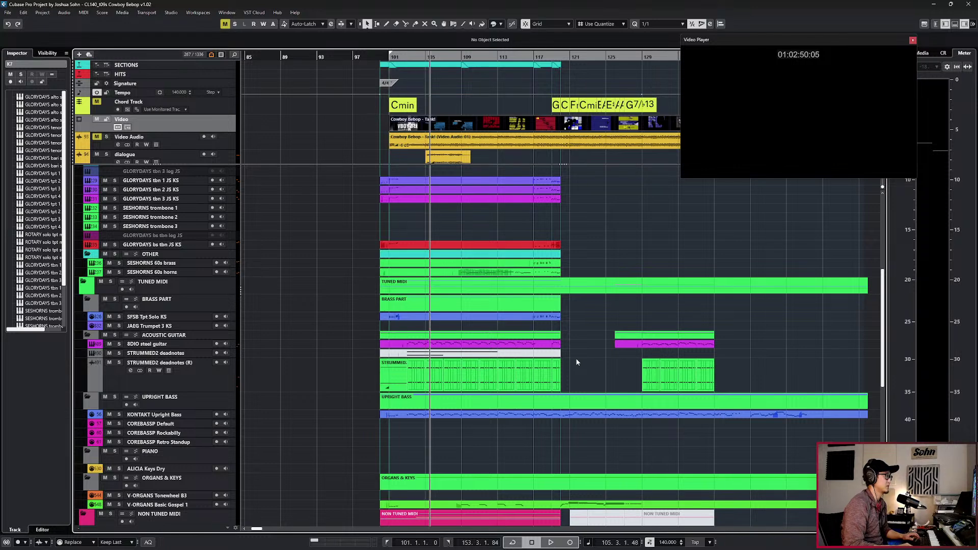
scroll(570, 354, "down", 1)
scroll(568, 352, "right", 3)
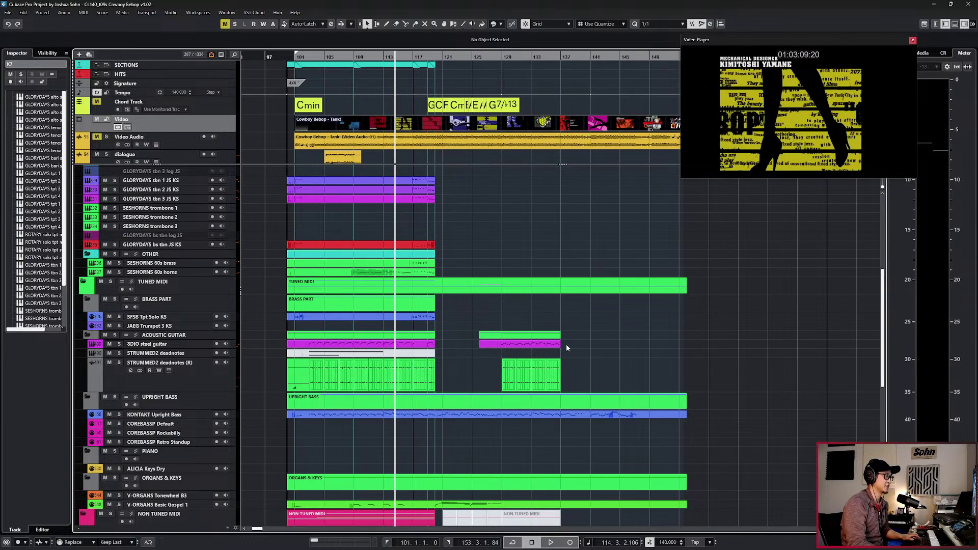
scroll(566, 330, "right", 2)
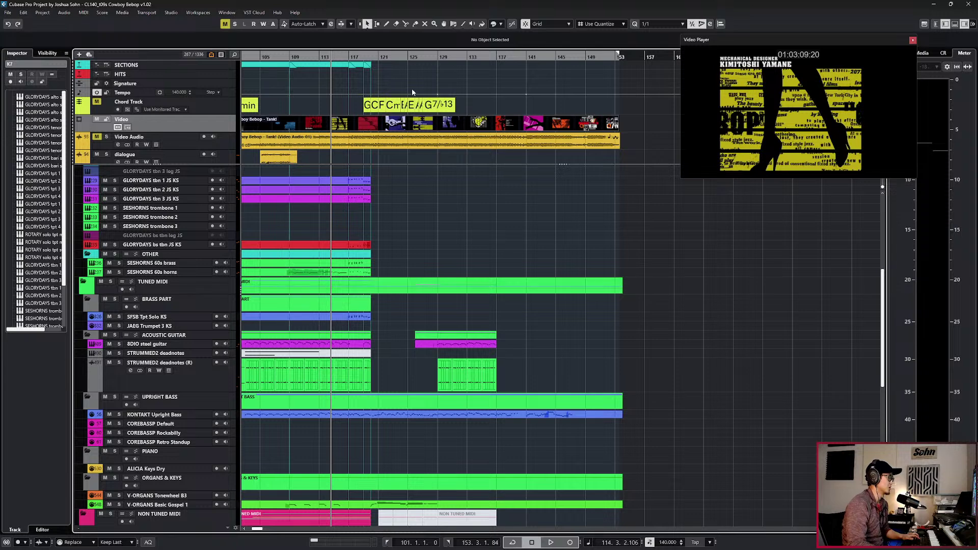
scroll(427, 109, "down", 5)
scroll(427, 108, "down", 2)
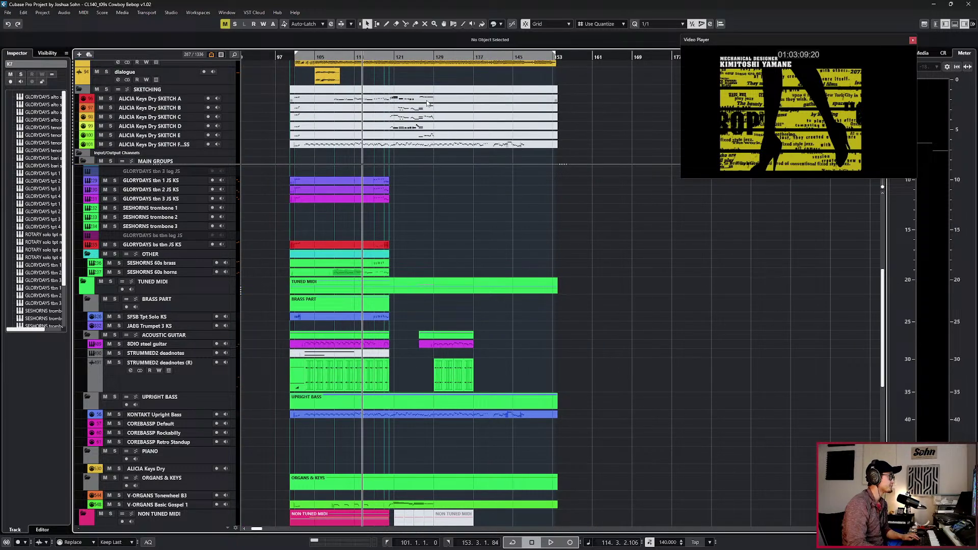
left_click(527, 101)
left_click_drag(577, 101, 544, 138)
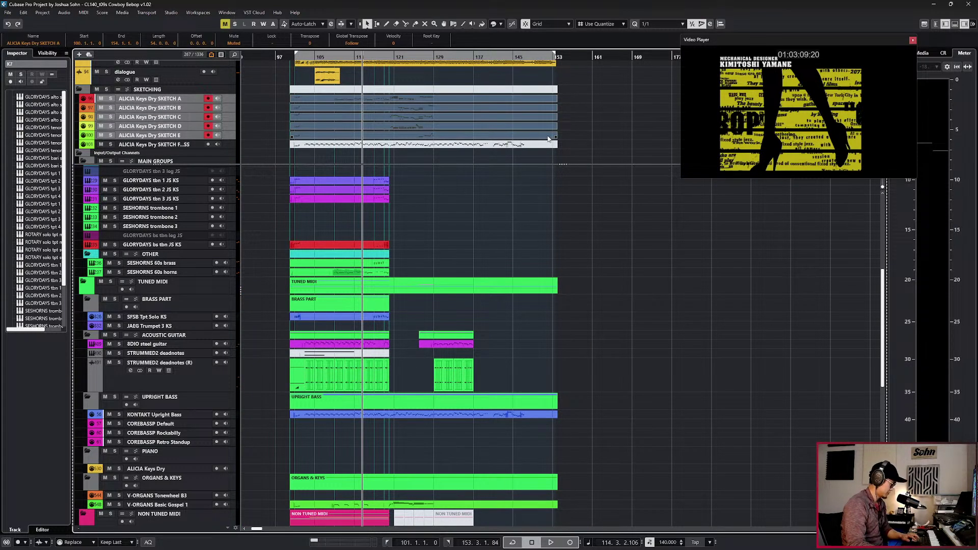
left_click(545, 144)
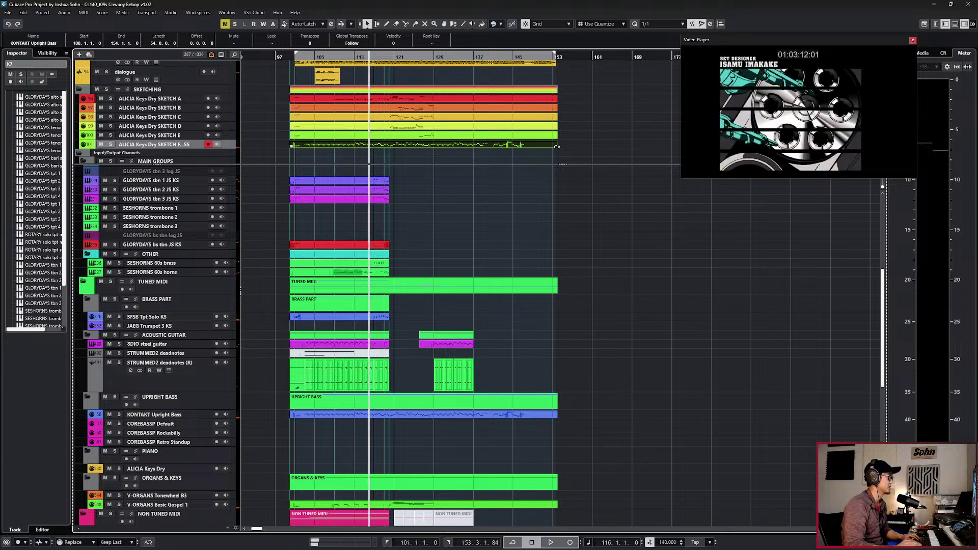
Solo the six ALICIA Keys Dry sketch tracks and move the playback cursor to bar 117.
left_click_drag(564, 98, 534, 148)
scroll(532, 134, "up", 2)
key("s")
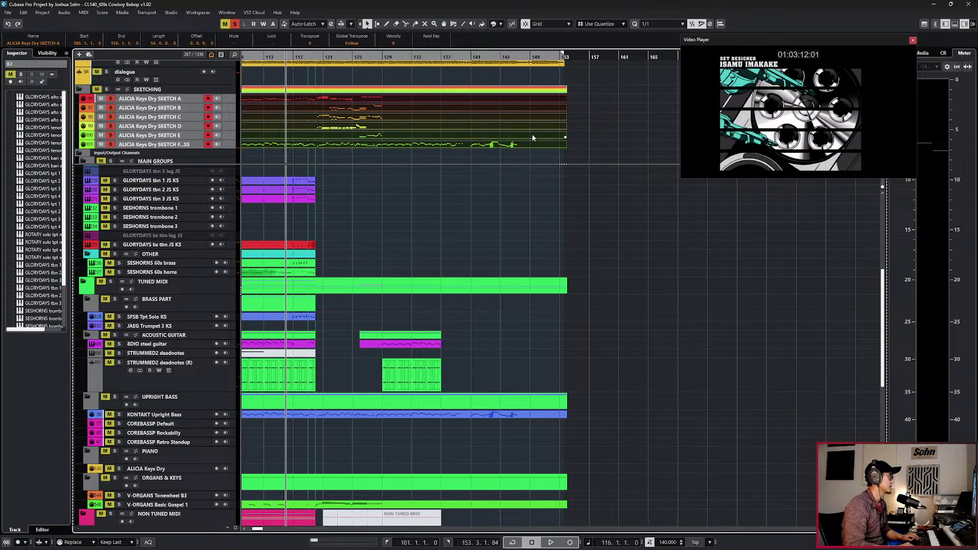
key("ctrl+KP_Add")
scroll(466, 138, "up", 1)
scroll(467, 139, "left", 2)
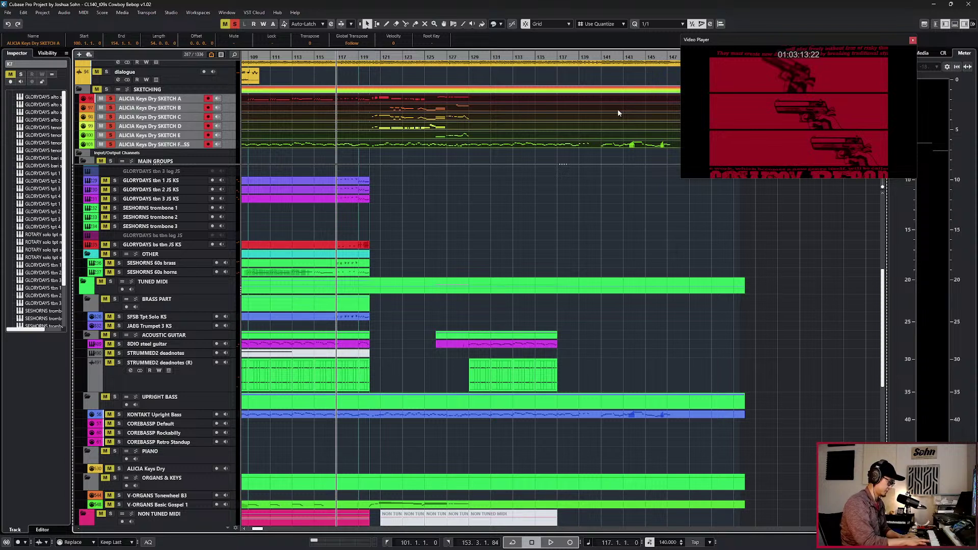
Close the Video Player window and select the Video Audio track.
key("F8")
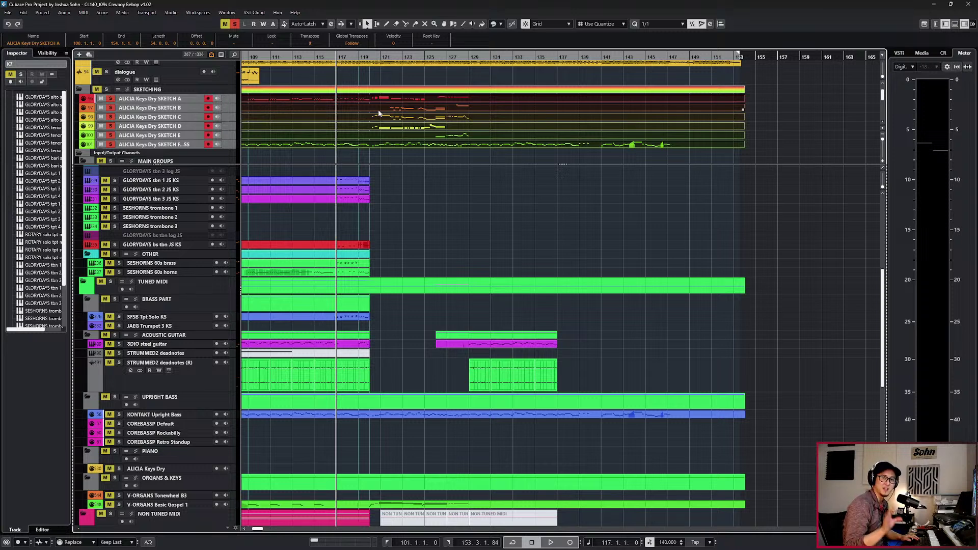
scroll(232, 83, "up", 3)
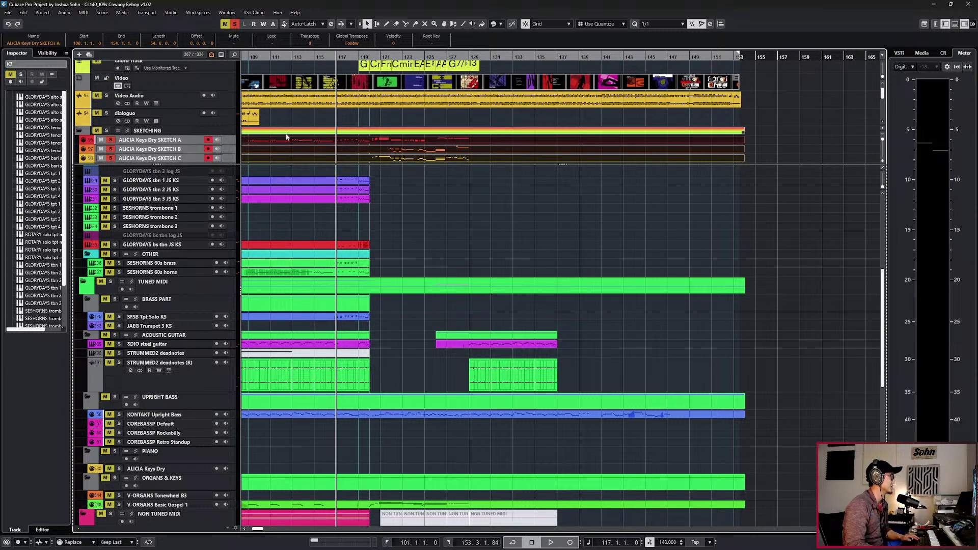
left_click(232, 102)
key("s")
scroll(297, 108, "down", 2)
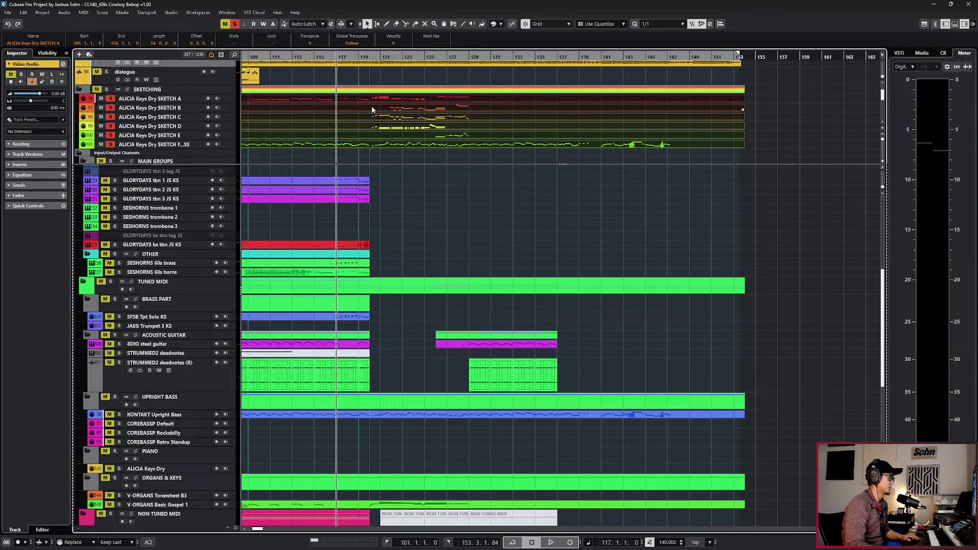
Open the SKETCHING folder part in the Key Editor and show the sketch notes across bars 116 to 130.
double_click(388, 91)
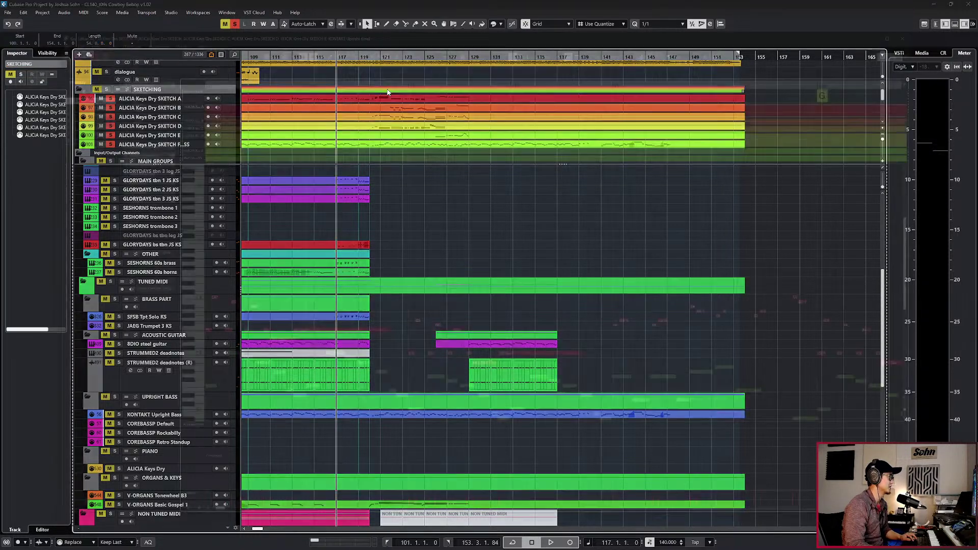
scroll(366, 268, "down", 4, "ctrl")
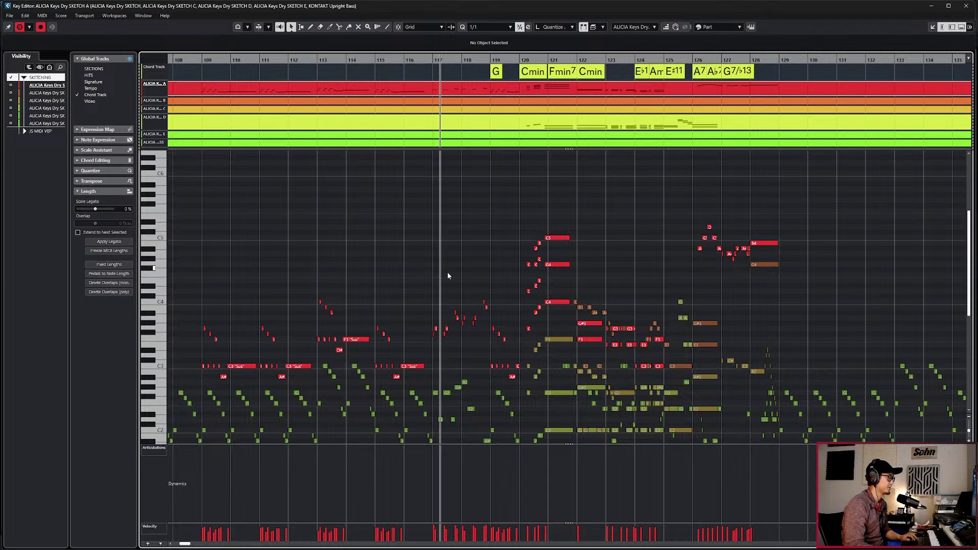
scroll(448, 274, "down", 4)
scroll(449, 275, "up", 2, "ctrl")
scroll(448, 275, "right", 3)
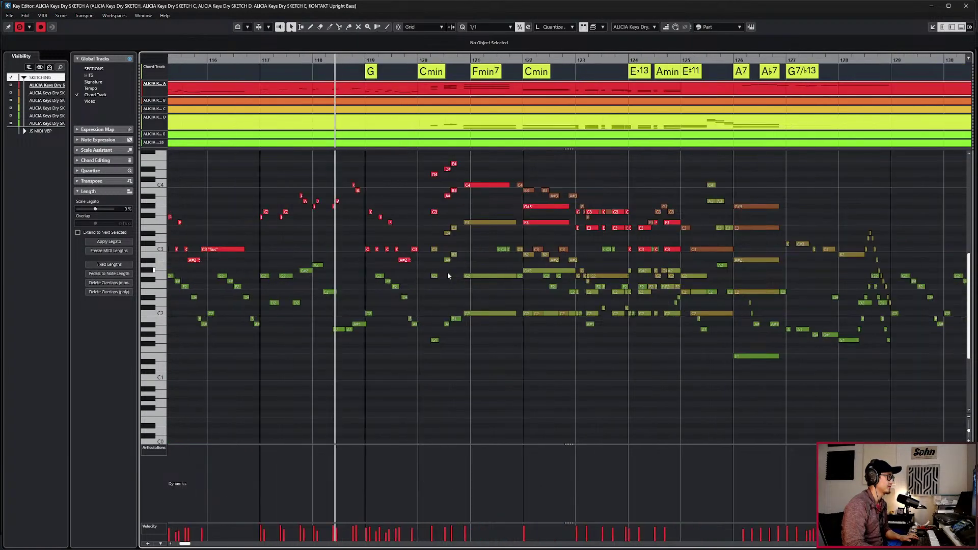
scroll(447, 272, "up", 2)
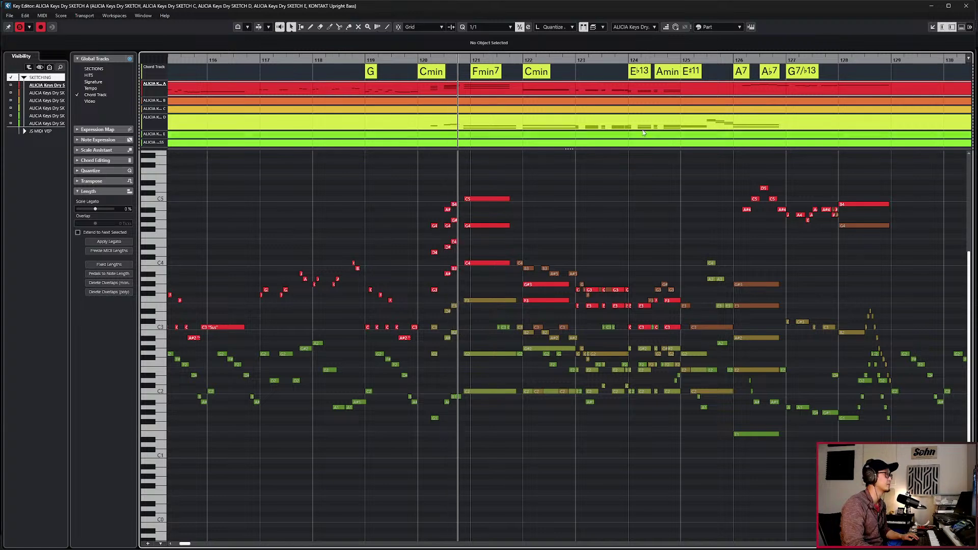
Hide the Key Editor's Visibility pane and set the right locator to bar 129.
left_click(951, 28)
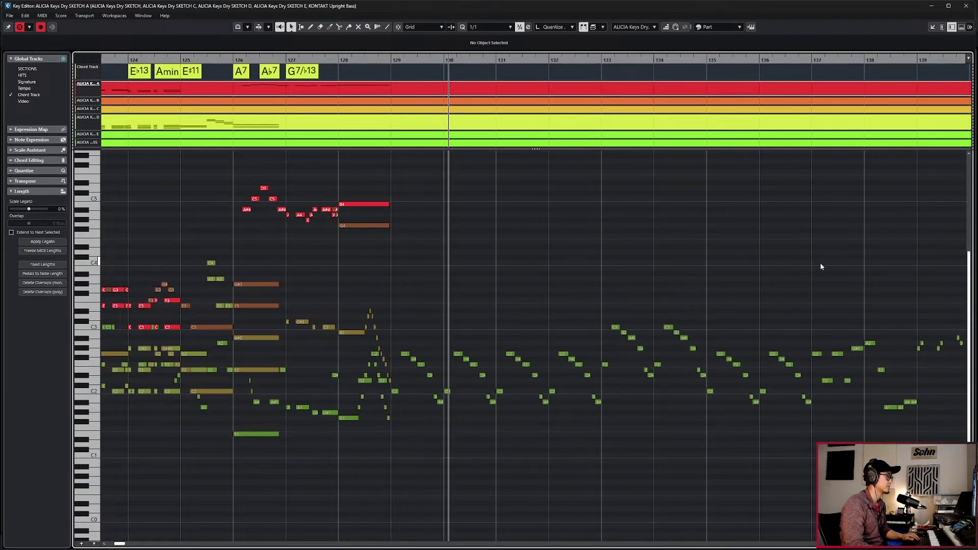
scroll(821, 263, "down", 2)
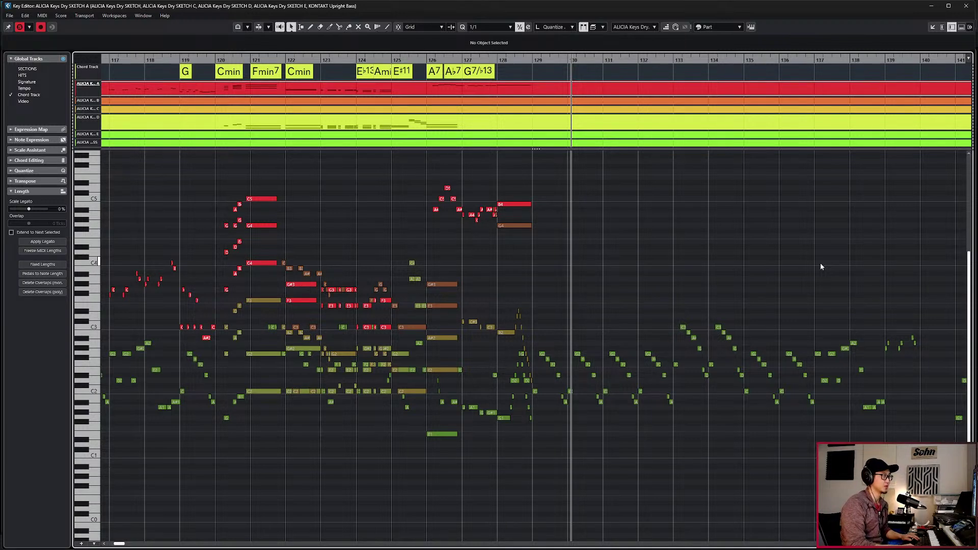
key("KP_Subtract")
key("KP_Subtract")
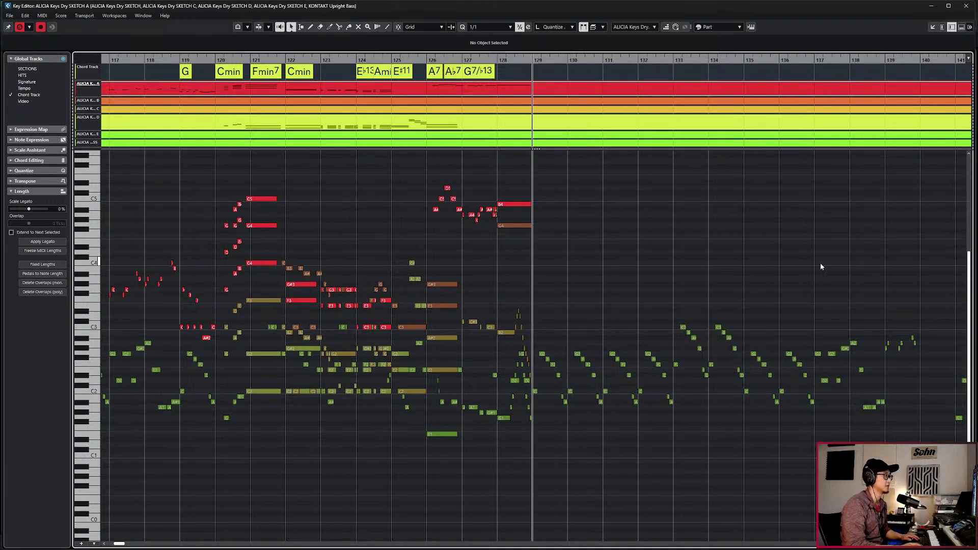
key("ctrl+KP_2")
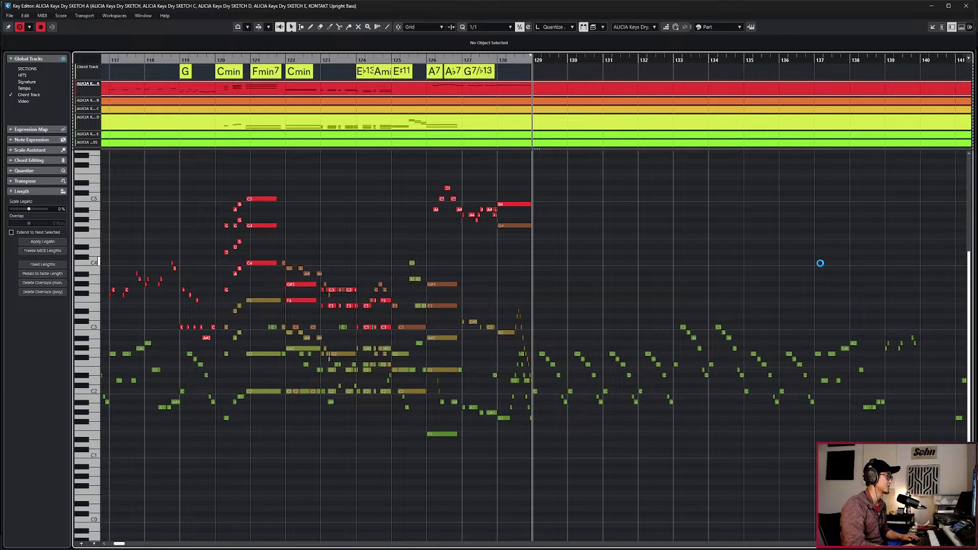
Play the sketch from bar 128 and look over the bass notes that continue past bar 129.
key("KP_Subtract")
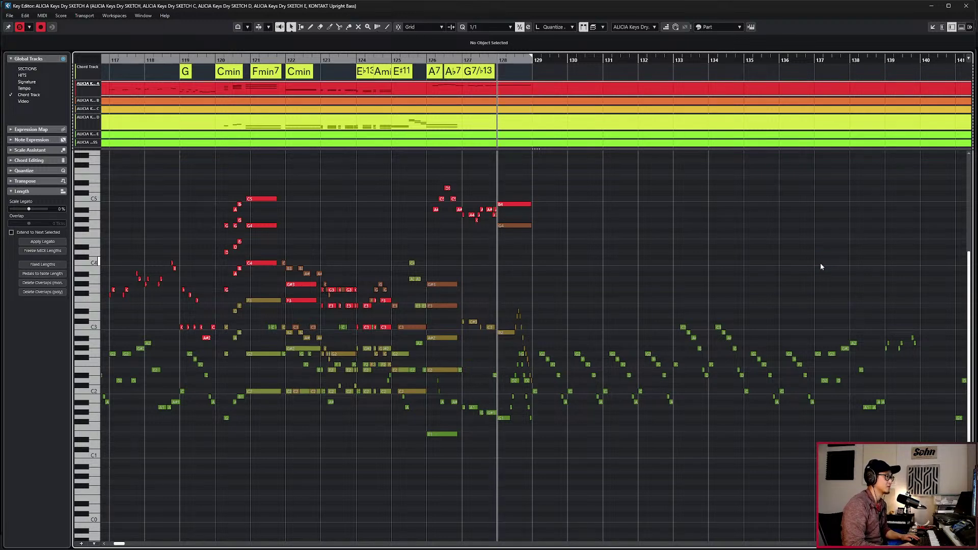
scroll(819, 267, "right", 1)
scroll(879, 305, "right", 2)
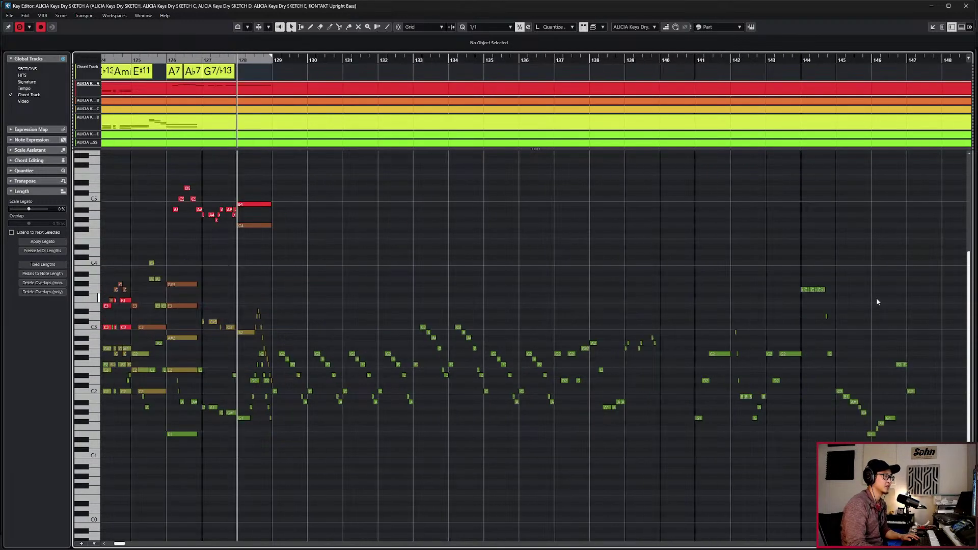
scroll(726, 268, "left", 1)
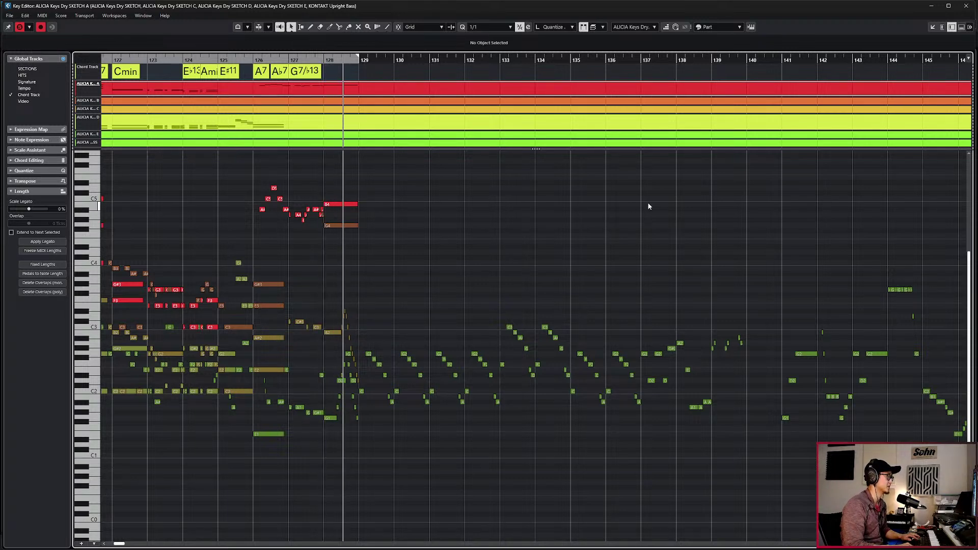
key("space")
Move the playback cursor back to bar 120 and play the sketch phrase from there.
key("KP_Subtract")
key("KP_Subtract")
key("KP_Subtract")
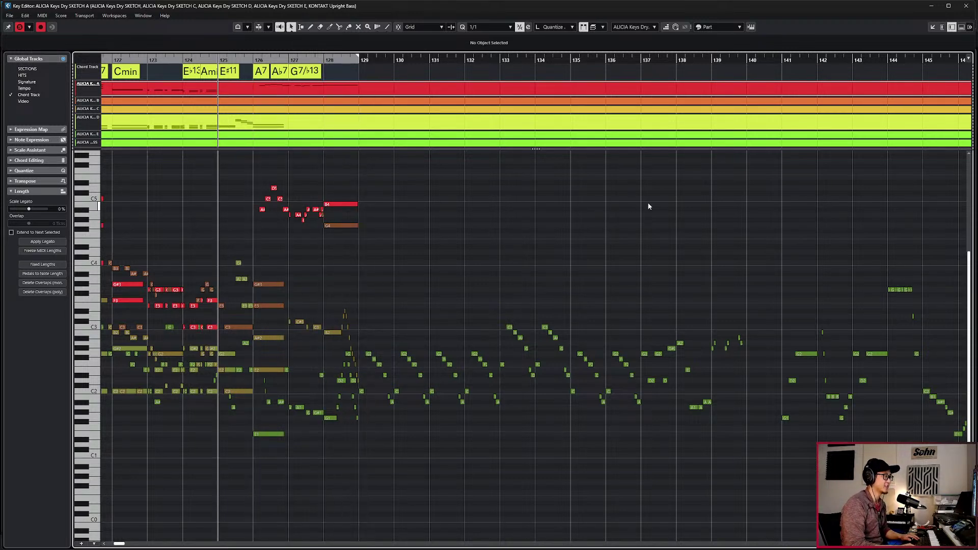
scroll(650, 207, "down", 3)
scroll(657, 212, "left", 3)
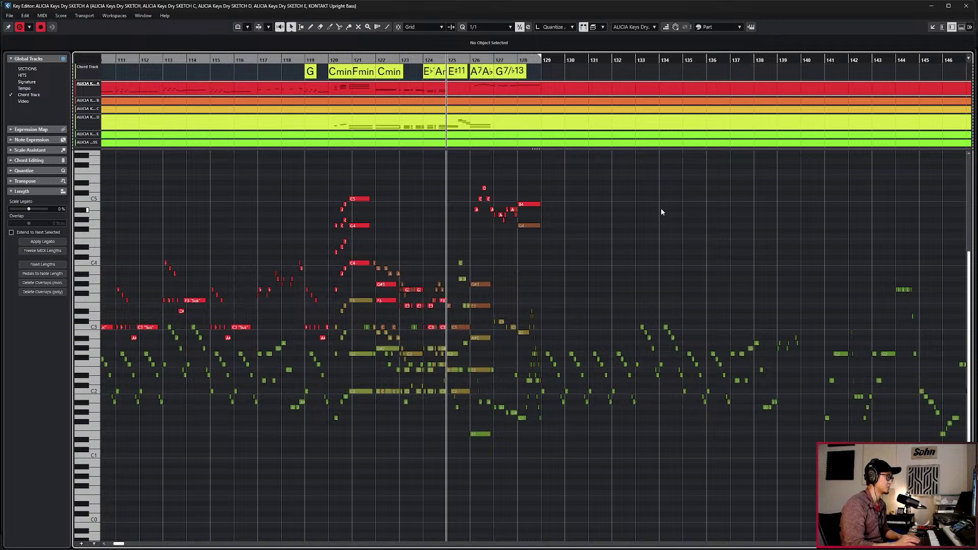
key("KP_Subtract")
key("KP_Subtract")
key("KP_Subtract")
key("KP_Subtract")
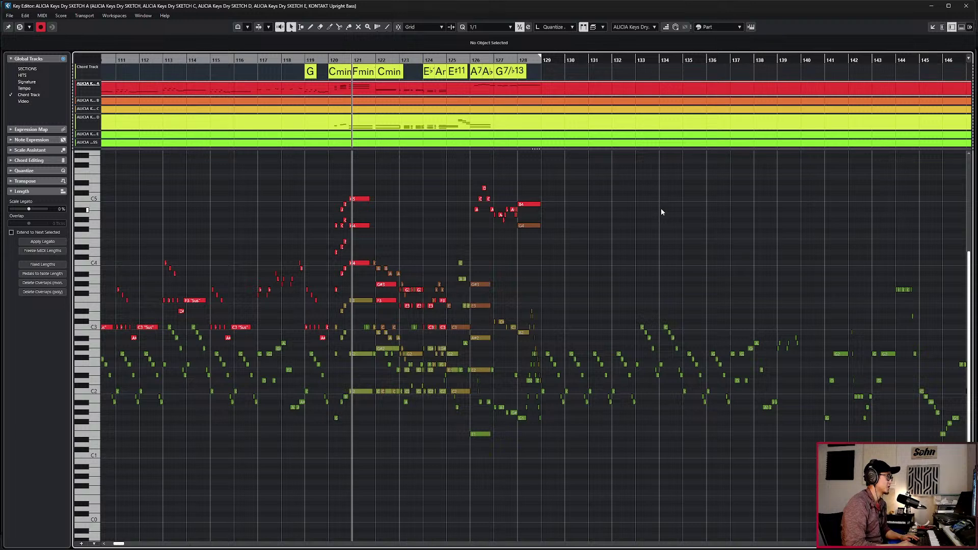
key("h")
key("h")
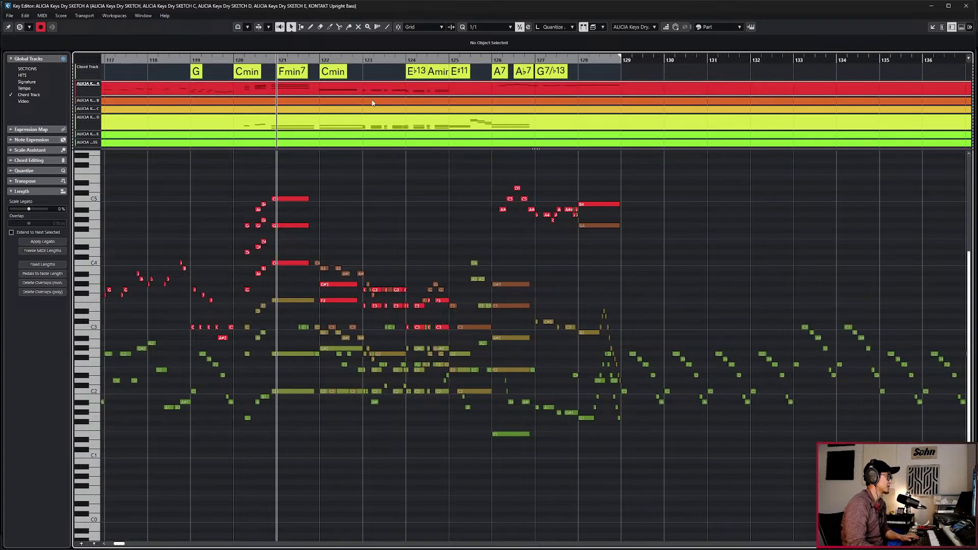
key("KP_Subtract")
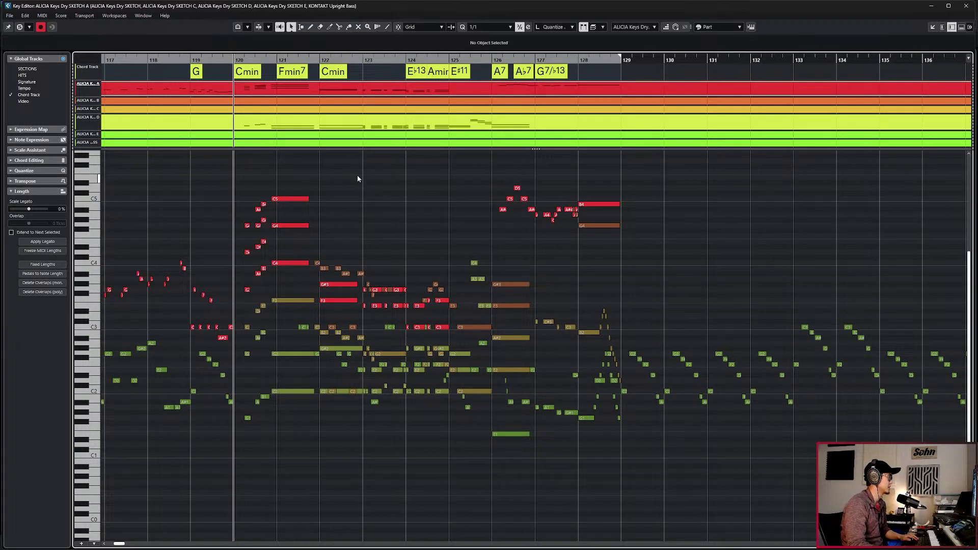
key("space")
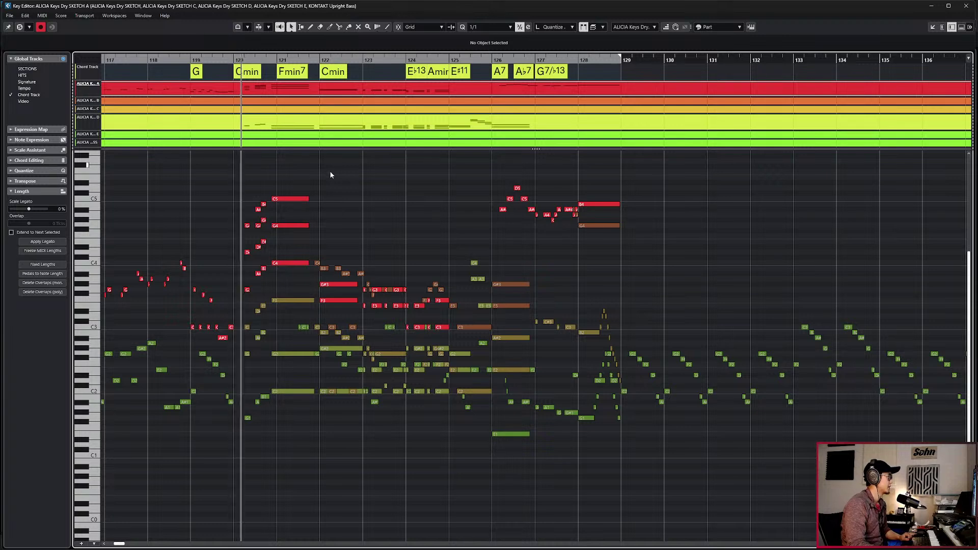
Move all the chord events from G through G7/♭13 one bar later so the G chord starts at bar 120.
key("h")
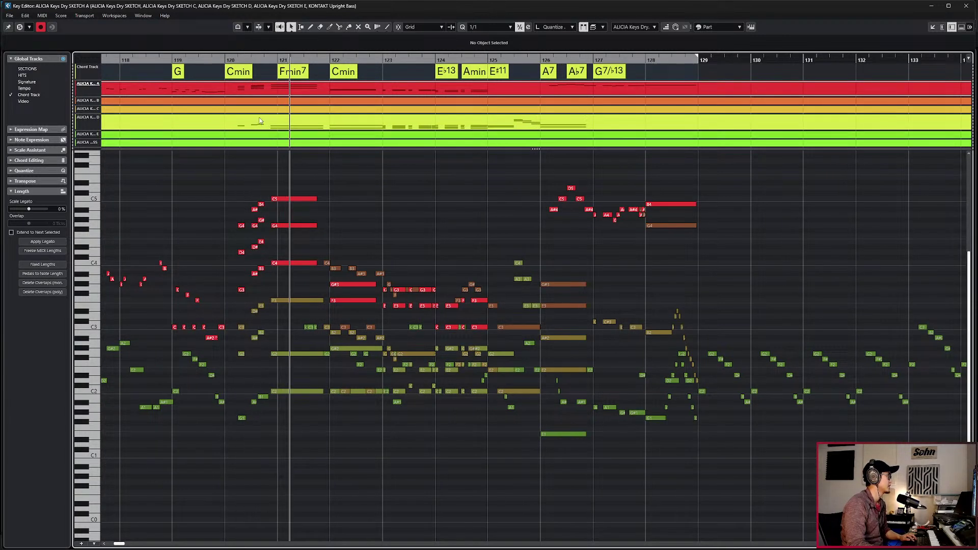
key("h")
key("g")
key("g")
key("g")
left_click_drag(165, 71, 484, 77)
left_click_drag(196, 74, 231, 75)
key("h")
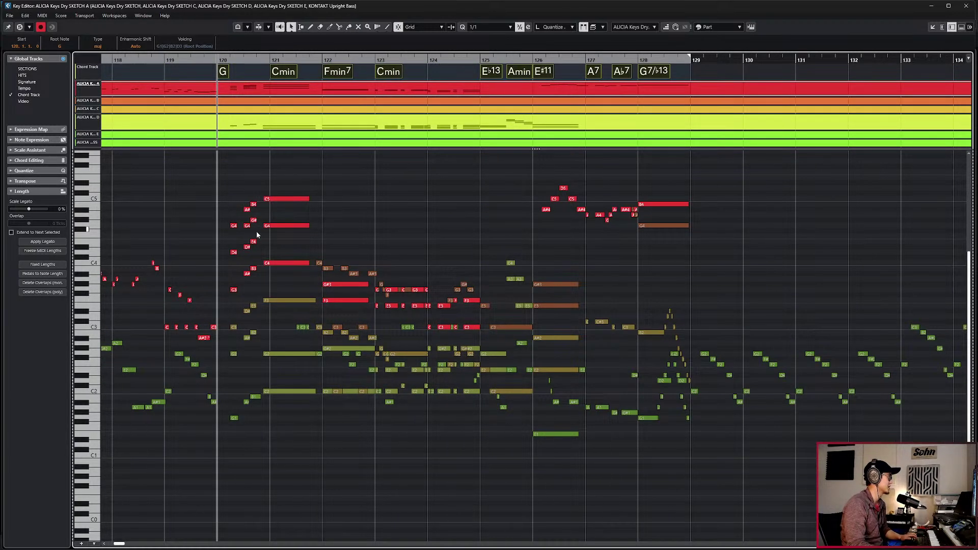
key("h")
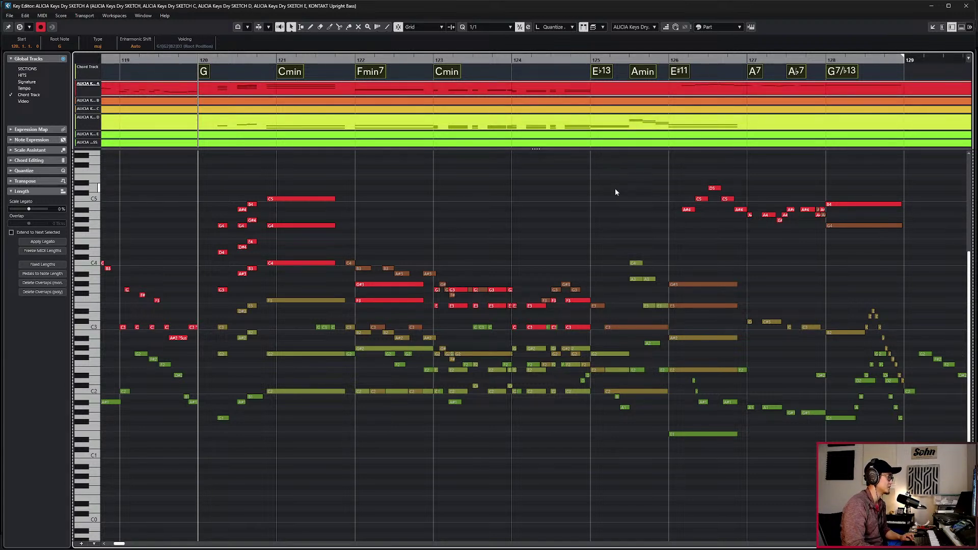
Play the sketches from bar 119 to check the notes against the shifted chord events.
scroll(585, 238, "down", 2)
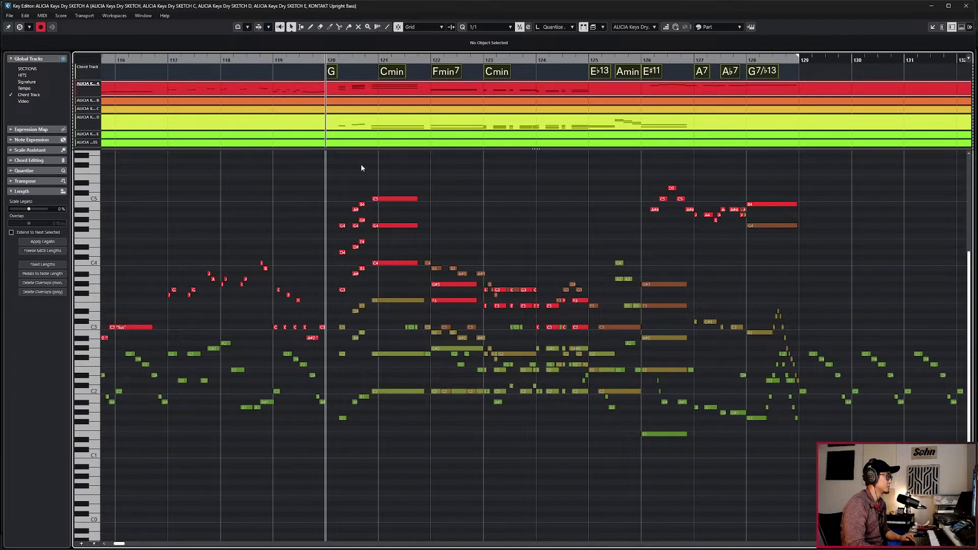
key("KP_Subtract")
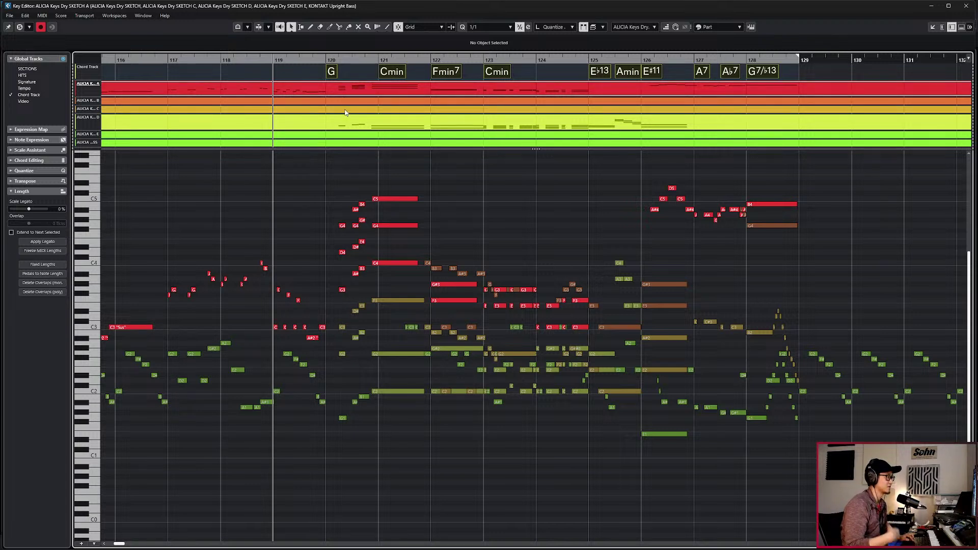
key("space")
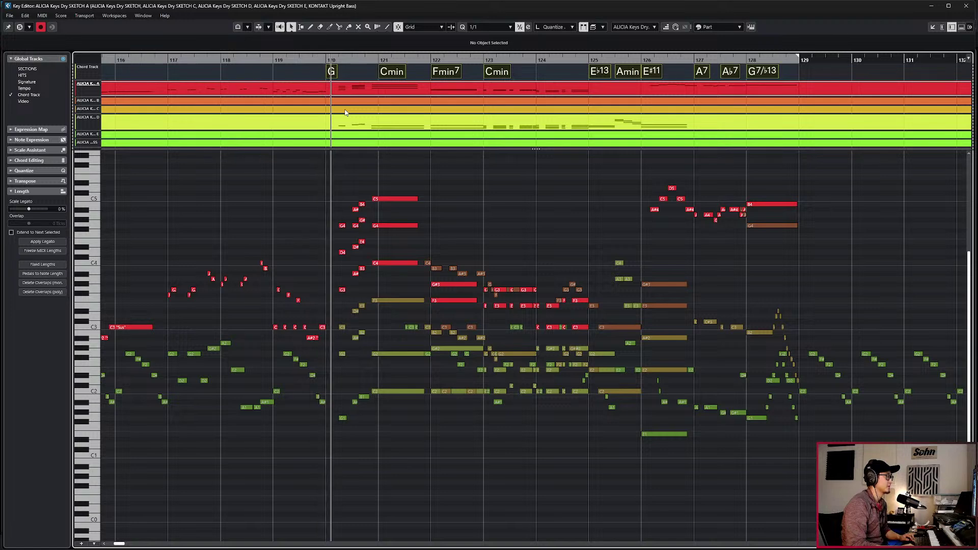
key("space")
scroll(376, 167, "up", 2)
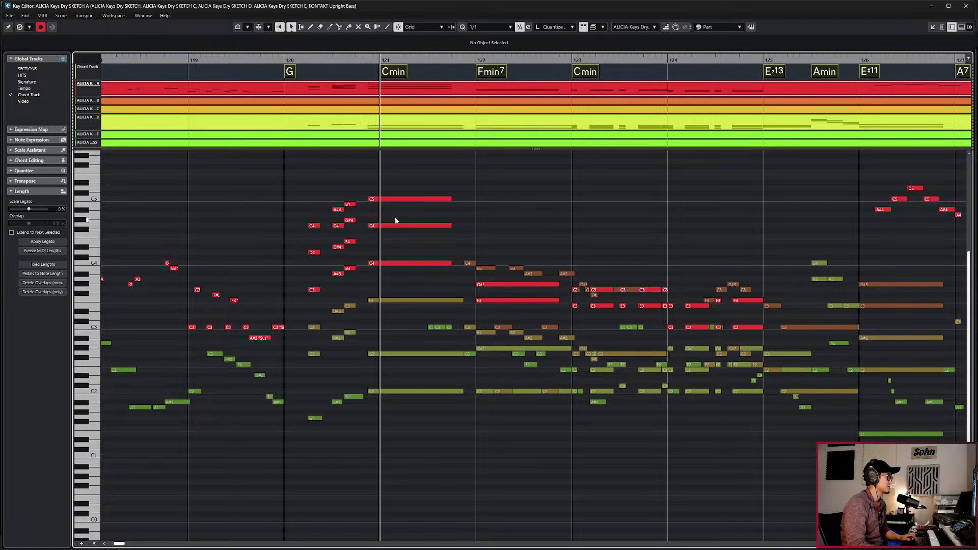
scroll(395, 217, "right", 2)
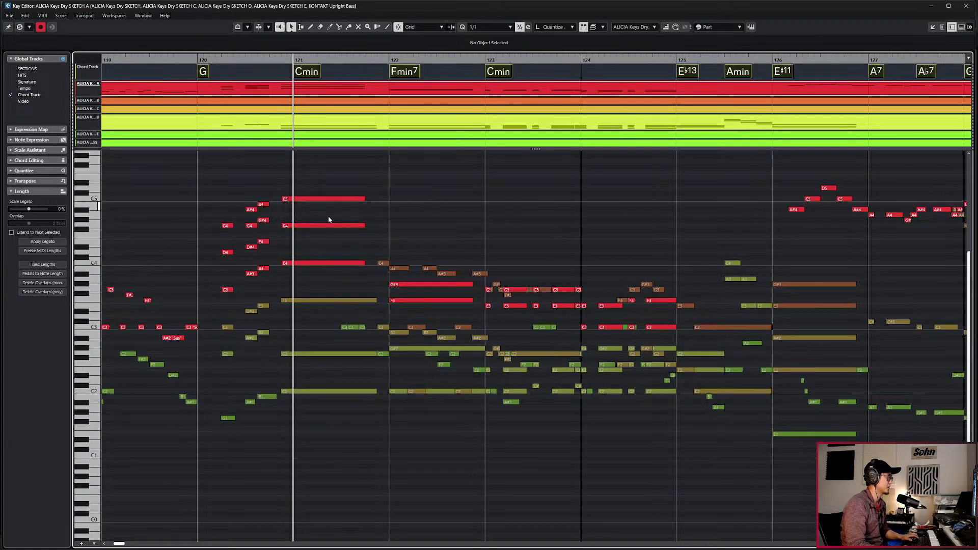
scroll(336, 219, "down", 2)
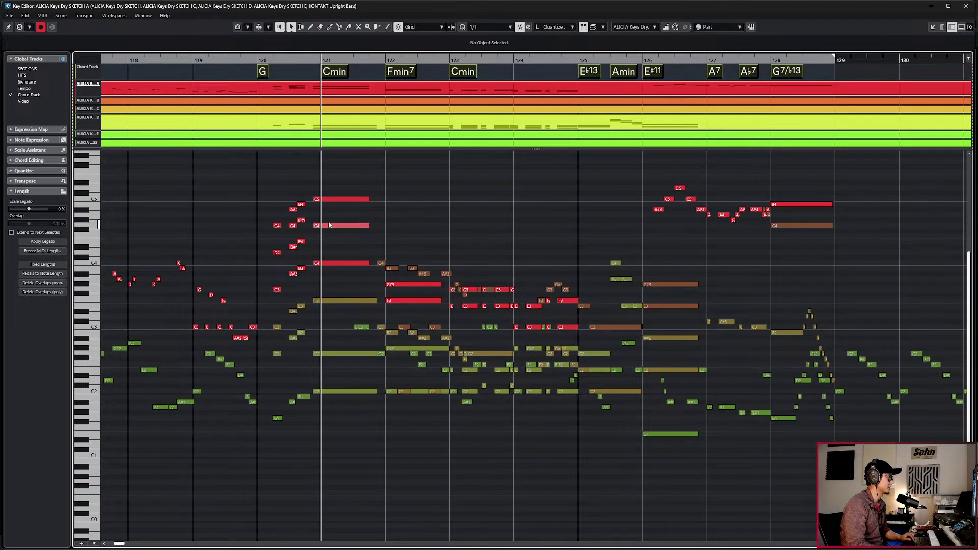
key("space")
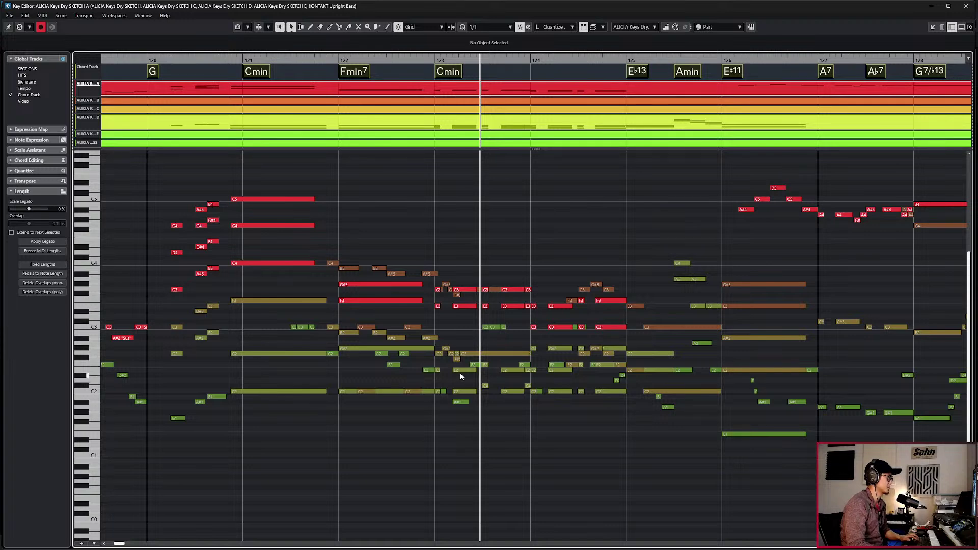
Close the Key Editor and select the ALICIA Keys Dry sketch parts one after another, from SKETCH A to D.
scroll(438, 197, "down", 1)
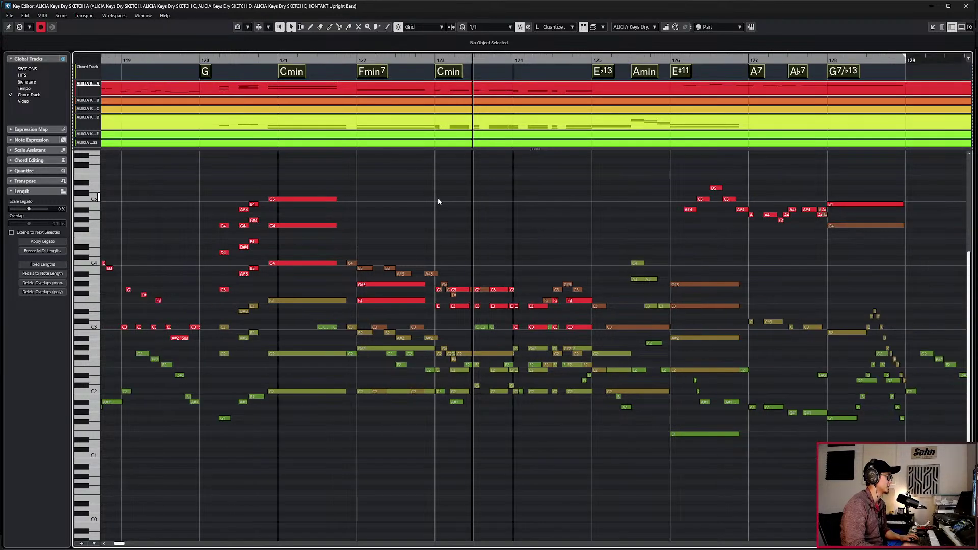
key("Return")
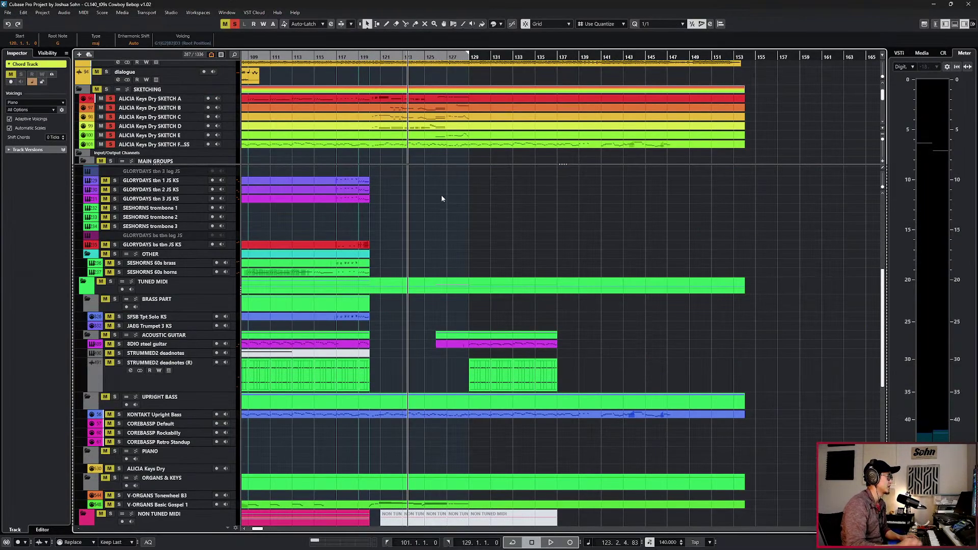
left_click(386, 99)
left_click(385, 107)
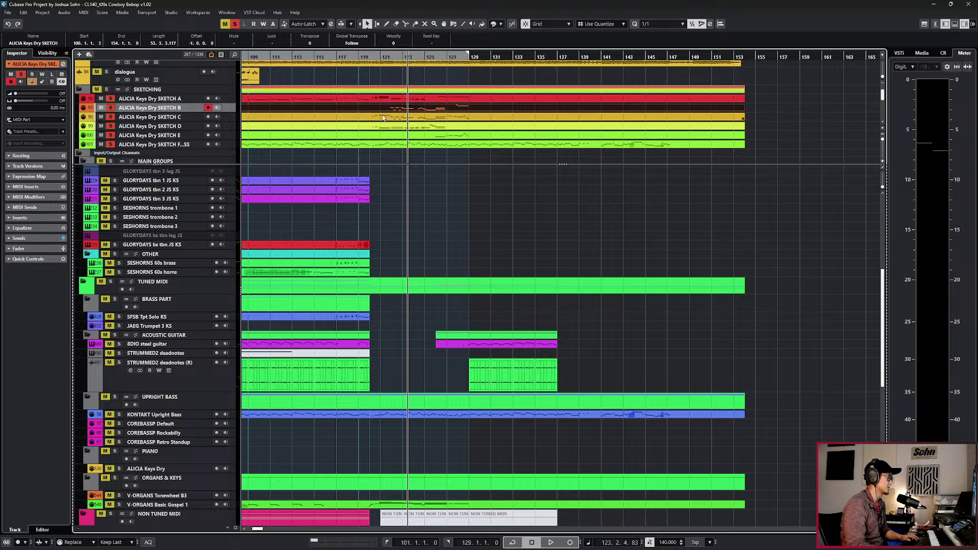
left_click(387, 118)
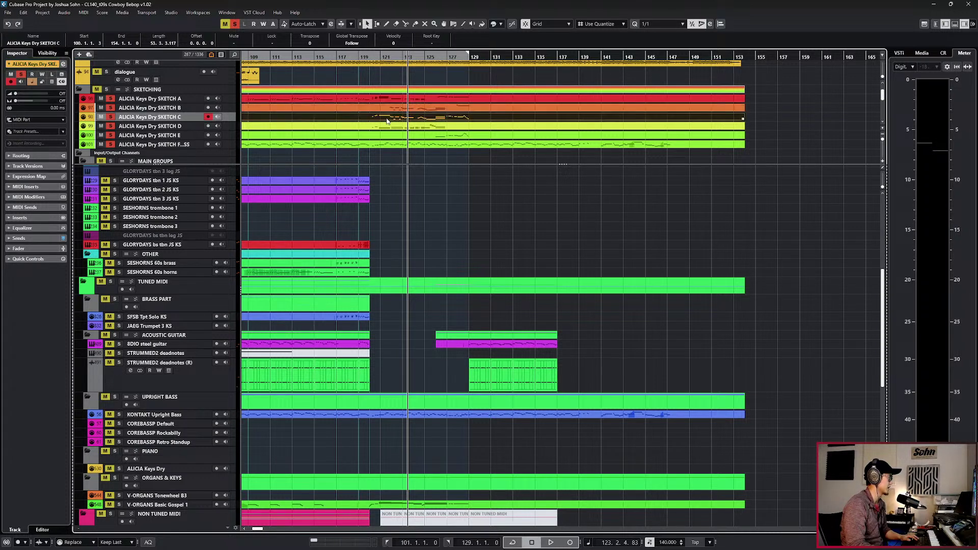
left_click(386, 127)
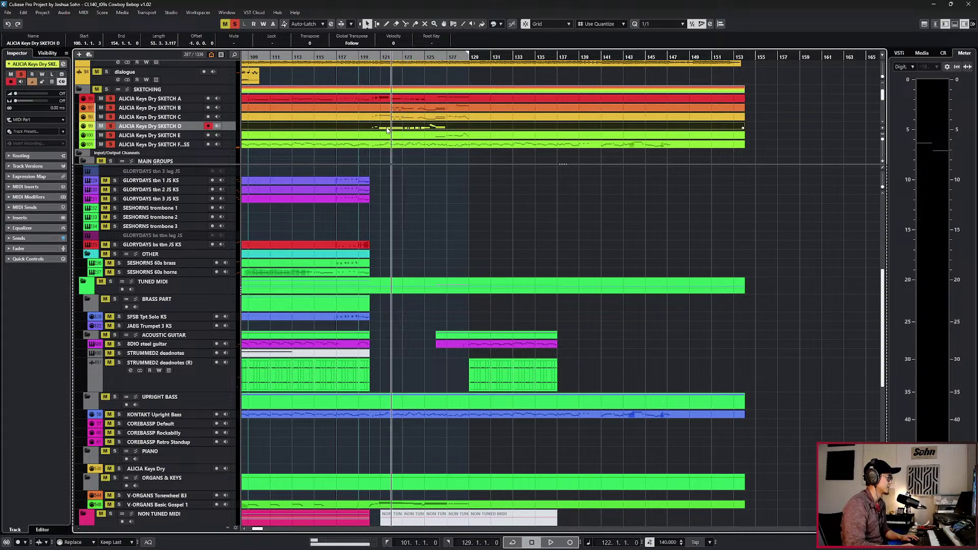
Play SKETCH D on its own around bar 121 and return the playback cursor to bar 120 with the solos cleared.
key("space")
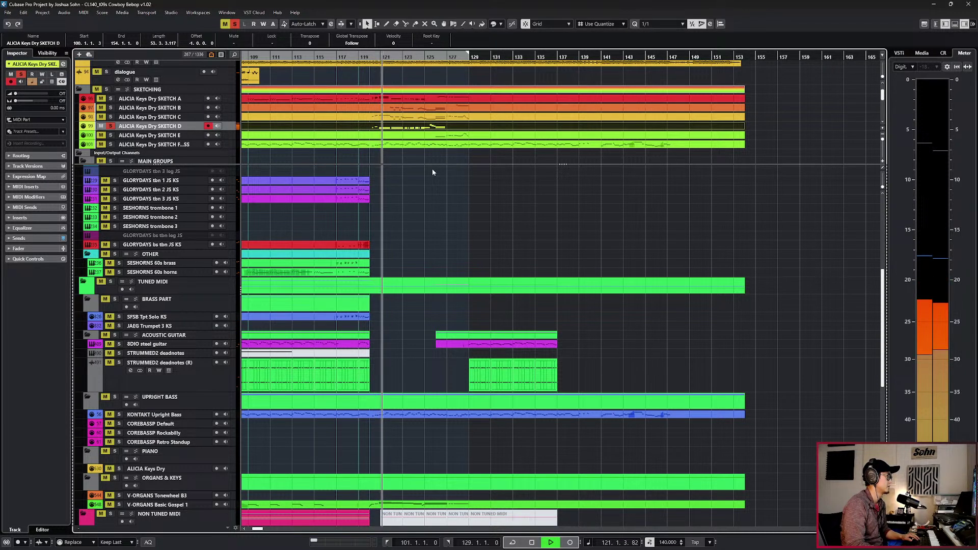
key("space")
key("KP_Subtract")
key("KP_Subtract")
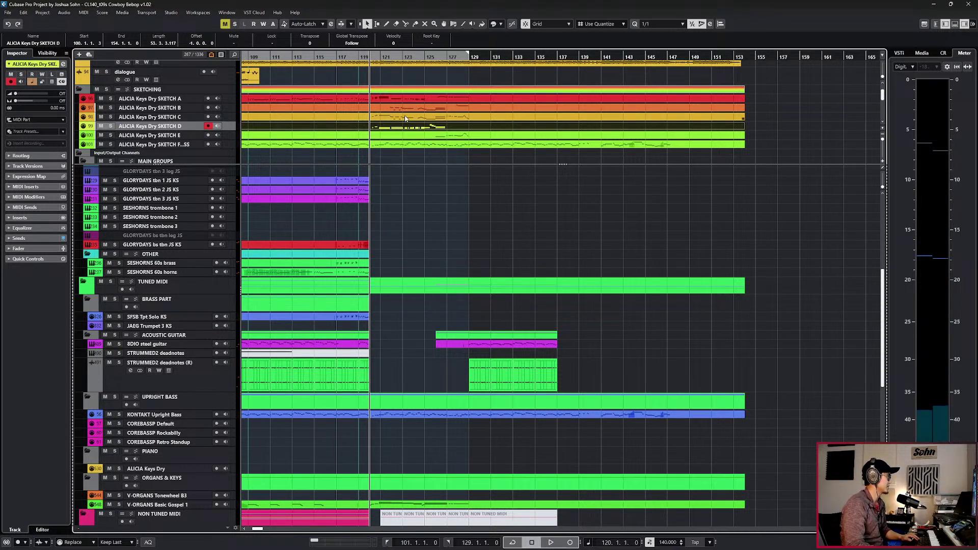
Solo the KONTAKT Upright Bass, play it from bar 120 and open its part in the lower-zone Key Editor.
scroll(379, 247, "down", 6)
scroll(378, 247, "up", 3)
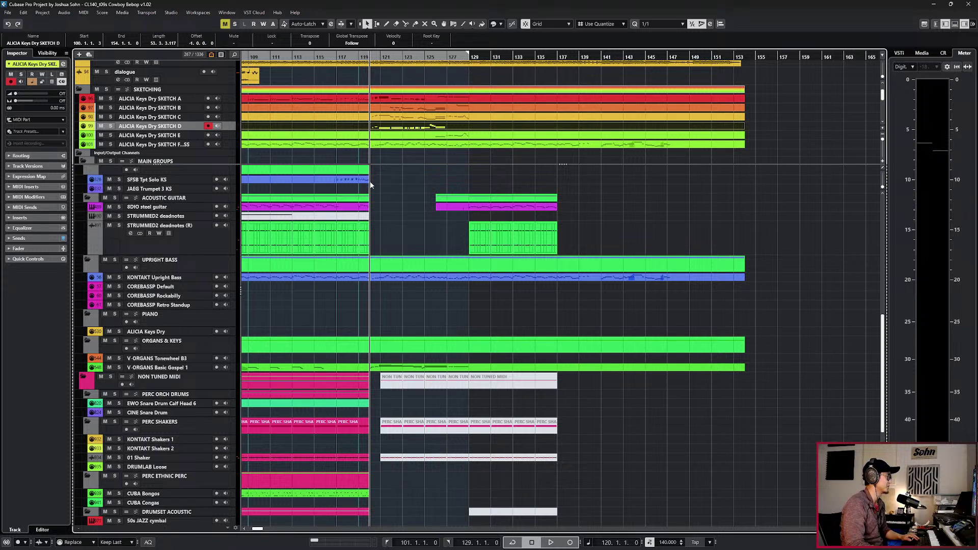
scroll(392, 159, "up", 1)
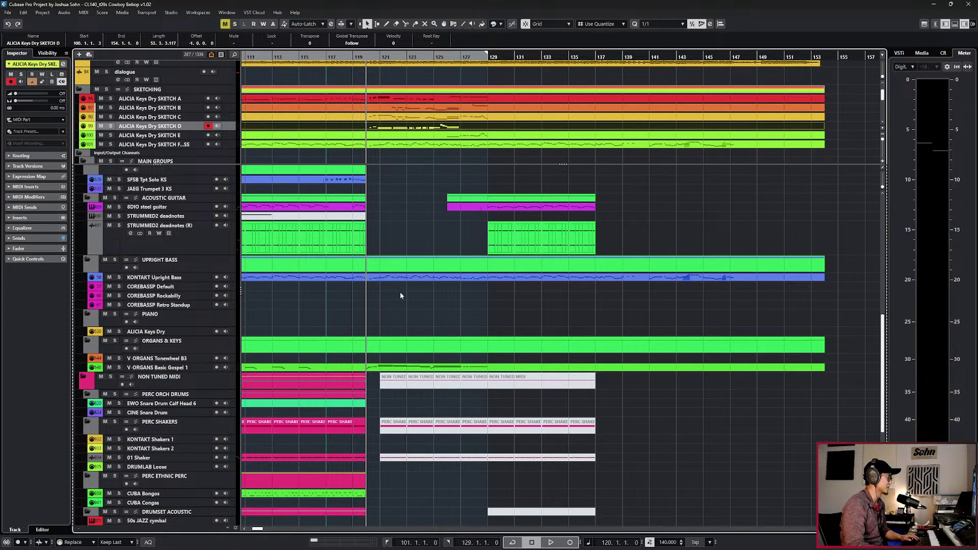
left_click(401, 279)
key("s")
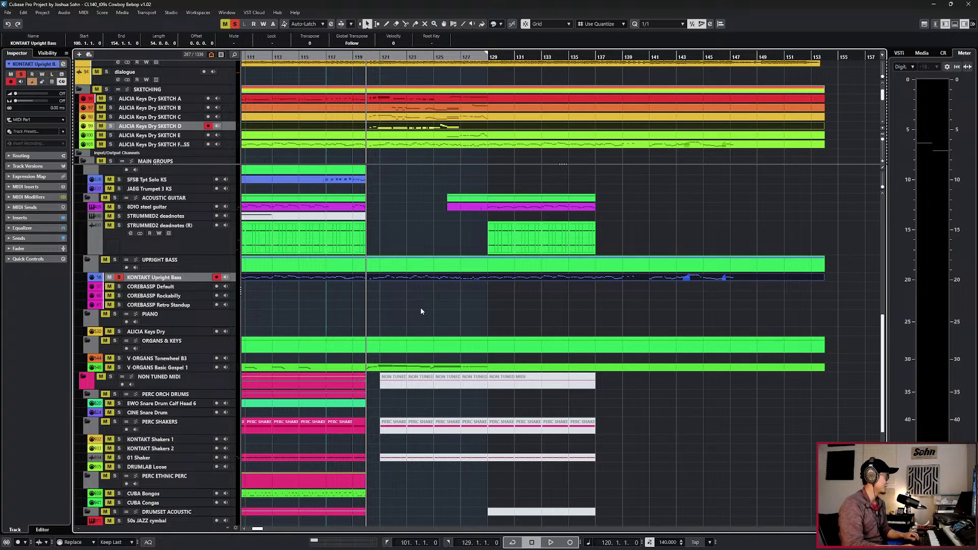
key("space")
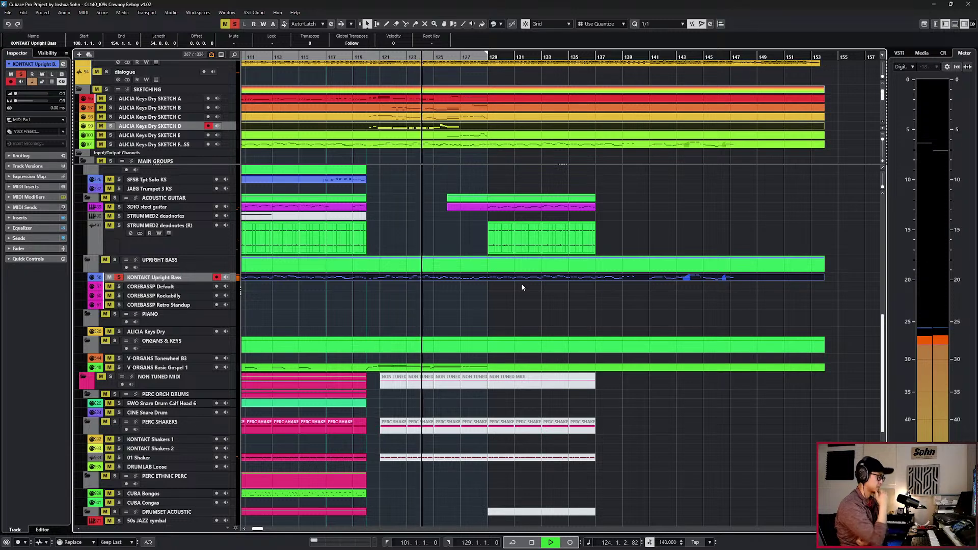
key("Return")
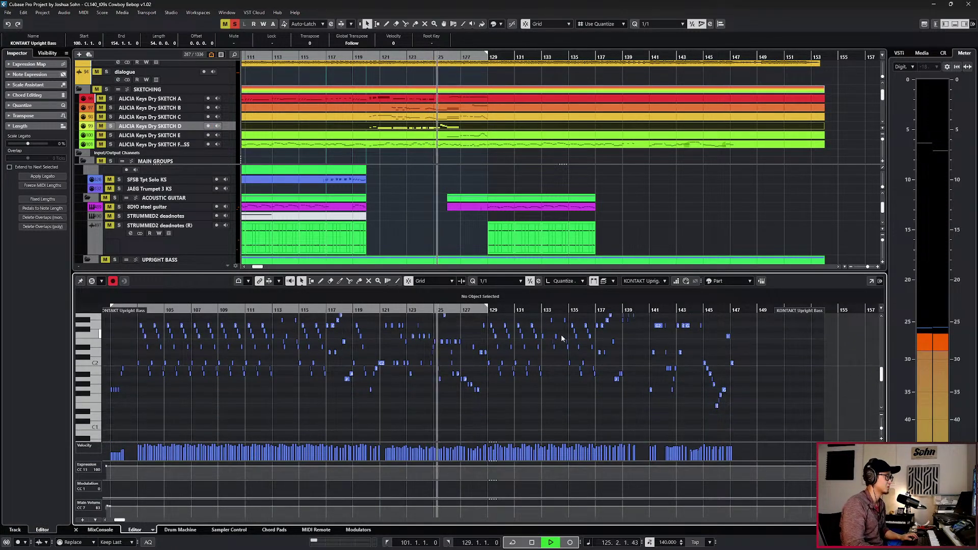
Follow the soloed KONTAKT Upright Bass part in the Key Editor during playback from bar 125 and stop at bar 147.
scroll(560, 340, "up", 3)
scroll(566, 339, "up", 2)
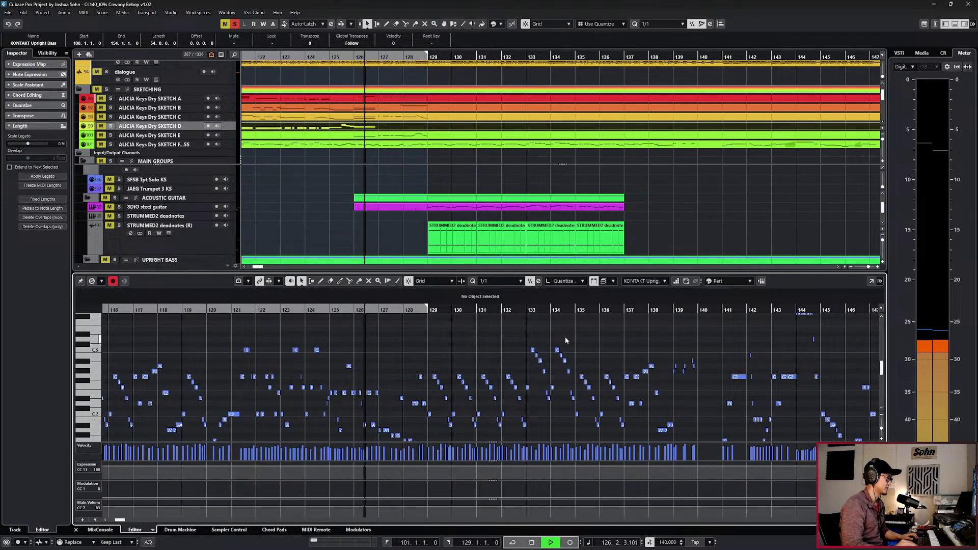
key("alt+l")
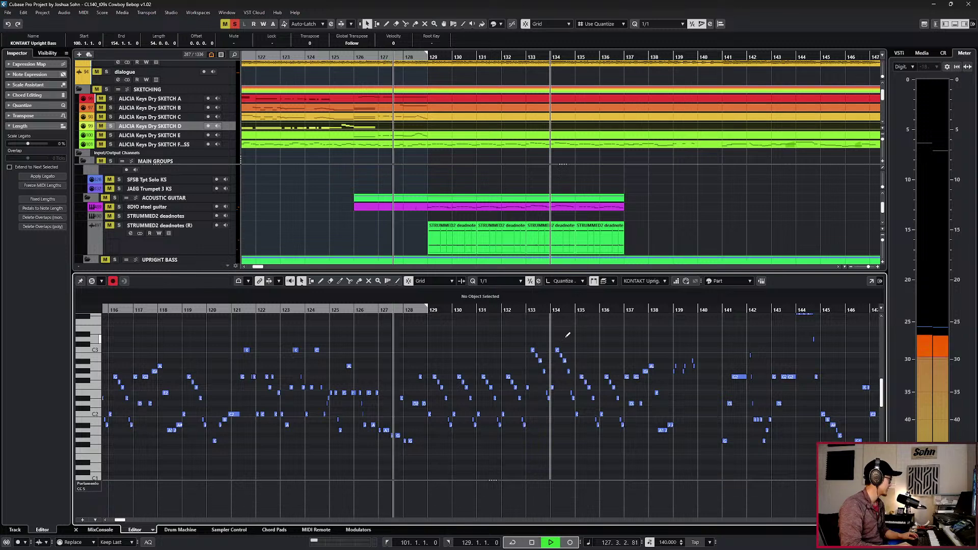
key("alt+l")
scroll(566, 338, "right", 3)
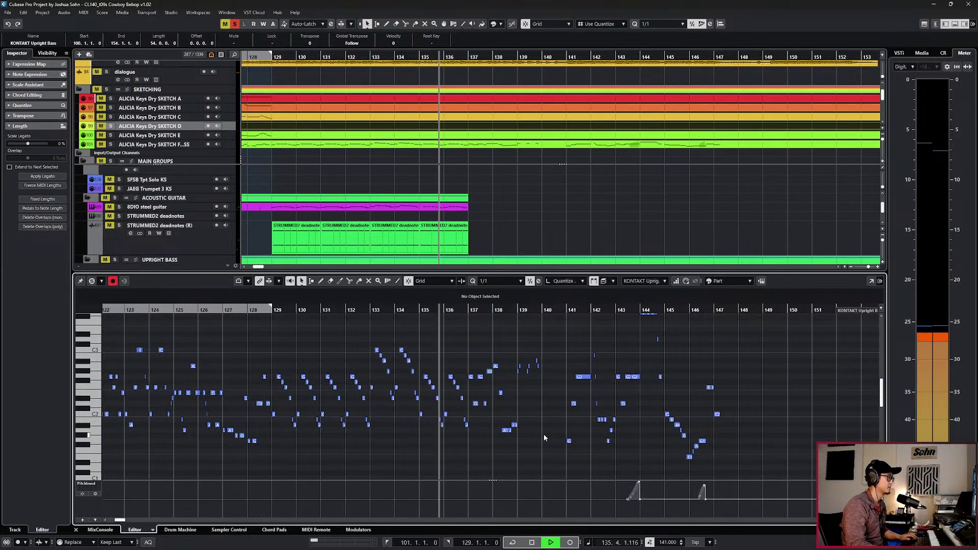
key("h")
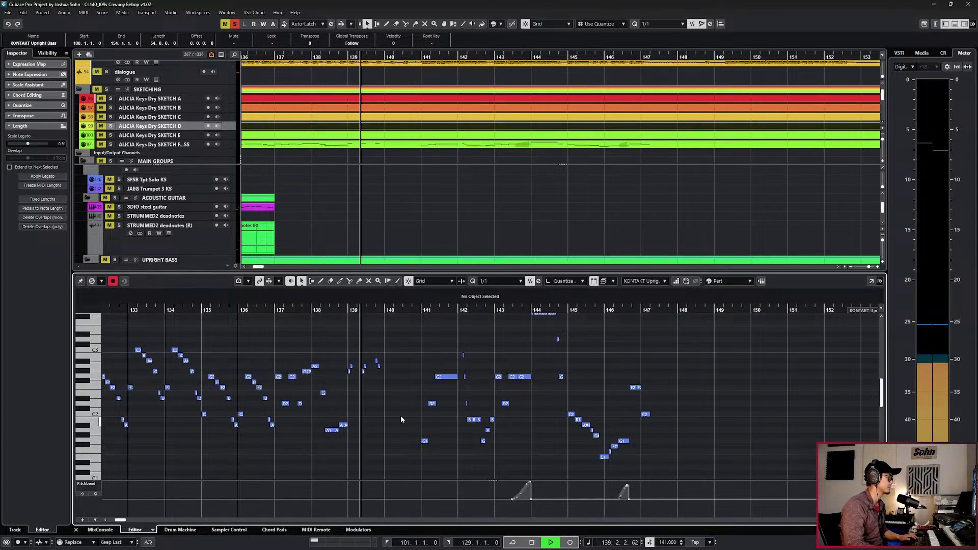
key("h")
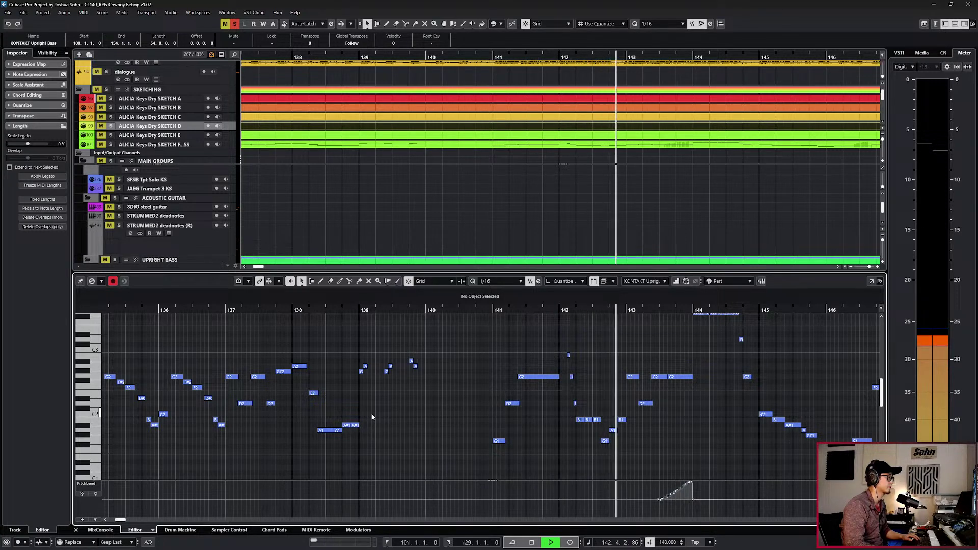
scroll(416, 419, "right", 2)
scroll(428, 417, "up", 2)
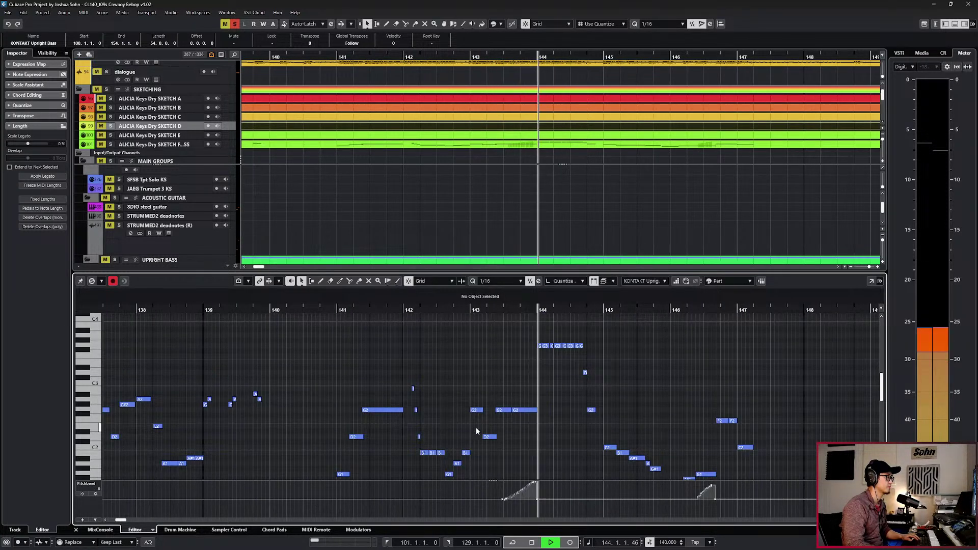
scroll(477, 428, "down", 2)
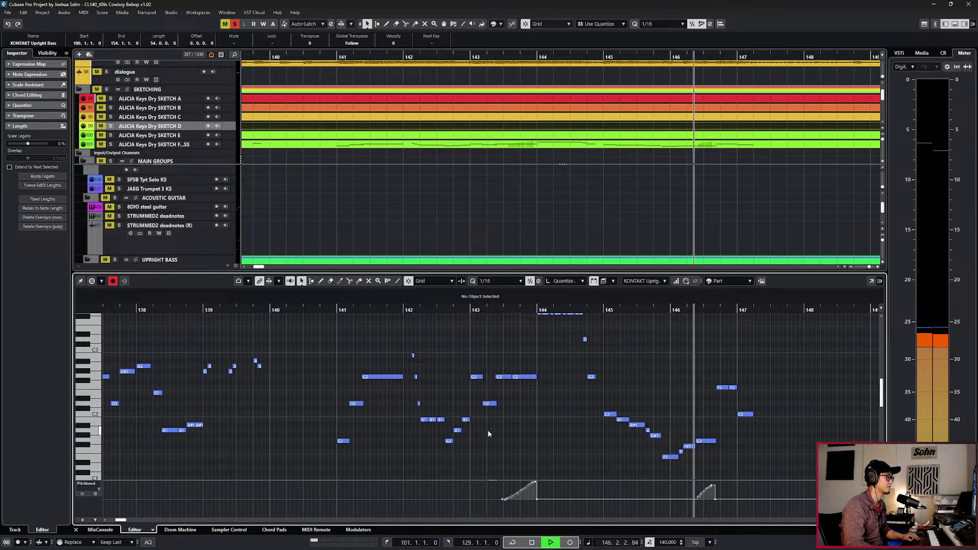
scroll(489, 426, "down", 2)
key("space")
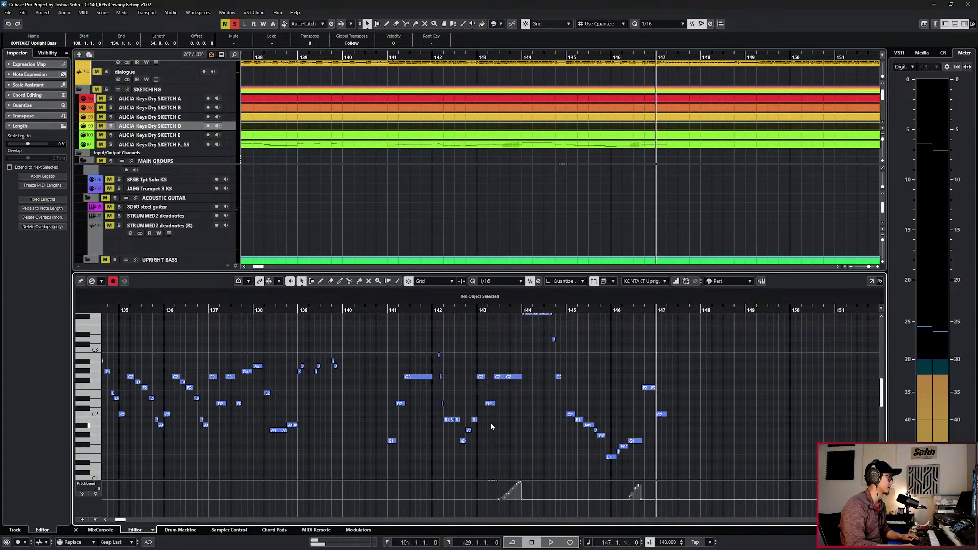
Return the playback cursor to bar 138 and solo the Video Audio track alongside the upright bass.
key("KP_Subtract")
key("KP_Subtract")
key("KP_Subtract")
key("KP_Subtract")
key("KP_Subtract")
key("KP_Subtract")
key("KP_Subtract")
key("KP_Subtract")
key("KP_Subtract")
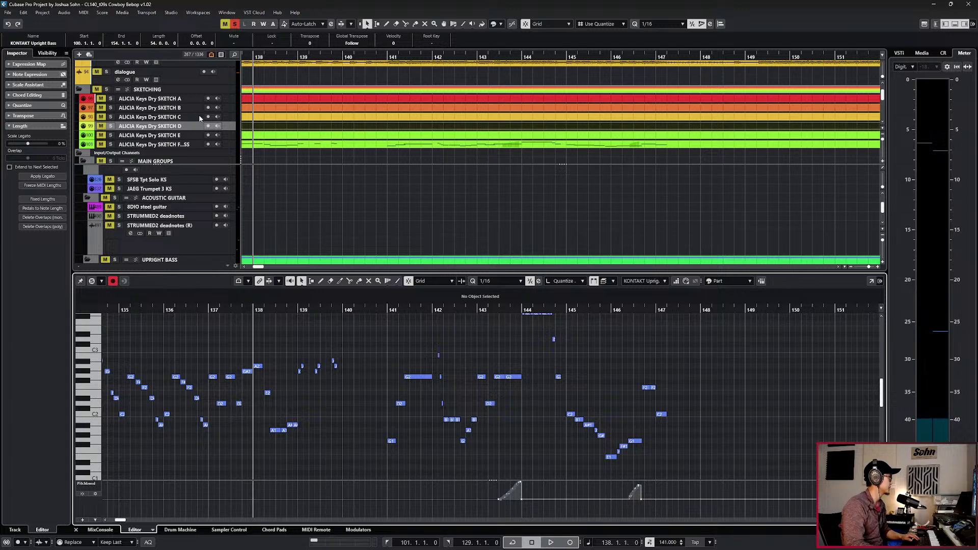
scroll(170, 114, "up", 1)
left_click(117, 79)
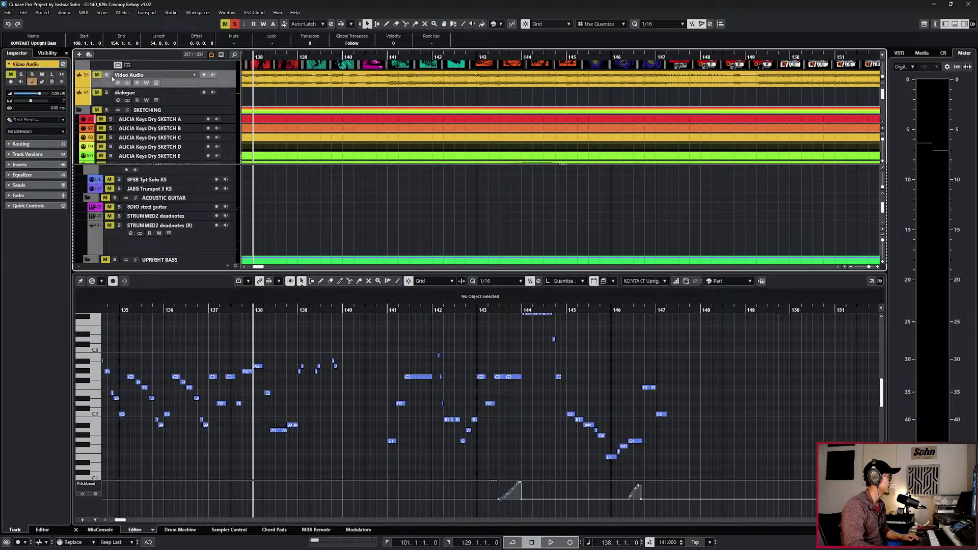
left_click(324, 448)
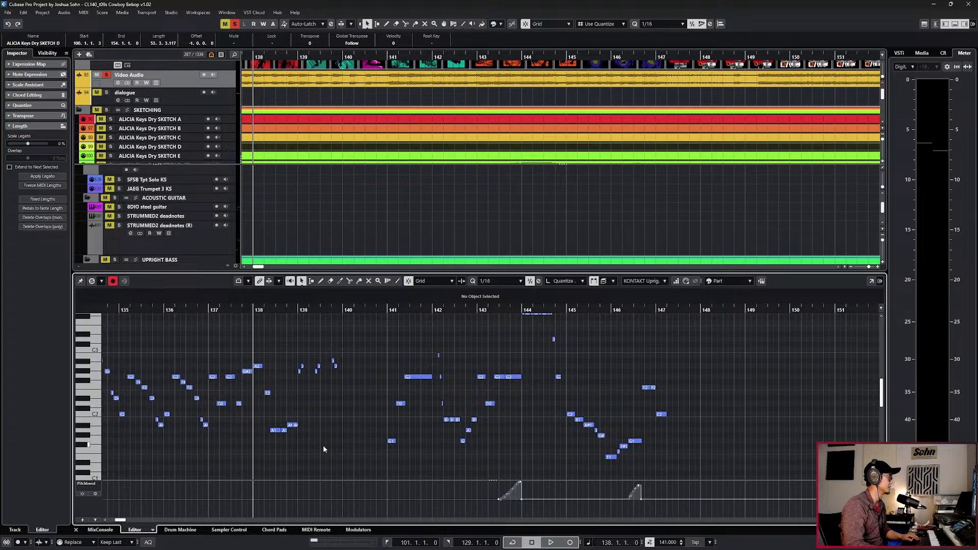
Play the bass against the video audio from bar 138 and set the playback cursor to bar 139.
key("space")
key("space")
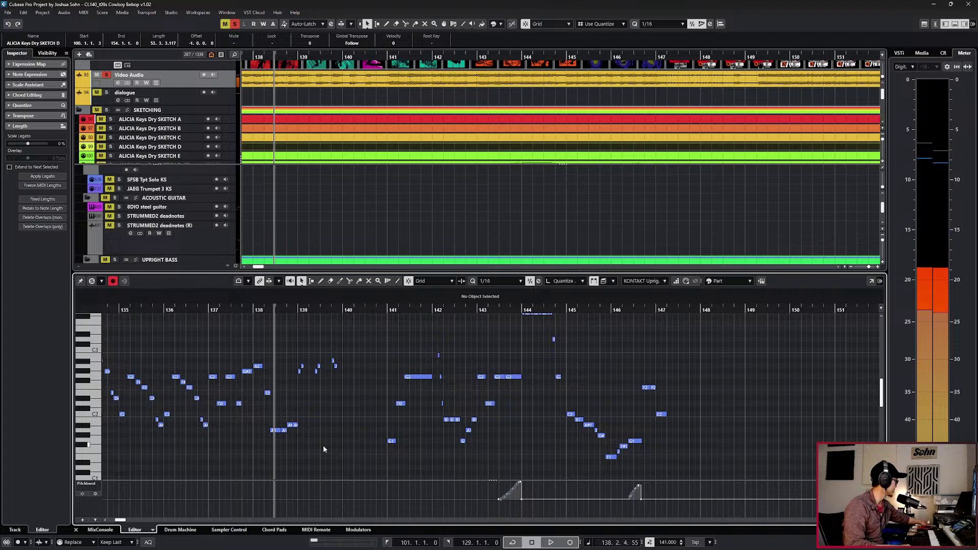
key("space")
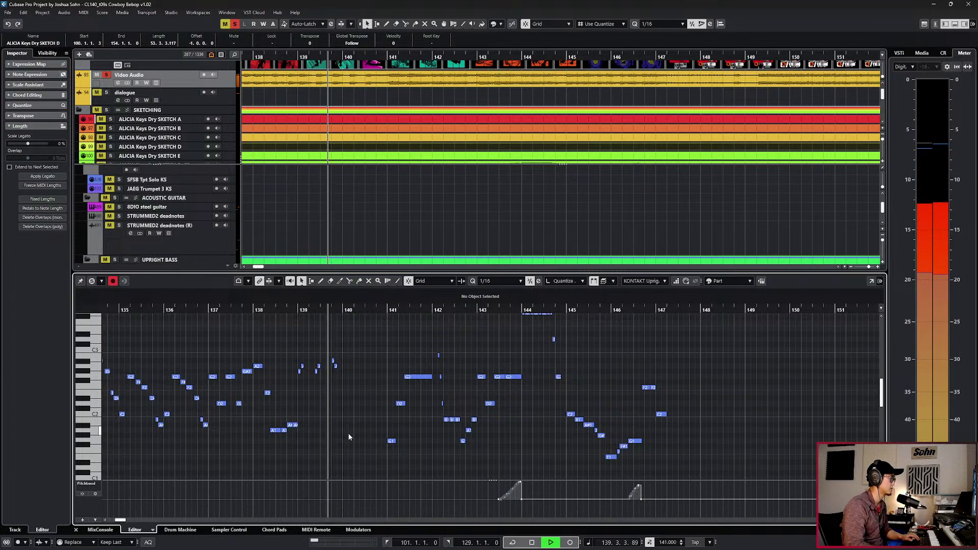
scroll(404, 452, "up", 1)
scroll(407, 453, "down", 1)
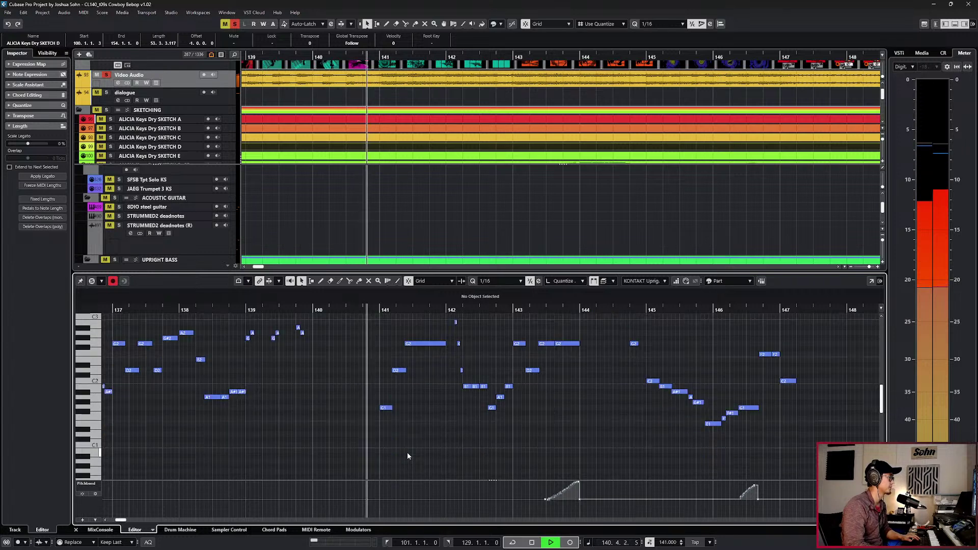
key("space")
scroll(401, 207, "down", 3)
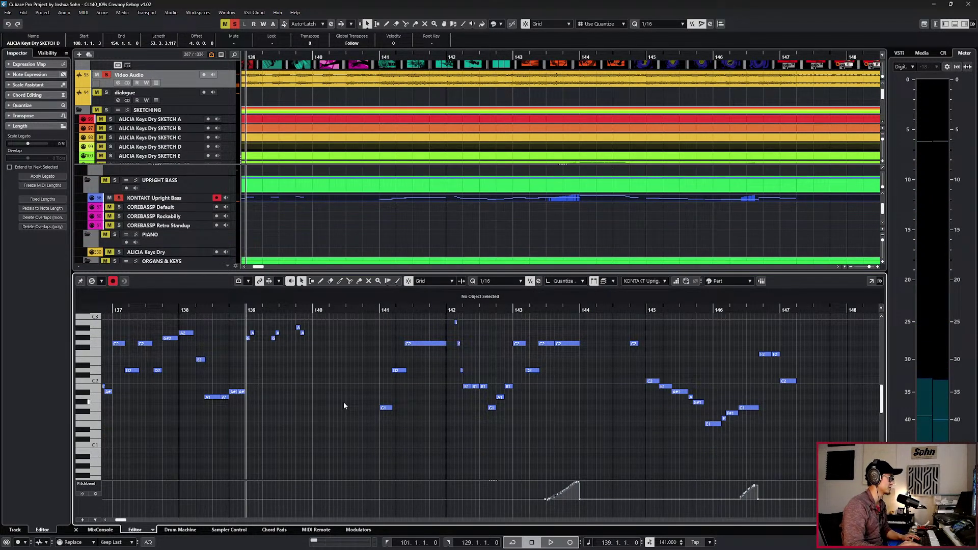
Play the bass with the video audio from bar 139 through bar 146 and return the playback cursor to bar 145.
scroll(358, 396, "up", 2)
key("space")
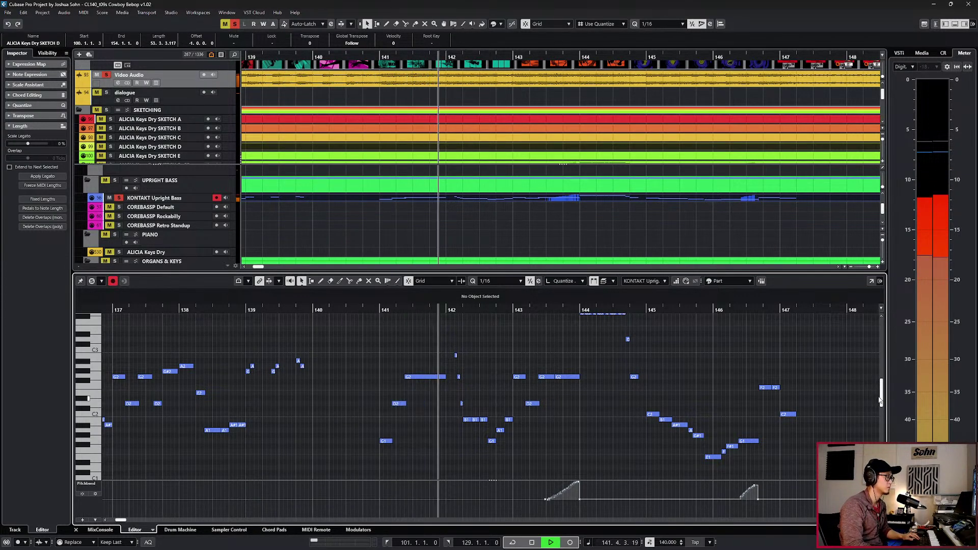
scroll(882, 401, "up", 1)
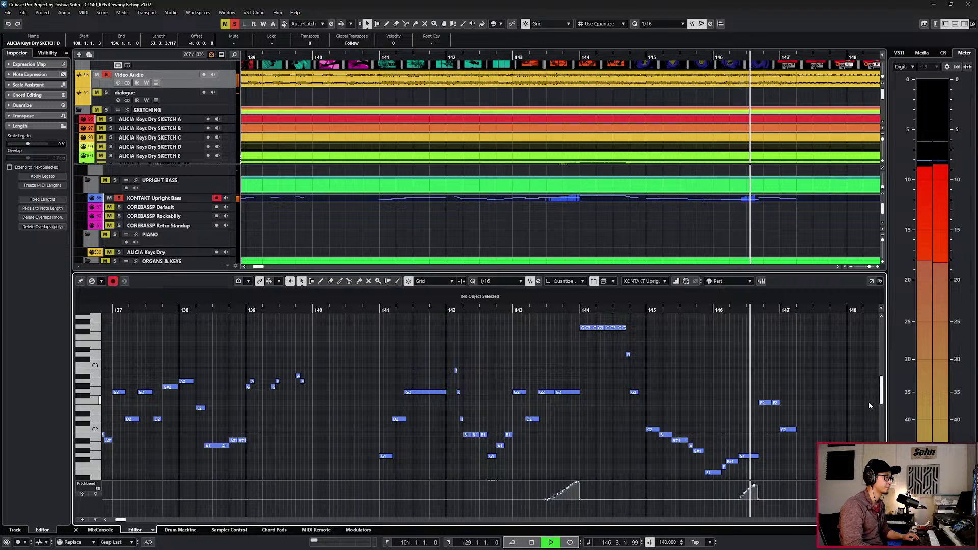
key("space")
scroll(832, 402, "down", 2)
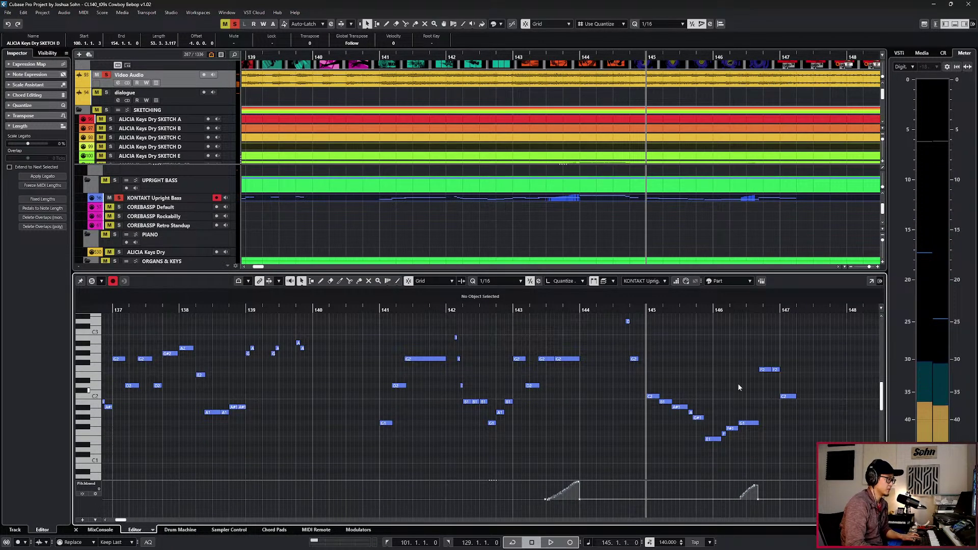
Select the upright bass notes from bar 145 to 147 and advance the playback cursor to beat 3 of bar 145 in 1/8 steps.
scroll(728, 377, "up", 2, "ctrl")
left_click_drag(610, 356, 812, 450)
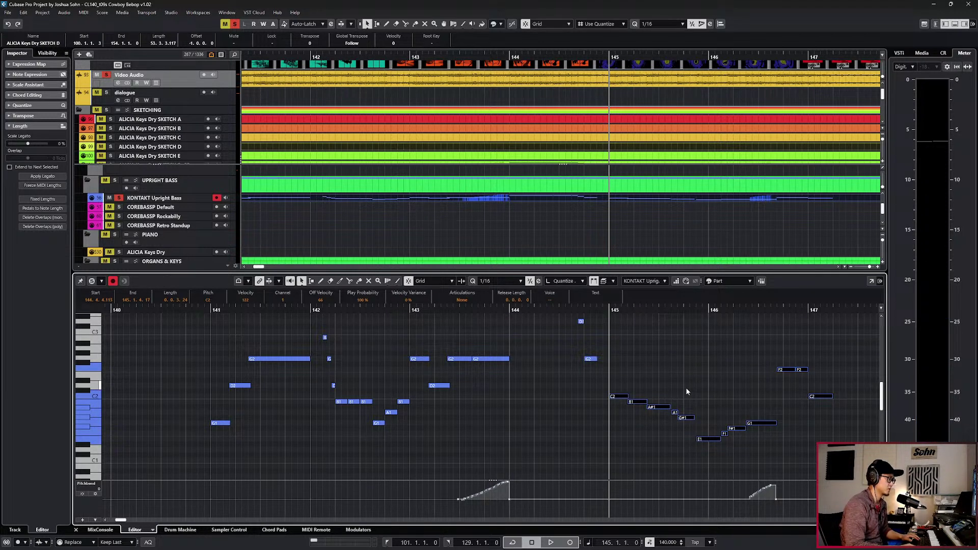
key("alt+4")
key("ctrl+KP_Add")
key("ctrl+KP_Add")
key("ctrl+KP_Add")
key("ctrl+KP_Add")
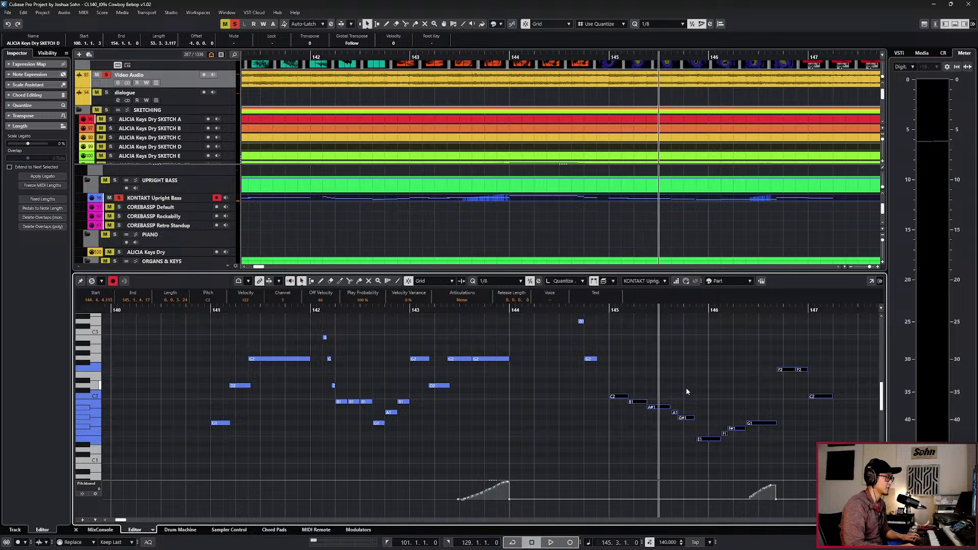
Locate the playback cursor to the start of the selected bass notes and inspect their timing with a 1/16 grid.
key("space")
scroll(686, 387, "down", 2)
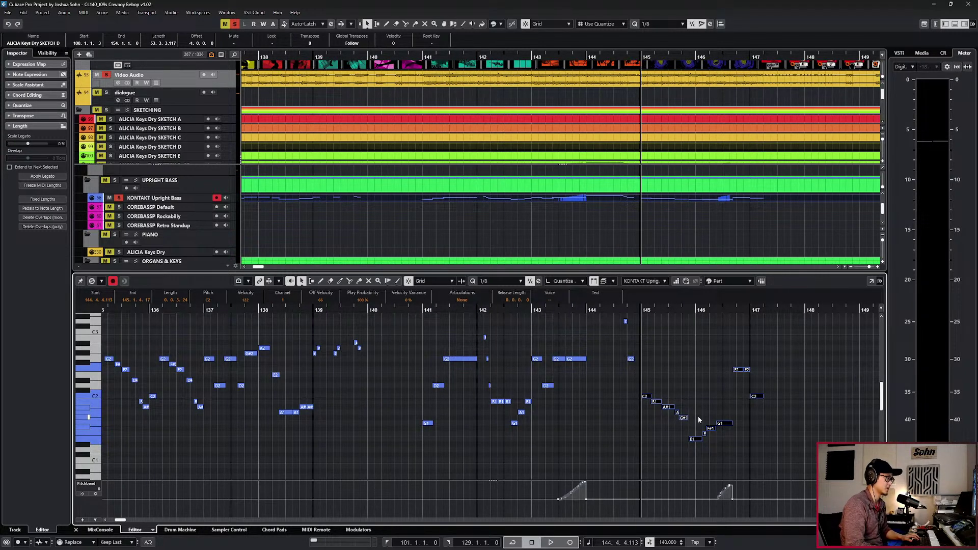
scroll(692, 413, "up", 2)
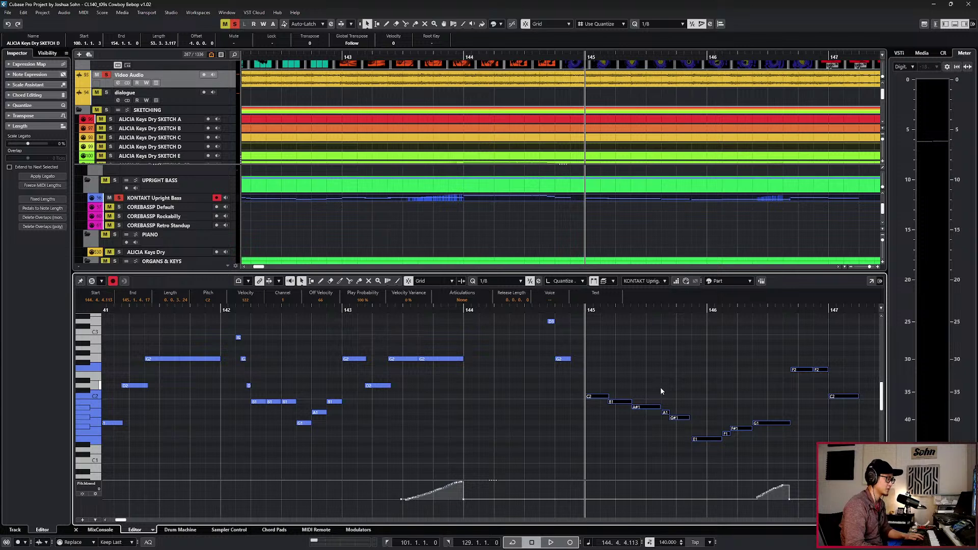
scroll(661, 390, "down", 1)
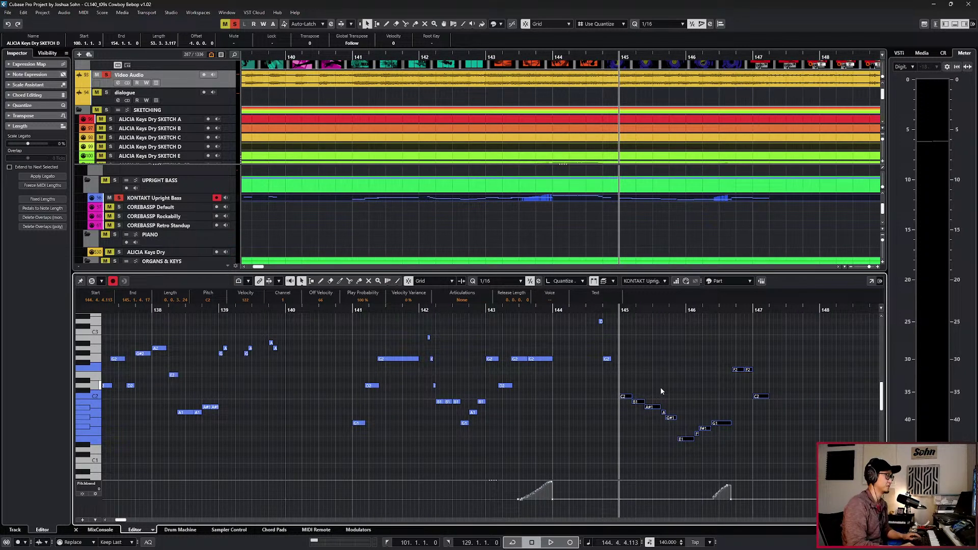
key("KP_Subtract")
key("KP_Subtract")
key("KP_Subtract")
key("KP_Subtract")
key("l")
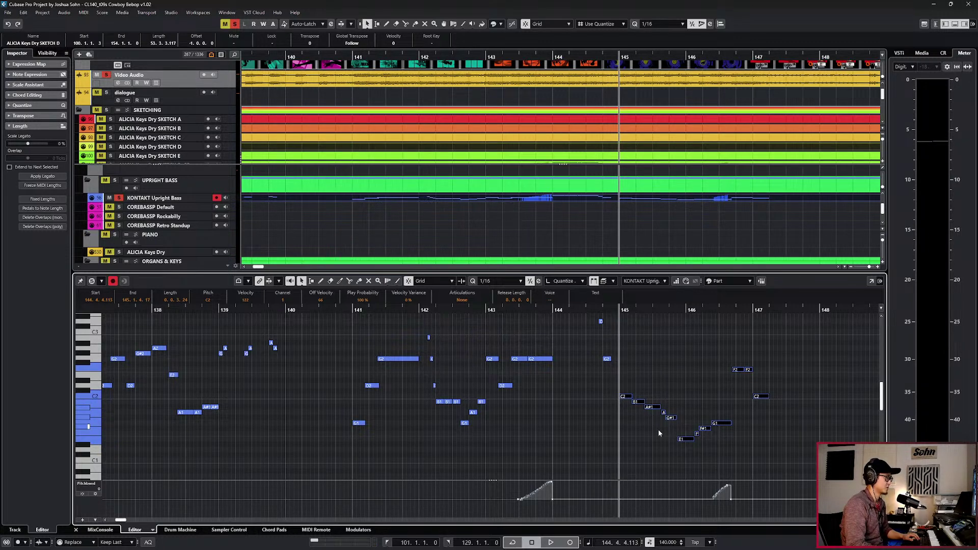
Go back to the bass notes around bar 138 and play them closely against the video audio.
key("g")
scroll(665, 429, "left", 3)
key("g")
key("g")
key("KP_Subtract")
key("h")
key("KP_Subtract")
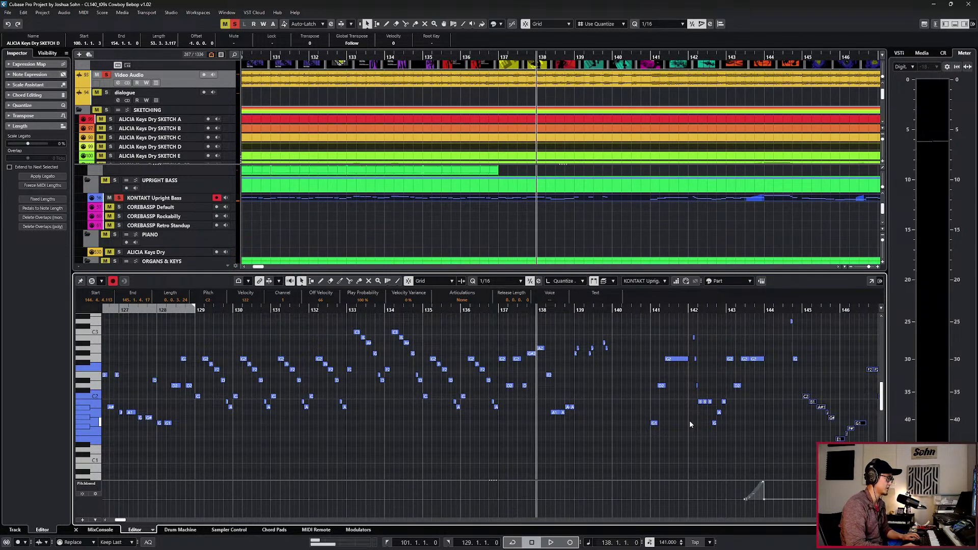
key("h")
key("h")
key("h")
key("space")
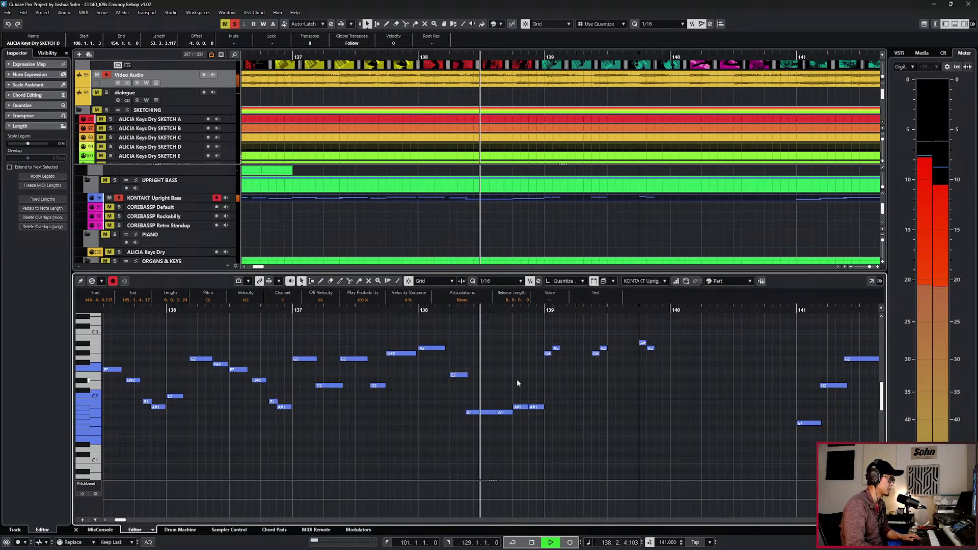
key("space")
Nudge the E2 bass note in bar 138 one sixteenth earlier and play the passage to check it.
key("KP_Subtract")
left_click(457, 377)
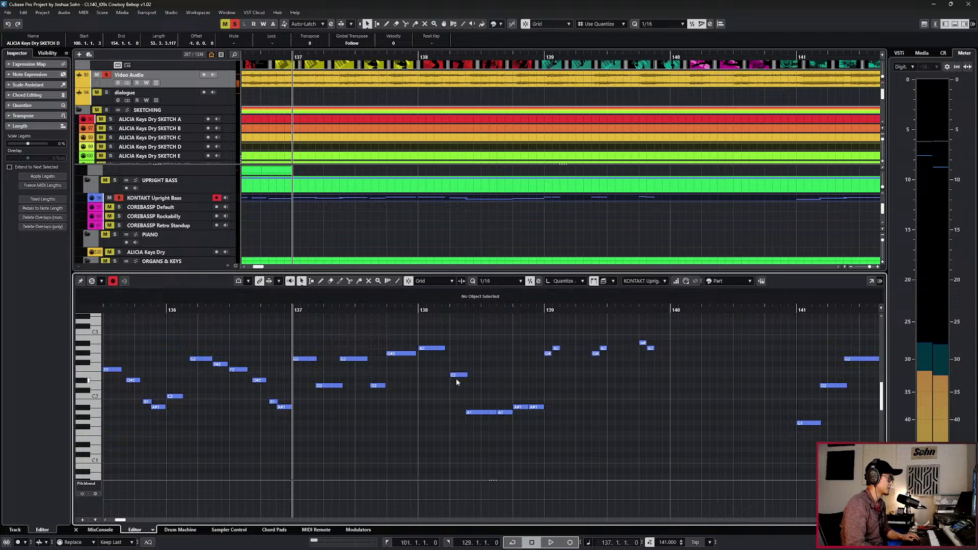
key("ctrl+Left")
key("space")
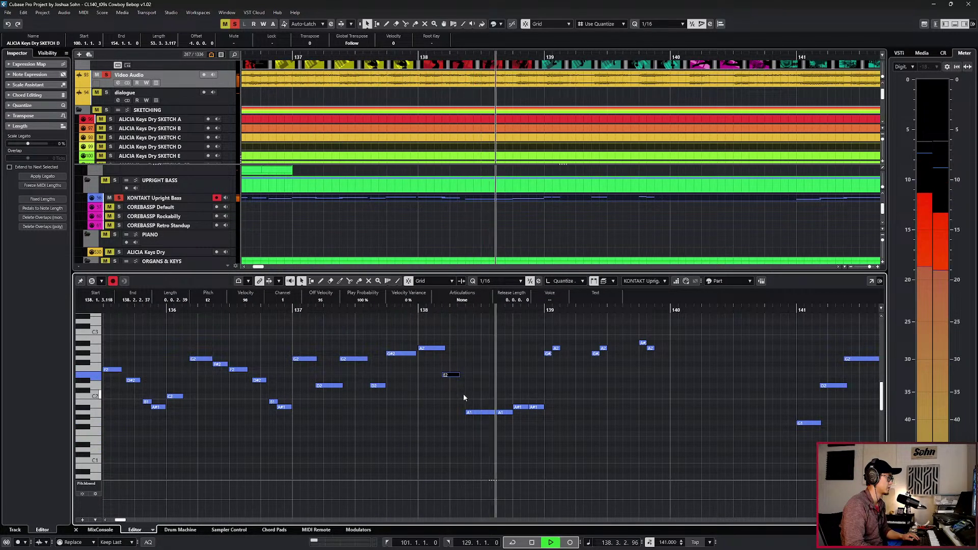
key("space")
Close the Key Editor and clear the solos on the Video Audio and upright bass tracks.
key("Return")
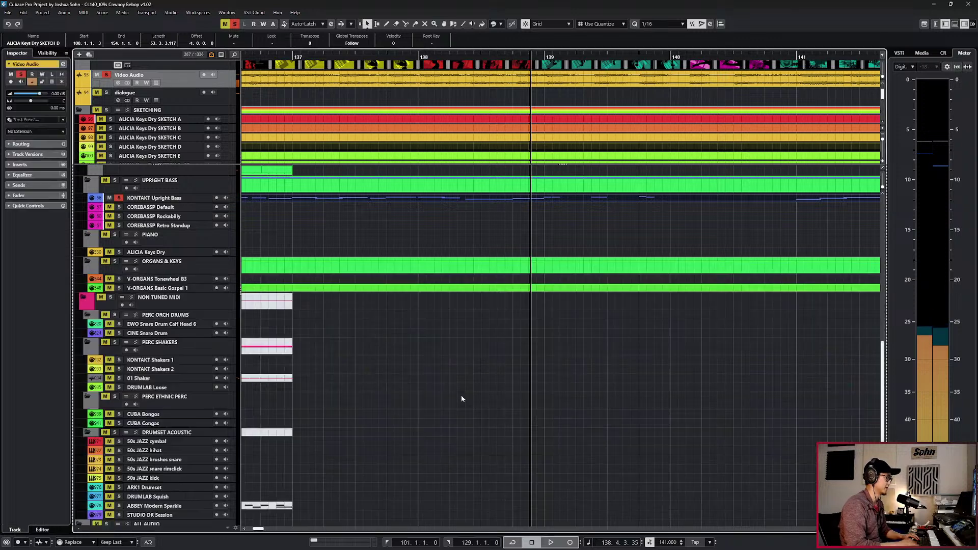
scroll(601, 265, "down", 4)
key("s")
scroll(604, 264, "down", 3)
key("g")
key("g")
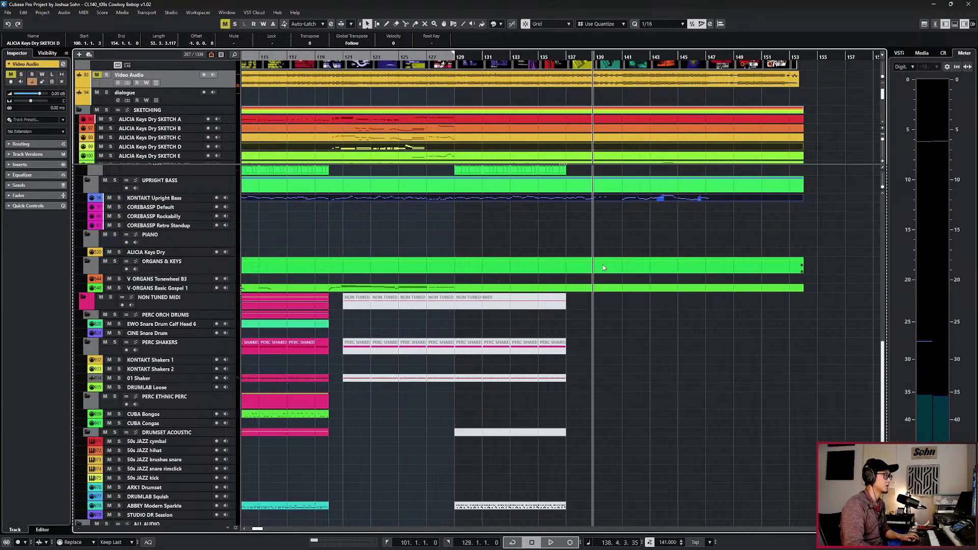
Return the playback cursor to bar 119 and look over the brass, guitar and sketch parts around that point.
scroll(604, 268, "left", 2)
key("KP_Subtract")
key("KP_Subtract")
key("KP_Subtract")
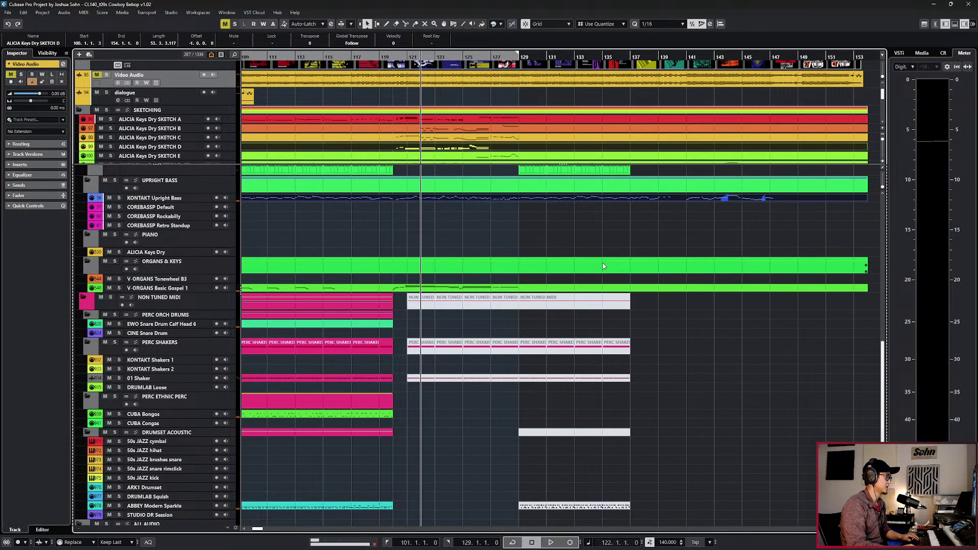
key("KP_Subtract")
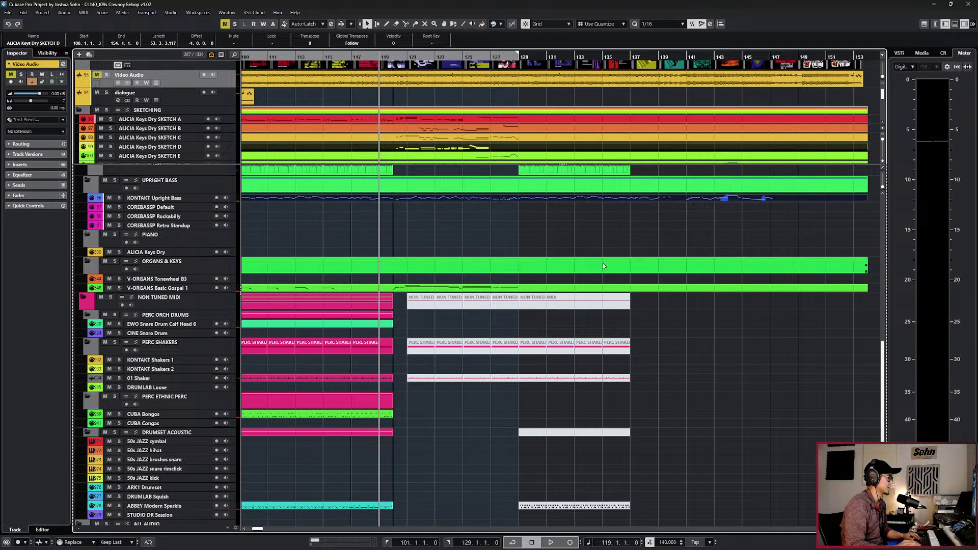
scroll(526, 226, "up", 3)
scroll(442, 287, "up", 3)
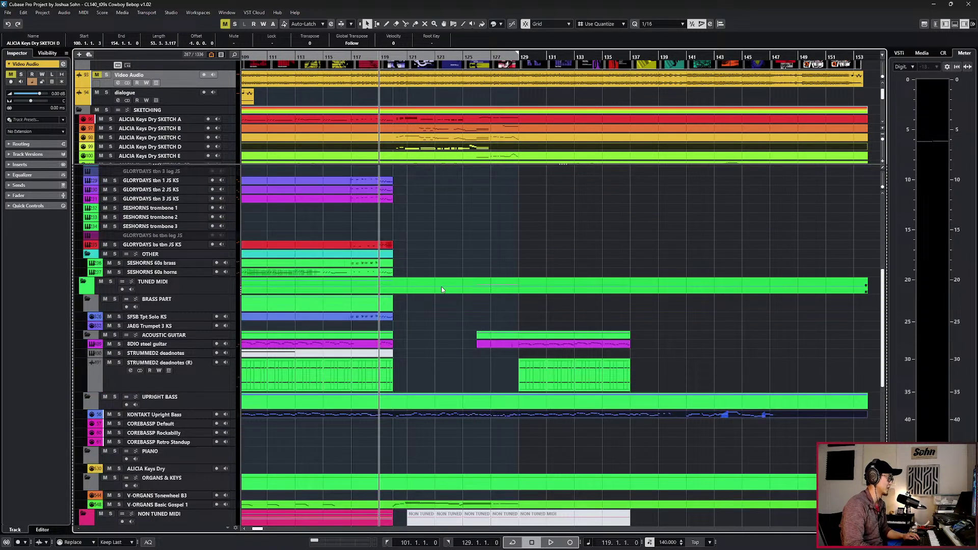
scroll(428, 143, "down", 2)
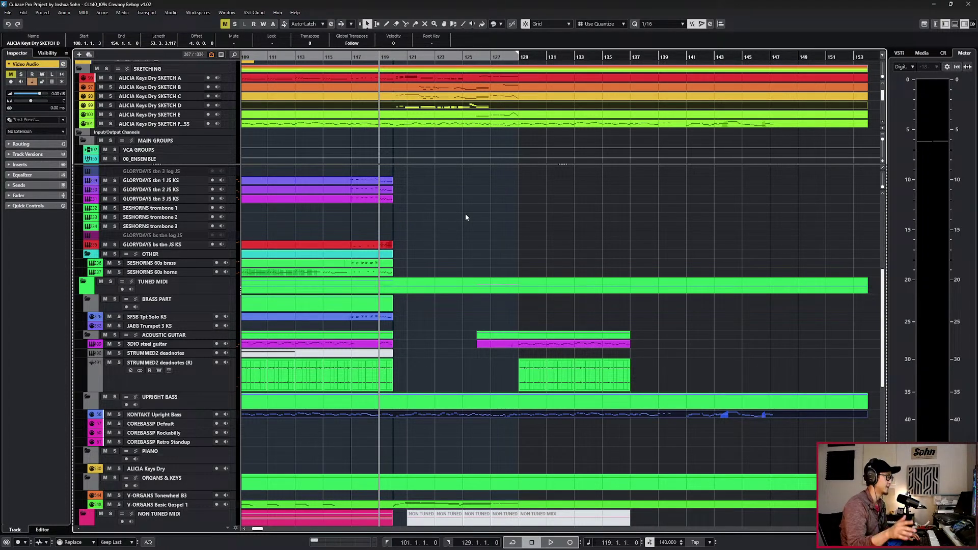
left_click(399, 79)
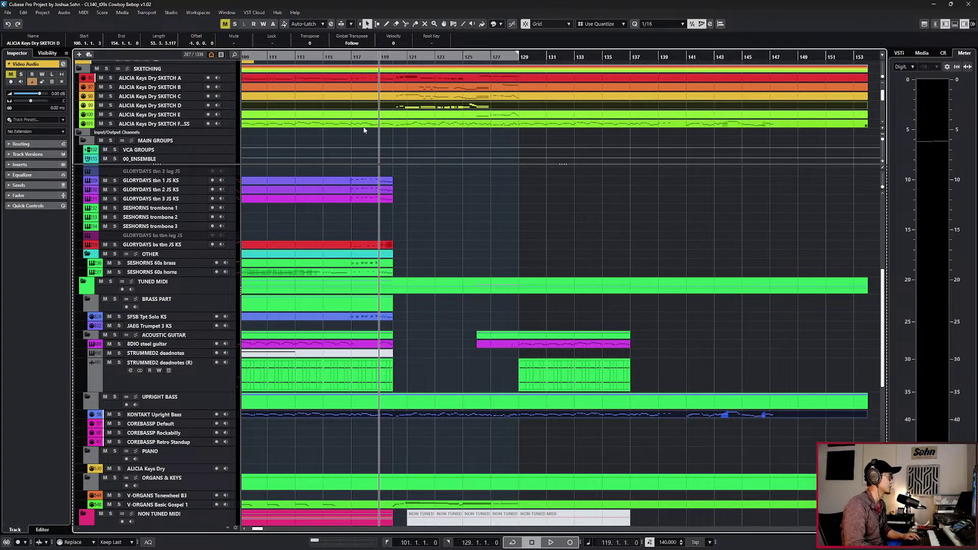
Select the parts on the ALICIA Keys Dry SKETCH tracks A through F and mute them.
left_click_drag(386, 137, 392, 120)
left_click_drag(402, 84, 402, 78)
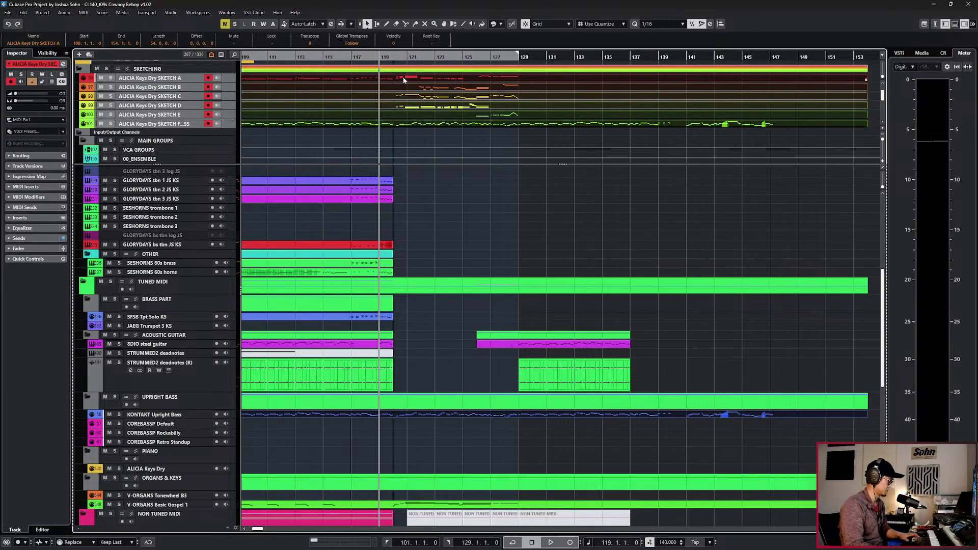
key("shift+m")
left_click(426, 249)
Extend the section's cycle marker on the SECTIONS track so that it ends at bar 129.
scroll(444, 132, "up", 4)
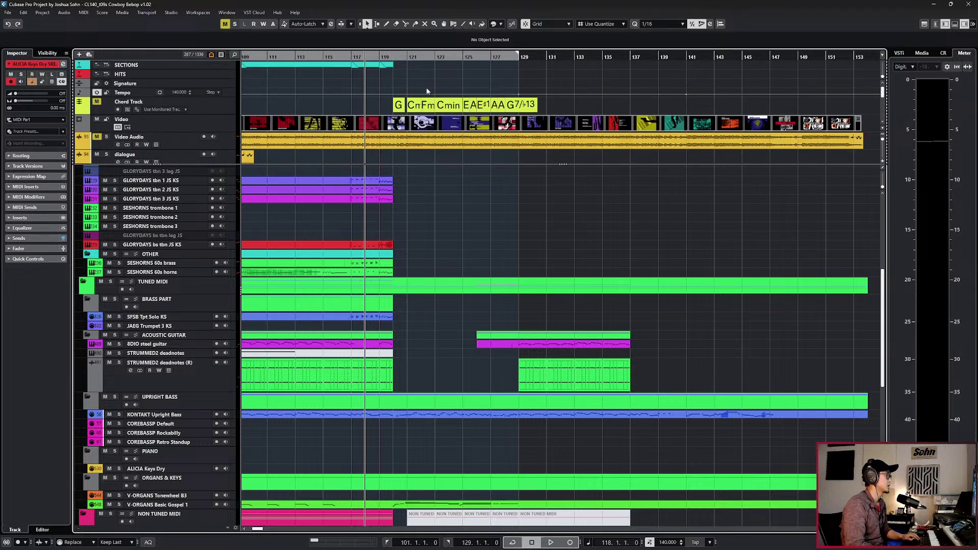
scroll(453, 170, "down", 3)
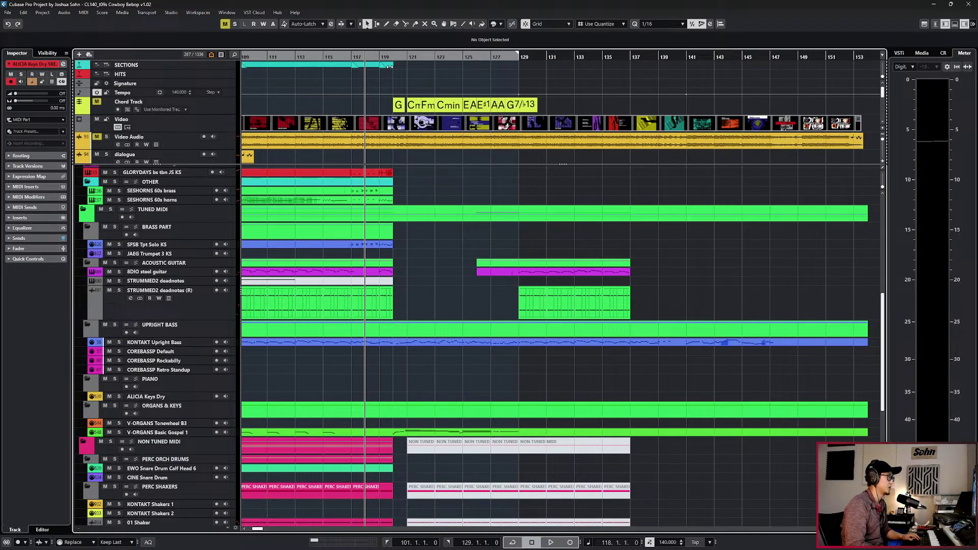
left_click_drag(391, 66, 519, 67)
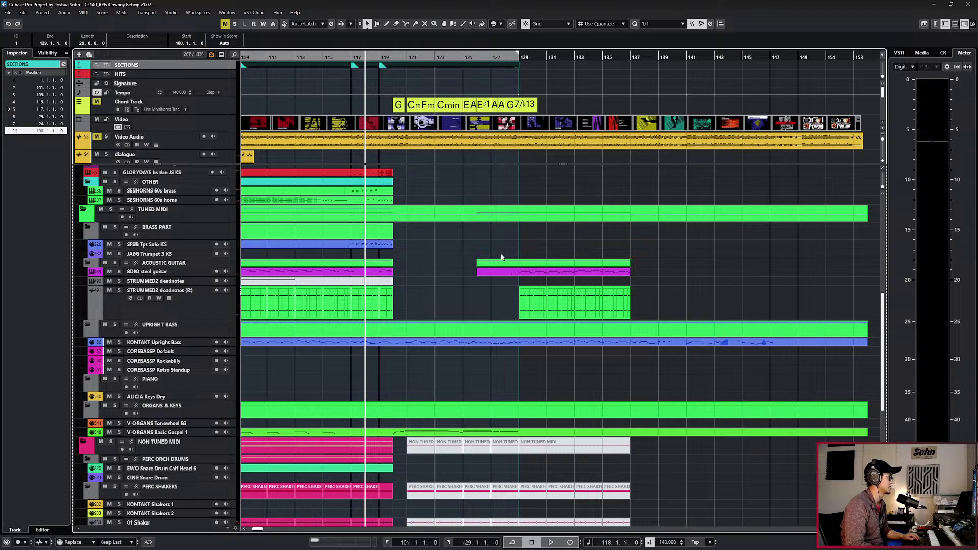
key("KP_Subtract")
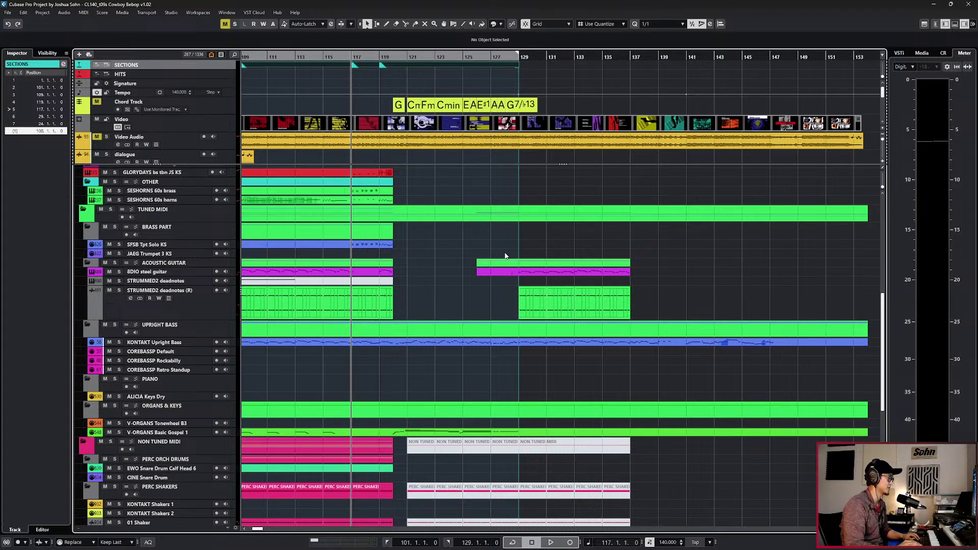
Unmute the 01 Shaker events between bars 121 and 129.
scroll(506, 256, "down", 5)
scroll(496, 309, "up", 4)
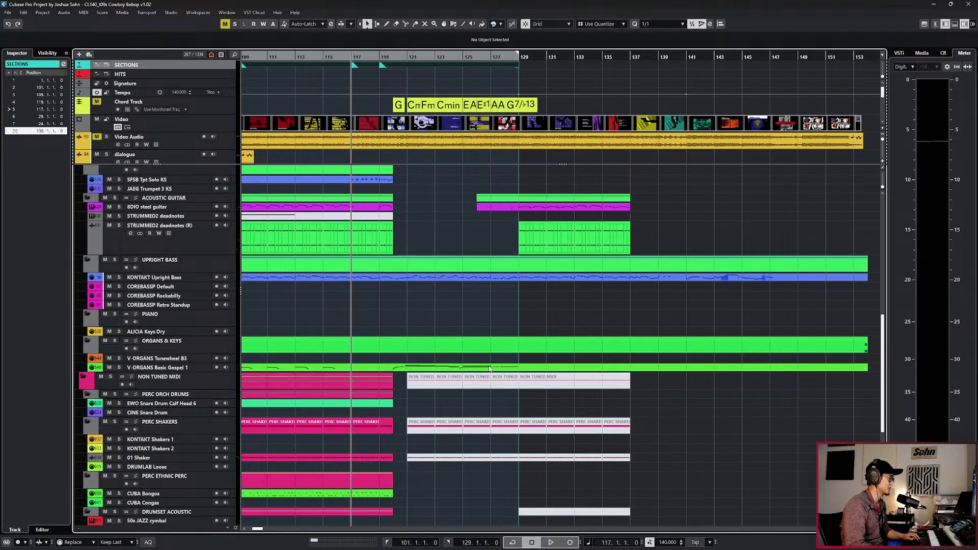
scroll(485, 396, "down", 2)
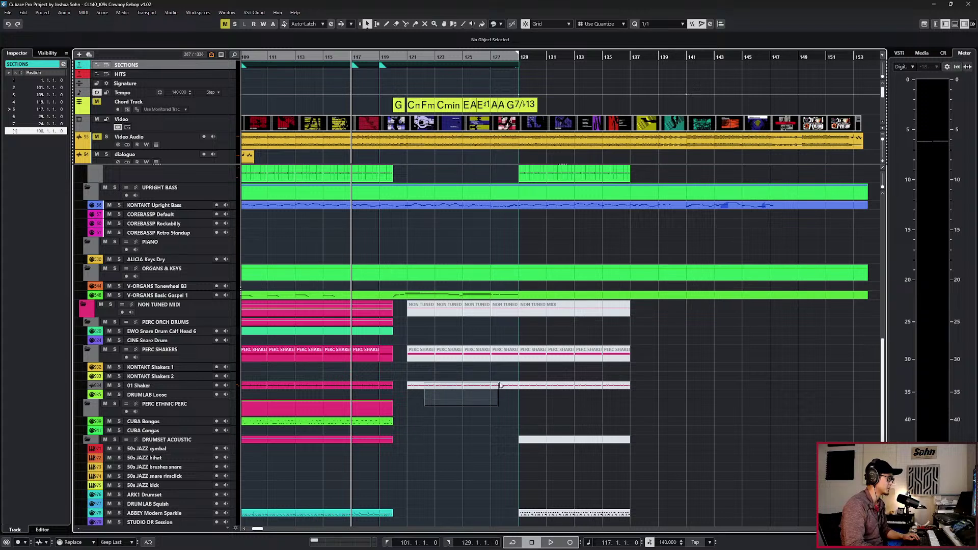
left_click_drag(498, 386, 502, 382)
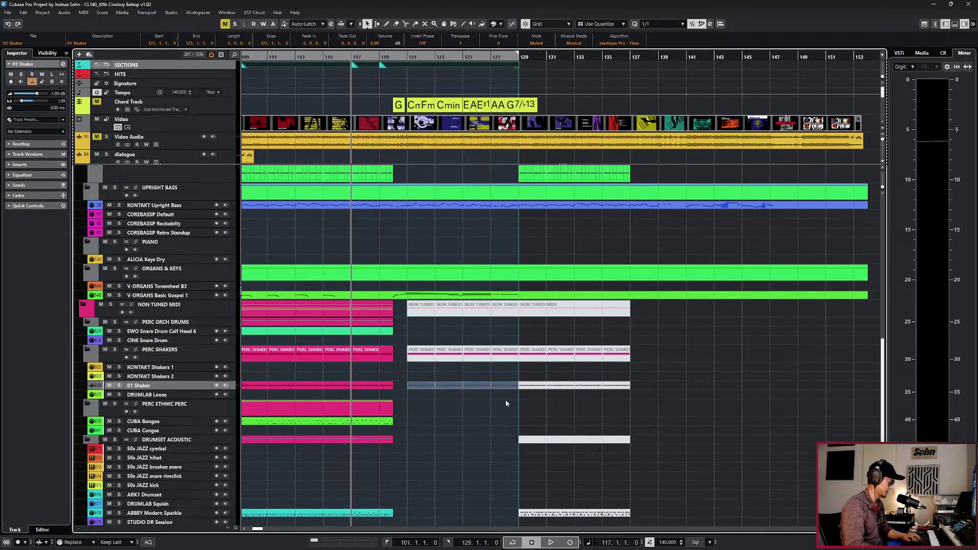
key("shift+u")
key("KP_Subtract")
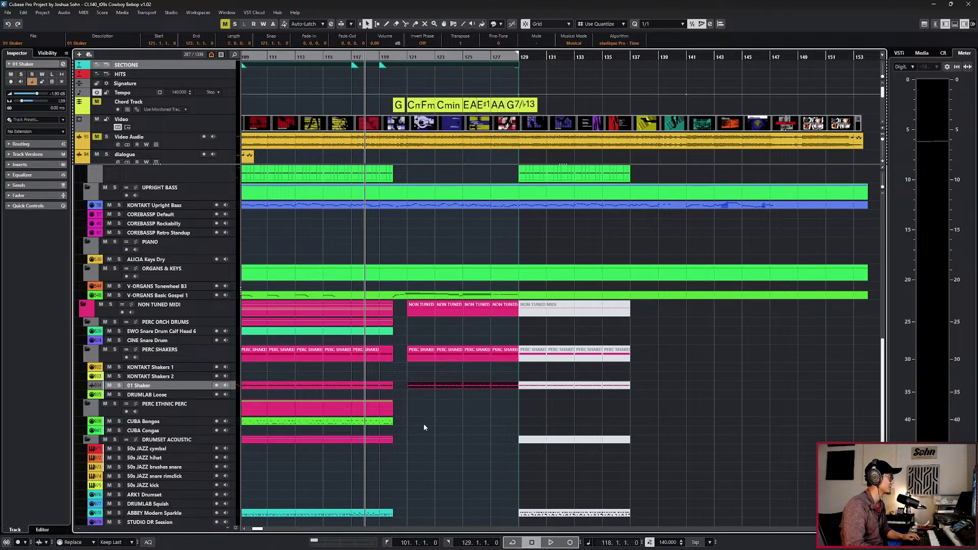
Split the V-ORGANS Basic Gospel 1 part at bar 119 and mute the portion from there on.
key("h")
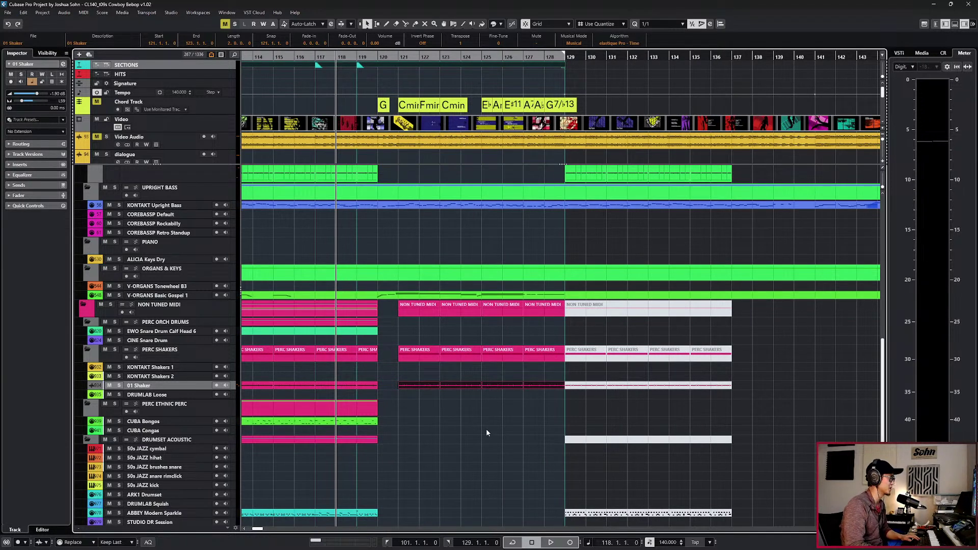
scroll(453, 450, "down", 3)
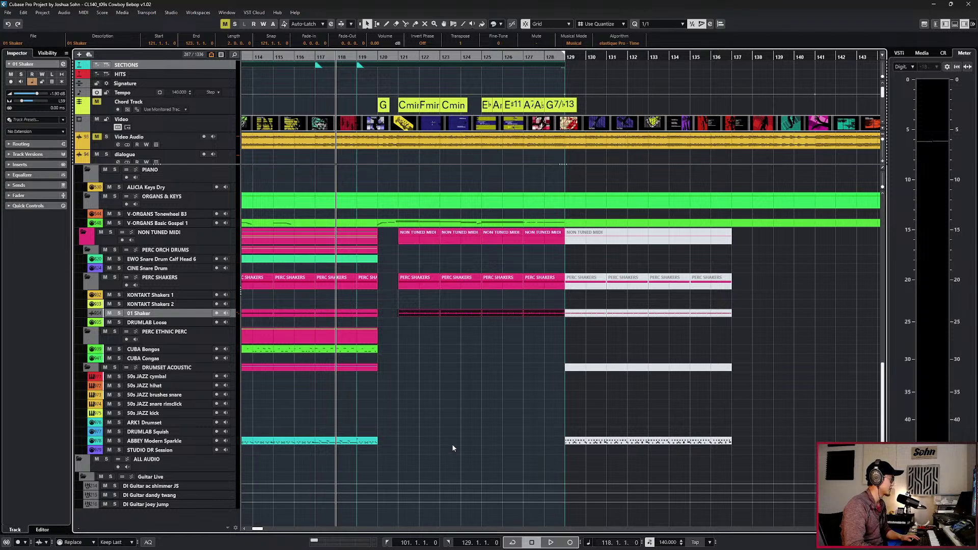
key("l")
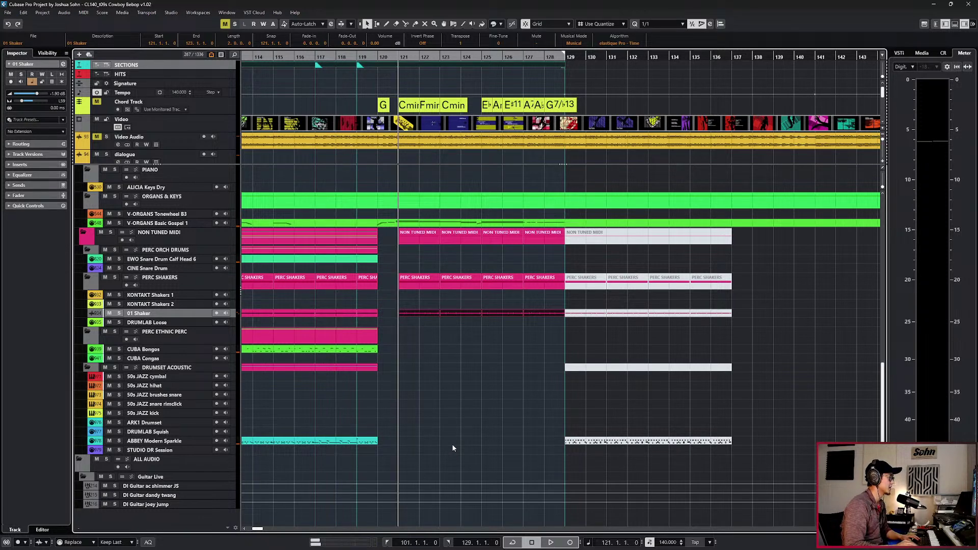
left_click(473, 225)
scroll(469, 255, "up", 3)
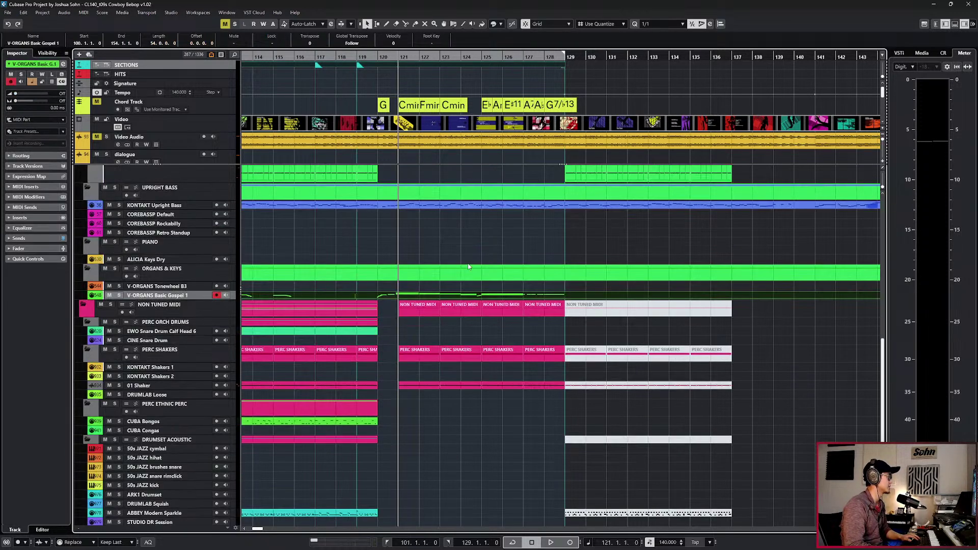
left_click(458, 206)
left_click(392, 297)
key("KP_Subtract")
key("KP_Subtract")
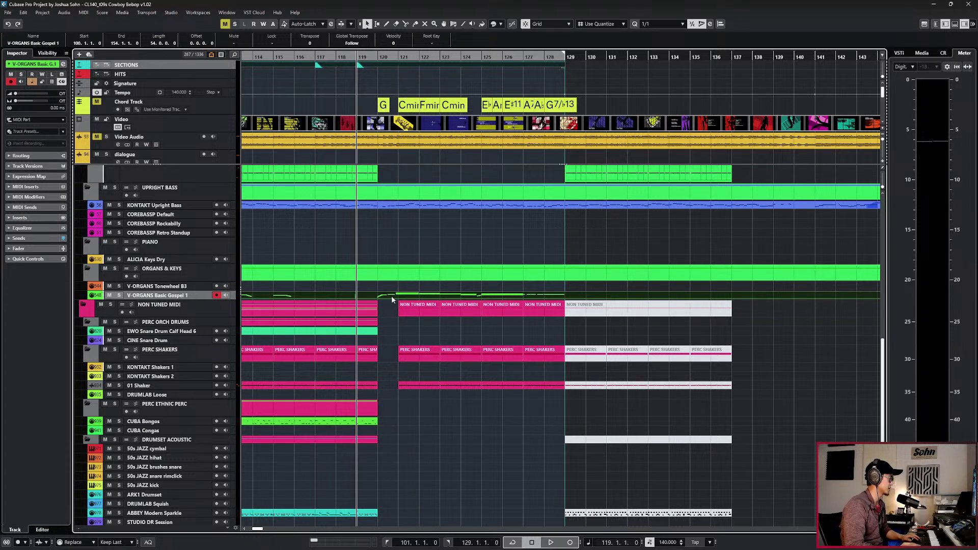
left_click(358, 297, "alt")
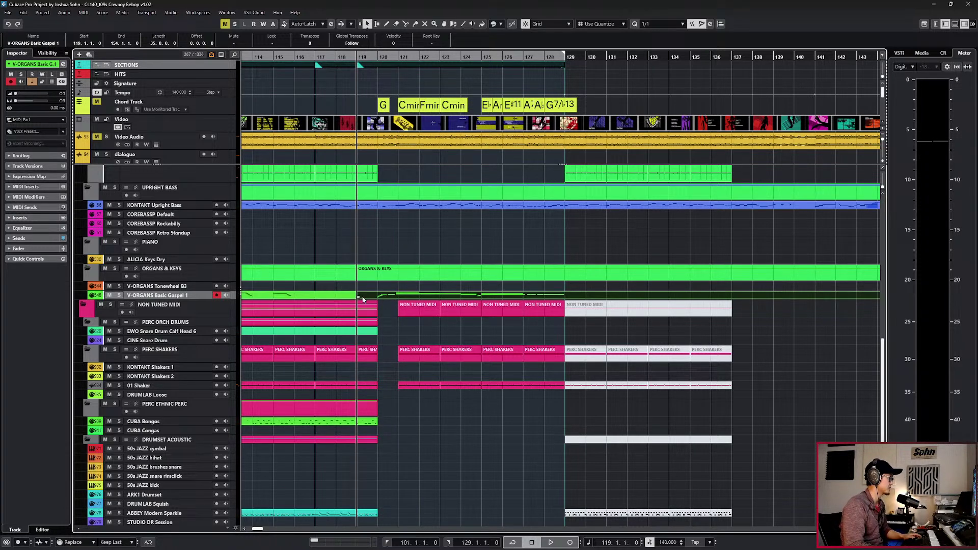
key("shift+m")
key("KP_Subtract")
Solo the Video Audio track and listen to the original from bar 118 through bar 126.
scroll(417, 267, "up", 6)
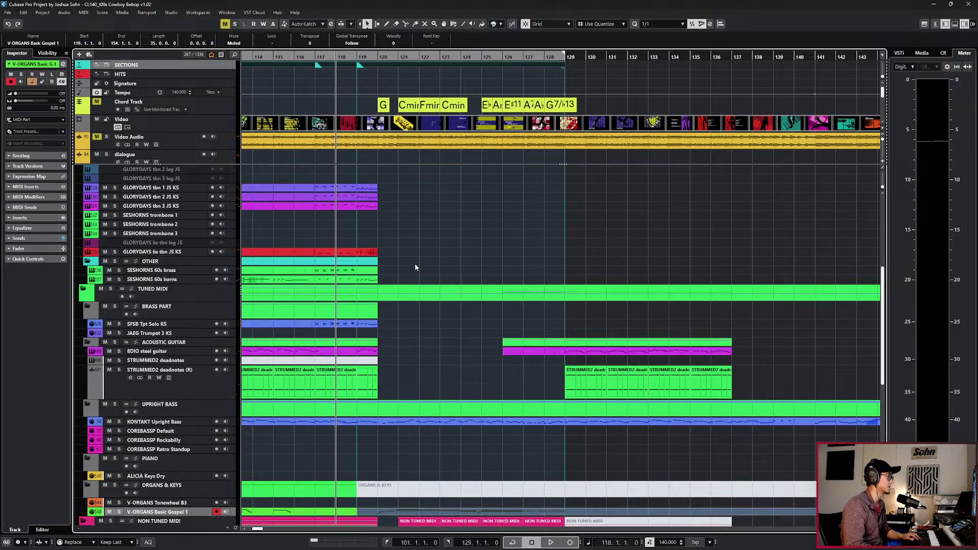
scroll(422, 252, "down", 3)
scroll(419, 163, "down", 1)
scroll(390, 328, "down", 3)
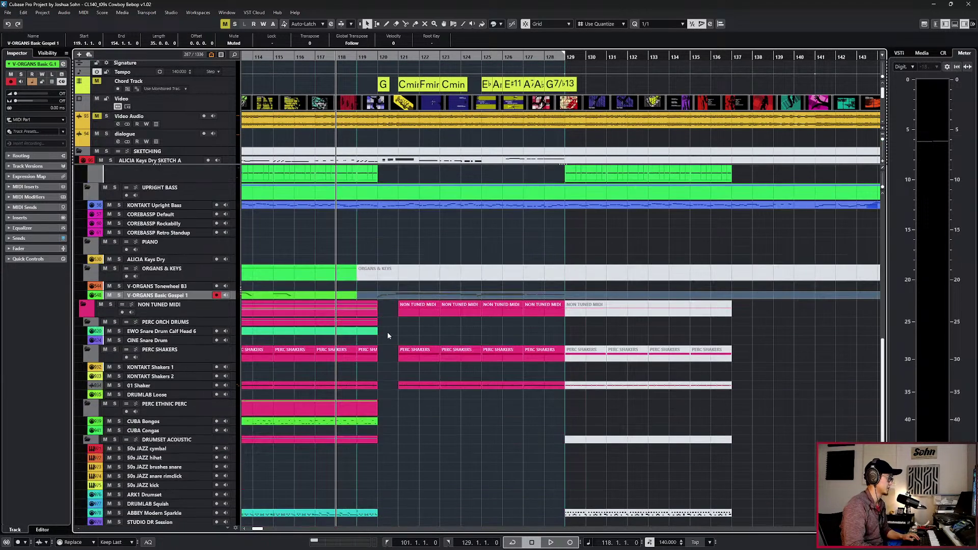
left_click(221, 123)
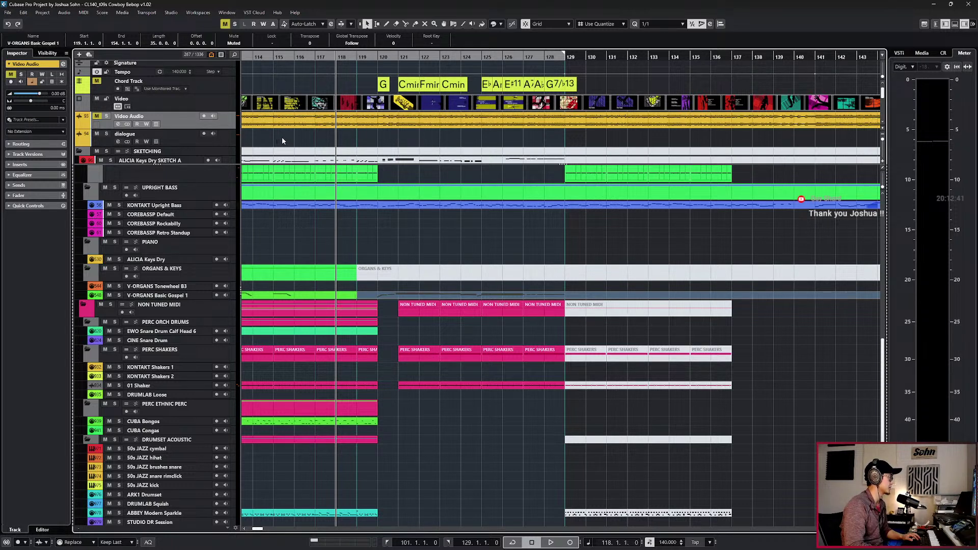
key("s")
key("space")
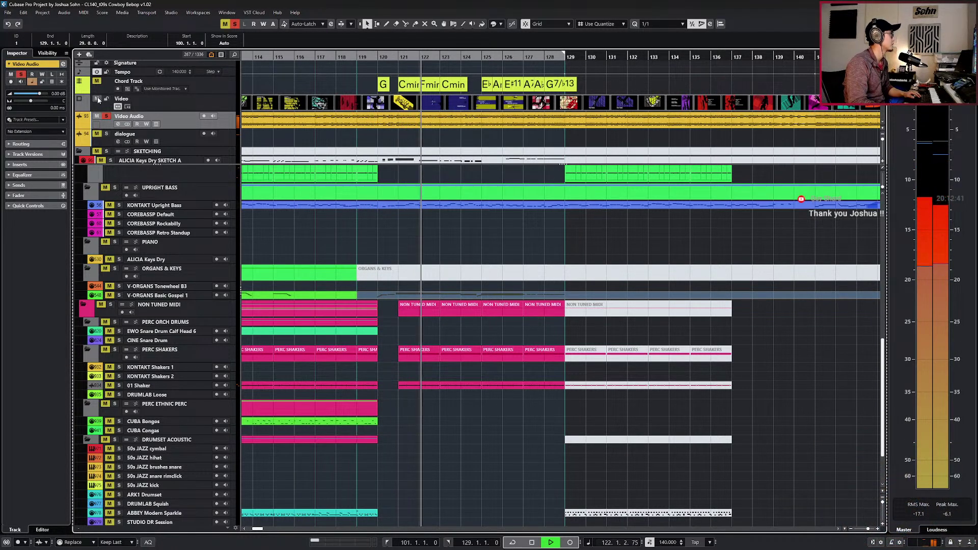
left_click(439, 432)
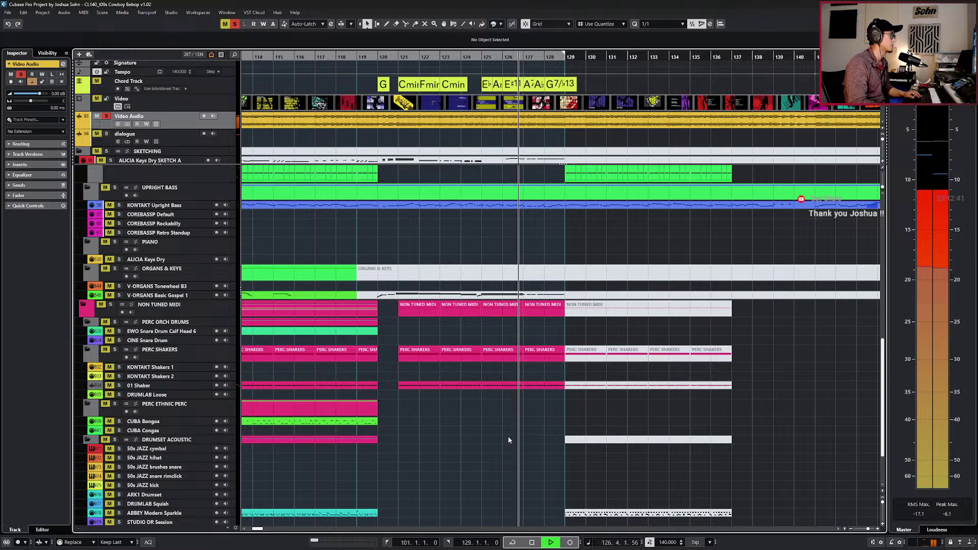
key("space")
Move the playback cursor back to bar 121 and clear the Video Audio solo.
scroll(509, 440, "down", 2)
key("KP_Subtract")
key("KP_Subtract")
key("KP_Subtract")
key("KP_Subtract")
key("KP_Subtract")
key("KP_Subtract")
key("s")
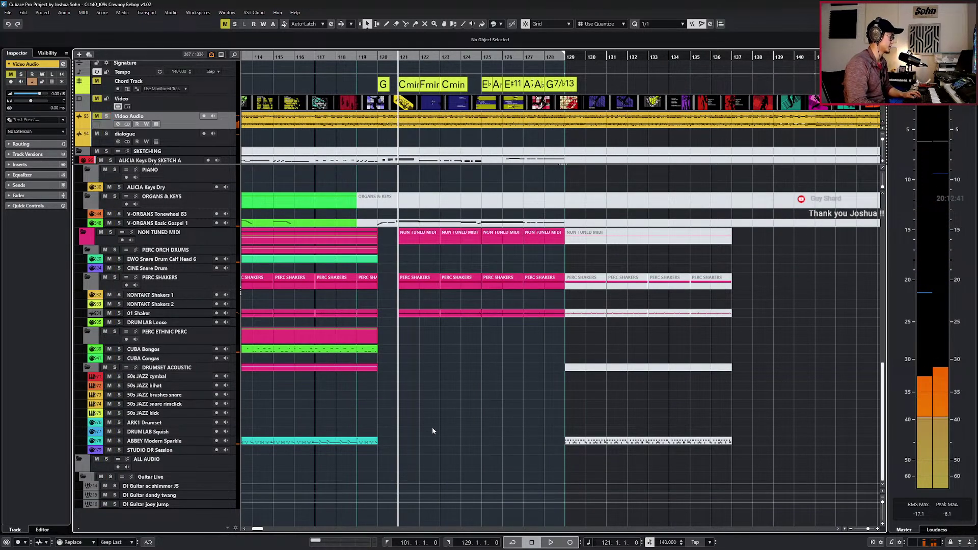
Duplicate the ABBEY Modern Sparkle drum part starting at bar 109 and shift the copy to begin at bar 121.
scroll(428, 428, "left", 5)
right_click(406, 442)
left_click(405, 441)
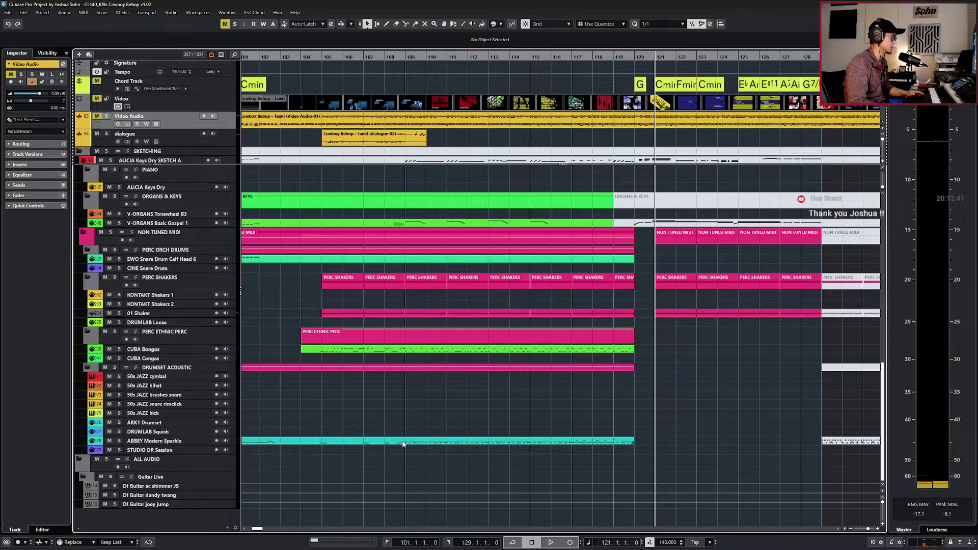
left_click(437, 442)
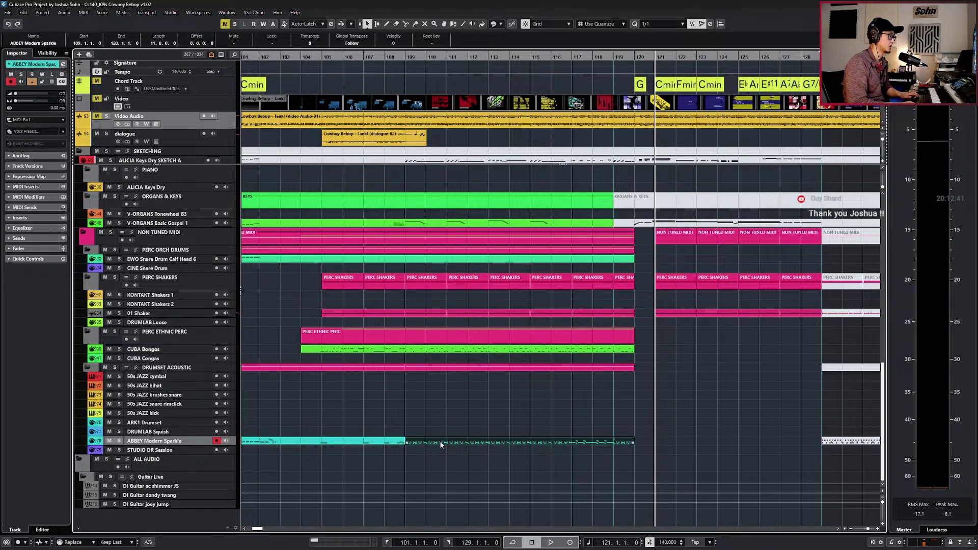
key("ctrl+d")
scroll(531, 445, "right", 3)
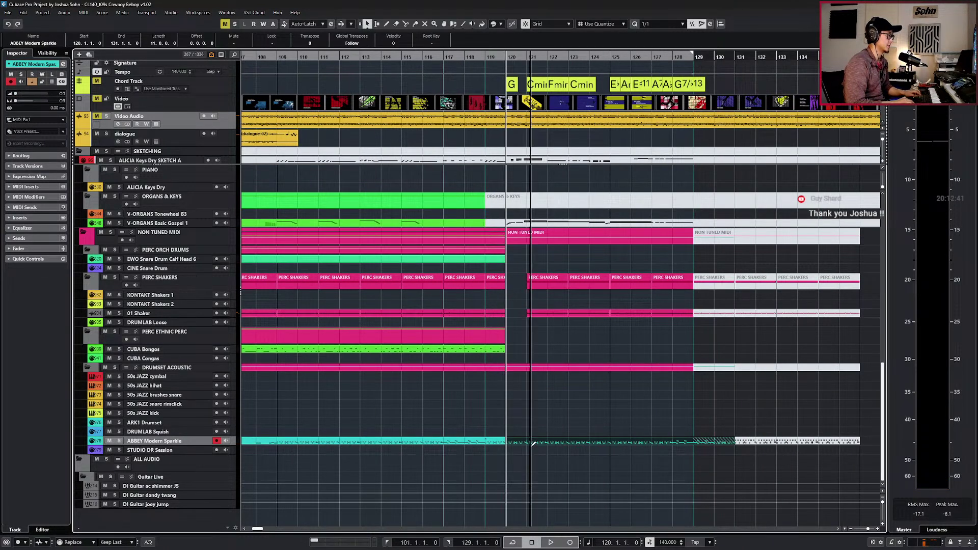
key("ctrl+Right")
scroll(534, 445, "up", 2)
scroll(540, 445, "right", 2)
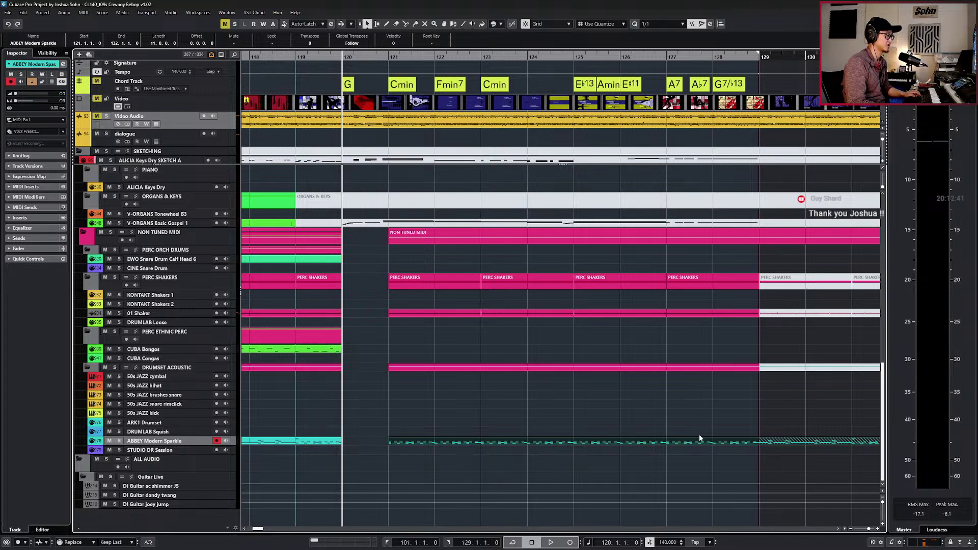
Split the copied ABBEY Modern Sparkle part at bar 129 and delete the excess after it.
left_click(714, 443, "alt")
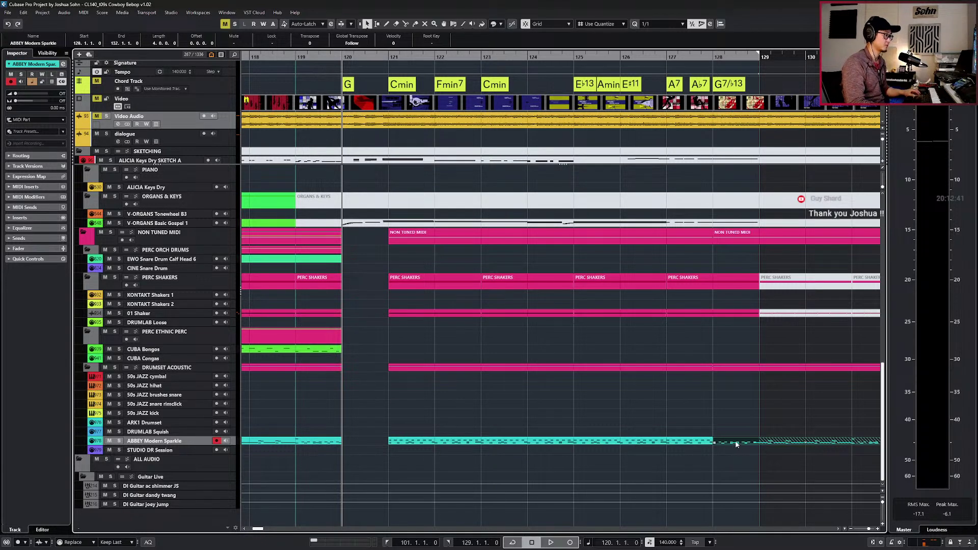
key("ctrl+z")
left_click(759, 441, "alt")
key("Delete")
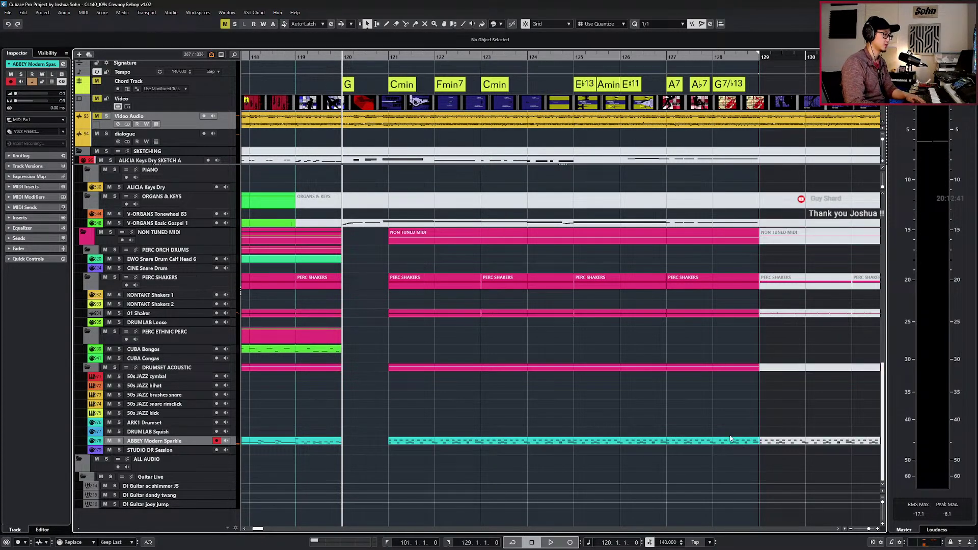
Extend the start of the copied ABBEY Modern Sparkle part back to bar 120 and open it in the Key Editor.
left_click(723, 444)
key("g")
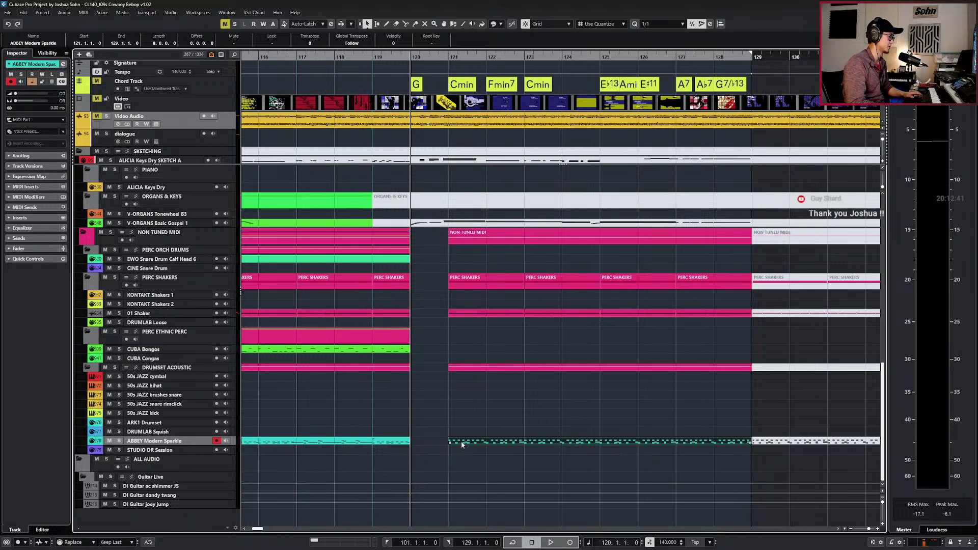
left_click_drag(450, 443, 428, 444)
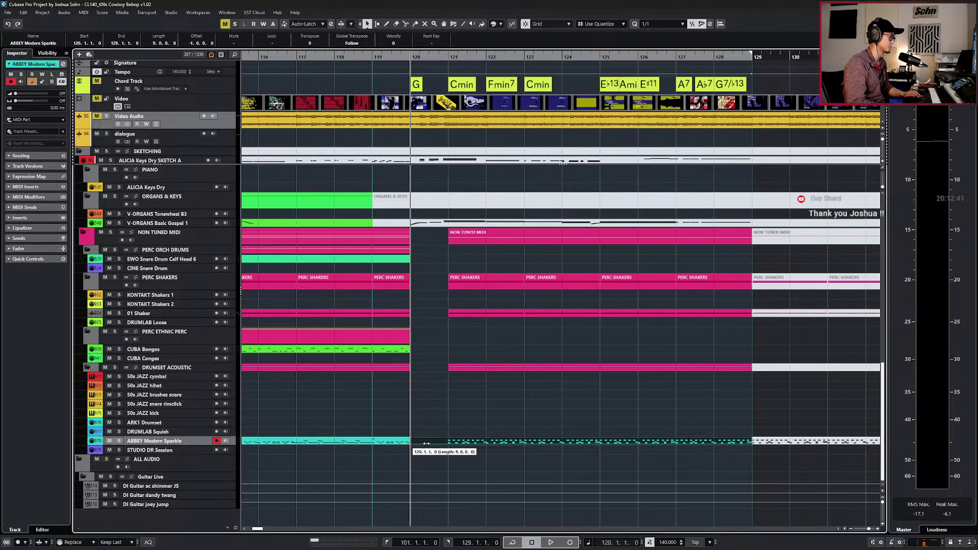
key("Return")
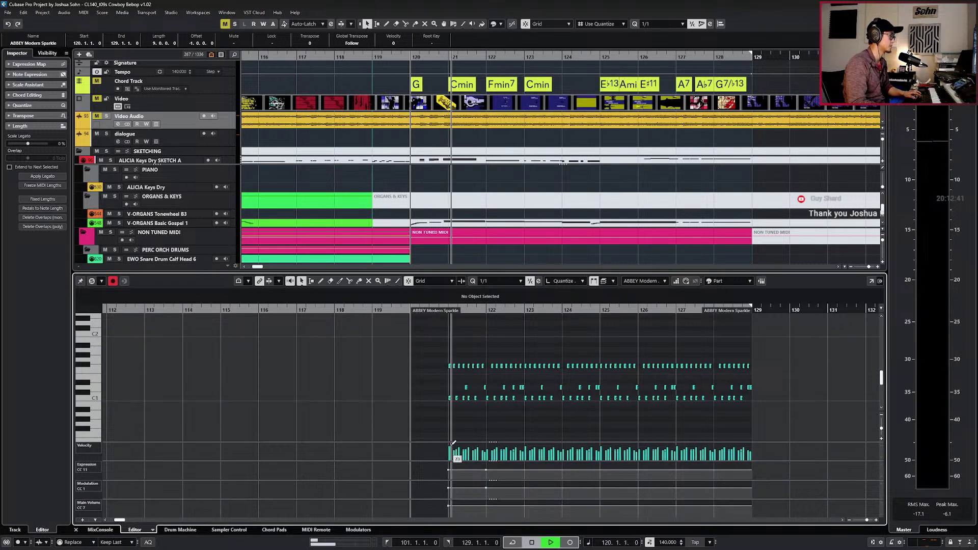
key("h")
key("space")
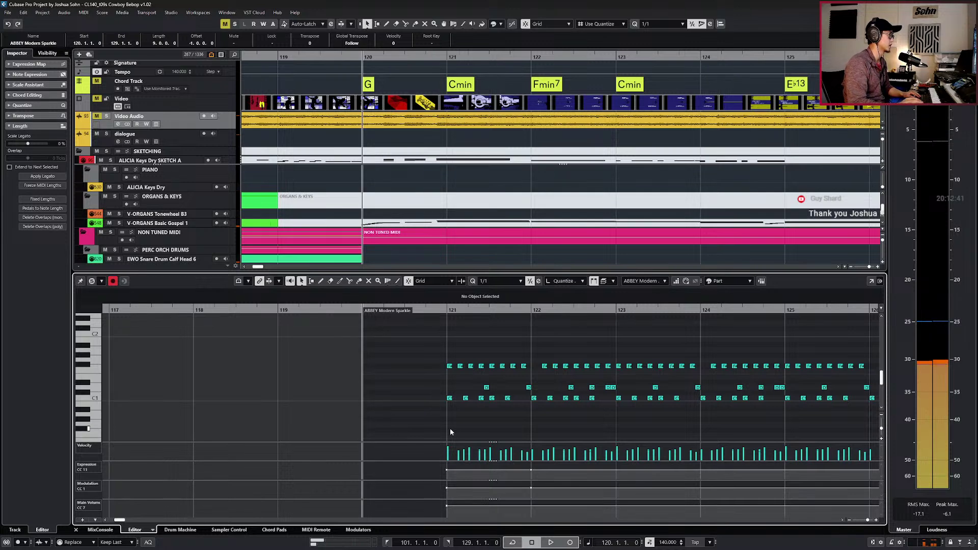
Solo the Video Audio track and listen to the original from bar 120 as a reference for the drum fill.
key("g")
scroll(257, 135, "left", 3)
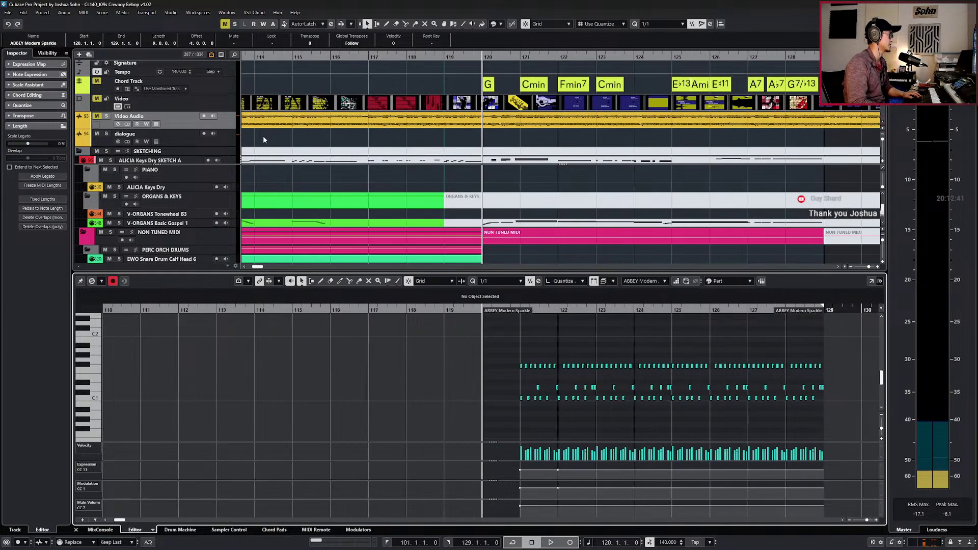
left_click(233, 128)
key("s")
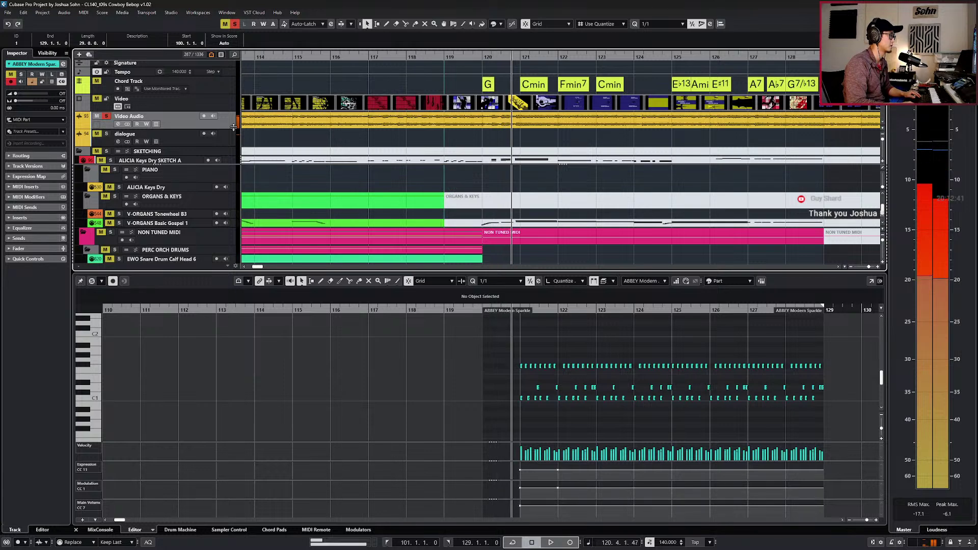
key("space")
scroll(444, 383, "up", 3)
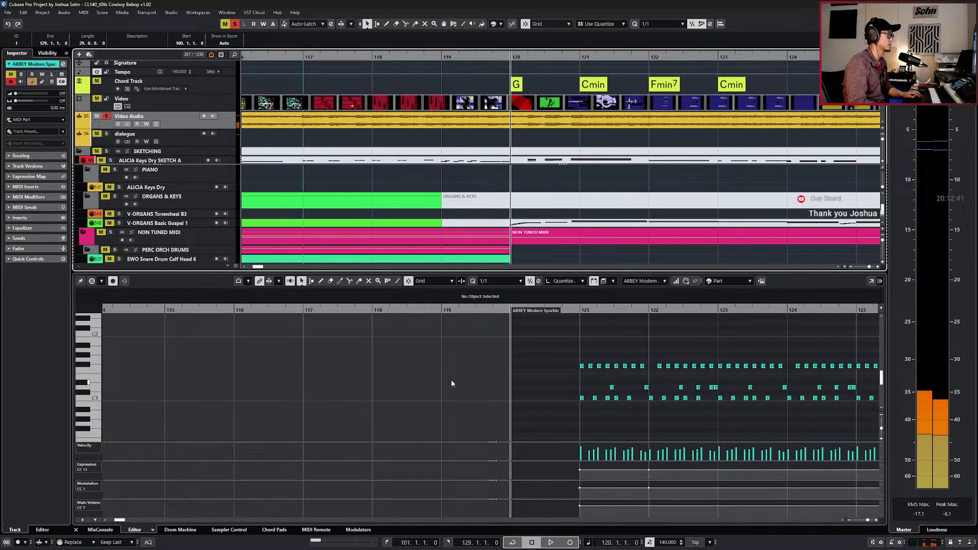
scroll(482, 392, "up", 2)
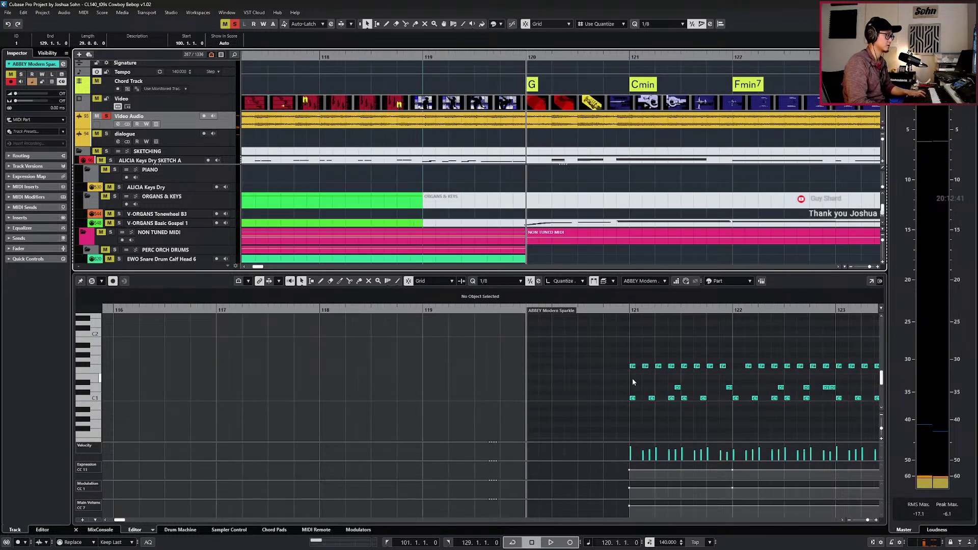
Copy the D1 snare hit from 121.2.4 and paste it at 120.2.1 and 120.3.1 in the ABBEY Modern Sparkle part.
left_click(633, 398)
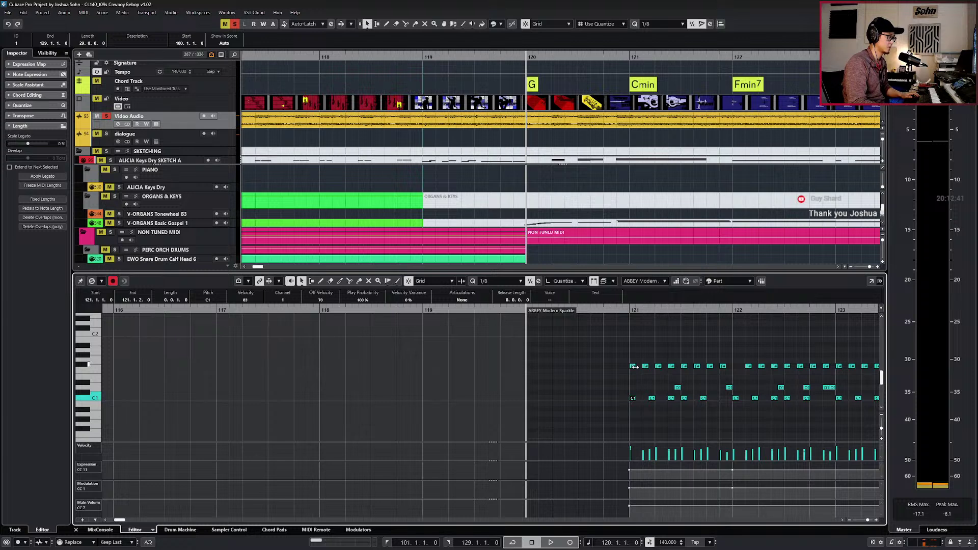
left_click(678, 387)
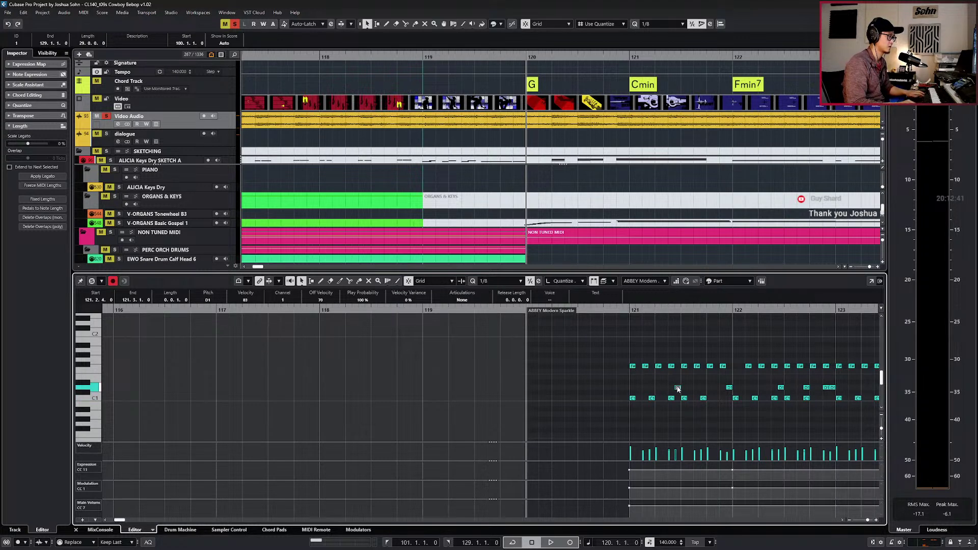
key("KP_Add")
key("KP_Add")
key("KP_Add")
key("KP_Subtract")
key("ctrl+v")
key("KP_Add")
key("KP_Add")
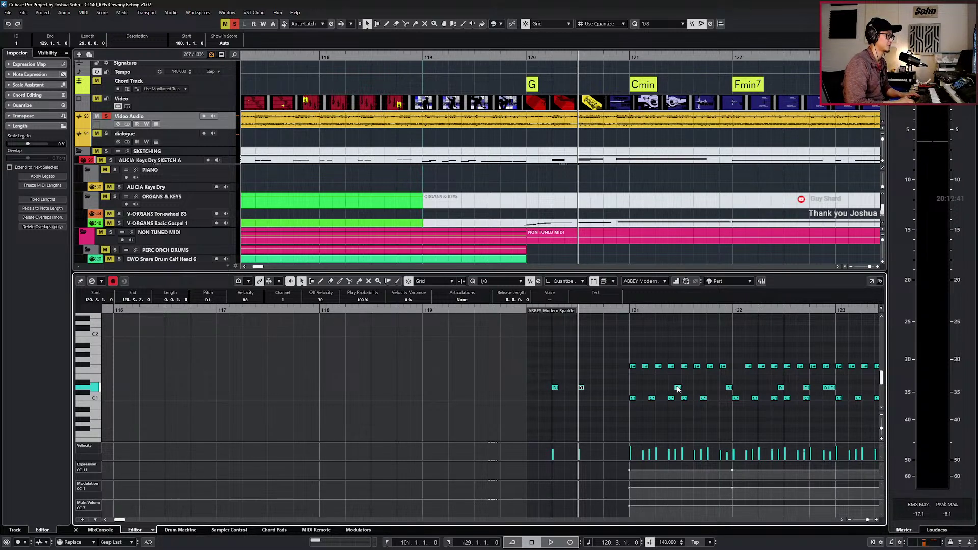
Copy the C1 kick from the start of bar 121 to 120.3.3 and lengthen the copy to 0.0.2.0.
left_click(637, 401)
left_click(633, 398)
key("ctrl+c")
key("KP_Add")
key("ctrl+v")
key("ctrl+KP_Subtract")
left_click_drag(593, 375, 594, 415)
key("alt+shift+Right")
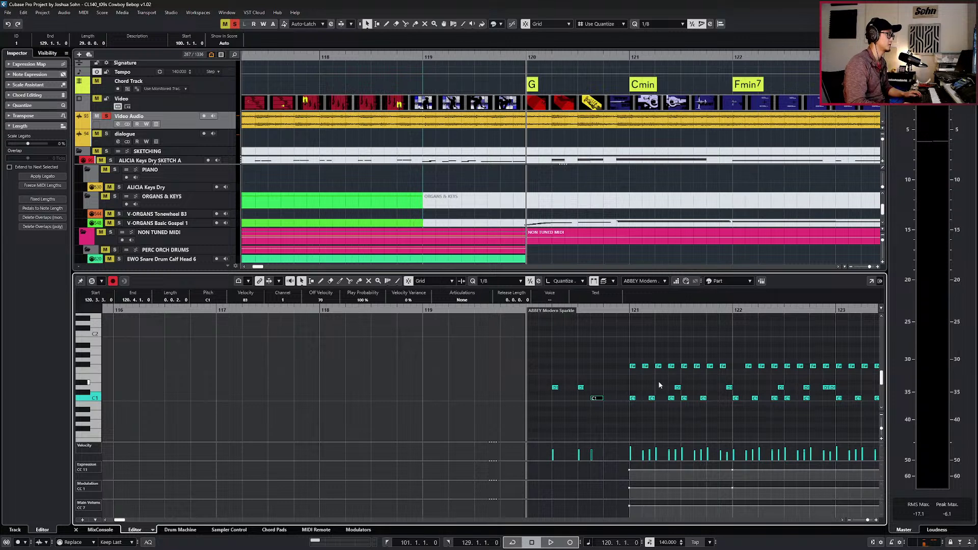
Shift the first hi-hat and kick hits of bar 121 back to 120.4.3 and raise the hi-hat note to C#2.
left_click_drag(641, 359, 622, 411)
key("ctrl+Left")
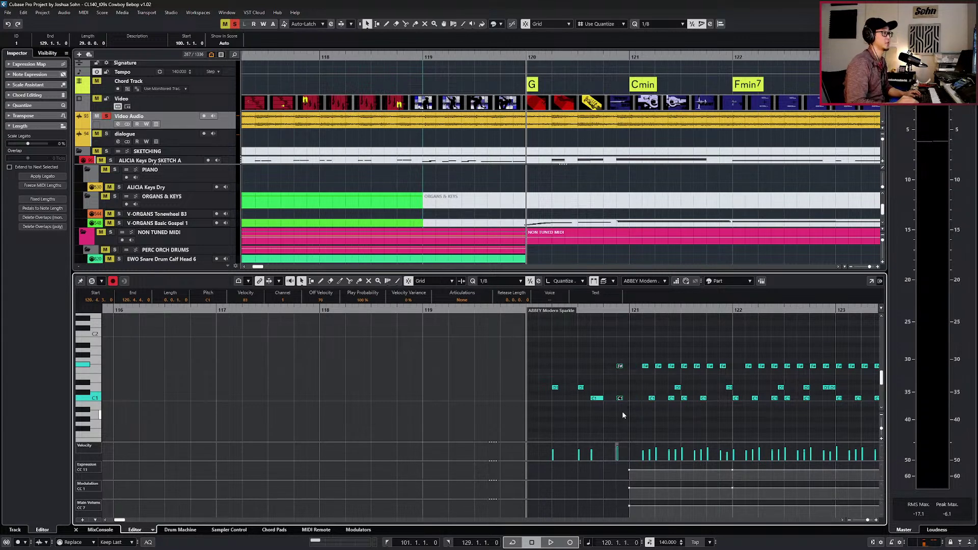
left_click(620, 366)
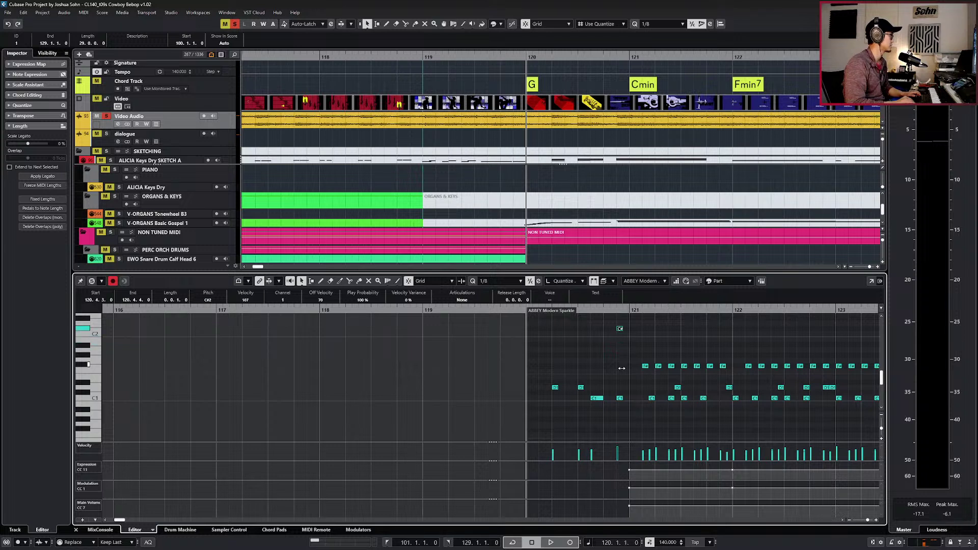
scroll(621, 368, "up", 1)
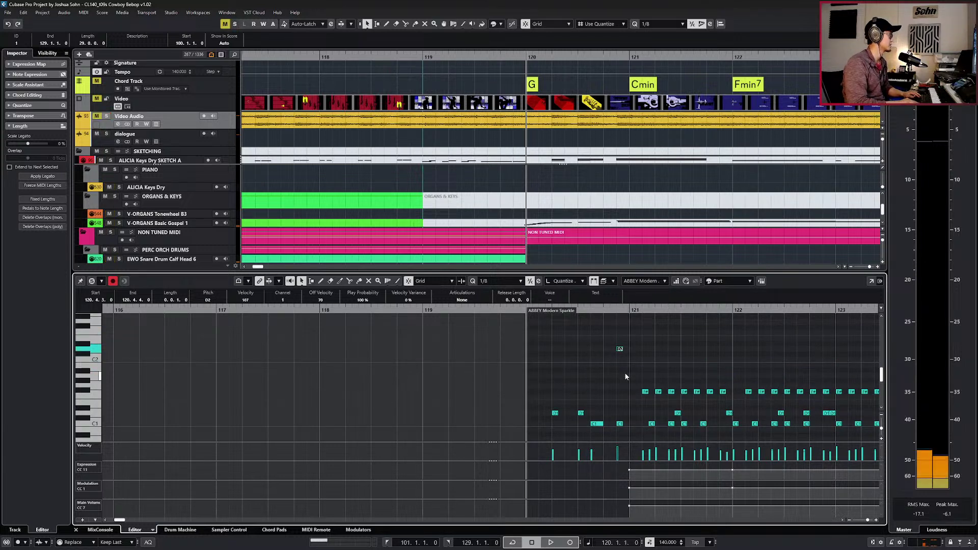
key("Down")
key("space")
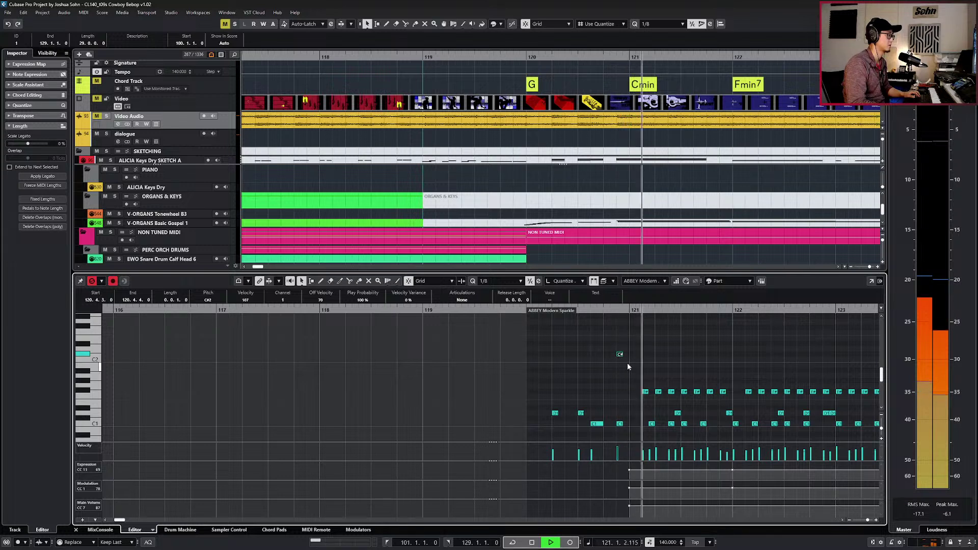
key("space")
key("KP_Subtract")
Delete the early Expression and Modulation controller points, and reduce the controller lanes to Velocity only.
left_click(630, 470)
key("Delete")
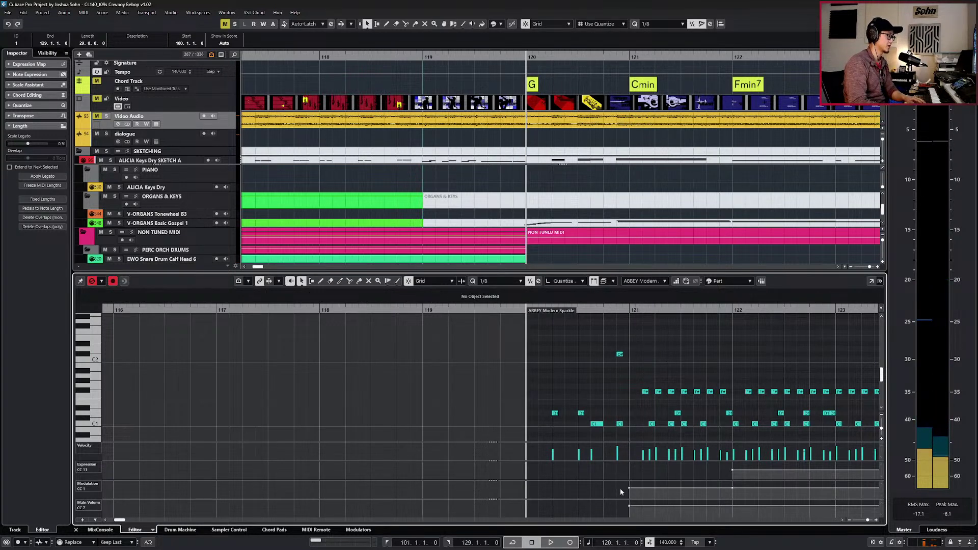
key("Delete")
left_click_drag(699, 464, 750, 477)
key("Delete")
key("Delete")
left_click_drag(615, 487, 644, 497)
key("Delete")
key("alt+l")
key("alt+l")
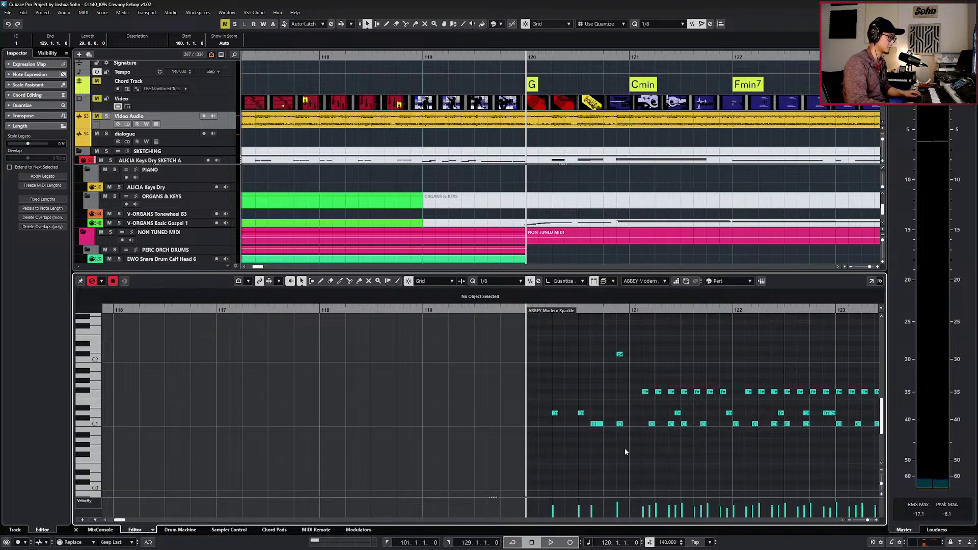
Lengthen the two D1 snare hits in bar 120 to 0.0.2.0 with velocity 111, and set the 120.3.3 kick's velocity to 107.
scroll(585, 414, "right", 3)
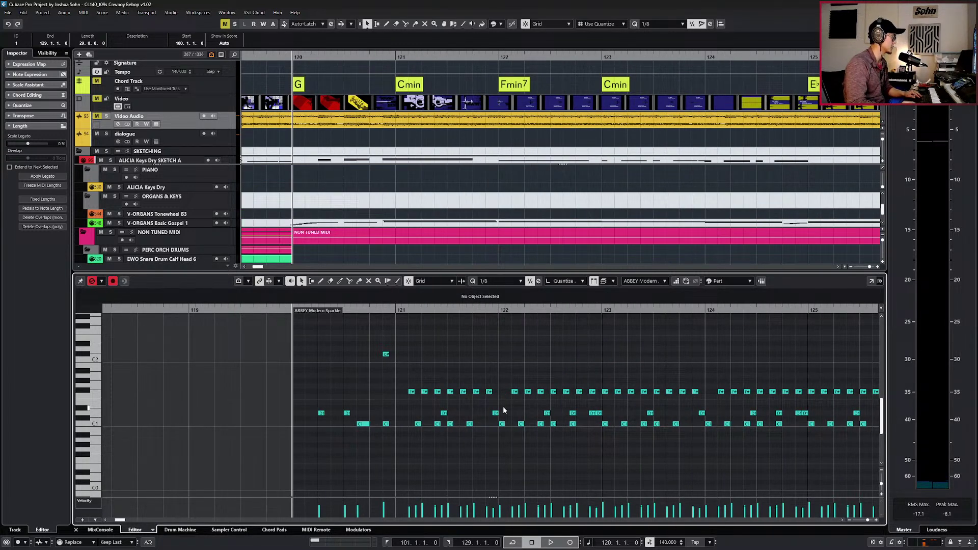
left_click_drag(293, 403, 357, 423)
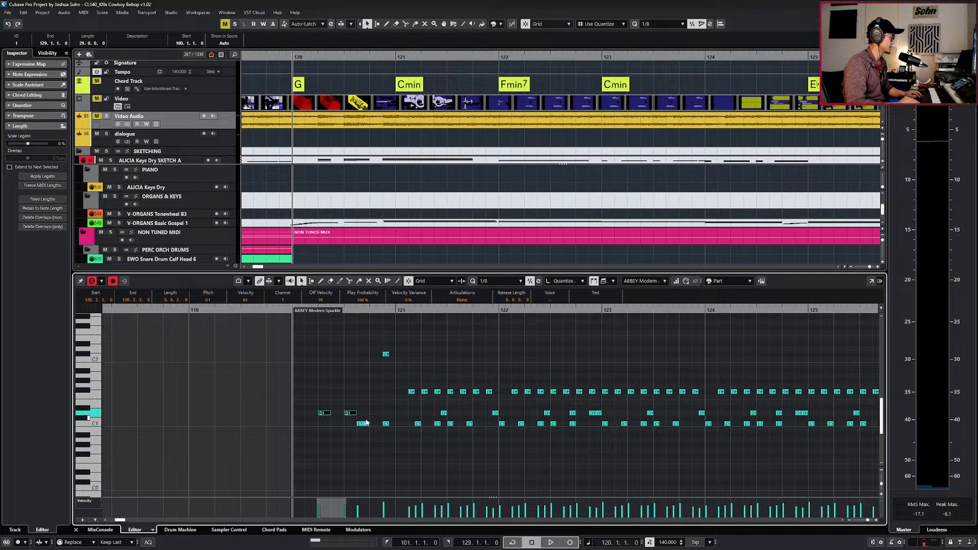
key("space")
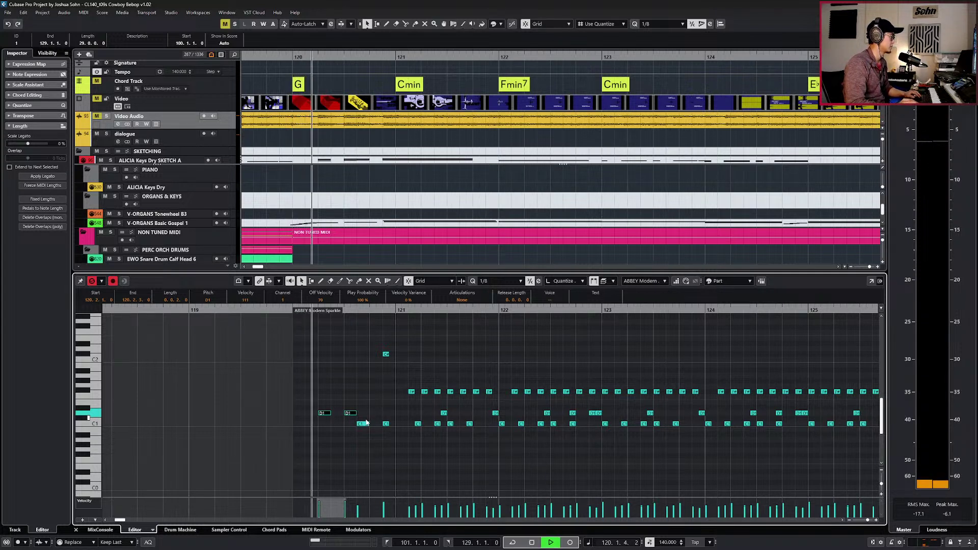
key("space")
left_click(362, 423)
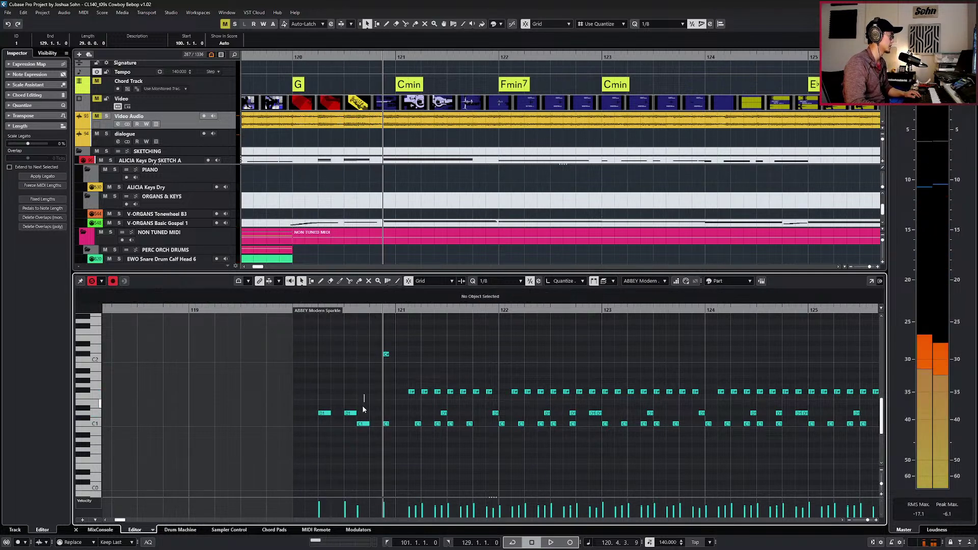
key("alt+shift+Up")
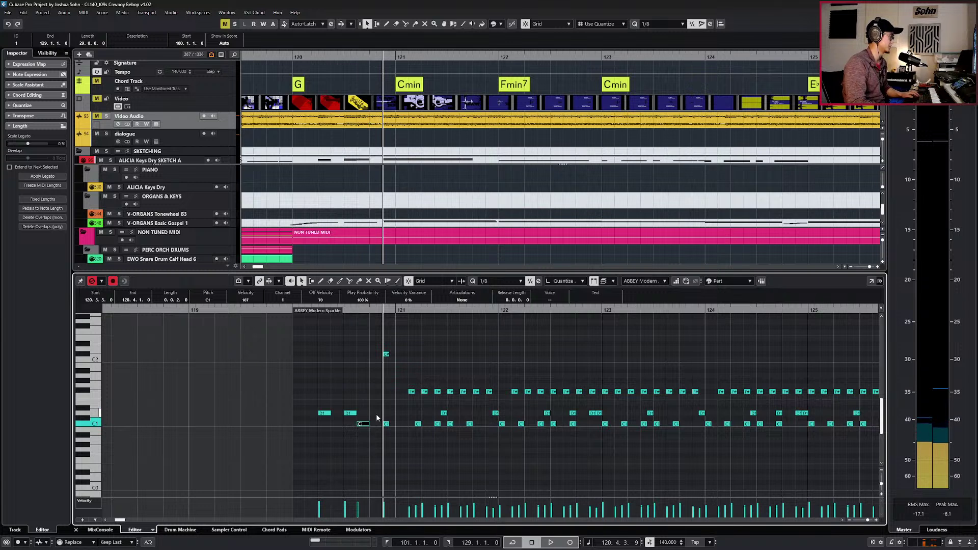
Duplicate the C1 kick at 120.3.3 in place, transpose the copy up to F#1 and audition the fill.
left_click(363, 425)
key("ctrl+c")
key("l")
key("ctrl+v")
key("Up")
key("Up")
key("Up")
key("Up")
key("Up")
key("Up")
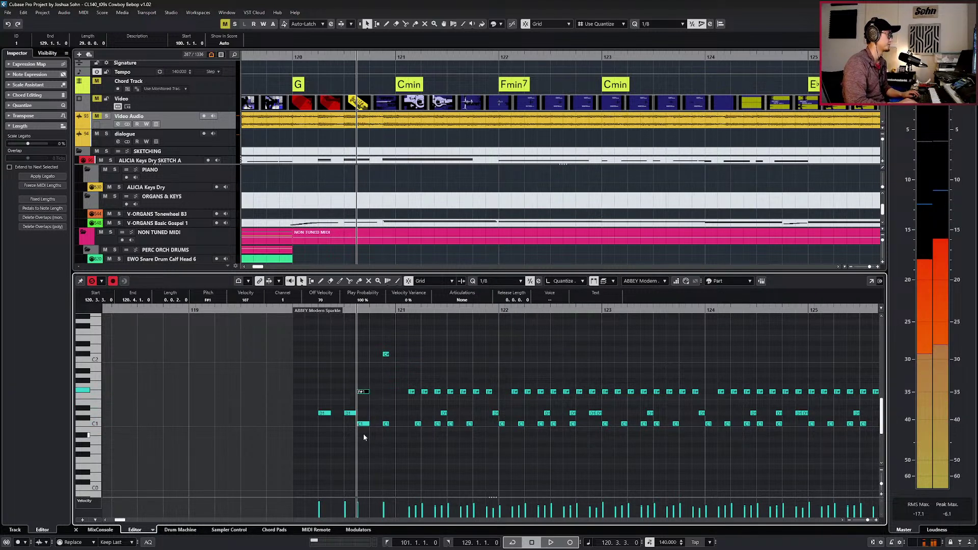
key("KP_Subtract")
key("space")
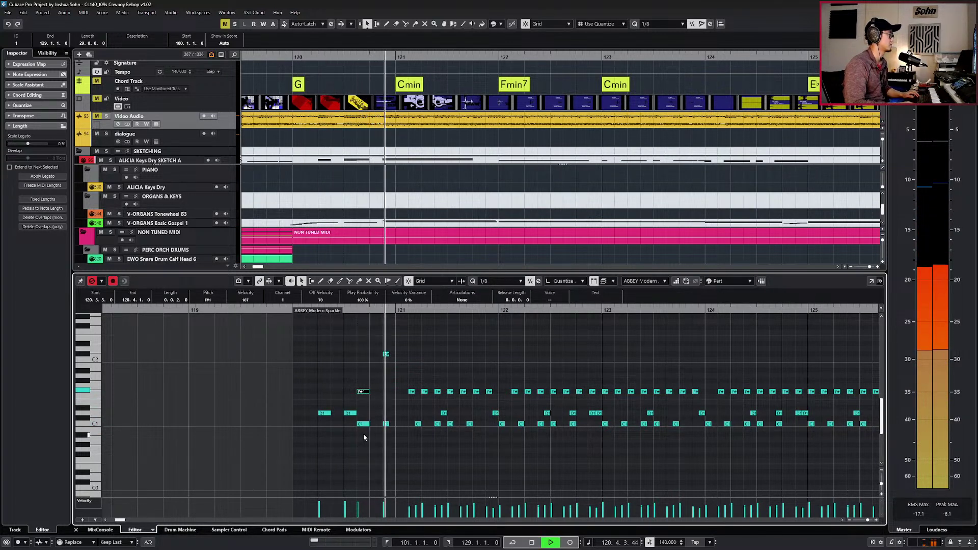
Transpose the copied note at 120.3.3 up to F#4, auditioning cymbal sounds during playback.
key("Up")
key("Up")
key("Up")
key("Up")
key("space")
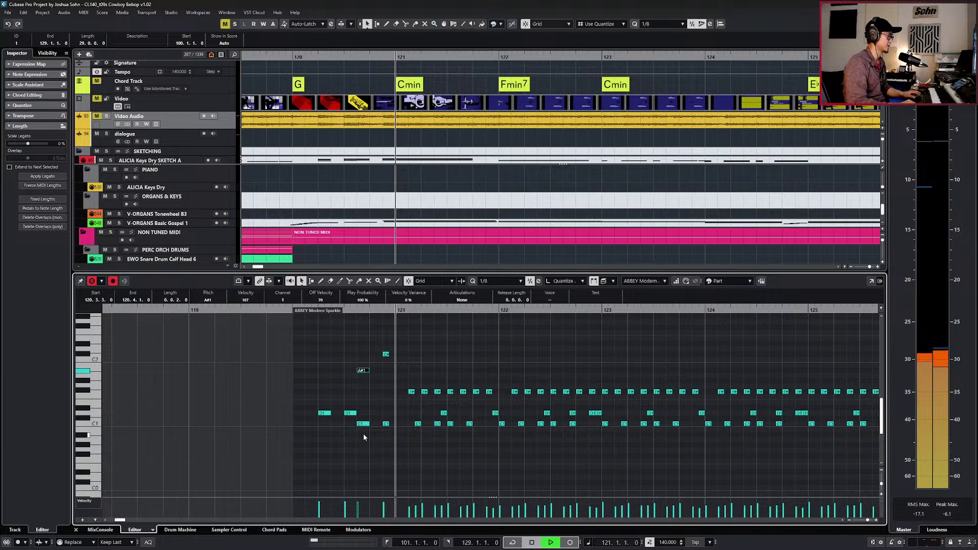
key("shift+Up")
key("shift+Up")
key("Up")
key("Up")
key("Up")
key("Up")
key("Up")
key("Up")
key("Up")
key("Up")
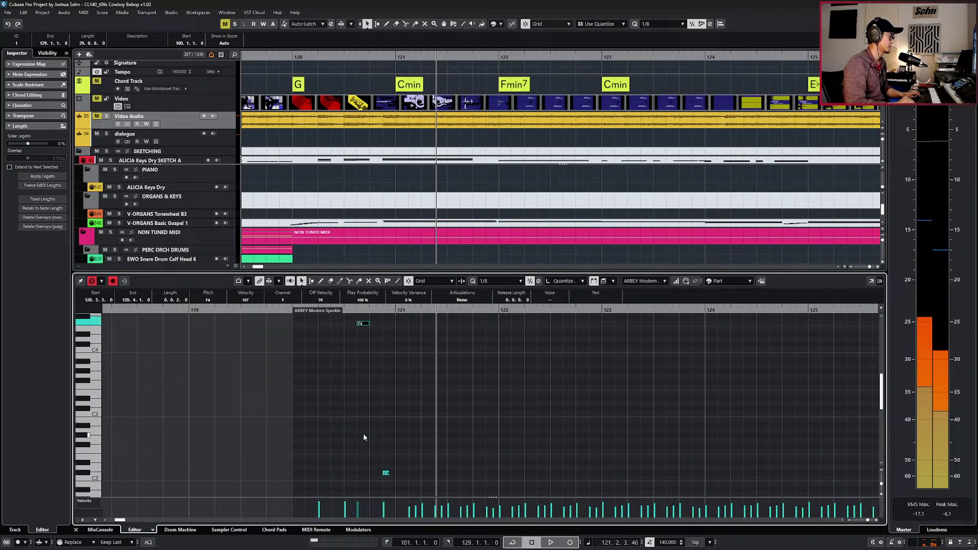
key("l")
key("space")
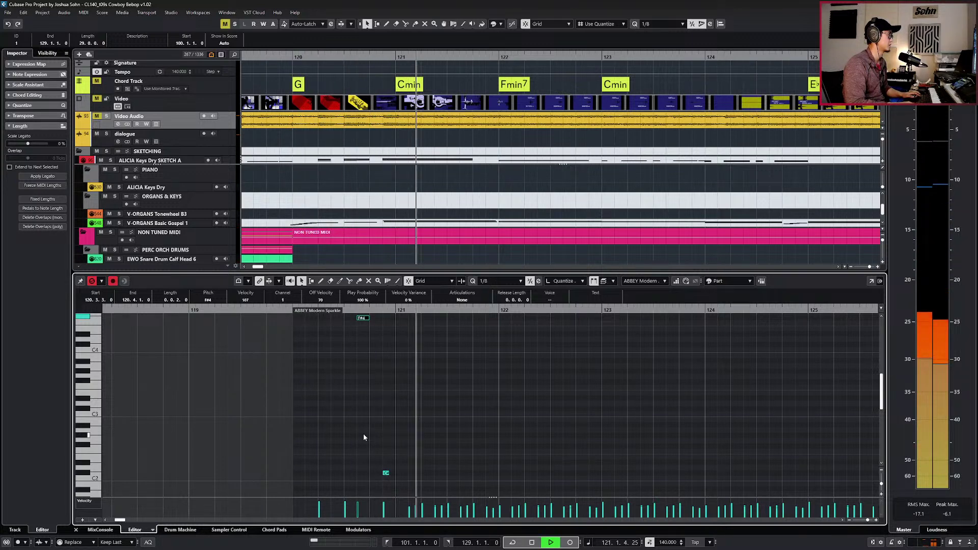
key("space")
Play the drum fill from bar 120 into bar 122 to check the added hits.
key("space")
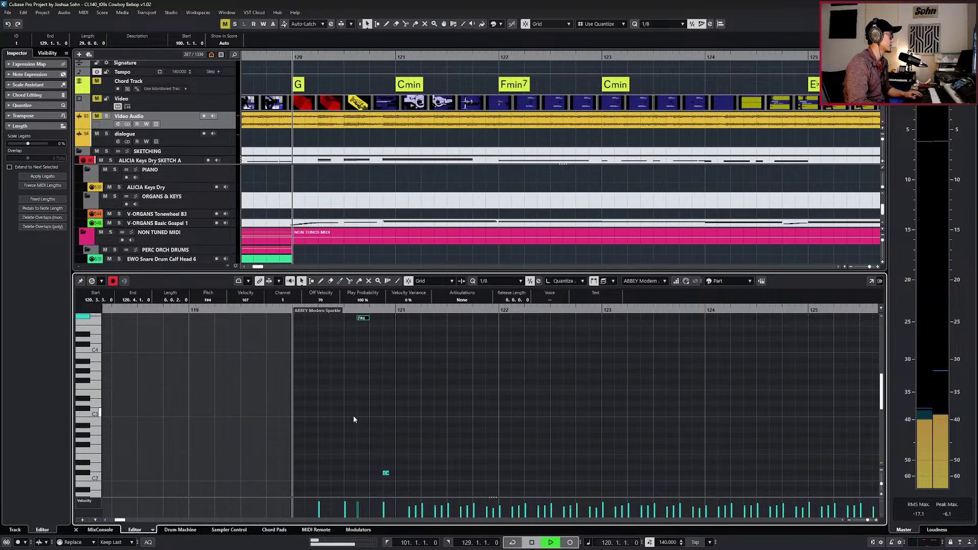
scroll(375, 398, "down", 3)
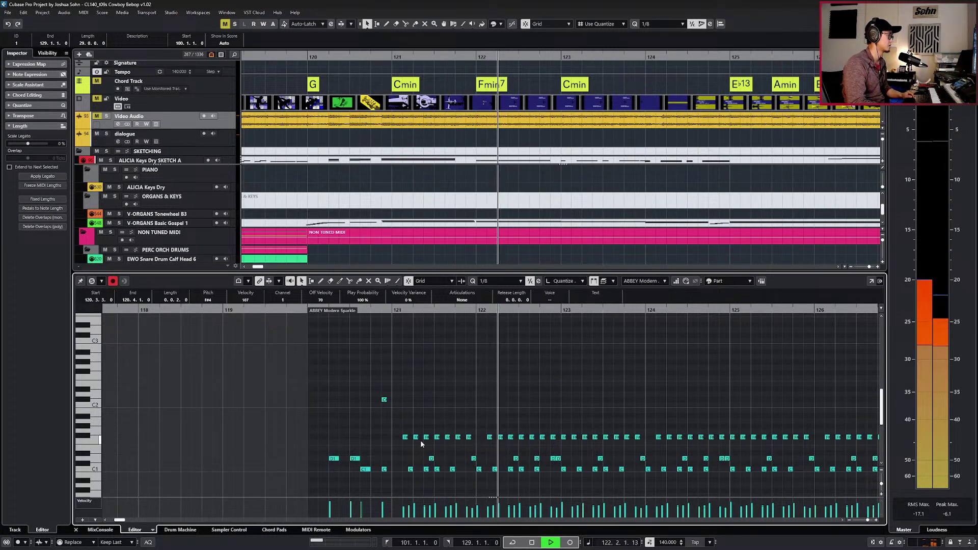
scroll(421, 440, "down", 2)
scroll(412, 417, "up", 2)
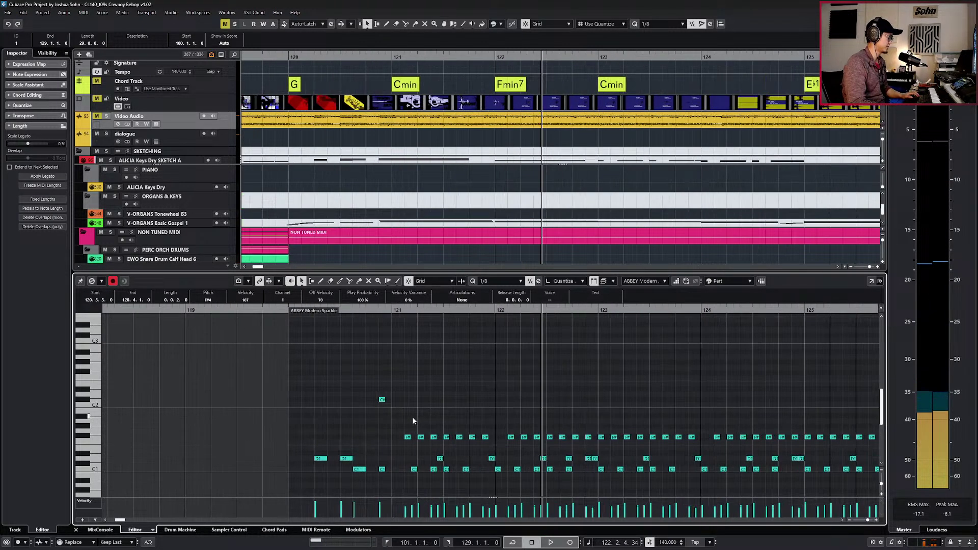
Mute the F#1 hi-hat note at 121.1.3.
scroll(409, 414, "up", 2)
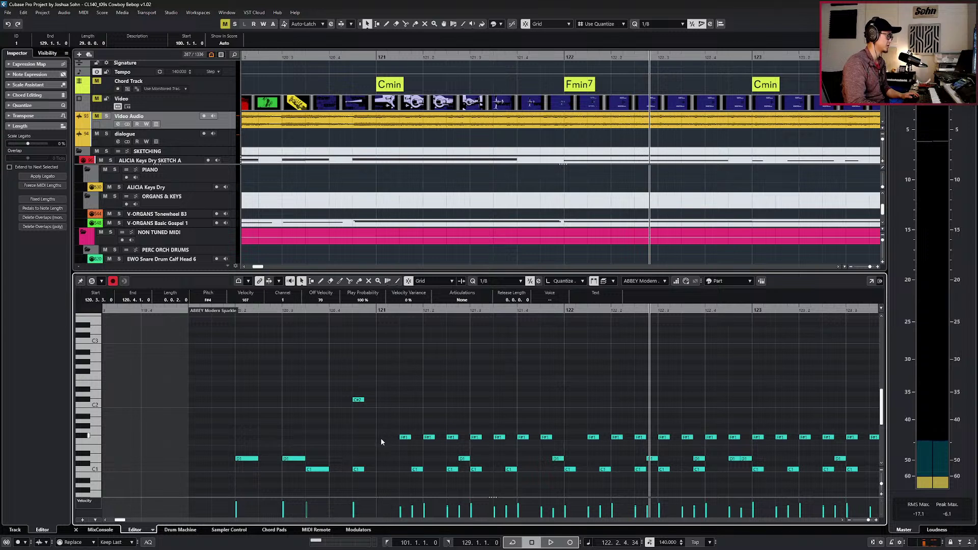
left_click(405, 437)
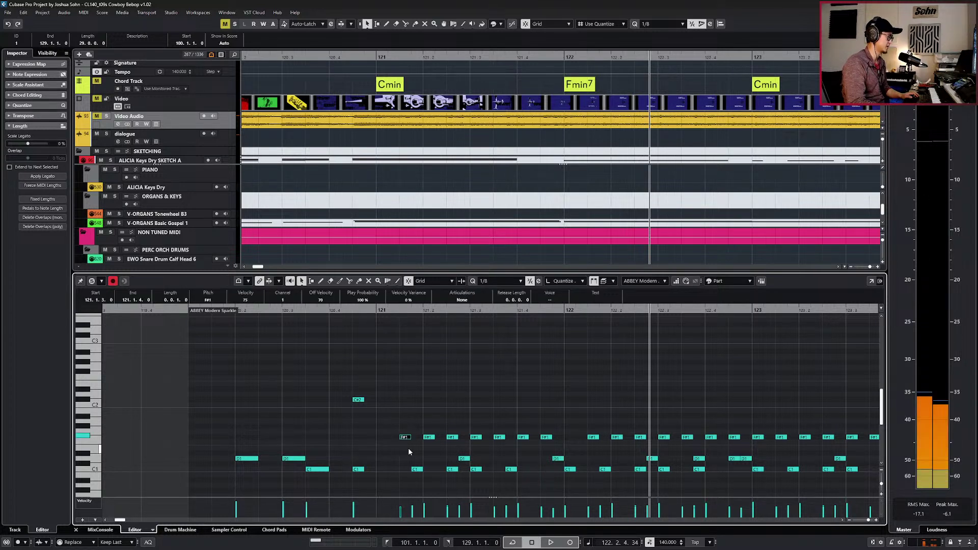
key("KP_Subtract")
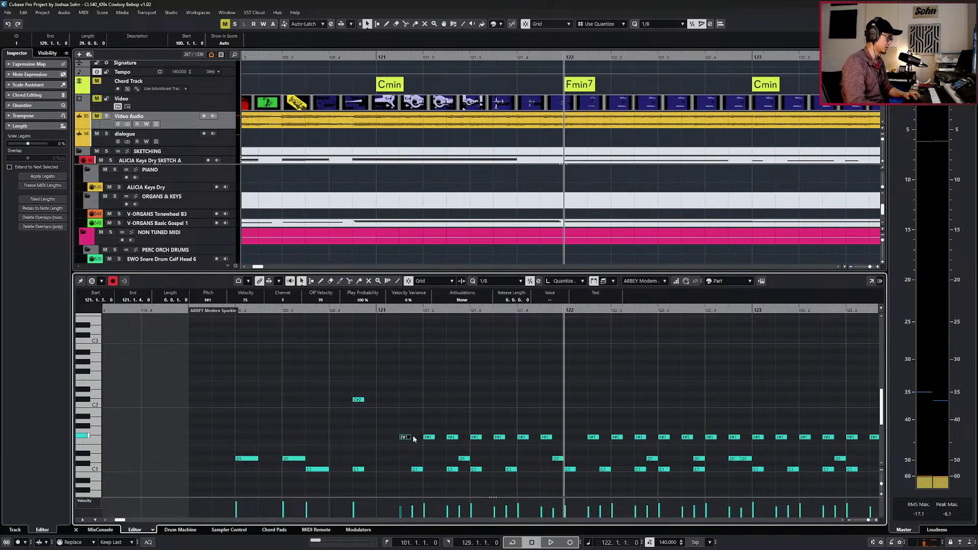
key("KP_Subtract")
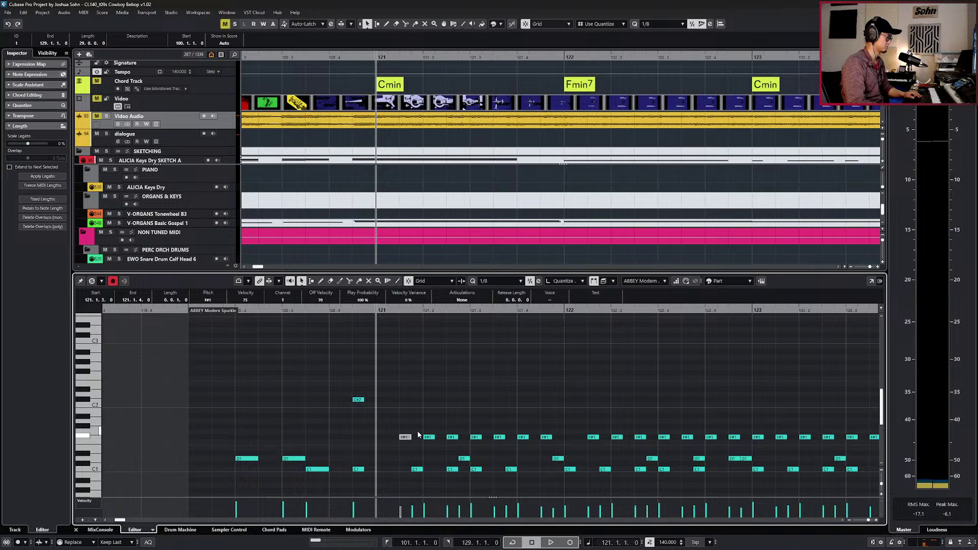
Transpose the F#1 hi-hat notes on beats 2, 3 and 4 of bar 121 up to F4 and audition them.
scroll(418, 427, "down", 2)
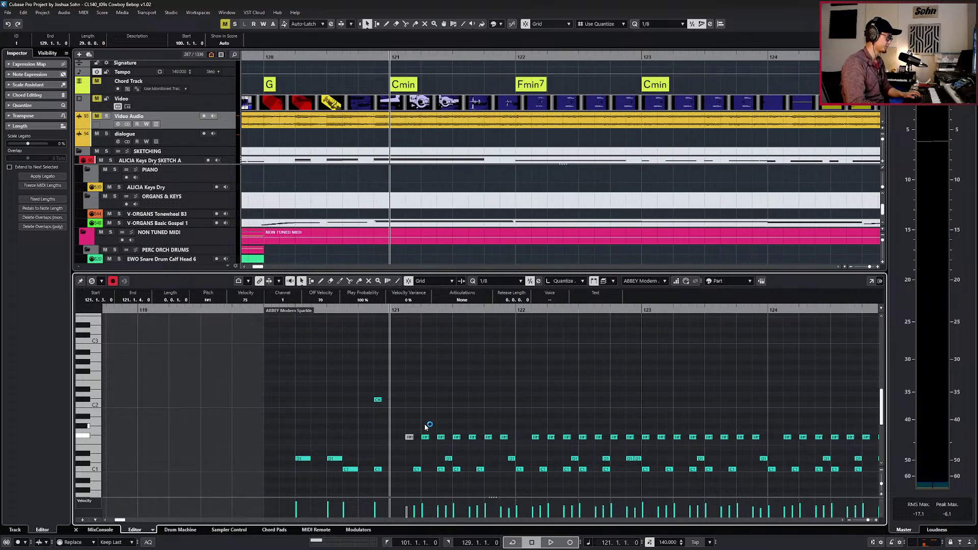
scroll(425, 425, "up", 3)
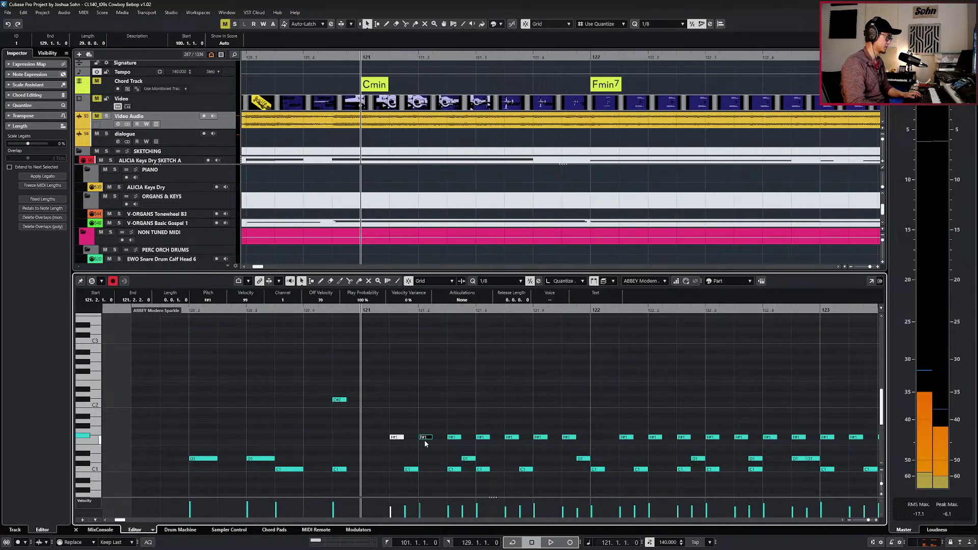
key("g")
key("g")
left_click(429, 434)
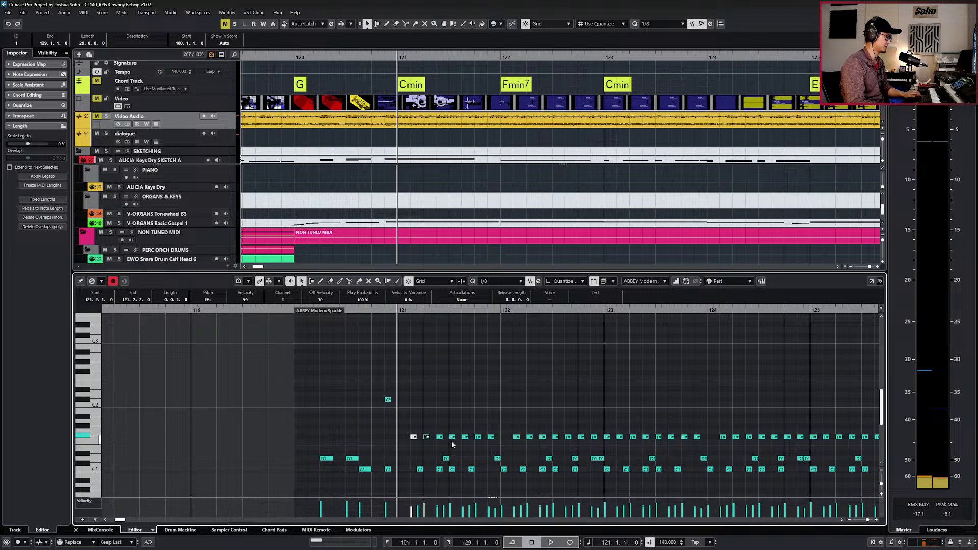
left_click(452, 437, "shift")
left_click(478, 438, "shift")
key("shift+Up")
key("shift+Up")
key("shift+Up")
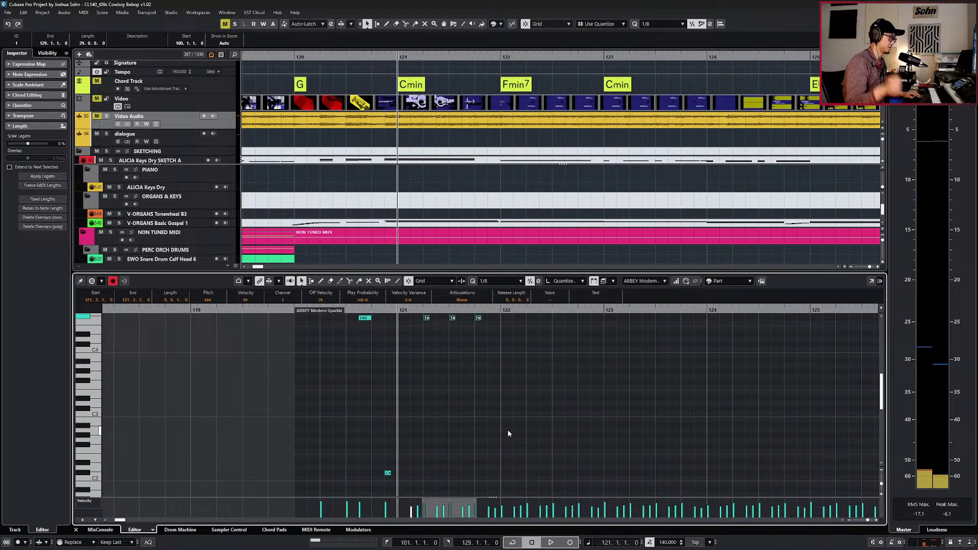
key("Down")
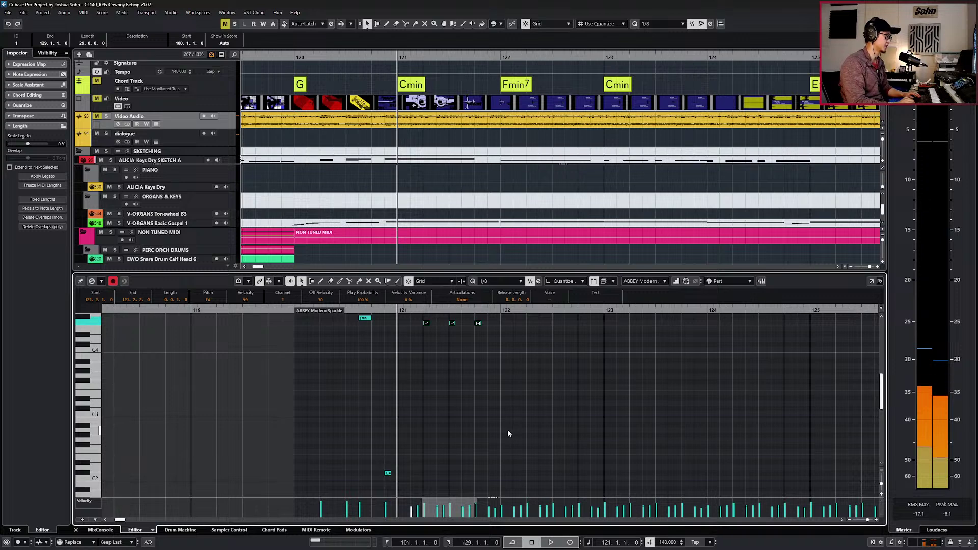
key("space")
key("space")
Transpose the on-beat F#1 hi-hat notes from 122.2 through 125.4, except beat 1 of bar 124, up to F4.
scroll(521, 455, "down", 5)
left_click(530, 396)
left_click(530, 400)
left_click(555, 400, "shift")
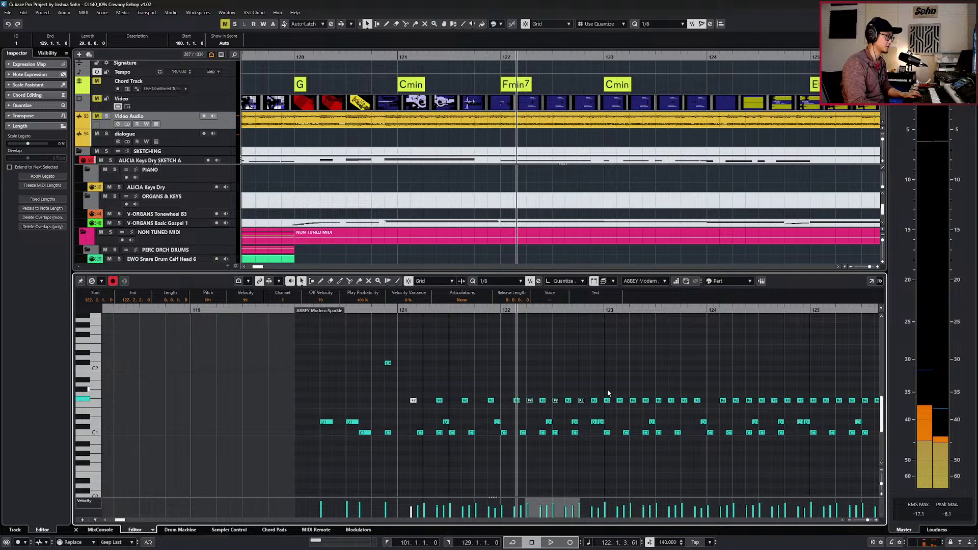
left_click(608, 401, "shift")
left_click(633, 400, "shift")
left_click(684, 401, "shift")
scroll(689, 408, "right", 3)
left_click(581, 401, "shift")
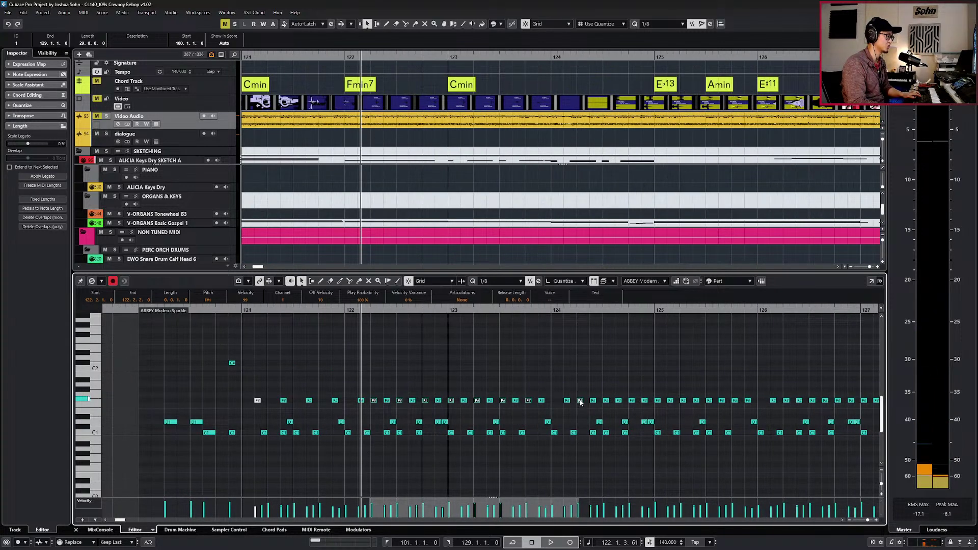
left_click(600, 422, "shift")
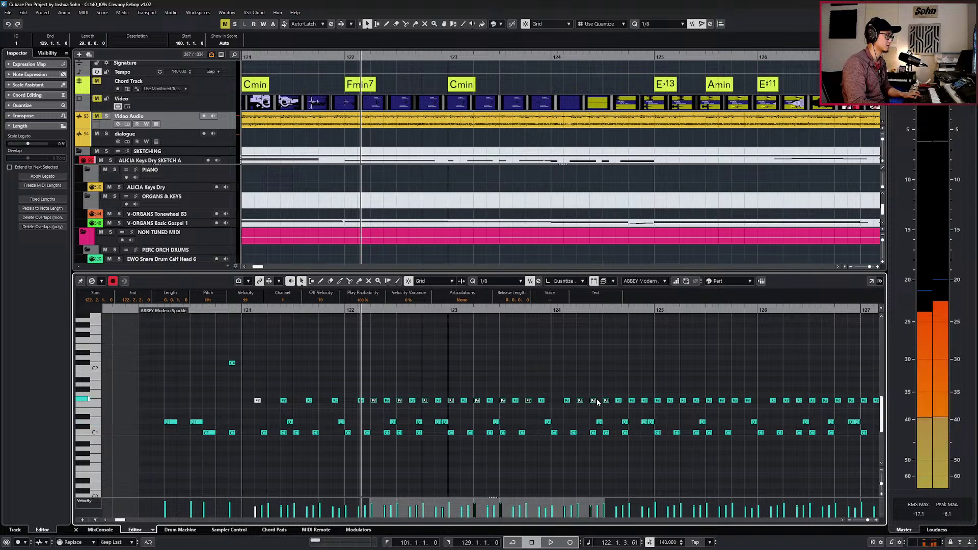
left_click(635, 401, "shift")
scroll(667, 405, "right", 2)
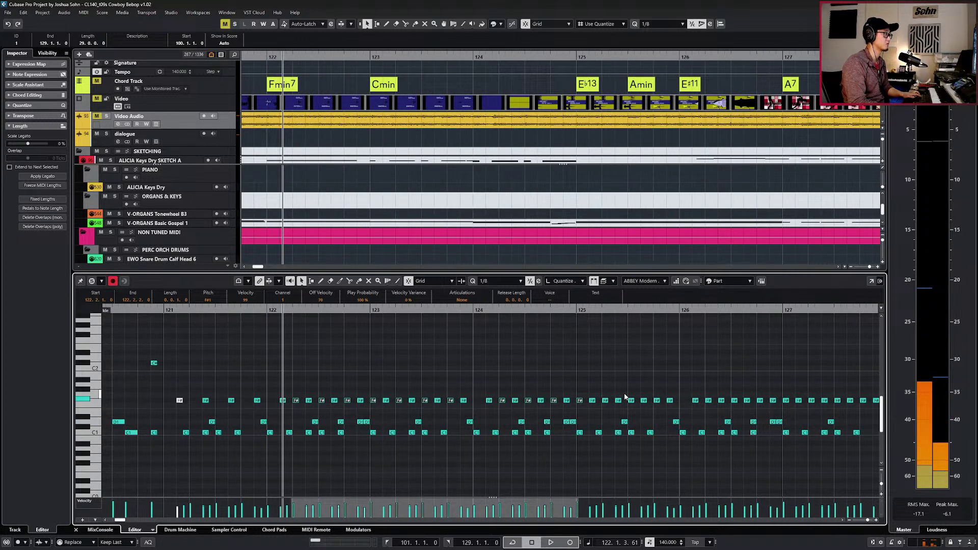
left_click(604, 401, "shift")
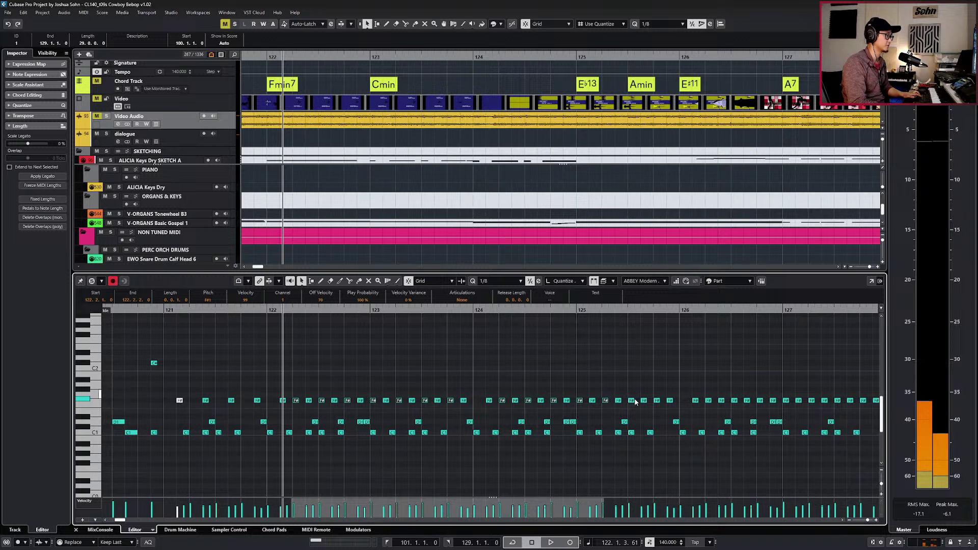
left_click(658, 401, "shift")
key("shift+Up")
key("shift+Up")
key("shift+Up")
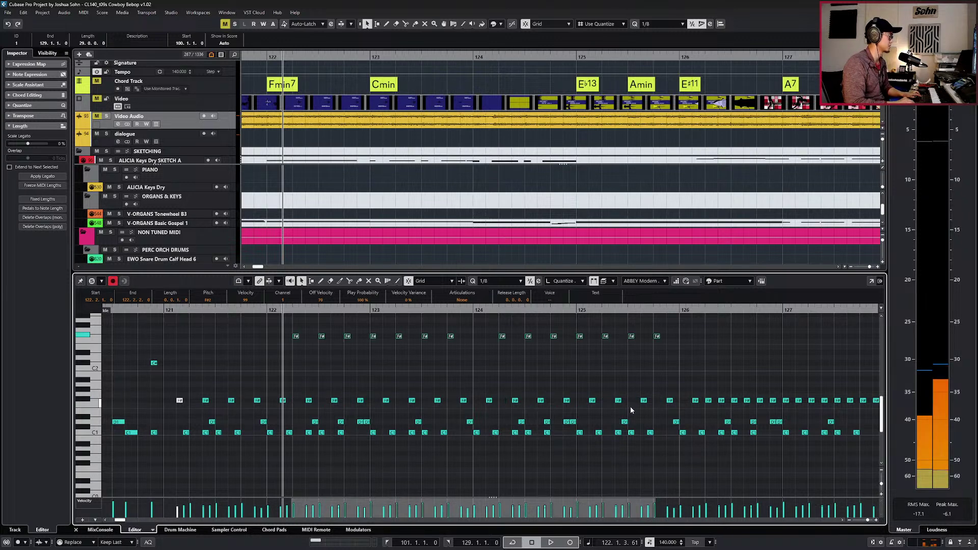
key("Down")
scroll(631, 406, "down", 1)
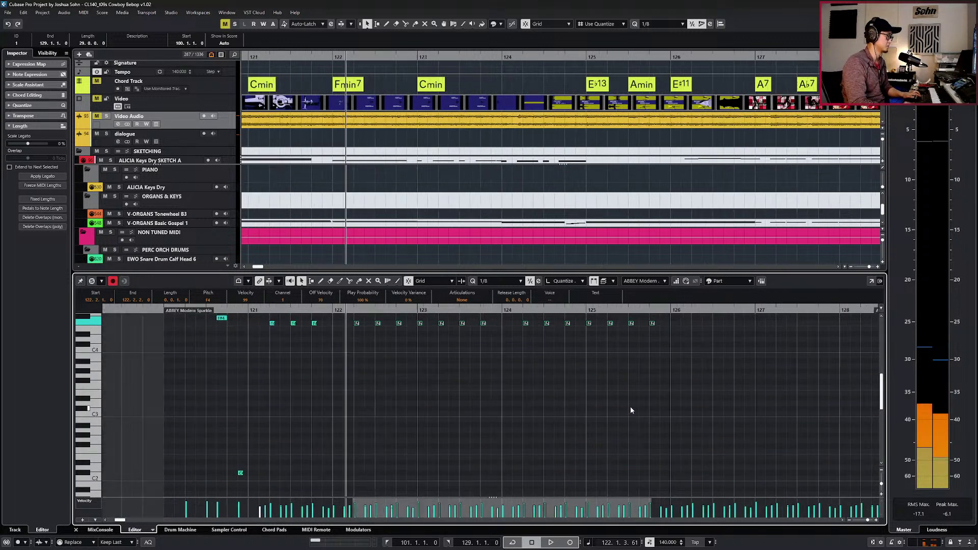
Copy an F4 cymbal hit and paste it on beat 1 of bar 122.
key("KP_Subtract")
key("KP_Subtract")
left_click(326, 342)
scroll(326, 338, "up", 2)
left_click_drag(326, 341, 308, 405)
key("KP_Add")
key("KP_Add")
key("KP_Subtract")
key("ctrl+v")
Paste the copied F4 cymbal hit on beat 1 of bar 124.
key("KP_Add")
key("KP_Add")
key("KP_Add")
key("KP_Subtract")
key("ctrl+v")
Play the drum part from bar 121 into bar 125 to check the filled-in cymbal pattern.
key("KP_Subtract")
key("KP_Subtract")
key("KP_Subtract")
key("space")
scroll(316, 402, "down", 6)
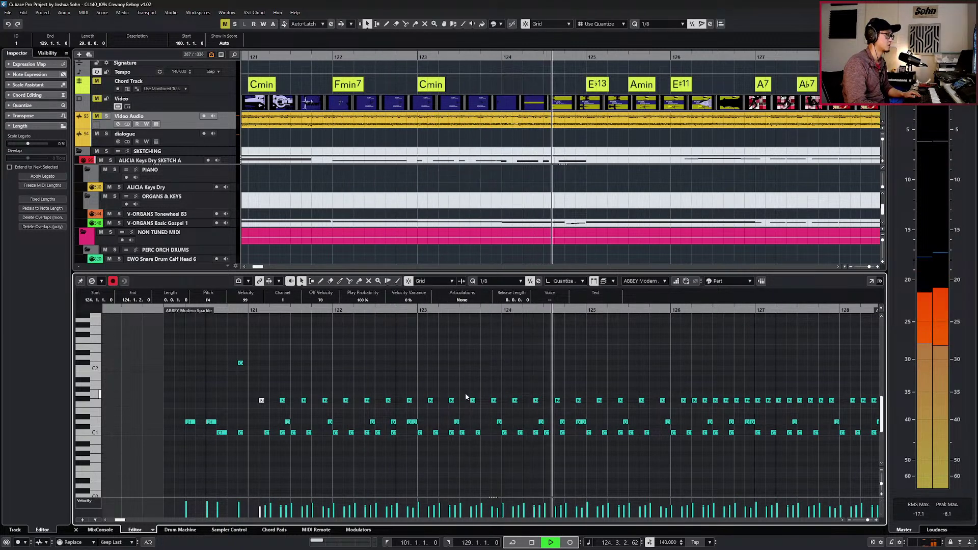
key("space")
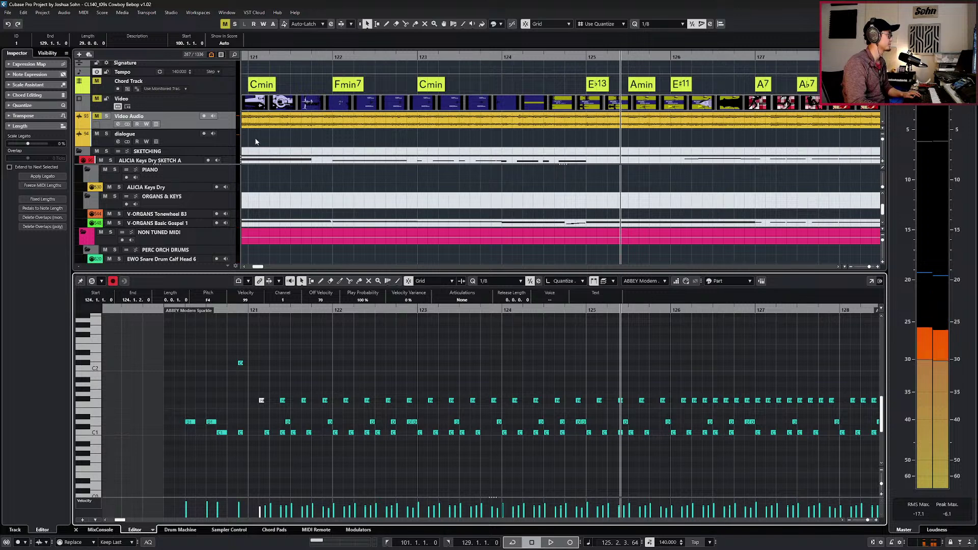
Solo the Video Audio track and play the reference recording from bar 125 into bar 126.
left_click(227, 106)
left_click(227, 127)
key("s")
key("g")
key("ctrl+KP_Subtract")
key("ctrl+KP_Subtract")
key("ctrl+KP_Subtract")
key("ctrl+KP_Subtract")
key("ctrl+KP_Subtract")
key("ctrl+KP_Subtract")
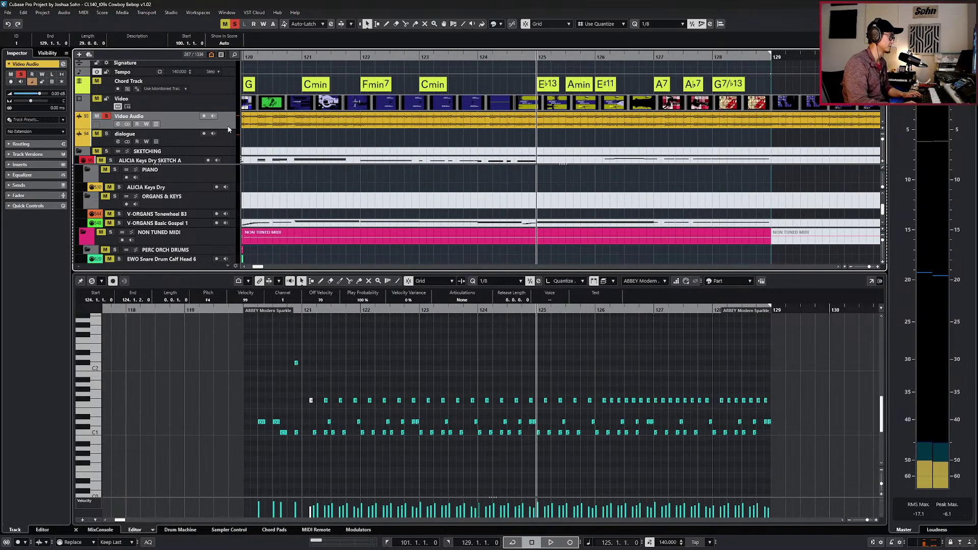
key("space")
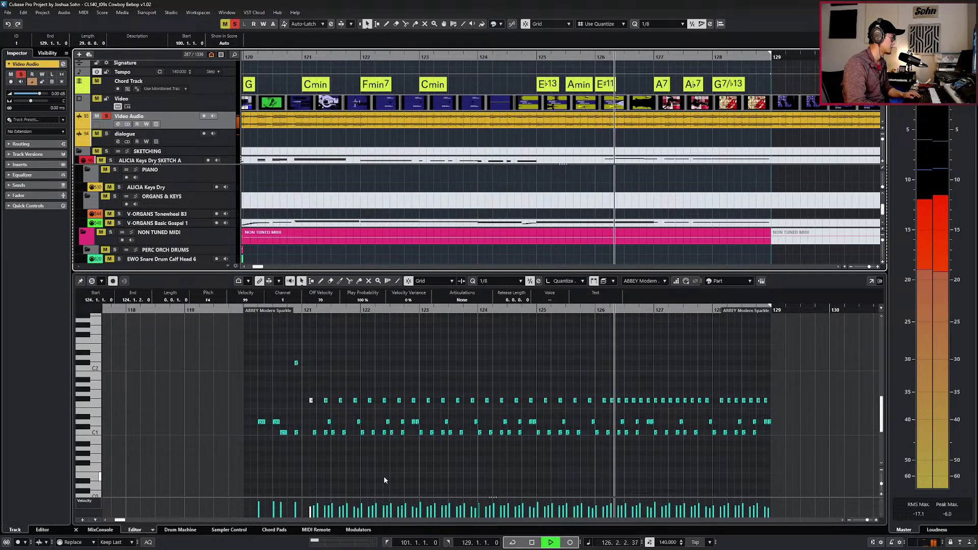
key("space")
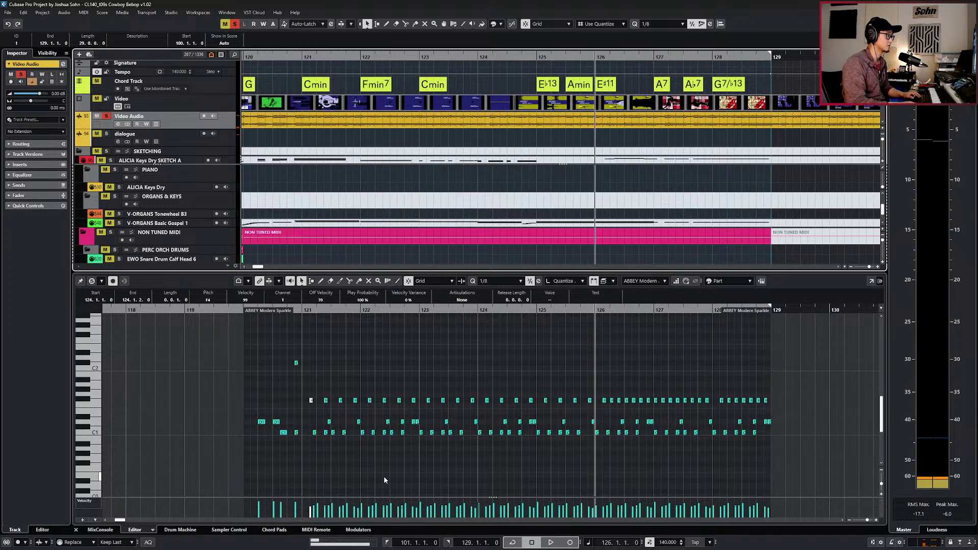
Set the right locator to bar 127 and return the cursor to bar 121.
key("ctrl+2")
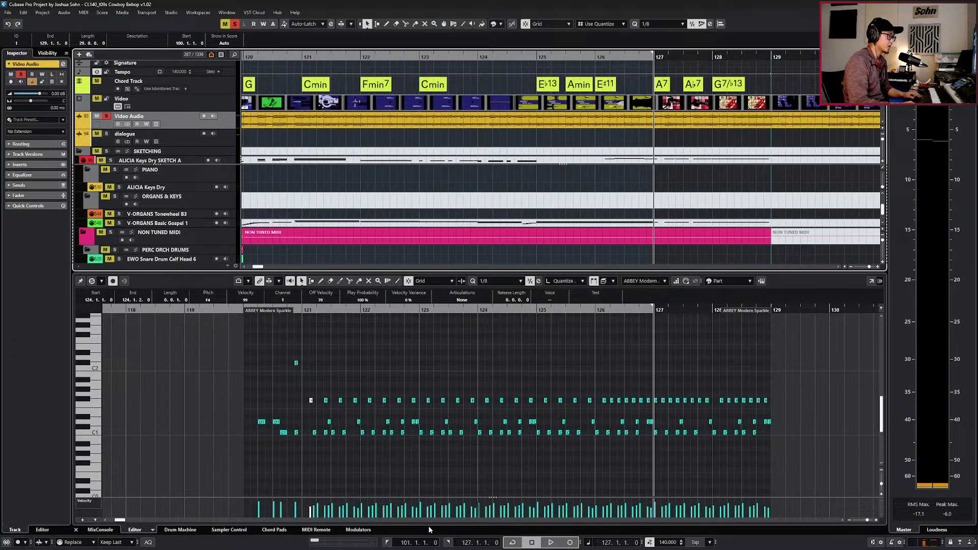
key("KP_Subtract")
key("KP_Subtract")
key("KP_Subtract")
key("KP_Subtract")
key("KP_Subtract")
key("KP_Subtract")
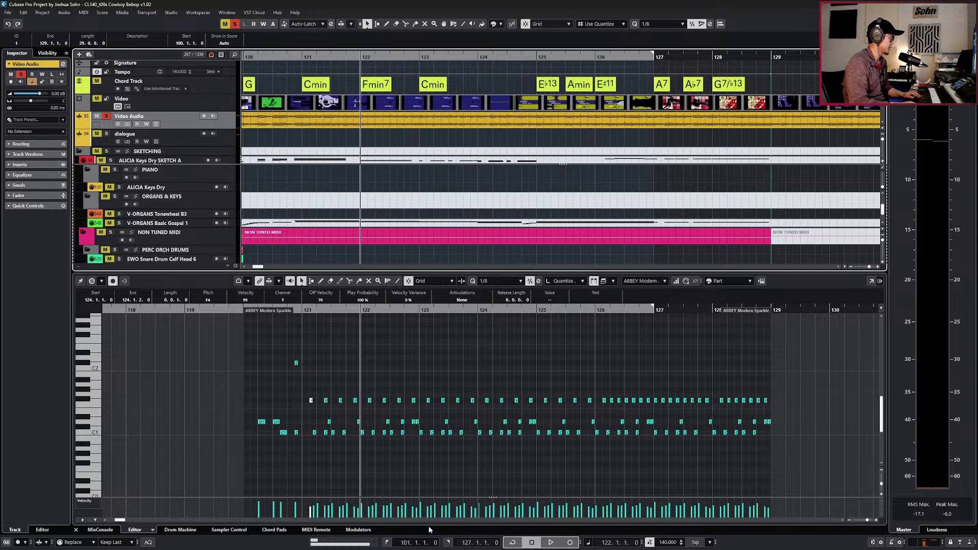
Add a D1 snare hit on beat 4 of bar 121, at 121.4.1.
scroll(345, 433, "up", 3)
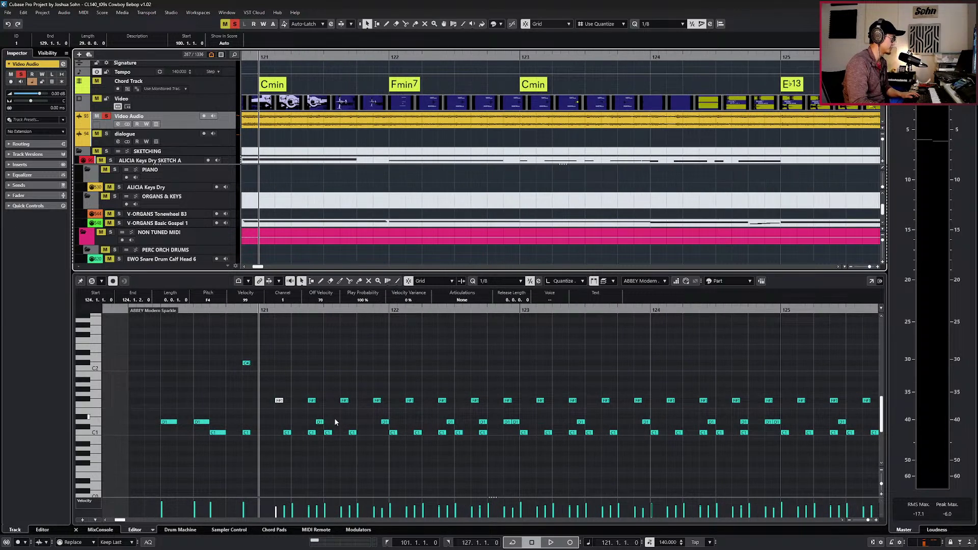
left_click(321, 422)
key("space")
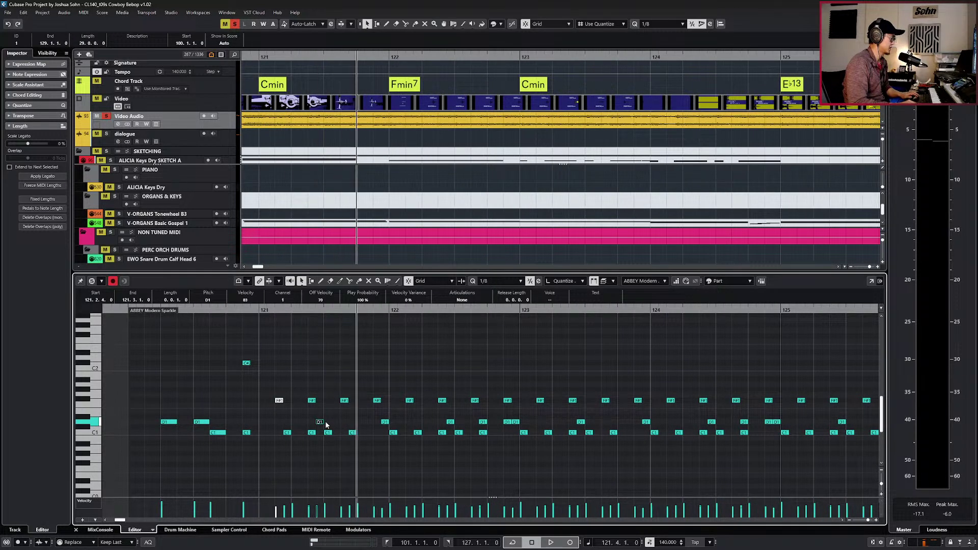
scroll(356, 415, "down", 2)
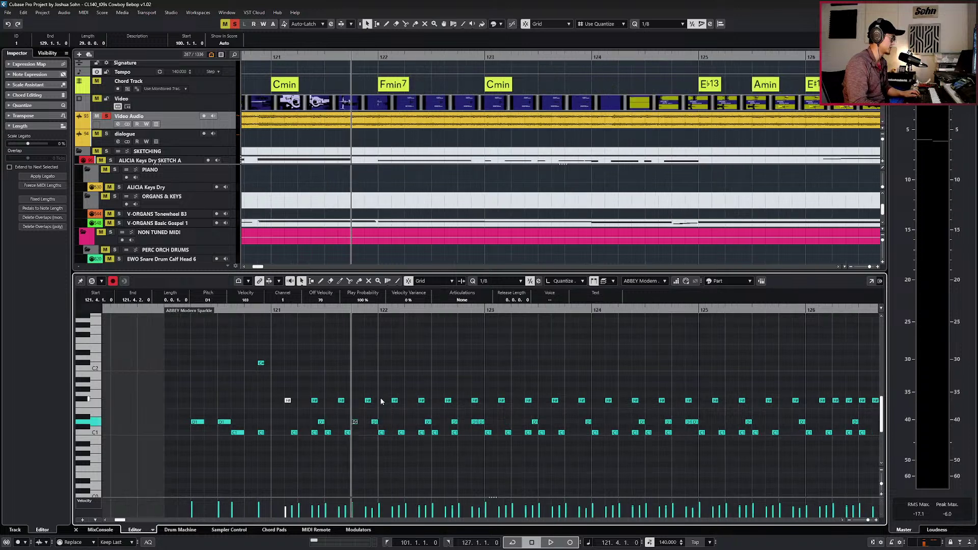
Play the reference from bar 121 into bar 123 and move the D1 snare hit at 122.3.4 to beat 4.
key("space")
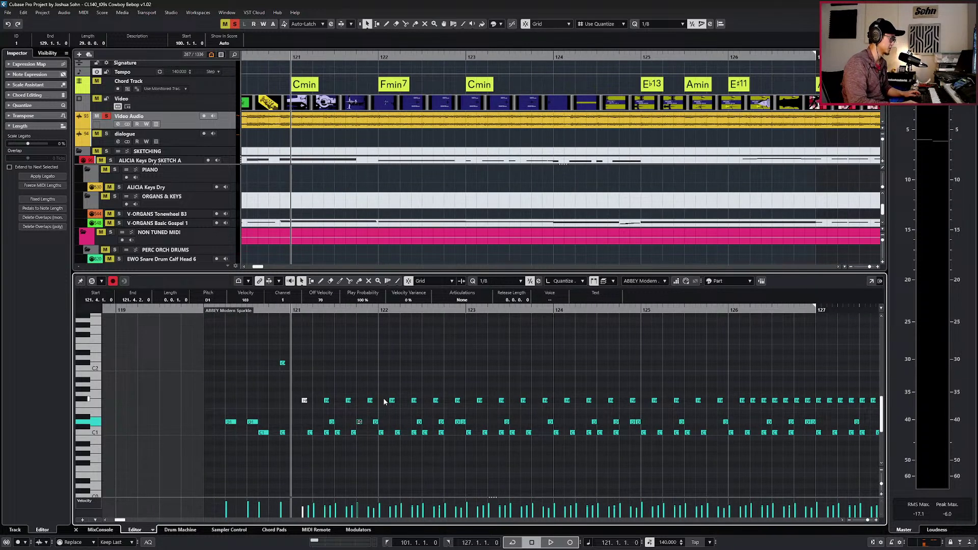
key("space")
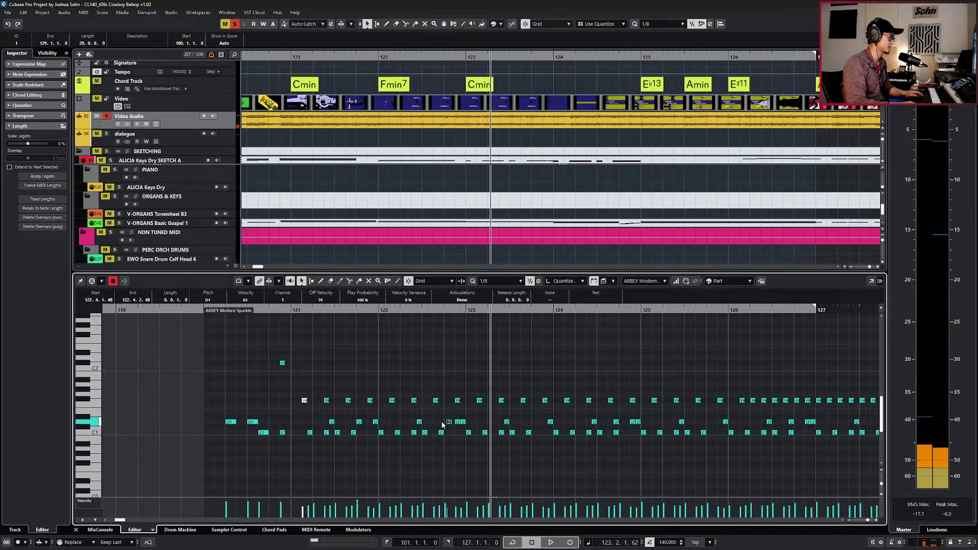
key("space")
Replace the two D1 snare hits around the start of bar 123 with a C1 kick at 123.1.1.
left_click(459, 422)
left_click(469, 432)
key("ctrl+KP_Subtract")
Audition the beat 4 cymbal hits of bars 121 to 125 at other pitches, from A#4 down to E4.
scroll(479, 408, "up", 6)
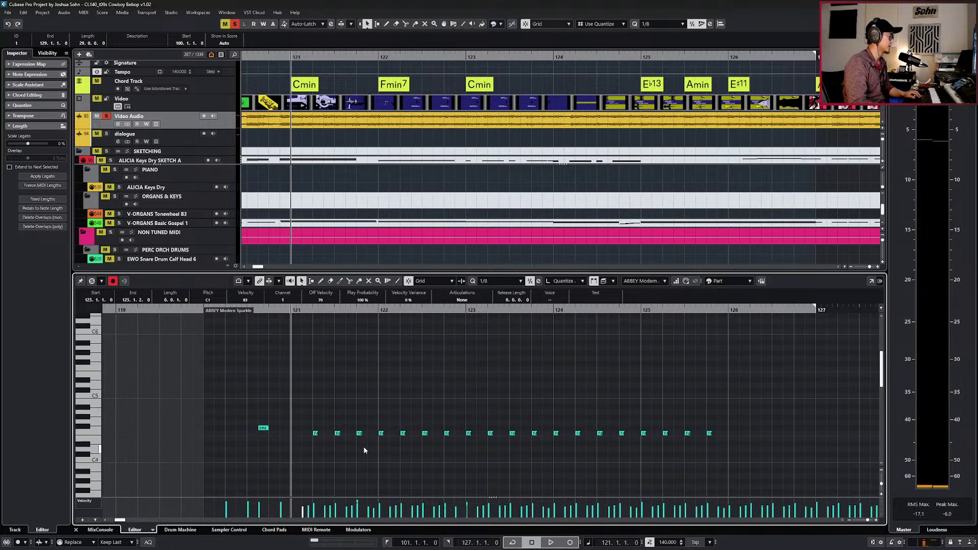
scroll(369, 421, "down", 6)
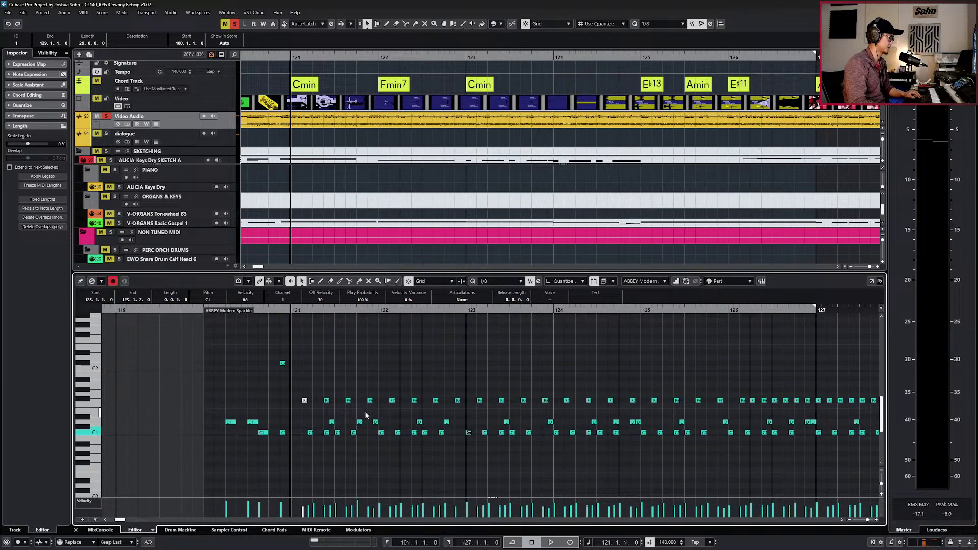
scroll(370, 400, "up", 5)
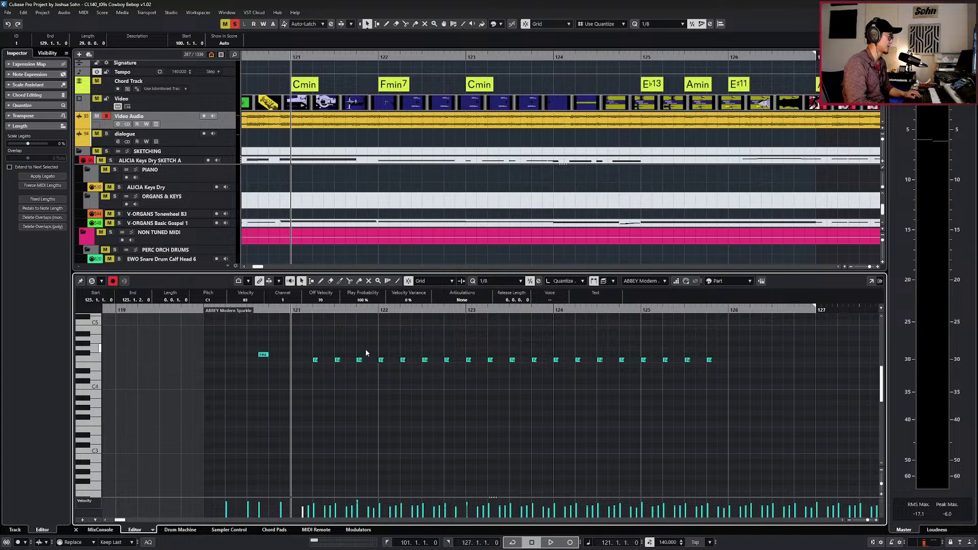
left_click(446, 360, "shift")
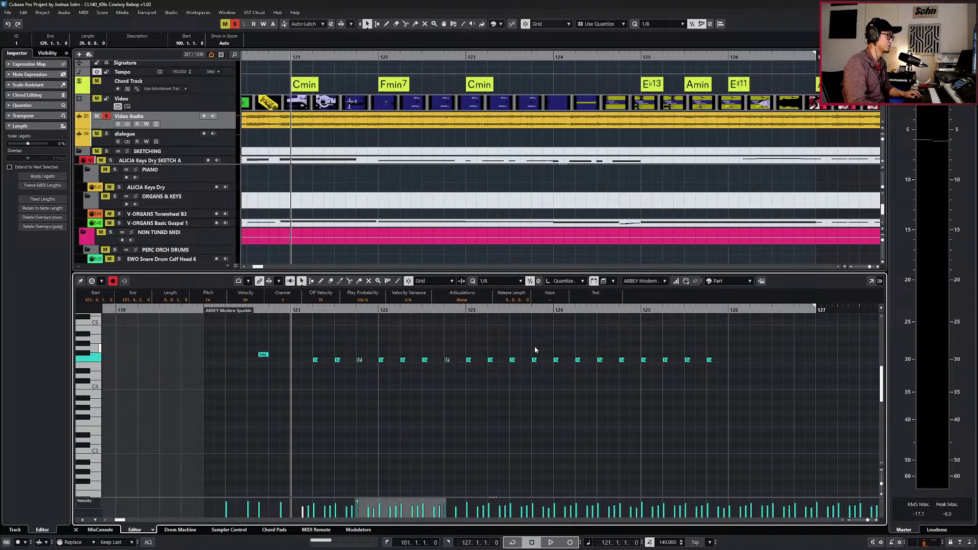
left_click(535, 360, "shift")
left_click(622, 361, "shift")
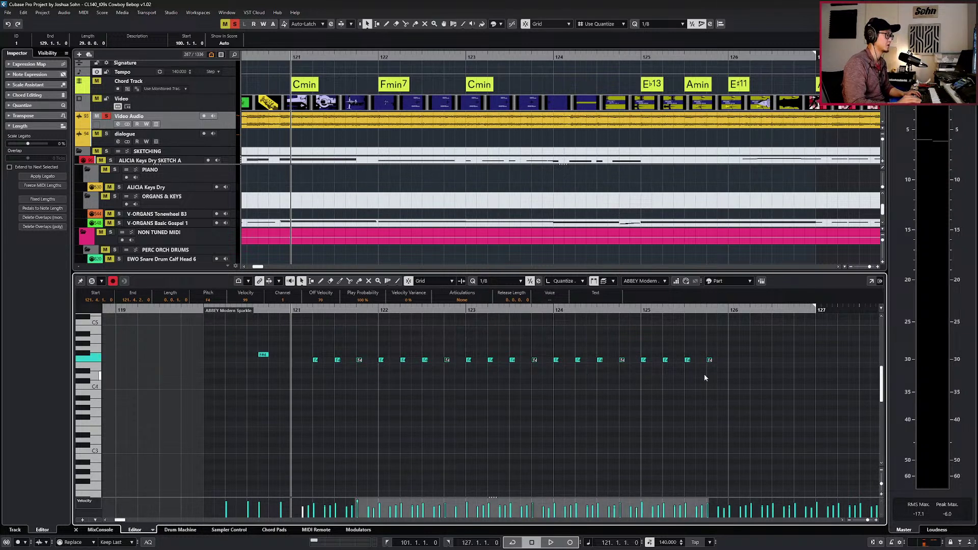
key("Up")
key("Up")
key("Up")
key("Up")
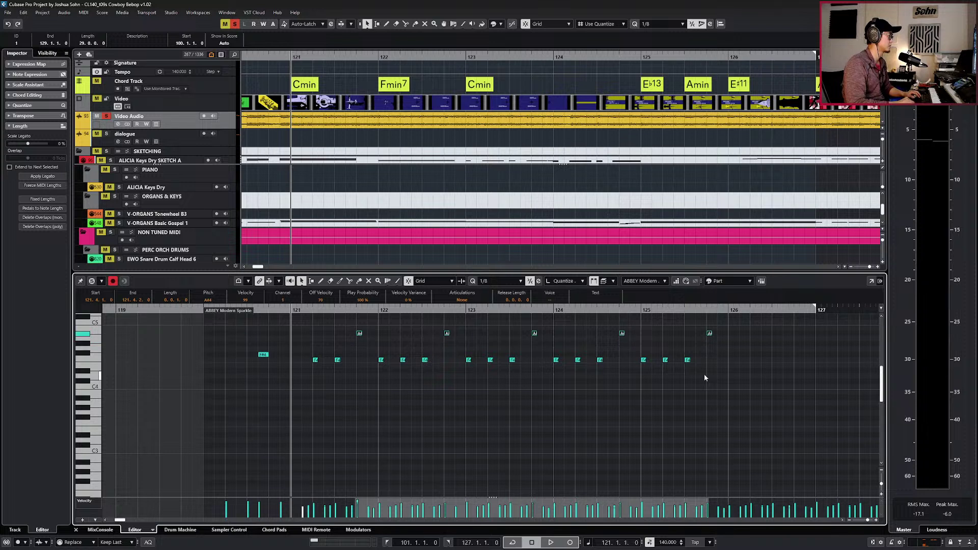
key("Down")
key("Down")
key("Down")
key("Down")
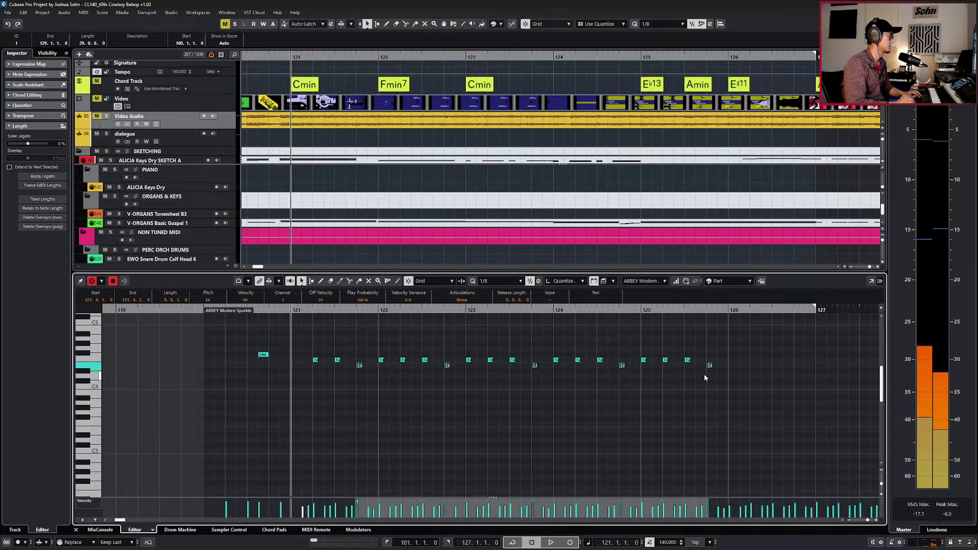
Set the beat 4 cymbal hits of bars 121 to 125 to F4 and the other cymbal hits to E4.
key("Down")
left_click_drag(695, 356, 302, 400)
key("Down")
left_click_drag(302, 348, 752, 447)
key("Up")
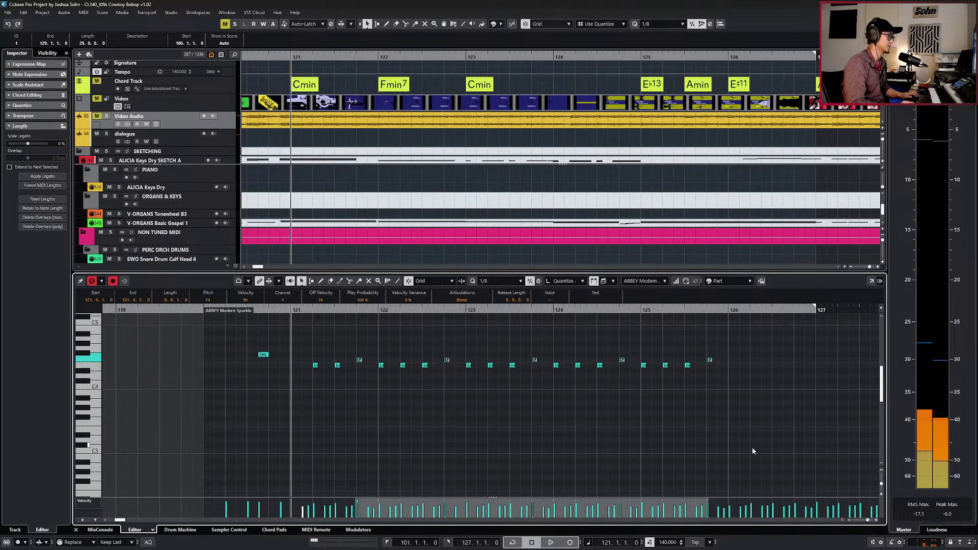
Copy the four E4 and F4 cymbal hits of bar 125 into bar 126.
left_click_drag(724, 349, 639, 377)
key("KP_Add")
key("KP_Add")
key("KP_Add")
key("KP_Add")
key("KP_Add")
key("ctrl+v")
Play the drums from bar 121 into bar 123 to check the revised cymbal and snare pattern.
key("KP_Subtract")
key("KP_Subtract")
key("KP_Subtract")
key("KP_Subtract")
key("KP_Subtract")
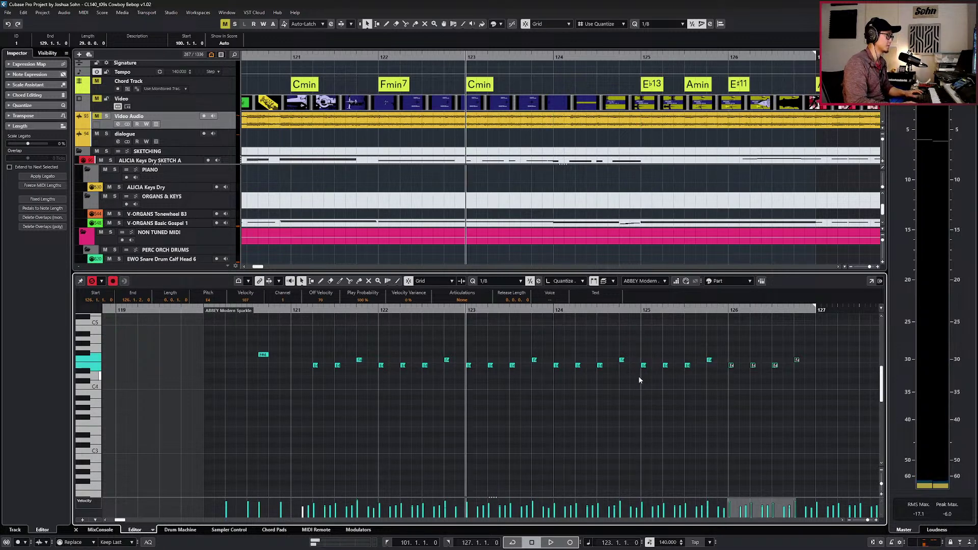
key("space")
key("space")
key("ctrl+KP_Subtract")
key("ctrl+KP_Subtract")
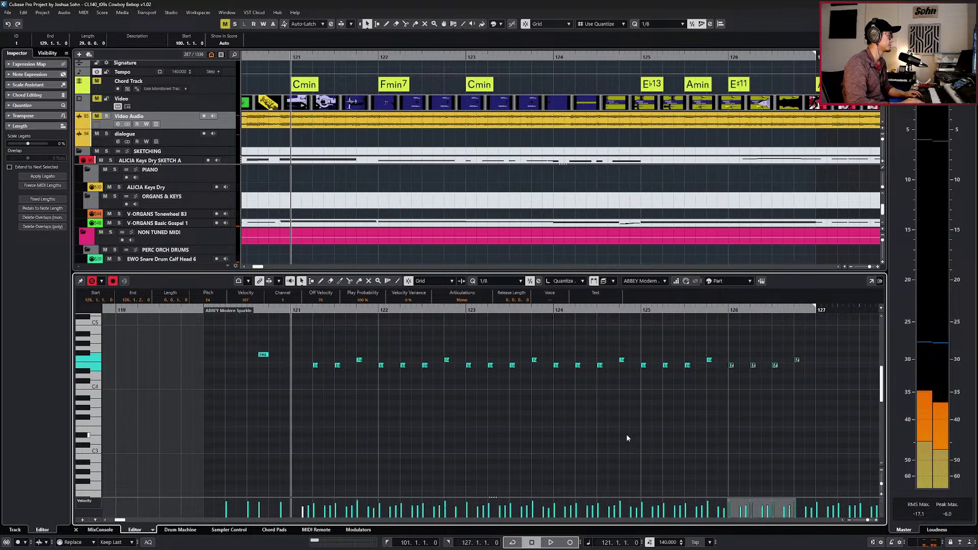
key("space")
scroll(630, 424, "down", 4)
scroll(635, 424, "down", 2)
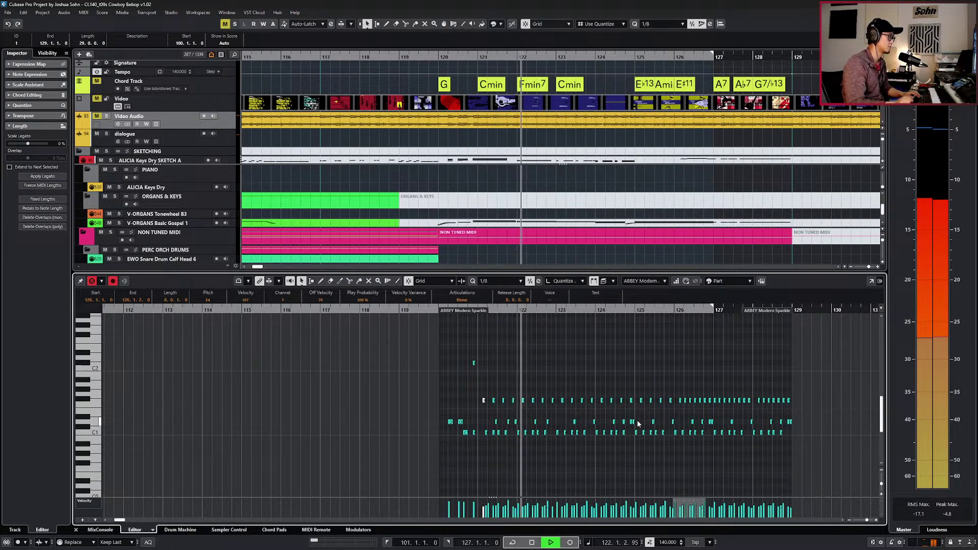
key("h")
key("h")
key("space")
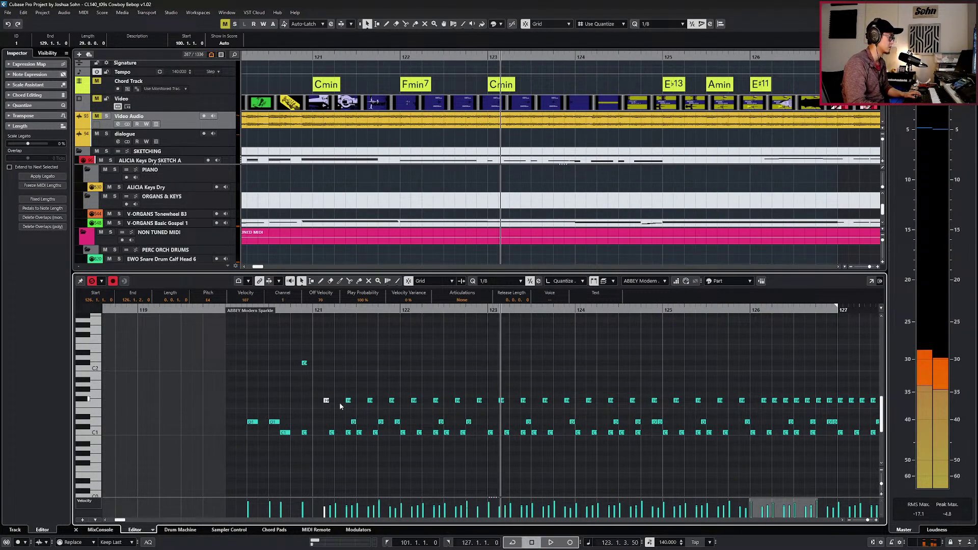
Transpose the D1 snare hit at 121.4.1 up to D#1 and replace the D1 hit at 122.4.1 with a D#1.
left_click_drag(373, 415, 375, 417)
left_click(380, 422)
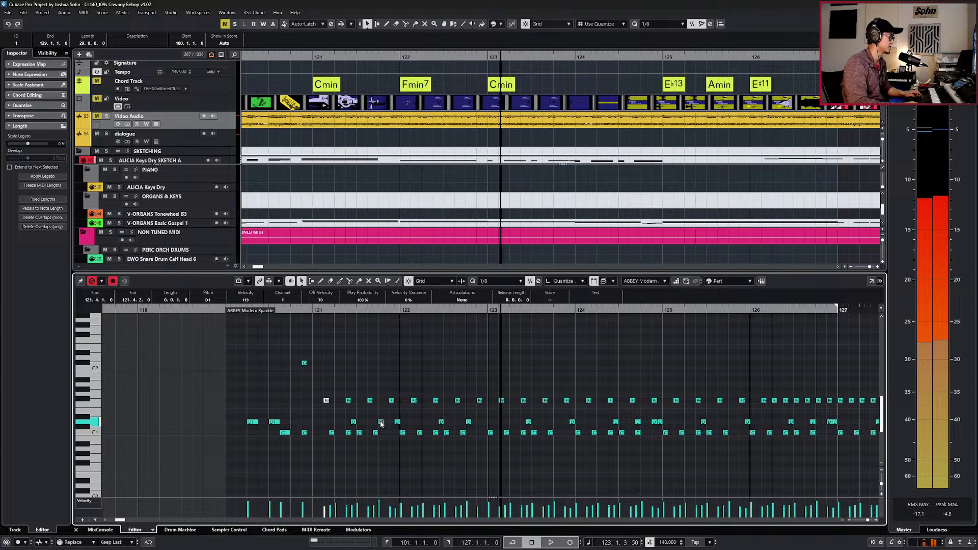
key("Up")
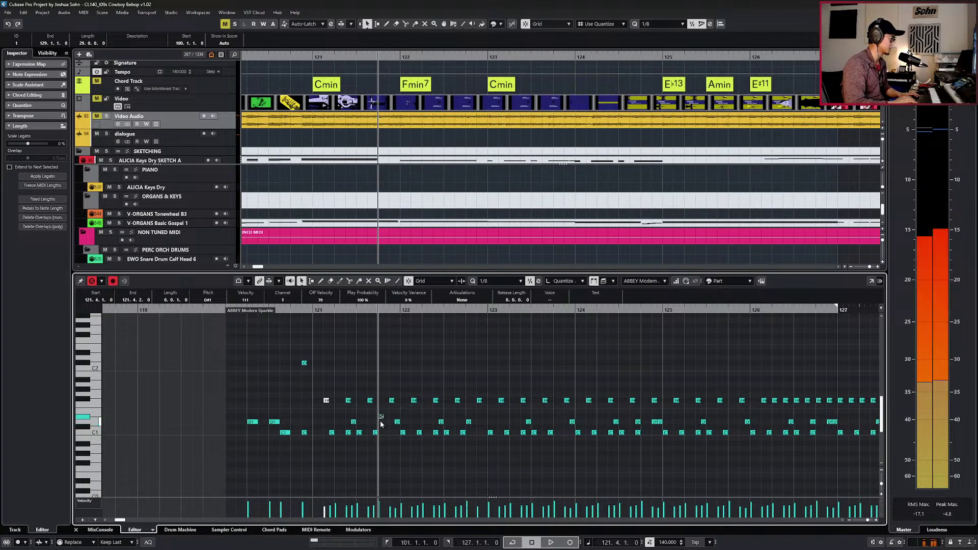
key("space")
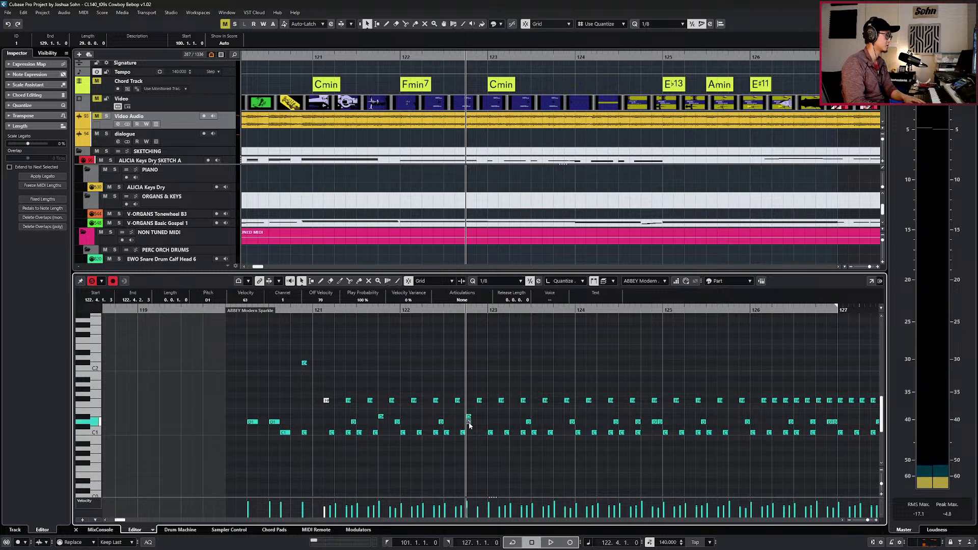
left_click(381, 416)
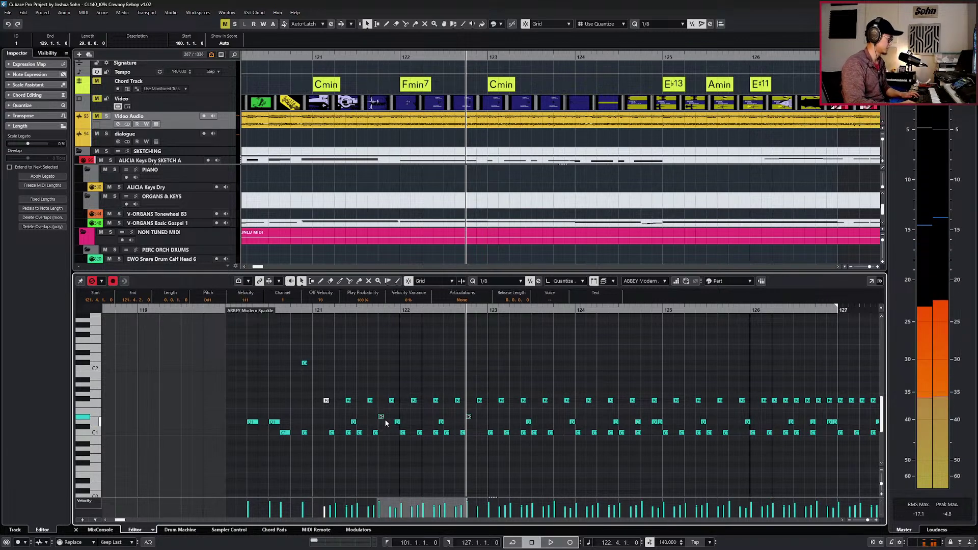
Duplicate the two beat 4 D#1 snare hits onto beat 4 of bars 123 to 126 and play from bar 120.
key("ctrl+d")
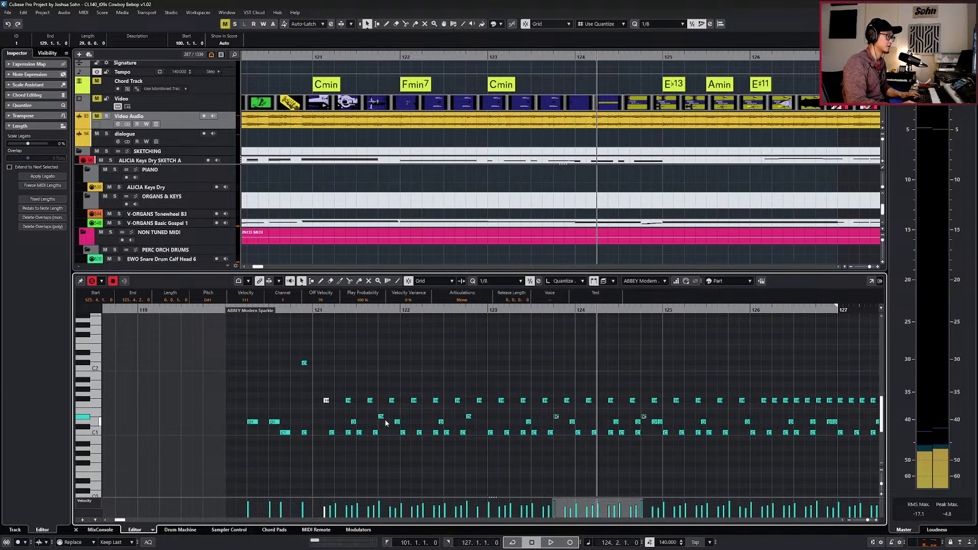
key("ctrl+d")
key("KP_Subtract")
key("KP_Subtract")
key("KP_Subtract")
key("KP_Subtract")
key("KP_Subtract")
key("KP_Subtract")
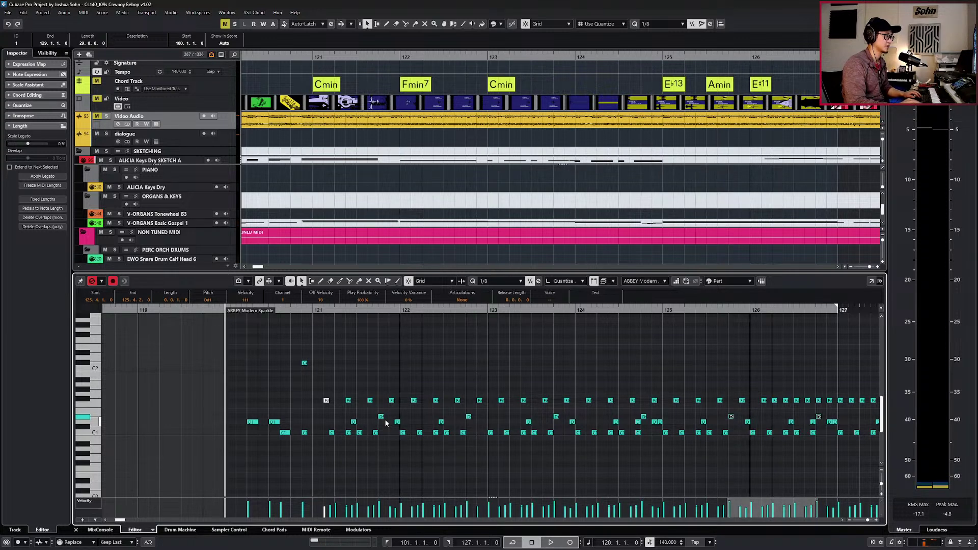
key("space")
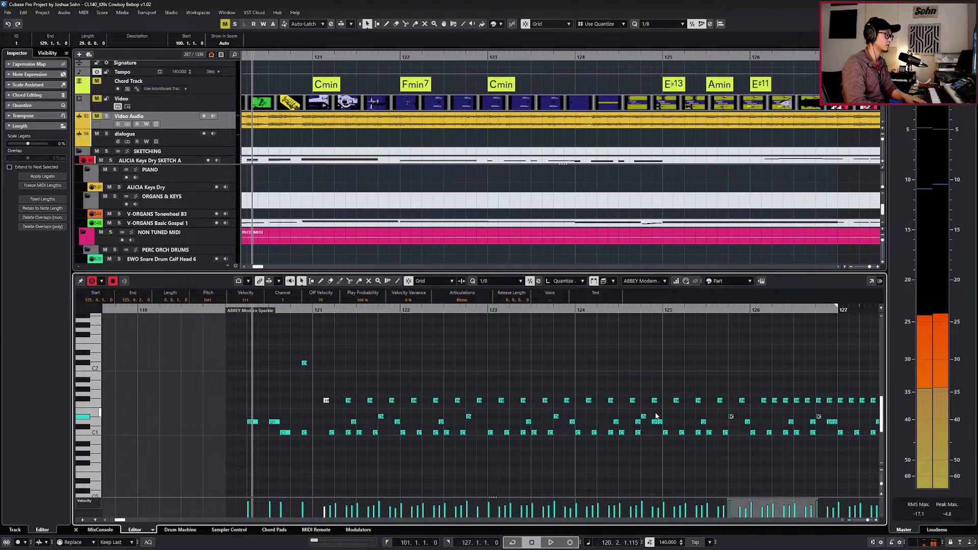
Delete the D1 hits at 124.3.4 and 126.3.4 and lengthen the beat 4 D#1 hits of bars 121 to 126 to 0.0.2.0.
left_click(639, 422)
left_click(818, 417)
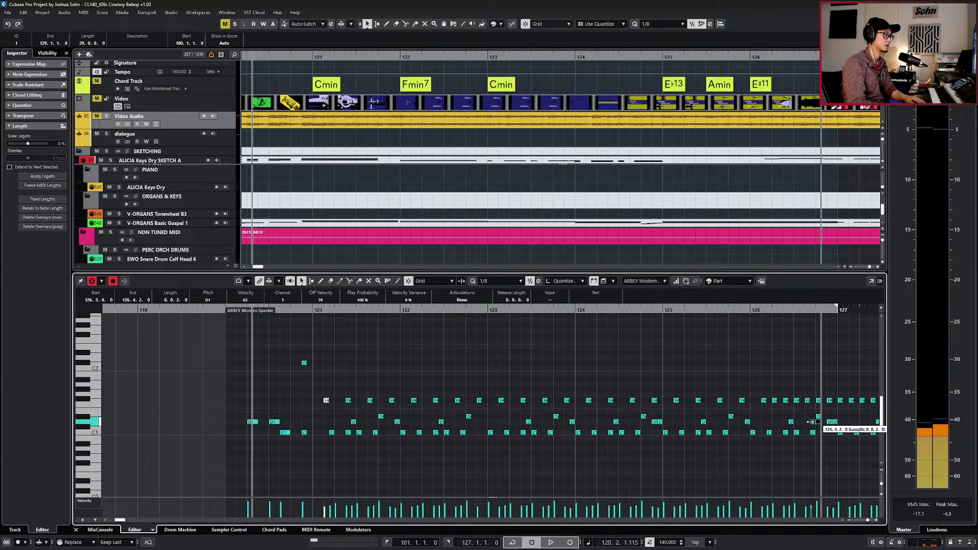
key("space")
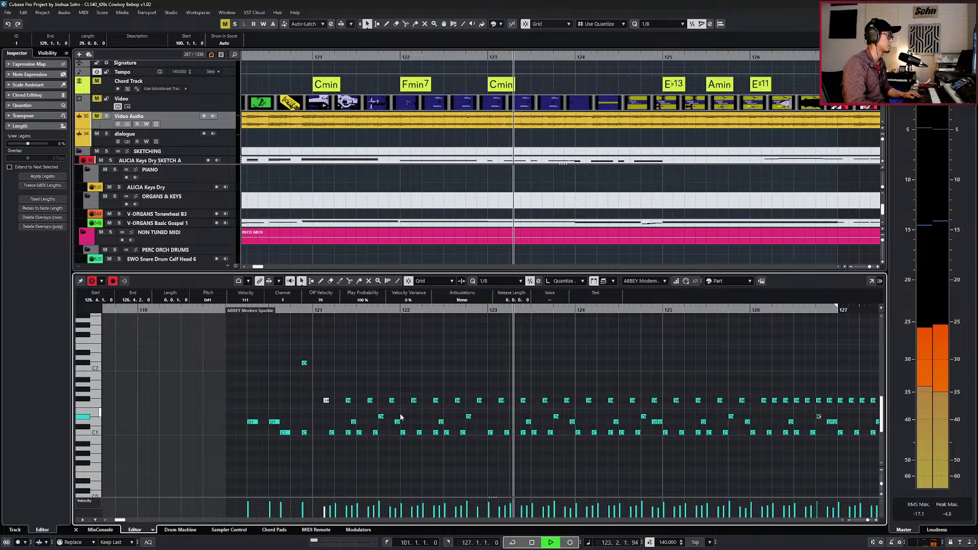
left_click_drag(366, 416, 827, 421)
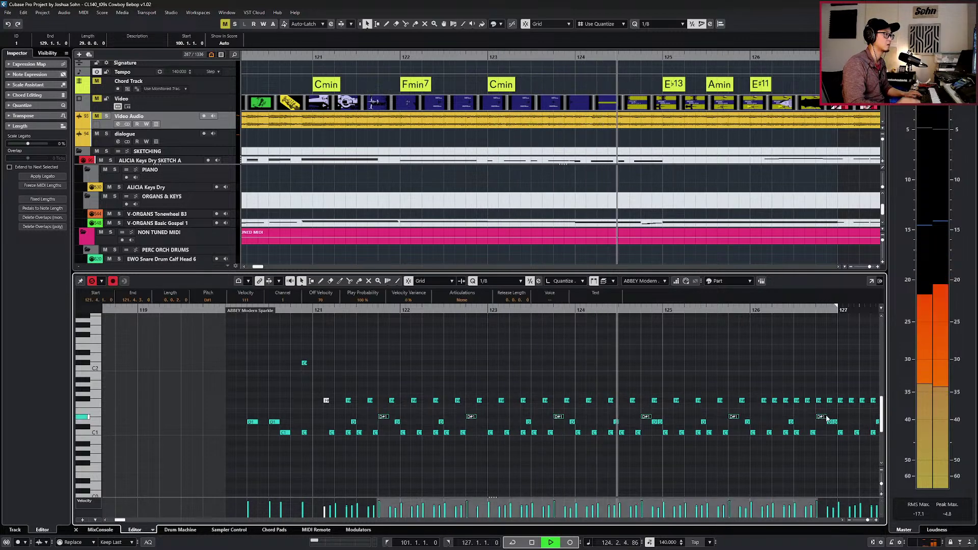
key("space")
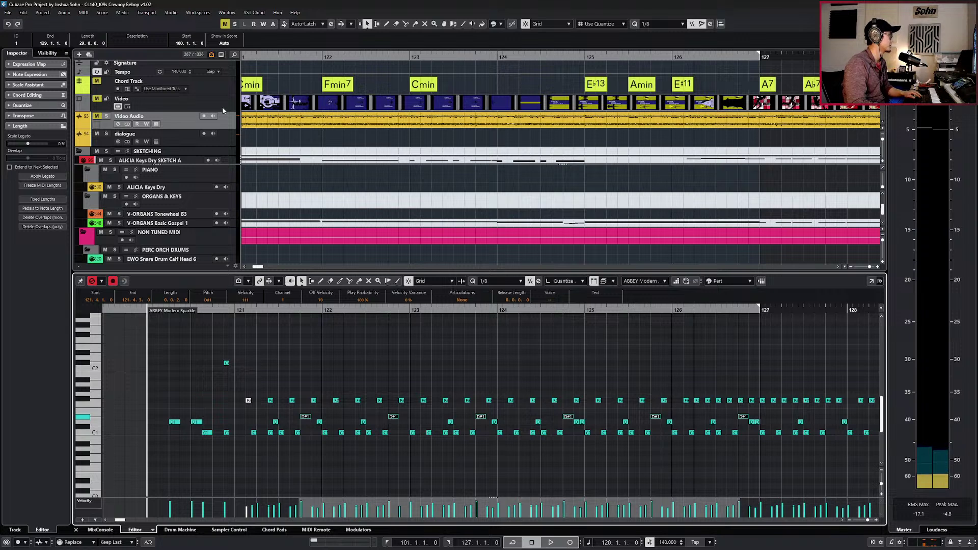
Solo the Video Audio track and play the reference from bar 120 into bar 127.
left_click(227, 120)
key("s")
key("space")
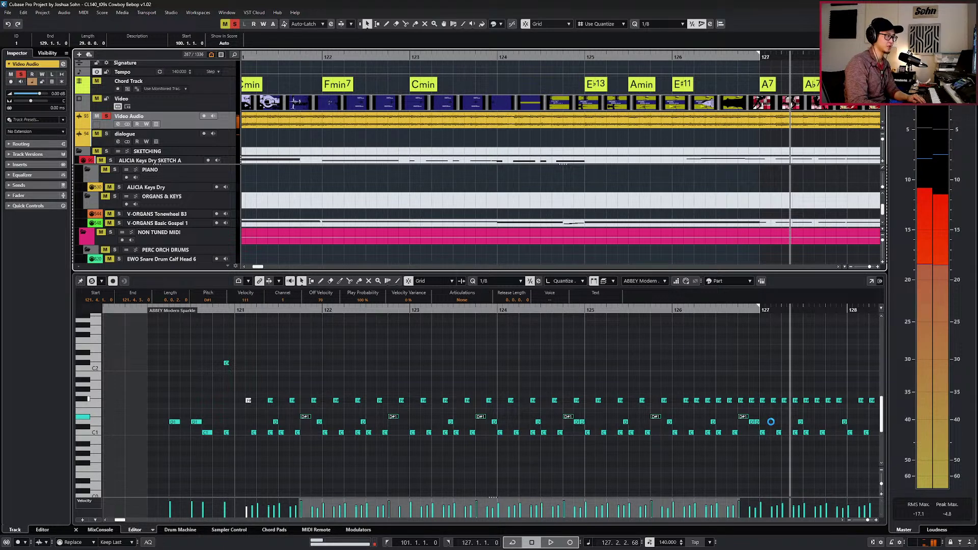
Delete the two D1 snare hits at the end of bar 126 and return the playhead to bar 121.
left_click_drag(768, 422, 751, 423)
key("Delete")
key("ctrl+KP_Subtract")
key("ctrl+KP_Subtract")
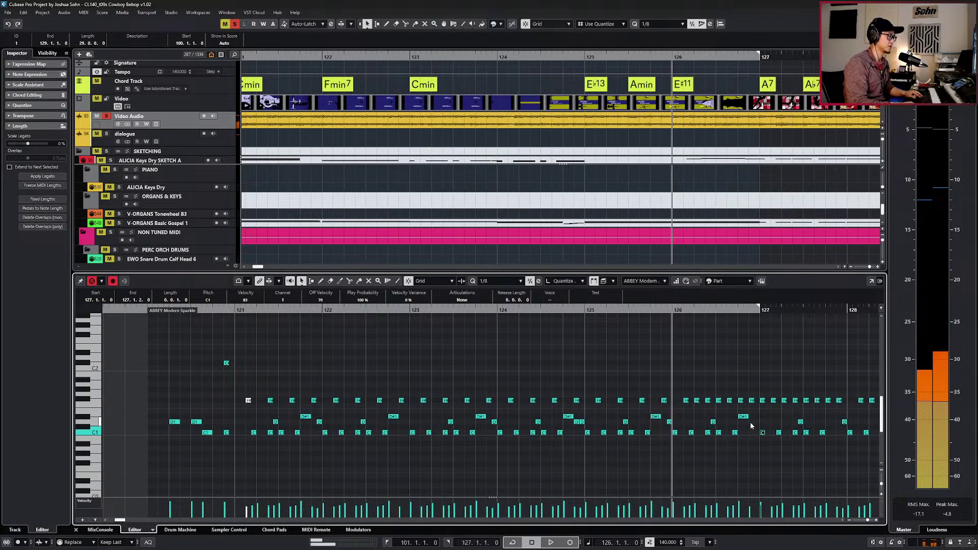
key("ctrl+KP_Subtract")
key("ctrl+KP_Subtract")
key("ctrl+KP_Subtract")
key("ctrl+KP_Subtract")
key("ctrl+KP_Subtract")
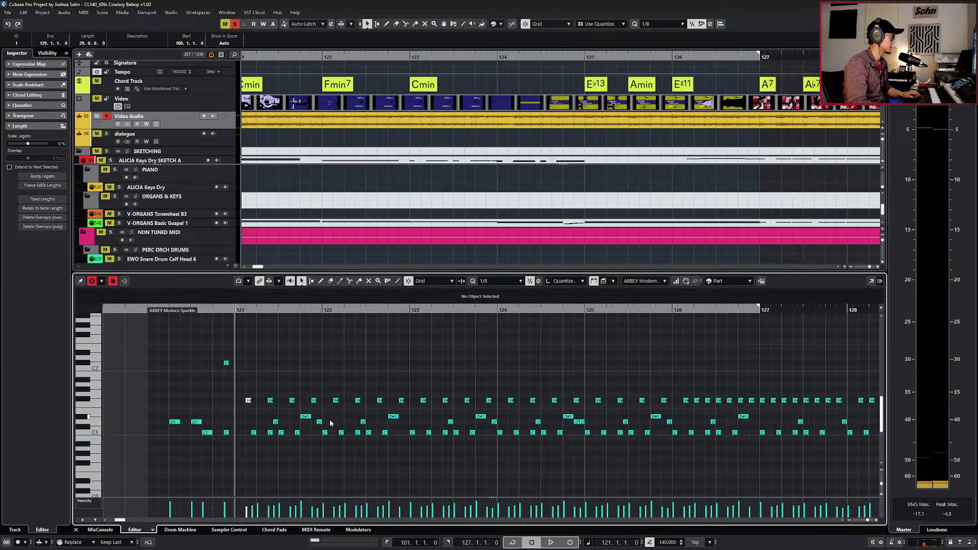
Set the grid to 1/16 and copy the D1 snare hit at 121.4.4 to 122.4.4 and 126.4.4.
key("l")
key("Right")
key("Right")
key("Right")
key("Right")
key("Right")
key("Right")
key("Right")
key("ctrl+KP_Add")
key("ctrl+KP_Add")
key("ctrl+KP_Add")
key("ctrl+KP_Add")
key("ctrl+KP_Add")
key("ctrl+KP_Add")
key("ctrl+KP_Add")
key("ctrl+KP_Add")
key("ctrl+KP_Add")
key("ctrl+KP_Add")
key("ctrl+KP_Add")
key("ctrl+KP_Add")
key("ctrl+KP_Add")
key("ctrl+KP_Add")
key("ctrl+KP_Add")
key("ctrl+KP_Add")
key("ctrl+KP_Add")
key("ctrl+KP_Add")
key("ctrl+KP_Add")
key("ctrl+KP_Add")
key("KP_Add")
key("ctrl+KP_Add")
key("ctrl+KP_Add")
key("ctrl+v")
key("KP_Subtract")
key("KP_Subtract")
key("KP_Subtract")
key("KP_Subtract")
key("KP_Subtract")
key("KP_Subtract")
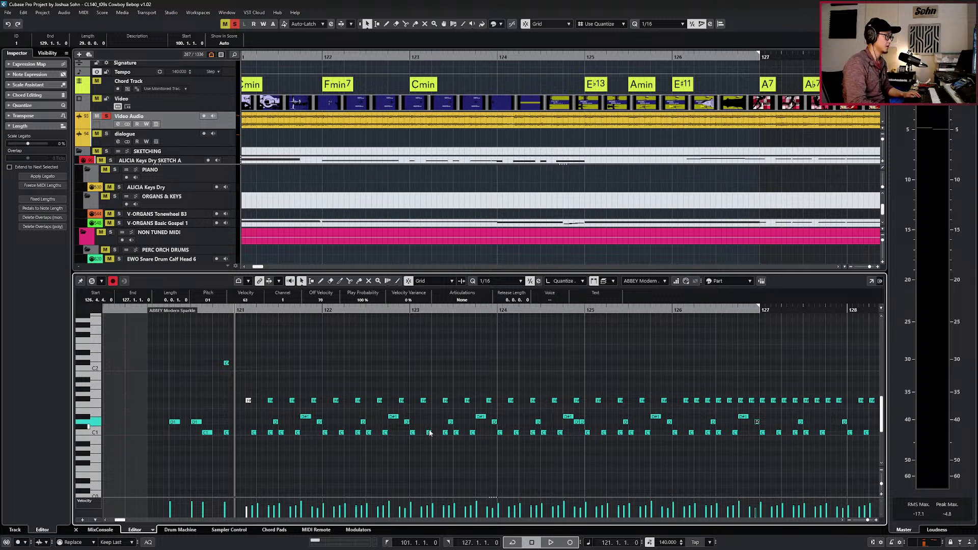
Play the soloed reference from bar 121 into bar 127 and compare it with the snare pattern.
key("space")
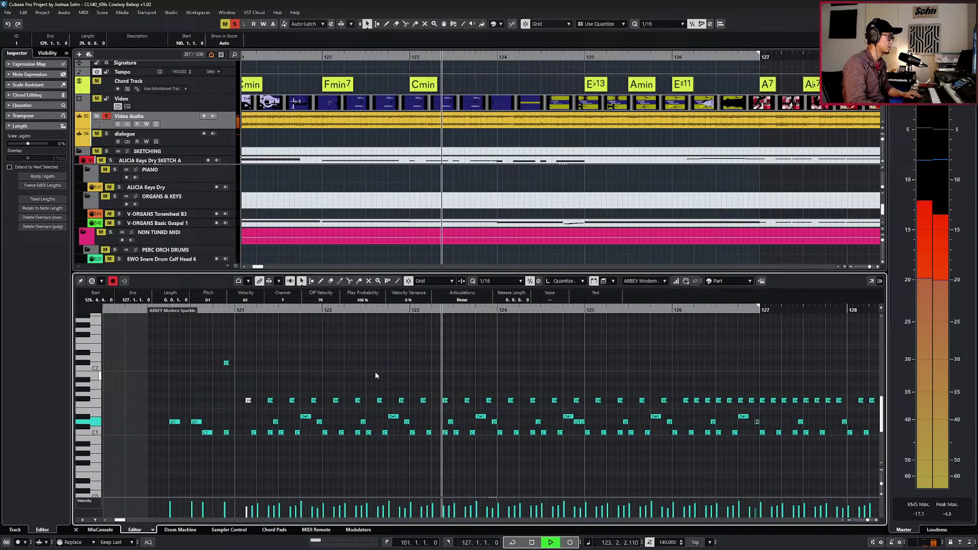
scroll(529, 383, "right", 1)
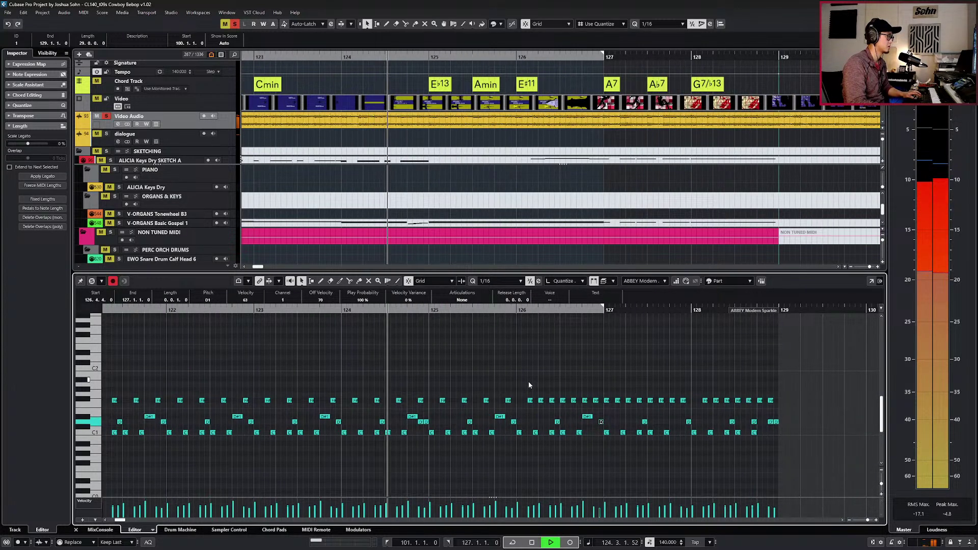
scroll(529, 383, "down", 1)
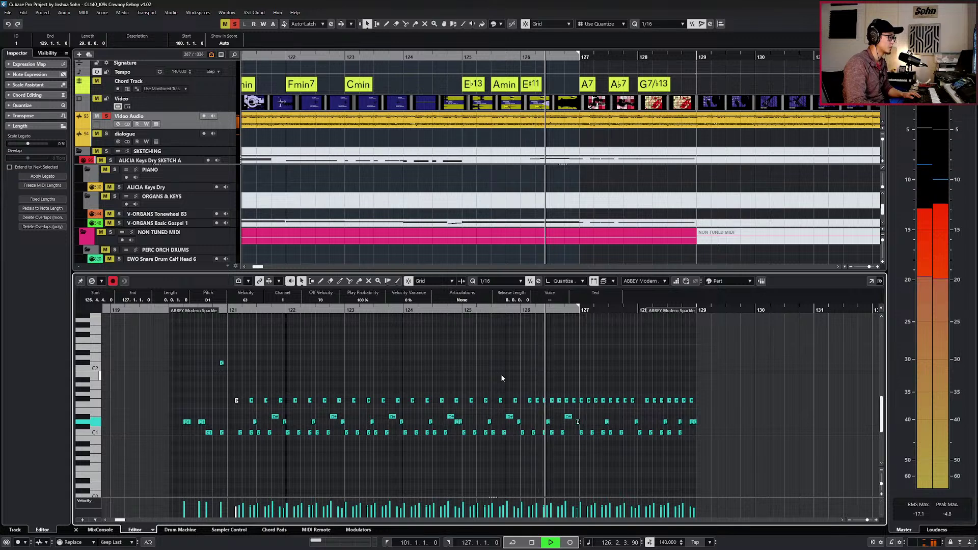
key("space")
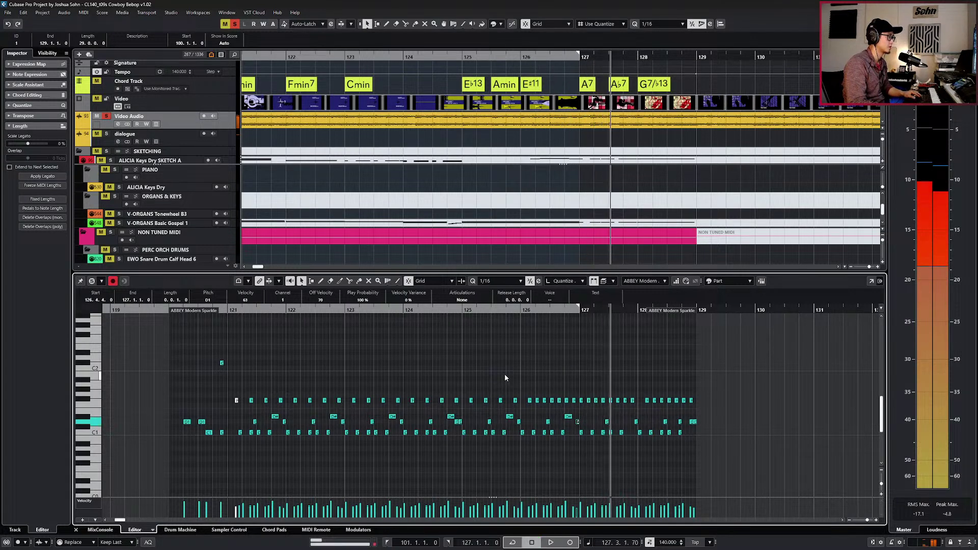
Replay the soloed reference through bars 127 and 128 several times to study the drum hits.
key("space")
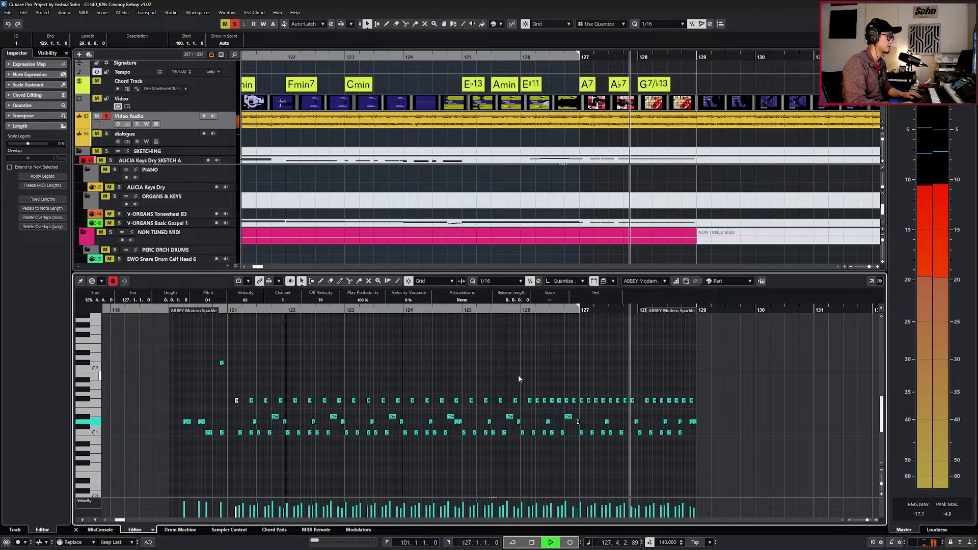
key("space")
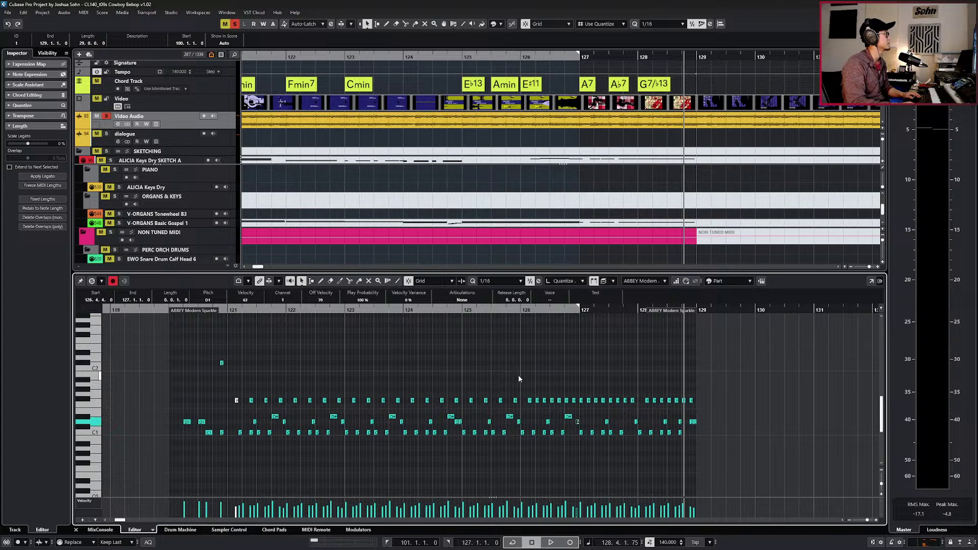
key("space")
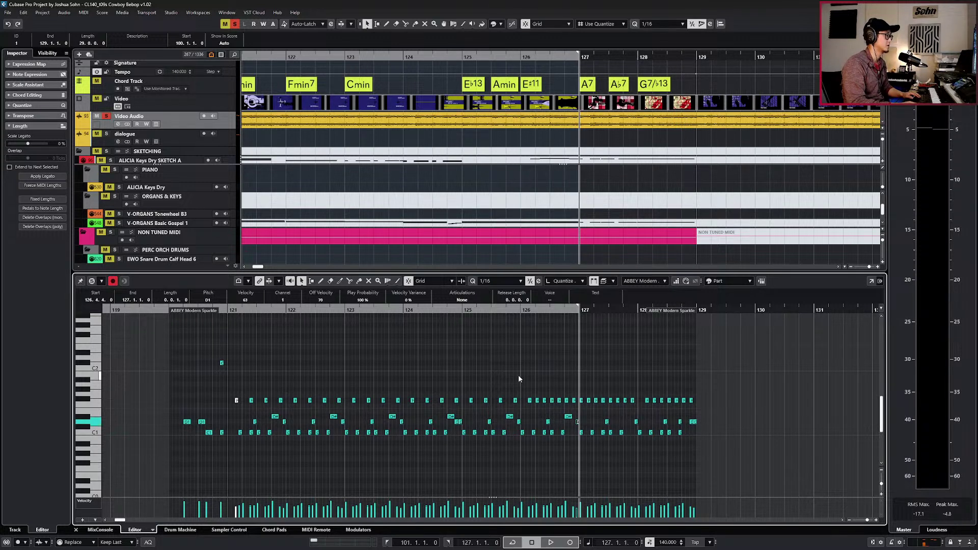
key("space")
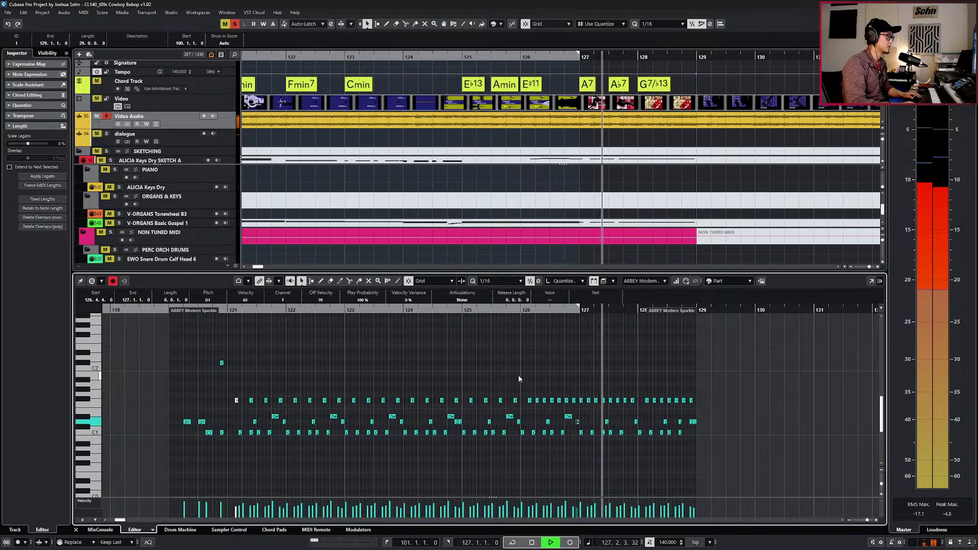
key("space")
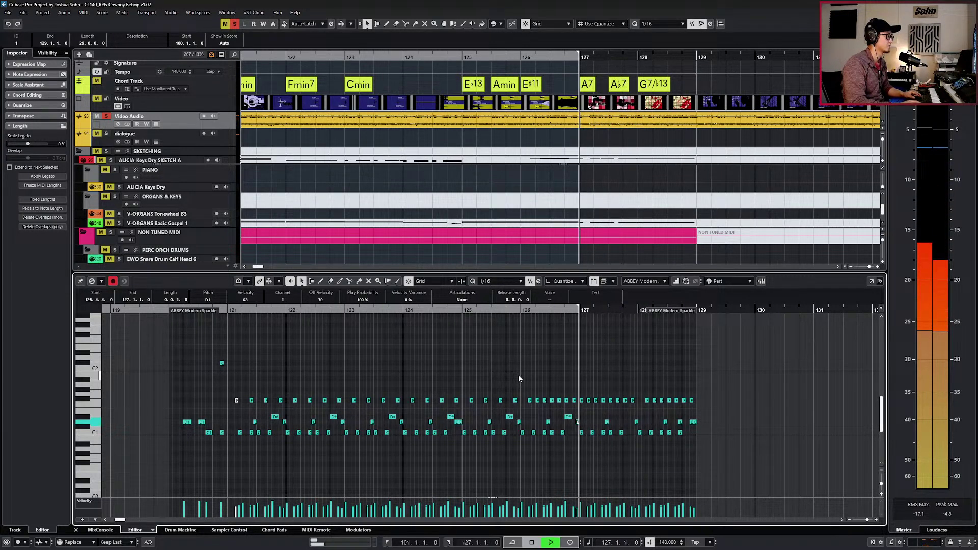
key("space")
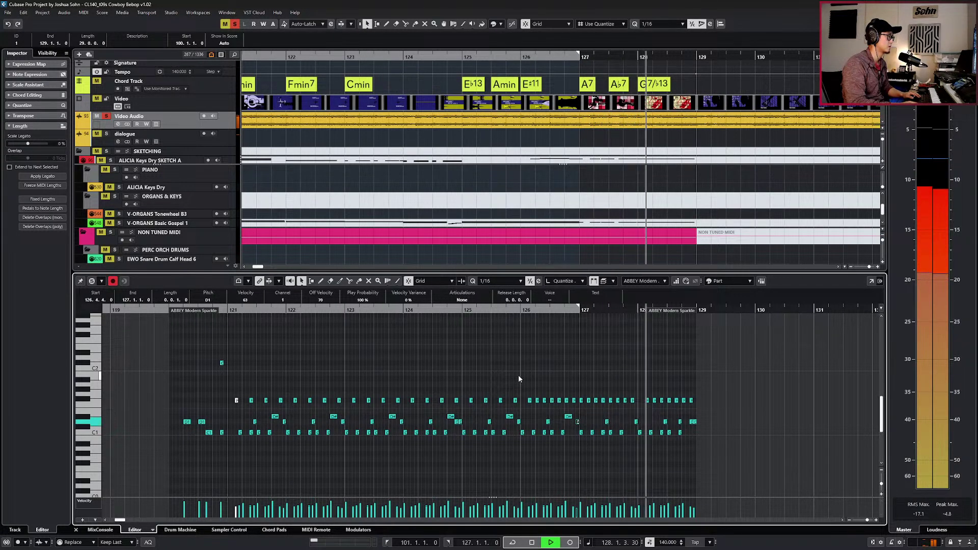
key("space")
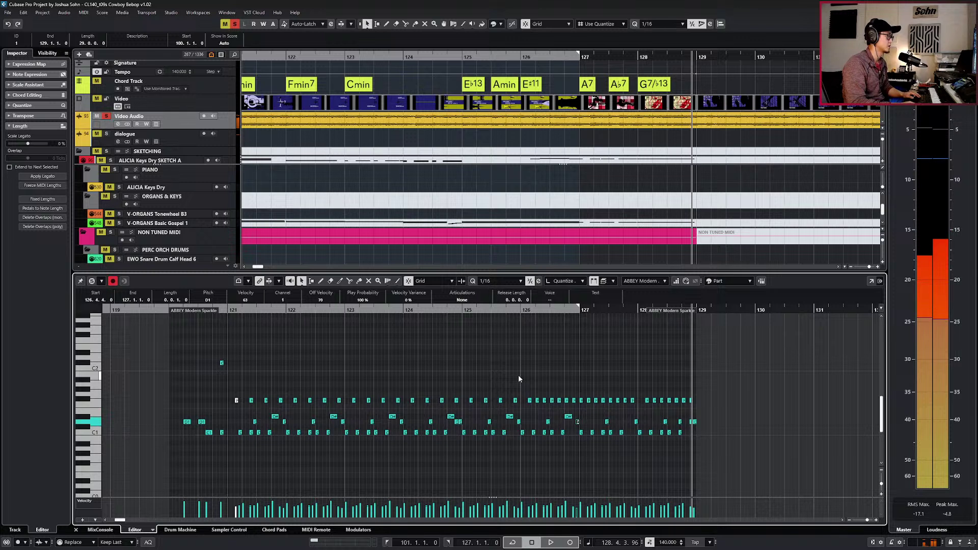
key("space")
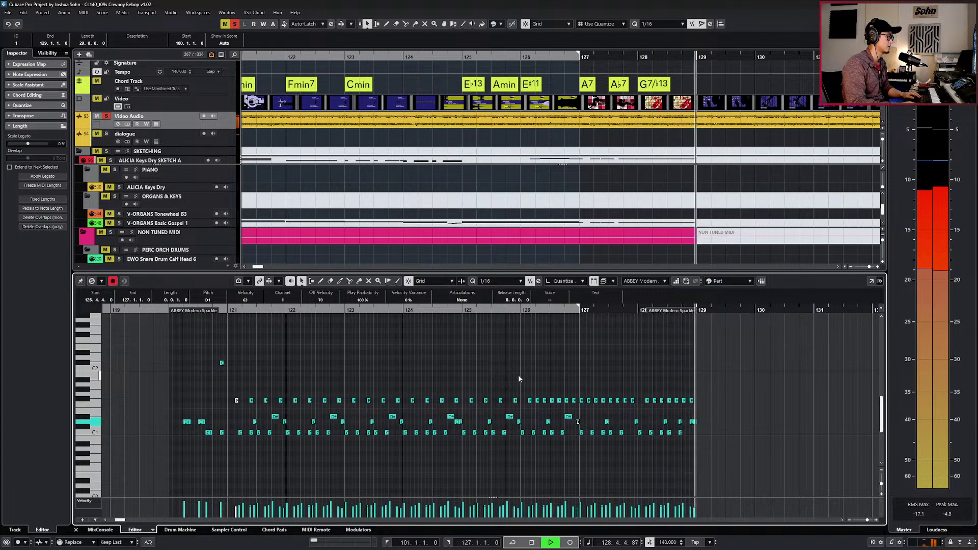
key("space")
key("space")
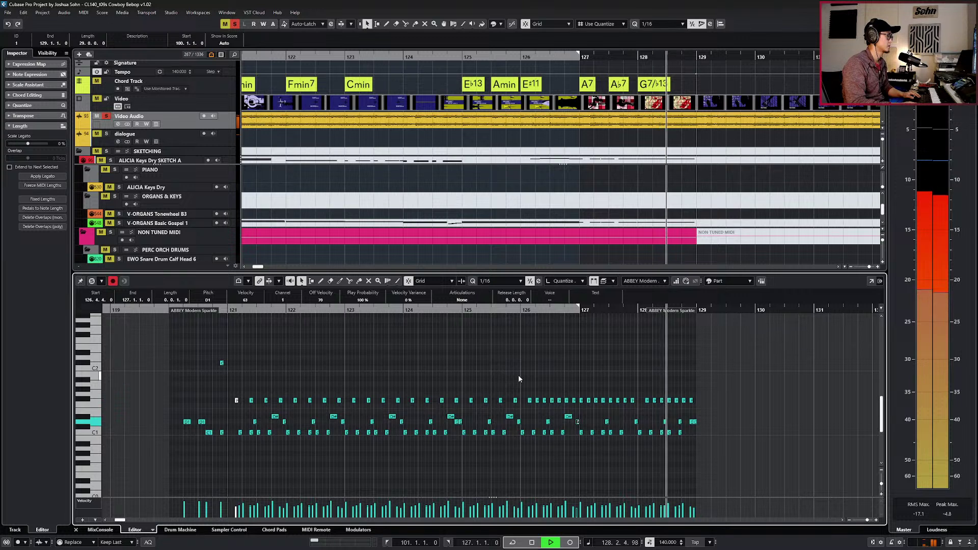
key("space")
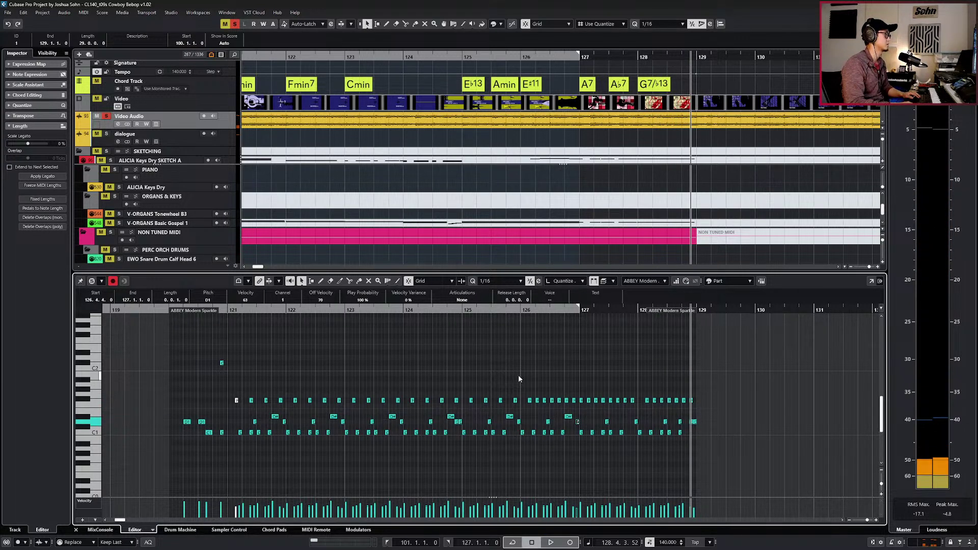
Turn off the Video Audio solo and copy the C1 kick hit at 125.1.1 up to C#2 as a cymbal accent.
key("KP_Subtract")
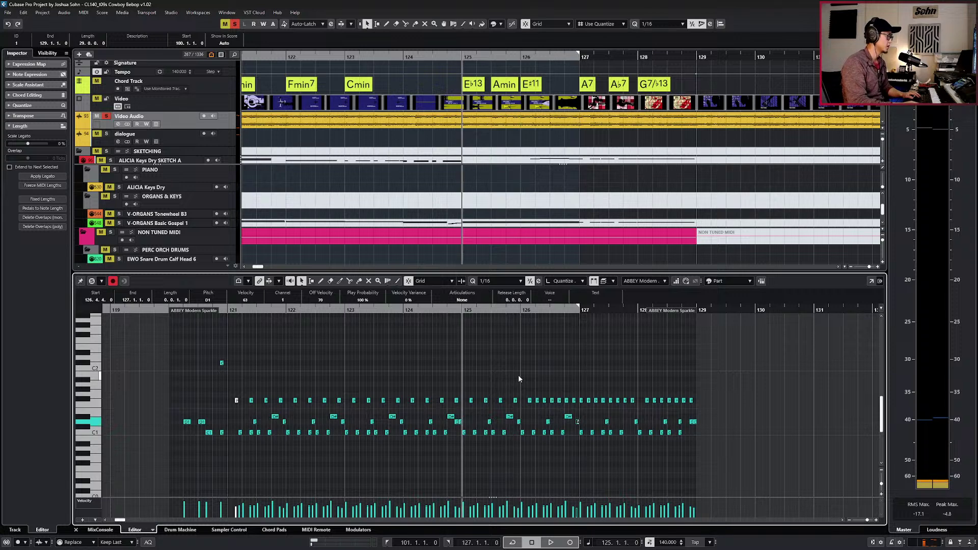
key("KP_Subtract")
key("KP_Subtract")
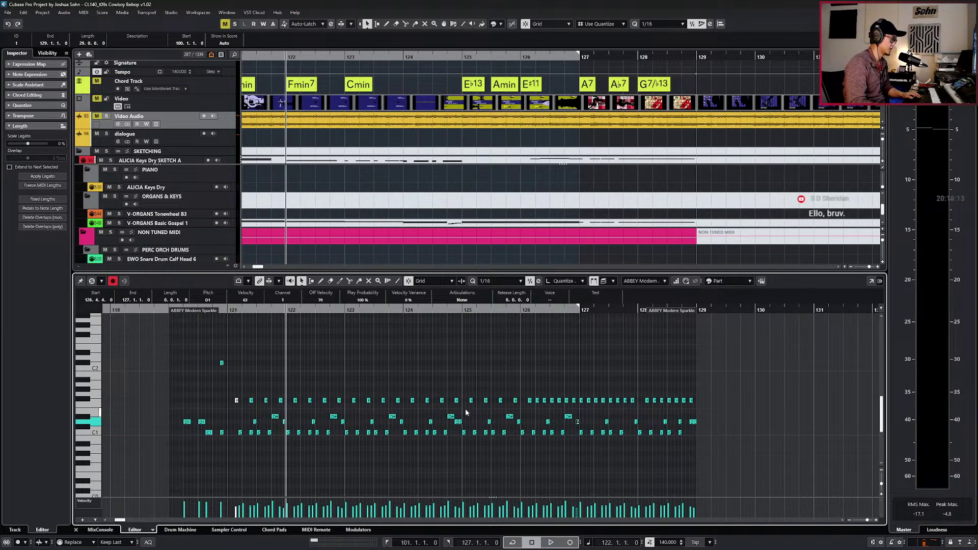
scroll(466, 410, "up", 3)
left_click_drag(461, 429, 462, 437)
key("l")
key("ctrl+c")
key("ctrl+v")
key("Up")
key("Up")
key("Up")
key("Up")
key("Up")
key("Up")
key("Up")
key("Up")
key("Up")
key("Up")
key("Up")
key("Up")
key("Up")
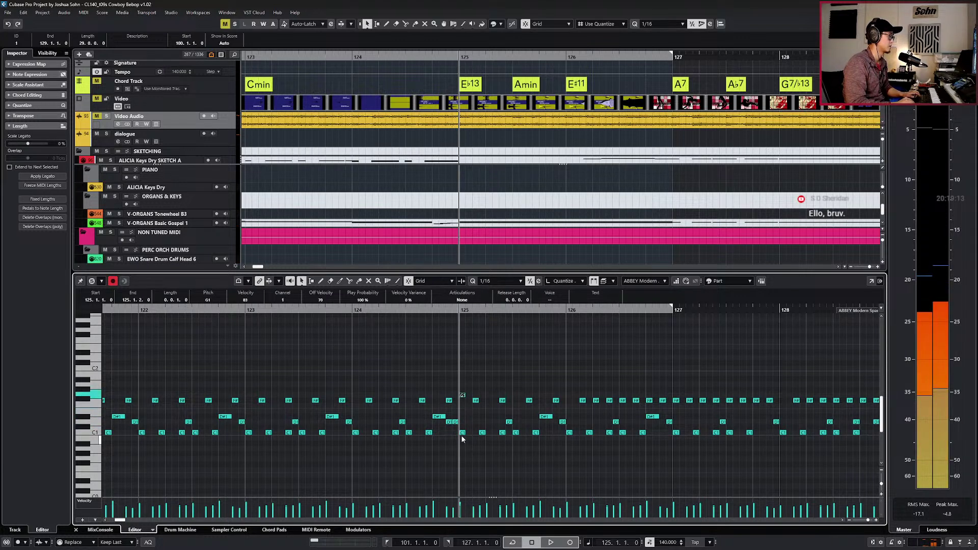
key("alt+l")
left_click(465, 378)
left_click(463, 365)
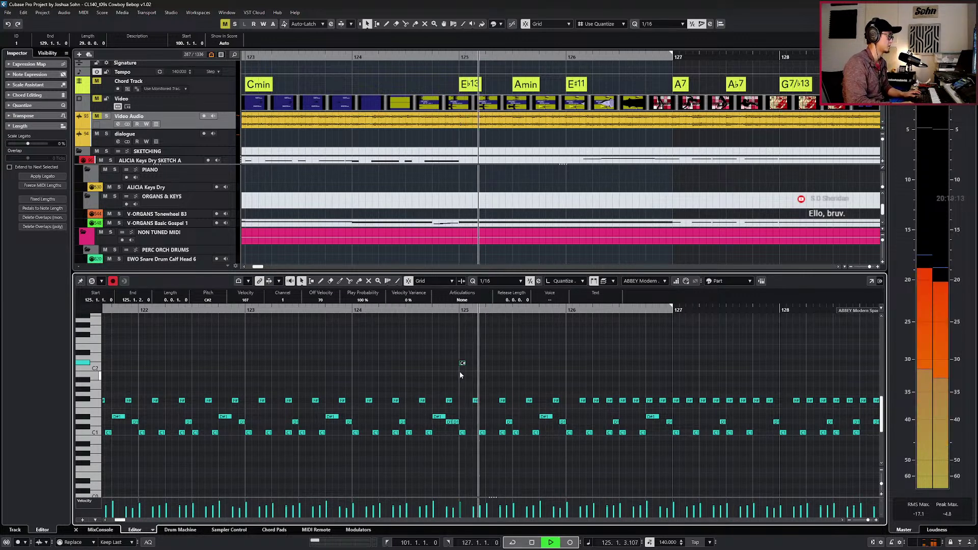
Transpose the cymbal accent at 125.1.1 to E2, auditioning it from bar 124.
scroll(460, 376, "up", 2)
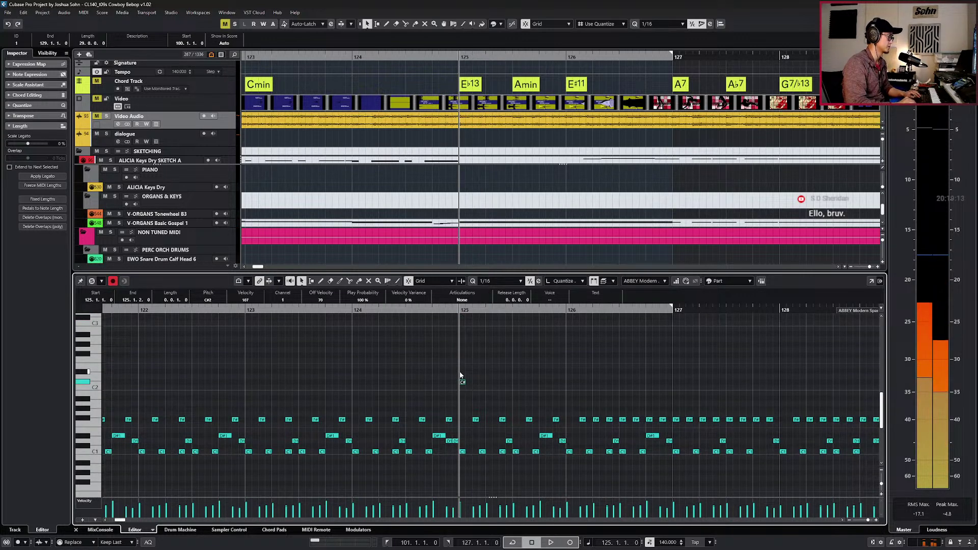
key("Up")
key("Up")
key("Up")
key("Up")
key("Down")
key("Up")
key("Up")
key("Up")
key("space")
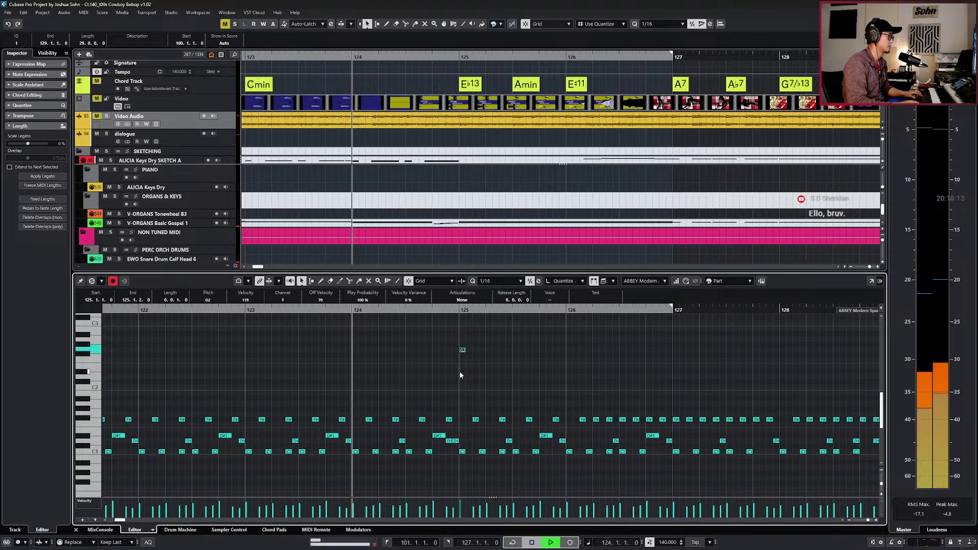
key("g")
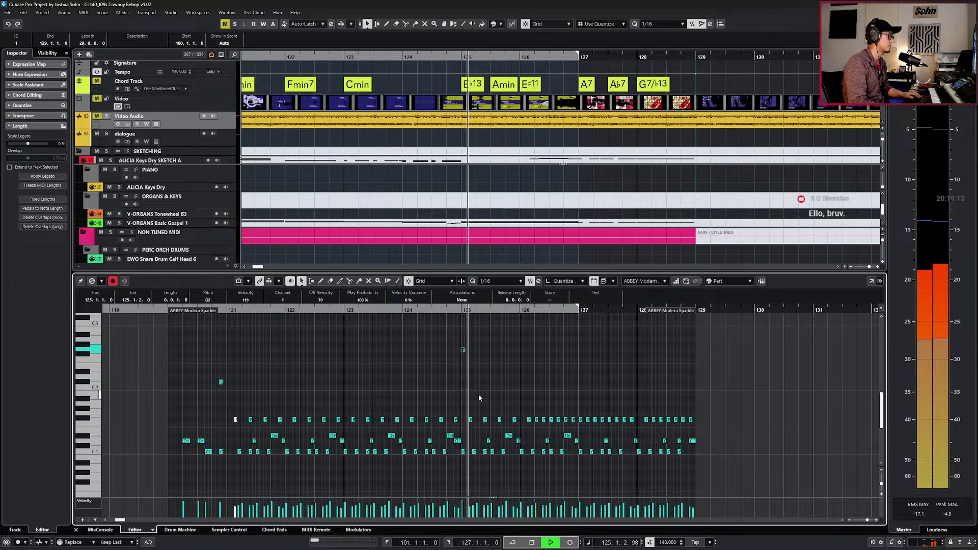
key("Down")
key("Down")
key("Down")
key("KP_Subtract")
key("space")
key("space")
Return playback to bar 121 and solo the drum part in the note editor.
key("KP_Subtract")
key("KP_Subtract")
key("KP_Subtract")
key("KP_Subtract")
key("KP_Subtract")
key("s")
scroll(478, 389, "up", 6)
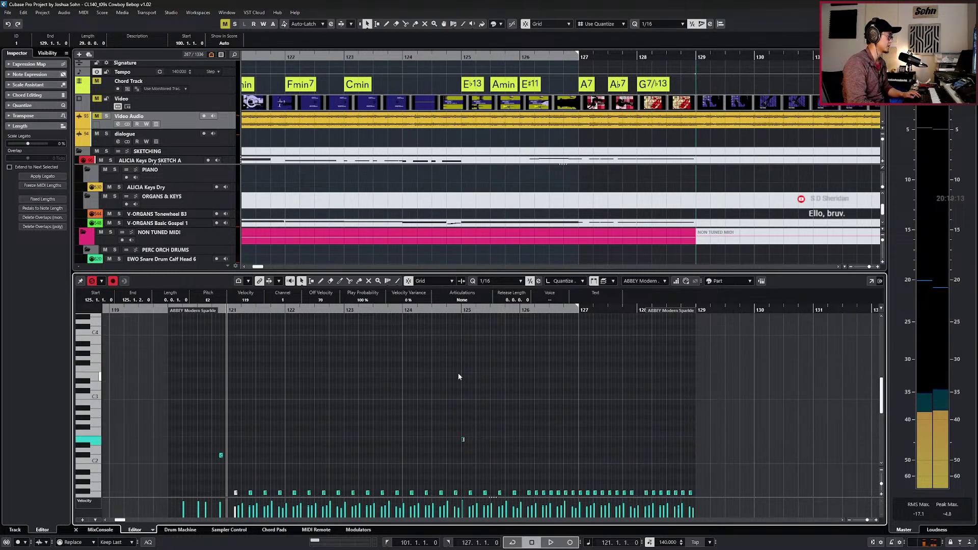
Transpose the high F#4 hits on beat four of bars 121 to 126 down to A#1, auditioning them from bar 121.
left_click_drag(233, 375, 580, 375)
scroll(579, 375, "down", 3)
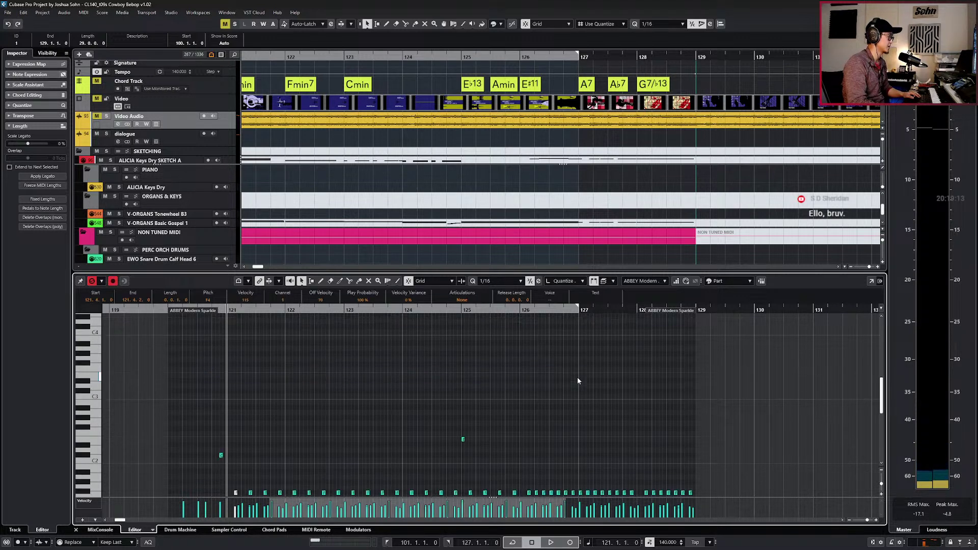
key("space")
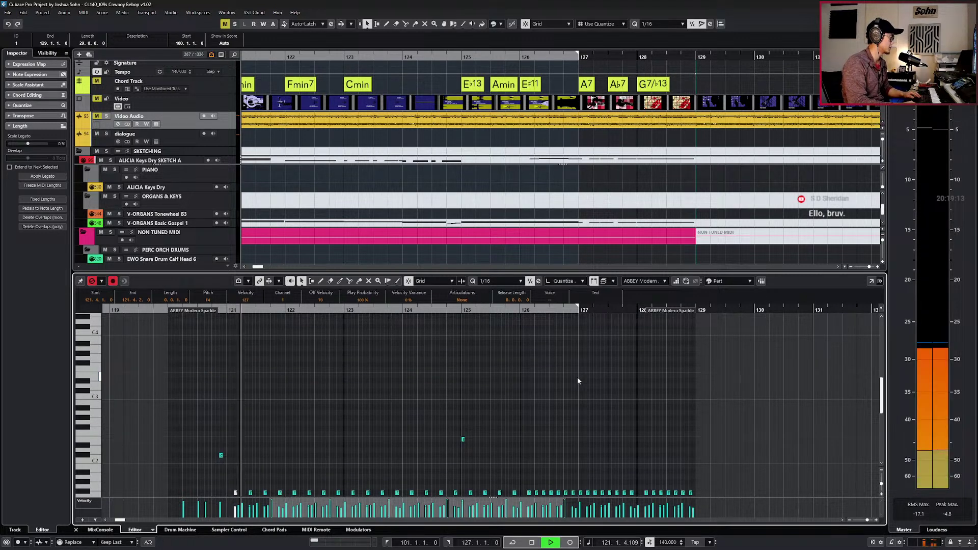
key("space")
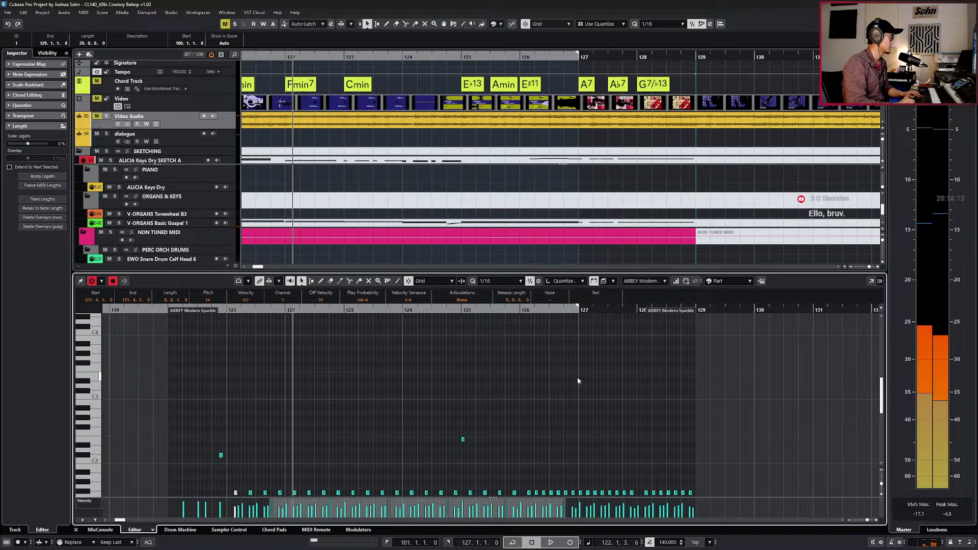
key("shift+Down")
key("Down")
key("Down")
key("Down")
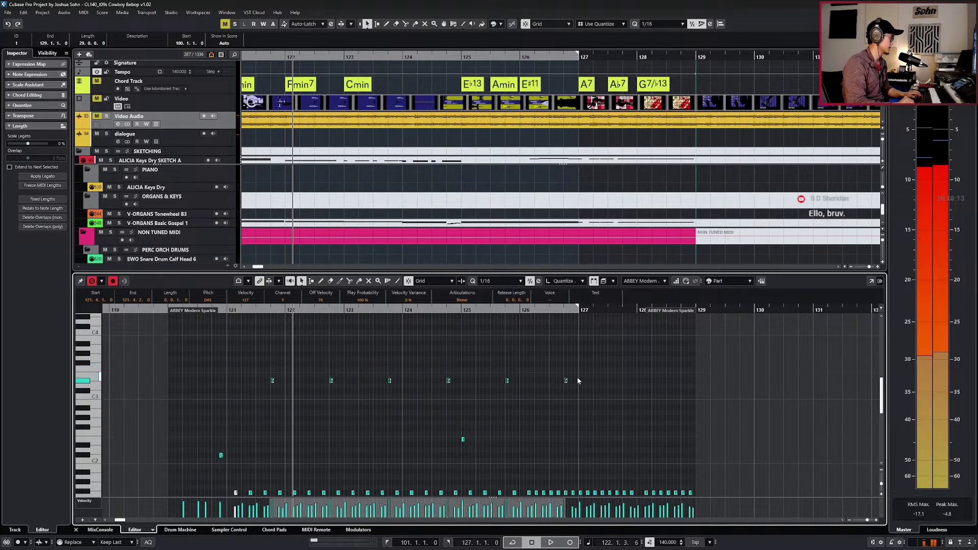
key("shift+Down")
key("Down")
key("Down")
key("Down")
key("Down")
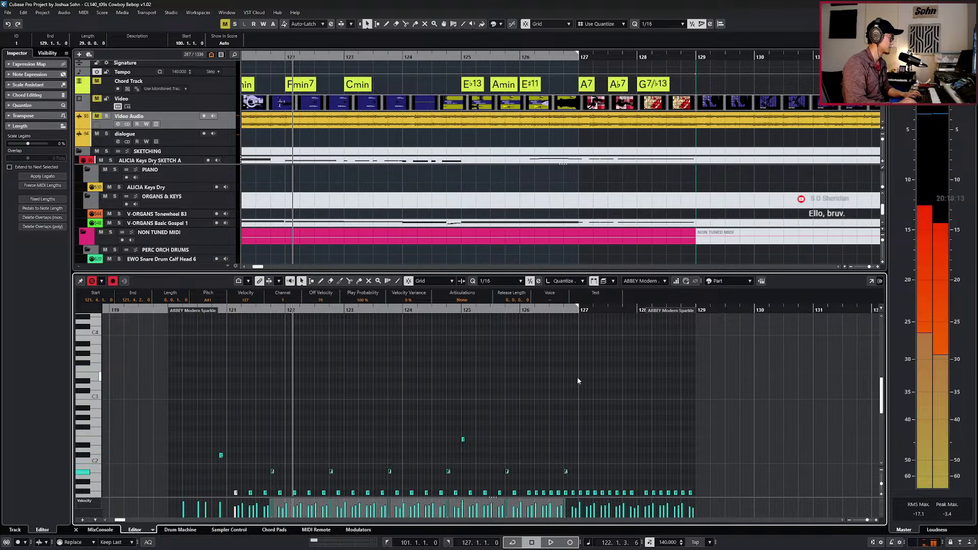
scroll(578, 383, "down", 3)
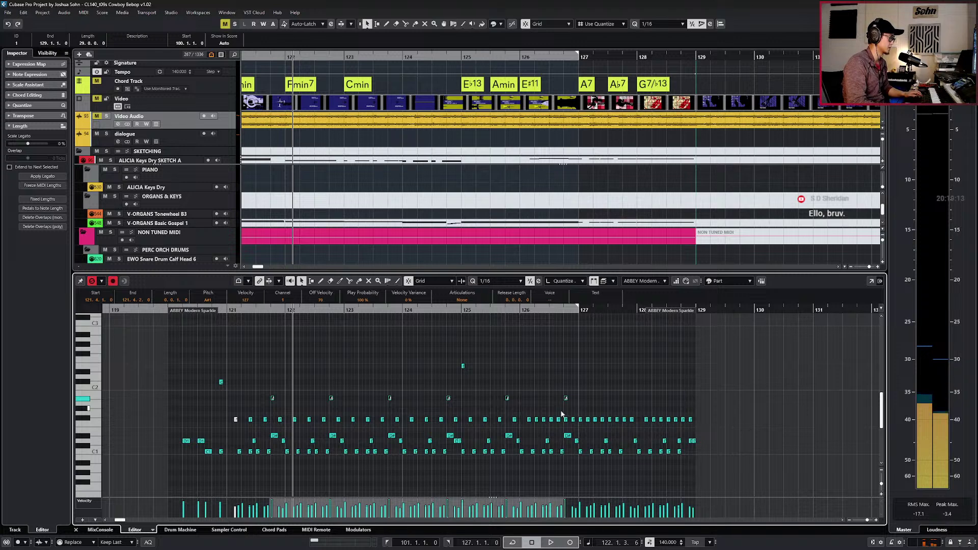
Delete the F#1 hits on the offbeat of beat four in bars 121 to 126.
key("h")
scroll(286, 414, "up", 3)
left_click(265, 420)
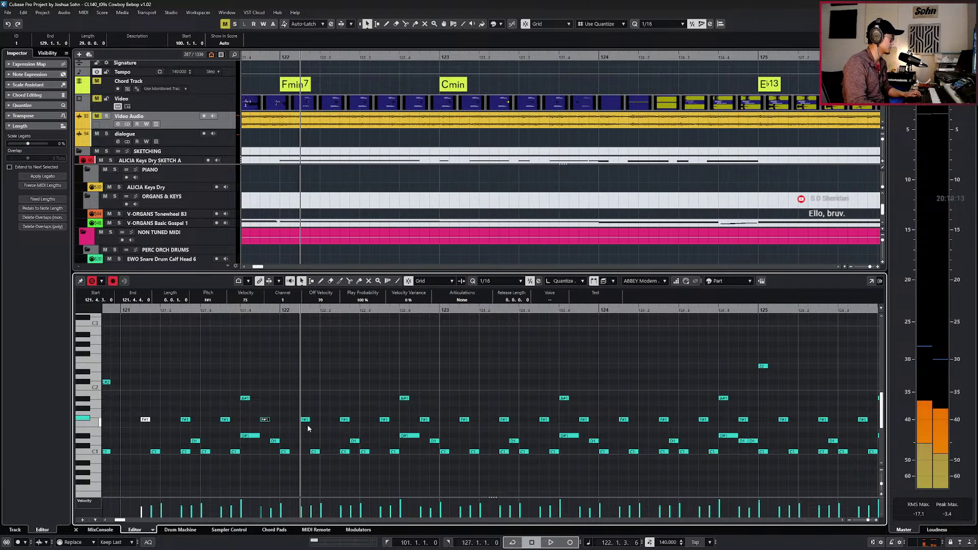
left_click_drag(425, 422, 429, 425)
scroll(483, 410, "down", 3)
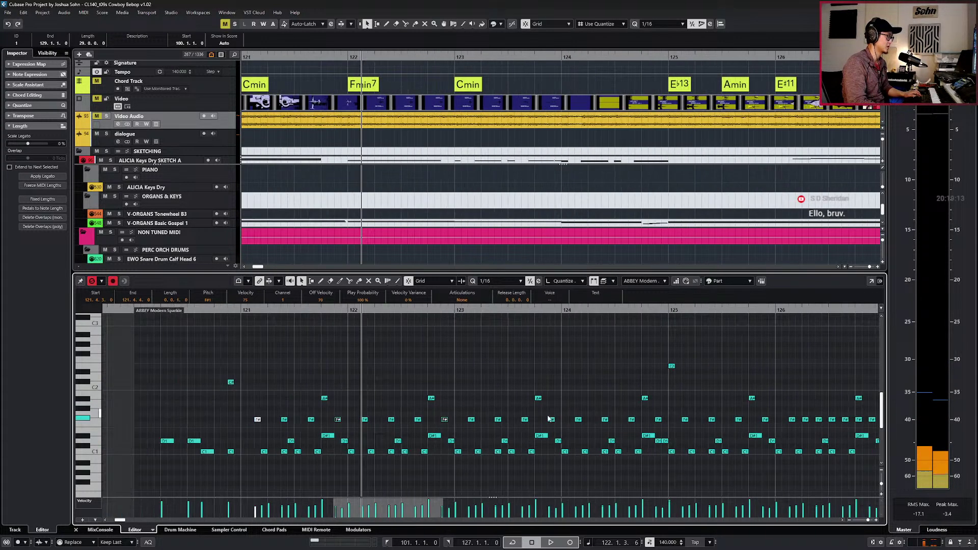
left_click_drag(544, 413, 560, 426)
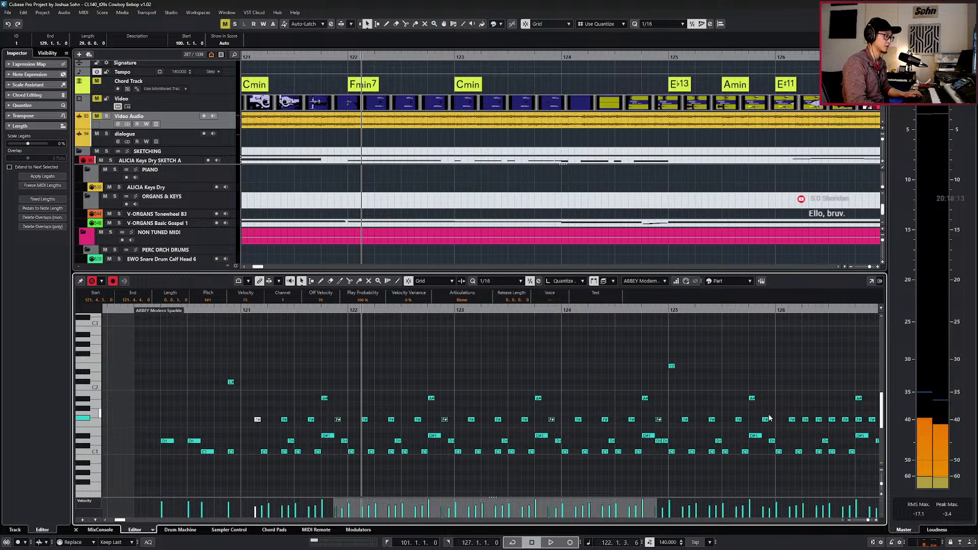
scroll(773, 423, "right", 3)
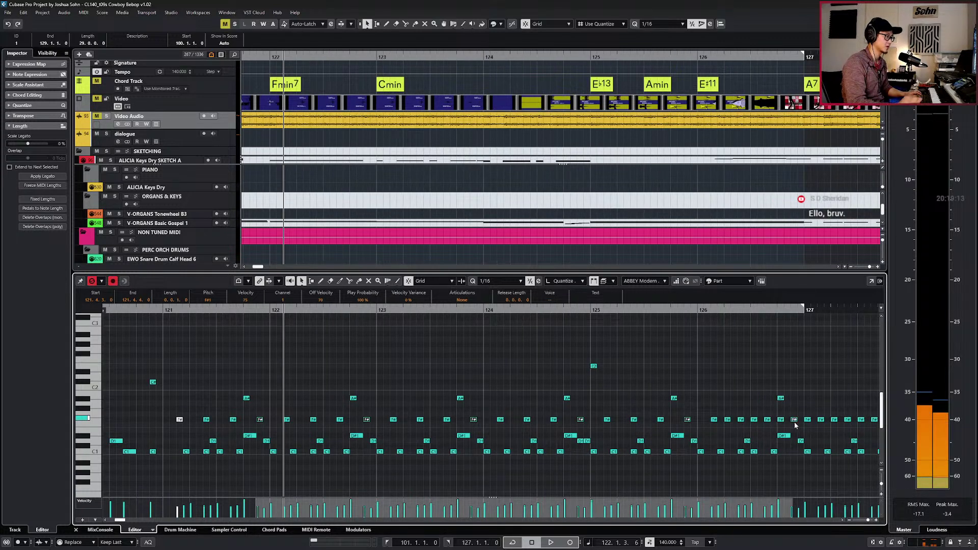
key("Delete")
Play the drum part from bar 121 to the end of bar 126, checking the D1 snare pair closing bar 124.
key("space")
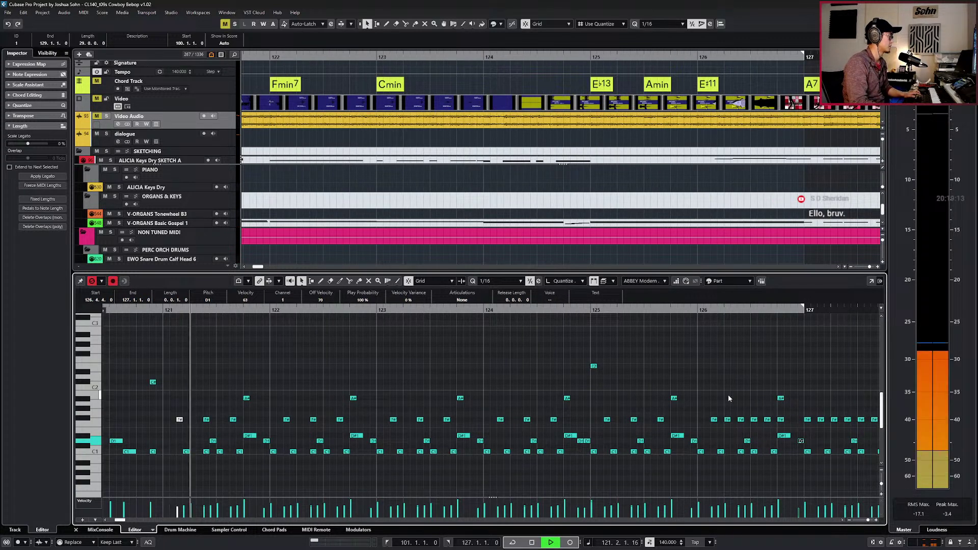
key("g")
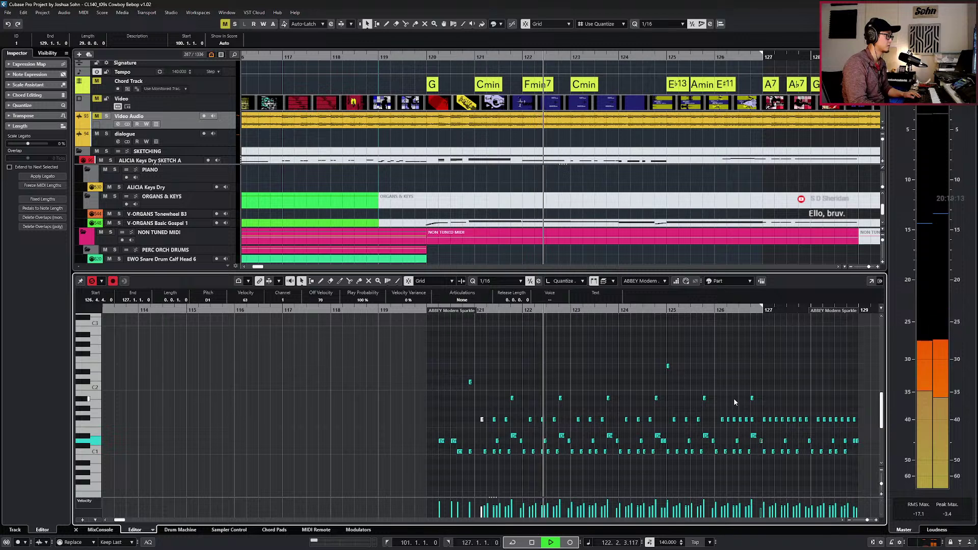
scroll(719, 388, "right", 1)
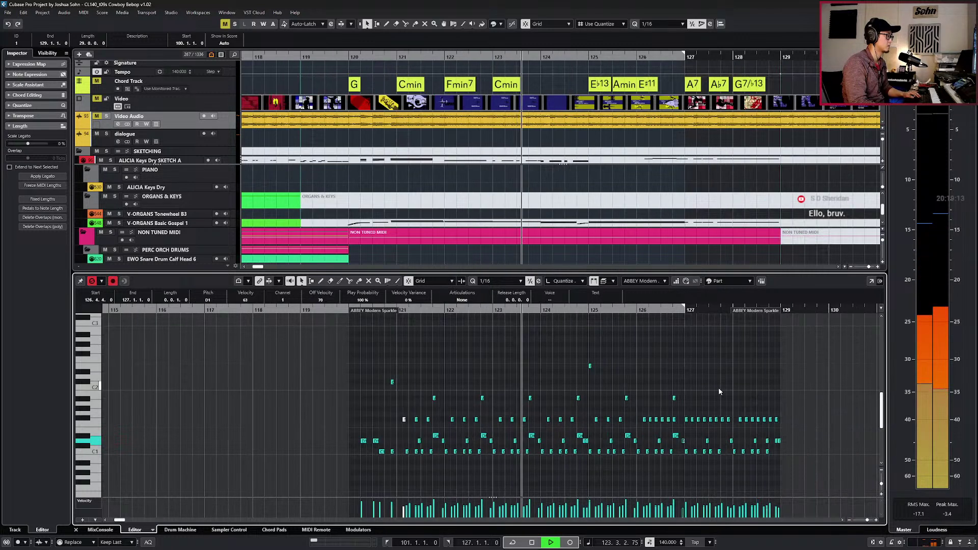
scroll(719, 389, "right", 2)
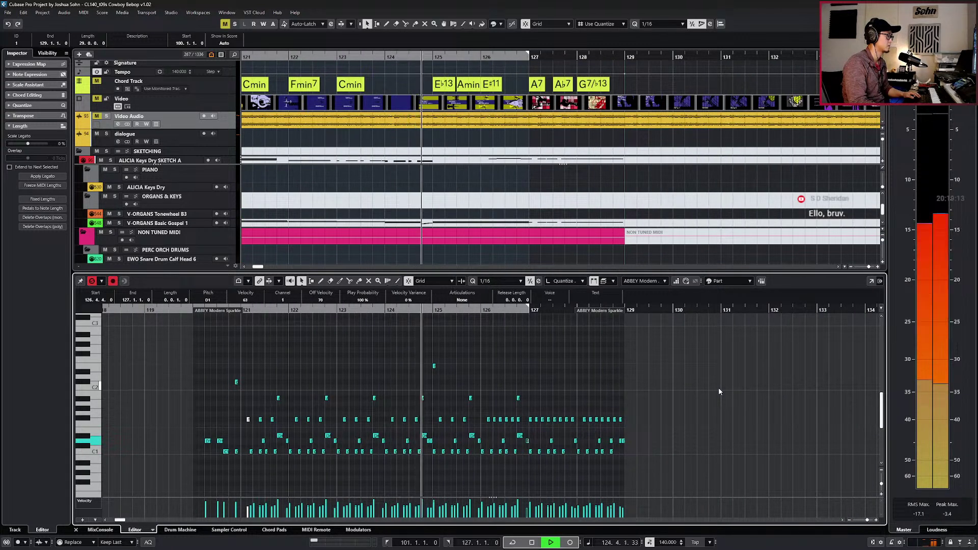
key("space")
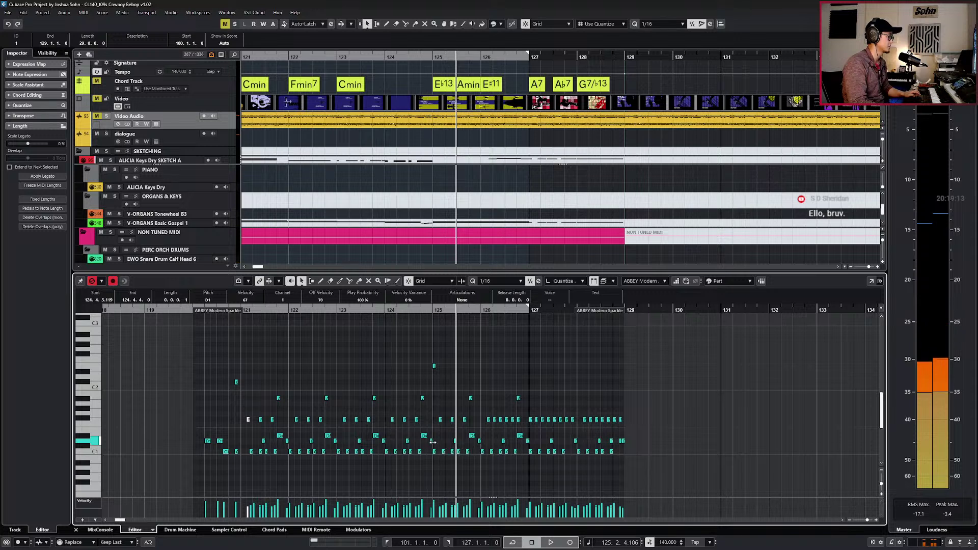
left_click(430, 441)
key("space")
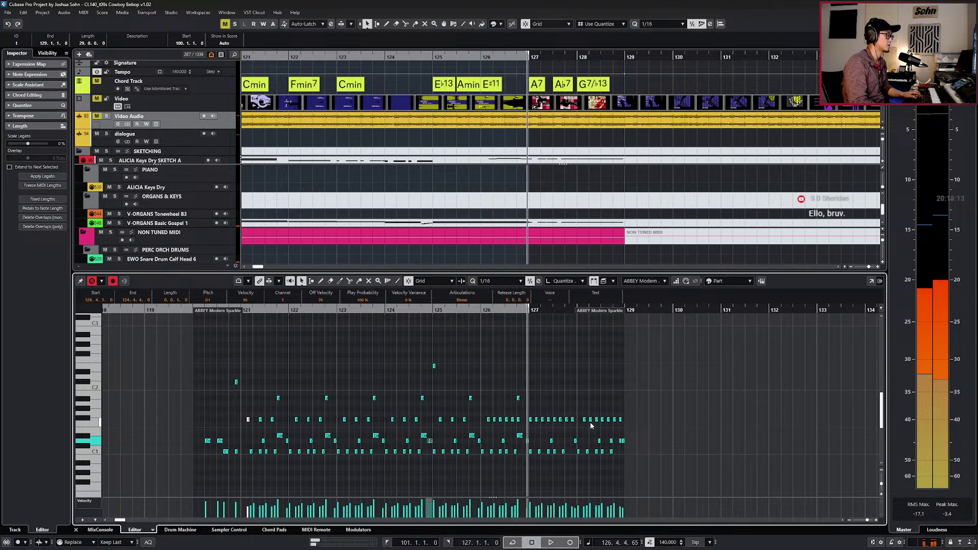
Turn off the editor solo and transpose the F#1 hit at 127.1.1 up nearly three octaves as a cymbal accent.
scroll(591, 426, "up", 2)
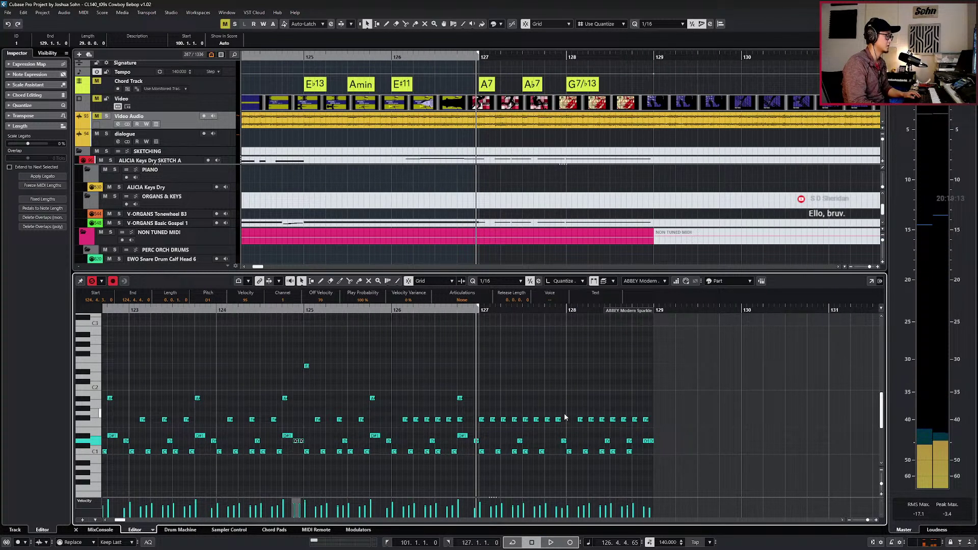
scroll(573, 419, "up", 3)
key("ctrl+KP_Subtract")
key("ctrl+KP_Add")
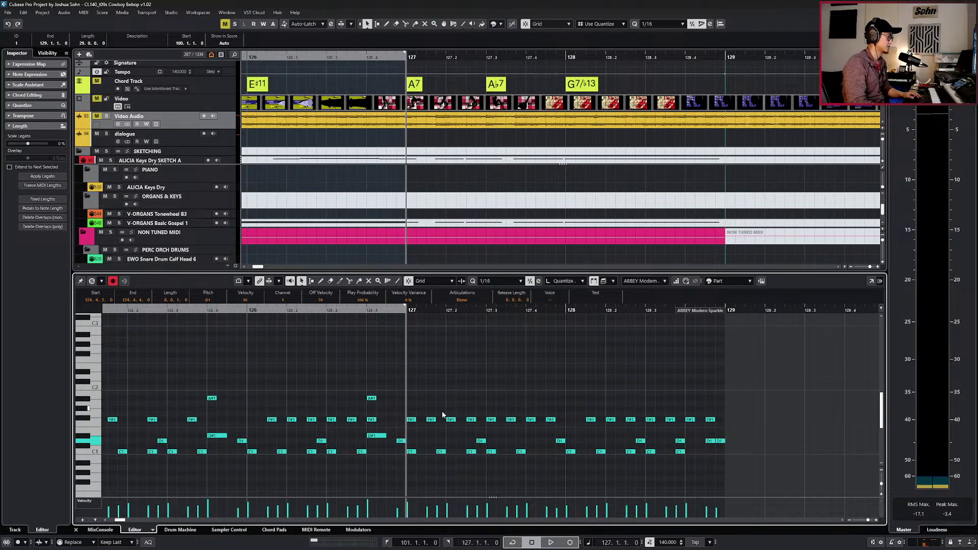
left_click(413, 420)
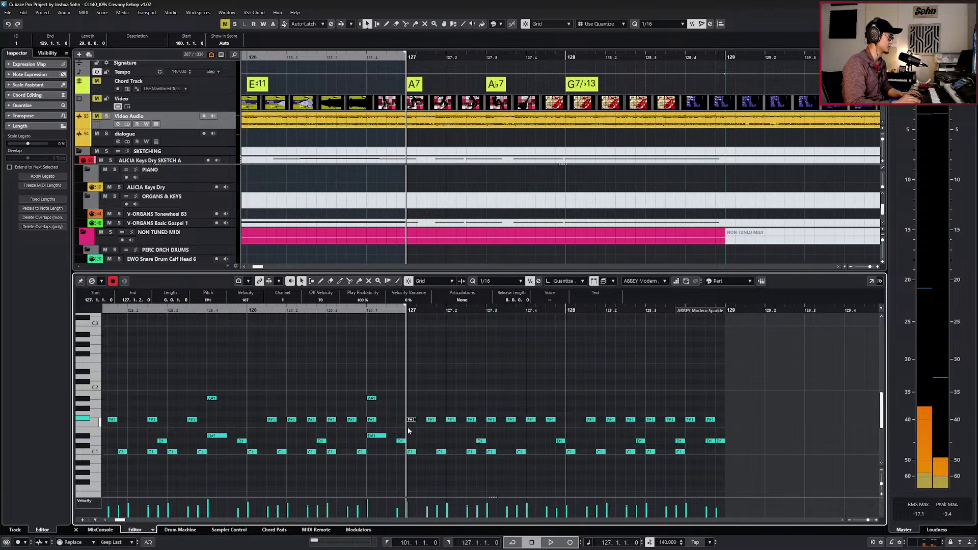
key("shift+Up")
key("shift+Up")
key("shift+Up")
key("Down")
key("Down")
Add a D1 snare hit at 127.1.1 and raise the C1 kick at 127.1.4 to velocity 111.
scroll(407, 427, "down", 5)
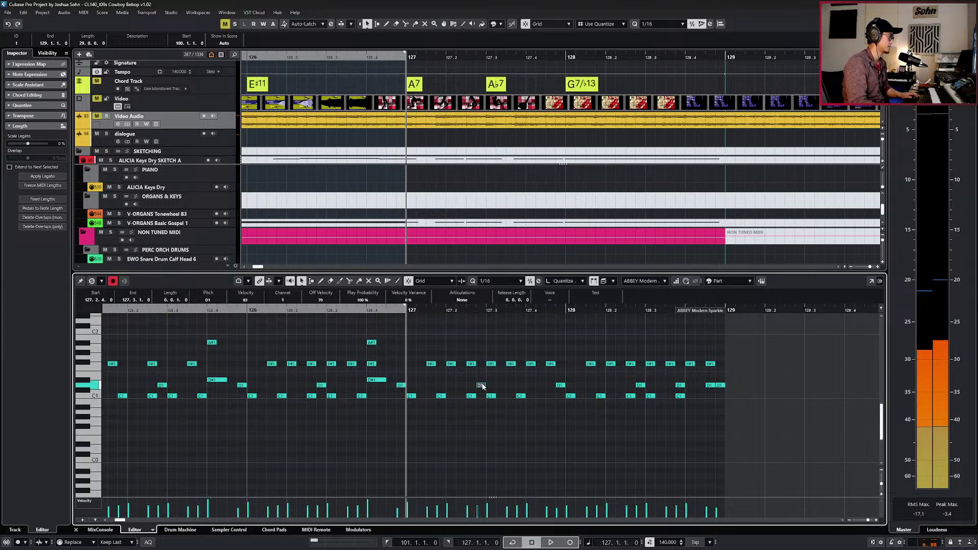
key("space")
key("space")
key("ctrl+KP_Subtract")
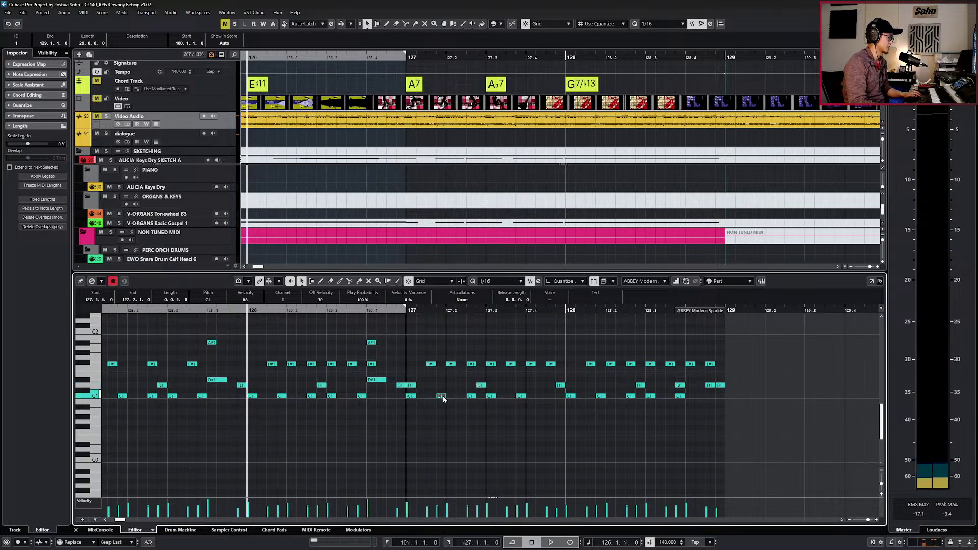
key("l")
scroll(442, 385, "up", 3)
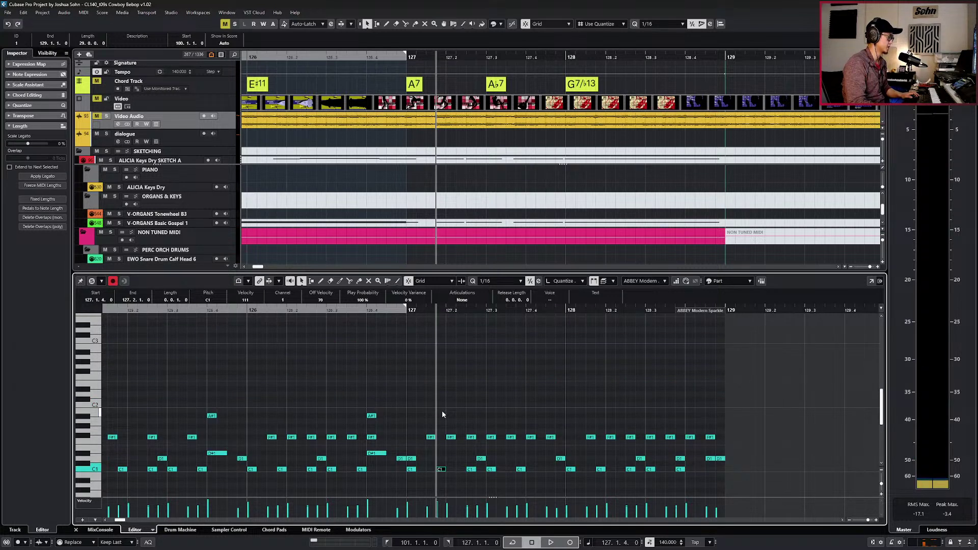
Move the F#1 hit from 127.1.3 to 127.1.4, transpose it to C#2 and set its velocity to 115.
left_click_drag(442, 425, 427, 443)
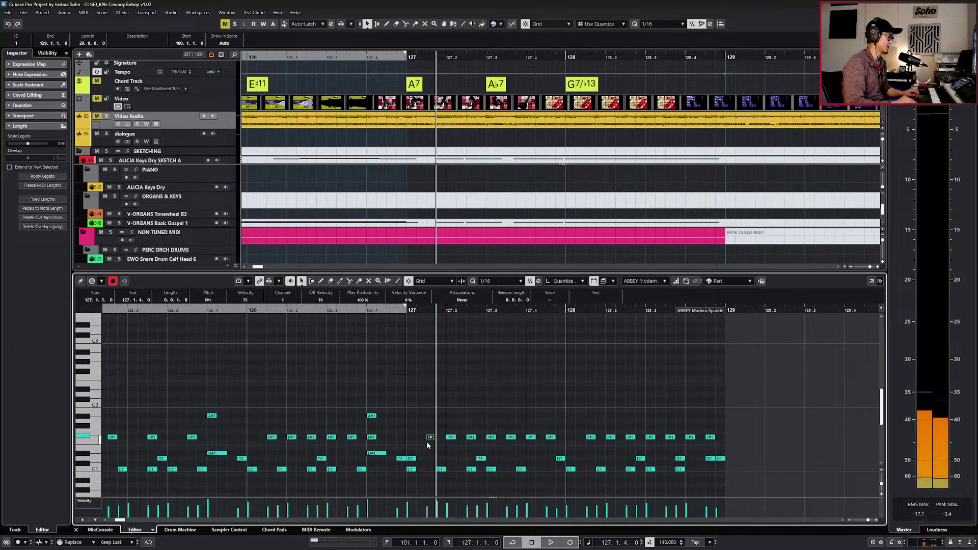
key("ctrl+Right")
key("shift+Up")
key("Down")
key("Down")
key("Down")
key("Down")
key("Down")
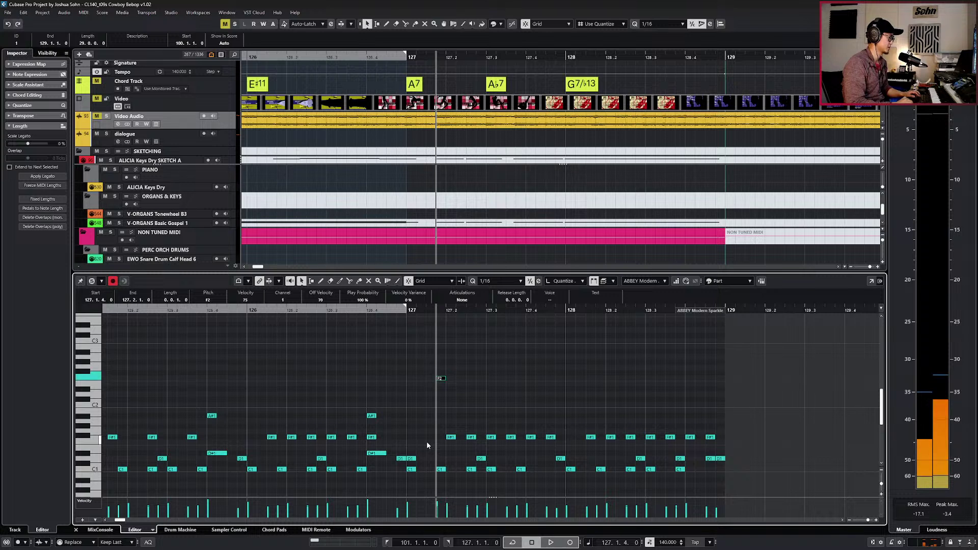
key("alt+Left")
key("alt+Left")
key("alt+Left")
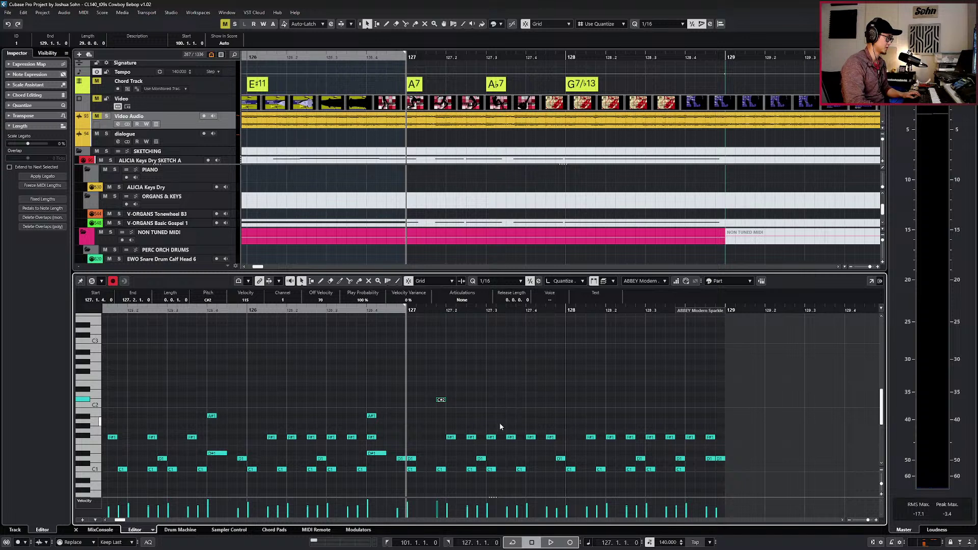
Replace the hits from 127.3.1 to 127.3.4 with a copy of bar 127's opening snare, kick and C#2 figure, and audition it.
left_click_drag(489, 418, 519, 471)
key("Delete")
left_click_drag(445, 384, 411, 485)
key("ctrl+KP_Subtract")
key("ctrl+KP_Subtract")
key("ctrl+KP_Subtract")
key("ctrl+v")
key("KP_2")
key("space")
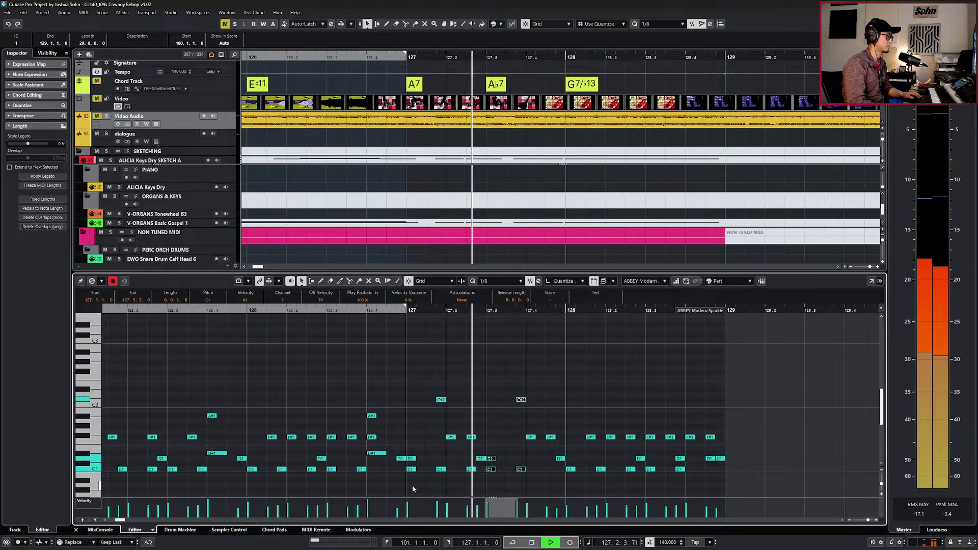
key("space")
Replace the opening hits of bar 128 with the same snare, kick and C#2 cymbal figure, pasted at 128.1.1.
scroll(444, 469, "down", 3)
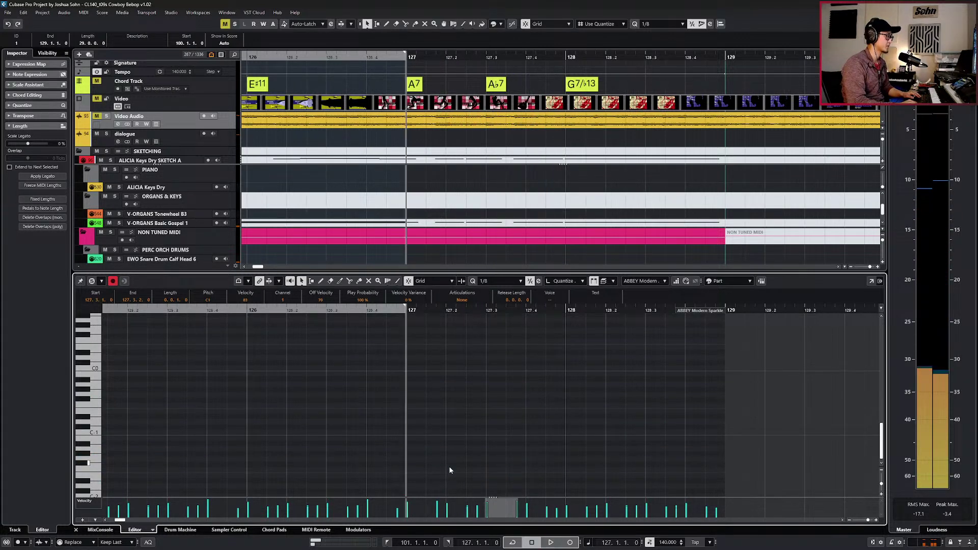
scroll(449, 470, "up", 3)
left_click(591, 419)
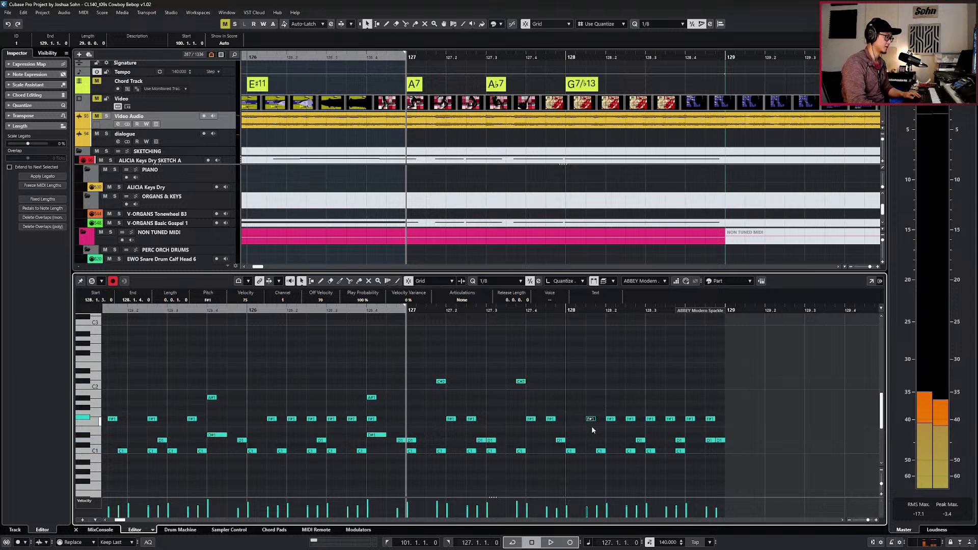
left_click_drag(570, 412, 599, 467)
key("Delete")
key("KP_Add")
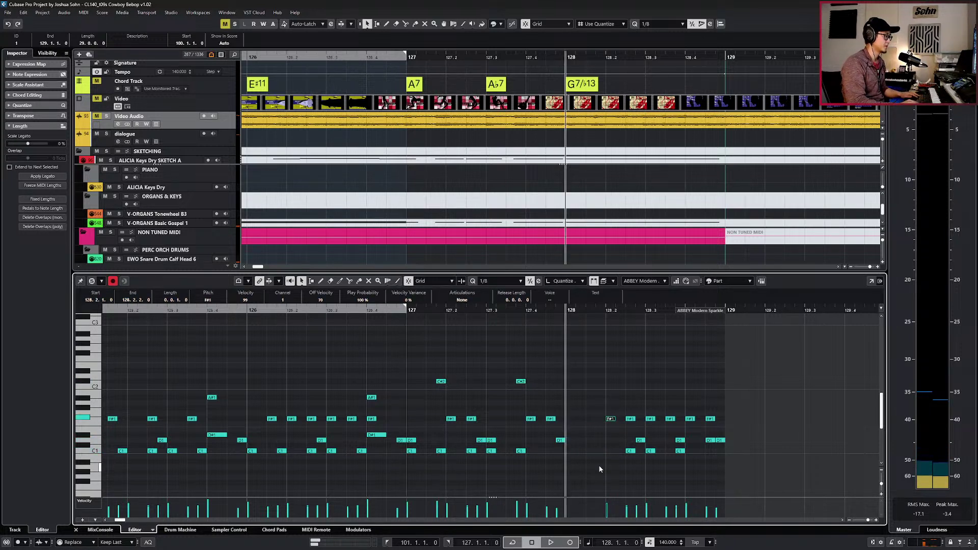
key("ctrl+v")
left_click(606, 424)
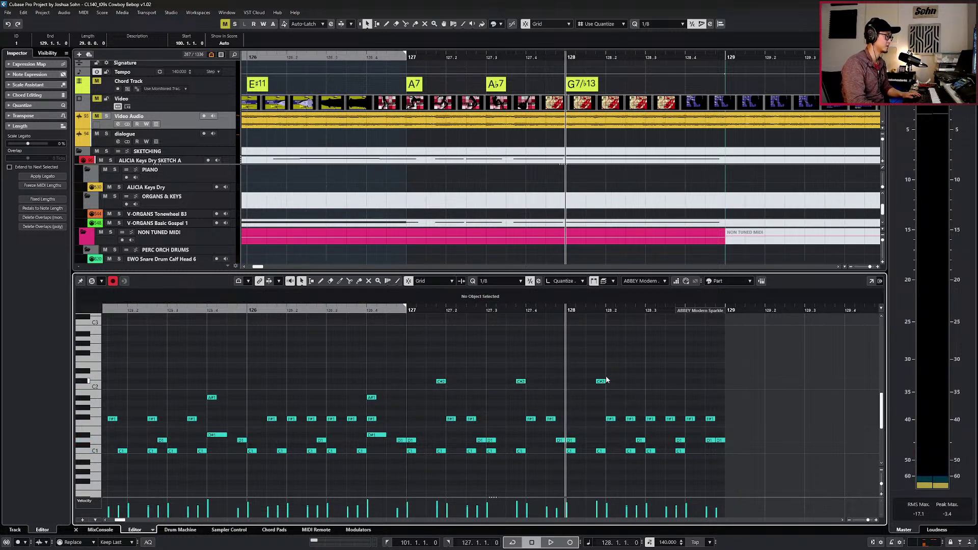
Mute the C1 kicks at 127.1.1, 127.3.1 and 128.1.1, and locate playback to 127.1.1.
scroll(605, 387, "down", 2)
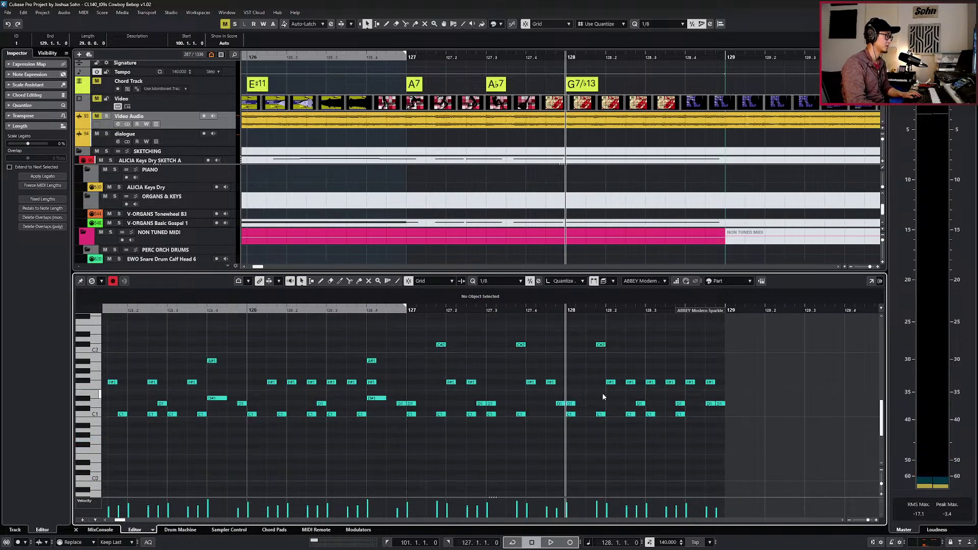
left_click(570, 414)
left_click(412, 415, "shift")
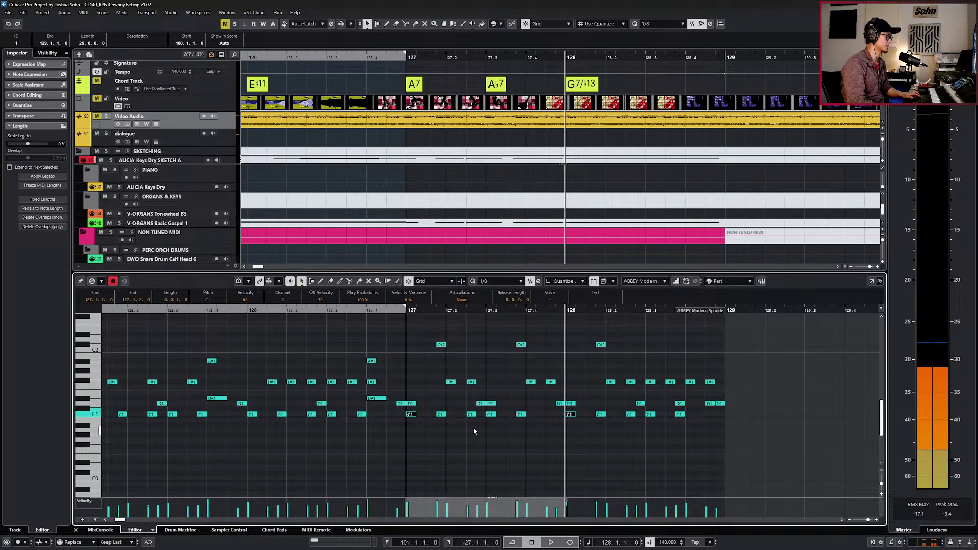
left_click_drag(497, 416, 496, 416)
left_click(471, 416, "shift")
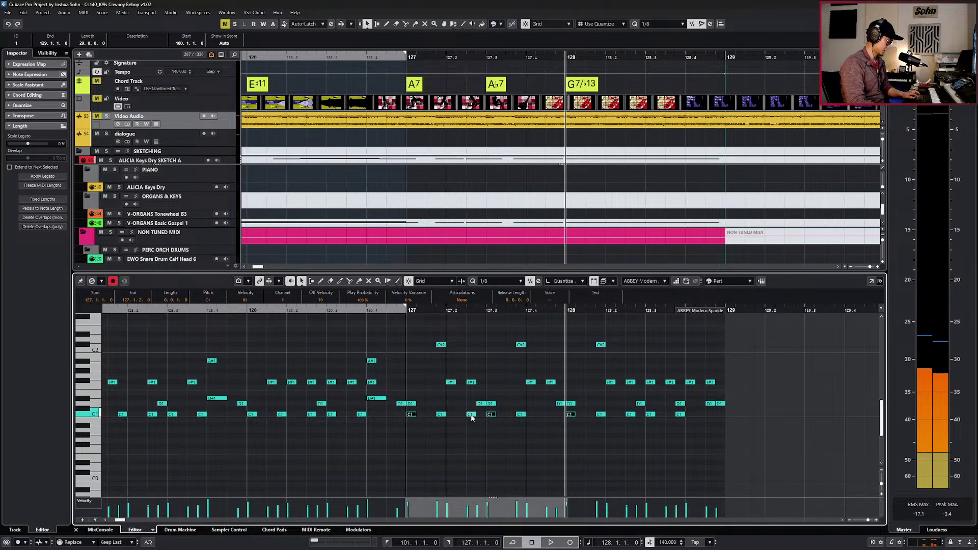
key("shift+m")
key("l")
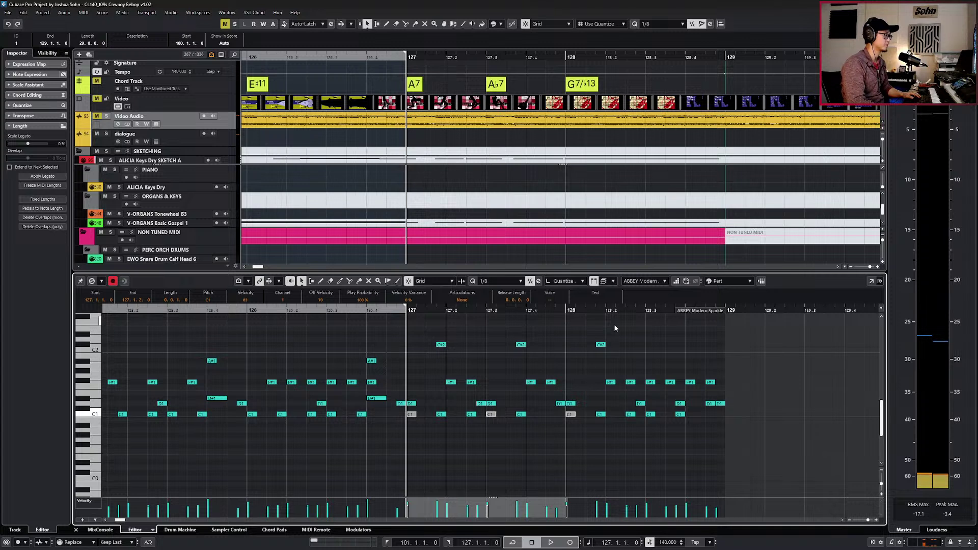
Transpose the C#2 cymbal hit at 128.1.4 down to A#1.
left_click(602, 345)
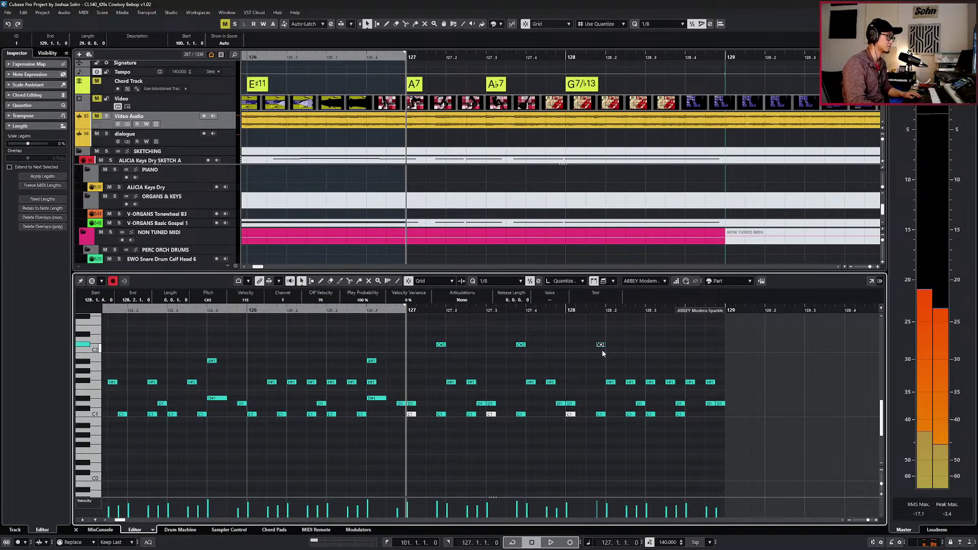
key("Down")
key("Down")
key("Down")
key("Down")
key("Up")
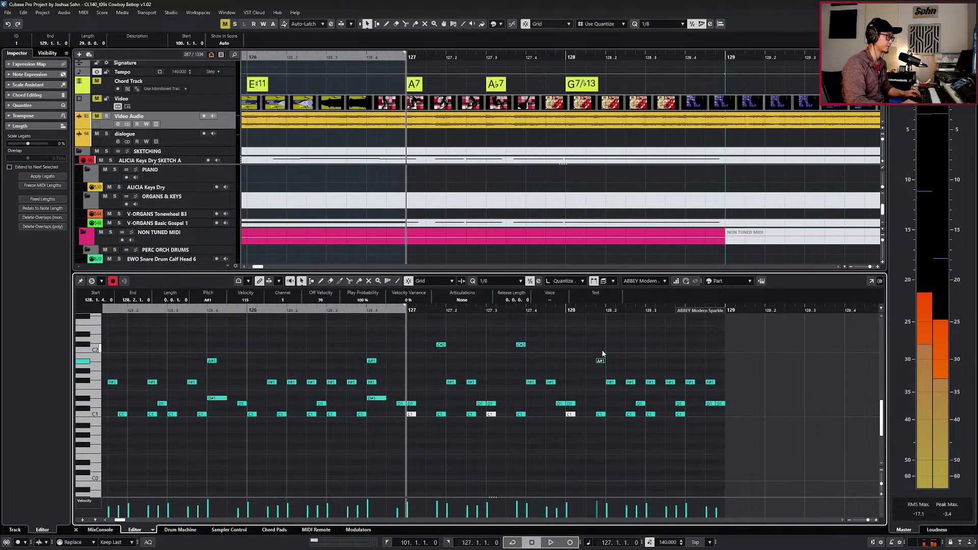
Delete the F#1 hi-hat at 128.2.1 and audition bars 127 and 128.
left_click(611, 382)
key("Delete")
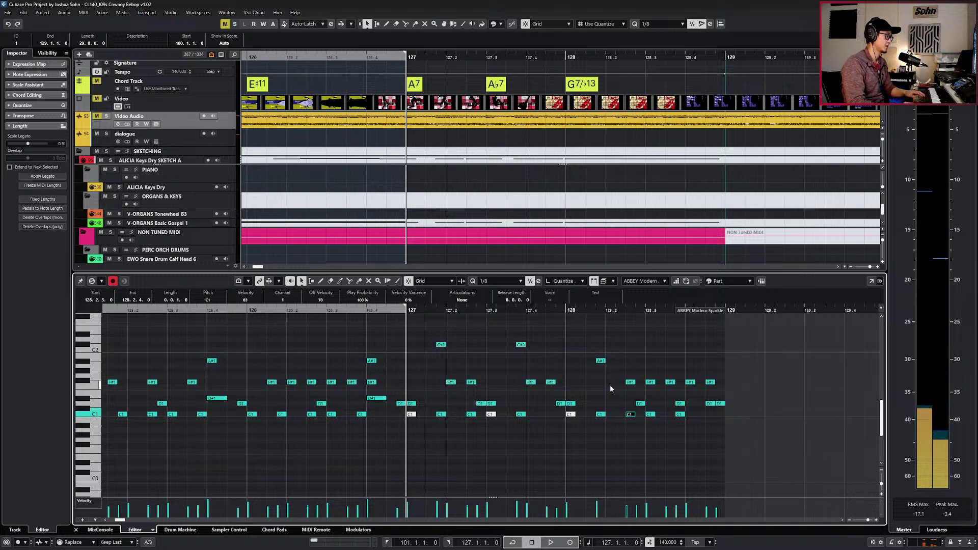
key("space")
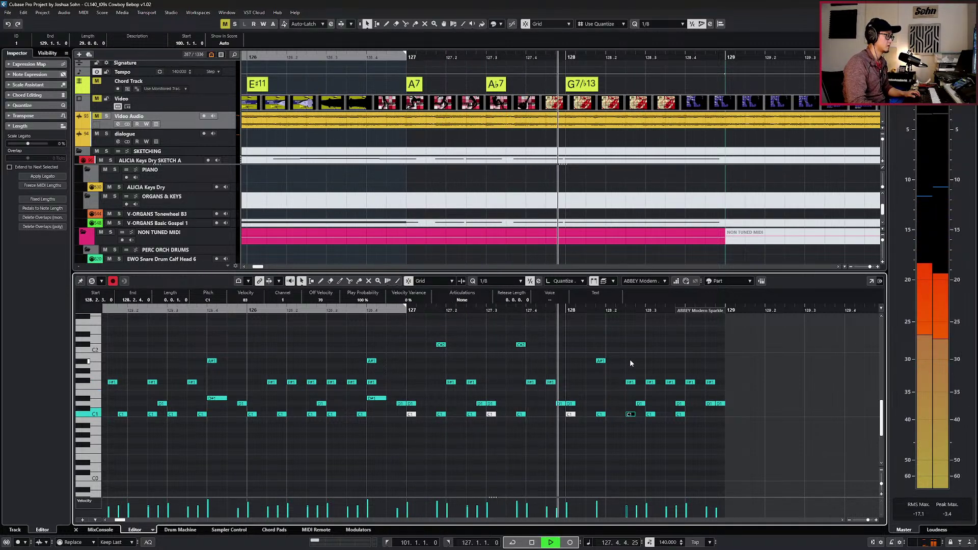
key("space")
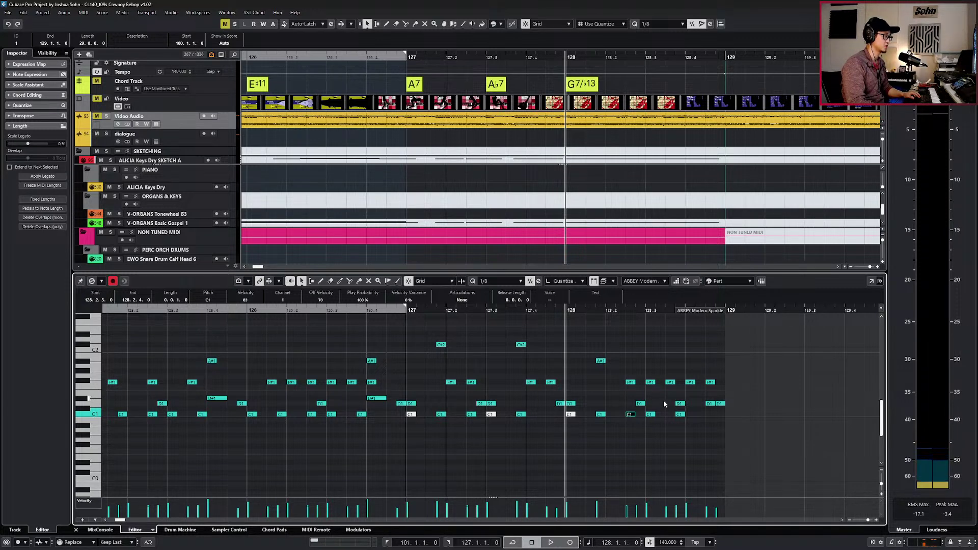
Solo the Video Audio track to hear the reference from bar 128, then restore its muted state.
left_click(178, 121)
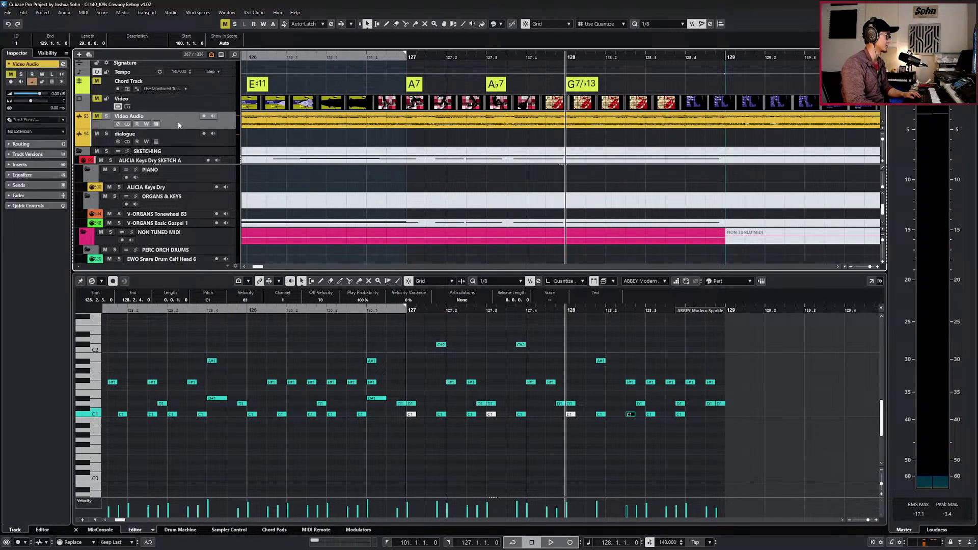
key("s")
key("space")
key("m")
key("s")
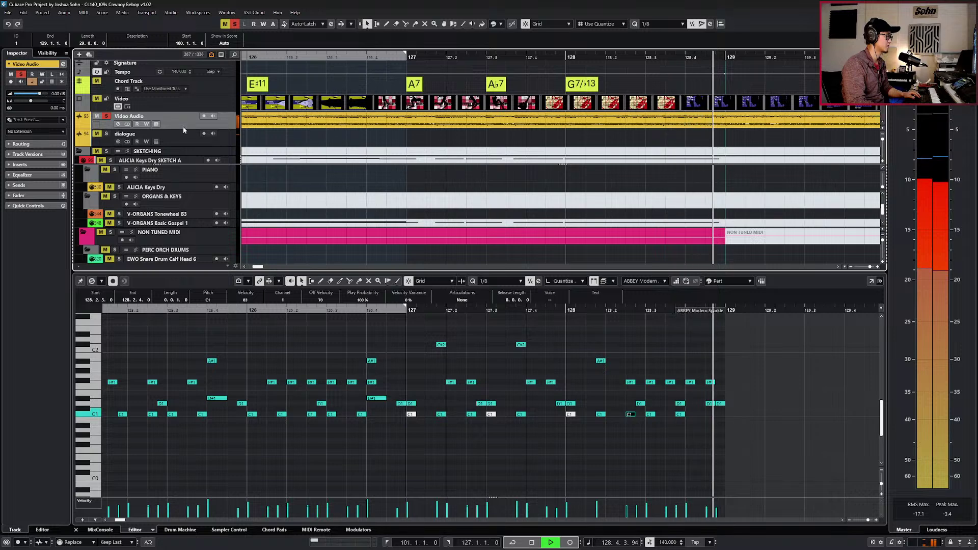
key("KP_Subtract")
key("KP_Subtract")
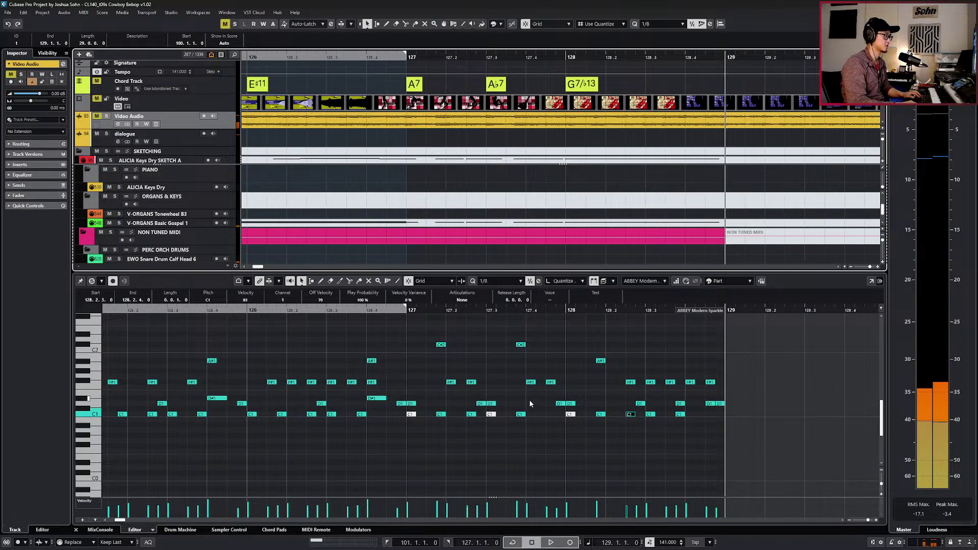
Add D1 snare hits at 128.3.1 and 128.4.1 on a 1/16 grid, and delete the ones at 128.4.3 and 128.4.4.
key("h")
scroll(632, 395, "right", 3)
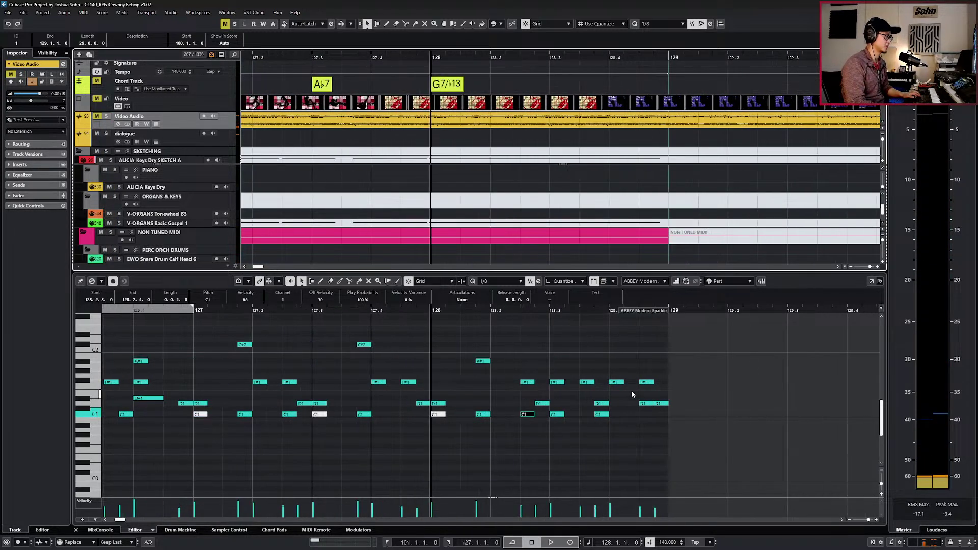
left_click(541, 404)
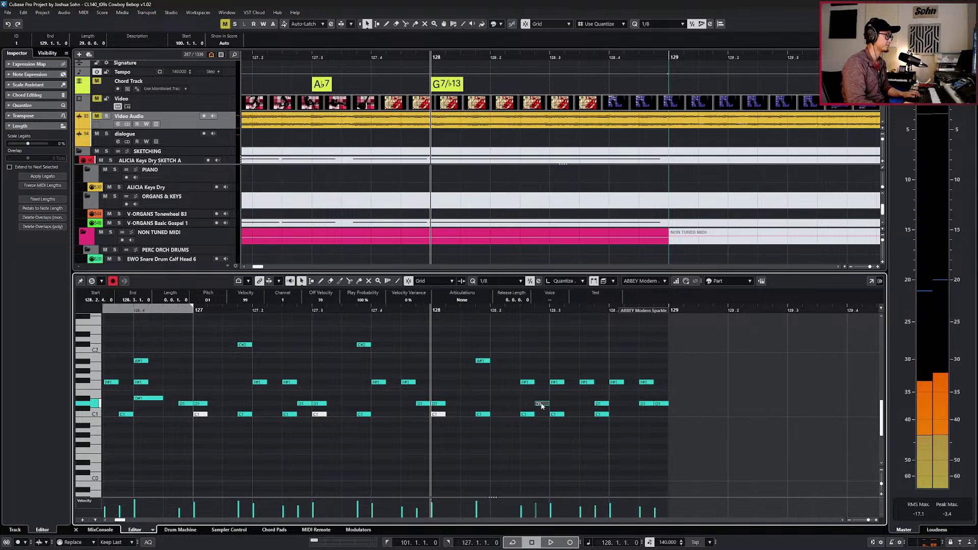
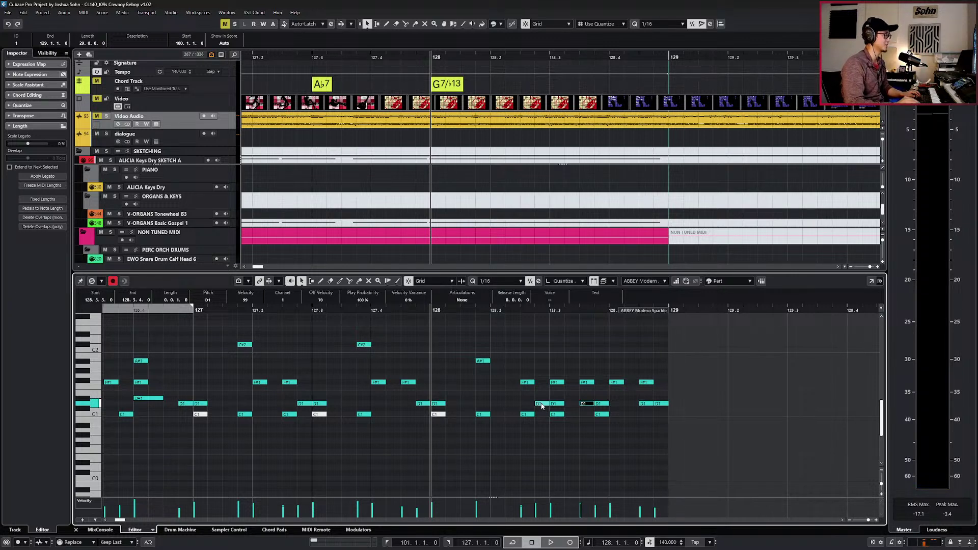
left_click_drag(633, 412, 657, 405)
key("Delete")
Transpose the F#1 hi-hat at 128.4.3 up to A#1, set its velocity to 111 and audition the passage.
left_click(648, 383)
key("Up")
key("Up")
key("Up")
key("Up")
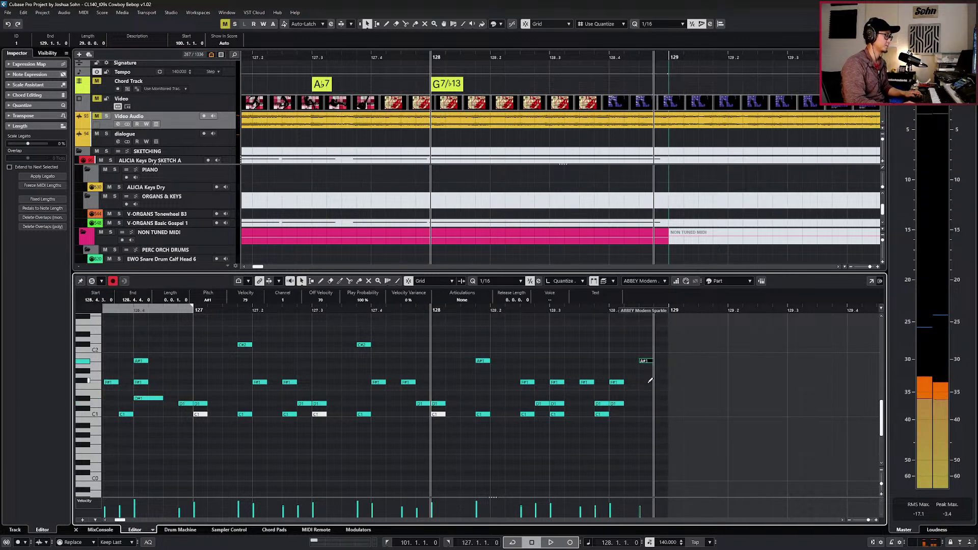
key("space")
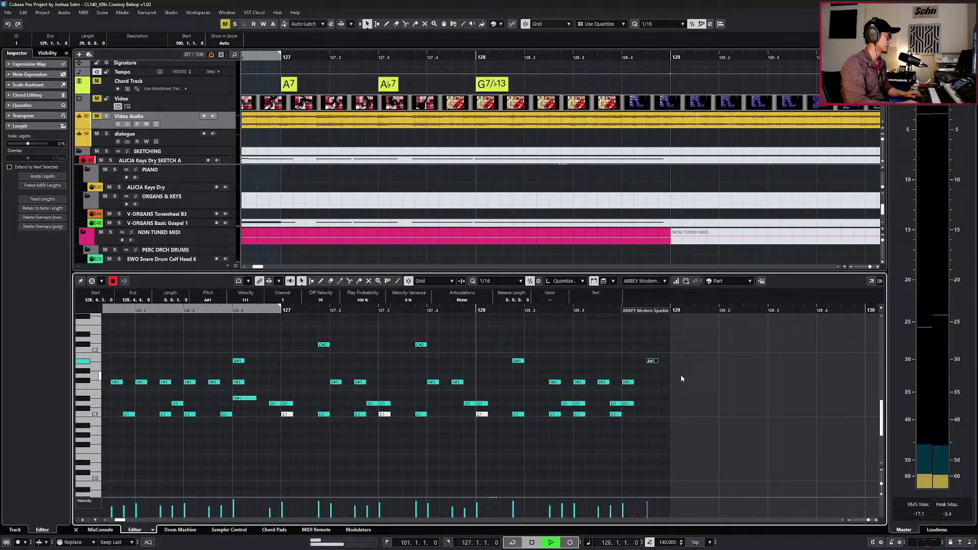
Copy the C1 kick from 128.3.4 to 128.4.3 and return playback to 126.1.1.
key("g")
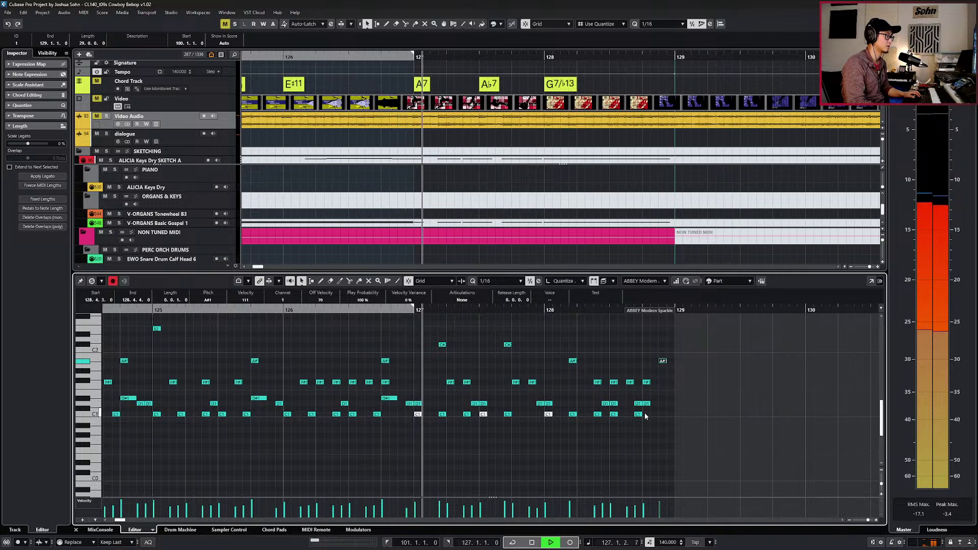
left_click_drag(638, 414, 663, 415)
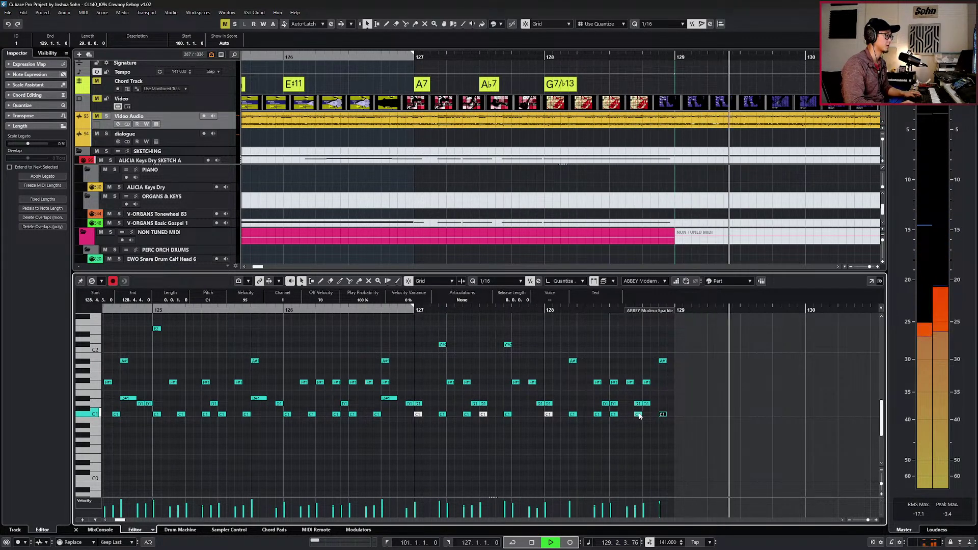
key("ctrl+KP_Subtract")
key("ctrl+KP_Subtract")
key("ctrl+KP_Subtract")
key("ctrl+KP_Subtract")
key("g")
key("g")
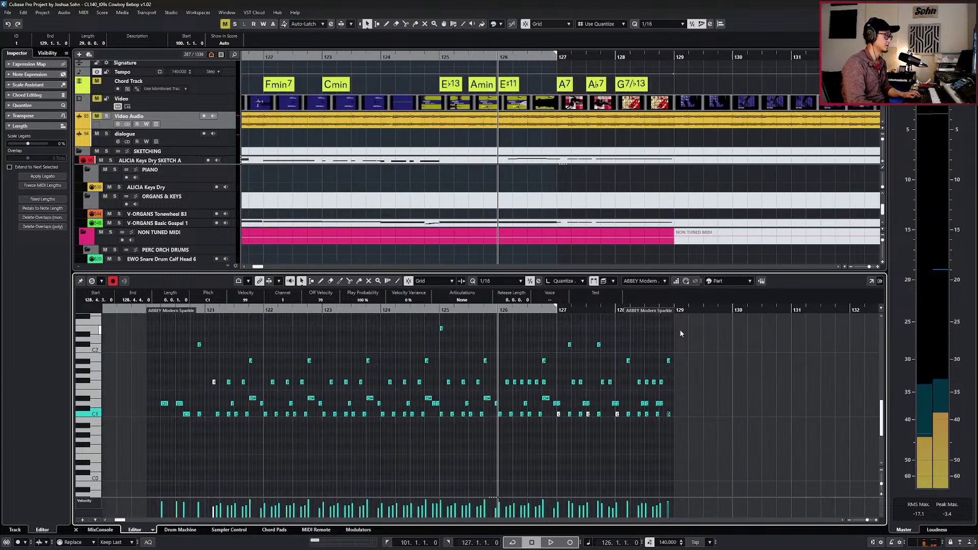
Transpose the F#1 hi-hat at 127.2.1 up to A#1 and audition bar 127.
scroll(682, 333, "right", 2)
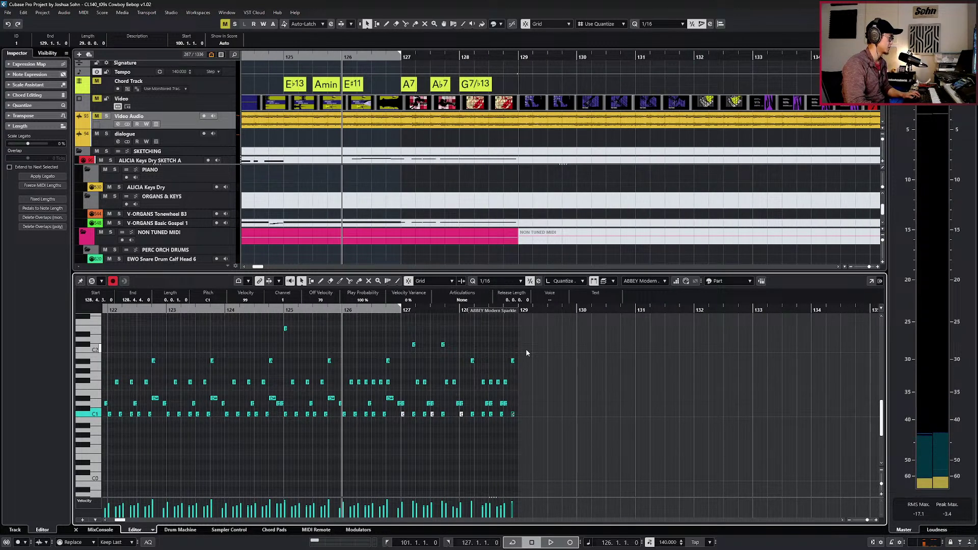
scroll(487, 361, "up", 2)
key("ctrl+KP_Add")
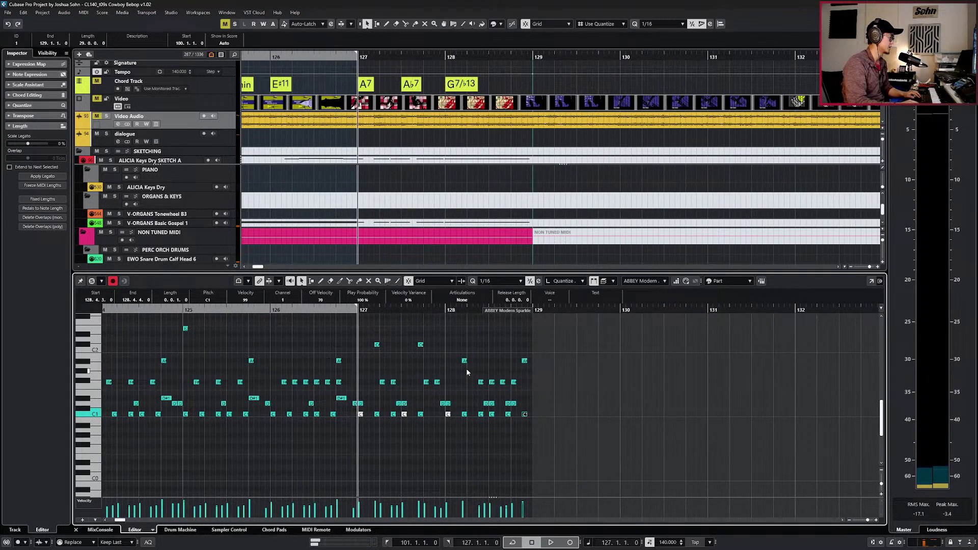
scroll(432, 387, "up", 3)
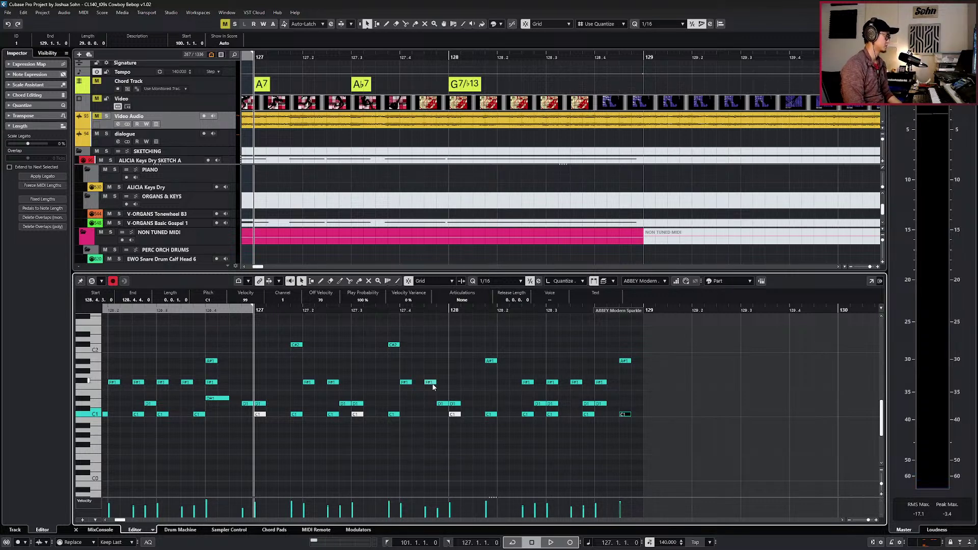
left_click_drag(292, 377, 305, 390)
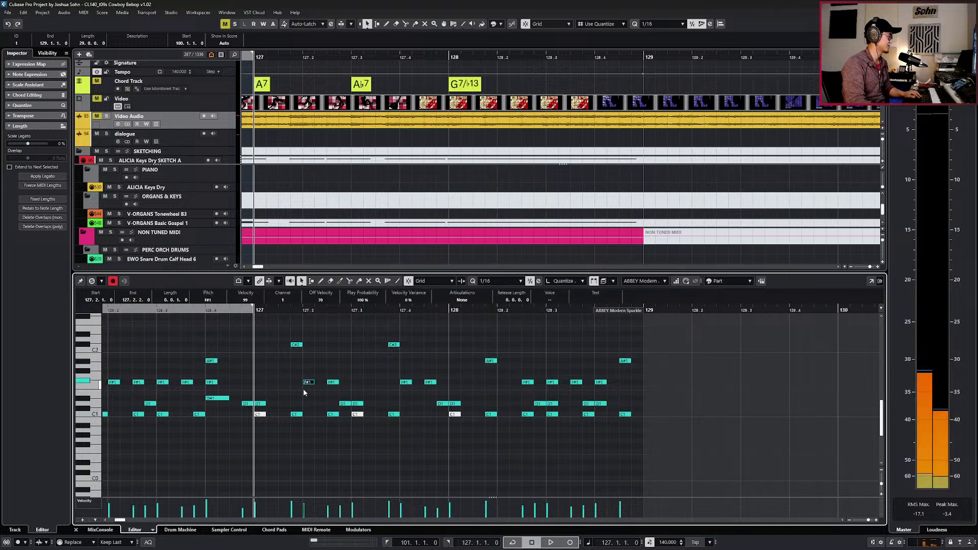
key("Up")
key("Up")
key("Up")
key("Up")
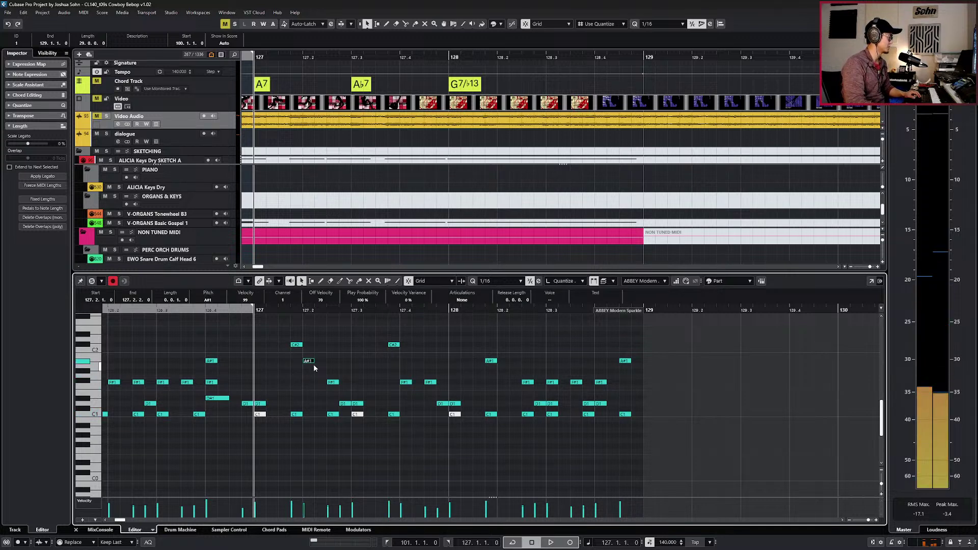
key("space")
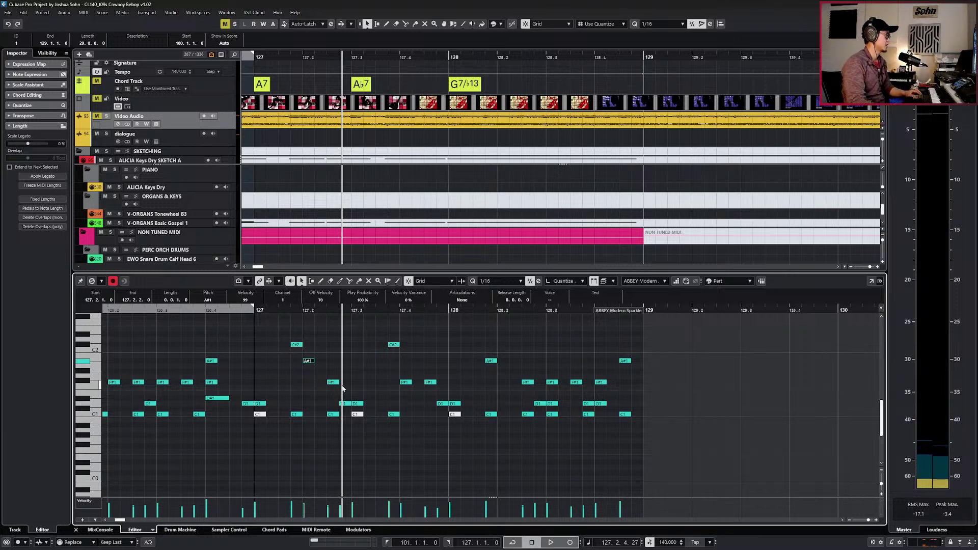
Replace the F#1 hi-hat at 127.2.3 with D1 snare hits at 127.2.2 and 127.2.3, and audition the fill.
key("Right")
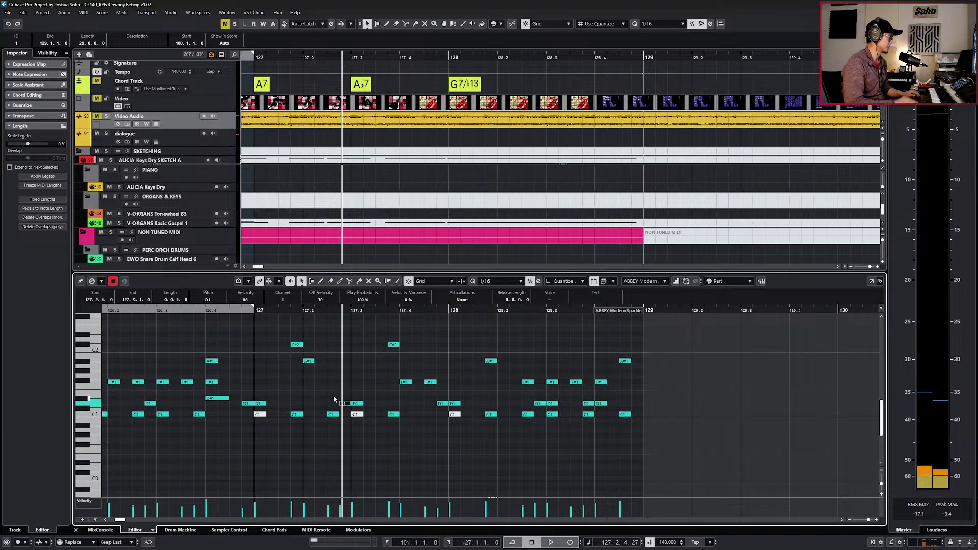
key("space")
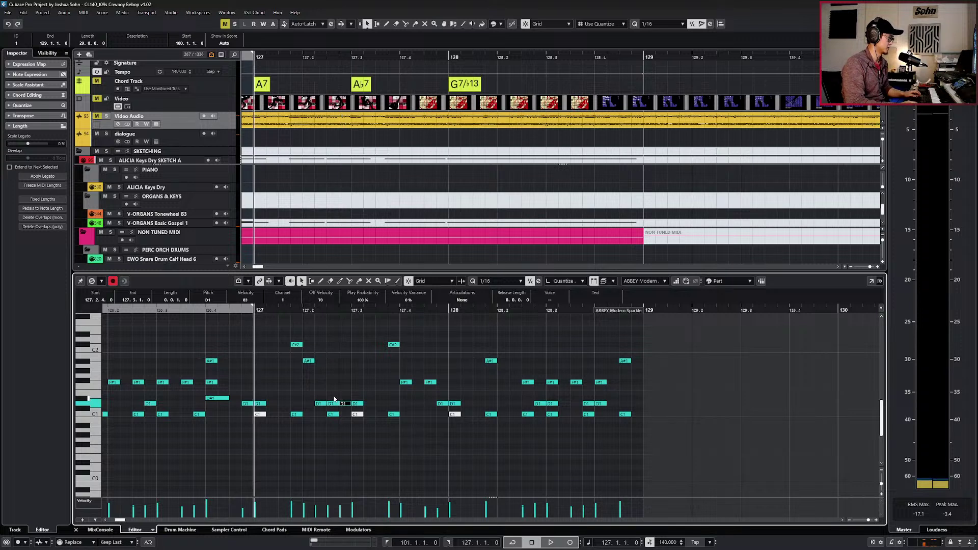
left_click(329, 403)
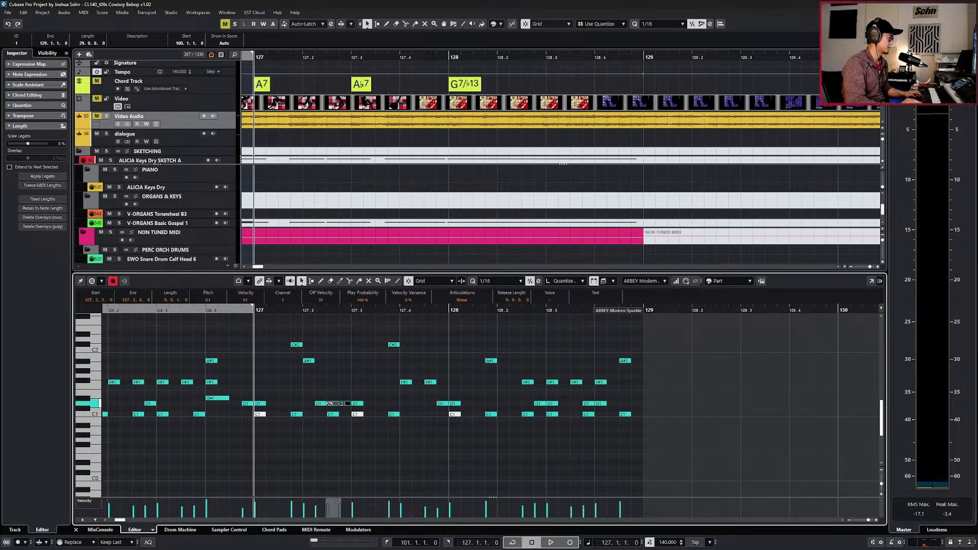
key("space")
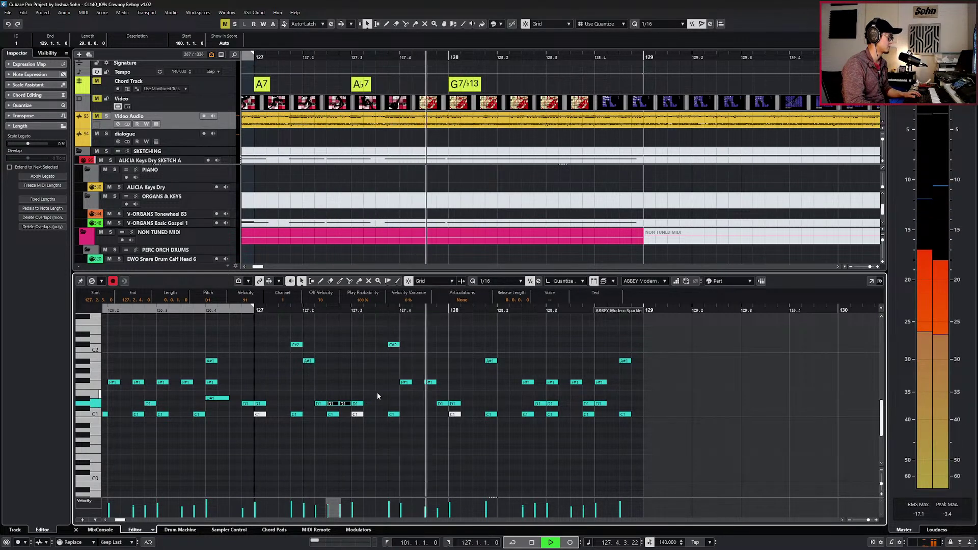
key("space")
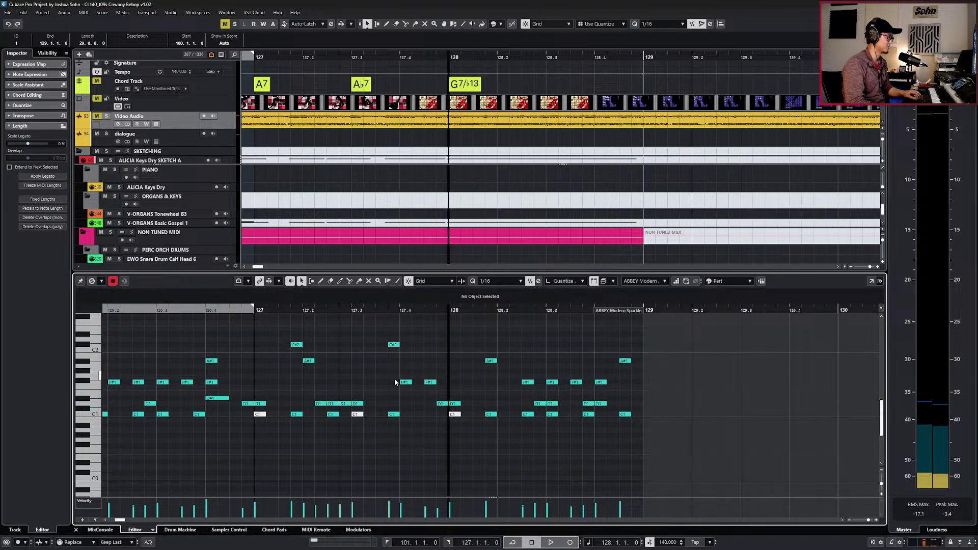
Replace the F#1 hits at 127.4.1 and 127.4.3 with a copy of the two D1 snares from 127.2.2, pasted at 127.4.2.
left_click_drag(434, 378, 397, 392)
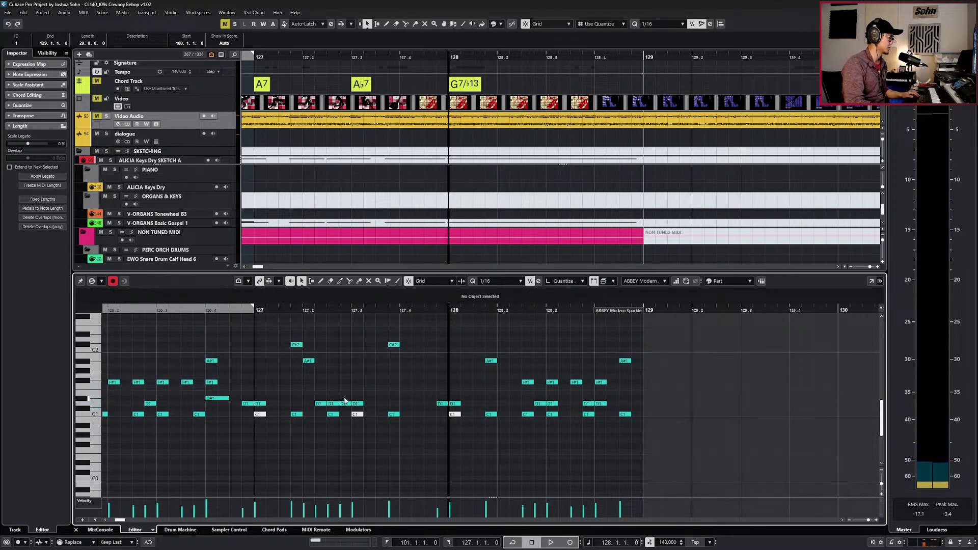
left_click_drag(326, 407, 319, 407)
key("ctrl+c")
key("ctrl+KP_Subtract")
key("ctrl+KP_Subtract")
key("ctrl+KP_Subtract")
key("ctrl+v")
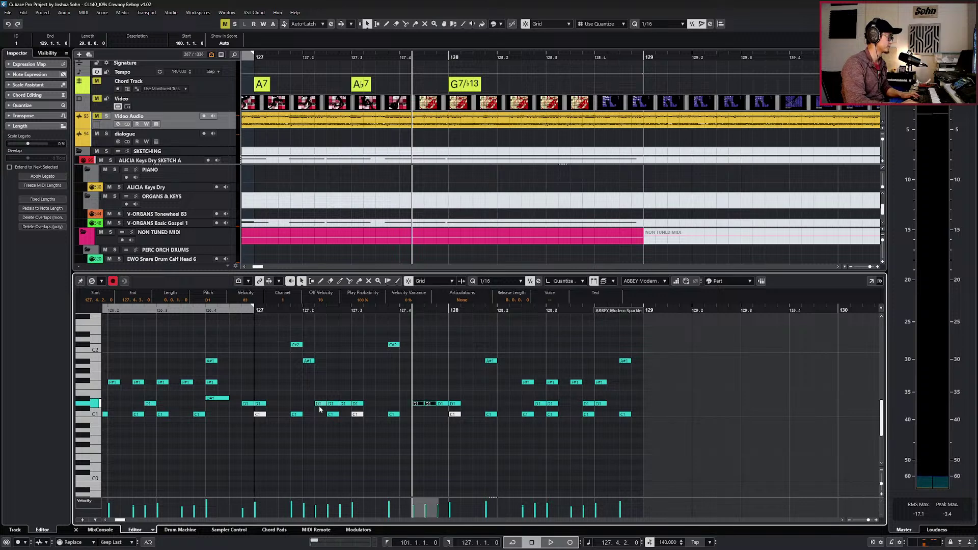
Transpose the D1 hits at 127.4.3 to A1 and at 127.4.4 to F1, and audition from 127.1.1.
left_click(441, 404)
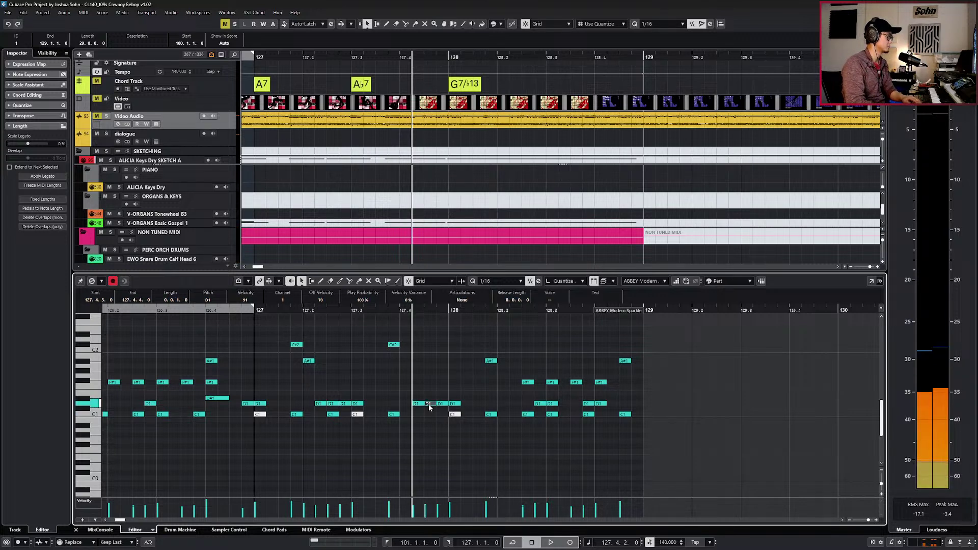
key("Up")
key("Up")
key("Up")
key("Up")
key("Up")
key("Up")
key("Up")
key("KP_1")
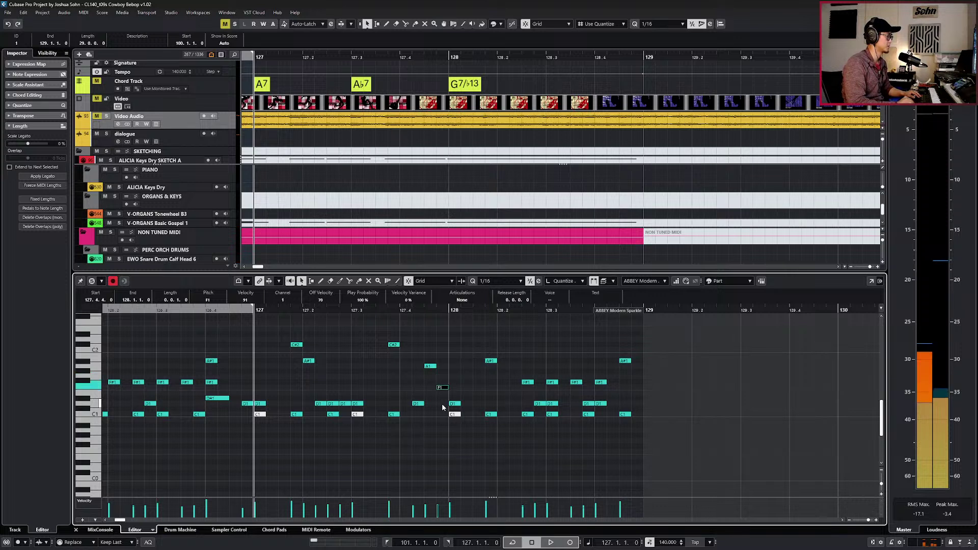
key("space")
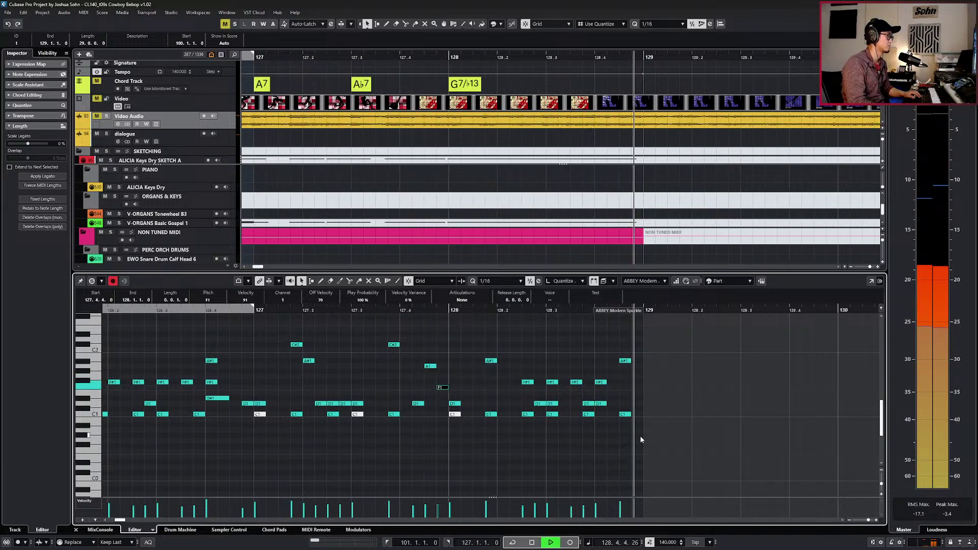
key("space")
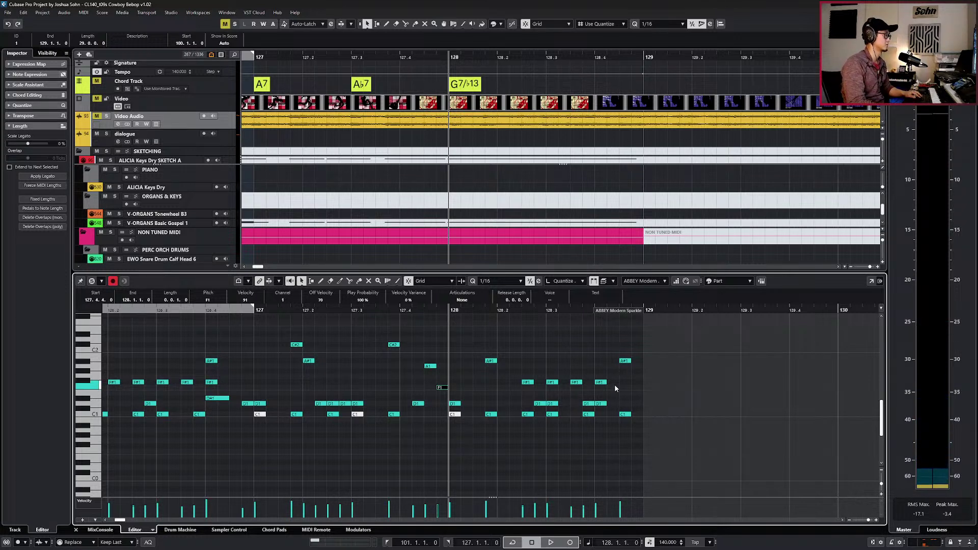
Copy the D1 snare from 128.3.1 to 128.3.3 and audition the passage from bar 127.
left_click_drag(556, 408, 581, 407)
key("space")
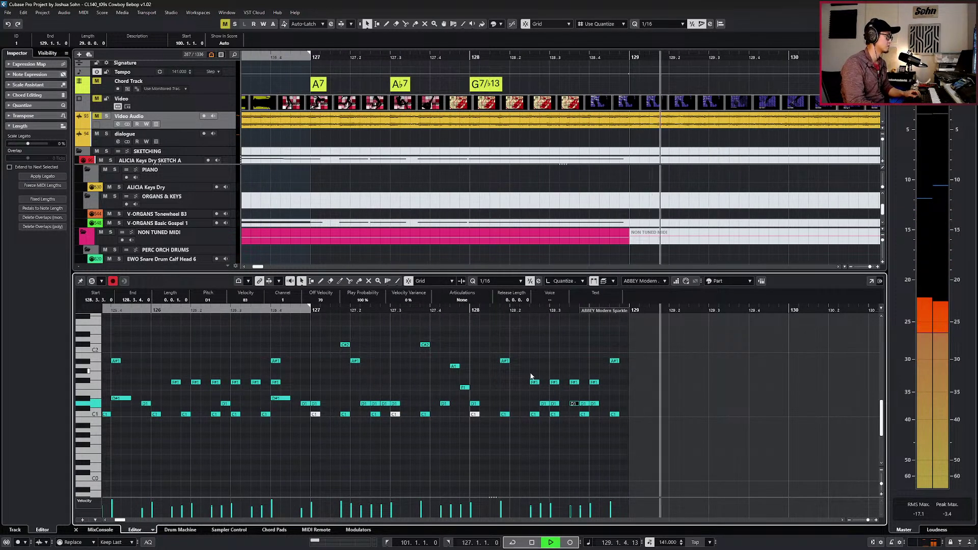
key("space")
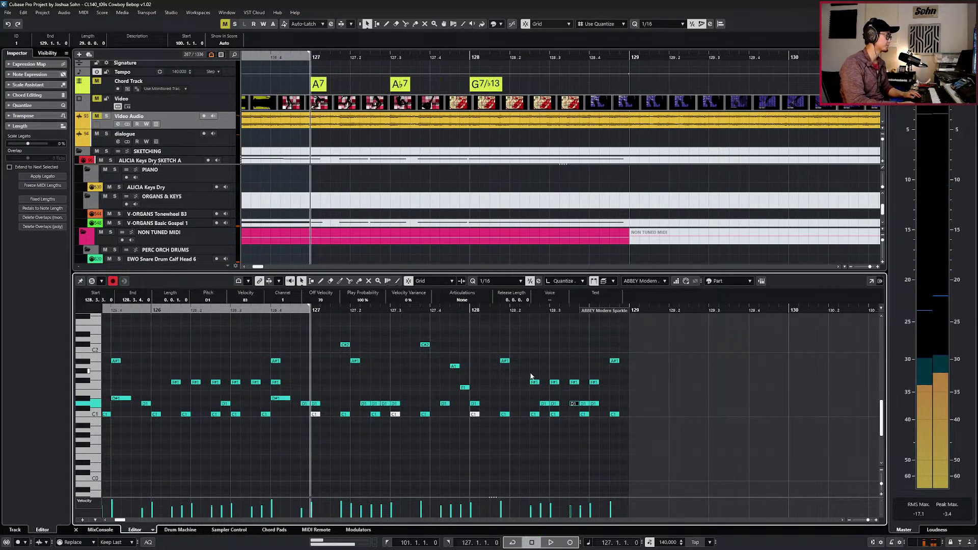
Select the C1 kick at 128.4.3 and audition the drum passage leading into bar 129.
left_click(616, 415)
scroll(618, 417, "down", 4)
key("KP_Subtract")
key("KP_Subtract")
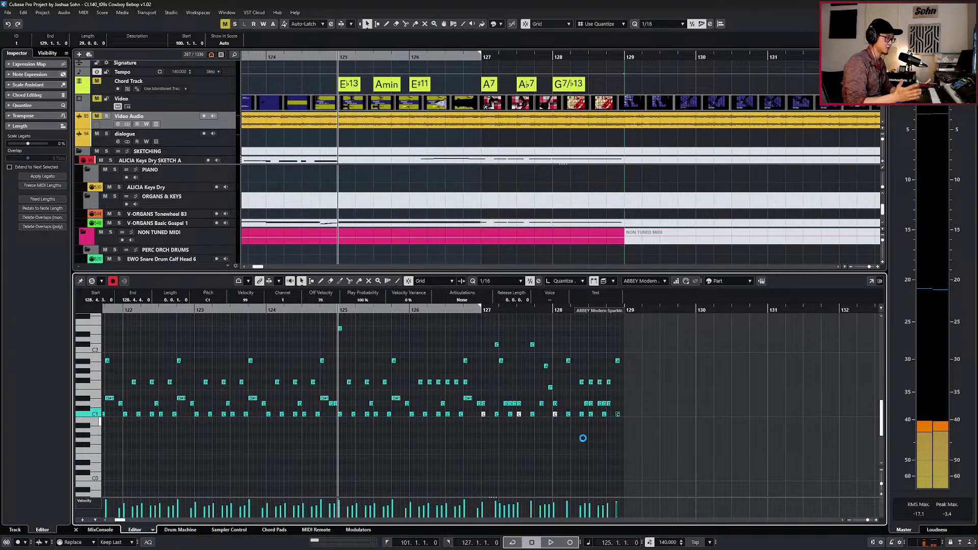
key("KP_Add")
key("KP_Add")
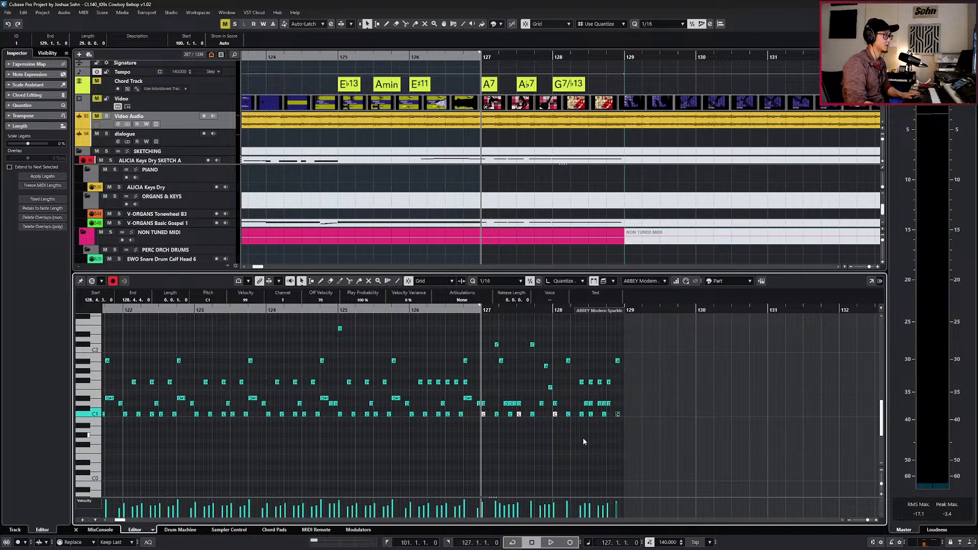
scroll(533, 429, "down", 2)
scroll(533, 429, "up", 3)
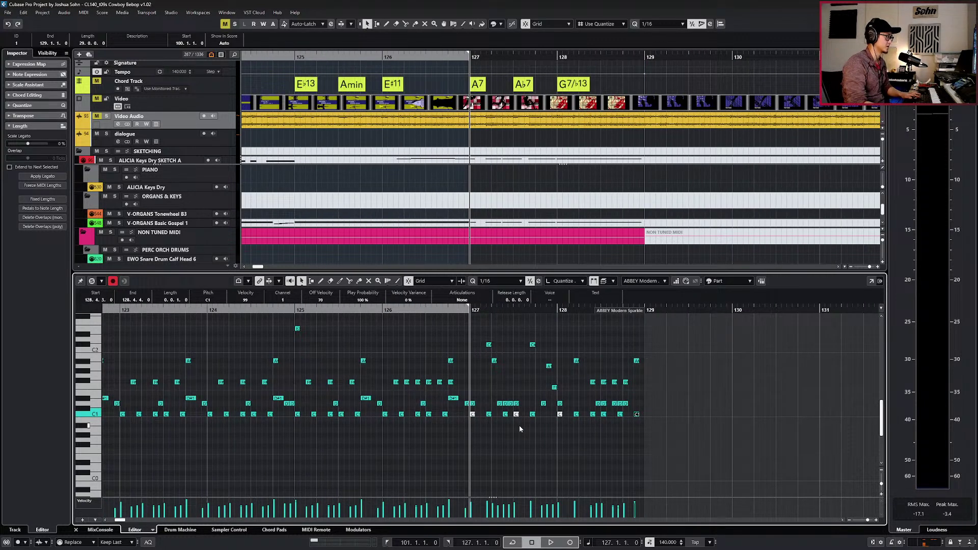
Audition the drum part from progressively earlier bars, moving the playback position from bar 127 back to bar 122.
key("ctrl+Left")
key("ctrl+Left")
key("ctrl+Left")
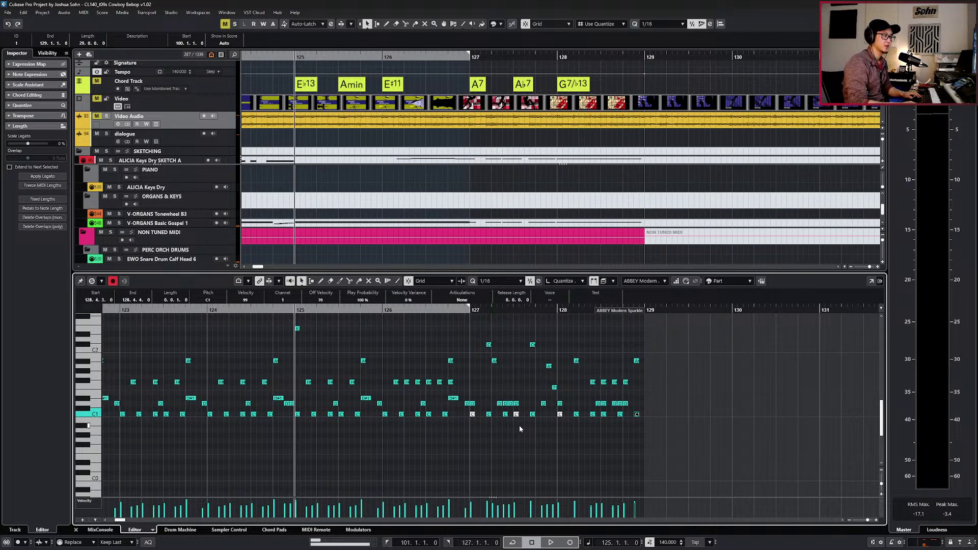
key("g")
key("ctrl+Left")
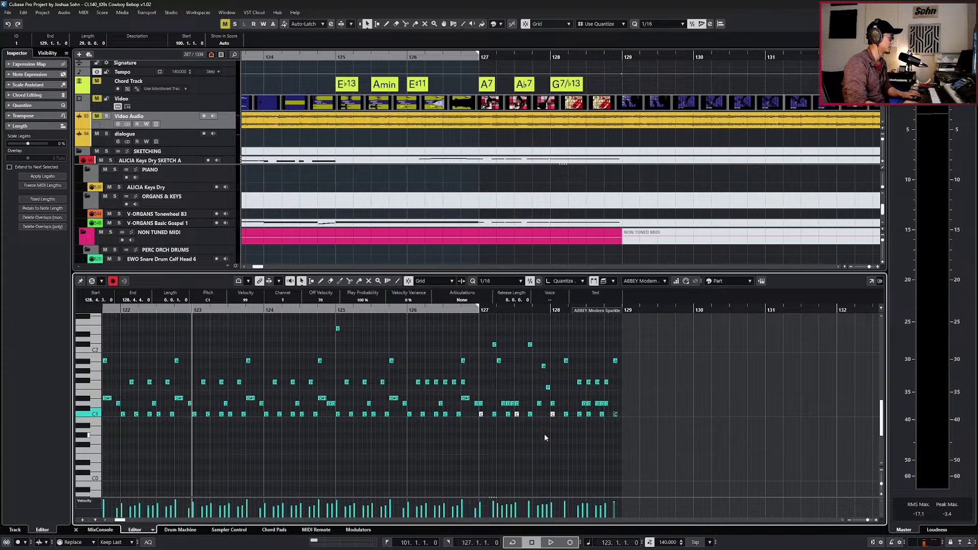
key("g")
key("g")
key("g")
key("ctrl+Left")
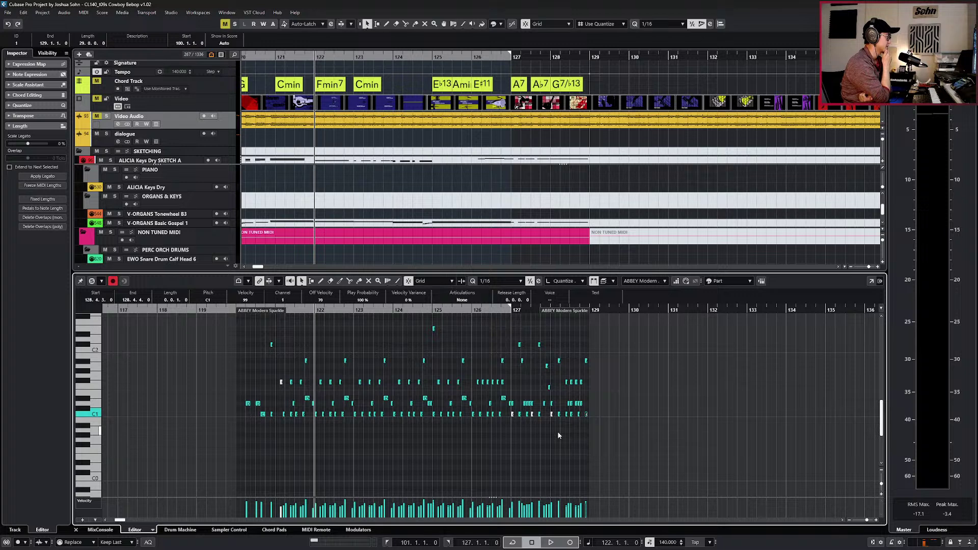
Close the drum editor and play the full arrangement from bar 120.
key("ctrl+e")
key("ctrl+Left")
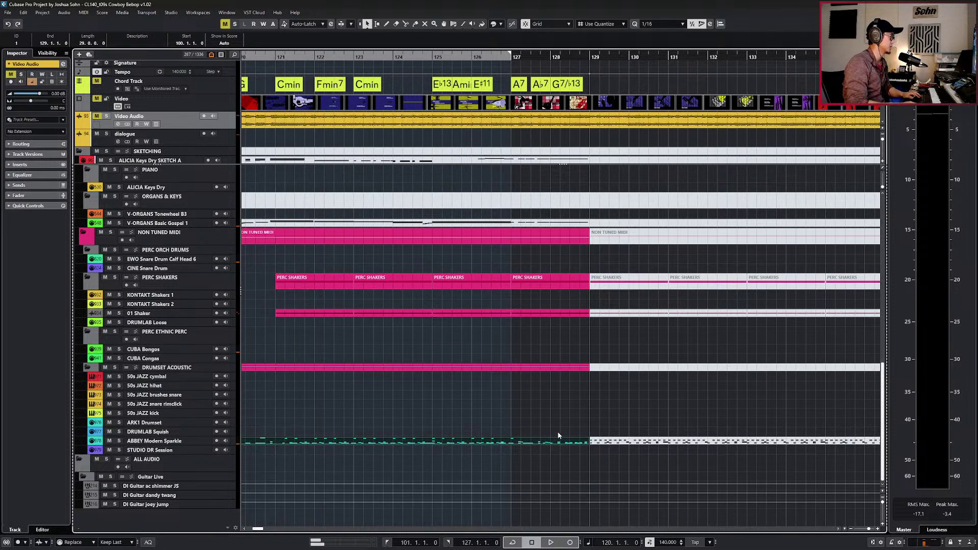
scroll(571, 442, "down", 2)
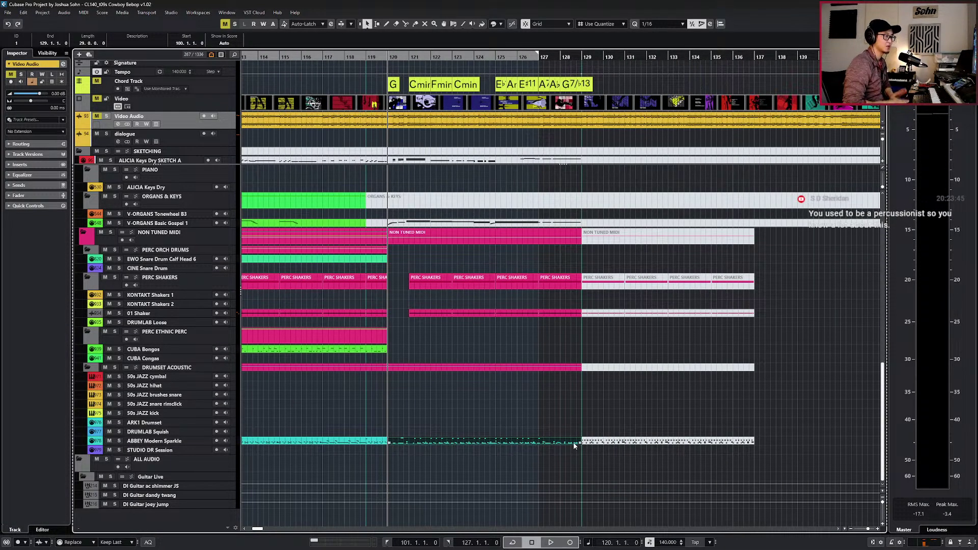
key("space")
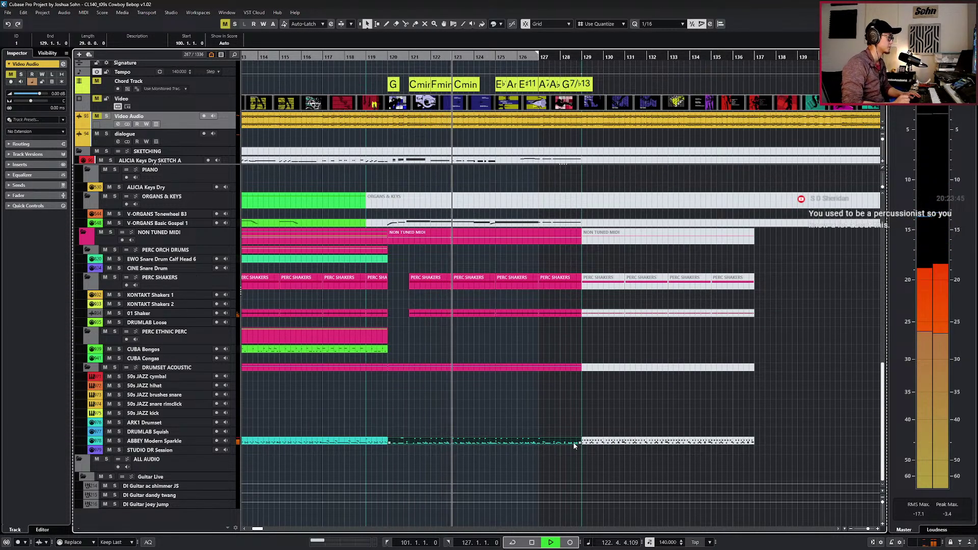
key("space")
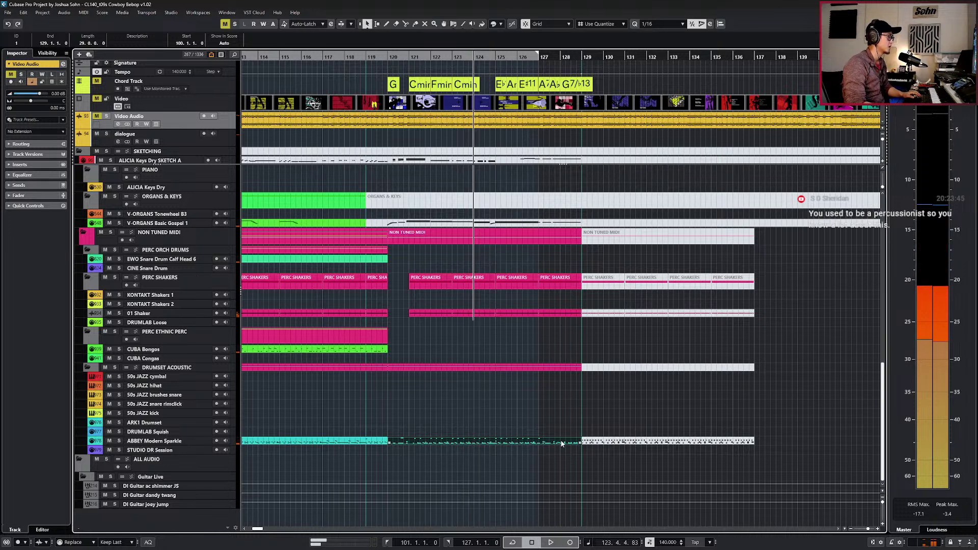
Reopen the ABBEY Modern Sparkle part, select the D#1 hits from 121.4.1 through bar 126, and audition them.
double_click(562, 441)
left_click_drag(303, 397, 583, 395)
key("space")
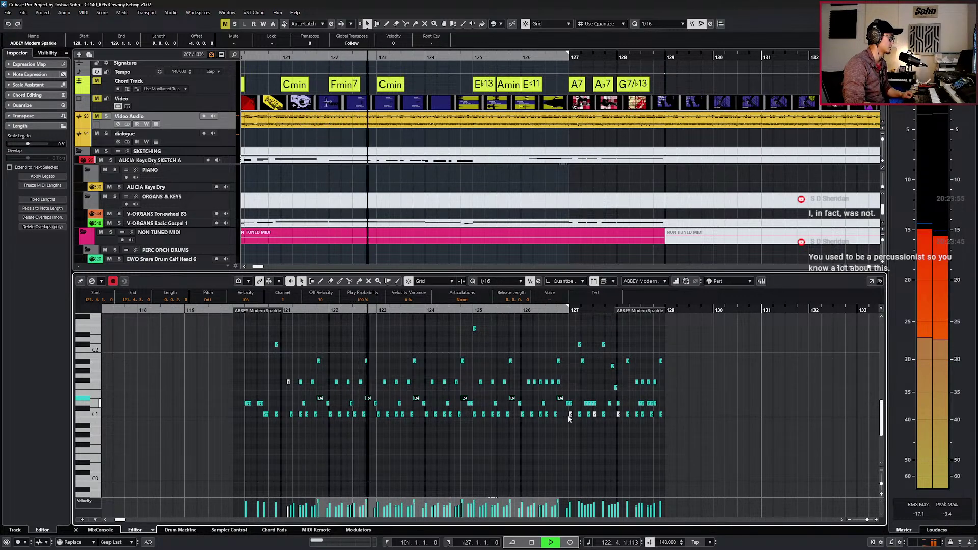
key("space")
key("space")
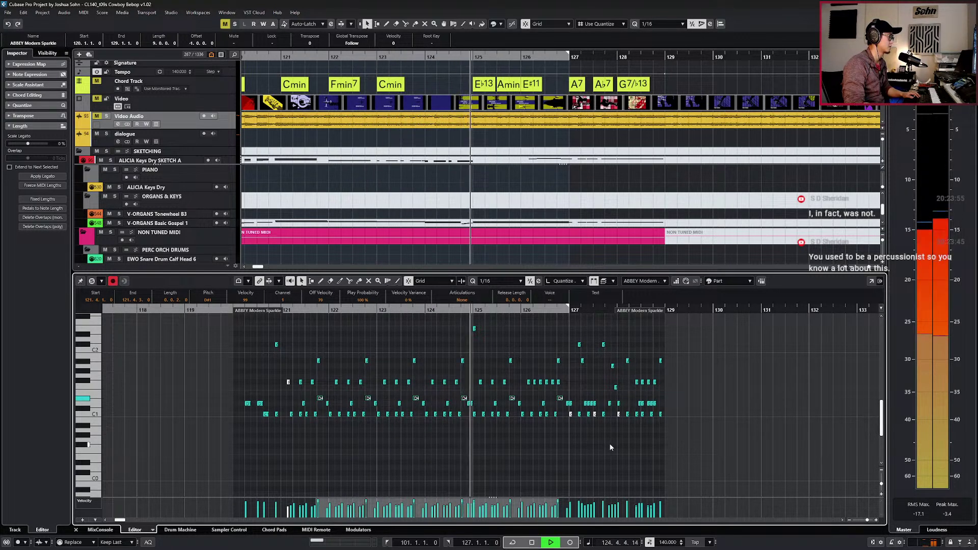
Select the D1 snares around 124.4.3 and those across bar 127, checking them during playback.
left_click(467, 408)
left_click_drag(467, 408, 477, 407)
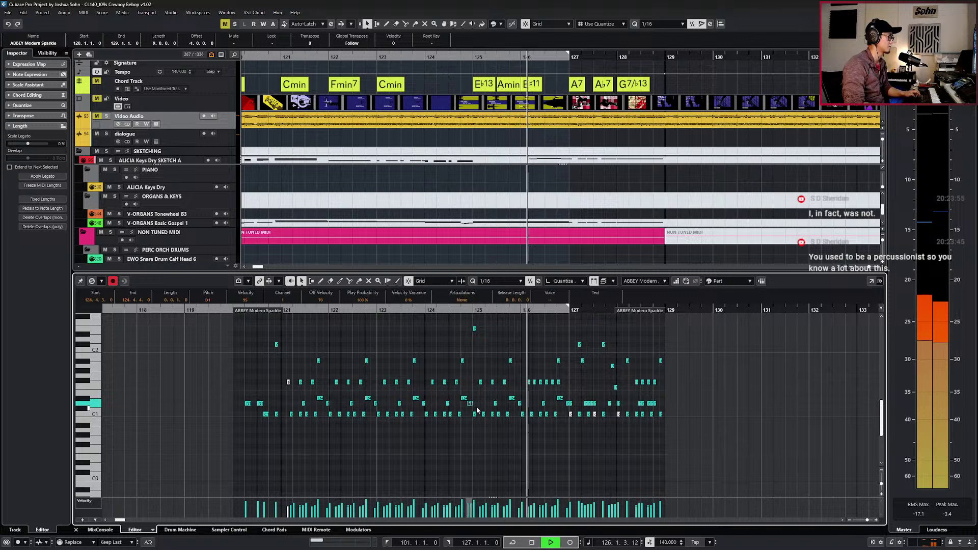
scroll(491, 406, "down", 2)
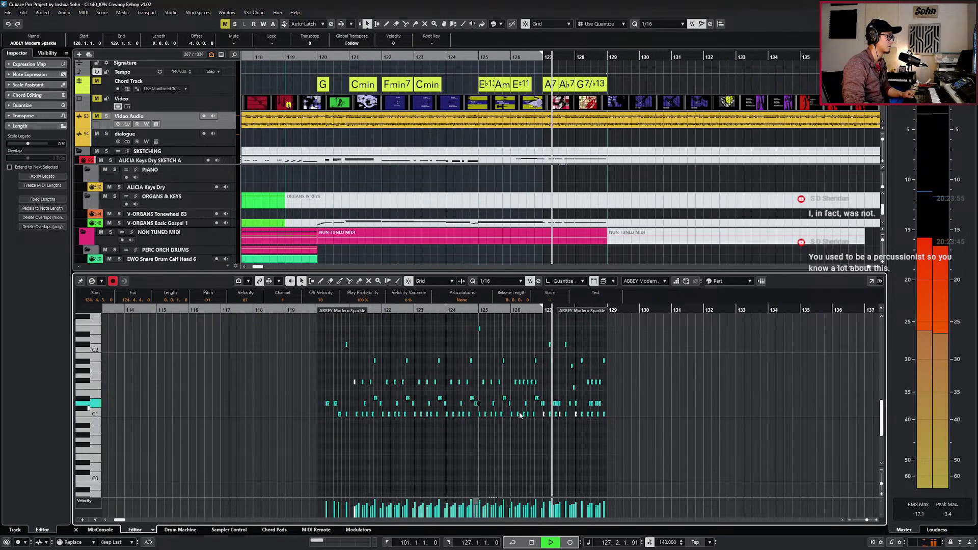
key("h")
left_click(505, 403)
key("space")
left_click_drag(519, 400, 593, 407)
key("l")
key("KP_Subtract")
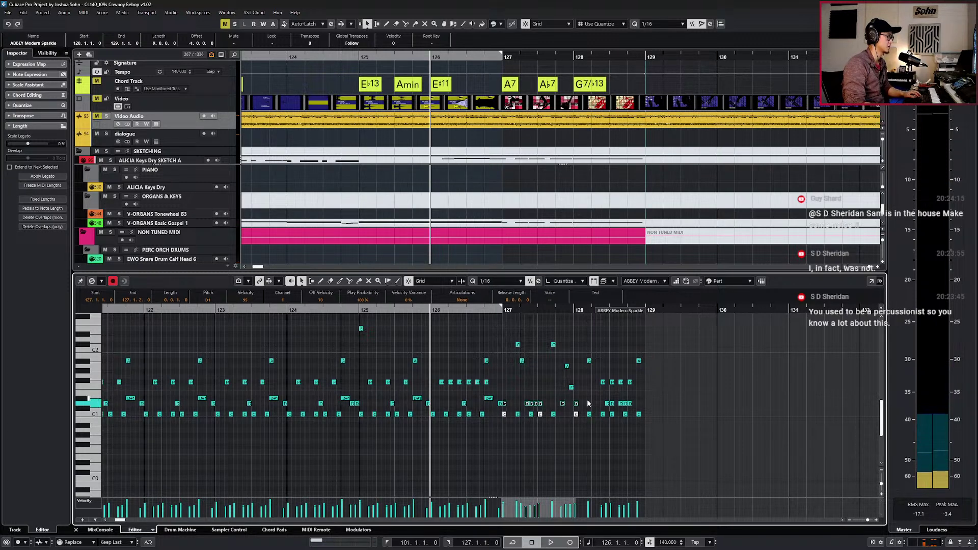
key("l")
key("KP_Subtract")
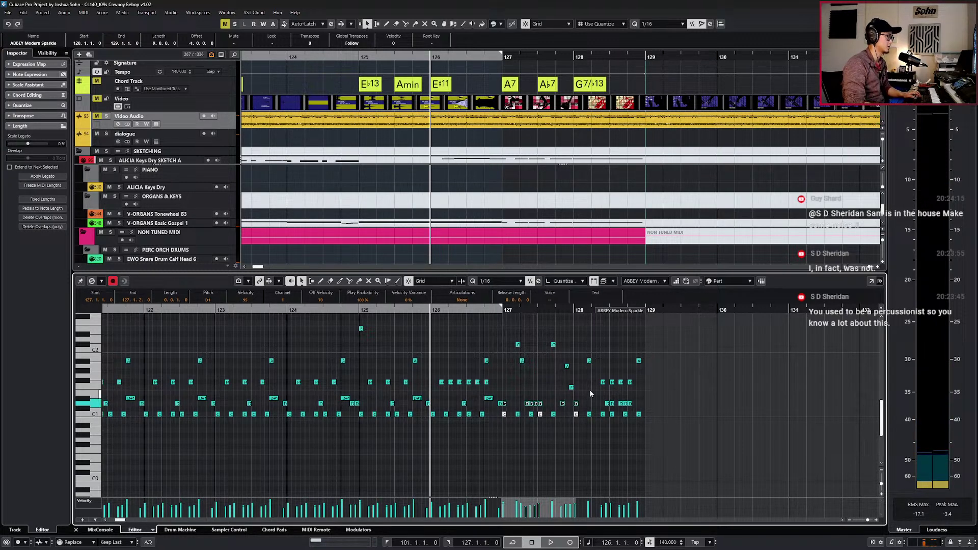
Copy the A#1 hit from 127.2.1 to 127.4.1.
scroll(589, 390, "up", 2)
key("l")
scroll(537, 364, "up", 2)
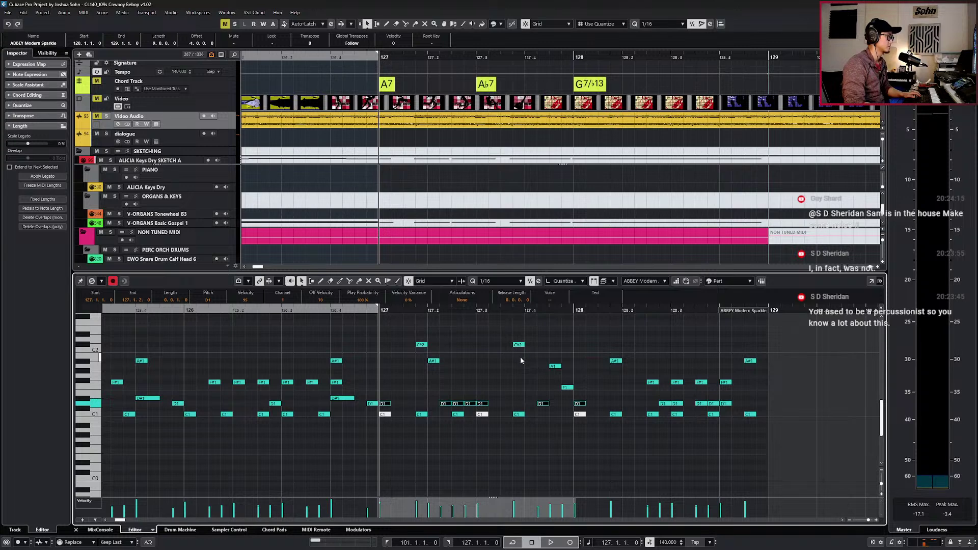
left_click(475, 359)
left_click(434, 363)
key("ctrl+d")
key("ctrl+Right")
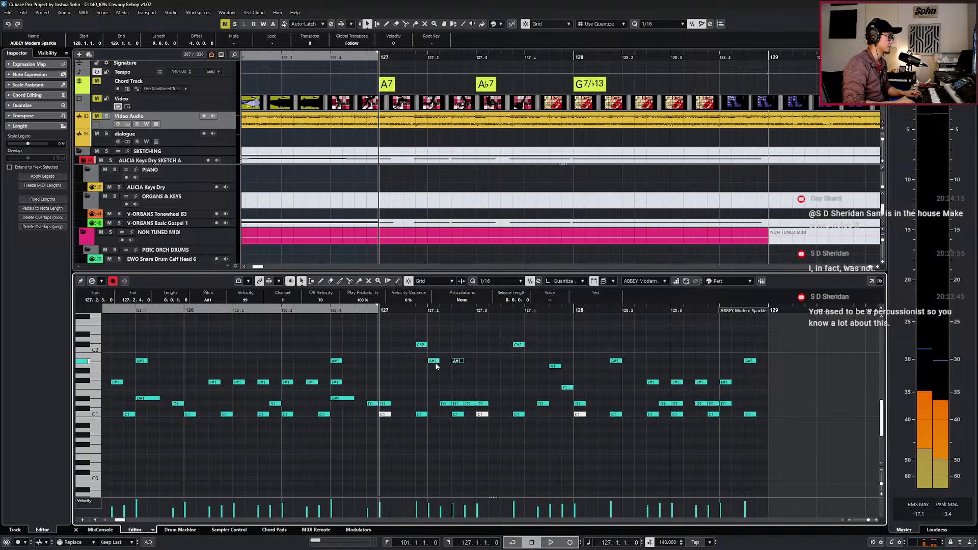
scroll(491, 359, "up", 3)
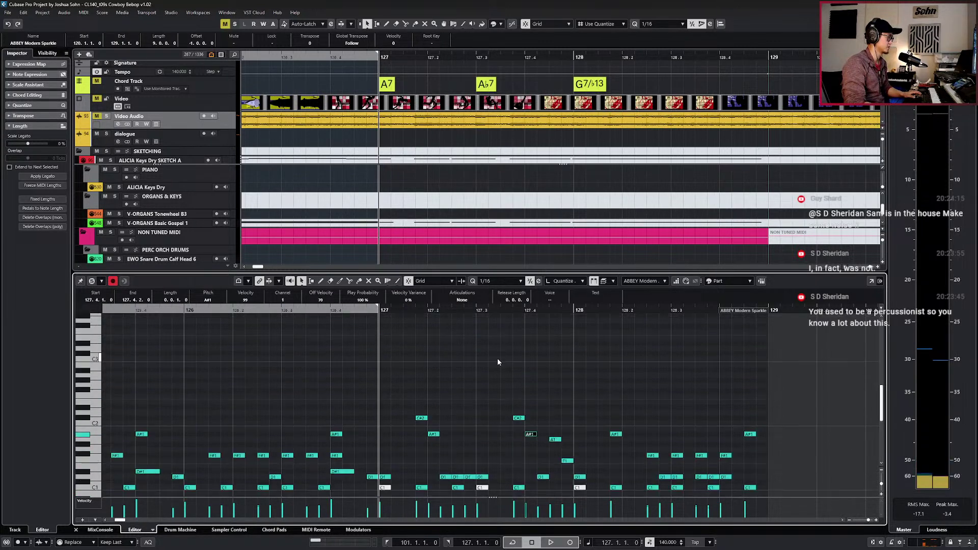
Check the upper E4 hit at 127.1.1 and the C#2 hit at 127.3.4 by selecting each one.
scroll(492, 397, "down", 2)
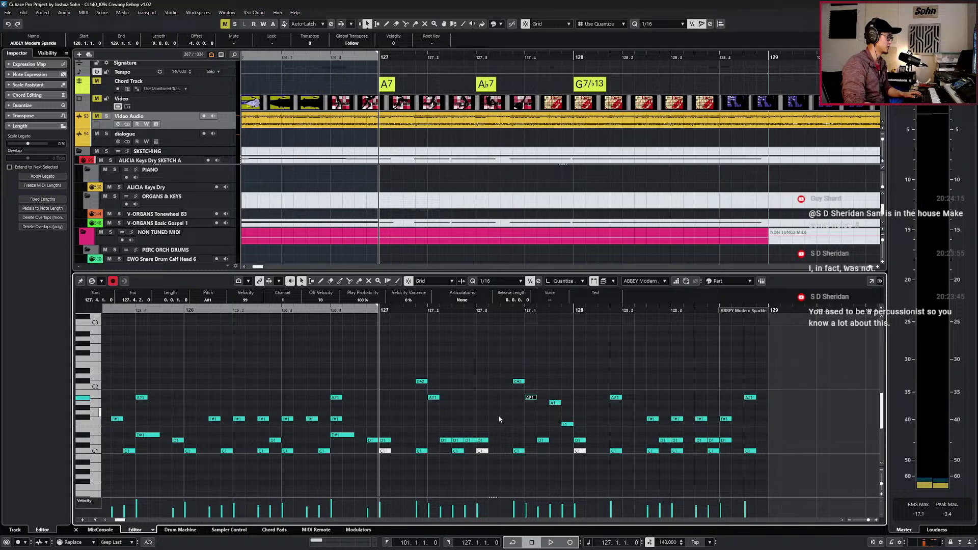
scroll(438, 381, "up", 7)
left_click(385, 421)
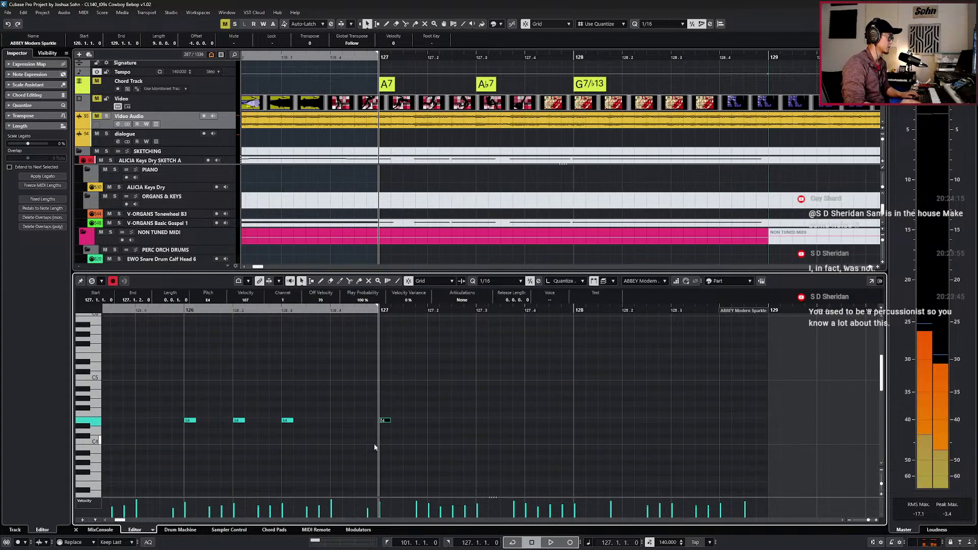
scroll(388, 433, "down", 7)
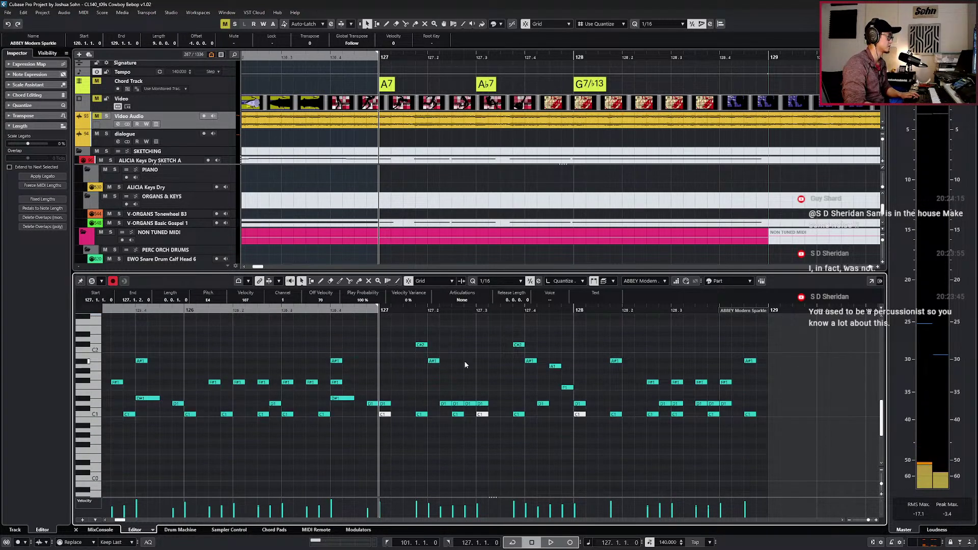
left_click(518, 346)
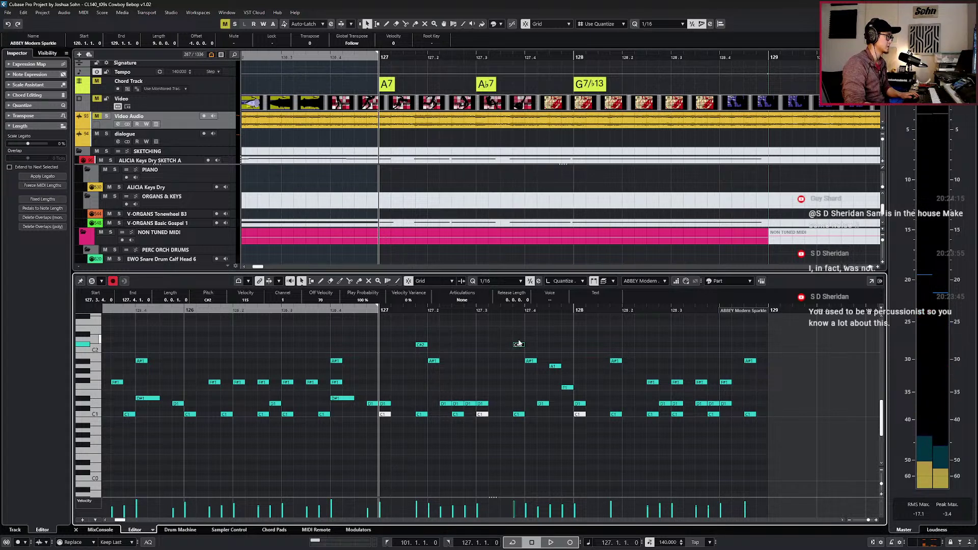
Return from the drum editor to the arrangement at bar 120 with the quantize value set to 1/1.
scroll(519, 342, "down", 6)
key("Return")
scroll(519, 348, "down", 5)
scroll(524, 351, "left", 2)
key("l")
left_click_drag(454, 413, 426, 448)
key("alt+g")
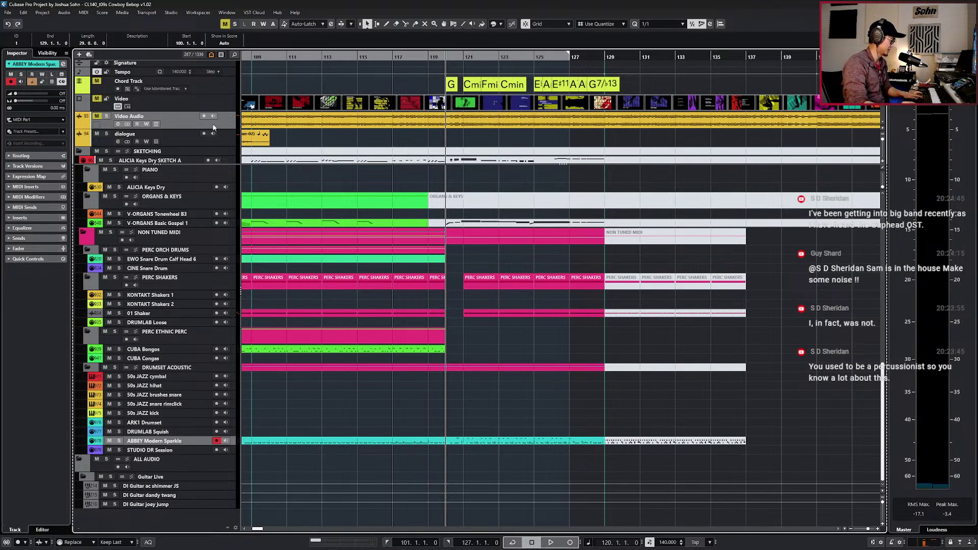
Select the Tank! reference event, deactivate the tempo track to use the fixed 114 tempo, solo Video Audio and play from bar 120.
left_click(455, 125)
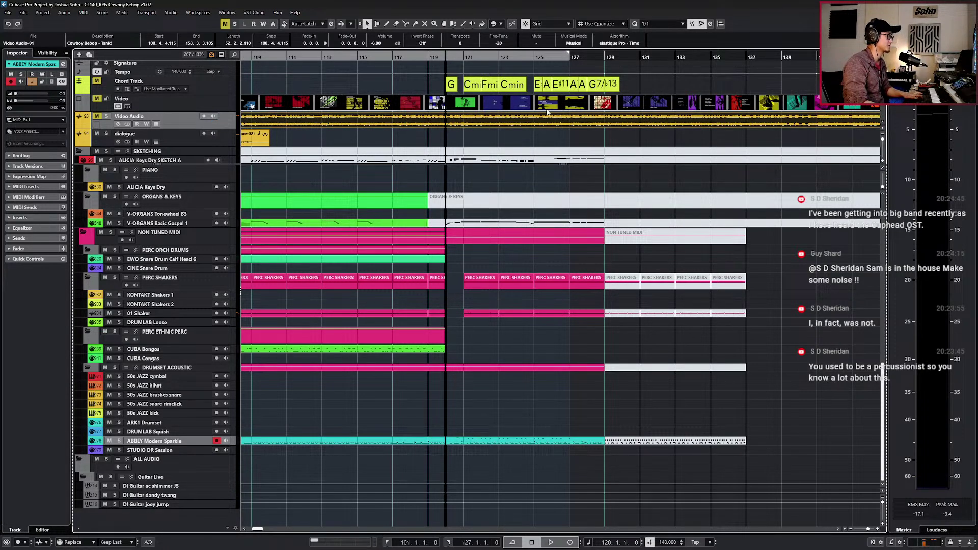
key("t")
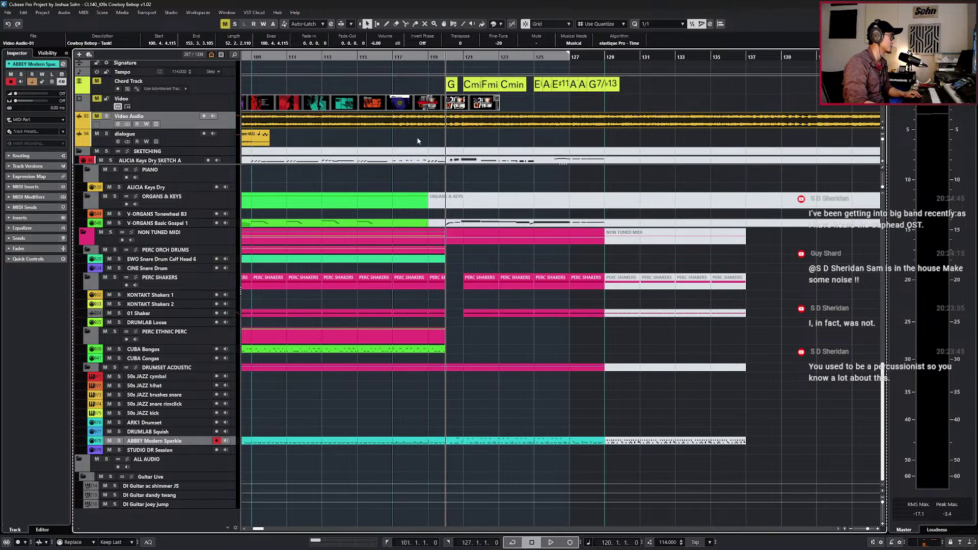
key("s")
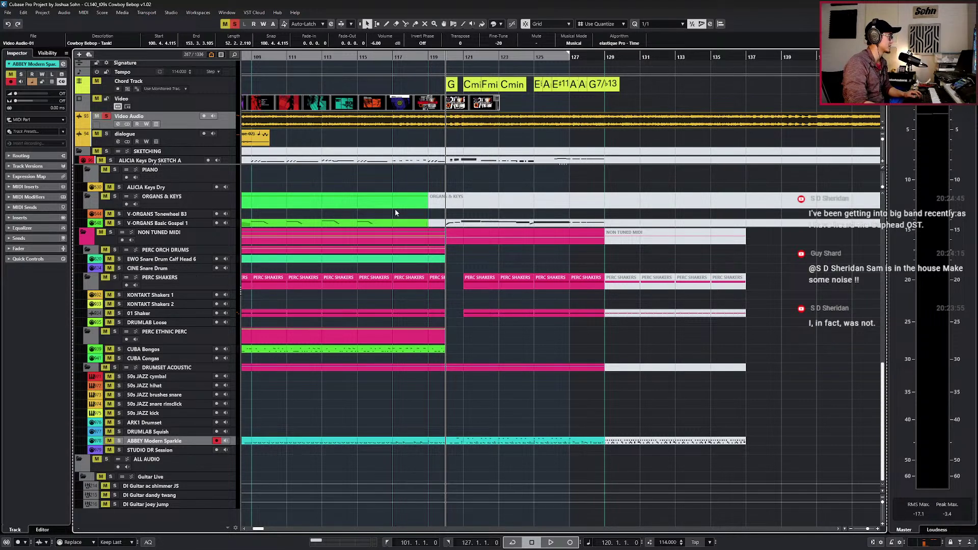
key("space")
scroll(467, 294, "up", 5)
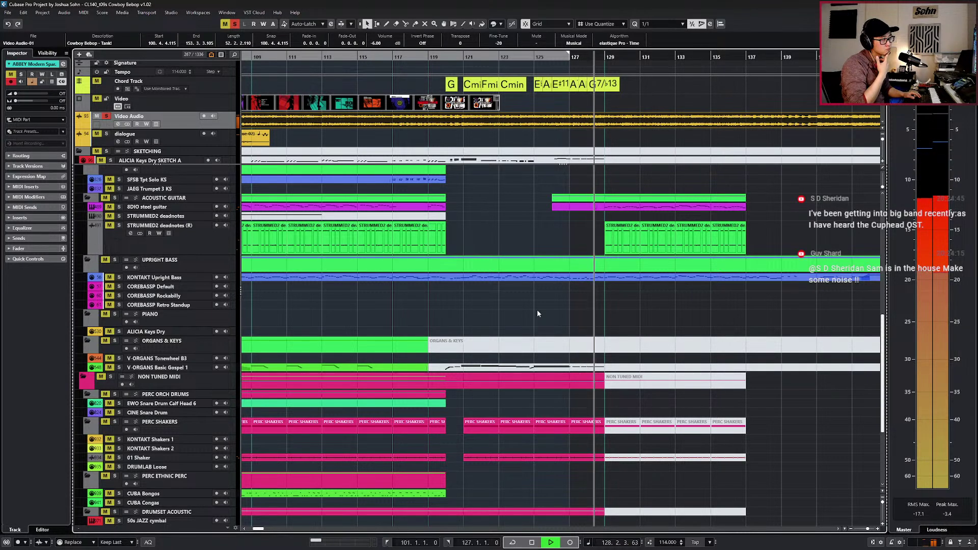
Return from bar 129 to bar 119 and replay the soloed reference into bar 120.
key("KP_Subtract")
key("KP_Subtract")
key("KP_Subtract")
key("KP_Subtract")
key("KP_Subtract")
key("KP_Subtract")
key("KP_Subtract")
key("KP_Subtract")
key("KP_Subtract")
key("KP_Subtract")
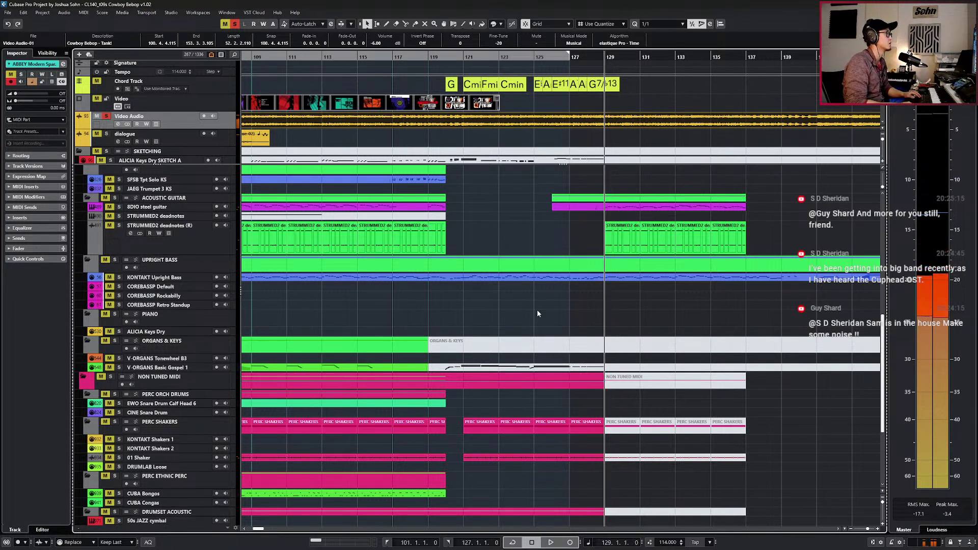
key("KP_Subtract")
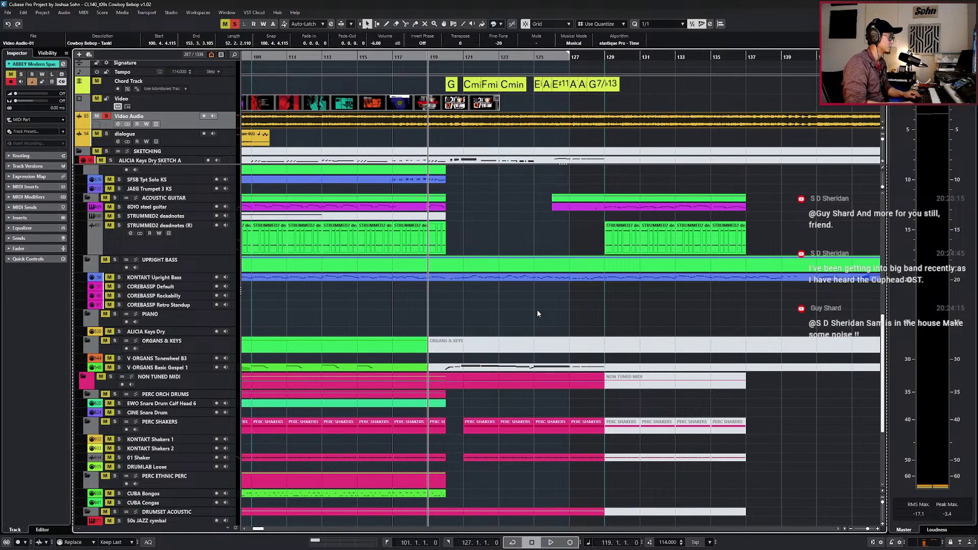
key("space")
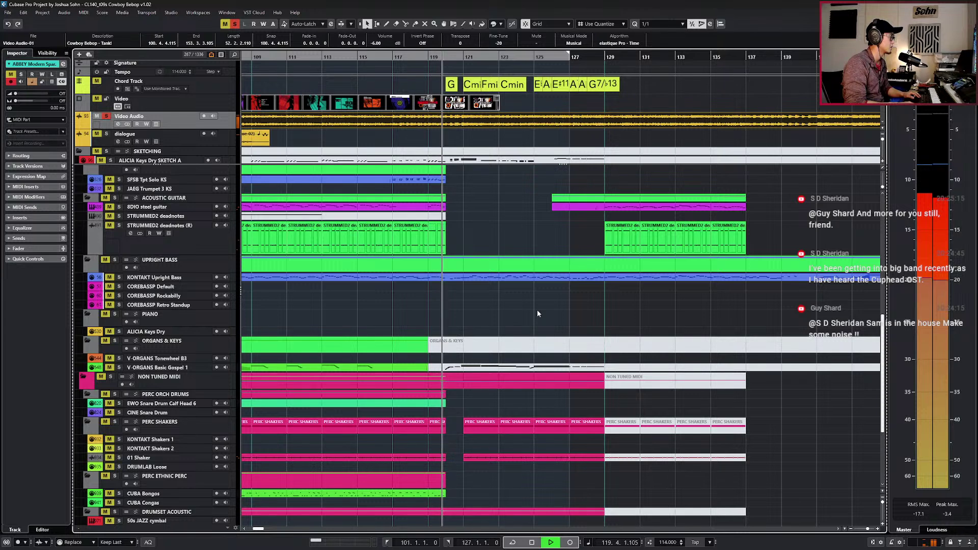
key("space")
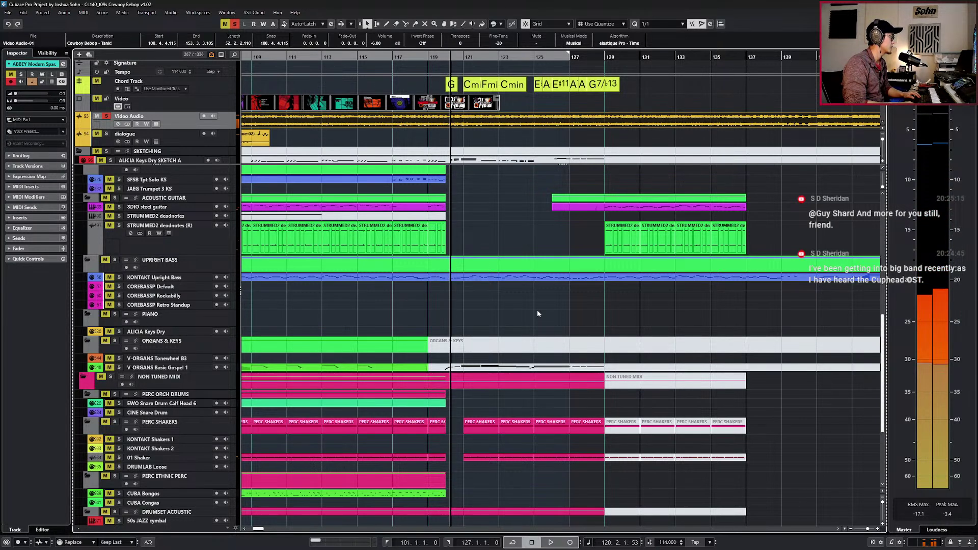
Replay the soloed reference through bar 126, stop and unsolo it, and move back to bar 125.
key("KP_Subtract")
key("KP_Subtract")
key("space")
key("h")
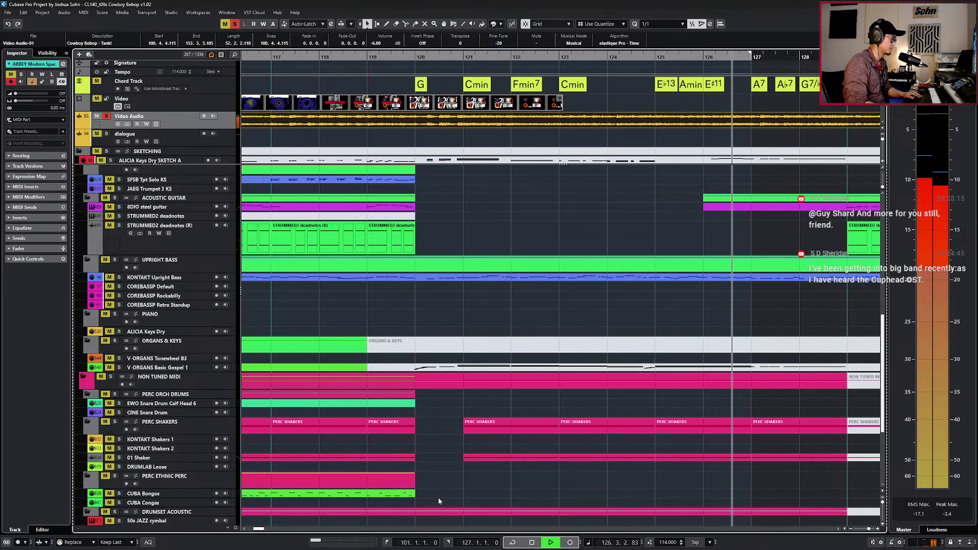
key("KP_Subtract")
key("KP_Subtract")
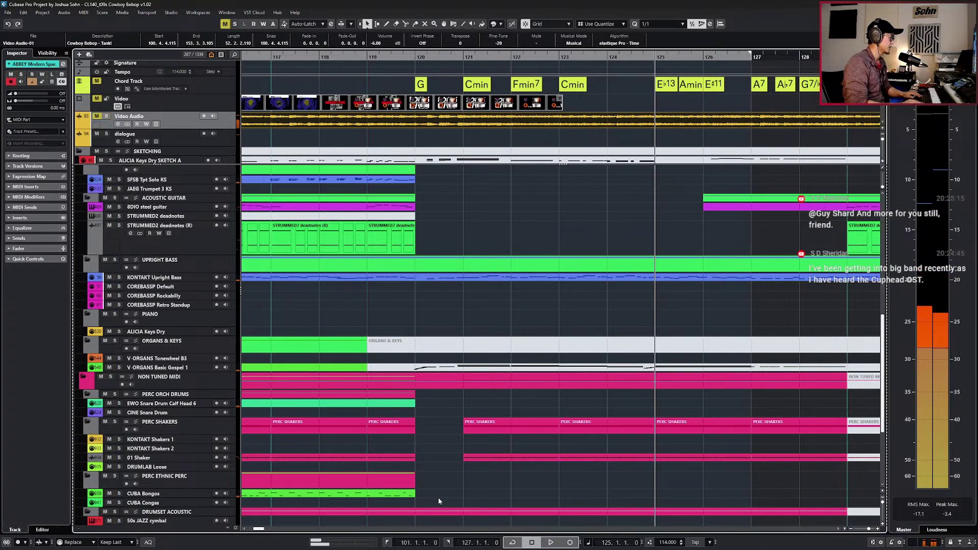
Extend the end of the CUBA Bongos part from bar 120 to bar 129.
key("m")
left_click_drag(423, 495, 701, 496)
key("KP_Subtract")
key("KP_Subtract")
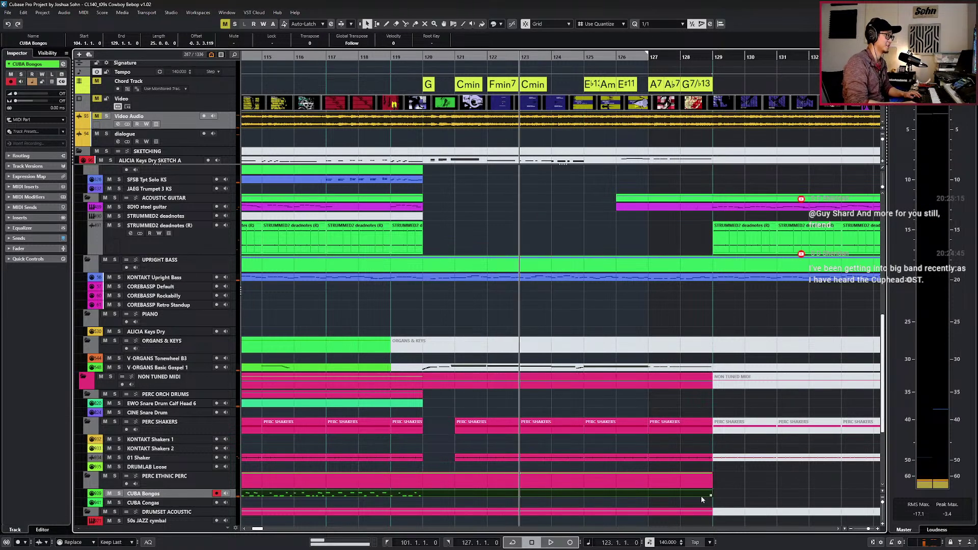
Set the locators to the CUBA Bongos part's range, 104 to 129, and open the part in the Key Editor.
key("p")
key("KP_Subtract")
key("KP_Subtract")
key("KP_Subtract")
key("KP_Subtract")
double_click(479, 491)
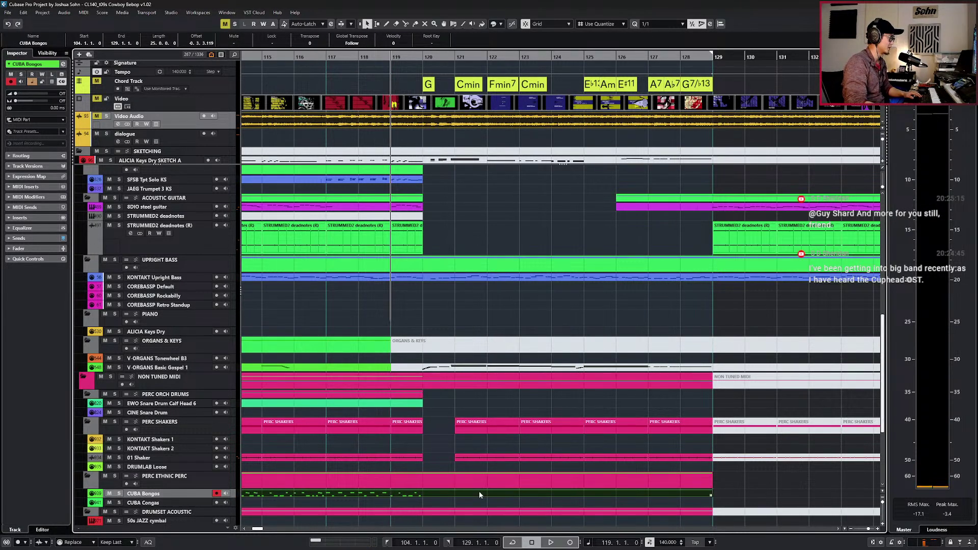
Set the quantize grid to 1/32 and shorten the last C2 note of bar 119 to one 1/32.
scroll(447, 435, "up", 2, "ctrl")
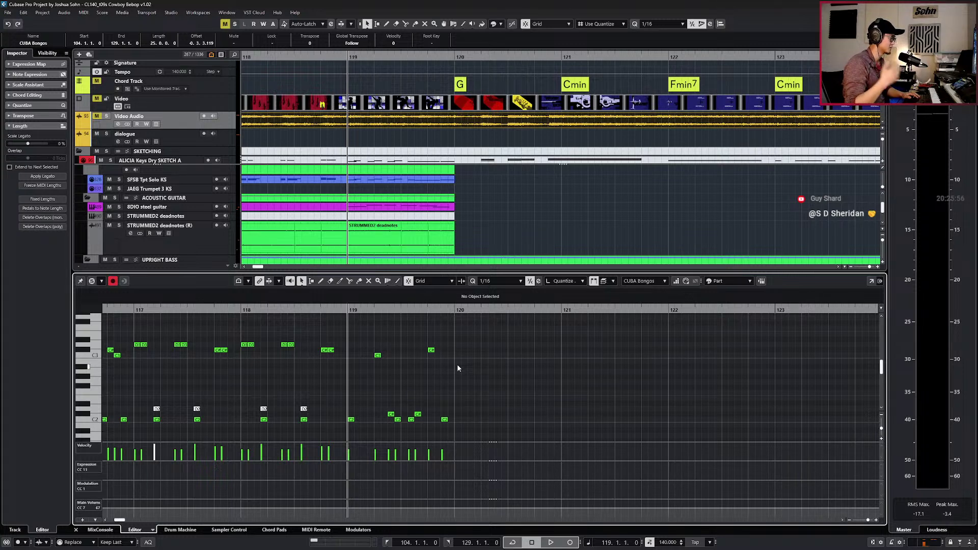
scroll(457, 364, "up", 2)
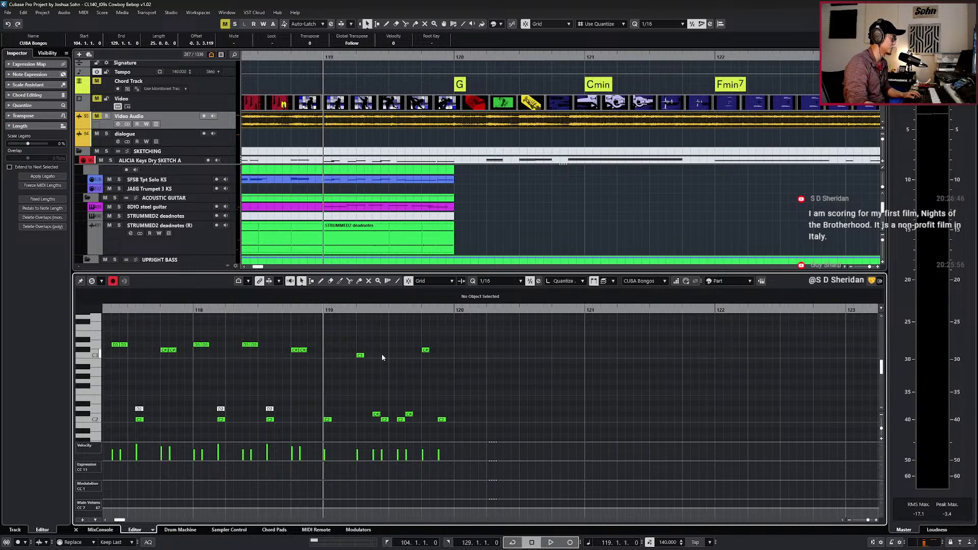
scroll(382, 358, "up", 1)
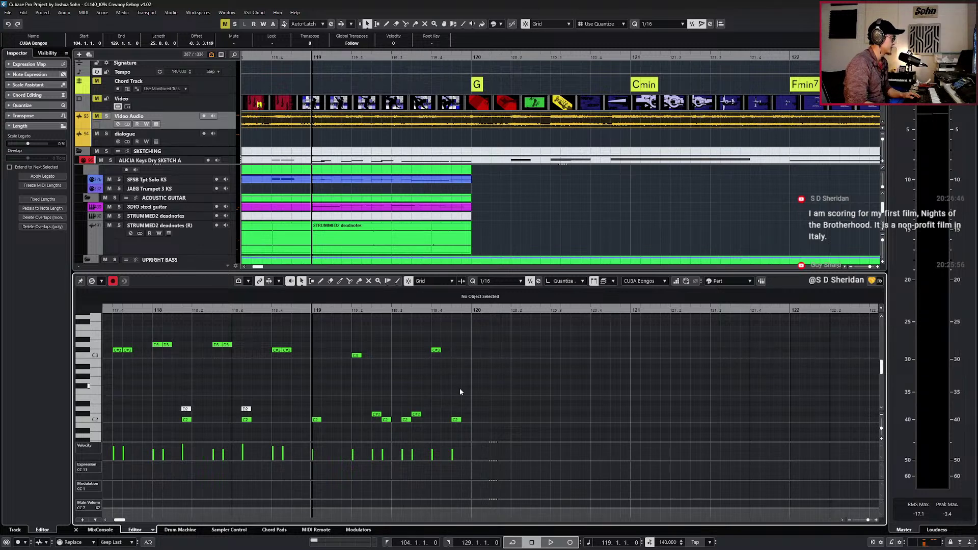
scroll(458, 392, "up", 2)
left_click(451, 419)
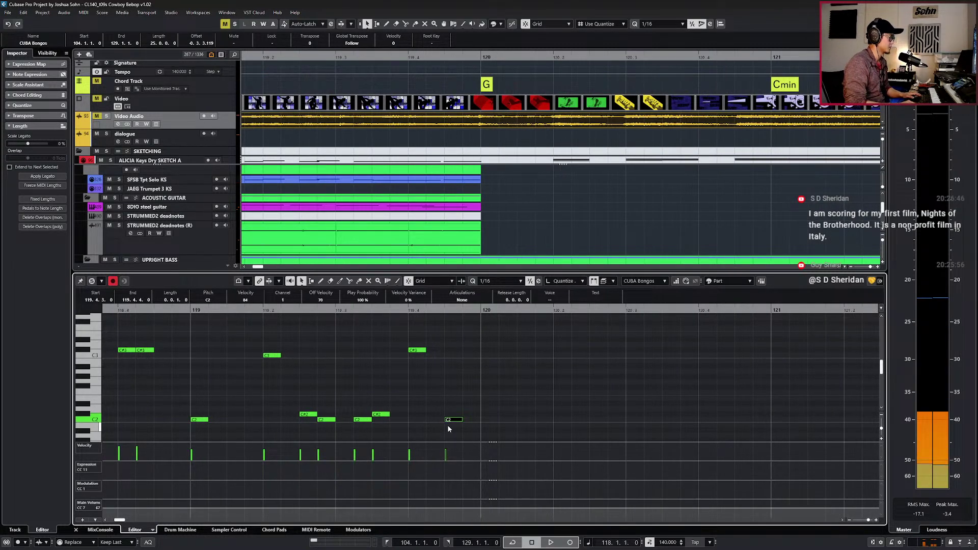
key("KP_Add")
key("KP_Add")
key("alt+4")
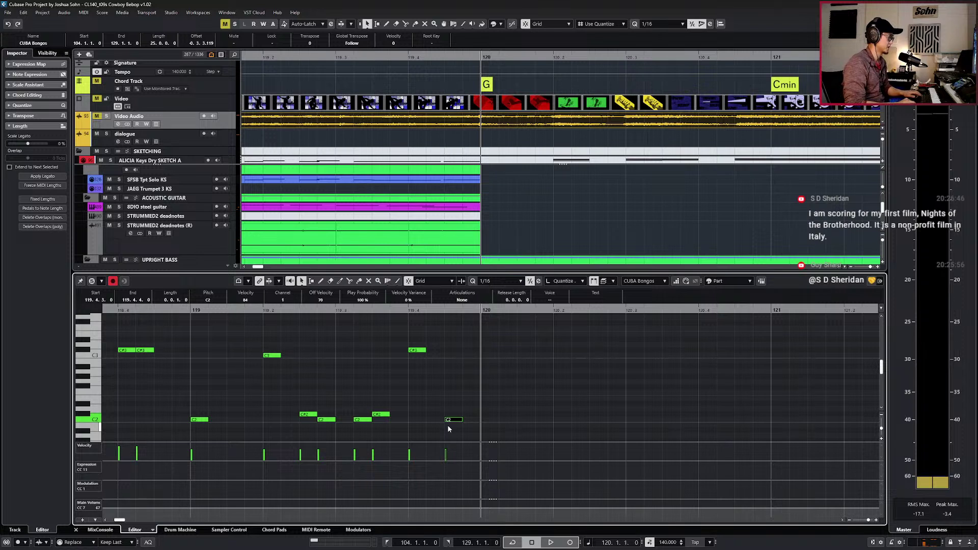
key("alt+6")
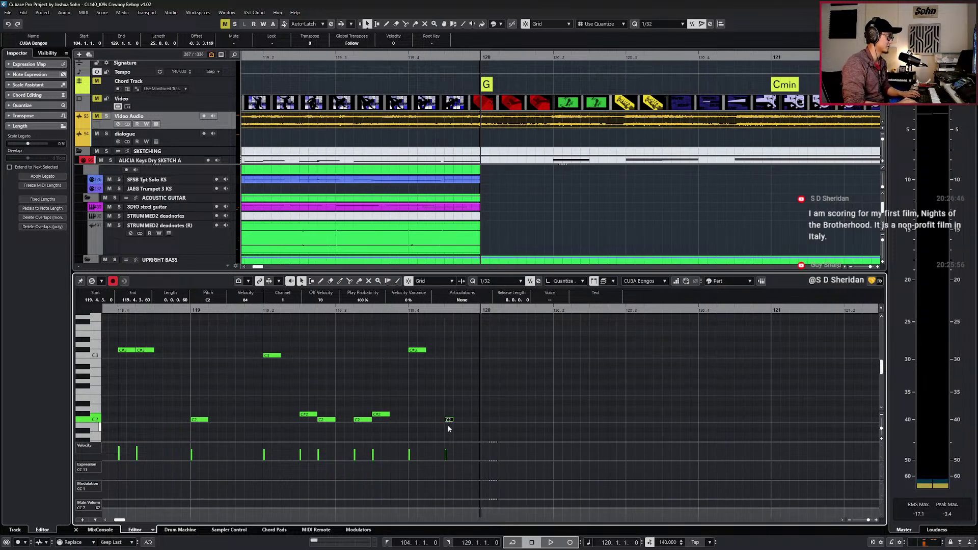
Copy the short C2 note repeatedly to make a continuous 1/32 run from 119.4.1.60 to bar 120.
key("ctrl+d")
key("KP_Subtract")
left_click_drag(443, 405, 457, 424)
key("space")
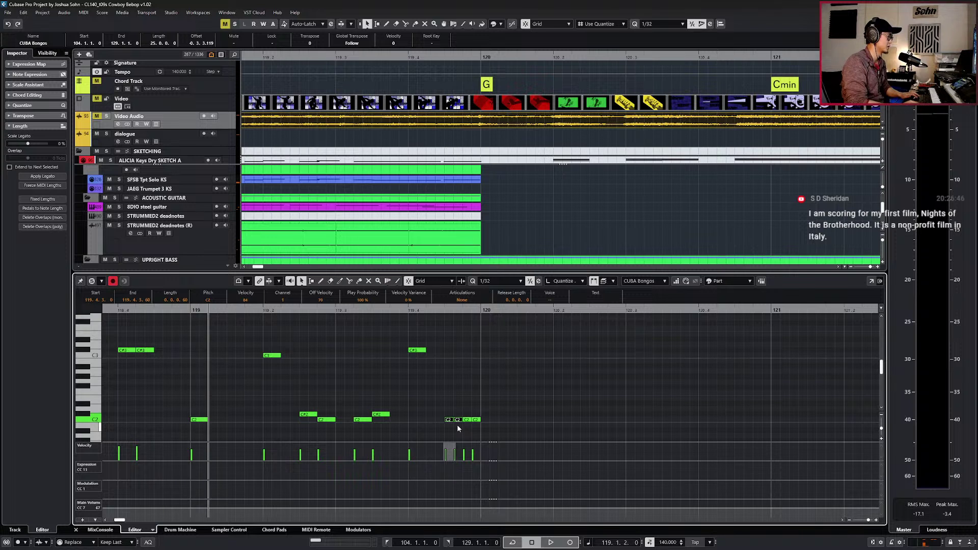
key("ctrl+v")
left_click(442, 414)
left_click(430, 421)
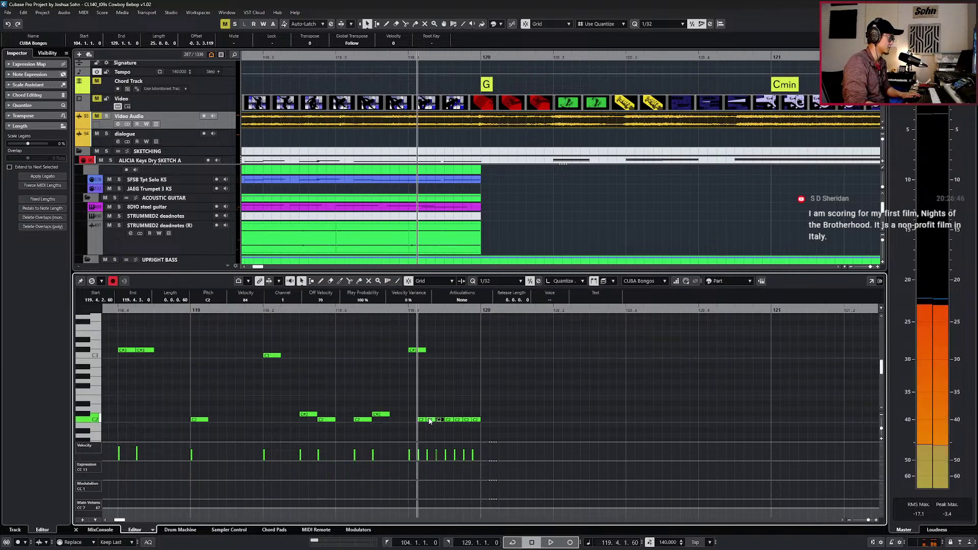
key("ctrl+d")
Transpose the whole 1/32 run up one octave to C3 and audition it.
left_click_drag(414, 408, 491, 425)
key("shift+Up")
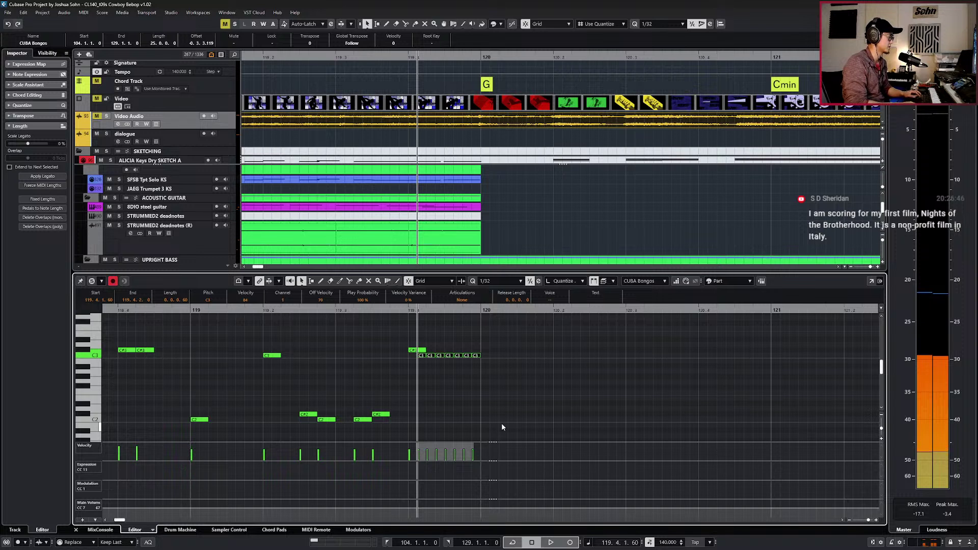
key("space")
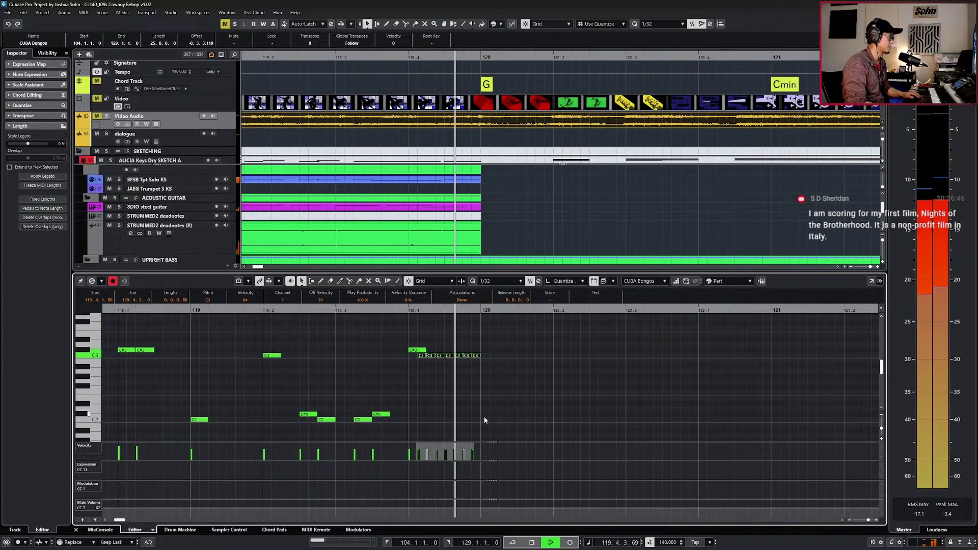
key("space")
Draw a rising velocity ramp across the 1/32 run before bar 120 and play it back.
left_click(431, 434)
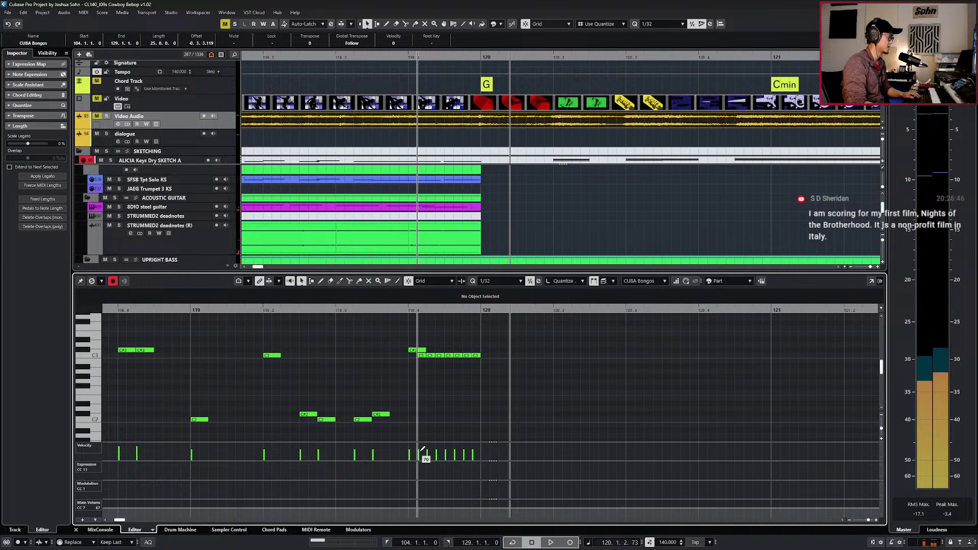
left_click_drag(426, 449, 474, 445)
key("space")
key("g")
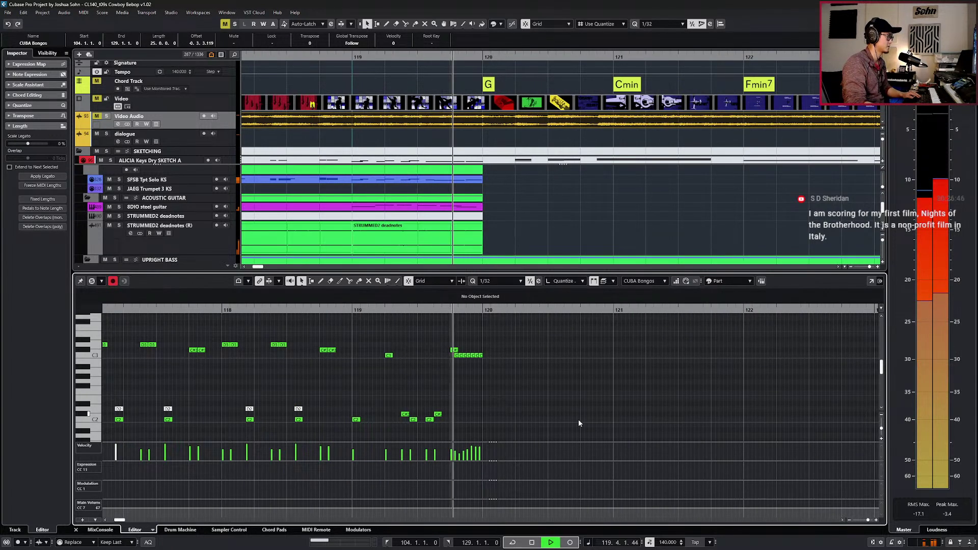
key("space")
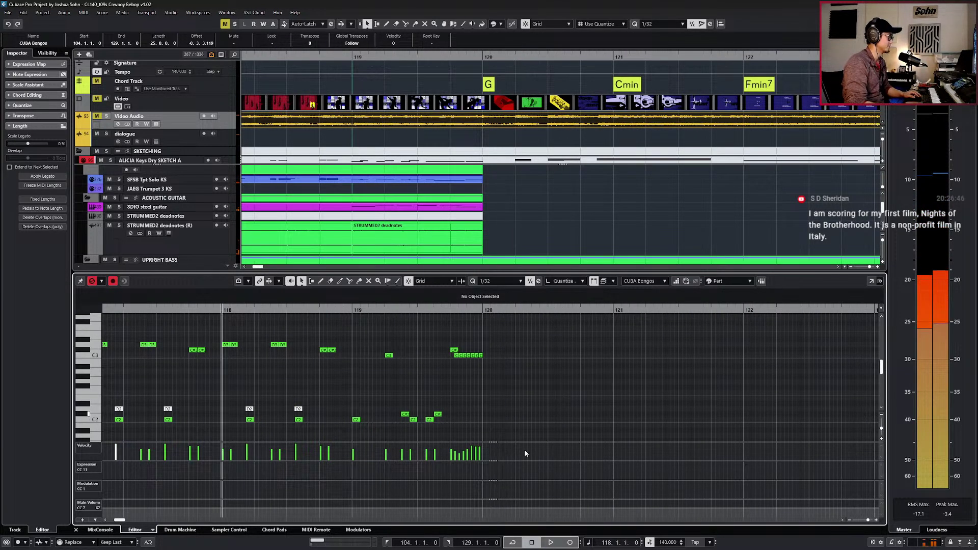
Add a Main Volume (CC 7) step point of 76 at 119.4.1.0 and play the passage back.
left_click(451, 507)
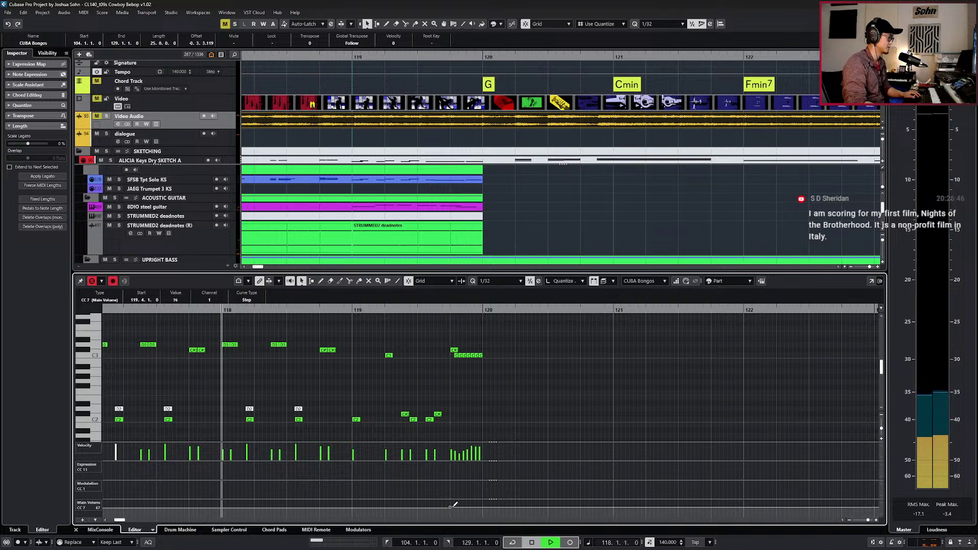
key("space")
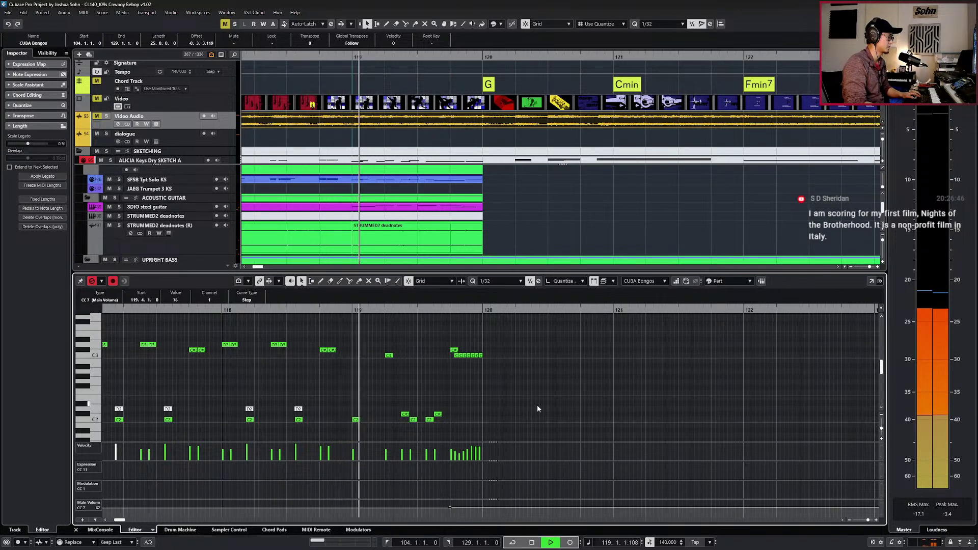
key("g")
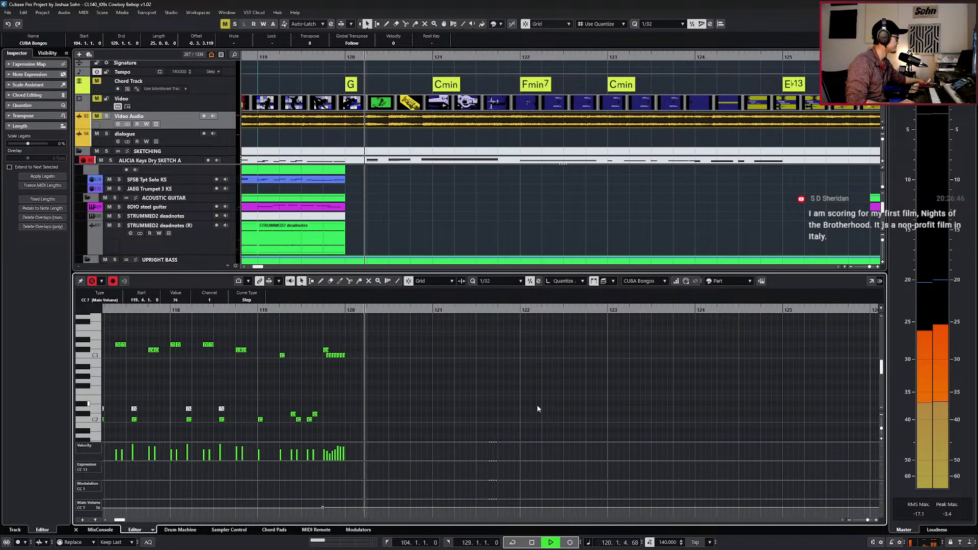
key("space")
Paste copies of bar 119's first C2 note into bar 120 at beats 2, 3 and 4, with the grid set to 1/8.
key("KP_Subtract")
key("s")
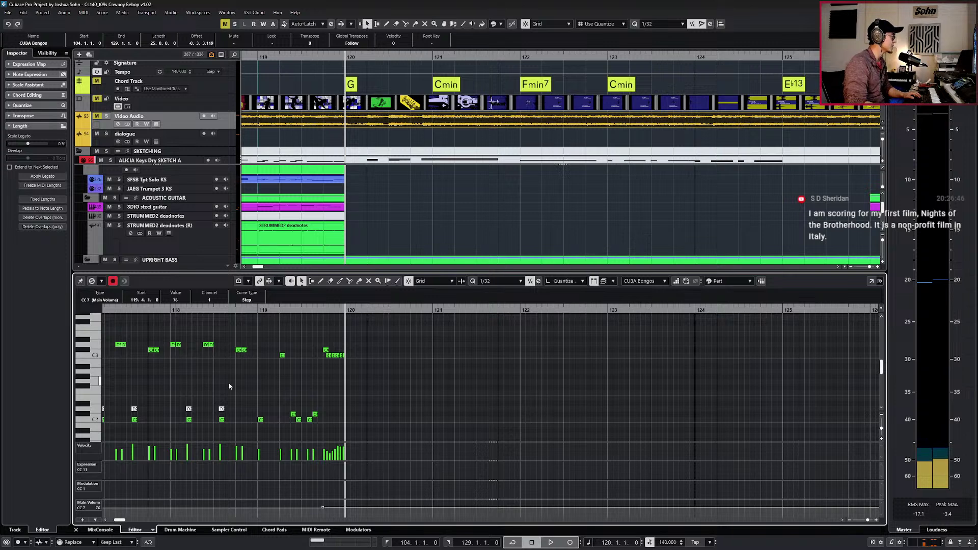
key("h")
left_click(253, 419)
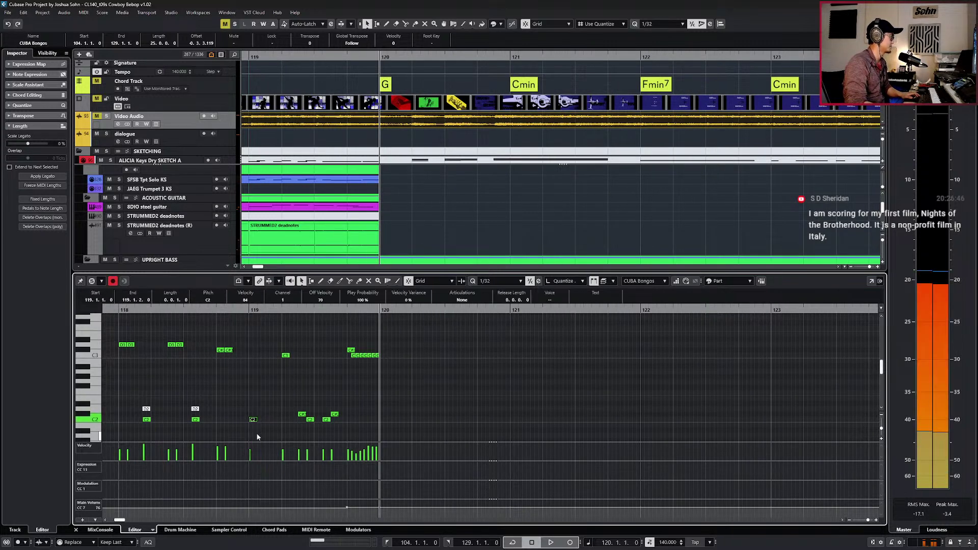
key("KP_Add")
key("KP_Add")
key("KP_Add")
key("KP_Add")
key("KP_Add")
key("KP_Add")
key("KP_Add")
key("ctrl+v")
key("alt+4")
left_click(257, 437)
key("space")
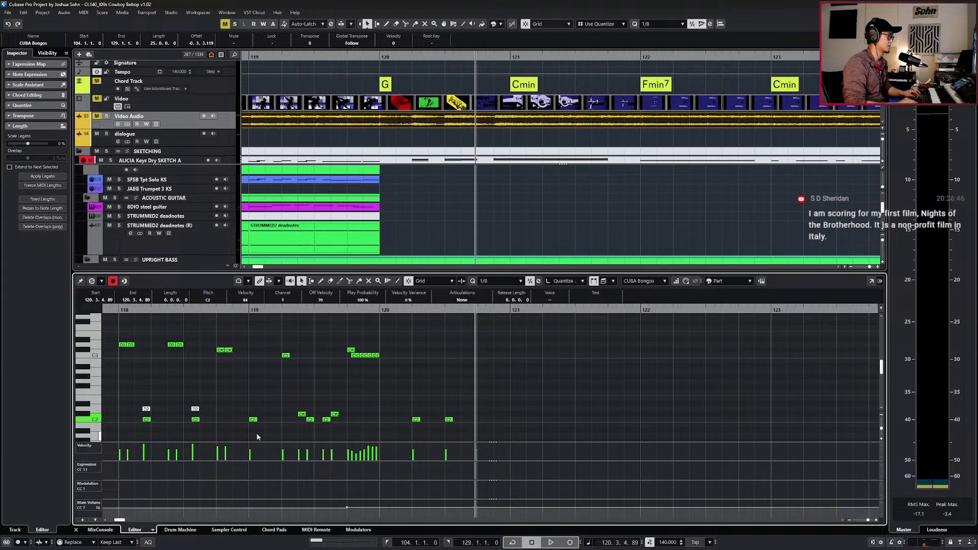
Move the third pasted C2 note earlier to 120.3.2.119, lengthen it to end at 120.4.1.0, and audition the bar.
key("ctrl+Left")
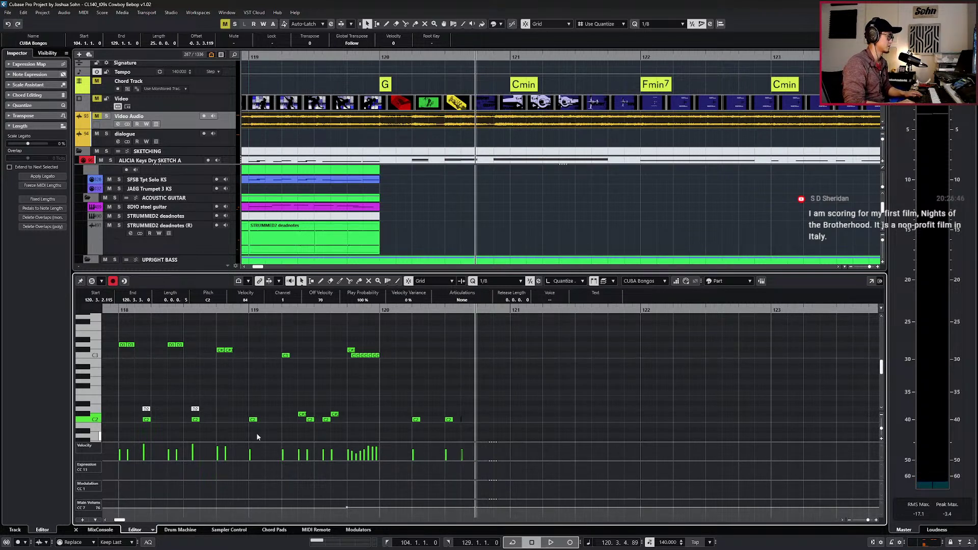
key("alt+shift+Right")
key("KP_Subtract")
key("space")
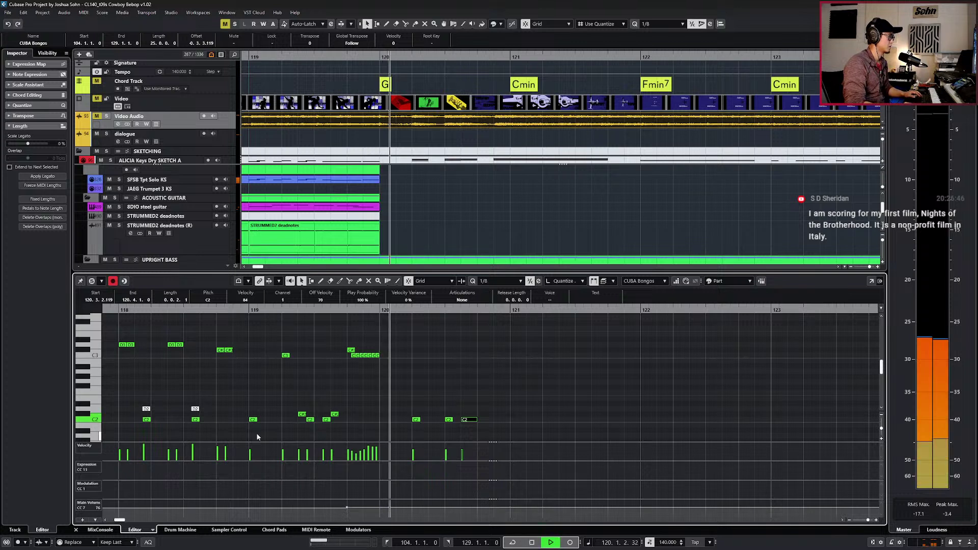
key("space")
key("KP_Subtract")
key("s")
key("space")
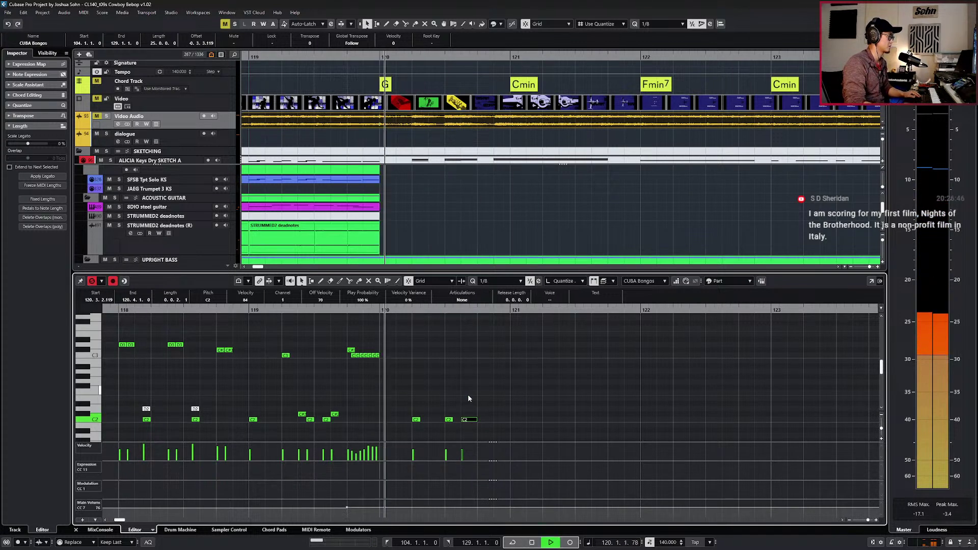
key("space")
Transpose the C2 note on beat 2 of bar 120 up one octave to C3 and audition it.
left_click_drag(406, 412, 428, 423)
key("shift+Up")
key("space")
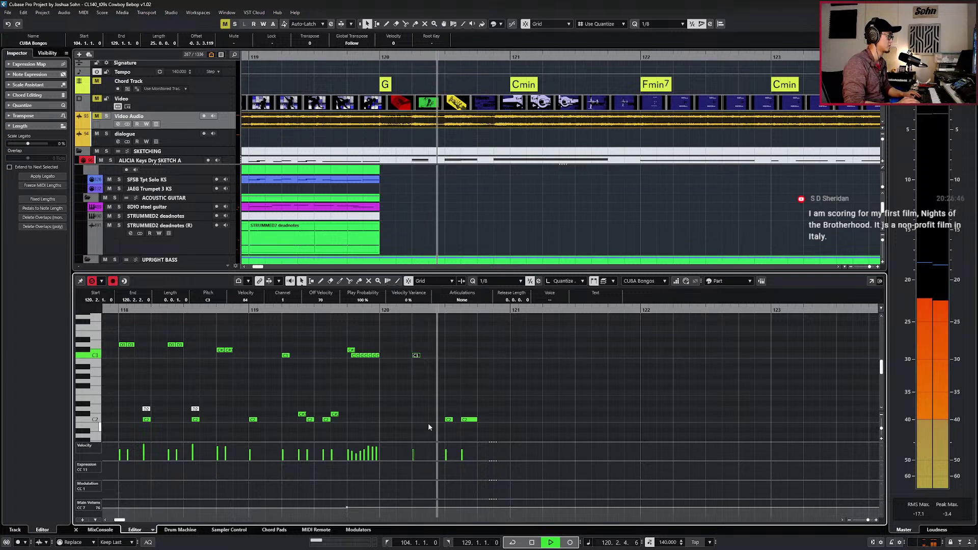
key("space")
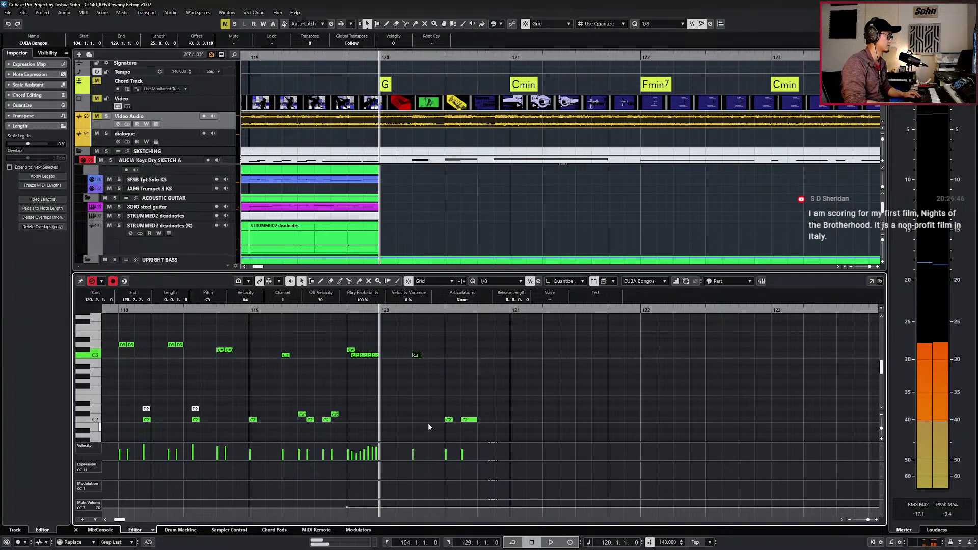
Transpose the C2 note on beat 3 of bar 120 up to C#3 and audition the phrase.
left_click(454, 405)
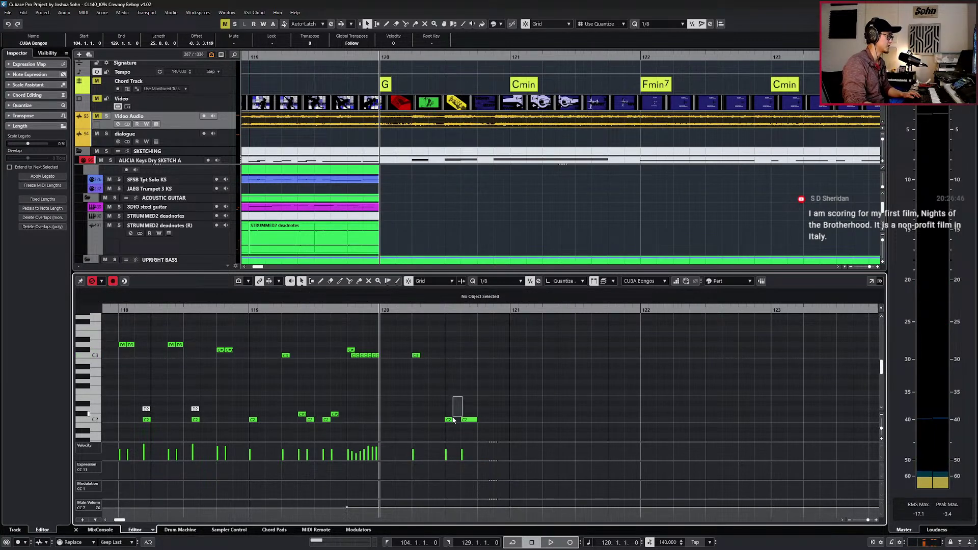
left_click_drag(454, 420, 447, 430)
key("shift+Up")
key("Up")
key("space")
key("space")
key("space")
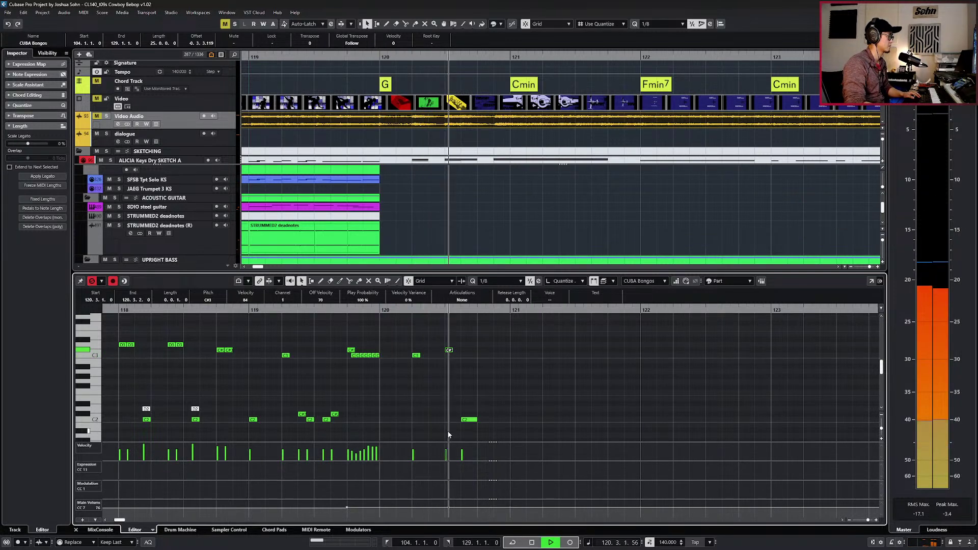
key("space")
Swap the pitches of bar 120's beat 2 and beat 3 notes to C#3 and C3, and lengthen both to 0.0.2.0.
key("Left")
key("Up")
key("Right")
key("Down")
left_click_drag(406, 346, 479, 373)
key("alt+shift+Right")
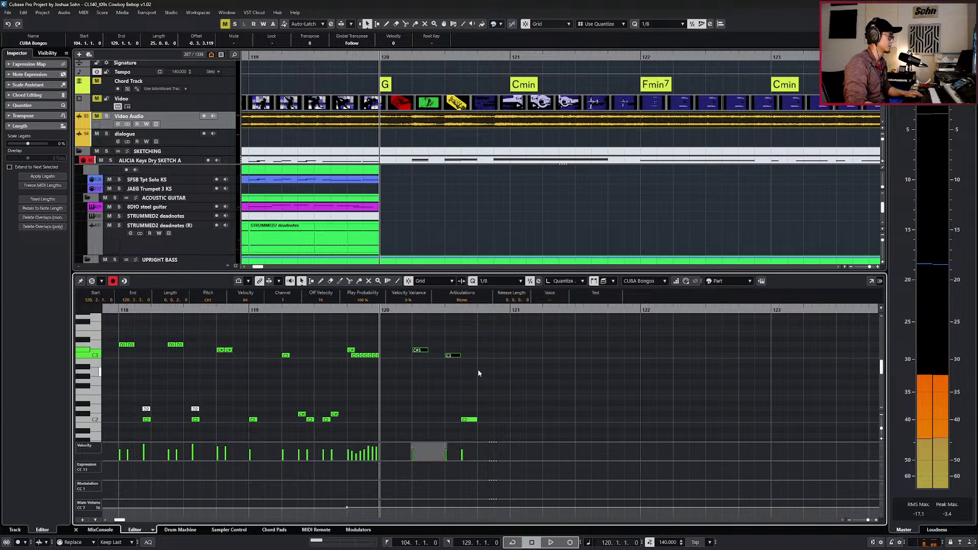
Paste a copy of the beat 3 C3 note at 120.4.3.0 and play the phrase into bar 121.
scroll(477, 369, "down", 3, "ctrl")
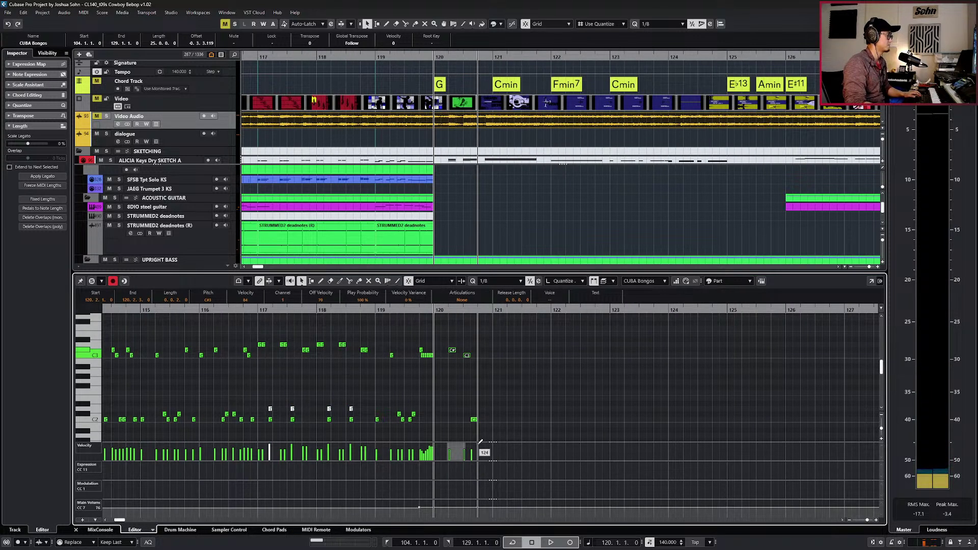
key("Right")
key("space")
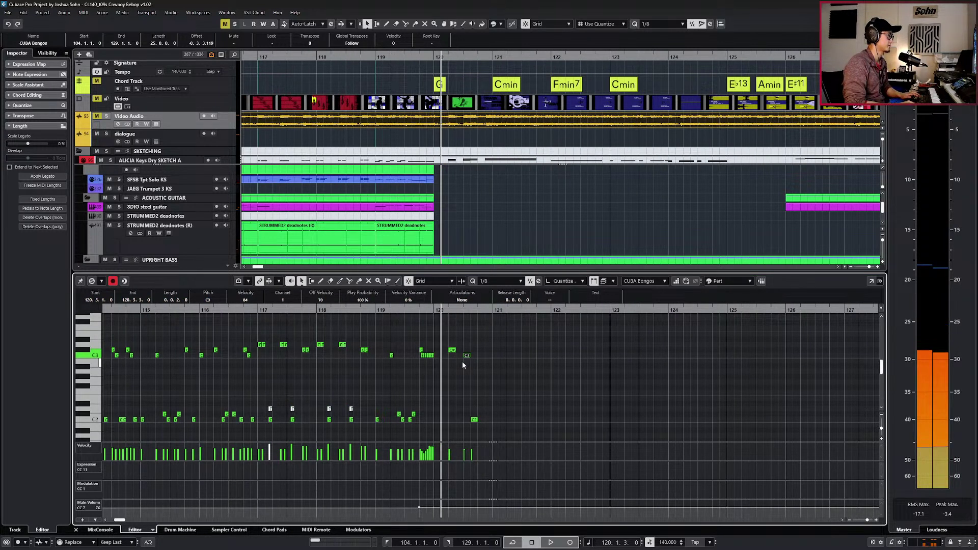
key("KP_Add")
key("KP_Add")
key("KP_Add")
key("ctrl+v")
key("KP_Subtract")
key("KP_Subtract")
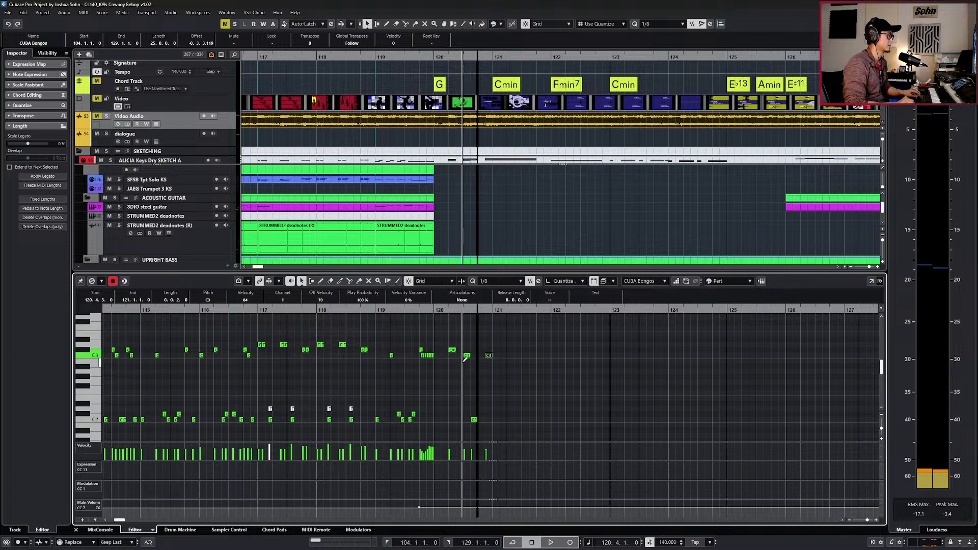
key("space")
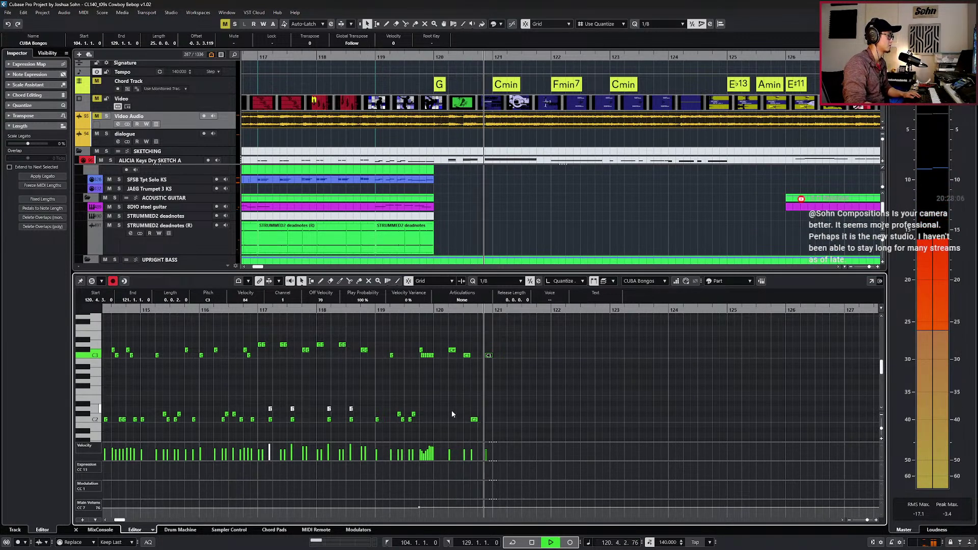
key("space")
key("h")
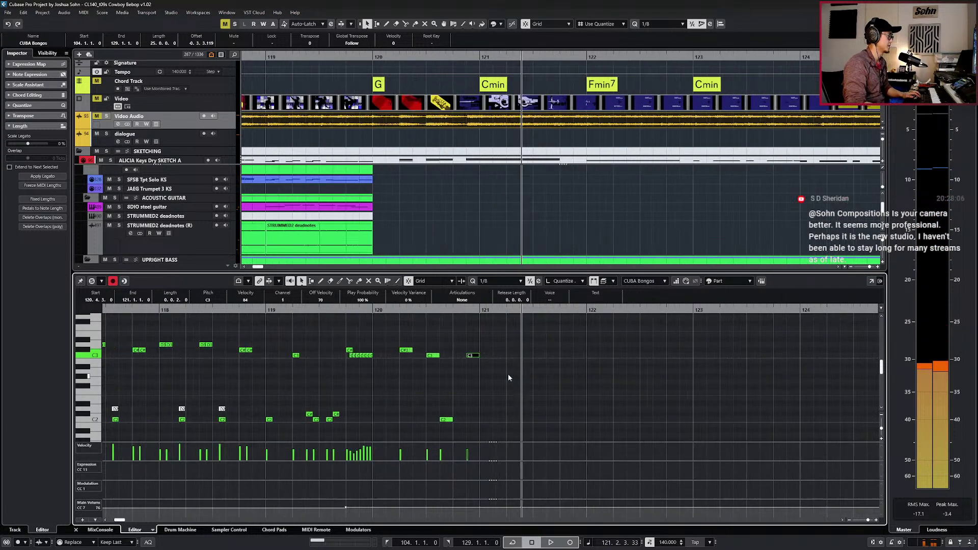
scroll(504, 379, "right", 1)
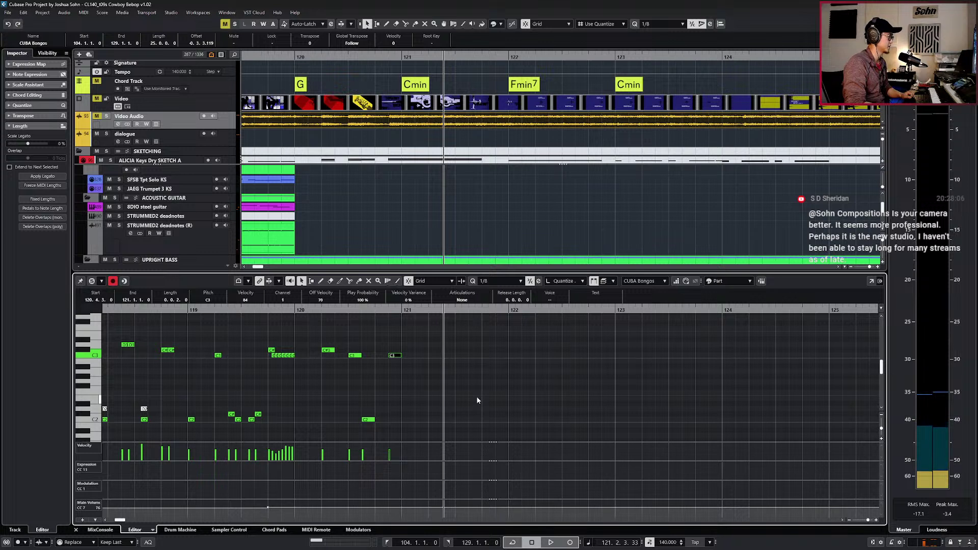
Copy bar 120's C2 note to 121.2.3.0 and 121.4.3.0, and return the playback position to bar 120.
key("b")
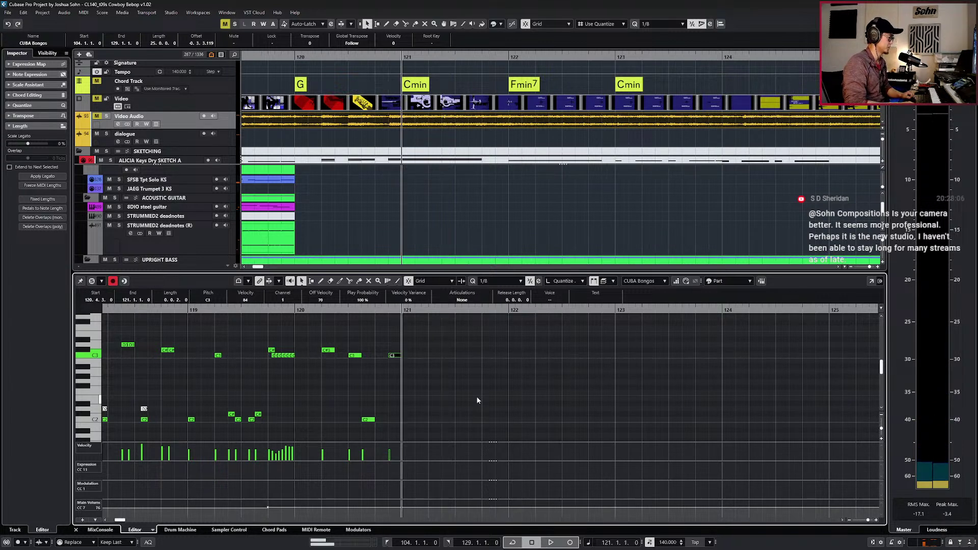
left_click(368, 419)
key("space")
key("Right")
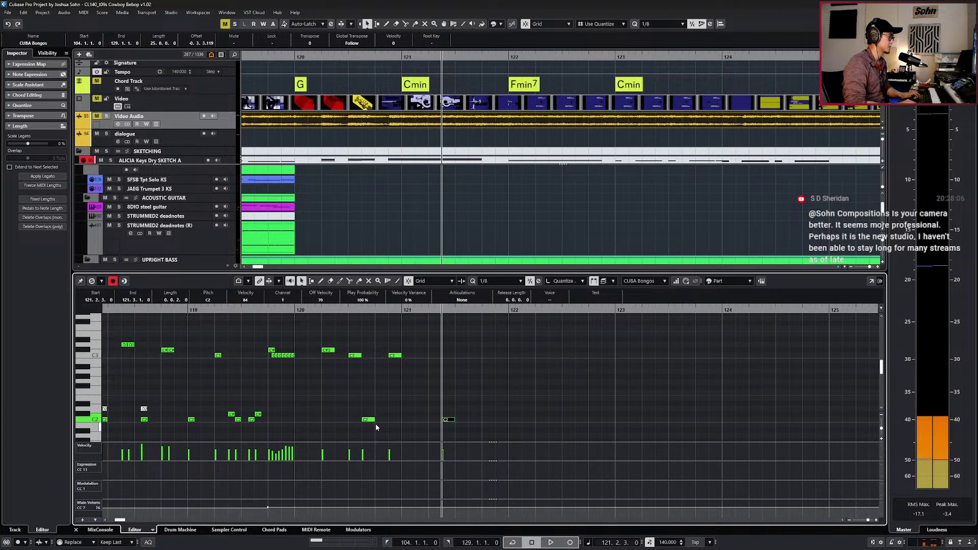
key("Right")
key("Right")
key("Right")
key("KP_Subtract")
key("KP_Subtract")
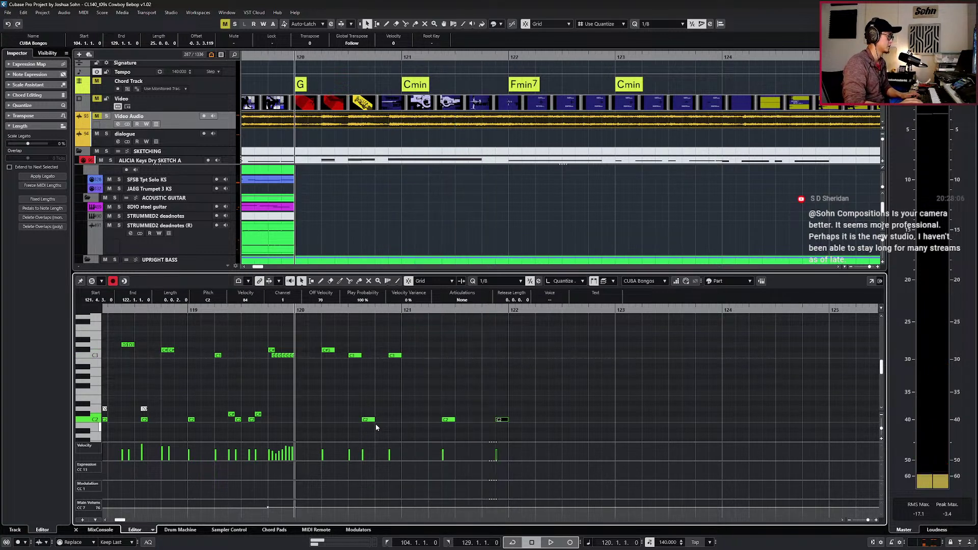
Copy the C#3 and C3 notes on beats 2 and 3 of bar 120 to 121.1.1.0, and set the grid resolution to 1/16.
left_click(393, 355)
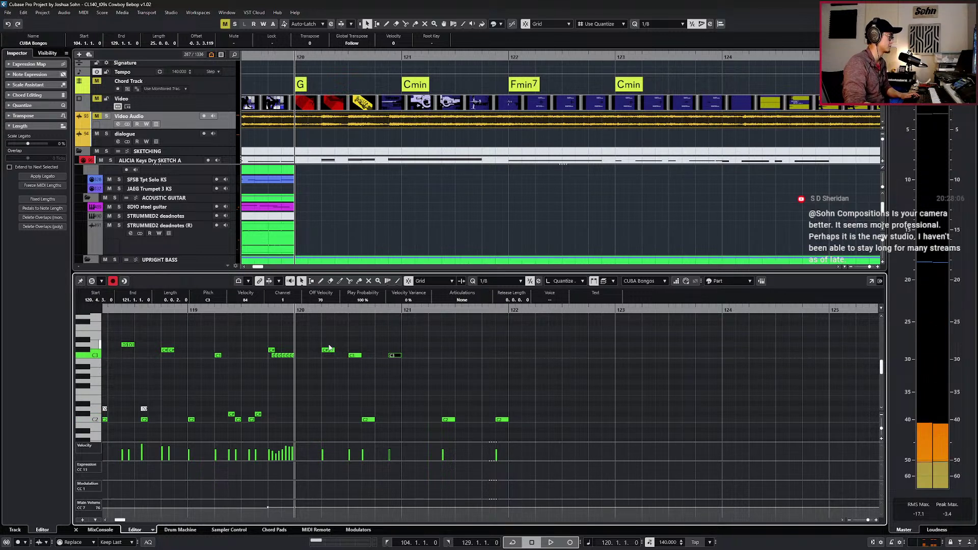
left_click_drag(329, 343, 361, 365)
key("l")
key("KP_Add")
key("KP_Add")
key("KP_Add")
key("KP_Add")
key("KP_Add")
key("KP_Add")
key("KP_Add")
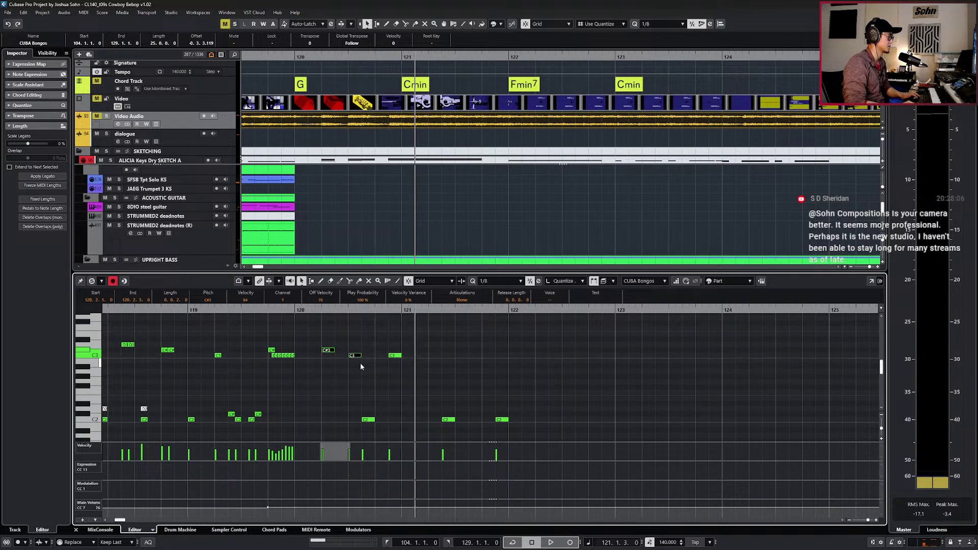
key("ctrl+v")
key("ctrl+Left")
key("ctrl+Left")
key("ctrl+Right")
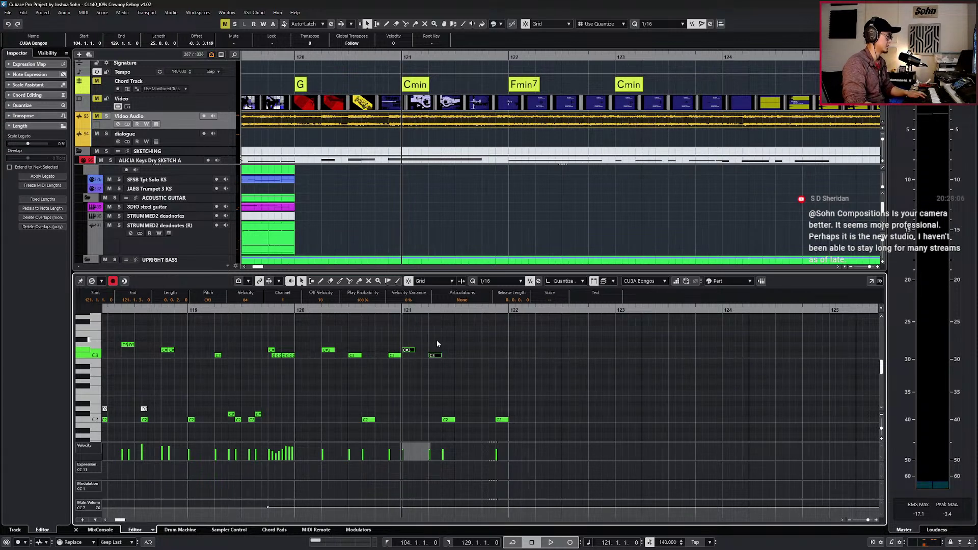
Move the C3 note at 121.2.1.0 one sixteenth earlier, and duplicate the C#3 and C3 pair to beat 3 of bar 121.
left_click(437, 355)
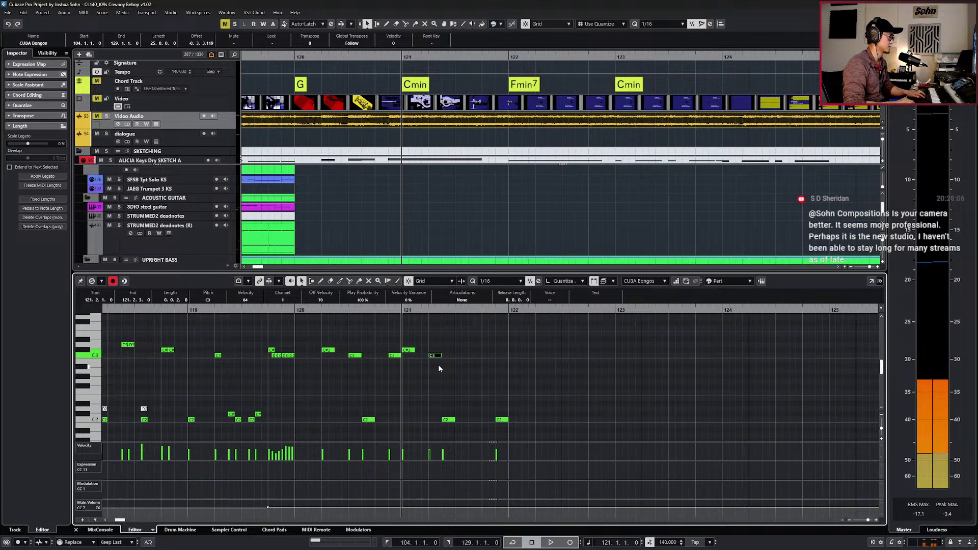
key("ctrl+Left")
left_click(404, 365)
key("ctrl+d")
key("ctrl+Right")
key("ctrl+Right")
key("ctrl+Right")
Play the bongo part from bar 119 through the new bar 121 rhythm.
key("KP_Subtract")
key("KP_Subtract")
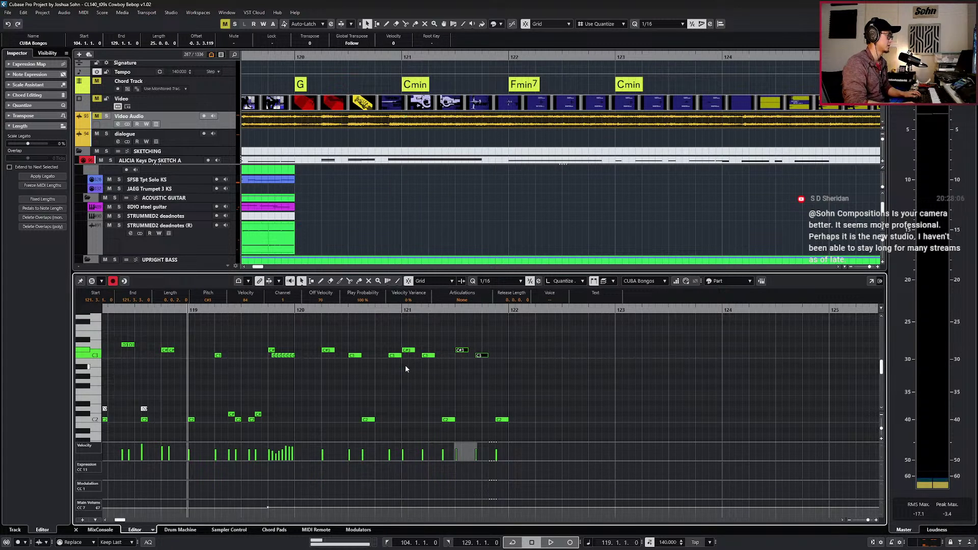
scroll(432, 344, "down", 3)
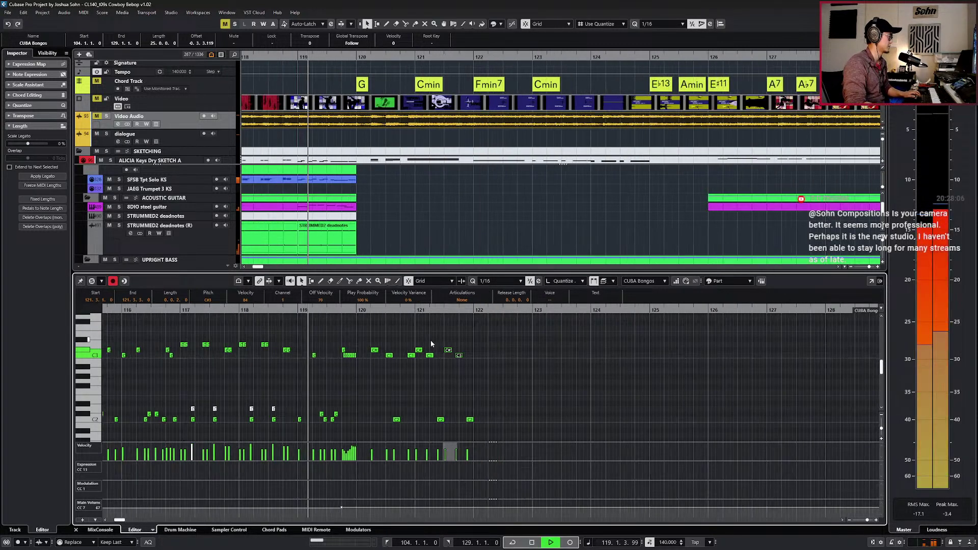
scroll(475, 352, "up", 1)
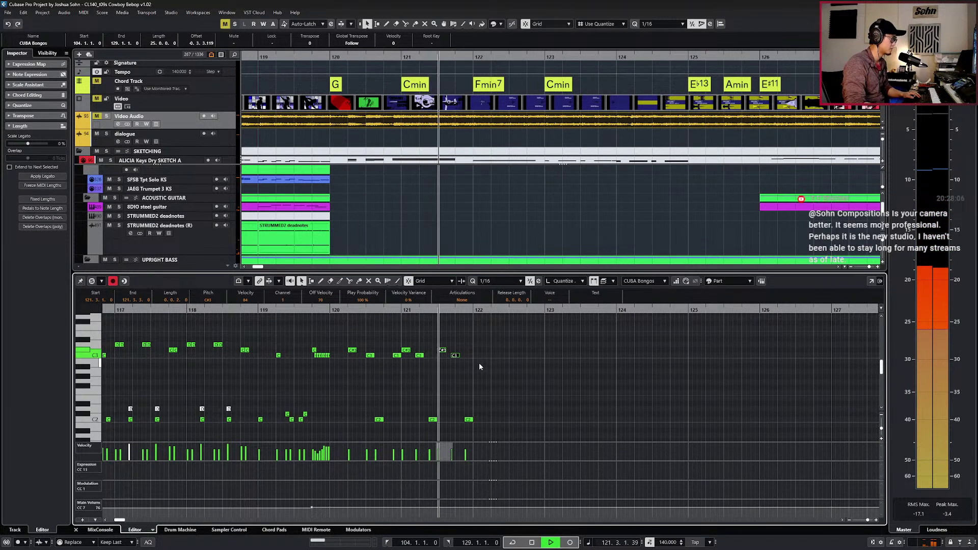
key("space")
Copy all of bar 121's bongo notes to 122.1.1.0 and return the playback position to bar 121.
left_click_drag(480, 338, 406, 434)
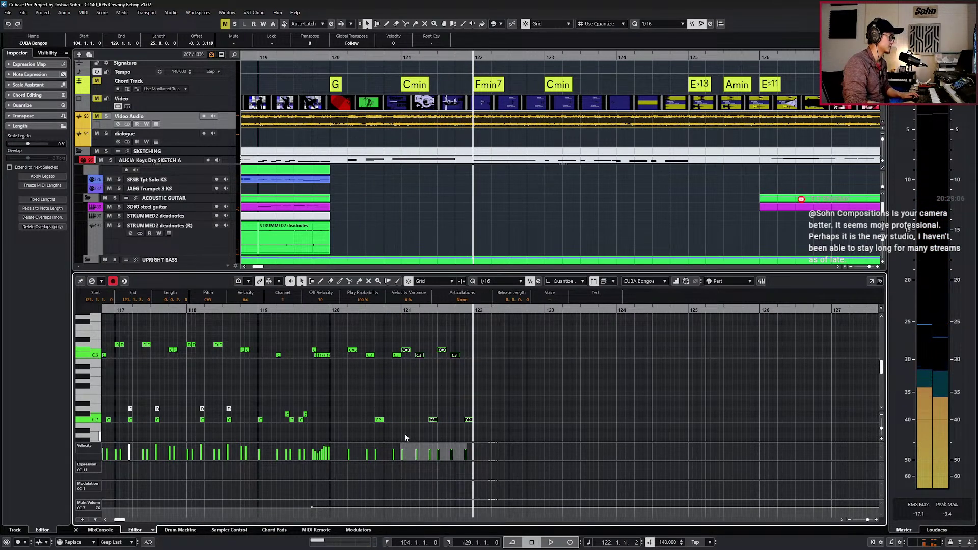
key("ctrl+d")
key("ctrl+z")
key("KP_Add")
key("KP_Add")
key("KP_Subtract")
key("ctrl+v")
key("KP_Subtract")
scroll(453, 422, "up", 2)
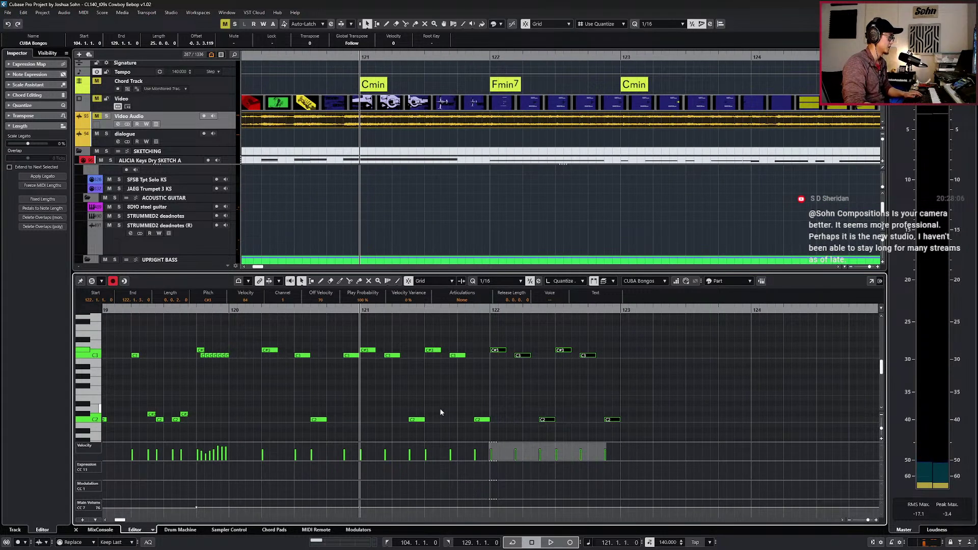
Paste a copy of bar 121's first C2 note at 121.4.2.0, change it to C#2 with length 0.0.1.0 and velocity 72, and audition it.
left_click(417, 420)
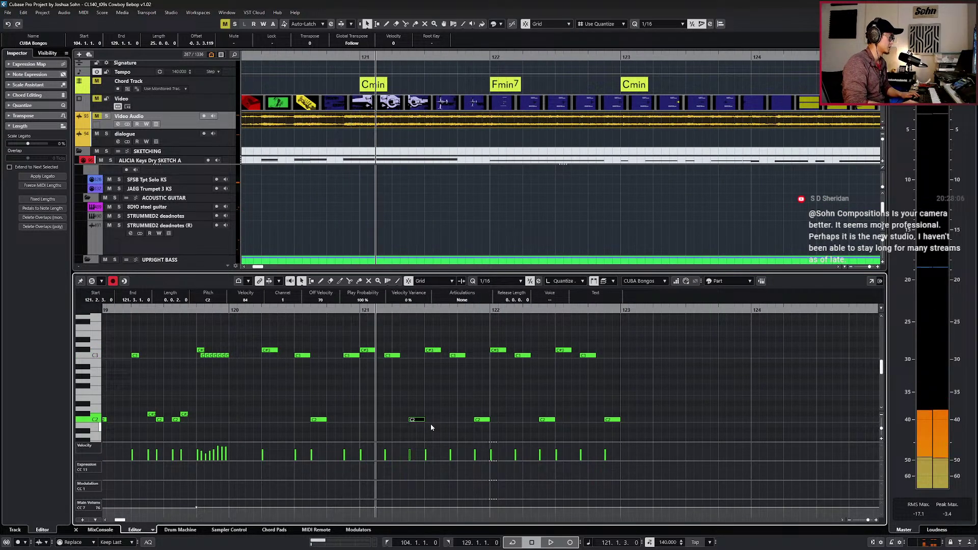
key("ctrl+v")
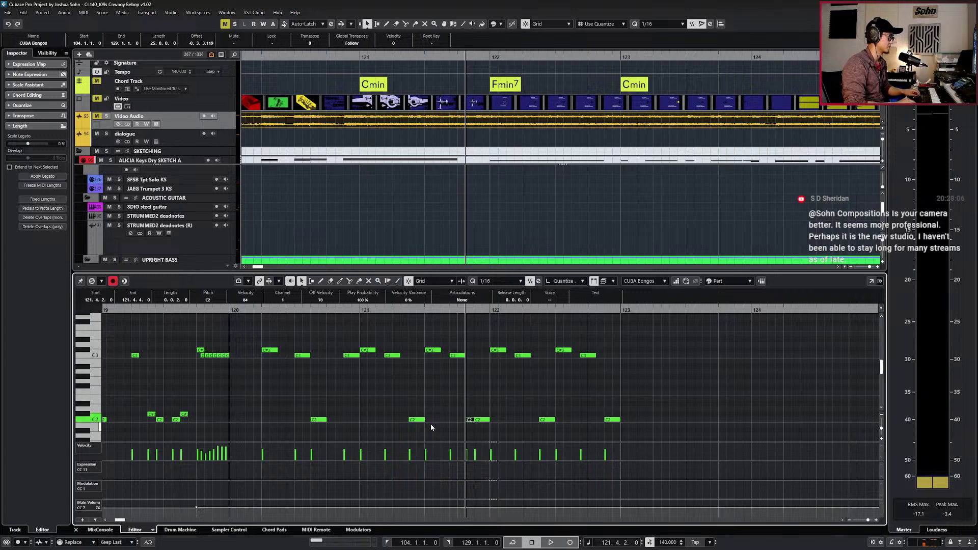
key("Up")
key("space")
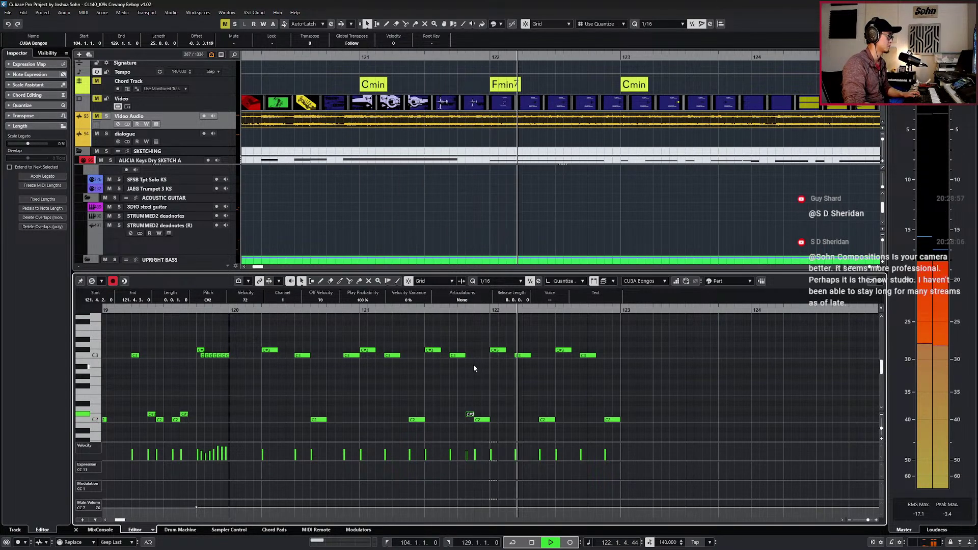
Stop playback and copy the C#2 and C2 notes ending bar 121 to 122.4.2.0.
scroll(473, 365, "down", 1)
key("space")
scroll(534, 404, "up", 1)
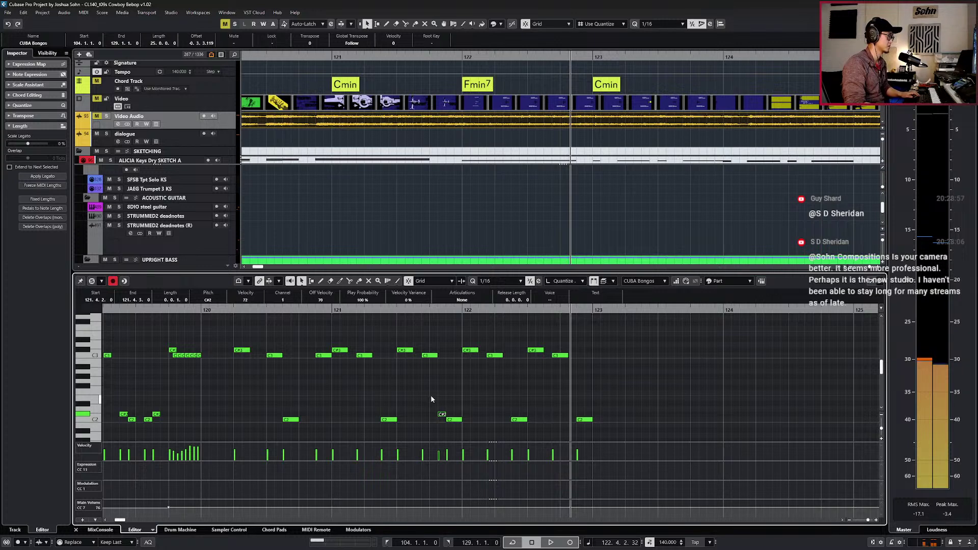
left_click_drag(430, 398, 466, 424)
key("ctrl+v")
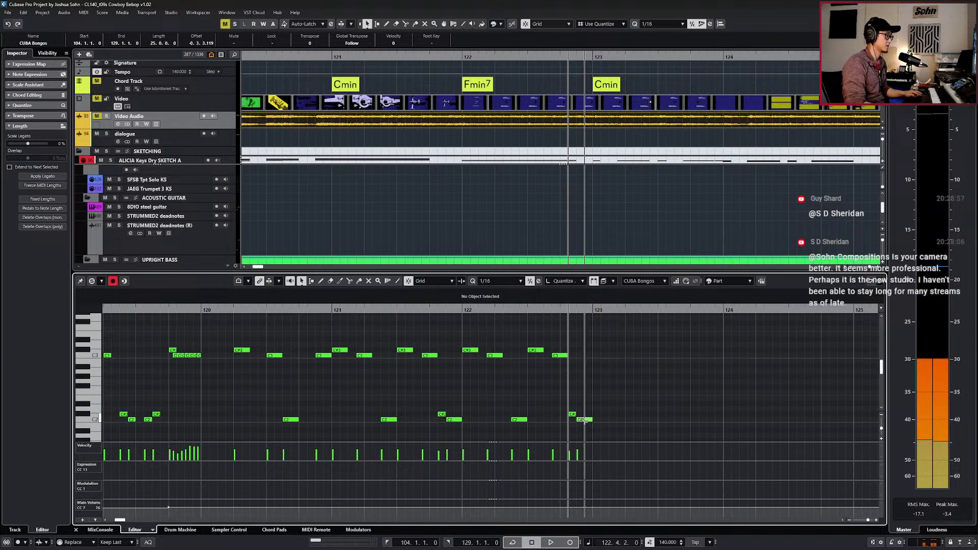
Duplicate the bongo notes of bars 121 and 122 into bars 123 and 124.
scroll(623, 368, "down", 2)
left_click_drag(620, 339, 471, 427)
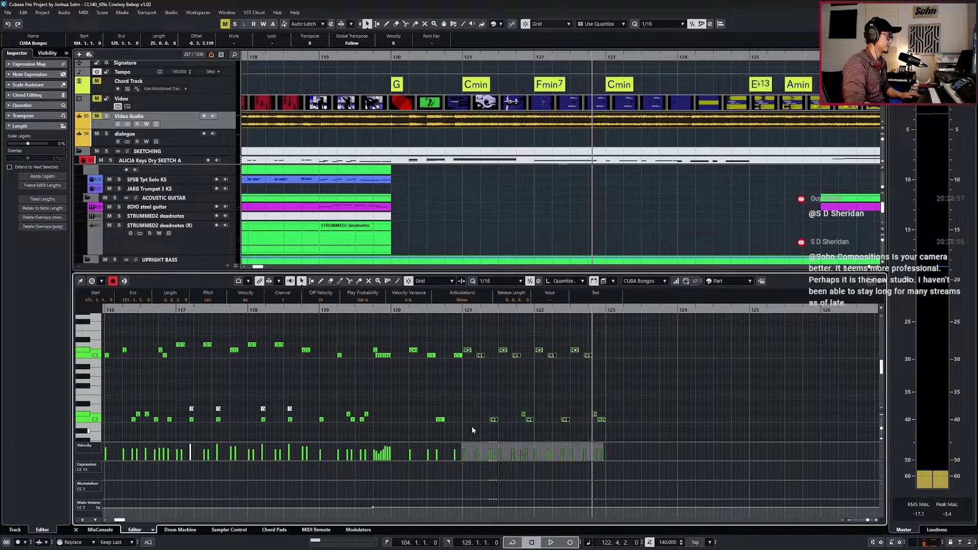
scroll(478, 416, "down", 1)
scroll(471, 401, "right", 3)
key("ctrl+d")
key("KP_Add")
Play the duplicated bongo rhythm from bar 121 into bar 124.
key("s")
key("s")
key("KP_Subtract")
key("KP_Subtract")
key("KP_Subtract")
key("space")
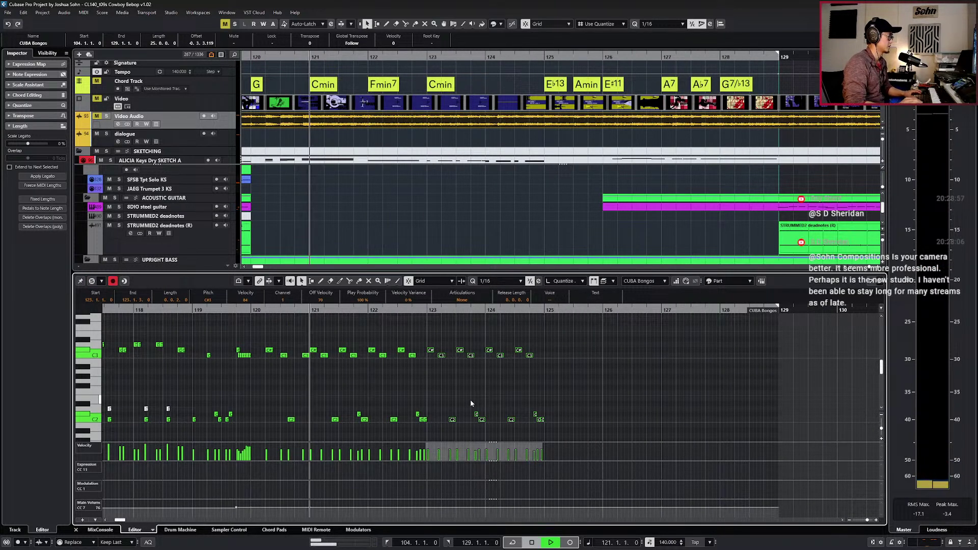
left_click(577, 380)
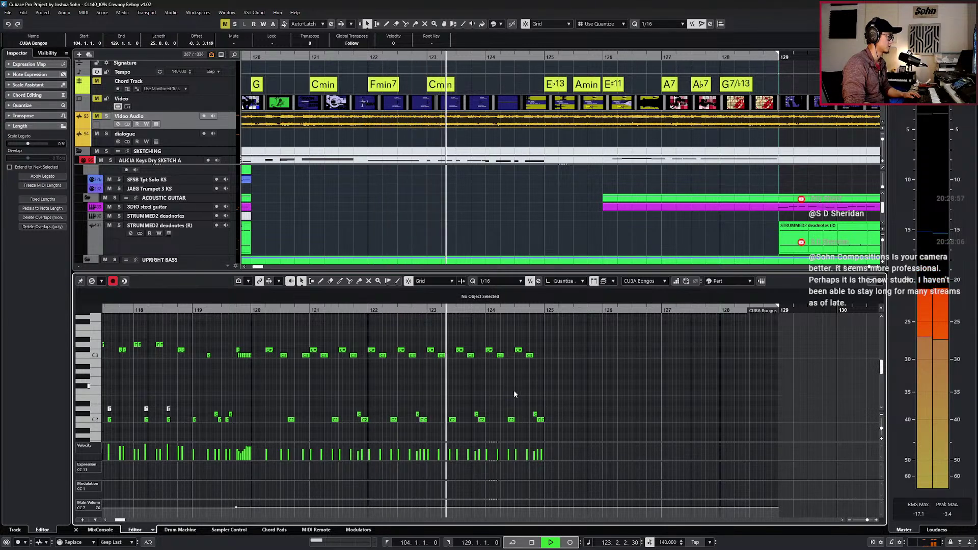
scroll(555, 400, "up", 1)
key("space")
scroll(541, 384, "up", 1)
Set the quantize to 1/8 Triplet and fit bar 124's last C#3 and C3 notes to the triplet grid.
left_click(512, 355)
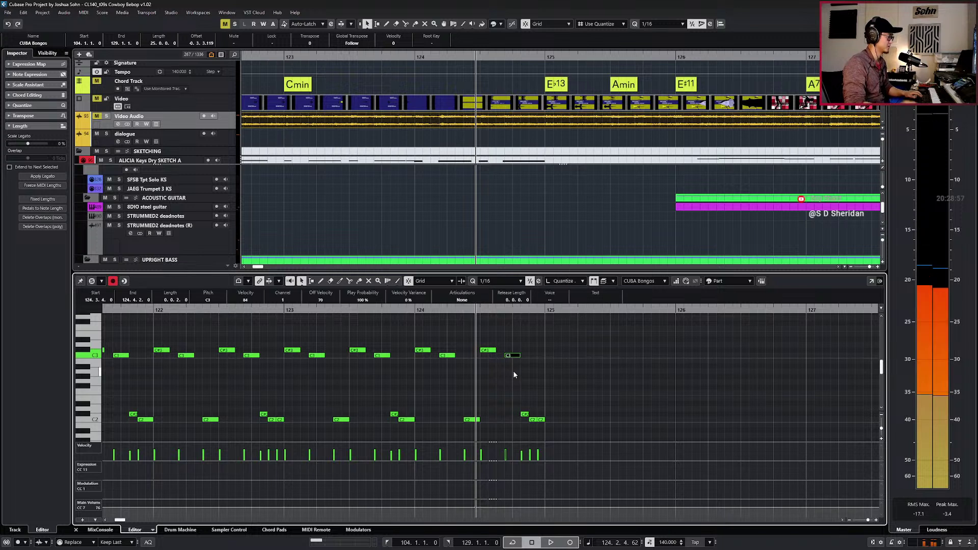
key("alt+4")
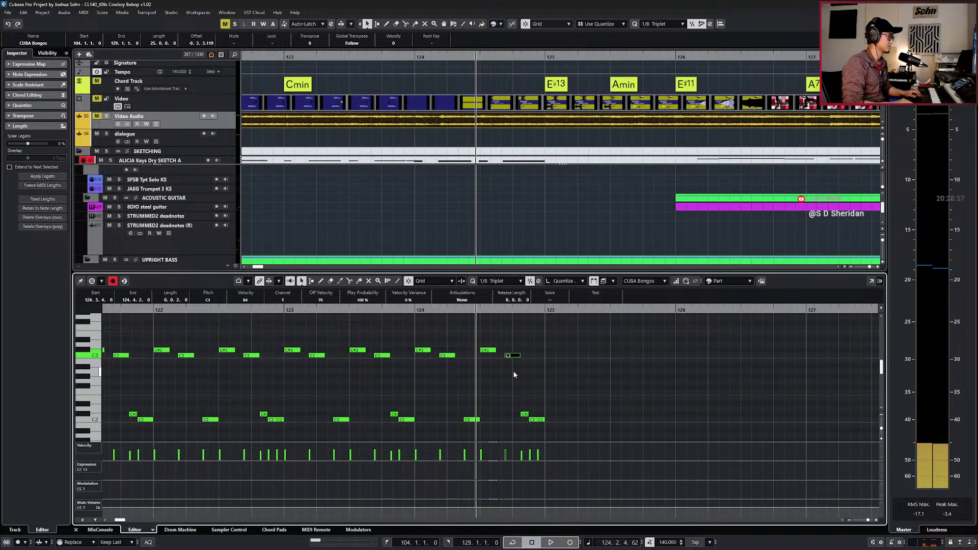
key("q")
left_click(512, 355)
key("q")
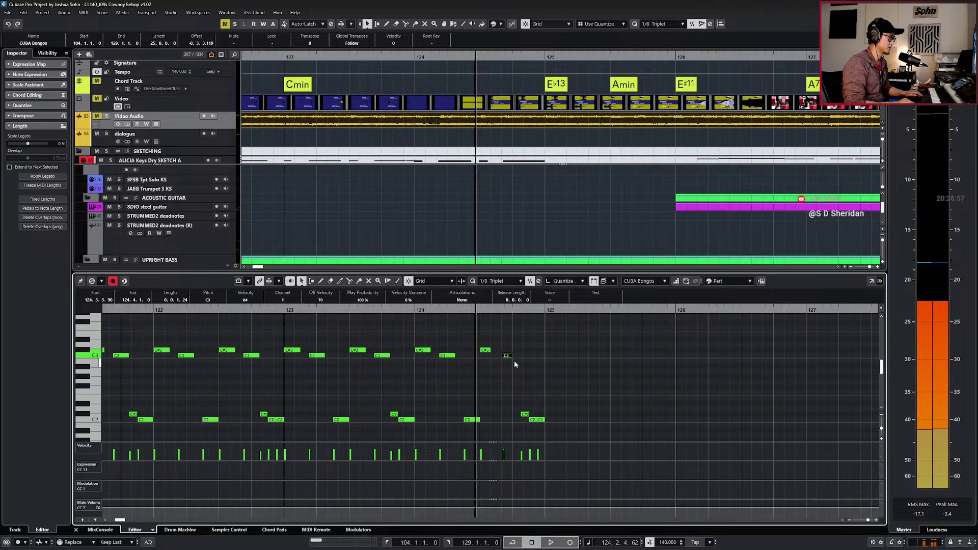
Duplicate the triplet C3 note to the second triplet of beat 4 in bar 124 and audition the ending.
key("ctrl+d")
key("ctrl+Right")
key("ctrl+KP_Subtract")
key("space")
key("space")
Delete the C#2 and two C2 notes at the end of bar 124.
left_click_drag(516, 400, 548, 427)
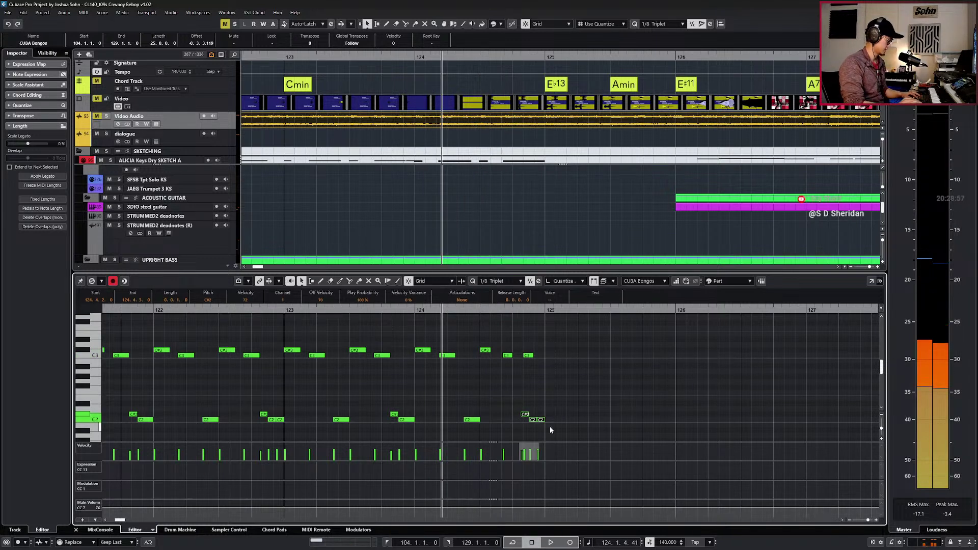
left_click(525, 362)
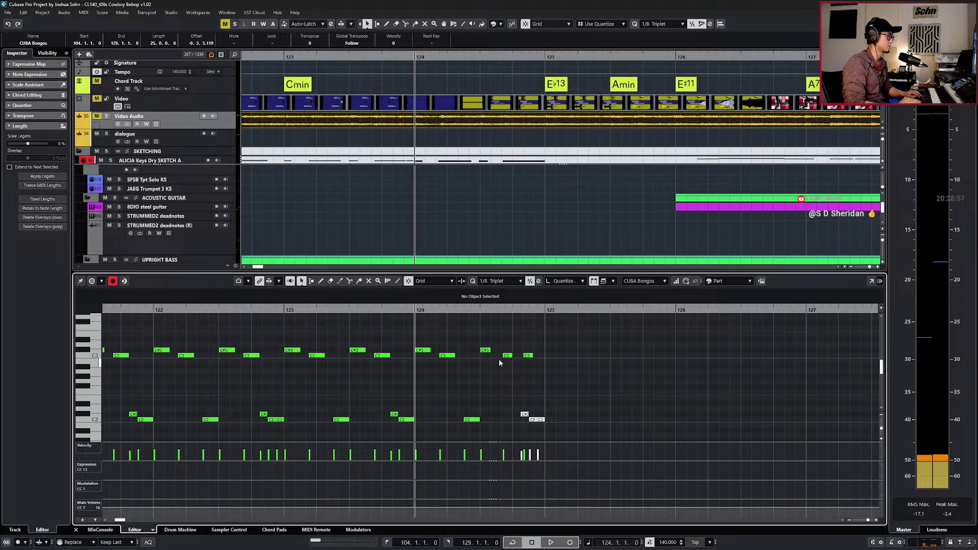
key("alt+Delete")
Transpose bar 124's last two triplet C3 notes down one octave to C2 and audition the bar.
left_click_drag(495, 362, 542, 351)
key("shift+Down")
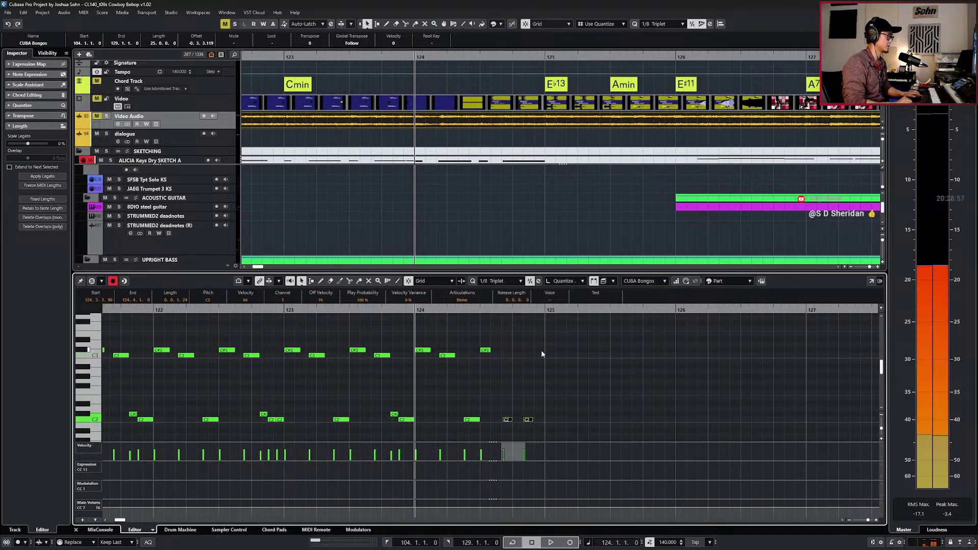
key("space")
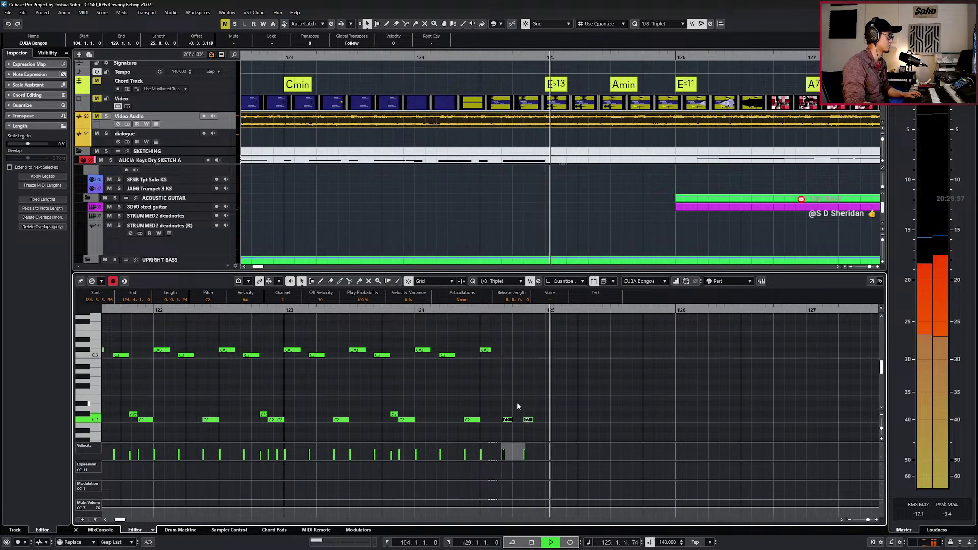
key("space")
key("space")
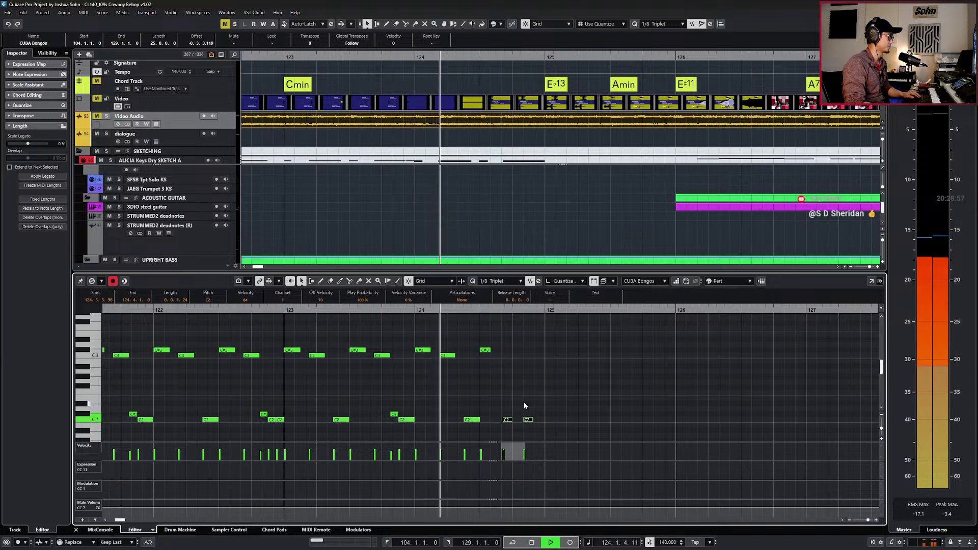
key("space")
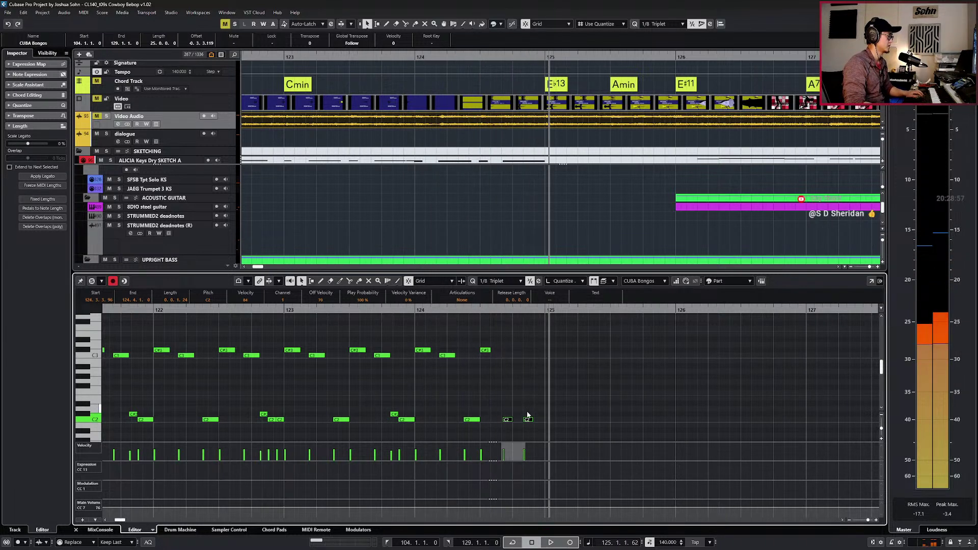
Set the quantize to 1/8, solo the Video Audio track to hear the reference from bar 124, and unsolo it.
key("alt+5")
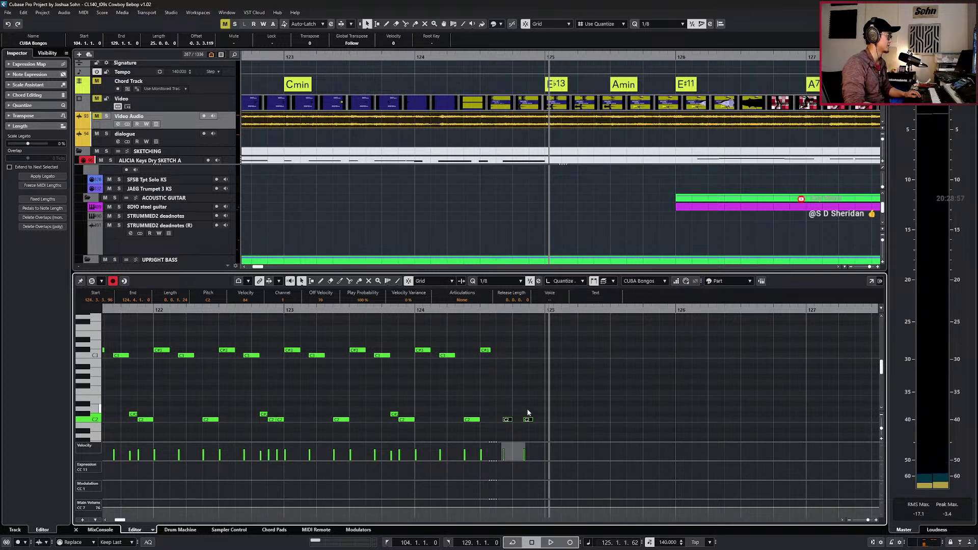
key("KP_Subtract")
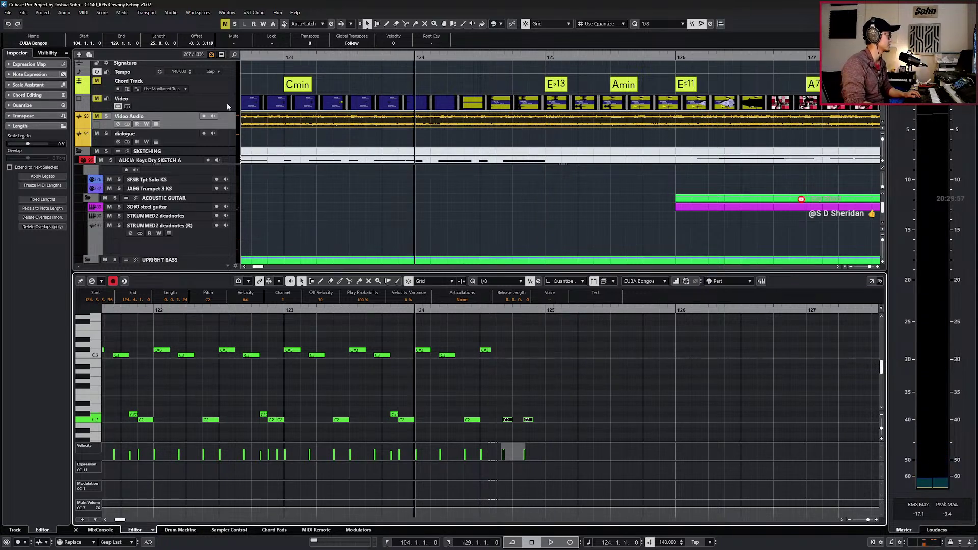
left_click(106, 116)
key("space")
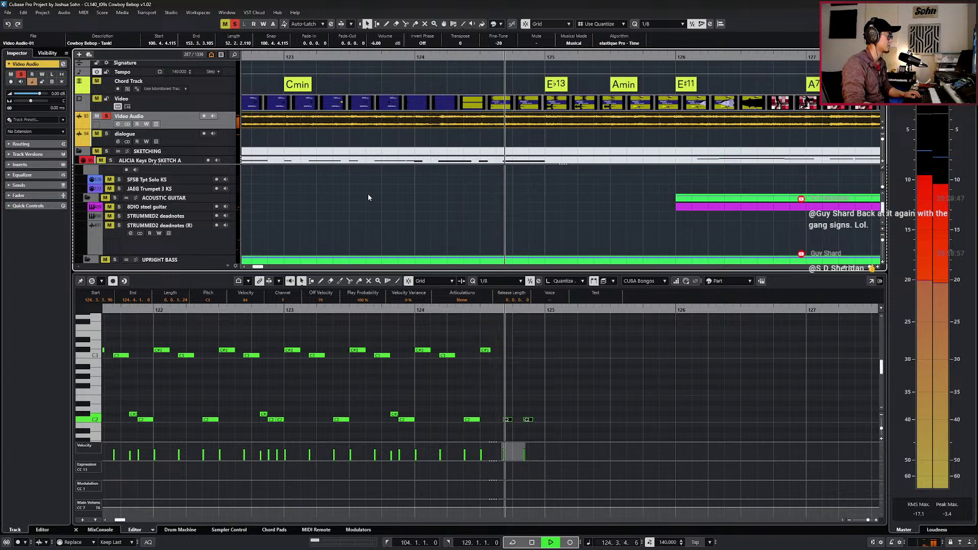
key("s")
key("space")
key("KP_Subtract")
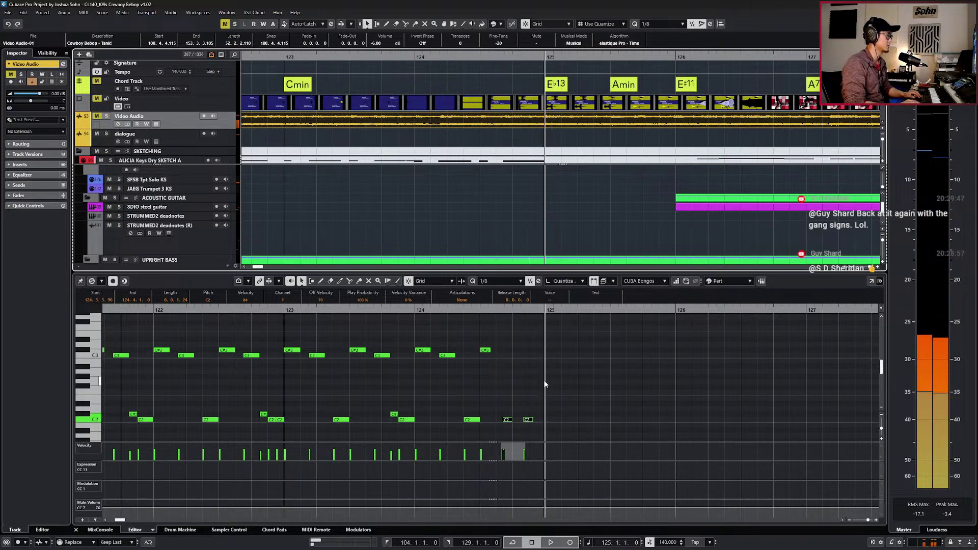
Transpose the C#3 note on beat 3 of bar 124 down to C2.
left_click_drag(499, 349, 480, 357)
key("shift+Down")
key("Down")
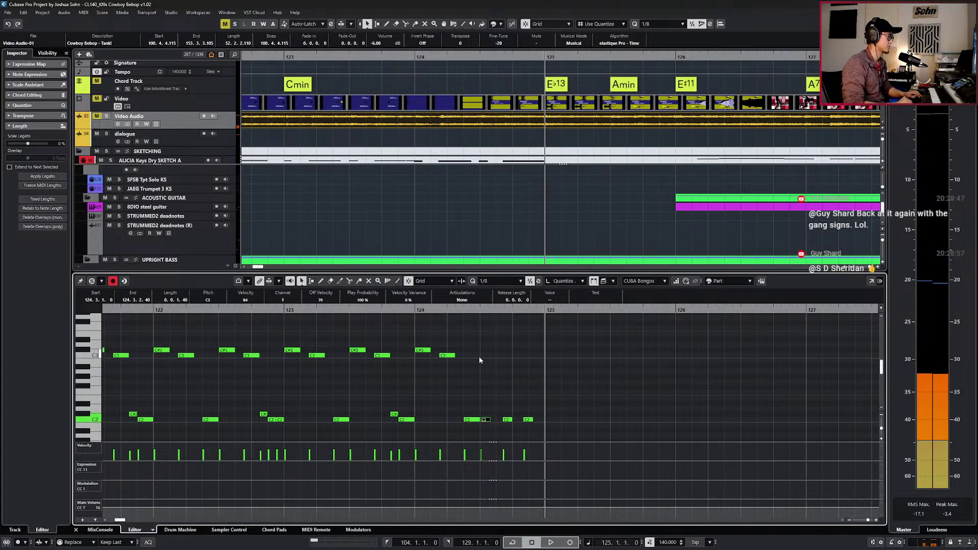
key("Left")
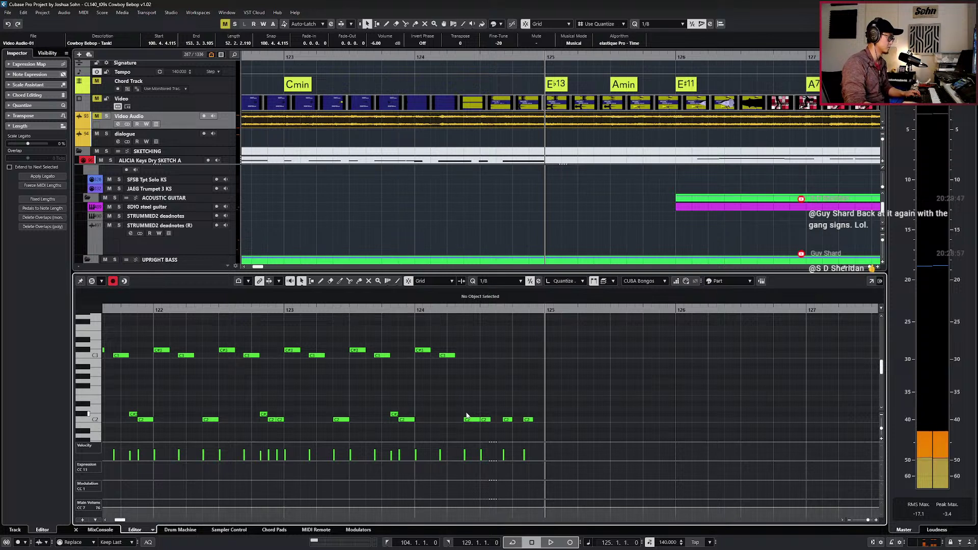
Raise the C2 note on beat 3 of bar 124 to C#2 and audition the bar.
key("Up")
key("space")
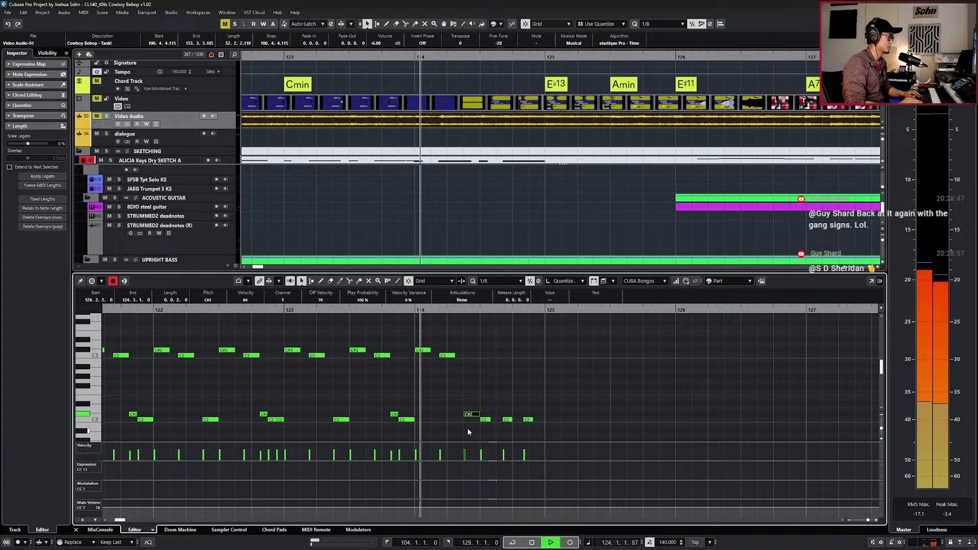
key("space")
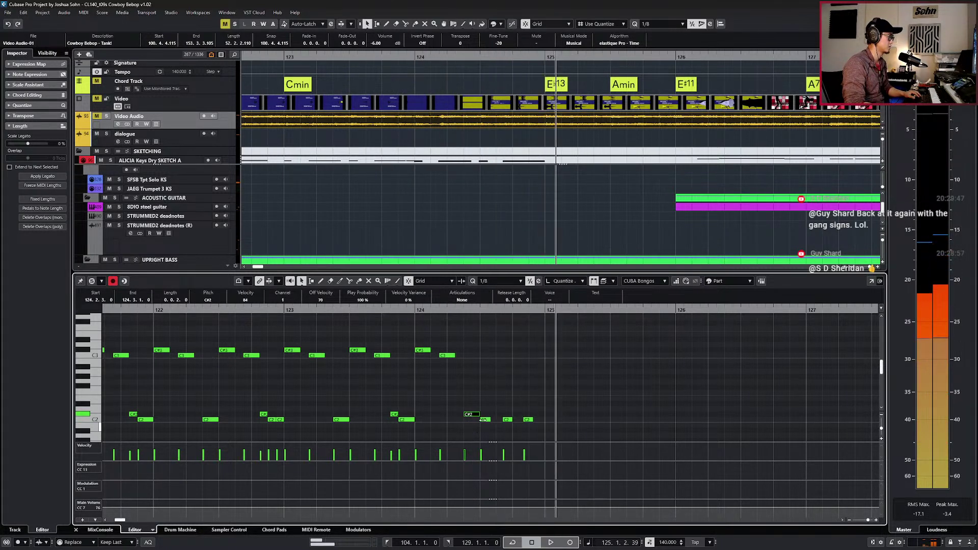
key("KP_Subtract")
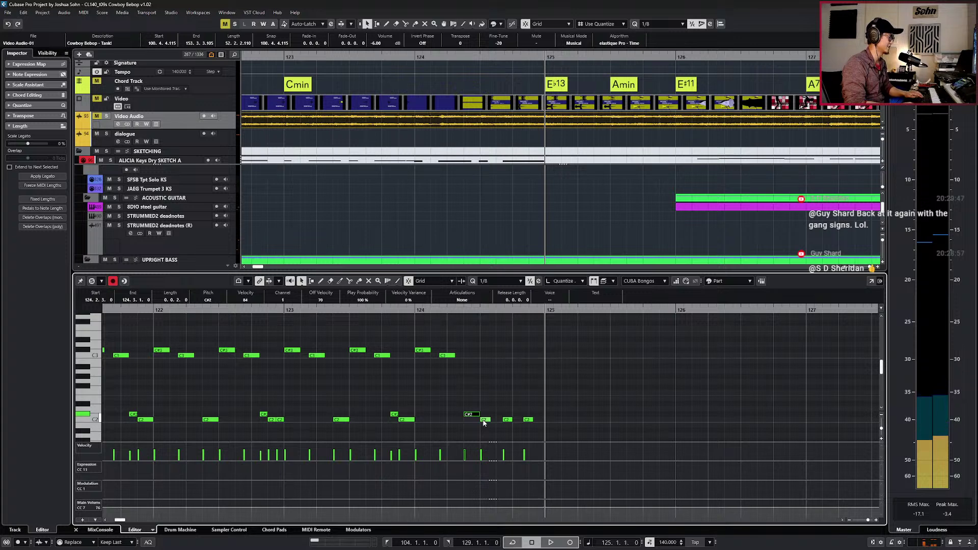
key("e")
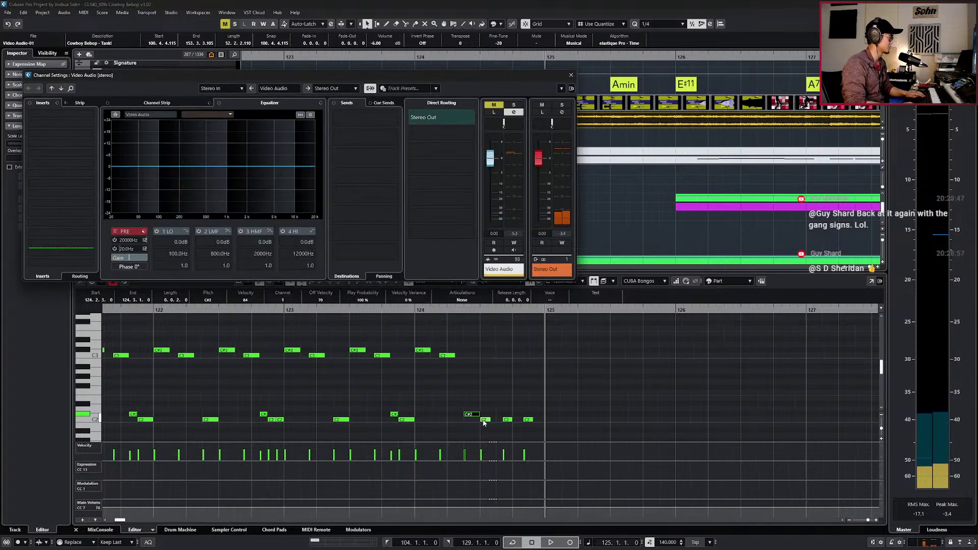
left_click(571, 75)
Increase the velocity of the last three C2 notes in bar 124 and play back the approach to the bar.
left_click_drag(485, 382, 522, 441)
key("shift+Right")
key("alt+shift+Up")
key("KP_Subtract")
key("KP_Subtract")
key("KP_Subtract")
key("KP_Subtract")
key("KP_Subtract")
key("KP_Subtract")
key("KP_Subtract")
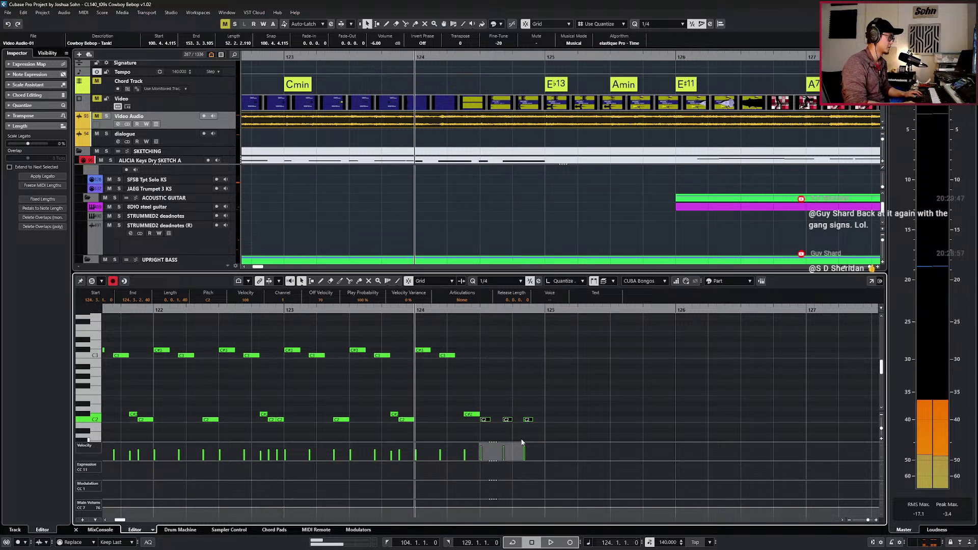
key("space")
scroll(530, 433, "down", 2)
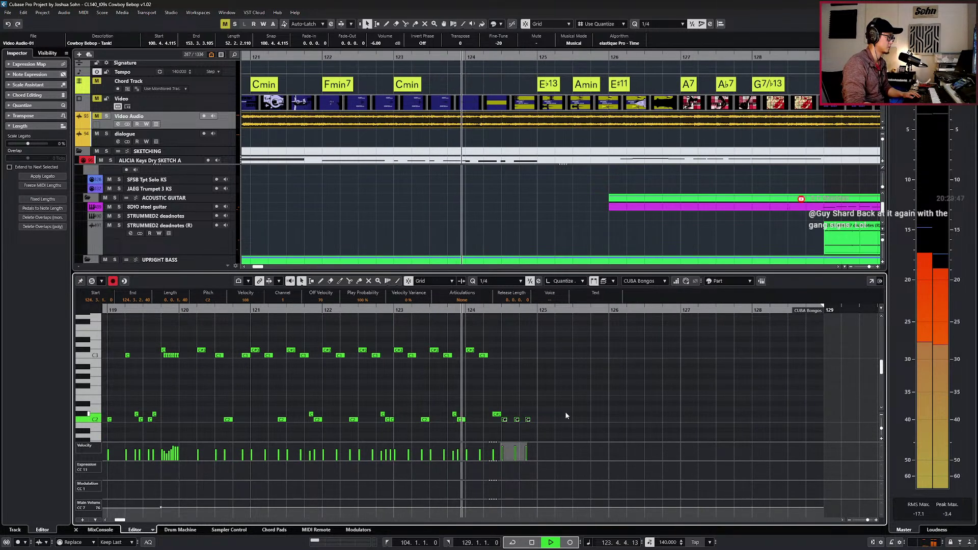
key("space")
Add a Main Volume (CC 7) point at the start of bar 120 and play the bongo part back.
left_click(179, 508, "alt")
key("KP_Subtract")
key("KP_Subtract")
key("KP_Subtract")
key("KP_Subtract")
key("KP_Subtract")
key("KP_Subtract")
key("KP_Subtract")
key("space")
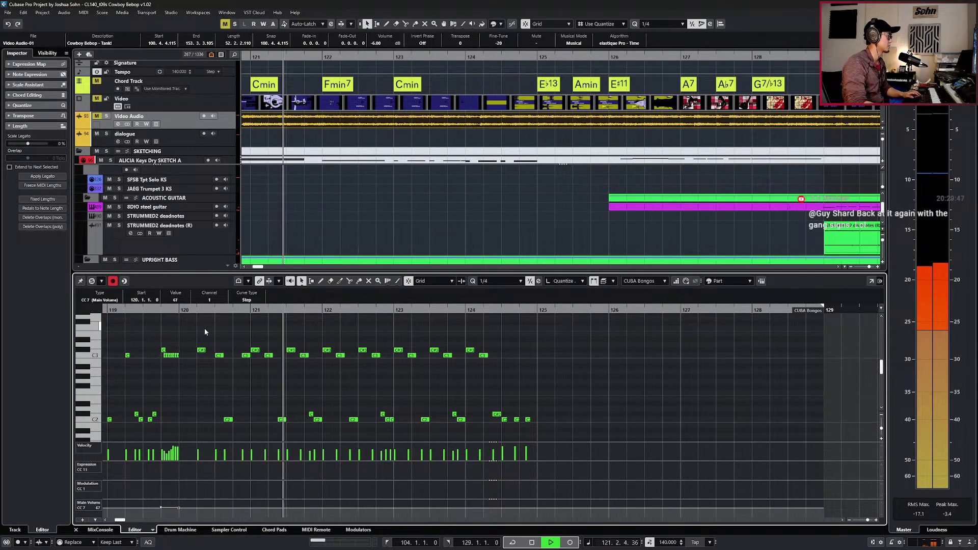
Duplicate all bongo notes of bars 121 to 124 into bars 125 to 128.
left_click_drag(254, 339, 547, 426)
left_click(255, 350)
left_click_drag(254, 338, 531, 424)
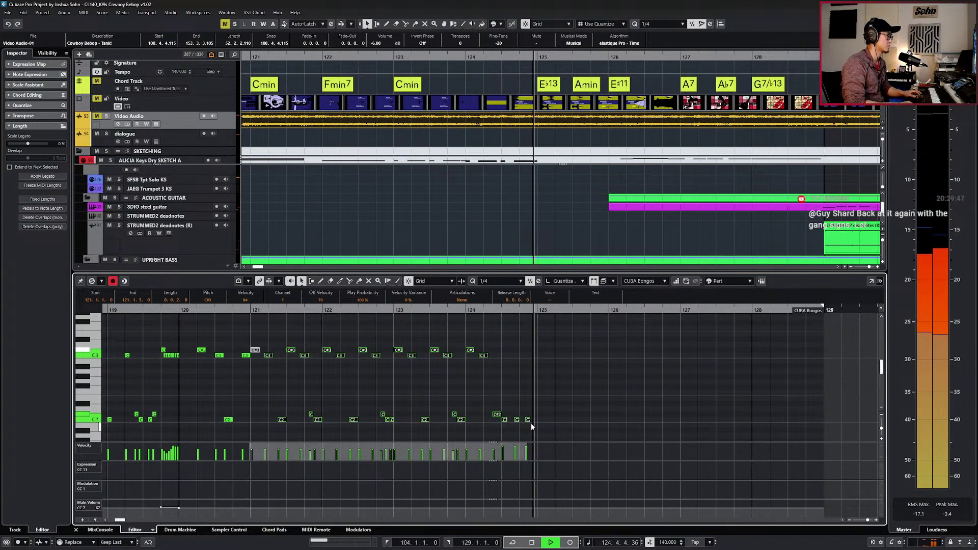
key("space")
key("alt+d")
left_click(542, 350)
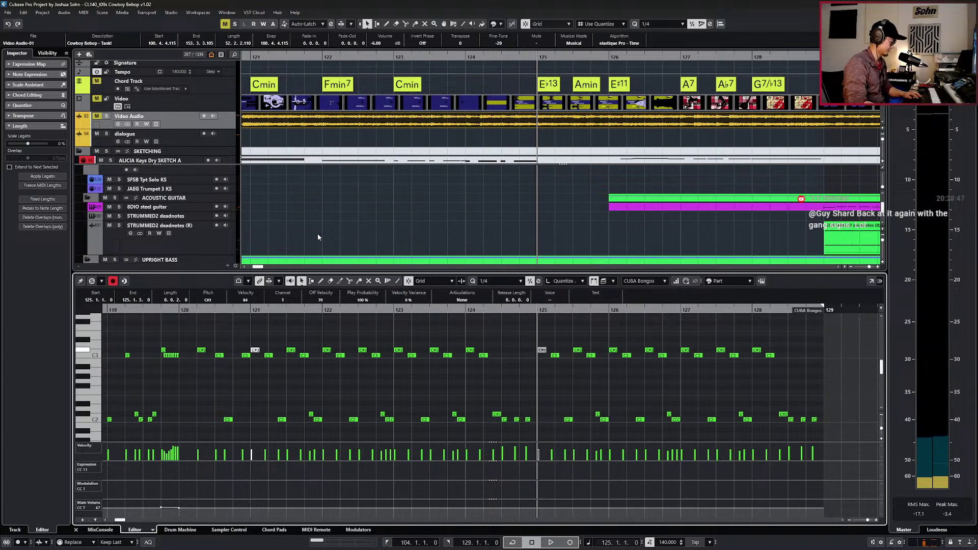
Solo the Video Audio track and listen to the reference from bar 125 through bar 128.
left_click(226, 134)
left_click(227, 124)
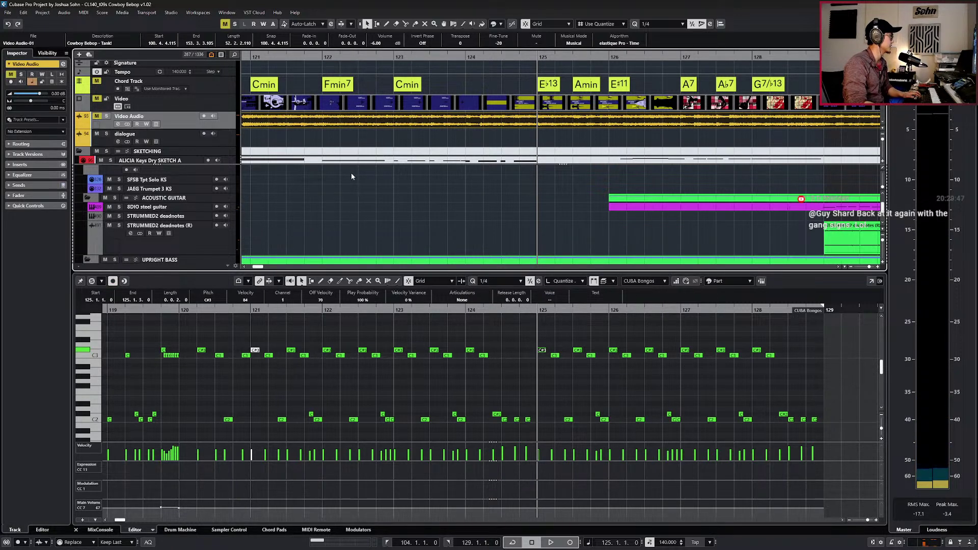
scroll(350, 173, "down", 1)
scroll(343, 165, "right", 2)
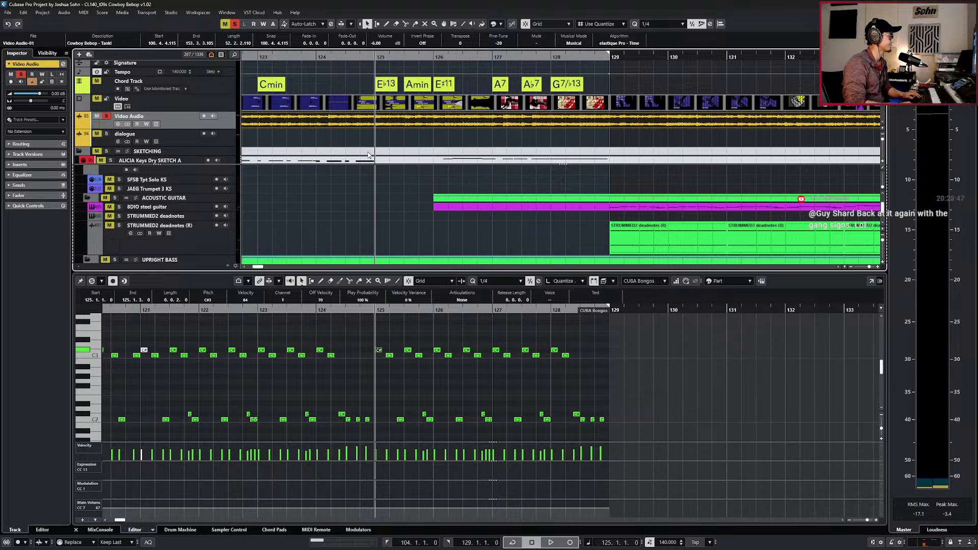
key("space")
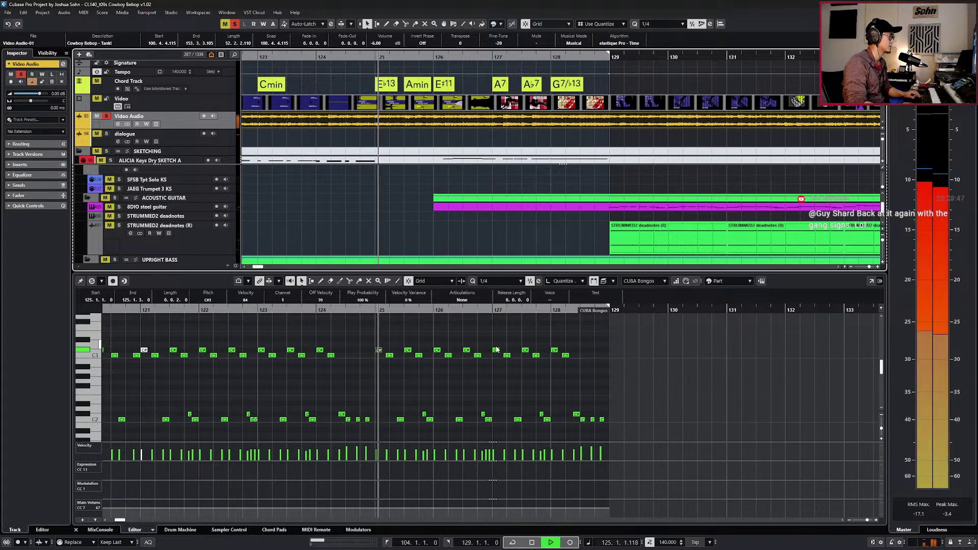
key("space")
key("KP_Subtract")
key("KP_Subtract")
key("space")
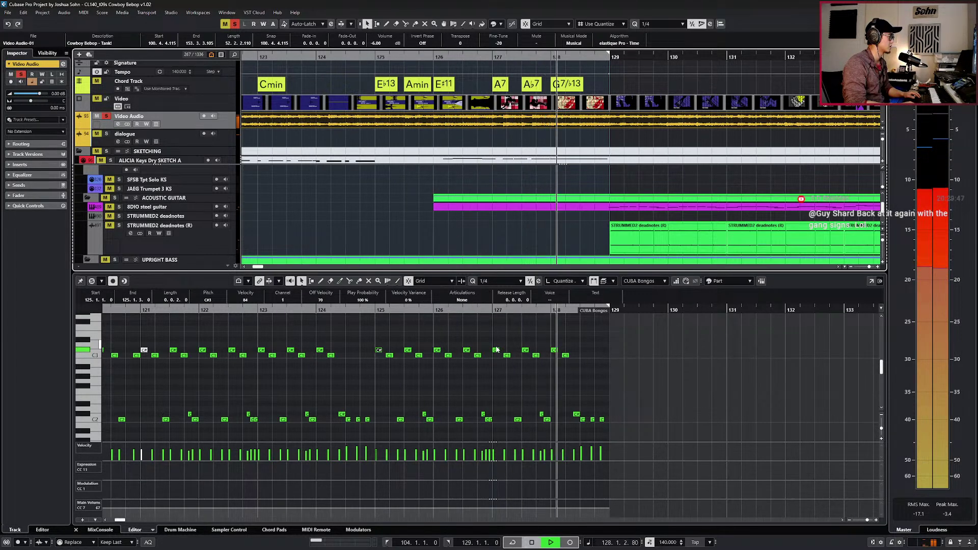
key("space")
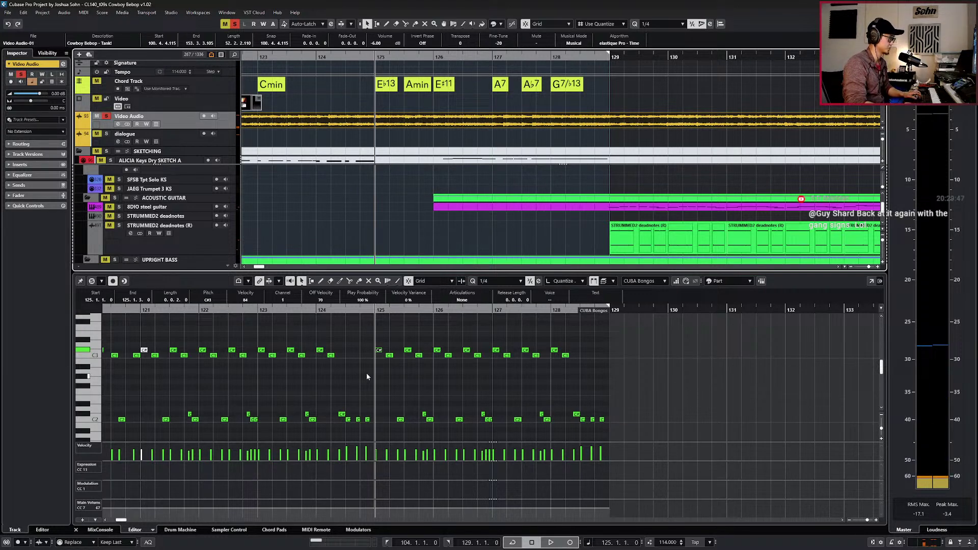
Replay the reference from bar 125 at the slower 114 tempo and unsolo the Video Audio track.
key("h")
key("space")
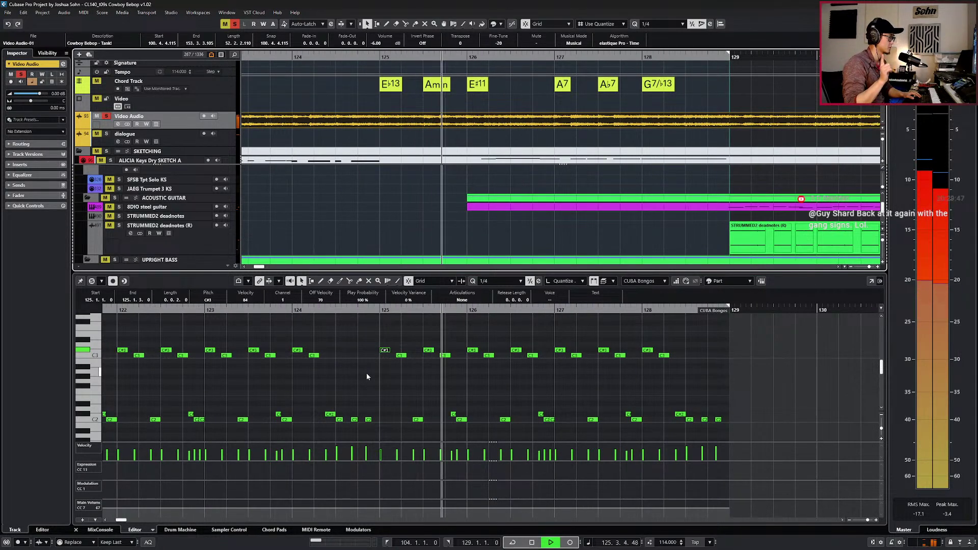
key("space")
key("KP_Subtract")
key("KP_Subtract")
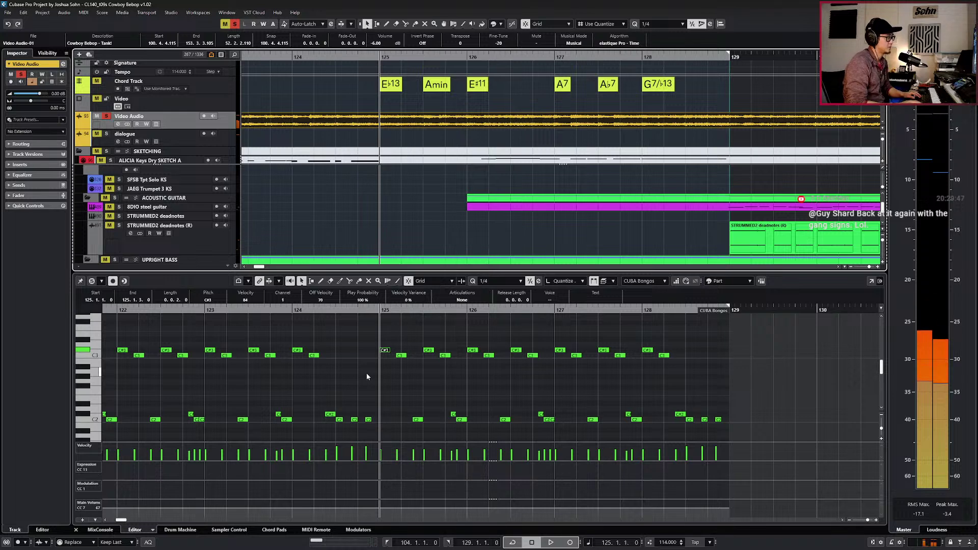
key("g")
key("space")
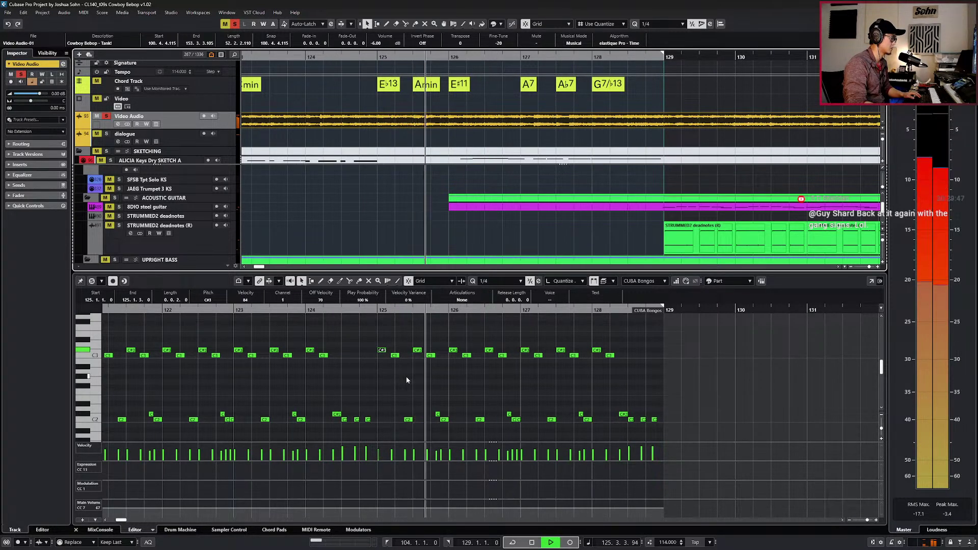
key("space")
key("h")
key("s")
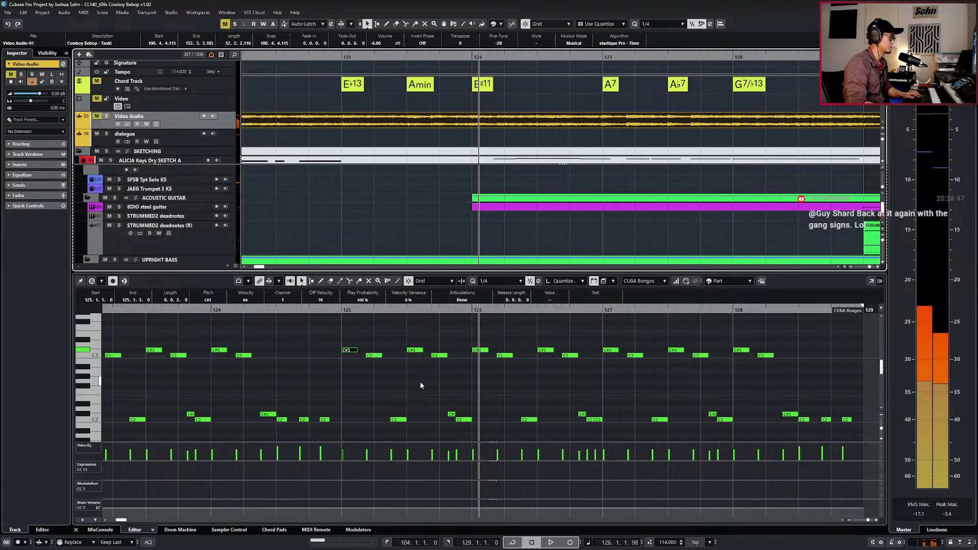
Rework the end of bar 125: lower its last C3 to C2, delete the C#2, and raise the final C2 to C3.
left_click(437, 356)
key("shift+Down")
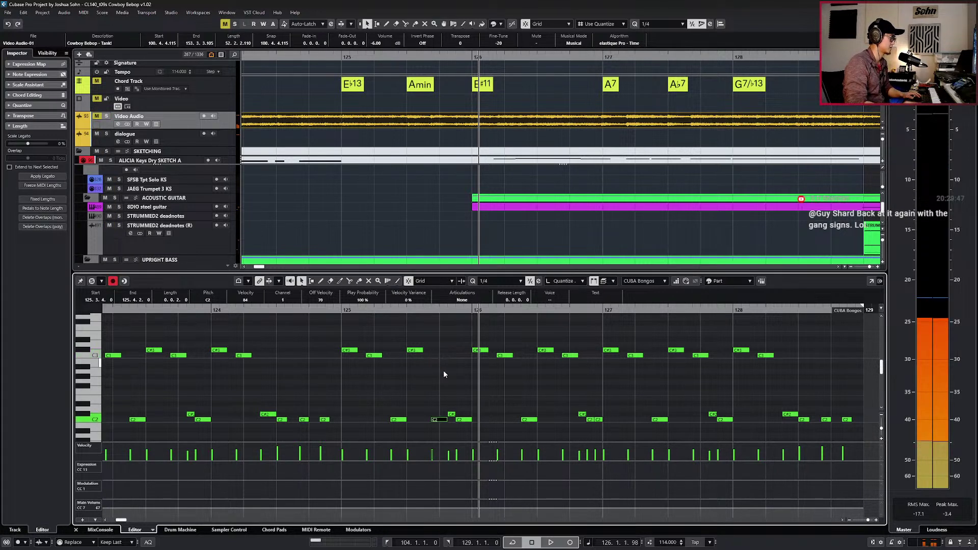
left_click(452, 414)
left_click(463, 421)
key("shift+Up")
key("Down")
key("ctrl+KP_Subtract")
key("ctrl+KP_Subtract")
left_click_drag(466, 408, 454, 416)
key("ctrl+z")
Solo the Video Audio track, listen to the reference for bars 125 and 126, and unsolo it.
left_click(222, 124)
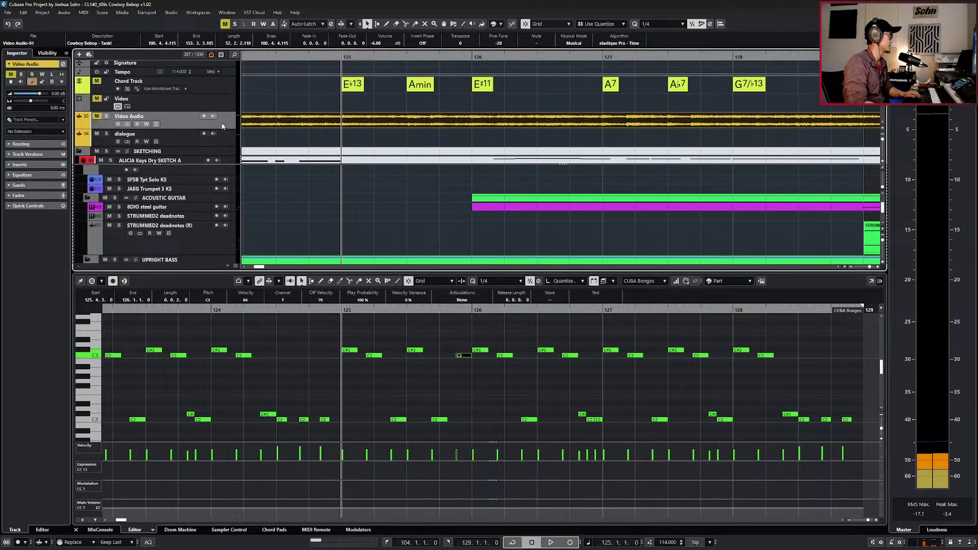
key("s")
key("ctrl+KP_Add")
key("space")
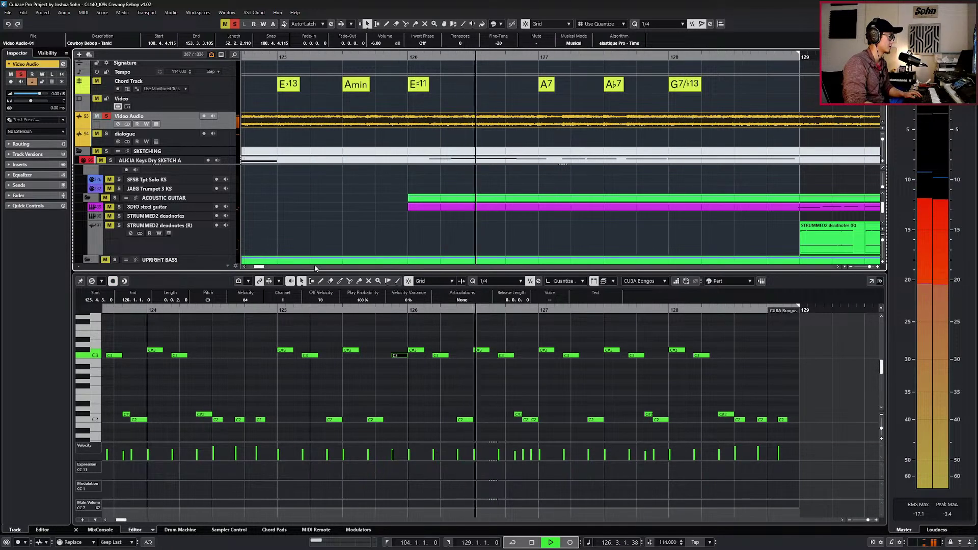
key("space")
key("s")
Set the quantize to 1/16 and split the C2 note before beat 3 of bar 126 into two sixteenths.
key("alt+4")
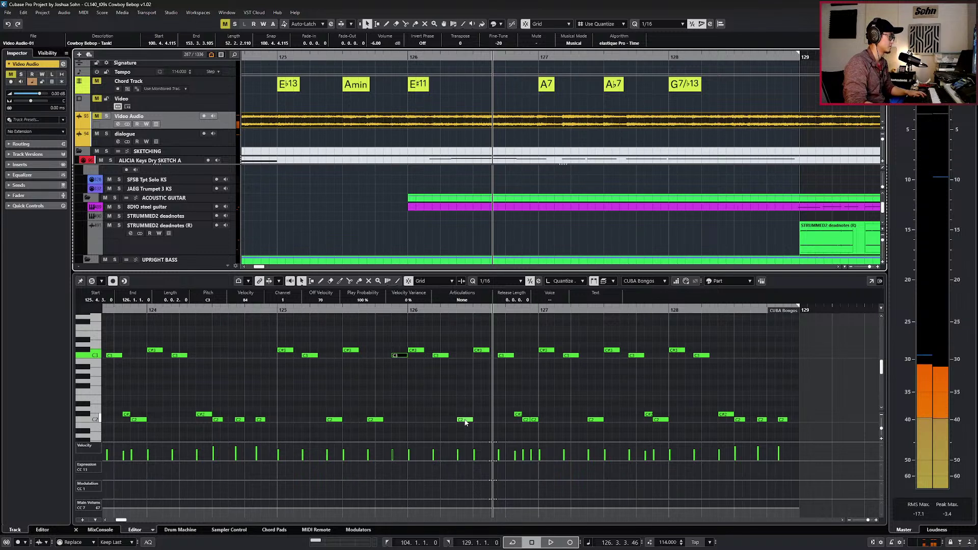
left_click(465, 421, "alt")
key("ctrl+KP_Subtract")
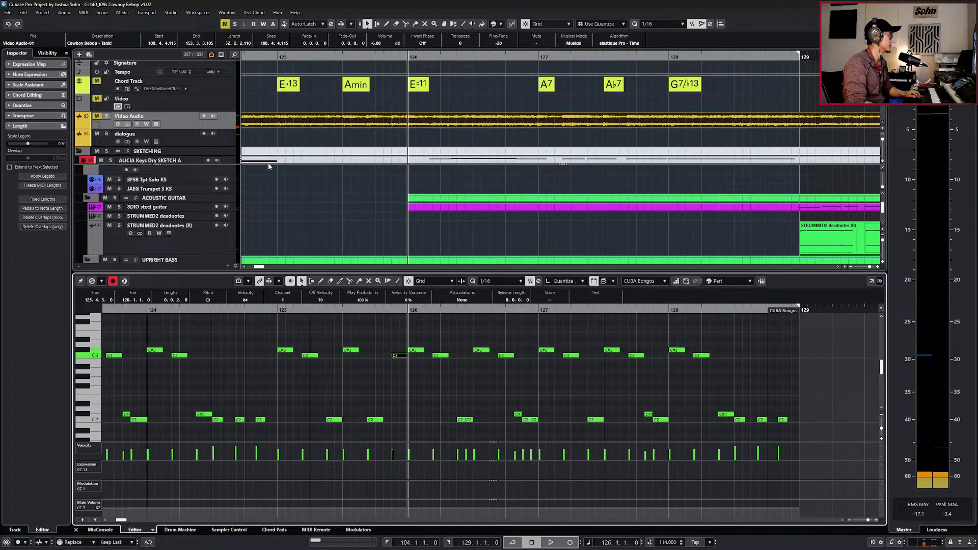
Solo the Video Audio track, listen to the reference for bar 126, and unsolo it.
left_click(229, 118)
key("s")
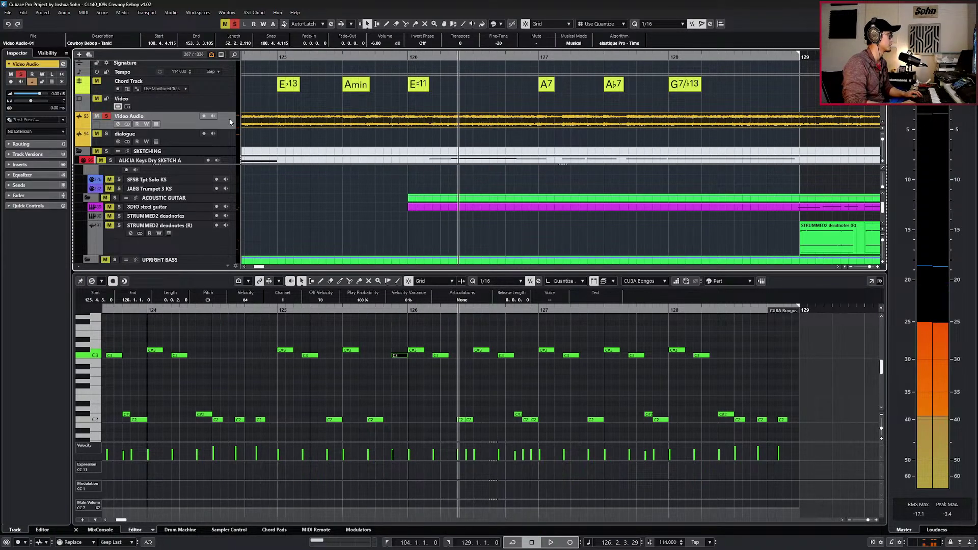
key("ctrl+KP_Subtract")
scroll(457, 416, "up", 1)
scroll(458, 416, "down", 1)
scroll(458, 405, "right", 1)
key("space")
key("space")
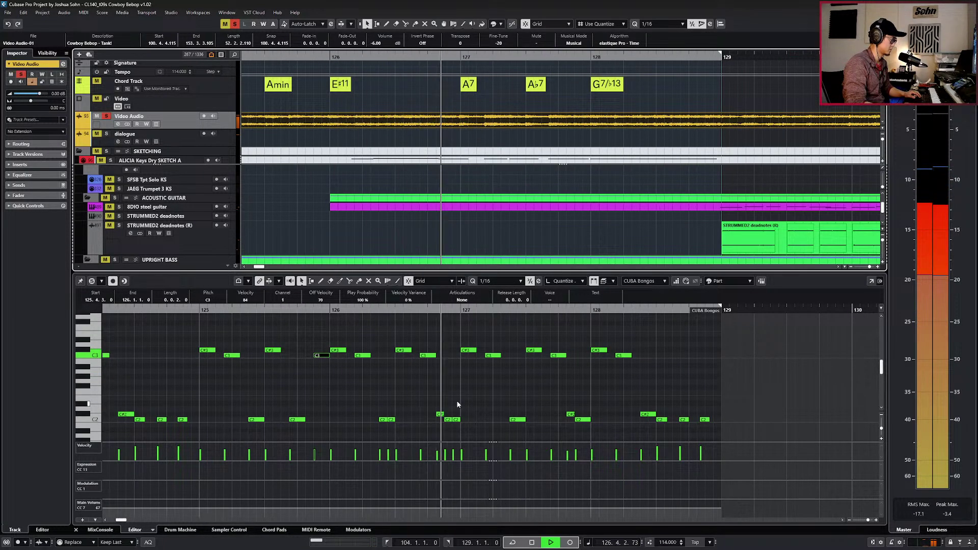
key("space")
key("s")
Shorten bar 126's last C3 to a sixteenth and replace the following C#2 and two C2 notes with eighth-note C#3 and C3.
left_click_drag(435, 356, 428, 358)
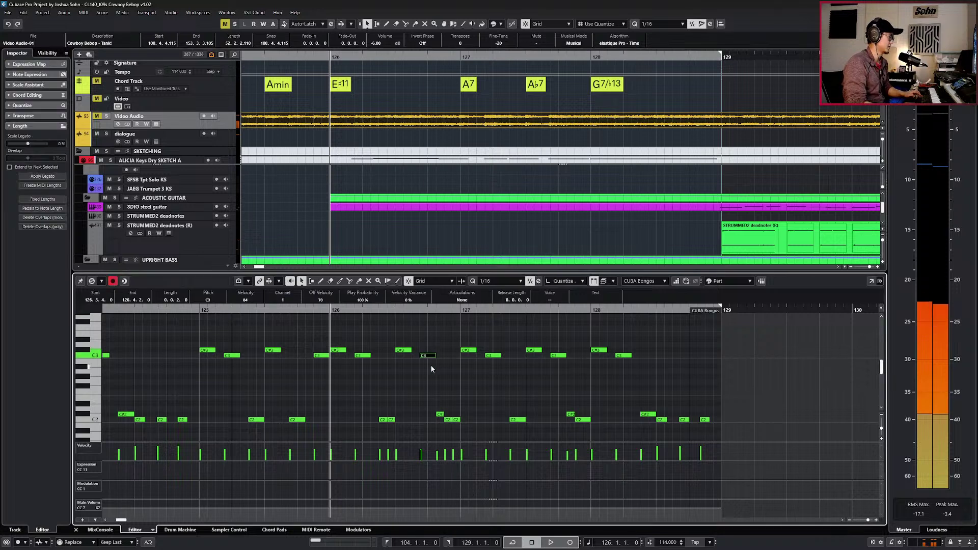
key("alt+Right")
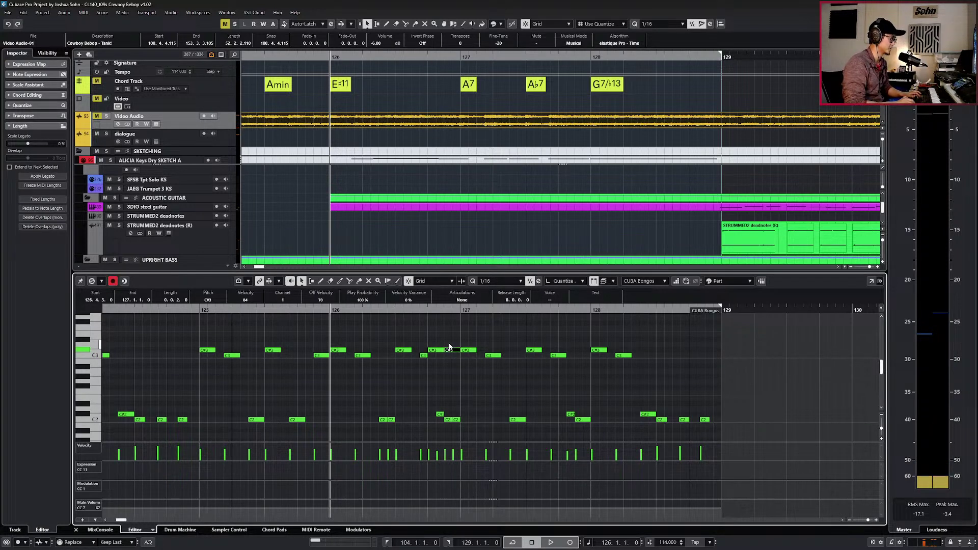
key("Down")
key("Right")
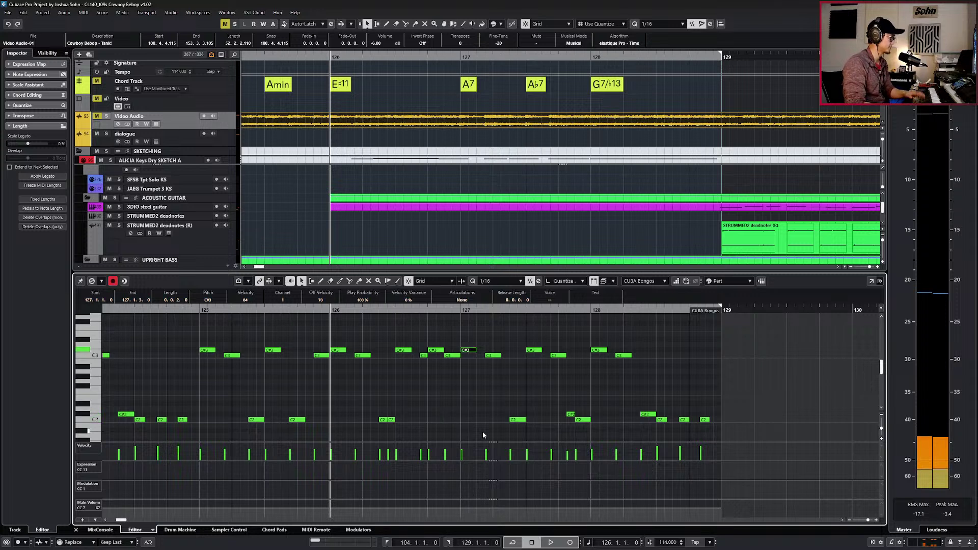
Solo the Video Audio track and listen to the reference from bar 126 into bar 128.
left_click(227, 123)
key("s")
key("space")
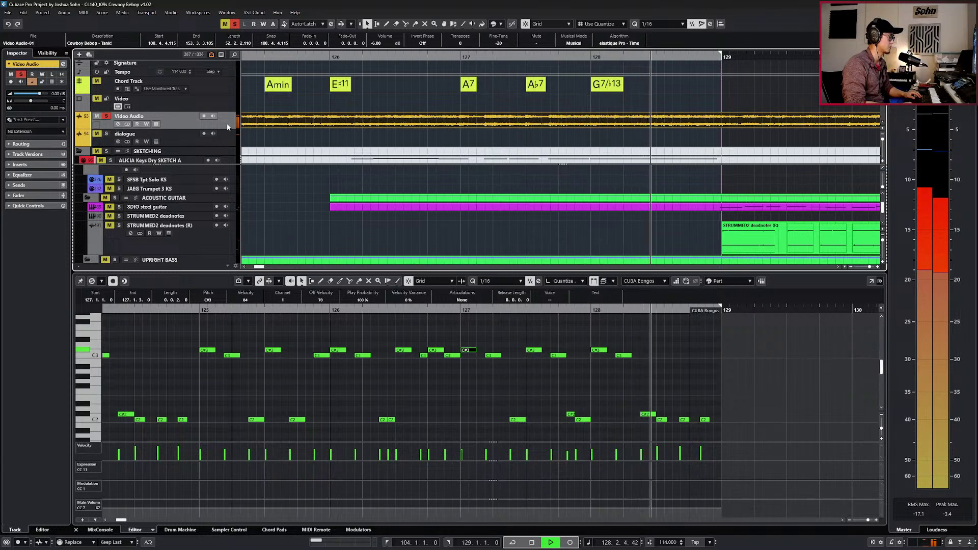
key("space")
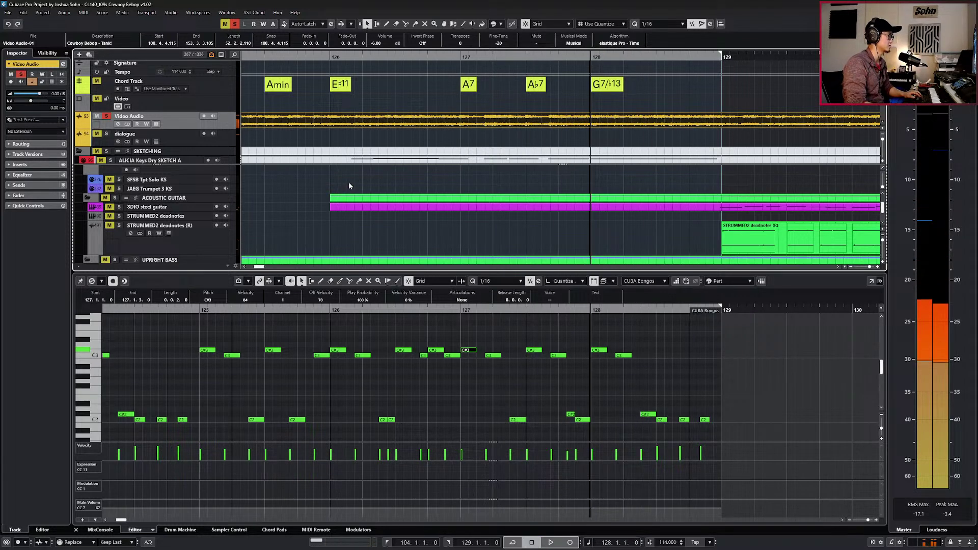
scroll(338, 227, "right", 2)
key("ctrl+KP_Subtract")
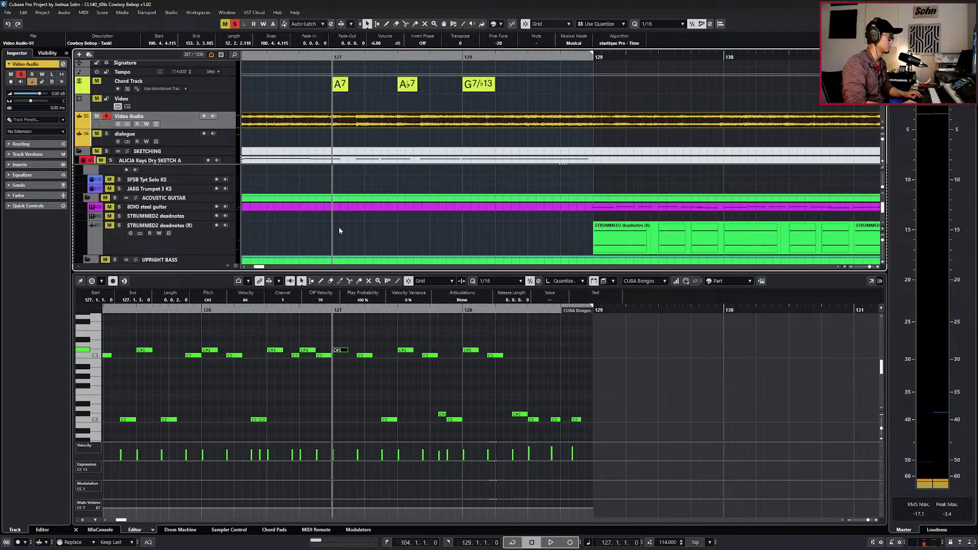
Split the last C2 note of bar 127 into two sixteenths and replay the reference into bar 128.
left_click(453, 419)
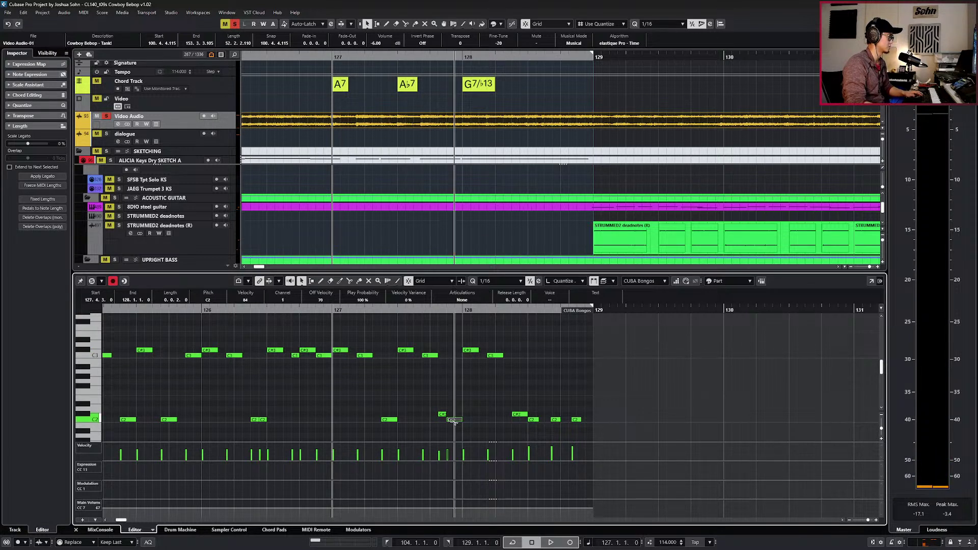
left_click(462, 363, "alt+shift")
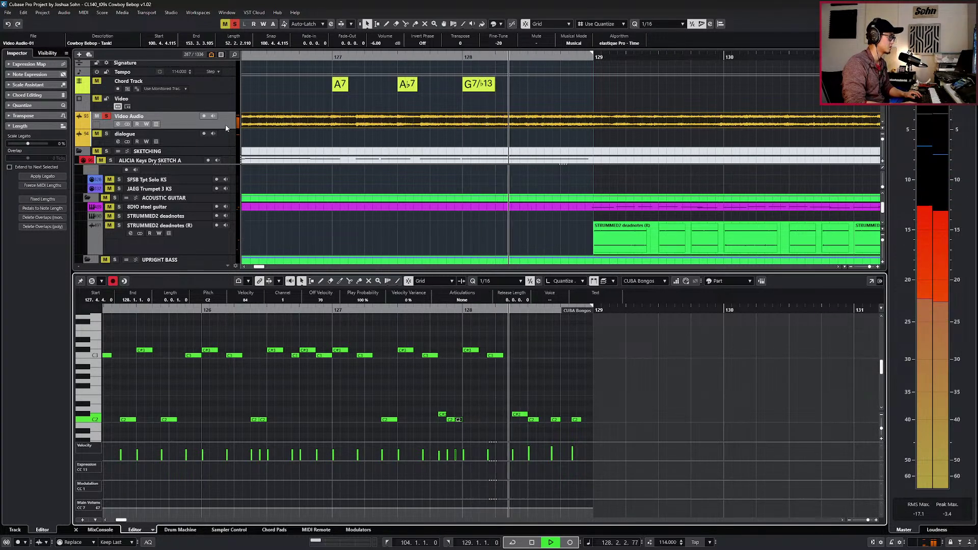
key("KP_0")
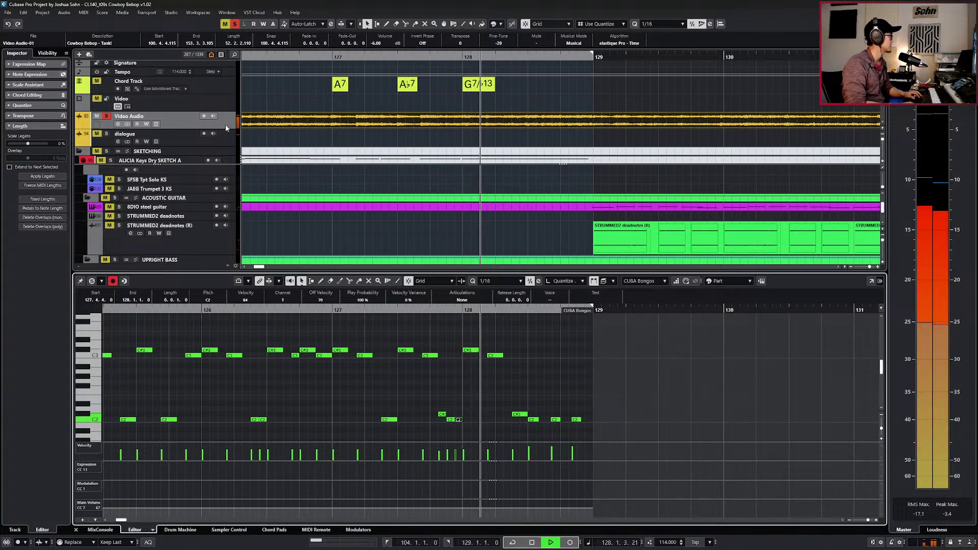
key("KP_0")
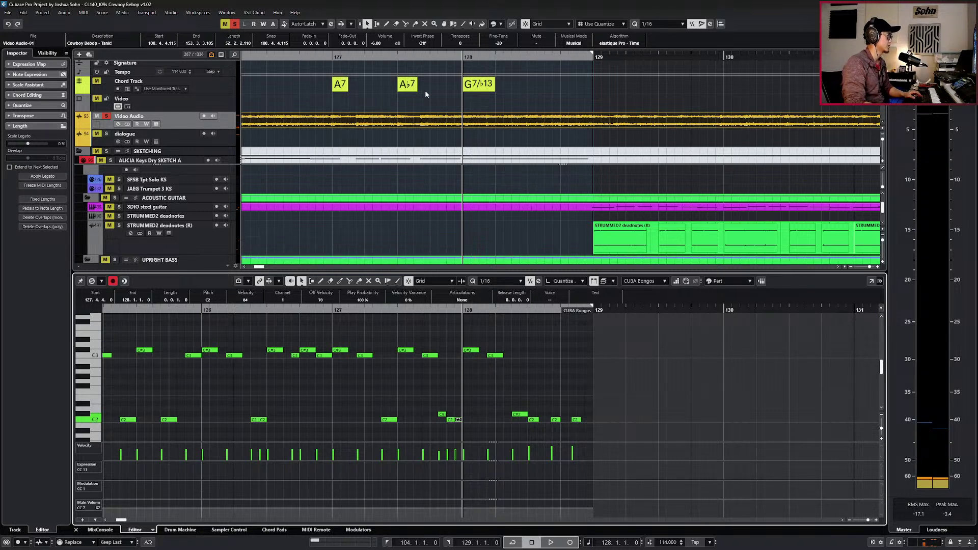
Listen to the reference through bar 128 and rework its last beat into two sixteenth-note C#3s at 128.4.1 followed by a C2.
key("space")
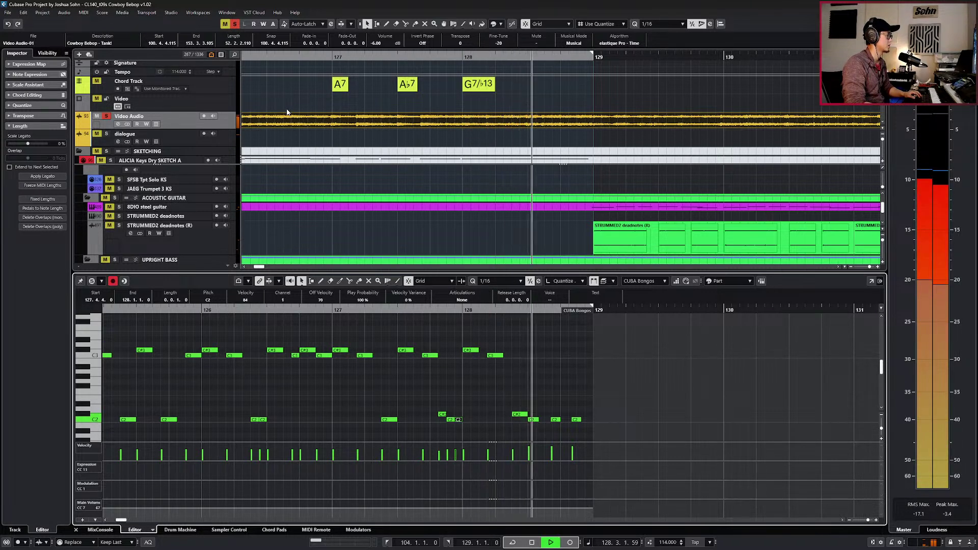
key("space")
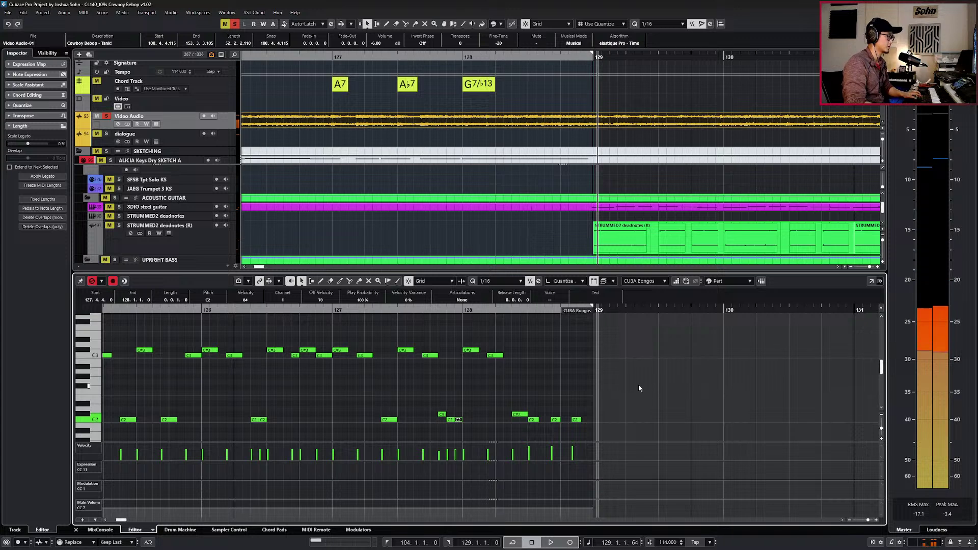
key("h")
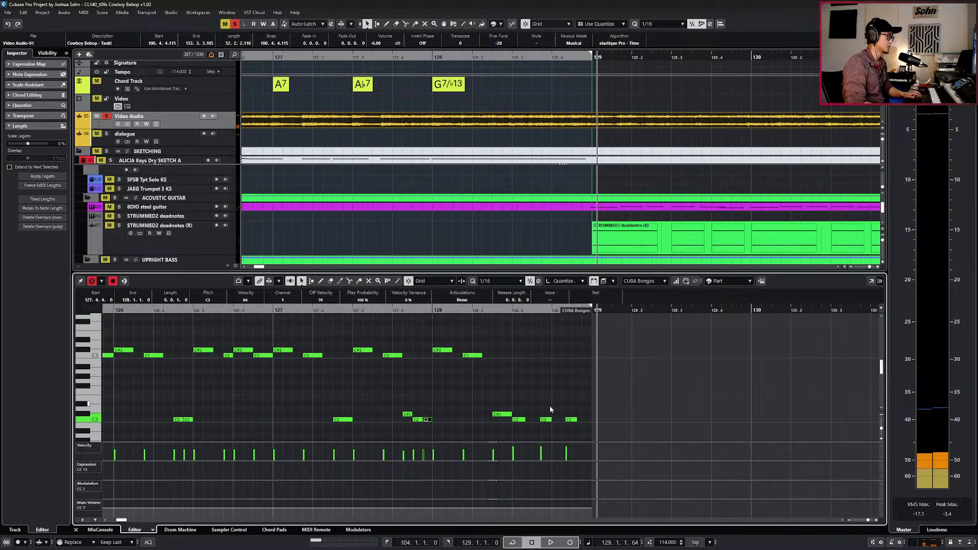
left_click(546, 419)
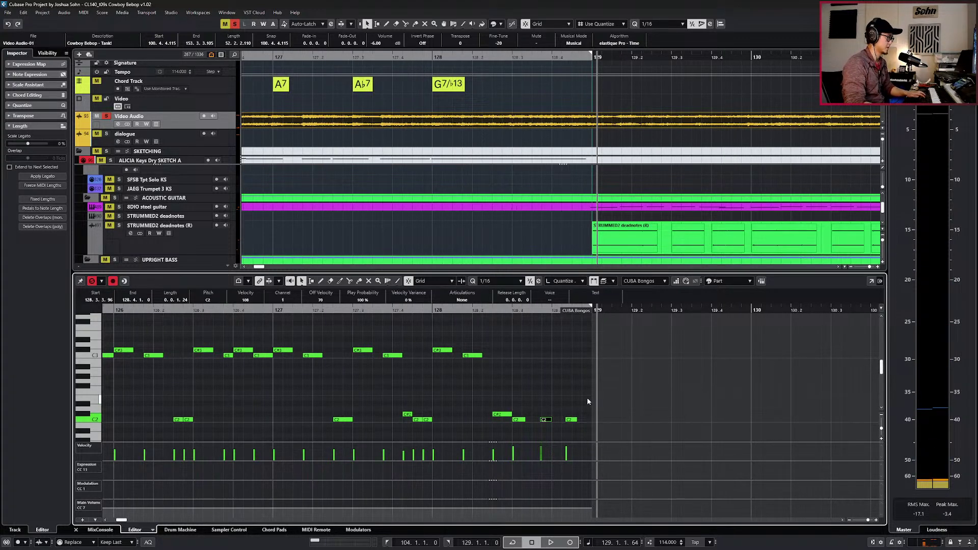
left_click_drag(586, 413, 543, 426)
key("q")
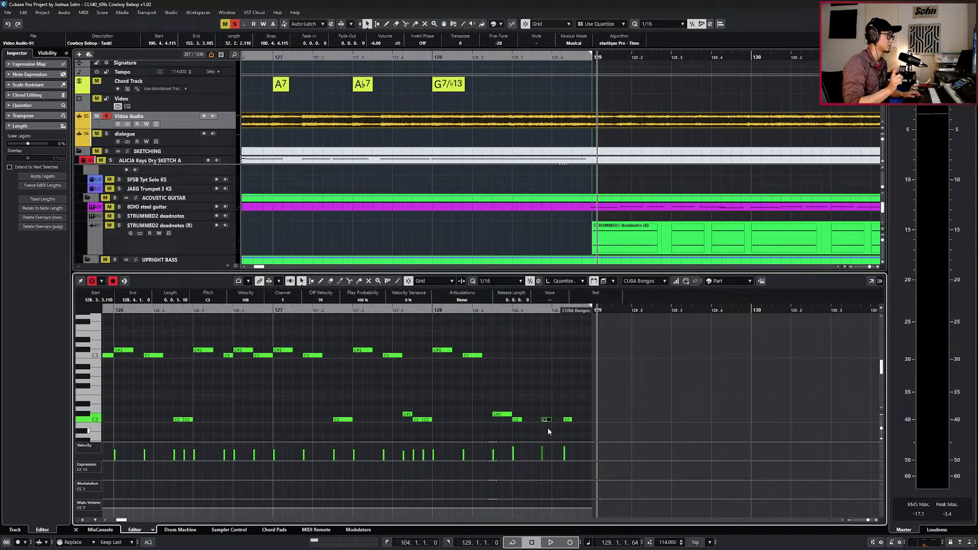
left_click_drag(546, 414, 602, 438)
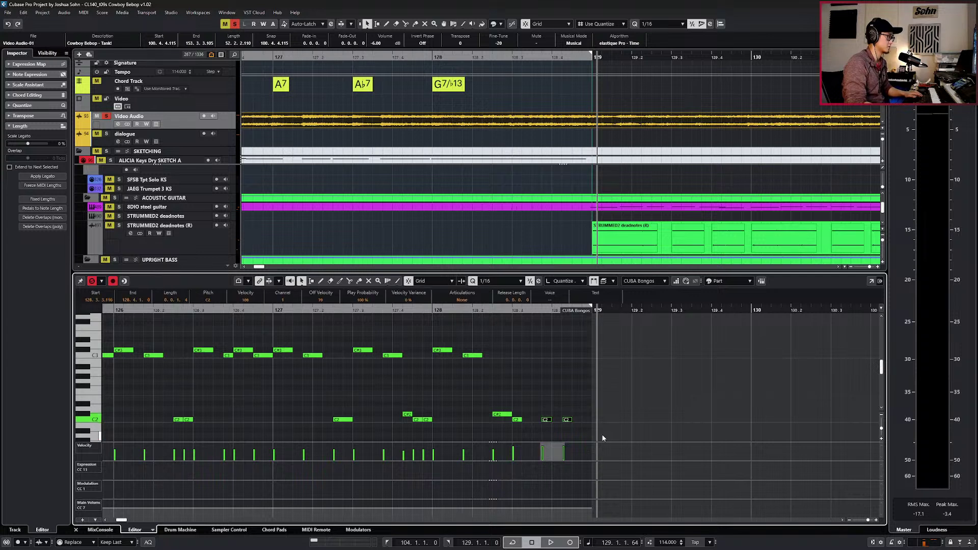
left_click(551, 407)
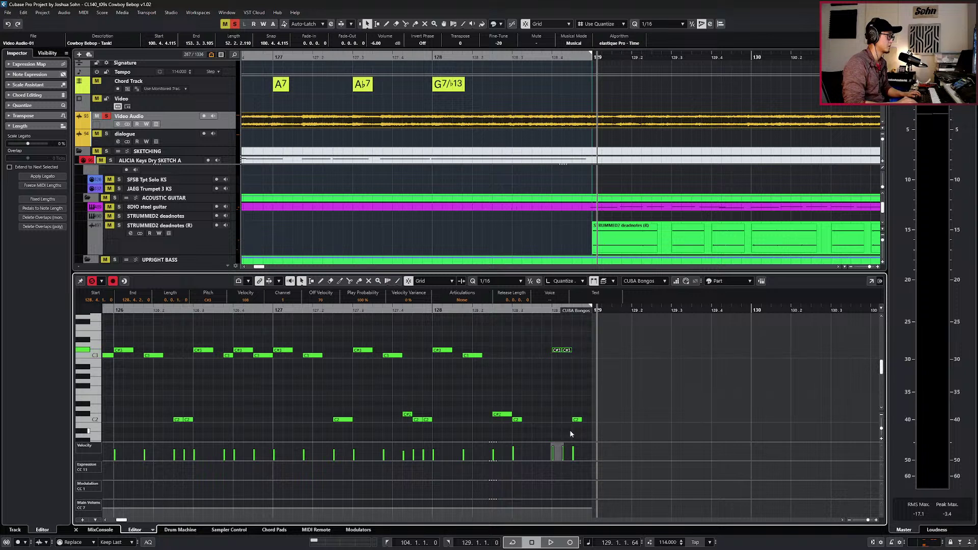
Unsolo the Video Audio track and play the bongo part from the start of bar 128.
key("KP_Subtract")
key("KP_Subtract")
key("KP_Add")
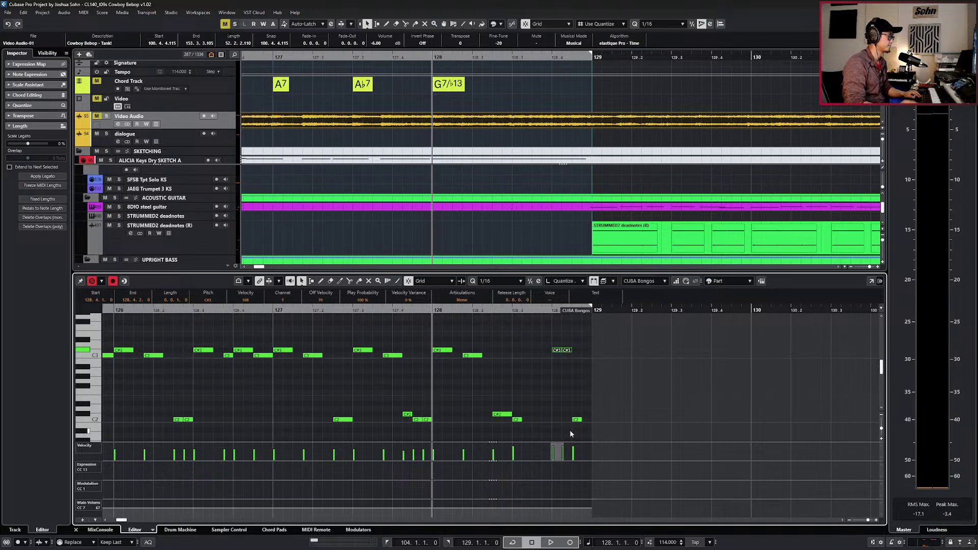
key("space")
key("space")
Replace bar 128's eighth-note C3 with a sixteenth C3 at 128.1.4 and a sixteenth C#3 on beat 2, and play it back.
left_click_drag(488, 342, 467, 365)
left_click_drag(448, 338, 446, 345)
left_click(446, 350)
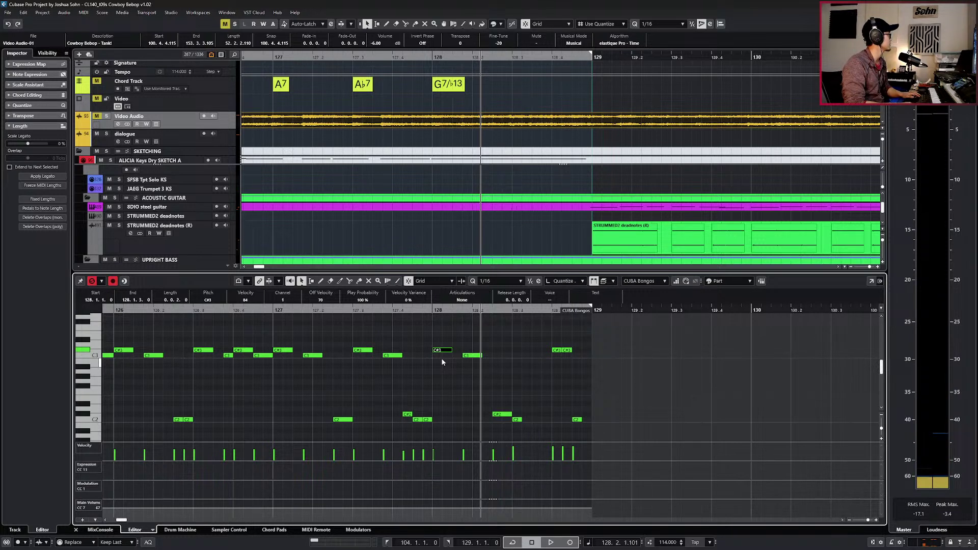
key("space")
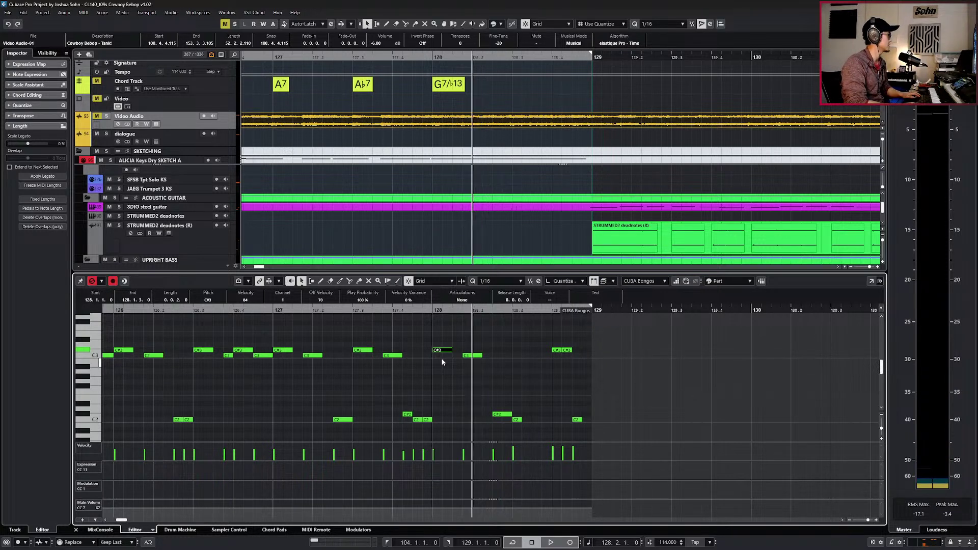
key("ctrl+Right")
key("KP_Subtract")
left_click_drag(494, 343, 474, 364)
key("alt+shift+Right")
key("space")
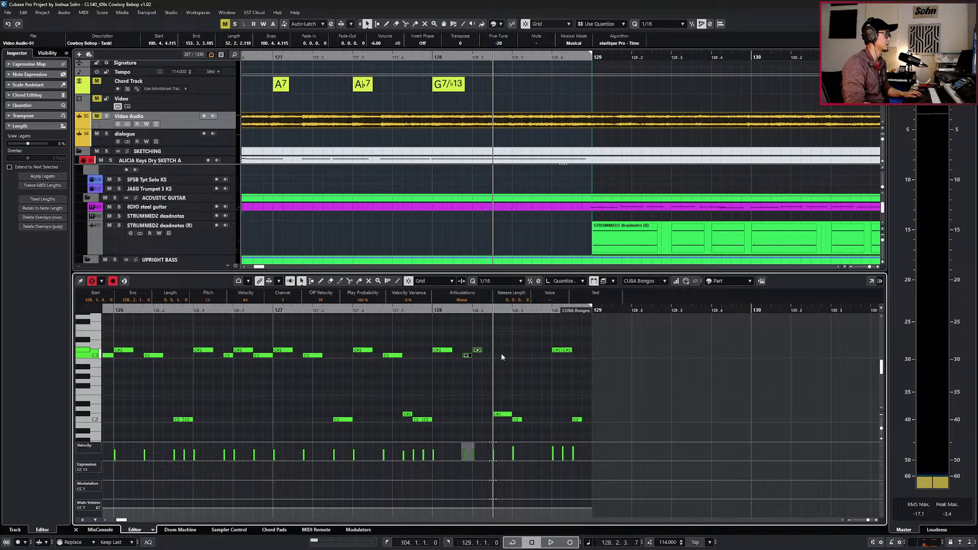
Solo the Video Audio track, listen to the reference for bar 128, and unsolo it.
left_click(230, 106)
left_click(224, 125)
key("s")
key("space")
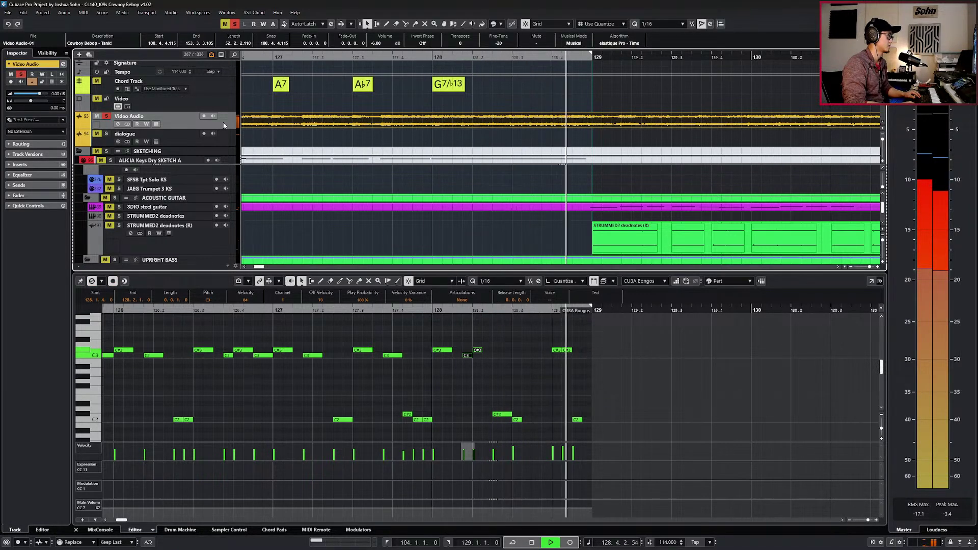
key("space")
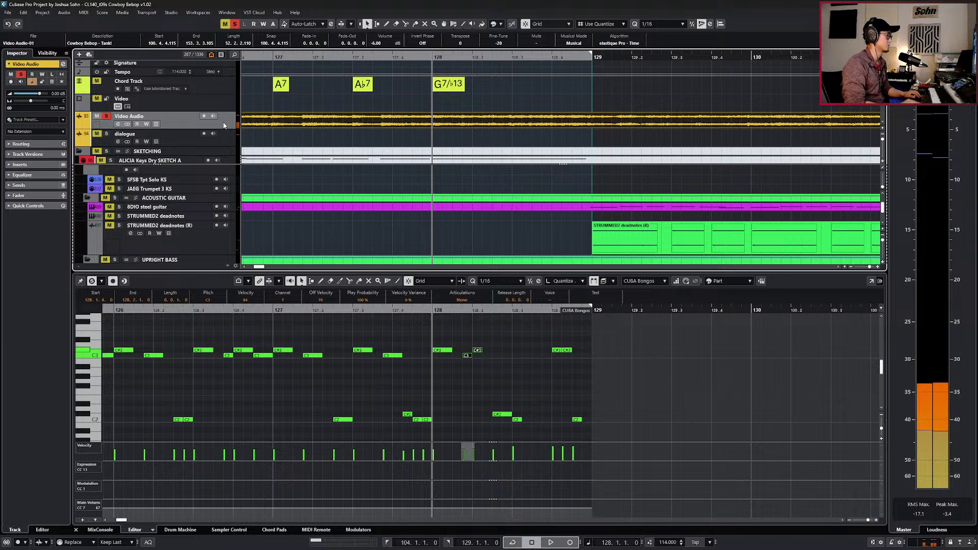
key("s")
key("m")
Lower bar 128's sixteenth C3 an octave to C2 and rework the following C#2 and C2 into sixteenth-note C2, C3, C#3 and C2.
left_click(465, 355)
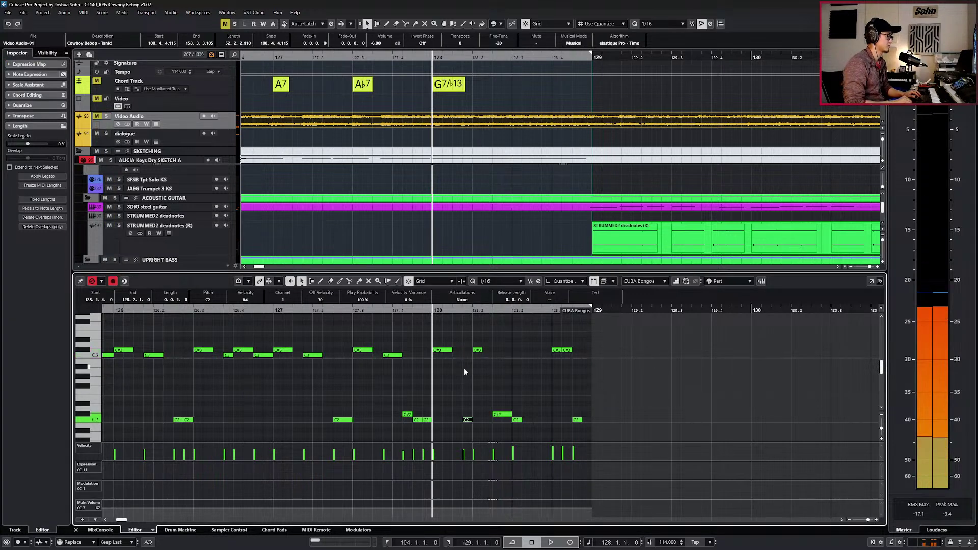
key("shift+Down")
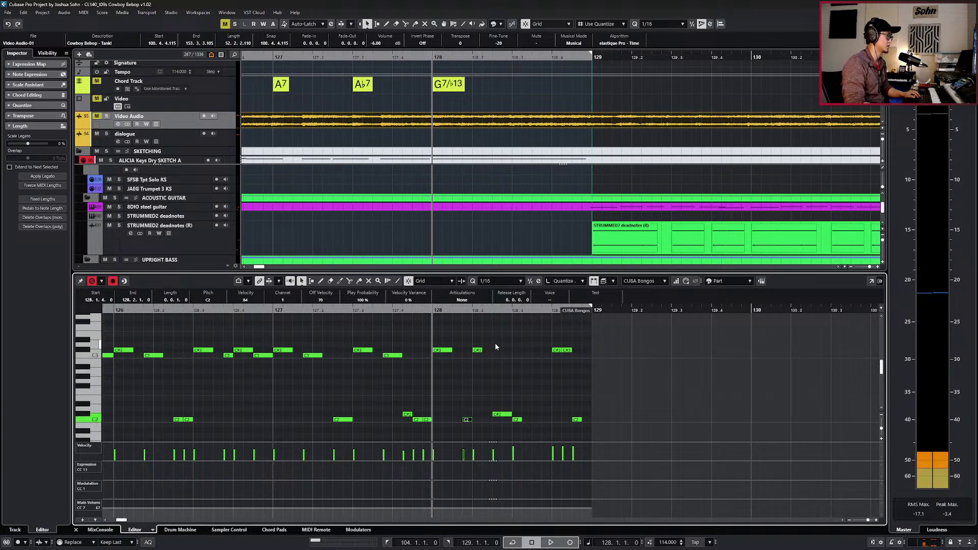
left_click_drag(511, 415, 503, 417)
key("Down")
key("ctrl+d")
key("Up")
key("Down")
key("shift+Up")
key("ctrl+d")
key("ctrl+Right")
key("Up")
left_click_drag(542, 406, 516, 424)
key("ctrl+Right")
key("ctrl+Right")
key("ctrl+Right")
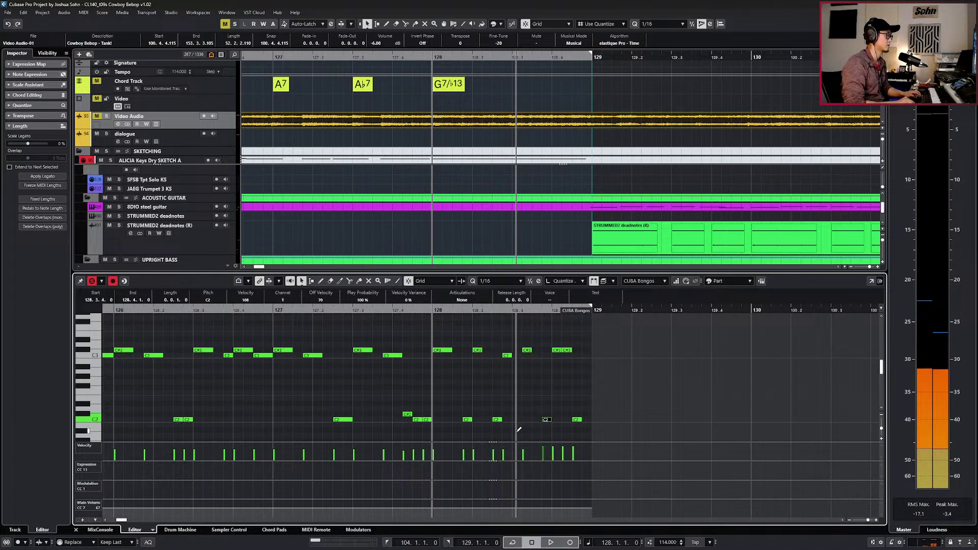
Play back bar 128 and raise the first of its two paired C#3 notes on beat 4 to D3.
key("space")
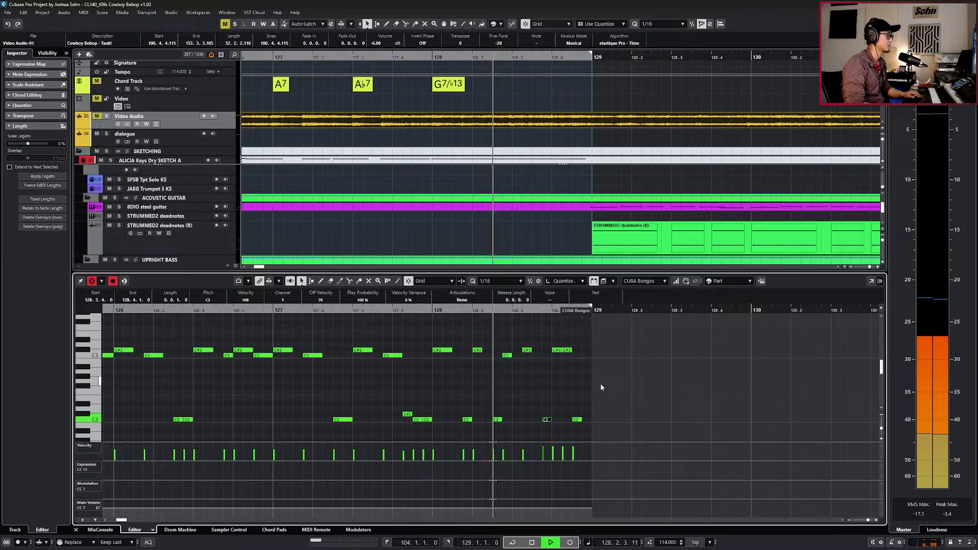
key("space")
scroll(600, 383, "down", 3)
key("s")
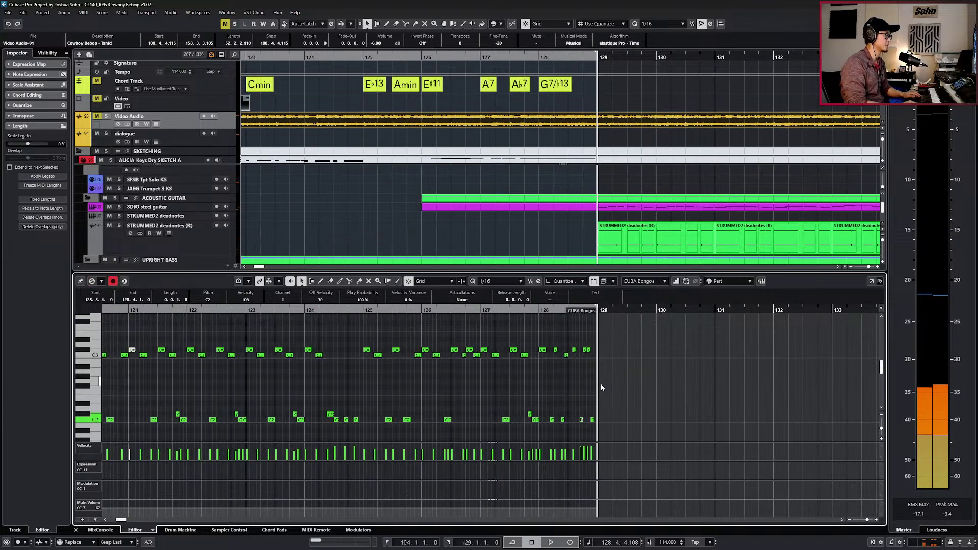
key("KP_Subtract")
key("KP_Subtract")
left_click(589, 345, "alt")
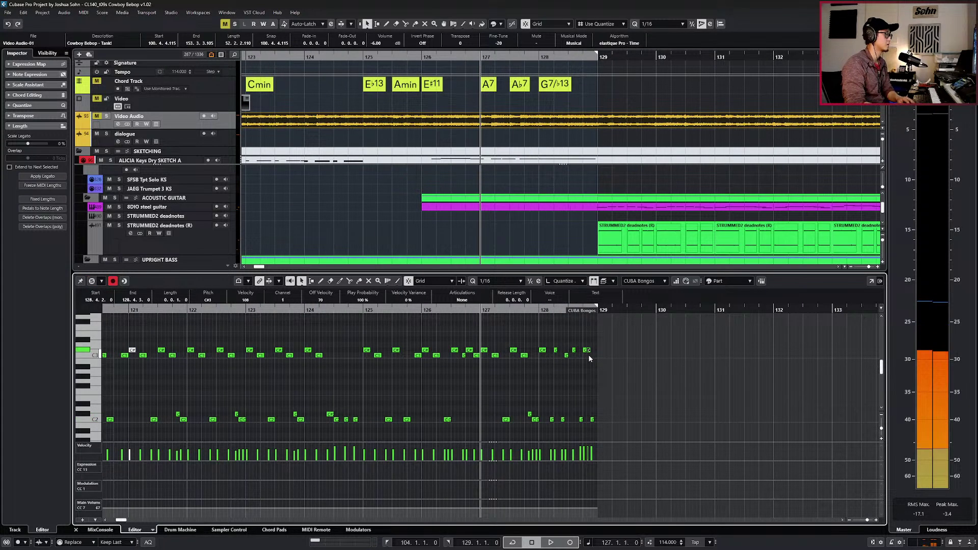
key("Down")
key("Left")
key("Up")
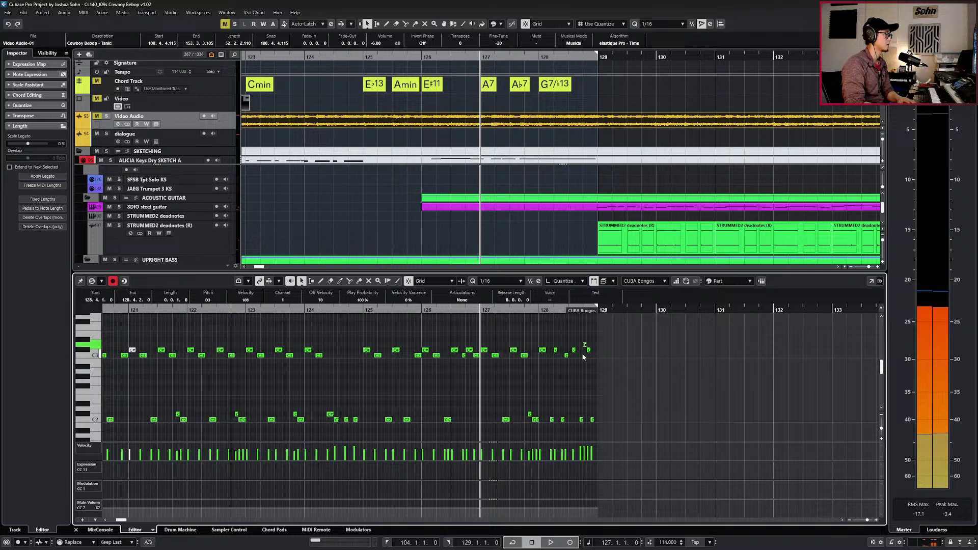
Activate the tempo track and play the whole bongo section from bar 120 into bar 129.
key("KP_Subtract")
key("KP_Subtract")
key("KP_Subtract")
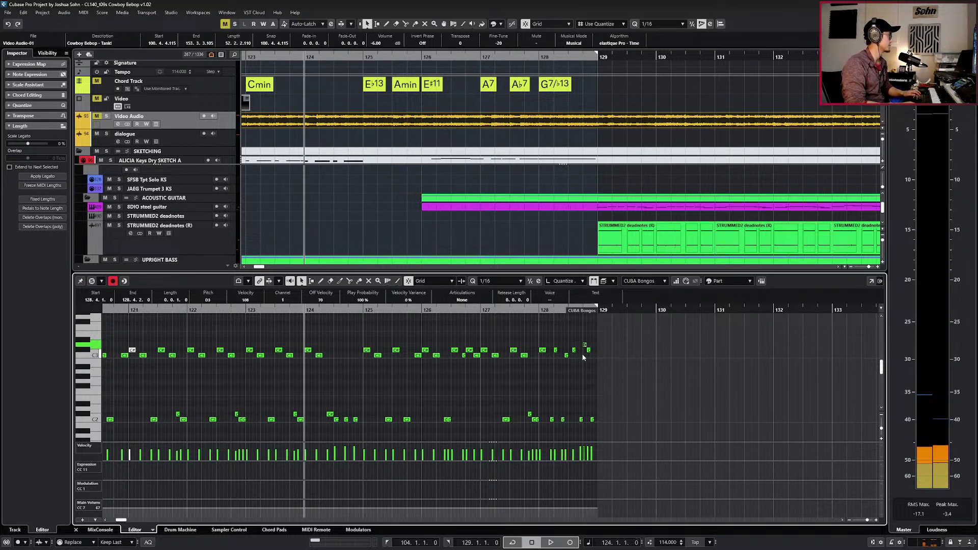
scroll(606, 381, "down", 3)
key("g")
key("KP_Subtract")
key("KP_Subtract")
key("KP_Subtract")
key("KP_Subtract")
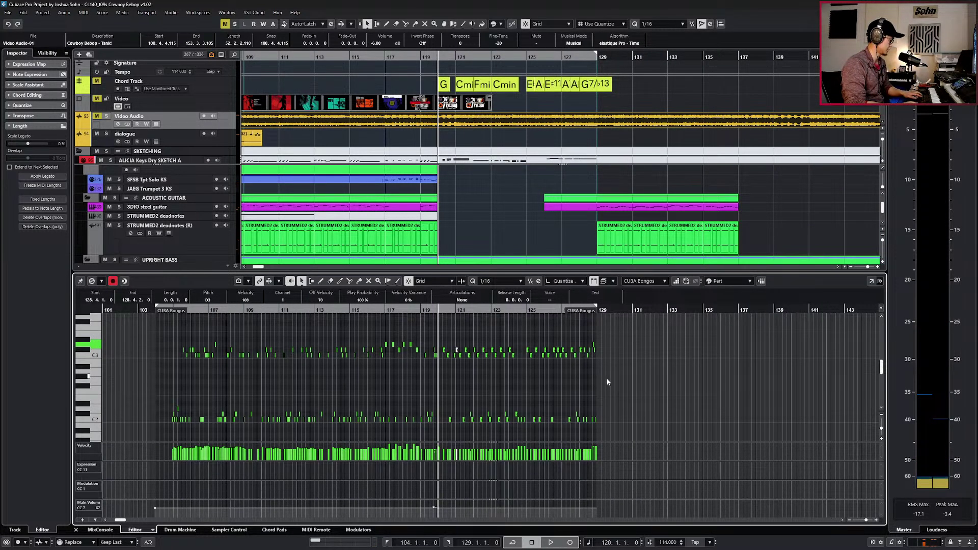
key("t")
key("space")
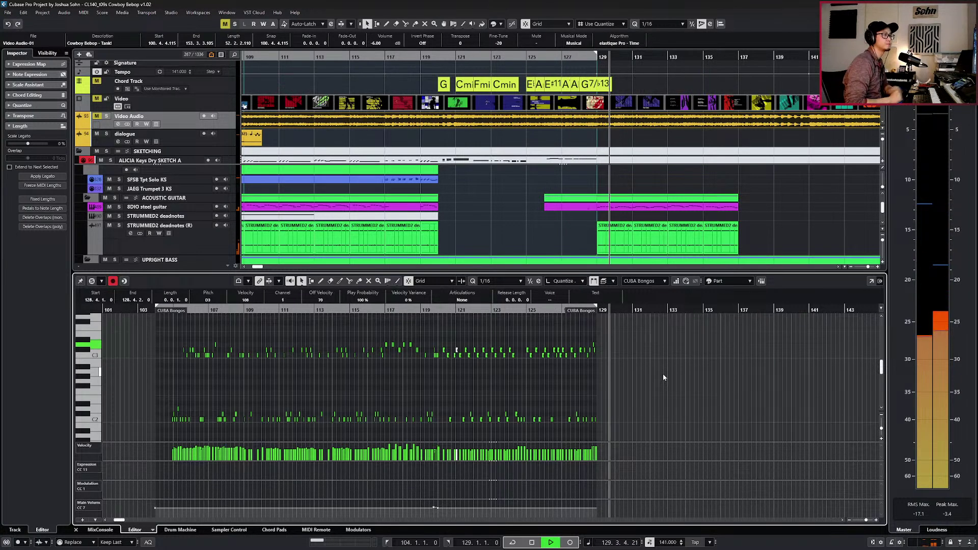
key("KP_Subtract")
key("KP_Subtract")
key("KP_Subtract")
key("KP_Subtract")
key("KP_Subtract")
key("KP_Subtract")
key("KP_Subtract")
key("KP_Subtract")
key("KP_Subtract")
key("KP_Subtract")
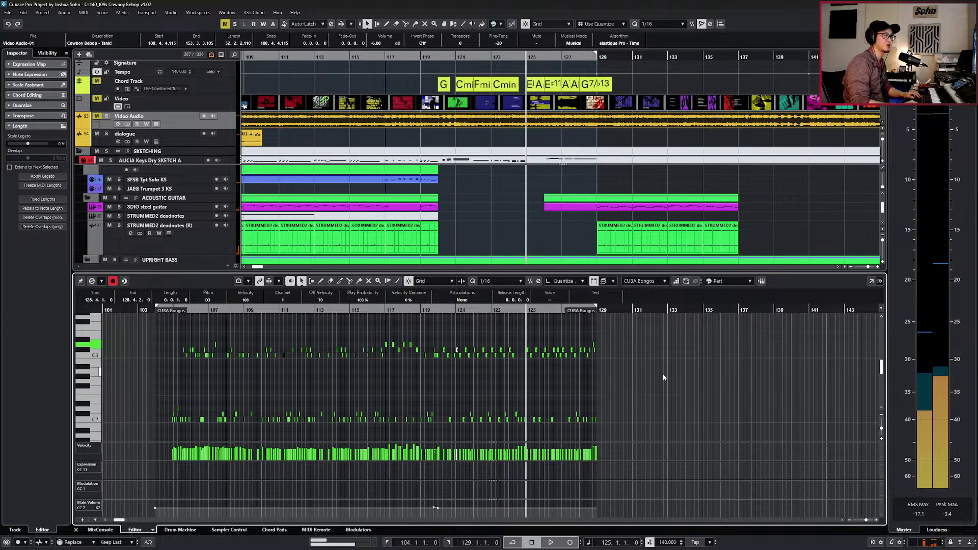
key("KP_Subtract")
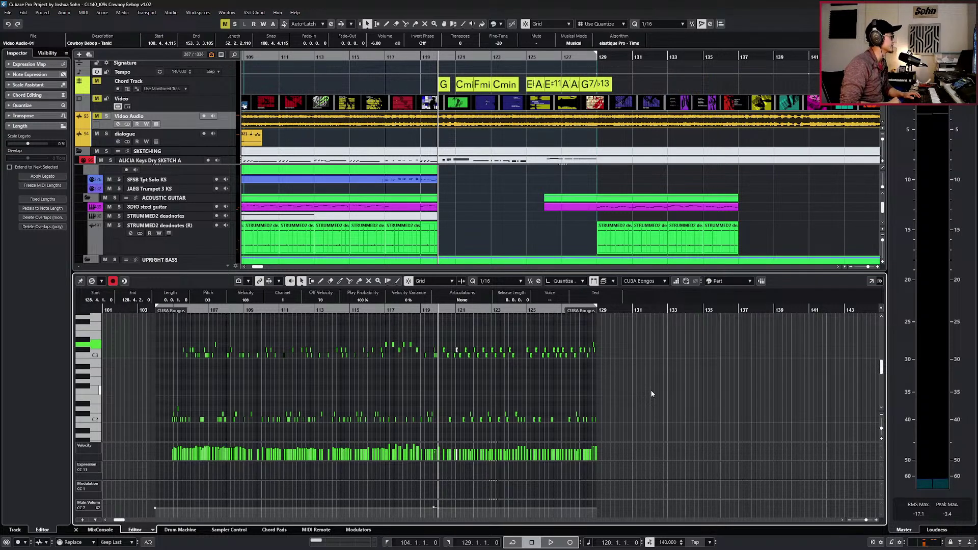
key("KP_Subtract")
key("KP_Subtract")
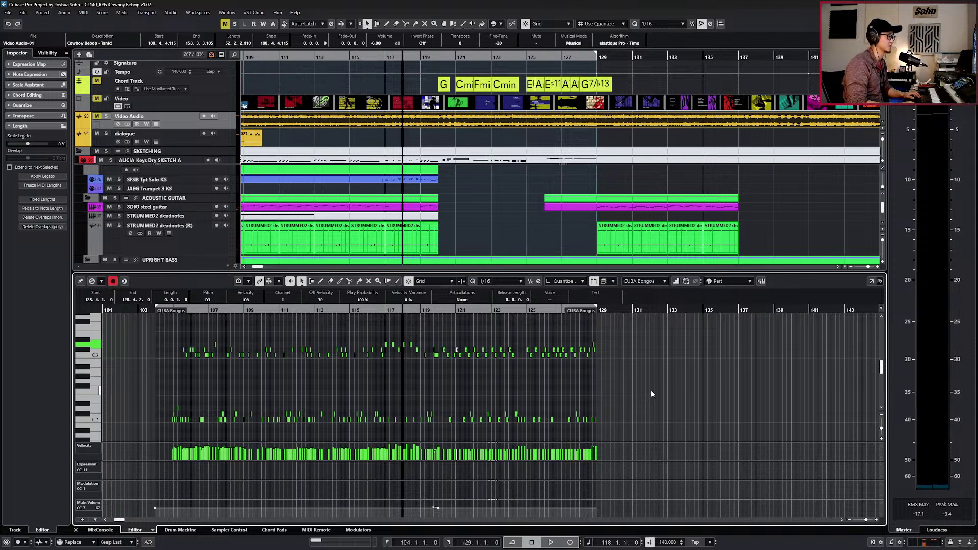
key("KP_Add")
key("KP_Add")
key("KP_Add")
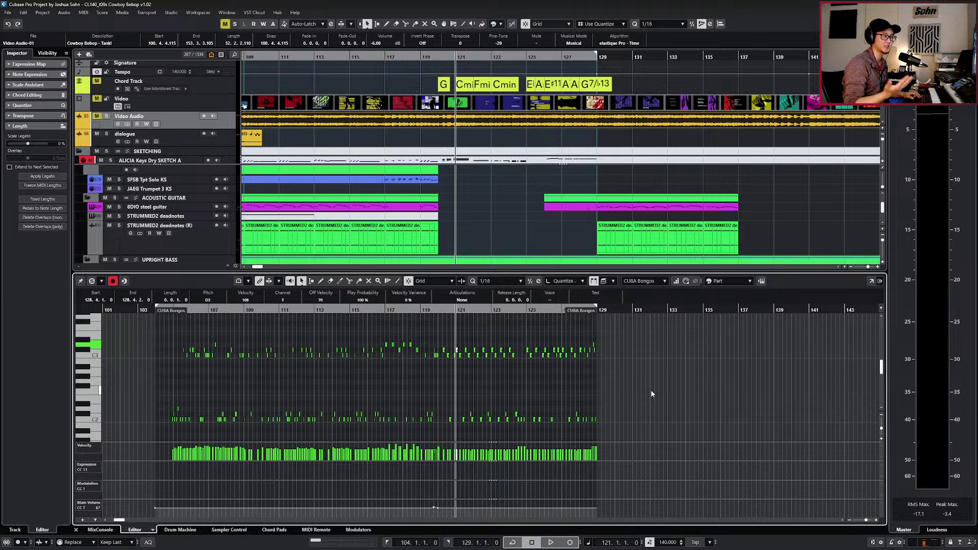
key("KP_Subtract")
key("KP_Subtract")
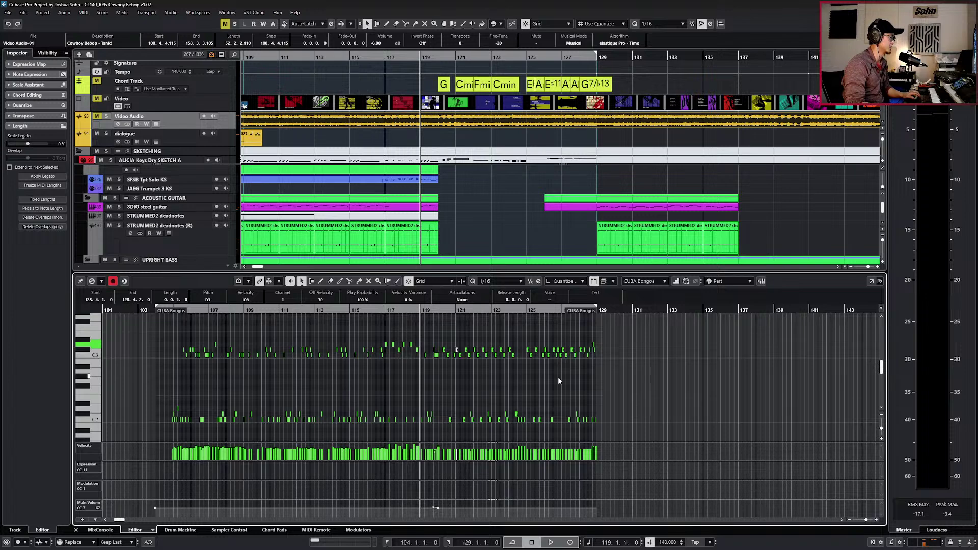
Close the MIDI editor and select the 01 Shaker events from bar 121 up to bar 129 in the arrangement.
scroll(558, 377, "up", 2, "ctrl")
key("KP_Subtract")
key("Return")
scroll(574, 380, "down", 4, "ctrl")
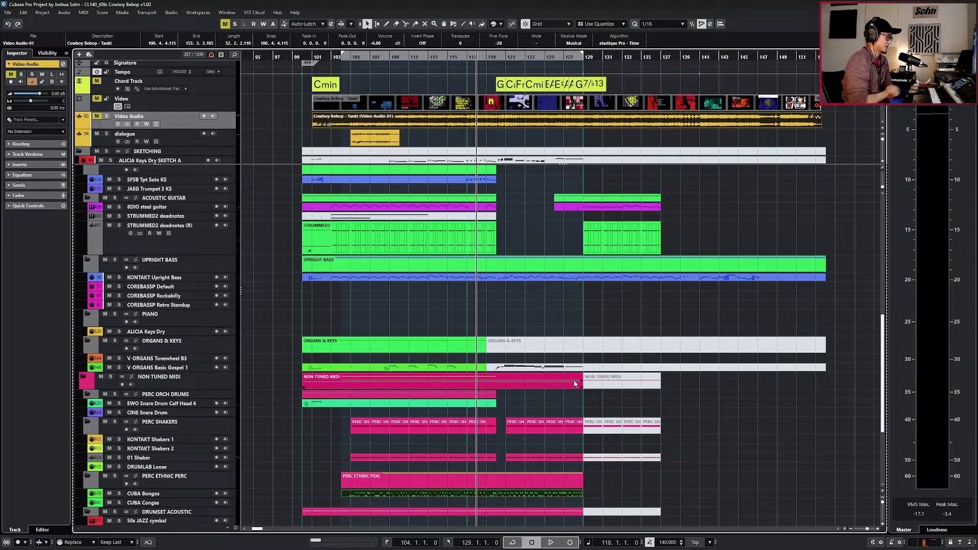
scroll(514, 445, "up", 2, "ctrl")
scroll(515, 447, "down", 3)
left_click_drag(506, 375, 643, 390)
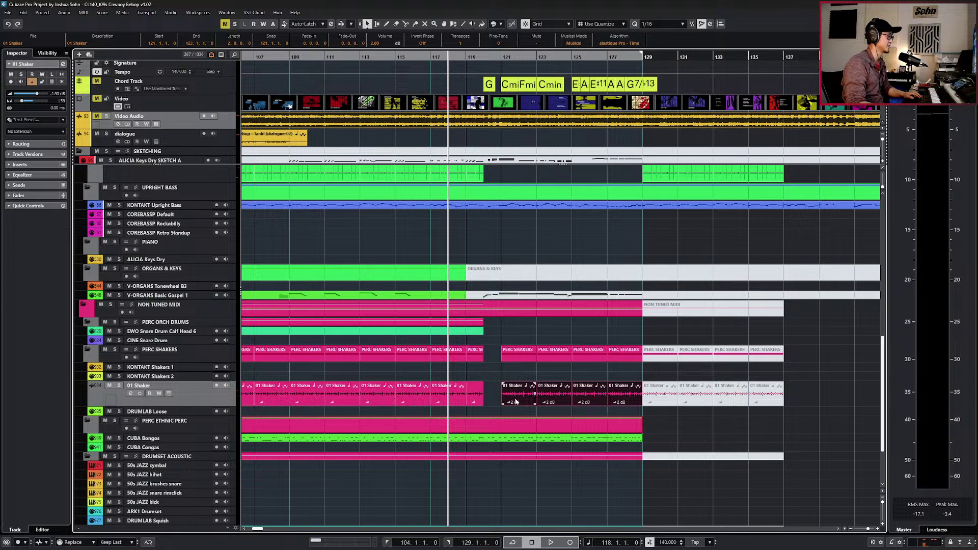
key("alt+Up")
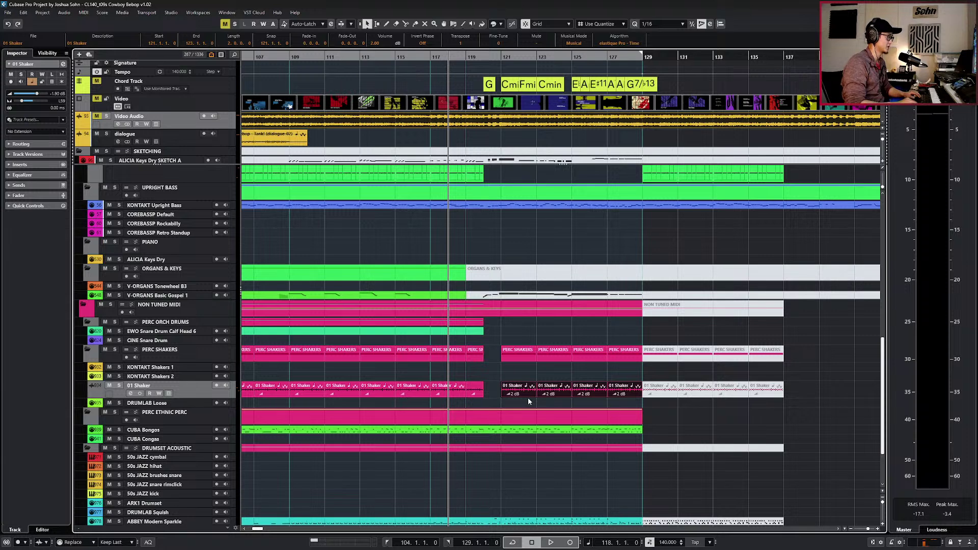
Look over the drum, upright bass and brass tracks around bars 119 to 129, selecting the KONTAKT Upright Bass part.
scroll(533, 395, "down", 3)
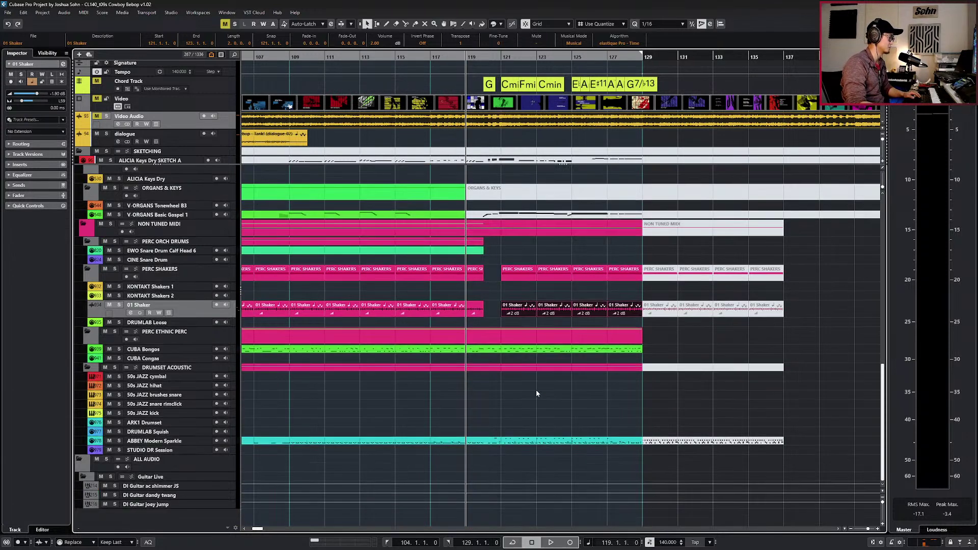
left_click(530, 442)
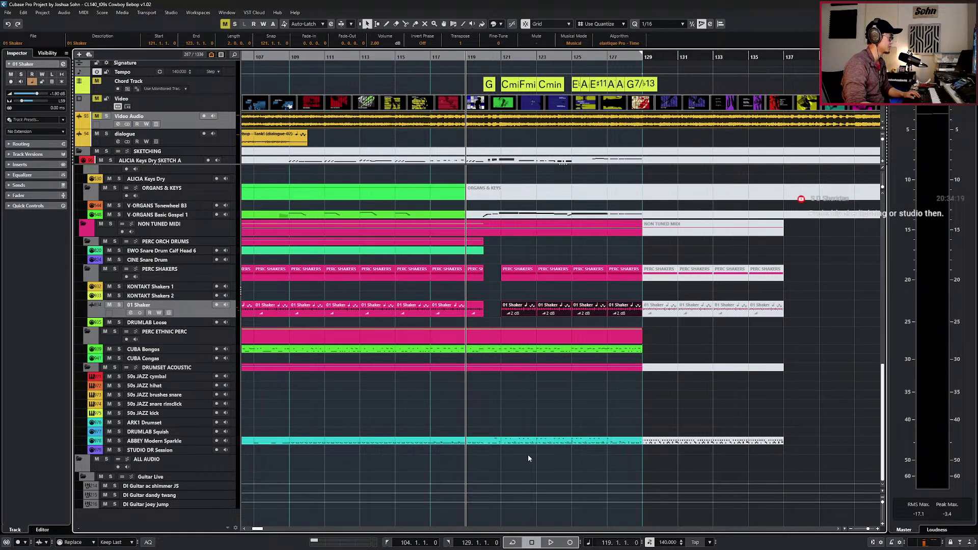
scroll(528, 459, "up", 5)
left_click(536, 271)
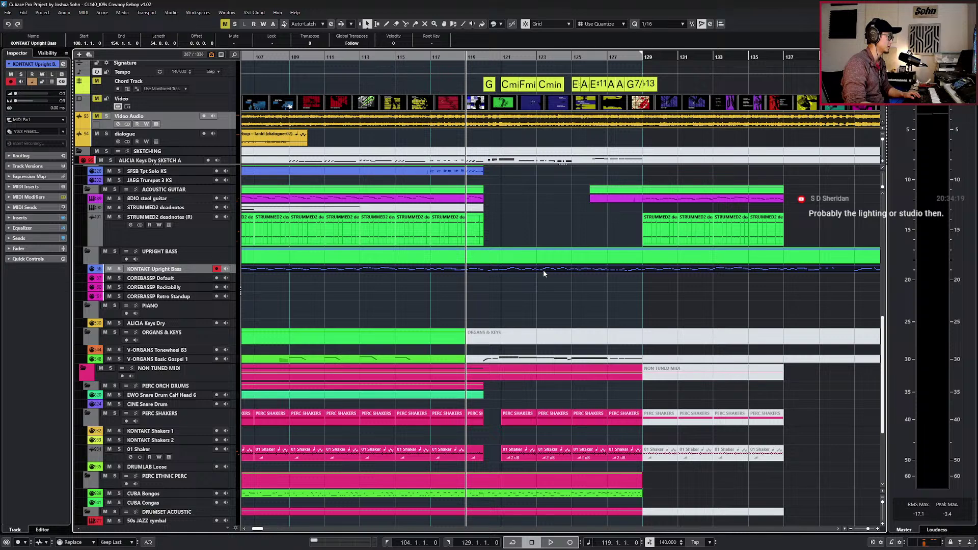
scroll(536, 301, "up", 5)
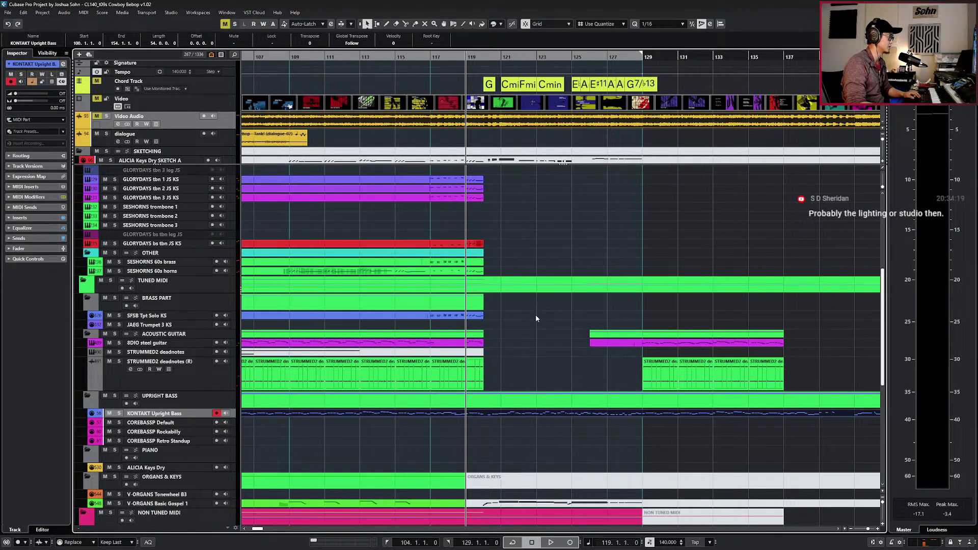
Glue the 8DIO steel guitar part ending at bar 120 to the next part on the track.
left_click(452, 345)
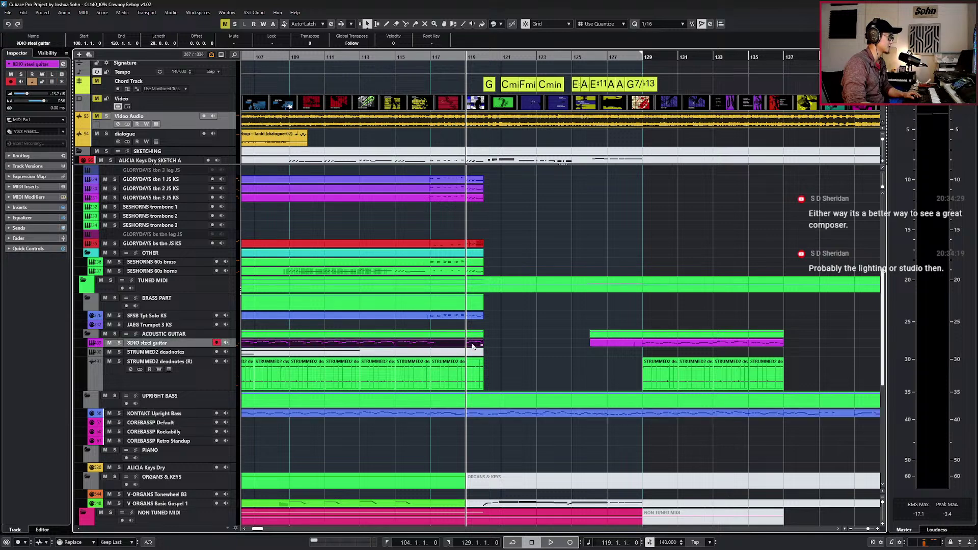
key("4")
left_click(453, 345)
key("1")
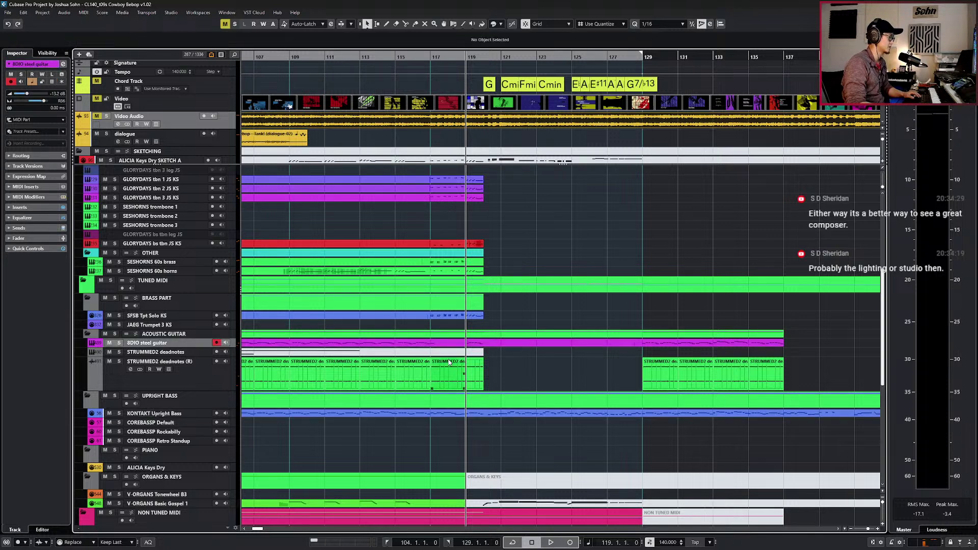
Solo the Video Audio reference track and play it from bar 119 into bar 125.
left_click(197, 123)
key("s")
key("space")
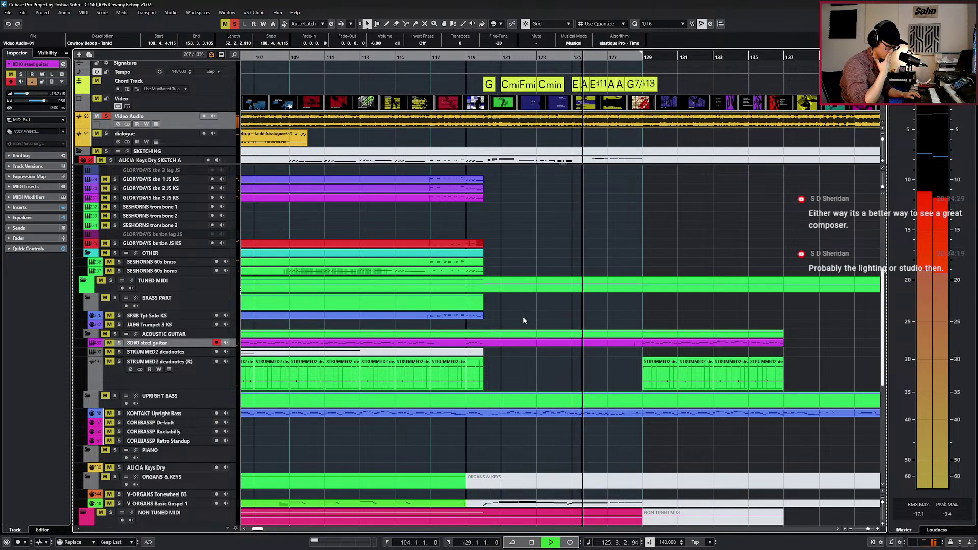
key("space")
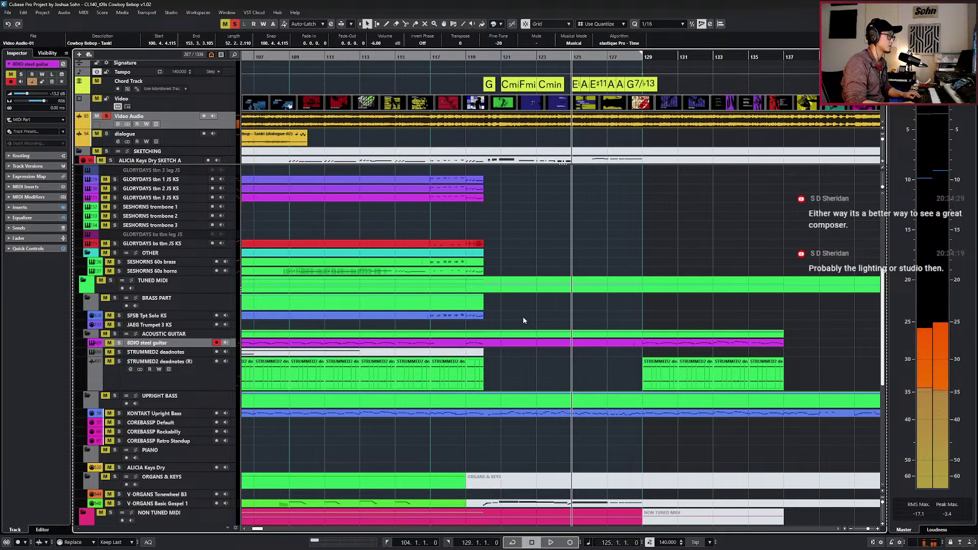
Unsolo the reference track and move the playhead back to bar 120.
key("ctrl+KP_Subtract")
key("ctrl+KP_Subtract")
key("ctrl+KP_Subtract")
key("ctrl+KP_Subtract")
key("ctrl+KP_Subtract")
key("ctrl+KP_Subtract")
key("ctrl+KP_Subtract")
key("s")
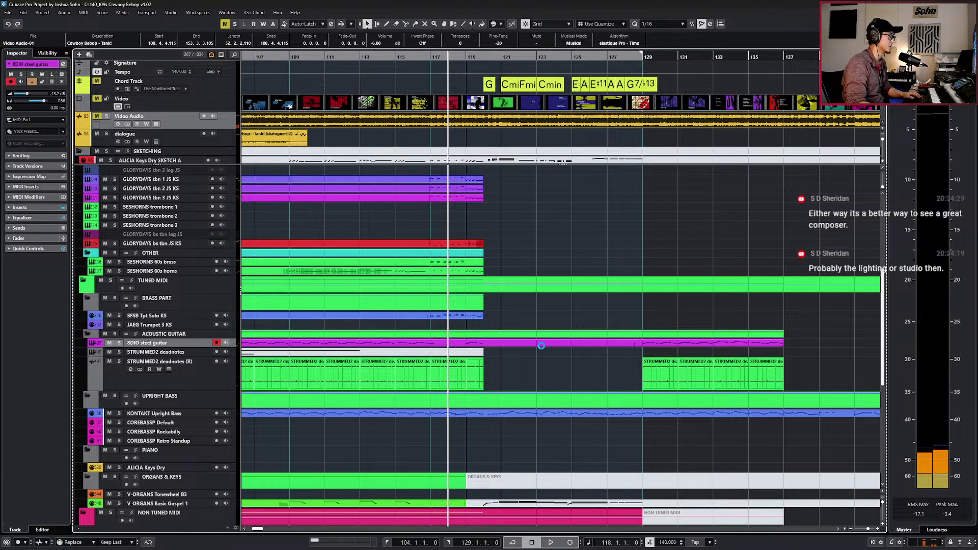
key("KP_Add")
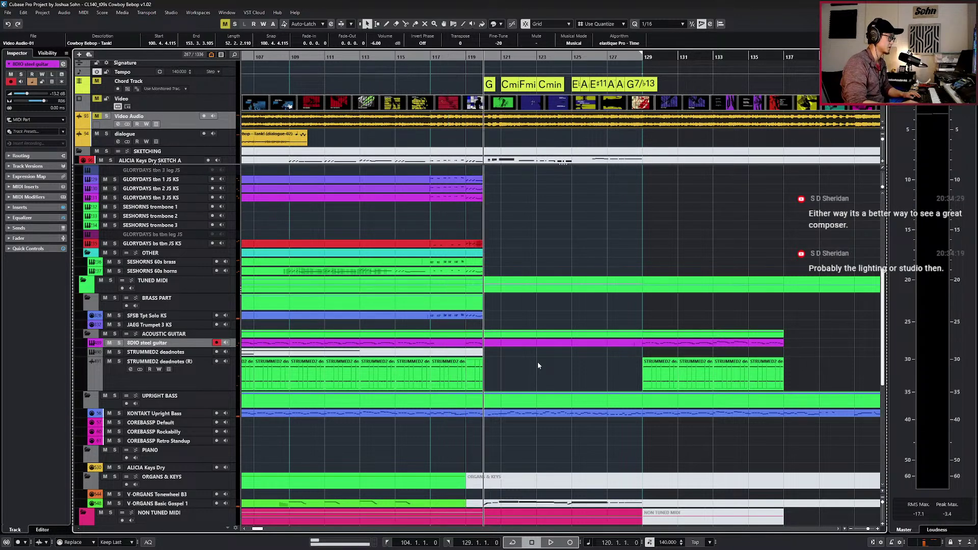
key("KP_Add")
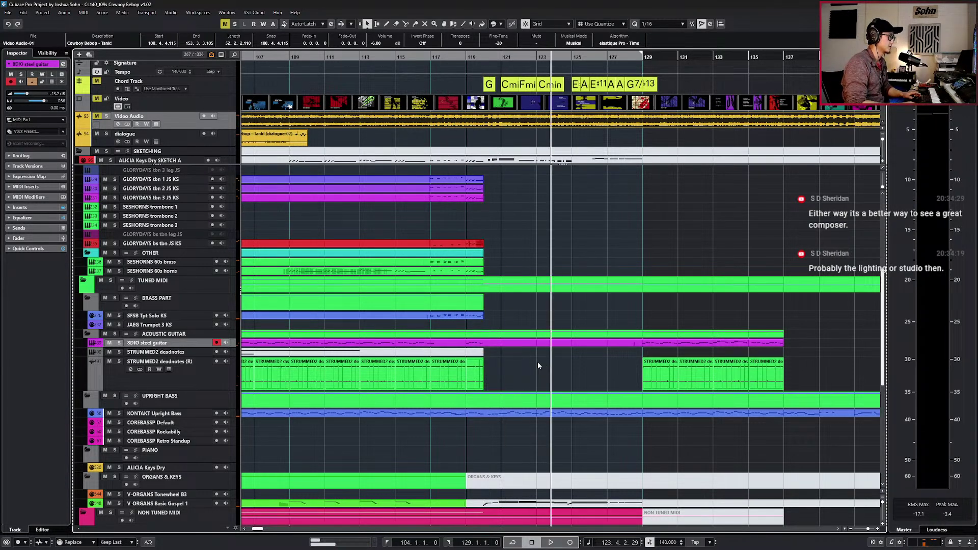
key("KP_Subtract")
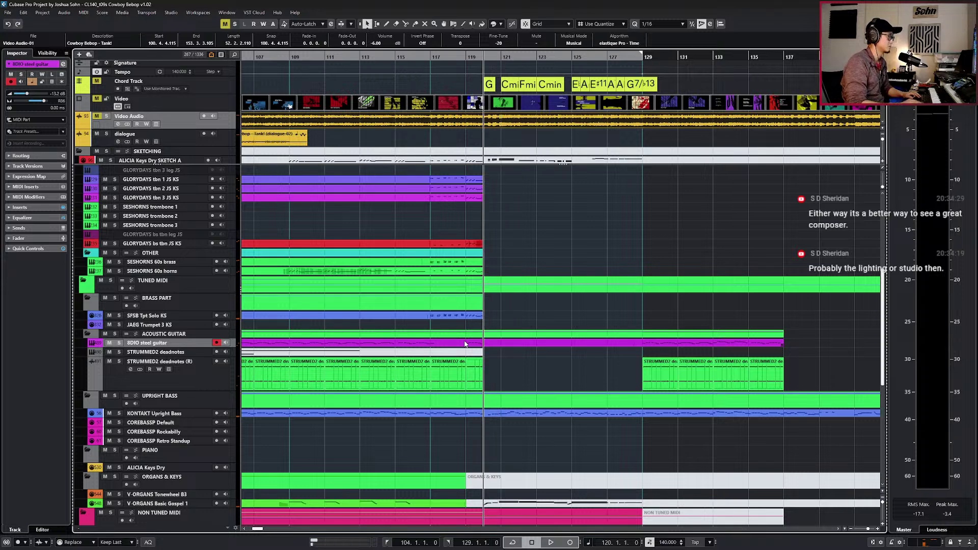
Unmute the V-ORGANS Basic Gospel 1 part starting at bar 119 and glue it to the preceding part.
scroll(510, 361, "down", 5)
left_click(534, 362)
key("shift+u")
key("KP_Subtract")
key("KP_Subtract")
key("KP_Subtract")
key("KP_Subtract")
key("KP_Subtract")
key("KP_Subtract")
key("KP_Subtract")
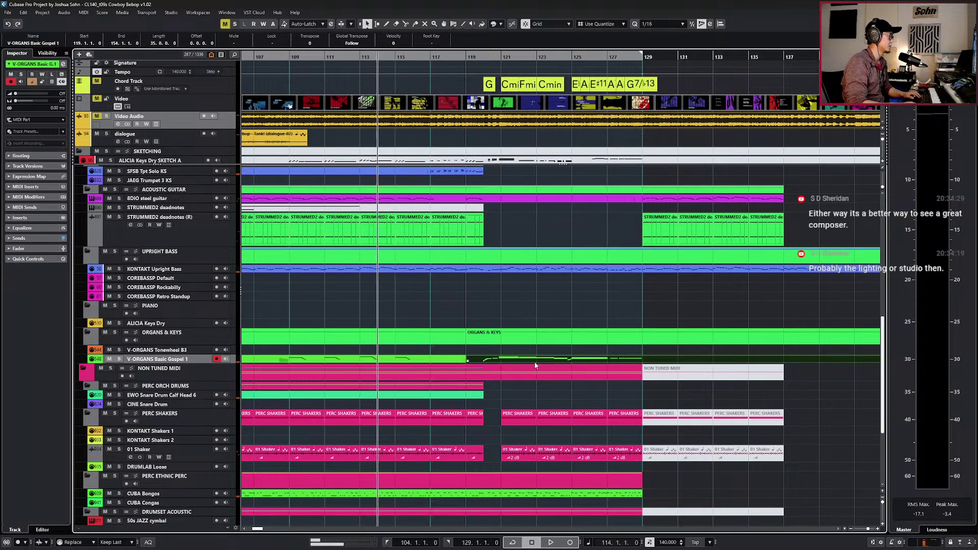
left_click(438, 358)
key("ctrl+j")
Solo the V-ORGANS Basic Gospel 1 track and play it briefly from bar 109.
key("KP_Subtract")
key("KP_Subtract")
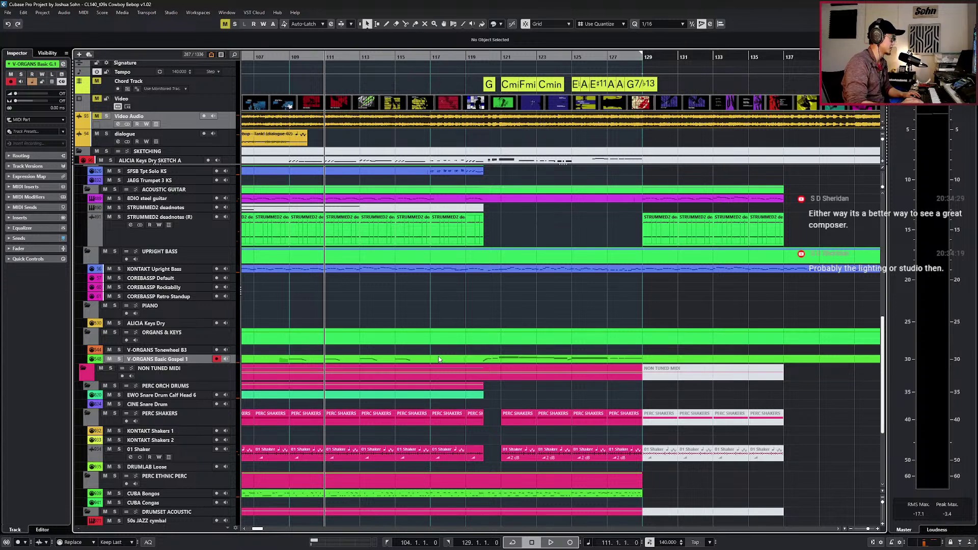
scroll(452, 359, "left", 1)
key("KP_Subtract")
key("KP_Subtract")
key("s")
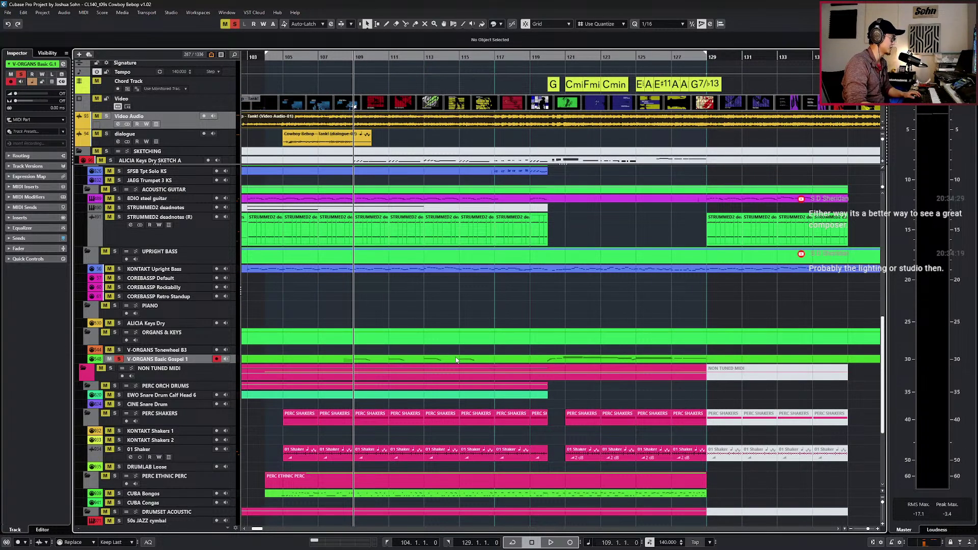
key("space")
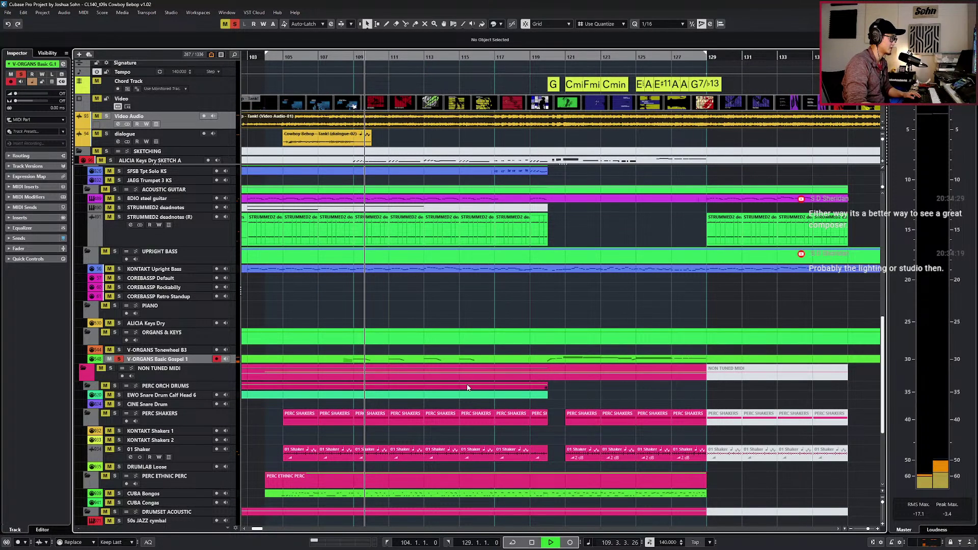
key("KP_Subtract")
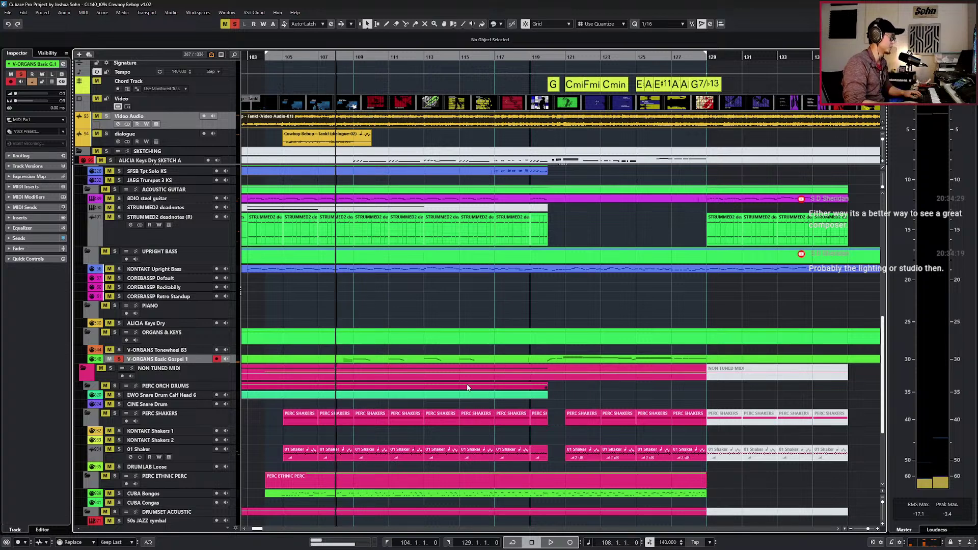
Open the V-ORGANS Basic Gospel 1 part for editing and play bar 109 first soloed and then unsoloed in the full mix.
double_click(461, 360)
scroll(451, 393, "up", 2)
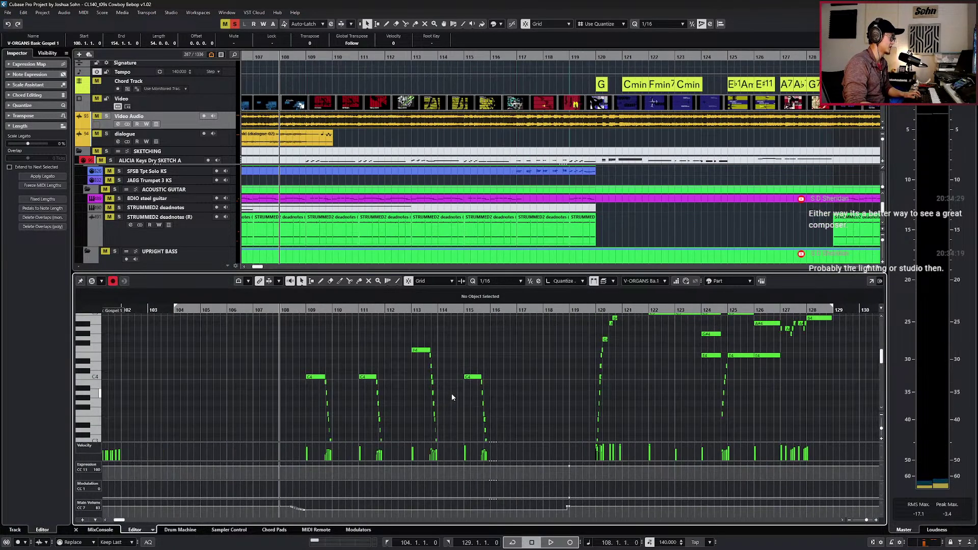
scroll(451, 394, "down", 2)
key("KP_Add")
key("space")
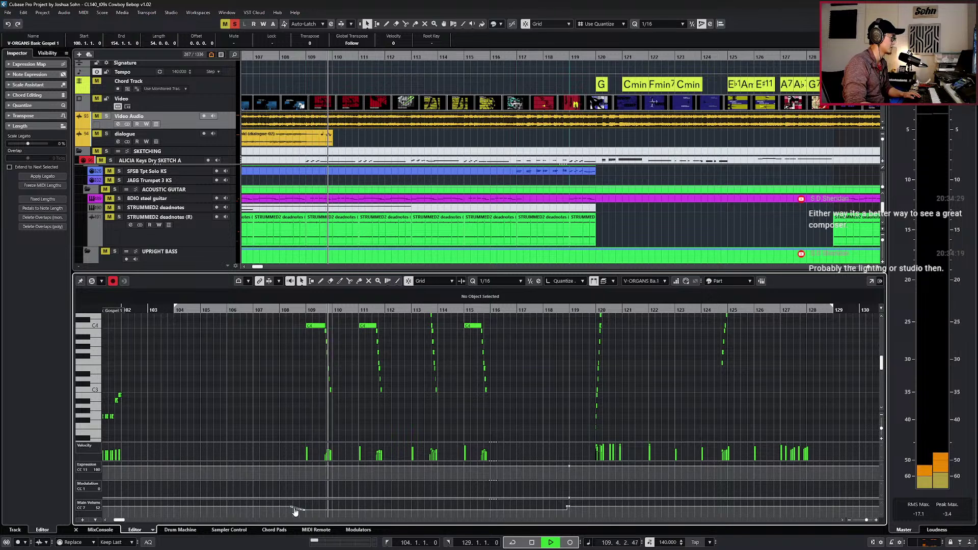
key("space")
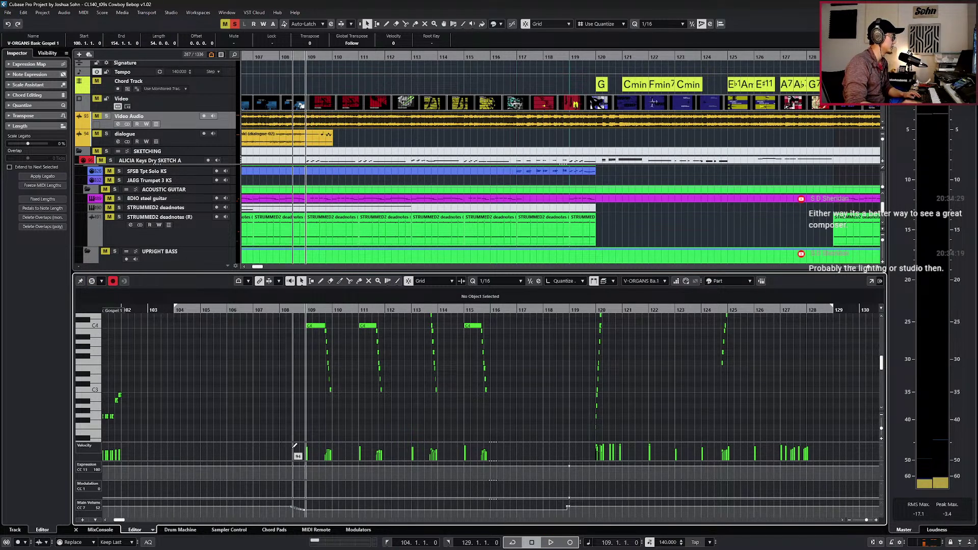
key("s")
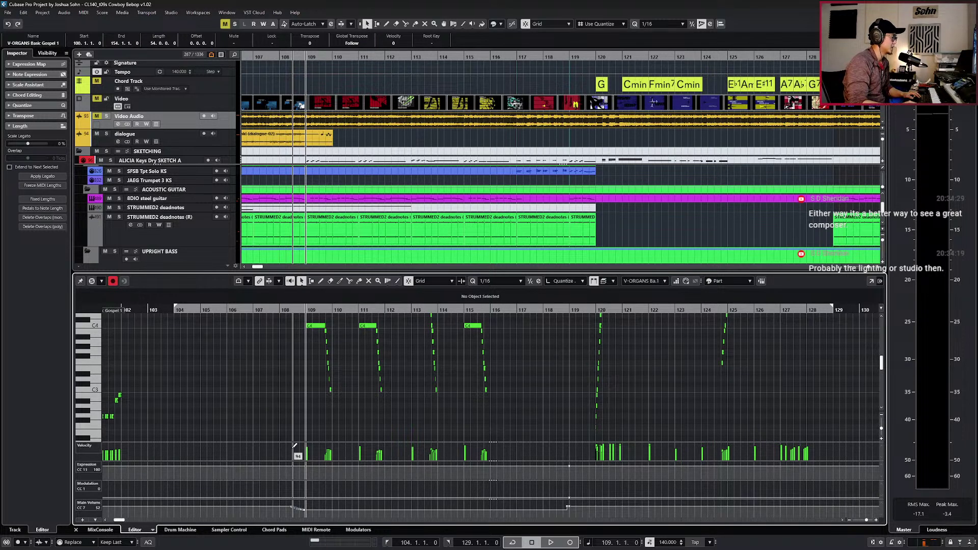
key("space")
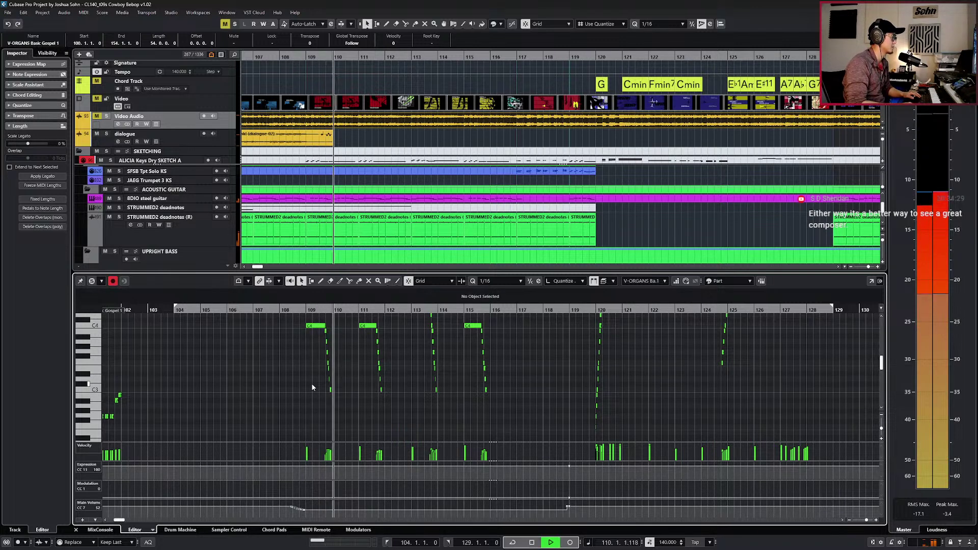
key("space")
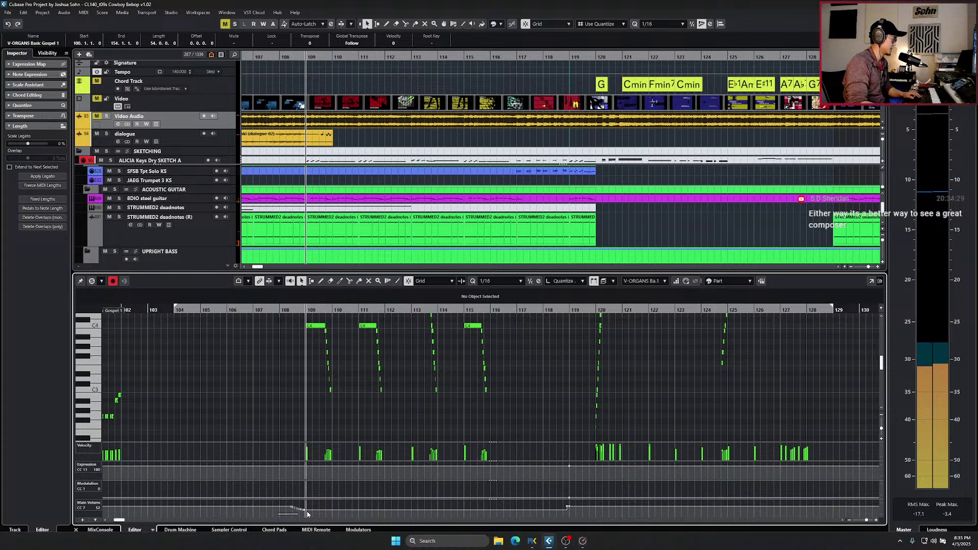
Raise the organ's Main Volume (CC 7) points just before bar 109 to about 70 and play from bar 109.
left_click_drag(289, 514, 308, 506)
key("h")
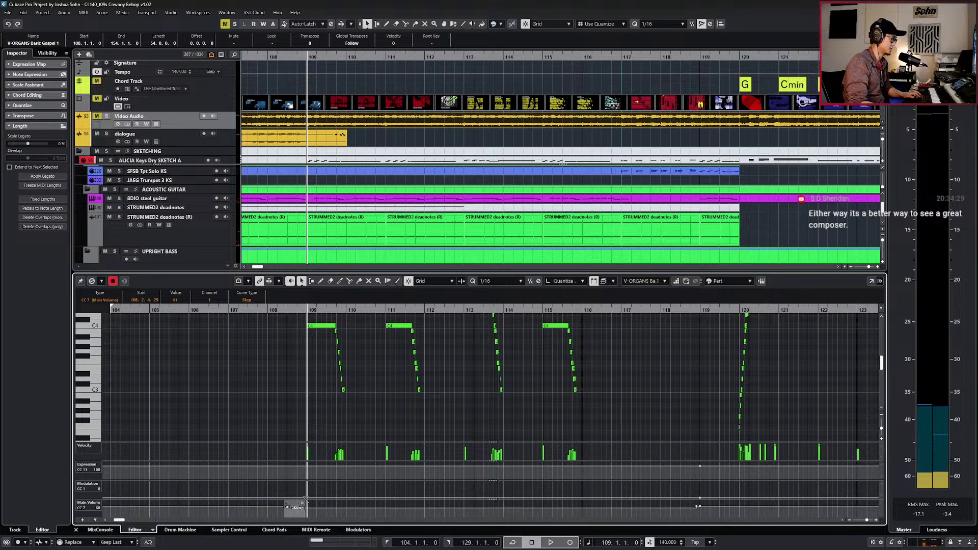
key("space")
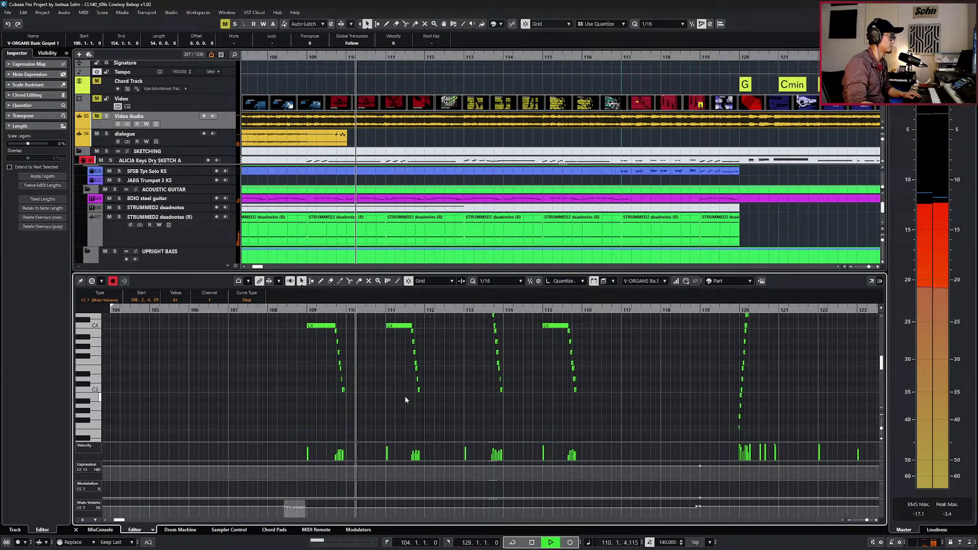
Play the organ notes and glissandos in the full mix from bar 111 to bar 117.
key("g")
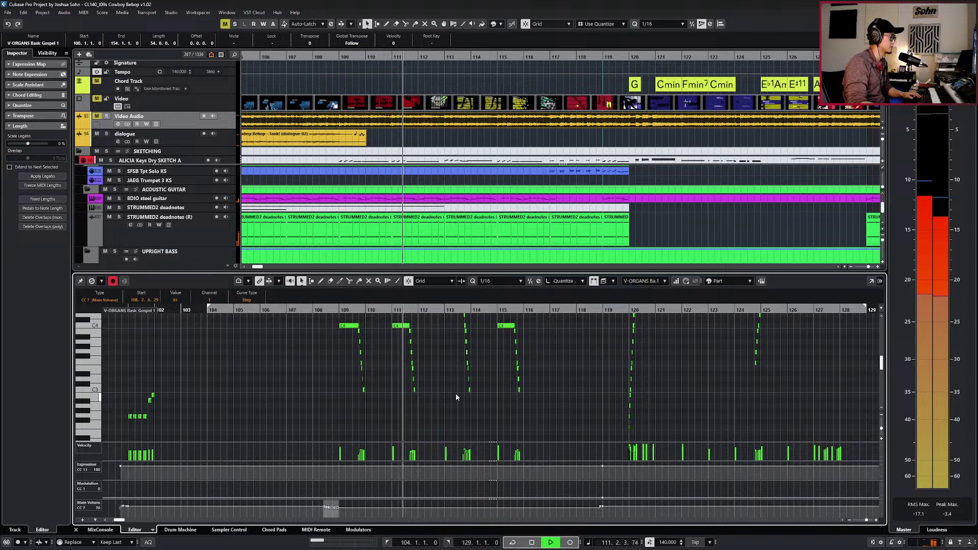
key("KP_Subtract")
key("s")
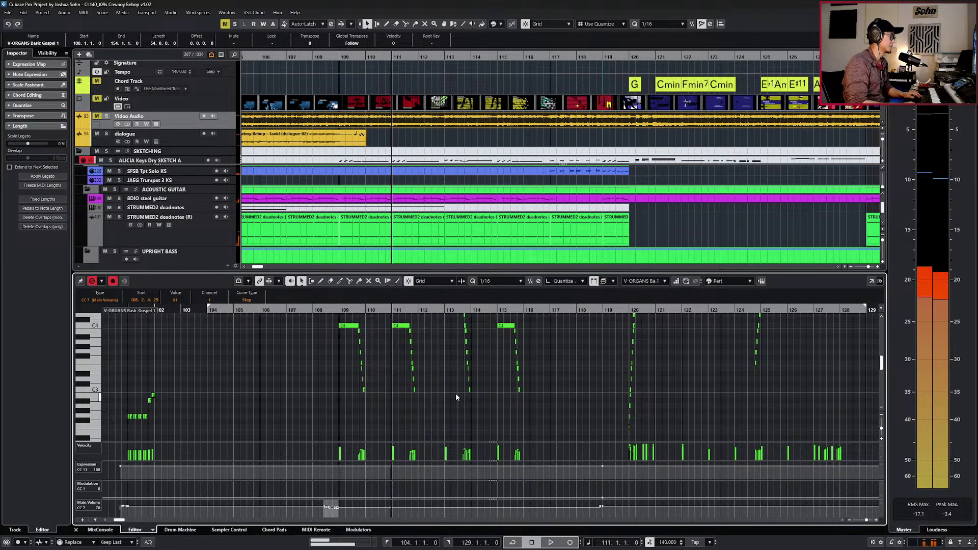
key("space")
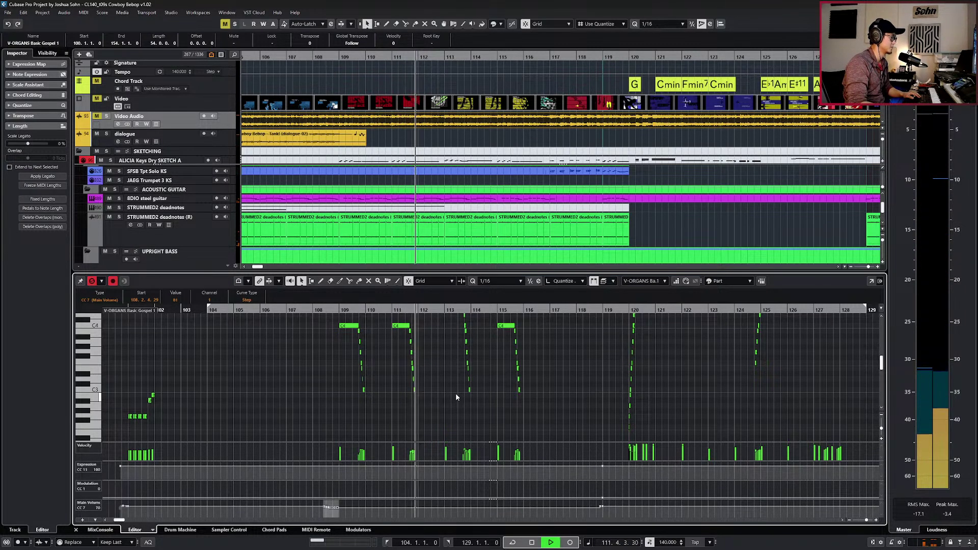
scroll(466, 387, "up", 3)
scroll(398, 409, "up", 4, "ctrl")
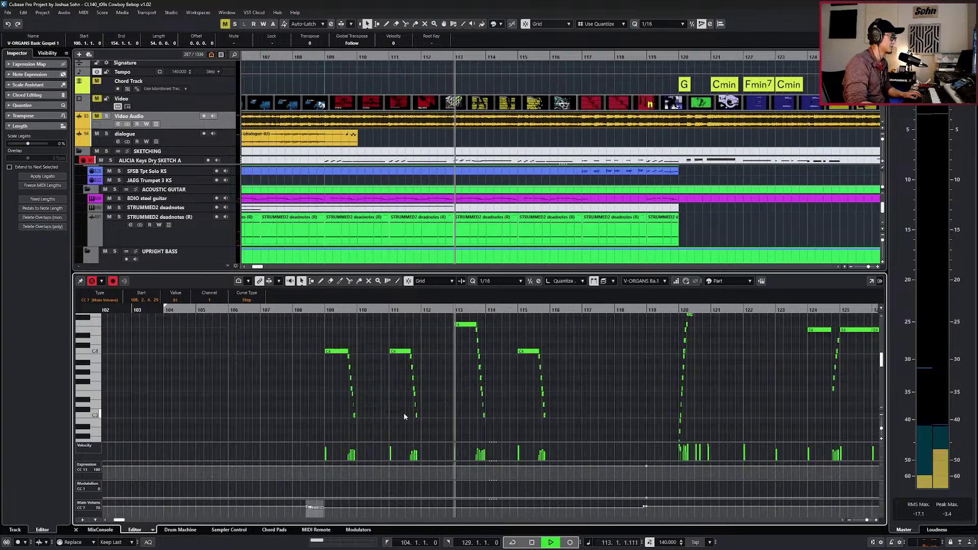
scroll(484, 435, "right", 3)
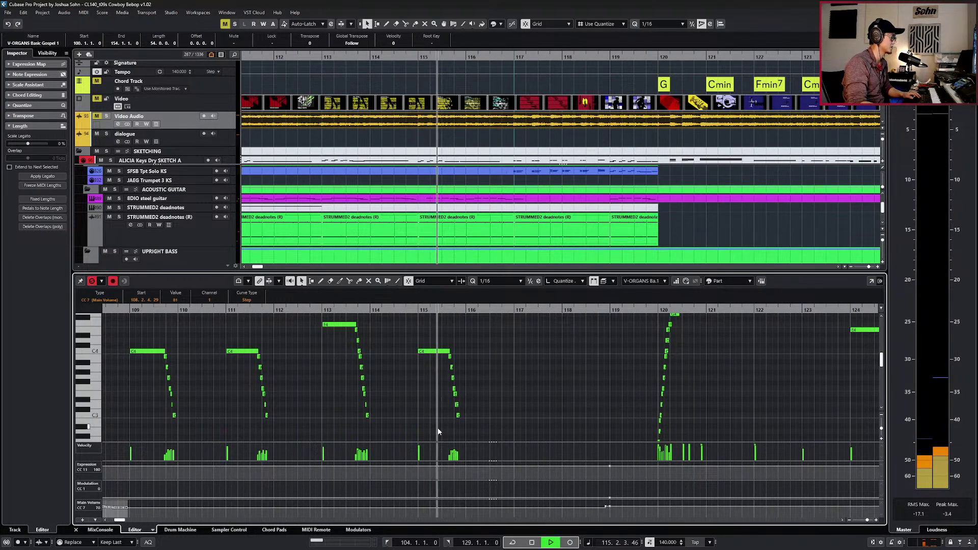
key("space")
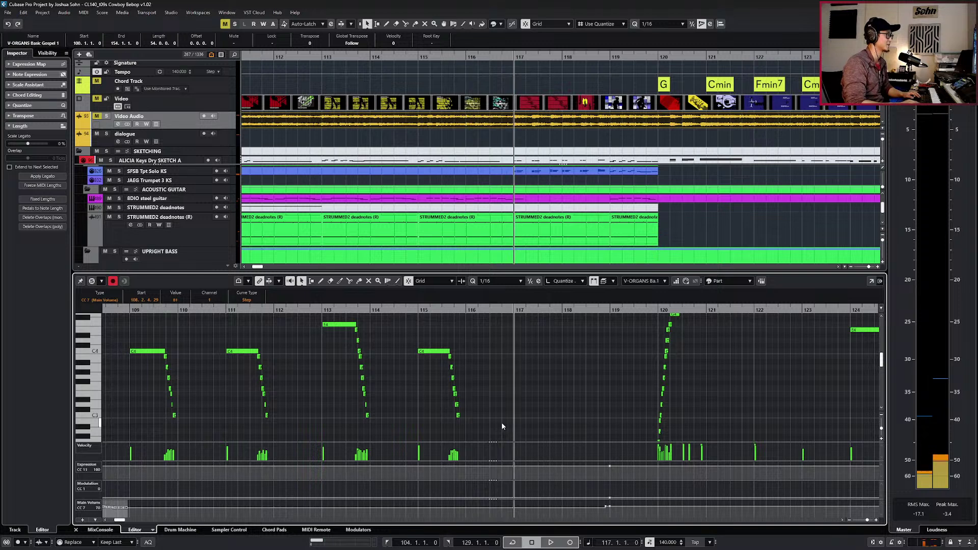
Show the SESHORNS 60s brass notes around bars 117 to 119 in the MIDI editor.
key("g")
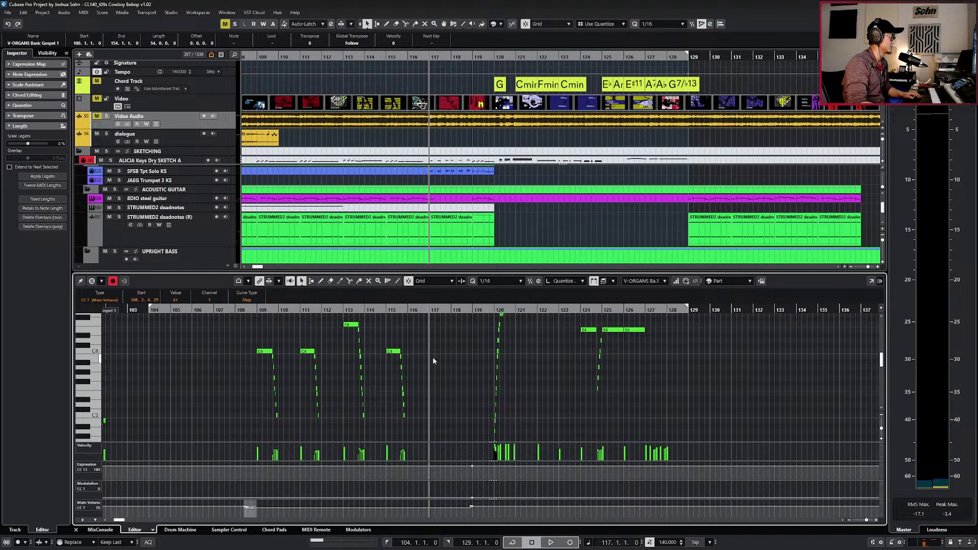
scroll(435, 360, "up", 2)
scroll(459, 200, "up", 3)
left_click(456, 199)
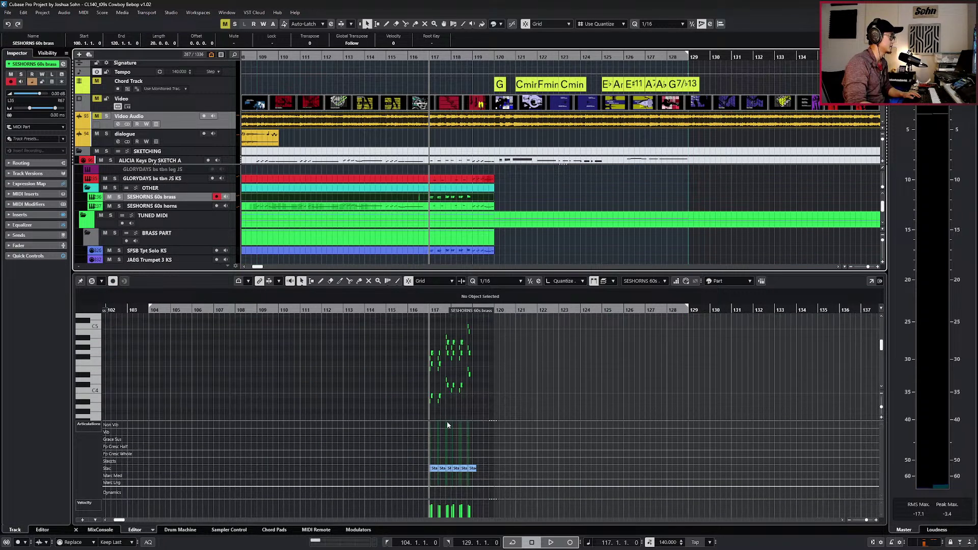
Select the parts of GLORYDAYS tpt 1 to 4 JS KS together to show their notes in the MIDI editor.
scroll(459, 209, "up", 3)
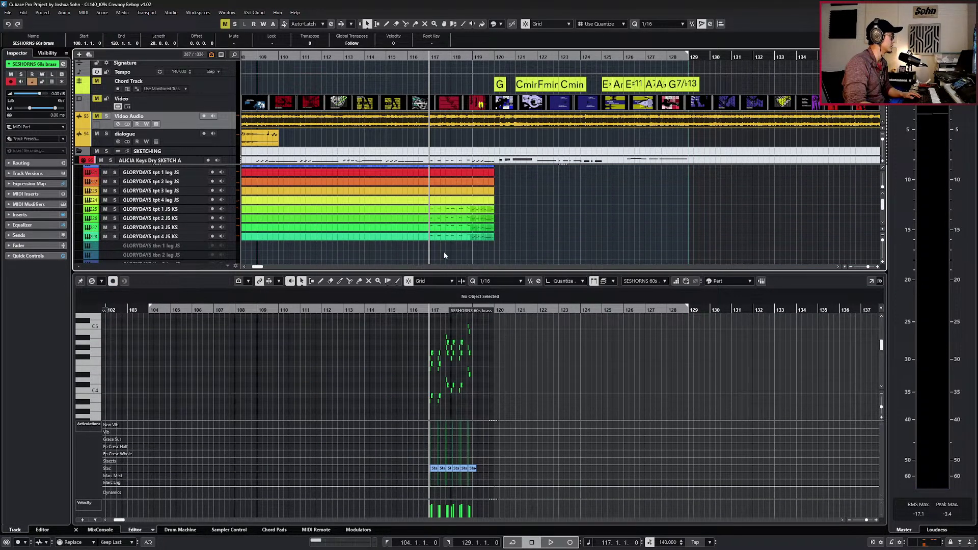
left_click(449, 211)
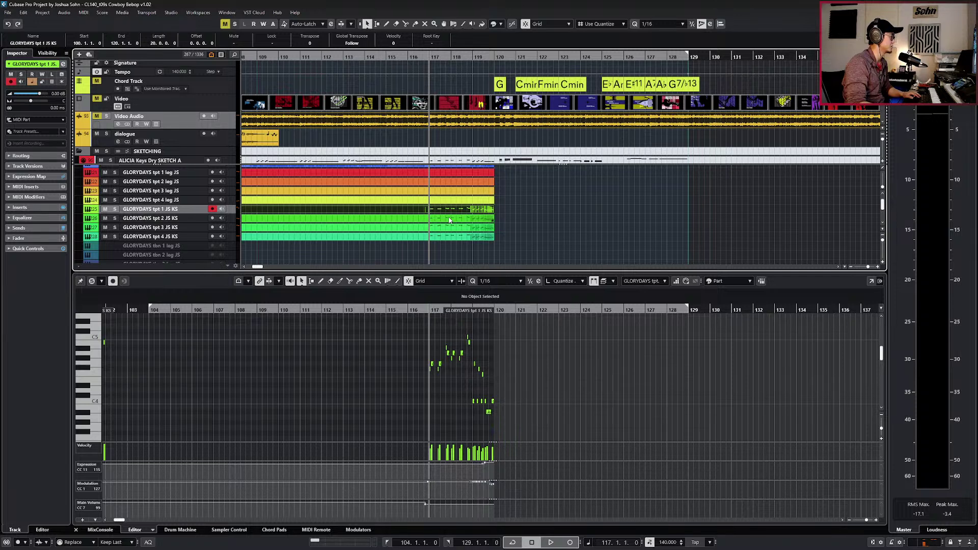
left_click(450, 220, "shift")
left_click(450, 228, "shift")
left_click(449, 237, "shift")
Switch the editor to editing all four trumpet parts at once and select their notes in bars 117 and 118.
scroll(414, 332, "up", 3)
left_click_drag(432, 337, 532, 418)
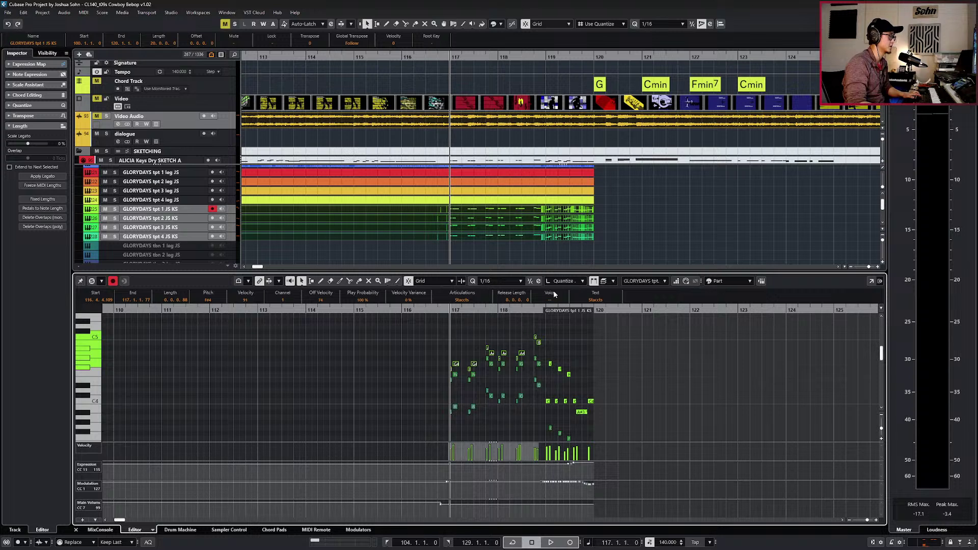
left_click(612, 282)
left_click_drag(427, 335, 542, 418)
scroll(542, 418, "up", 2)
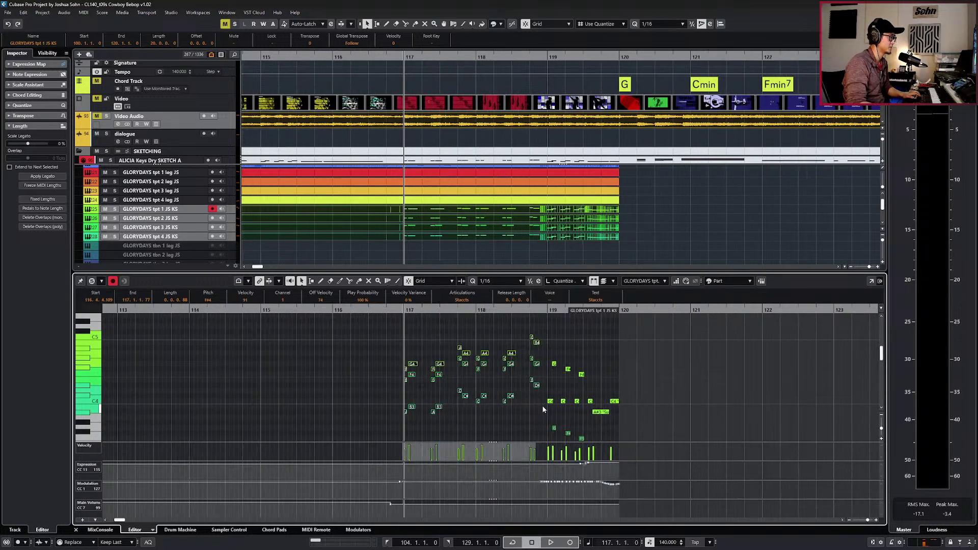
scroll(551, 389, "down", 1)
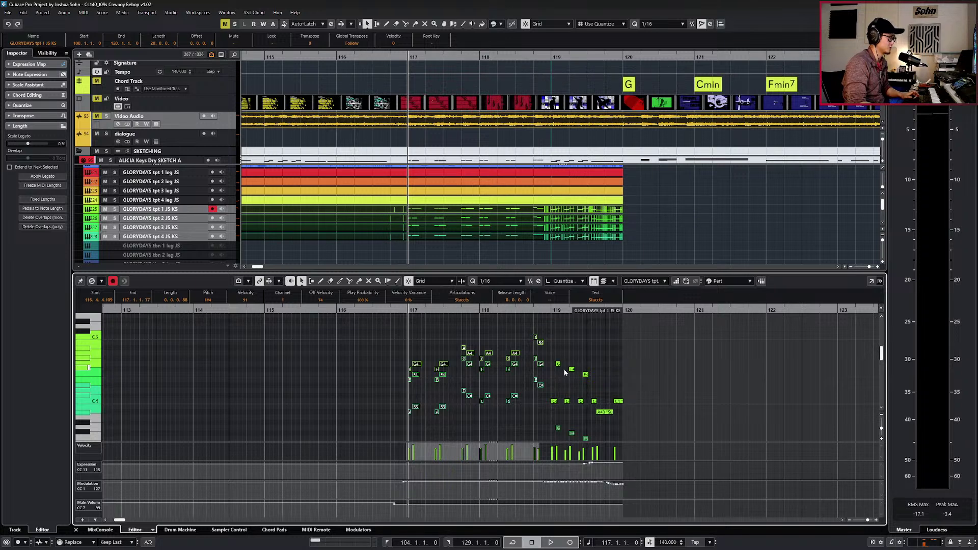
scroll(564, 373, "down", 2)
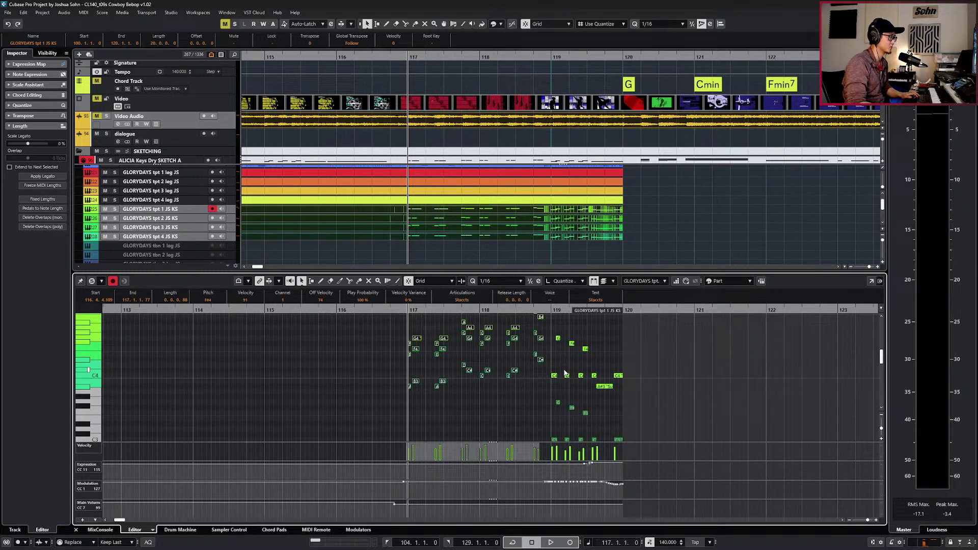
Copy the trumpets' notes from bars 117 to 119 into the V-ORGANS Basic Gospel 1 part at bar 117.
left_click_drag(615, 388, 619, 390)
left_click(622, 391)
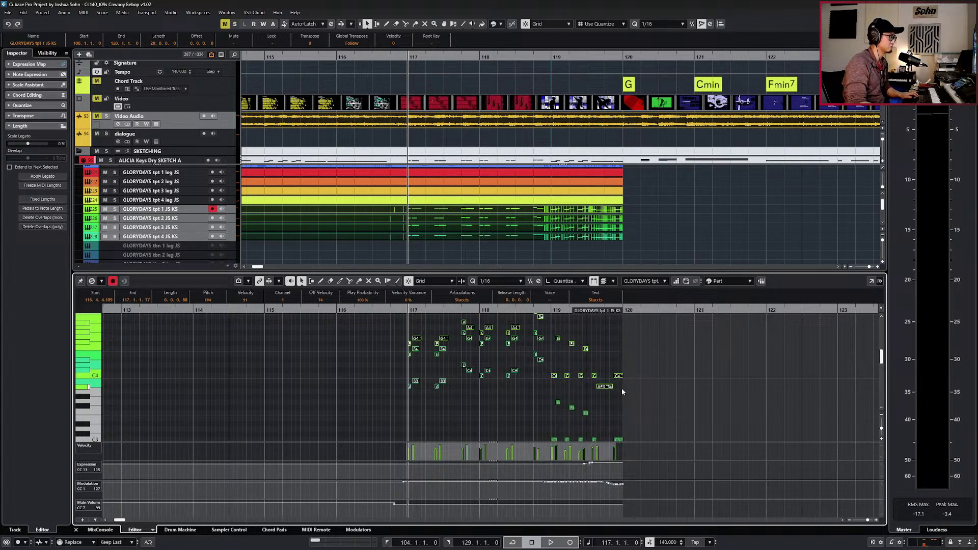
key("Return")
scroll(540, 354, "down", 3)
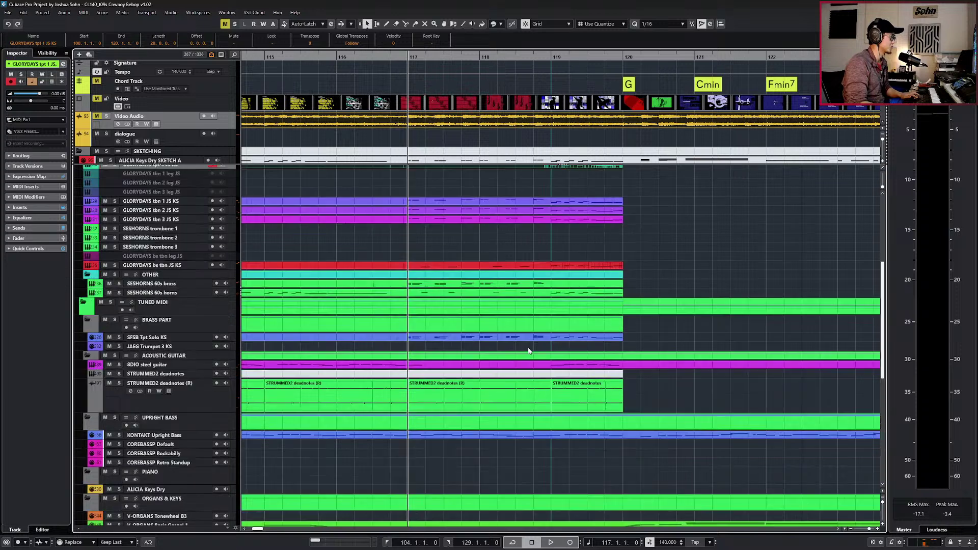
scroll(479, 334, "down", 5)
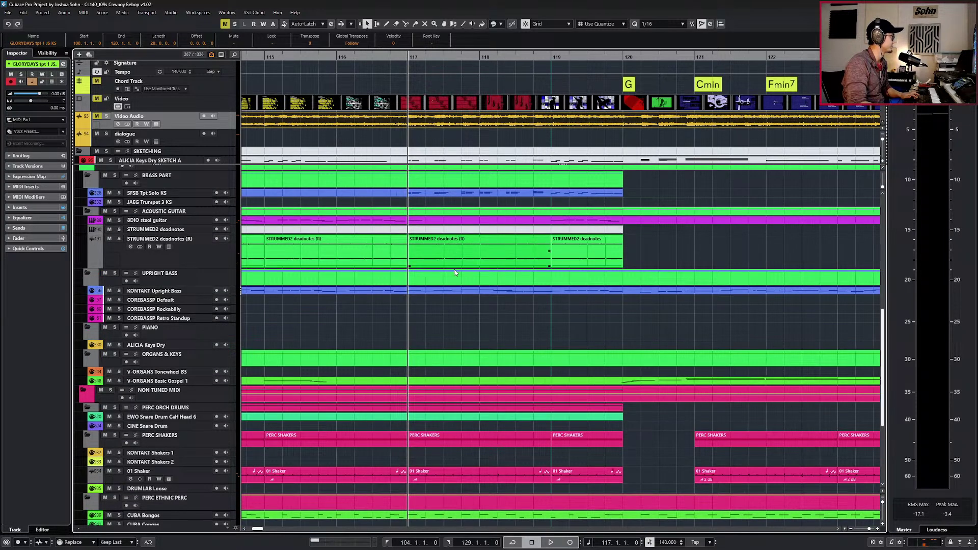
scroll(450, 229, "up", 3)
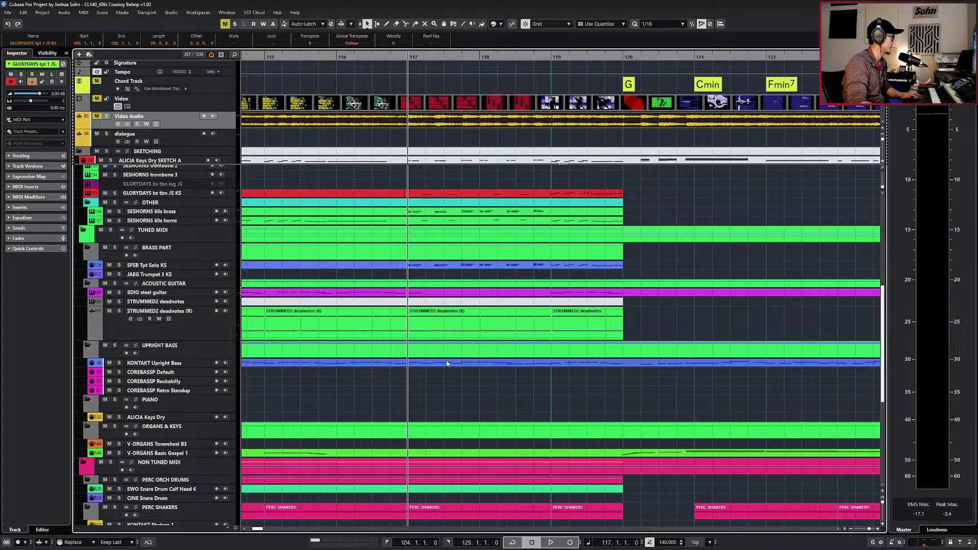
double_click(438, 455)
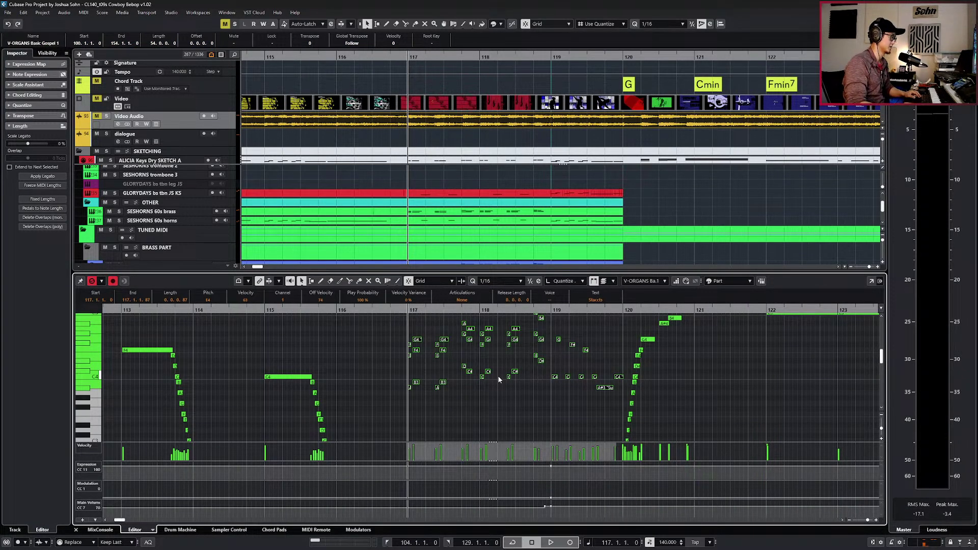
Play the copied organ notes and move the Main Volume (CC 7) change before bar 119 to late in bar 119.
key("space")
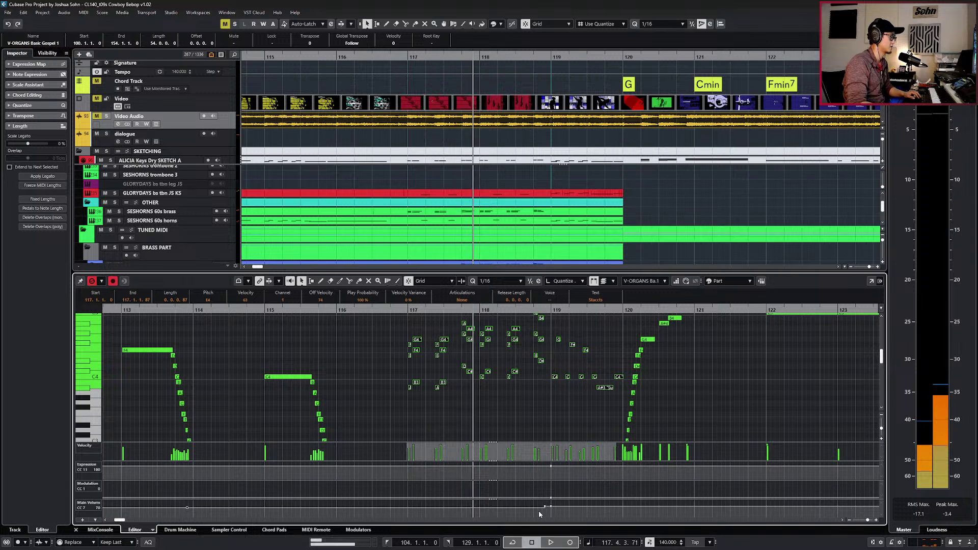
left_click_drag(539, 514, 563, 500)
key("ctrl+Right")
key("ctrl+Right")
key("ctrl+Right")
key("ctrl+Right")
key("ctrl+Right")
key("ctrl+Right")
key("ctrl+Right")
key("ctrl+Right")
key("ctrl+Right")
key("ctrl+Right")
key("ctrl+Right")
key("ctrl+Right")
key("ctrl+Right")
key("ctrl+Right")
key("ctrl+Right")
key("ctrl+Right")
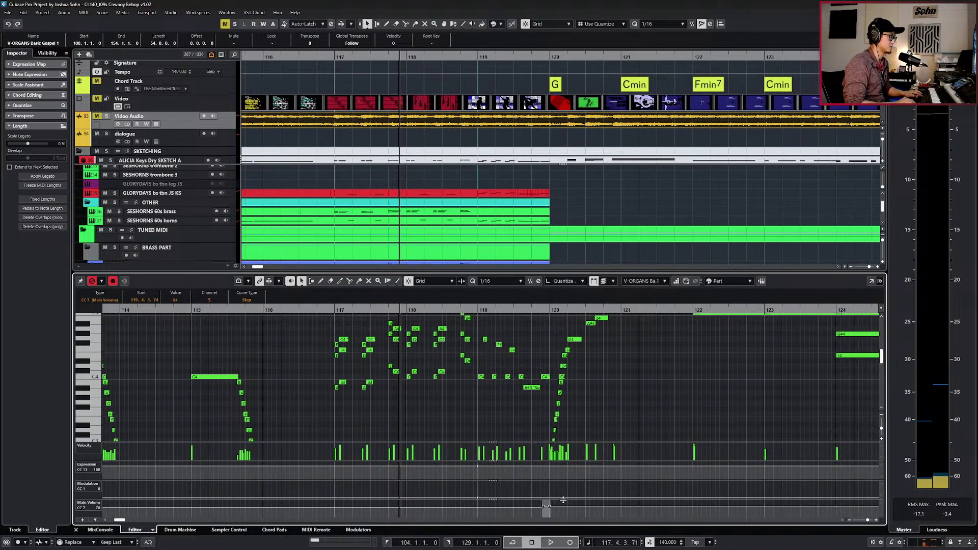
left_click(555, 512)
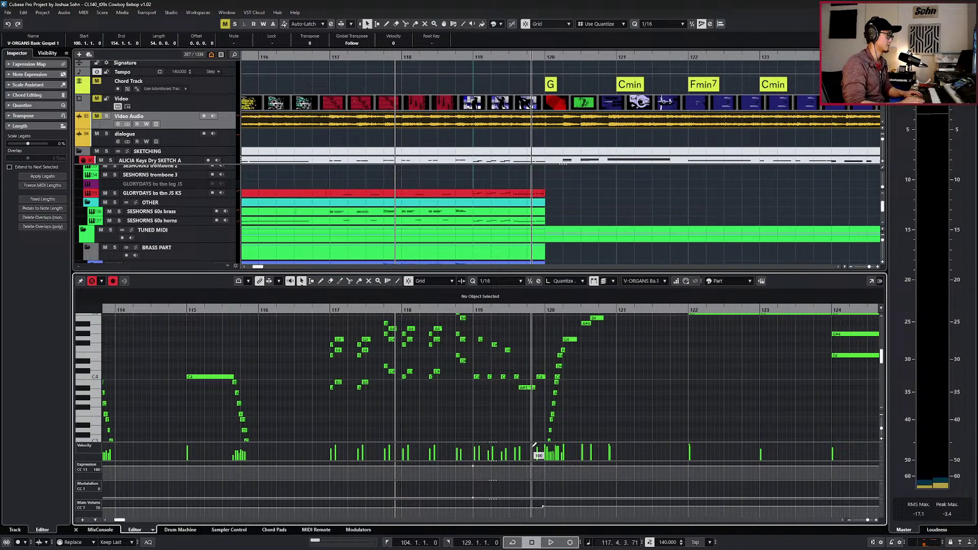
Play the passage again and move the organ's Main Volume change to the start of bar 120.
key("space")
left_click(543, 506)
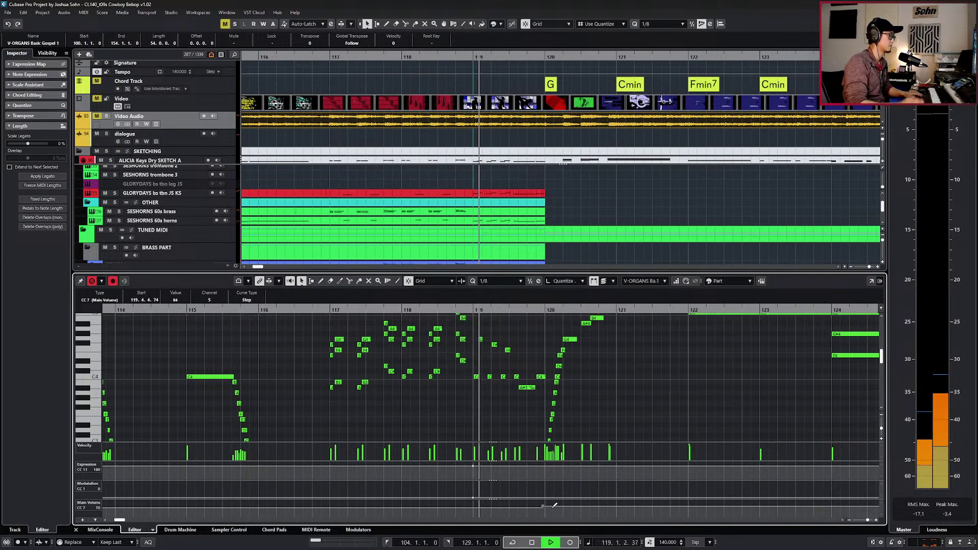
key("space")
key("ctrl+KP_Subtract")
key("ctrl+KP_Subtract")
key("ctrl+KP_Subtract")
key("ctrl+KP_Subtract")
scroll(488, 390, "up", 1)
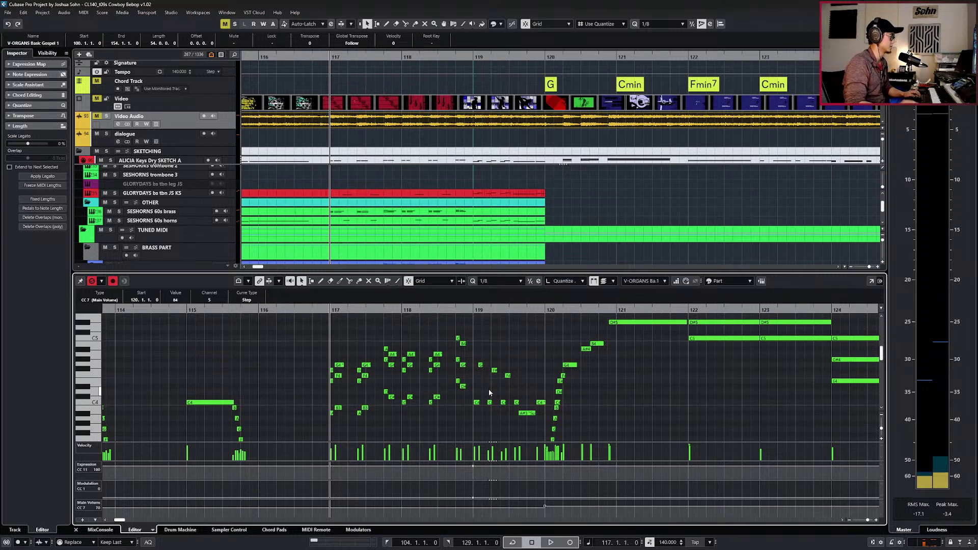
Listen to the organ alone from bar 117 and select the second chord of bar 118 to check its notes.
key("alt+l")
scroll(488, 389, "up", 3)
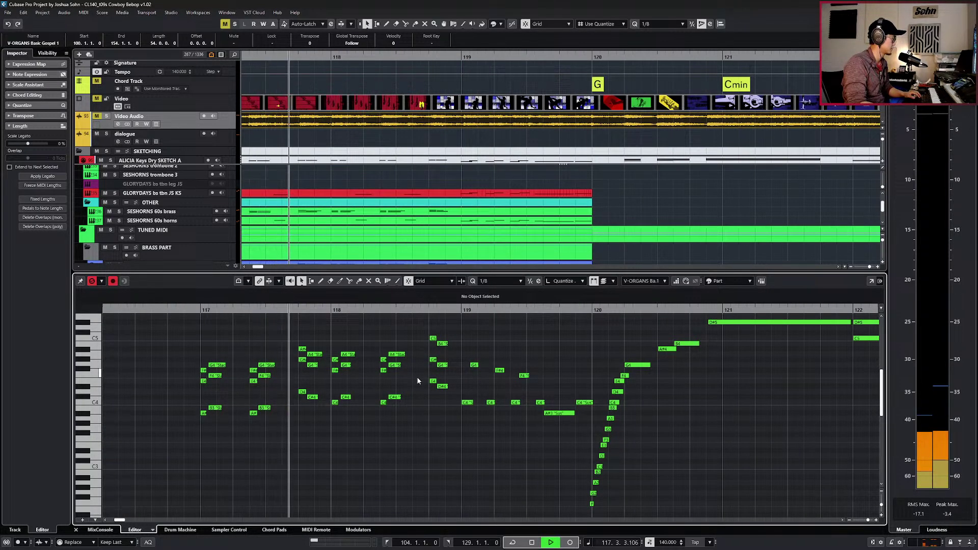
key("space")
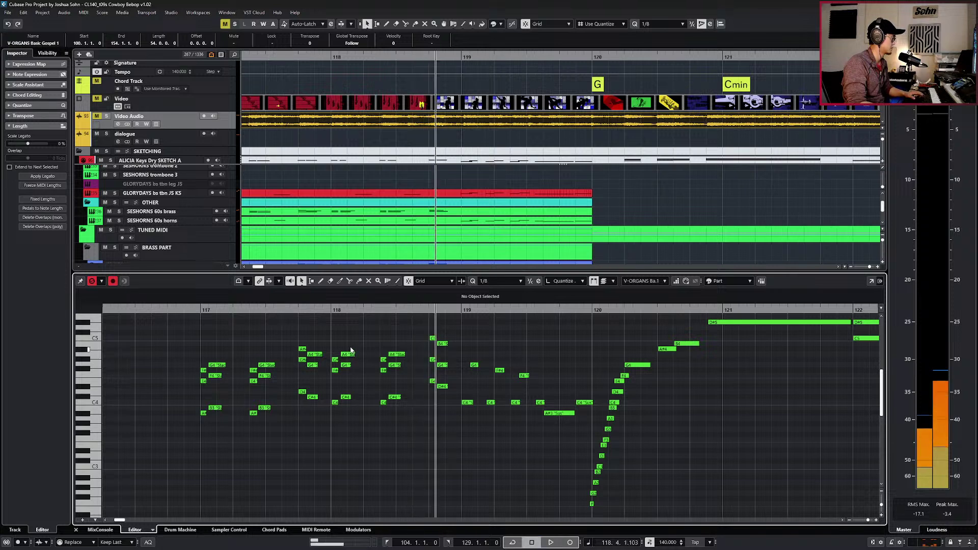
left_click_drag(342, 402, 334, 421)
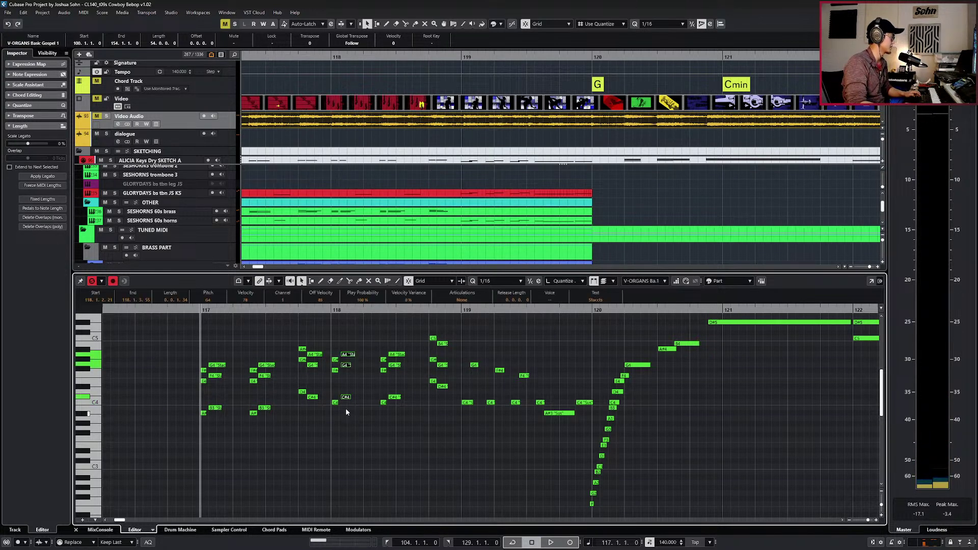
scroll(340, 377, "up", 2)
scroll(345, 367, "left", 2)
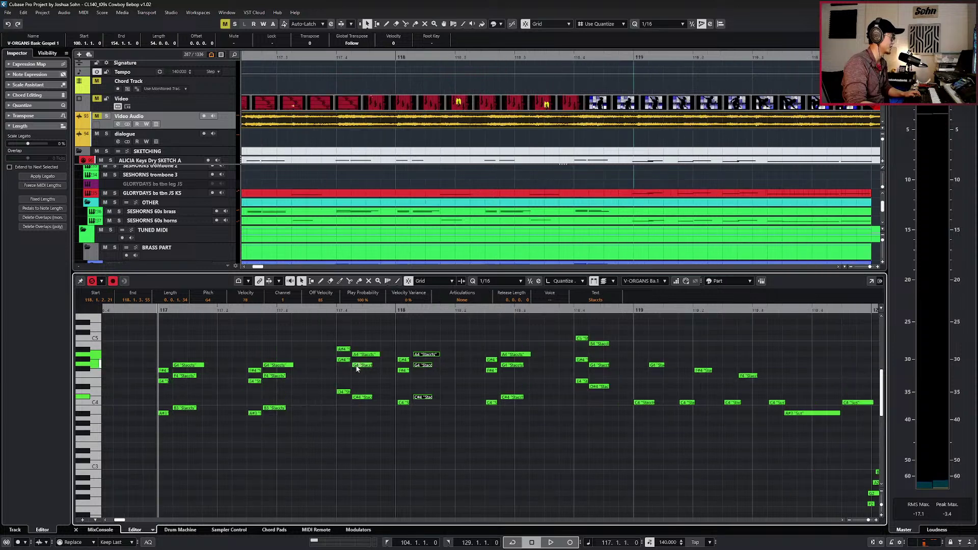
key("space")
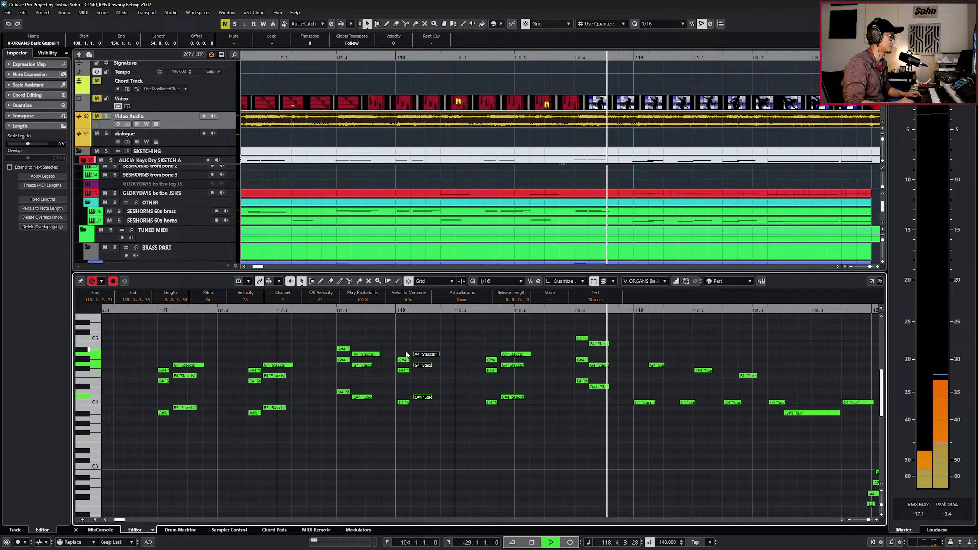
scroll(438, 393, "down", 6)
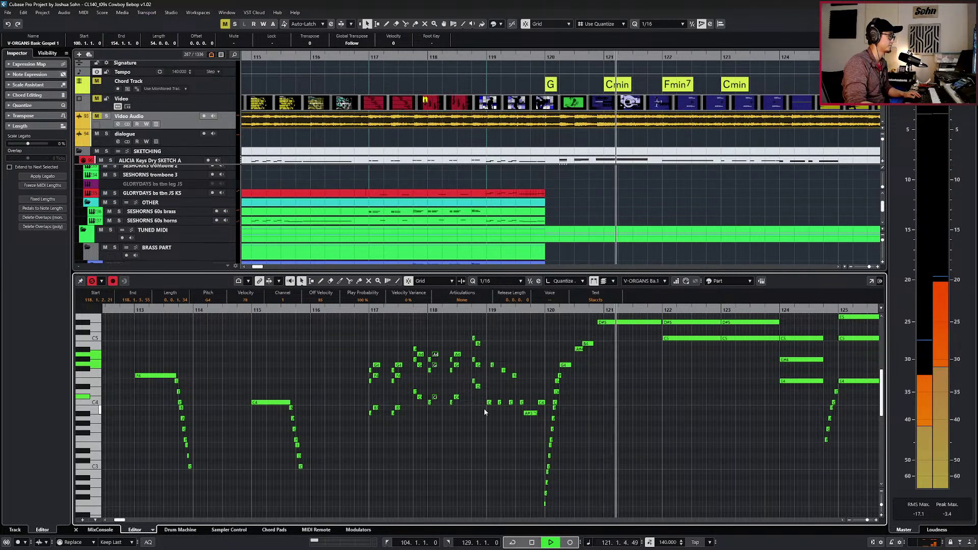
key("space")
Play the organ part in the full mix from bar 117 to bar 123.
key("KP_Subtract")
key("KP_Subtract")
key("KP_Subtract")
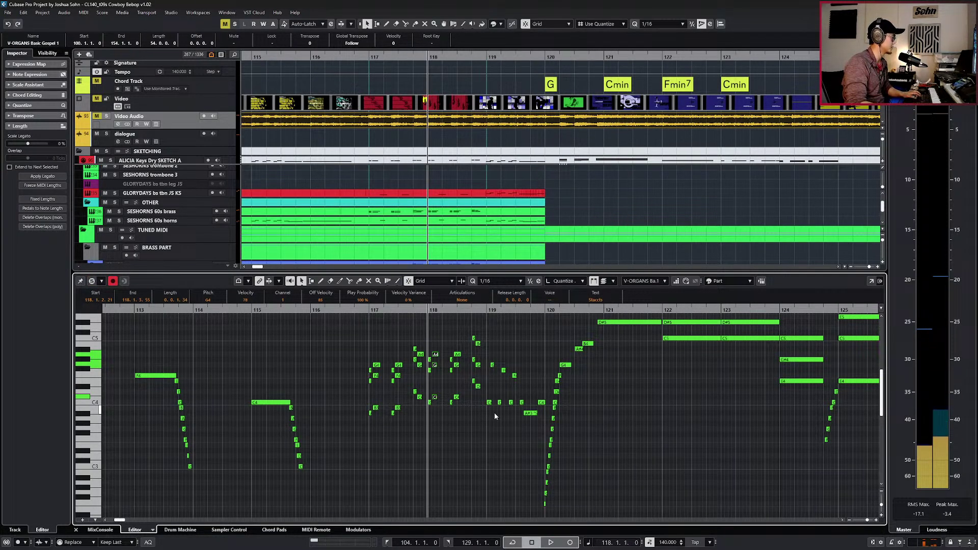
scroll(484, 409, "down", 3)
key("KP_Subtract")
key("s")
key("space")
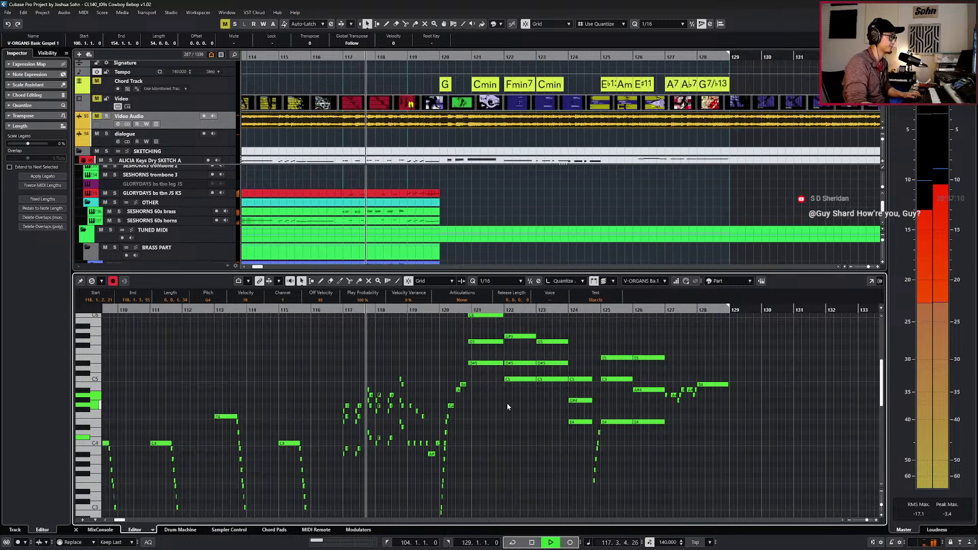
key("alt+l")
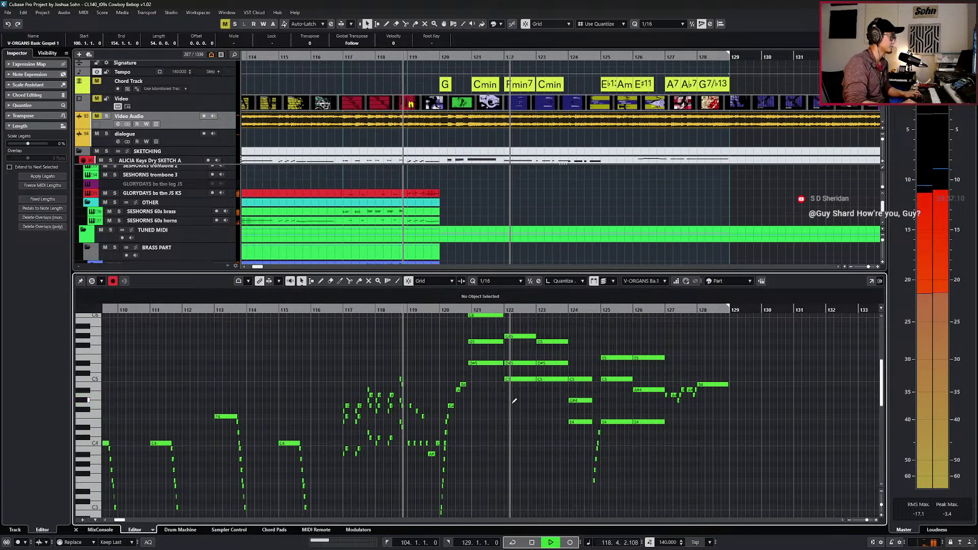
scroll(737, 398, "up", 2)
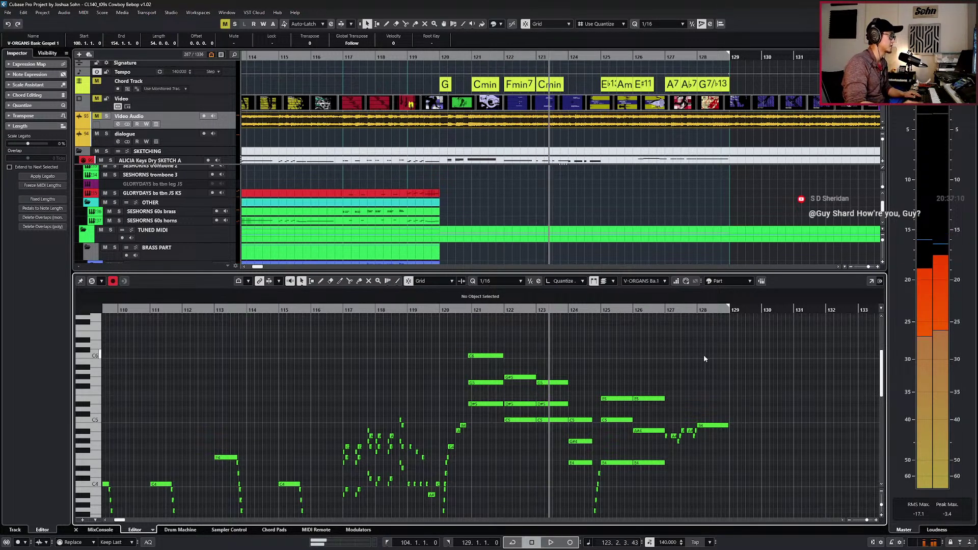
key("space")
Play the organ chords from bar 121 and try lowering the G#4 in bar 124 to G4.
key("KP_Subtract")
scroll(593, 366, "up", 2)
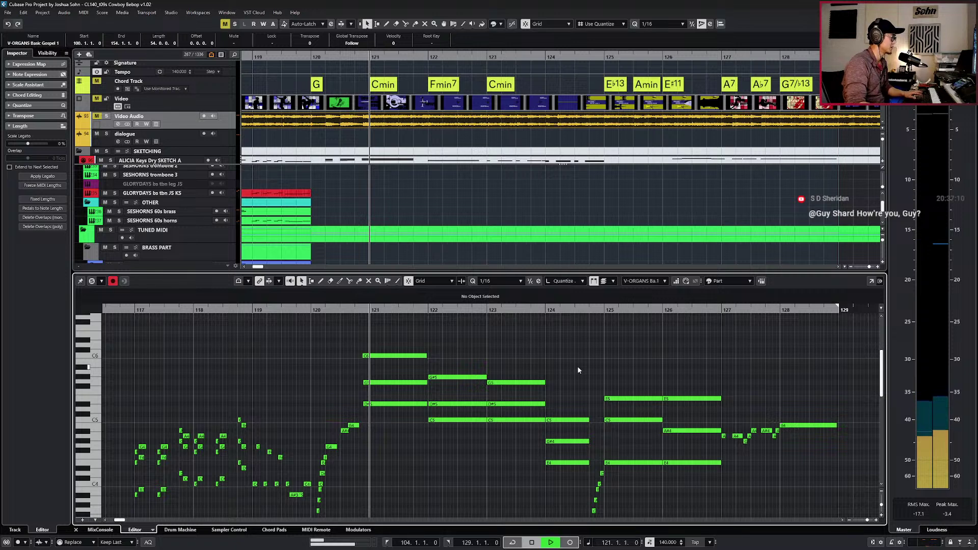
scroll(509, 385, "up", 4)
left_click_drag(452, 368, 455, 421)
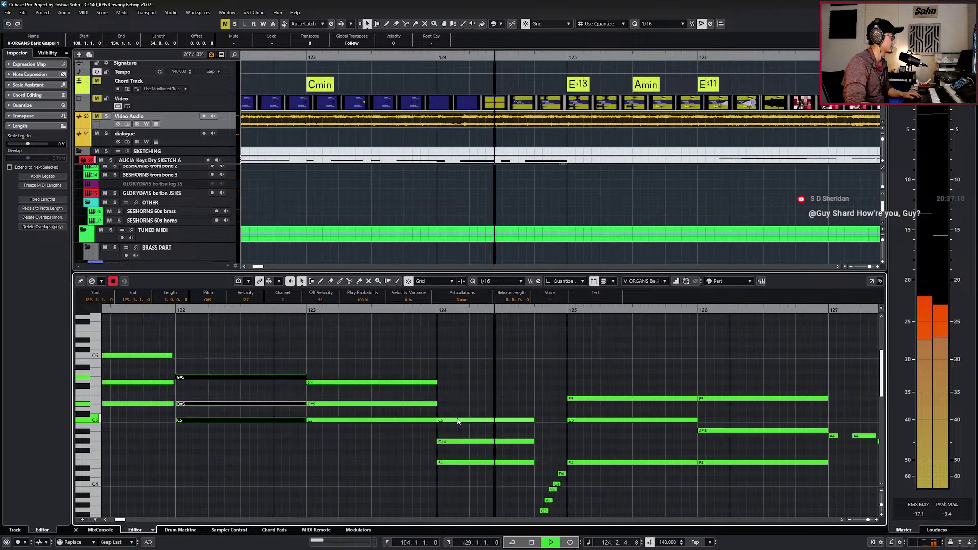
left_click(468, 442)
key("l")
key("ctrl+KP_Subtract")
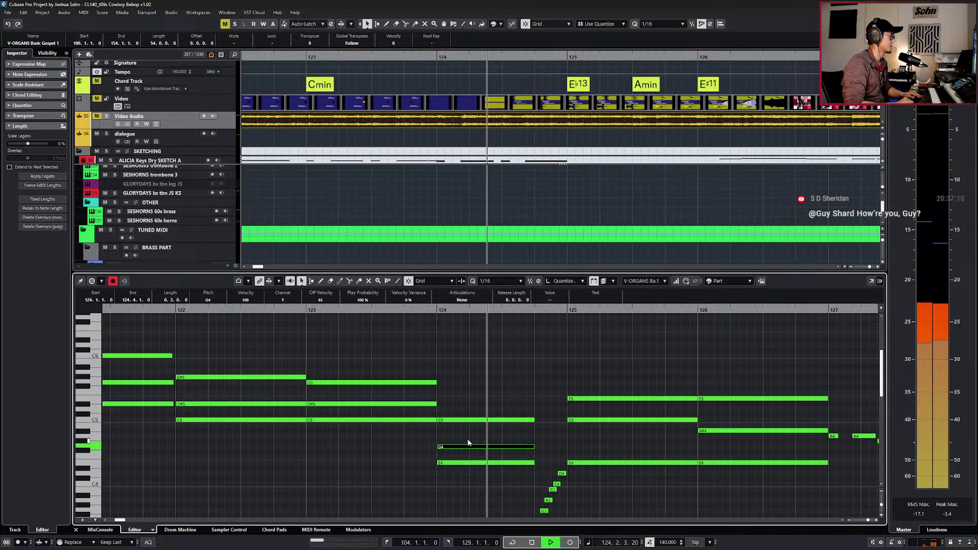
key("space")
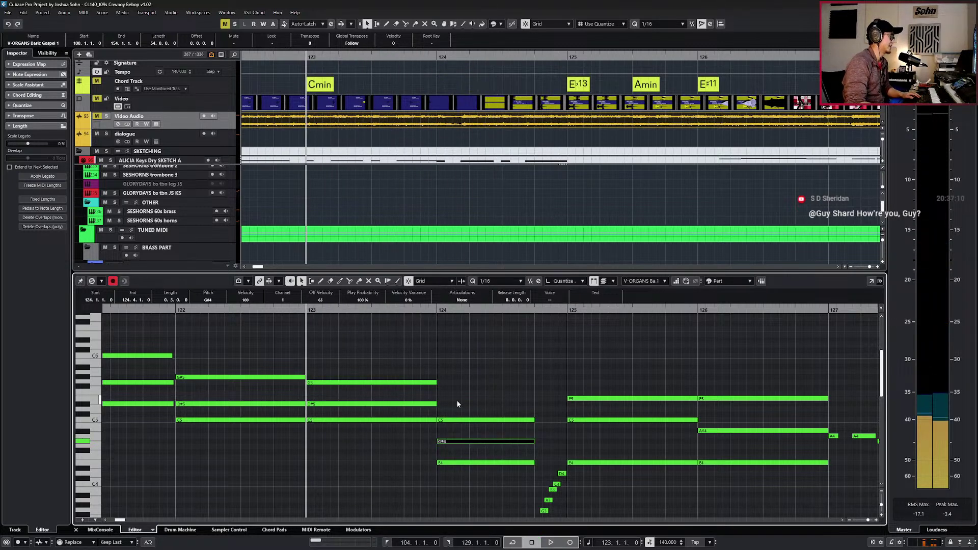
Show the KONTAKT Upright Bass notes together with the organ part in a separate Key Editor window.
scroll(482, 213, "down", 5)
scroll(482, 209, "down", 3, "ctrl")
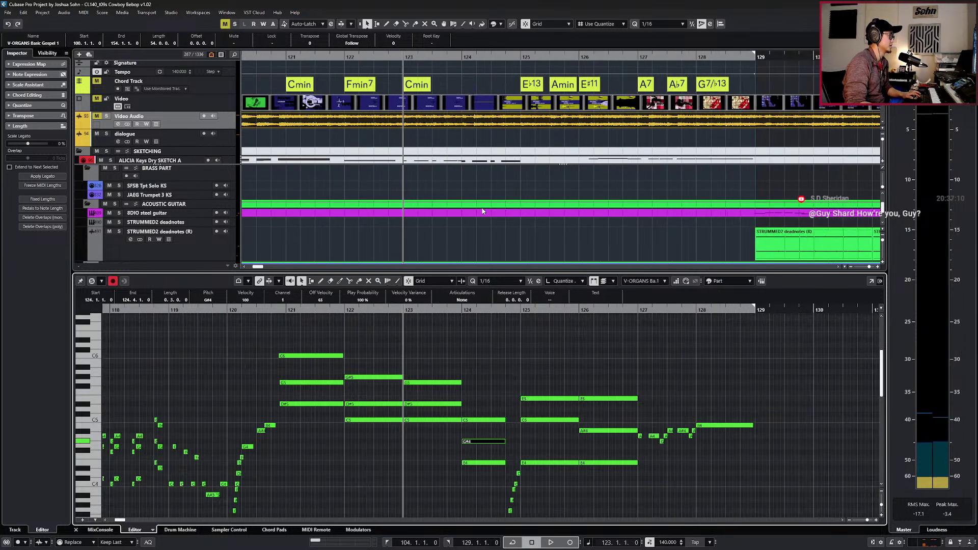
left_click(470, 245, "shift")
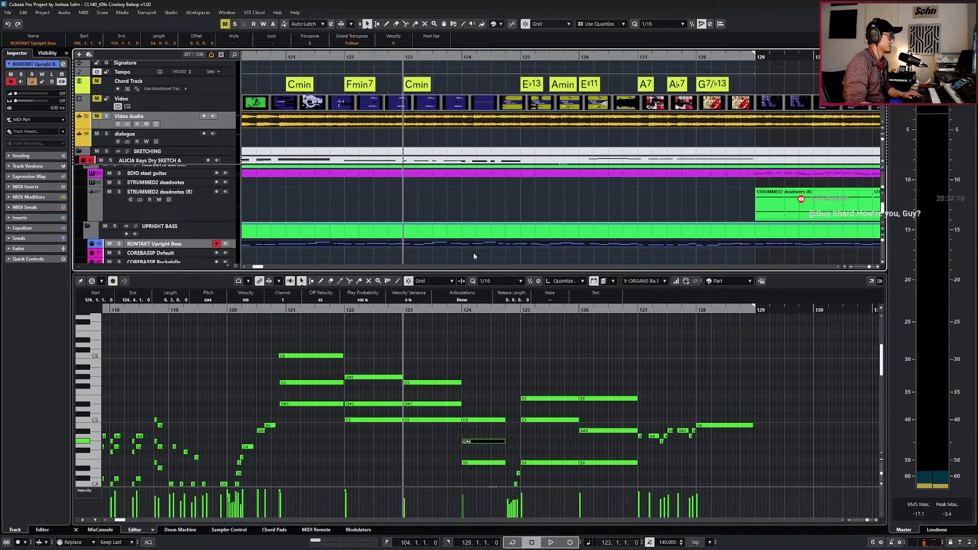
scroll(482, 372, "down", 4)
scroll(483, 371, "up", 2, "ctrl")
key("ctrl+KP_Subtract")
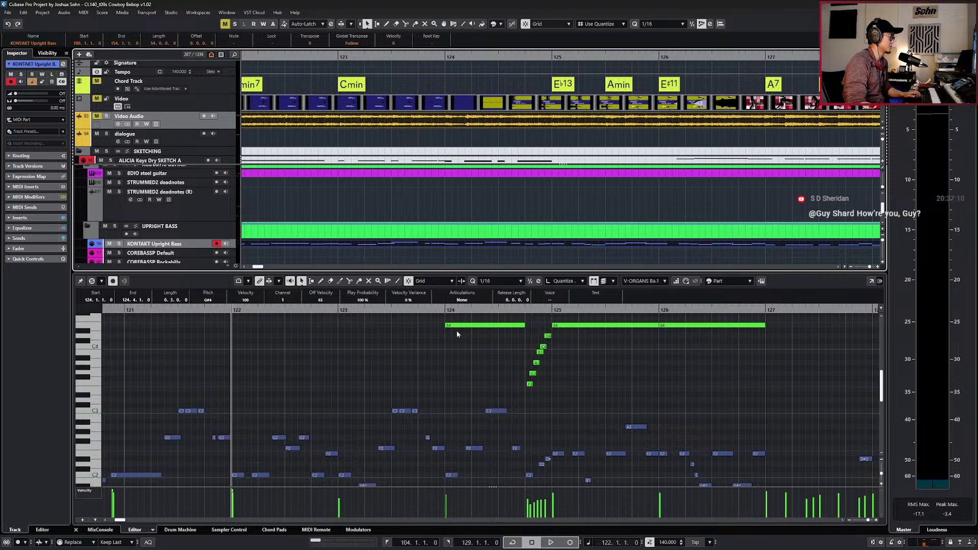
scroll(464, 348, "up", 2)
scroll(478, 385, "down", 1)
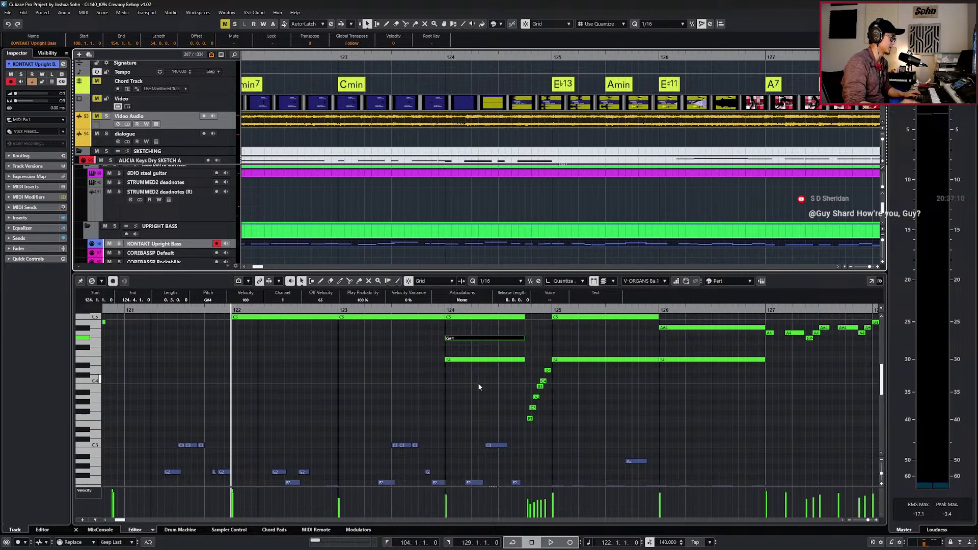
key("ctrl+e")
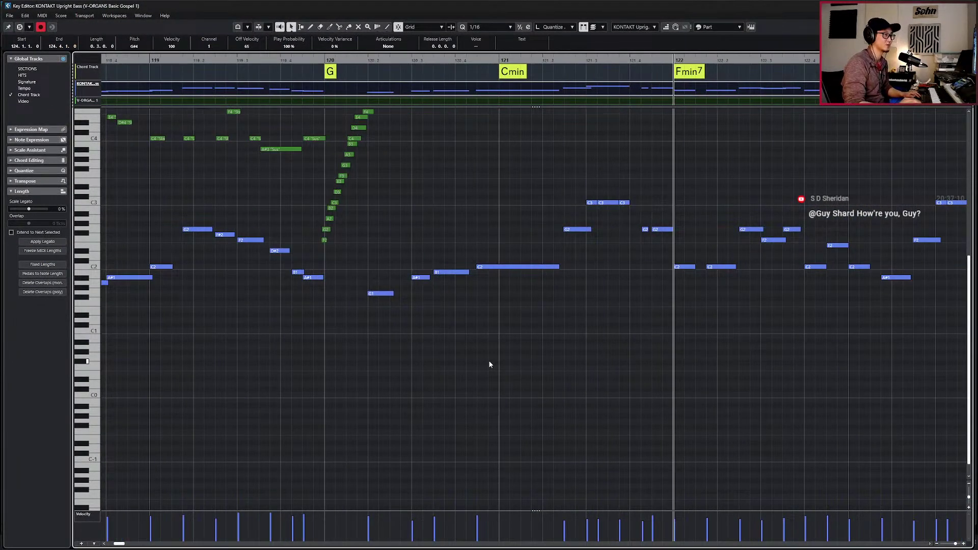
Compare the organ chords with the bass line through bar 124, raise the organ's E4 there to F4, and play it.
scroll(488, 360, "up", 6)
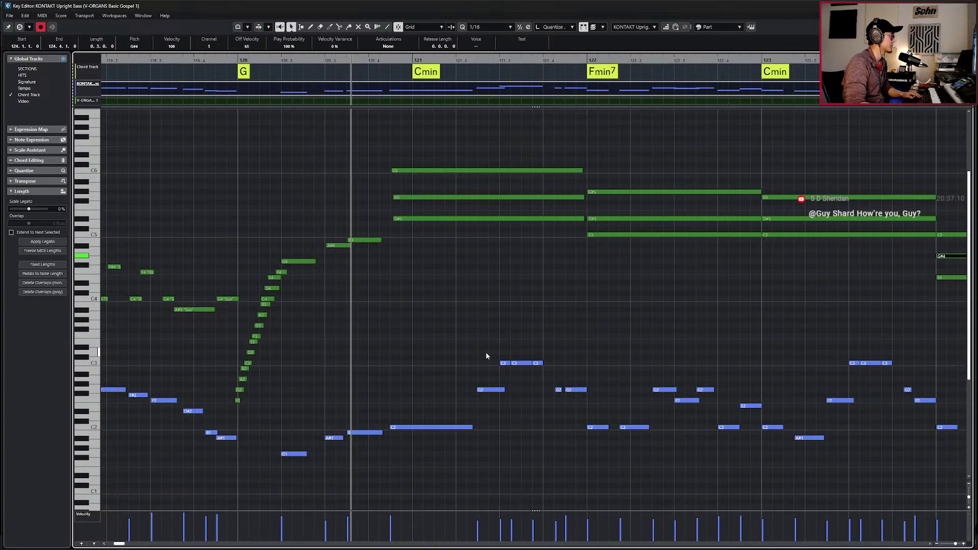
scroll(484, 364, "up", 3)
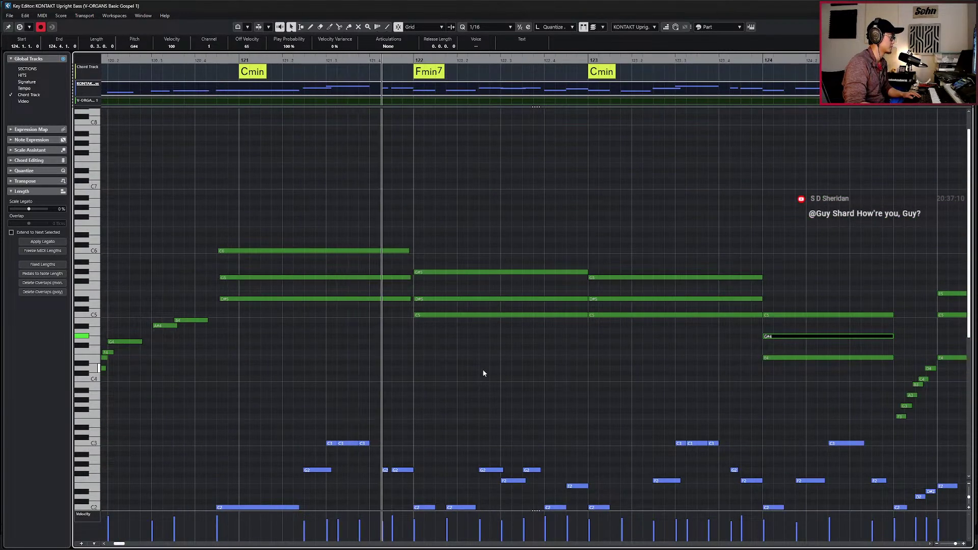
scroll(484, 373, "down", 3)
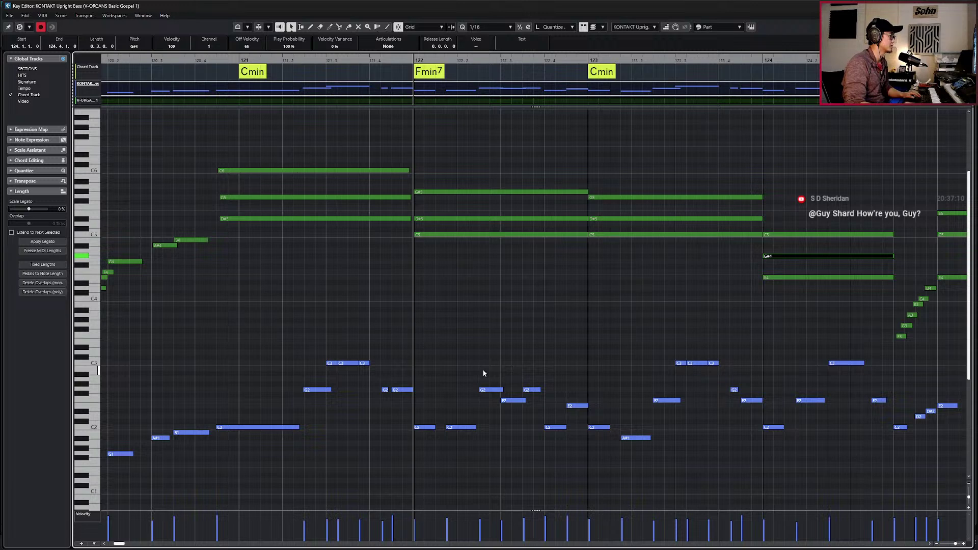
scroll(482, 369, "up", 2)
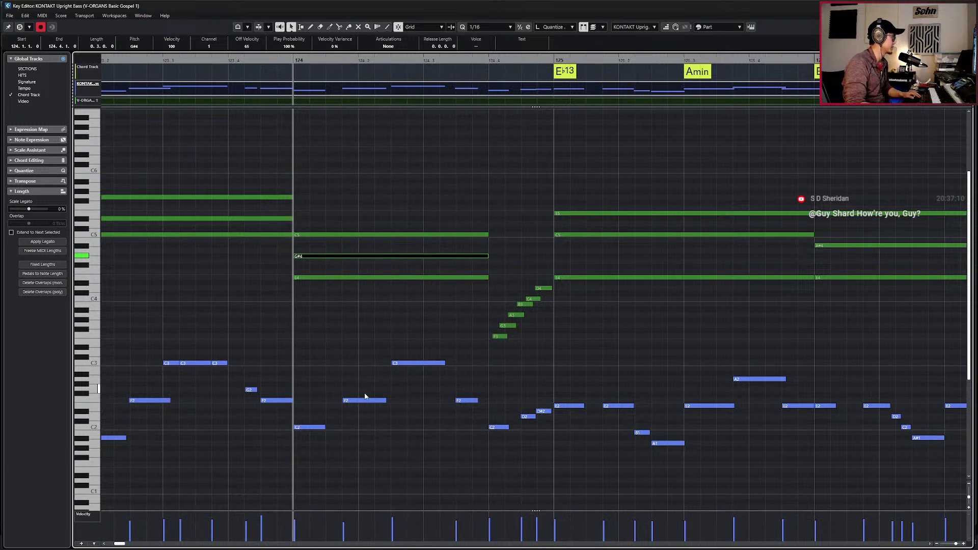
scroll(396, 379, "left", 1)
left_click(421, 278)
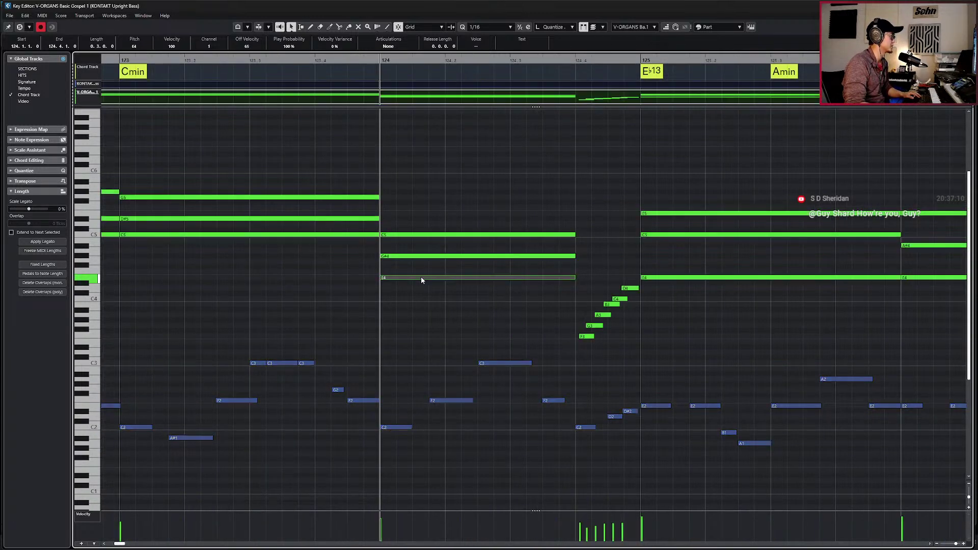
key("Up")
key("space")
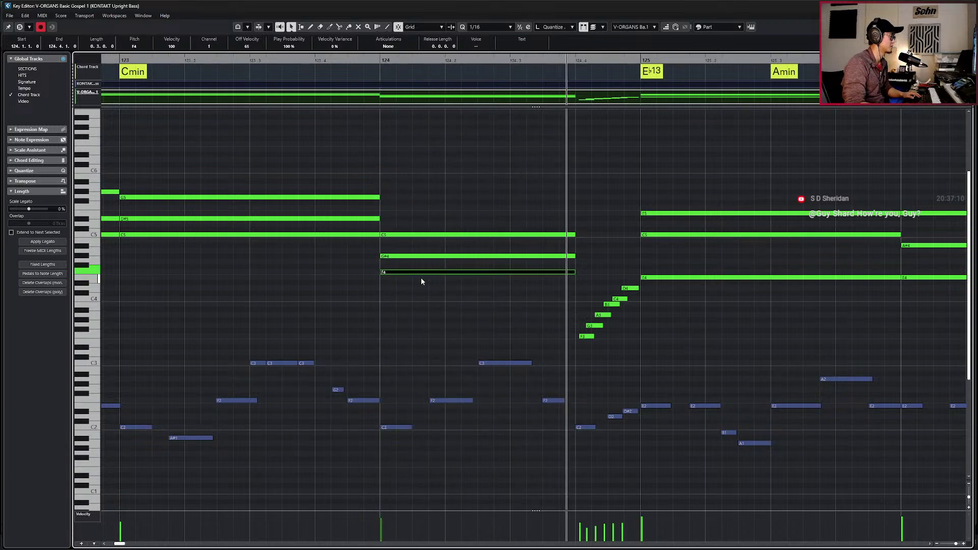
Play the organ and bass parts together from around bar 121 into bar 125.
key("space")
key("g")
key("g")
key("KP_Subtract")
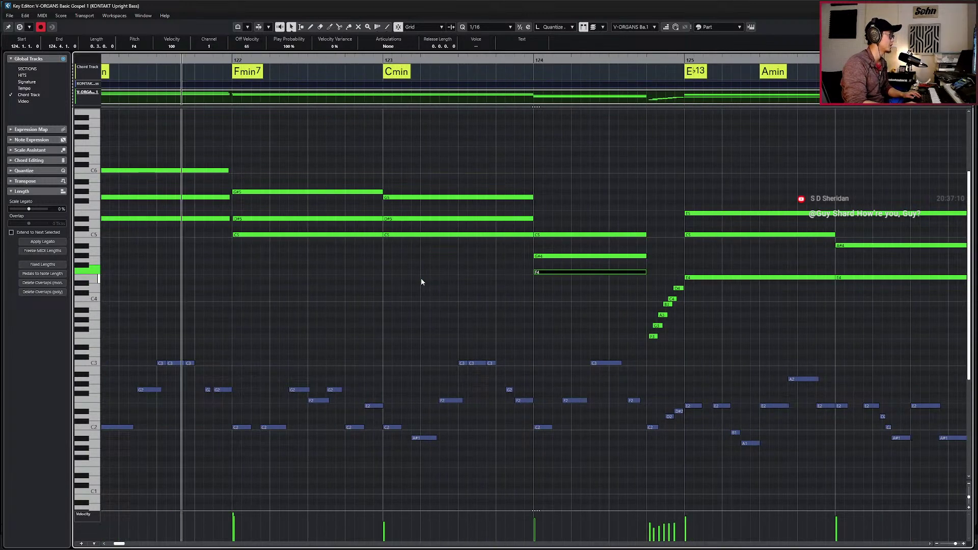
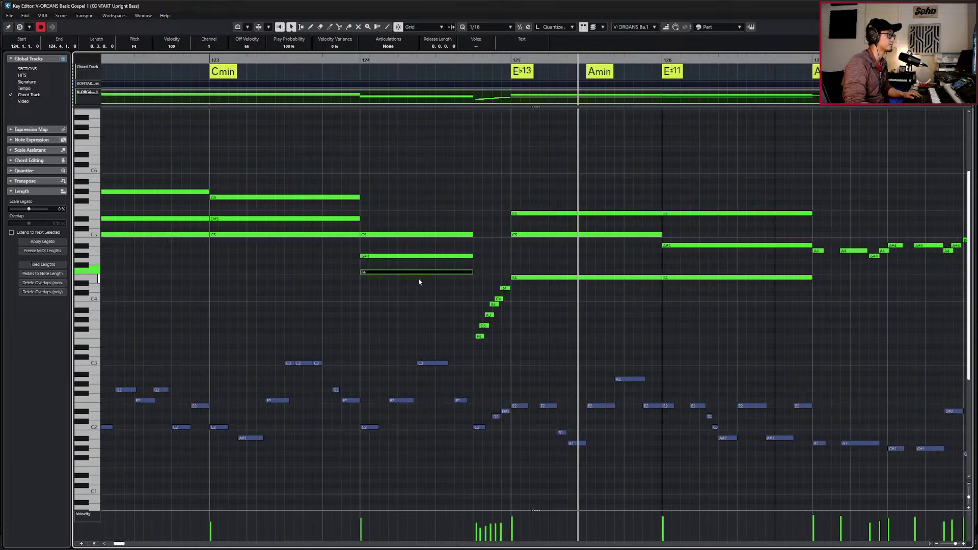
key("space")
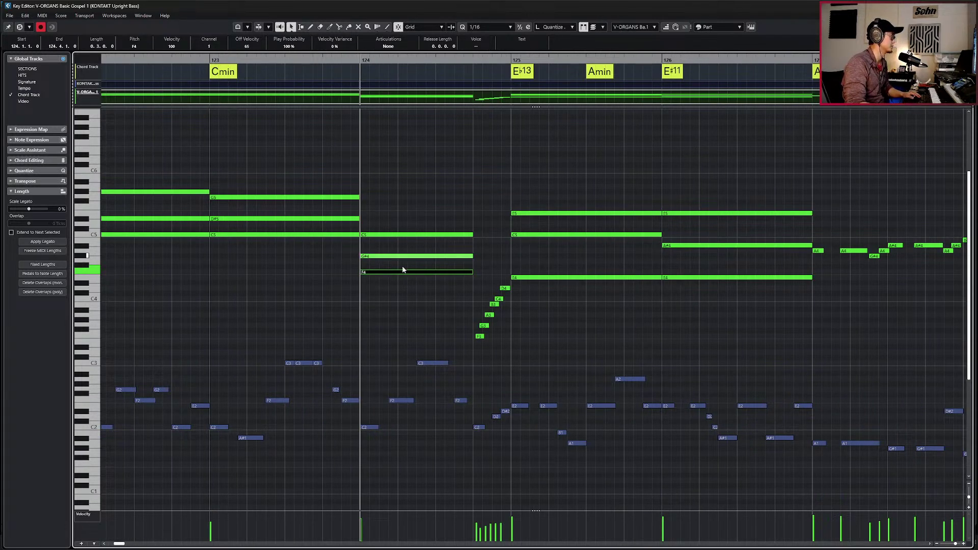
Copy the Fmin7 chord event from bar 122 to the start of bar 124 on the chord track.
scroll(303, 77, "left", 3)
left_click_drag(340, 77, 618, 78)
scroll(568, 173, "down", 1)
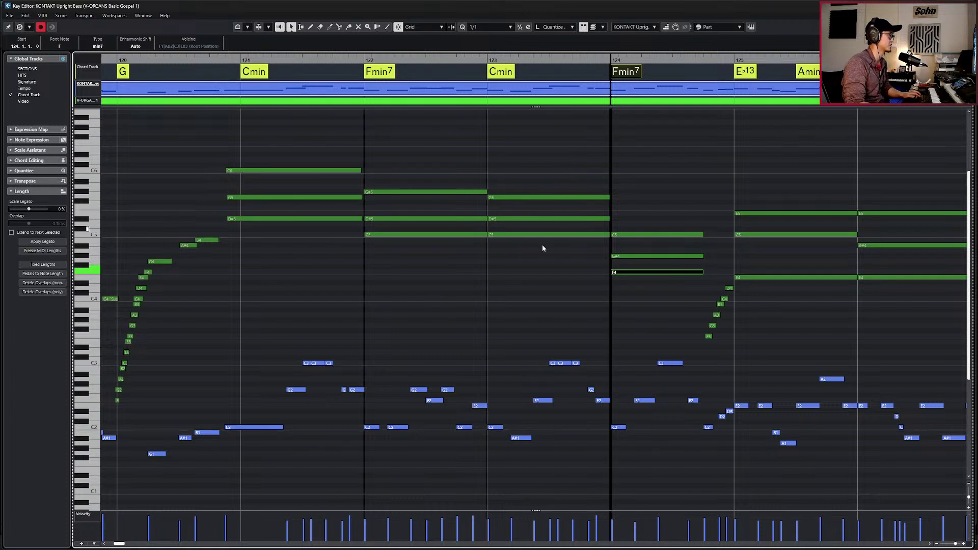
Lower the upright bass's E2 at the end of bar 122 to D#2 and play it back with the organ chords.
key("KP_Subtract")
key("KP_Subtract")
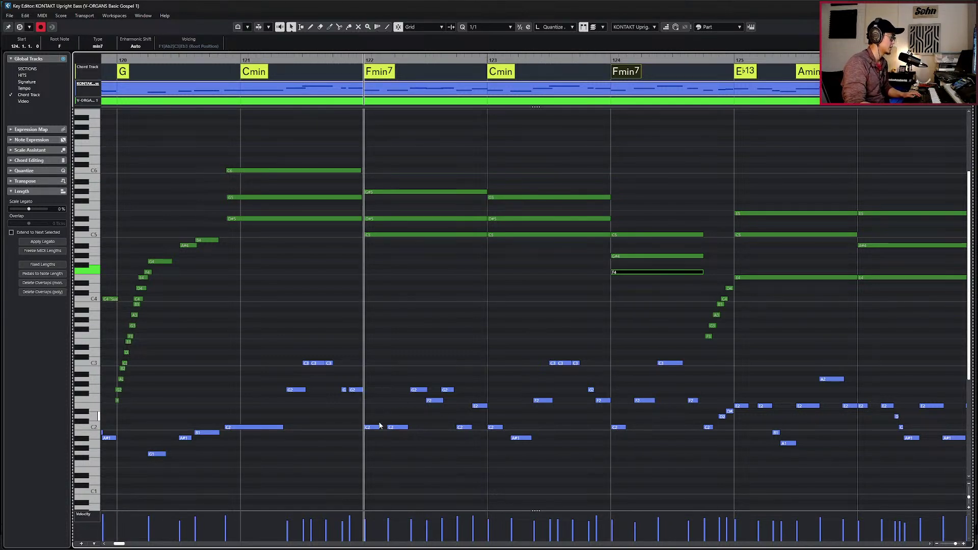
left_click(484, 408)
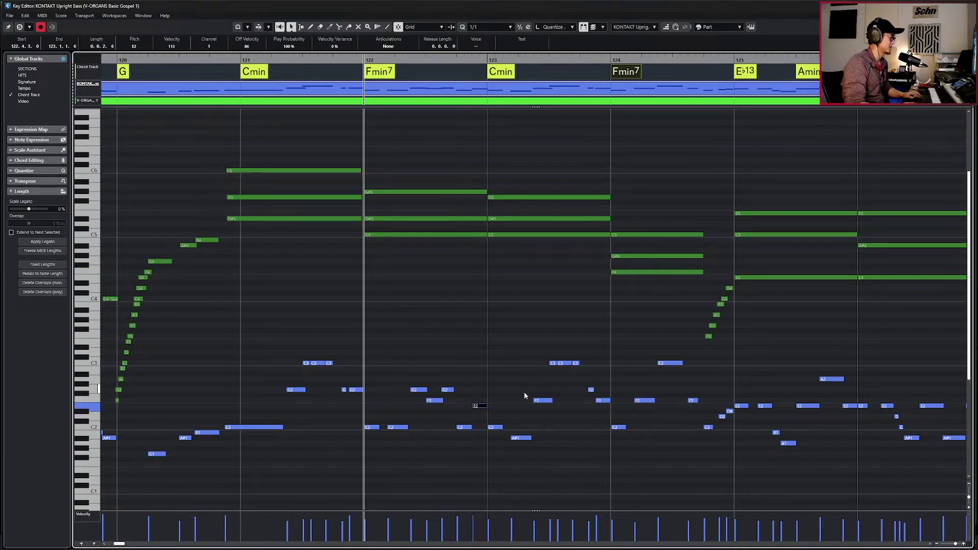
key("minus")
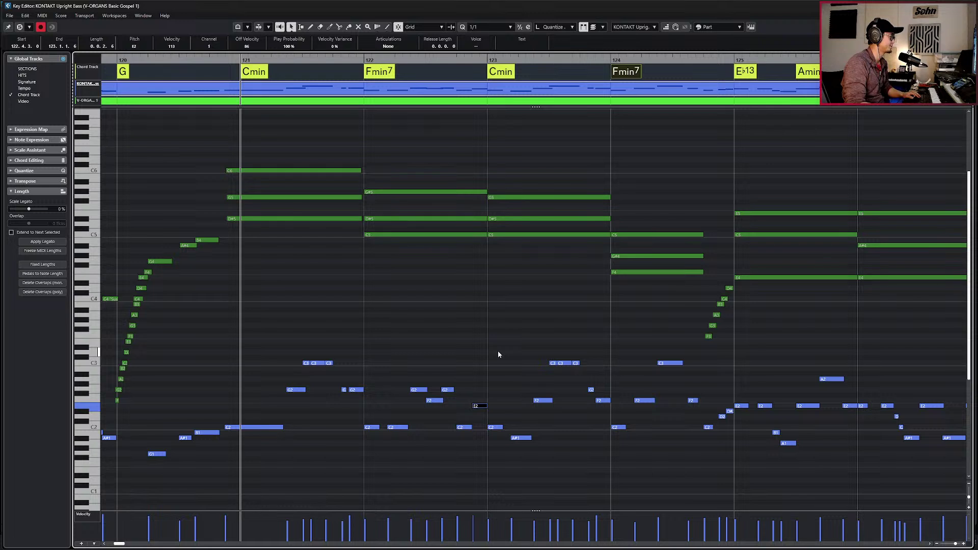
key("space")
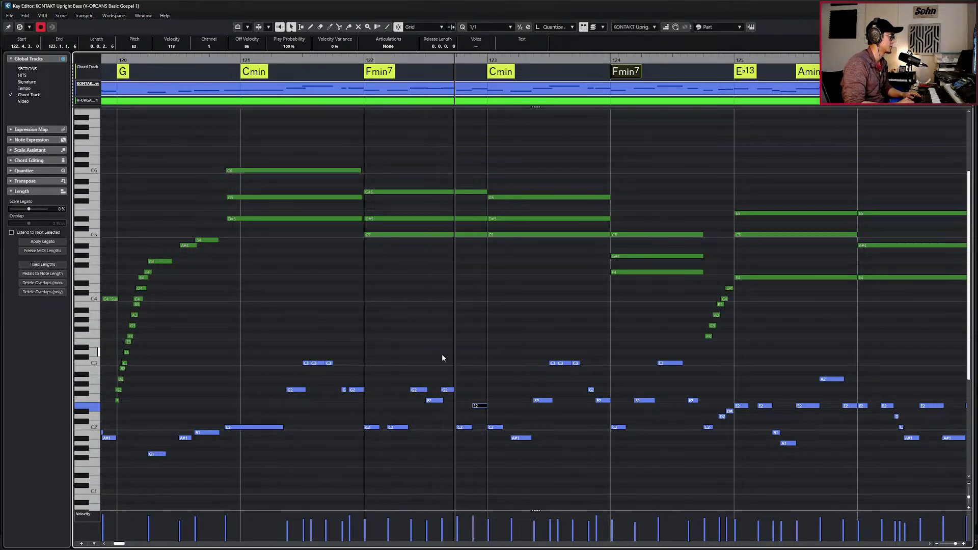
key("Down")
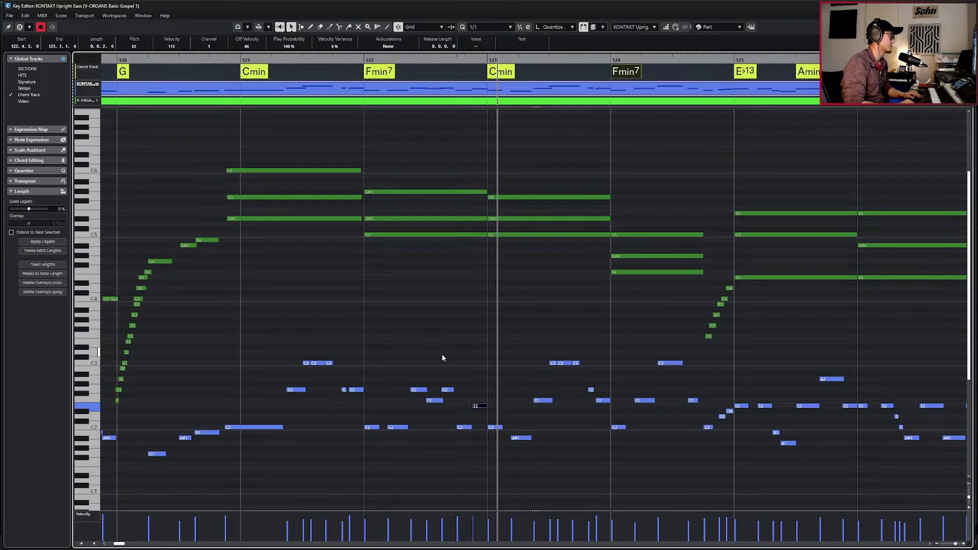
key("l")
key("KP_Subtract")
key("KP_Subtract")
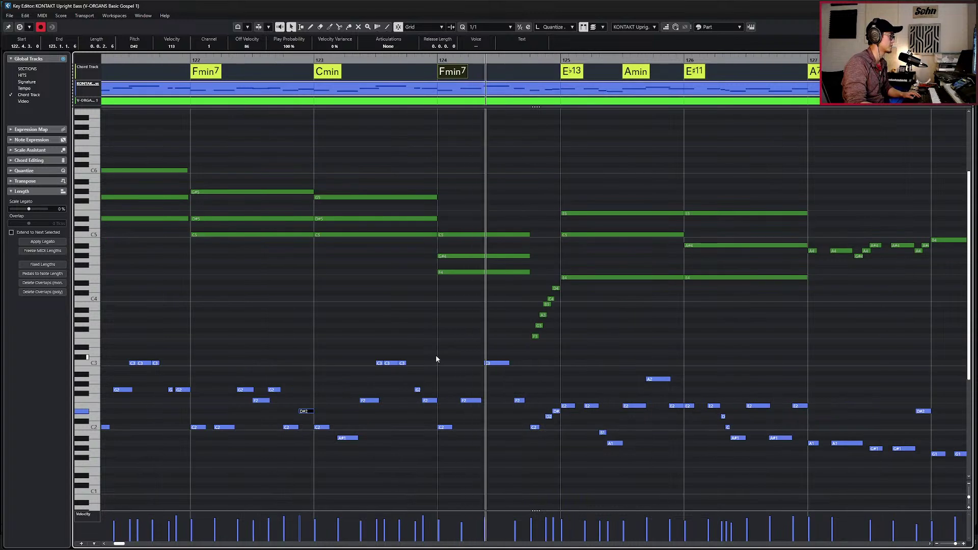
Change the Cmin chord events in bars 123 and 121 to Cmin7.
left_click(336, 74)
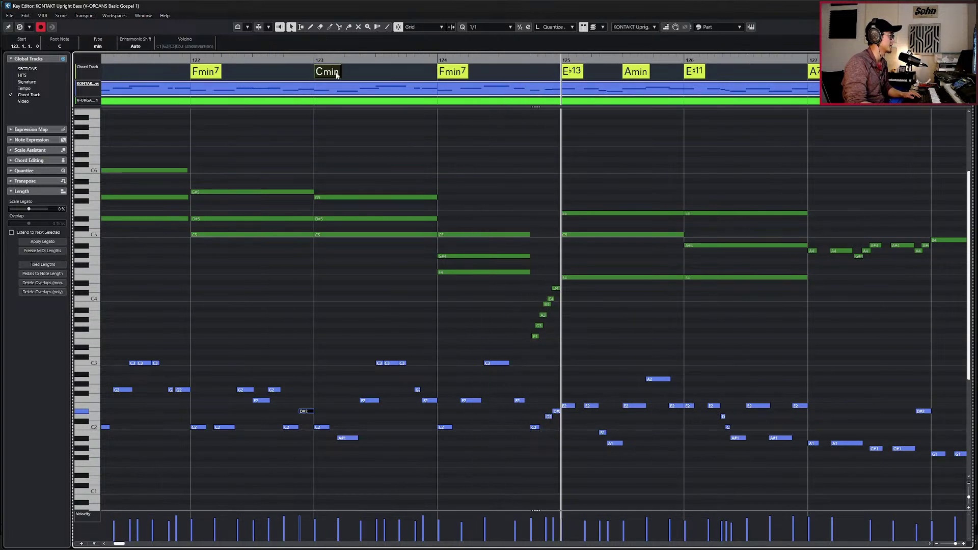
double_click(336, 75)
left_click(455, 190)
scroll(456, 190, "left", 3)
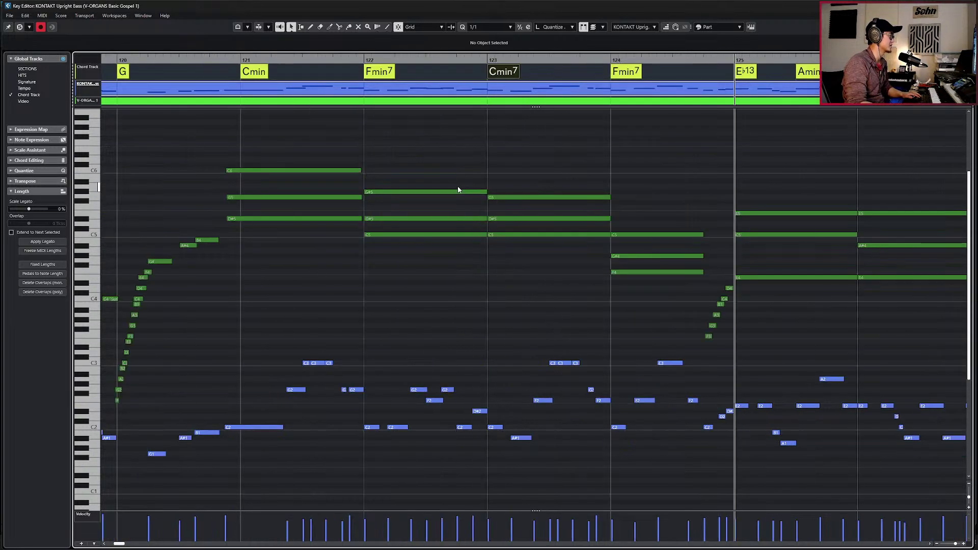
double_click(243, 75)
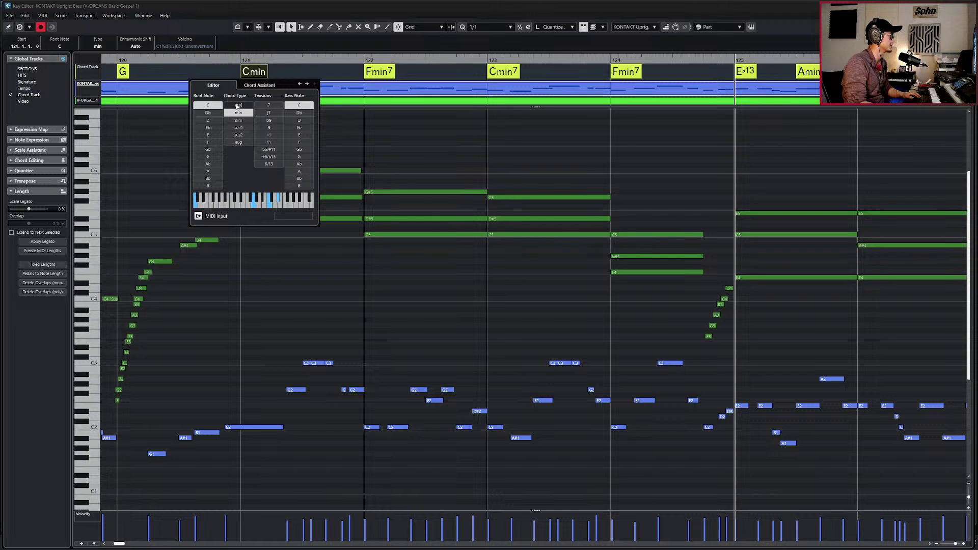
left_click(481, 372)
Play the organ and bass through bar 124, then return the playback position to bar 123.
scroll(516, 409, "right", 2)
key("KP_Subtract")
key("KP_Subtract")
key("space")
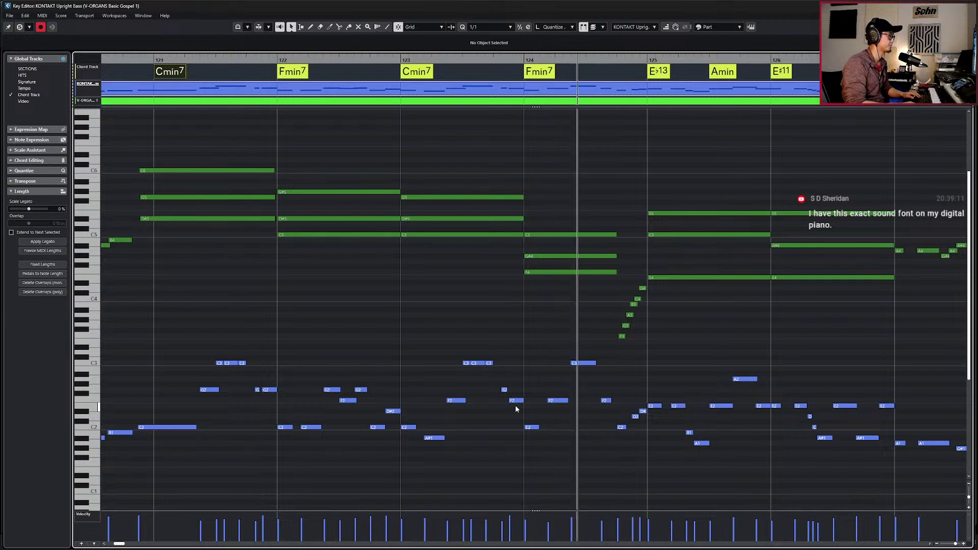
key("space")
key("KP_Subtract")
key("KP_Subtract")
key("KP_Subtract")
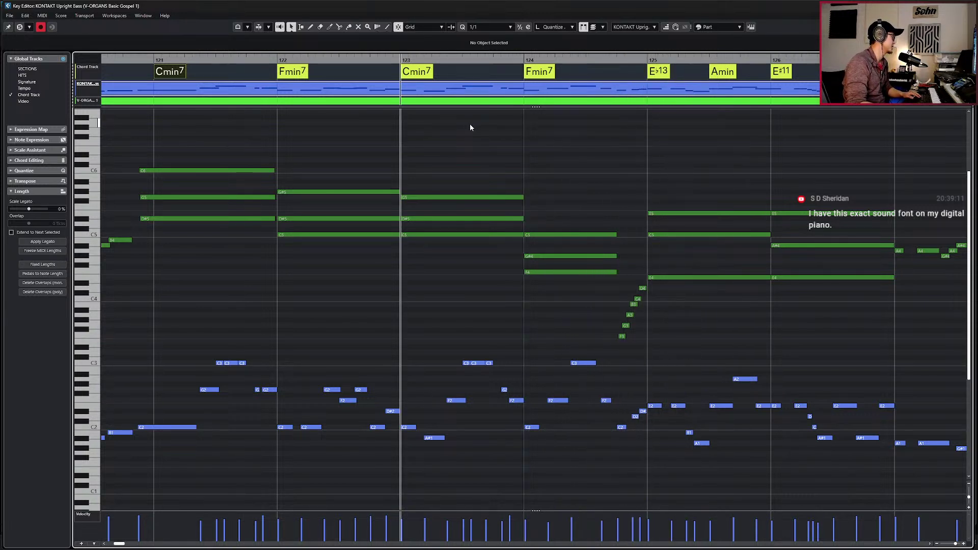
Add the 11 tension to the chord event in bar 123, making it Cmin7/11.
left_click(420, 77)
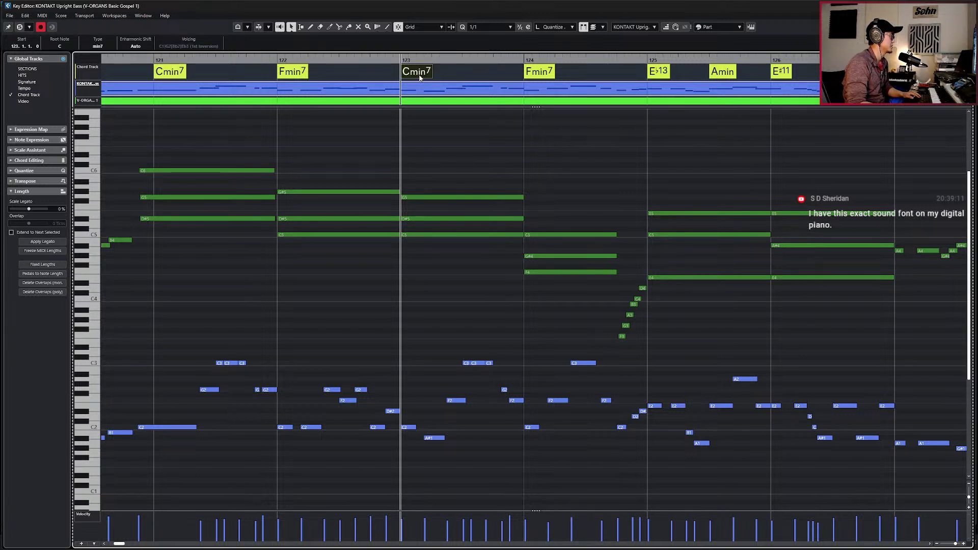
double_click(420, 77)
left_click(430, 143)
left_click(462, 277)
Lower the organ's G5 in bar 123 to F5 and play the chords from bar 121 through bar 123.
key("KP_Subtract")
scroll(463, 276, "down", 2)
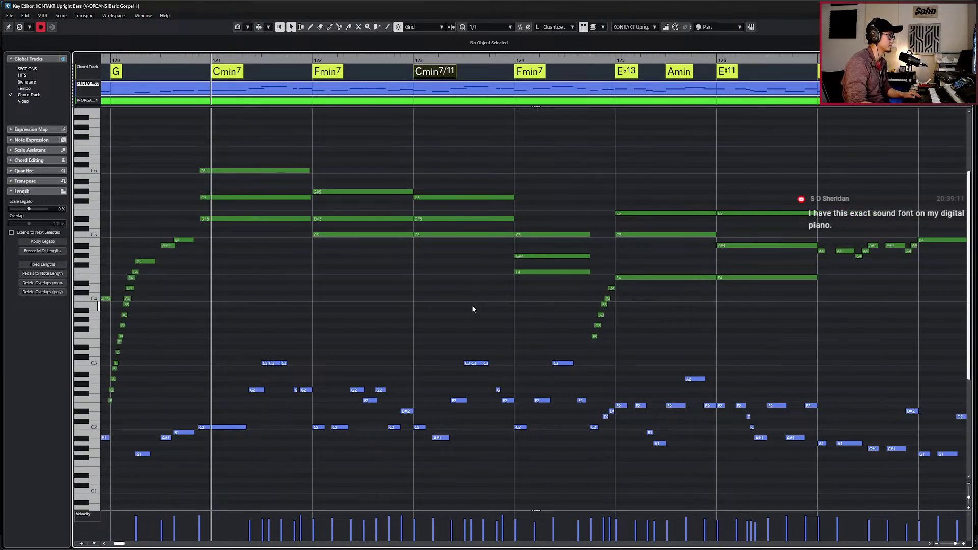
left_click(450, 222)
left_click(456, 199)
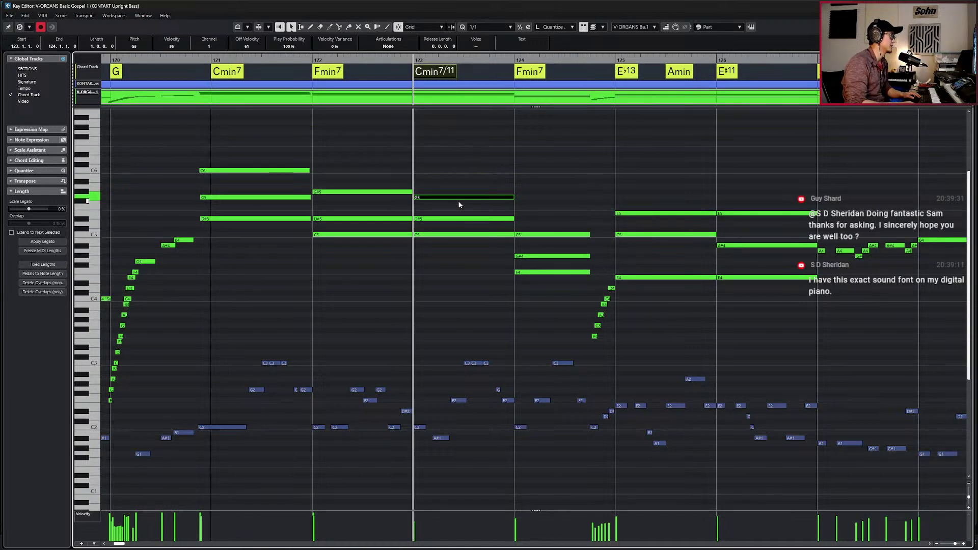
key("Down")
key("Down")
key("space")
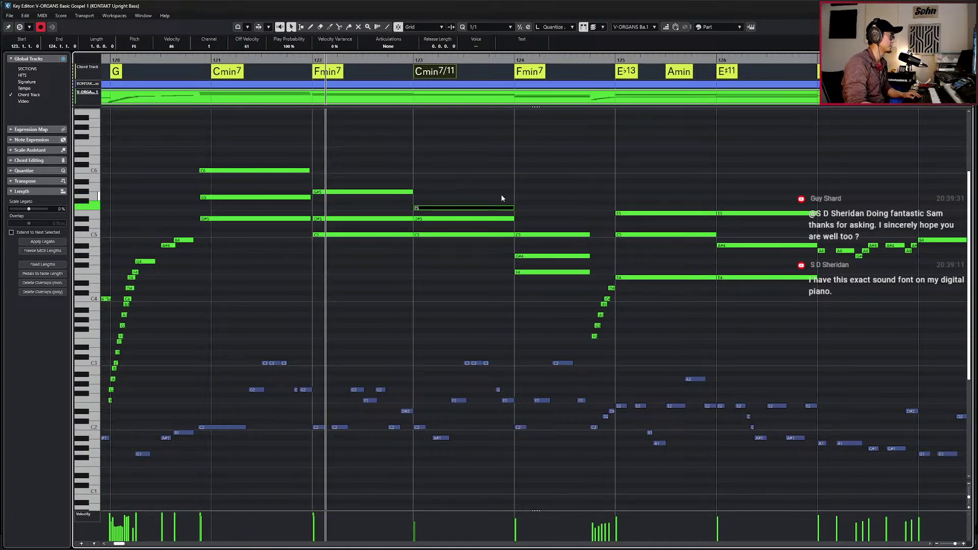
scroll(510, 196, "down", 2)
left_click(537, 184)
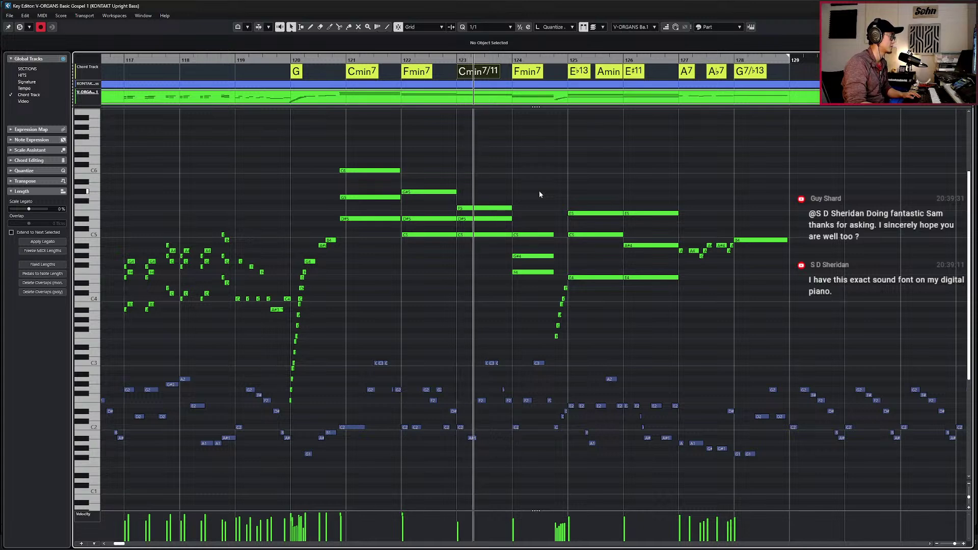
key("space")
Return to the project window and solo the Video Audio reference track.
key("Escape")
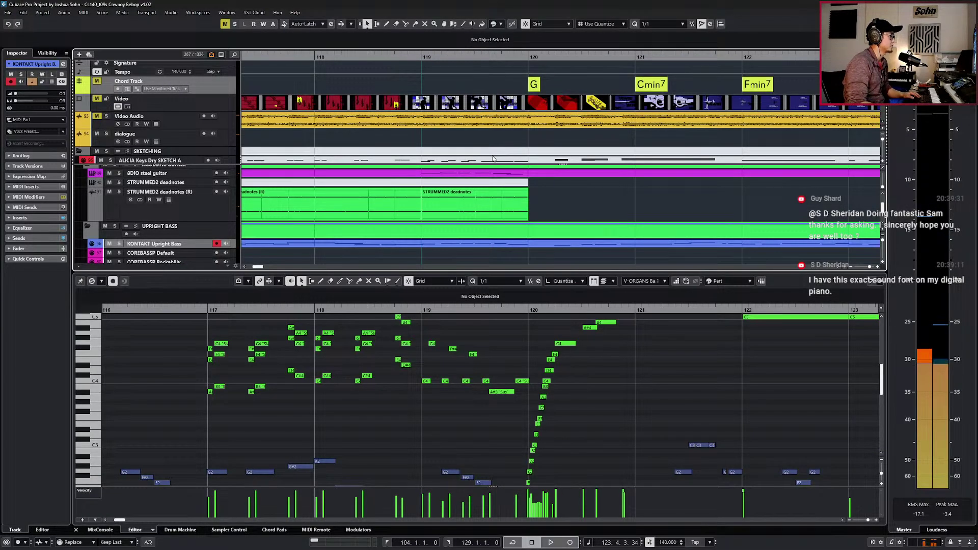
scroll(497, 145, "down", 4)
scroll(512, 142, "right", 2)
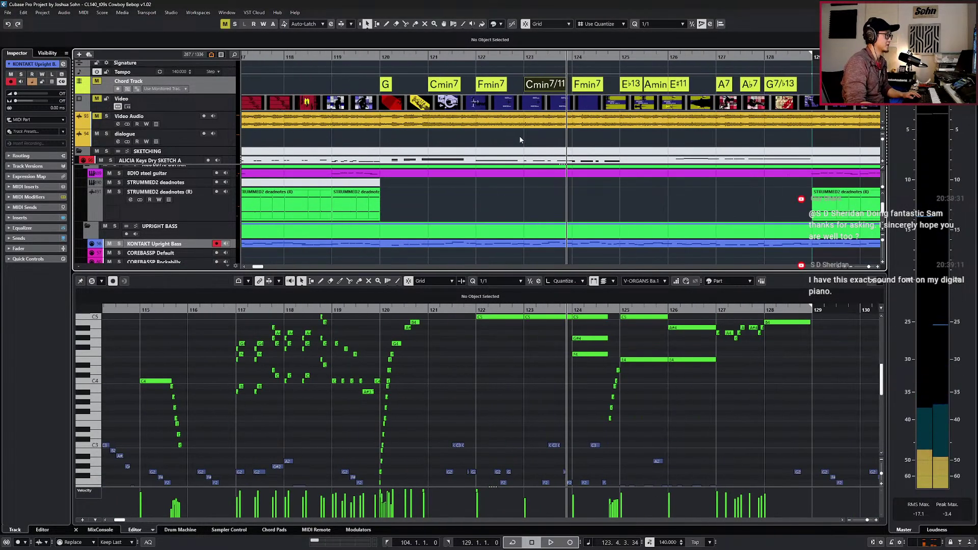
left_click(178, 122)
scroll(376, 153, "right", 2)
key("s")
left_click(376, 153, "alt+shift")
Play the soloed reference audio from bar 120 through bar 123.
key("KP_Subtract")
scroll(436, 373, "up", 3)
key("KP_Subtract")
key("KP_Subtract")
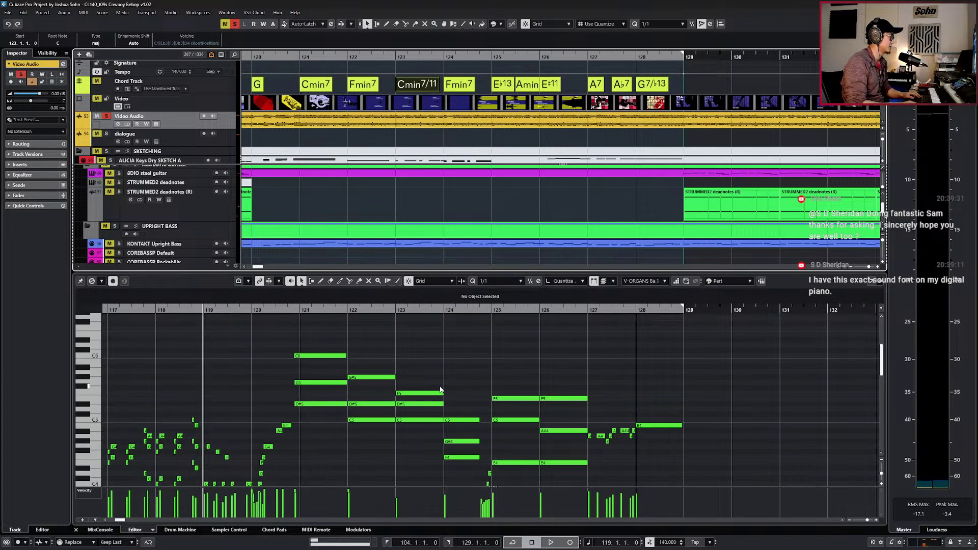
scroll(441, 390, "down", 1)
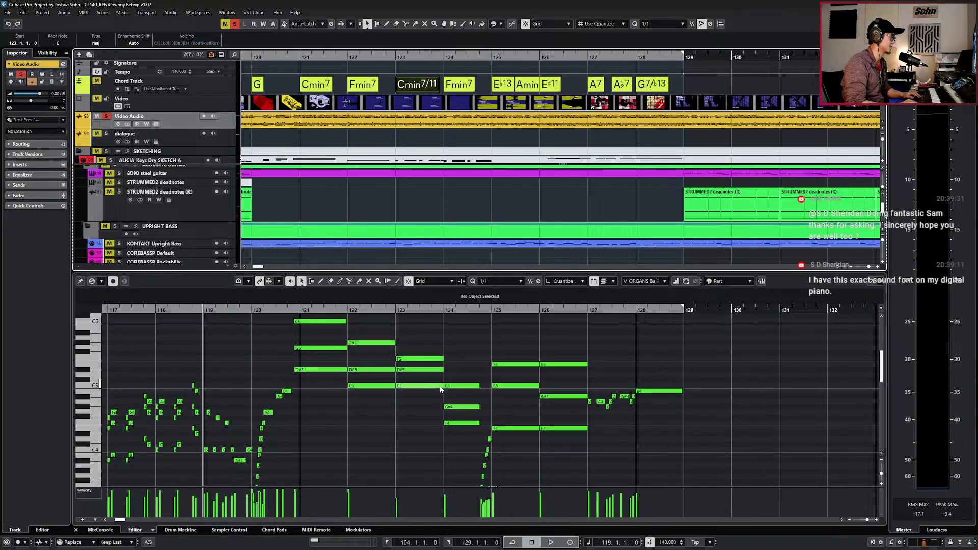
key("KP_Add")
key("space")
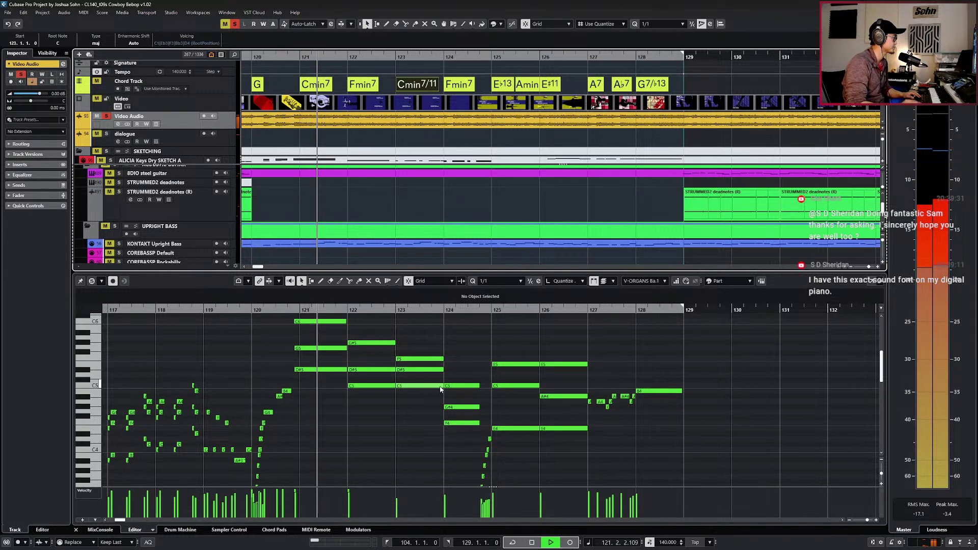
scroll(445, 373, "up", 1)
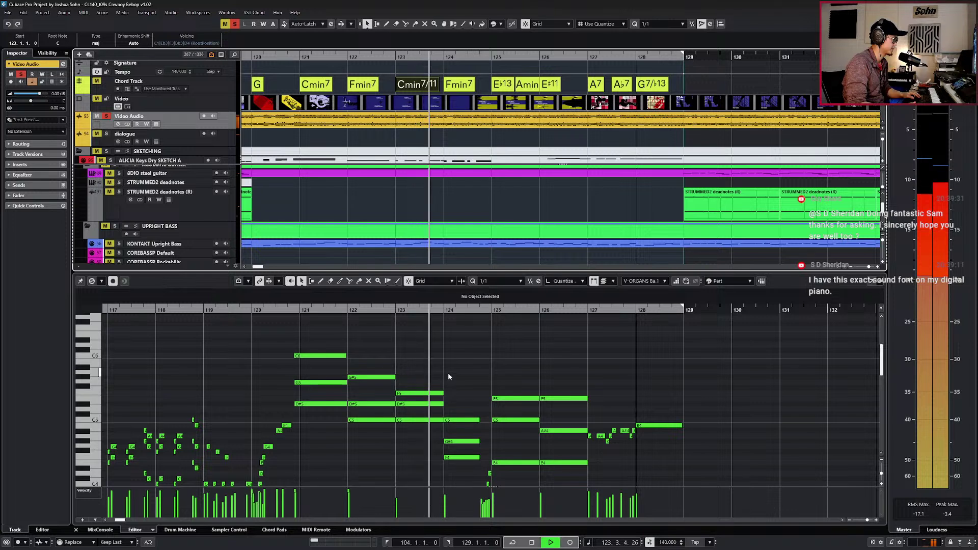
key("space")
Unsolo the reference and play the arrangement around bars 122 and 123 with the organ's F5 selected.
key("s")
left_click(412, 397)
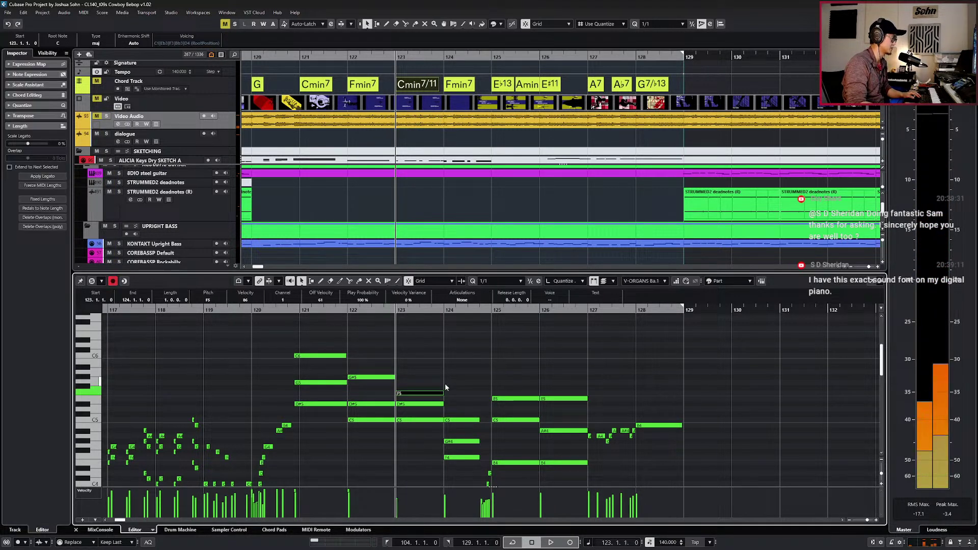
key("space")
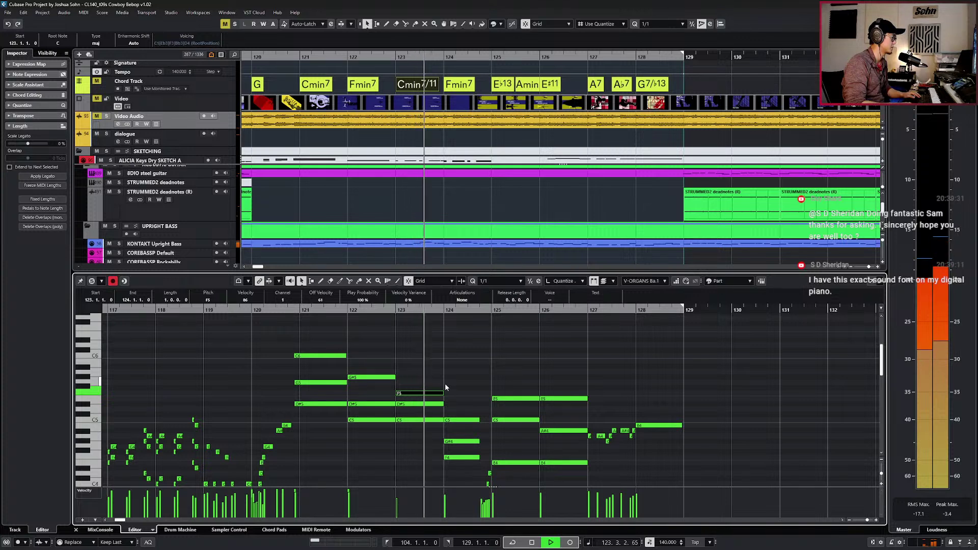
key("space")
key("space")
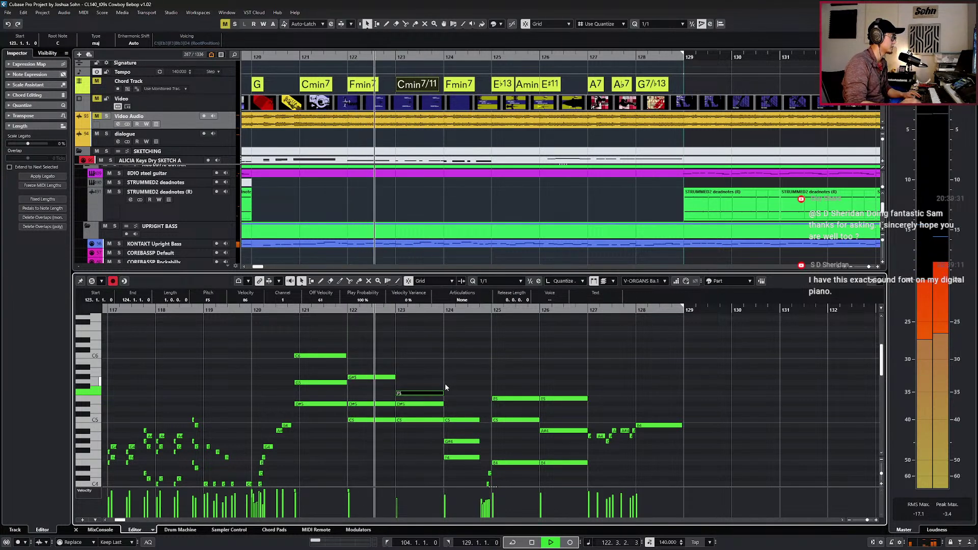
key("space")
Solo the Video Audio reference again and play it up to the start of bar 124.
left_click(226, 126)
key("s")
key("space")
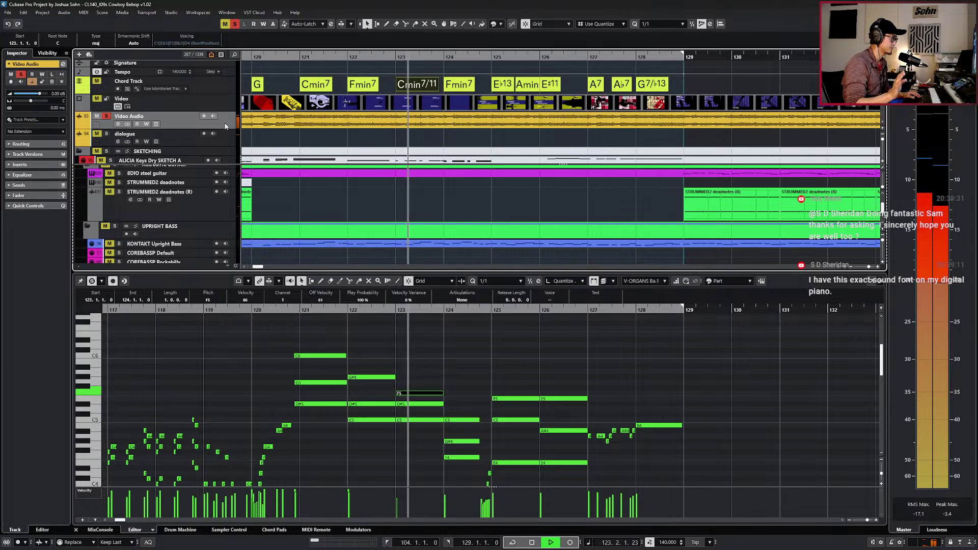
left_click(445, 399)
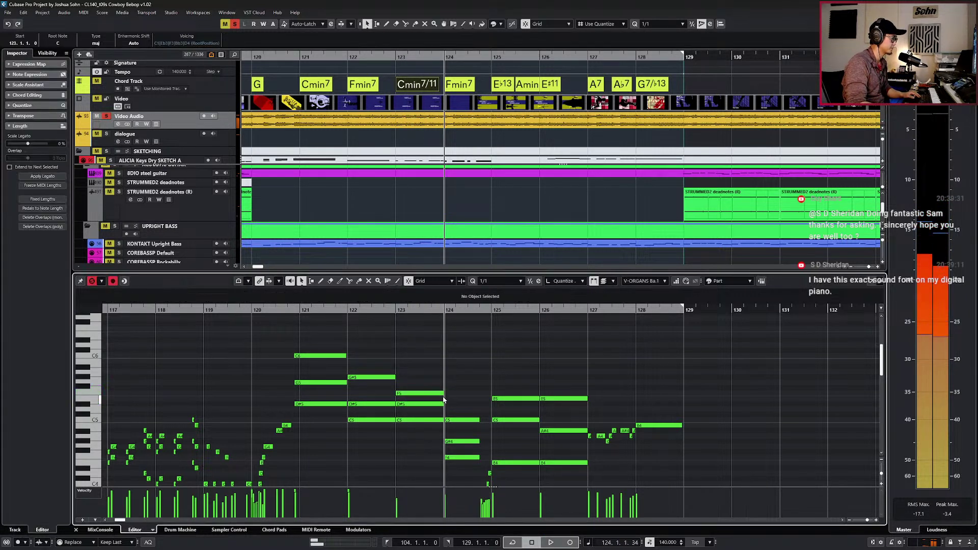
Unsolo the Video Audio reference and move the playhead back to bar 122.
left_click(429, 395)
key("s")
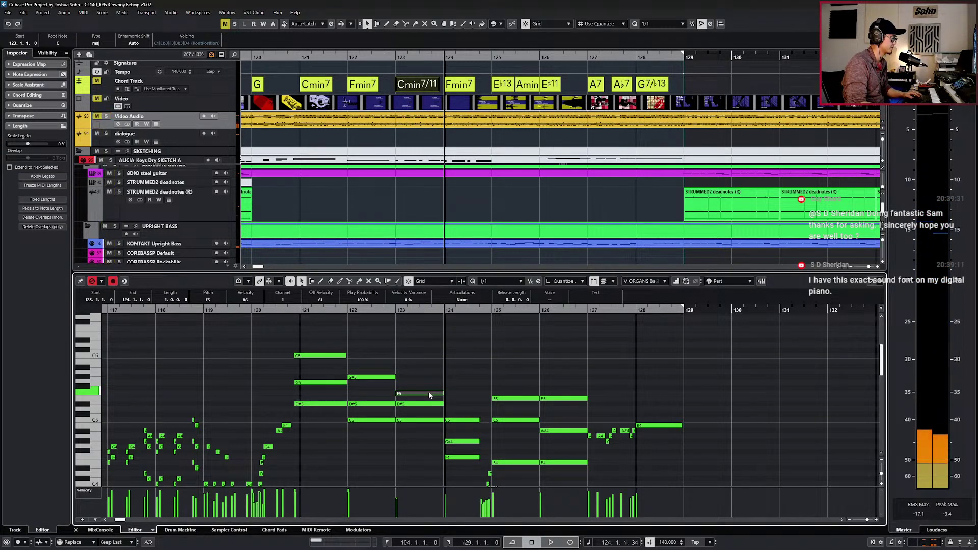
key("l")
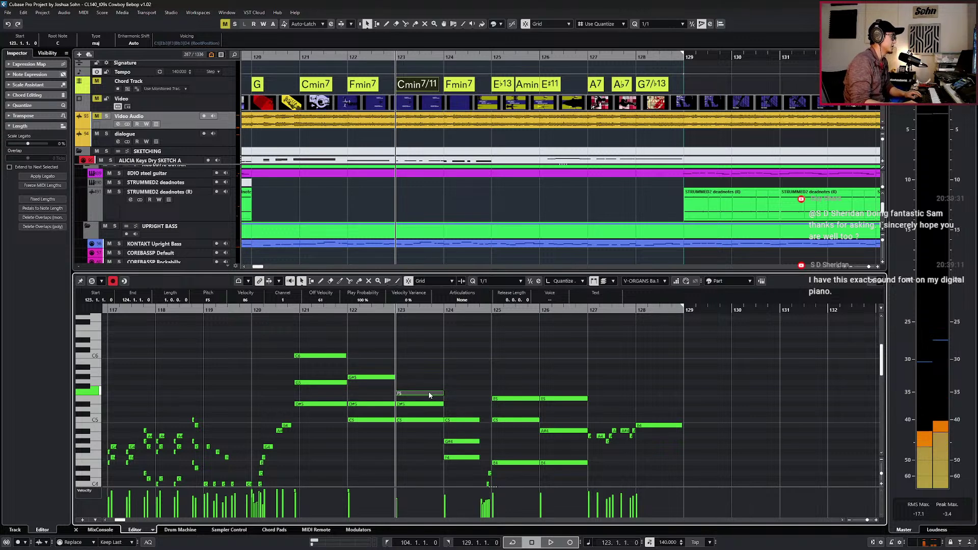
key("KP_Subtract")
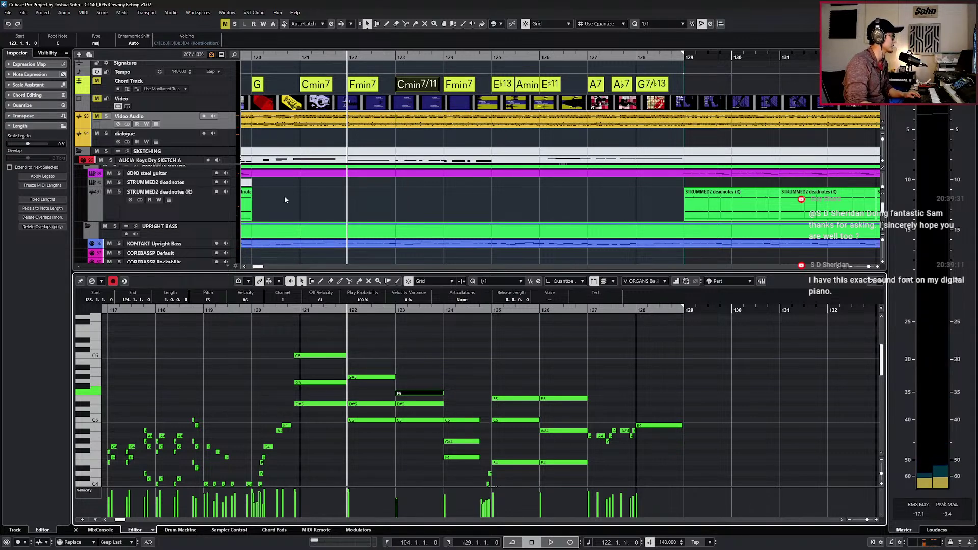
Transpose the organ's D#5 note in bar 123 up to G#5.
left_click(422, 406)
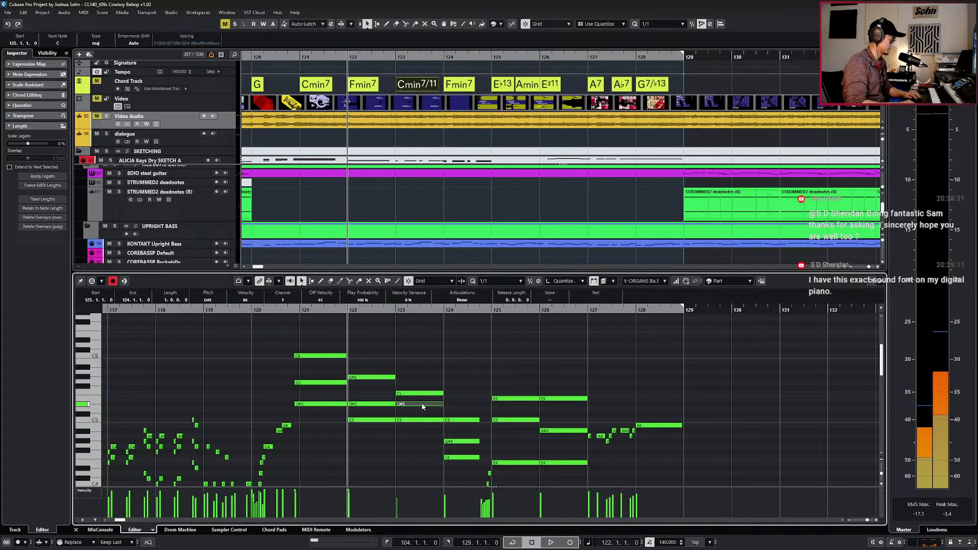
key("shift+Up")
key("Down")
key("Down")
key("Down")
key("Down")
key("Down")
key("Down")
key("Down")
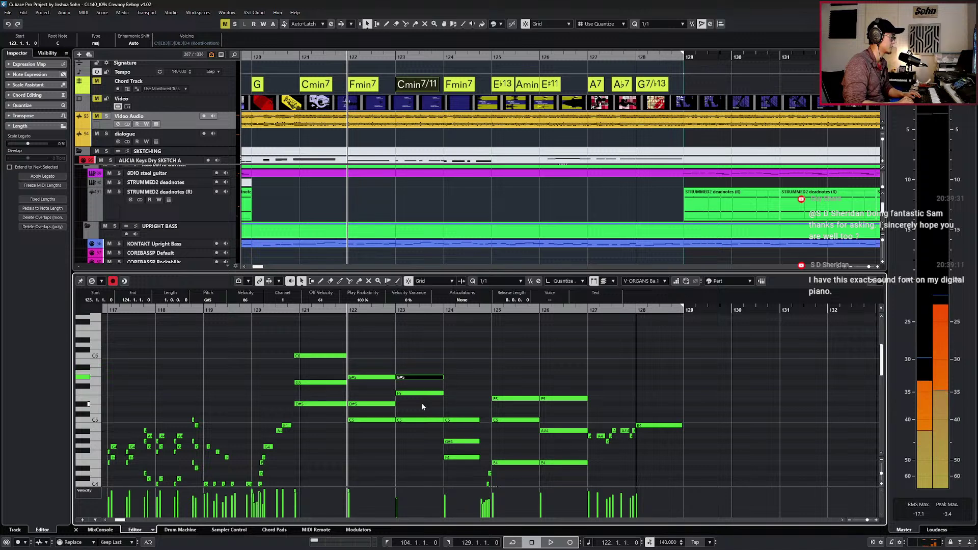
Play the arrangement around bars 122 and 123, and replay it from bar 121 through bar 128 to check the organ chords.
key("space")
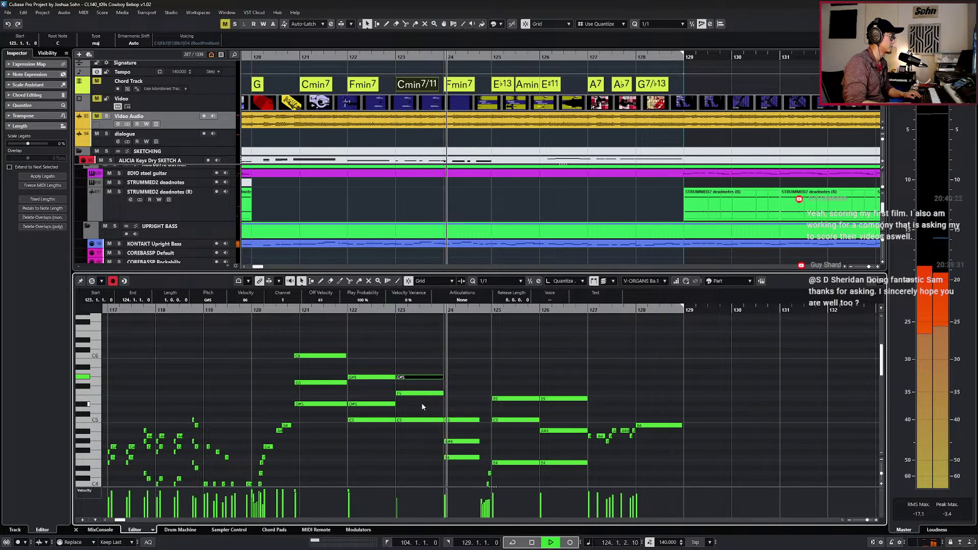
key("space")
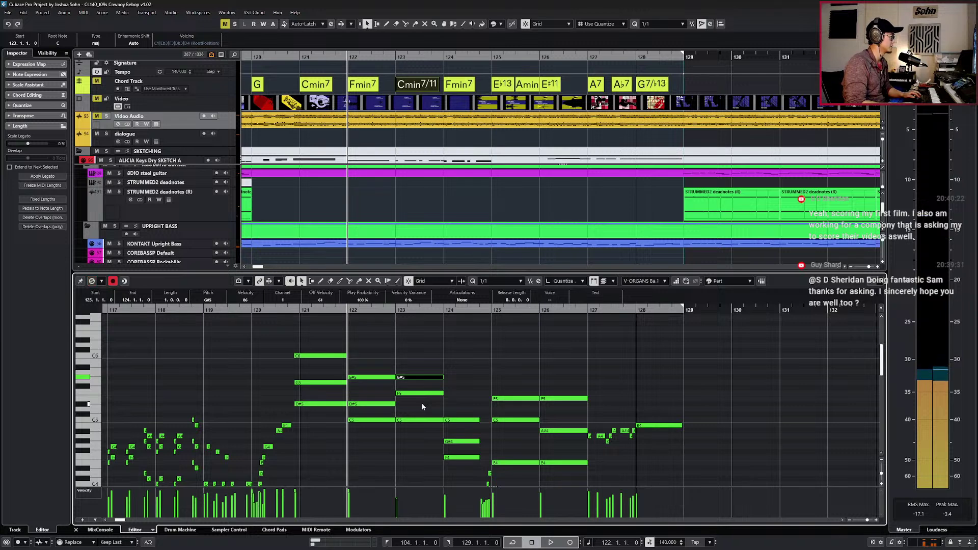
key("space")
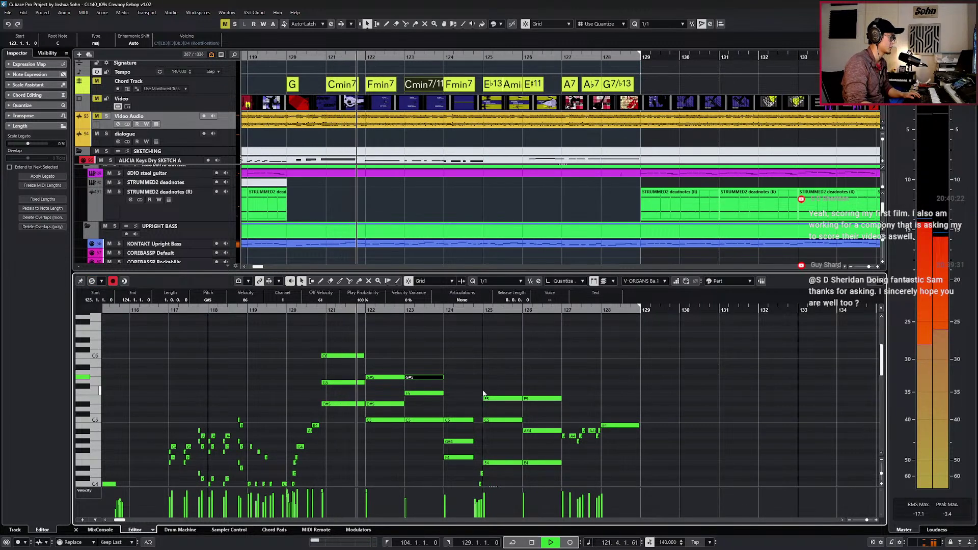
scroll(475, 395, "down", 2)
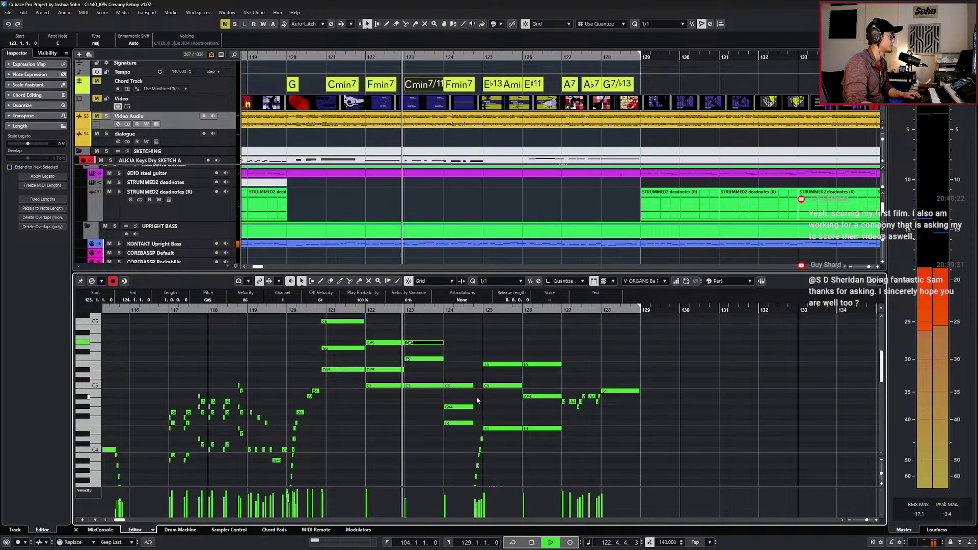
scroll(476, 397, "down", 4)
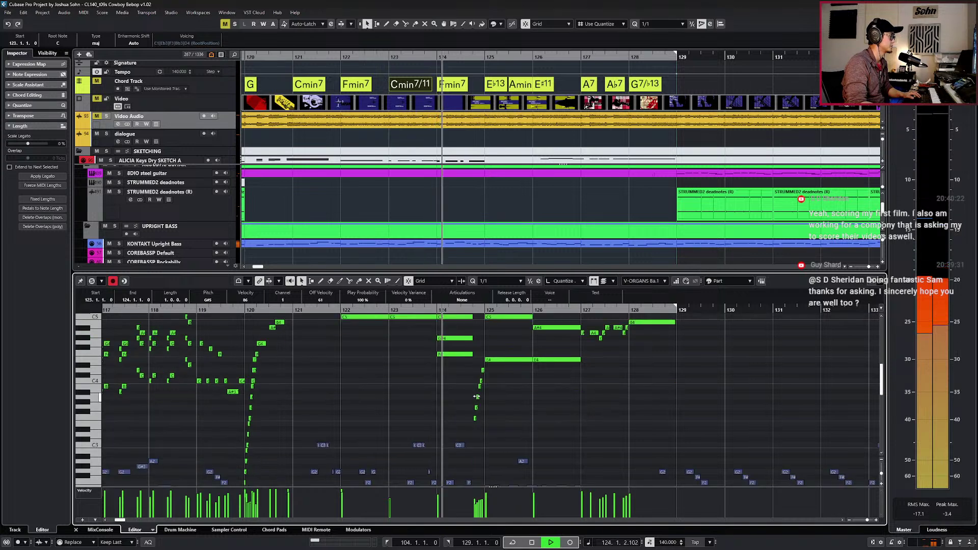
scroll(476, 396, "up", 2)
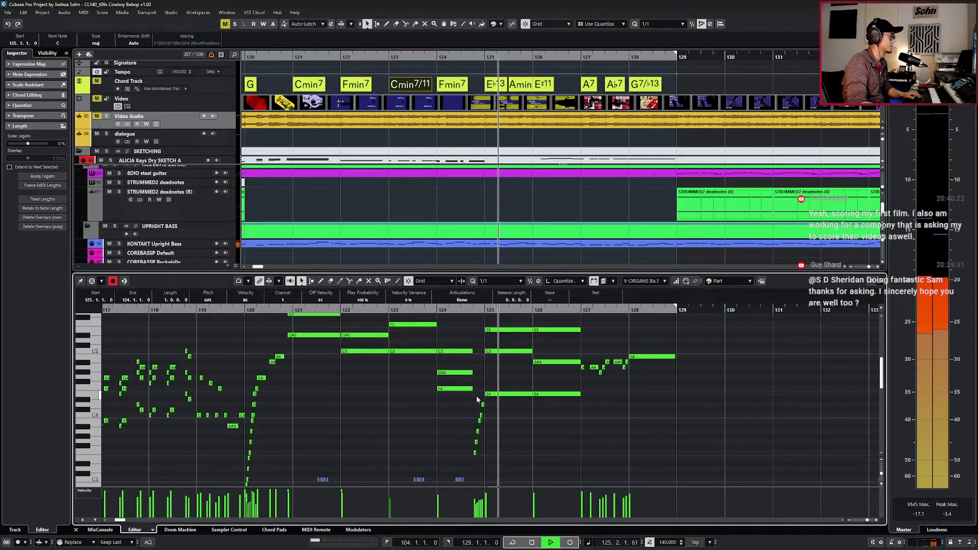
scroll(476, 396, "up", 3)
scroll(520, 394, "down", 2)
scroll(519, 389, "up", 2)
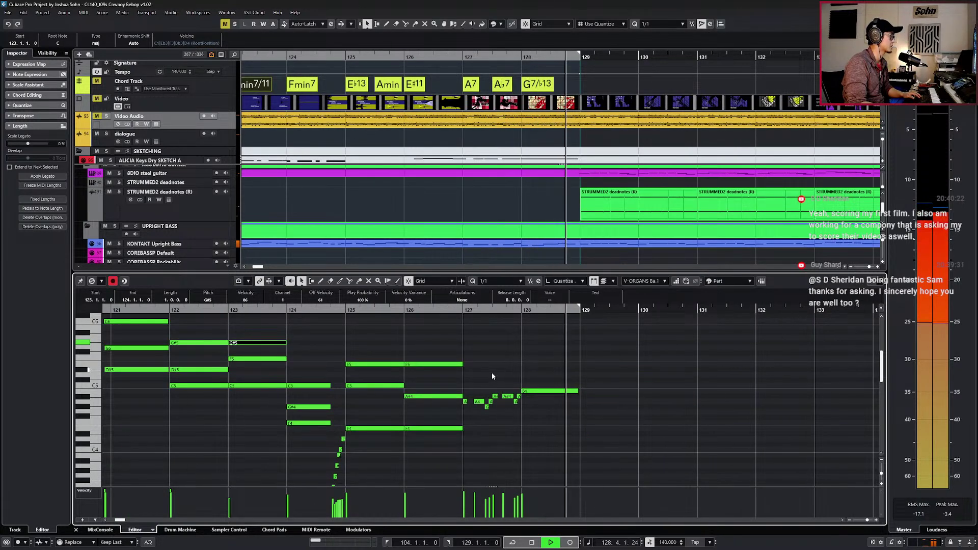
key("space")
Show the controller lanes under the organ part and select its notes in bars 127 and 128.
left_click(494, 380)
key("alt+l")
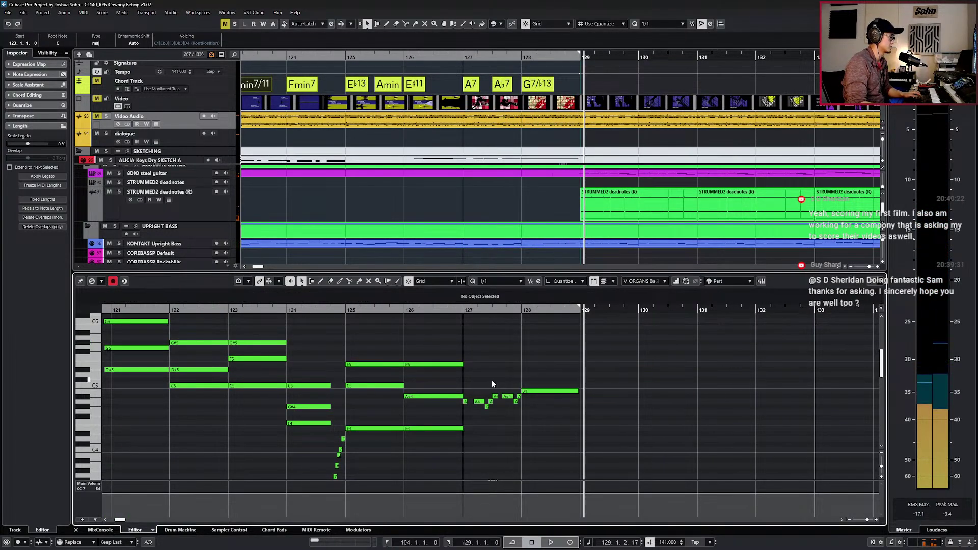
key("alt+l")
left_click_drag(467, 385, 597, 432)
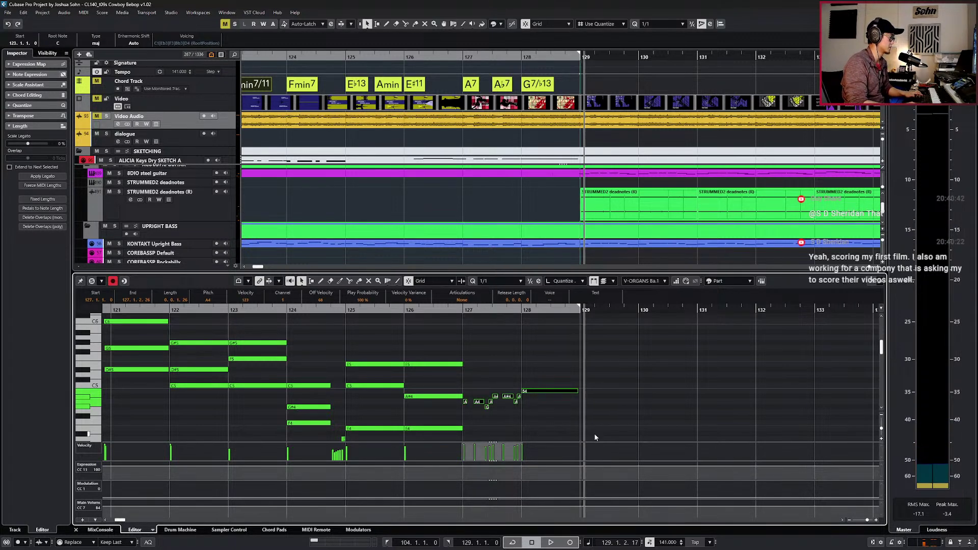
key("KP_Subtract")
key("KP_Subtract")
left_click_drag(492, 444, 490, 504)
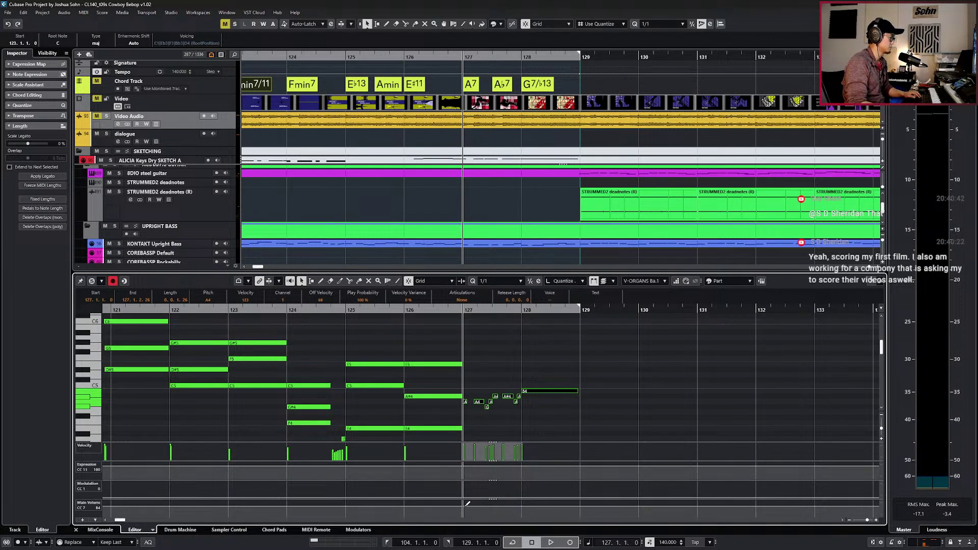
Clear the organ note selection and hide the controller lanes.
key("g")
key("g")
key("KP_Subtract")
key("KP_Subtract")
key("KP_Subtract")
key("KP_Subtract")
key("KP_Subtract")
key("KP_Subtract")
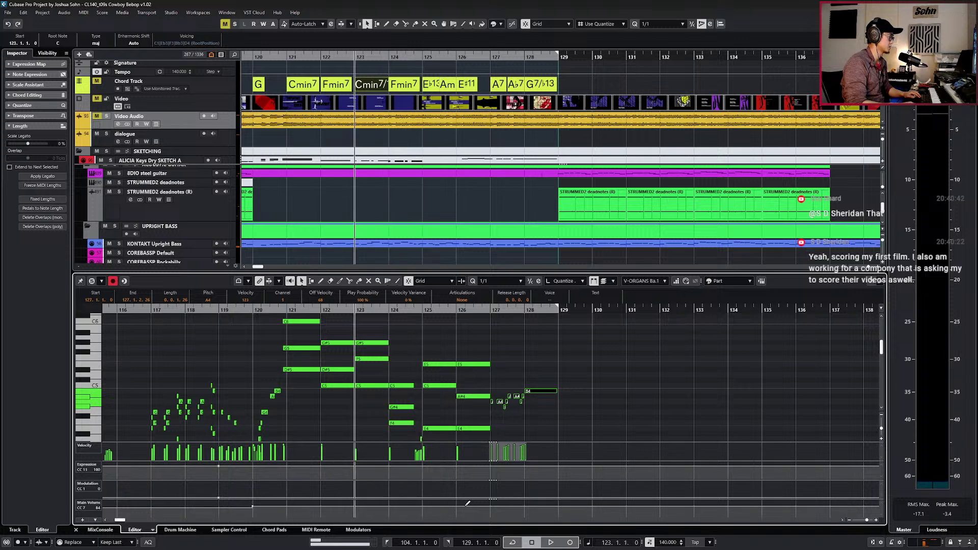
left_click(357, 397)
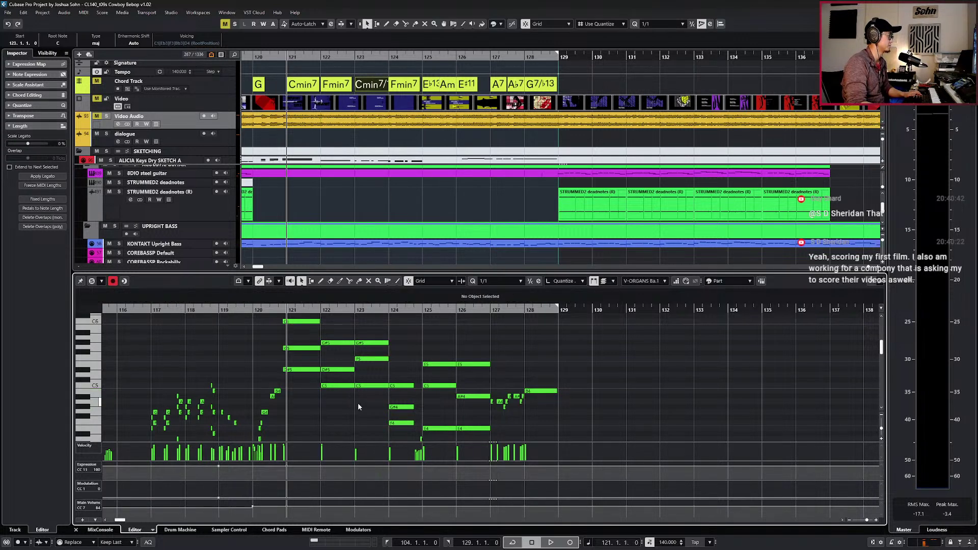
key("h")
key("h")
scroll(438, 400, "down", 2)
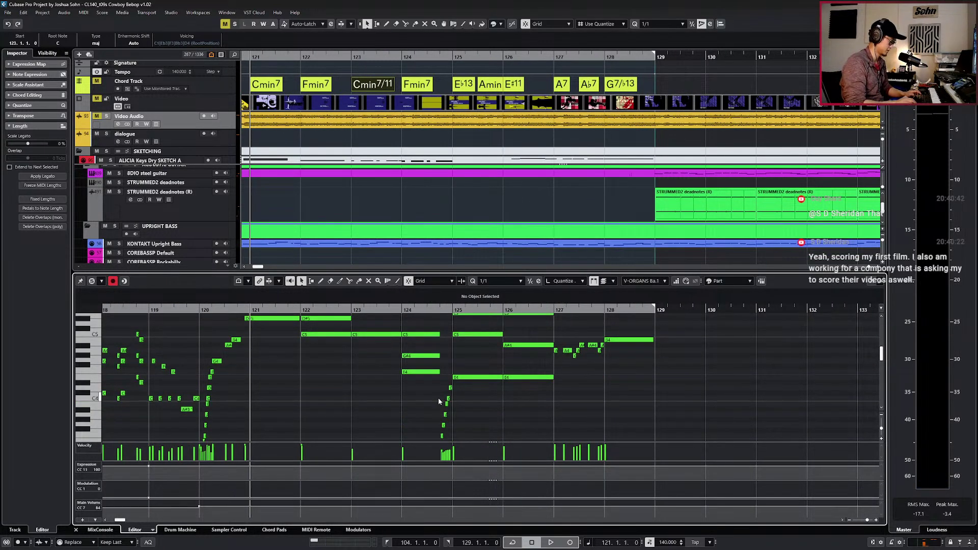
key("alt+l")
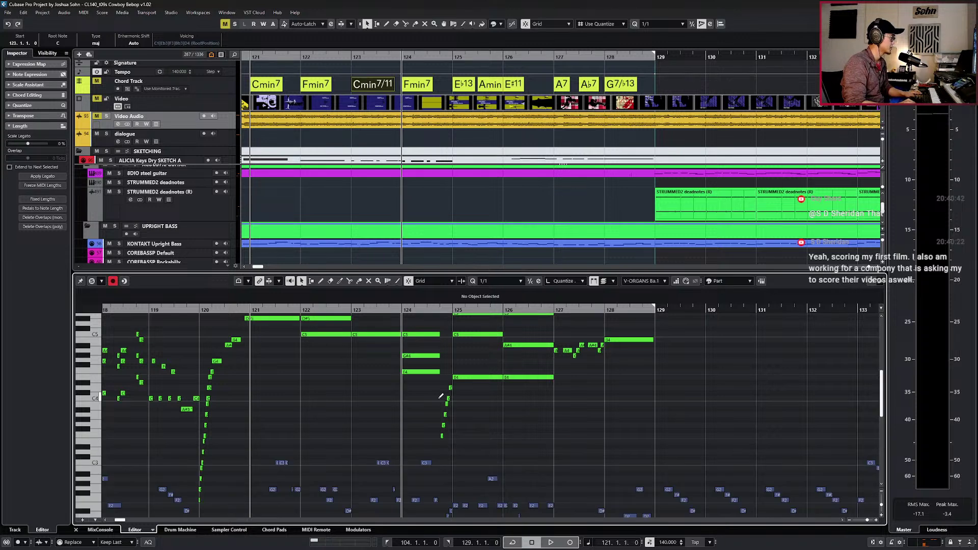
Move the playhead to bar 125 and examine the organ chords and bass notes in bars 124 to 127.
scroll(442, 400, "down", 3)
key("KP_Add")
key("KP_Add")
key("KP_Add")
key("KP_Add")
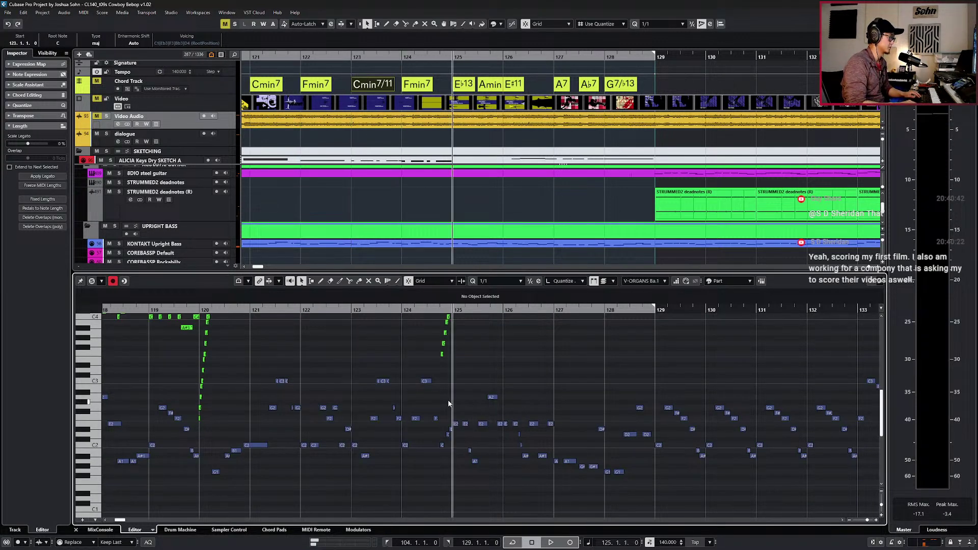
key("h")
key("h")
scroll(467, 406, "right", 2)
scroll(467, 406, "up", 2)
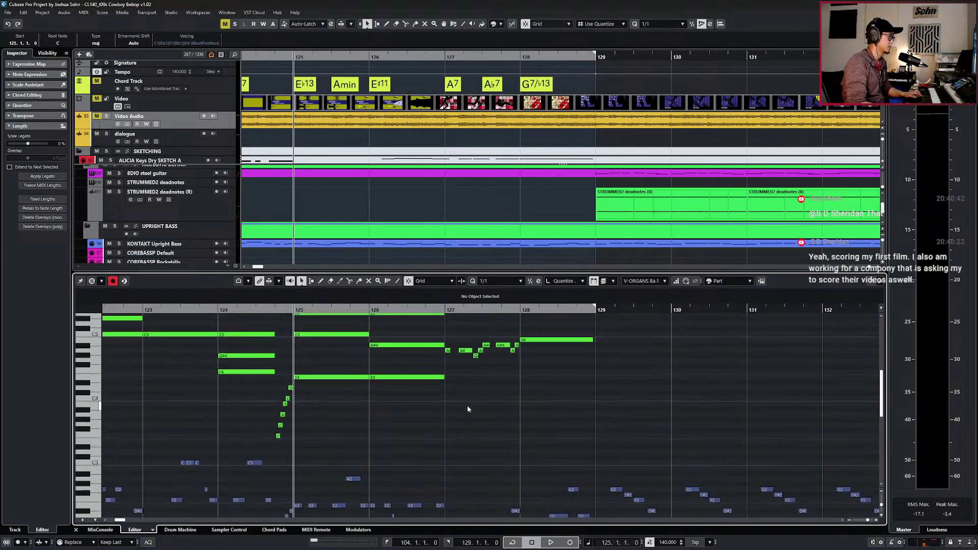
scroll(464, 404, "up", 4)
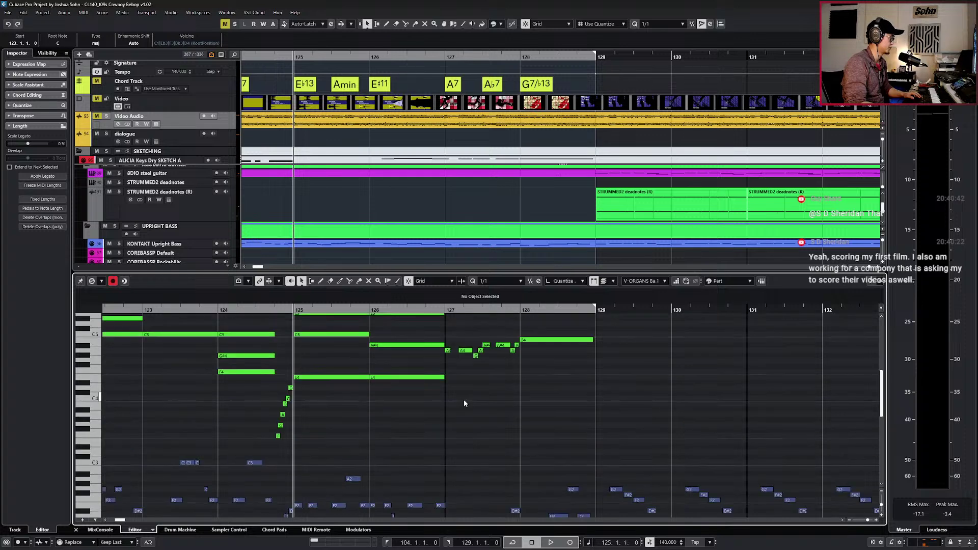
scroll(465, 403, "down", 2)
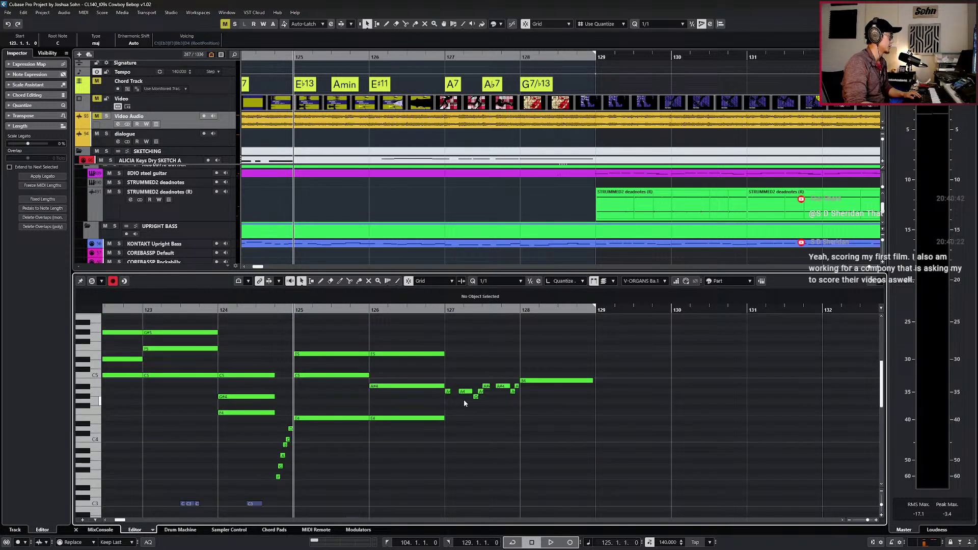
scroll(464, 404, "left", 2)
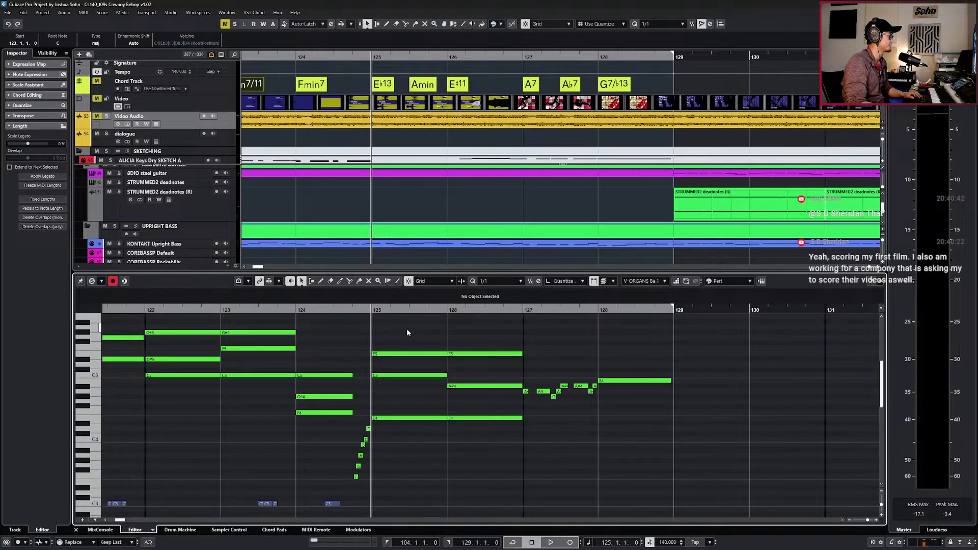
scroll(383, 88, "up", 4)
Inspect the settings of the chord event at bar 125, and play bars 125 and 126.
left_click(370, 85)
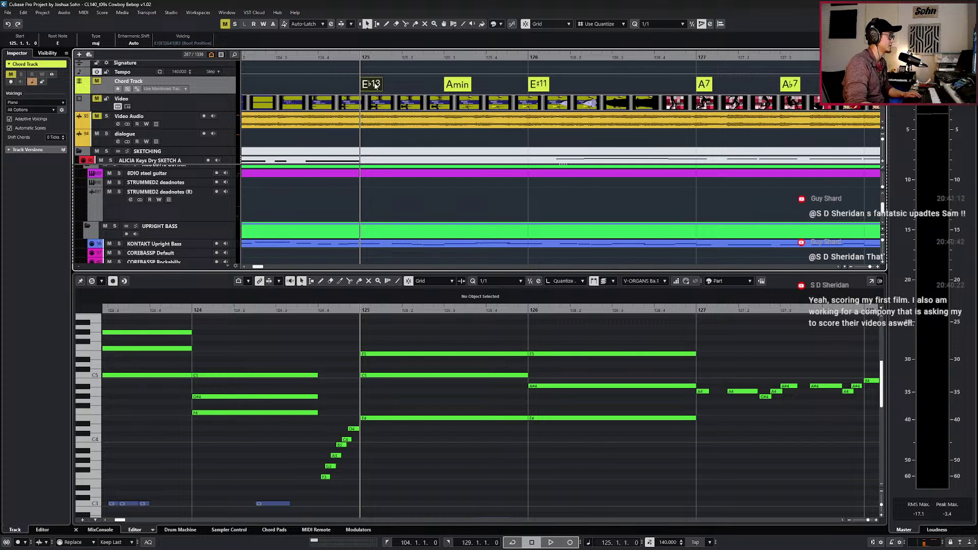
scroll(423, 374, "down", 2)
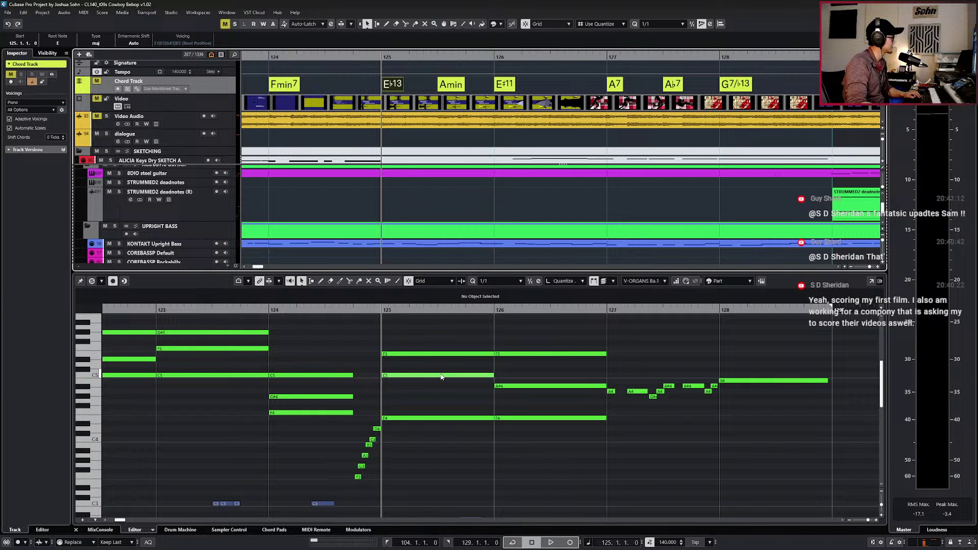
double_click(393, 87)
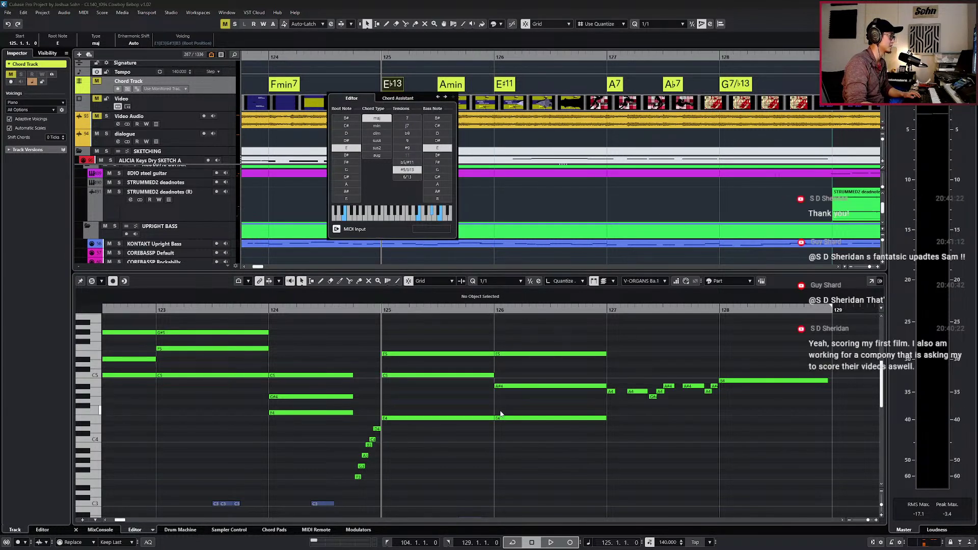
left_click(493, 388)
key("space")
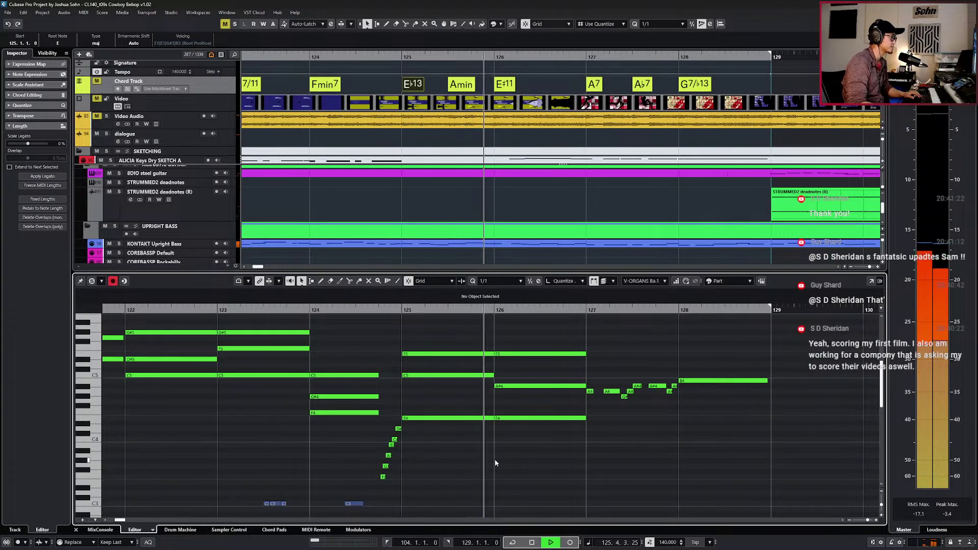
key("space")
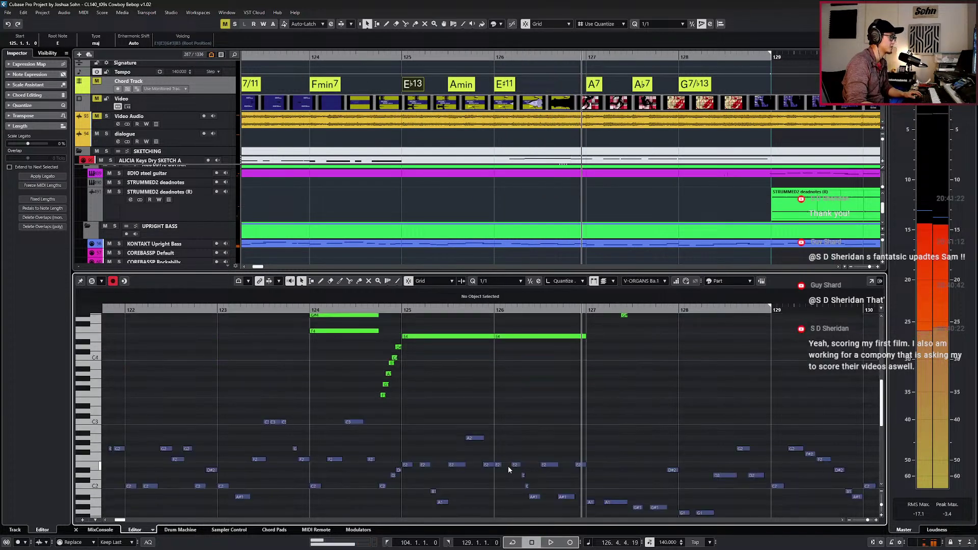
Close the lower note editor and select the ALICIA Keys Dry SKETCH A track.
key("ctrl+alt+e")
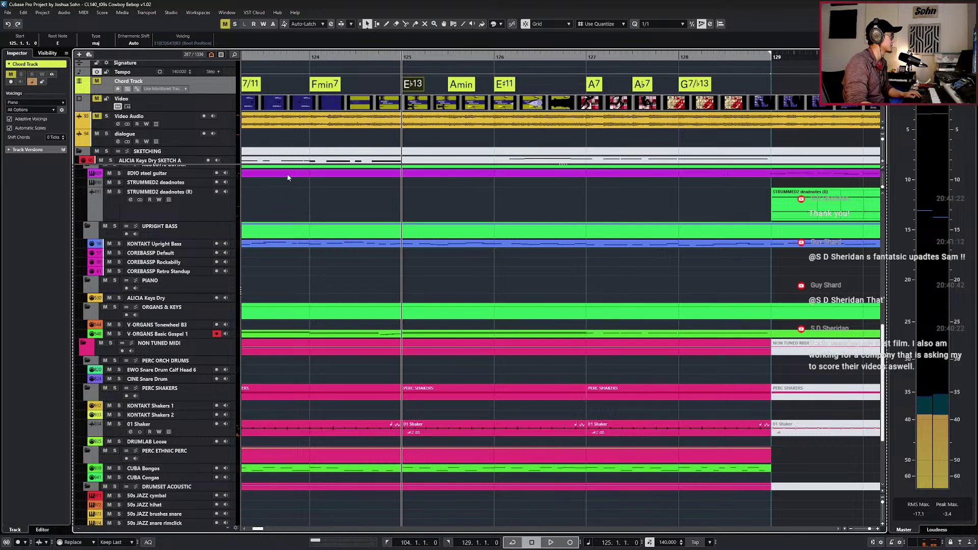
left_click(330, 160)
scroll(346, 153, "down", 2)
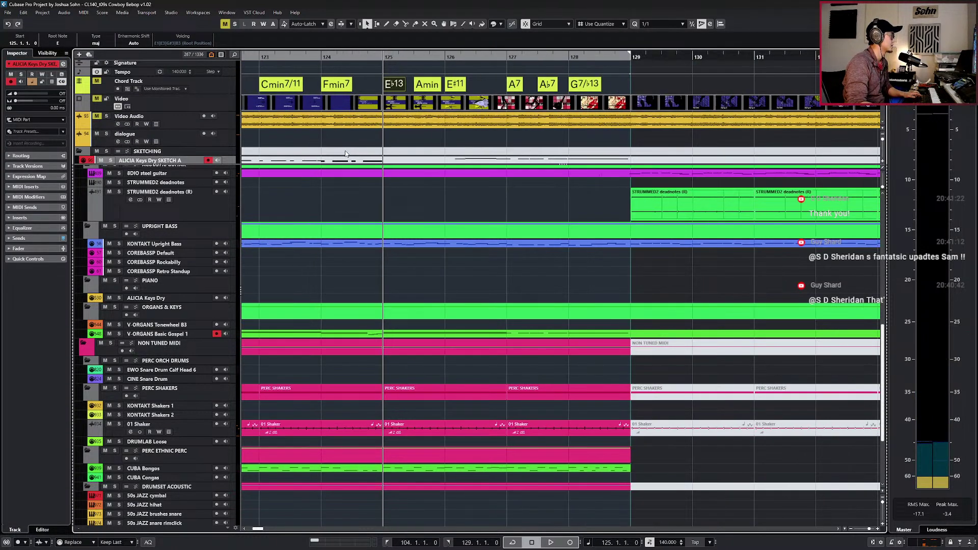
scroll(345, 154, "left", 2)
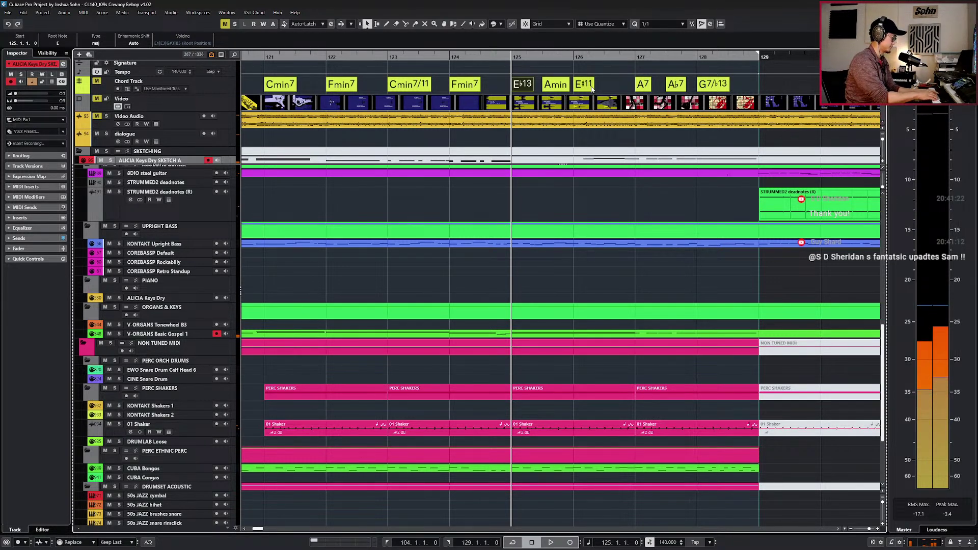
Change the chord event at bar 125 to Emin6.
scroll(534, 89, "up", 2)
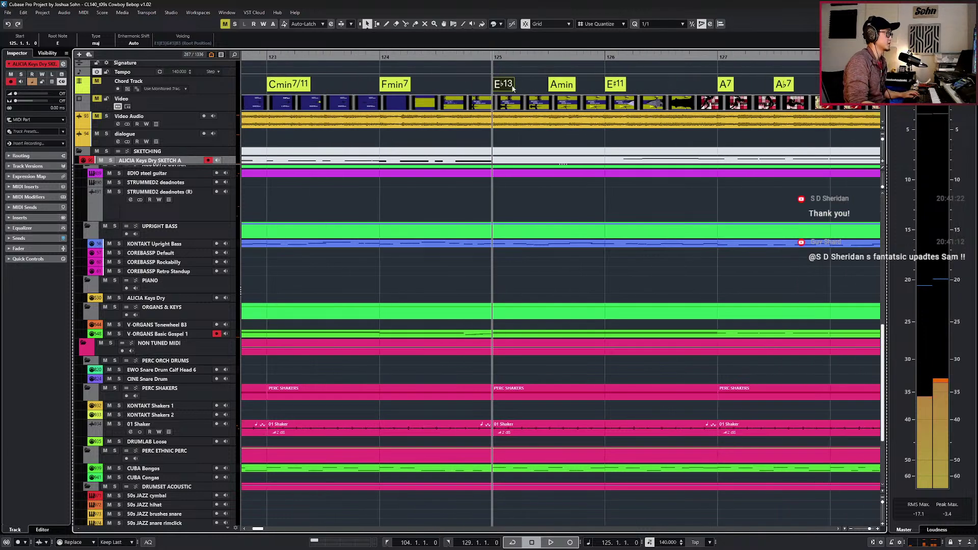
double_click(511, 87)
left_click(487, 126)
left_click(643, 197)
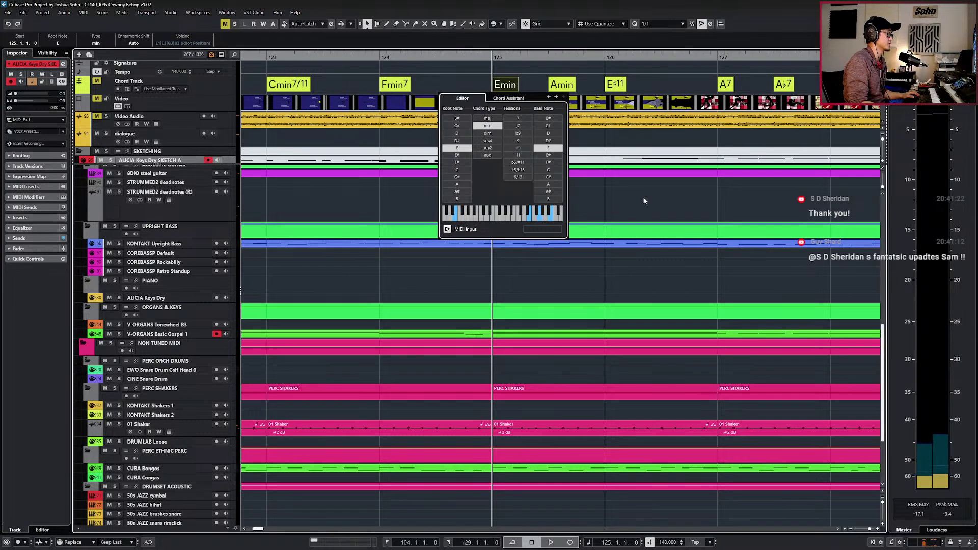
double_click(501, 86)
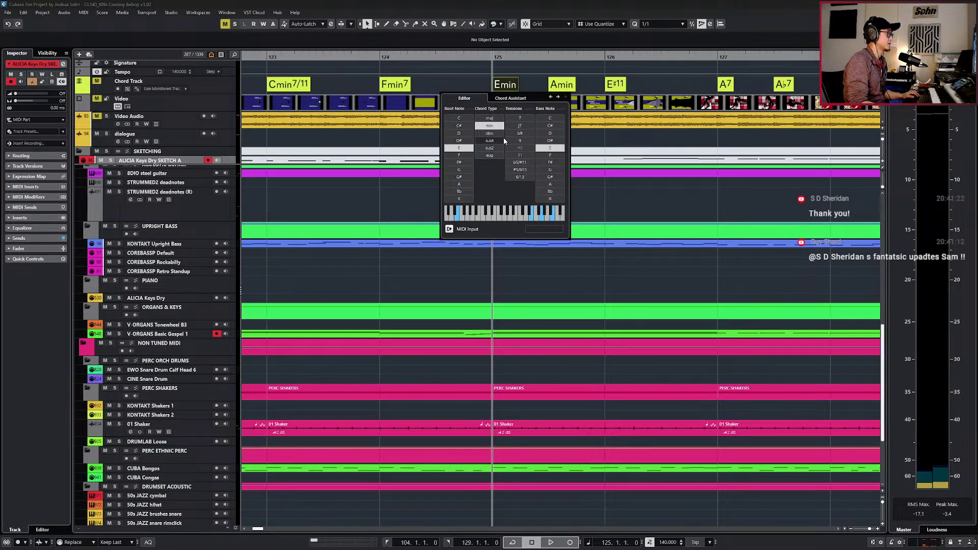
left_click(520, 177)
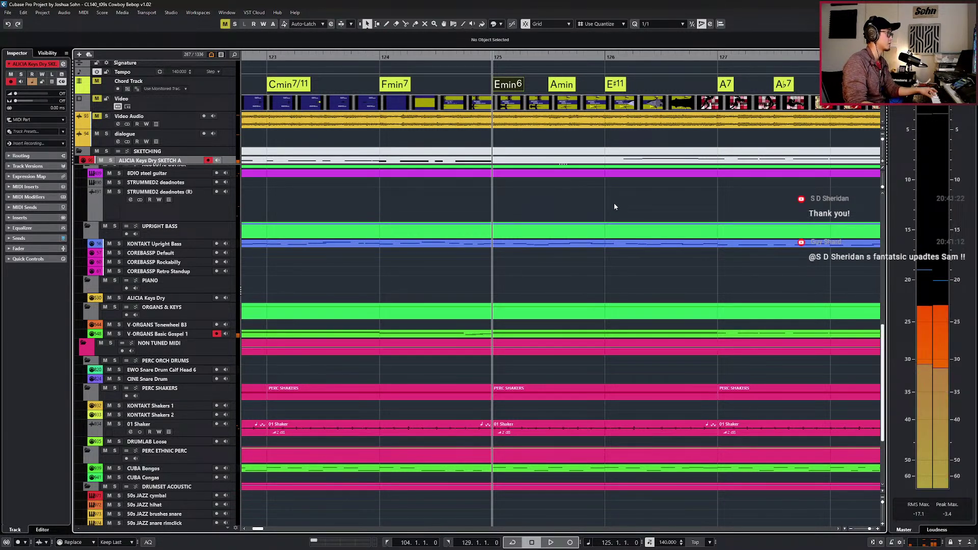
Play bars 125 to 128 to check the chords against the reference.
key("space")
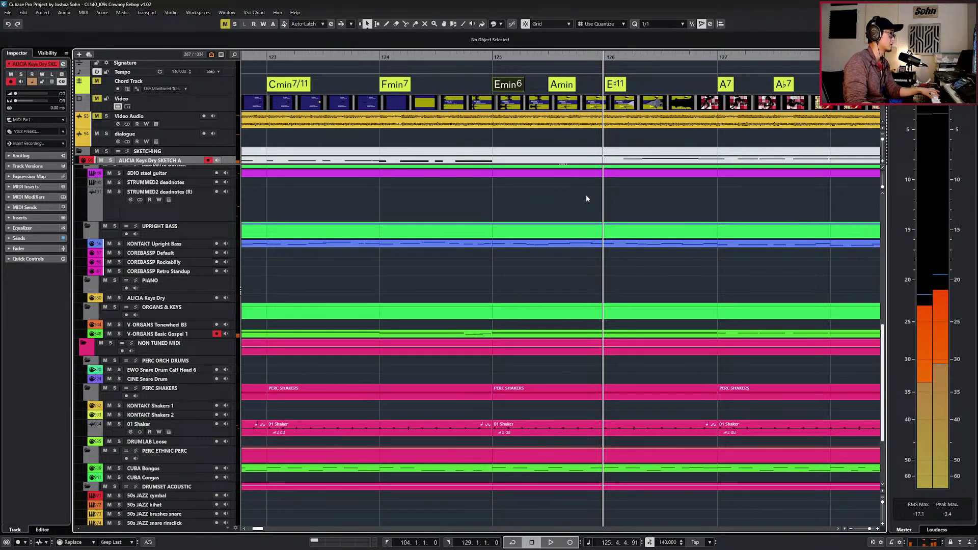
key("space")
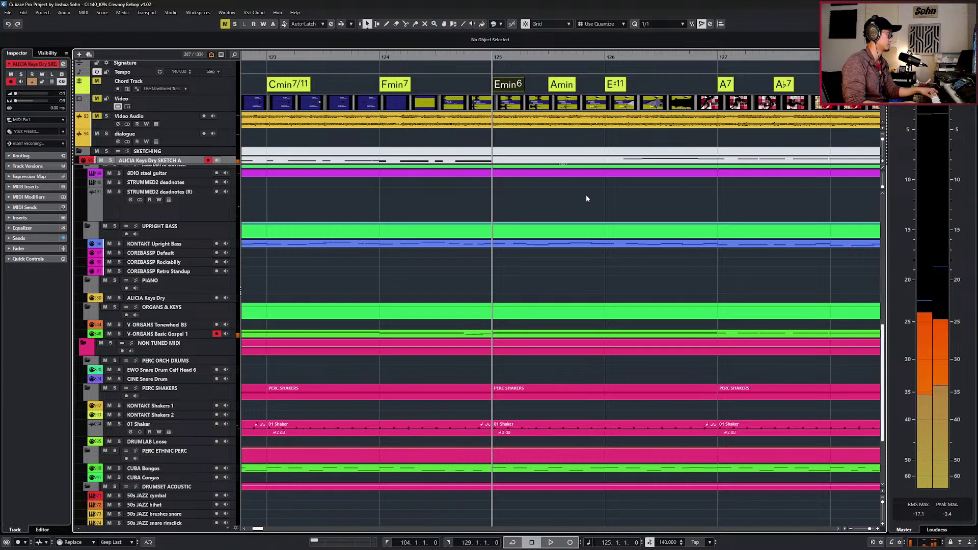
key("space")
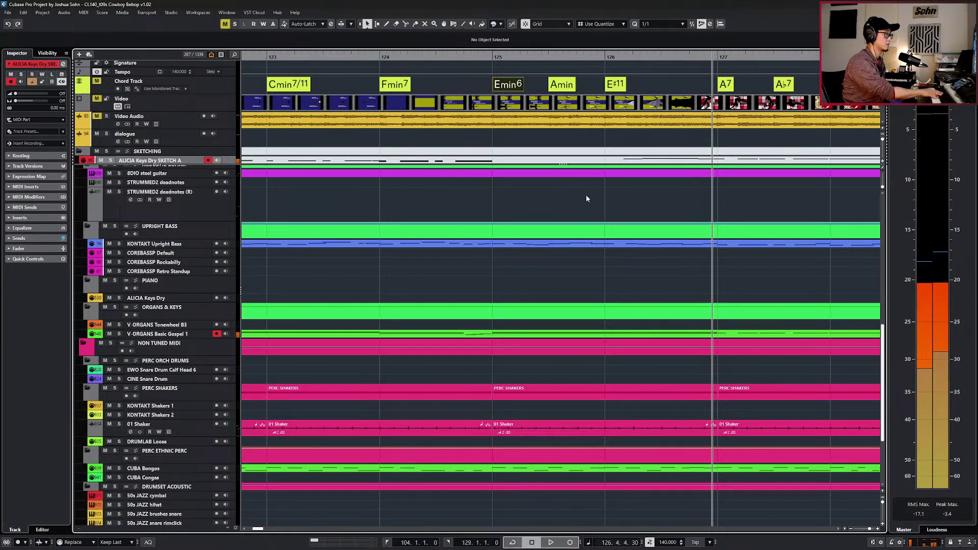
key("space")
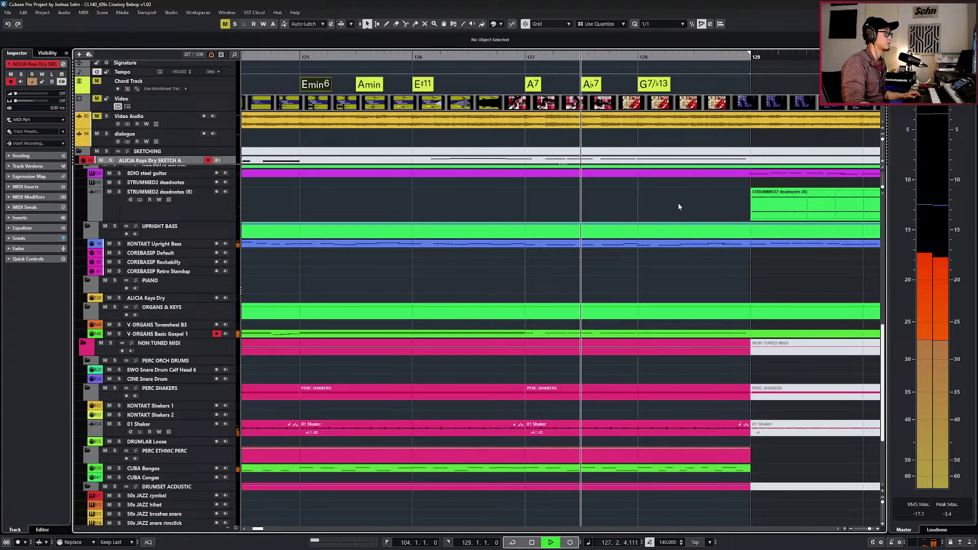
key("space")
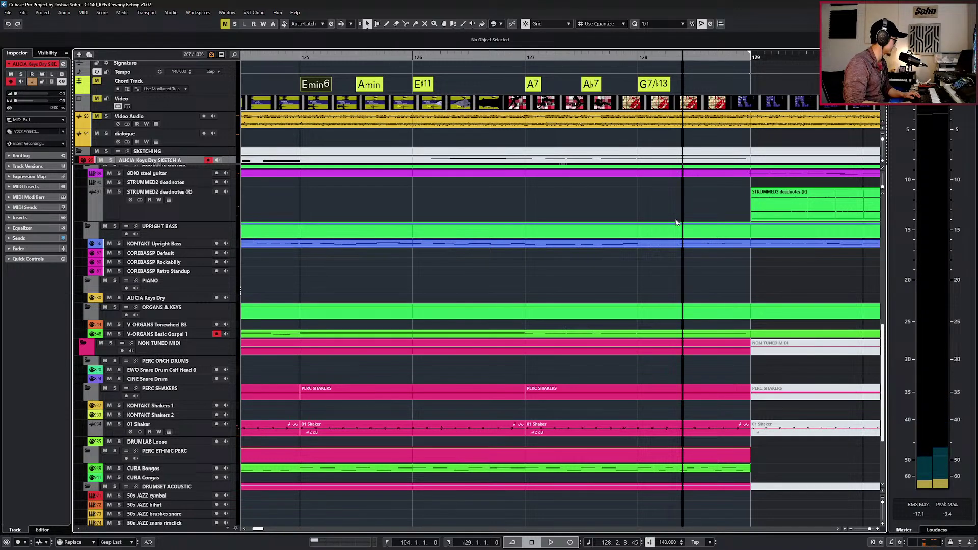
Remove the 7 tension from the G7/♭13 chord event at bar 128 and play the bar briefly.
key("KP_Subtract")
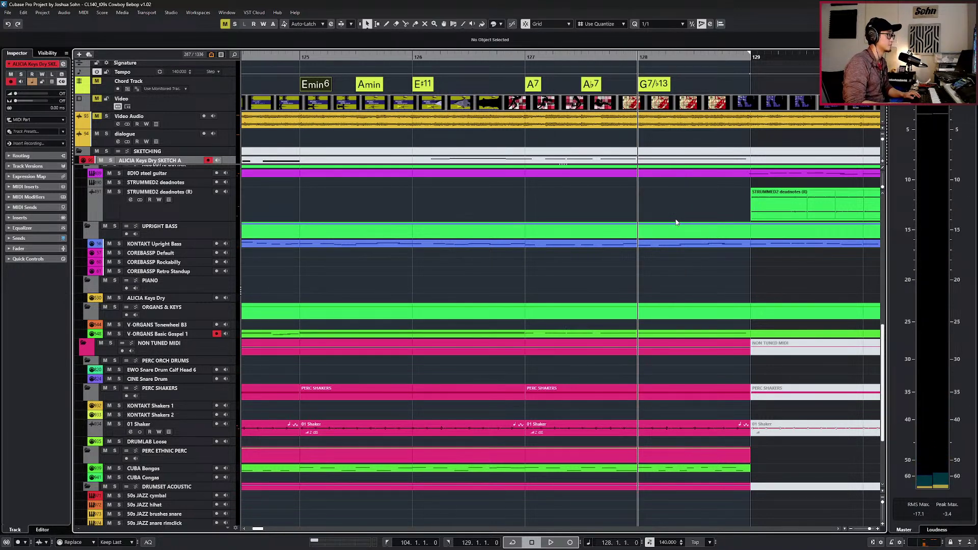
double_click(653, 86)
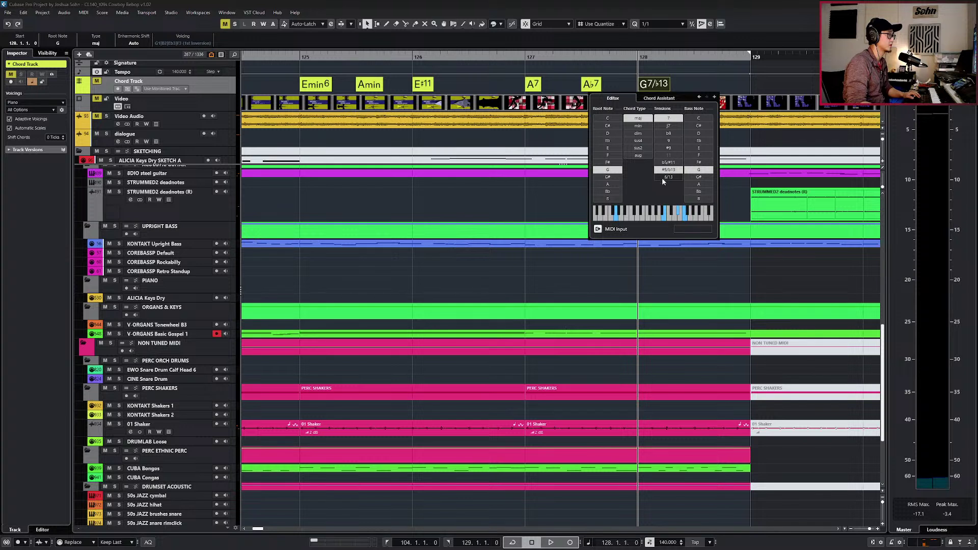
left_click(664, 292)
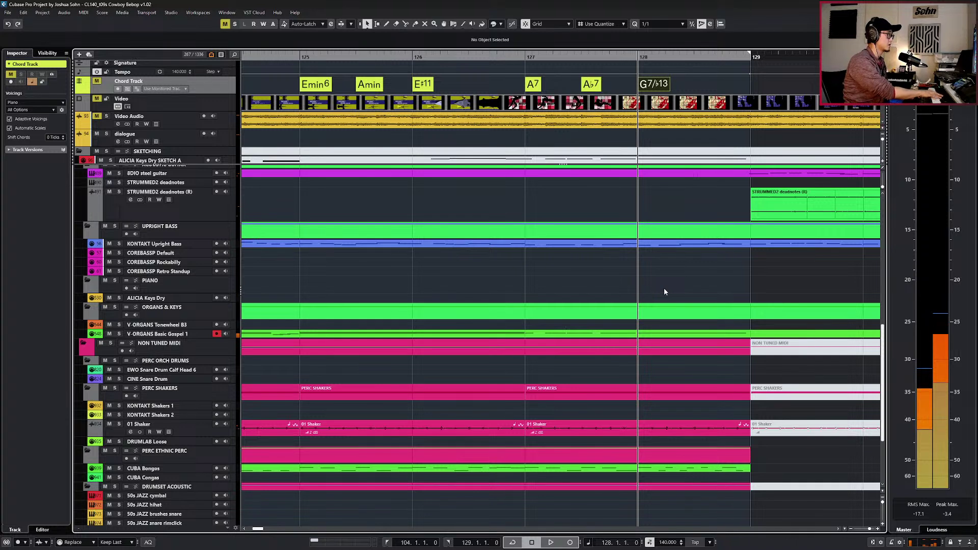
double_click(649, 90)
left_click(666, 119)
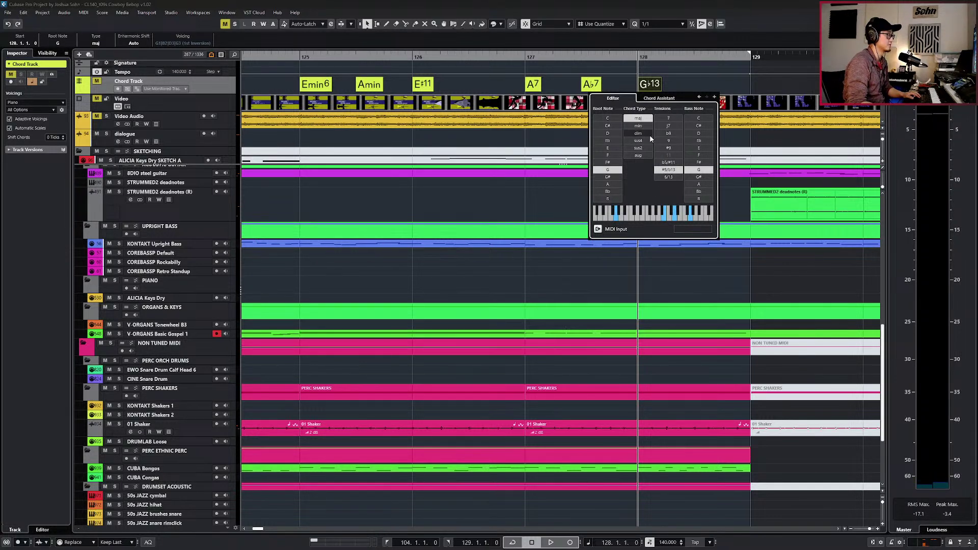
left_click(618, 287)
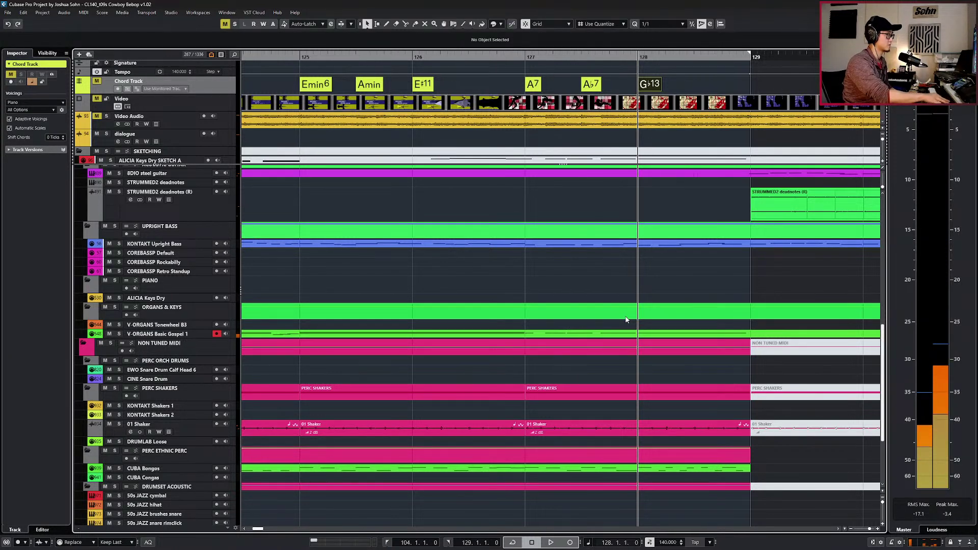
key("space")
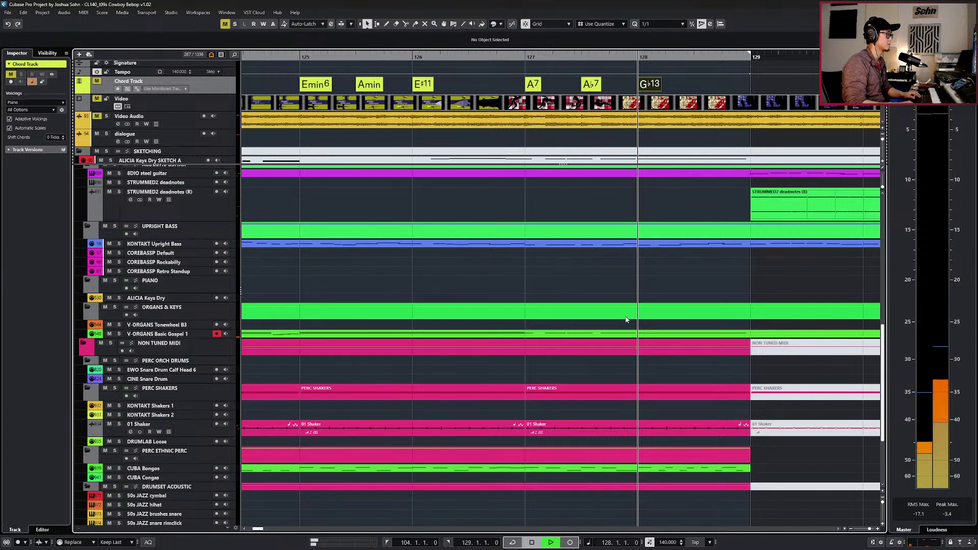
key("space")
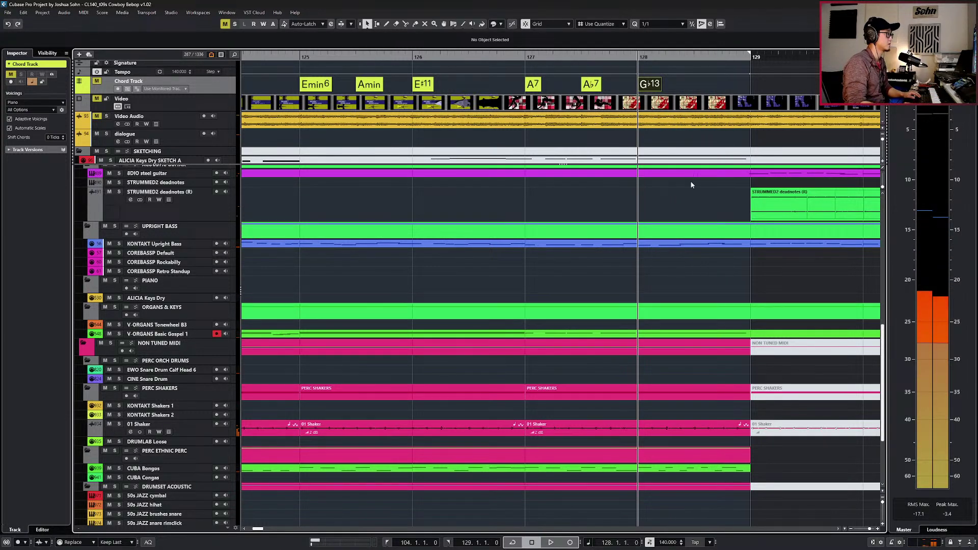
Open the JS MIDI VEP parts in the key editor and examine the organ note at bar 128.
scroll(683, 185, "up", 12)
double_click(670, 172)
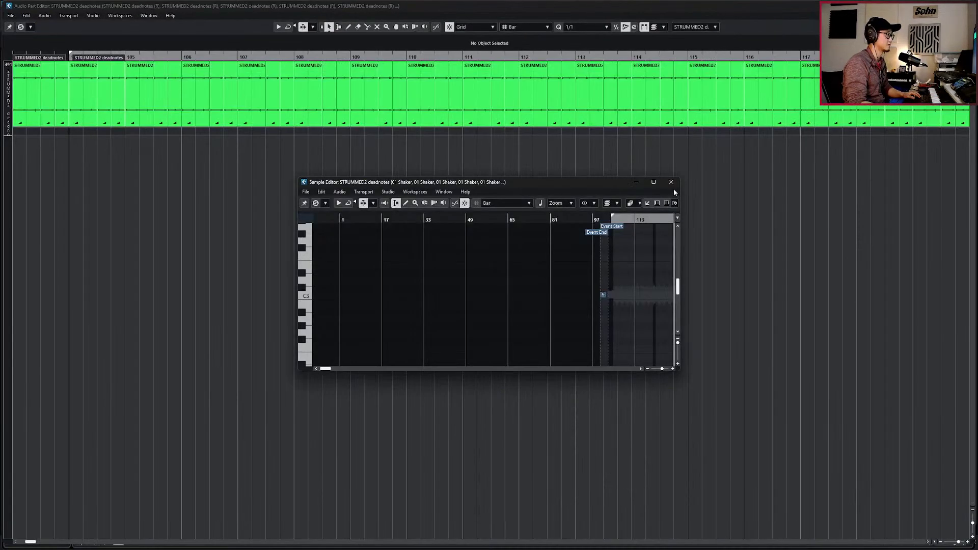
left_click(673, 184)
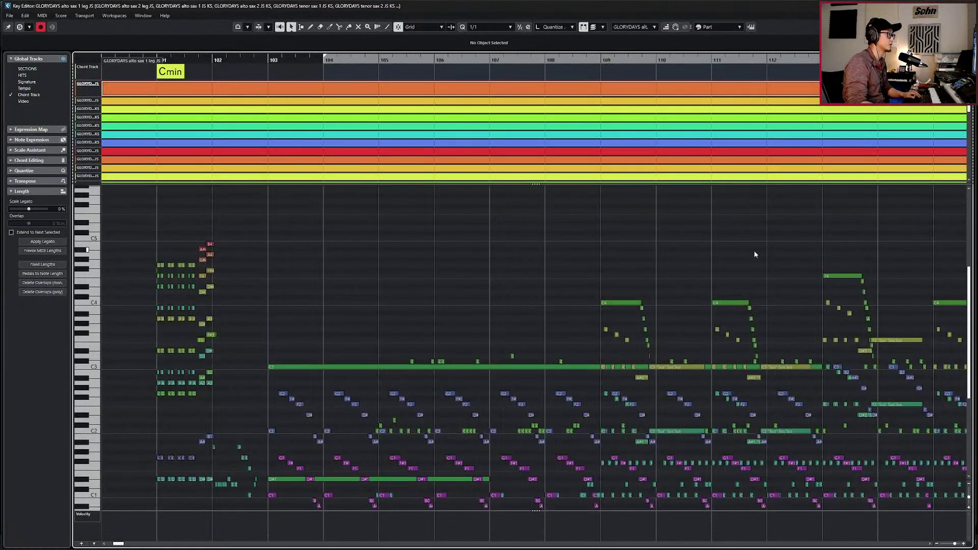
scroll(754, 251, "right", 5)
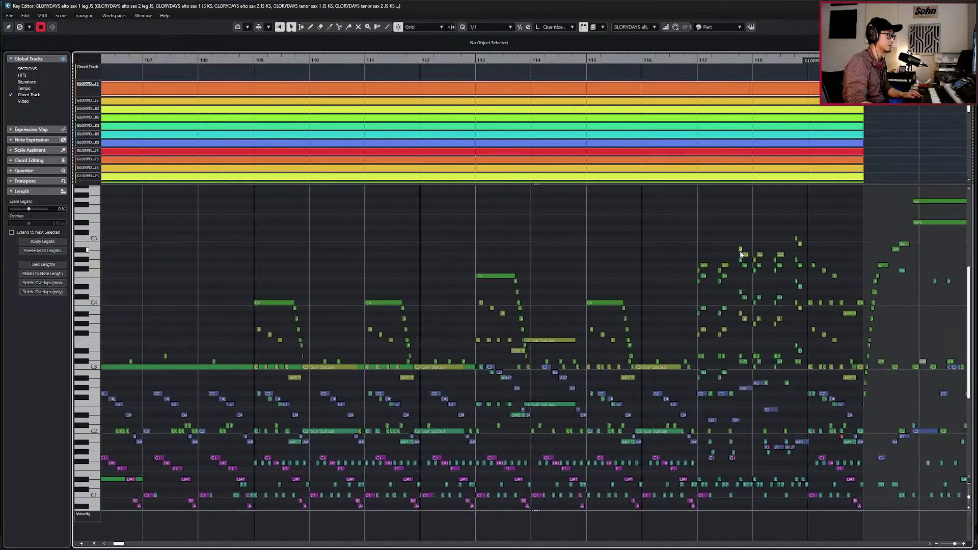
scroll(717, 260, "right", 6)
scroll(469, 282, "up", 3)
scroll(468, 284, "up", 3)
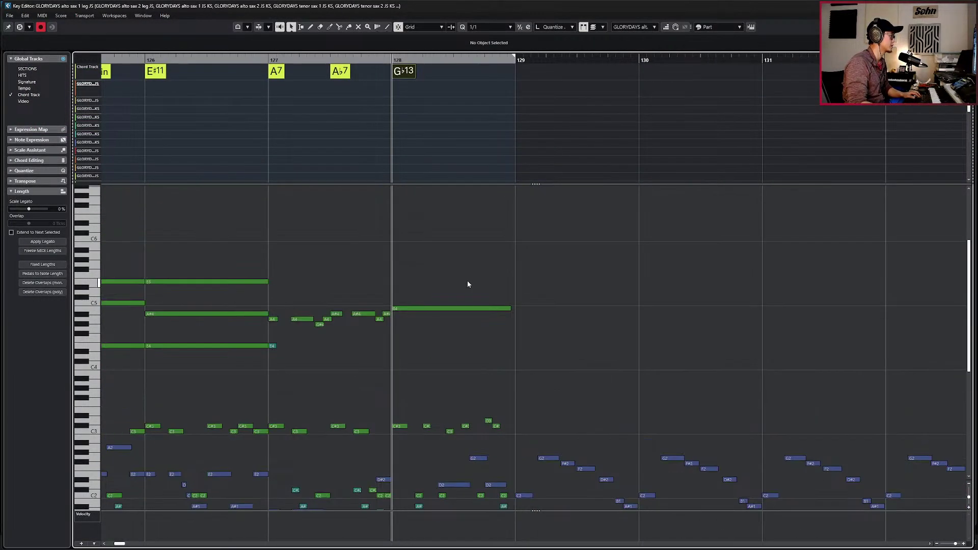
left_click(445, 310)
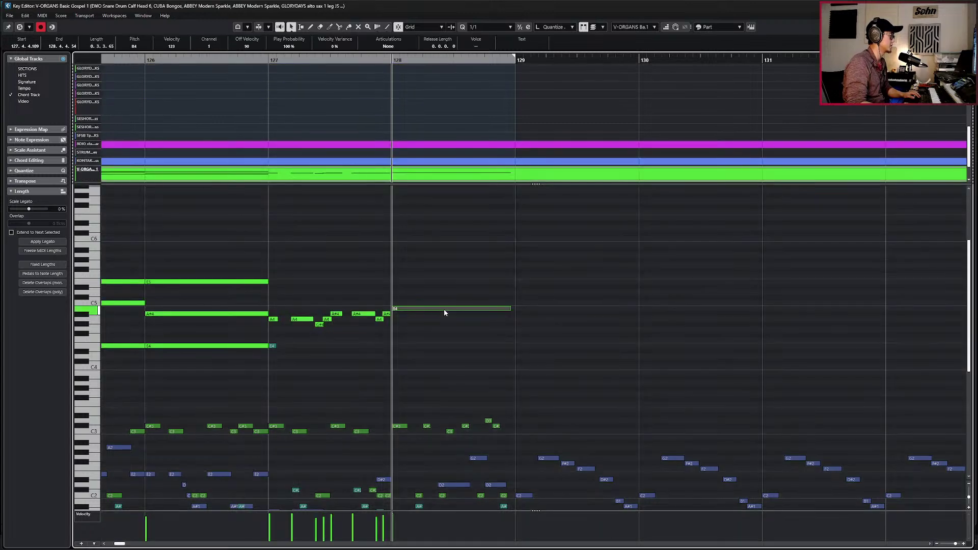
key("Escape")
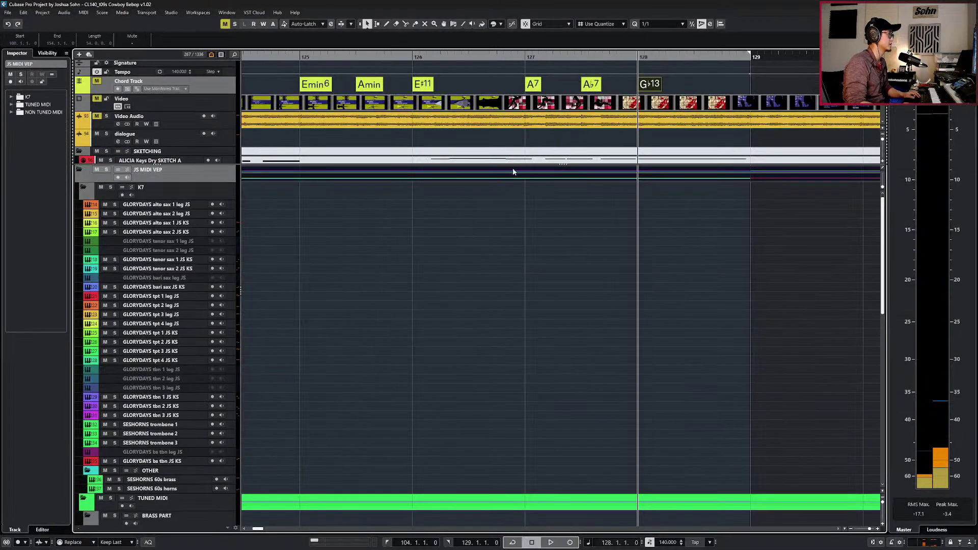
Set the chord type of the G chord event at bar 128 to augmented.
double_click(652, 88)
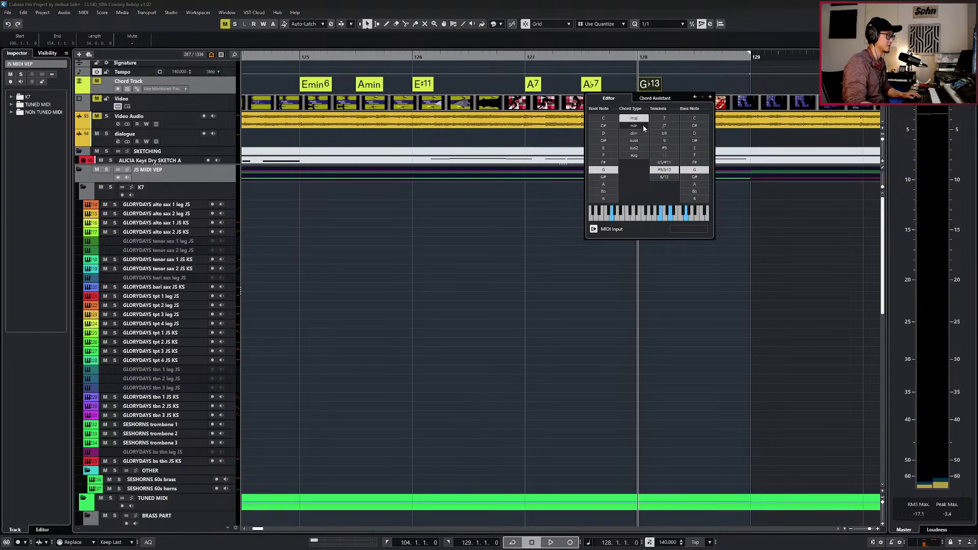
left_click(635, 154)
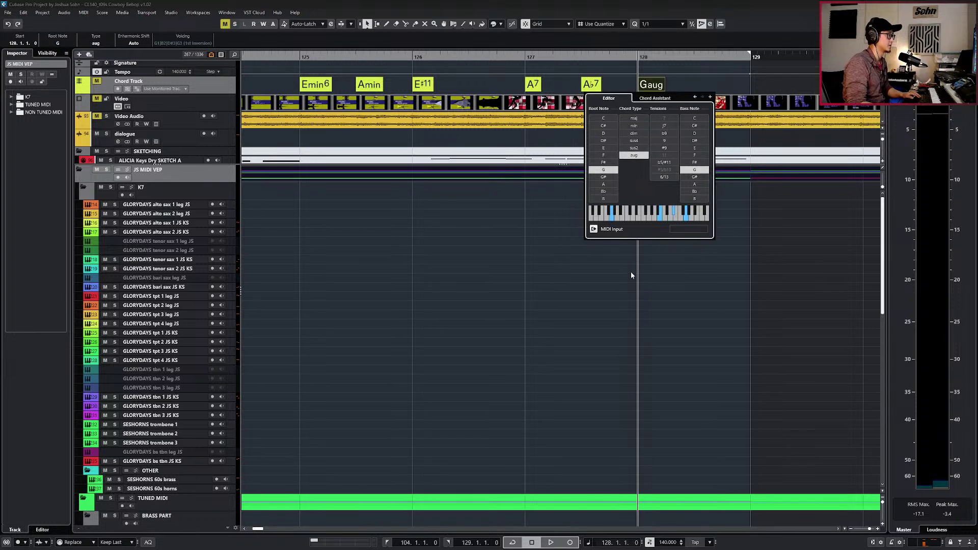
left_click(629, 302)
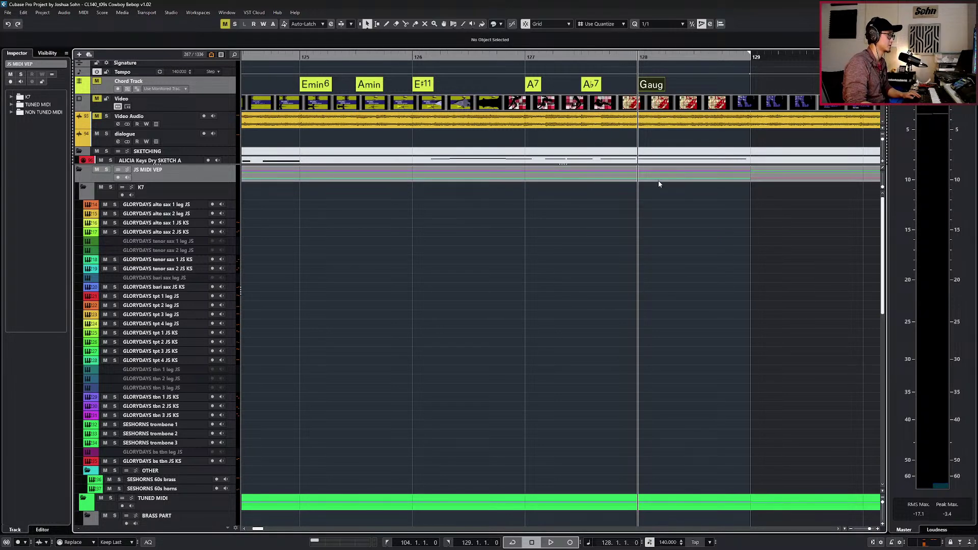
Open the TUNED MIDI folder parts in the key editor at bar 128, without the sample editor.
scroll(658, 182, "down", 5)
key("g")
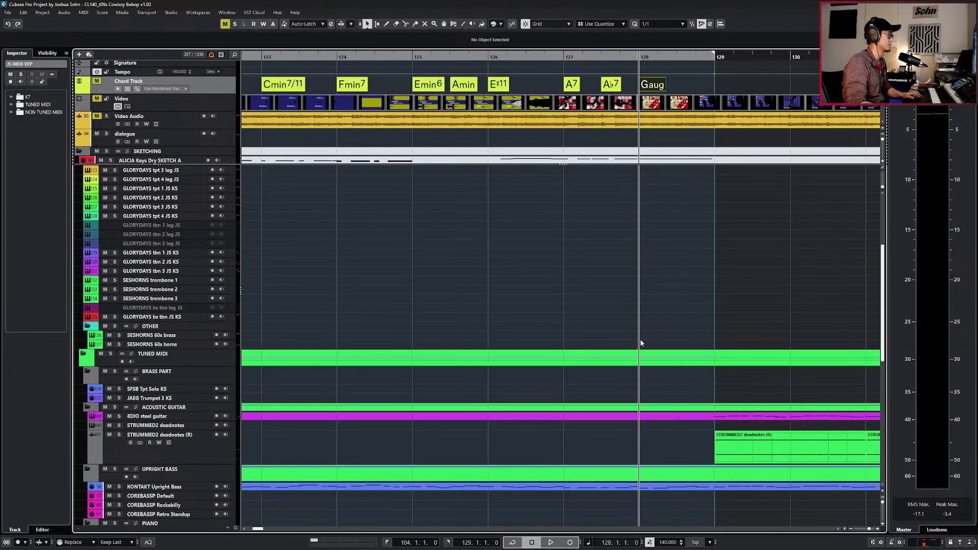
scroll(641, 344, "up", 5)
scroll(644, 339, "down", 5)
key("g")
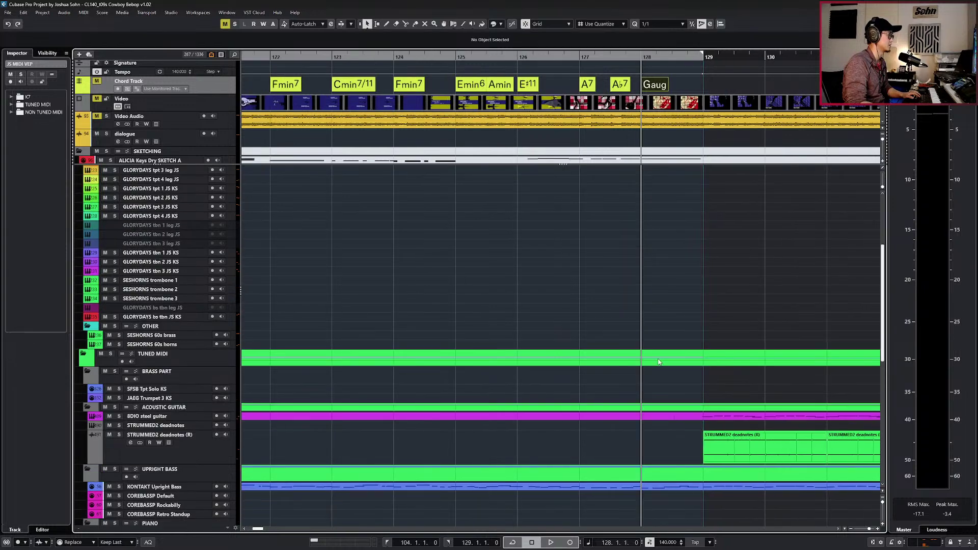
key("g")
double_click(653, 365)
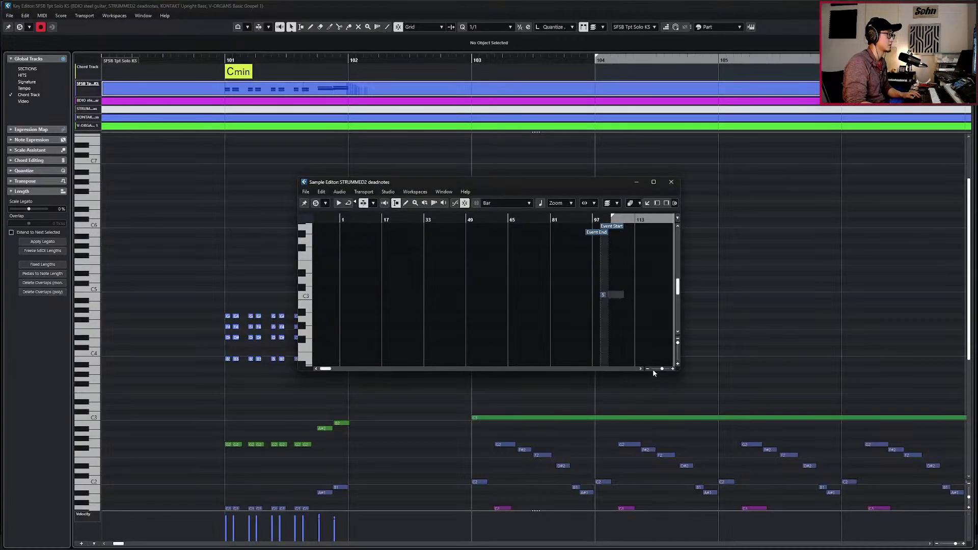
left_click(674, 182)
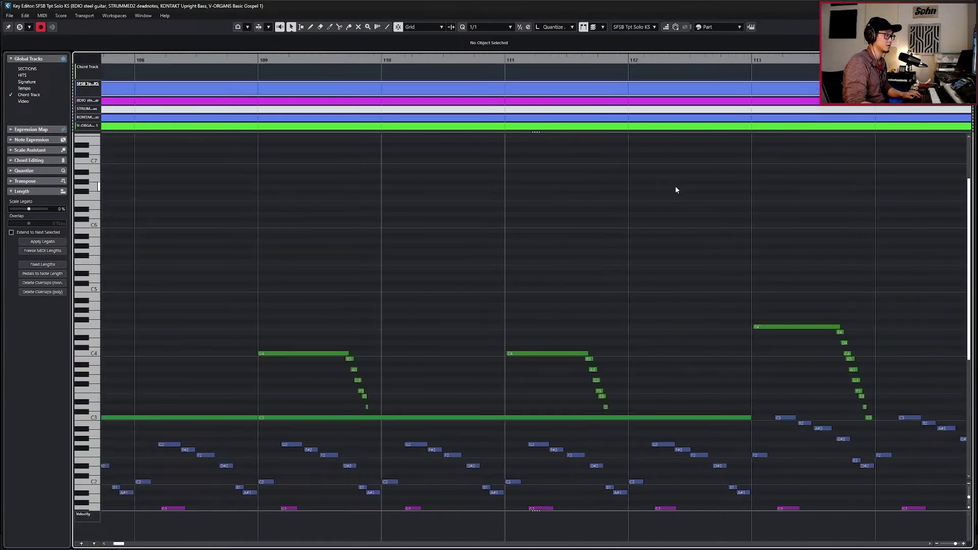
scroll(676, 187, "right", 10)
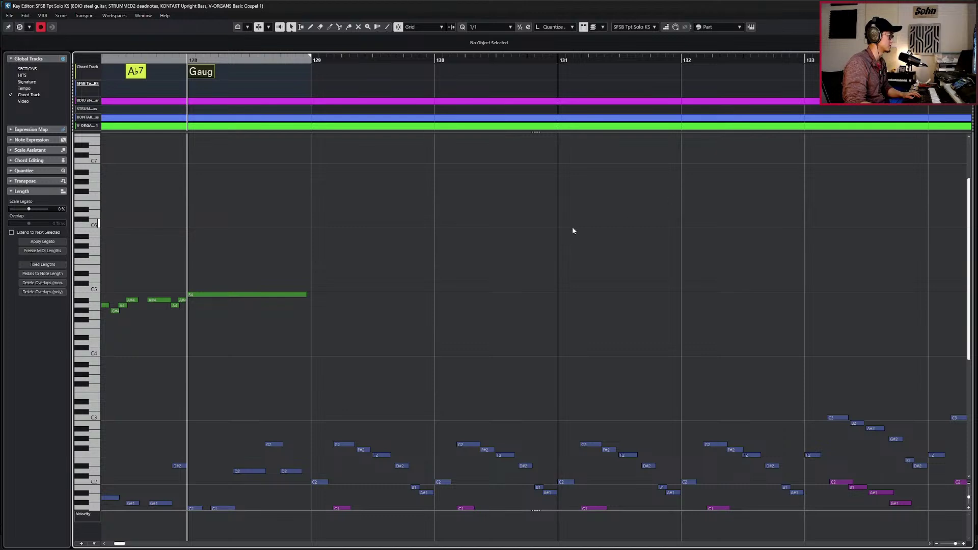
Select the organ note at bar 128 and examine the organ and bass notes in bars 126 to 129.
left_click(265, 295)
scroll(301, 312, "down", 6)
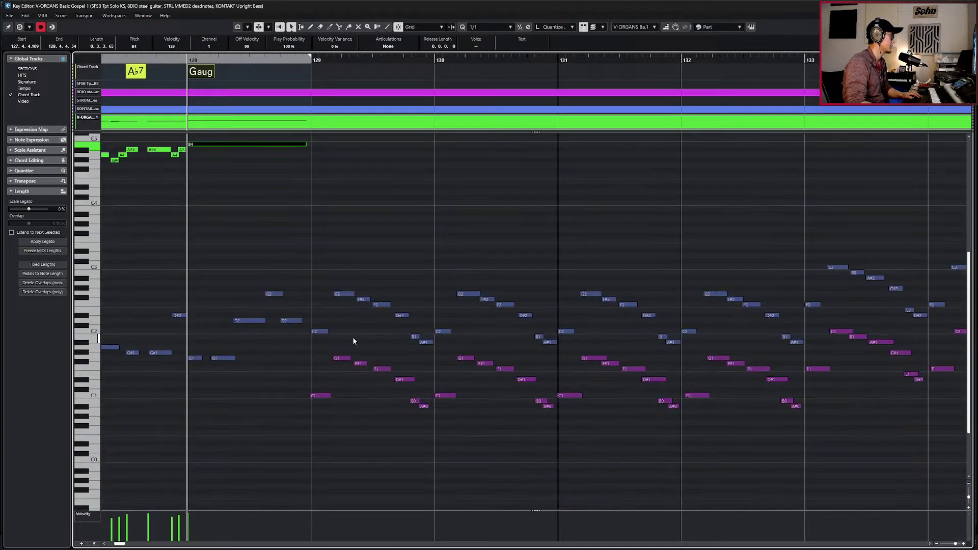
scroll(352, 337, "left", 5)
scroll(391, 330, "up", 3)
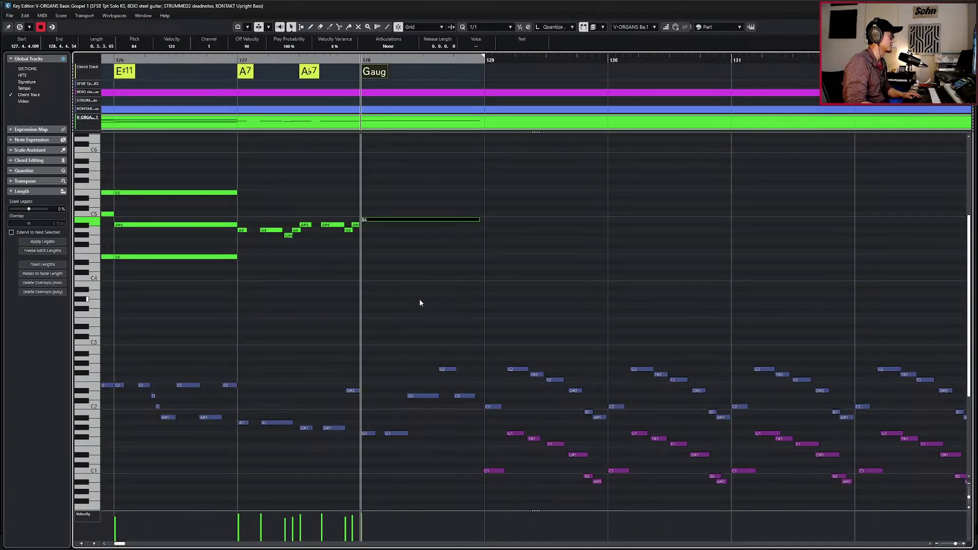
scroll(411, 202, "down", 3)
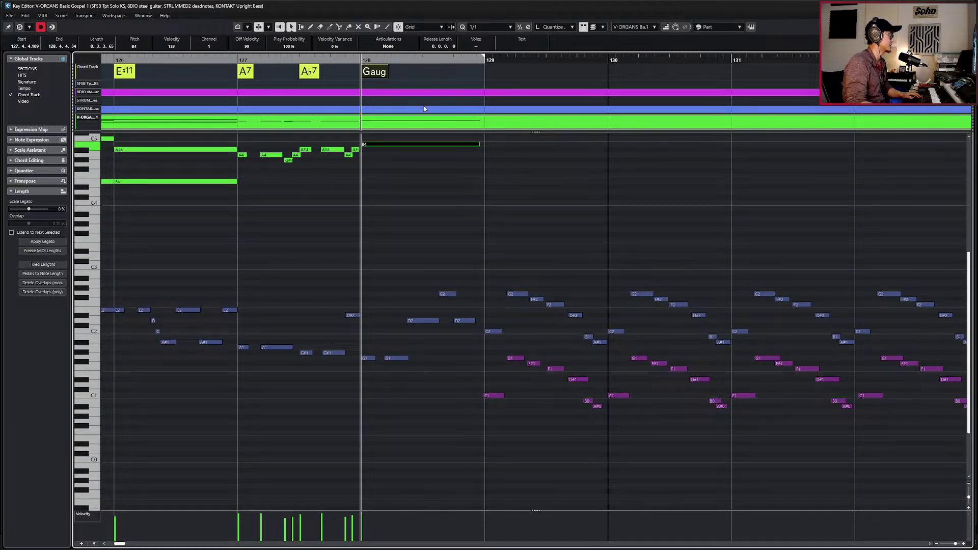
scroll(418, 178, "up", 3)
Move the playhead to bar 127 and replace the separate key editor with the project window's lower editor zone.
key("KP_Subtract")
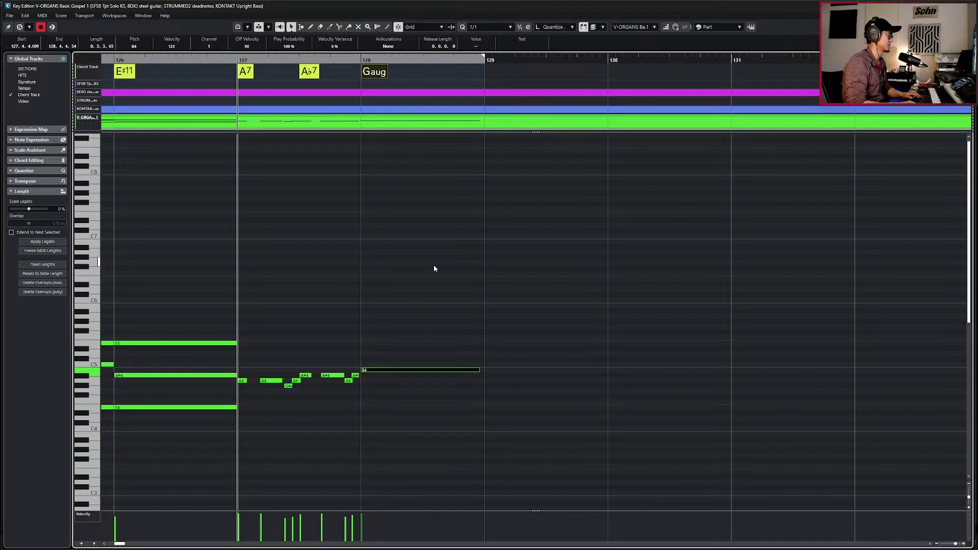
key("Return")
key("Return")
key("ctrl+alt+b")
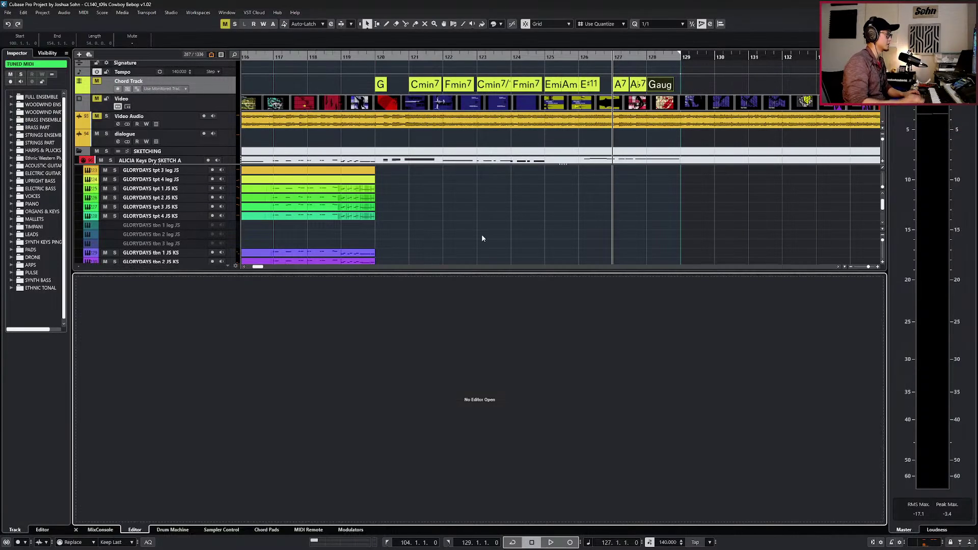
Close the lower editor zone, then select and solo the ALICIA Keys Dry SKETCH A to F parts.
key("ctrl+alt+b")
scroll(667, 152, "down", 2)
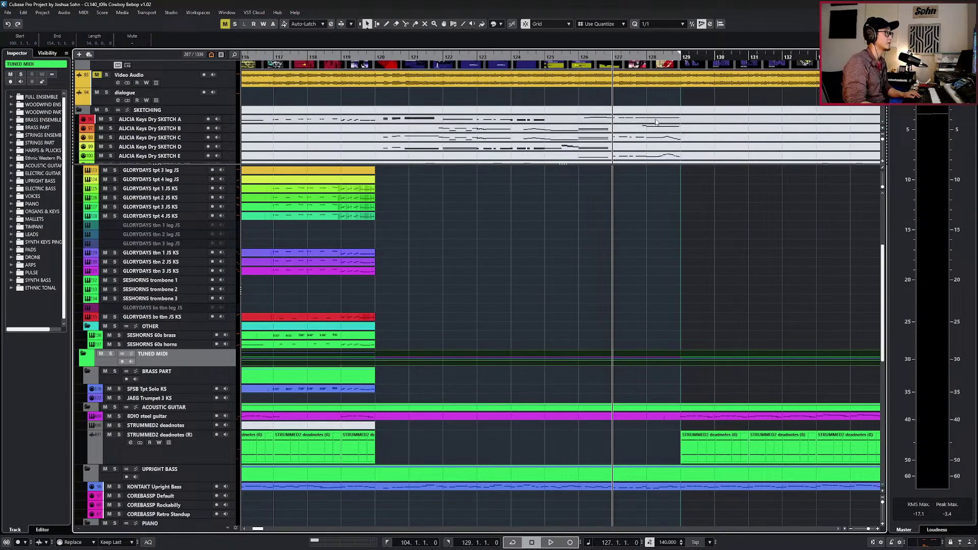
left_click(664, 119)
left_click(663, 129, "shift")
left_click(662, 137, "shift")
left_click(663, 147, "shift")
left_click(663, 156, "shift")
scroll(664, 148, "down", 1)
key("s")
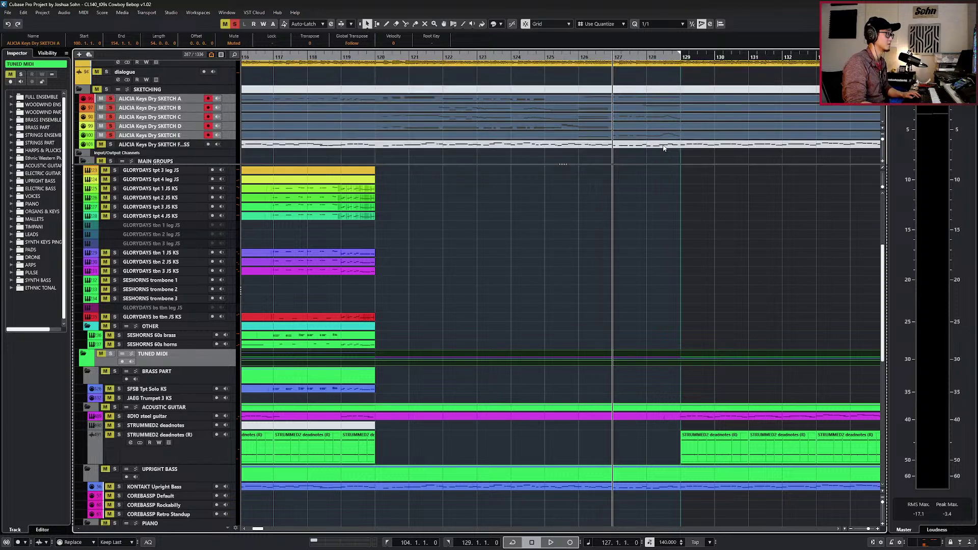
key("shift+Down")
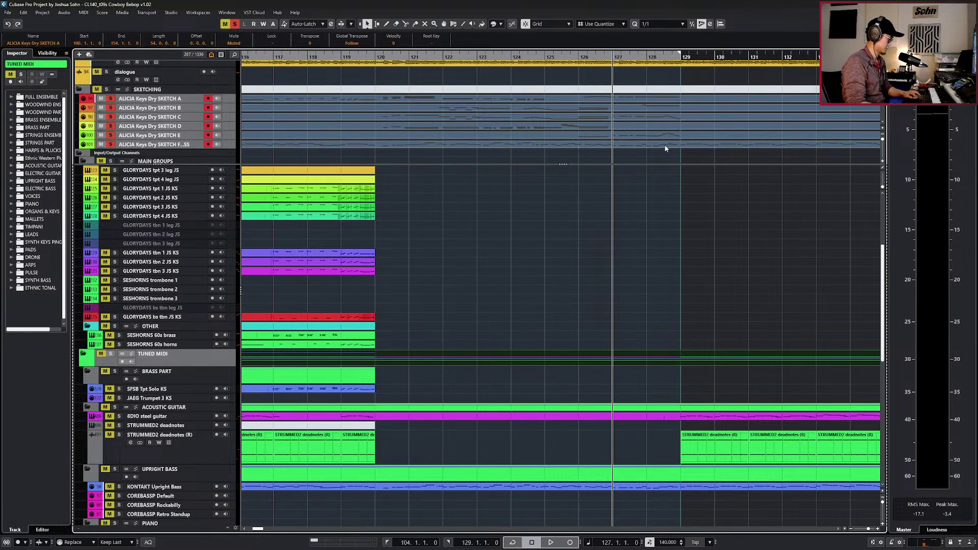
Open the selected sketch parts together in the key editor and frame bars 126 to 129.
key("Return")
scroll(641, 225, "right", 2)
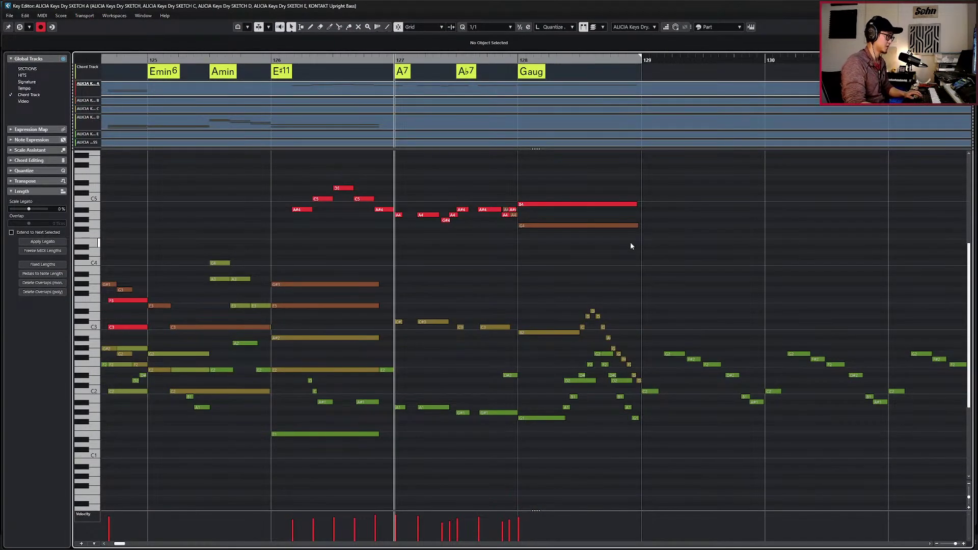
scroll(550, 368, "up", 2)
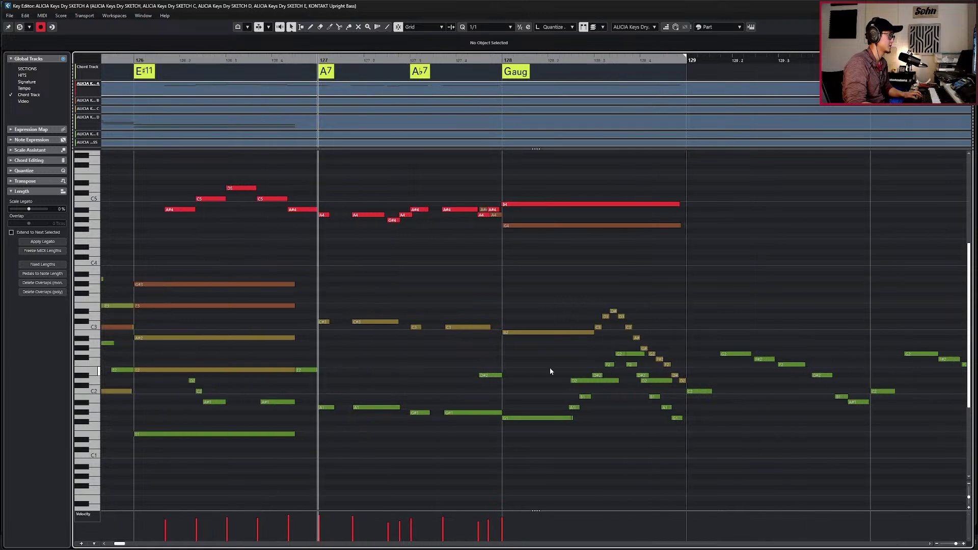
scroll(552, 370, "up", 3)
scroll(552, 372, "down", 3)
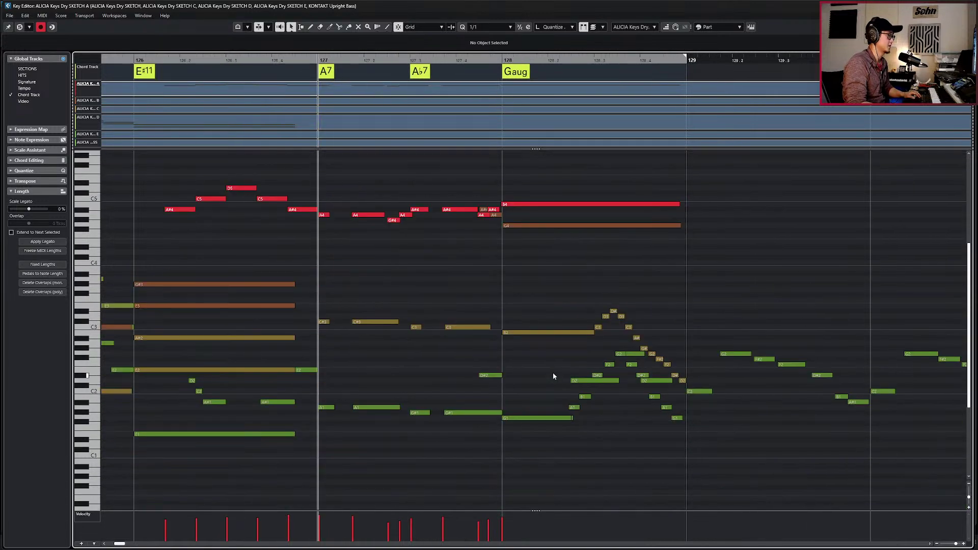
Try the two D2 upright bass notes in bar 128 a semitone higher, then return them to D2.
left_click(596, 377)
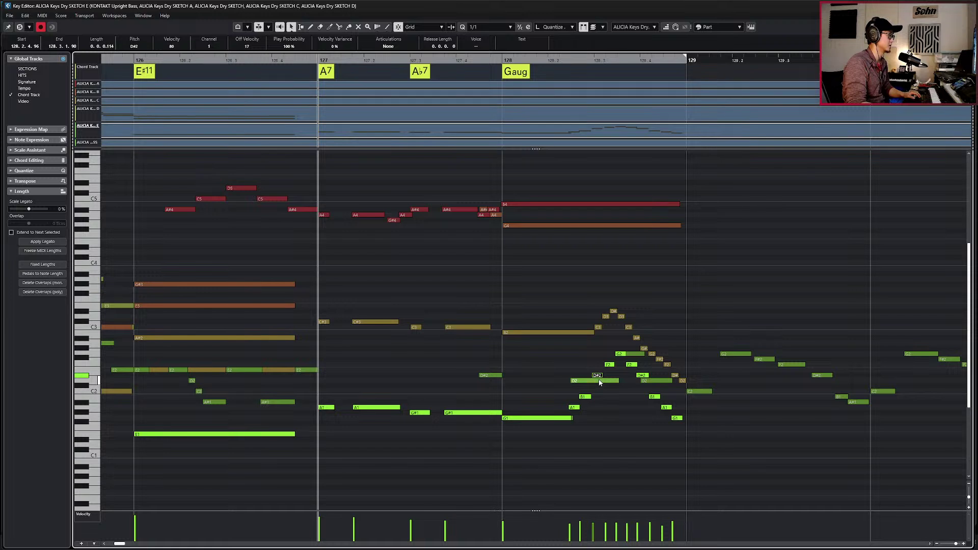
left_click(595, 381)
left_click(652, 382, "shift")
key("Up")
key("Down")
key("Up")
key("Down")
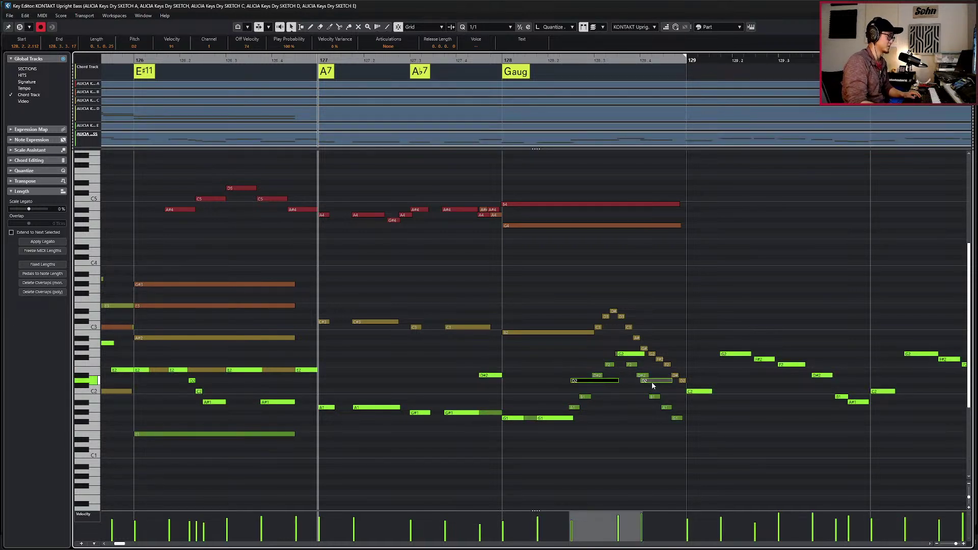
Audition the upright bass notes of bar 128 one at a time in the key editor.
left_click(513, 419)
left_click(583, 381)
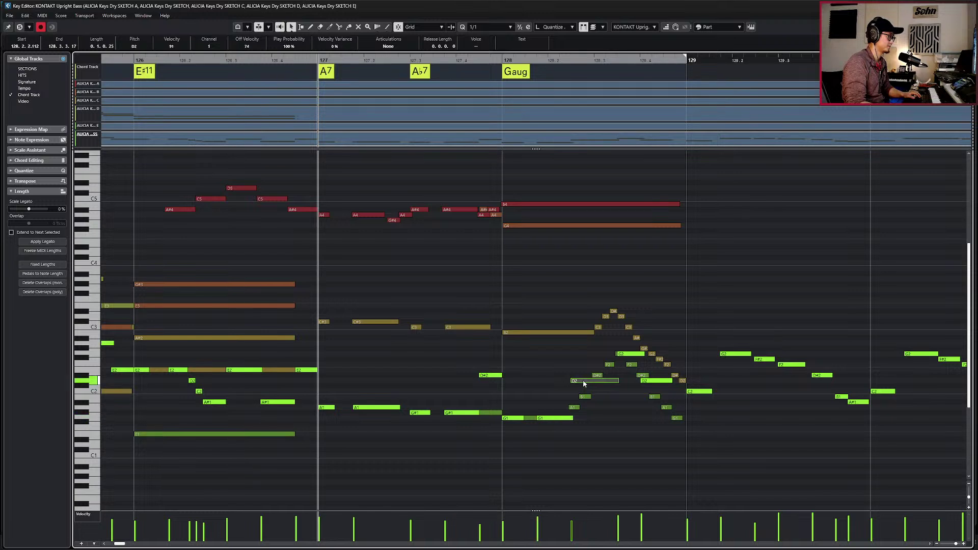
left_click(632, 354)
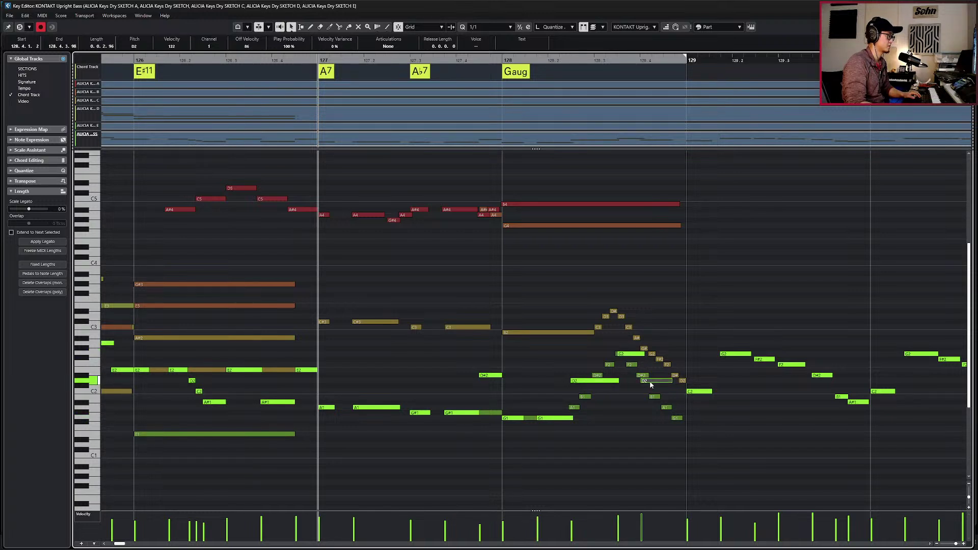
left_click(588, 477)
Transpose the D#2 run note of SKETCH E in bar 128 down a semitone and close the key editor.
left_click(597, 376)
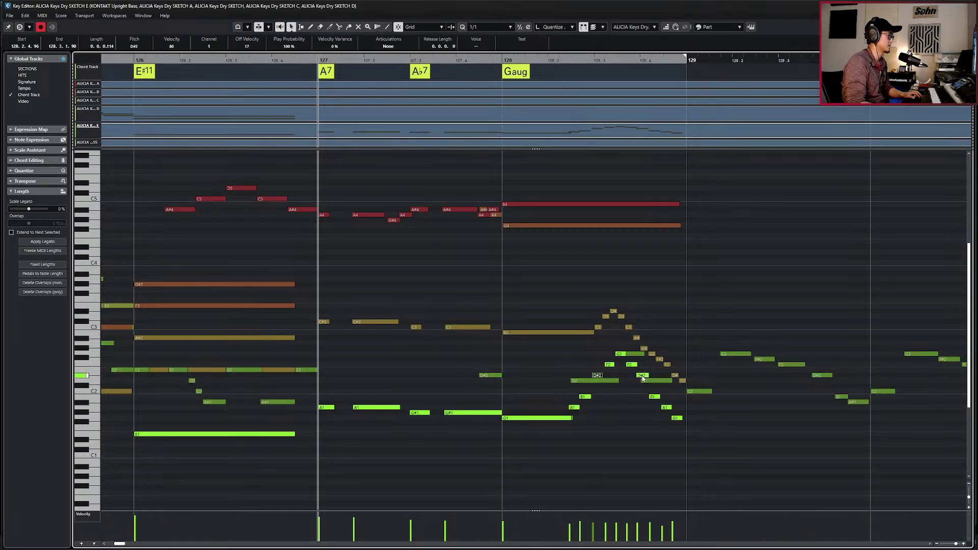
key("Down")
key("Escape")
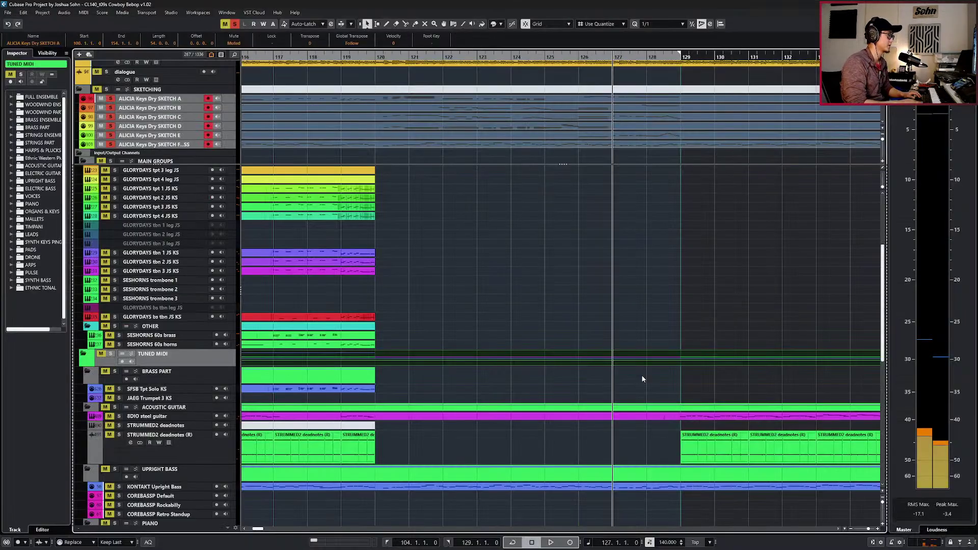
double_click(611, 361)
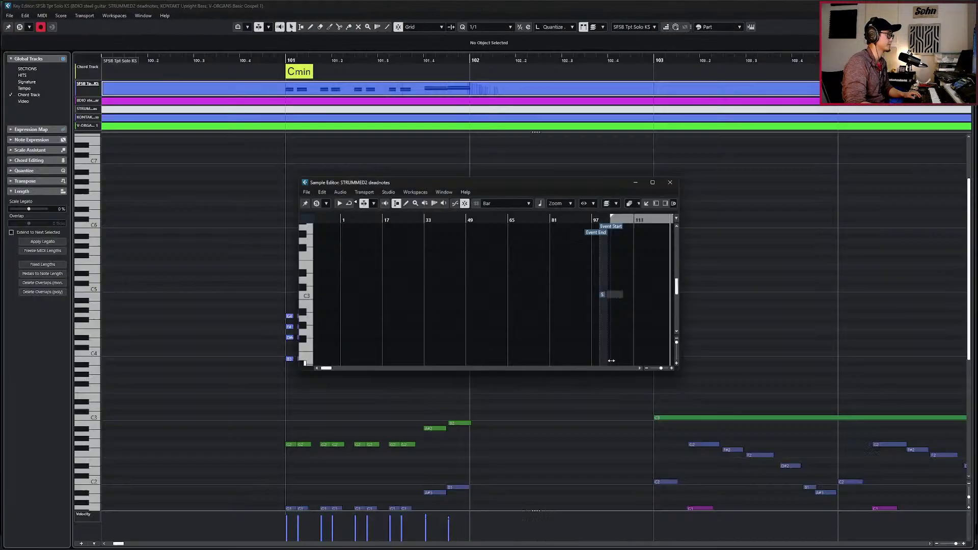
key("Escape")
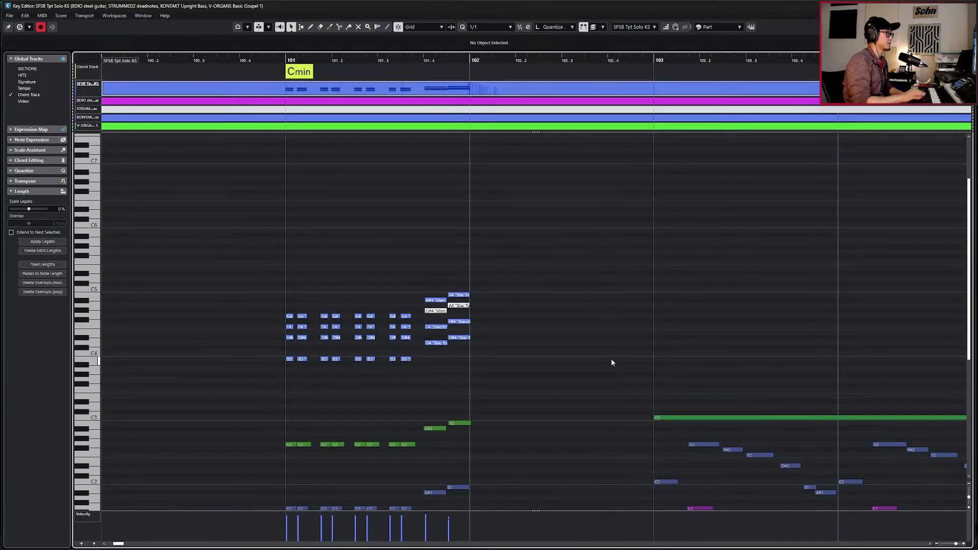
key("Escape")
left_click(612, 363)
key("Escape")
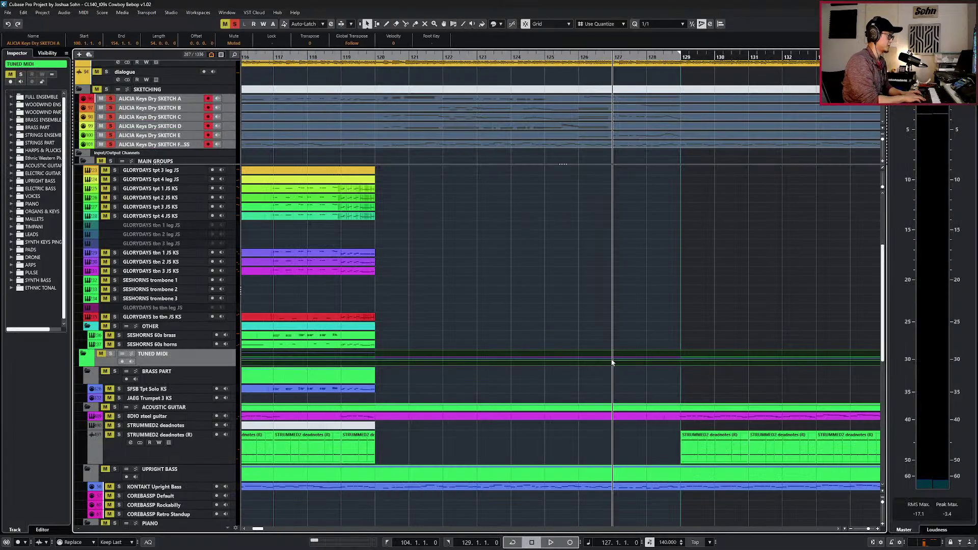
Unsolo the sketch tracks and bring the chord track into view.
key("ctrl+alt+b")
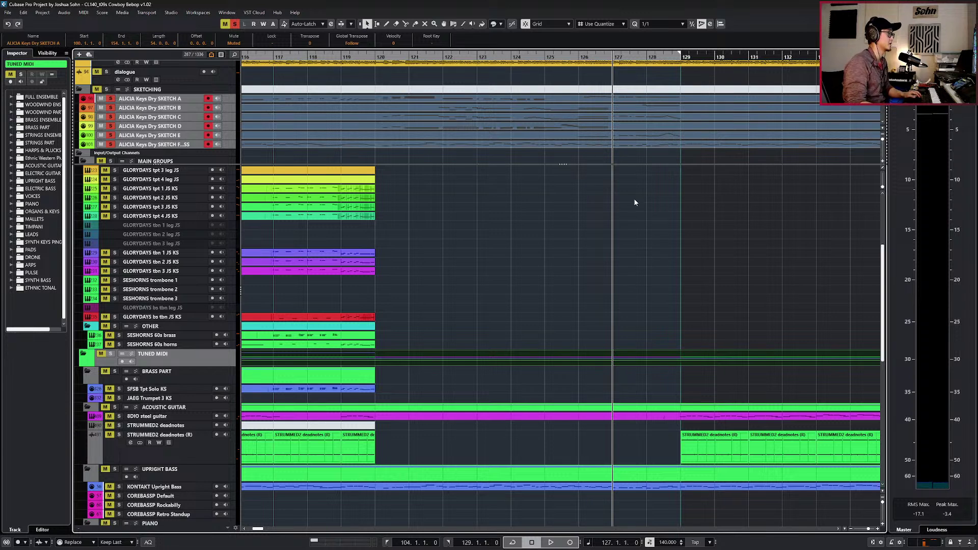
key("s")
scroll(629, 171, "up", 4)
scroll(629, 83, "up", 5)
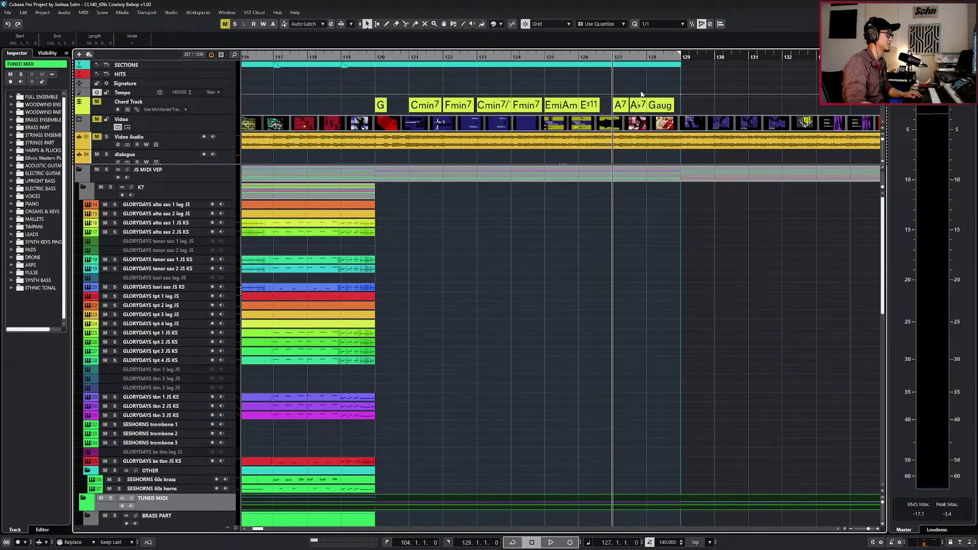
Add the 6/13 tension to the G augmented chord event at bar 128.
double_click(662, 106)
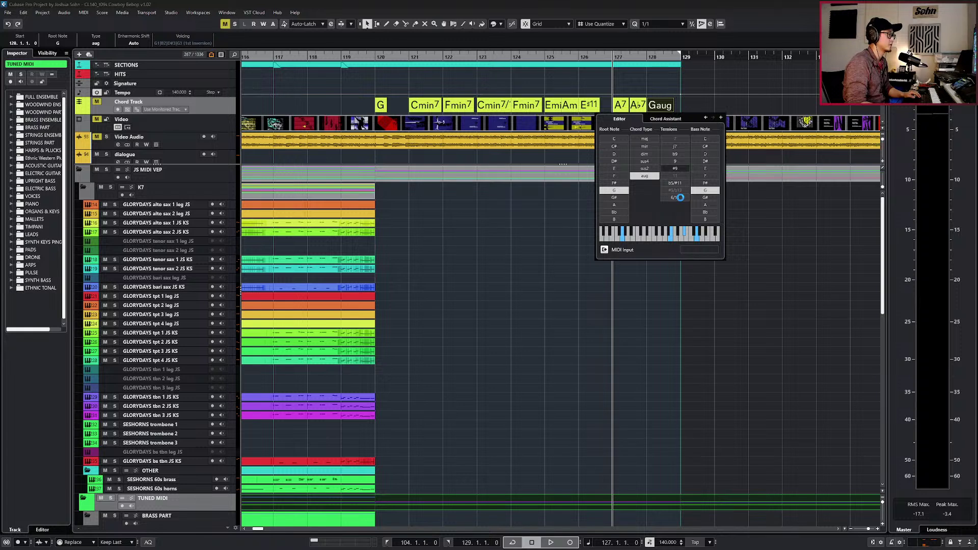
left_click(675, 197)
left_click(210, 102)
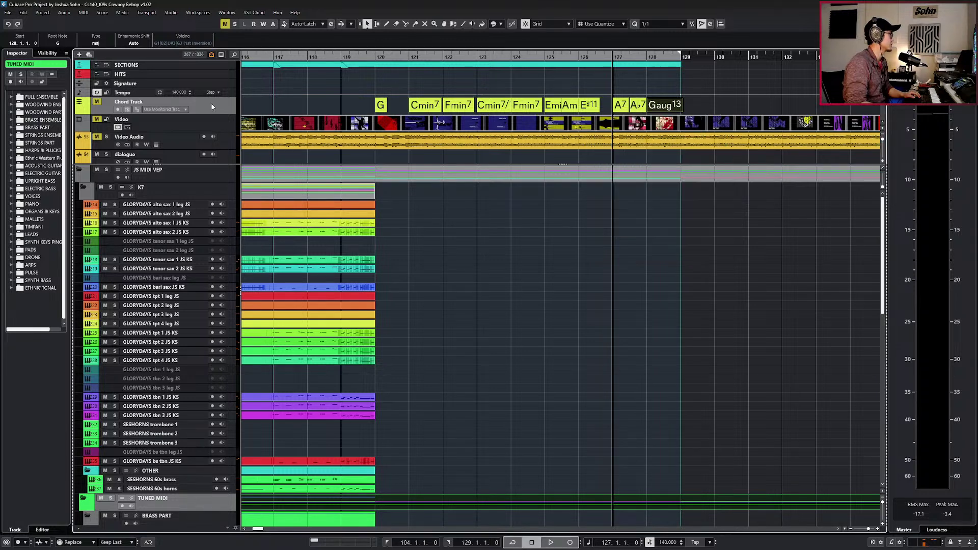
Solo the Video Audio track and listen to the reference across bars 127 and 128, then unsolo it.
key("space")
left_click(184, 139)
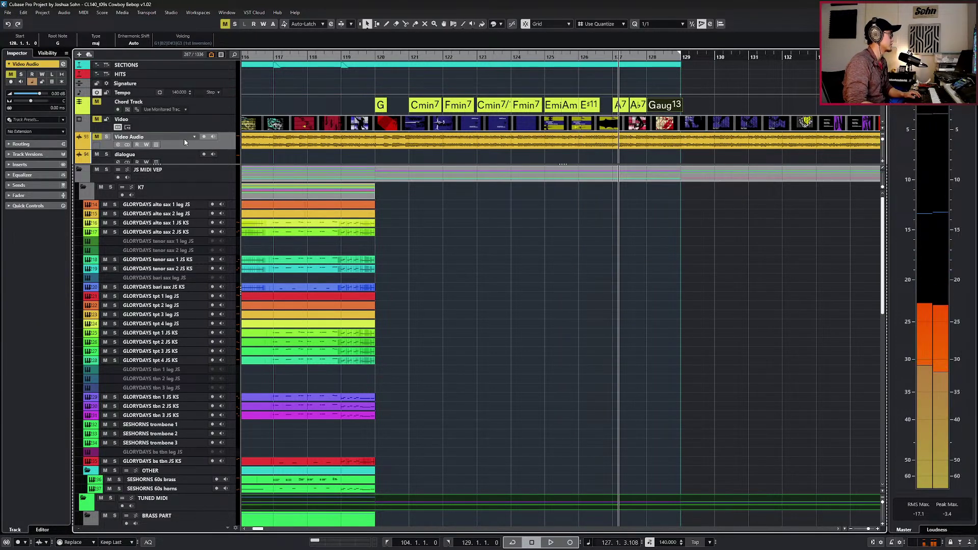
key("s")
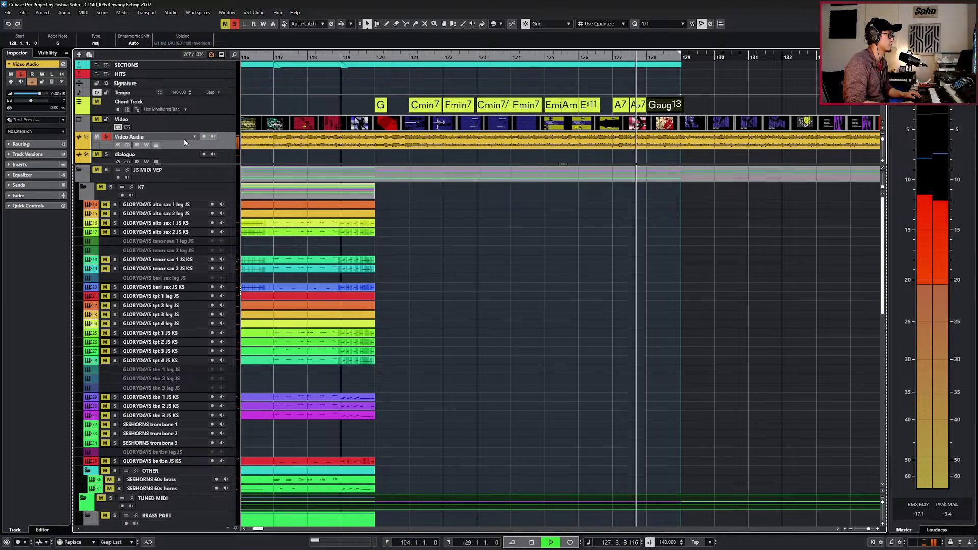
key("space")
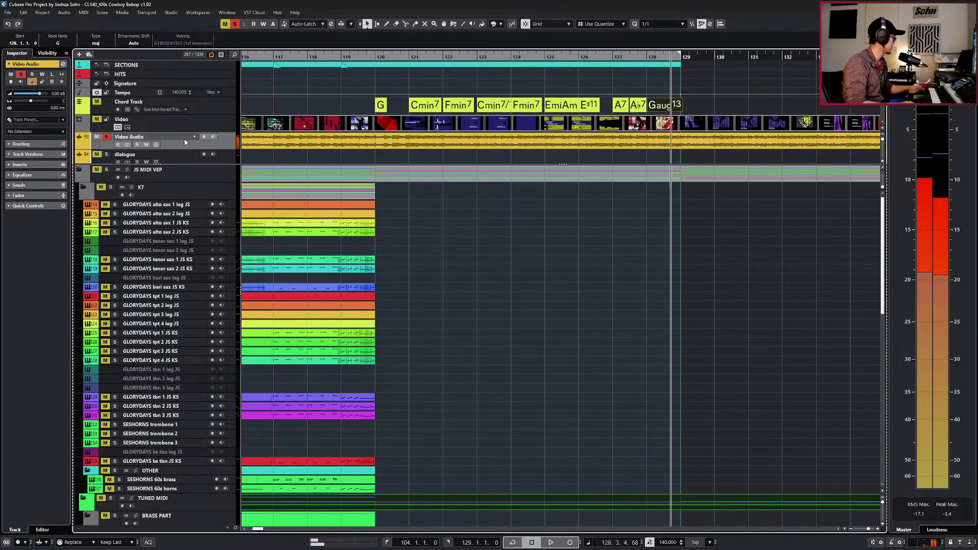
key("space")
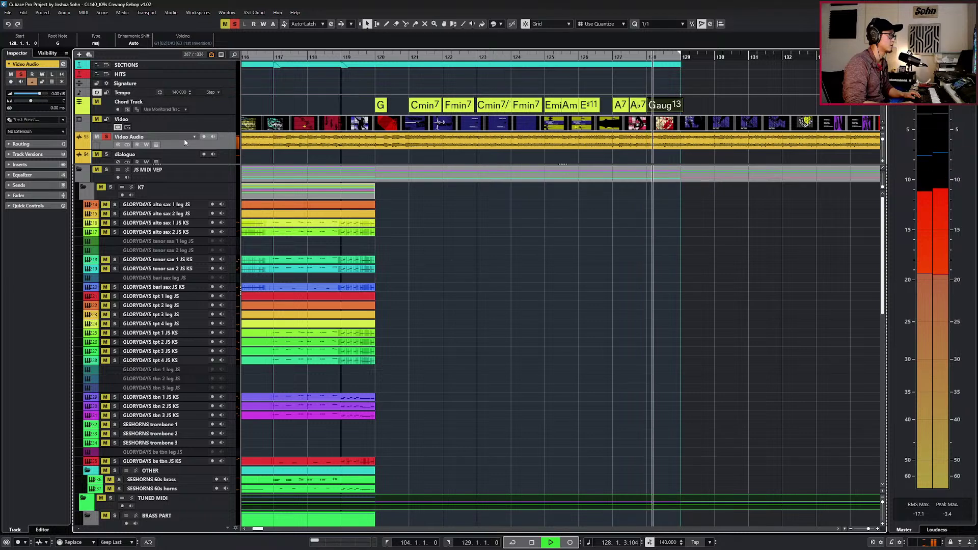
key("space")
key("s")
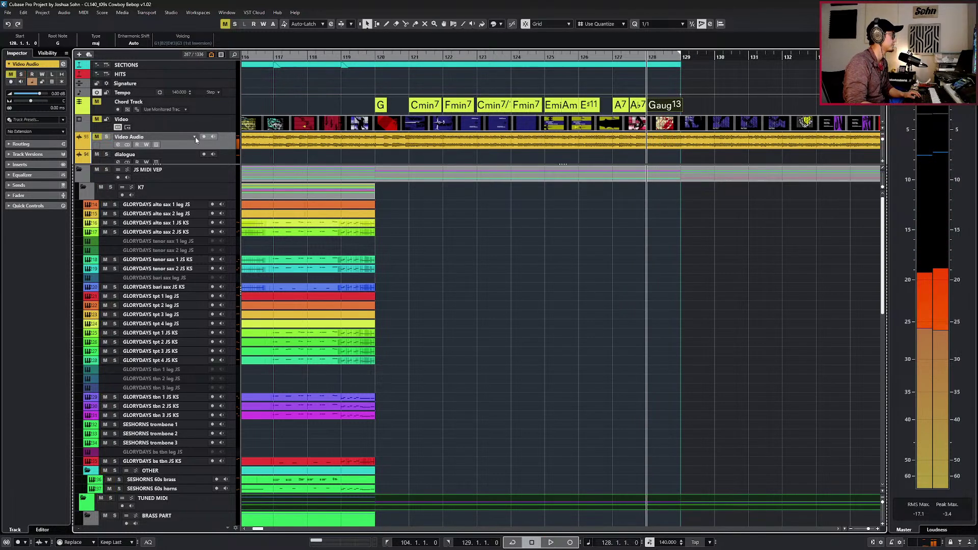
Select the SKETCH A keys track, return to bar 127 and listen to the soloed Video Audio into bar 129.
scroll(184, 142, "down", 2)
left_click(179, 161)
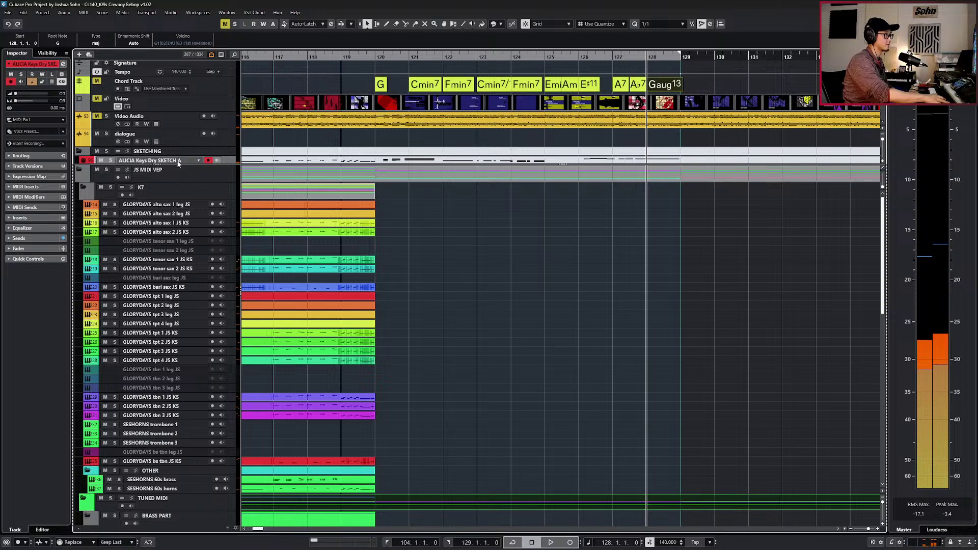
key("KP_Subtract")
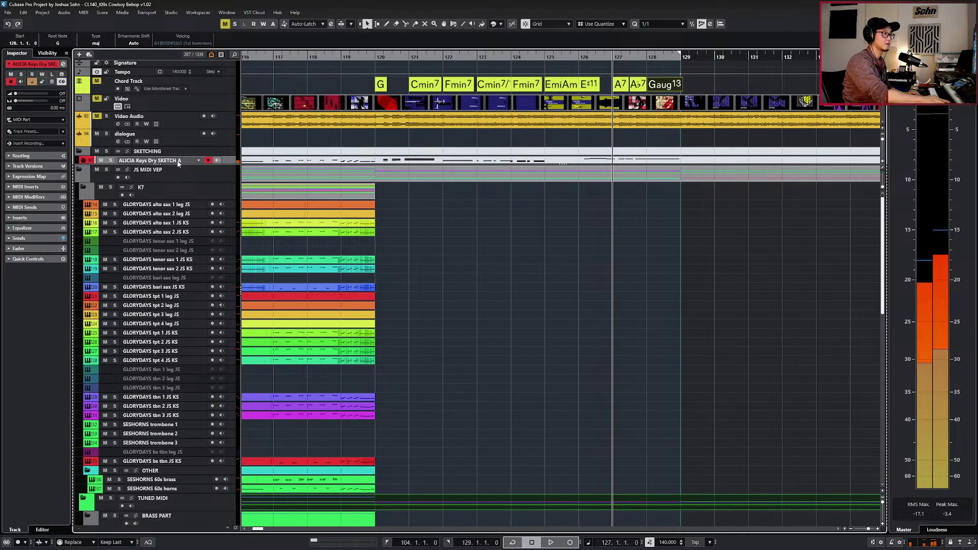
left_click(180, 120)
key("s")
key("space")
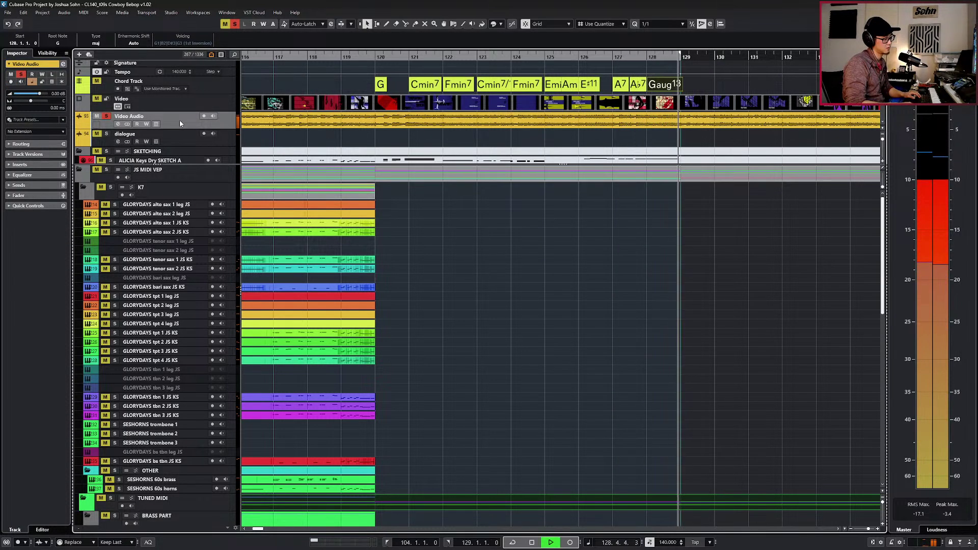
key("space")
key("space")
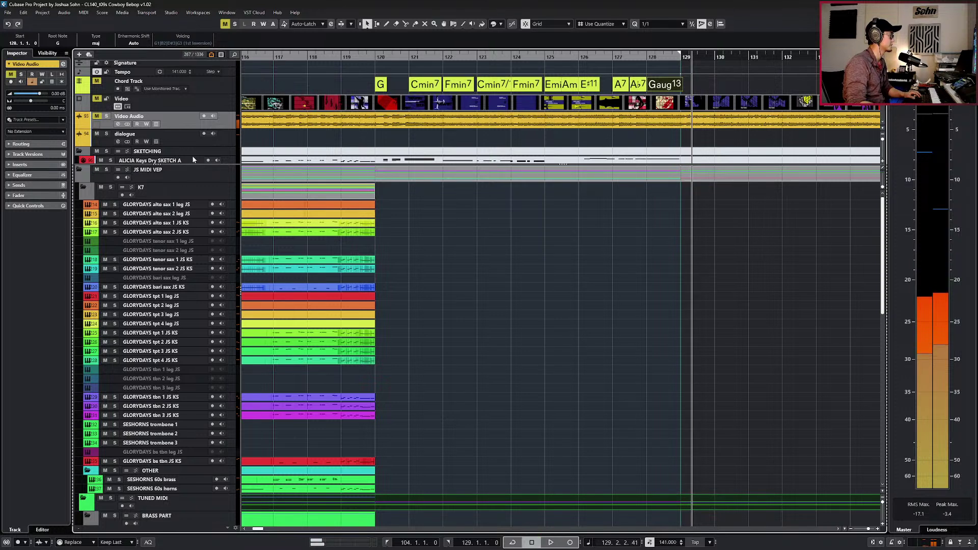
key("s")
Select the SKETCH A keys track again, then replay the soloed Video Audio around bar 128 and unsolo it.
left_click(188, 162)
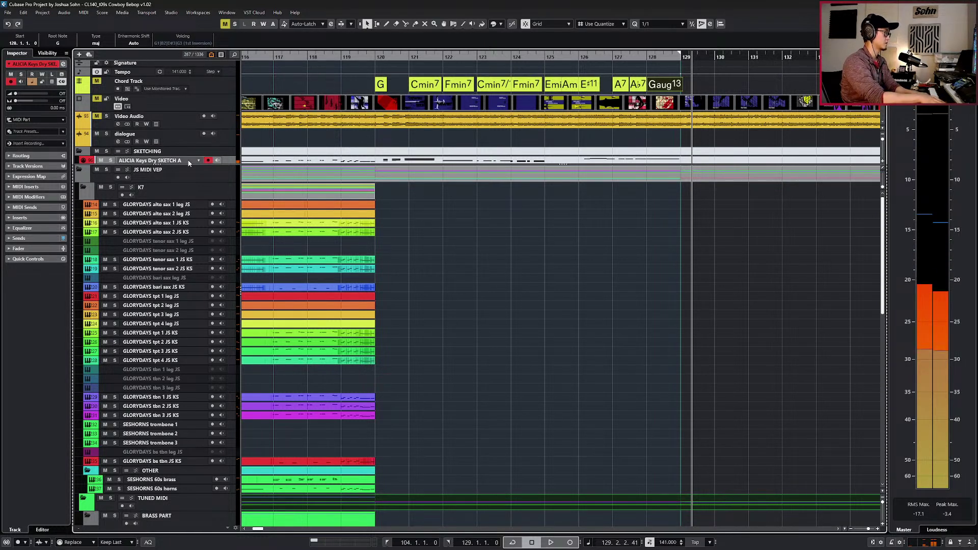
key("KP_Subtract")
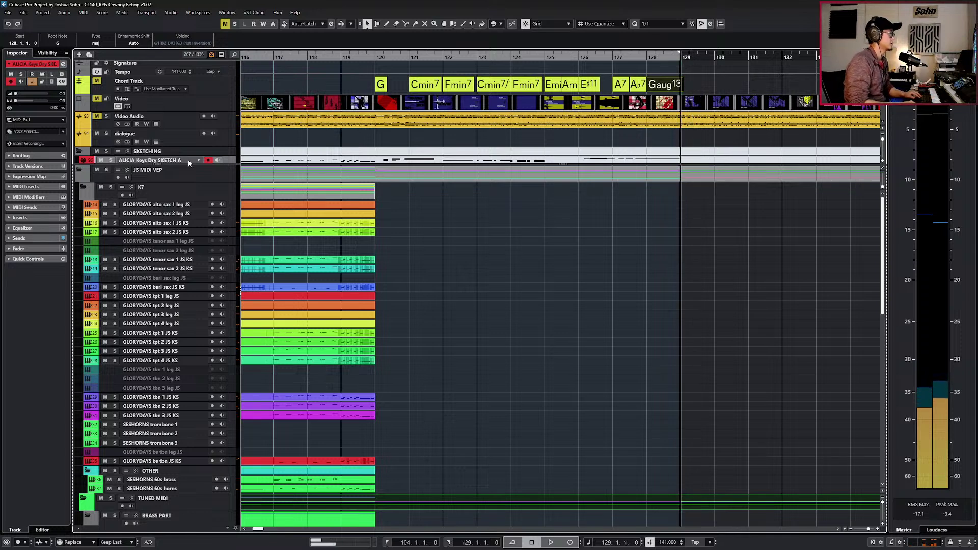
left_click(177, 125)
key("s")
key("space")
key("space")
key("space")
key("space")
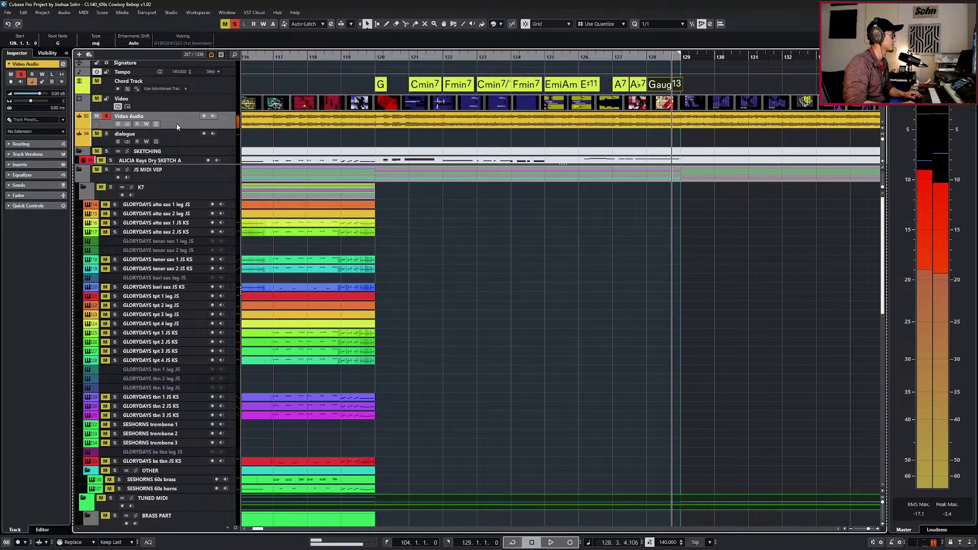
key("s")
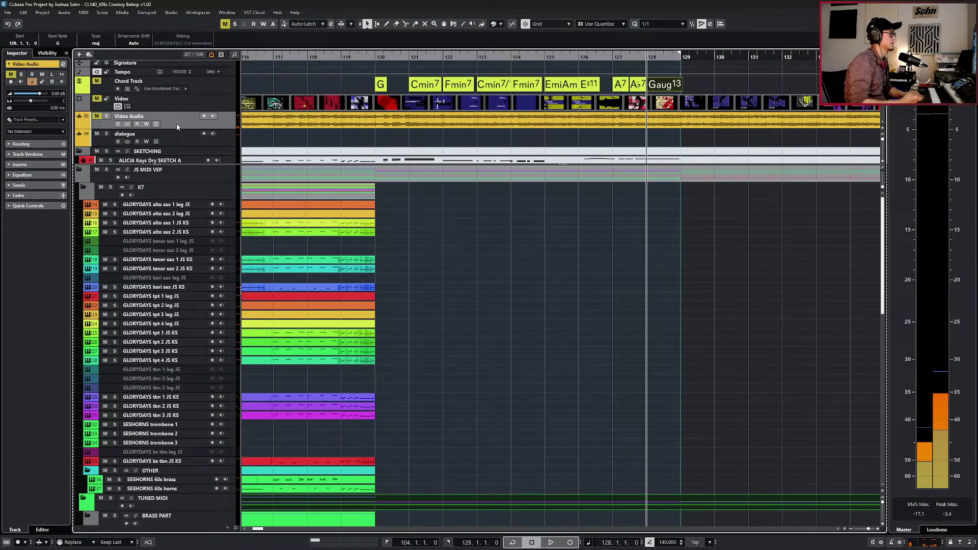
Remove the 6/13 tension from the G augmented chord event at bar 128.
double_click(660, 86)
left_click(671, 177)
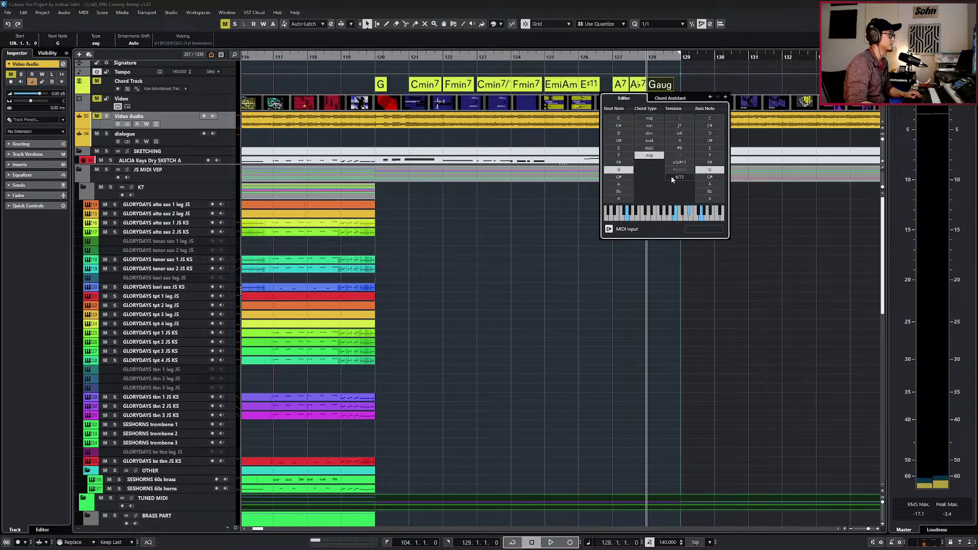
left_click(652, 300)
Move the playhead back to bar 117 and look over the percussion and drum tracks around bars 120 to 129.
key("KP_Subtract")
key("KP_Subtract")
key("KP_Subtract")
key("KP_Subtract")
key("KP_Subtract")
key("KP_Subtract")
key("KP_Subtract")
key("KP_Subtract")
key("KP_Subtract")
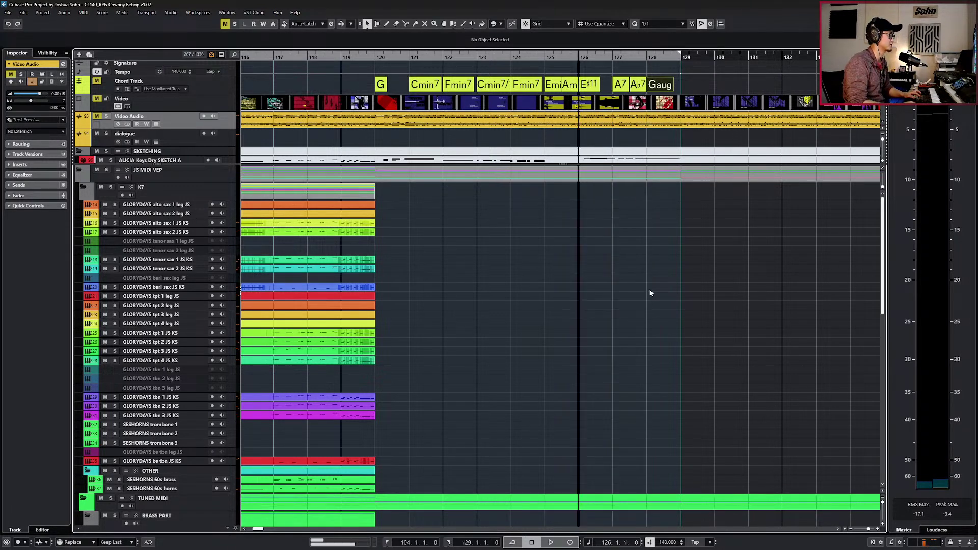
scroll(650, 291, "down", 2)
key("KP_Subtract")
key("KP_Subtract")
scroll(649, 291, "up", 1)
scroll(637, 292, "down", 10)
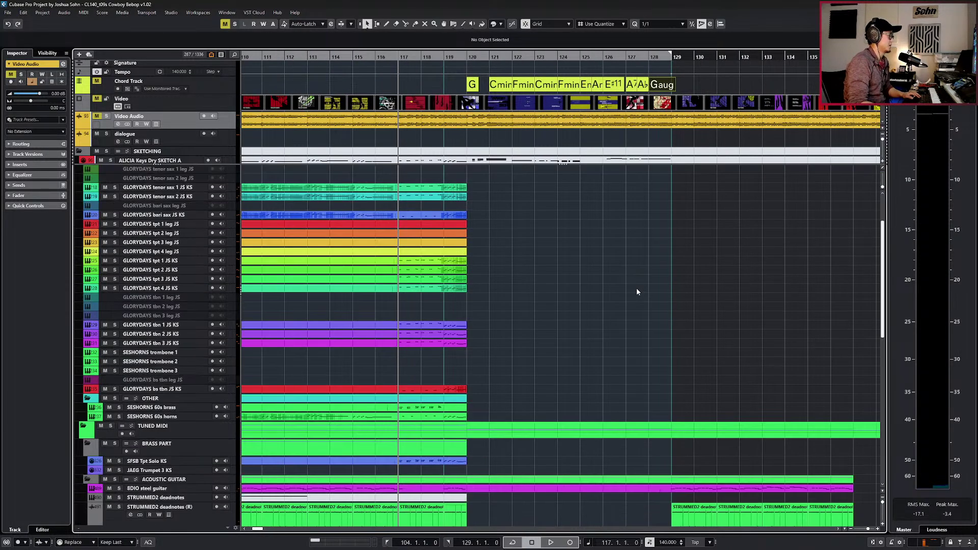
scroll(647, 331, "up", 2)
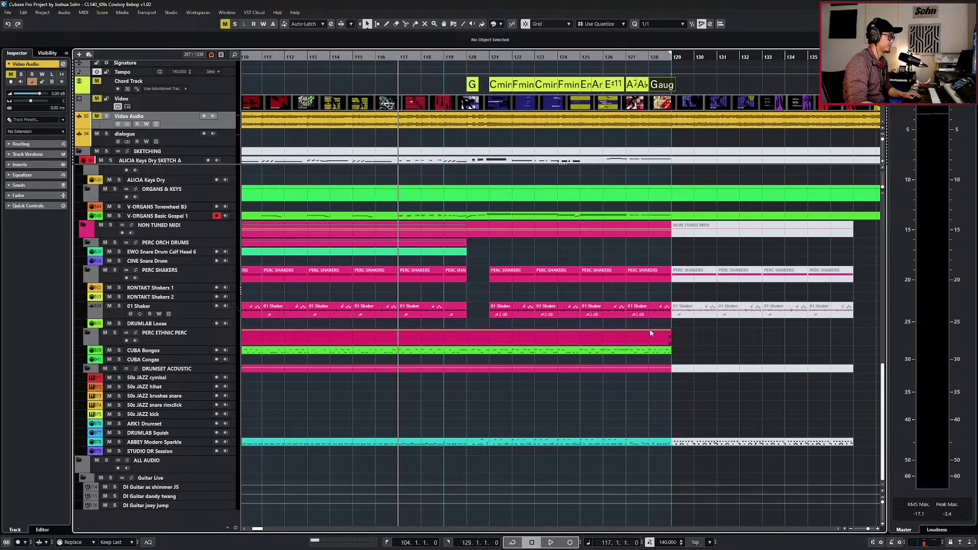
Select the GLORYDAYS JS KS, trumpet legato and SESHORNS 60s parts ending at bar 120, and move the playhead to bar 119.
scroll(636, 328, "up", 2)
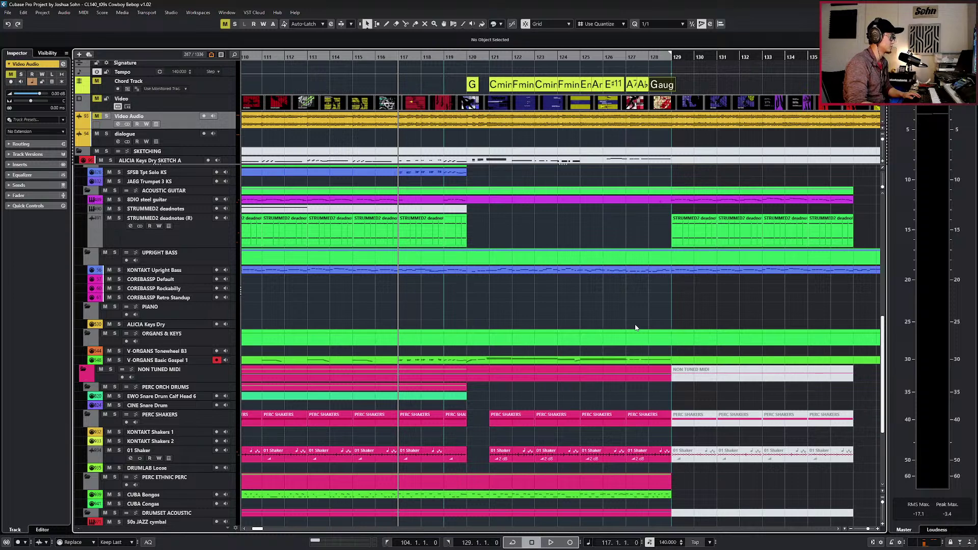
scroll(635, 327, "up", 8)
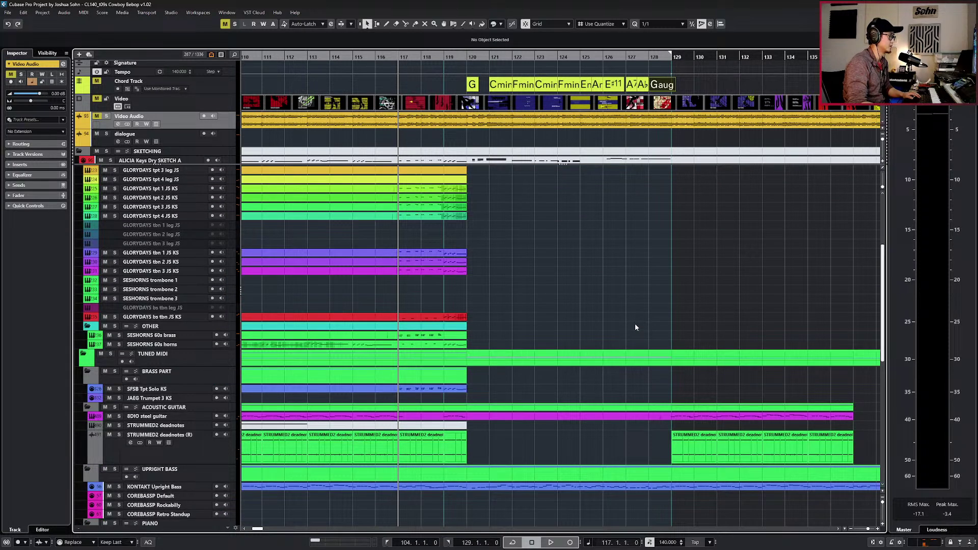
scroll(636, 327, "down", 4)
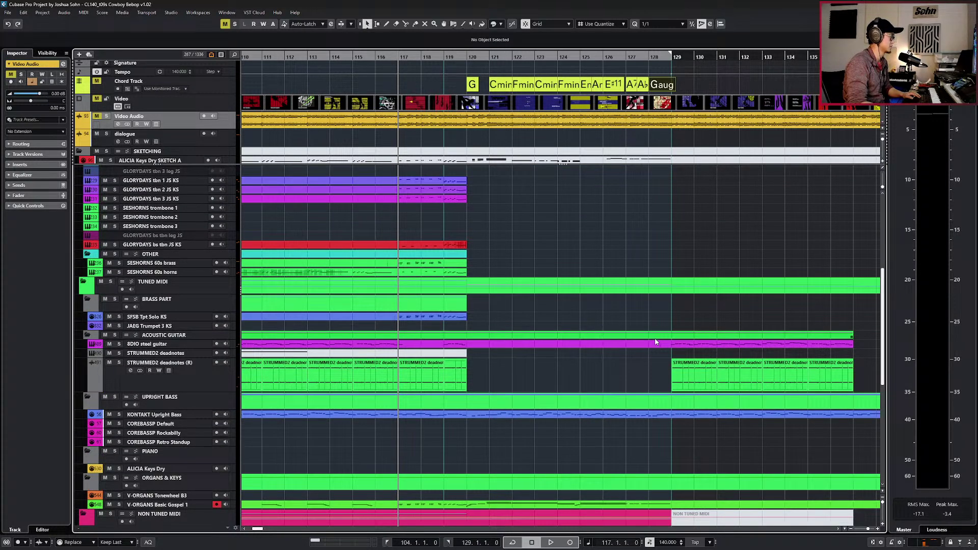
scroll(656, 342, "up", 2)
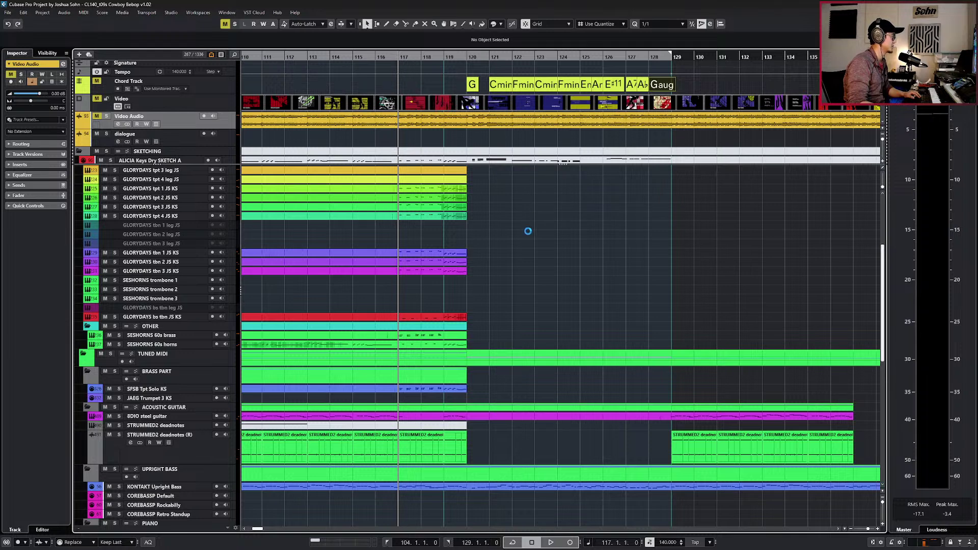
scroll(482, 254, "up", 5)
left_click_drag(480, 220, 453, 475)
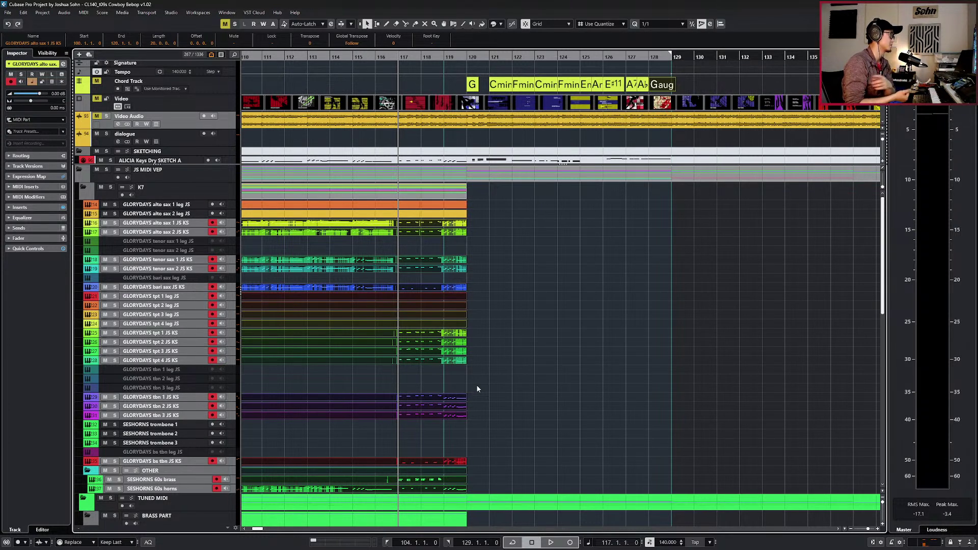
key("KP_Subtract")
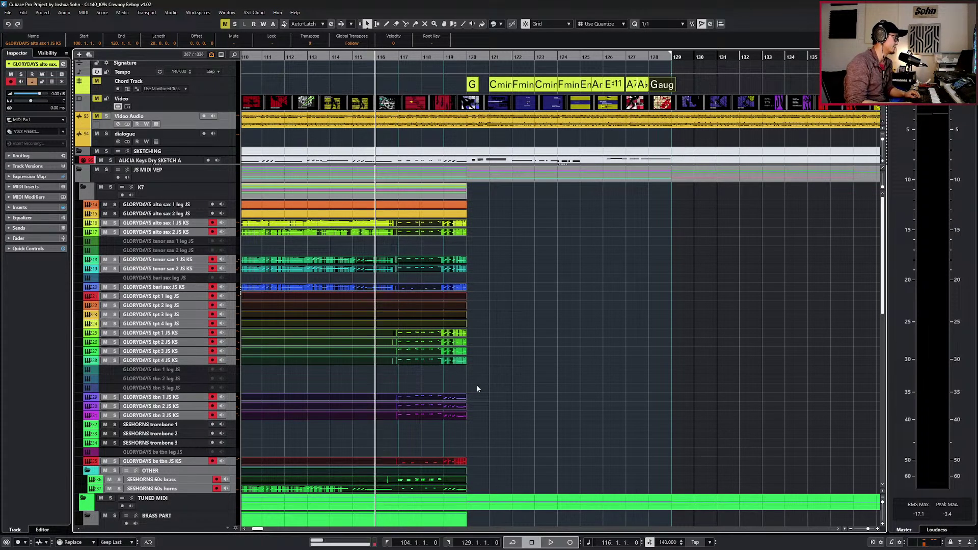
key("KP_Add")
key("KP_Add")
key("KP_Add")
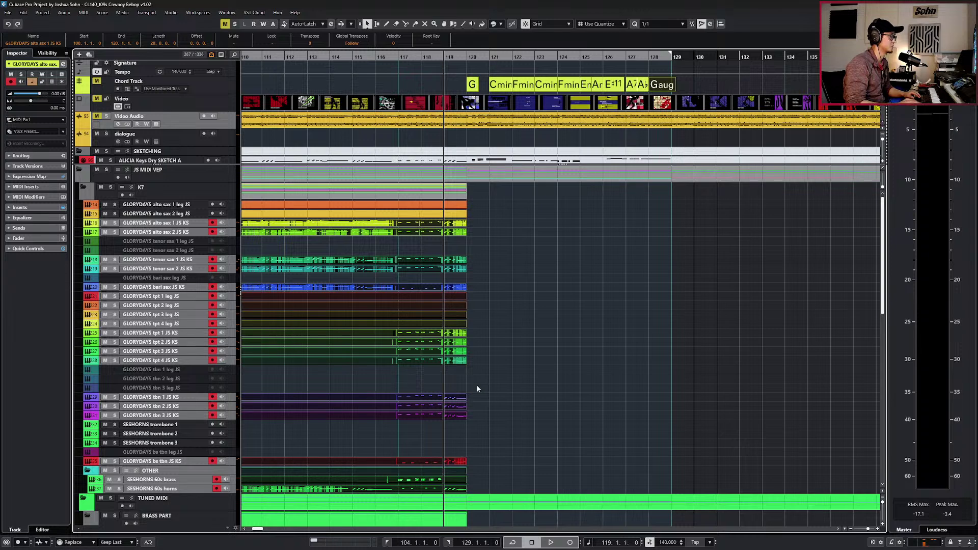
Open the Kontakt instrument of the GLORYDAYS alto sax 1 JS KS track and examine its microphone mixer and instrument settings.
left_click(167, 224)
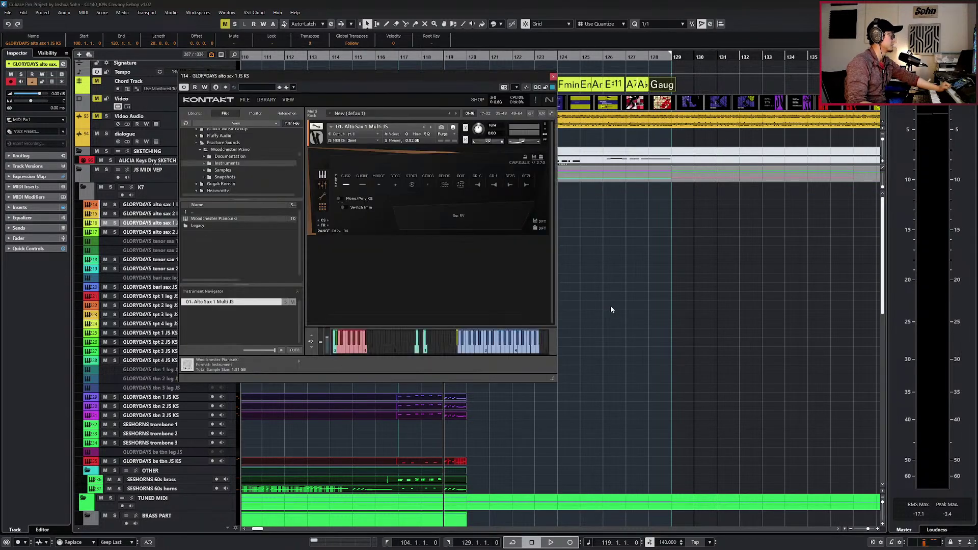
left_click(323, 185)
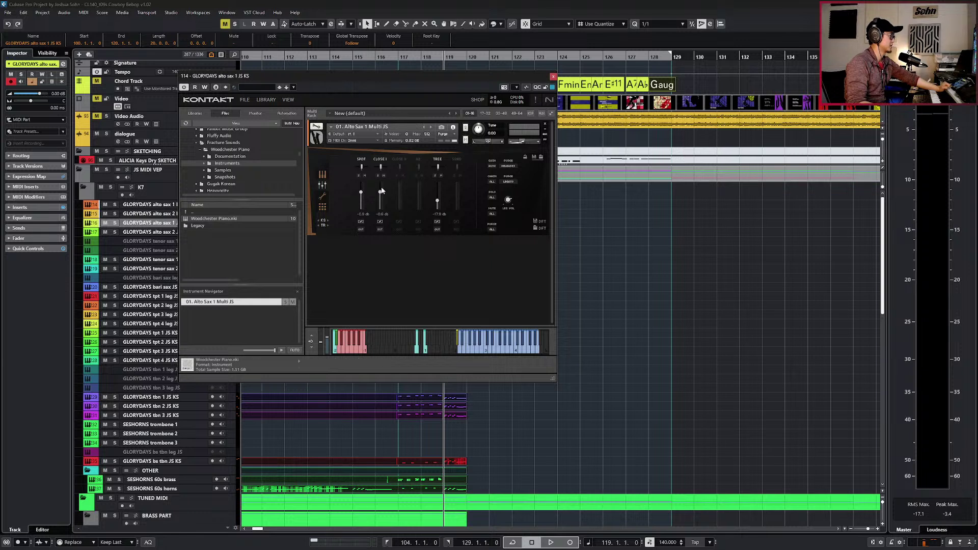
right_click(362, 210)
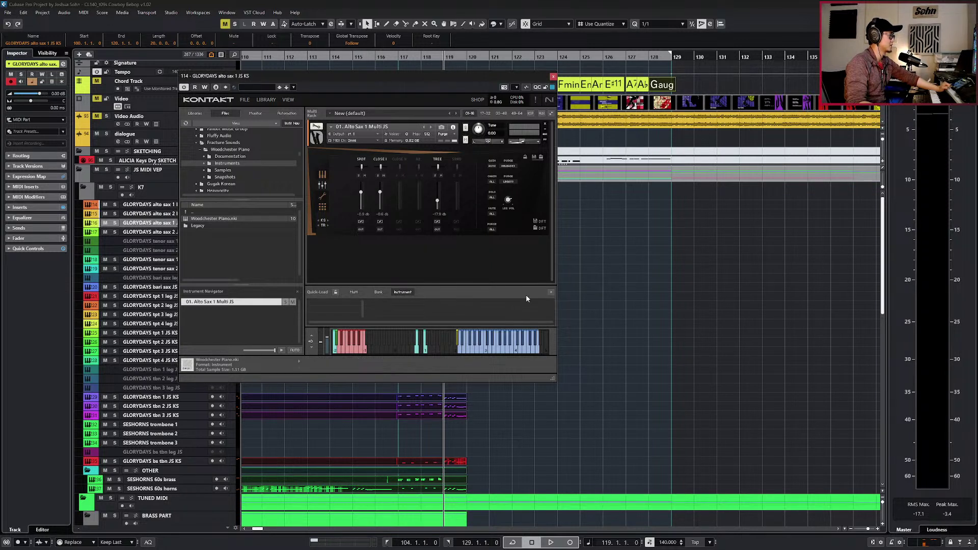
left_click(551, 292)
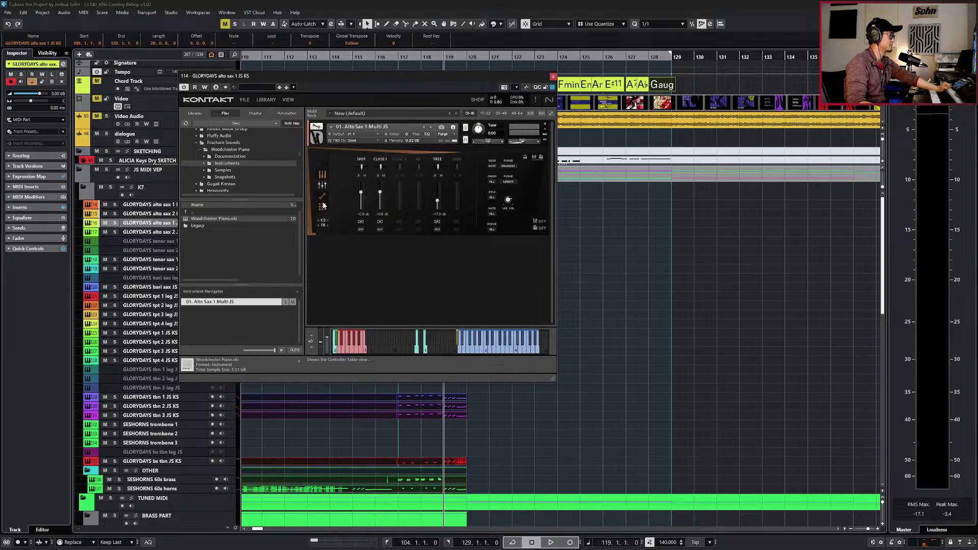
left_click(323, 206)
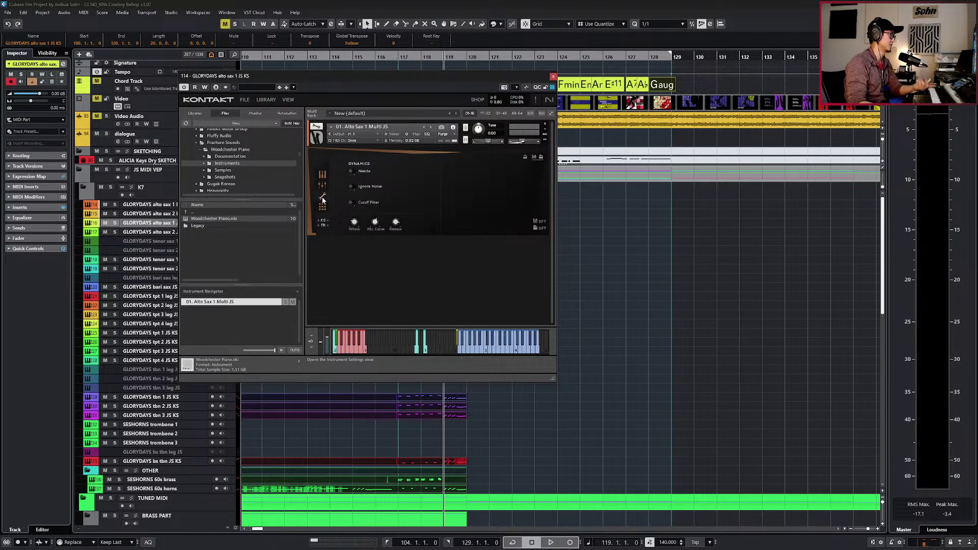
Examine the multi-articulation and harp pedal assignments in the alto sax instrument's Controller Table.
left_click(322, 206)
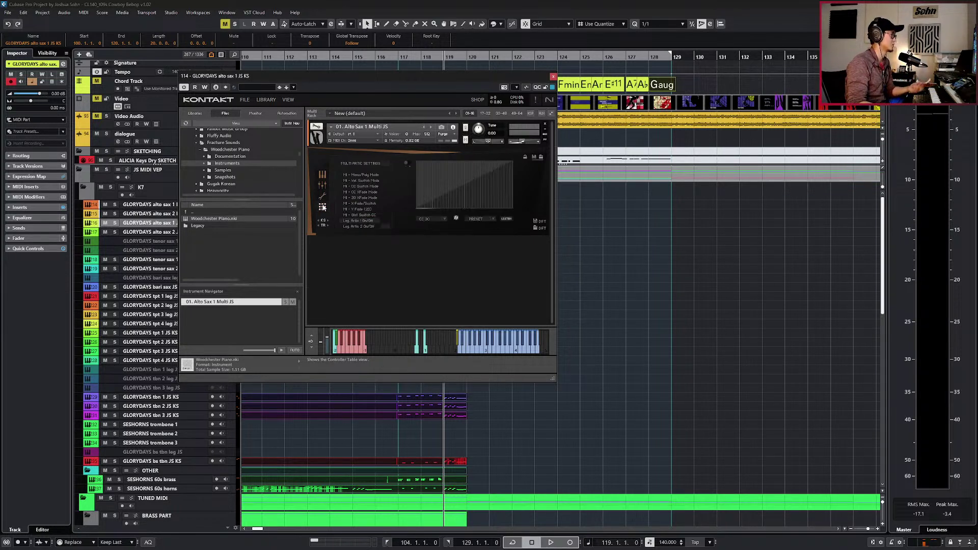
left_click(368, 180)
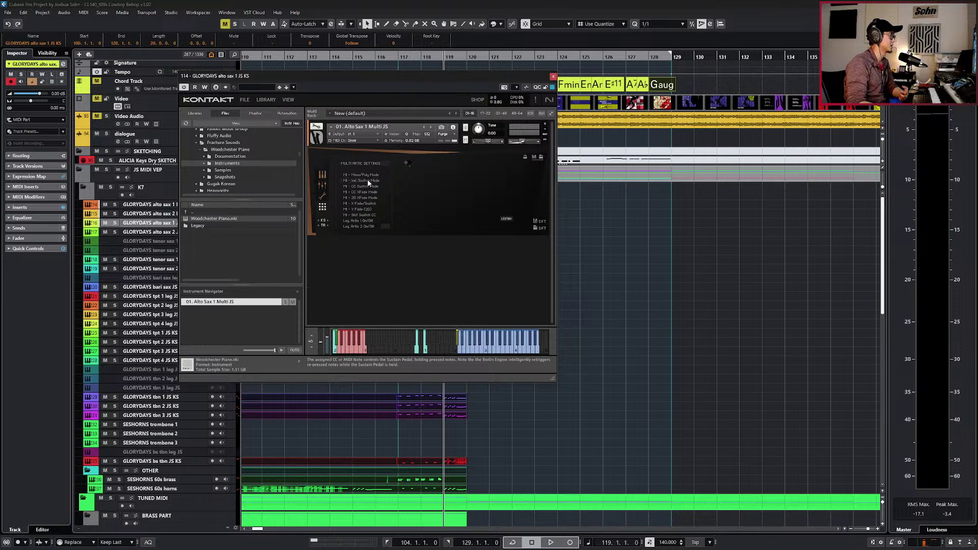
left_click(368, 197)
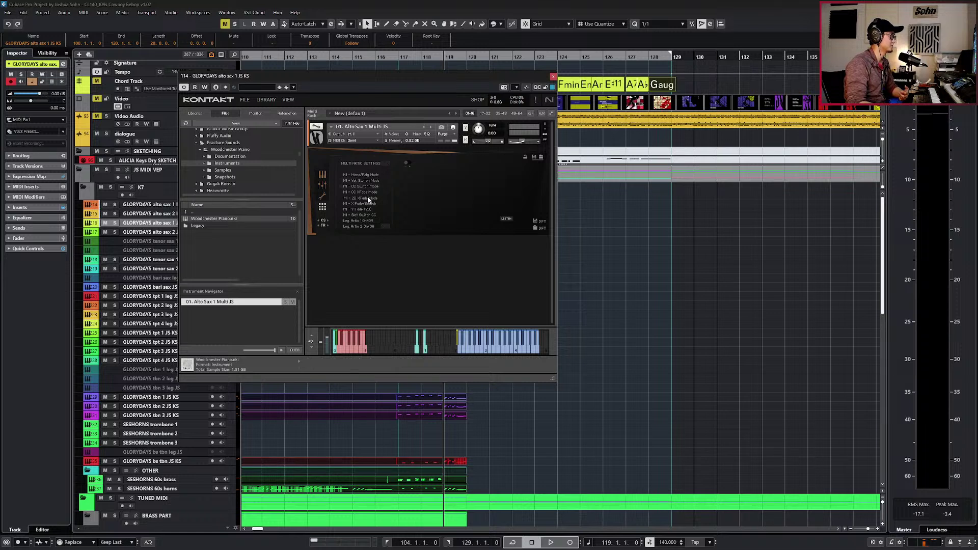
left_click(383, 226)
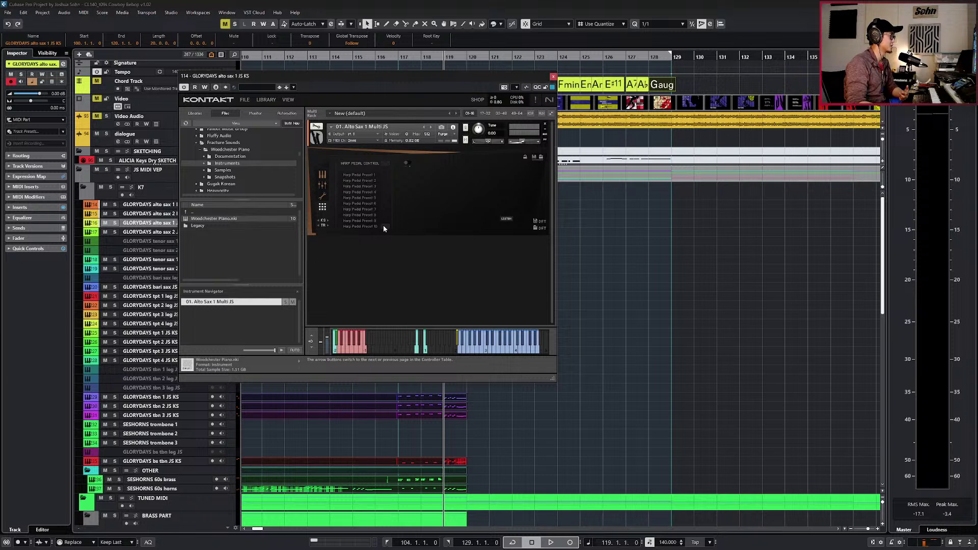
left_click(383, 225)
Examine the Dynamics controller assignments one by one, from the dynamics mode through instrument volume, sustain pedal and soft release.
left_click(384, 164)
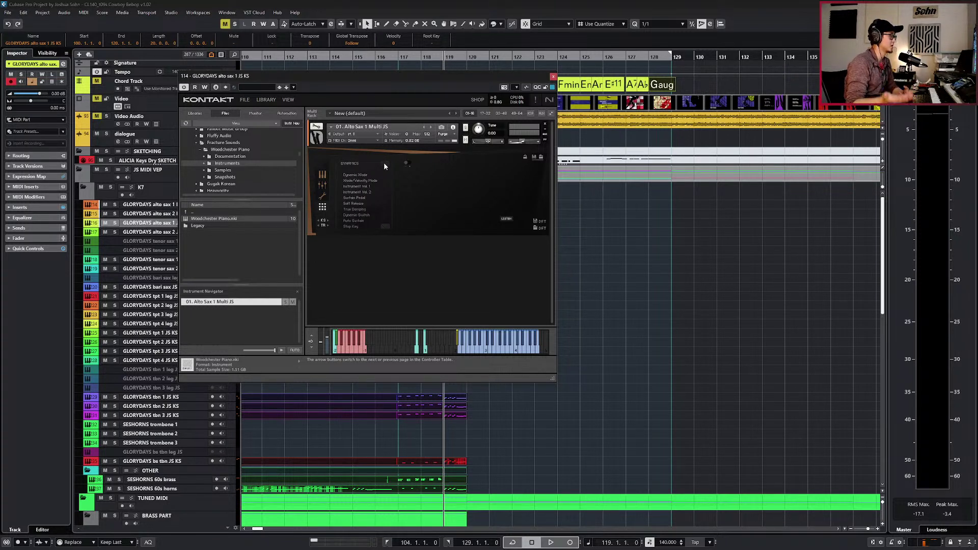
left_click(365, 175)
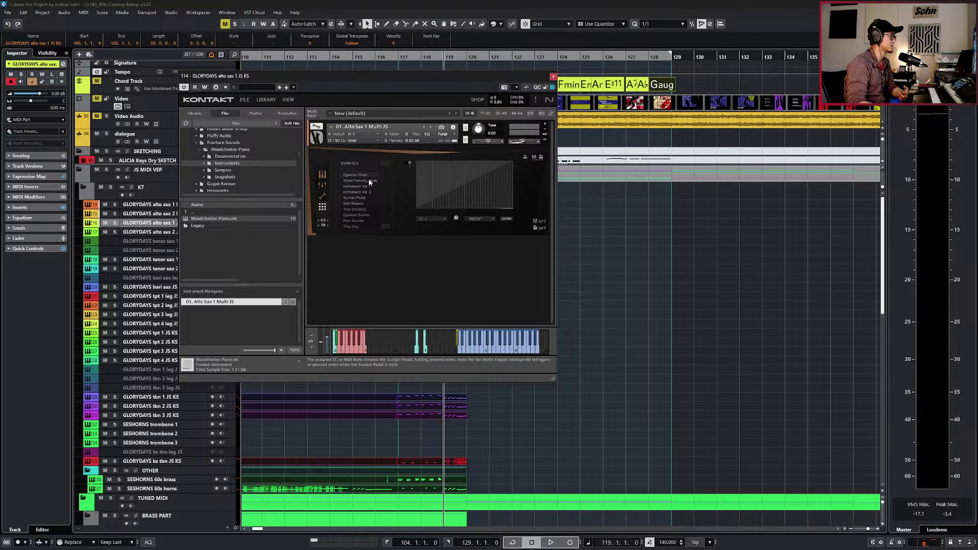
left_click(368, 180)
left_click(366, 190)
left_click(366, 198)
left_click(365, 203)
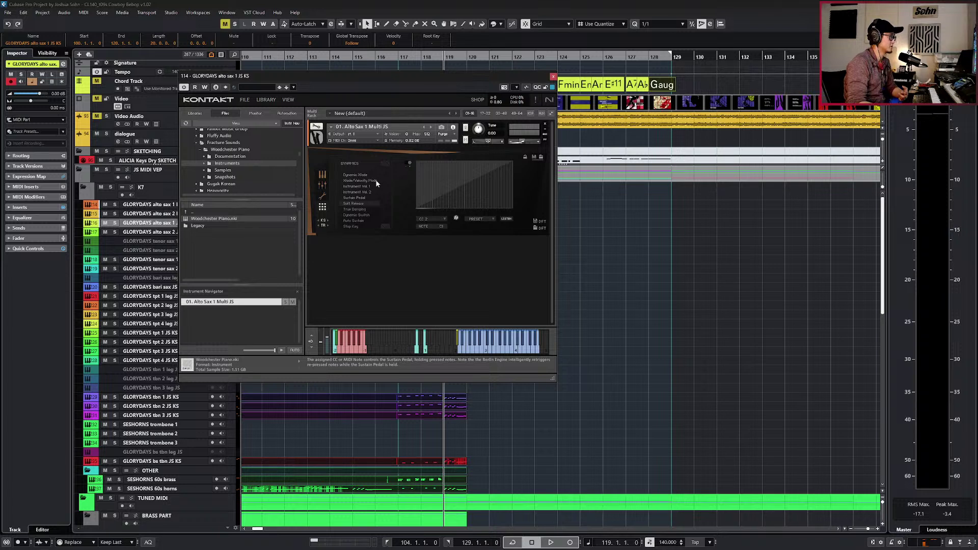
left_click(369, 192)
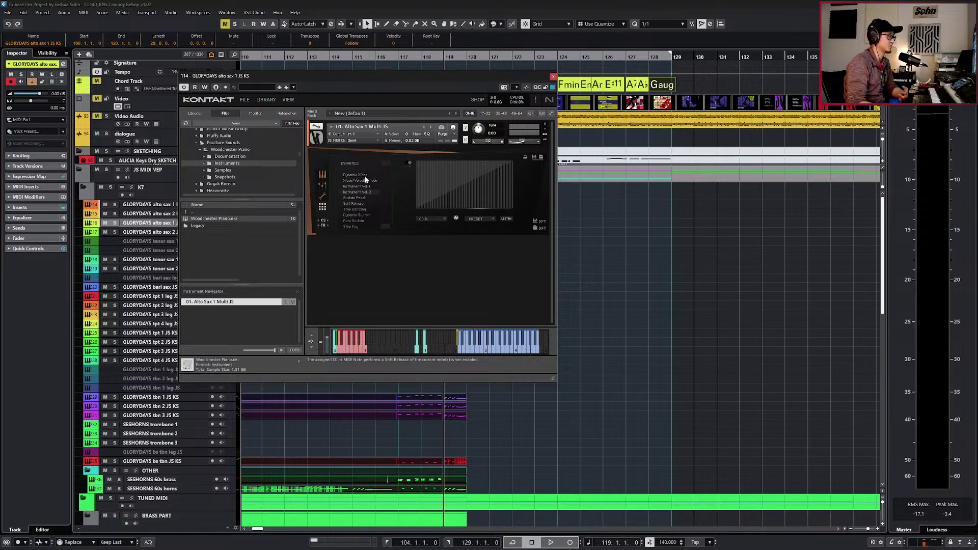
Compare the instrument settings with the Controller Table and examine the assignments on its instrument options page.
left_click(324, 196)
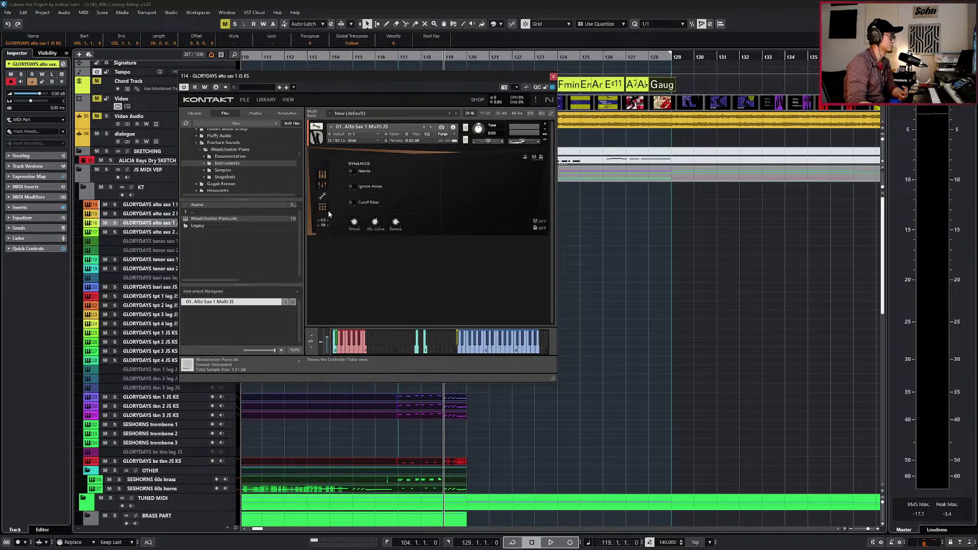
left_click(323, 205)
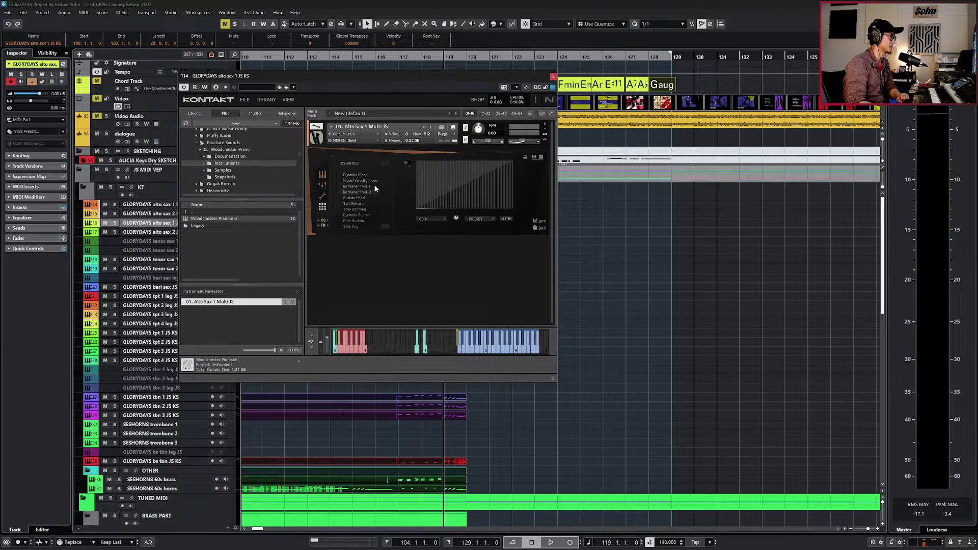
left_click(349, 176)
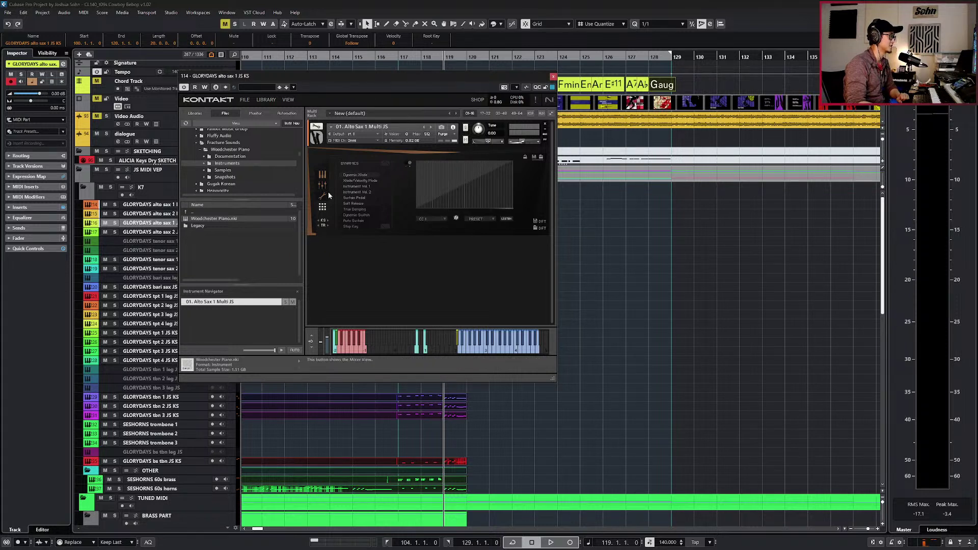
left_click(386, 225)
left_click(358, 175)
left_click(355, 208)
left_click(356, 215)
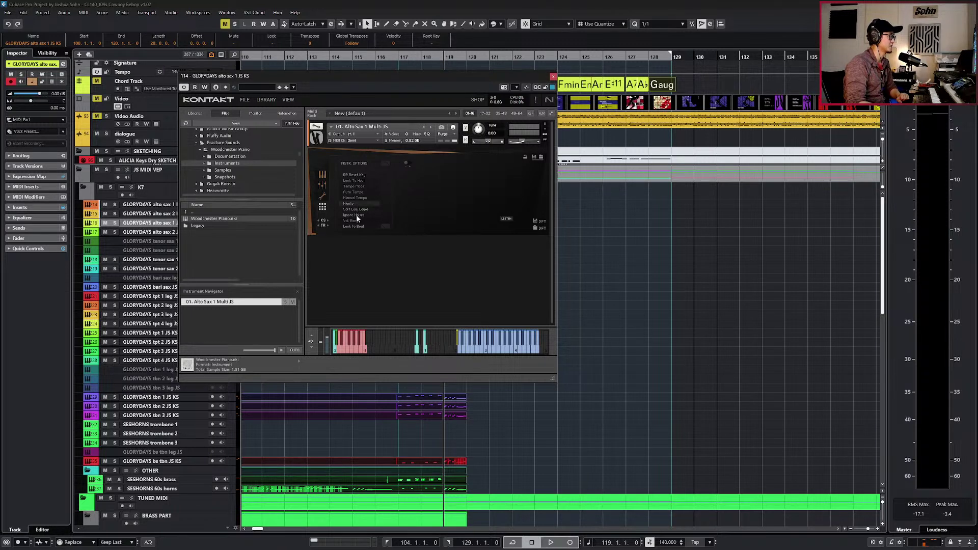
left_click(358, 226)
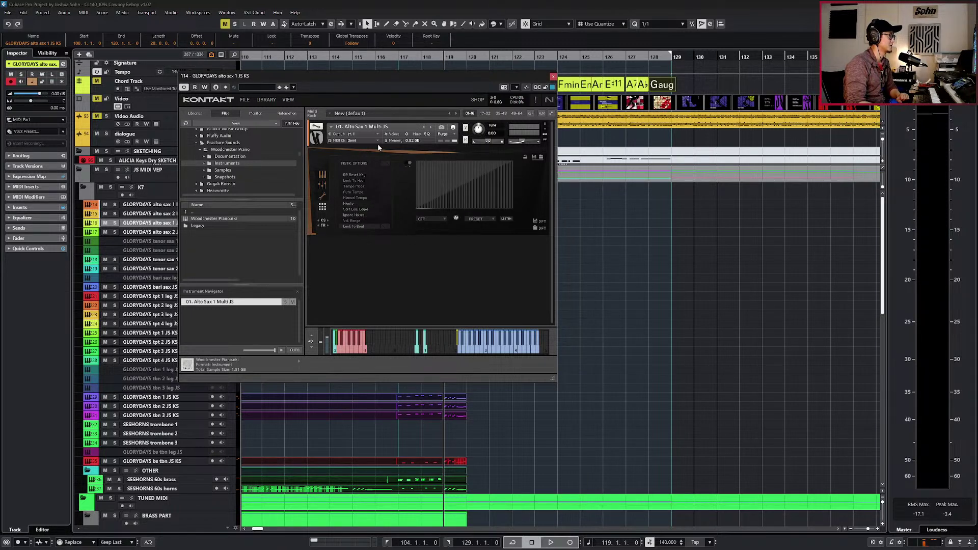
Recheck the Dynamics and multi-articulation controller assignments, and close the alto sax instrument window.
left_click(386, 164)
left_click(367, 188)
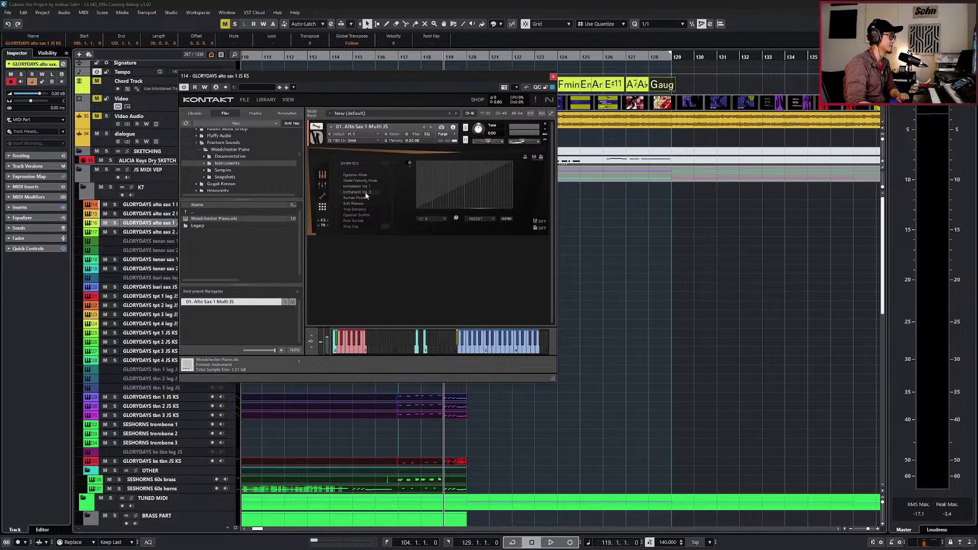
left_click(364, 198)
left_click(364, 203)
left_click(385, 164)
left_click(386, 163)
left_click(386, 164)
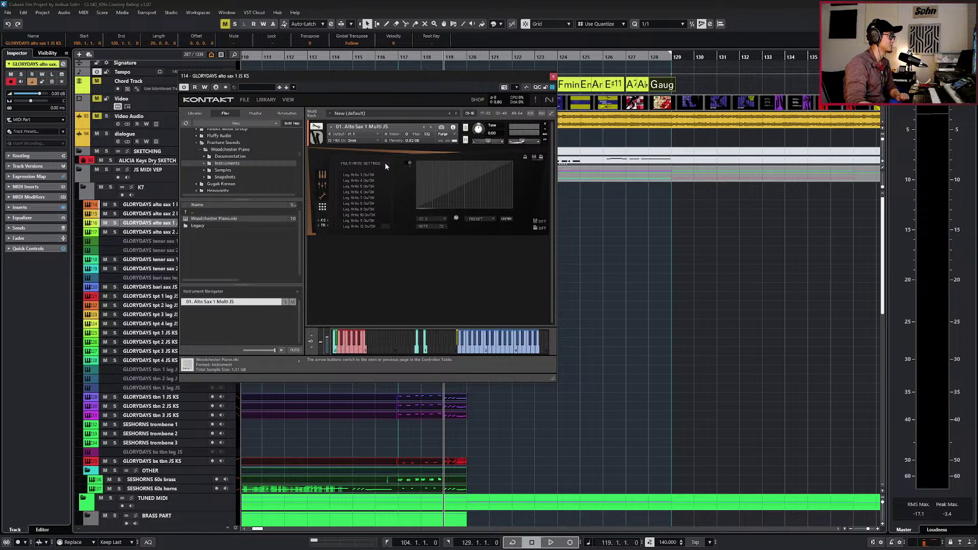
scroll(389, 160, "up", 2)
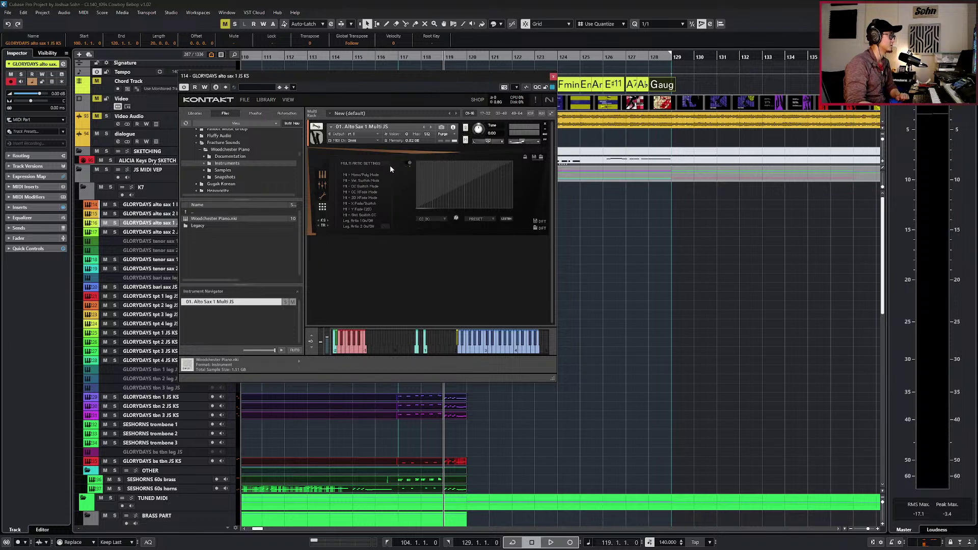
left_click(360, 181)
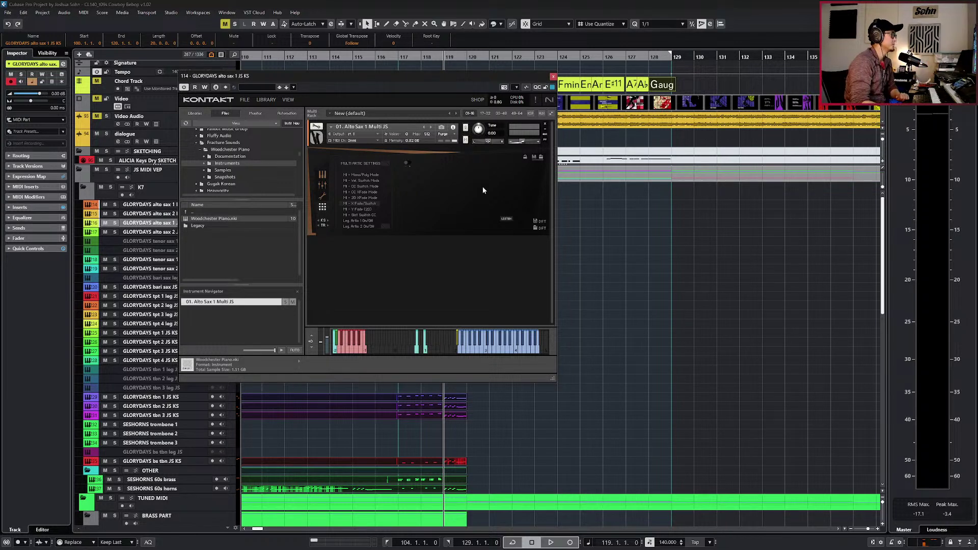
left_click(551, 77)
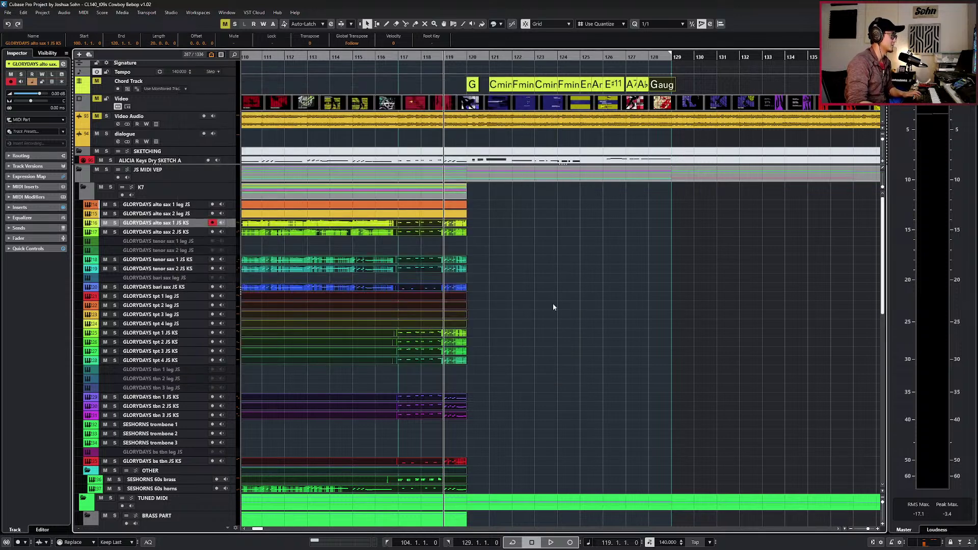
Return the playhead to bar 117 and select the GLORYDAYS JS KS and trumpet legato parts, leaving out the SESHORNS parts.
key("g")
key("g")
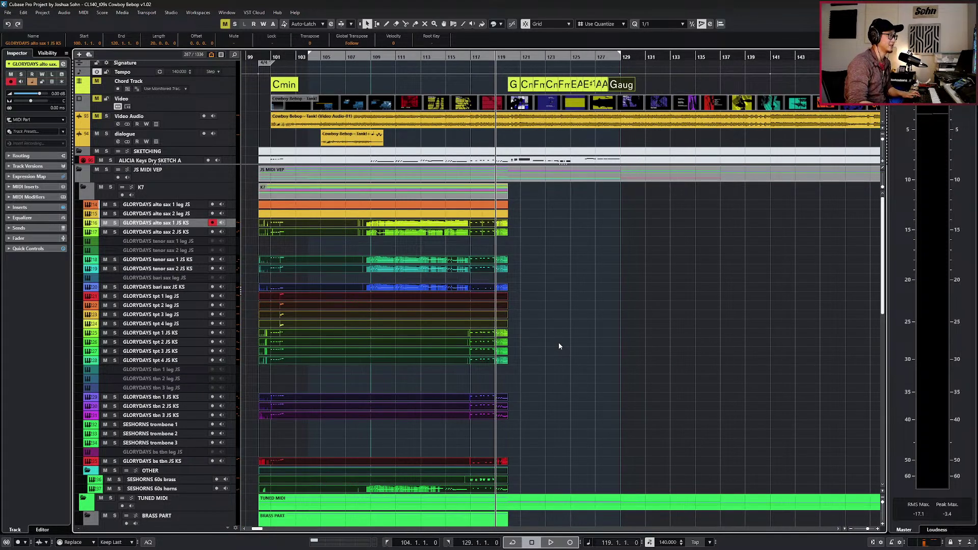
key("shift+b")
left_click_drag(523, 225, 499, 489)
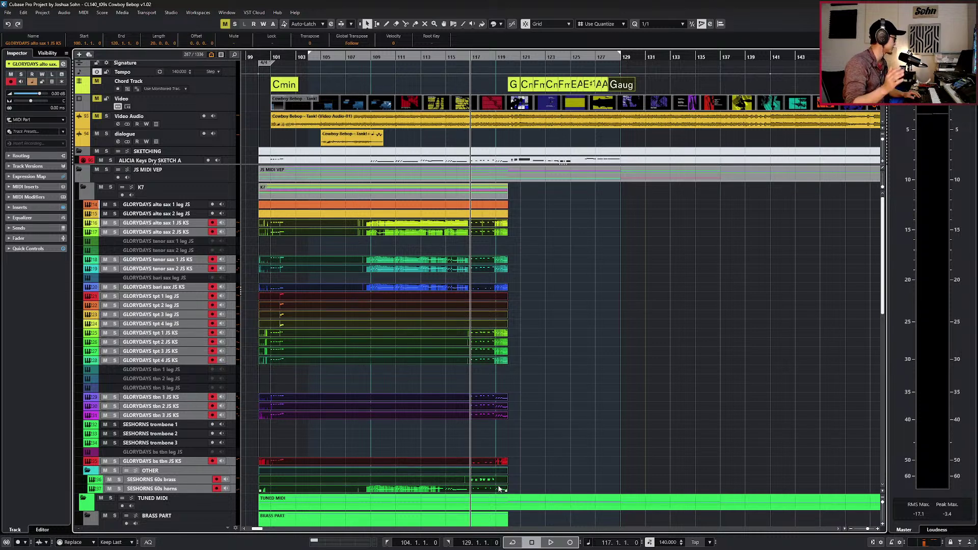
left_click_drag(521, 222, 494, 396)
scroll(515, 255, "down", 2)
Solo the selected GLORYDAYS horn tracks and play them back from bar 117.
key("s")
key("space")
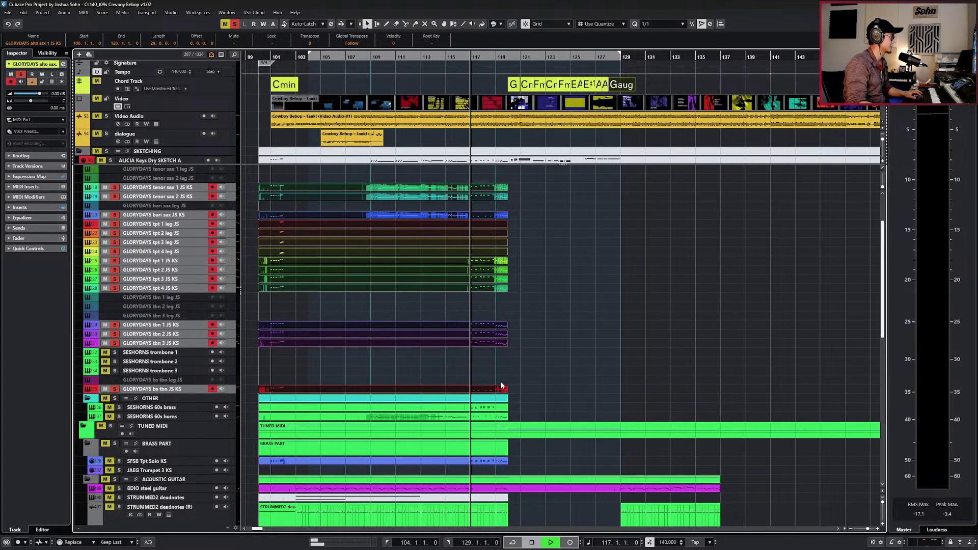
scroll(500, 381, "up", 2)
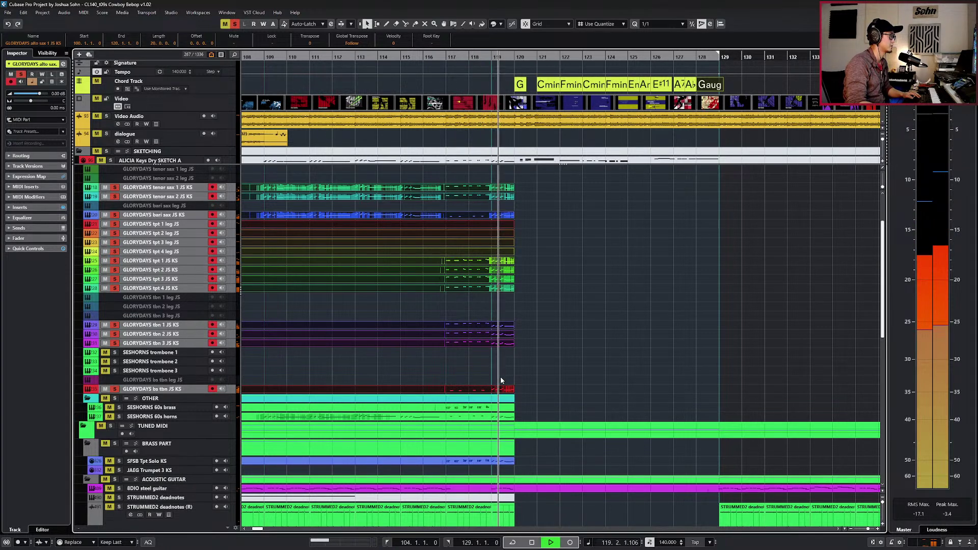
key("space")
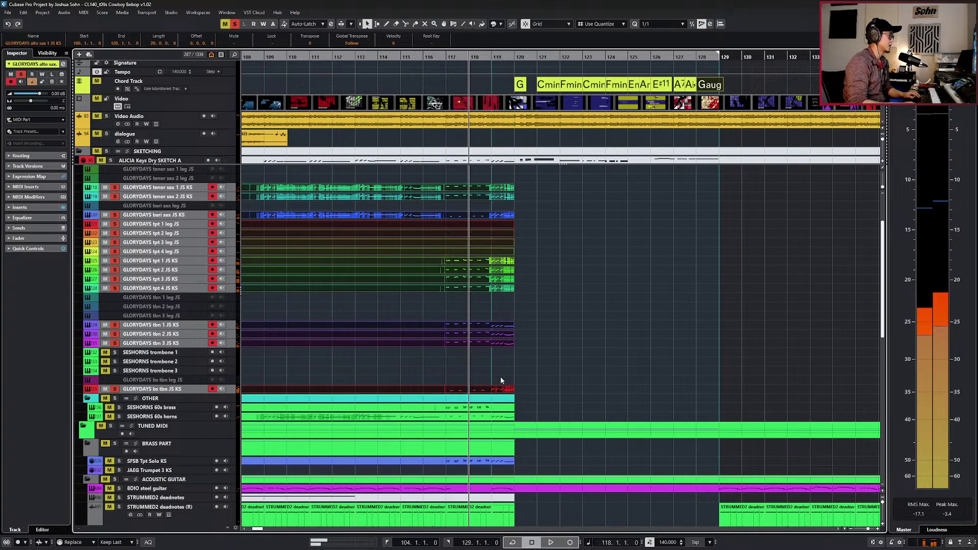
Clear the horn selection, solo the GLORYDAYS bass trombone KS part, and play it back from bar 117.
scroll(515, 384, "up", 2)
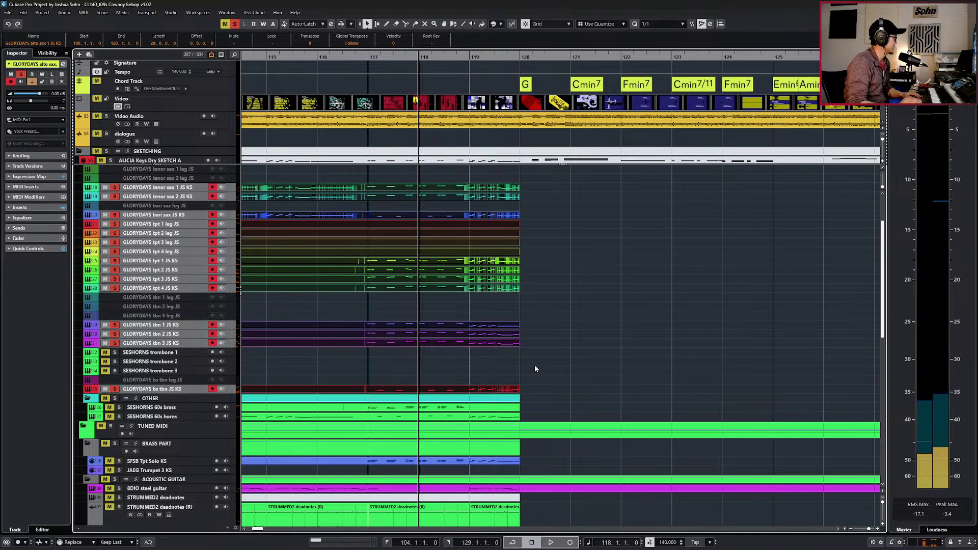
key("ctrl+KP_Subtract")
key("ctrl+KP_Subtract")
scroll(526, 367, "up", 3)
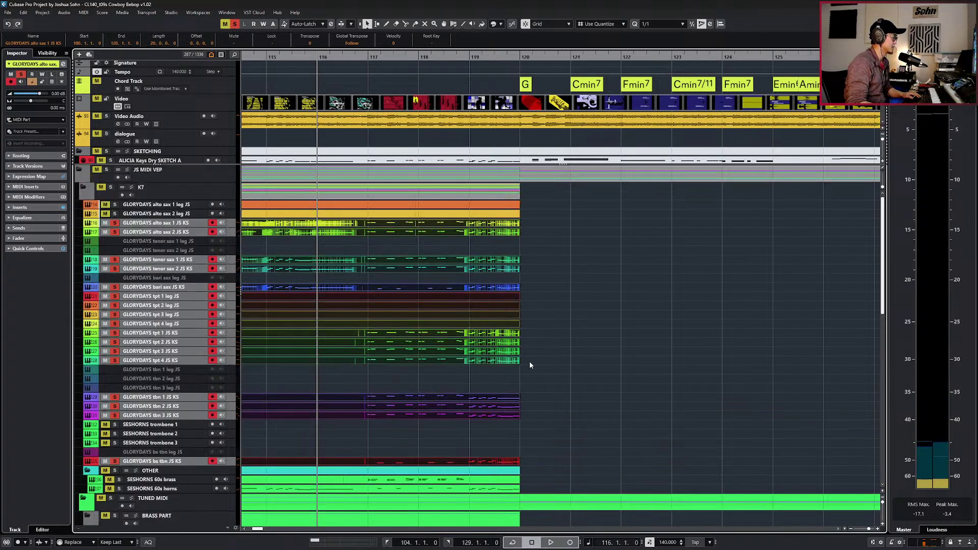
key("ctrl+shift+a")
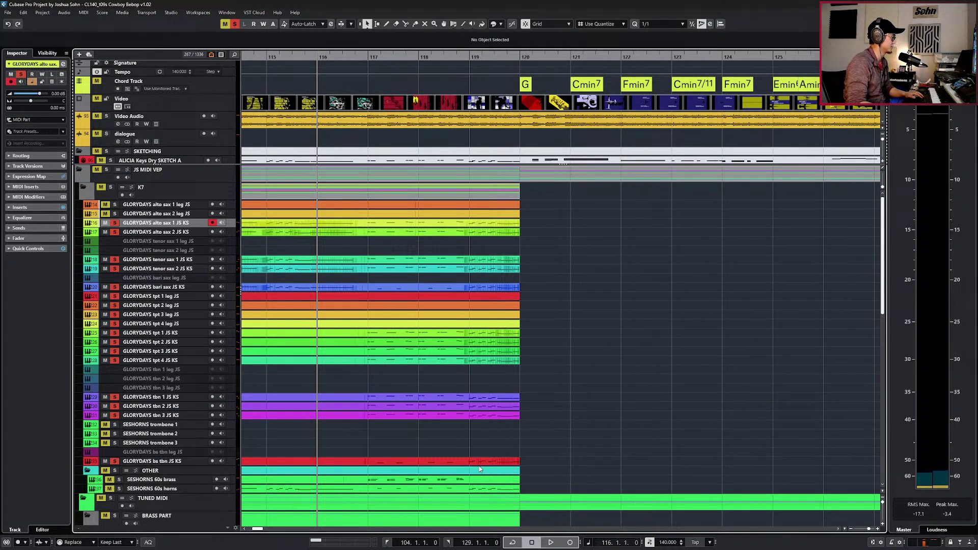
key("ctrl+KP_Add")
left_click(481, 463)
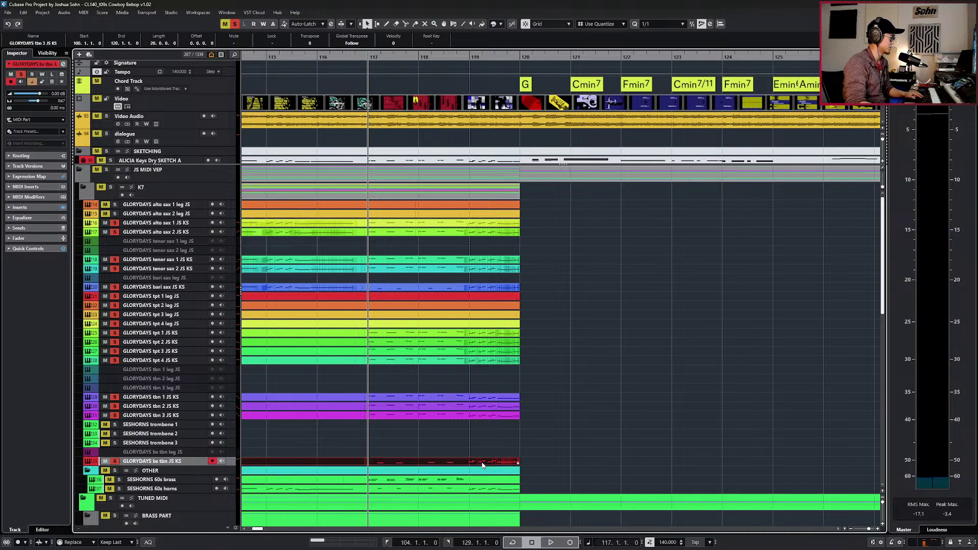
key("s")
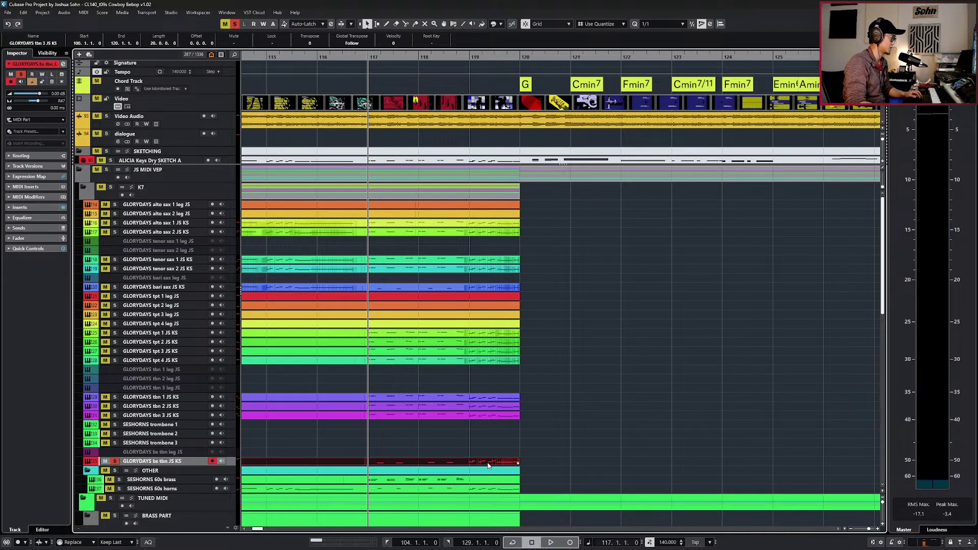
key("space")
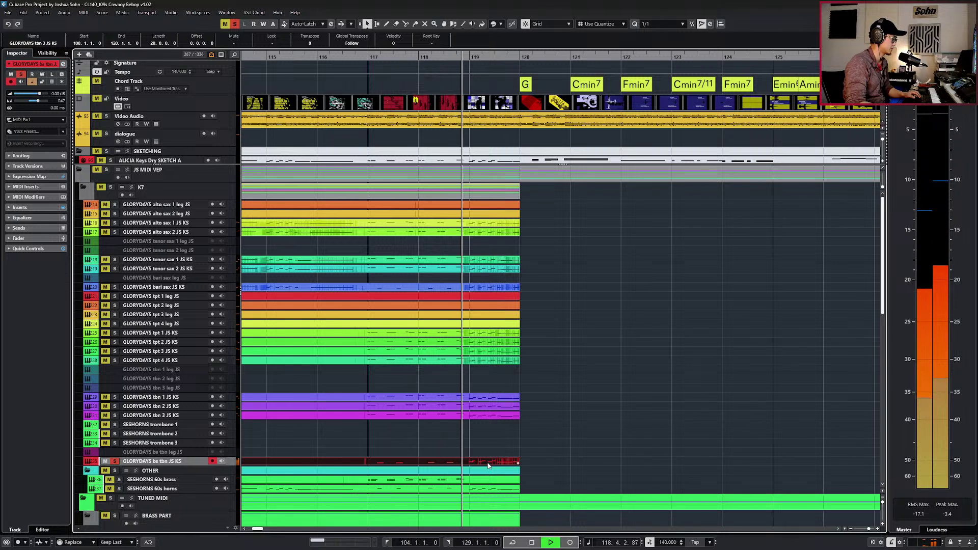
key("space")
Open the bass trombone part and set the articulation of the short notes at the start of bar 119 to Staccis.
double_click(488, 465)
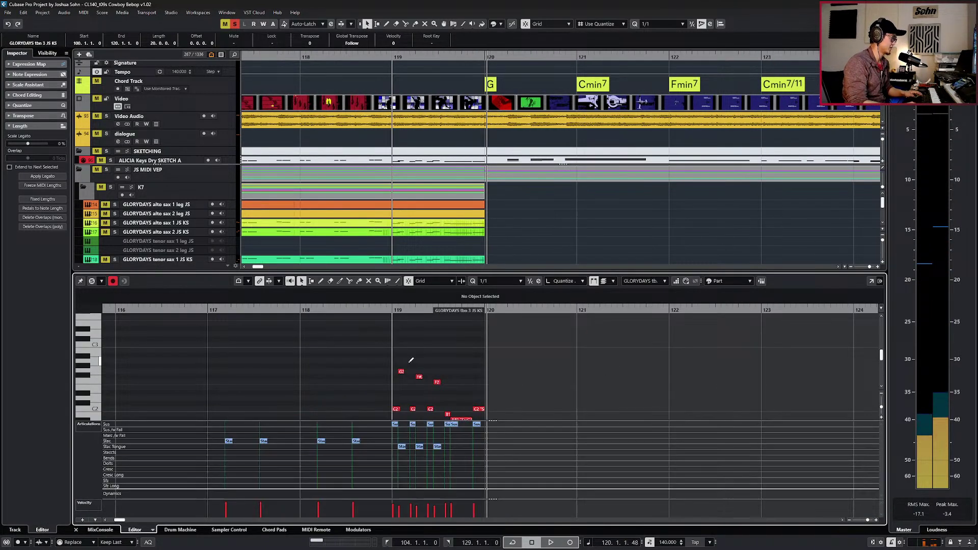
left_click_drag(390, 314, 451, 427)
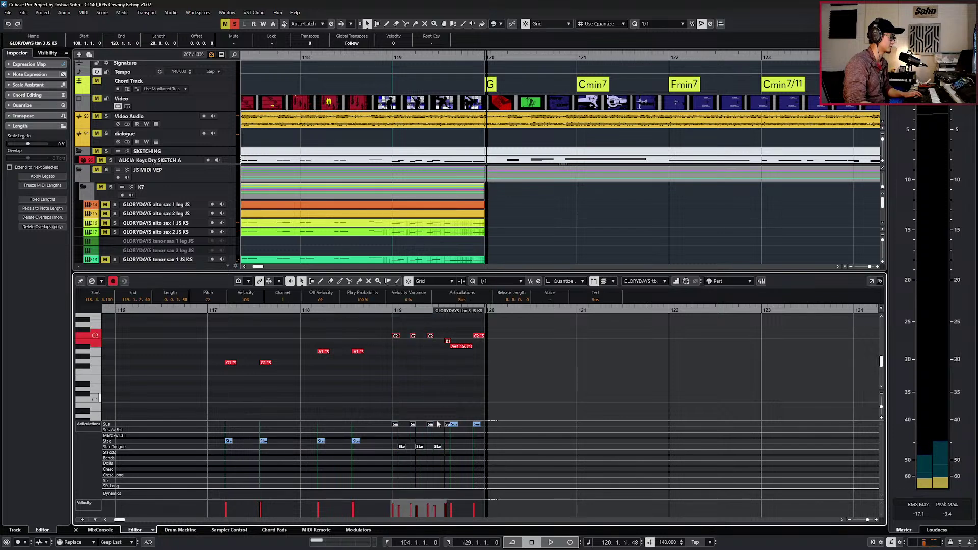
left_click(463, 300)
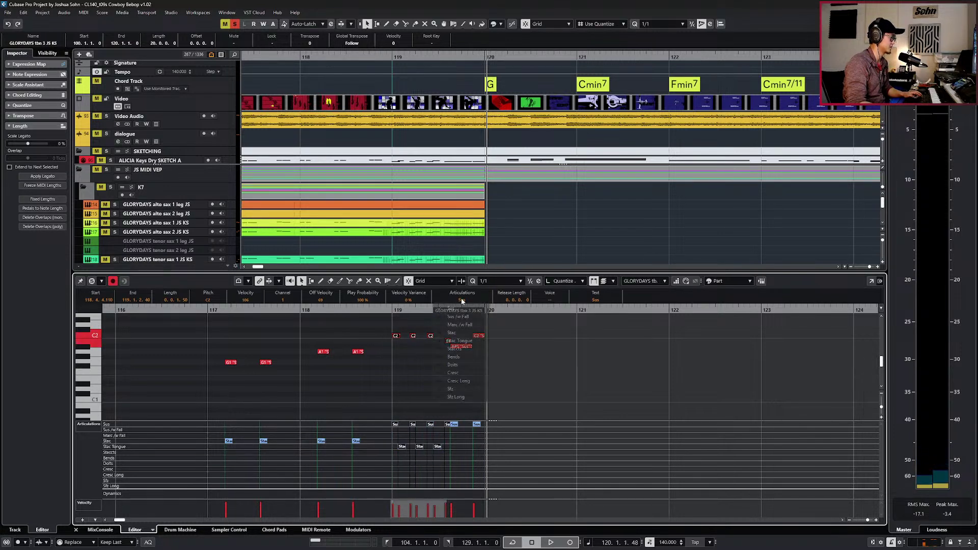
left_click(455, 349)
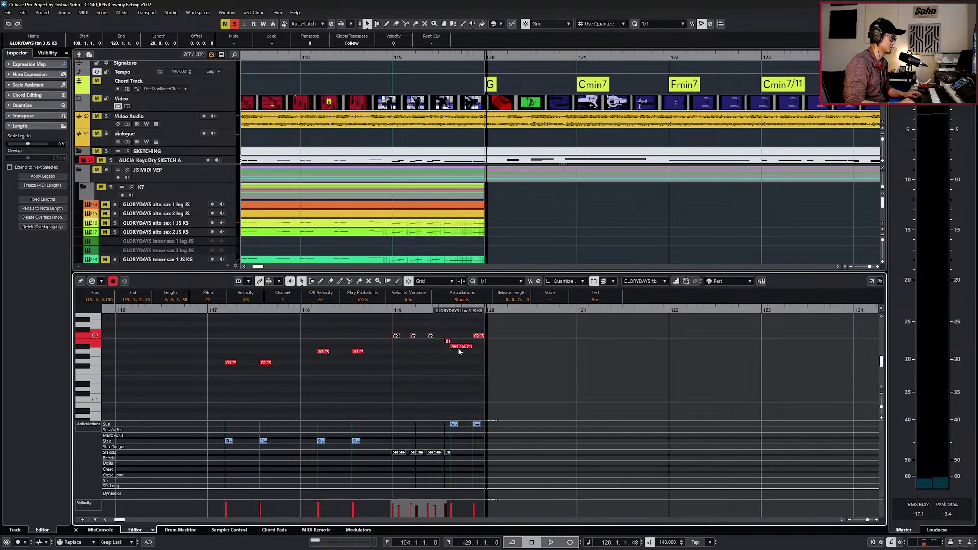
Play back the edited bass trombone phrase through bar 119, and close the part's editor.
key("l")
key("space")
scroll(478, 380, "up", 3)
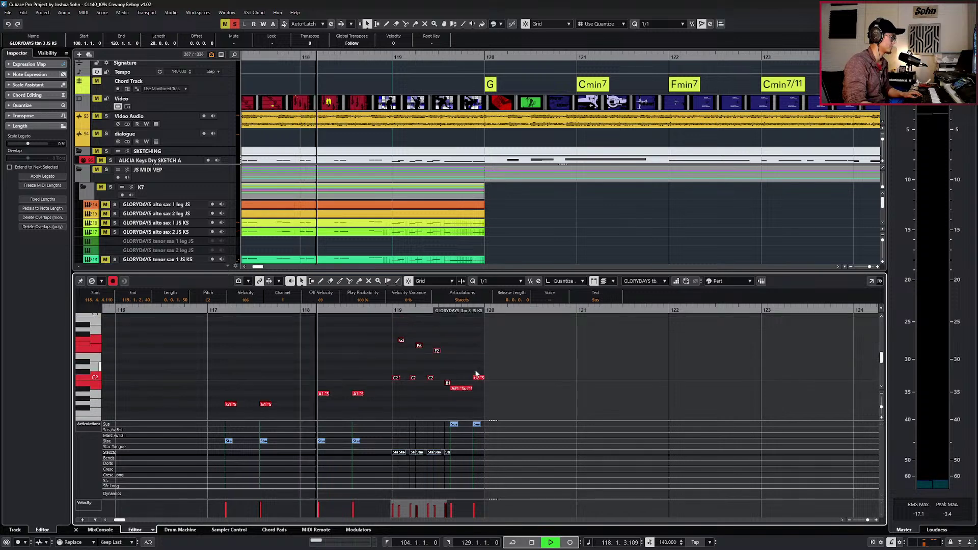
scroll(479, 380, "up", 2)
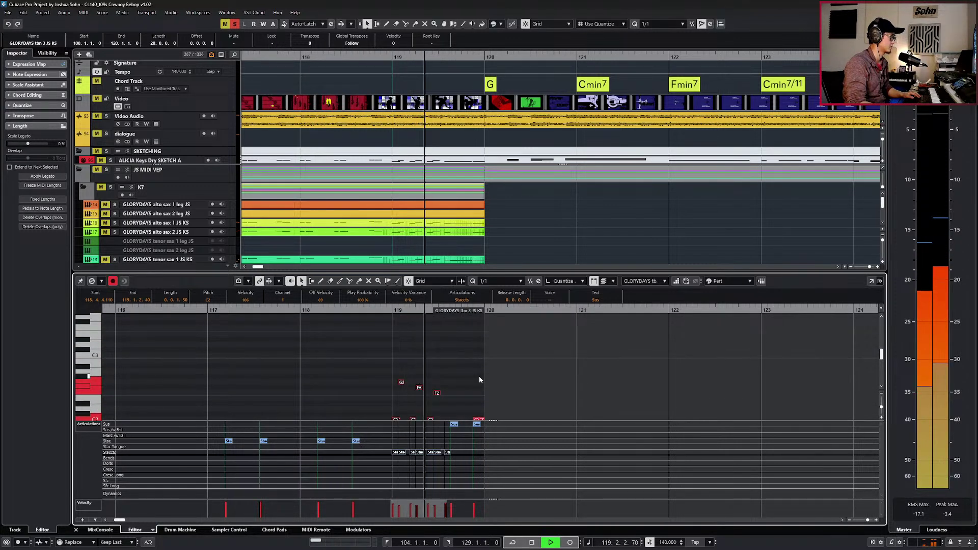
key("space")
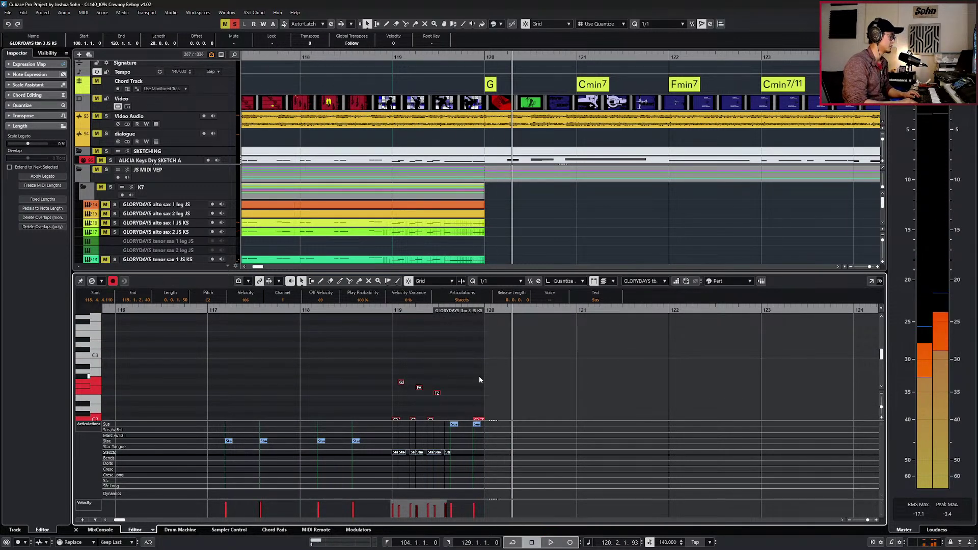
key("Return")
key("b")
Solo the GLORYDAYS tbn 1, tbn 2 and tbn 3 KS tracks, and play them back through bar 119.
left_click_drag(519, 384, 461, 428)
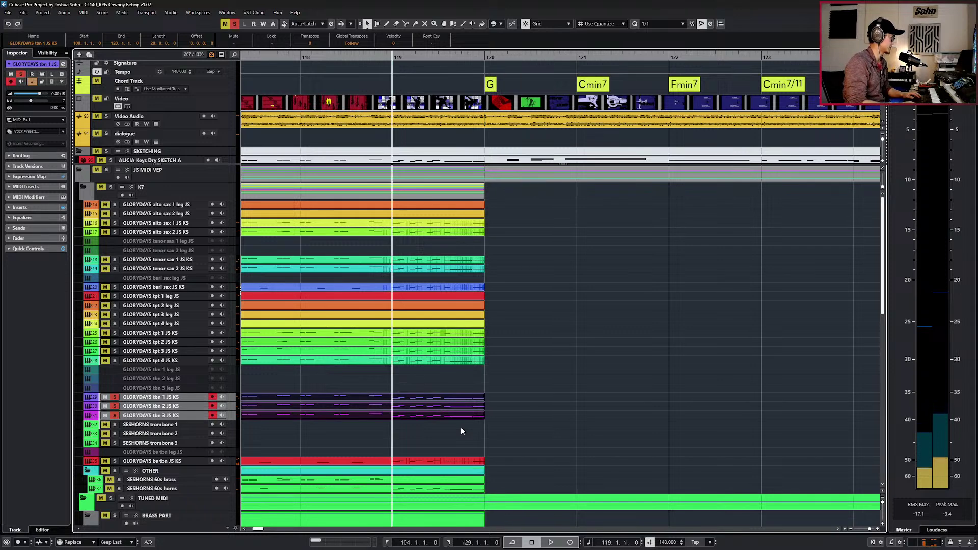
key("KP_Subtract")
key("h")
key("space")
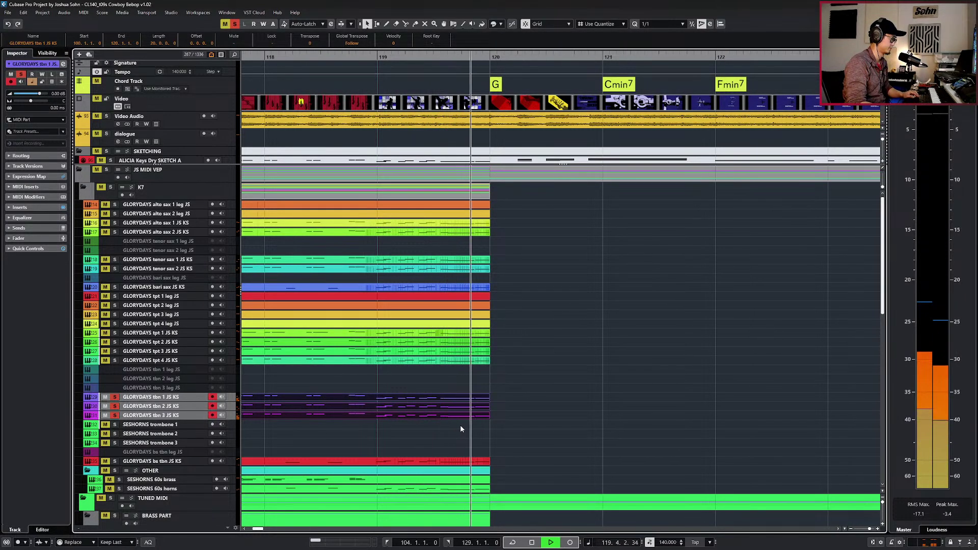
key("g")
key("g")
key("space")
key("Return")
key("Escape")
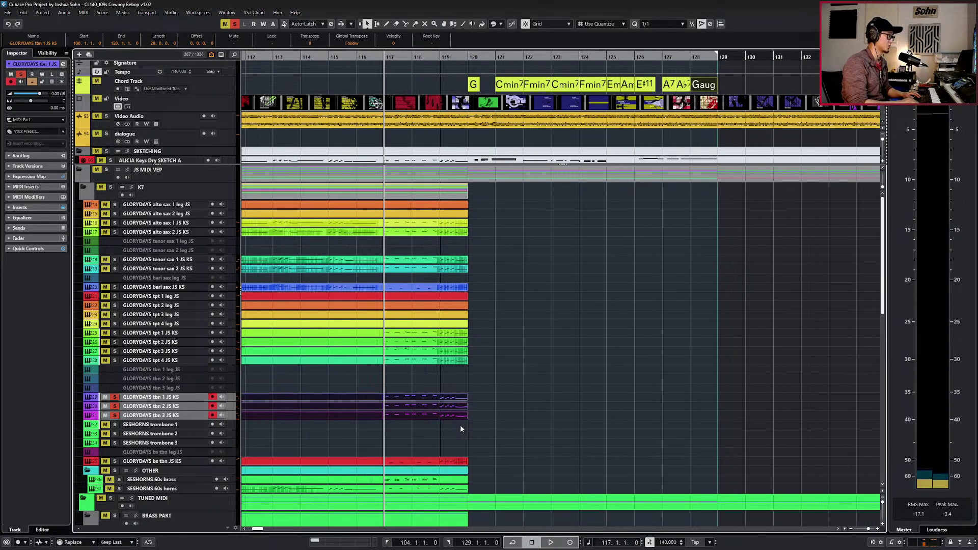
Open the three trombone KS parts for editing, and play them back with the left locator set to bar 116.
left_click(687, 135)
left_click(442, 409)
key("Return")
key("KP_Subtract")
key("alt+2")
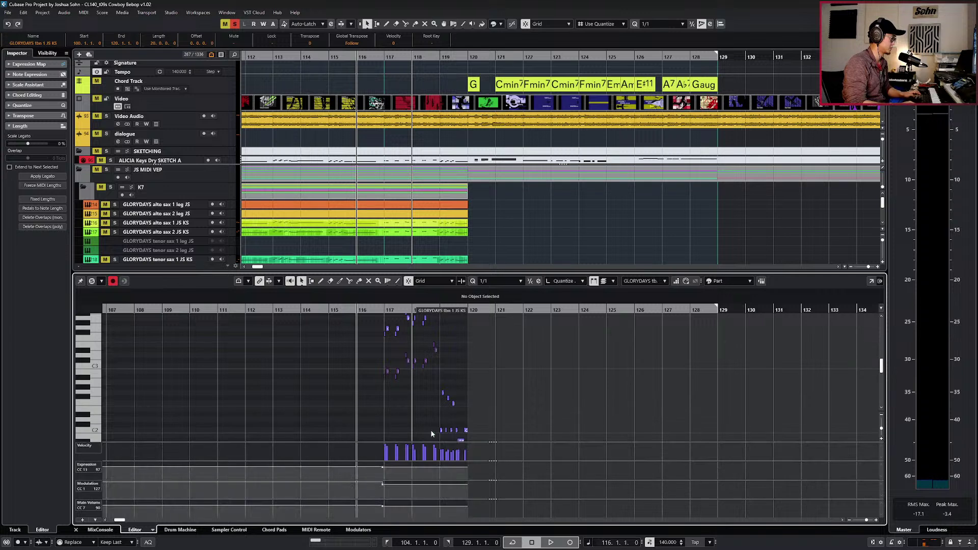
key("ctrl+KP_1")
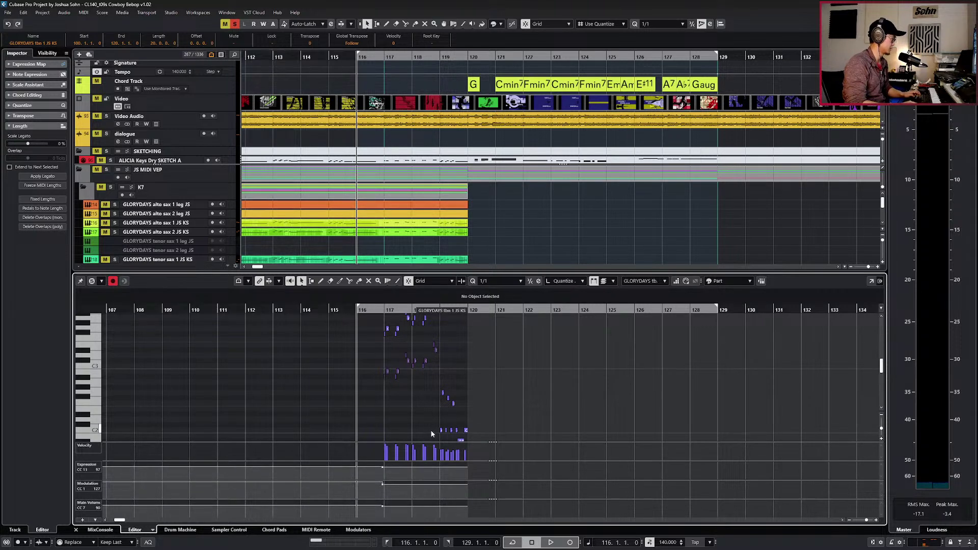
key("8")
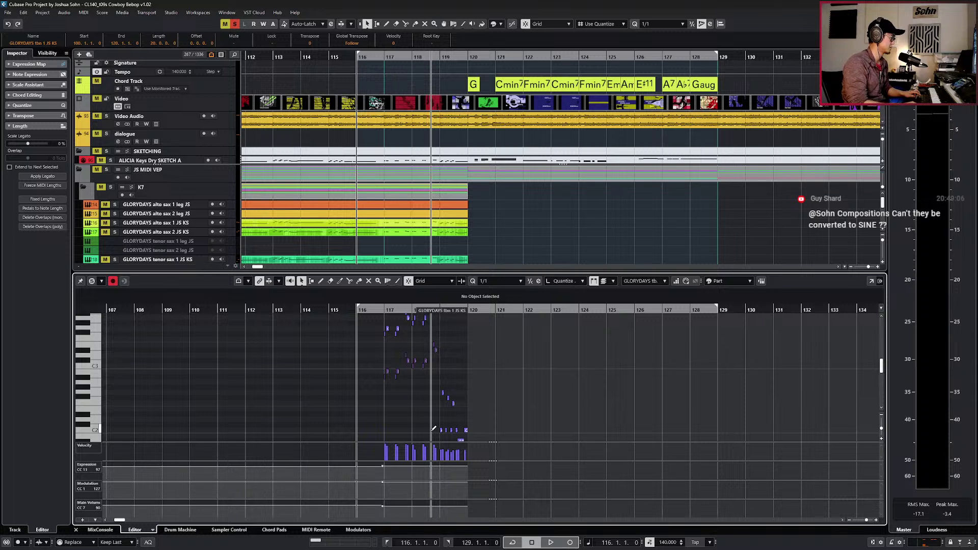
key("space")
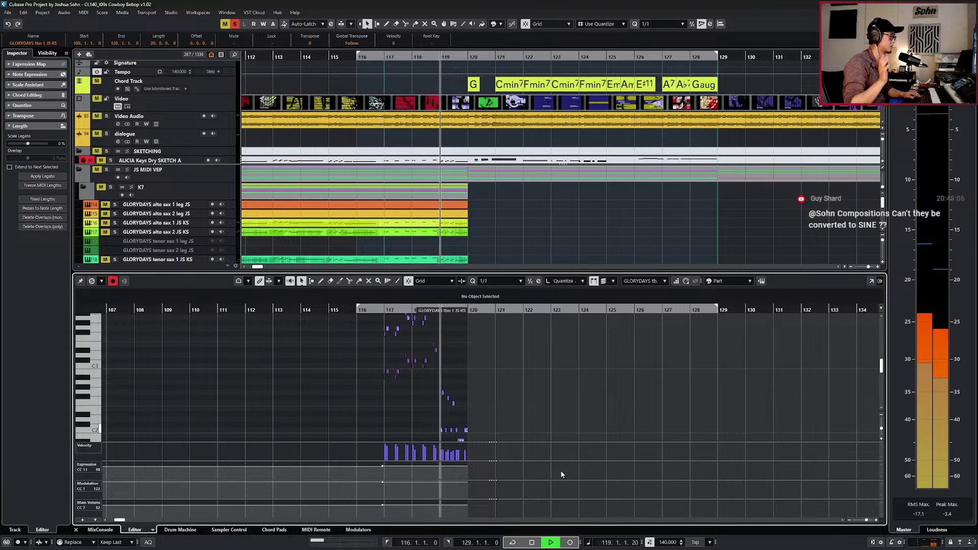
key("space")
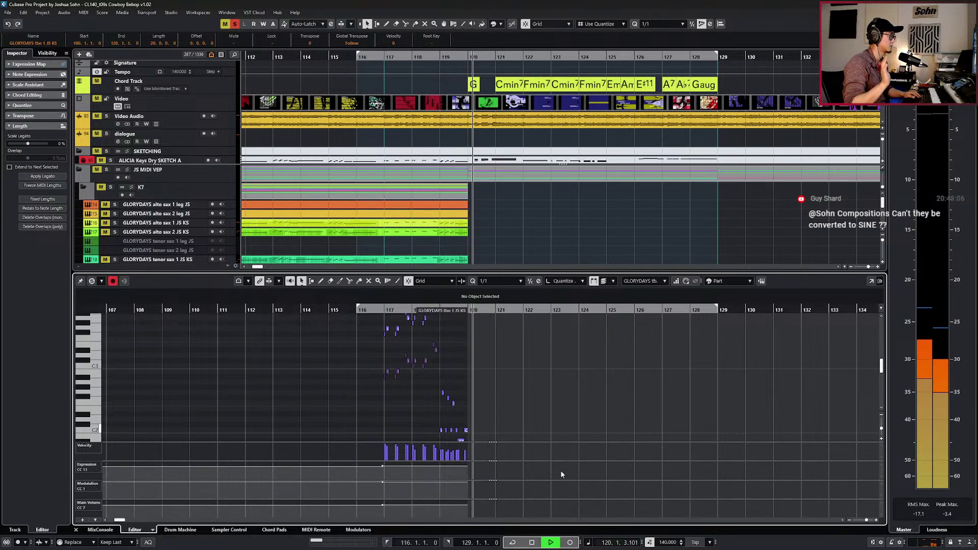
Transpose the selected trombone notes in bar 119 up an octave.
key("KP_Subtract")
key("KP_Subtract")
left_click_drag(420, 354, 460, 411)
key("h")
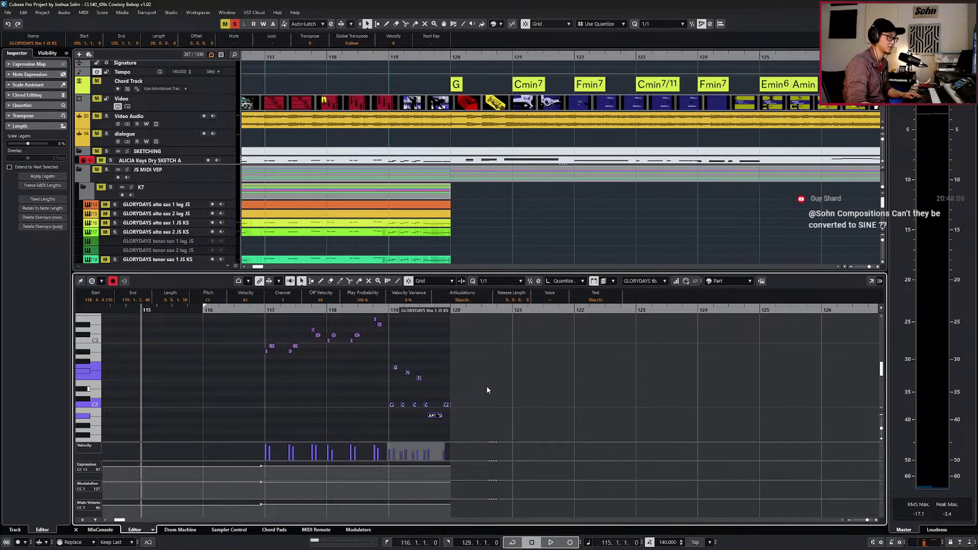
key("shift+Up")
Play back the transposed trombone notes, clear the note selection, and close the editor.
key("space")
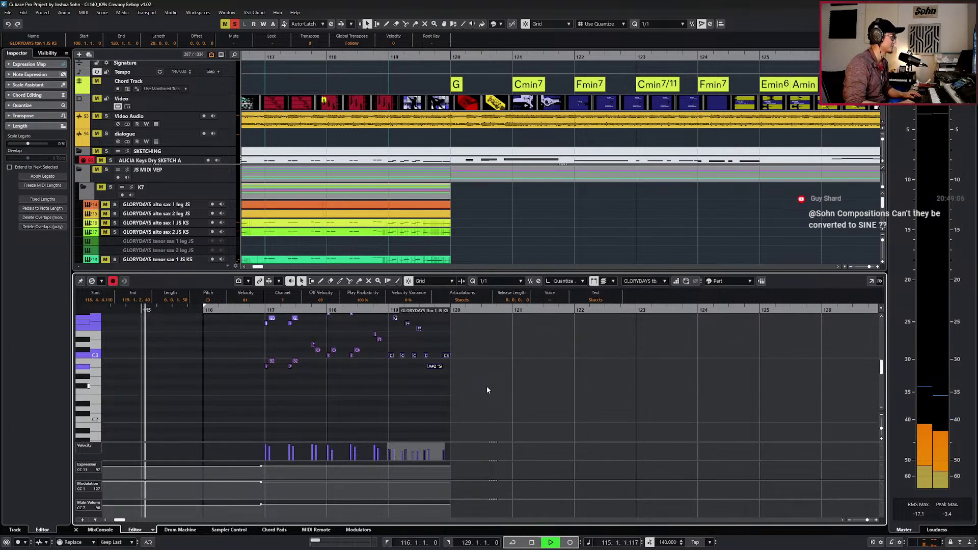
key("l")
key("ctrl+KP_Subtract")
key("ctrl+KP_Subtract")
scroll(466, 384, "up", 1)
key("space")
key("ctrl+KP_Subtract")
left_click(466, 385)
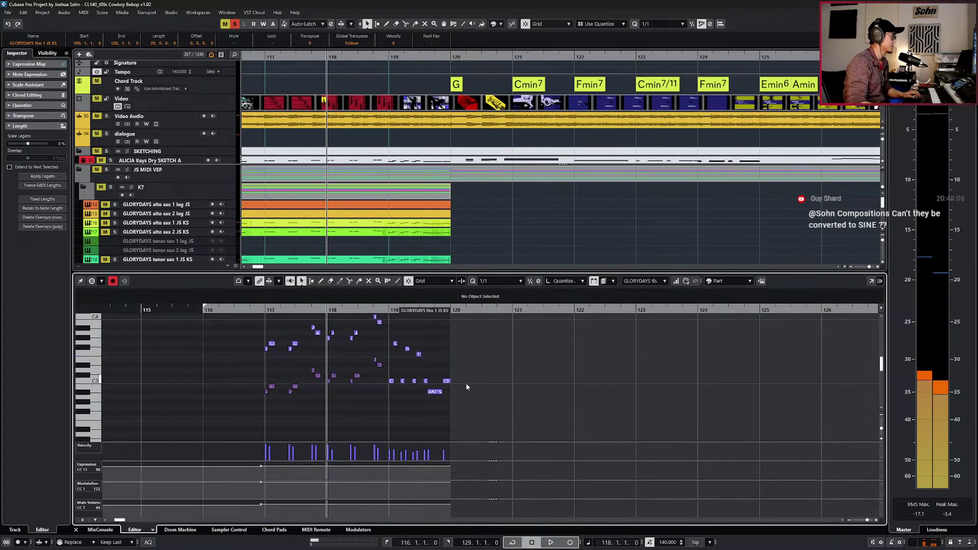
key("ctrl+KP_Subtract")
key("Return")
Play back the three trombones together with the bass trombone in solo from bar 117, and clear all solos.
left_click_drag(481, 381, 418, 460)
key("space")
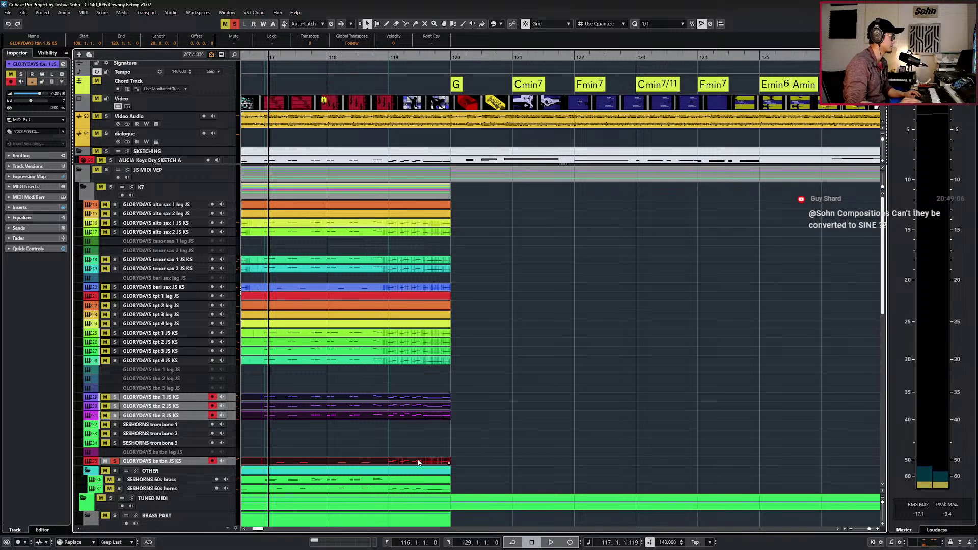
key("space")
scroll(418, 462, "down", 1)
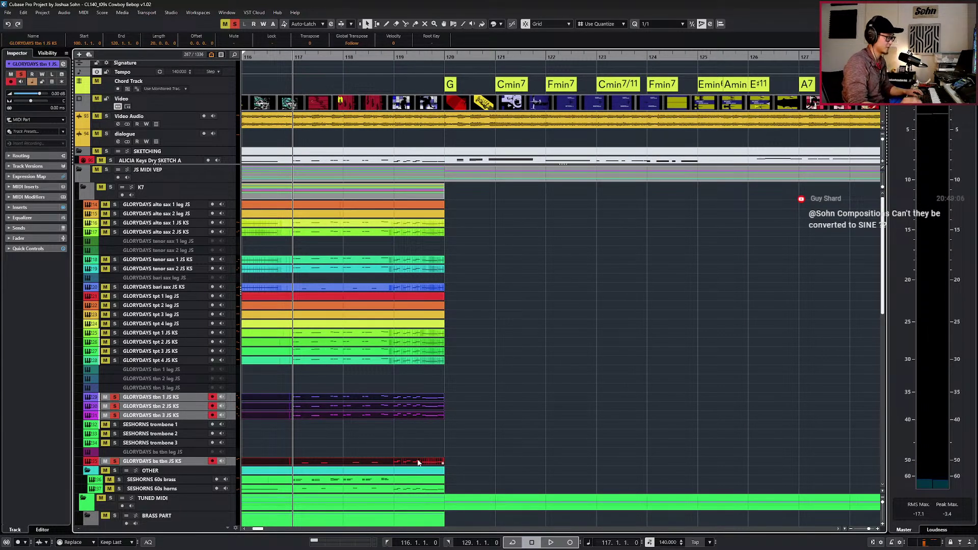
key("space")
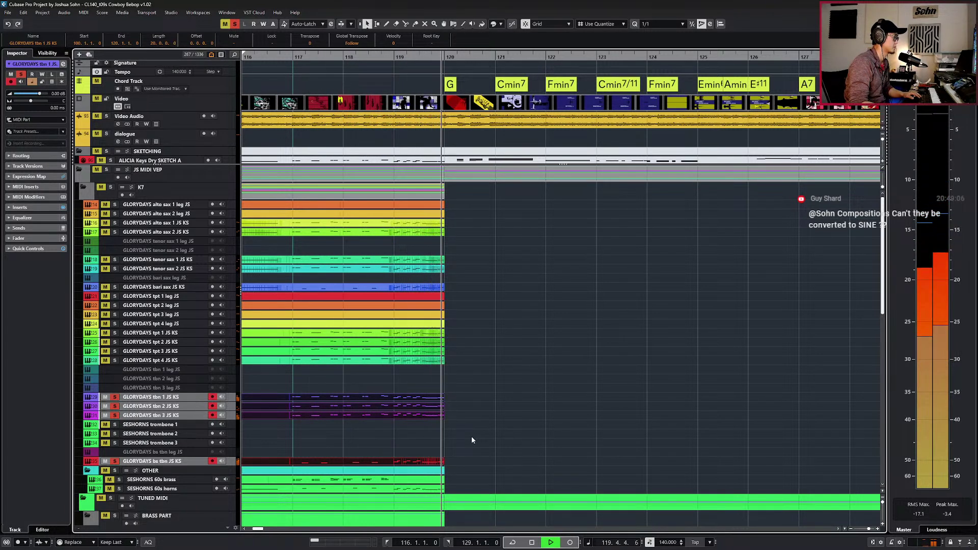
key("space")
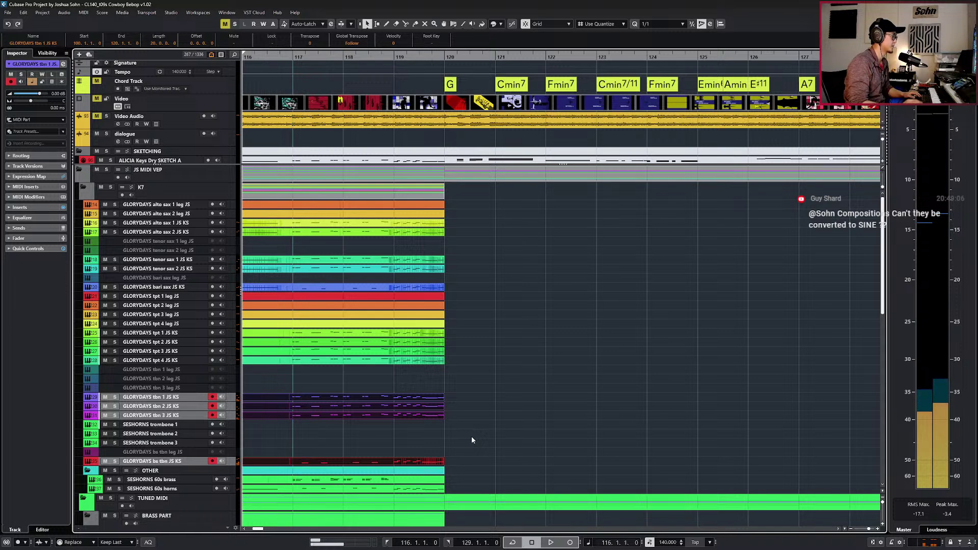
Reopen the GLORYDAYS tbn 1 to 3 KS parts to review their notes, and close the editor.
left_click(449, 405)
left_click_drag(447, 396, 421, 424)
double_click(420, 418)
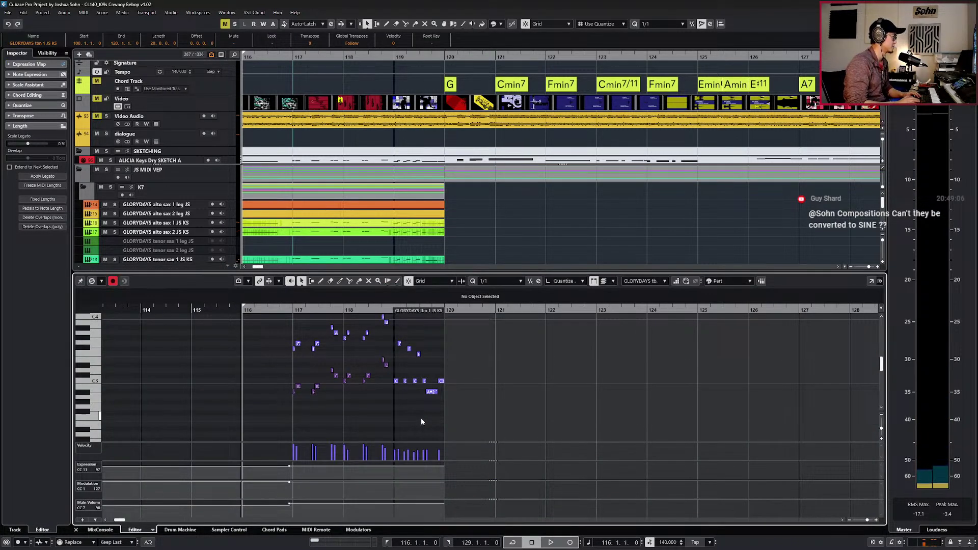
key("Return")
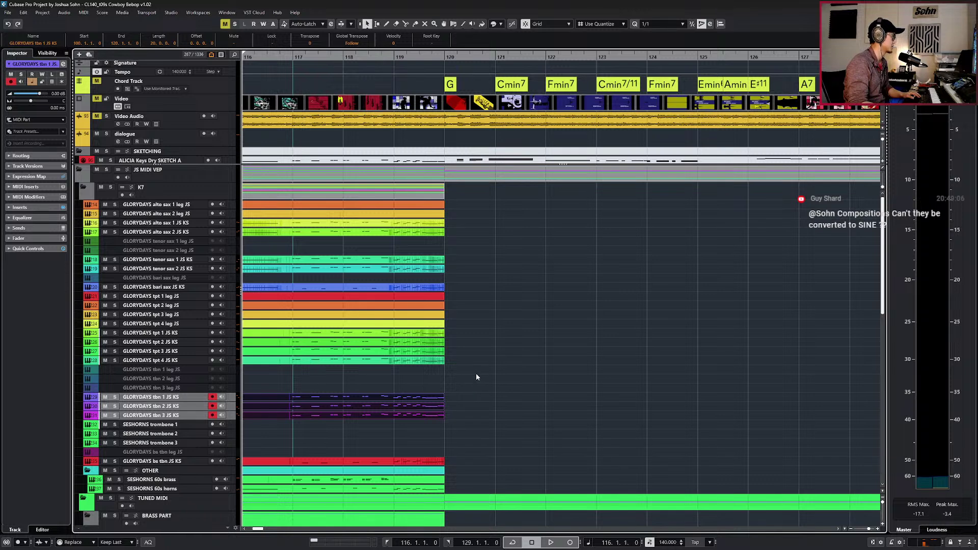
Solo the GLORYDAYS tpt 1 to 4 KS tracks, and play them back from bar 116.
scroll(487, 353, "down", 2)
left_click_drag(477, 333, 433, 381)
key("s")
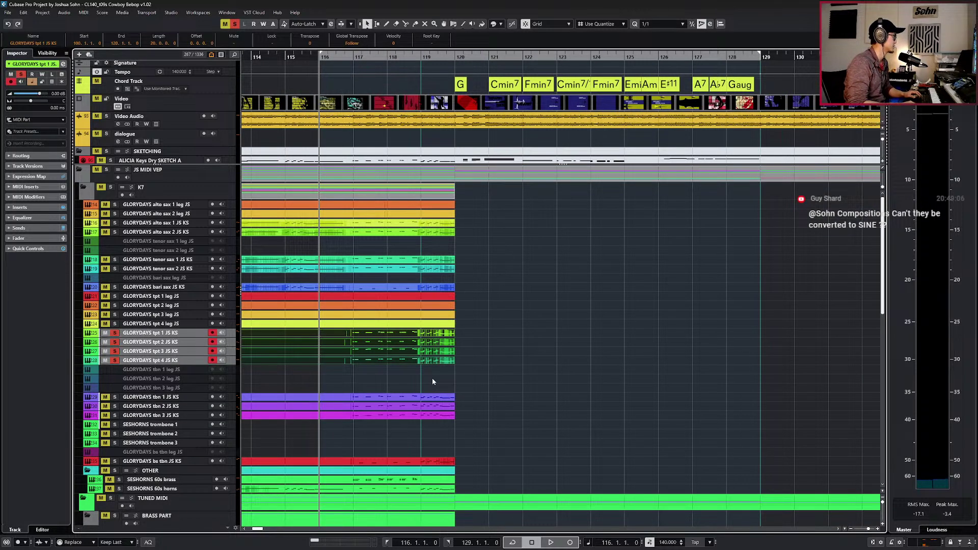
key("space")
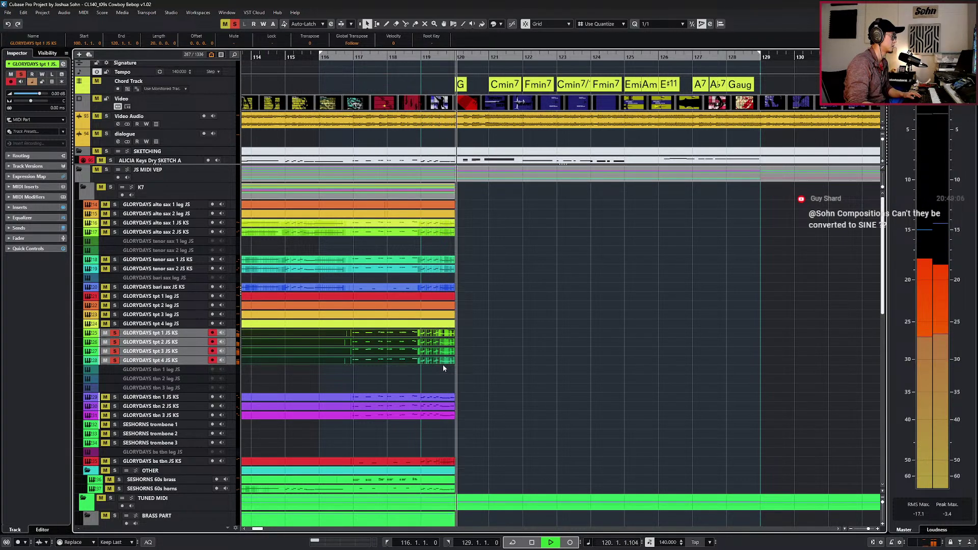
key("space")
Select the four GLORYDAYS trumpet KS parts and open them together for note editing.
scroll(445, 362, "down", 3)
left_click(448, 289)
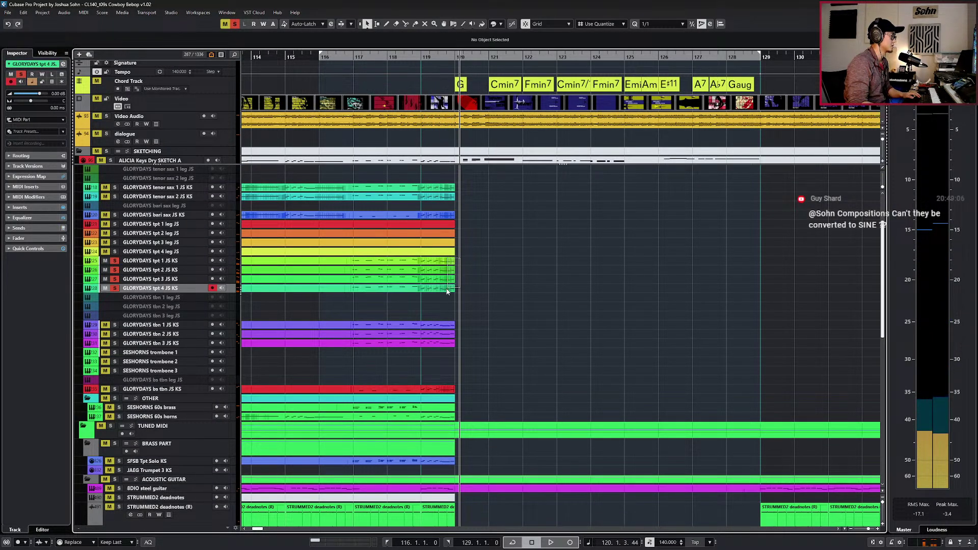
left_click_drag(460, 258, 448, 291)
key("Return")
Move the playhead to bar 119, set the quantize value to 1/16, and show the trumpets' articulation lane.
scroll(472, 430, "up", 4)
key("alt+l")
key("KP_Subtract")
key("KP_Subtract")
key("alt+5")
key("alt+l")
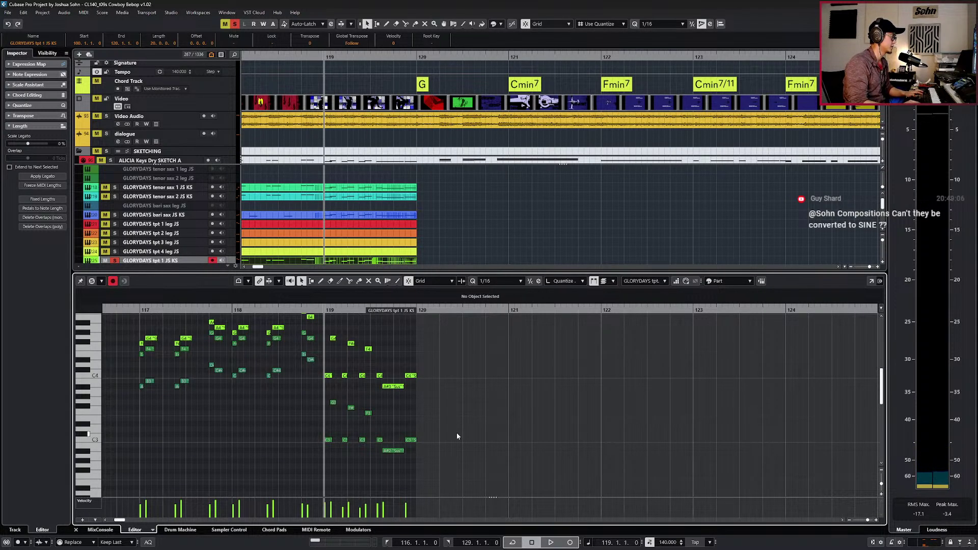
key("alt+l")
scroll(445, 385, "down", 2)
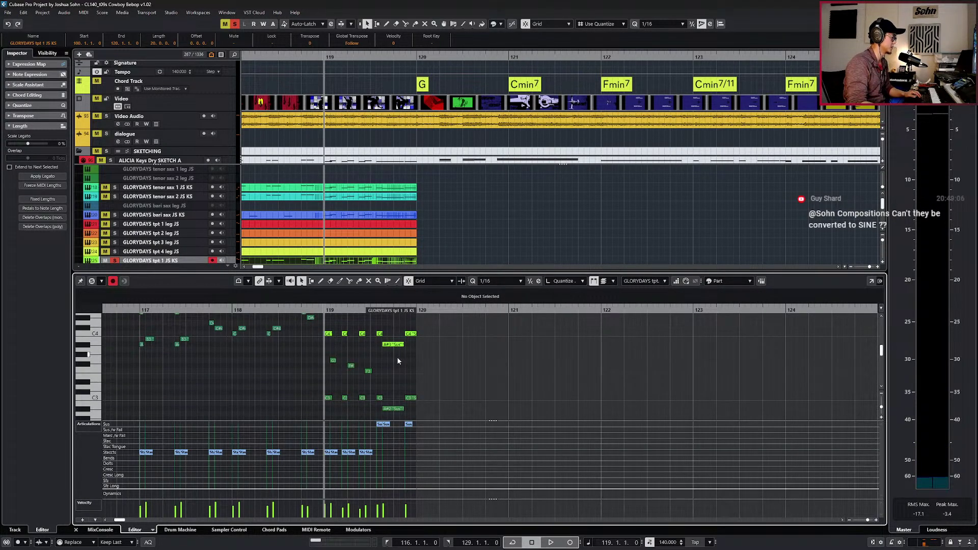
Examine the upper and lower octave trumpet notes in bar 119 across the four trumpet KS parts.
scroll(398, 360, "up", 2)
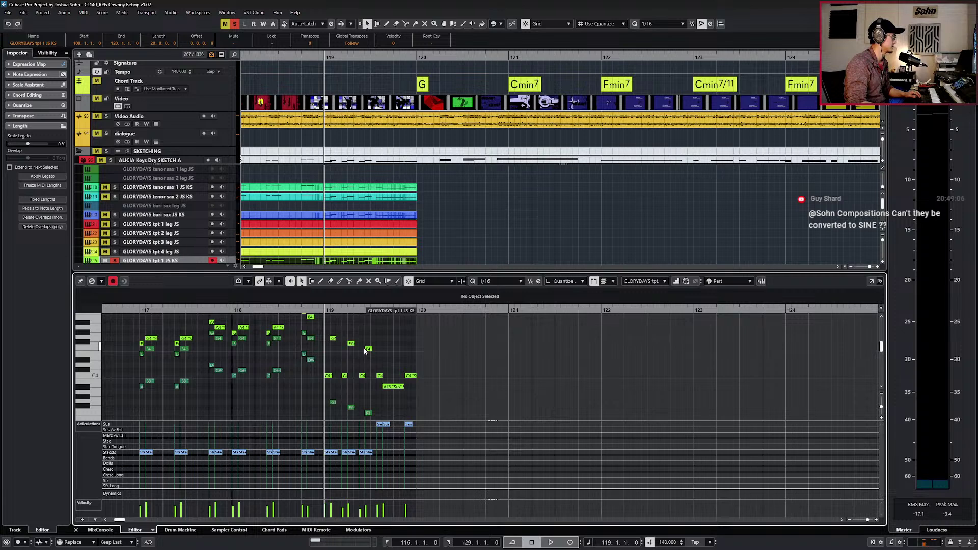
scroll(365, 351, "down", 2)
left_click_drag(305, 356, 441, 419)
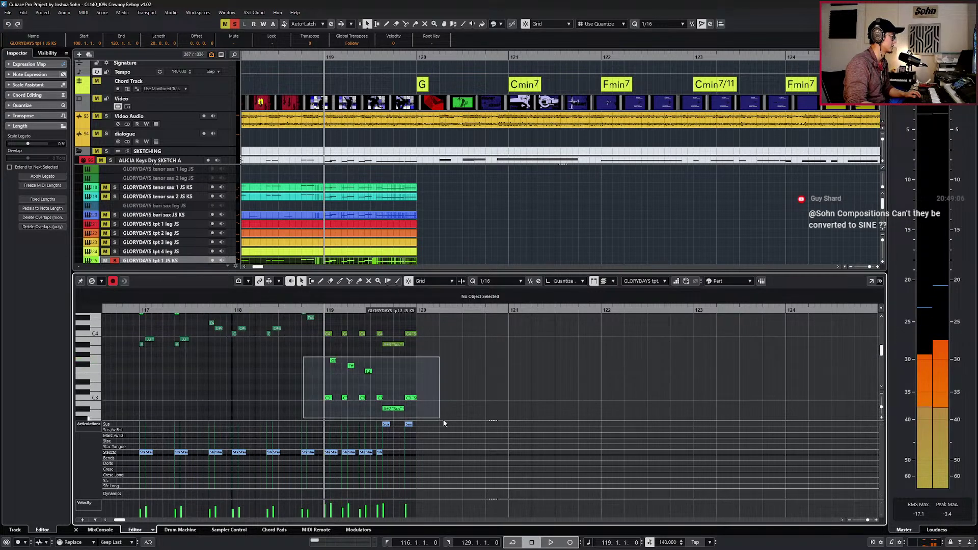
scroll(336, 399, "up", 2)
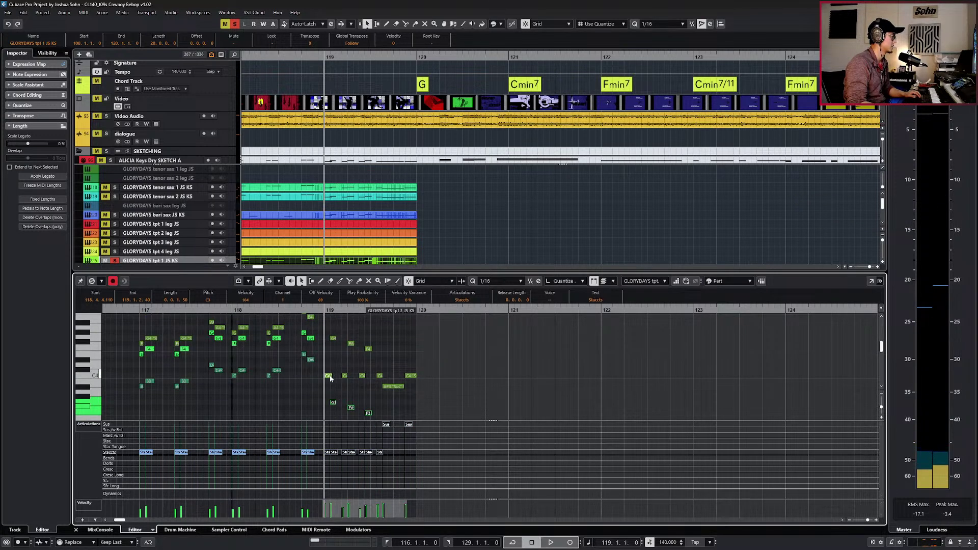
left_click(330, 376)
scroll(372, 357, "down", 2)
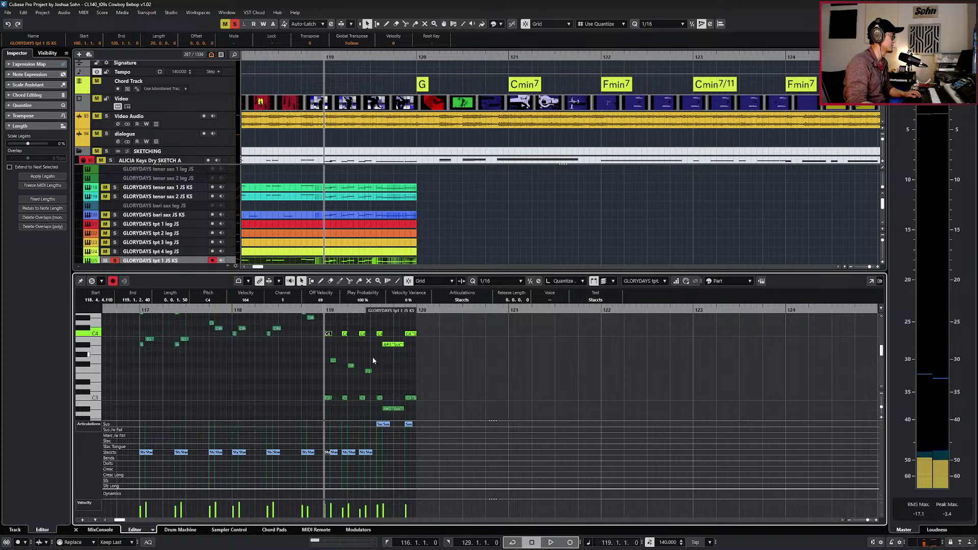
scroll(373, 360, "up", 1)
Play the Video Audio track in solo from bar 119, then clear the solo and mute the track.
left_click(224, 127)
key("space")
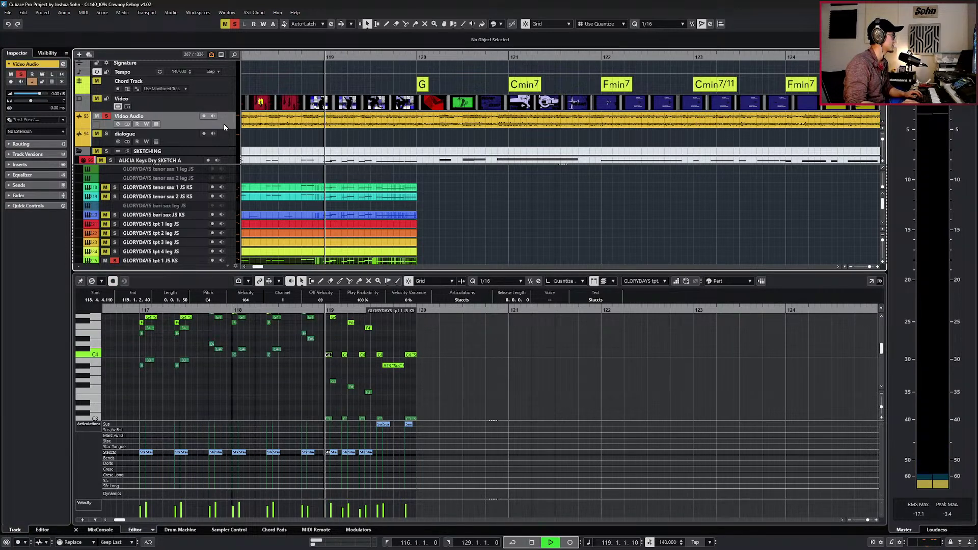
key("space")
key("s")
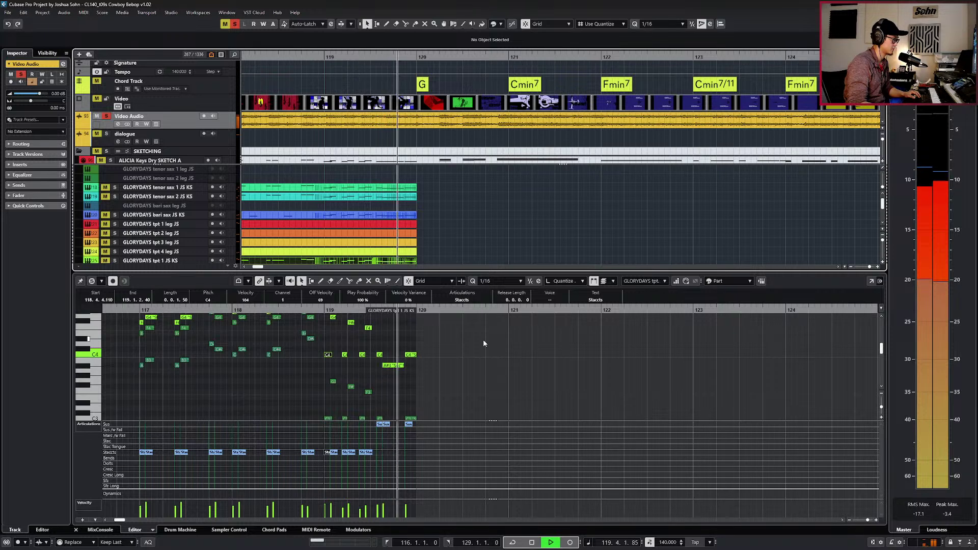
key("s")
key("m")
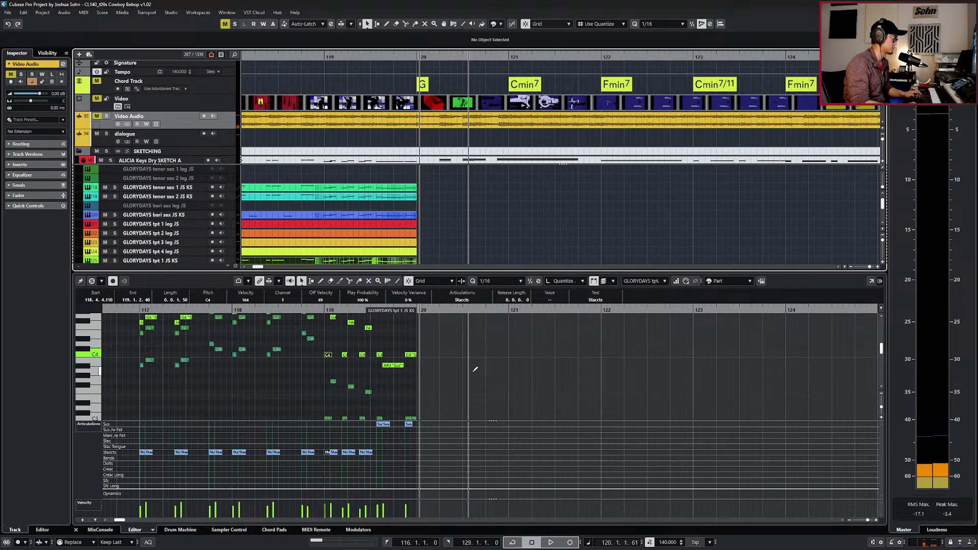
Transpose the lower trumpet notes in bar 119 up one octave, and play the passage back.
key("alt+1")
key("KP_Subtract")
key("KP_Subtract")
key("KP_Subtract")
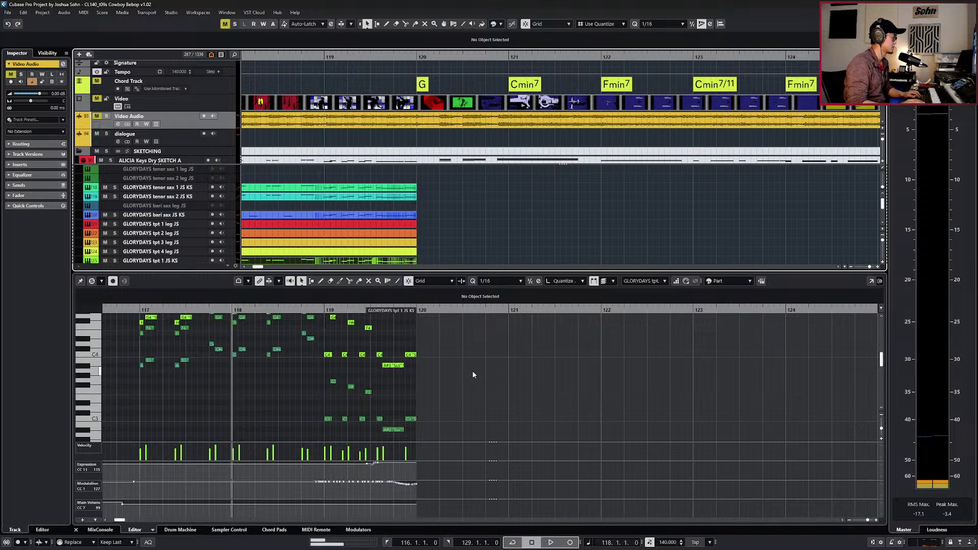
scroll(450, 375, "up", 1)
scroll(315, 416, "up", 1)
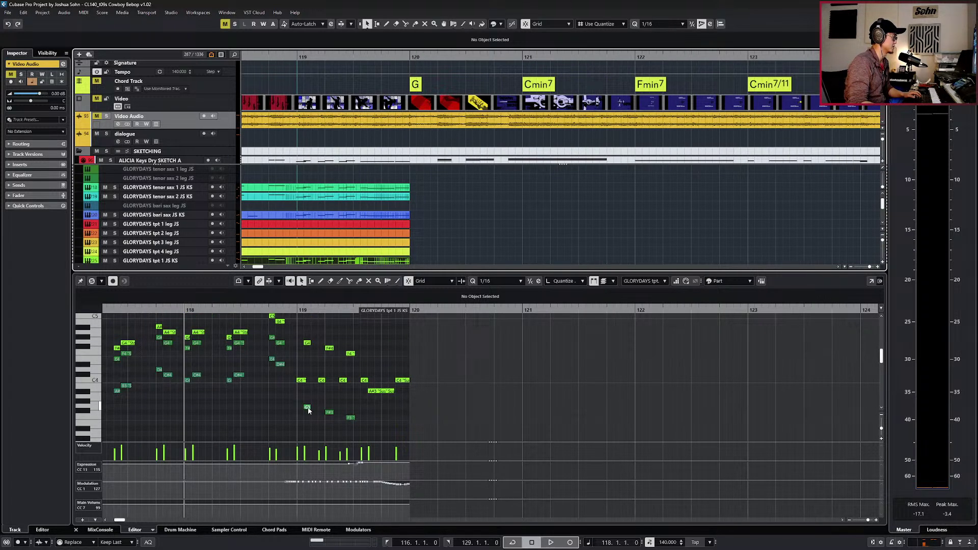
left_click(307, 408)
scroll(314, 405, "down", 2)
left_click(300, 393)
left_click_drag(287, 355, 425, 413)
key("shift+Up")
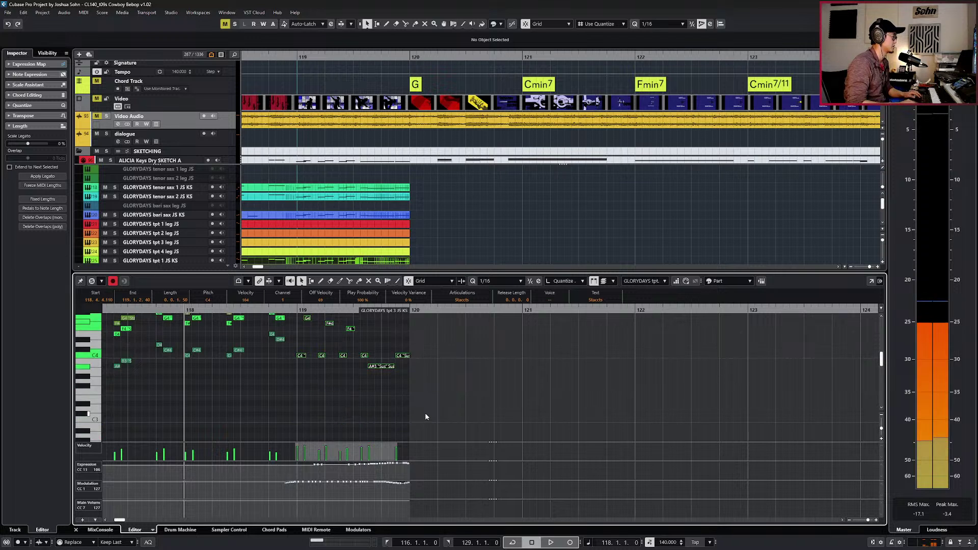
key("space")
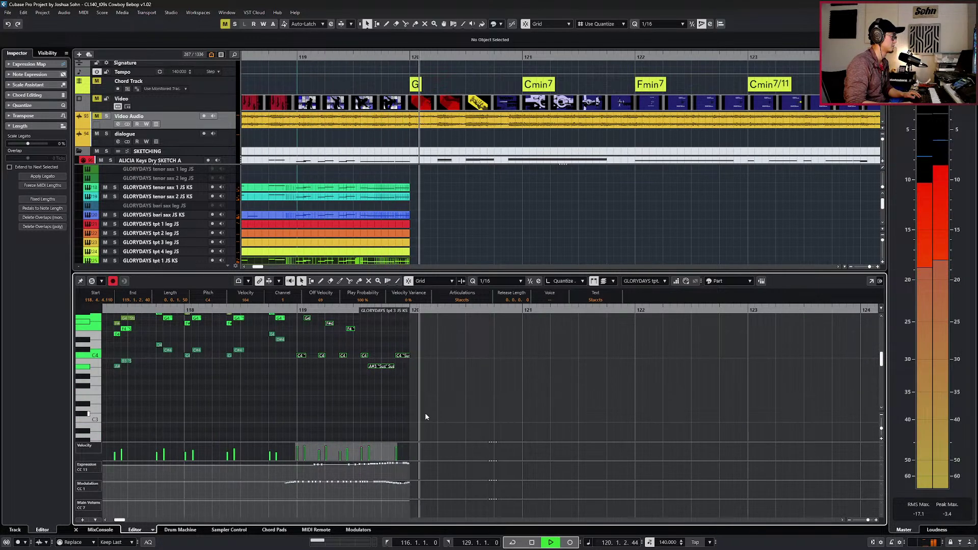
key("space")
Lower the expression values over the second half of bar 119 in the trumpet KS parts, and play the phrase back.
left_click(375, 476)
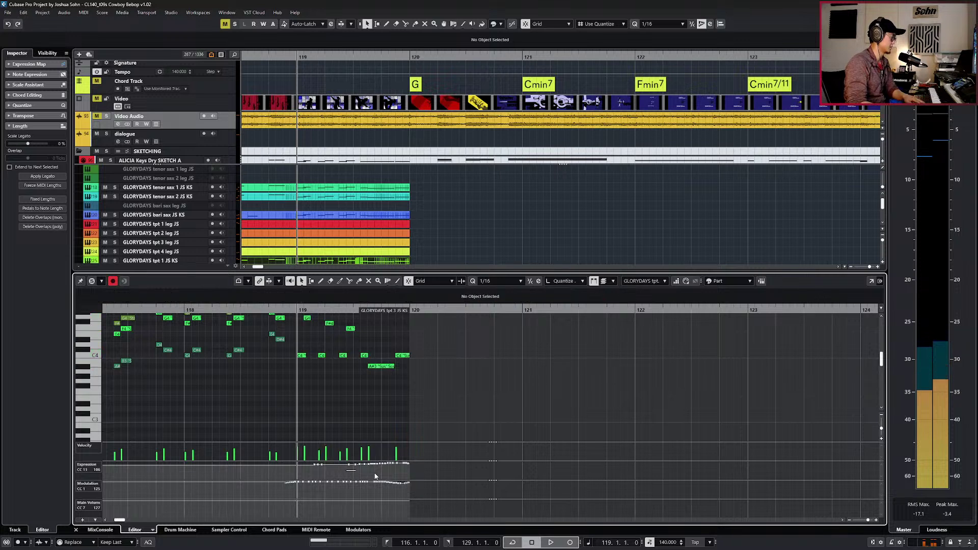
left_click_drag(375, 477, 415, 477)
key("Delete")
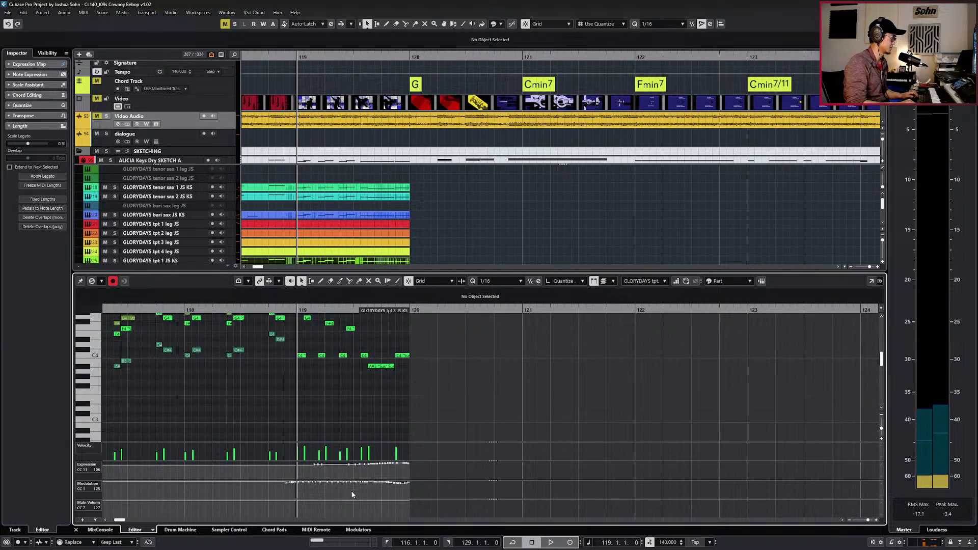
left_click_drag(348, 480, 408, 466)
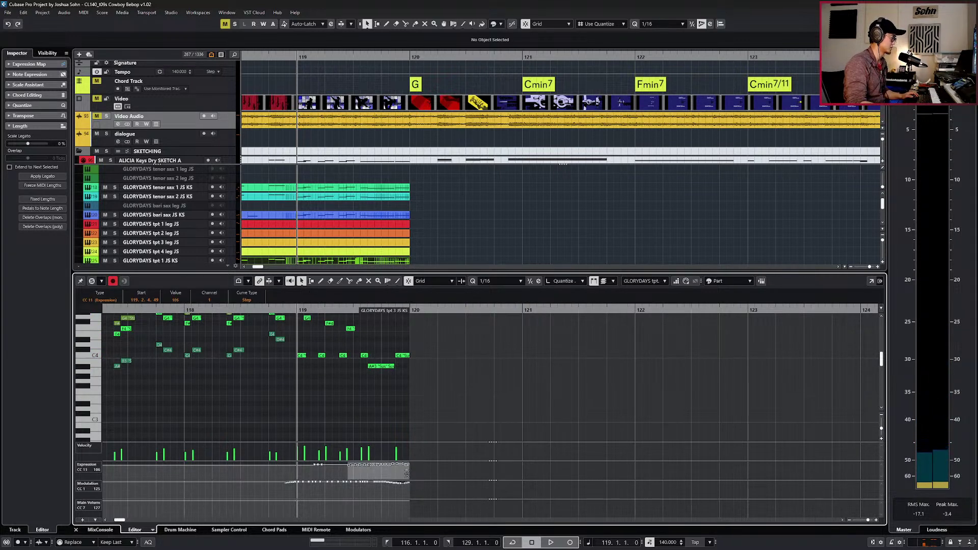
left_click(406, 480)
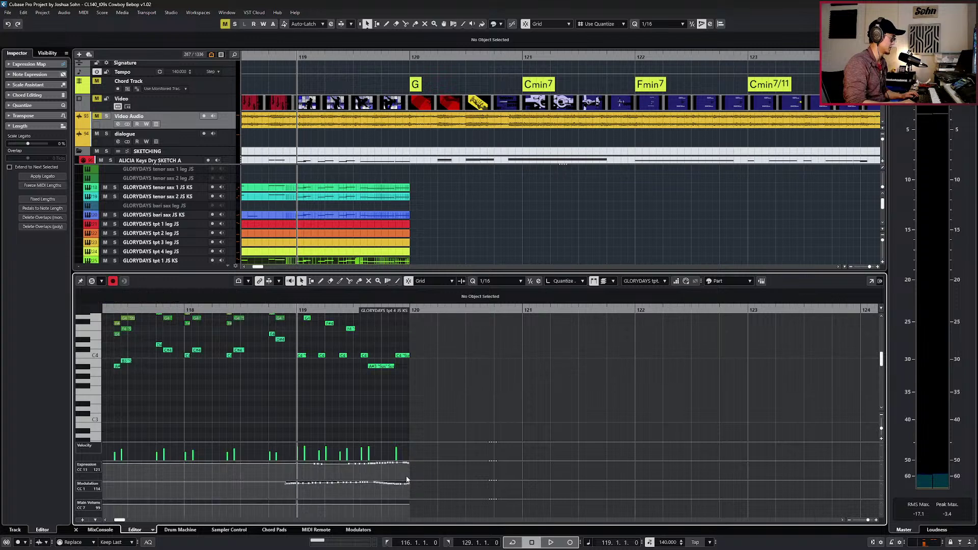
left_click_drag(347, 479, 448, 462)
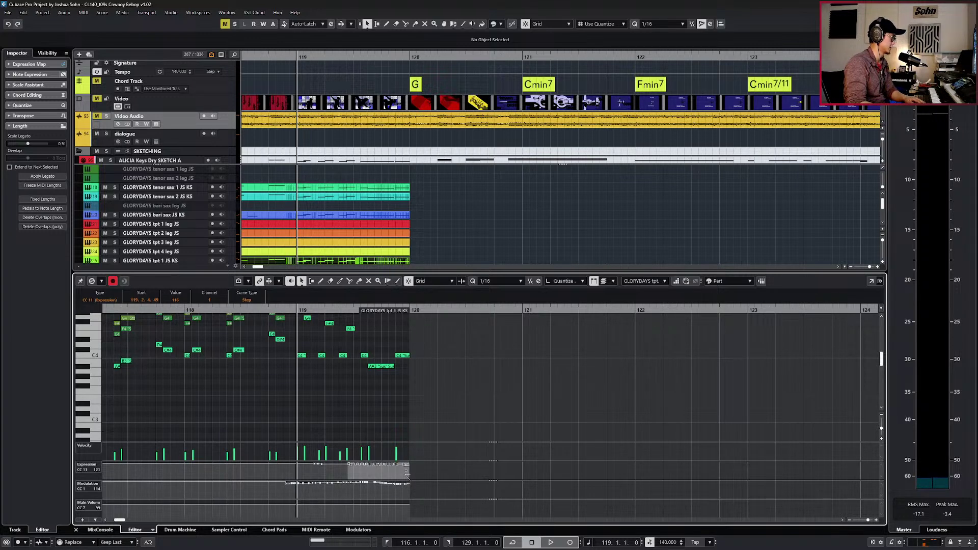
key("Delete")
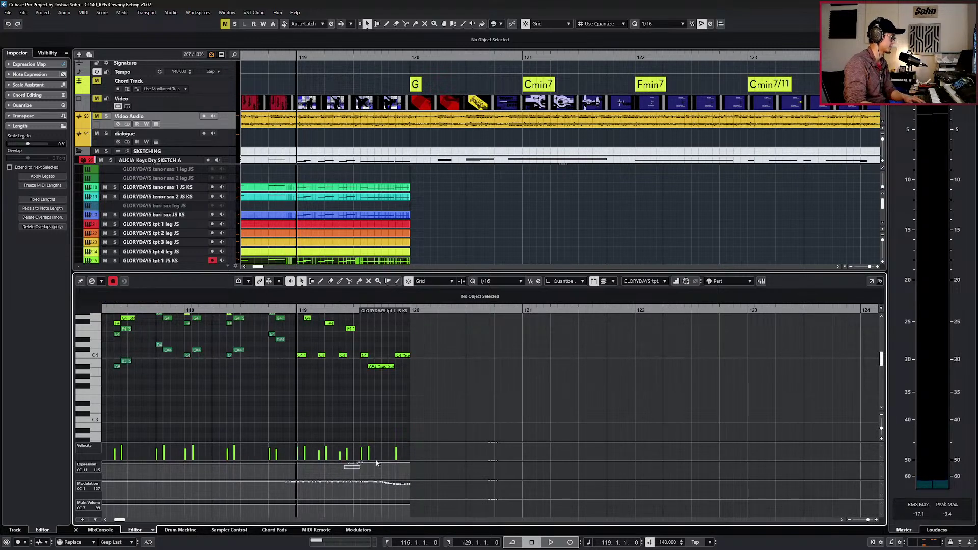
key("Down")
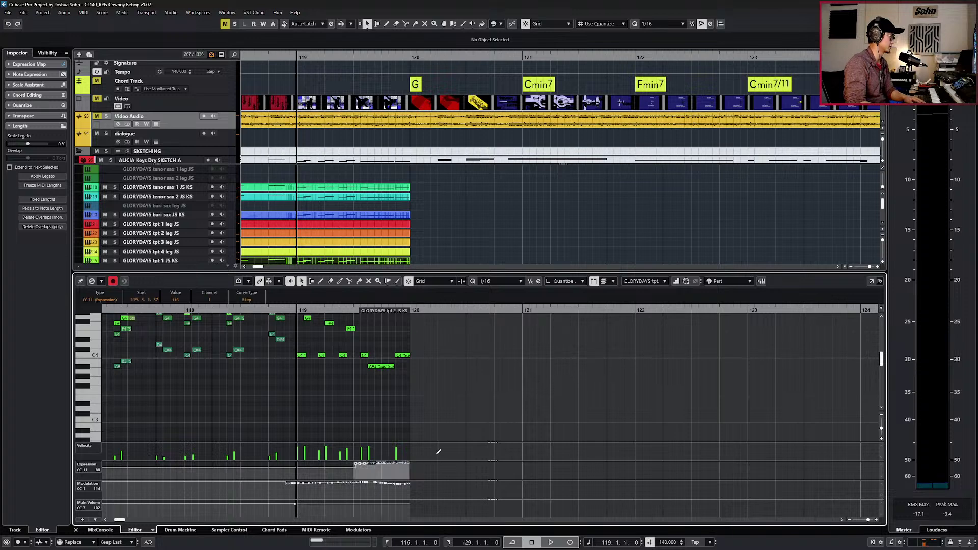
left_click_drag(383, 462, 383, 465)
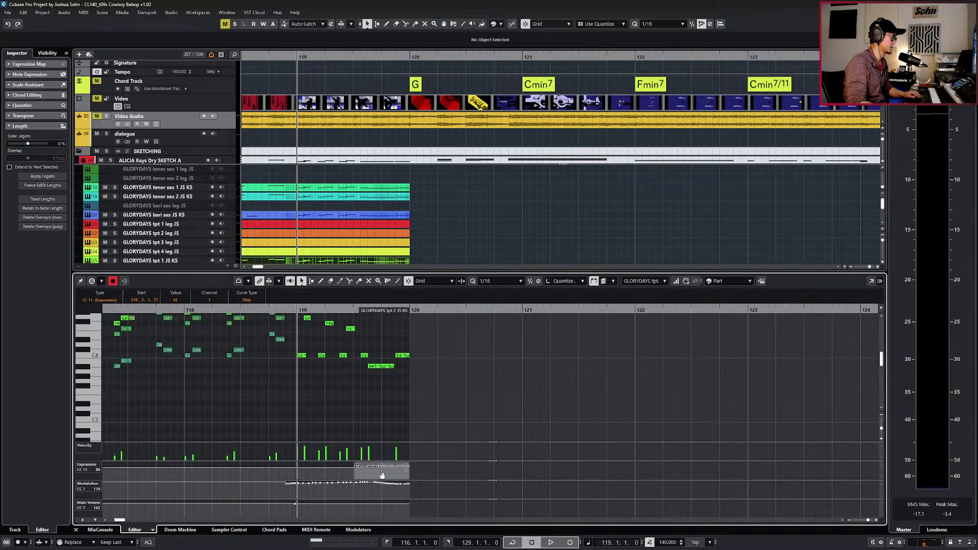
key("space")
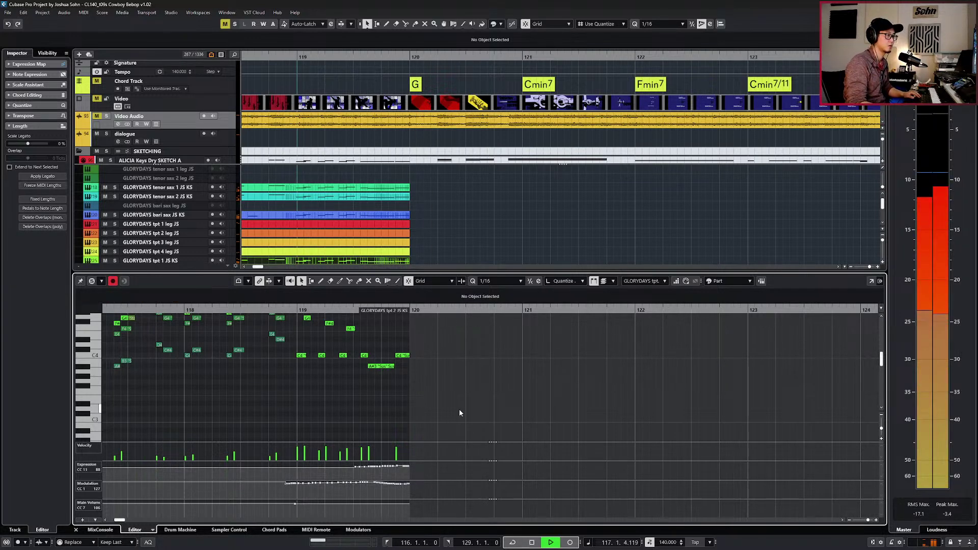
scroll(456, 392, "up", 4)
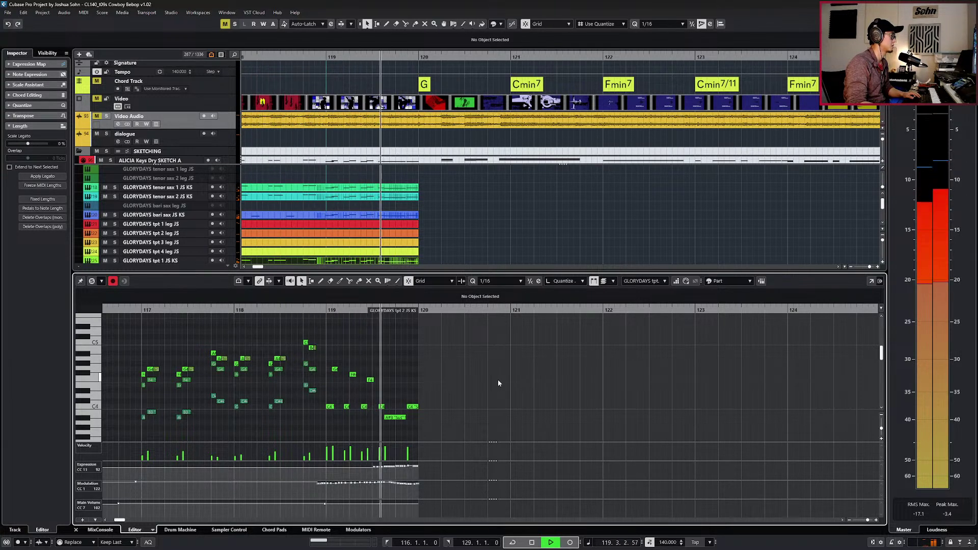
key("space")
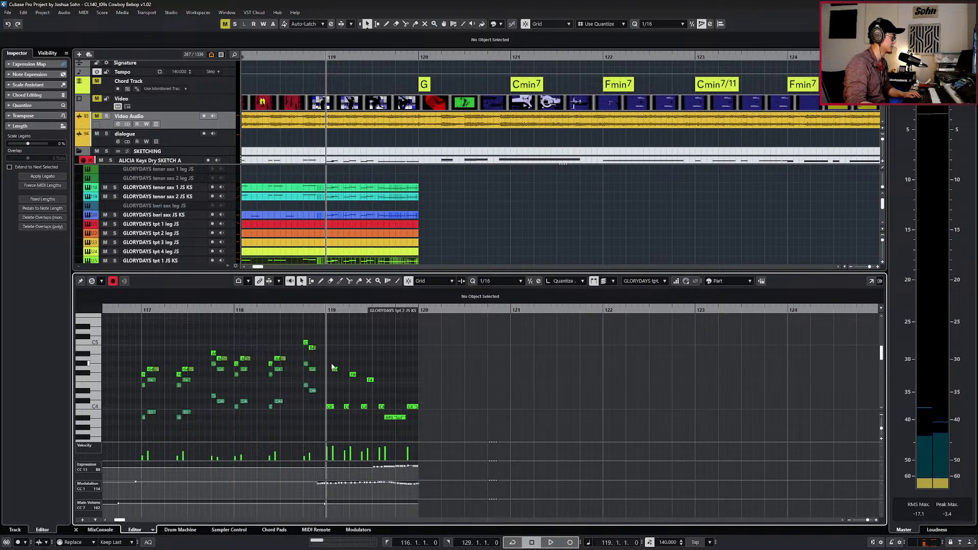
Scale the velocities of the short trumpet notes in bar 119 with Compress/Expand, and play back the result.
left_click_drag(374, 416, 386, 412)
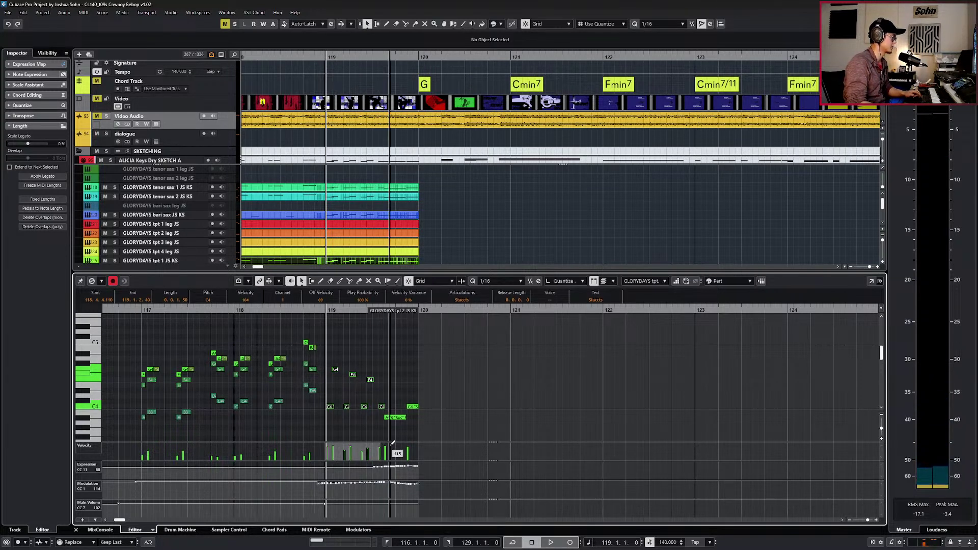
key("v")
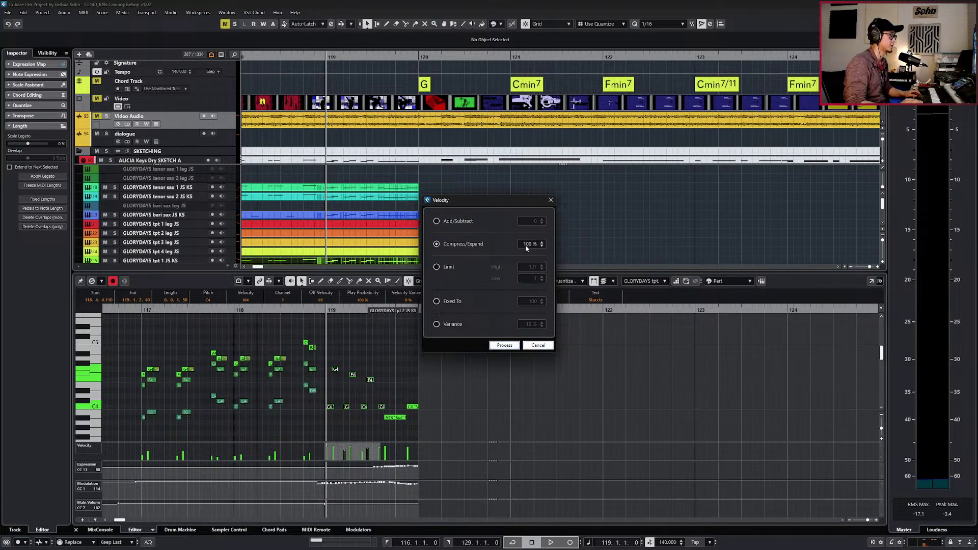
key("Return")
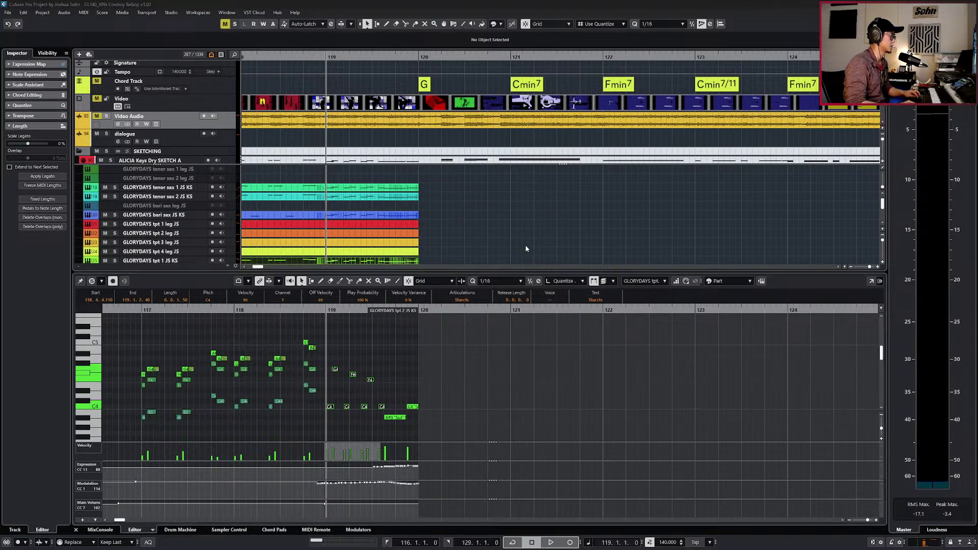
key("space")
key("g")
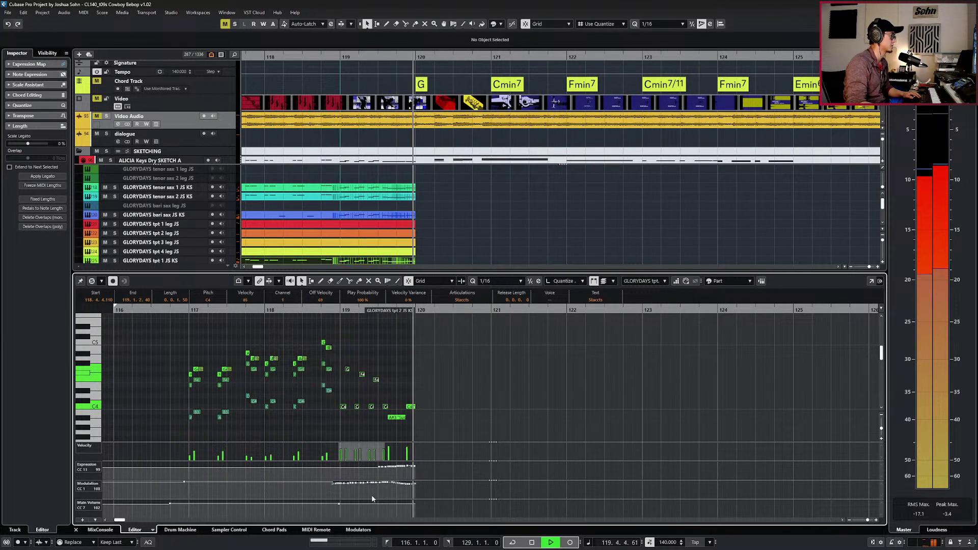
key("Return")
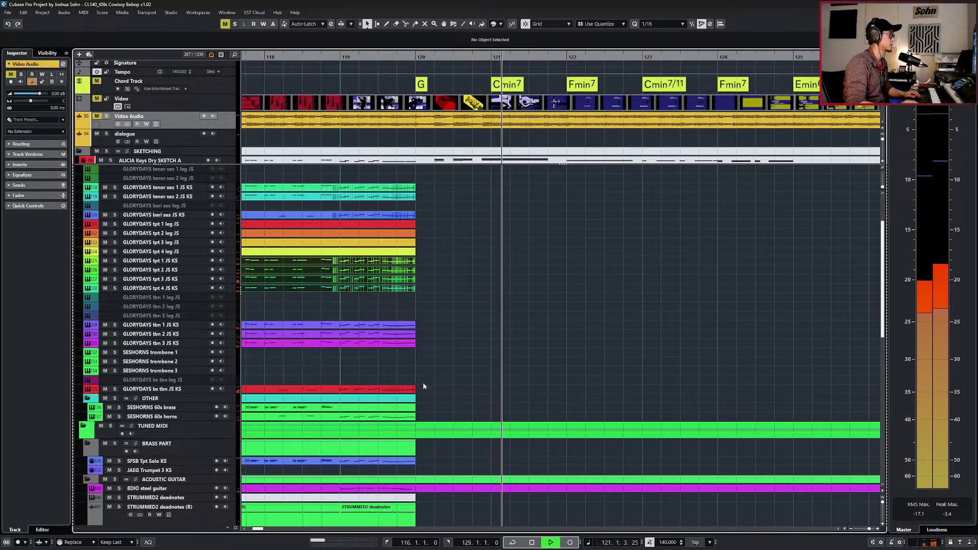
key("space")
Solo the GLORYDAYS tenor sax 1, tenor sax 2 and bari sax KS tracks, and return the playhead to bar 119.
left_click_drag(435, 183, 406, 209)
key("s")
left_click(401, 216)
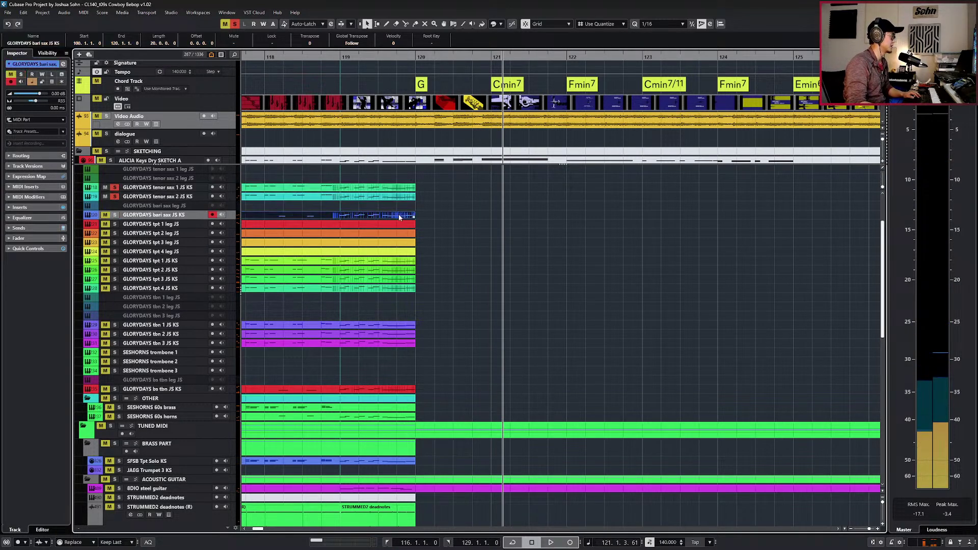
key("s")
key("KP_Subtract")
key("KP_Subtract")
scroll(432, 238, "up", 3)
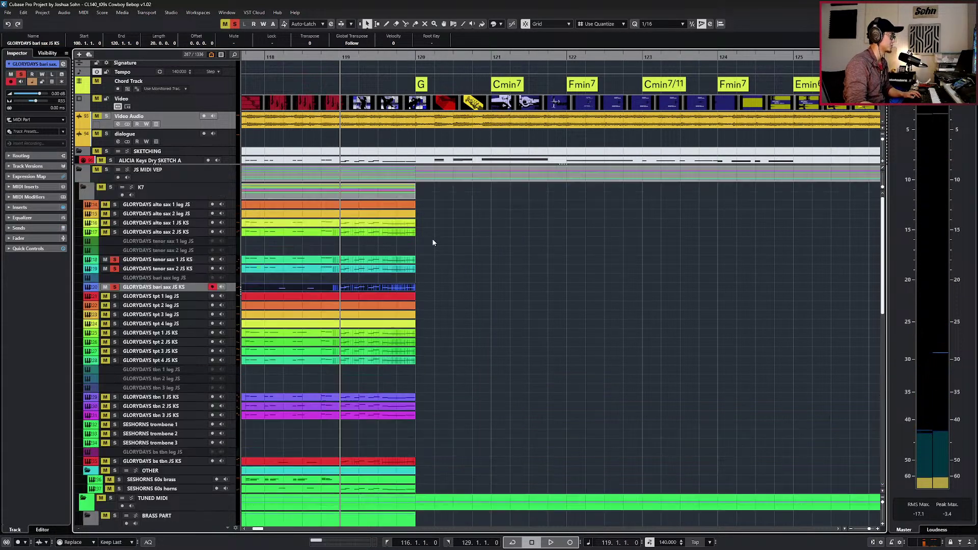
Play back the soloed tenor and bari saxes leading through bar 119, and clear the solos.
key("space")
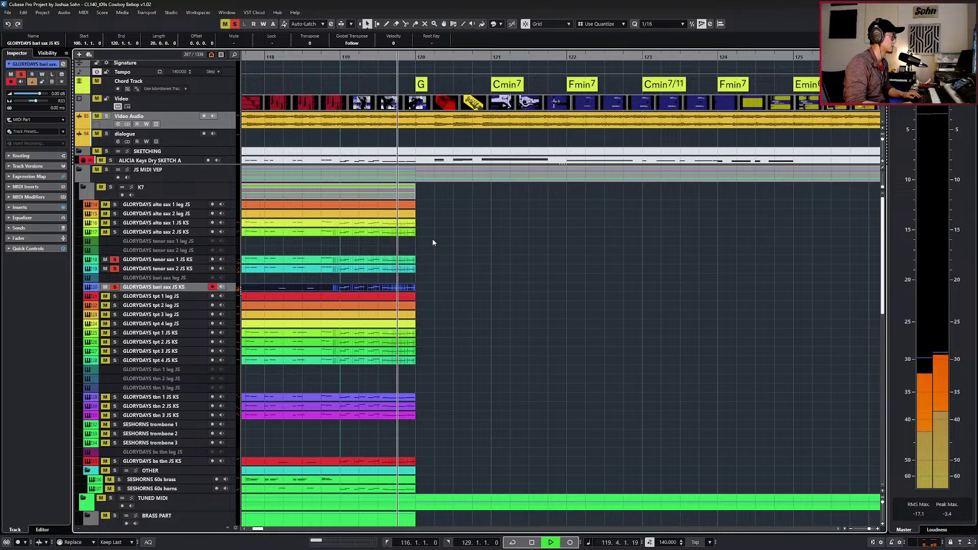
key("ctrl+KP_Subtract")
key("ctrl+KP_Subtract")
scroll(453, 252, "down", 3)
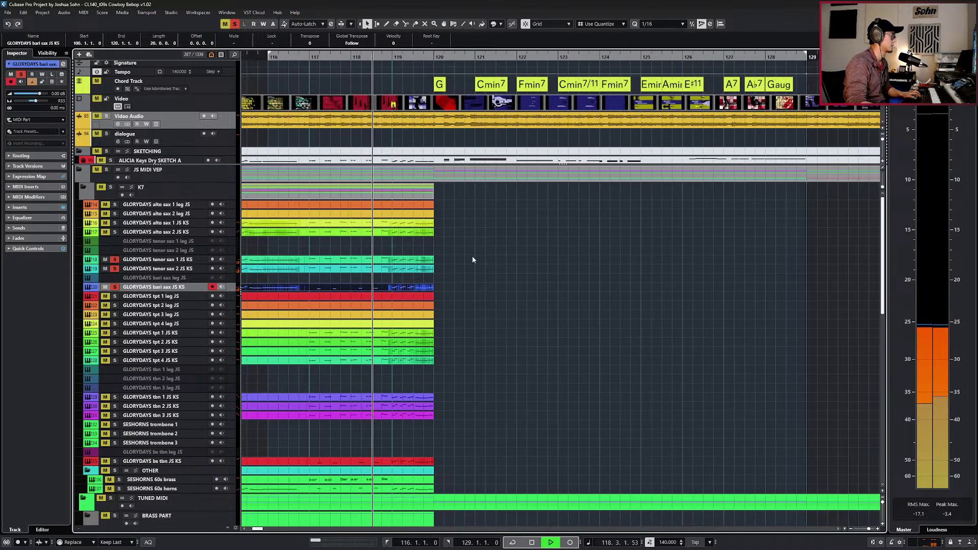
scroll(485, 263, "left", 2)
scroll(485, 263, "down", 2)
key("space")
key("alt+s")
Select the GLORYDAYS tenor sax 1 and 2 KS parts, set the locators to them, and move the playhead back to bar 109.
key("ctrl+KP_Subtract")
key("ctrl+KP_Subtract")
key("ctrl+KP_Subtract")
key("ctrl+KP_Subtract")
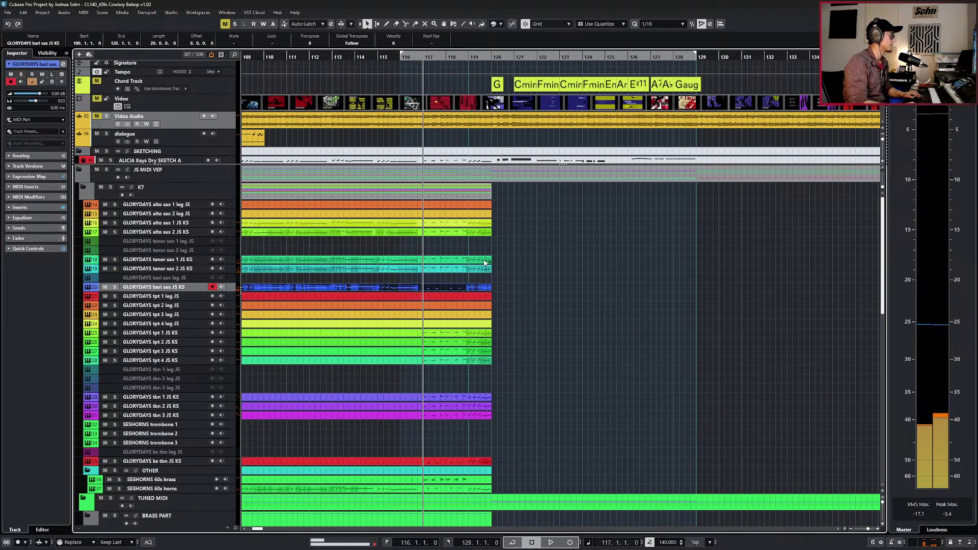
scroll(484, 262, "left", 3)
left_click_drag(510, 249, 505, 275)
key("p")
key("ctrl+KP_Subtract")
key("ctrl+KP_Subtract")
key("ctrl+KP_Subtract")
key("ctrl+KP_Subtract")
key("ctrl+KP_Subtract")
key("ctrl+KP_Subtract")
Play back the saxes from bar 108, and open the GLORYDAYS tenor sax 1 and 2 KS parts for note editing.
key("space")
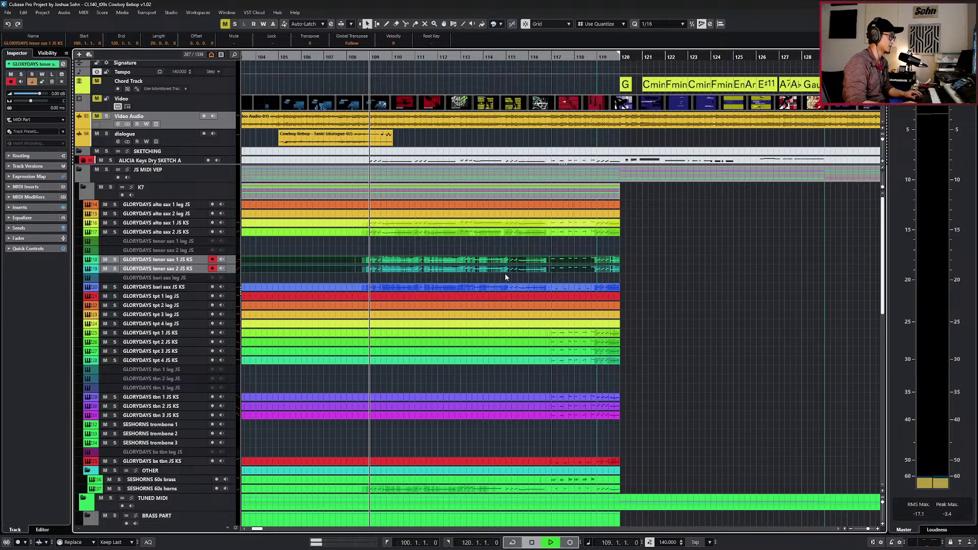
key("space")
key("space")
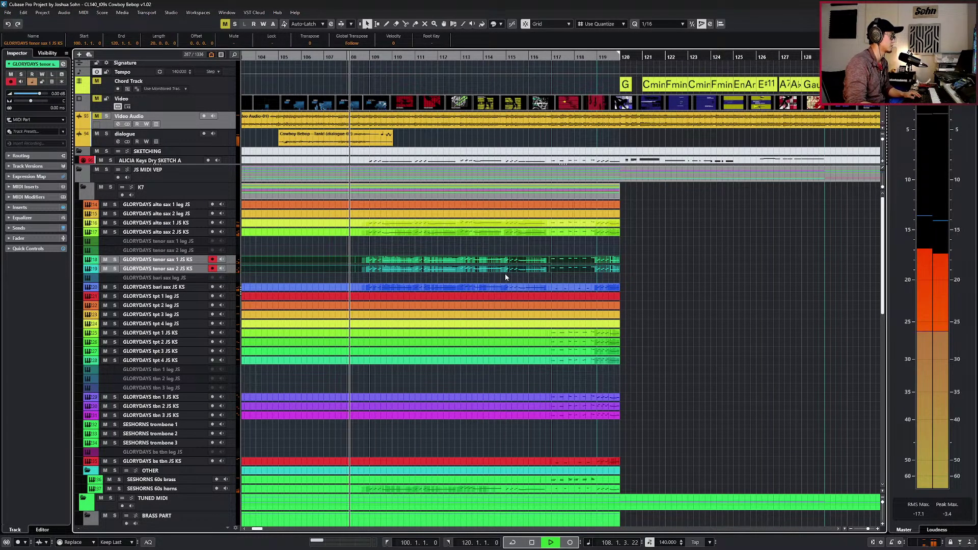
left_click_drag(477, 278, 487, 225)
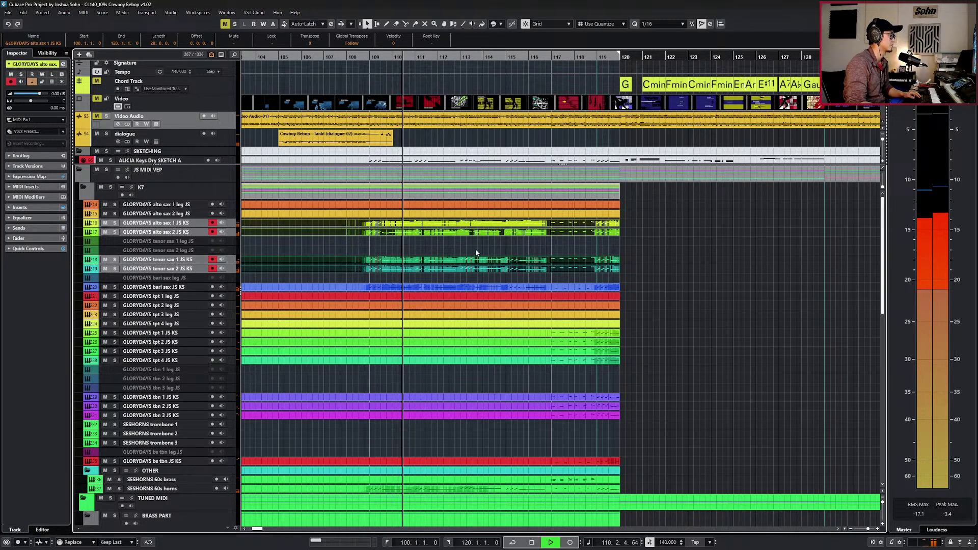
left_click(441, 255)
left_click_drag(441, 255, 440, 261)
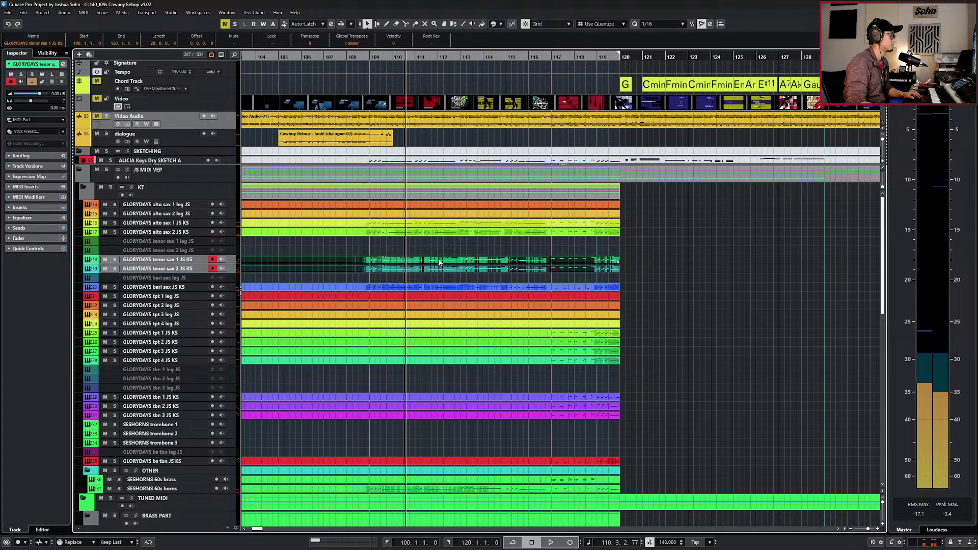
double_click(439, 262)
key("space")
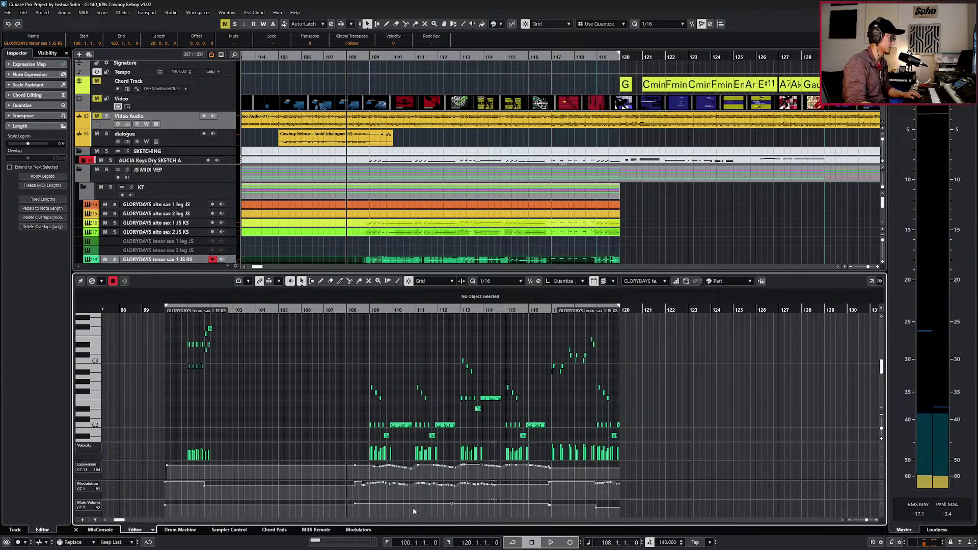
Set the left locator to bar 108 and play back the passage while reviewing the tenor sax notes, articulations and controller data.
key("ctrl+KP_1")
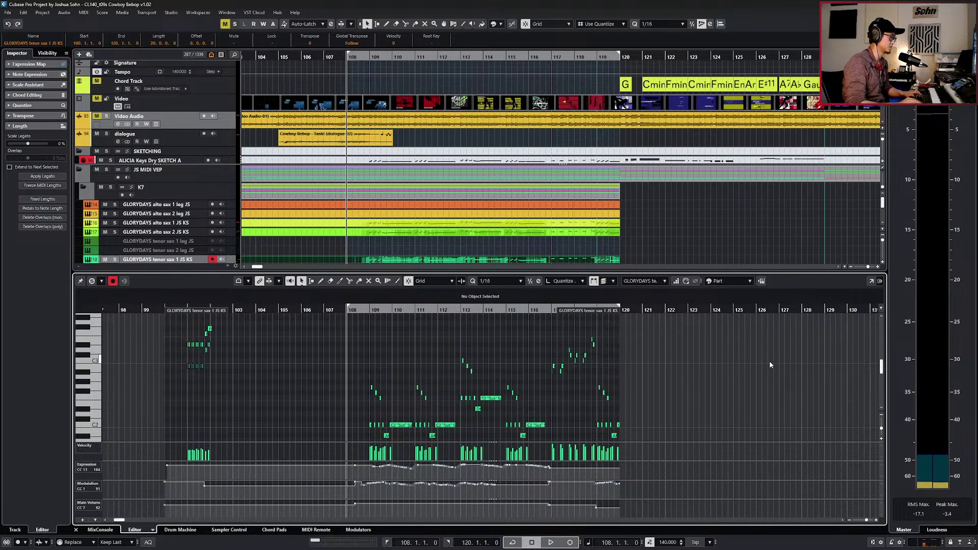
key("space")
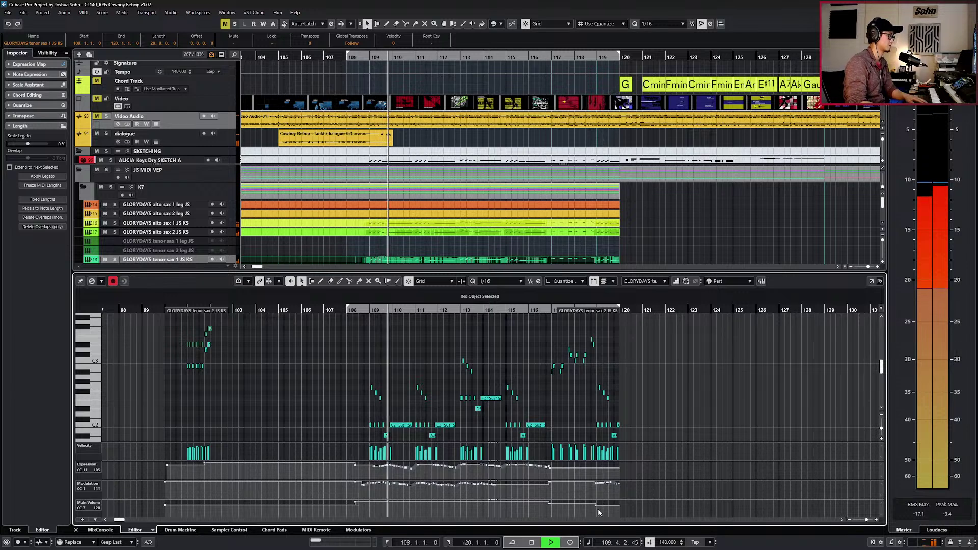
key("ctrl+e")
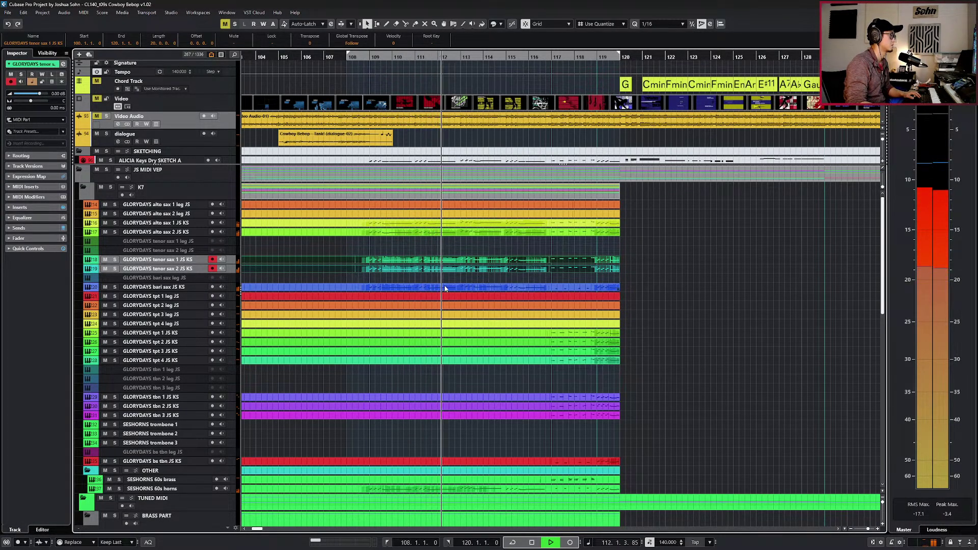
key("ctrl+e")
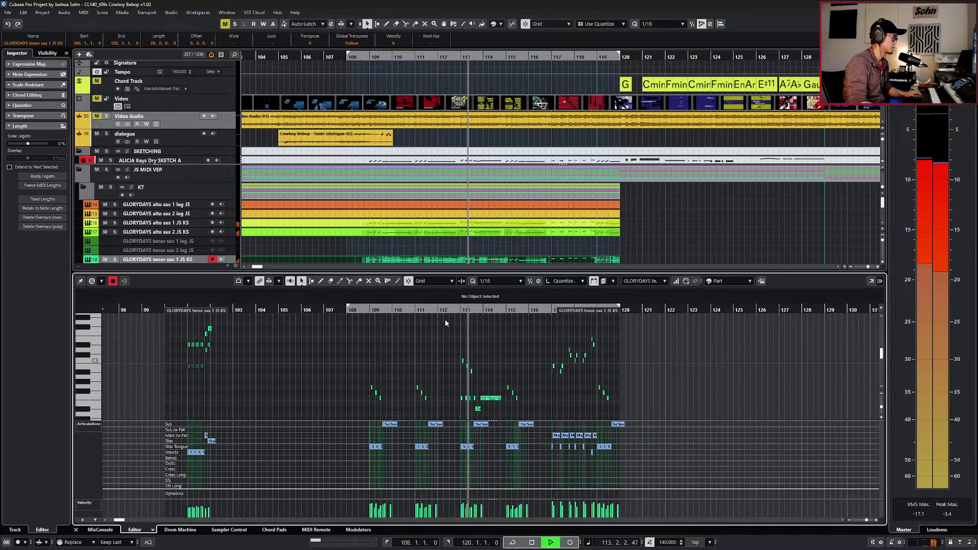
scroll(439, 344, "up", 1)
scroll(421, 361, "down", 2)
scroll(421, 361, "up", 2)
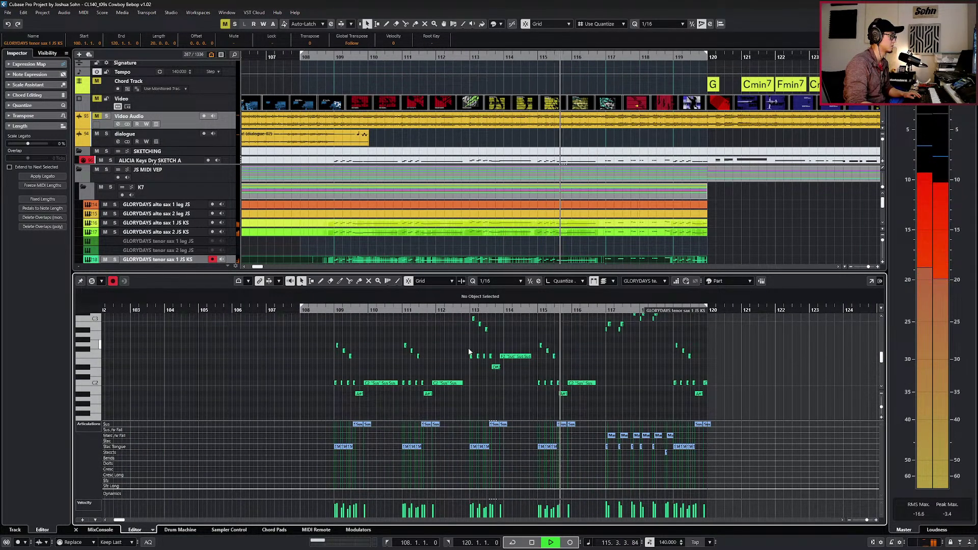
Examine the tenor sax notes from bar 111 to bar 119 without the controller lanes during playback, and return to the project overview.
scroll(573, 380, "right", 3)
scroll(498, 374, "up", 2)
scroll(498, 375, "up", 2)
key("alt+l")
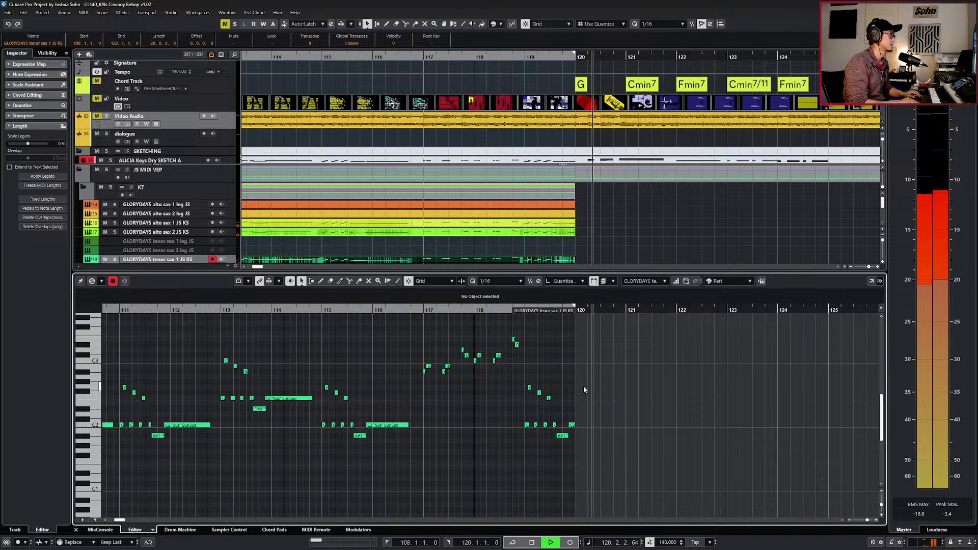
key("ctrl+alt+e")
key("g")
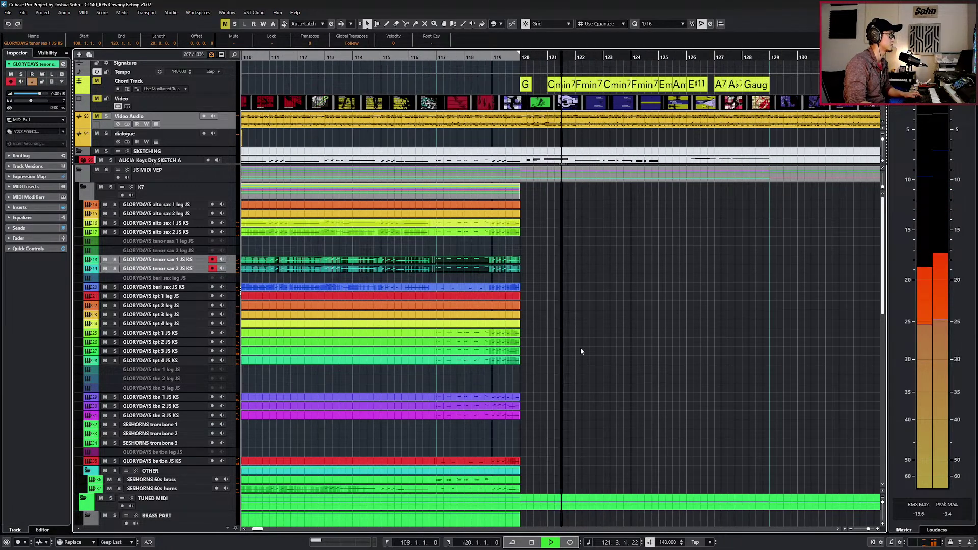
Solo the GLORYDAYS alto sax 1 and 2 KS tracks, play them back from bar 118, and clear the solos.
key("space")
left_click_drag(523, 220, 504, 241)
key("s")
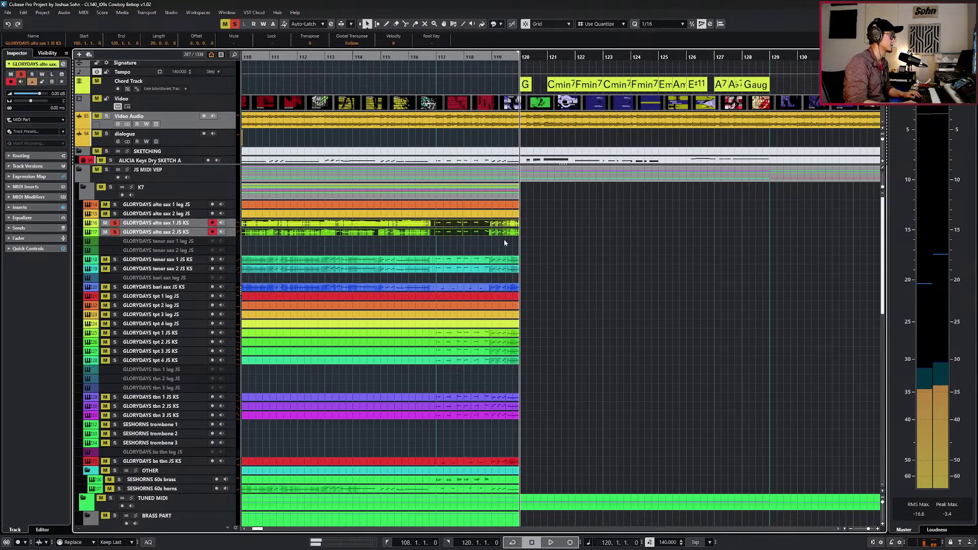
key("shift+b")
key("shift+b")
key("shift+b")
key("space")
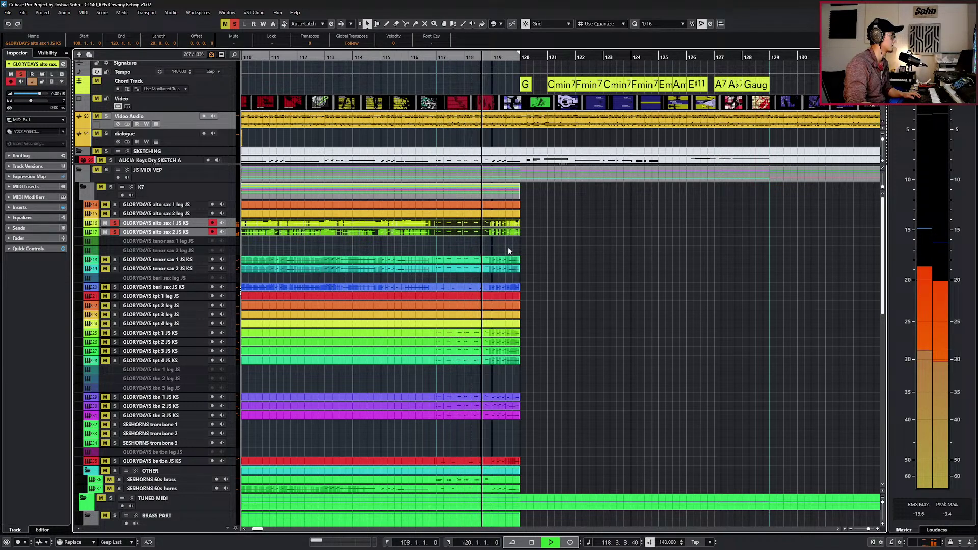
key("s")
key("space")
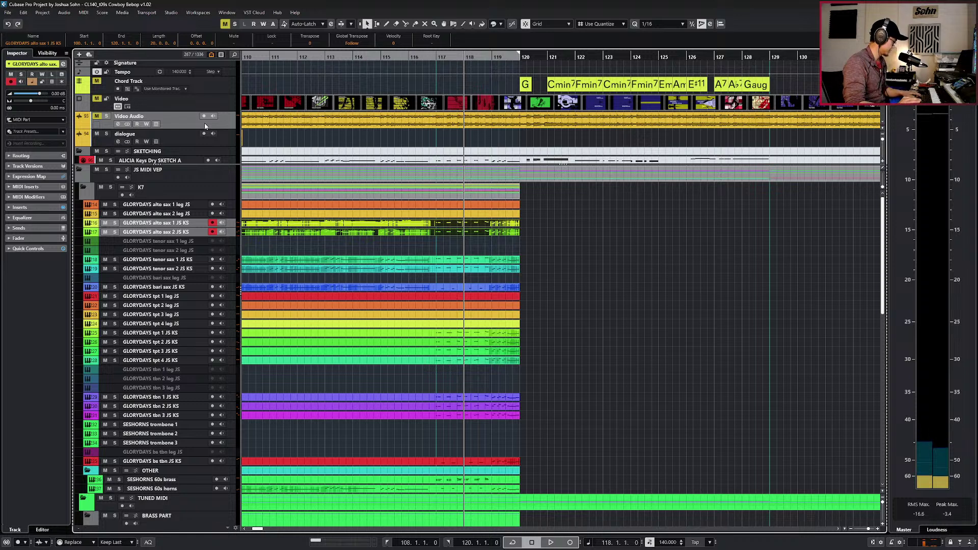
Switch from the tempo track to the fixed 114 BPM tempo, and play back the soloed Video Audio track from bar 117.
key("t")
key("KP_Subtract")
left_click(106, 116)
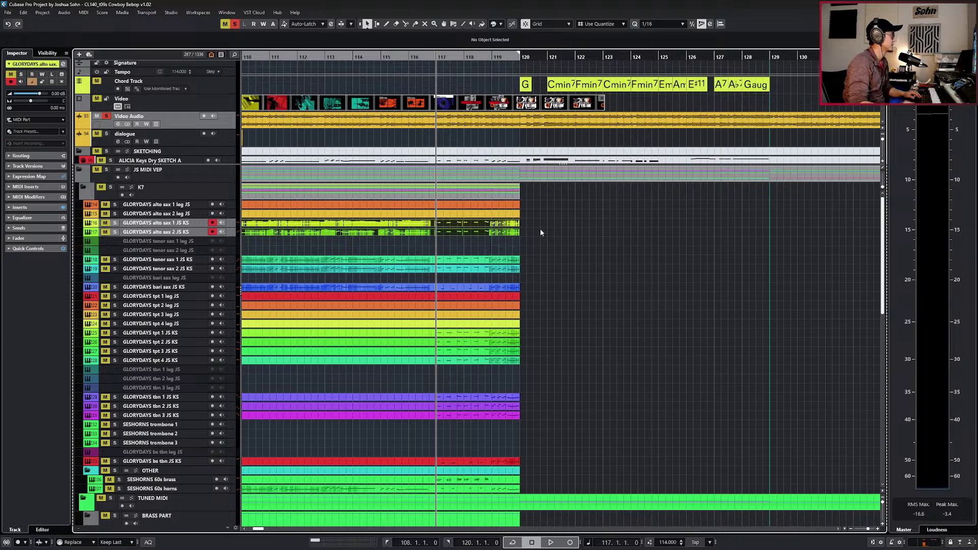
scroll(443, 130, "up", 1)
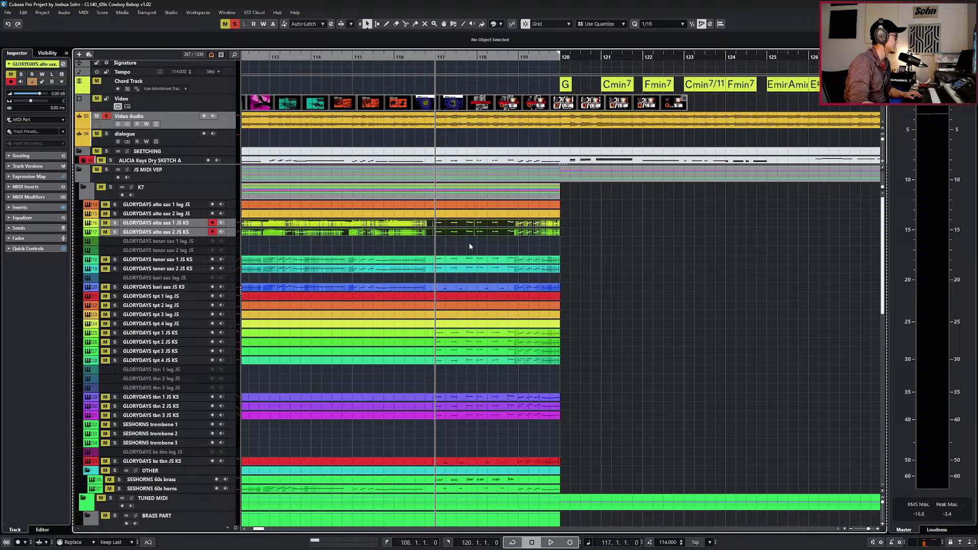
left_click(281, 115)
key("space")
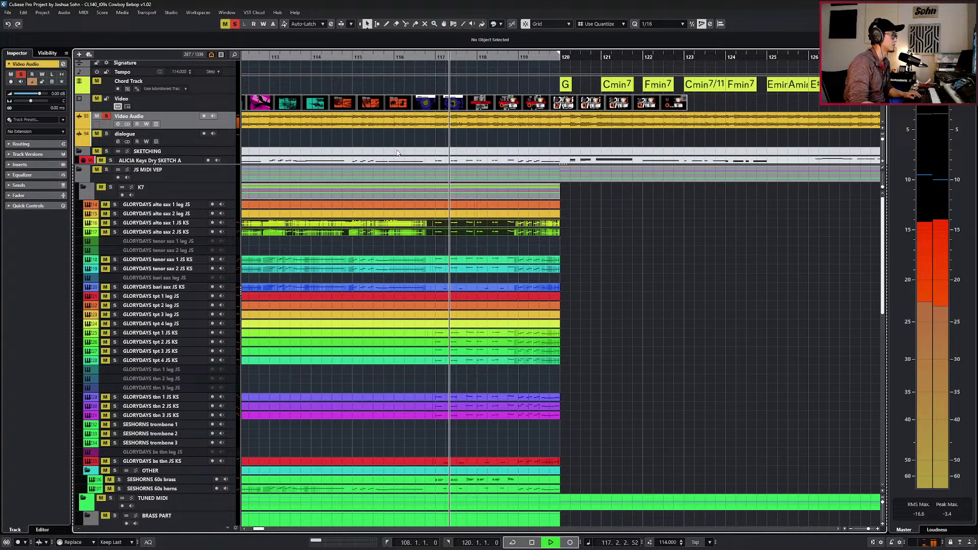
Replay the Video Audio reference from bar 118, and return the track from solo to mute.
scroll(451, 151, "up", 2)
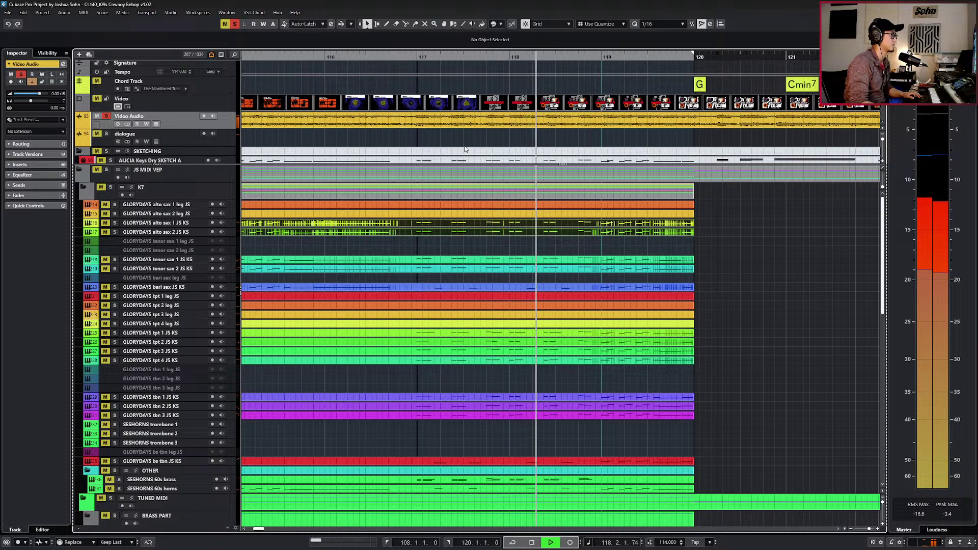
key("space")
key("KP_Add")
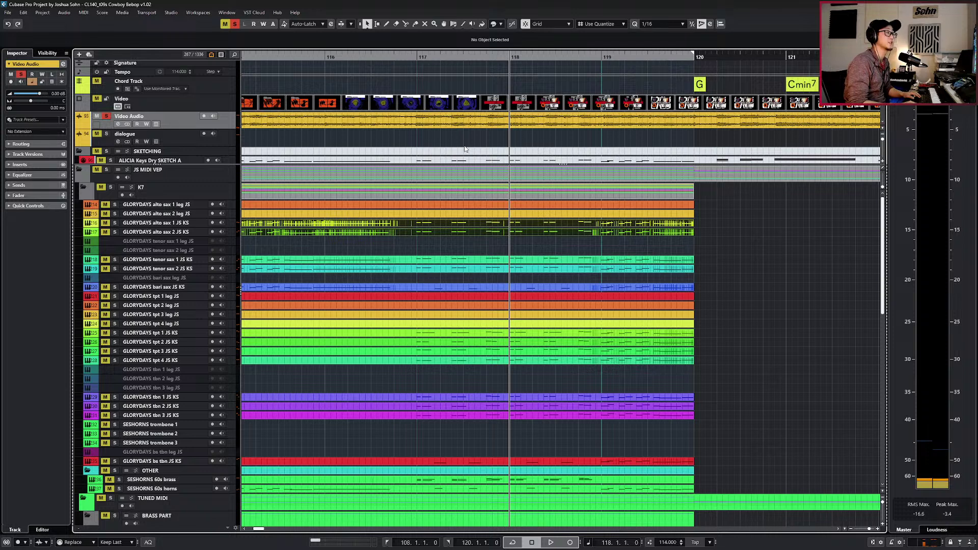
key("space")
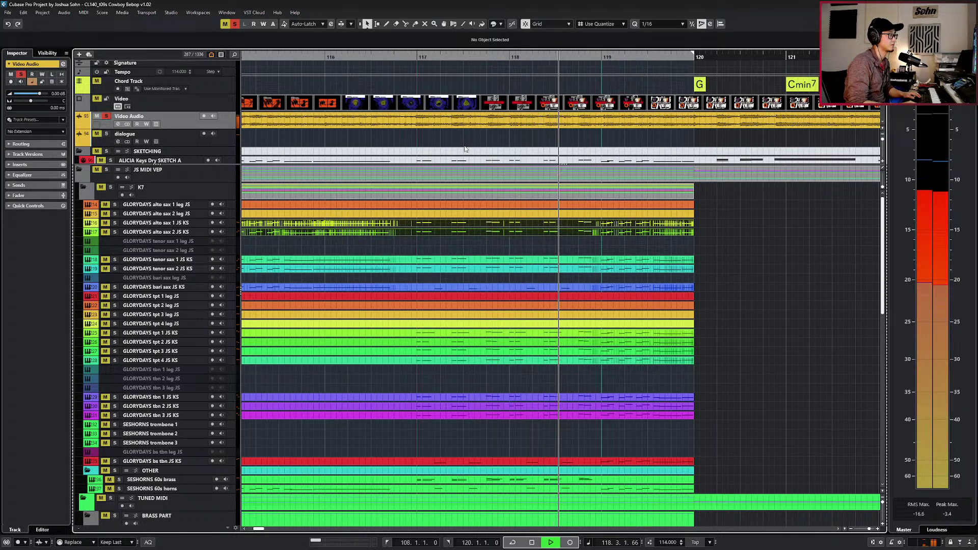
key("space")
key("s")
key("m")
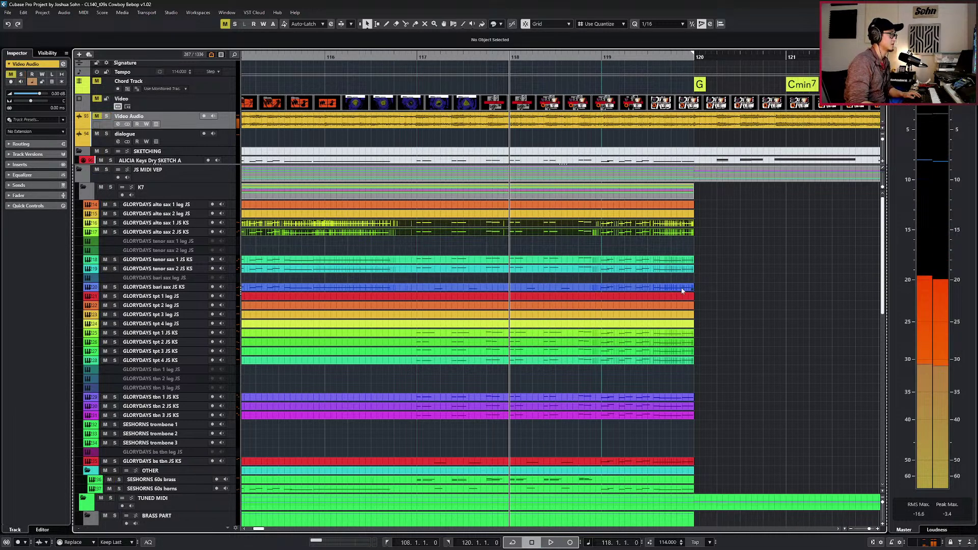
Solo the GLORYDAYS tenor sax 1 and 2 KS parts, play them back up to bar 118, and clear the solos.
left_click_drag(569, 247, 564, 271)
key("s")
key("KP_Subtract")
key("space")
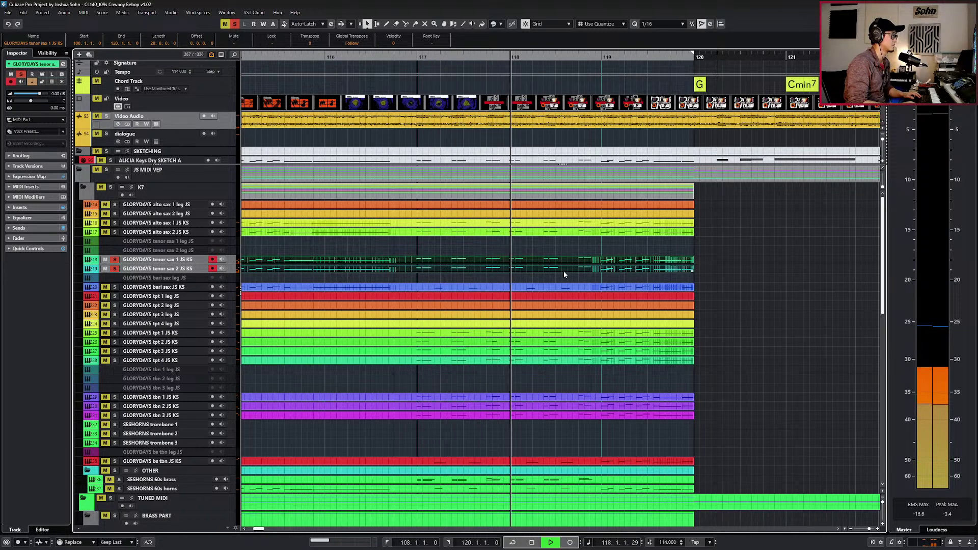
key("space")
key("KP_Subtract")
key("KP_Subtract")
key("s")
Solo the Video Audio track and play back the reference from bar 117 for comparison with the tenor saxes.
left_click(225, 122)
key("s")
key("space")
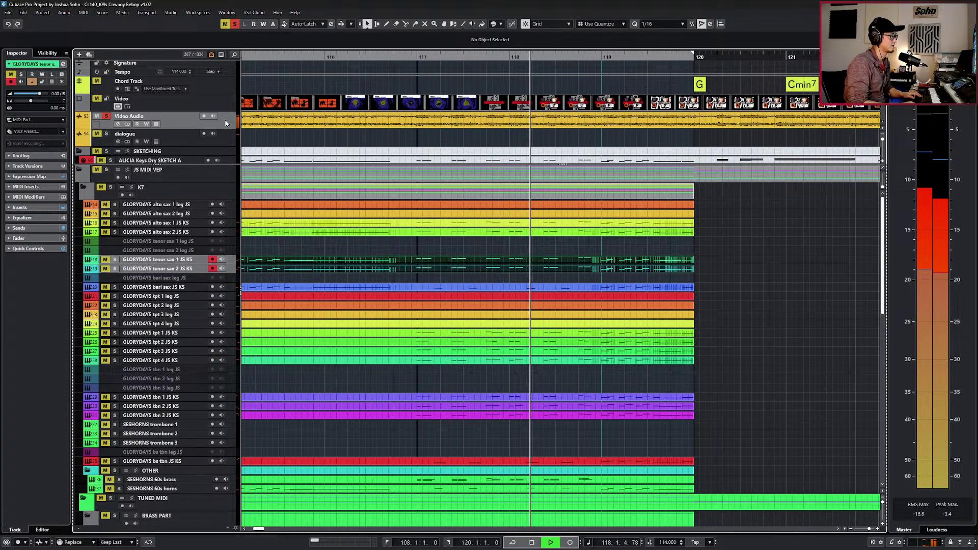
key("space")
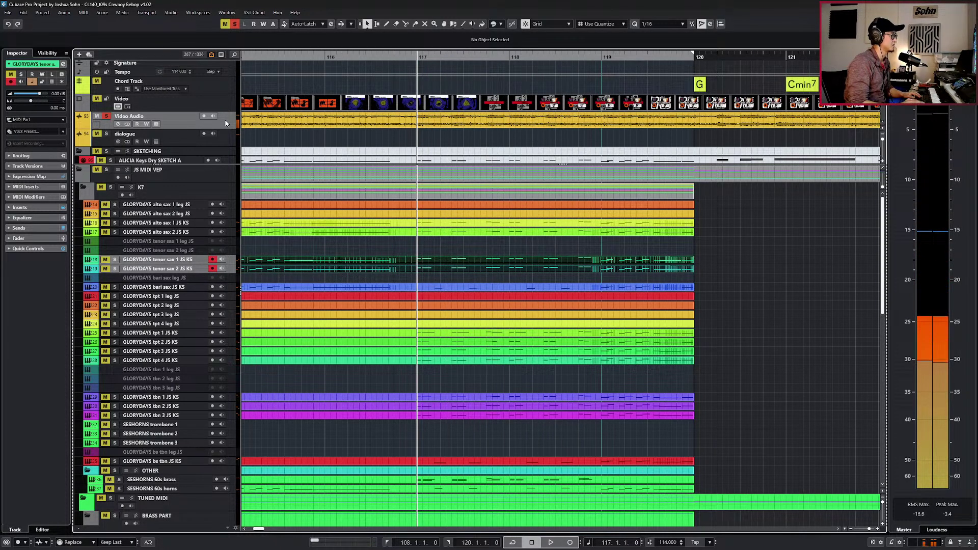
Inspect the tenor sax 1 and 2 KS notes in the Key Editor while playing through bar 117, and close the editor.
left_click(433, 256)
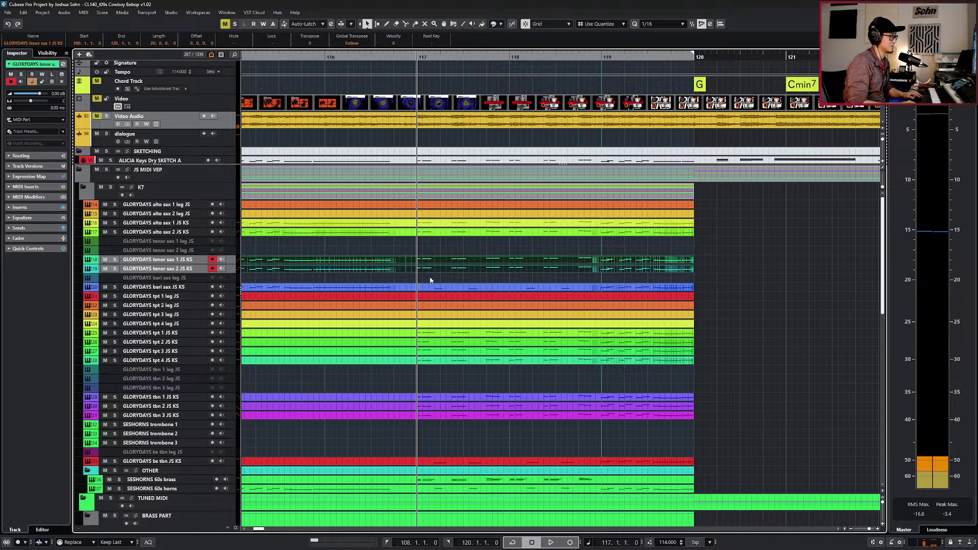
key("KP_Subtract")
key("Return")
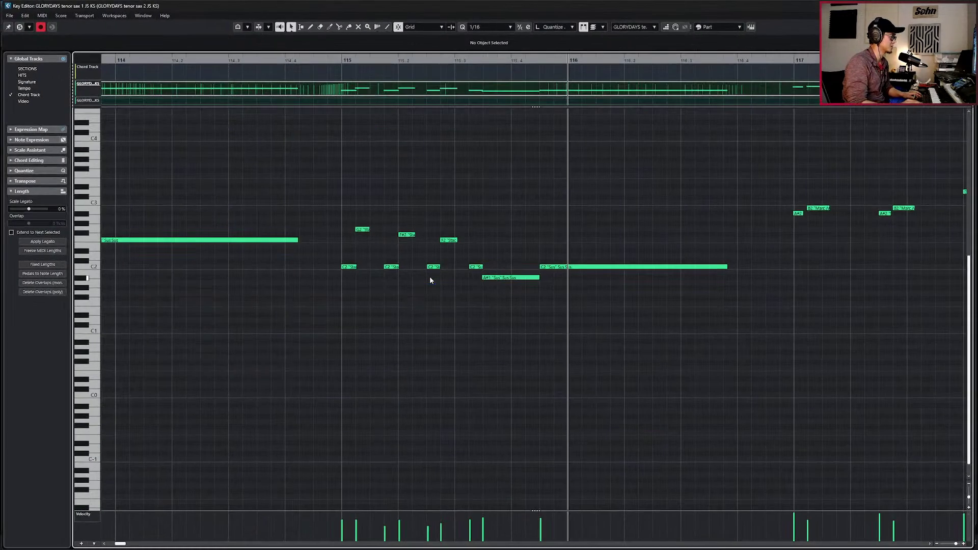
key("space")
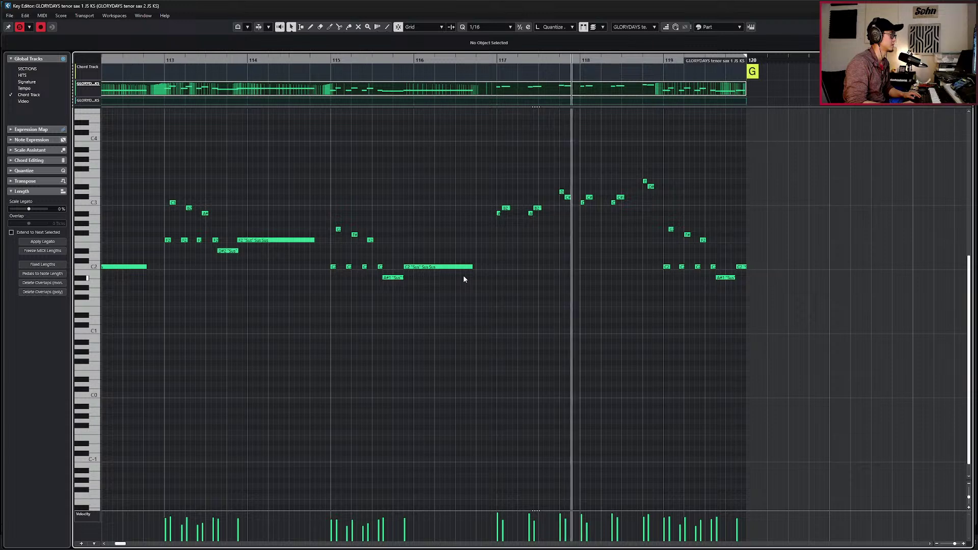
key("space")
key("Return")
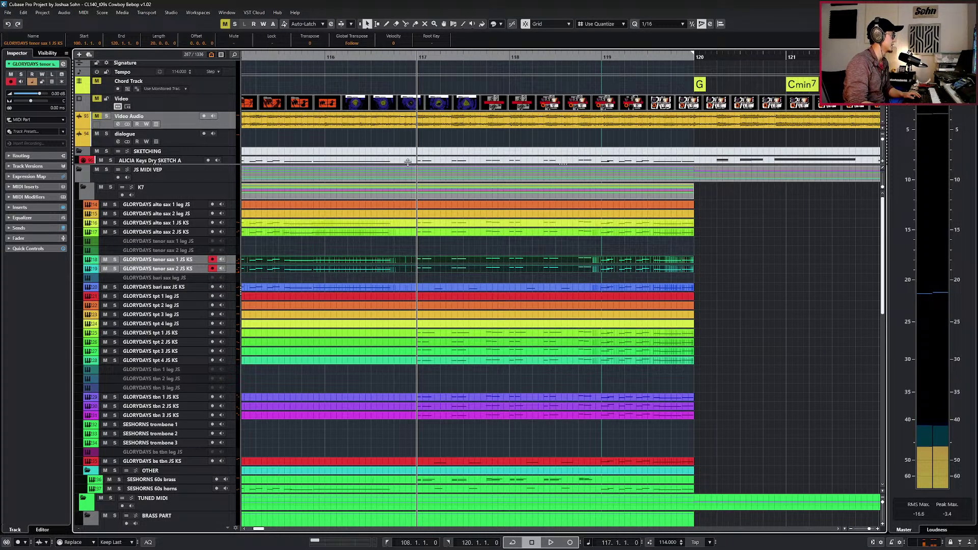
Play the soloed Video Audio reference through bars 117 and 118, and clear its solo.
left_click(231, 117)
key("s")
key("space")
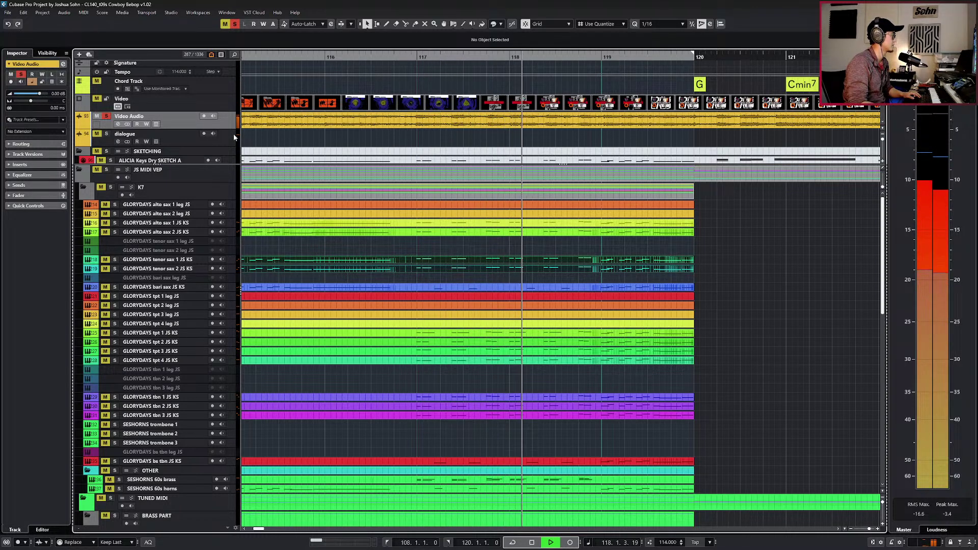
key("space")
key("s")
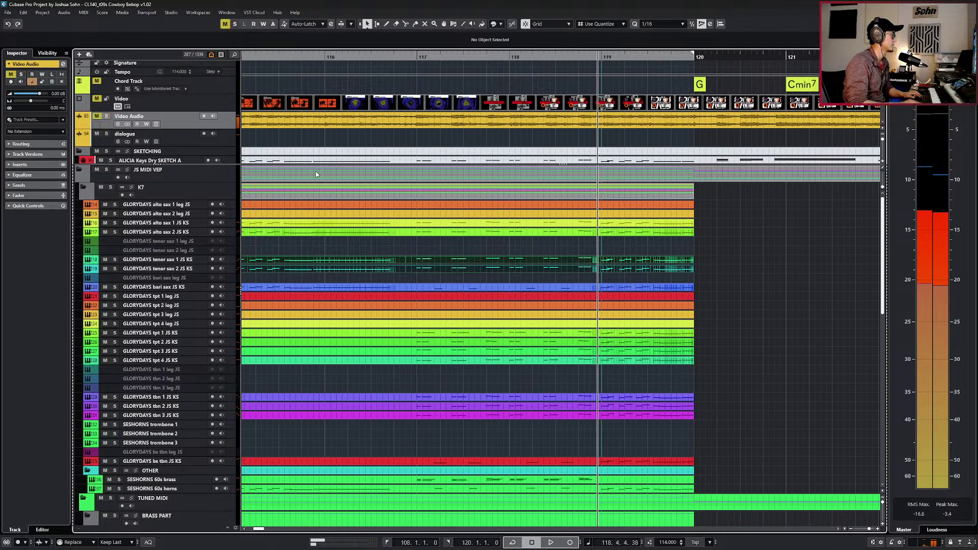
Move the playhead to bar 118 and select the GLORYDAYS alto sax 1 leg track.
left_click(469, 233)
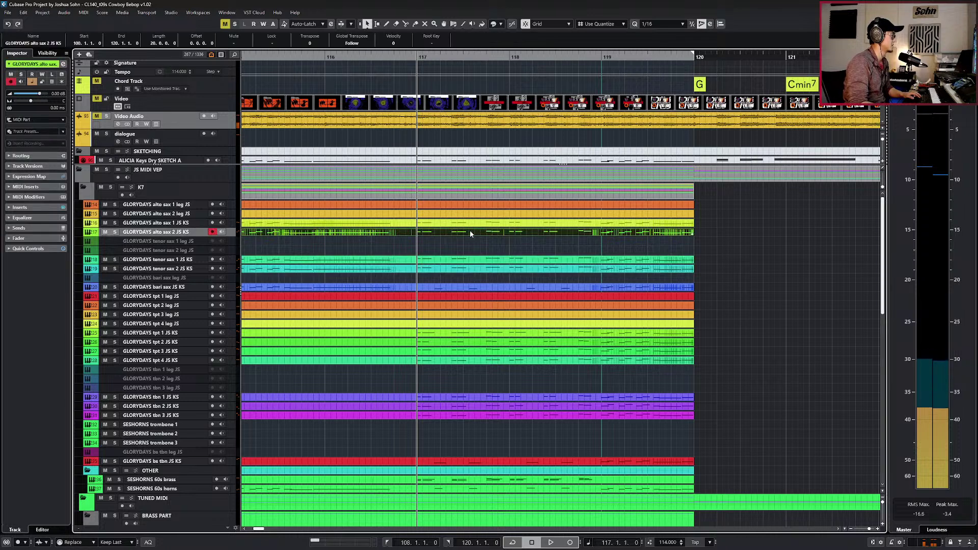
key("KP_Add")
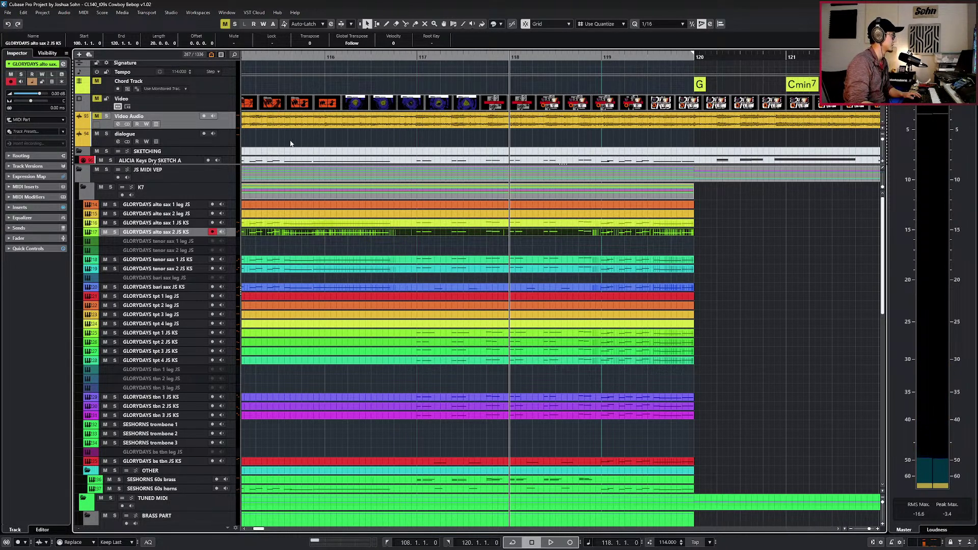
left_click(171, 213)
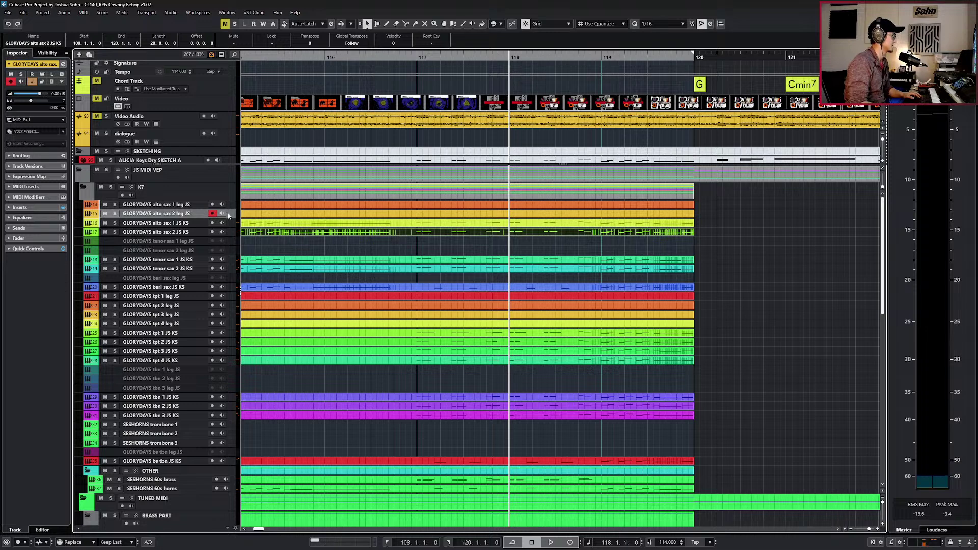
left_click(187, 206)
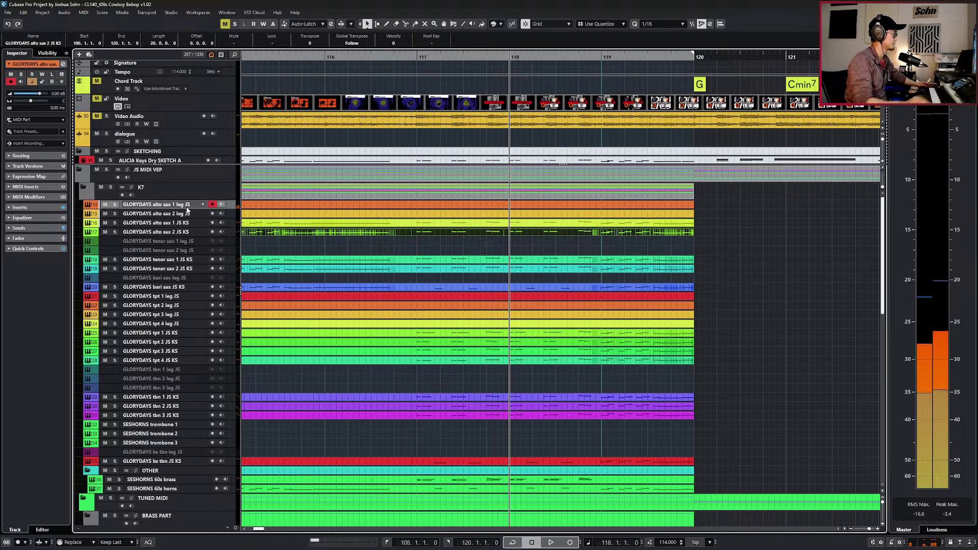
Play the soloed Video Audio reference from bar 117 into bar 118, clear its solo, and select the GLORYDAYS alto sax 1 leg track.
scroll(187, 210, "down", 15)
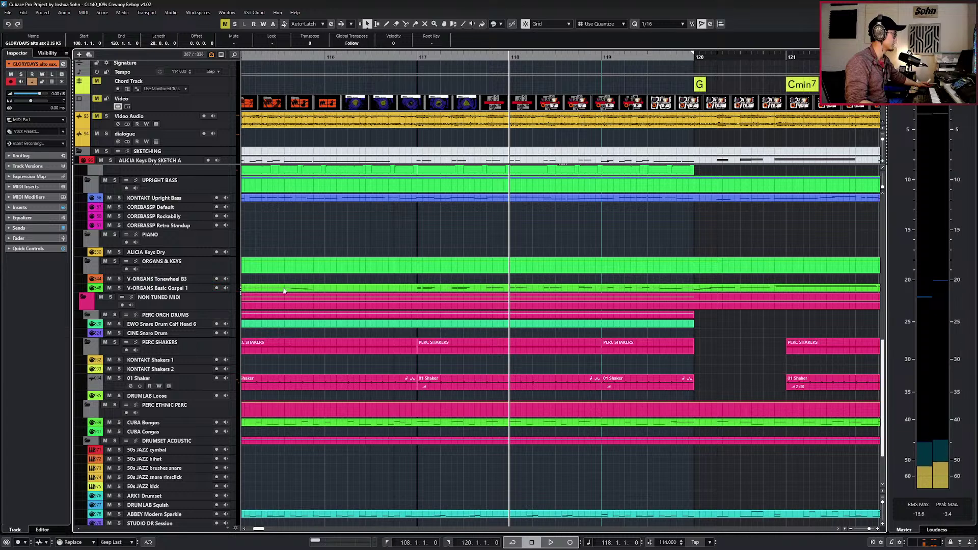
scroll(284, 291, "up", 15)
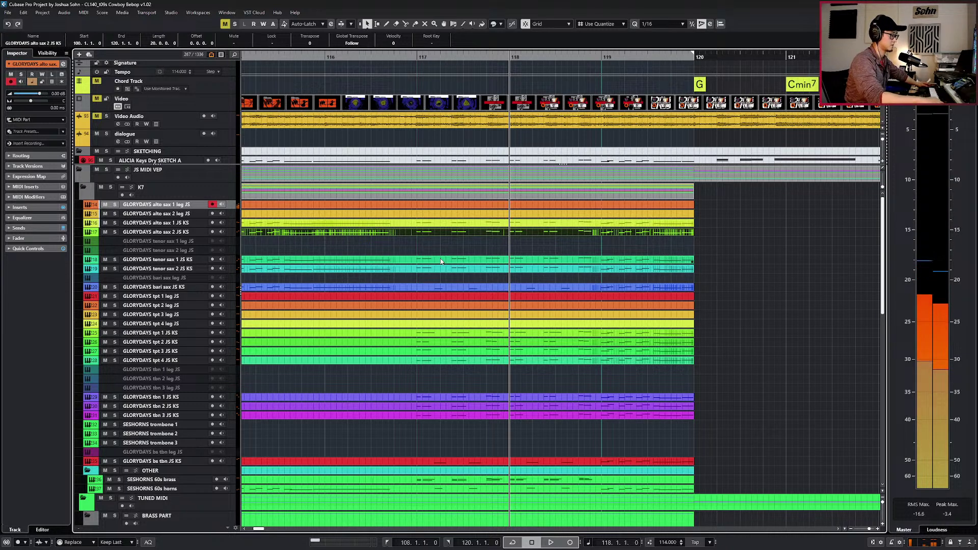
key("KP_Subtract")
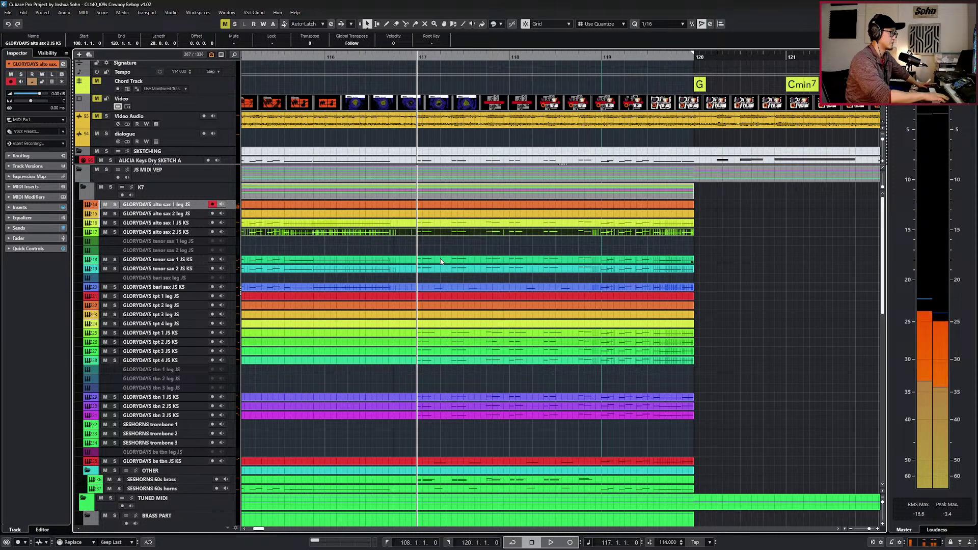
left_click(236, 122)
key("s")
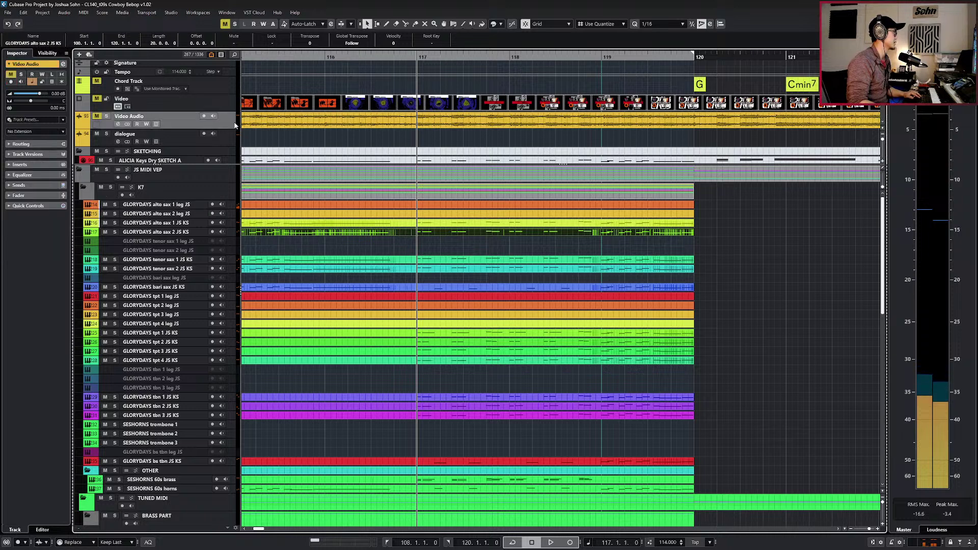
key("space")
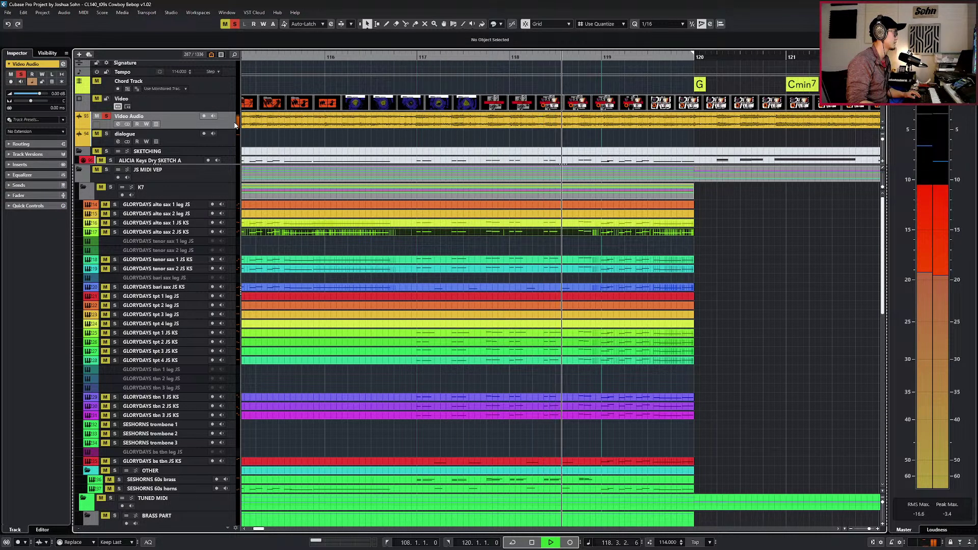
key("space")
key("s")
left_click(193, 207)
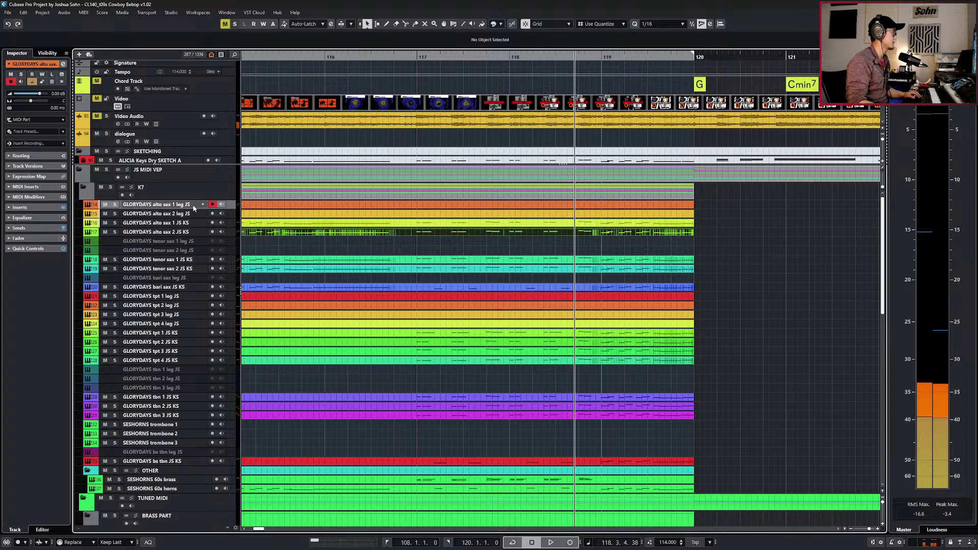
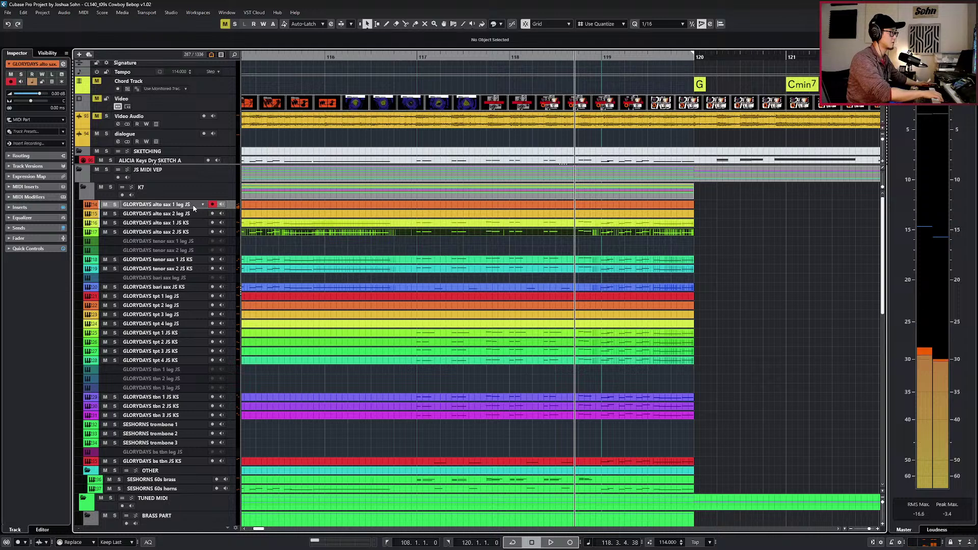
Return the playhead to bar 117, play the Video Audio track in solo up to the start of bar 118, and clear the solo.
key("KP_Subtract")
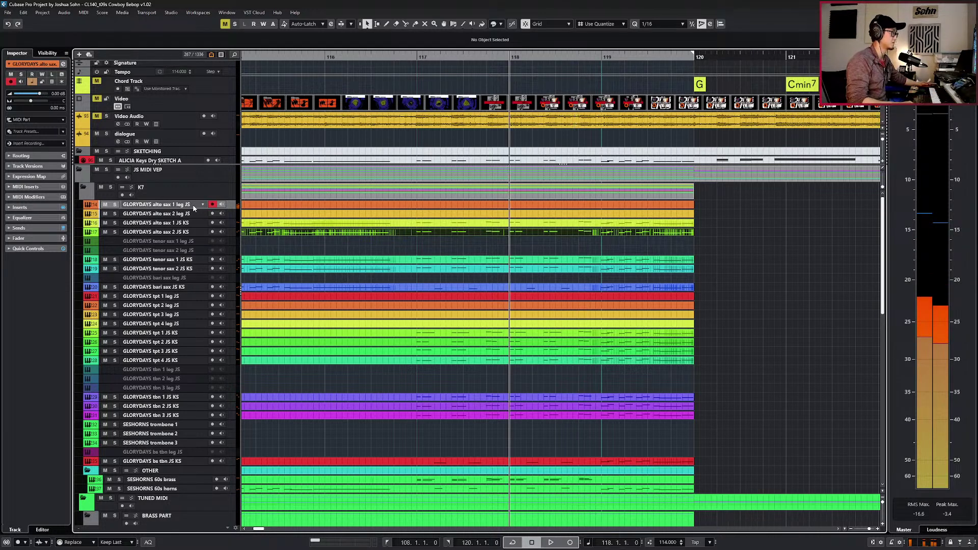
key("Left")
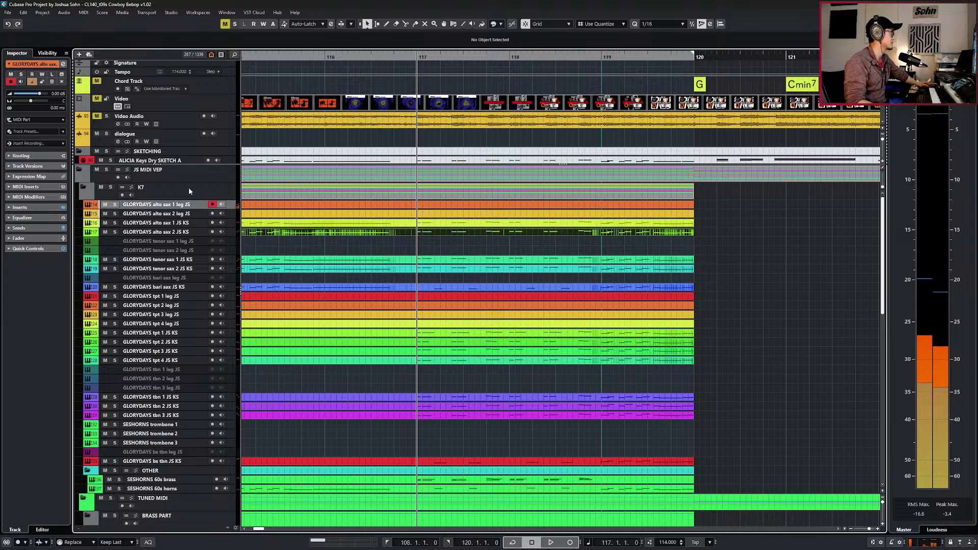
left_click(203, 125)
key("s")
key("space")
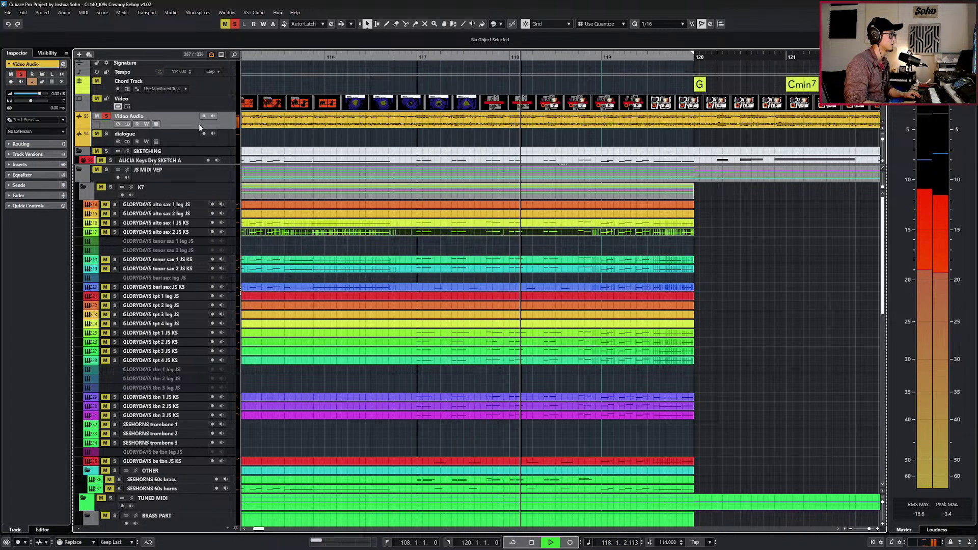
key("space")
key("s")
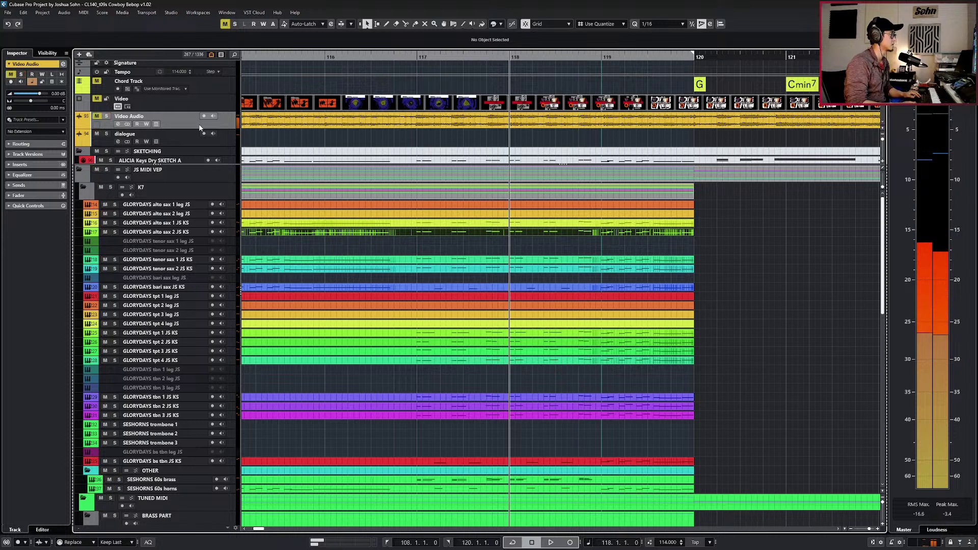
Replay the soloed Video Audio reference several times through bar 118 to study the sax line.
key("s")
key("space")
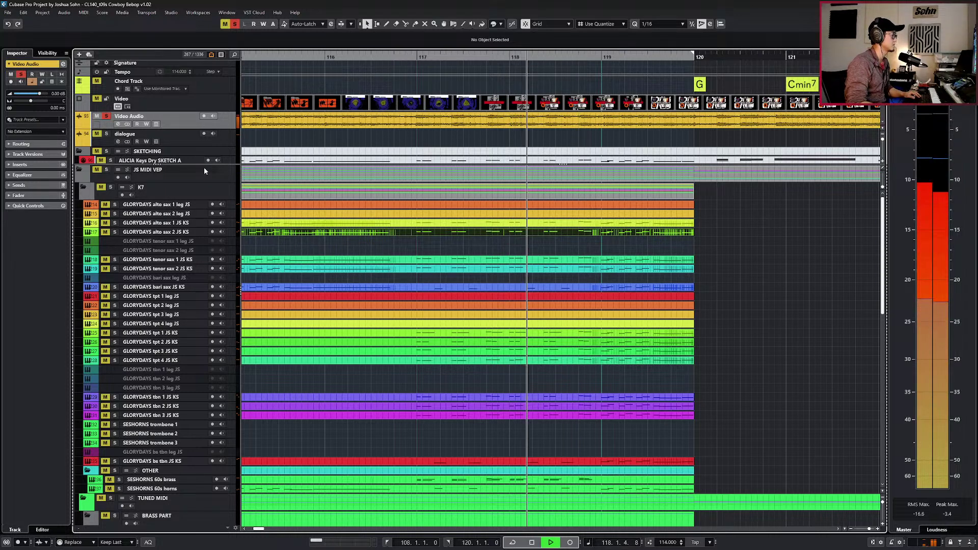
key("space")
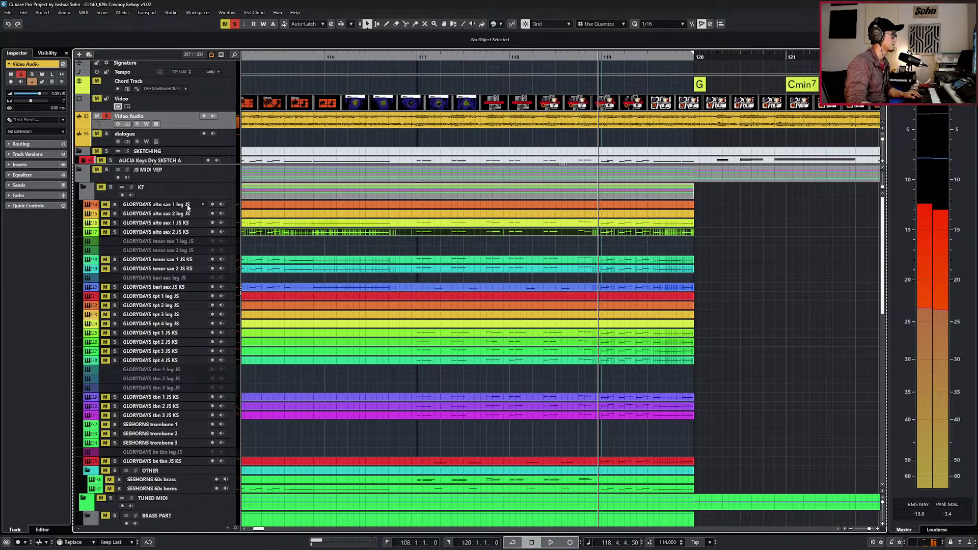
key("KP_Subtract")
key("space")
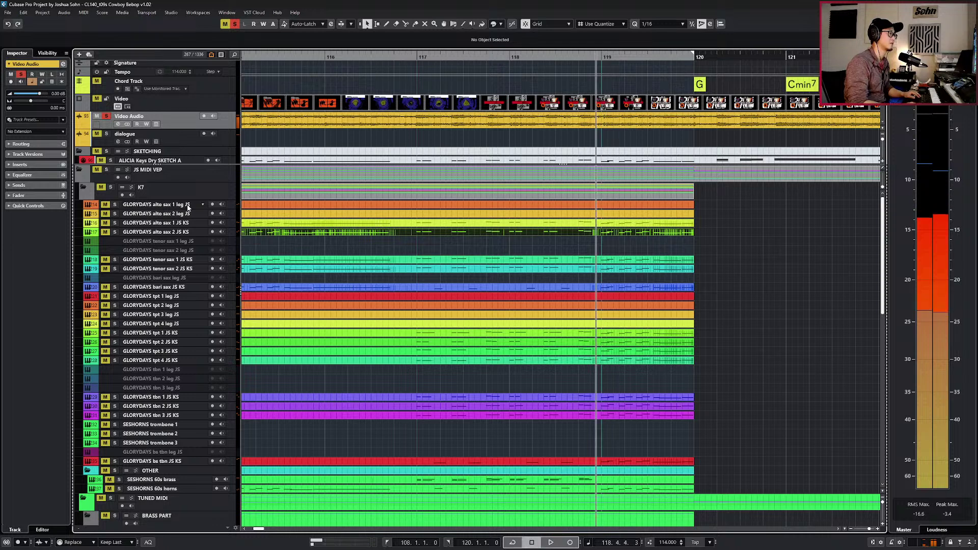
key("space")
key("space")
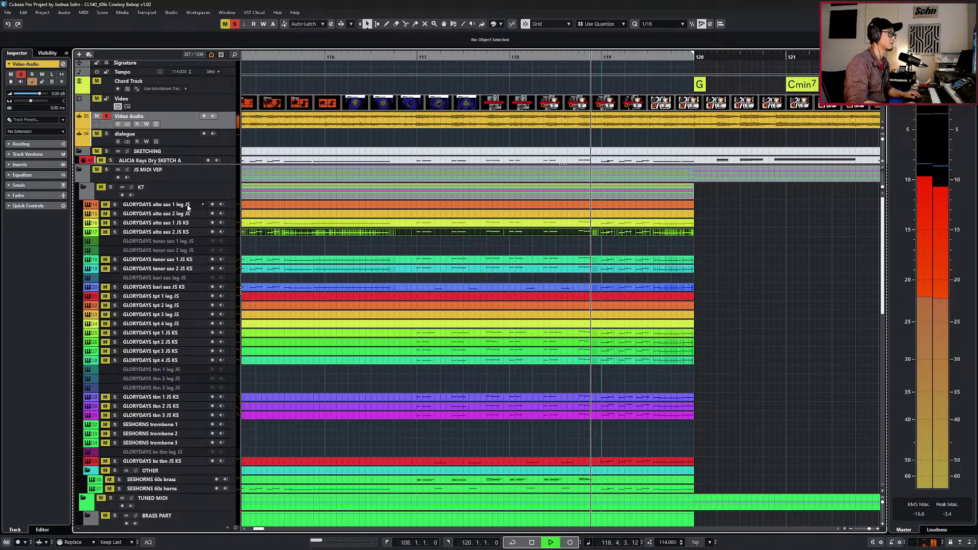
key("space")
Play the soloed GLORYDAYS alto sax 1 JS KS track through bar 118, clear its solo, and return the playhead to bar 118.
left_click(202, 224)
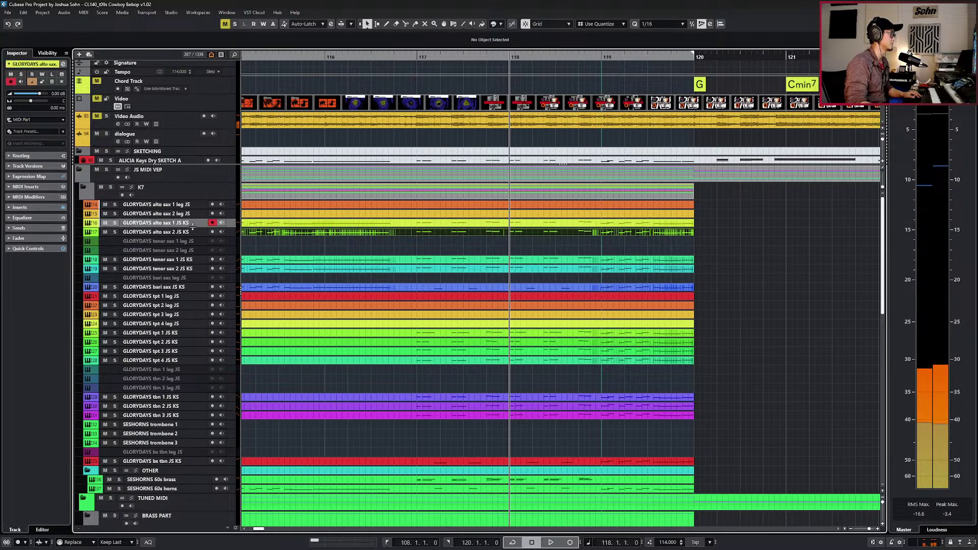
key("space")
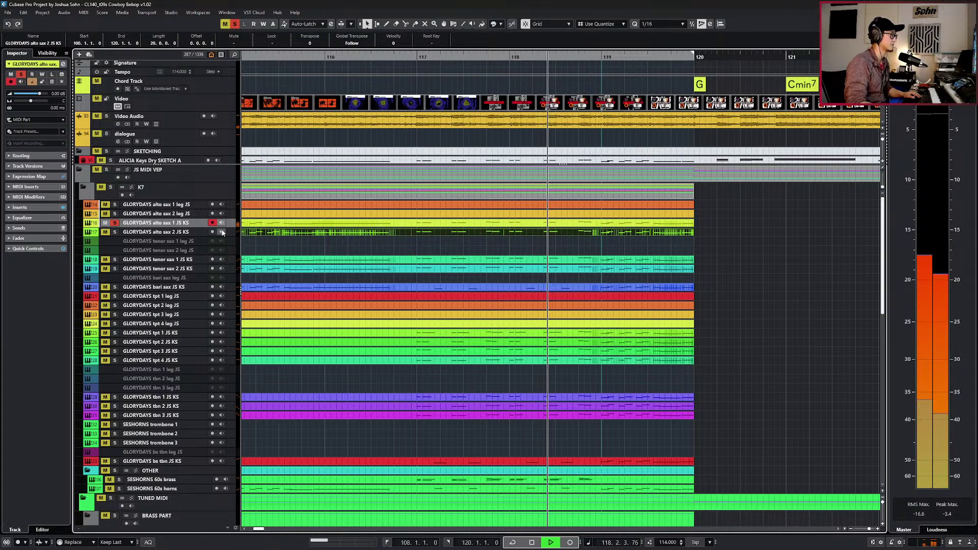
key("space")
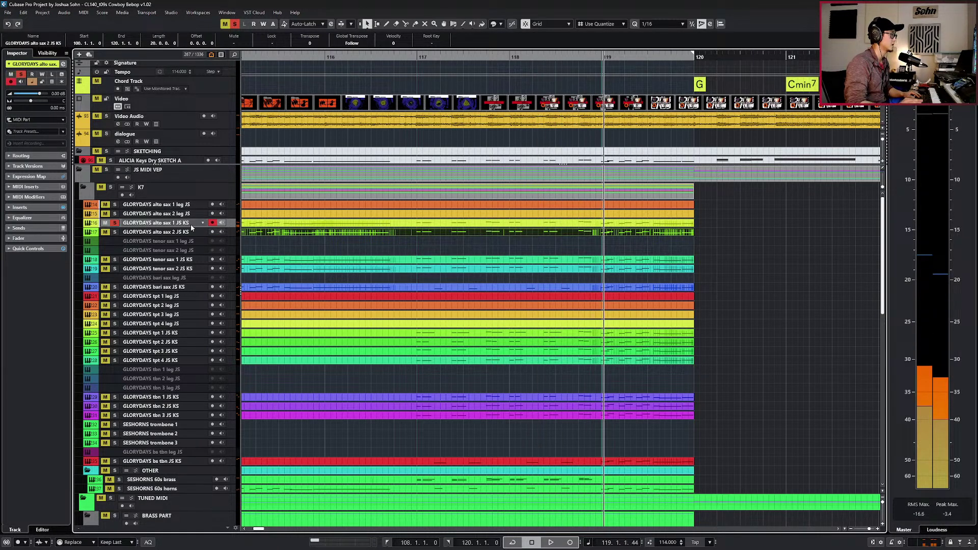
key("s")
key("KP_Subtract")
key("KP_Subtract")
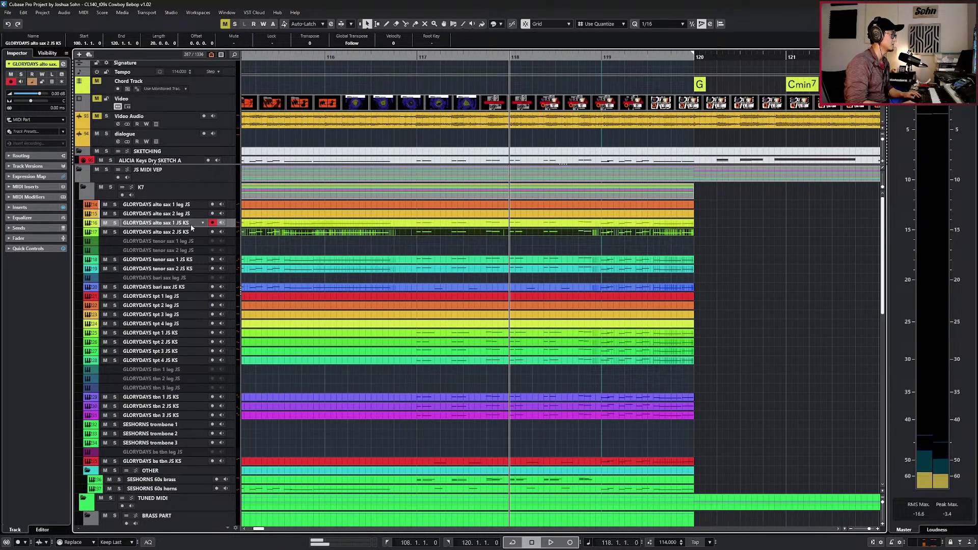
Compare with the soloed Video Audio from bar 118, clear the solo, and move the playhead back to bar 118.
left_click(200, 127)
key("s")
key("space")
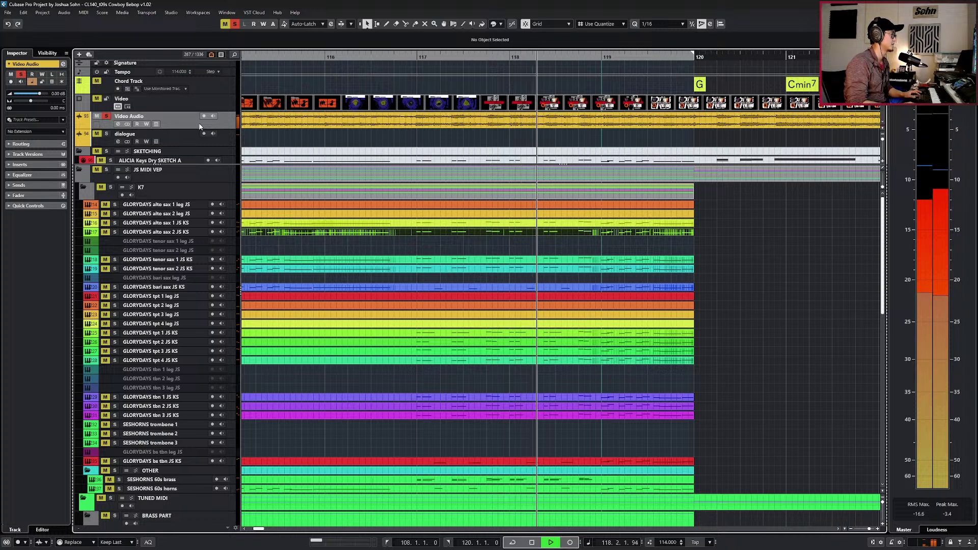
key("space")
key("s")
key("KP_Subtract")
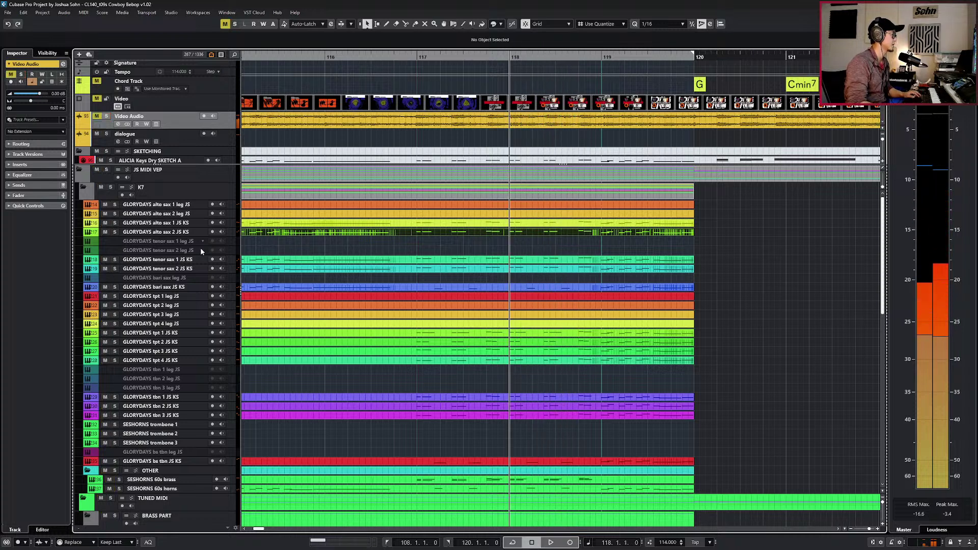
Perform the soloed alto sax 1 leg line from bar 117 with the metronome on, and insert the performance as a retrospective MIDI recording.
left_click(179, 206)
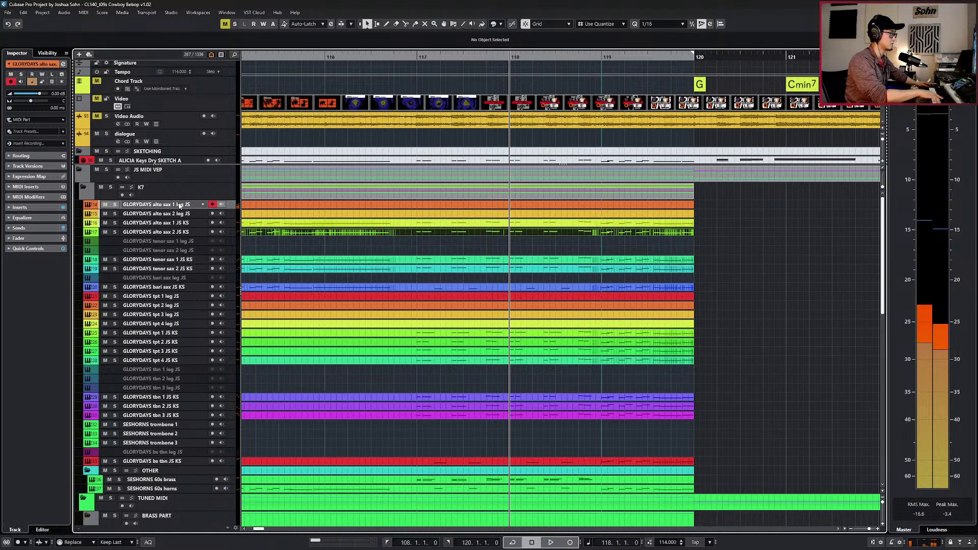
key("KP_Subtract")
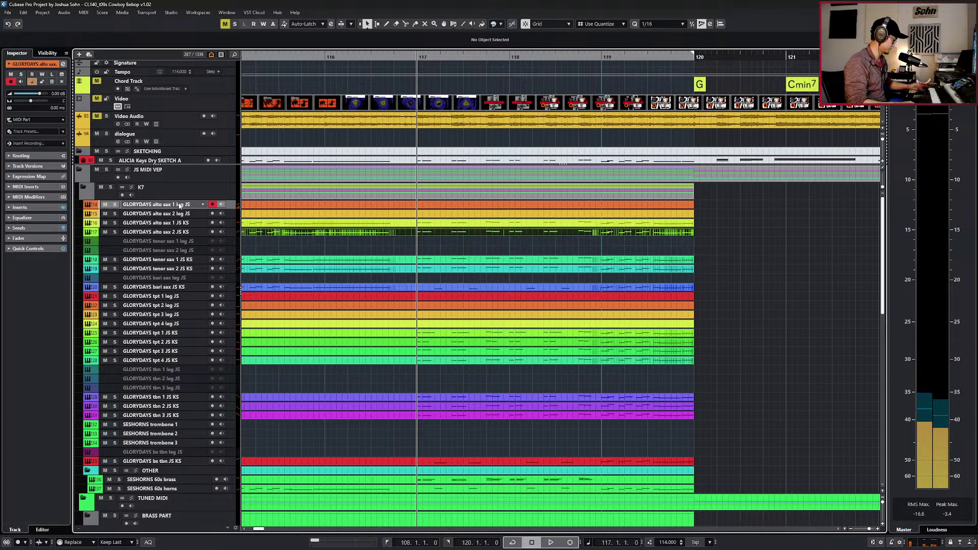
key("s")
key("space")
key("c")
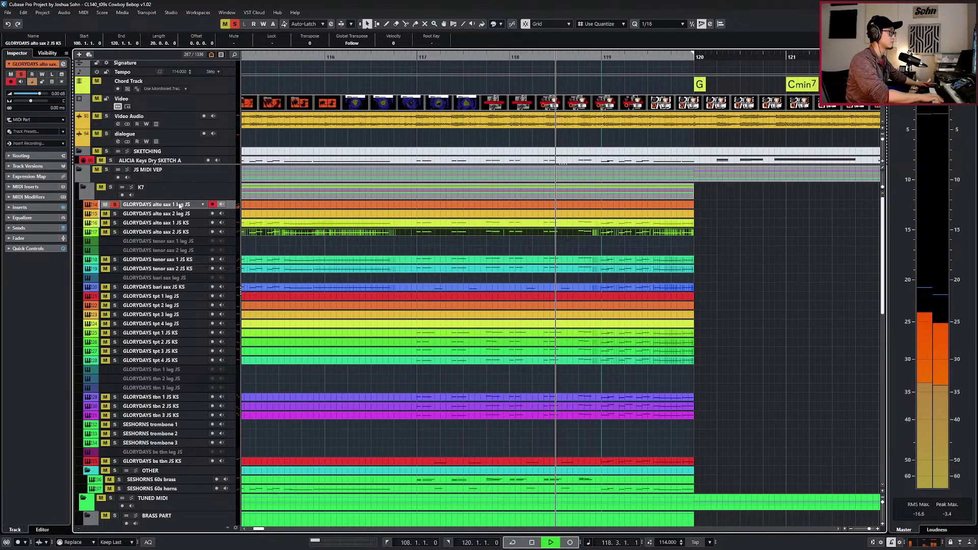
key("space")
key("shift+KP_Multiply")
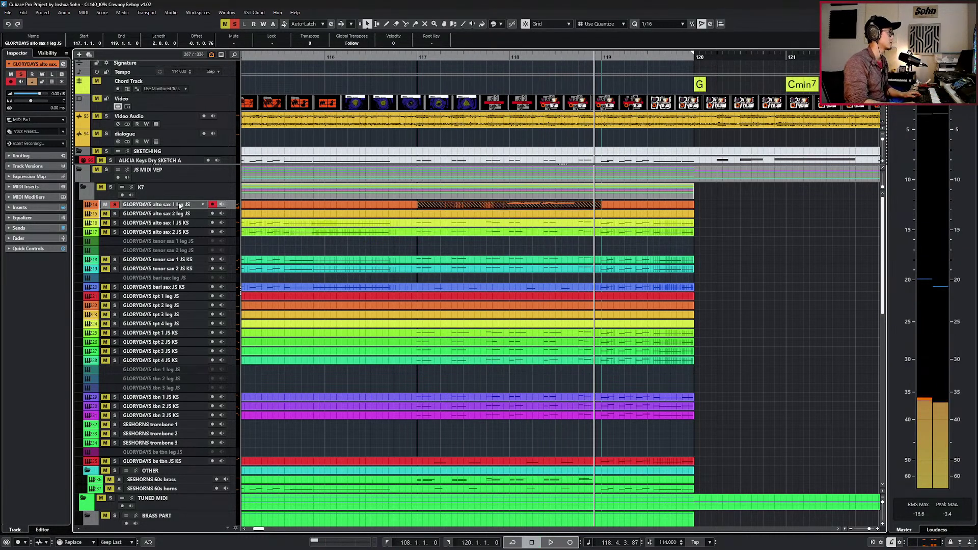
Merge the new take into the existing alto sax 1 leg part, clear the solo, and play it in the mix from bar 117.
left_click(416, 205, "alt+shift")
key("s")
key("space")
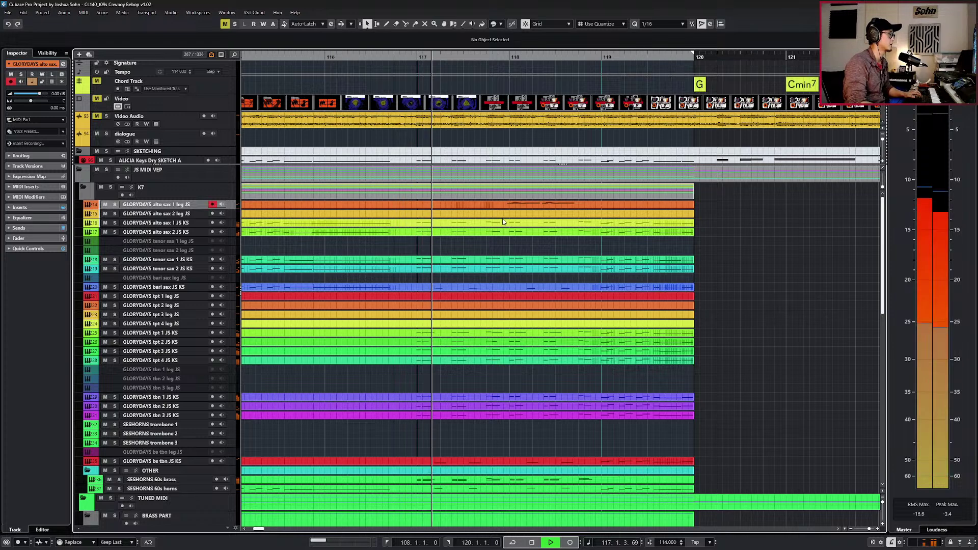
scroll(510, 223, "down", 3)
scroll(533, 221, "up", 4)
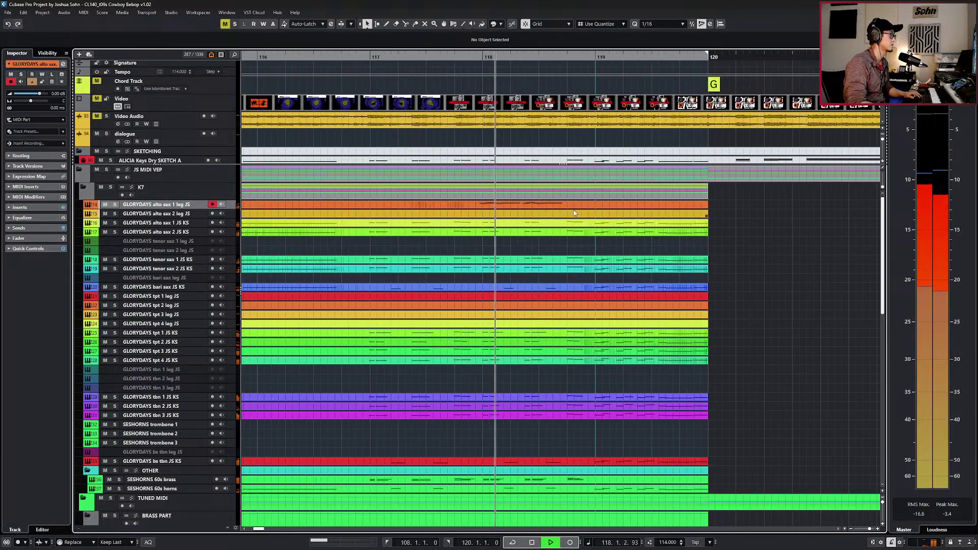
key("space")
Open the alto sax 1 leg part in the Key Editor and play it from the first G#3 note just before bar 118.
double_click(569, 207)
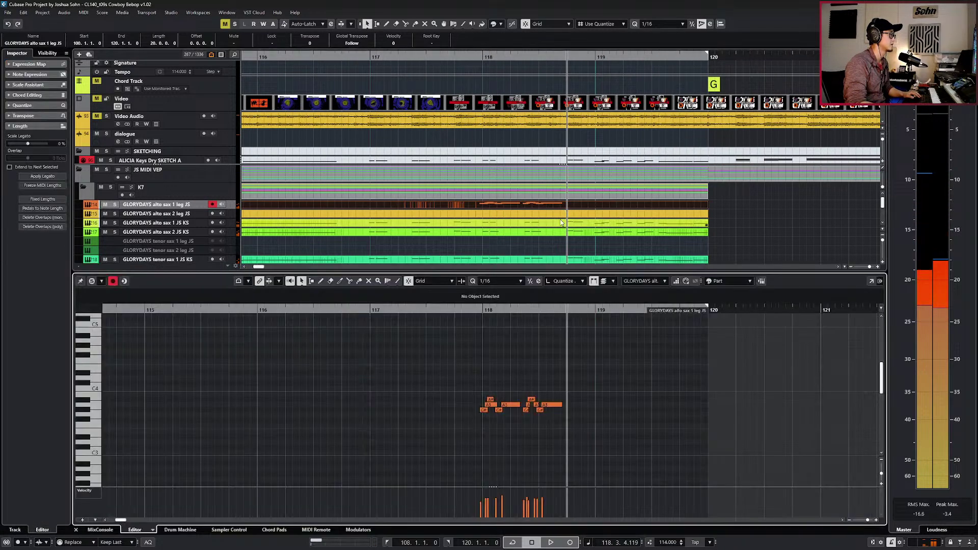
scroll(539, 352, "up", 3)
left_click_drag(453, 407, 439, 404)
left_click(435, 411)
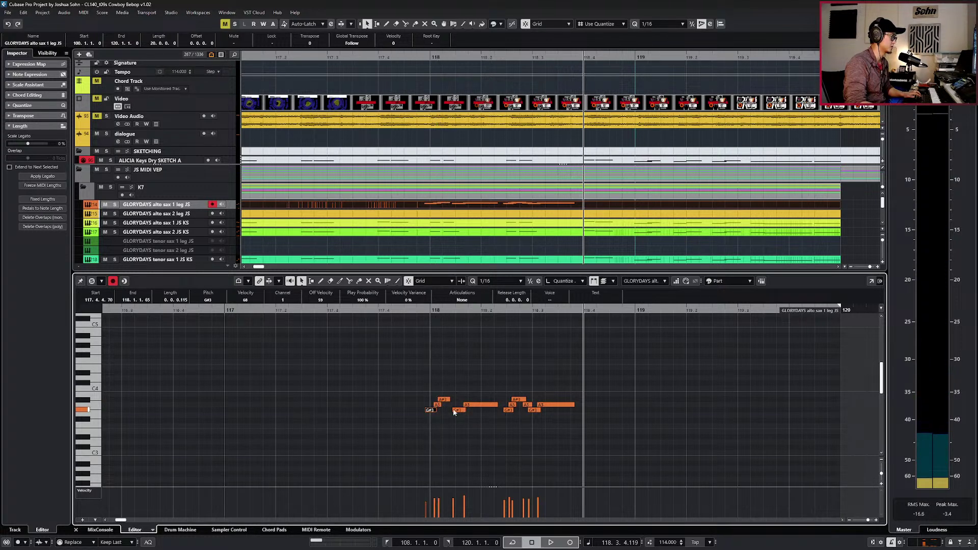
key("l")
key("space")
key("space")
Show the Expression, Modulation and Main Volume lanes for the alto sax 1 leg part, select all its notes, and undo the last two edits.
key("alt+l")
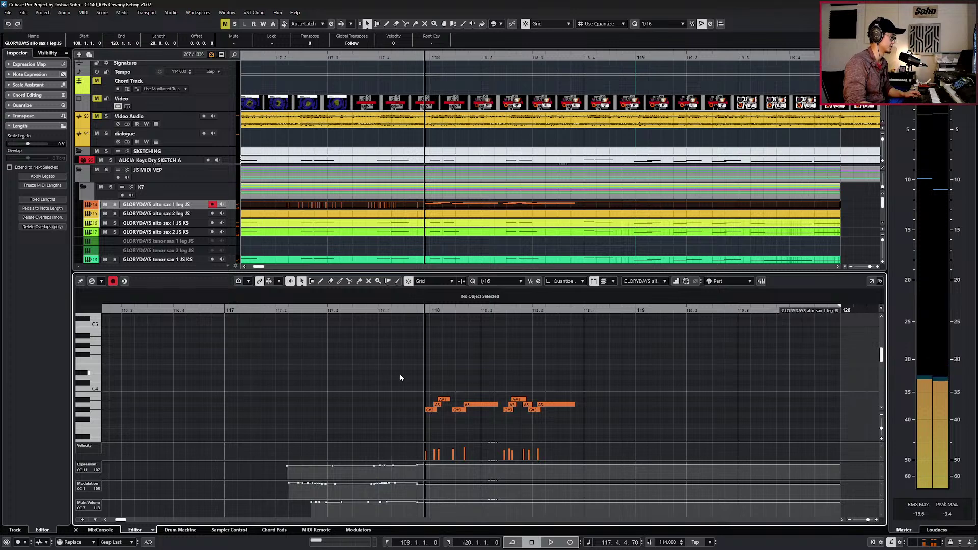
key("ctrl+a")
scroll(402, 367, "down", 1)
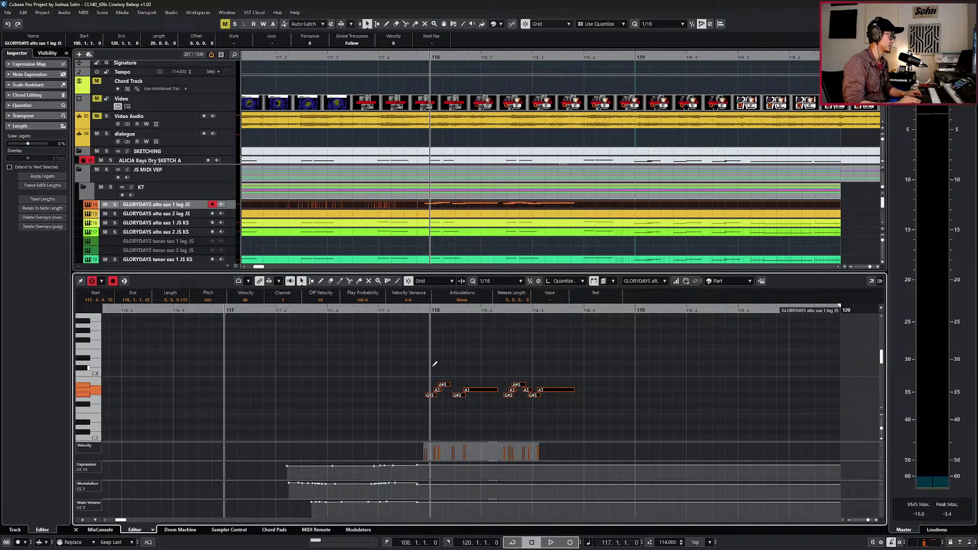
left_click(475, 421)
key("ctrl+z")
key("ctrl+z")
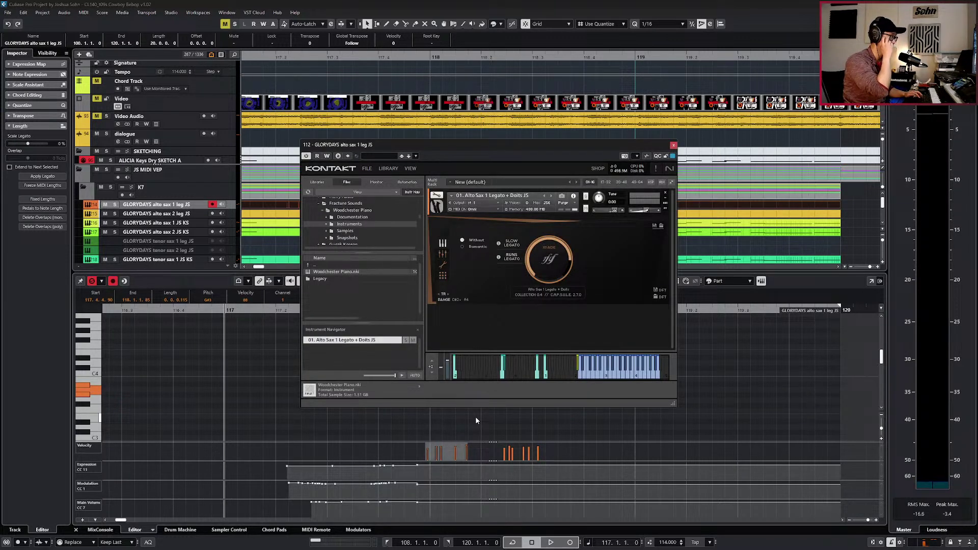
Move the Kontakt window clear of the notes, play the alto sax line from the selected phrase at bar 118, and deselect the notes.
left_click_drag(490, 145, 552, 65)
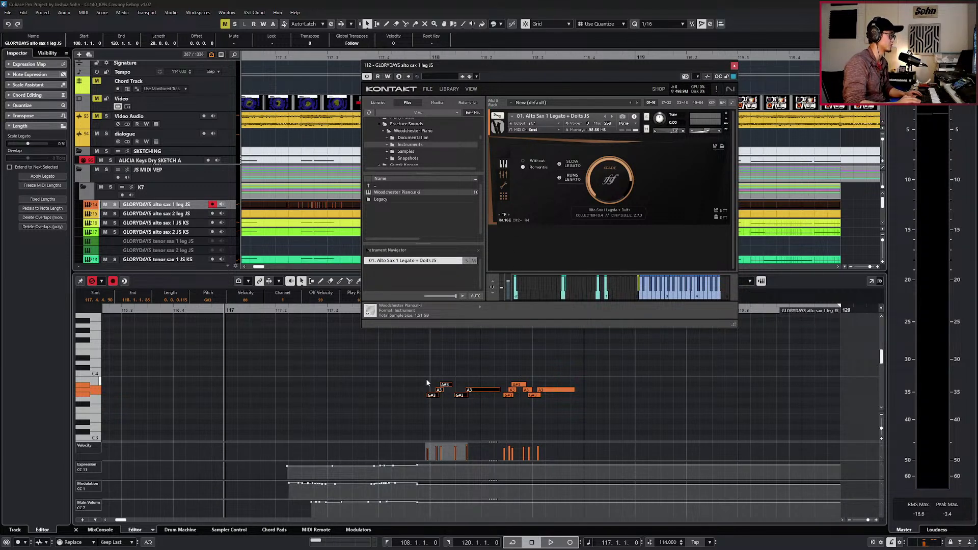
key("l")
key("space")
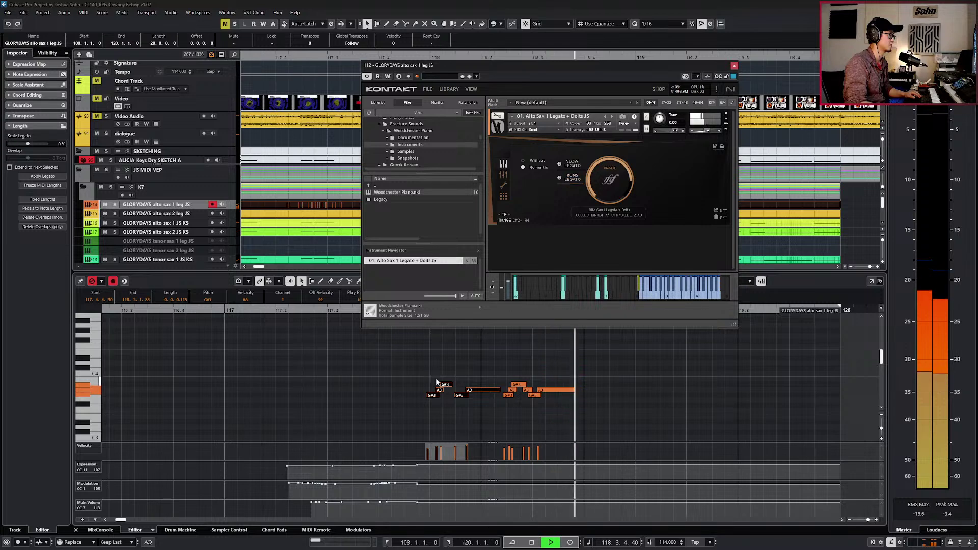
key("space")
key("KP_0")
scroll(456, 385, "up", 3)
left_click(480, 386)
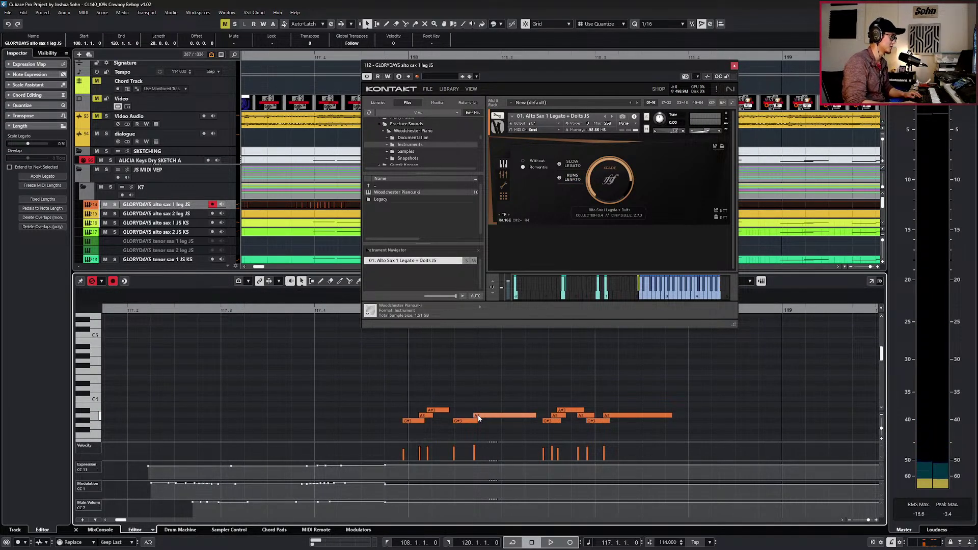
Nudge the first A3 and A#3 after bar 118 slightly later, and move that A#3 a little later still.
key("l")
mouse_move(440, 400)
left_mouse_down()
mouse_move(402, 430)
mouse_move(438, 419)
left_mouse_up()
key("alt+Right")
key("ctrl+z")
key("alt+Right")
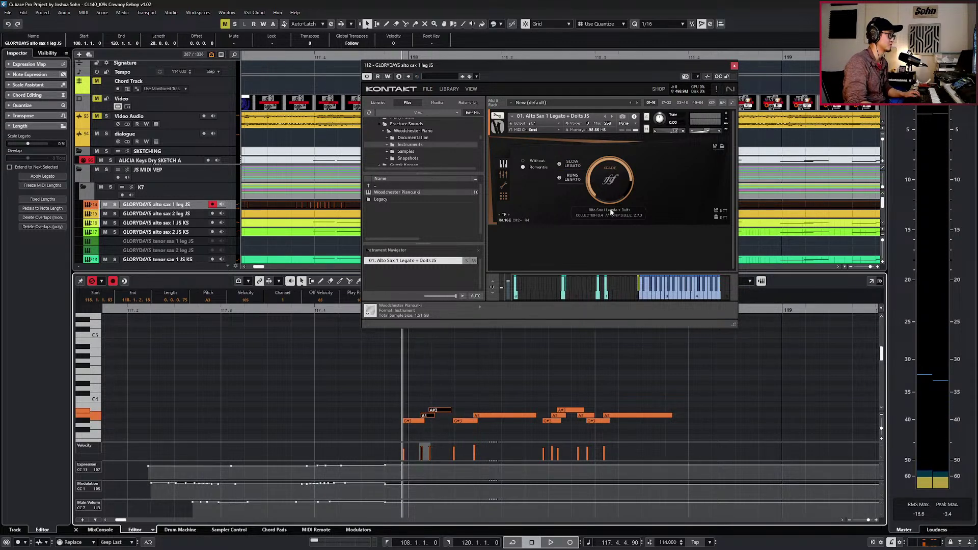
left_click(456, 391)
left_click_drag(441, 410, 445, 409)
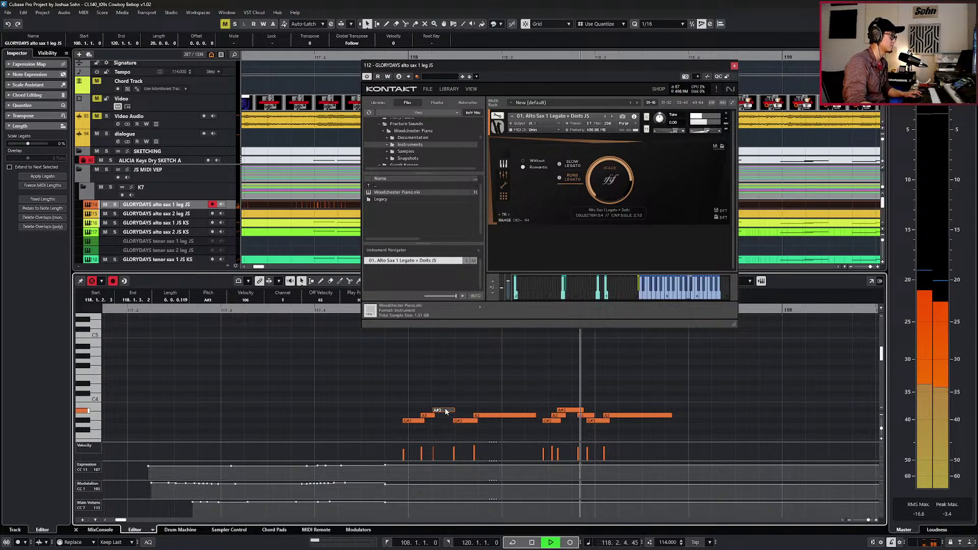
Play the retimed alto sax phrase from bar 118, and close the Key Editor and the Kontakt window.
key("space")
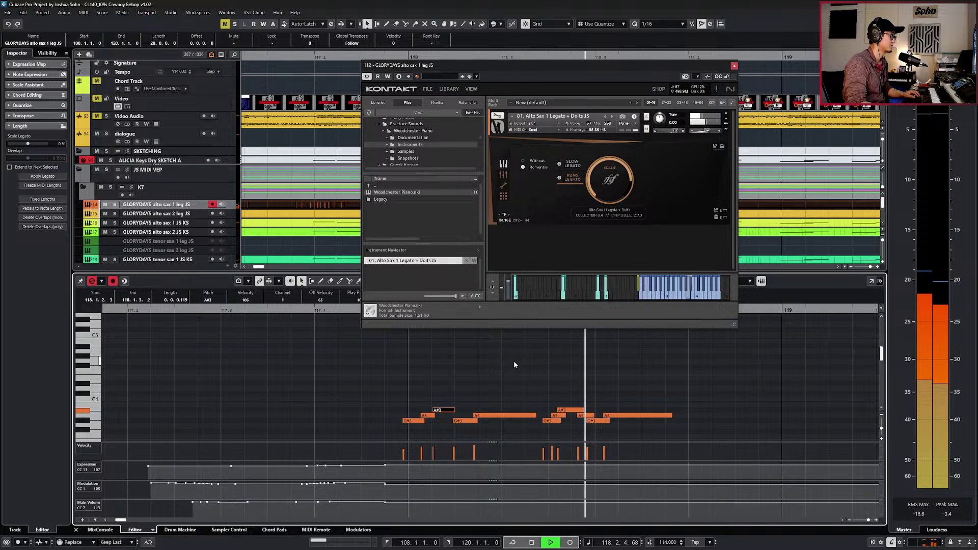
key("space")
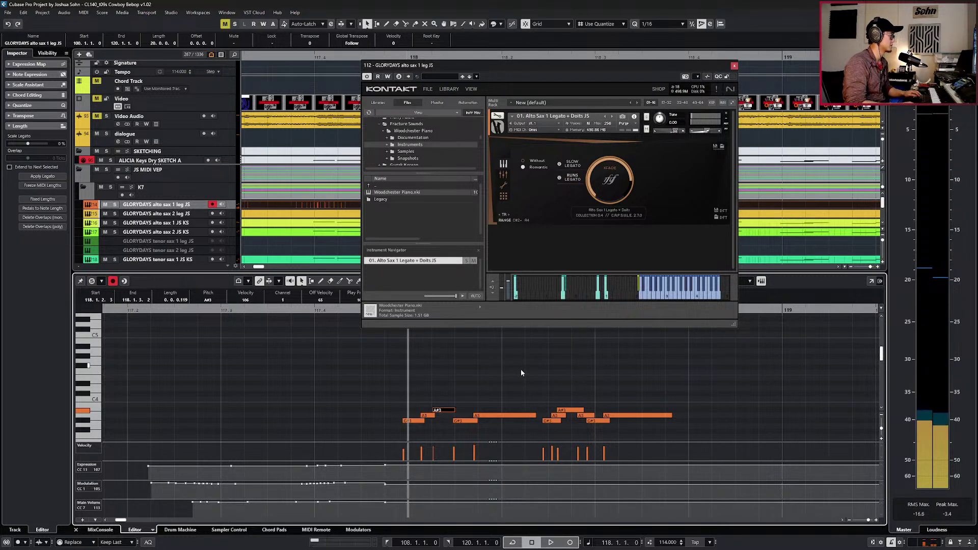
key("space")
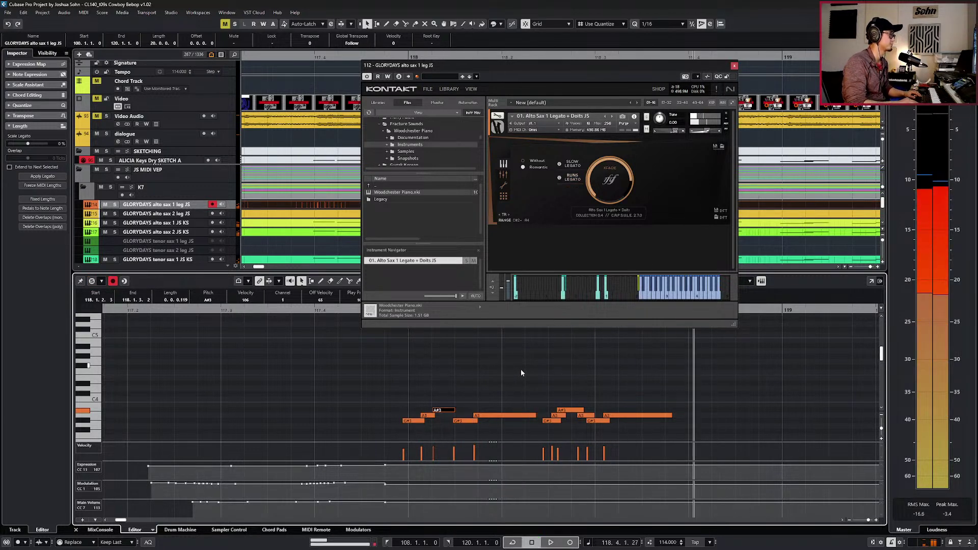
key("ctrl+e")
left_click(733, 65)
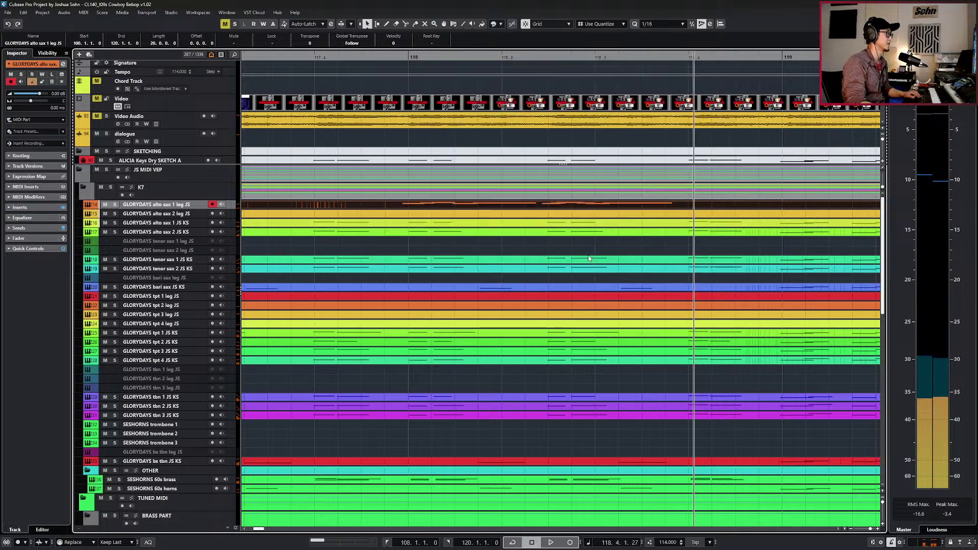
Solo the Video Audio track, play it from bar 118 to hear the reference line, and clear the solo.
scroll(607, 226, "right", 3)
left_click(198, 125)
key("s")
key("space")
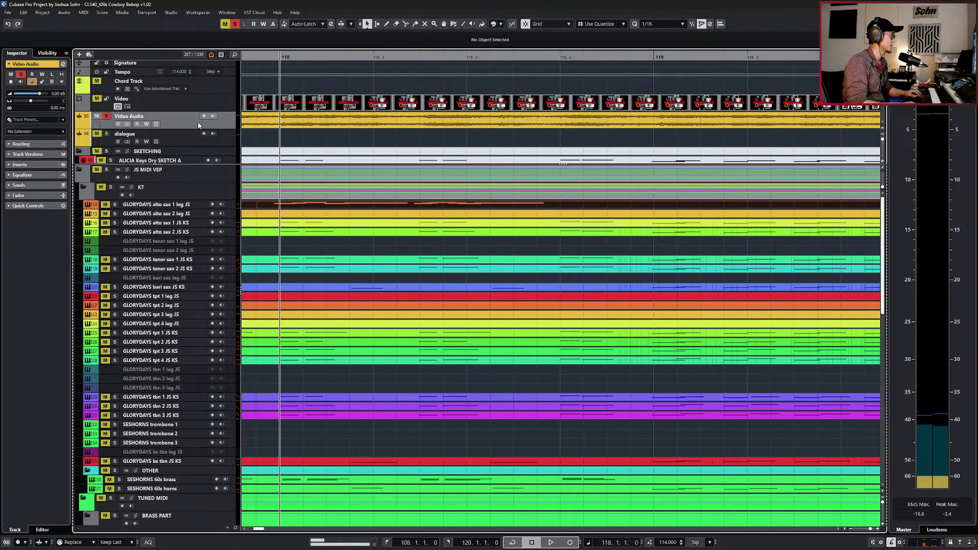
key("space")
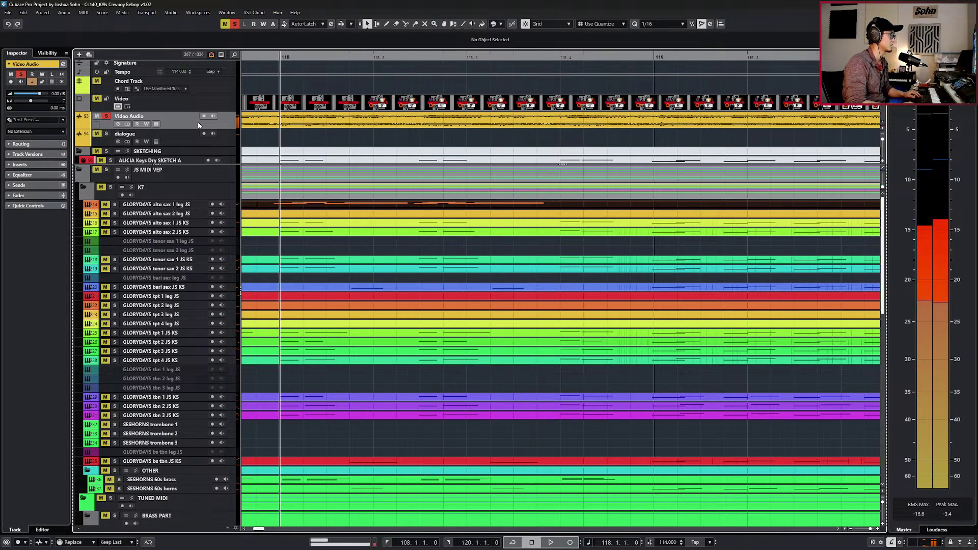
key("space")
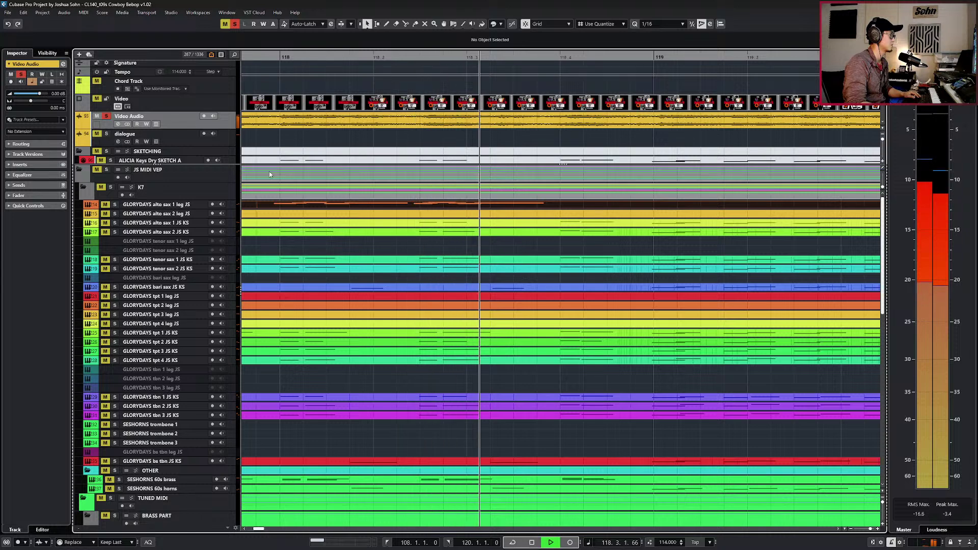
key("space")
key("s")
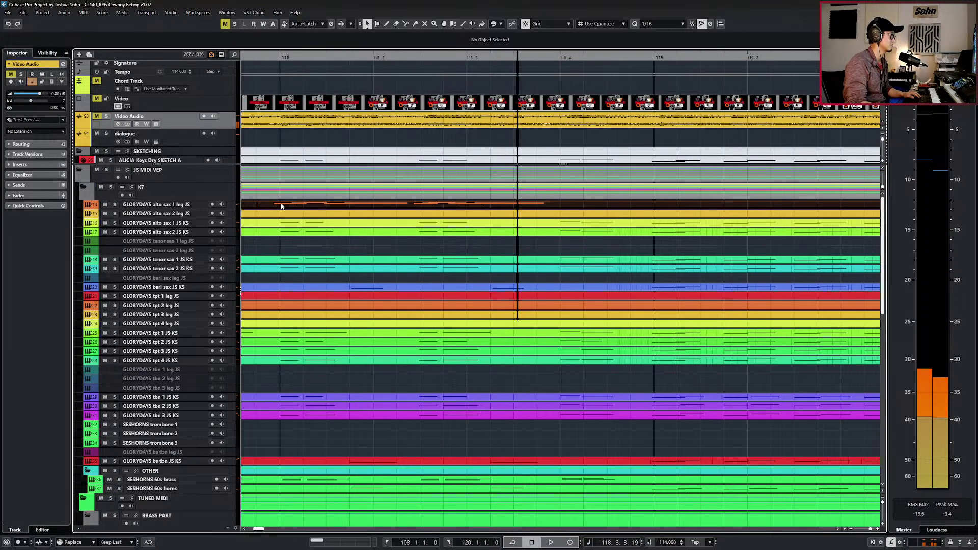
Open the alto sax 1 leg part in the Key Editor and compare its notes with the soloed Video Audio around bar 118.
double_click(281, 205)
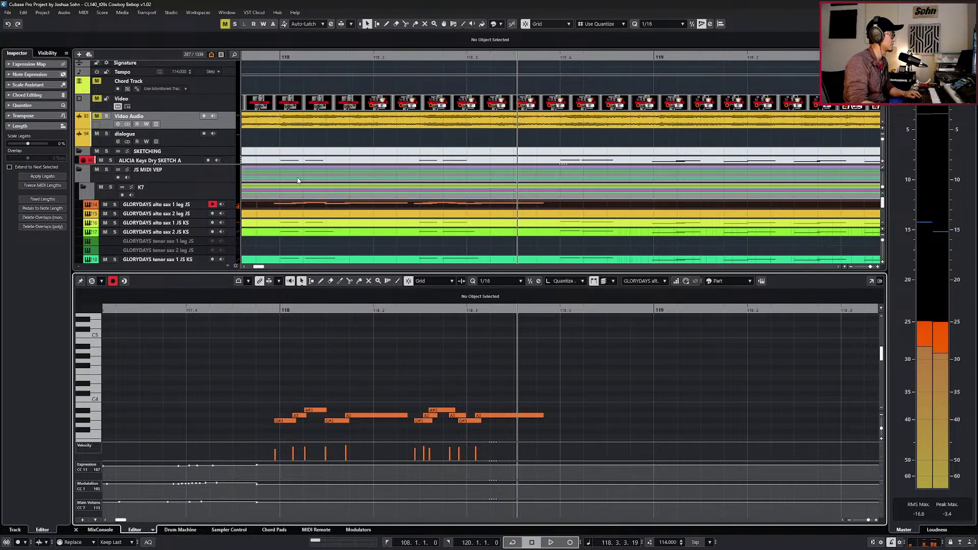
left_click(233, 117)
key("s")
key("space")
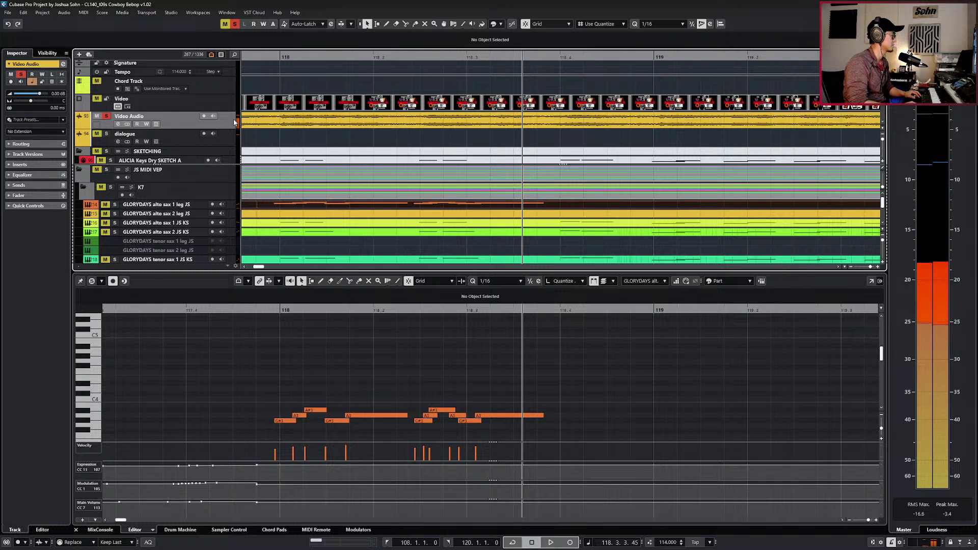
key("KP_Subtract")
key("space")
key("space")
key("space")
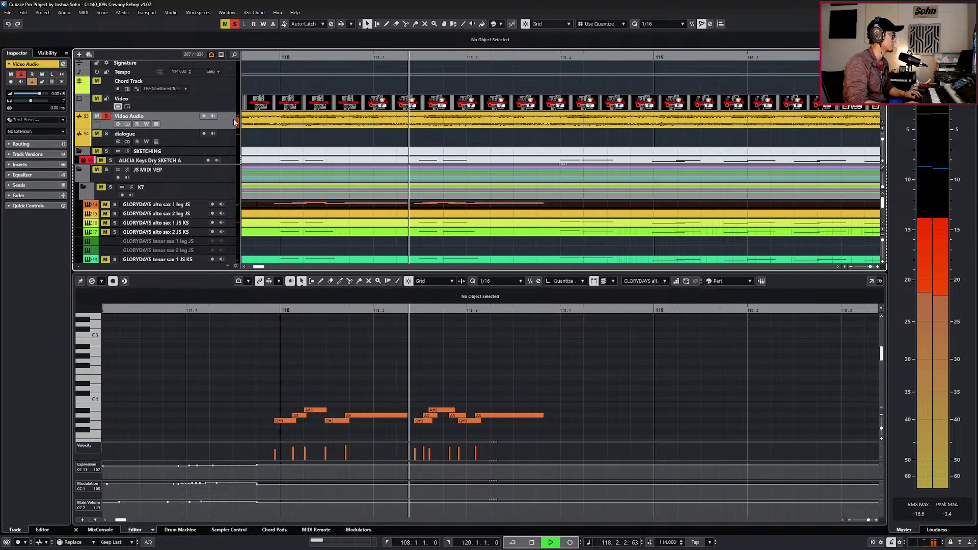
key("space")
left_click(314, 360)
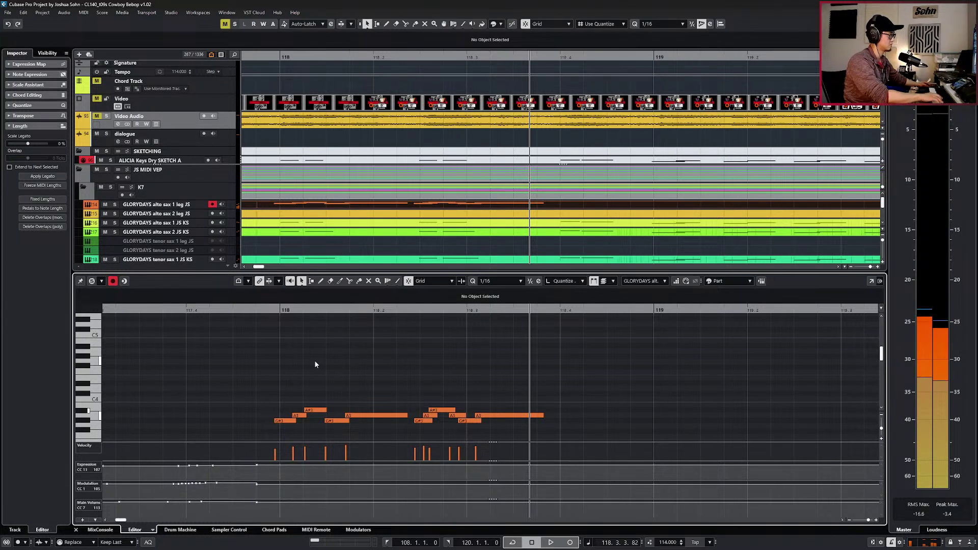
Listen once more to the soloed Video Audio from bar 118, clear the solo, and return to the alto sax notes.
left_click(229, 125)
key("ctrl+KP_Subtract")
key("s")
key("space")
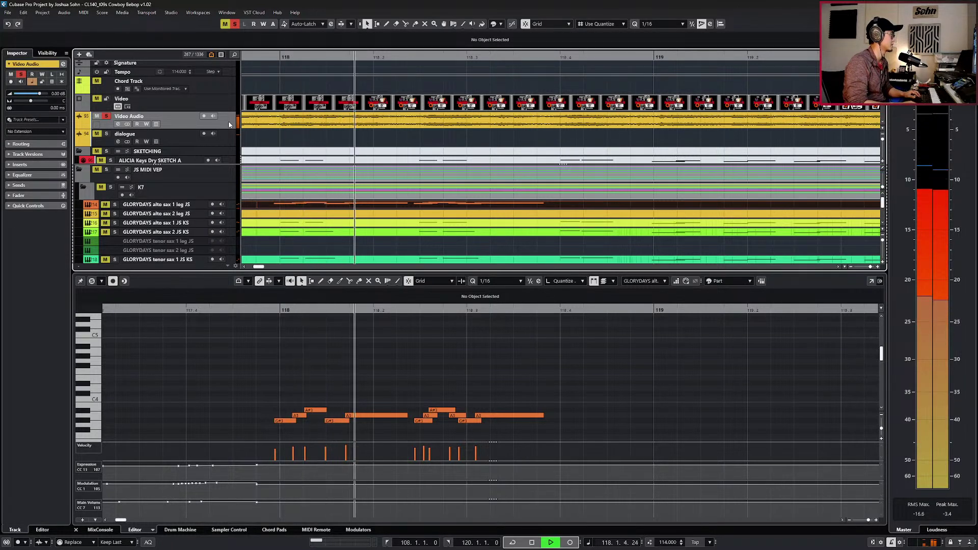
key("space")
key("s")
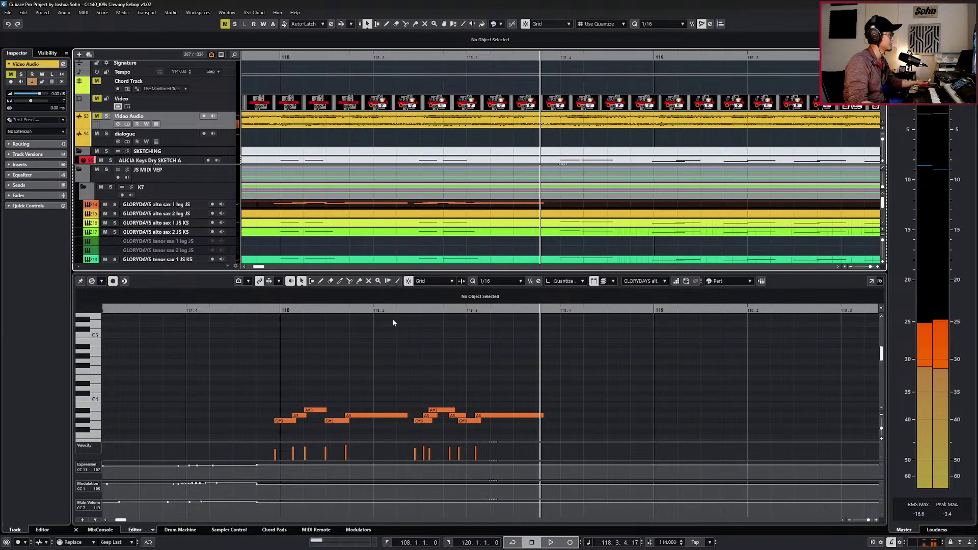
left_click(450, 381)
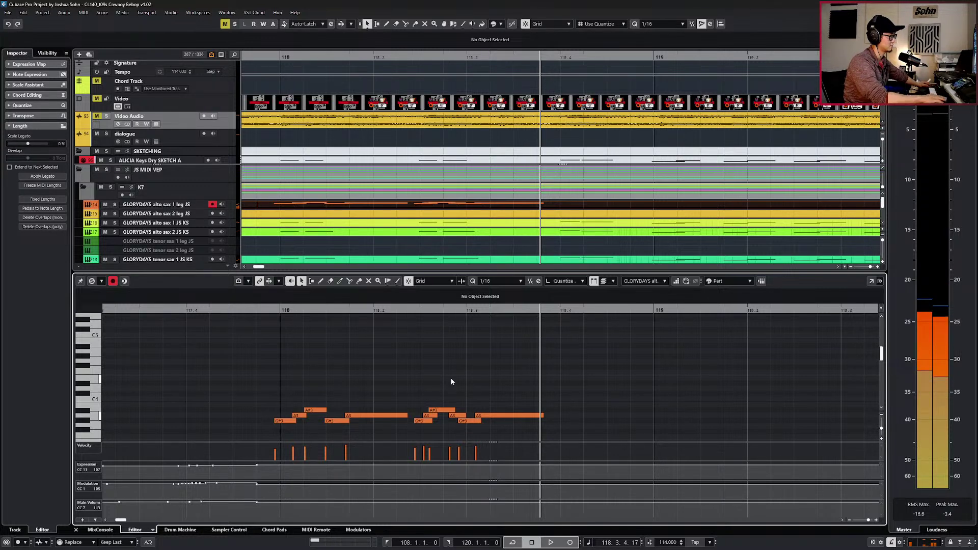
Return to bar 118, solo the Video Audio track, and play the phrase several times.
key("space")
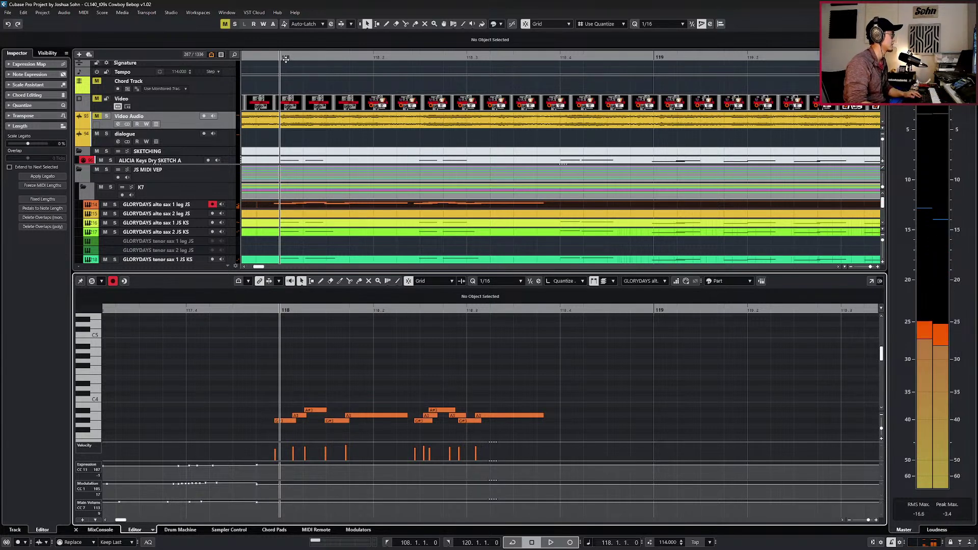
left_click(232, 122)
key("s")
key("space")
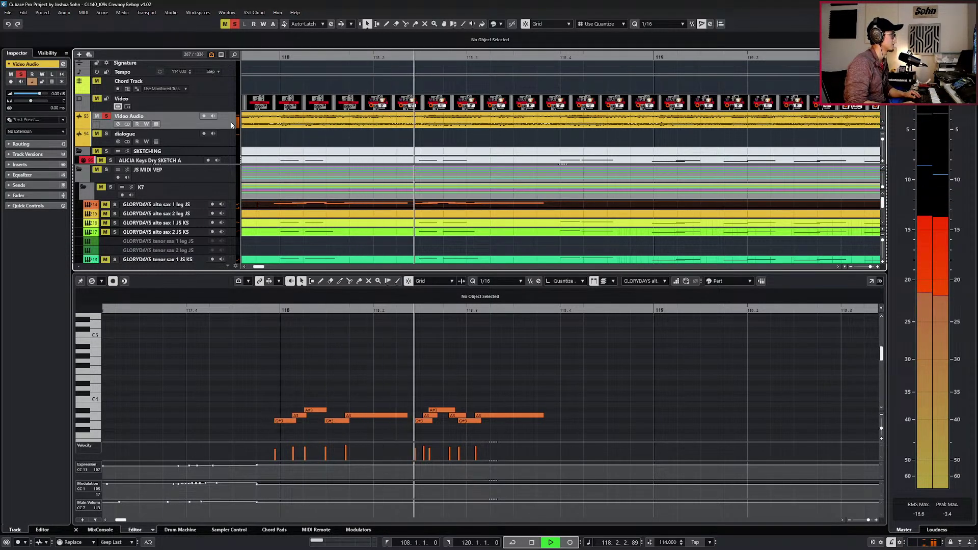
key("space")
key("space")
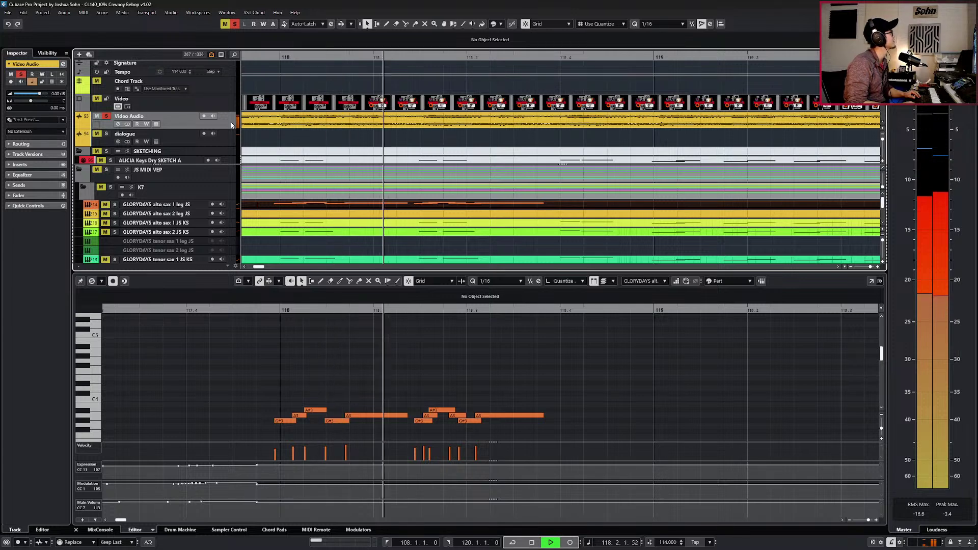
key("space")
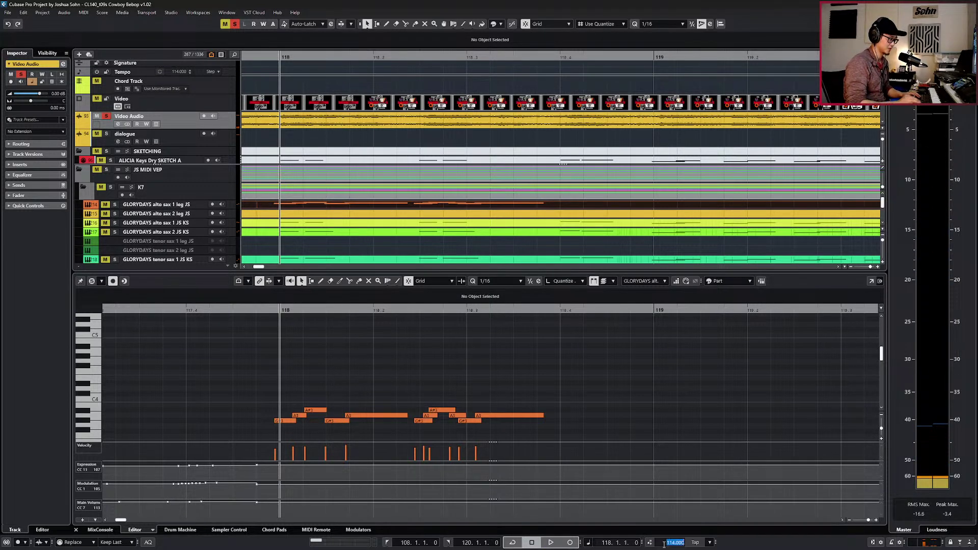
Set the project tempo to 100, play the soloed Video Audio repeatedly from bar 118, and clear the solo.
key("Return")
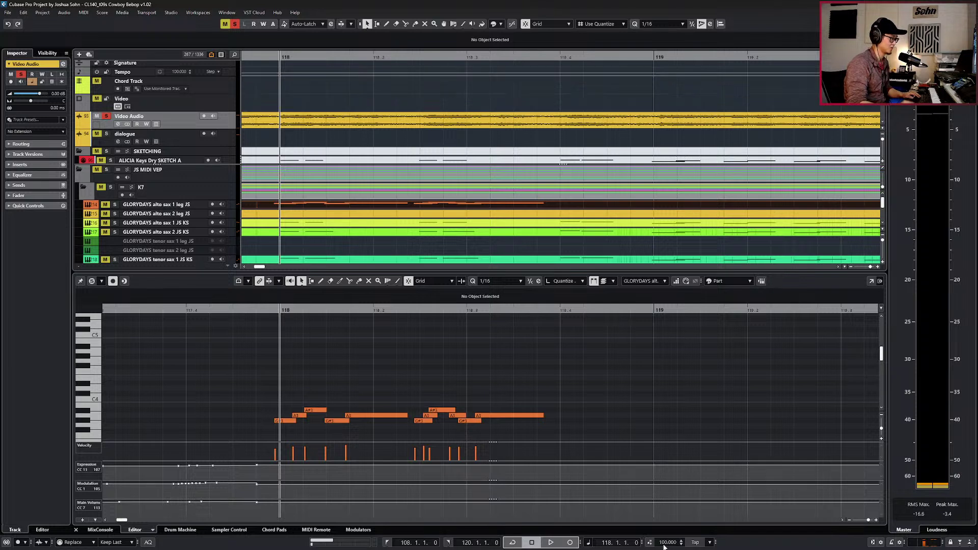
left_click(630, 346)
key("space")
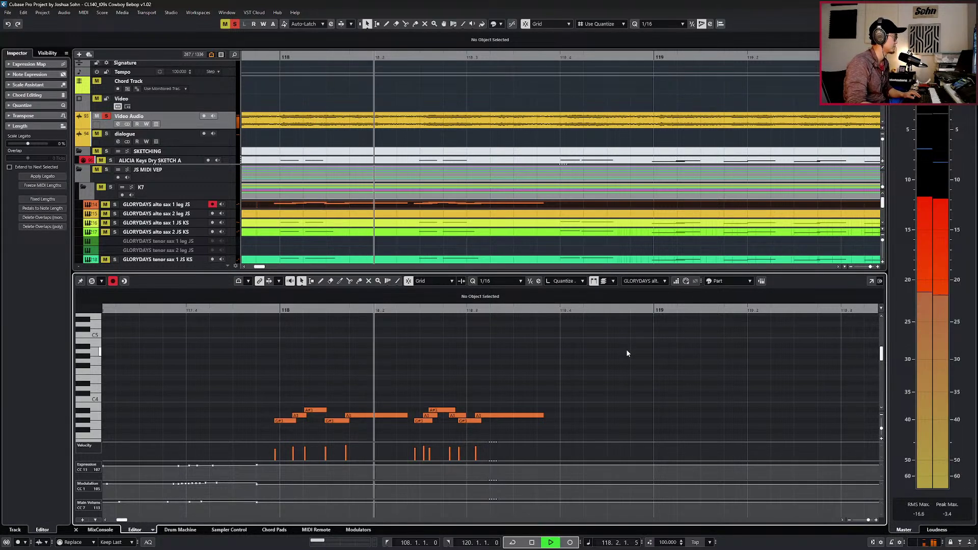
key("space")
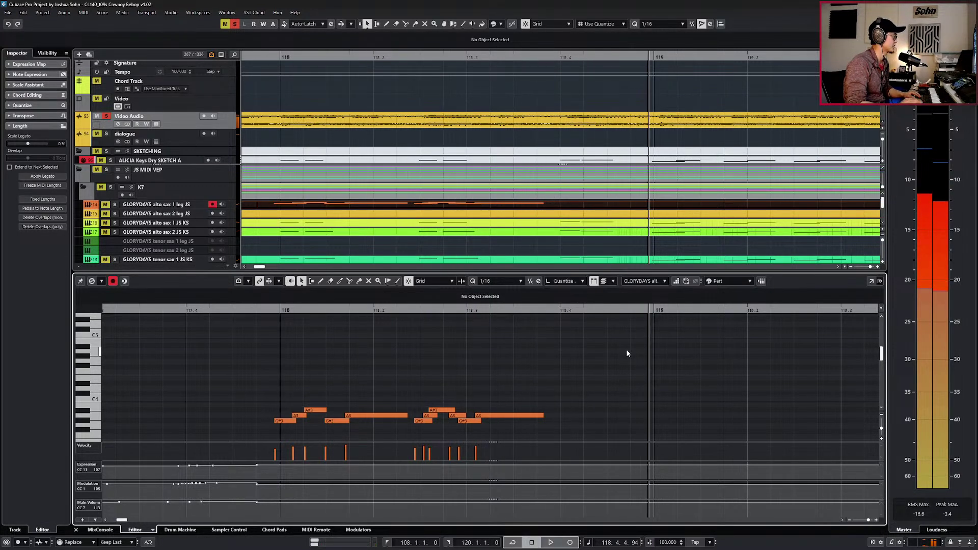
key("KP_0")
key("space")
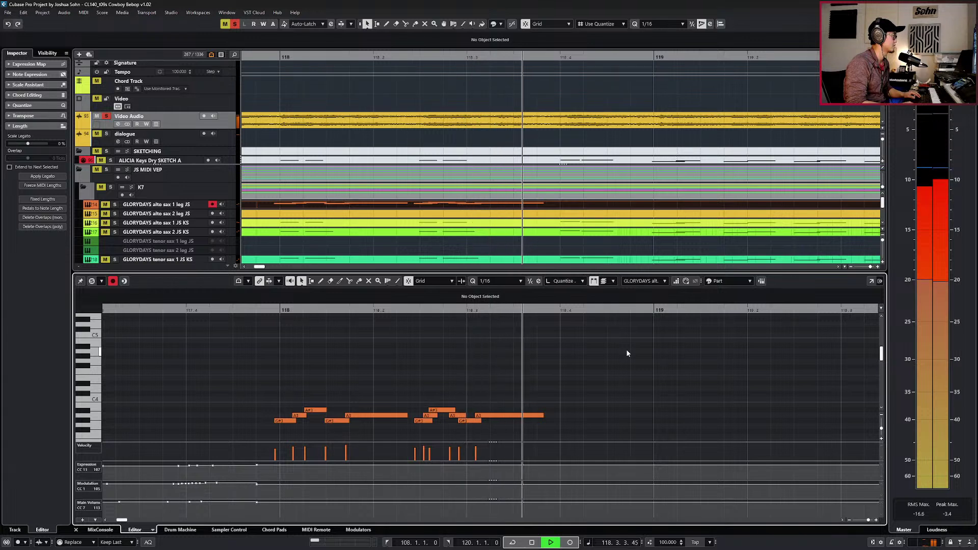
key("space")
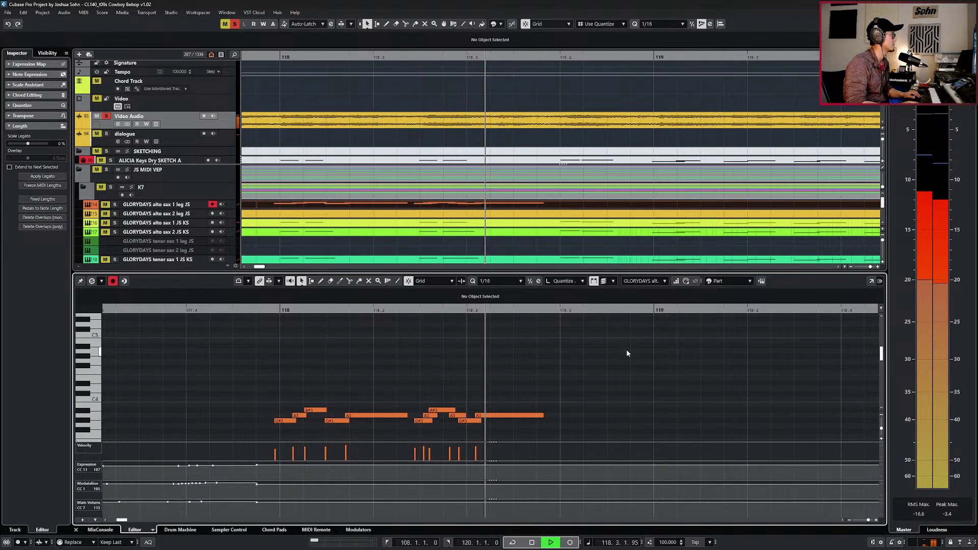
key("space")
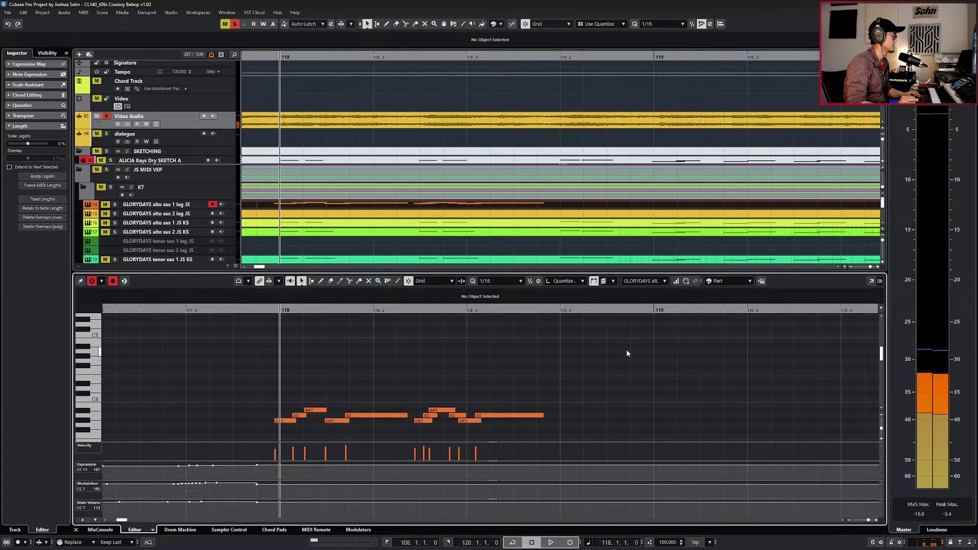
key("space")
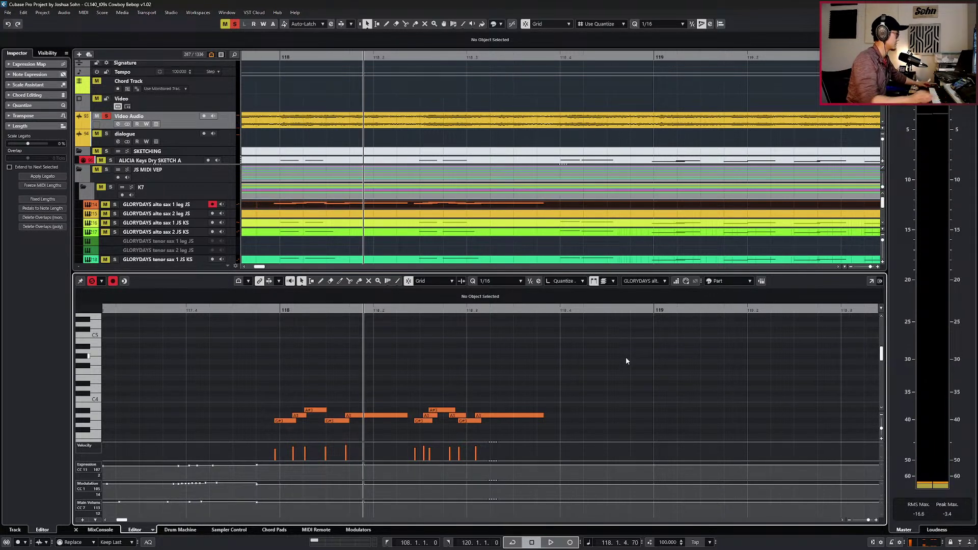
key("s")
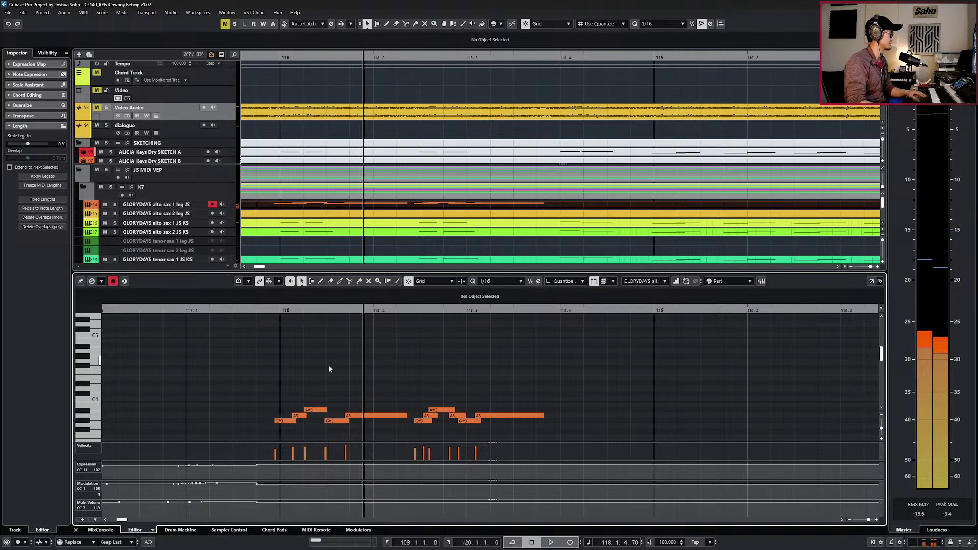
Extend the starts of both long A3 notes earlier and delete the G#3 note directly before each of them.
left_click(349, 414)
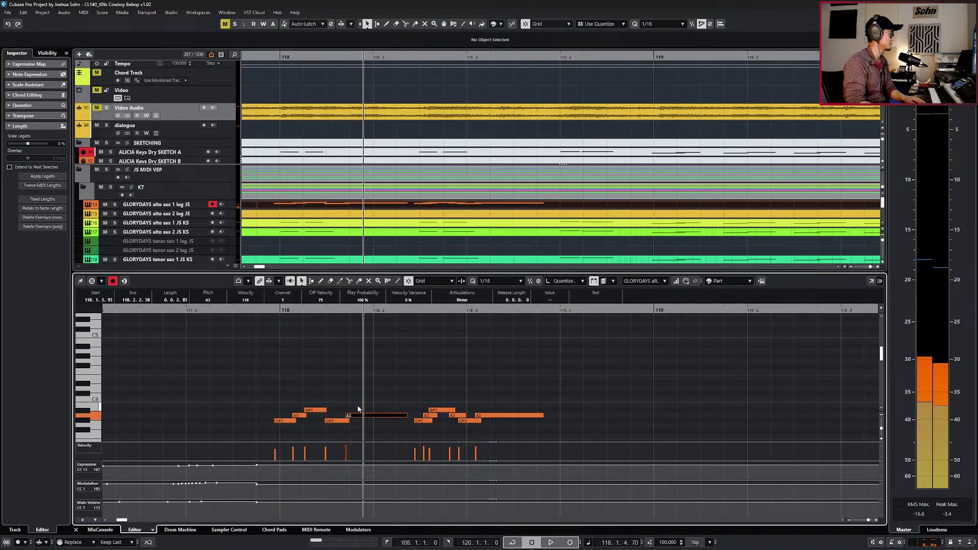
left_click(494, 416)
key("4")
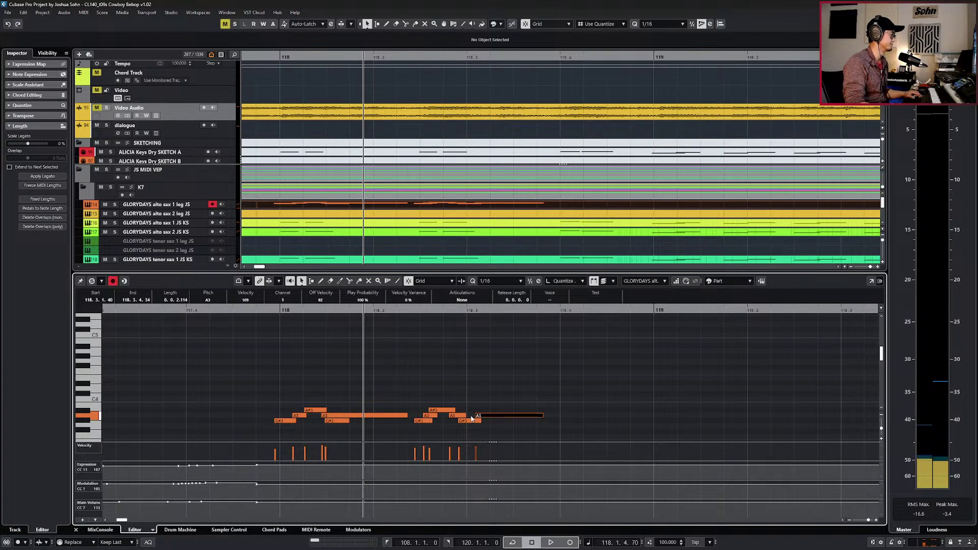
left_click(461, 416)
key("1")
left_click(468, 421)
key("Delete")
left_click(334, 421)
key("Delete")
Play the simplified alto sax 1 line in the mix from bar 117 and replay the phrase around bar 118.
key("KP_0")
key("space")
key("space")
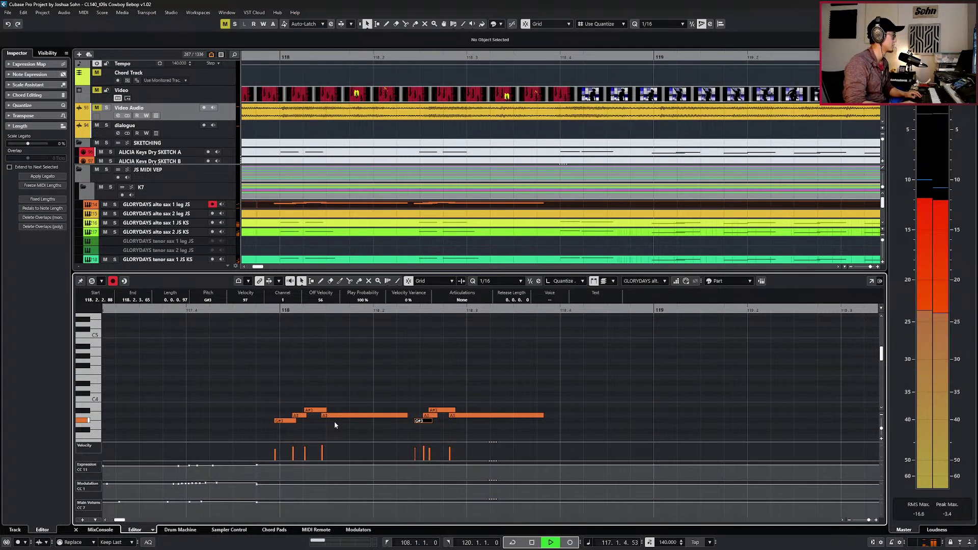
scroll(335, 422, "down", 3)
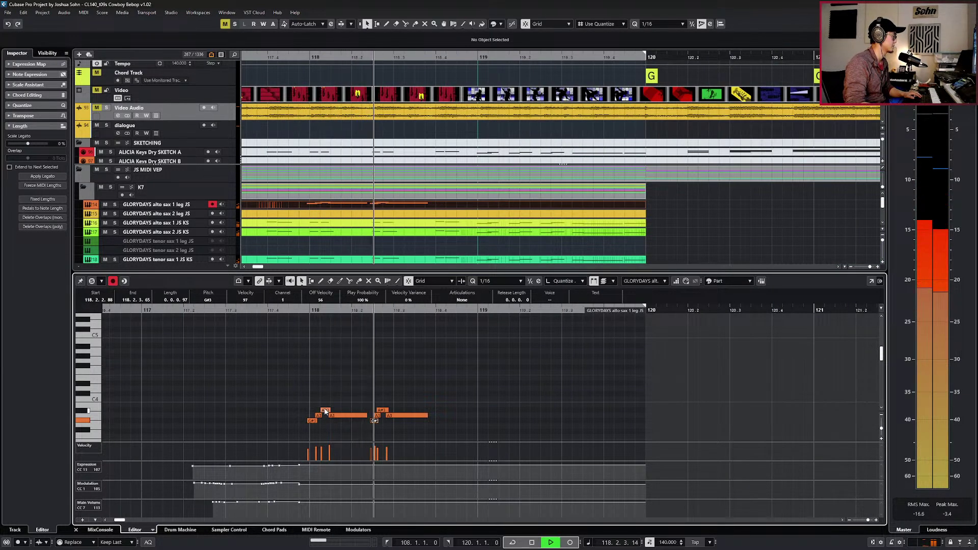
key("space")
key("s")
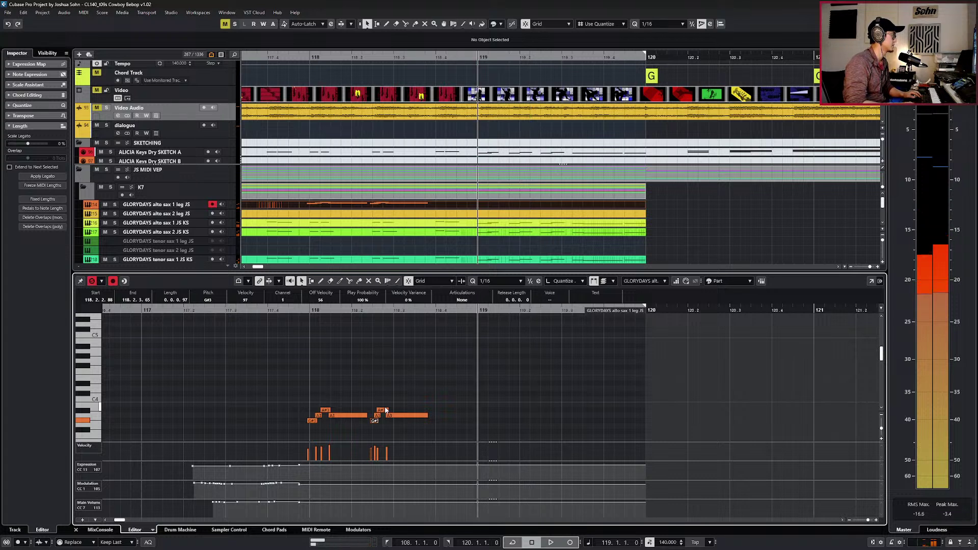
key("KP_Subtract")
key("KP_Subtract")
key("space")
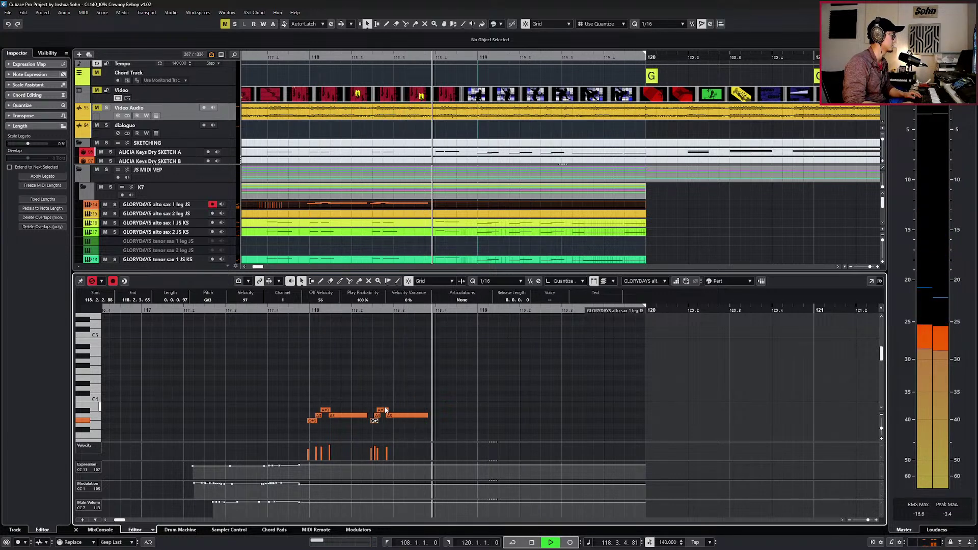
Nudge the upper A3, A#3 and long A3 notes of the second alto sax 1 figure slightly later and play them.
key("space")
left_click_drag(376, 399, 391, 417)
key("alt+Right")
key("space")
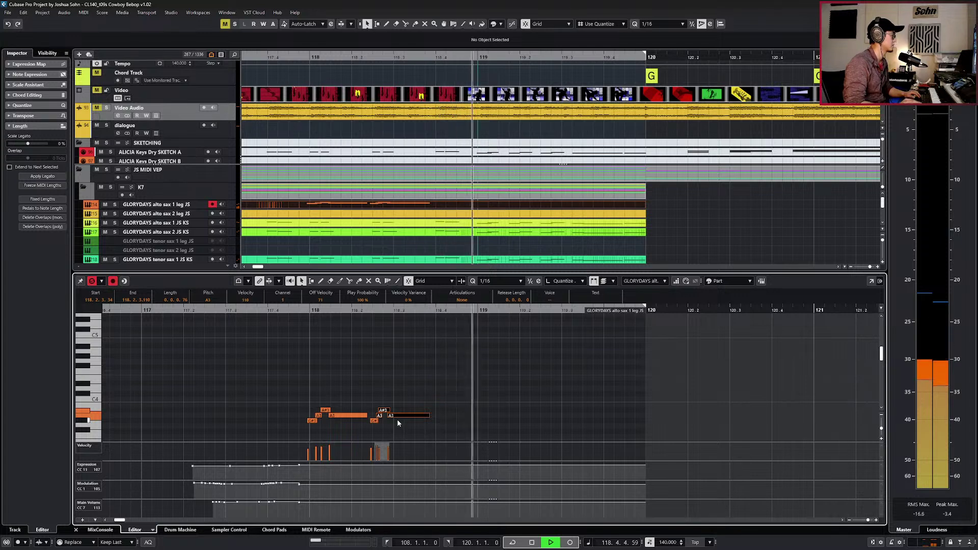
Nudge all four notes of the second alto sax 1 figure, including its opening G#3, slightly later and replay from bar 118.
key("space")
scroll(386, 397, "up", 2)
left_click_drag(387, 398, 449, 427)
key("alt+Right")
key("l")
key("KP_Subtract")
key("ctrl+Right")
key("space")
key("space")
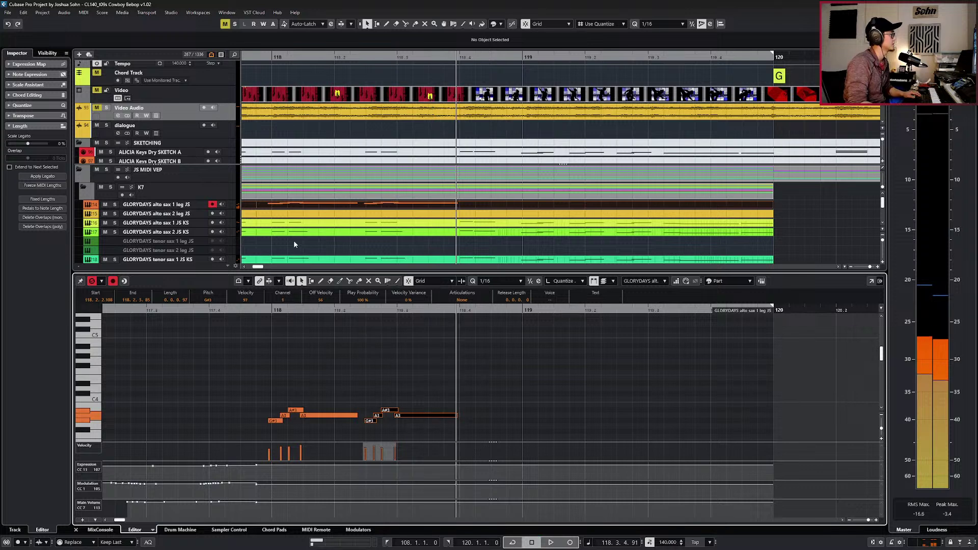
Solo the Video Audio track and play the phrase around bar 118 several times as a timing reference.
left_click(225, 108)
key("s")
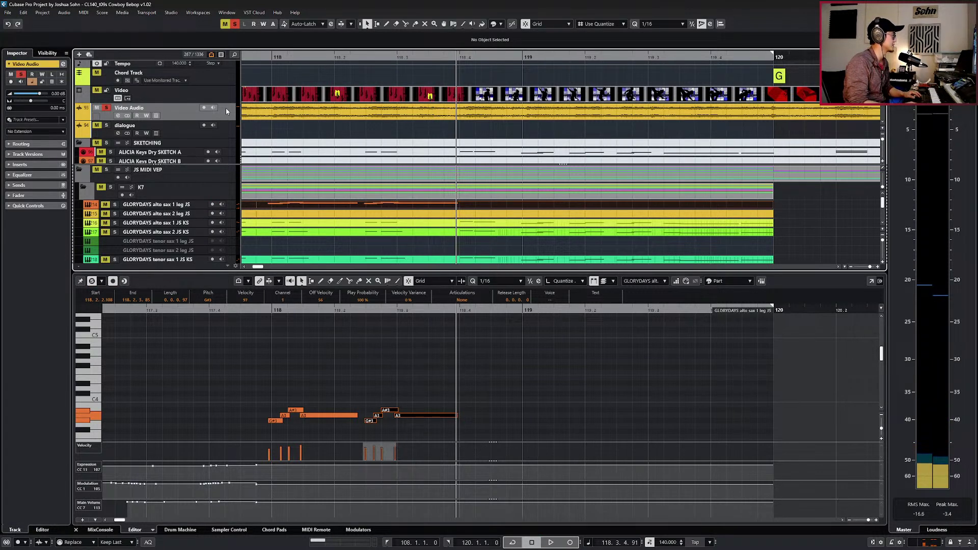
key("space")
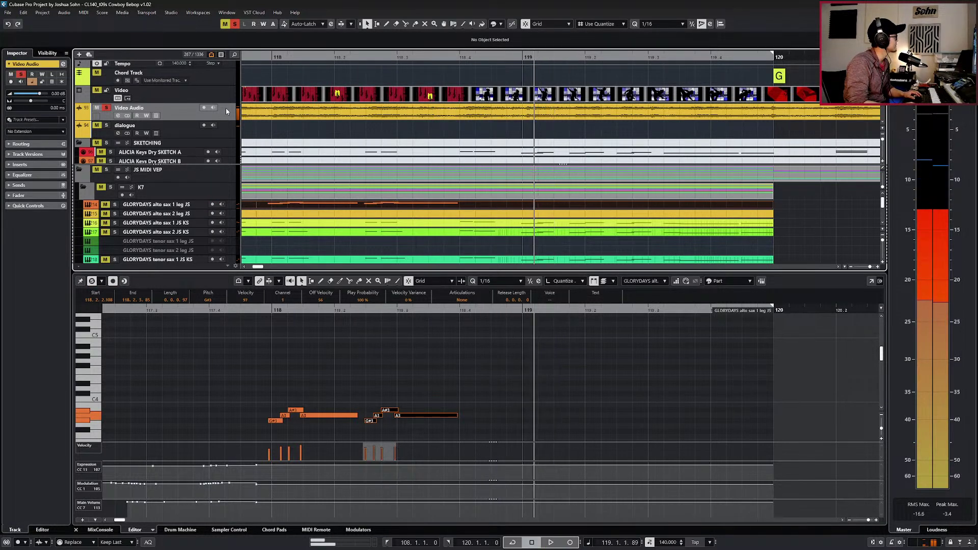
key("KP_Subtract")
key("space")
key("KP_Subtract")
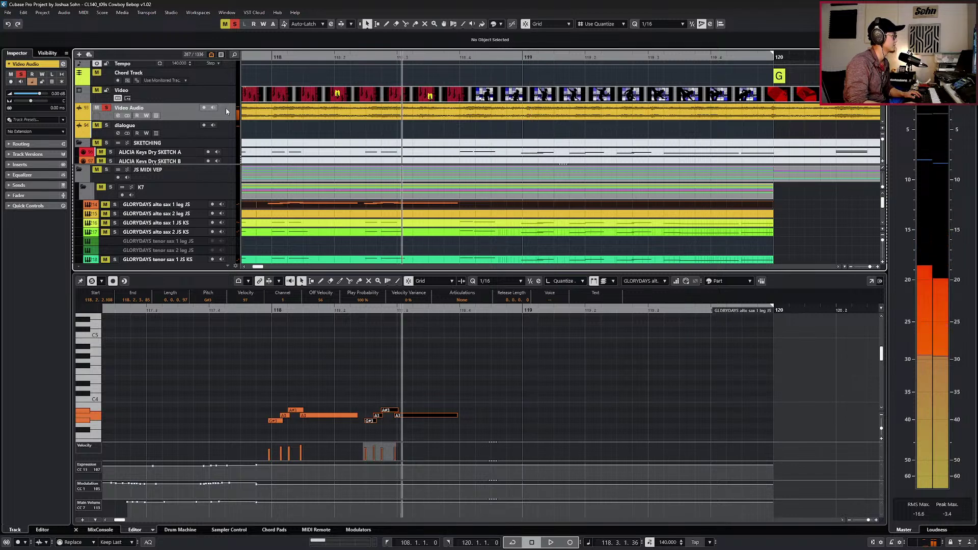
key("space")
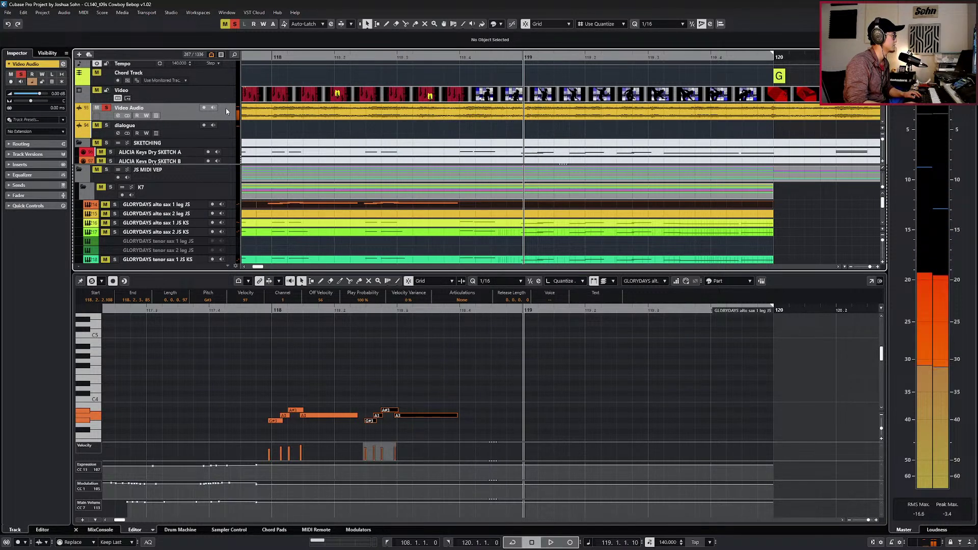
key("KP_Subtract")
key("space")
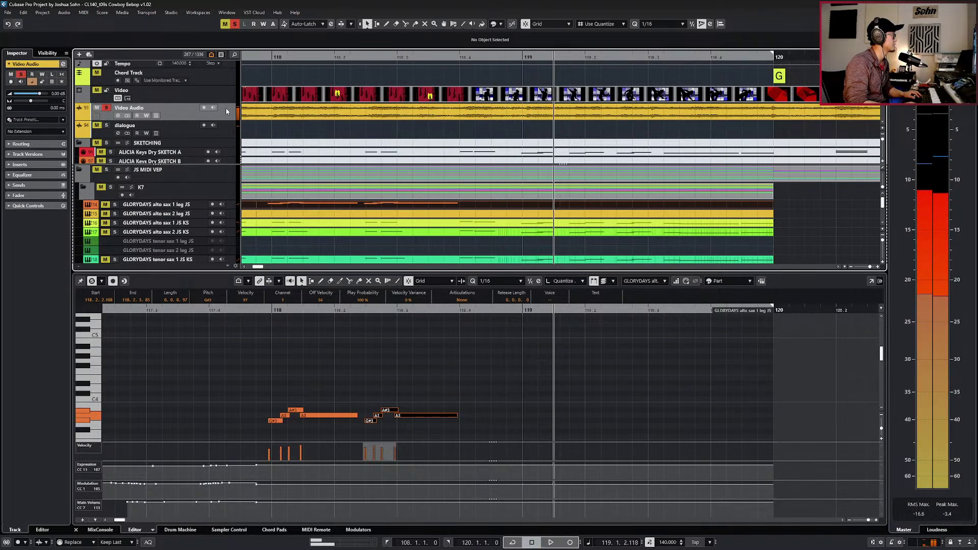
Clear the Video Audio solo and play the retimed alto sax 1 phrase in the mix from bar 118.
key("KP_Subtract")
key("space")
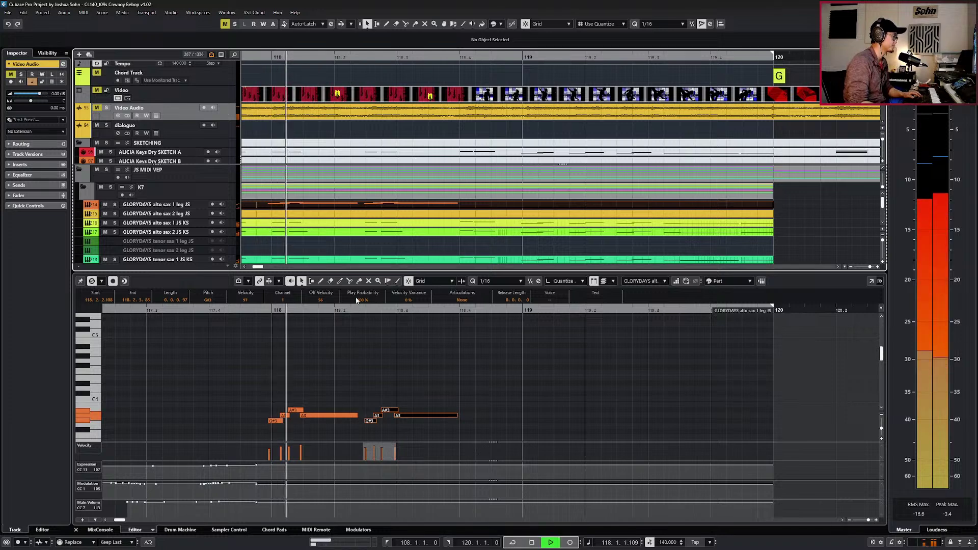
key("g")
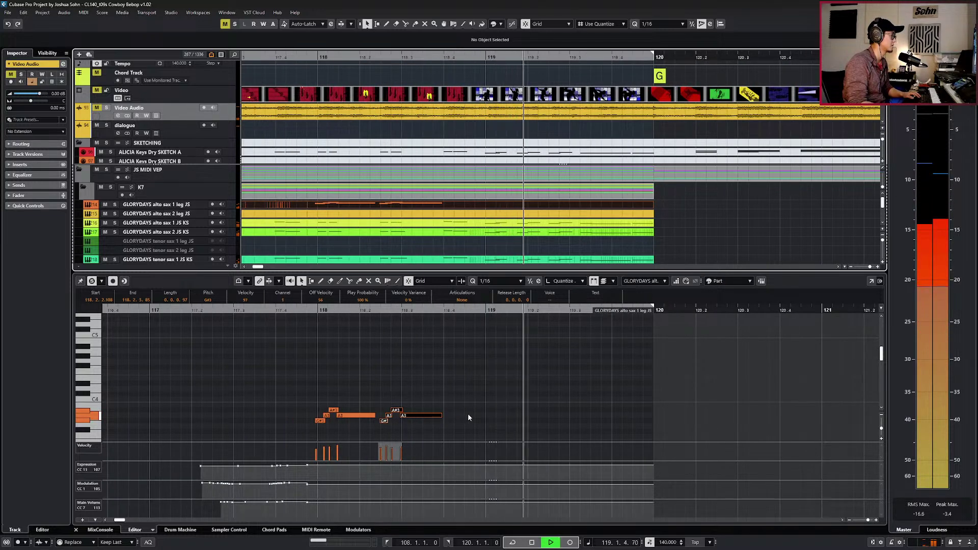
key("space")
Close the note editor and set the right locator to bar 129.
key("Return")
key("Return")
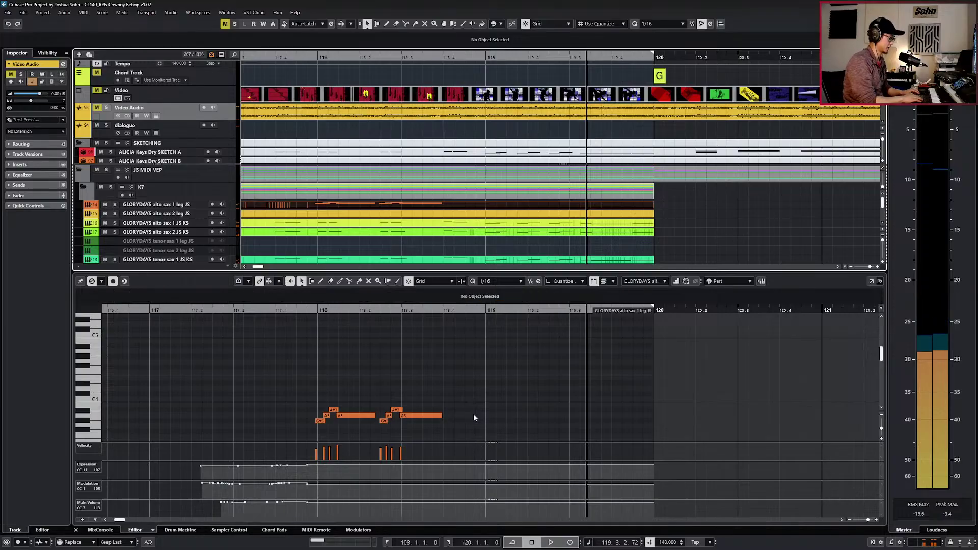
key("ctrl+alt+e")
key("g")
scroll(474, 417, "right", 4)
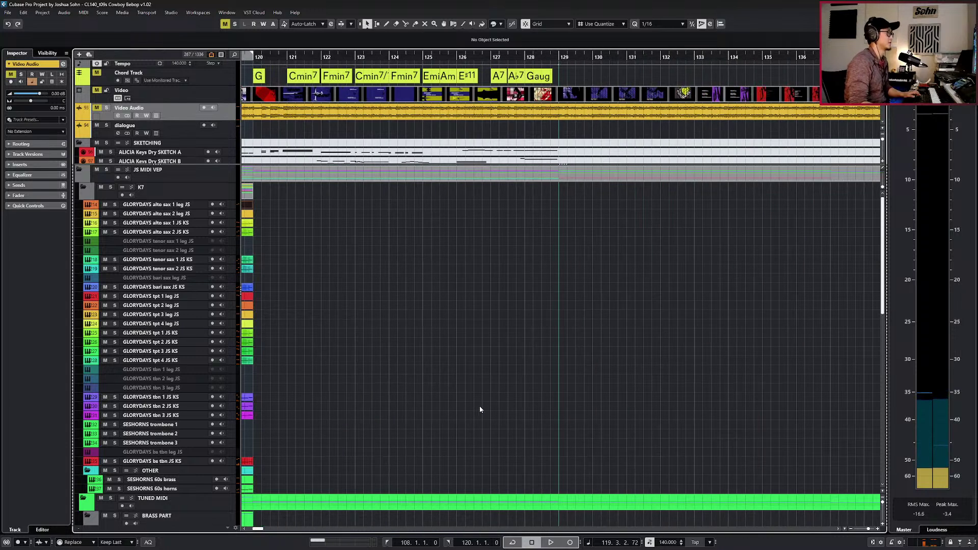
scroll(480, 409, "left", 2)
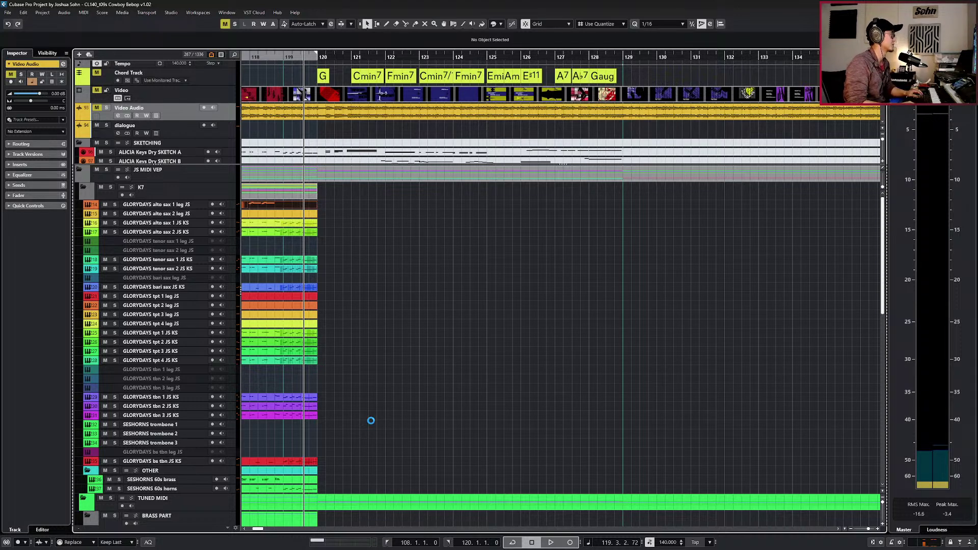
key("KP_Add")
key("KP_Add")
key("KP_Add")
key("KP_Add")
key("KP_Add")
key("KP_Add")
key("KP_Add")
key("KP_Add")
key("KP_Add")
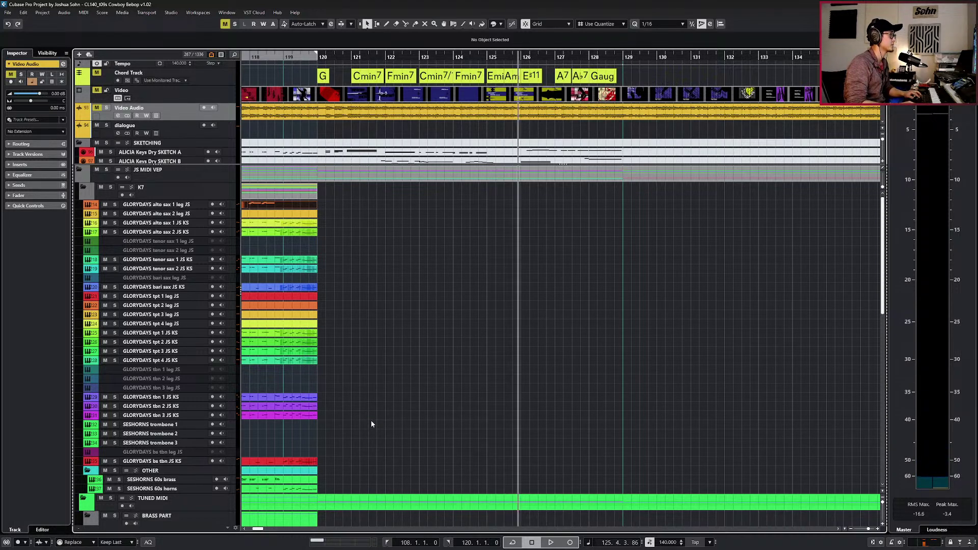
key("KP_Add")
key("KP_Add")
key("KP_Subtract")
key("ctrl+KP_2")
key("KP_1")
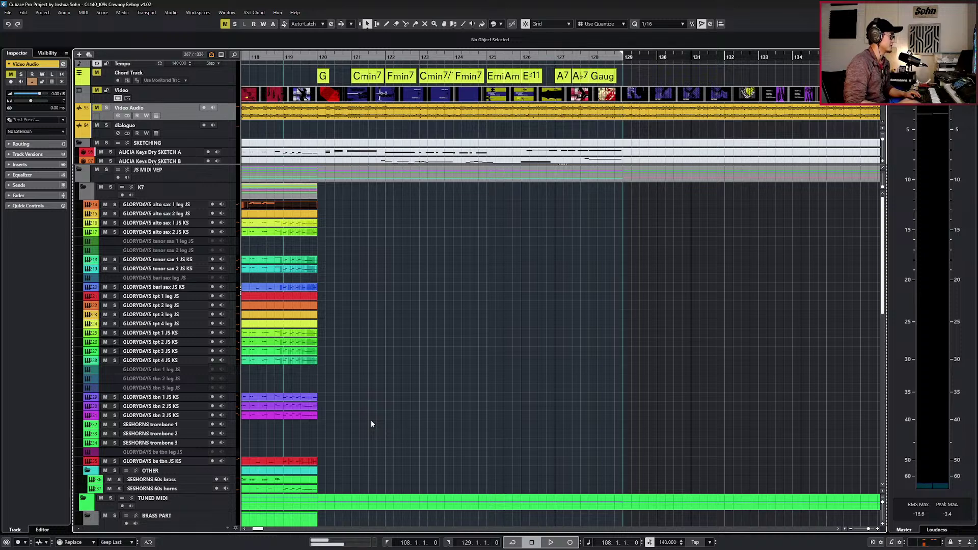
Move the playhead to the end of the trombone parts at bar 120 and select the SESHORNS 60s horns track.
left_click_drag(374, 424, 304, 411)
key("n")
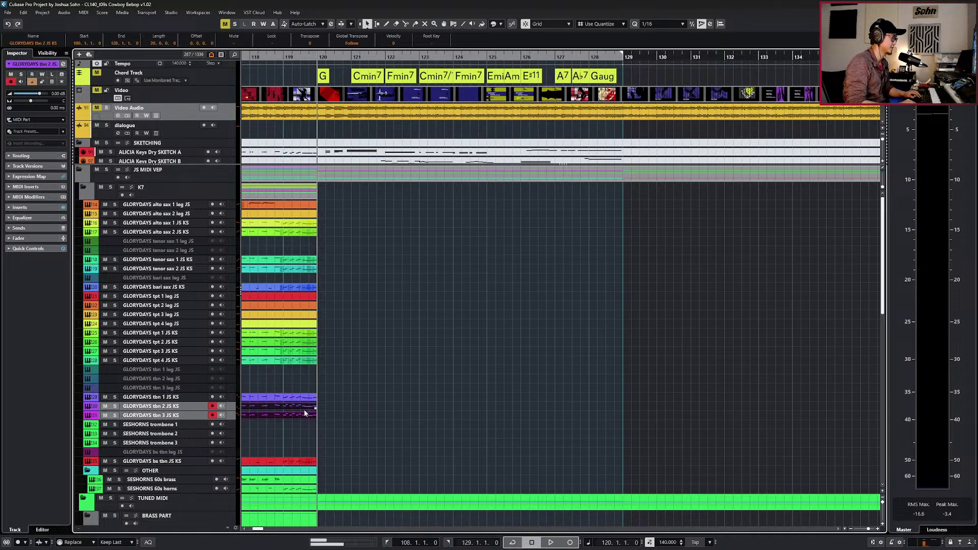
scroll(321, 455, "up", 2)
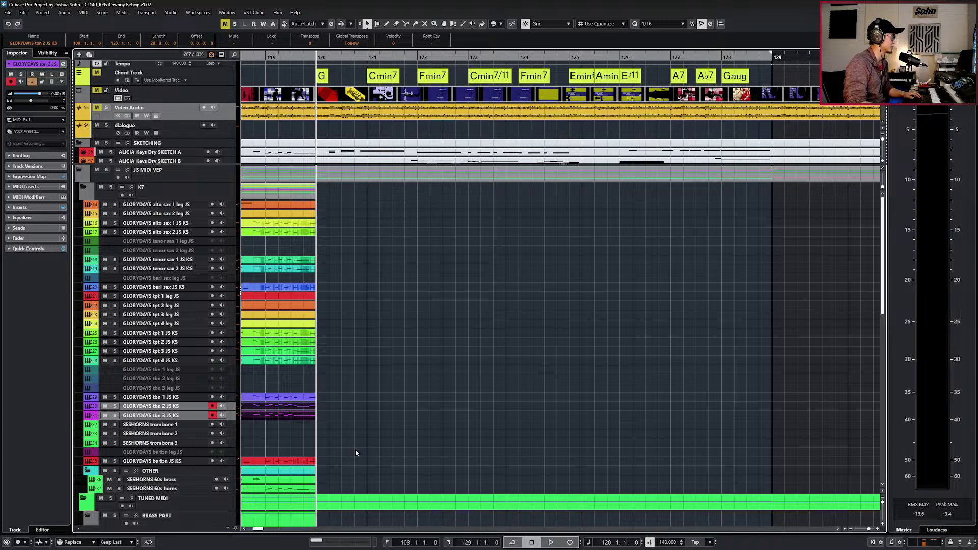
scroll(355, 453, "down", 1)
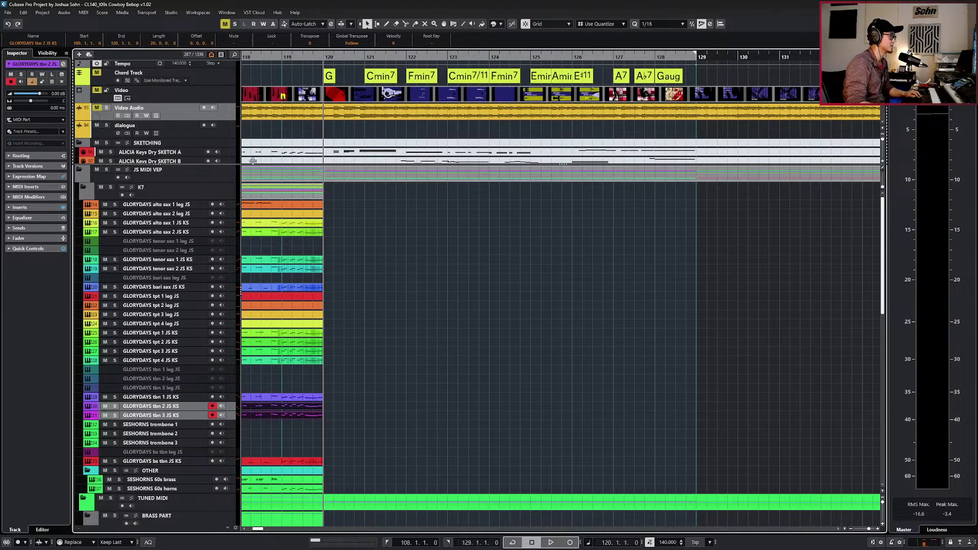
scroll(350, 167, "down", 2, "ctrl")
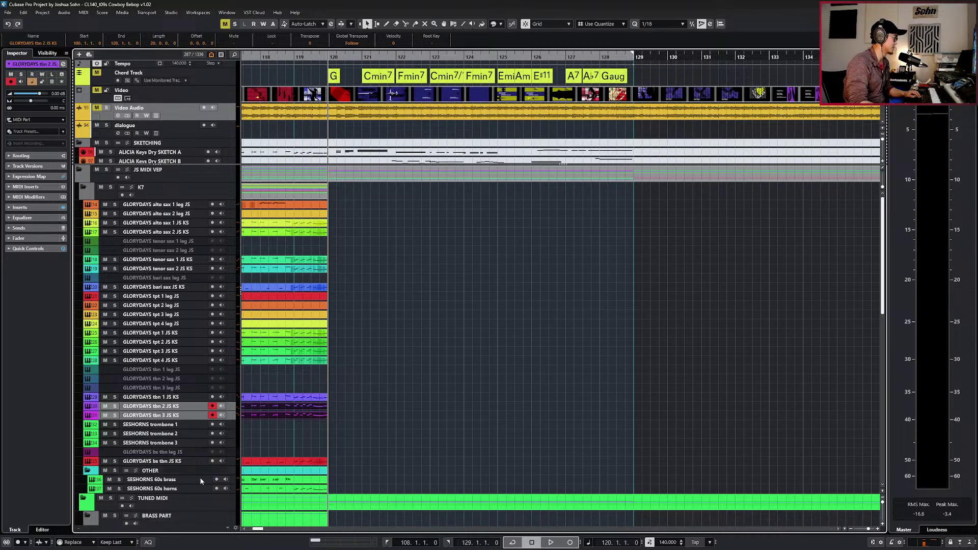
left_click(155, 489)
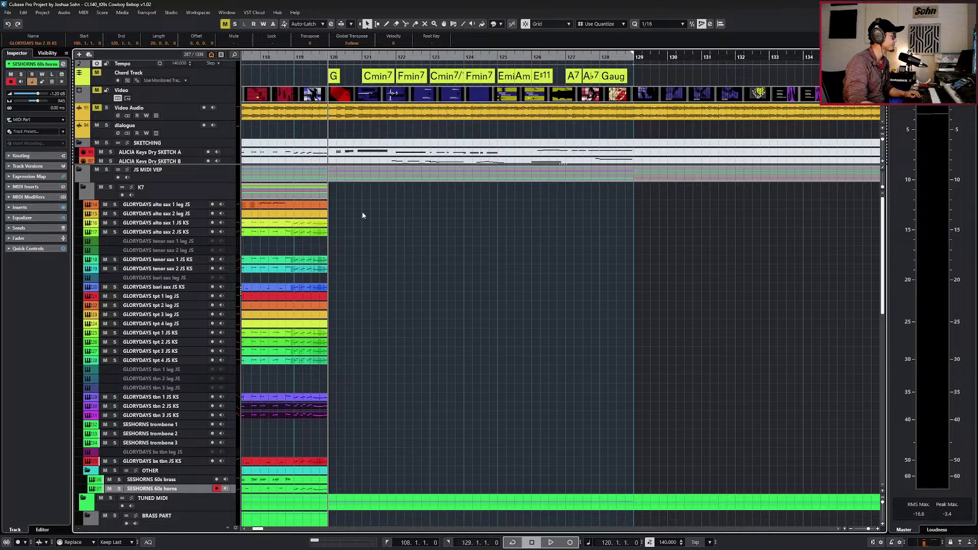
Open the ALICIA Keys Dry SKETCH D part, copy its notes from bars 120 to 126, and close the editor.
scroll(342, 145, "down", 3)
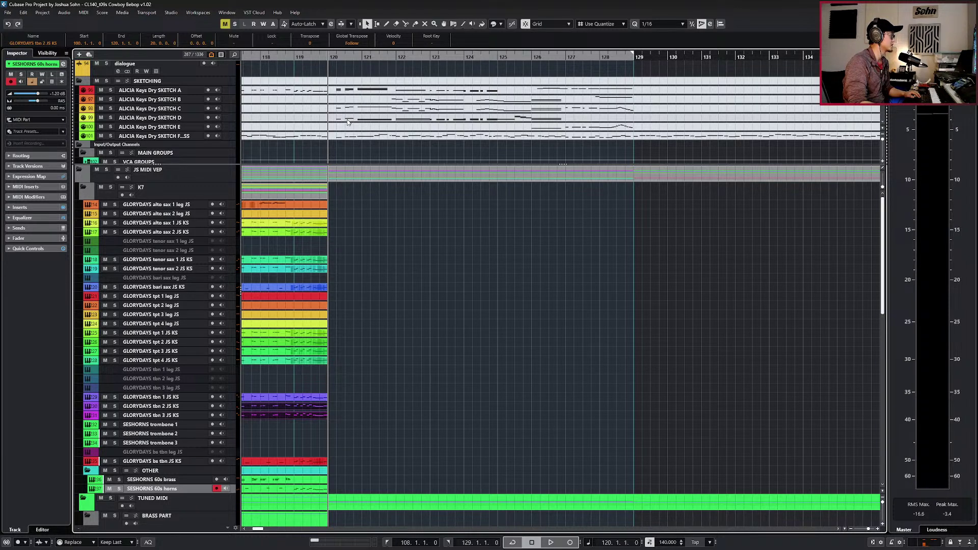
left_click(348, 122)
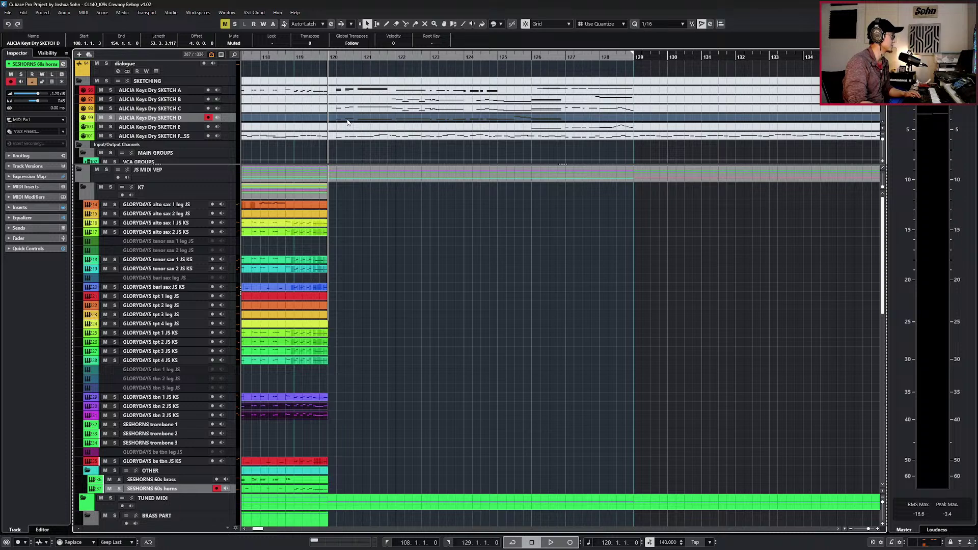
key("Return")
left_click_drag(320, 345, 588, 491)
key("Return")
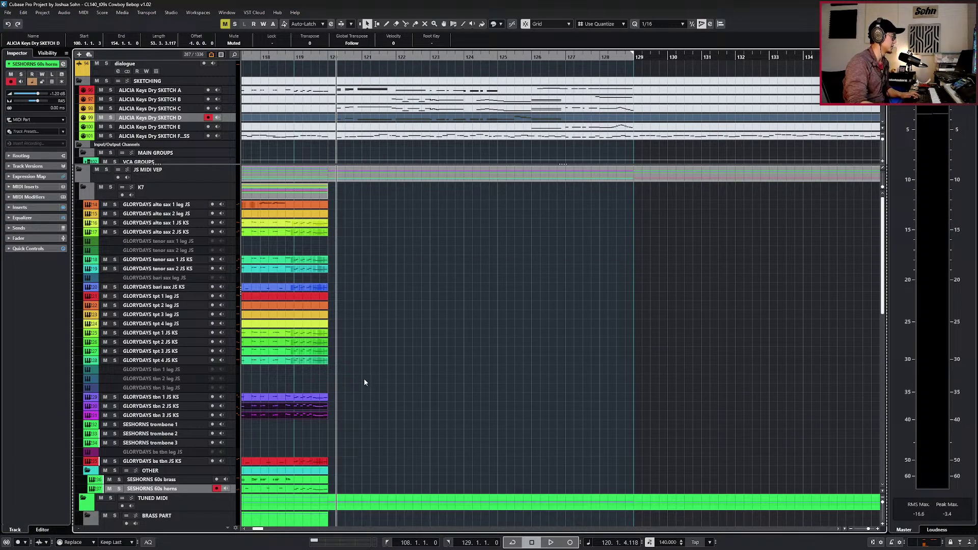
Paste the copied sketch notes onto the GLORYDAYS tbn 1, tbn 2 and tbn 3 JS KS tracks at bar 120.
scroll(292, 422, "up", 2)
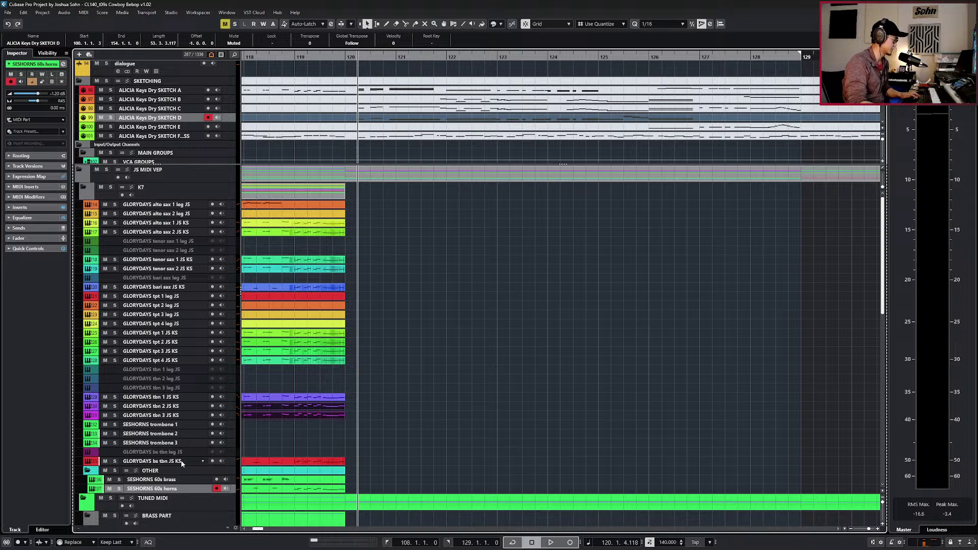
left_click(178, 407)
left_click(178, 401)
key("ctrl+v")
left_click(179, 407)
key("ctrl+v")
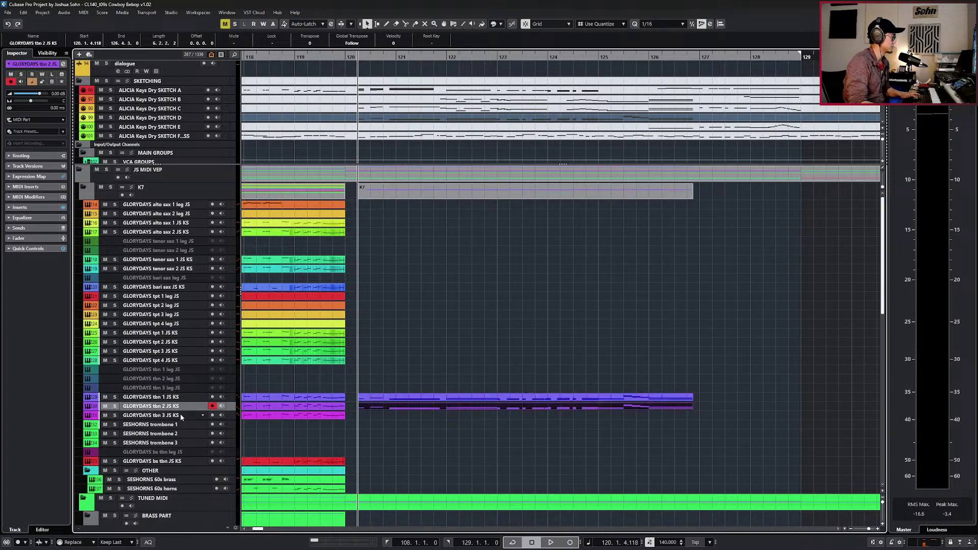
left_click(178, 415)
key("ctrl+v")
left_click(353, 391)
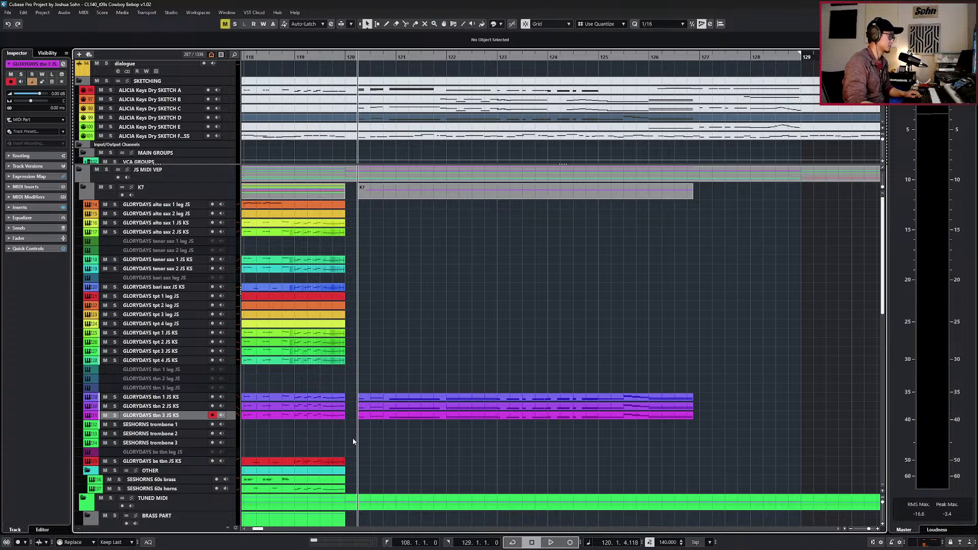
Paste the same sketch notes onto the GLORYDAYS bs tbn JS KS track at bar 120.
left_click_drag(386, 384, 385, 431)
left_click(378, 426)
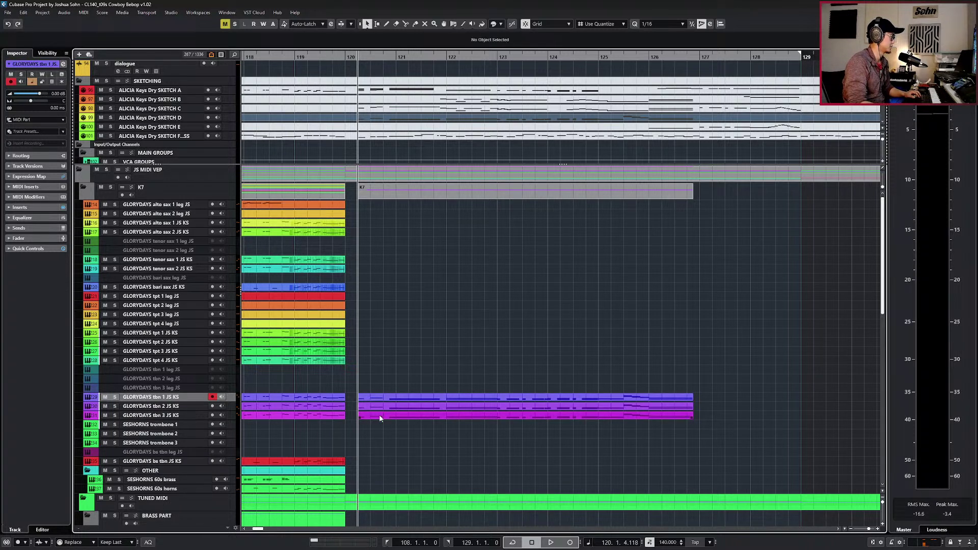
left_click(380, 416)
left_click(180, 462)
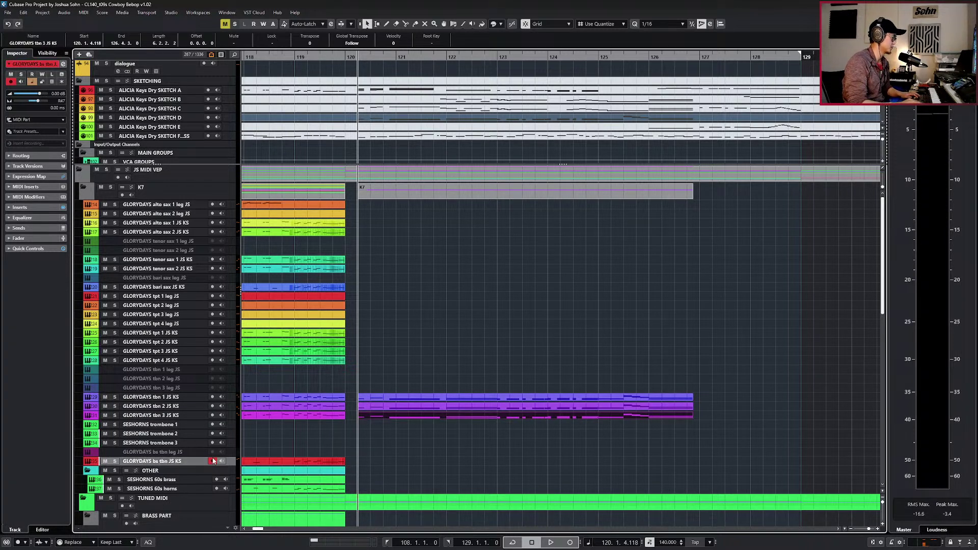
key("ctrl+v")
left_click(413, 468)
left_click(415, 462)
left_click(410, 470)
Open the pasted trombone 3 and bass trombone parts in the note editor and play the opening from bar 120.
double_click(409, 416)
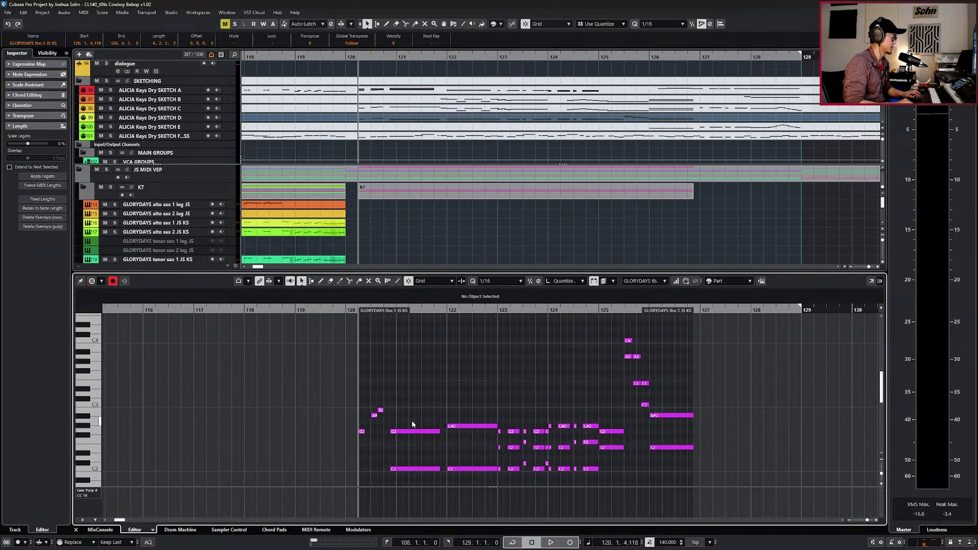
key("s")
key("space")
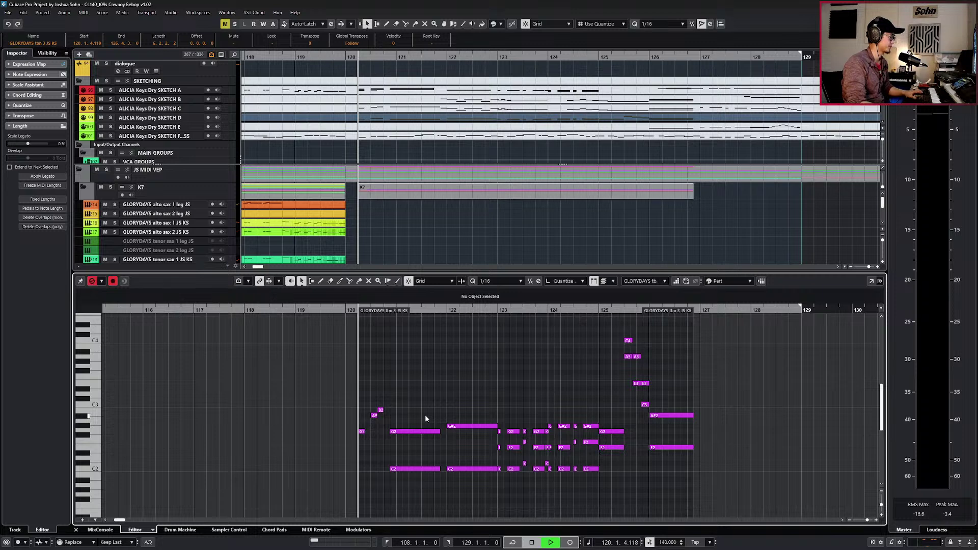
scroll(425, 417, "up", 2)
key("space")
Set the trombone 3 part's three opening notes, G2, A#2 and B2, to the Staccts articulation and play them.
left_click(330, 431)
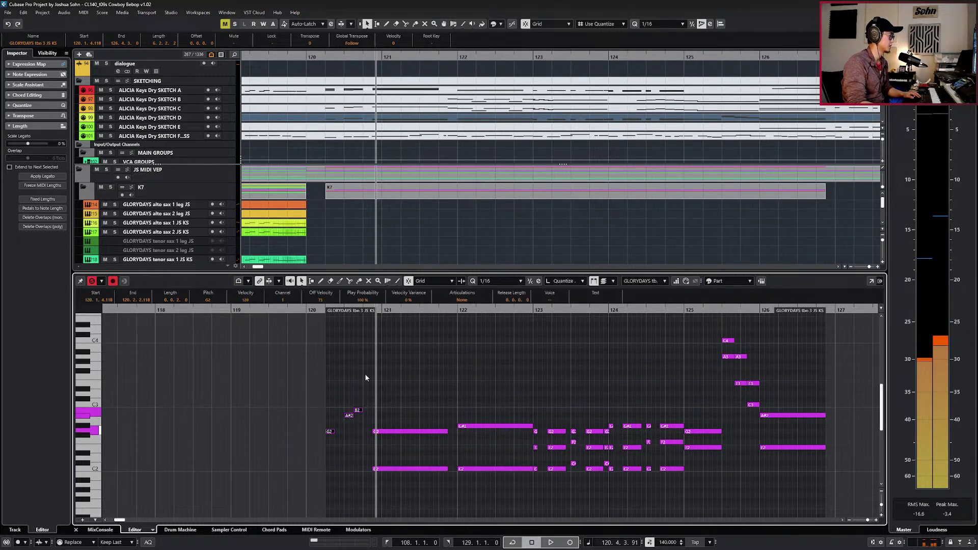
left_click(462, 300)
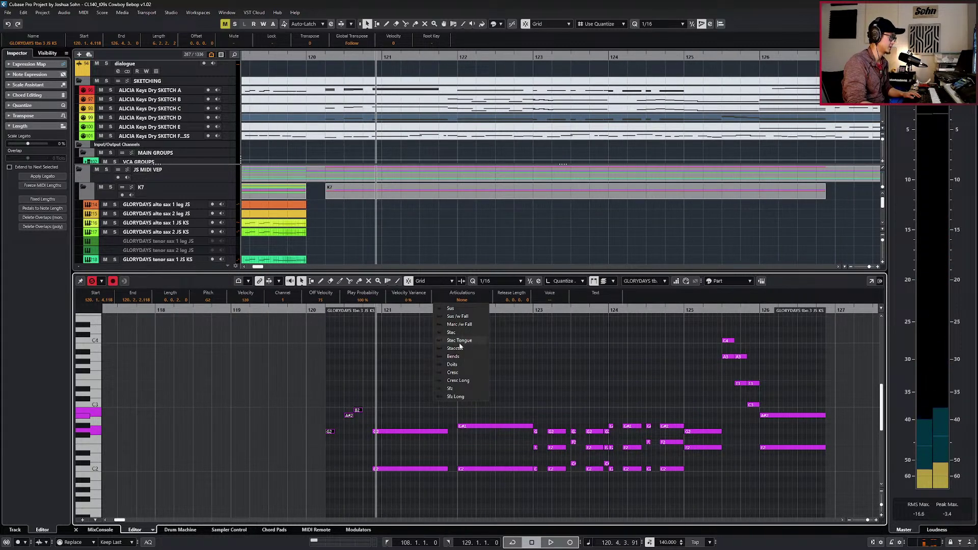
left_click(453, 348)
key("space")
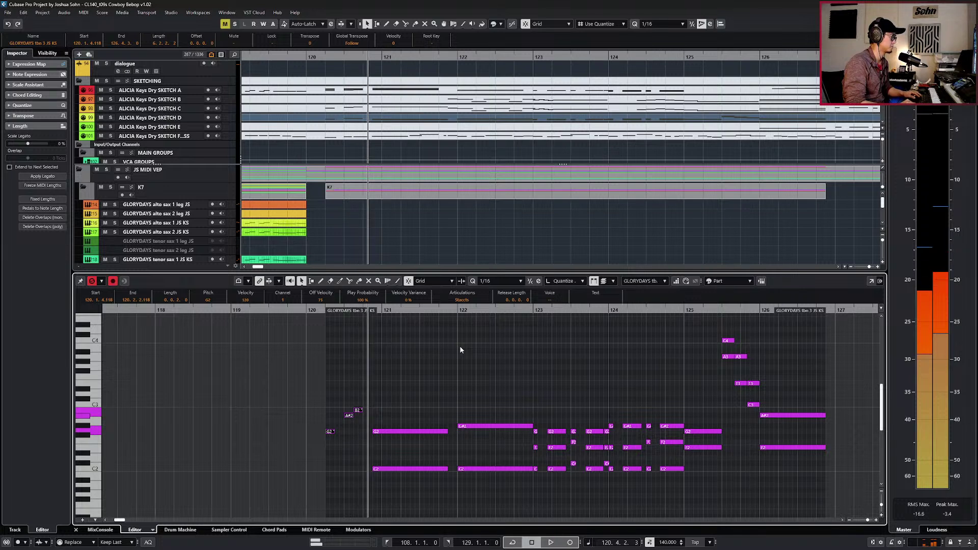
Switch to the bass trombone part and set its three opening notes, G2, A#2 and B2, to the Staccts articulation.
key("space")
key("Down")
left_click(475, 300)
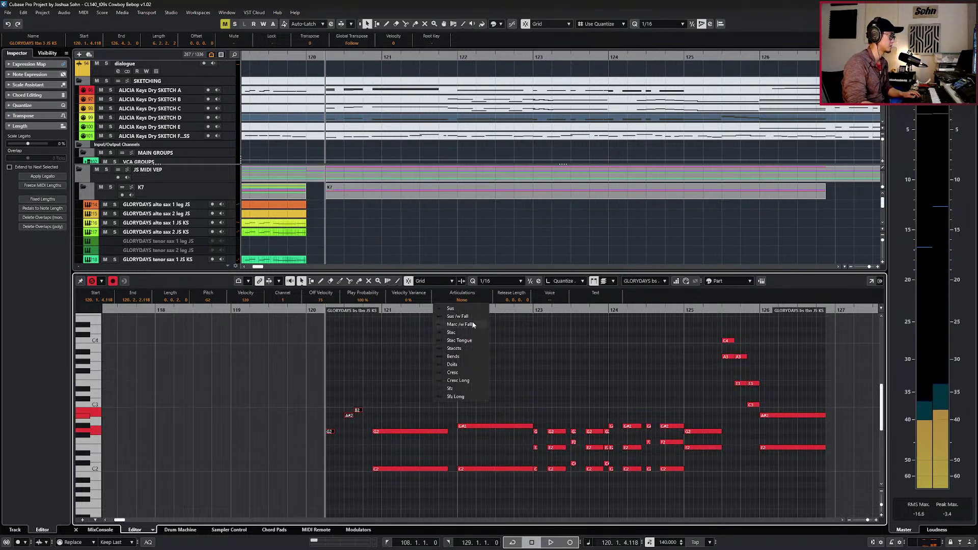
left_click(467, 348)
Play the trombone opening from bar 120 with the Staccts articulation applied.
key("space")
key("space")
key("space")
key("space")
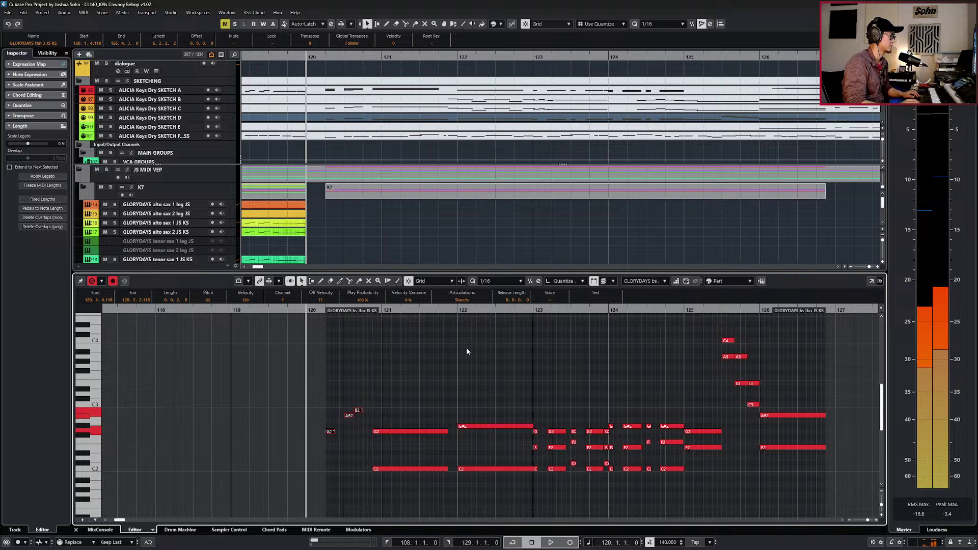
Set the A#2 and B2 notes in the bass trombone part's opening to the Stac articulation.
left_click(461, 299)
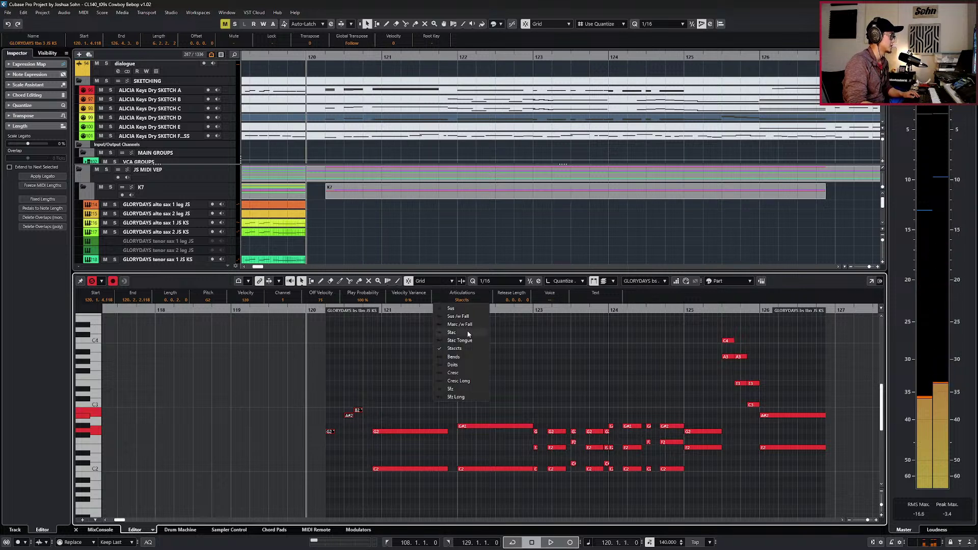
left_click(370, 389)
left_click(334, 417)
left_click(331, 431)
left_click(460, 300)
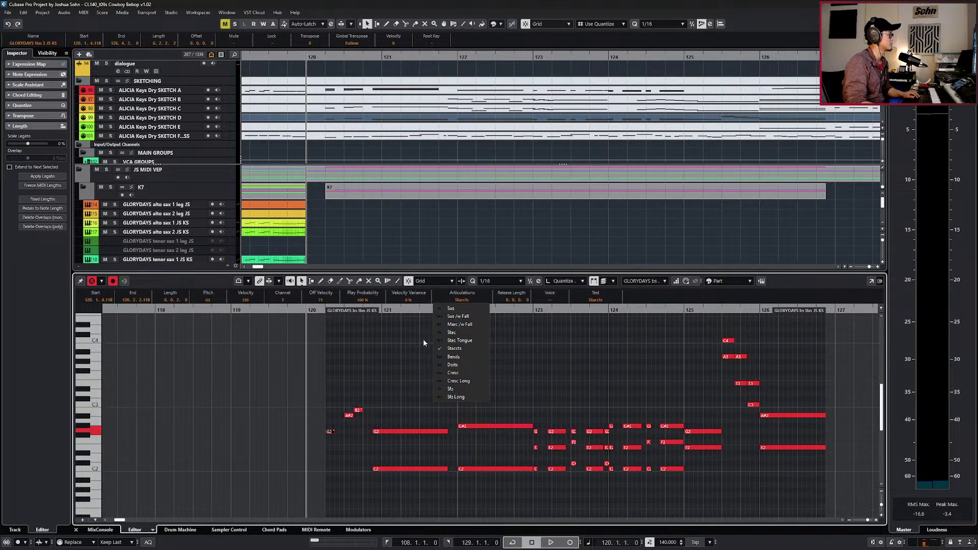
left_click(358, 405)
left_click(350, 416)
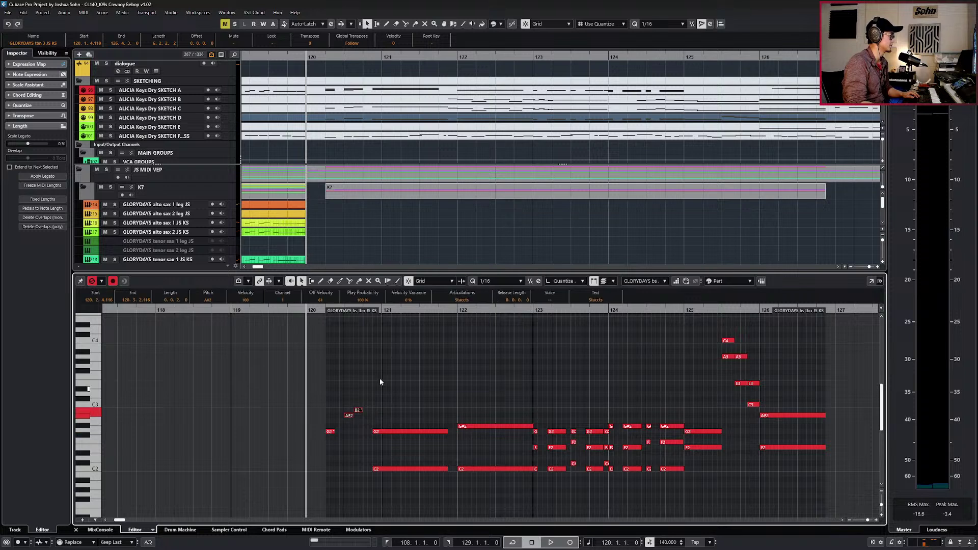
left_click(461, 301)
left_click(454, 333)
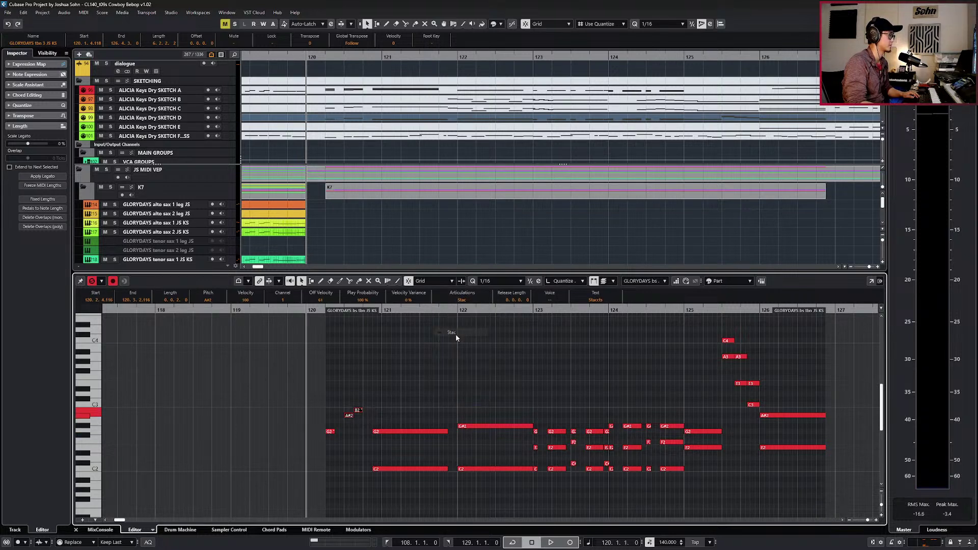
Set the trombone 3 part's opening A#2 and B2 notes to the Stac articulation and play them.
left_click(470, 301)
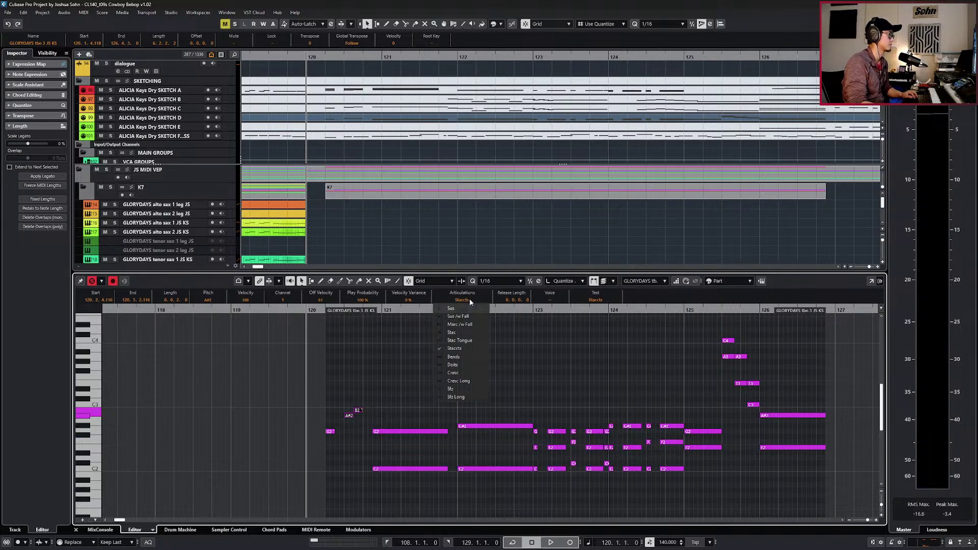
left_click(468, 333)
key("space")
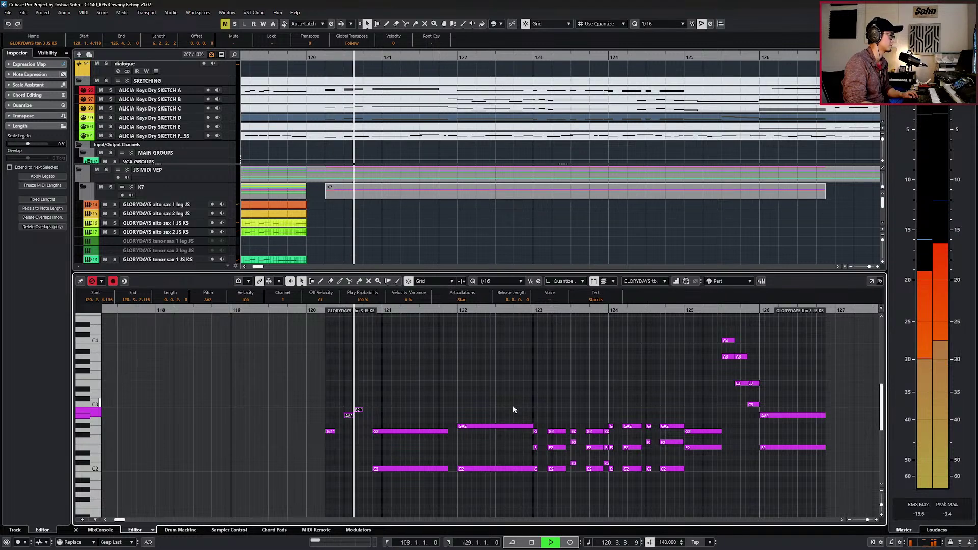
key("space")
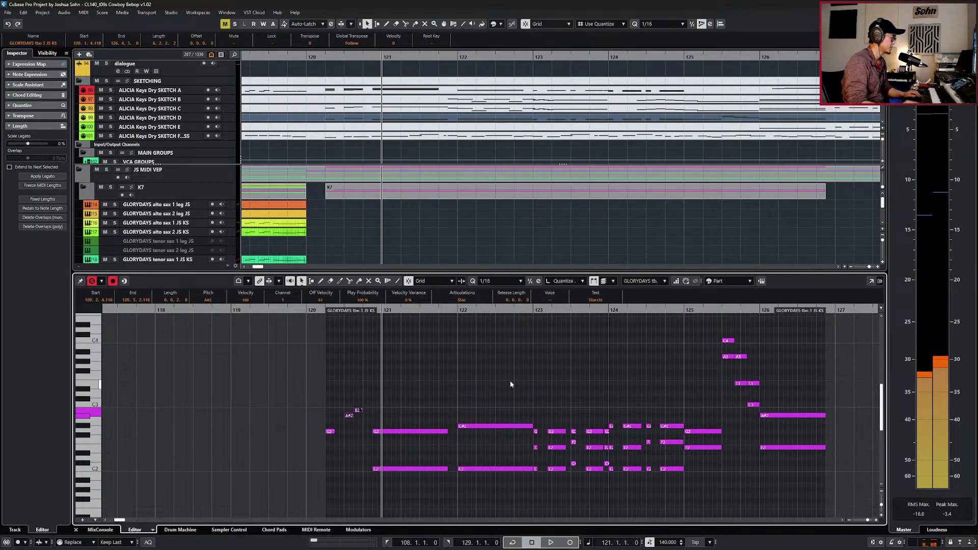
Delete the upper harmony notes in bars 121 to 124 of both trombone parts, keeping only the lowest line.
scroll(510, 380, "down", 1)
left_click_drag(453, 395, 438, 474)
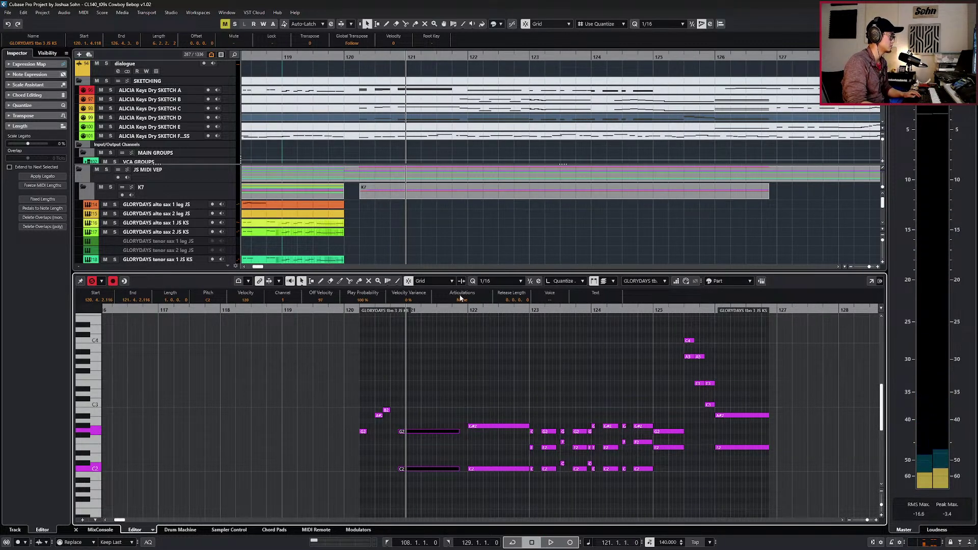
left_click(463, 300)
left_click_drag(413, 405, 486, 452)
key("Delete")
left_click_drag(505, 413, 660, 457)
key("Delete")
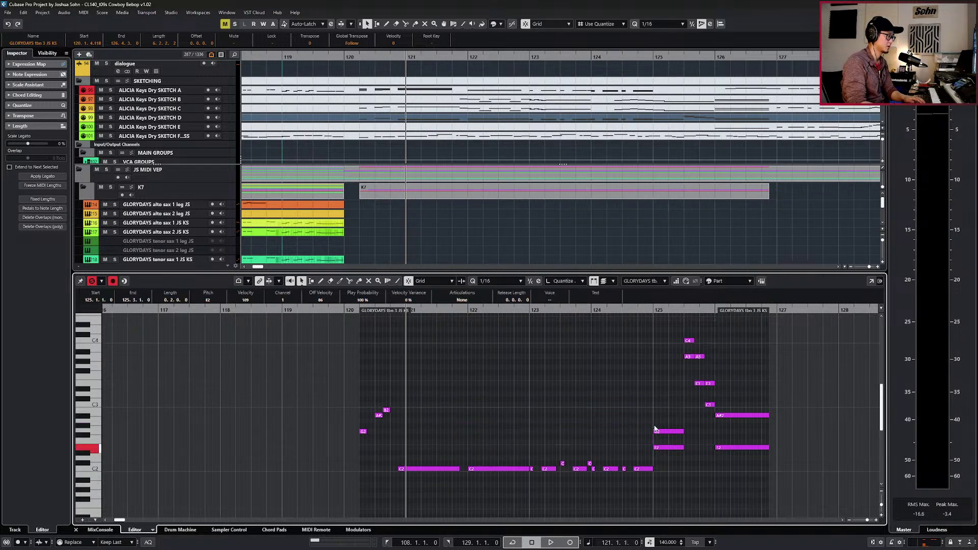
Delete the upper notes in bars 125 and 126 and mute the remaining descending A3, E3 and C3 notes.
mouse_move(683, 334)
left_mouse_down()
mouse_move(698, 345)
mouse_move(711, 388)
left_mouse_up()
key("Delete")
key("Delete")
key("Delete")
left_click(730, 415)
key("Delete")
left_click_drag(678, 343, 733, 420)
Set the low line from bar 121 to bar 126 to the Sus articulation in both the trombone 3 and bass trombone parts.
left_click_drag(429, 439, 772, 482)
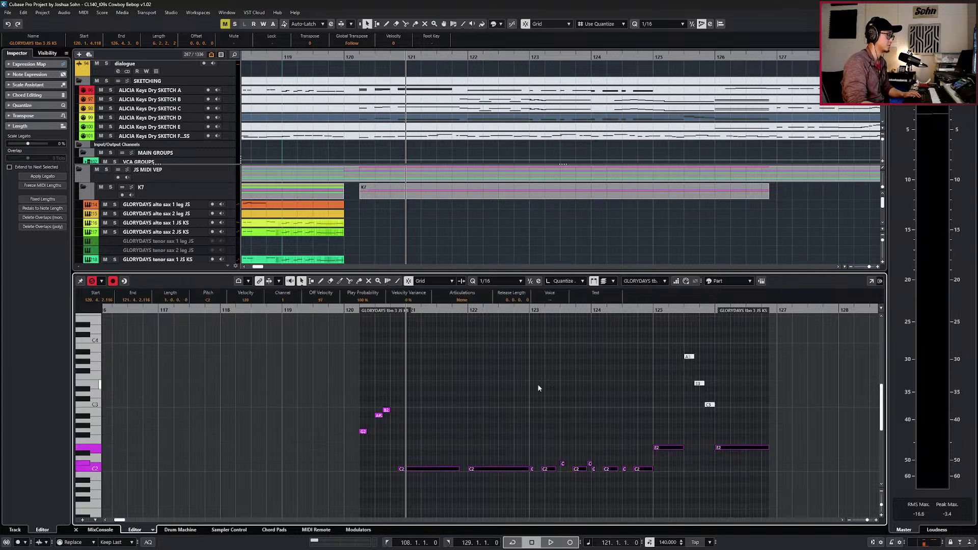
left_click(450, 301)
left_click(452, 310)
key("l")
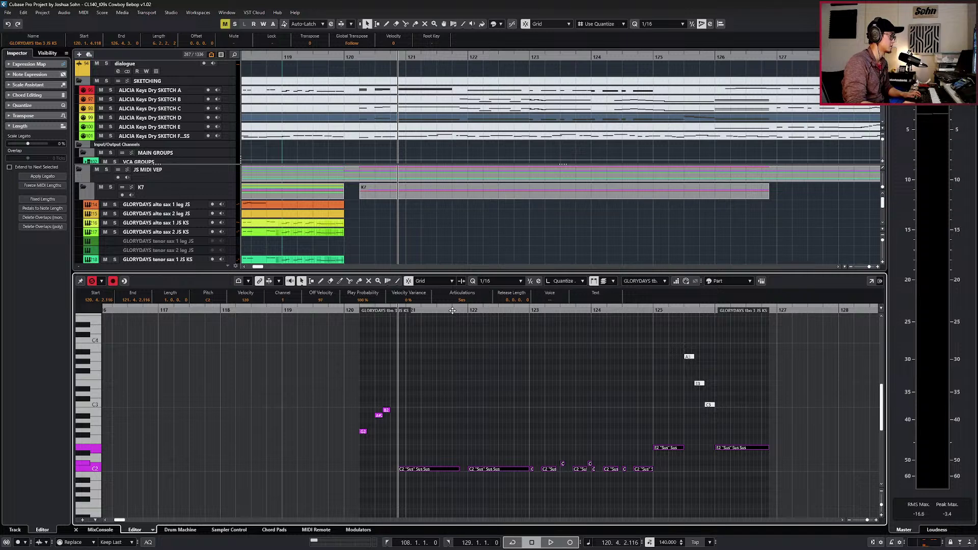
key("KP_Subtract")
key("KP_Subtract")
key("Page_Down")
left_click(460, 301)
left_click(460, 309)
Set the short C2 and C#2 notes in bars 123 and 124 of the bass trombone part to Staccts.
scroll(527, 469, "up", 2)
key("KP_Add")
key("KP_Add")
key("KP_Add")
scroll(535, 449, "right", 3)
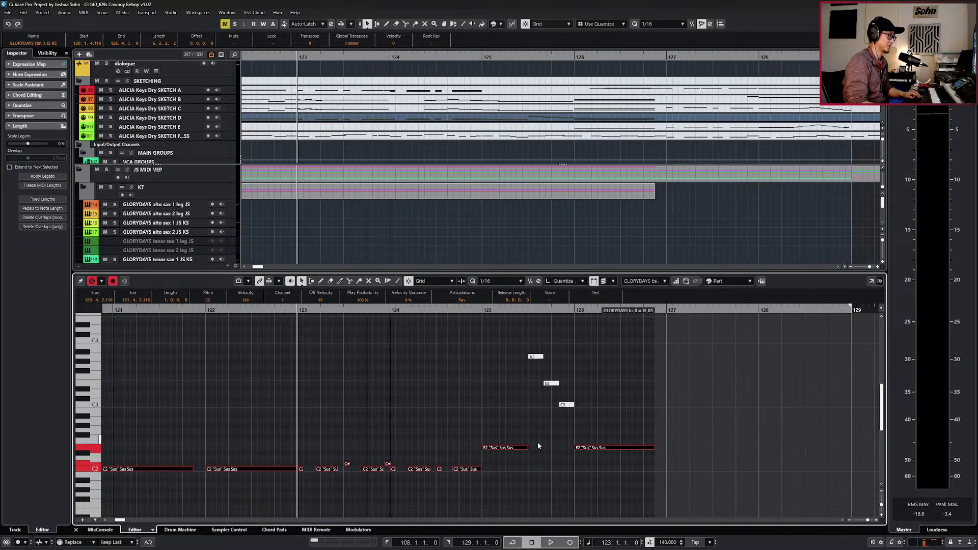
scroll(458, 421, "down", 2)
scroll(335, 407, "up", 2)
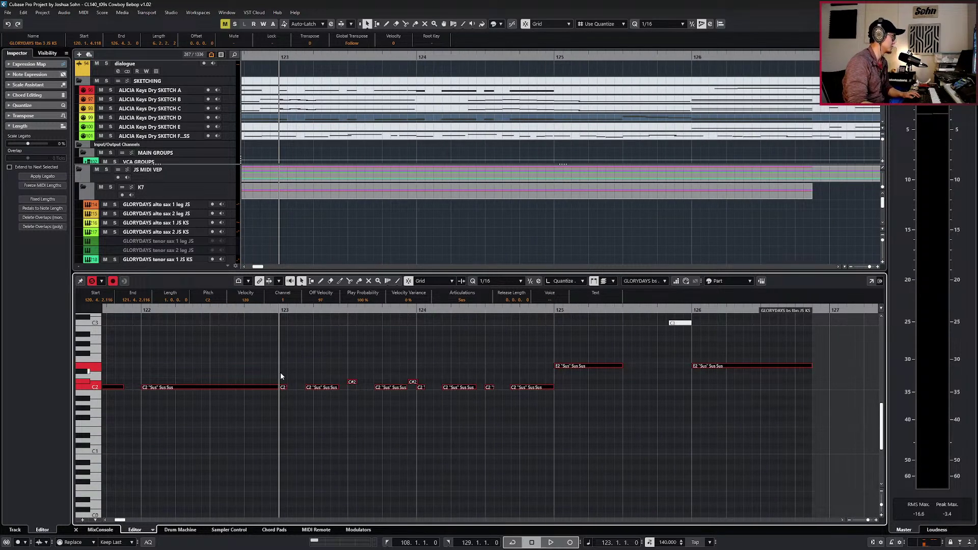
left_click(282, 388)
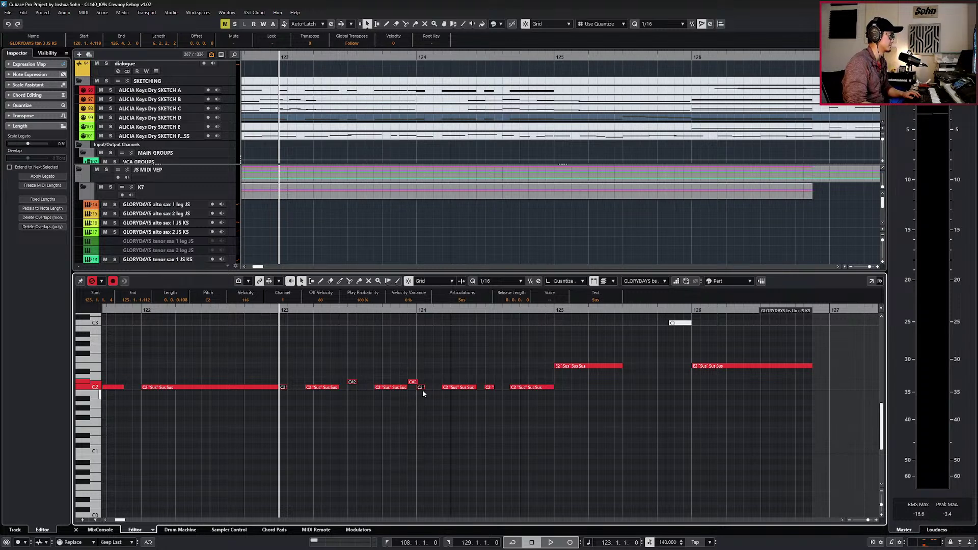
left_click(478, 303)
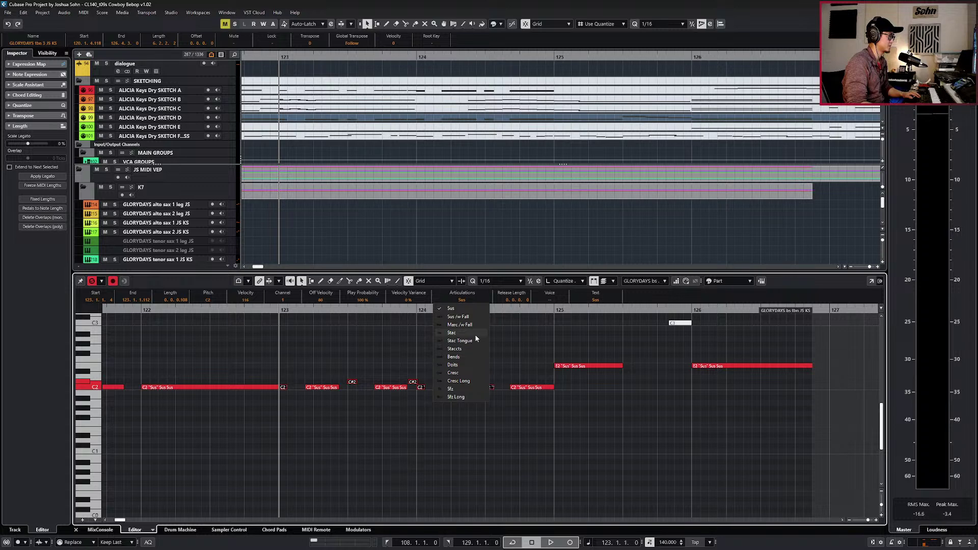
left_click(475, 347)
Set the same short C2 and C#2 notes in the trombone 3 part to Staccts and play them from bar 123.
key("Page_Up")
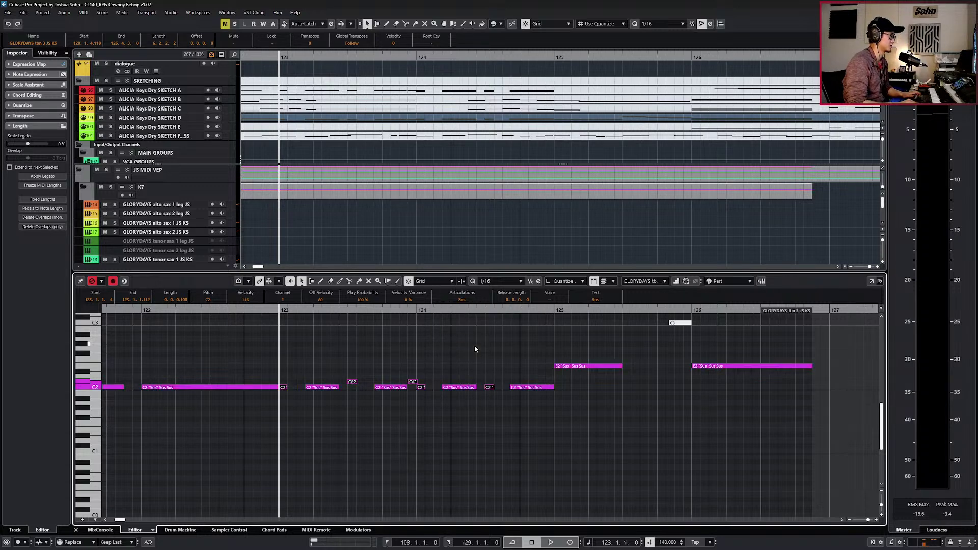
left_click(473, 303)
left_click(468, 347)
key("space")
scroll(517, 452, "down", 3)
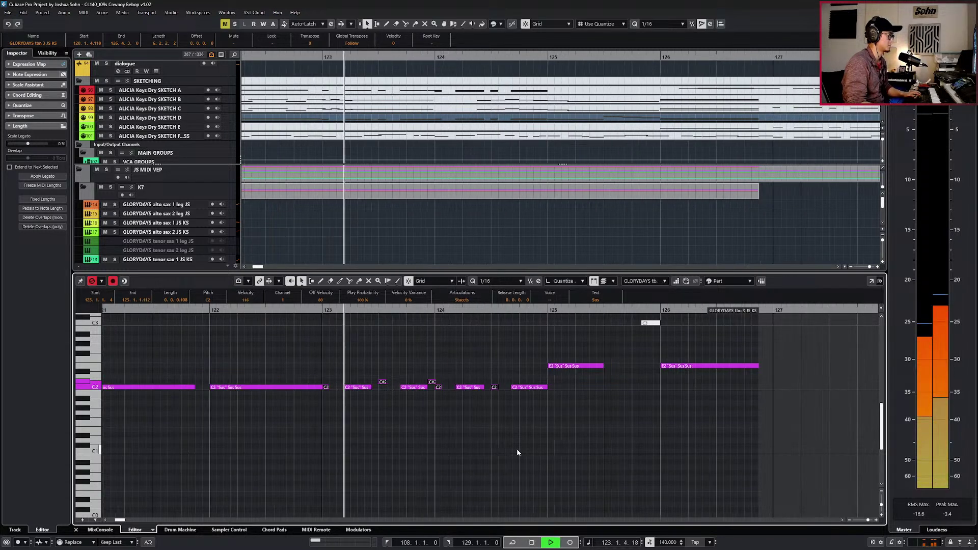
key("space")
key("space")
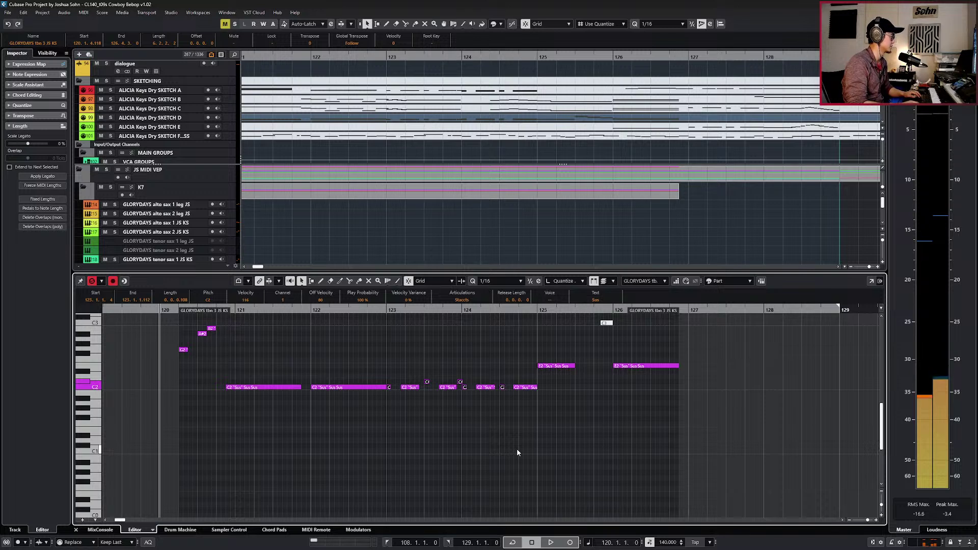
Play the low trombone line from bar 120 and check the short C#2 note in bar 123 against the chord track.
key("alt+l")
scroll(517, 451, "down", 3)
key("space")
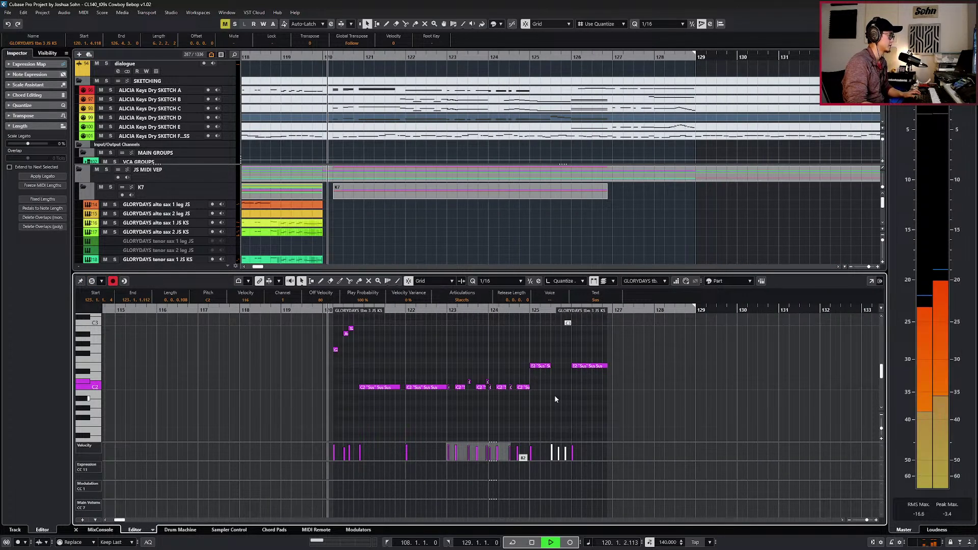
scroll(555, 398, "down", 2)
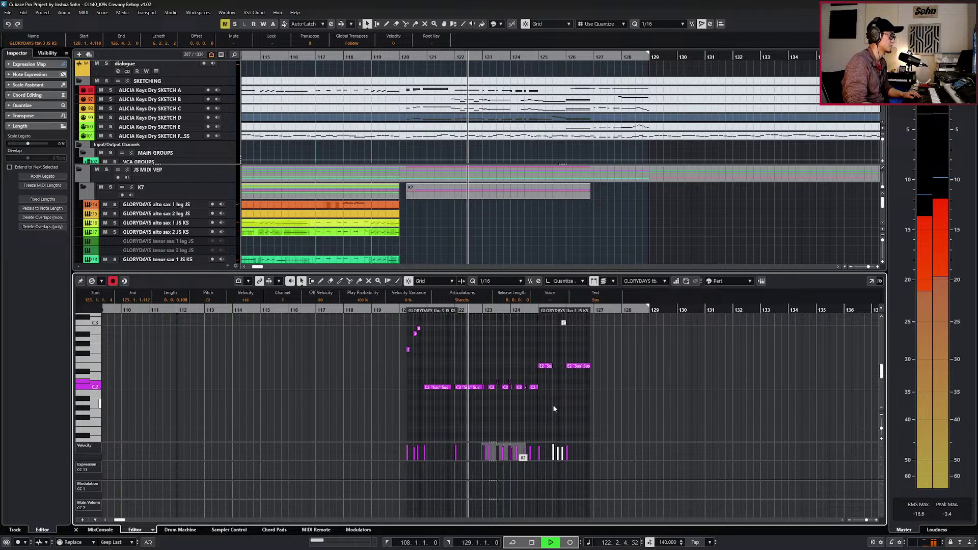
key("h")
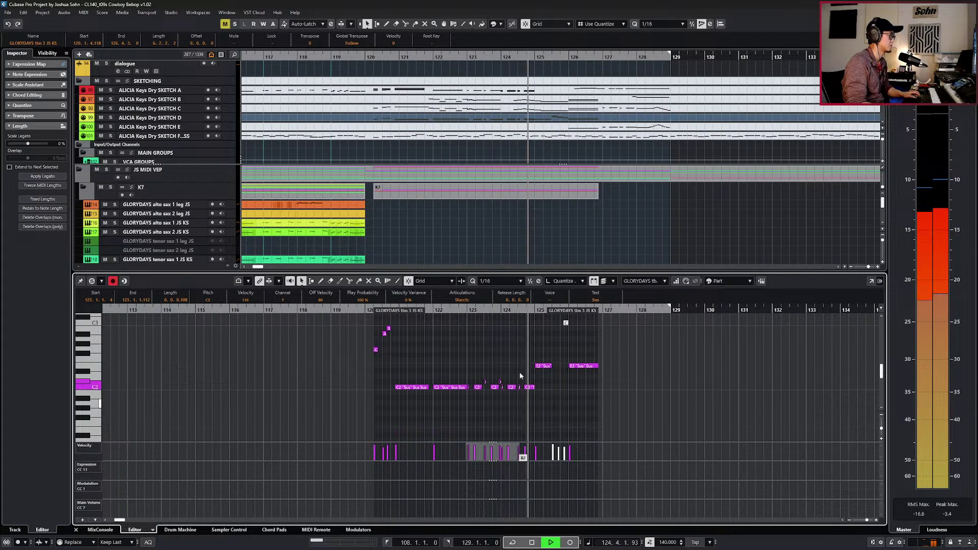
key("h")
key("h")
left_click(486, 382)
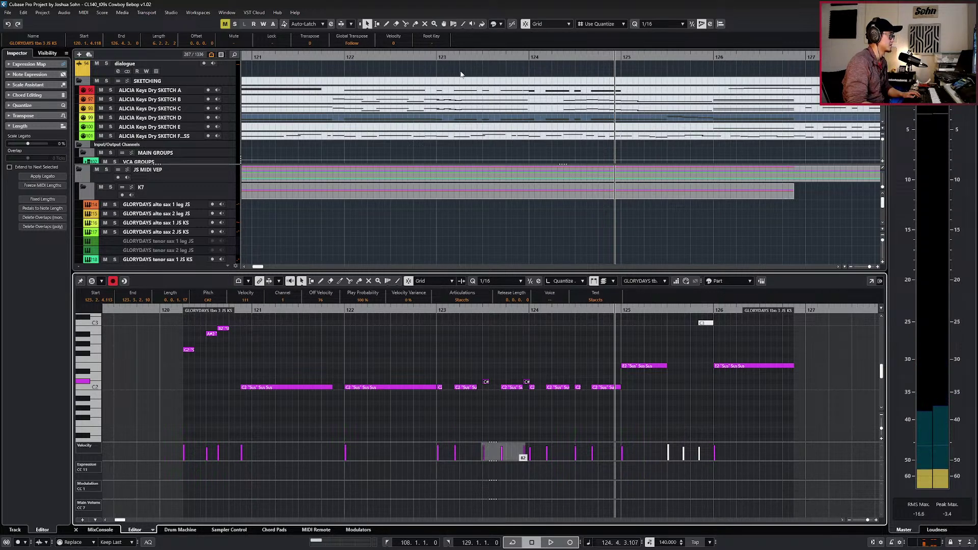
scroll(456, 94, "up", 3)
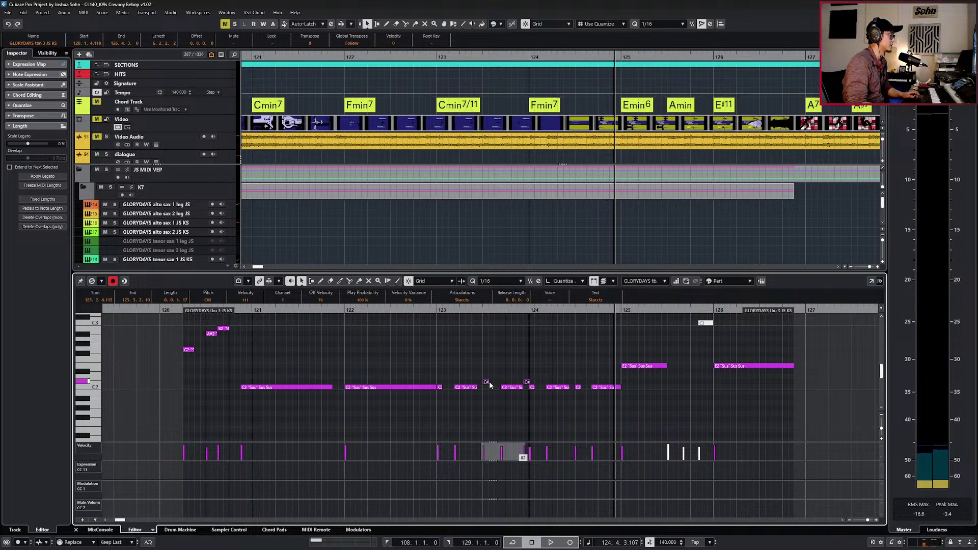
Return to the arrangement and glue the trombone 3 and bass trombone parts before bar 120 to their new parts.
key("l")
key("ctrl+KP_Subtract")
key("ctrl+KP_Subtract")
key("Return")
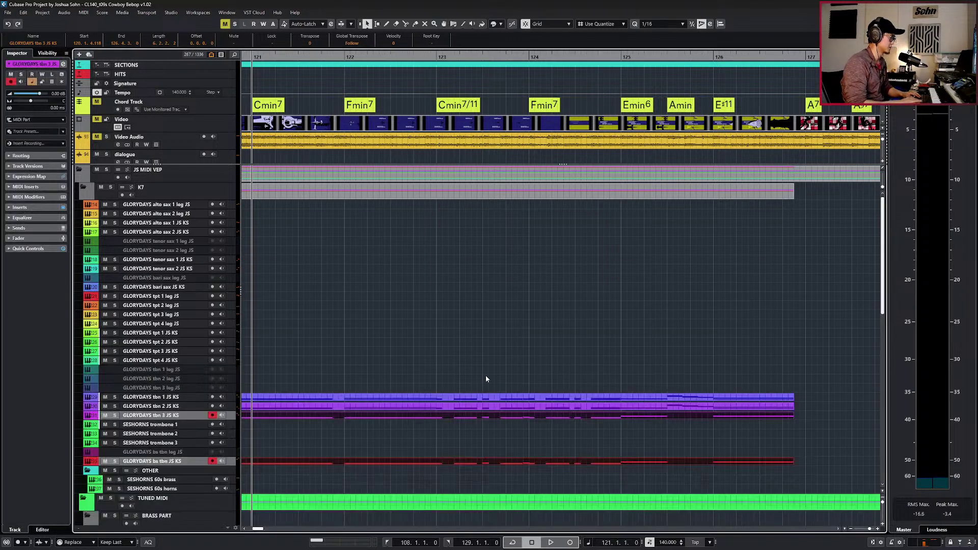
key("g")
key("ctrl+KP_Subtract")
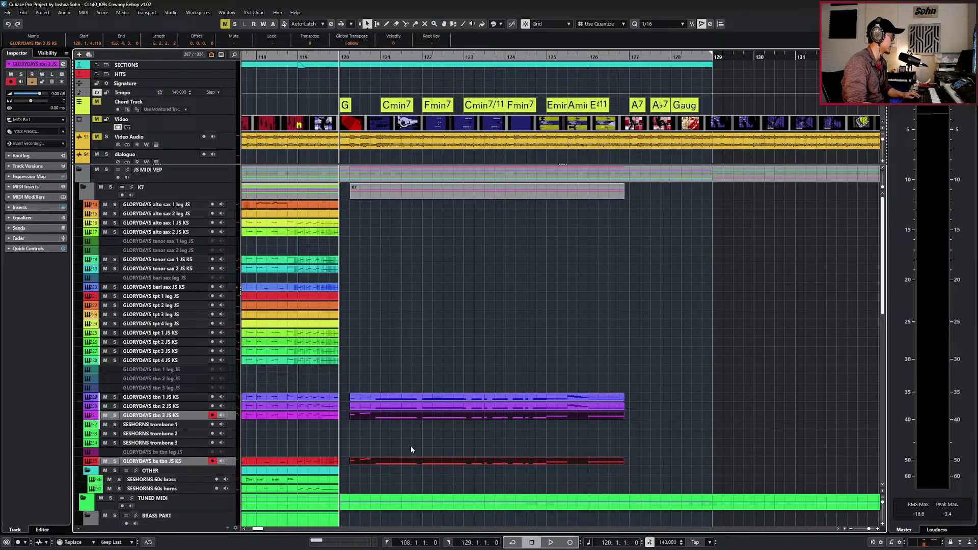
key("4")
left_click(331, 417)
left_click(330, 462)
key("1")
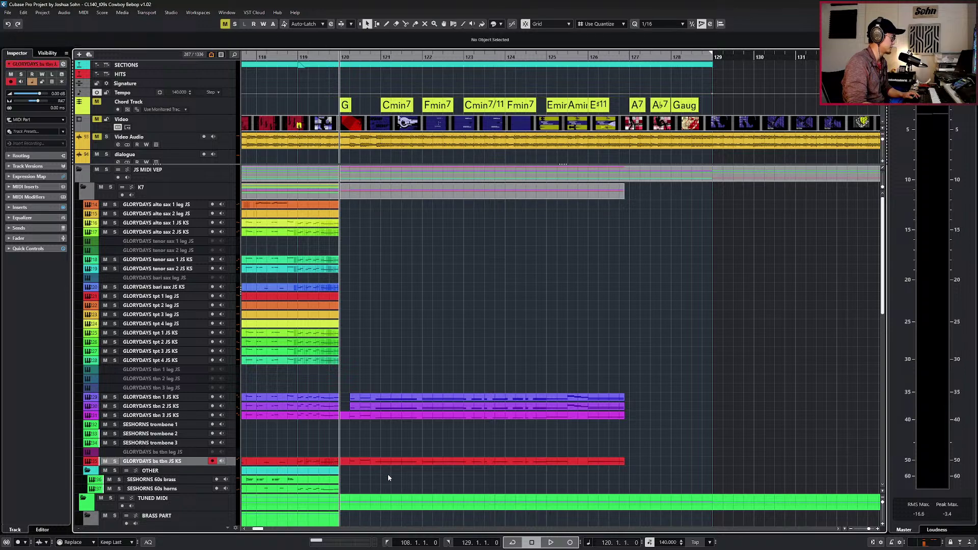
Review the glued trombone 3 and bass trombone notes in the note editor, and play from the project view.
double_click(390, 416)
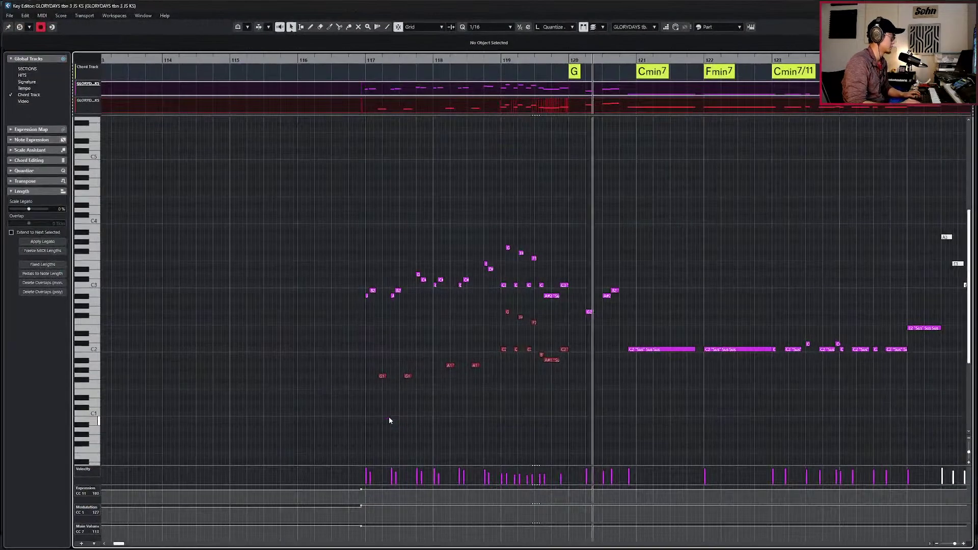
key("g")
key("g")
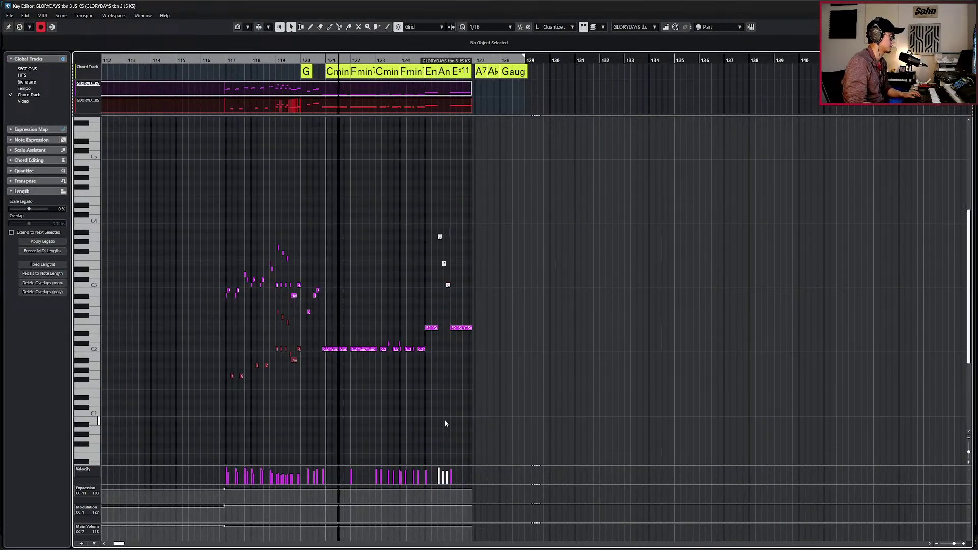
key("Return")
key("space")
key("KP_Subtract")
key("KP_Subtract")
Mute the trombone 1 and trombone 2 parts at bar 120 and set the MIDI record mode to Merge.
left_click_drag(452, 383, 454, 407)
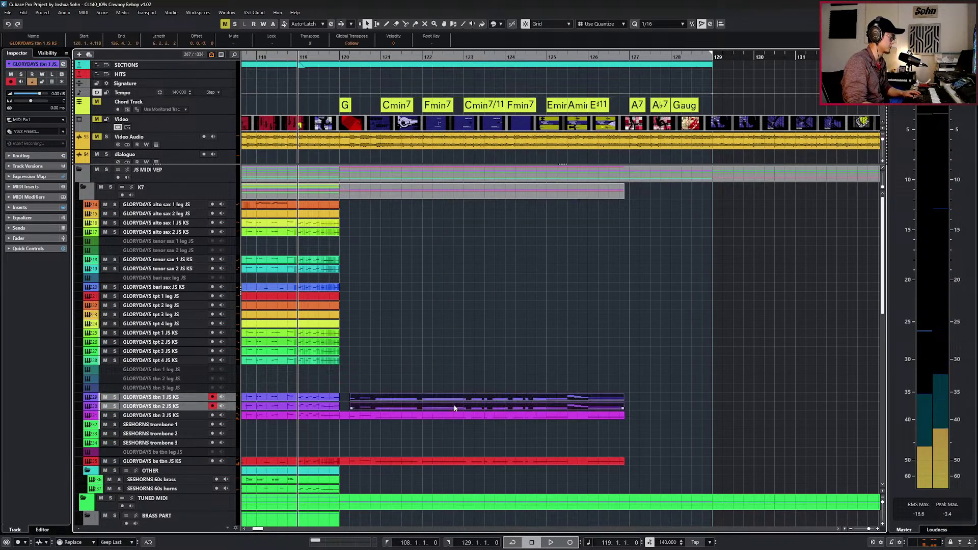
key("shift+m")
left_click(72, 542)
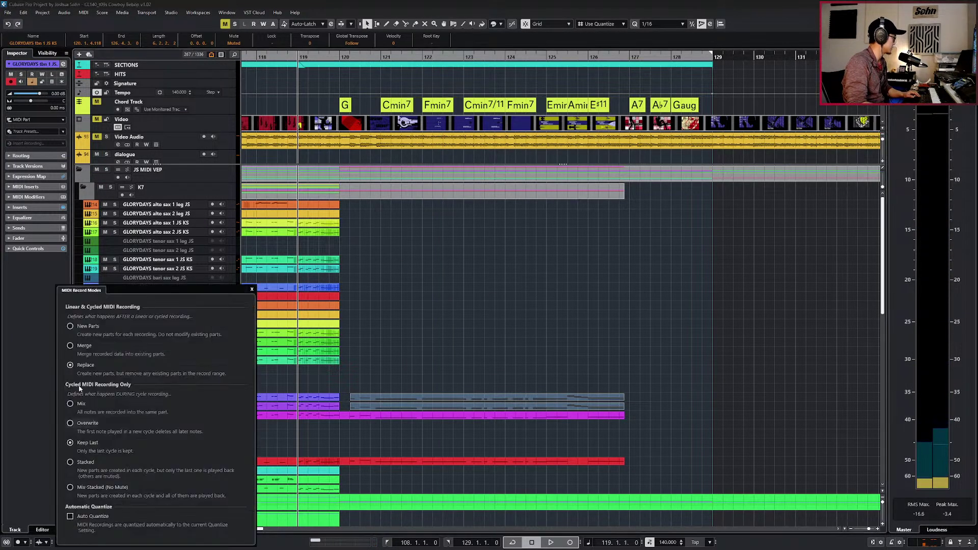
left_click(386, 451)
Record a merged controller pass onto the trombone 3 and bass trombone parts from just before bar 120 to bar 127, and select both parts.
key("space")
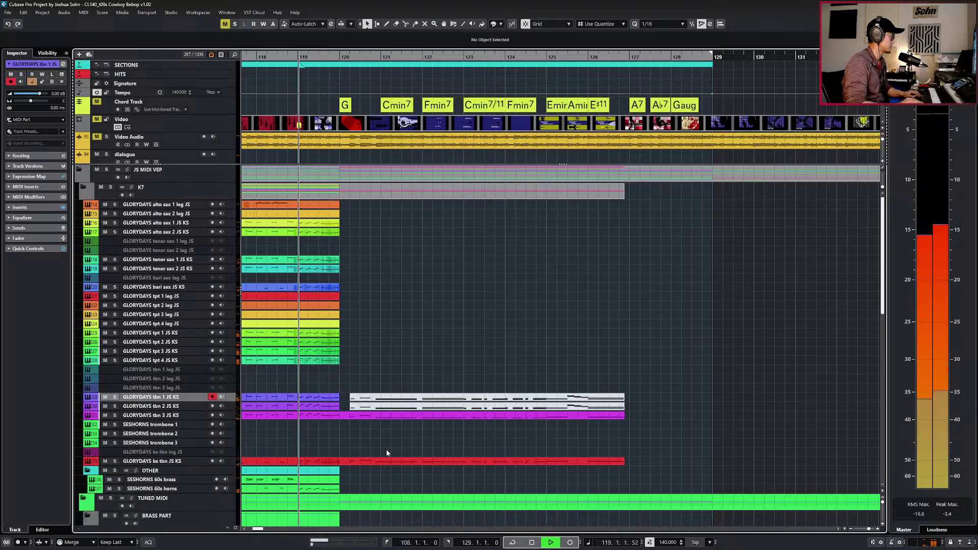
left_click_drag(391, 473, 402, 416)
key("KP_Subtract")
key("space")
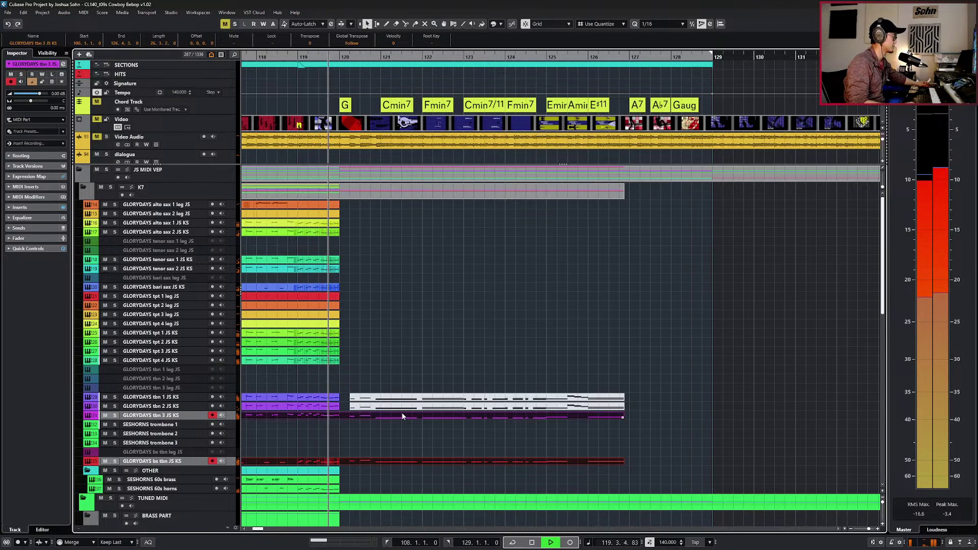
key("KP_Multiply")
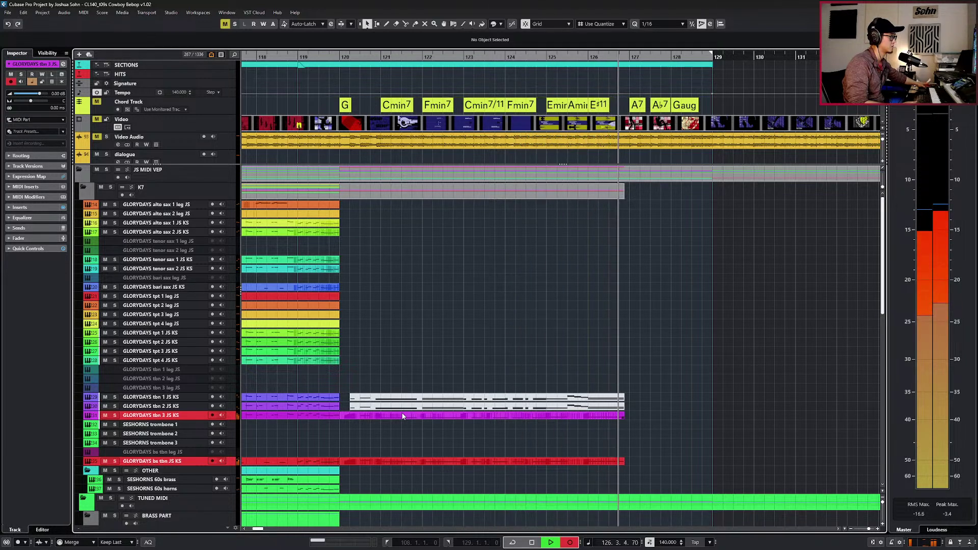
key("space")
left_click_drag(683, 414, 601, 481)
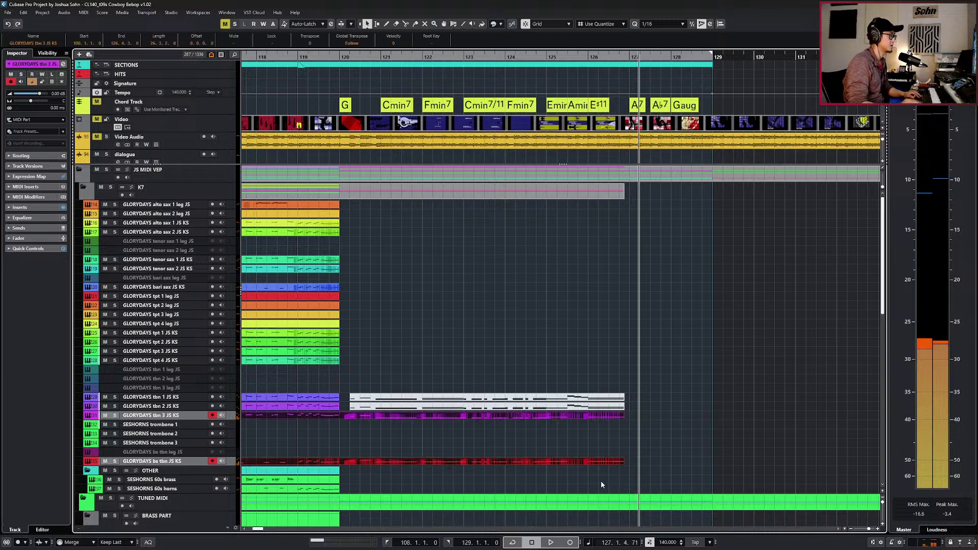
Solo the Video Audio track and listen to the opening of the reference from bar 120.
left_click(233, 145)
key("s")
key("KP_Subtract")
key("KP_Subtract")
key("KP_Subtract")
key("KP_Subtract")
key("KP_Subtract")
key("KP_Subtract")
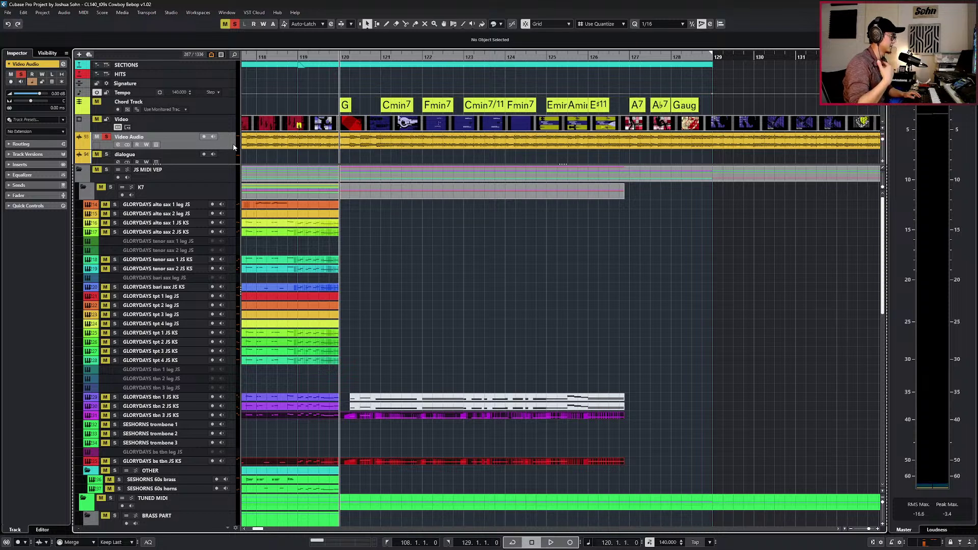
key("space")
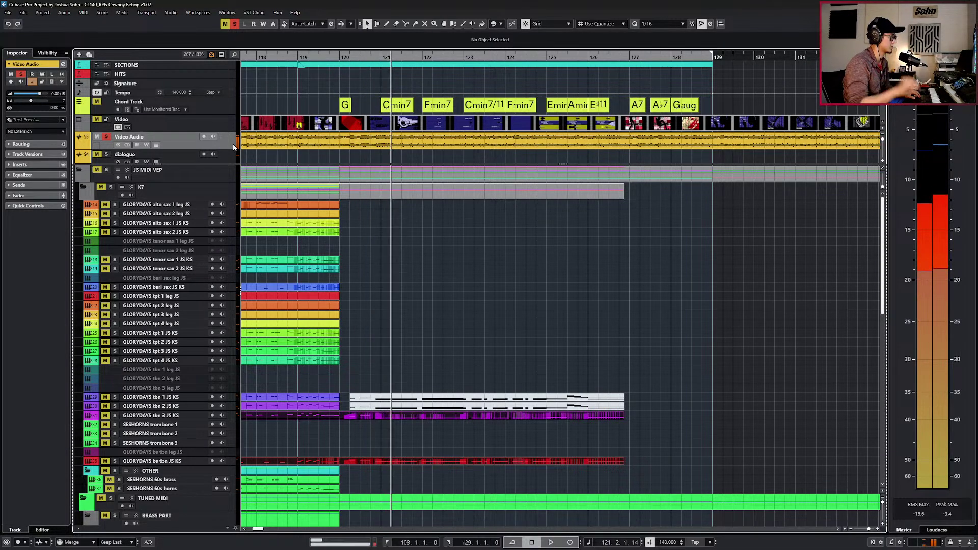
key("space")
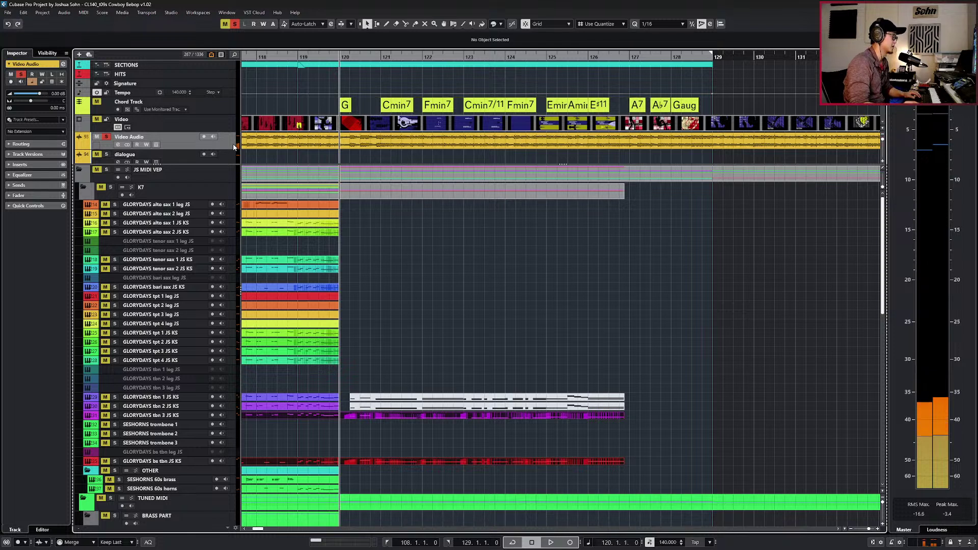
key("space")
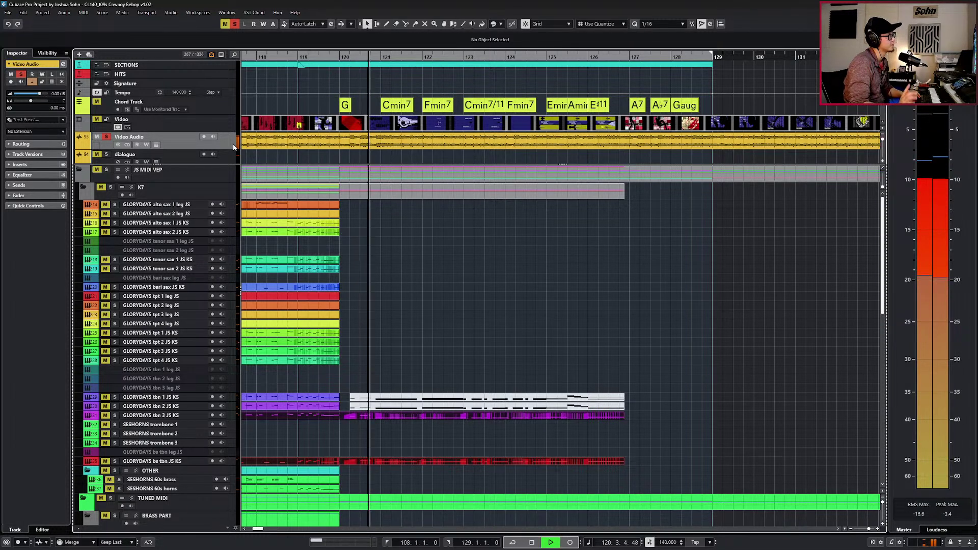
key("space")
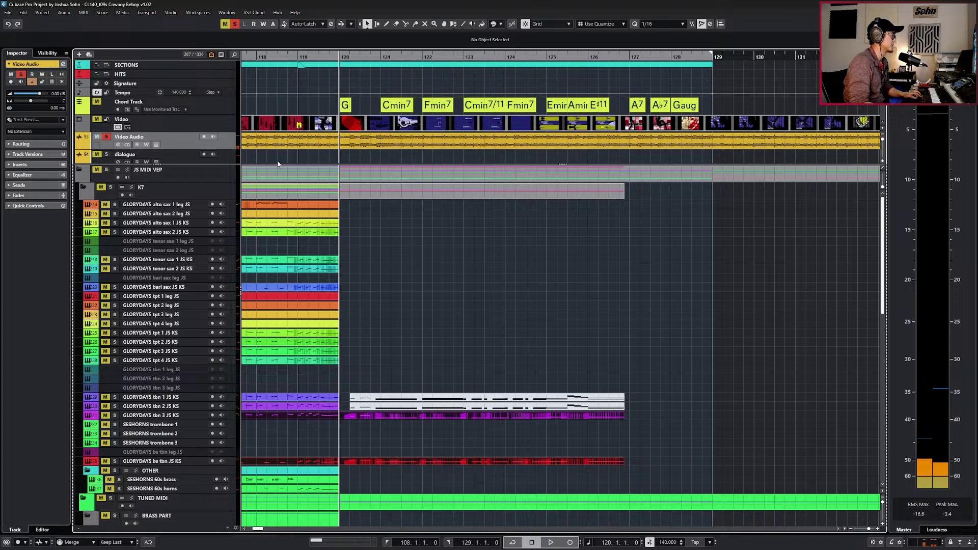
Play the soloed reference audio from bar 120 through to bar 127.
scroll(353, 245, "up", 2)
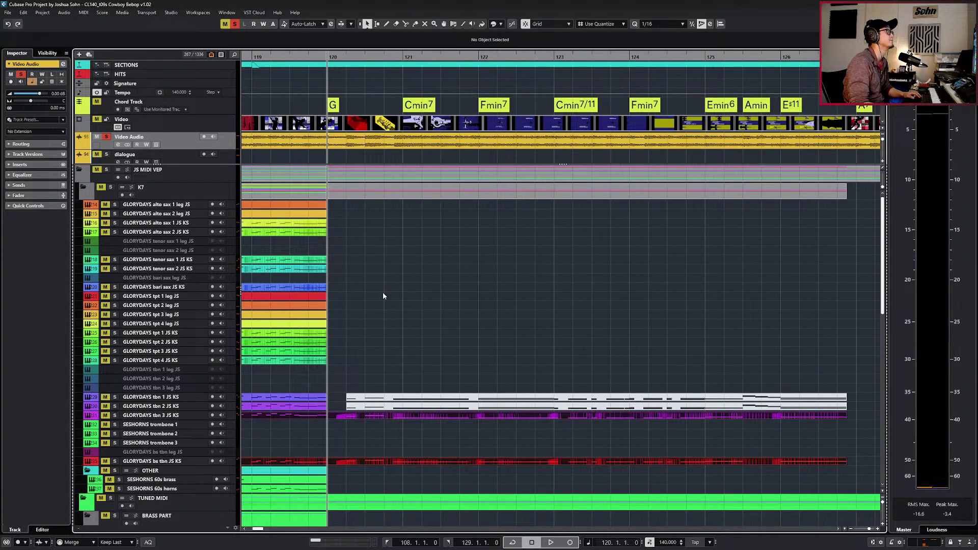
key("space")
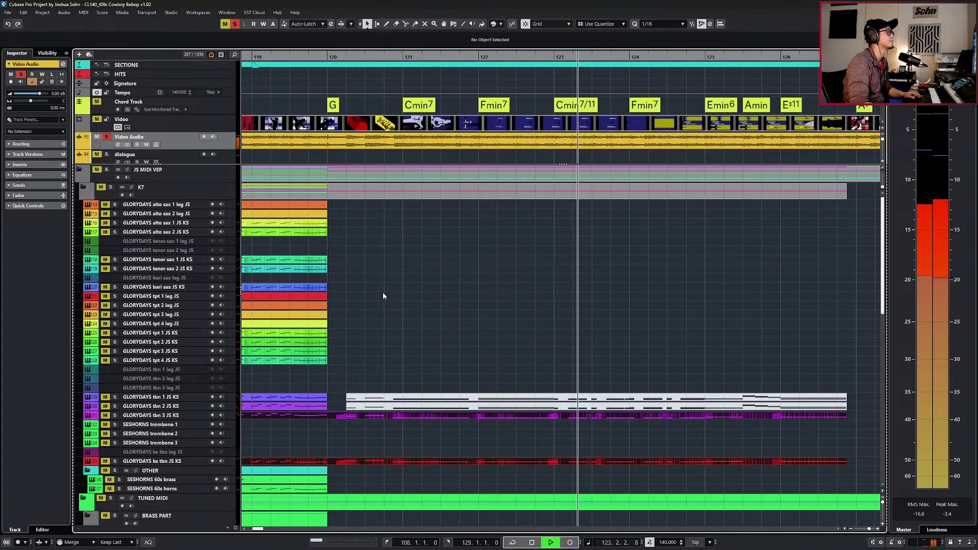
scroll(384, 293, "right", 3)
scroll(432, 323, "down", 1)
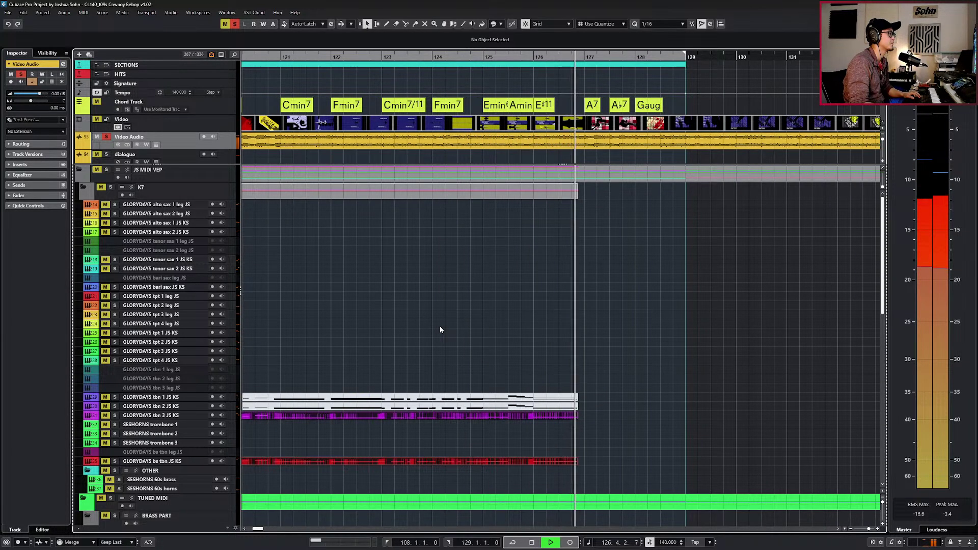
scroll(494, 351, "down", 5)
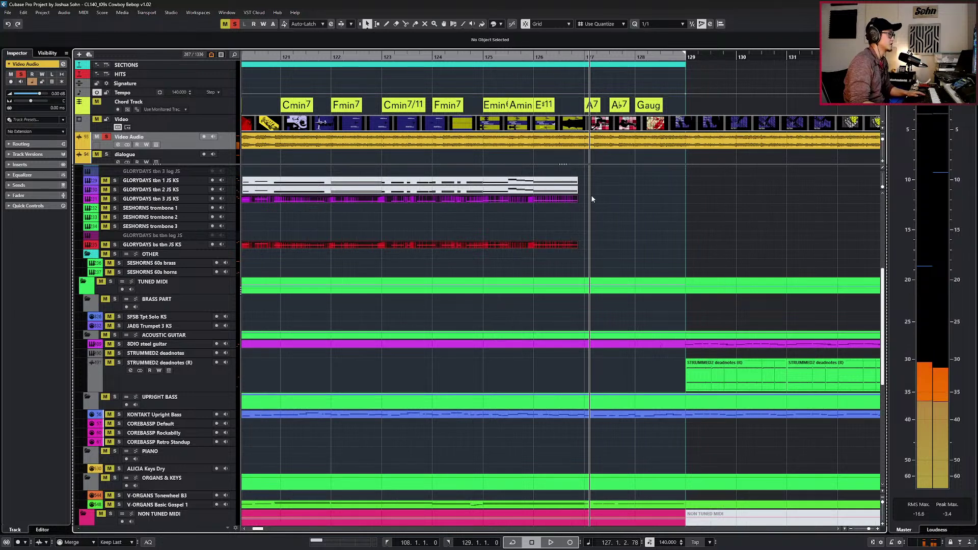
Select the trombone 3 and bass trombone parts ending at bar 127 and open them together in the note editor.
left_click_drag(591, 195, 569, 246)
key("g")
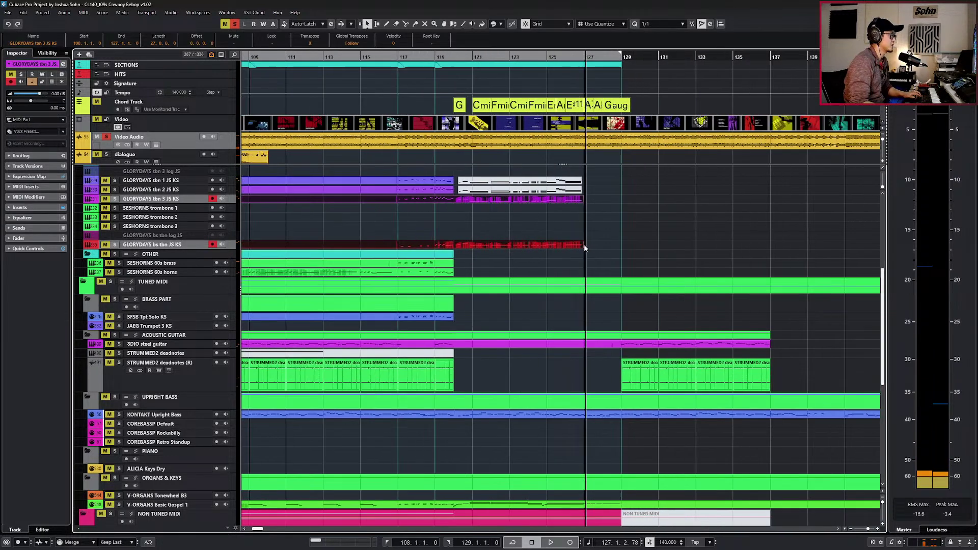
key("space")
double_click(583, 244)
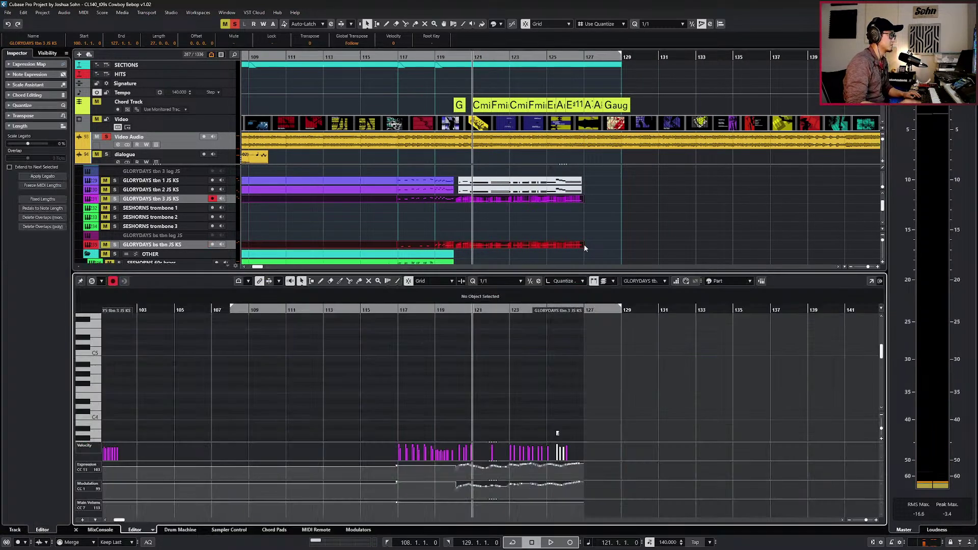
scroll(555, 360, "down", 8)
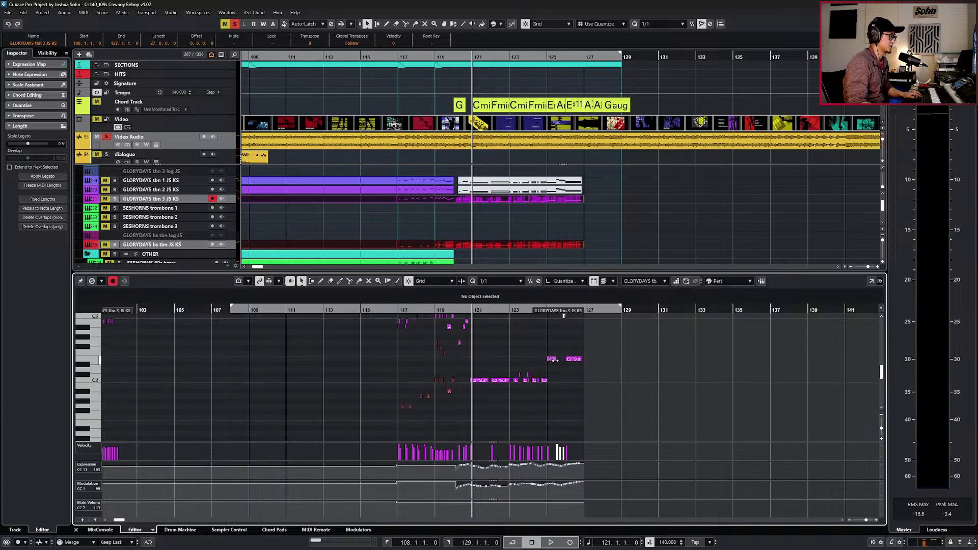
Set the articulation of the E2 note at bar 126 to Sfz Long in both the trombone 3 and bass trombone parts.
scroll(557, 360, "up", 3, "ctrl")
left_click(588, 384)
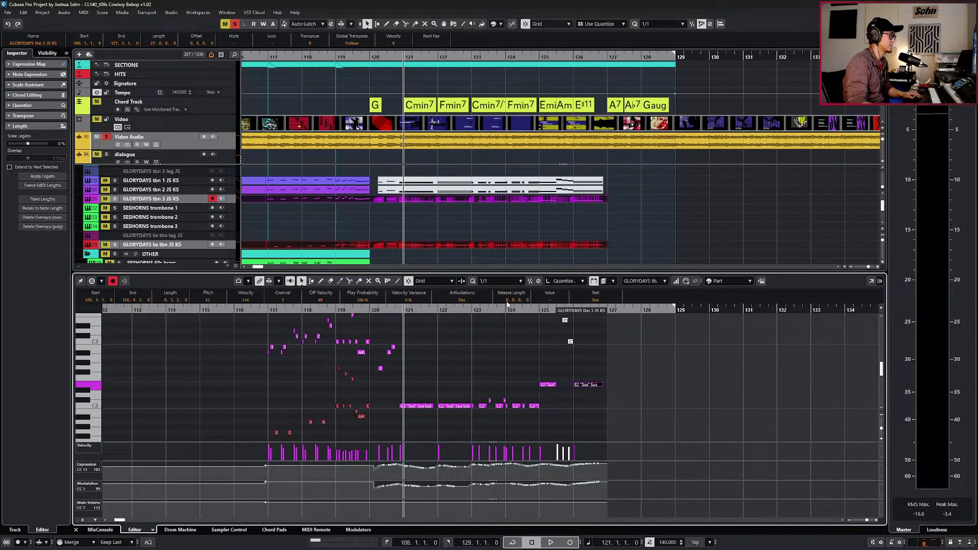
key("l")
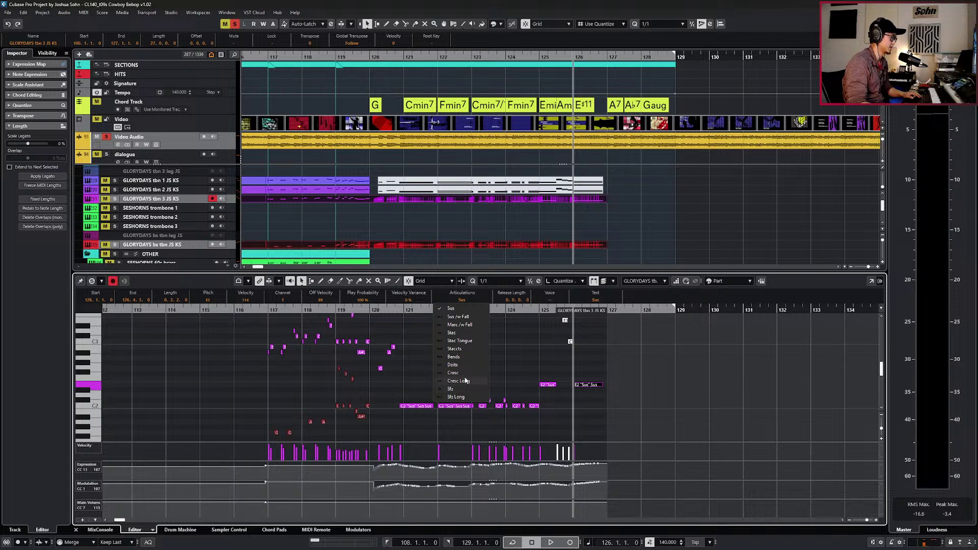
left_click(464, 397)
key("Right")
left_click(462, 300)
left_click(465, 397)
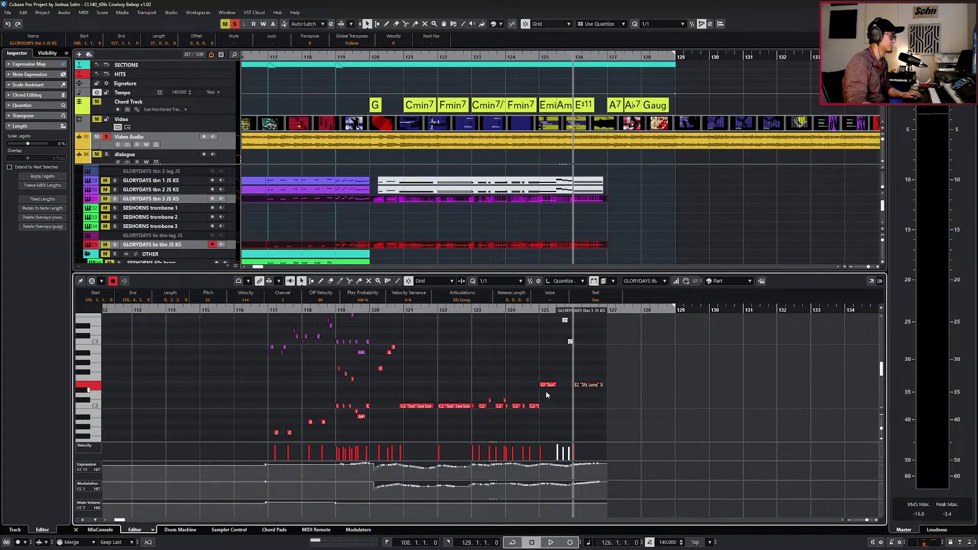
Unsolo the Video Audio track and audition the low trombones' final note at bar 126.
scroll(545, 390, "up", 3)
key("alt+5")
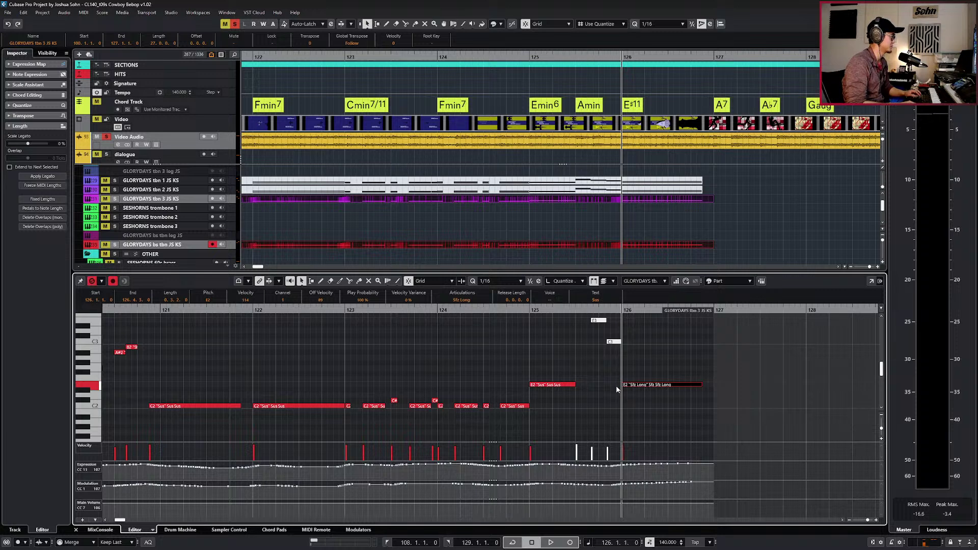
key("space")
key("s")
key("KP_Subtract")
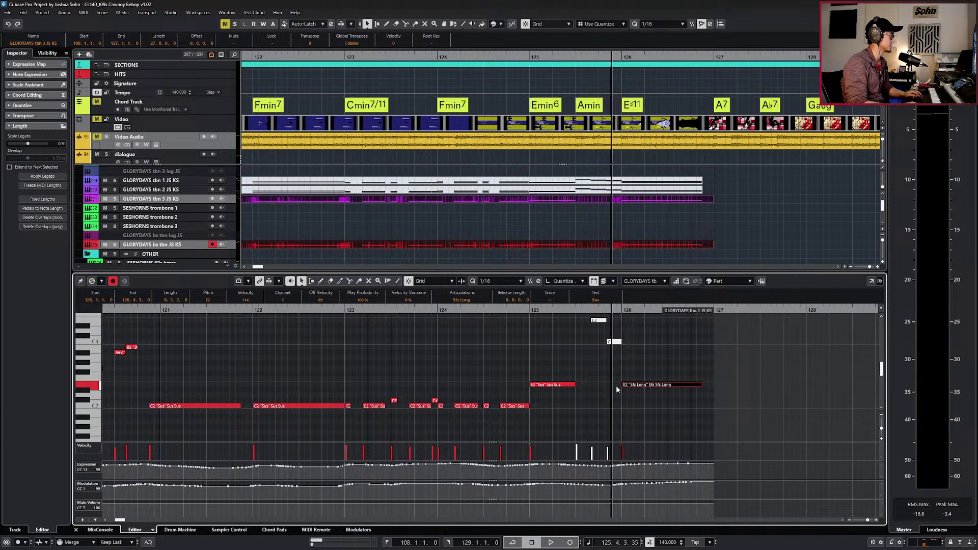
key("space")
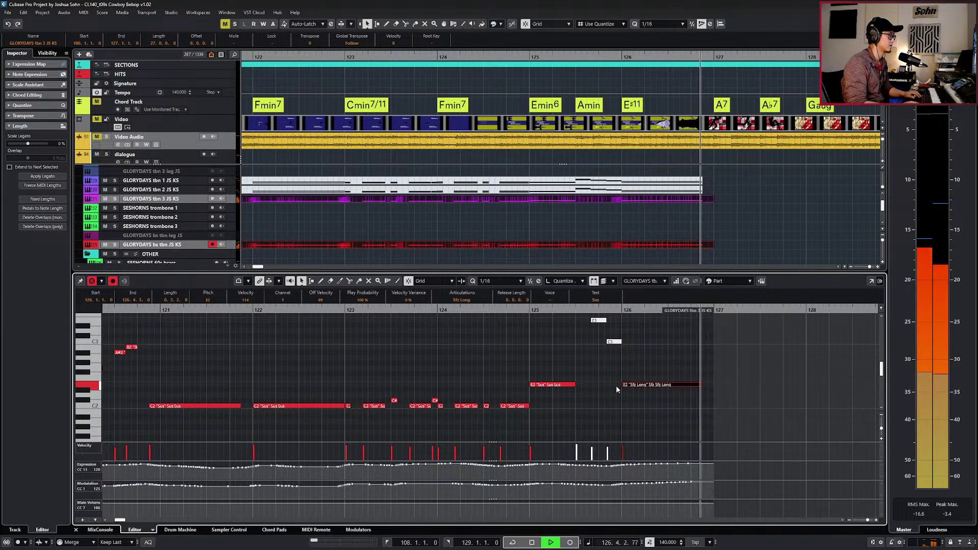
Replay the low trombone passage leading into bar 126 and return the playhead to bar 120.
key("space")
key("KP_Subtract")
key("space")
key("g")
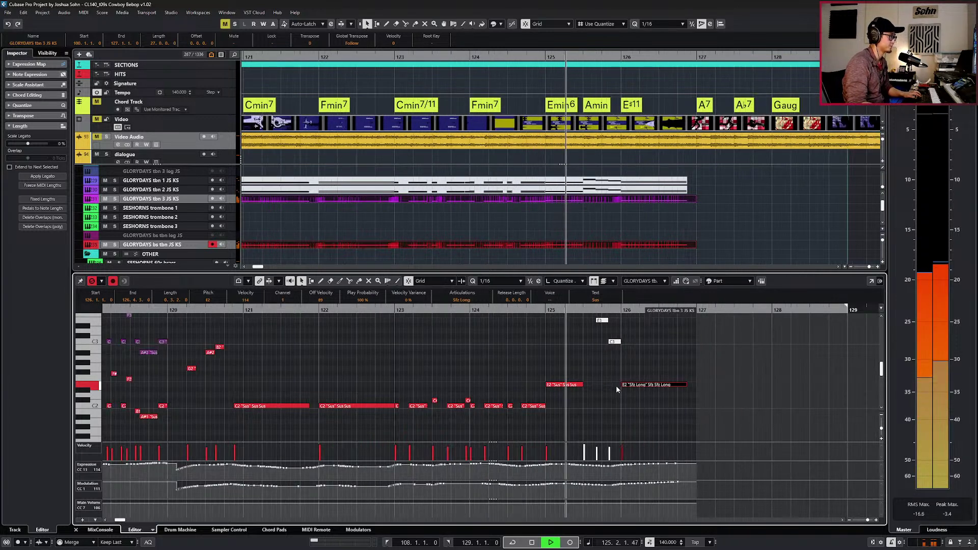
key("g")
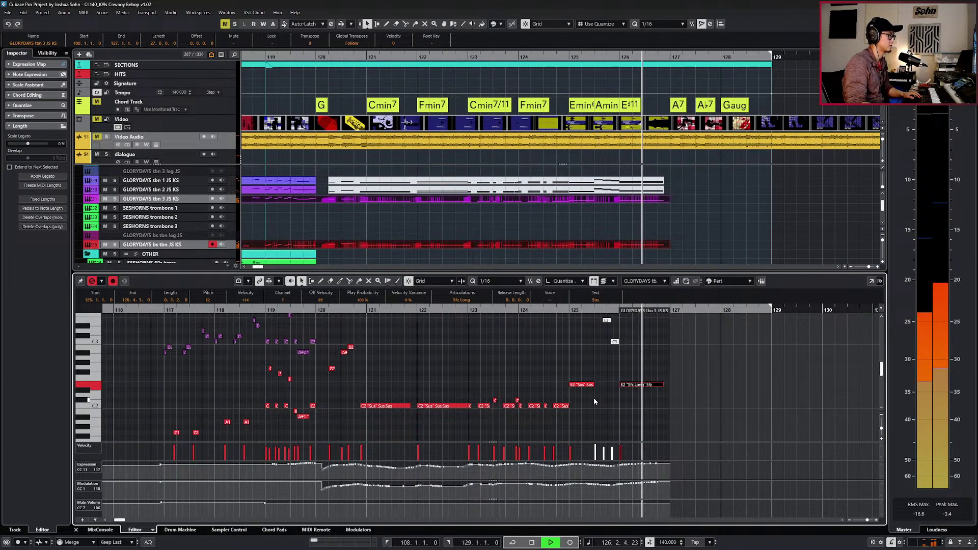
key("space")
key("ctrl+Left")
key("ctrl+Left")
key("ctrl+Left")
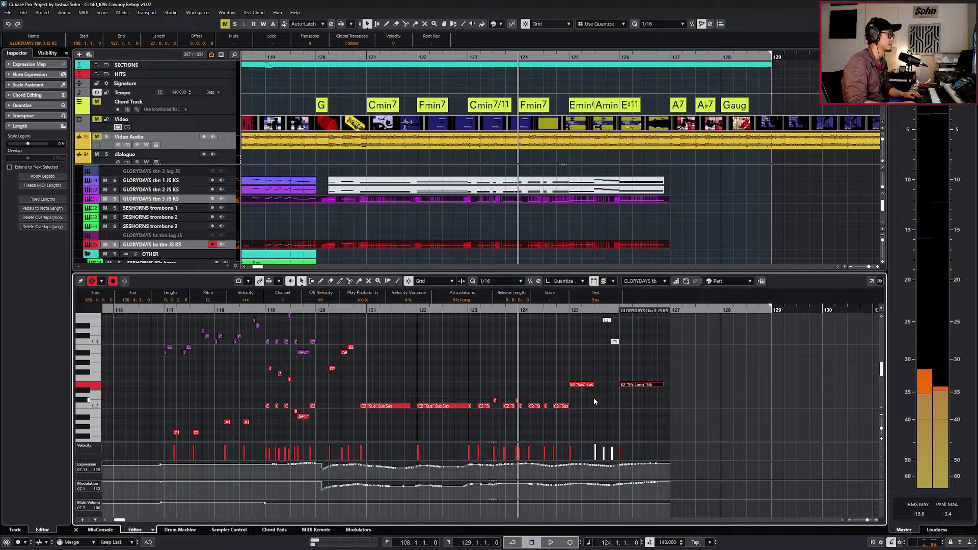
key("ctrl+Left")
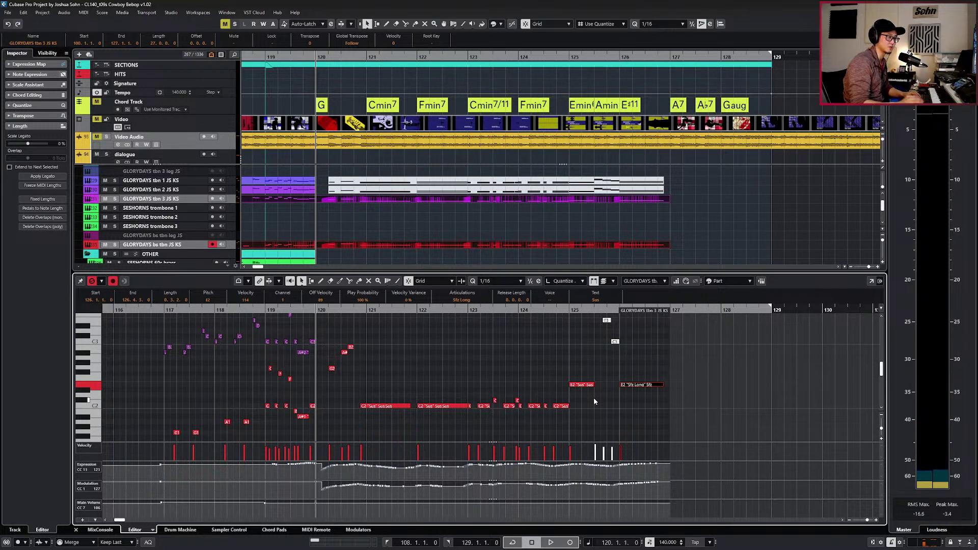
key("l")
key("ctrl+Left")
key("ctrl+Left")
key("ctrl+Left")
key("ctrl+Left")
key("ctrl+Left")
key("ctrl+Left")
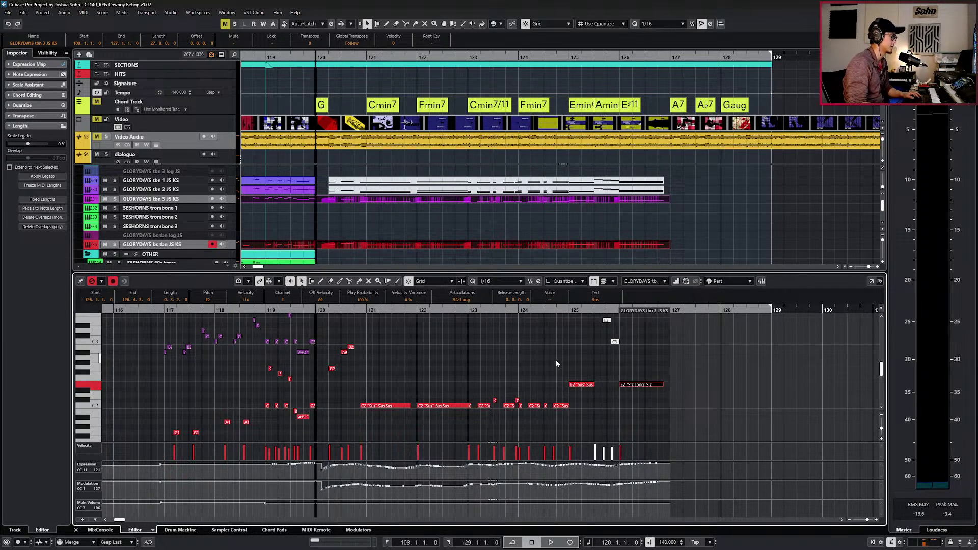
Try the Cresc Long articulation on the bar 126 E2 note in both low trombone parts and audition it.
left_click(454, 300)
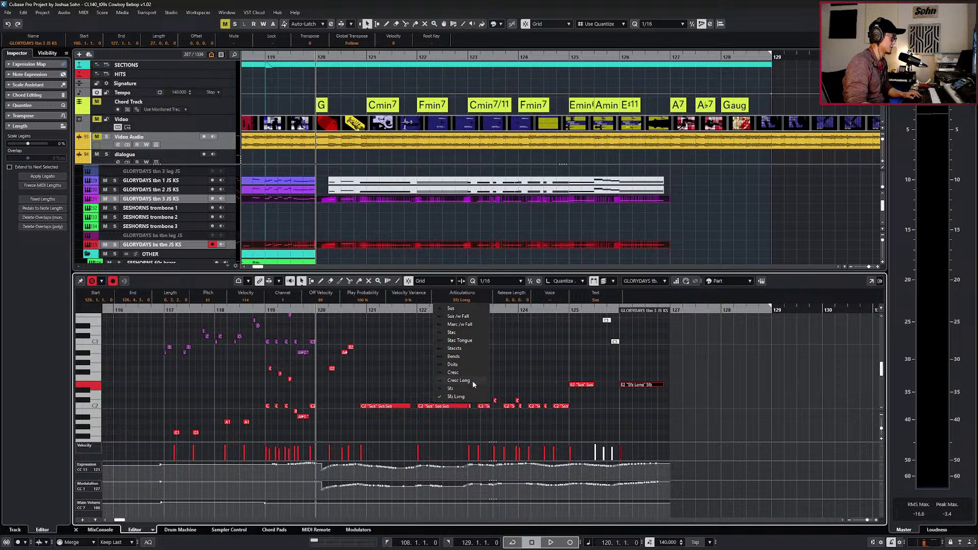
left_click(471, 382)
key("Page_Up")
left_click(467, 301)
left_click(469, 381)
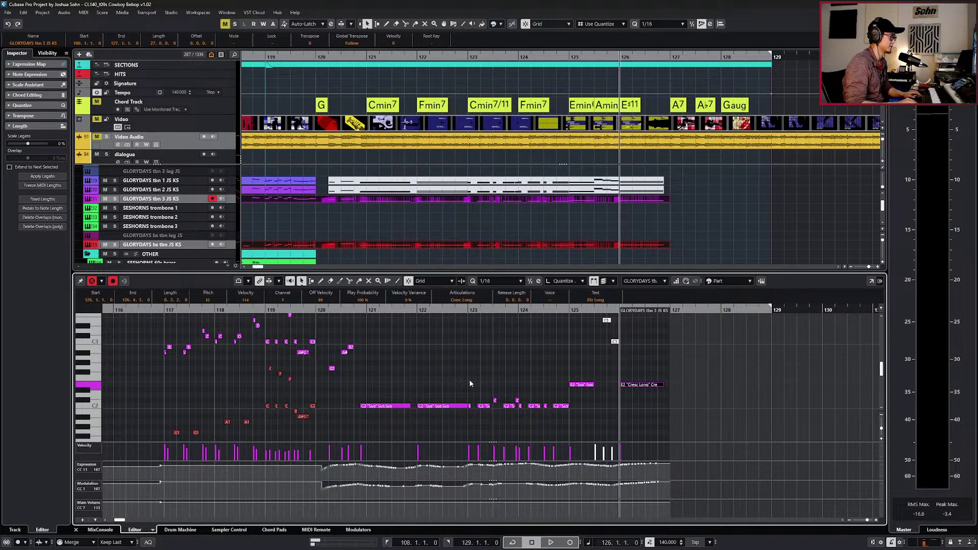
key("space")
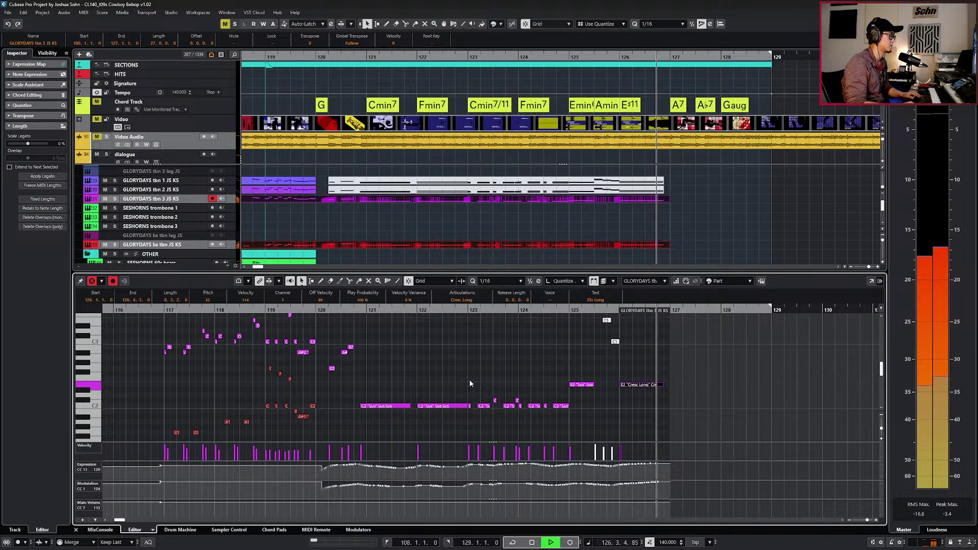
key("space")
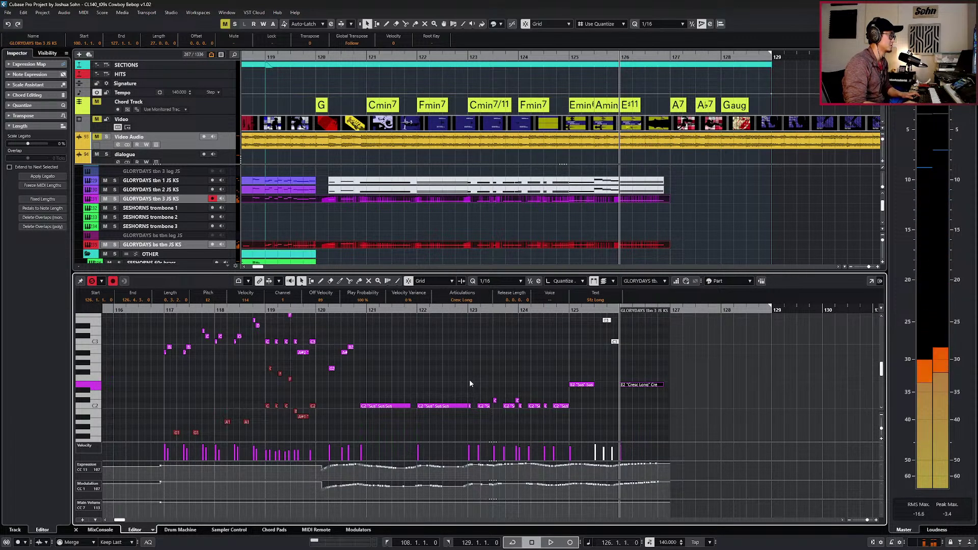
Switch the bar 126 E2 note in the trombone 3 and bass trombone parts back to the Sfz Long articulation.
left_click(462, 300)
left_click(459, 397)
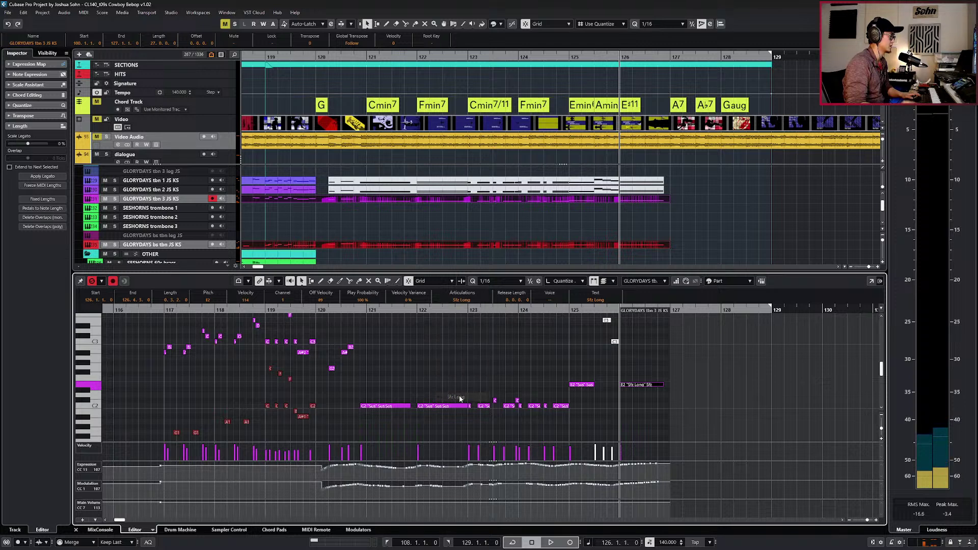
key("ctrl+Down")
left_click(470, 300)
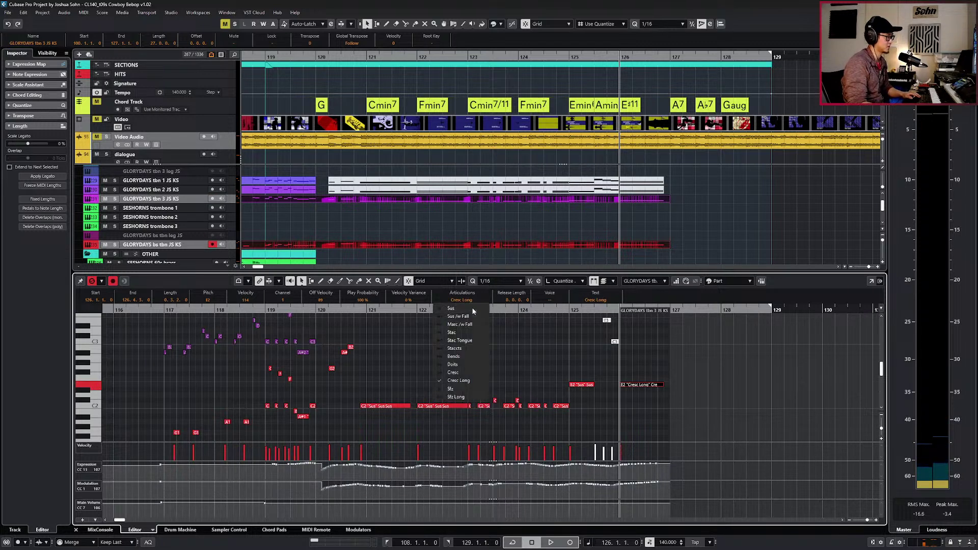
left_click(458, 397)
Play the low trombones from just before bar 126 past bar 127, and move the playhead back to bar 120.
key("KP_Subtract")
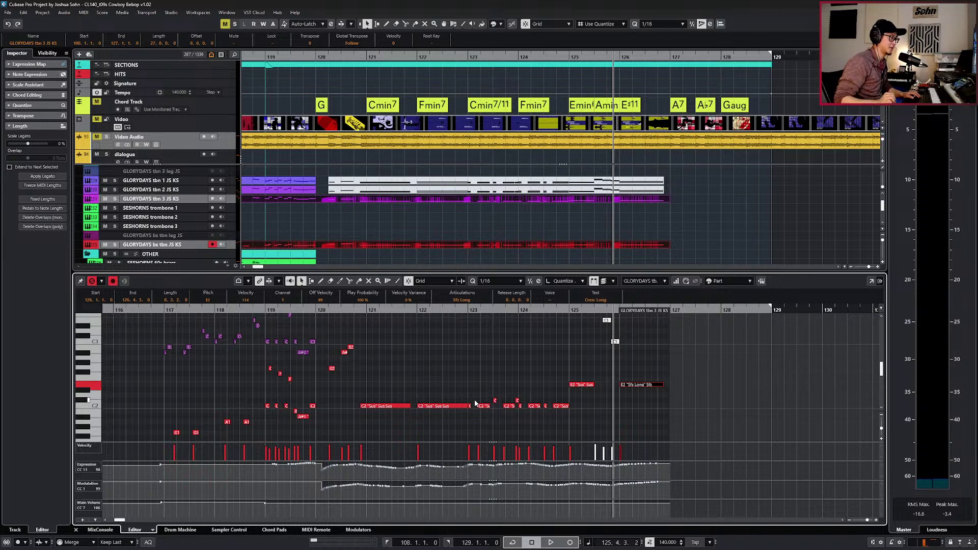
key("space")
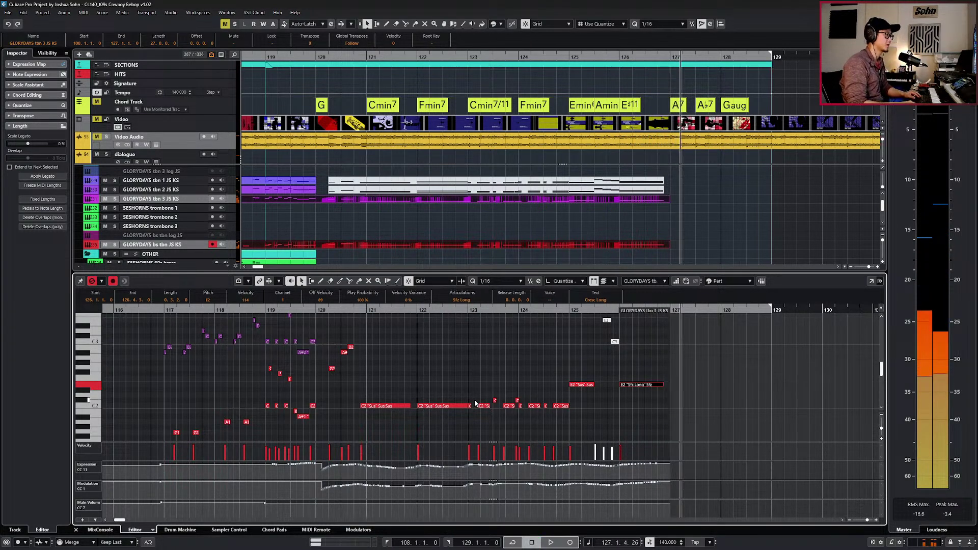
key("space")
key("KP_Subtract")
key("KP_Subtract")
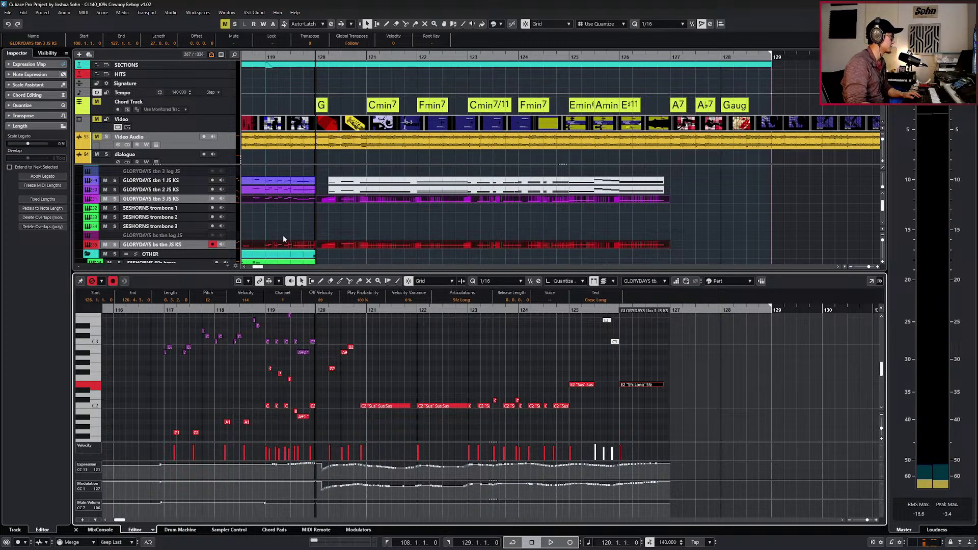
Solo the Video Audio track again and compare the reference from bar 120 to bar 124 with the written notes.
left_click(230, 142)
key("s")
key("space")
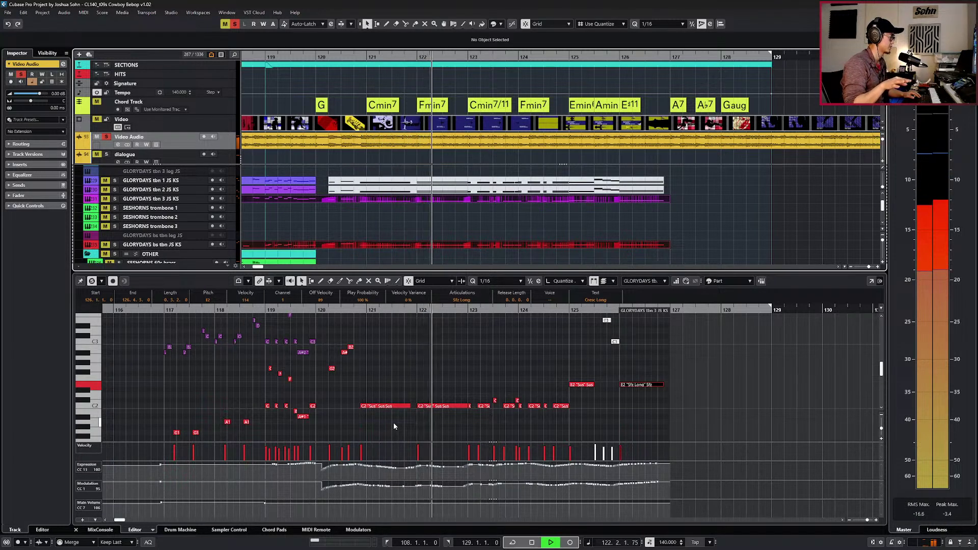
key("space")
key("space")
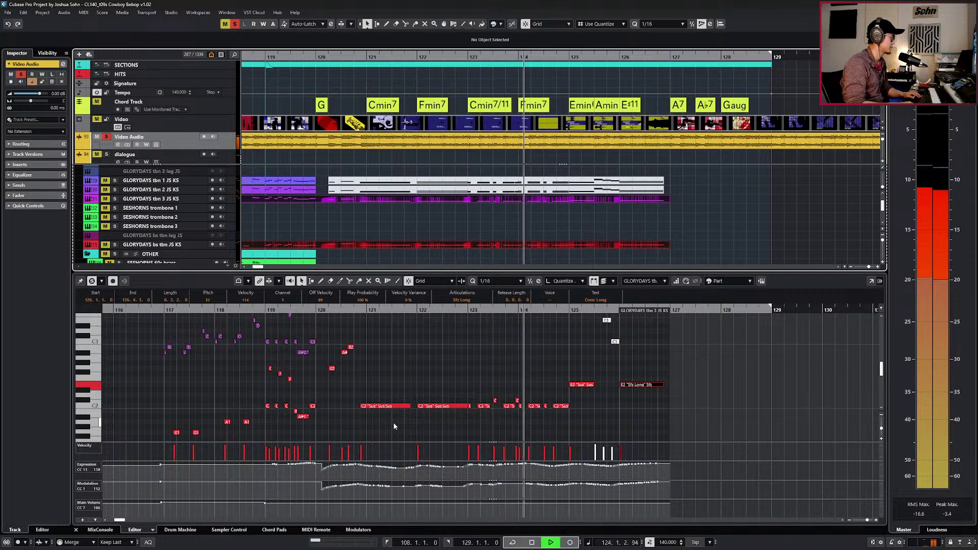
key("space")
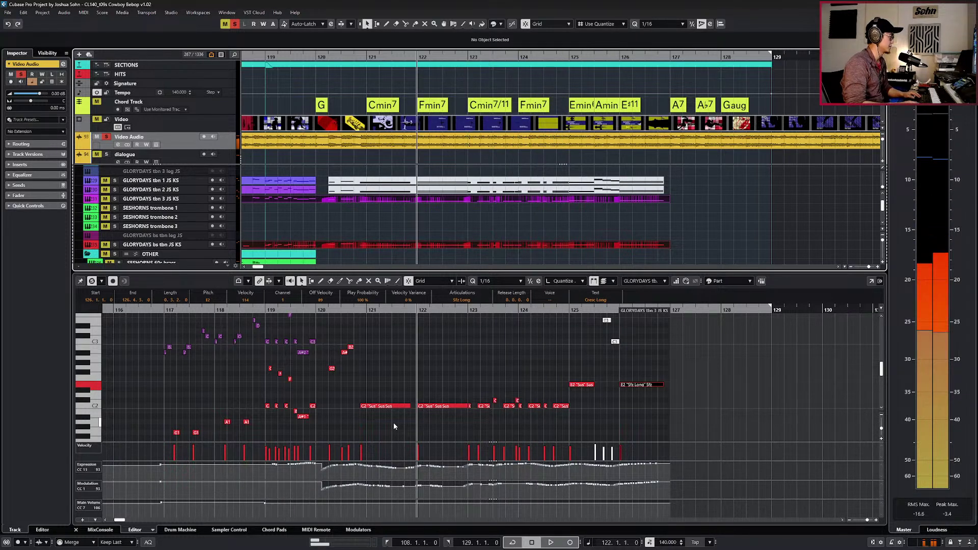
Shorten the two sustained C2 trombone notes around bars 121 and 122 slightly, and audition the first one.
left_click(422, 407)
left_click(404, 408)
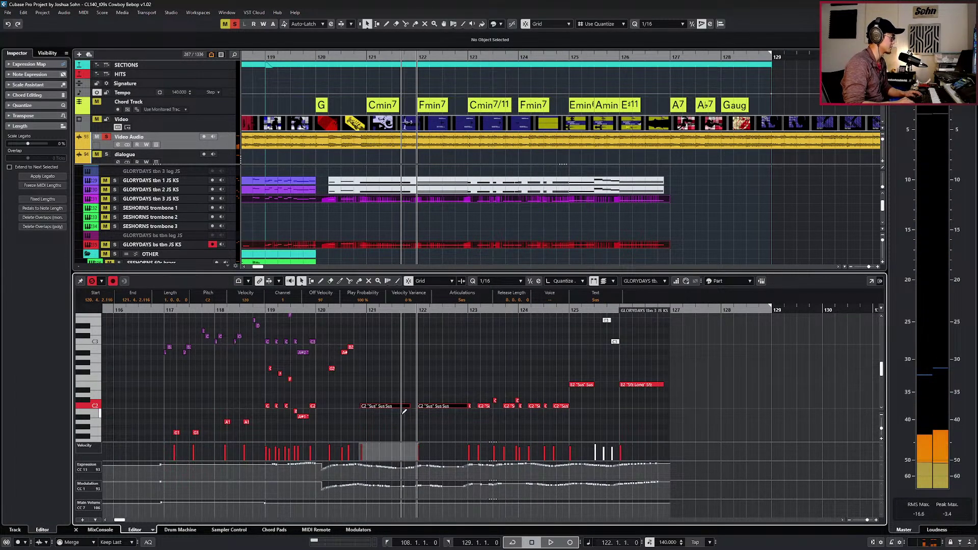
key("alt+space")
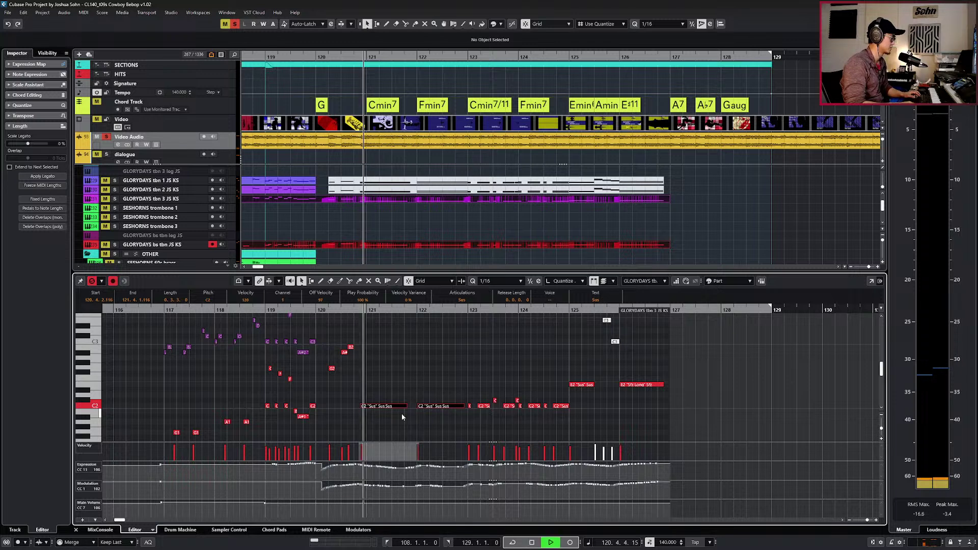
key("space")
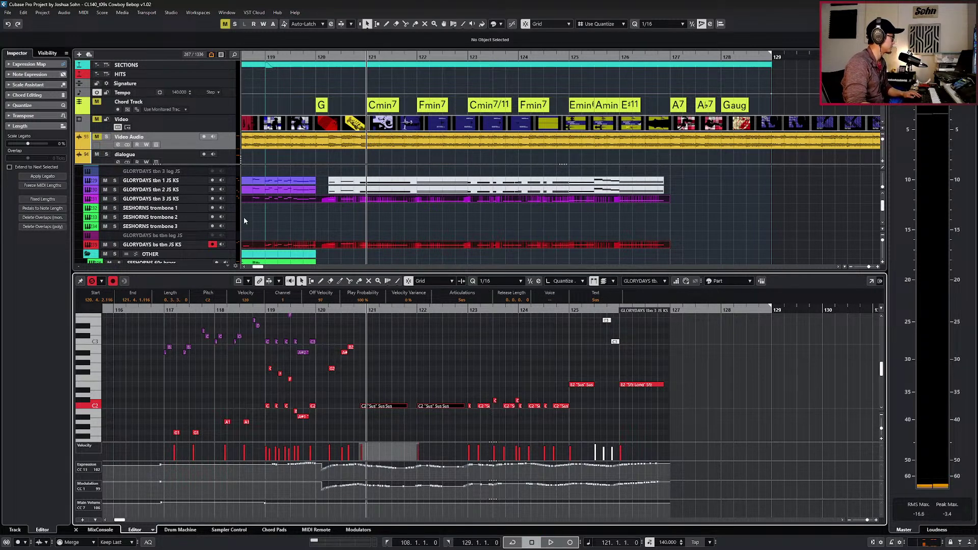
Solo the Video Audio track and listen to the reference from bar 121 past the middle of bar 123.
left_click(221, 142)
key("s")
key("space")
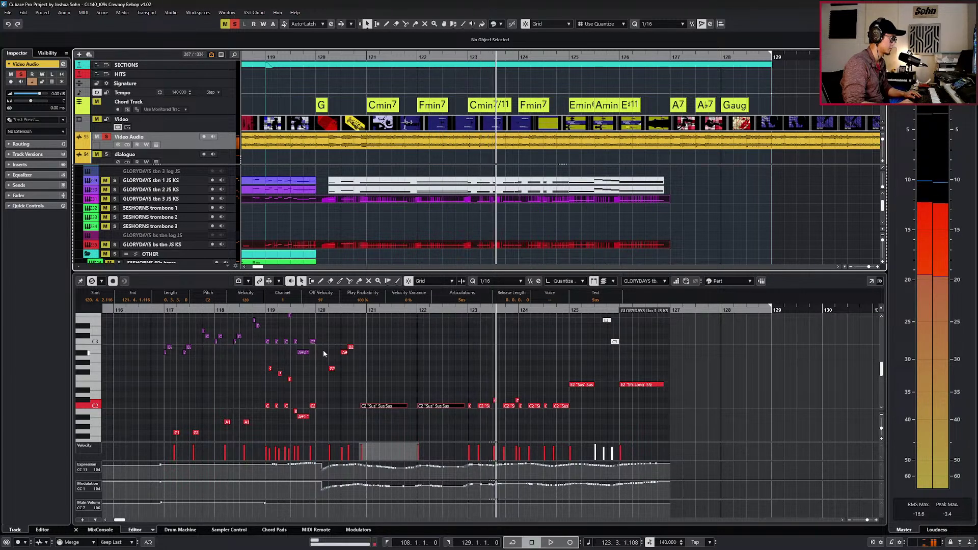
key("space")
Shorten the sustained C2 note leading into bar 121 further, and duplicate it behind itself as a short 0.0.1.0 note.
scroll(457, 482, "up", 3)
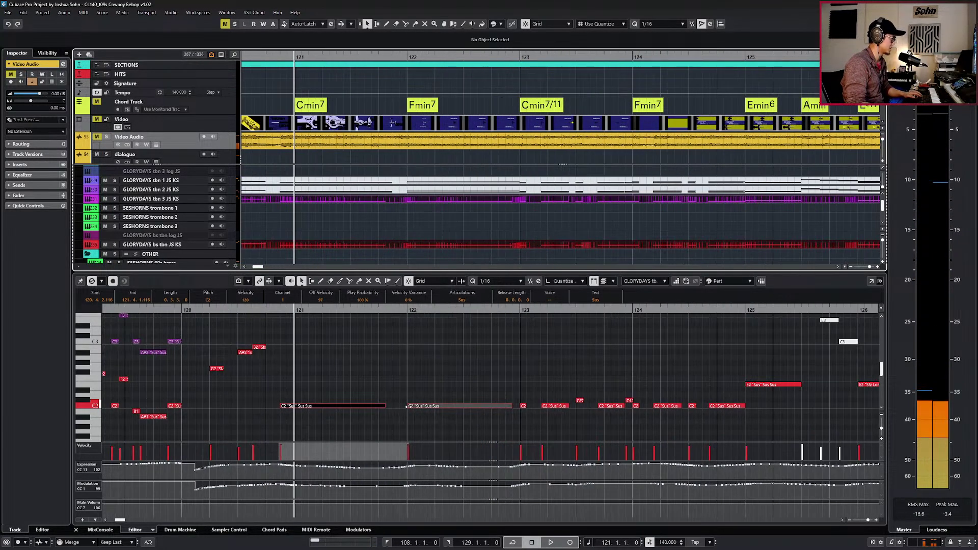
left_click_drag(391, 392, 384, 406)
left_click(384, 405)
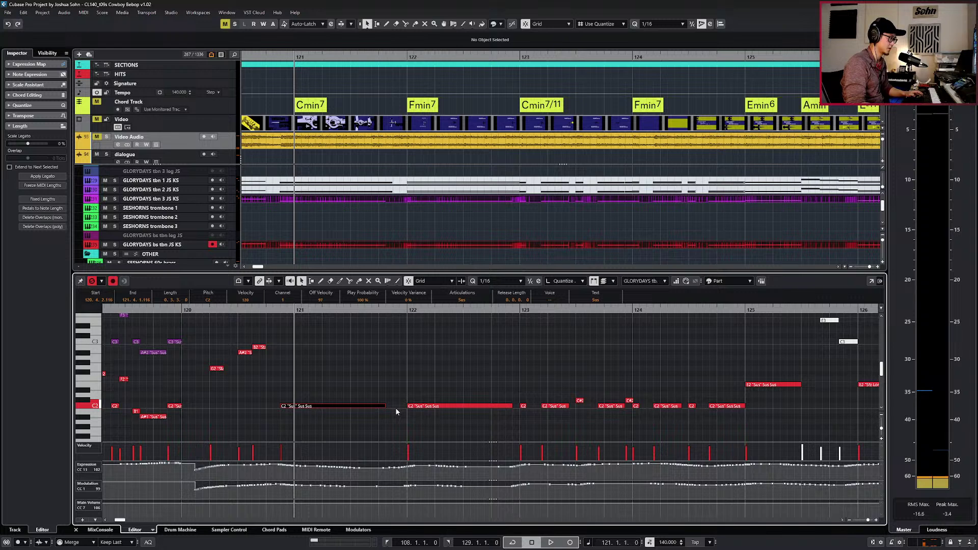
key("alt+Left")
key("alt+Left")
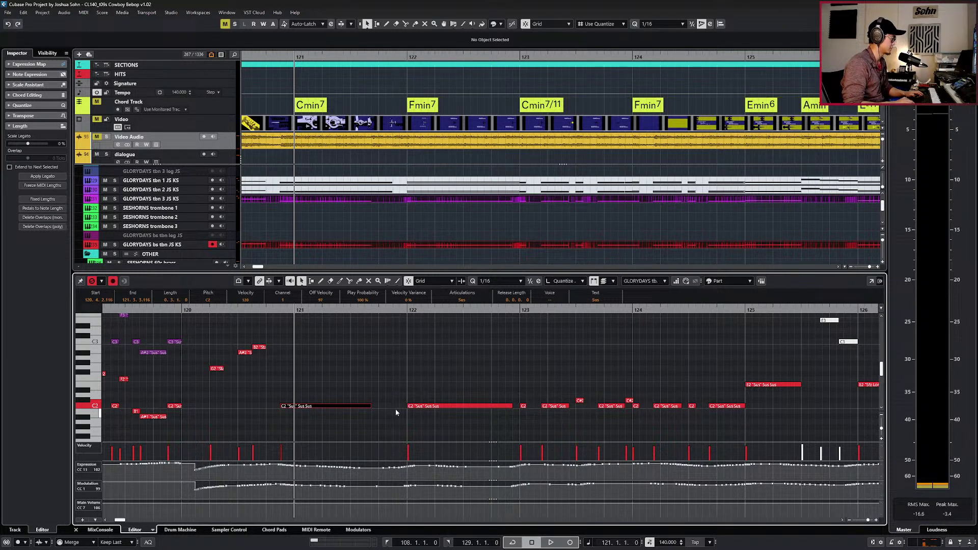
key("ctrl+d")
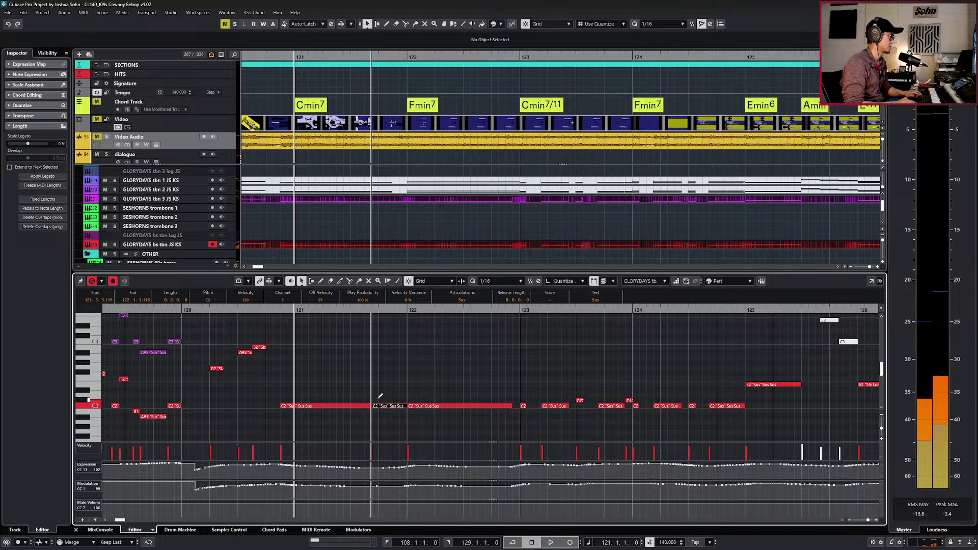
left_click(358, 406)
key("space")
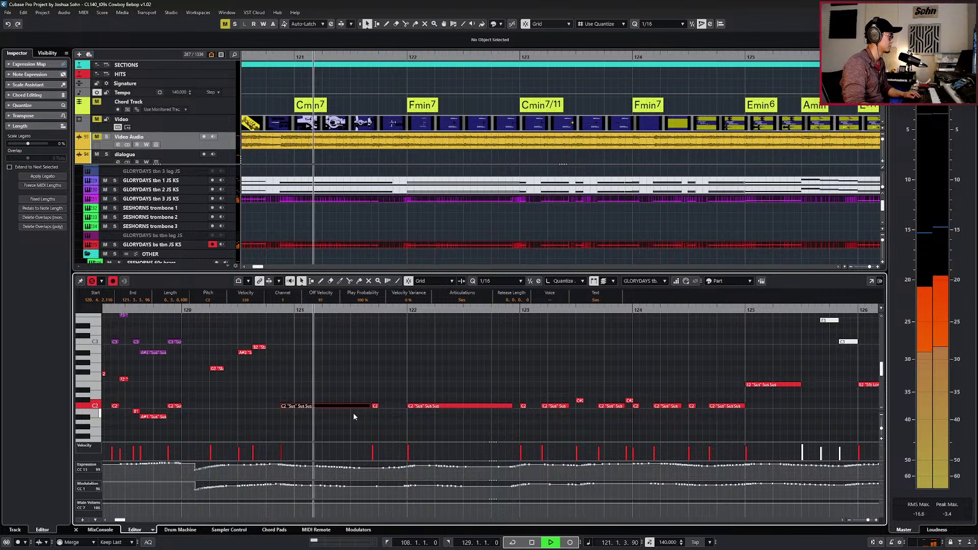
Set the articulation of the new short C2 note in bar 121 to Staccts.
left_click(376, 406)
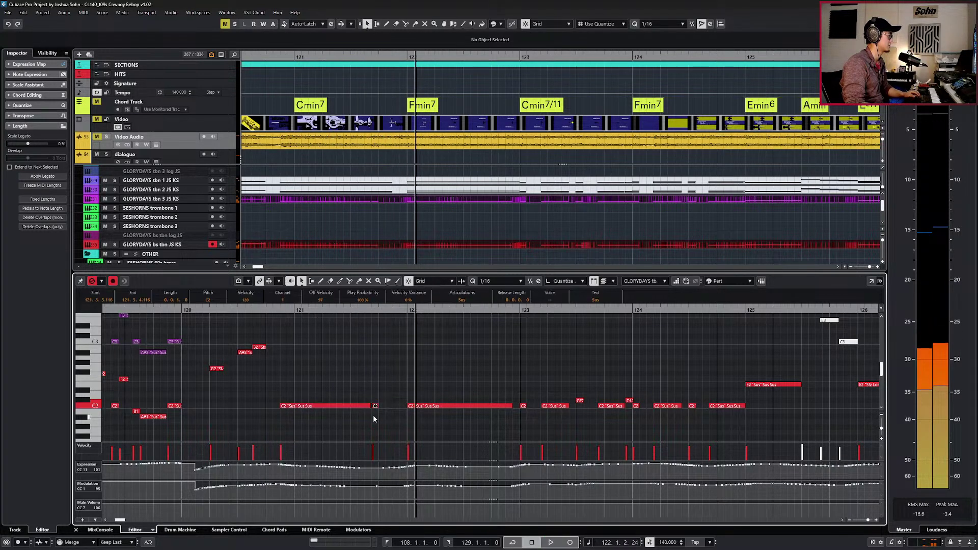
left_click(451, 300)
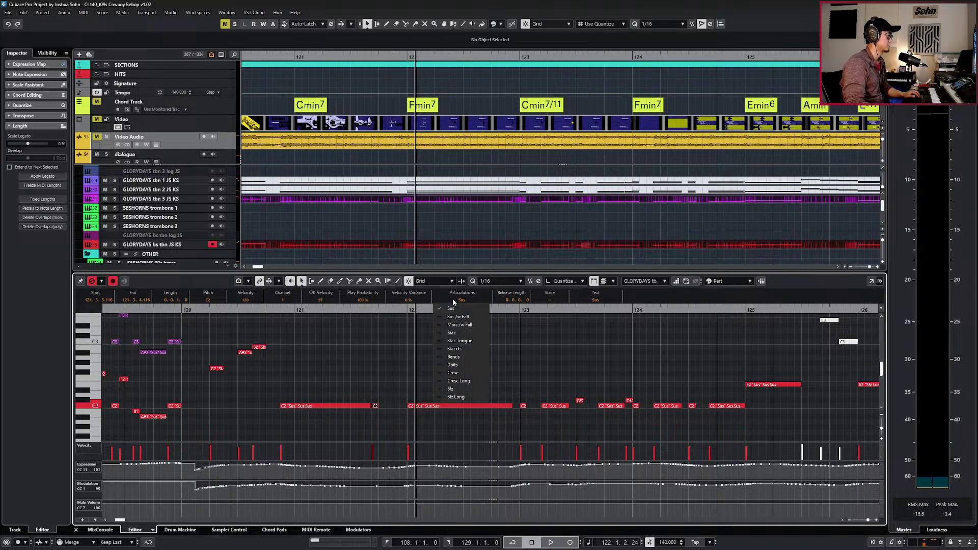
left_click(454, 349)
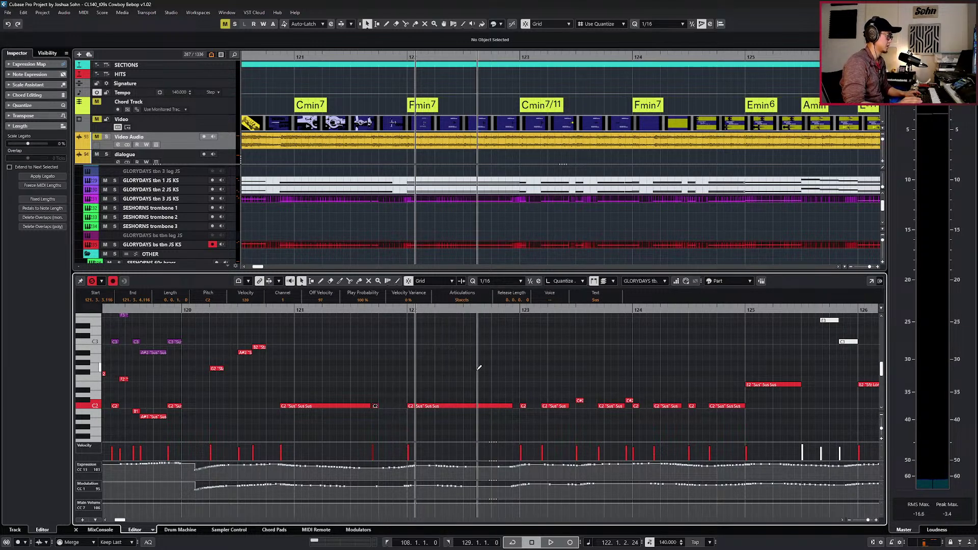
Shorten the sustained C2 note in bar 122, copy the short Staccts C2 note behind it, and play back the line.
left_click(474, 406)
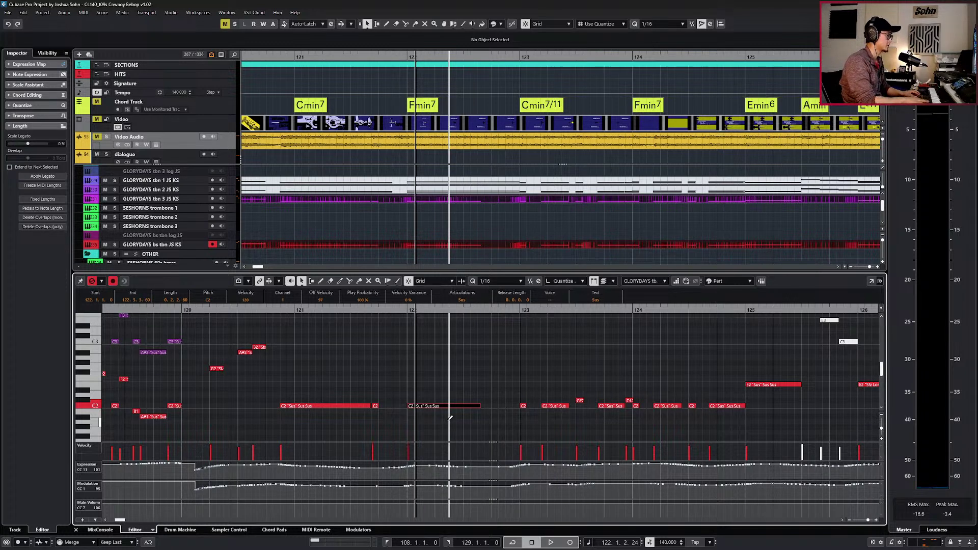
left_click(375, 406)
key("KP_Add")
key("ctrl+v")
key("KP_Subtract")
key("KP_Subtract")
key("space")
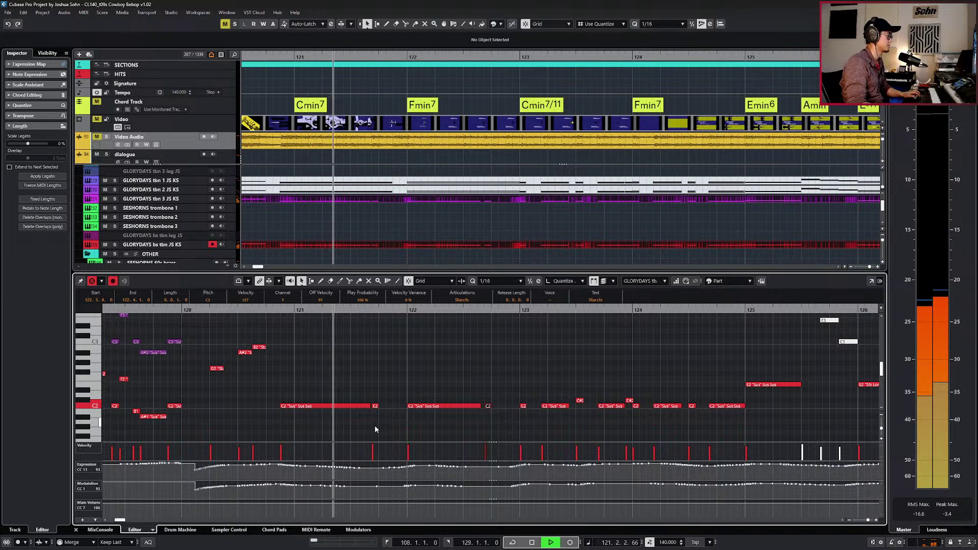
Set the short C2 notes in bars 121 and 122 of the trombone 3 part to the Staccts articulation, and play from bar 120.
scroll(375, 426, "down", 2)
key("space")
key("Page_Up")
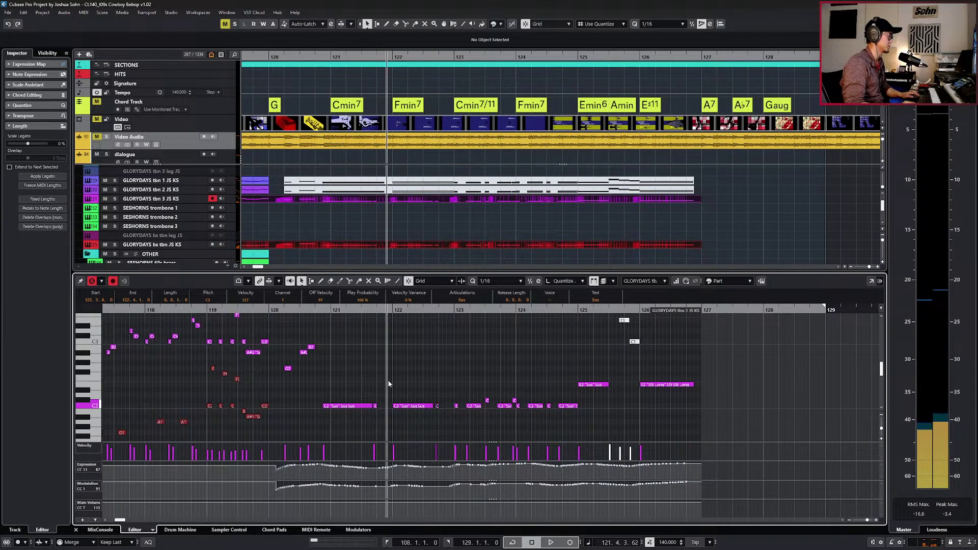
left_click(462, 299)
left_click(454, 349)
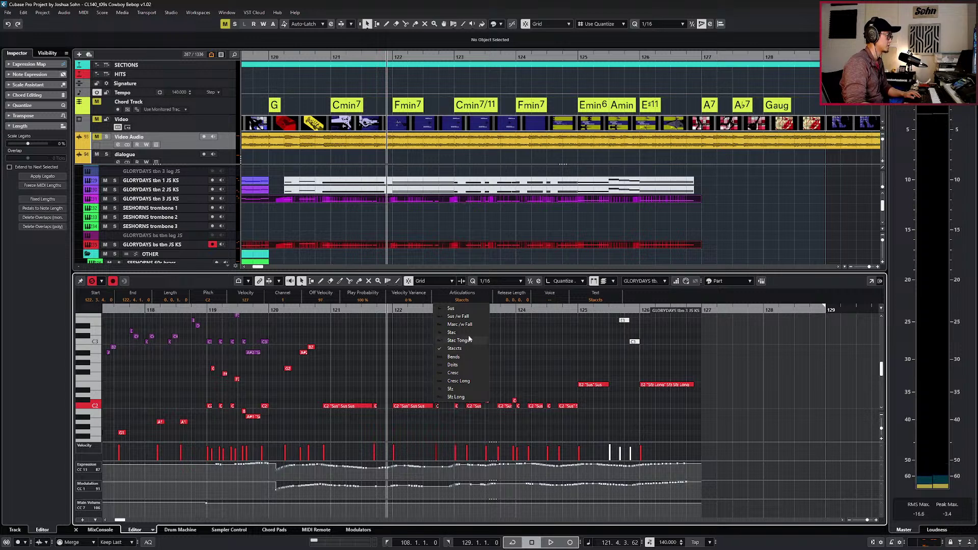
left_click(522, 362)
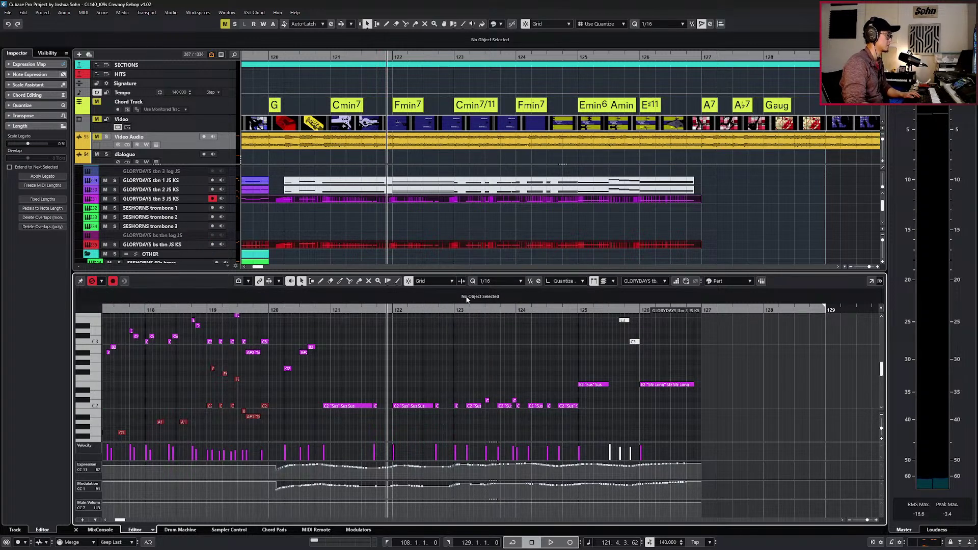
left_click(437, 405)
key("KP_Subtract")
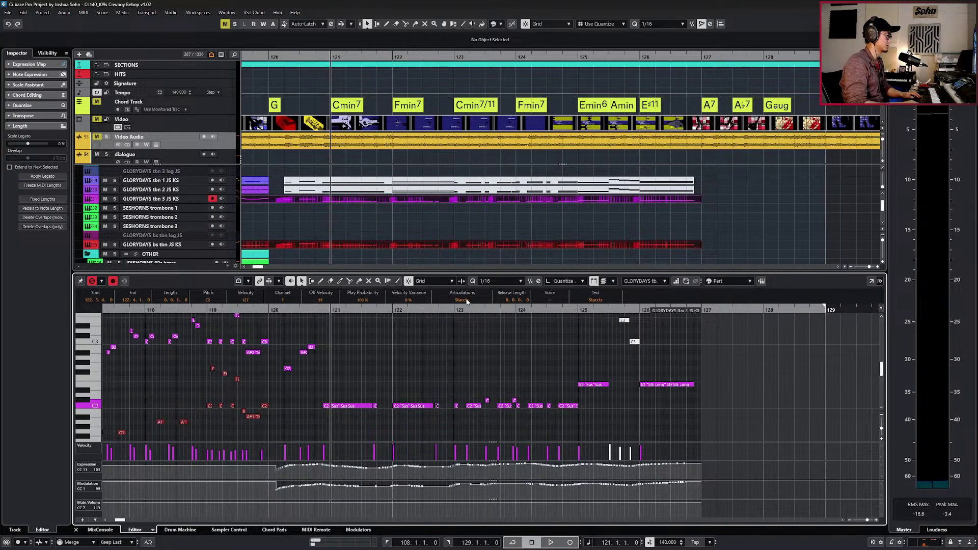
left_click(377, 407)
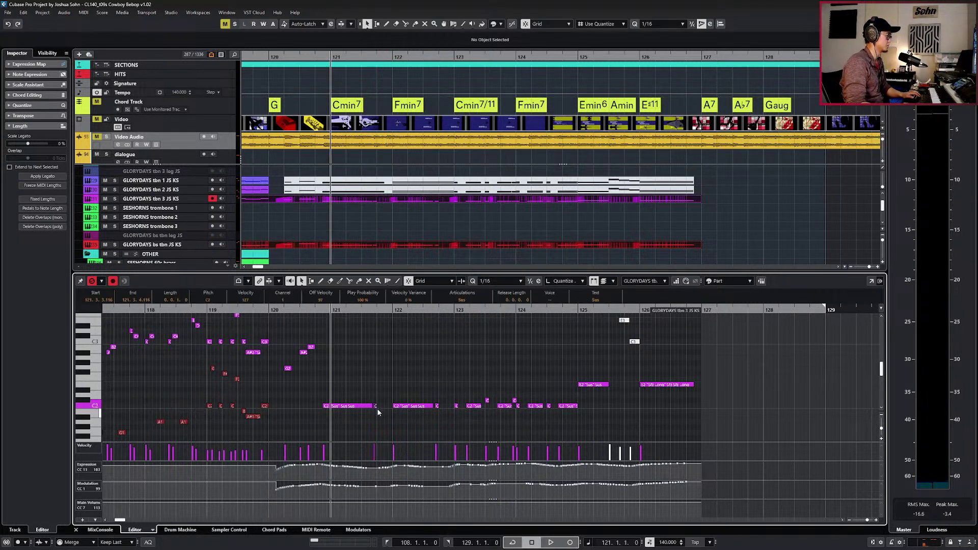
left_click(468, 300)
left_click(455, 349)
key("space")
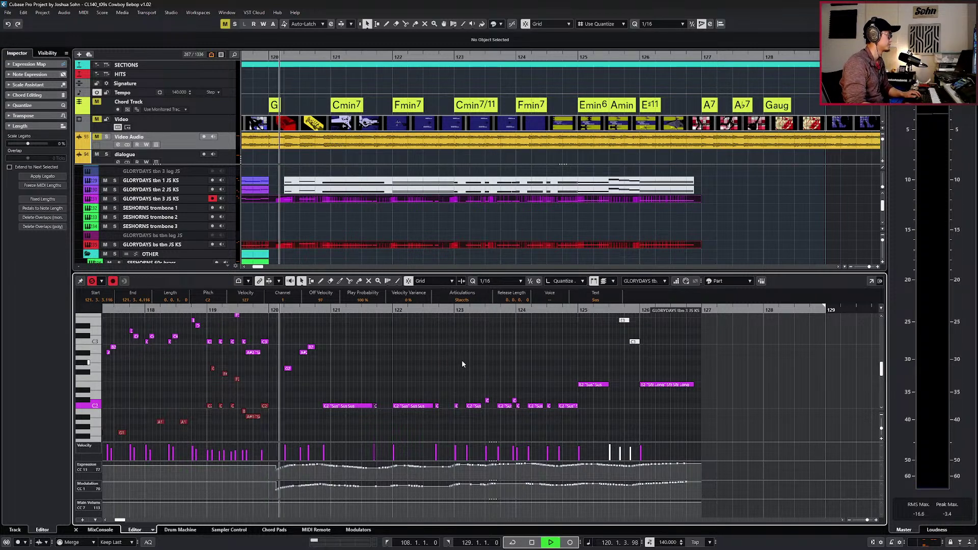
scroll(462, 364, "up", 1)
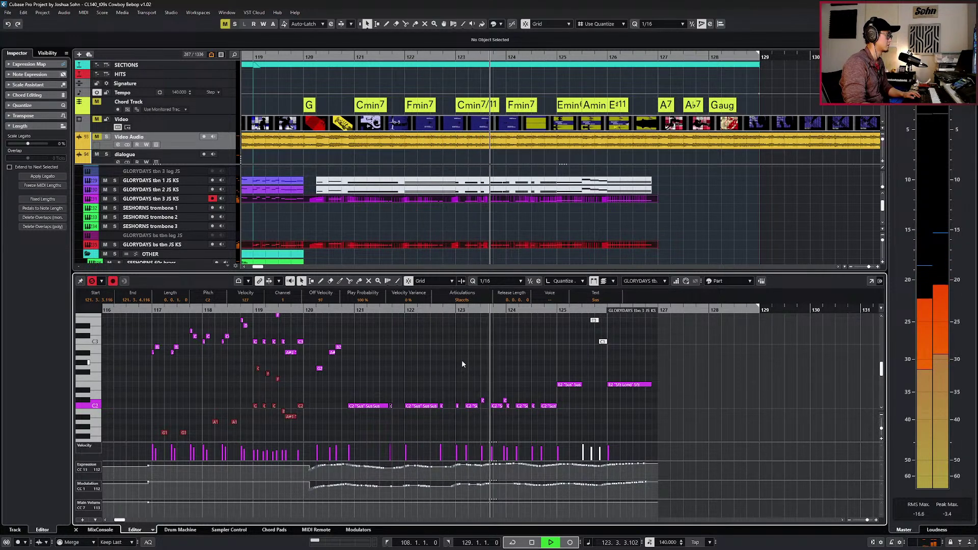
Nudge the group of C2 and C#2 trombone 3 notes across bars 123 and 124 slightly earlier.
key("space")
key("h")
left_click_drag(452, 388, 581, 418)
key("alt+Left")
key("alt+Left")
key("alt+Left")
key("alt+Left")
key("alt+Left")
key("ctrl+KP_Add")
key("ctrl+KP_Subtract")
key("ctrl+KP_Subtract")
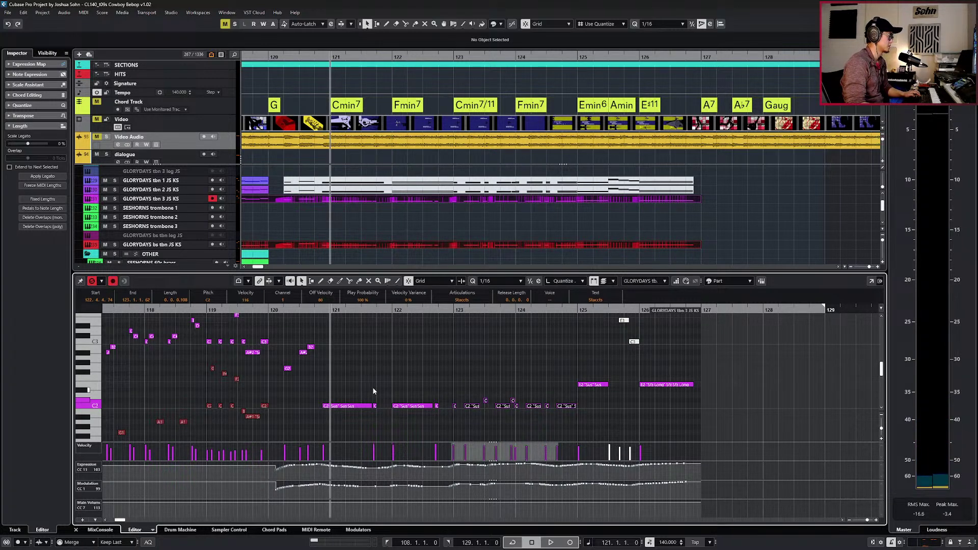
Nudge the two short Staccts C2 notes in bars 121 and 122 slightly earlier, and play from bar 120.
left_click(373, 390)
left_click(375, 406)
key("ctrl+KP_Subtract")
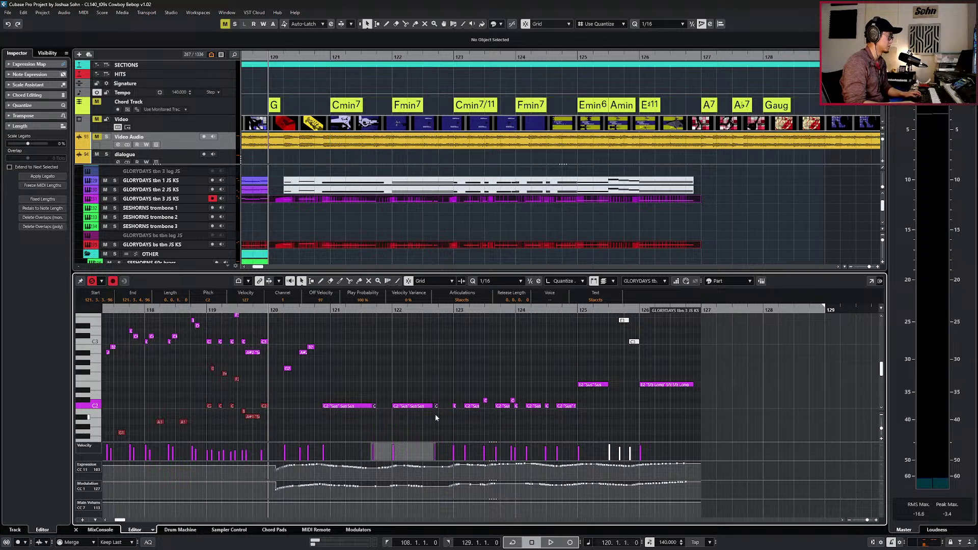
key("space")
scroll(363, 399, "up", 1)
Trim the end of the trombone 3 part's sustained C2 note leading into bar 121 slightly during playback.
left_click(357, 396)
left_click(356, 406)
key("alt+shift+Left")
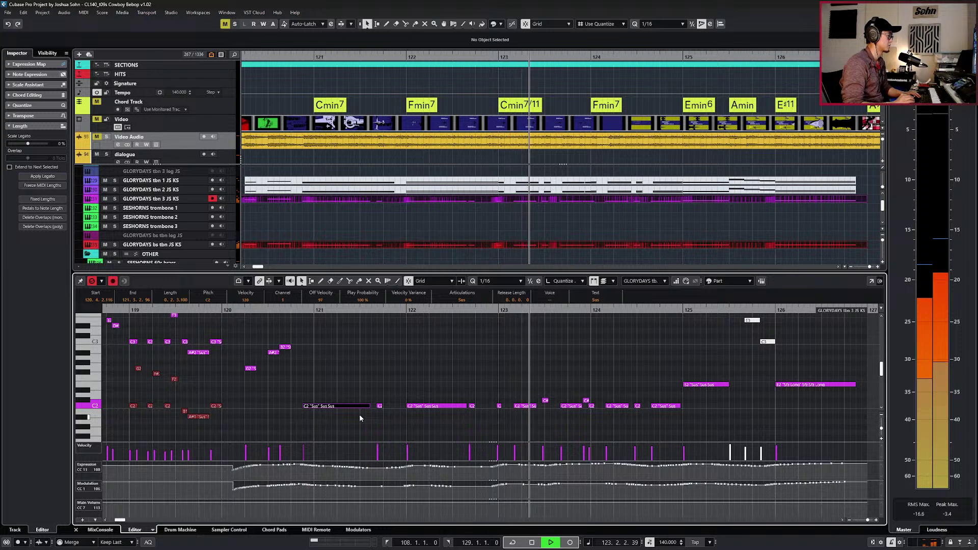
key("space")
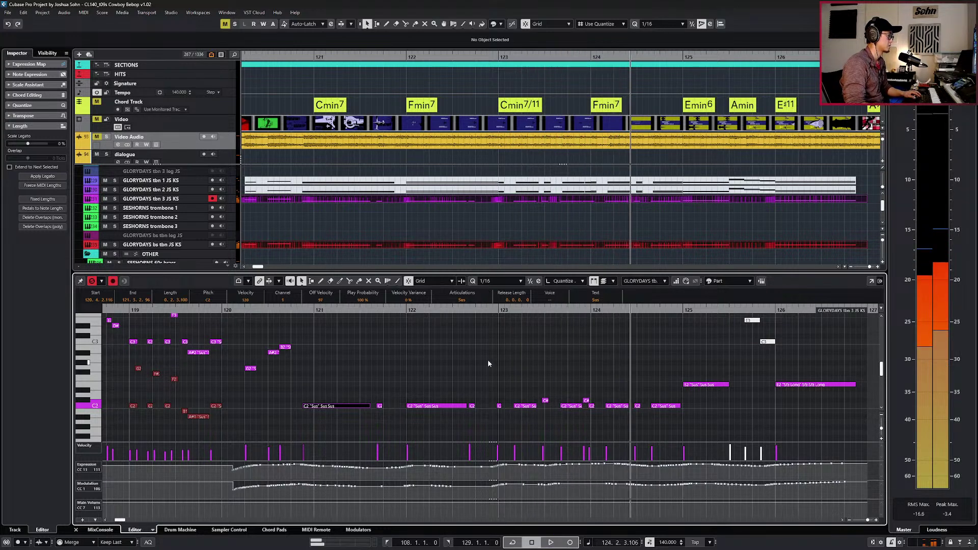
Select the two short notes at the end of bar 123, play on past bar 125, and return the playhead to bar 123.
left_click_drag(586, 392, 597, 417)
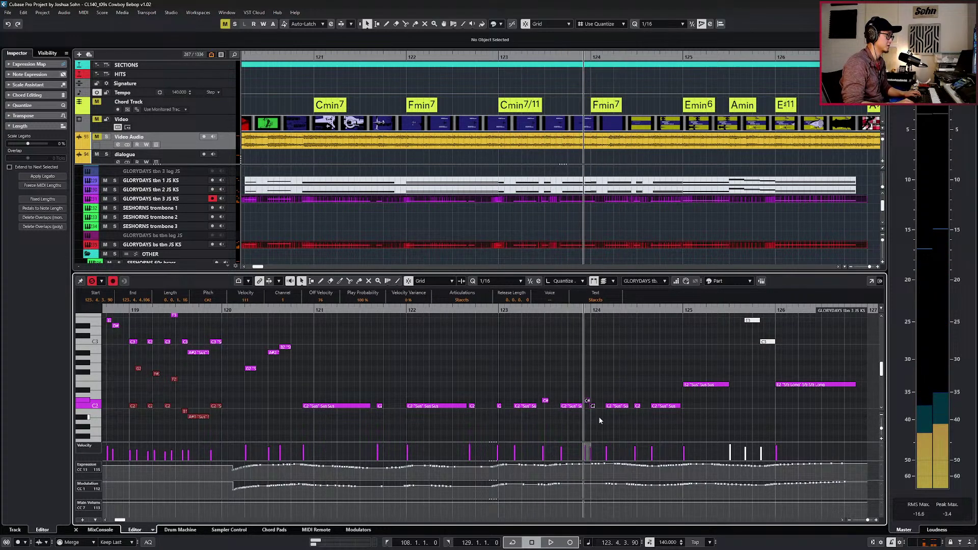
key("space")
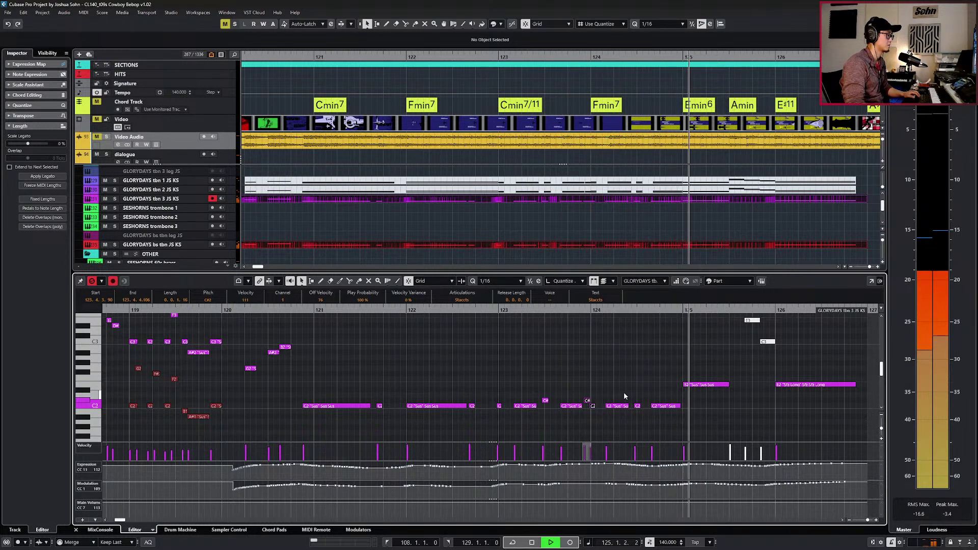
scroll(646, 391, "up", 1)
key("space")
key("ctrl+KP_Subtract")
key("ctrl+KP_Subtract")
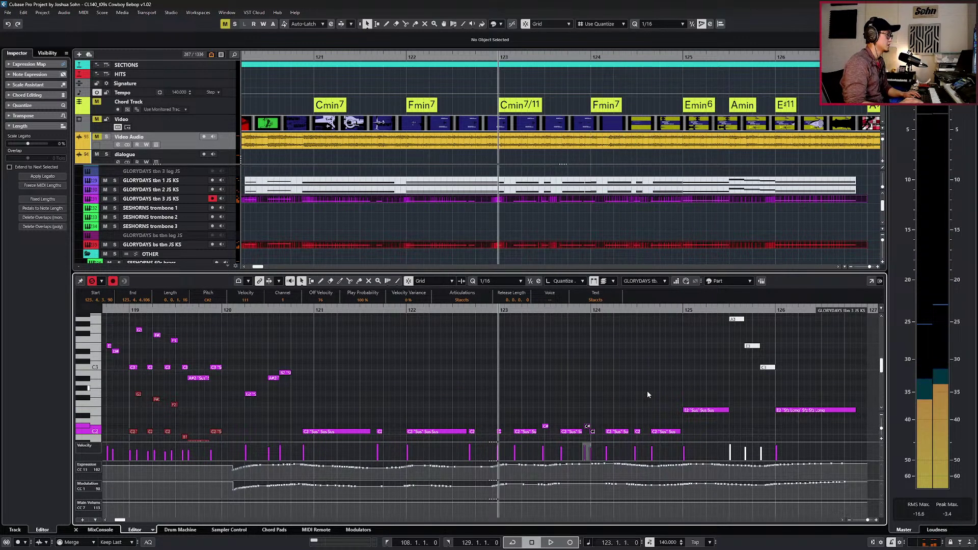
Set the four longer C2 notes in bars 123 and 124 of the trombone 3 part to Marc /w Fall, and audition them.
scroll(648, 391, "down", 2)
scroll(660, 378, "down", 1)
left_click(661, 380)
left_click(629, 381, "shift")
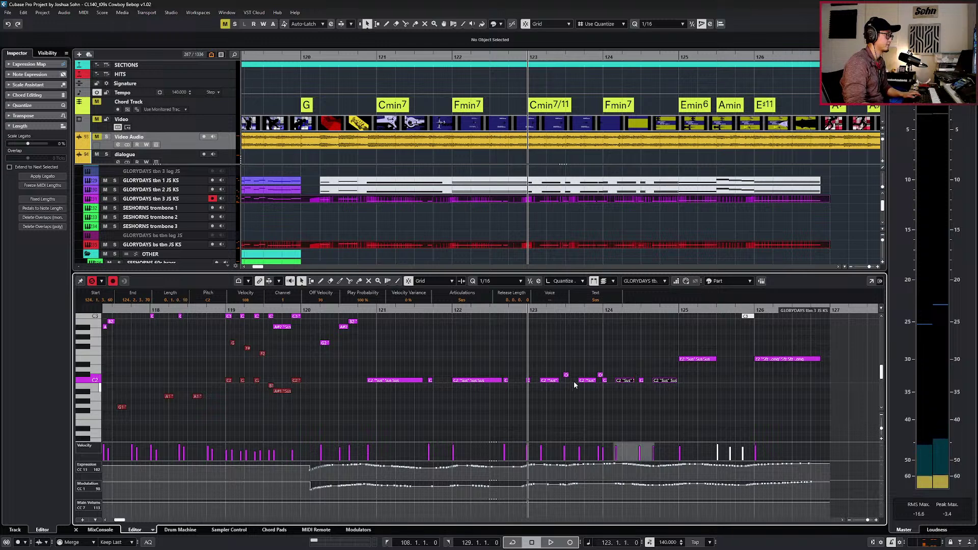
left_click(554, 381, "shift")
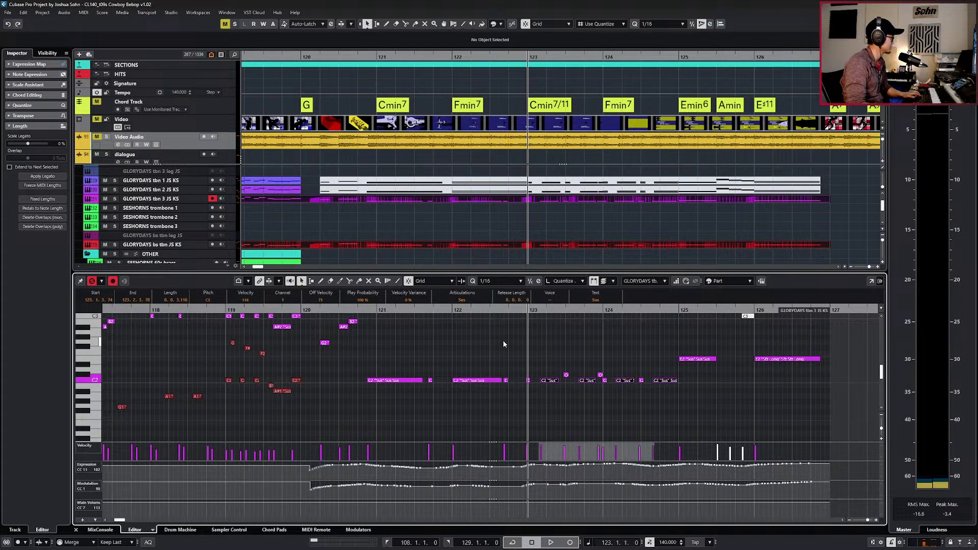
left_click(462, 300)
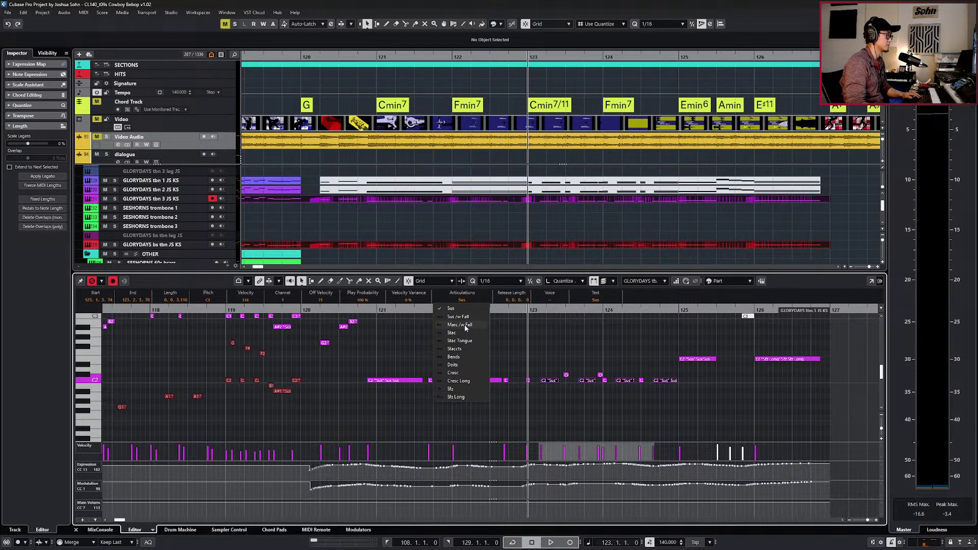
left_click(465, 325)
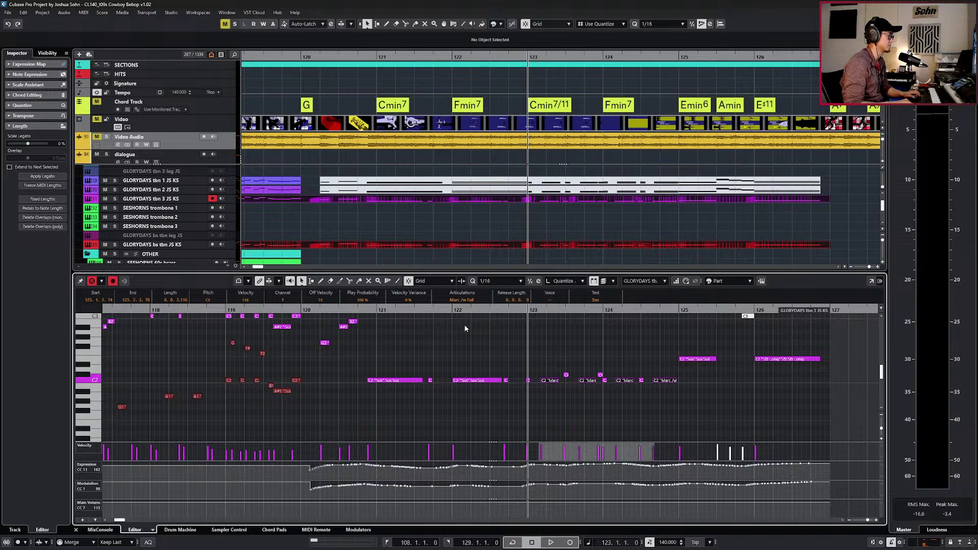
key("space")
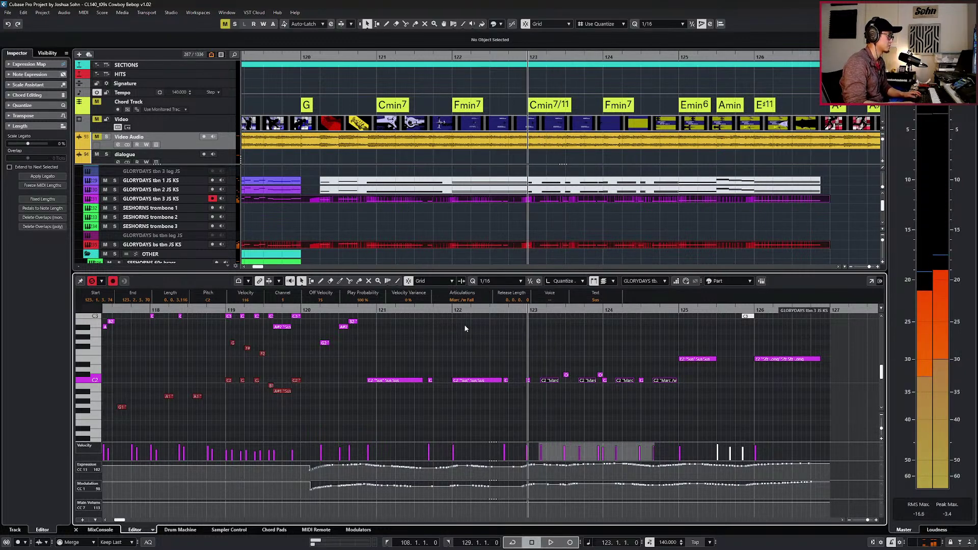
Set the selected notes in bars 123–124 to the Stac articulation on both GLORYDAYS tbn 3 and bs tbn, and play back the result.
key("space")
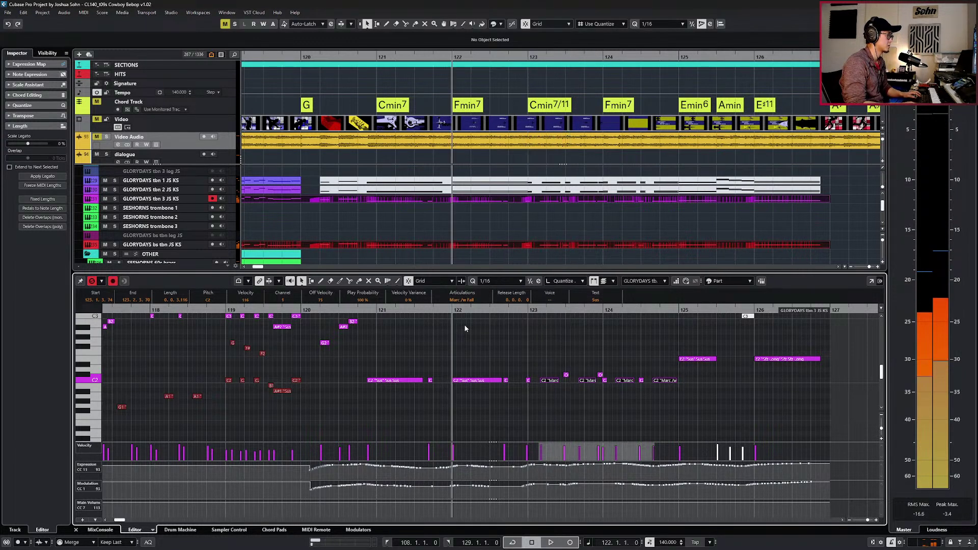
left_click(461, 299)
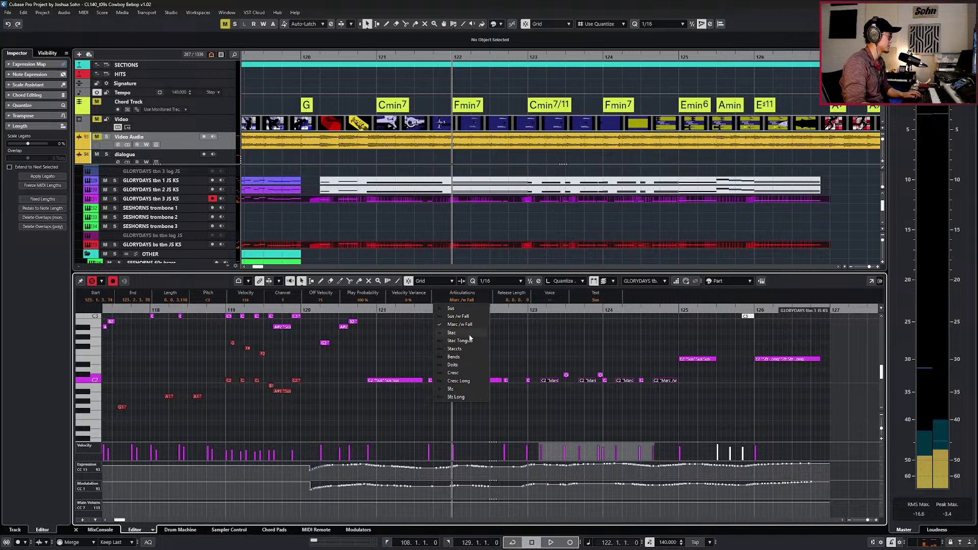
left_click(469, 334)
key("Page_Down")
left_click(470, 300)
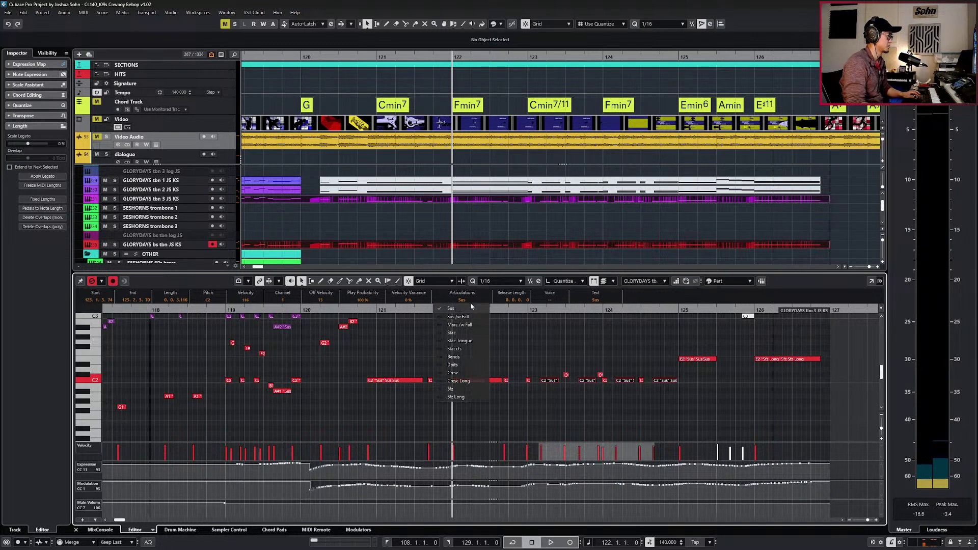
left_click(452, 333)
key("space")
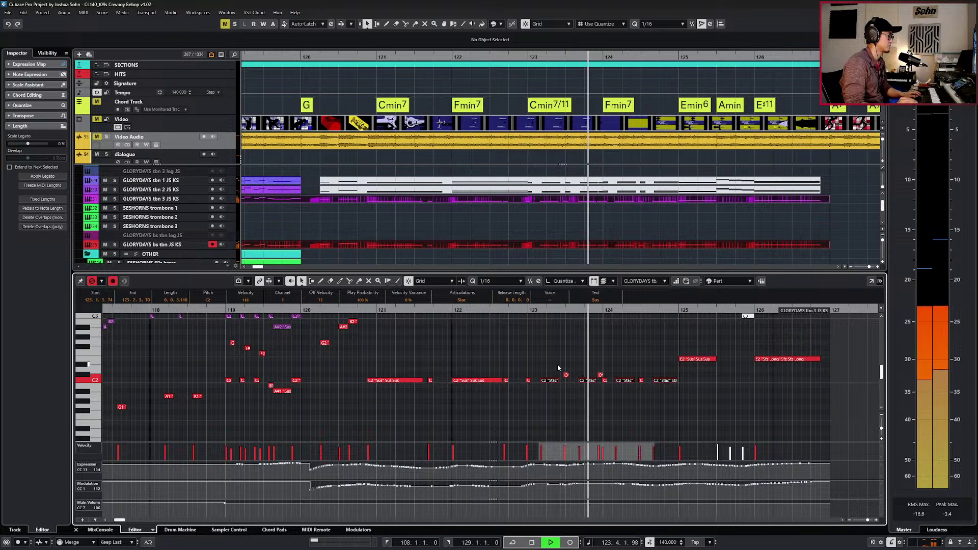
key("space")
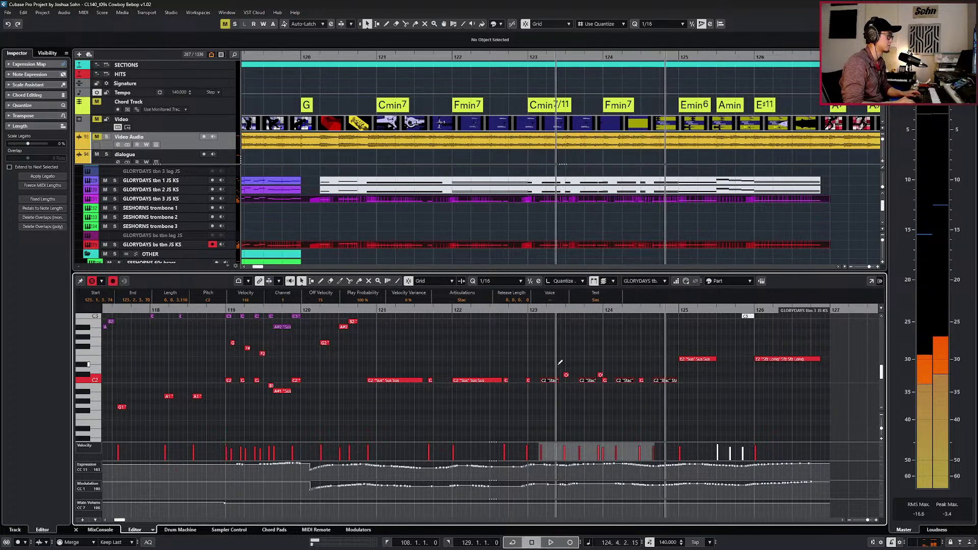
Quantize the selected staccato notes in the bass trombone part and move the last C2 in bar 124 to 124.3.4.
key("q")
key("l")
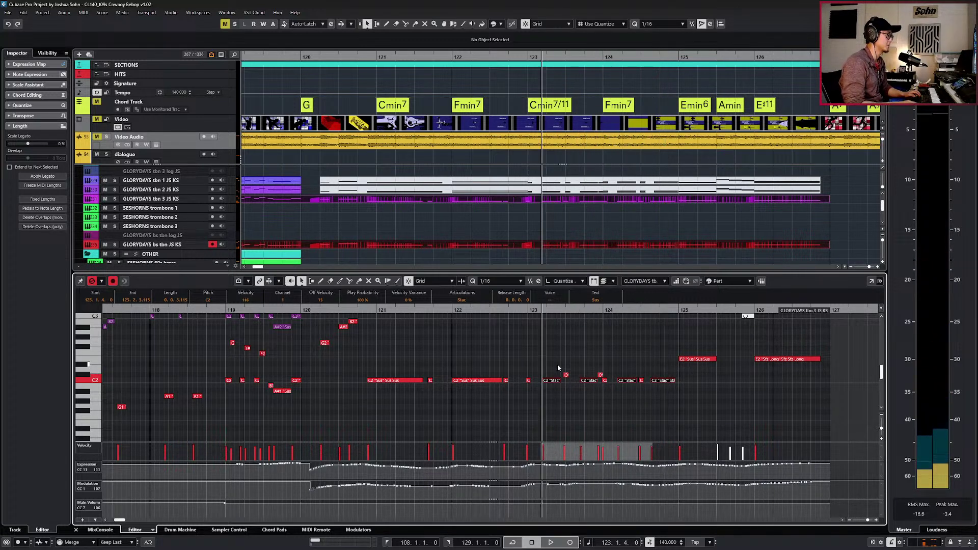
key("KP_Subtract")
left_click(665, 380)
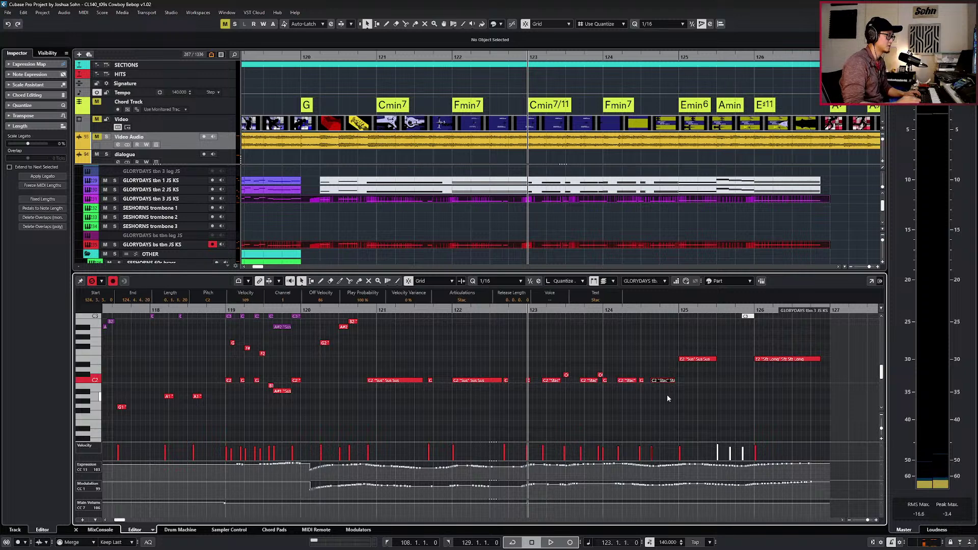
key("space")
key("space")
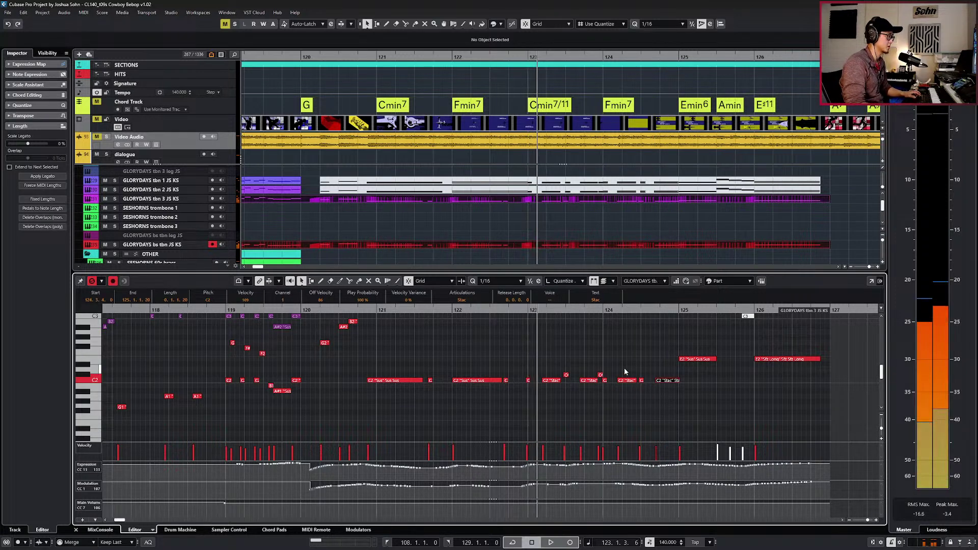
Nudge the bass trombone's C2 Stac notes in bars 123–124 slightly early, starting at 123.1.3.110, and play back the phrase.
left_click(626, 380, "shift")
left_click(548, 380, "shift")
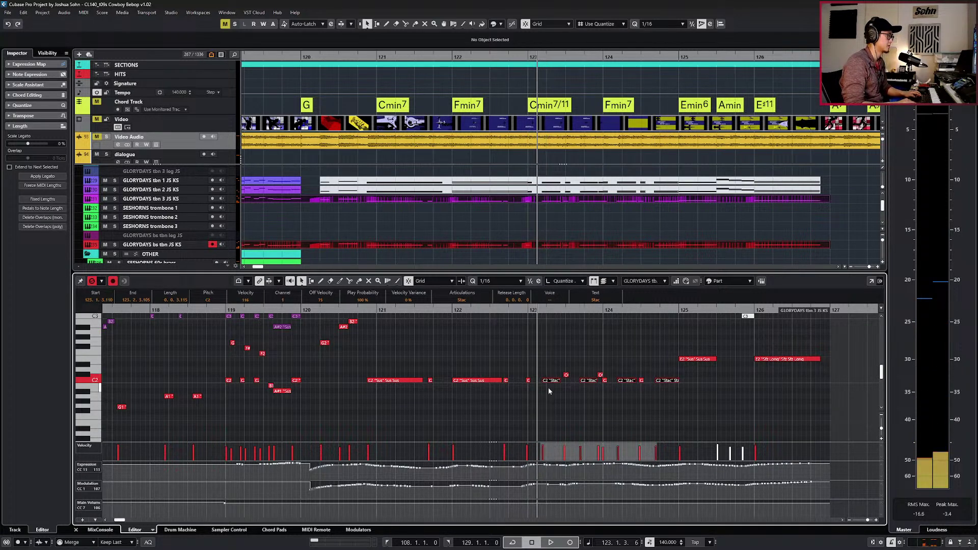
key("KP_Subtract")
key("space")
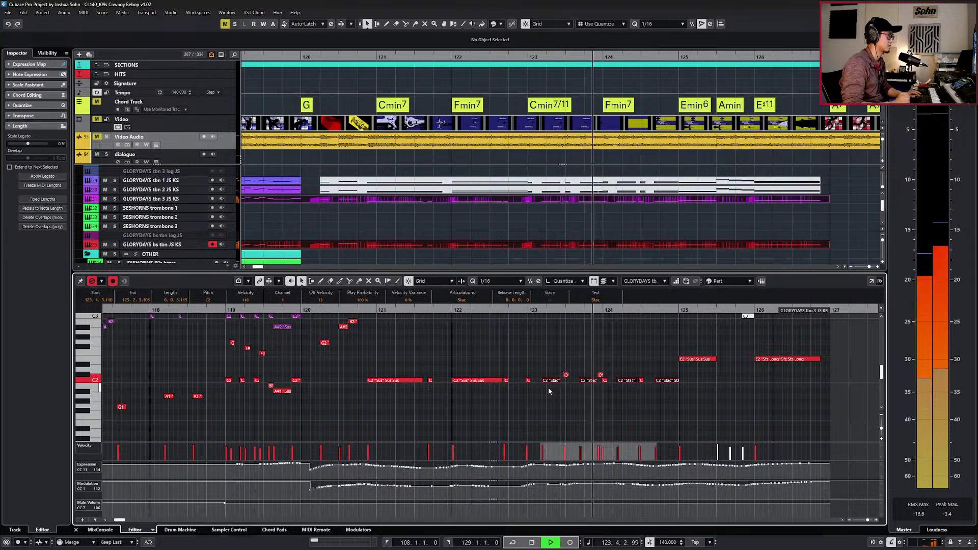
key("space")
Fine-tune the timing of the C#2 note in bar 123 and play back the passage from bar 121.
key("KP_0")
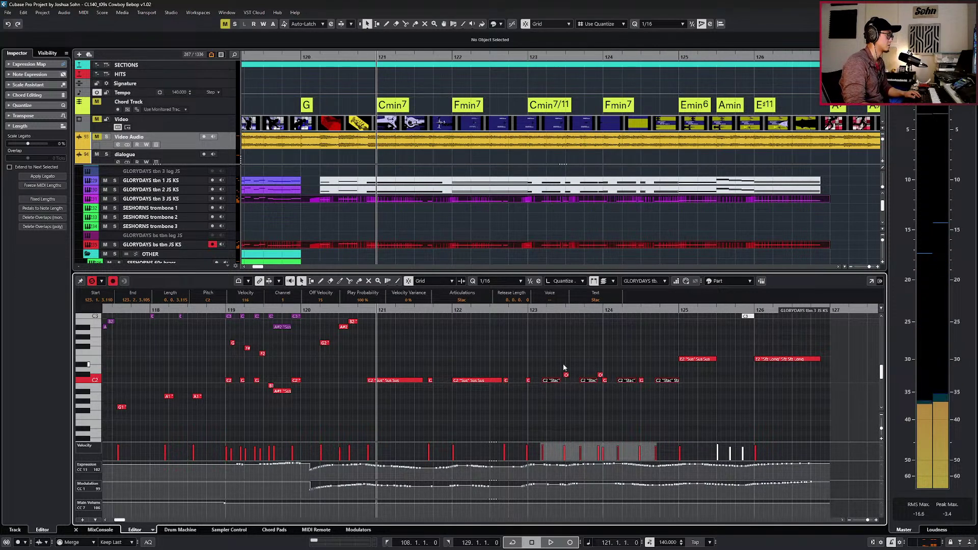
left_click(567, 376)
key("space")
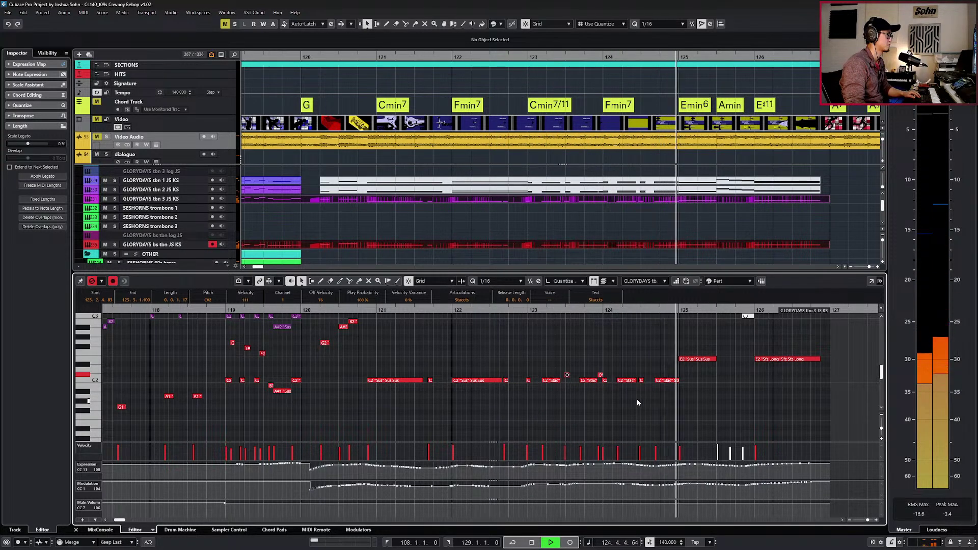
key("space")
Select the C2 notes in the second half of the bar 124 phrase, turn off the editor solo and rewind to bar 120.
left_click(624, 401, "alt+shift")
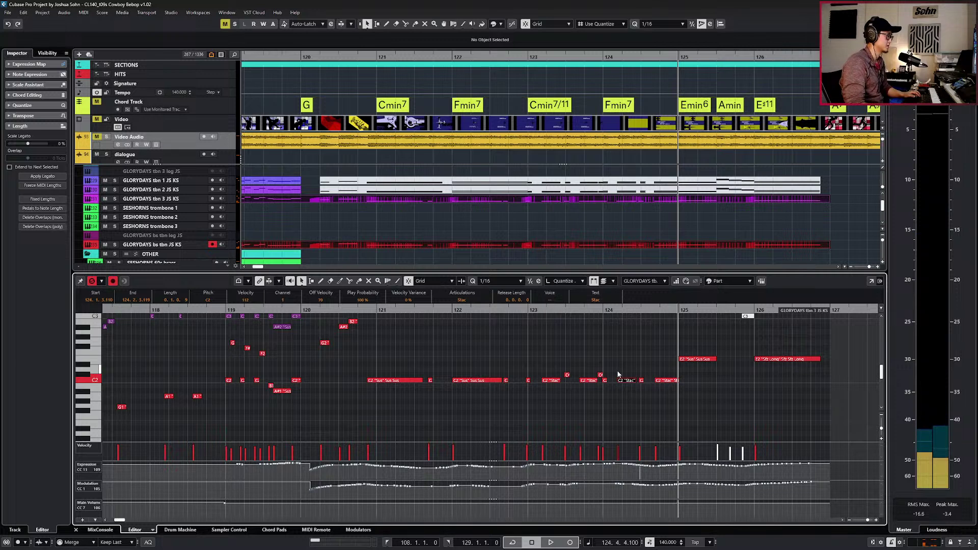
left_click_drag(617, 372, 670, 394)
key("KP_Subtract")
key("s")
key("KP_Subtract")
key("KP_Subtract")
key("KP_Subtract")
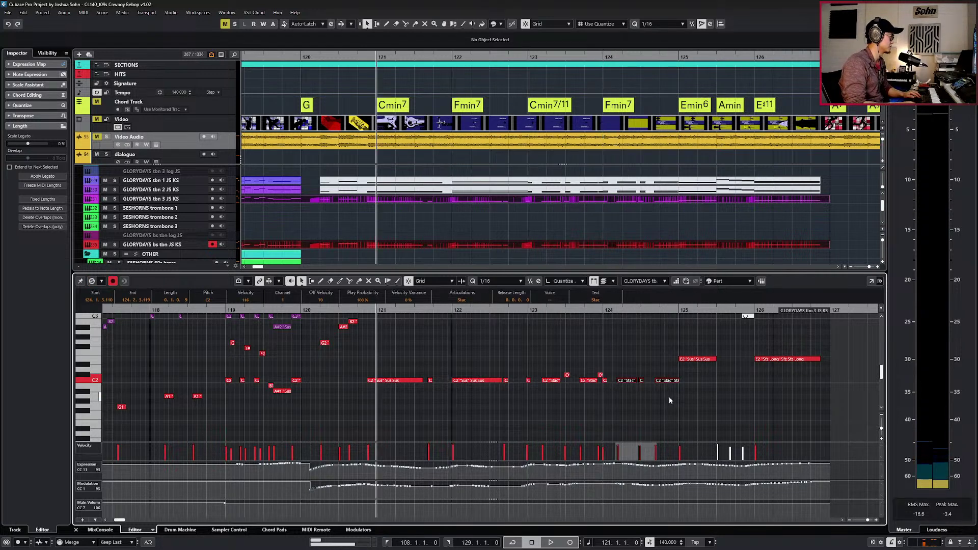
key("KP_Subtract")
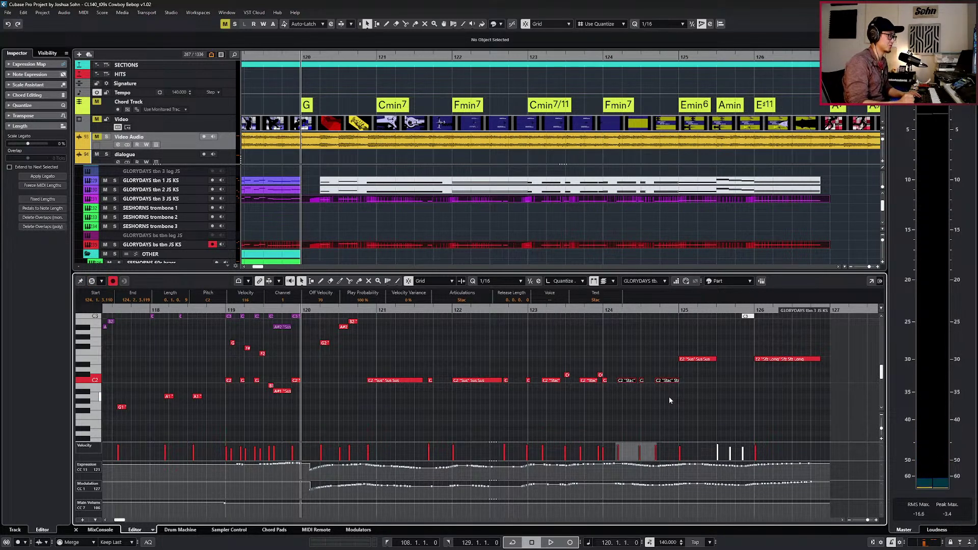
Close the note editor and play the full arrangement from bar 119 through bar 126.
key("Page_Up")
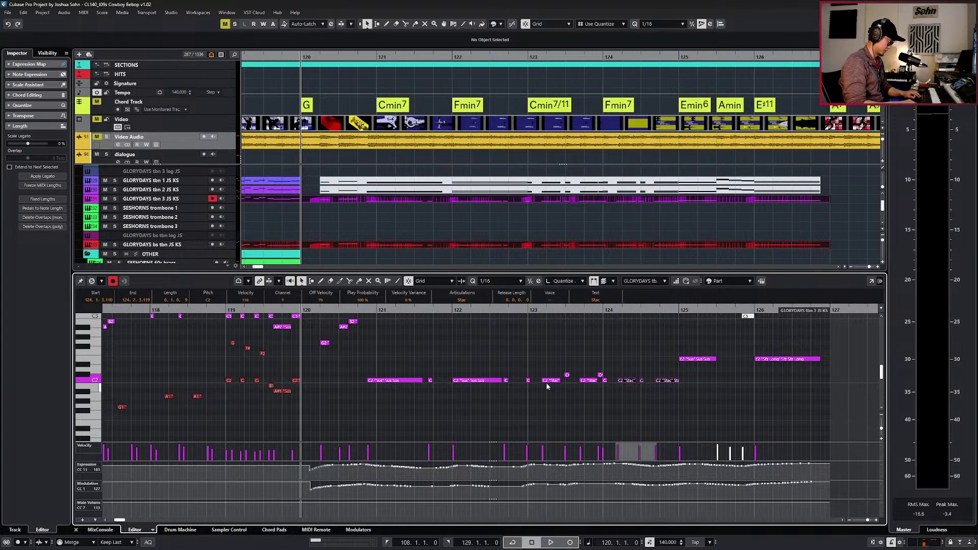
key("KP_Subtract")
key("Return")
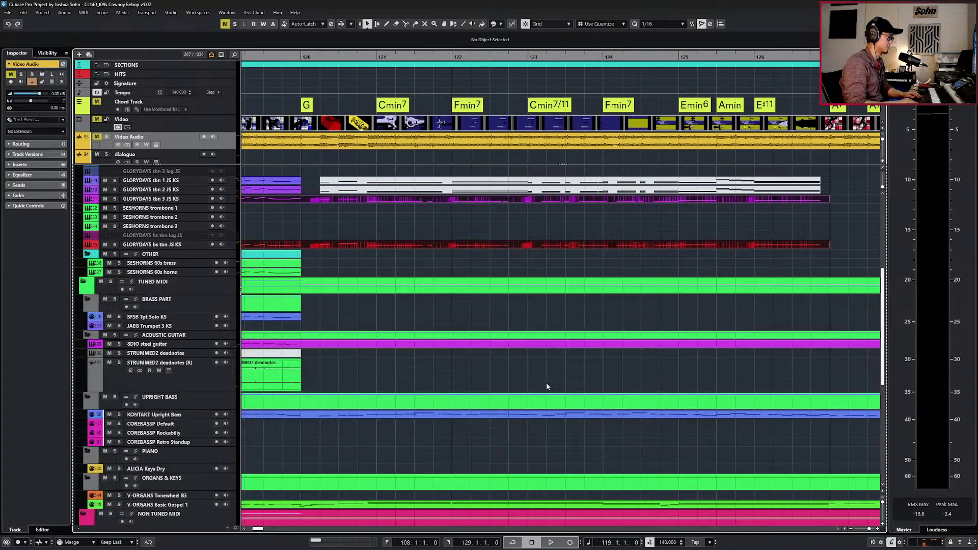
key("space")
scroll(546, 383, "down", 3)
scroll(548, 362, "up", 4)
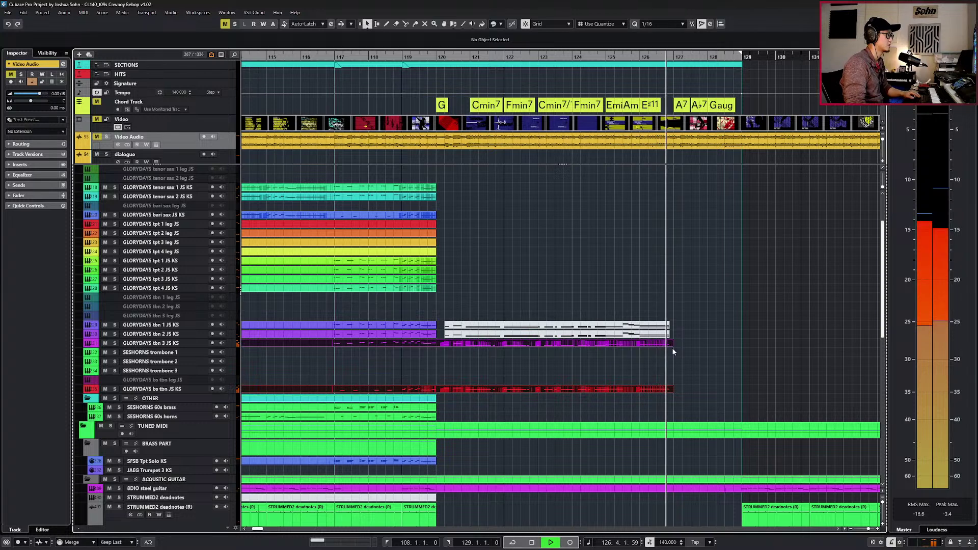
key("space")
Open the GLORYDAYS tbn 2 part and copy its upper descending notes C4, A3 and E3 in bar 125.
scroll(672, 337, "up", 3)
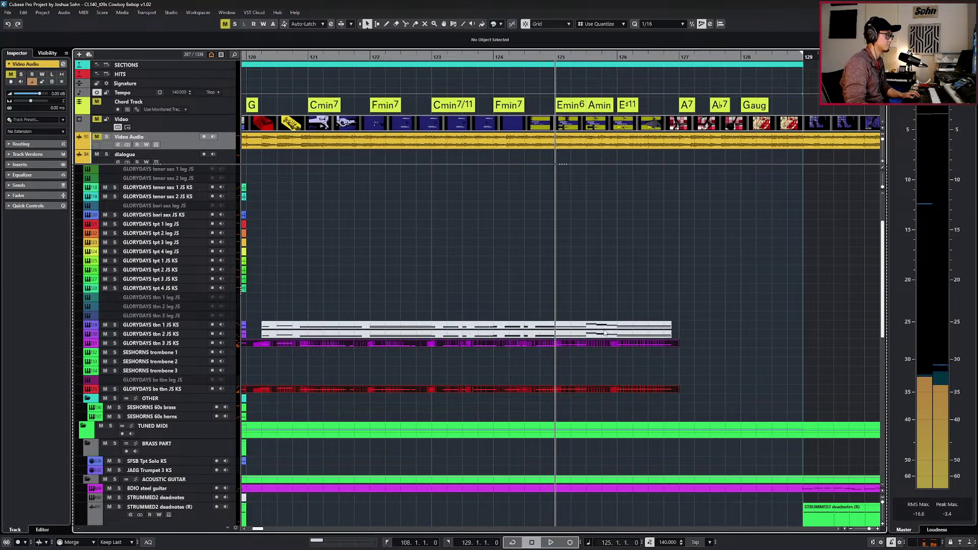
double_click(605, 333)
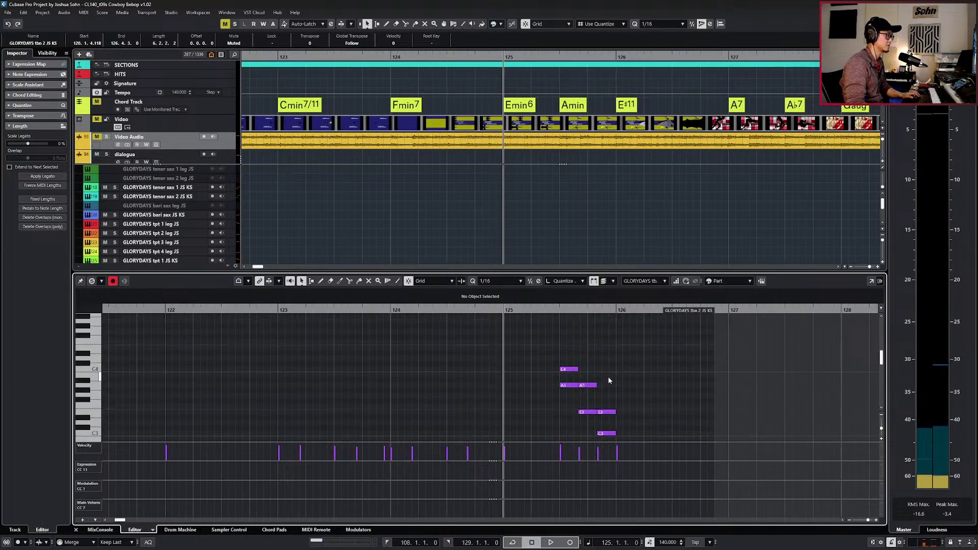
left_click(573, 369)
scroll(637, 380, "down", 3)
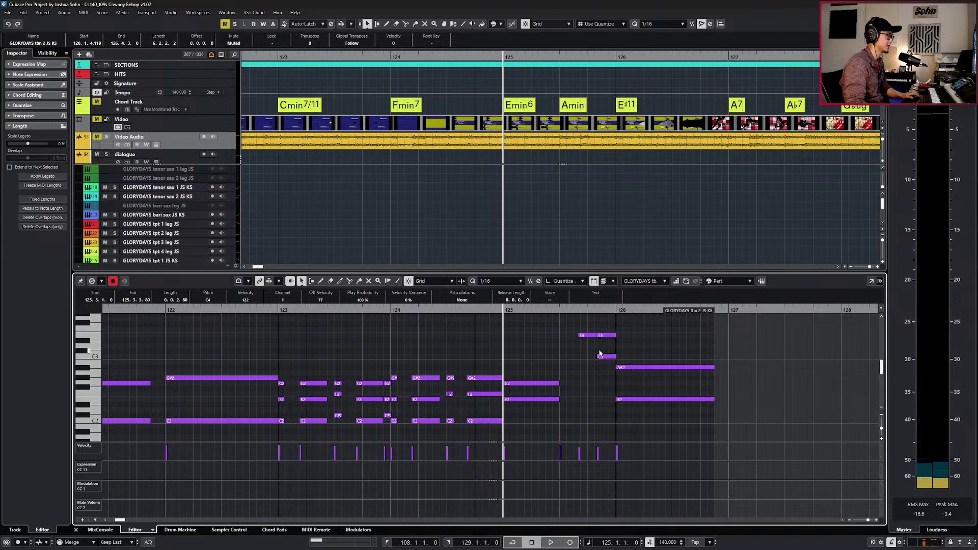
scroll(600, 354, "up", 2)
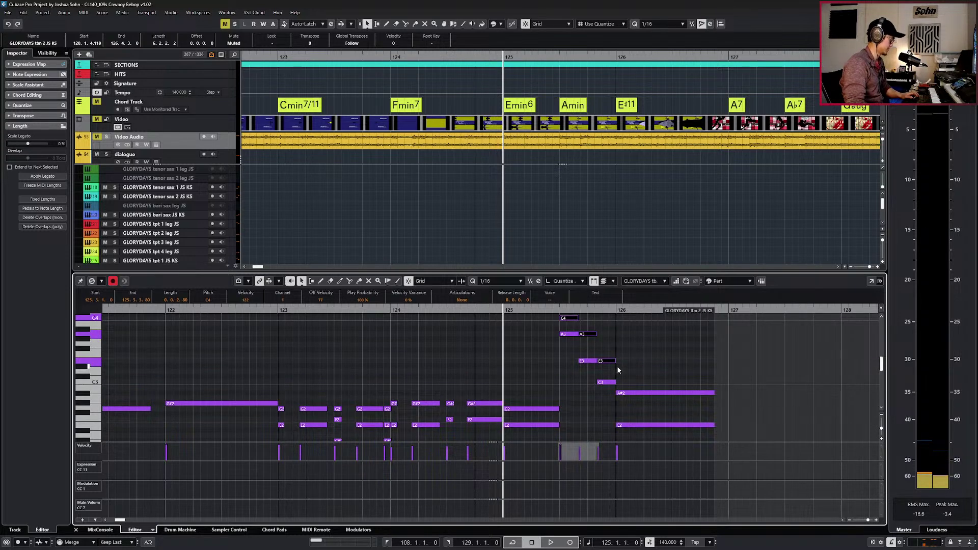
key("ctrl+e")
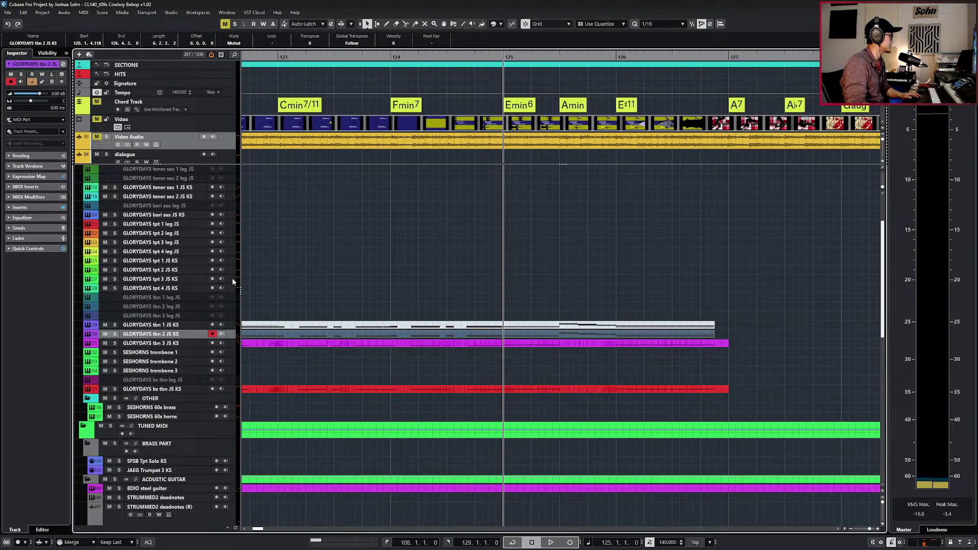
Solo the Video Audio track, listen to the reference around bars 125–126, and mute the track again.
left_click(177, 345)
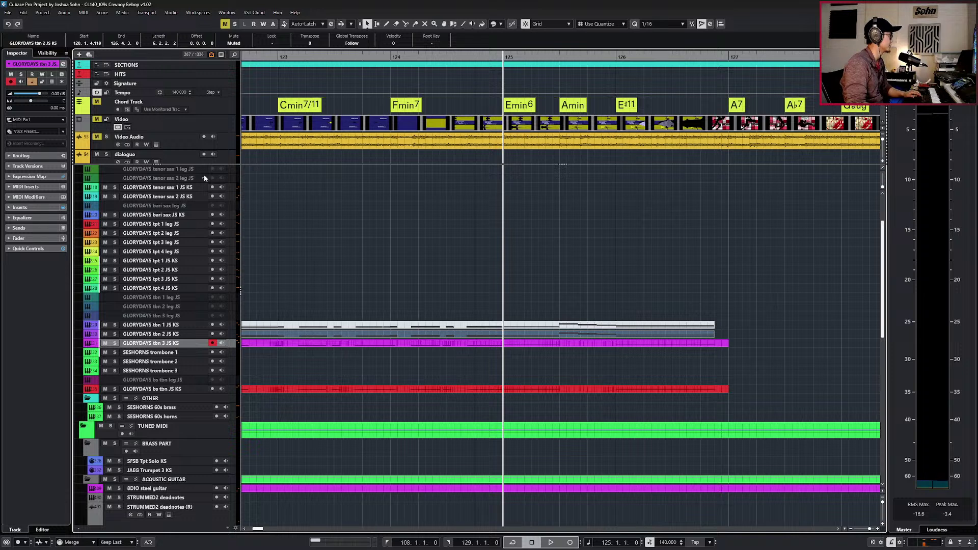
left_click(192, 140)
left_click(182, 144)
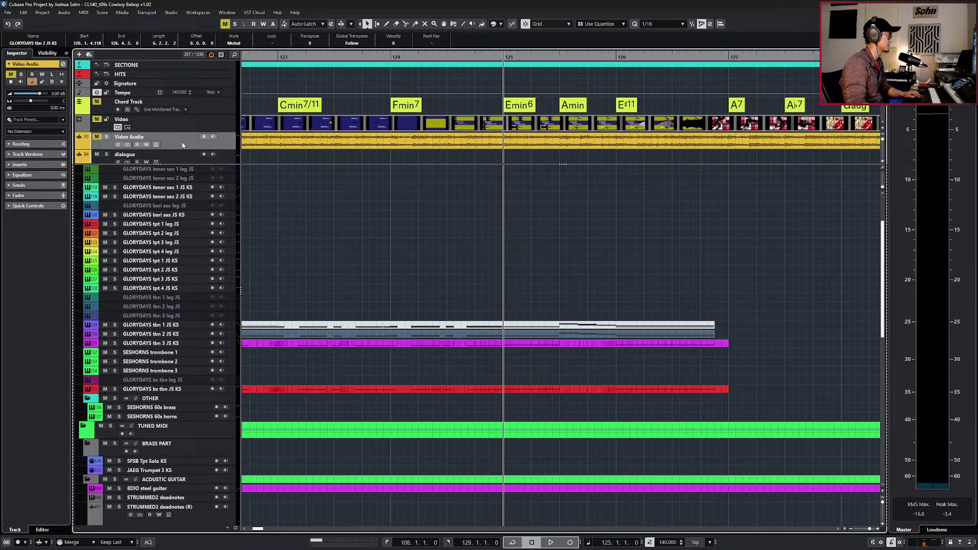
key("s")
key("KP_Subtract")
key("space")
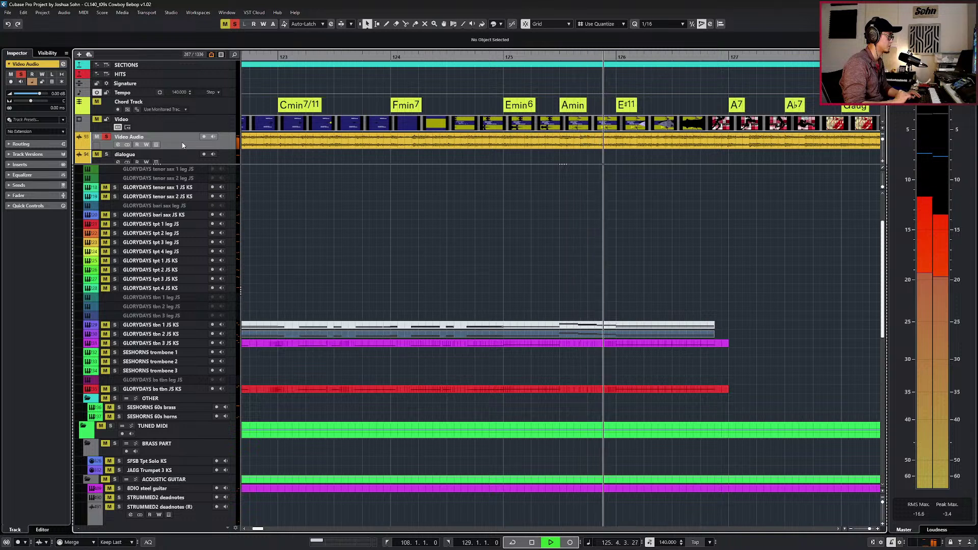
key("KP_Subtract")
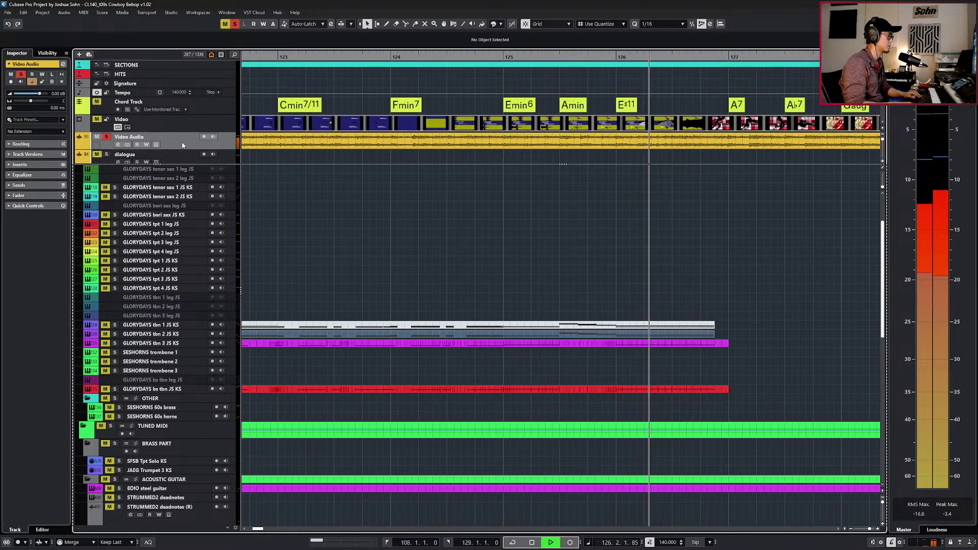
key("space")
key("s")
key("m")
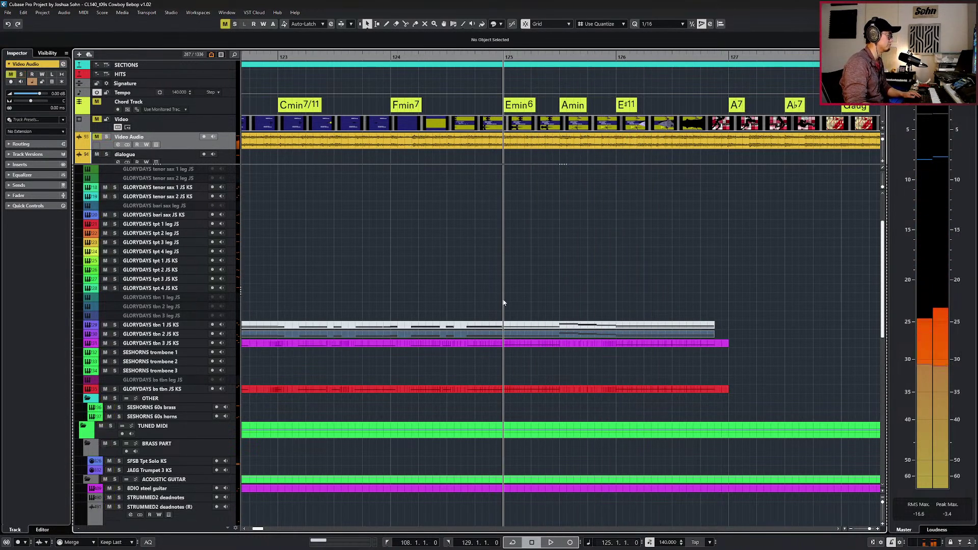
Select the GLORYDAYS tbn 3 and bs tbn parts, set the quantize grid to 1/8 and step the cursor through bar 125.
left_click(575, 348)
left_click(575, 389, "shift")
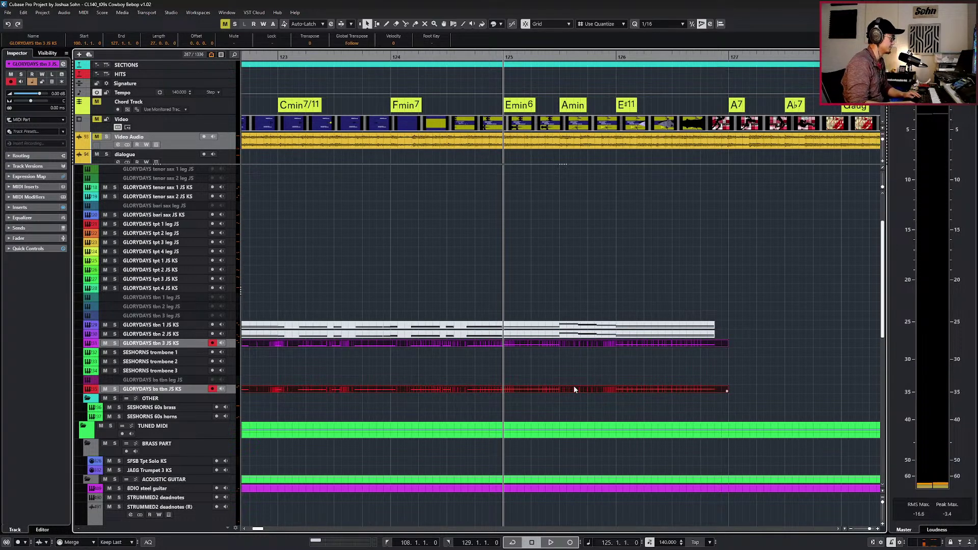
key("KP_Add")
key("alt+4")
key("ctrl+KP_Add")
key("ctrl+KP_Add")
key("ctrl+KP_Subtract")
key("ctrl+KP_Subtract")
key("ctrl+KP_Subtract")
key("ctrl+KP_Subtract")
key("ctrl+KP_Subtract")
key("ctrl+KP_Subtract")
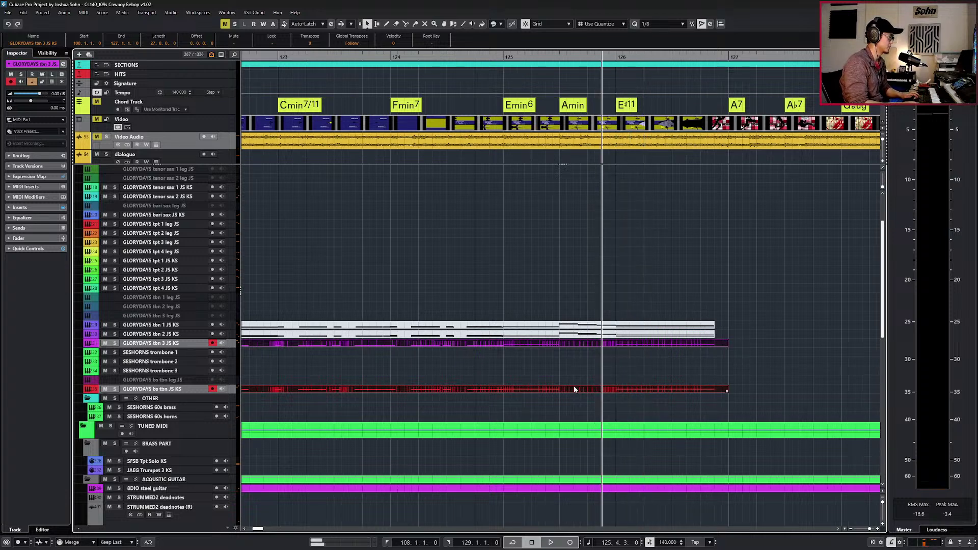
Paste the copied notes into the GLORYDAYS tbn 3 part at 125.3.1 and transpose them down an octave to C3, A2 and E2.
double_click(585, 343)
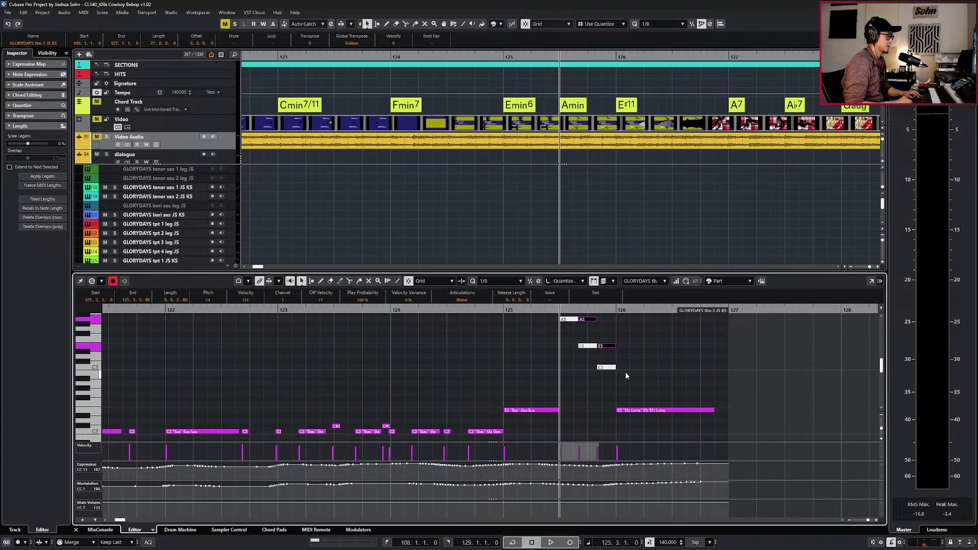
key("KP_Subtract")
left_click(573, 381)
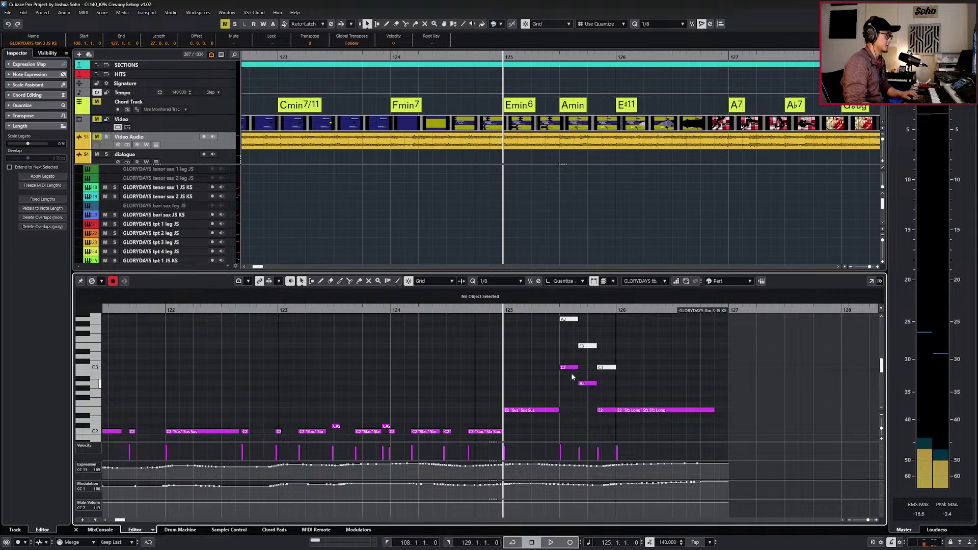
left_click(578, 367)
key("Up")
Delete the white A3, E3 and C3 notes in bar 125 of the tbn 3 part.
scroll(609, 378, "up", 3)
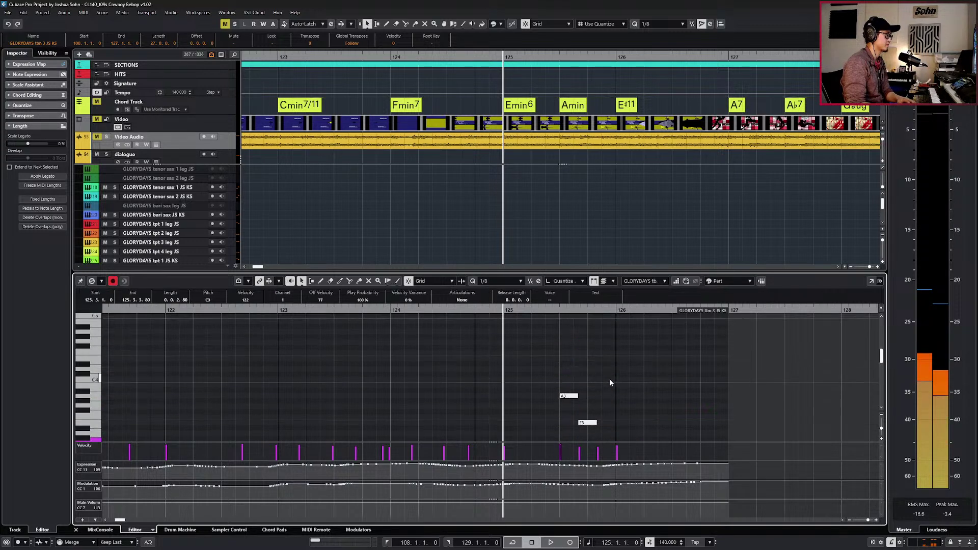
scroll(609, 378, "down", 3)
scroll(591, 357, "up", 1)
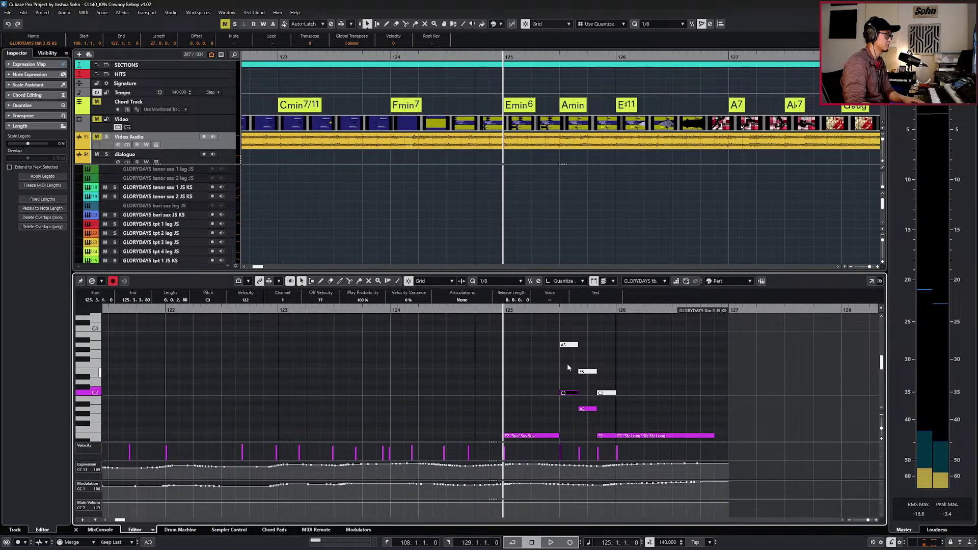
left_click(549, 353)
left_click(568, 345)
key("Delete")
left_click(588, 372)
key("Delete")
left_click(608, 393)
key("Delete")
Set the C3, A2 and E2 notes in bar 125 to the Stac articulation and play back the run.
scroll(621, 421, "down", 4)
left_click_drag(559, 328, 602, 387)
left_click(471, 303)
key("space")
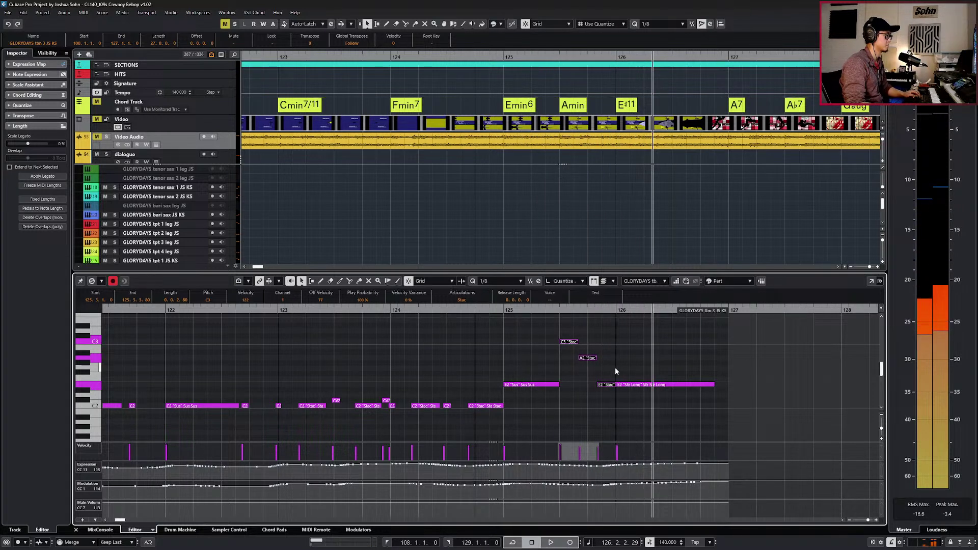
Play back the Stac run of C3, A2 and E2 through bars 125–126 of the low trombone parts.
left_click(609, 385)
left_click_drag(601, 330, 577, 406)
key("l")
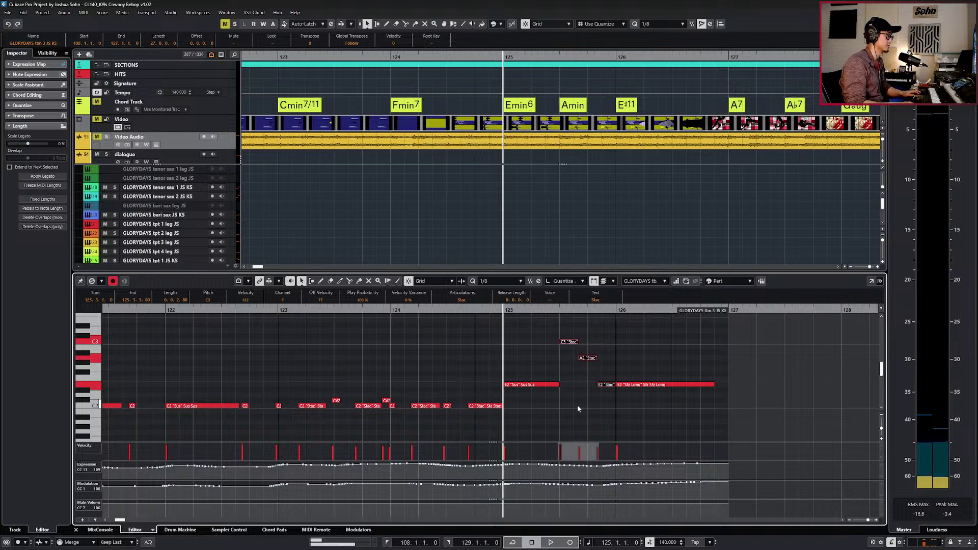
key("space")
left_click(589, 414)
key("g")
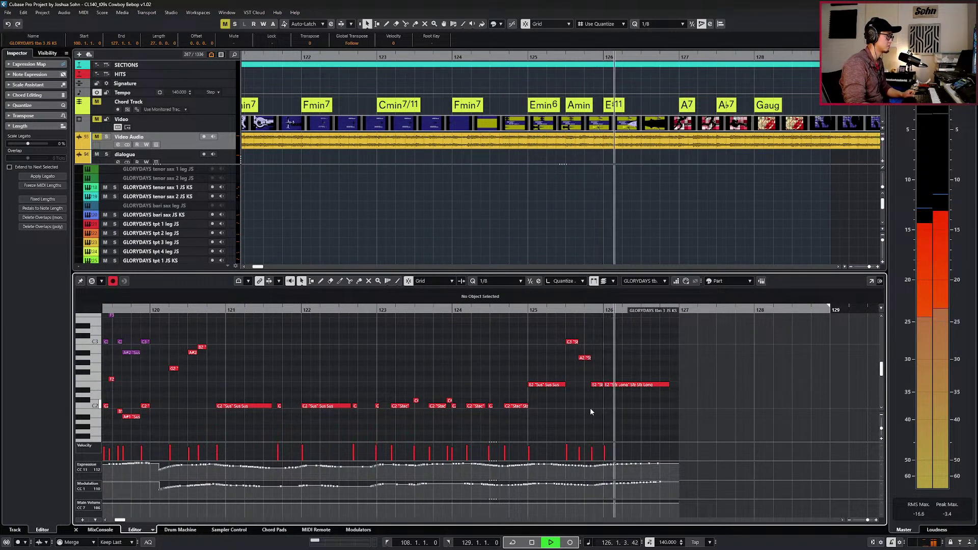
key("space")
key("s")
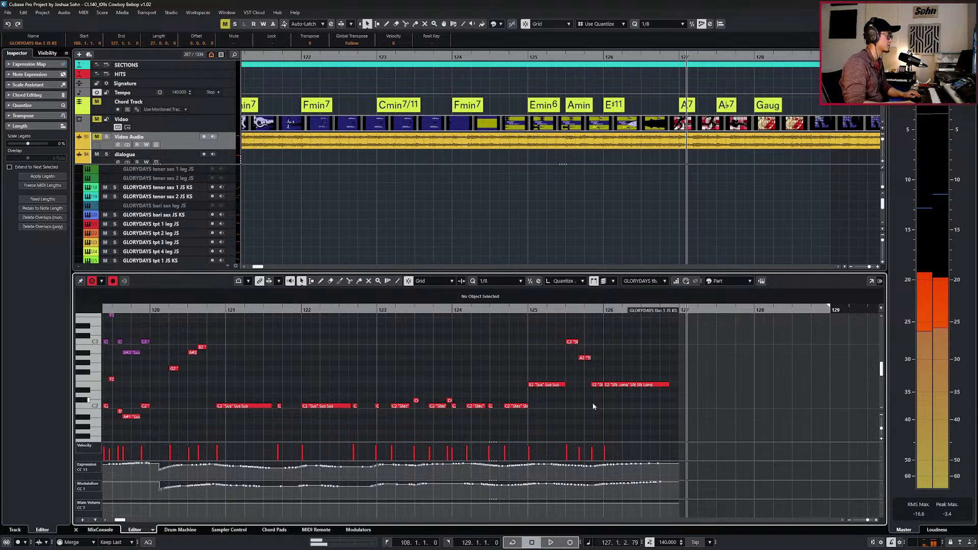
key("KP_0")
scroll(593, 403, "up", 2)
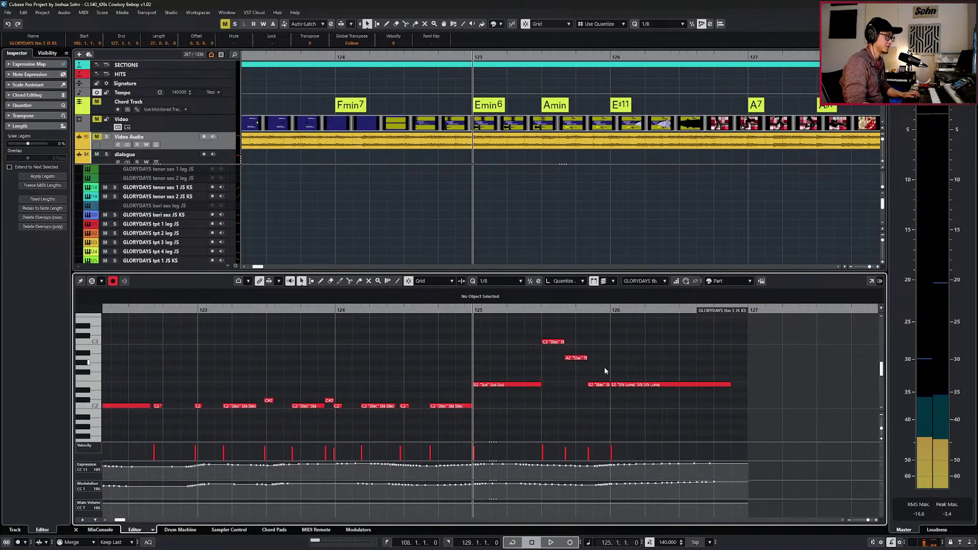
Nudge the Sfz Long E2 note at bar 126 slightly earlier to start at 125.4.4.100 and play it back.
left_click(604, 385)
scroll(608, 390, "up", 1)
scroll(613, 397, "up", 2)
left_click_drag(641, 384, 637, 385)
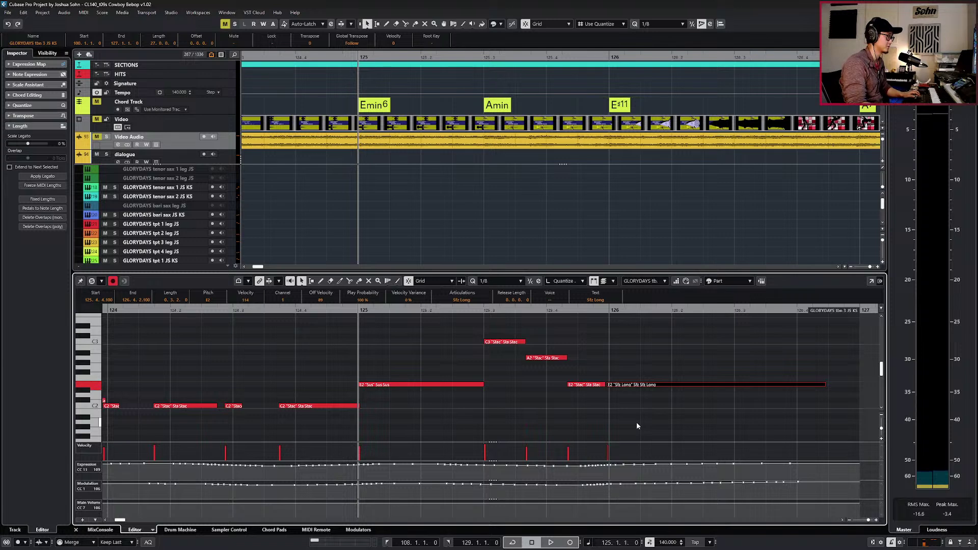
scroll(637, 426, "down", 2)
key("space")
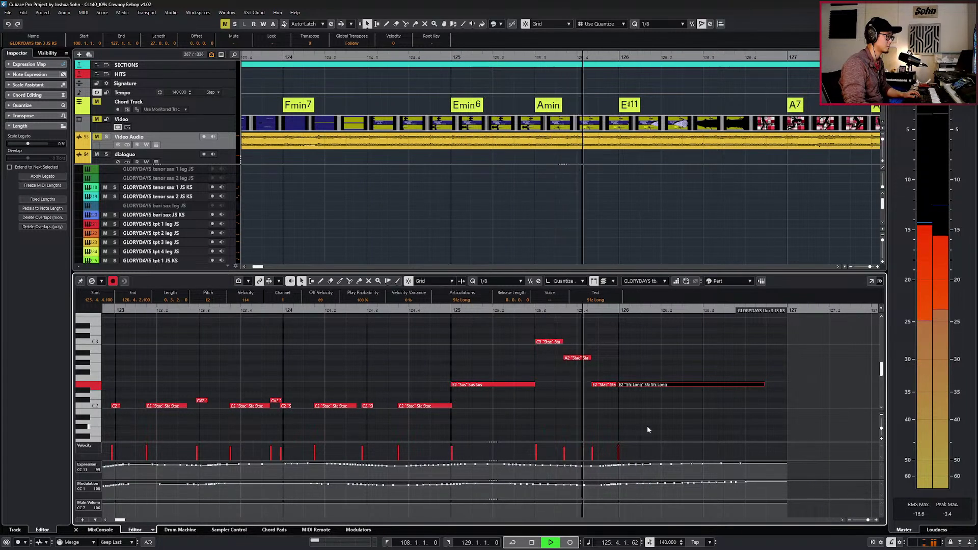
Nudge the C3 and A2 Stac notes in bar 125 slightly earlier, with the C3 starting at 125.2.4.110.
left_click_drag(581, 338, 549, 402)
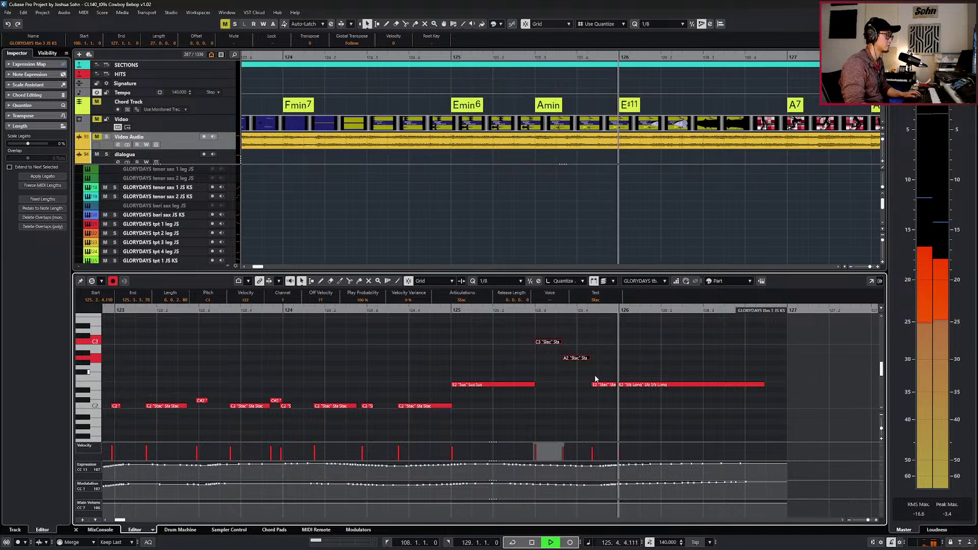
scroll(610, 377, "down", 2)
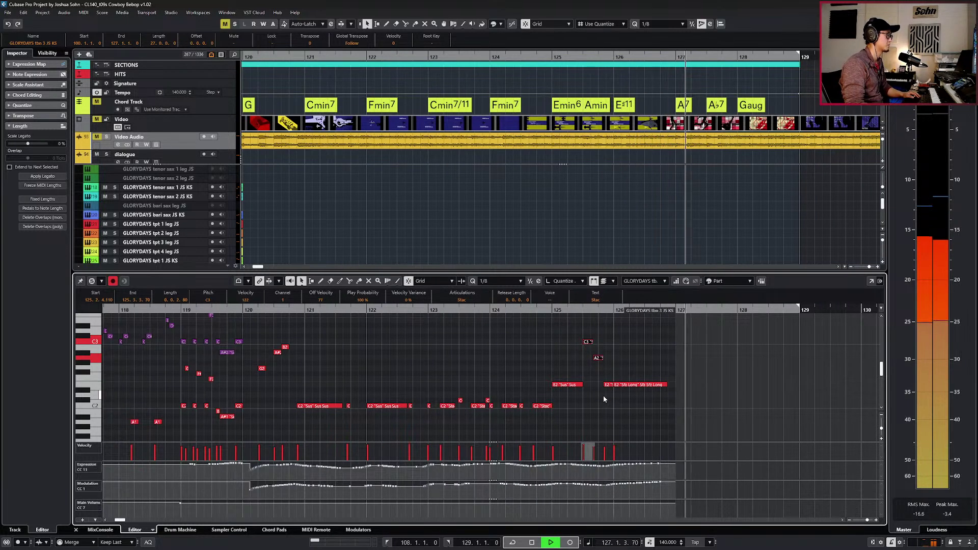
key("space")
Leave the note editor and step the project cursor back to bar 119 in the arrangement.
key("Return")
key("g")
key("g")
key("g")
key("g")
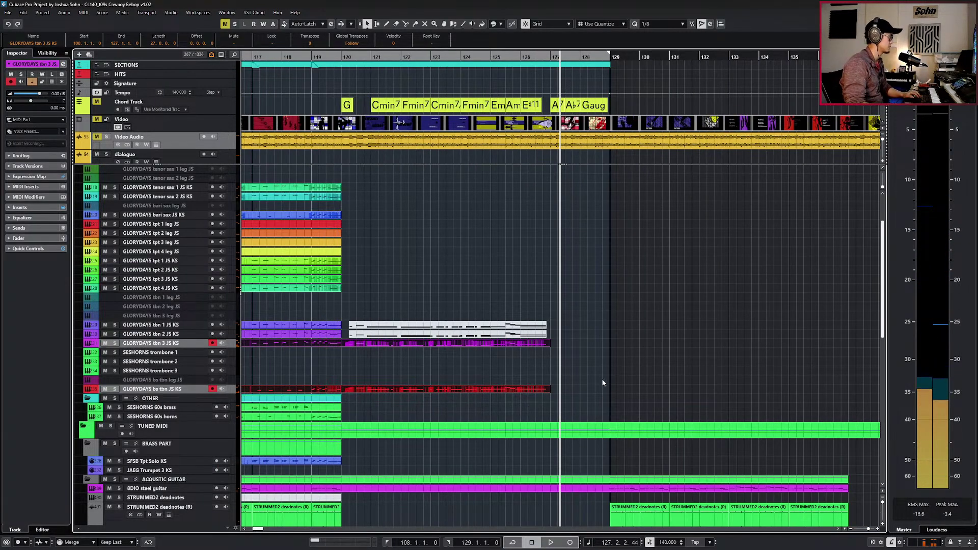
key("KP_Subtract")
key("KP_Subtract")
key("KP_Subtract")
key("KP_Subtract")
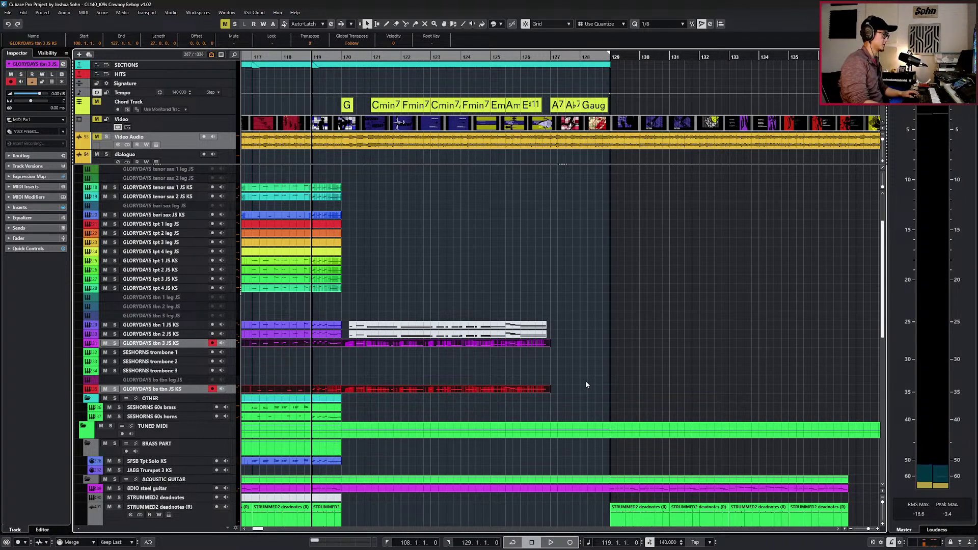
left_click(541, 330)
key("shift+m")
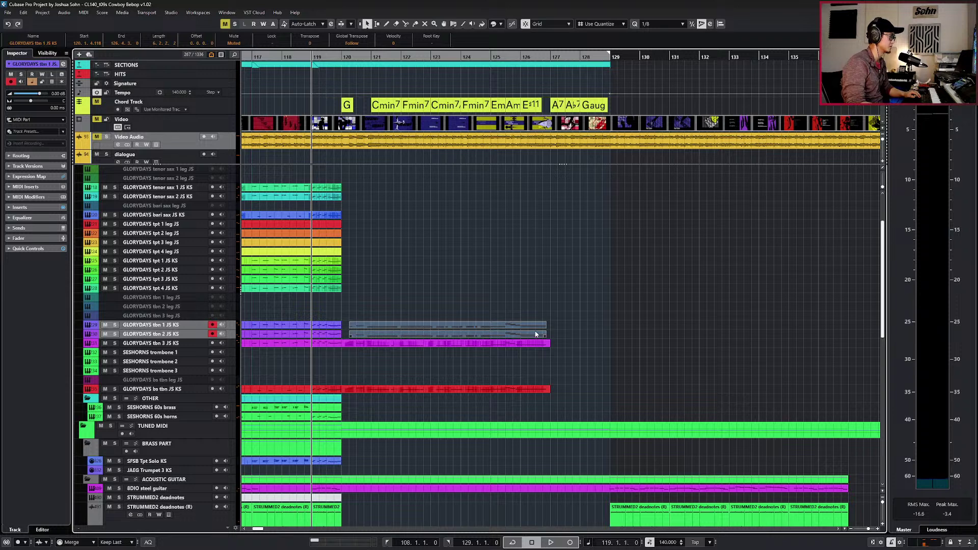
left_click(327, 333)
key("ctrl+z")
key("g")
key("ctrl+z")
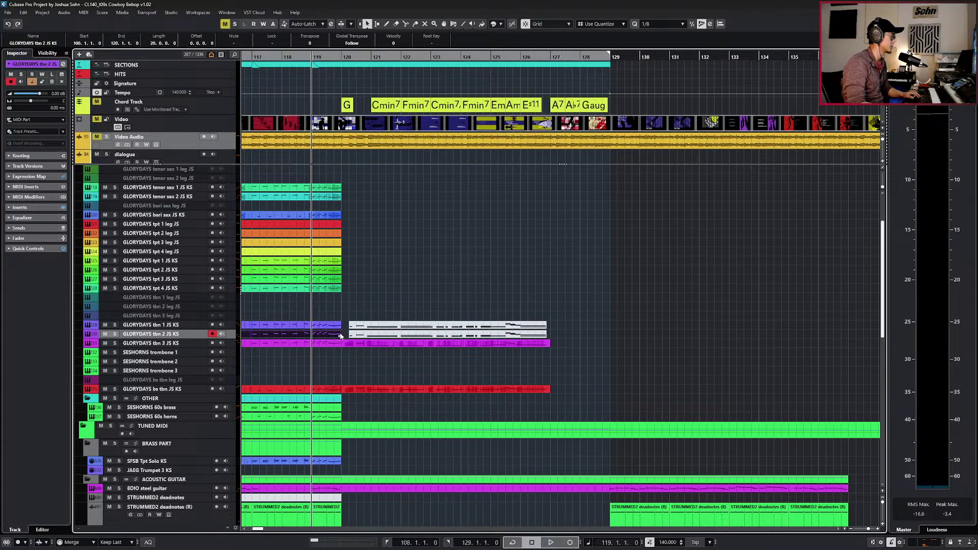
Glue the two GLORYDAYS tbn 2 parts meeting at bar 120 into one and extend its end to 127.1.3.0.
key("4")
left_click(335, 334)
key("1")
left_click(348, 336)
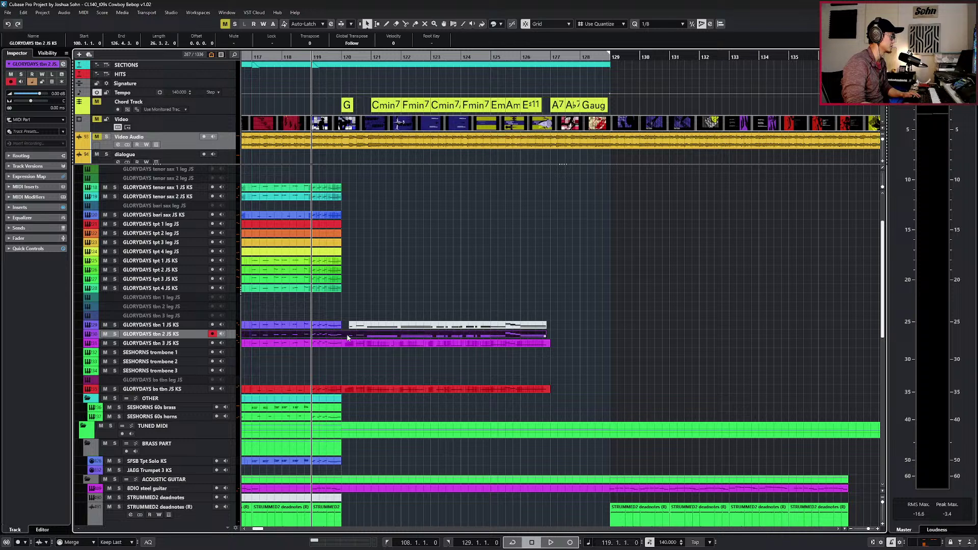
key("n")
left_click(359, 343)
left_click_drag(545, 336, 543, 337)
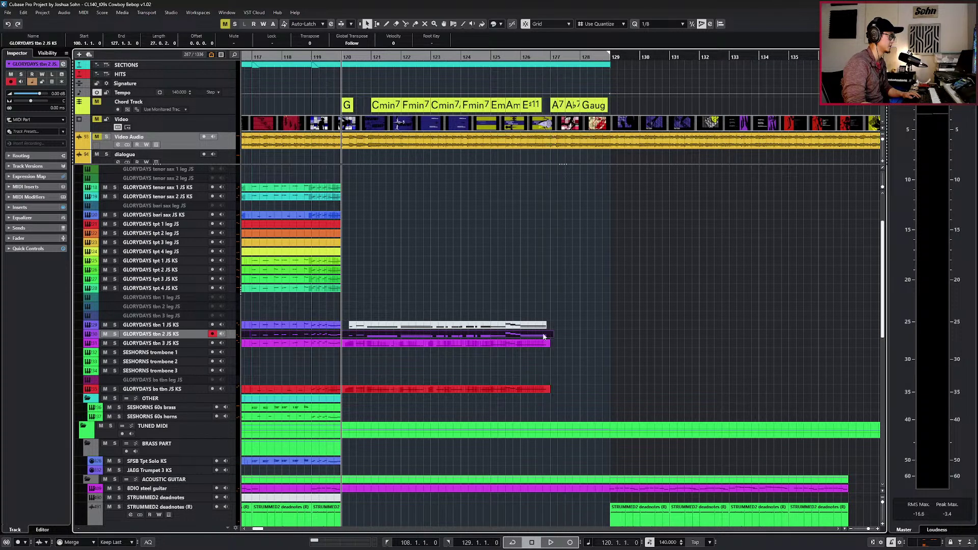
Glue the two GLORYDAYS tbn 1 parts meeting at bar 120 into one and extend its end to bar 127.
key("4")
left_click(338, 326)
key("1")
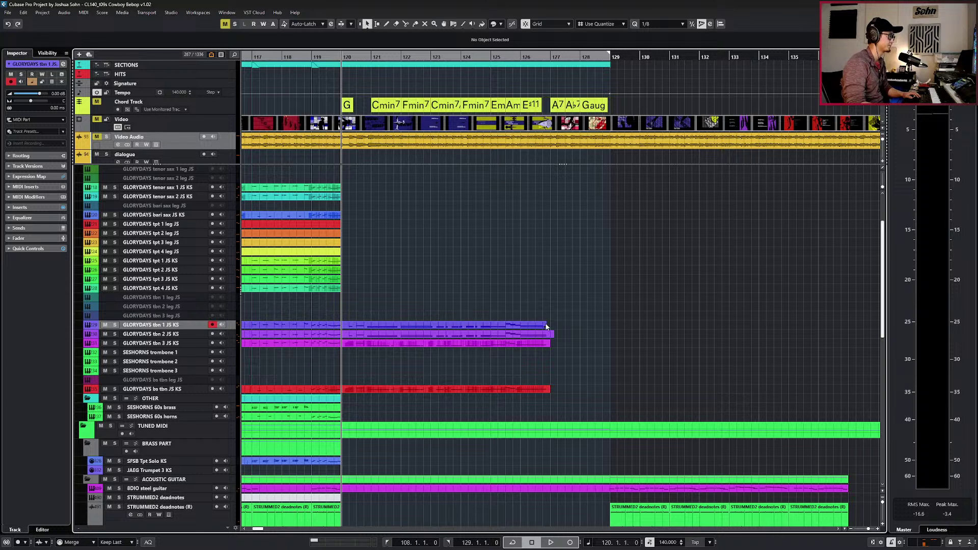
left_click_drag(546, 327, 551, 328)
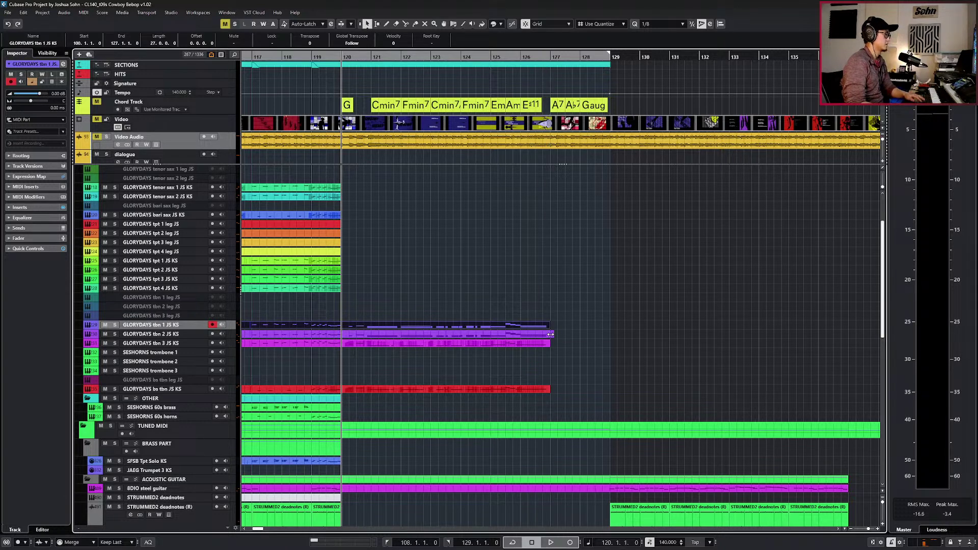
Trim the GLORYDAYS tbn 2 part's end to bar 127 and open the tbn 1 and tbn 2 parts together for note editing.
left_click(553, 335)
key("Delete")
left_click(544, 335)
left_click(543, 326, "shift")
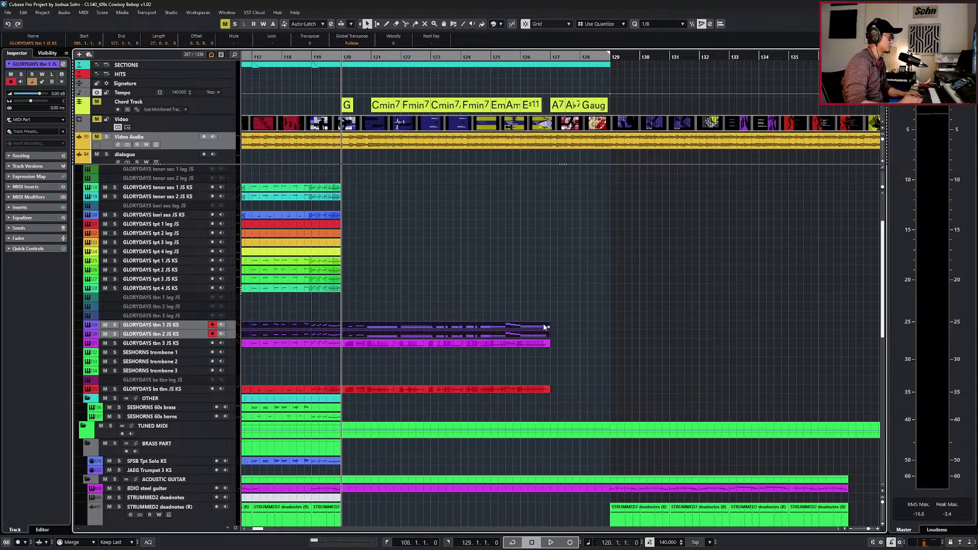
double_click(543, 327)
Play back the tbn 1 and tbn 2 notes from bar 118 into bar 121.
scroll(388, 381, "down", 2)
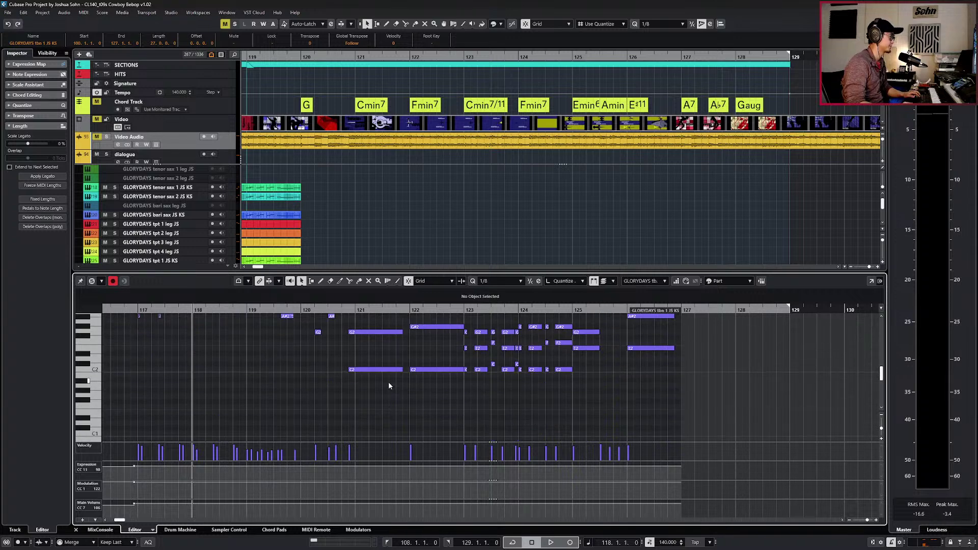
key("space")
scroll(389, 385, "up", 2)
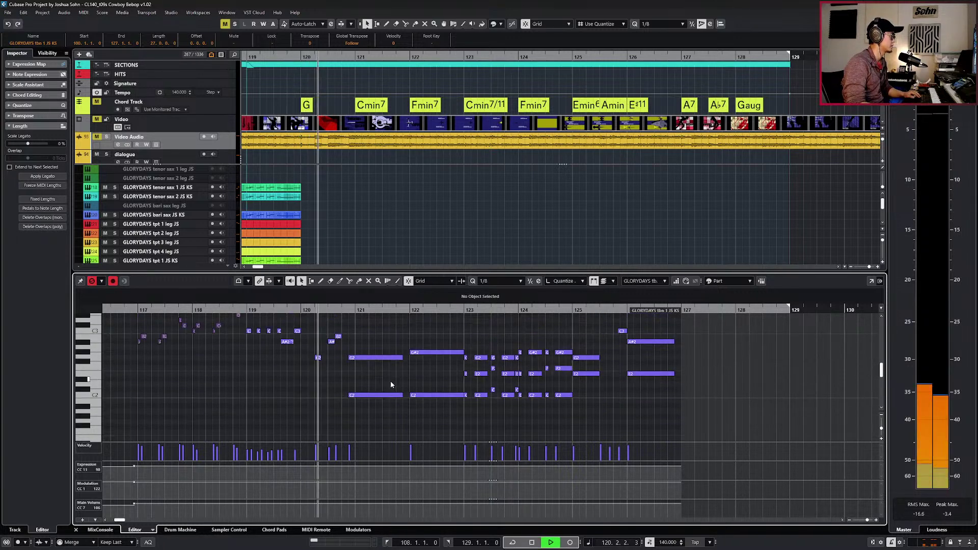
key("space")
Mute the low C2 and C#2 notes across bars 121–124 in the tbn 1 and tbn 2 parts.
left_click_drag(373, 390, 434, 411)
scroll(434, 411, "up", 2)
key("shift+m")
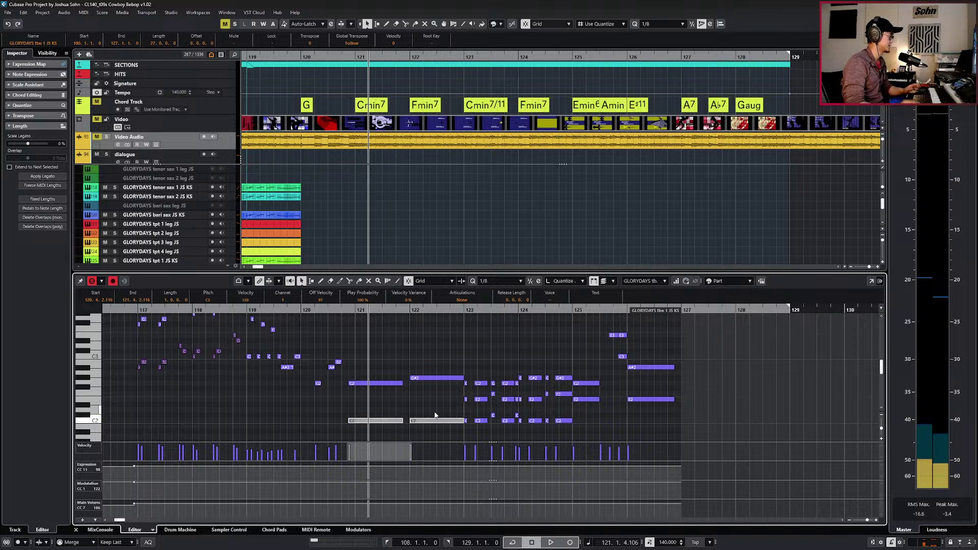
key("b")
key("b")
scroll(434, 411, "up", 1)
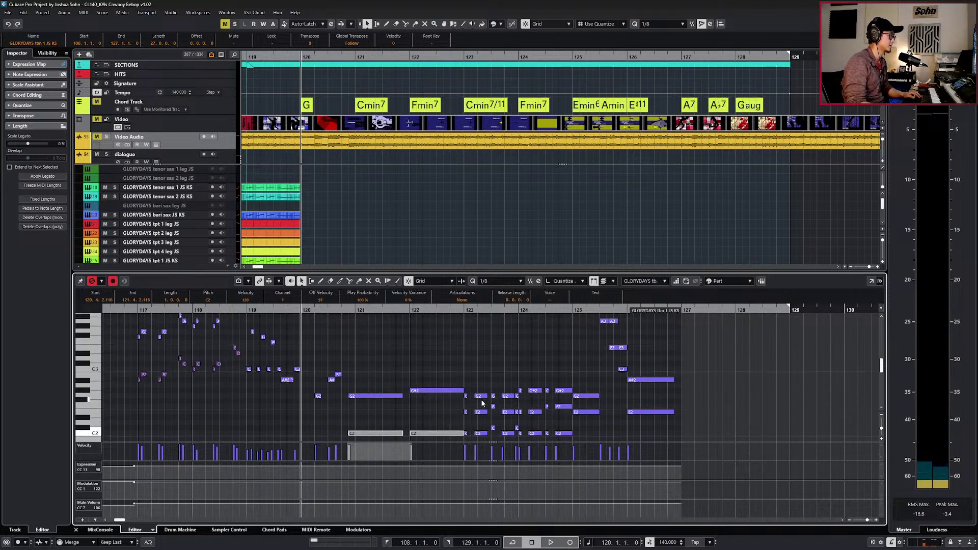
left_click_drag(463, 423, 586, 438)
key("shift+m")
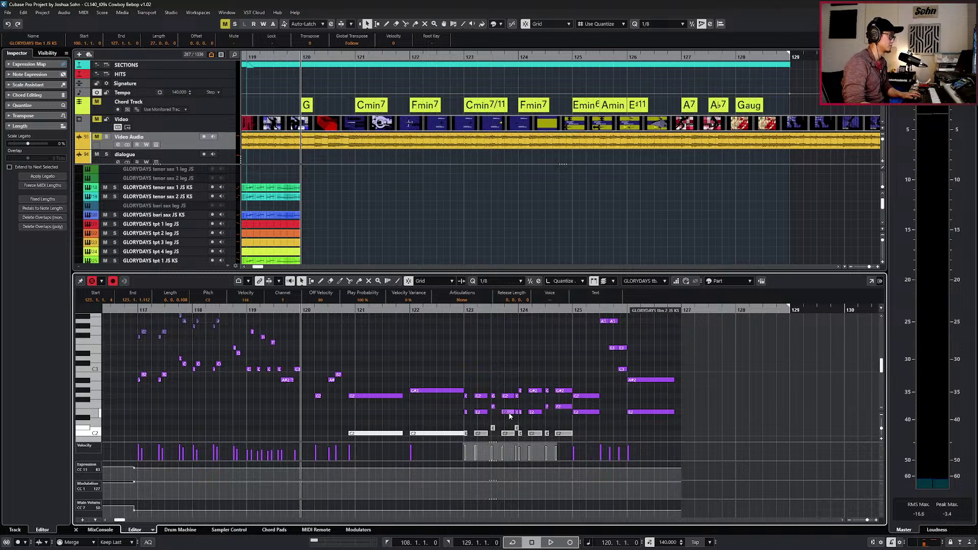
Make GLORYDAYS tbn 1 the edited part and restrict note selection and editing to the active part.
left_click(645, 281)
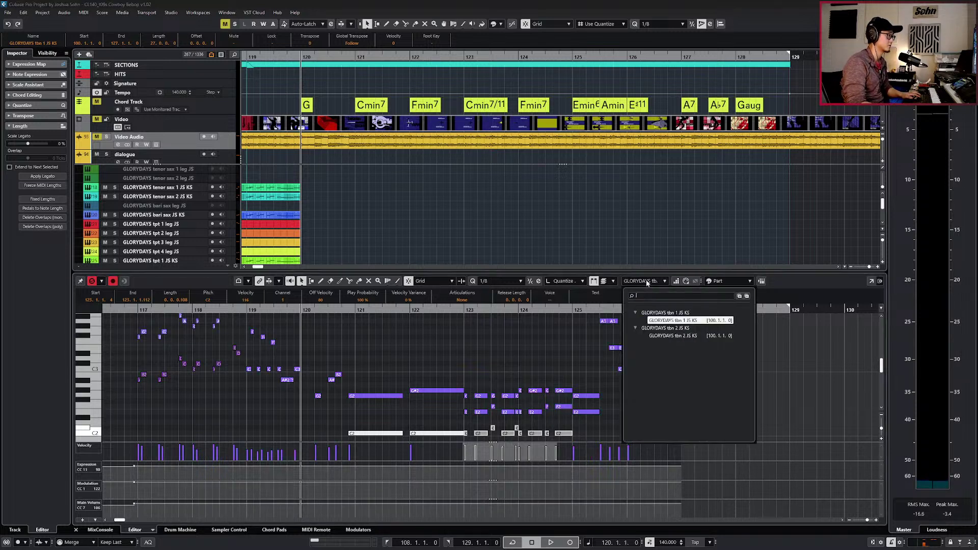
left_click(597, 325)
key("alt+l")
left_click(582, 337)
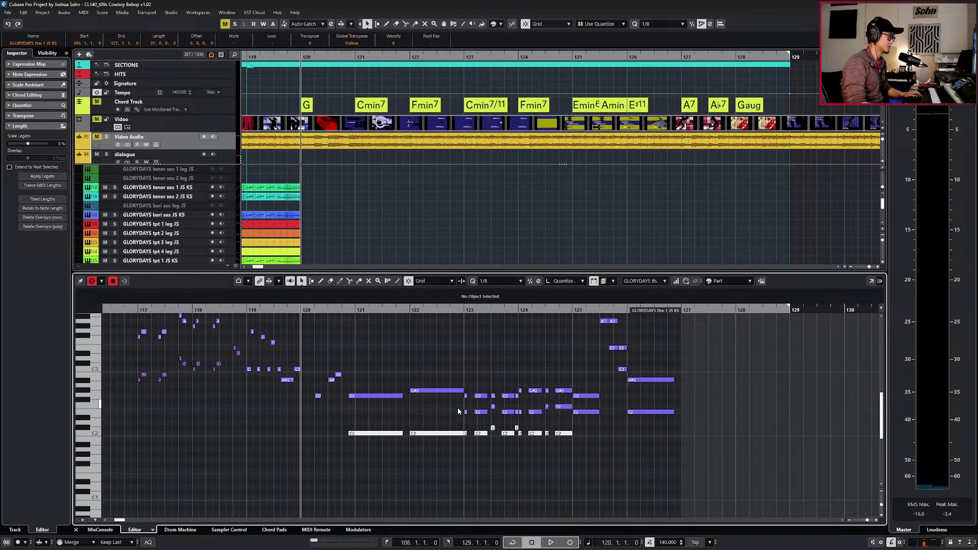
left_click_drag(515, 418, 562, 441)
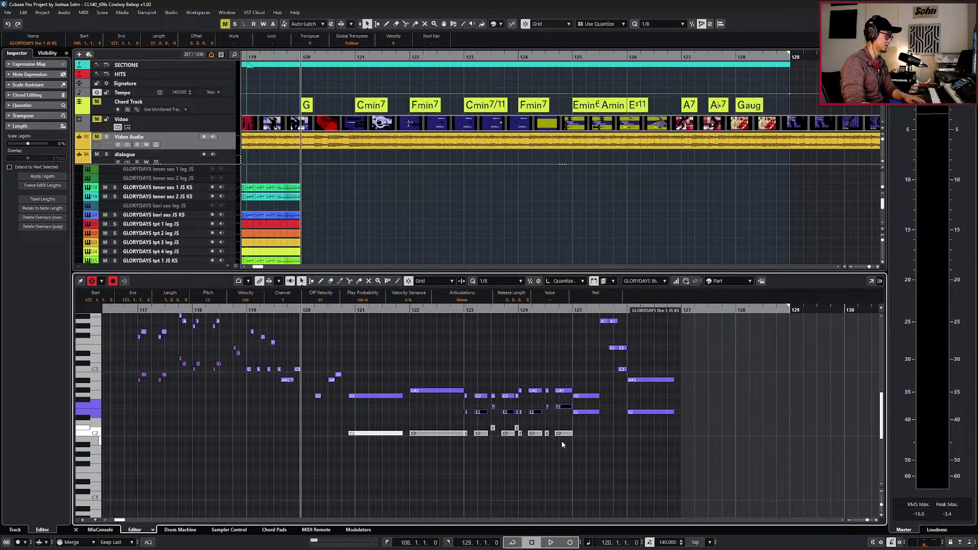
left_click(594, 280)
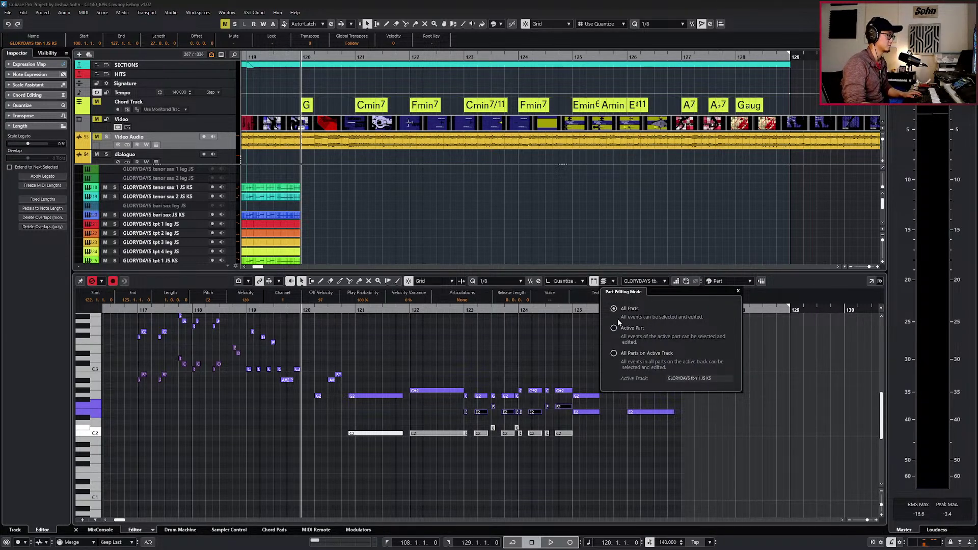
left_click(555, 356)
Delete the muted low notes and the lower E2 and F2 notes in bars 121–125 of the tbn 1 part.
left_click_drag(496, 420, 562, 452)
key("shift+m")
left_click_drag(377, 409, 434, 450)
key("shift+m")
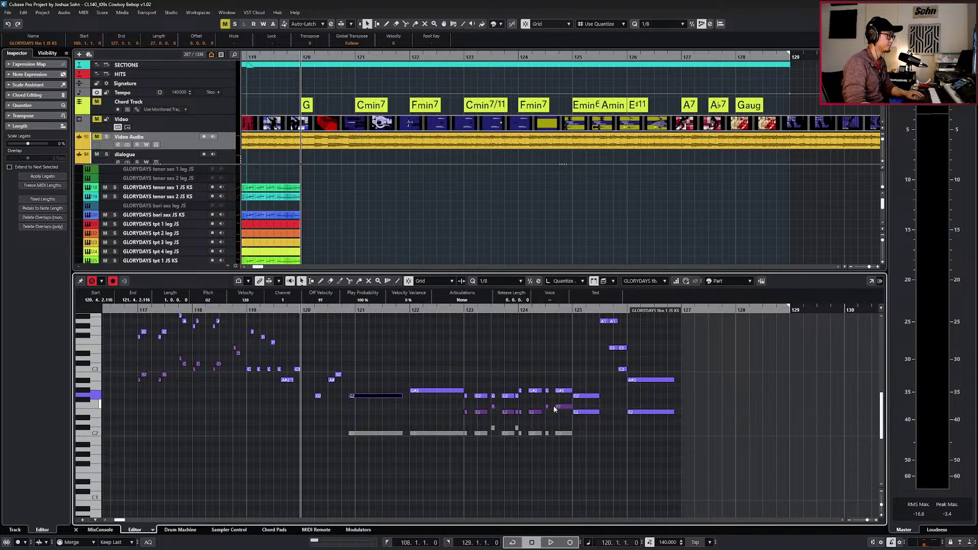
left_click_drag(582, 407, 586, 418)
key("Delete")
Switch to the GLORYDAYS tbn 2 part and delete its upper G2 and G#2 notes in bars 123–125.
key("Page_Down")
left_click_drag(616, 372, 469, 396)
key("Delete")
key("Delete")
key("ctrl+KP_Add")
key("ctrl+KP_Subtract")
Set the remaining unmuted notes in bars 121–125 of the tbn 2 part to the Sus articulation.
left_click_drag(372, 380, 604, 408)
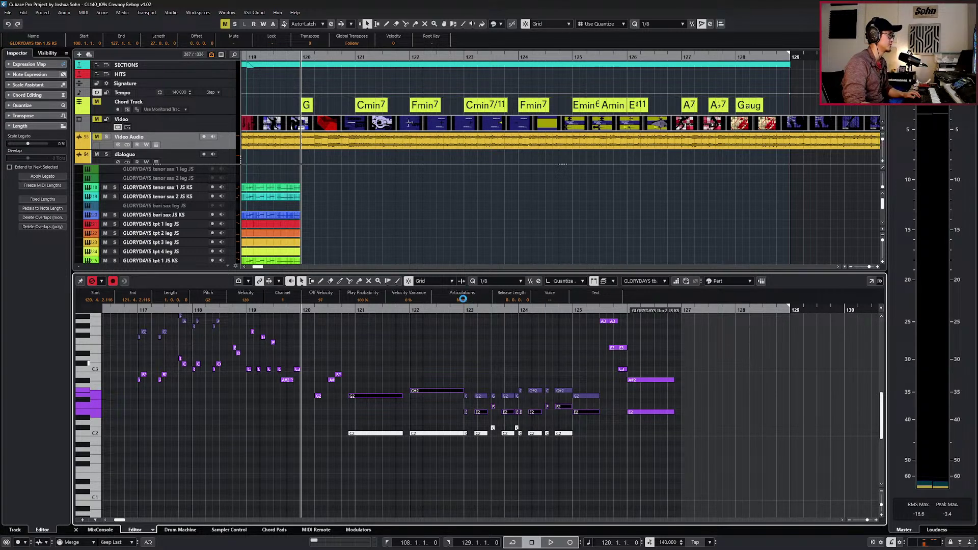
scroll(462, 357, "up", 2)
left_click(463, 299)
left_click(456, 318)
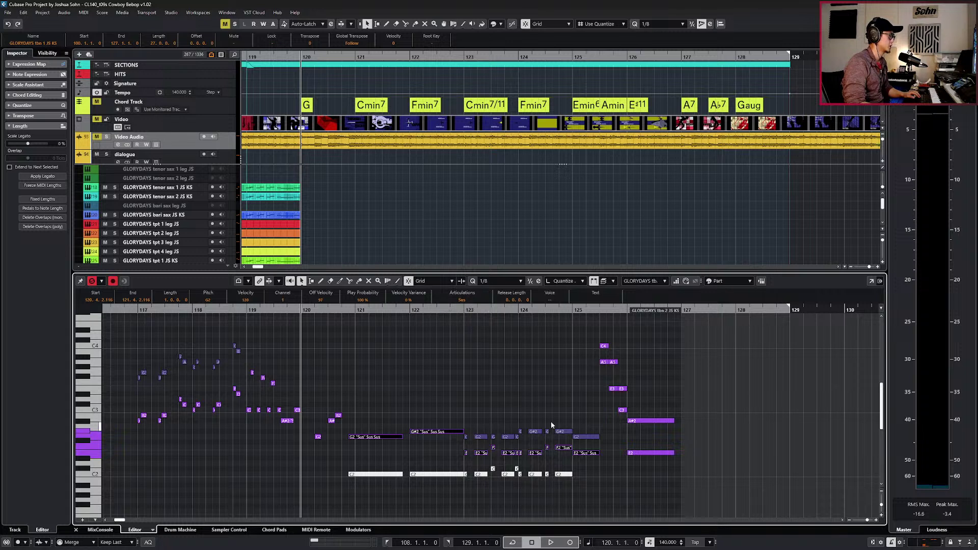
left_click(581, 350)
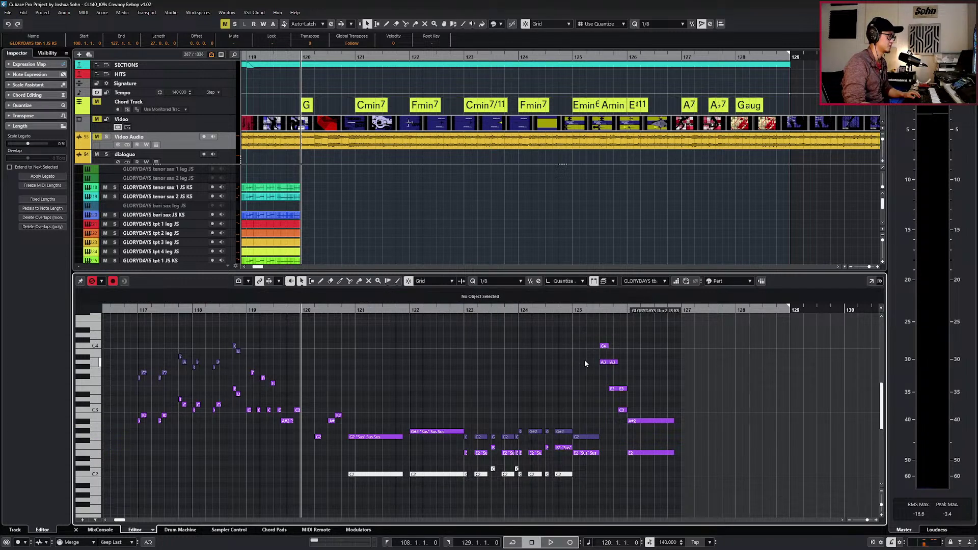
Delete the upper C4, A3 and E3 notes of the descending run in bar 125 of the tbn 2 part.
left_click_drag(602, 369, 611, 369)
left_click_drag(613, 331, 601, 347)
left_click(614, 362, "shift")
left_click(623, 388, "shift")
key("Delete")
Switch to the tbn 1 part and delete the run's lower A3, E3 and C3 notes and the long E2 in bar 126.
key("Page_Up")
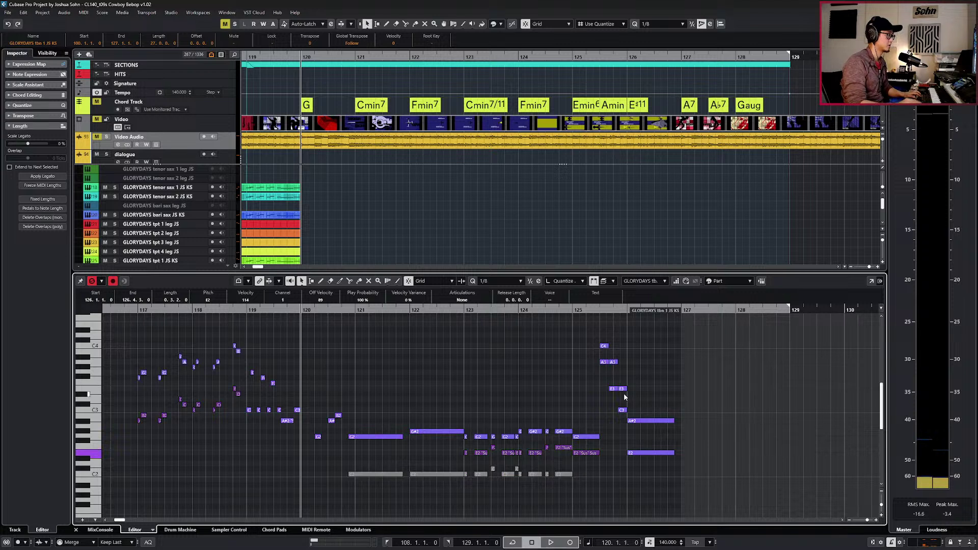
left_click(603, 362)
left_click(613, 389, "shift")
left_click(621, 411, "shift")
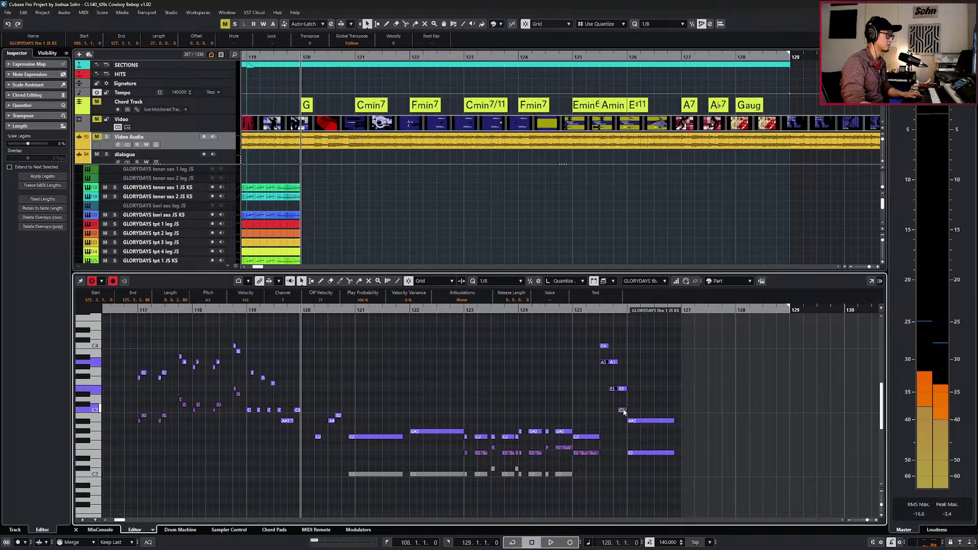
key("Delete")
key("Right")
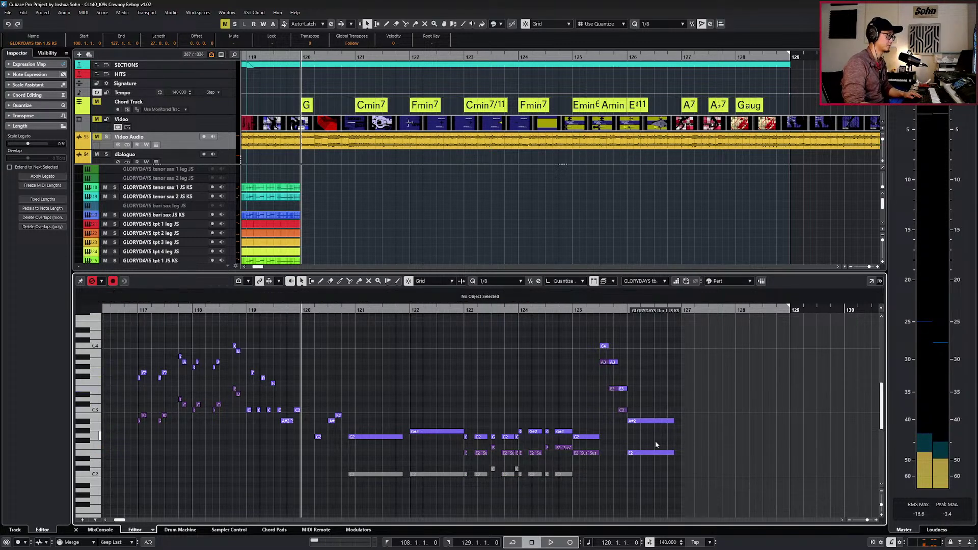
left_click_drag(658, 440, 650, 474)
key("Delete")
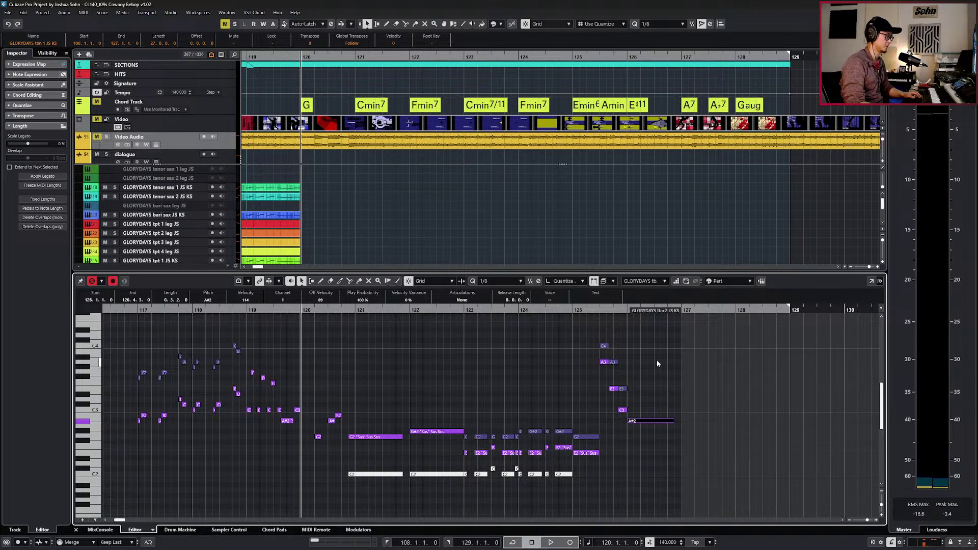
Set the descending run in bar 125 and the long A#2 in bar 126 of the tbn 1 and tbn 2 parts to Stac.
left_click_drag(656, 338, 603, 426)
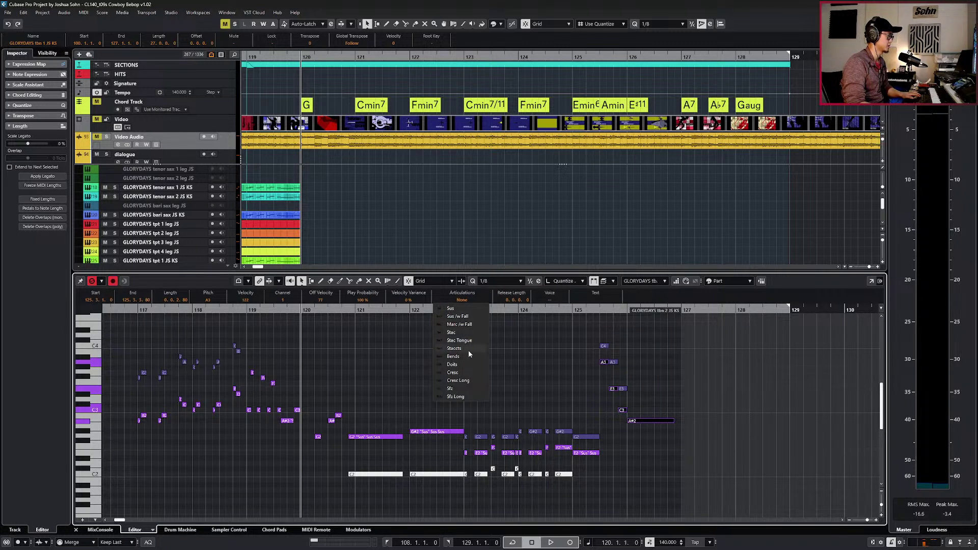
left_click(470, 336)
left_click(475, 301)
left_click(580, 340)
left_click_drag(580, 340, 653, 427)
left_click(465, 300)
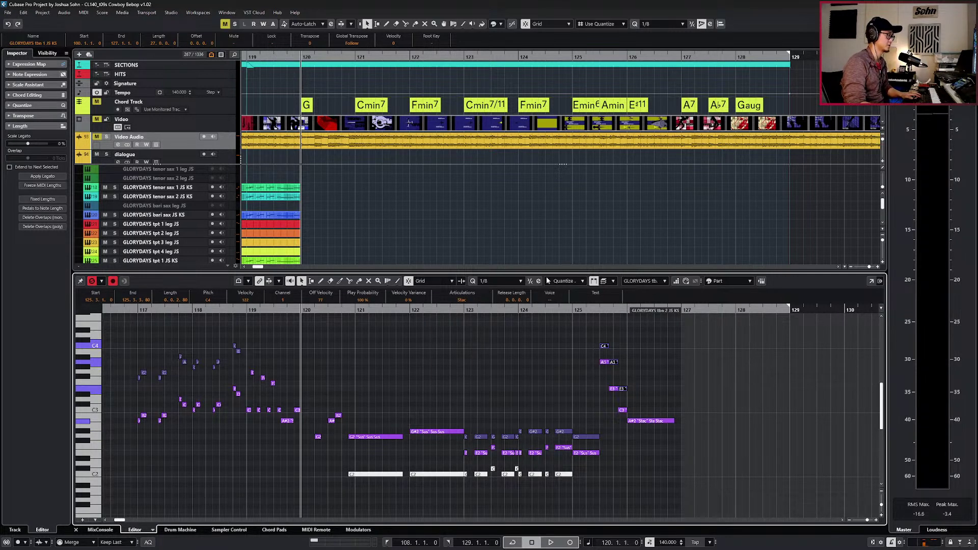
Set the part editing mode to All Parts and change the long A#2 in bar 126 to Sfz Long in both trombone parts.
left_click(596, 282)
left_click(615, 309)
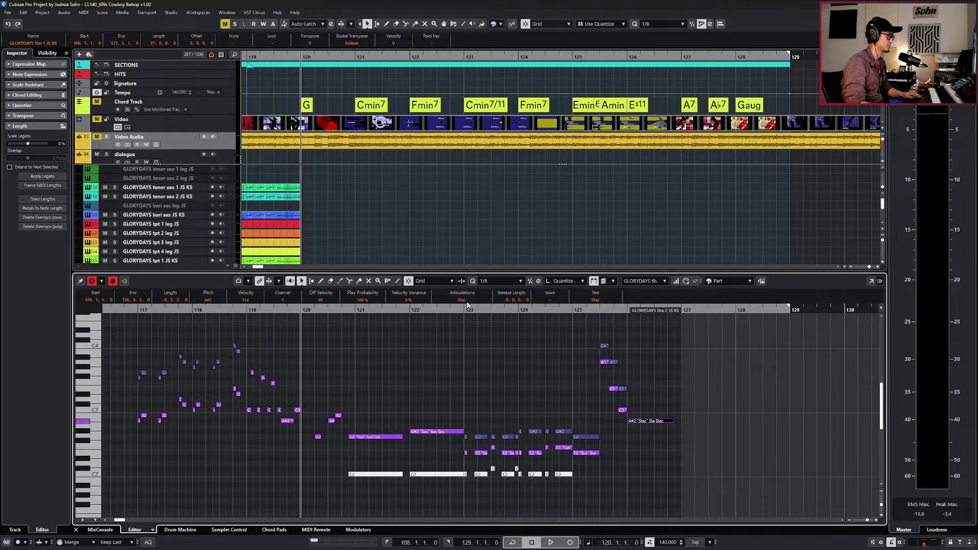
left_click(465, 300)
left_click(463, 397)
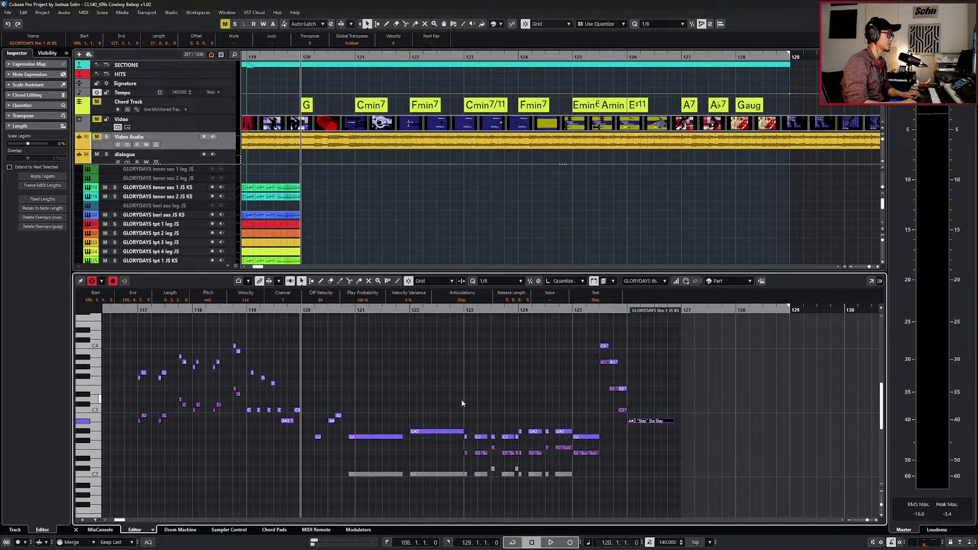
left_click(461, 300)
left_click(457, 396)
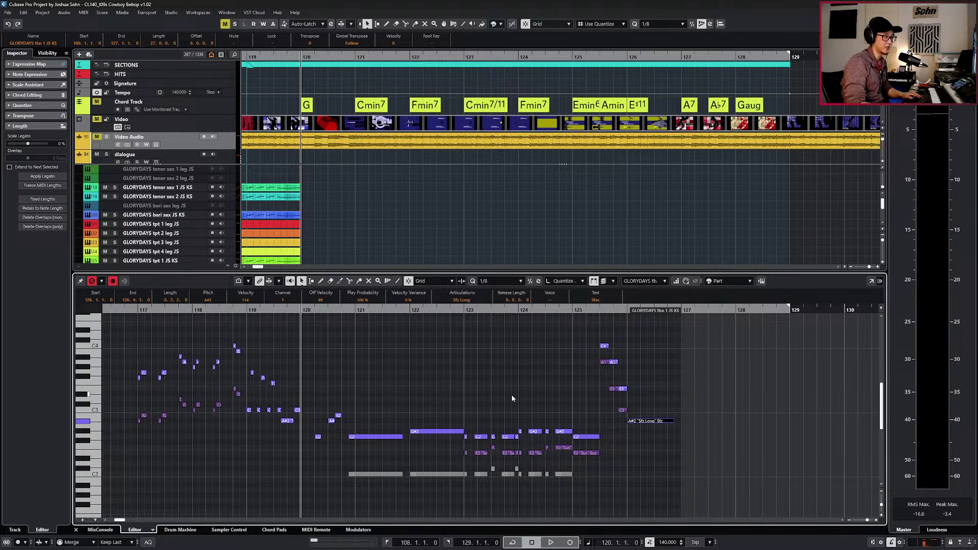
key("l")
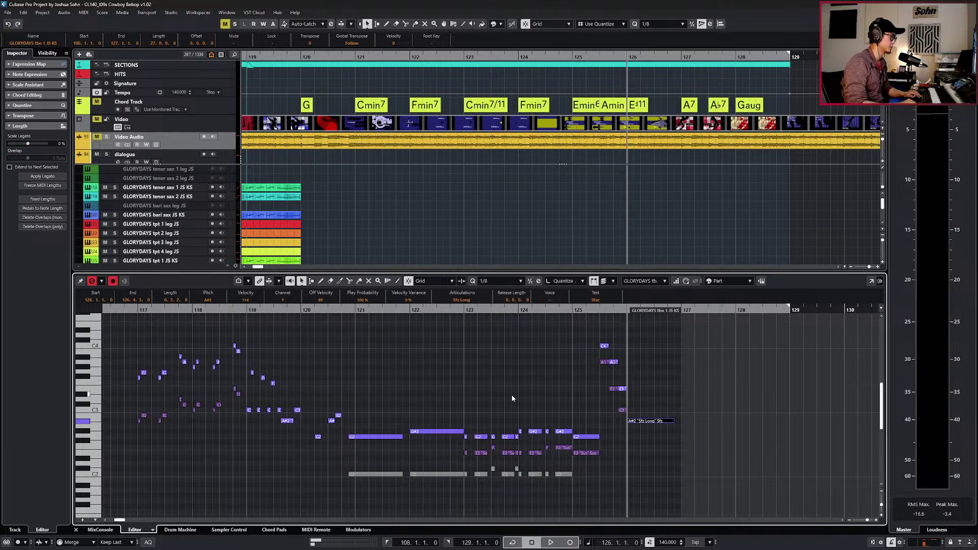
Restrict editing to the active part and set the tbn 1 G2 and G#2 notes in bars 123–125 to Stac.
left_click_drag(594, 417, 471, 412)
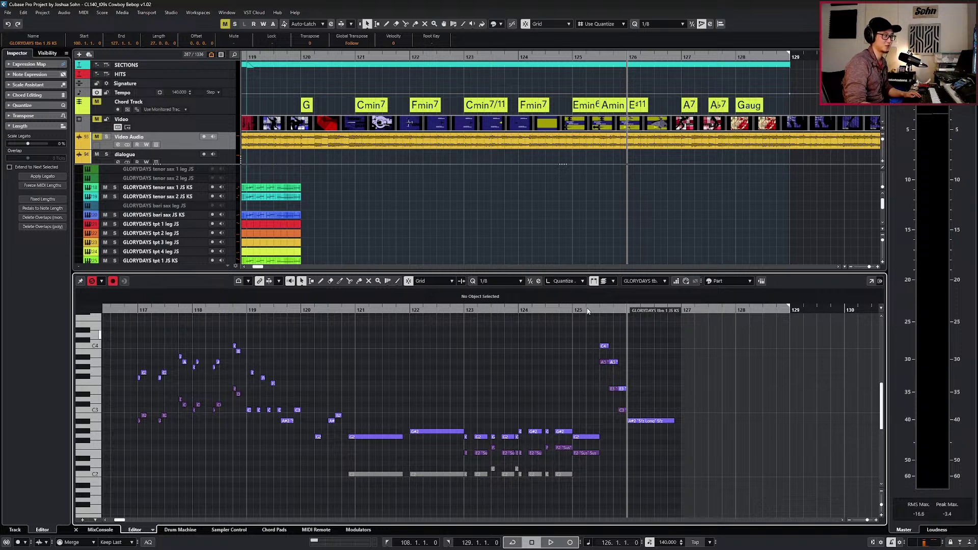
left_click(605, 282)
left_click(614, 328)
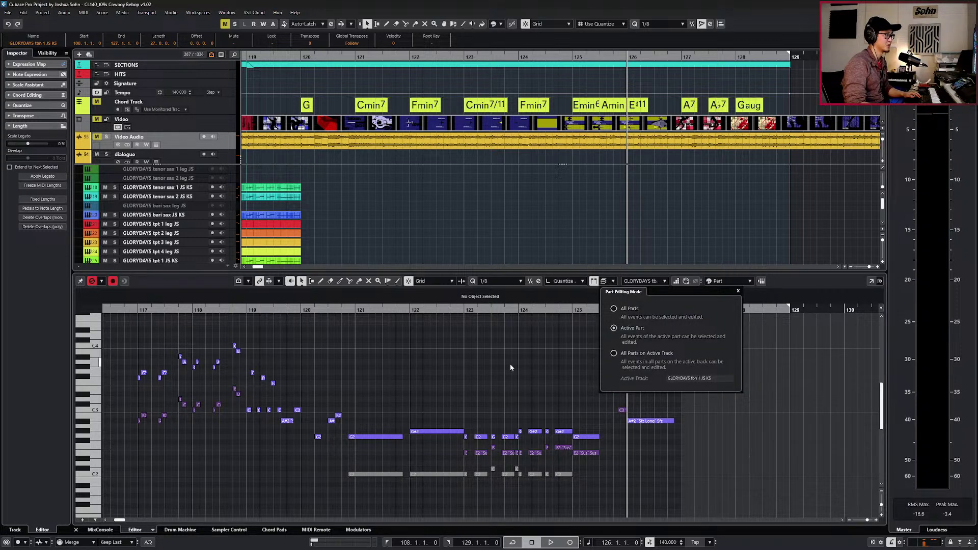
left_click(510, 364)
left_click_drag(357, 419, 586, 439)
left_click(463, 300)
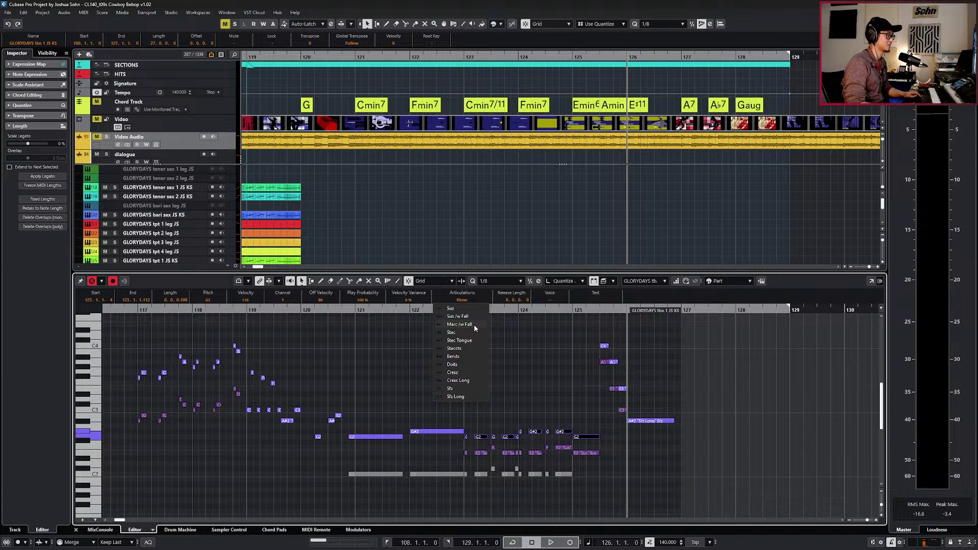
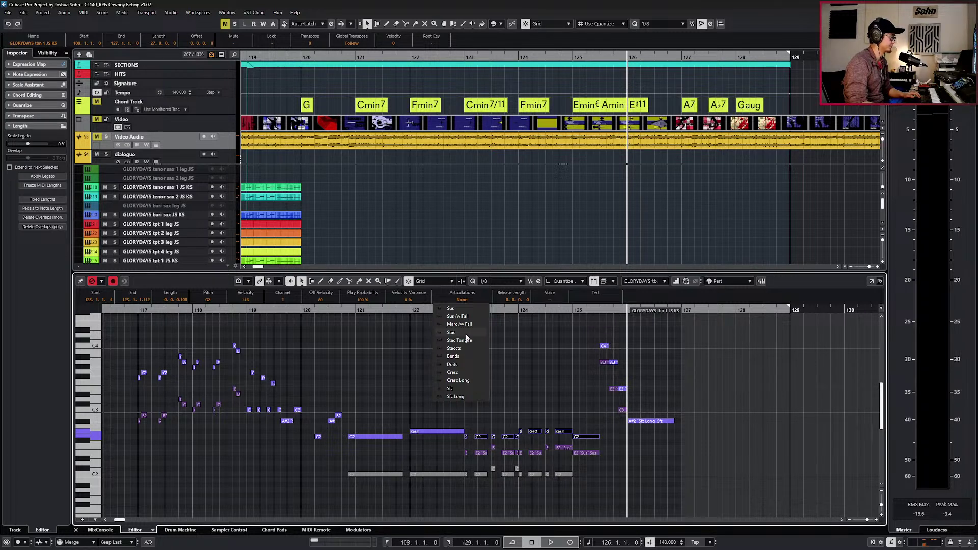
left_click(461, 309)
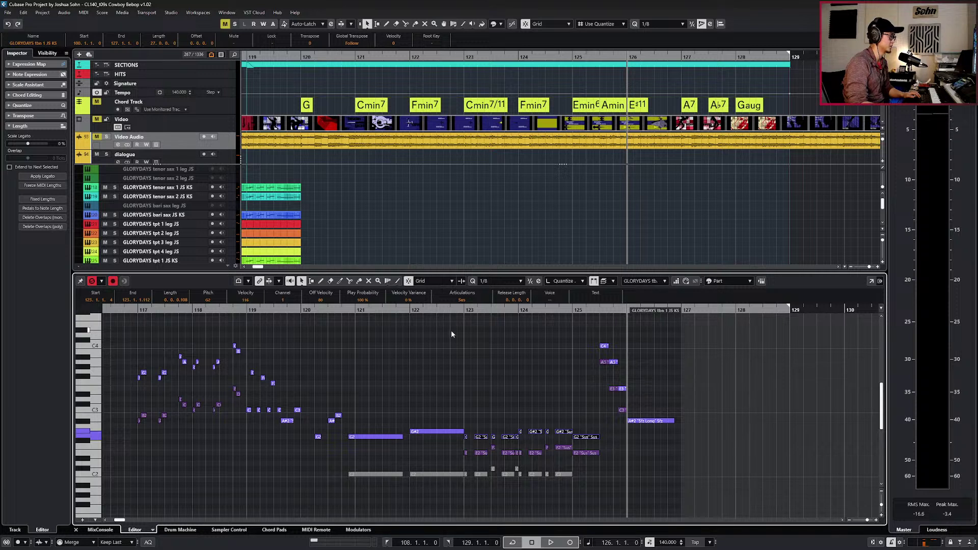
left_click(475, 371)
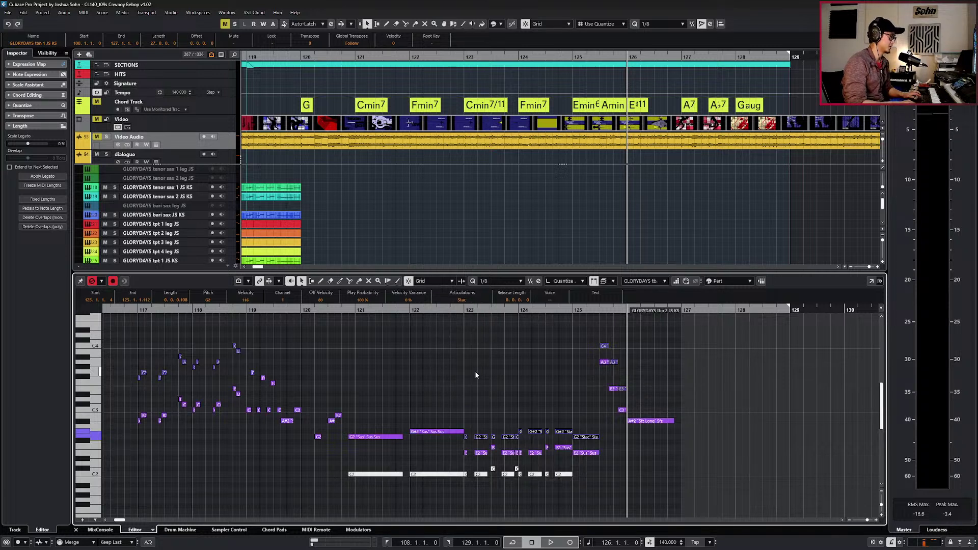
Set the unmuted E2 and F2 notes in bars 123–125 of the tbn 2 part to Stac.
left_click_drag(468, 433, 586, 462)
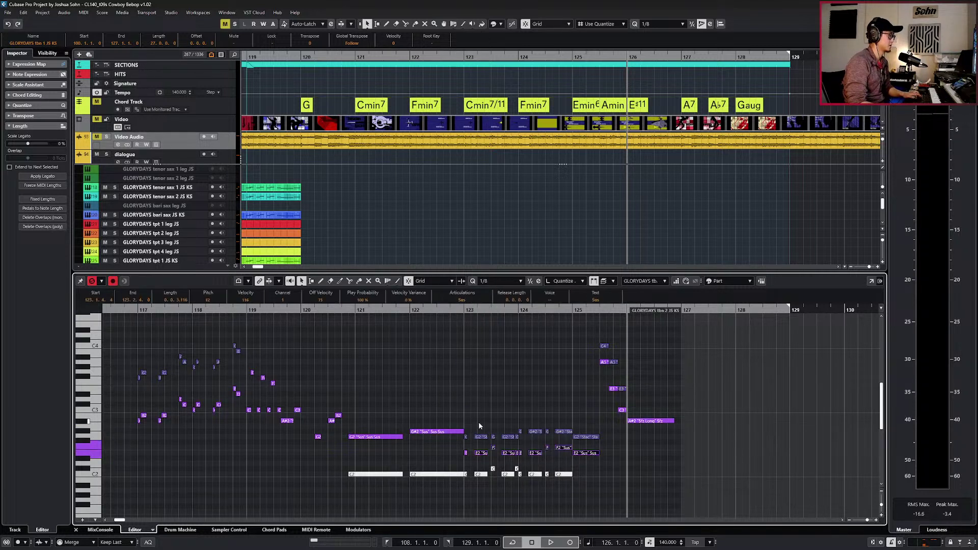
left_click(466, 453, "shift")
left_click(475, 300)
left_click(473, 330)
Show the controller lanes and play back the trombone phrase leading into bar 123 to check the articulations.
key("KP_Subtract")
key("KP_Subtract")
key("KP_Subtract")
key("space")
scroll(502, 374, "up", 1)
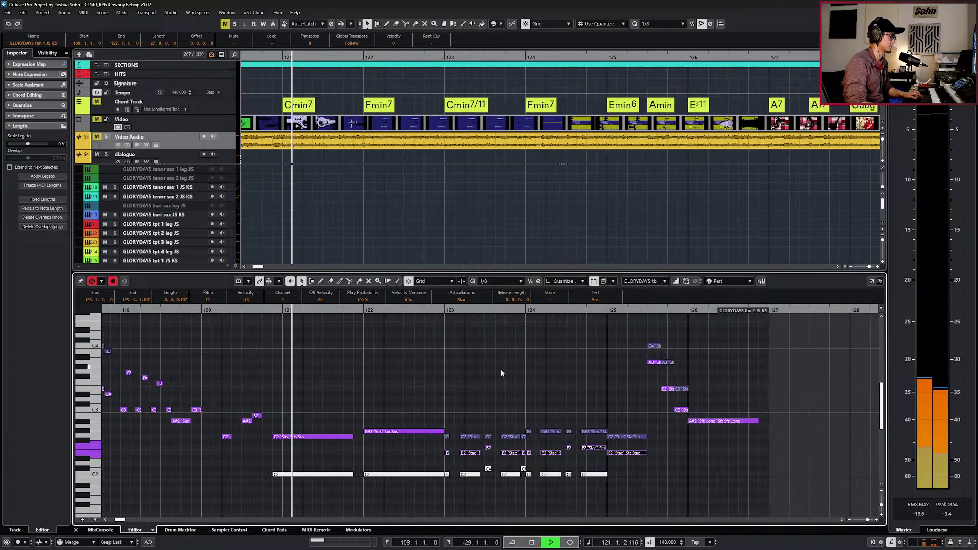
key("alt+l")
scroll(502, 381, "down", 3)
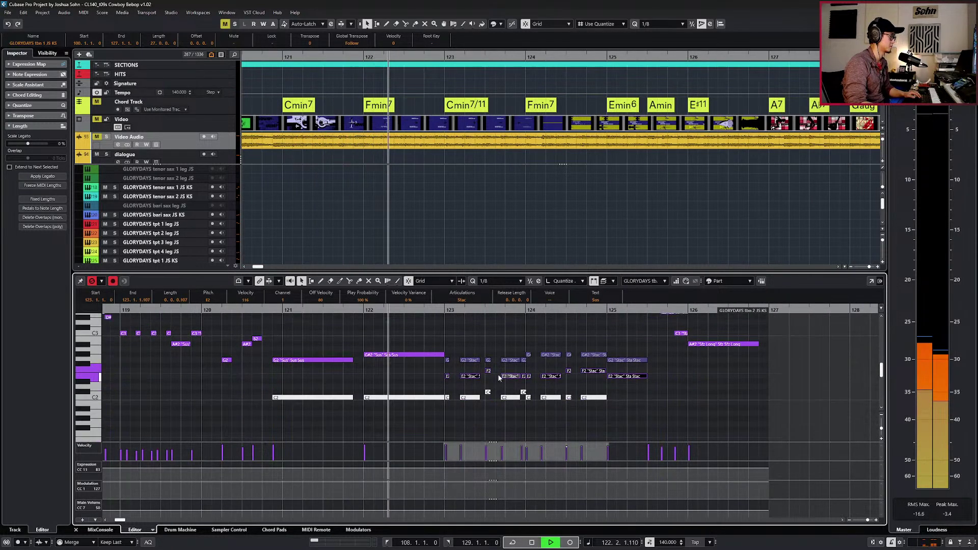
Enable editing of all parts and set the short accent notes in bars 123–124 to Staccts in both tbn 1 and tbn 2.
left_click(448, 360)
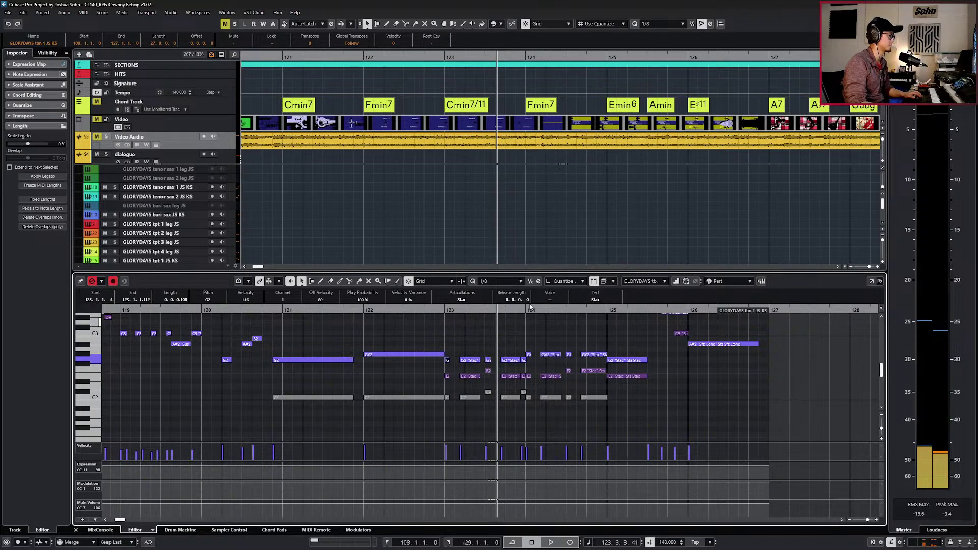
left_click(604, 281)
left_click(614, 309)
left_click(458, 355)
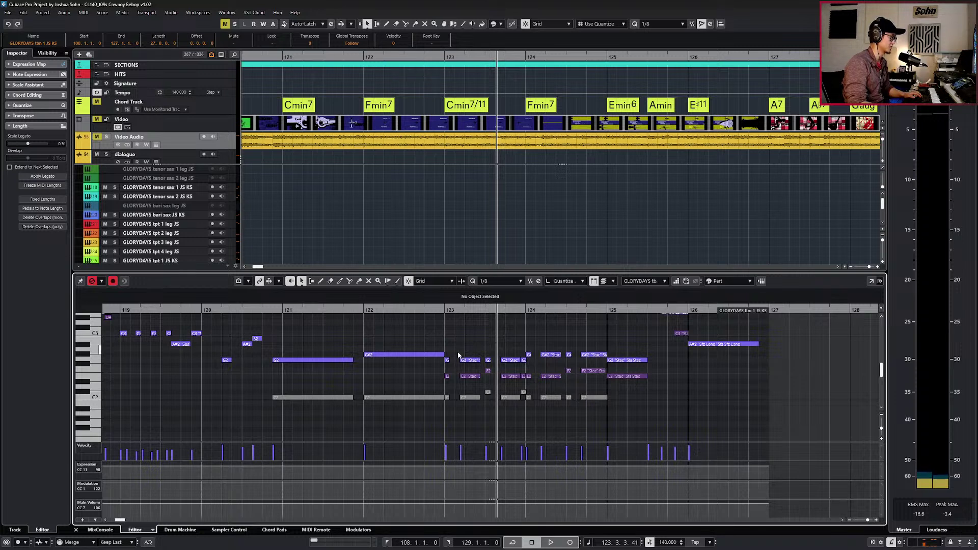
left_click_drag(450, 385, 532, 385)
left_click_drag(568, 349, 571, 383)
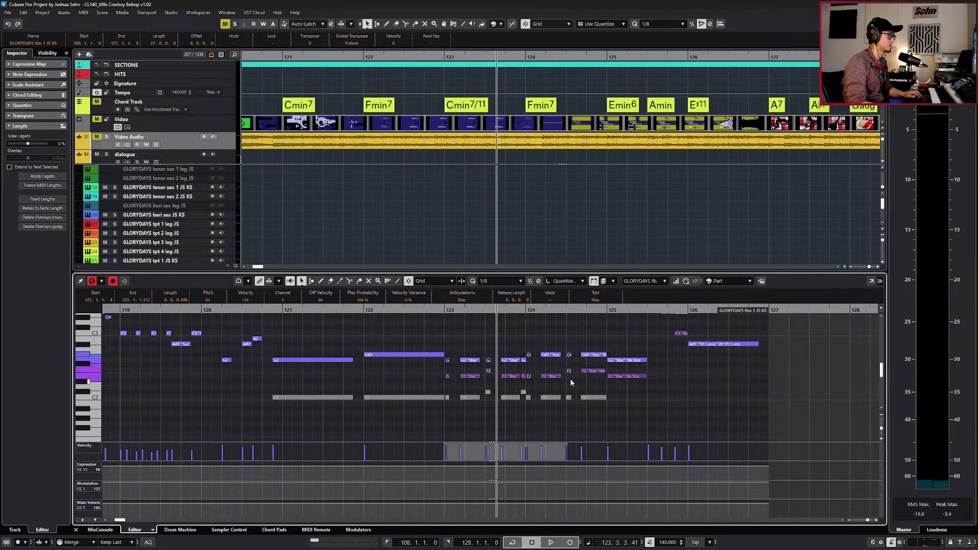
left_click(461, 299)
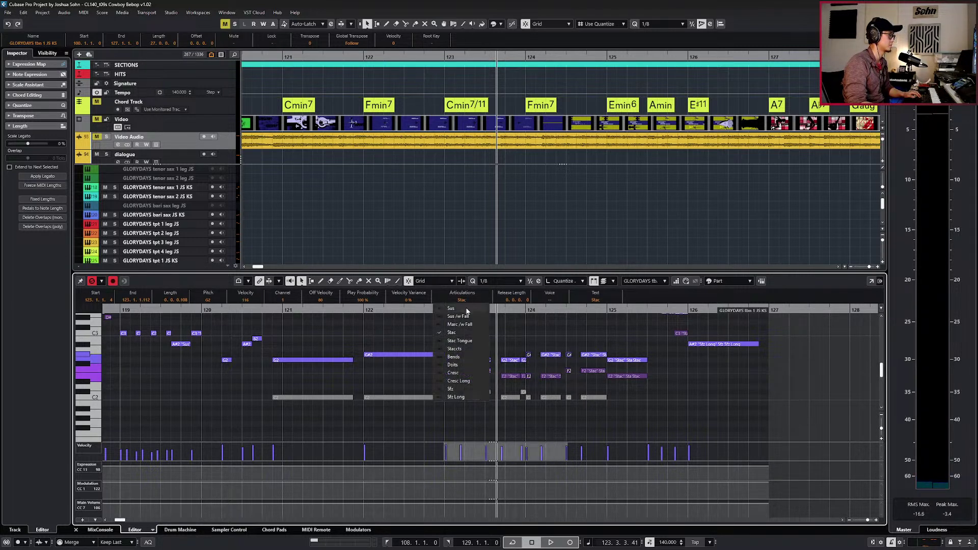
left_click(468, 349)
key("l")
key("Tab")
left_click(467, 300)
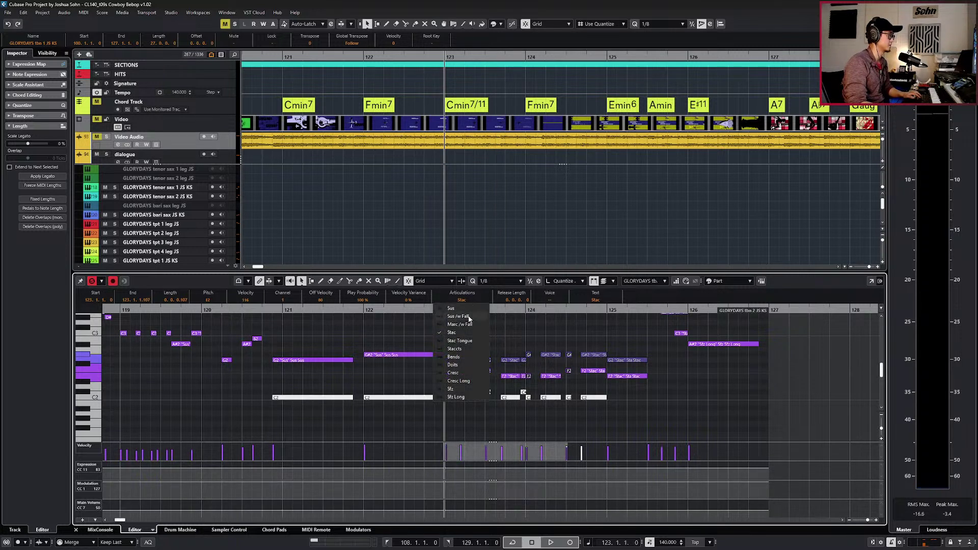
left_click(466, 348)
Set the short G2 and E2 notes at the end of bar 123 to Staccts in both trombone parts.
left_click(525, 361)
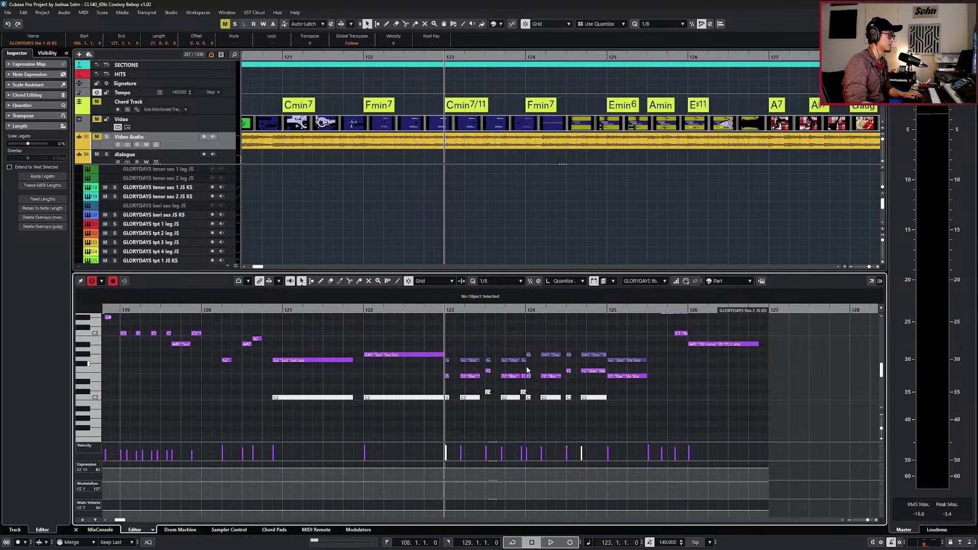
left_click(524, 377)
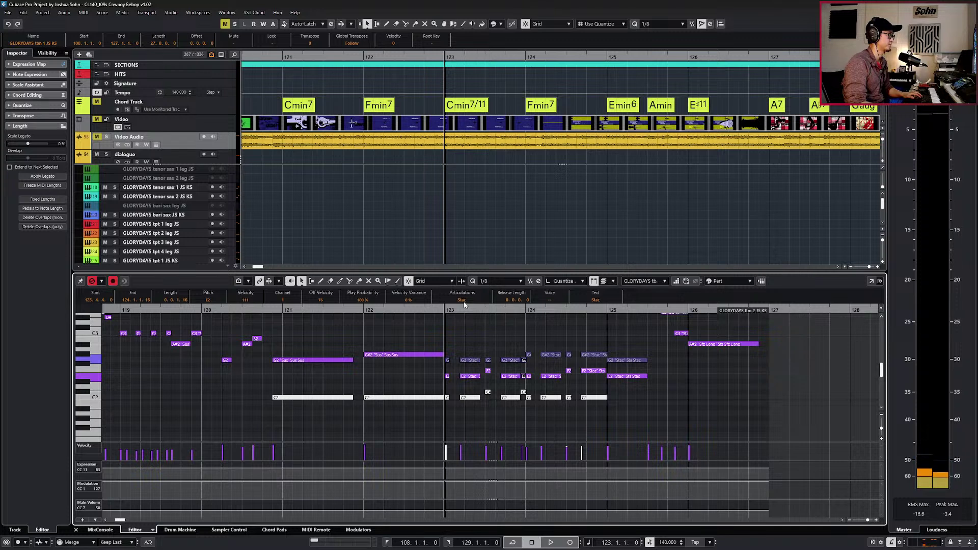
left_click(462, 299)
left_click(468, 349)
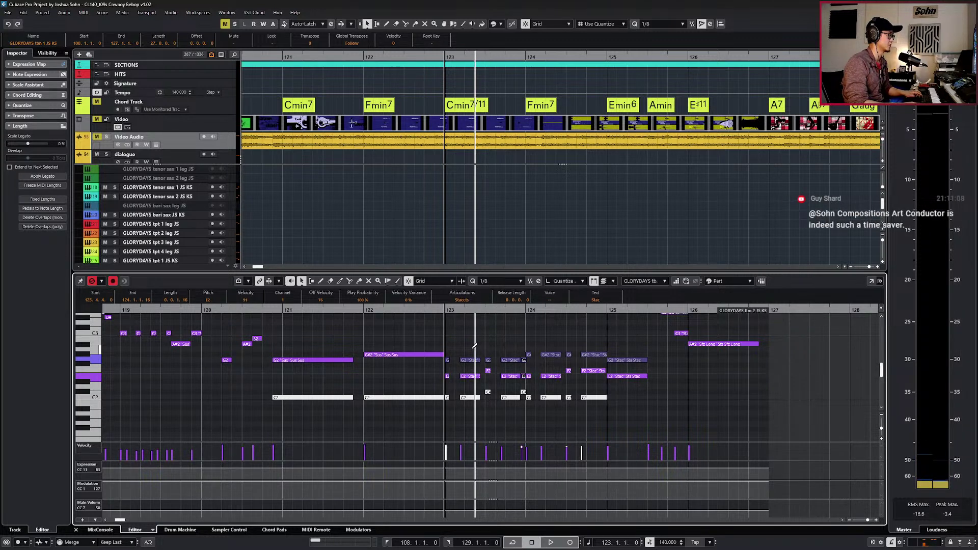
left_click(462, 300)
left_click(464, 350)
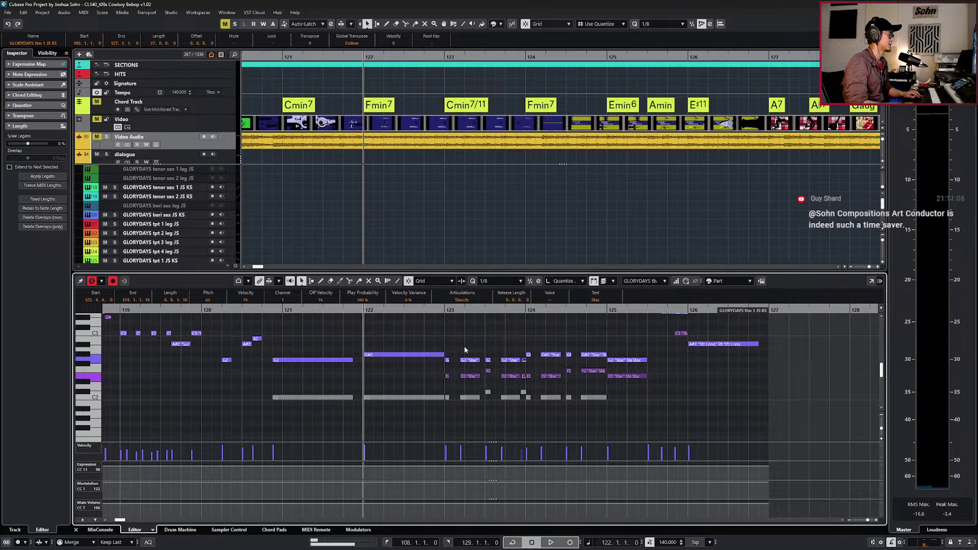
Set the long G2 and G#2 notes in bars 121–122 of the tbn 1 part to Sus and play back the phrase.
key("space")
key("g")
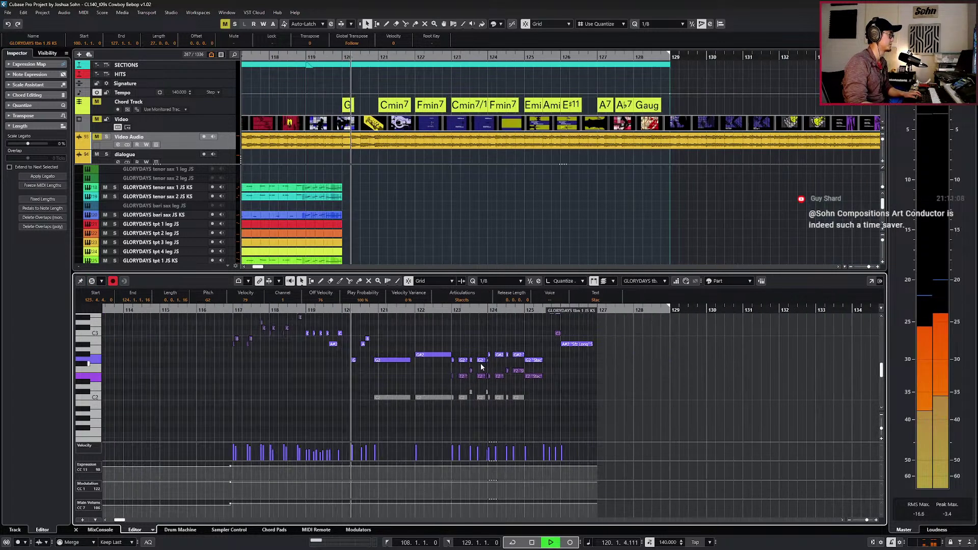
left_click_drag(405, 362, 425, 395)
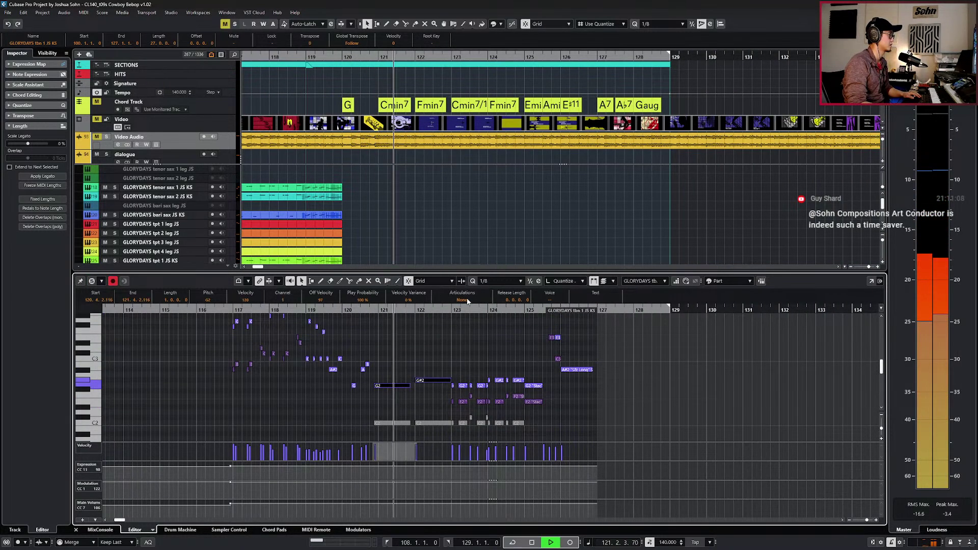
key("space")
left_click(465, 300)
left_click(466, 310)
key("space")
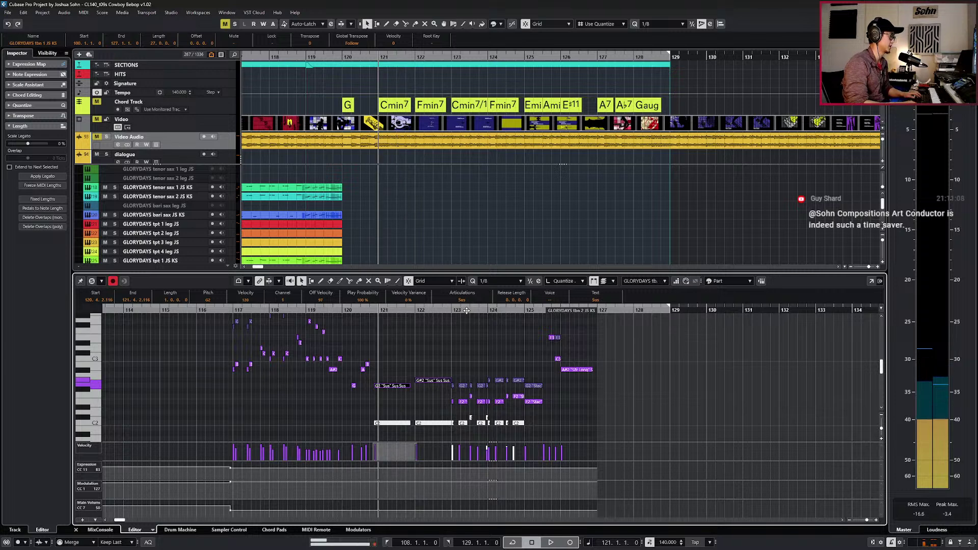
key("g")
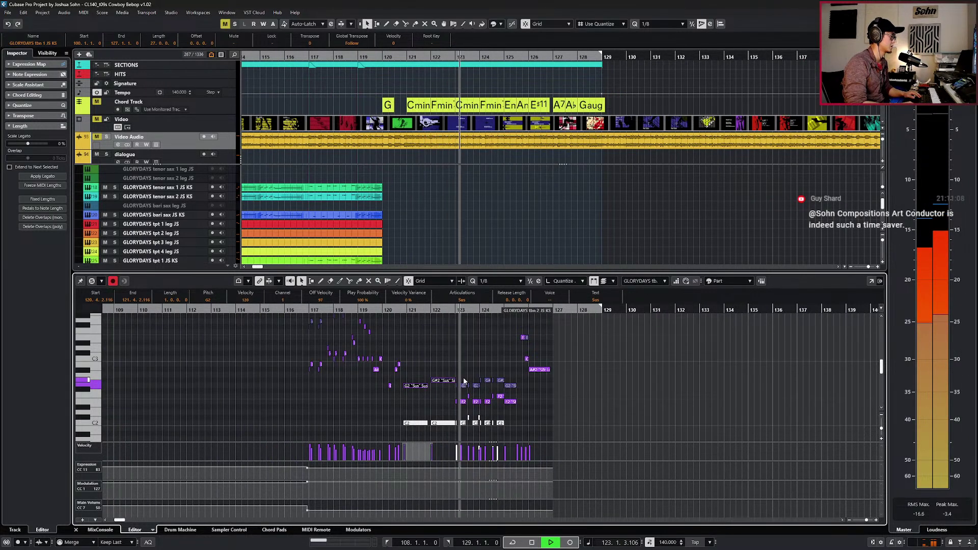
key("space")
Remove the Main Volume controller point near bar 117 in the tbn 1 part and play back the section from bar 116.
key("KP_Subtract")
key("KP_Subtract")
key("KP_Subtract")
key("KP_Subtract")
key("KP_Subtract")
key("KP_Subtract")
key("KP_Subtract")
key("KP_Subtract")
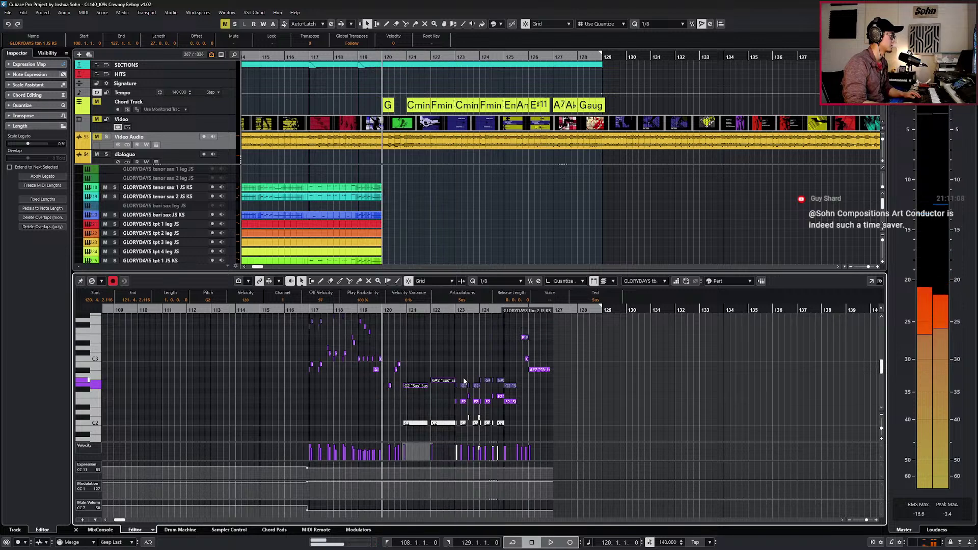
key("h")
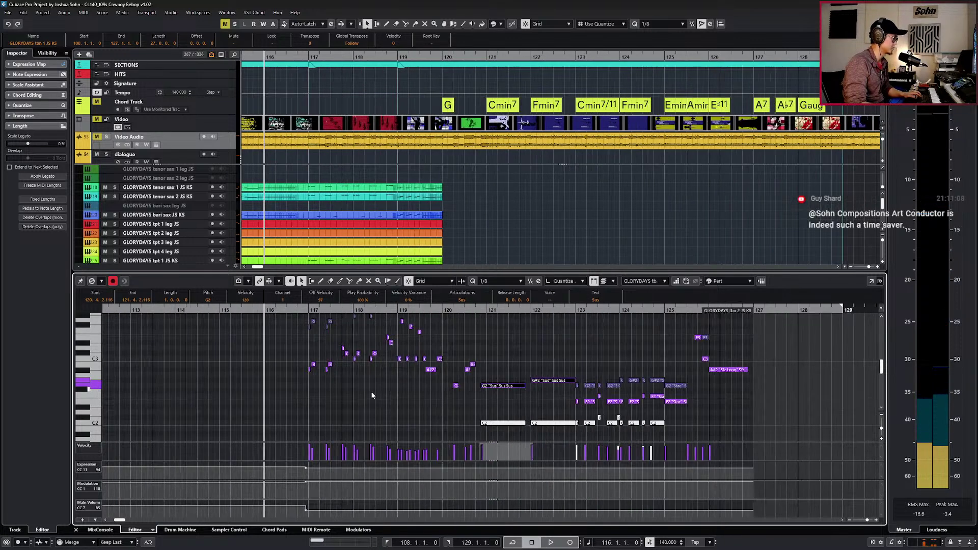
scroll(350, 369, "up", 2)
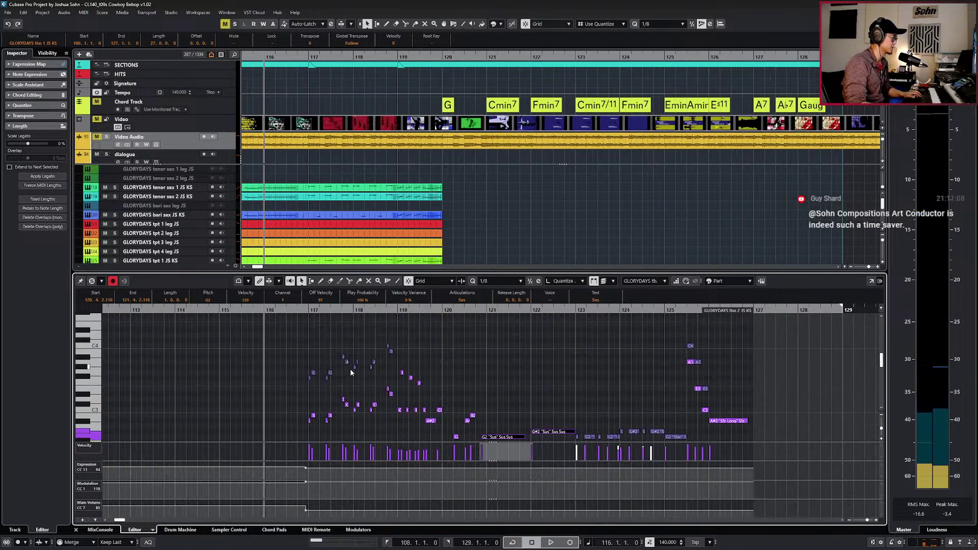
left_click(310, 508)
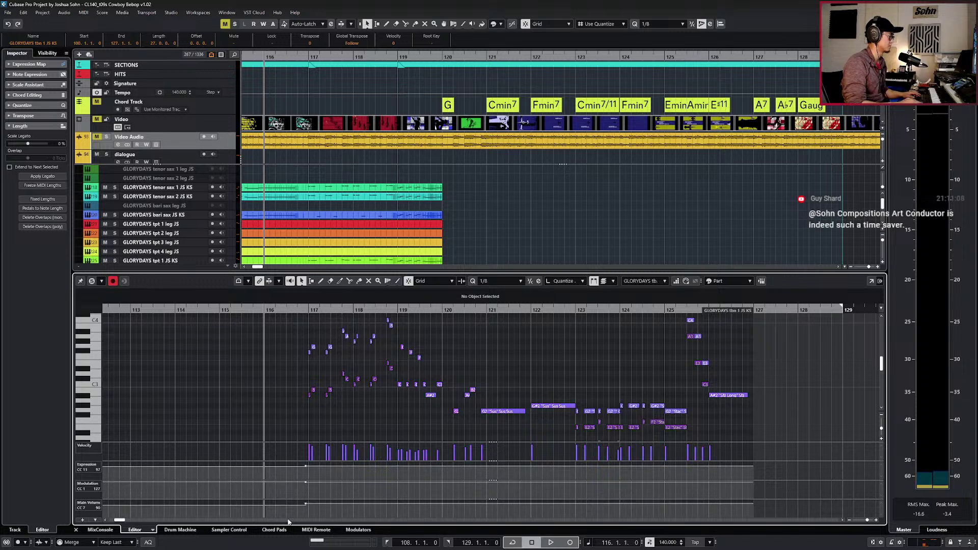
key("space")
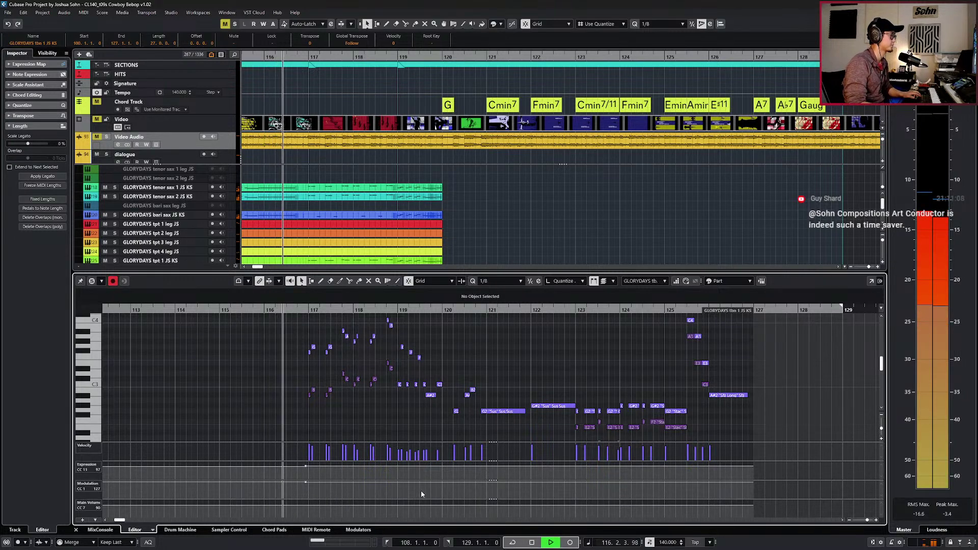
scroll(420, 491, "down", 2)
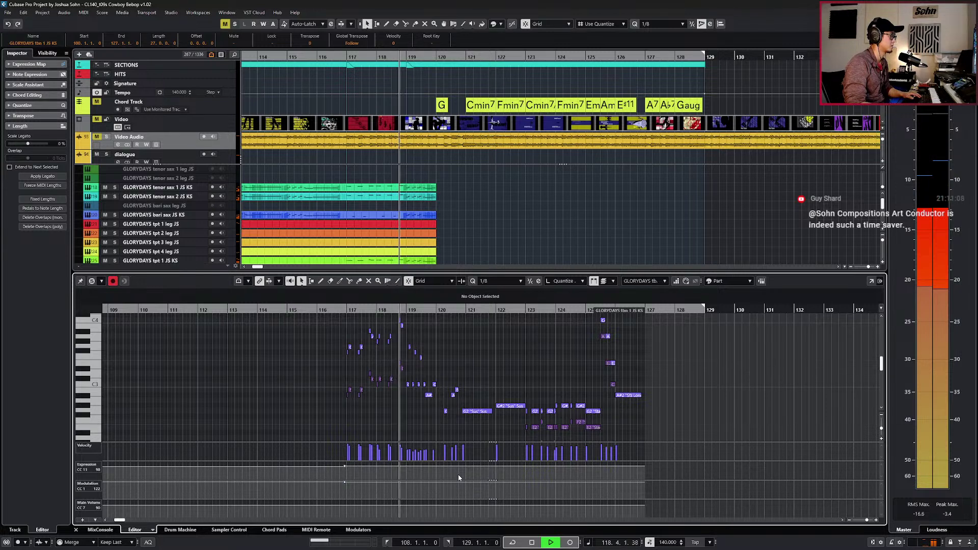
scroll(463, 413, "up", 2)
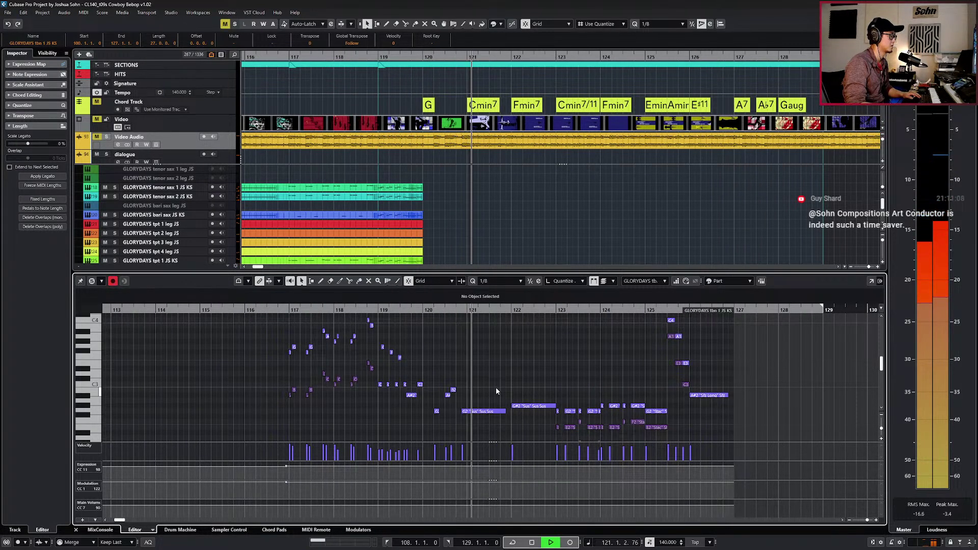
Set the short A#2 and B2 notes in bar 120 to Stac in both the tbn 1 and tbn 2 parts.
scroll(496, 391, "up", 2)
left_click(410, 395)
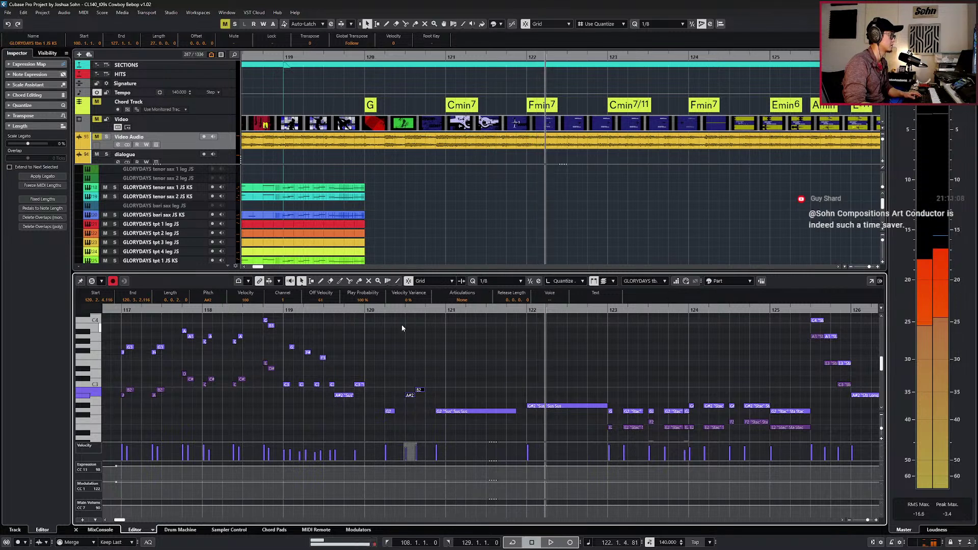
left_click(461, 300)
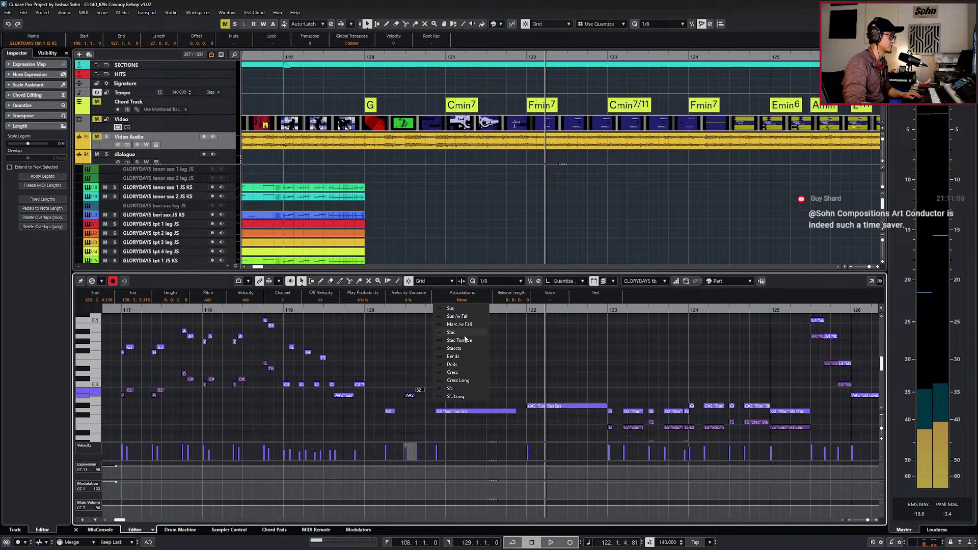
left_click(464, 337)
key("Page_Down")
left_click(471, 299)
left_click(469, 332)
key("l")
key("Left")
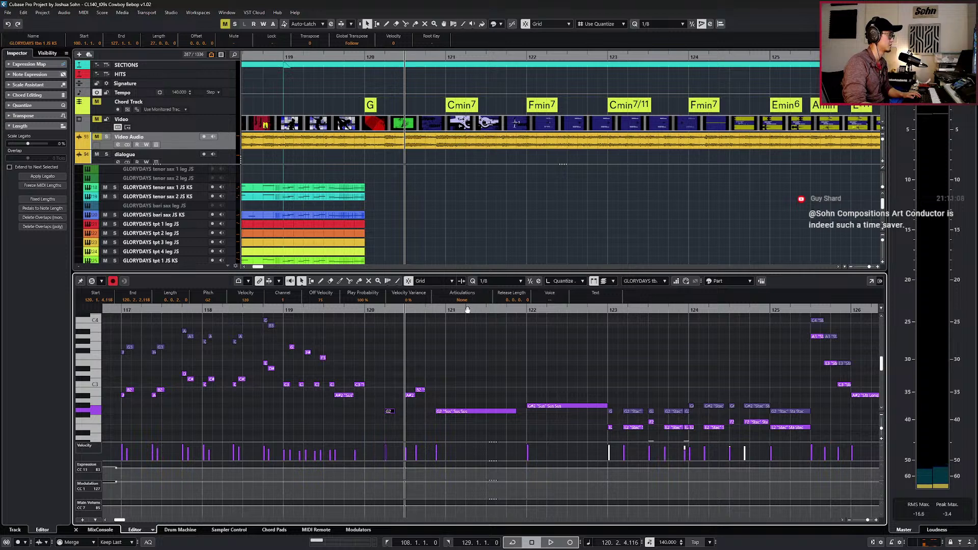
Set the short G2 note at the start of bar 120 to Staccts in both trombone parts and play back the phrase.
left_click(467, 302)
left_click(465, 350)
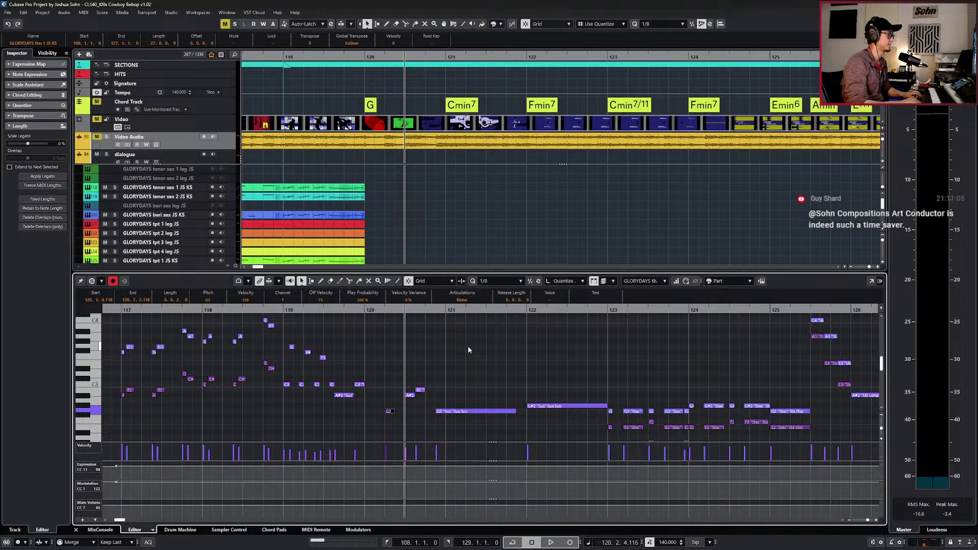
left_click(468, 302)
left_click(468, 347)
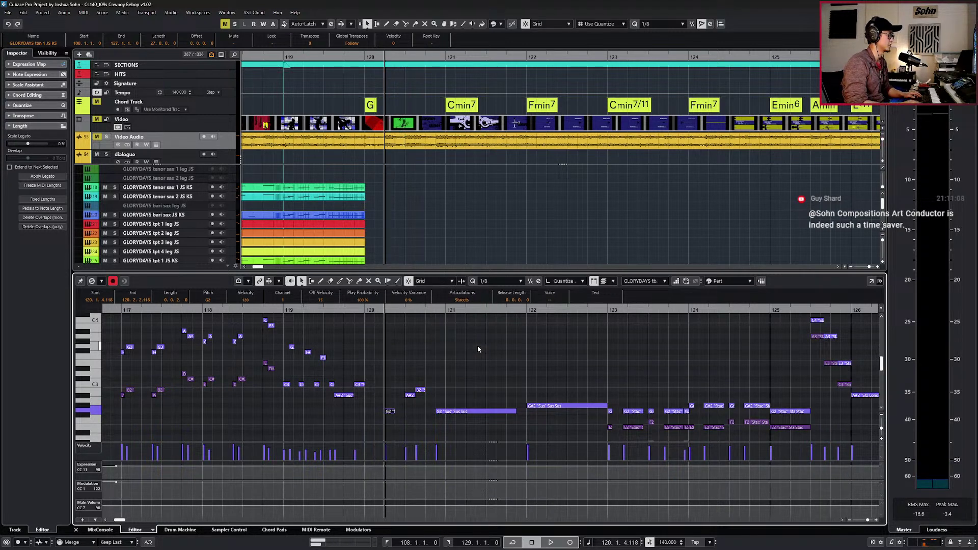
key("space")
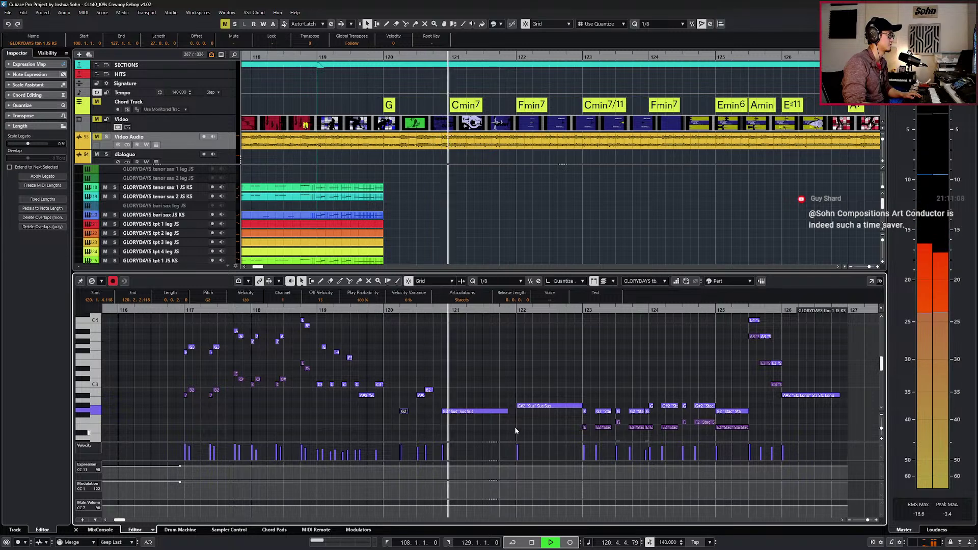
scroll(525, 399, "down", 3)
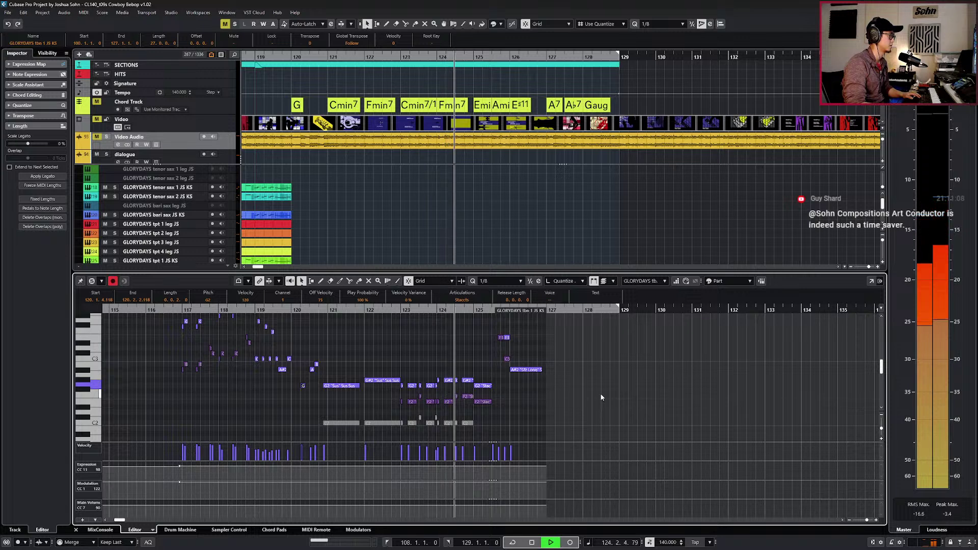
scroll(458, 367, "up", 2)
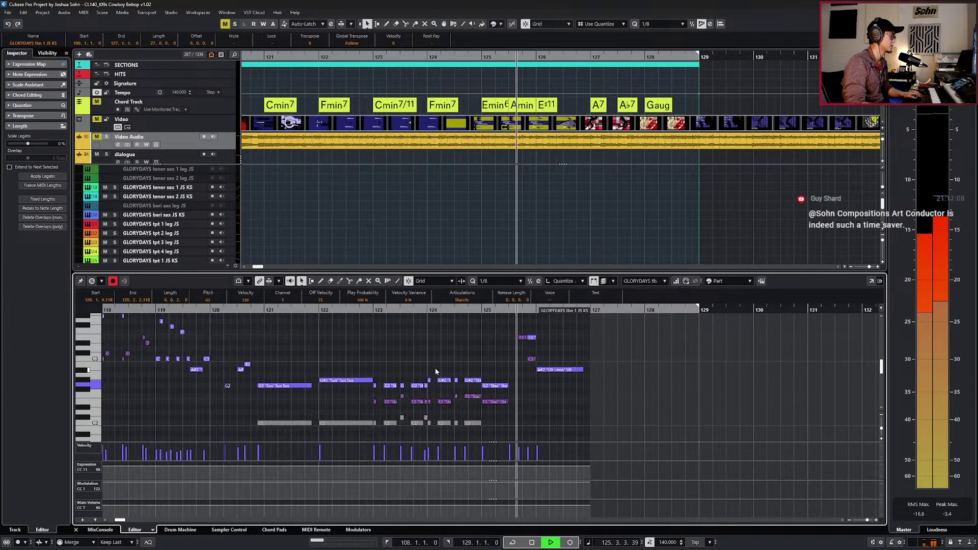
key("space")
Select the accent notes from bar 123 to the start of bar 125 and play back the passage.
scroll(391, 375, "up", 3)
left_click_drag(363, 377, 604, 408)
key("KP_Subtract")
key("ctrl+Left")
key("space")
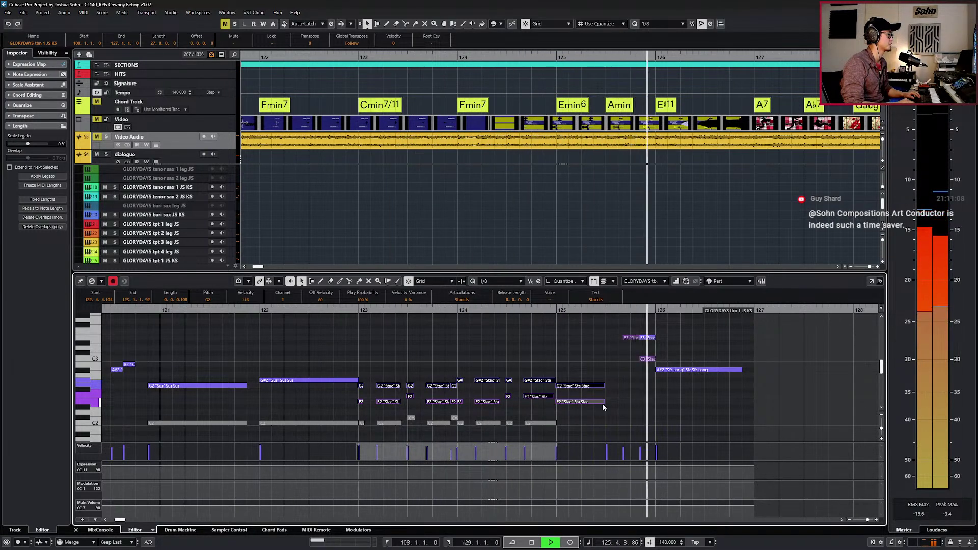
key("space")
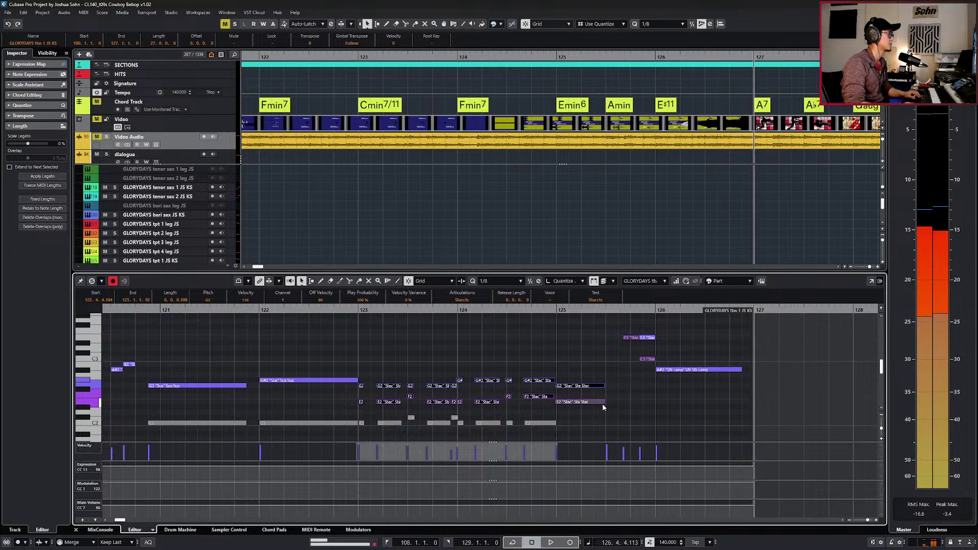
Try the Sfz articulation on the longer accent notes in bars 123–124 of the tbn 1 part.
left_click_drag(472, 375, 375, 459)
left_click(461, 300)
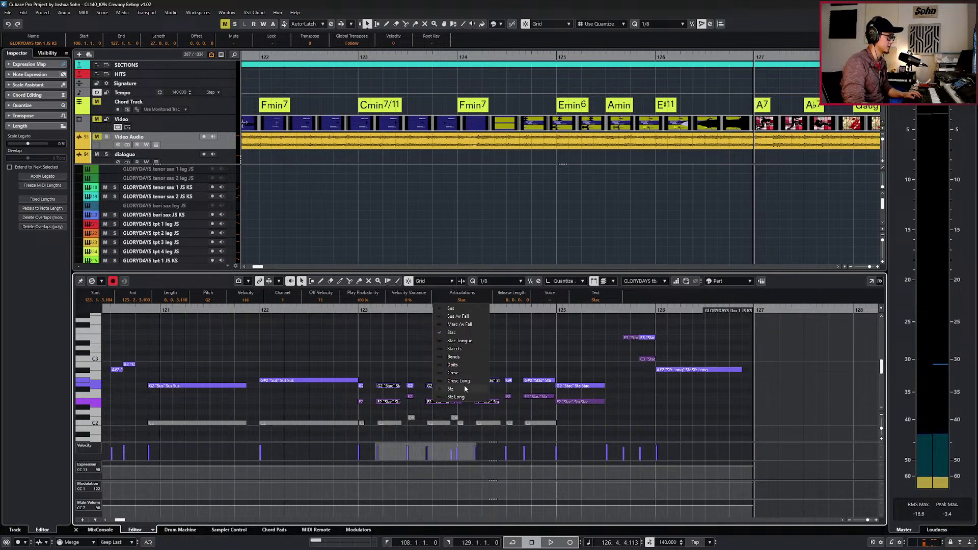
left_click(464, 388)
key("space")
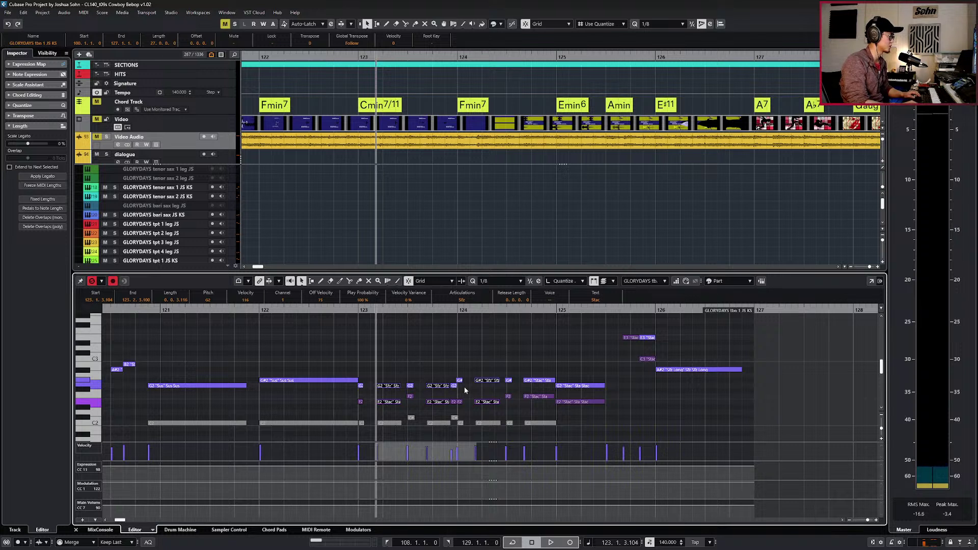
key("space")
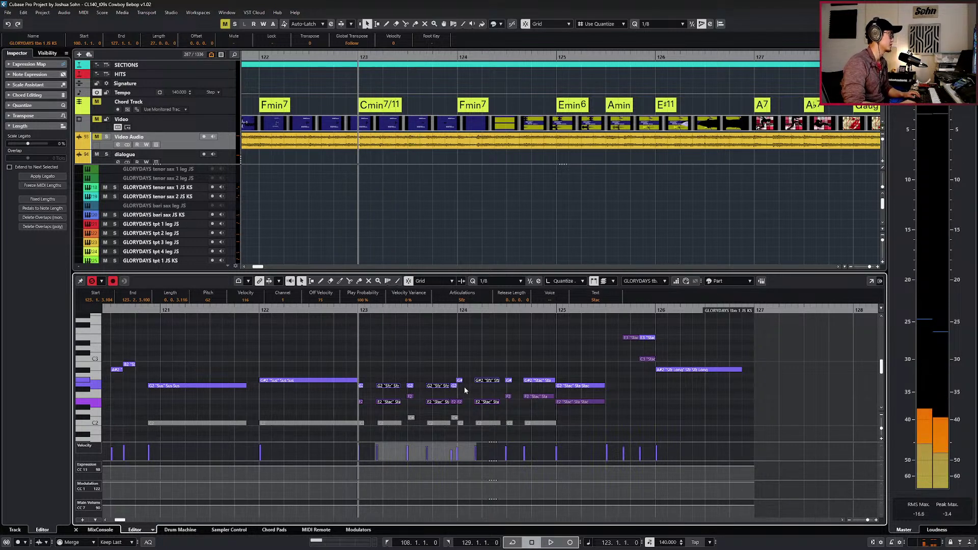
key("ctrl+z")
Set the longer note at the start of bar 125 to Sfz in both tbn 1 and tbn 2, and play back the passage.
left_click_drag(583, 416, 564, 369)
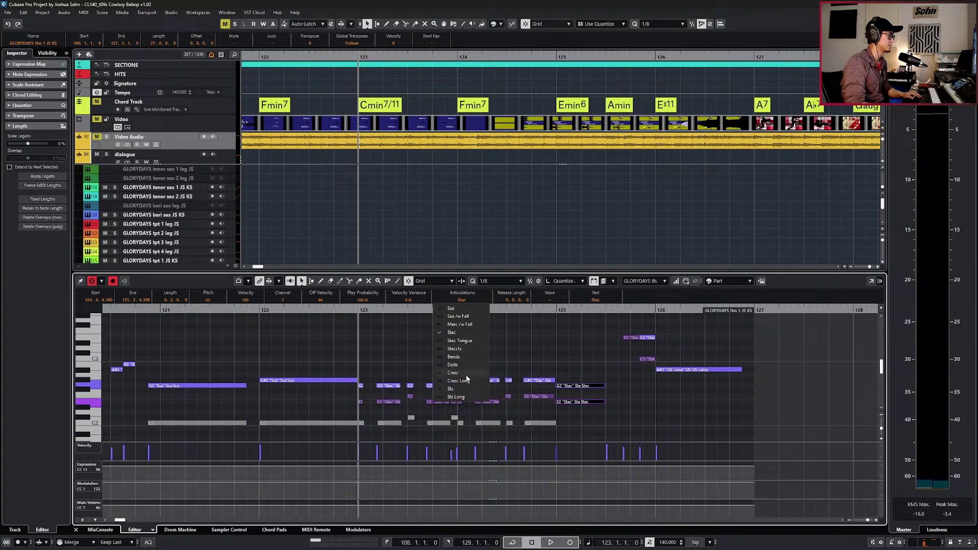
left_click(465, 389)
key("Tab")
left_click(471, 301)
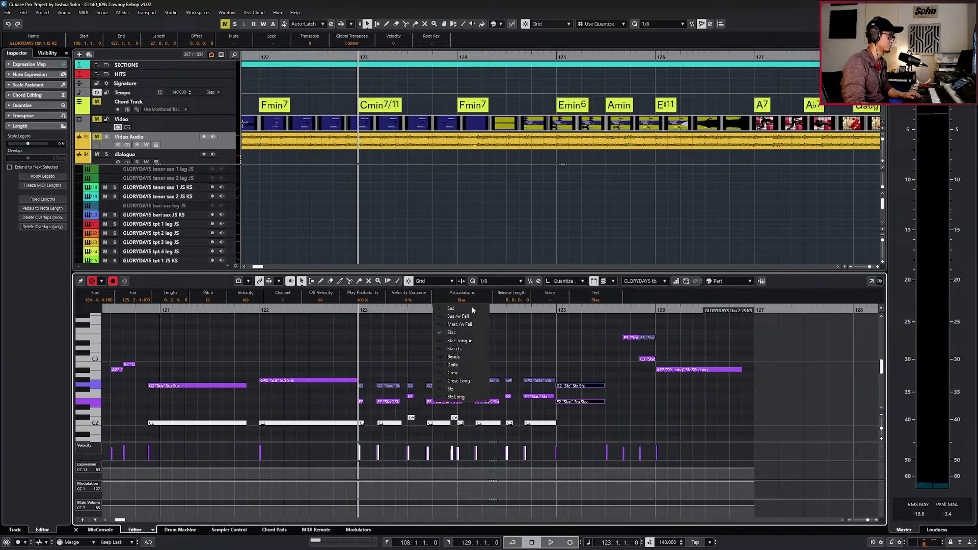
left_click(473, 392)
key("space")
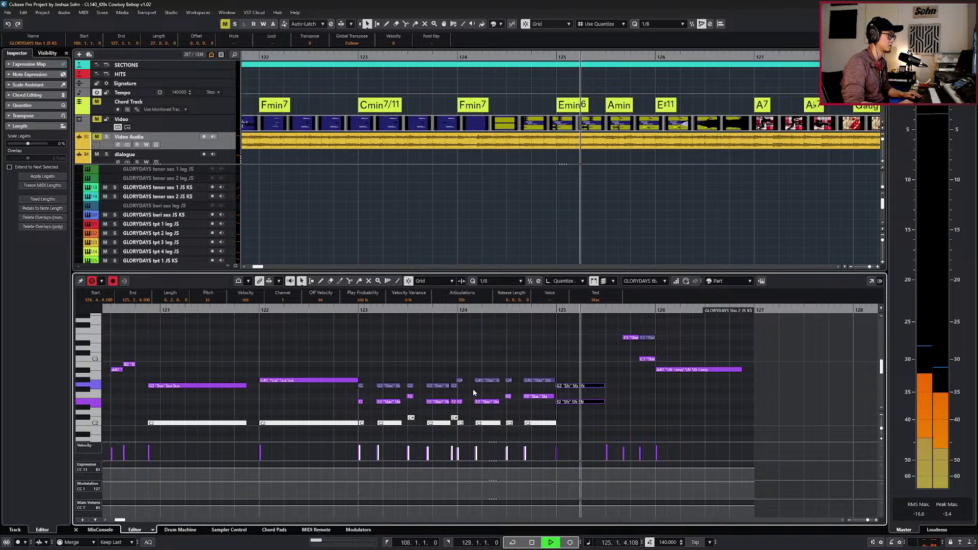
key("space")
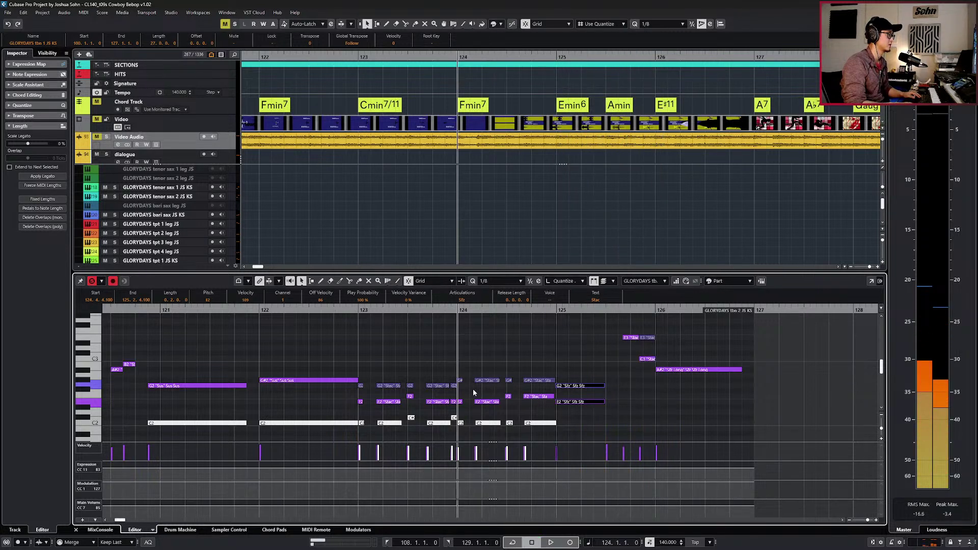
Set the E2 note at the start of bar 125 to Sfz in the tbn 3 and bs tbn parts and play back from bar 124.
key("Return")
mouse_move(588, 412)
left_mouse_down()
mouse_move(575, 339)
mouse_move(591, 414)
left_mouse_up()
key("Return")
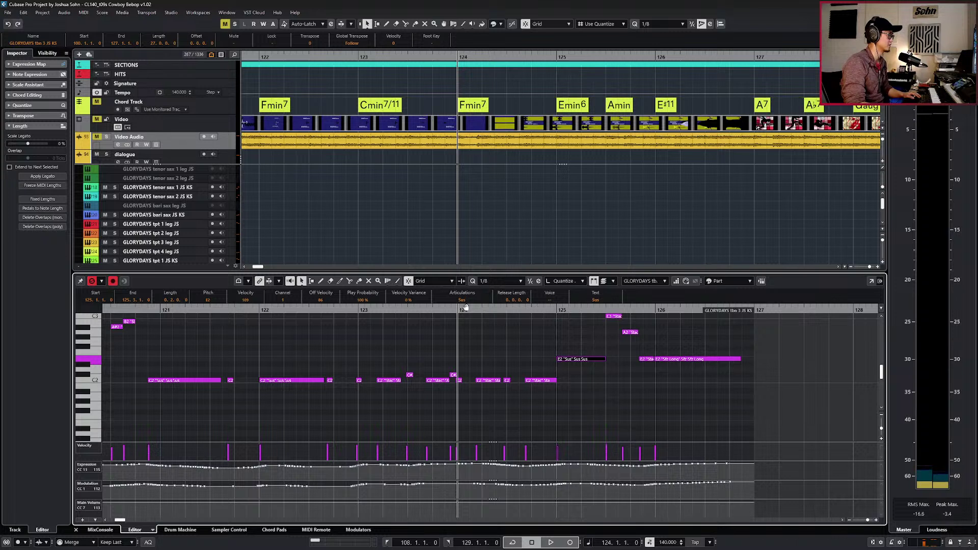
left_click(467, 396)
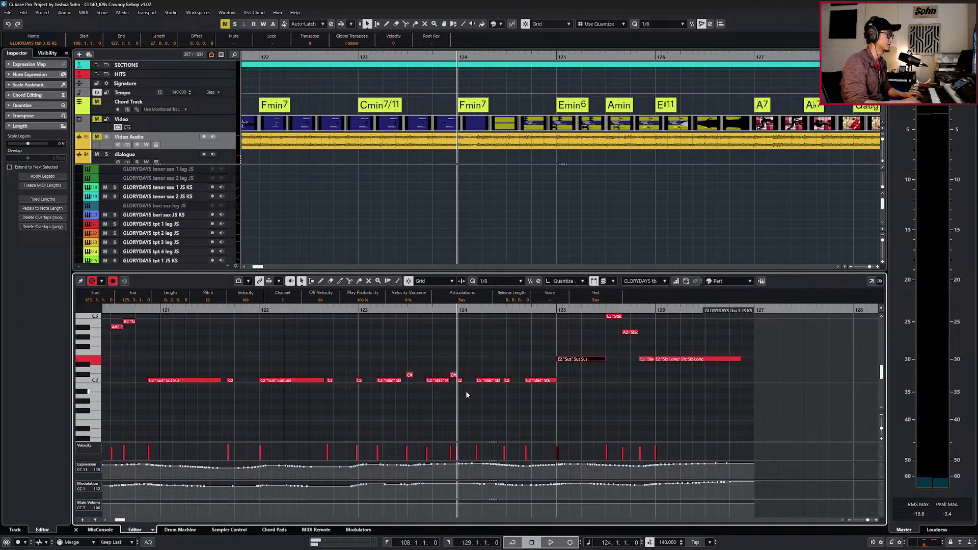
left_click(453, 388)
key("space")
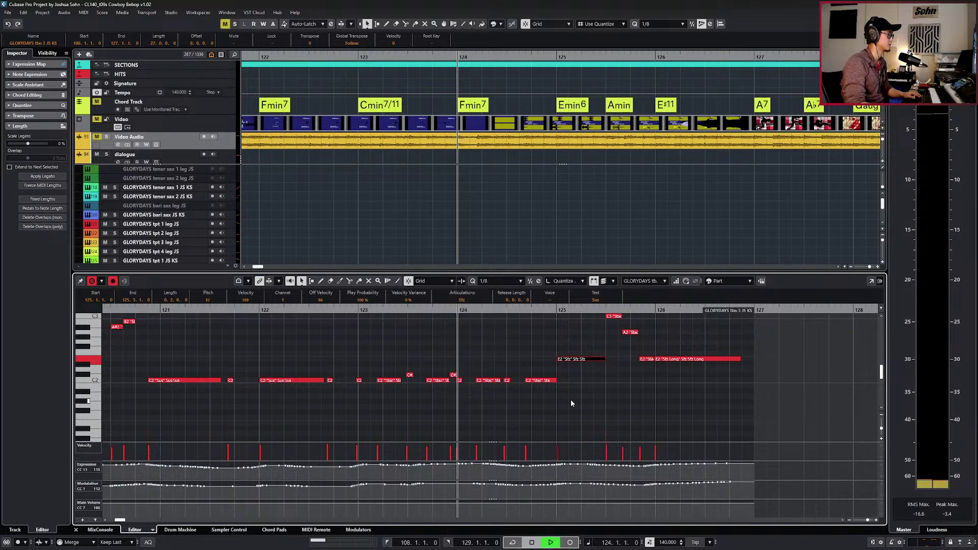
scroll(578, 393, "up", 2)
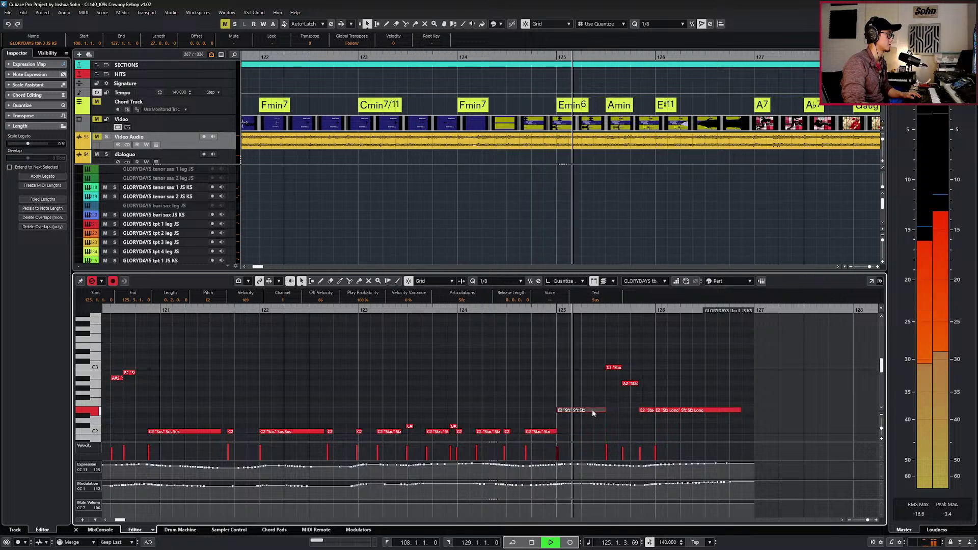
scroll(594, 411, "down", 2)
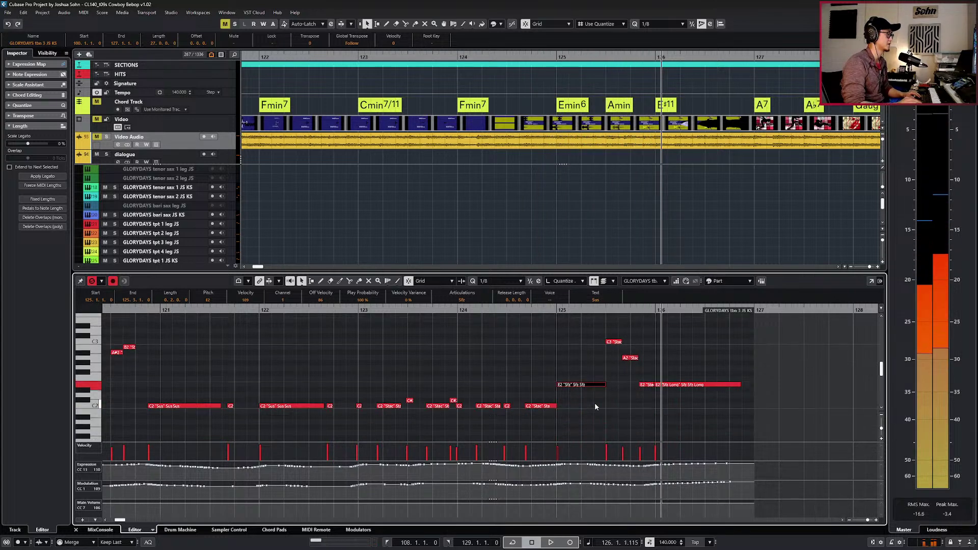
key("space")
key("KP_Subtract")
key("Return")
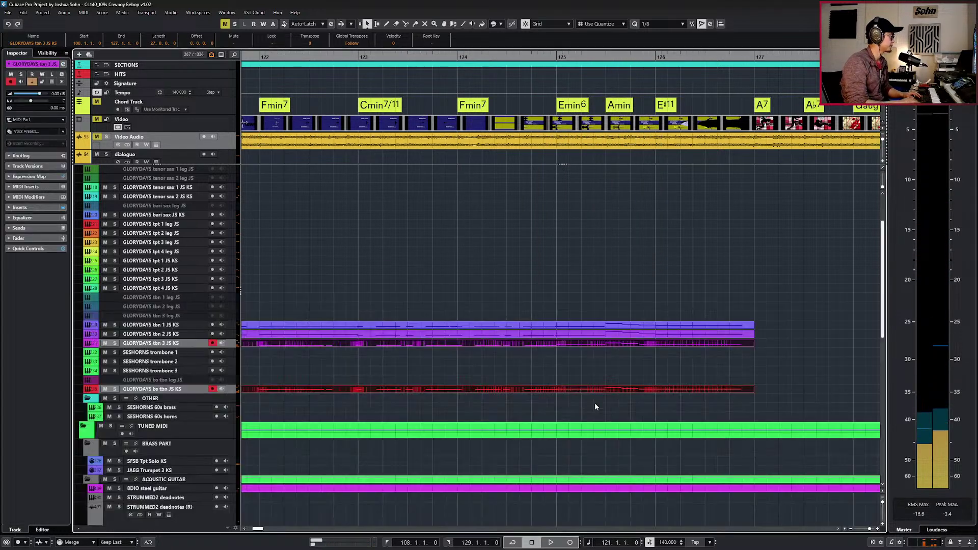
Open the SESHORNS 60s horns instrument and examine the articulations offered for its keyswitches.
scroll(599, 406, "down", 3)
left_click(171, 416)
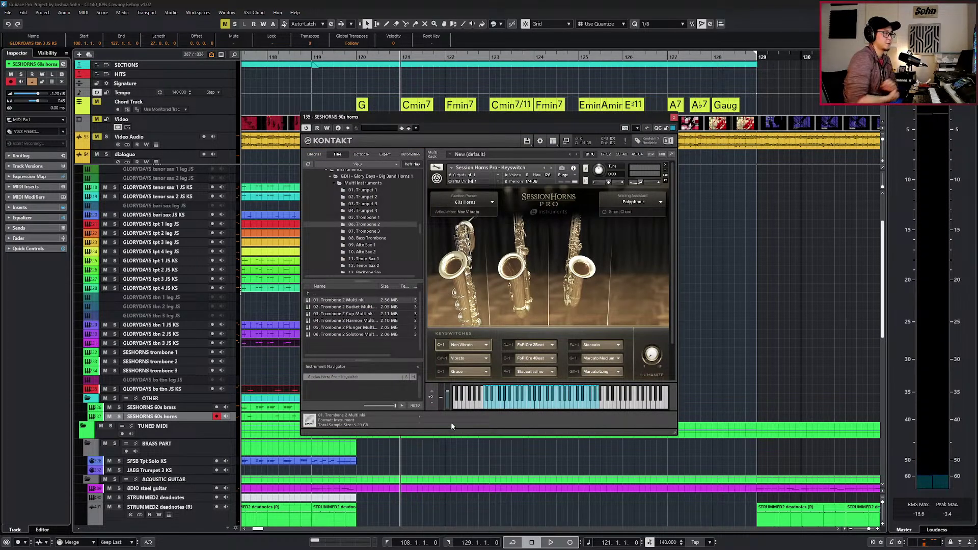
left_click(525, 349)
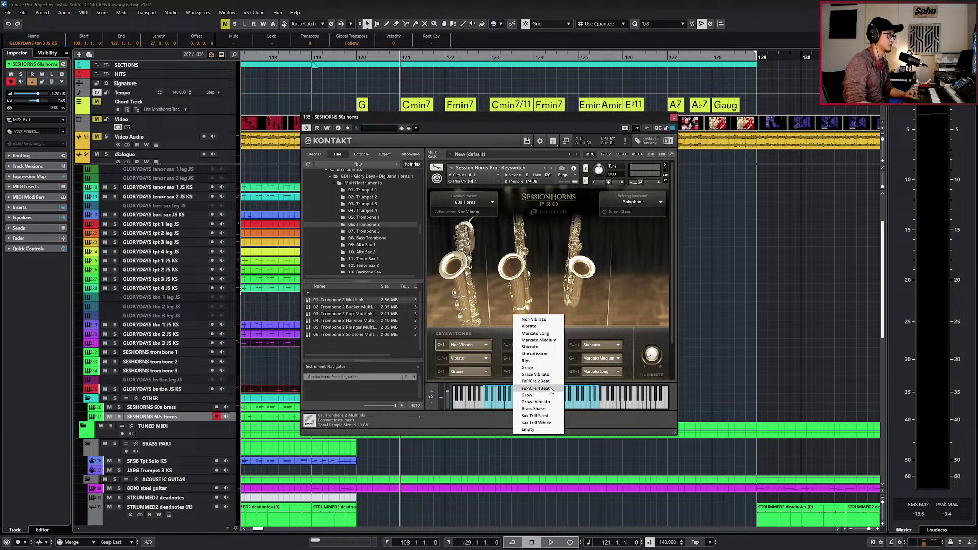
left_click(636, 338)
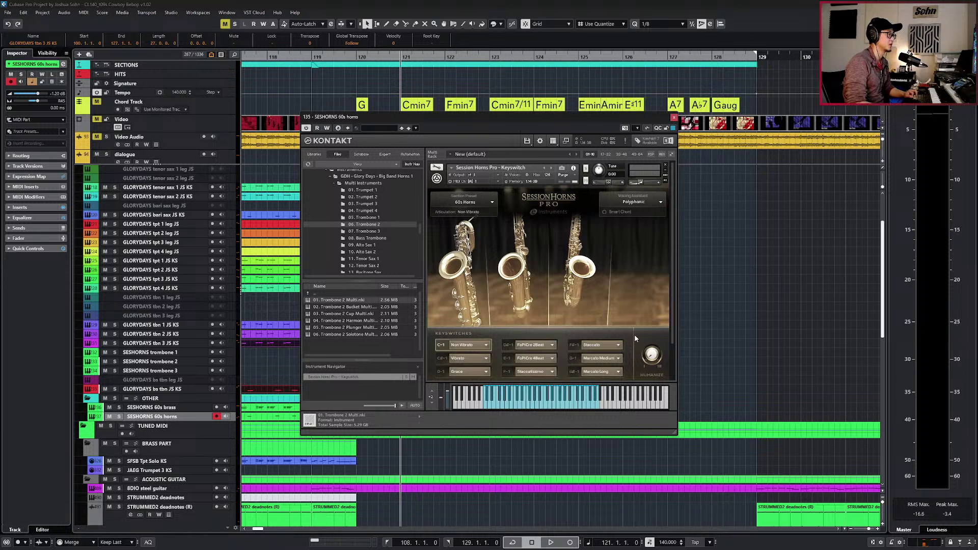
left_click(674, 118)
Play back the trombone parts from bar 120 with the SESHORNS 60s horns part selected.
key("KP_Subtract")
key("KP_Subtract")
key("KP_Add")
left_click_drag(692, 339, 656, 398)
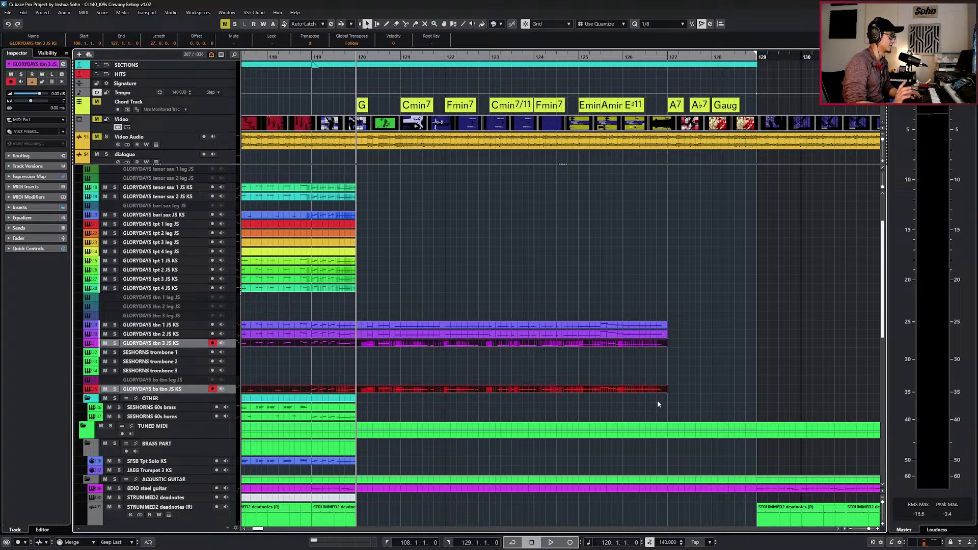
left_click_drag(680, 307, 657, 395)
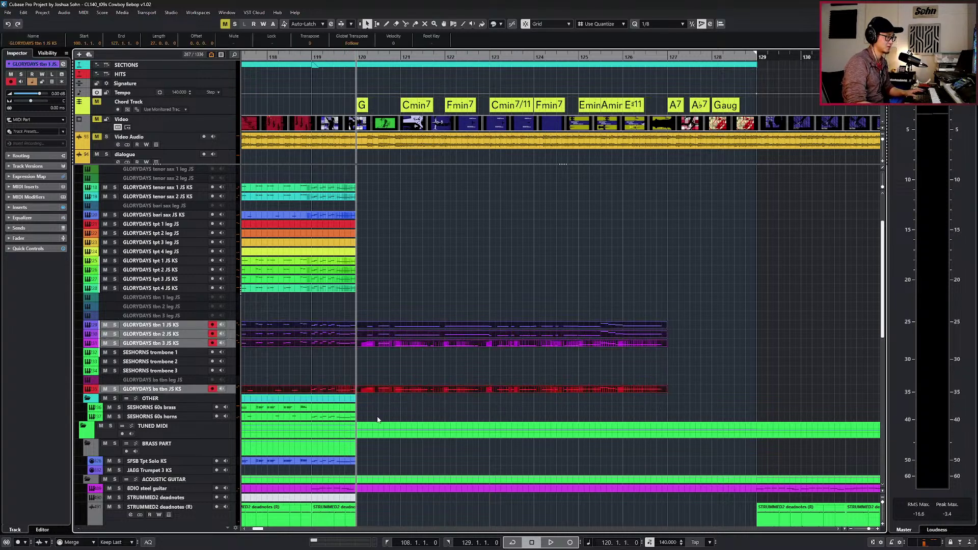
left_click(342, 418)
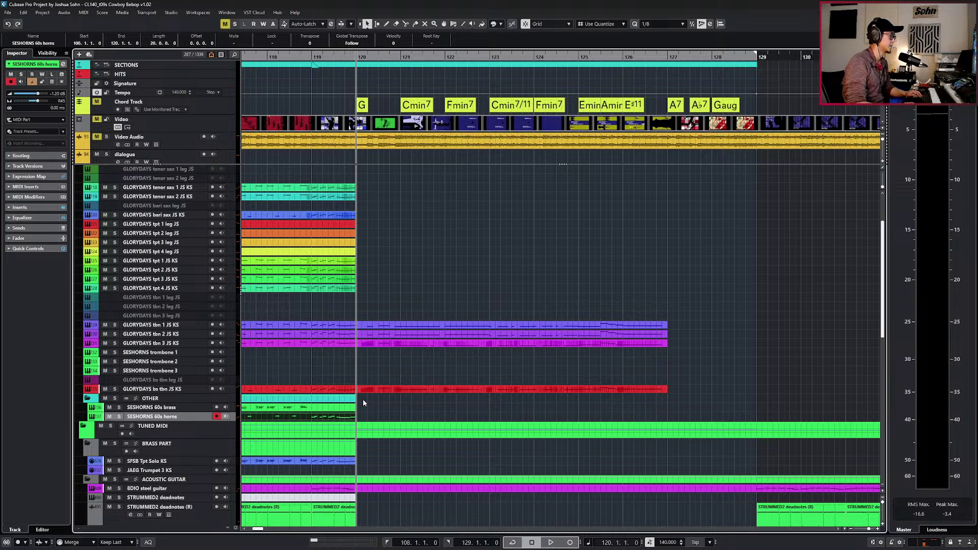
key("space")
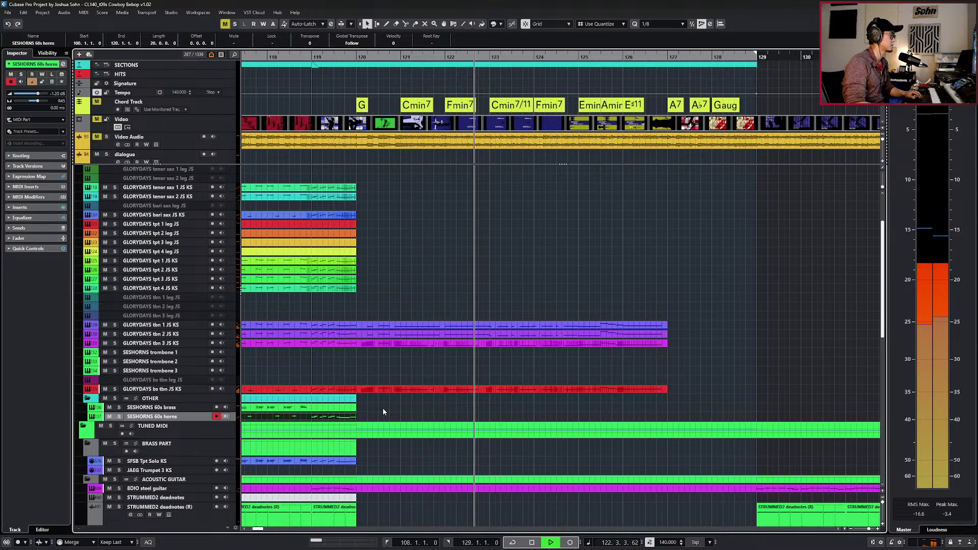
Shorten the long G2, G#2 and C2 notes in bars 121–122 of the trombone parts, switching the quantize value to 1/16.
left_click_drag(461, 312, 467, 336)
key("Return")
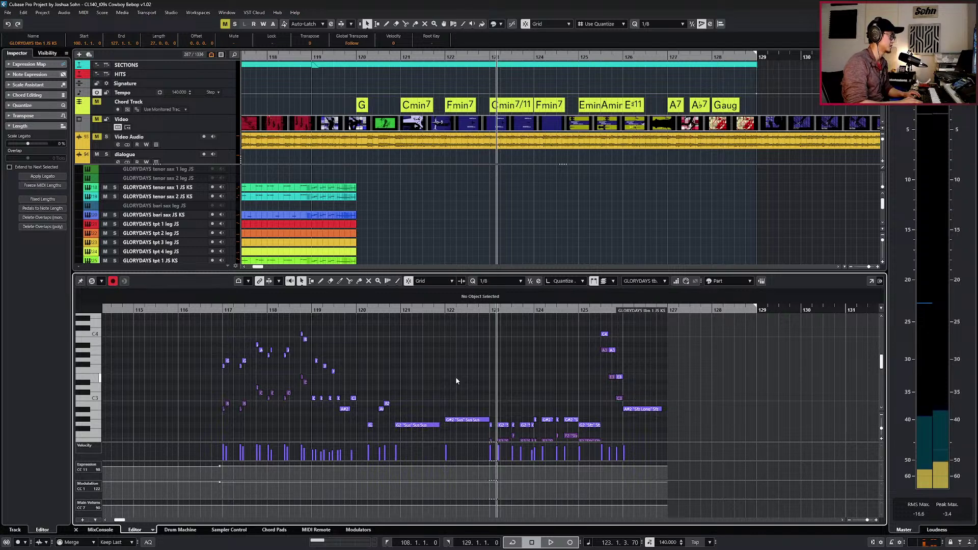
scroll(456, 377, "down", 2)
scroll(429, 363, "up", 3)
left_click_drag(424, 350, 494, 430)
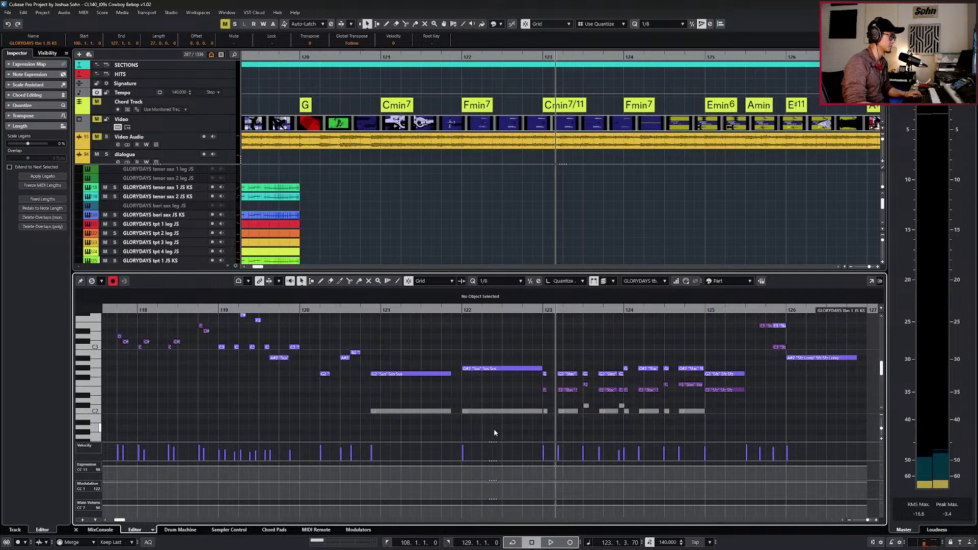
key("alt+shift+Left")
key("alt+5")
key("alt+shift+Left")
key("alt+shift+Left")
key("alt+shift+Left")
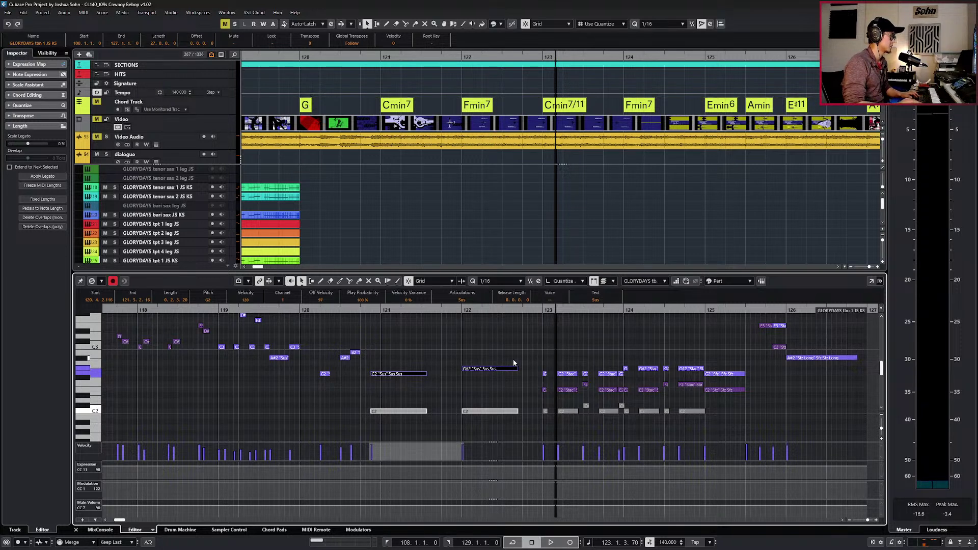
Duplicate the long G2 and G#2 notes into the ends of bars 121 and 122 and shorten the copies to short stabs.
key("ctrl+KP_Subtract")
left_click_drag(406, 348, 469, 380)
key("ctrl+KP_Subtract")
key("ctrl+KP_Subtract")
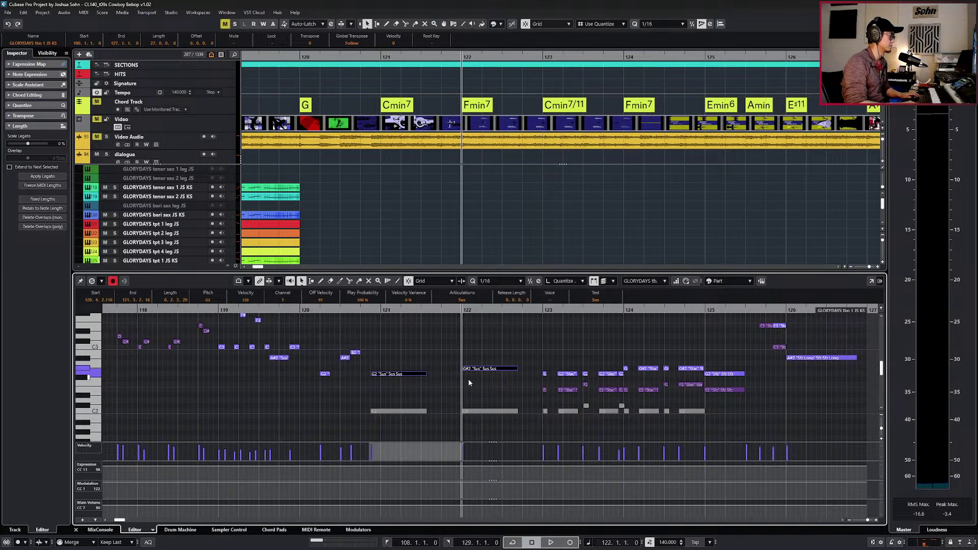
key("space")
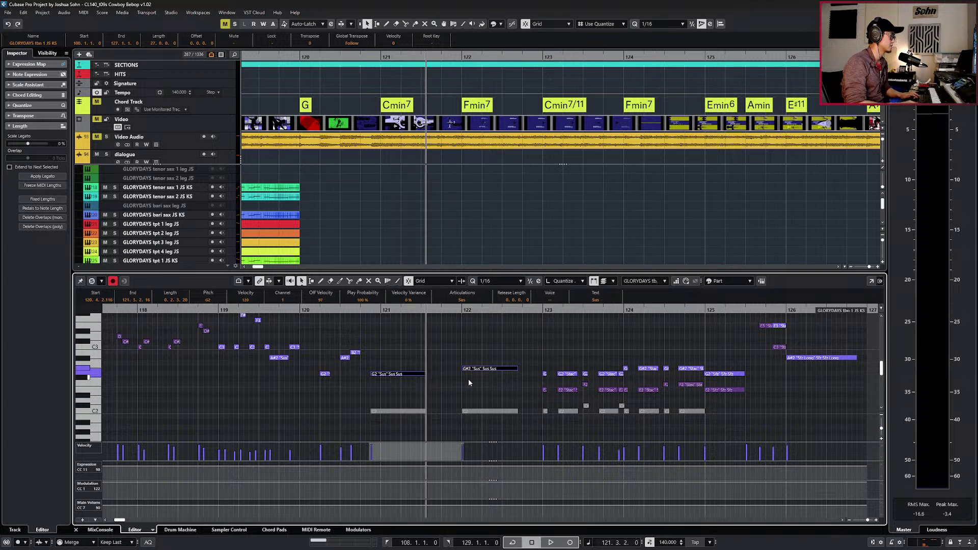
key("ctrl+v")
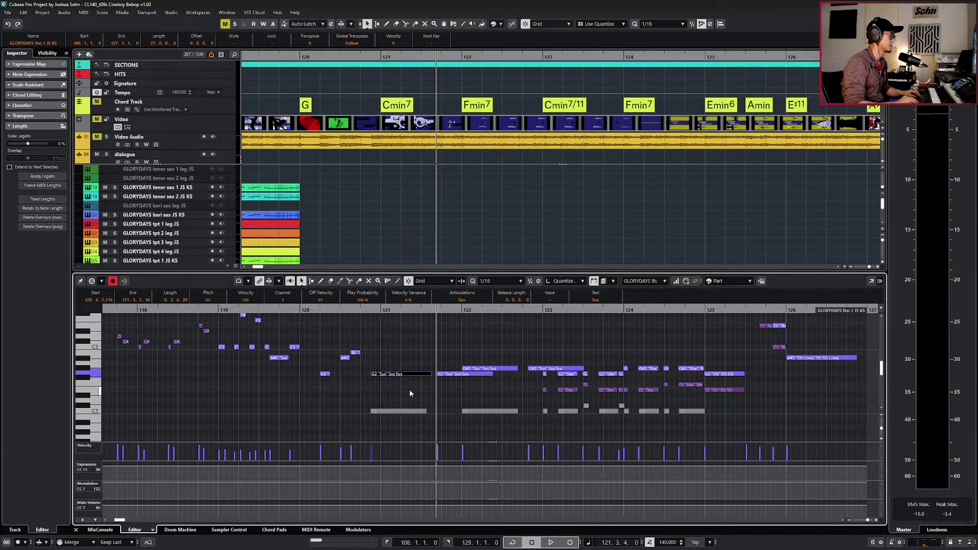
left_click(536, 370, "shift")
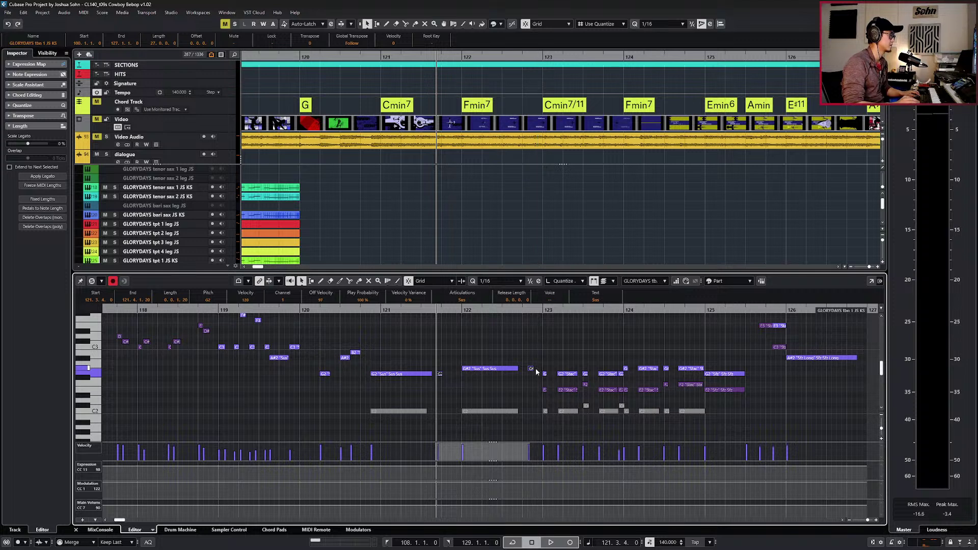
left_click(533, 364)
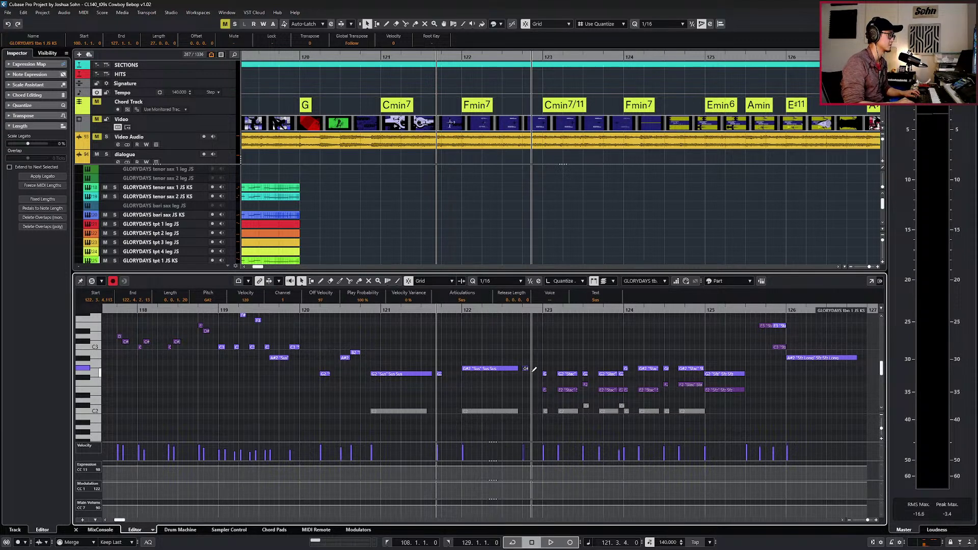
left_click_drag(508, 363, 430, 381)
Set the short G2 and G#2 stabs at the ends of bars 121 and 122 to Stac Tongue in the tbn 1 part.
key("alt+shift+Left")
key("KP_0")
left_click(442, 363)
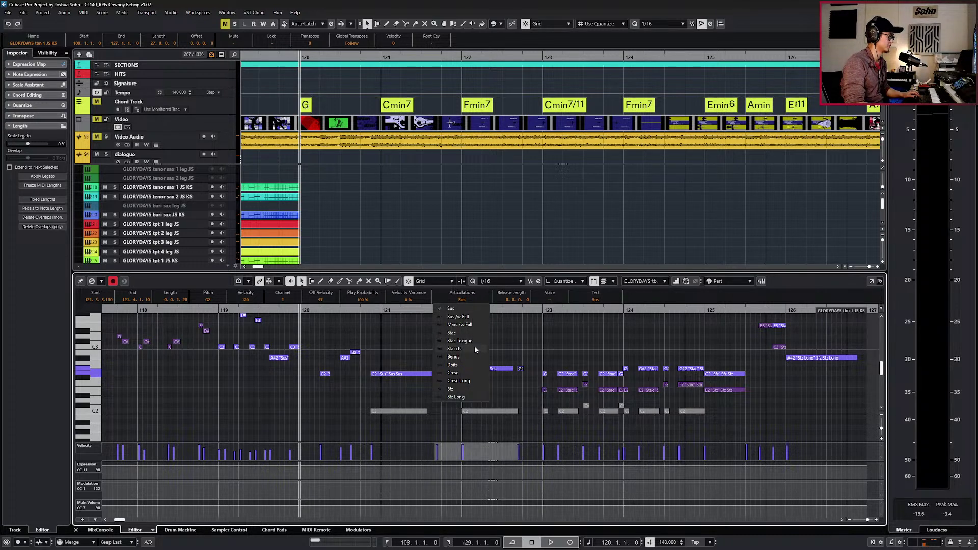
left_click(475, 349)
left_click(463, 300)
left_click(465, 346)
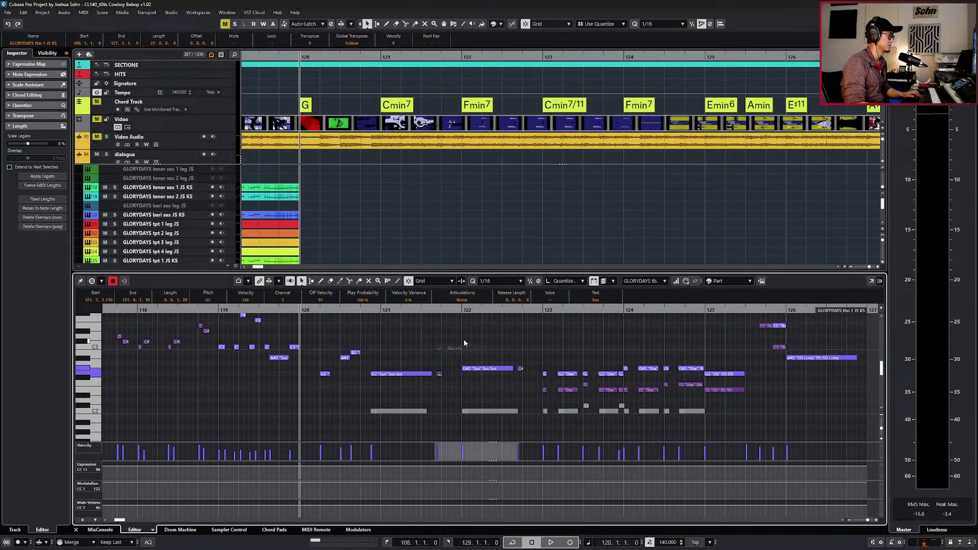
left_click(463, 300)
left_click(466, 334)
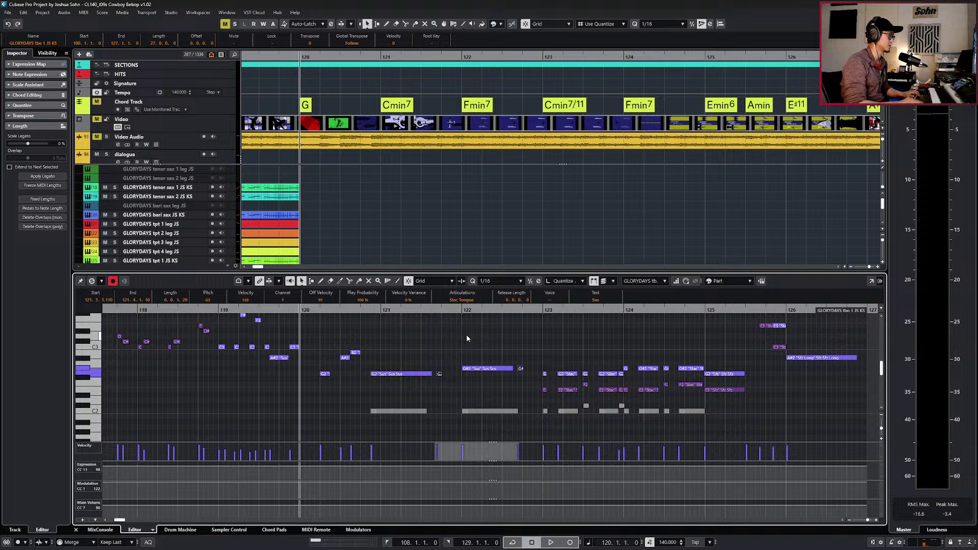
Set the matching short stabs to Stac Tongue in the tbn 2 part and play back from bar 120.
key("Page_Down")
left_click(464, 300)
left_click(466, 340)
key("space")
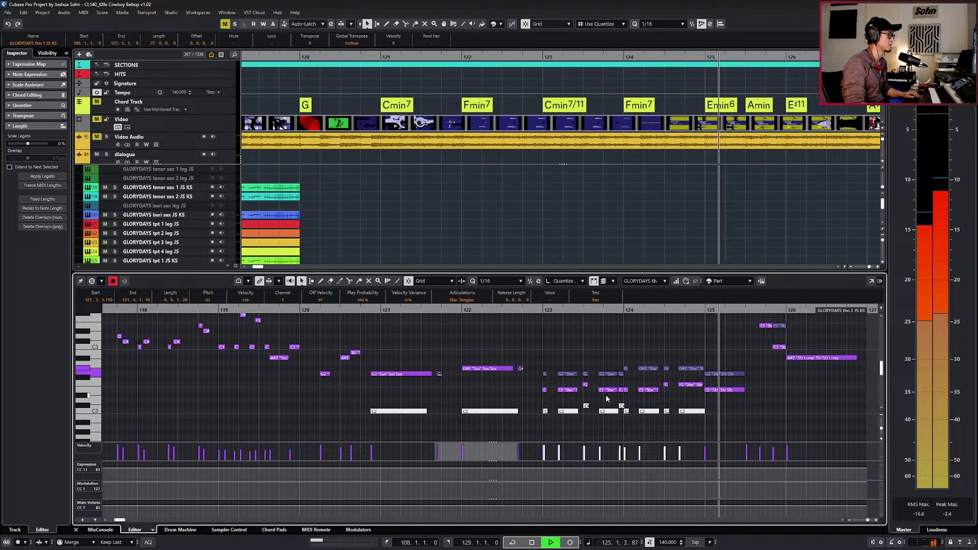
key("space")
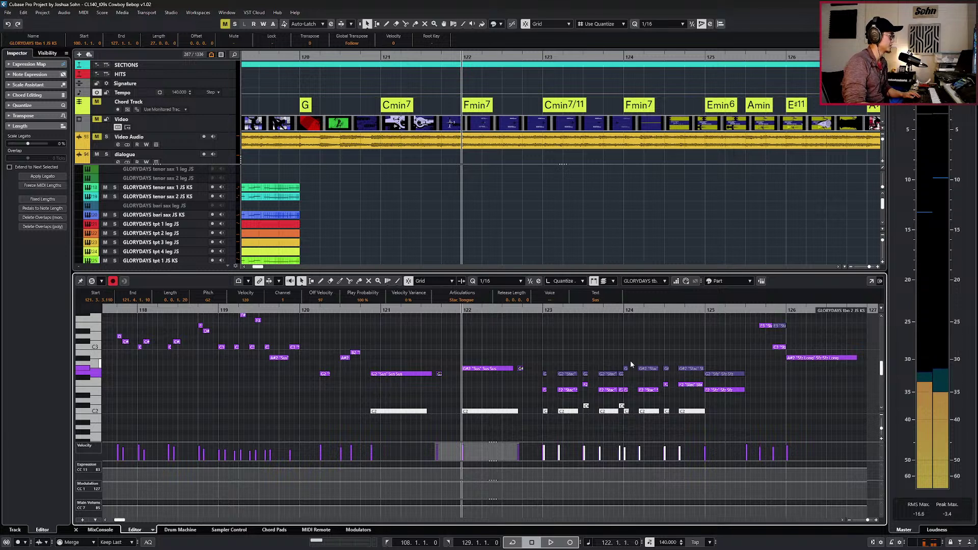
Set the short notes in bars 123–124 of the tbn 1 part to Stac Tongue and play back from bar 122.
left_click(626, 391)
left_click(626, 369)
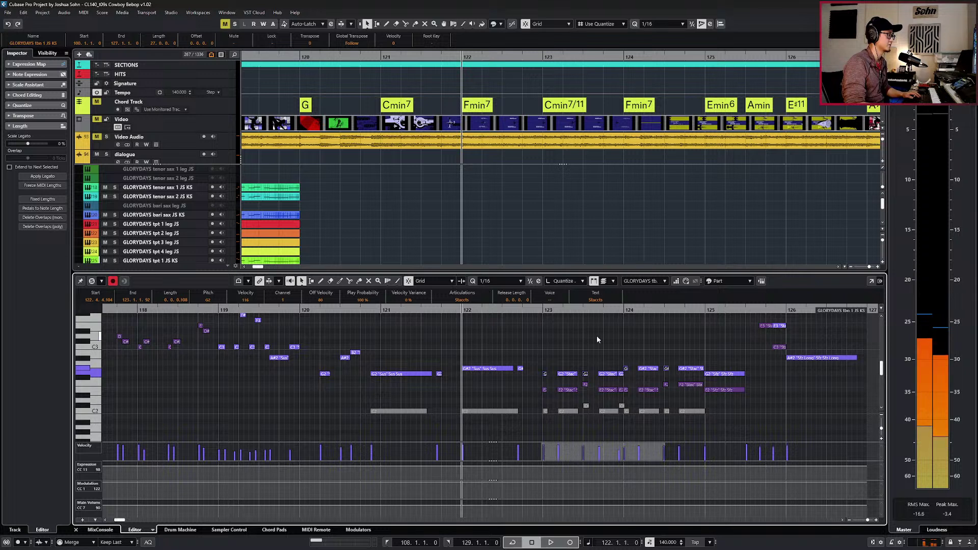
left_click(466, 301)
left_click(460, 340)
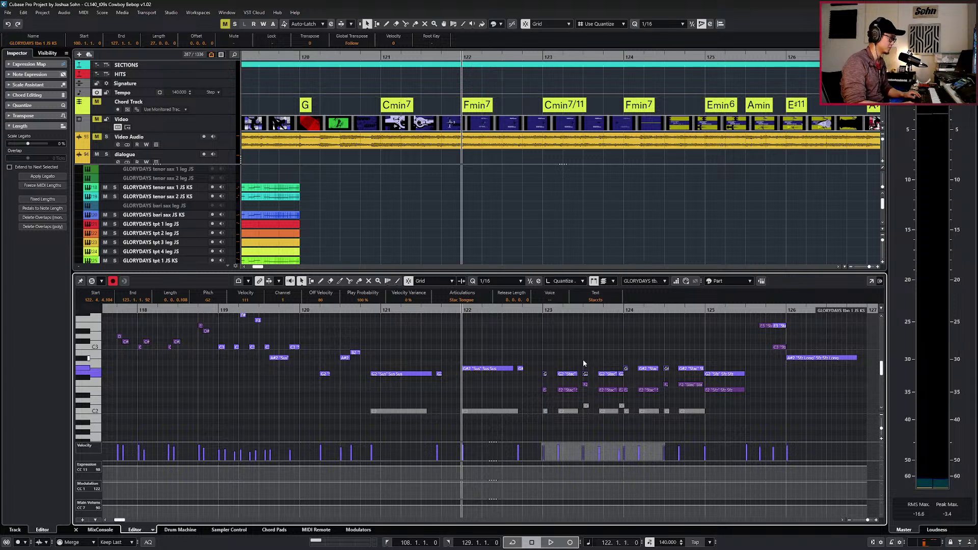
key("space")
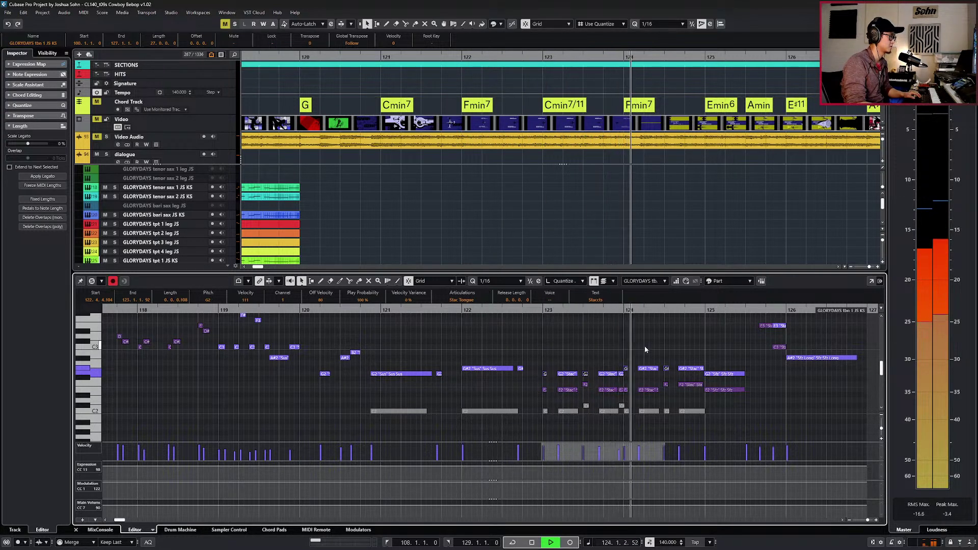
key("space")
Return to the full arrangement and play it back from bar 119 through the new trombone passage.
key("KP_Subtract")
key("KP_Subtract")
key("KP_Subtract")
key("KP_Subtract")
key("Return")
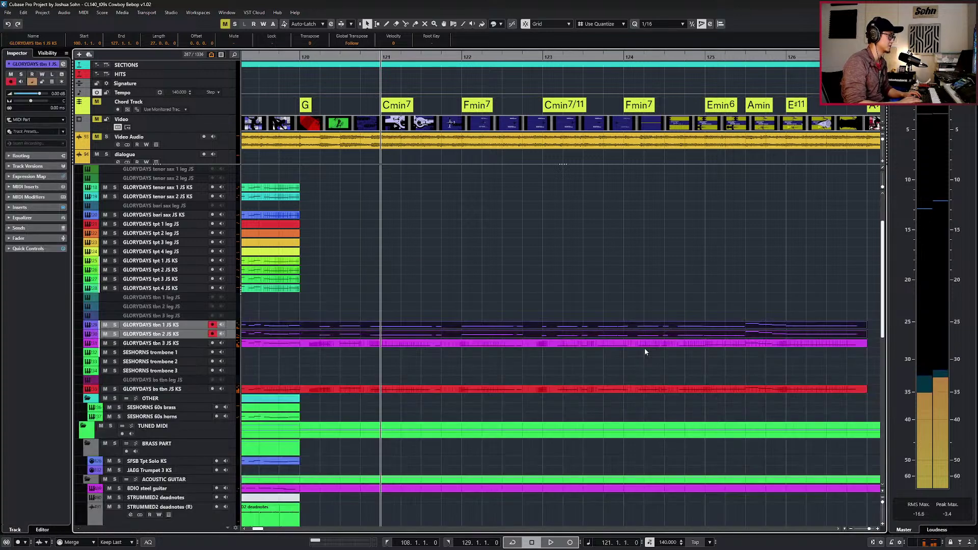
scroll(645, 352, "down", 2)
key("KP_Subtract")
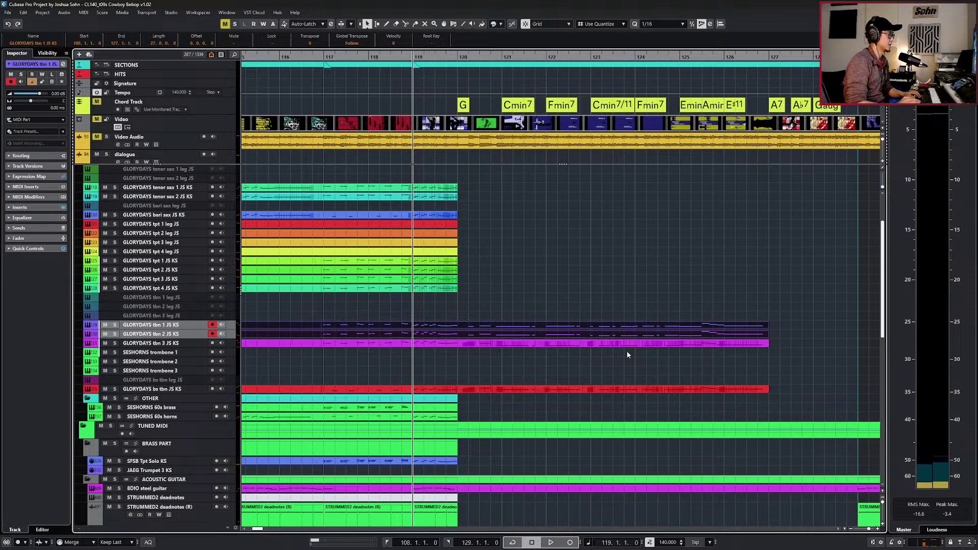
key("space")
key("g")
key("g")
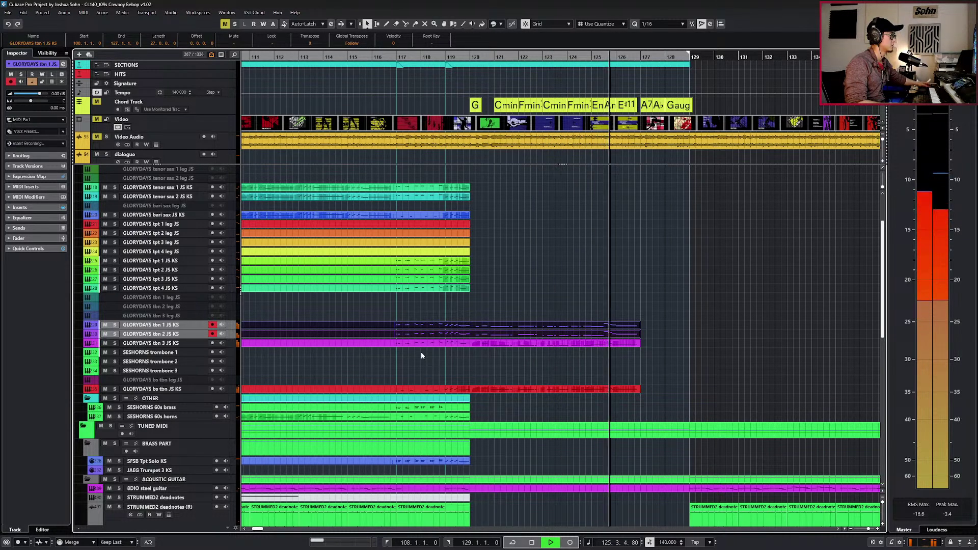
key("KP_Subtract")
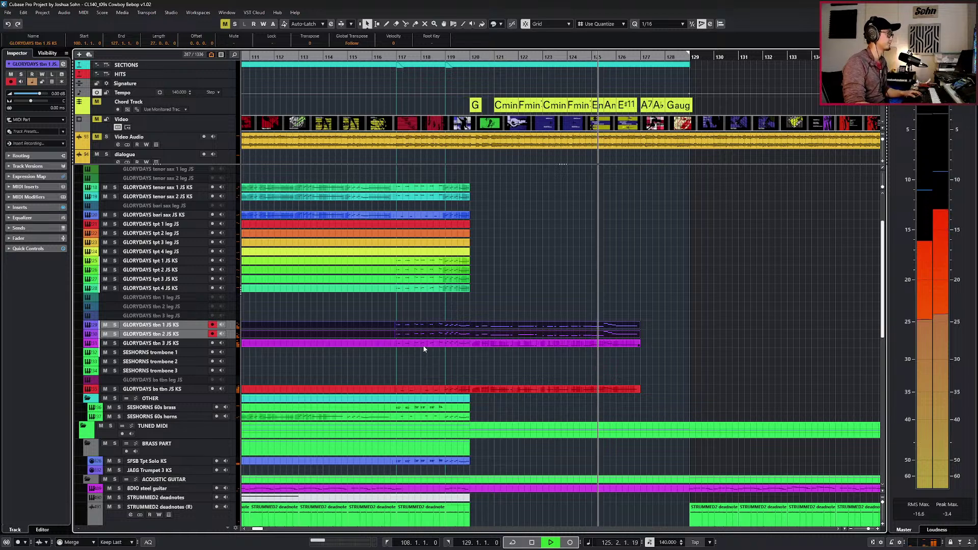
key("space")
Open the tbn 1 part and examine the Stac C4, A3 and E3 notes in the second half of bar 125.
left_click(635, 310)
left_click(621, 327)
double_click(622, 328)
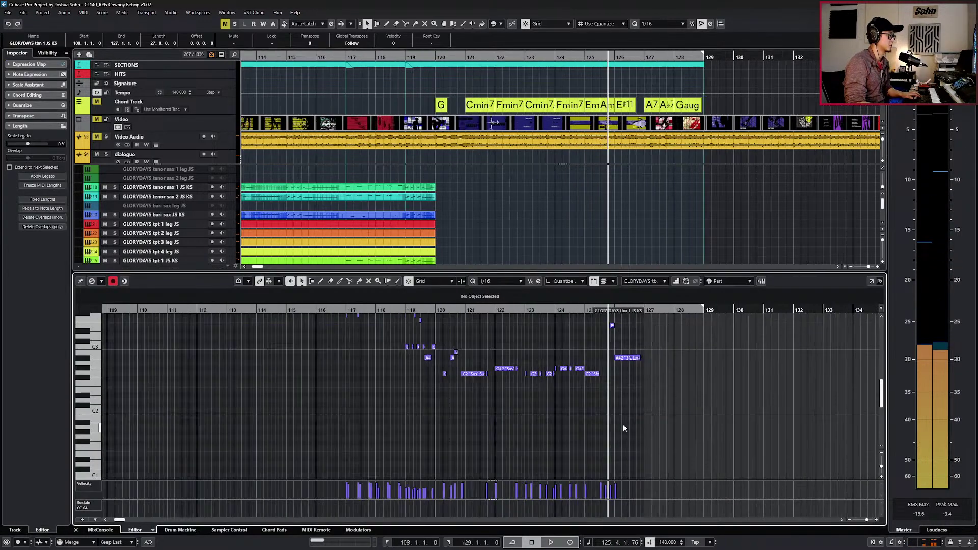
left_click(586, 350)
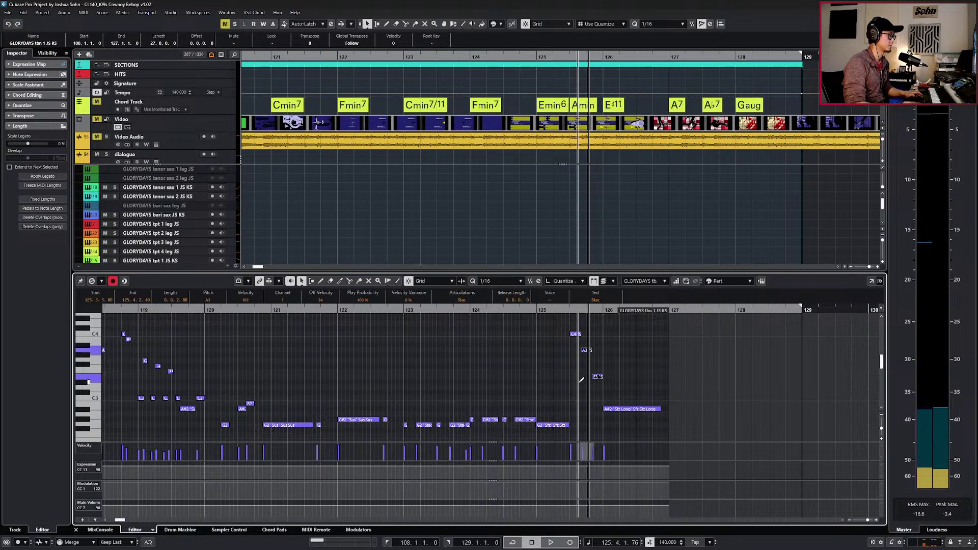
left_click(576, 334)
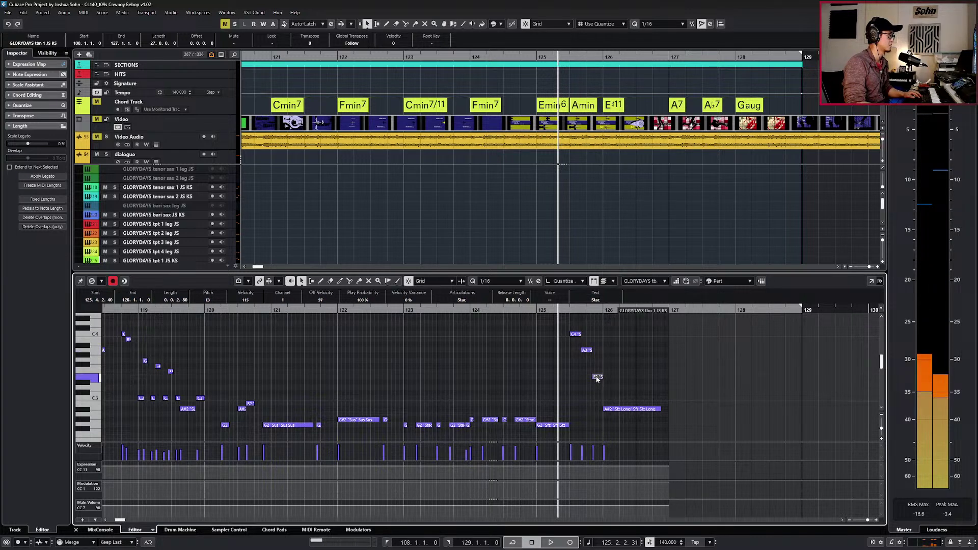
left_click_drag(610, 332, 586, 378)
scroll(608, 380, "down", 3)
scroll(604, 435, "up", 4)
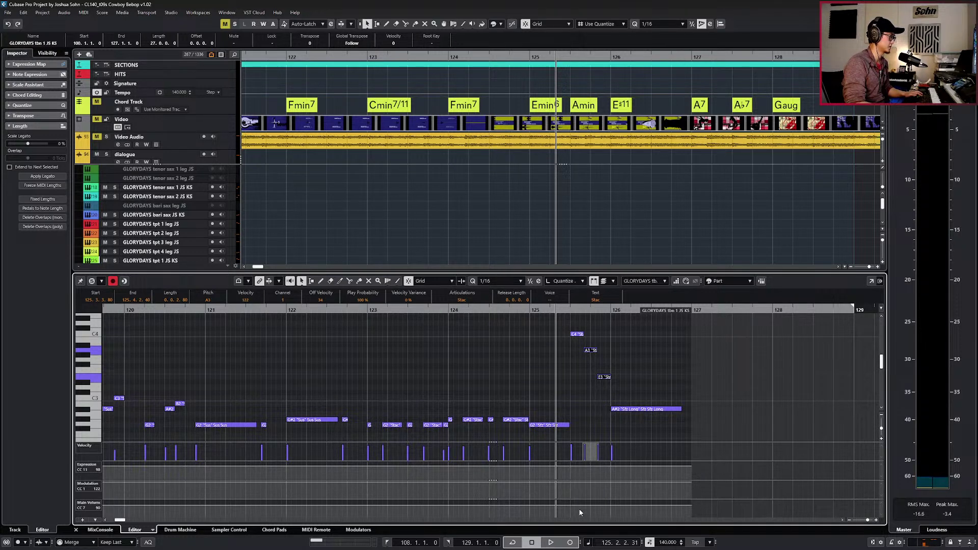
Raise the tbn 1 main volume (CC 7) to about 111 from 125.3 and lower it again at bar 126.
left_click(573, 503)
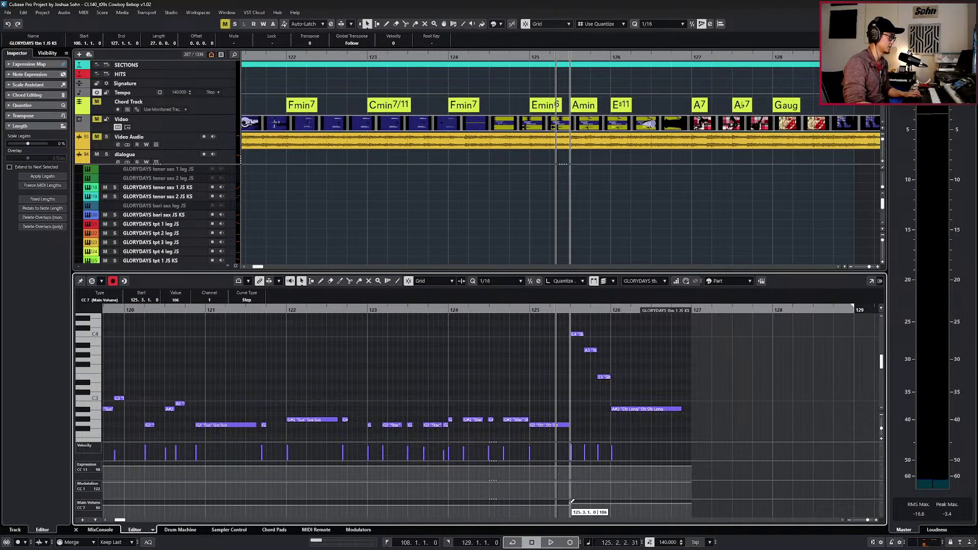
key("g")
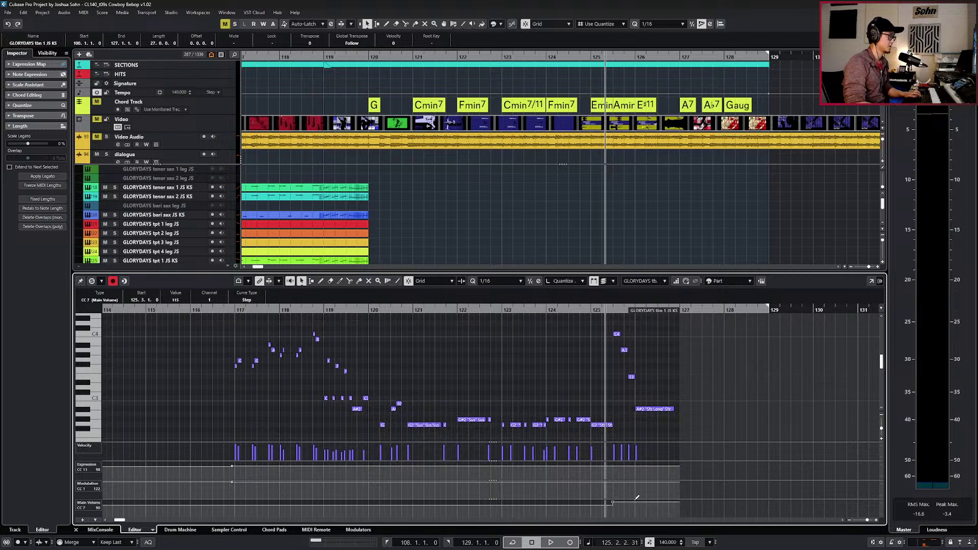
left_click(637, 502)
key("ctrl+e")
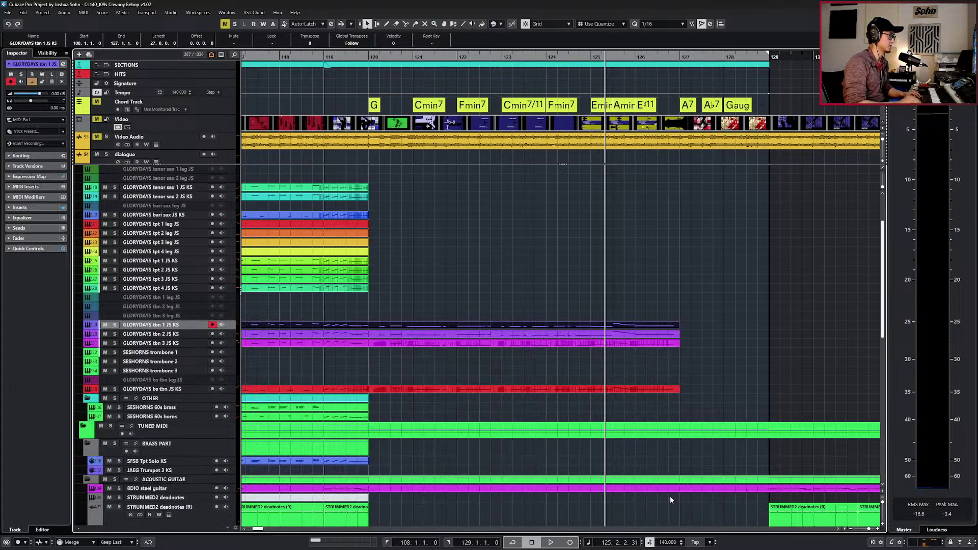
Solo the tbn 1 and tbn 2 tracks and play them back from just before the trombone entry.
left_click_drag(690, 324, 671, 337)
key("s")
key("KP_Subtract")
key("KP_Subtract")
key("KP_Subtract")
key("KP_Subtract")
key("KP_Subtract")
key("KP_Subtract")
key("KP_Subtract")
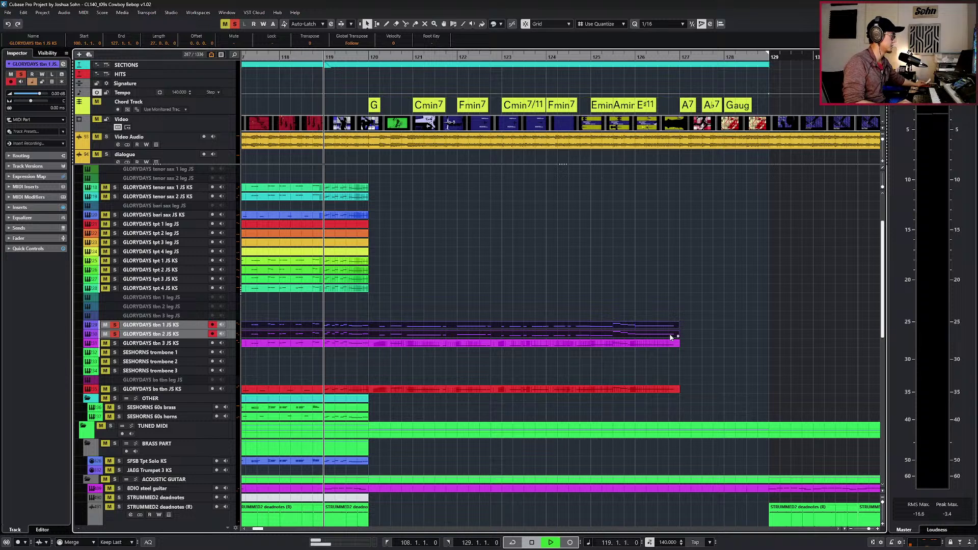
key("space")
key("b")
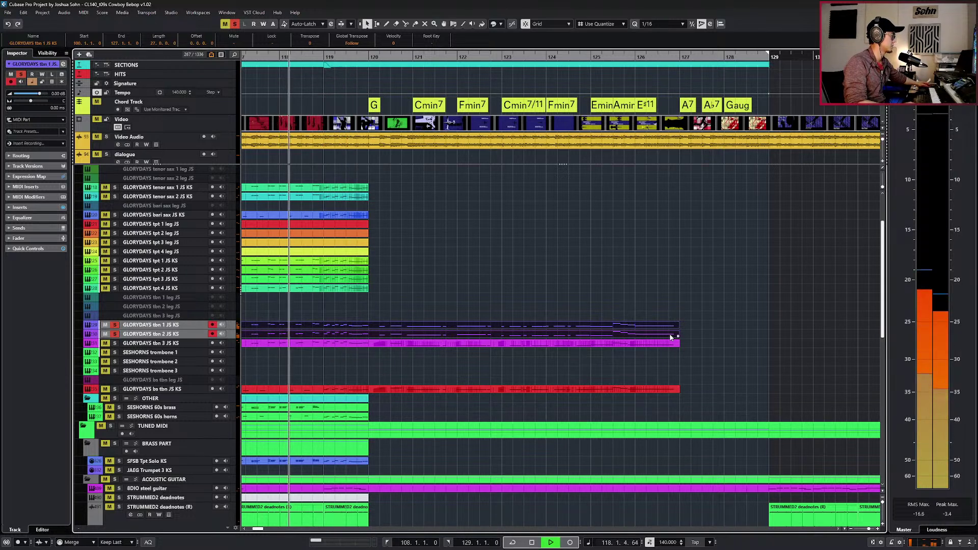
Record expression and modulation moves into the tbn 1 and tbn 2 parts, starting from bar 117.
key("ctrl+e")
key("KP_Subtract")
key("KP_Subtract")
key("KP_Subtract")
key("KP_Subtract")
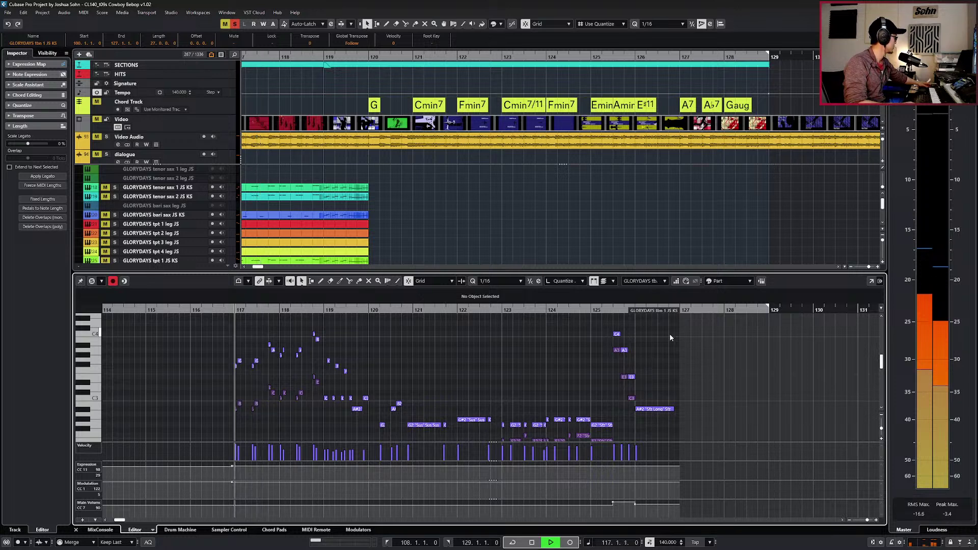
key("ctrl+e")
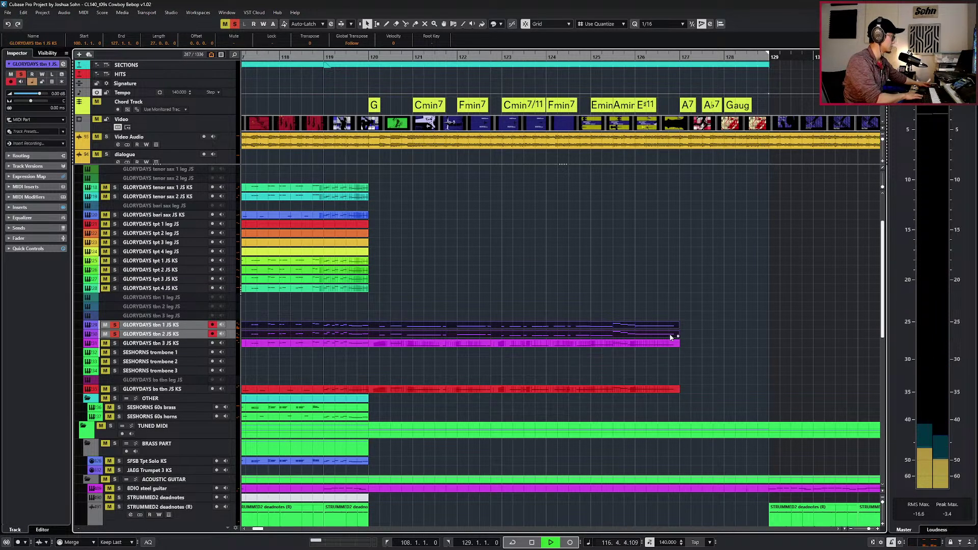
key("g")
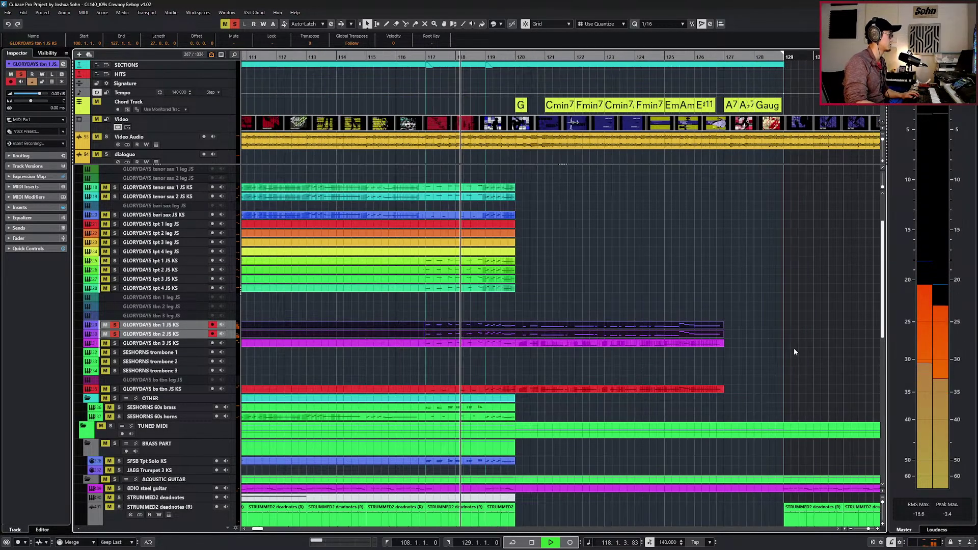
key("space")
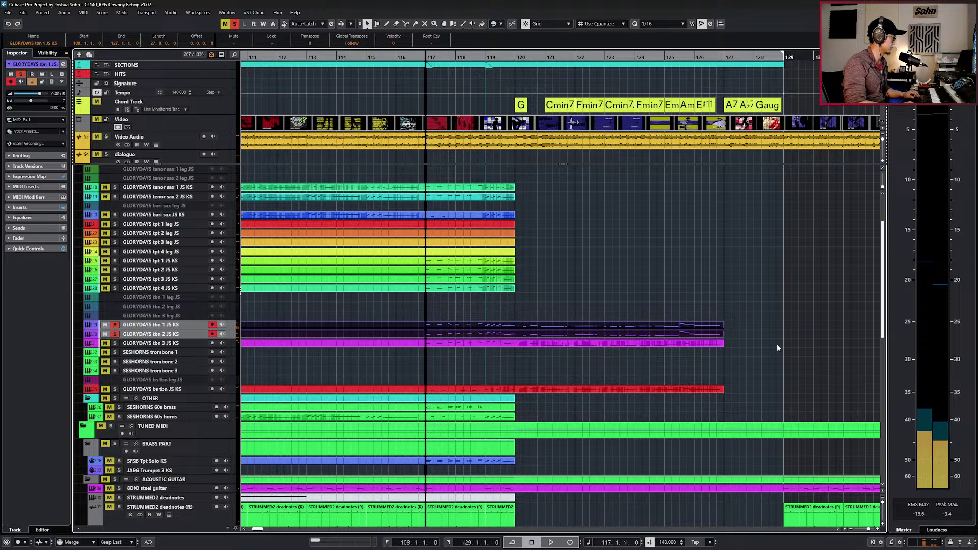
key("KP_Multiply")
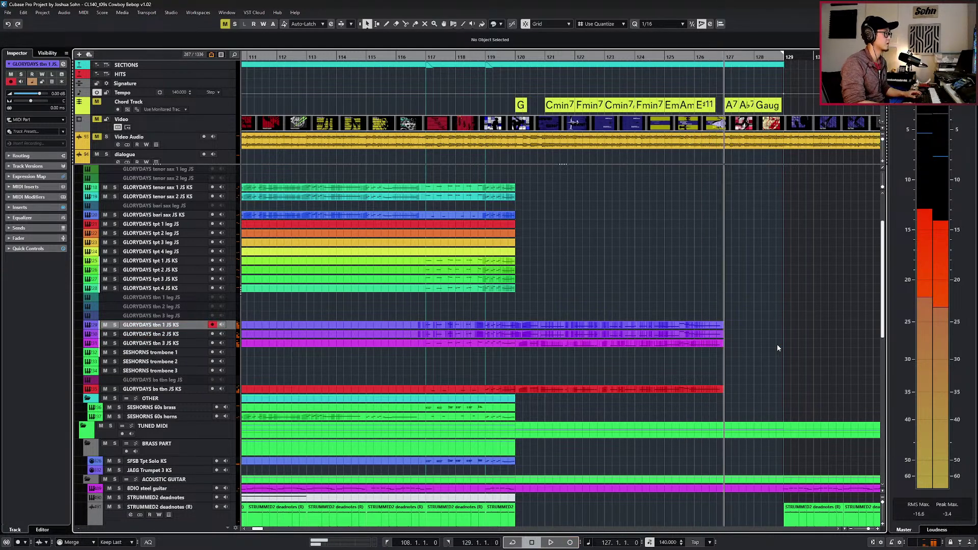
Solo tbn 1 and tbn 2 and open both parts for editing at bar 124.
key("KP_Subtract")
key("KP_Subtract")
left_click_drag(684, 316, 680, 336)
key("s")
key("KP_Subtract")
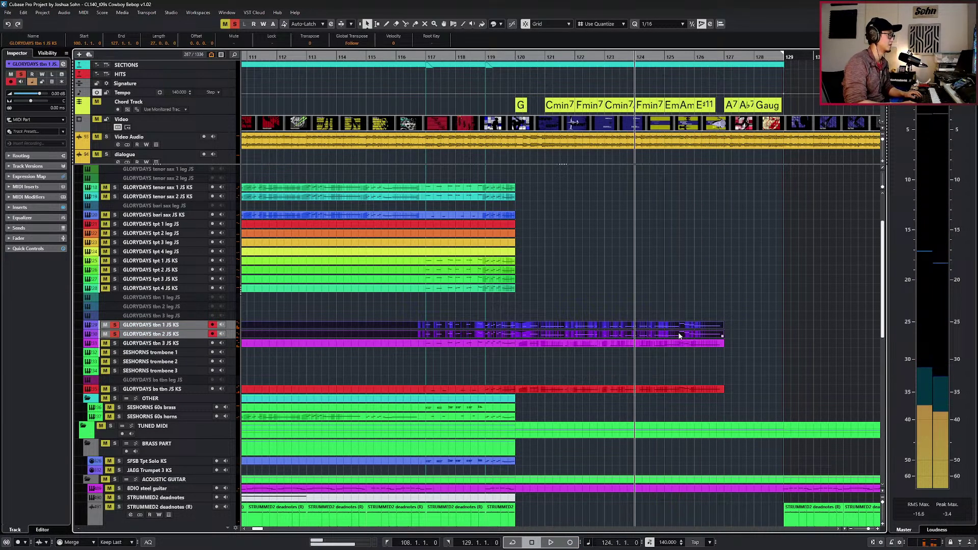
key("Return")
scroll(675, 389, "up", 3)
scroll(675, 392, "down", 3)
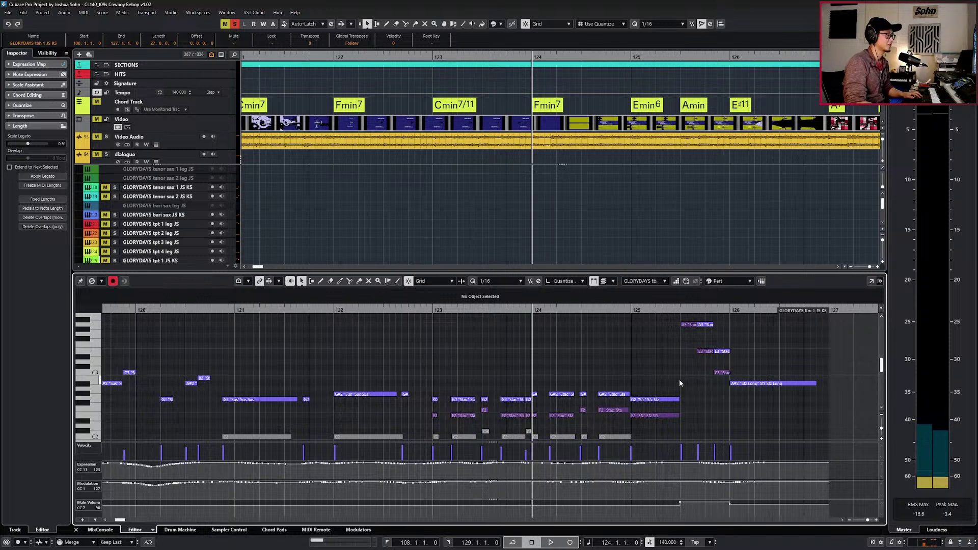
Select the Sfz G2 and E2 notes at the start of bar 125 and play back from bar 124.
scroll(685, 359, "up", 1)
left_click_drag(676, 351, 656, 386)
key("space")
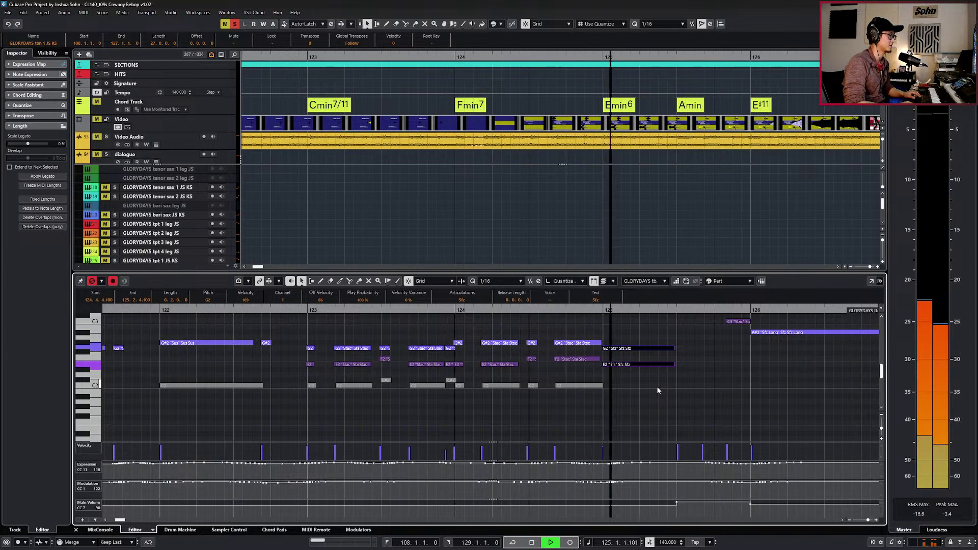
key("space")
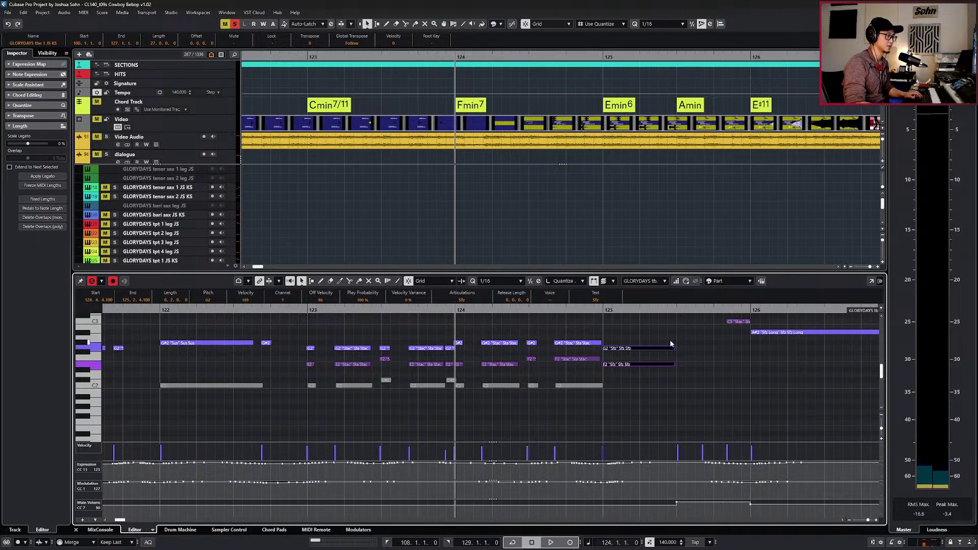
Play back the tbn 1 and tbn 2 parts from bar 124 through the Sfz notes in bar 125.
scroll(657, 341, "down", 1)
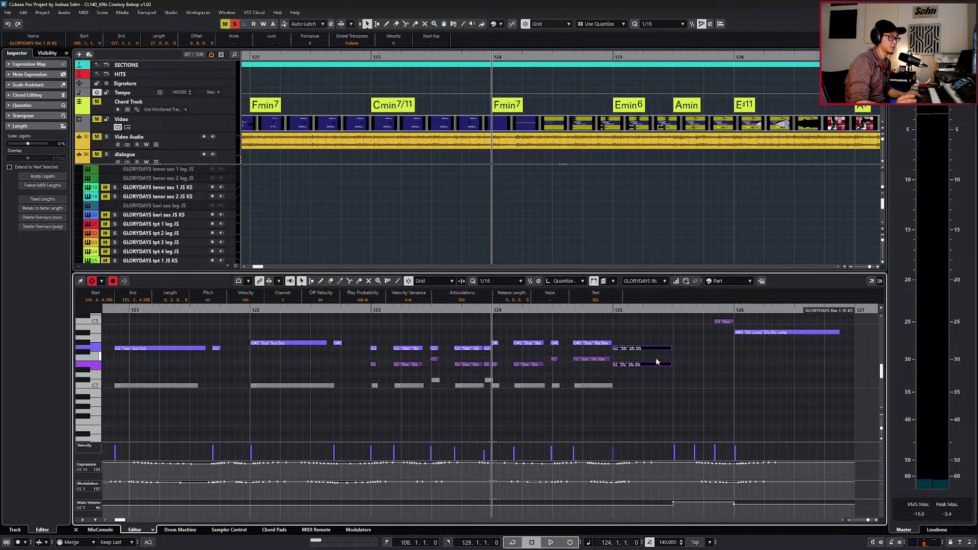
key("l")
key("space")
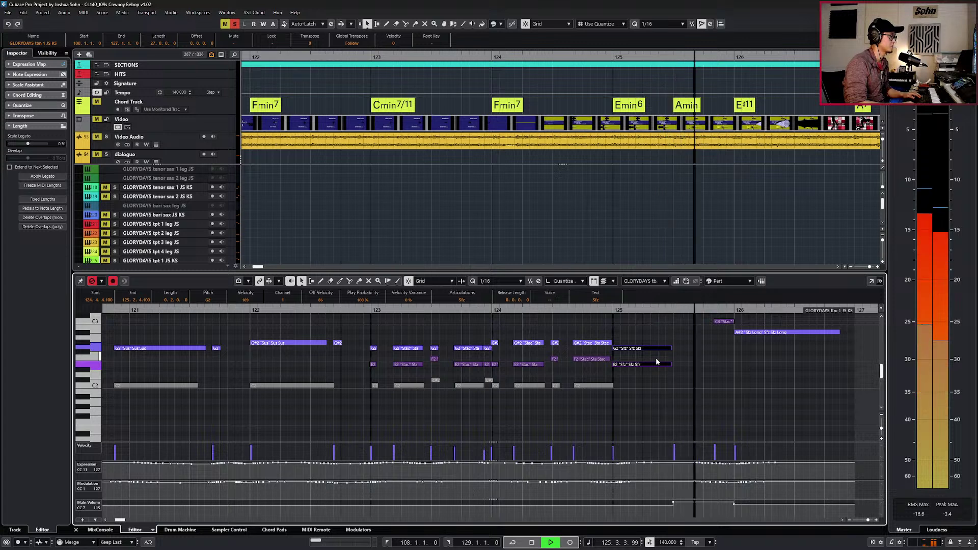
key("space")
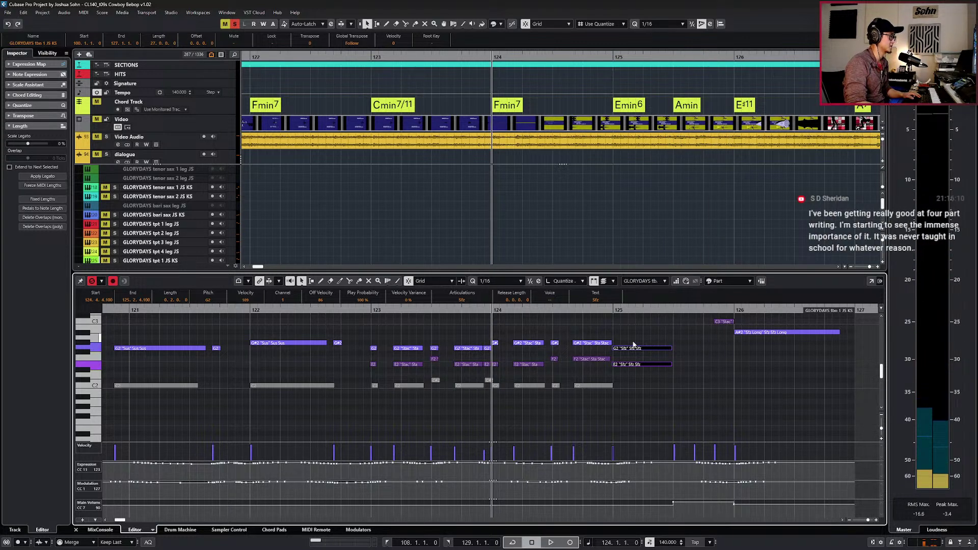
Shorten the selected Sfz G2 and E2 notes at the start of bar 125 slightly and play back from bar 124.
left_click_drag(670, 348, 664, 351)
key("l")
key("space")
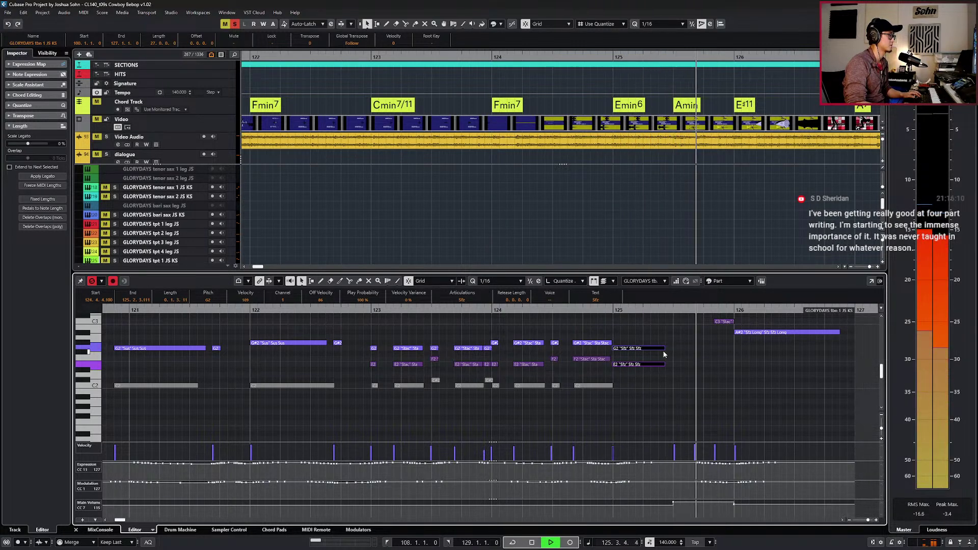
key("space")
scroll(665, 352, "up", 3)
scroll(668, 349, "up", 1)
key("ctrl+KP_Subtract")
key("ctrl+KP_Subtract")
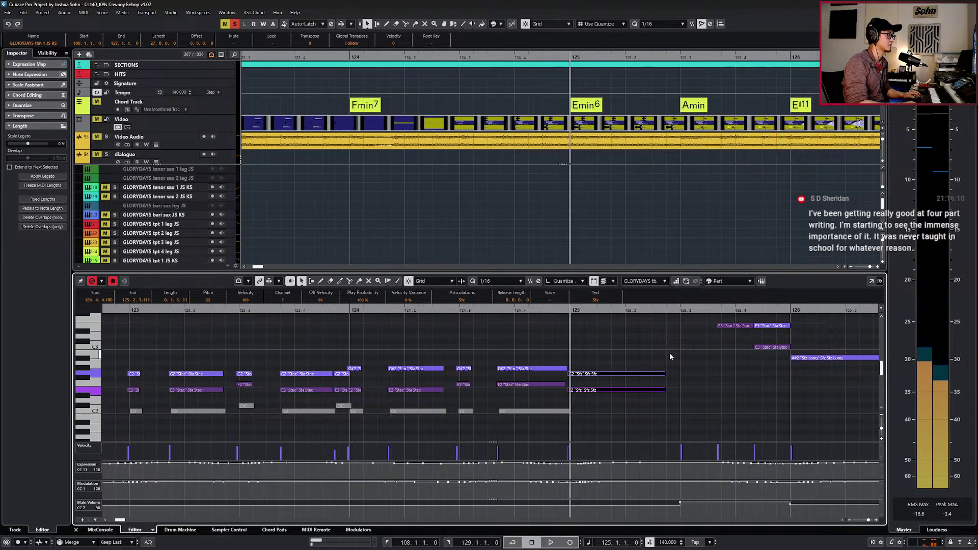
Set the Main Volume (CC 7) point at 125.3.1 to 108 and play back from bar 124.
scroll(711, 371, "down", 3)
left_click(691, 509)
left_click(685, 503)
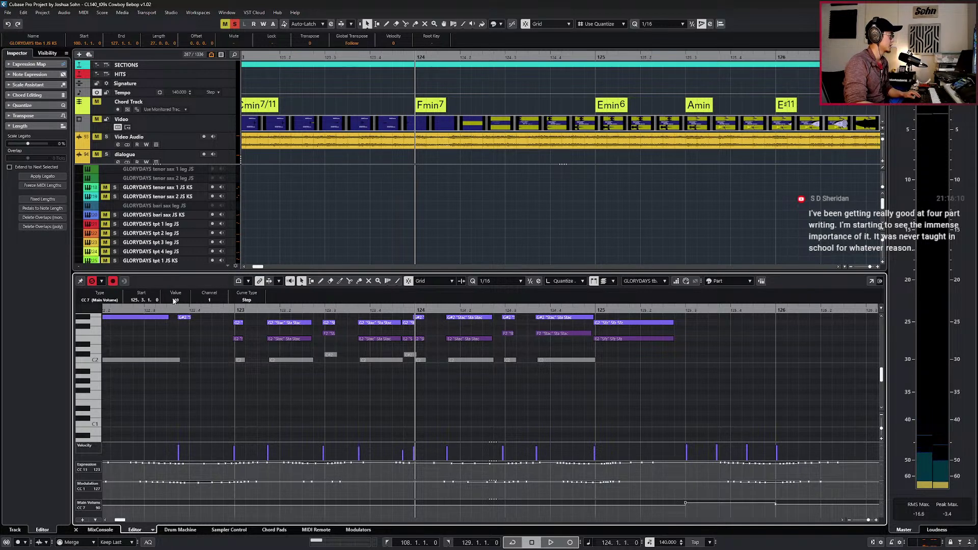
scroll(174, 301, "down", 2)
key("space")
scroll(598, 430, "down", 3)
scroll(601, 422, "up", 4)
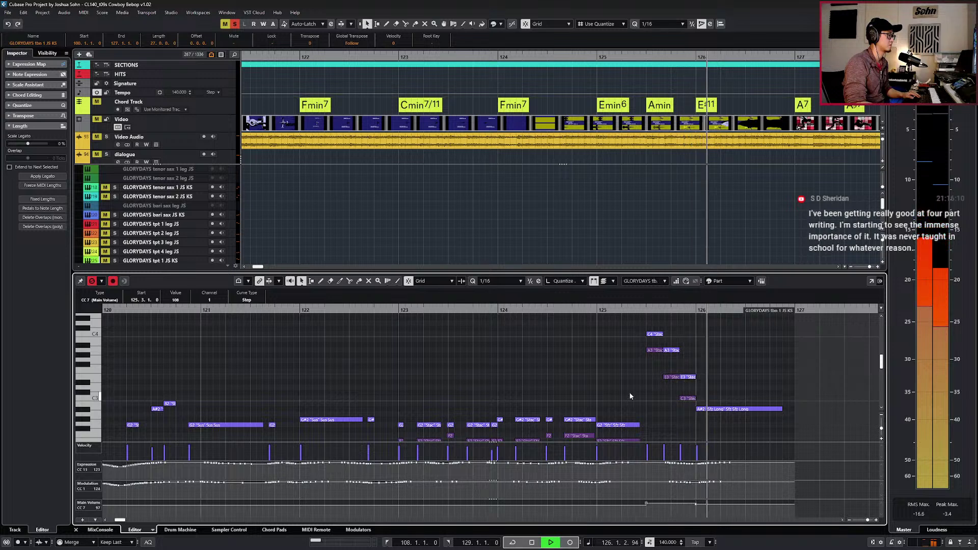
key("space")
Select the tbn 1 staccato A3 and E3 notes at the end of bar 125 and continue playback.
left_click(673, 351)
left_click(690, 378, "shift")
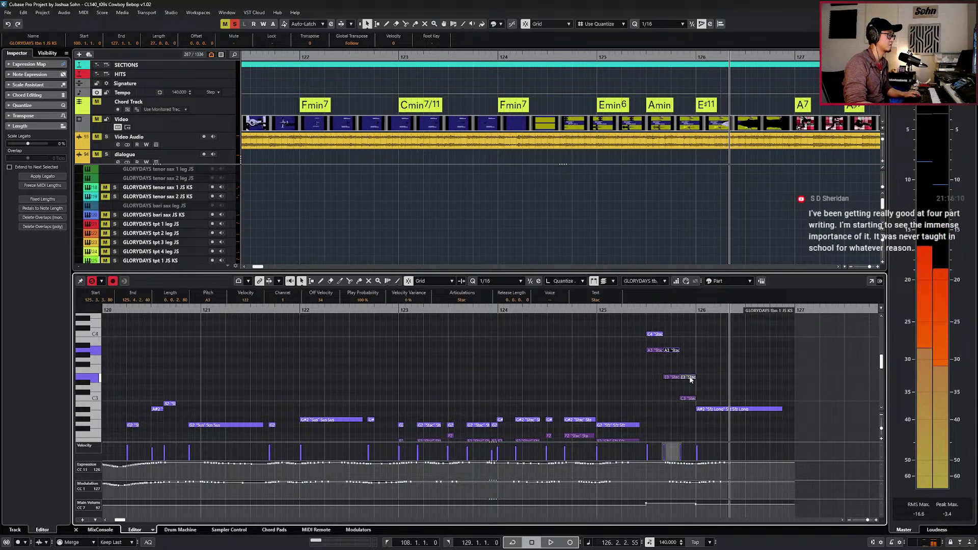
key("space")
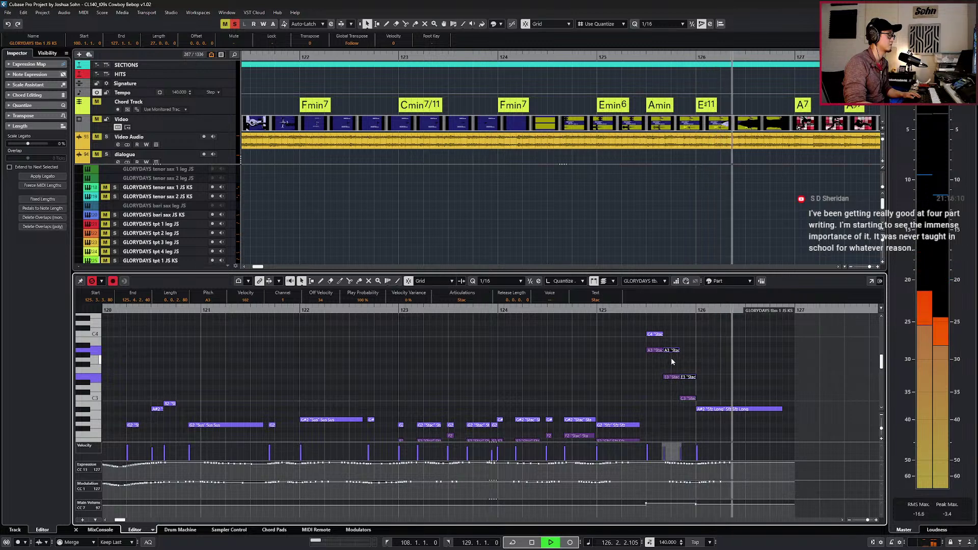
key("space")
Close the note editor, unsolo the trombones and play the full arrangement from a few bars before bar 120.
key("ctrl+e")
key("g")
scroll(739, 399, "down", 5)
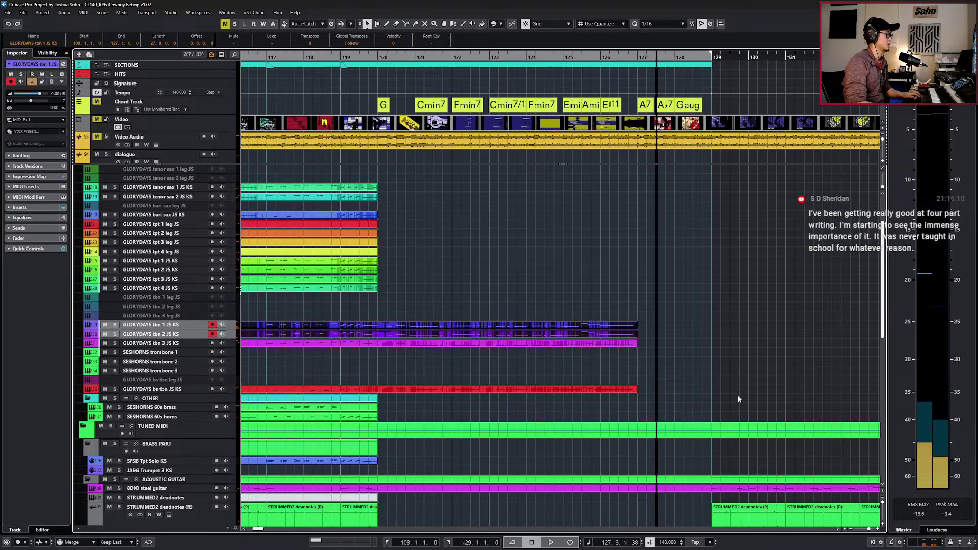
key("KP_Subtract")
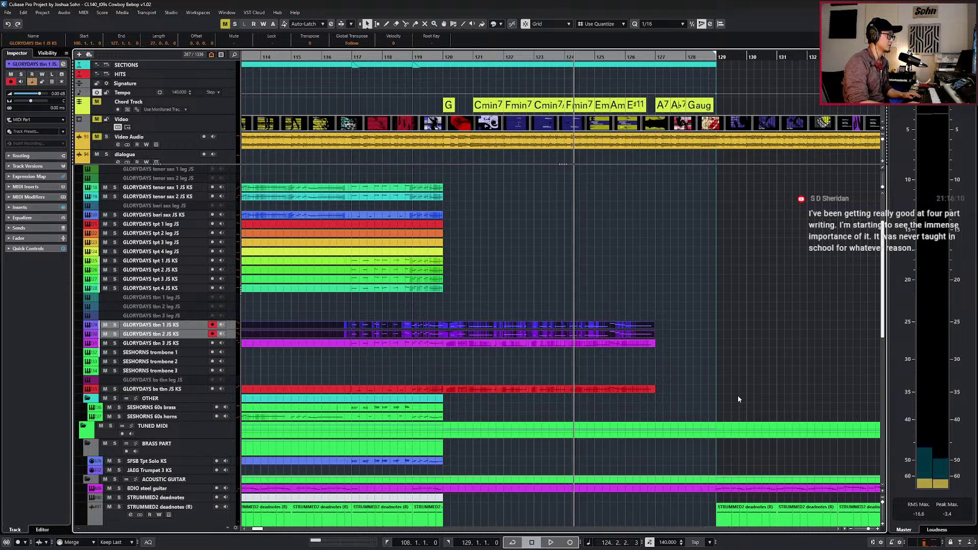
key("ctrl+KP_Subtract")
key("ctrl+KP_Subtract")
key("ctrl+KP_Subtract")
key("KP_Subtract")
key("KP_Subtract")
key("space")
key("g")
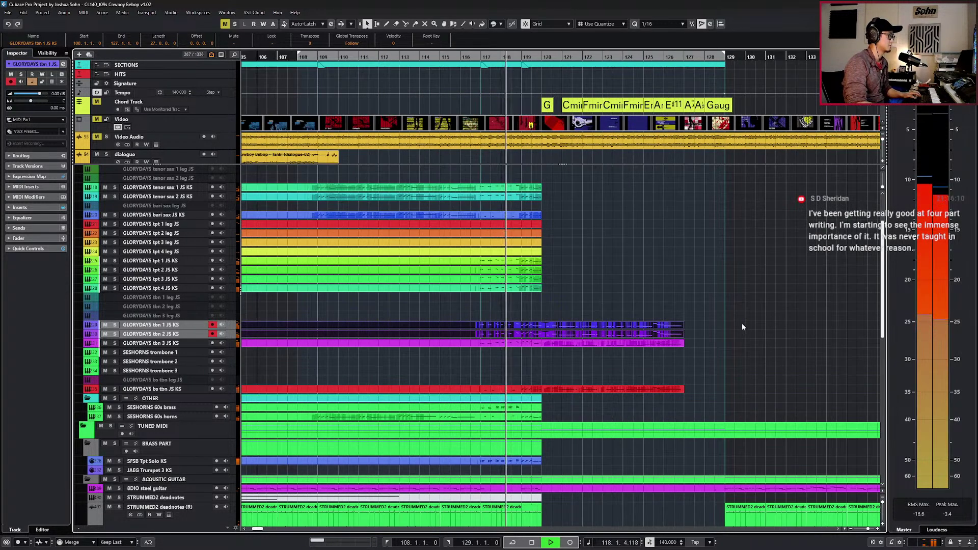
Stop playback and unmute the ALICIA Keys Dry SKETCH A, B and C parts.
scroll(699, 306, "right", 1)
scroll(537, 184, "up", 2)
scroll(490, 127, "down", 2)
scroll(491, 125, "up", 1)
key("space")
left_click(509, 119)
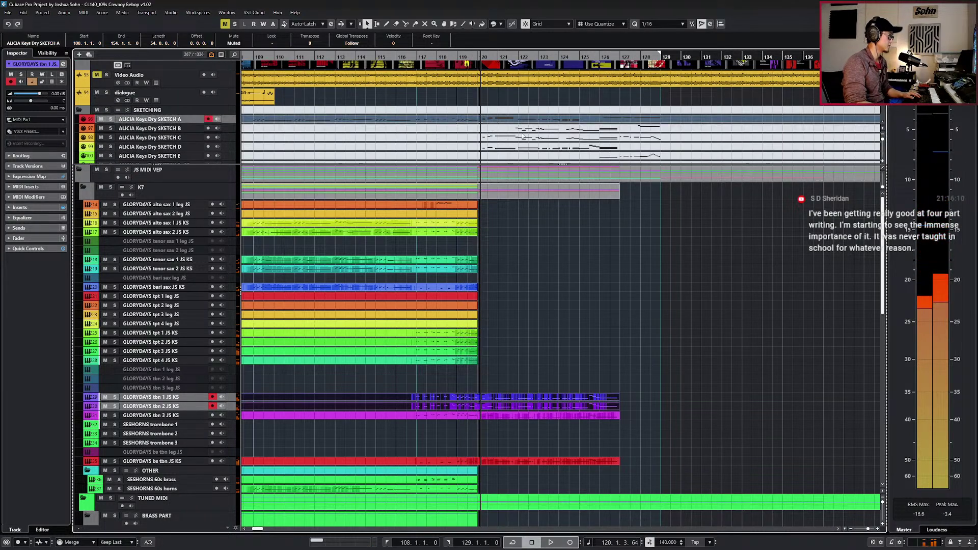
key("shift+u")
left_click(519, 130)
key("shift+u")
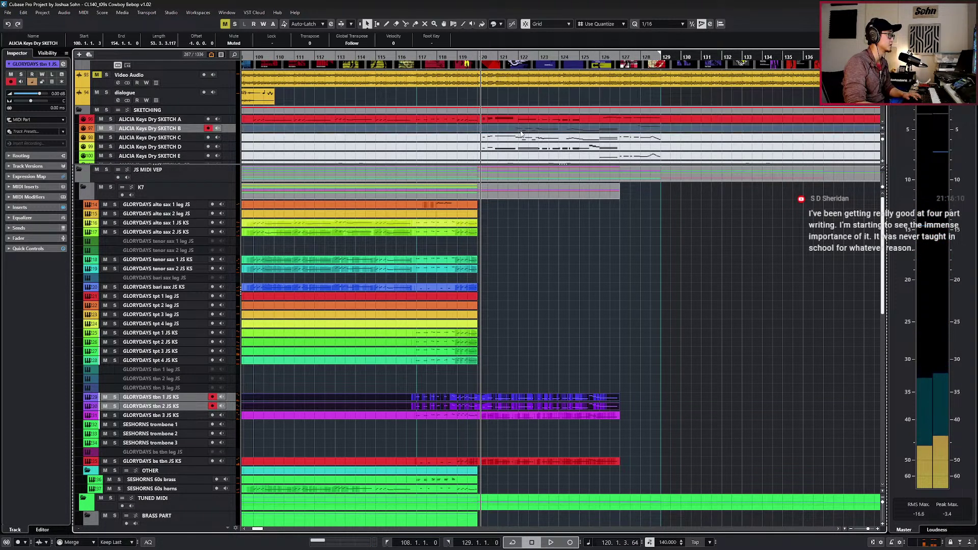
left_click(520, 138)
key("shift+u")
Play the arrangement from bar 120 to hear the trombones against the unmuted piano sketches.
key("KP_Subtract")
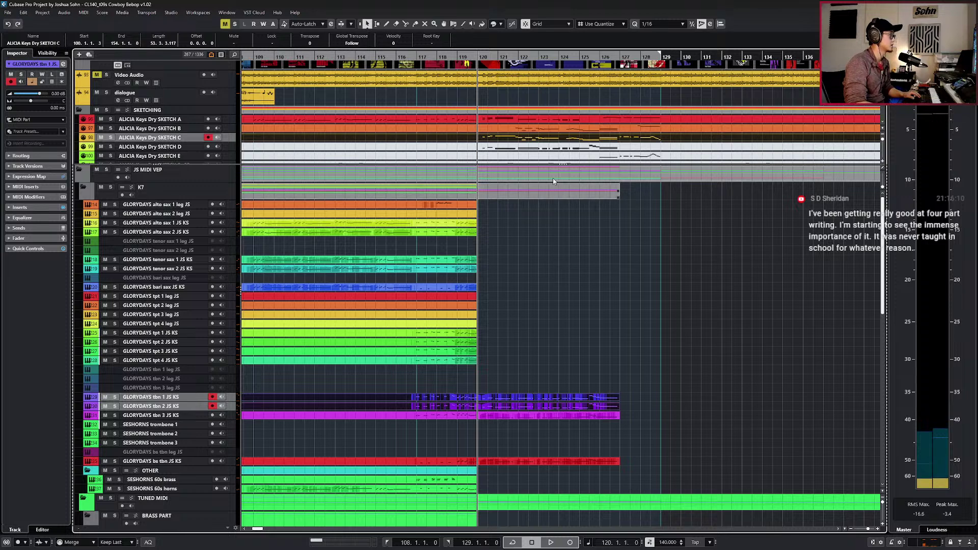
left_click(530, 130)
left_click(532, 120)
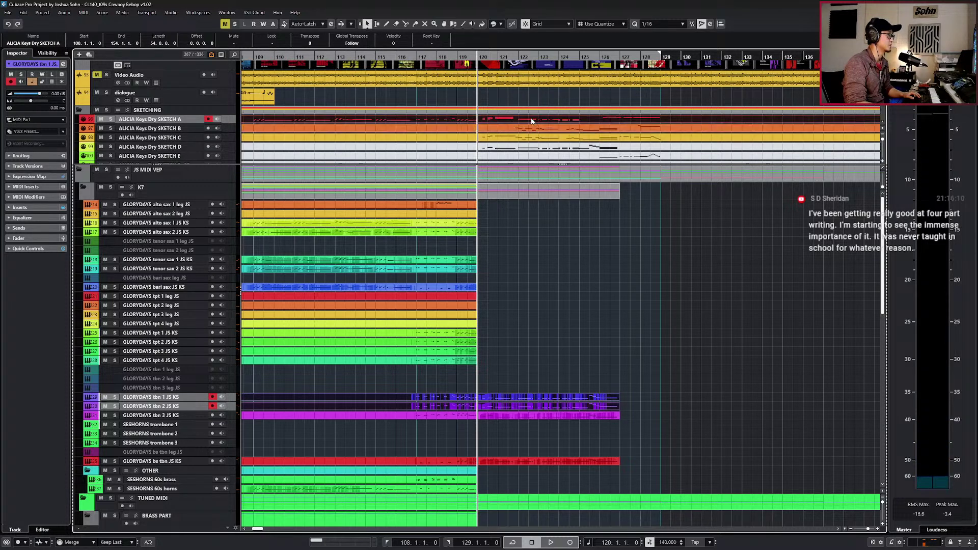
key("space")
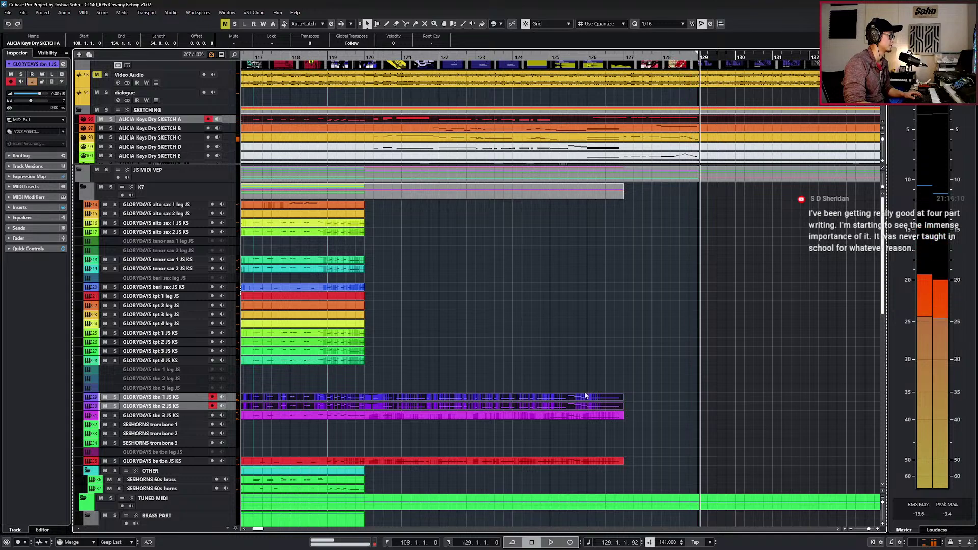
Open the GLORYDAYS tbn 1, tbn 2 and tbn 3 parts together for note editing and play from bar 120.
key("KP_Subtract")
key("KP_Subtract")
key("KP_Subtract")
left_click_drag(540, 390, 512, 416)
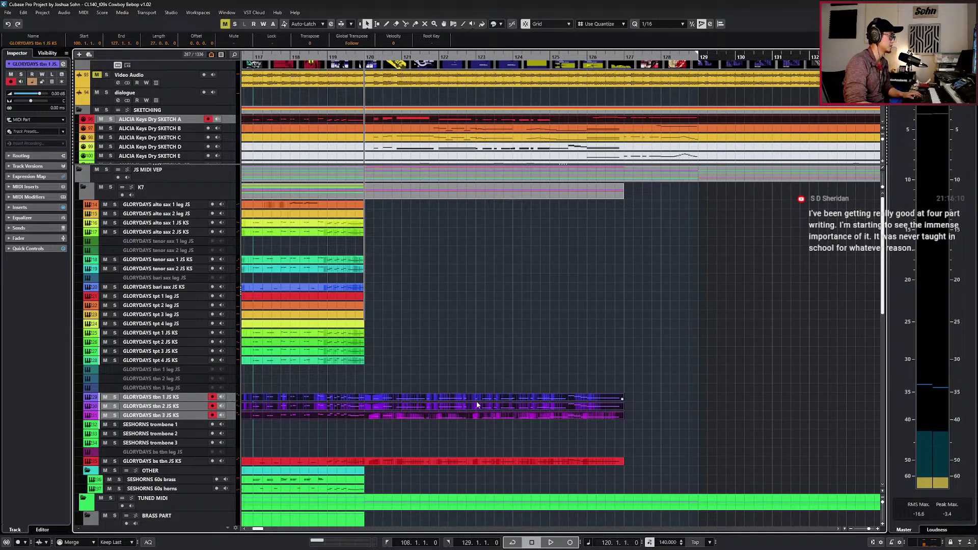
double_click(496, 393)
key("alt+shift+Left")
key("alt+shift+Left")
key("space")
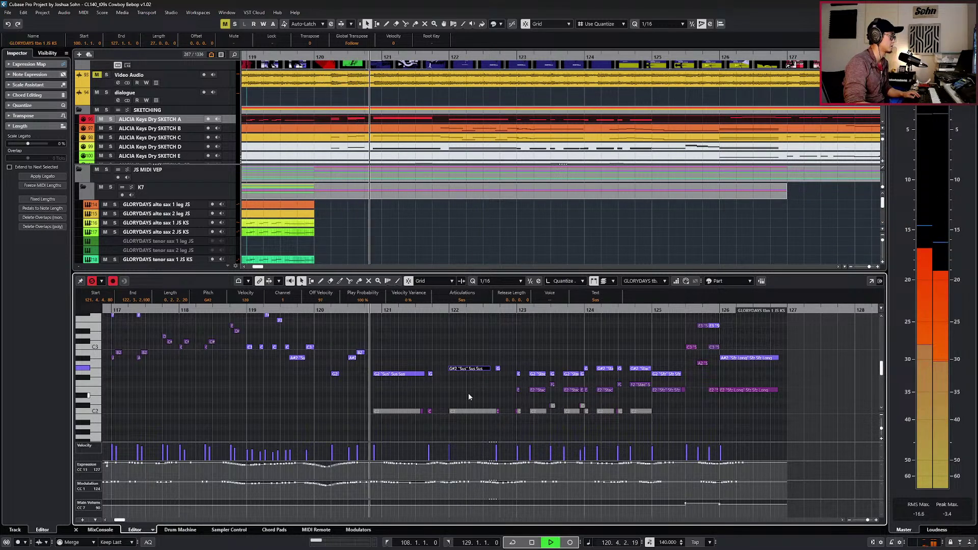
Audition the sustained C2 and G#2 notes at bar 122 and return the playhead to bar 122.
left_click(467, 412)
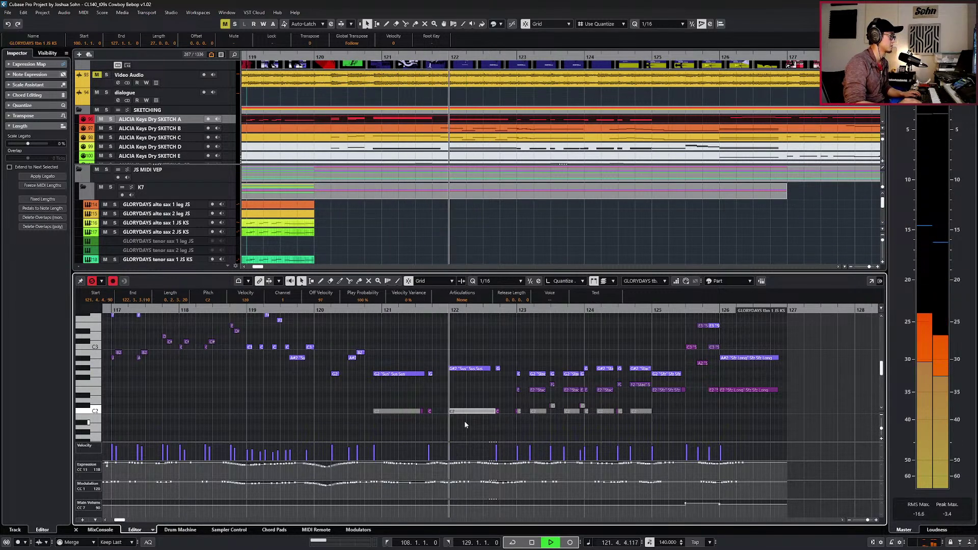
left_click(481, 430)
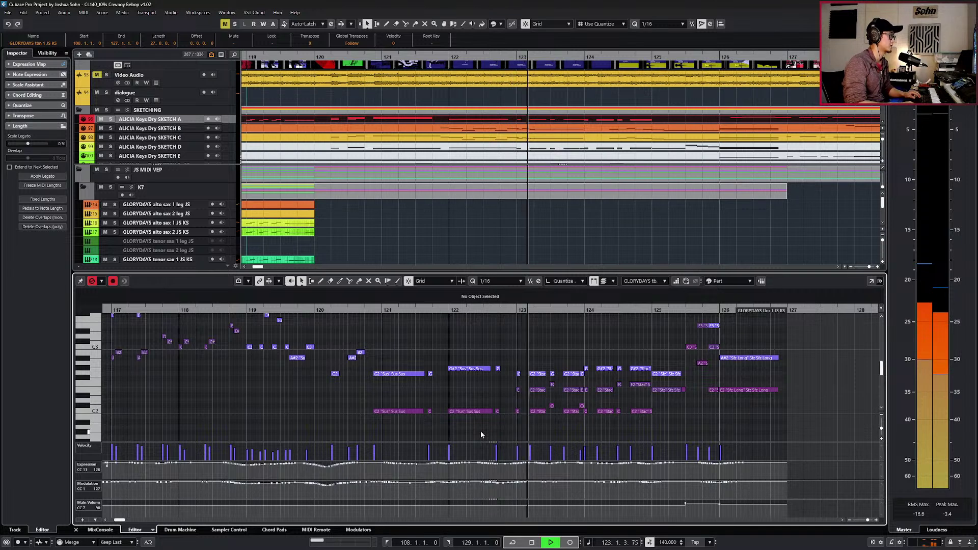
key("space")
left_click(464, 369)
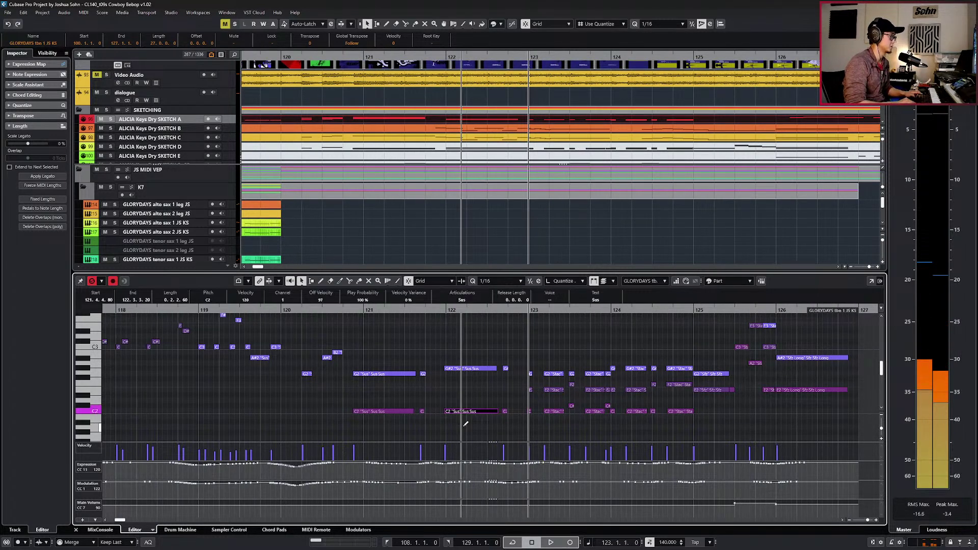
key("KP_Subtract")
key("KP_Subtract")
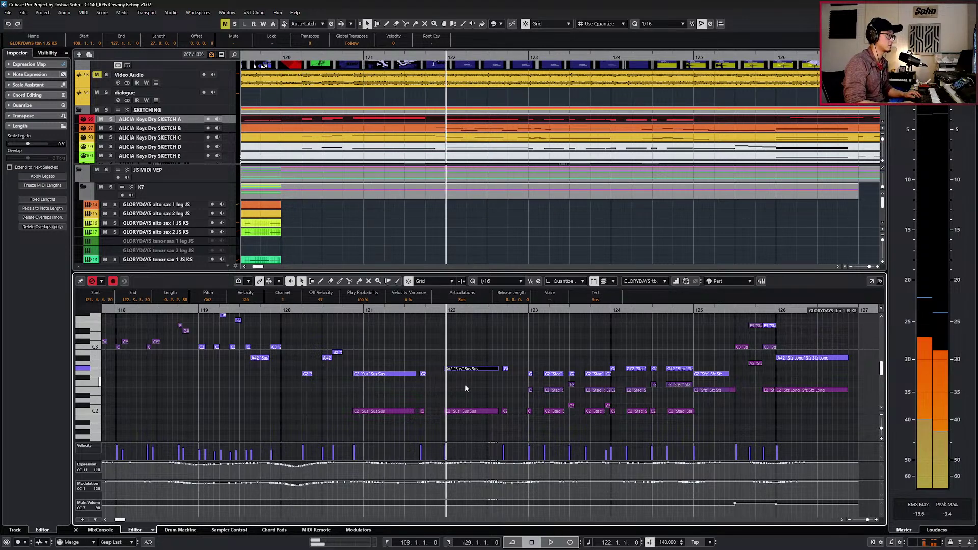
Select the tbn 1 Sfz Long A#2 note at bar 126 and play back from there against the E chord.
scroll(559, 385, "up", 3)
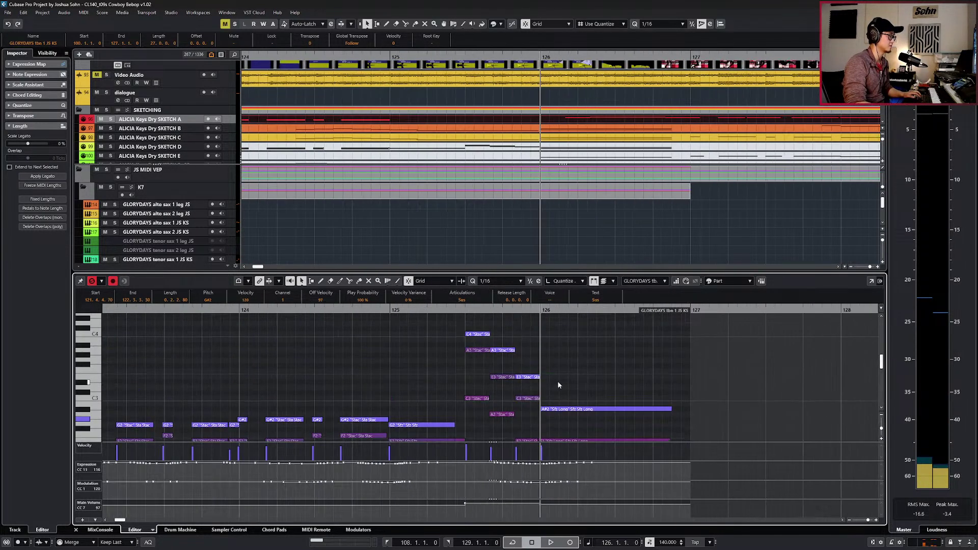
scroll(548, 154, "up", 3)
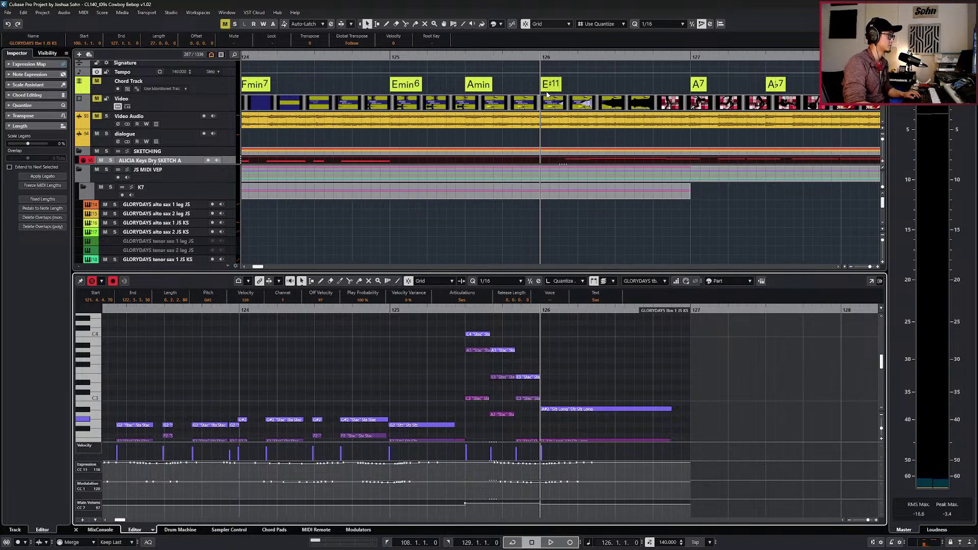
scroll(597, 357, "down", 2)
scroll(597, 356, "up", 2, "ctrl")
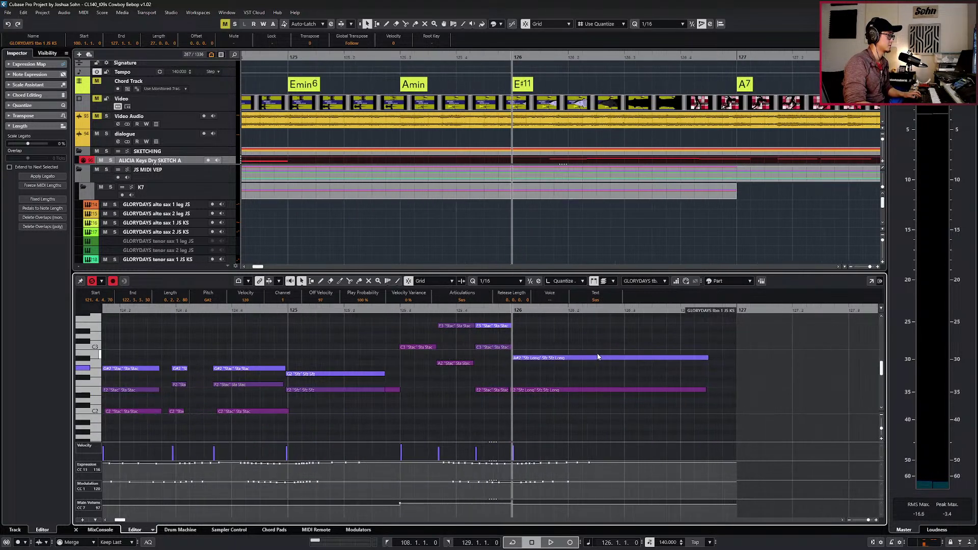
scroll(574, 349, "right", 2)
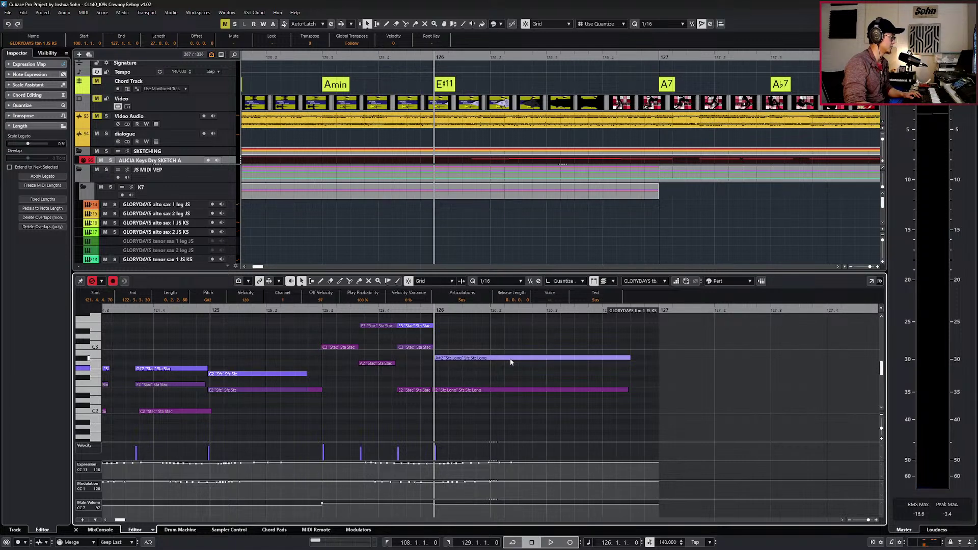
left_click(464, 358)
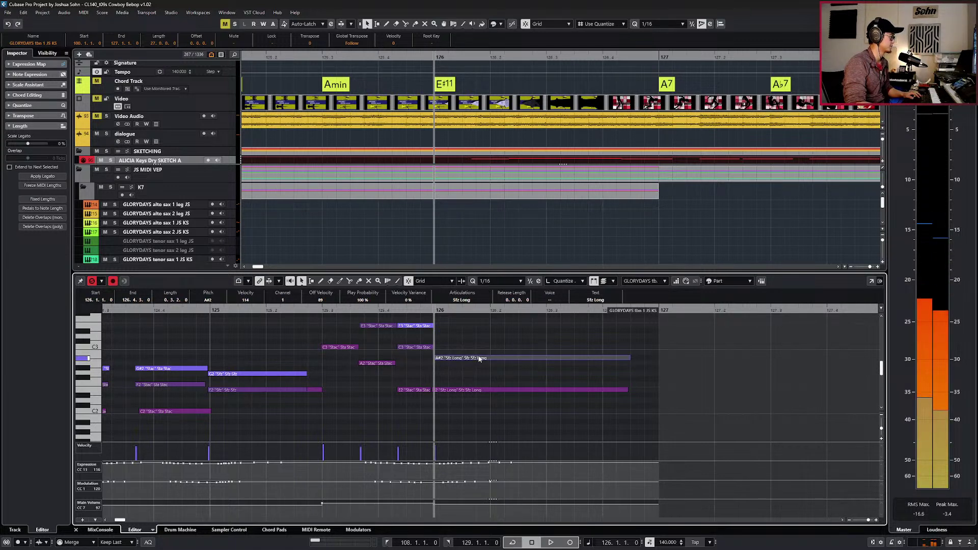
key("space")
scroll(528, 363, "down", 2, "ctrl")
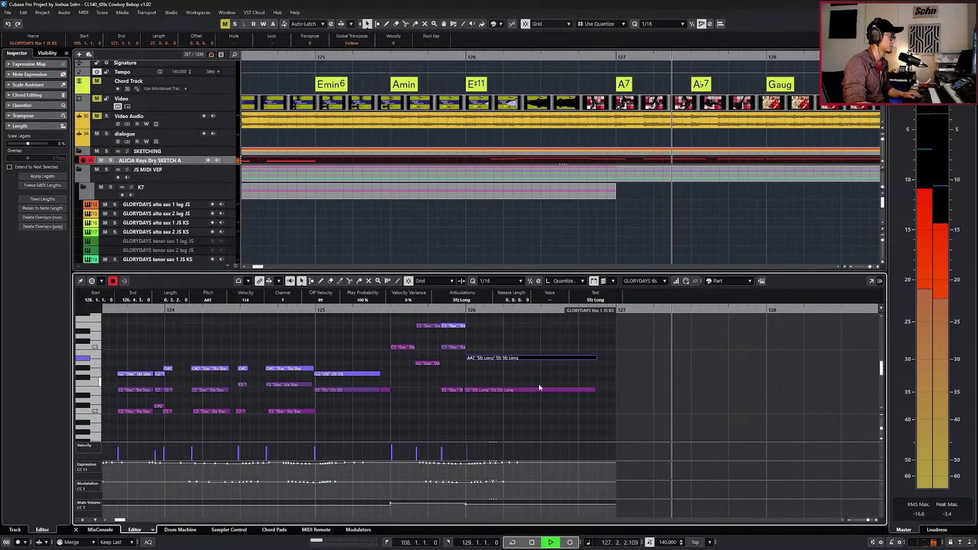
key("space")
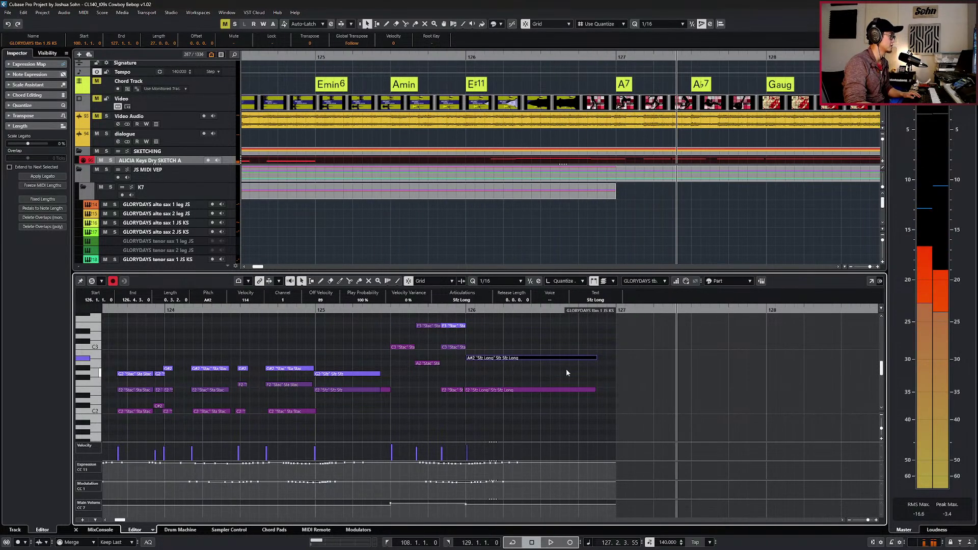
Close the note editor, solo only the GLORYDAYS tbn 1 track and play it back from bar 125.
left_click(595, 345)
left_click(590, 358)
key("Return")
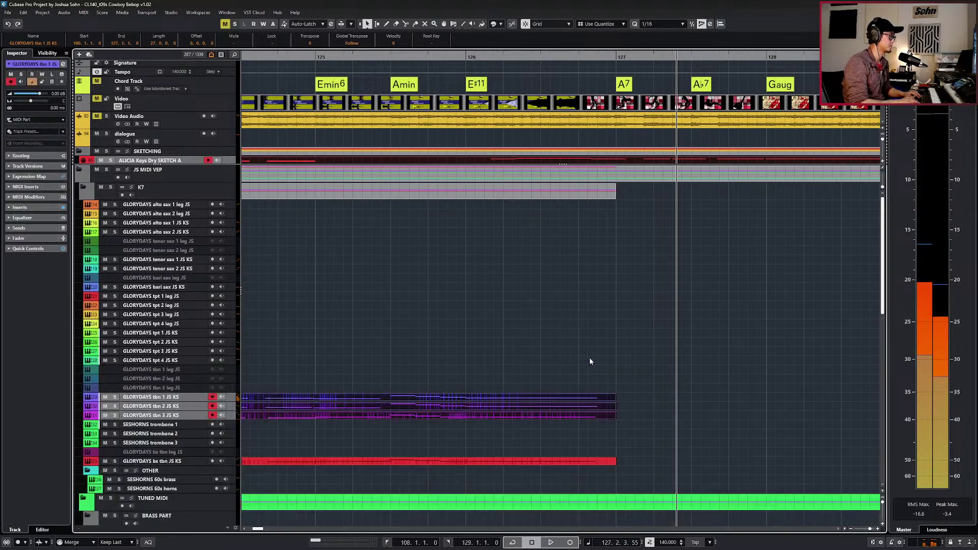
left_click(610, 396)
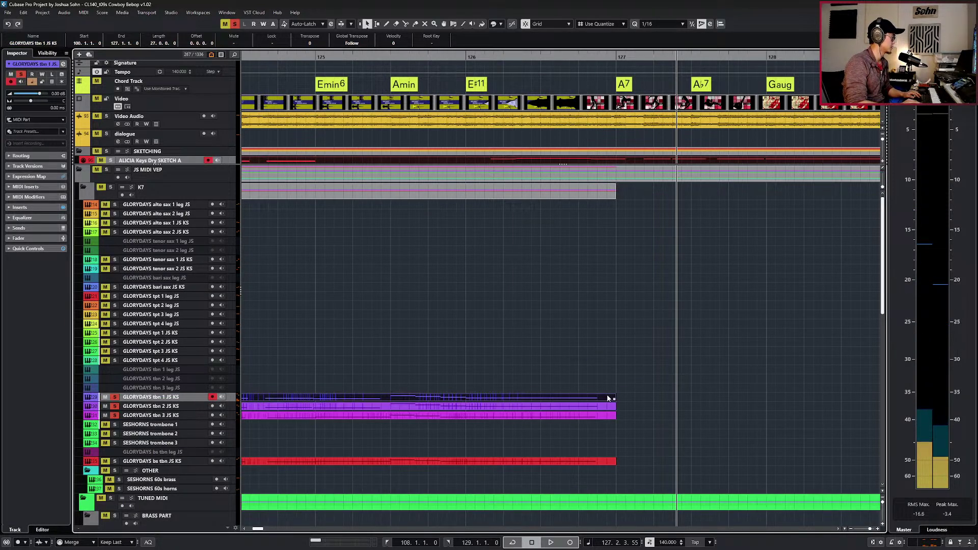
key("s")
key("ctrl+KP_Subtract")
key("ctrl+KP_Subtract")
key("ctrl+KP_Subtract")
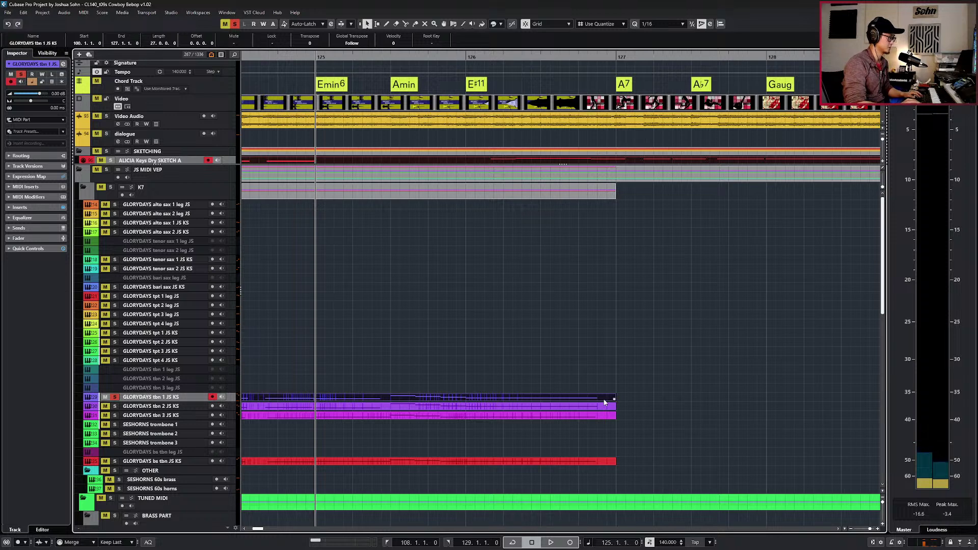
key("g")
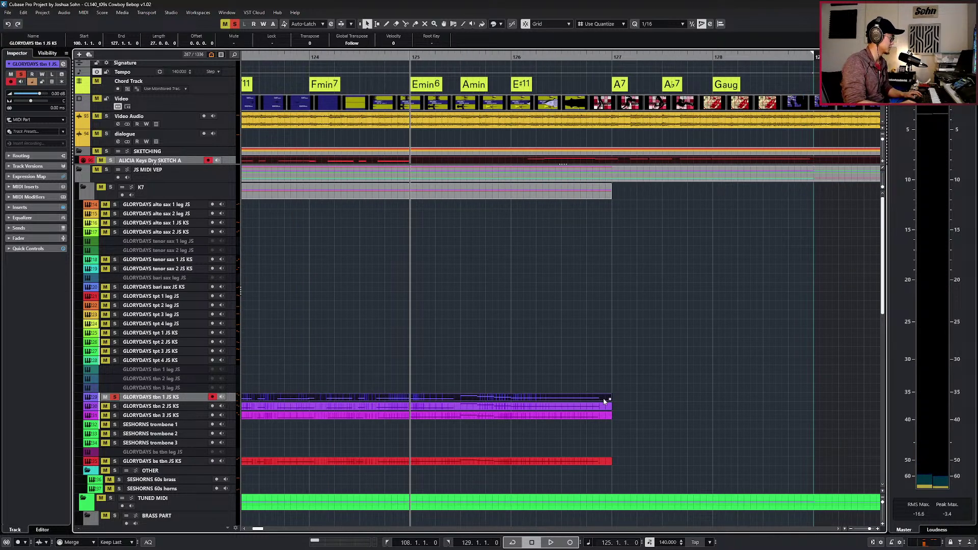
key("space")
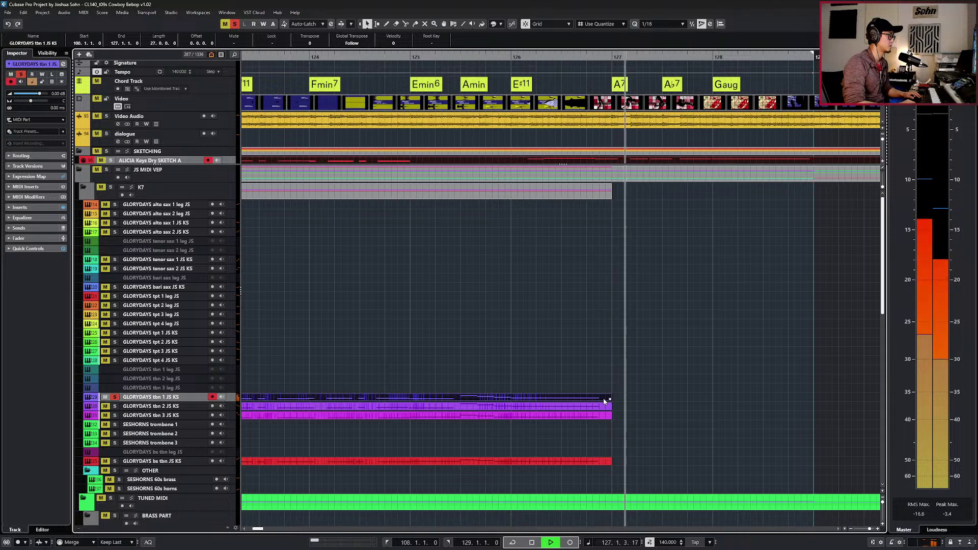
Open the GLORYDAYS tbn 1 part for note editing and shorten the Sfz Long A#2 note at bar 126 to end at 126.3.4.
key("space")
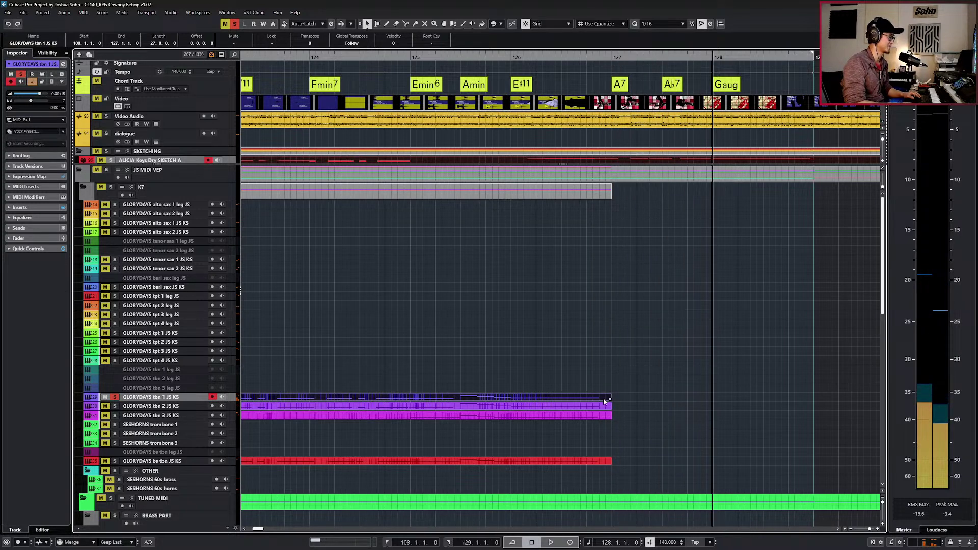
double_click(604, 401)
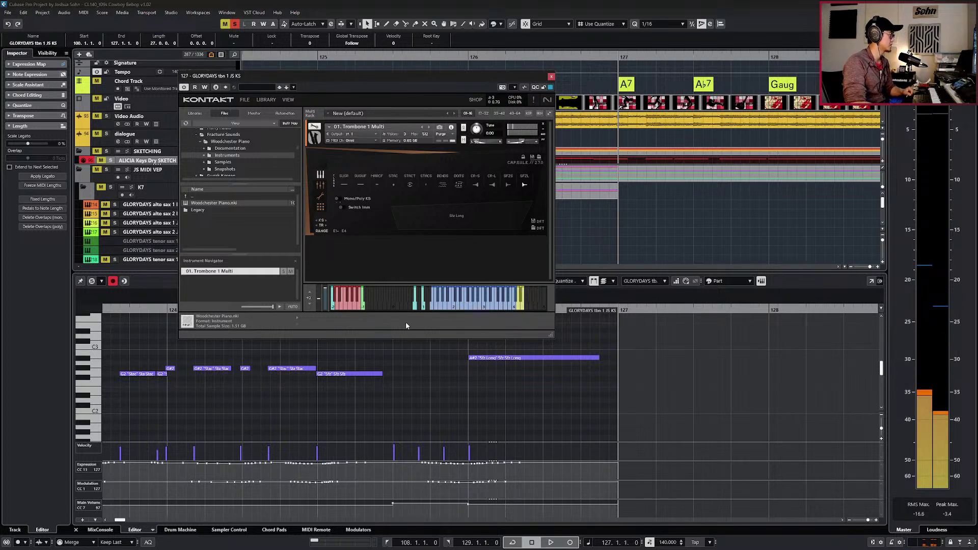
left_click_drag(589, 352, 585, 379)
key("alt+shift+Left")
key("alt+shift+Left")
key("alt+shift+Left")
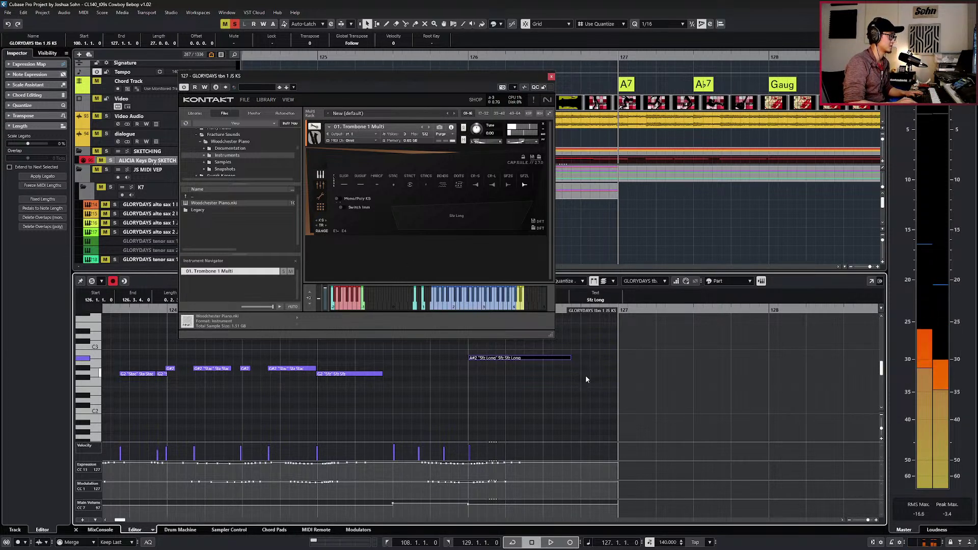
Fine-tune the A#2 note's length by ear so that it ends at 126.3.3, replaying it between adjustments.
key("space")
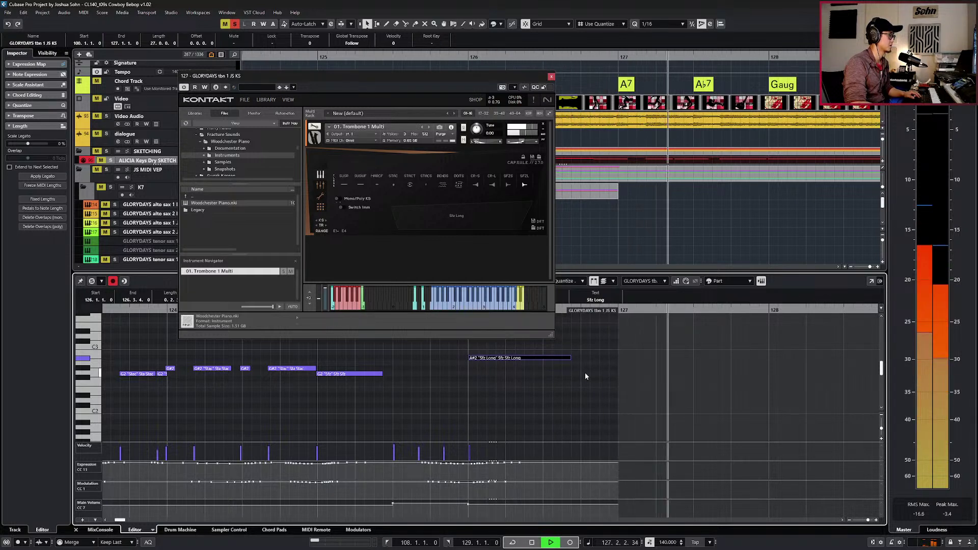
key("space")
key("alt+shift+Left")
key("alt+shift+Left")
key("alt+shift+Left")
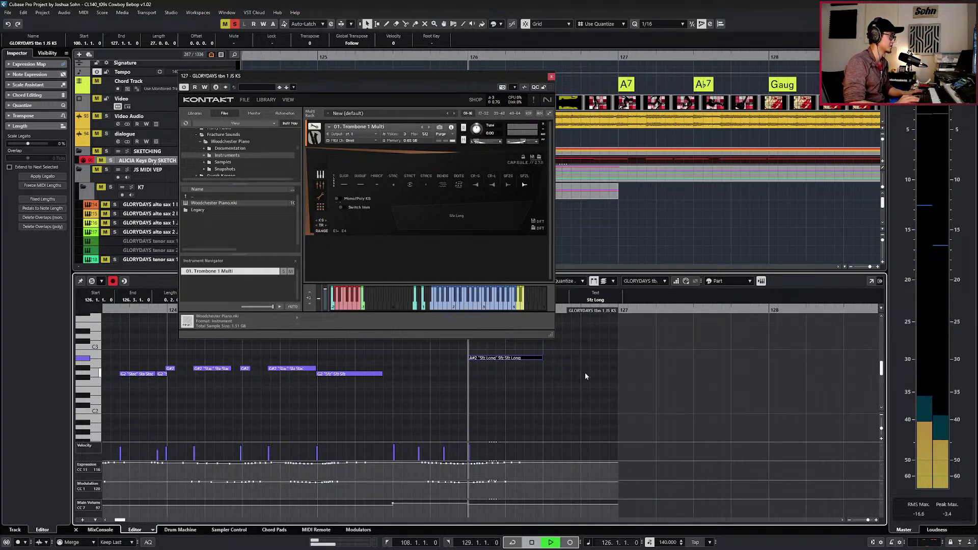
key("space")
key("space")
key("alt+shift+Right")
key("space")
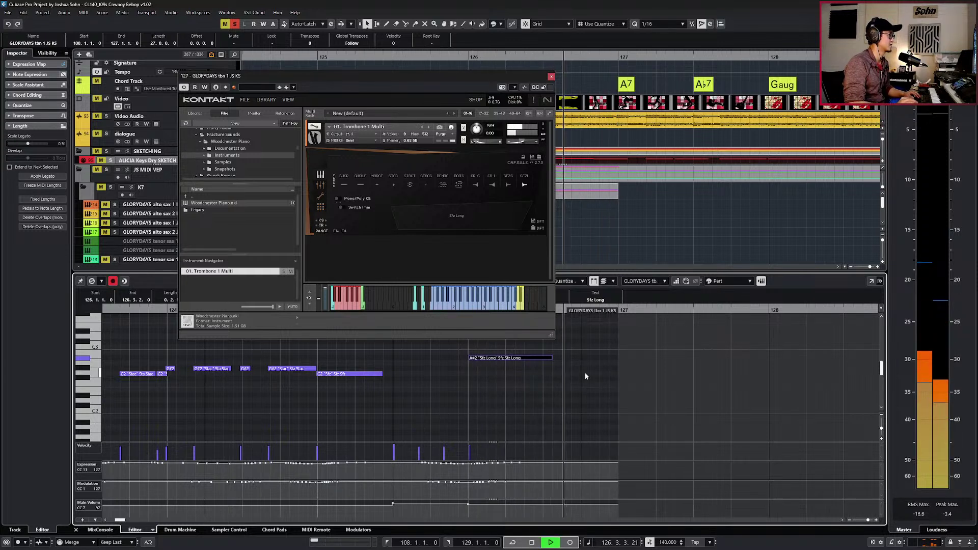
key("space")
key("alt+shift+Right")
key("space")
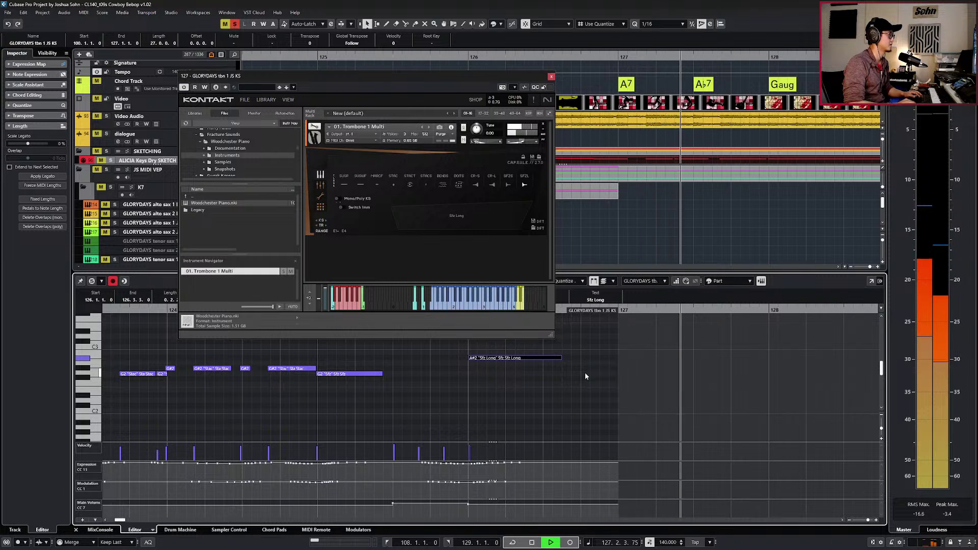
key("space")
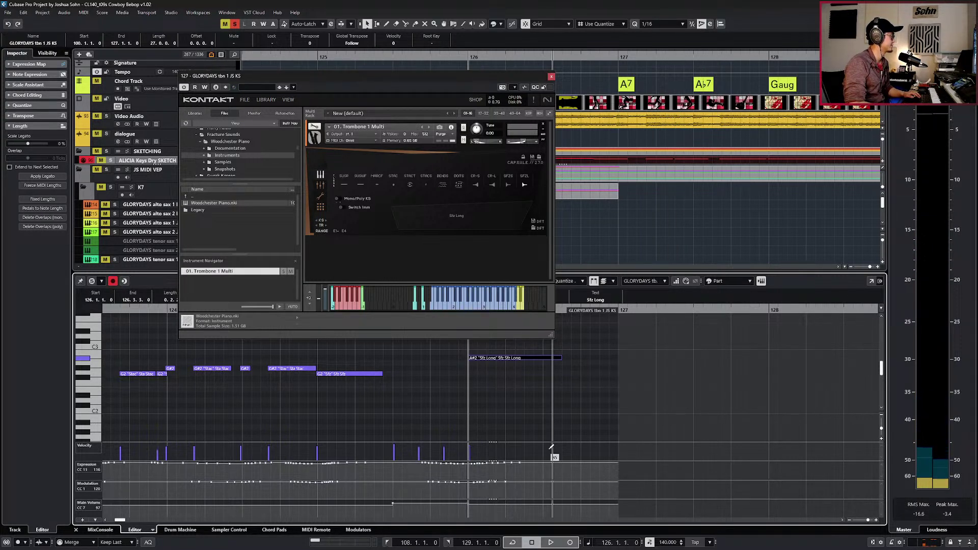
Inspect the mixer, dynamics, controller and articulation settings of the Trombone 1 Multi instrument, then close its window.
left_click(321, 190)
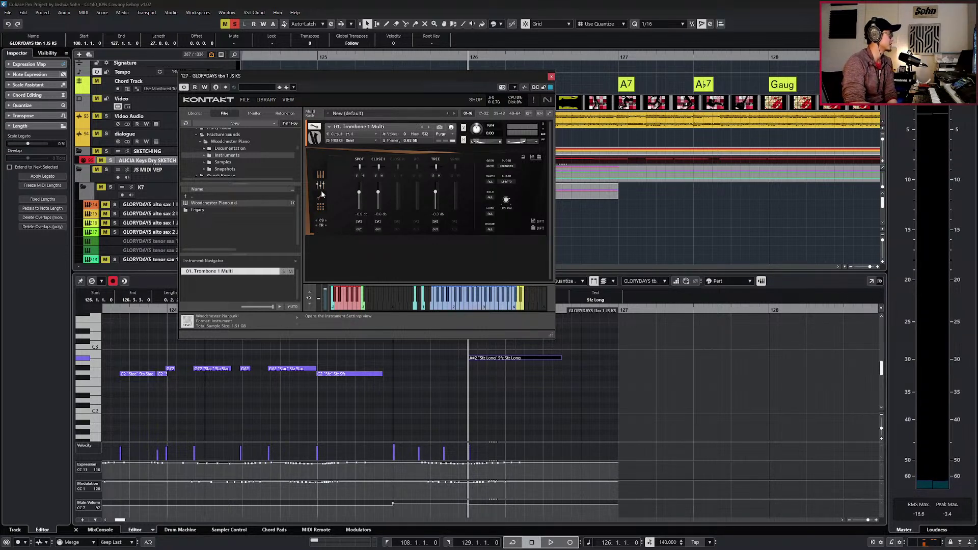
left_click(321, 196)
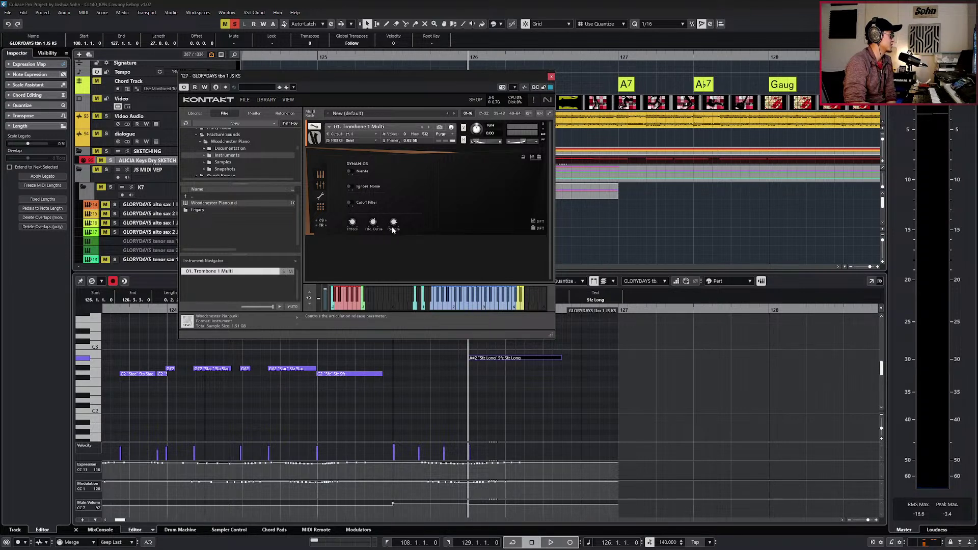
key("space")
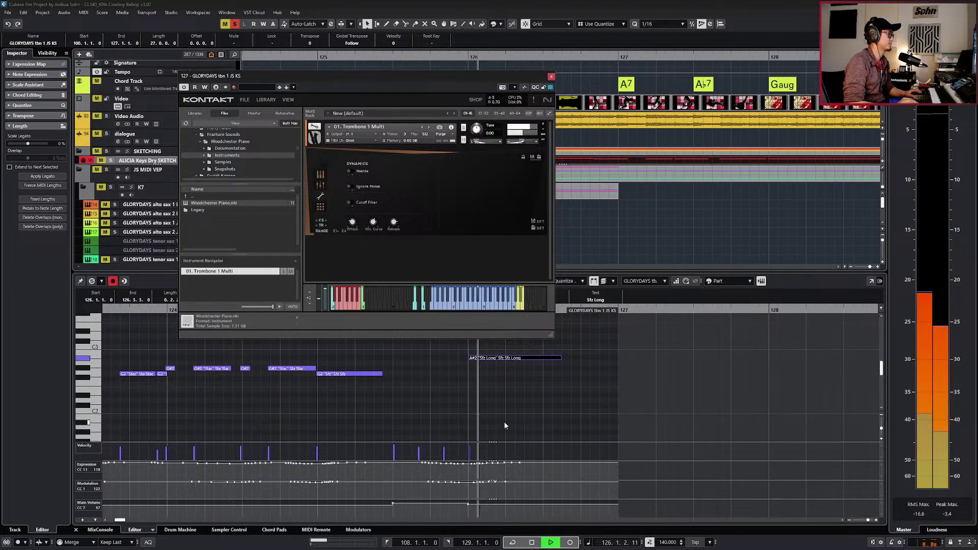
key("space")
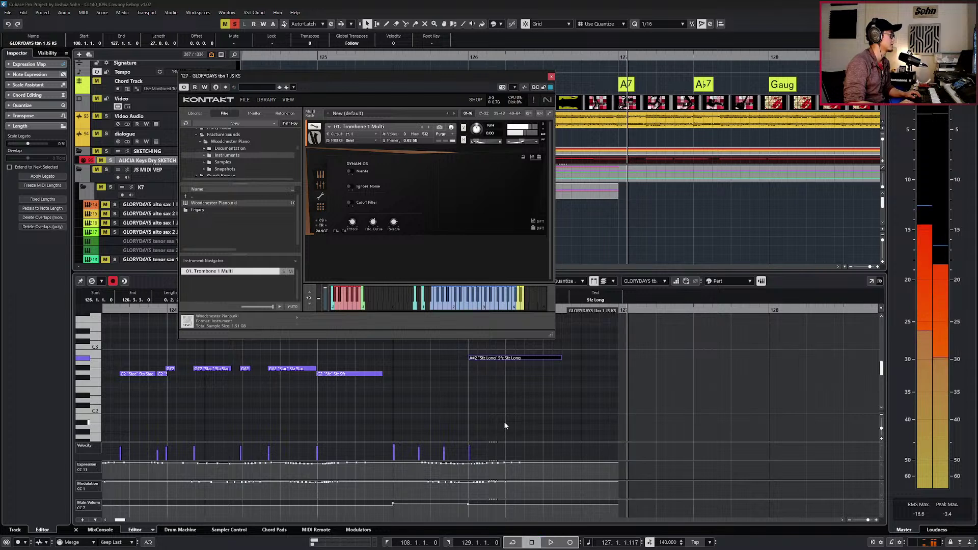
left_click(325, 206)
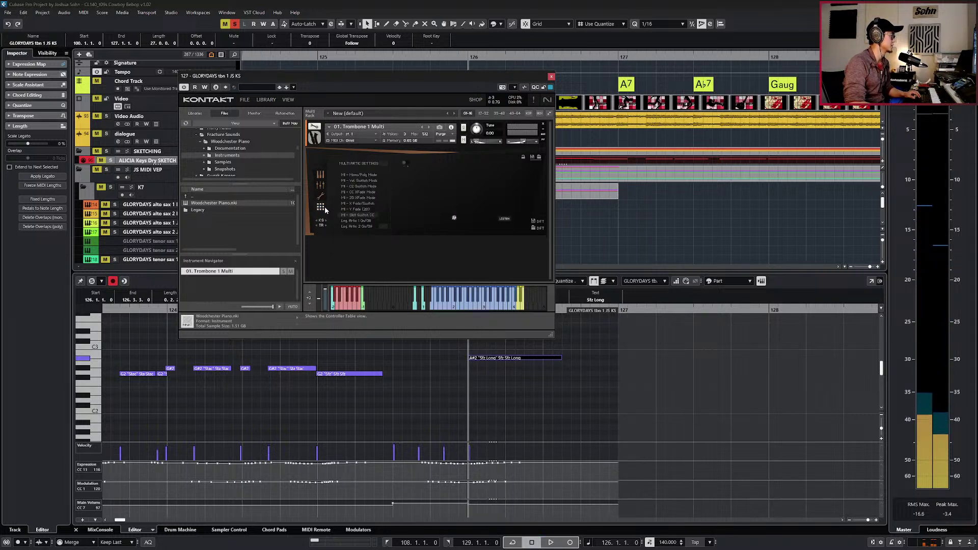
left_click(319, 175)
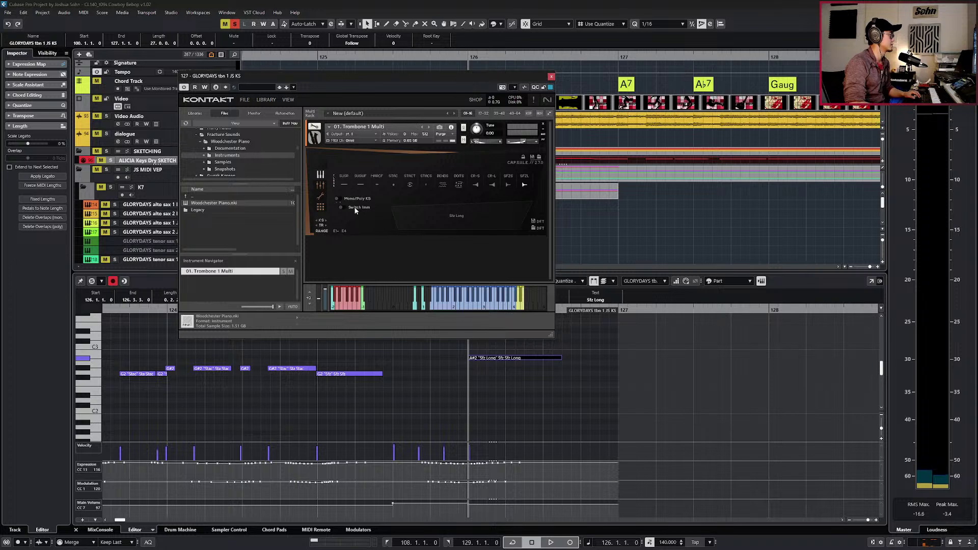
left_click(335, 198)
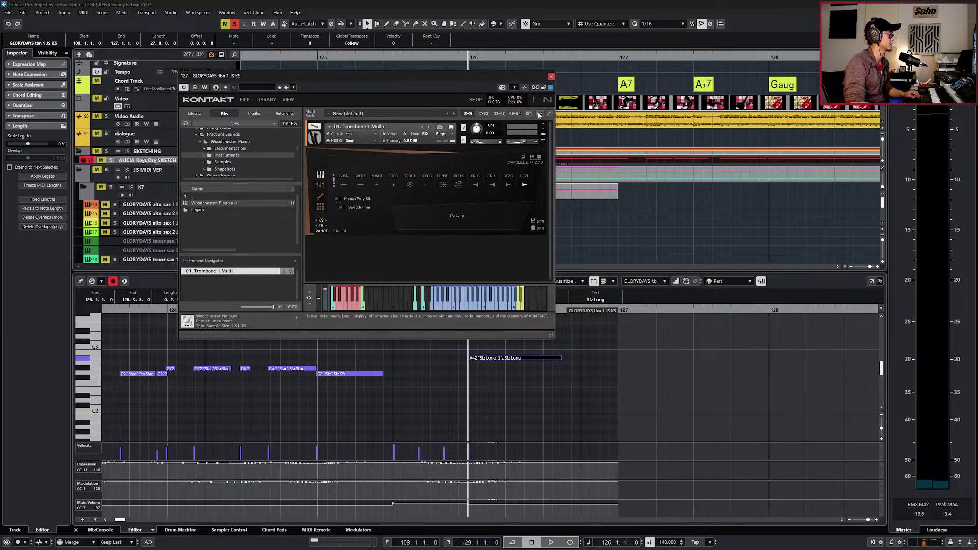
left_click(551, 76)
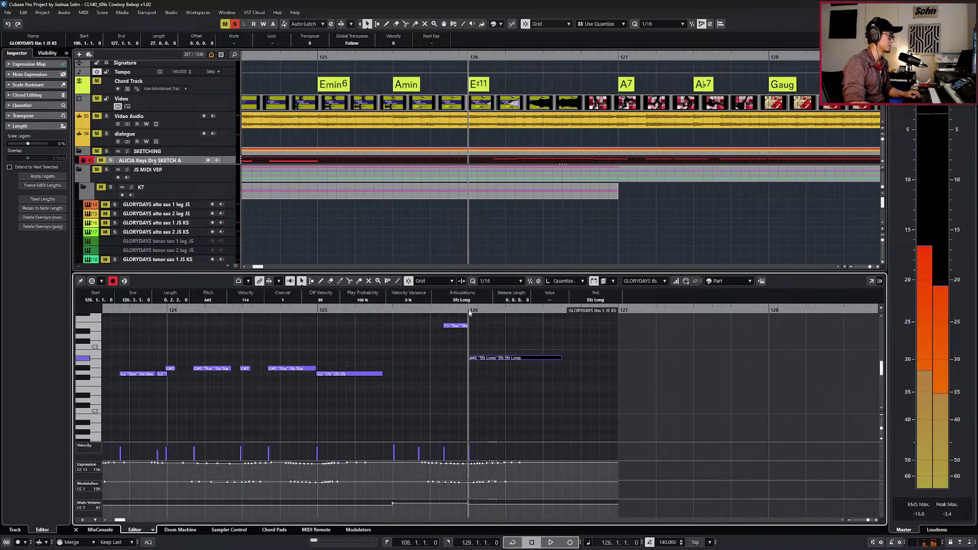
Try the Sfz articulation on the A#2 note at bar 126 and play it back.
left_click(462, 300)
left_click(466, 386)
left_click(570, 416)
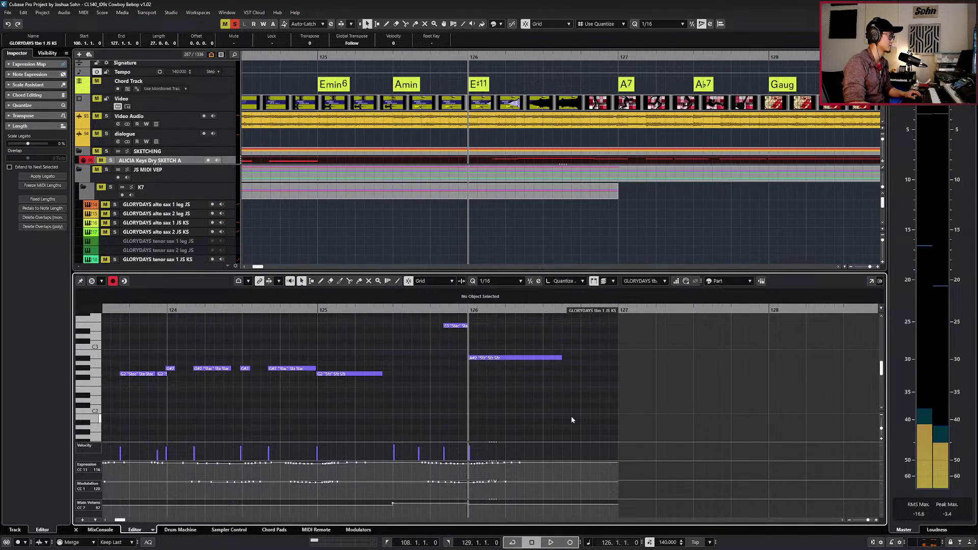
key("space")
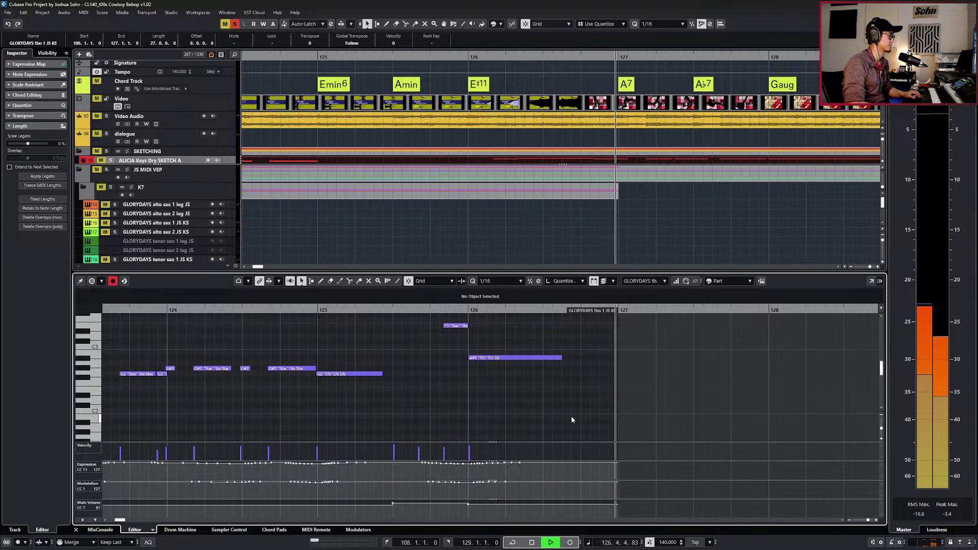
key("space")
key("space")
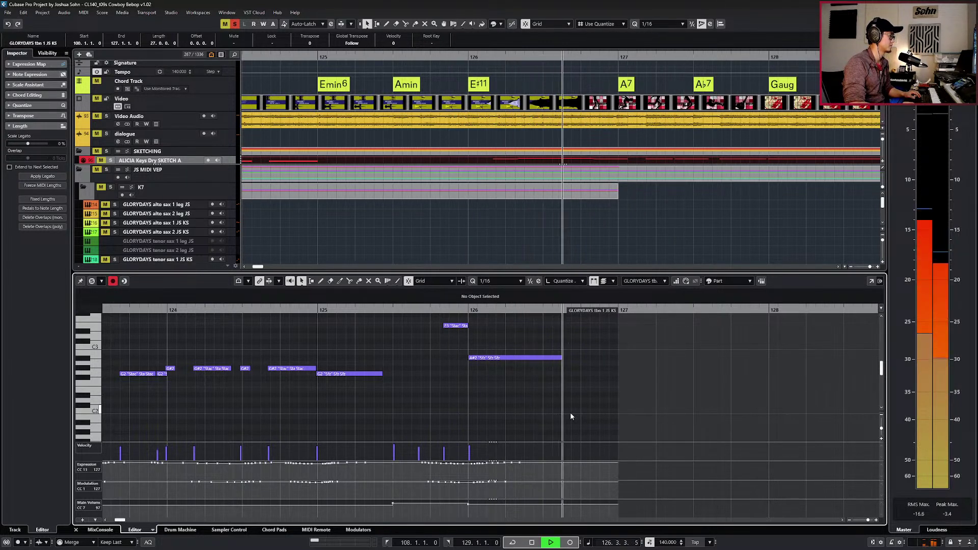
key("space")
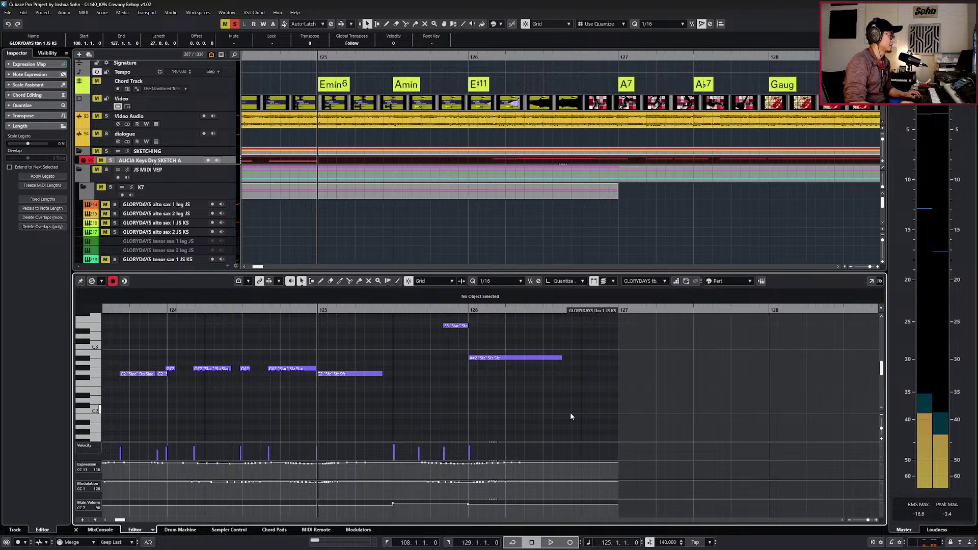
Unsolo the tbn 1 track, play the ensemble from bar 125, and close the note editor.
key("s")
key("space")
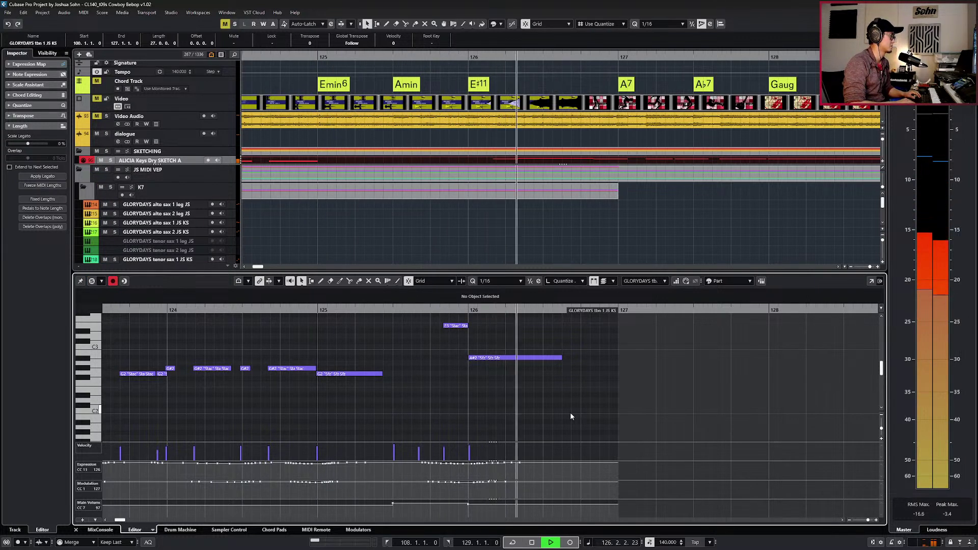
key("ctrl+alt+e")
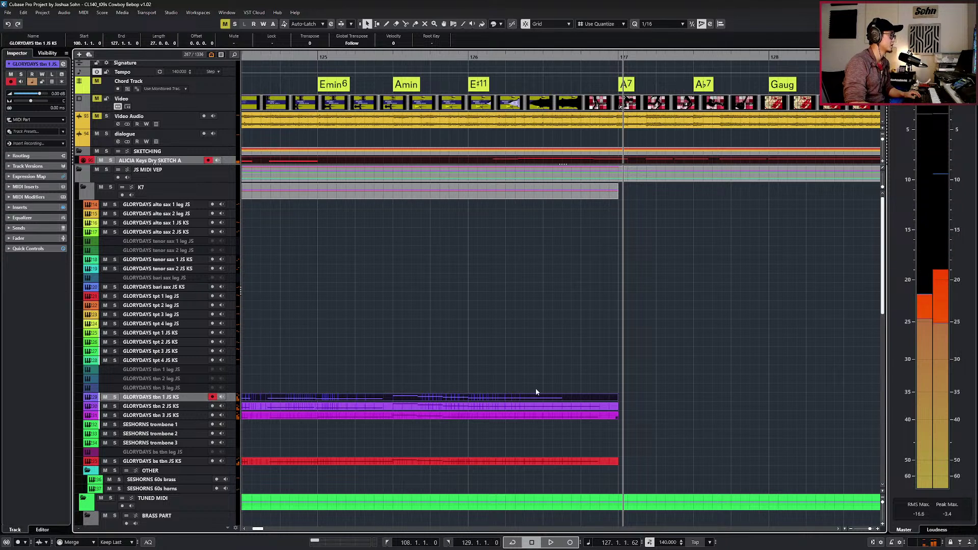
key("KP_0")
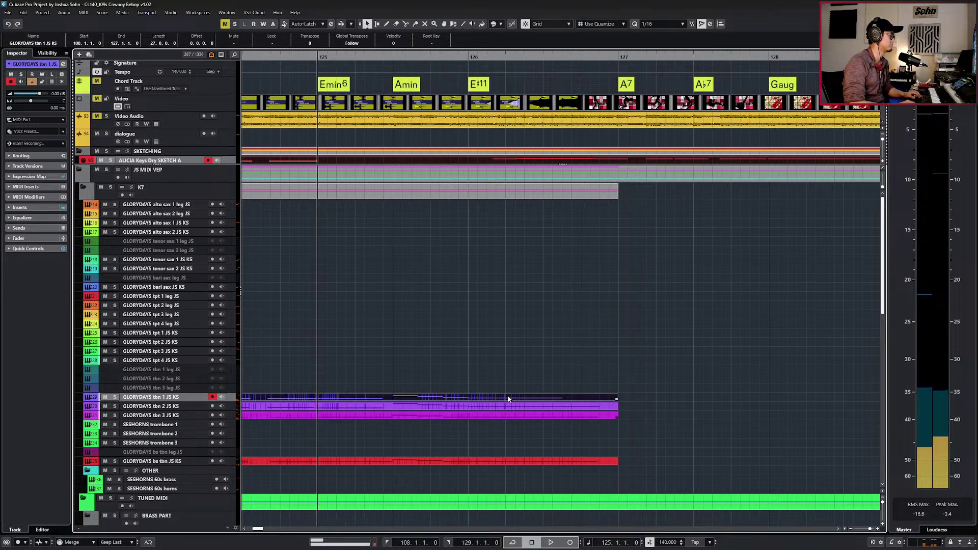
Reopen the tbn 1 part, set the A#2 note at bar 126 to the Sfz Long articulation, and close the note editor.
left_click(519, 378)
left_click(523, 399)
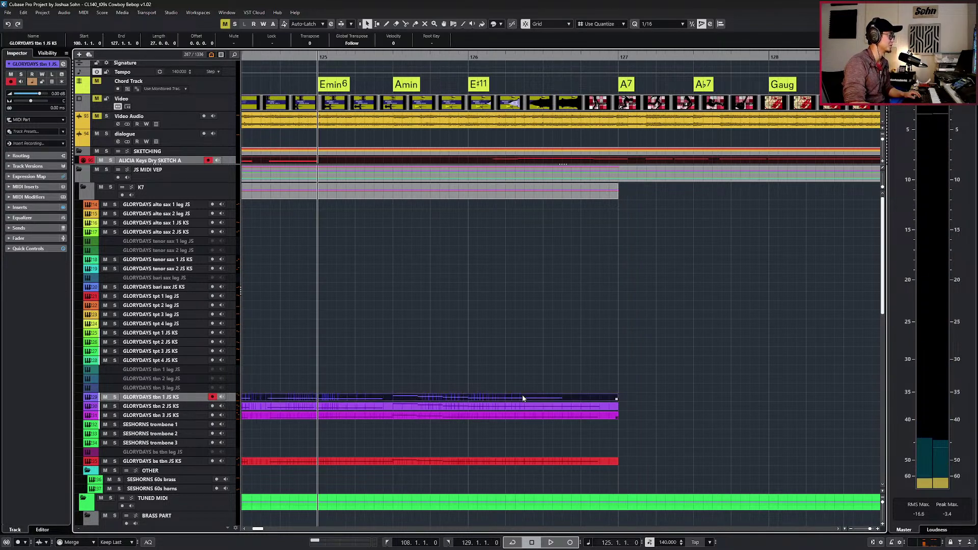
key("Return")
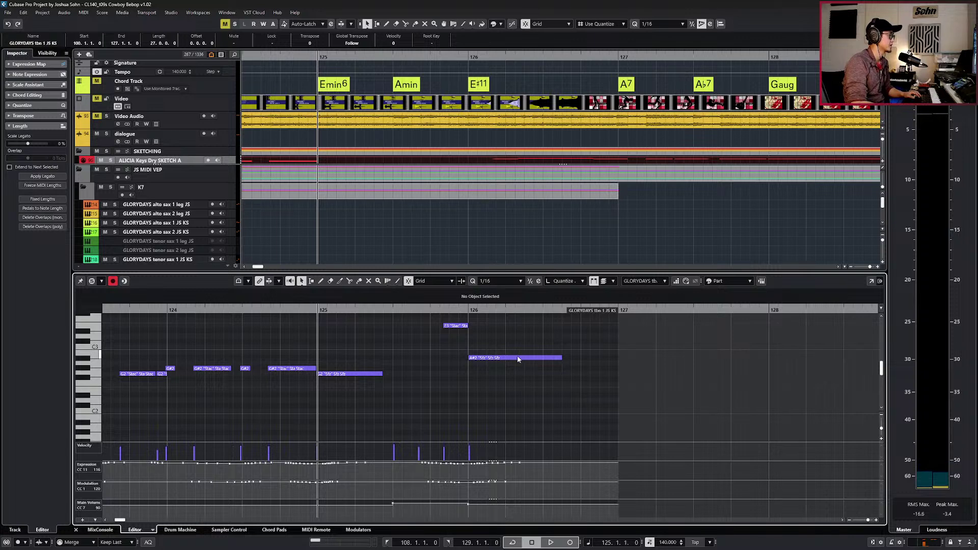
left_click(517, 355)
left_click(462, 299)
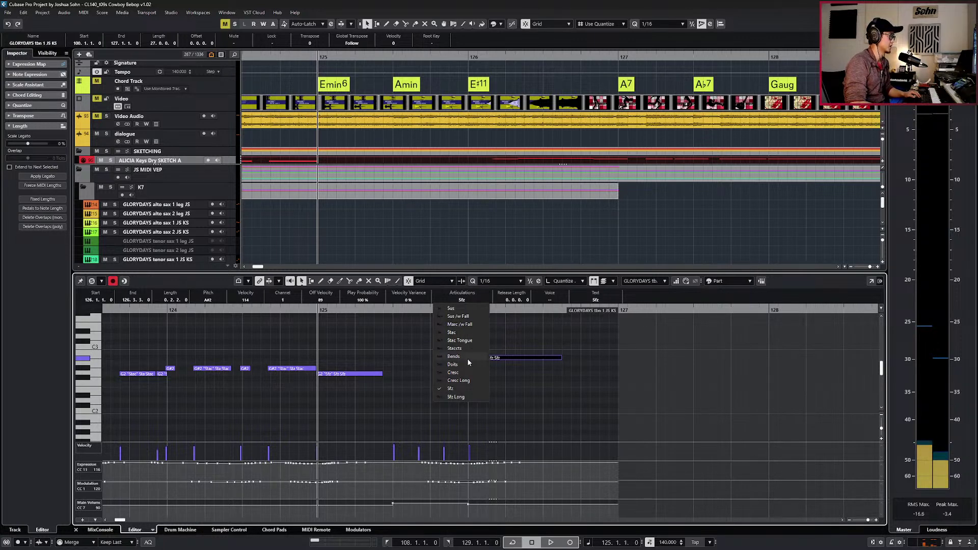
left_click(471, 397)
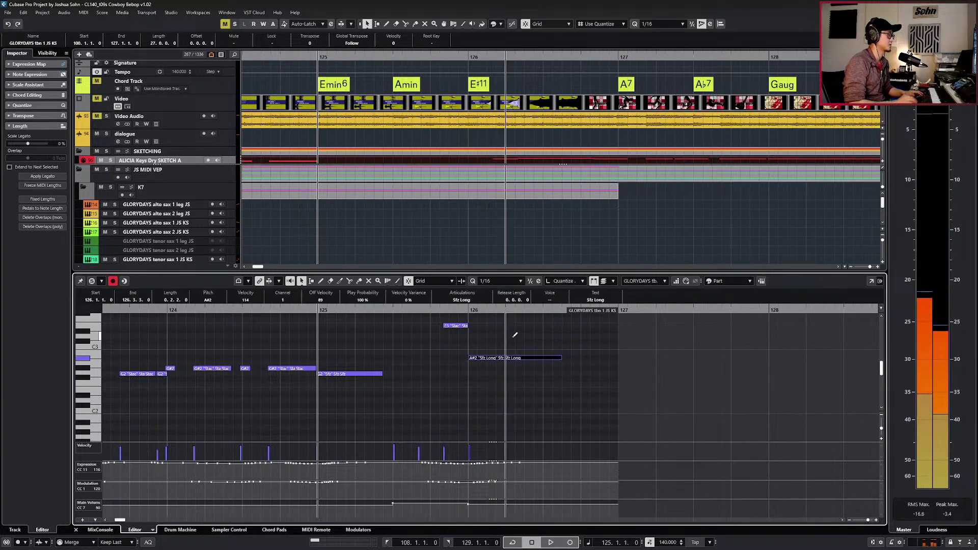
key("Return")
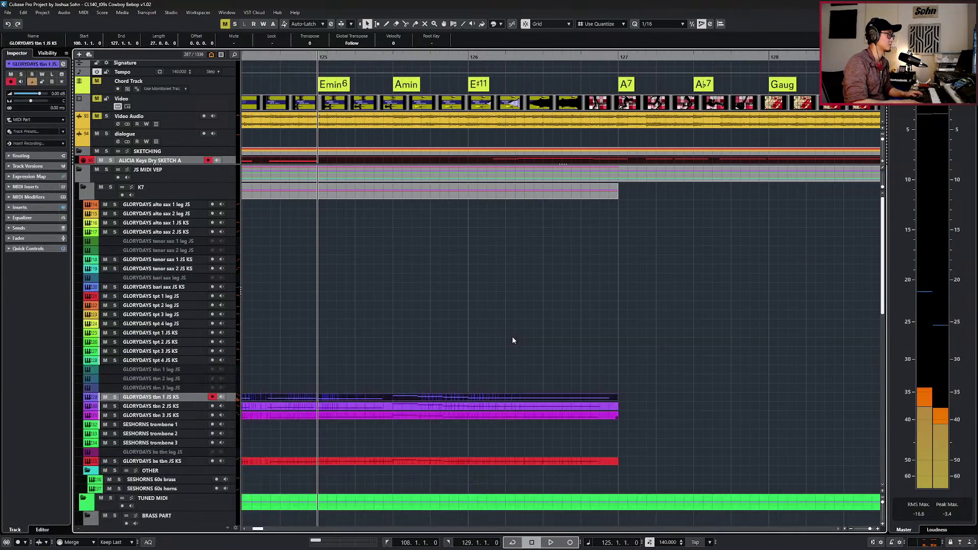
double_click(505, 397)
key("Return")
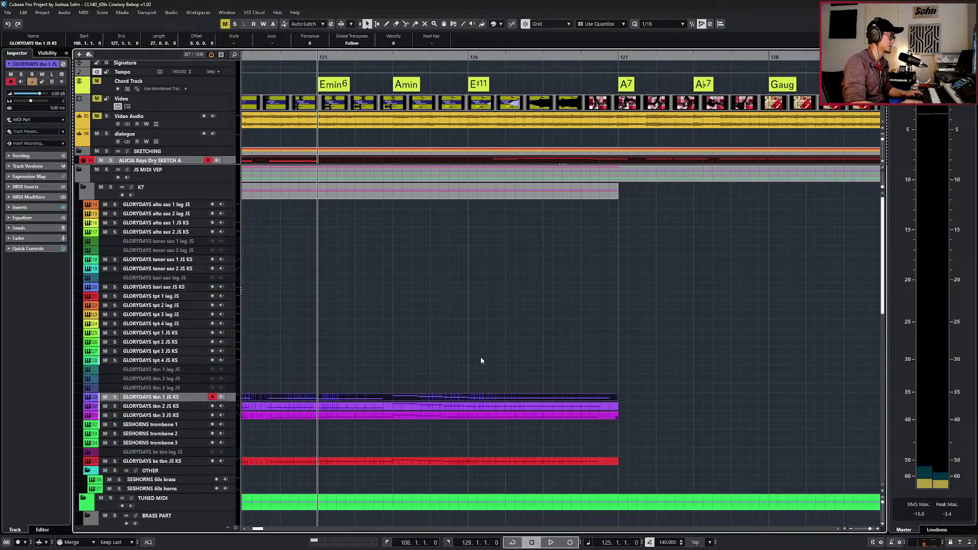
Split the tbn 1 part at bar 126 and render the section from bar 126 to 129 in place as audio.
left_click(469, 397, "alt")
left_click(481, 399)
left_click(525, 406, "shift")
key("alt+r")
left_click(537, 394)
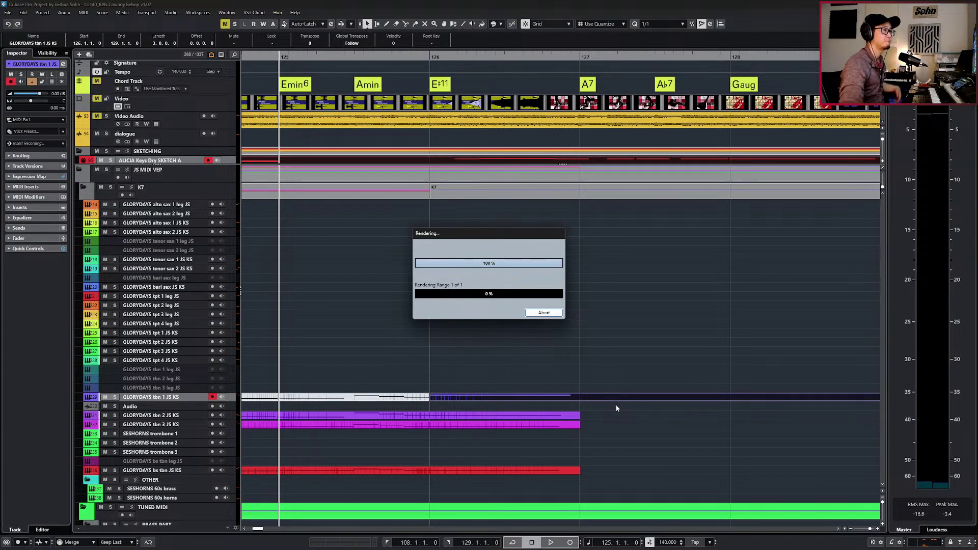
scroll(604, 432, "down", 4)
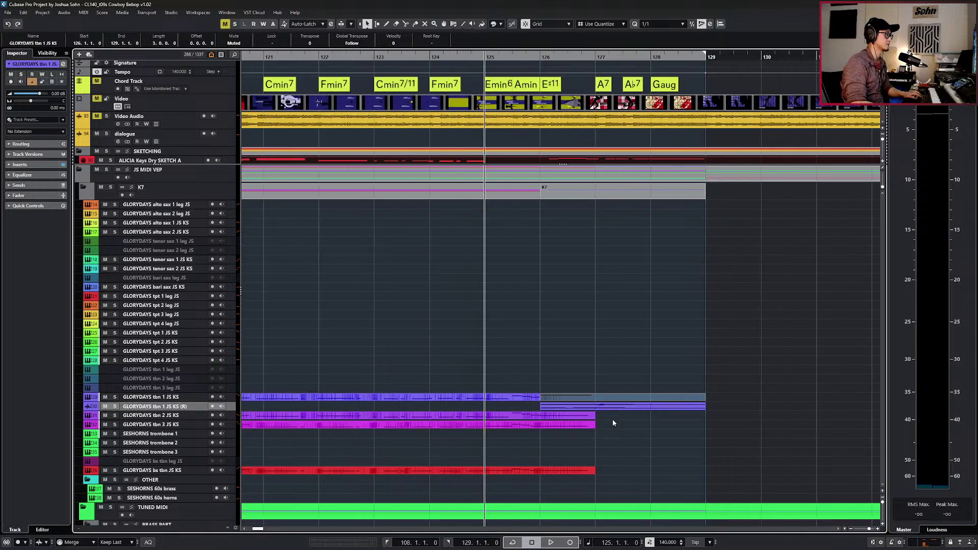
Move the playhead to the start of the rendered tbn 1 audio at bar 126 and select the muted source MIDI part.
left_click(622, 408)
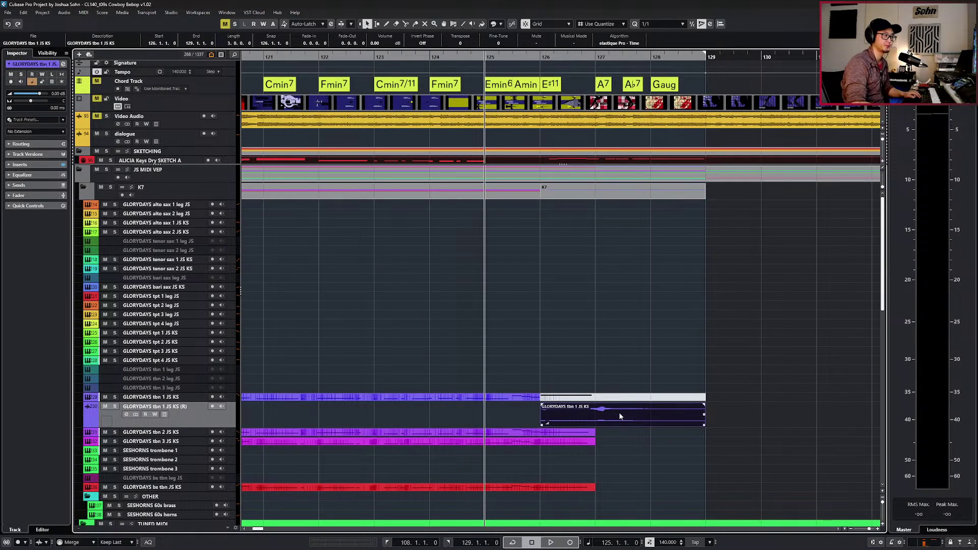
scroll(620, 416, "down", 3)
scroll(632, 356, "up", 2)
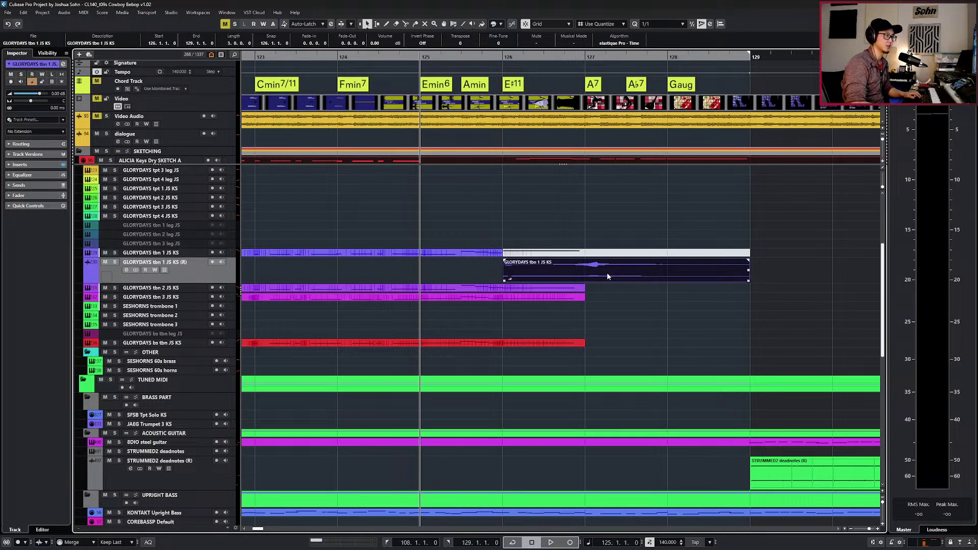
key("l")
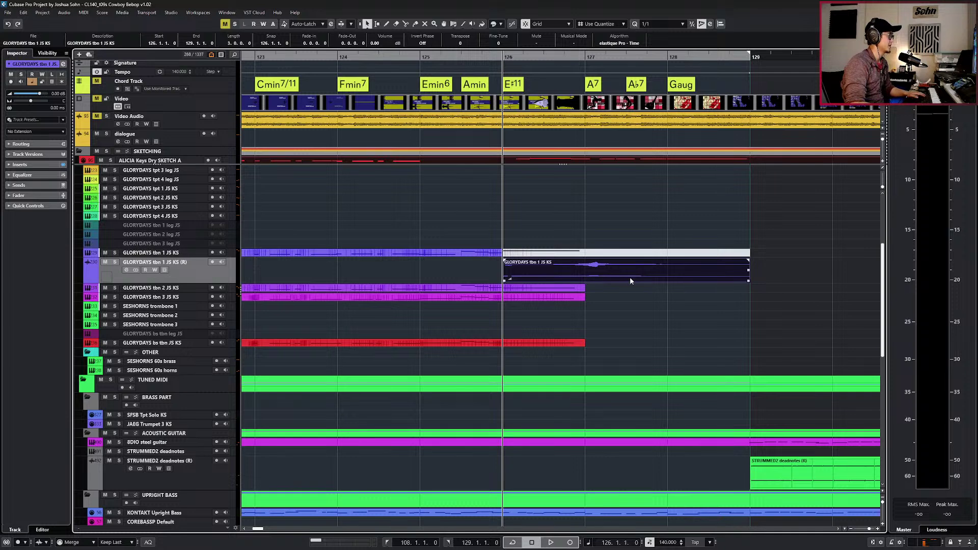
left_click(613, 254)
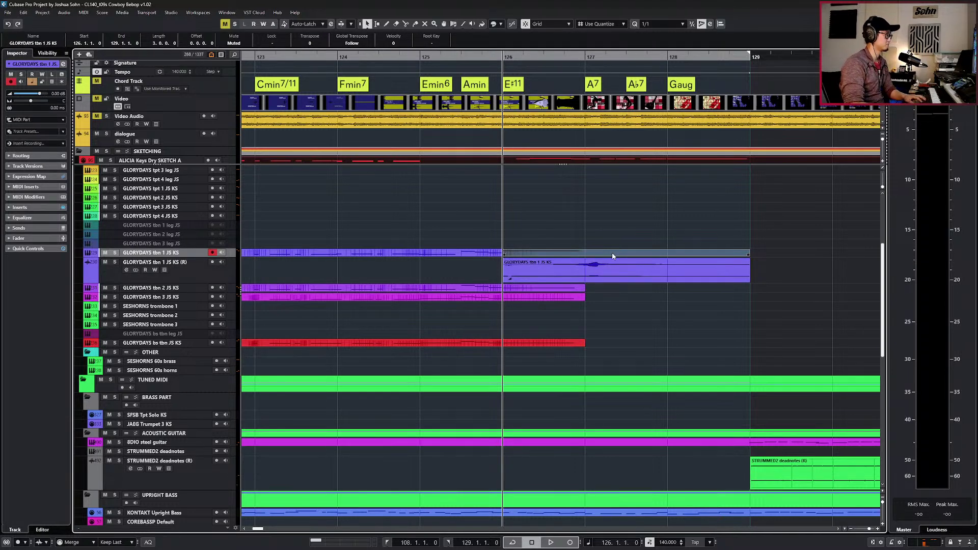
Move the muted tbn 1 source MIDI part at bar 126 onto its own new track below the ARCHIVE folder.
key("Delete")
key("ctrl+z")
scroll(520, 123, "down", 1)
scroll(521, 122, "down", 5)
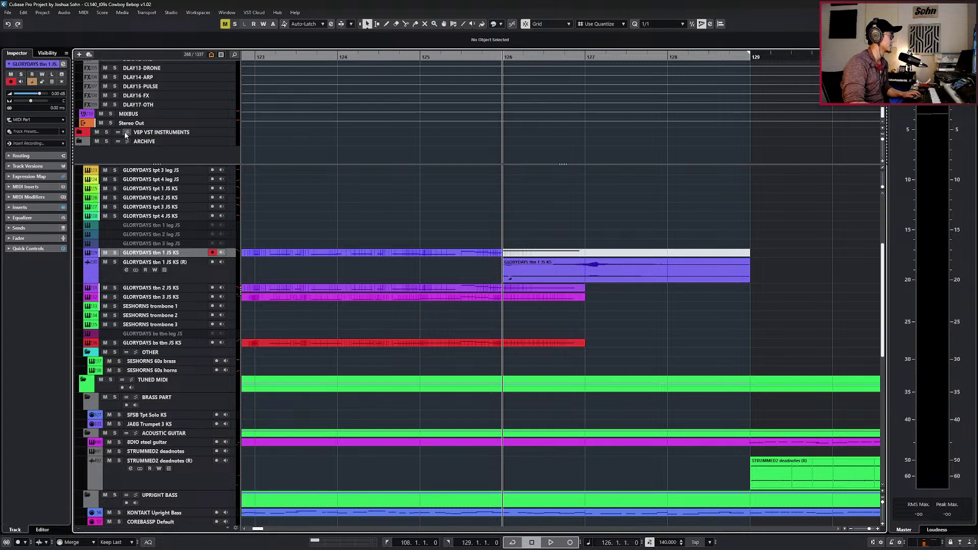
left_click_drag(511, 251, 509, 163)
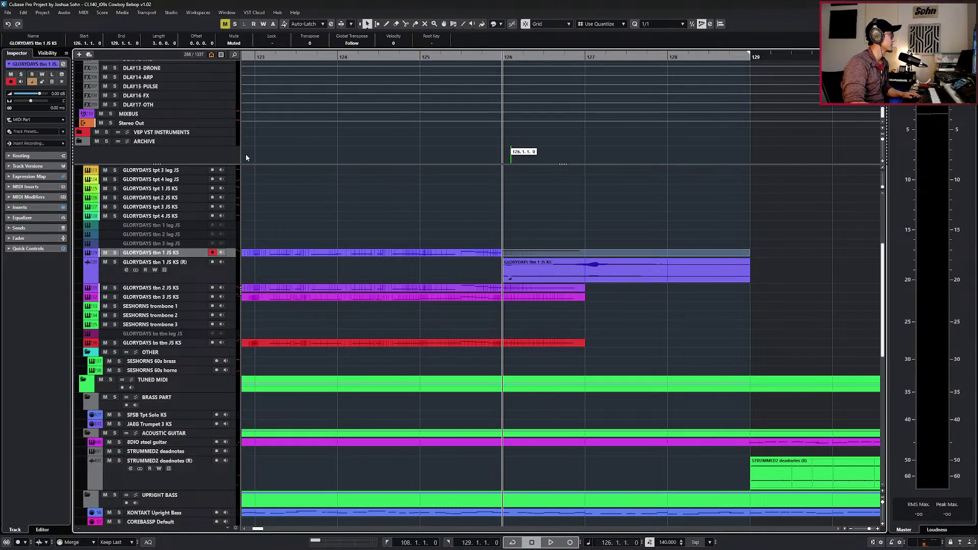
left_click_drag(237, 148, 220, 147)
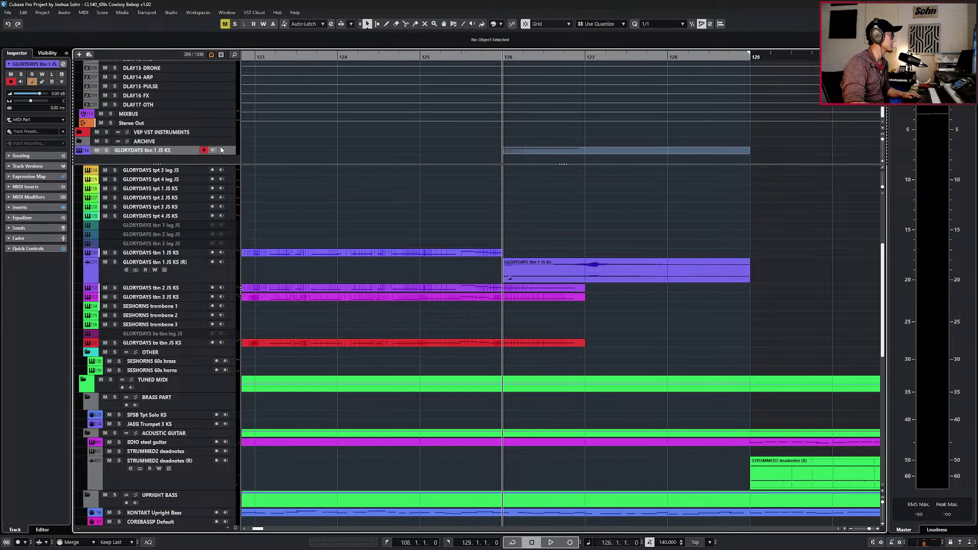
Disable the new tbn 1 source track and move it into the ARCHIVE folder.
key("Up")
key("Down")
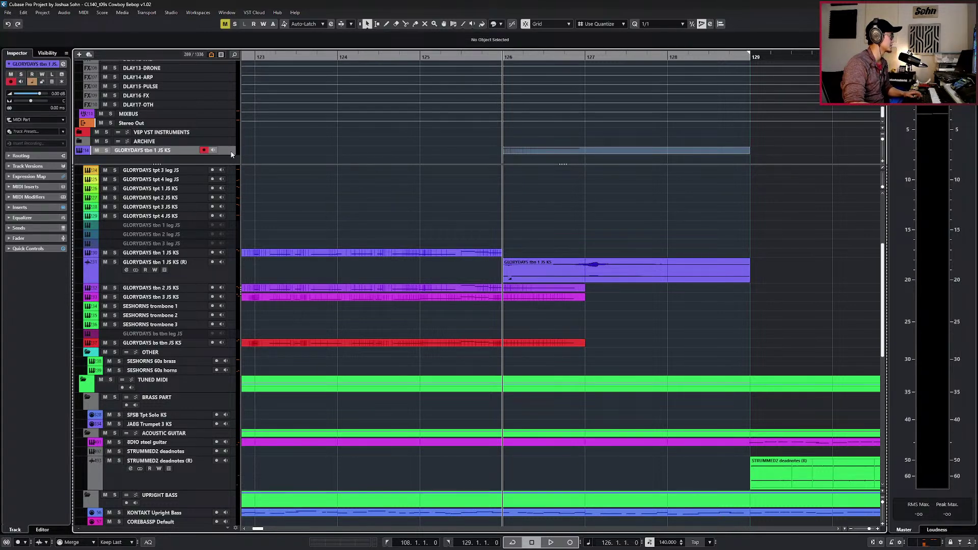
key("shift+d")
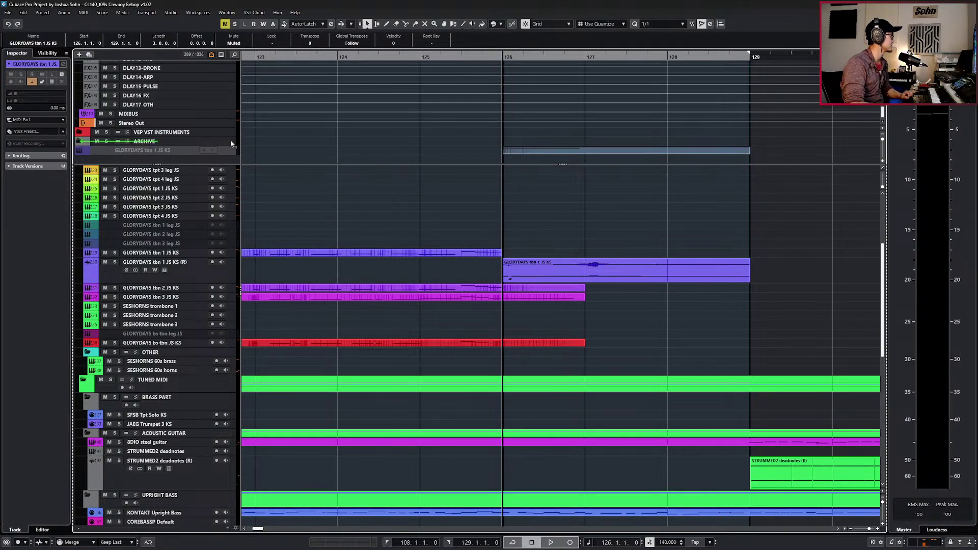
left_click_drag(231, 135, 230, 150)
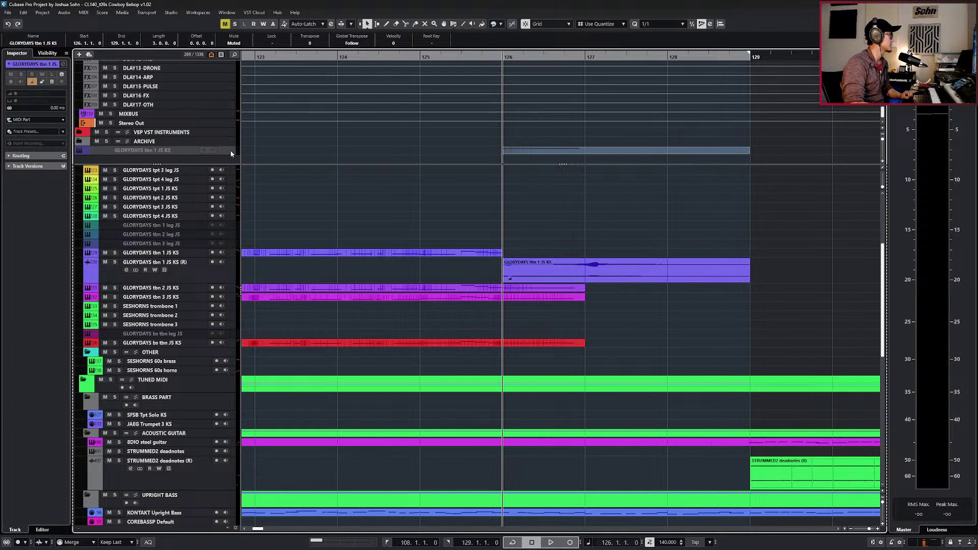
Split the rendered tbn 1 audio at bar 128 and delete the section after the cut.
left_click(586, 270)
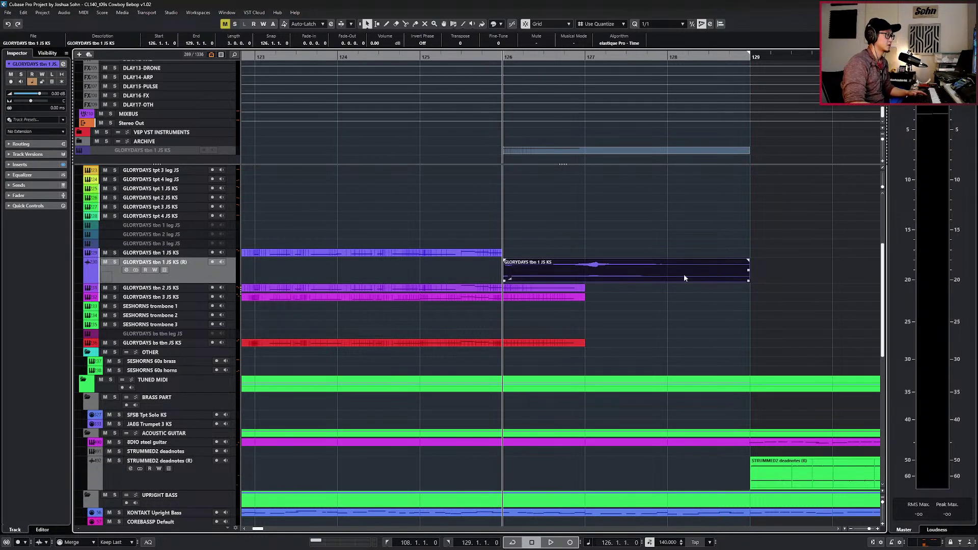
left_click(666, 279, "alt")
key("Delete")
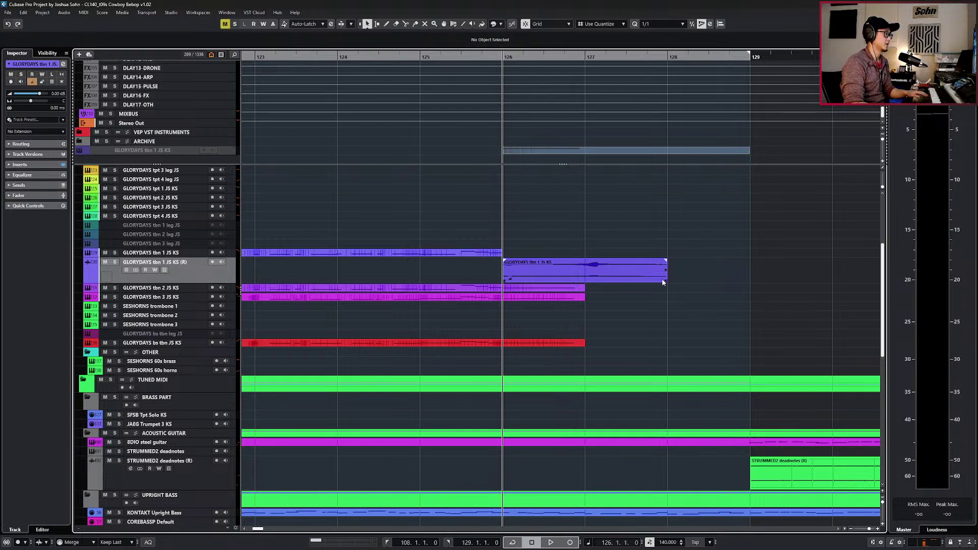
Time-stretch the rendered tbn 1 audio to end at 127.2.4.59 and return the selection tool to normal sizing.
key("1")
left_click_drag(665, 281, 623, 281)
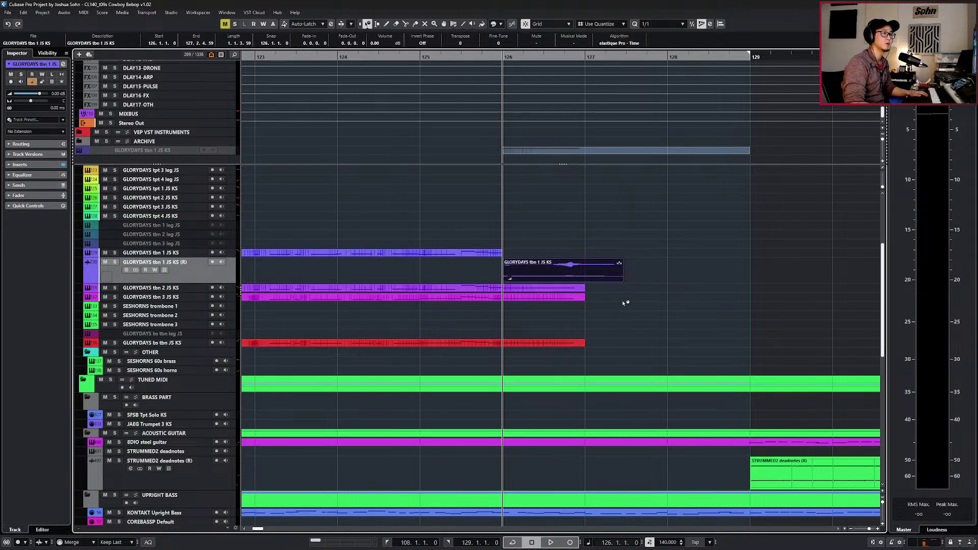
key("1")
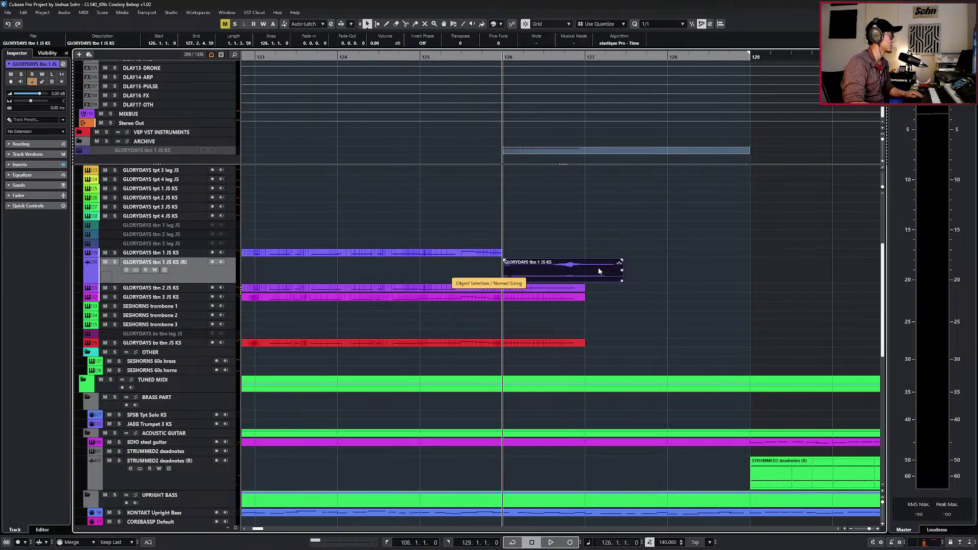
Insert a Compressor on the rendered tbn 1 track, set threshold to -28.1 dB with auto make-up off, and play from bar 126.
key("e")
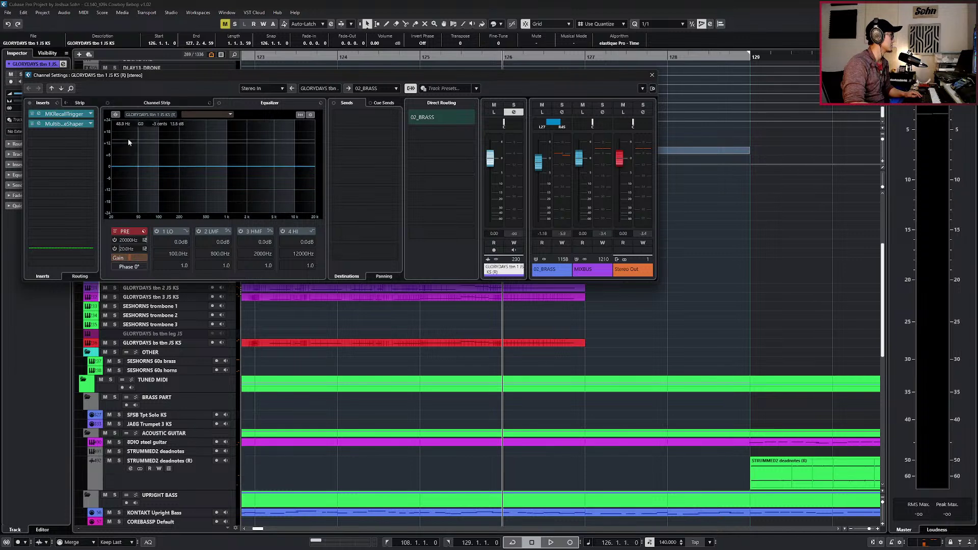
left_click(90, 134)
type("comp")
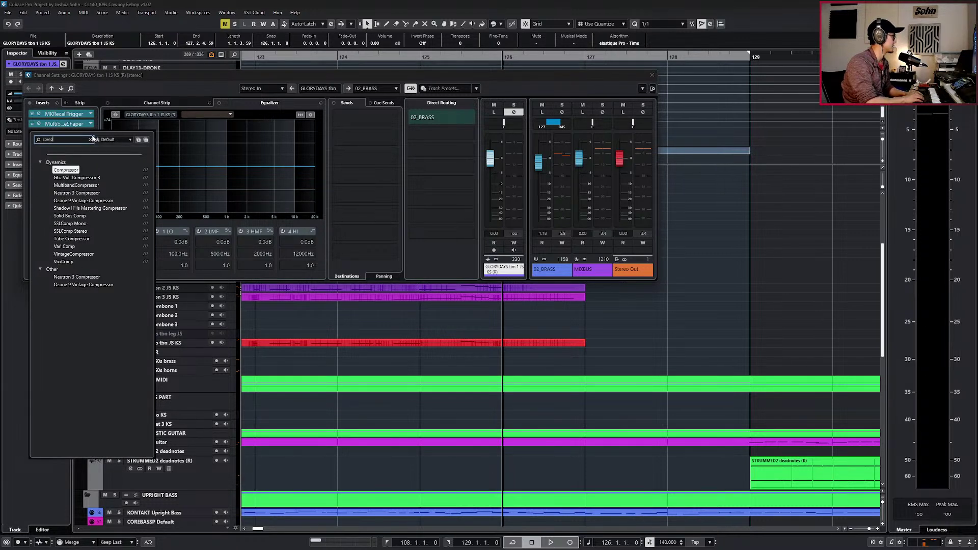
key("Return")
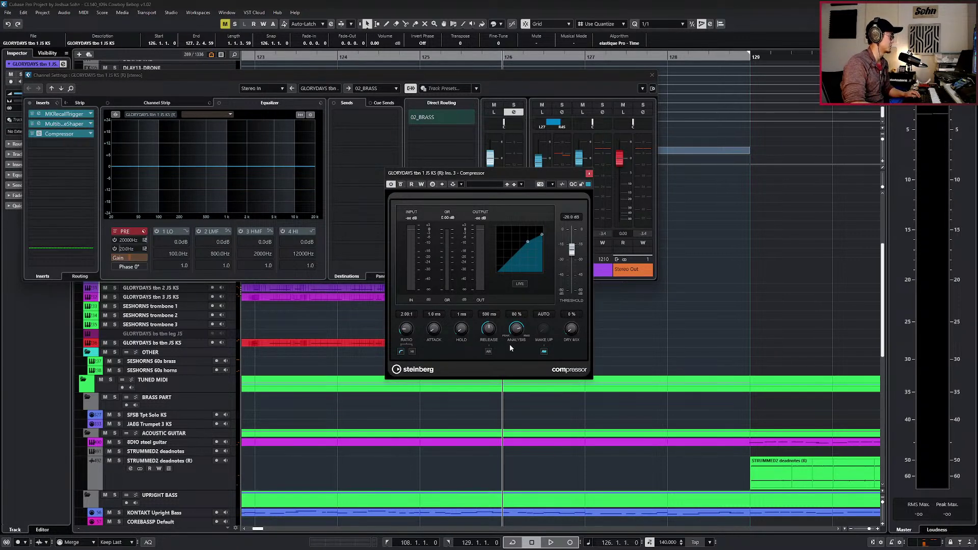
left_click_drag(573, 259, 573, 260)
key("space")
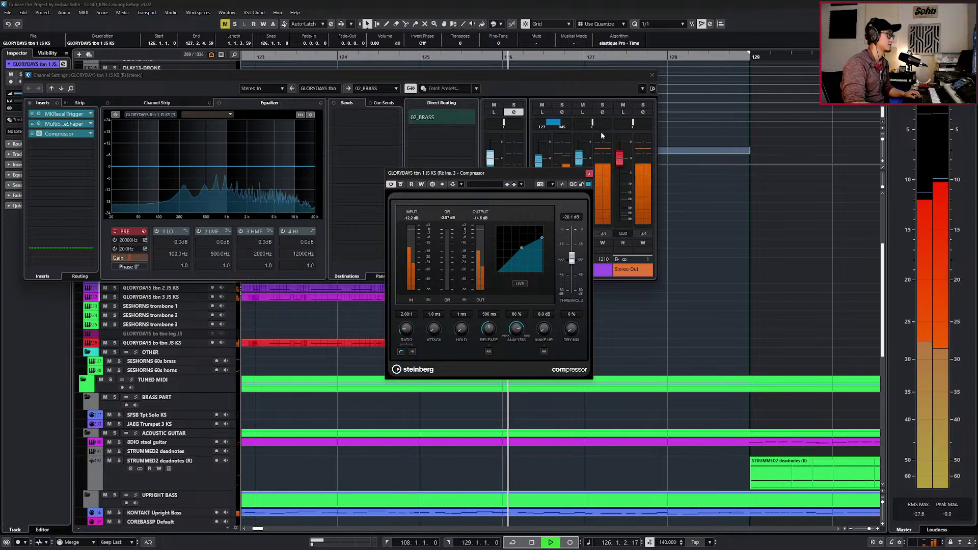
key("space")
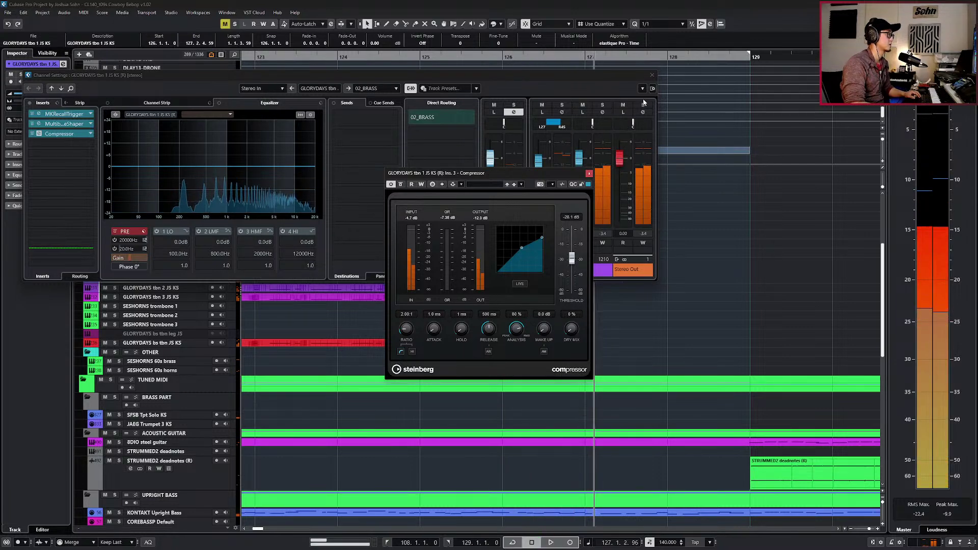
Close the channel settings, solo the rendered tbn 1 track, and audition it from bar 126 with the compressor window moved aside.
left_click(650, 94)
left_click(652, 74)
left_click_drag(524, 175, 769, 175)
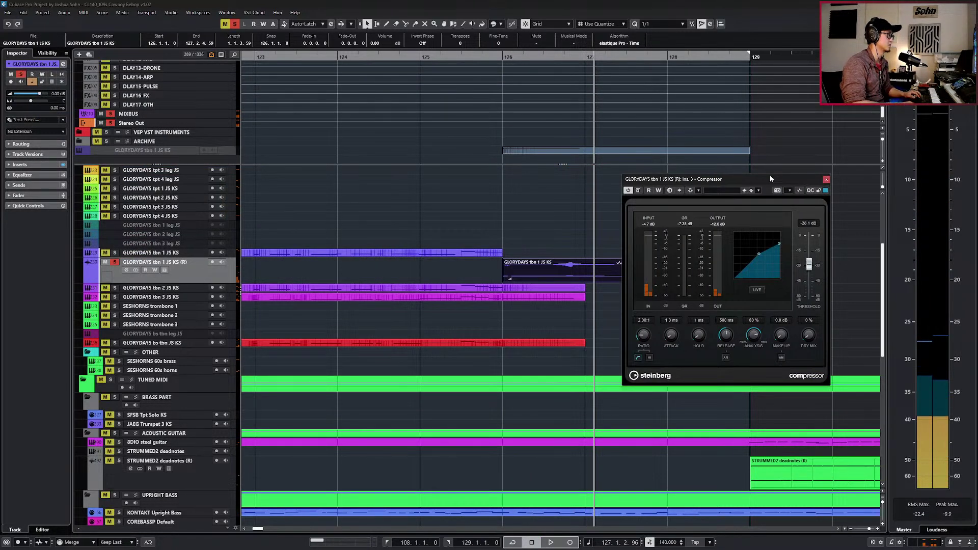
key("s")
key("space")
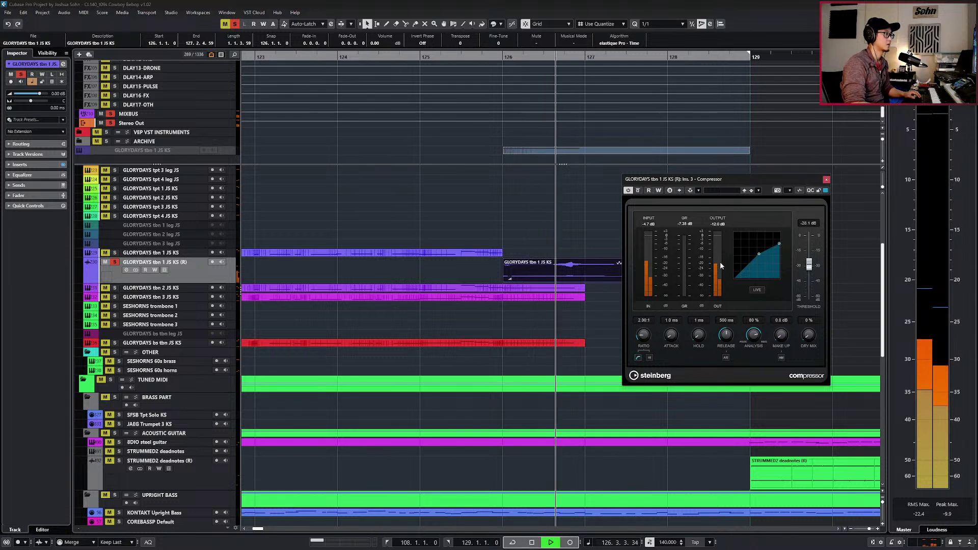
key("space")
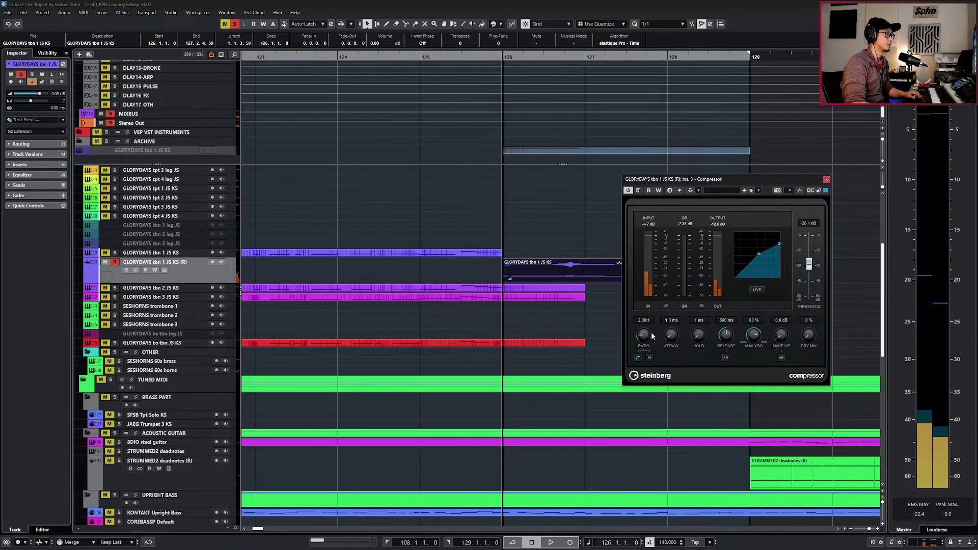
Set the compressor's ratio to 3.12:1 and threshold to -31.1 dB, and play the soloed audio from bar 126.
left_click_drag(648, 336, 650, 329)
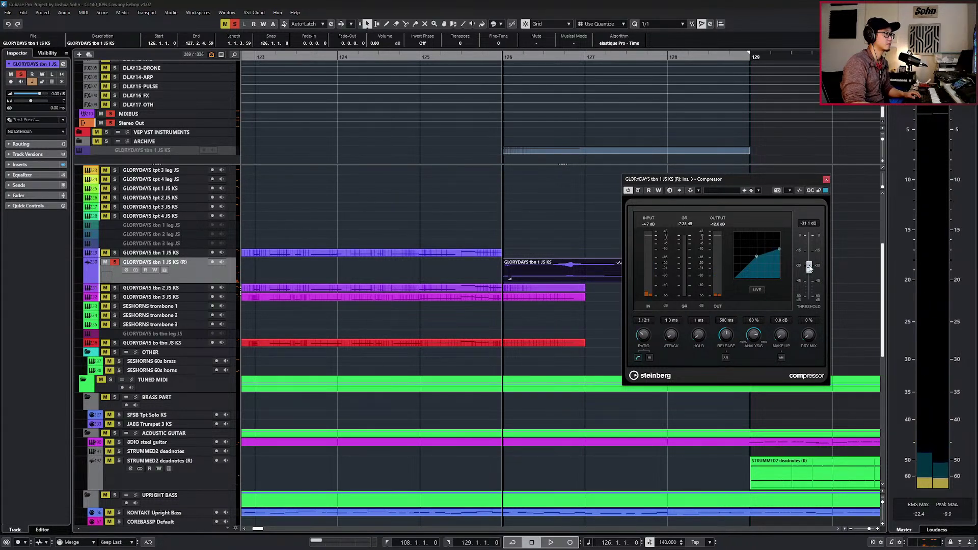
key("space")
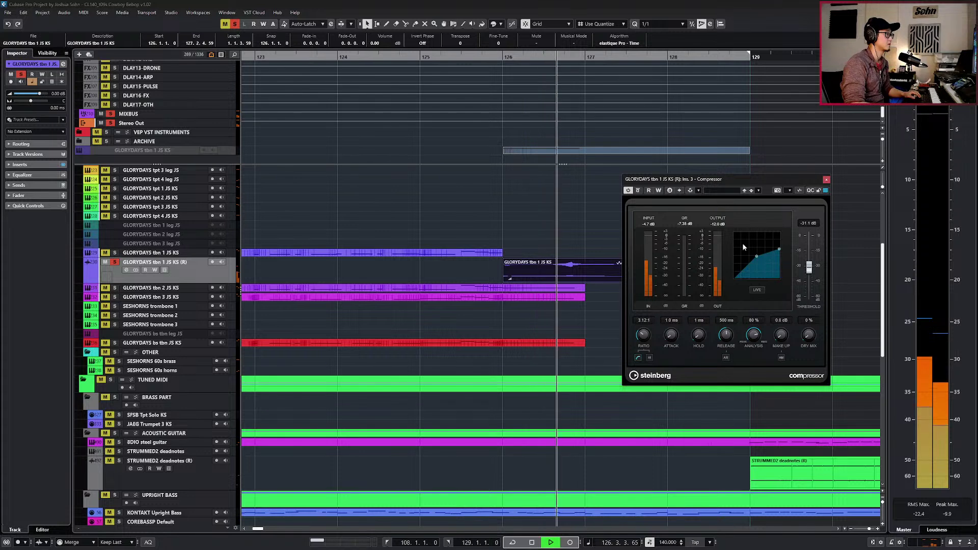
key("space")
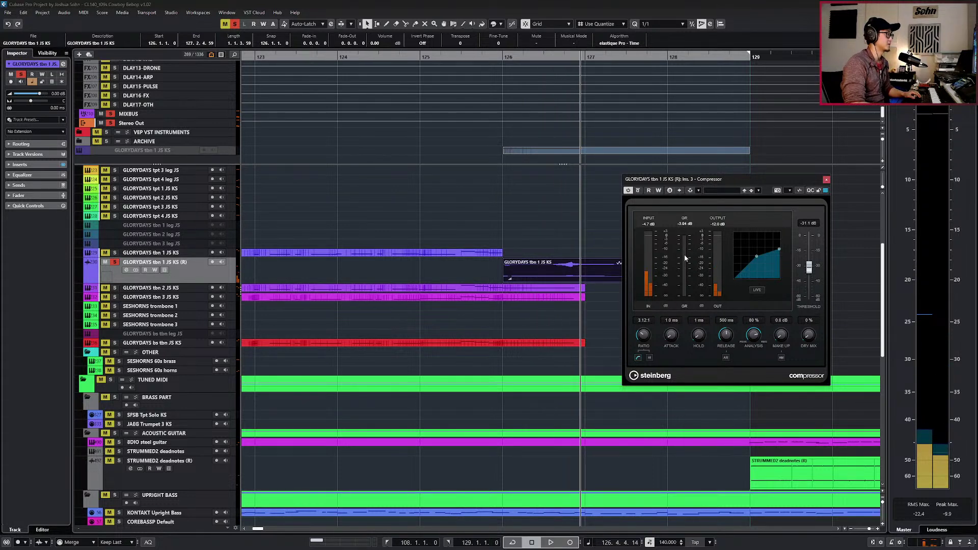
Reset the compressor's gain reduction peak, set the threshold to -25.9 dB, and play the soloed audio again.
key("KP_0")
left_click(685, 224)
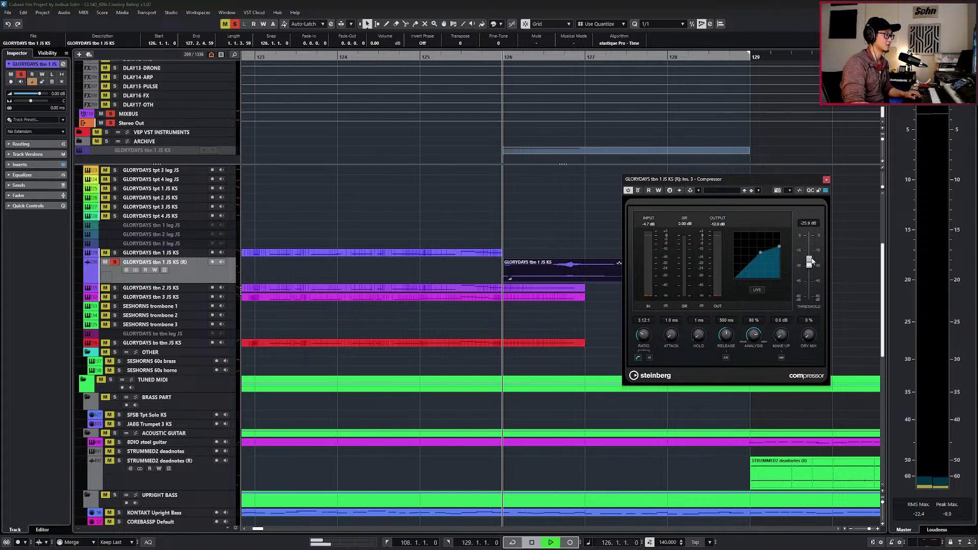
key("space")
key("space")
Compare the soloed tbn 1 audio from bar 126 with the compressor bypassed and active.
left_click(639, 191)
key("KP_0")
key("space")
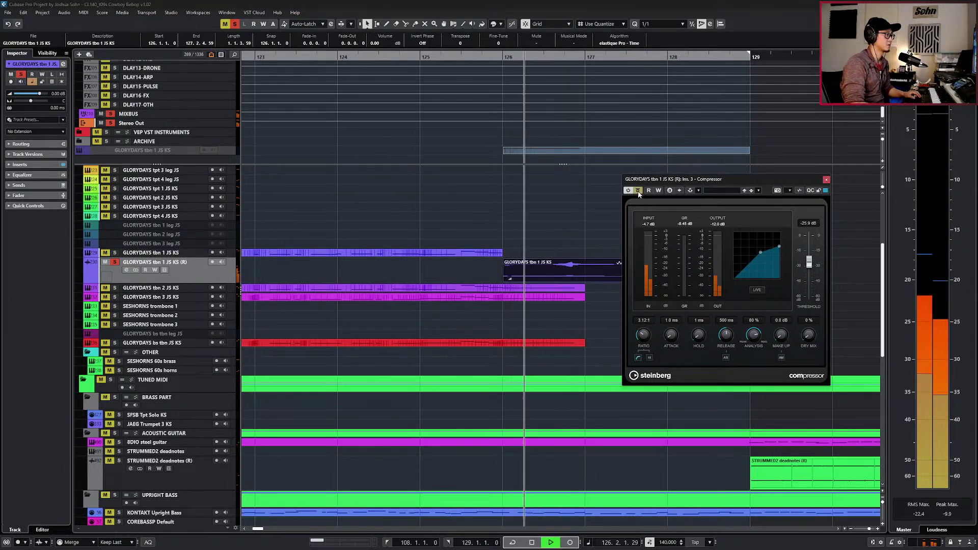
key("space")
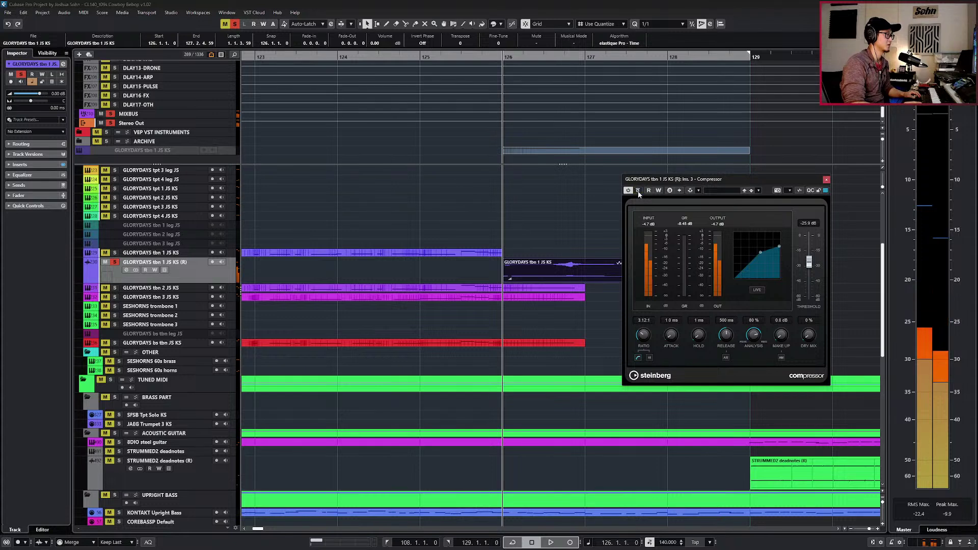
Close the compressor, unsolo the rendered tbn 1 track, and play the ensemble from a few bars before bar 126.
key("Escape")
key("s")
key("KP_Subtract")
key("KP_Subtract")
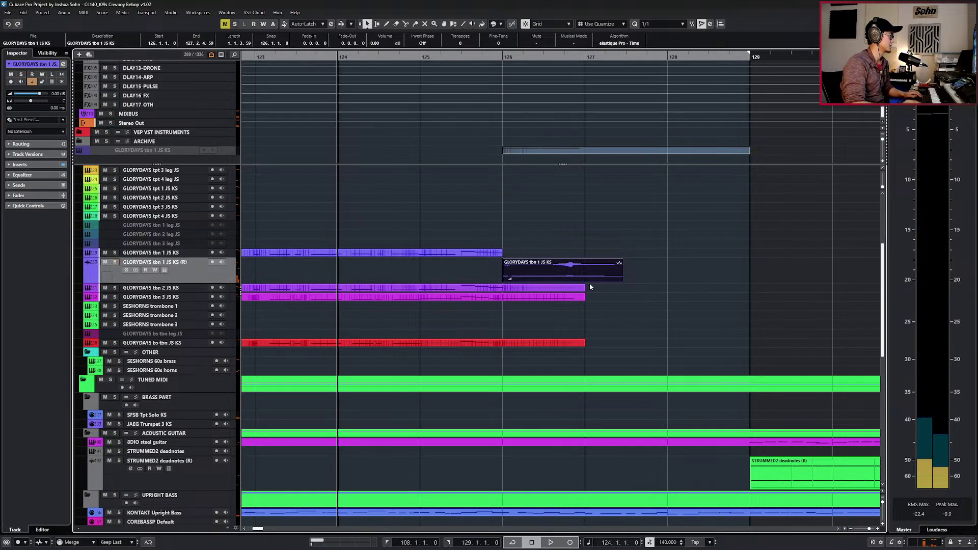
scroll(590, 287, "down", 2)
key("KP_Subtract")
key("space")
scroll(576, 261, "down", 3)
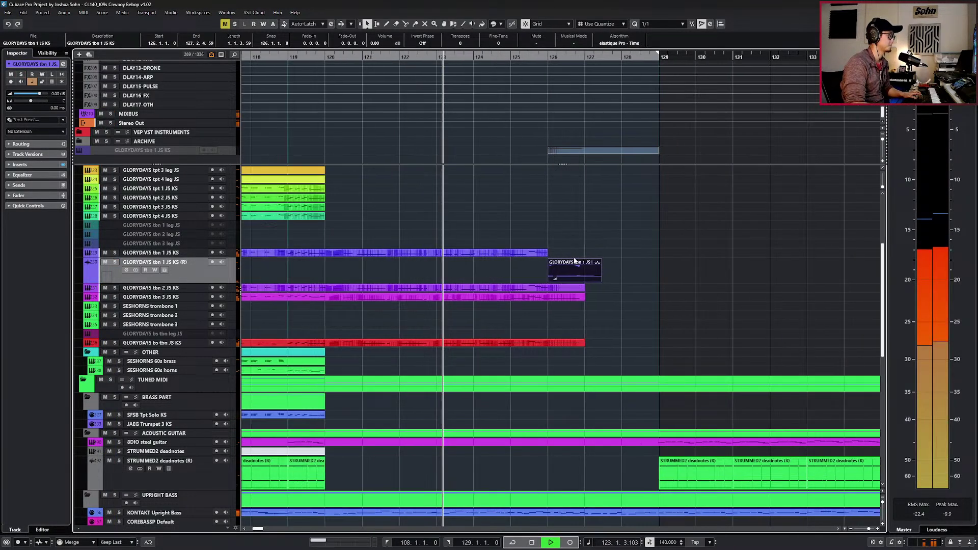
Extend the tbn 1 MIDI part to end at bar 127 while listening to the ensemble through bar 129.
left_click_drag(556, 255, 576, 253)
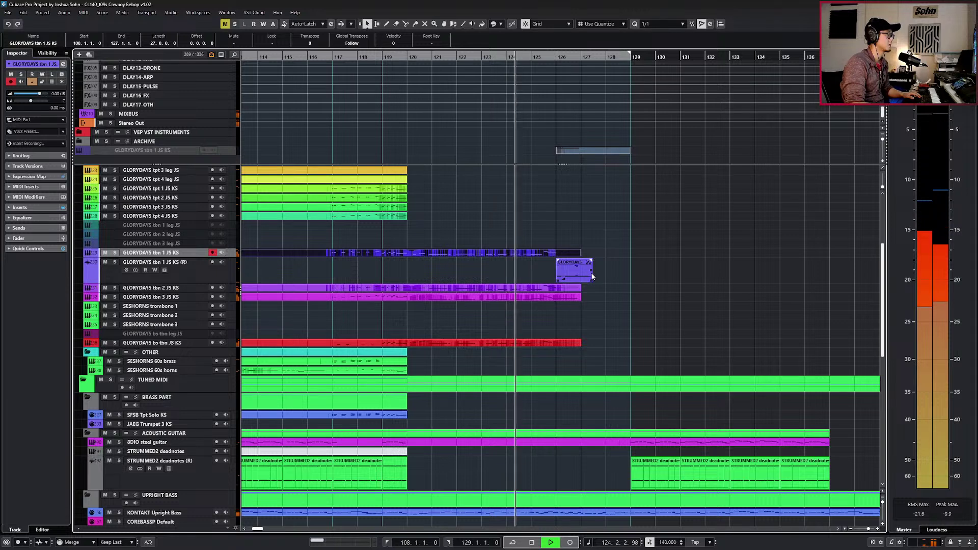
scroll(591, 269, "up", 2)
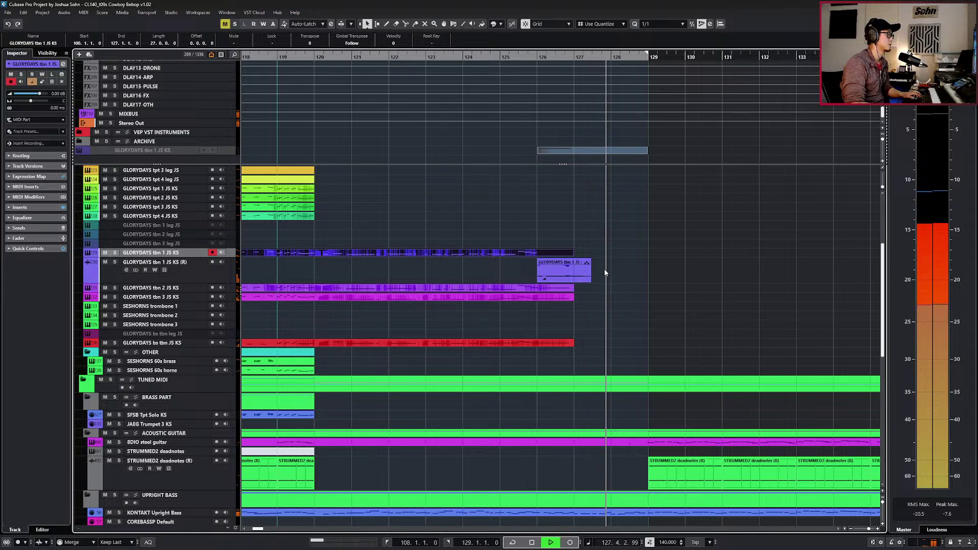
scroll(608, 273, "down", 1)
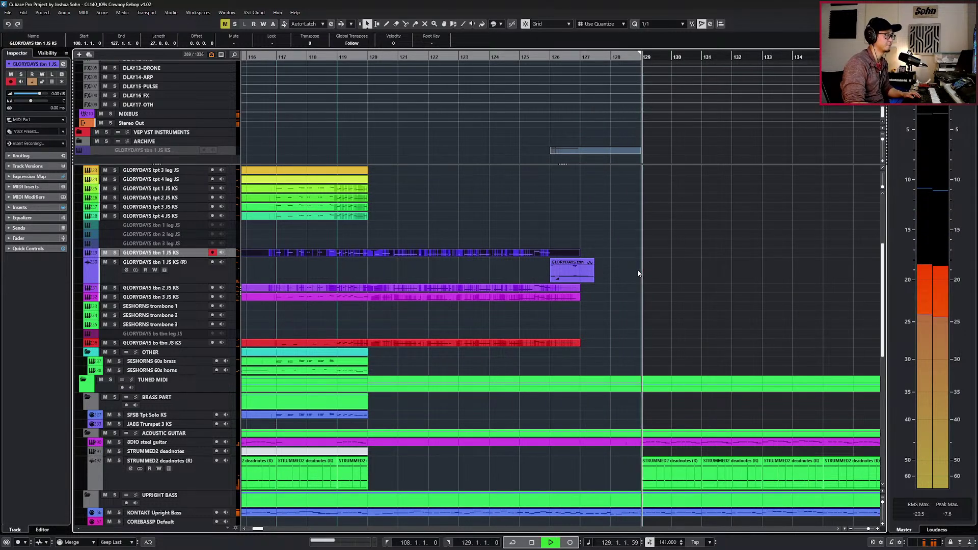
key("space")
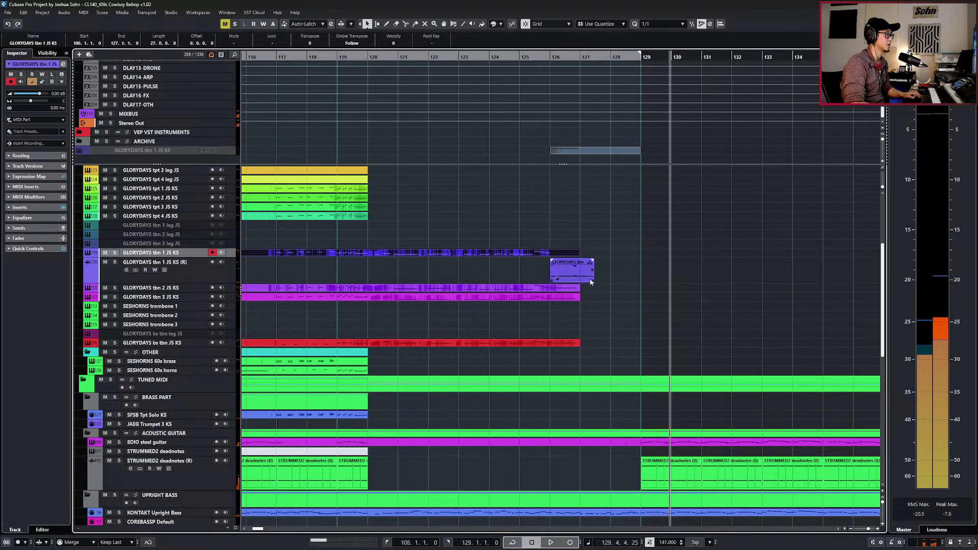
Set the grid to 1/4, trim the rendered tbn 1 audio to end at 127.2.1.0, and give it a short fade-out.
scroll(590, 283, "up", 5)
key("alt+3")
left_click_drag(603, 280, 566, 264)
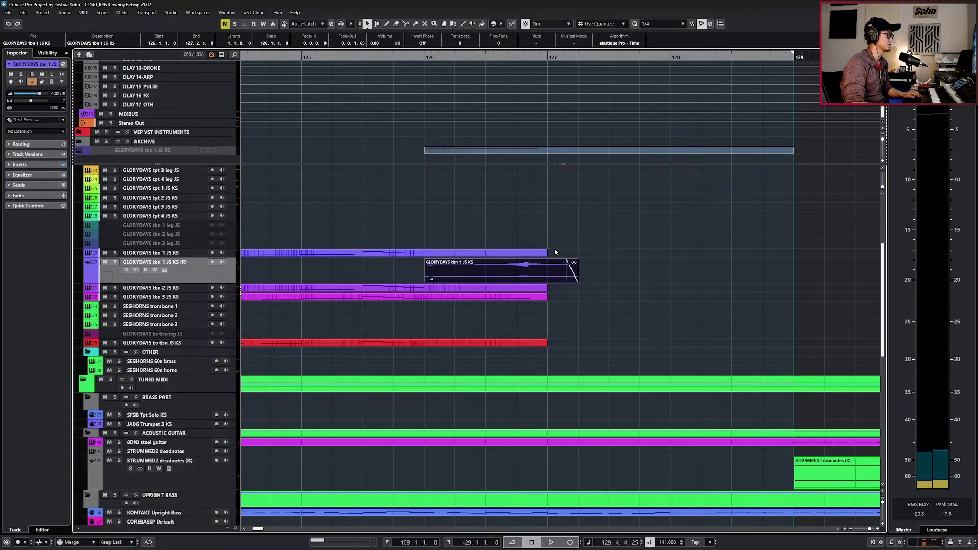
scroll(555, 248, "down", 3)
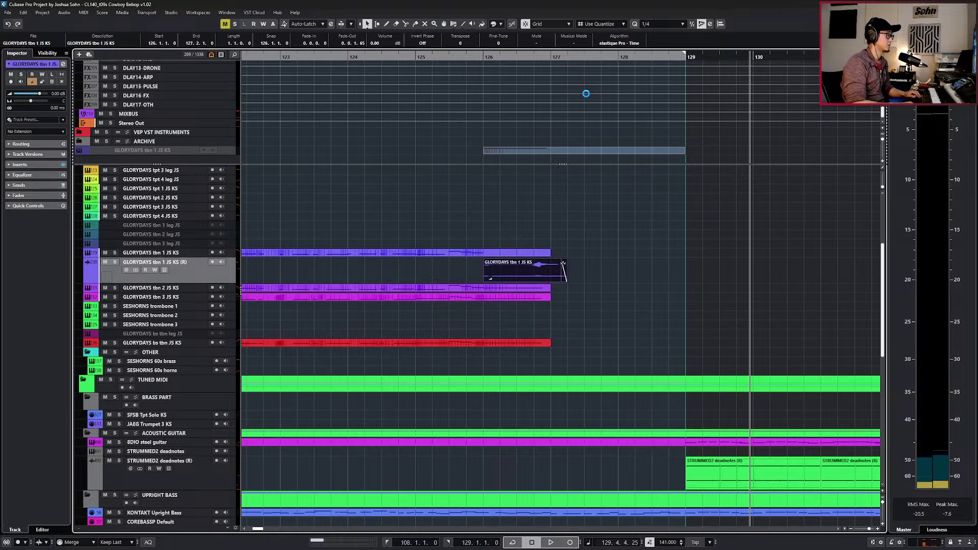
Place the playhead at bar 128 and open the ALICIA Keys Dry SKETCH E part in the note editor.
key("space")
scroll(587, 97, "up", 10)
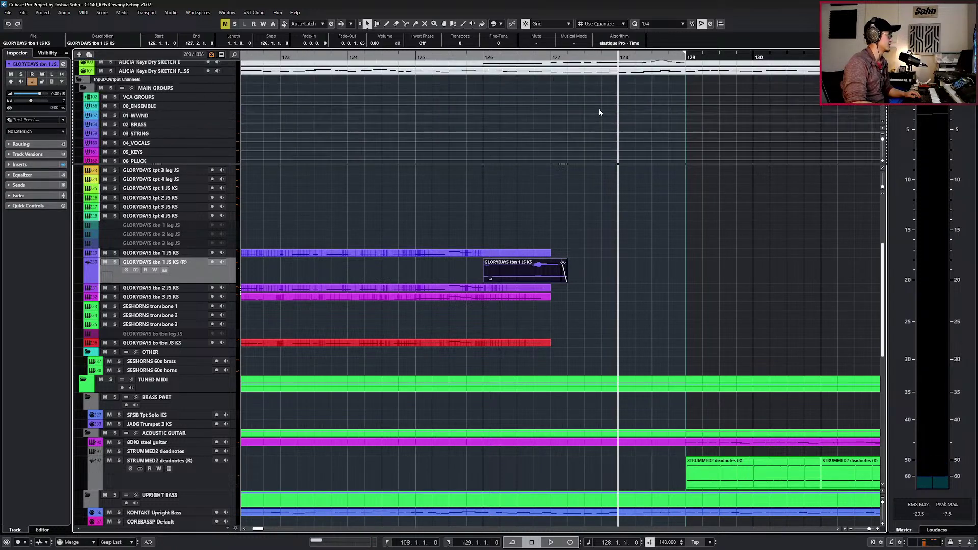
left_click_drag(578, 152, 580, 138)
scroll(581, 140, "down", 2)
left_click(575, 117)
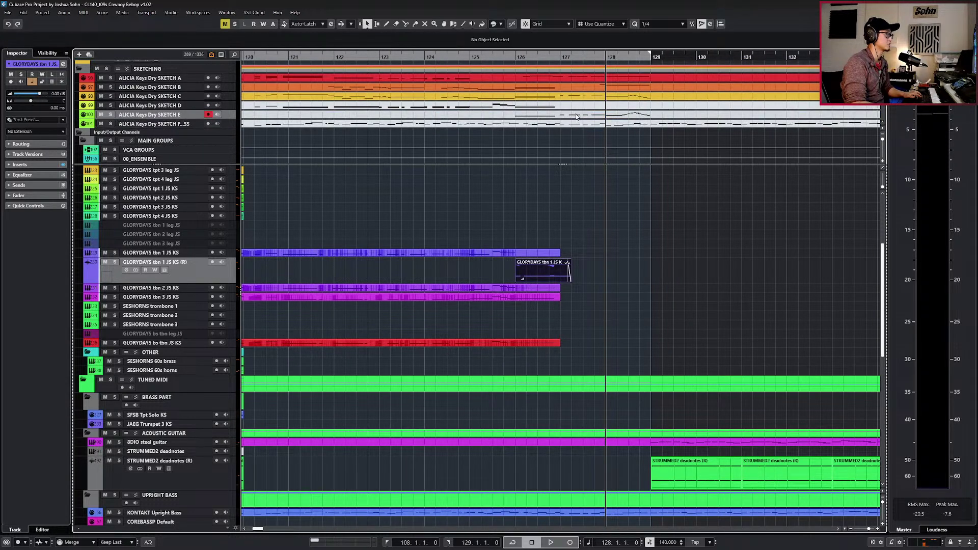
double_click(576, 118)
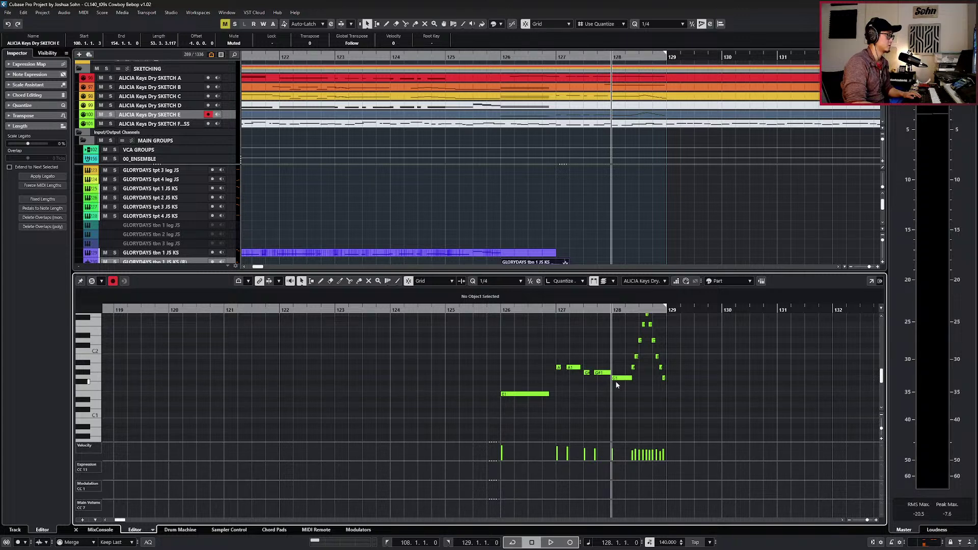
Inspect the ALICIA Keys Dry SKETCH E notes in bars 127–128, close the note editor, and move the playhead to bar 126.
scroll(563, 353, "up", 3)
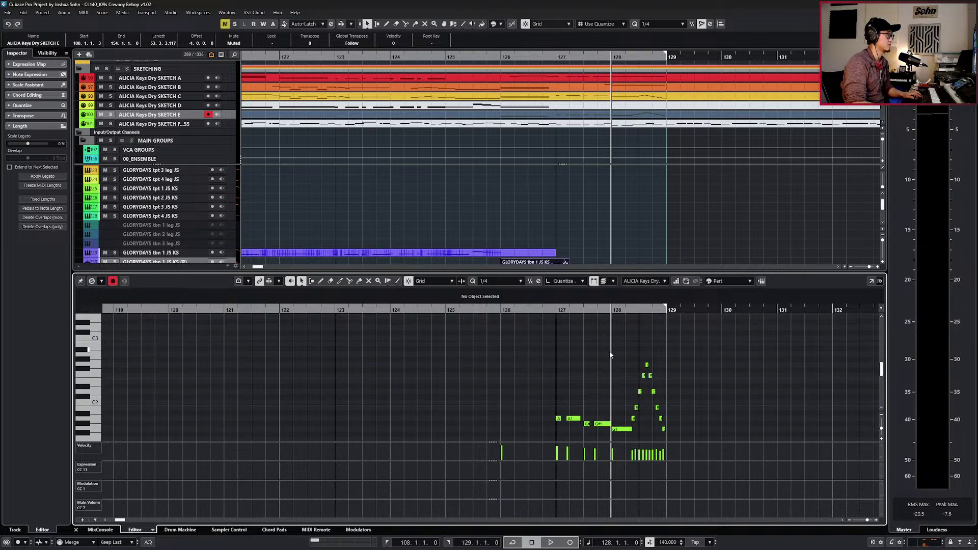
scroll(609, 352, "up", 3)
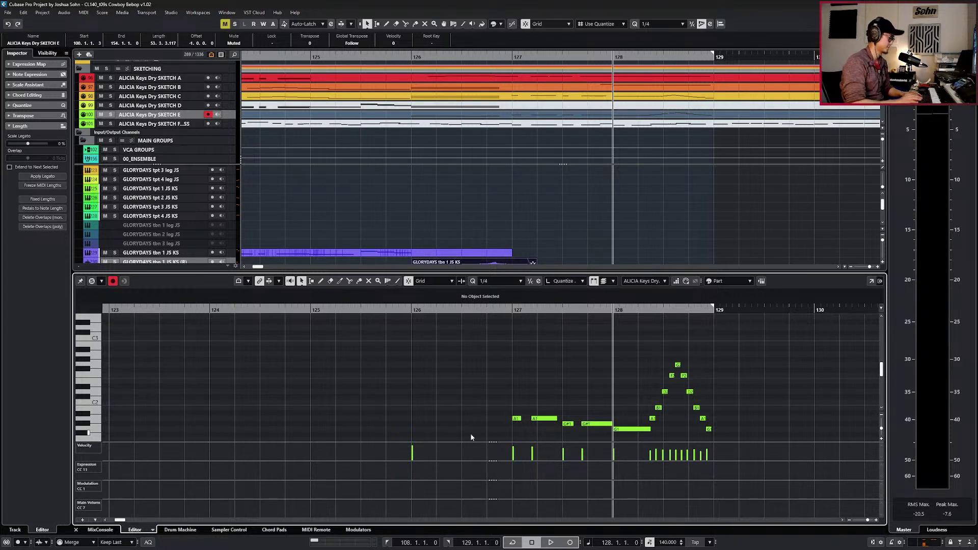
key("Return")
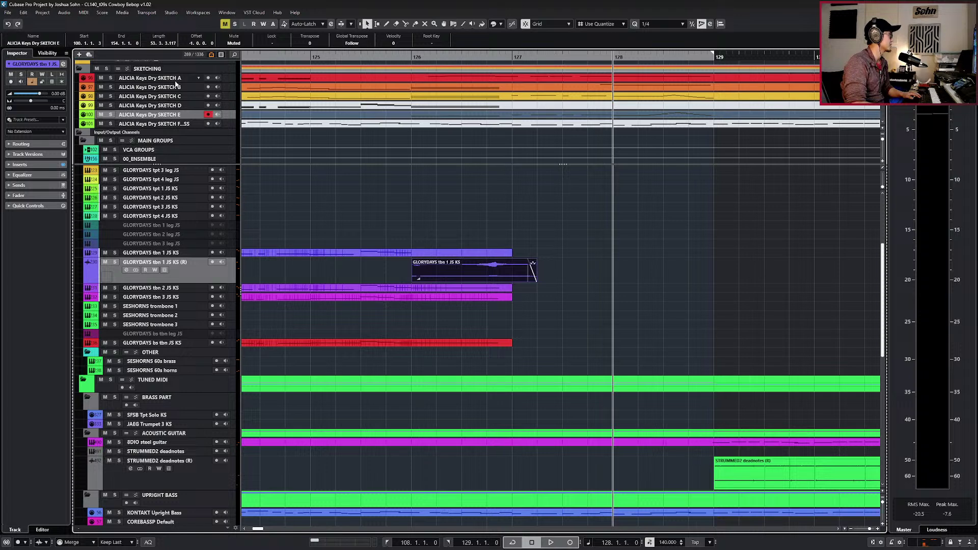
scroll(232, 91, "up", 3)
left_click(221, 83)
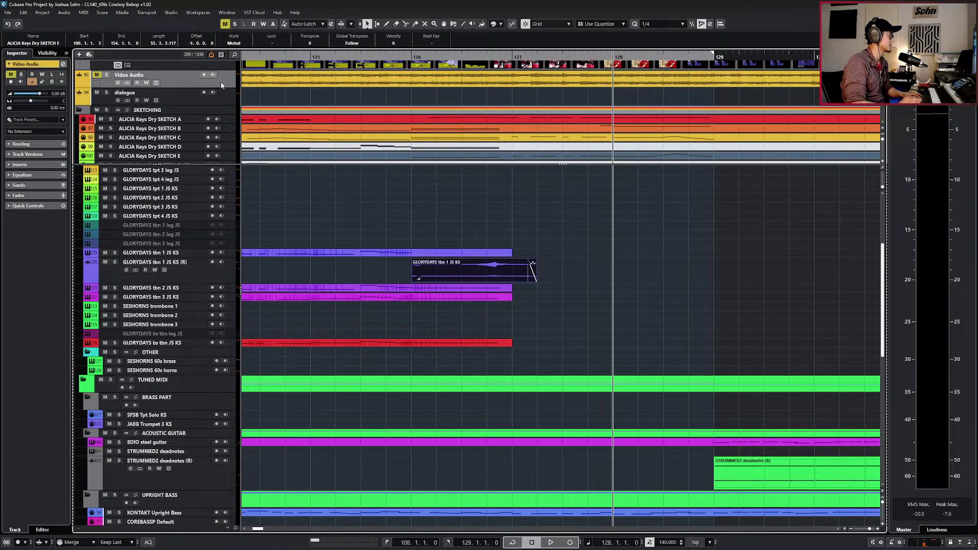
key("KP_Subtract")
key("KP_Subtract")
scroll(328, 179, "down", 4)
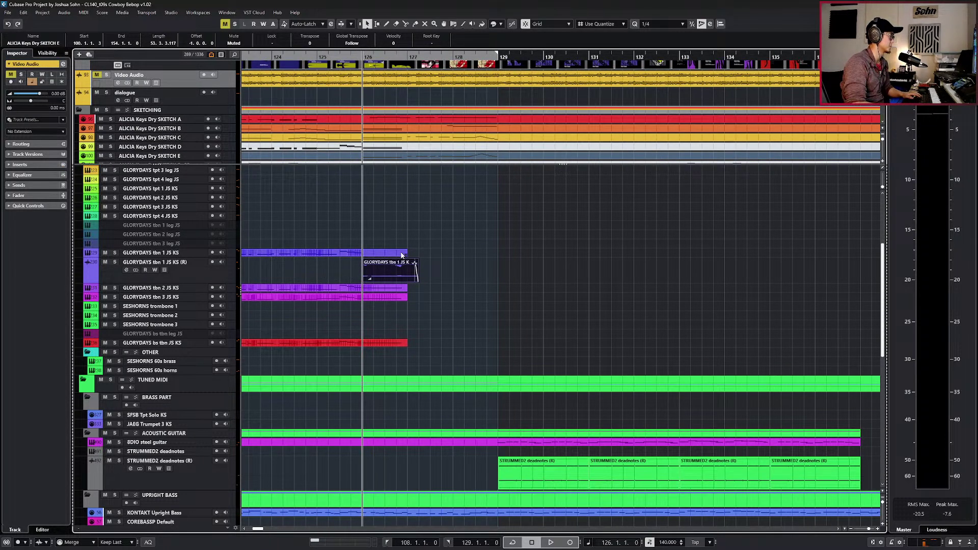
Extend the GLORYDAYS tbn 1, tbn 2, tbn 3 and bs tbn JS KS parts to end at bar 129.
left_click(406, 254)
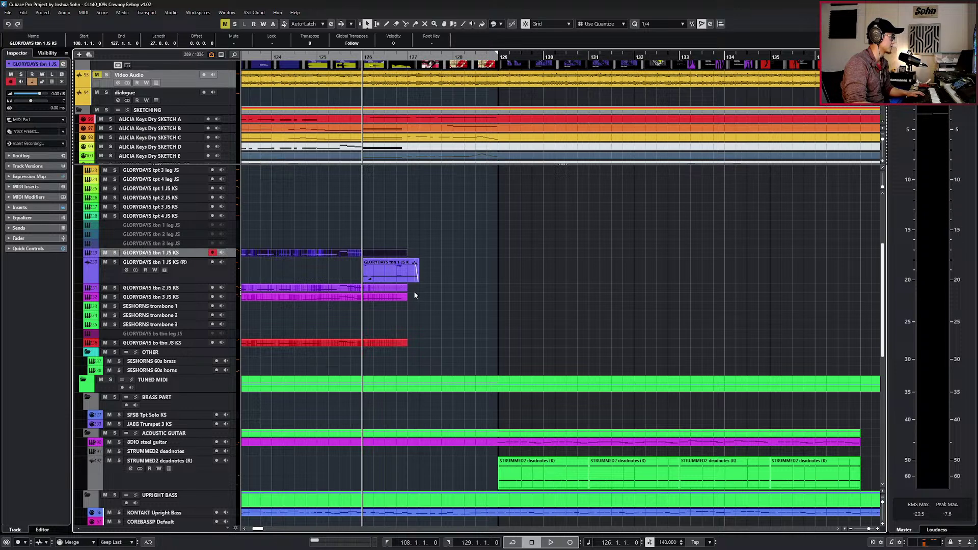
left_click_drag(414, 290, 405, 304)
left_click(401, 344, "shift")
key("alt+shift+Right")
key("alt+shift+Right")
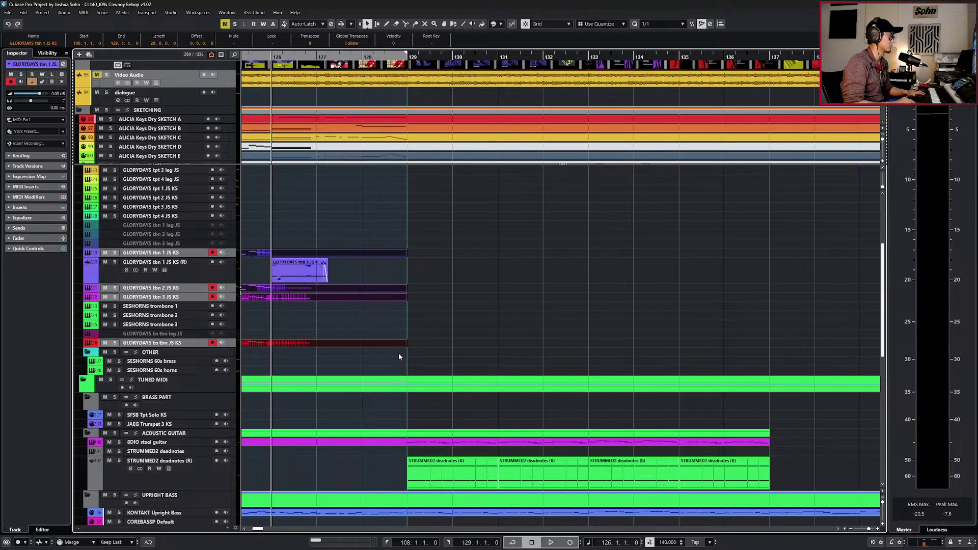
Switch the project to its fixed tempo, solo Video Audio, and listen to the reference from bar 126.
scroll(421, 354, "left", 2)
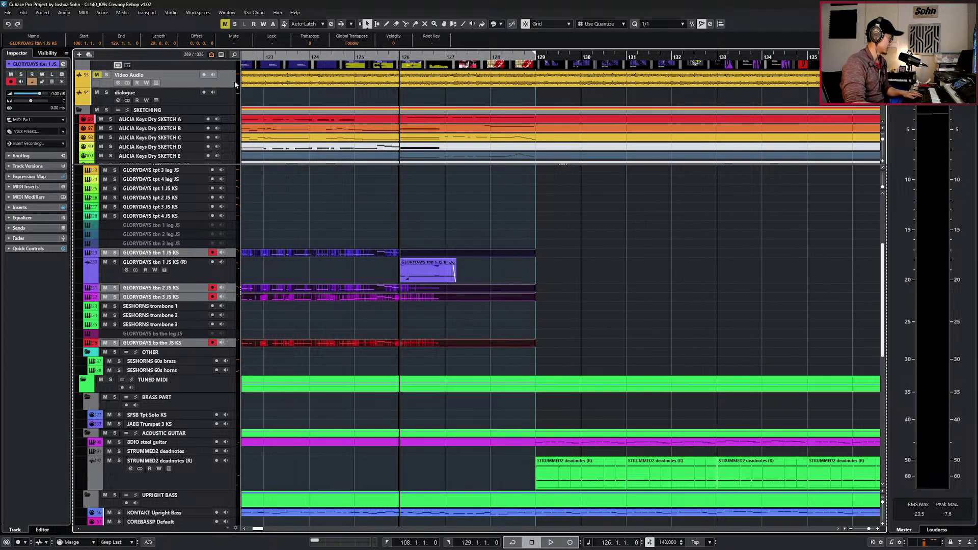
key("t")
key("s")
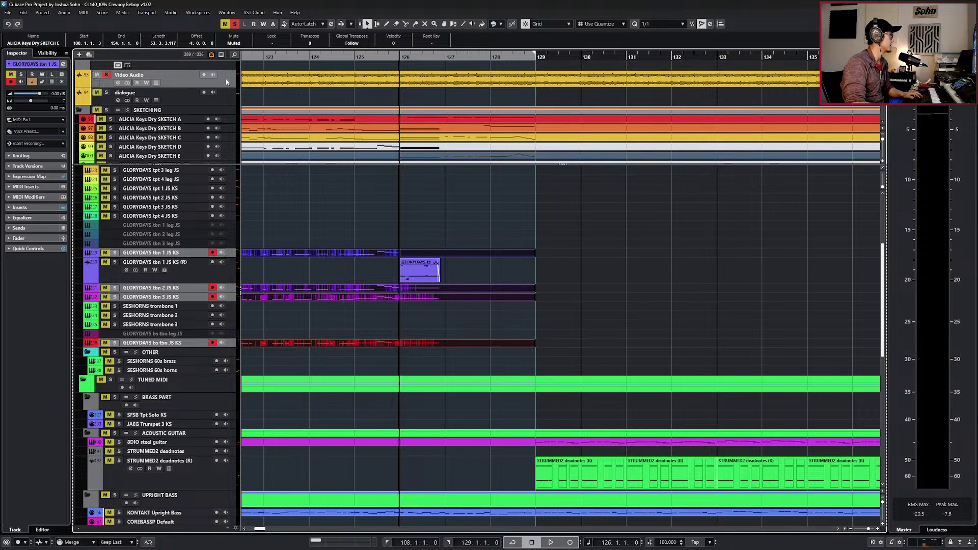
key("space")
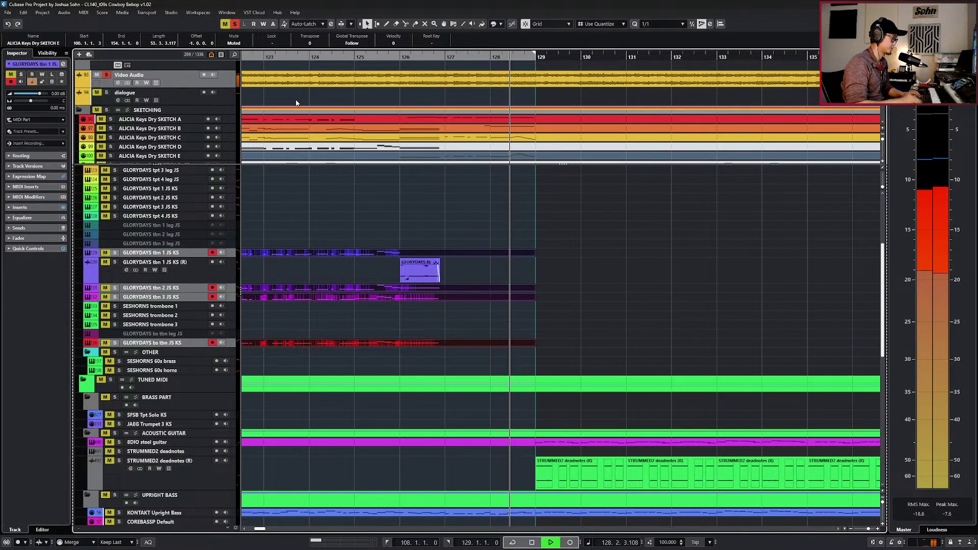
key("space")
Replay the soloed Video Audio from bar 127 and select the ALICIA Keys Dry SKETCH C part.
key("ctrl+KP_Subtract")
key("ctrl+KP_Subtract")
key("ctrl+KP_Subtract")
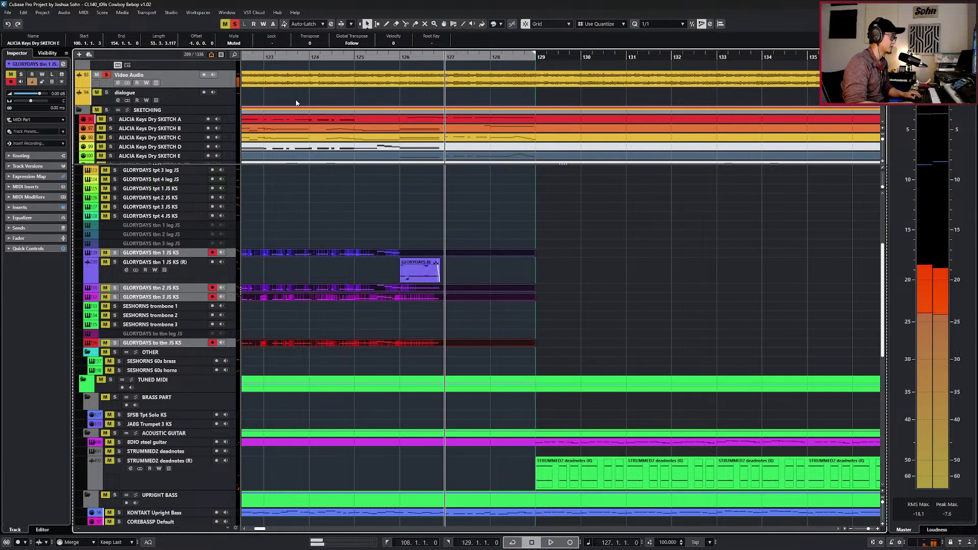
key("space")
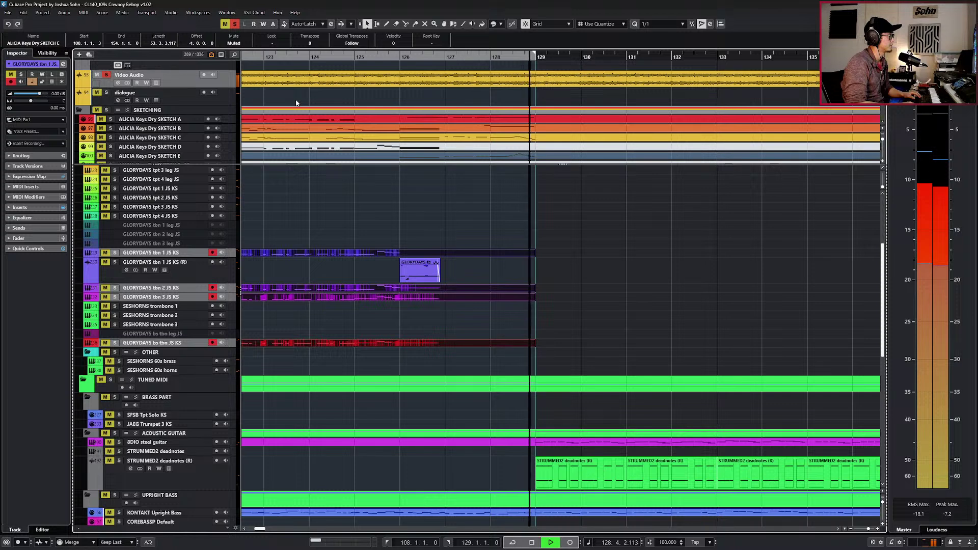
left_click(459, 138)
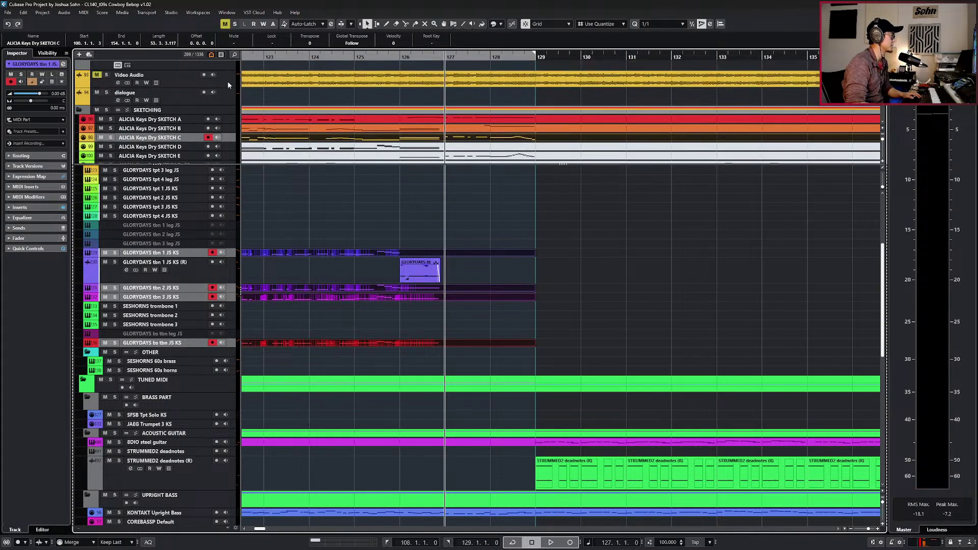
Solo the Video Audio track again and listen to bars 127–128 twice.
left_click(230, 83)
key("s")
key("space")
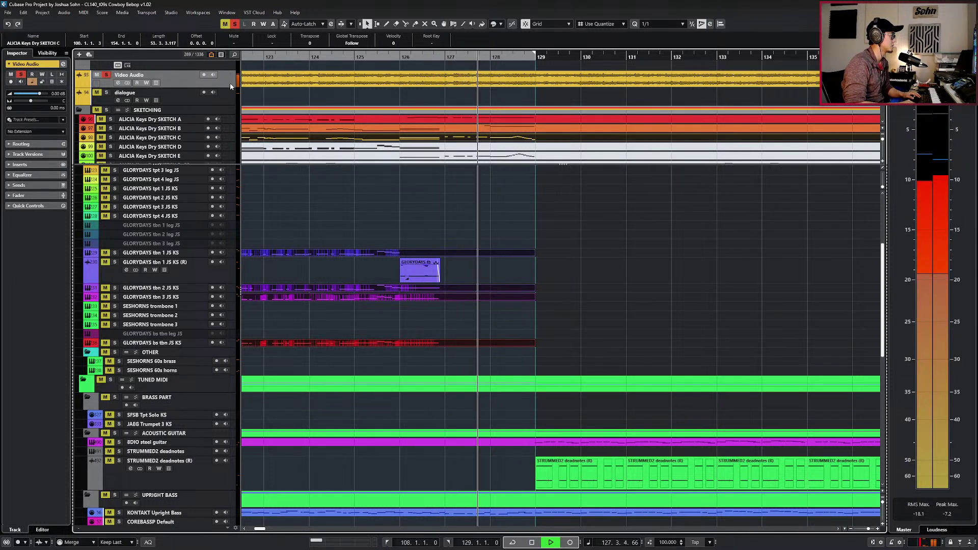
key("space")
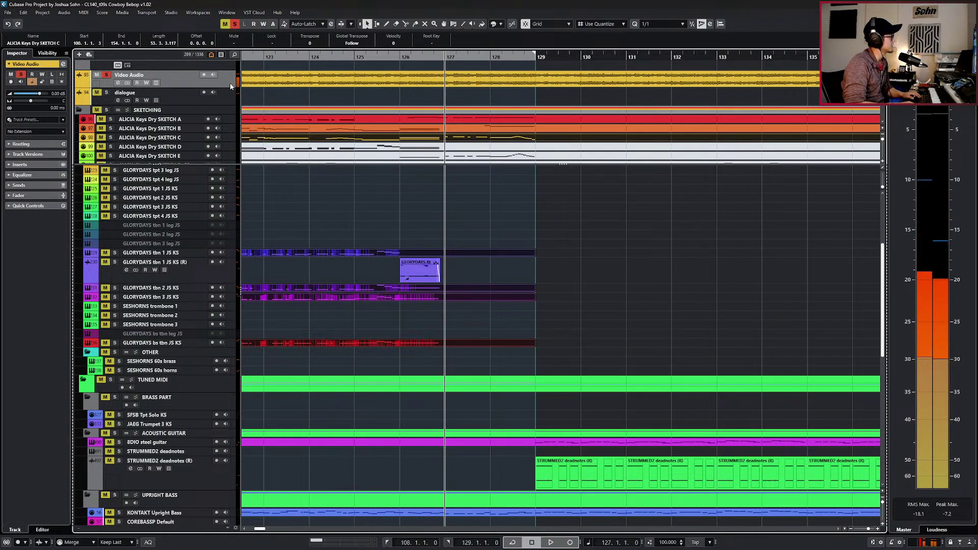
key("KP_Subtract")
key("space")
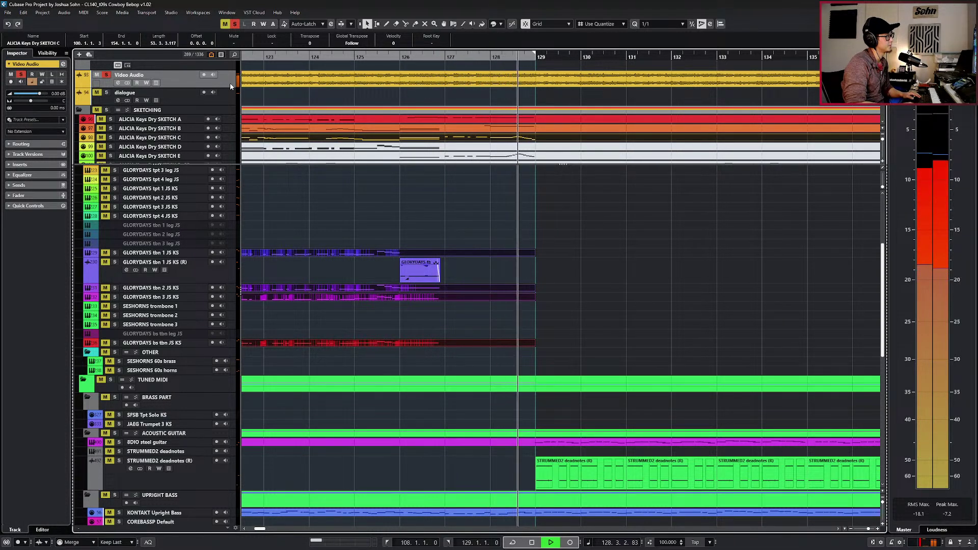
Move the playhead to bar 124 and set the fixed project tempo to 114.
key("KP_Subtract")
key("KP_Subtract")
key("KP_Subtract")
key("KP_Subtract")
key("KP_Subtract")
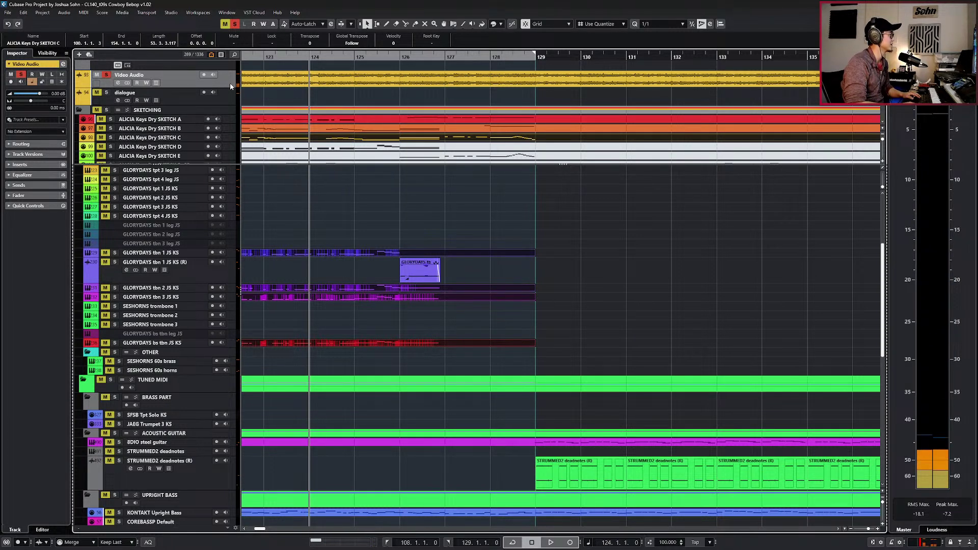
double_click(668, 543)
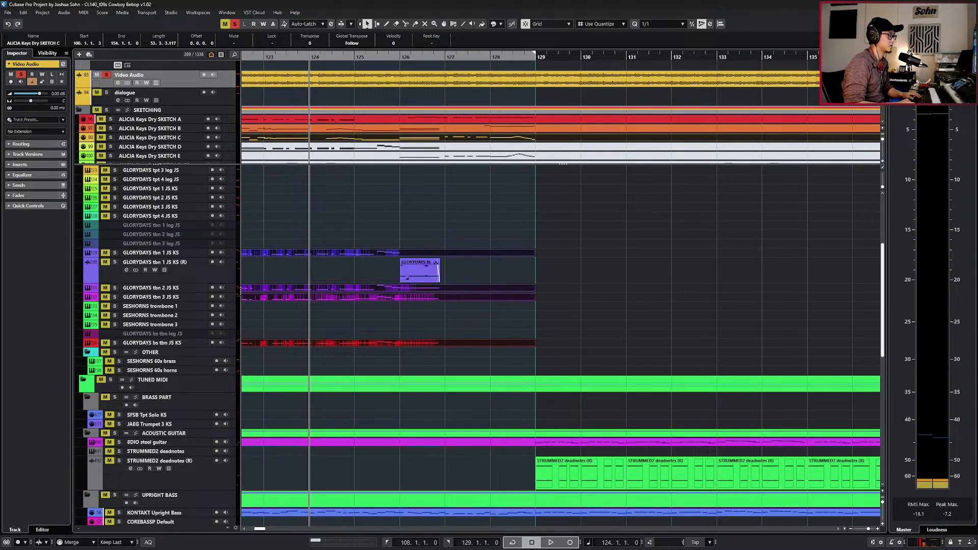
type("114")
key("Return")
left_click(605, 225)
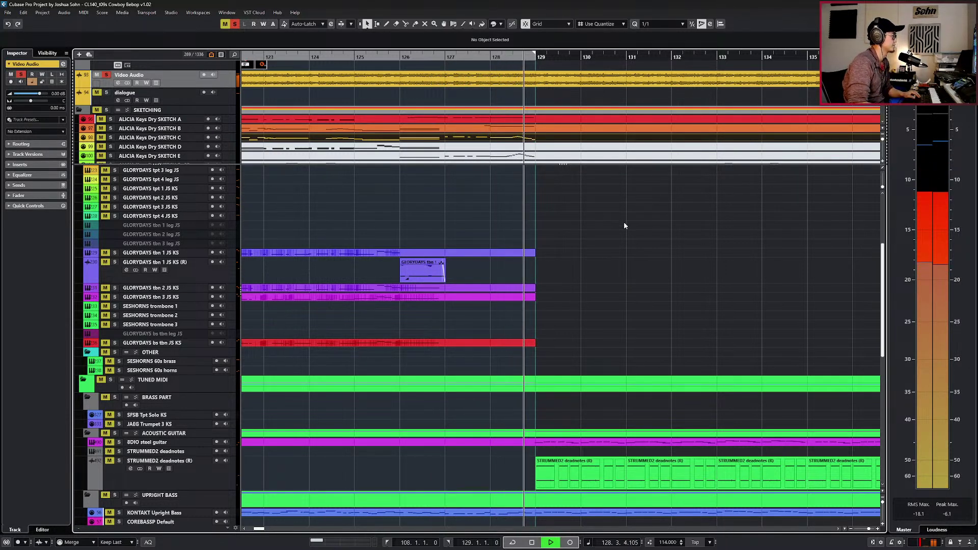
Stop playback, then unsolo and mute the Video Audio track.
key("space")
key("s")
key("m")
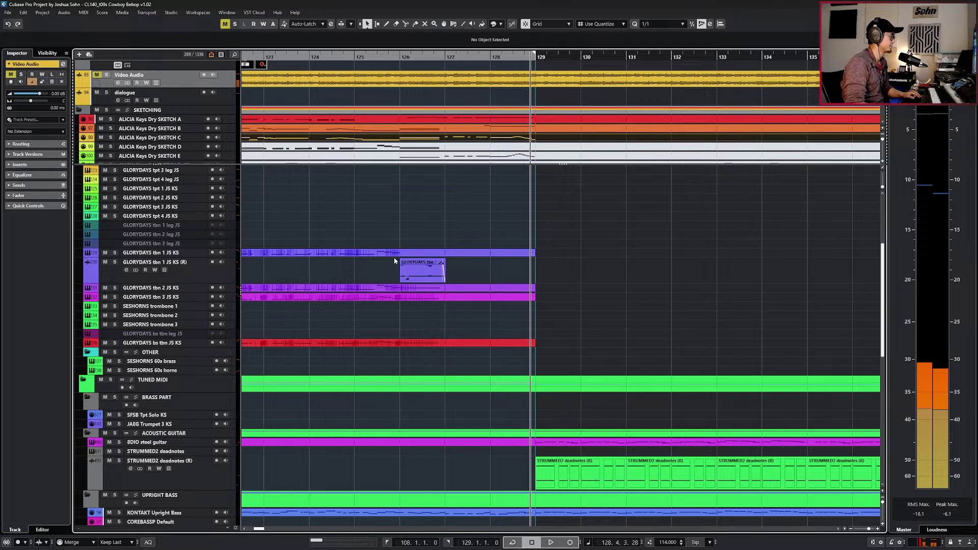
Copy the five notes starting at bar 127 from ALICIA Keys Dry SKETCH E into the GLORYDAYS tbn 2 JS KS part at bar 127.
double_click(473, 153)
left_click(426, 419)
left_click_drag(415, 400, 513, 428)
key("space")
scroll(497, 428, "down", 2)
left_click_drag(420, 349, 496, 381)
key("l")
key("Return")
left_click(456, 290)
key("Return")
key("ctrl+v")
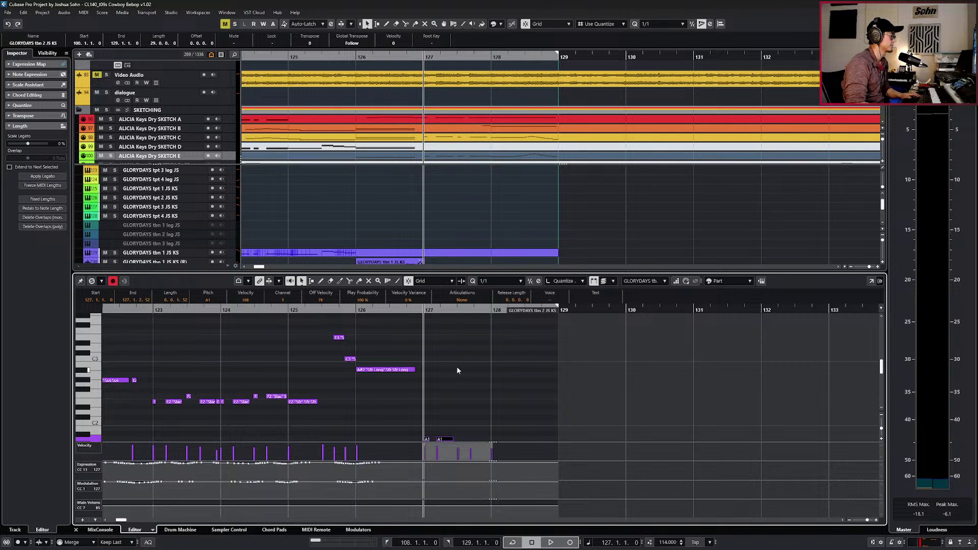
Transpose the five pasted tbn 2 notes up nine semitones and play them in context.
key("Up")
key("Up")
key("Up")
key("Up")
key("Up")
key("Up")
key("Up")
key("Up")
key("Up")
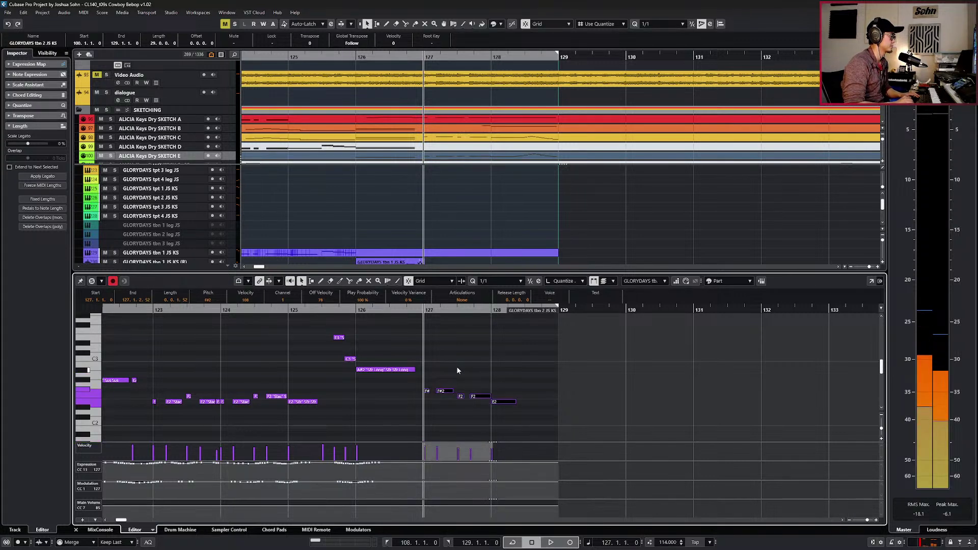
key("space")
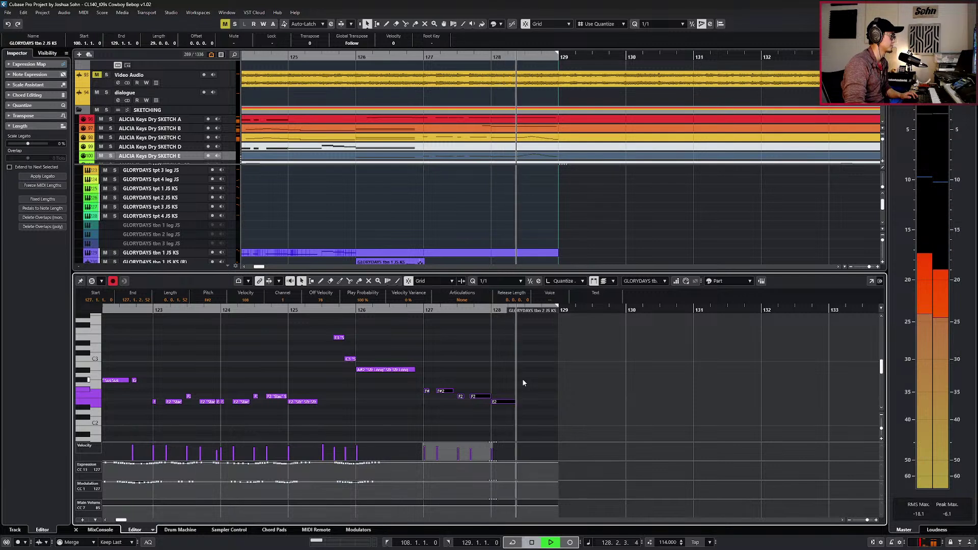
key("space")
Set the grid to 1/16 and lengthen the E2 note at bar 128 to end at 128.4.1.0.
left_click(510, 402)
key("alt+5")
key("alt+shift+Right")
key("alt+shift+Right")
key("alt+shift+Right")
key("alt+shift+Right")
key("alt+shift+Right")
key("alt+shift+Right")
key("alt+shift+Right")
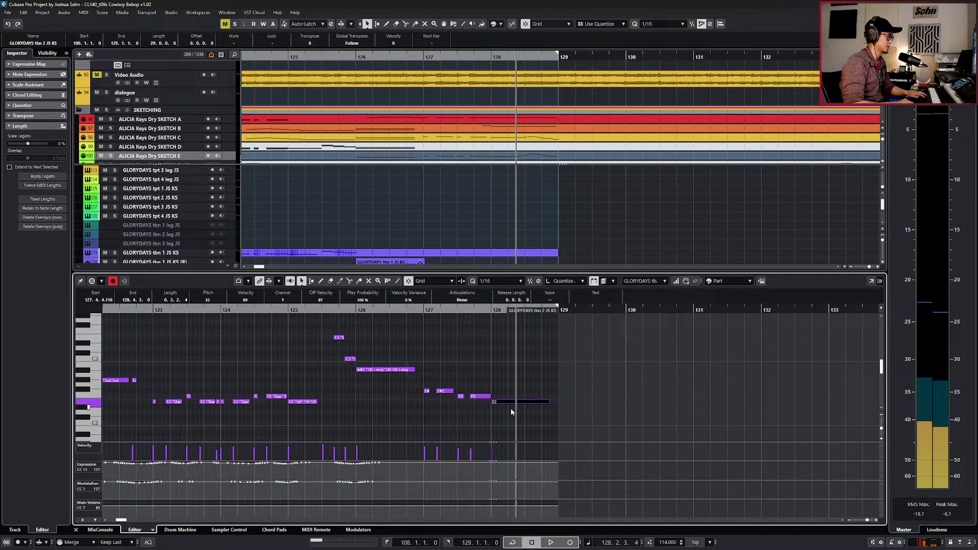
key("alt+shift+Left")
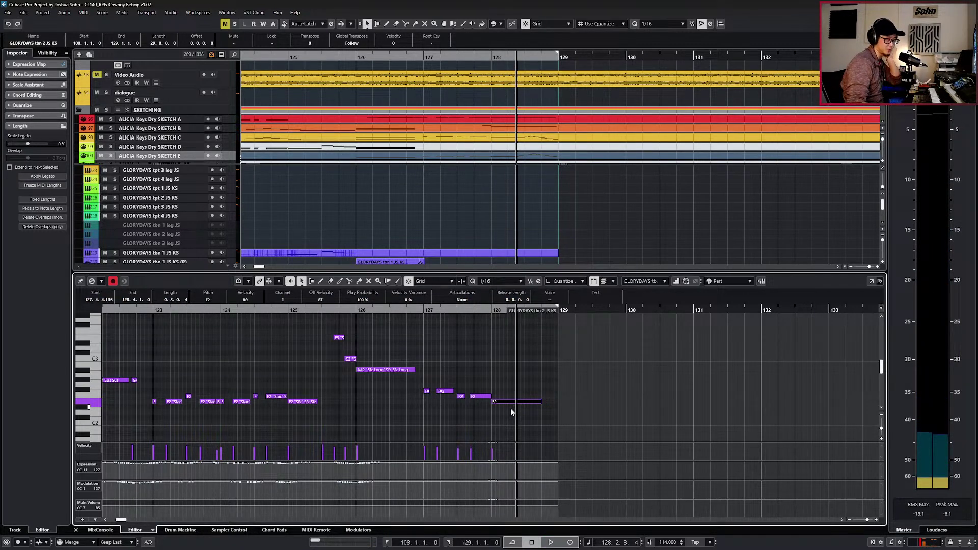
Try the Stac articulation on the five new tbn 2 notes, and set their articulation to Stac Tongue.
left_click_drag(522, 384, 424, 433)
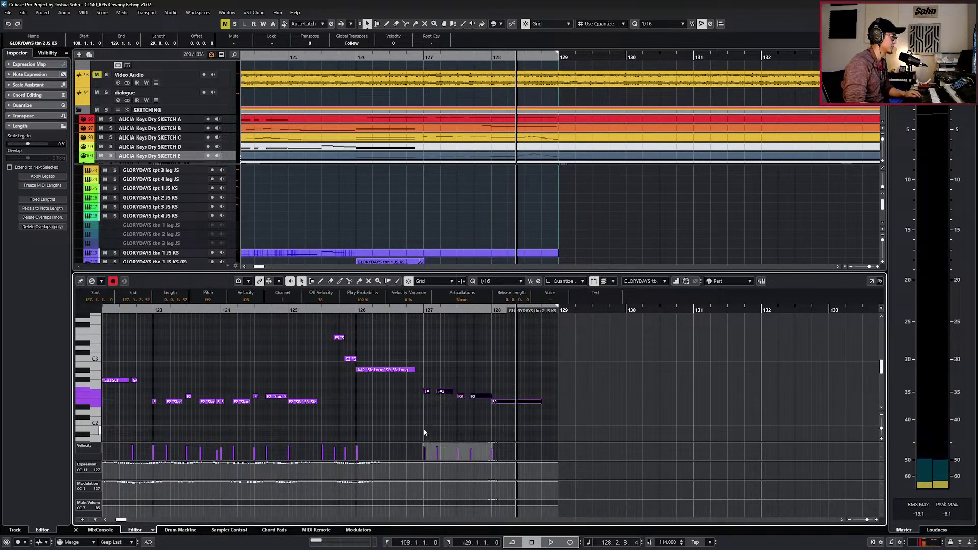
left_click(462, 300)
left_click(466, 332)
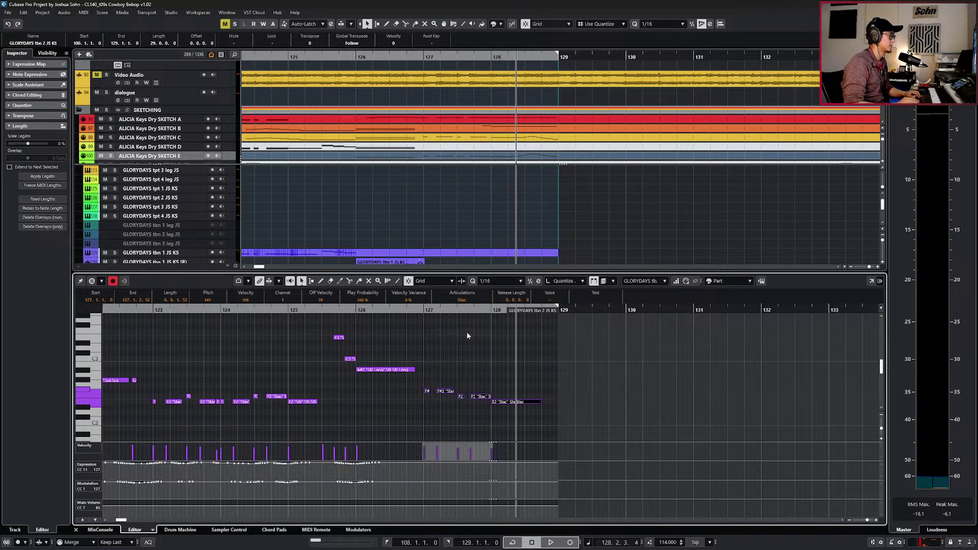
key("alt+space")
left_click(462, 300)
left_click(466, 357)
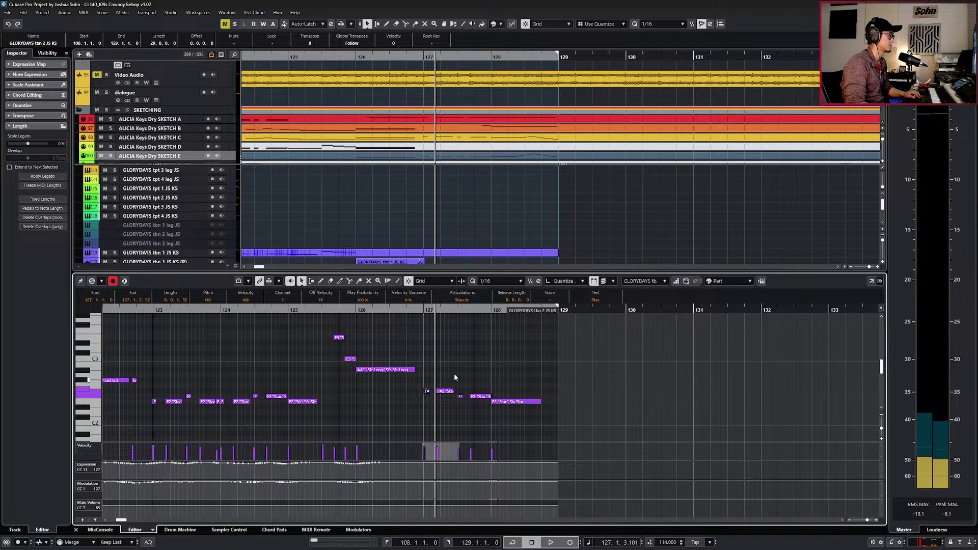
left_click(466, 300)
left_click(486, 374)
Reselect the five new tbn 2 notes and play the phrase through bar 128.
key("KP_Subtract")
key("KP_Subtract")
key("KP_Subtract")
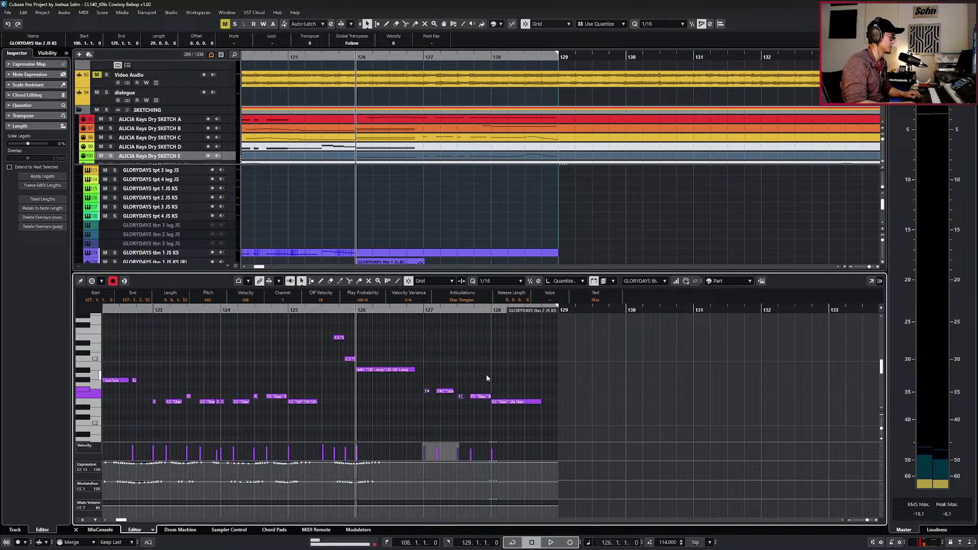
left_click_drag(425, 383, 501, 408)
key("space")
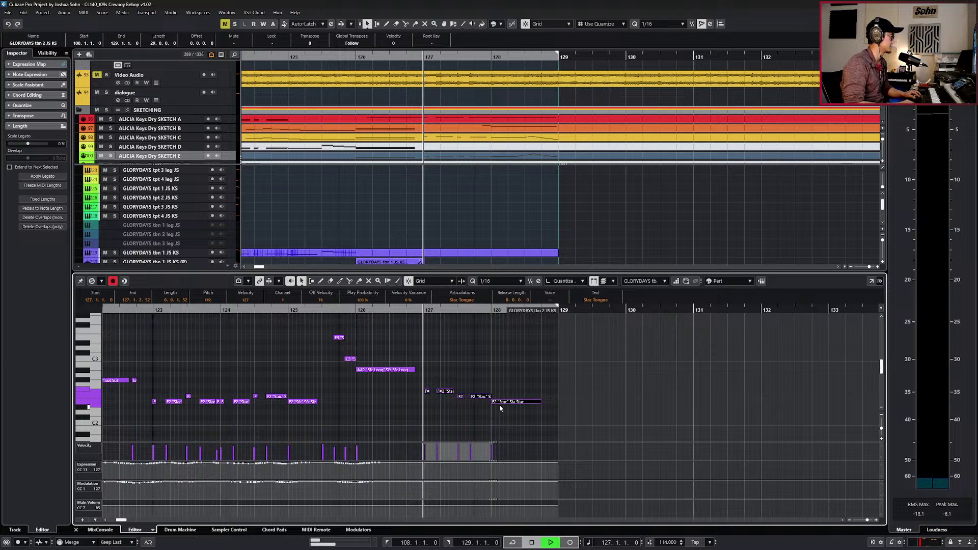
scroll(500, 408, "down", 3)
scroll(497, 234, "down", 3)
scroll(493, 238, "down", 2)
key("space")
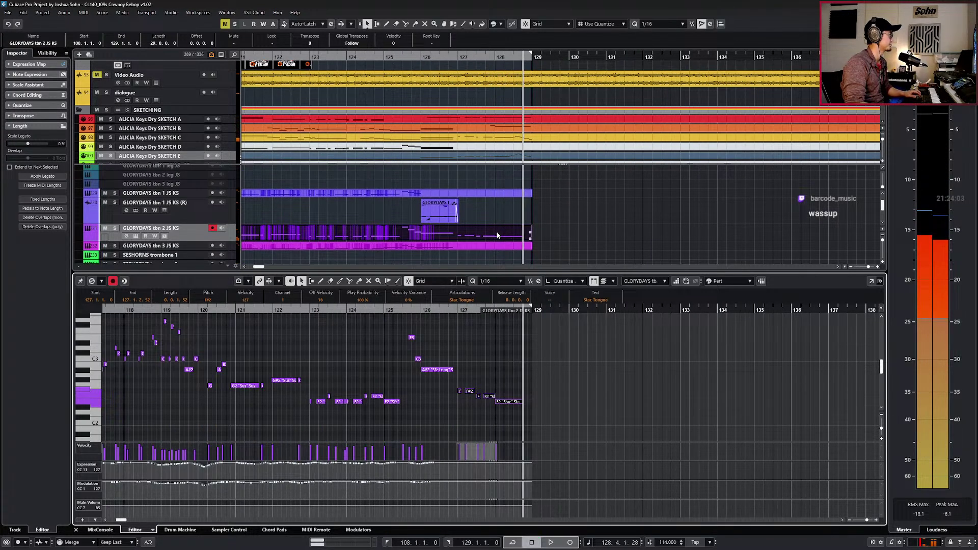
Open the GLORYDAYS tbn 2 JS KS channel settings to examine the inserts and brass routing, and close them.
scroll(498, 234, "up", 1)
scroll(497, 234, "down", 3)
scroll(579, 234, "down", 1)
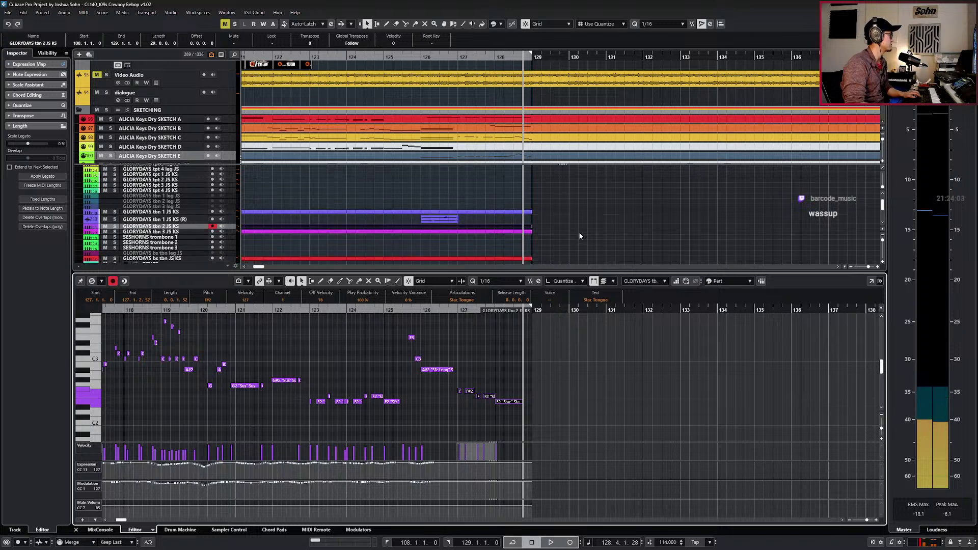
scroll(579, 234, "up", 2)
scroll(580, 234, "down", 1)
left_click_drag(546, 225, 514, 227)
key("e")
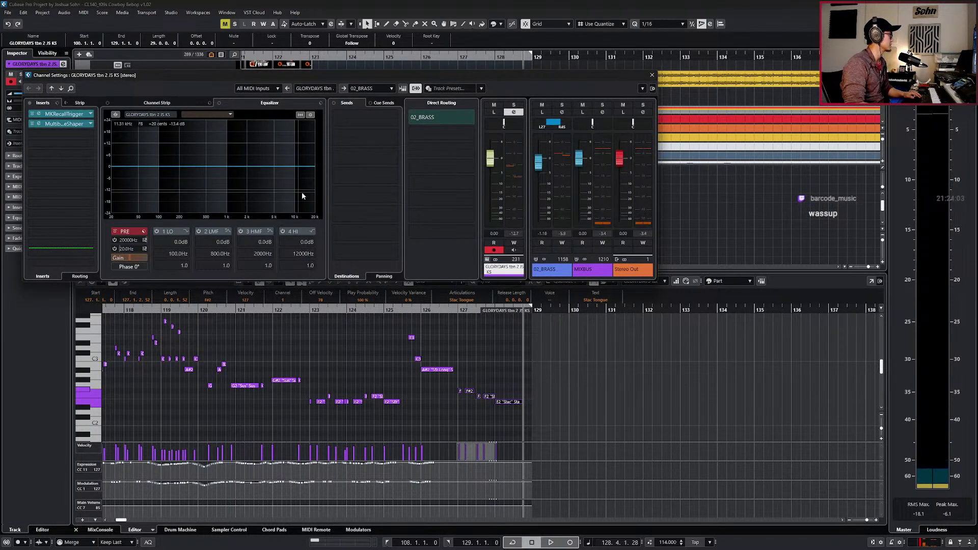
key("e")
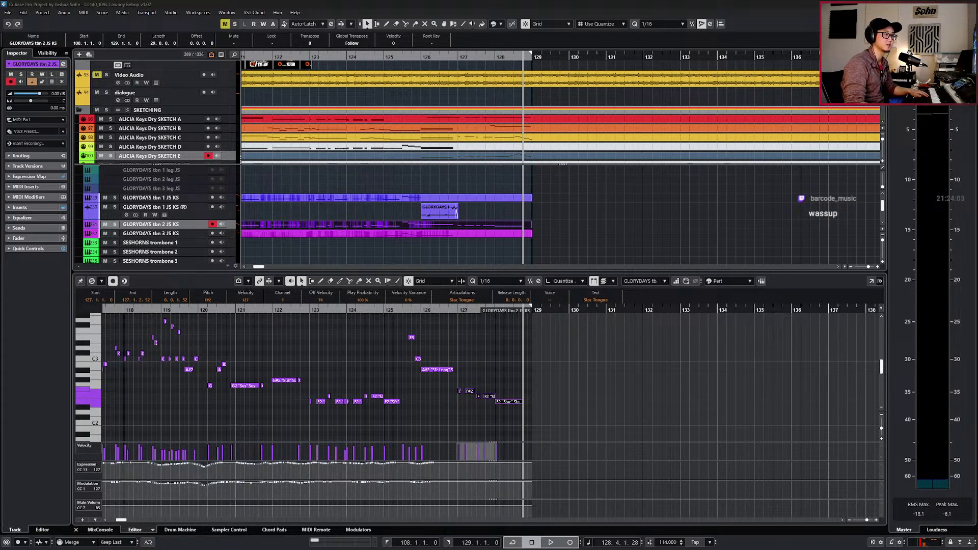
left_click(710, 390)
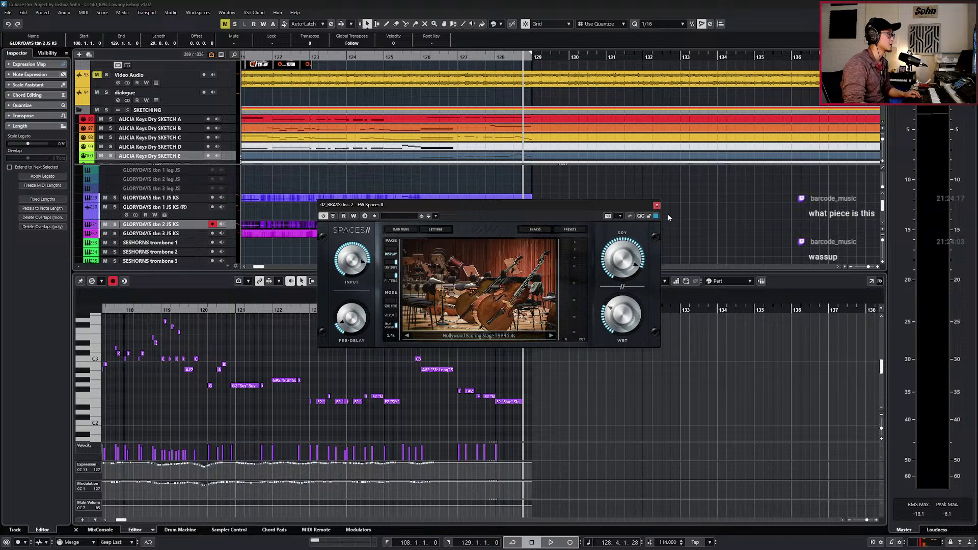
Copy the tbn 2 phrase in bars 127–128 to the same position in the GLORYDAYS tbn 3 JS KS part and play it.
left_click(656, 206)
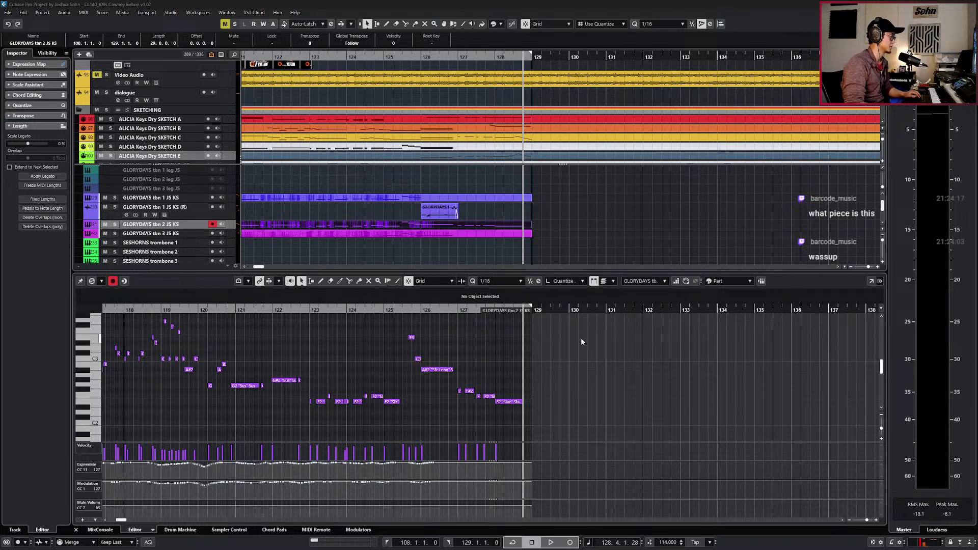
left_click_drag(574, 373, 446, 413)
key("l")
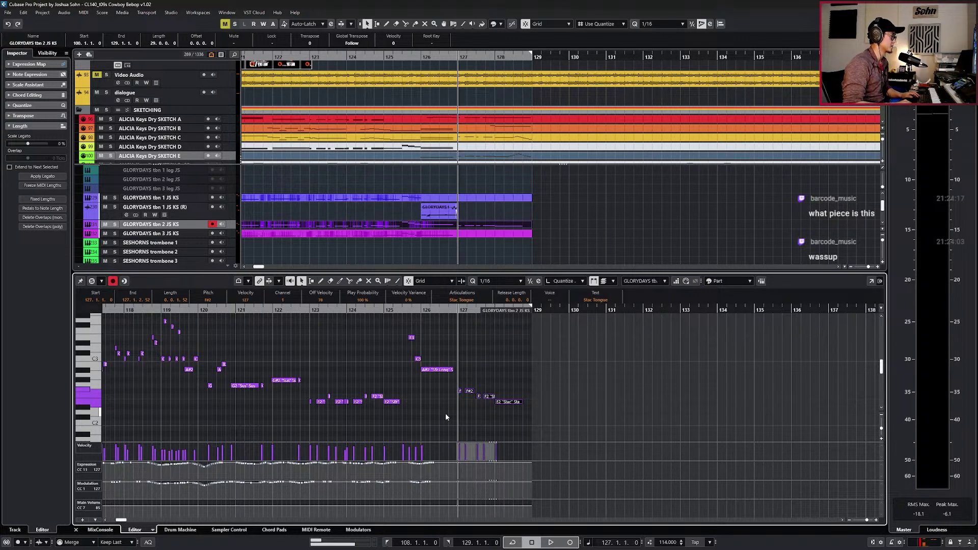
left_click(472, 236)
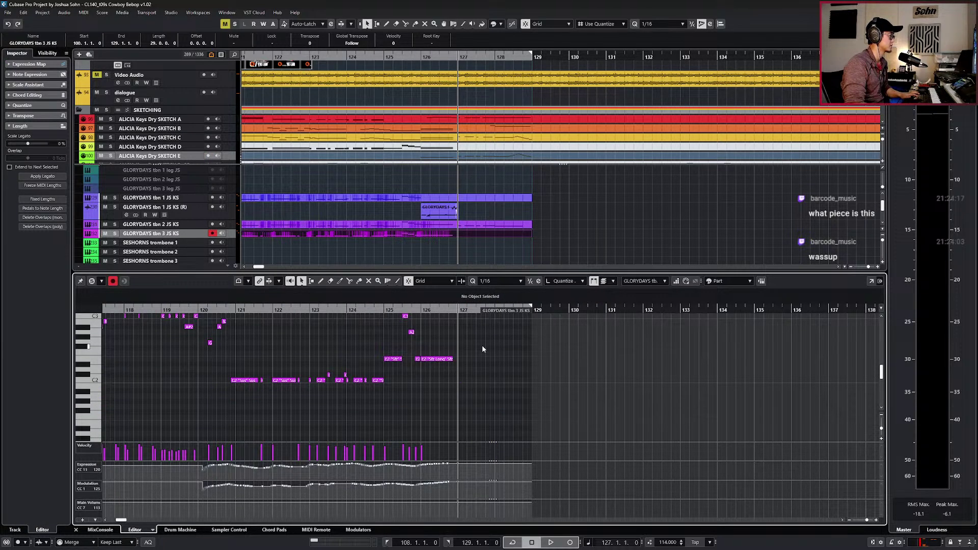
key("ctrl+v")
key("space")
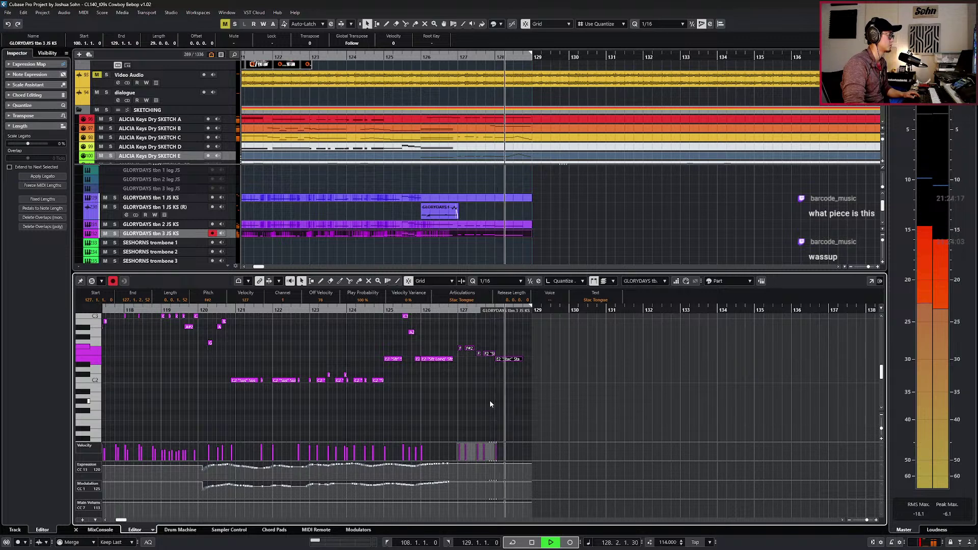
key("space")
Shorten the final E2 notes of tbn 2 and tbn 3 to end on beat 3 of bar 128 and try Marc /w Fall on both.
left_click(513, 390)
left_click(509, 225, "shift")
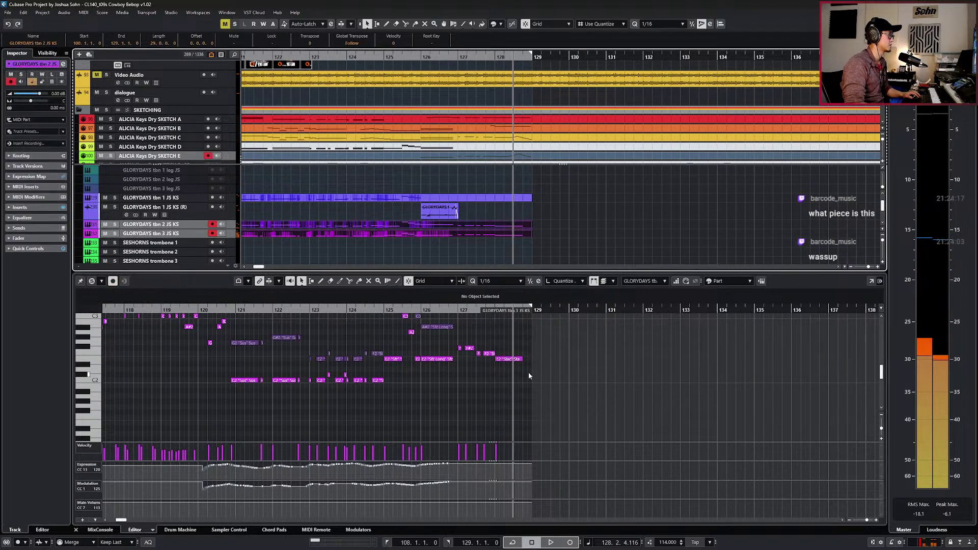
left_click(507, 359)
left_click(468, 300)
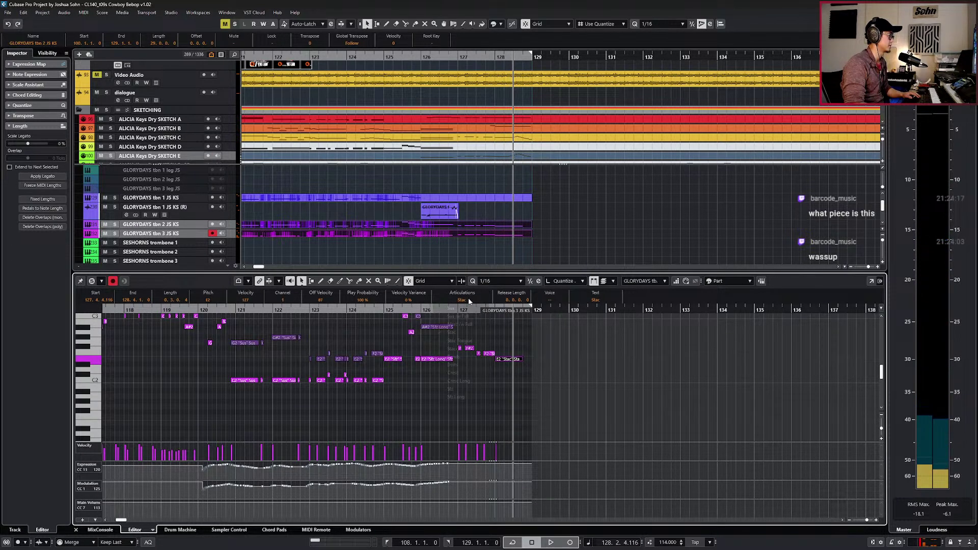
left_click(462, 324)
key("alt+shift+Left")
key("l")
key("alt+Up")
left_click(473, 301)
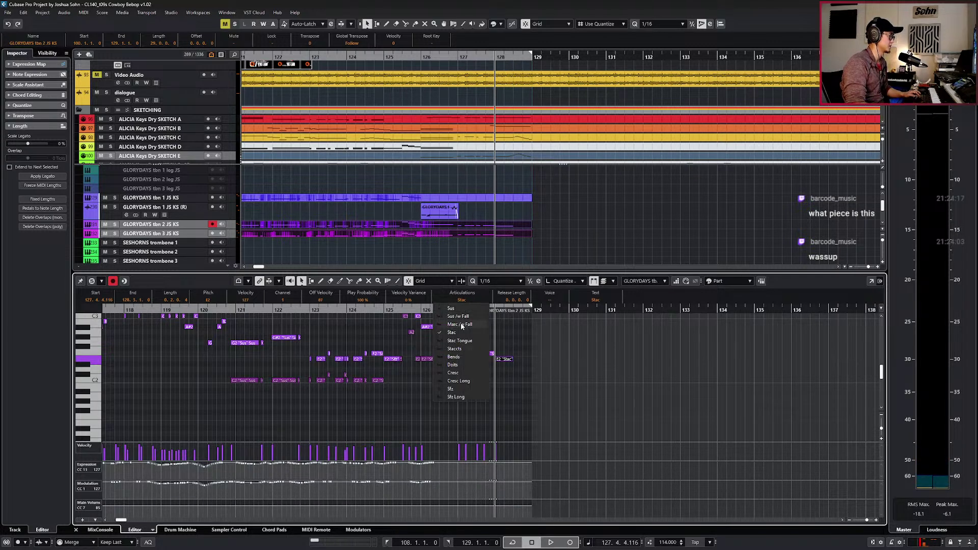
left_click(460, 326)
key("space")
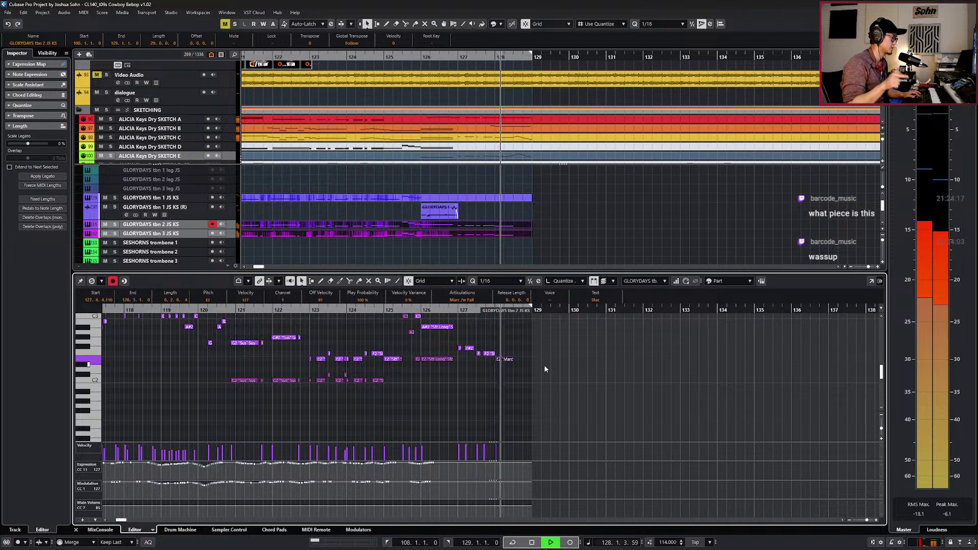
key("space")
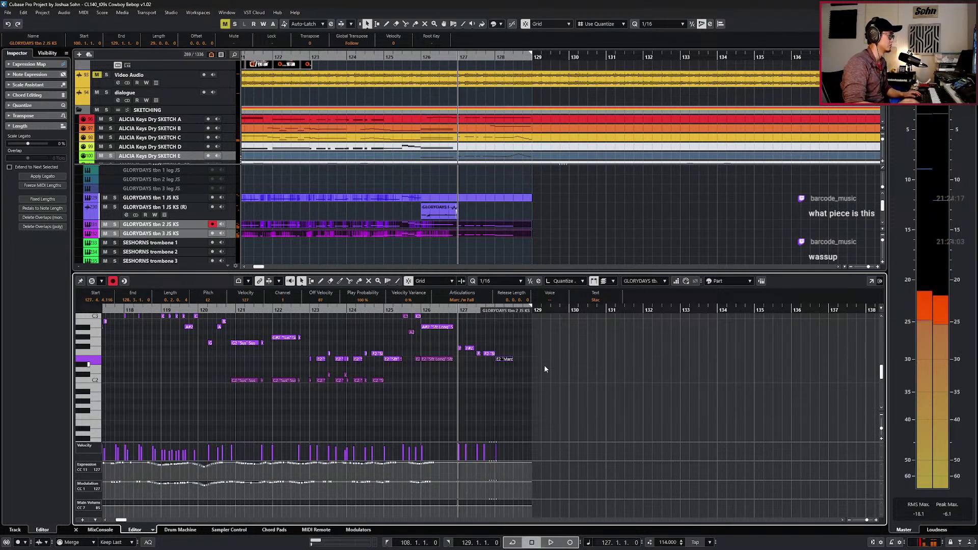
Try the Cresc articulation on the final E2 notes of tbn 2 and tbn 3, and play the phrase.
left_click(461, 301)
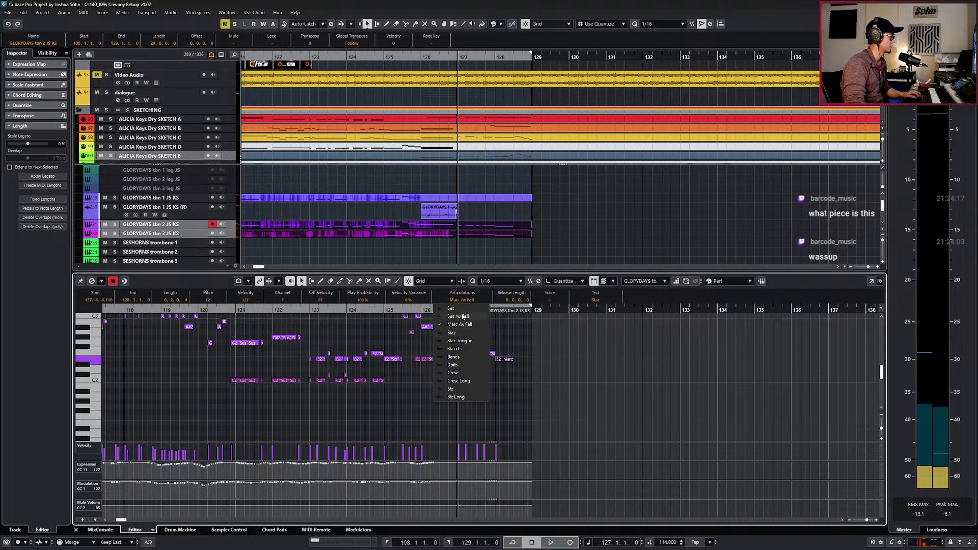
left_click(462, 375)
key("Right")
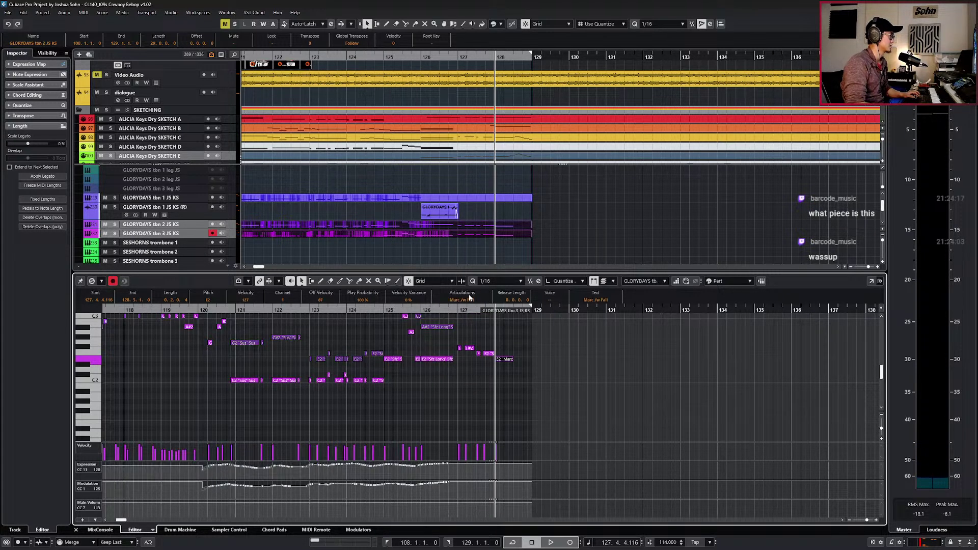
left_click(474, 301)
left_click(471, 371)
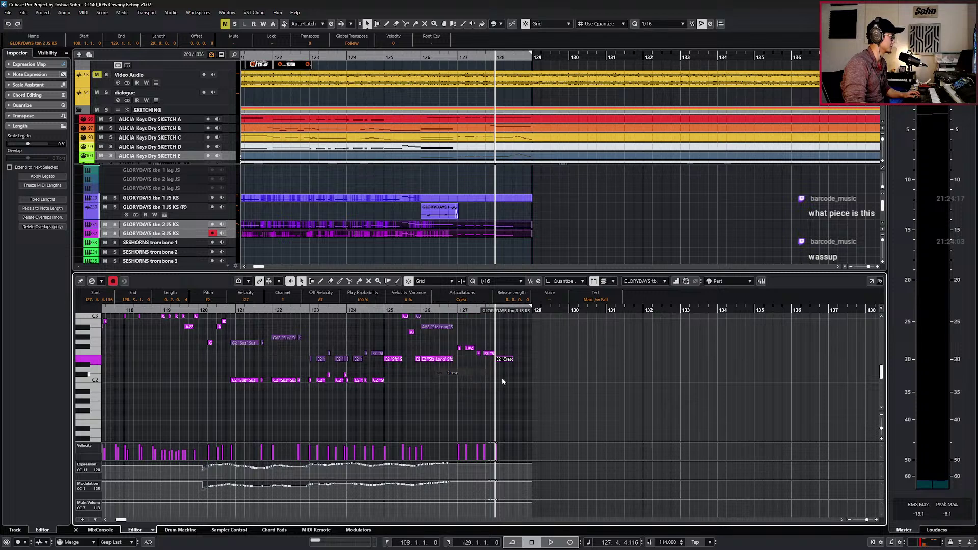
key("space")
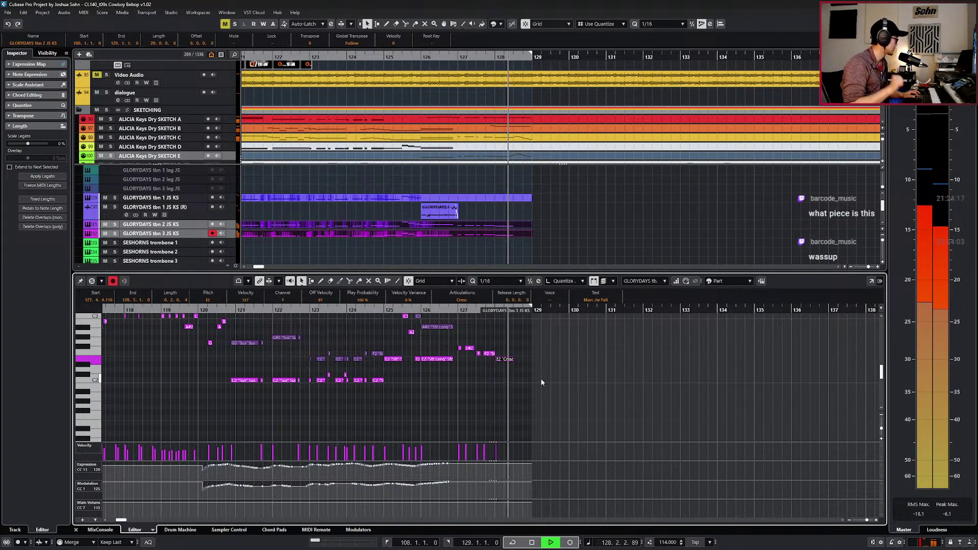
key("space")
Set the articulation of the final E2 notes in tbn 2 and tbn 3 to Sus.
left_click(465, 300)
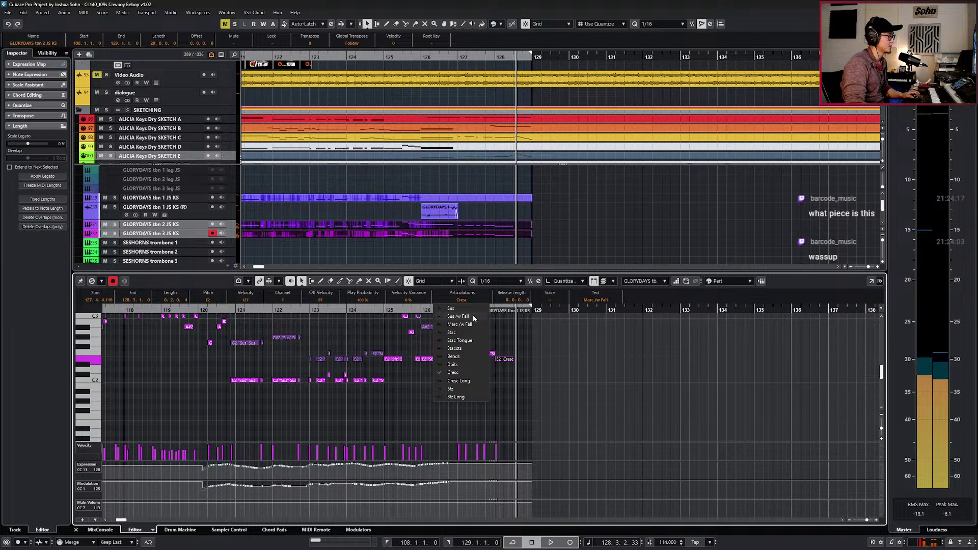
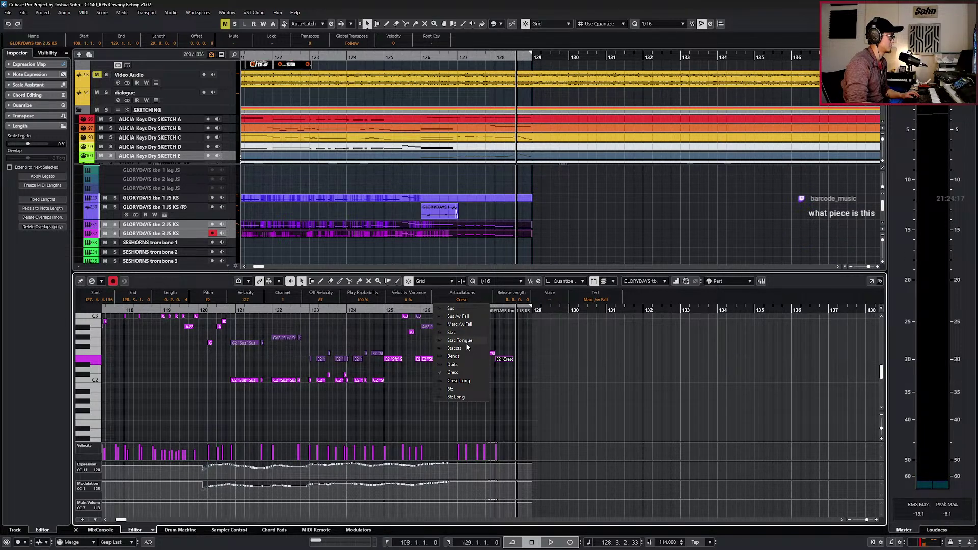
left_click(464, 309)
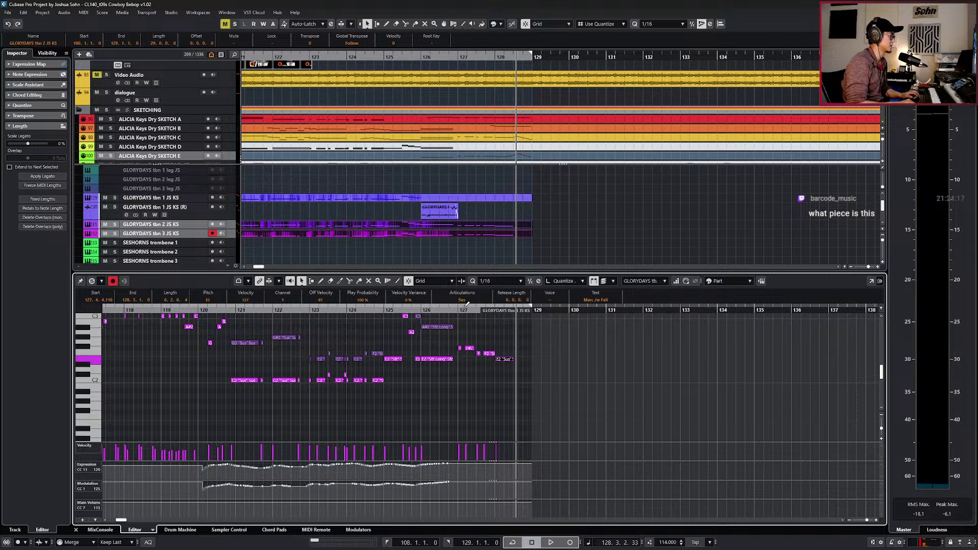
key("Page_Up")
left_click(464, 300)
left_click(467, 310)
key("KP_Subtract")
key("KP_Subtract")
Draw an Expression decrease to about 106 over the final E2 notes of tbn 2 and tbn 3 in bar 128, and play the phrase.
key("space")
left_click_drag(494, 462, 513, 465)
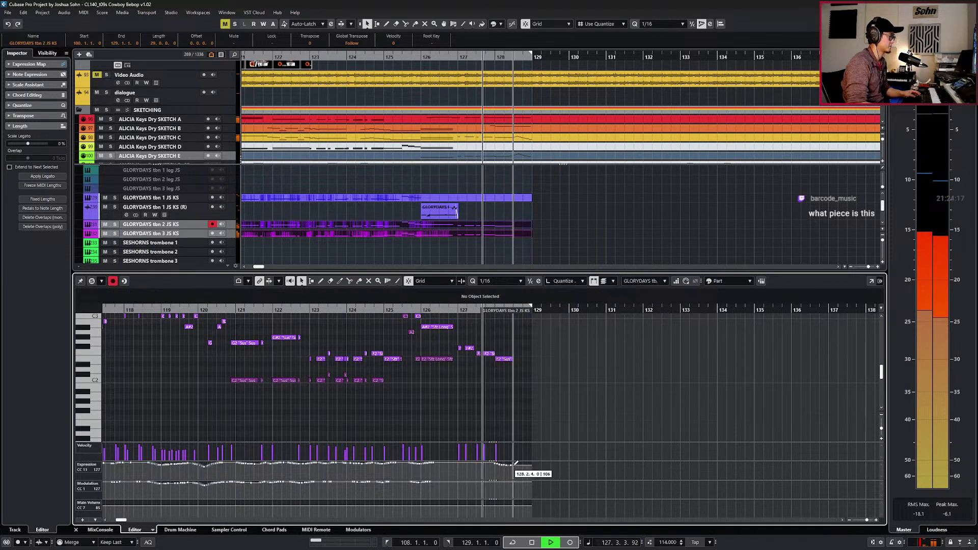
key("Page_Down")
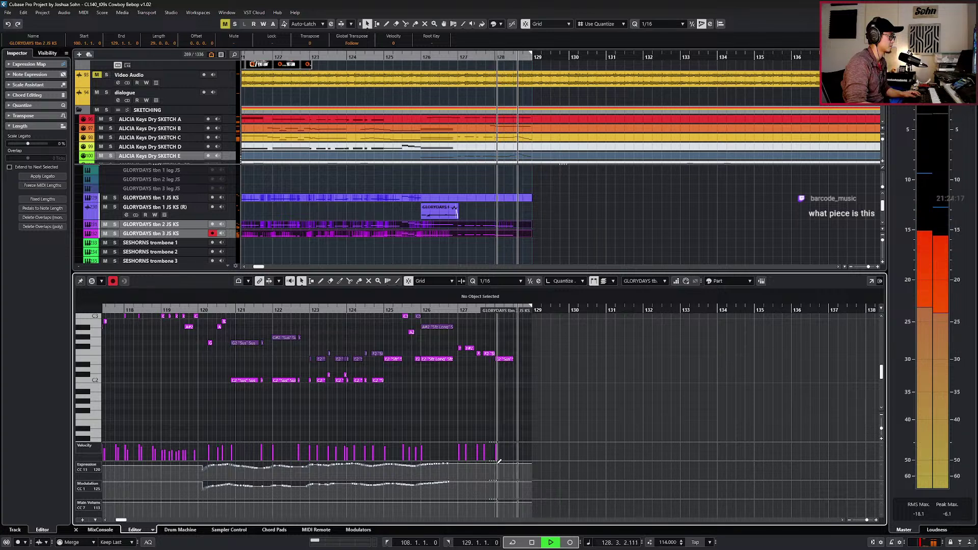
key("space")
key("Page_Up")
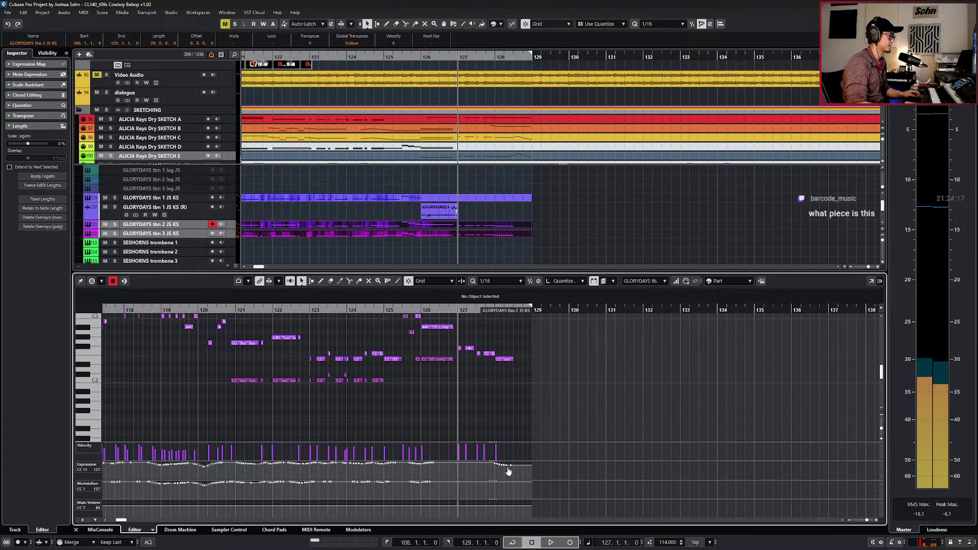
key("space")
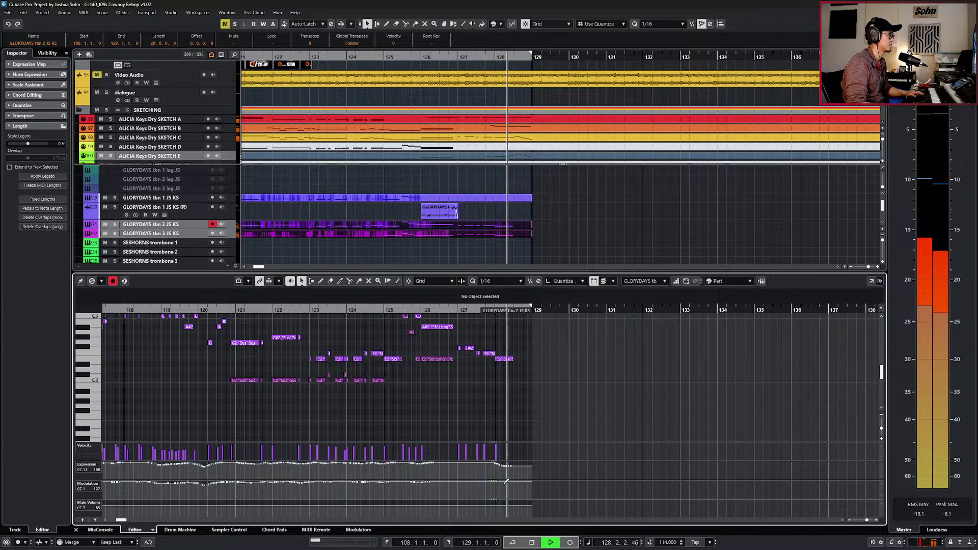
key("space")
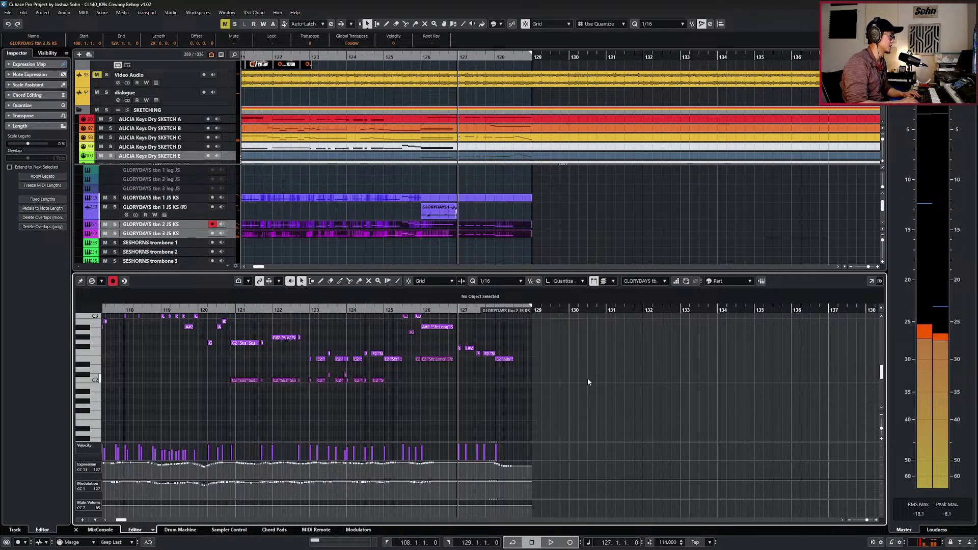
Return to the full project view, solo the Video Audio reference, play it from bar 126 through bar 128, and unsolo it.
key("ctrl+e")
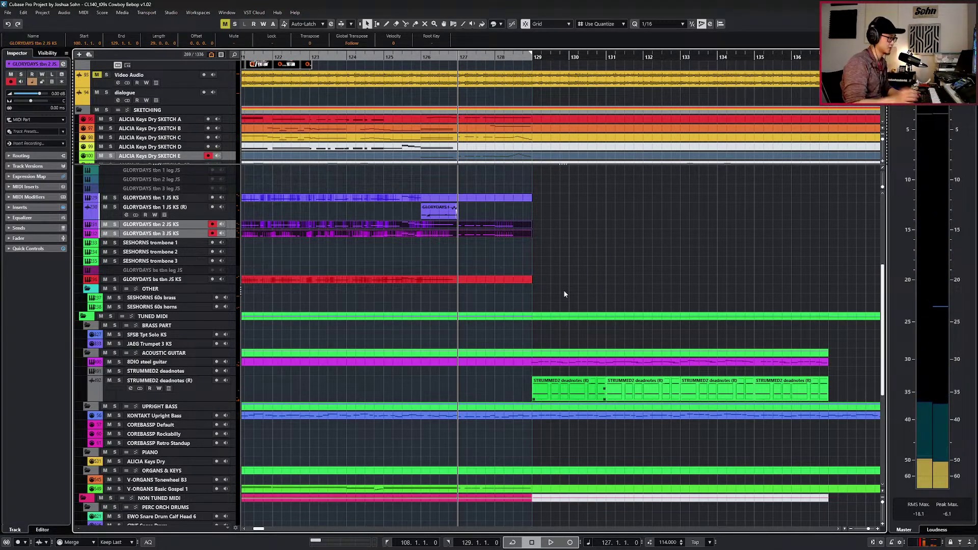
key("KP_Subtract")
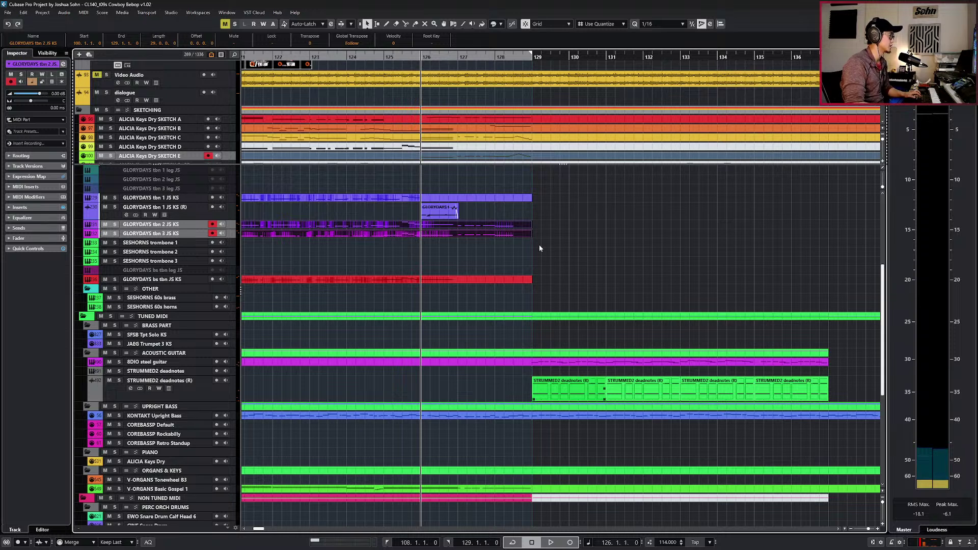
scroll(476, 258, "up", 2)
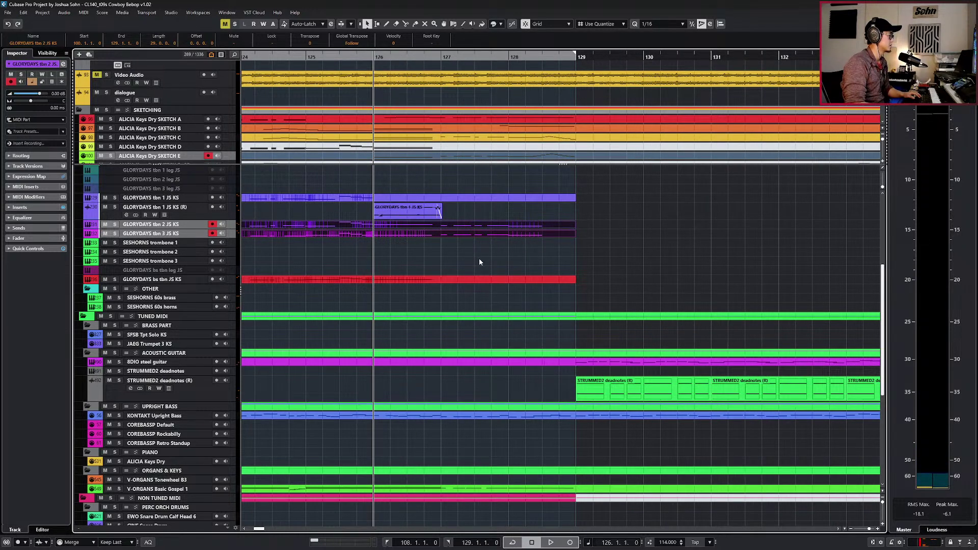
left_click(175, 83)
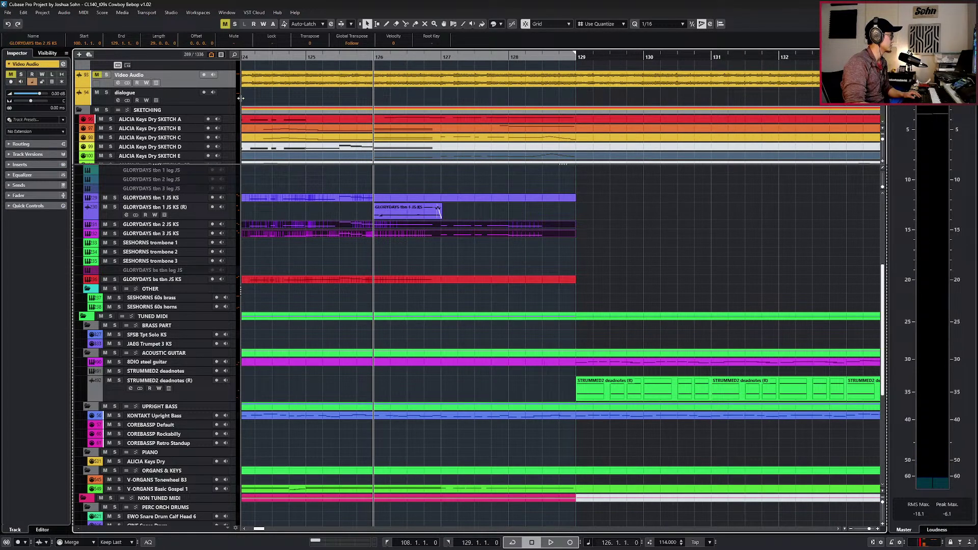
key("s")
key("space")
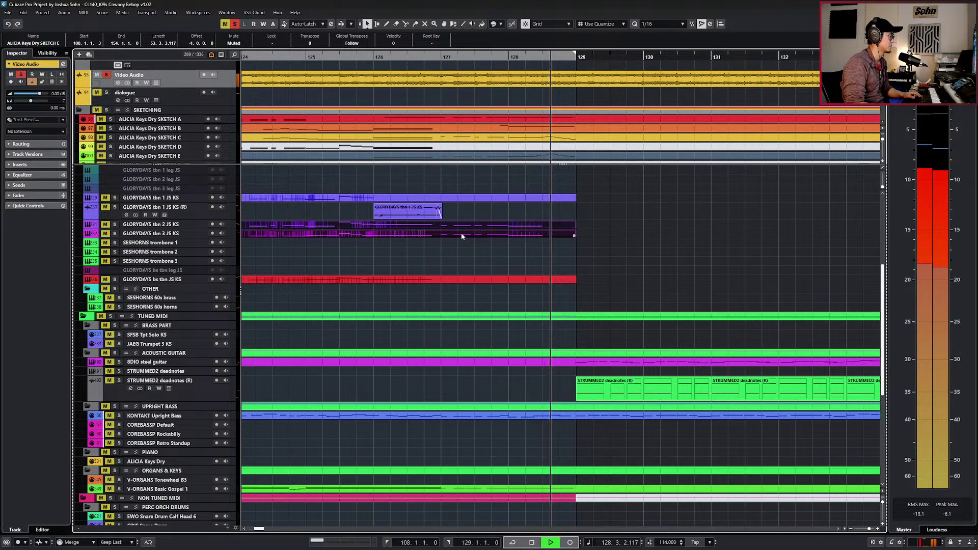
key("space")
key("s")
Reopen the tbn 2 and tbn 3 parts together and draw a Modulation decrease over their final E2 notes in bar 128.
key("KP_Subtract")
key("KP_Subtract")
left_click(510, 225)
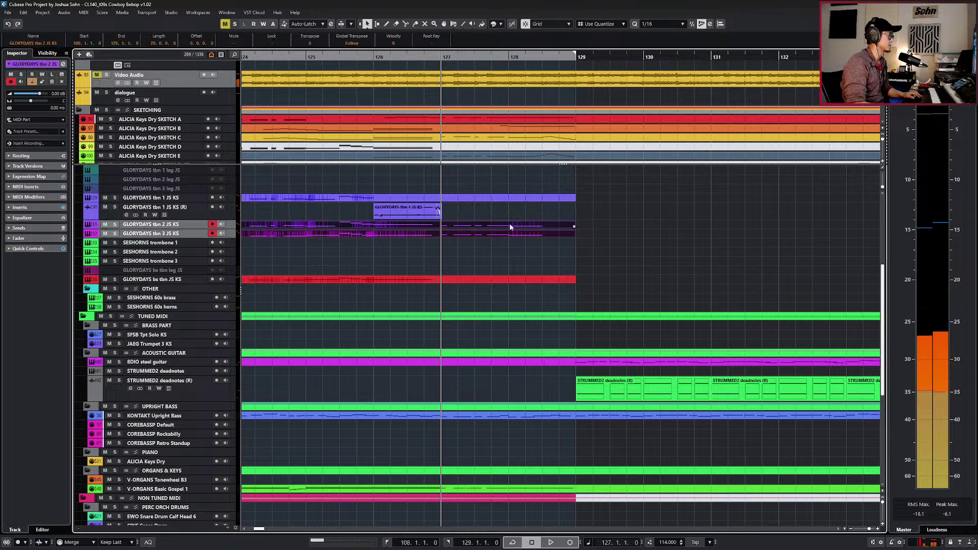
double_click(509, 226)
left_click_drag(509, 482, 530, 489)
key("Down")
left_click_drag(520, 484, 555, 468)
Show only the GLORYDAYS tbn 3 JS KS part and select its phrase notes in bars 127–128.
key("KP_Subtract")
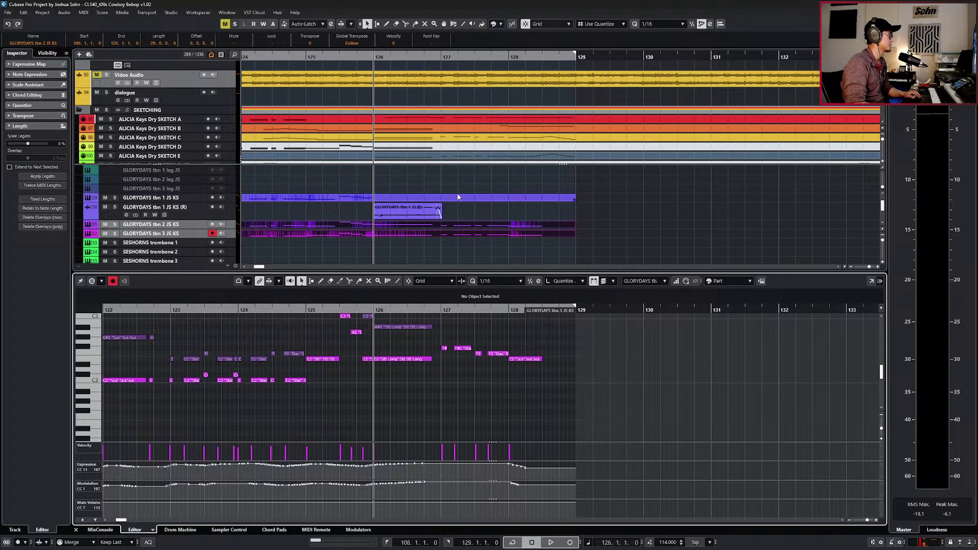
scroll(462, 213, "up", 2)
scroll(464, 203, "up", 2)
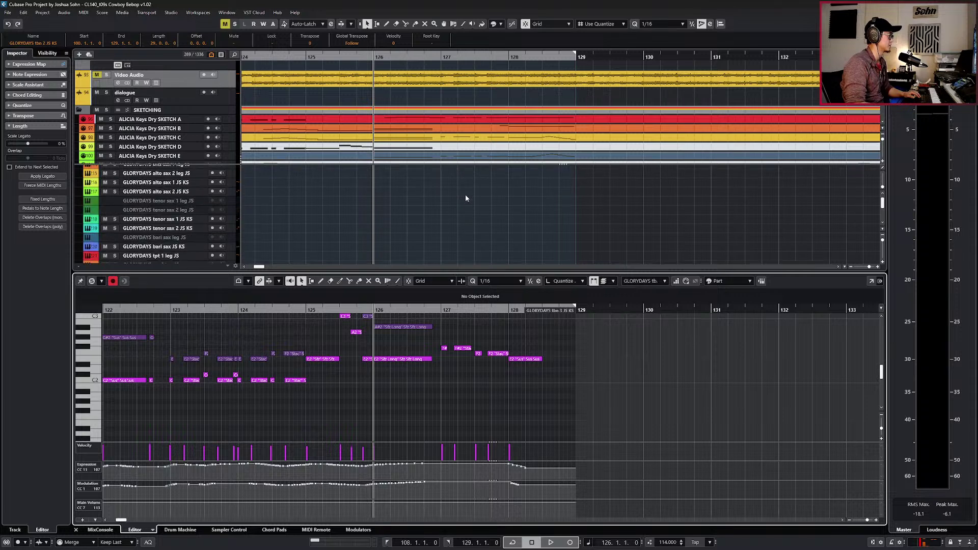
scroll(466, 194, "down", 5)
scroll(466, 194, "up", 2)
left_click(464, 194)
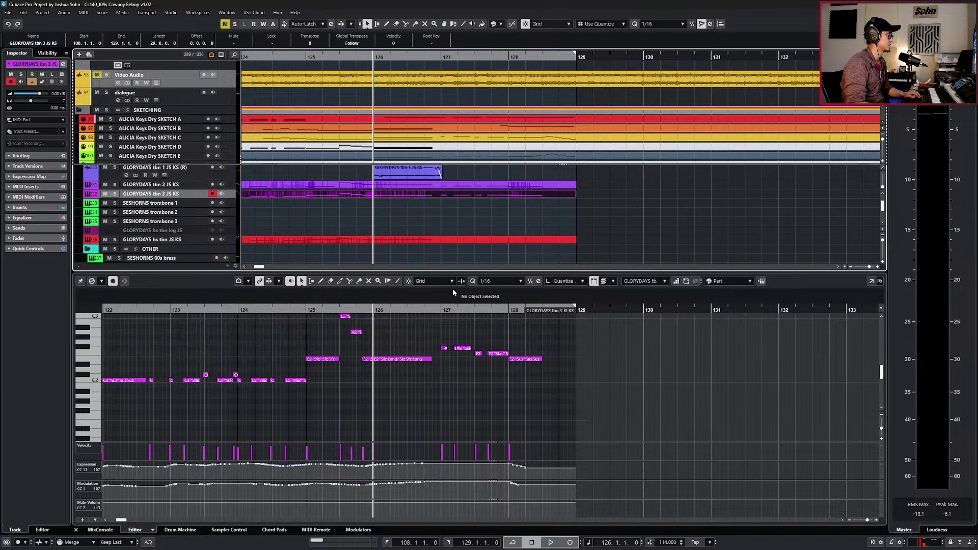
left_click_drag(447, 333, 579, 377)
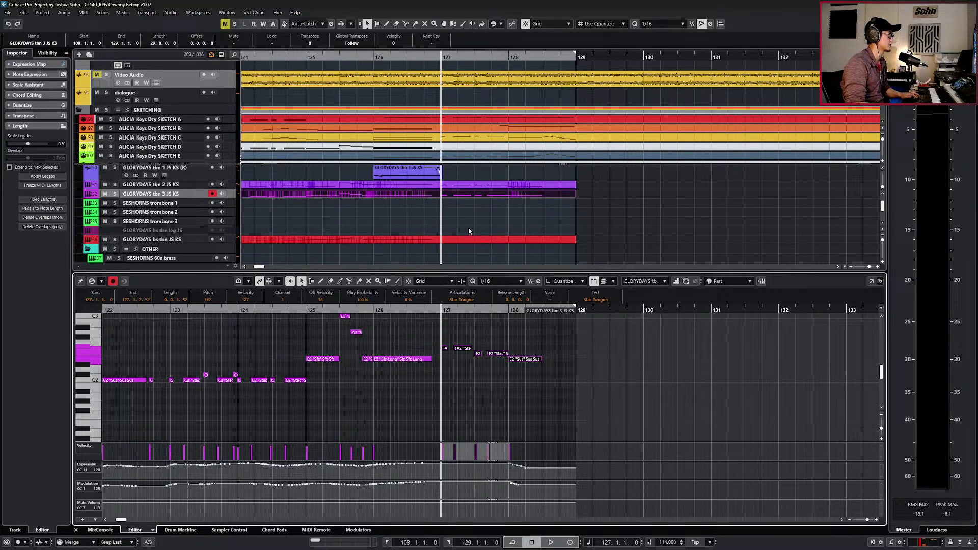
Paste the copied trombone phrase at bar 127 on the GLORYDAYS bs tbn track and glue it to the existing part.
left_click(477, 243)
key("ctrl+v")
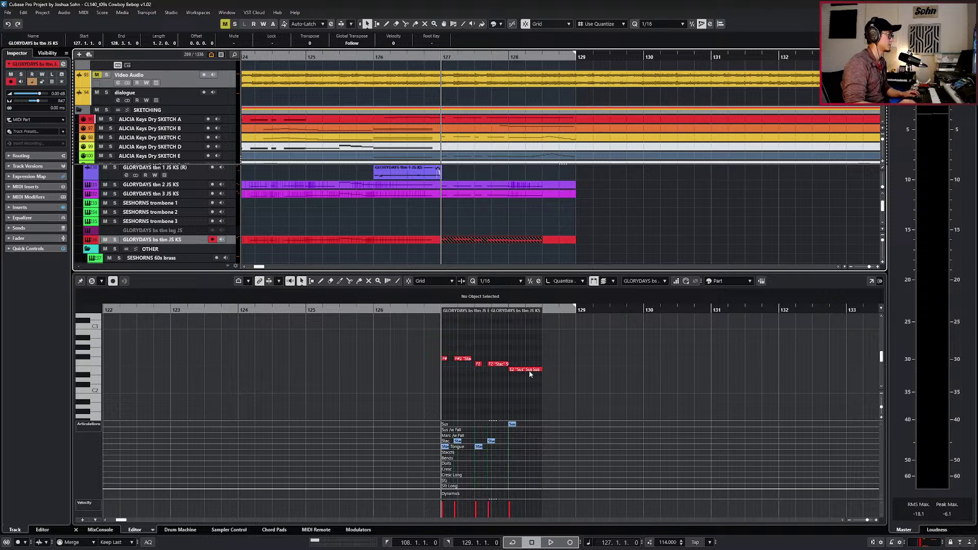
left_click_drag(456, 225, 461, 250)
key("g")
key("f")
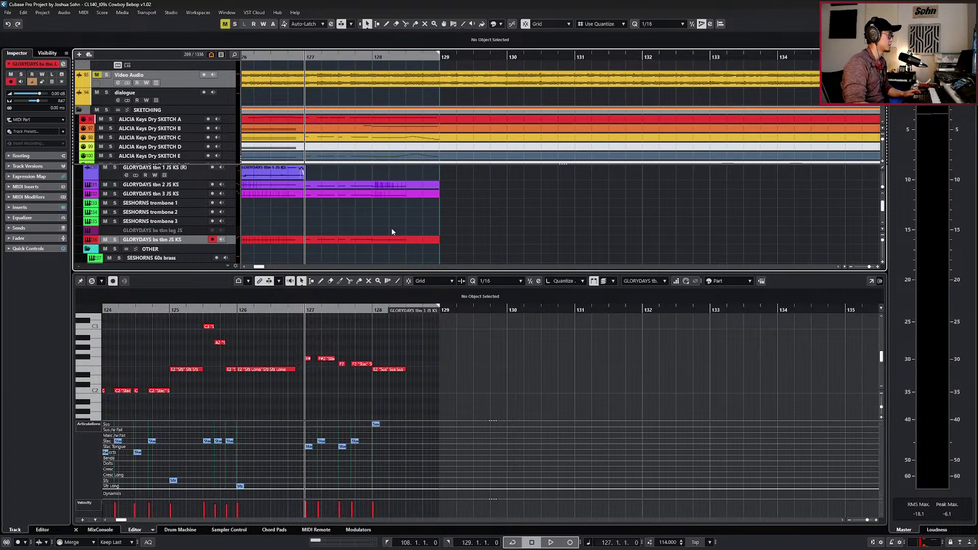
Draw falling expression and modulation curves under the sustained bar 128 note in the GLORYDAYS bs tbn part.
left_click(386, 240)
key("alt+2")
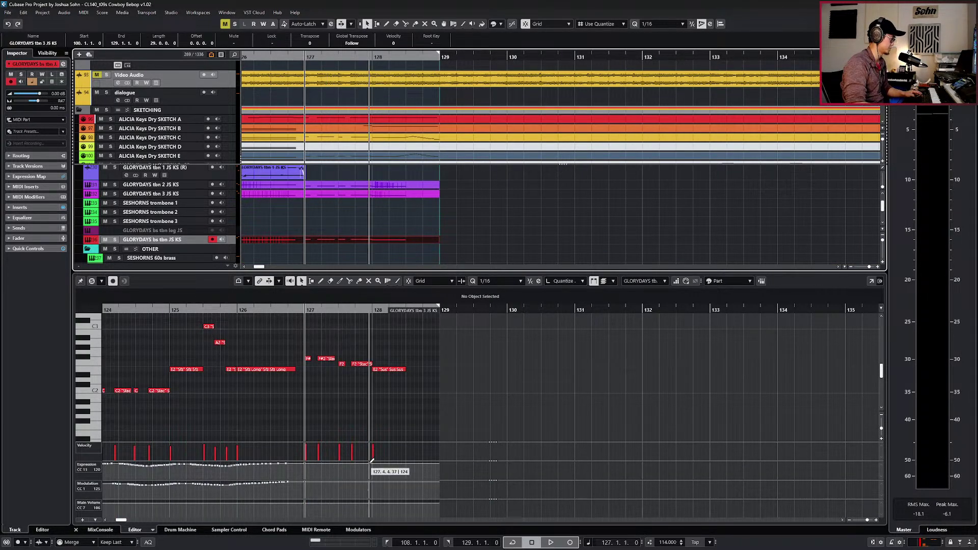
mouse_move(375, 463)
left_mouse_down()
mouse_move(403, 469)
mouse_move(383, 482)
left_mouse_up()
key("space")
scroll(451, 260, "left", 2)
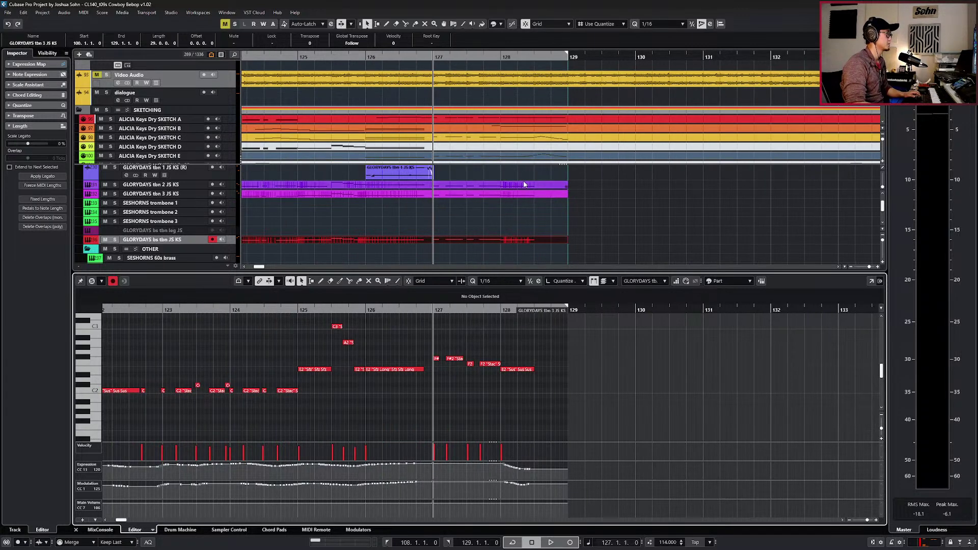
Compare the GLORYDAYS tbn 2 notes from bar 127 with the melody in the ALICIA Keys Dry SKETCH C part.
scroll(504, 214, "up", 1)
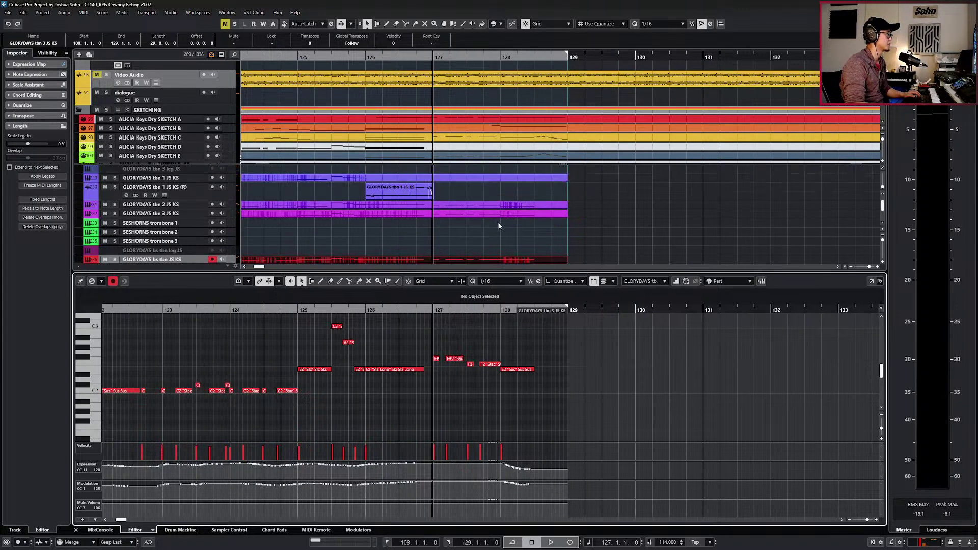
left_click(487, 204)
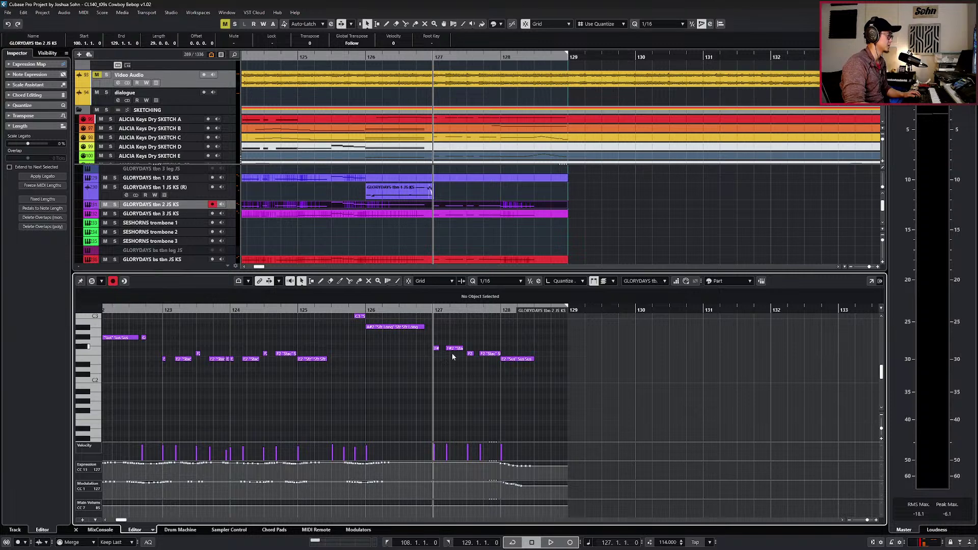
left_click_drag(427, 348, 477, 355)
left_click_drag(537, 331, 447, 398)
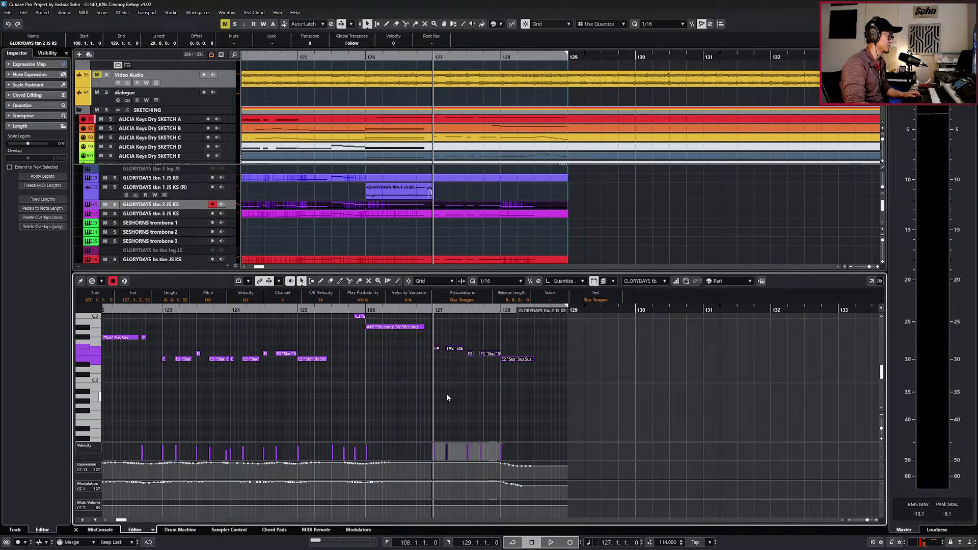
left_click(514, 139)
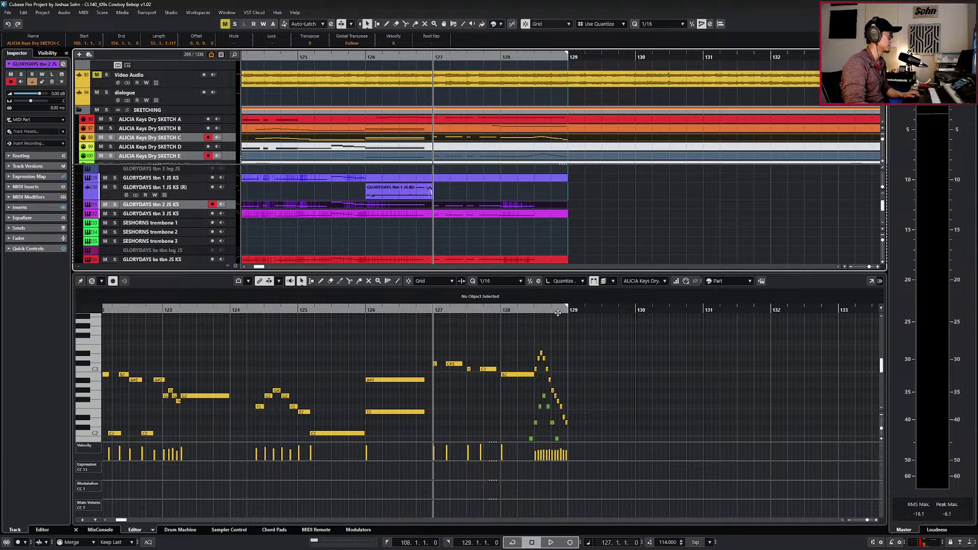
scroll(518, 384, "up", 2)
left_click(395, 364)
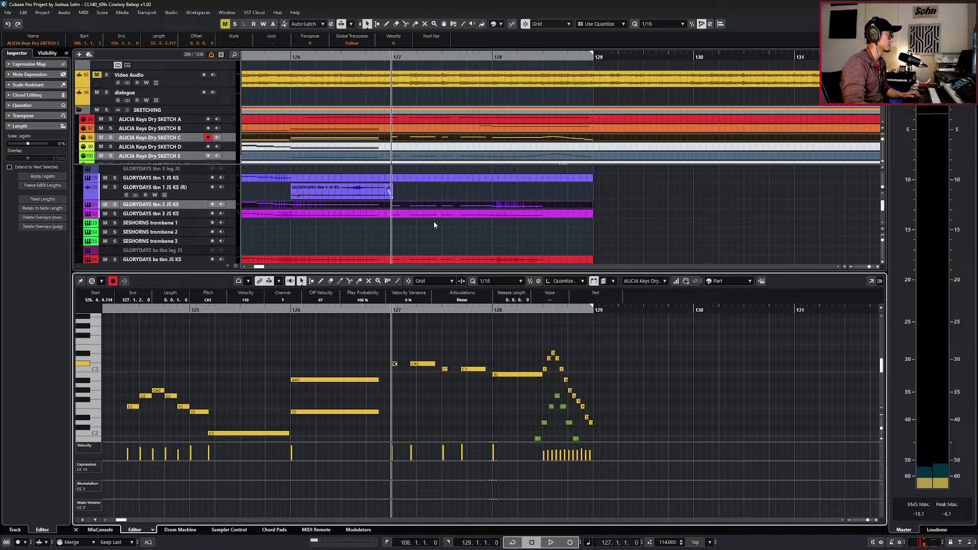
Transpose the GLORYDAYS tbn 2 notes in bars 127–128 up seven semitones so the phrase starts on C#3.
left_click(436, 206)
left_click(436, 206)
left_click_drag(389, 341, 534, 387)
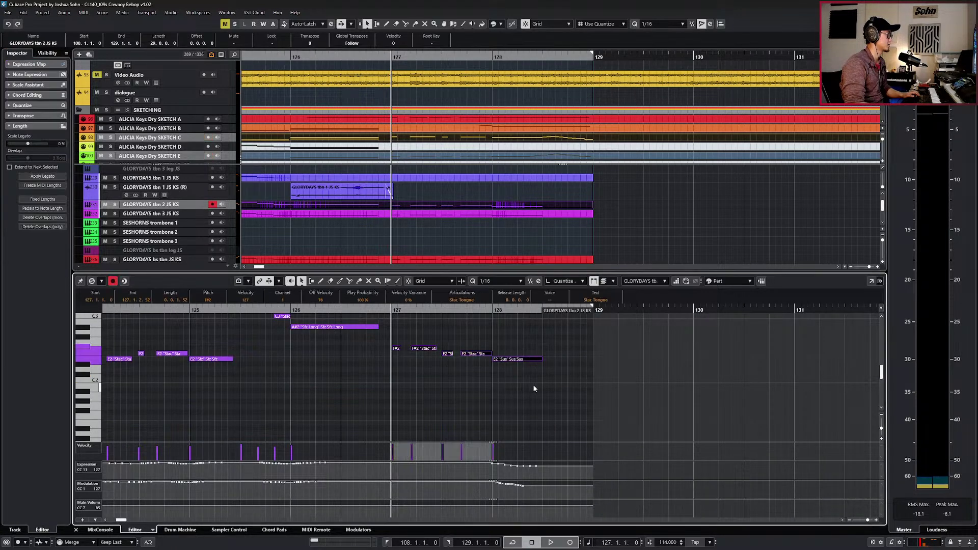
scroll(534, 387, "up", 3)
key("Up")
key("Up")
key("Up")
key("Up")
key("Up")
key("Up")
key("Up")
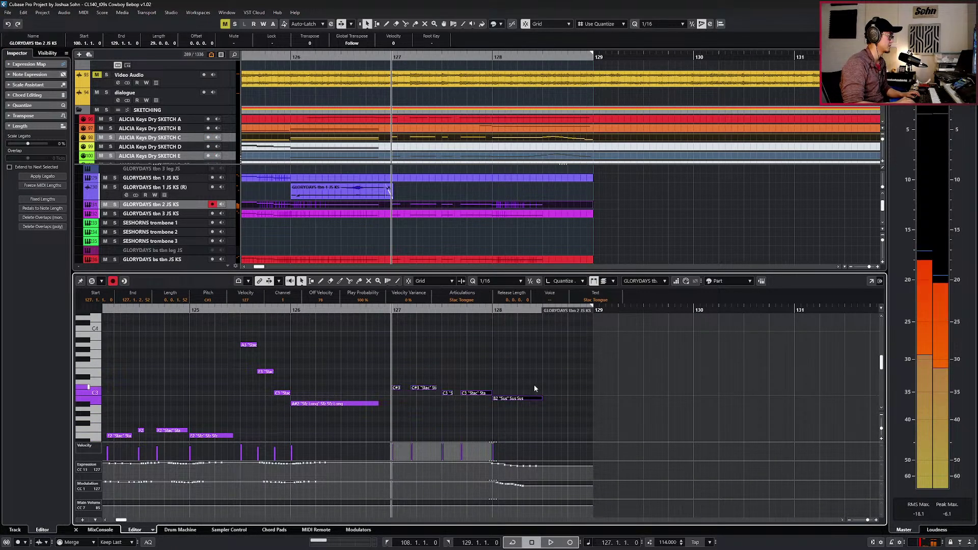
Copy the transposed phrase to bar 127 on the GLORYDAYS tbn 1 track and glue it to the existing part.
key("ctrl+c")
left_click(499, 180)
key("ctrl+v")
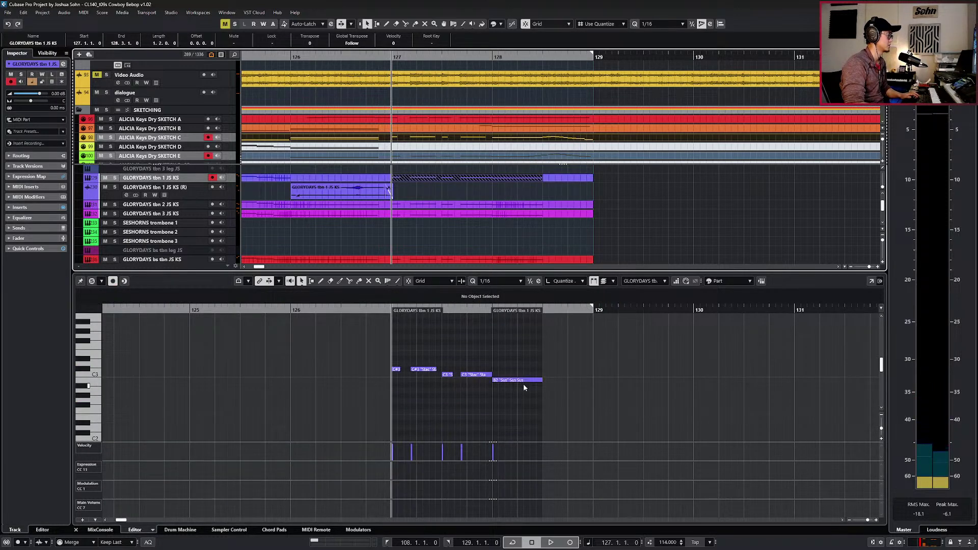
left_click(389, 178, "shift")
key("g")
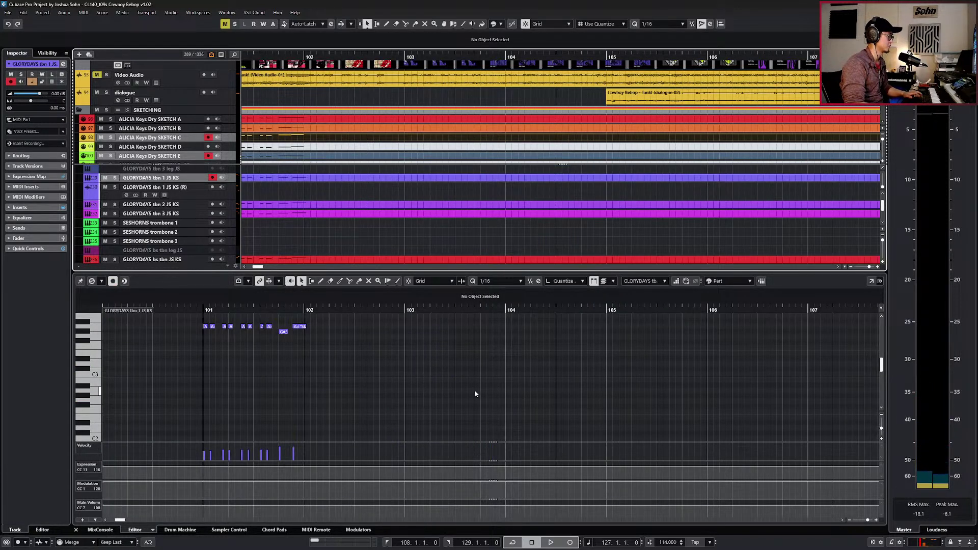
key("f")
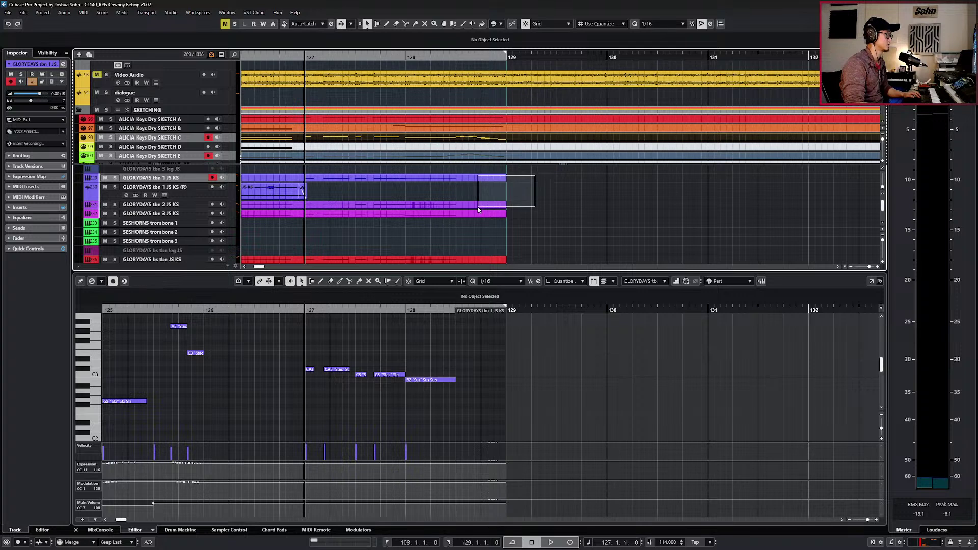
Open the tbn 1 and tbn 2 parts together and draw falling expression and modulation curves from bar 128 in tbn 1.
left_click_drag(479, 210, 480, 208)
left_click(441, 380)
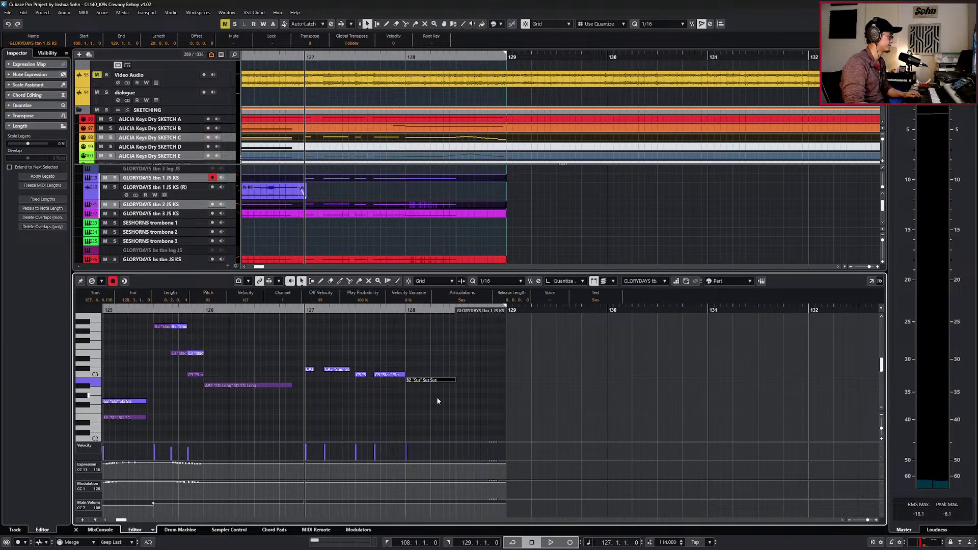
mouse_move(409, 464)
left_mouse_down()
mouse_move(435, 471)
mouse_move(413, 481)
mouse_move(446, 485)
left_mouse_up()
key("space")
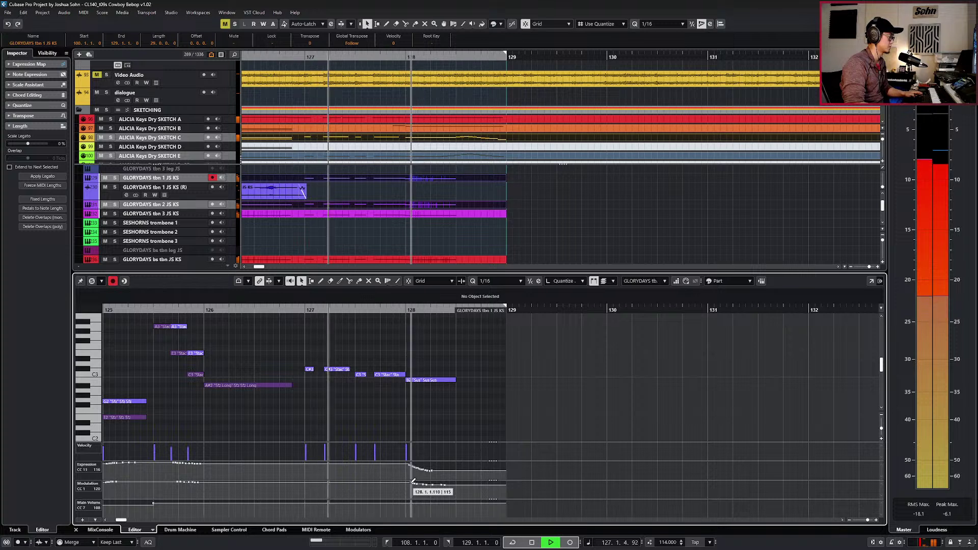
left_click_drag(422, 490, 452, 492)
Rewind to about bar 125 and play the trombone passage through the end of bar 128.
key("space")
key("KP_Subtract")
key("KP_Subtract")
key("KP_Subtract")
key("KP_Subtract")
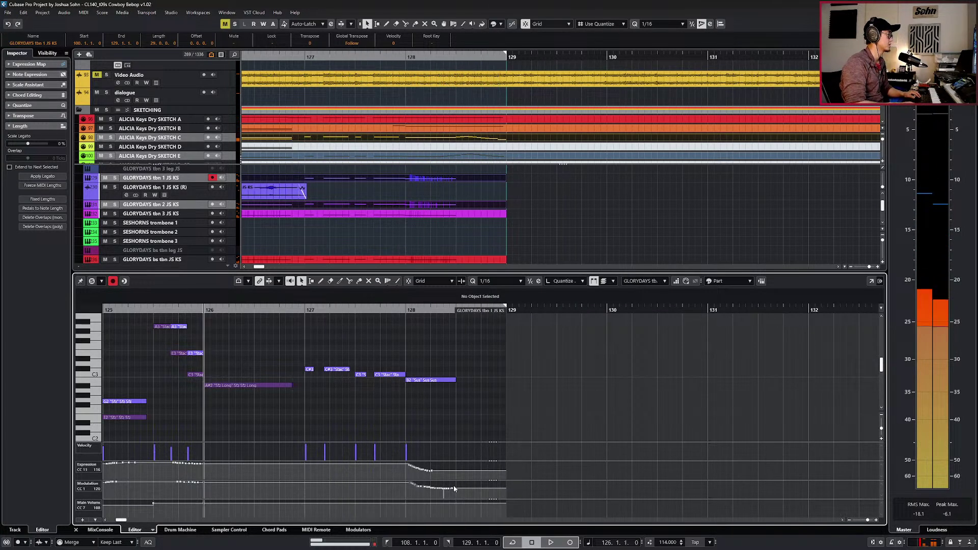
key("space")
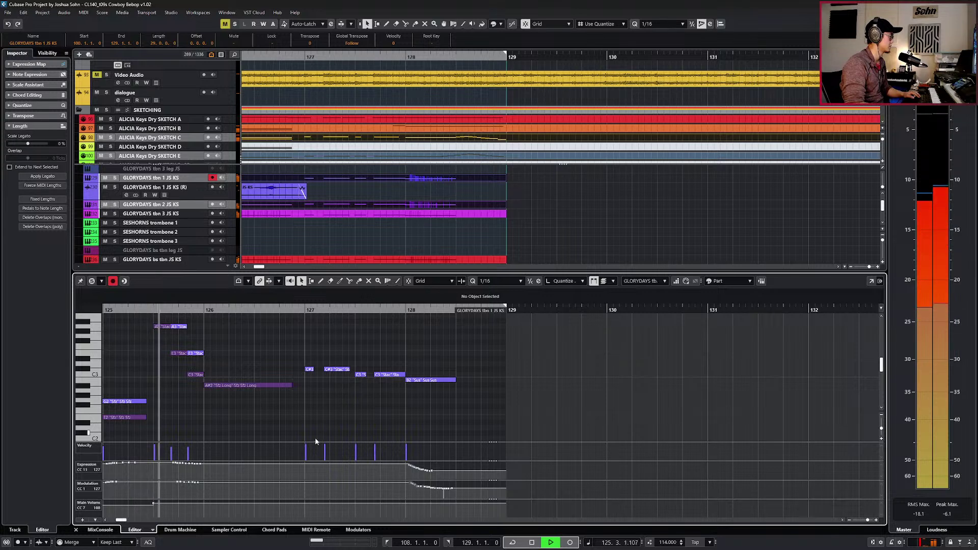
scroll(311, 397, "down", 3)
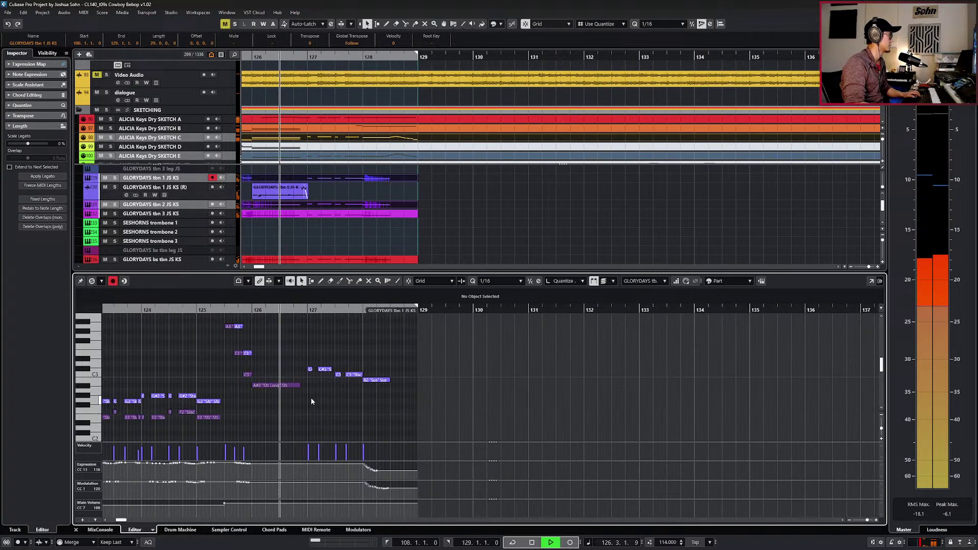
scroll(311, 398, "left", 2)
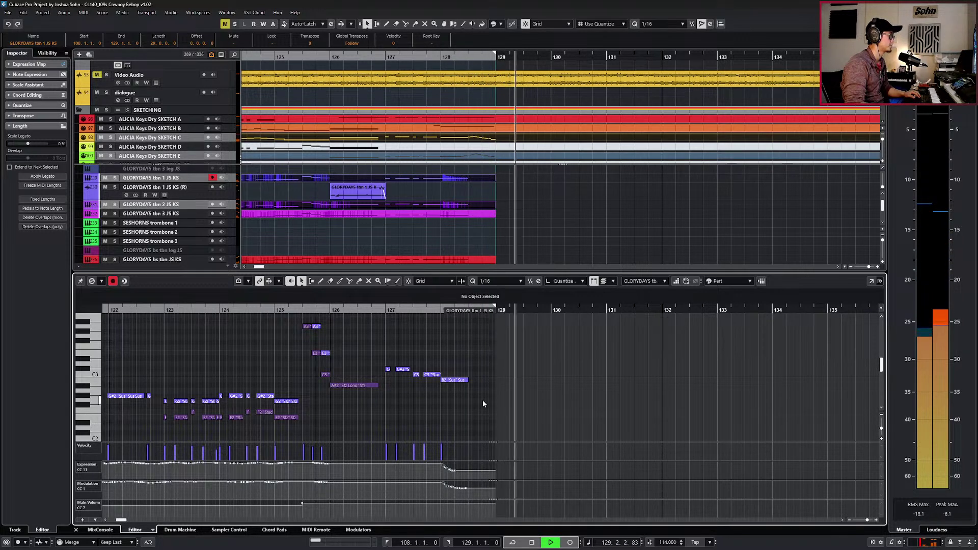
scroll(517, 194, "down", 2)
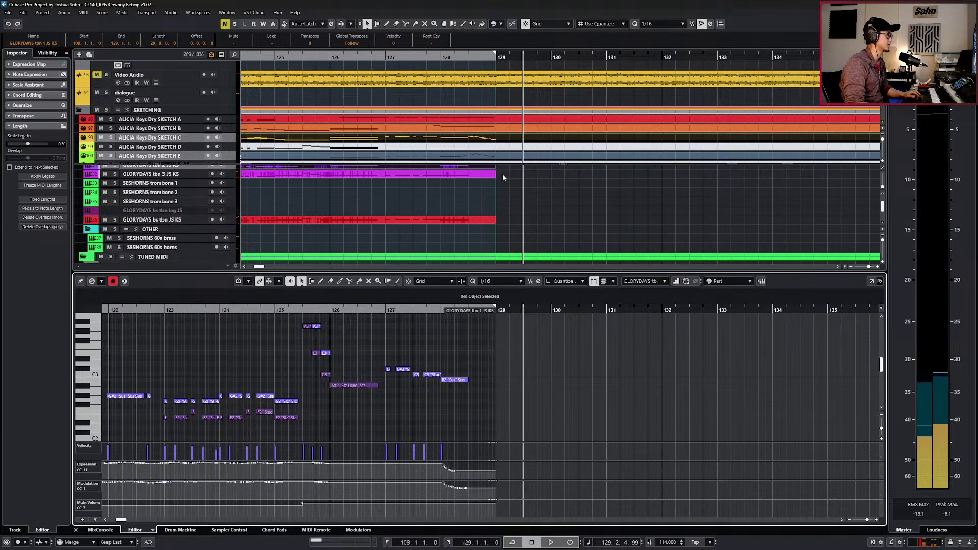
Lengthen the final sustained notes in bar 128 of all the GLORYDAYS trombone parts by four 1/16 steps and audition them.
left_click_drag(509, 166, 477, 231)
left_click_drag(469, 352, 462, 440)
key("alt+shift+Right")
key("alt+shift+Right")
key("alt+shift+Right")
key("alt+shift+Right")
key("KP_0")
key("space")
key("space")
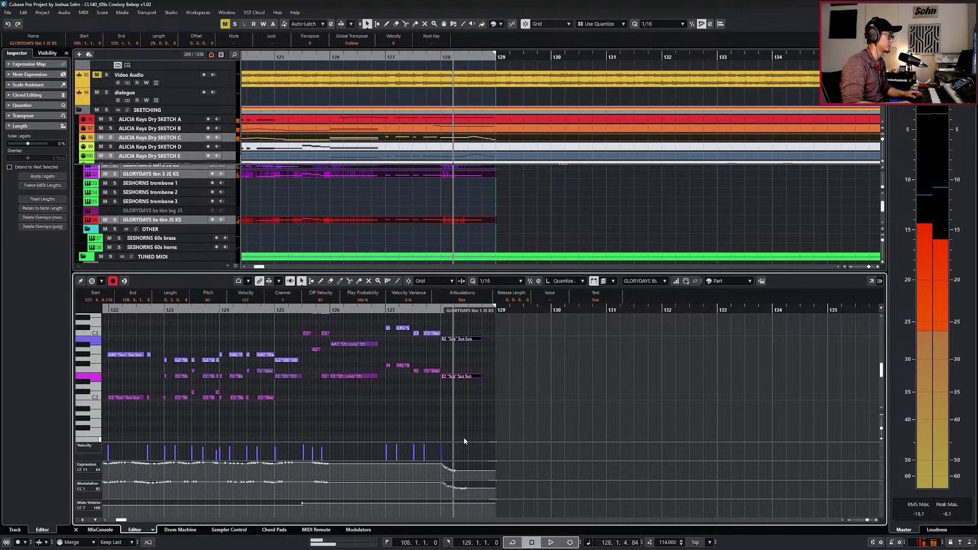
Change the quantize value to 1/8, lengthen the same sustained notes by one more step, and play the phrase.
key("KP_0")
key("alt+4")
key("alt+Right")
key("space")
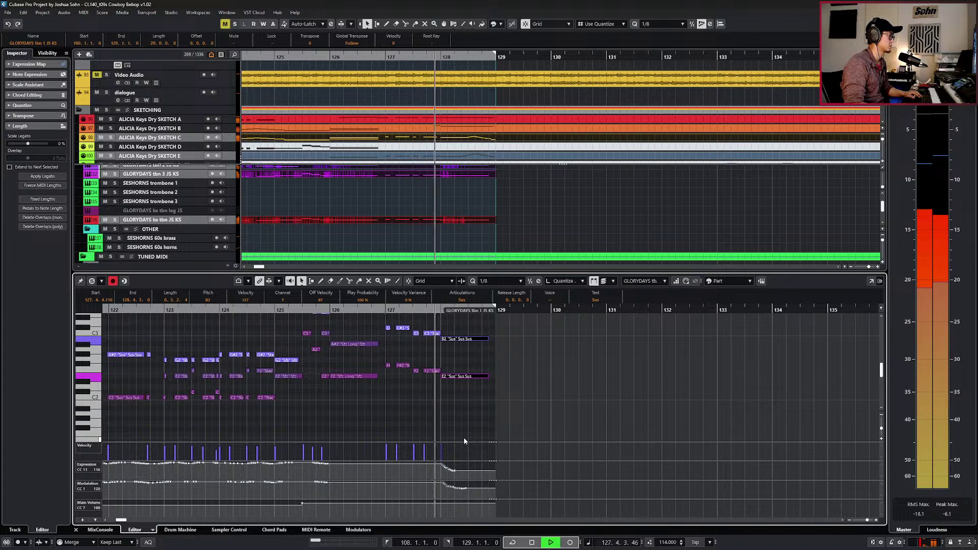
scroll(463, 428, "up", 2)
key("space")
Display the articulation lanes and cycle through the trombone parts to compare their articulations in bars 127–128.
key("Page_Up")
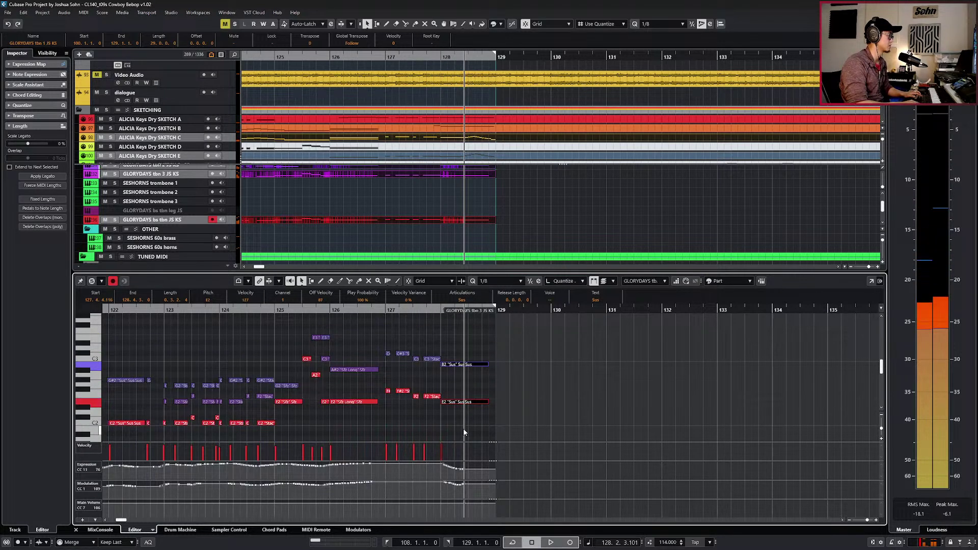
key("Page_Up")
key("Page_Down")
key("alt+1")
key("Page_Up")
key("Page_Up")
key("Page_Up")
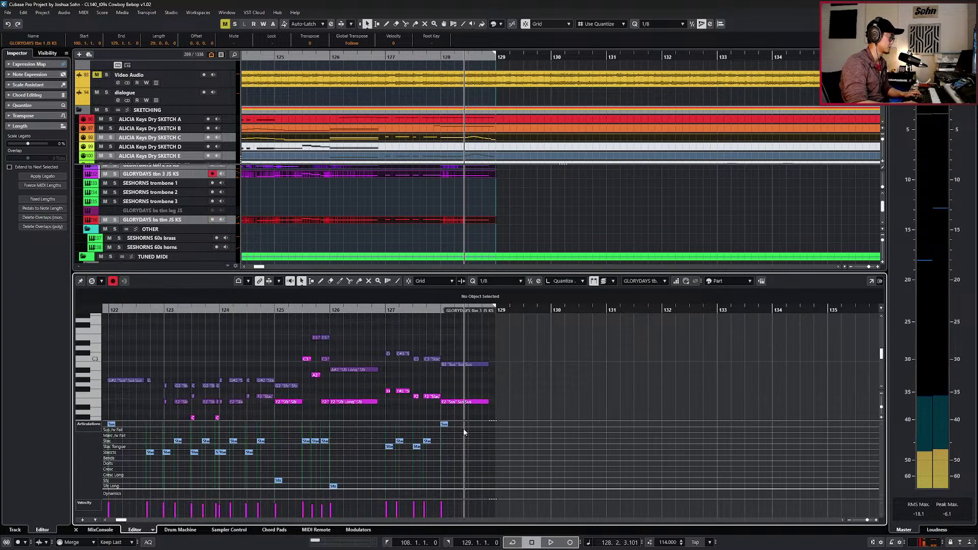
key("Page_Up")
key("Page_Up")
key("Page_Up")
key("Page_Up")
key("Page_Up")
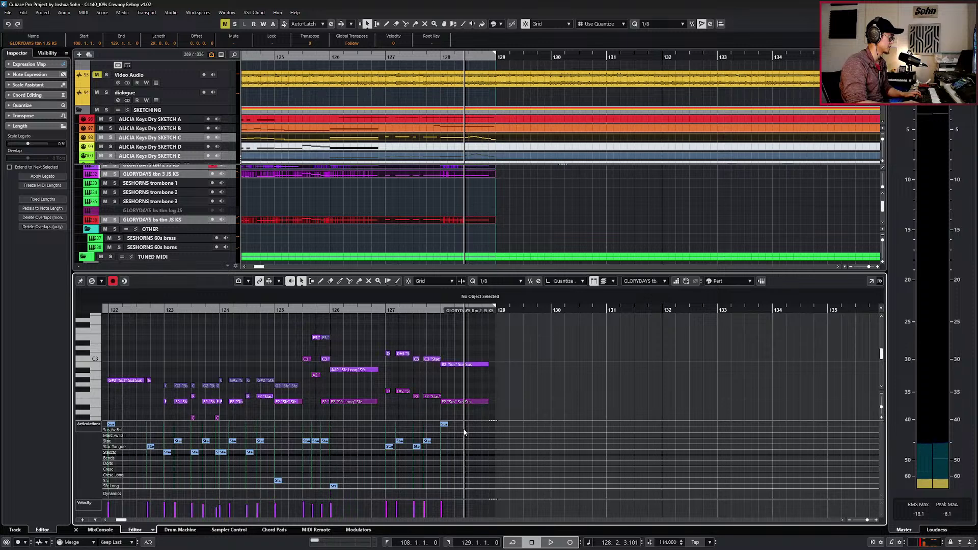
Play back bar 127 and audition its opening notes in each of the trombone parts.
key("KP_0")
key("space")
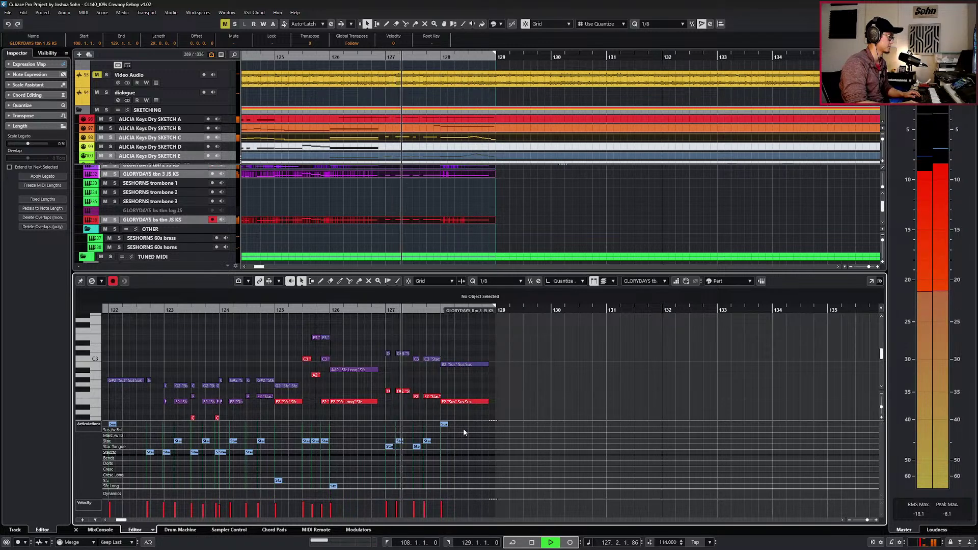
key("space")
scroll(431, 402, "up", 3)
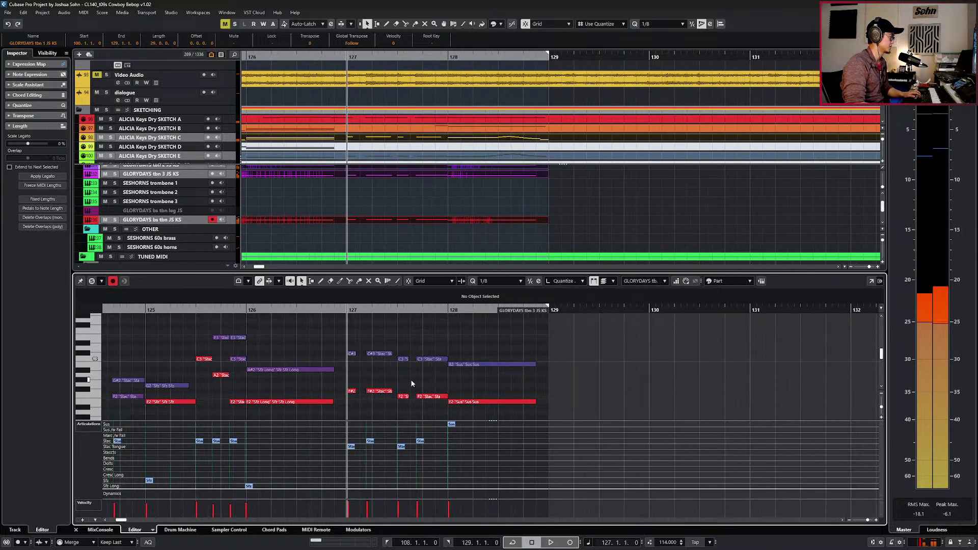
left_click(350, 353)
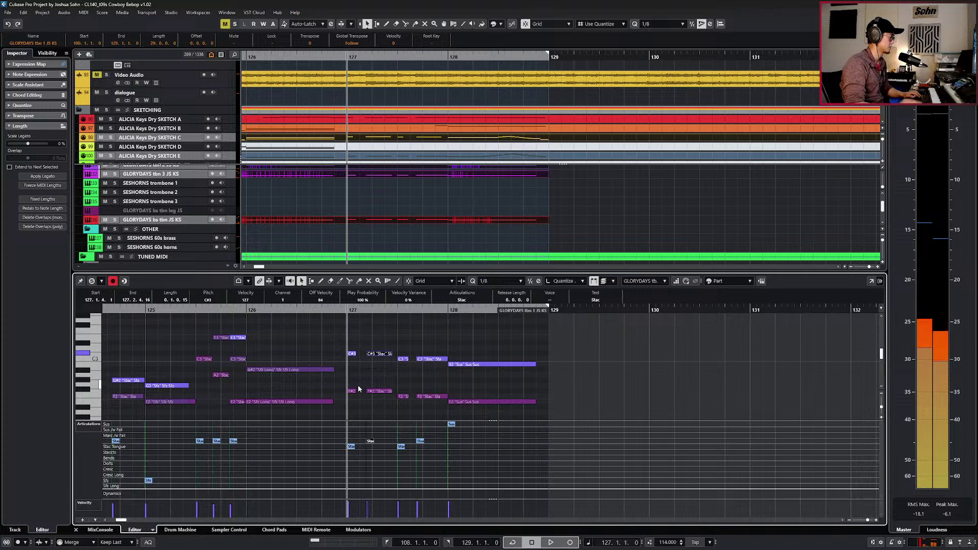
key("Page_Up")
left_click(351, 355)
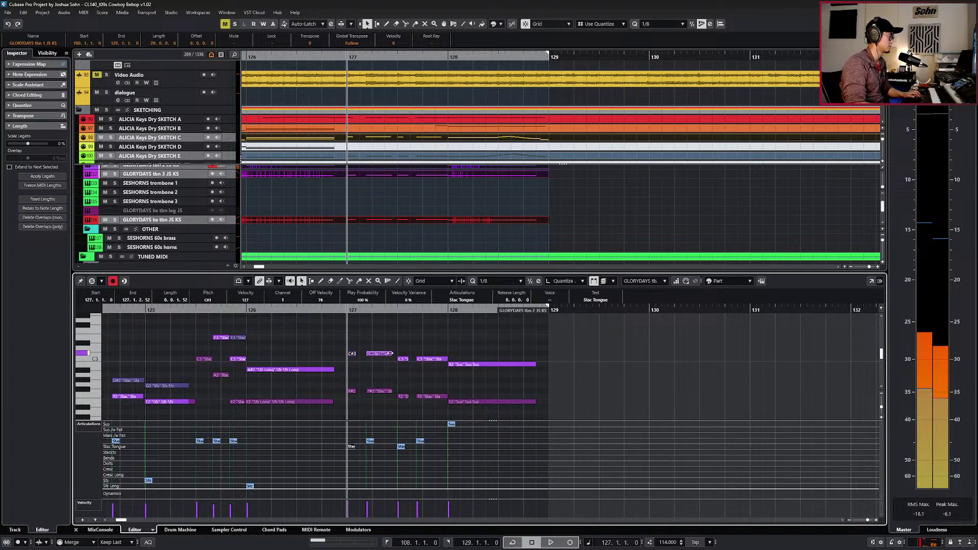
left_click(351, 391)
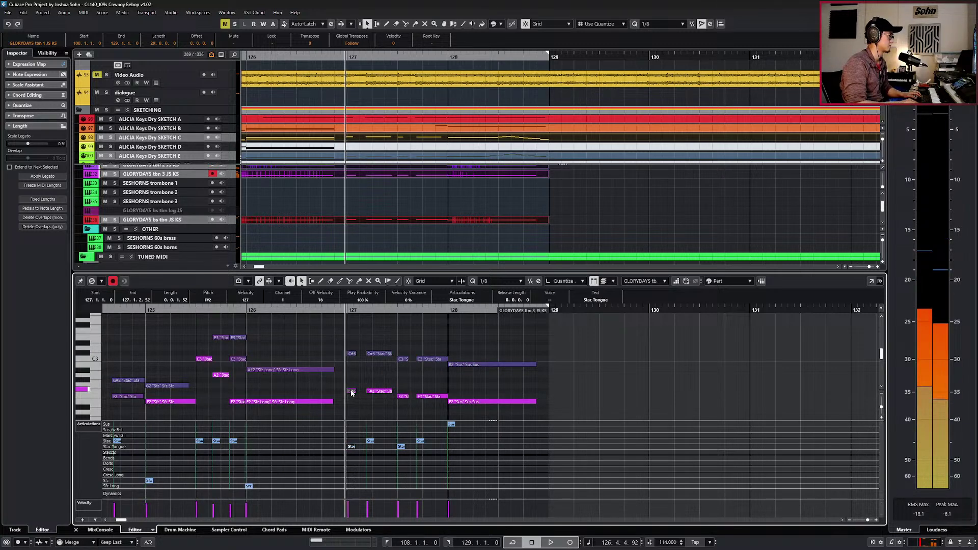
key("Page_Up")
left_click(352, 391)
scroll(378, 383, "down", 3)
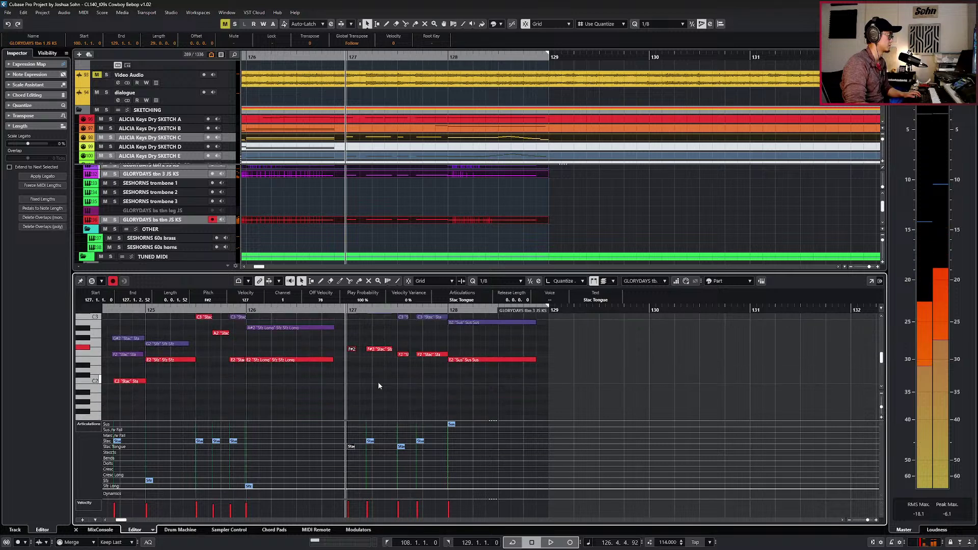
Set the articulation of the two short notes in bar 127 of the bass trombone part to Staccs.
left_click(379, 383)
key("alt+1")
scroll(378, 409, "down", 1)
scroll(377, 408, "up", 3)
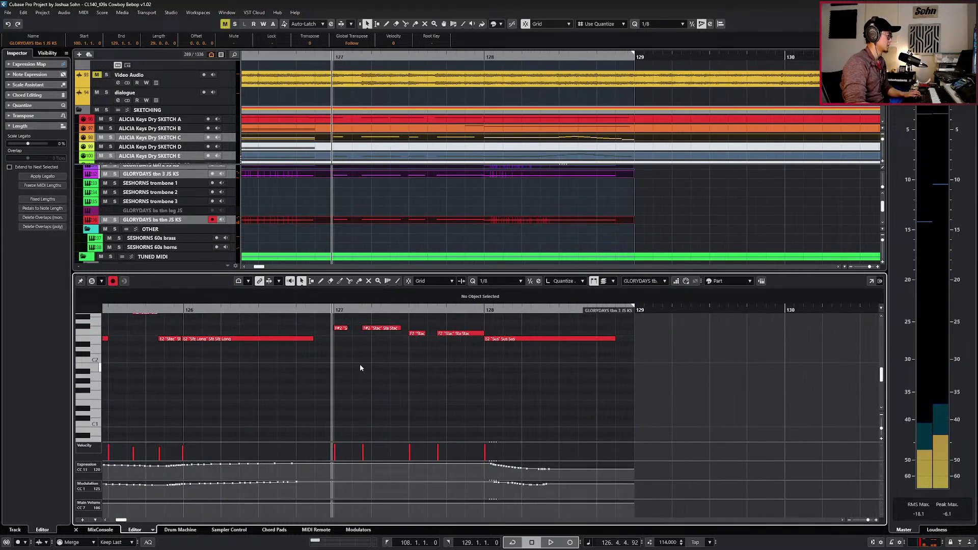
scroll(356, 363, "up", 3)
scroll(353, 362, "down", 2)
left_click(345, 380)
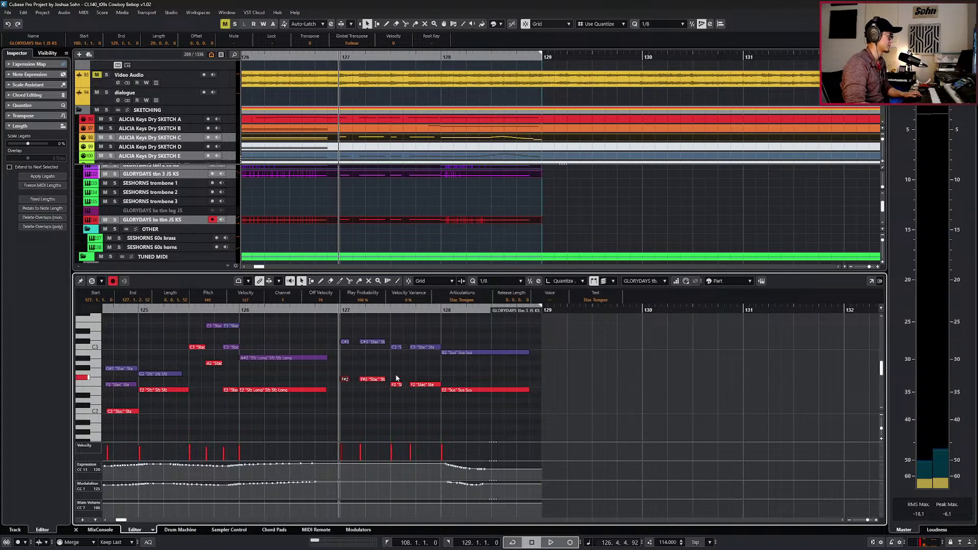
left_click(462, 300)
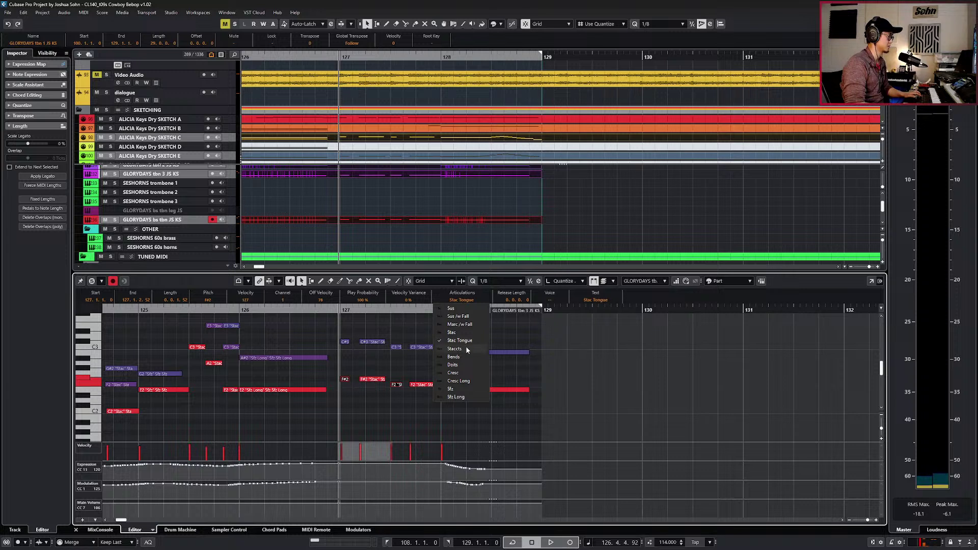
left_click(465, 348)
Play back the trombone phrase in bars 127–128 and select the bass trombone notes of bar 127.
key("space")
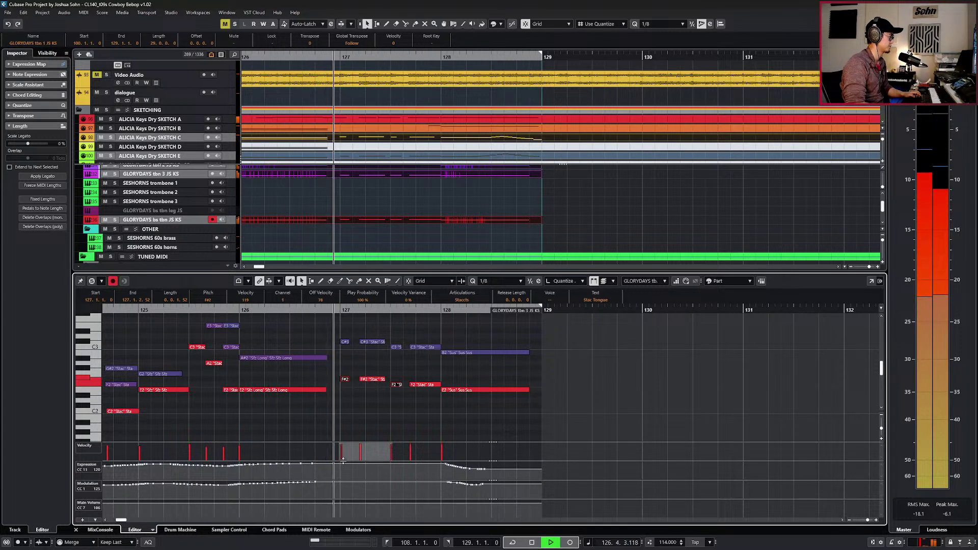
left_click_drag(341, 407, 413, 340)
key("l")
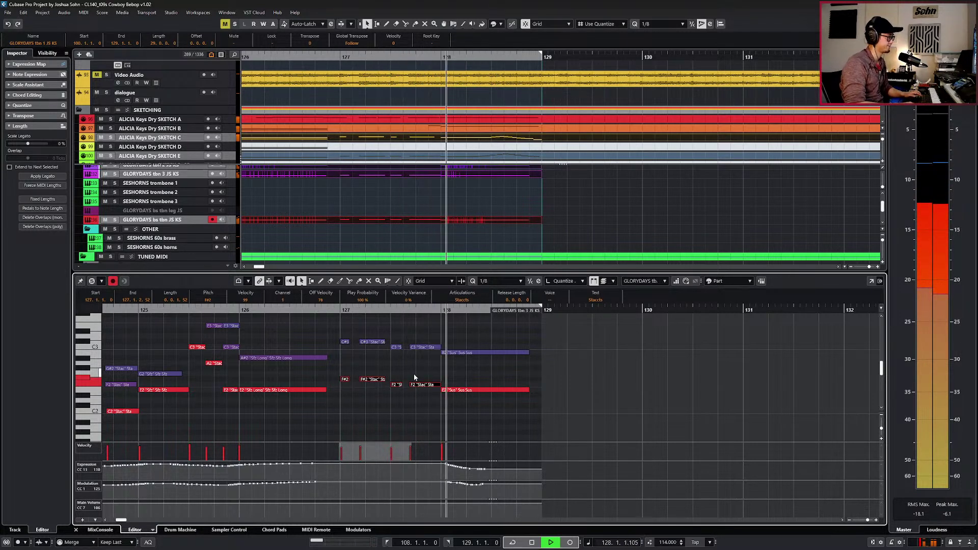
key("space")
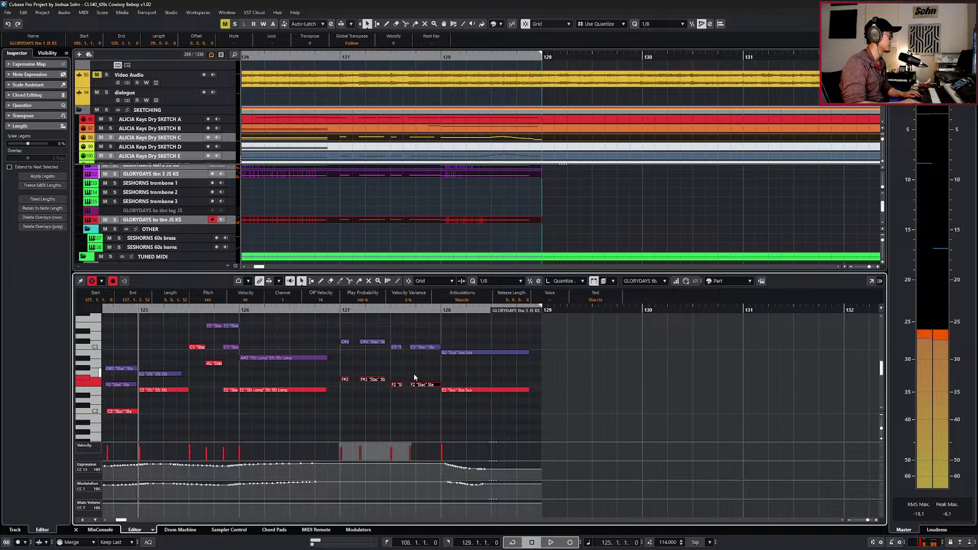
Close the key editor and listen to the full arrangement through the end of bar 128.
key("ctrl+e")
key("g")
key("g")
key("space")
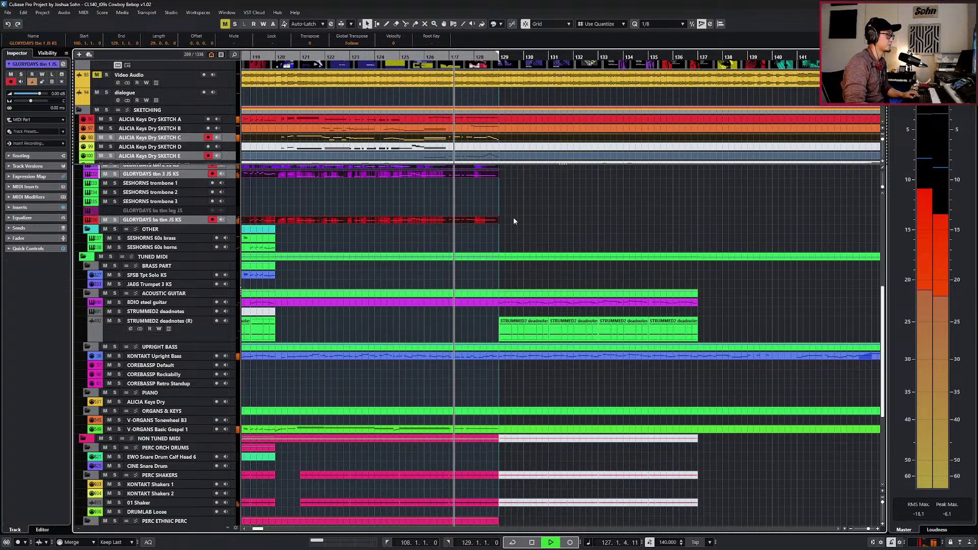
scroll(513, 219, "up", 4)
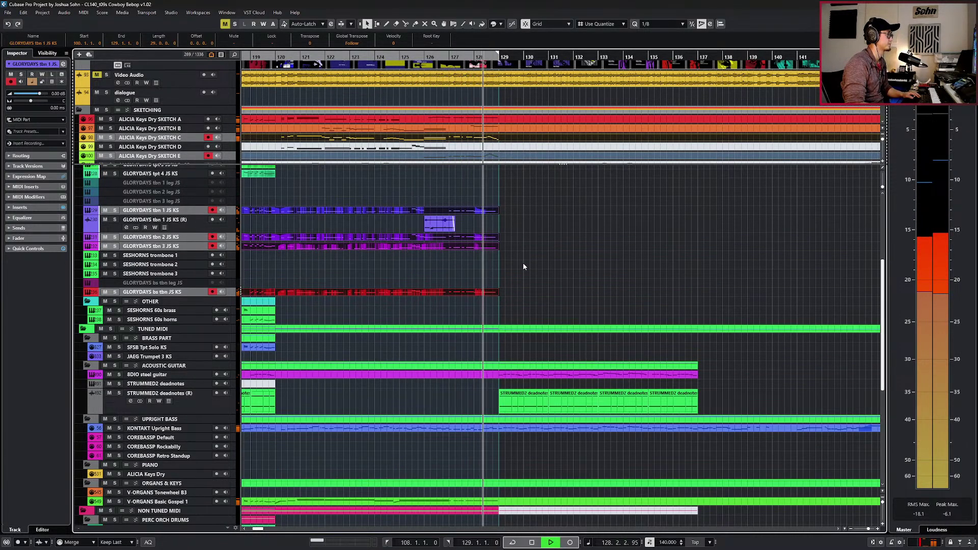
scroll(516, 242, "down", 2)
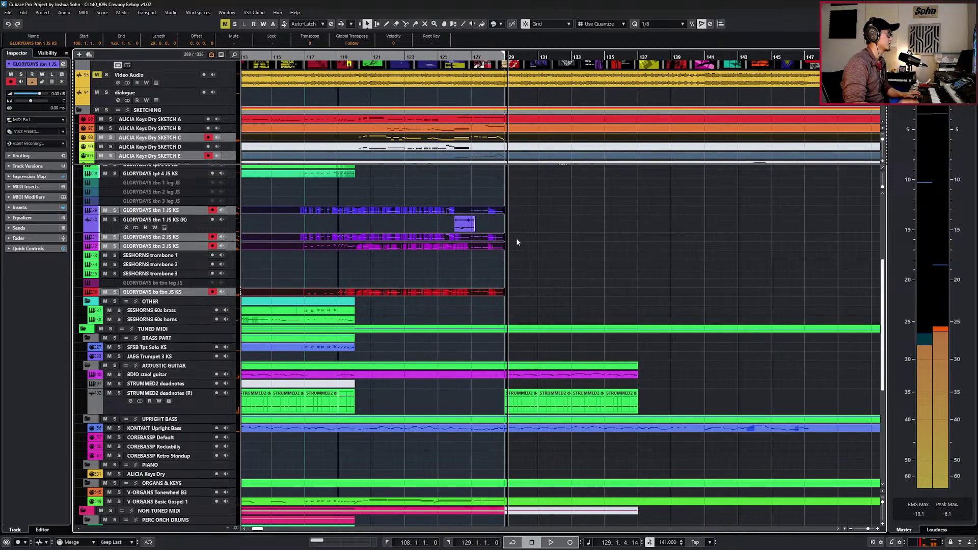
key("space")
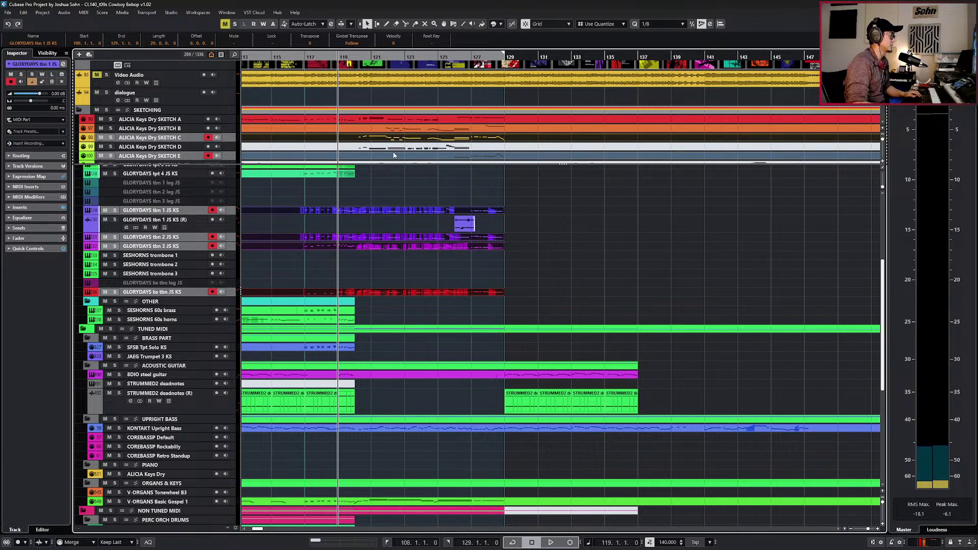
Copy the bars 117–130 section of the ALICIA Keys Dry SKETCH C part by splitting it out, and undo the splits.
scroll(414, 177, "left", 3)
scroll(432, 158, "right", 2)
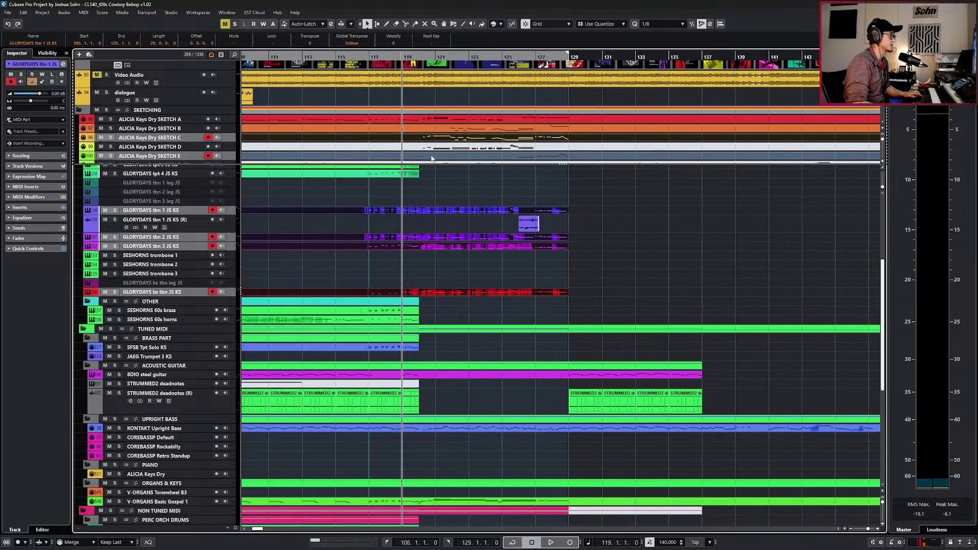
key("h")
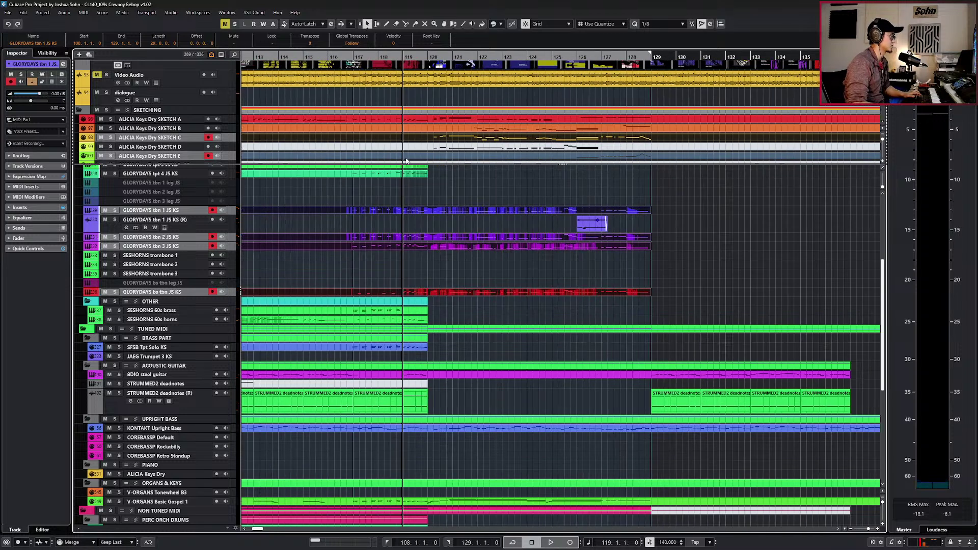
left_click(670, 143)
key("alt+1")
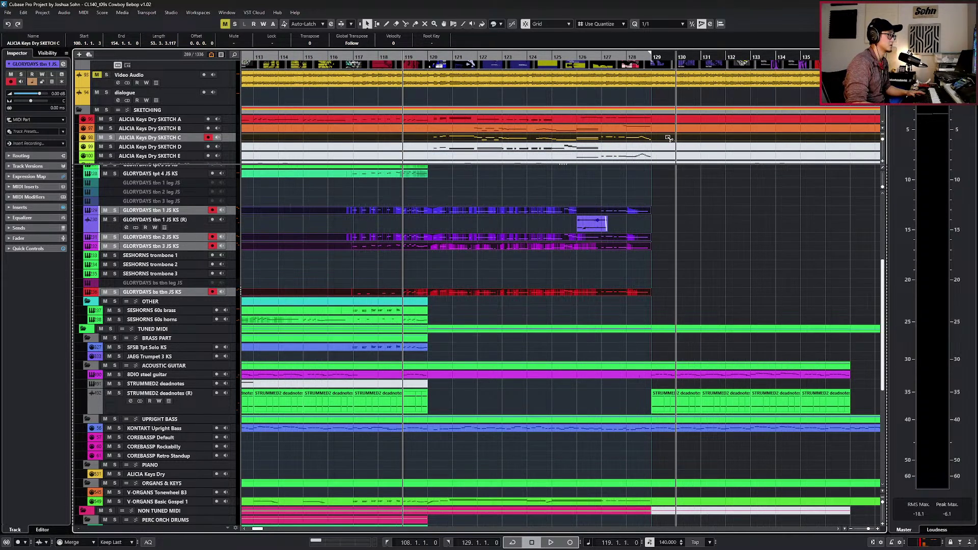
left_click(671, 140, "alt")
left_click(355, 139, "alt")
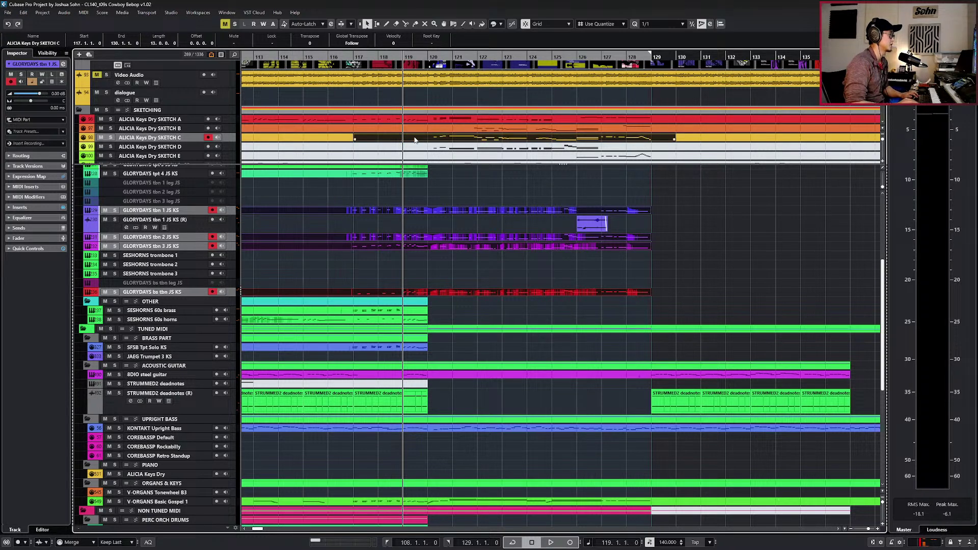
key("l")
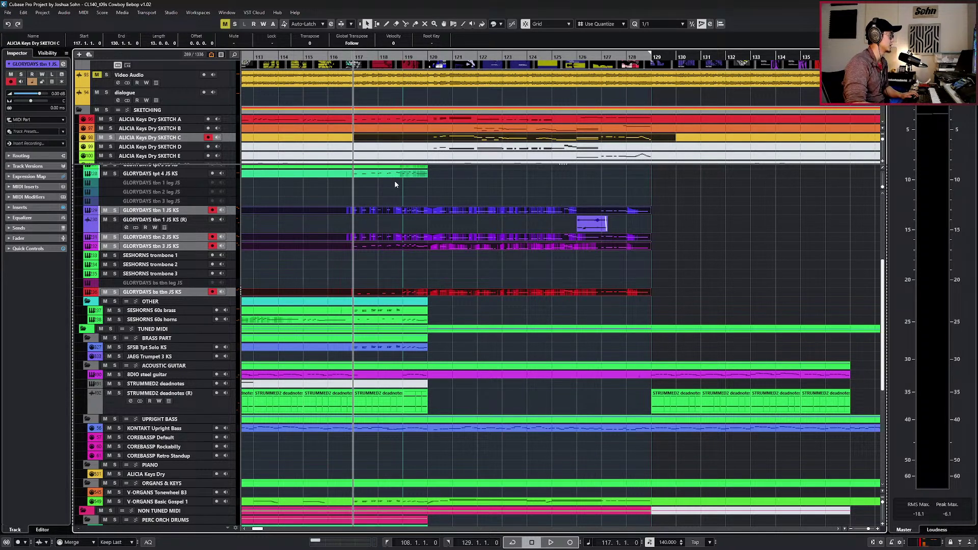
key("ctrl+z")
key("ctrl+z")
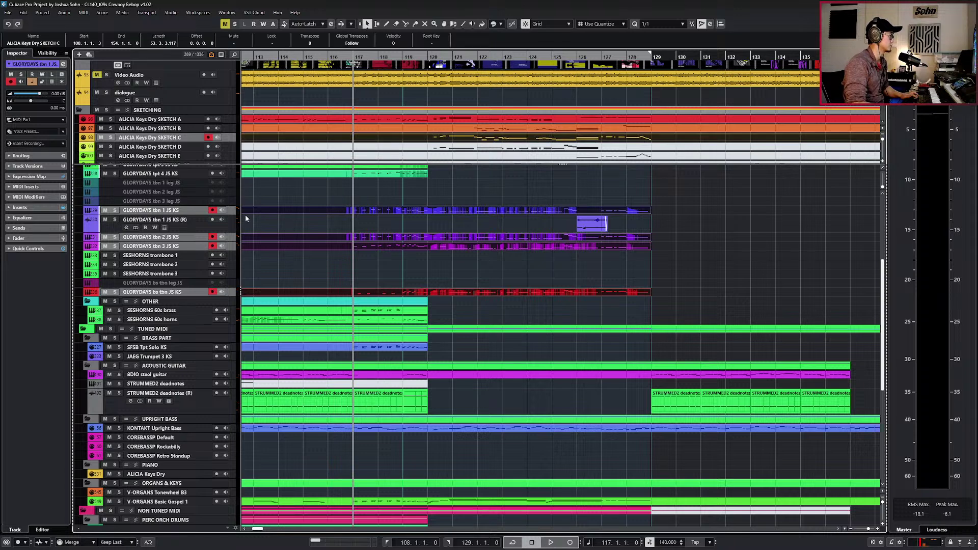
Paste the sketch section at bar 117 of the GLORYDAYS bari sax JS KS track, merge it with the existing part and open it for editing.
scroll(214, 234, "up", 5)
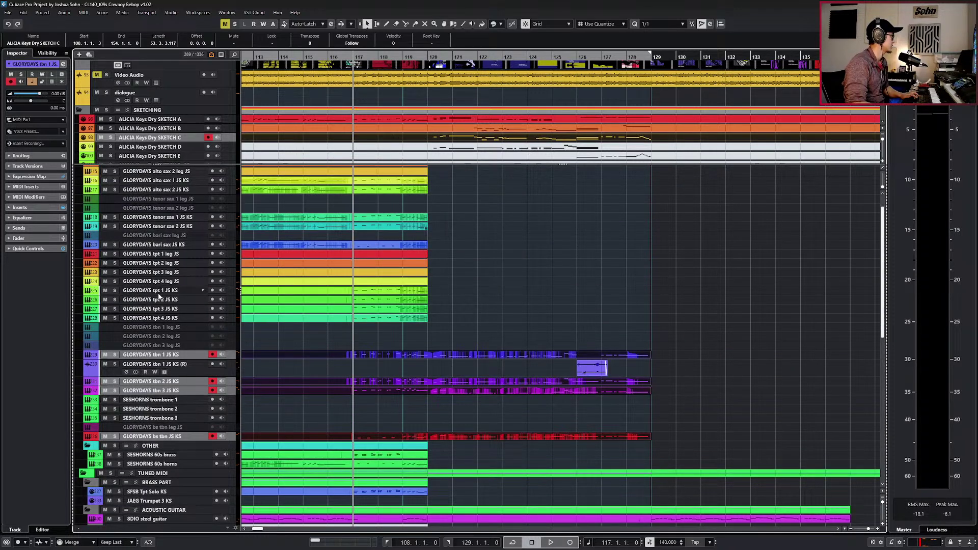
left_click(158, 293)
left_click(168, 246)
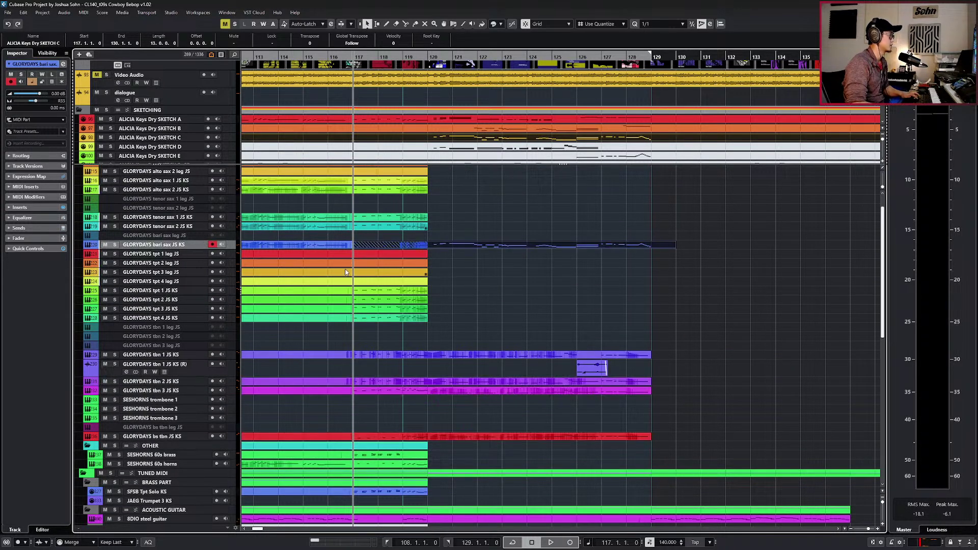
left_click_drag(355, 249, 423, 249)
double_click(410, 246)
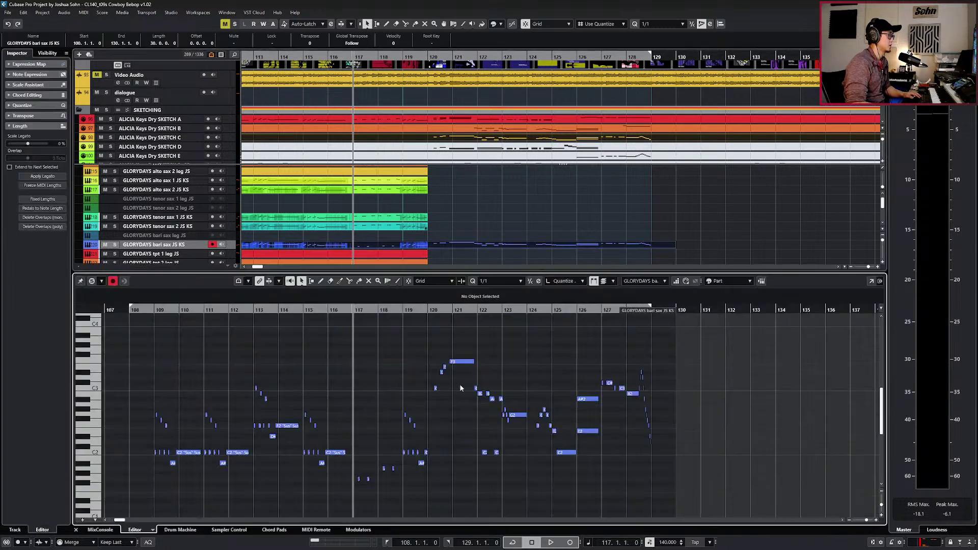
Examine the merged baritone sax part around bars 116–128 and play back its pasted line.
key("KP_Add")
scroll(505, 472, "up", 2)
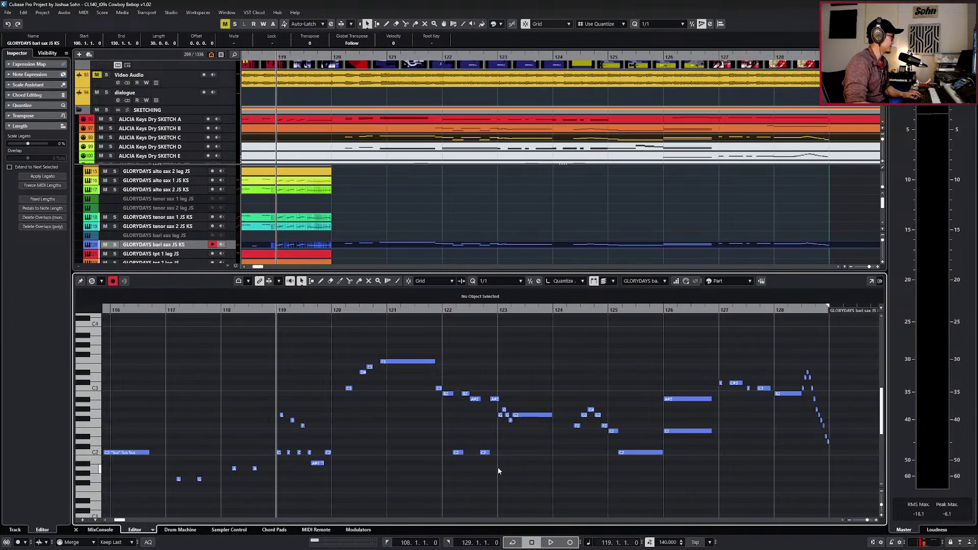
scroll(640, 429, "up", 1)
scroll(728, 433, "down", 2)
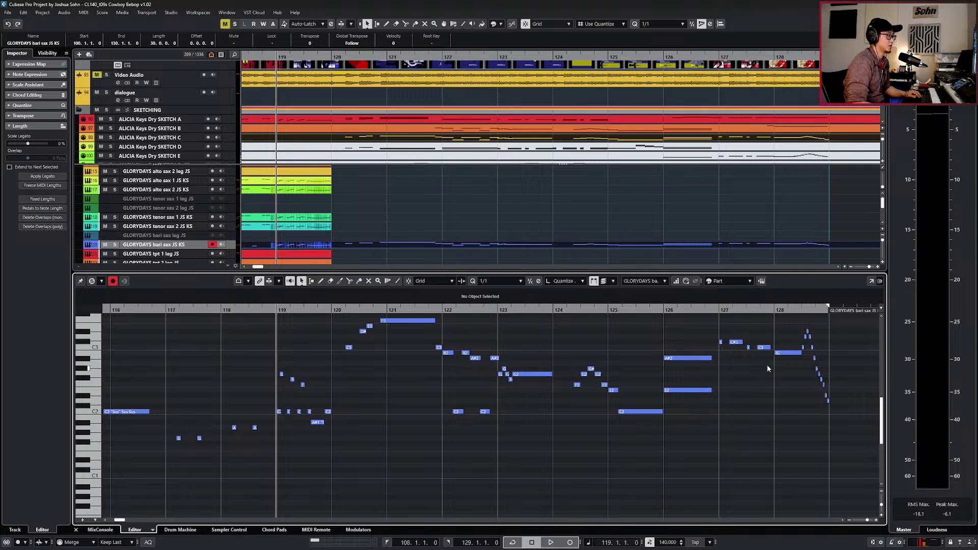
key("space")
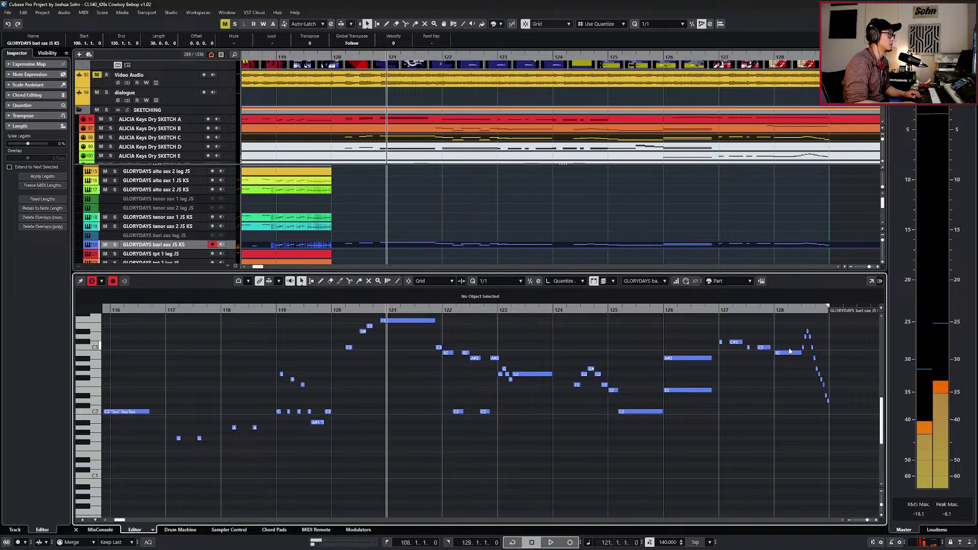
key("space")
Delete all the pasted sketch notes from bar 120 through bar 128 in the baritone sax part.
scroll(567, 349, "up", 3)
left_click_drag(340, 334, 825, 488)
key("Delete")
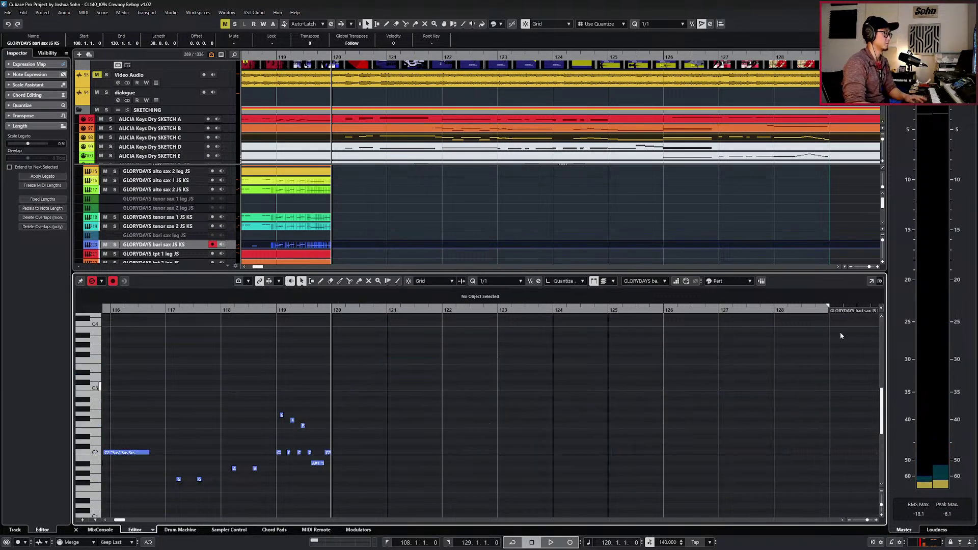
Copy the bars 126–128 notes from the ALICIA Keys Dry SKETCH E part into the baritone sax part at bar 126.
left_click(725, 157)
left_click_drag(634, 340, 857, 418)
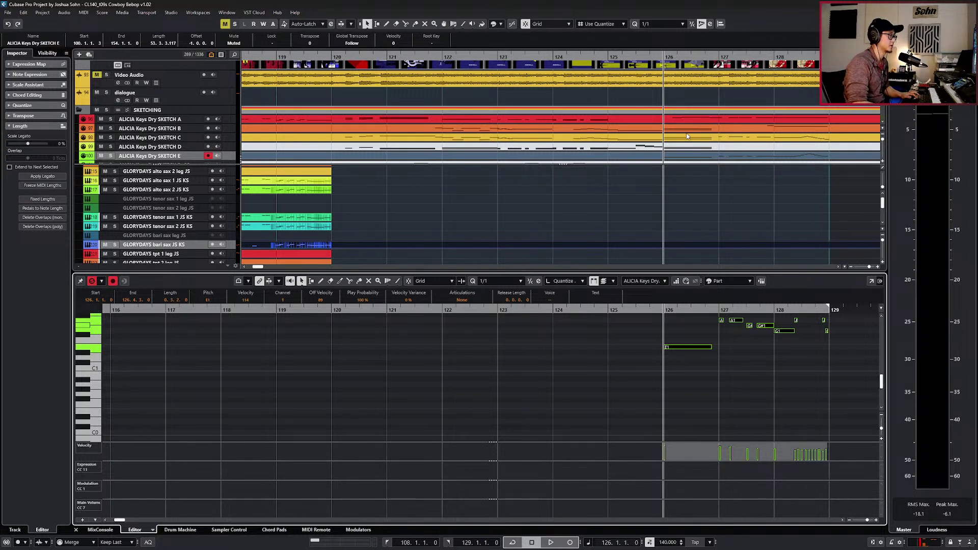
scroll(687, 136, "down", 2)
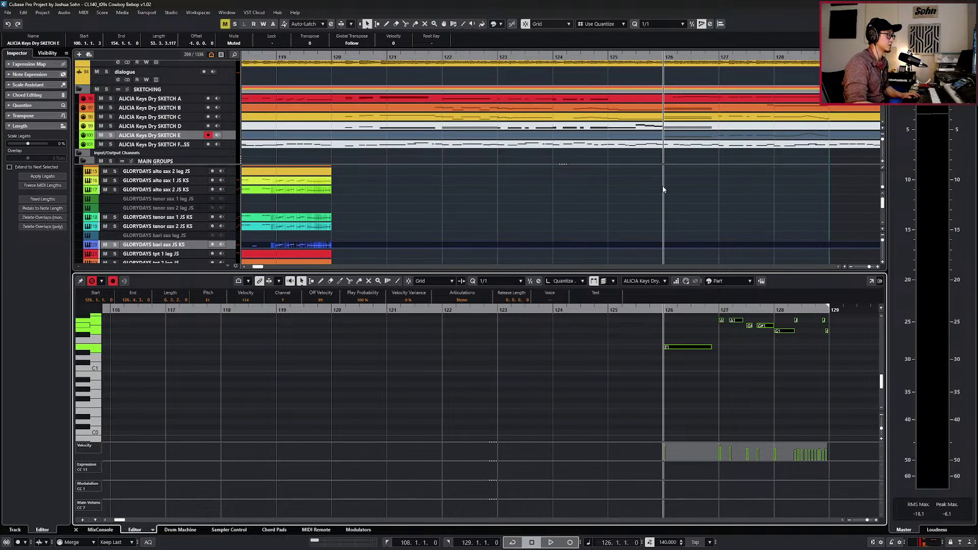
scroll(668, 379, "up", 4)
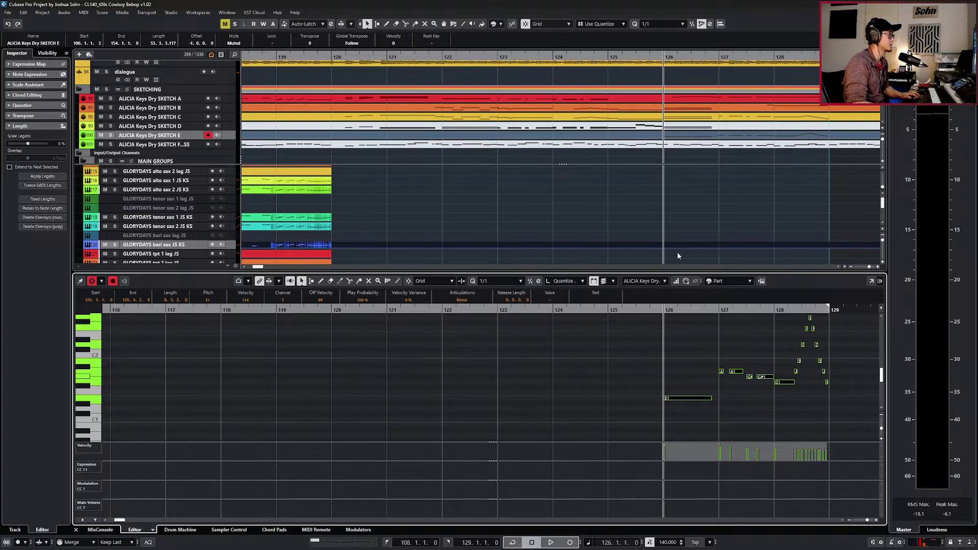
scroll(798, 362, "up", 2)
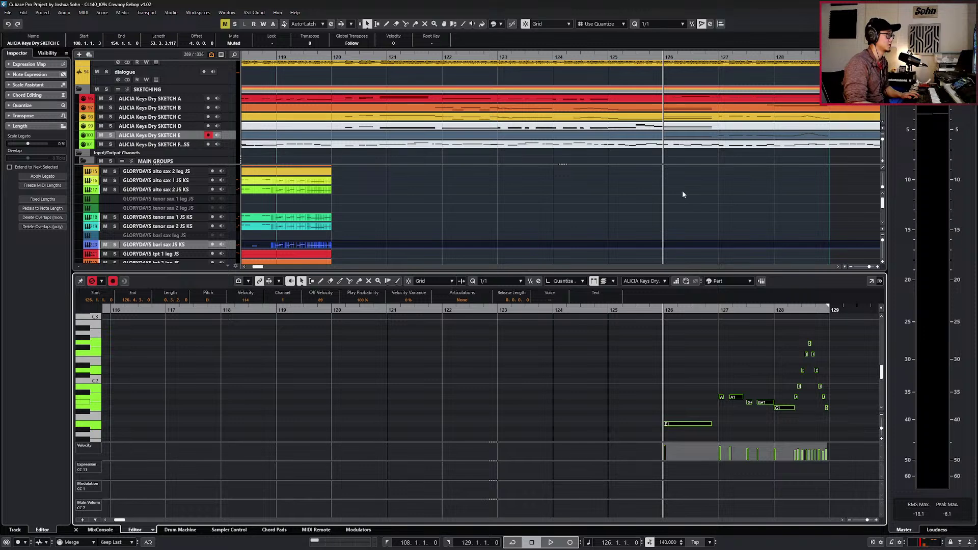
scroll(618, 223, "down", 2)
left_click(633, 201)
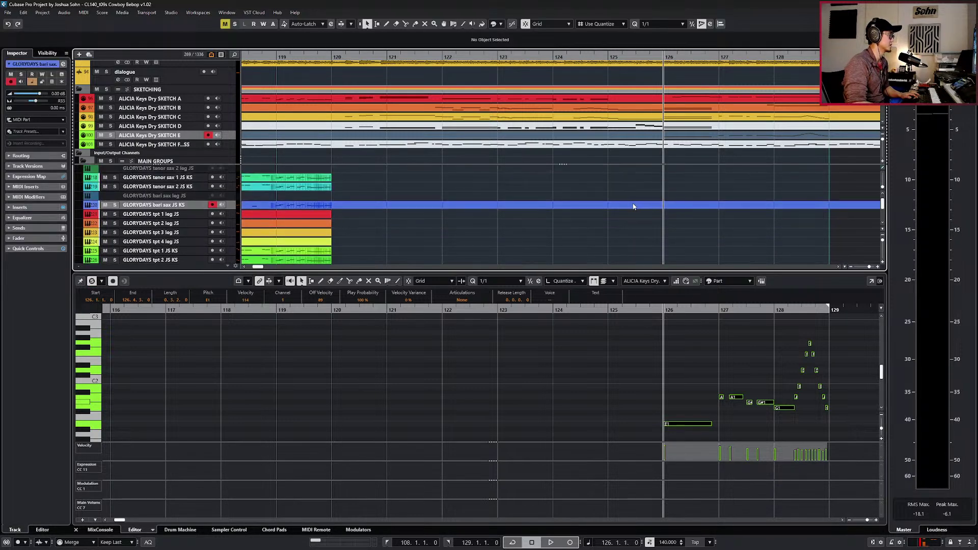
left_click(689, 408)
key("ctrl+v")
scroll(689, 412, "down", 3)
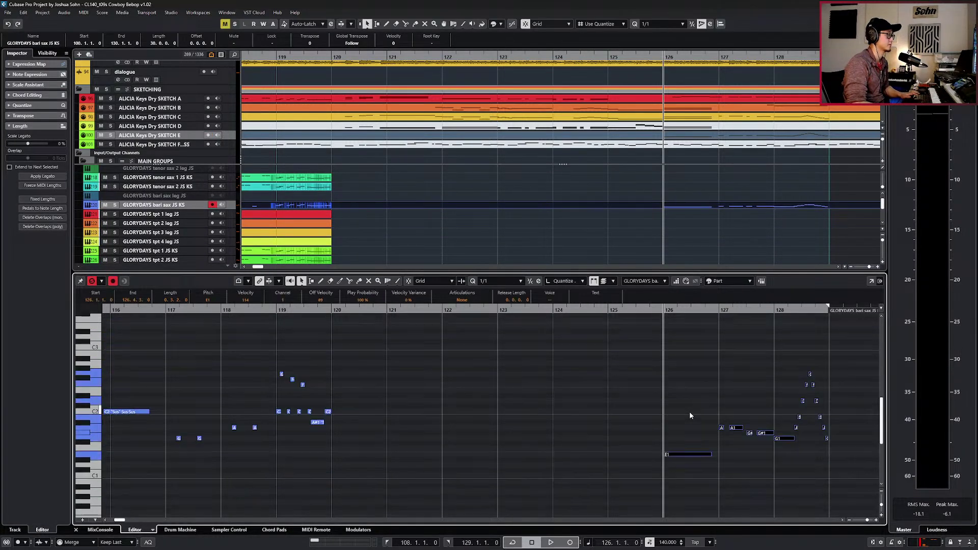
Split out bars 120–126 of the GLORYDAYS bs tbn JS KS part, copy that section and undo both splits.
scroll(690, 411, "down", 2)
scroll(655, 201, "down", 6)
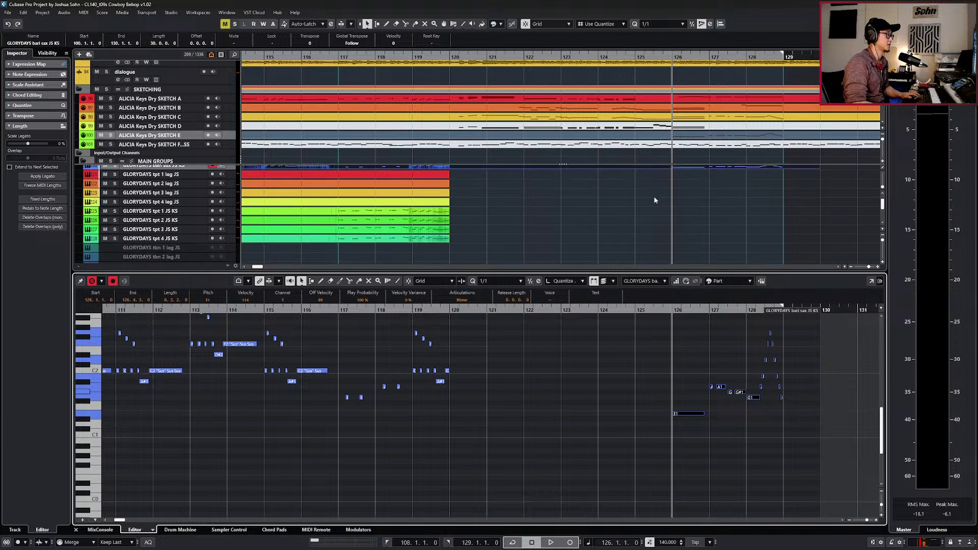
left_click(628, 236)
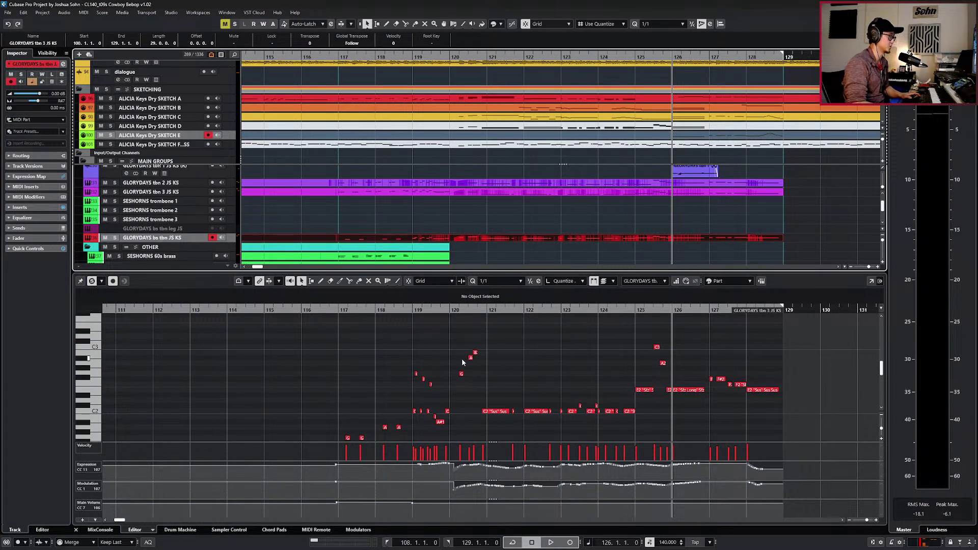
left_click(471, 244)
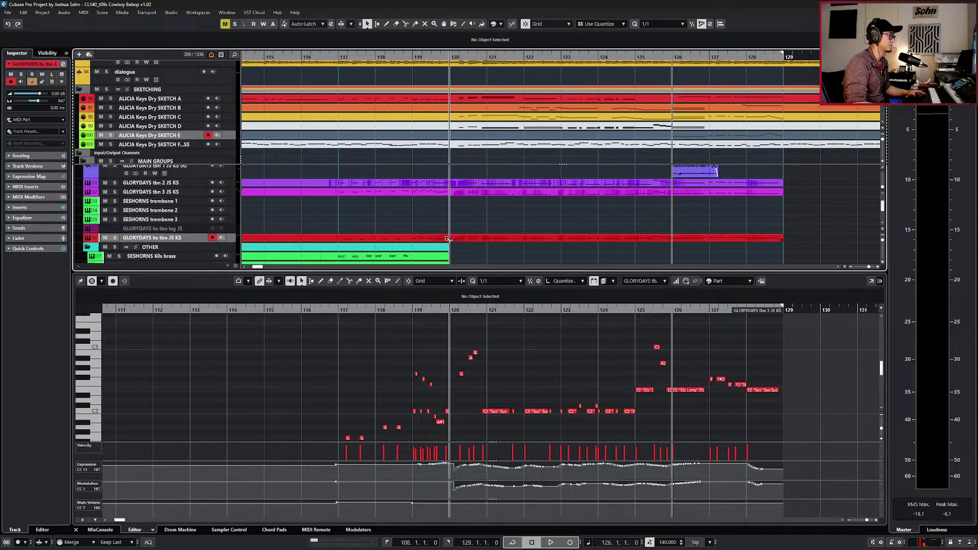
left_click(448, 239, "alt")
scroll(630, 256, "left", 6)
scroll(669, 250, "right", 5)
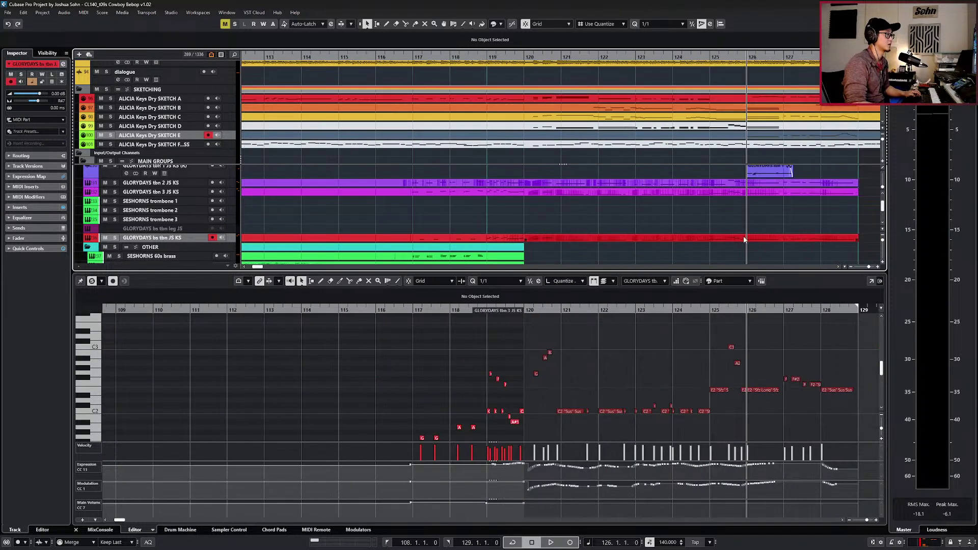
left_click(743, 239)
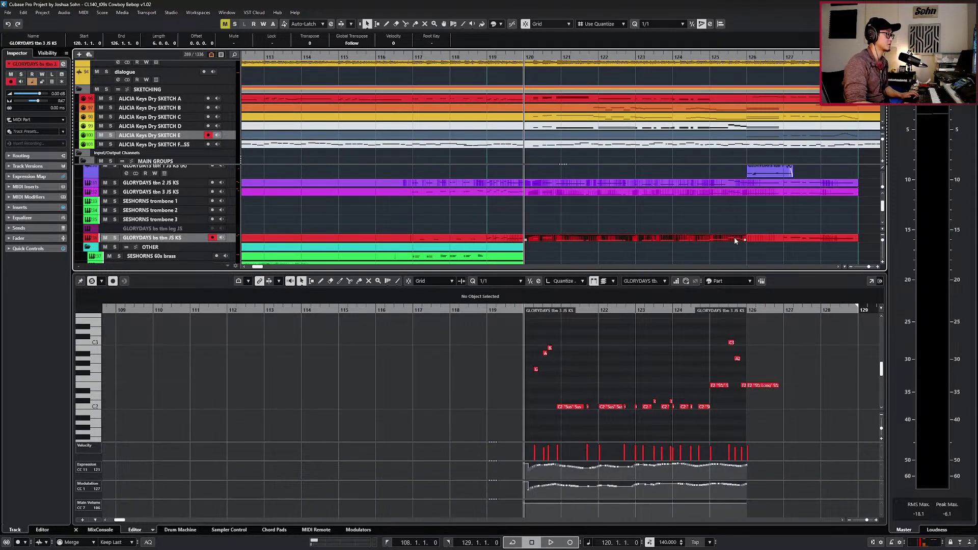
key("ctrl+z")
key("ctrl+z")
Paste the copied bass trombone section at bar 120 of the GLORYDAYS bari sax JS KS track, merge it with the existing part and open it.
scroll(551, 235, "left", 5)
scroll(513, 234, "up", 2)
scroll(473, 219, "right", 8)
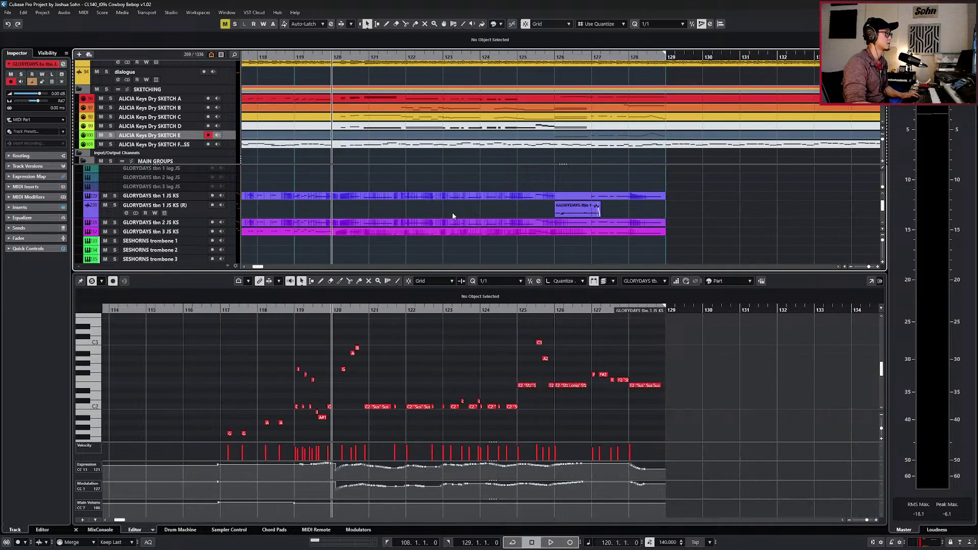
scroll(306, 210, "up", 4)
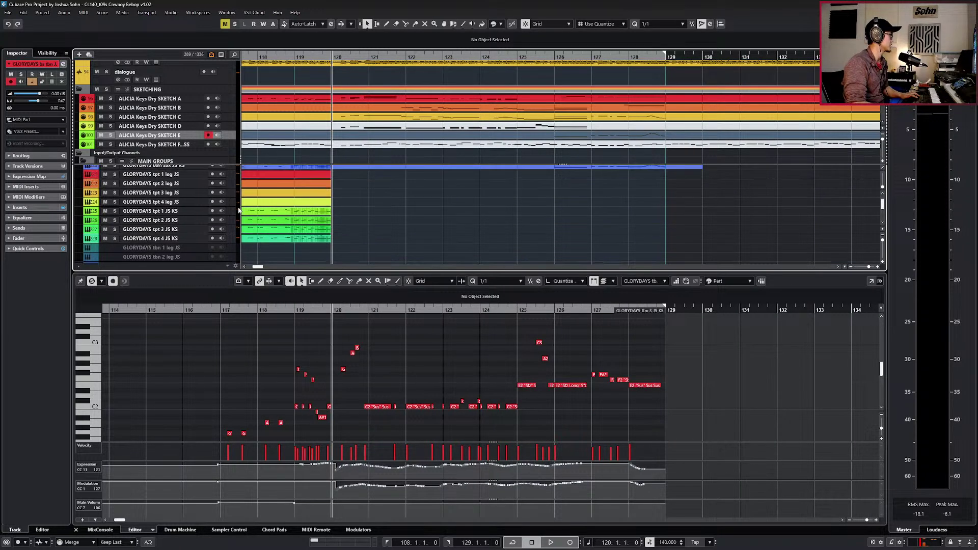
scroll(298, 203, "up", 3)
left_click(184, 207)
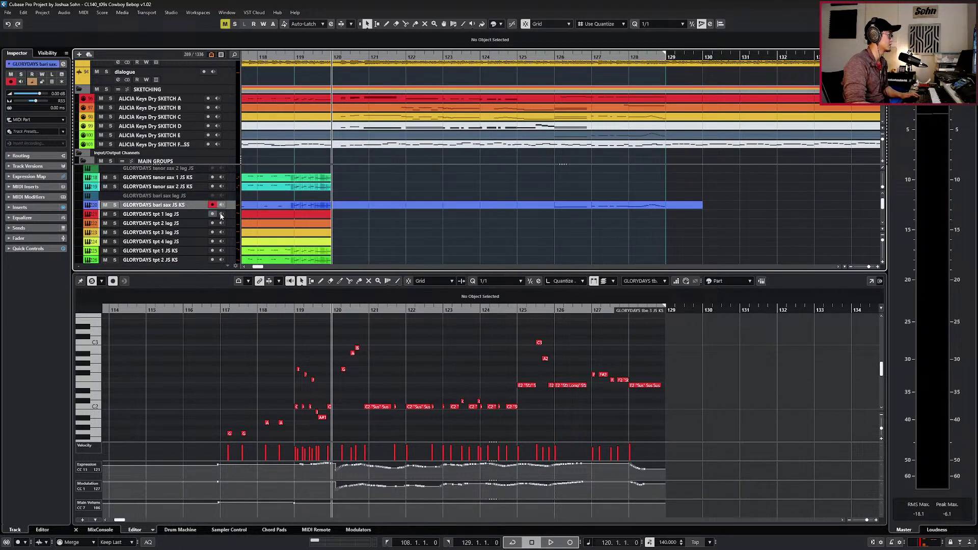
left_click(297, 207)
scroll(305, 207, "left", 4)
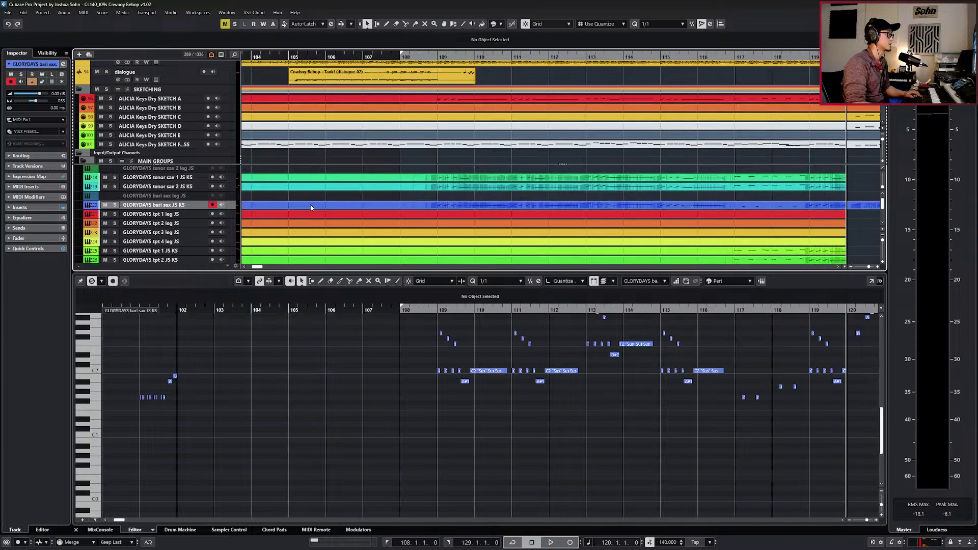
left_click(361, 208)
scroll(360, 207, "right", 4)
Show the baritone sax part's controller lanes and lower the Main Volume (CC 7) point at bar 120 to 85 during playback.
left_click(404, 375)
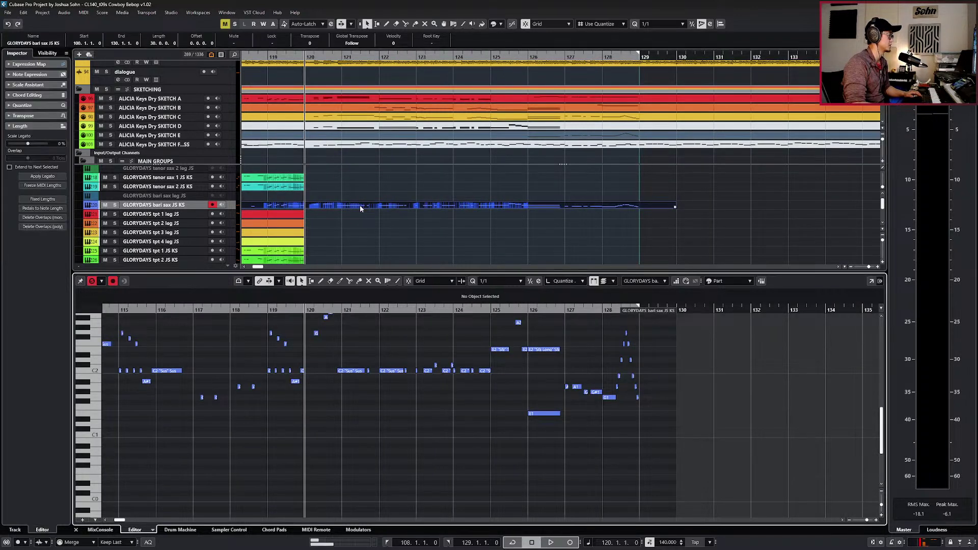
key("alt+l")
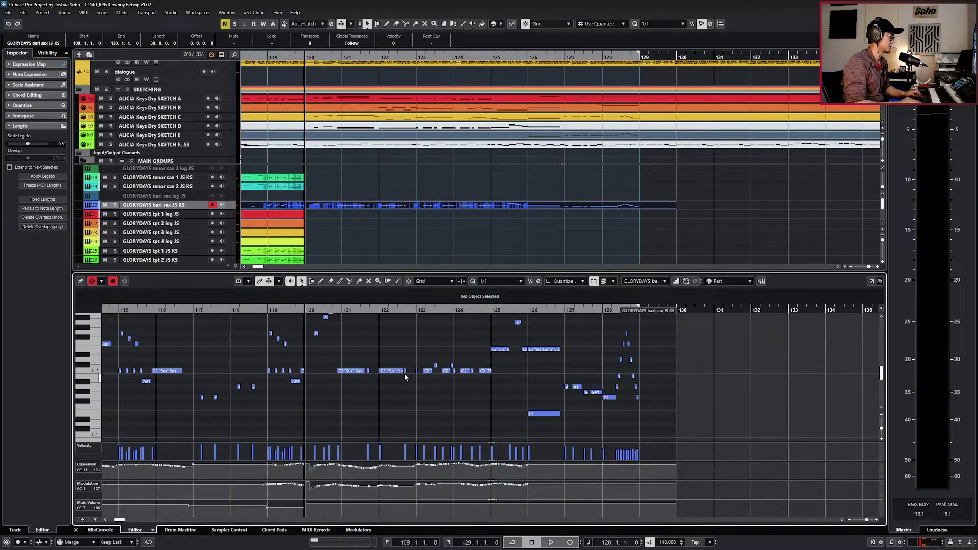
key("KP_Subtract")
key("KP_Subtract")
scroll(411, 461, "right", 5)
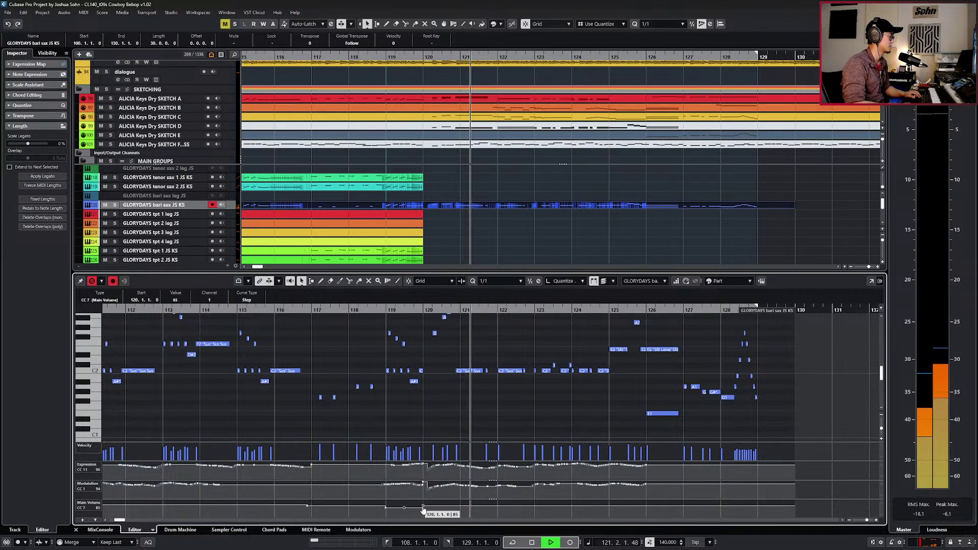
scroll(423, 509, "up", 2)
key("space")
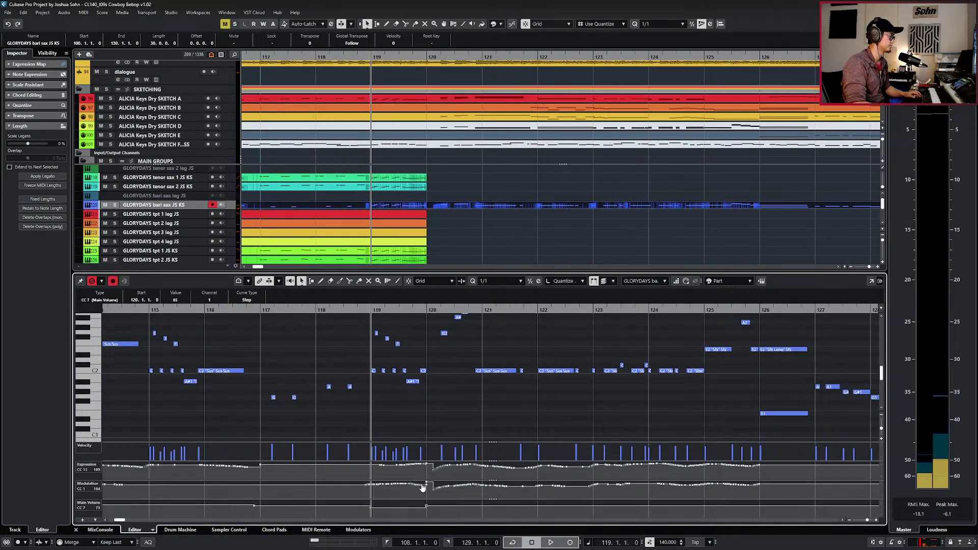
Smooth the Expression and Modulation curves at the start of bar 120 in the baritone sax part and play the transition.
scroll(423, 487, "up", 3)
scroll(453, 372, "up", 3)
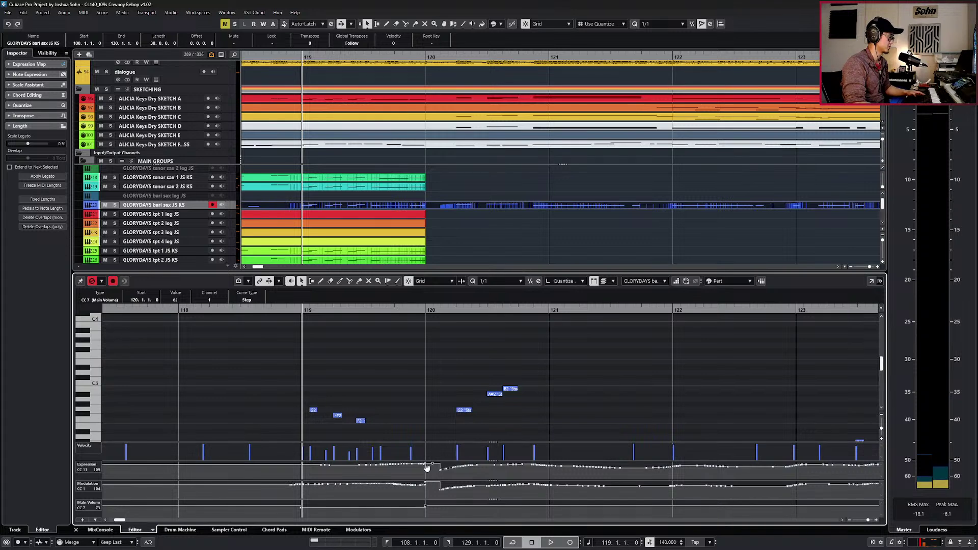
mouse_move(424, 462)
left_mouse_down()
mouse_move(441, 467)
mouse_move(430, 484)
left_mouse_up()
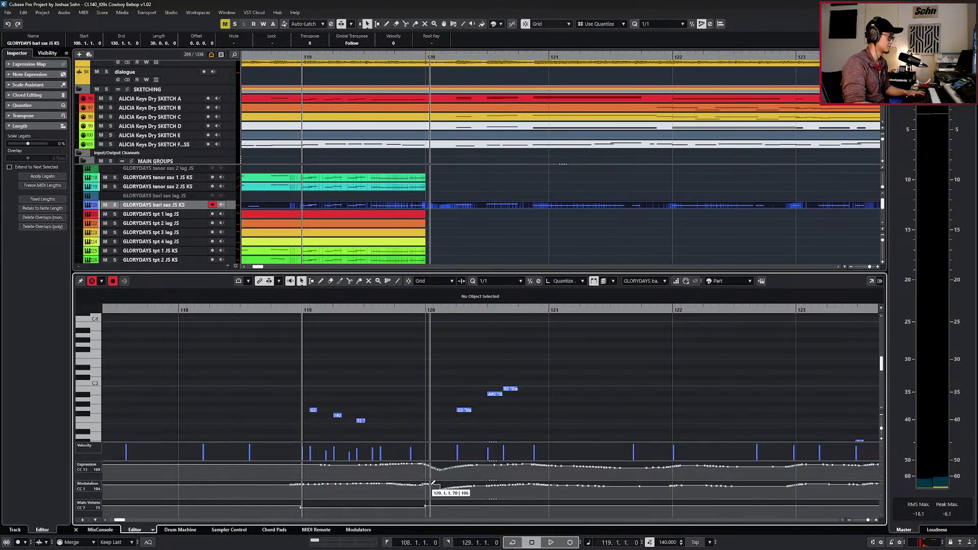
scroll(451, 499, "down", 2)
key("space")
scroll(496, 406, "down", 2)
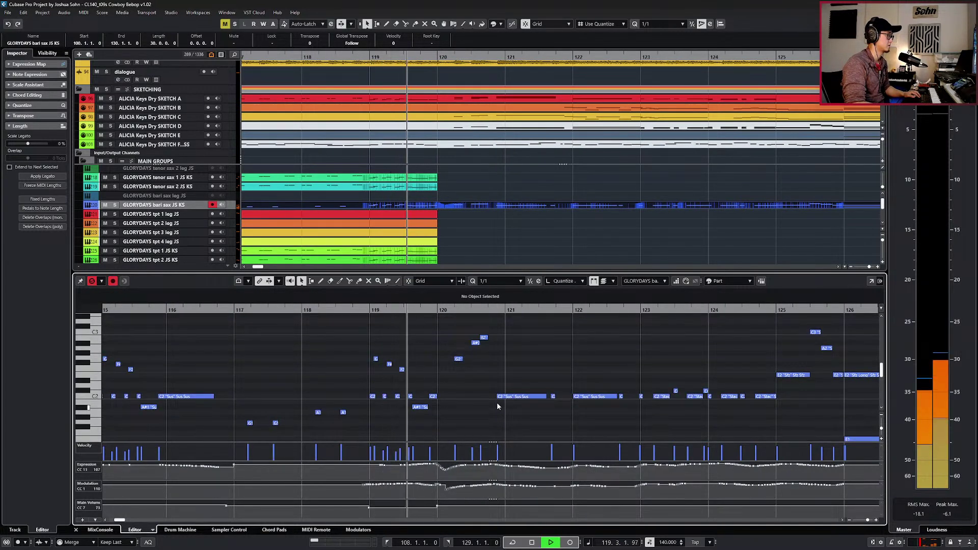
scroll(497, 401, "right", 1)
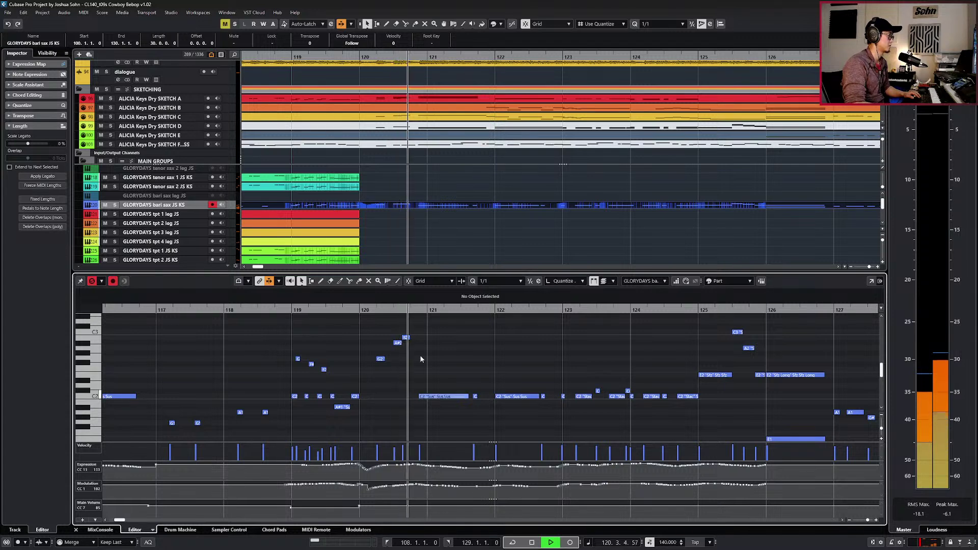
Set the bar 120 G2 note's articulation to Stac Tongue, shorten it to a 1/16 length and play it back.
left_click(380, 359)
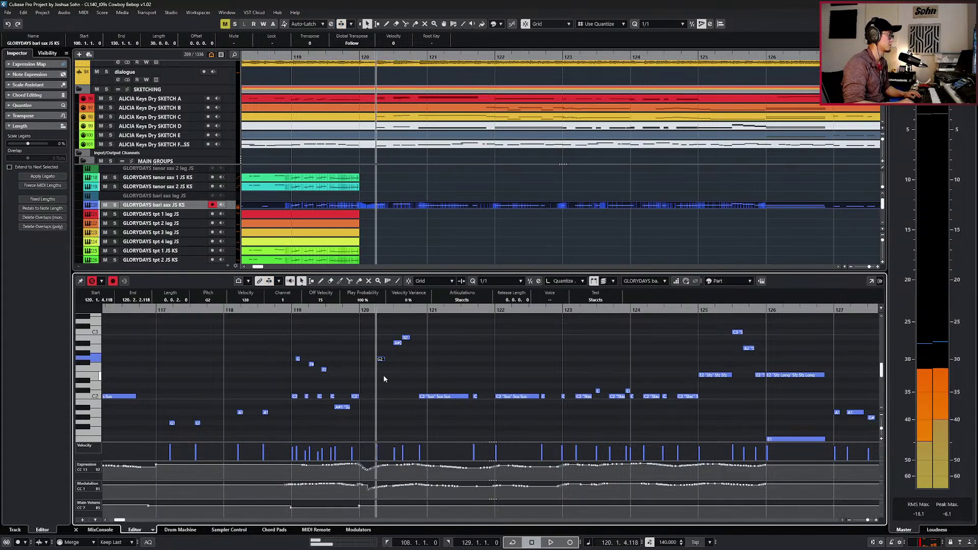
left_click(461, 299)
left_click(464, 340)
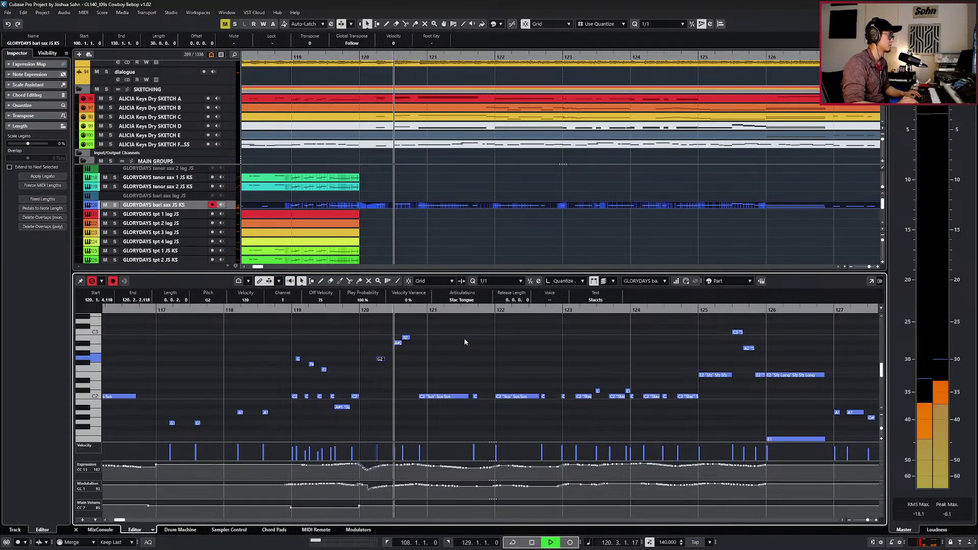
key("space")
key("alt+5")
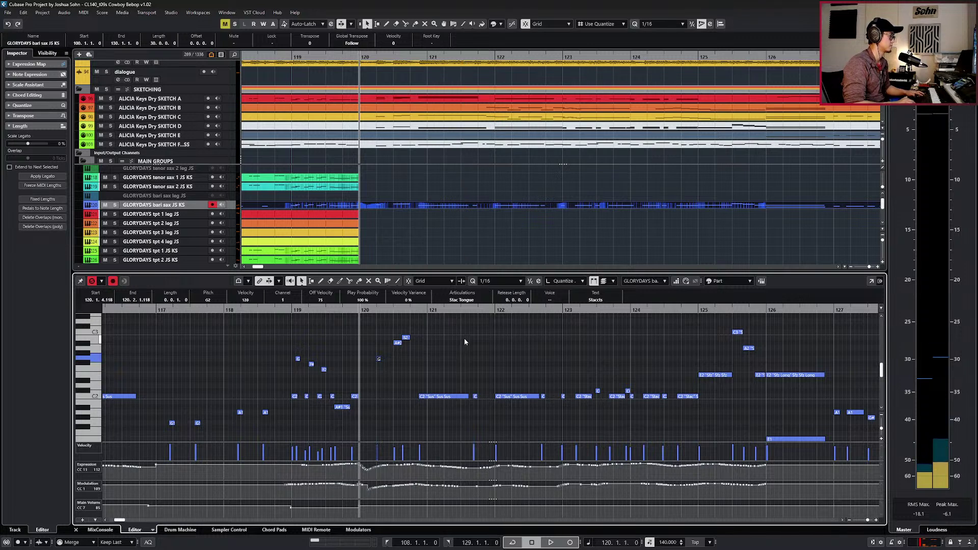
key("space")
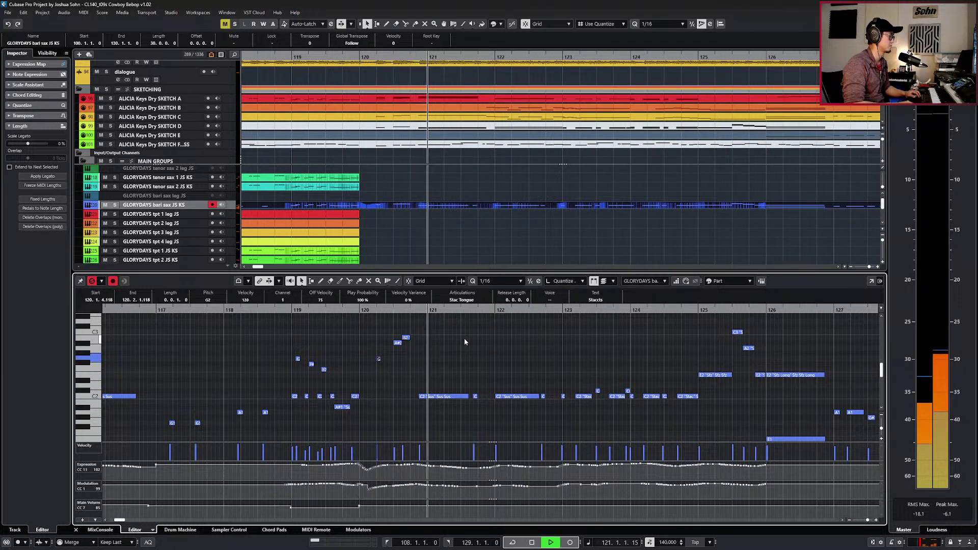
Change the articulation of the two sustained C2 notes around bars 121 and 122 to Cresc and audition them.
scroll(487, 358, "right", 3)
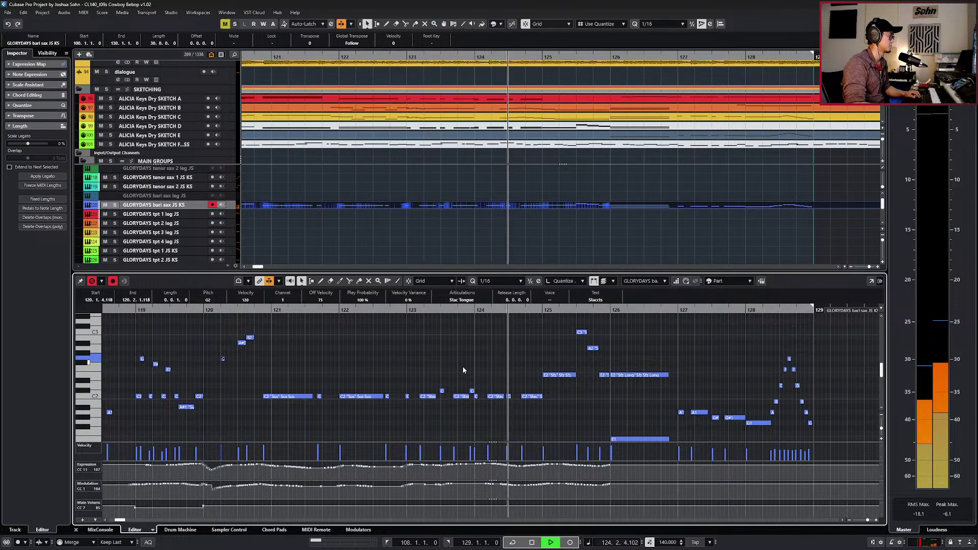
key("space")
left_click(284, 403)
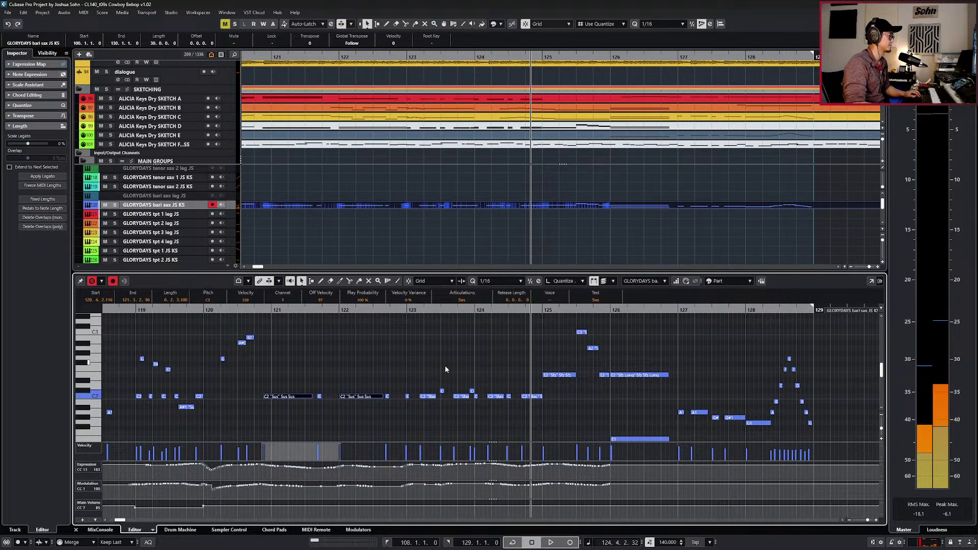
key("l")
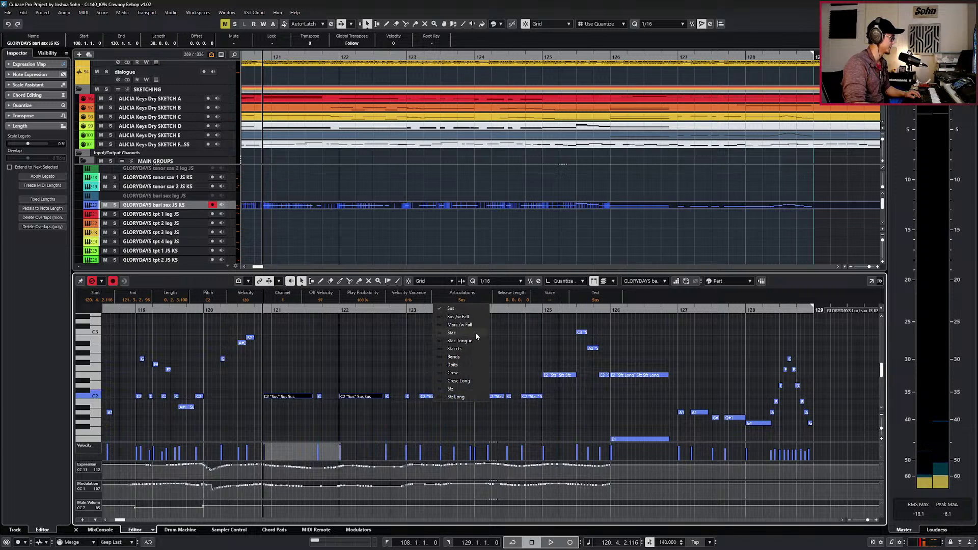
left_click(474, 377)
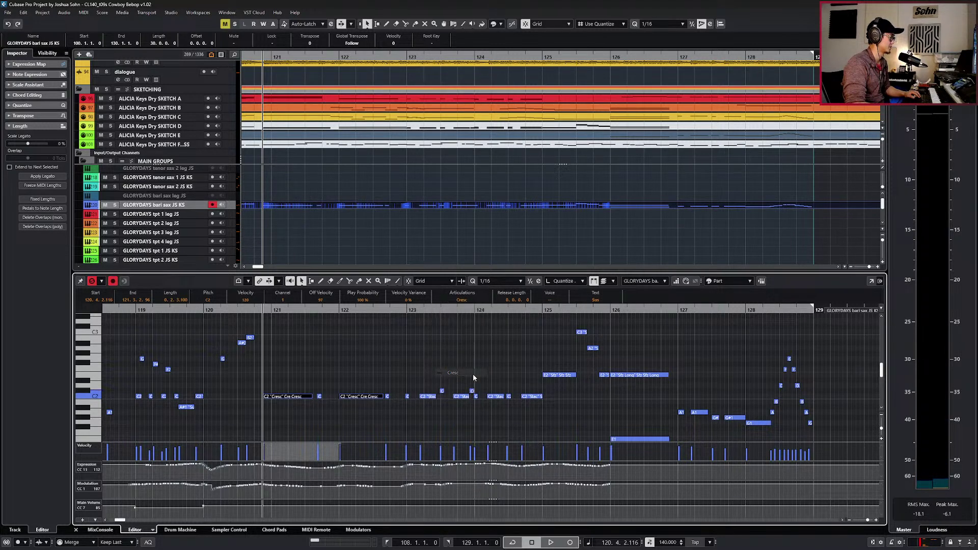
key("space")
key("l")
key("space")
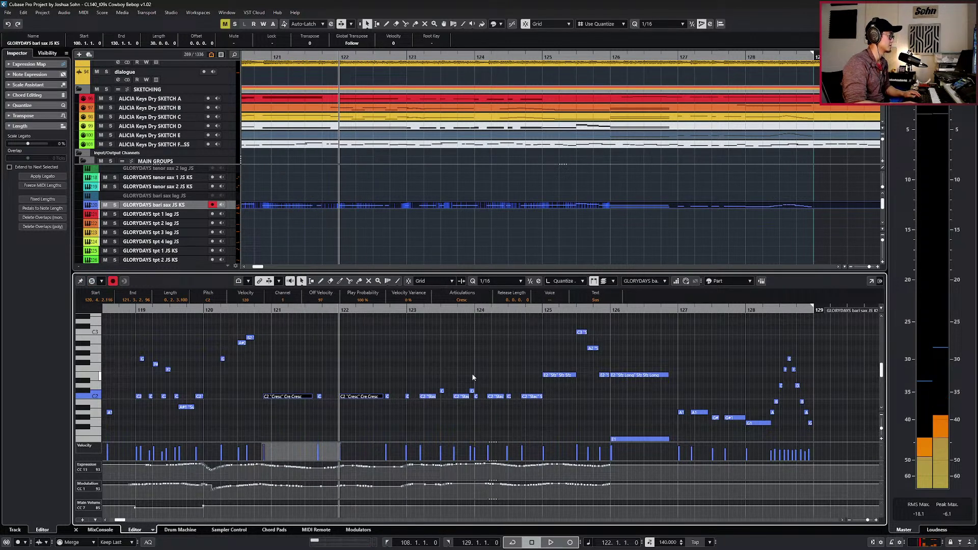
Play the baritone sax with the full arrangement and mute the ALICIA Keys Dry SKETCH A, B and C parts.
key("space")
key("space")
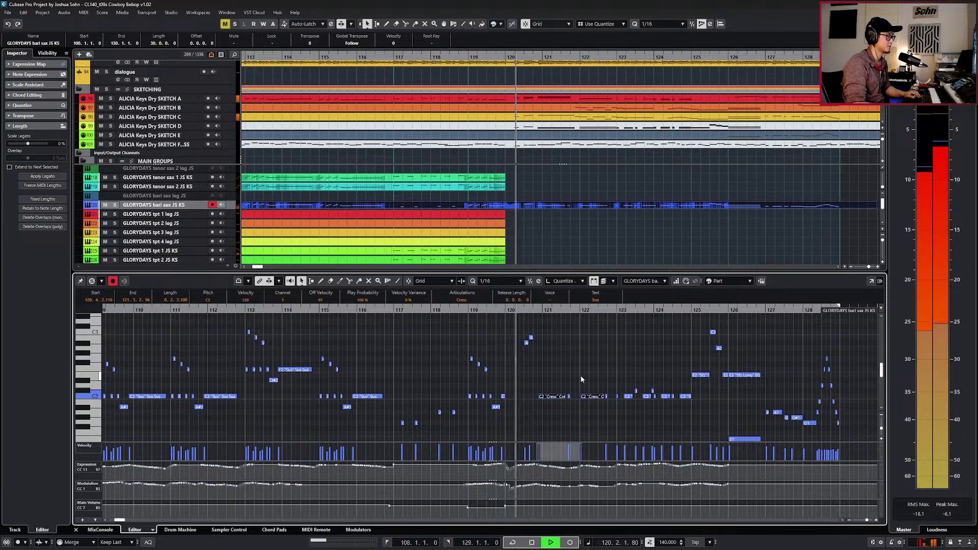
left_click(474, 108)
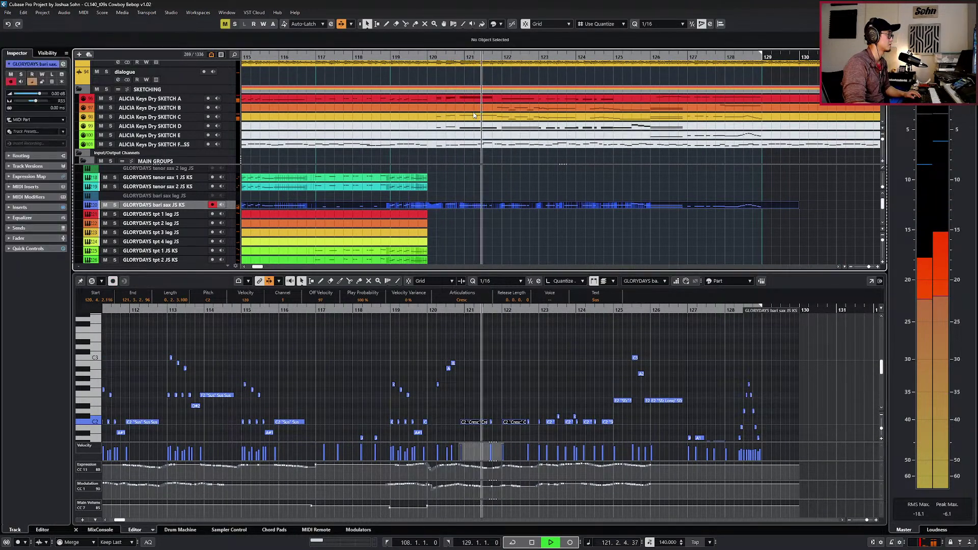
left_click(475, 117, "shift")
left_click(475, 97, "shift")
key("shift+m")
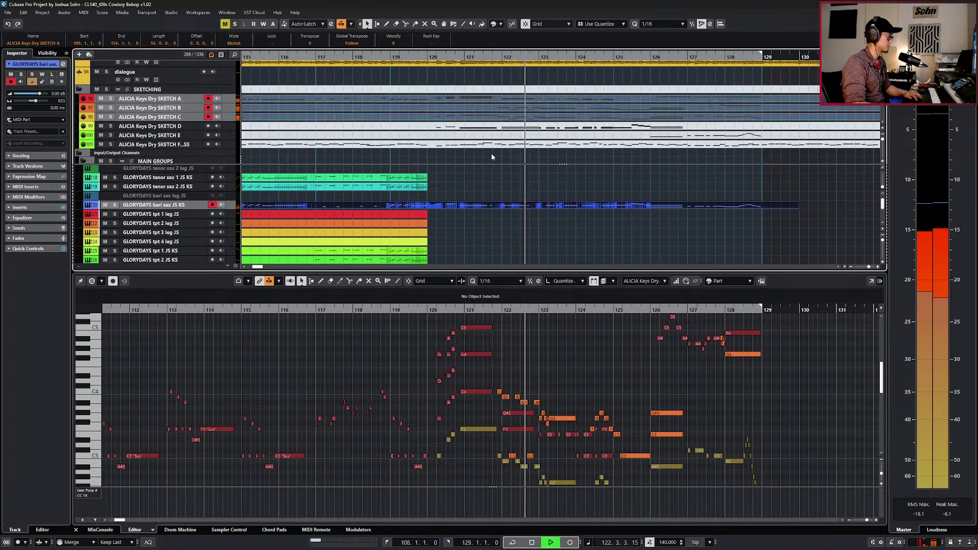
View the full brass track list, reopen the baritone sax part for editing and play its ending around bars 124–126.
left_click(499, 227)
key("g")
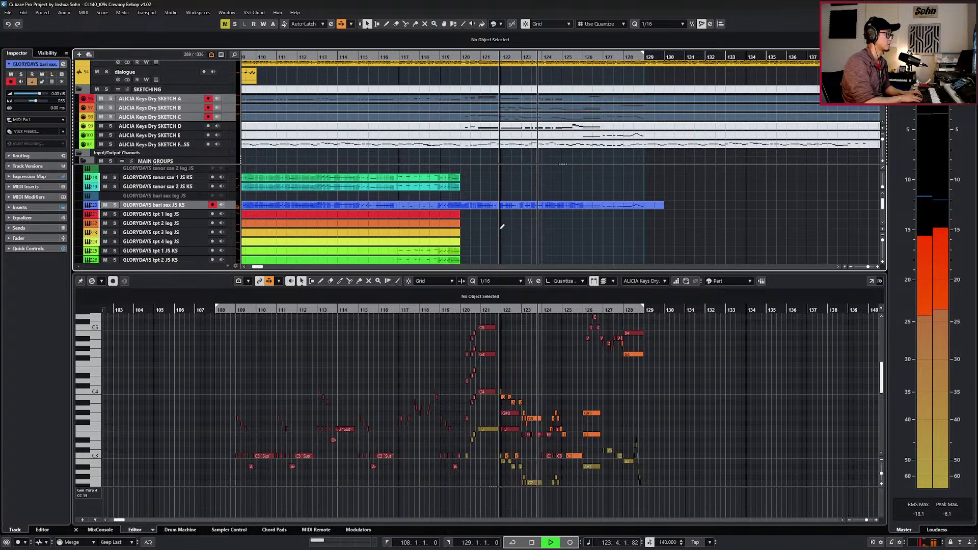
key("ctrl+alt+b")
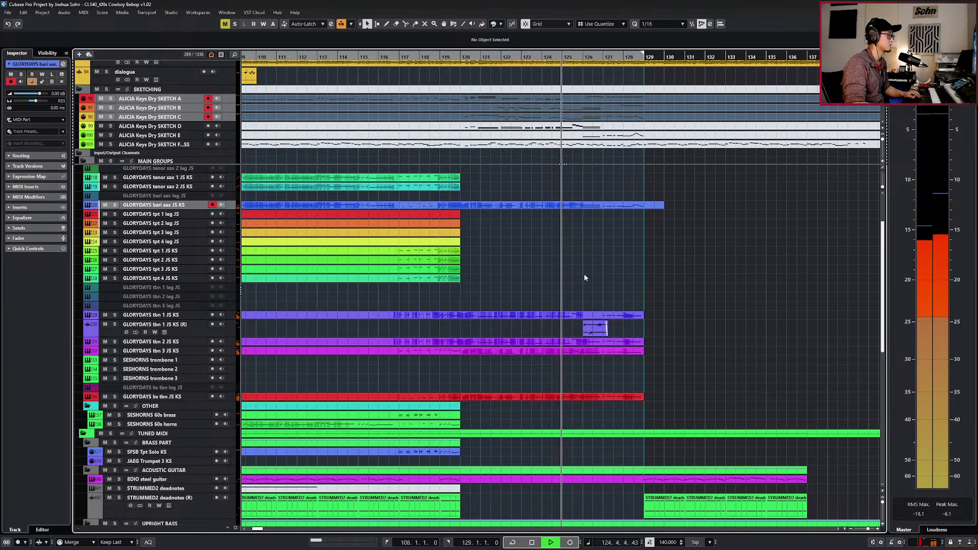
double_click(589, 205)
scroll(637, 362, "up", 2)
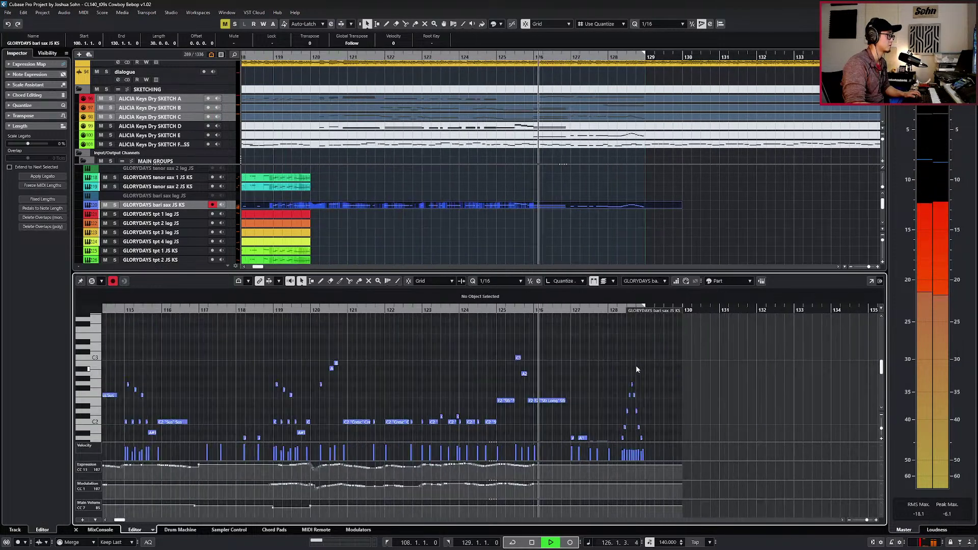
key("space")
key("space")
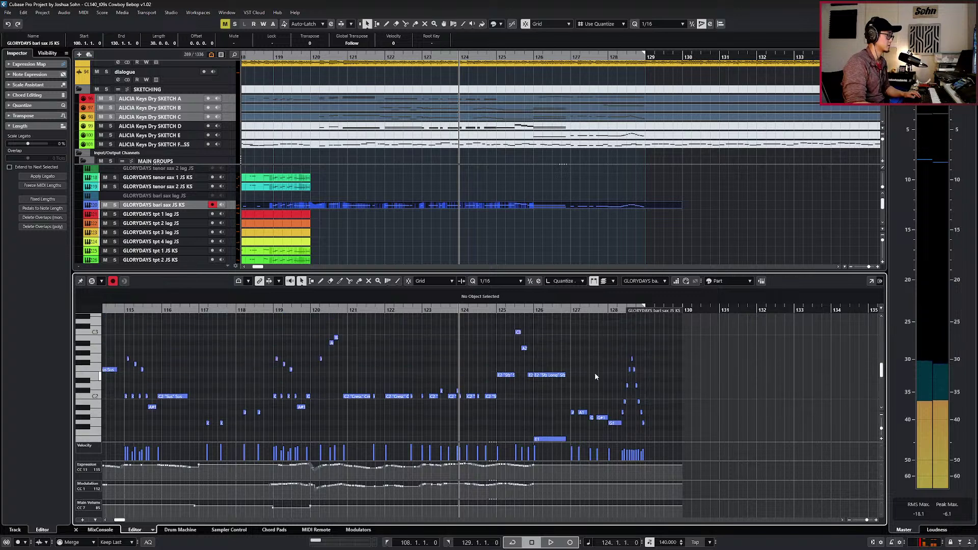
Transpose the baritone sax notes in bars 127–128 up an octave and play back the ending.
left_click(560, 376)
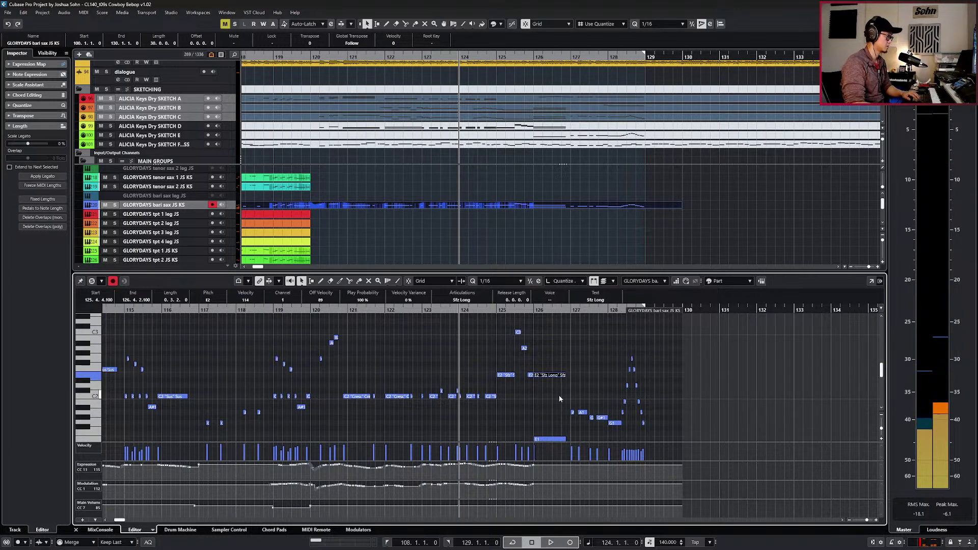
left_click(552, 440)
left_click_drag(570, 353, 689, 425)
key("shift+Up")
key("space")
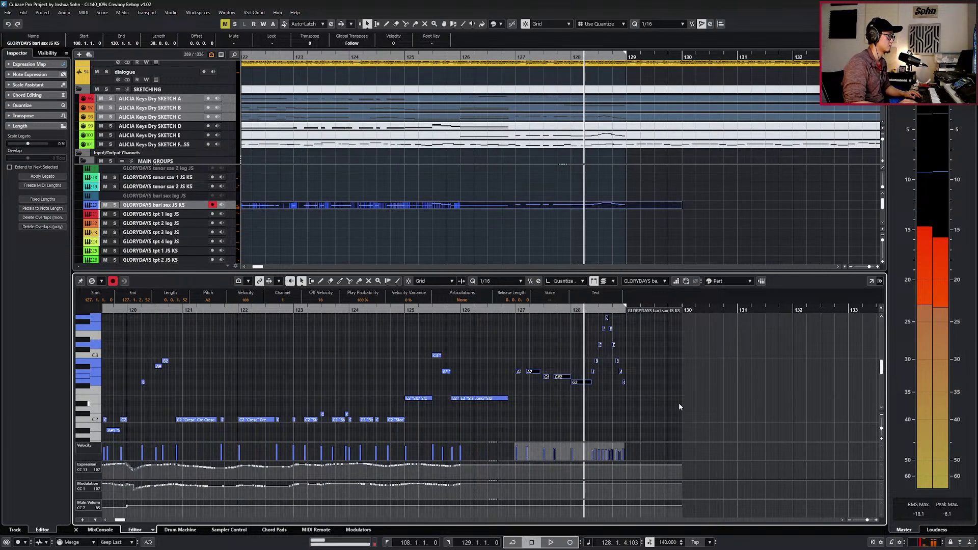
Set the longer baritone sax notes in bar 127 to the Stac articulation and the sustained G2 at bar 128 to Sus.
left_click_drag(503, 357, 580, 392)
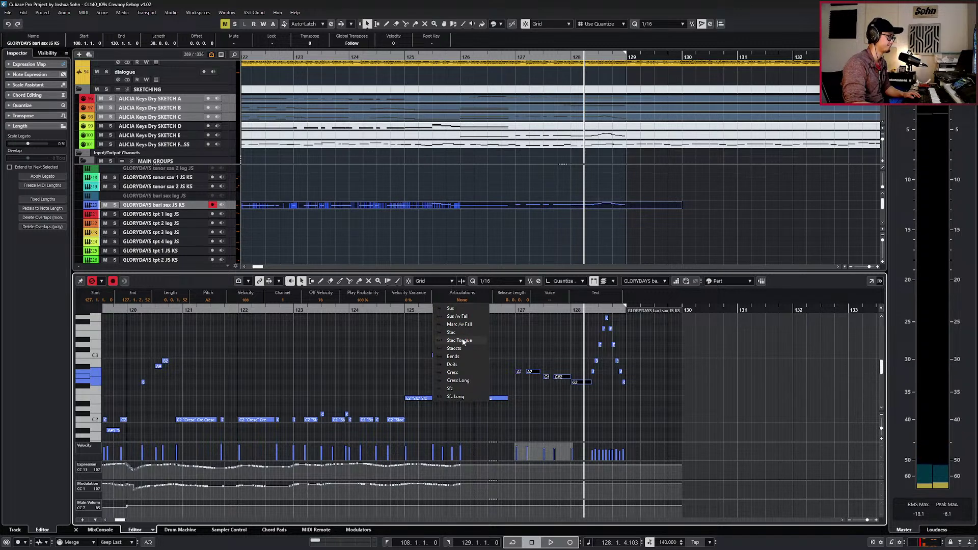
left_click(556, 375)
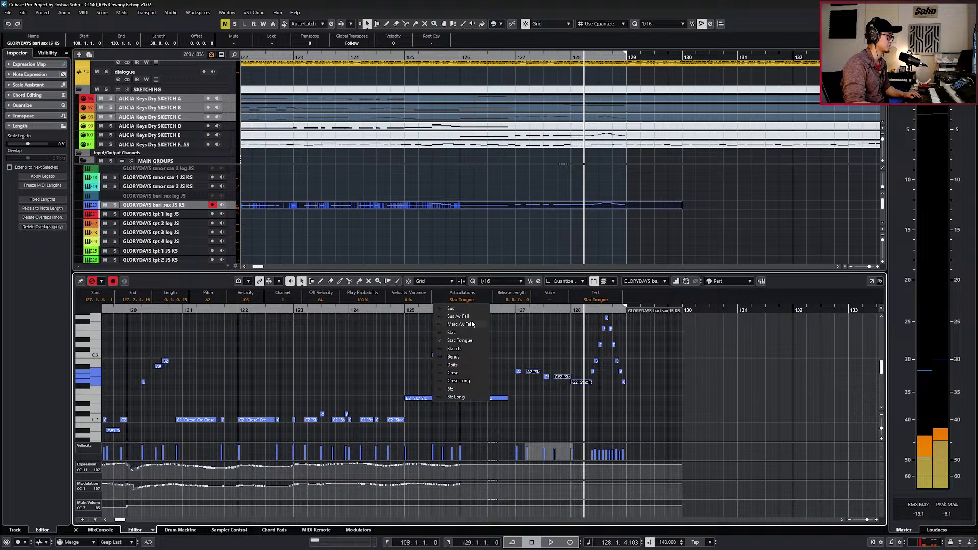
key("l")
left_click(564, 351)
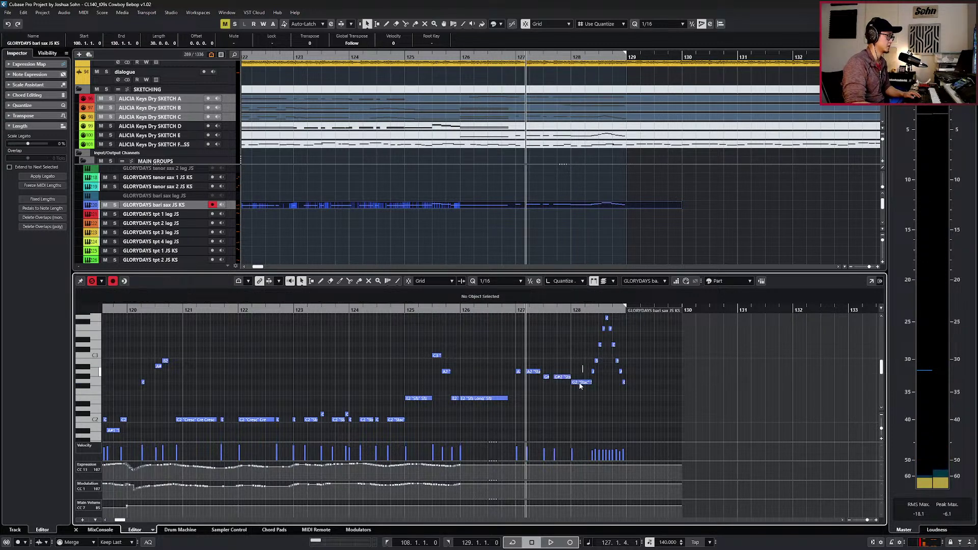
left_click(578, 382)
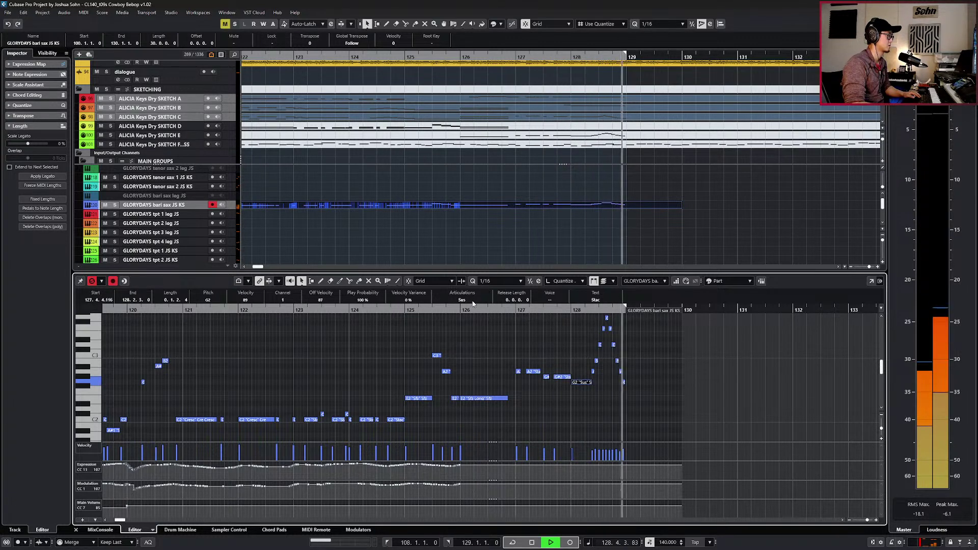
scroll(604, 352, "up", 2)
Transpose all baritone sax notes in bars 127–128 down an octave and play back the ending.
left_click_drag(635, 352, 511, 432)
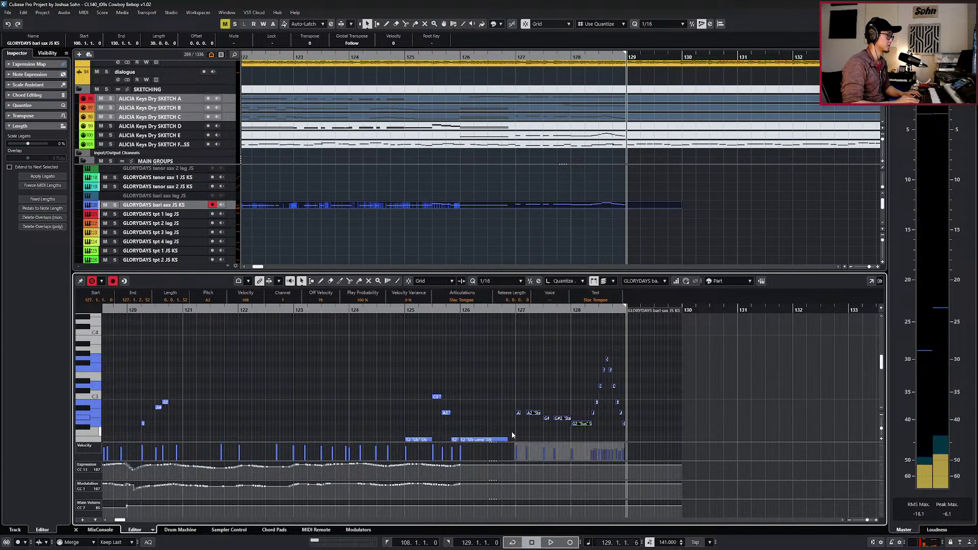
key("shift+Down")
key("l")
key("ctrl+KP_Subtract")
key("ctrl+KP_Subtract")
key("space")
scroll(504, 379, "down", 2)
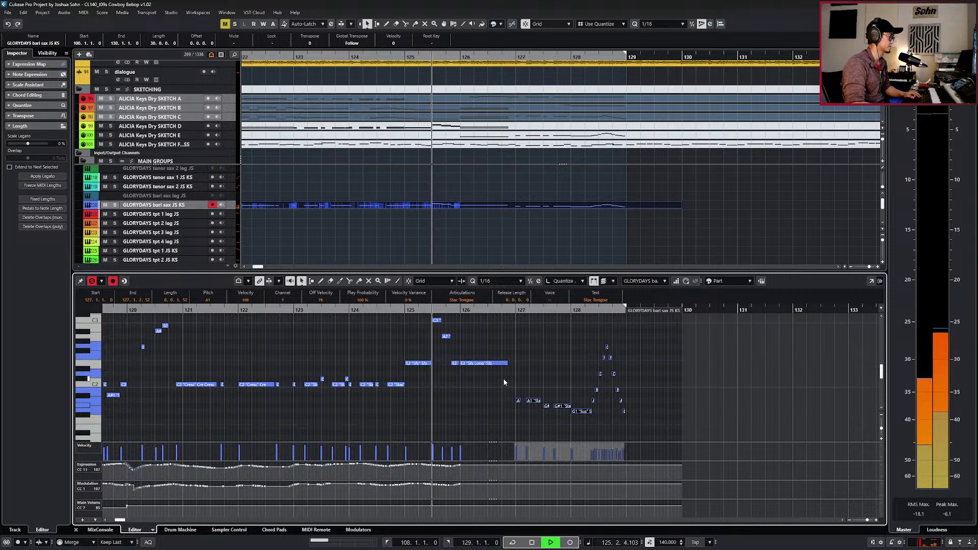
scroll(503, 376, "down", 1)
scroll(494, 364, "down", 1)
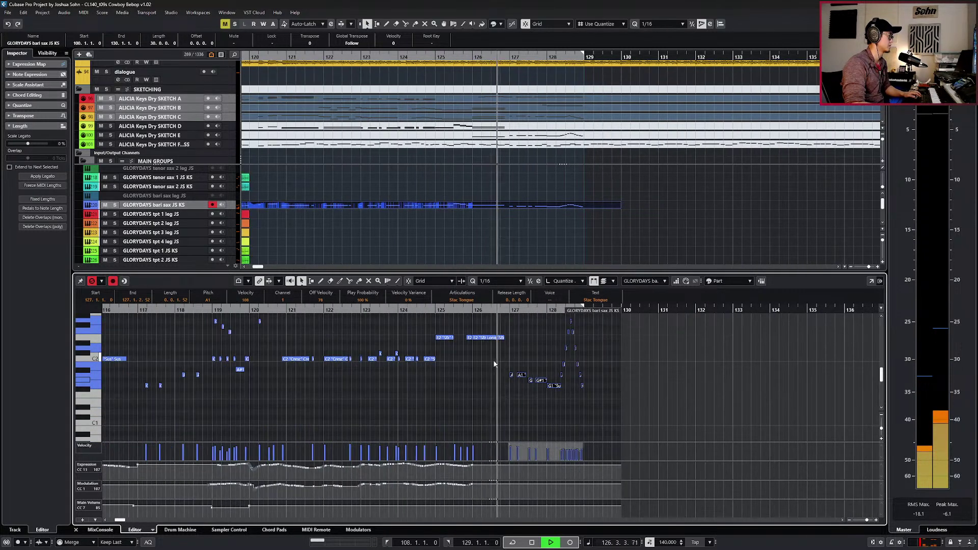
Transpose the Sfz Long E2 note at bar 126 down an octave.
left_click(499, 336)
key("shift+Down")
key("space")
Transpose the baritone sax notes in bars 120–125 down an octave and audition the lowered passage.
scroll(505, 350, "up", 3)
left_click_drag(486, 333, 286, 420)
scroll(356, 387, "left", 4)
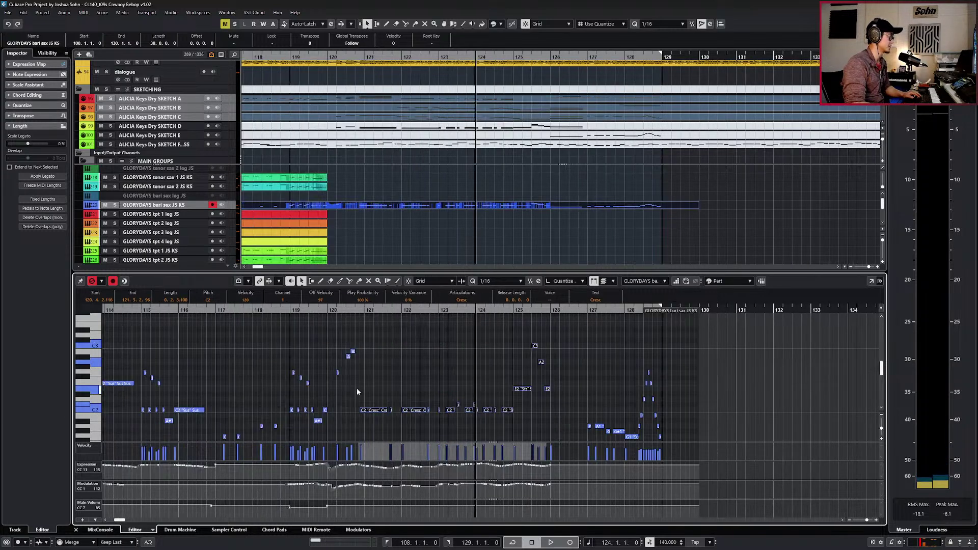
key("ctrl+KP_Subtract")
key("l")
key("ctrl+KP_Subtract")
key("space")
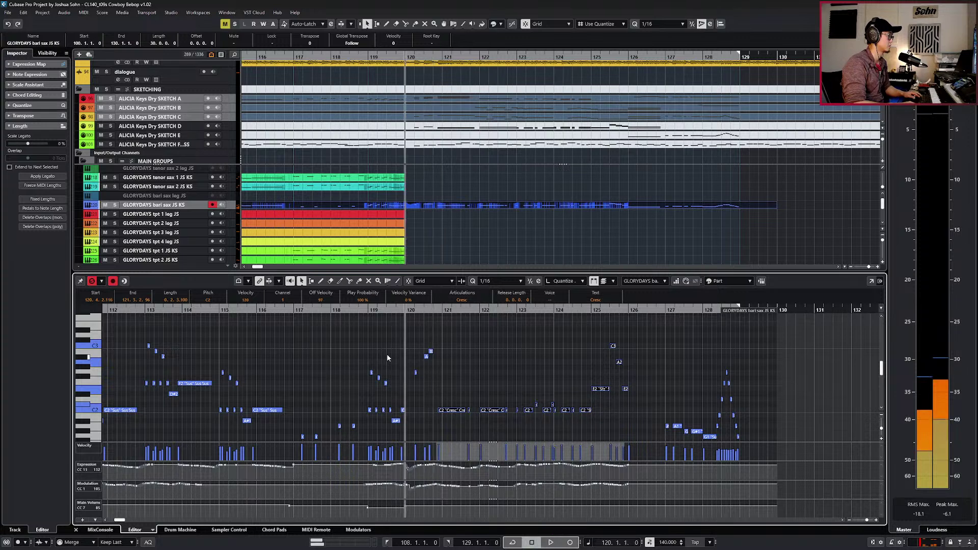
key("space")
scroll(448, 380, "down", 2)
key("space")
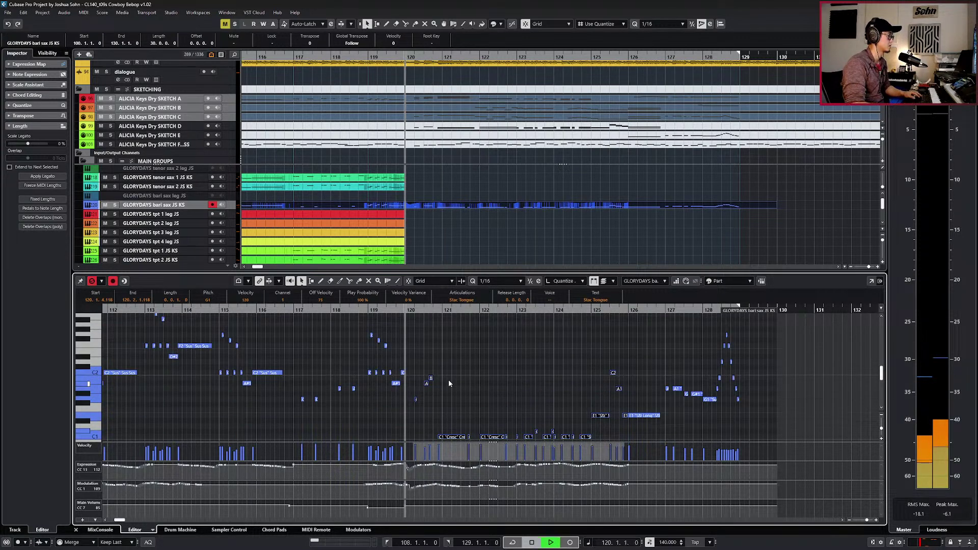
scroll(503, 404, "down", 2)
scroll(502, 404, "down", 2)
Transpose the baritone sax notes from bar 121 through bar 125 back up an octave, leaving the bar 120 pickup low.
left_click_drag(426, 368, 586, 405)
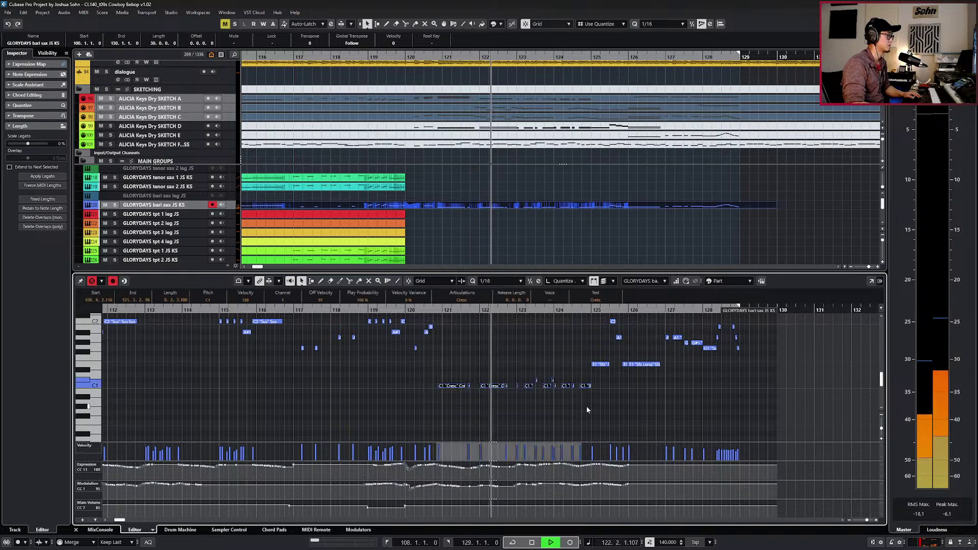
key("shift+Up")
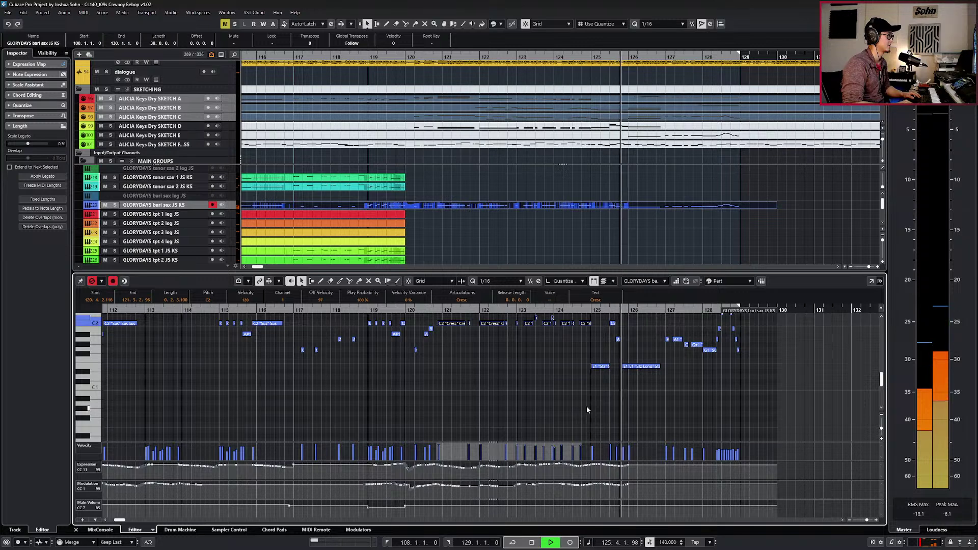
key("space")
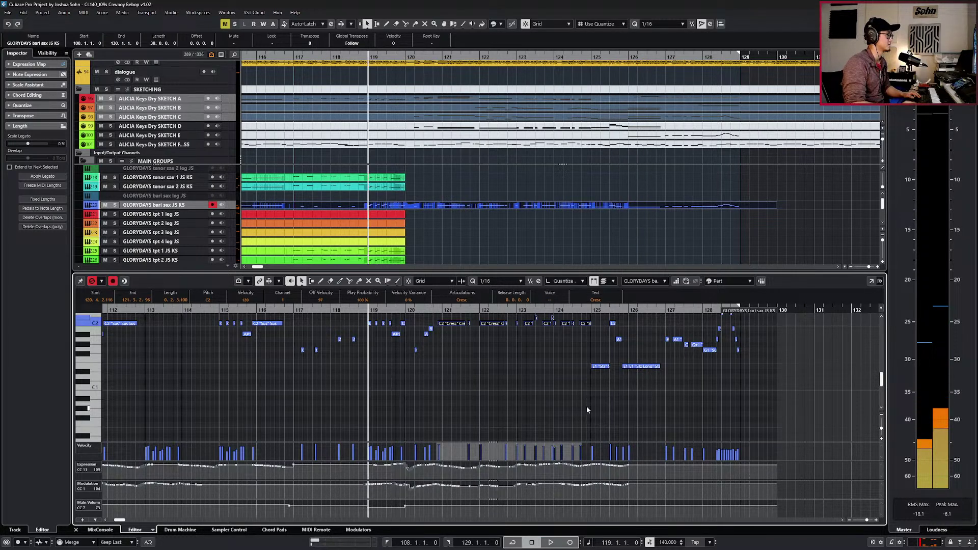
scroll(586, 406, "up", 1)
left_click_drag(592, 343, 627, 406)
key("shift+Up")
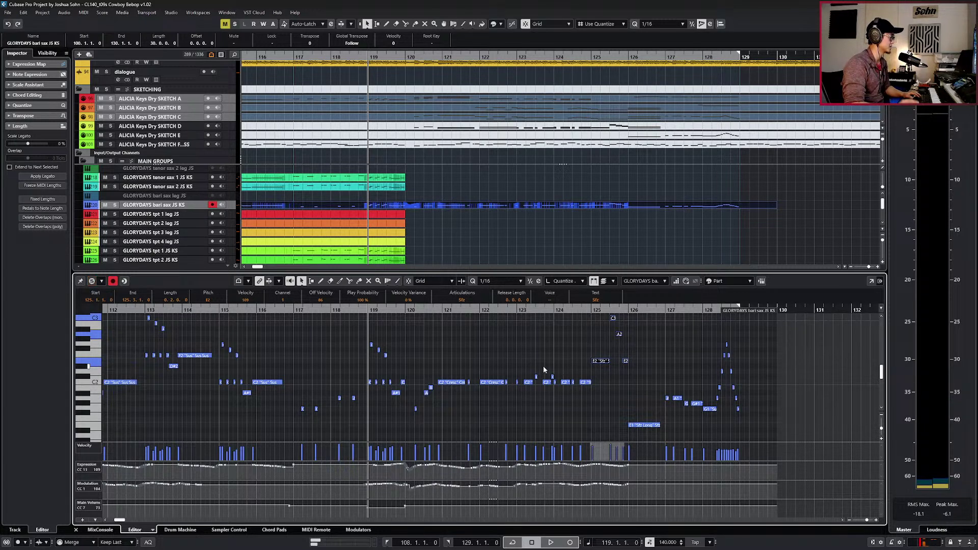
Play the baritone sax with the arrangement from around bar 118, and replay the phrase starting at bar 125.
key("KP_Subtract")
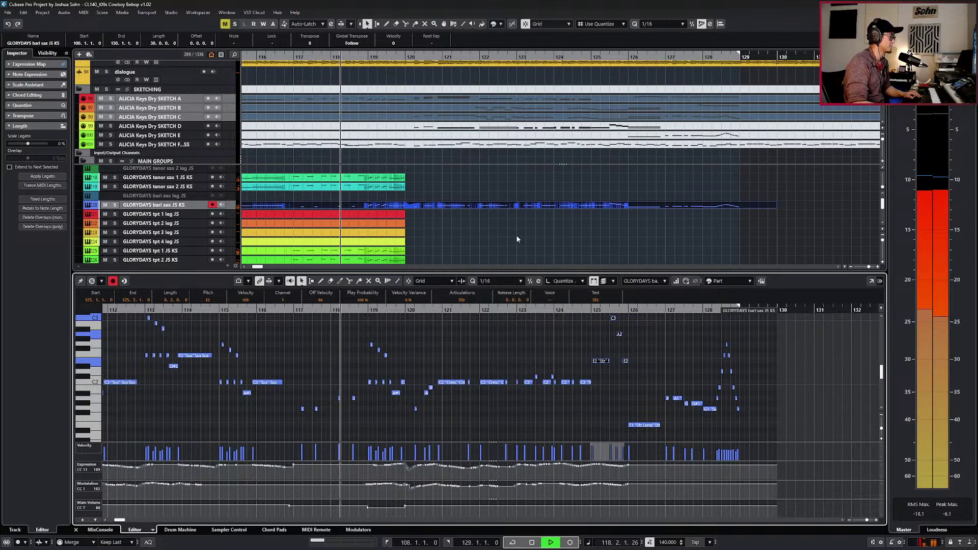
left_click(536, 403)
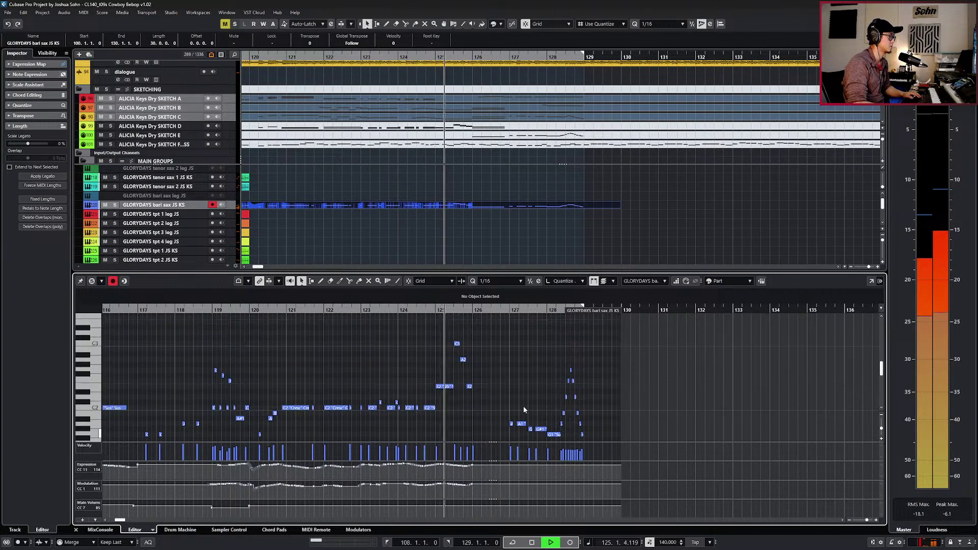
key("space")
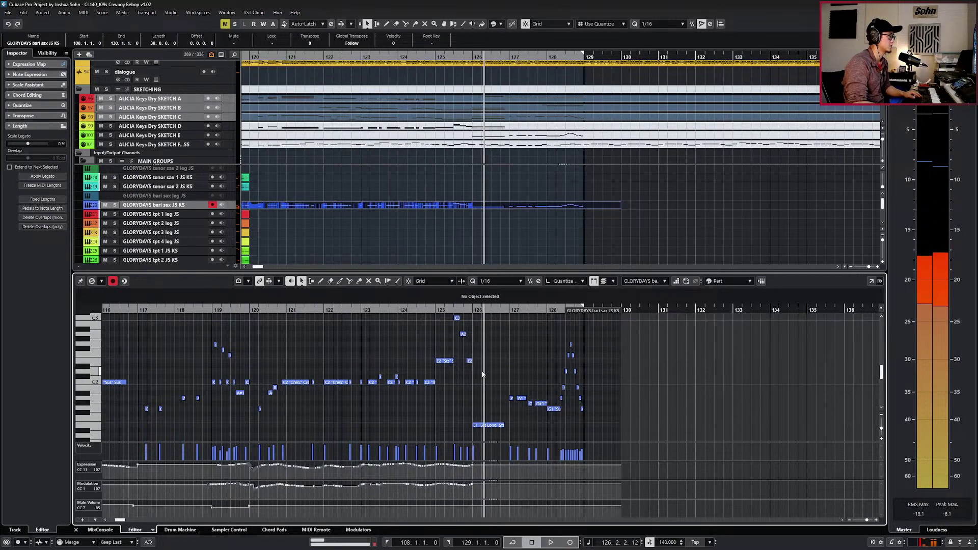
scroll(472, 314, "up", 2)
left_click_drag(448, 408, 445, 410)
key("alt+space")
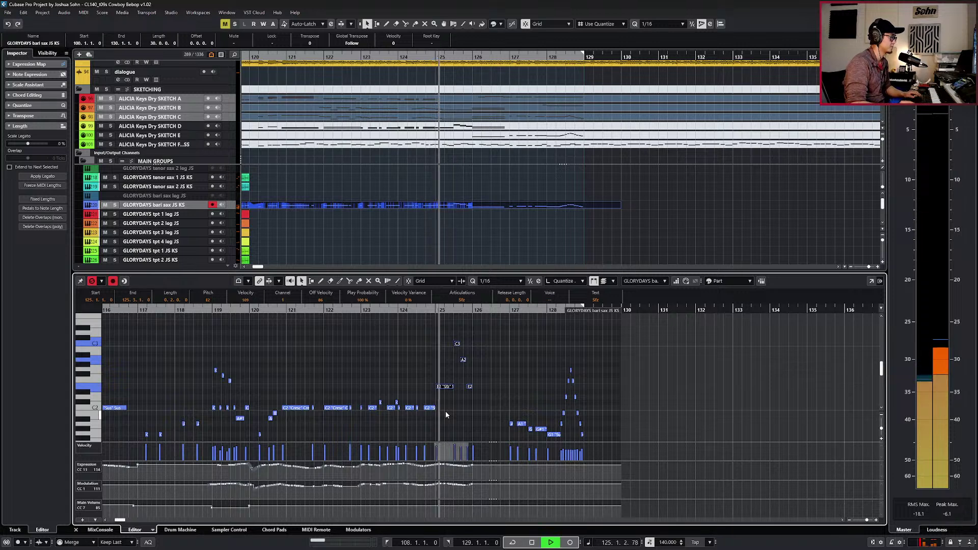
key("space")
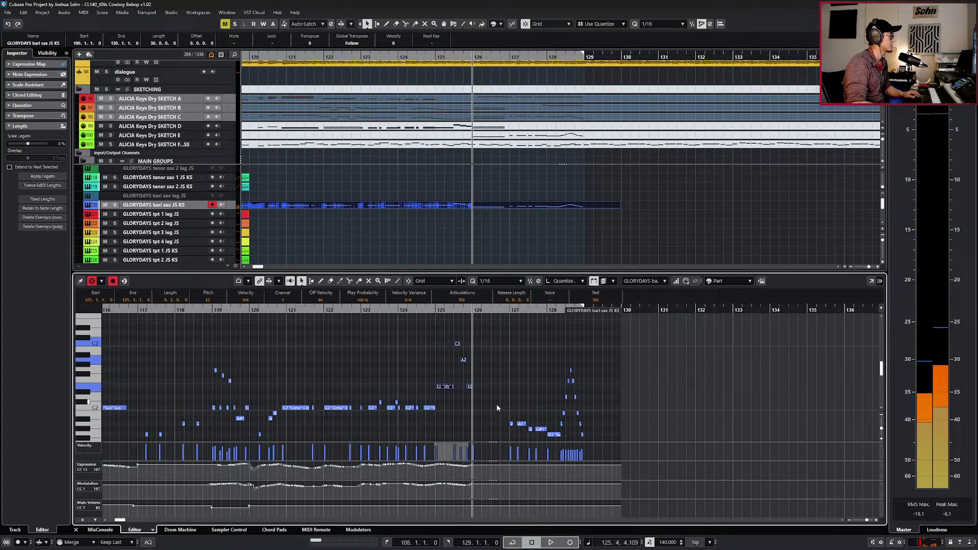
key("l")
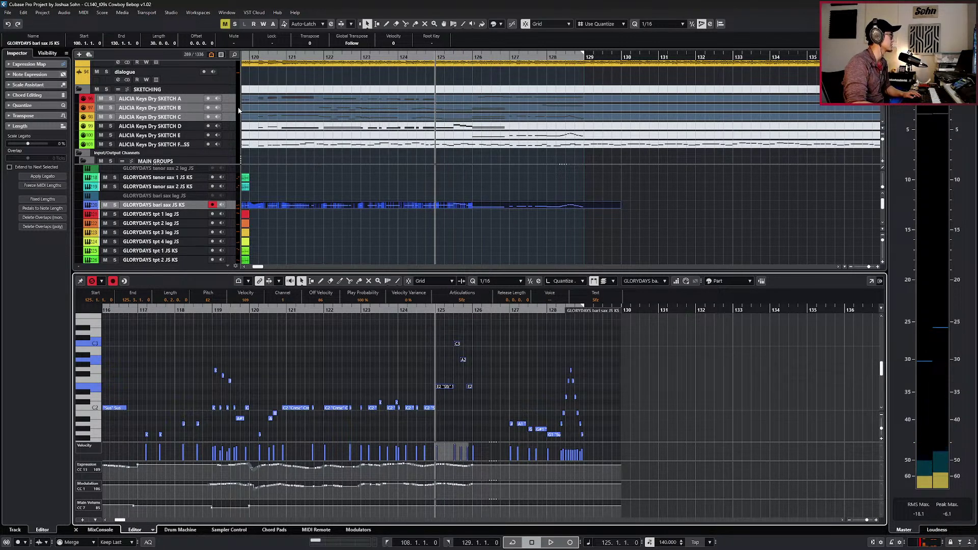
Solo the Video Audio track, listen to the original ending from bar 125, and unsolo it.
scroll(230, 80, "up", 1)
left_click(228, 81)
key("s")
key("space")
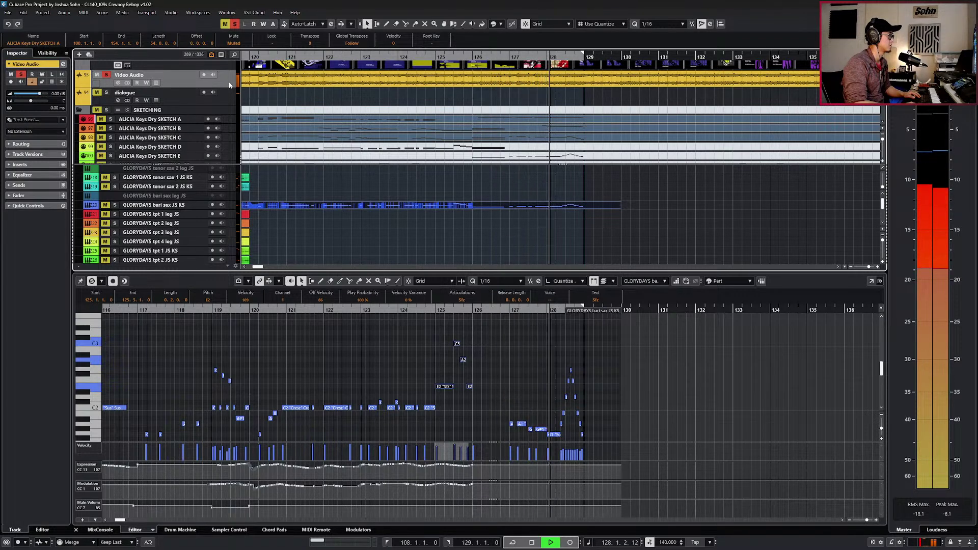
key("ctrl+KP_Subtract")
key("ctrl+KP_Subtract")
key("ctrl+KP_Subtract")
key("ctrl+KP_Subtract")
scroll(389, 185, "down", 1)
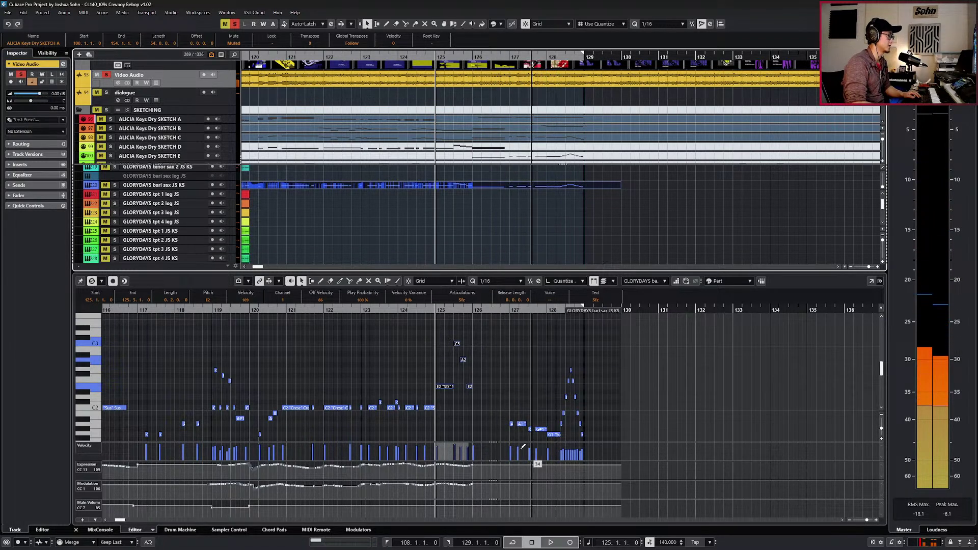
key("s")
Transpose the baritone sax's Sfz Long E1 note at bar 126 up an octave.
scroll(466, 387, "left", 2)
scroll(468, 390, "down", 3)
left_click_drag(573, 393, 572, 362)
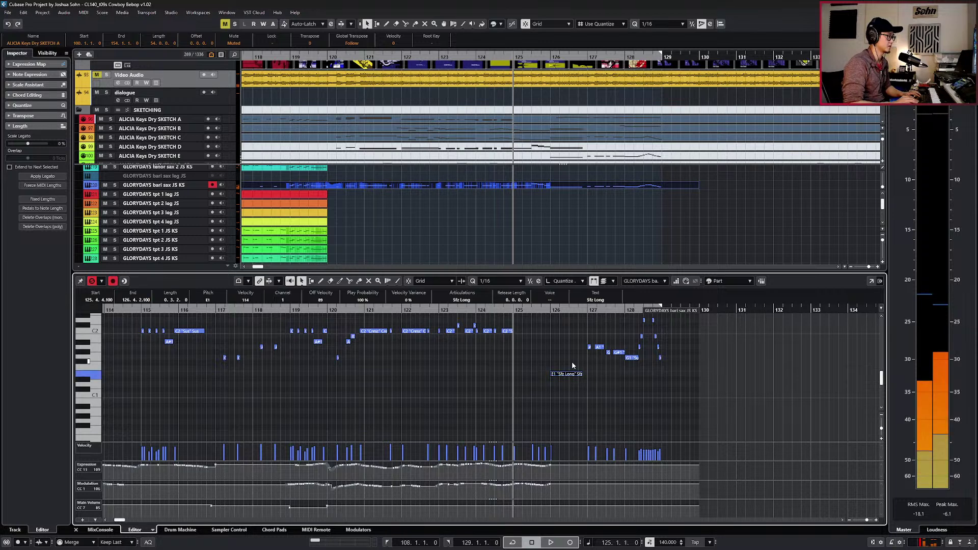
key("shift+Up")
scroll(571, 361, "up", 3)
scroll(578, 357, "up", 2)
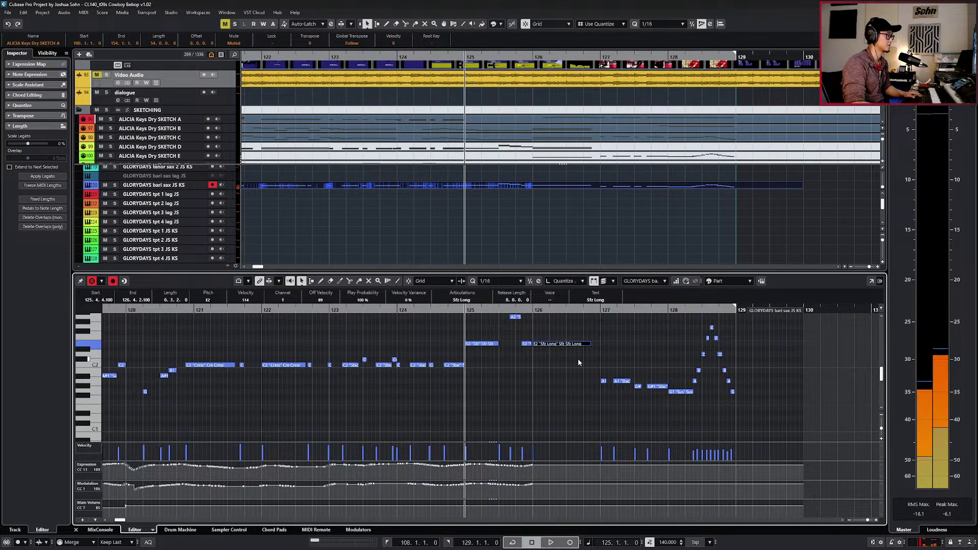
scroll(588, 350, "right", 2)
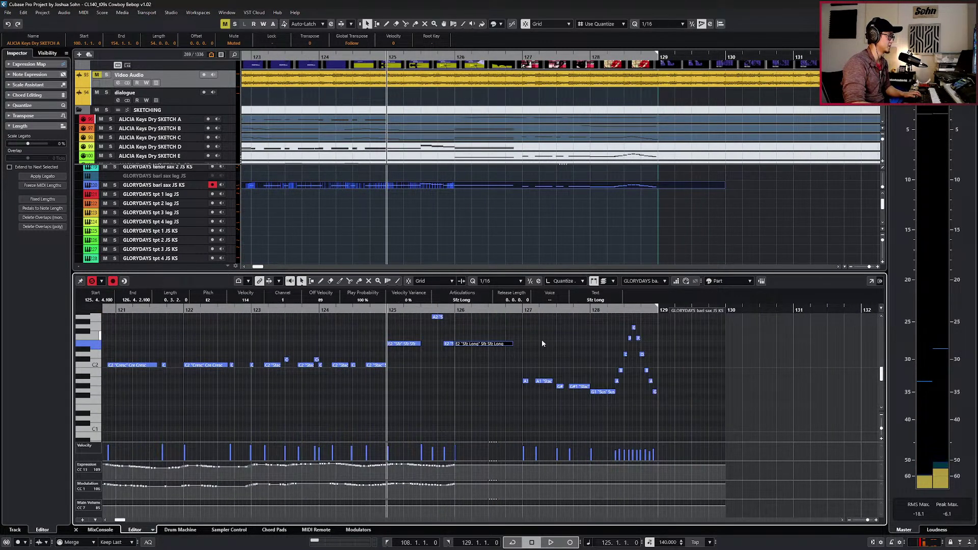
Add a short E1 copy of the Sfz Long note on beat 4 of bar 126 and shorten the E2 note before it.
key("l")
key("space")
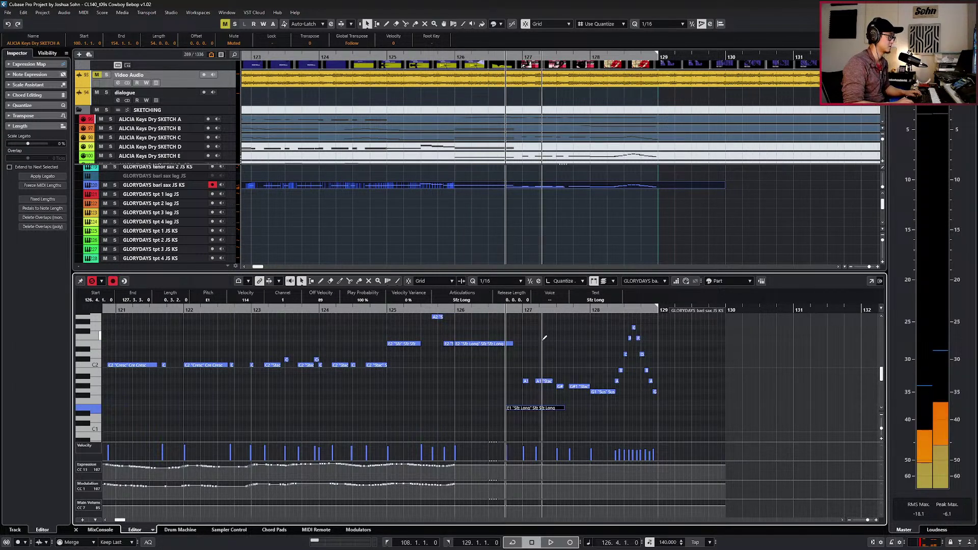
key("space")
left_click(497, 344)
key("space")
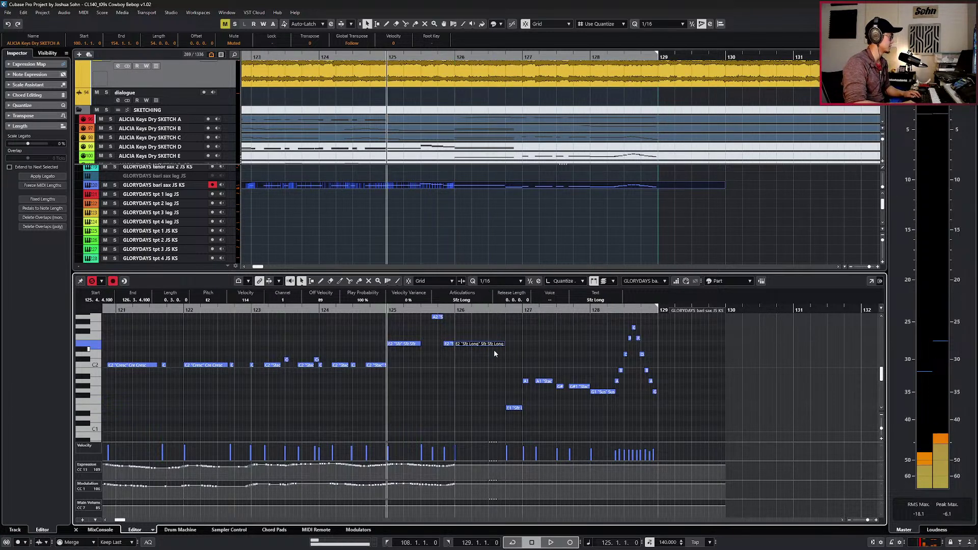
Set the short E1 note before bar 127 to the Stac articulation and audition the ending.
scroll(556, 365, "up", 2)
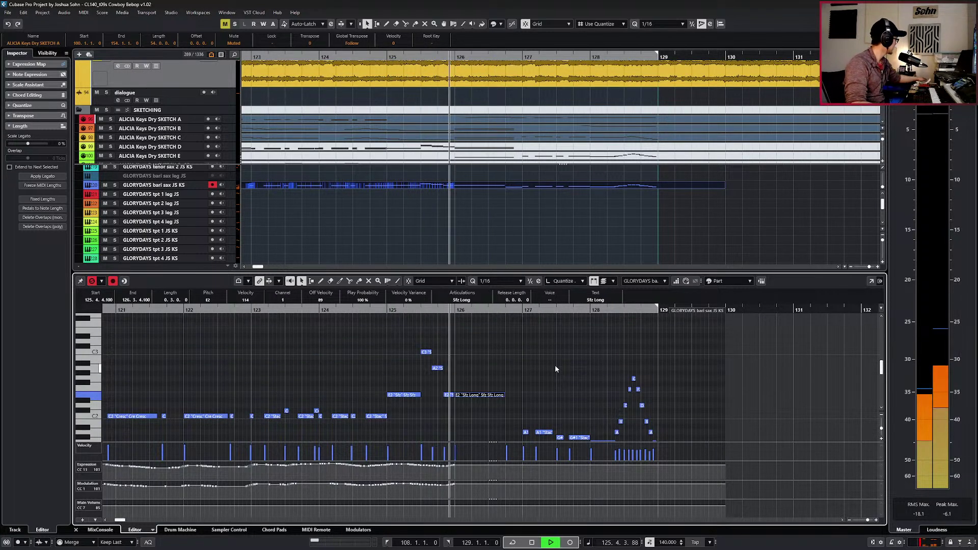
scroll(578, 368, "down", 2)
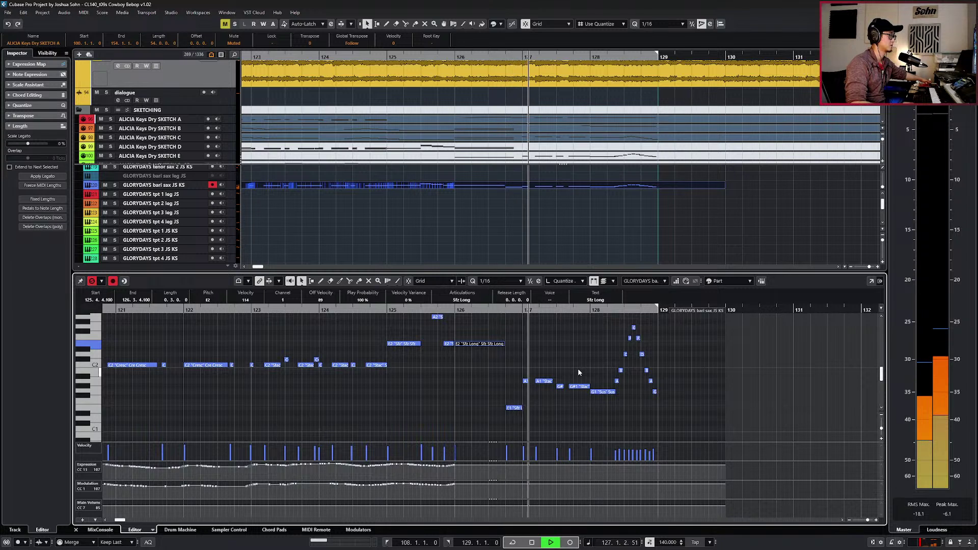
key("KP_Subtract")
key("KP_Subtract")
key("KP_Subtract")
key("space")
left_click_drag(498, 381, 516, 422)
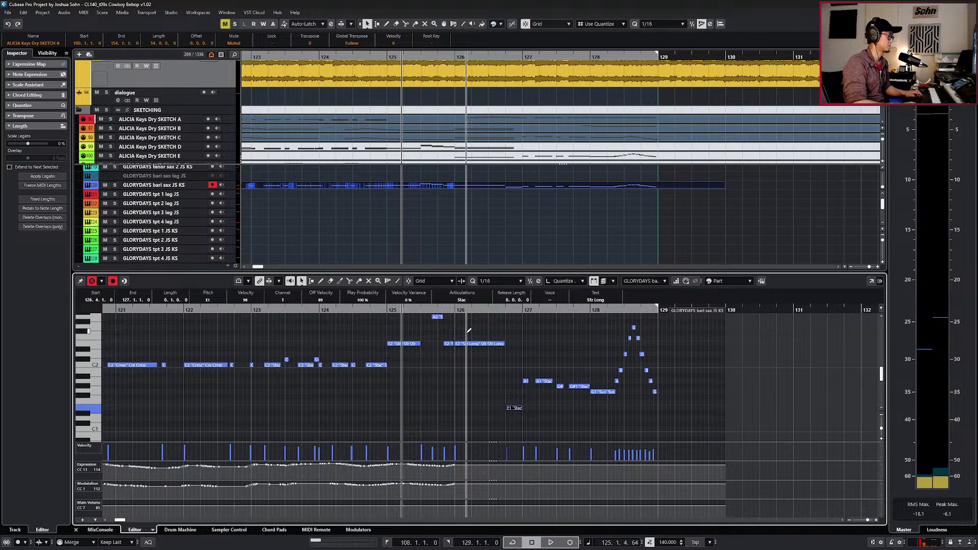
scroll(524, 363, "up", 1)
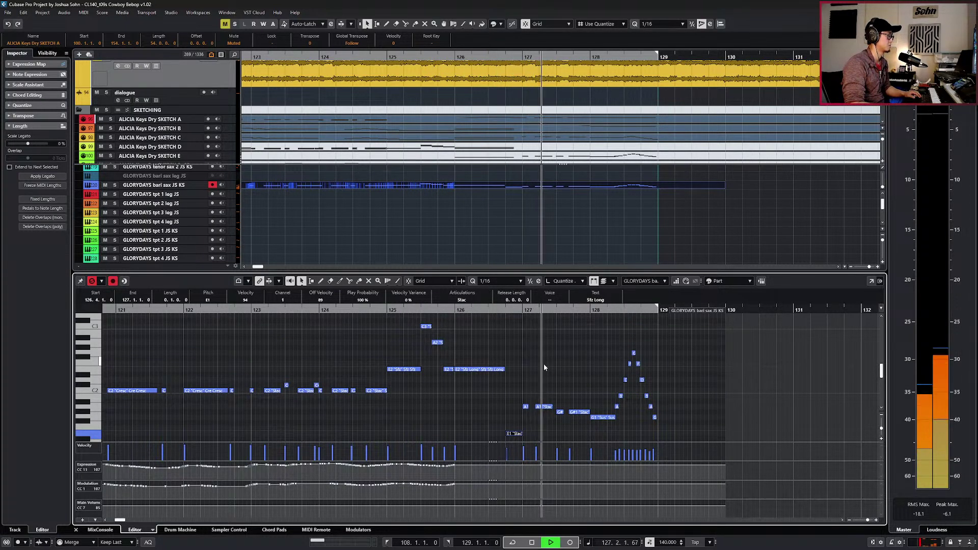
scroll(561, 365, "down", 2)
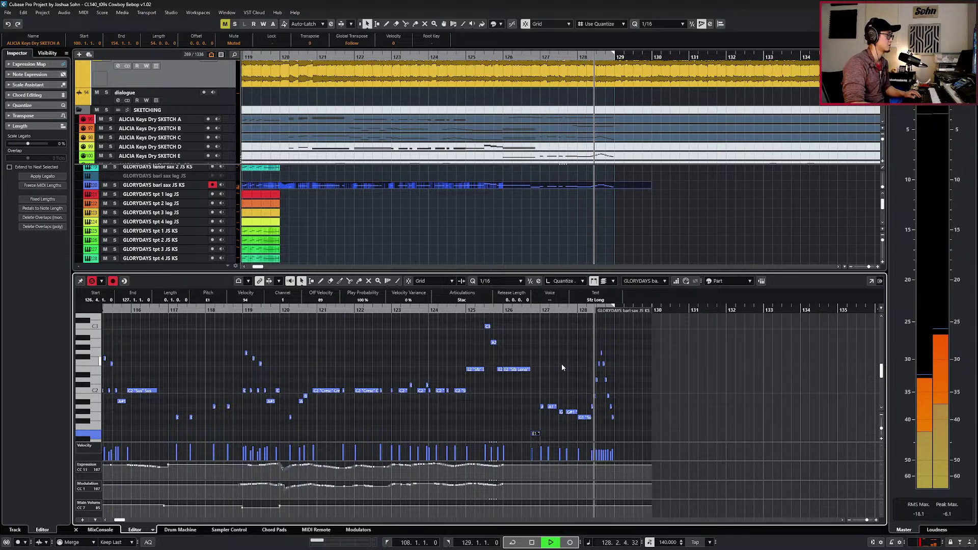
key("space")
Lower the baritone sax Modulation curve from bar 128 onward, beneath the sustained G1 note, and start playback.
left_click(584, 418)
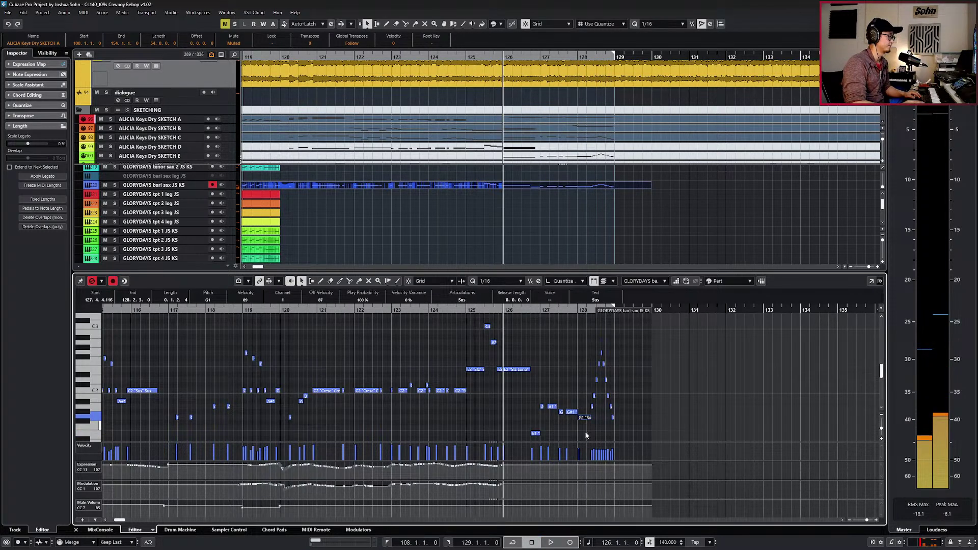
left_click(576, 480)
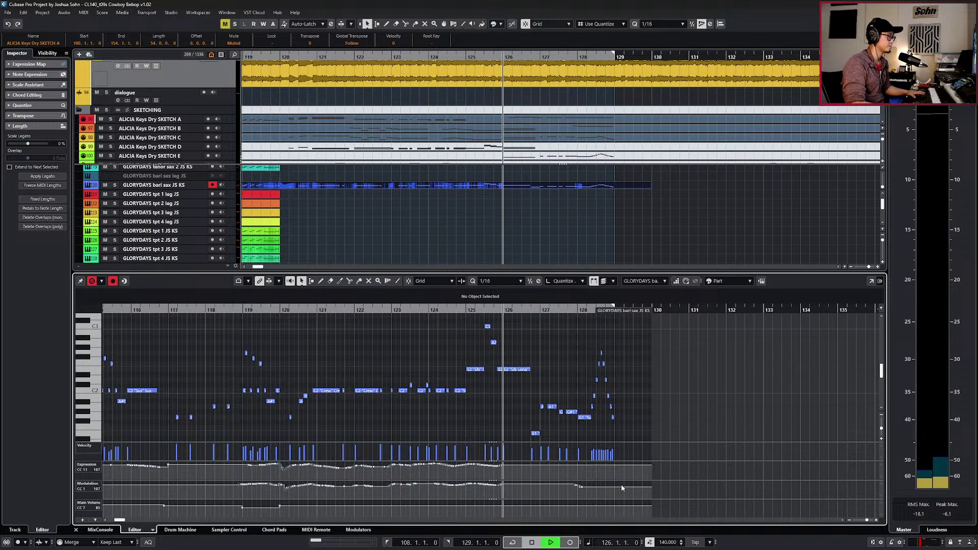
key("space")
Cut the fast run that follows the sustained G1 in bar 128 from the baritone sax KS part.
left_click_drag(591, 345, 634, 409)
left_click_drag(634, 404, 608, 422)
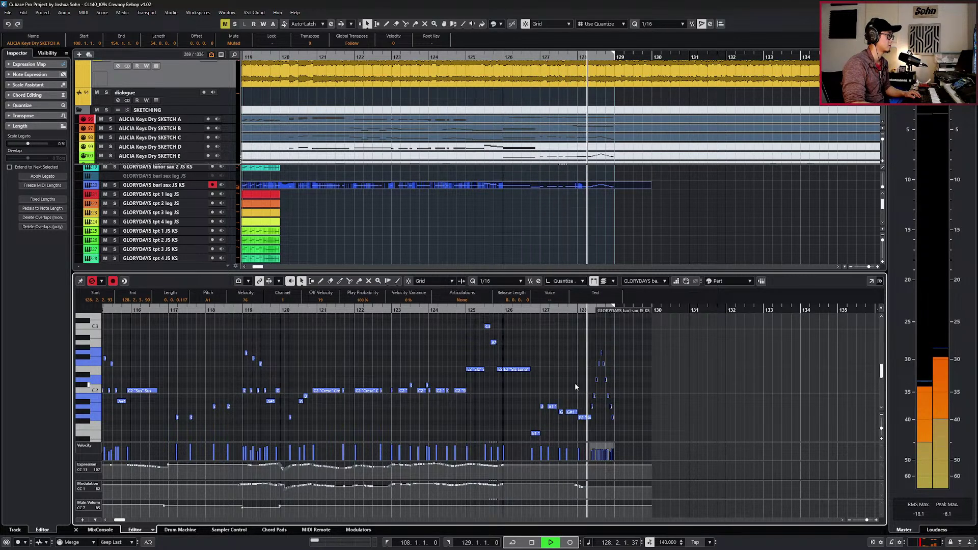
key("space")
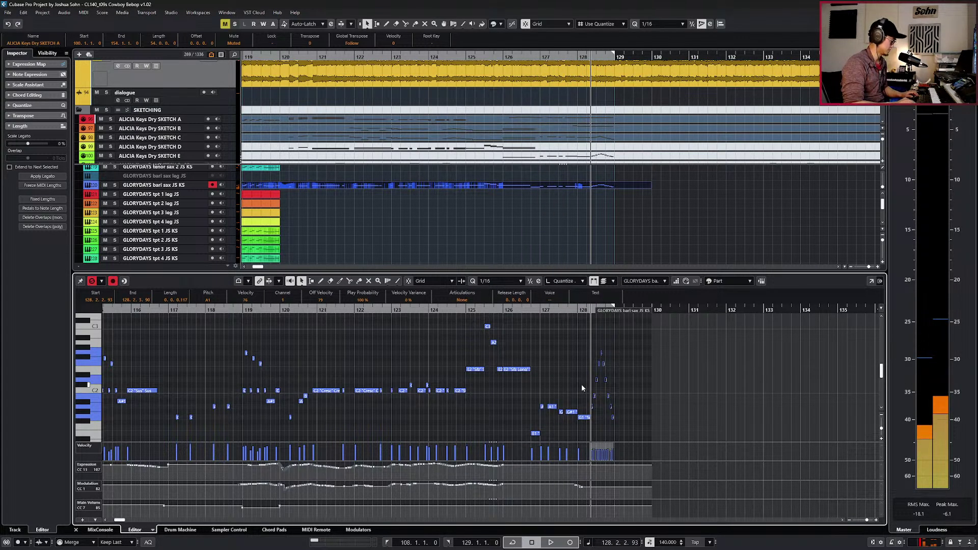
key("Delete")
key("ctrl+z")
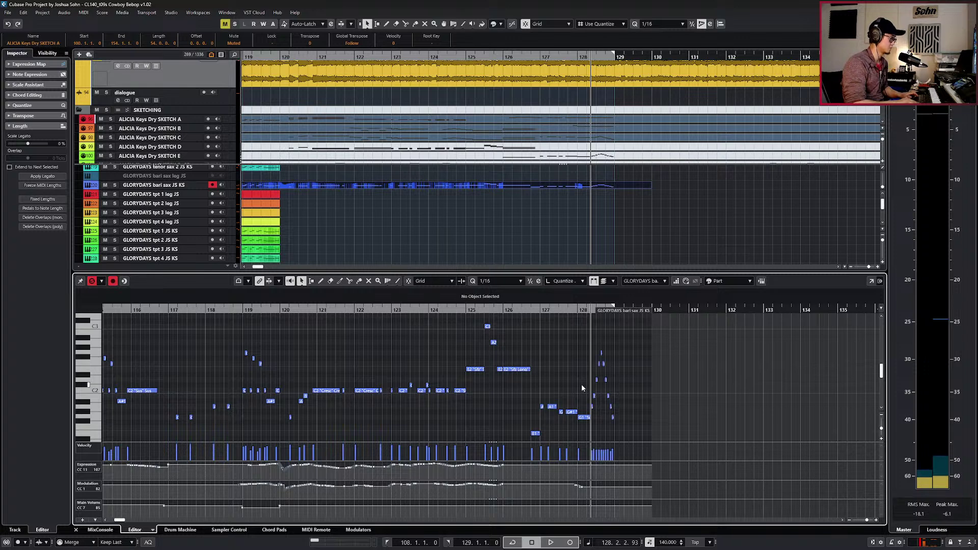
left_click_drag(583, 351, 638, 415)
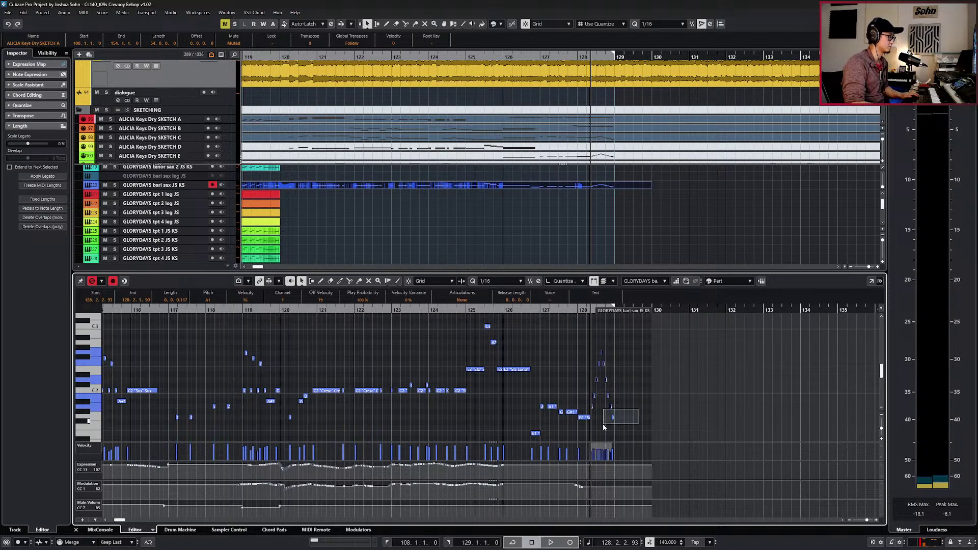
key("Delete")
key("Return")
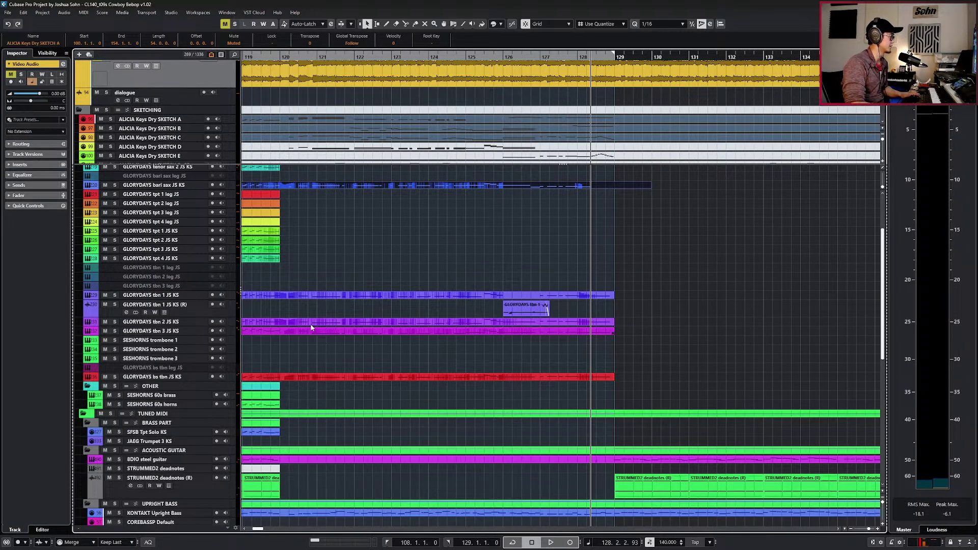
Enable the GLORYDAYS bari sax leg JS track and paste the cut run onto it in bar 128.
scroll(290, 301, "up", 3)
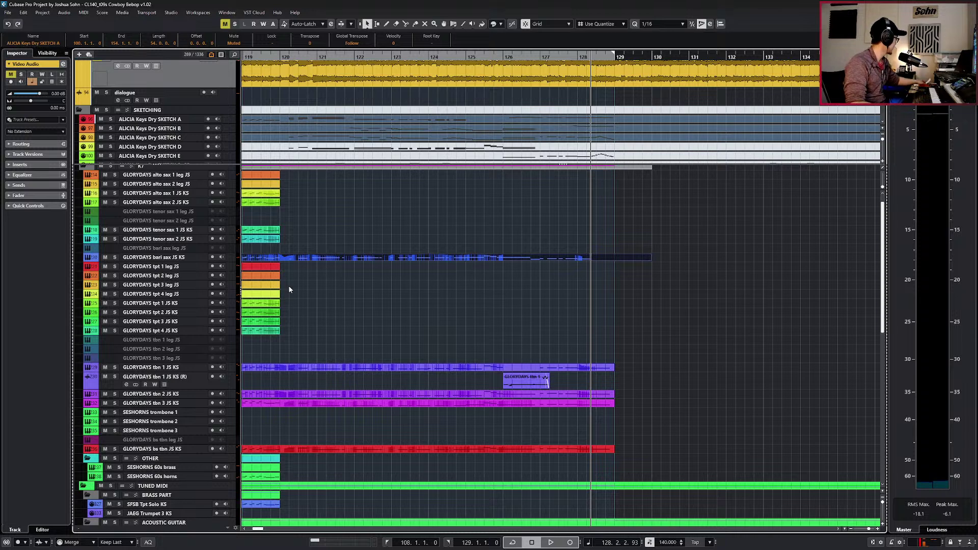
scroll(308, 301, "down", 3)
scroll(311, 294, "up", 3)
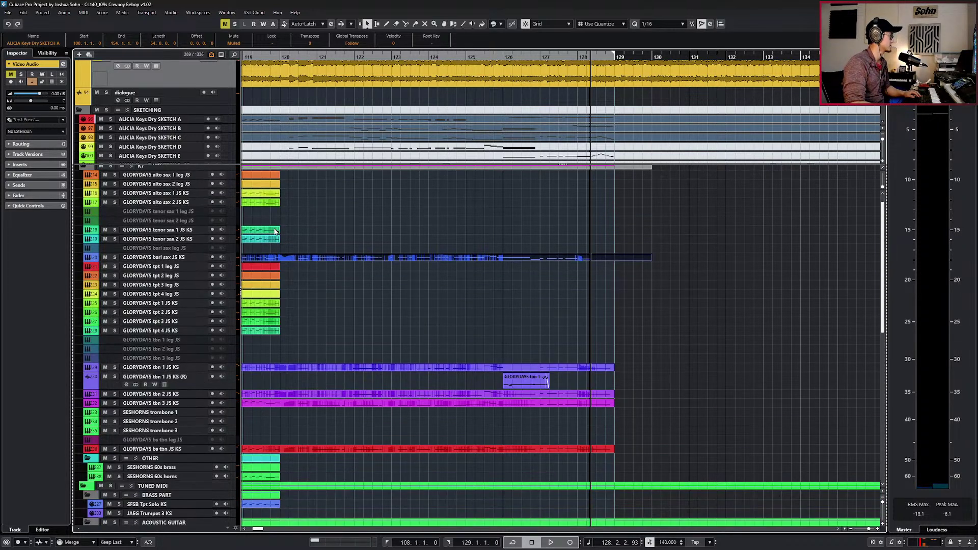
left_click(177, 249)
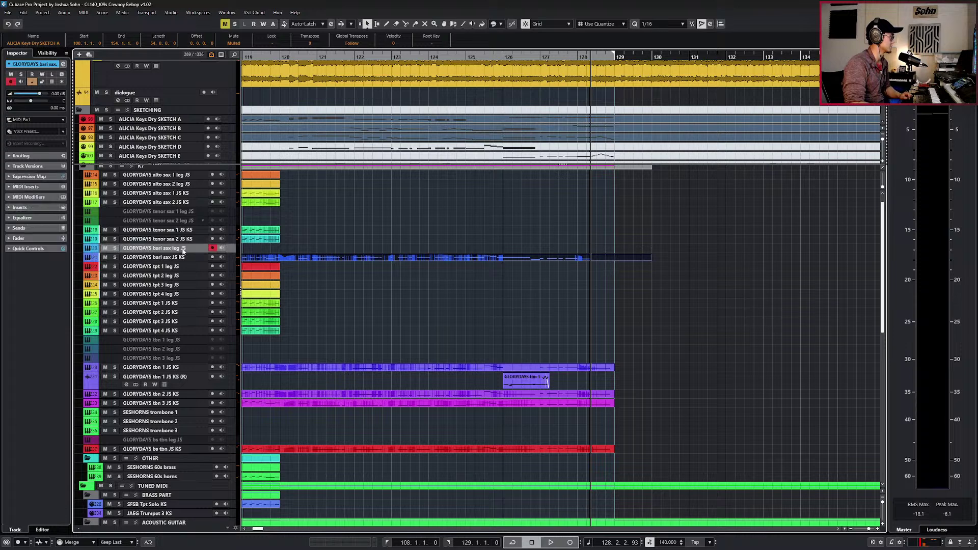
key("ctrl+v")
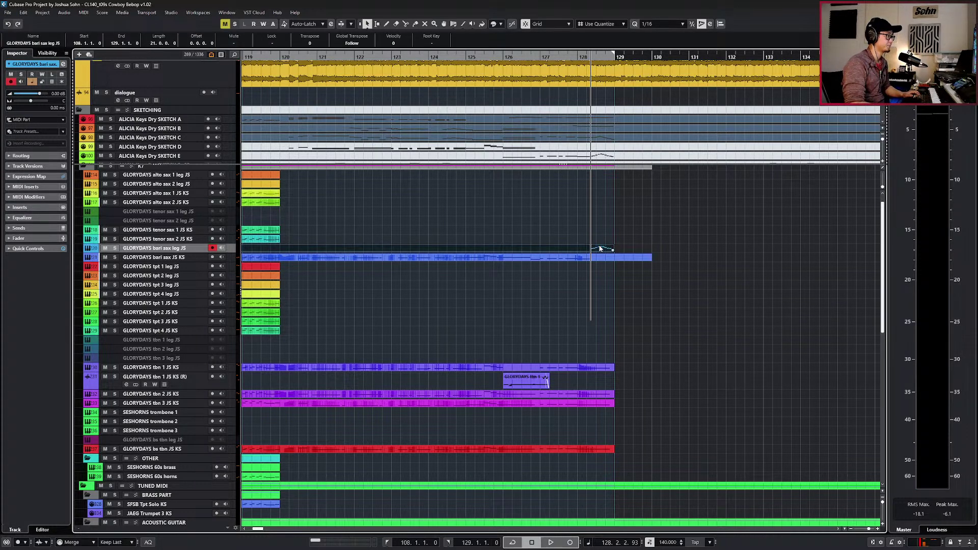
Open the pasted baritone sax run in bar 128 and lengthen its notes so they connect.
double_click(601, 249)
left_click_drag(554, 343, 643, 430)
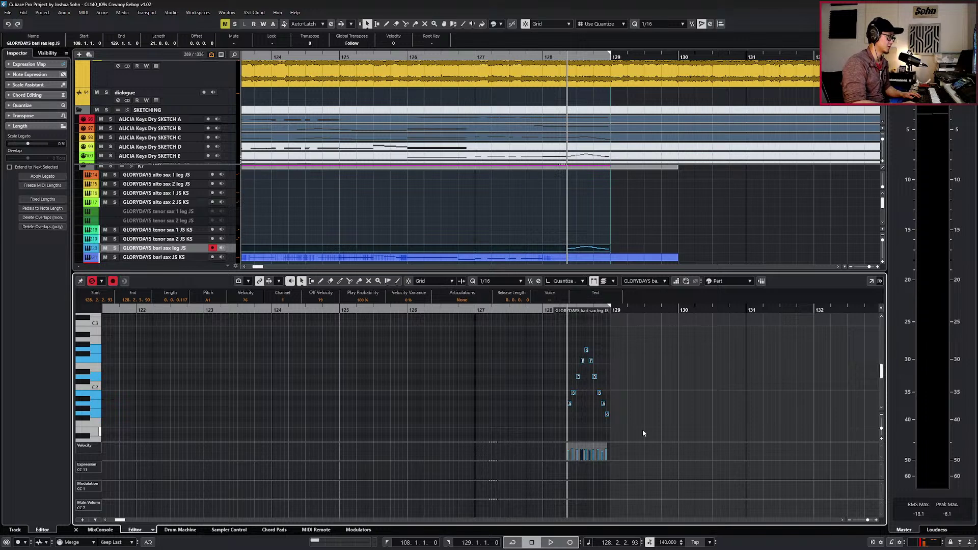
scroll(586, 396, "up", 2)
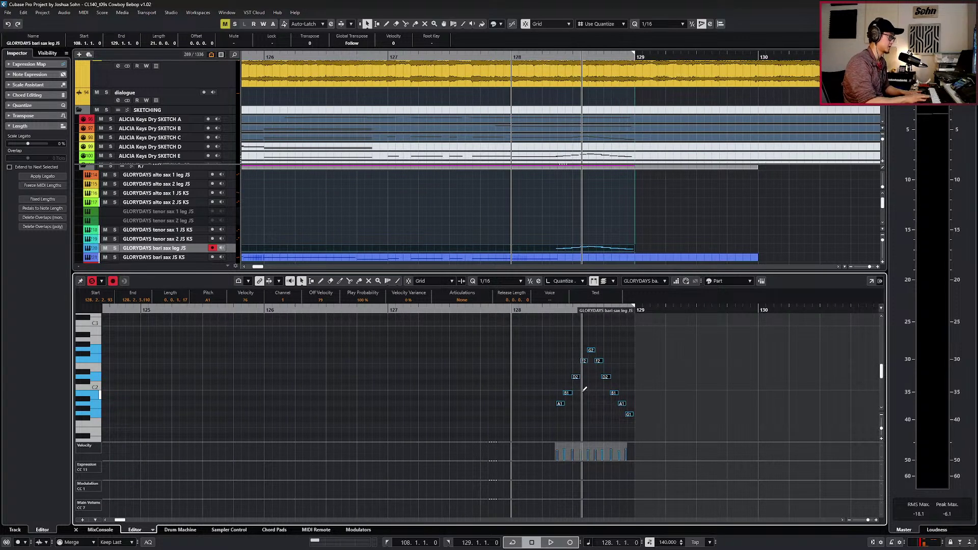
Add starting Expression, Modulation and Main Volume points at bar 128 of the baritone sax legato part and audition the run.
left_click(515, 462)
left_click(515, 481)
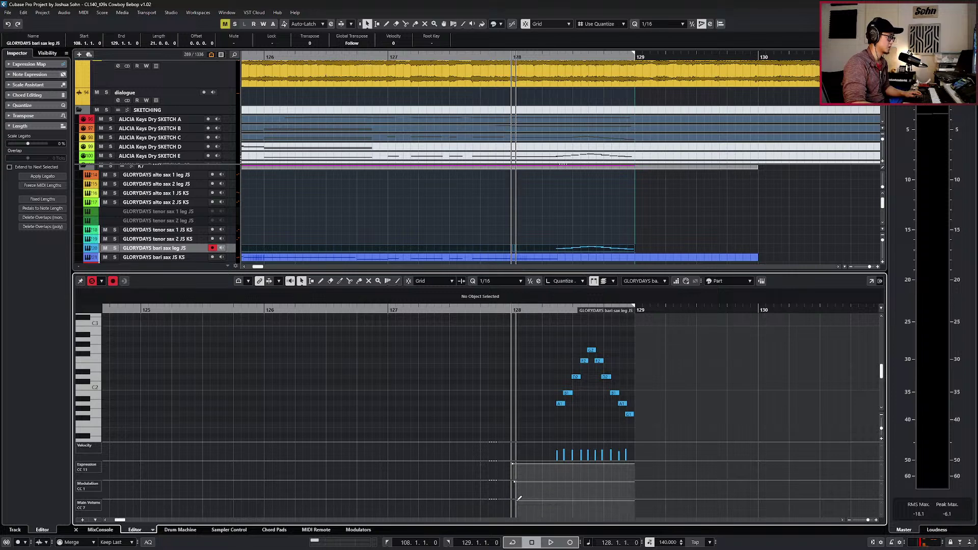
key("space")
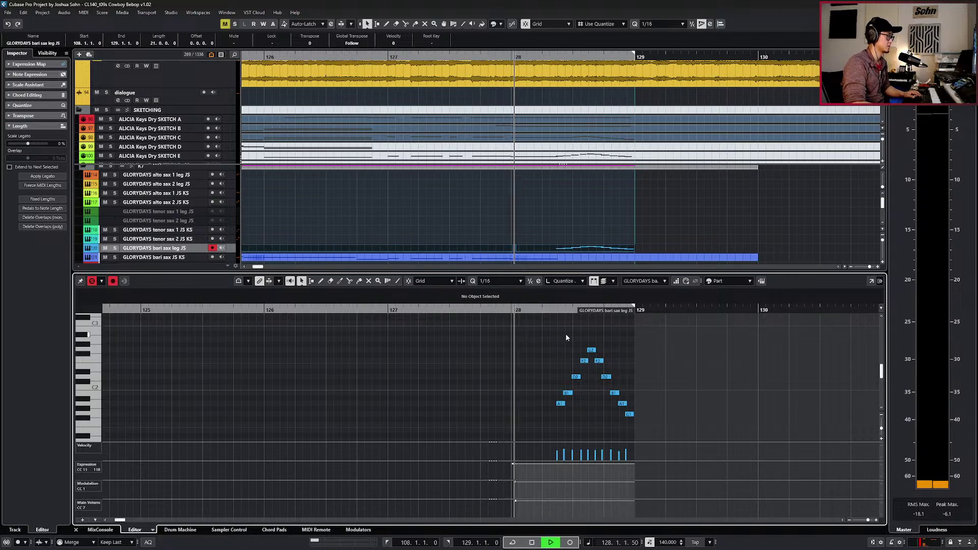
key("space")
key("Return")
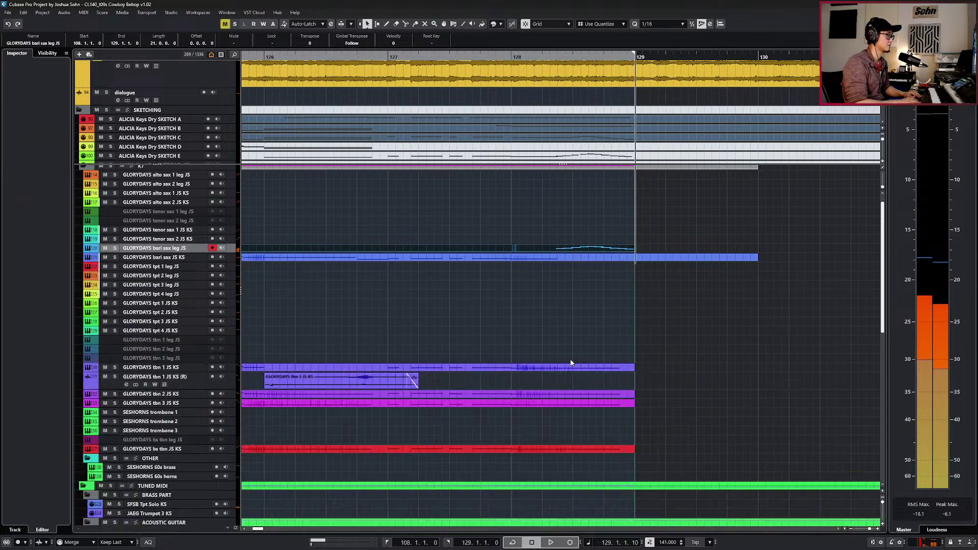
Compare the channel settings and output routing of the baritone sax legato and KS tracks.
scroll(563, 331, "down", 5)
key("e")
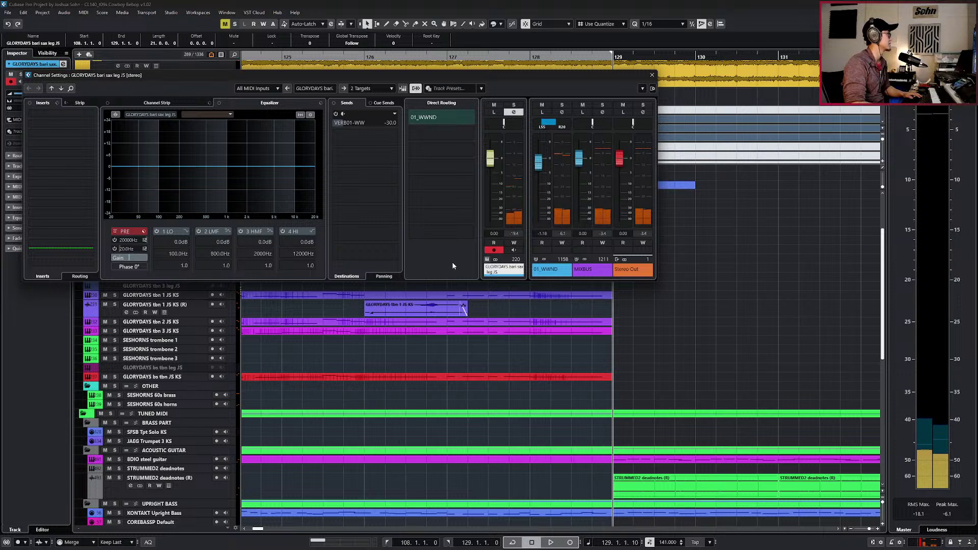
key("e")
left_click(505, 206)
left_click(512, 185)
key("e")
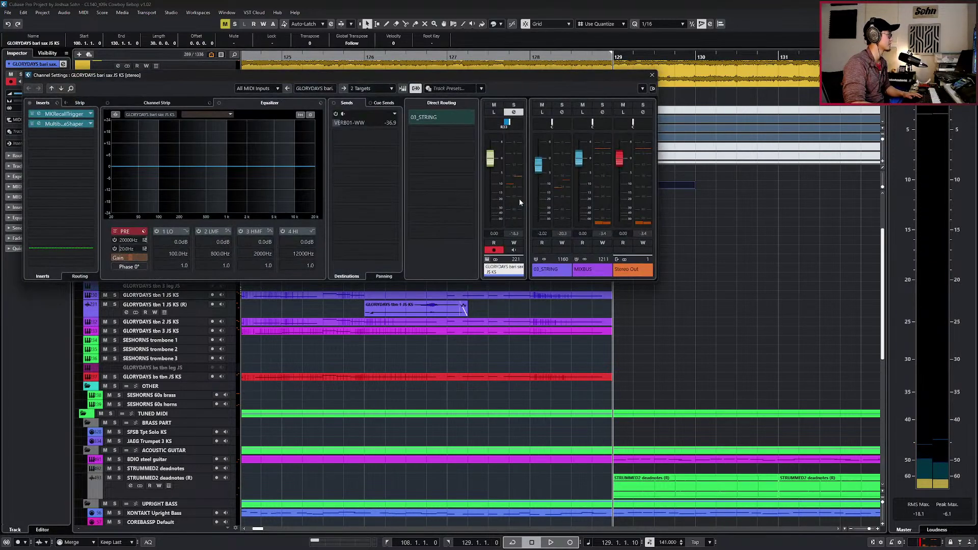
Try routing the baritone sax KS channel to 02_BRASS and return it to 03_STRING.
left_click(471, 118)
left_click(463, 209)
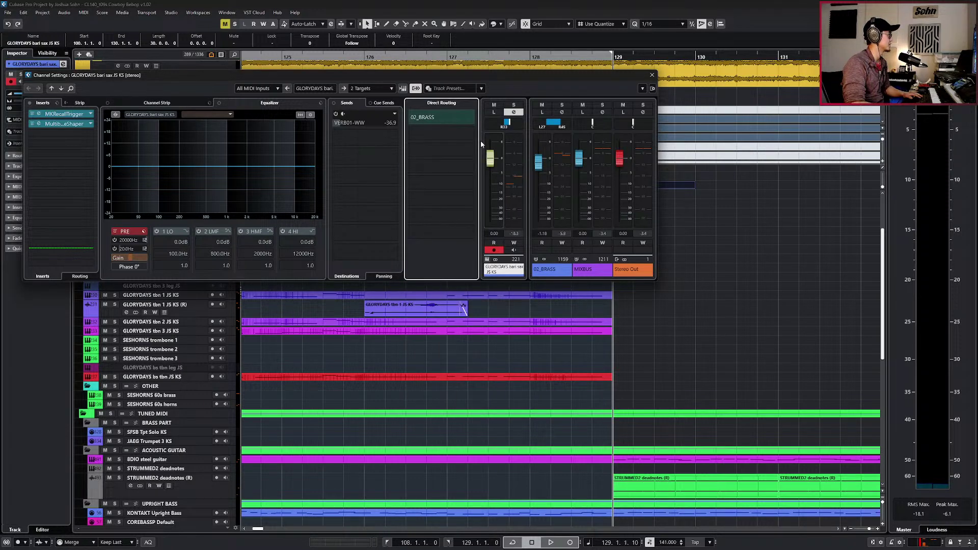
left_click(448, 118)
left_click(458, 219)
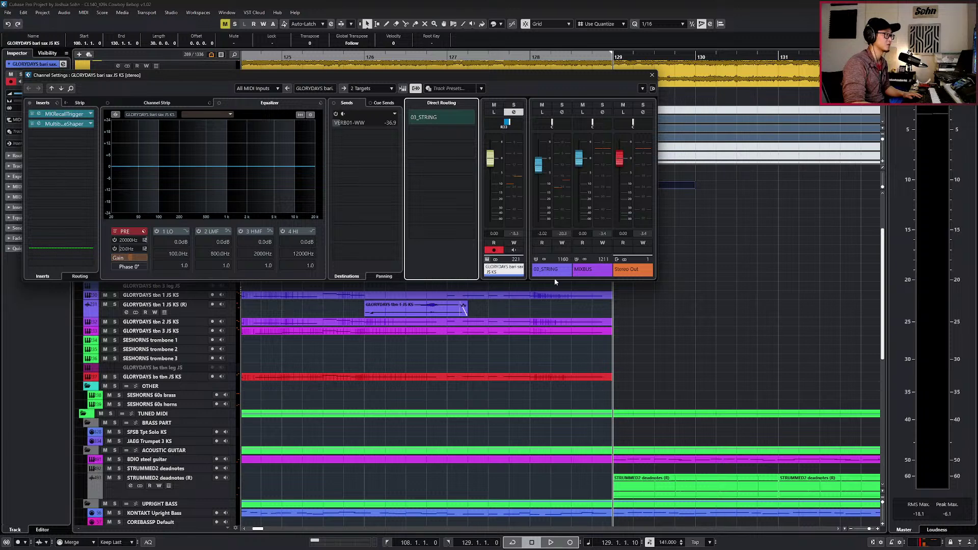
left_click(719, 305)
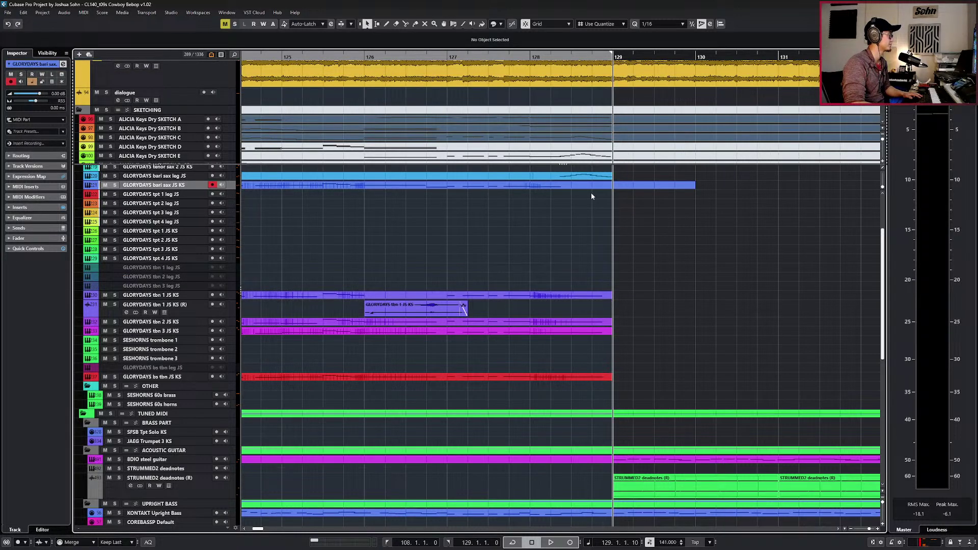
Route the baritone sax legato channel directly to 03_STRING and play back the ending.
left_click(593, 179)
key("e")
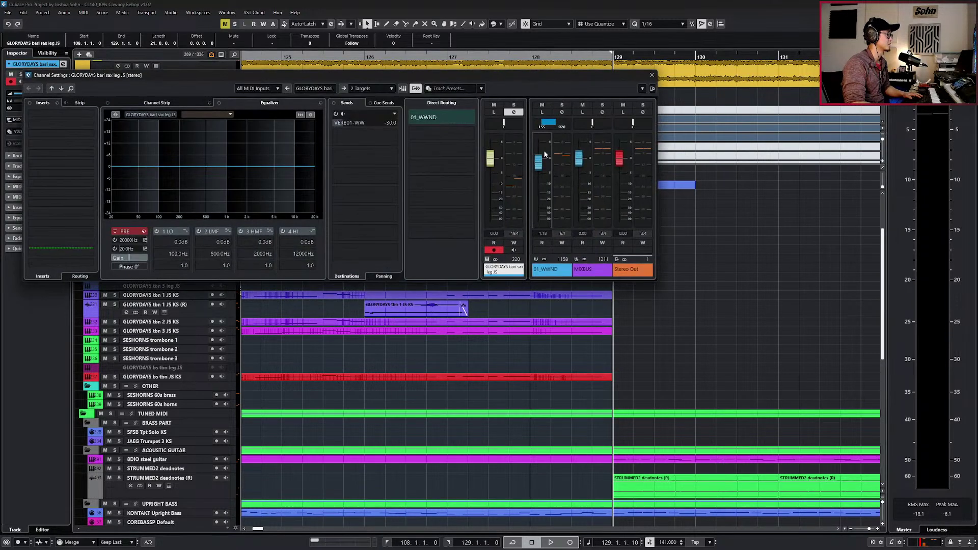
left_click(470, 116)
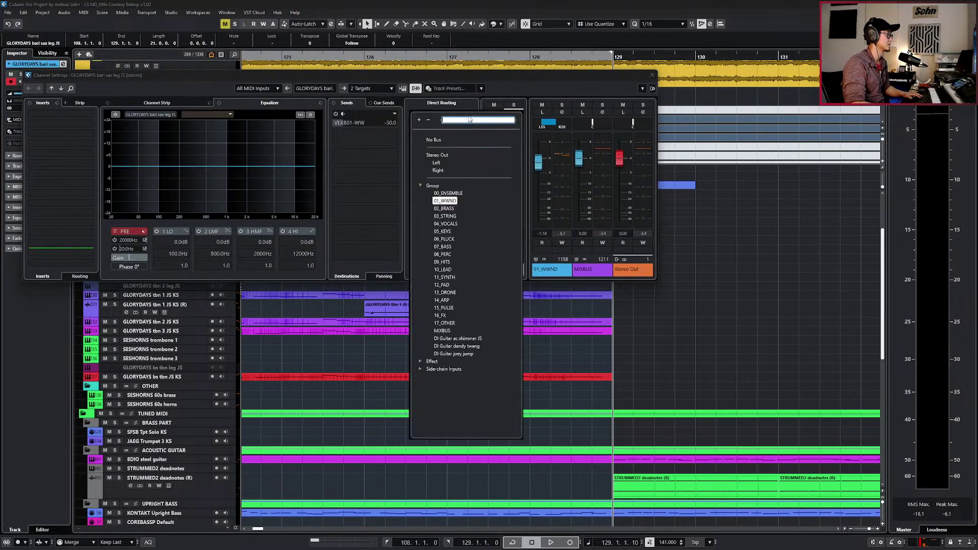
left_click(446, 217)
left_click(683, 270)
key("space")
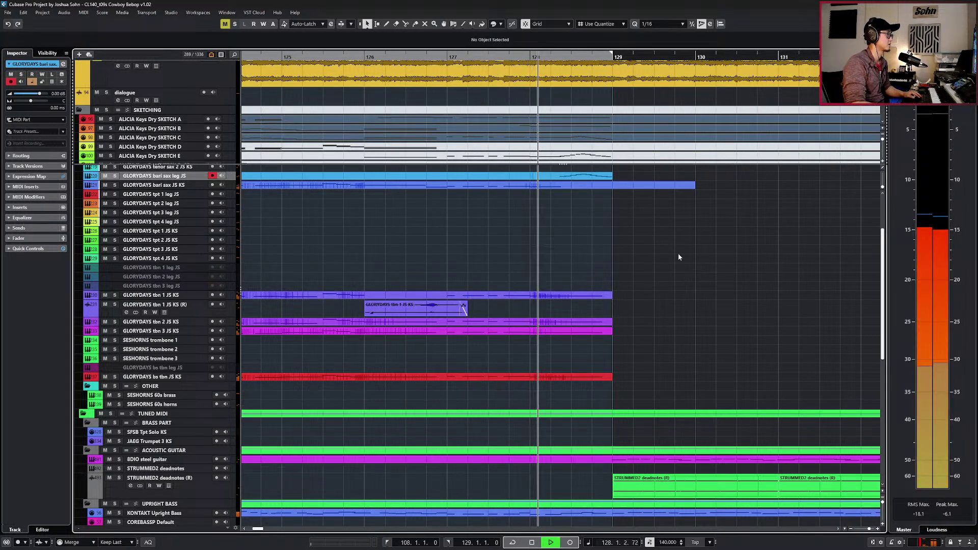
scroll(629, 241, "up", 3)
key("space")
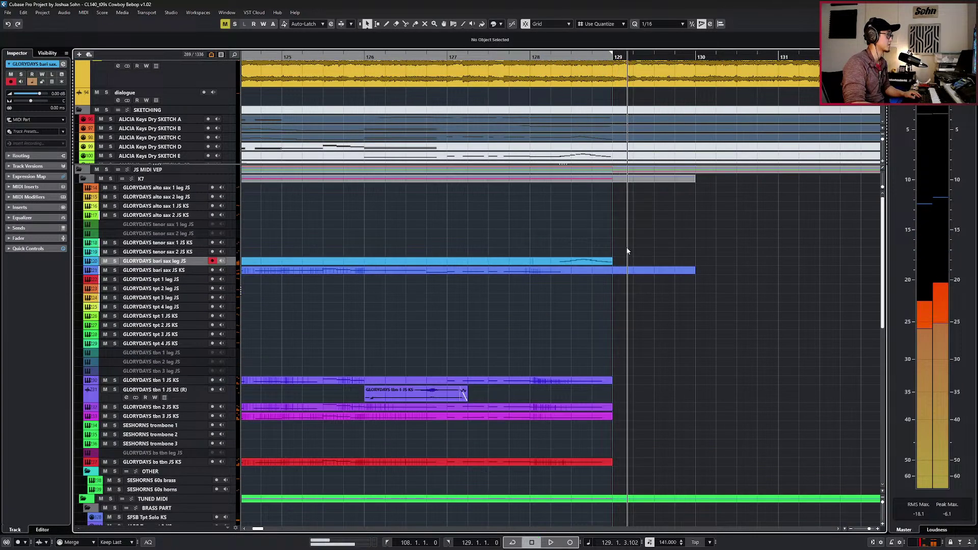
Solo the baritone sax legato and KS tracks together and audition the transition into the bar 128 run.
key("g")
key("g")
key("ctrl+KP_Subtract")
key("ctrl+KP_Subtract")
left_click_drag(627, 248, 569, 289)
key("s")
key("space")
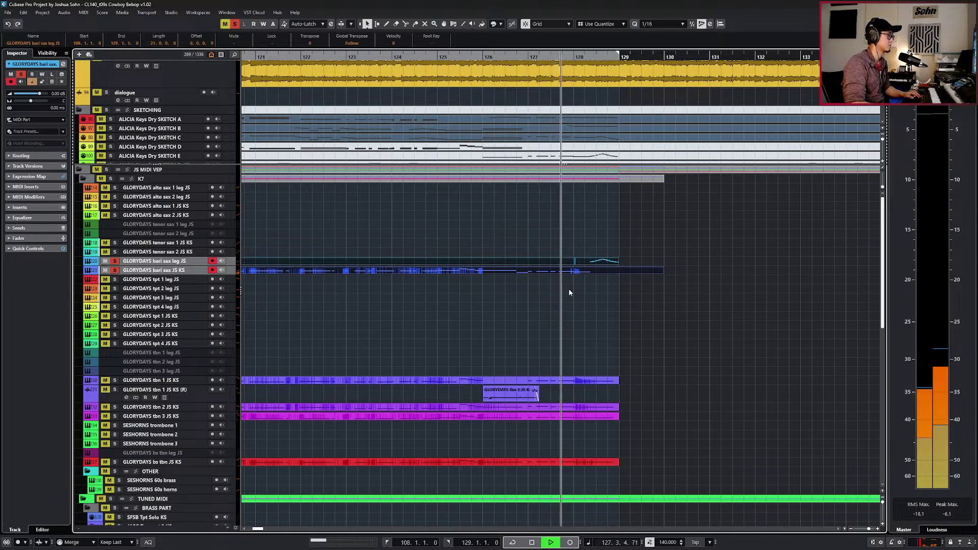
scroll(569, 290, "down", 2)
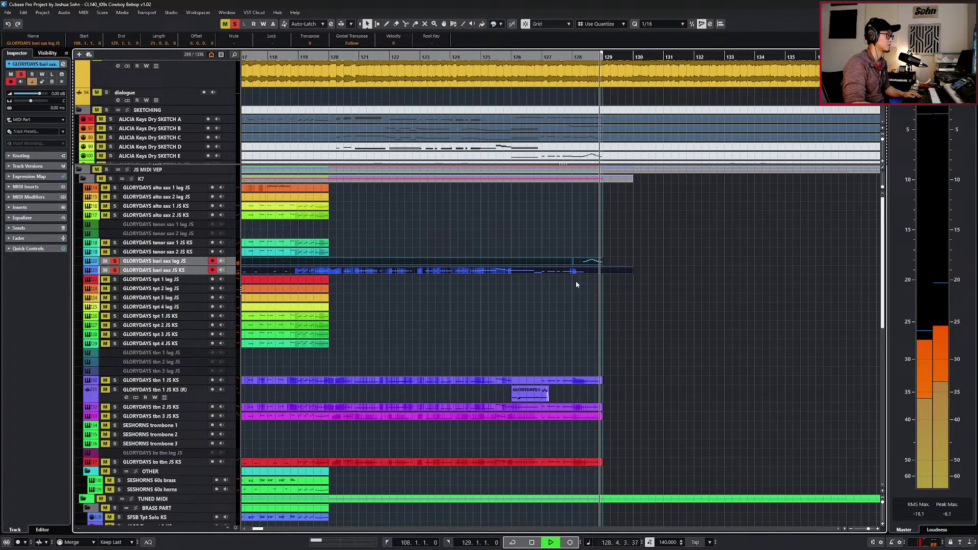
Lower the baritone sax legato part's Expression to 110 and Main Volume to 99 from bar 128 and audition it.
double_click(581, 259)
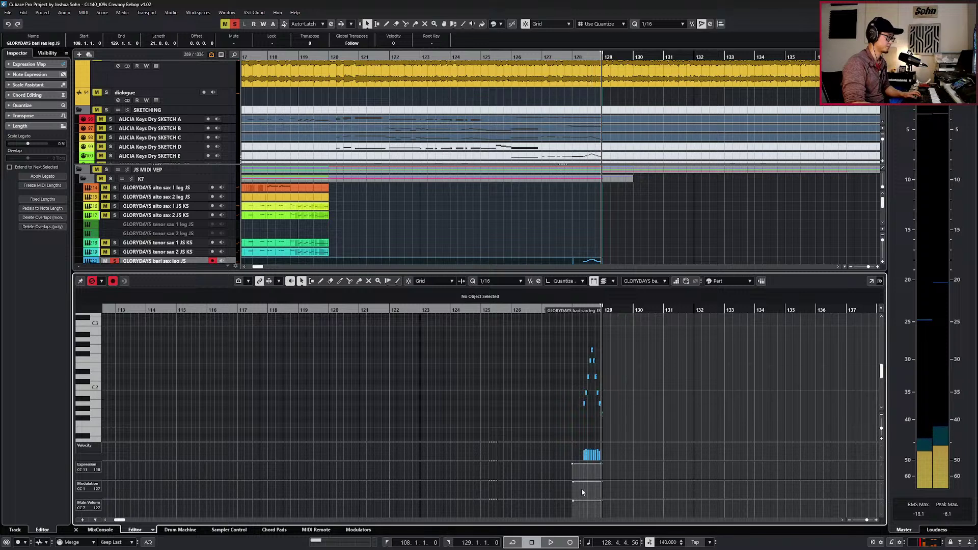
left_click_drag(572, 502, 572, 505)
left_click(571, 507)
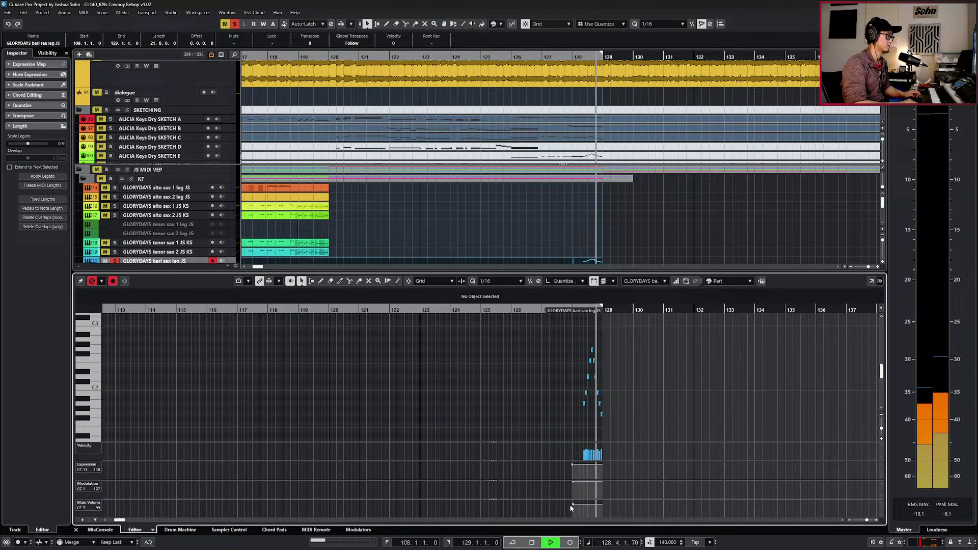
key("ctrl+e")
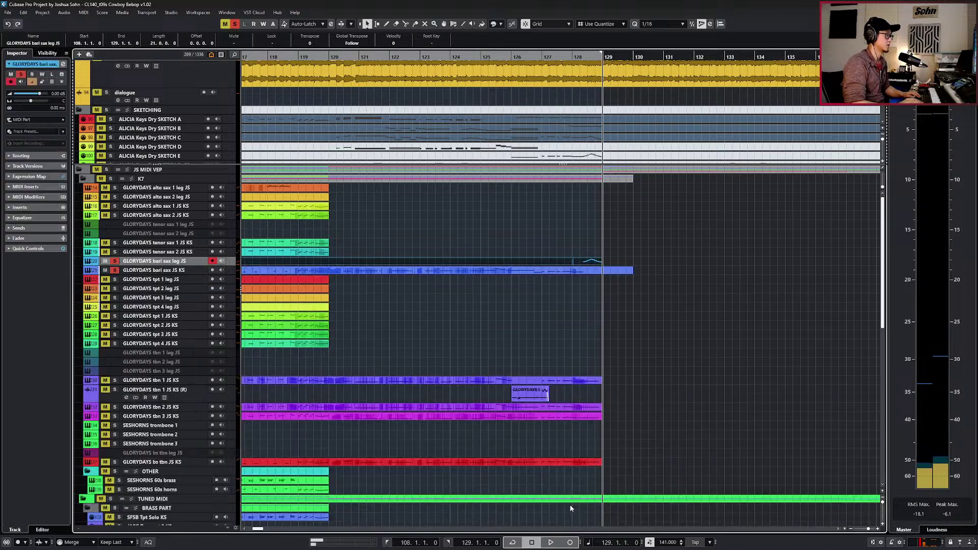
Lower the baritone sax KS part's Expression curve from bar 128 onward and briefly audition it.
left_click(595, 270)
key("ctrl+e")
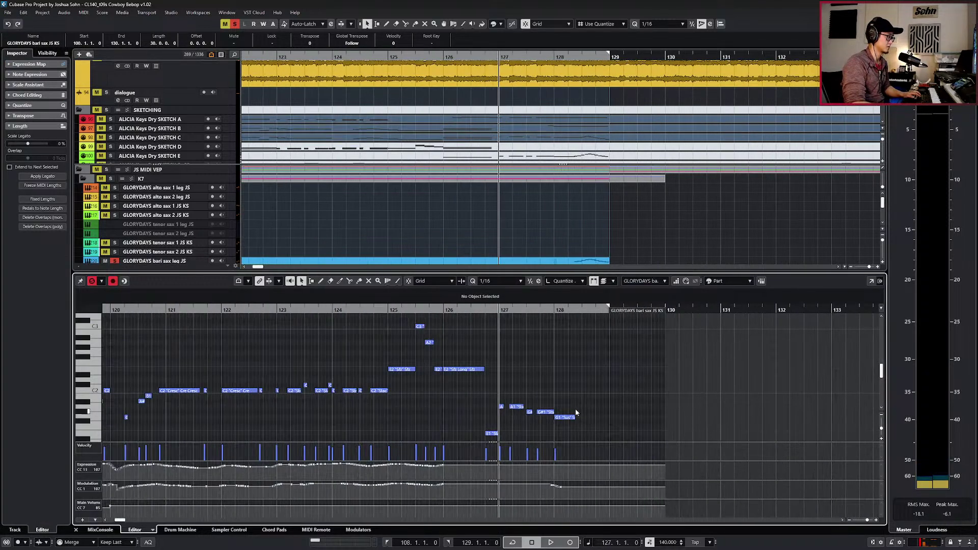
left_click_drag(552, 465, 591, 469)
key("space")
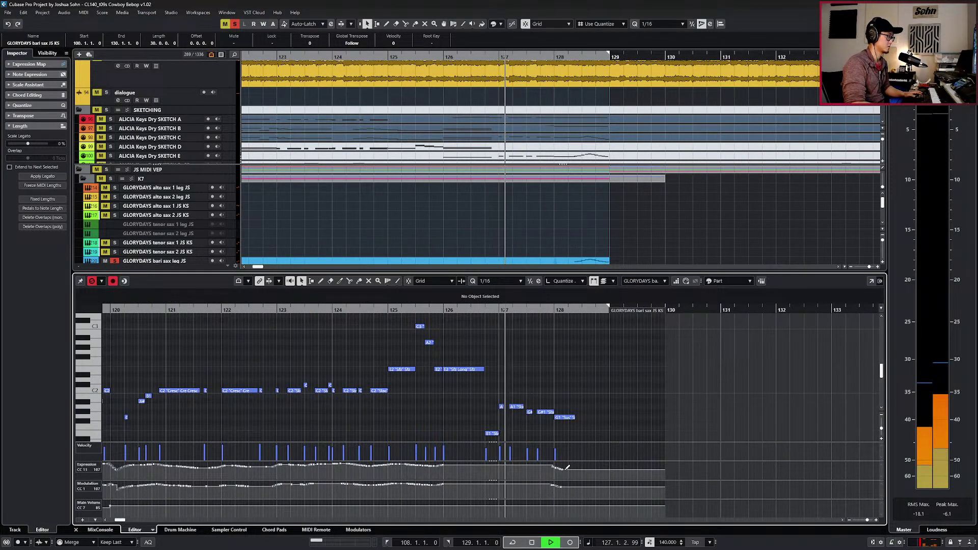
key("space")
Move the sustained G1 note at bar 128 from the baritone sax KS part to the legato track.
scroll(571, 403, "up", 2)
key("Left")
key("l")
key("Delete")
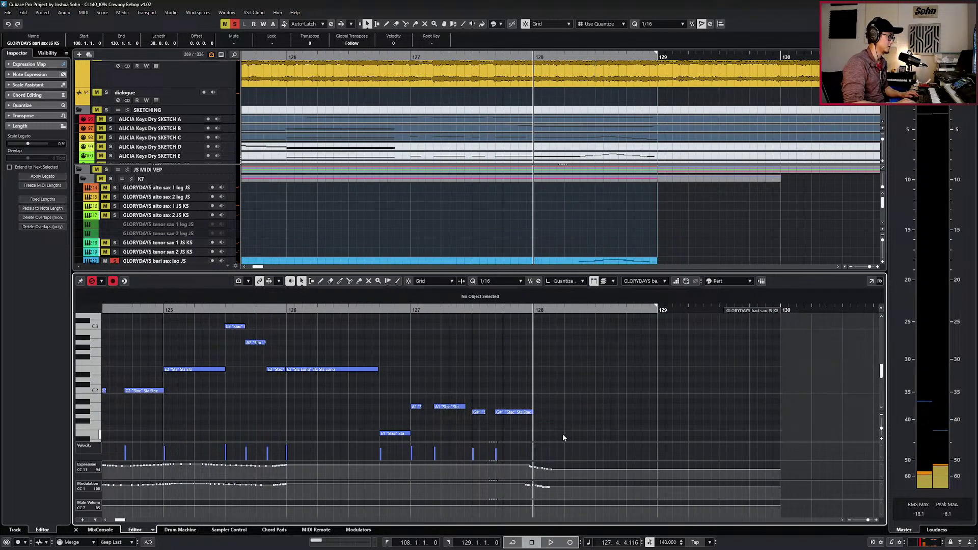
scroll(556, 224, "down", 1)
left_click(547, 242)
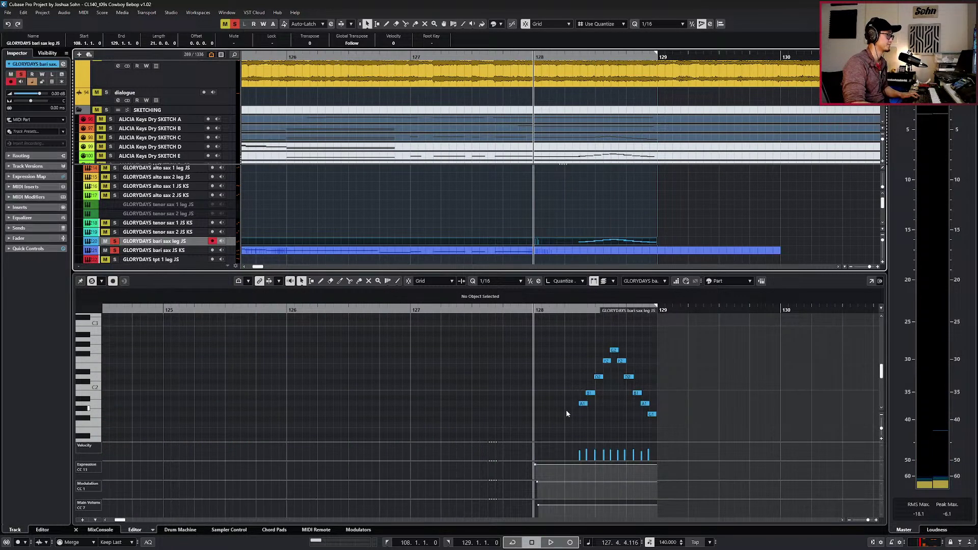
key("ctrl+v")
Glue the moved G1 part to the baritone sax legato part containing the bar 128 run.
left_click(584, 241)
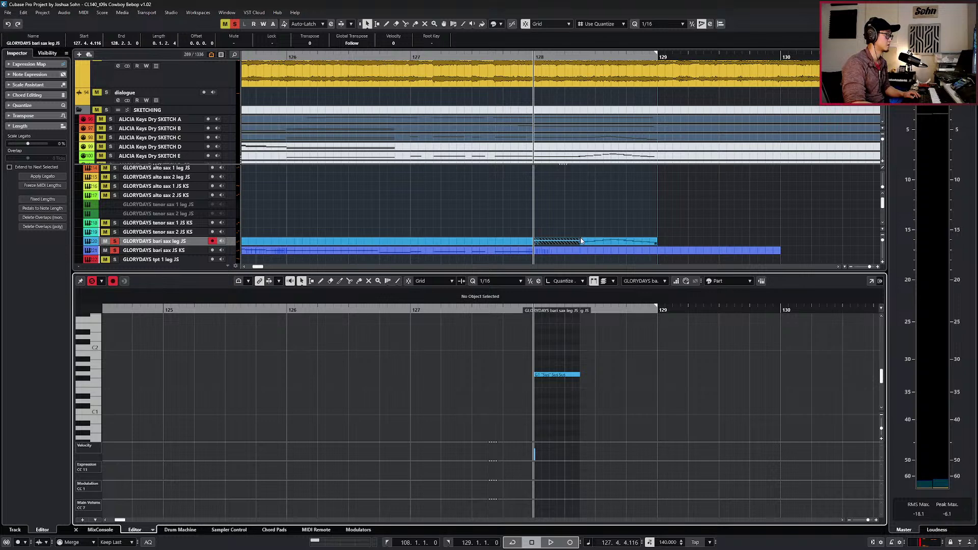
key("g")
left_click(580, 232)
key("space")
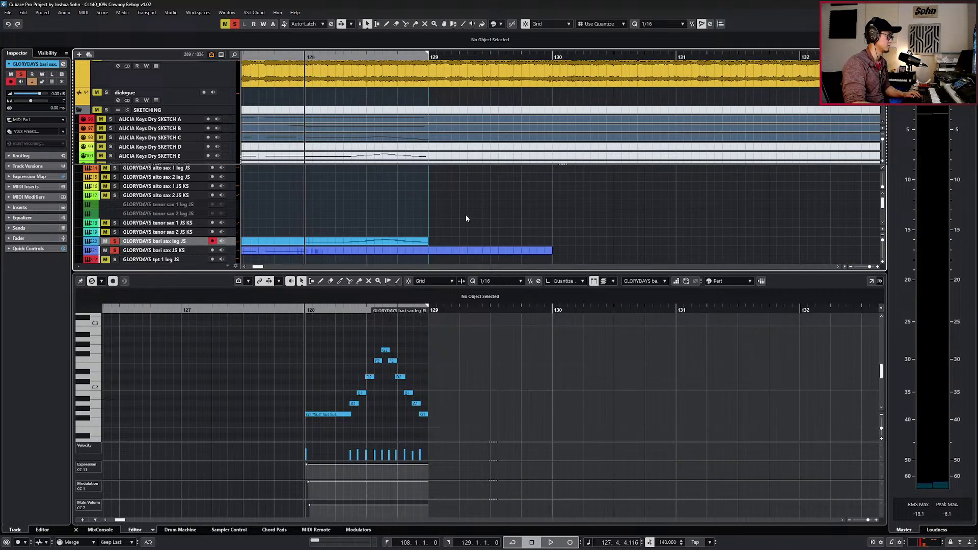
Shift the baritone sax legato part's opening Expression, Modulation and Main Volume points one beat earlier to bar 127 beat 4 and play it briefly.
left_click(302, 469)
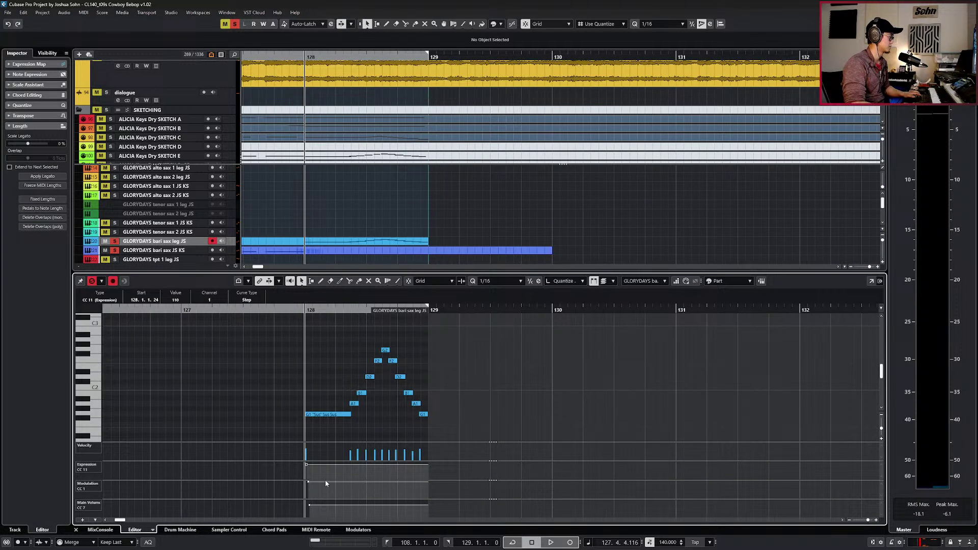
key("ctrl+Left")
key("ctrl+Left")
key("ctrl+Left")
key("ctrl+Left")
key("space")
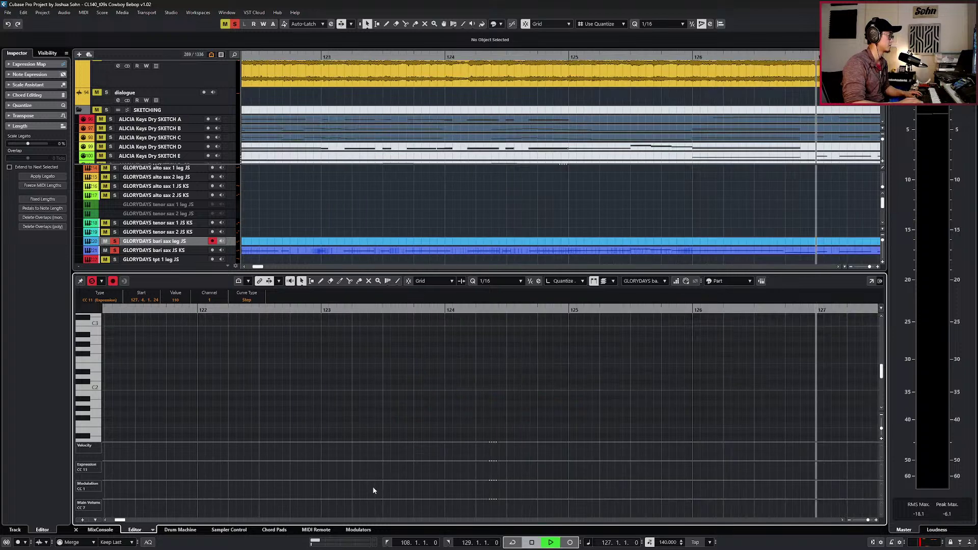
key("space")
Delete the lowered Expression and Modulation points around bar 128 in the baritone sax KS part while playing from bar 127.
left_click(450, 251)
key("KP_Subtract")
key("KP_Subtract")
key("space")
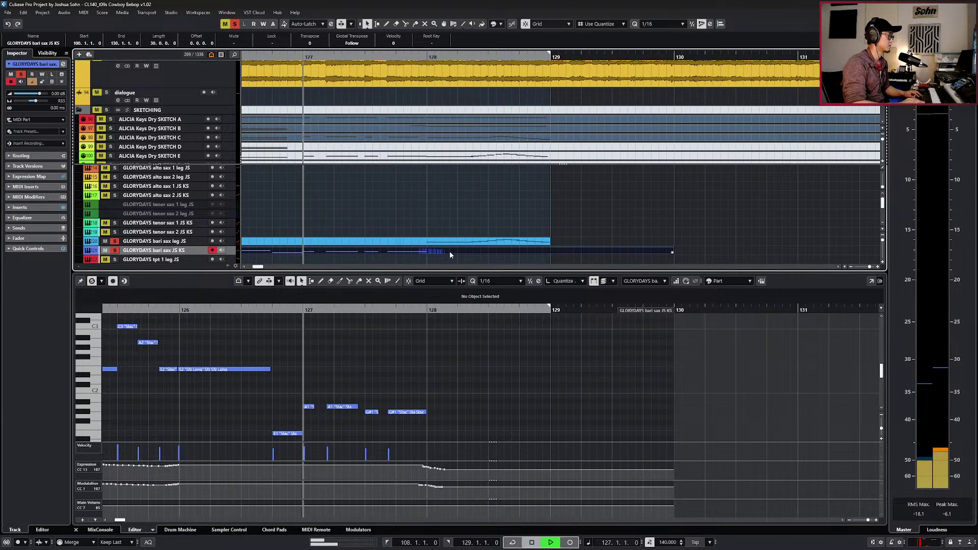
left_click_drag(418, 471, 512, 463)
key("Delete")
left_click_drag(418, 488, 515, 463)
key("Delete")
key("space")
Draw a rising Expression curve in the baritone sax legato part from bar 127 beat 4 into bar 128.
double_click(446, 242)
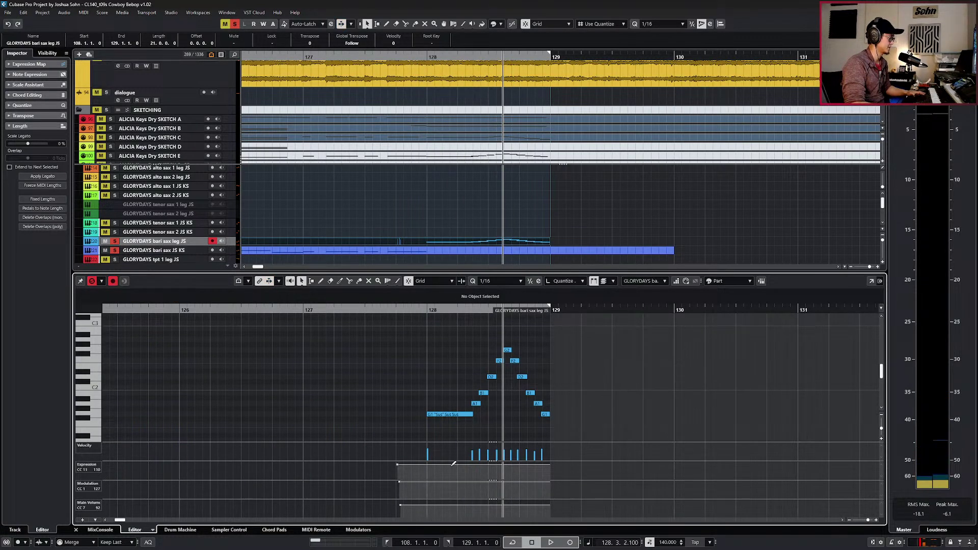
mouse_move(450, 463)
left_mouse_down()
mouse_move(410, 470)
mouse_move(437, 471)
left_mouse_up()
key("space")
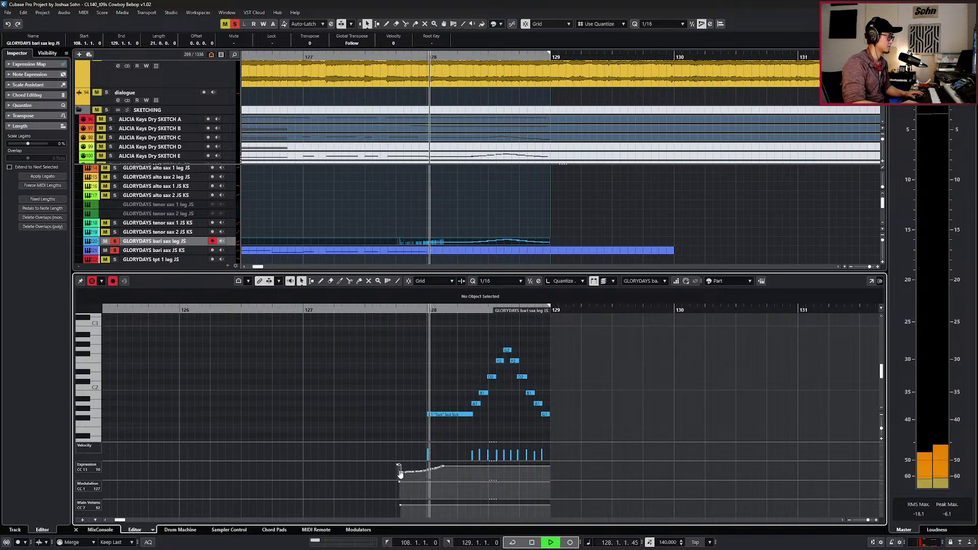
key("space")
key("ctrl+KP_Subtract")
key("space")
left_click_drag(415, 472, 397, 472)
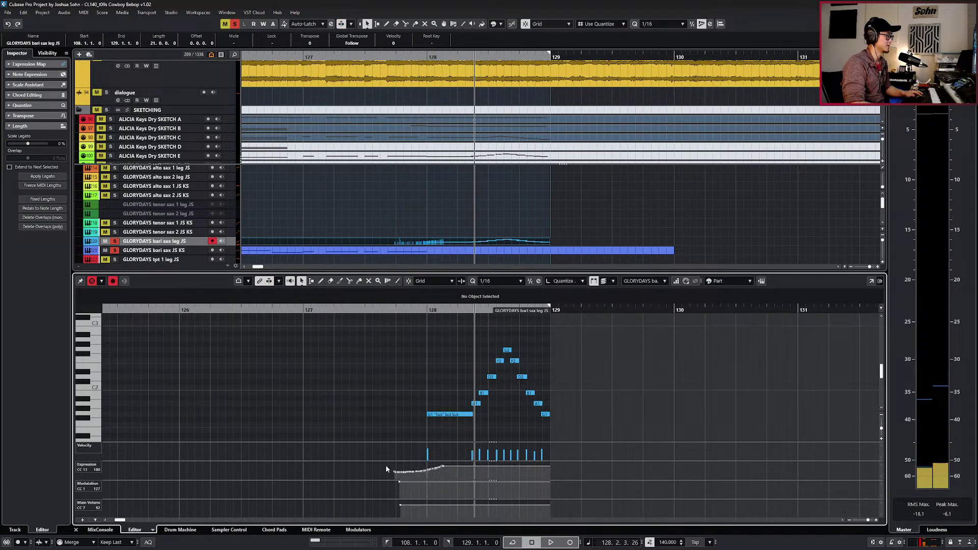
Adjust the Expression curve leading into bar 128 and audition the baritone sax phrase with the full arrangement.
key("KP_Subtract")
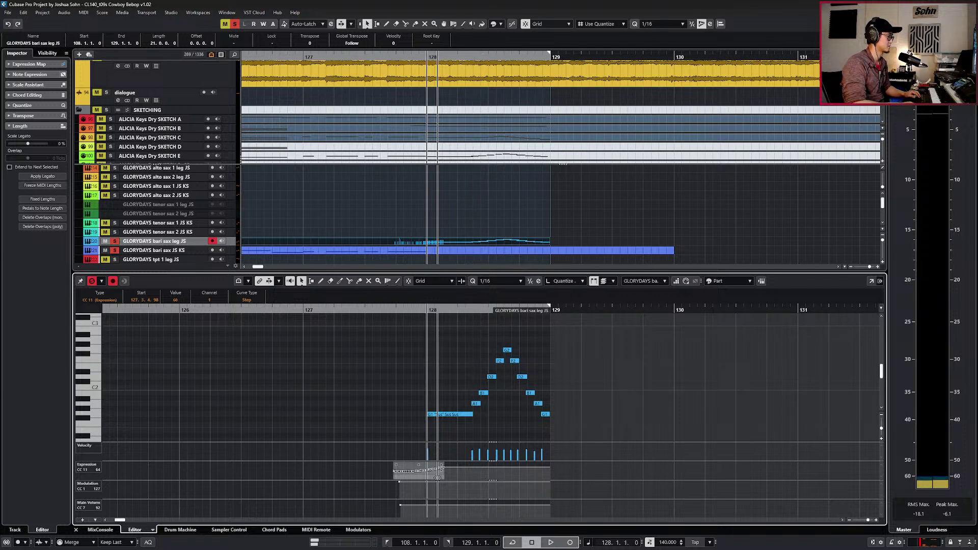
key("space")
key("space")
key("KP_Subtract")
scroll(464, 425, "down", 3)
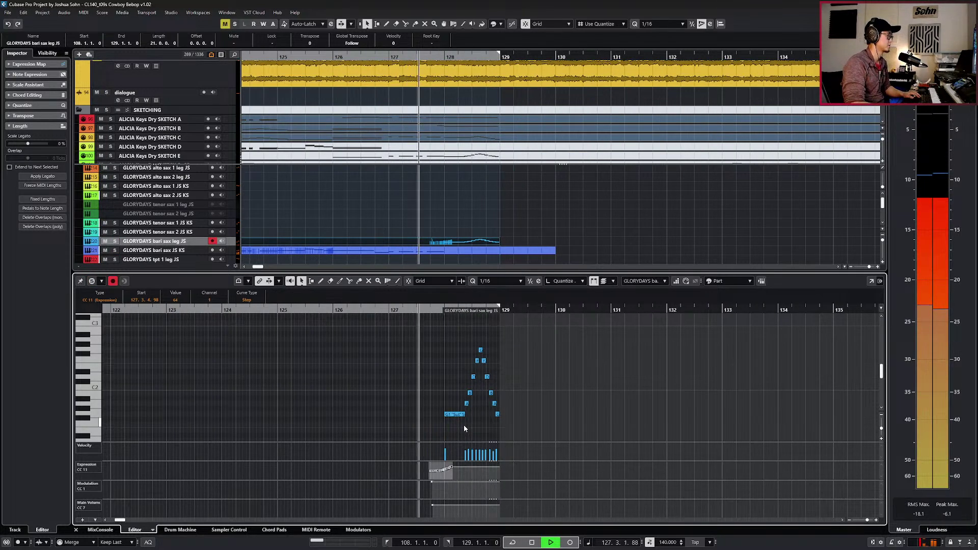
key("Return")
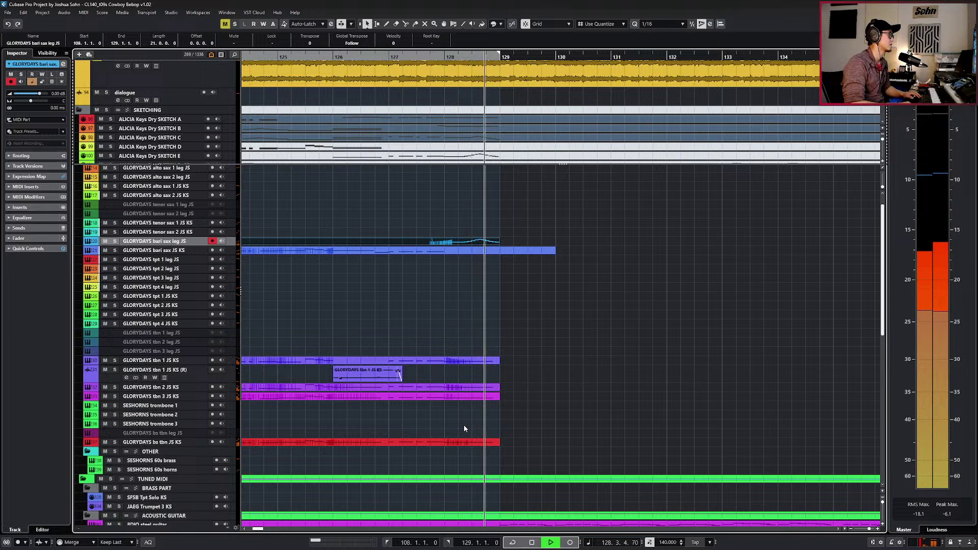
key("space")
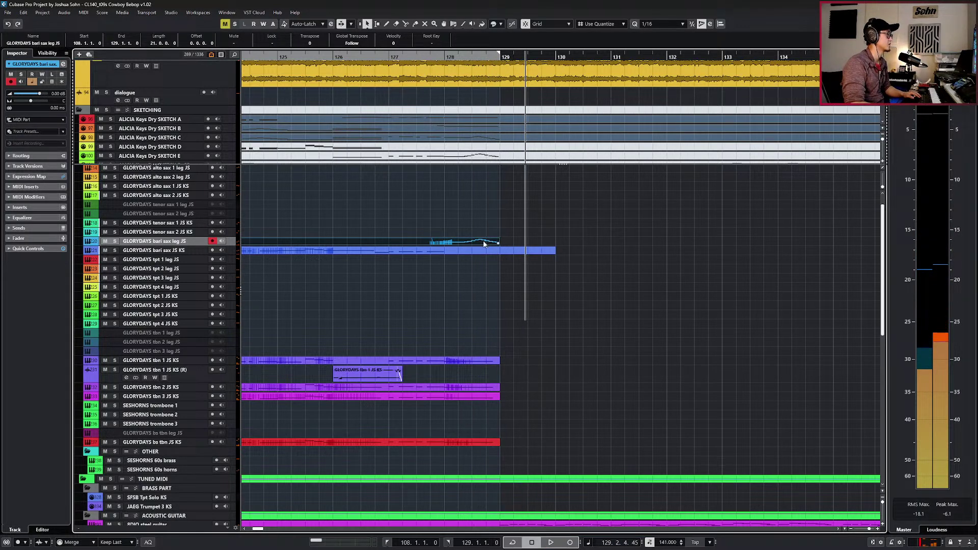
Draw a gentle Expression arch over the baritone sax legato run in bar 128 and audition it.
double_click(484, 242)
mouse_move(465, 467)
left_mouse_down()
mouse_move(494, 464)
mouse_move(479, 468)
left_mouse_up()
key("space")
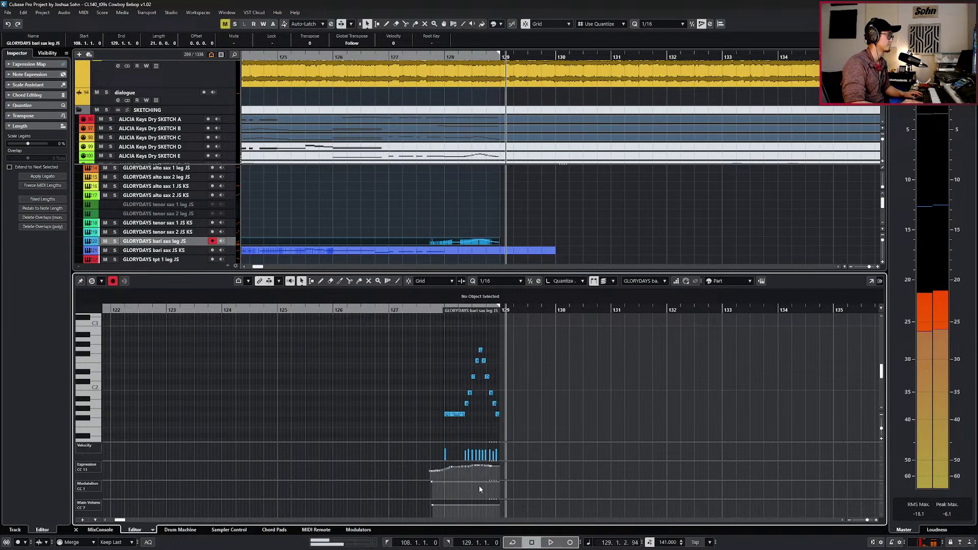
key("space")
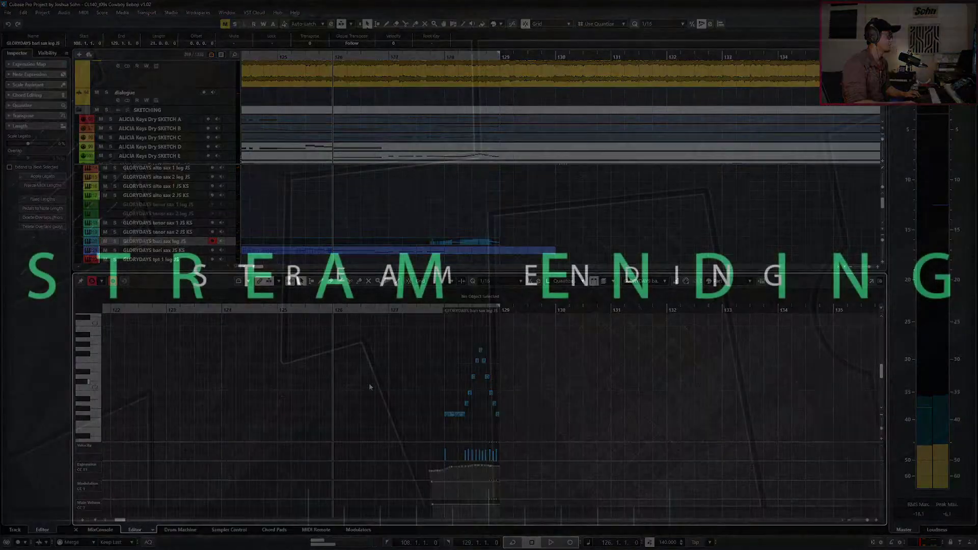
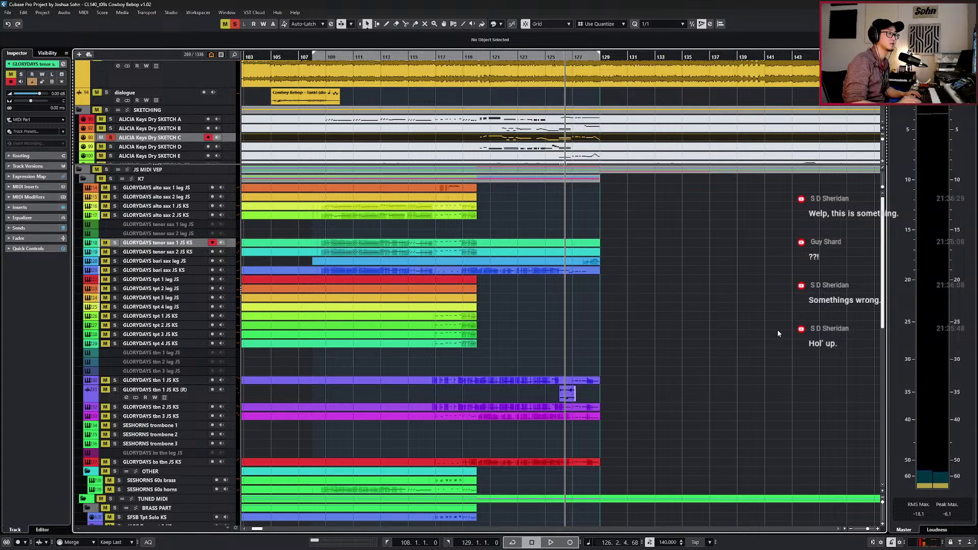
Audition the soloed SKETCH C line from bar 118 through bar 124 and return to bar 120.
key("KP_Subtract")
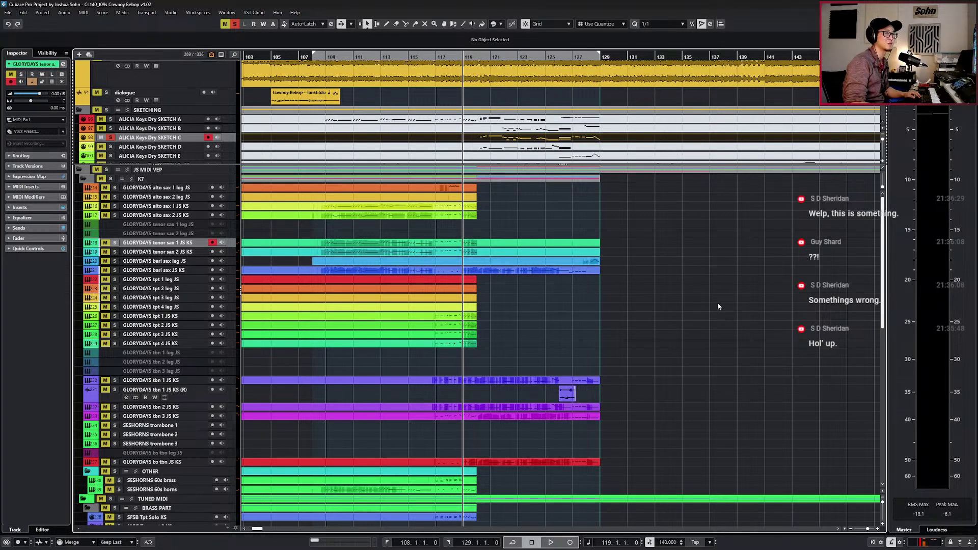
key("space")
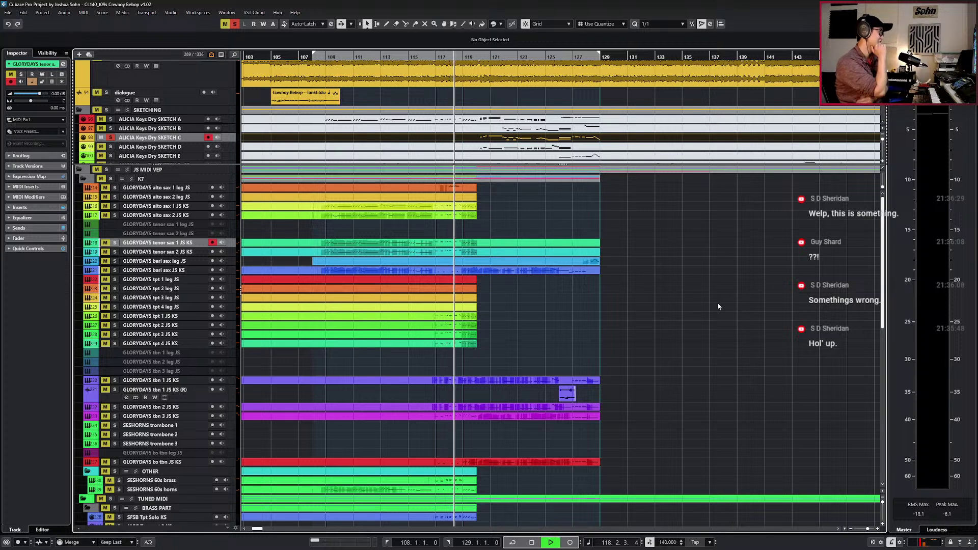
key("space")
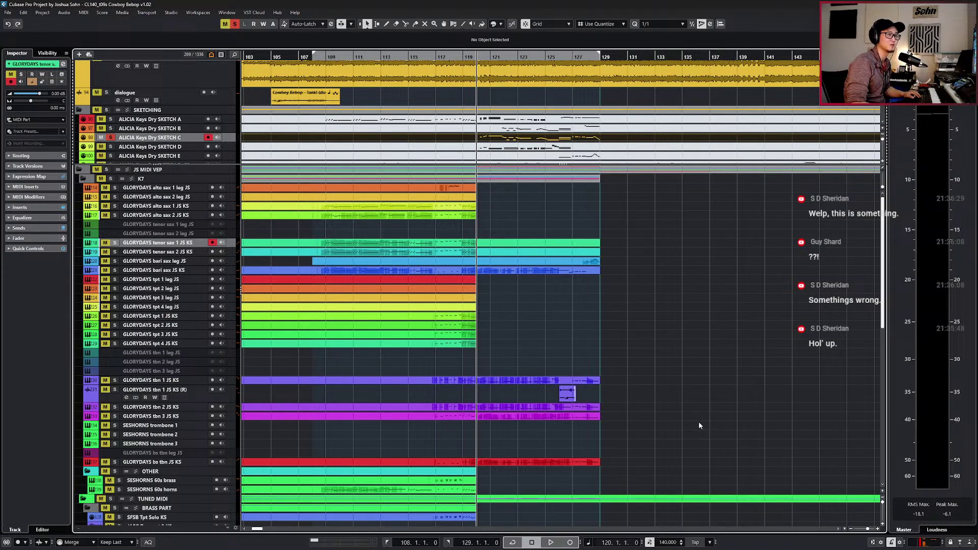
key("space")
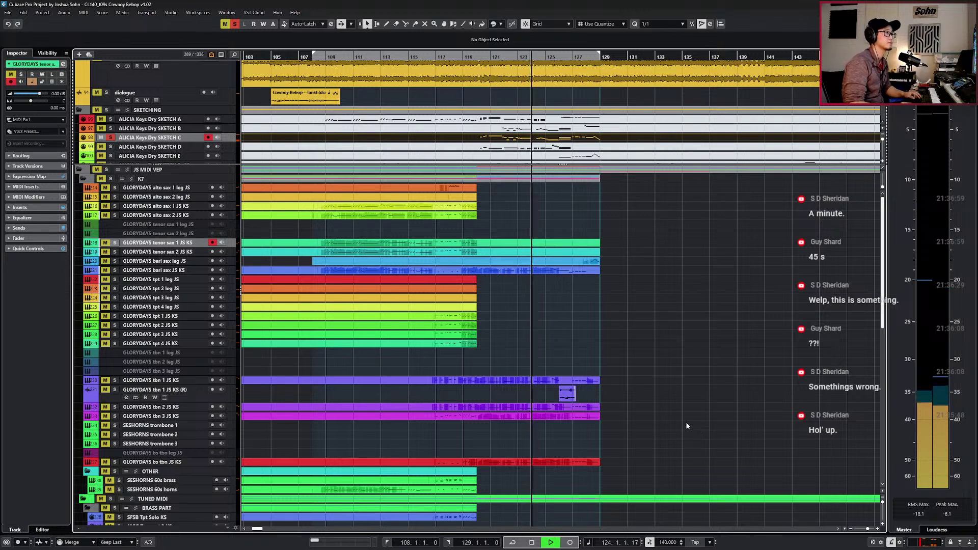
key("space")
key("KP_Subtract")
key("KP_Subtract")
key("KP_Subtract")
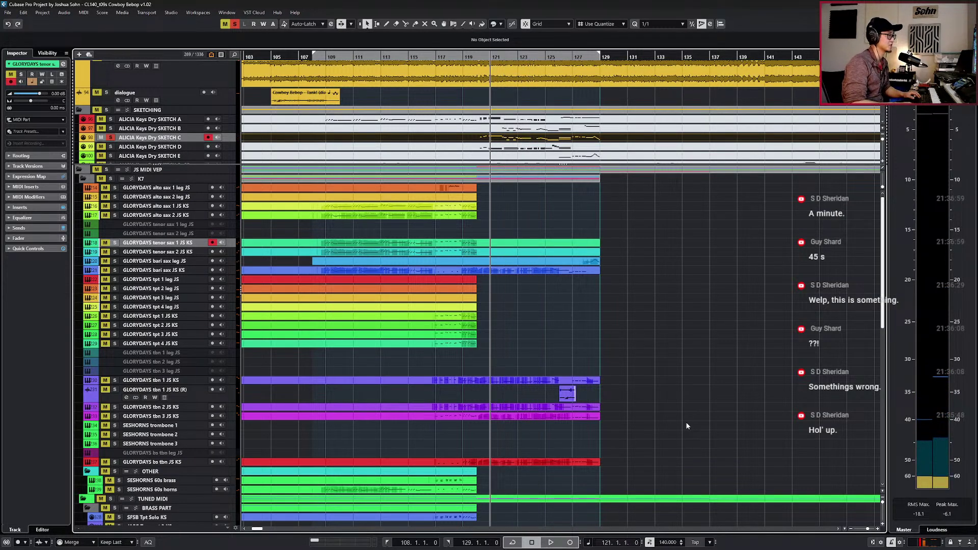
key("Left")
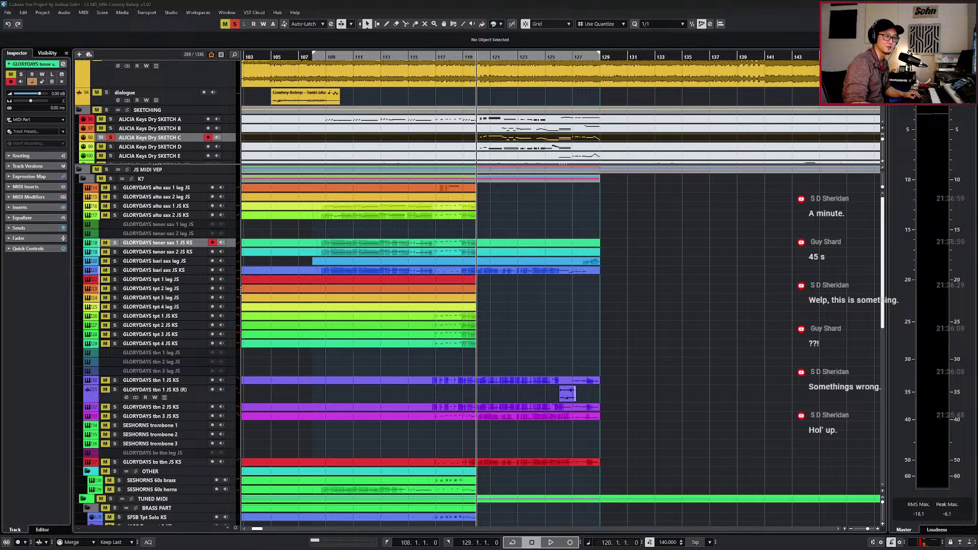
left_click(662, 374)
key("KP_Subtract")
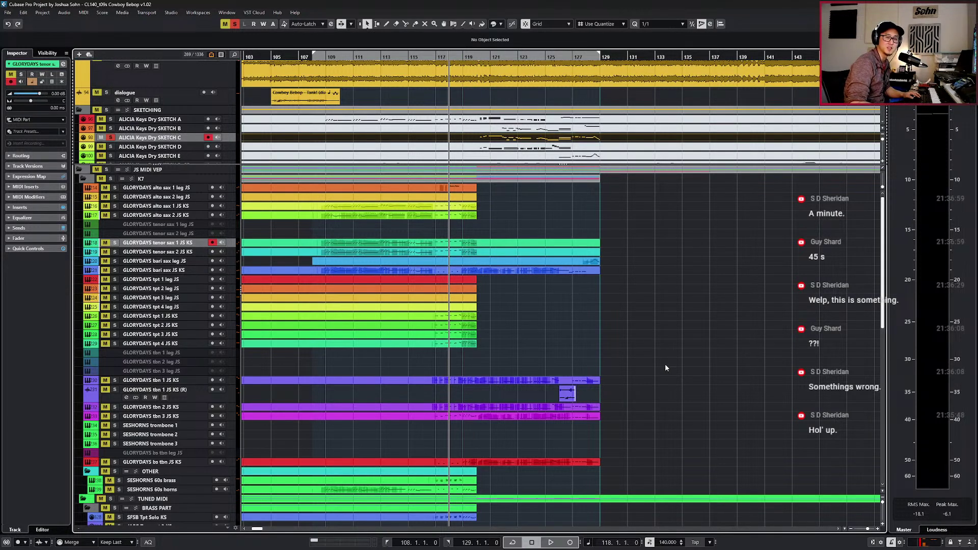
key("g")
key("KP_Subtract")
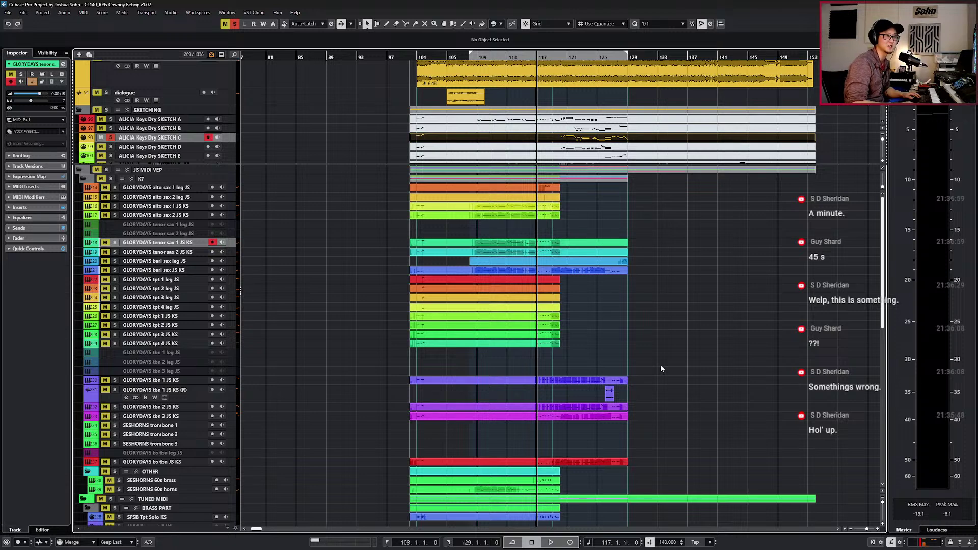
key("KP_Add")
key("KP_Add")
key("KP_Add")
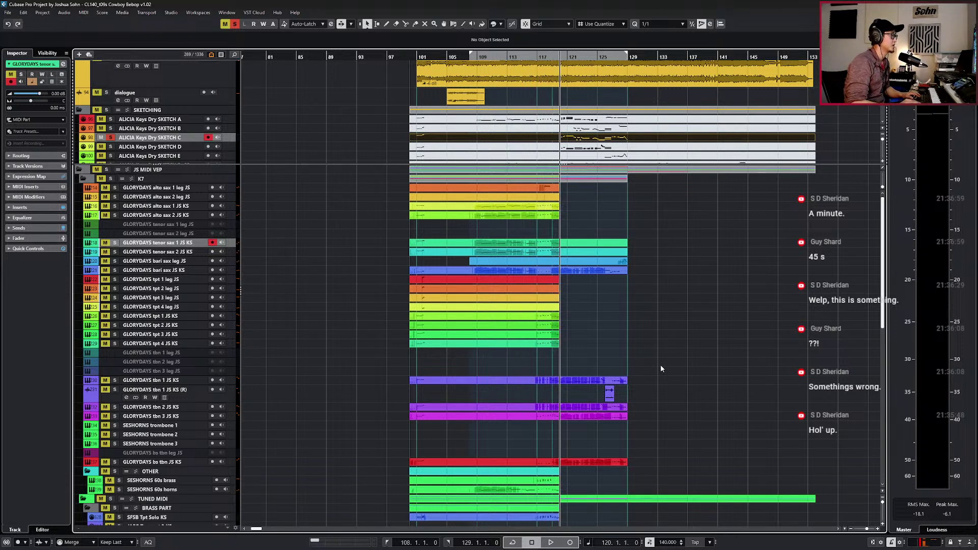
Copy the SKETCH C notes from bar 120 onward into the tenor sax 2 KS part at bar 120.
key("h")
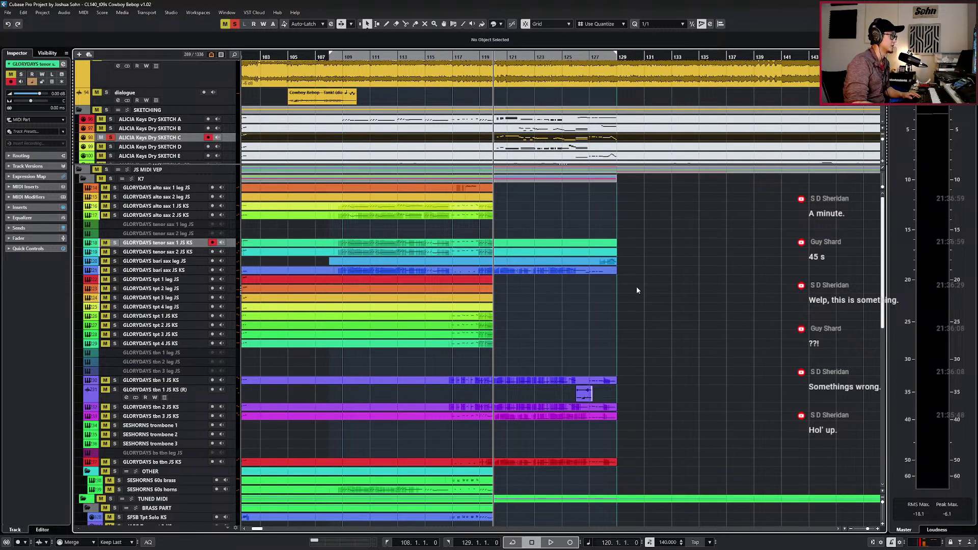
double_click(627, 138)
left_click_drag(505, 347, 644, 451)
key("Return")
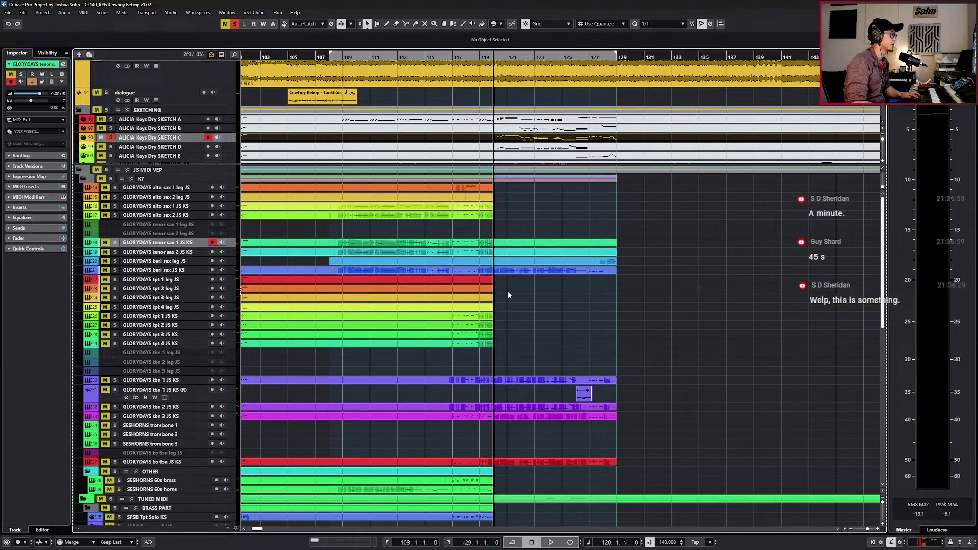
key("Down")
key("ctrl+e")
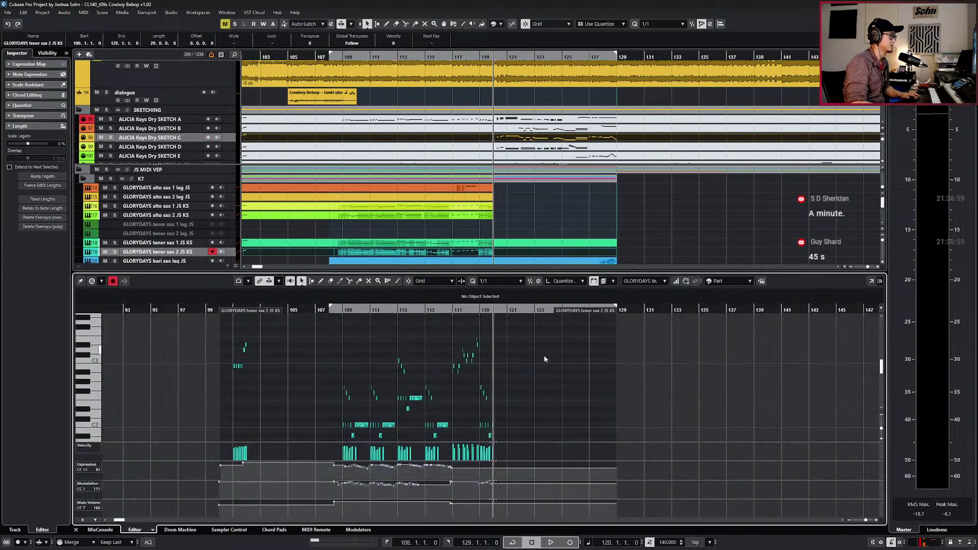
key("ctrl+v")
Paste the copied SKETCH C notes at bar 120 on the tenor sax 1 KS track and glue them to its existing part.
left_click(532, 244)
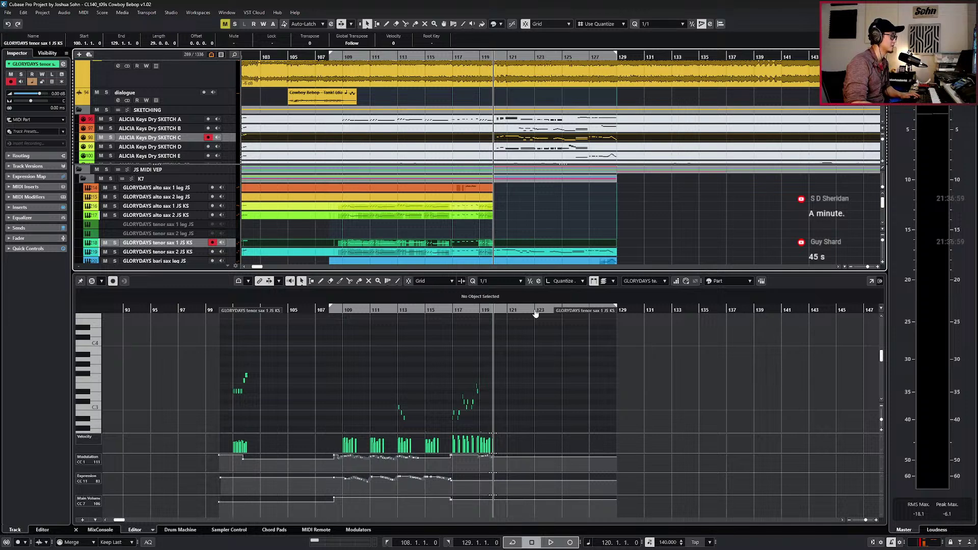
key("ctrl+v")
key("ctrl+KP_Subtract")
left_click(543, 348)
left_click(477, 243, "shift")
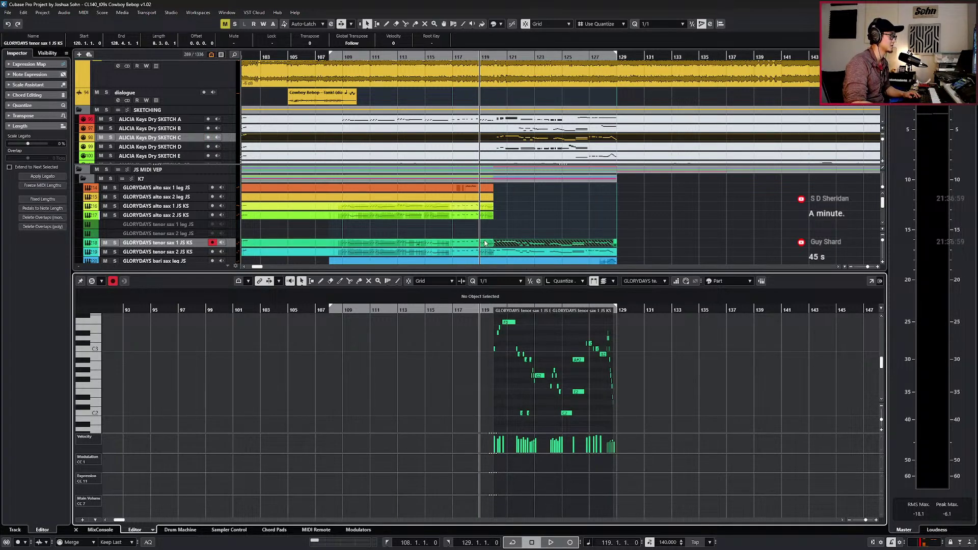
key("g")
View both tenor sax KS parts together in the Key Editor, including full size, and close it.
left_click_drag(520, 233, 523, 254)
scroll(556, 358, "up", 3)
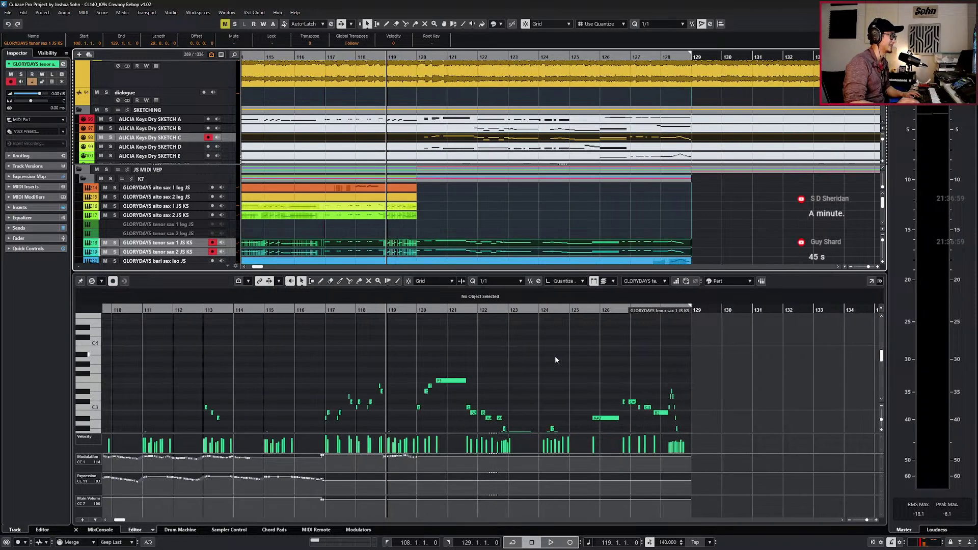
left_click(556, 356)
key("Return")
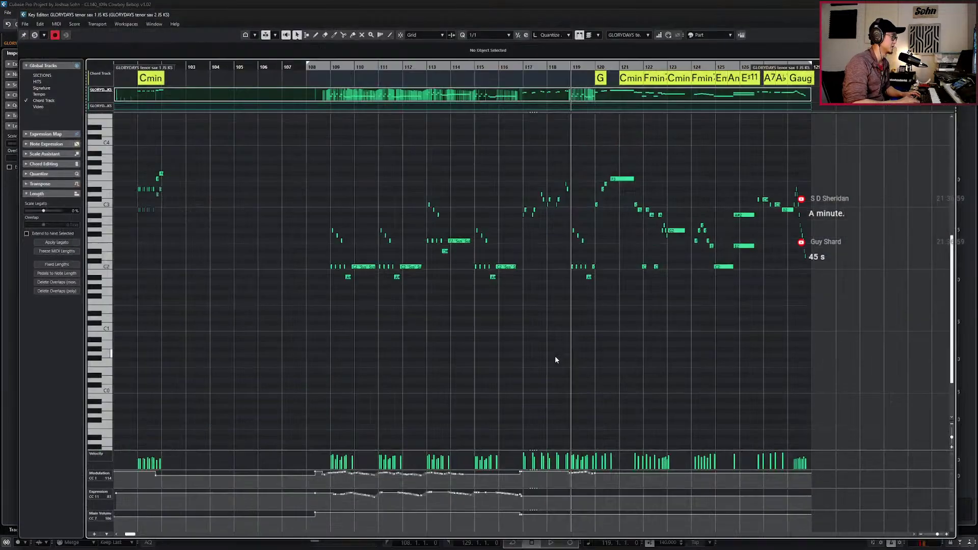
scroll(626, 319, "up", 4)
key("Return")
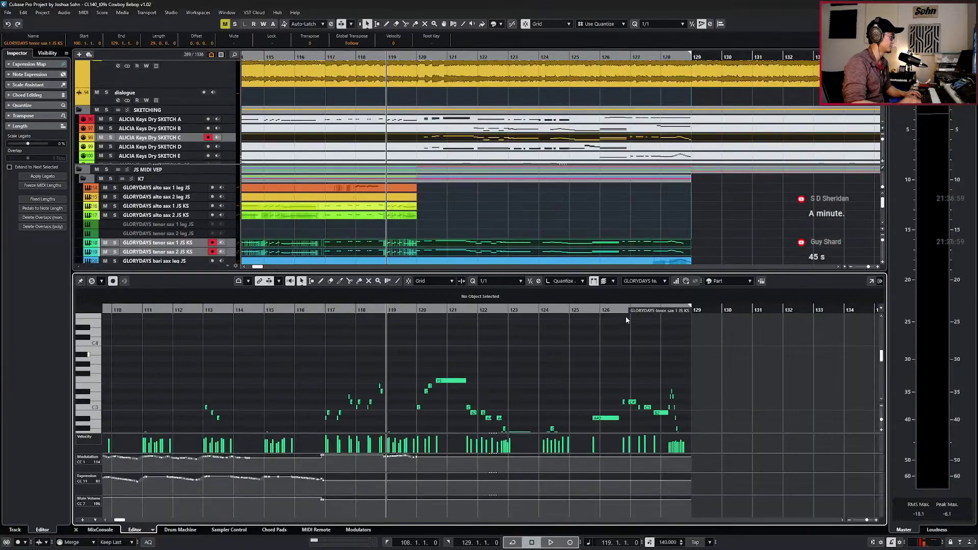
key("ctrl+alt+e")
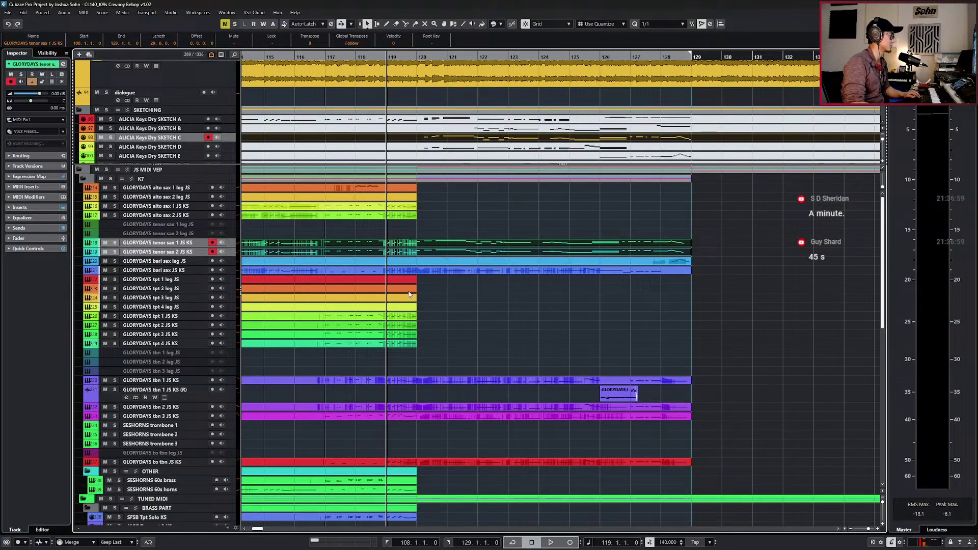
Enable the disabled tenor sax 1 and tenor sax 2 legato tracks.
left_click(164, 225)
left_click(188, 234, "shift")
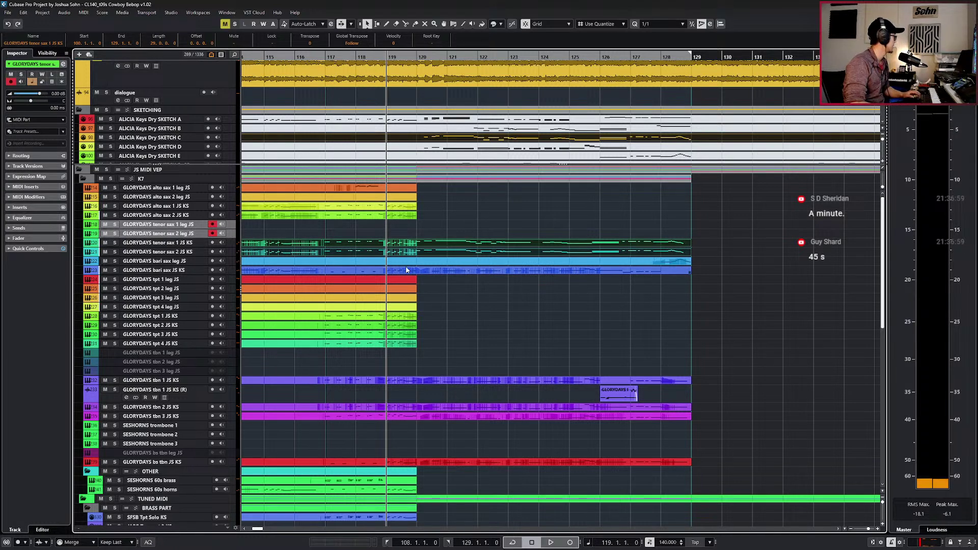
left_click(456, 230)
Solo both tenor sax KS tracks, play them from bar 119 and open their parts together in the Key Editor.
left_click(456, 244)
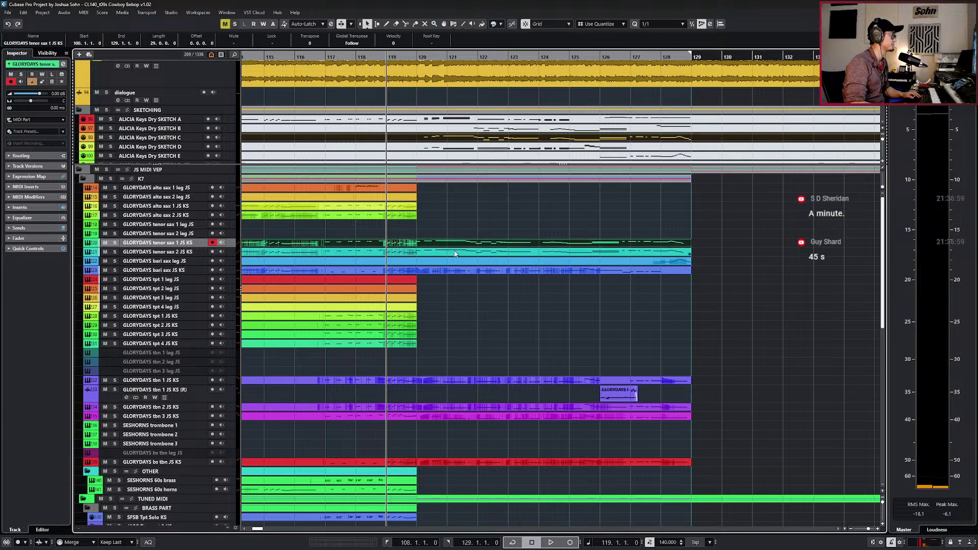
left_click(459, 253, "shift")
key("s")
key("space")
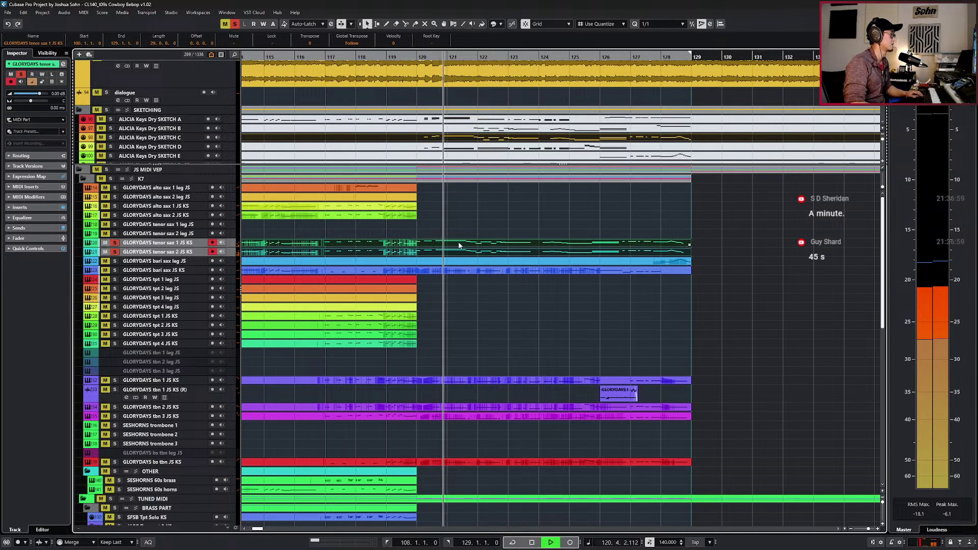
double_click(463, 246)
scroll(477, 334, "down", 2)
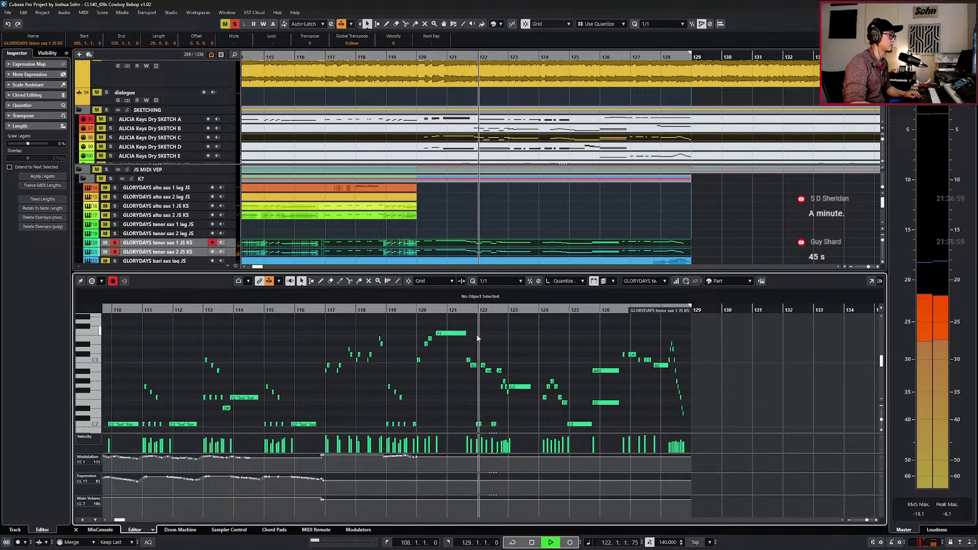
Hide the Key Editor's controller lanes and play the tenor sax KS parts through bar 123.
key("alt+l")
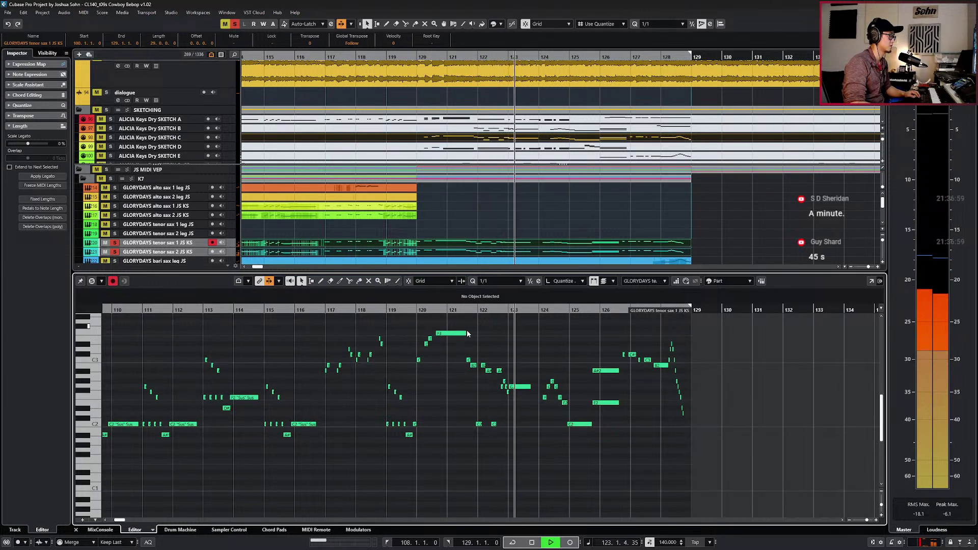
key("space")
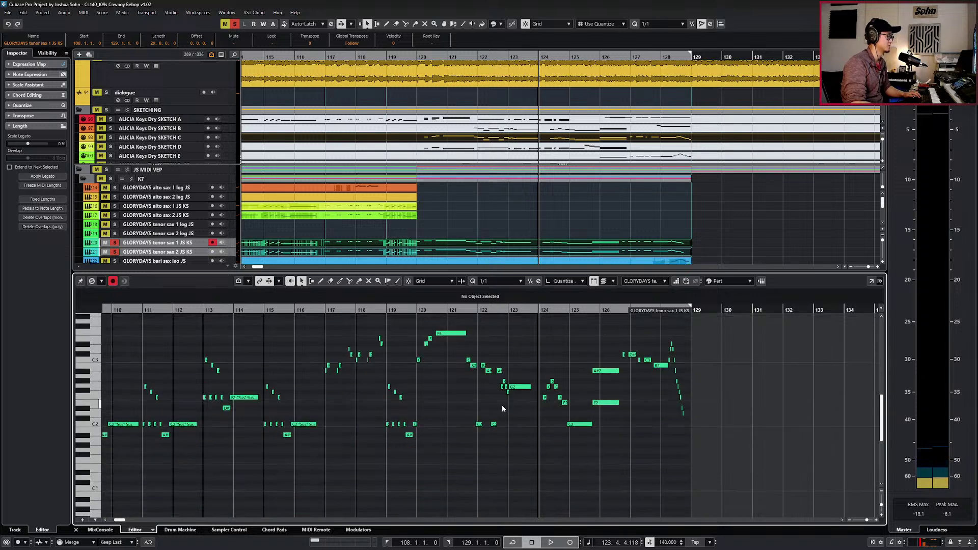
Cut the line from the second half of bar 121 to bar 125 and the final run in bar 128 from both tenor sax KS parts.
scroll(503, 405, "up", 2)
left_click_drag(485, 377, 530, 400)
left_click_drag(563, 362, 624, 410)
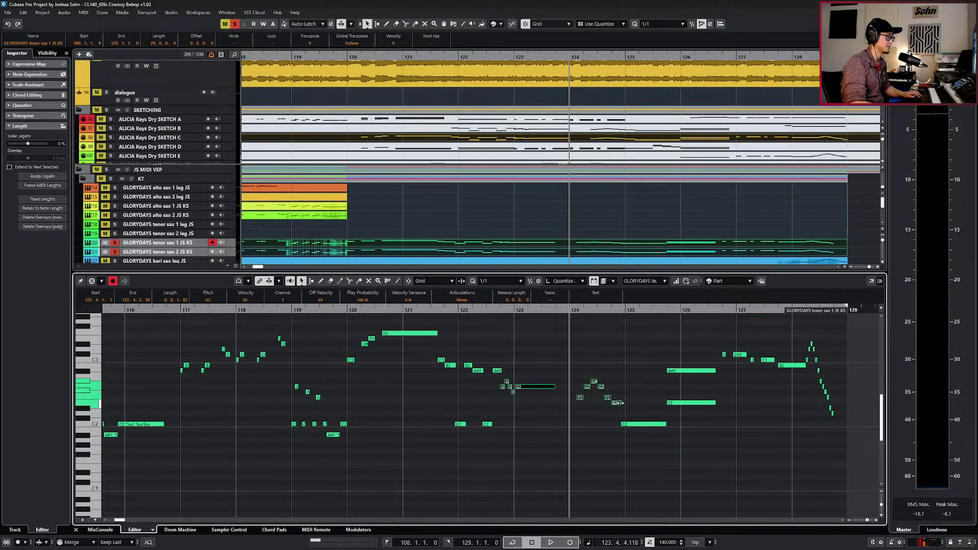
key("space")
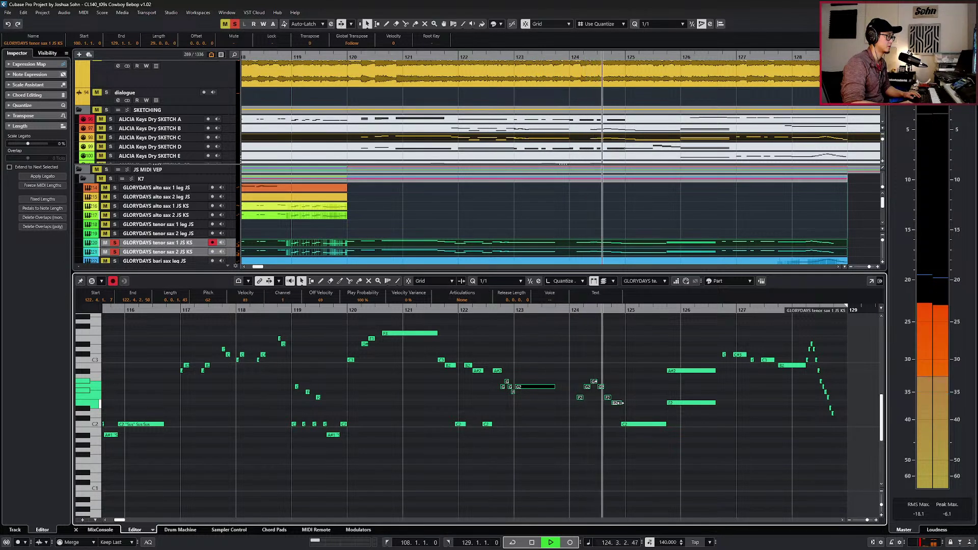
key("space")
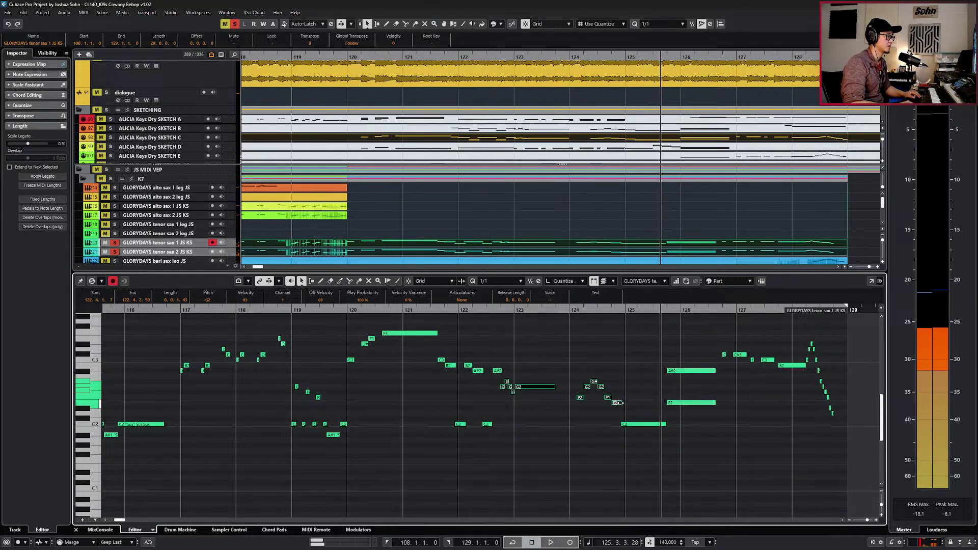
left_click(629, 423, "shift")
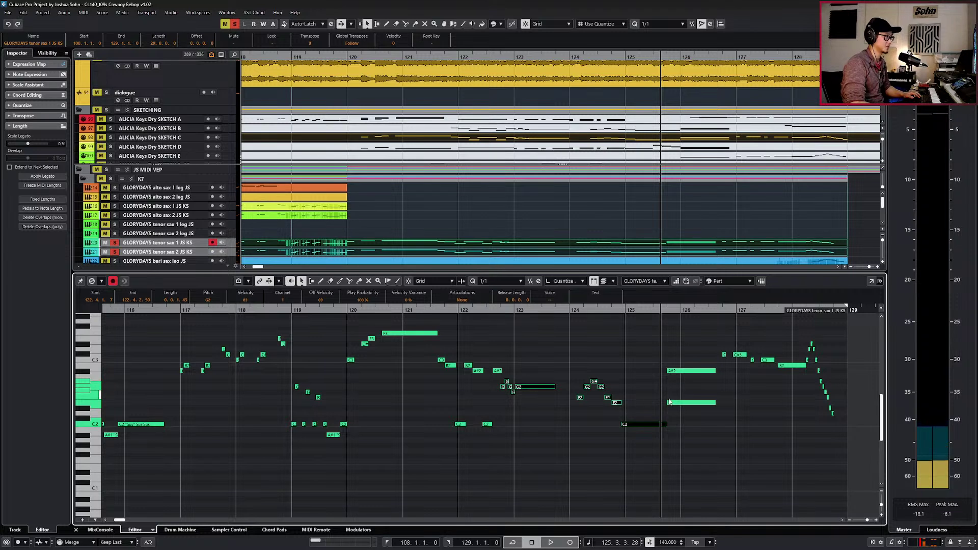
left_click_drag(804, 338, 809, 448)
key("l")
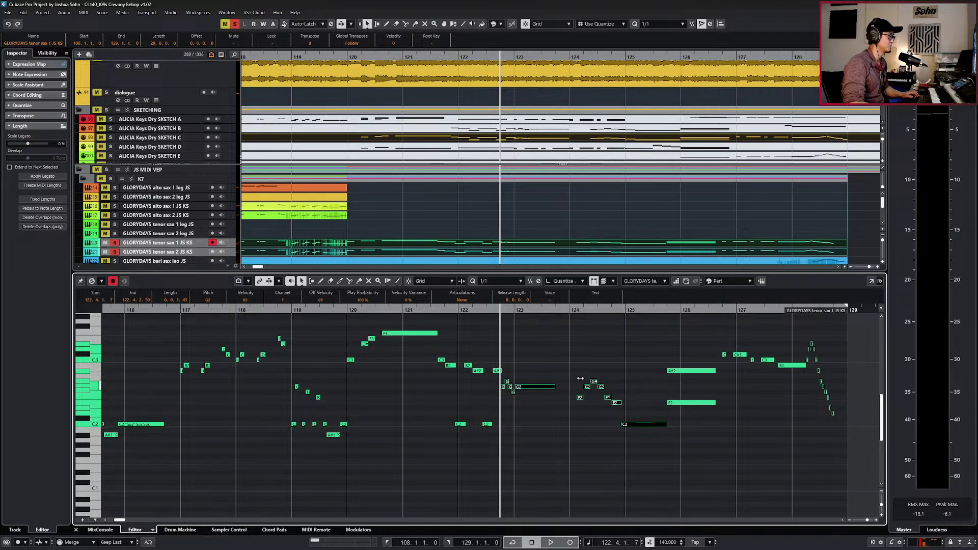
left_click_drag(512, 348, 430, 381)
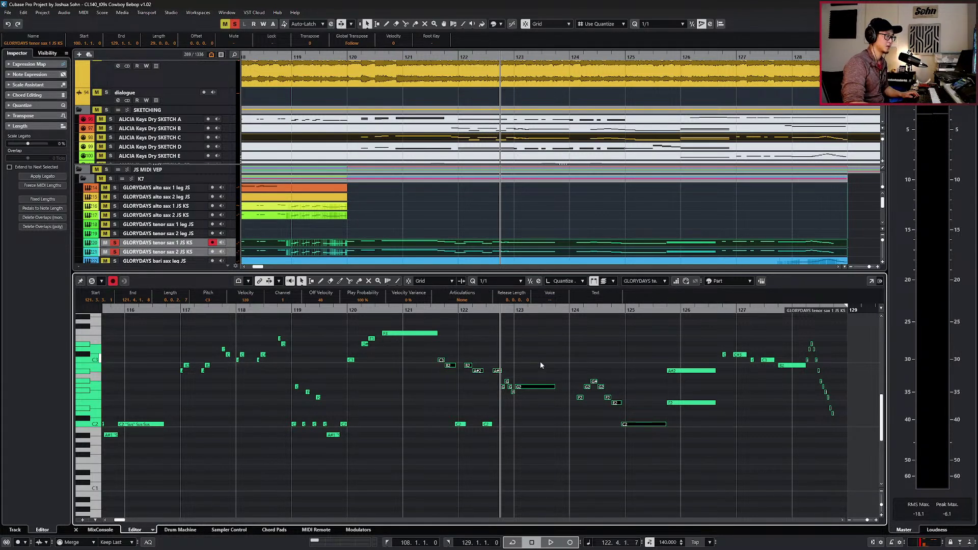
key("l")
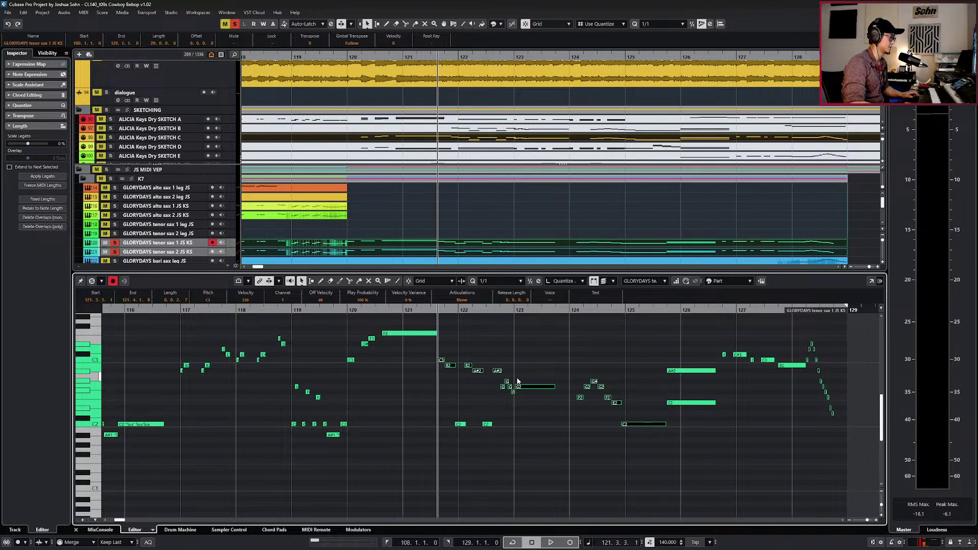
left_click_drag(427, 420, 548, 442)
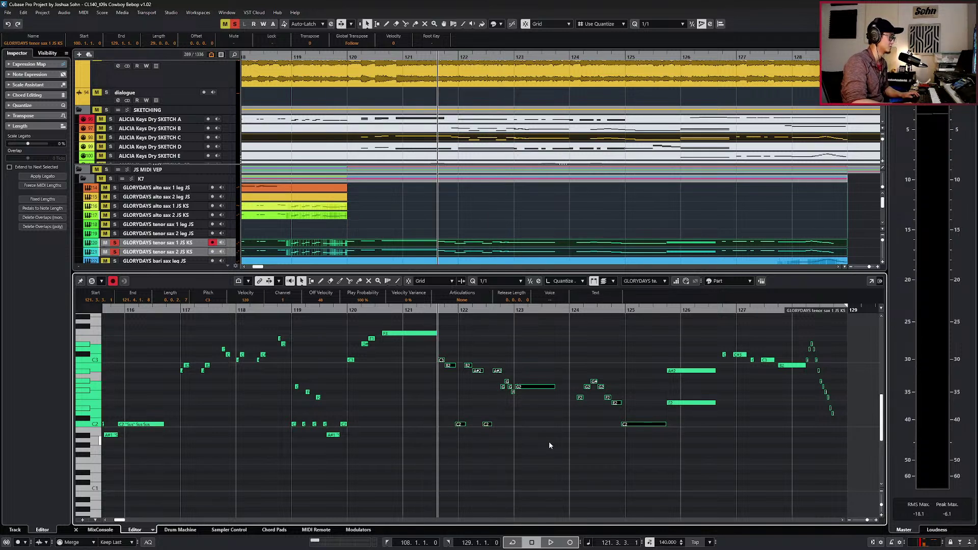
key("Delete")
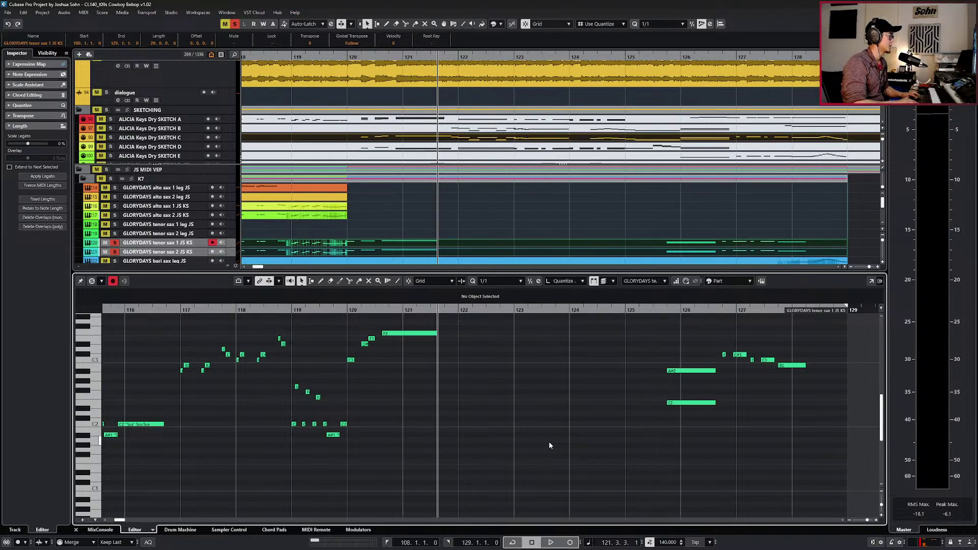
Paste the cut notes onto the tenor sax 1 legato track at 121.3.3 and duplicate the new part onto the tenor sax 2 legato track.
left_click(183, 225)
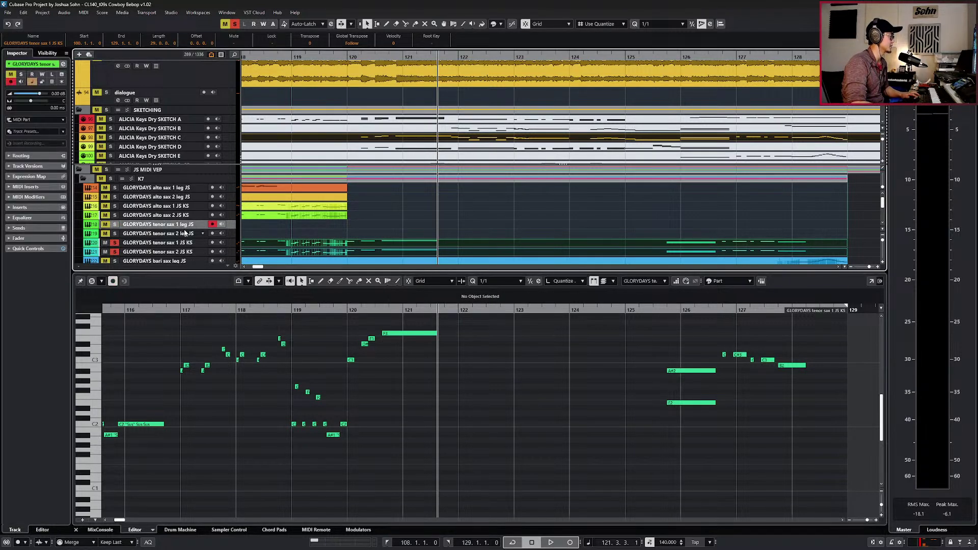
left_click(475, 340)
left_click(514, 227)
left_click(518, 203)
left_click(519, 225)
left_click_drag(518, 226, 519, 231, "alt")
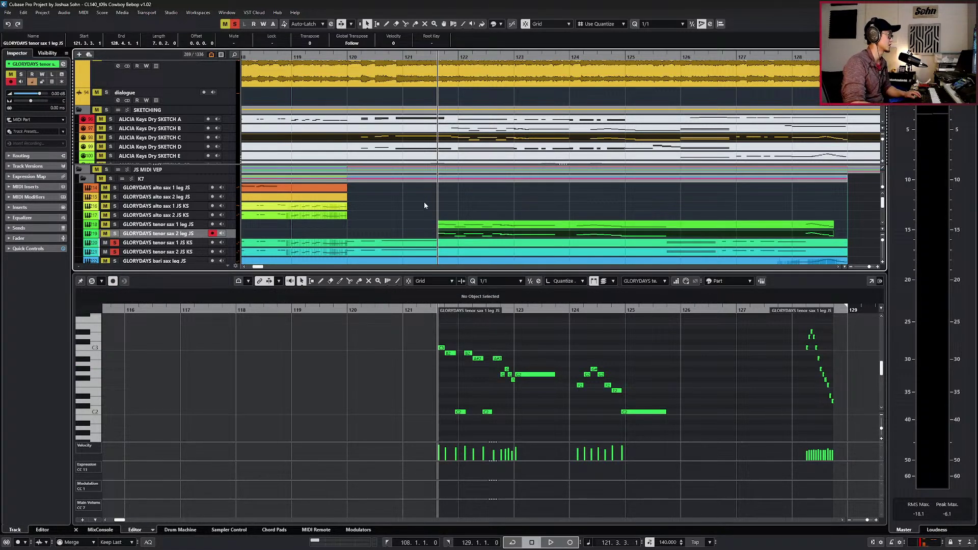
Unsolo the tenor sax KS tracks and extend the start of both tenor sax legato parts back to bar 120.
key("s")
key("ctrl+KP_Subtract")
left_click_drag(437, 218, 360, 234)
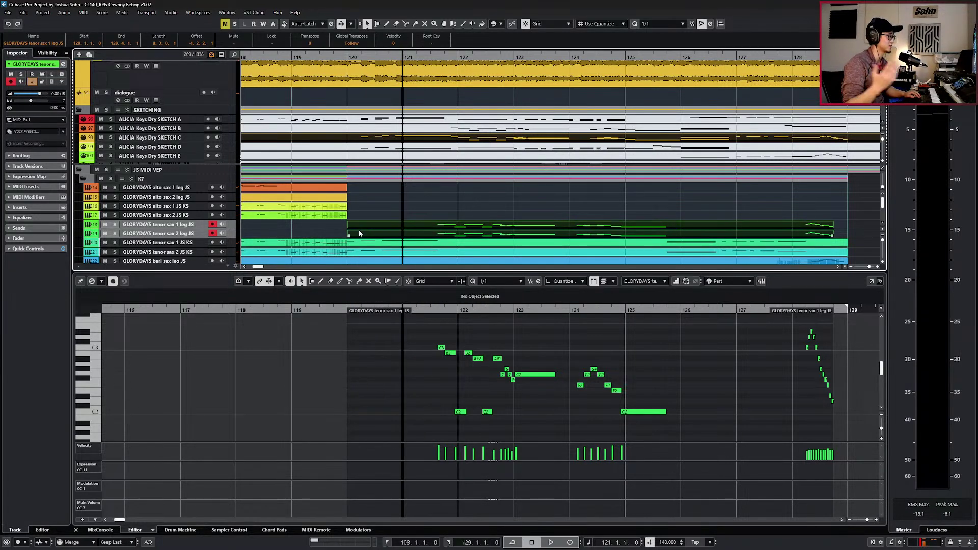
key("l")
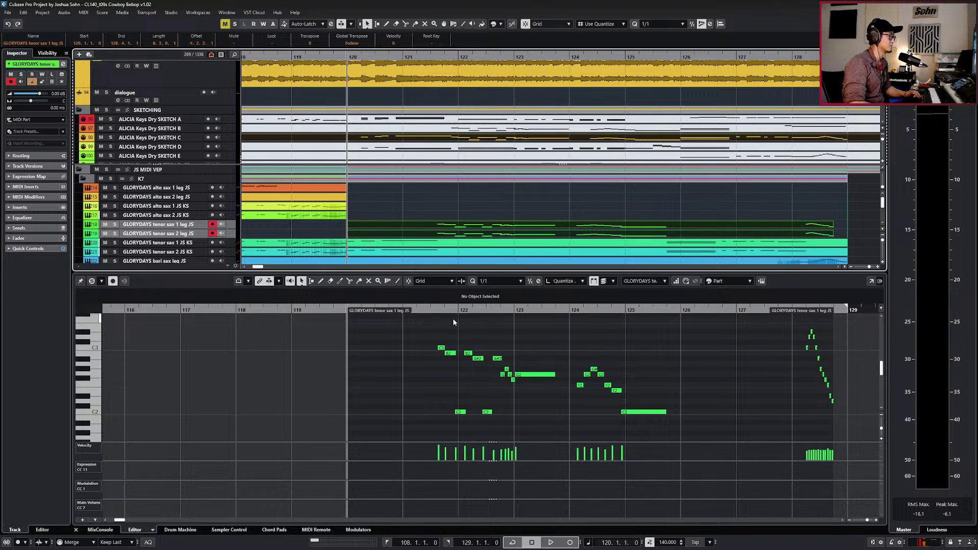
Add starting expression (124), modulation and main volume events at bar 120 in the tenor sax legato parts.
left_click_drag(405, 343, 659, 428)
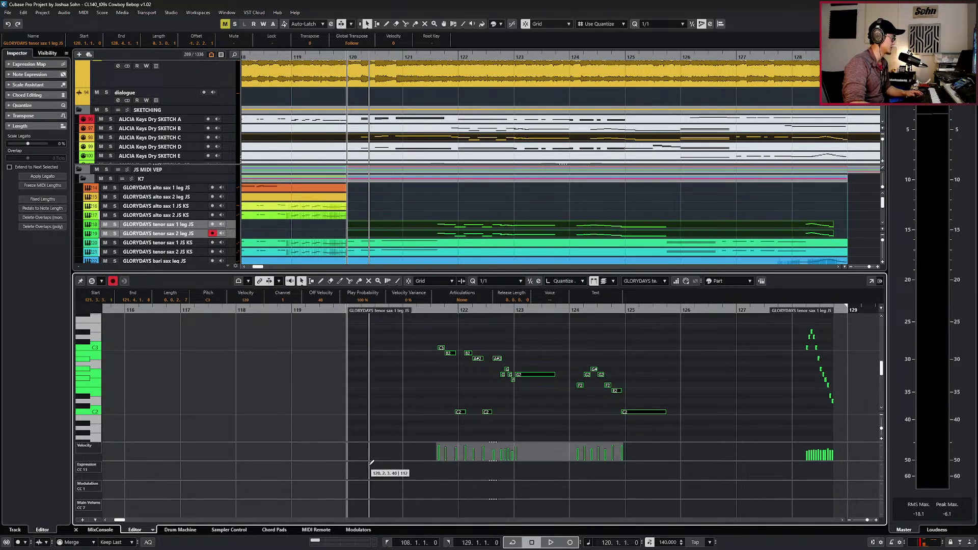
left_click(350, 463)
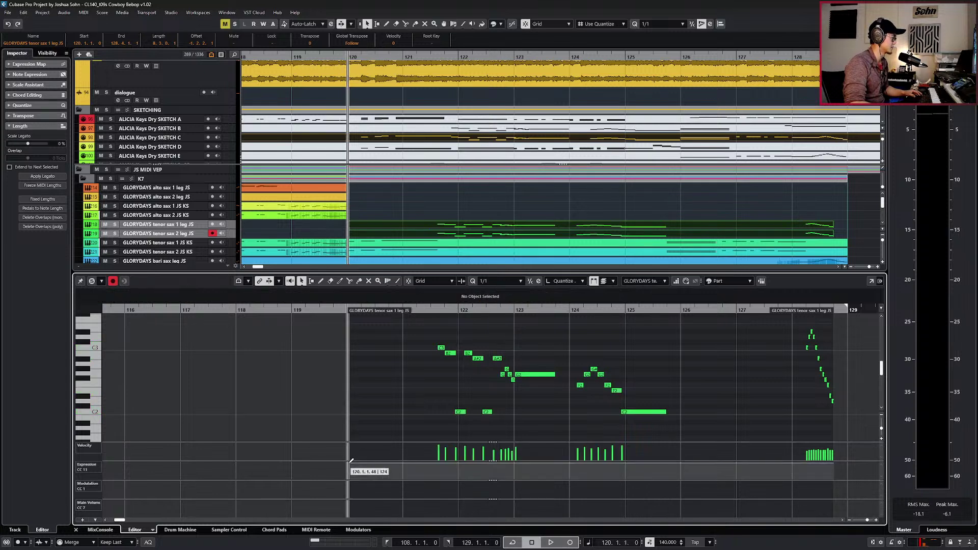
left_click(350, 483)
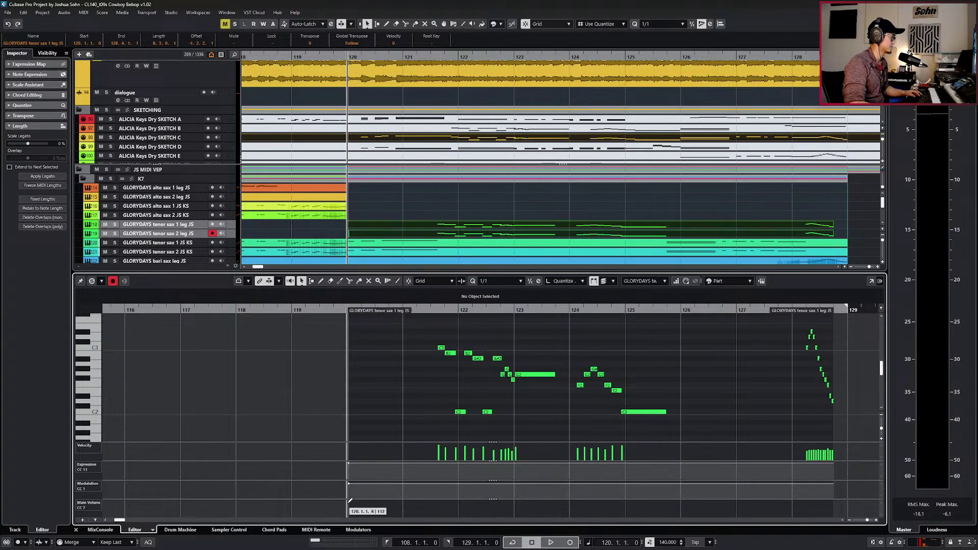
left_click(351, 502)
left_click(348, 507)
left_click_drag(353, 488, 338, 459)
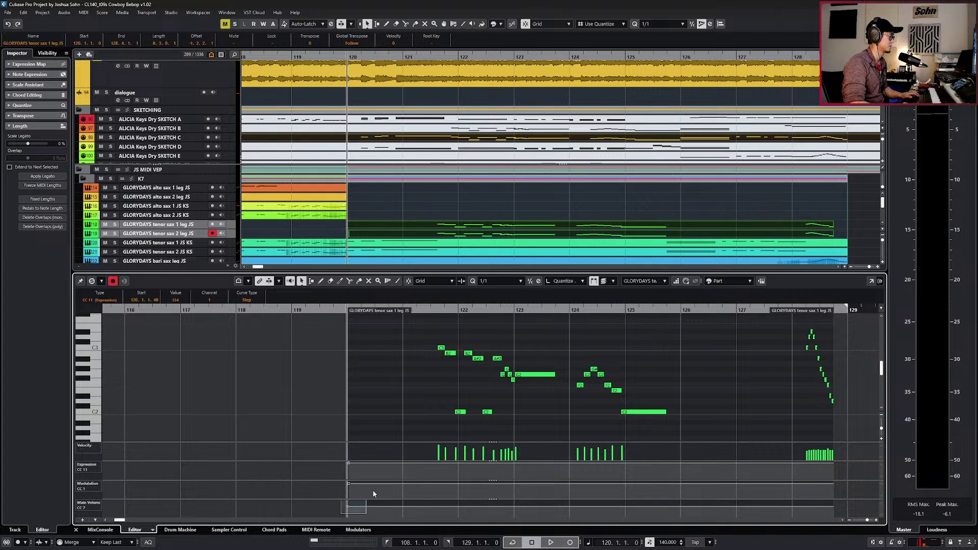
Mute the ALICIA Keys Dry SKETCH C part and play the arrangement from bar 119.
key("space")
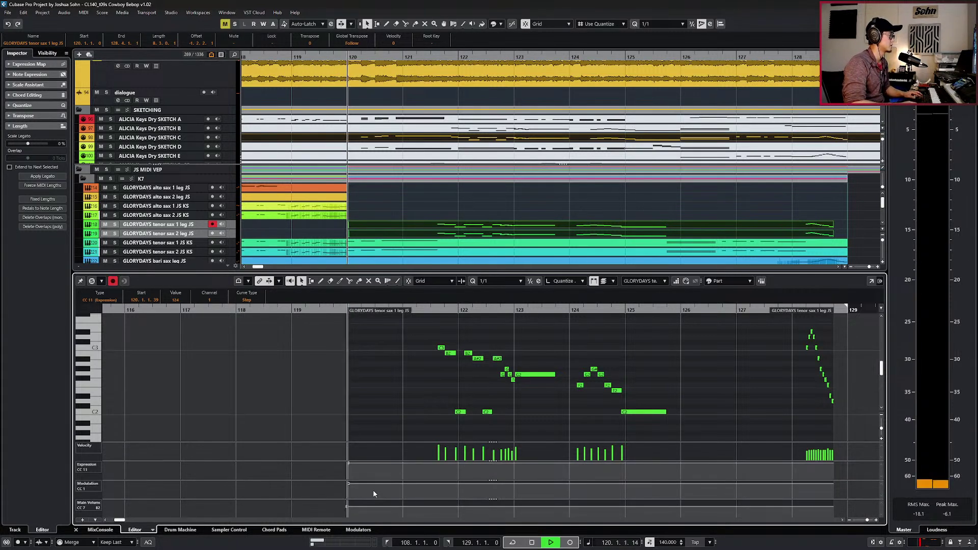
key("space")
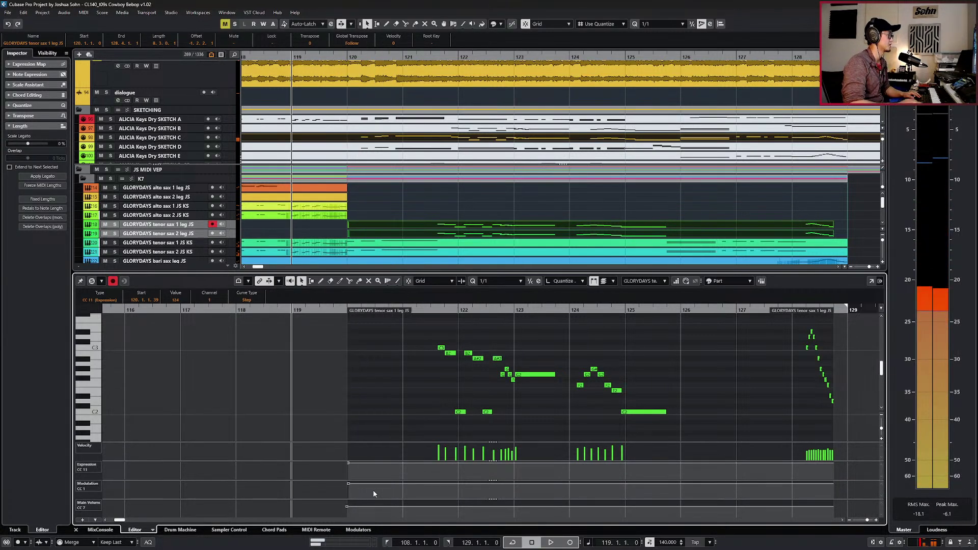
left_click(386, 193)
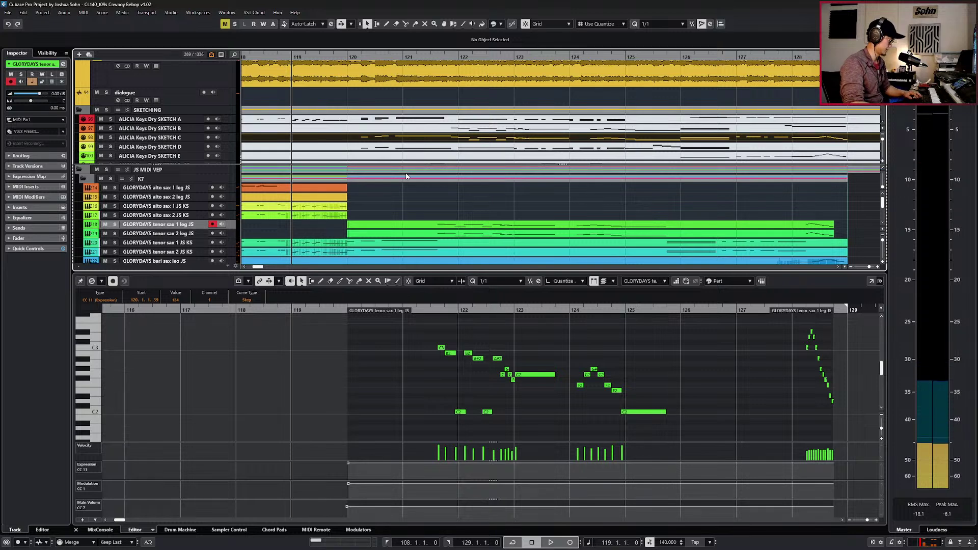
key("shift+m")
scroll(413, 234, "down", 4)
scroll(414, 234, "right", 3)
key("space")
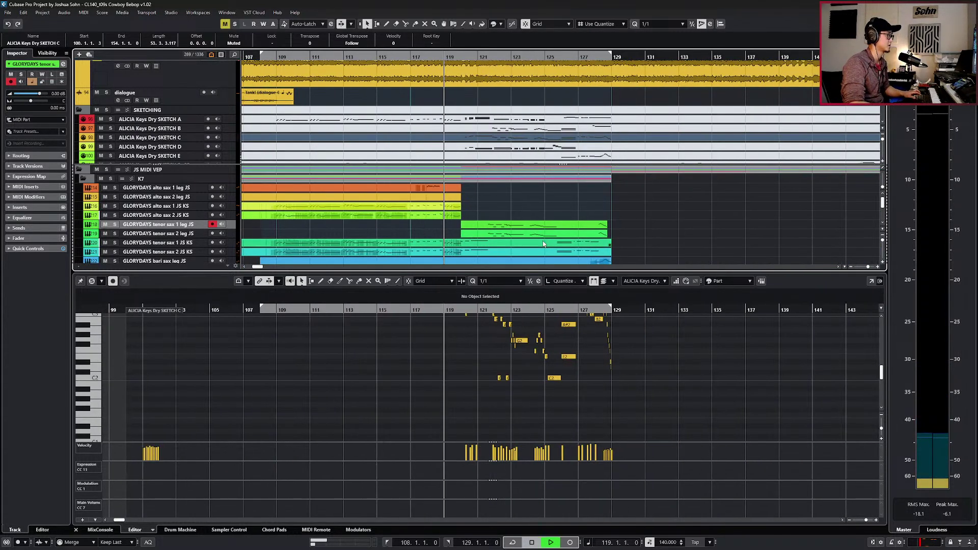
Check both tenor sax KS parts in the Key Editor around bar 120 and split them at bar 120.
left_click(464, 250)
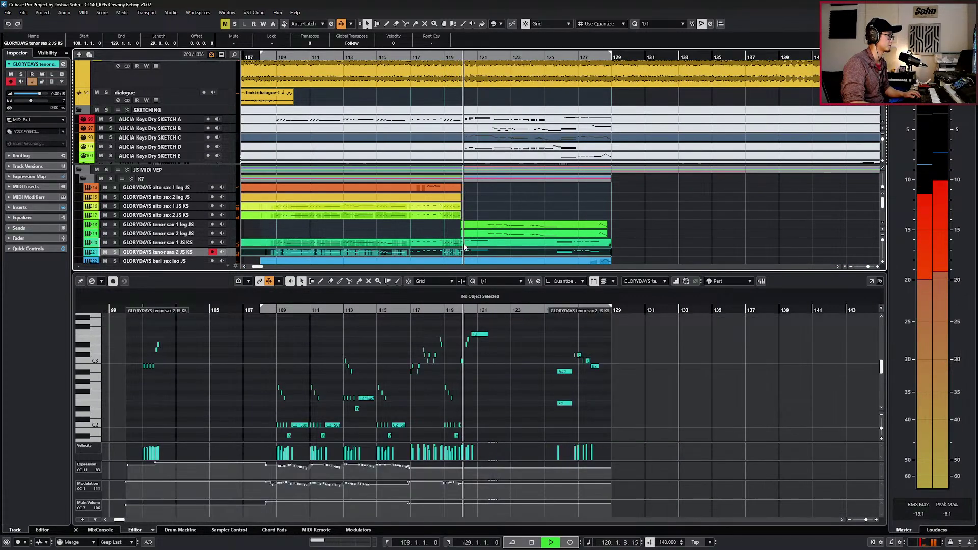
left_click(465, 245, "shift")
key("space")
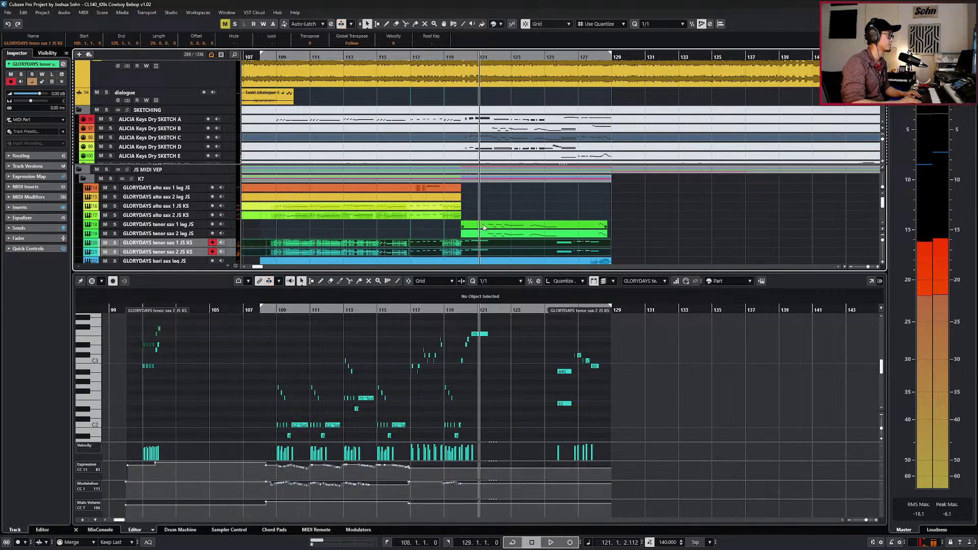
key("Return")
scroll(461, 304, "up", 5)
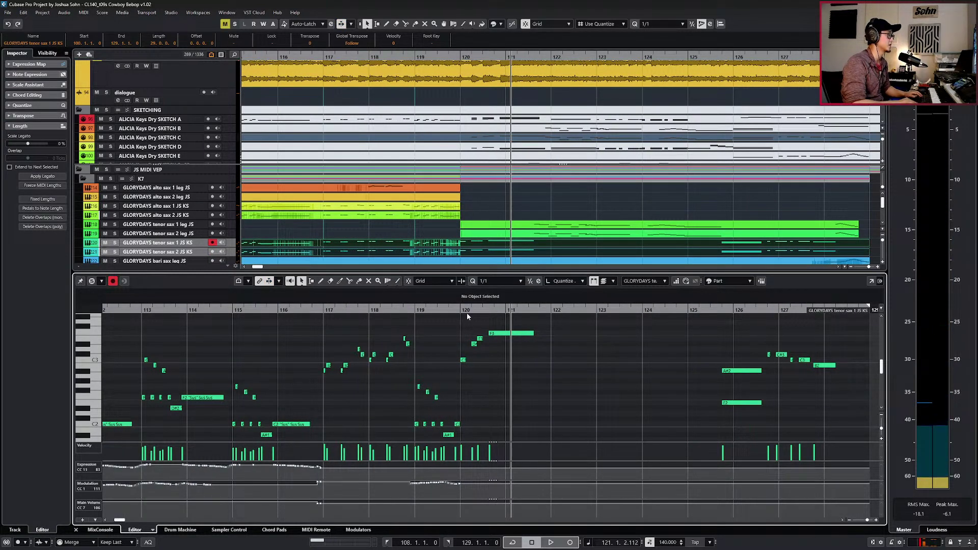
key("KP_Subtract")
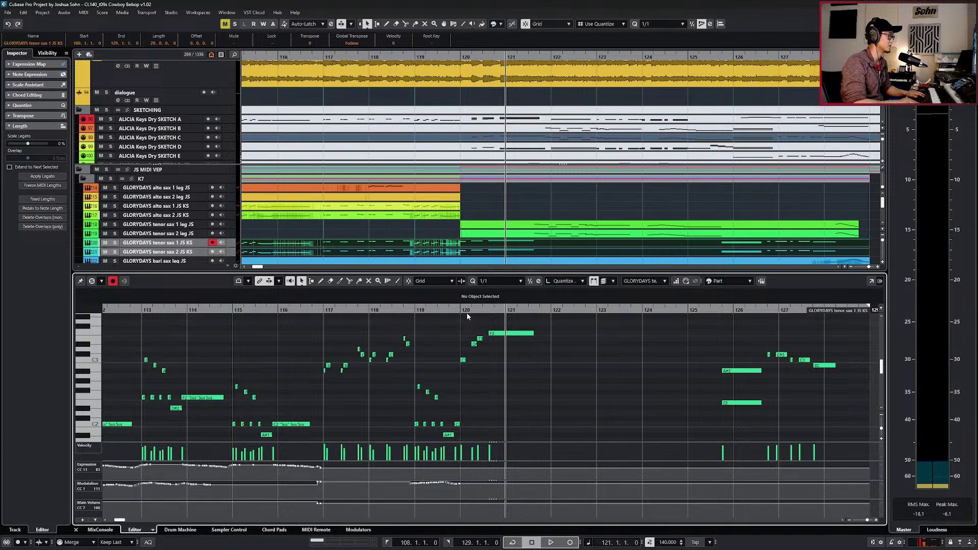
key("Return")
scroll(471, 247, "up", 2)
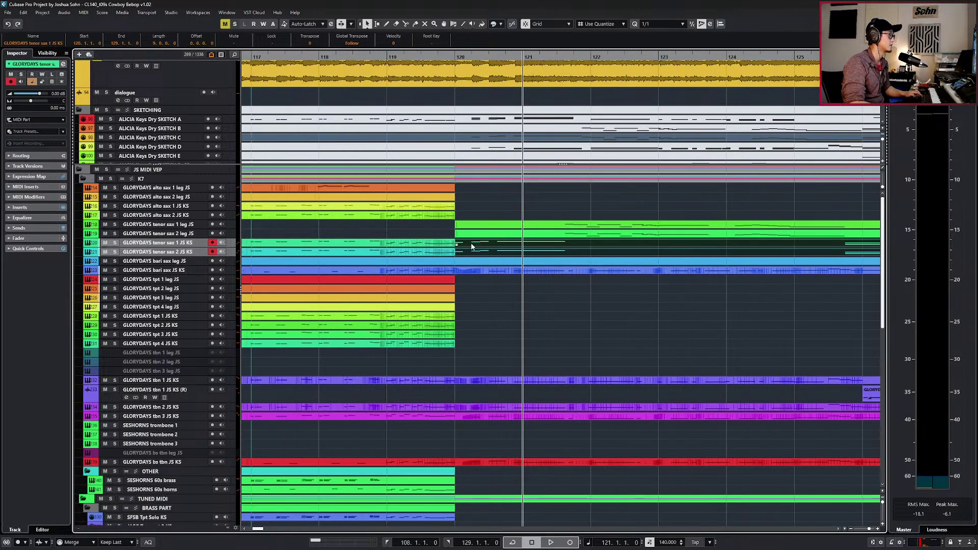
Nudge the four tenor sax legato and KS parts right by two 1/8 steps to 120.2.1 and play from there.
left_click_drag(496, 216, 498, 249)
key("8")
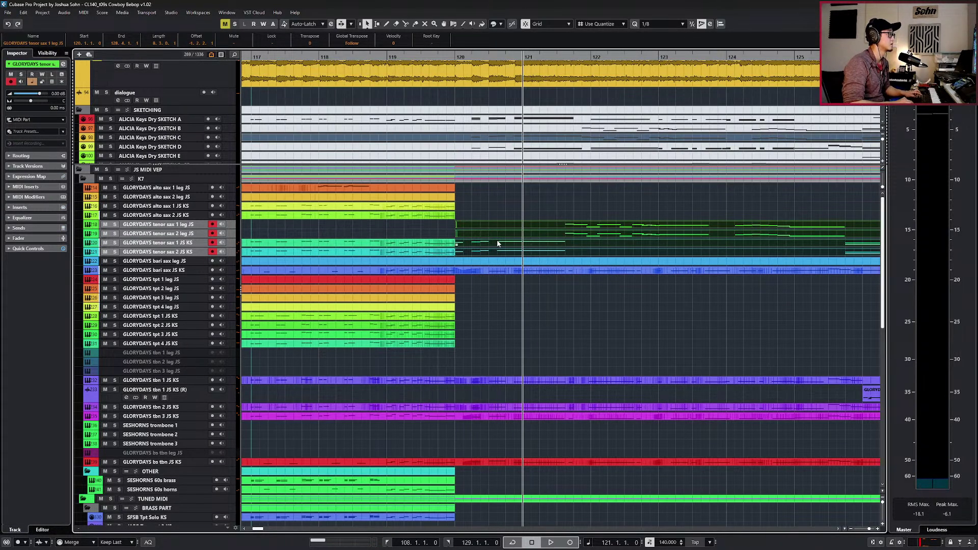
key("ctrl+Right")
key("ctrl+Right")
key("l")
key("space")
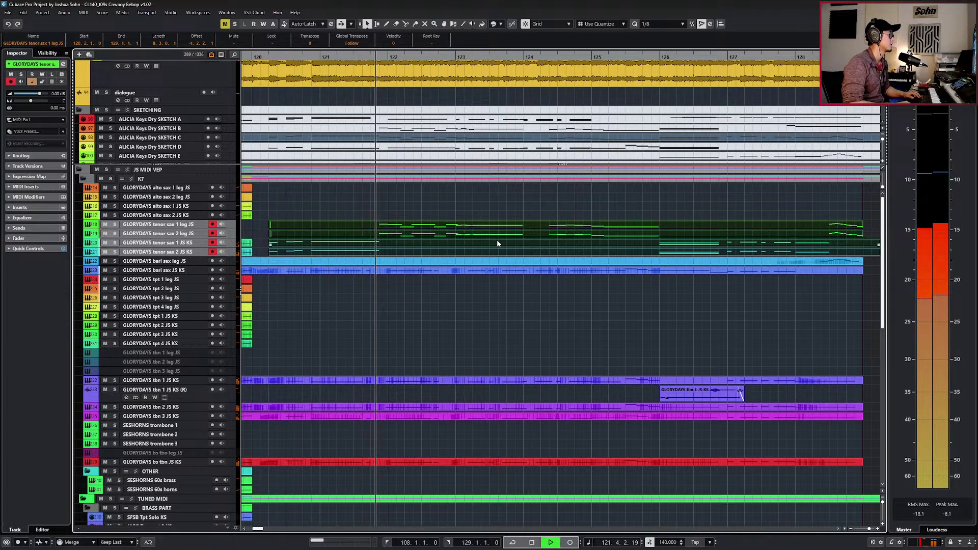
Stop playback, solo the tenor sax 1 legato track and move the playhead back to bar 122.
right_click(498, 244)
left_click(481, 215)
key("space")
scroll(480, 215, "down", 2)
left_click(489, 225)
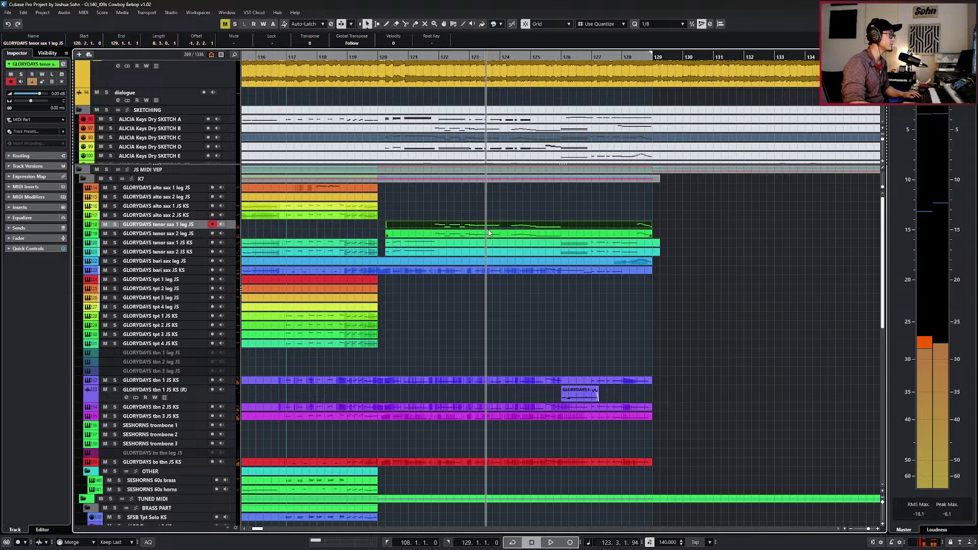
key("s")
key("KP_Subtract")
key("KP_Subtract")
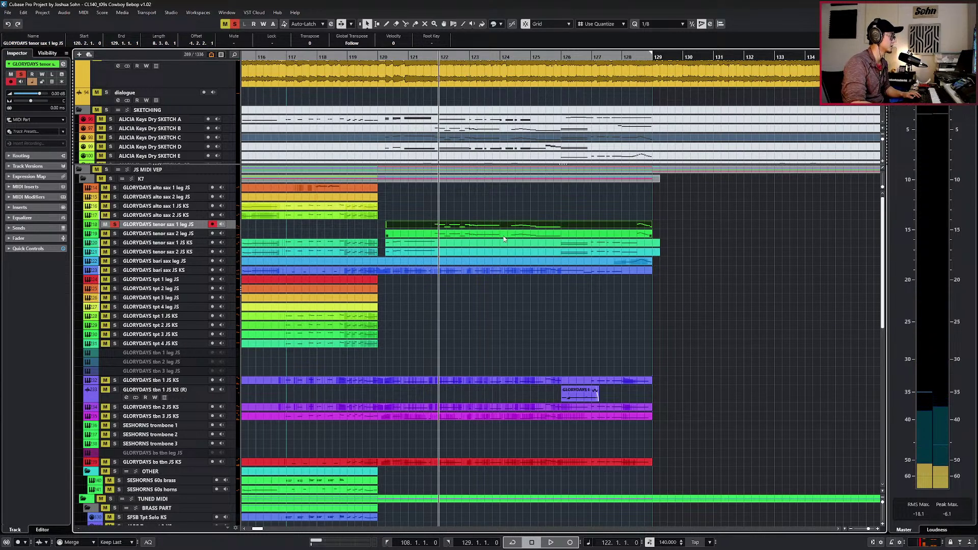
Play both tenor sax legato parts from bar 121 in the full mix and solo their two tracks.
left_click(504, 235, "shift")
key("s")
key("KP_Subtract")
key("space")
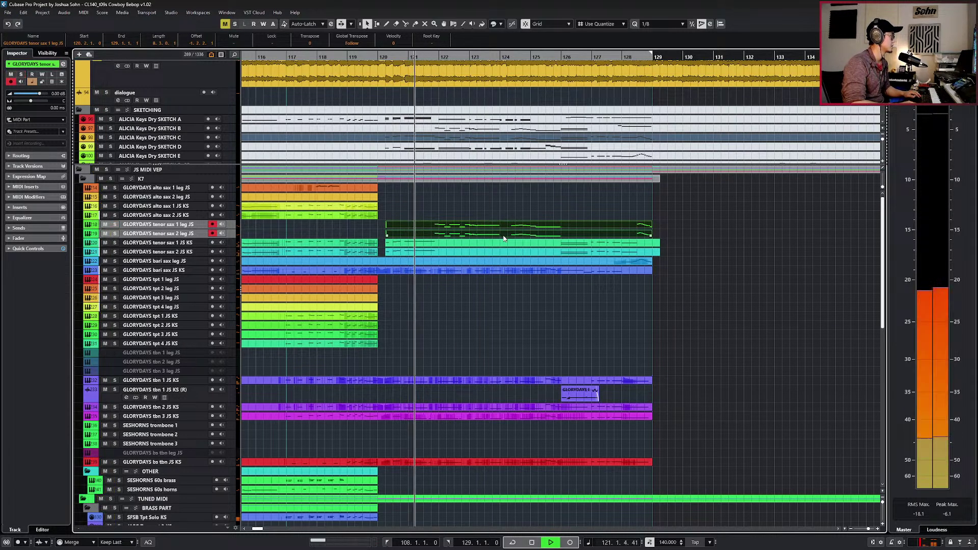
key("s")
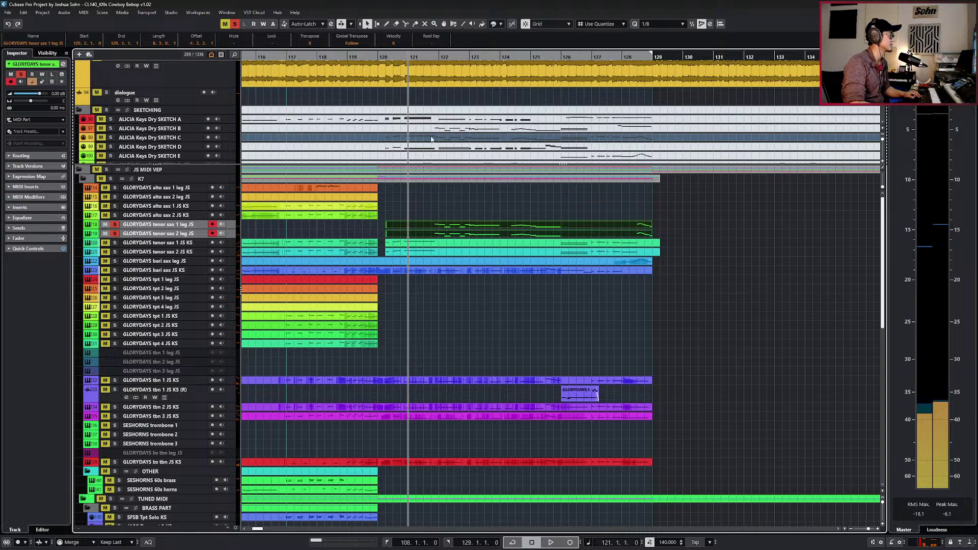
scroll(422, 136, "up", 5)
scroll(452, 148, "down", 6)
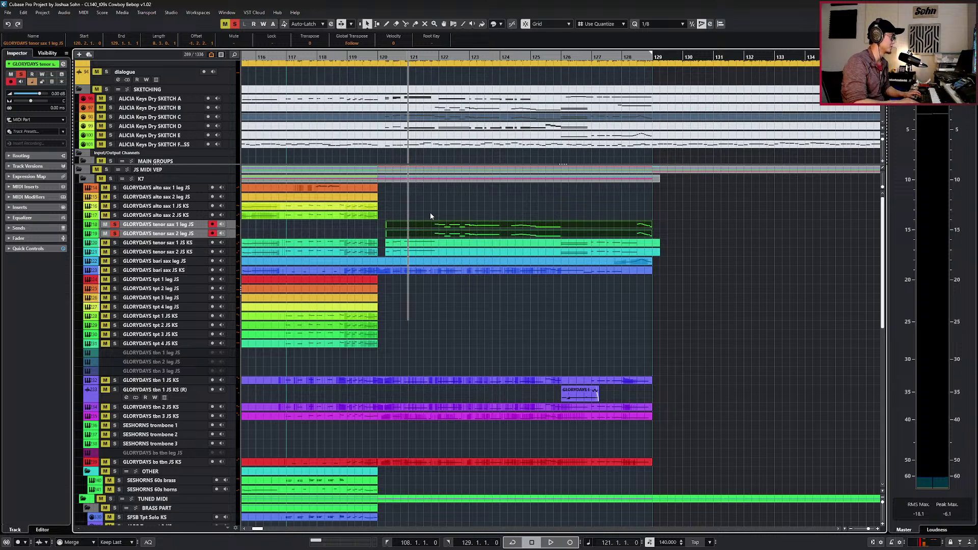
Play the soloed tenor sax legato parts with the Key Editor open and check the tenor sax 1 legato channel settings.
key("Return")
key("space")
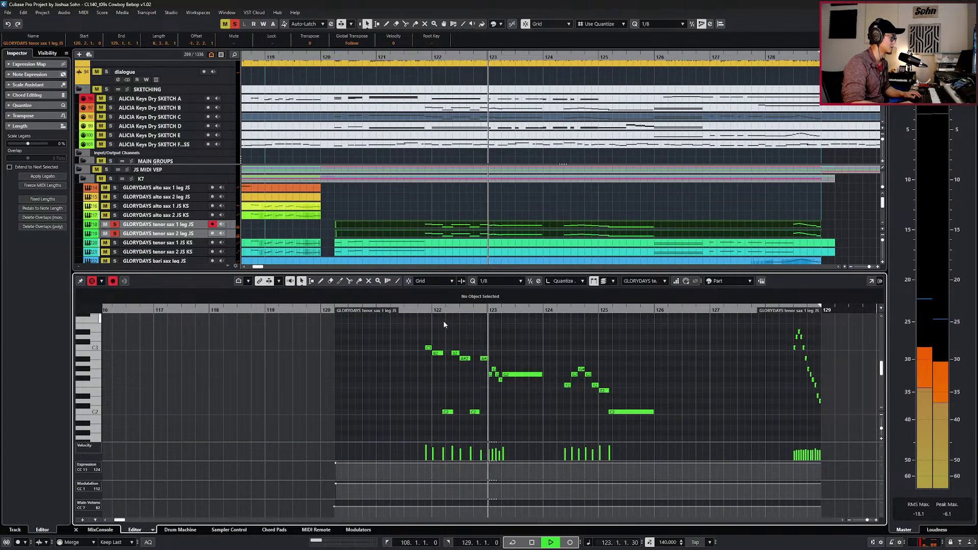
key("e")
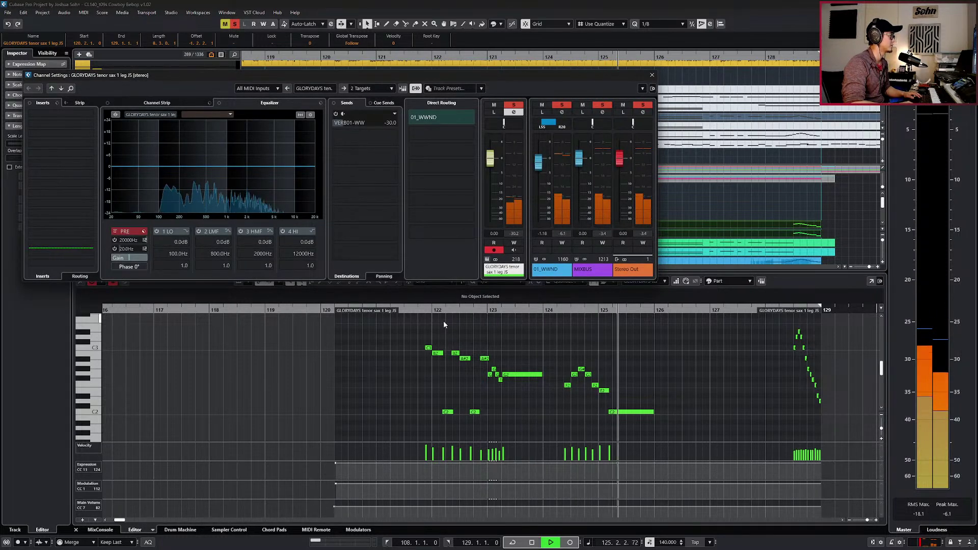
key("e")
key("KP_Subtract")
key("KP_Subtract")
key("KP_Subtract")
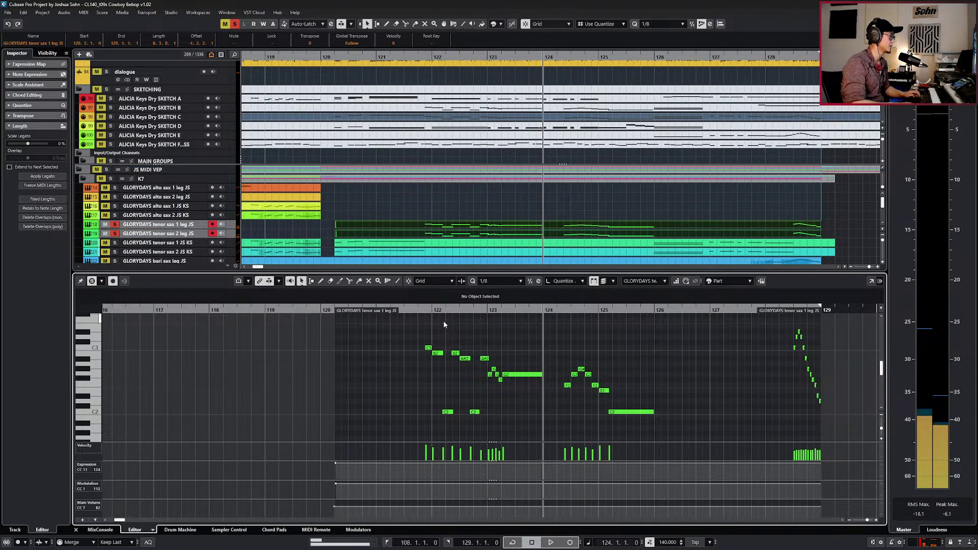
Move the playhead back to bar 122 and replay the soloed tenor sax legato line into bar 123.
left_click(506, 347, "alt+shift")
key("KP_Subtract")
key("KP_Subtract")
key("space")
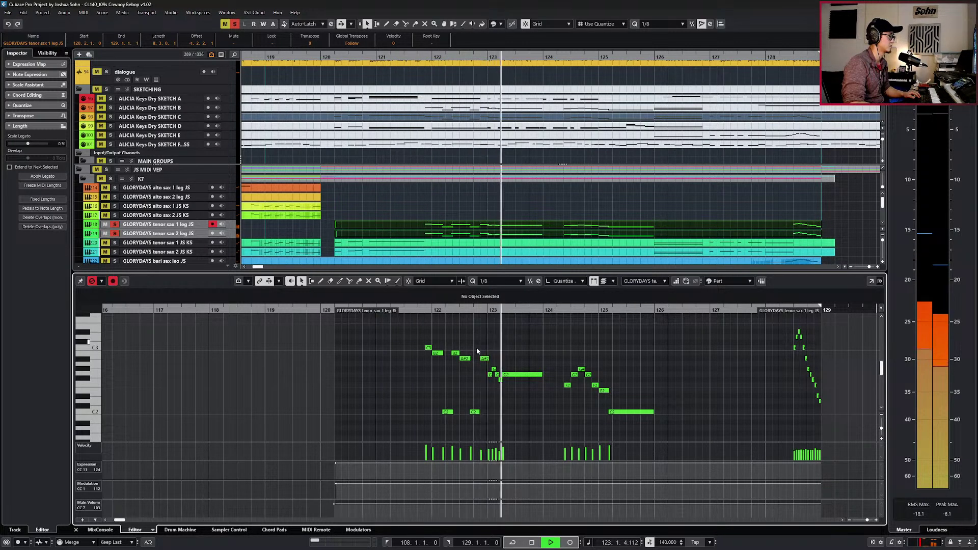
key("space")
Shorten the two low C2 notes in bar 122 by one 1/16 step and play the line back.
scroll(457, 363, "up", 3)
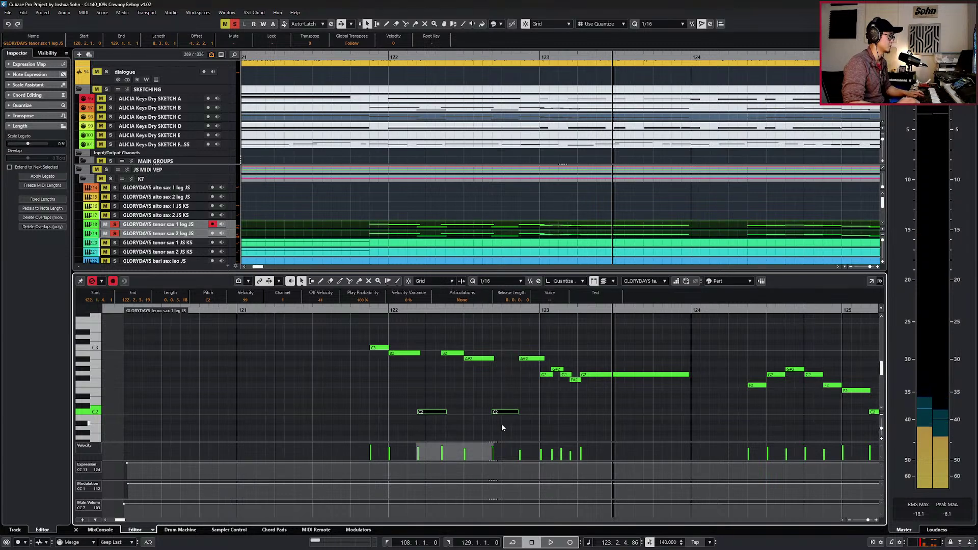
key("alt+5")
key("alt+shift+Left")
key("KP_Subtract")
key("KP_Subtract")
key("space")
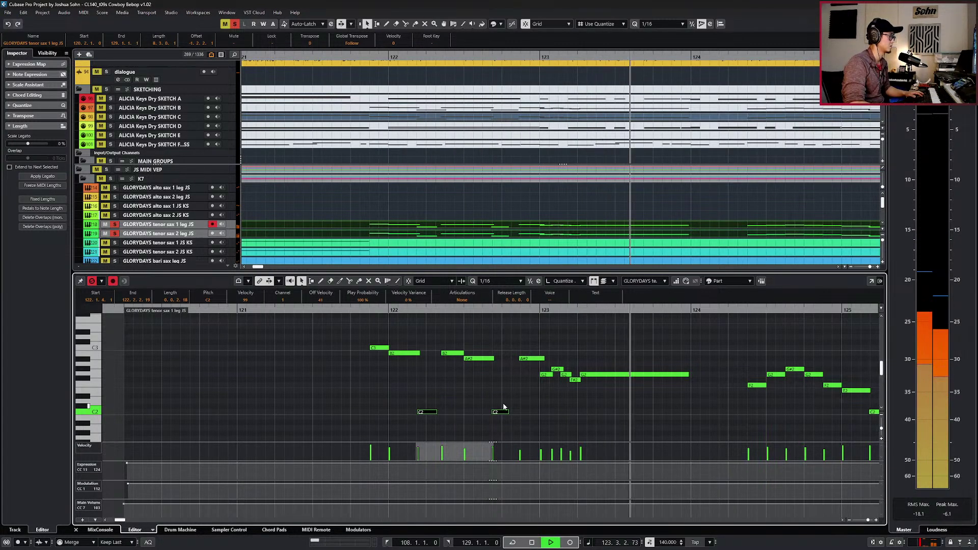
Listen to the tenor legato line through bar 125, return the playhead to bar 121 and close the Key Editor.
left_click(502, 411)
scroll(498, 423, "down", 3)
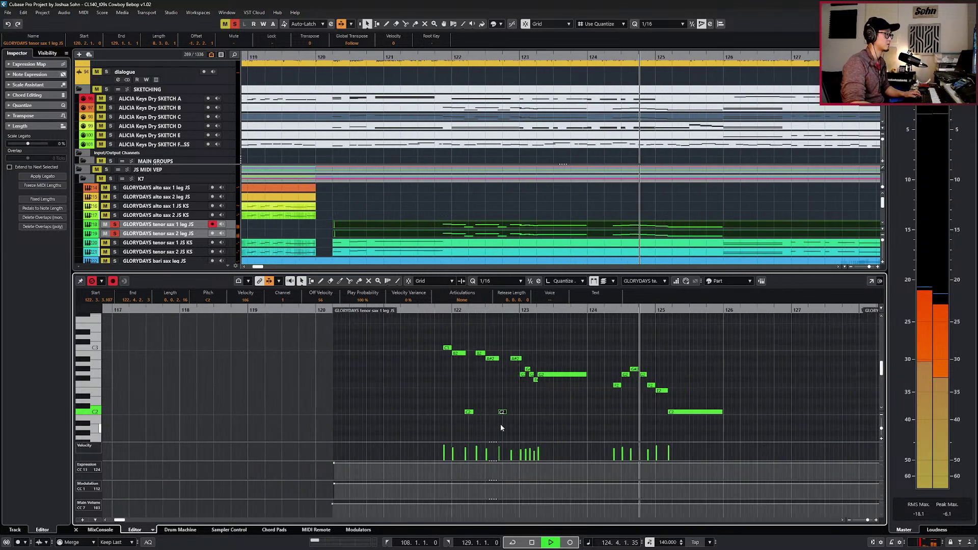
scroll(493, 418, "down", 2)
scroll(489, 403, "down", 1)
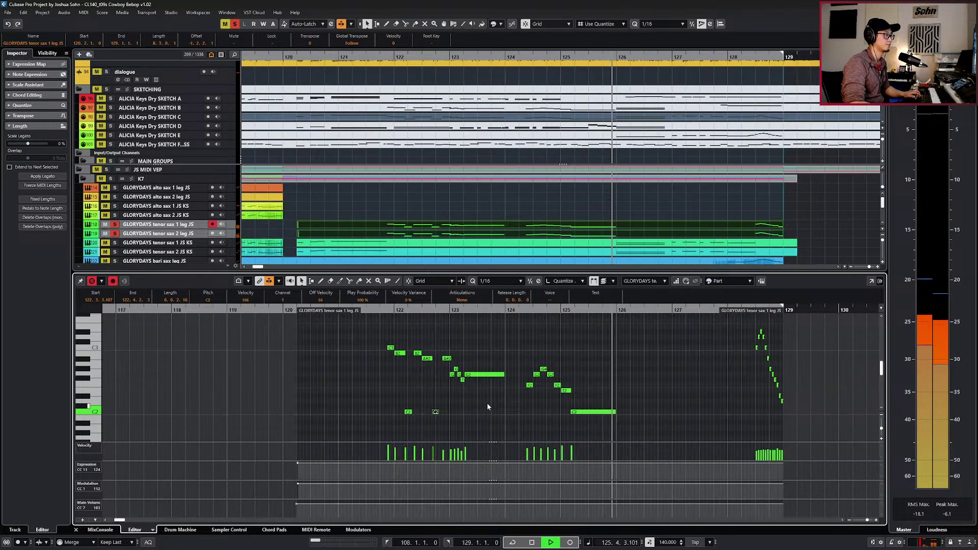
key("space")
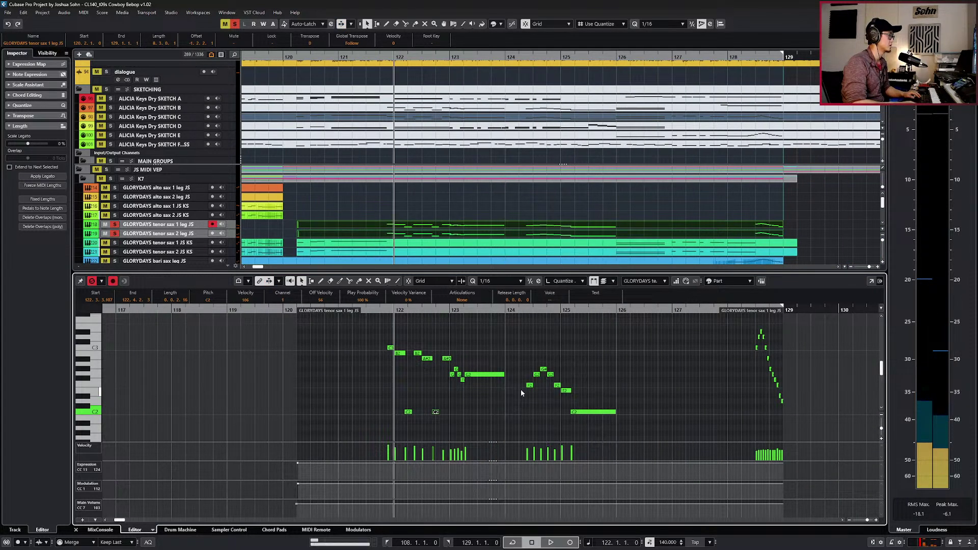
key("KP_Subtract")
key("Return")
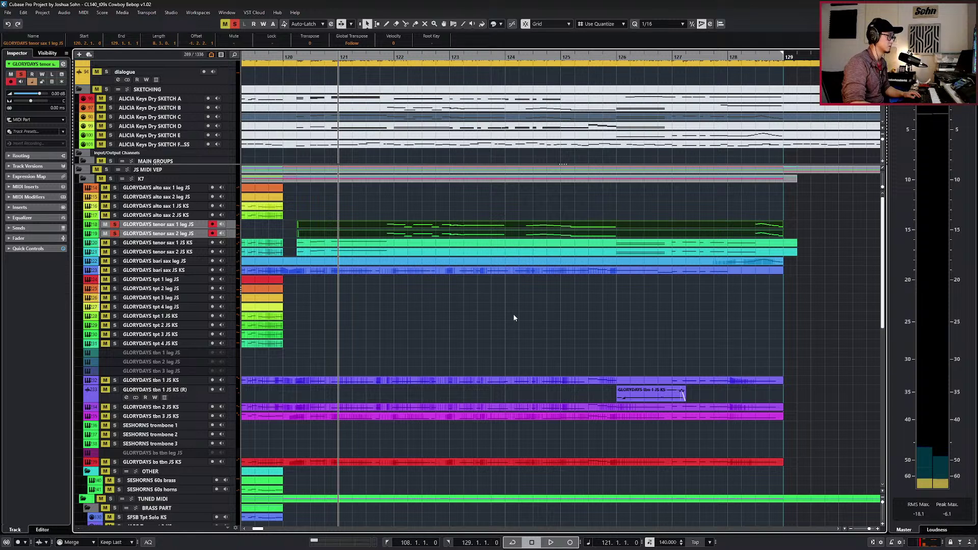
Mute both tenor sax KS parts starting at 120.2.1, clear all solos and play the full mix from bar 120.
left_click(395, 246)
left_click(395, 253, "shift")
key("shift+m")
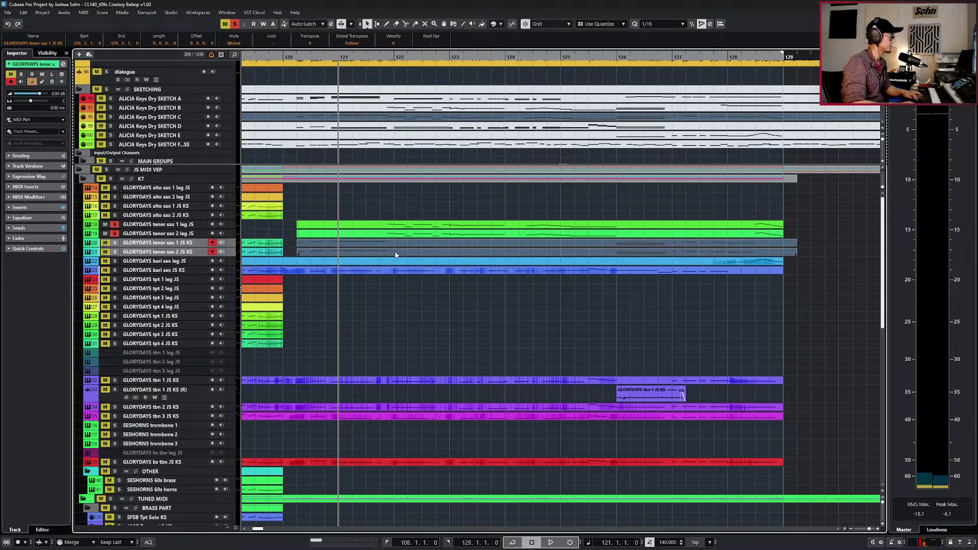
key("KP_Subtract")
key("alt+s")
key("space")
scroll(395, 251, "down", 1)
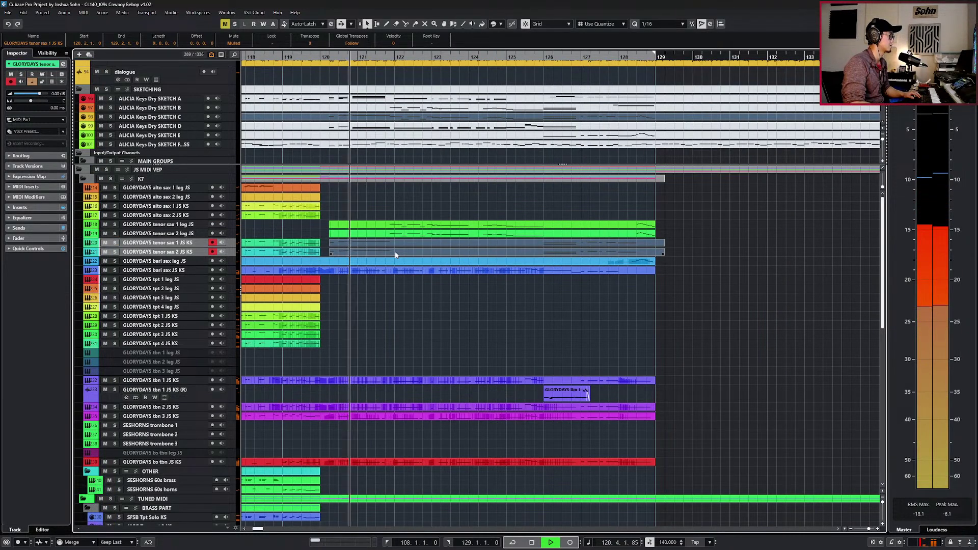
scroll(398, 286, "down", 1)
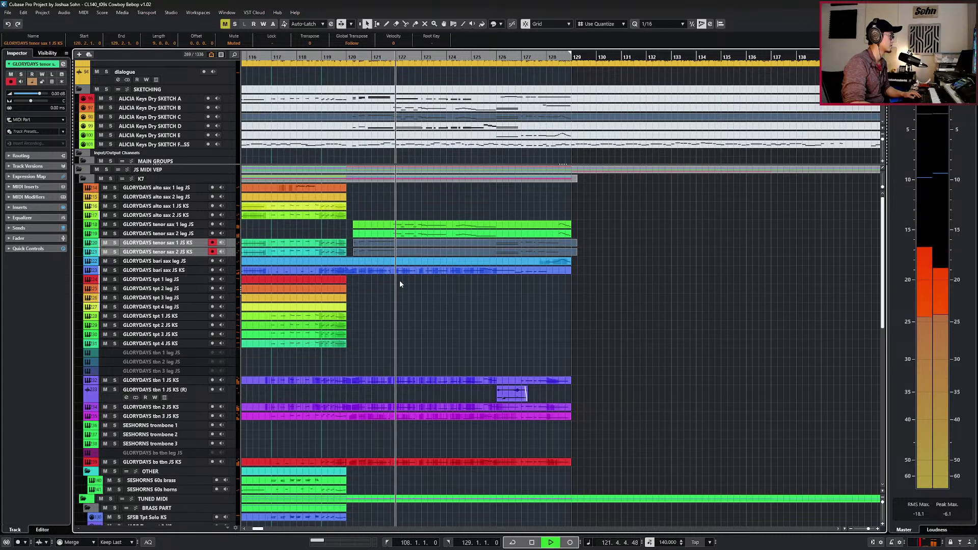
key("space")
Examine the bari sax KS notes at bar 120 in the Key Editor while playing from there.
double_click(395, 271)
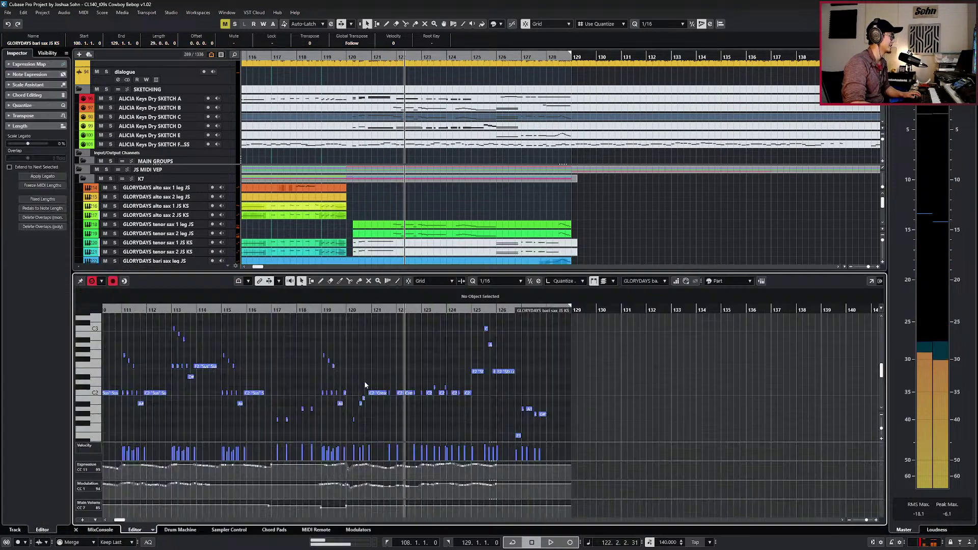
key("space")
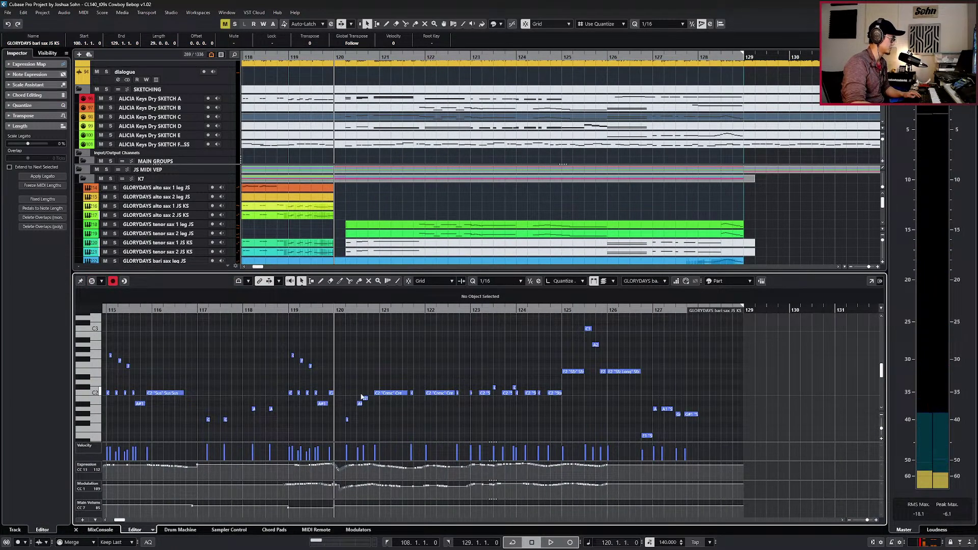
left_click_drag(344, 399, 375, 448)
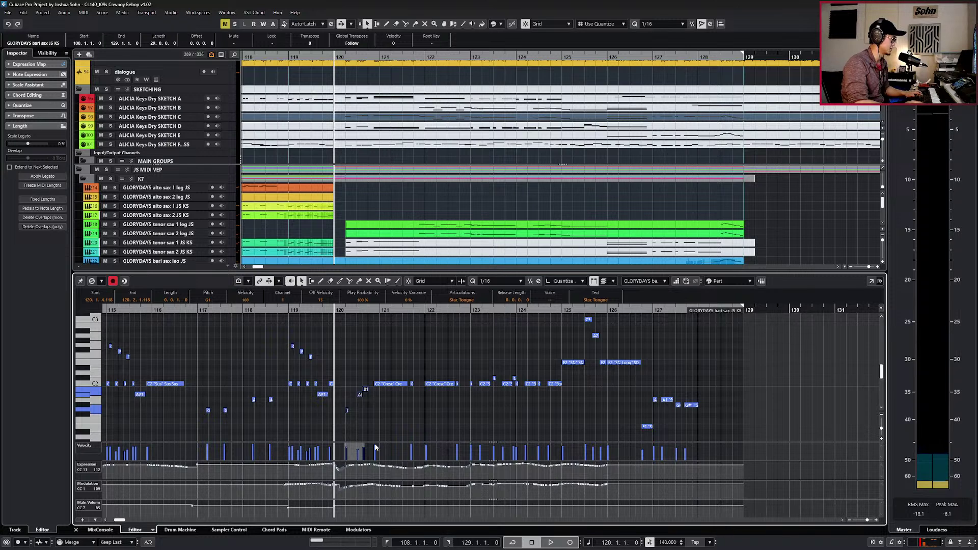
key("space")
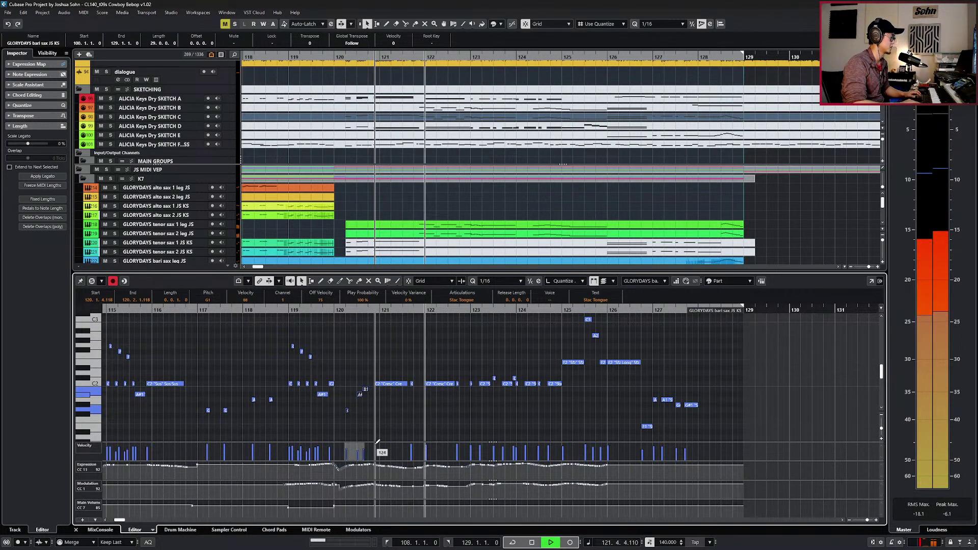
key("Return")
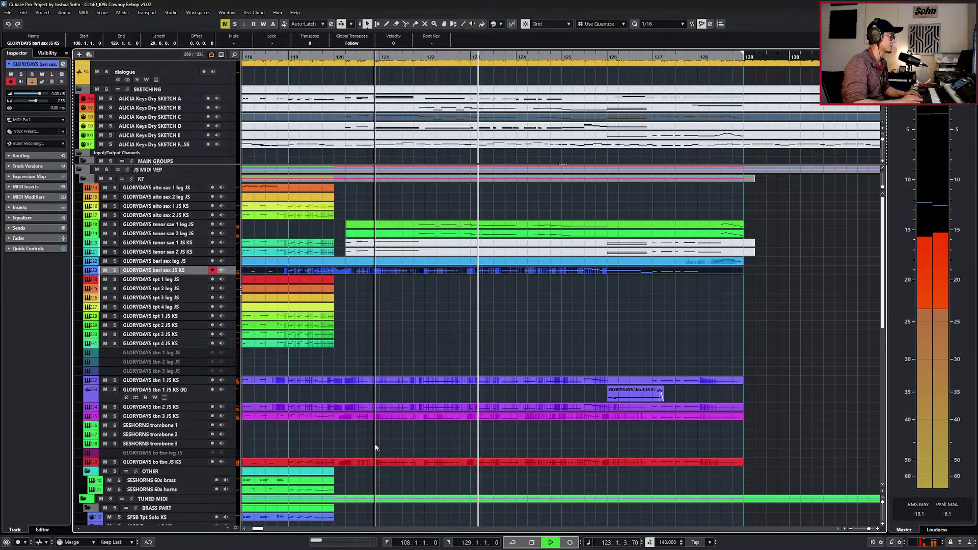
Select the trombone 1–3 and bari sax KS parts and play the full mix from bar 119 into bar 120.
key("space")
key("g")
key("g")
key("KP_Subtract")
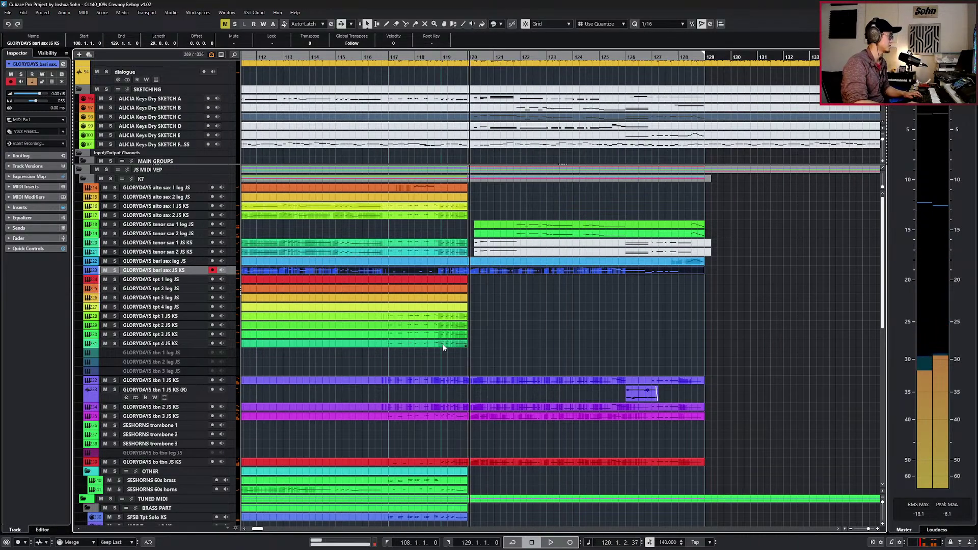
key("KP_Subtract")
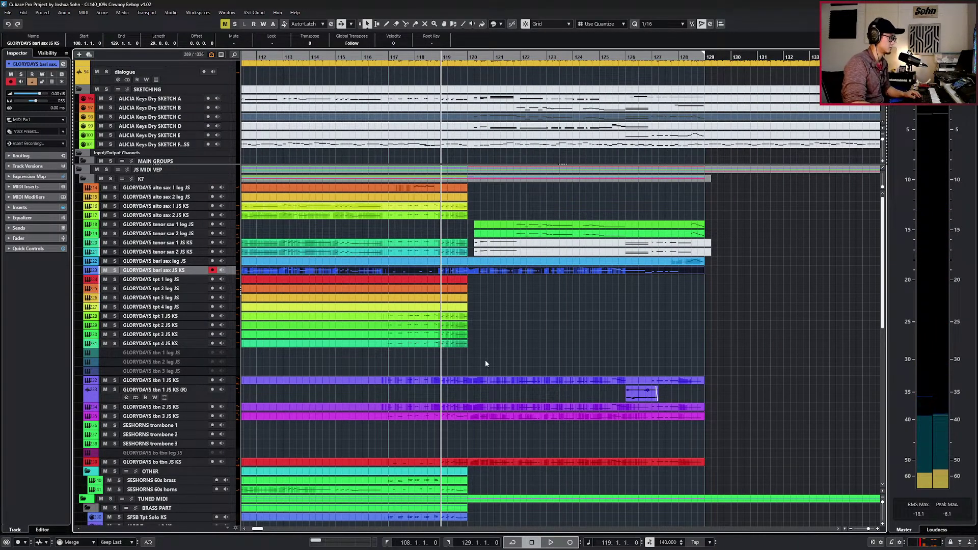
left_click_drag(507, 360, 516, 416)
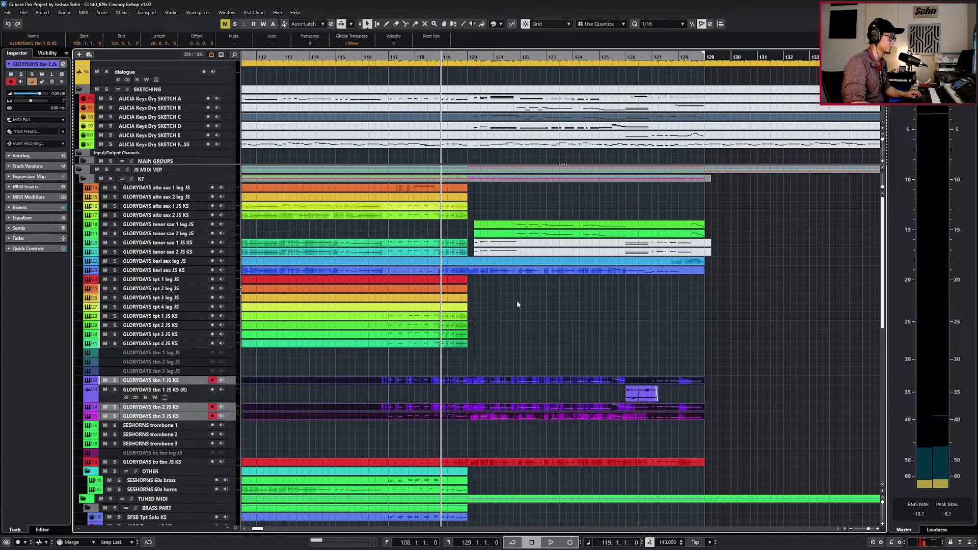
left_click(498, 274, "shift")
key("space")
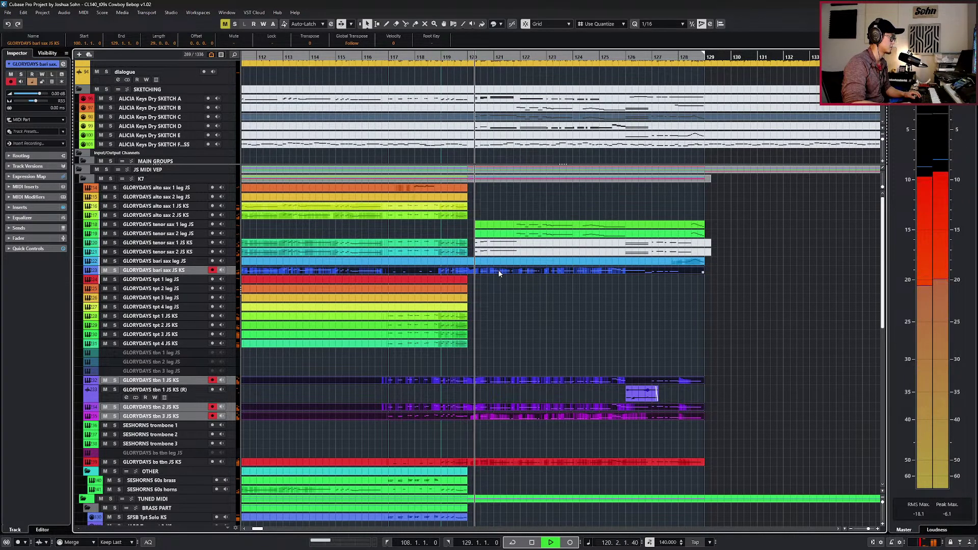
key("space")
Set the grid to 1/4 and extend the start of both muted tenor sax KS parts back to 120.1.1.
key("h")
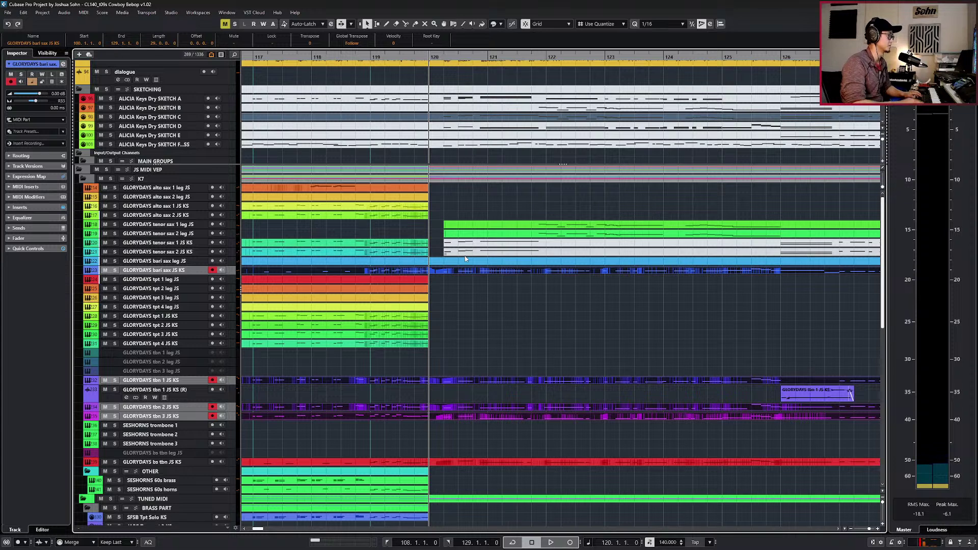
key("g")
left_click_drag(441, 242, 450, 251)
key("alt+4")
key("alt+3")
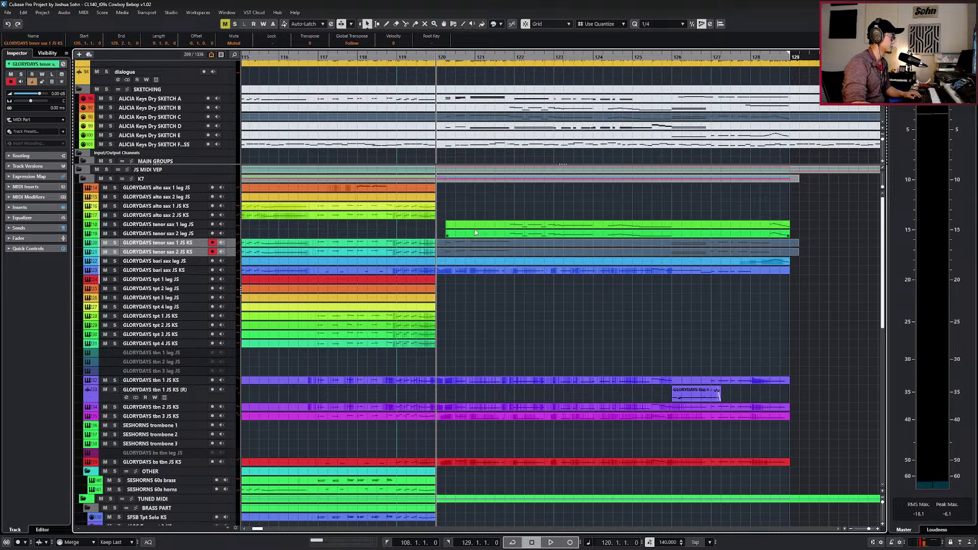
Select both tenor sax legato parts, solo their tracks and play them through bar 125.
left_click_drag(485, 215, 498, 236)
key("s")
key("l")
key("space")
key("KP_Add")
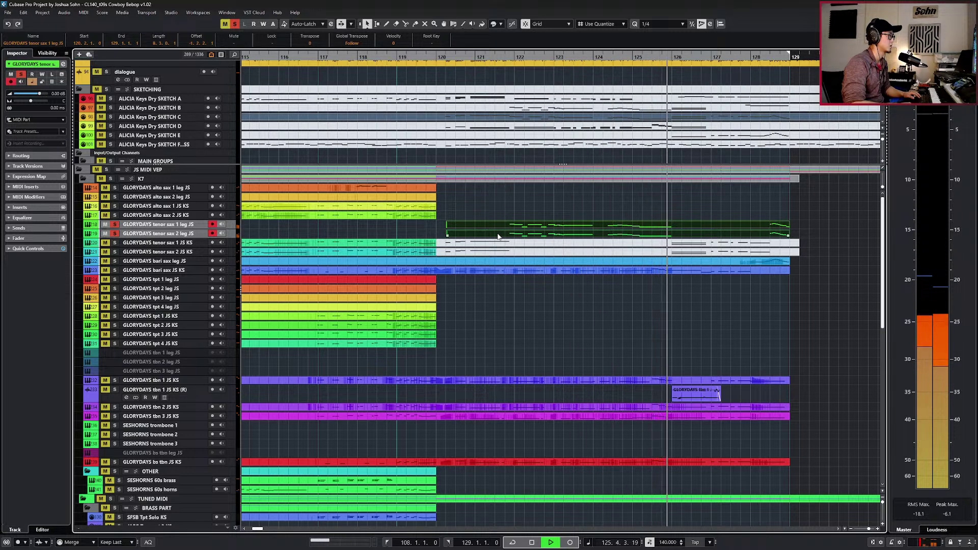
key("space")
Unsolo the tenor sax legato tracks, return the playhead to bar 121 and look over their notes in the Key Editor.
key("s")
key("KP_Subtract")
key("KP_Subtract")
key("KP_Subtract")
key("KP_Subtract")
key("KP_Subtract")
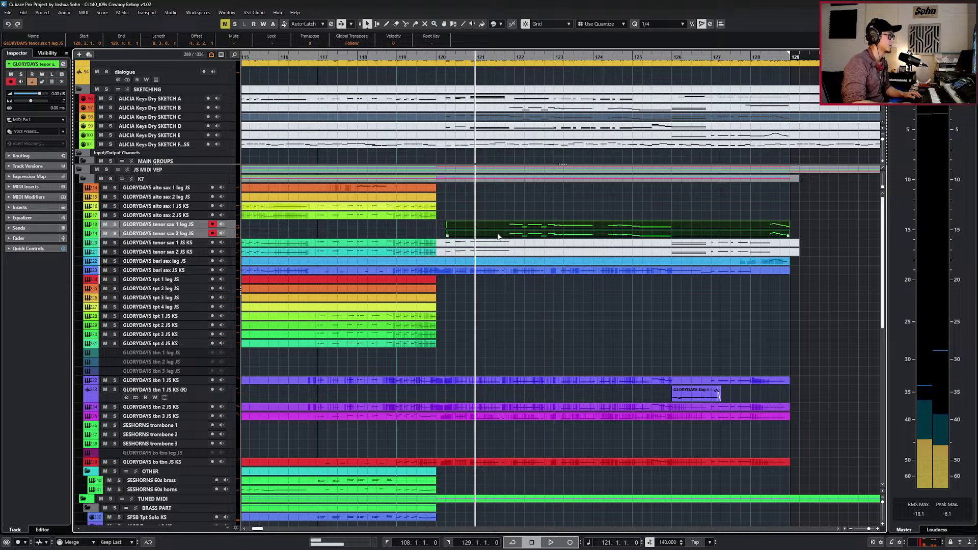
double_click(499, 236)
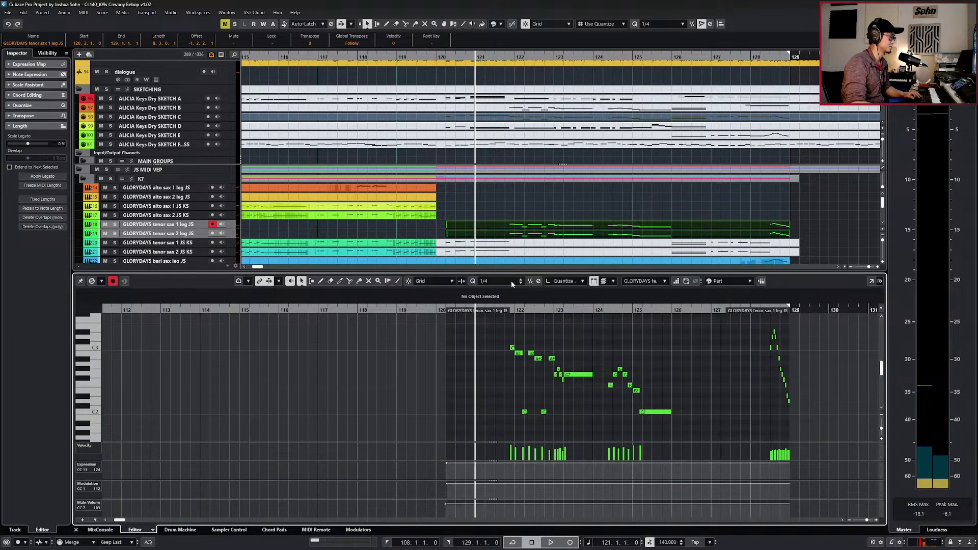
key("ctrl+e")
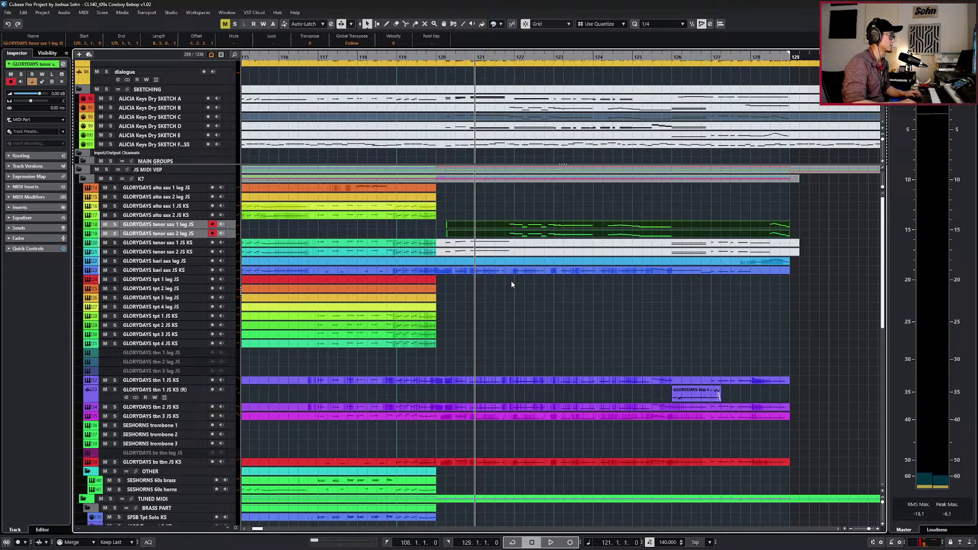
Set the tenor sax 1 legato channel's pre gain to 4.2 dB and play the full mix from bar 121.
key("e")
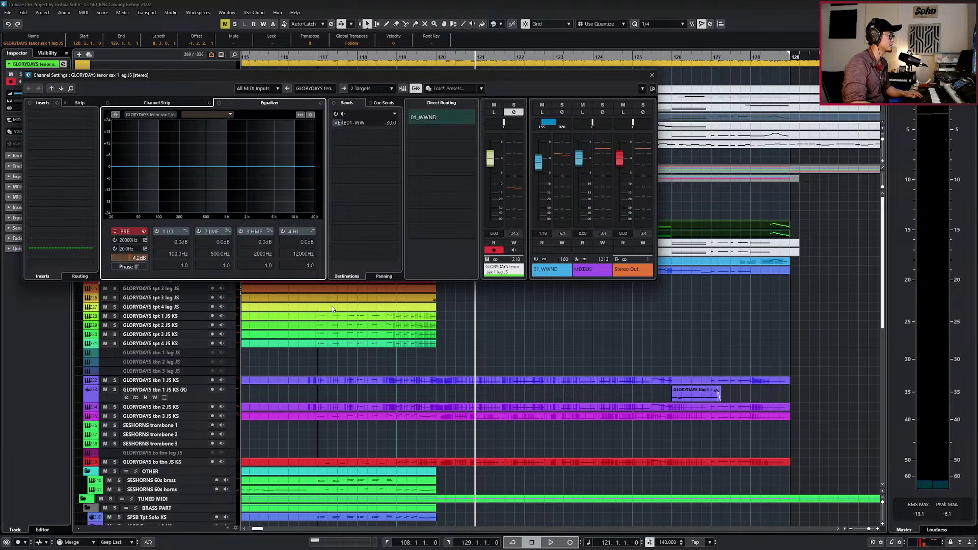
key("e")
key("space")
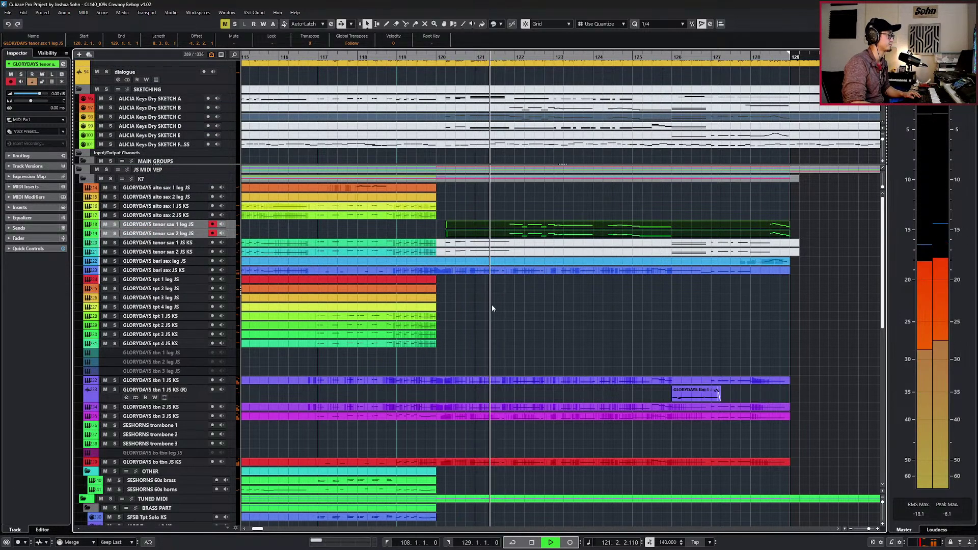
key("g")
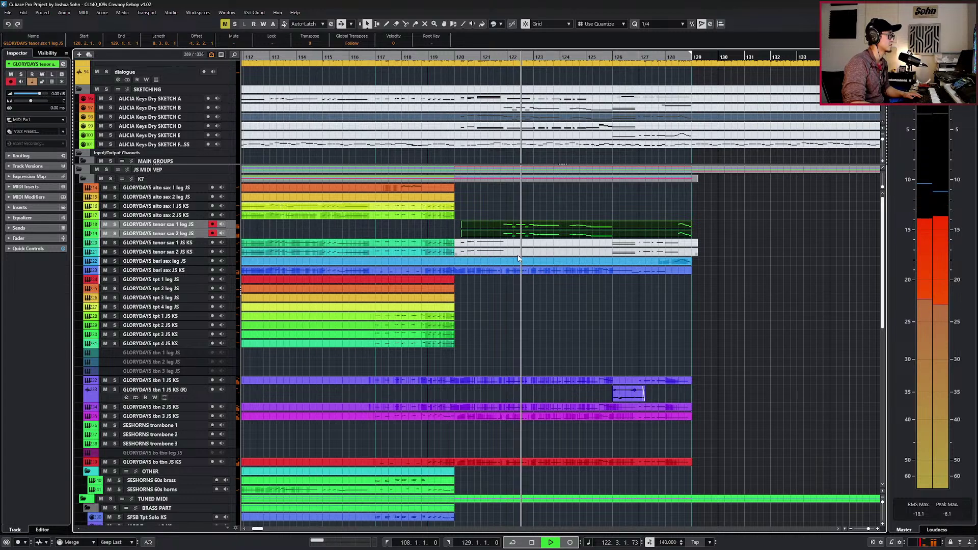
Stop playback and shift the 01_WWND group's stereo pan to L33 R42.
key("e")
key("space")
left_click_drag(551, 125, 553, 125)
left_click(552, 170)
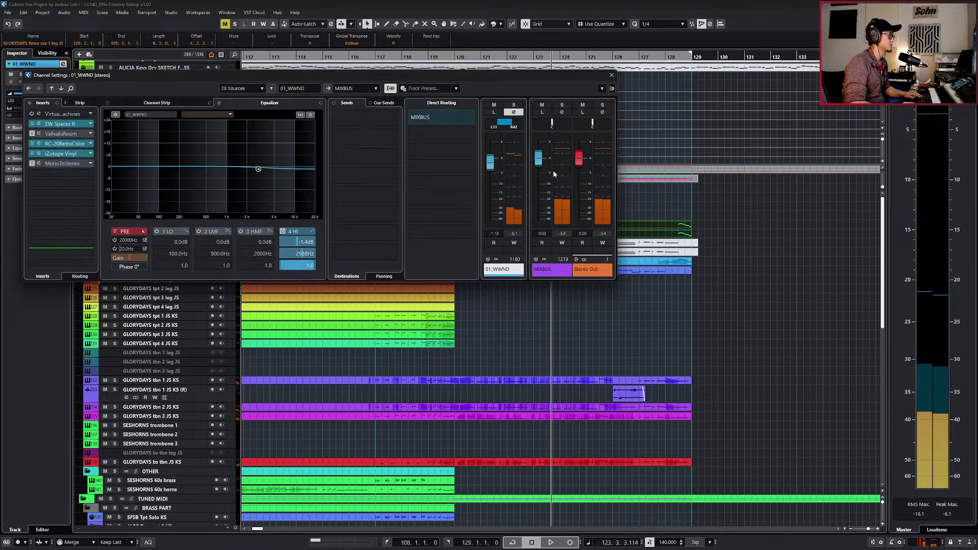
key("e")
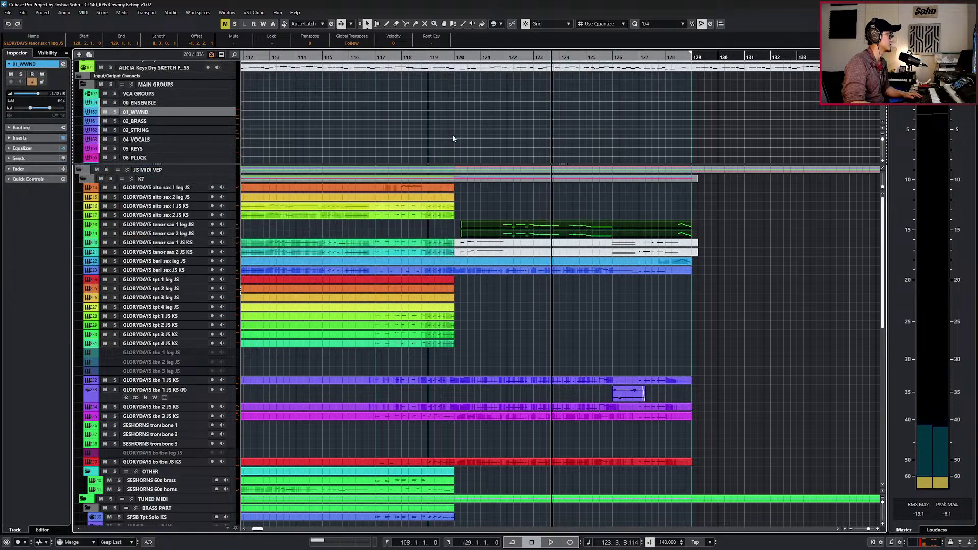
Compare the channel settings of the tenor sax 1 and 2 legato tracks with those of the tenor sax KS tracks.
left_click(167, 233)
key("e")
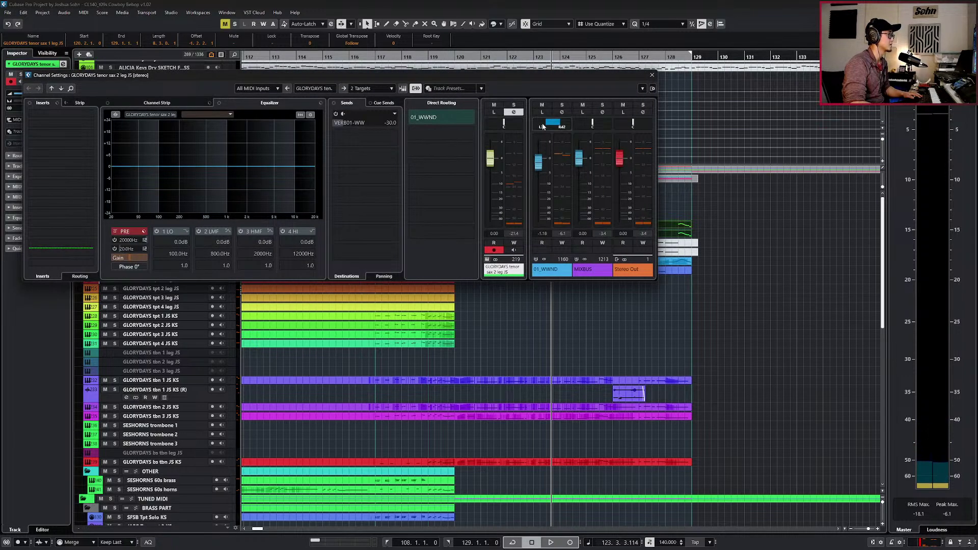
key("e")
key("Up")
key("e")
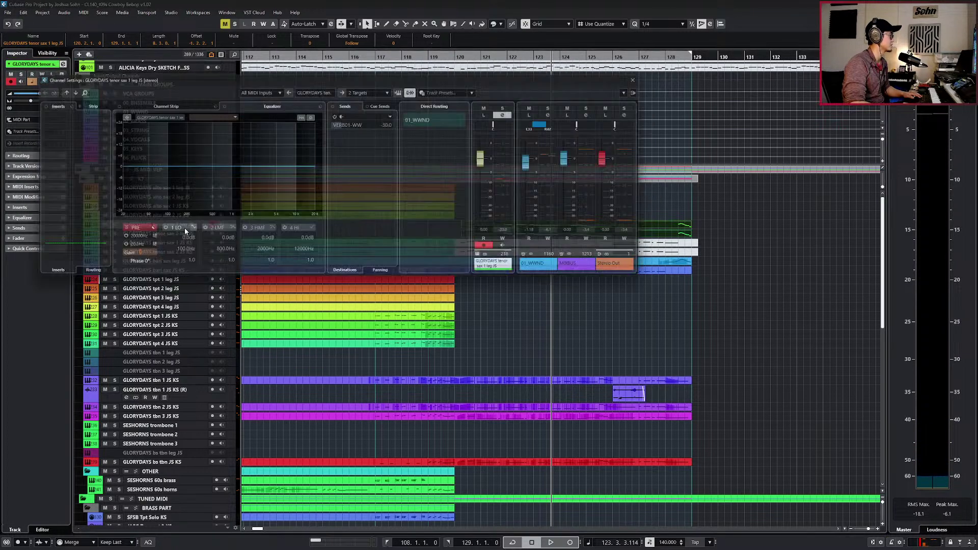
key("e")
left_click(202, 245)
key("e")
key("e")
left_click(184, 233)
key("e")
key("e")
left_click(182, 227)
key("e")
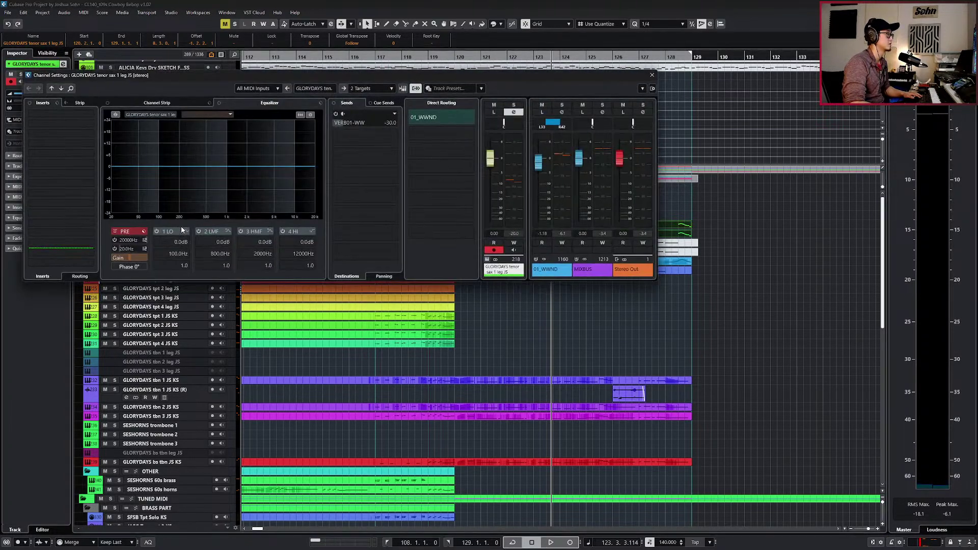
key("e")
left_click(174, 256)
key("e")
key("e")
Play the full mix from bar 121 through bar 122.
key("KP_Subtract")
key("KP_Subtract")
key("KP_Subtract")
key("space")
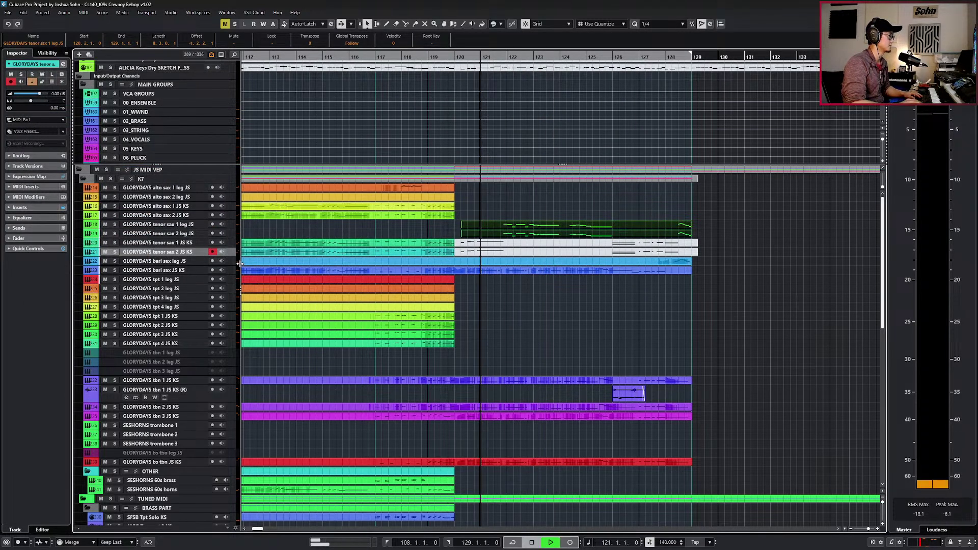
key("space")
Select both tenor sax legato parts and inspect the channel settings and the EW Spaces II reverb on their 01_WWND group.
left_click(562, 225)
left_click(560, 233, "shift")
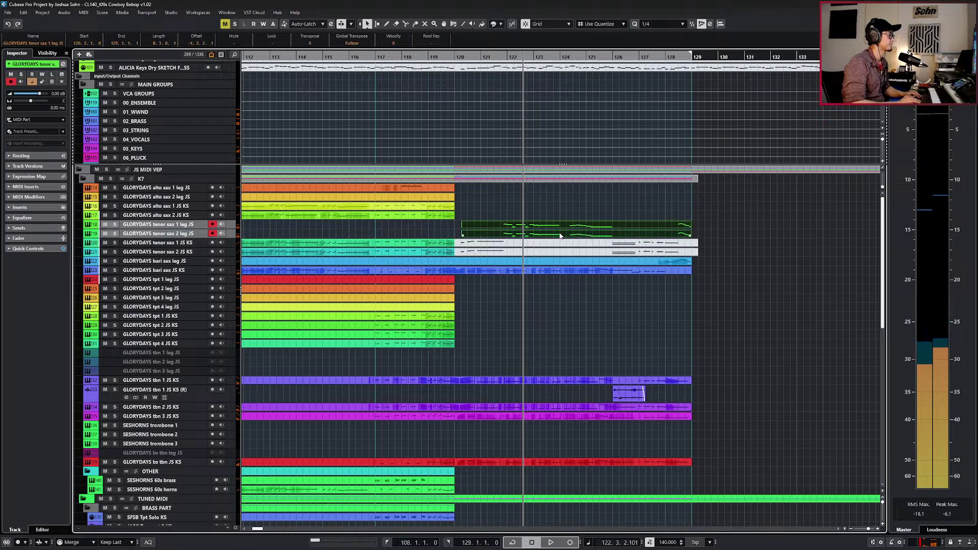
key("e")
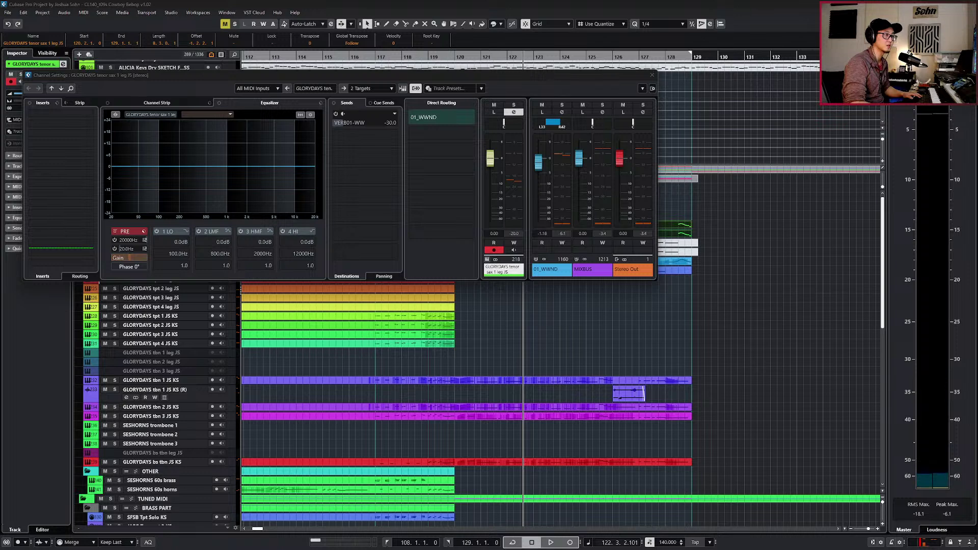
key("Escape")
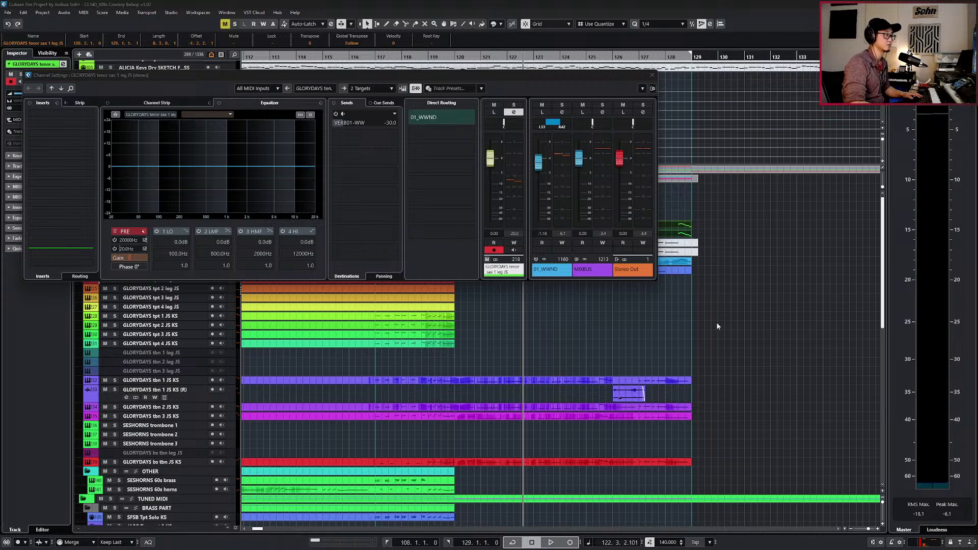
left_click(550, 270)
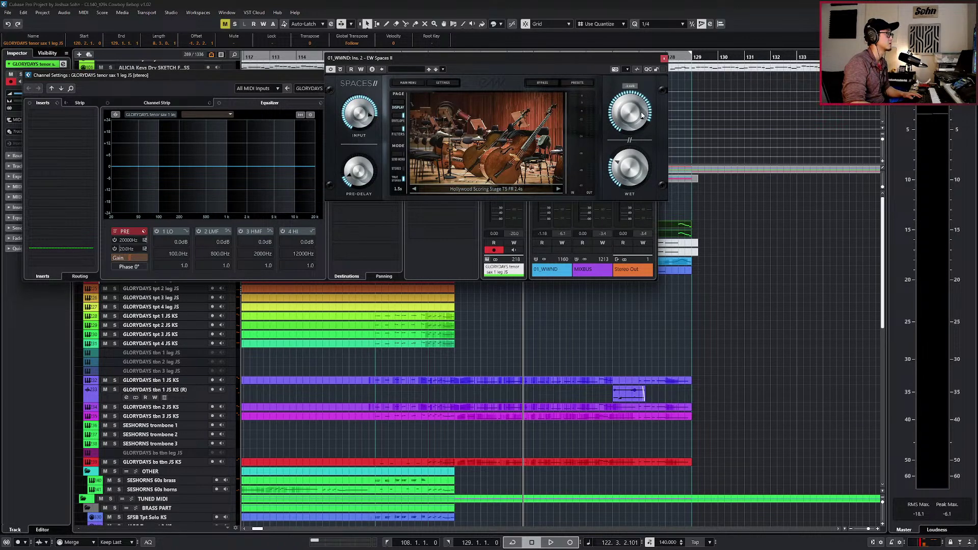
left_click(665, 59)
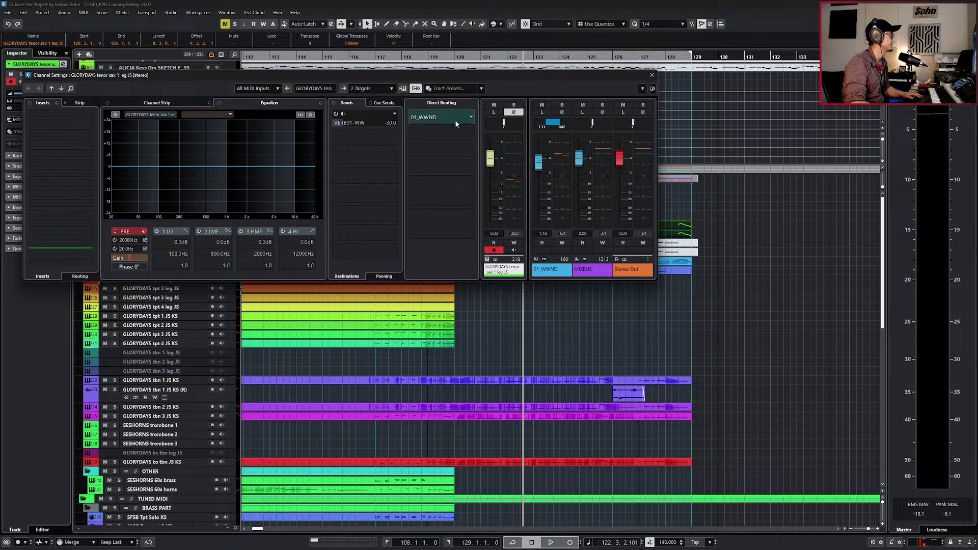
left_click(653, 76)
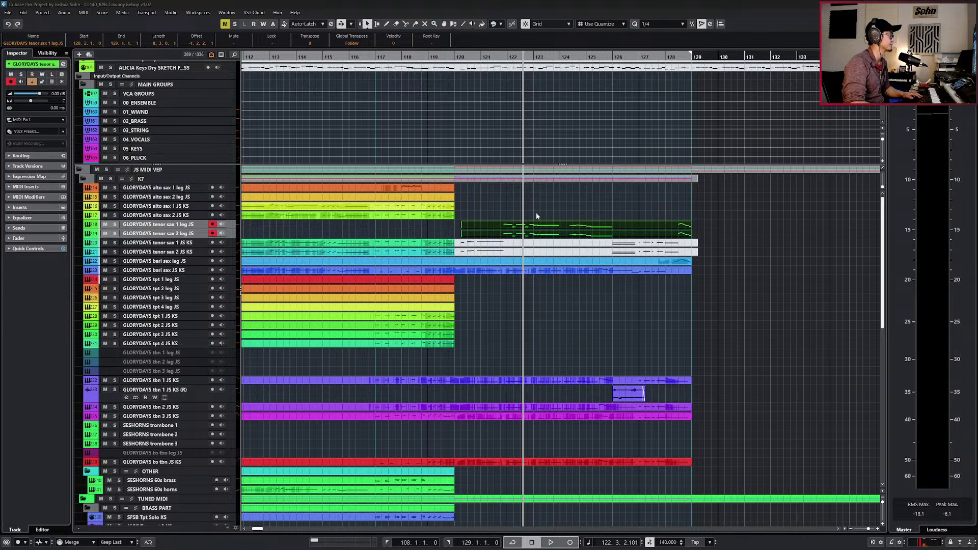
Set the Tree mic level of the tenor sax 1 legato Kontakt instrument to about -17 dB.
left_click(530, 236)
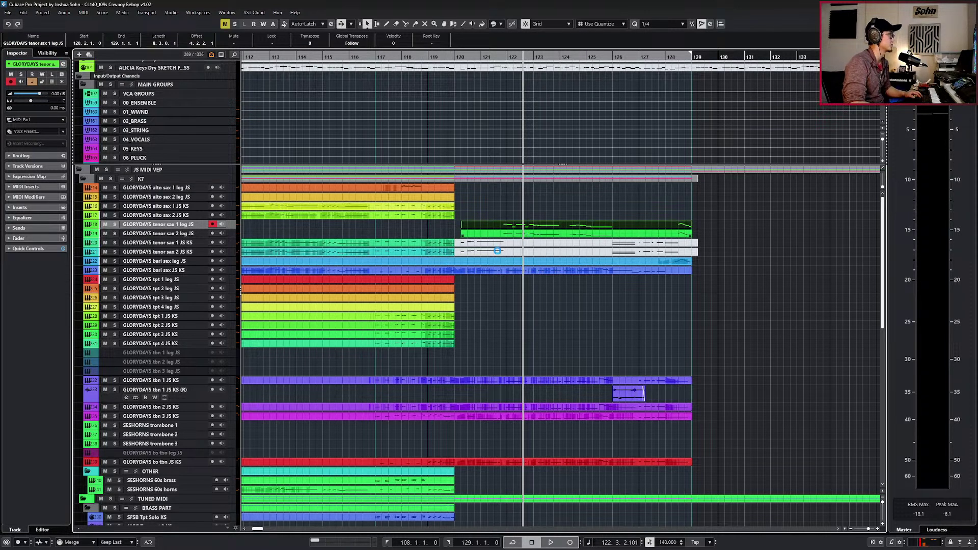
left_click(442, 253)
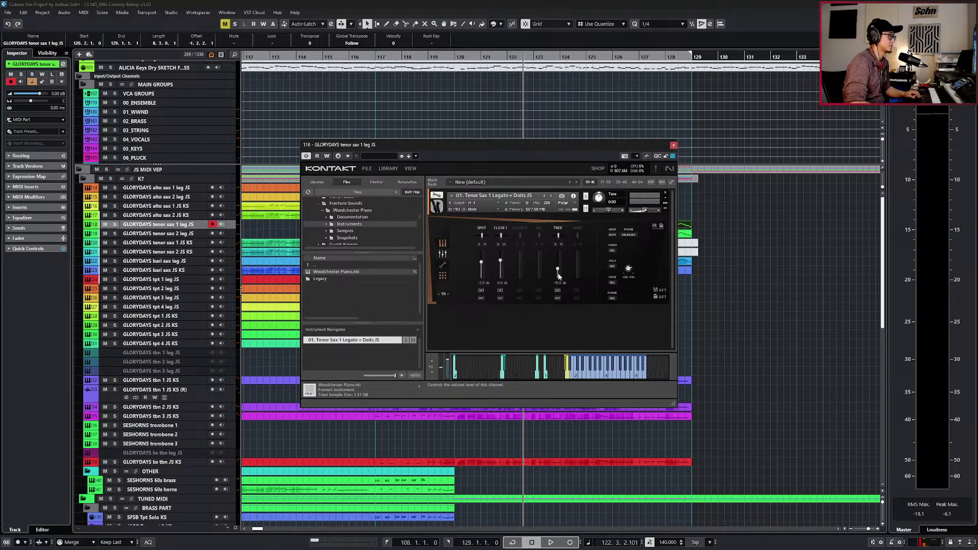
key("Escape")
Set the Tree mic level of the tenor sax 2 legato Kontakt instrument to about -12 dB and play the mix from bar 121.
left_click(474, 235)
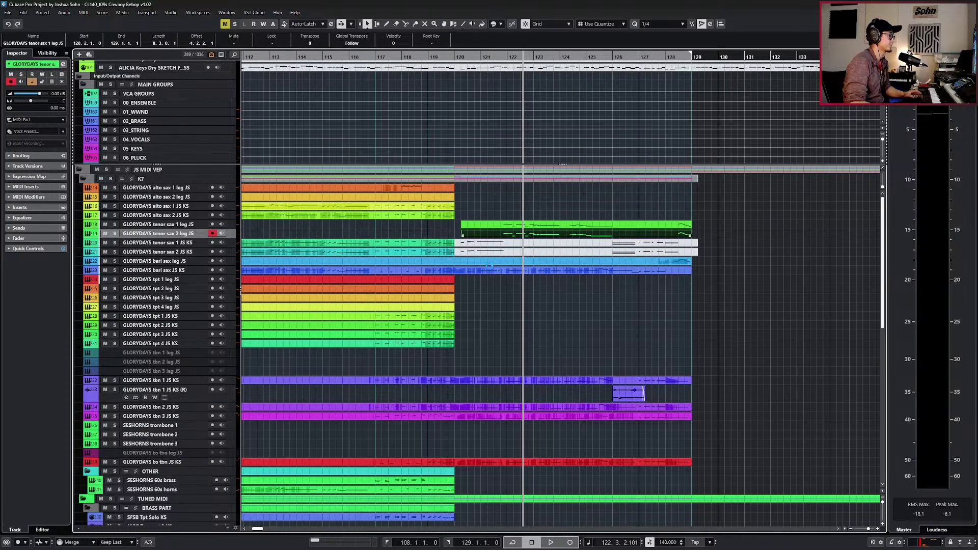
key("e")
left_click(442, 270)
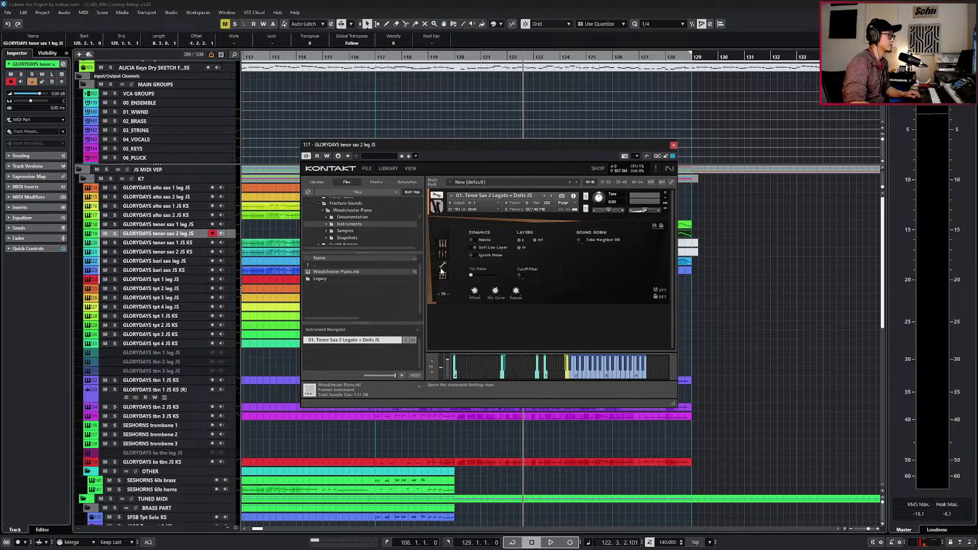
left_click(442, 254)
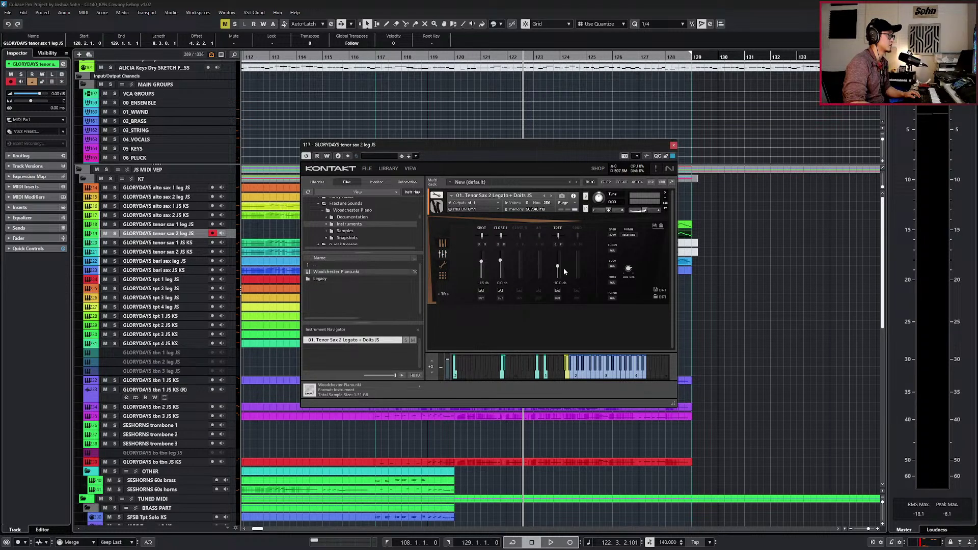
key("space")
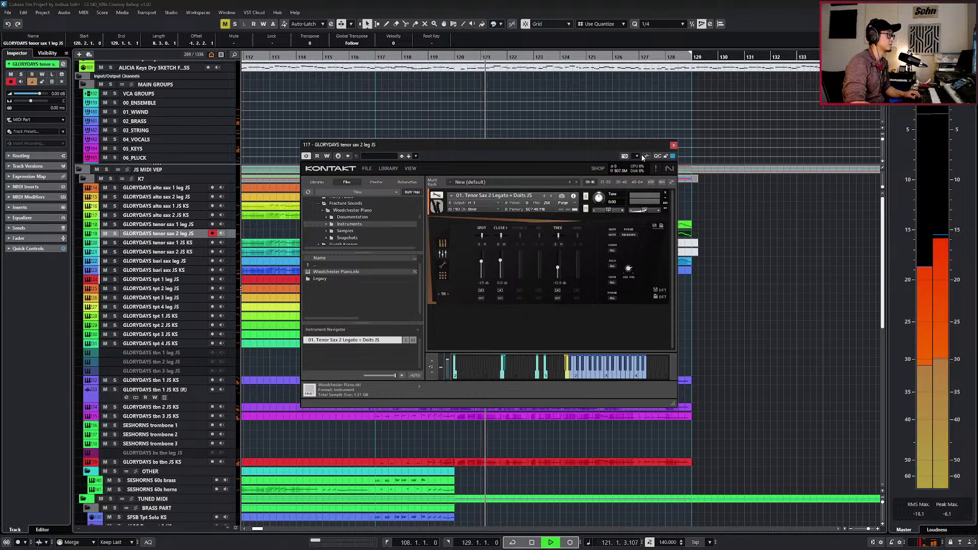
left_click(674, 146)
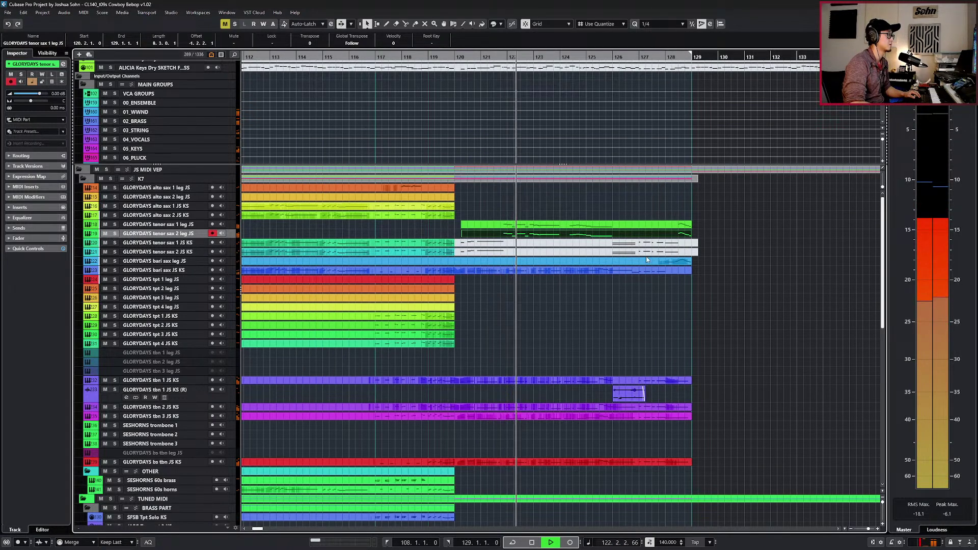
Select both tenor sax legato parts, solo their tracks and return the playhead to bar 122.
left_click(591, 210)
left_click(593, 226)
left_click(593, 233, "shift")
key("s")
key("KP_Subtract")
key("KP_Subtract")
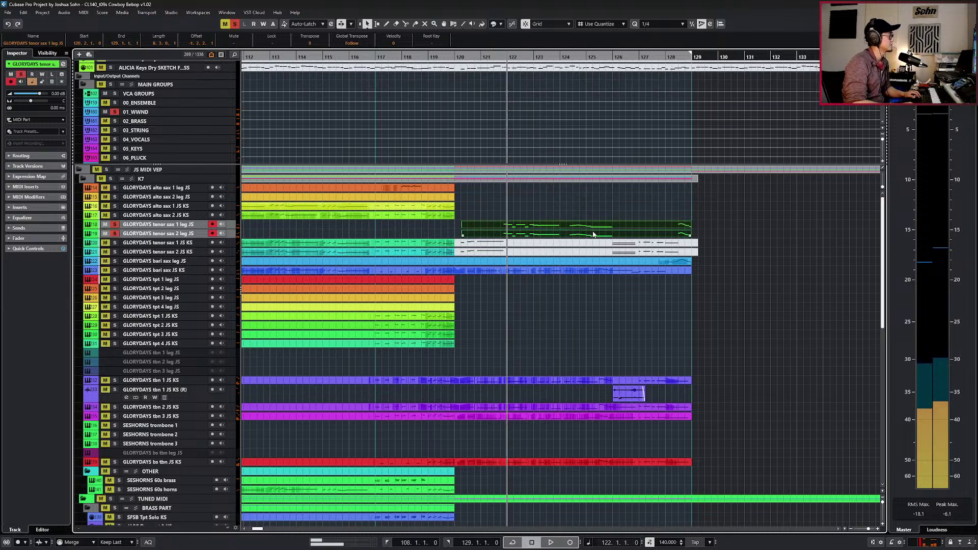
key("space")
Nudge the tenor sax legato phrase slightly earlier in the Key Editor to start at 121.4.2.91, and play it soloed through bar 125.
double_click(593, 233)
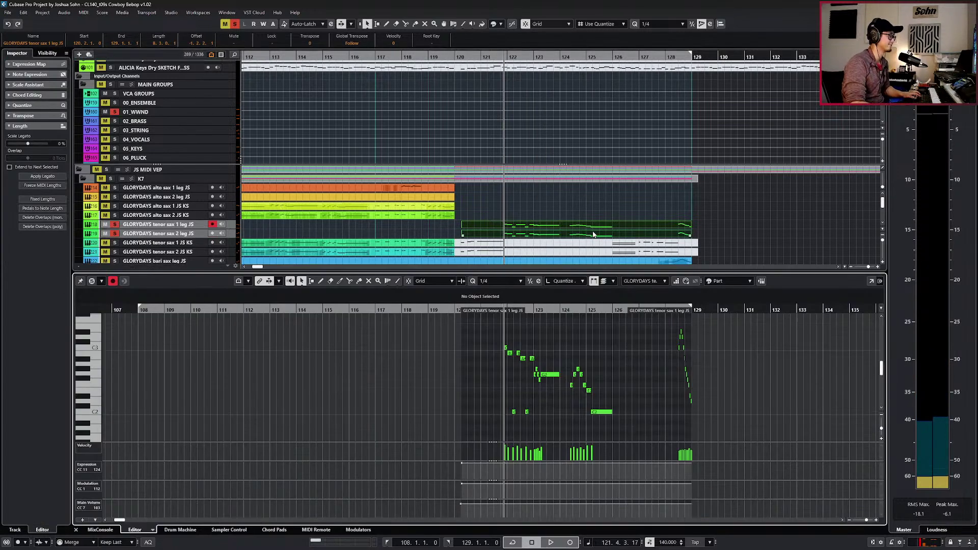
left_click_drag(559, 361, 566, 364)
left_click_drag(508, 335, 677, 433)
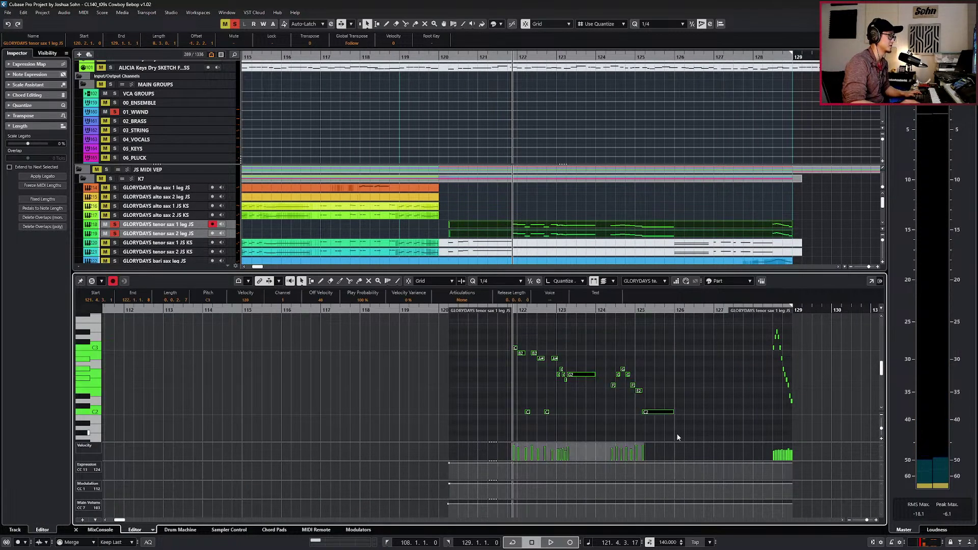
scroll(657, 428, "up", 2)
key("ctrl+KP_Subtract")
key("l")
key("ctrl+KP_Subtract")
key("alt+Left")
key("space")
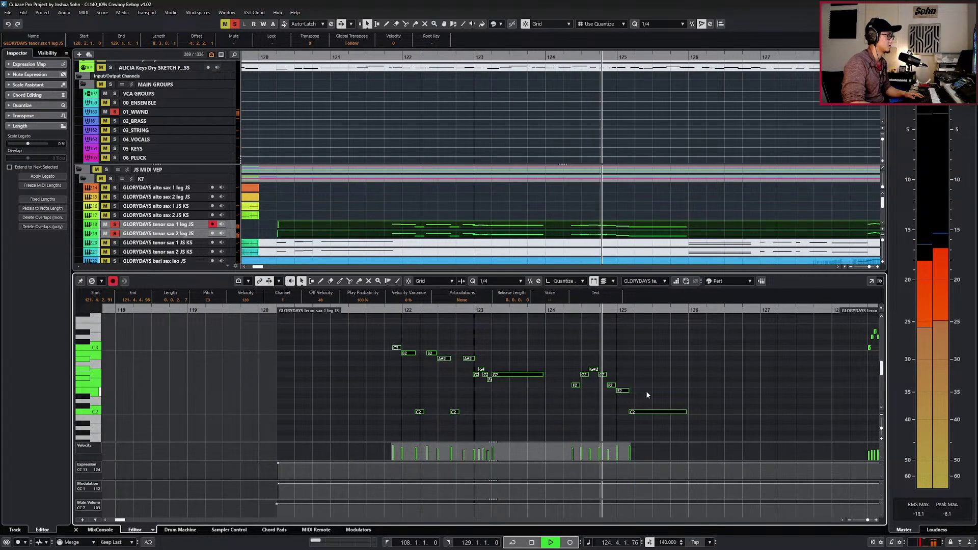
key("space")
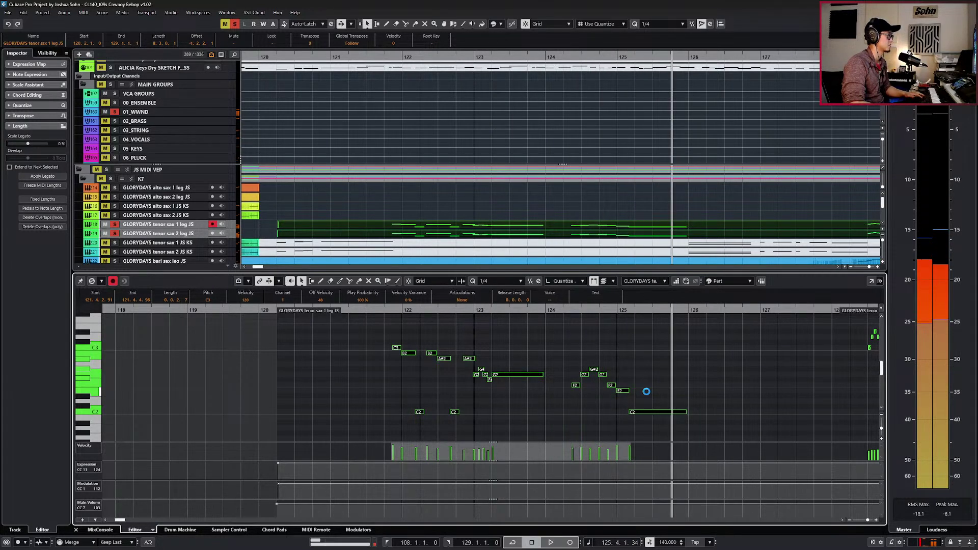
Look through the tenor sax 1 legato instrument's main, mixer and controller pages, including the Soft Release assignment.
key("e")
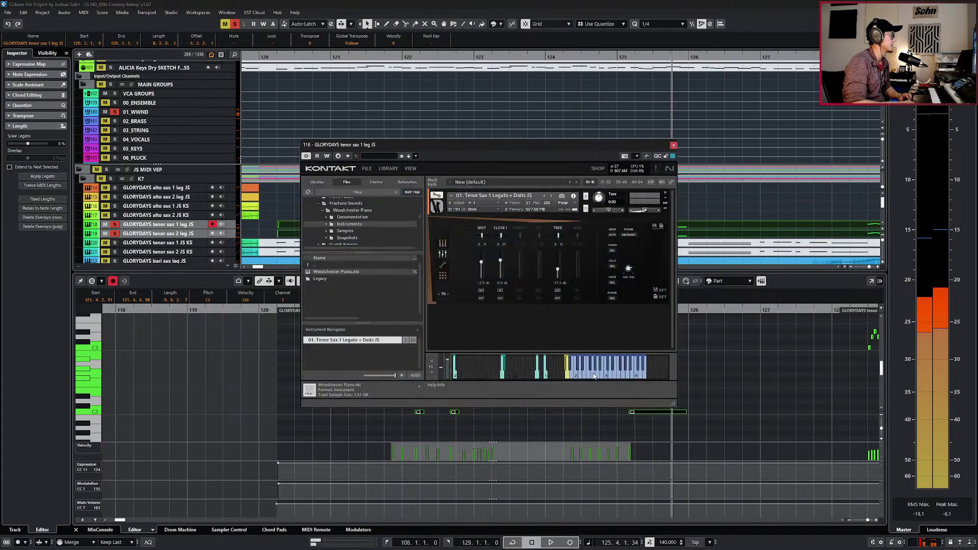
left_click(442, 243)
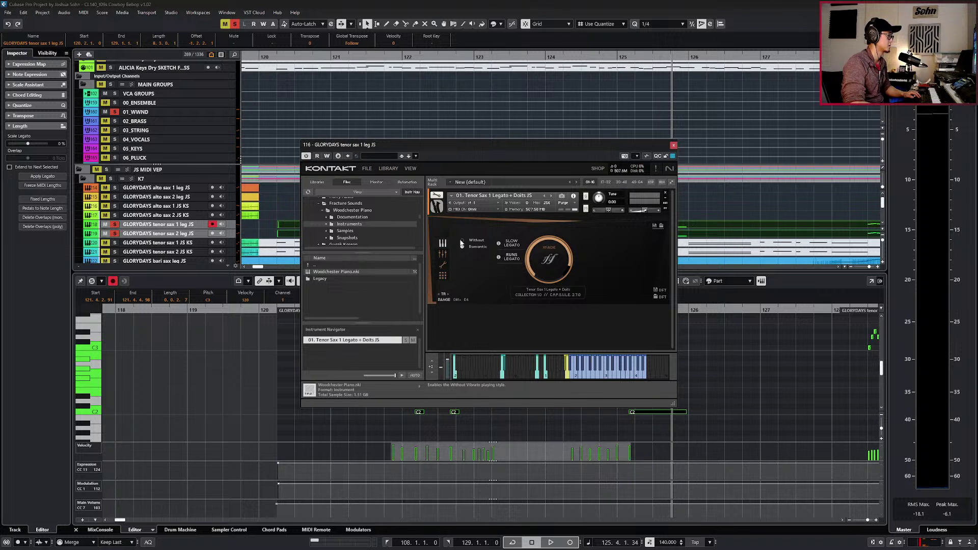
left_click(441, 256)
left_click(442, 275)
left_click(442, 275)
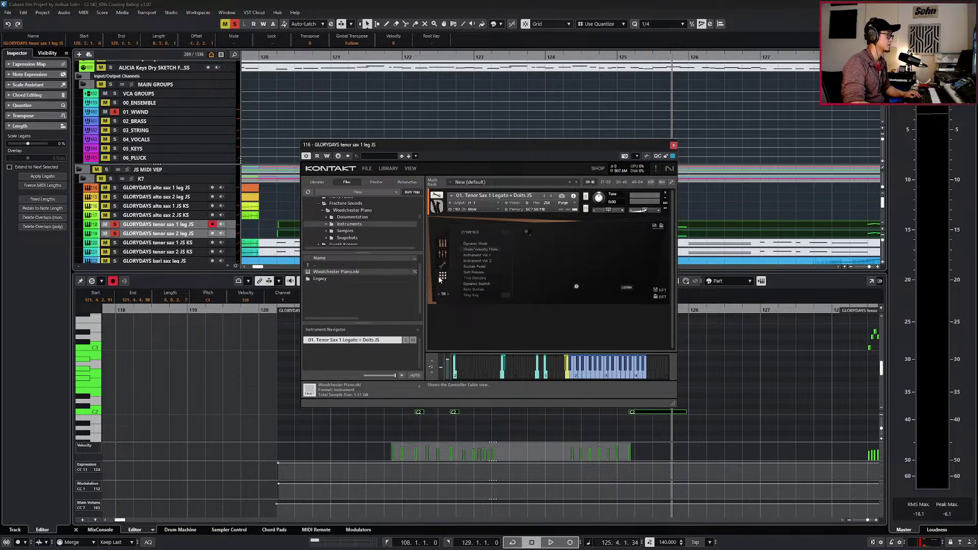
left_click(484, 267)
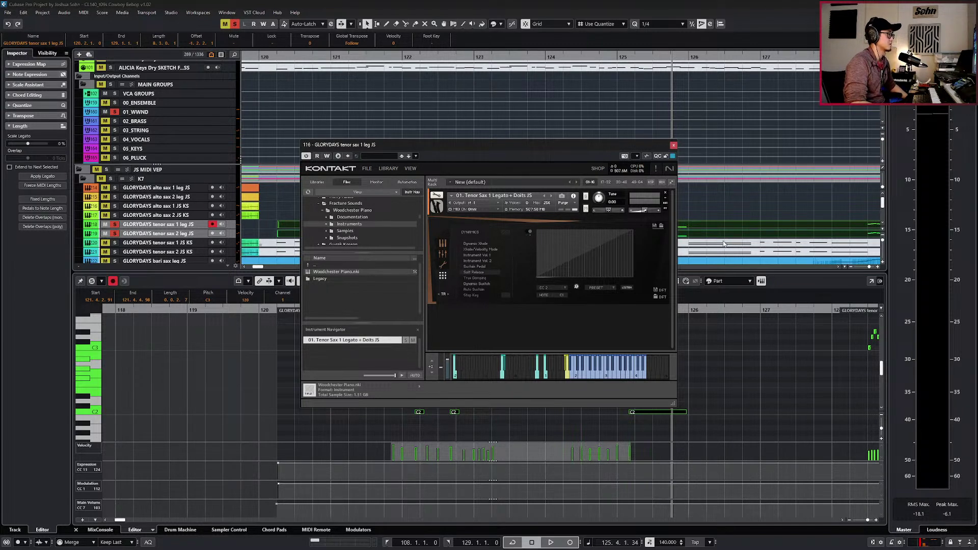
left_click(673, 145)
Raise the velocities of the selected tenor sax legato notes, bringing the first note to 107, and play them soloed from bar 121.
key("l")
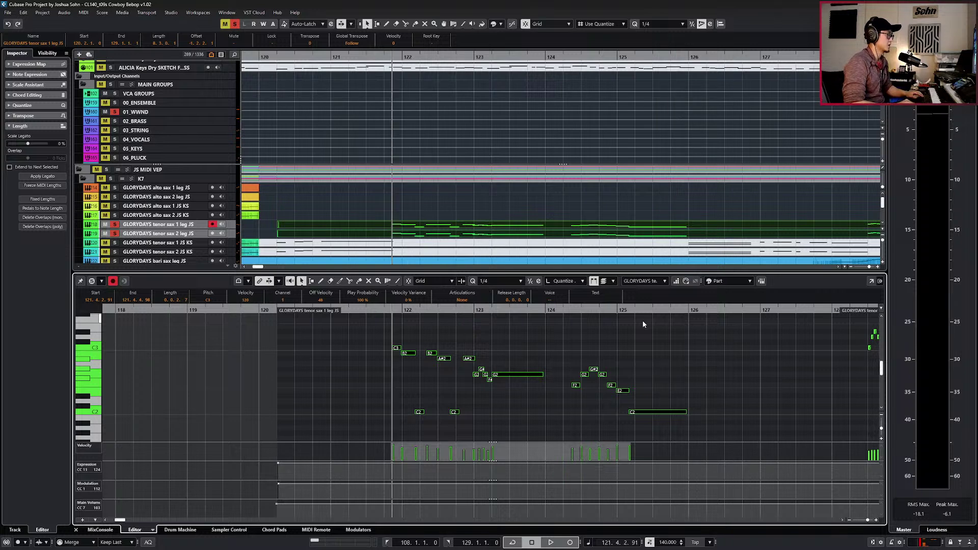
key("alt+Up")
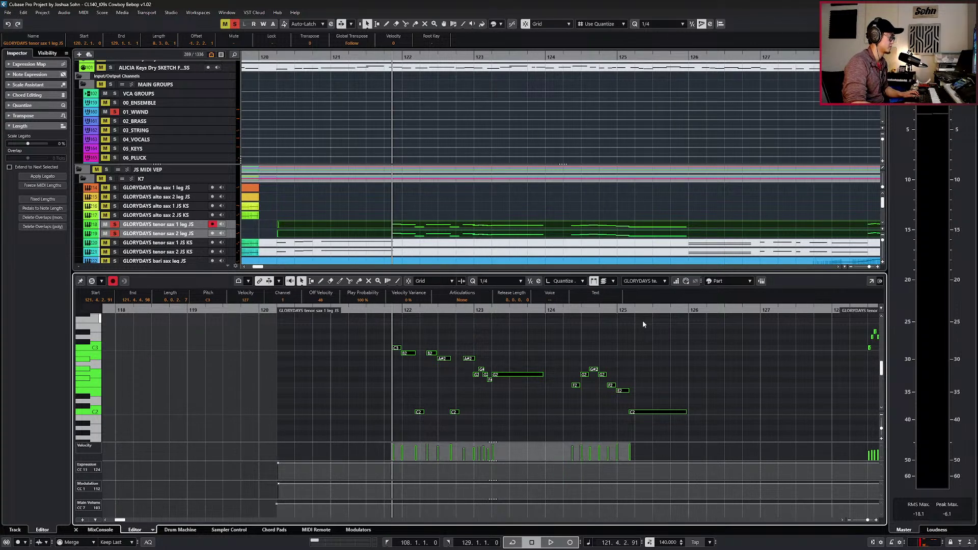
left_click(643, 322)
key("KP_Subtract")
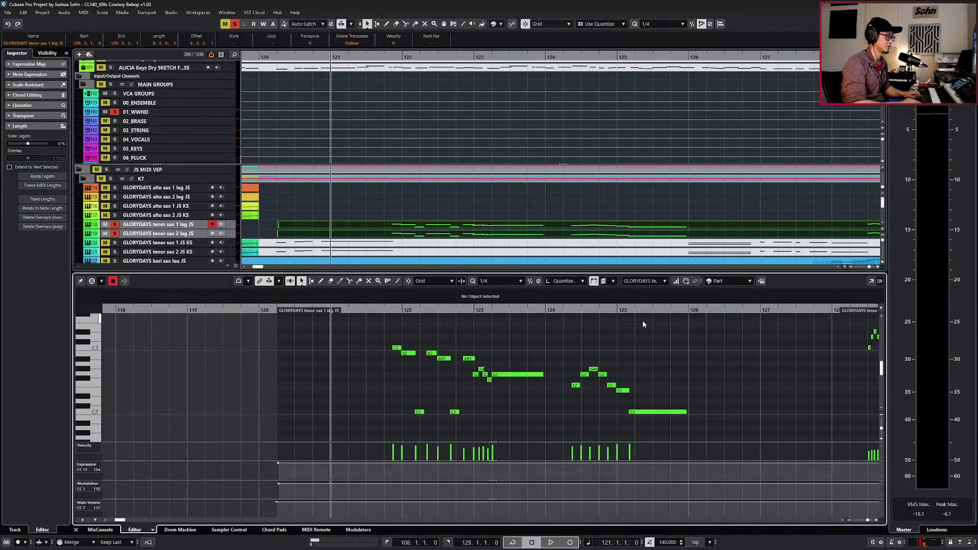
key("Return")
key("space")
key("g")
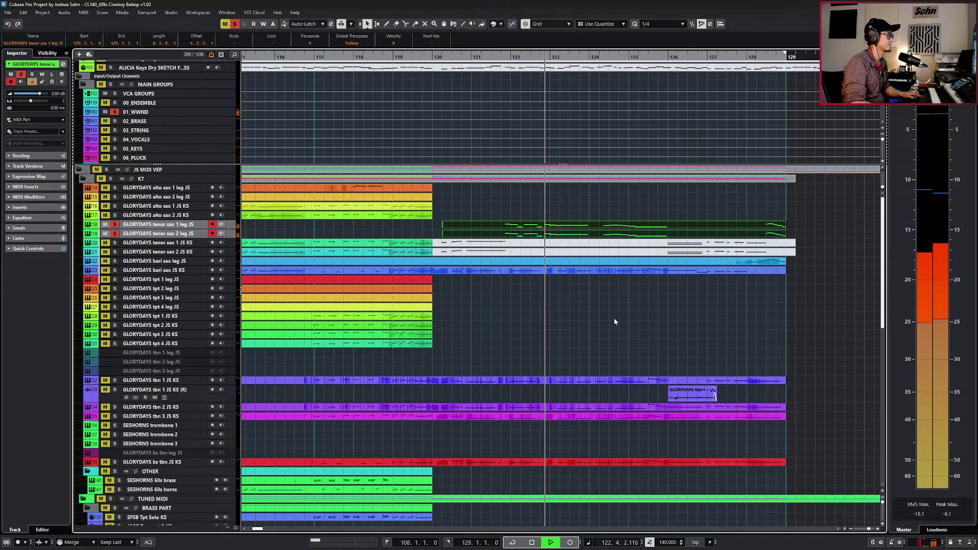
Unsolo the tenor sax legato tracks and play the full mix from bar 119.
key("f")
key("space")
key("s")
key("KP_Subtract")
key("KP_Subtract")
key("KP_Subtract")
key("KP_Subtract")
key("KP_Subtract")
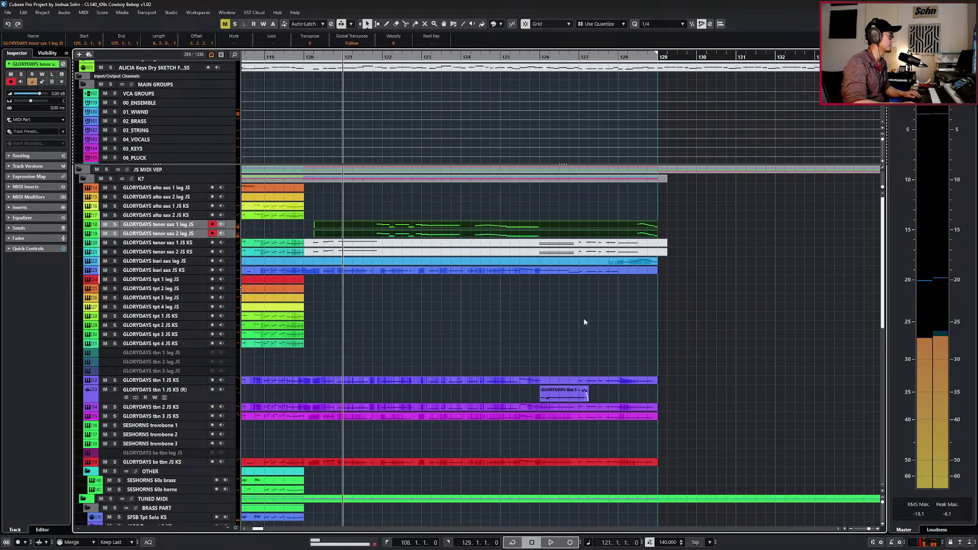
key("space")
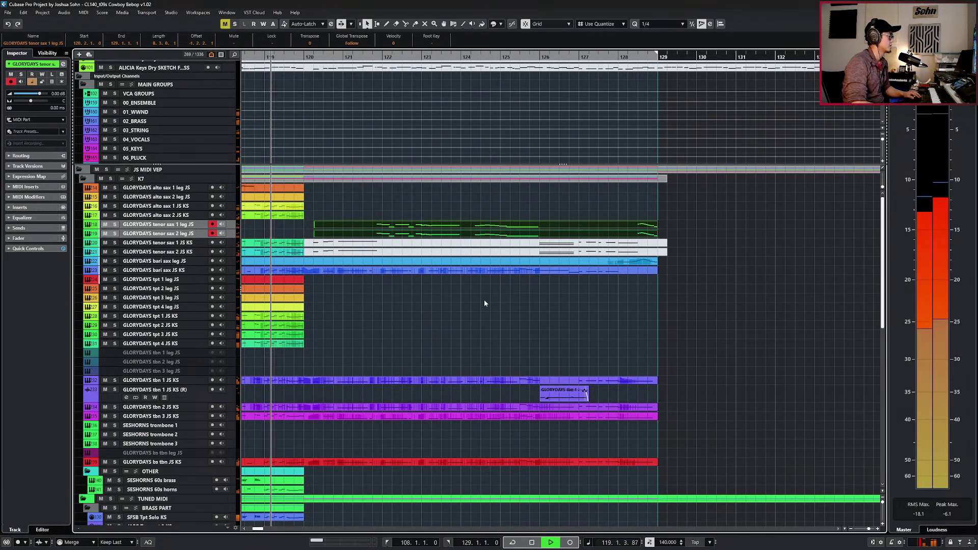
Glue the tenor sax 1 and 2 KS parts to the parts that follow them at bar 120.
left_click(293, 225)
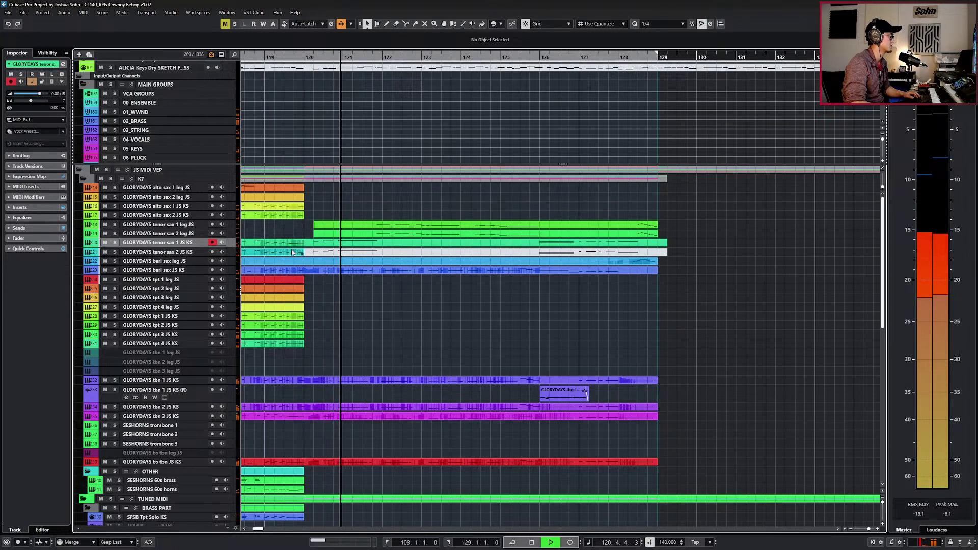
left_click(318, 257)
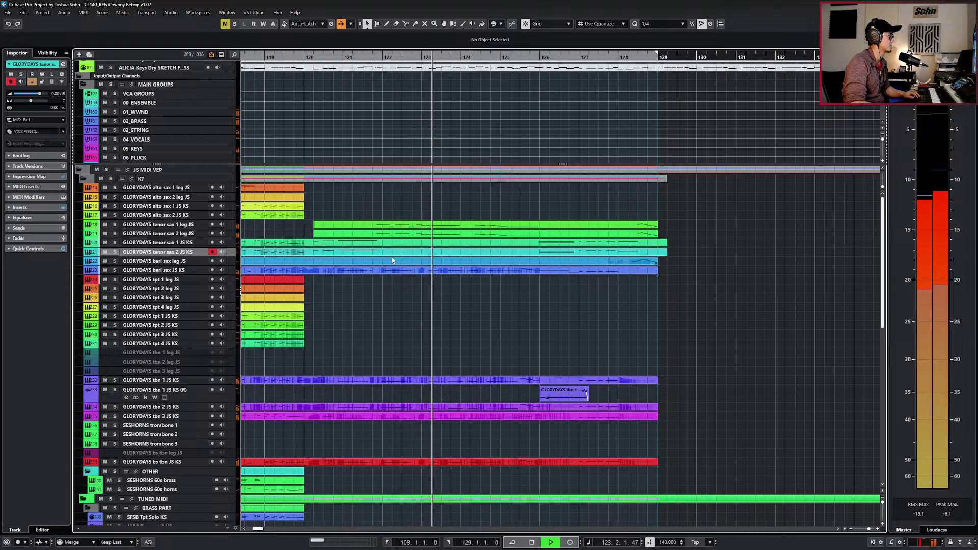
scroll(432, 258, "down", 1)
scroll(432, 257, "left", 1)
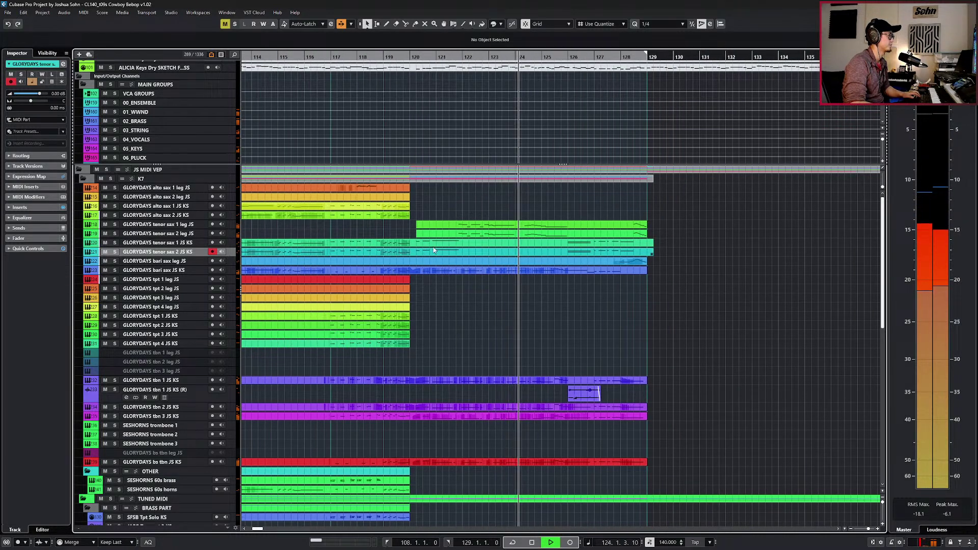
Create parts on the tenor sax 1 and 2 legato tracks filling the empty space before bar 120, and stop playback.
double_click(396, 227)
double_click(396, 234)
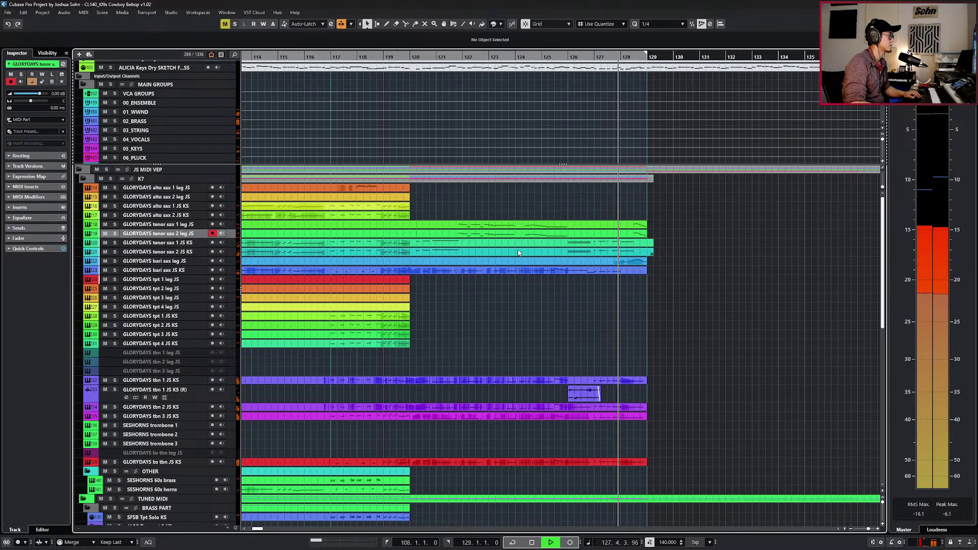
key("space")
Copy the MultibandEnvelopeShaper insert's settings from the tenor sax 1 KS channel.
left_click(575, 247)
key("e")
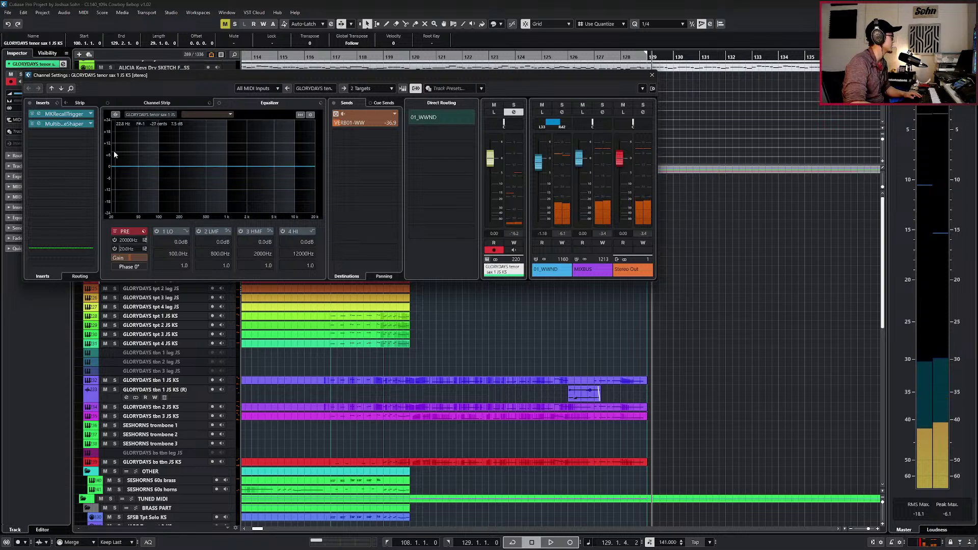
right_click(79, 125)
left_click(105, 127)
key("Escape")
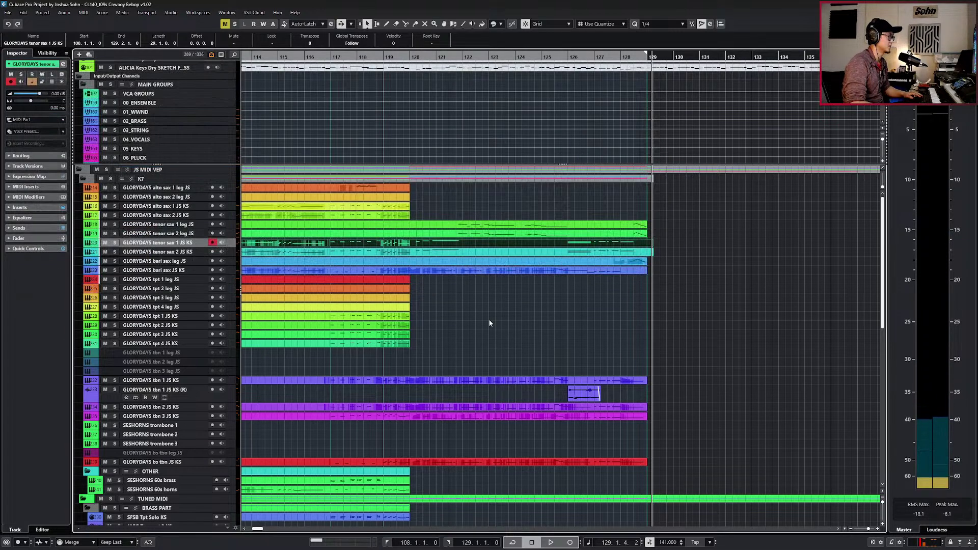
Insert a MultibandEnvelopeShaper on the tenor sax 2 legato channel and paste the copied String Rounded settings into it.
left_click(188, 235)
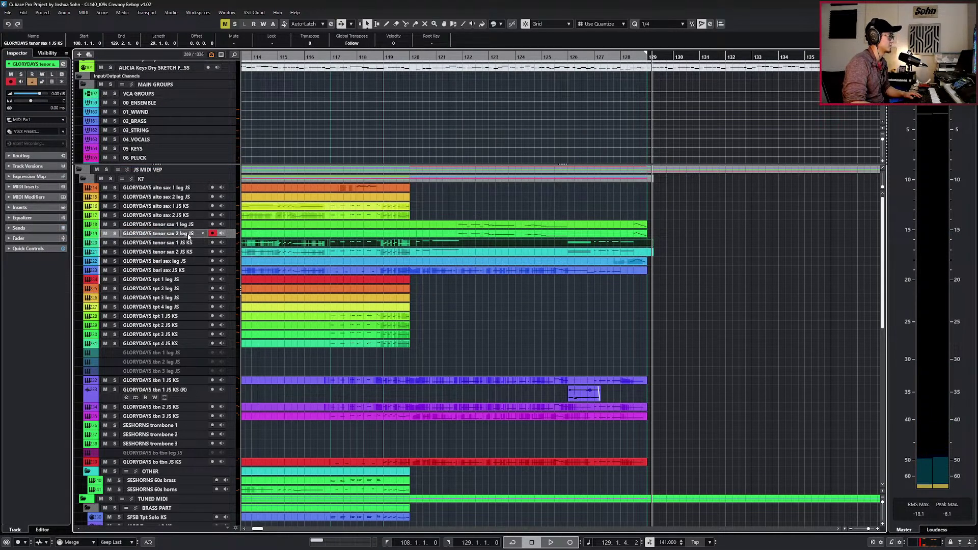
key("e")
left_click_drag(92, 77, 338, 125)
left_click(337, 162)
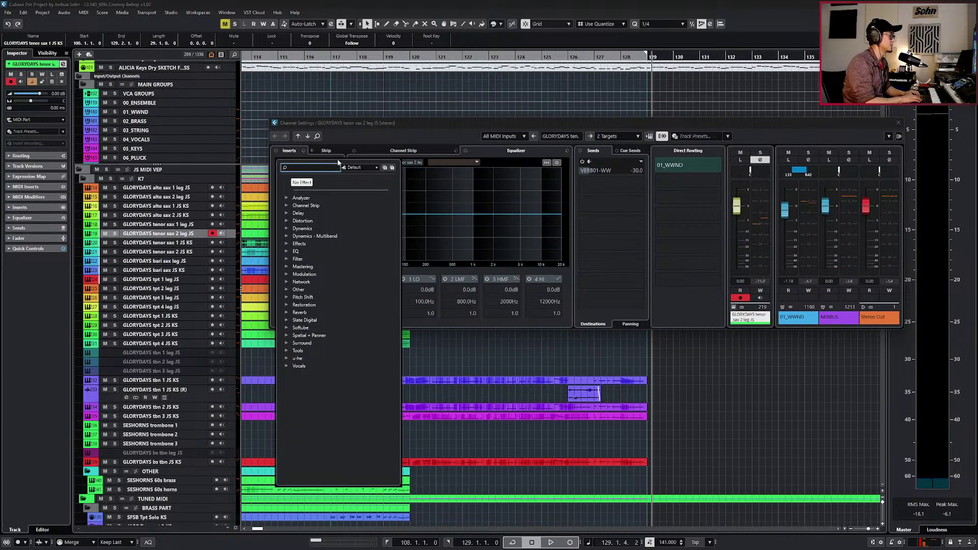
type("mul")
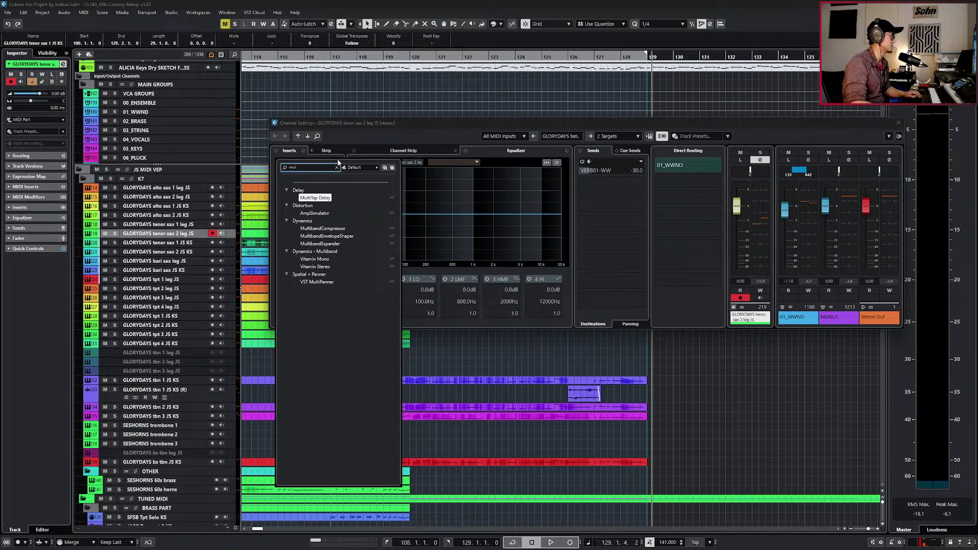
left_click(312, 237)
left_click_drag(372, 125, 317, 166)
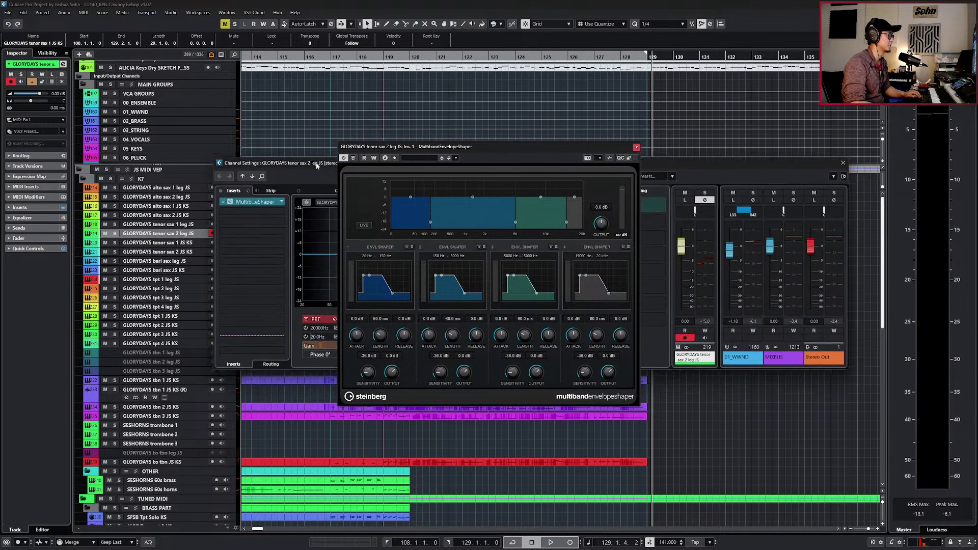
right_click(244, 203)
left_click(254, 215)
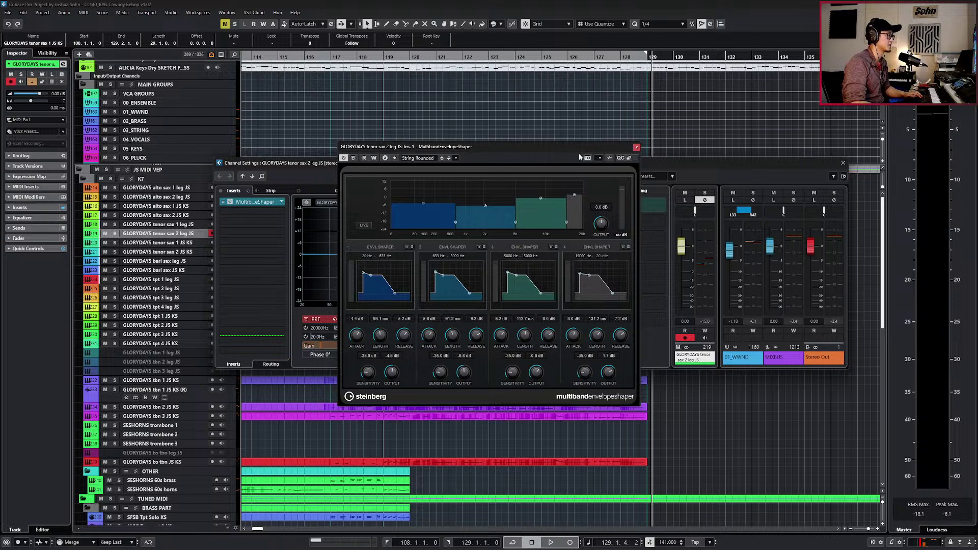
left_click(637, 147)
key("Escape")
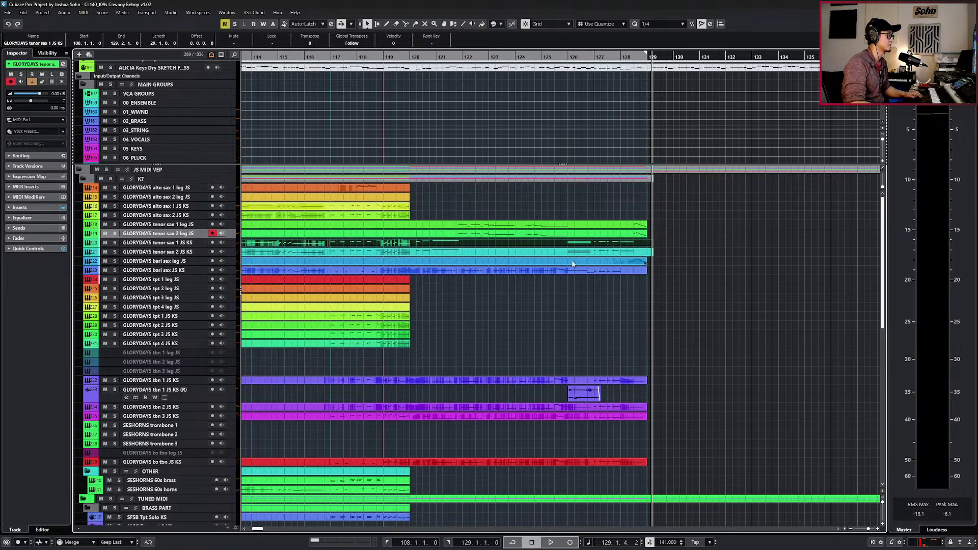
Add a MultibandEnvelopeShaper to the tenor sax 1 legato channel and paste the same String Rounded settings.
left_click(191, 223)
key("e")
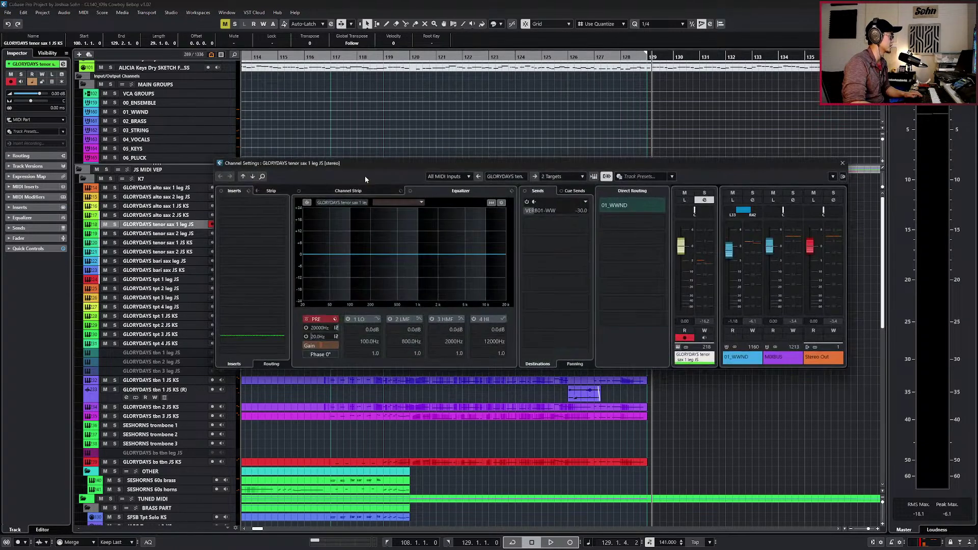
left_click(278, 205)
type("en")
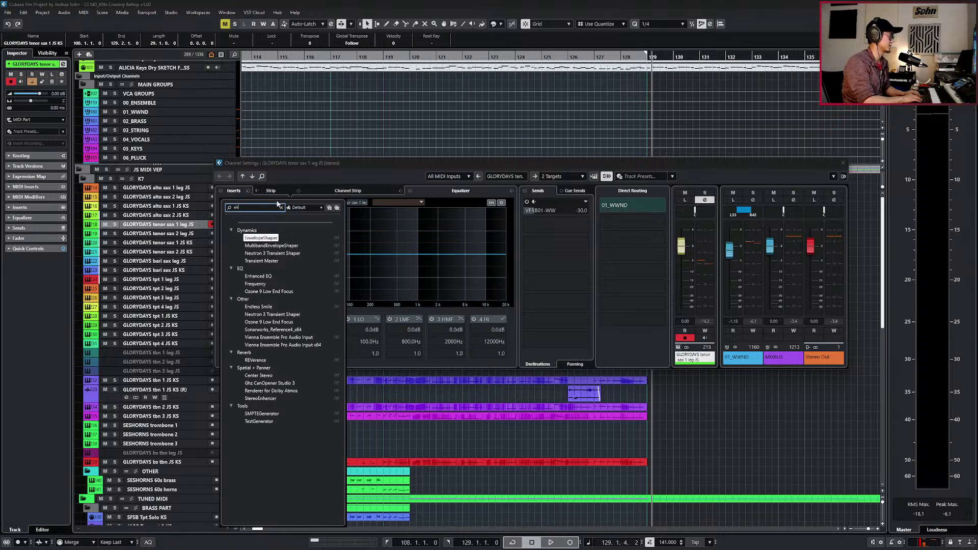
left_click(270, 246)
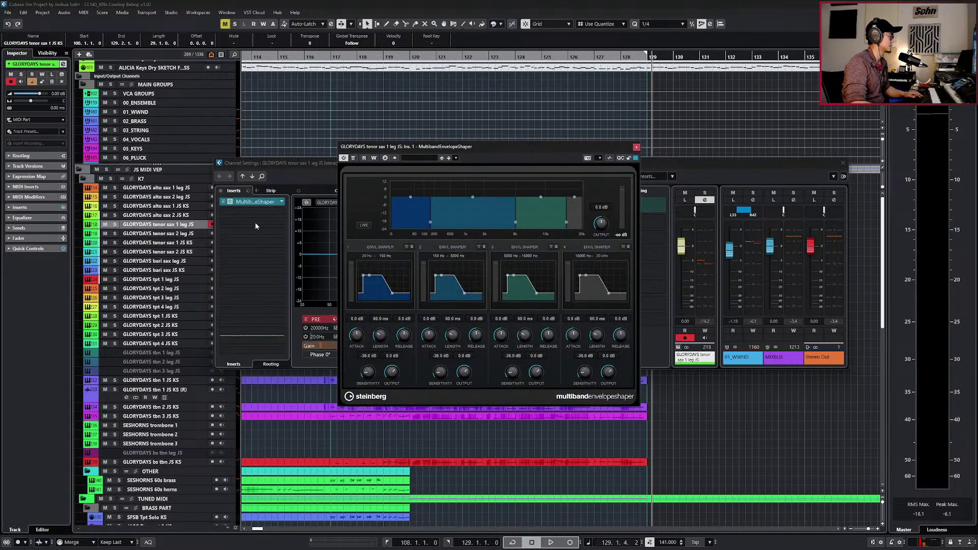
right_click(256, 205)
right_click(254, 201)
left_click(263, 214)
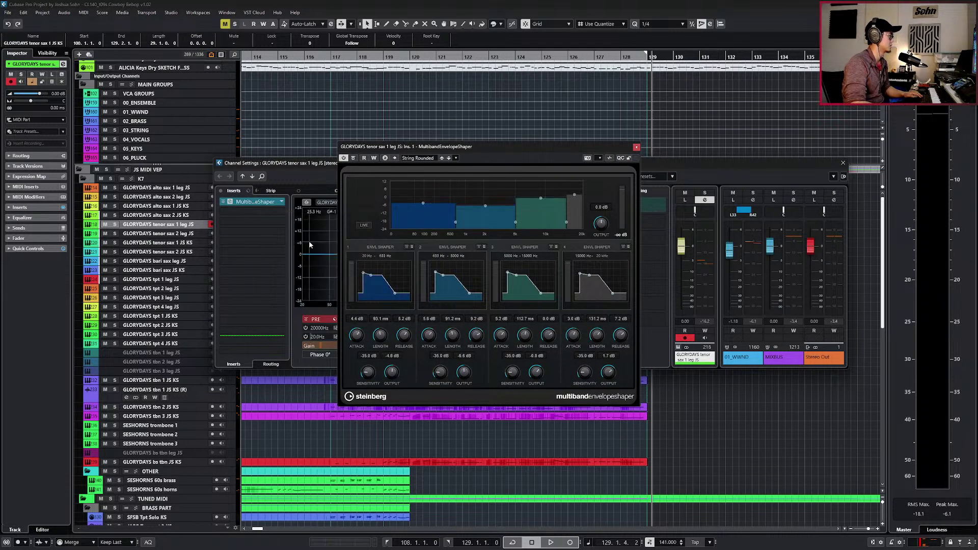
key("Escape")
key("Escape")
Play the full mix around bar 123 with the new inserts, and return the playback position to bar 120.
key("KP_Subtract")
key("KP_Subtract")
key("KP_Subtract")
key("KP_Subtract")
key("KP_Subtract")
key("KP_Subtract")
key("KP_Subtract")
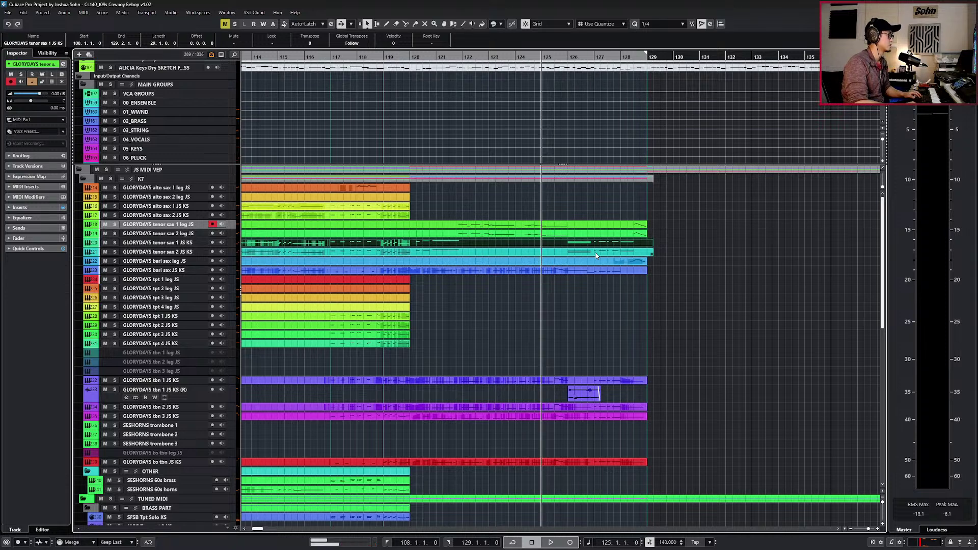
key("space")
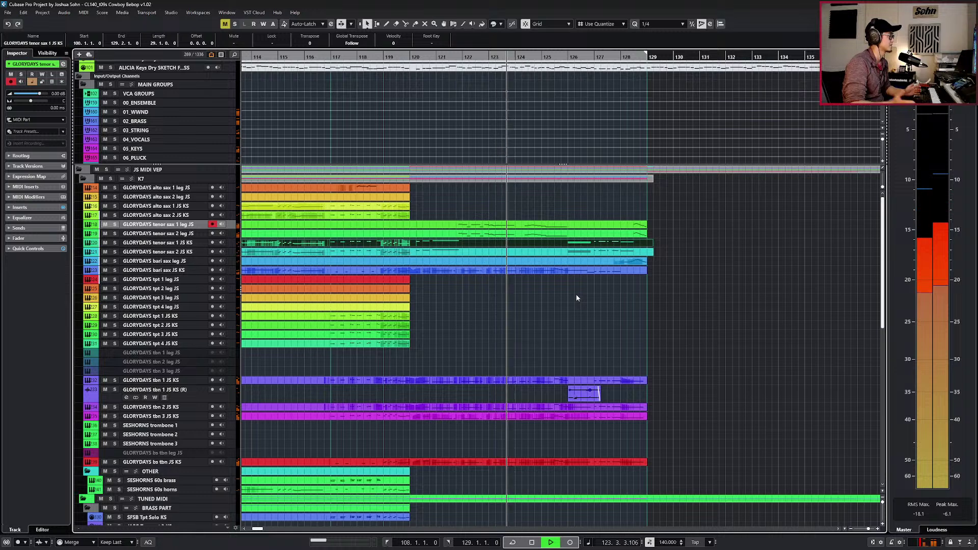
key("space")
key("KP_Subtract")
key("KP_Subtract")
key("KP_Subtract")
key("KP_Subtract")
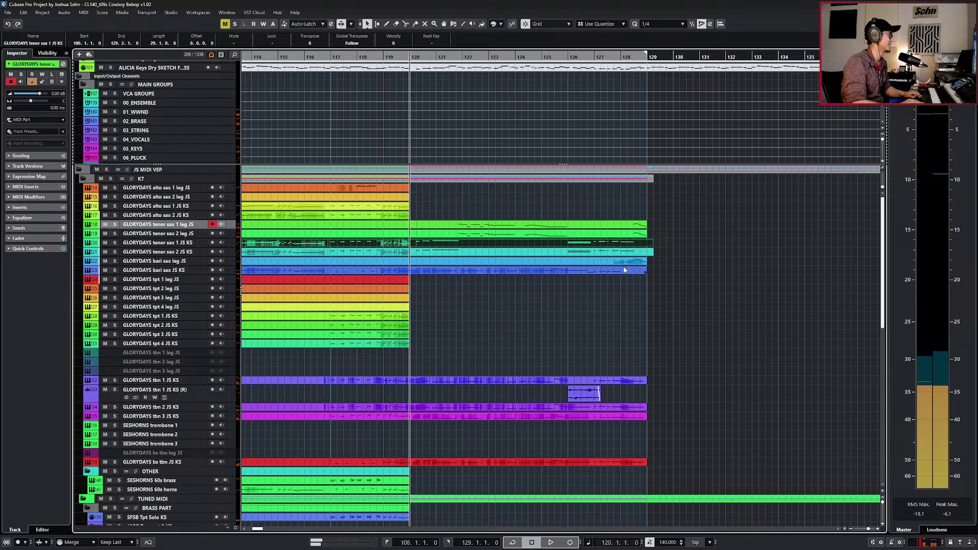
Open the tenor sax 1 and 2 KS parts together in the key editor.
key("Down")
key("Down")
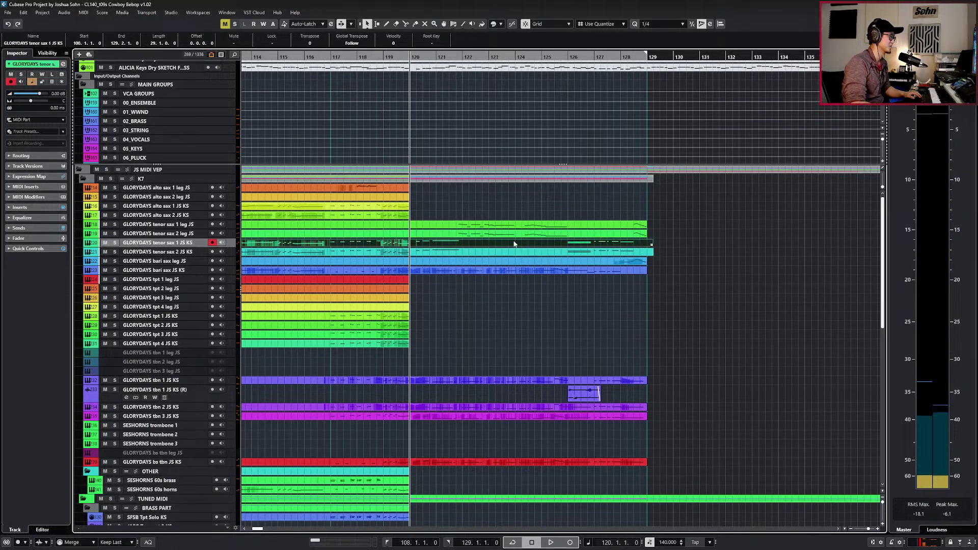
left_click(491, 254, "shift")
double_click(478, 245)
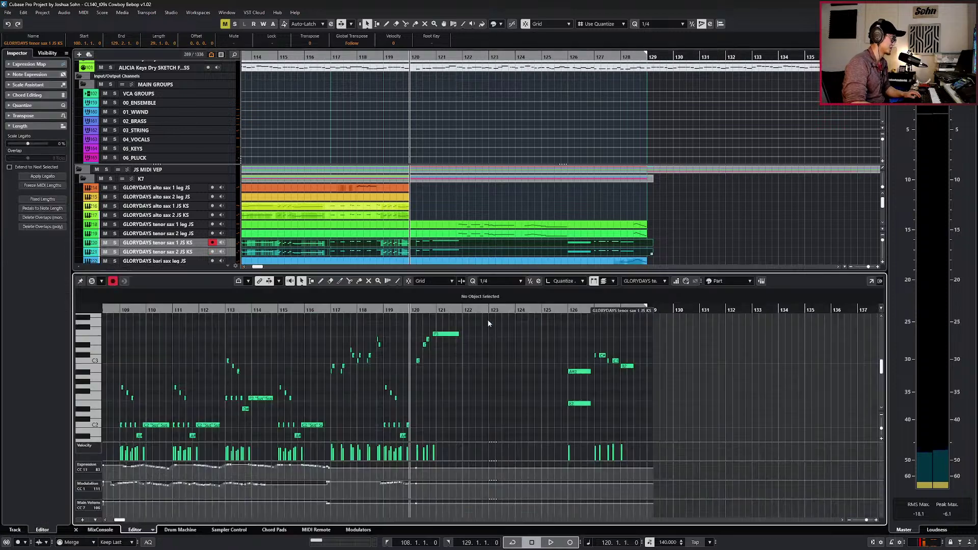
Assign the Stac articulation to all tenor sax 1 KS notes from bar 120 onward.
left_click_drag(426, 343, 650, 405)
scroll(432, 359, "up", 2)
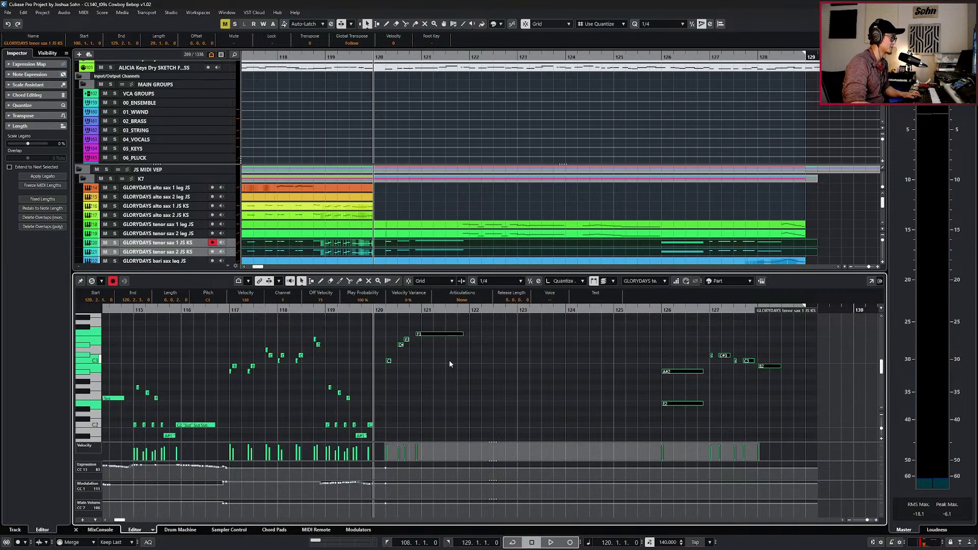
scroll(384, 356, "up", 2)
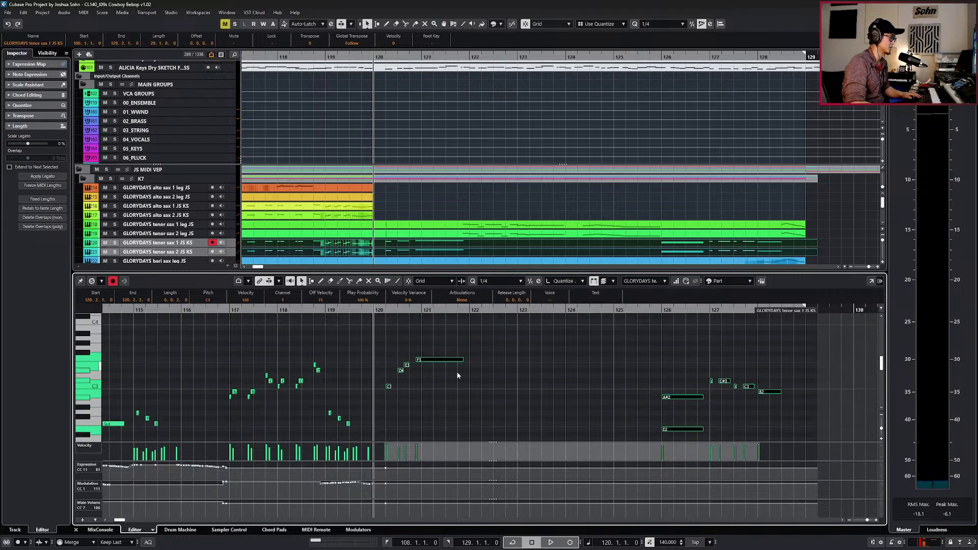
left_click(469, 300)
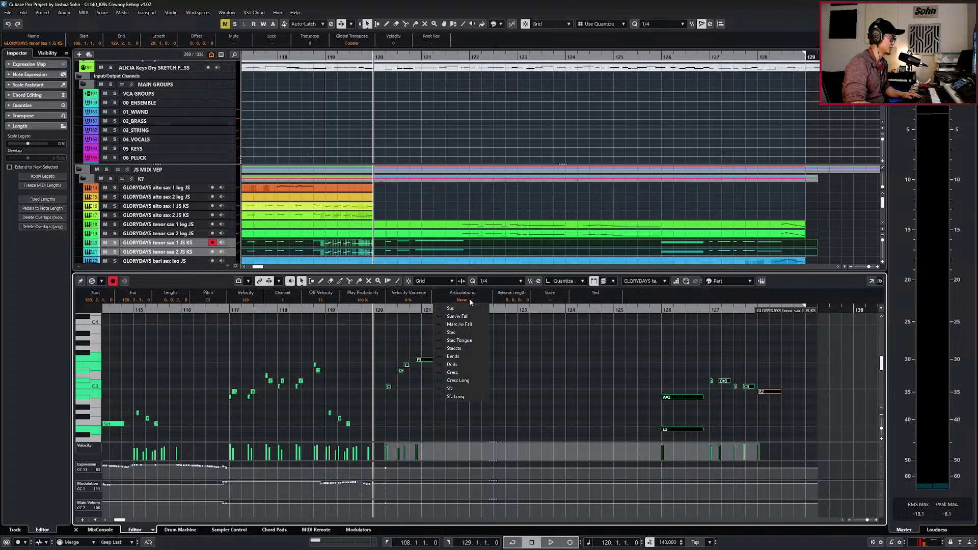
left_click(464, 333)
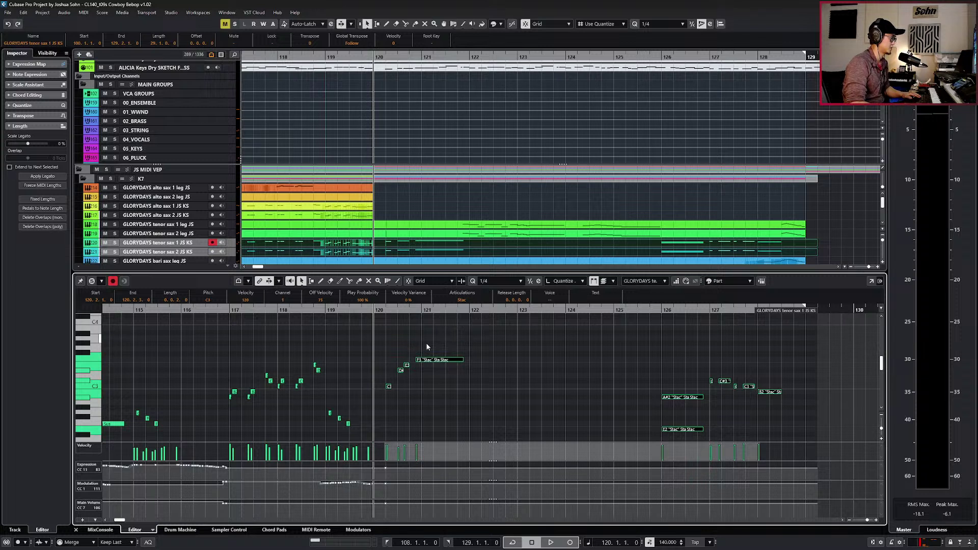
left_click(389, 386)
left_click(461, 300)
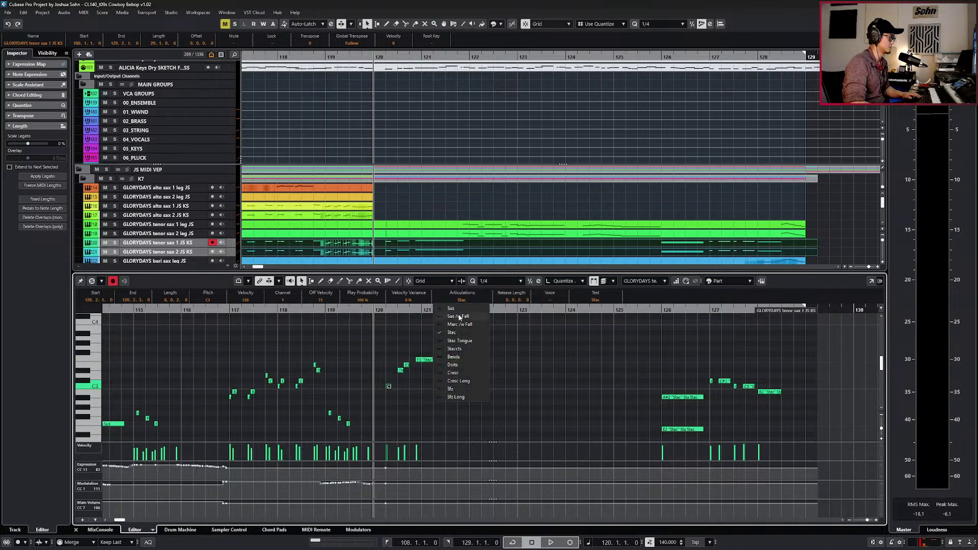
left_click(462, 335)
Switch to the tenor sax 2 KS part and assign Stac to its notes in bars 120–121 and 127–128.
key("Down")
left_click_drag(367, 352, 457, 389)
left_click(462, 300)
left_click_drag(672, 360, 691, 371)
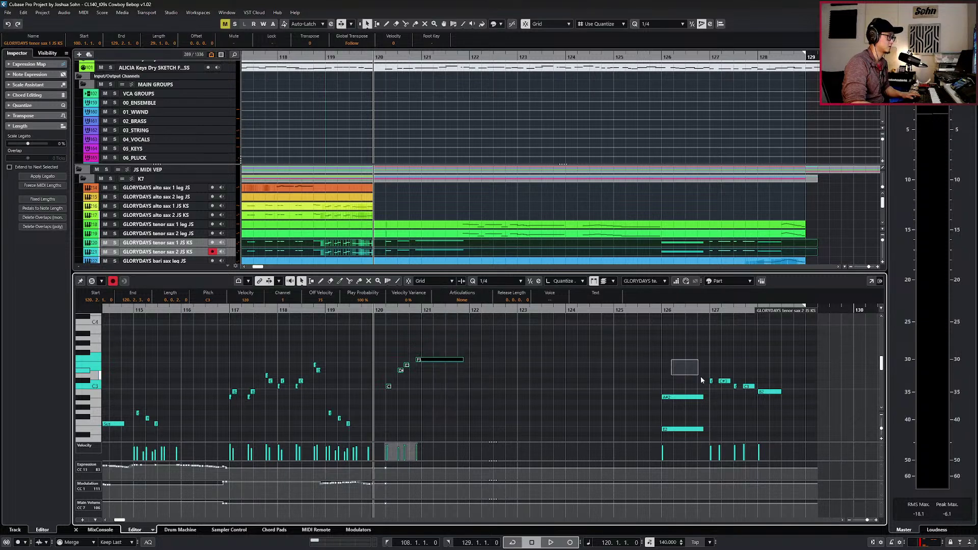
left_click_drag(770, 390, 770, 393)
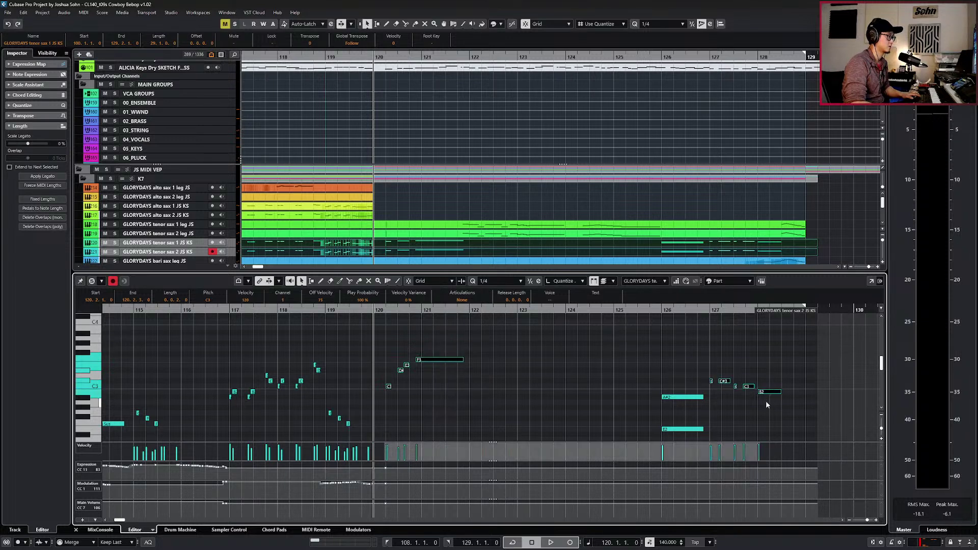
left_click(470, 301)
left_click(460, 334)
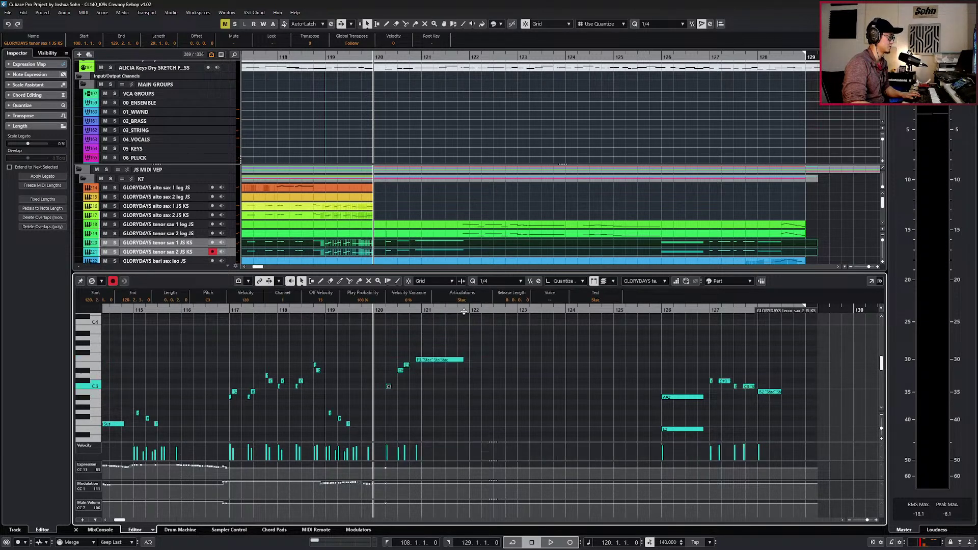
left_click(463, 301)
left_click(469, 341)
left_click(518, 362)
Play from bar 119 and change the long F3 note near bar 121 on tenor sax 2 KS to the Sus articulation.
key("space")
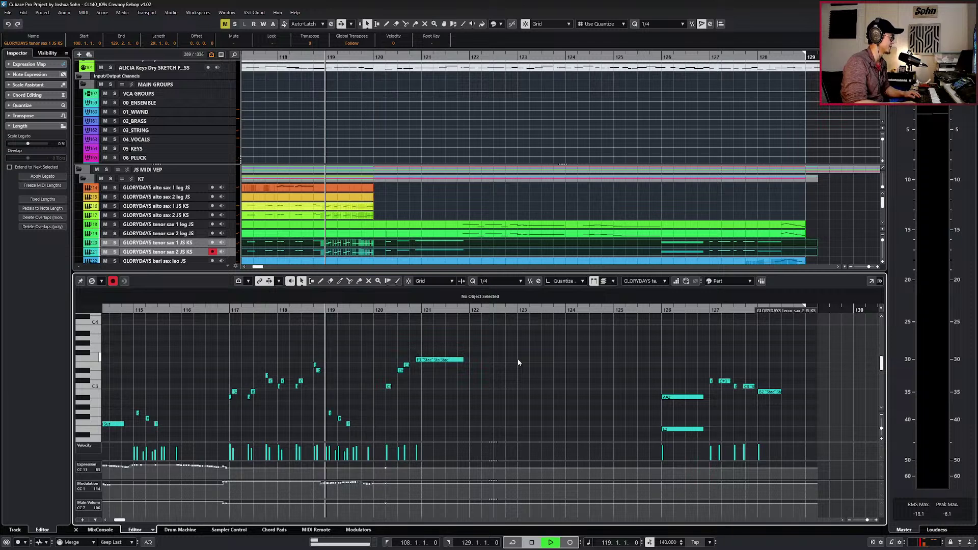
scroll(519, 365, "down", 1)
scroll(519, 365, "down", 1)
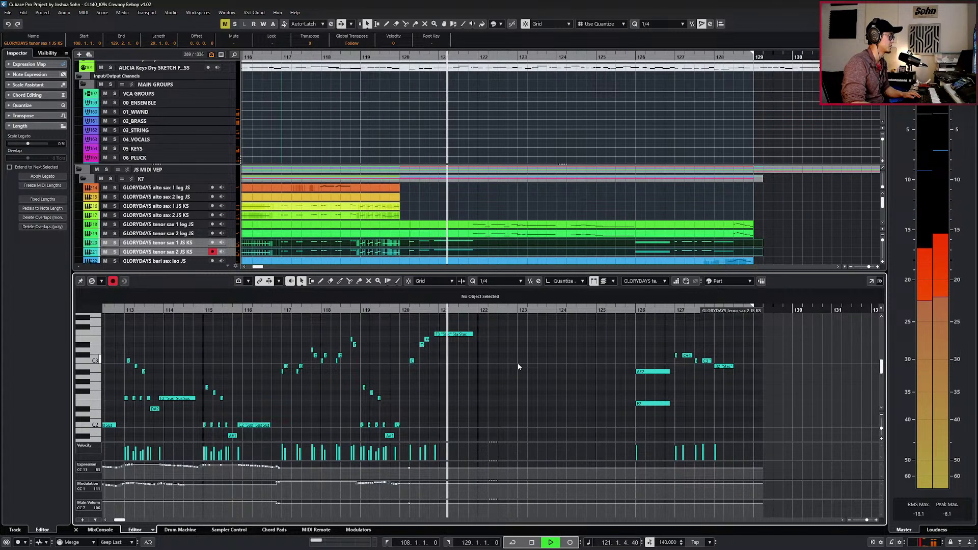
key("space")
left_click(456, 333)
left_click(461, 300)
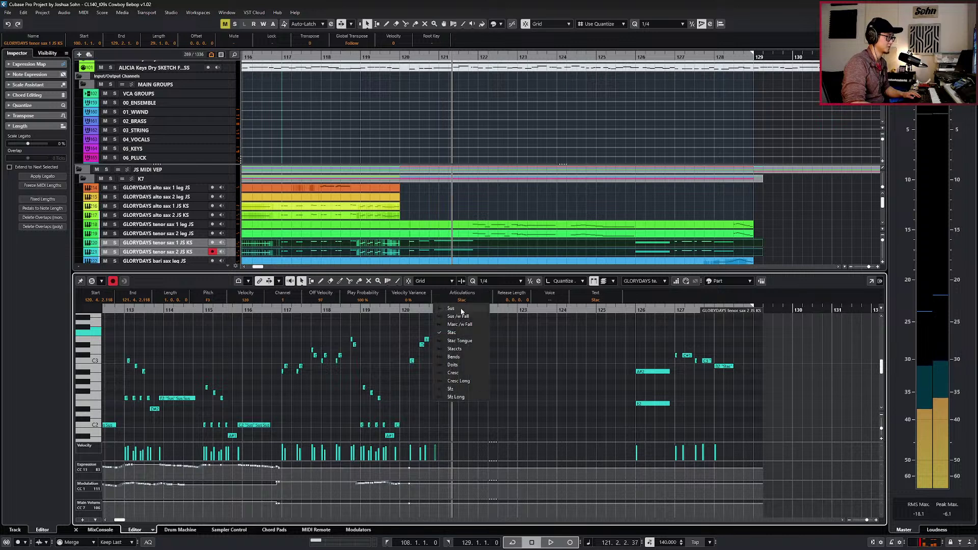
left_click(462, 309)
Audition the passage and change the matching long F3 note on tenor sax 1 KS to Sus.
key("h")
key("space")
key("space")
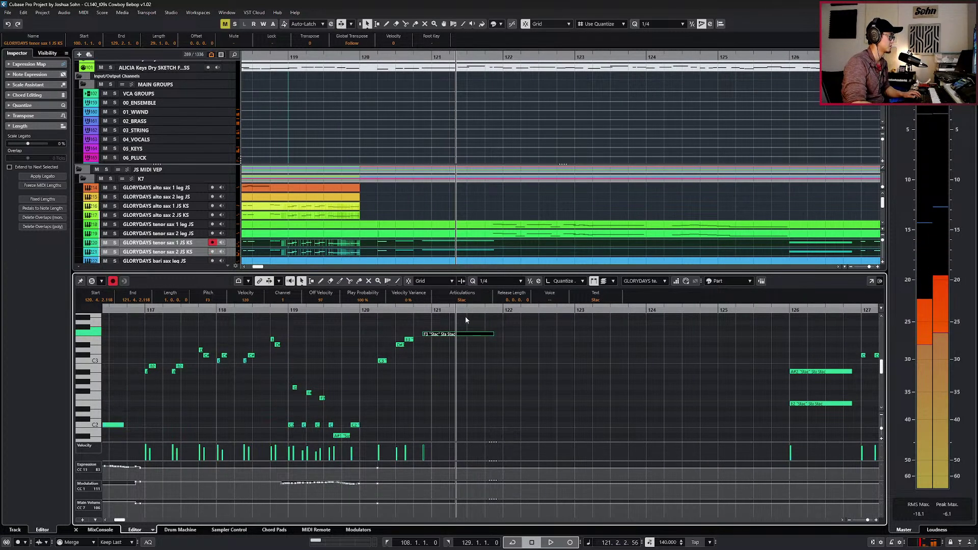
left_click(466, 301)
left_click(467, 306)
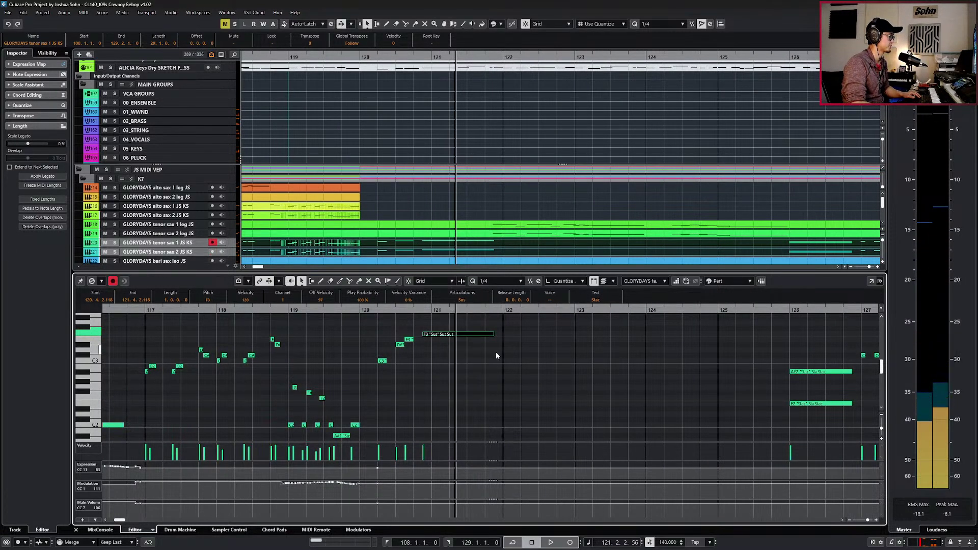
Solo the Video Audio reference track and play the original recording from around bar 120.
left_click(437, 368)
key("g")
scroll(460, 359, "up", 1)
left_click(461, 361)
scroll(391, 118, "up", 4)
scroll(391, 118, "up", 3)
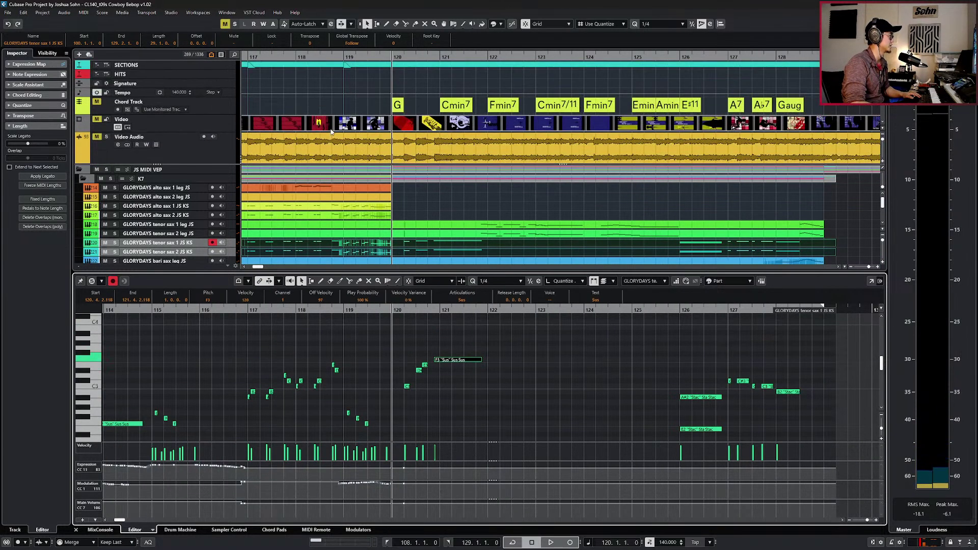
left_click(229, 147)
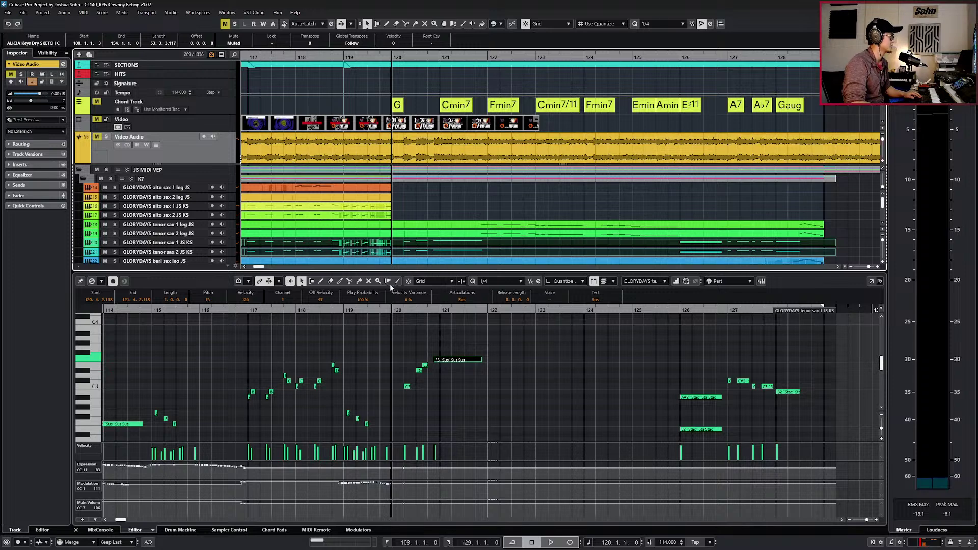
left_click(450, 351)
key("h")
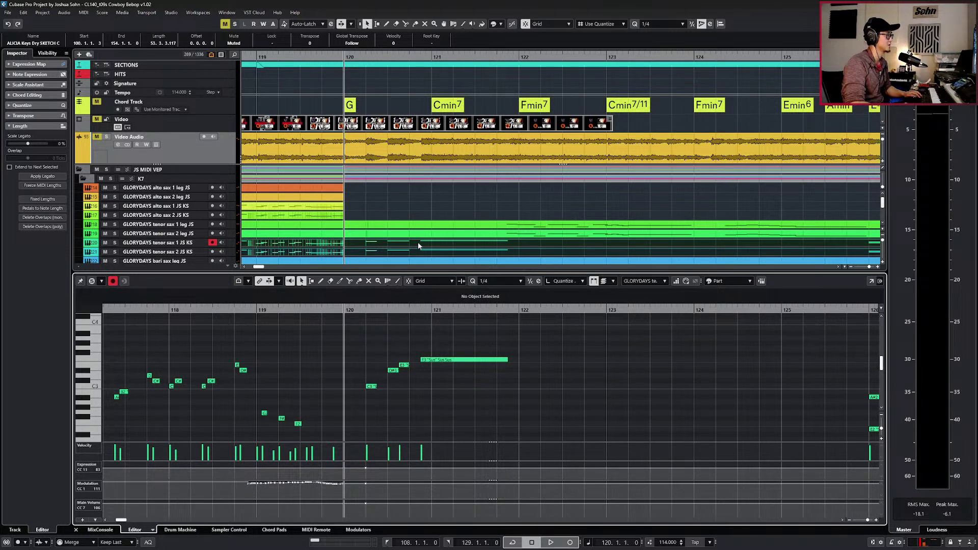
left_click(212, 145)
key("s")
key("space")
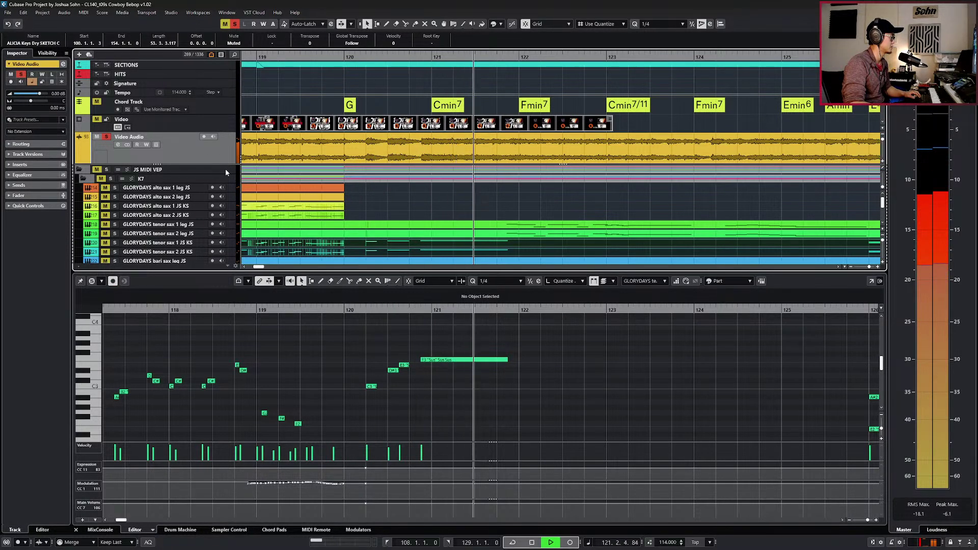
Unsolo the Video Audio reference track and play the full arrangement through the sax phrase in bars 120–121.
key("space")
key("s")
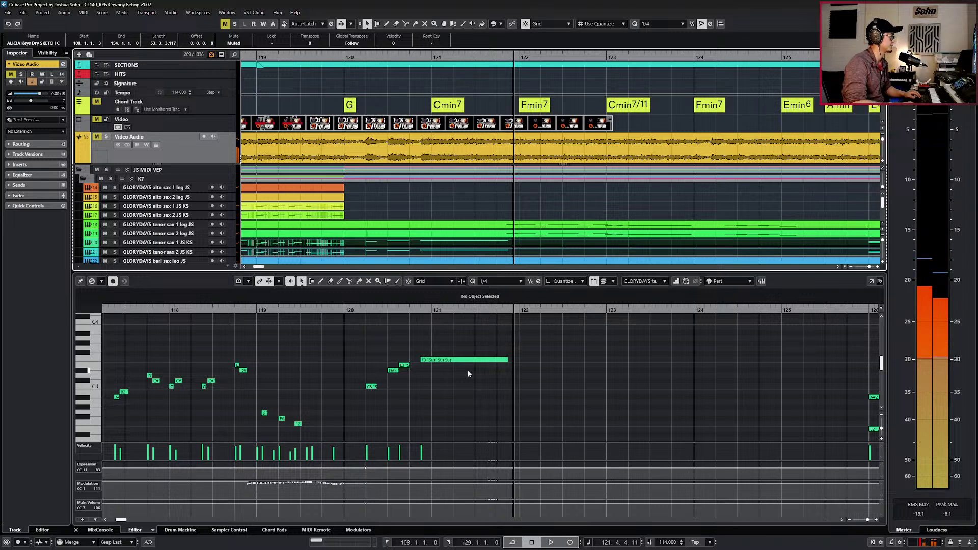
key("KP_0")
key("space")
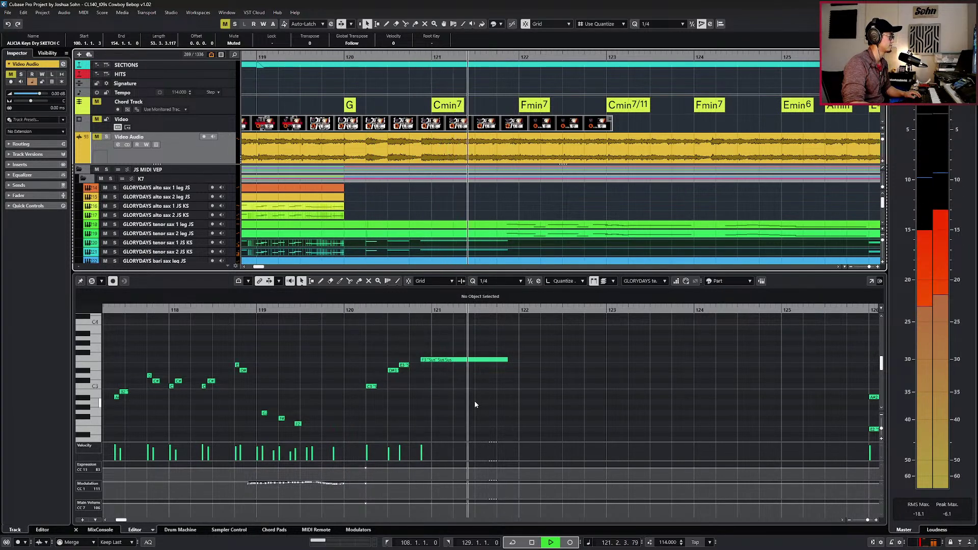
Solo the Video Audio reference, replay the original recording from around bar 120 for comparison, and unsolo it.
key("space")
key("s")
key("KP_Subtract")
key("KP_Subtract")
key("KP_Subtract")
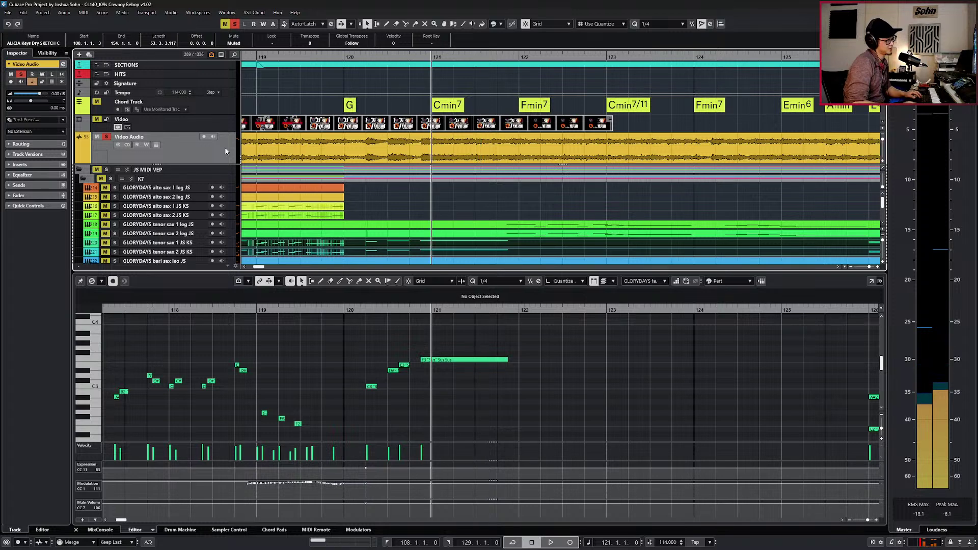
key("space")
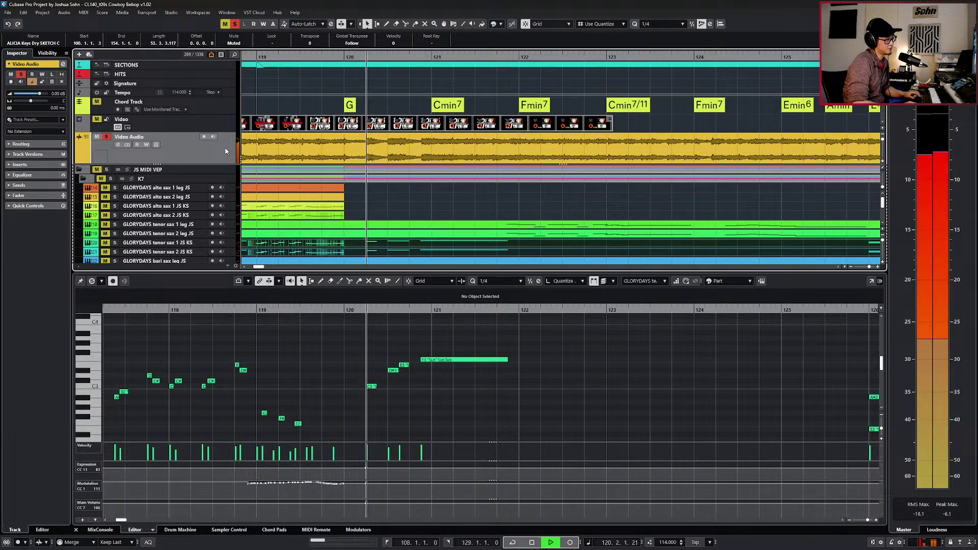
key("space")
key("s")
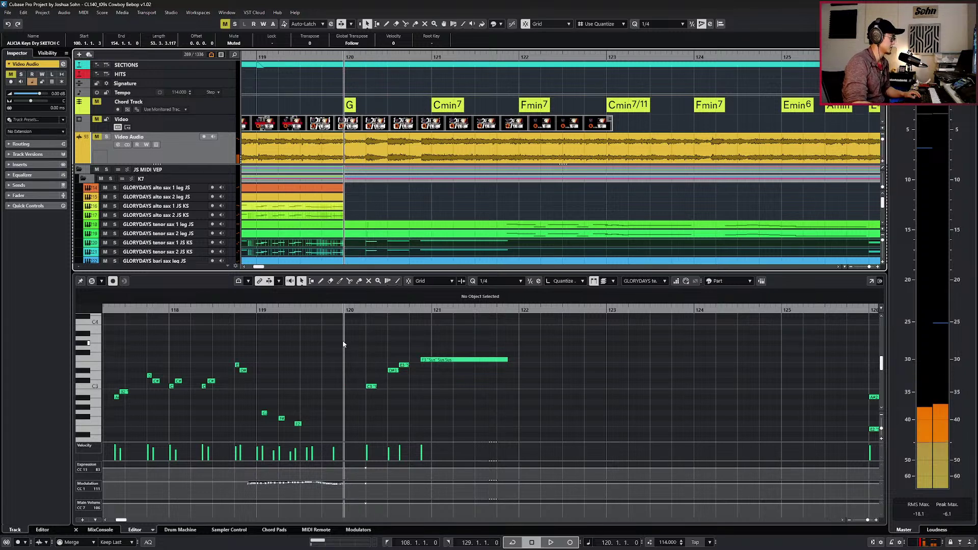
Select the tenor sax 1 KS phrase in bars 120–121, from the C3 note through the long F3.
left_click_drag(342, 354, 462, 419)
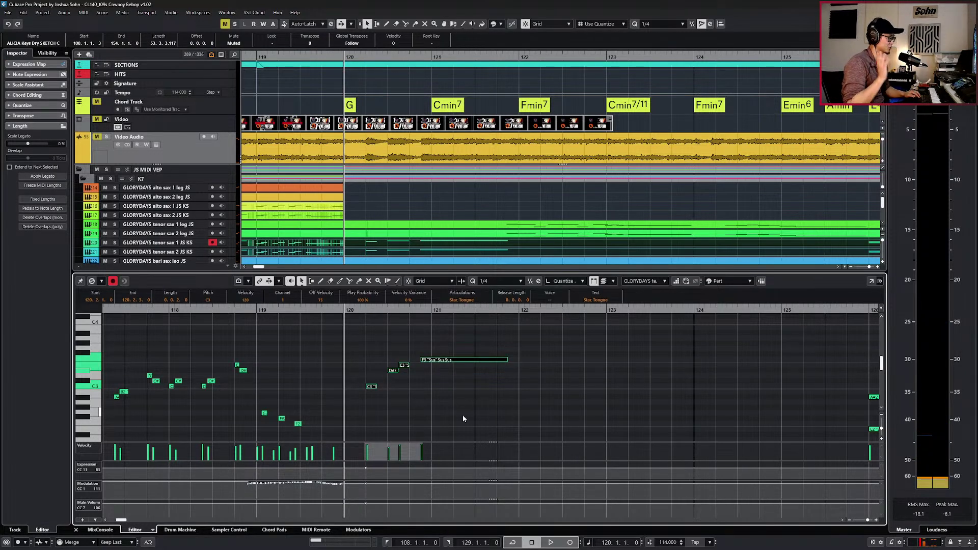
Set the quantize preset to 1/32, lengthen the short E3 note before bar 121 by one step, and audition the phrase.
key("space")
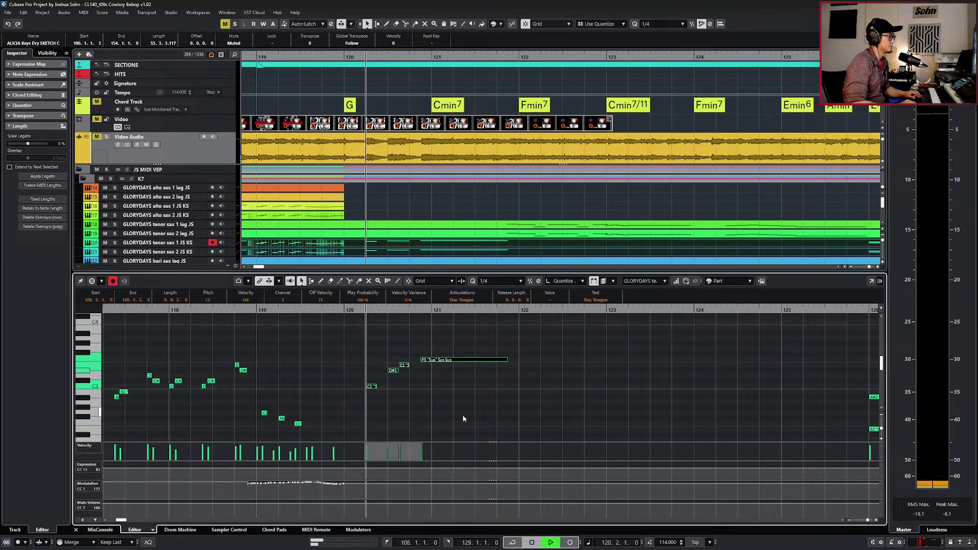
key("space")
left_click_drag(383, 354, 410, 366)
left_click(405, 365)
key("alt+6")
key("KP_0")
left_click(392, 370)
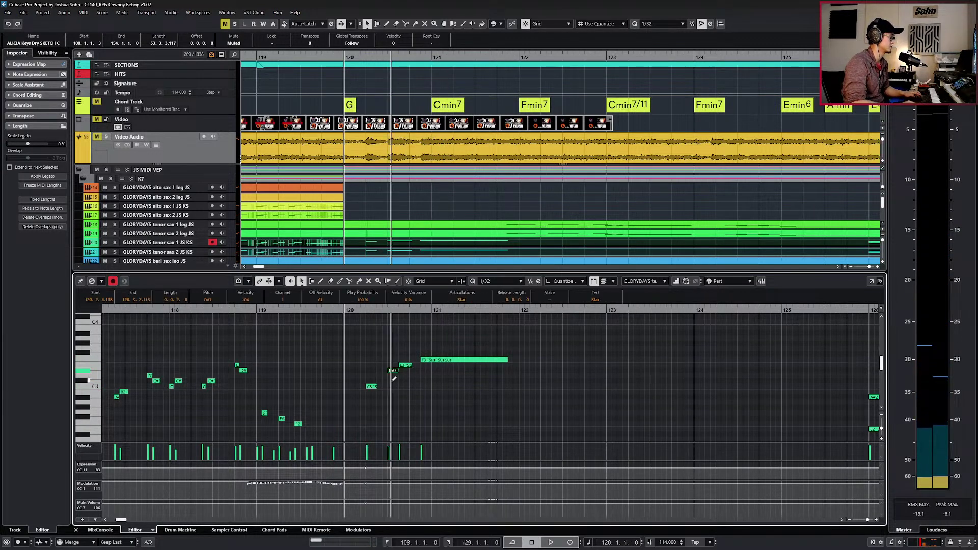
key("space")
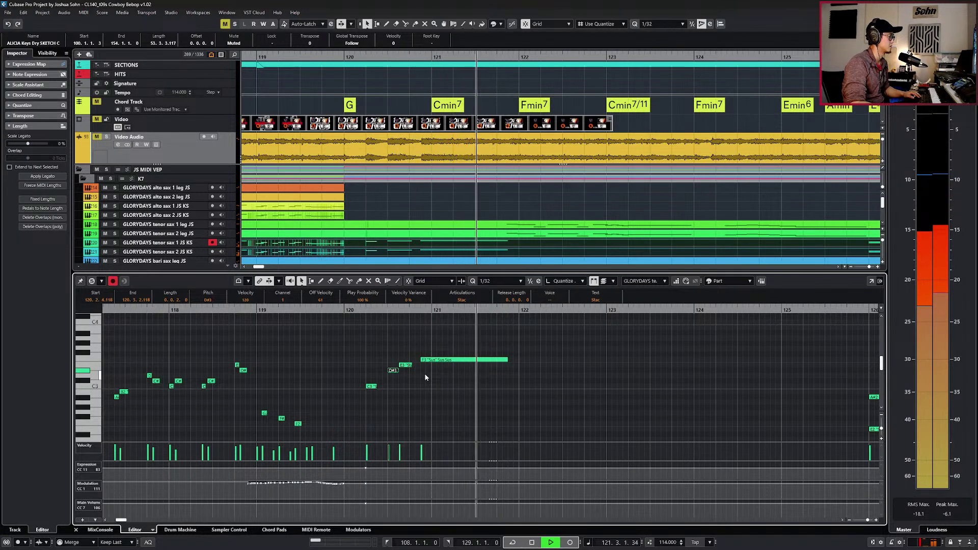
Record Expression and Modulation data over bars 120–121 on GLORYDAYS tenor sax 1 JS KS and select the Expression points under the long F3 note.
left_click(464, 359)
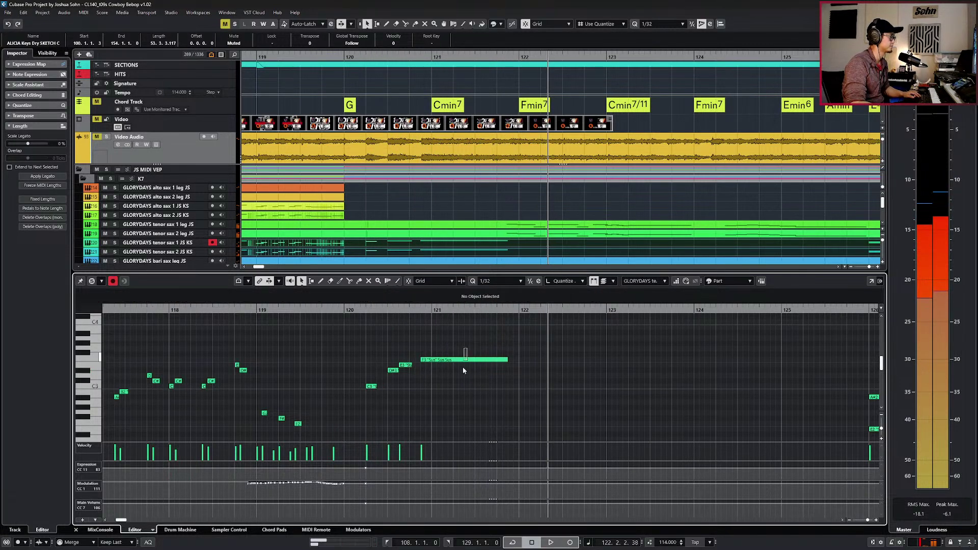
key("space")
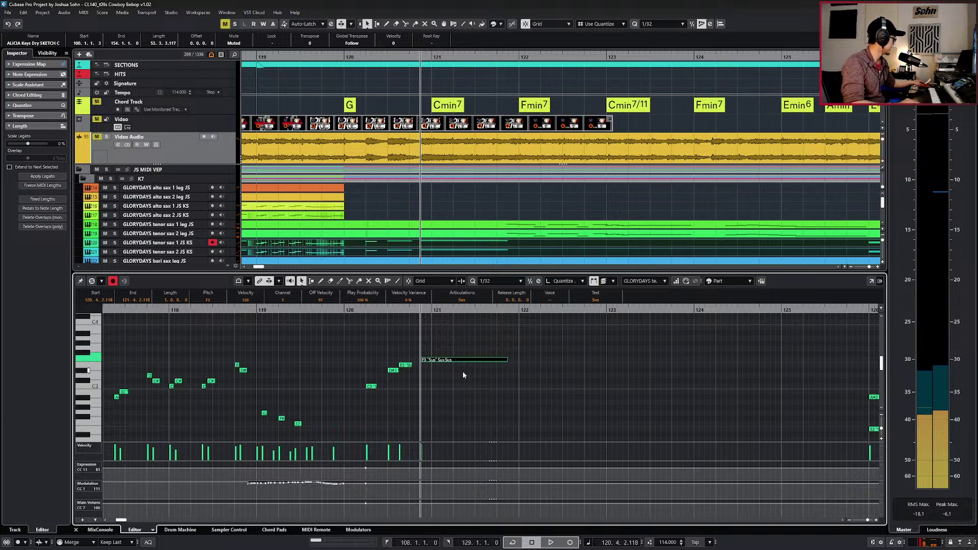
key("space")
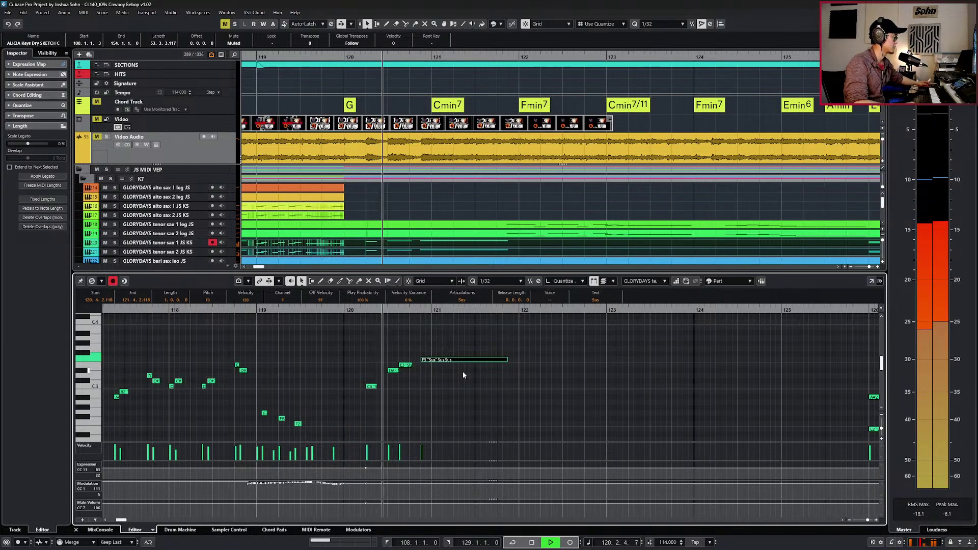
key("KP_Subtract")
key("KP_Multiply")
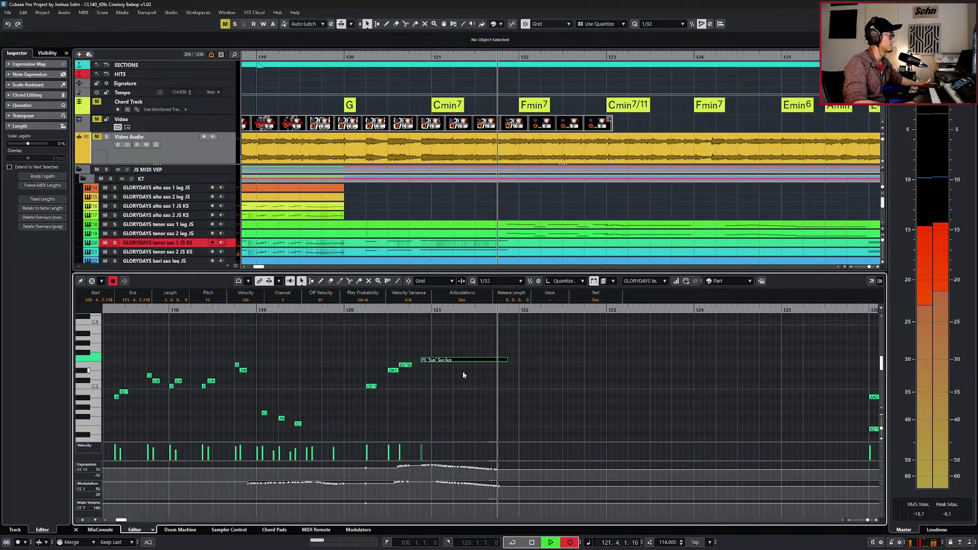
key("space")
key("space")
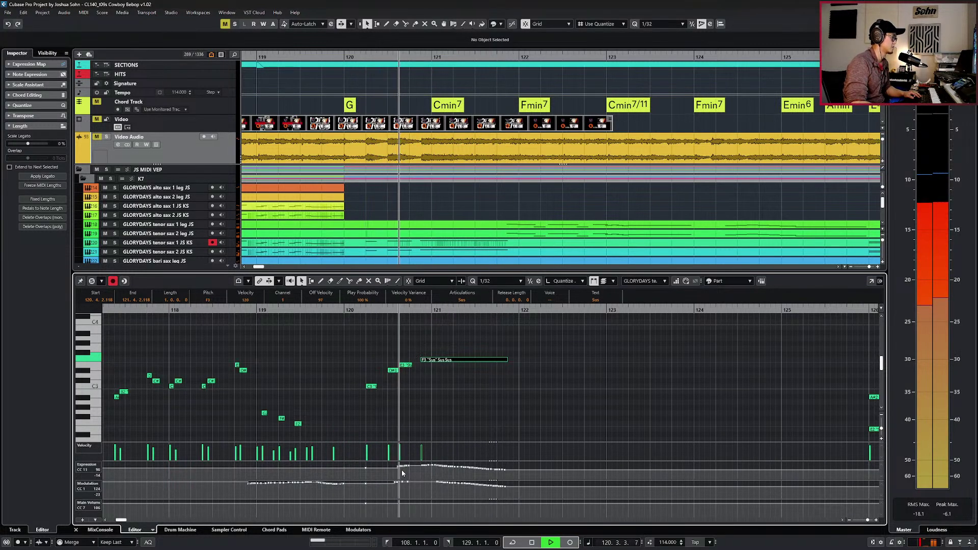
left_click_drag(418, 476, 524, 464)
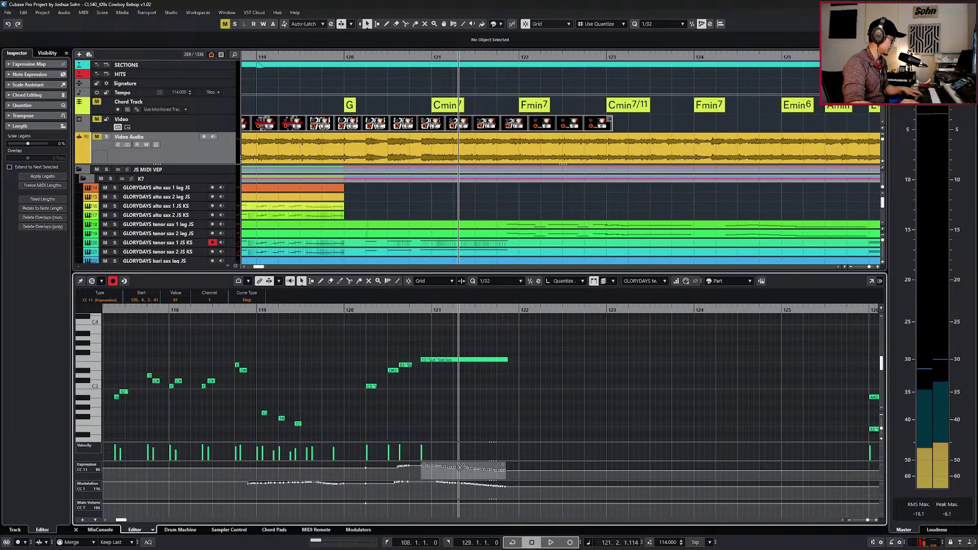
key("space")
Record Expression and Modulation data for the same phrase on GLORYDAYS tenor sax 2 JS KS and raise the recorded Modulation points.
key("Down")
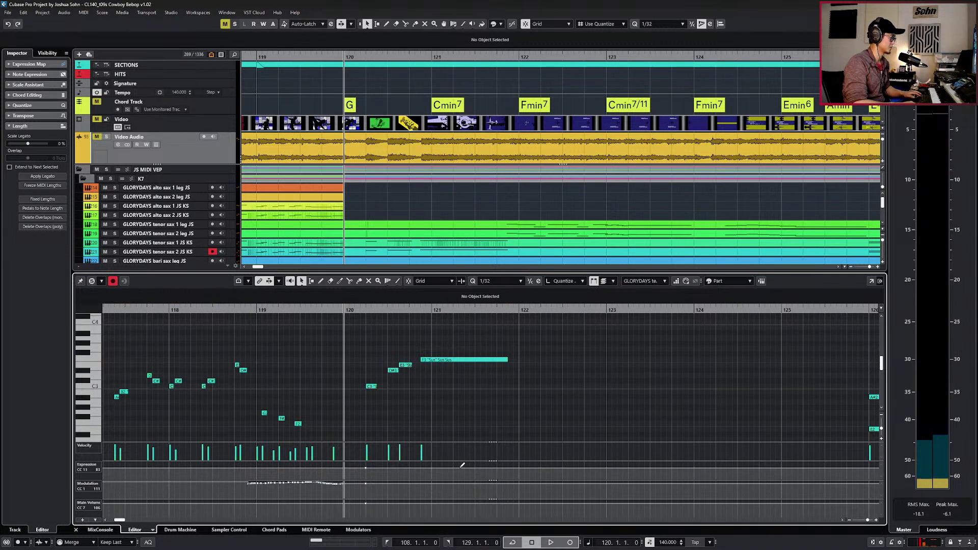
key("KP_Multiply")
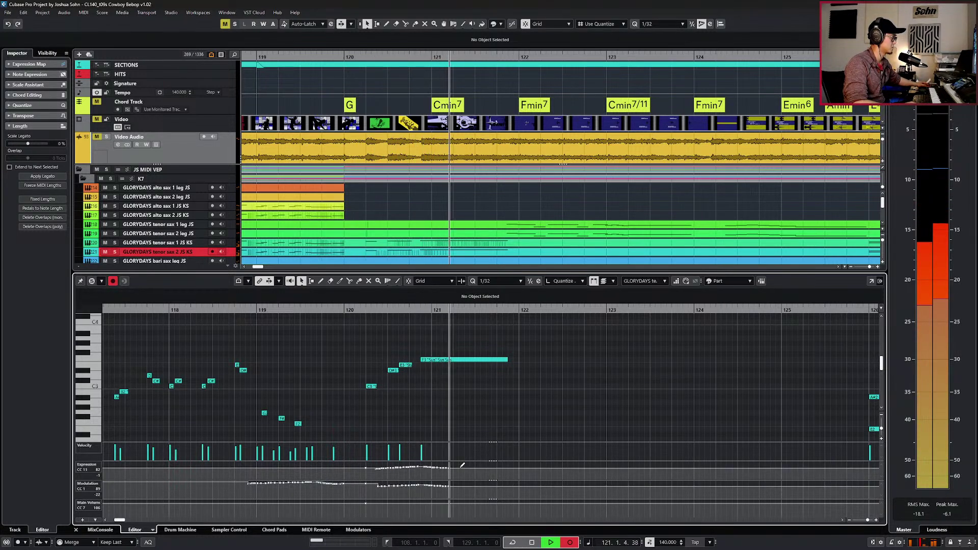
key("space")
left_click_drag(374, 497, 471, 478)
key("KP_0")
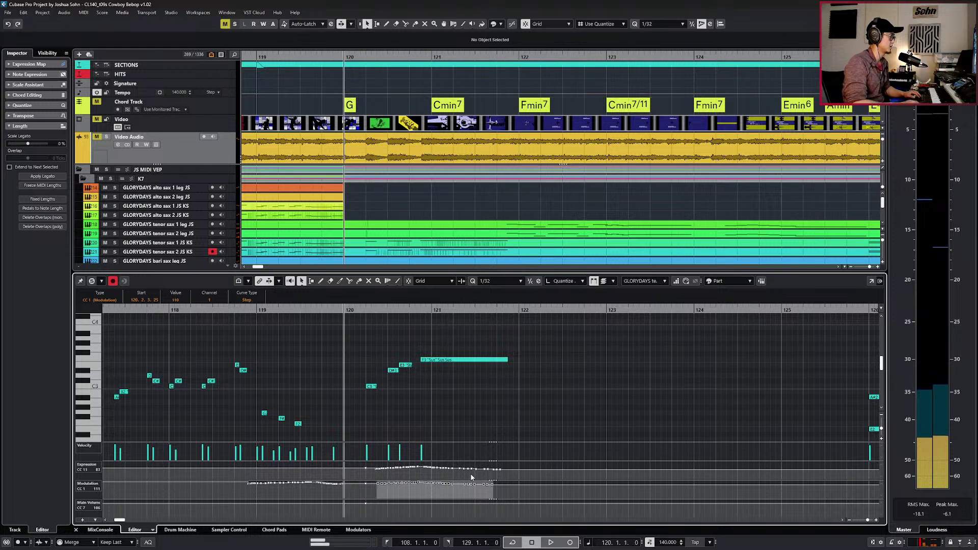
Set the quantize preset to 1/16 and shorten the sustained F3 note around bar 121 to a length of 0.3.2.0.
scroll(499, 404, "down", 2)
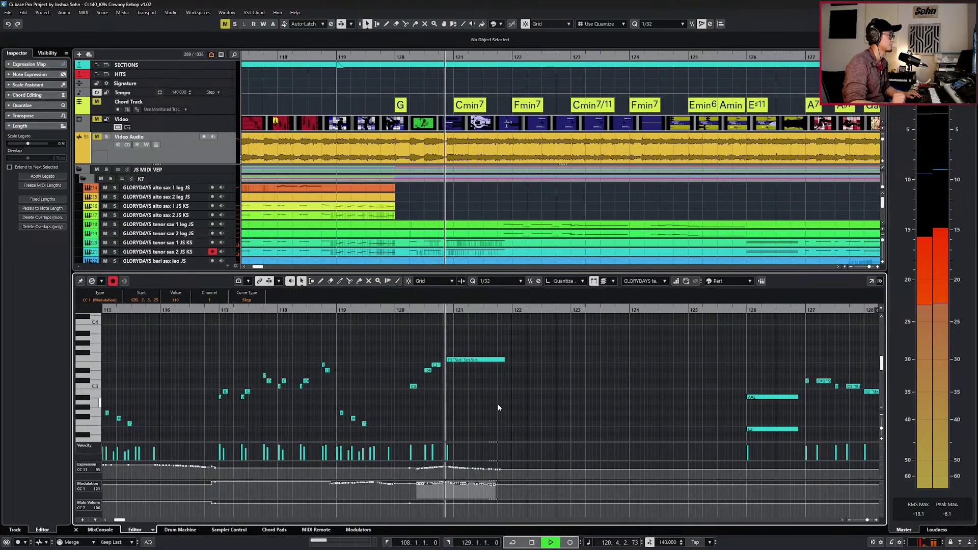
key("f")
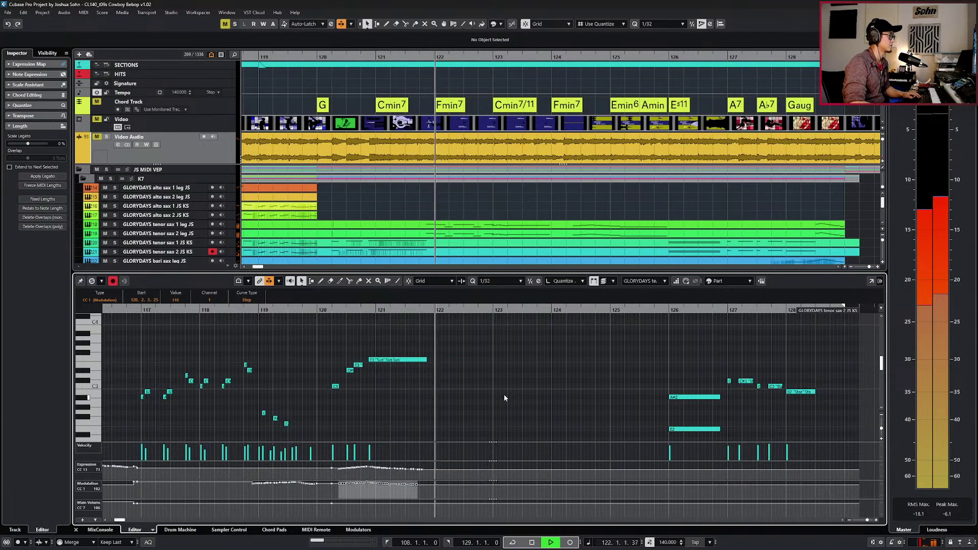
key("space")
left_click_drag(433, 337, 417, 379)
key("alt+5")
key("alt+shift+Left")
key("space")
key("l")
key("alt+shift+Left")
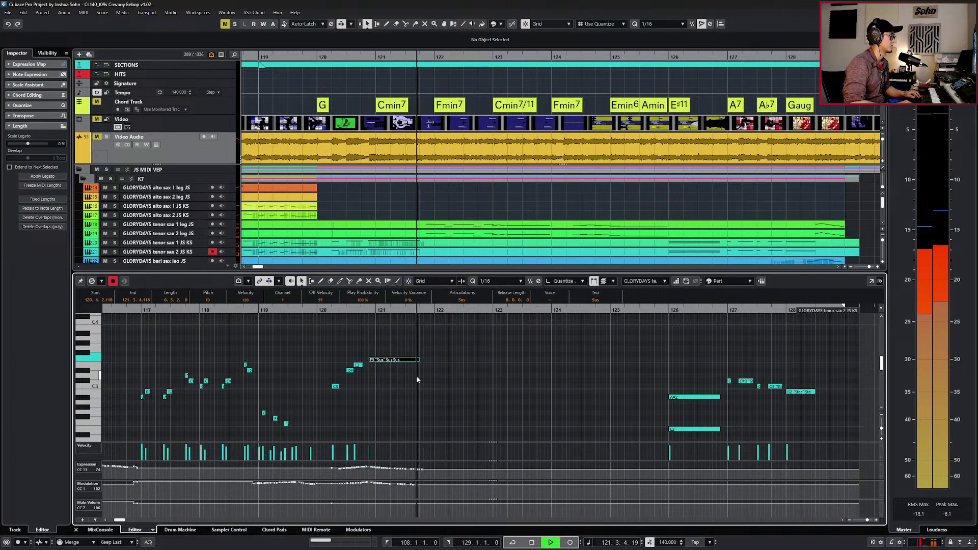
key("space")
Solo the Video Audio track, listen to the reference around bar 121, and take the track out of solo.
key("l")
key("KP_Subtract")
left_click(228, 147)
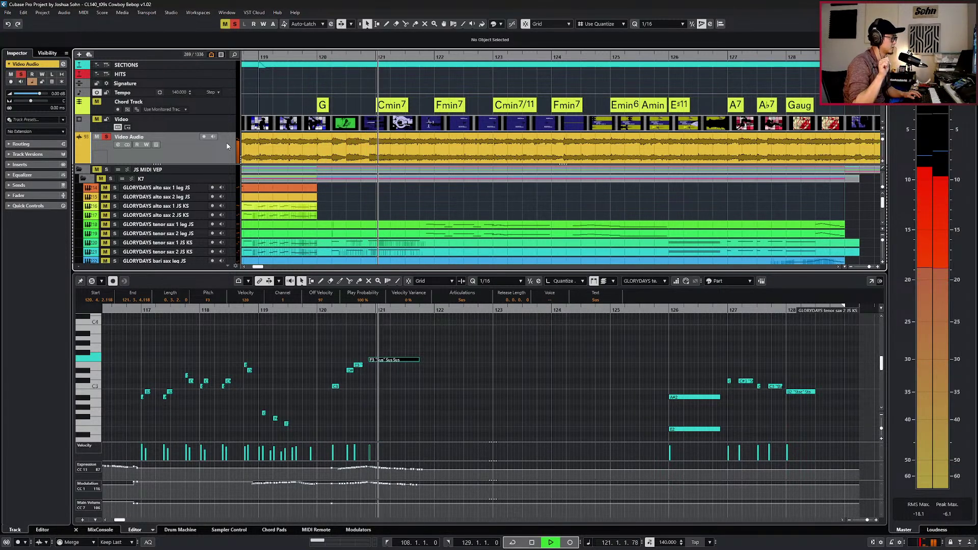
key("space")
key("space")
key("space")
key("s")
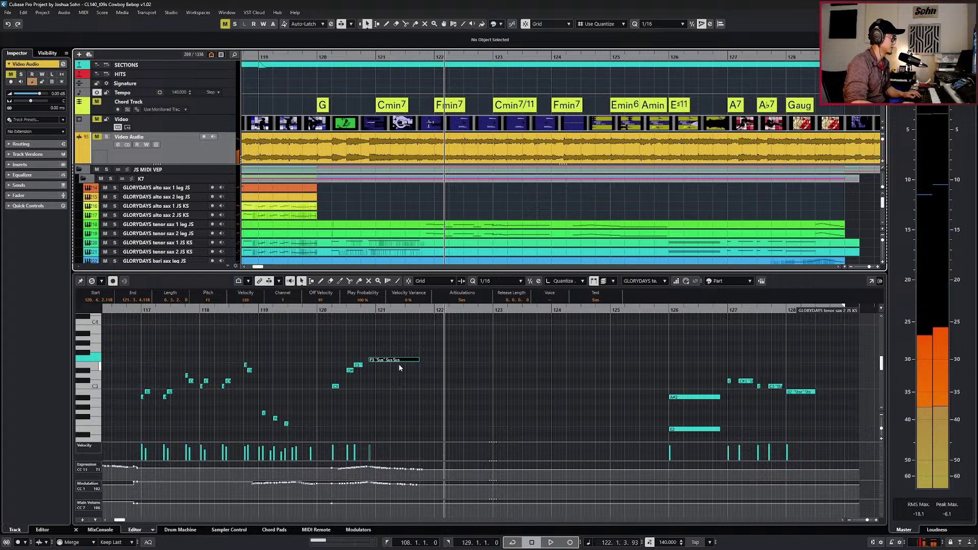
left_click(394, 370)
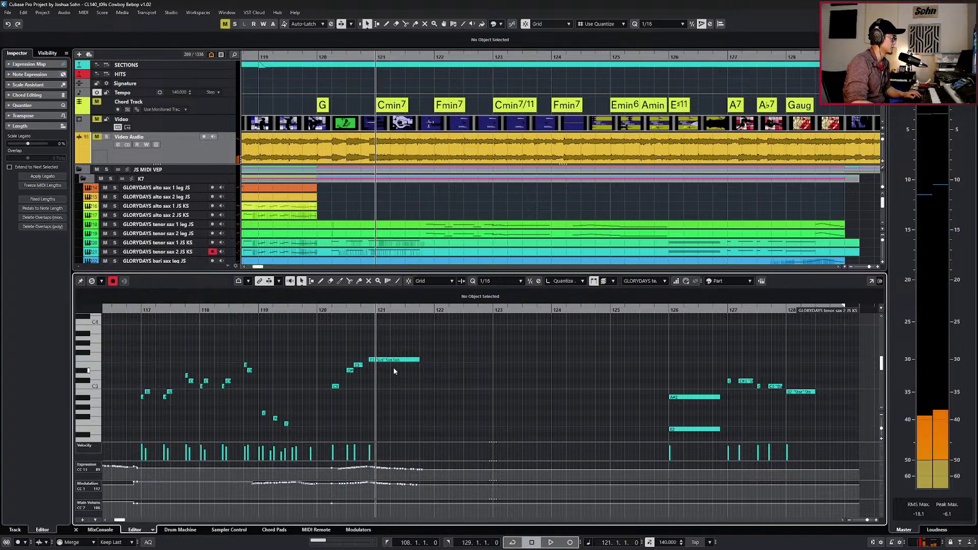
Transpose the sustained note at bar 121 in the tenor sax 2 part down to C3 and audition it.
left_click(387, 255)
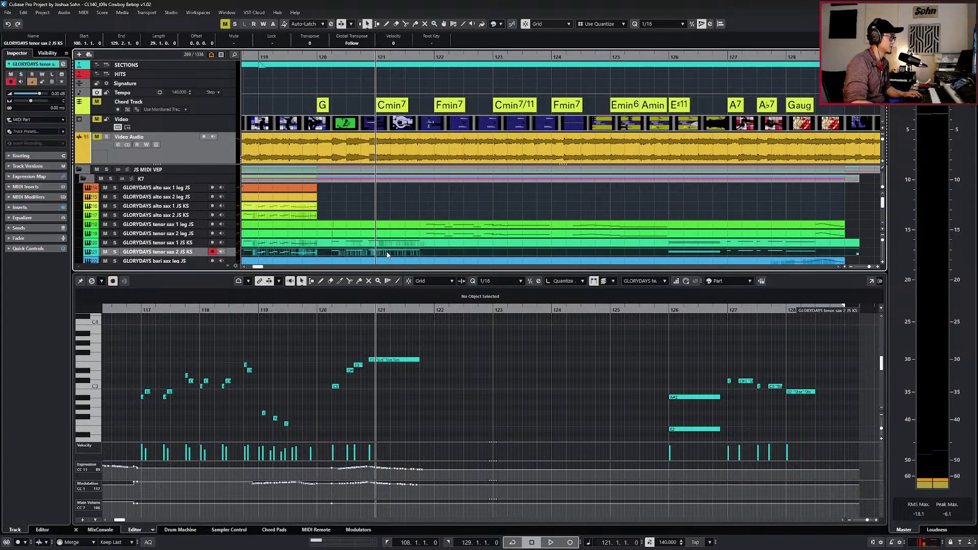
left_click(390, 361)
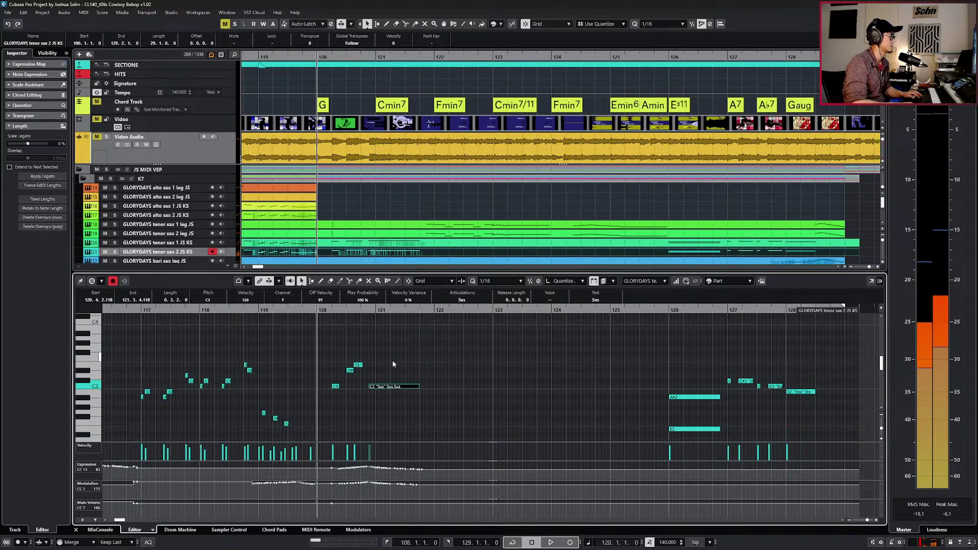
key("space")
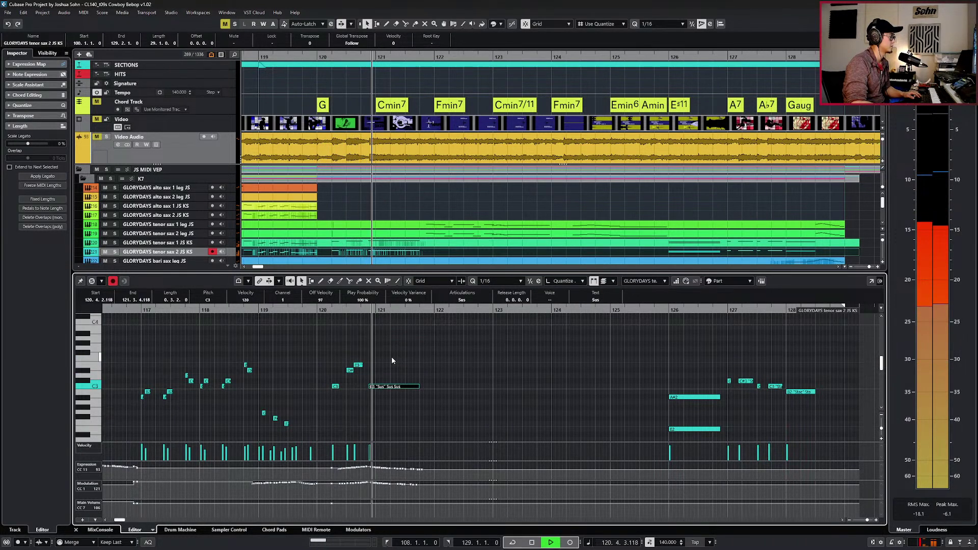
key("space")
Solo the tenor sax 1 and tenor sax 2 JS KS tracks together and play back the phrase at bars 120–121.
left_click(396, 246, "shift")
key("s")
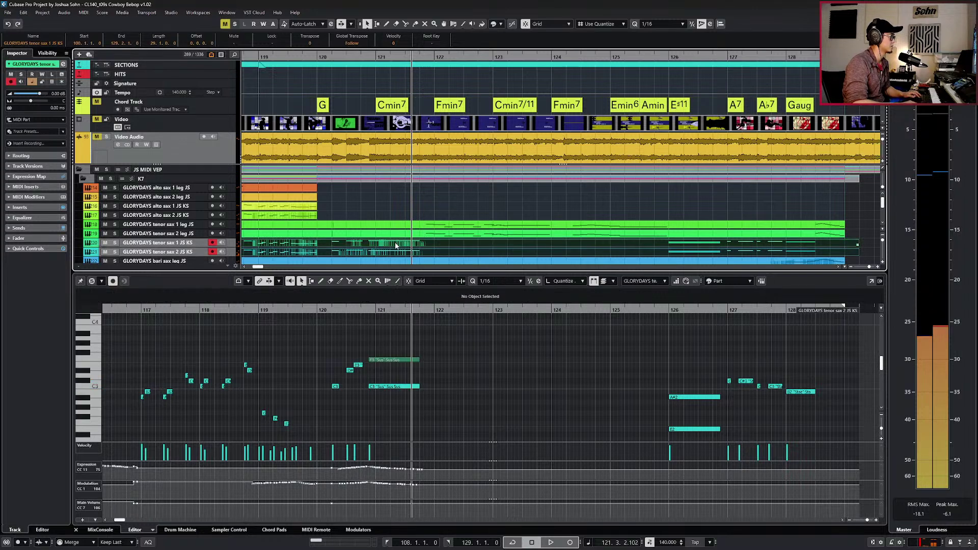
key("ctrl+KP_Subtract")
key("ctrl+KP_Subtract")
key("space")
scroll(396, 246, "down", 1)
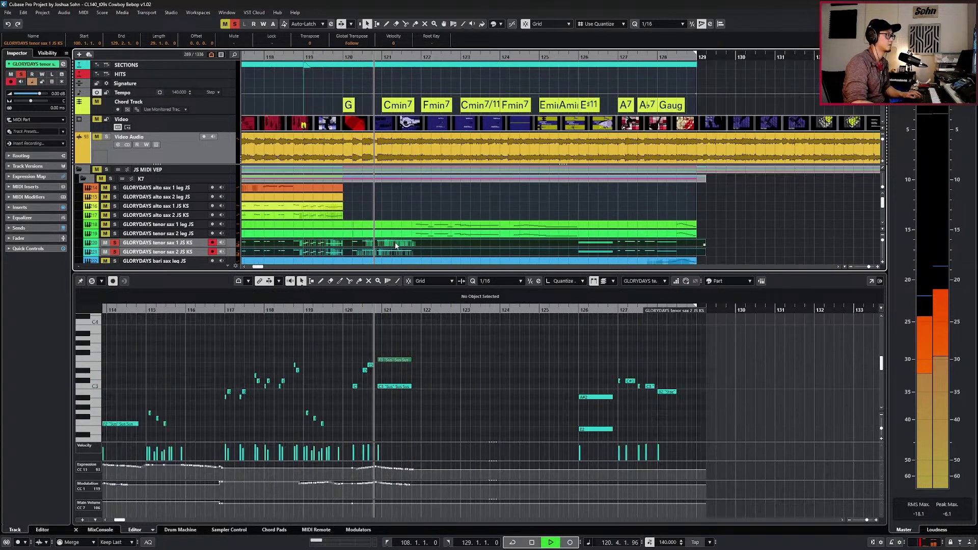
scroll(396, 246, "down", 1)
scroll(397, 249, "down", 1)
key("space")
scroll(398, 249, "down", 2)
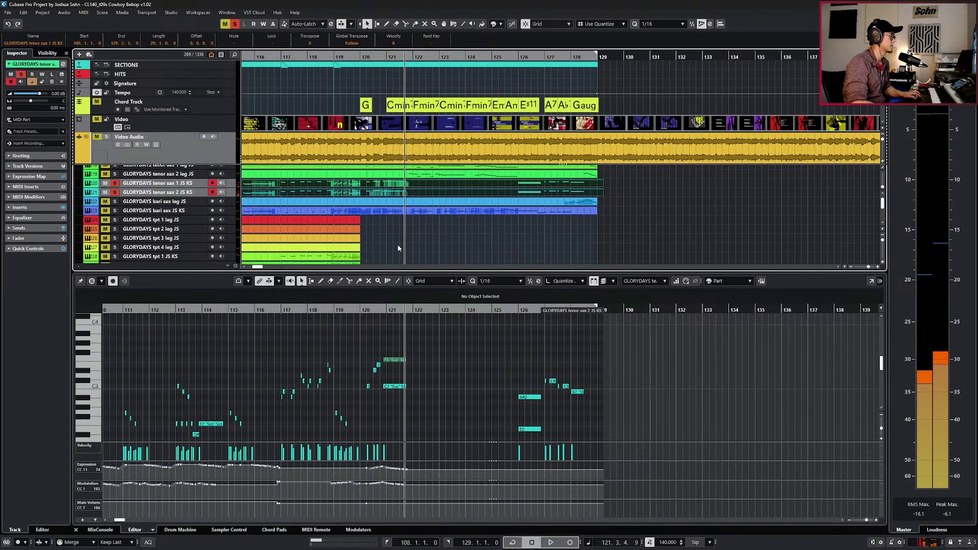
Add the bari sax leg and bari sax KS tracks to the soloed tenor saxes and play back from bar 120.
scroll(398, 244, "down", 1)
left_click(405, 226)
left_click(409, 210)
key("s")
key("ctrl+KP_Subtract")
key("ctrl+KP_Subtract")
left_click_drag(410, 217, 410, 183)
key("s")
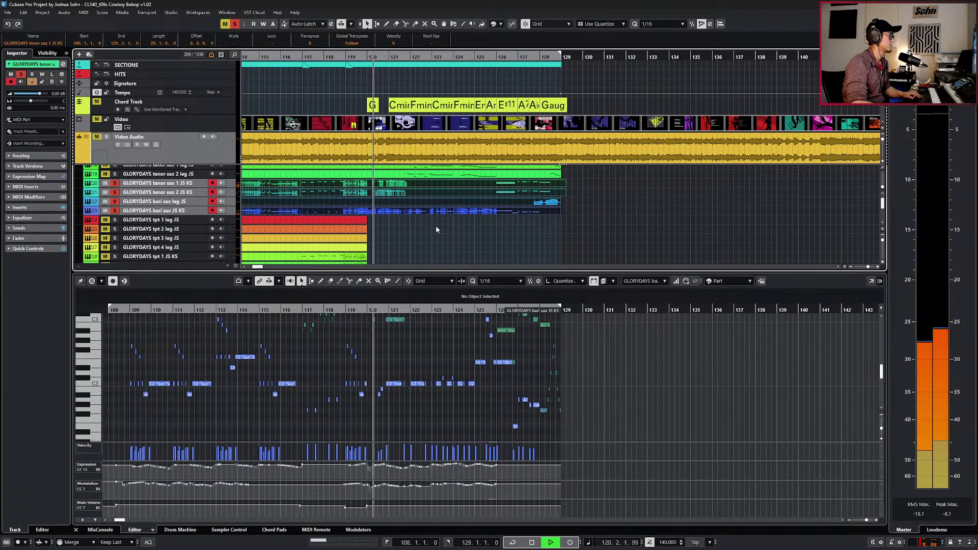
key("space")
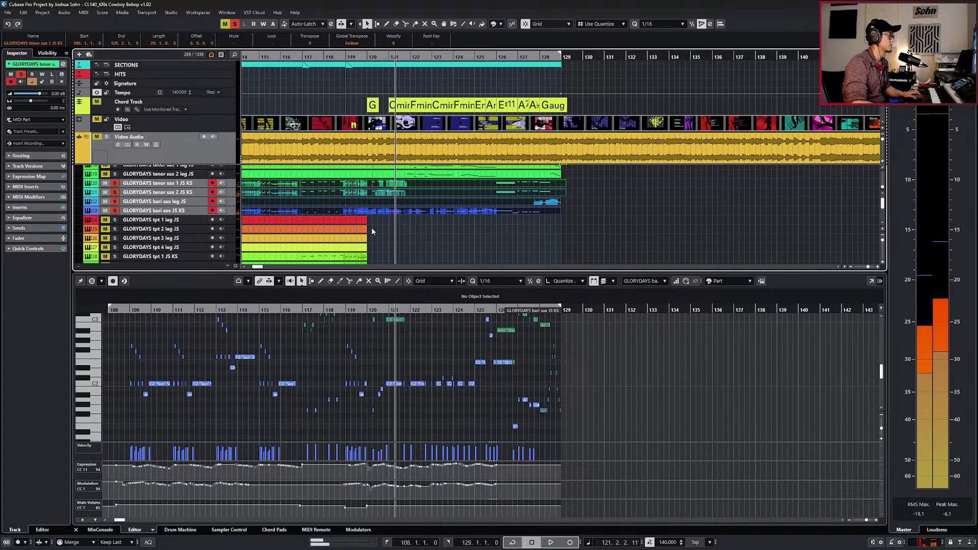
Lengthen the bari sax B1 note before bar 121 by a sixteenth, with both tenor sax KS parts shown alongside, and audition it.
scroll(372, 228, "up", 3)
left_click(396, 228)
left_click(396, 211)
left_click(396, 195, "shift")
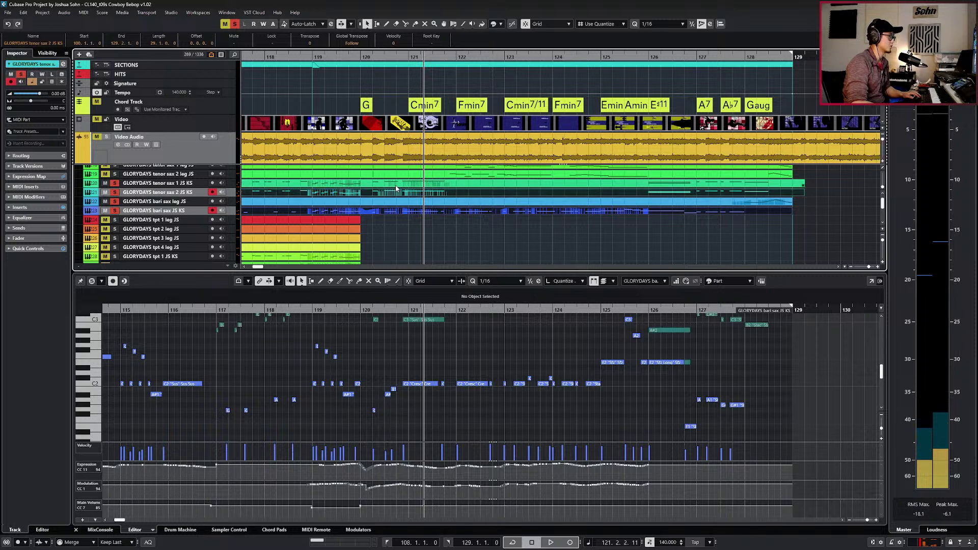
left_click(396, 185, "shift")
key("h")
scroll(389, 350, "up", 2)
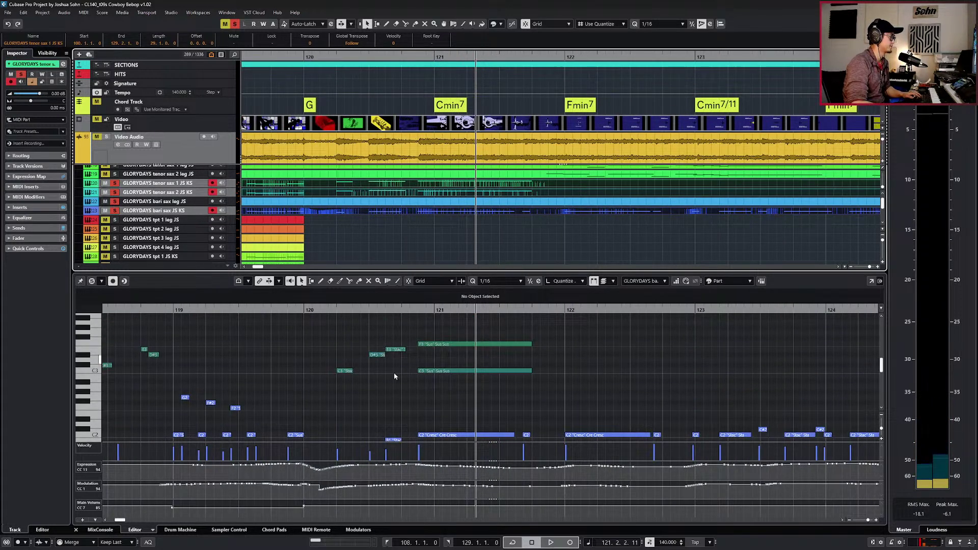
scroll(394, 376, "down", 1)
left_click(391, 415)
key("alt+shift+Right")
key("KP_0")
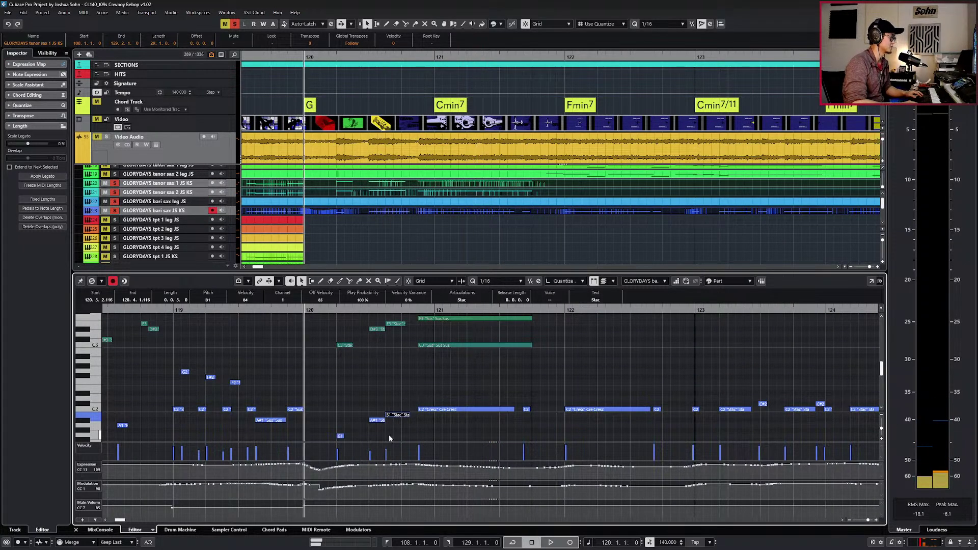
key("space")
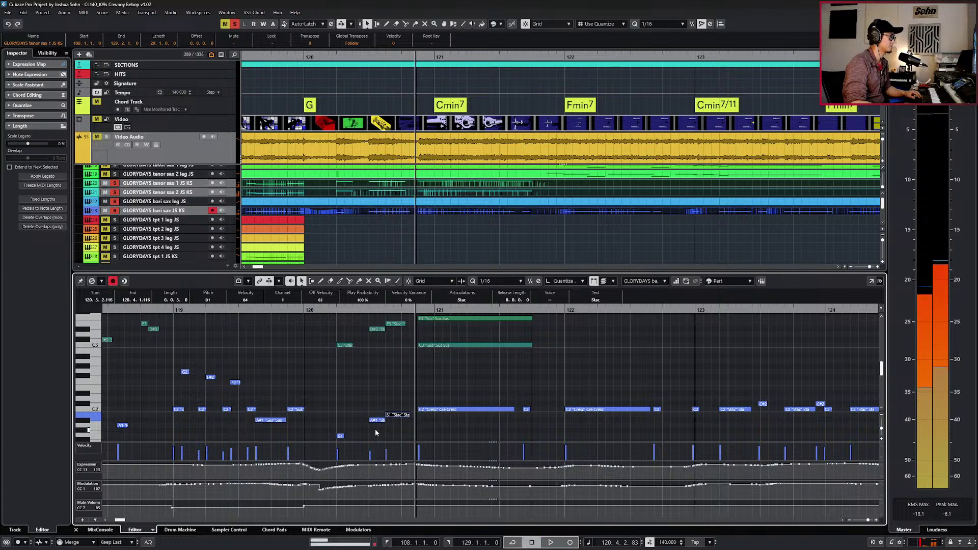
Set the articulation to Marc /w Fall for the bari sax A#1 note and the tenor saxes' D#3 notes before bar 121.
left_click(377, 424)
left_click(473, 323)
key("space")
key("Right")
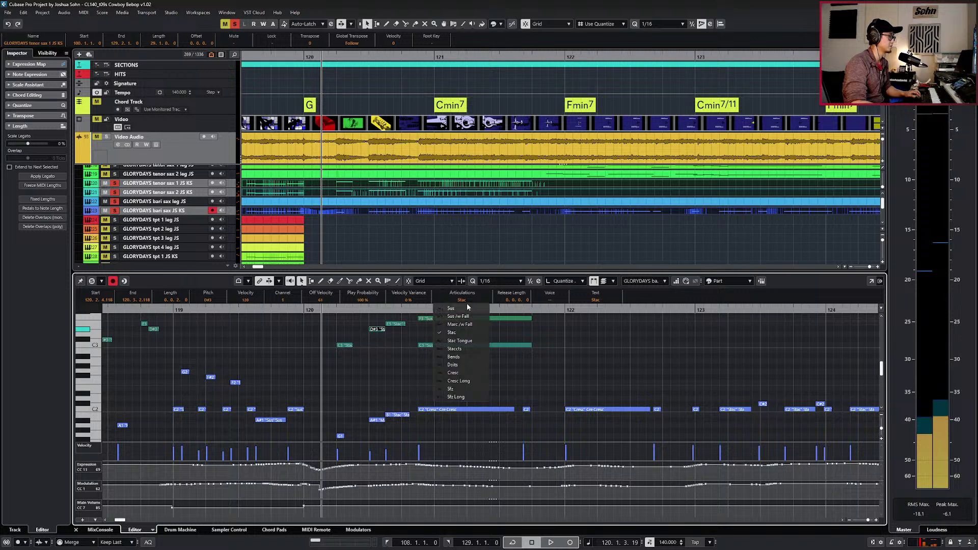
left_click(464, 325)
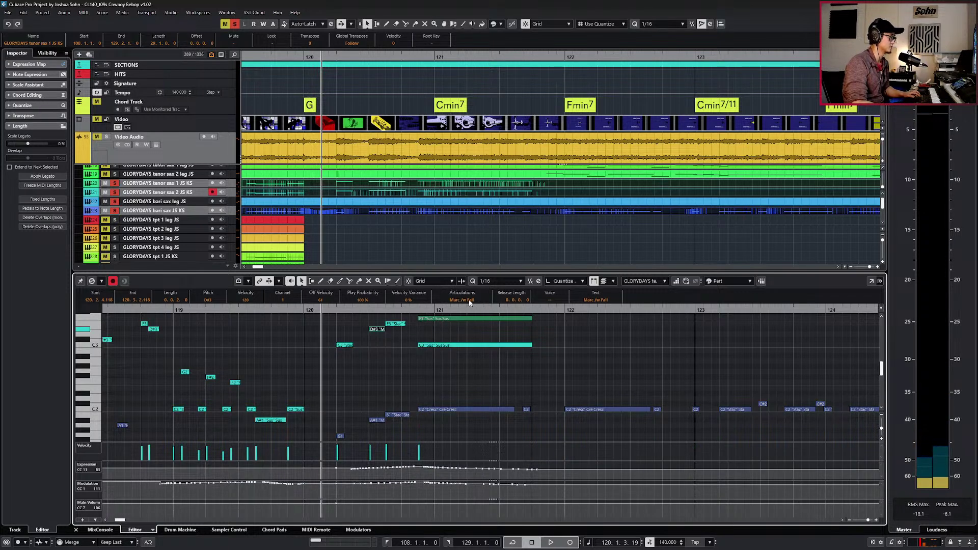
key("ctrl+z")
Play back the soloed tenor and bari sax phrase around bar 120 to check the new articulations.
key("space")
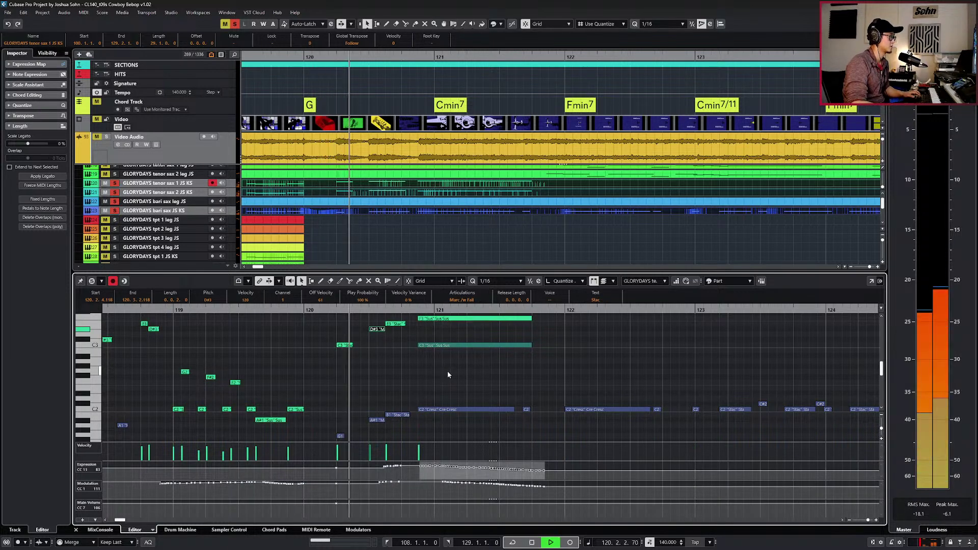
key("l")
key("space")
key("space")
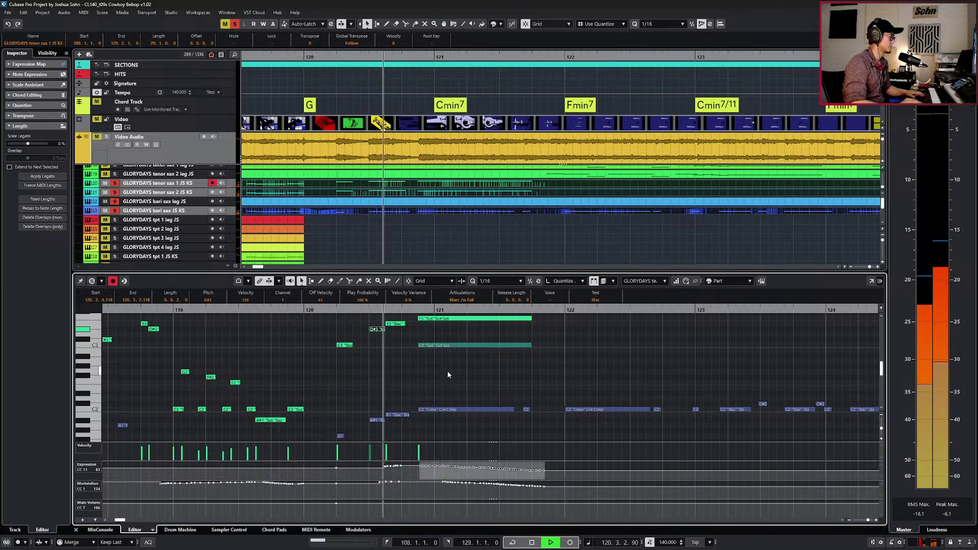
key("space")
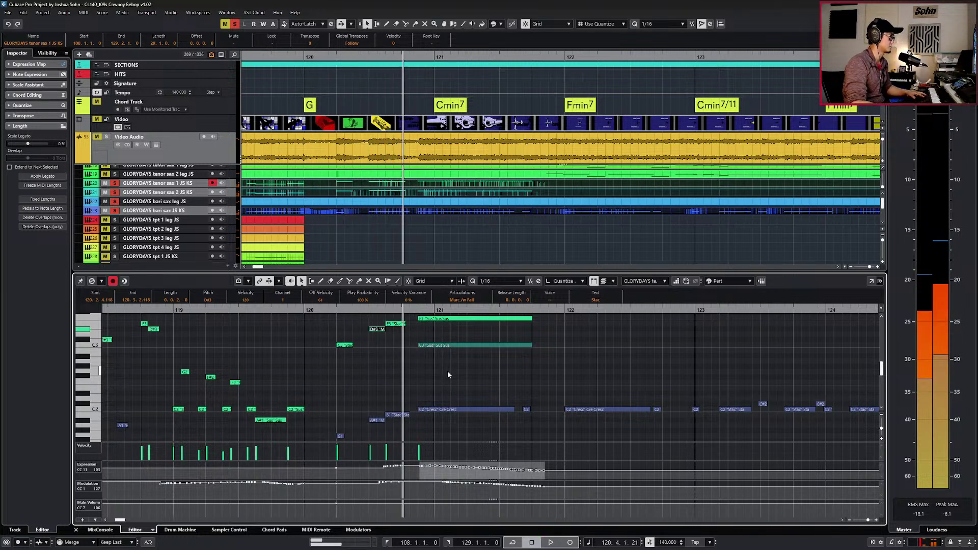
Shorten the tenor sax D#3 note before bar 121 to a sixteenth and audition the phrase with the soloed bari sax.
left_click(378, 330)
key("alt+shift+Left")
key("l")
key("space")
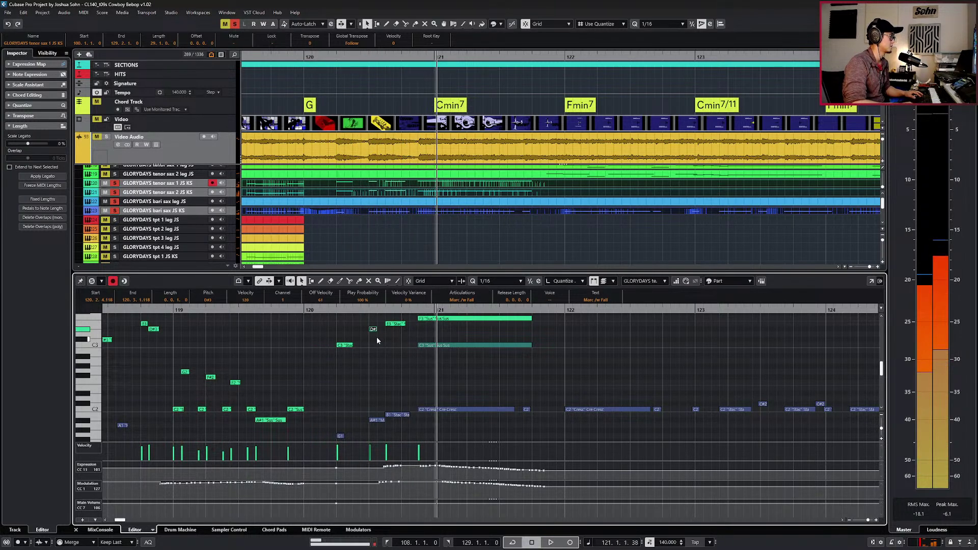
key("space")
key("space")
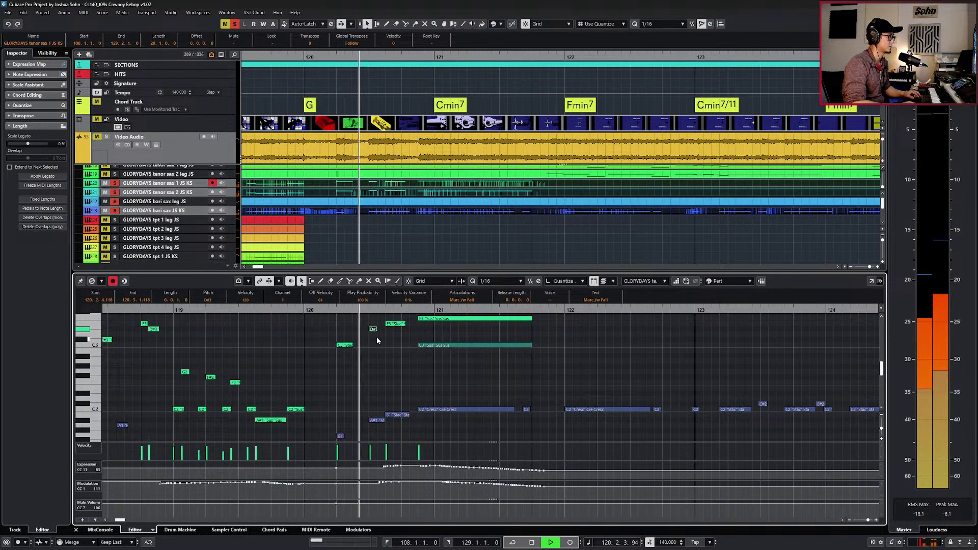
key("space")
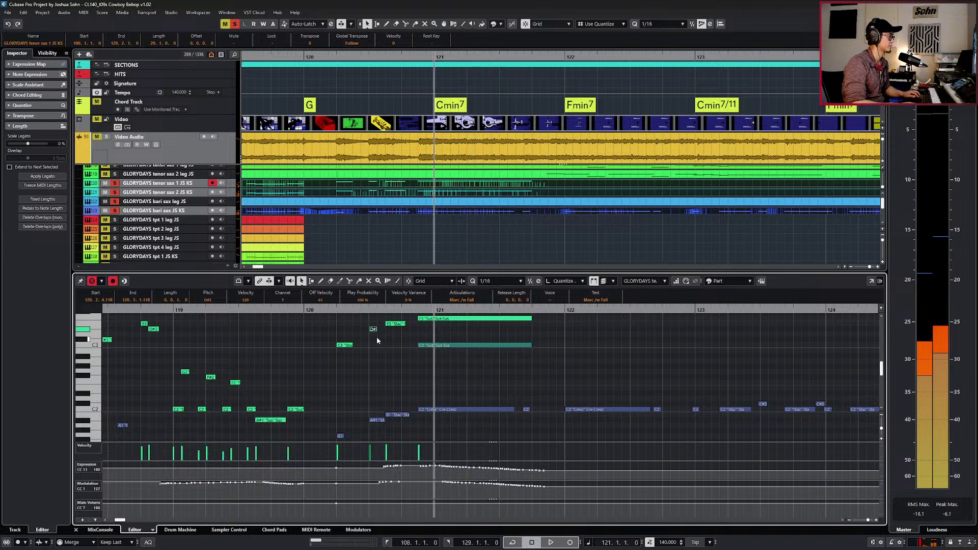
Play back the arrangement without solo from around bar 121 to the end of bar 128, viewing the full track list.
key("space")
scroll(438, 375, "down", 2)
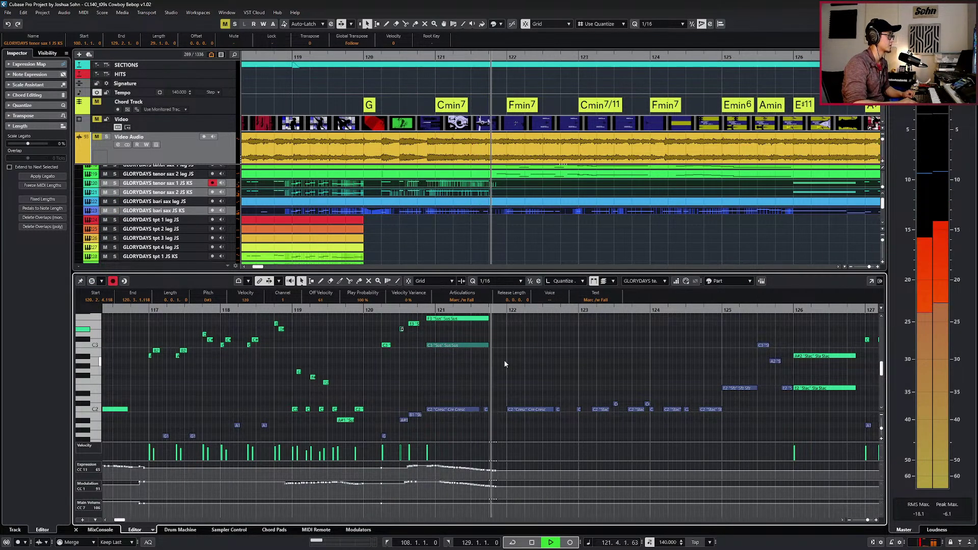
key("ctrl+e")
scroll(505, 364, "down", 2)
scroll(523, 312, "up", 3)
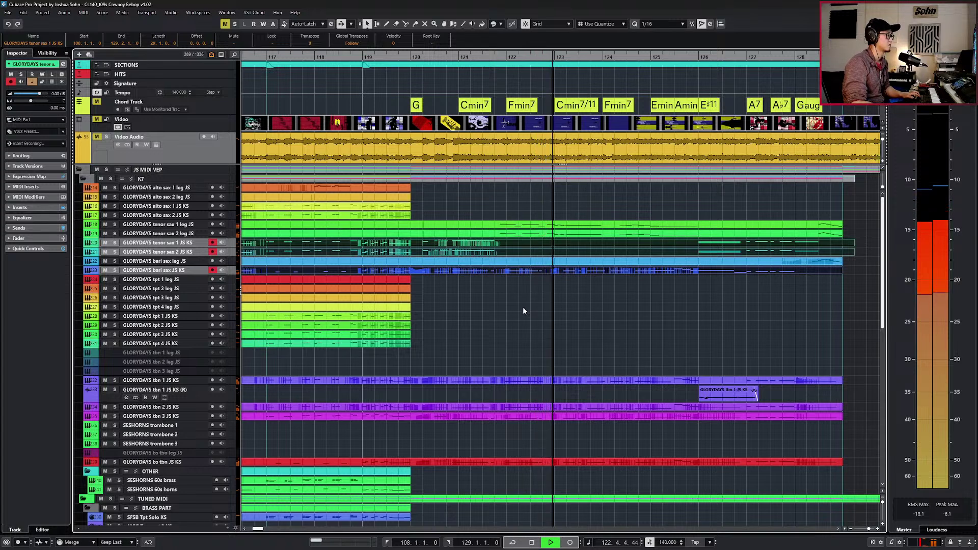
scroll(524, 308, "down", 1)
scroll(523, 299, "right", 1)
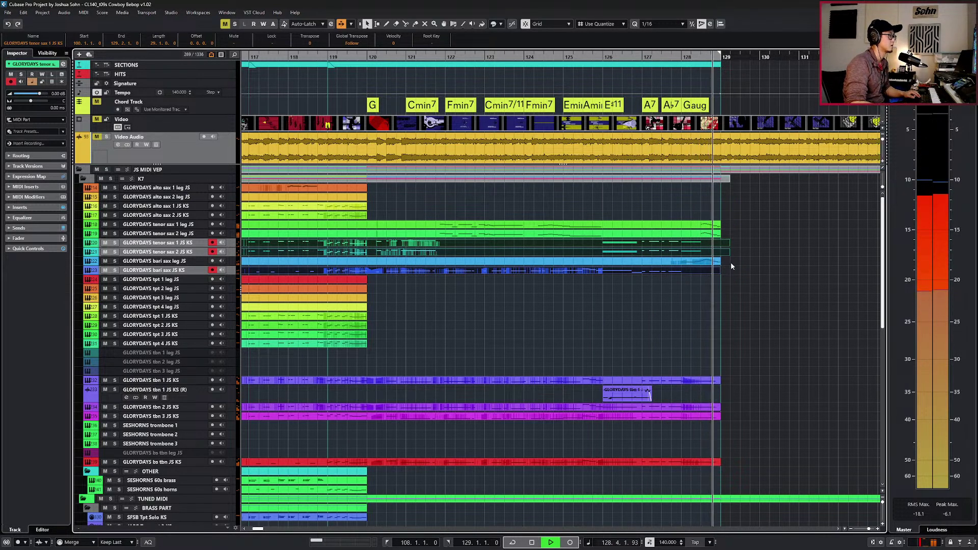
key("space")
Trim the tenor sax 1 and 2 KS parts to end at bar 129 and open both for note editing.
left_click_drag(741, 240, 717, 254)
key("alt+1")
double_click(695, 246)
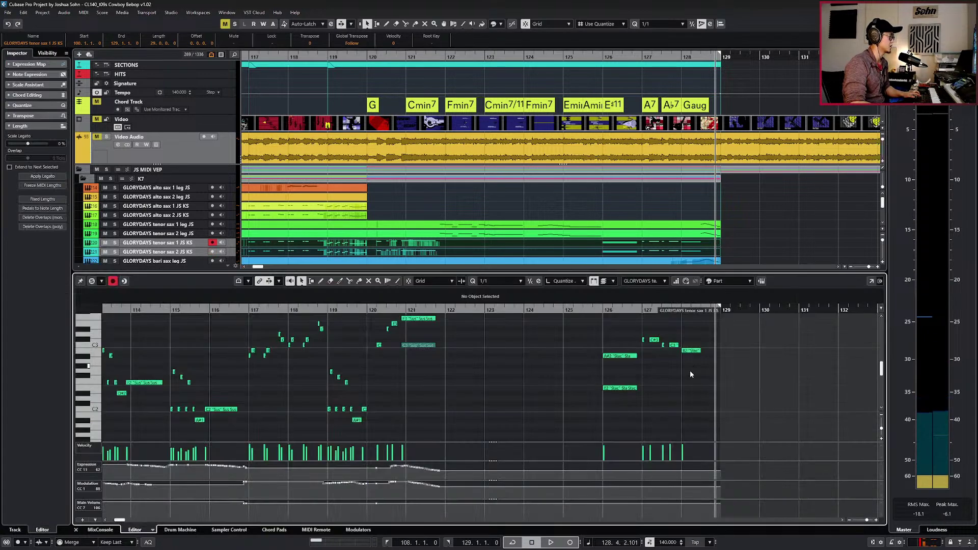
Set the articulation to Sfz Long for the A#2 and E2 notes at bar 126 in the tenor sax KS parts and audition them.
scroll(688, 373, "up", 1)
key("KP_Subtract")
key("KP_Subtract")
key("KP_Subtract")
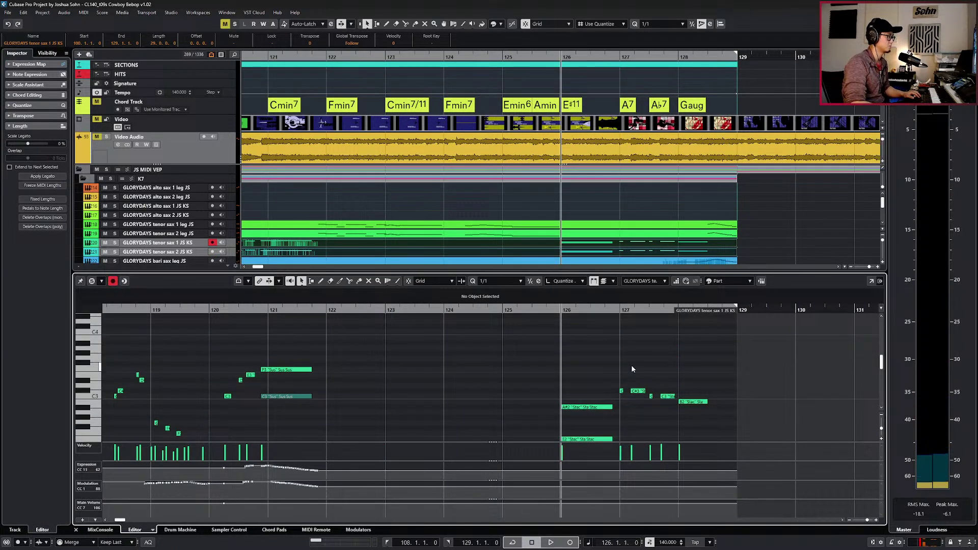
scroll(634, 374, "down", 2)
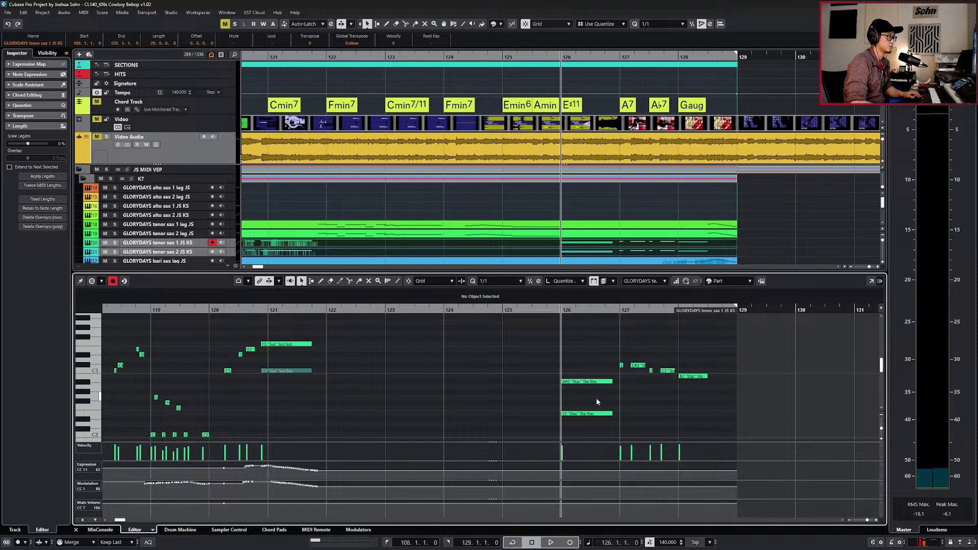
left_click(593, 413)
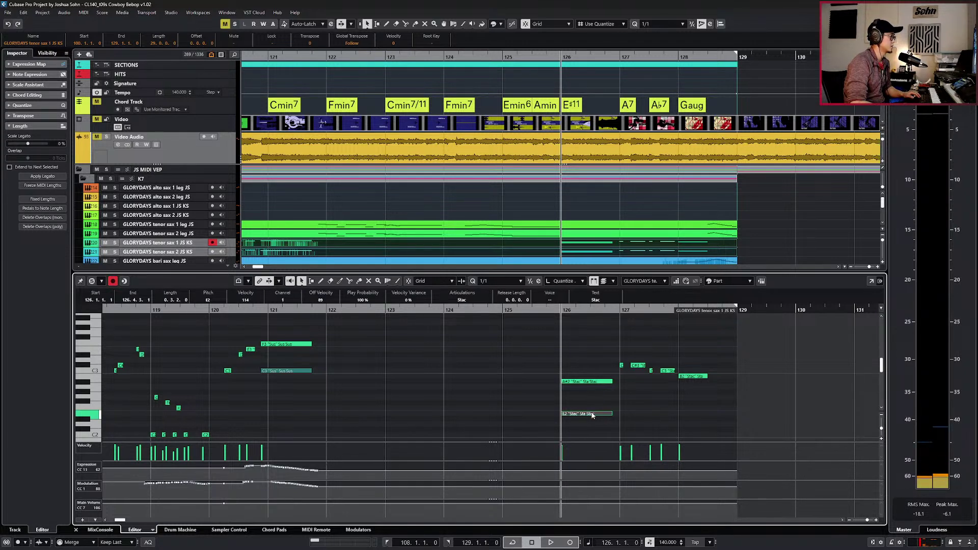
left_click(636, 280)
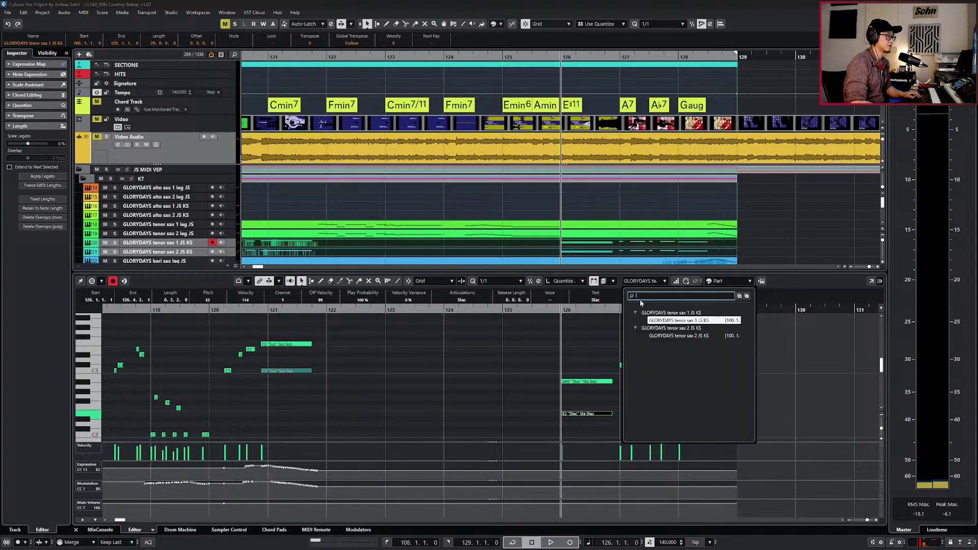
left_click(567, 331)
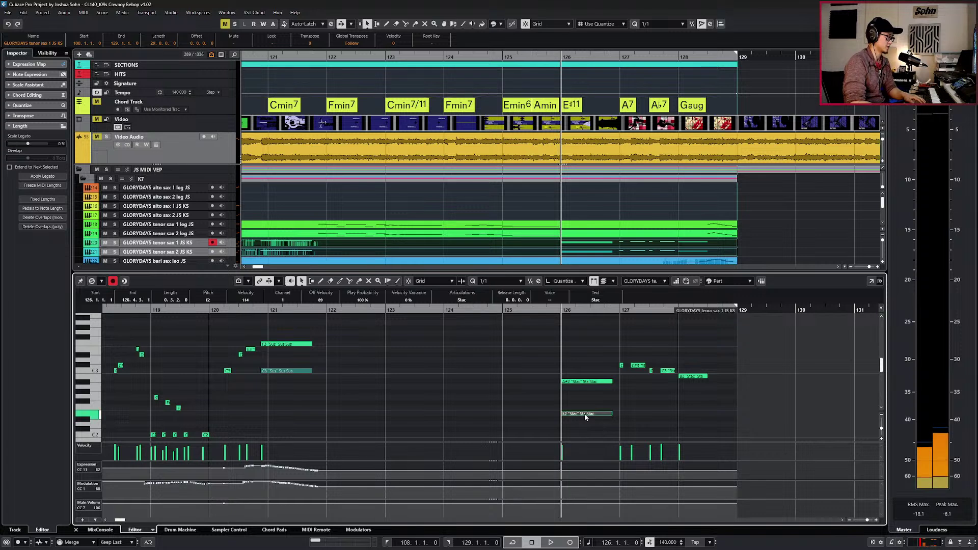
left_click(591, 382)
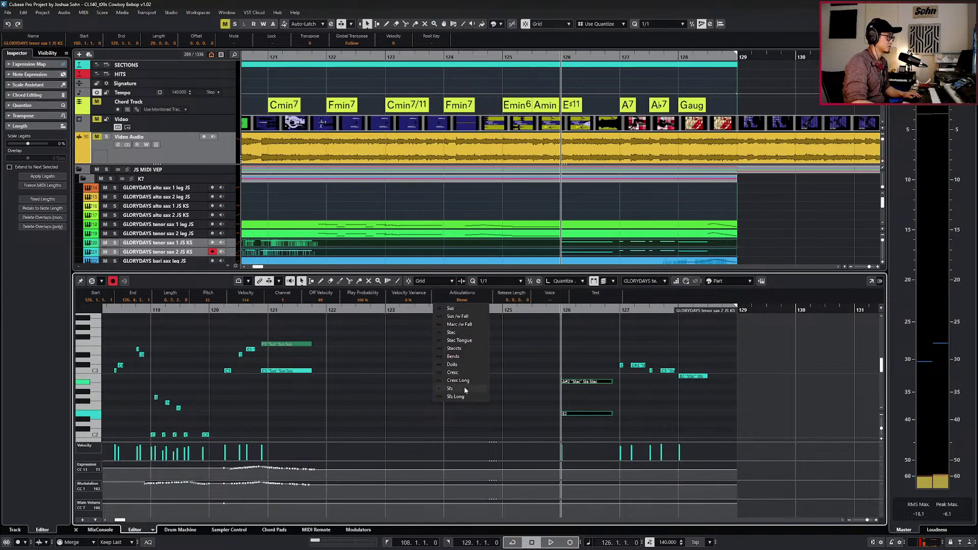
left_click(459, 399)
left_click(459, 400)
key("space")
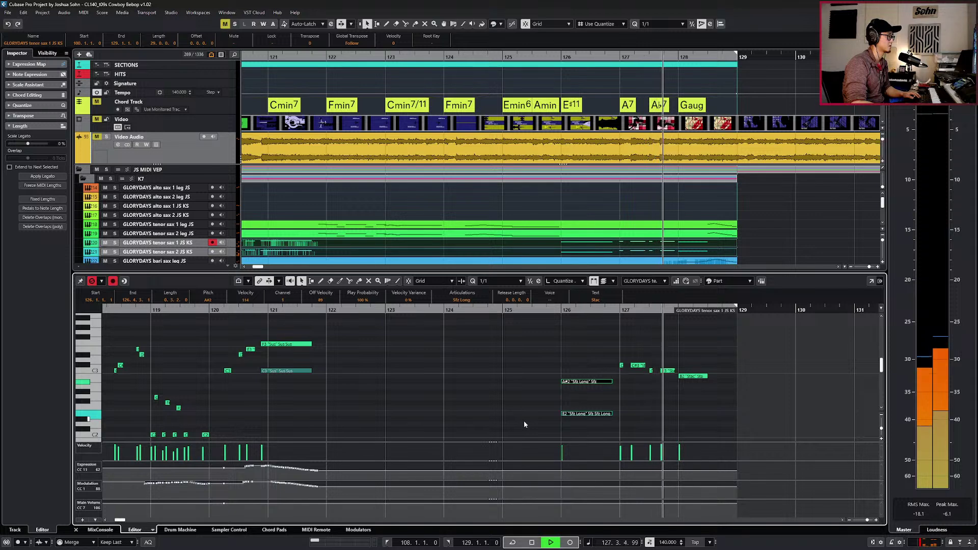
key("g")
key("space")
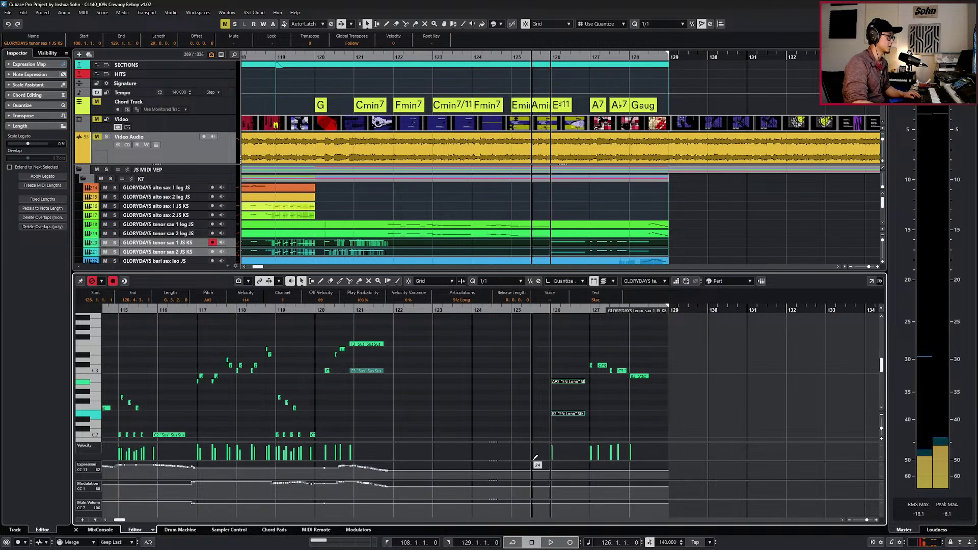
Raise the expression just before bar 126 in both tenor sax KS parts, and set tenor sax 2's expression and modulation there to 106.
key("Down")
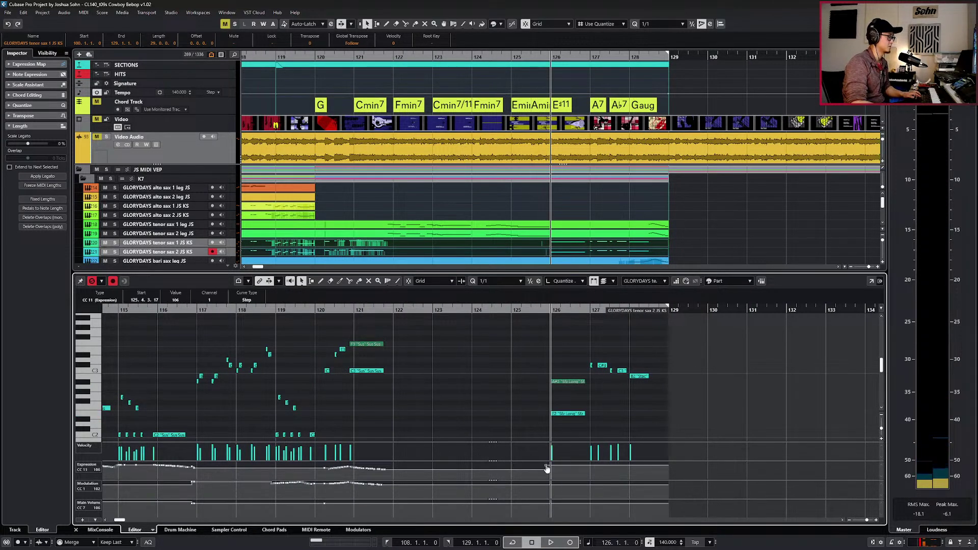
key("space")
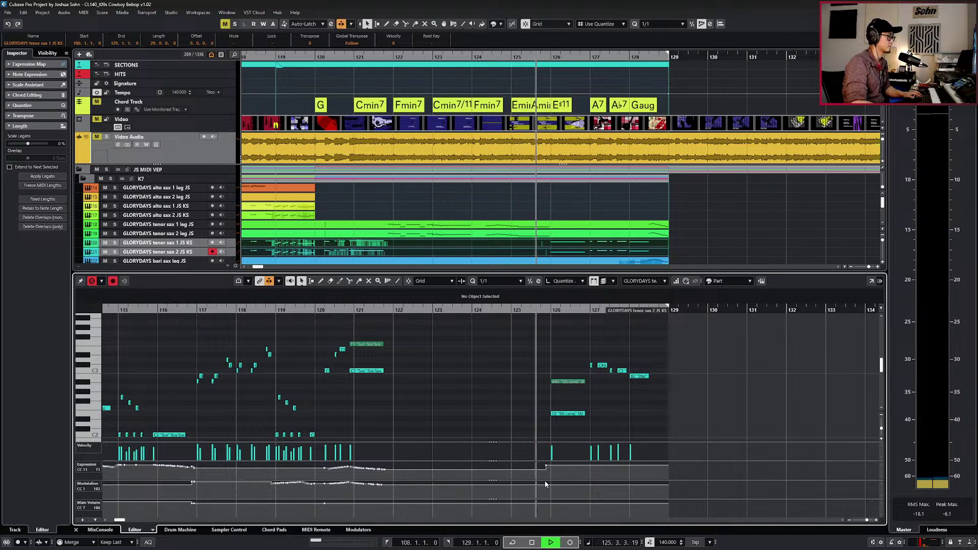
left_click(545, 485)
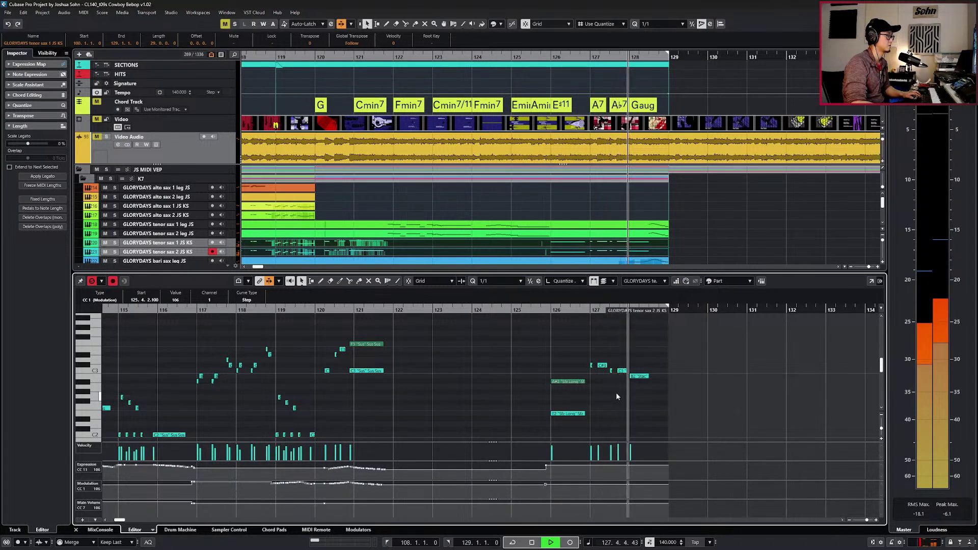
scroll(617, 395, "up", 2)
key("space")
Set the articulation of the B2 note at bar 128 in the tenor sax KS parts to Sus.
left_click(649, 377)
scroll(651, 392, "up", 3)
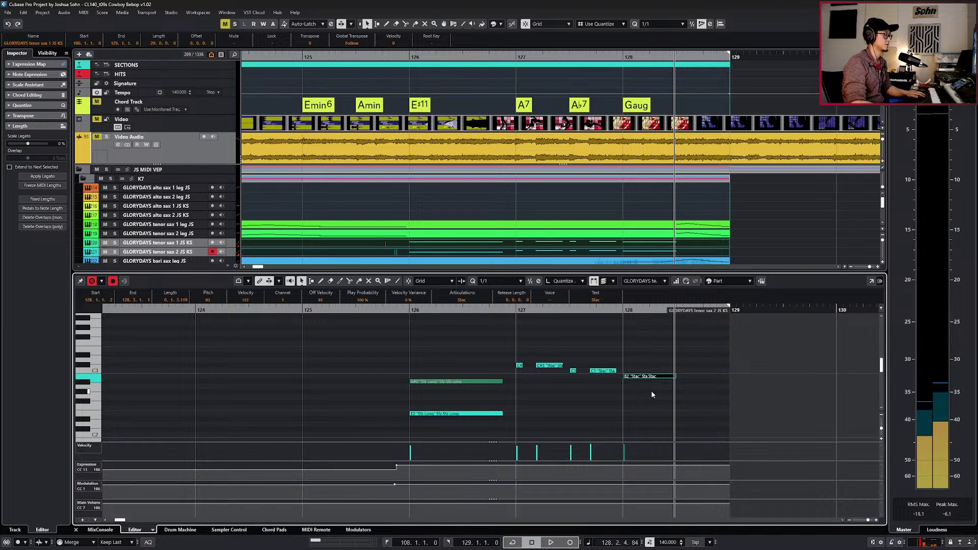
left_click(471, 301)
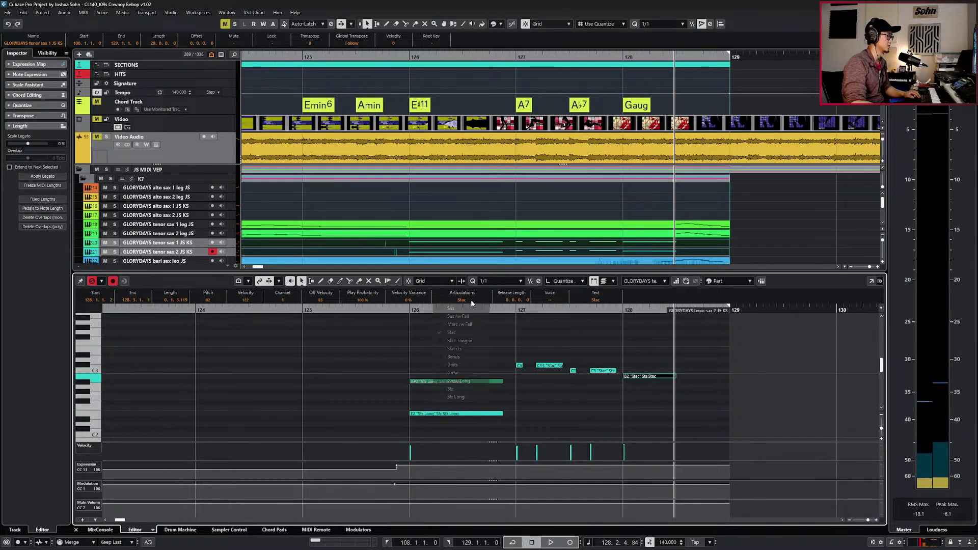
left_click(470, 309)
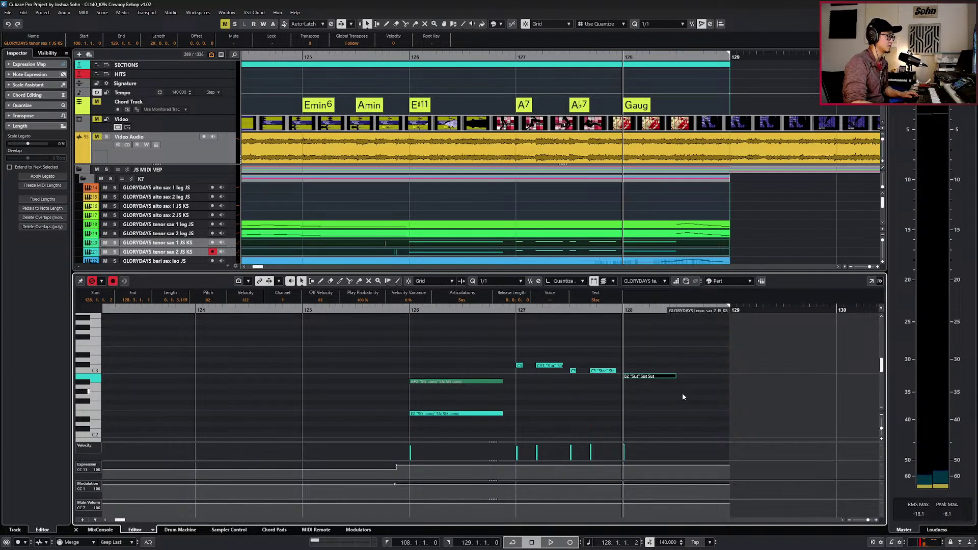
Move the sustained B2 note at bar 128 from the tenor sax 1 KS part into the tenor sax 1 leg part.
left_click(651, 227)
left_click(651, 226)
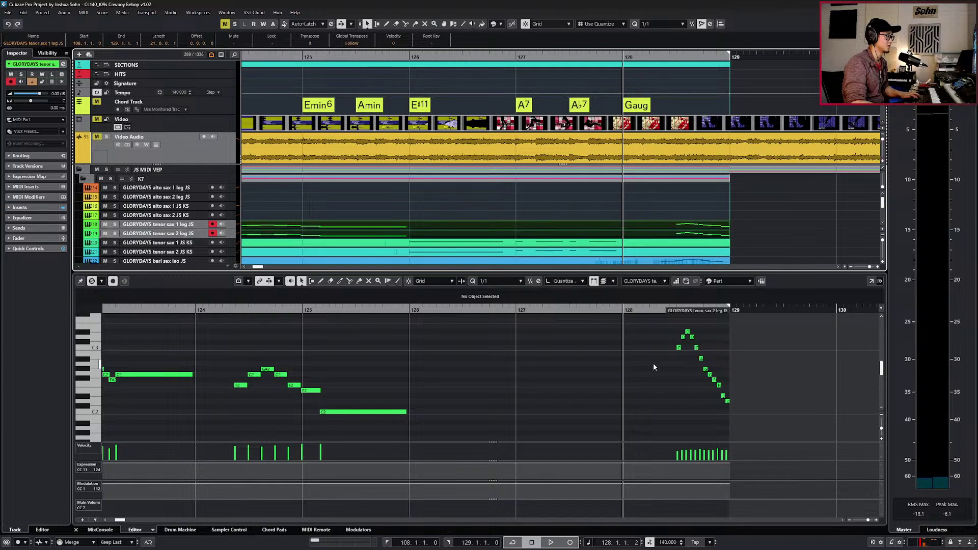
left_click(655, 208)
key("ctrl+z")
key("ctrl+z")
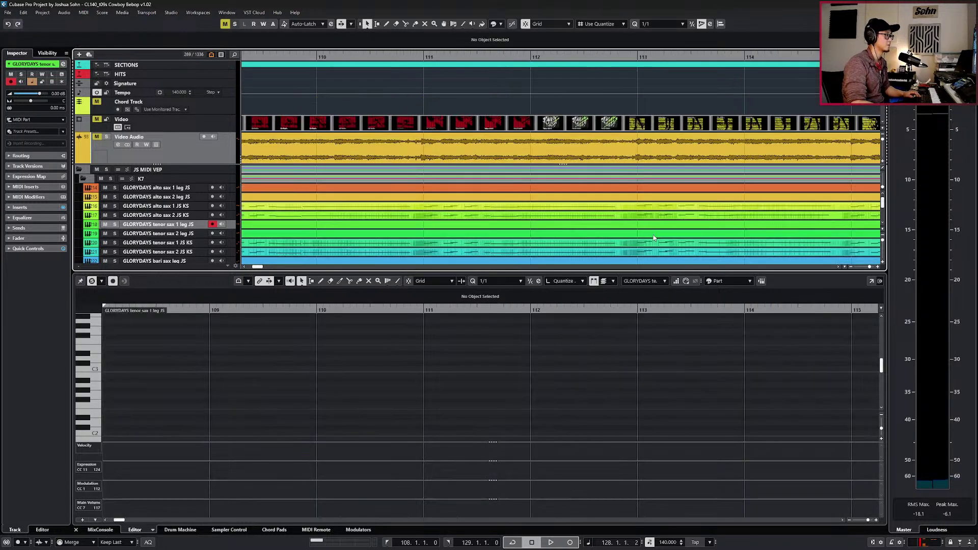
key("f")
key("f")
left_click(313, 384)
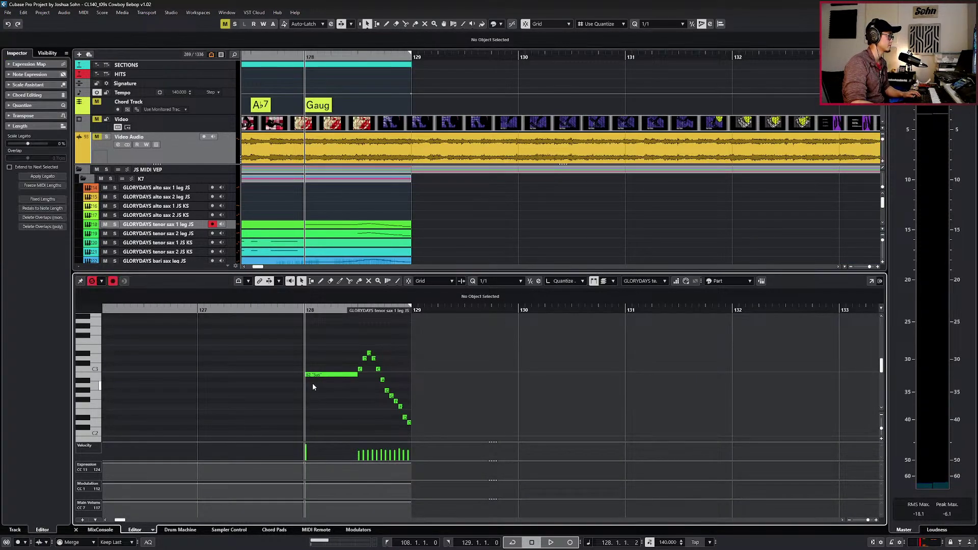
left_click(324, 375)
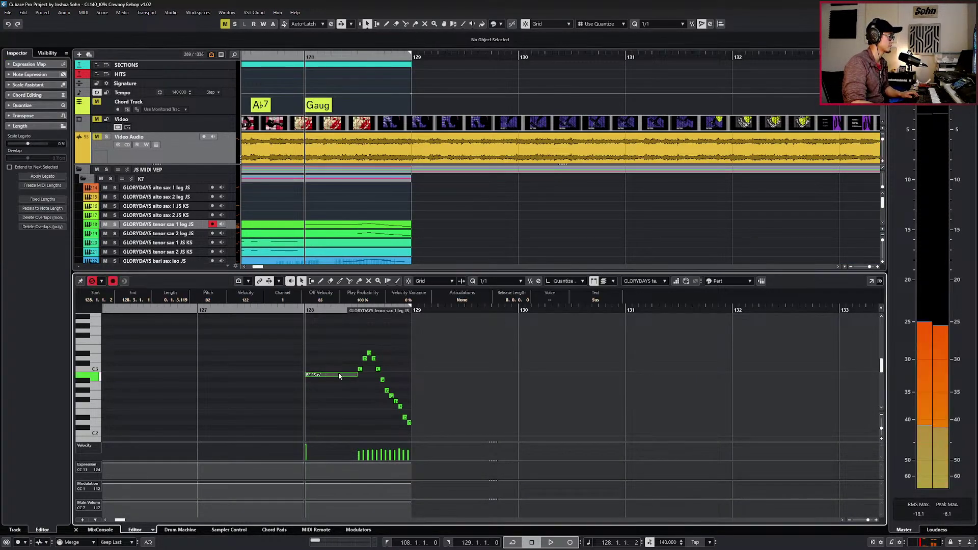
Place the same sustained B2 note at bar 128 in the tenor sax 2 leg part and audition it.
left_click(355, 235)
key("Right")
key("space")
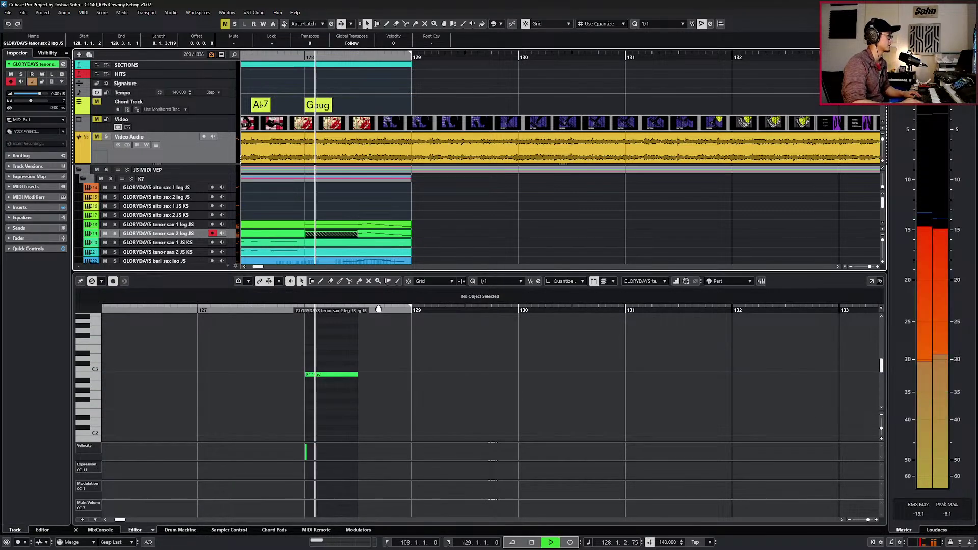
key("space")
key("KP_Subtract")
key("KP_Subtract")
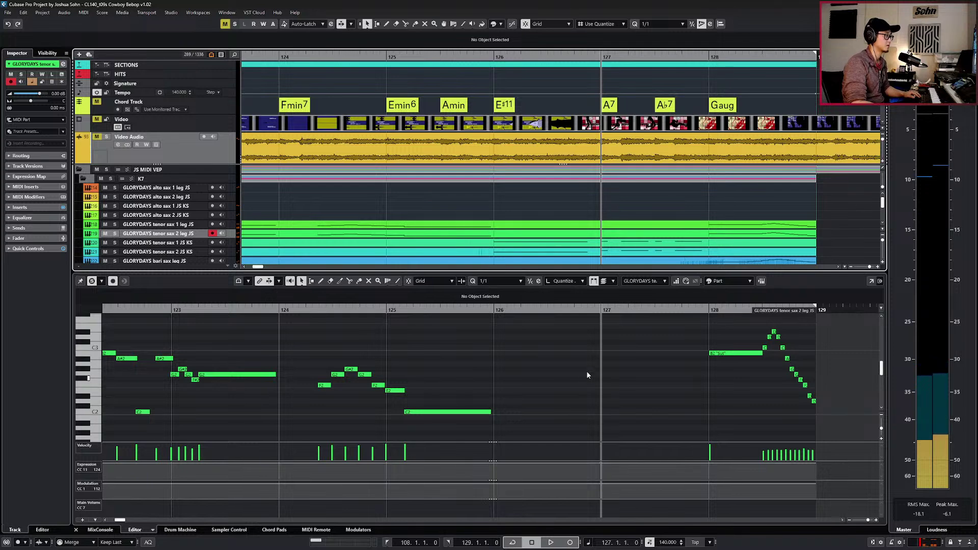
Insert a main volume value of 109 near bar 120 in the tenor sax 2 leg part, and play back both tenor leg parts.
scroll(541, 431, "down", 4)
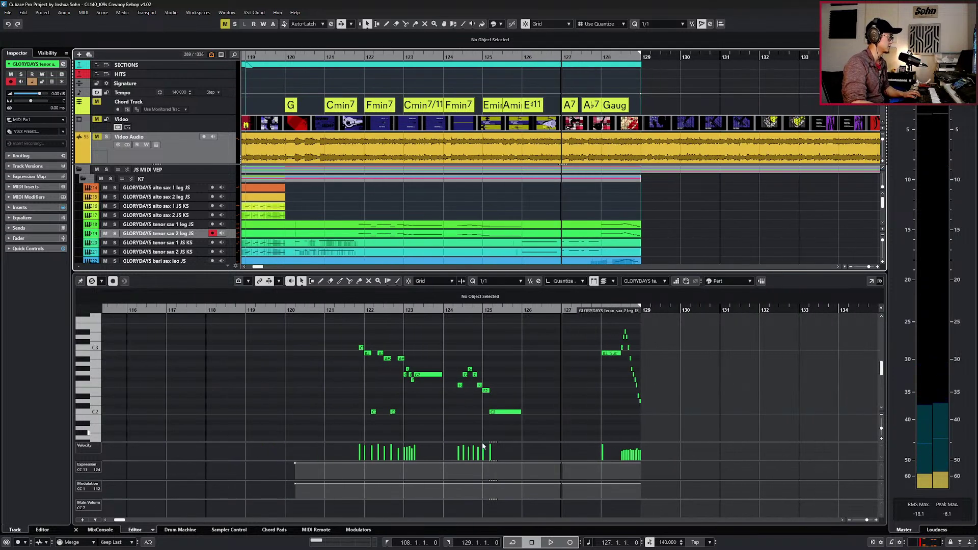
left_click(293, 502)
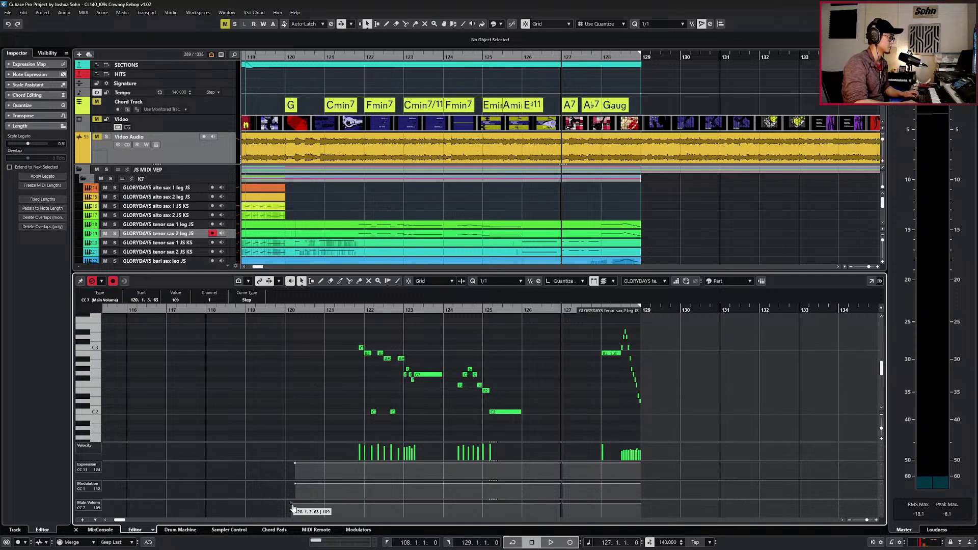
left_click(383, 229)
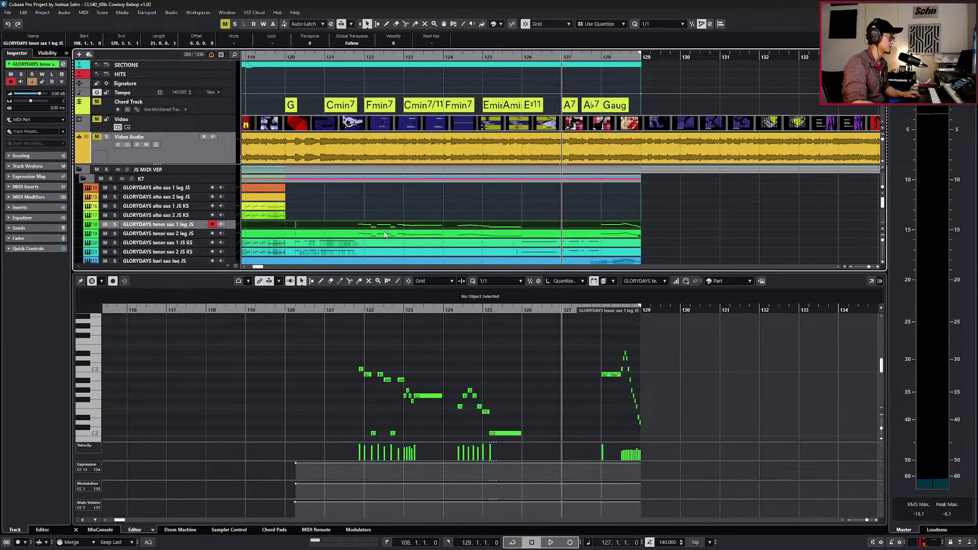
left_click(385, 235, "shift")
key("KP_Subtract")
key("KP_Subtract")
key("KP_Subtract")
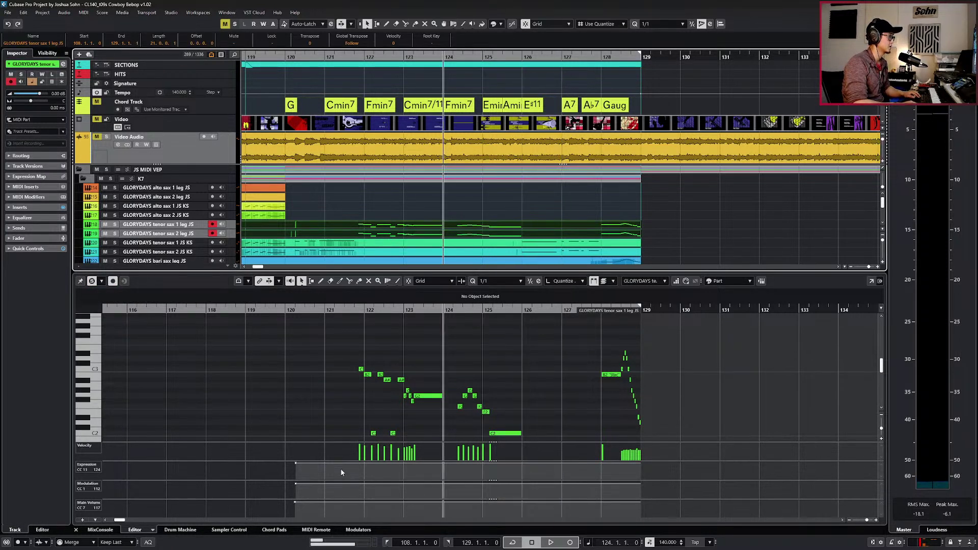
key("Left")
key("space")
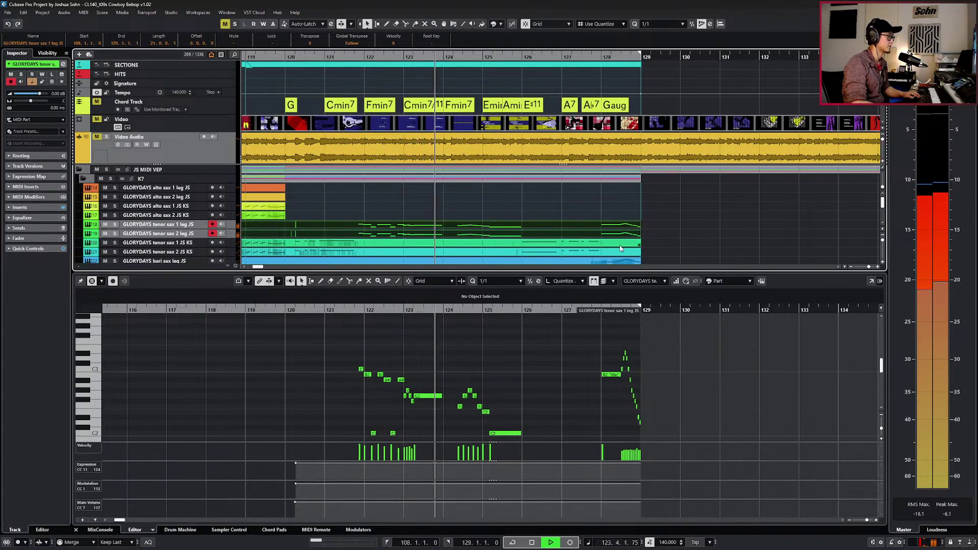
Insert a modulation value of 118 just before bar 126 in the tenor sax 1 KS part and play the passage back.
left_click_drag(646, 243, 622, 254)
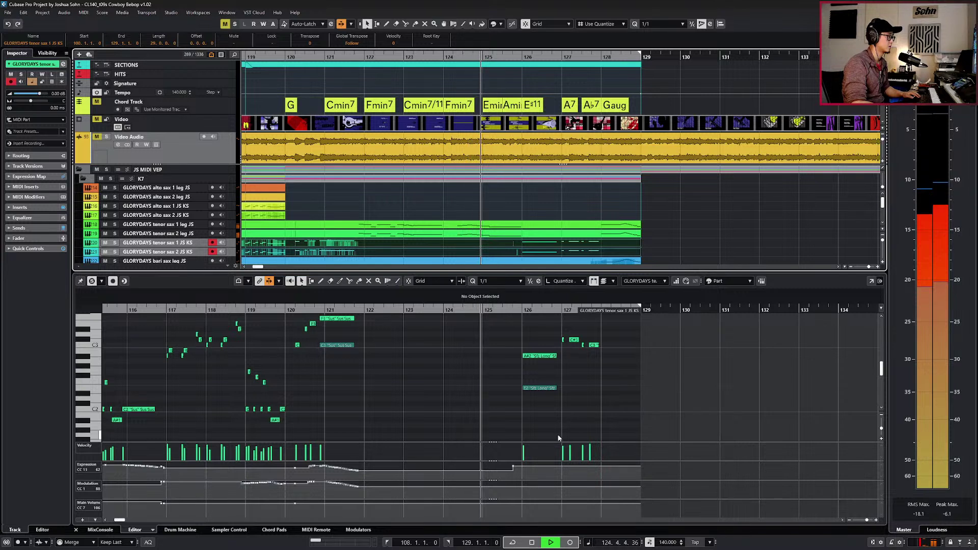
left_click(517, 483)
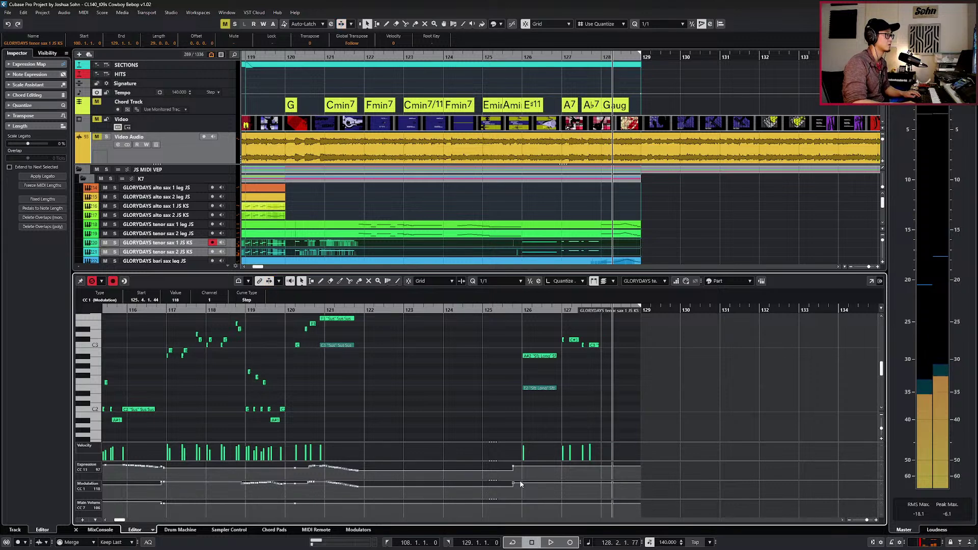
key("space")
key("space")
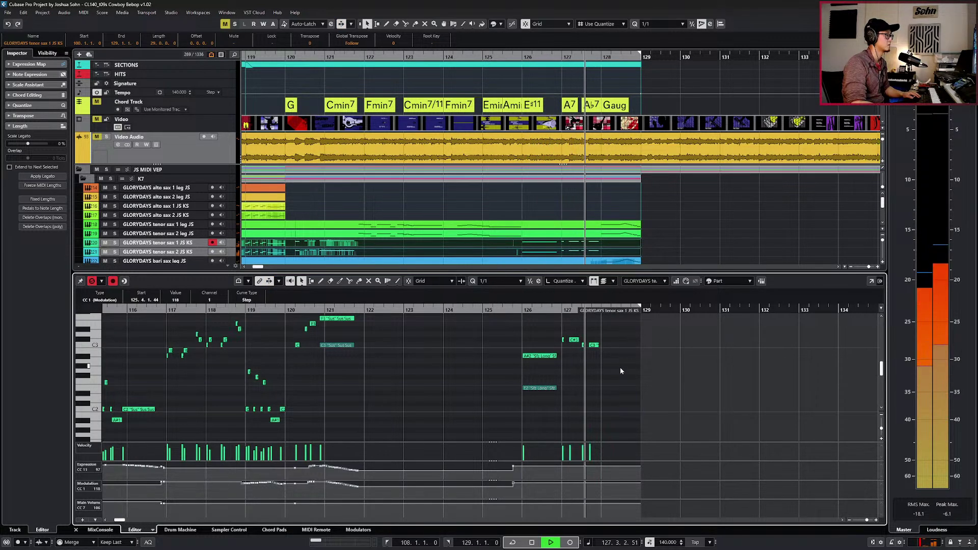
Change the articulation of the two short notes in bar 127 in both tenor KS parts, using Staccts in tenor sax 2, and audition them.
scroll(598, 362, "up", 1, "ctrl")
scroll(598, 363, "up", 1, "ctrl")
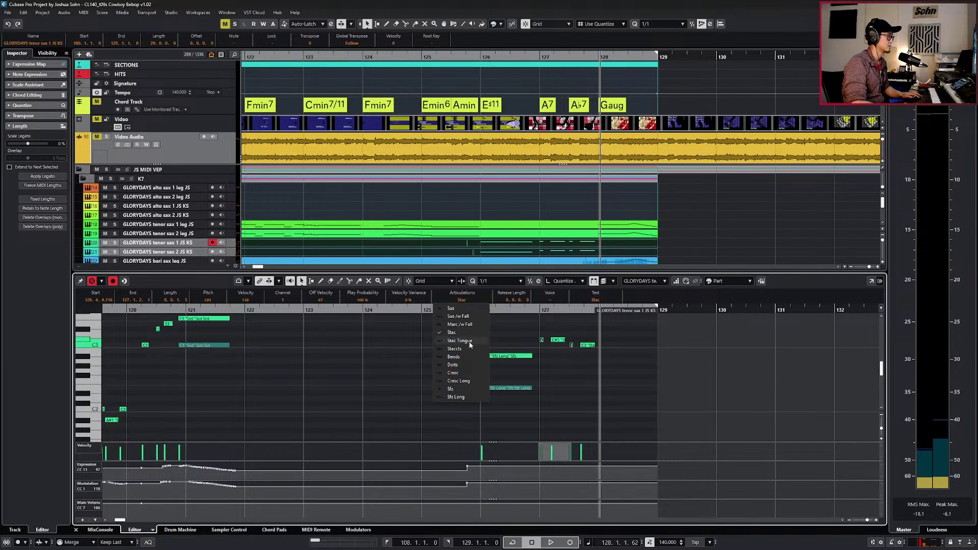
left_click(470, 343)
key("l")
key("ctrl+Down")
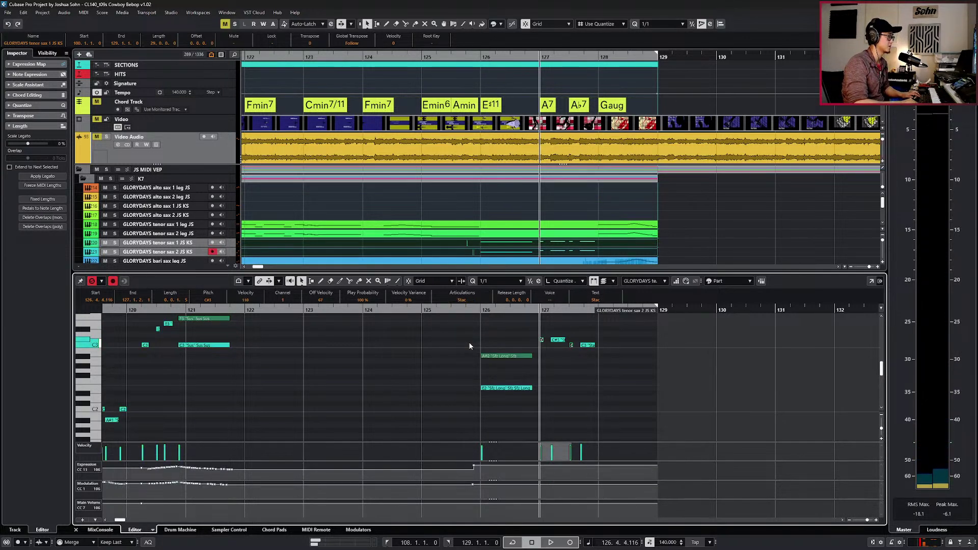
left_click(461, 300)
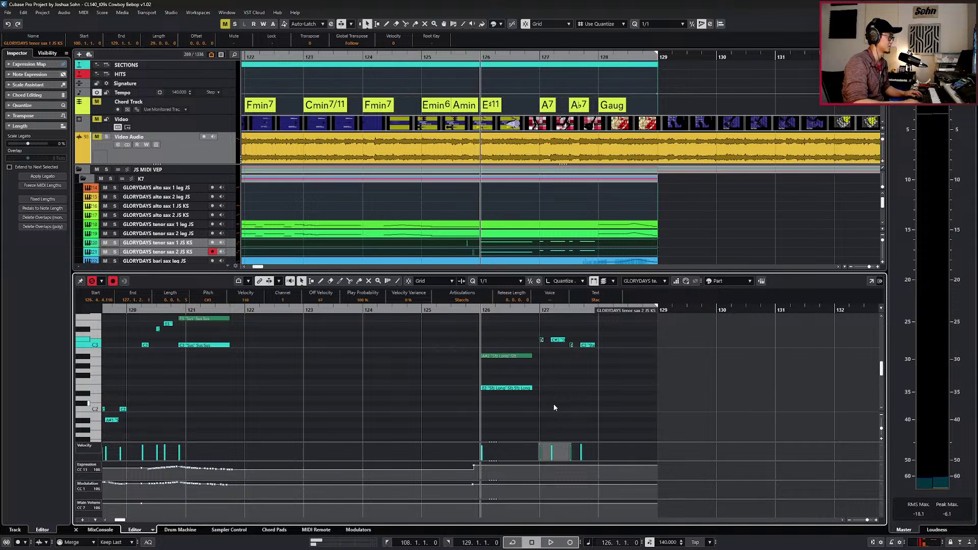
key("space")
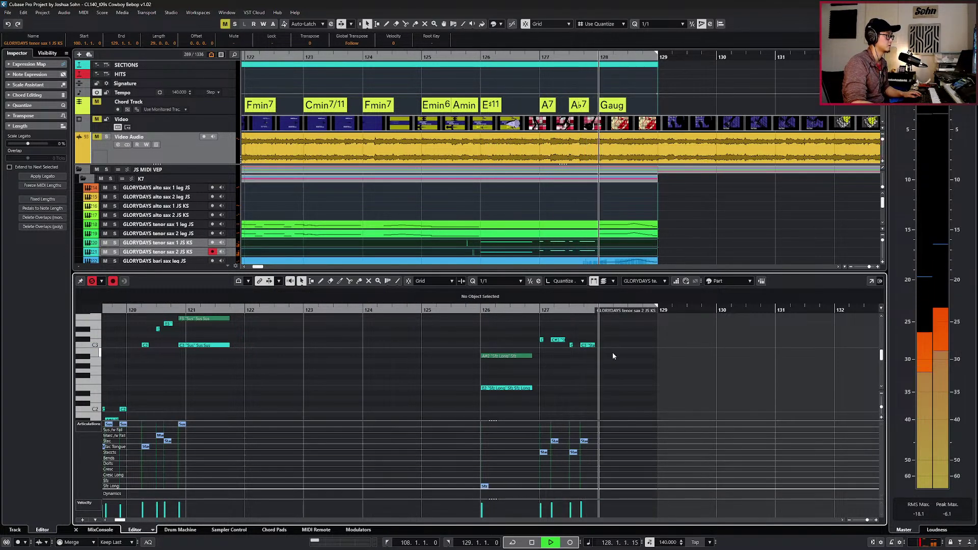
key("space")
key("space")
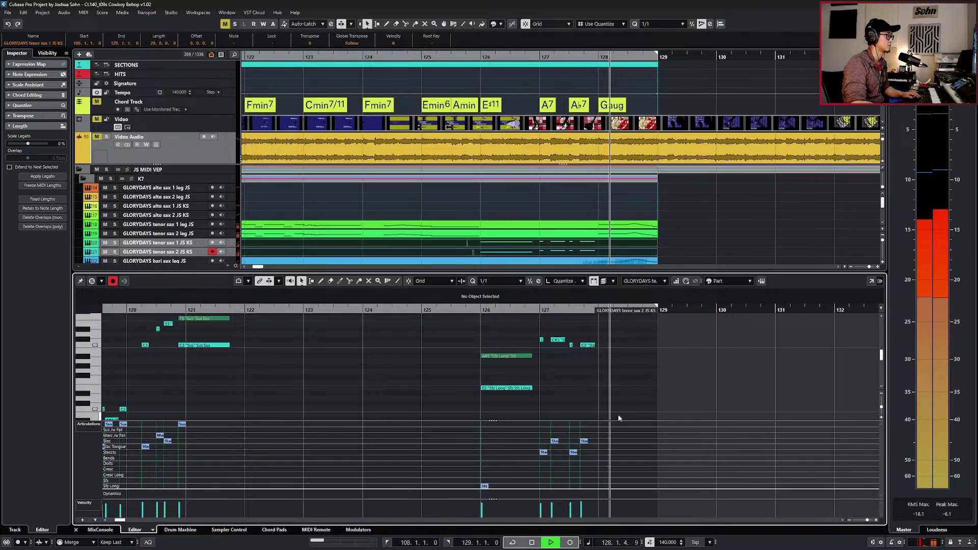
key("space")
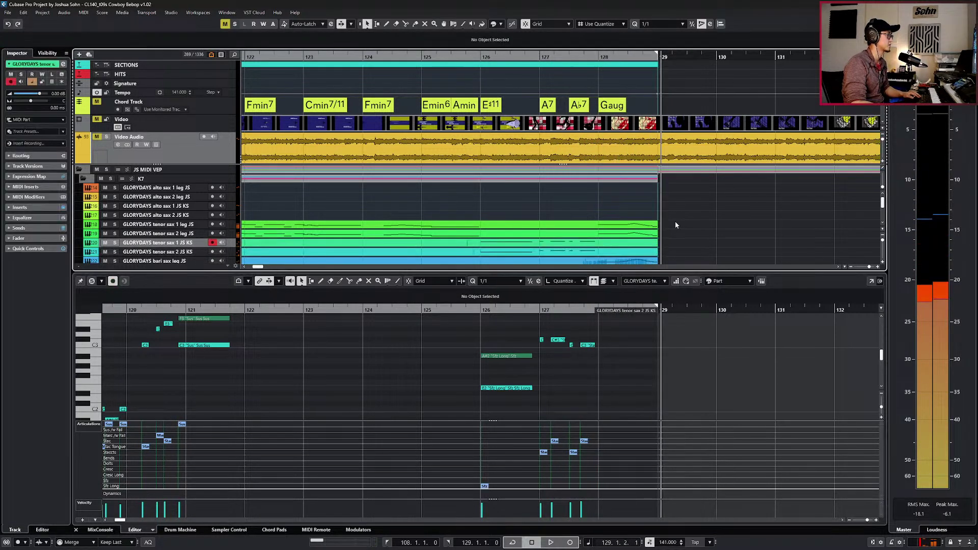
Draw an expression dip rising into the sustained note at bar 128 in the tenor sax 1 leg part and play it.
left_click_drag(674, 221, 644, 236)
left_click(610, 375)
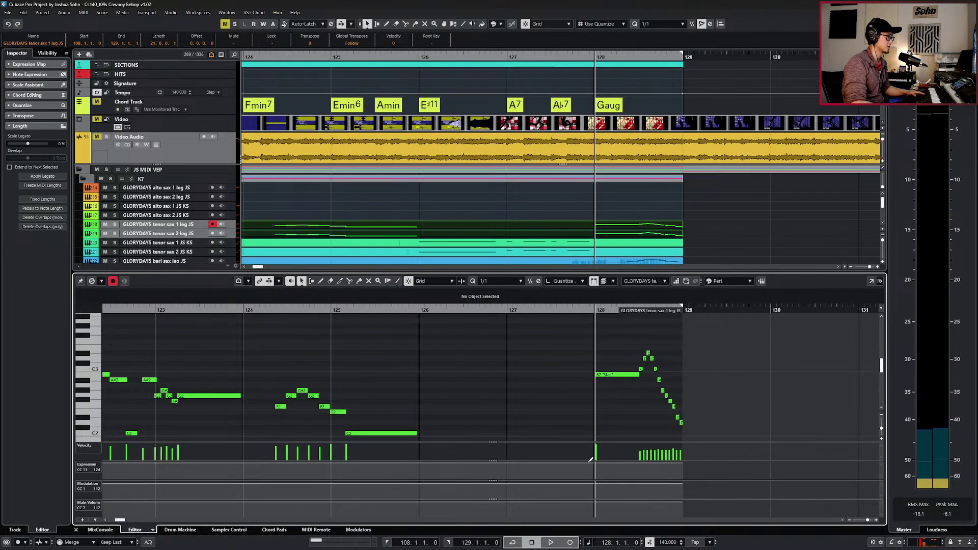
left_click_drag(586, 465, 614, 461)
key("space")
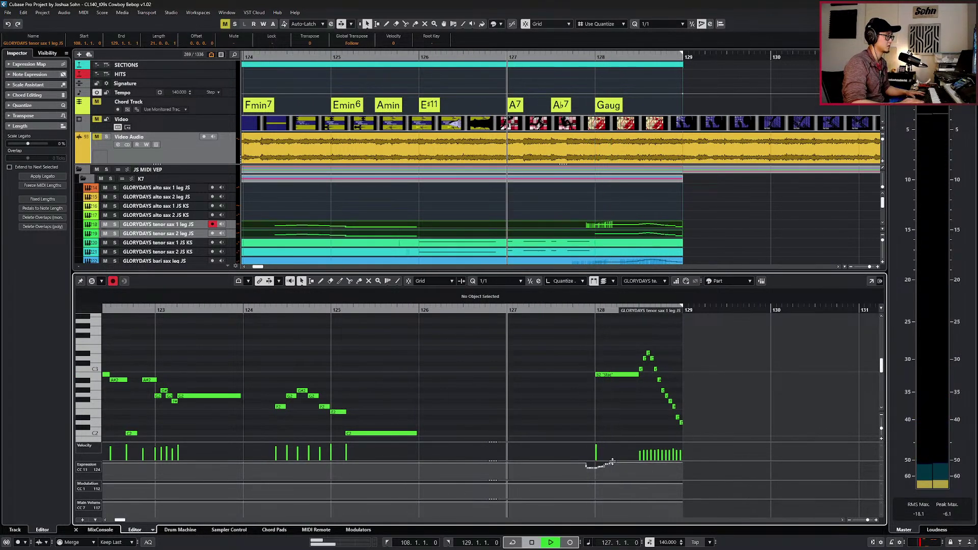
Draw a shallow expression curve around the start of bar 128 in the tenor sax 2 leg part.
key("Down")
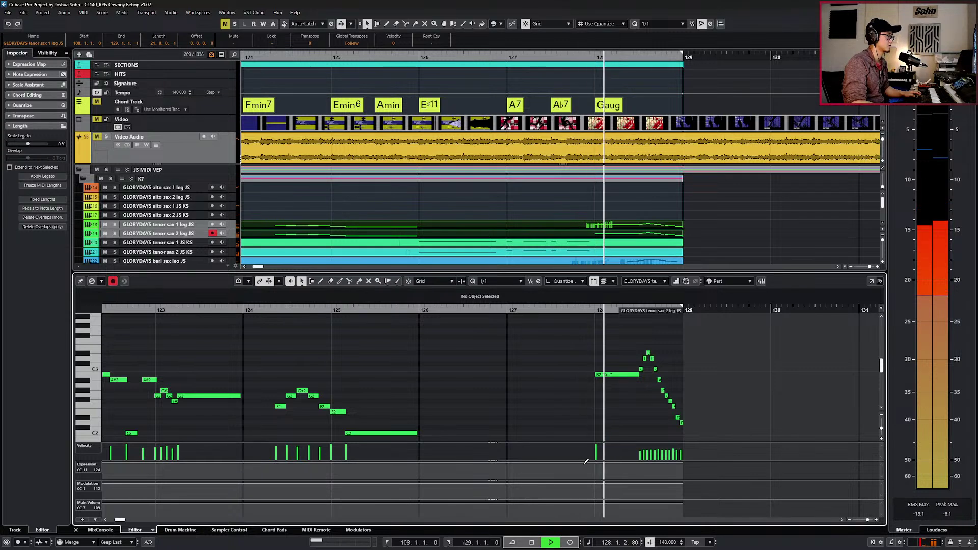
left_click_drag(586, 464, 618, 463)
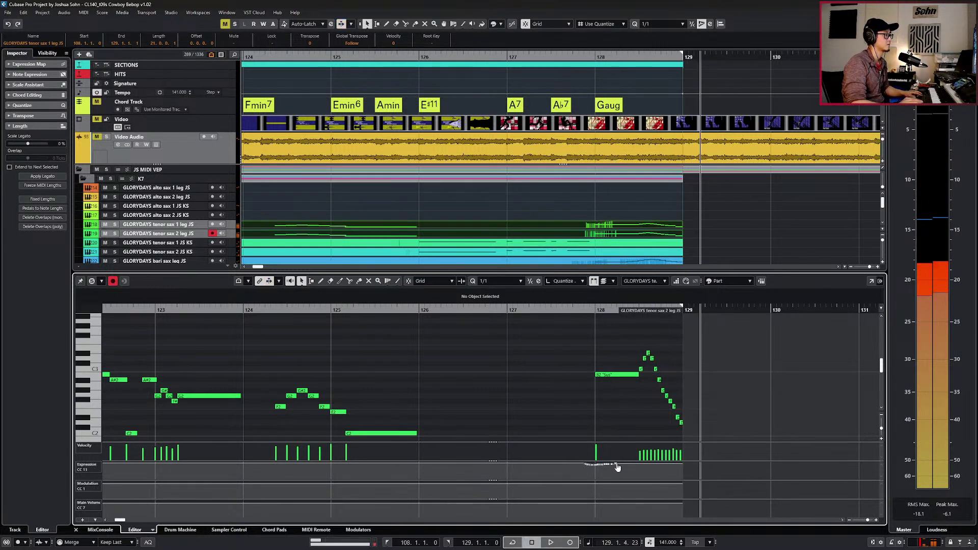
key("space")
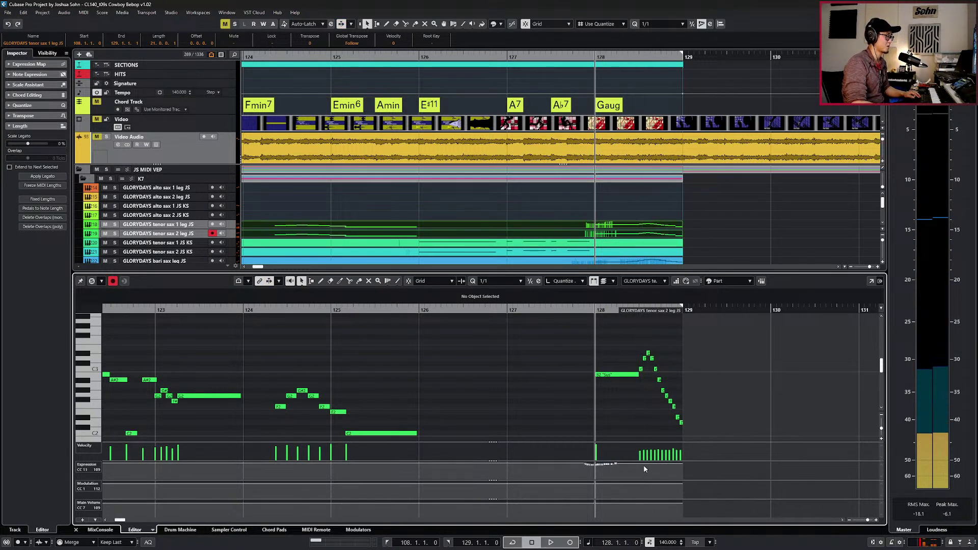
Record an expression pass over the fast run in bar 128 of the tenor sax 2 leg part.
left_click_drag(646, 461, 681, 469)
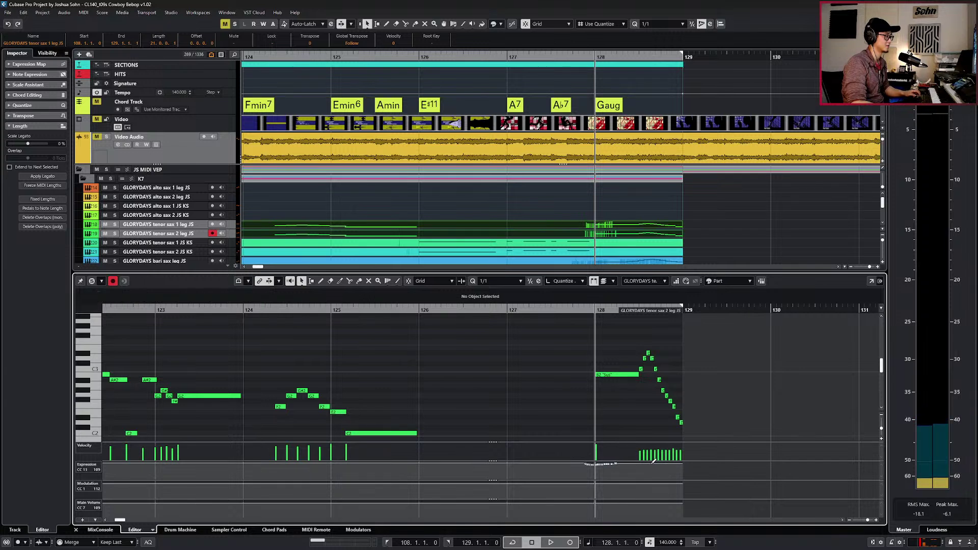
key("space")
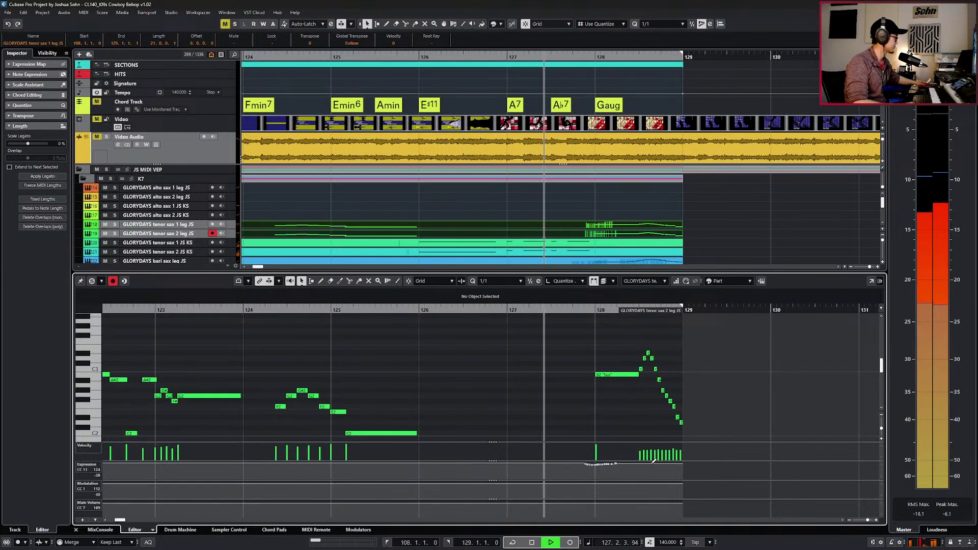
key("KP_Multiply")
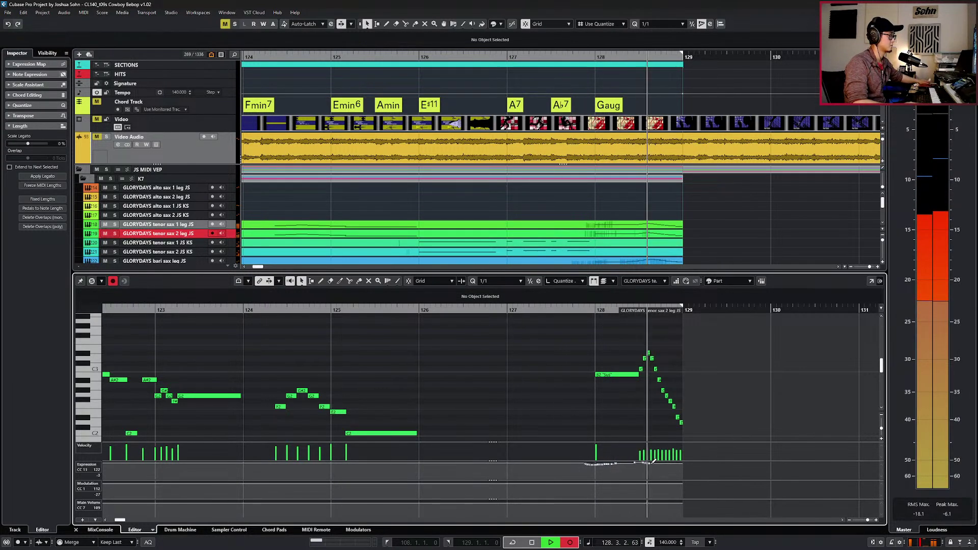
key("space")
Record a falling expression pass over the bar 128 run in the tenor sax 1 leg part, undoing the first take and re-recording it.
key("Up")
key("KP_Subtract")
key("KP_Subtract")
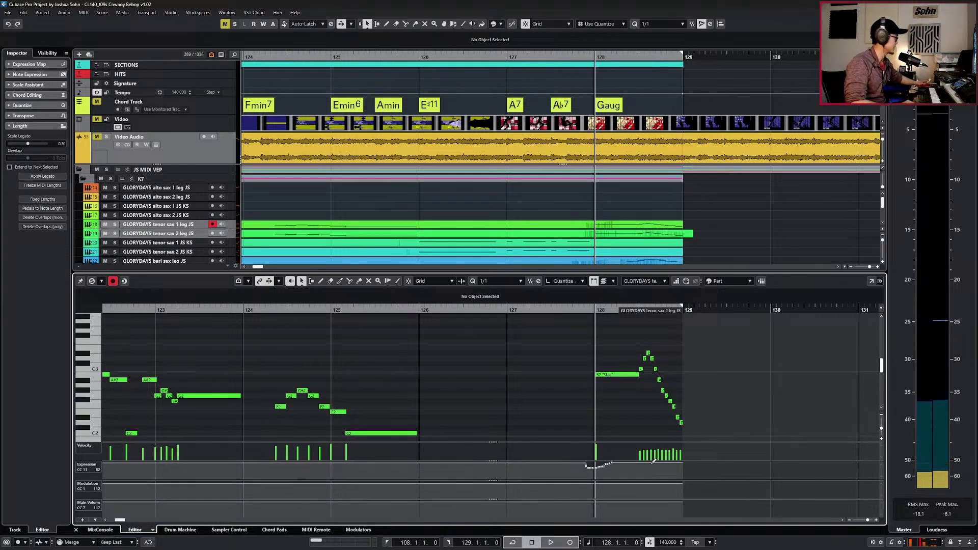
key("KP_Multiply")
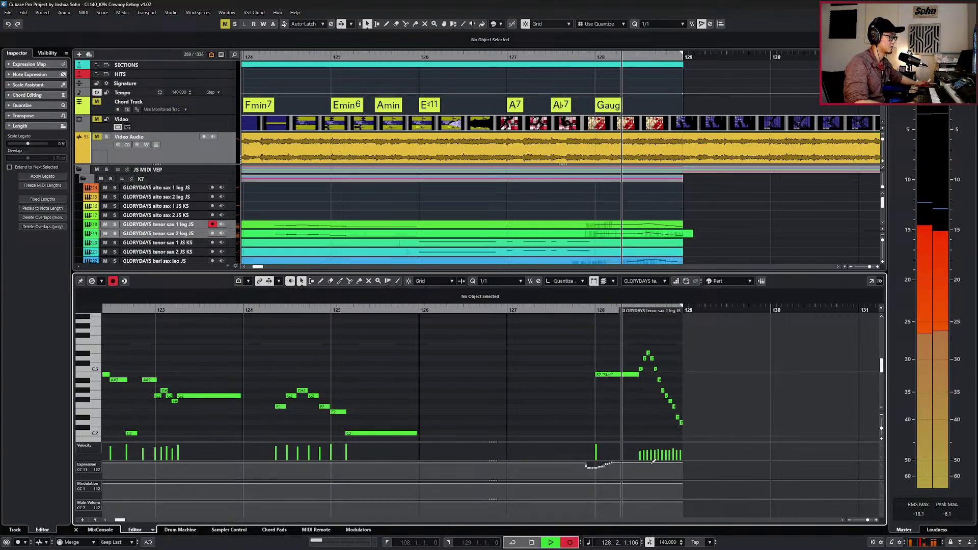
key("space")
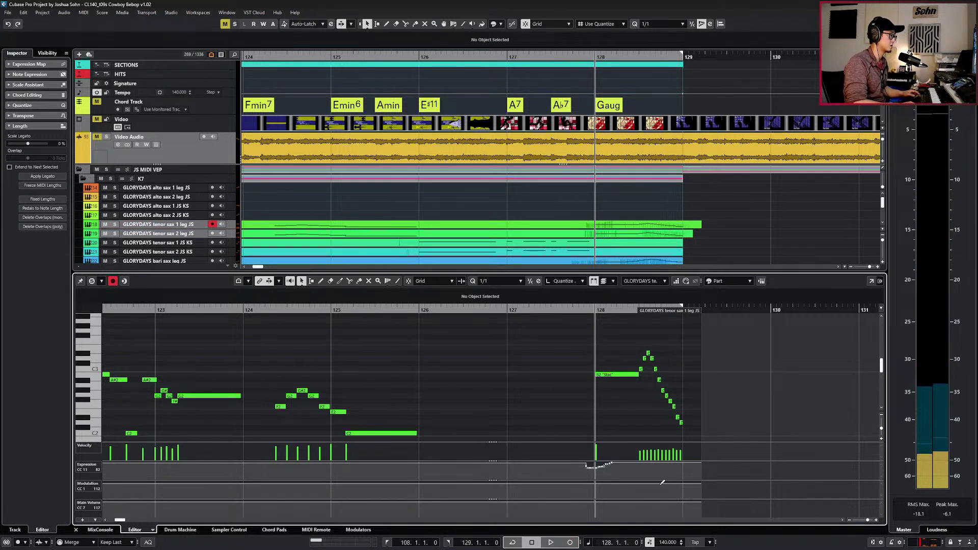
key("ctrl+z")
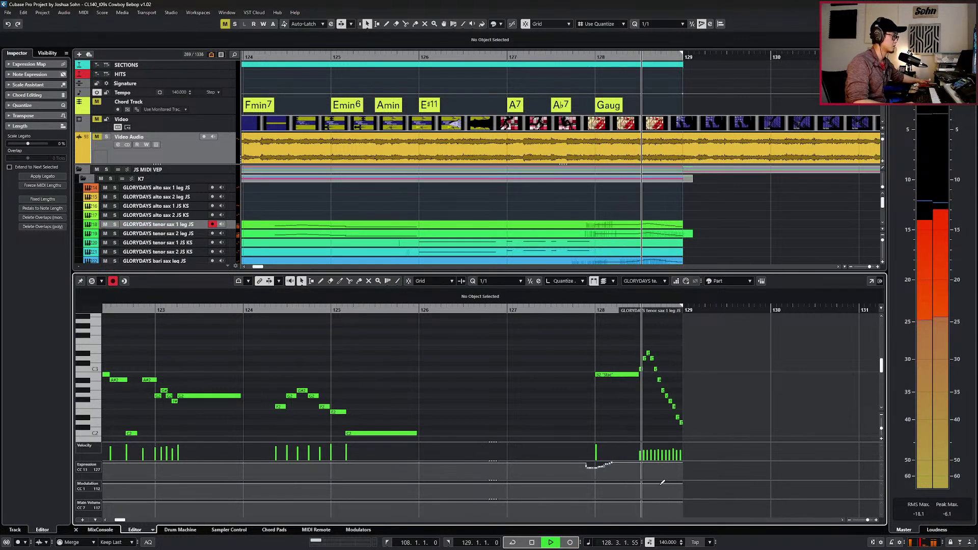
key("KP_Multiply")
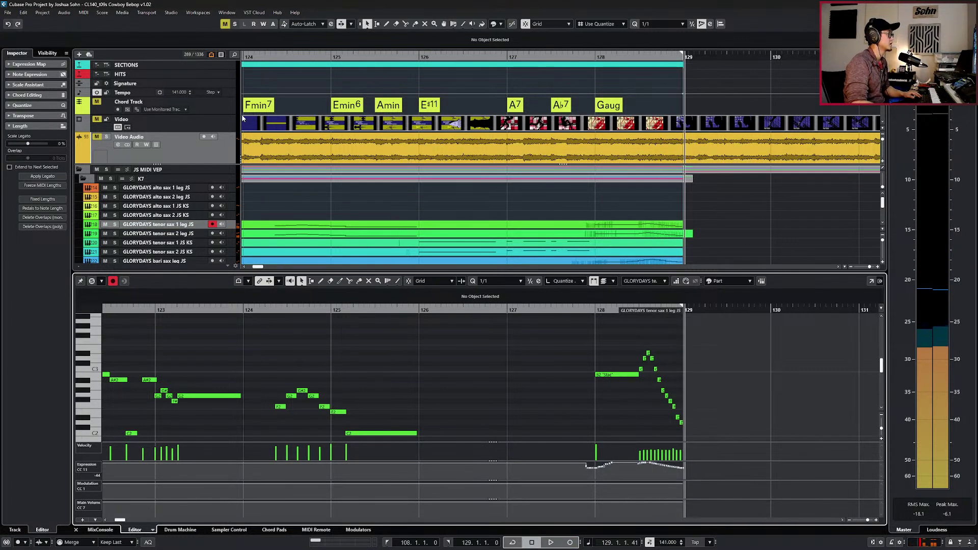
Solo the Video Audio track and listen to the reference from bar 128.
left_click(224, 127)
left_click(225, 147)
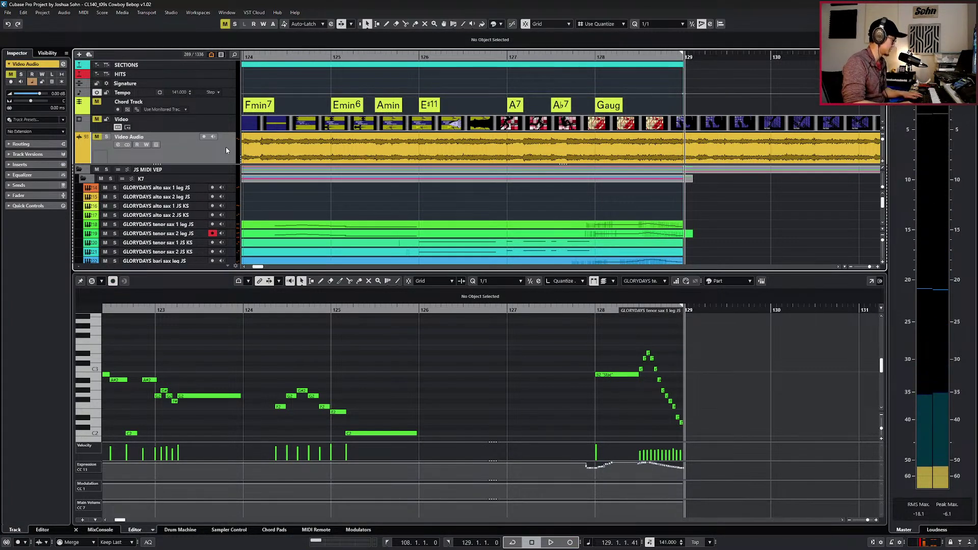
key("s")
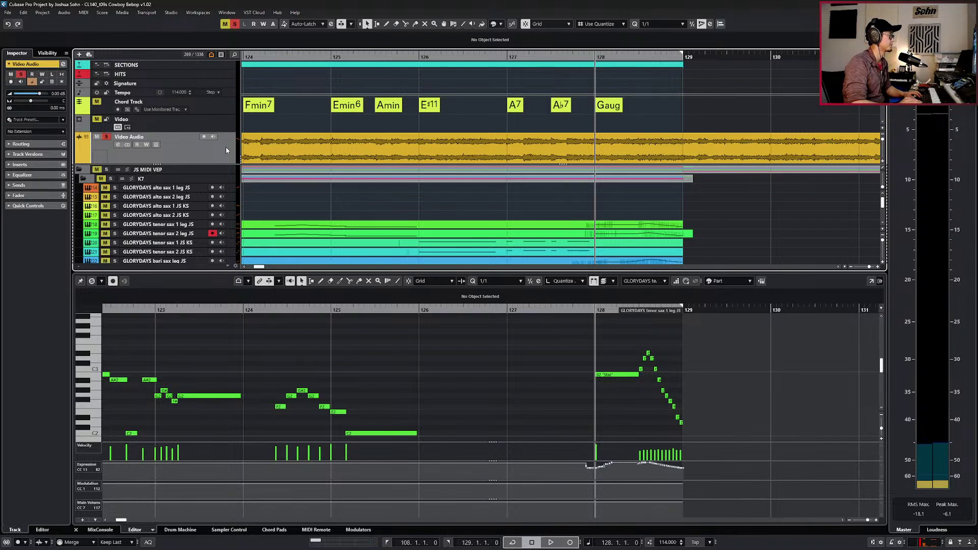
key("space")
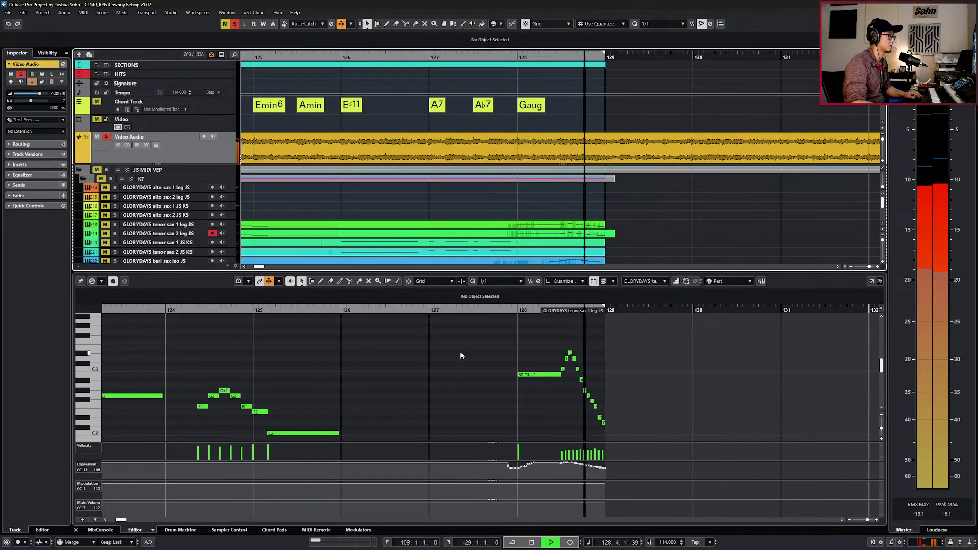
key("space")
key("space")
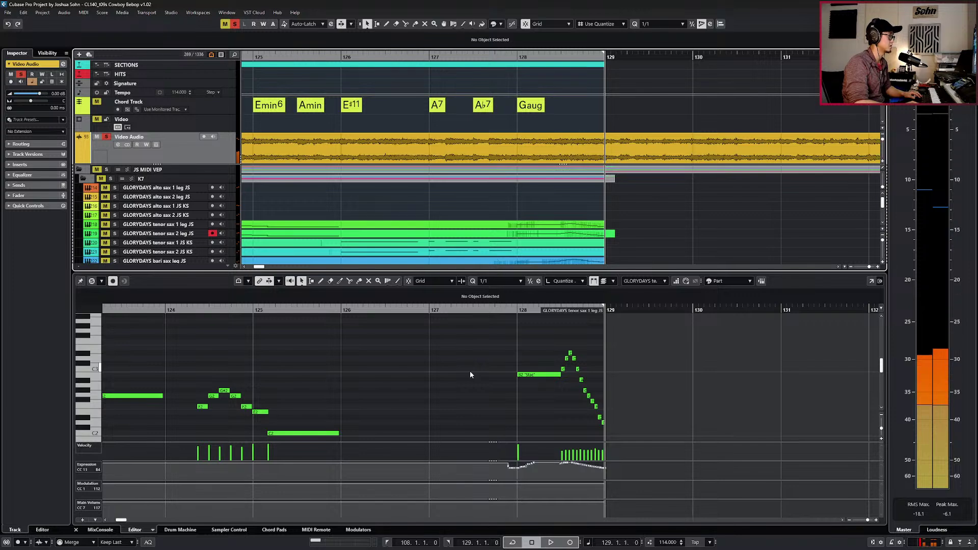
key("space")
Replay the reference's fast run in bar 128 several times, and return the Video Audio track to unsoloed and muted.
scroll(593, 414, "up", 2)
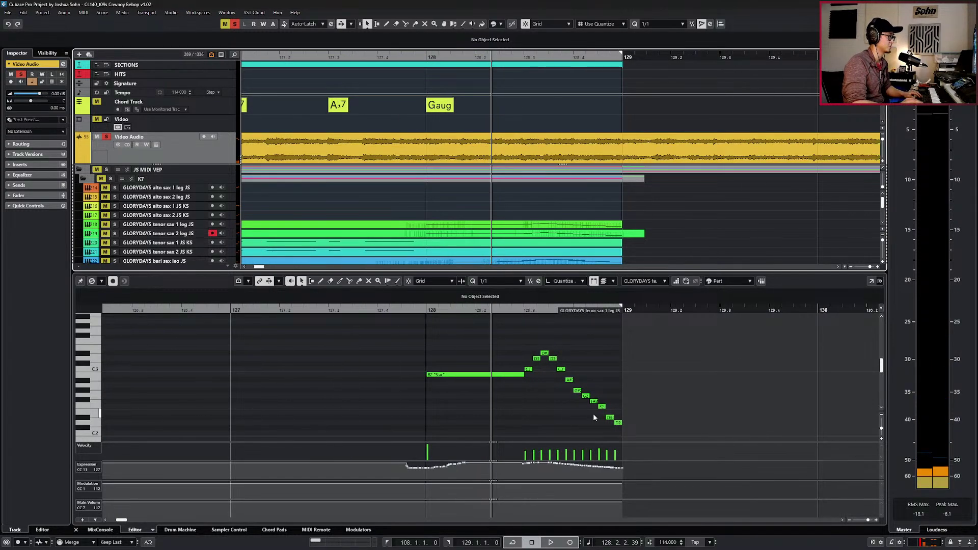
key("space")
key("space")
key("space")
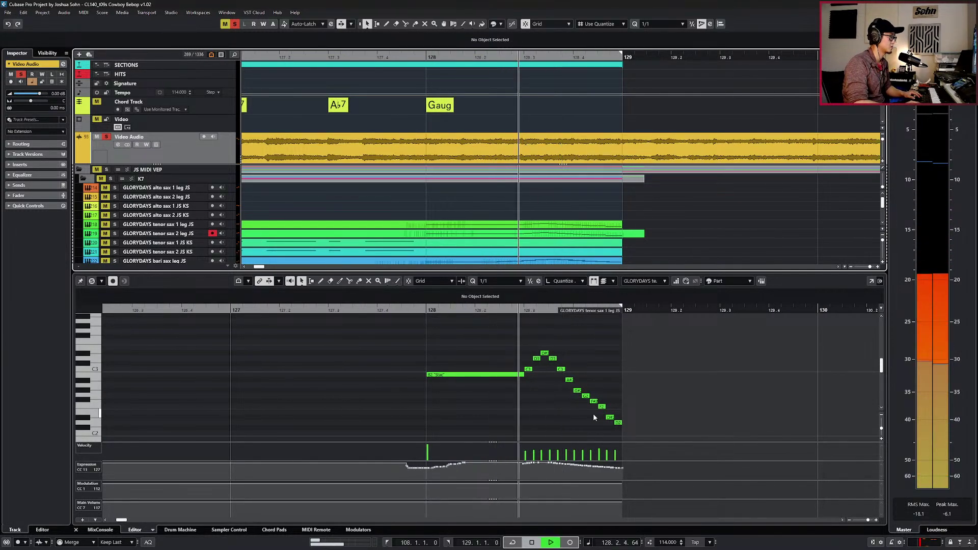
key("space")
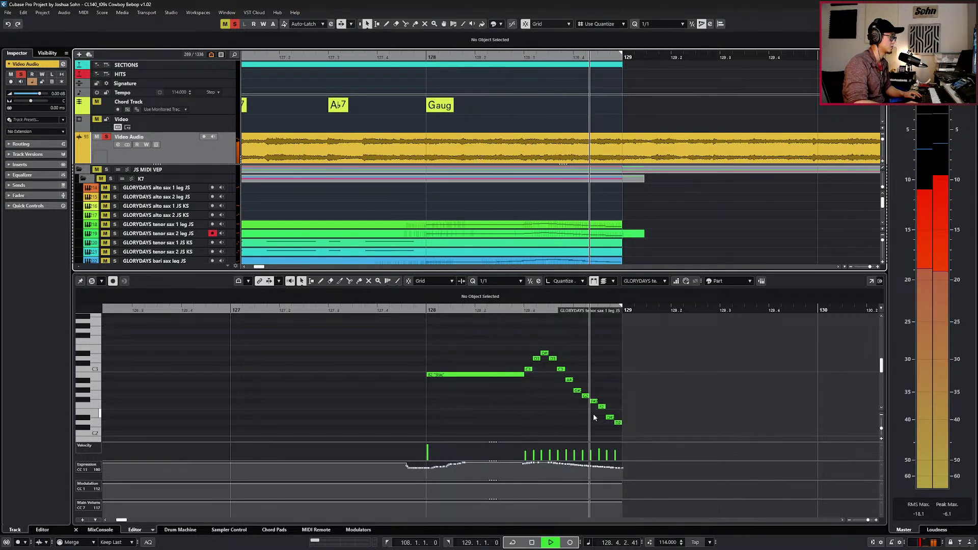
key("space")
key("s")
key("m")
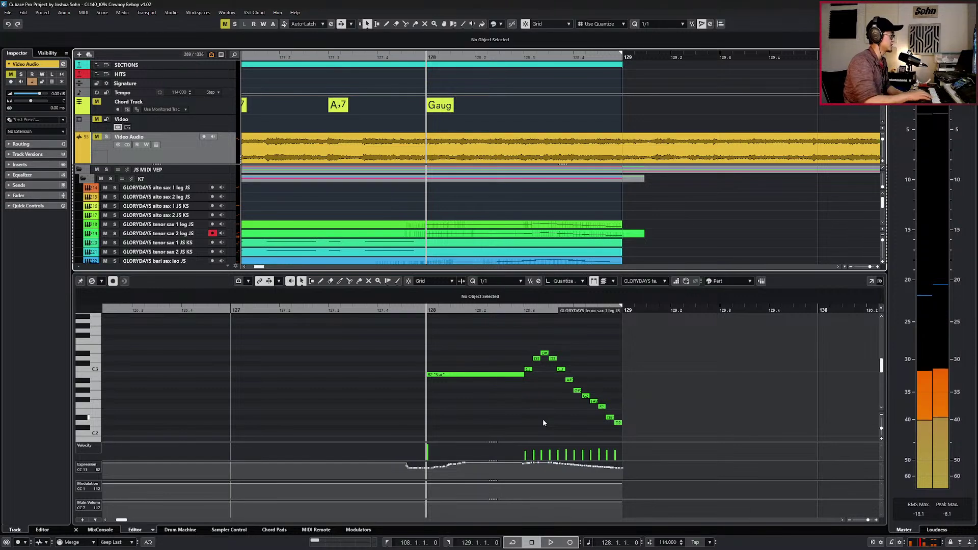
Set the project tempo to 100 BPM.
left_click(674, 419)
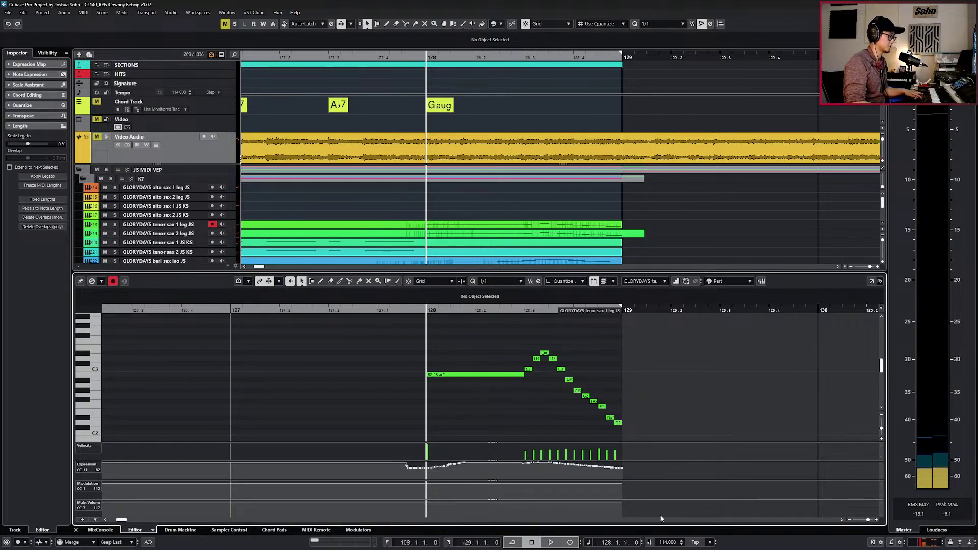
left_click(650, 542)
double_click(664, 543)
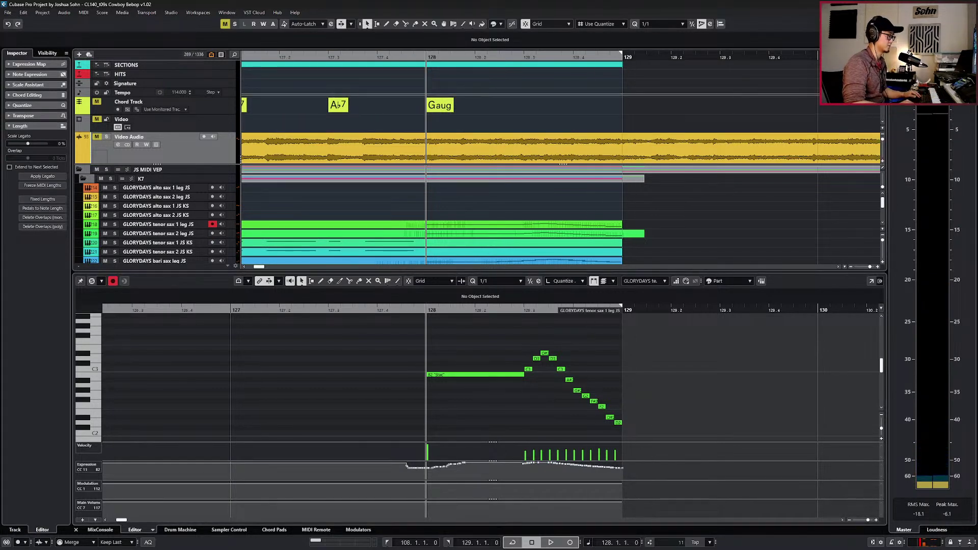
type("100")
key("Return")
Listen to the soloed Video Audio reference from bar 128 at the slower tempo, and remove the solo.
left_click(222, 146)
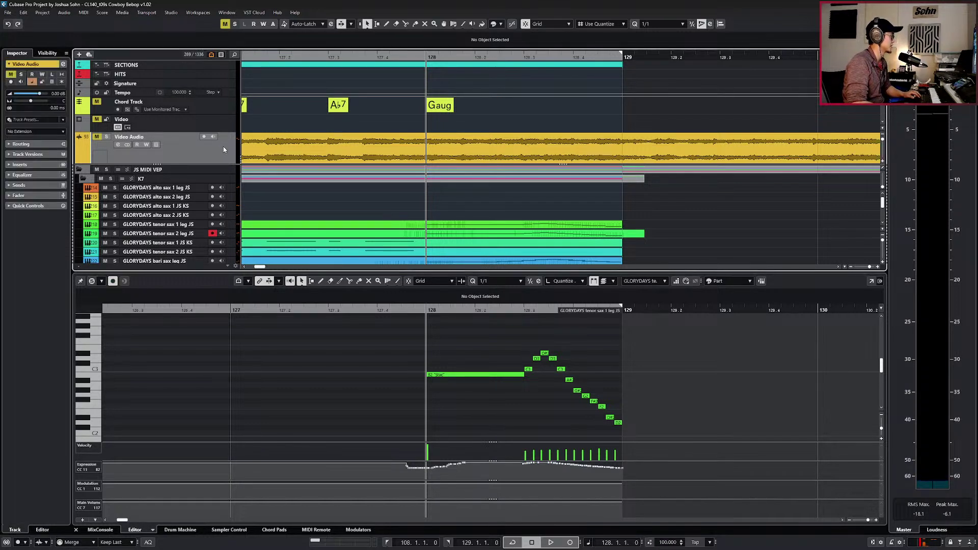
key("s")
key("space")
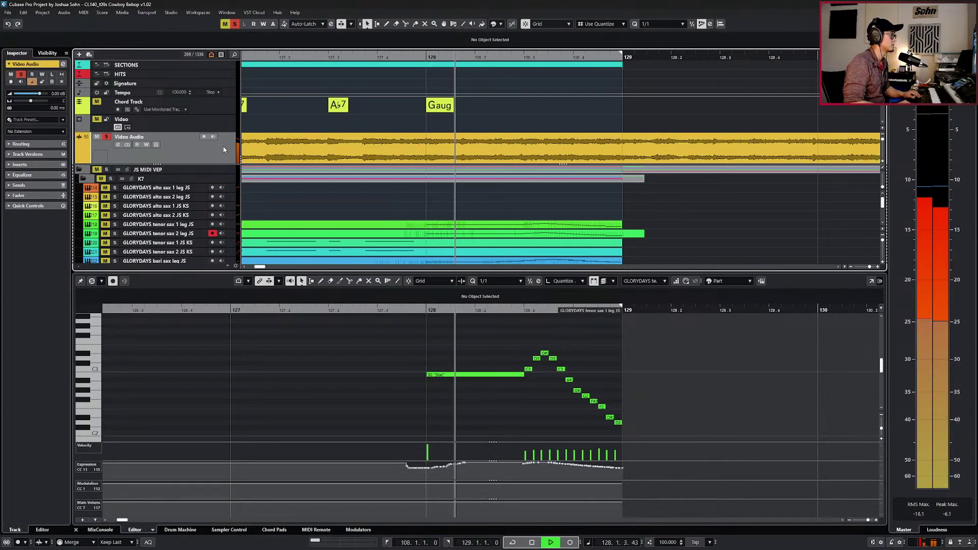
key("space")
key("s")
Raise the first seven notes of tenor sax 1's bar 128 run to D3, D#3, F3, D#3, D3, C3 and A#2.
left_click(406, 408)
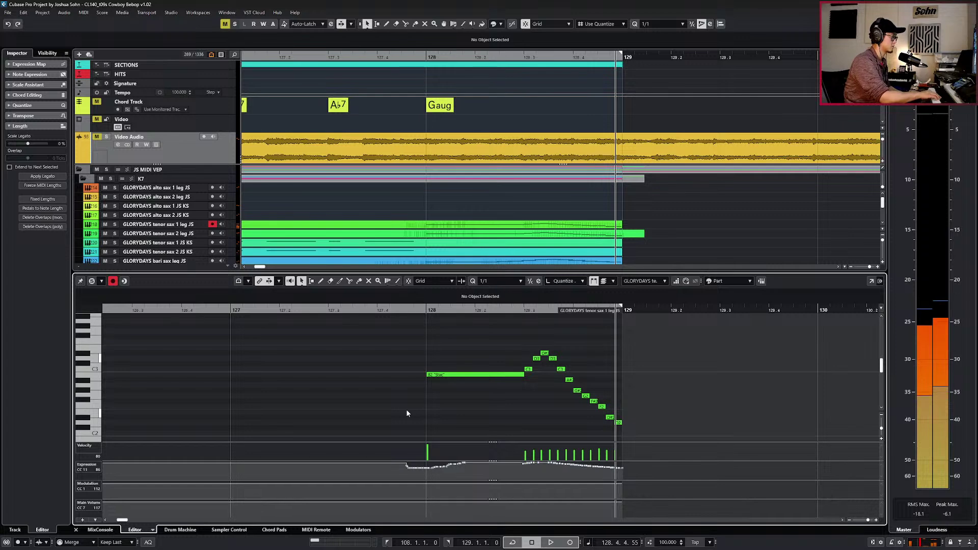
key("KP_0")
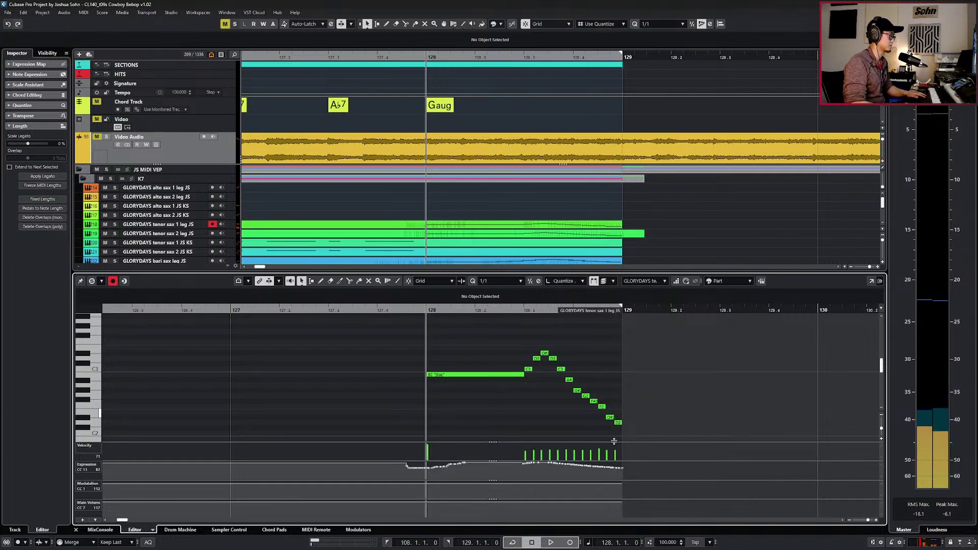
key("super")
key("super")
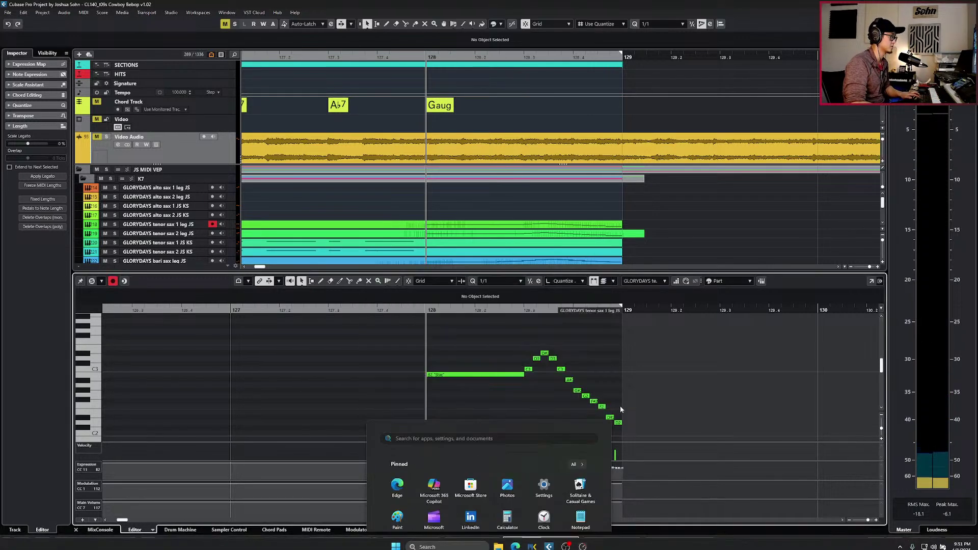
scroll(613, 406, "up", 3)
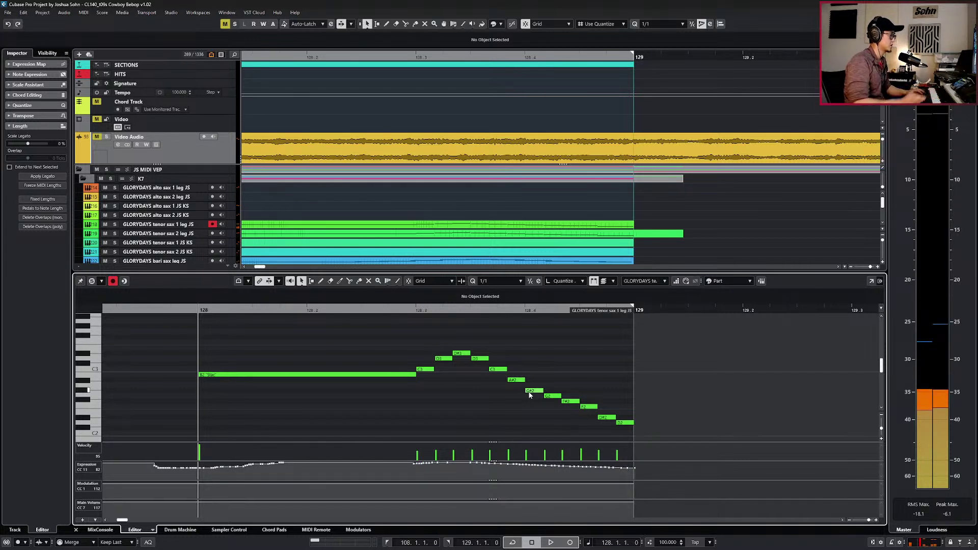
left_click(627, 422)
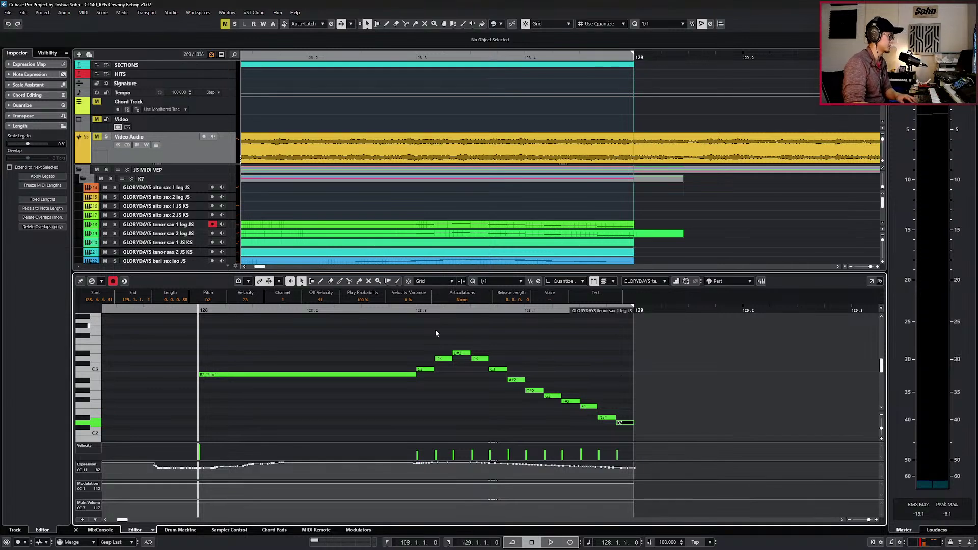
left_click_drag(423, 370, 455, 342)
left_click(477, 359)
mouse_move(497, 369)
left_mouse_down()
mouse_move(498, 358)
mouse_move(516, 370)
left_mouse_up()
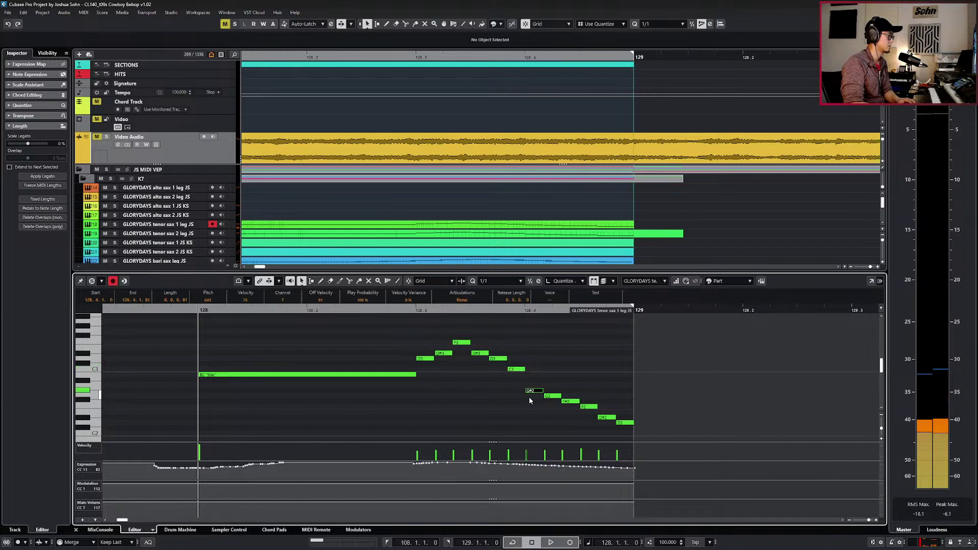
left_click(547, 396)
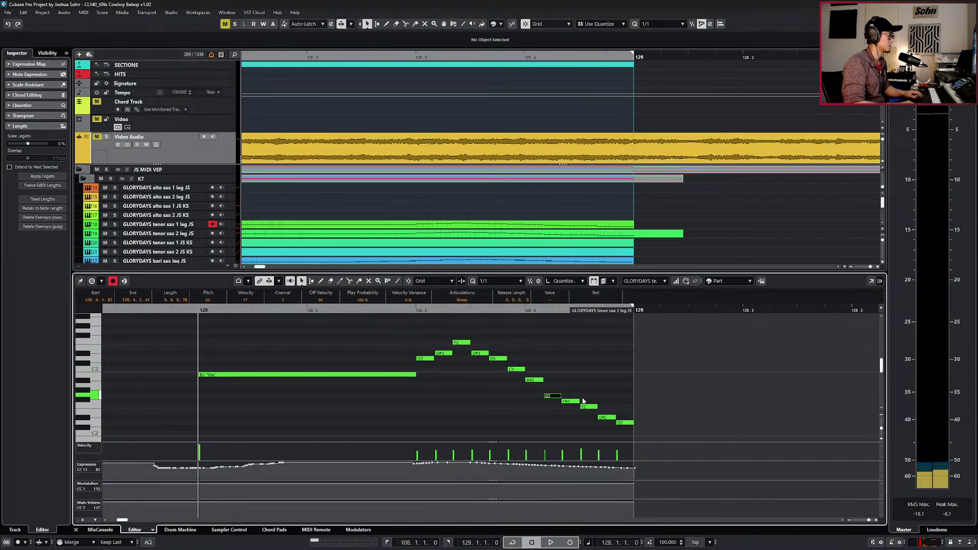
Play back the partly revised tenor sax 1 run in bar 128, checking its remaining descending notes.
key("space")
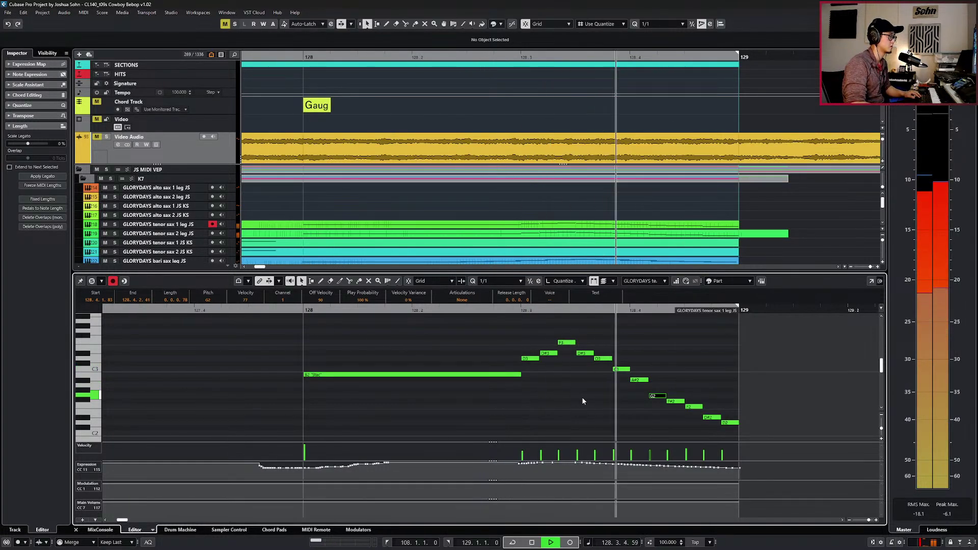
key("space")
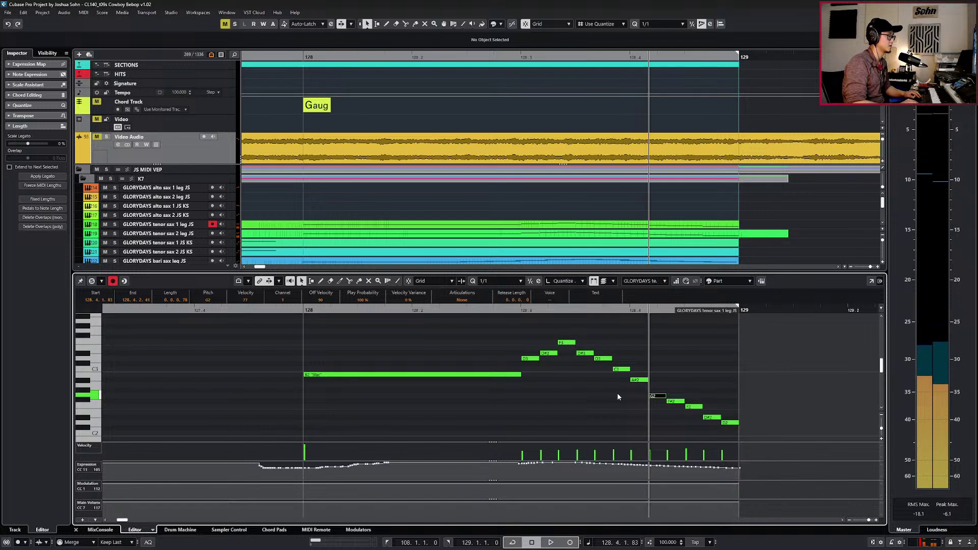
scroll(677, 405, "up", 2)
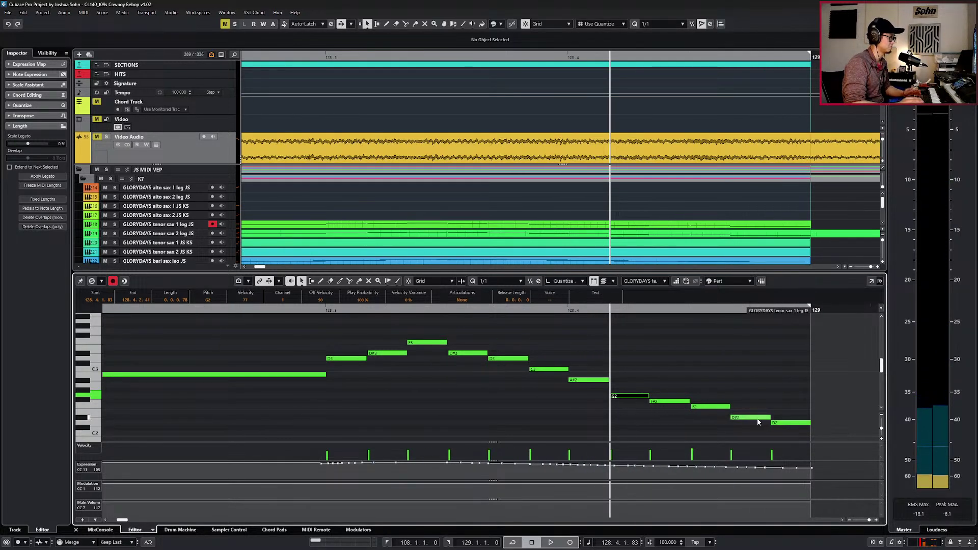
key("KP_Subtract")
key("space")
scroll(757, 422, "down", 2)
scroll(692, 421, "right", 4)
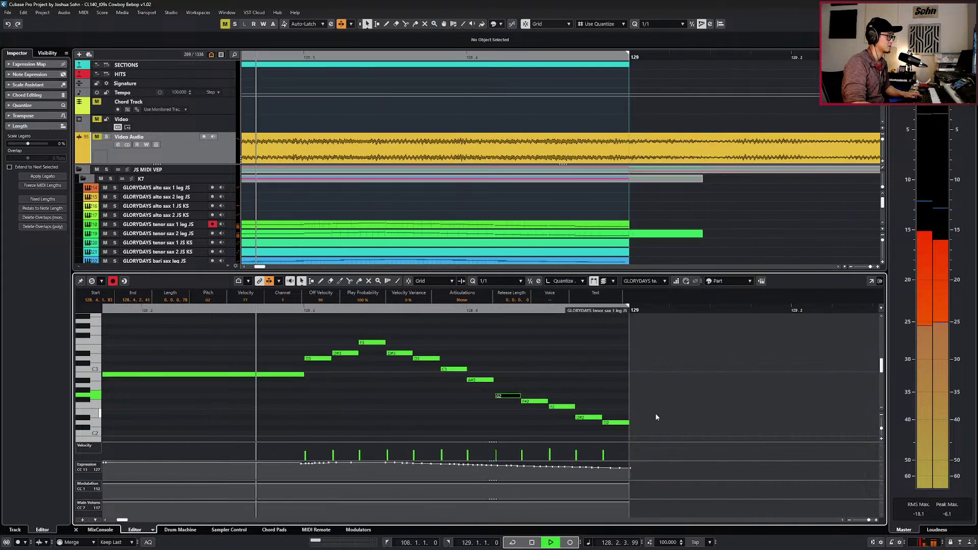
key("space")
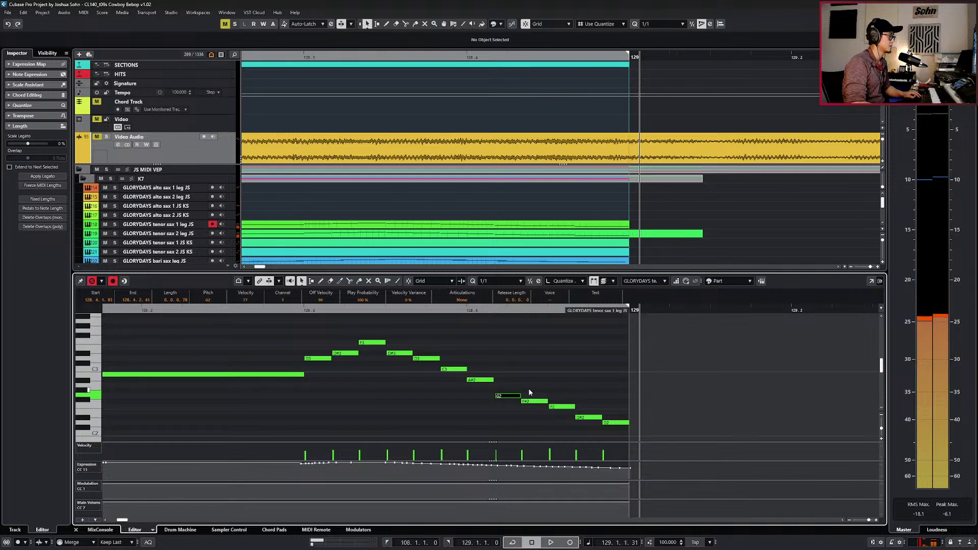
Raise the last five notes of the bar 128 run to G#2, G2, F#2, F2 and D#2.
left_click_drag(614, 422, 566, 401)
left_click(592, 417)
left_click(536, 402)
key("Up")
left_click(512, 397)
key("Up")
Listen to the corrected bar 128 run, first in tenor sax 1 and again with both tenor sax leg parts selected.
key("l")
key("space")
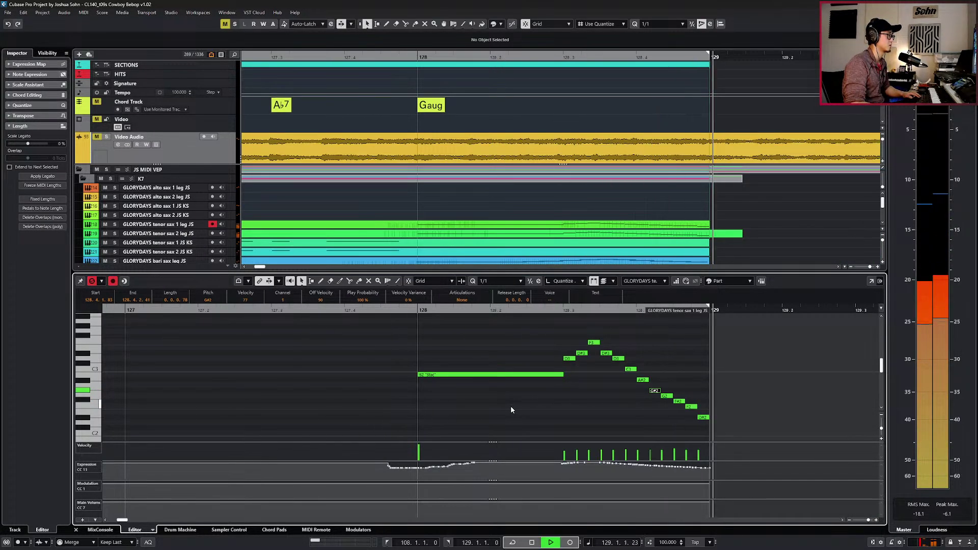
key("space")
left_click(715, 235)
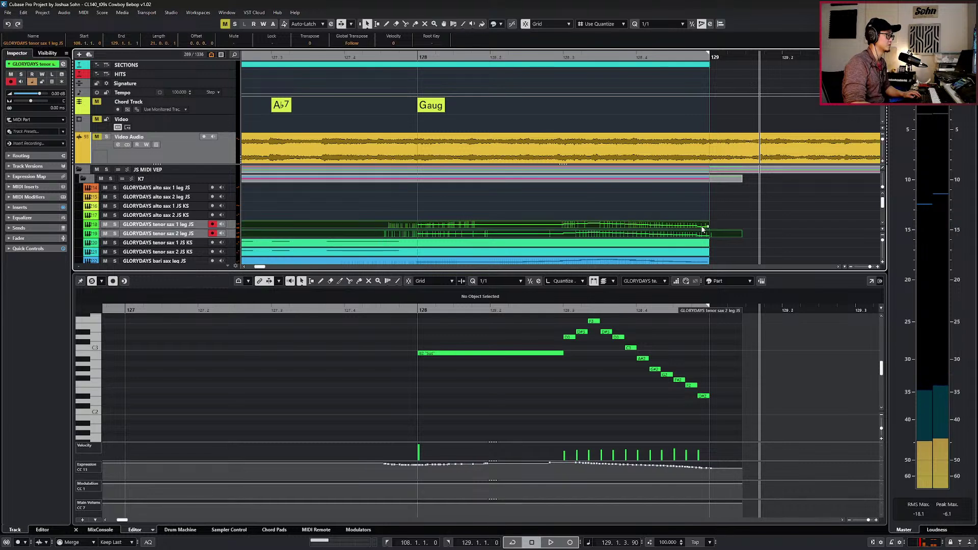
key("space")
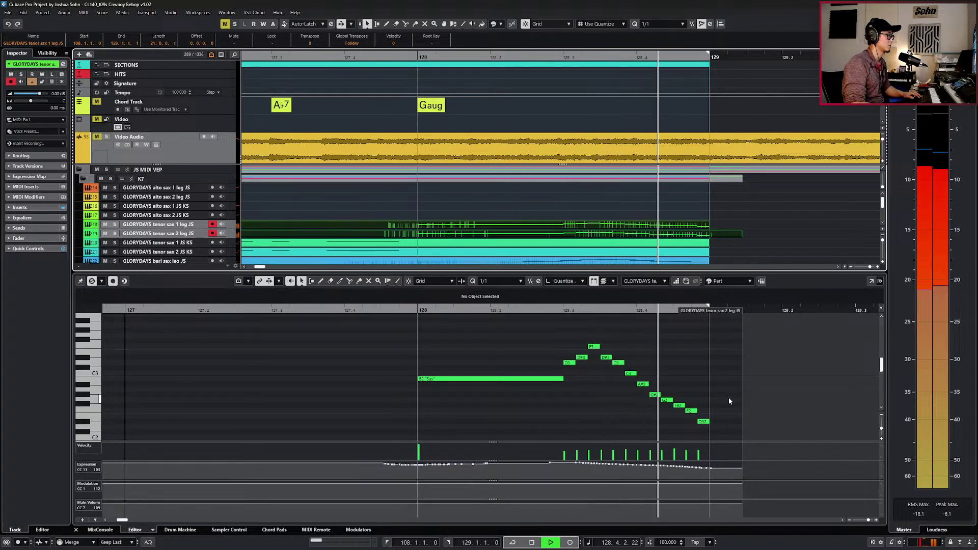
left_click(728, 403)
scroll(729, 403, "down", 1)
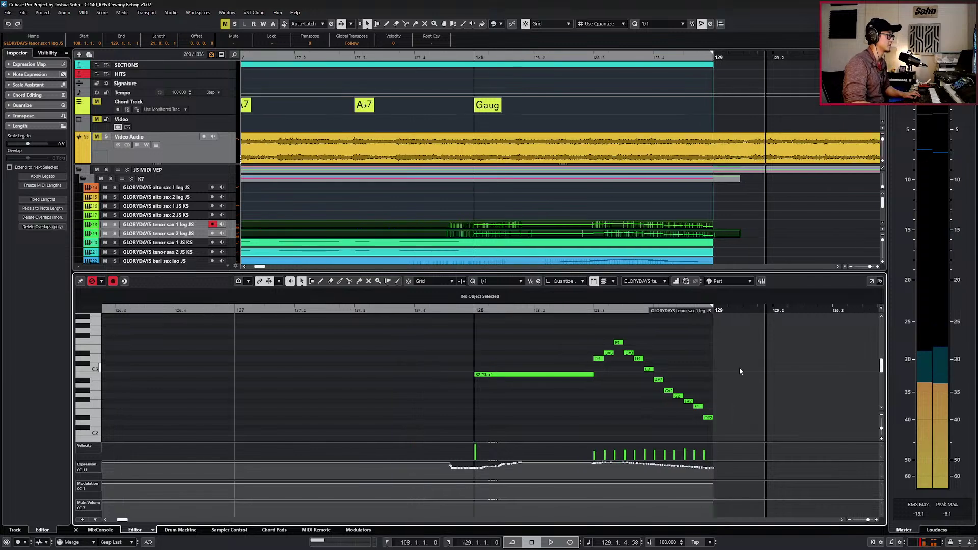
Close the note editor and delete the leftover tenor sax 2 leg section beyond bar 129.
key("Return")
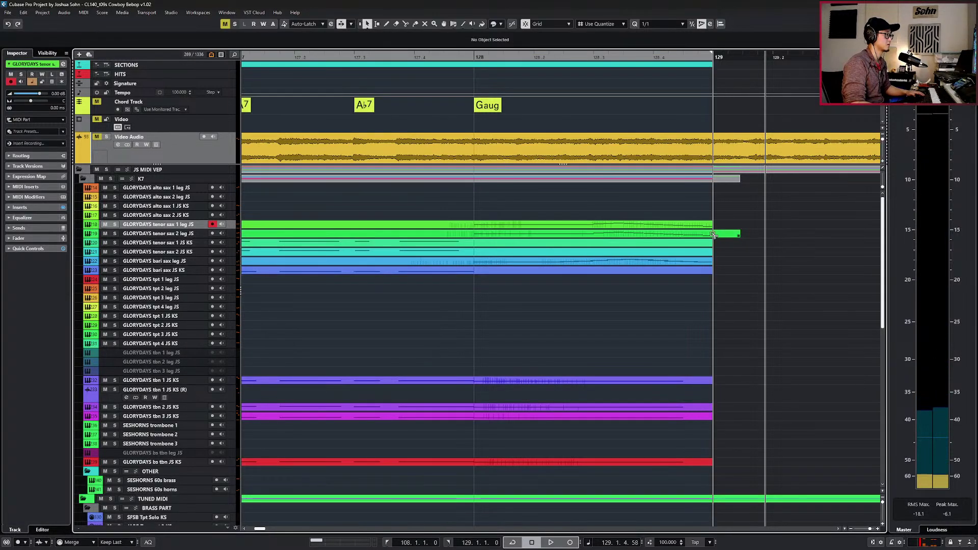
left_click(723, 235)
key("Delete")
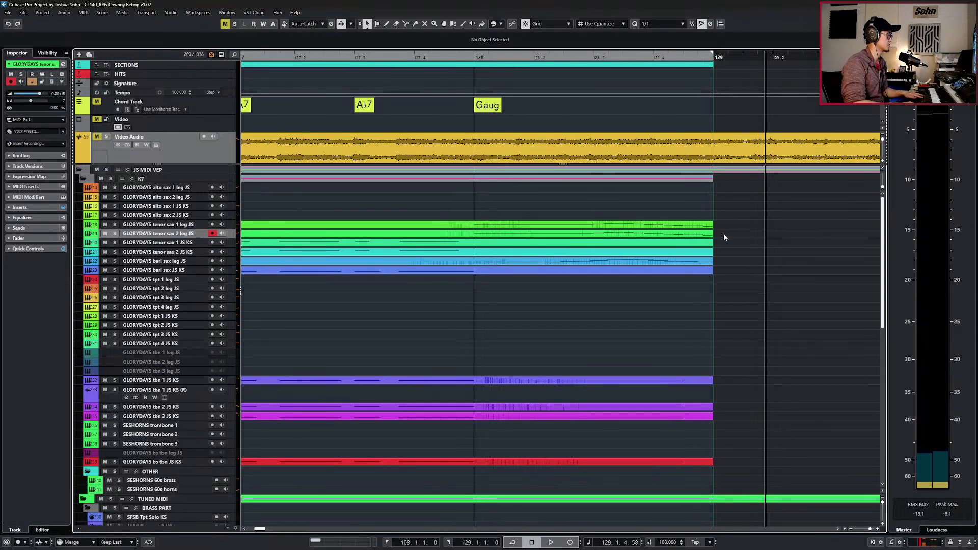
Reactivate the tempo track and play the arrangement from bar 127 at the original tempo.
scroll(748, 268, "down", 2)
key("KP_Subtract")
key("KP_Subtract")
key("KP_Subtract")
key("KP_Subtract")
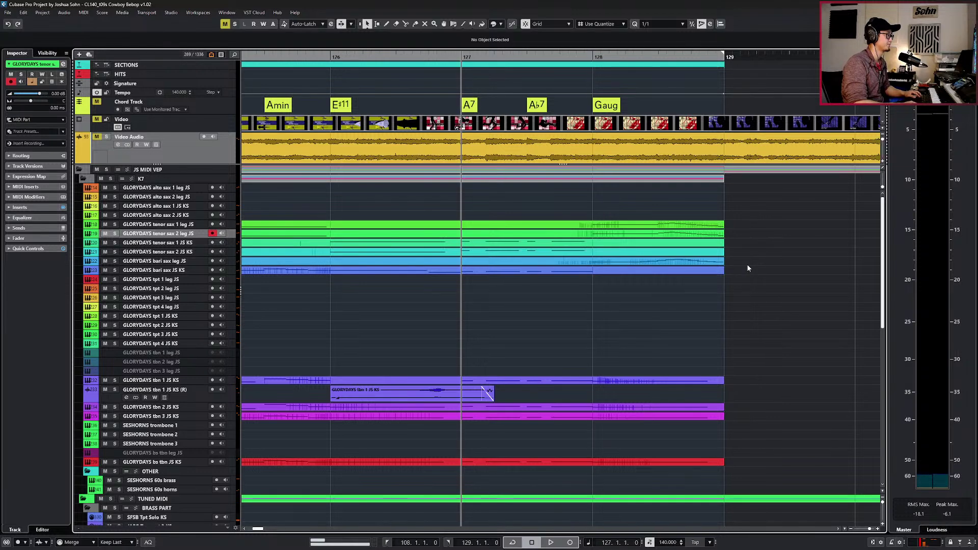
key("space")
scroll(747, 266, "down", 3)
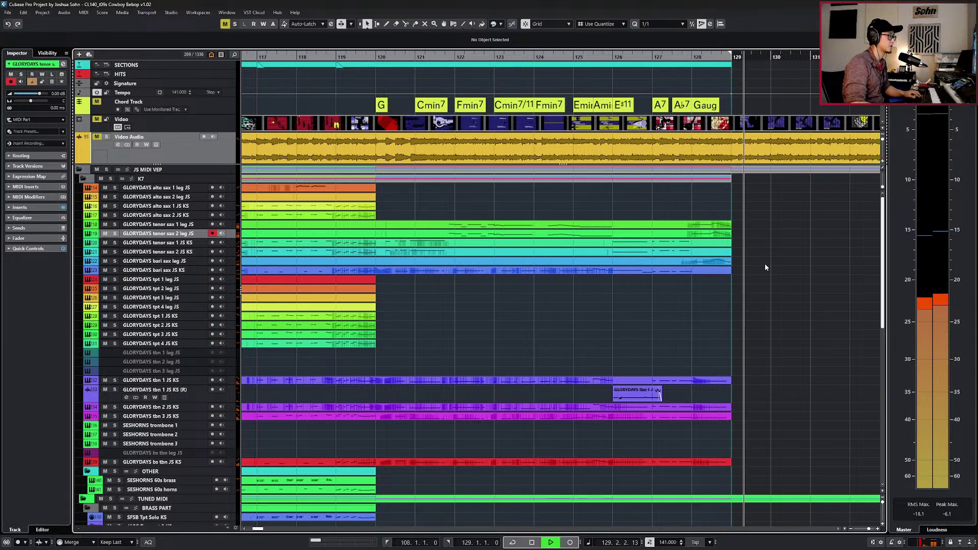
Lower the CC 11 expression across the bar 128 run in both tenor sax leg parts.
double_click(723, 227)
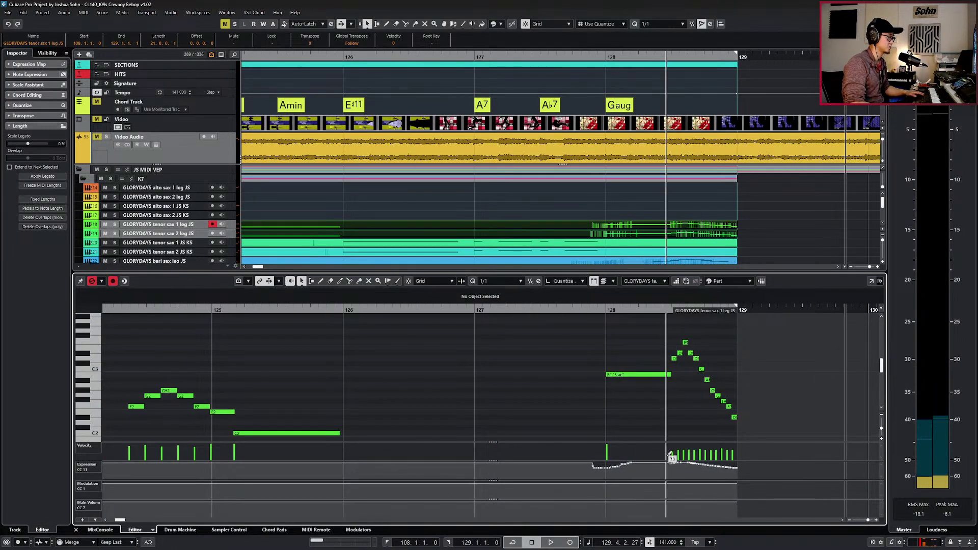
left_click_drag(666, 483, 742, 468)
key("Down")
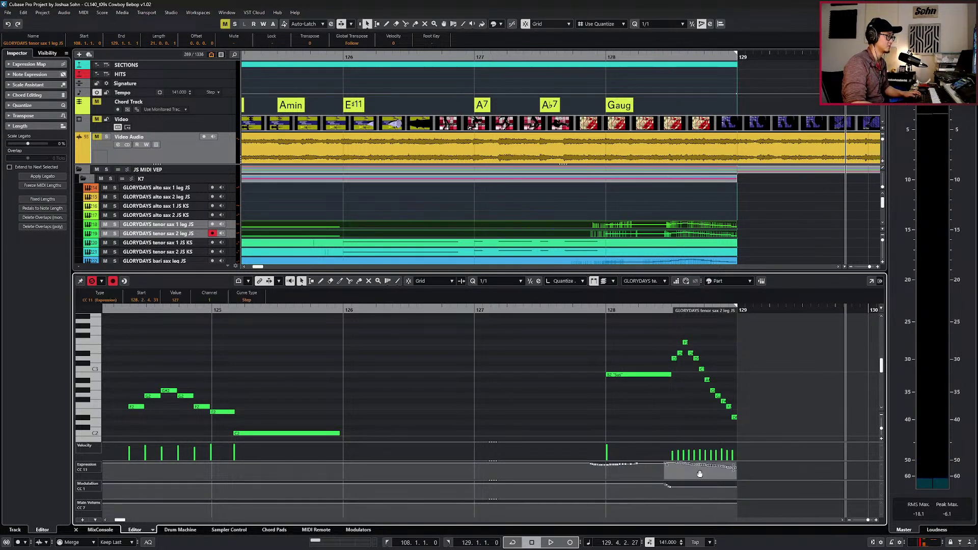
key("l")
key("ctrl+KP_Subtract")
key("Up")
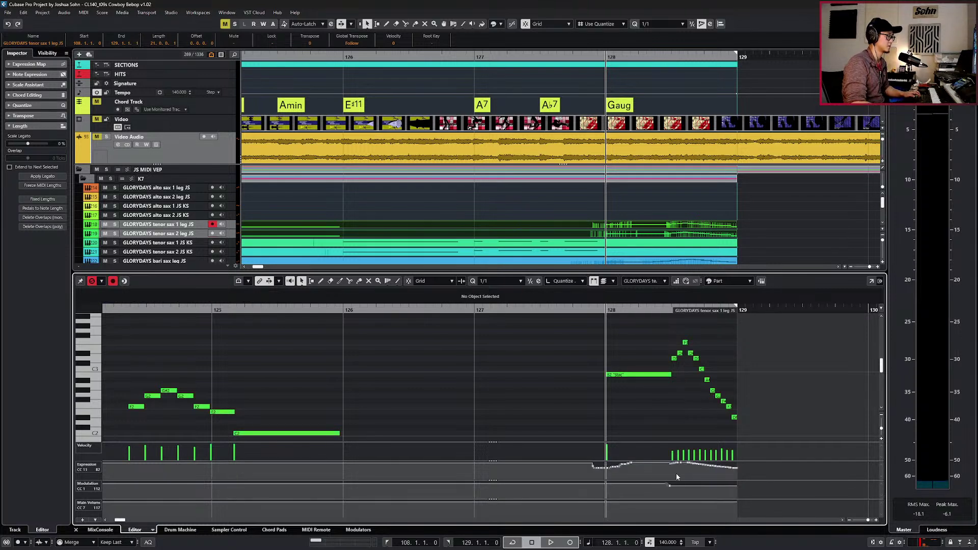
left_click_drag(664, 468, 754, 478)
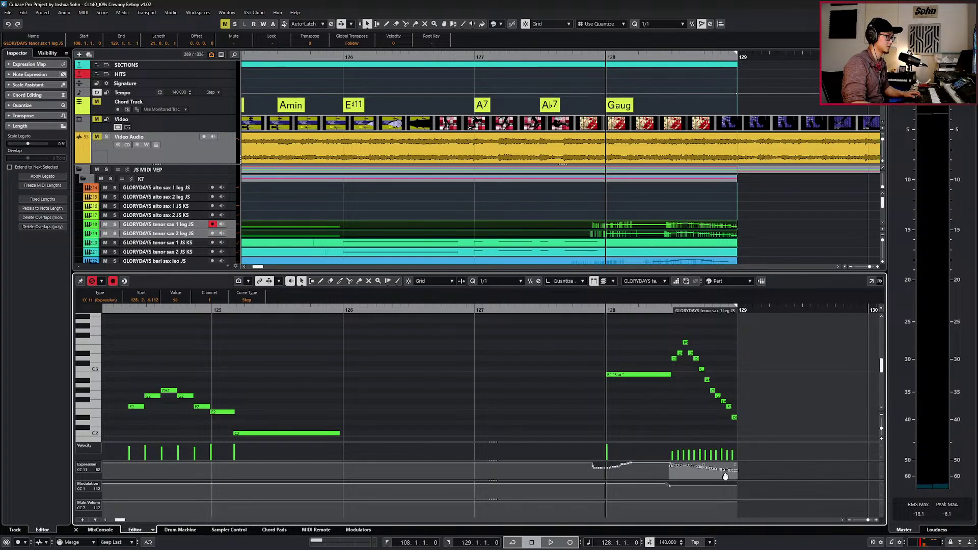
Draw a slightly falling expression curve leading into the run in tenor sax 1, and play it back from bar 128.
key("space")
key("space")
left_click_drag(639, 463, 669, 466)
key("ctrl+KP_Subtract")
key("space")
key("Down")
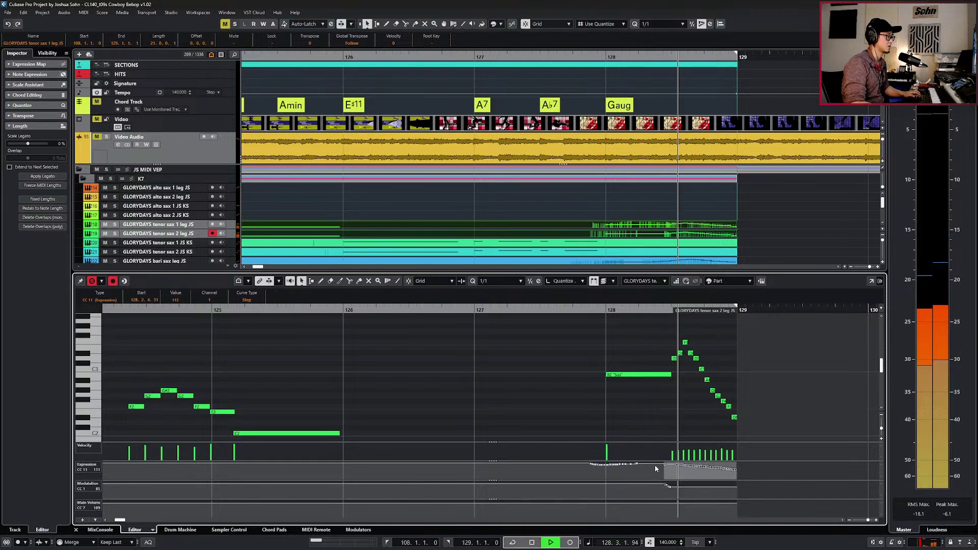
Close the note editor, show the arrangement overview, and move the playback position to bar 118.
key("Return")
key("g")
key("g")
key("g")
key("g")
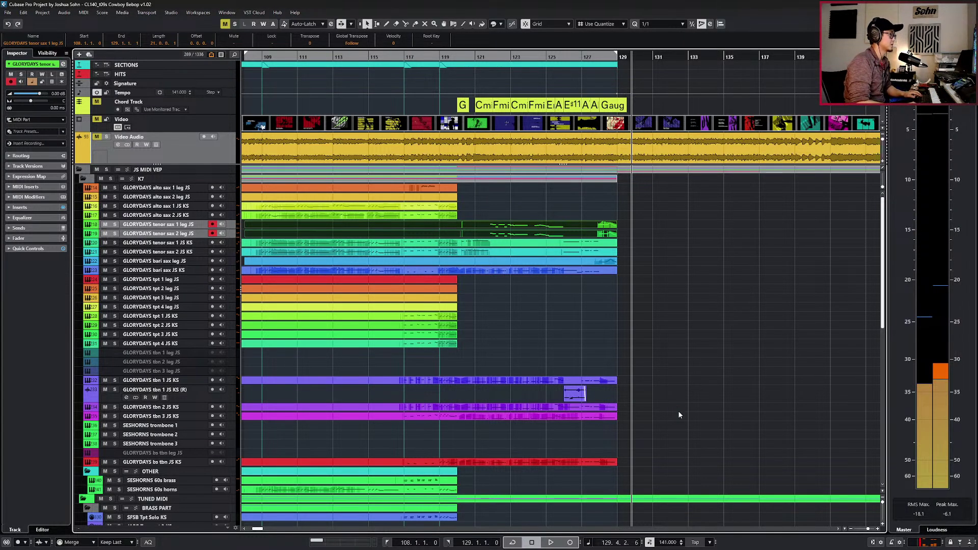
key("space")
key("KP_Subtract")
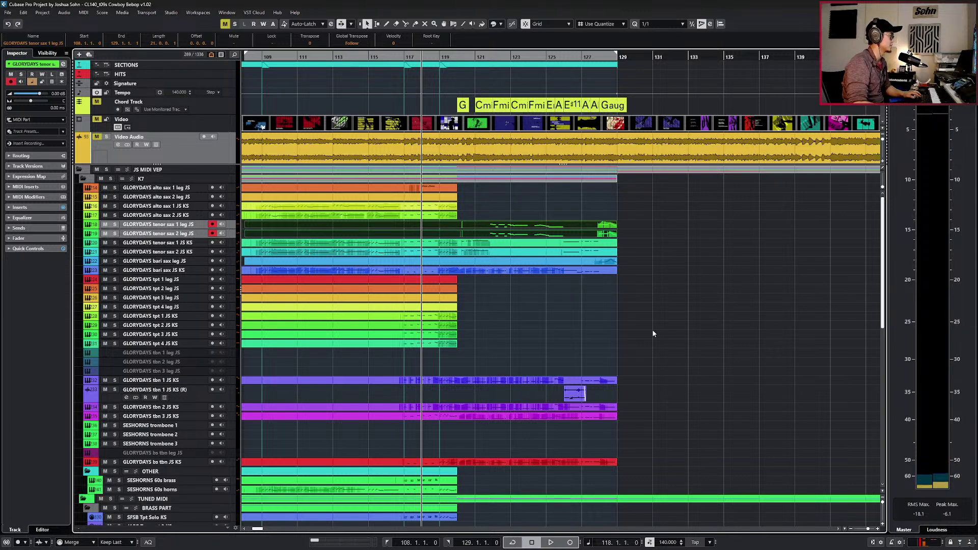
Examine the ALICIA Keys Dry SKETCH tracks against the finished sax parts, deselect the parts, and return to bar 118.
scroll(534, 312, "up", 1, "ctrl")
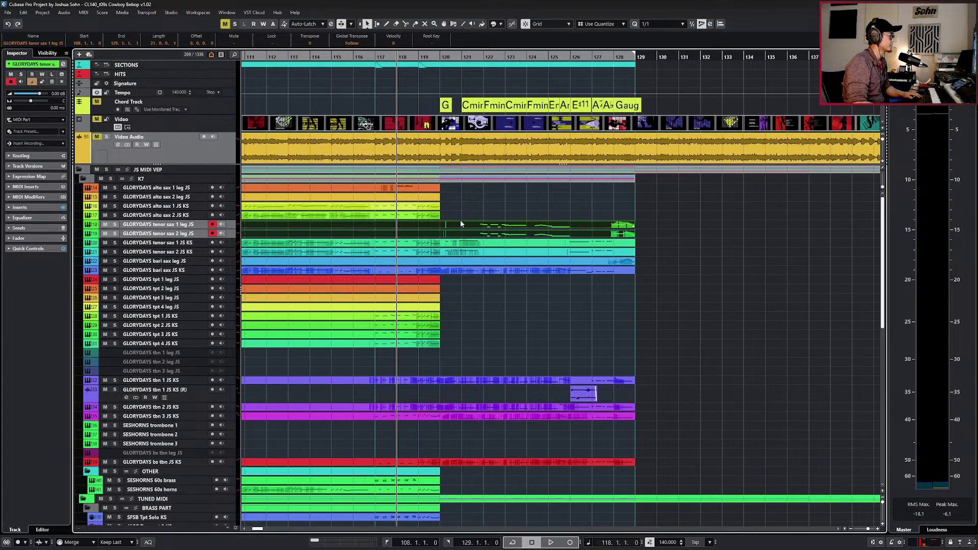
scroll(513, 336, "down", 5)
scroll(513, 336, "up", 5)
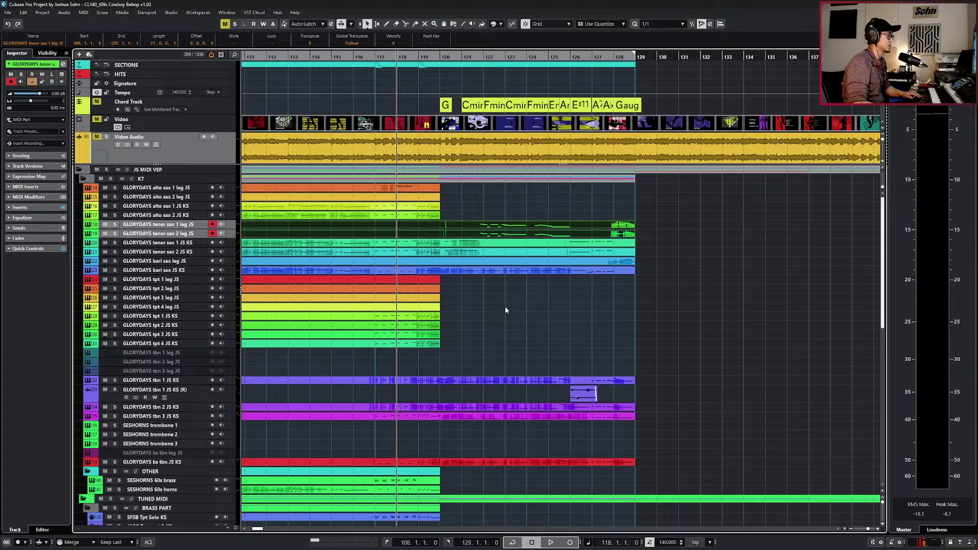
scroll(468, 147, "down", 3)
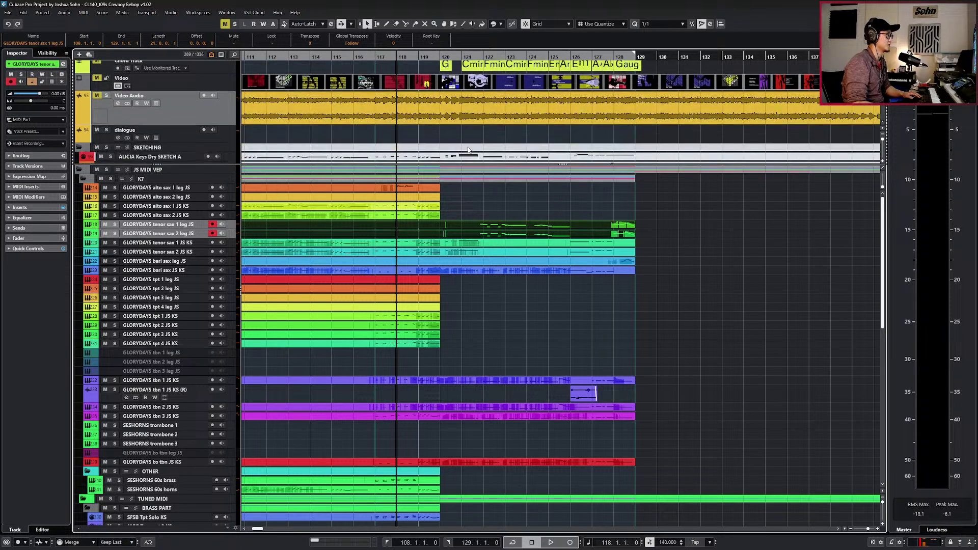
scroll(469, 149, "down", 2)
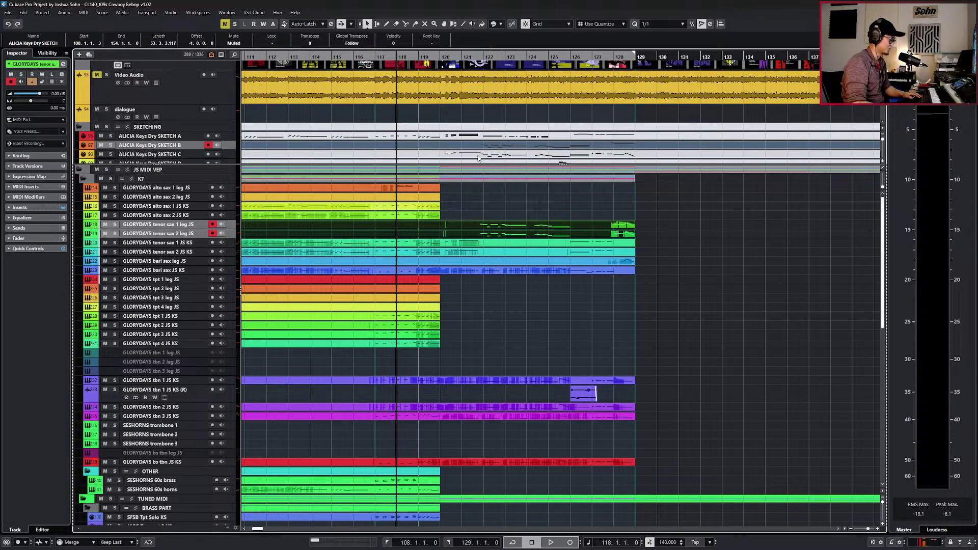
left_click(497, 139)
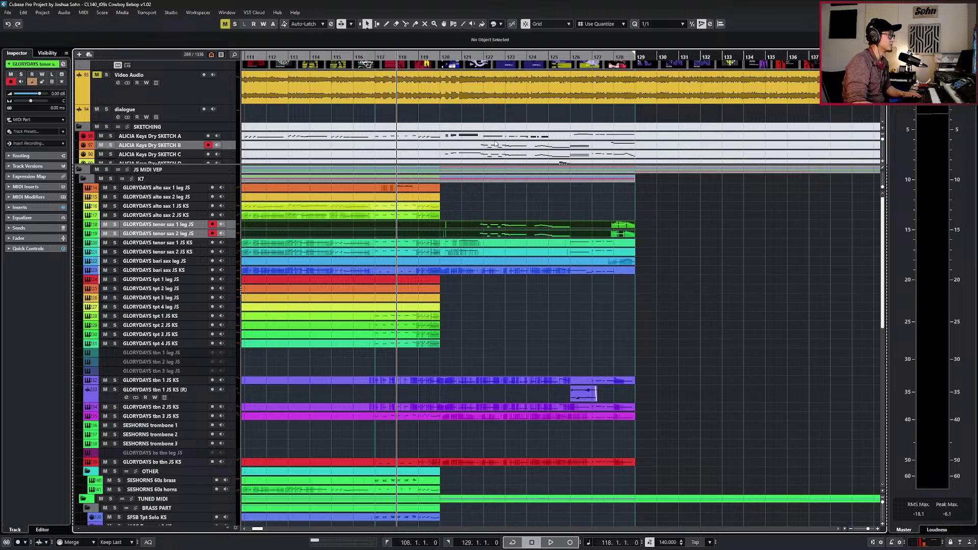
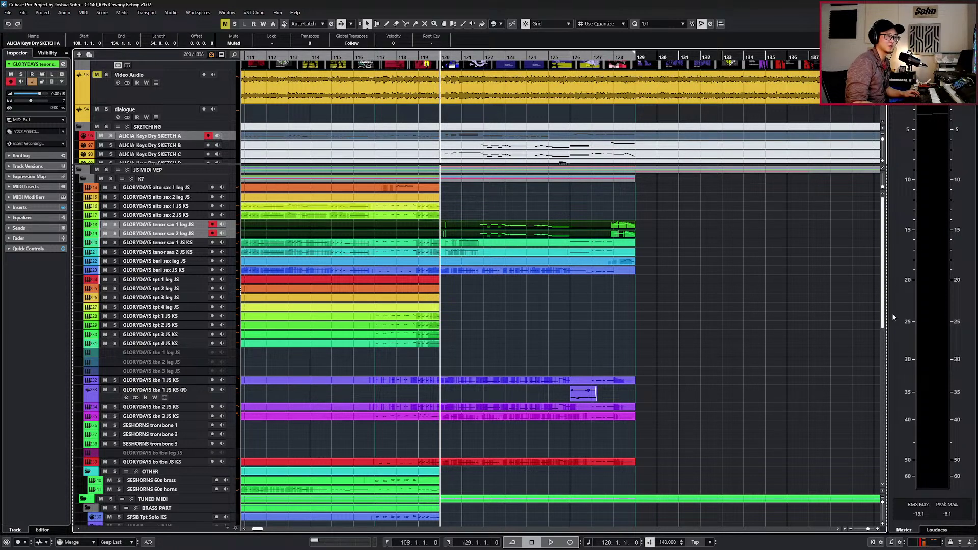
left_click(689, 332)
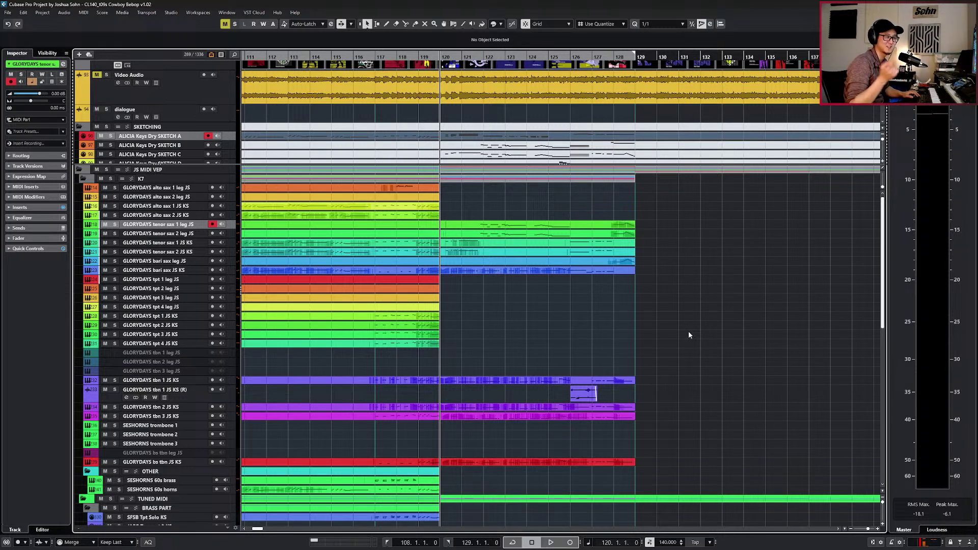
key("KP_Subtract")
key("KP_Subtract")
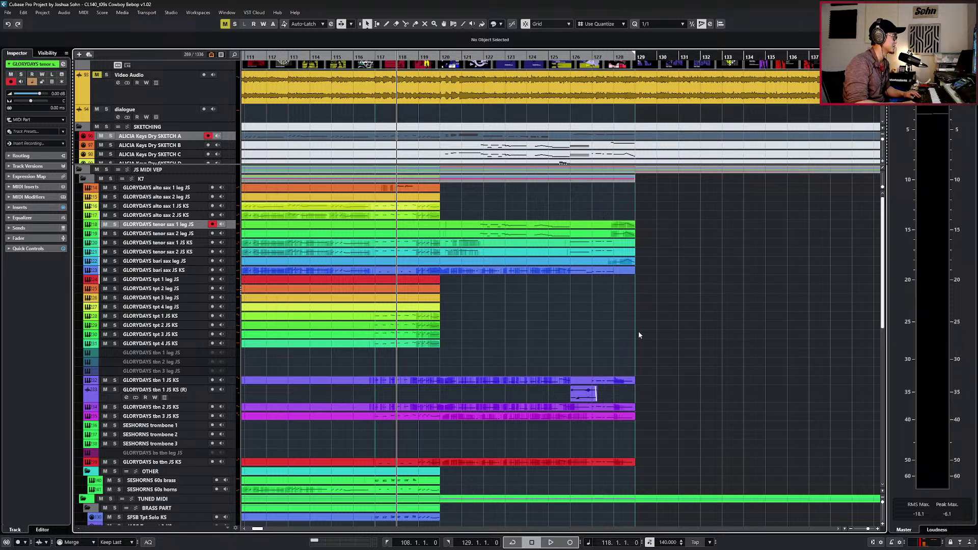
Copy the bar 122 to 128 notes from the ALICIA Keys Dry SKETCH B part and paste them onto the alto sax 2 JS KS track.
key("Left")
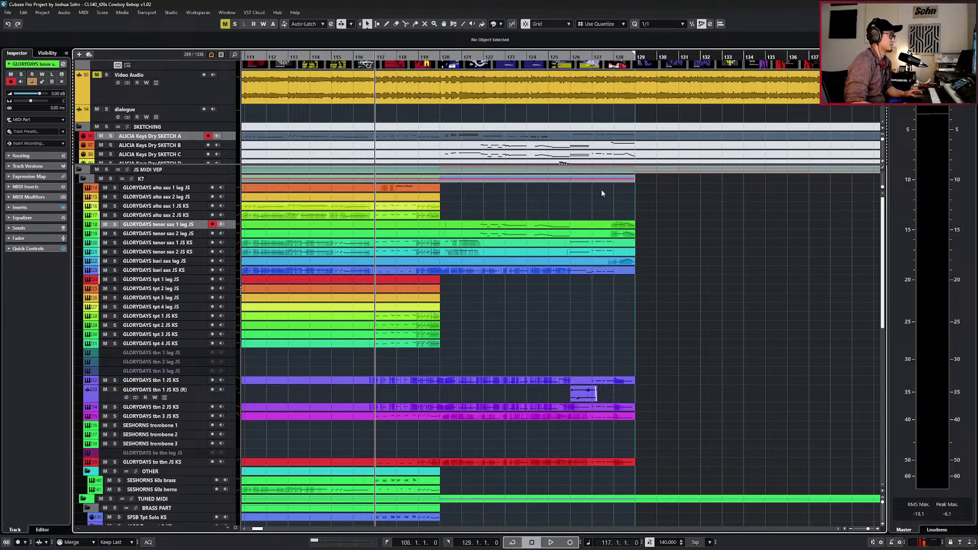
left_click(528, 146)
double_click(528, 146)
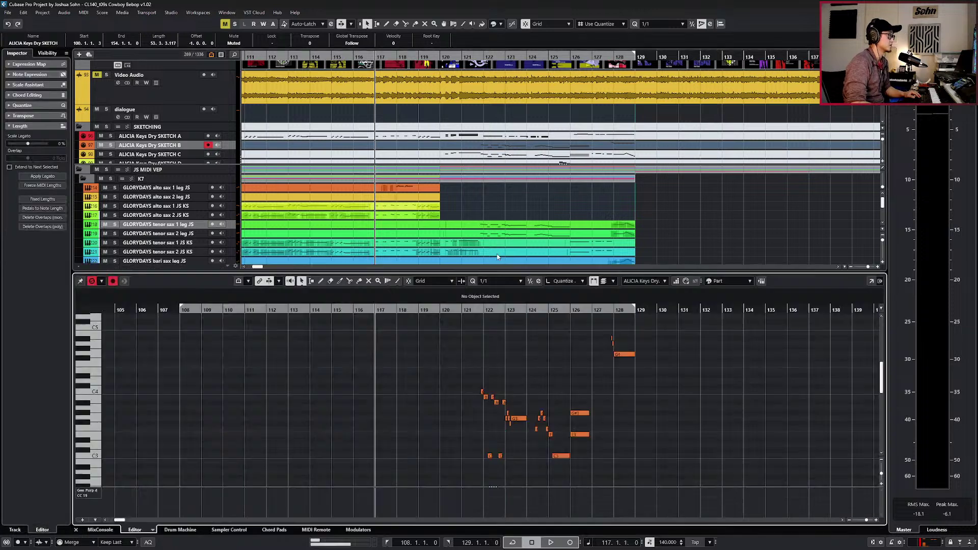
left_click_drag(448, 336, 644, 487)
key("l")
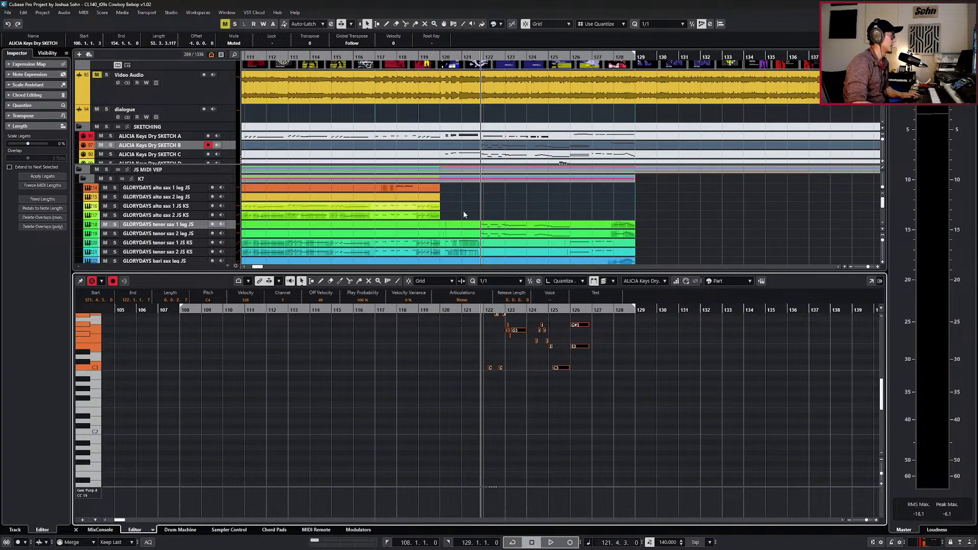
left_click(178, 216)
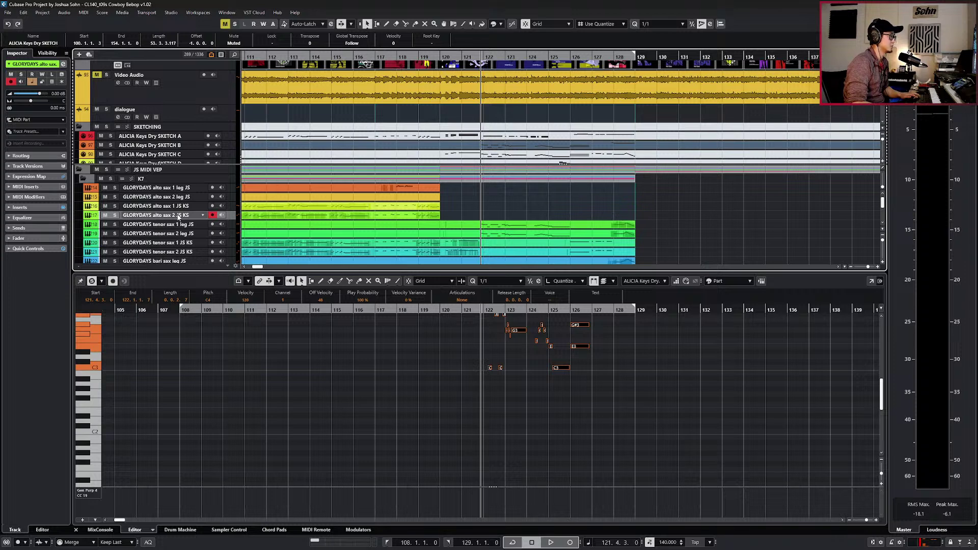
key("ctrl+v")
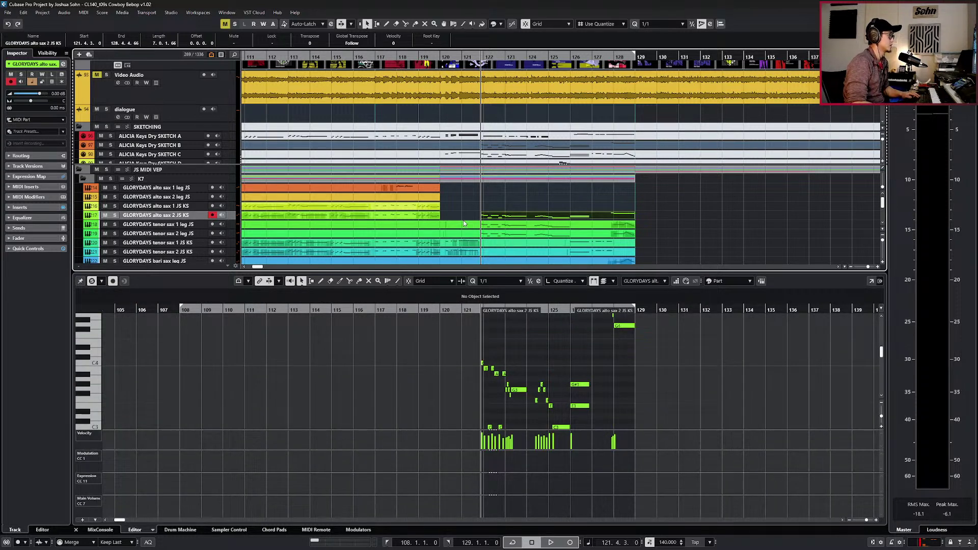
Paste the same notes onto alto sax 1 JS KS, and move both new parts up to the alto sax 1 and 2 leg tracks.
left_click(178, 206)
key("ctrl+v")
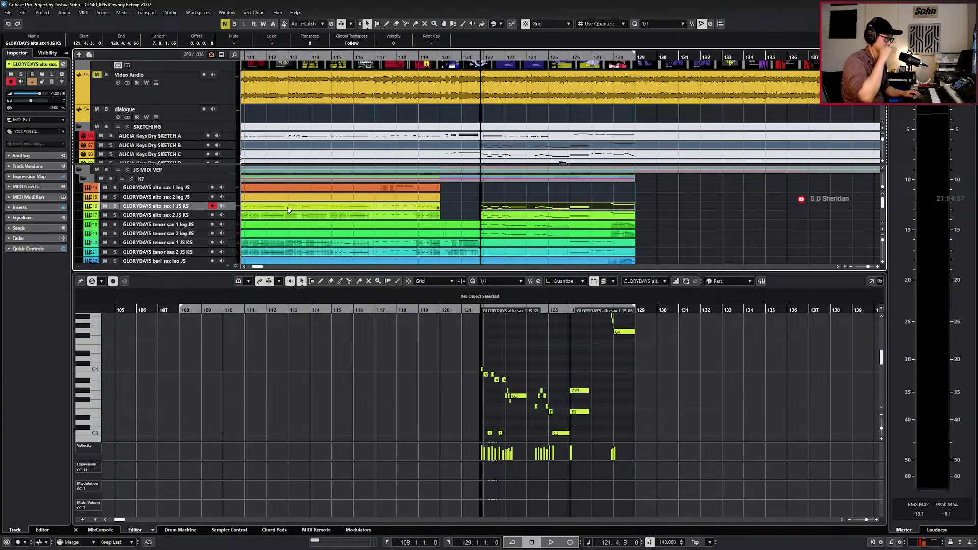
key("h")
key("h")
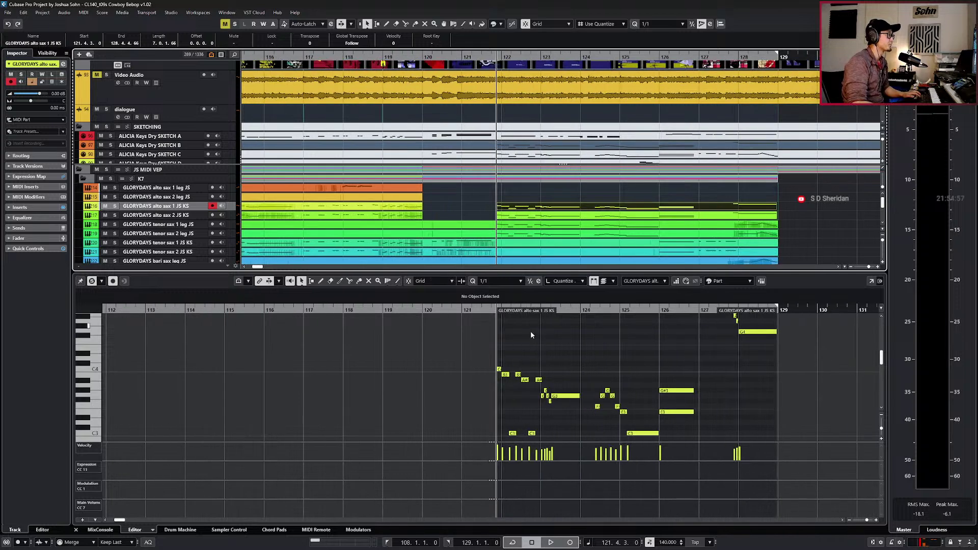
left_click_drag(466, 200, 504, 217)
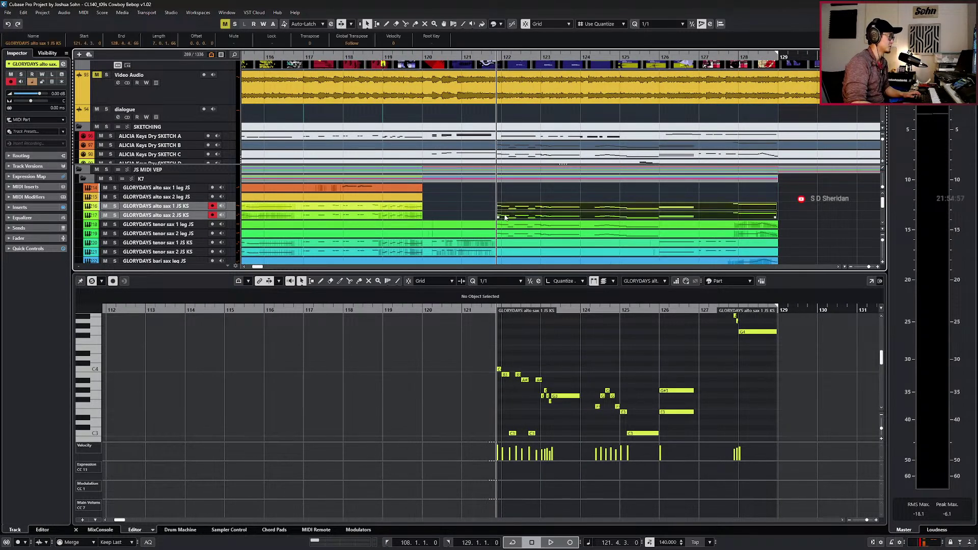
key("ctrl+Up")
key("ctrl+Up")
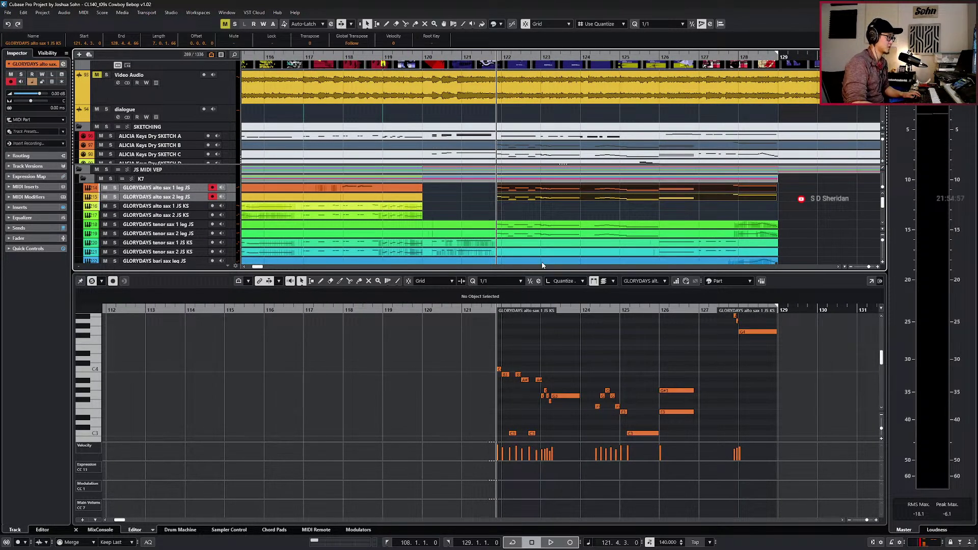
Glue the existing alto sax 1 leg and alto sax 2 leg parts at bar 120 to the new parts that follow.
key("ctrl+KP_Subtract")
key("ctrl+KP_Subtract")
key("4")
left_click(420, 189)
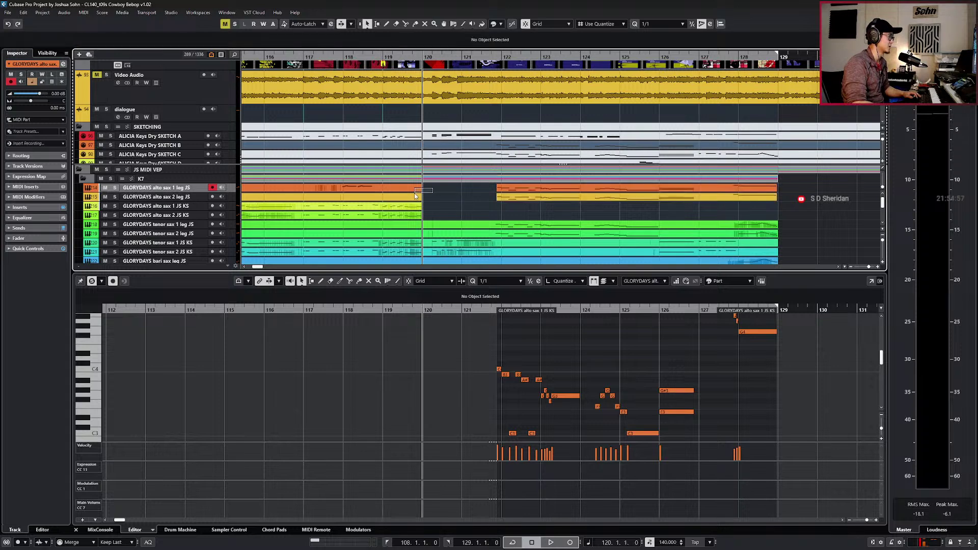
left_click(419, 197)
key("1")
Copy the expression, modulation and main volume points before bar 118 from the alto sax 1 leg part into the alto sax 2 leg part.
scroll(479, 198, "right", 5)
scroll(492, 199, "right", 5)
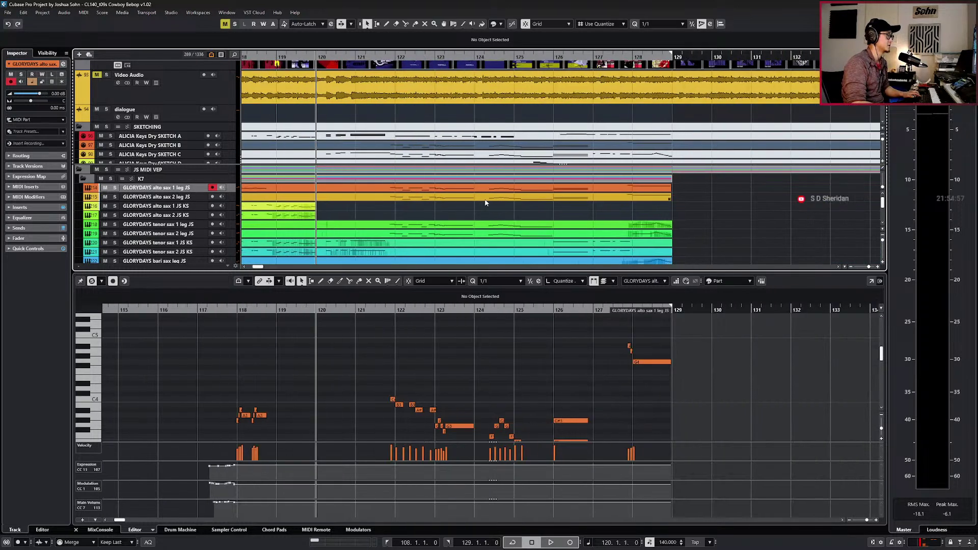
scroll(488, 209, "down", 2)
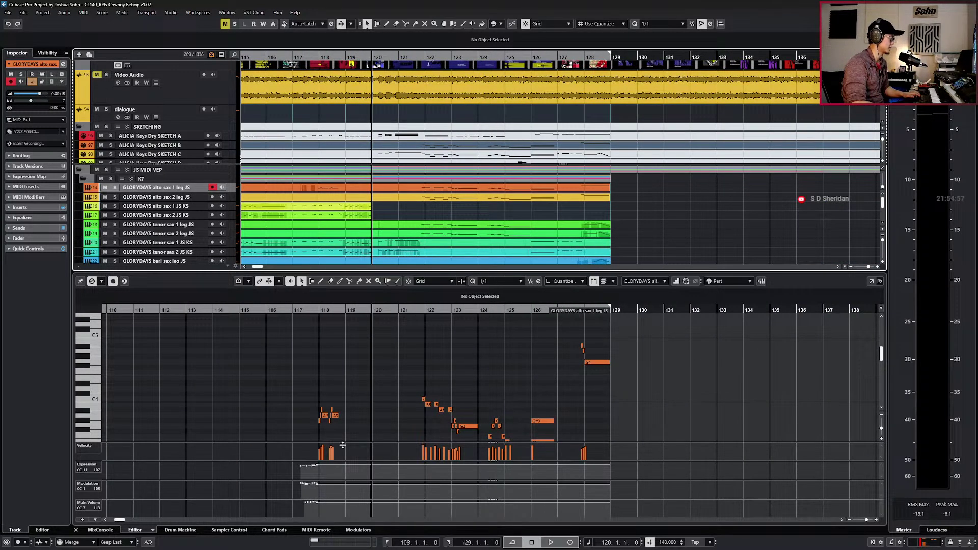
left_click(315, 466)
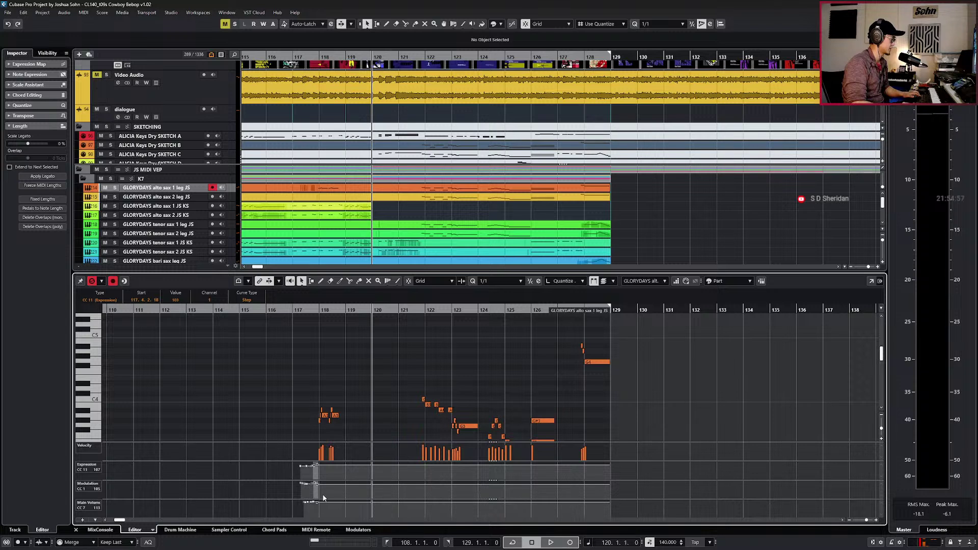
key("l")
key("ctrl+Down")
key("ctrl+v")
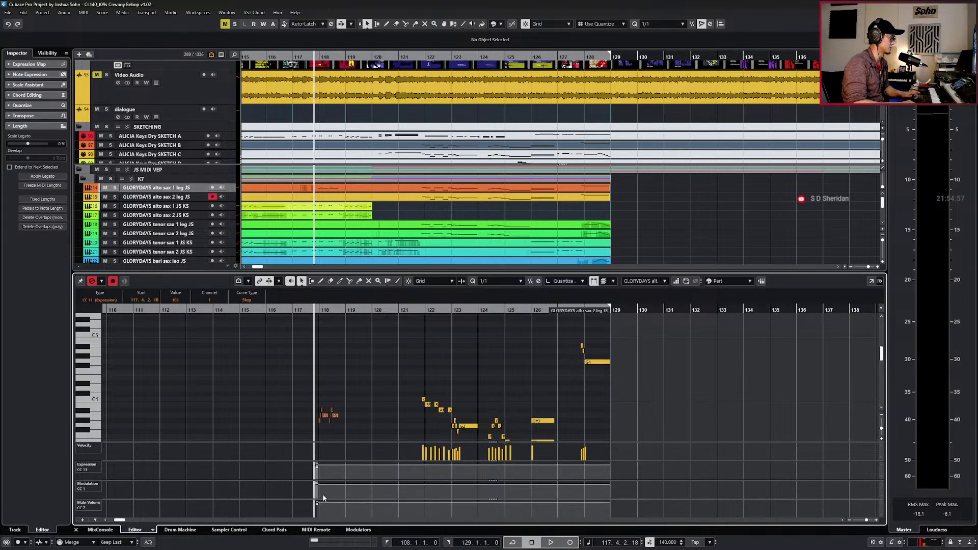
Play back the alto sax 2 leg part soloed from bar 121 and follow its new notes.
key("ctrl+KP_Add")
key("ctrl+KP_Add")
key("ctrl+KP_Add")
key("ctrl+KP_Add")
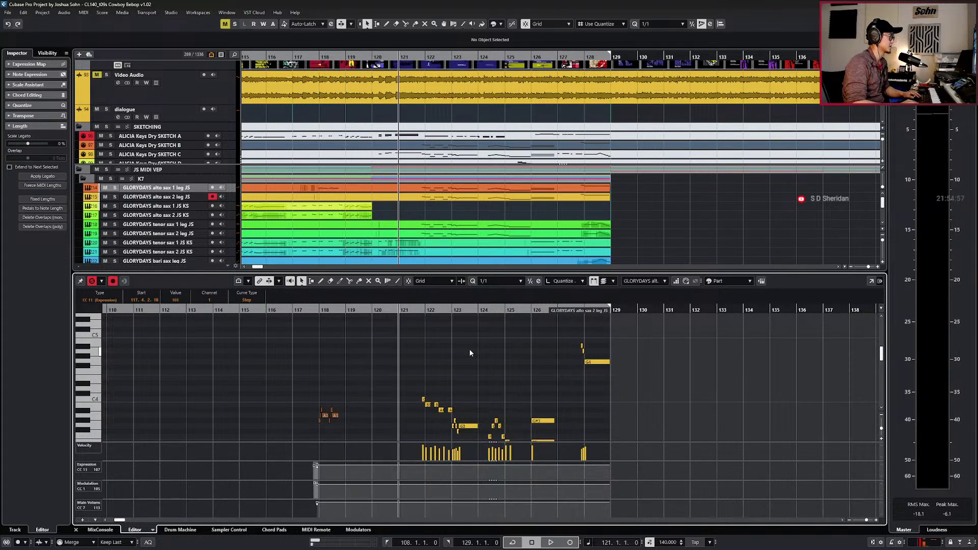
key("s")
key("space")
scroll(466, 361, "down", 1)
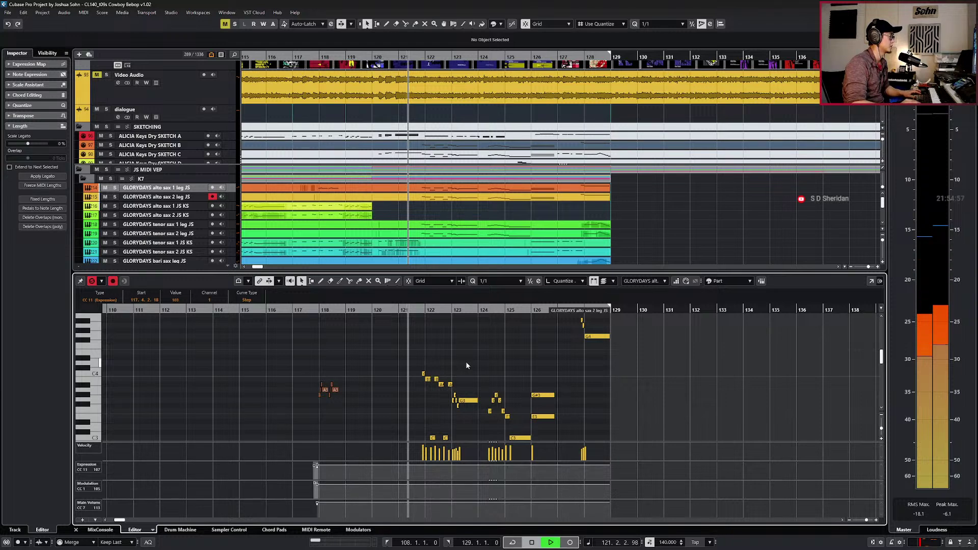
scroll(466, 362, "down", 2)
key("h")
scroll(467, 363, "up", 1)
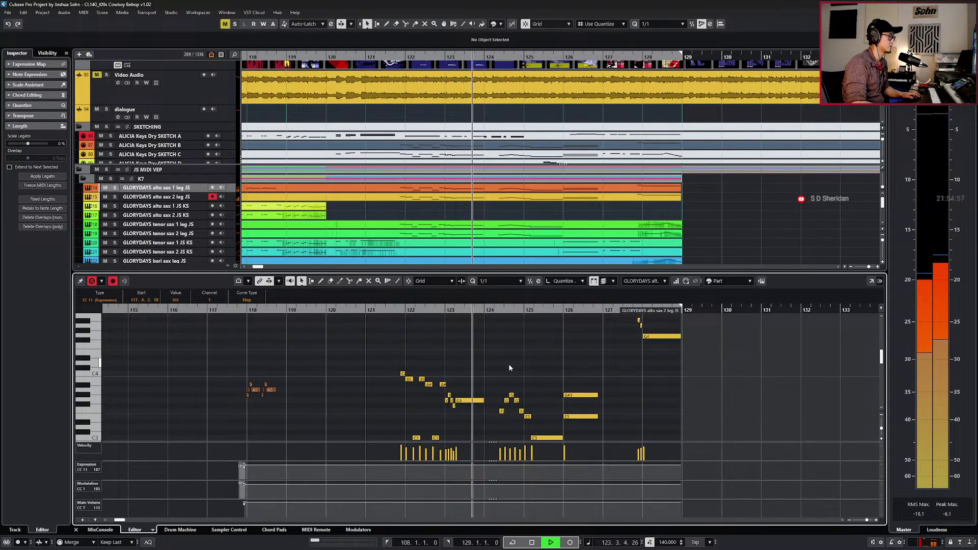
Return to bar 123, open the alto sax 2 leg Kontakt instrument's mic mixer, and raise the Spot mic to 0.0 dB.
key("ctrl+KP_Subtract")
key("e")
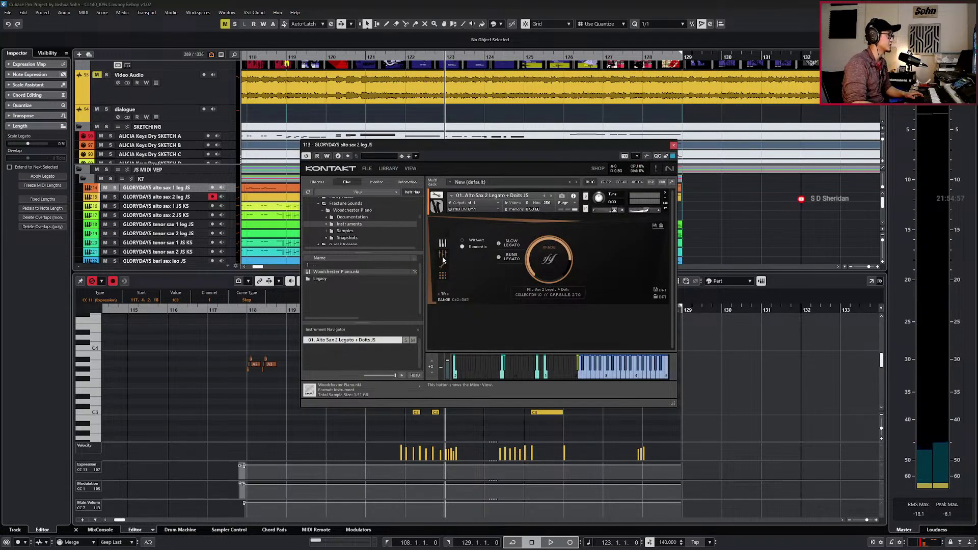
left_click_drag(482, 270, 482, 254)
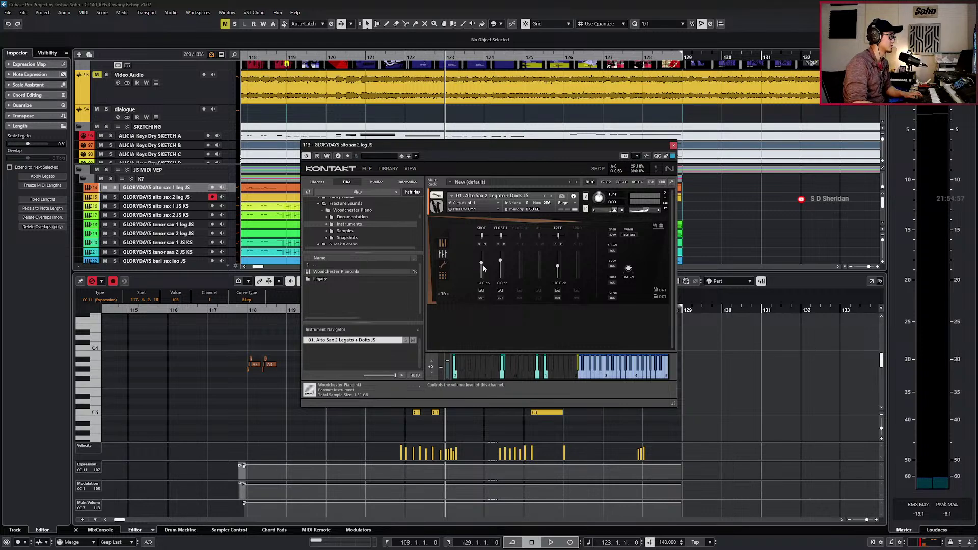
Close the note editor, select the alto sax 2 leg track, and examine its Kontakt instrument's dynamics and layer settings.
key("Return")
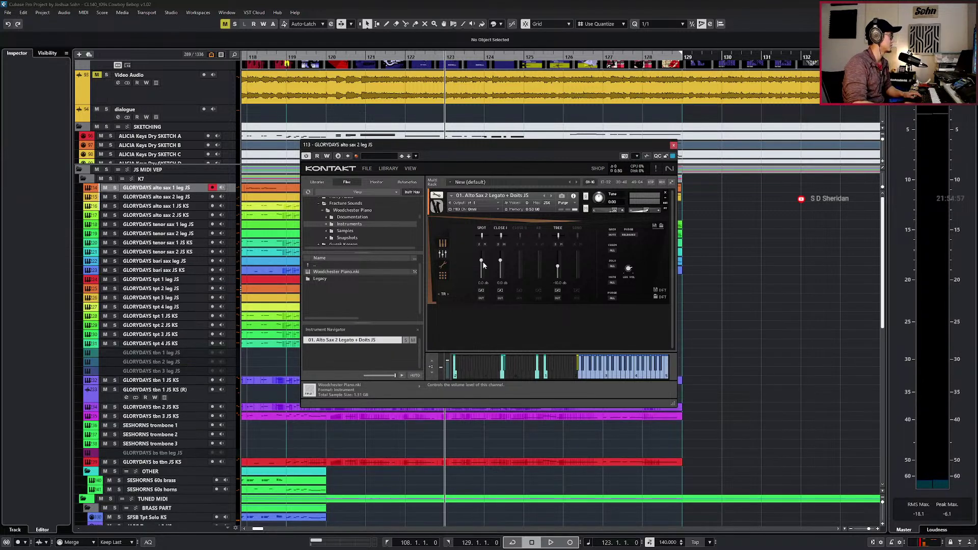
key("Down")
key("Escape")
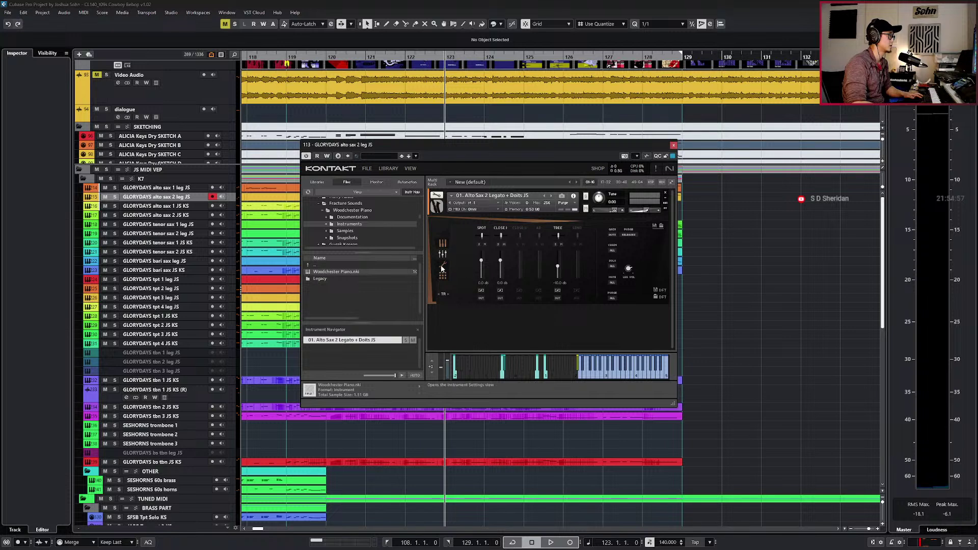
left_click(443, 243)
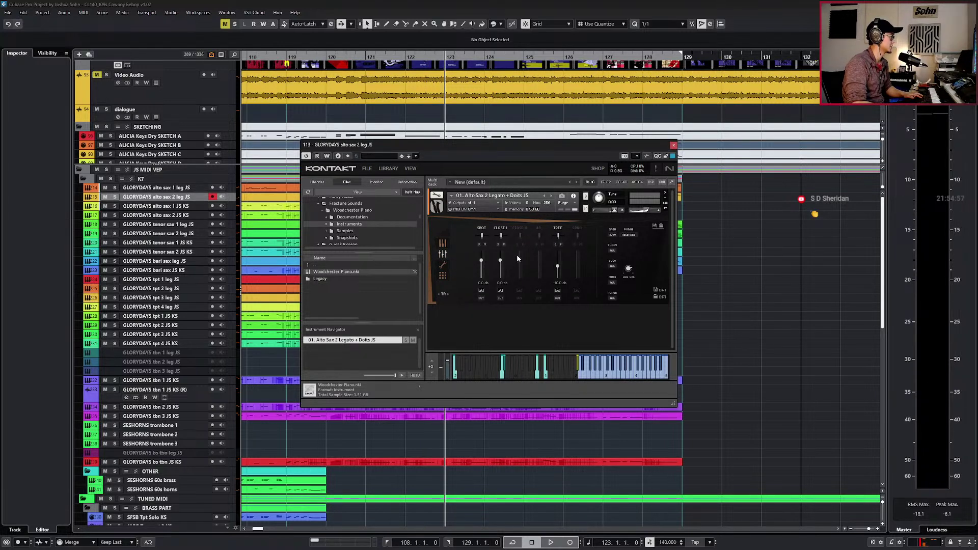
left_click(443, 276)
left_click(442, 265)
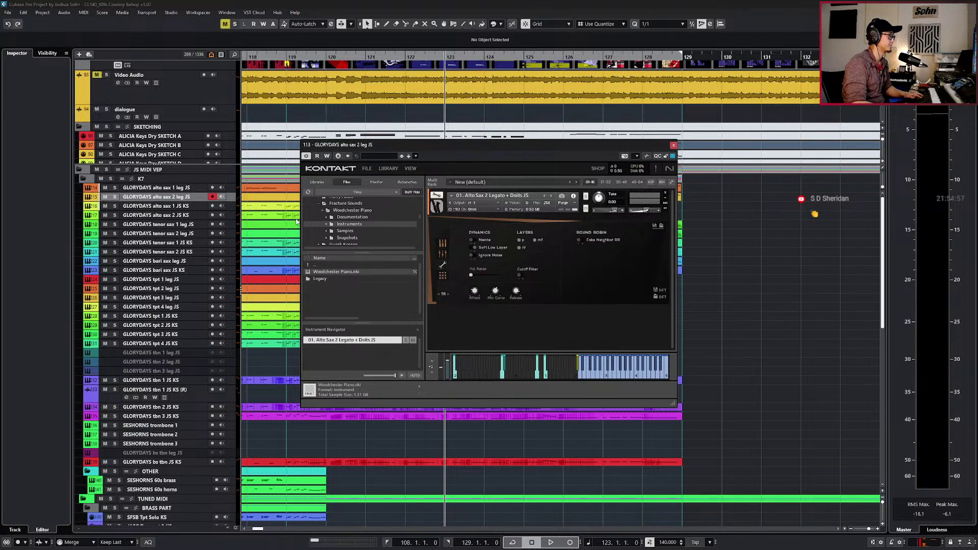
In the alto sax 1 leg Kontakt instrument's mixer, set the Spot mic to 0.0 dB, lower the Tree mic slightly, and close the instrument.
left_click(164, 188)
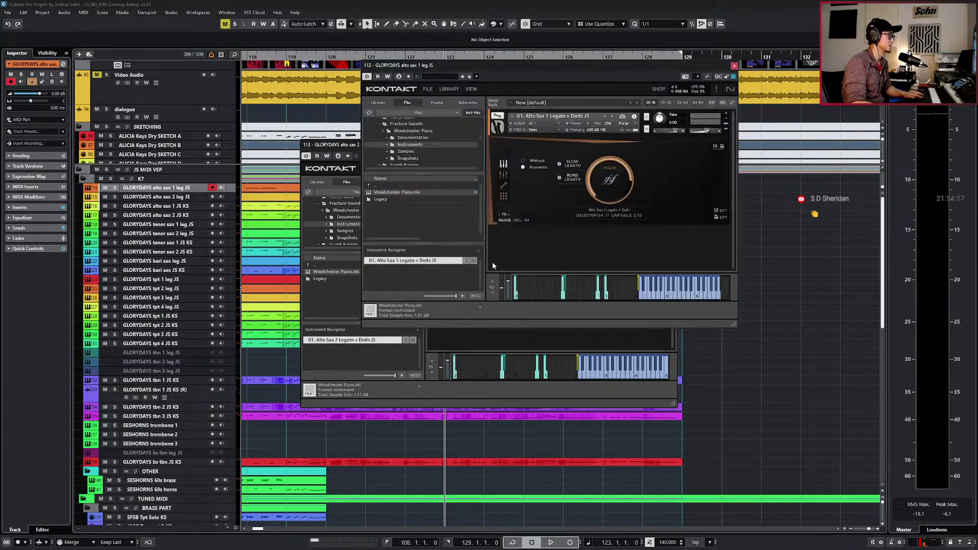
left_click(503, 174)
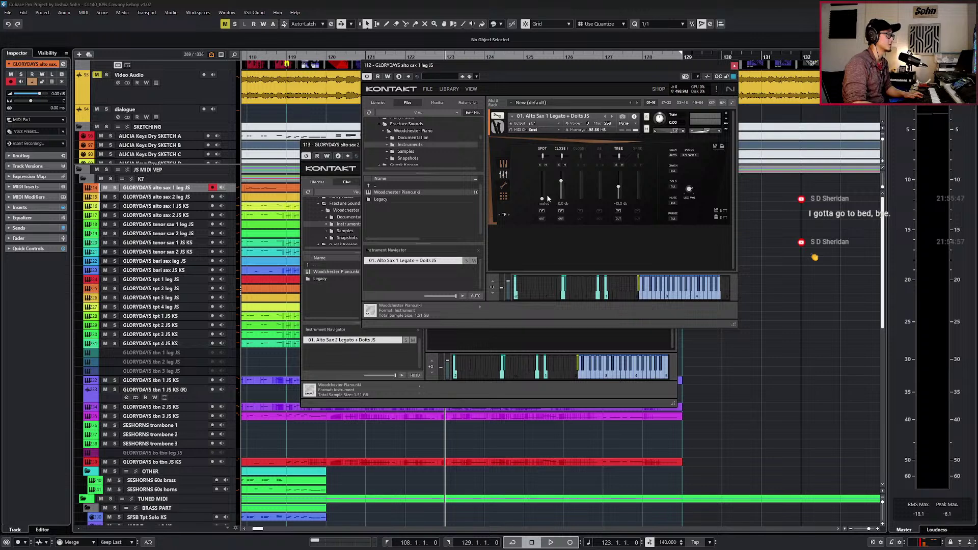
left_click_drag(620, 188, 619, 189)
key("ctrl+w")
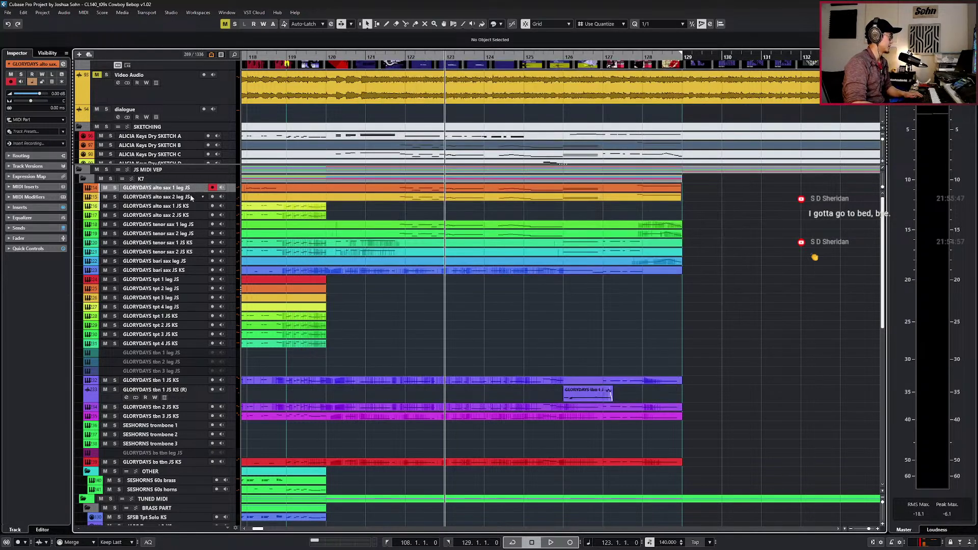
Check the insert effects in the channel settings of the alto sax 1 leg and alto sax 2 leg tracks.
key("e")
right_click(258, 215)
left_click(268, 216)
left_click(170, 198)
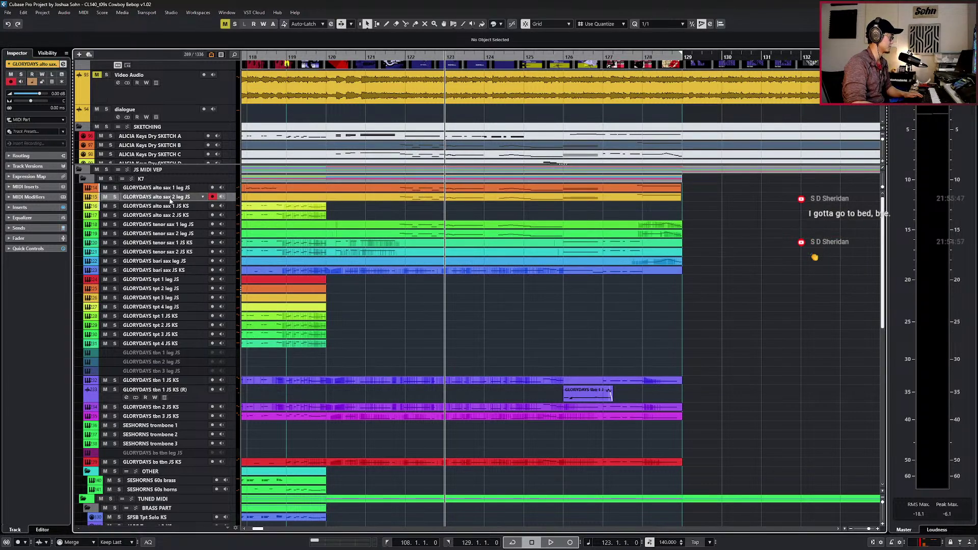
key("e")
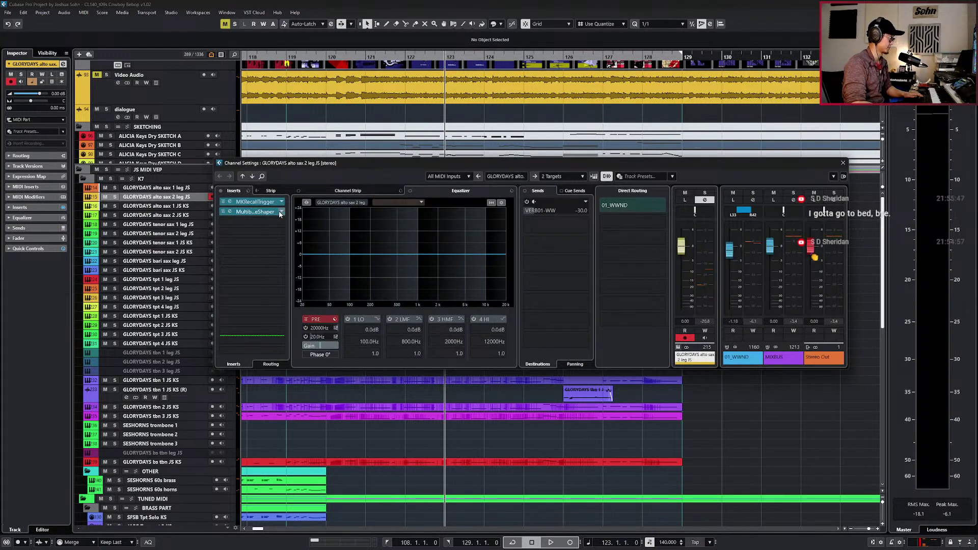
key("e")
Solo both alto sax leg parts, play them through to bar 126, and return to bar 121.
key("KP_Subtract")
key("KP_Subtract")
left_click_drag(437, 210, 437, 192)
key("s")
key("space")
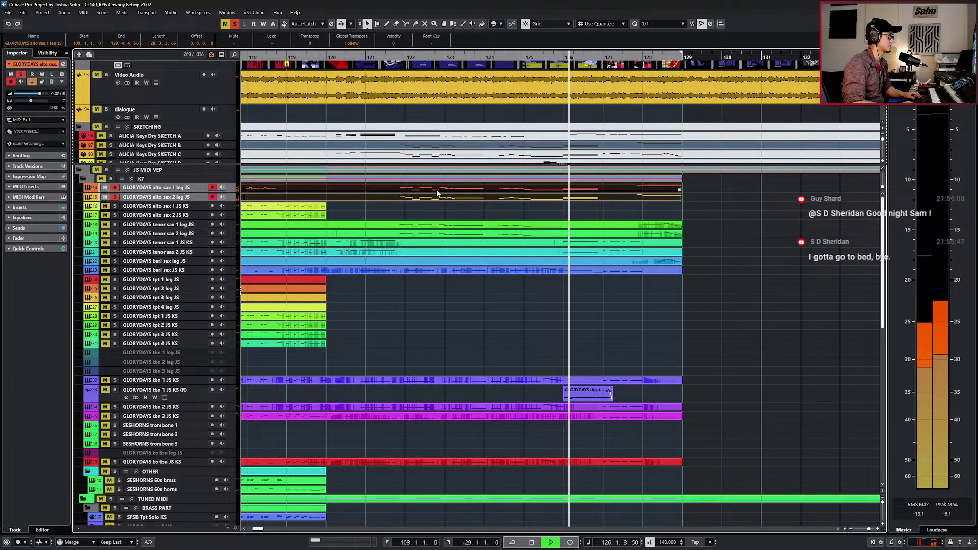
key("space")
key("KP_Subtract")
key("KP_Subtract")
key("KP_Subtract")
key("KP_Subtract")
key("KP_Subtract")
key("KP_Subtract")
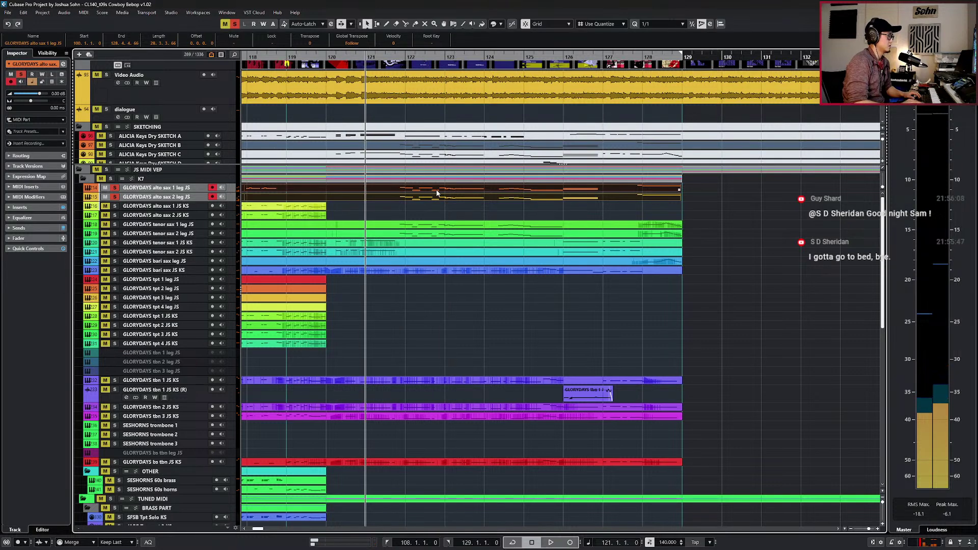
Solo only the alto sax 1 leg part and replay its phrase around bar 122.
left_click(432, 191)
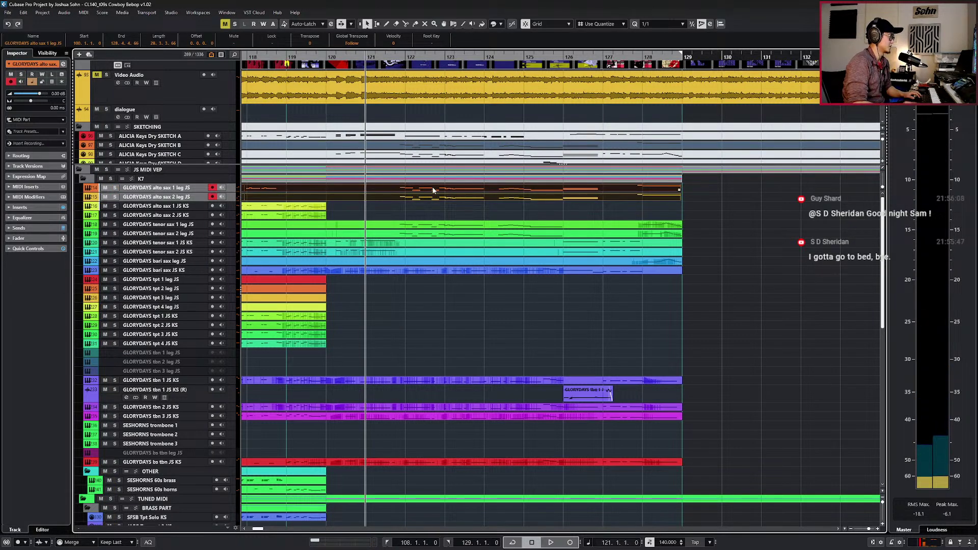
key("space")
key("s")
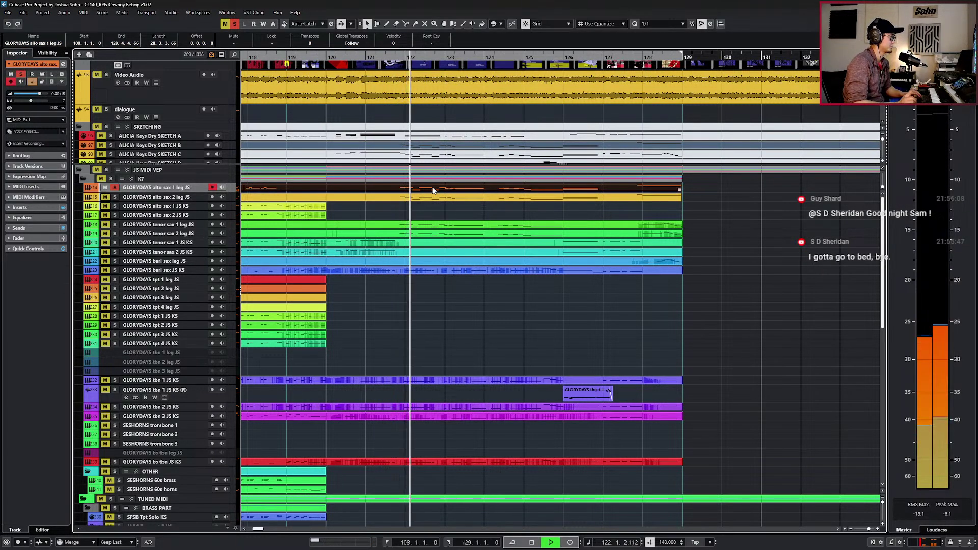
key("space")
key("KP_Subtract")
key("space")
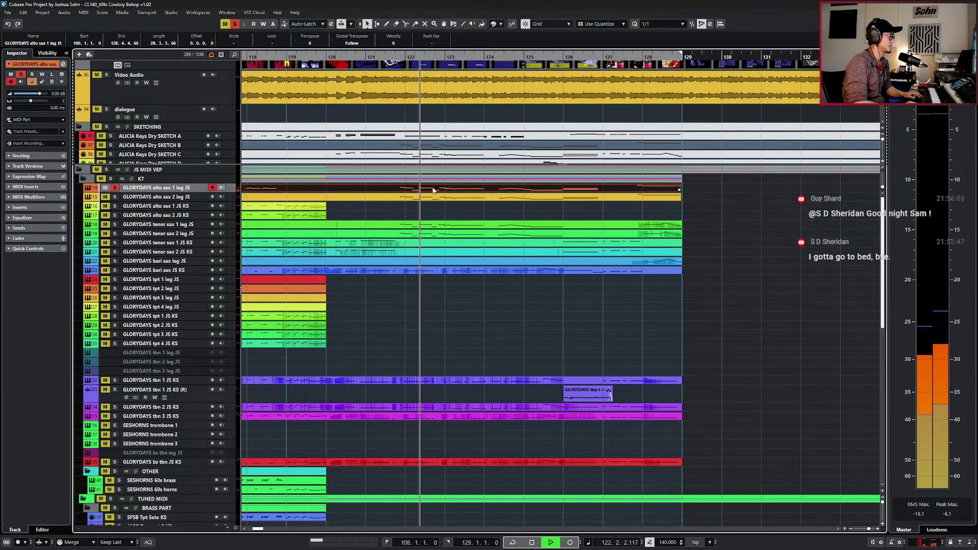
key("space")
key("KP_Subtract")
Open the alto sax 1 leg Kontakt instrument and move the playback position back to bar 121.
key("F11")
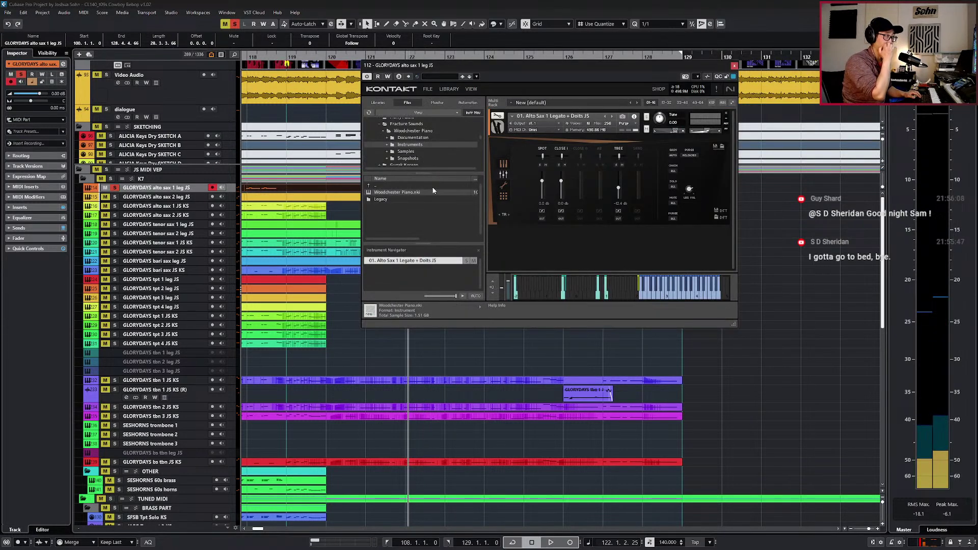
key("KP_Subtract")
key("KP_Subtract")
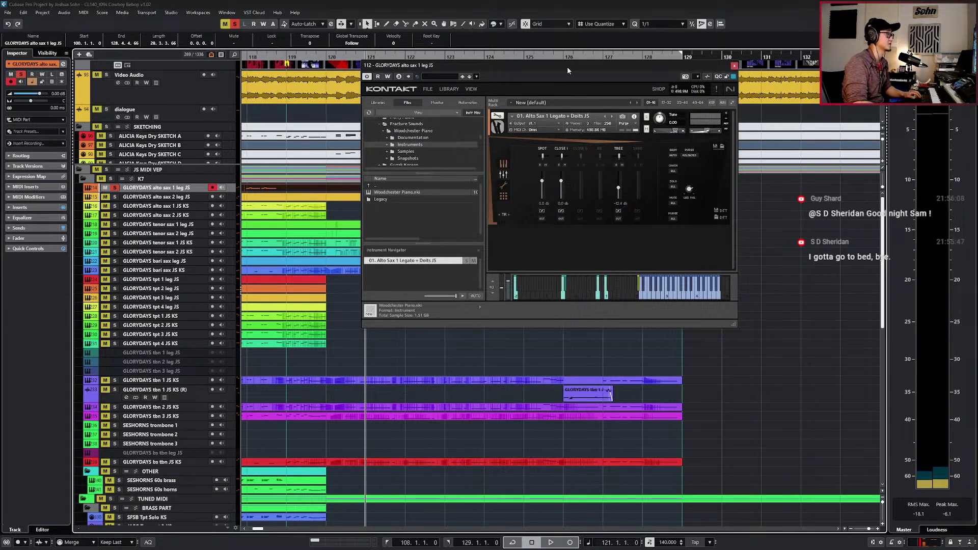
Open the alto sax 1 leg part for note editing, play it from bar 121 into bar 123, and return to bar 121.
left_click_drag(571, 68, 751, 48)
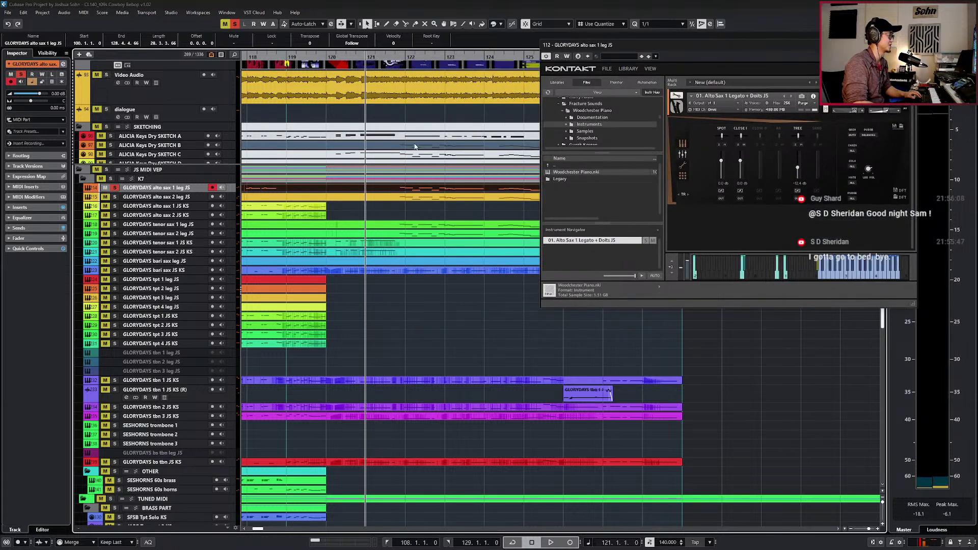
double_click(401, 190)
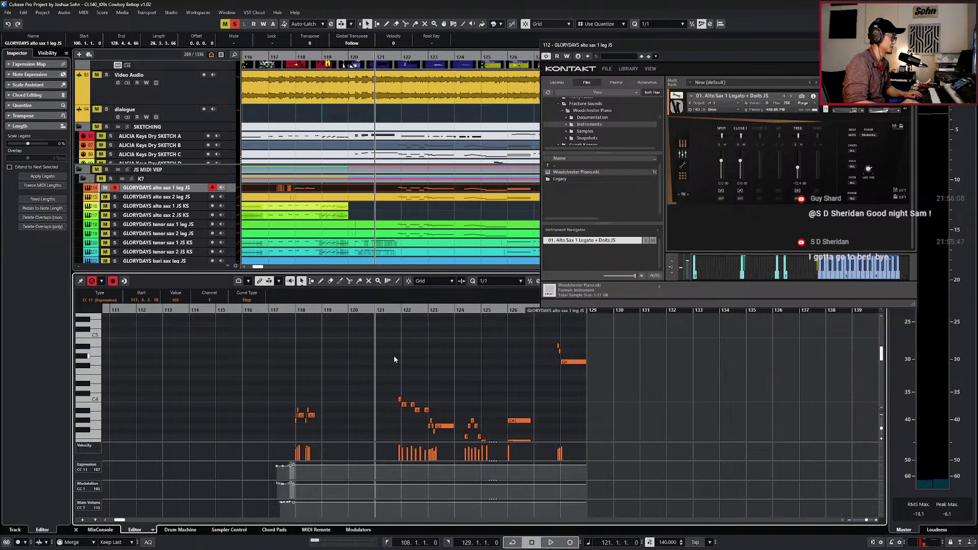
scroll(394, 357, "up", 2)
scroll(407, 360, "up", 3)
key("space")
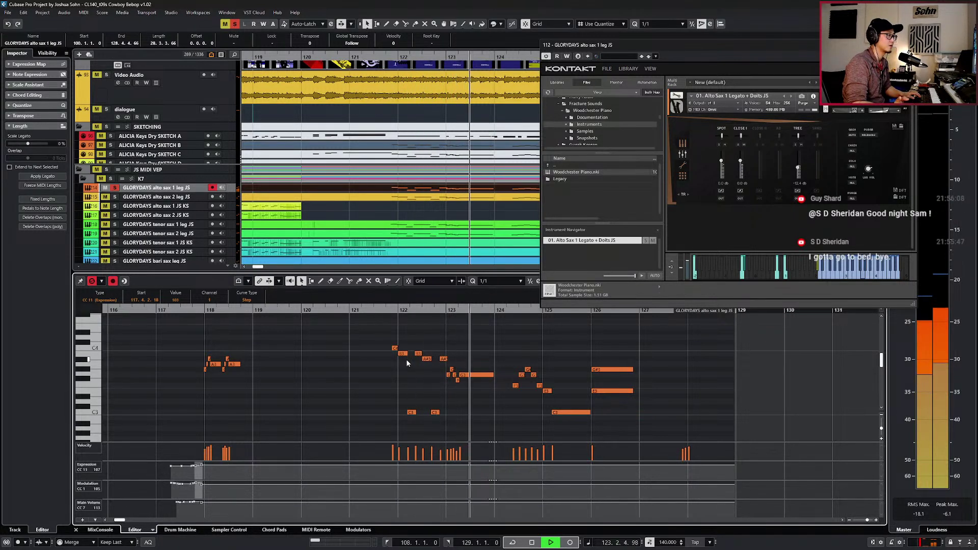
key("space")
key("KP_Subtract")
key("KP_Subtract")
key("KP_Subtract")
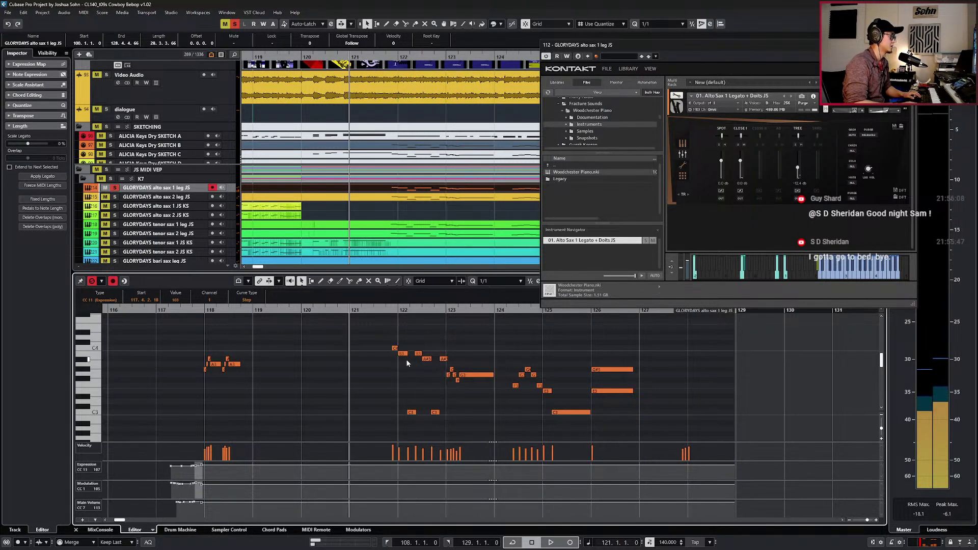
Replay the alto sax 1 leg lead-in from bar 121, close the note editor and turn off the solo.
key("g")
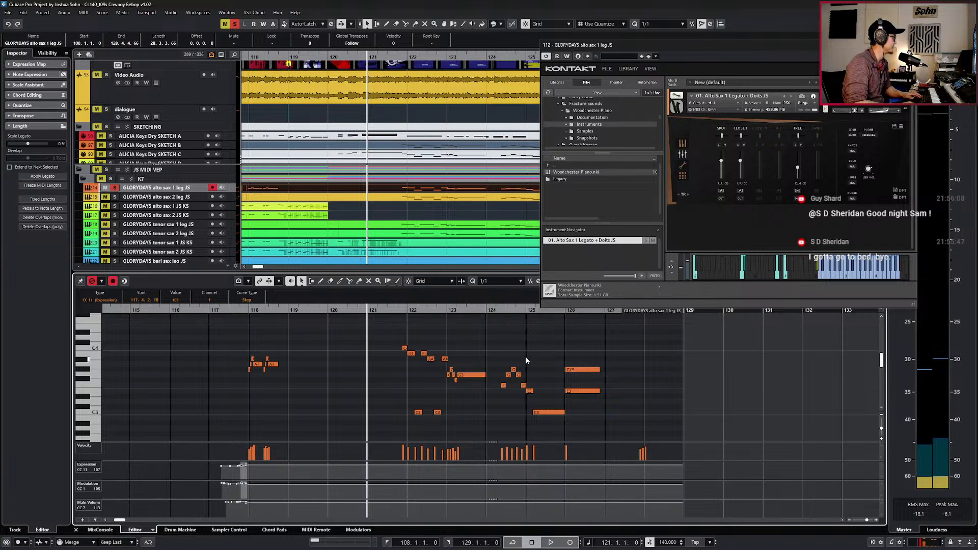
key("space")
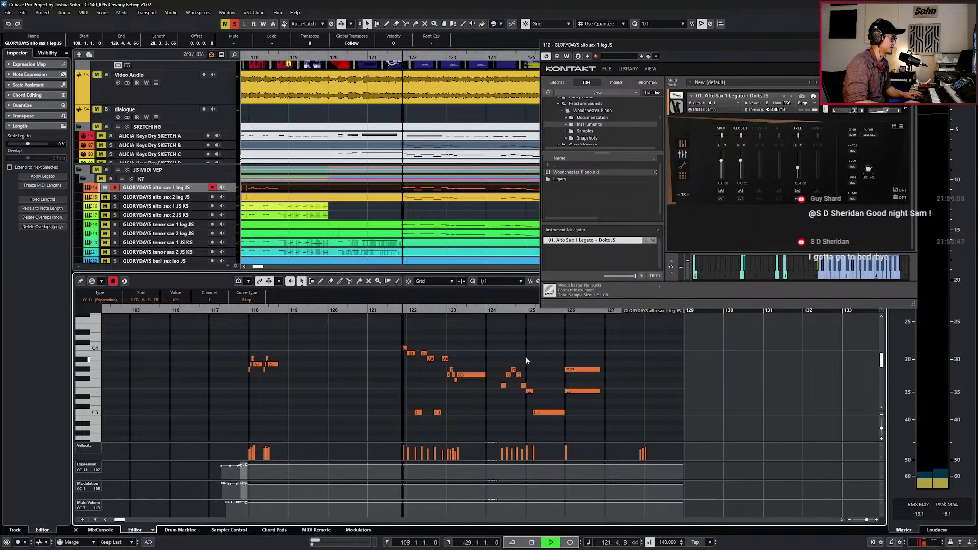
key("space")
key("ctrl+e")
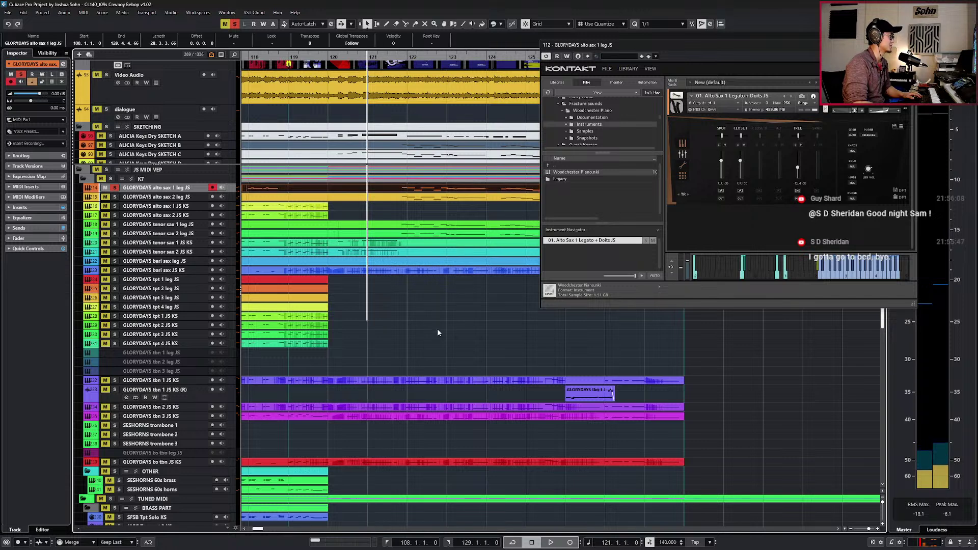
key("ctrl+e")
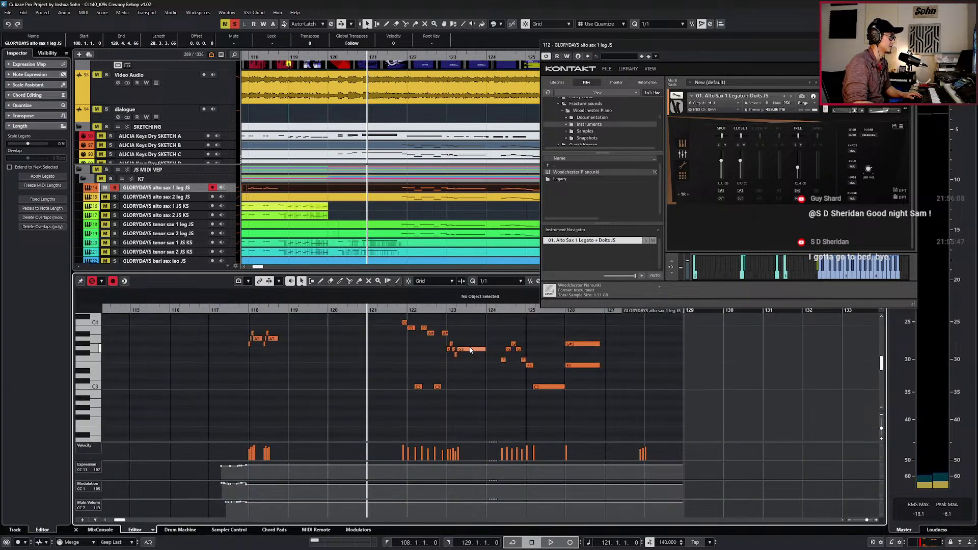
key("ctrl+e")
scroll(412, 220, "up", 3)
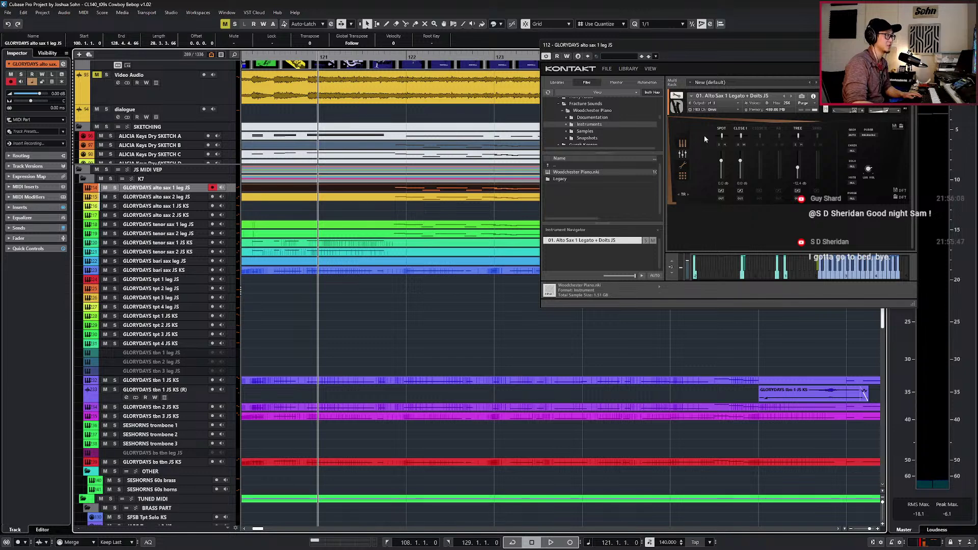
Review the legato, mixer, controller table and dynamics settings of the Alto Sax 1 Legato + Doits instrument, and close its window.
left_click(683, 143)
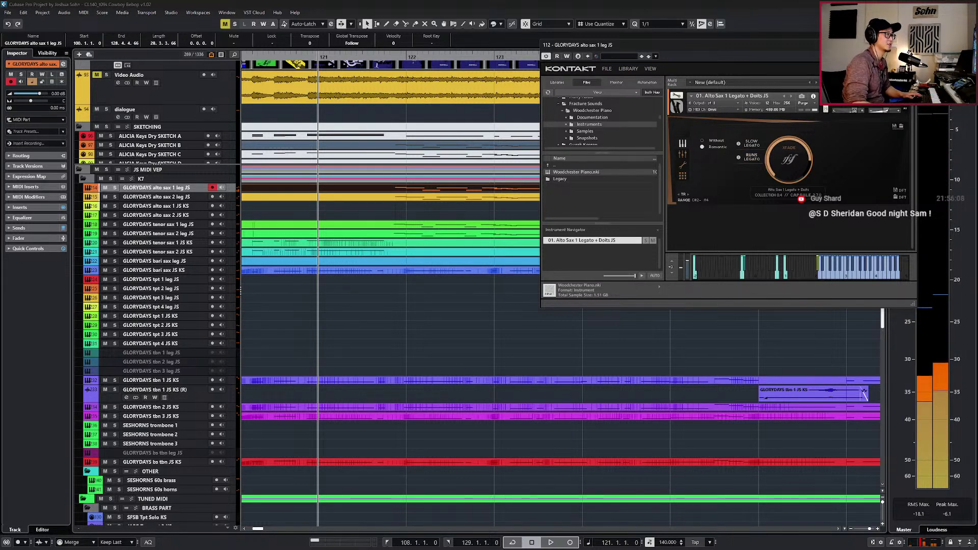
left_click_drag(846, 43, 699, 71)
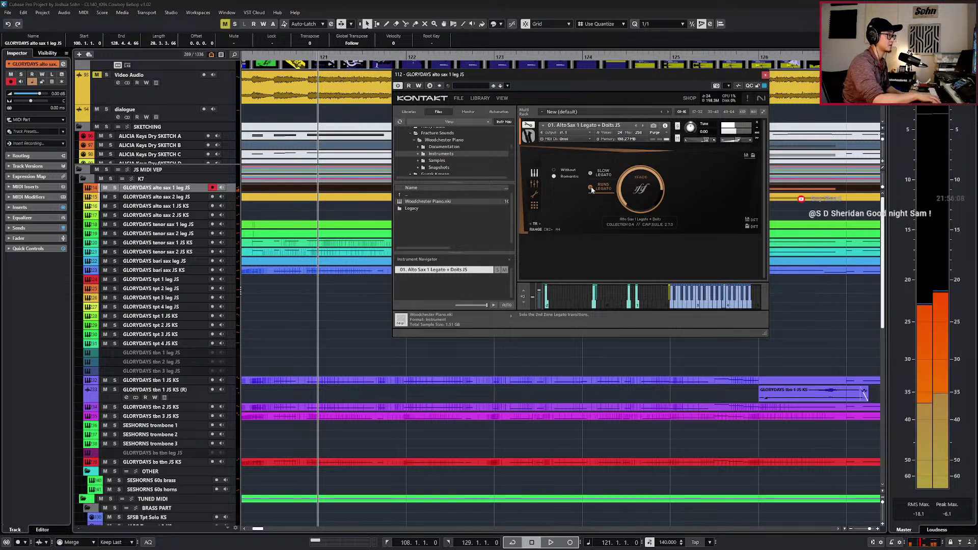
left_click(765, 76)
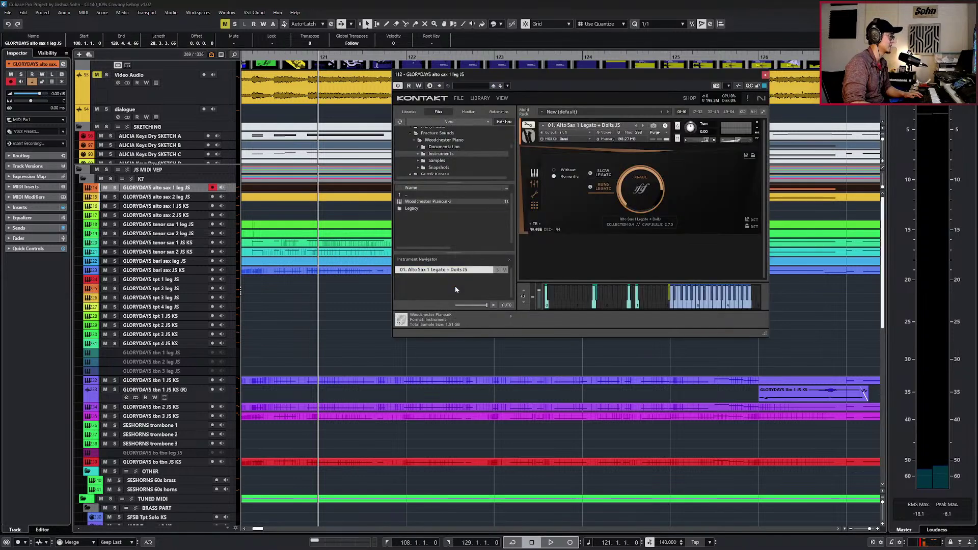
left_click(534, 185)
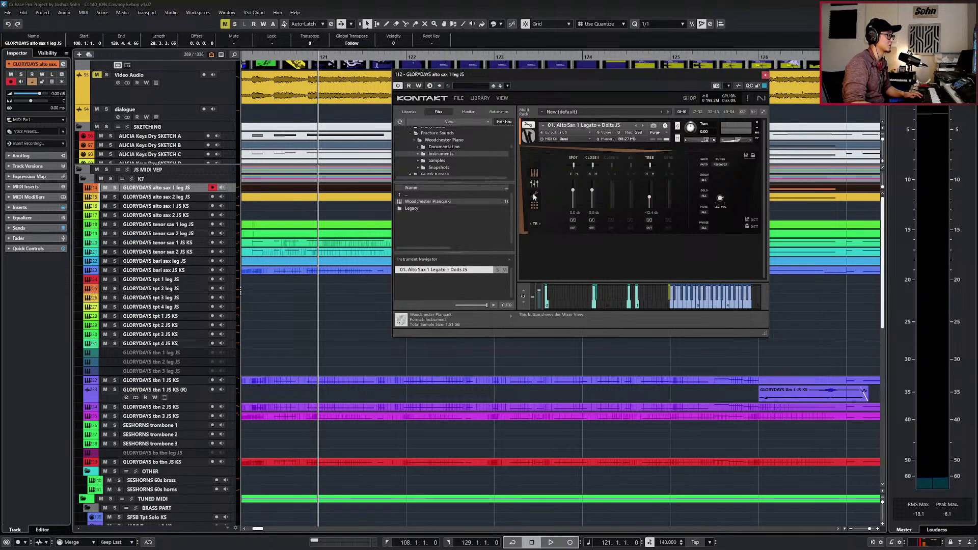
left_click(534, 206)
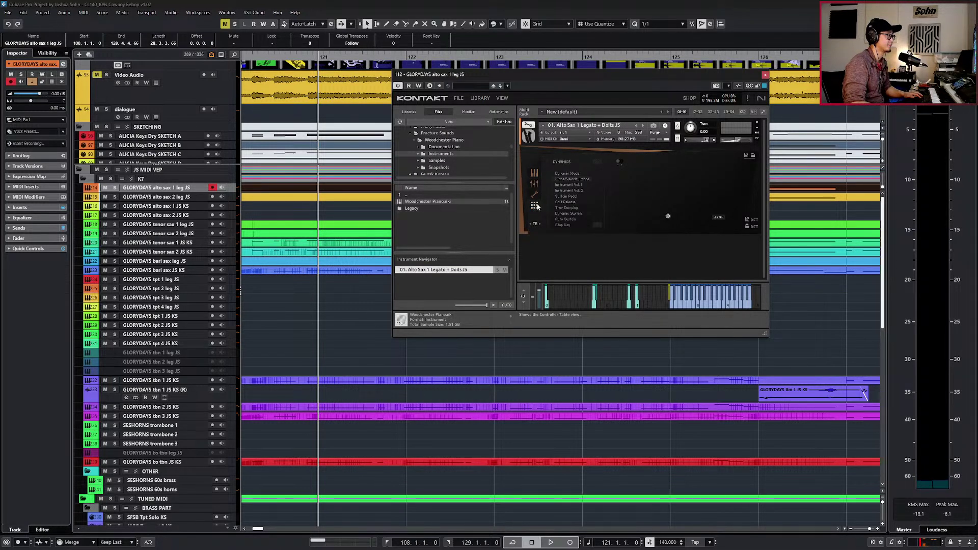
left_click(531, 181)
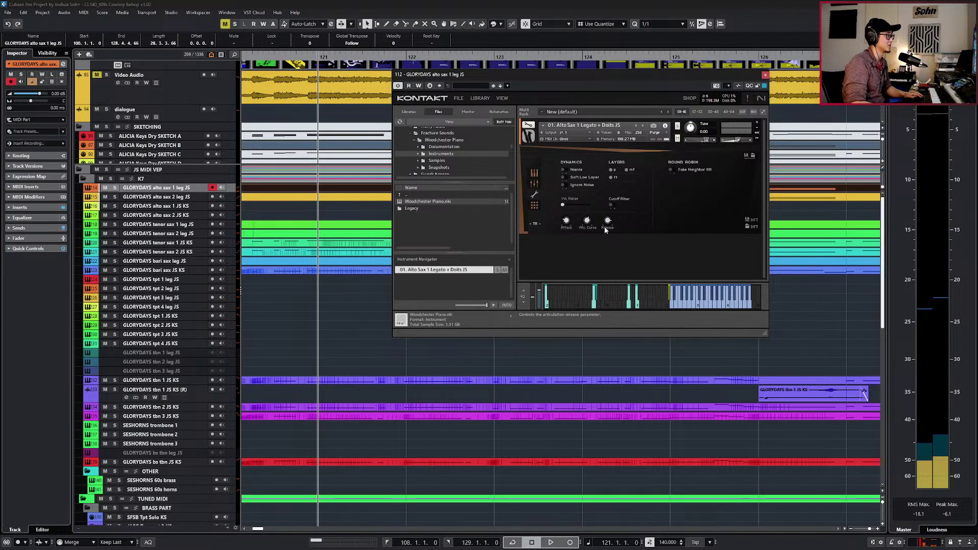
key("Escape")
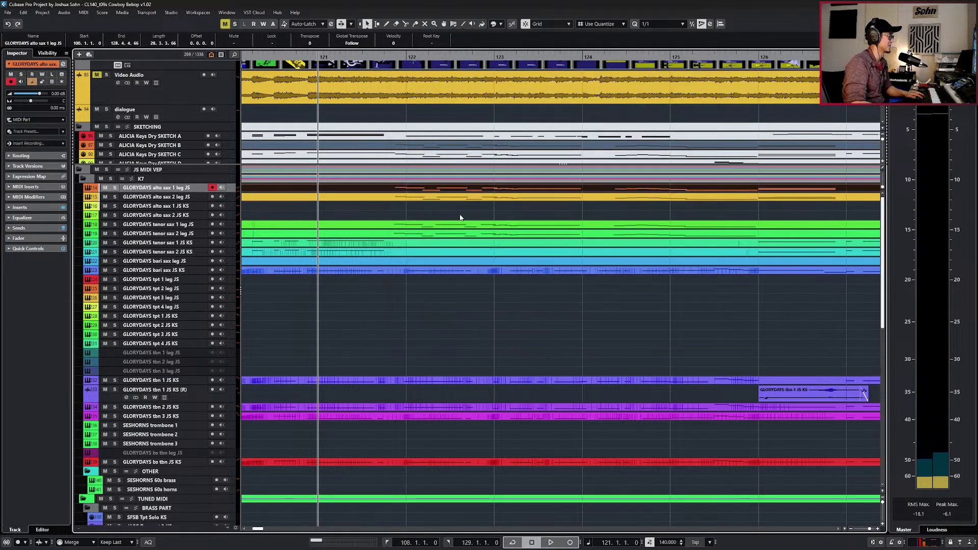
Split the alto sax 1 leg part at bar 121 and move the section from bar 121 onwards to the alto sax 1 JS KS track.
left_click(430, 200)
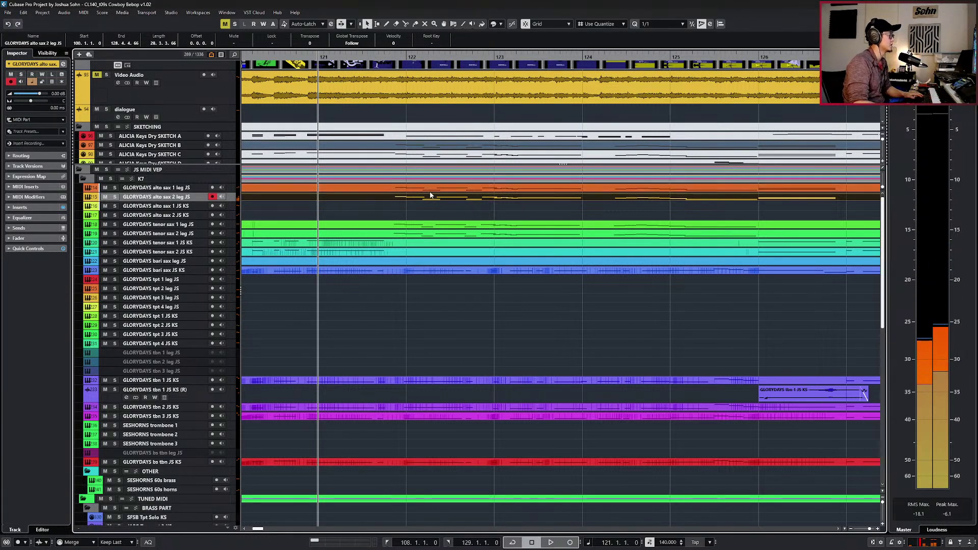
left_click(418, 189)
scroll(362, 189, "down", 2)
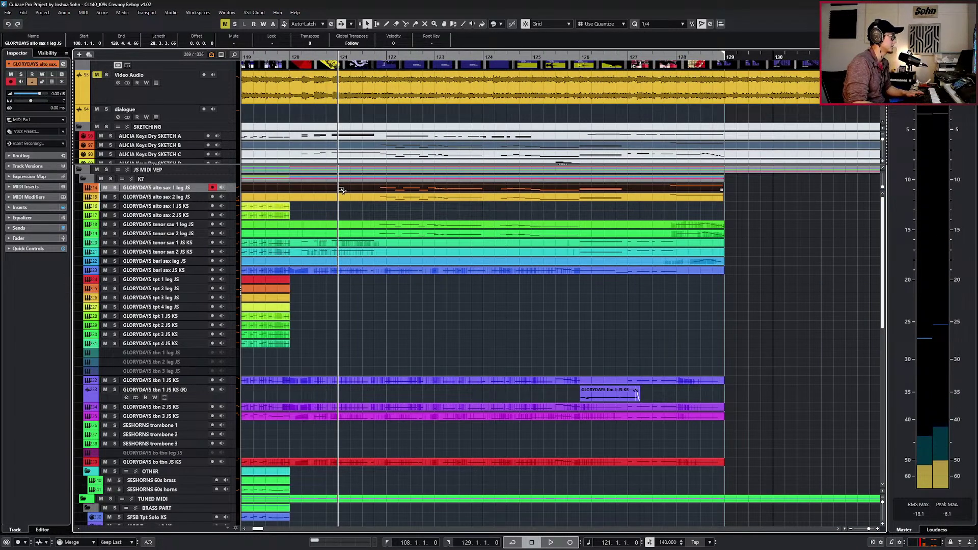
key("alt+x")
key("ctrl+Down")
key("ctrl+Down")
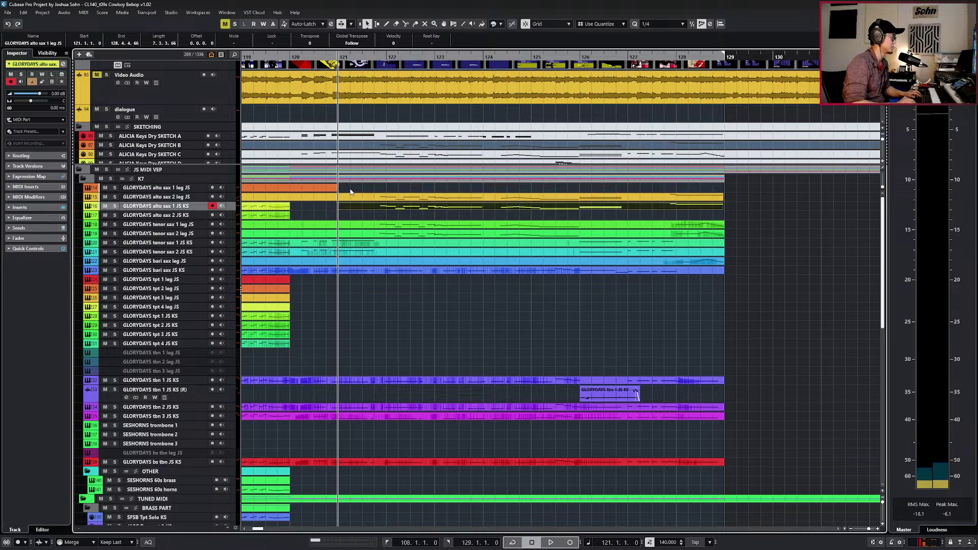
Solo the alto sax 1 JS KS track, audition the moved part from bar 121, and turn the solo off.
key("s")
key("space")
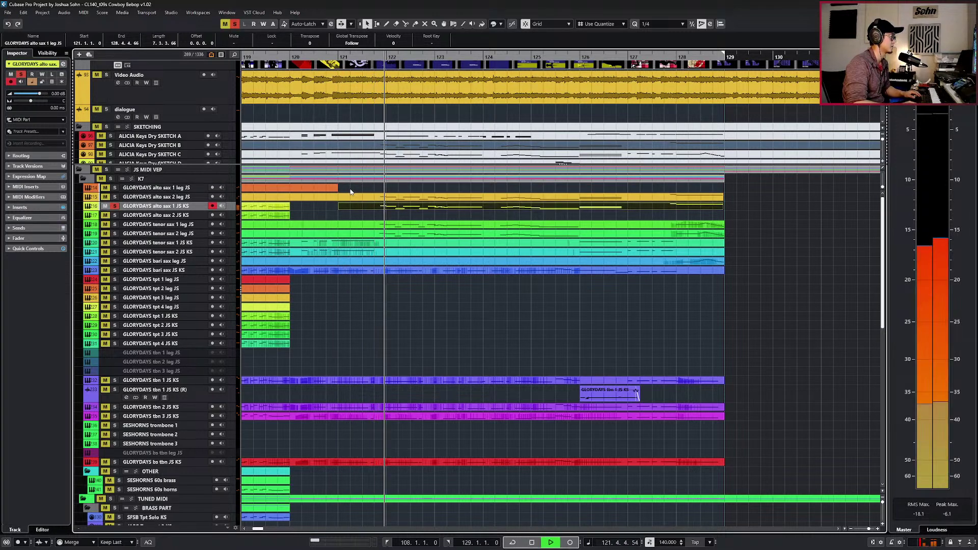
key("space")
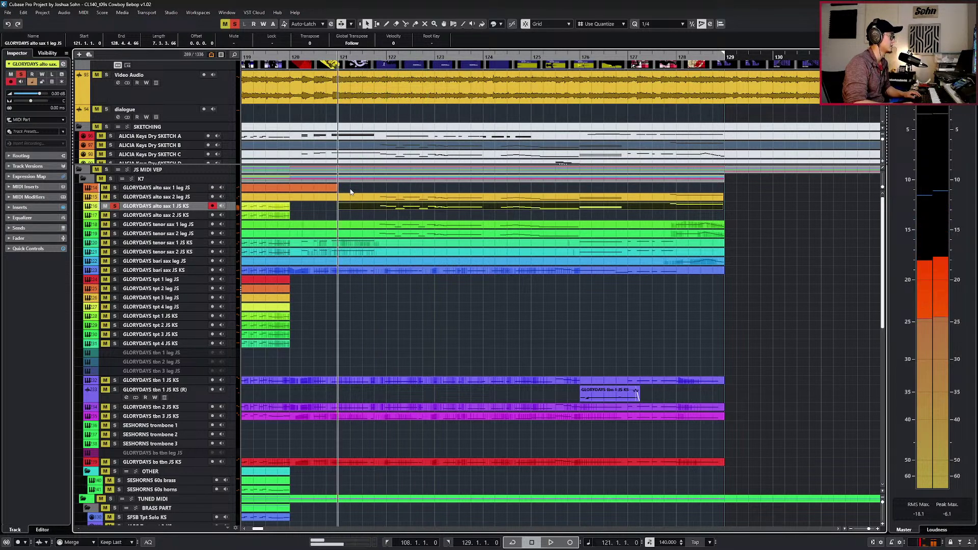
key("s")
Glue the earlier alto sax 1 JS KS part to the section starting at bar 121.
key("4")
left_click(283, 206)
key("1")
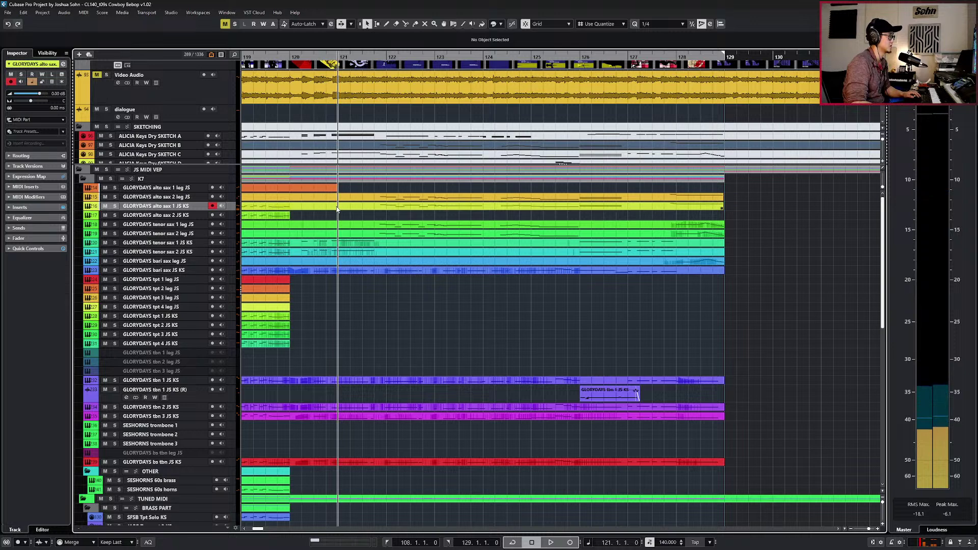
Open the joined alto sax 1 JS KS part and set its Main Volume (CC 7) to 99 at bar 121.
double_click(337, 206)
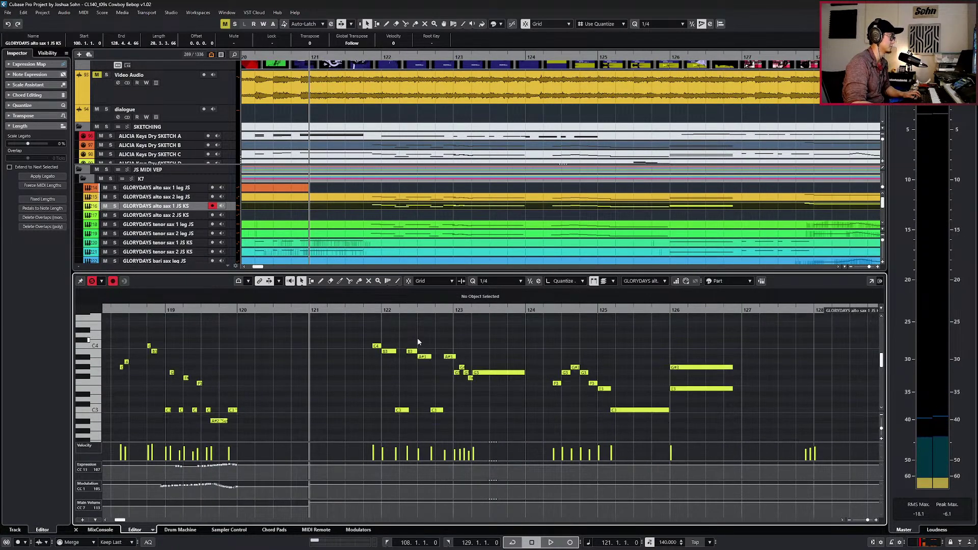
scroll(417, 342, "down", 2)
scroll(412, 363, "down", 1)
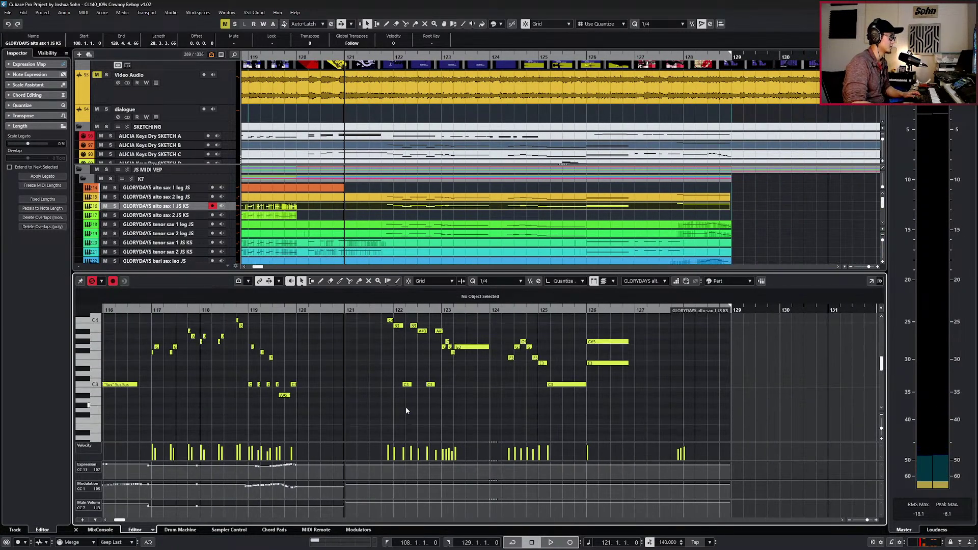
left_click(345, 503)
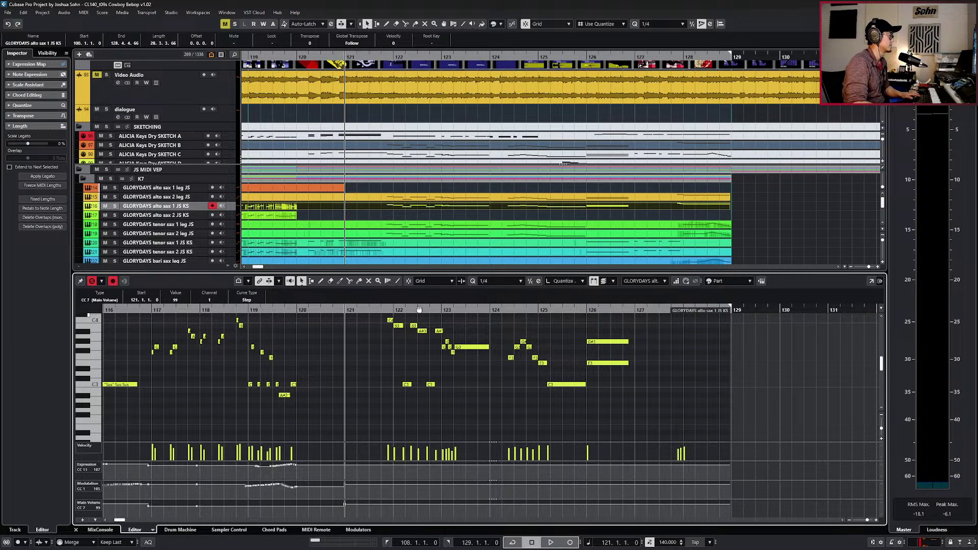
Show the alto sax 2 leg part in the note editor, play the mix from bar 121, and return to bar 121.
key("Up")
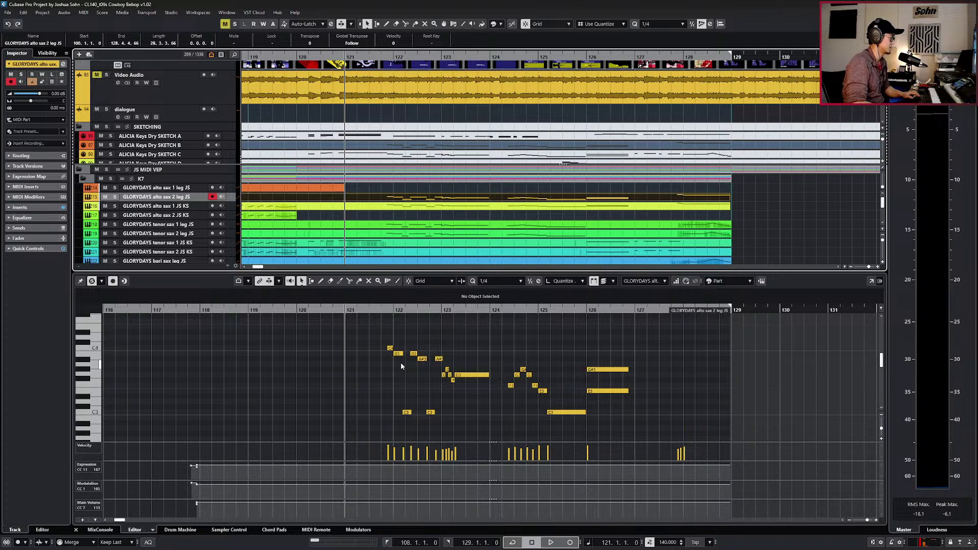
key("ctrl+KP_Add")
key("space")
scroll(459, 362, "down", 2)
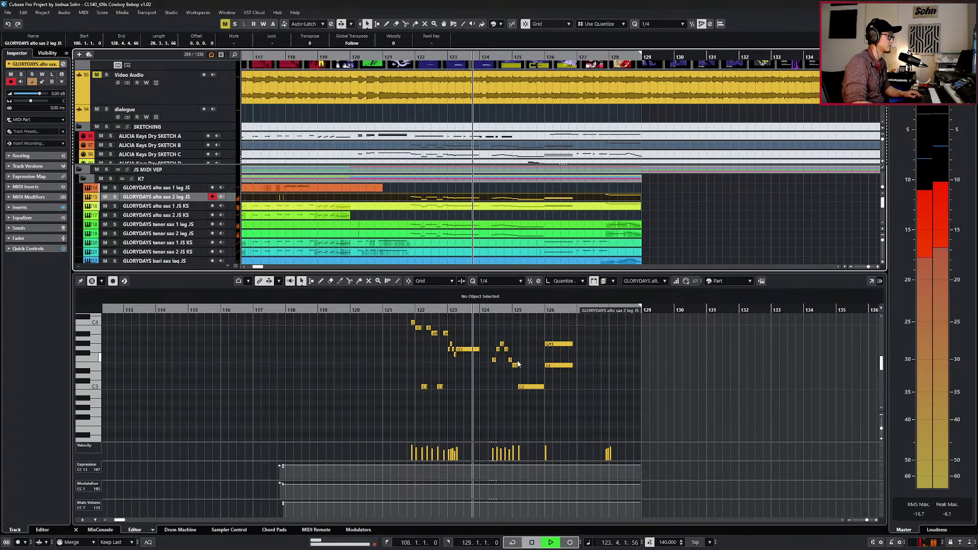
key("space")
key("ctrl+KP_Subtract")
Solo the alto sax 2 leg and alto sax 1 JS KS parts, play them together from bar 121 to 129, and make alto sax 1 JS KS active for editing.
left_click_drag(478, 188, 476, 208)
key("s")
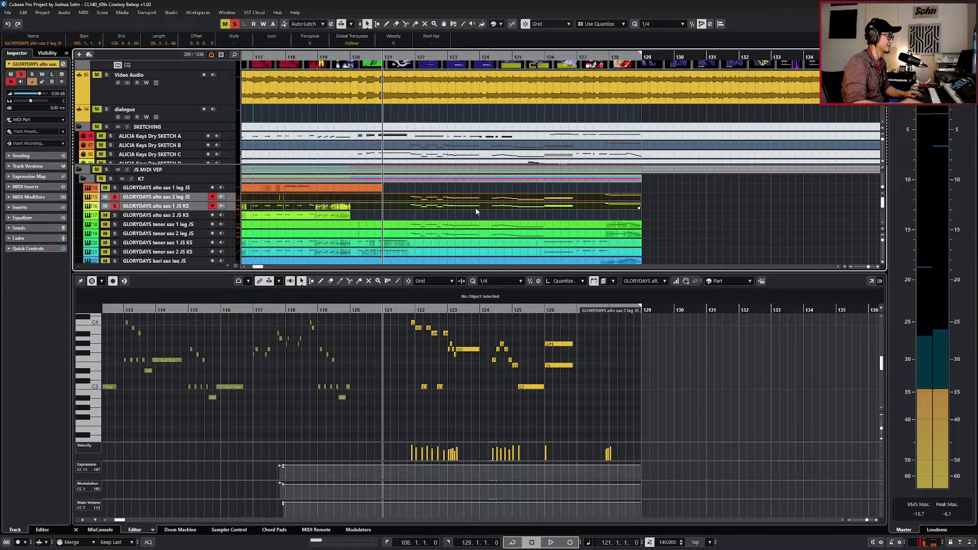
key("space")
key("h")
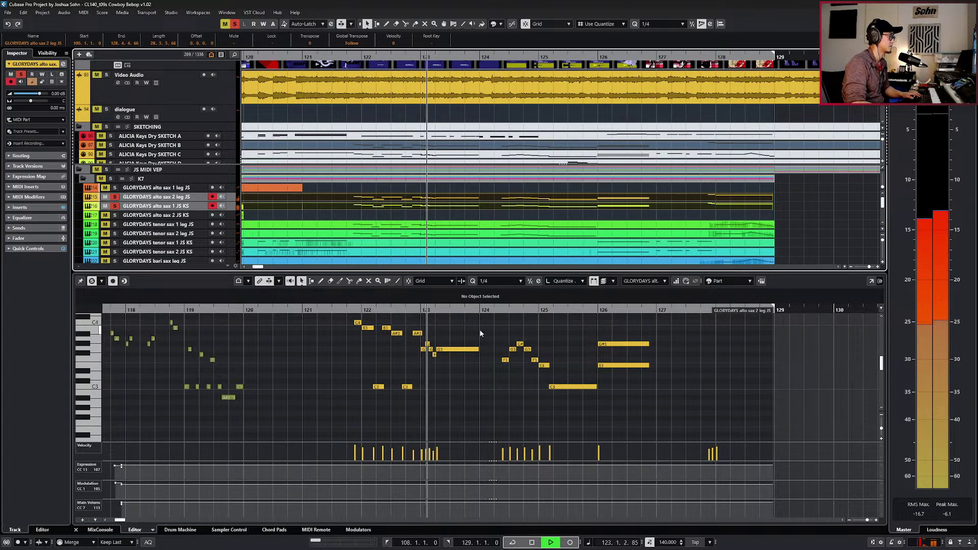
key("g")
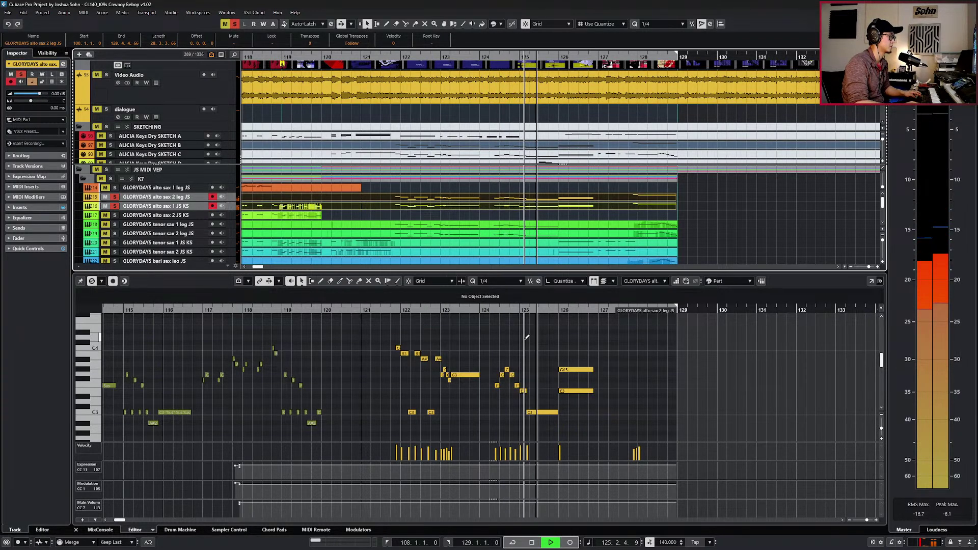
left_click(524, 343)
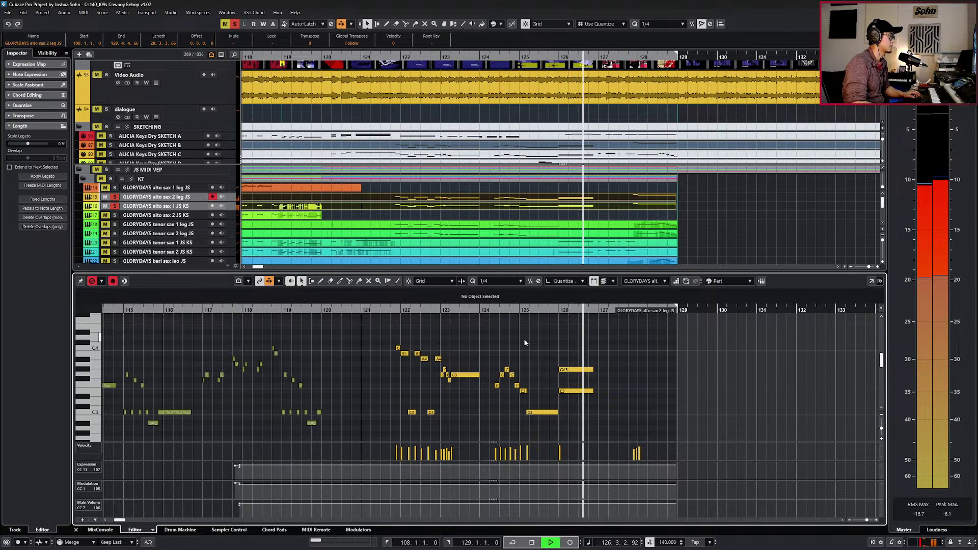
left_click(325, 427)
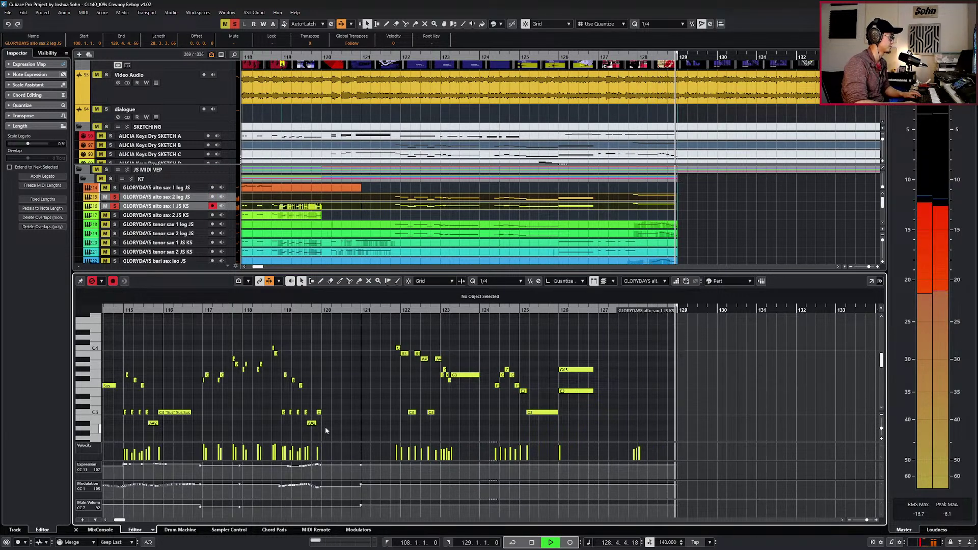
key("space")
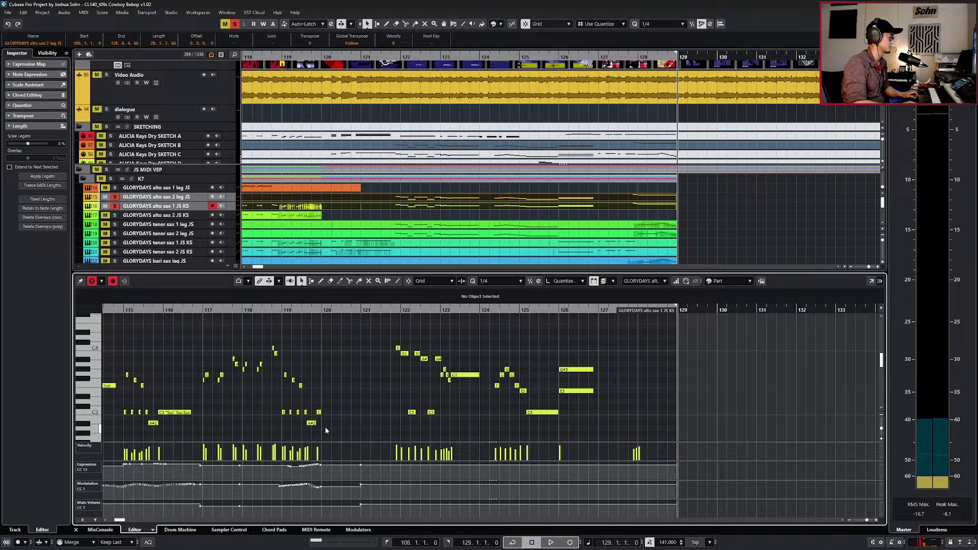
Move the playback position back to around bar 120 and set the left locator to 120.3.2.87.
key("KP_Subtract")
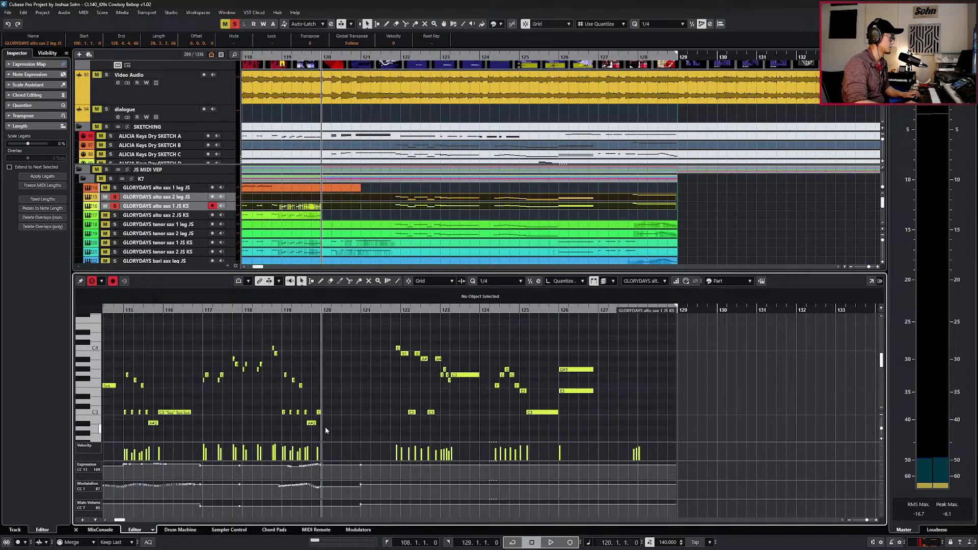
key("ctrl+KP_1")
key("KP_Add")
key("ctrl+KP_1")
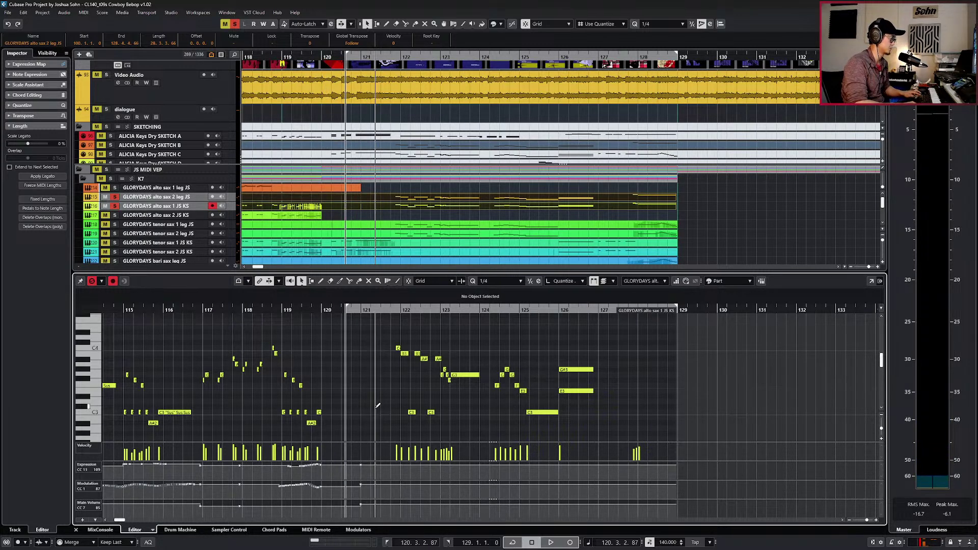
Play the soloed alto sax parts from 120.3.2.87 into bar 125, and turn off their solo.
key("space")
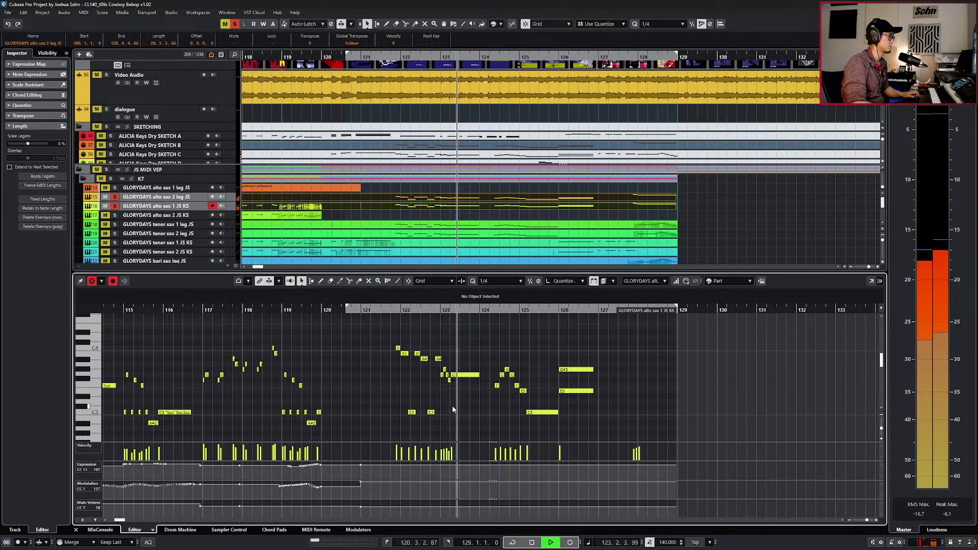
scroll(474, 409, "down", 2)
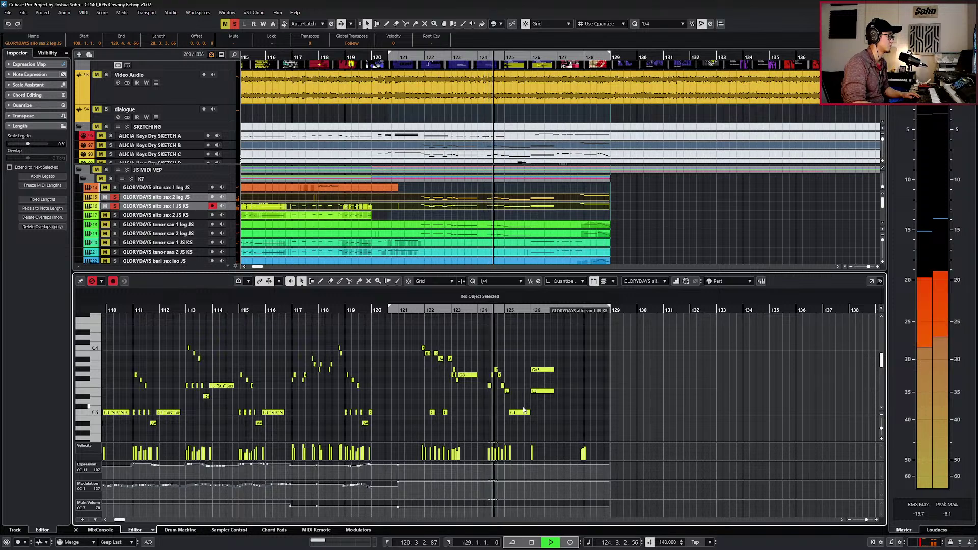
scroll(523, 412, "up", 2)
key("space")
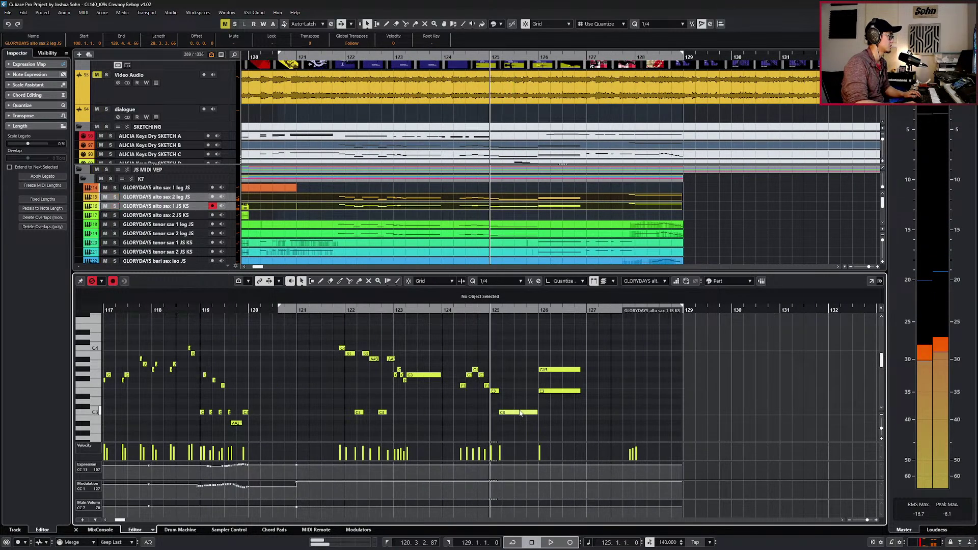
Play the alto sax passage from before bar 121 into bar 123 within the full mix.
key("space")
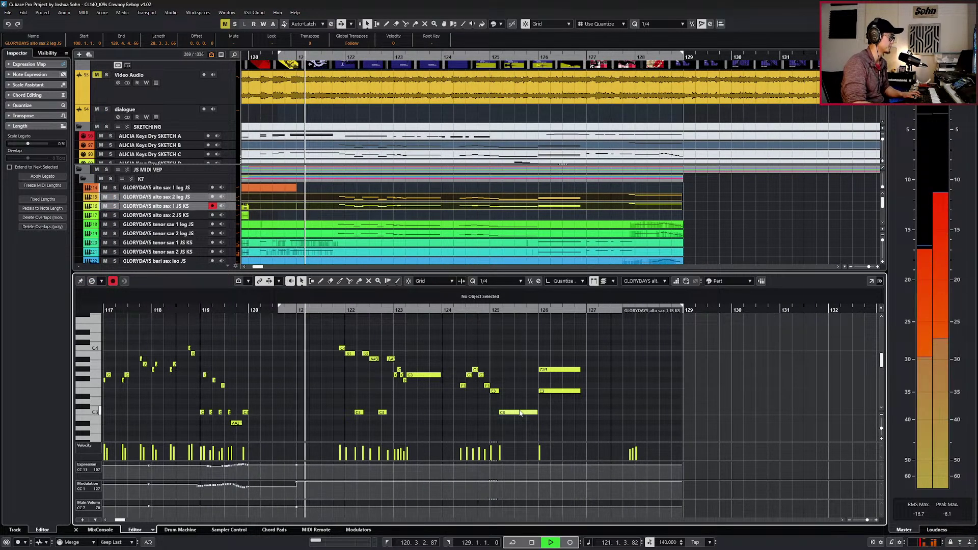
scroll(521, 409, "down", 2)
scroll(523, 405, "down", 2)
scroll(525, 397, "up", 1)
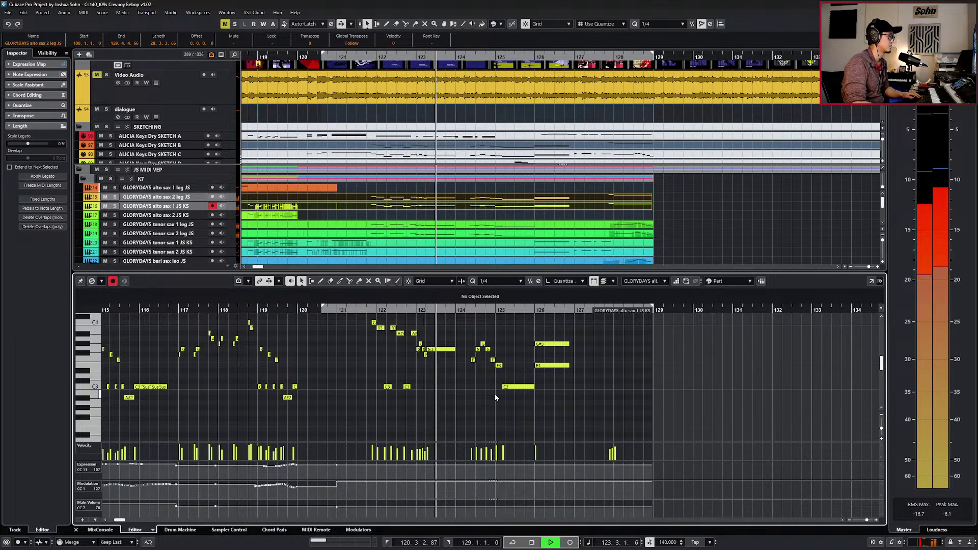
scroll(459, 392, "up", 2)
key("space")
Shape the alto sax 1 JS KS Expression (CC 11) curve from the long G3 note at 123.2 to about bar 125.
scroll(451, 390, "up", 1)
scroll(452, 393, "up", 2)
left_click(432, 401)
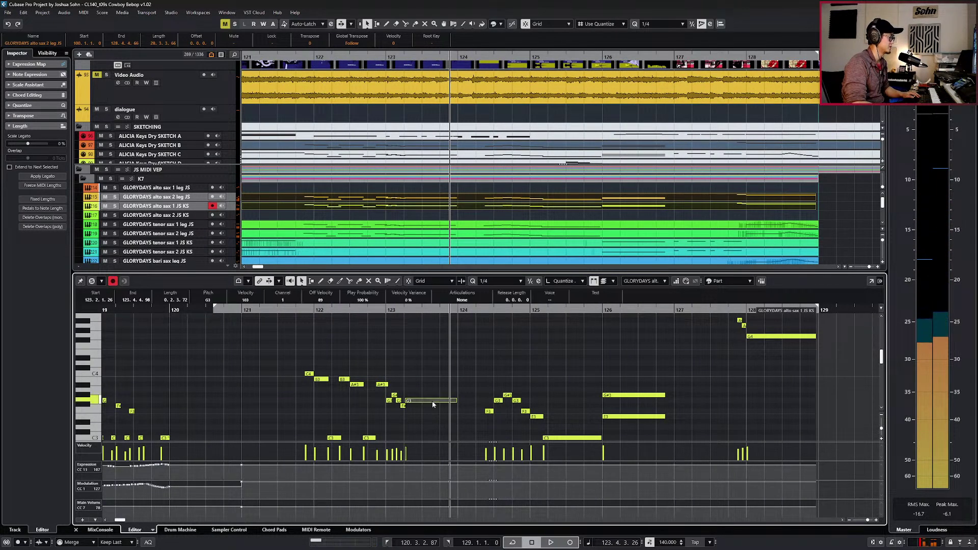
key("space")
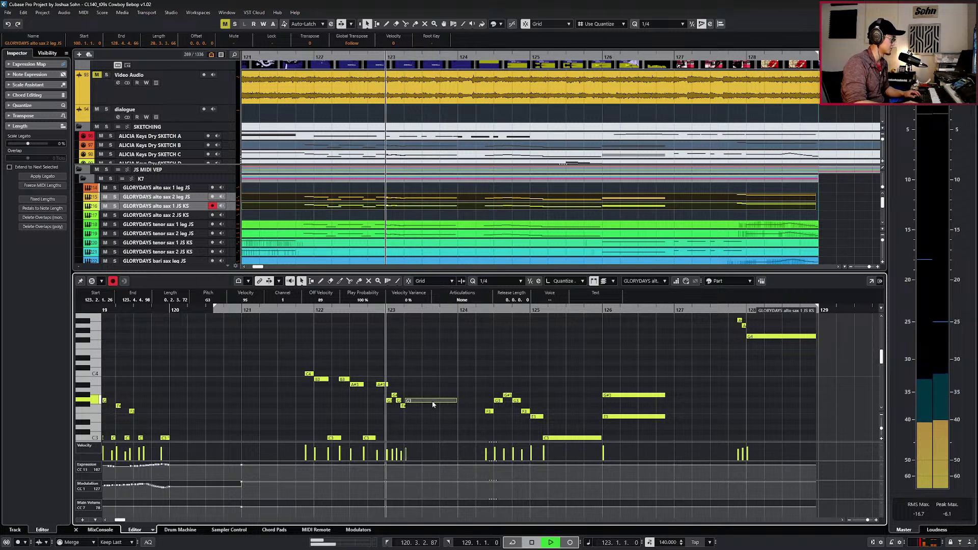
key("space")
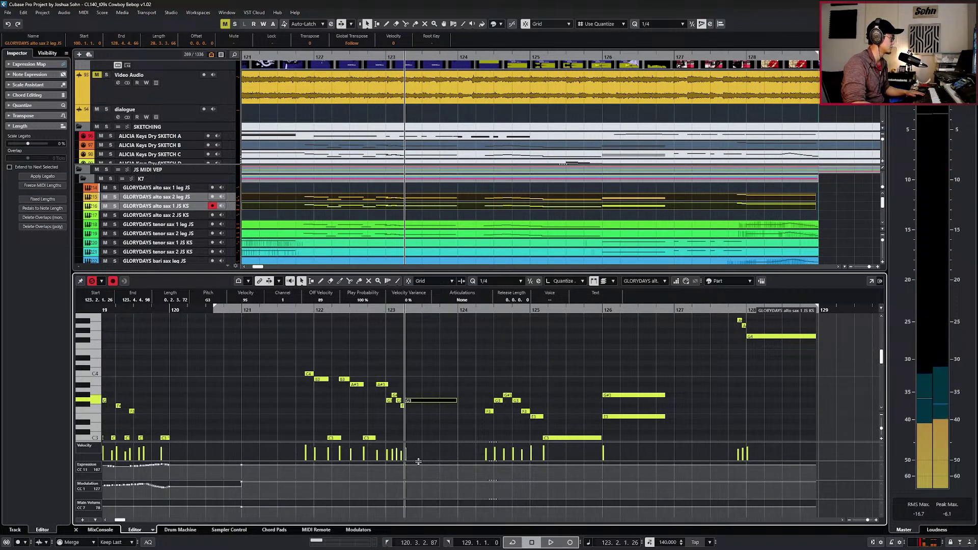
mouse_move(406, 465)
left_mouse_down()
mouse_move(444, 467)
mouse_move(452, 450)
mouse_move(472, 468)
mouse_move(541, 465)
left_mouse_up()
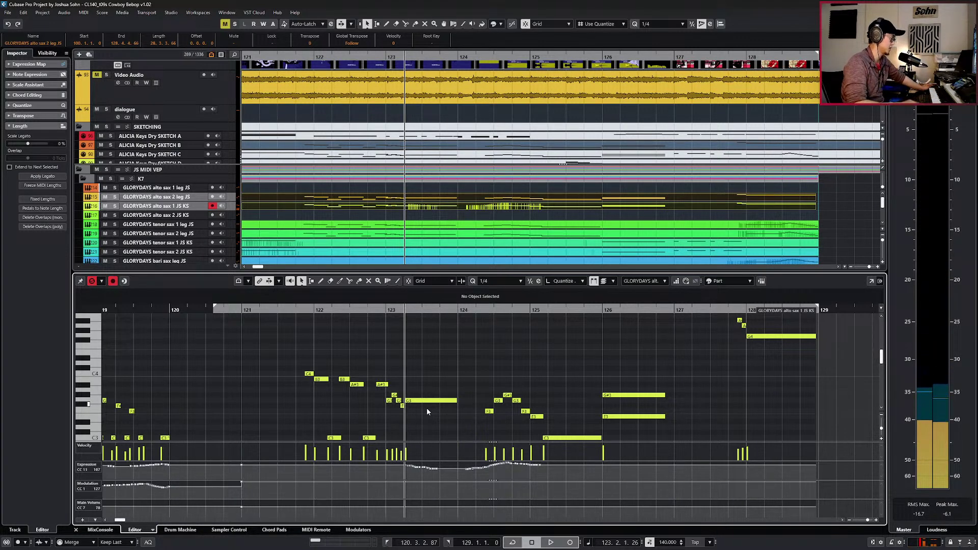
Show the Pitchbend lane and set pitchbend to -15 at the start of the long G3 in bar 123, returning to 0 at 124.1.4.25.
key("alt+p")
key("ctrl+KP_Subtract")
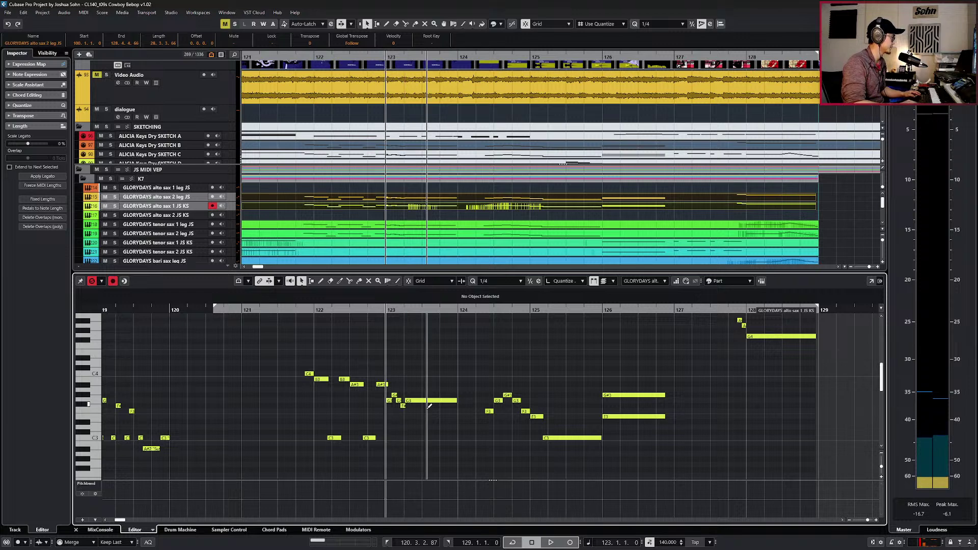
left_click(407, 500)
left_click_drag(407, 501, 404, 502)
key("space")
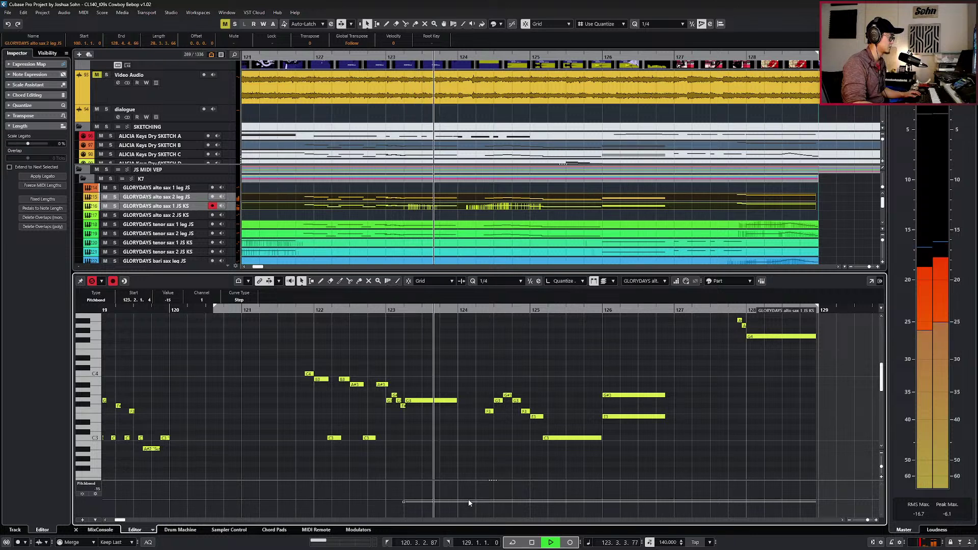
key("space")
key("ctrl+KP_Subtract")
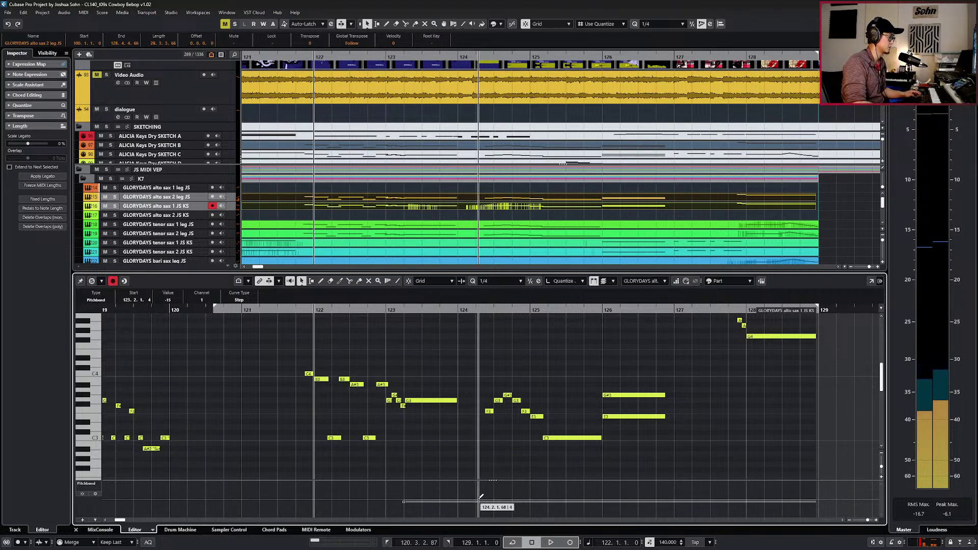
left_click(472, 499)
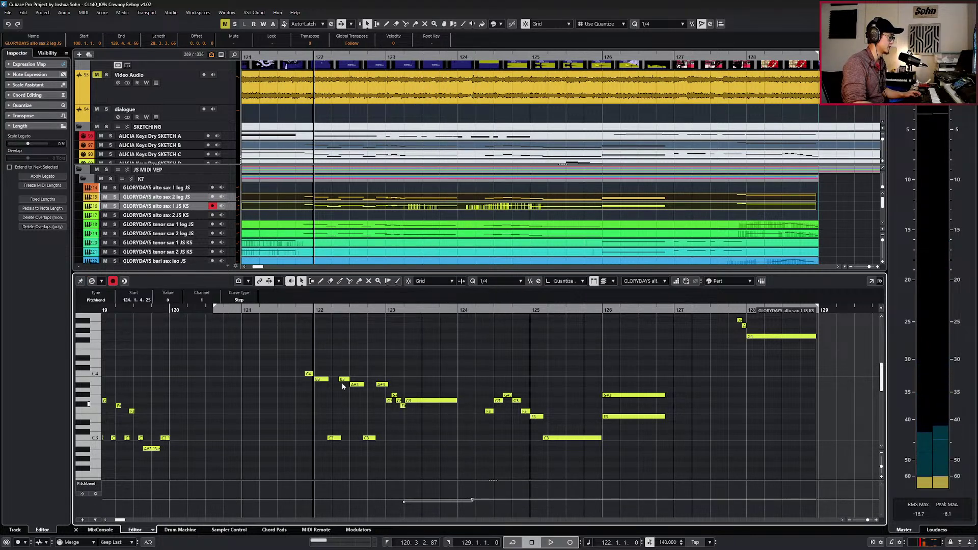
Show the alto sax 2 leg part, play it from bar 121, check around its long G3 note, and return to bar 121.
key("ctrl+KP_Subtract")
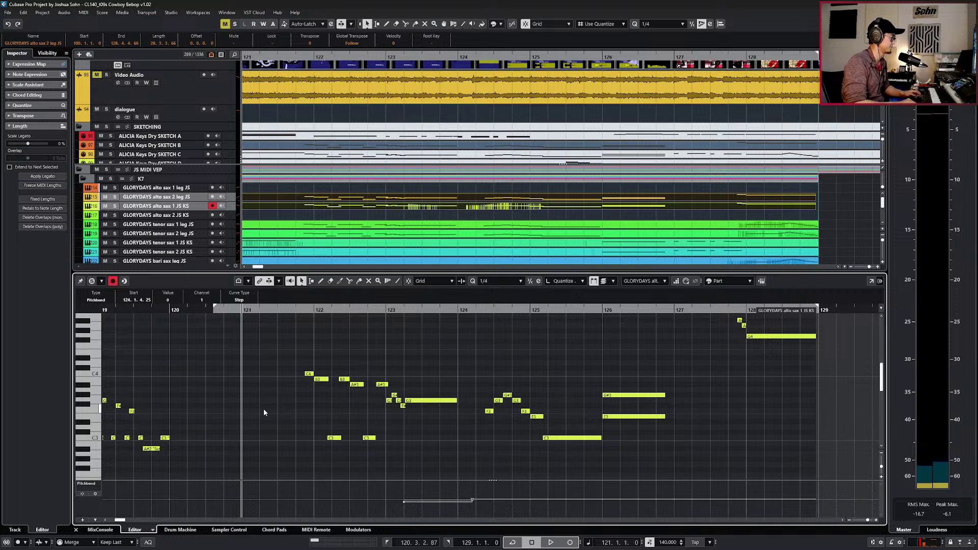
key("Up")
key("space")
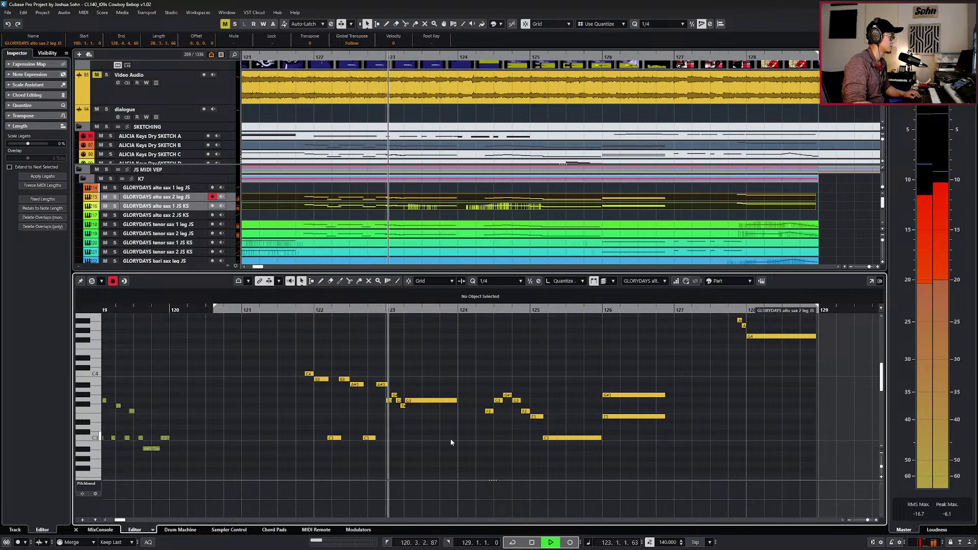
key("space")
left_click(428, 401)
key("l")
key("space")
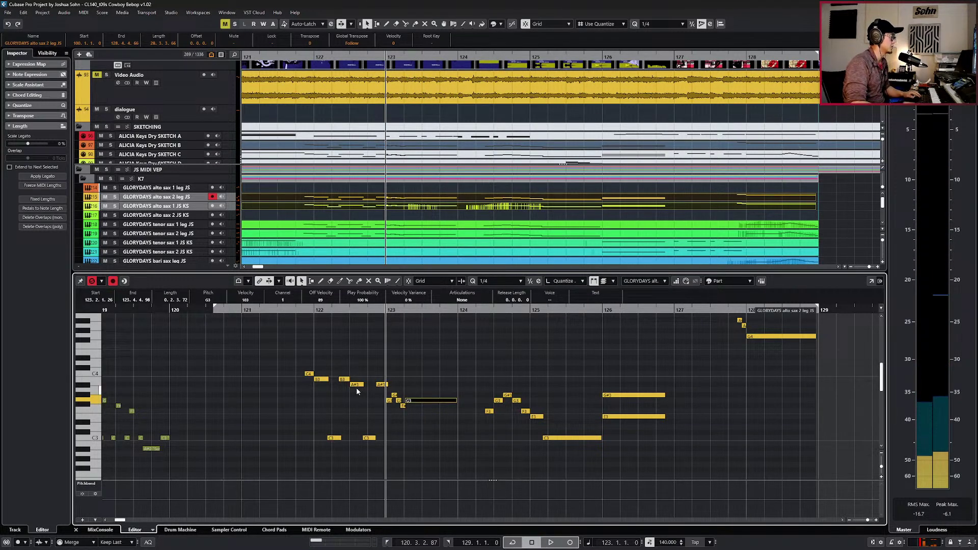
key("KP_Subtract")
key("KP_Subtract")
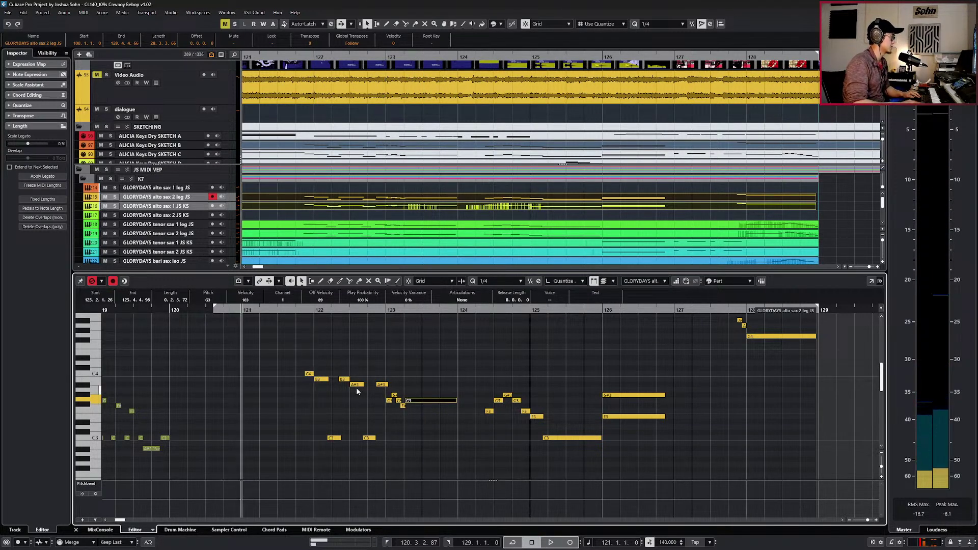
Open the alto sax 1 JS KS part and assign the Sus articulation to its notes from bar 122 through bar 126.
left_click(357, 206)
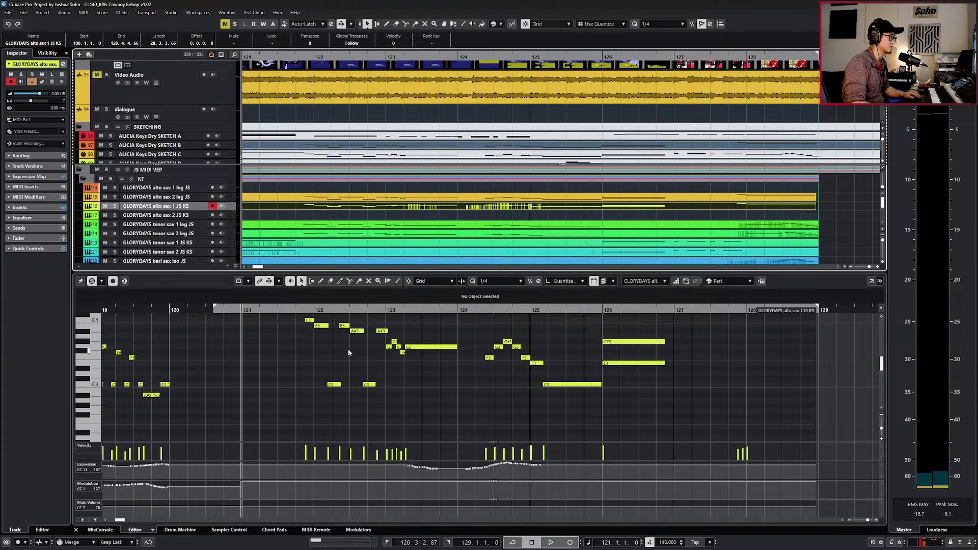
scroll(348, 352, "up", 2)
scroll(415, 395, "down", 2)
left_click_drag(330, 361, 417, 429)
left_click_drag(480, 413, 499, 402)
left_click(455, 302)
left_click(459, 310)
left_click(464, 300)
left_click(468, 334)
left_click_drag(512, 346, 562, 419)
left_click(469, 301)
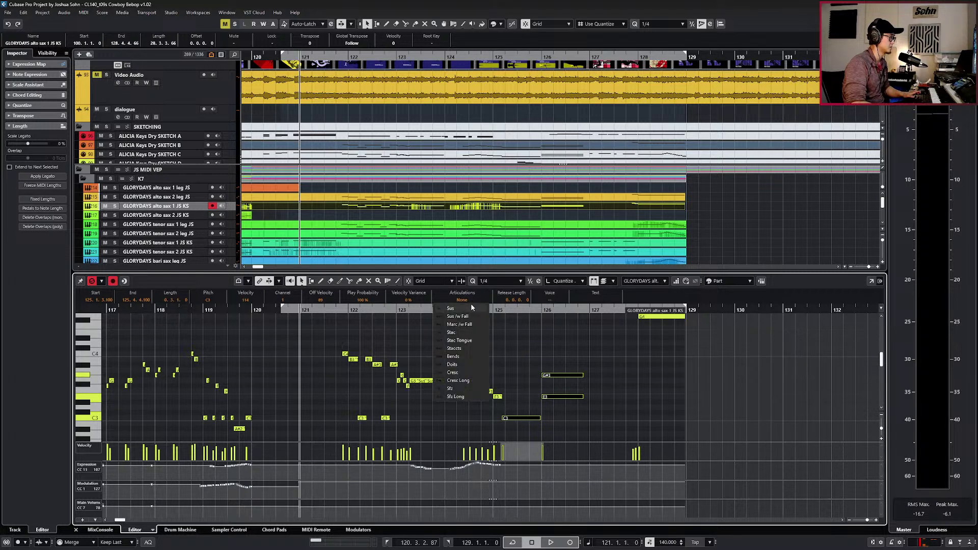
left_click(471, 307)
Split the bar 126 chord by deleting the lower E3 from alto sax 2 leg and the upper G#3 from alto sax 1 JS KS.
key("Up")
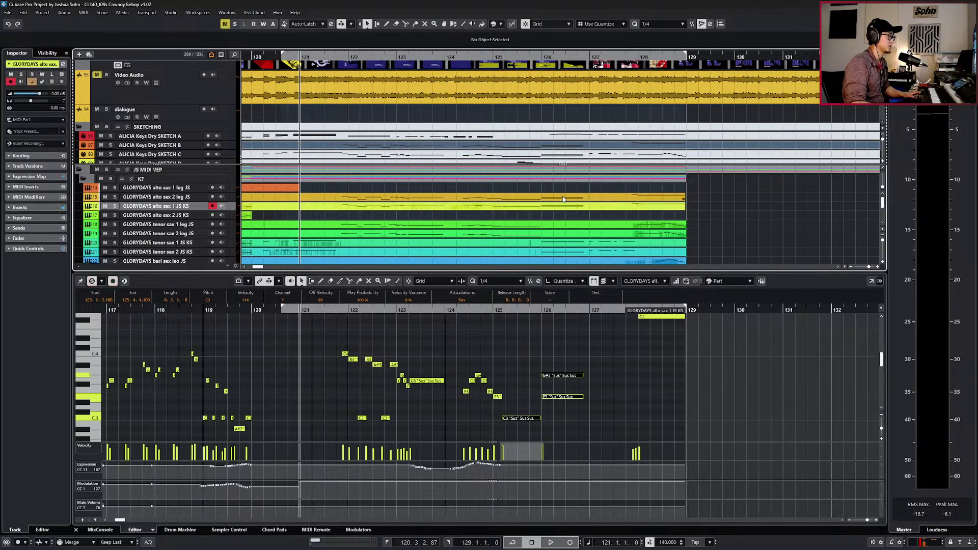
scroll(570, 402, "down", 2)
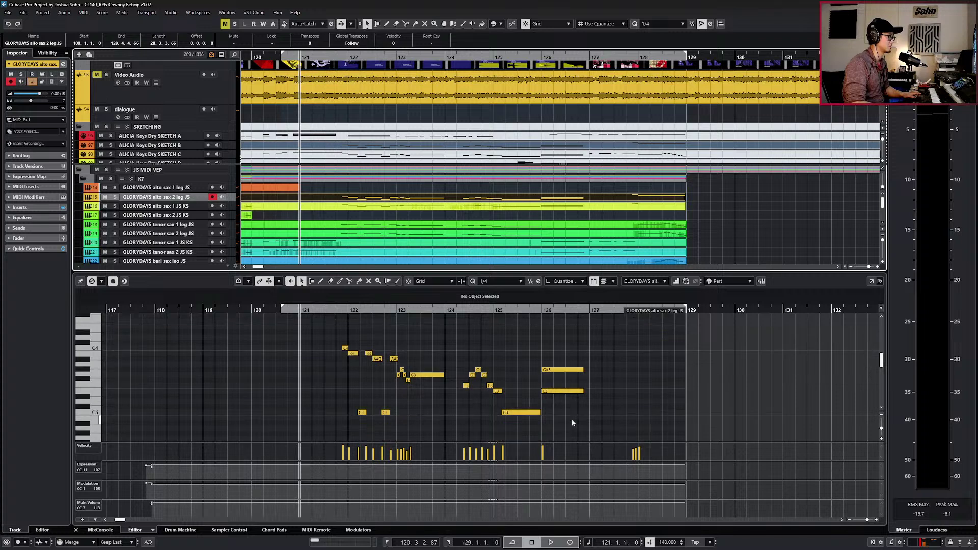
left_click(570, 391)
key("Delete")
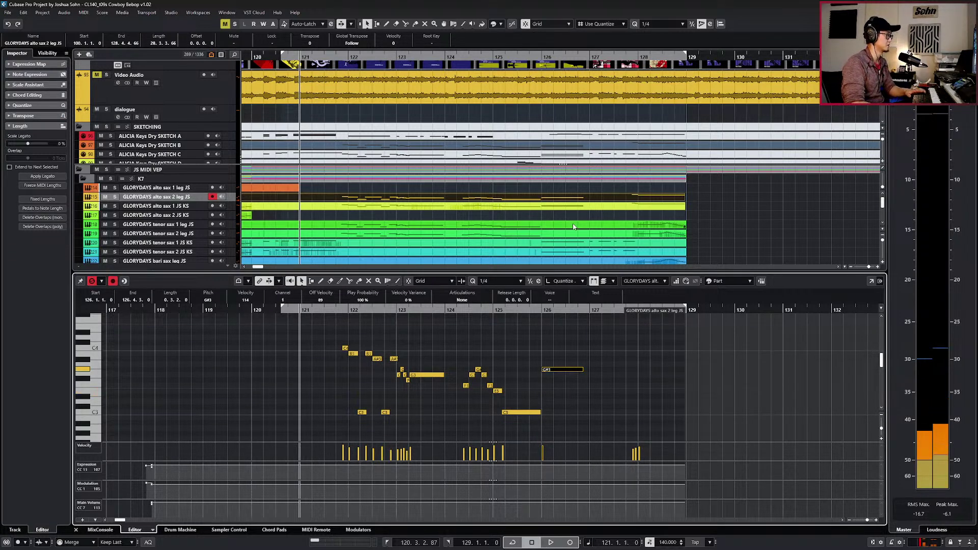
left_click(564, 208)
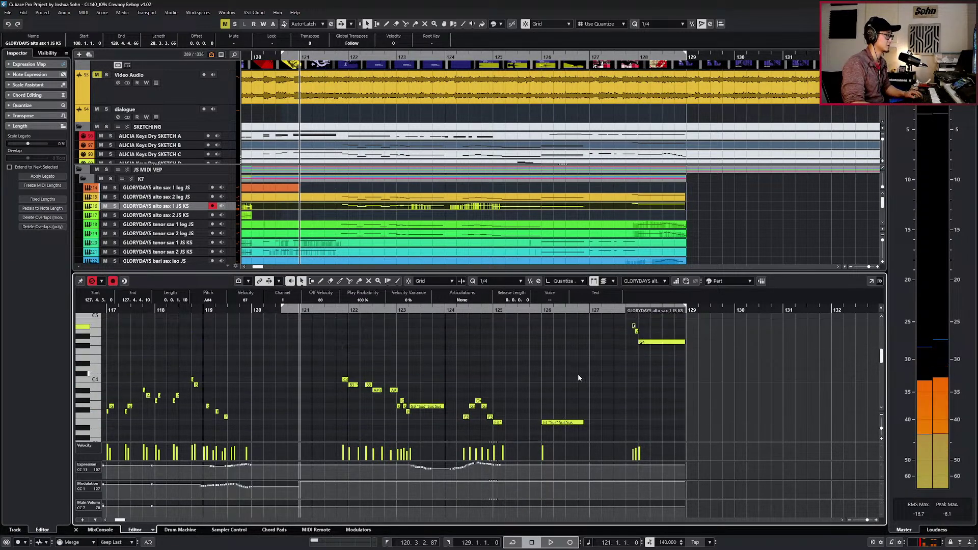
scroll(595, 355, "up", 2)
Compare the closing figure around bars 127 to 128 in the alto sax 1 JS KS and alto sax 2 leg parts.
left_click(630, 347)
key("space")
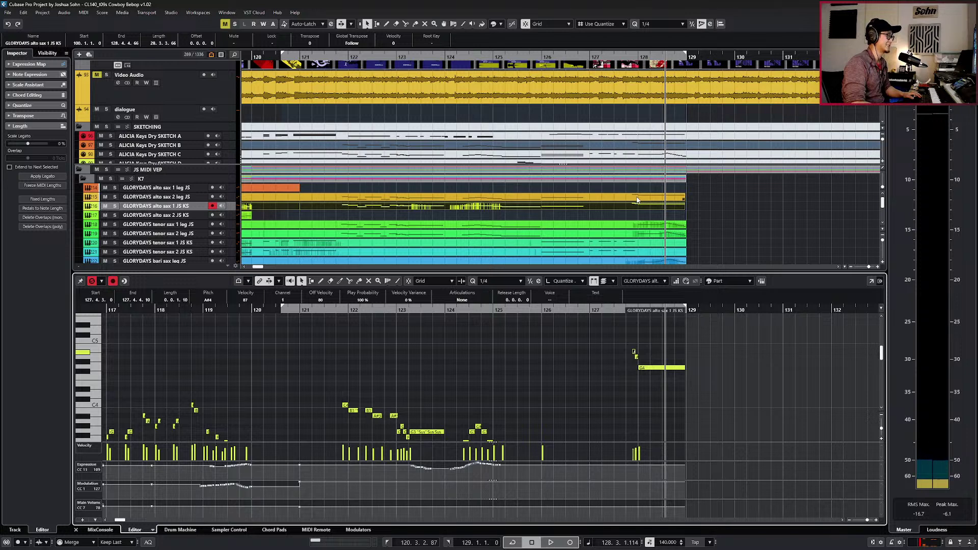
left_click(637, 199)
scroll(644, 327, "up", 3)
left_click_drag(628, 363, 652, 396)
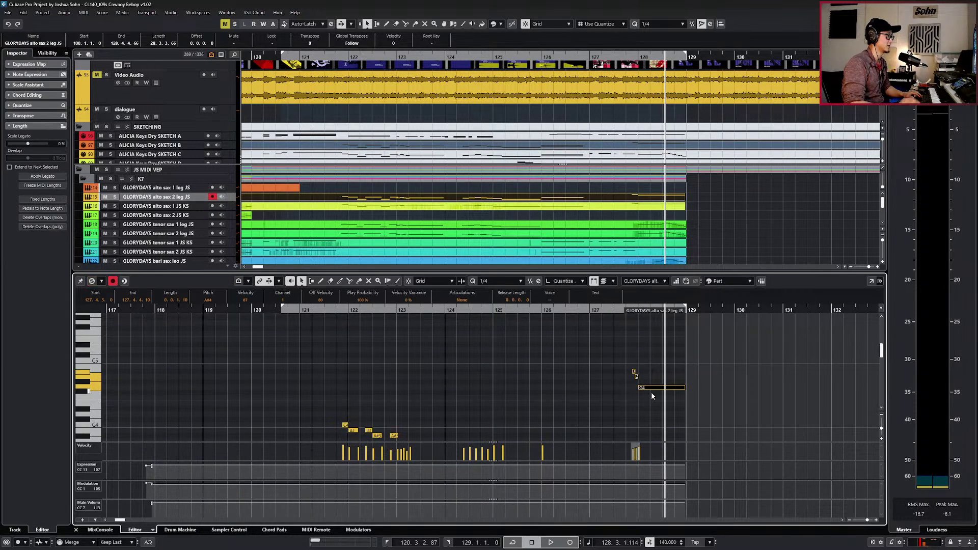
key("space")
key("space")
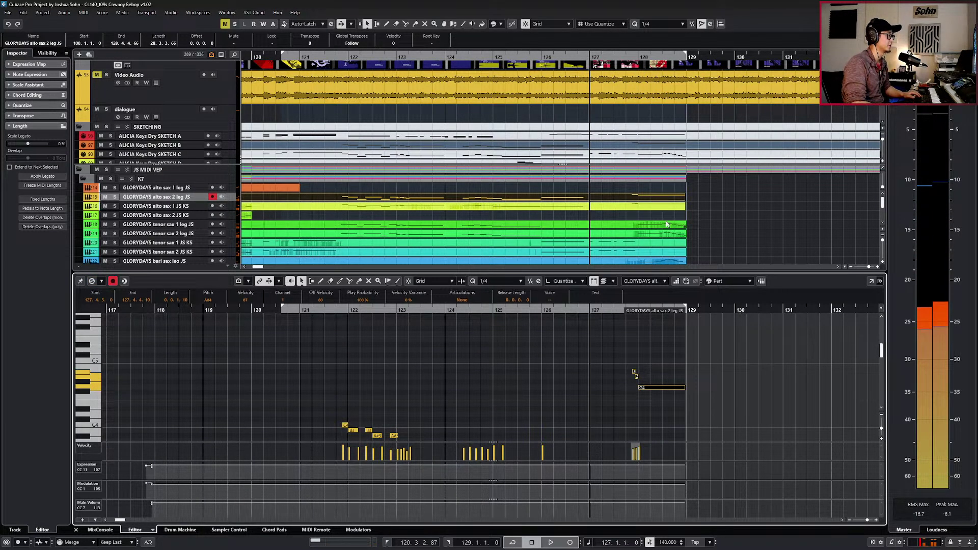
Transpose the three closing notes of alto sax 1 JS KS, starting at 127.4.3, down one octave.
key("Down")
left_click_drag(626, 341, 668, 385)
key("shift+Down")
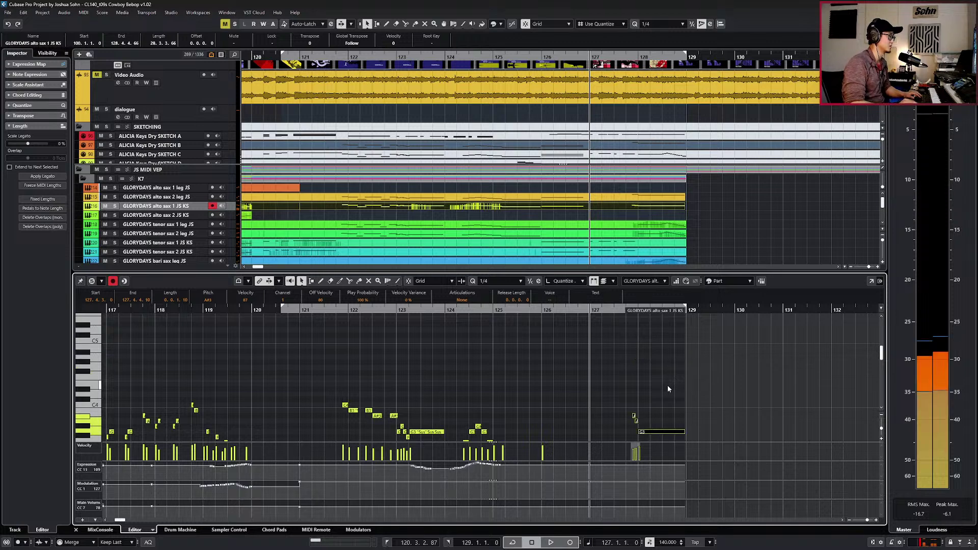
scroll(667, 385, "down", 2)
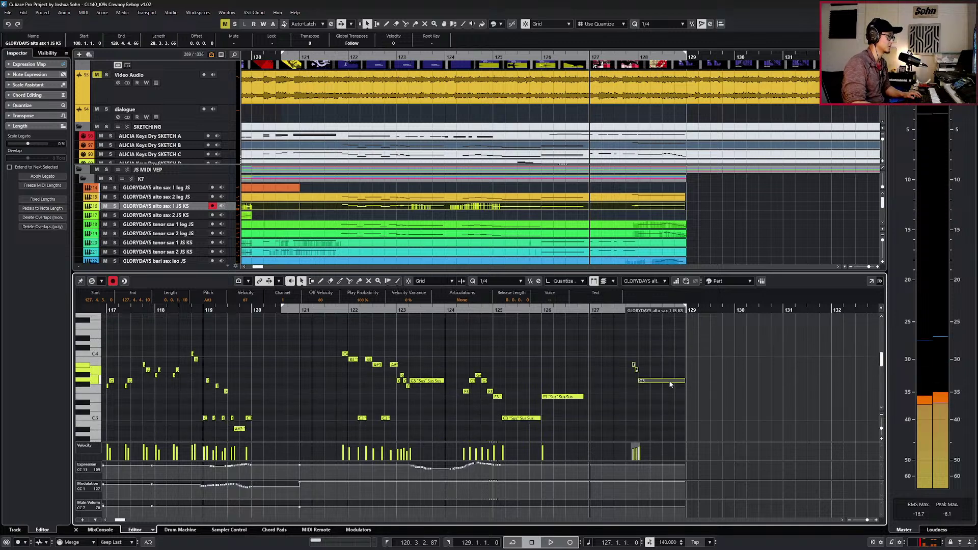
Replace the alto sax 1 JS KS closing notes with the last three notes copied from ALICIA Keys Dry SKETCH A, transposed down one octave.
left_click(634, 139)
left_click_drag(635, 367, 654, 387)
scroll(654, 387, "up", 3)
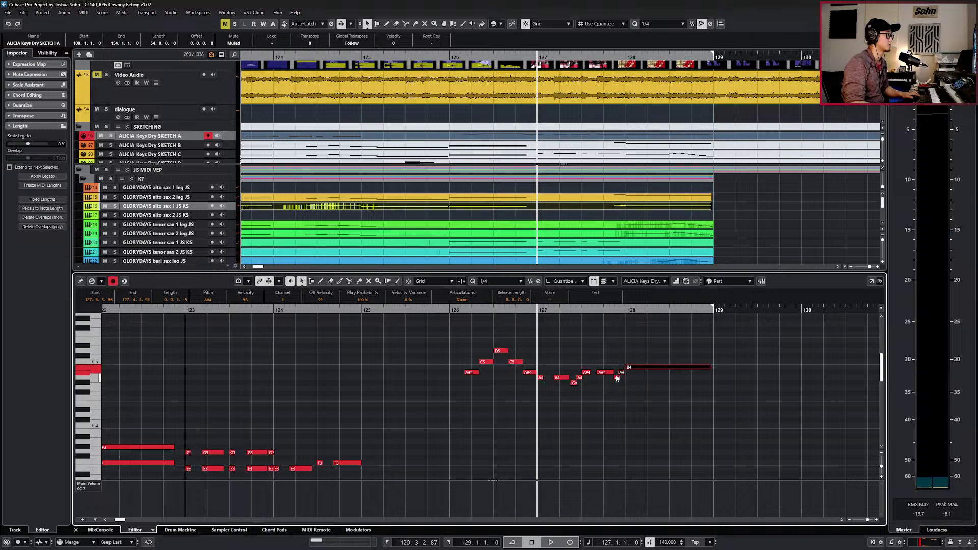
left_click(616, 379, "shift")
key("l")
key("Return")
double_click(649, 209)
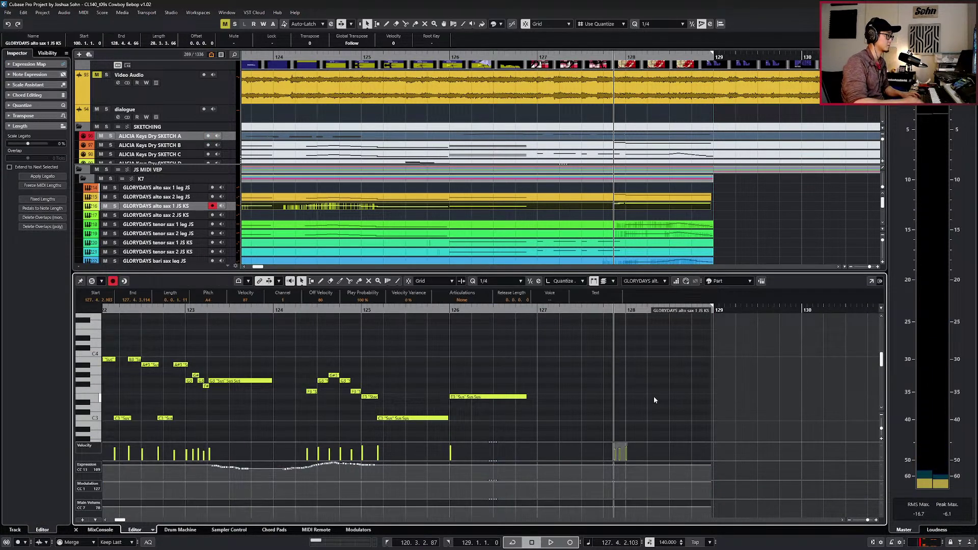
key("shift+Down")
key("space")
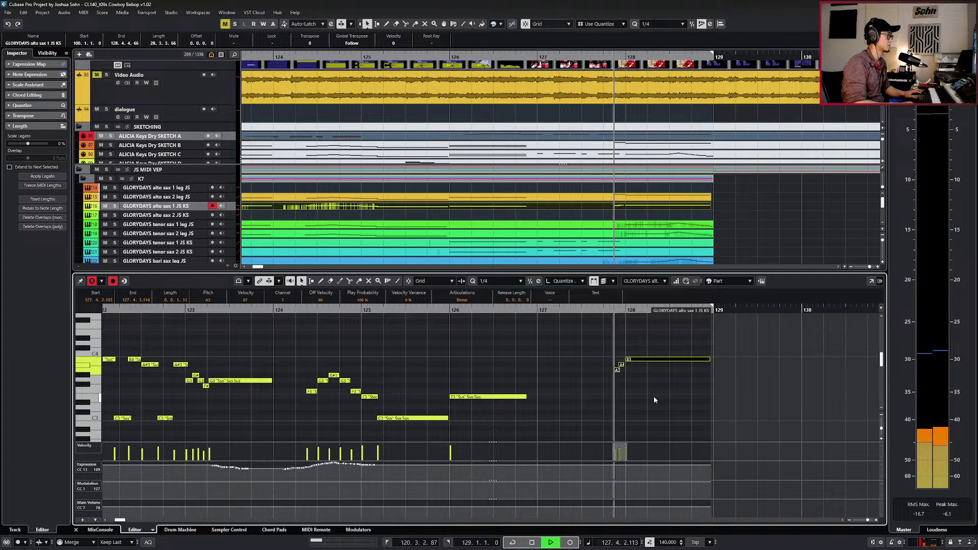
key("space")
Move playback back to bar 123 and assign the Sus articulation to the three closing notes A3, A#3 and B3.
key("ctrl+KP_Subtract")
key("g")
key("g")
key("ctrl+KP_Subtract")
key("ctrl+KP_Subtract")
key("ctrl+KP_Subtract")
key("ctrl+KP_Subtract")
key("ctrl+KP_Subtract")
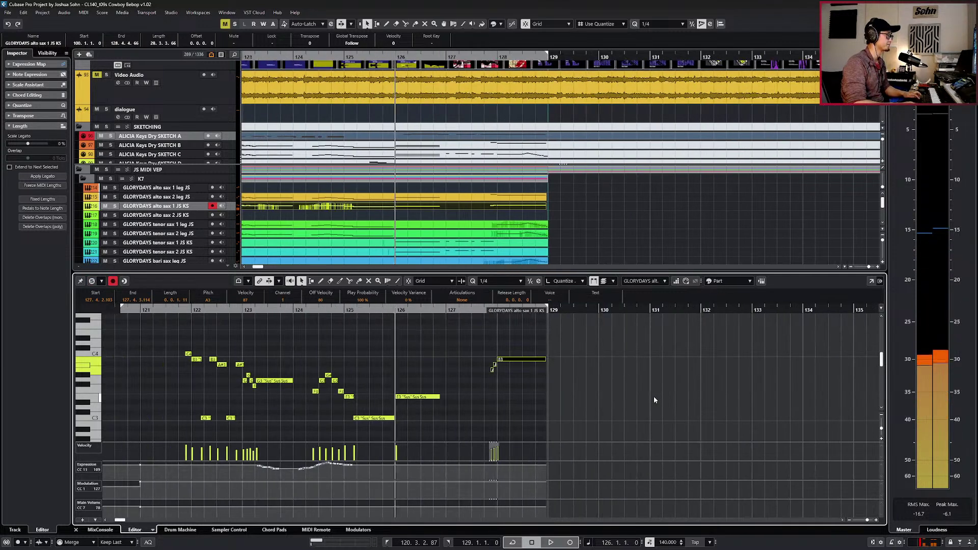
left_click(470, 299)
left_click(476, 356)
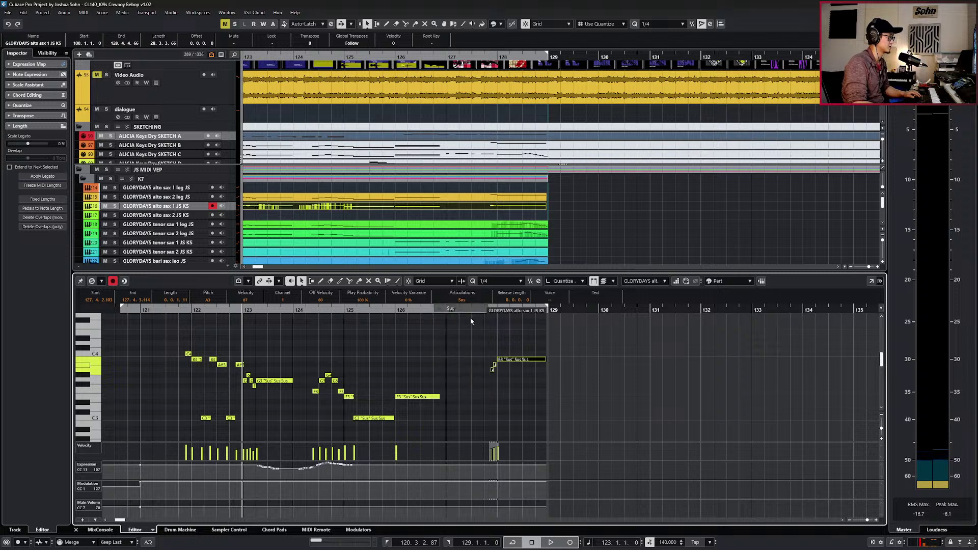
Play the alto sax 1 JS KS part into bar 128 and inspect its closing notes up close.
key("alt+space")
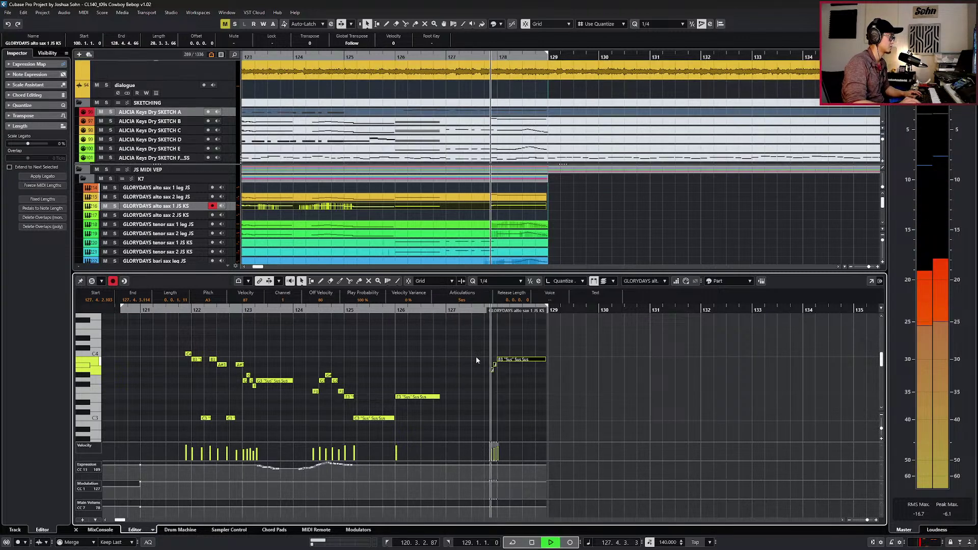
key("s")
key("space")
scroll(479, 357, "up", 2)
key("space")
scroll(497, 352, "up", 3)
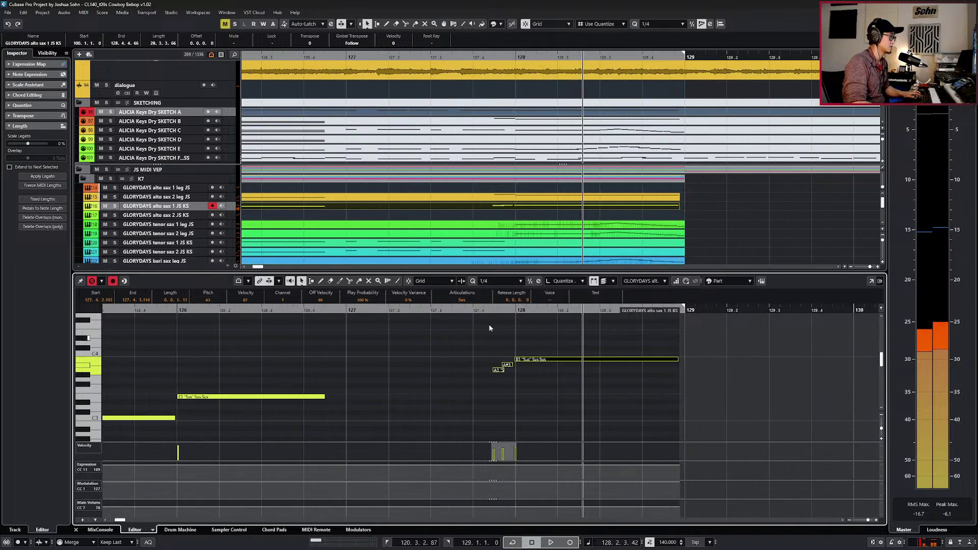
Assign the Stac articulation to the A3 note opening the alto sax 1 JS KS closing figure and audition the phrase.
left_click(461, 299)
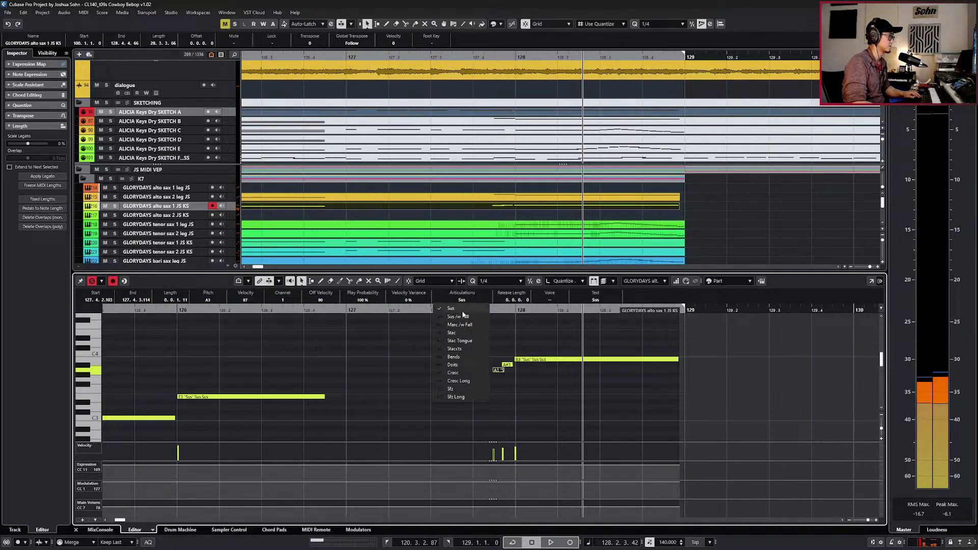
left_click(470, 335)
key("space")
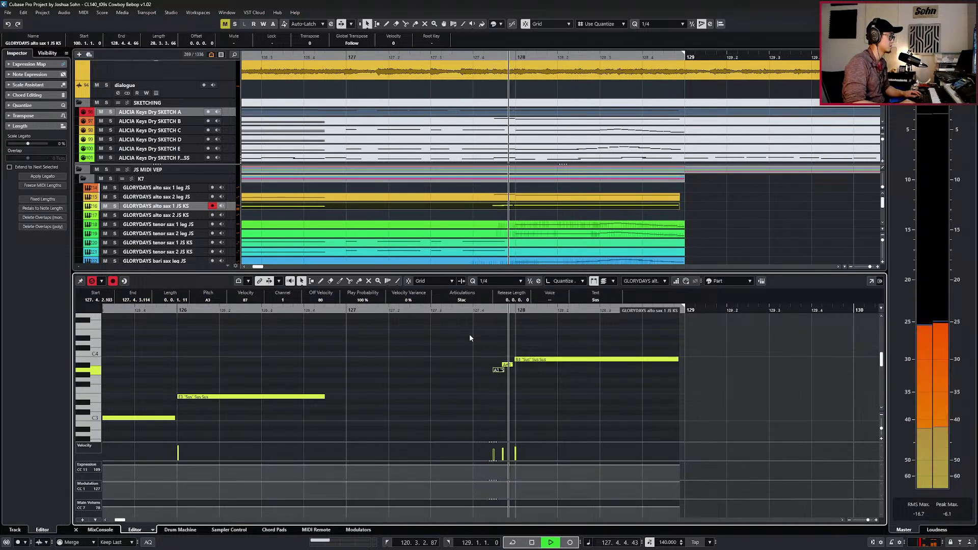
scroll(487, 351, "down", 3)
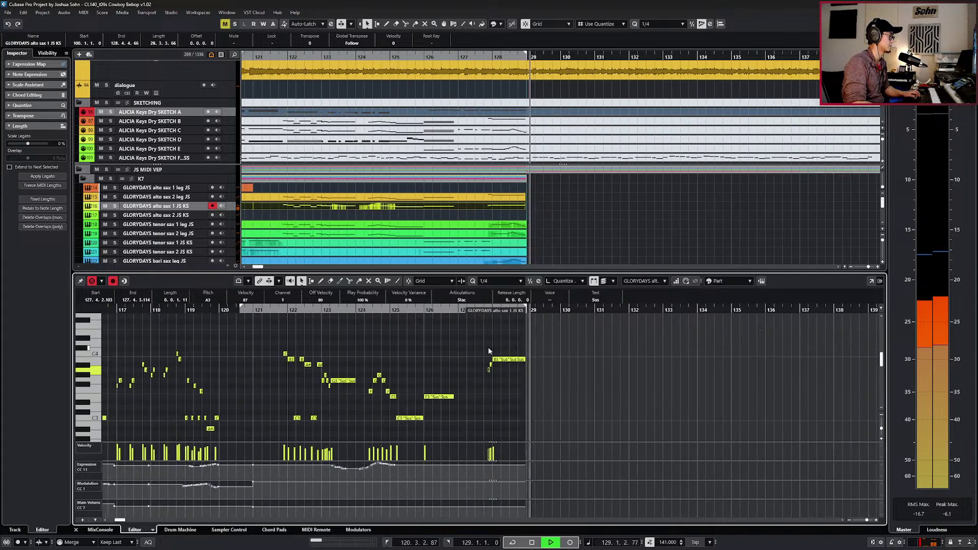
key("space")
Play the arrangement from bar 122 in the full project view to check the saxophone parts.
key("KP_Subtract")
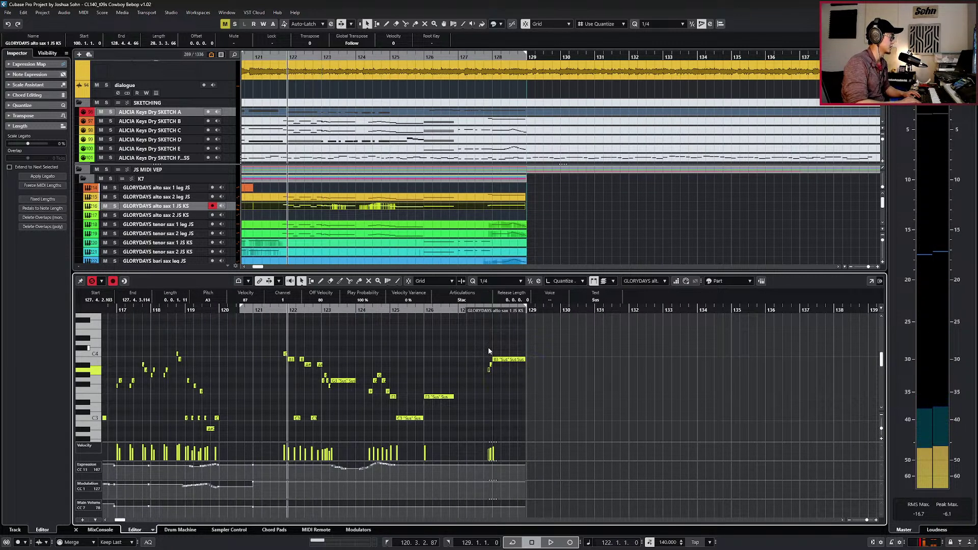
key("ctrl+e")
key("space")
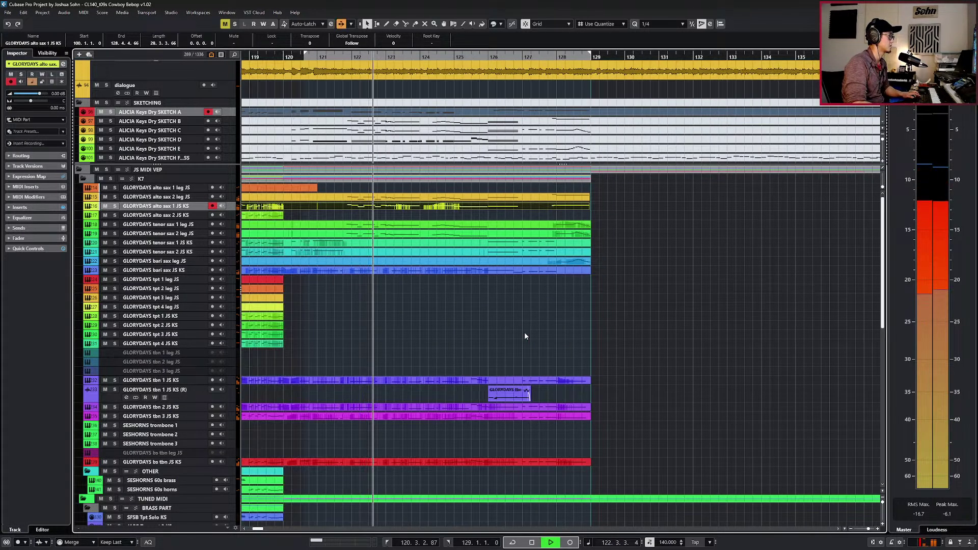
key("space")
key("space")
Extend the alto sax 2 JS KS and alto sax 1 leg JS regions to match alto sax 1 JS KS, spanning 100.1.1 to 128.4.4.
key("g")
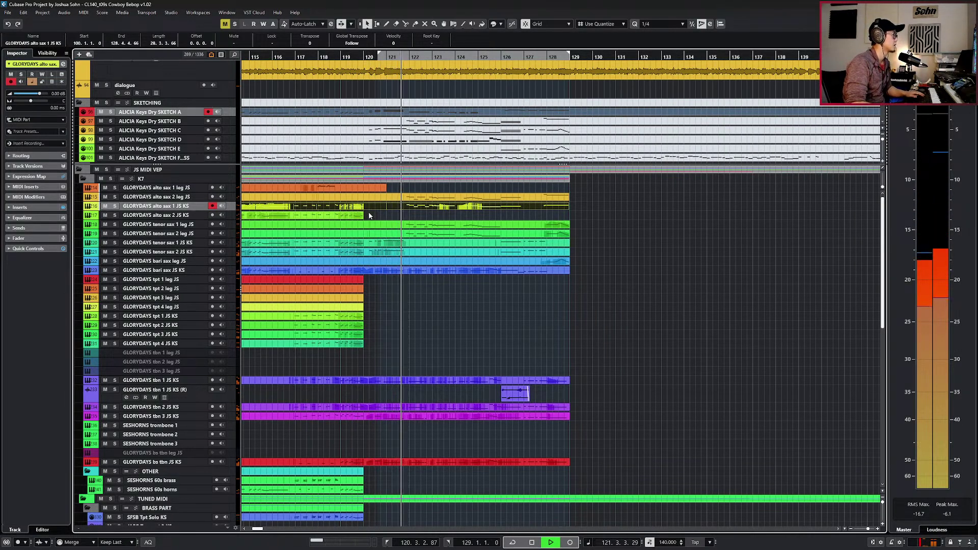
key("p")
double_click(383, 215)
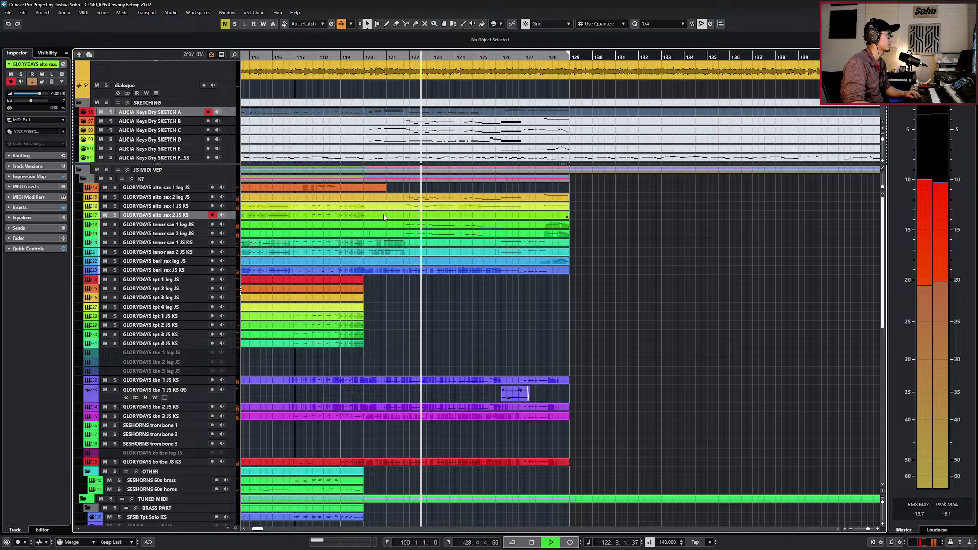
double_click(400, 189)
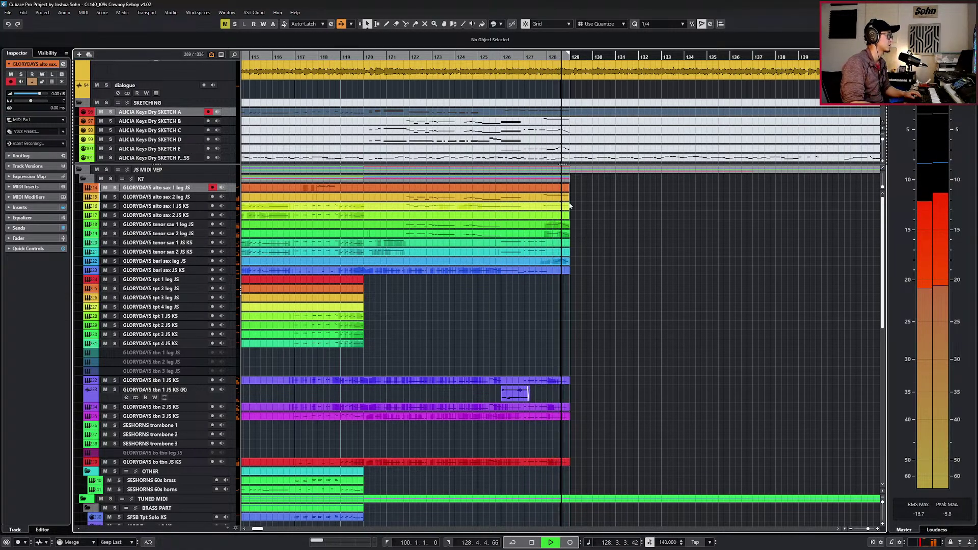
Move the held G#3 note at bar 126 from alto sax 2 leg JS to alto sax 2 JS KS.
scroll(517, 202, "up", 2)
double_click(518, 199)
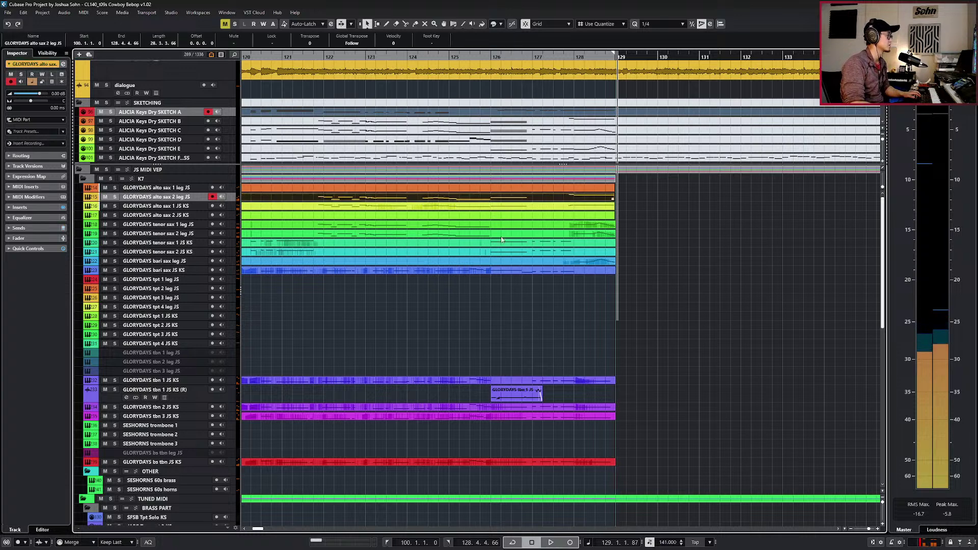
left_click(518, 370)
key("l")
key("Delete")
key("Return")
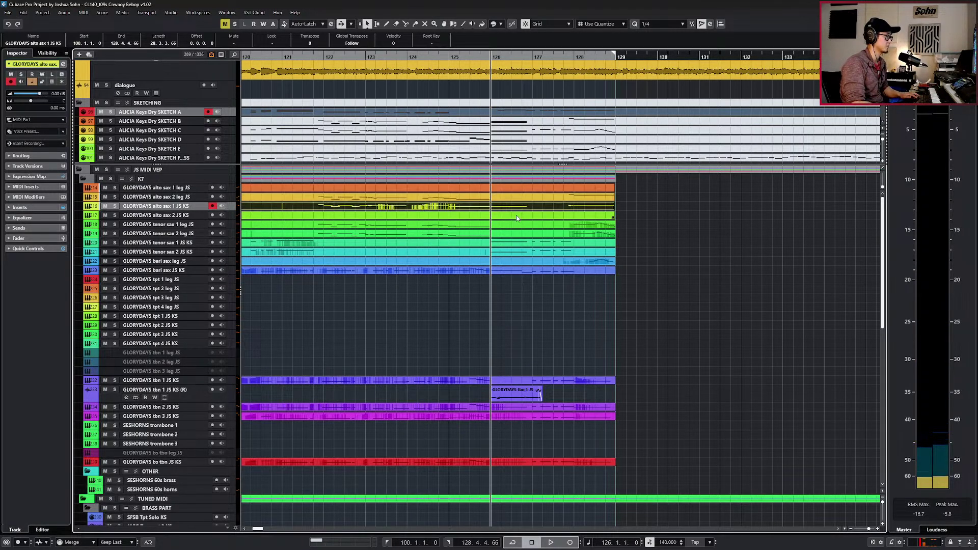
double_click(515, 215)
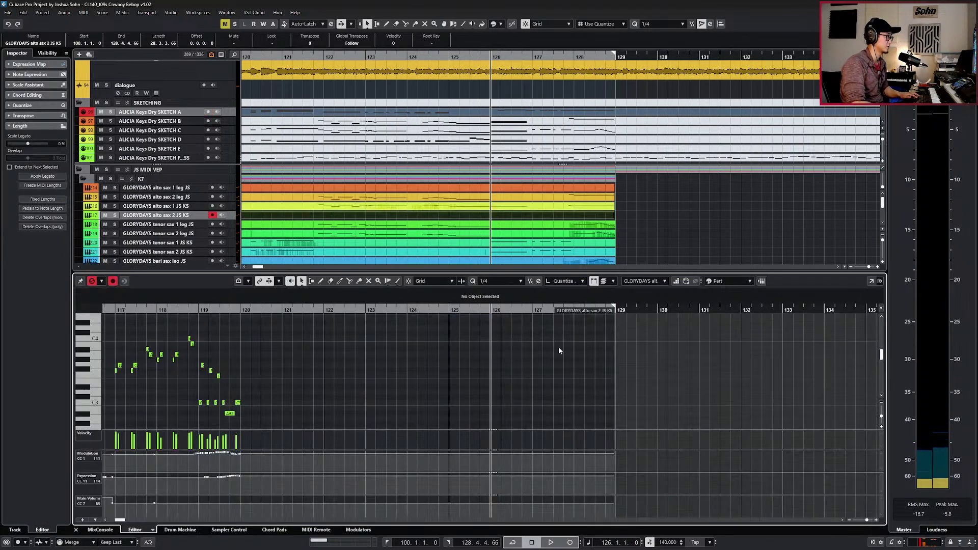
Assign the Sfz Long articulation to the bar 126 notes G#3 in alto sax 2 JS KS and E3 in alto sax 1 JS KS.
left_click(516, 207, "shift")
left_click_drag(515, 403, 495, 348)
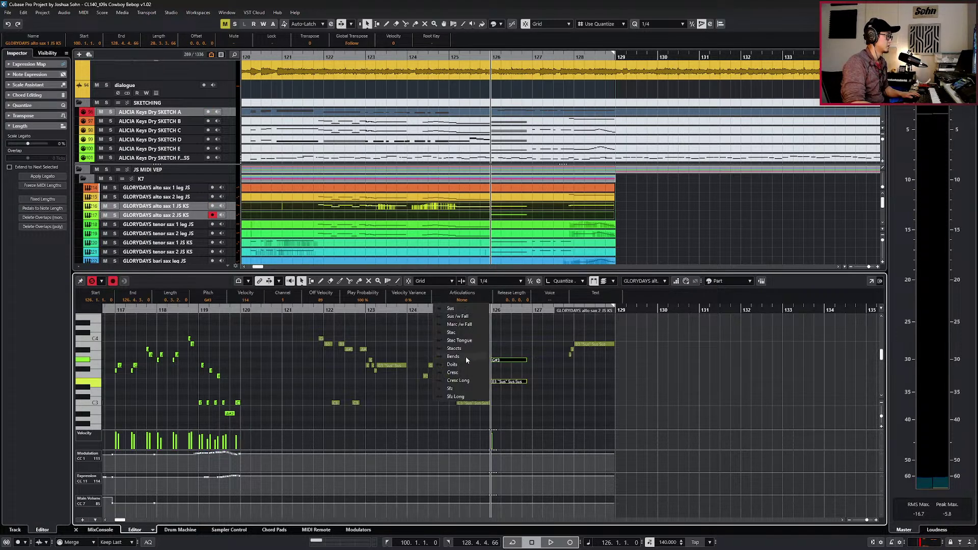
left_click(464, 397)
key("ctrl+a")
left_click(458, 300)
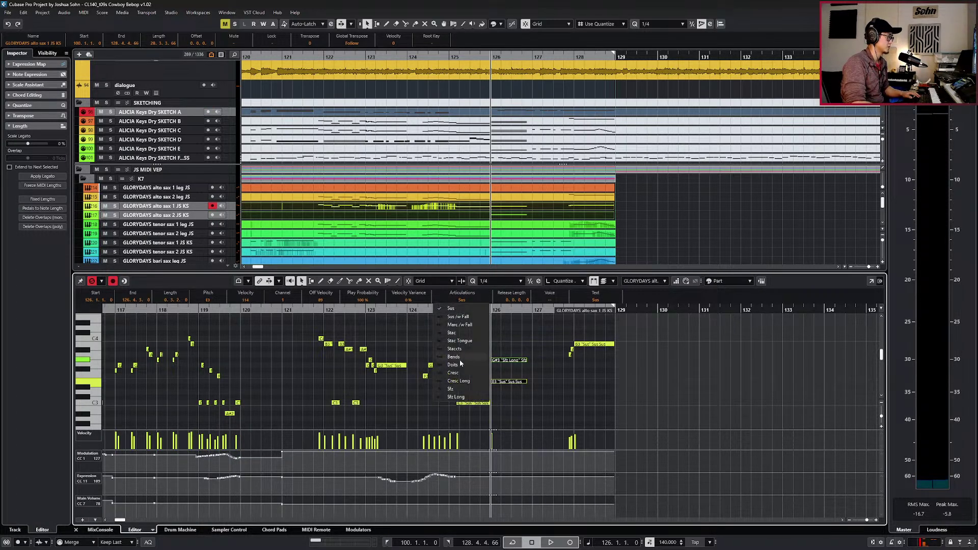
left_click(462, 397)
Play the alto sax parts from bar 121 into bar 128 and return playback to bar 121.
key("KP_Subtract")
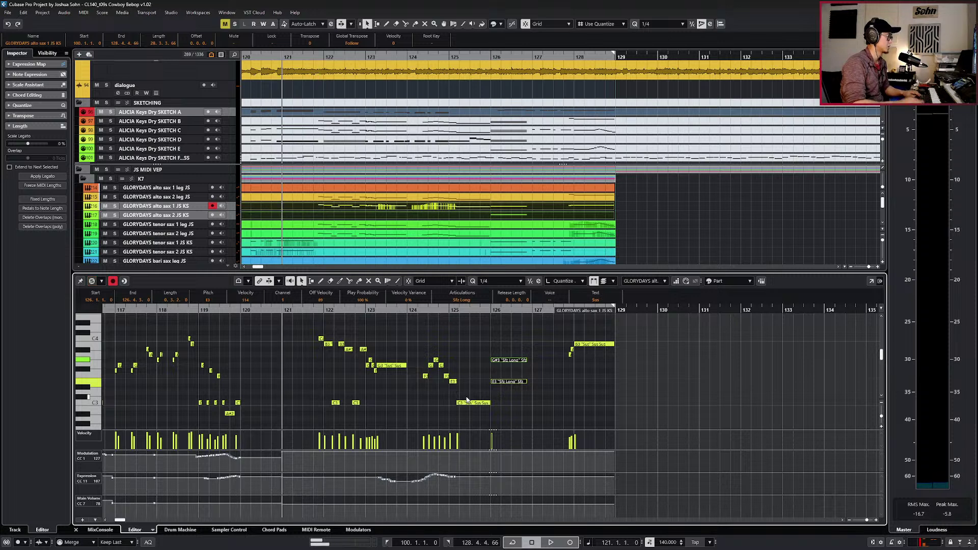
key("space")
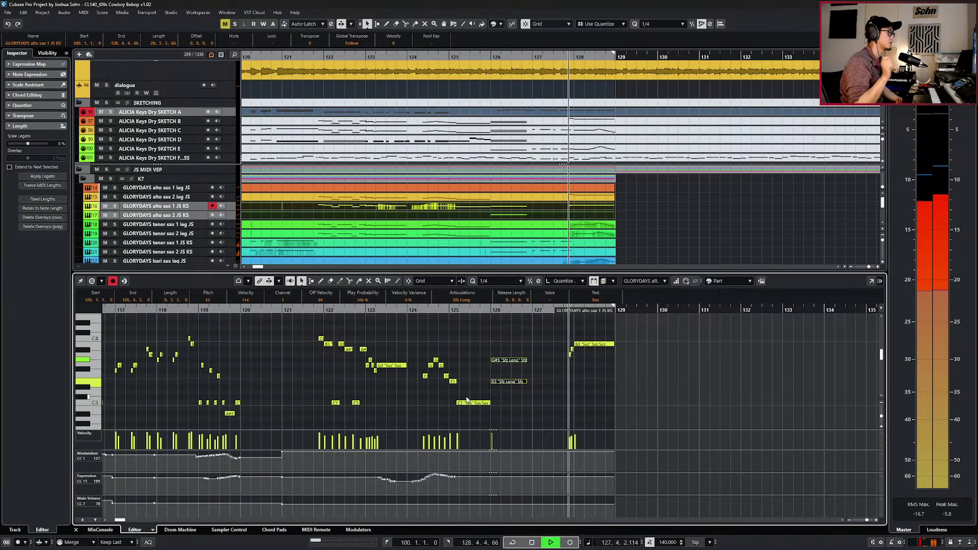
scroll(624, 373, "down", 2)
key("space")
key("KP_Subtract")
key("KP_Subtract")
key("KP_Subtract")
key("KP_Subtract")
key("KP_Subtract")
key("KP_Subtract")
key("KP_Subtract")
key("KP_Subtract")
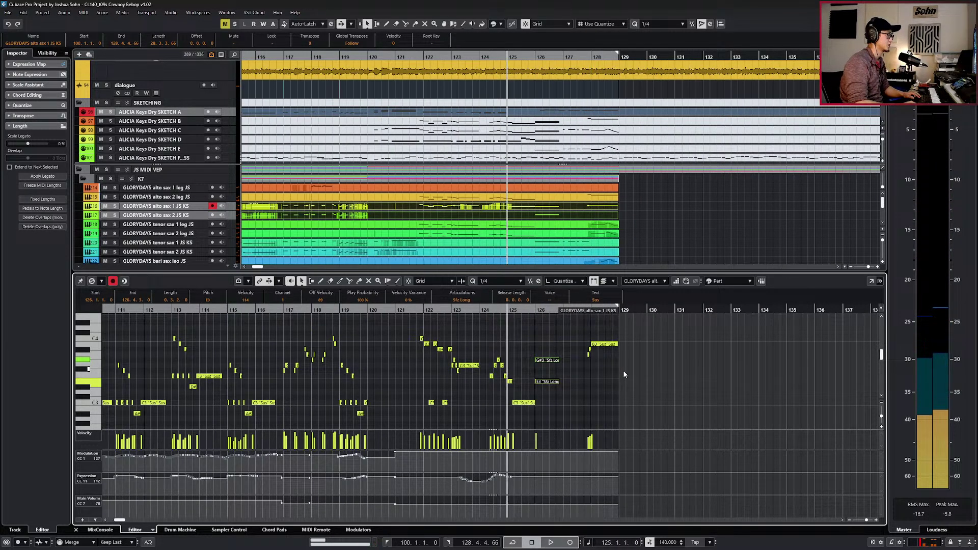
key("KP_Subtract")
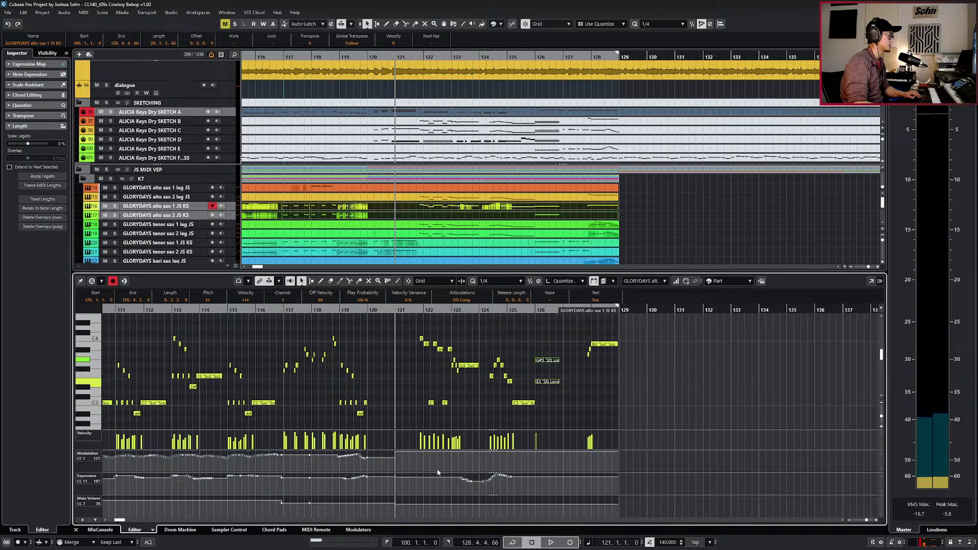
Inspect the alto sax Main Volume event at 121.1.1 and move playback back to bar 119.
left_click(390, 513)
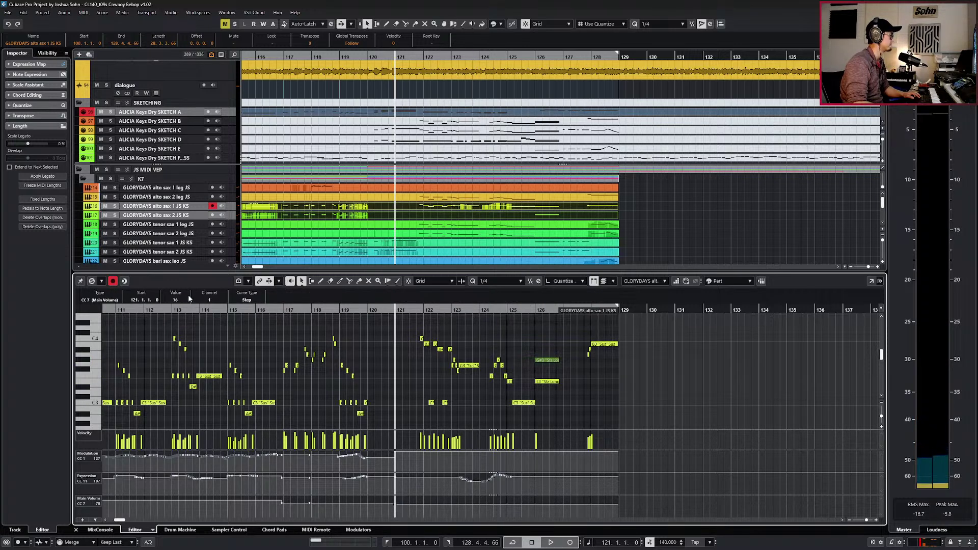
key("ctrl+e")
key("KP_Subtract")
key("KP_Subtract")
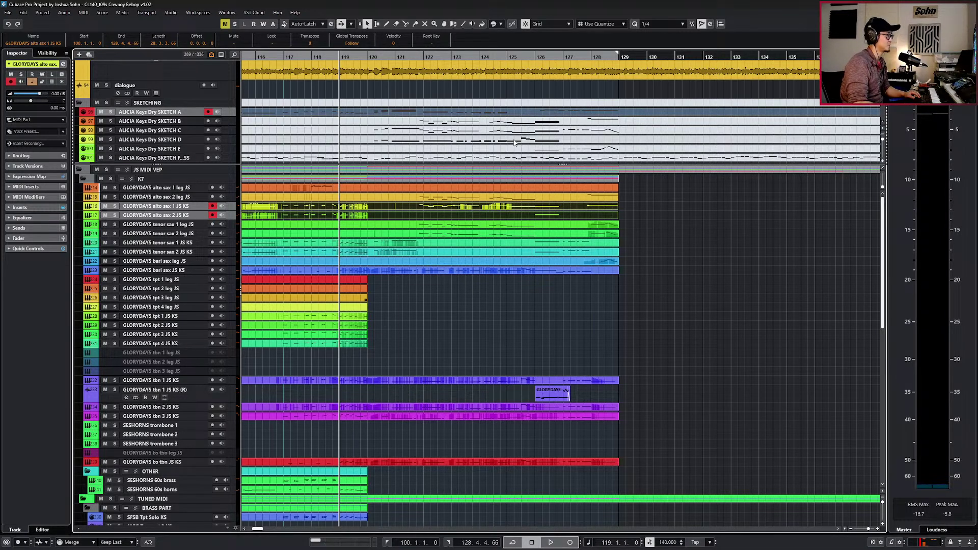
Copy the ALICIA Keys Dry SKETCH A notes from 120.2.1 up to bar 129 into GLORYDAYS tpt 1 leg JS at the same position.
left_click(453, 124)
double_click(454, 115)
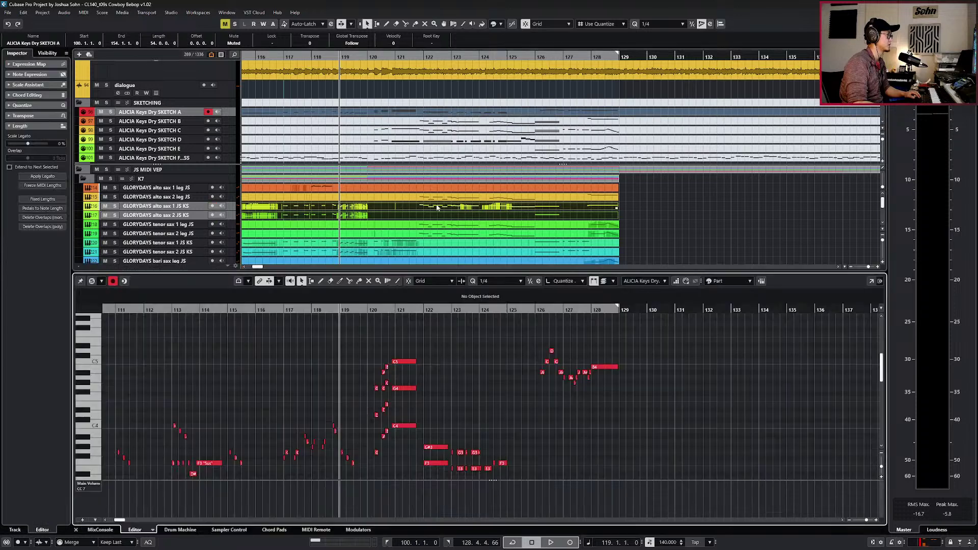
left_click_drag(369, 338, 669, 432)
key("l")
key("ctrl+x")
key("ctrl+z")
key("ctrl+e")
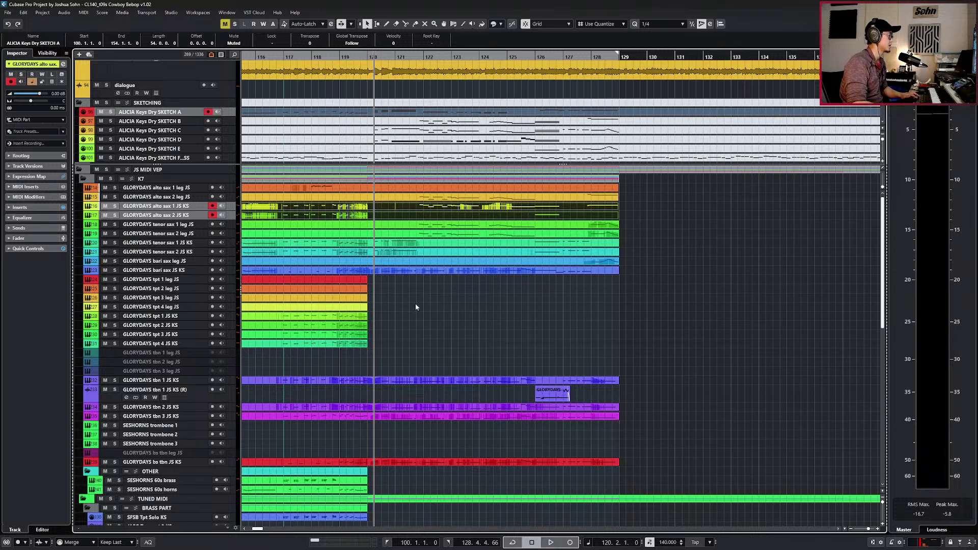
left_click(179, 280)
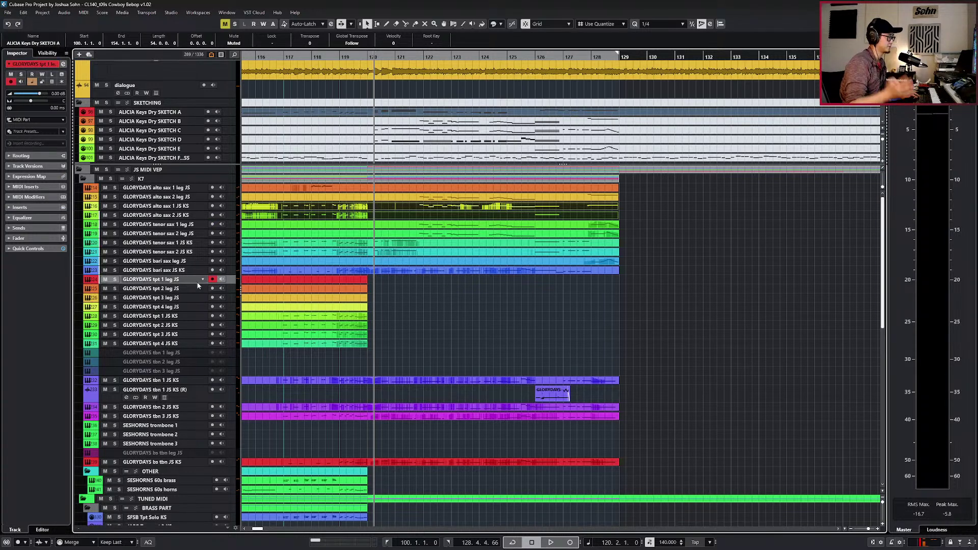
key("ctrl+v")
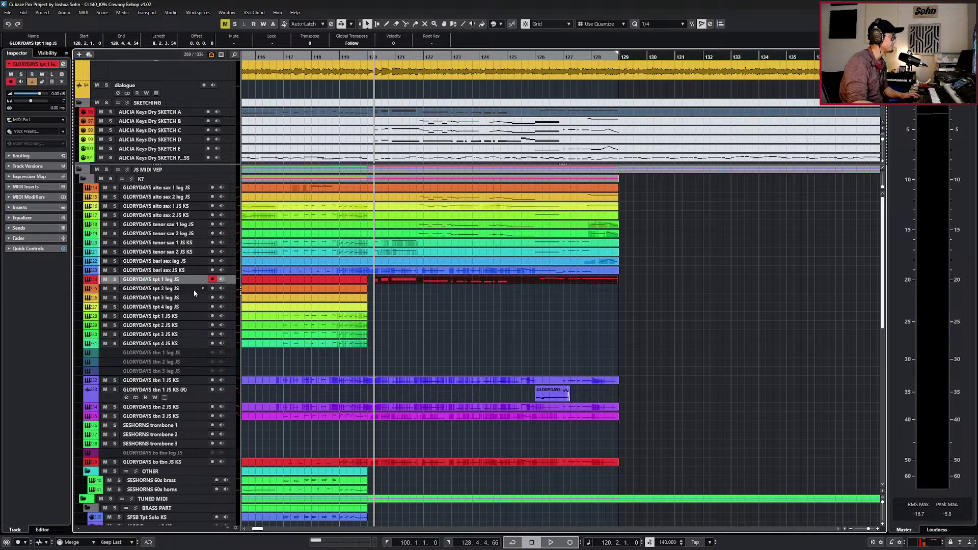
Examine the notes pasted into tpt 1 leg JS and select the short opening notes before the held chord.
left_click(193, 289)
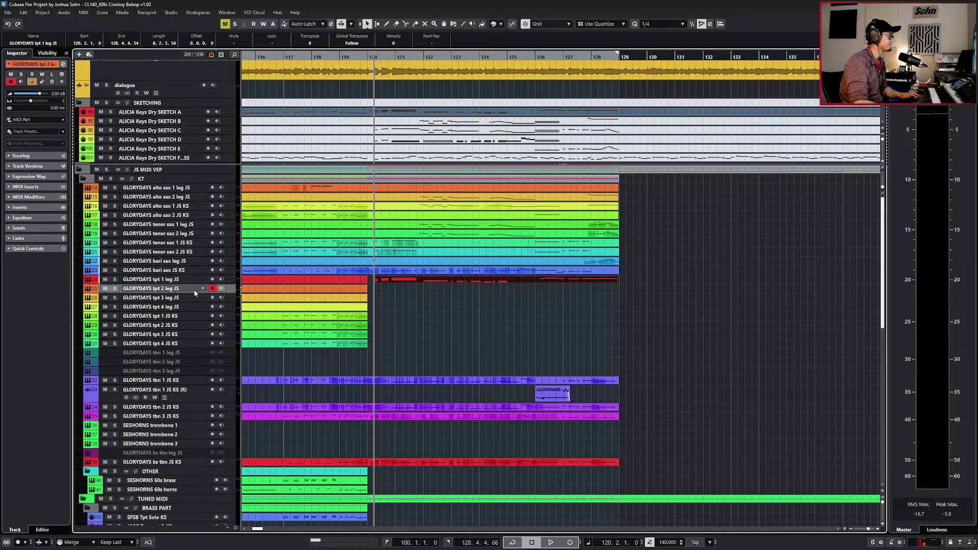
double_click(424, 278)
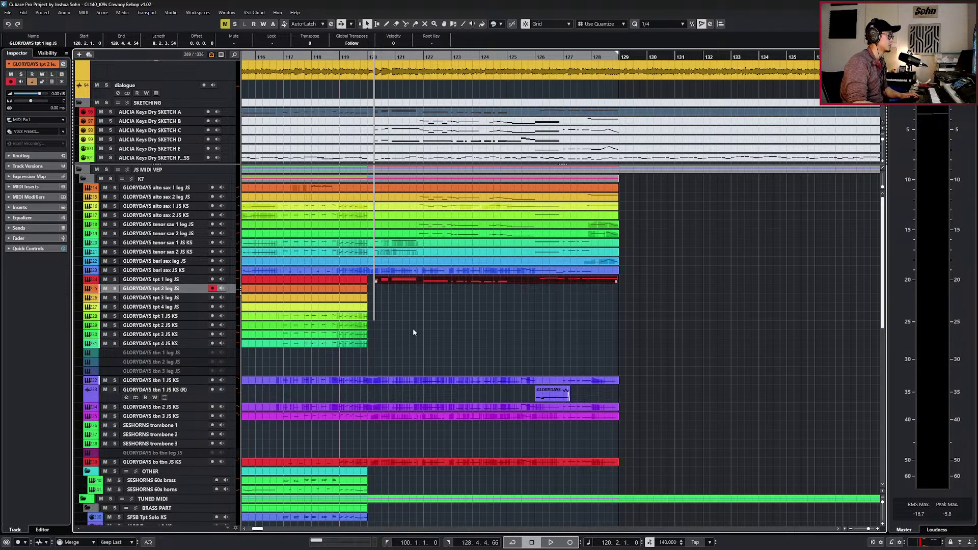
scroll(369, 376, "down", 2)
scroll(362, 371, "up", 2)
scroll(324, 359, "down", 1)
key("ctrl+e")
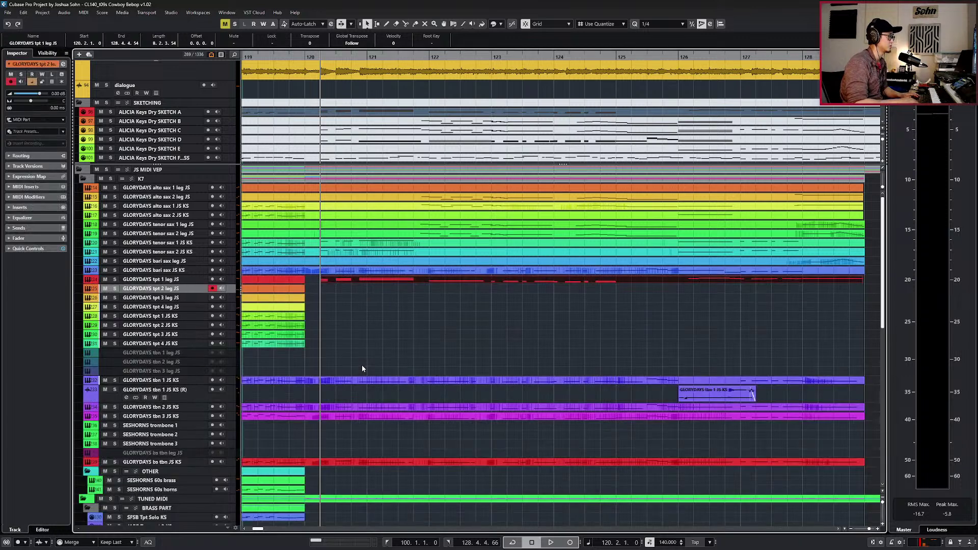
key("ctrl+e")
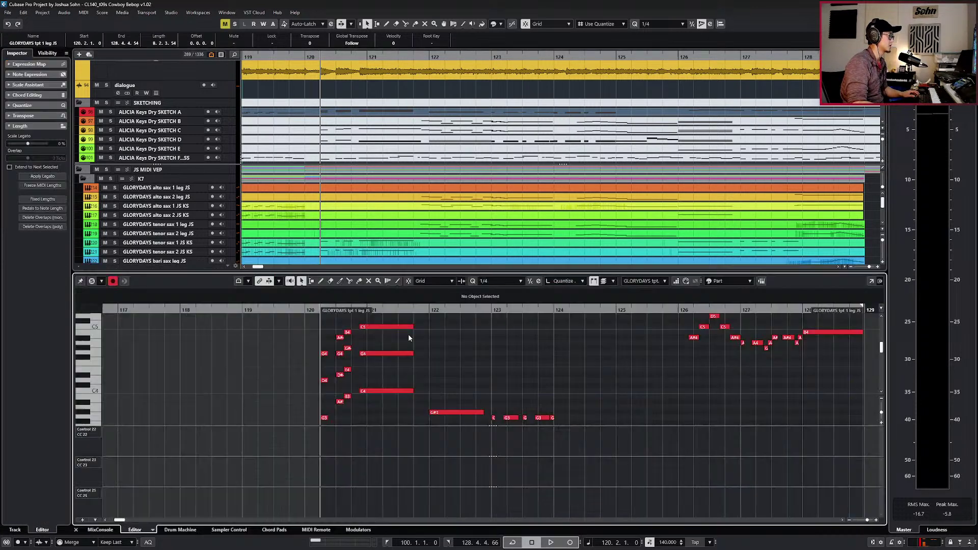
left_click_drag(309, 330, 348, 415)
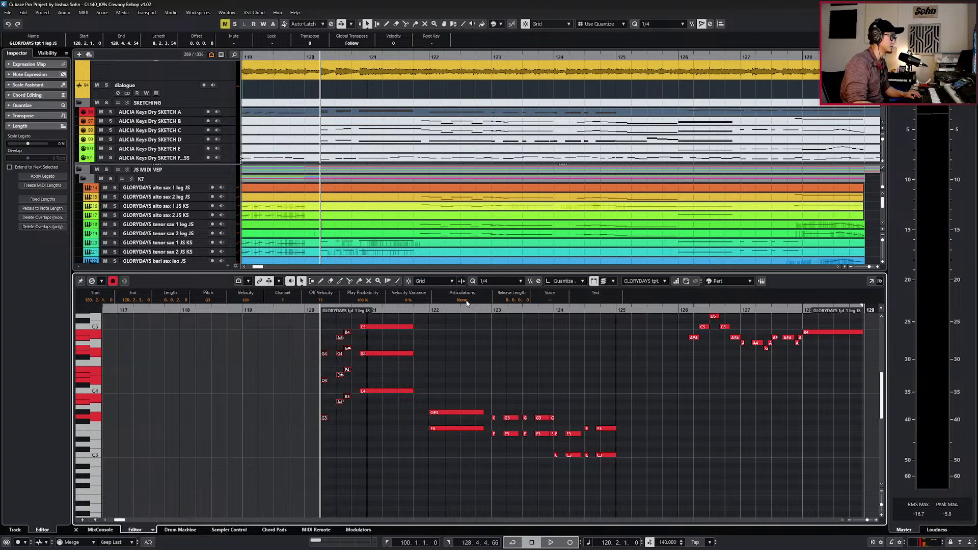
Move the pasted trumpet part from tpt 1 leg JS down to tpt 1 JS KS and open its notes.
key("ctrl+e")
key("ctrl+Down")
key("ctrl+Down")
key("ctrl+Down")
key("ctrl+Down")
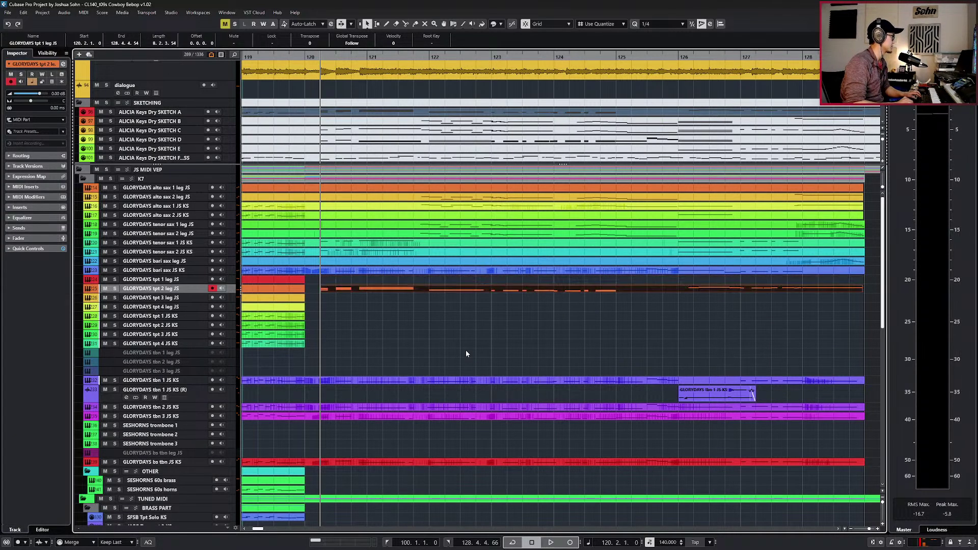
key("ctrl+e")
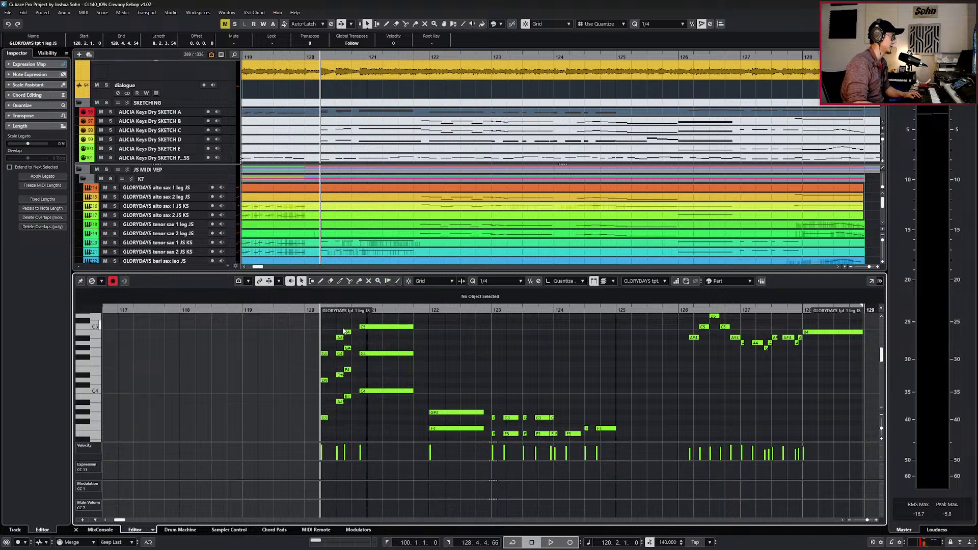
Assign the Staccts articulation to the opening tpt 1 JS KS chord G3, D4 and G4 at 120.2.1.
left_click_drag(317, 328, 351, 428)
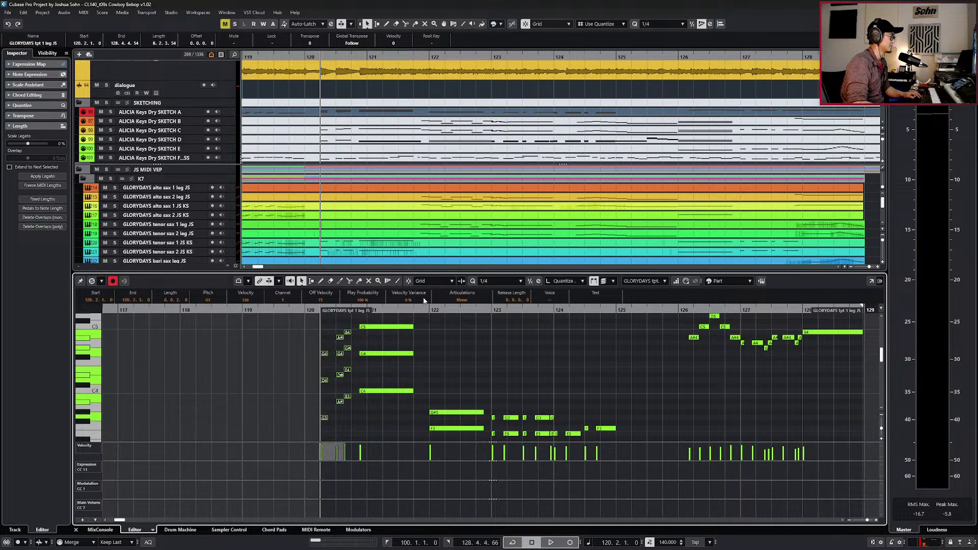
left_click(323, 362)
left_click_drag(335, 435, 335, 436)
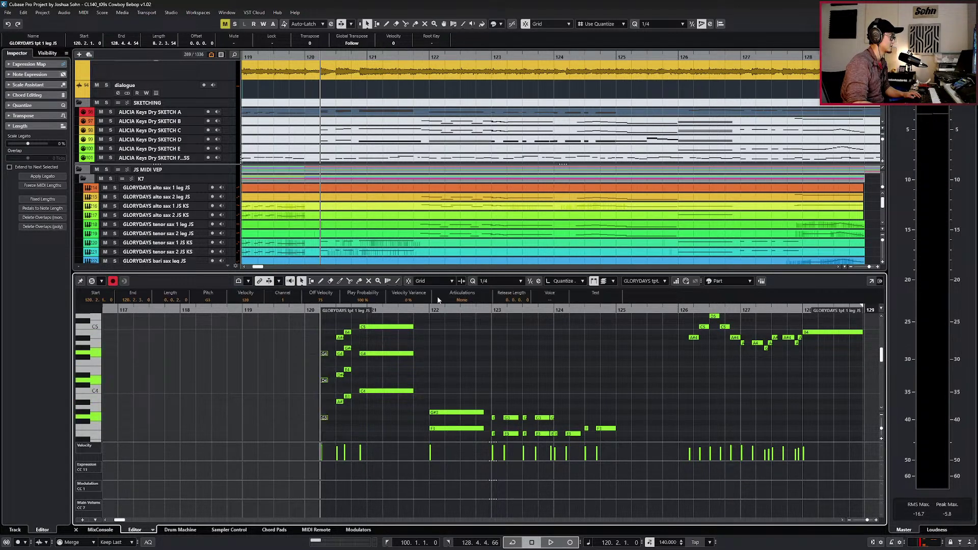
left_click(462, 300)
left_click(459, 348)
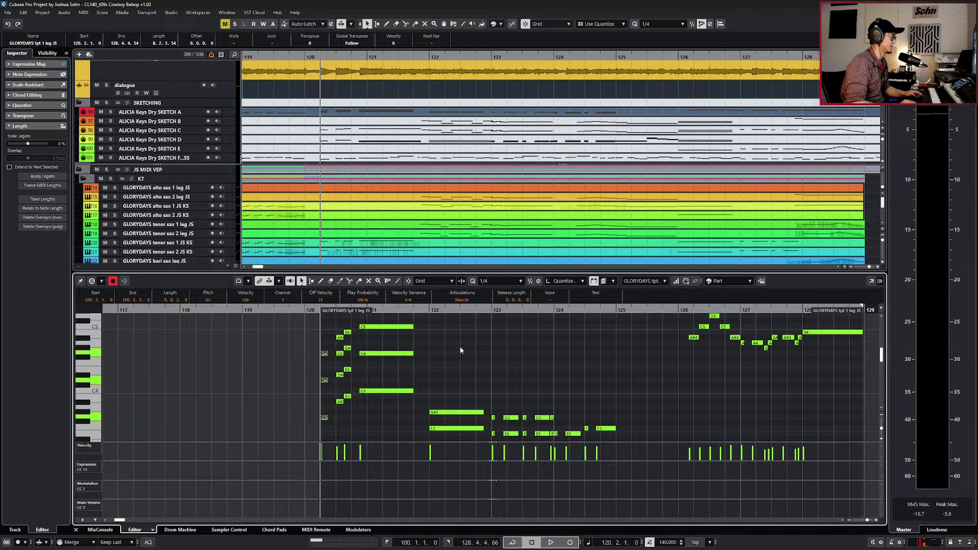
Assign the Stac articulation to the short trumpet notes between the opening chord and the held chord.
left_click_drag(338, 323, 355, 419)
left_click(461, 301)
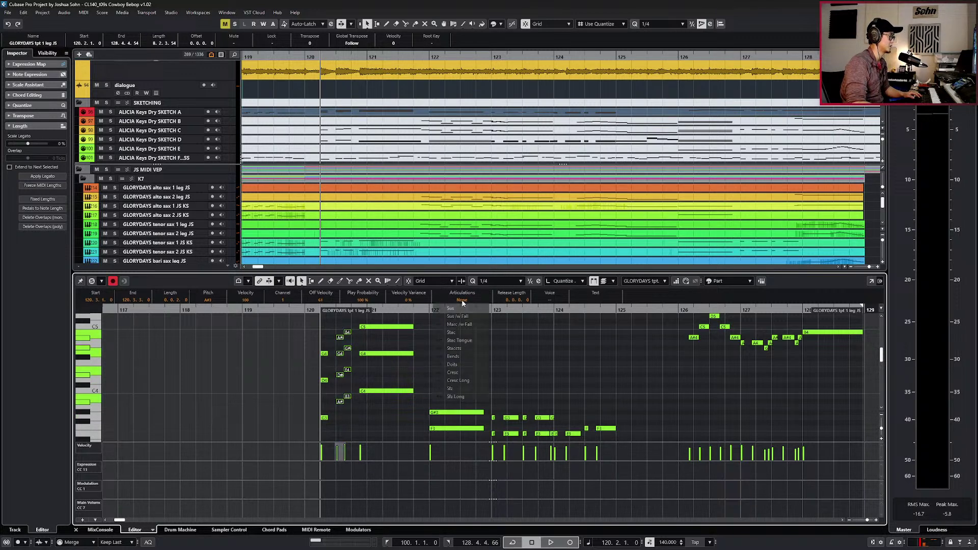
left_click(438, 332)
Assign the Sus articulation to the held C4, G4 and C5 chord before bar 121 and the held two-note chord at bar 122.
left_click_drag(407, 321, 401, 400)
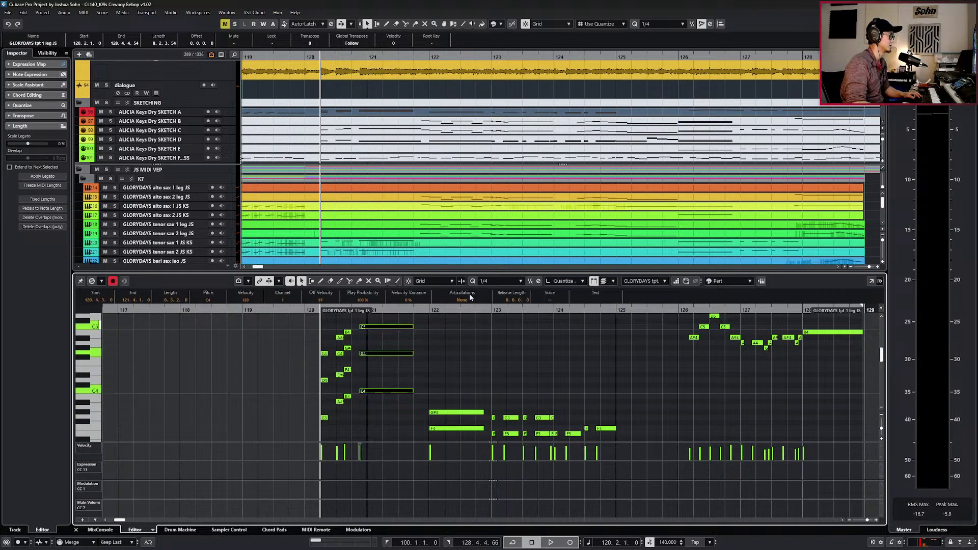
left_click(462, 300)
left_click(474, 306)
scroll(486, 348, "down", 2)
scroll(486, 349, "down", 2)
left_click_drag(490, 356, 480, 387)
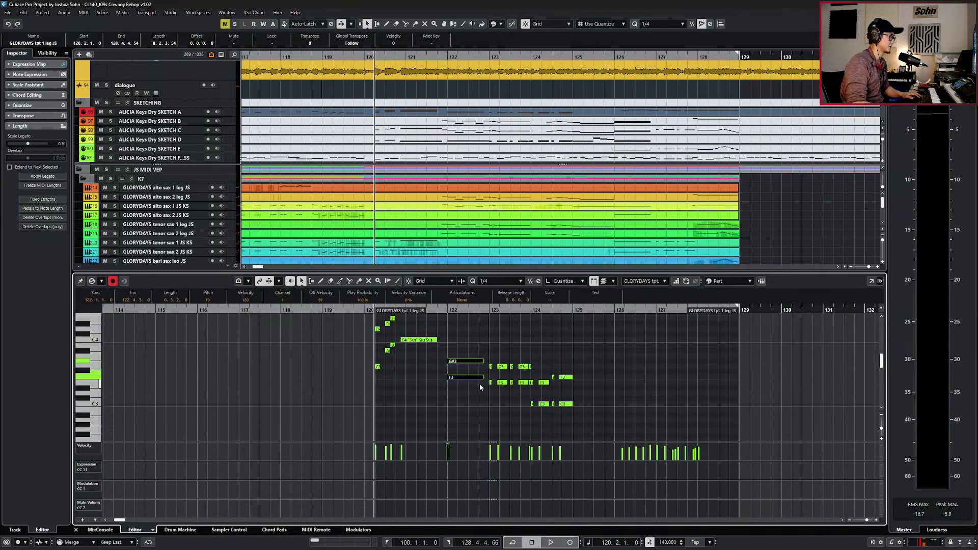
left_click(472, 301)
left_click(471, 308)
Assign the Stac articulation to all the trumpet notes in bars 123 and 124.
left_click_drag(489, 357, 586, 413)
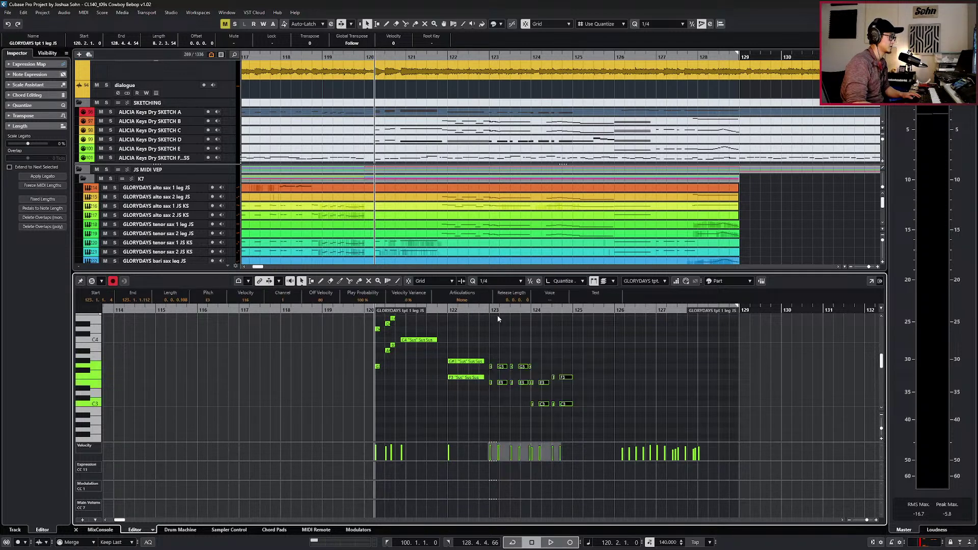
left_click(468, 301)
left_click(472, 341)
Change only the shortest notes in bars 123 and 124 to the Staccts articulation.
scroll(576, 360, "up", 3)
scroll(510, 376, "down", 1)
scroll(510, 376, "down", 1)
scroll(489, 383, "up", 2)
left_click_drag(488, 383, 493, 409)
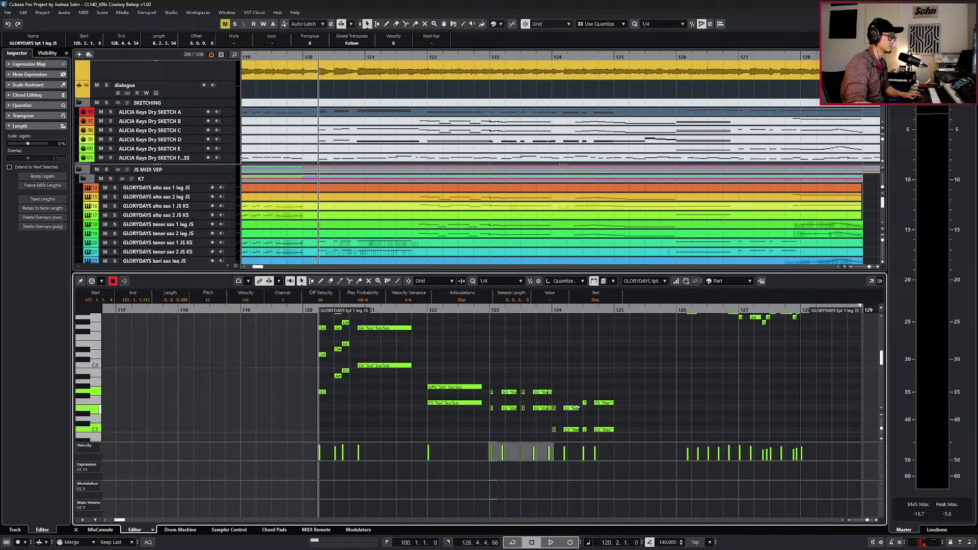
left_click_drag(580, 441, 555, 399)
left_click(460, 300)
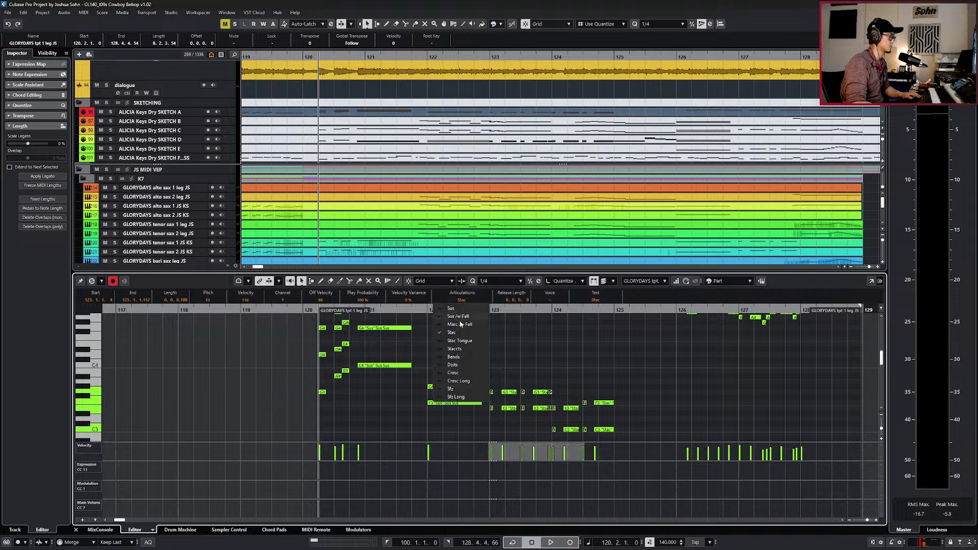
left_click(463, 349)
scroll(614, 365, "up", 1)
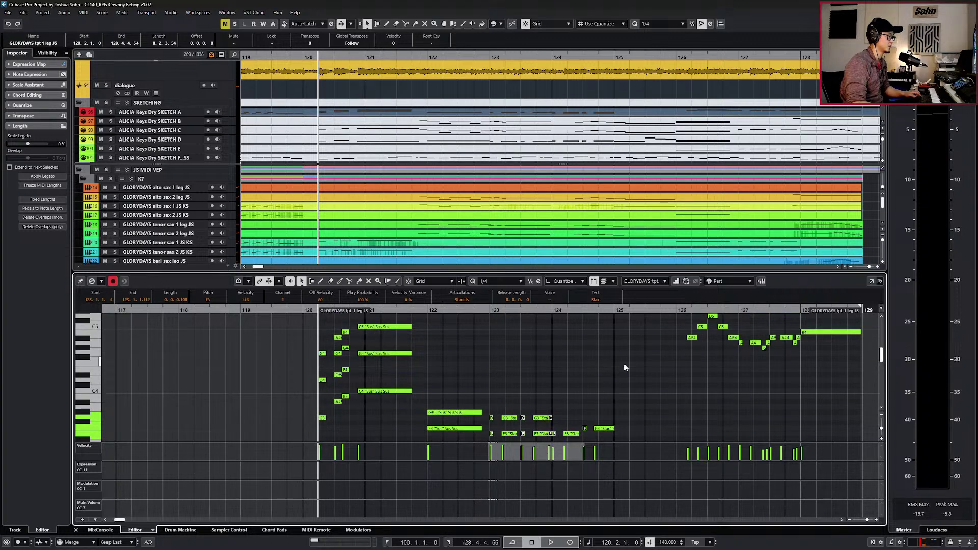
scroll(570, 384, "down", 1)
left_click_drag(556, 403, 579, 435)
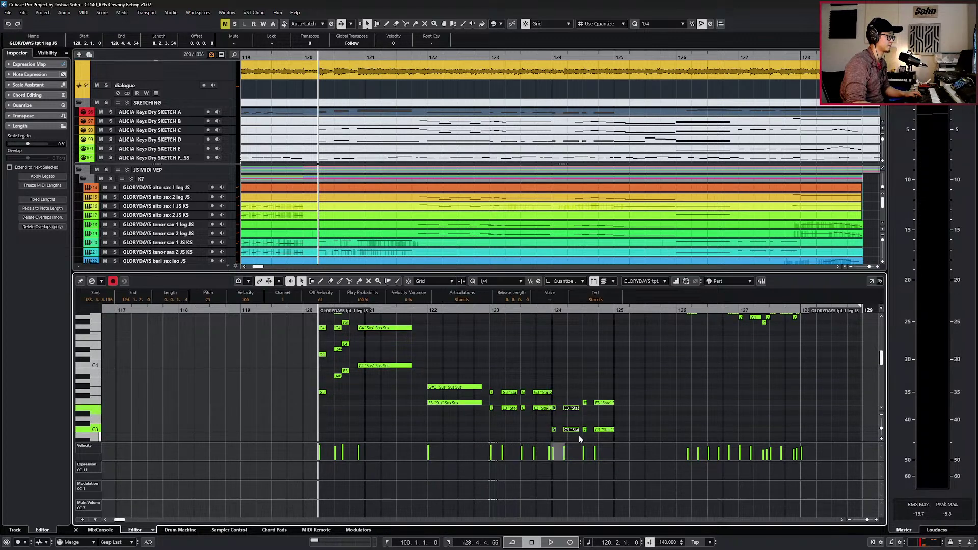
Select the closing trumpet phrase from bar 126 to the held B4 at bar 128 and play it from its first note.
scroll(593, 384, "up", 2)
scroll(569, 366, "right", 3)
scroll(566, 364, "up", 1)
left_click_drag(451, 355, 609, 429)
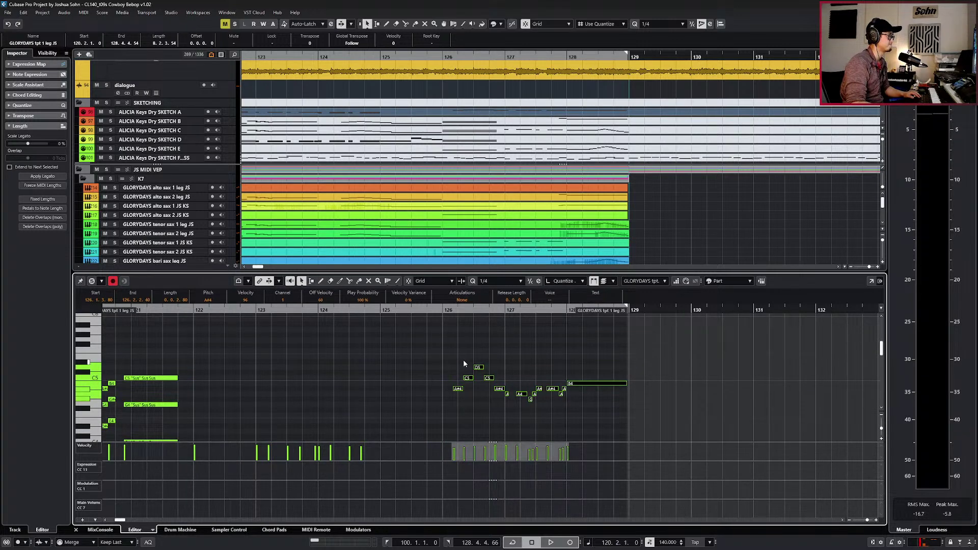
key("l")
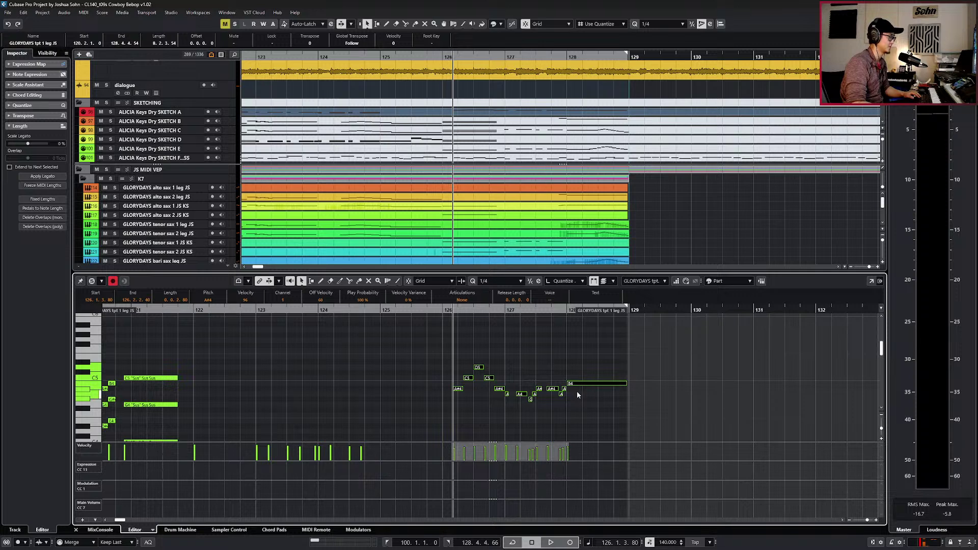
key("space")
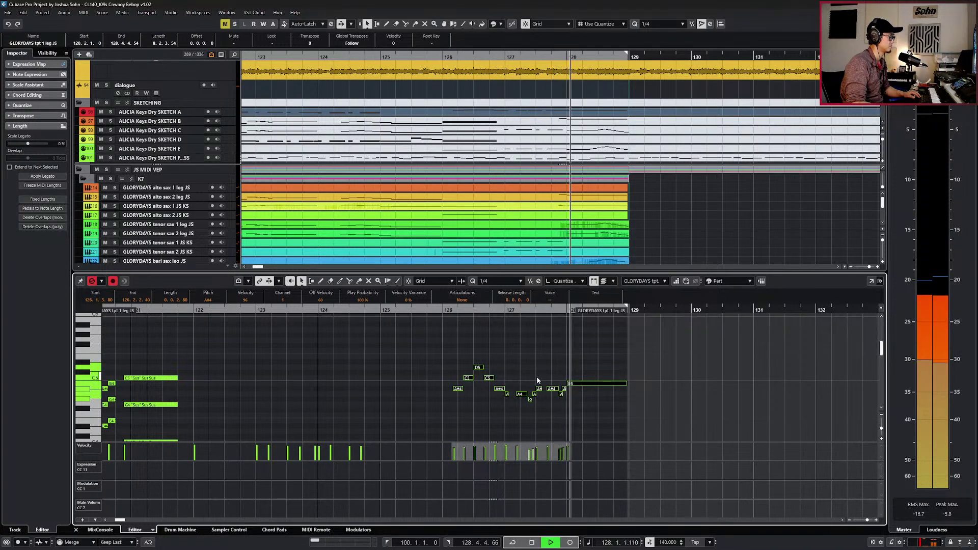
key("space")
Assign the Staccts articulation to the accented A4 and A#4 notes in bar 127.
left_click(506, 394)
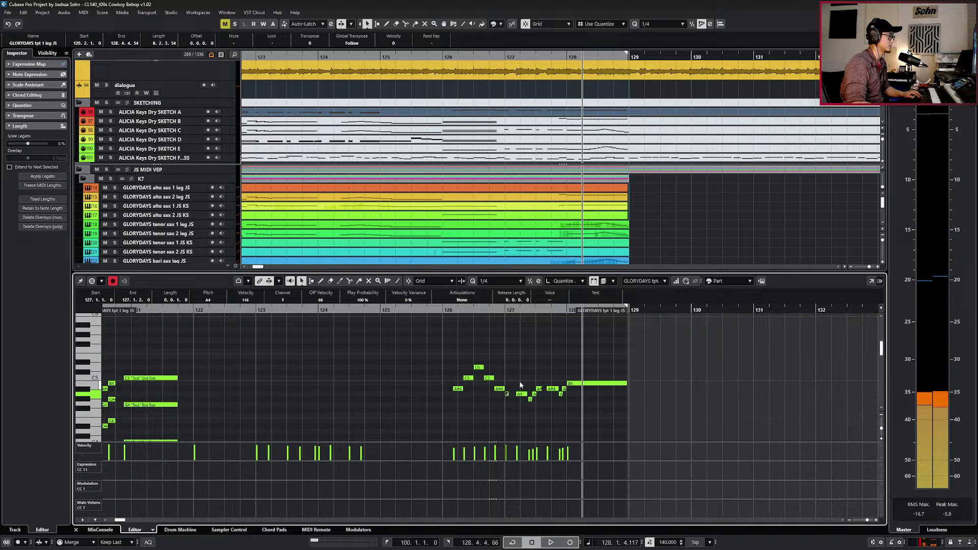
left_click_drag(548, 391, 551, 392)
left_click(522, 394, "shift")
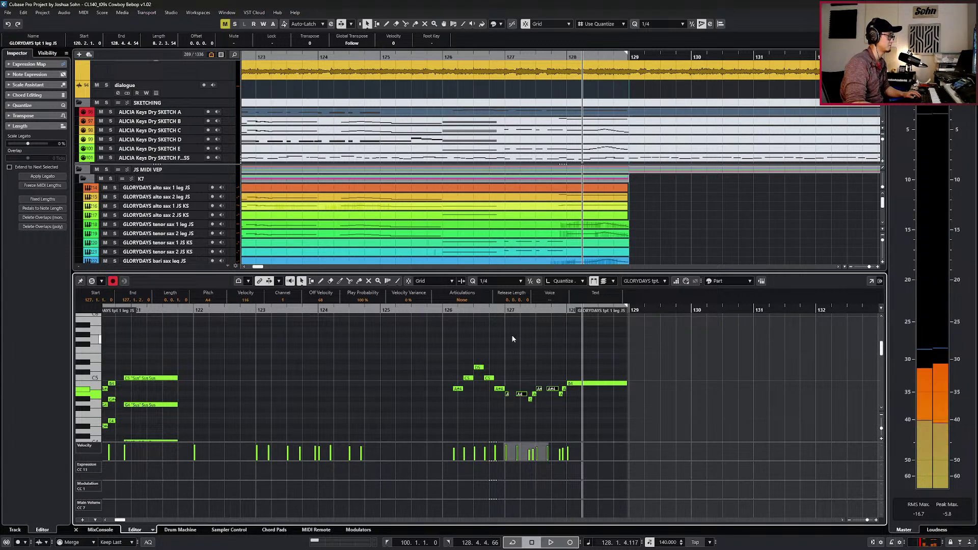
left_click(464, 349)
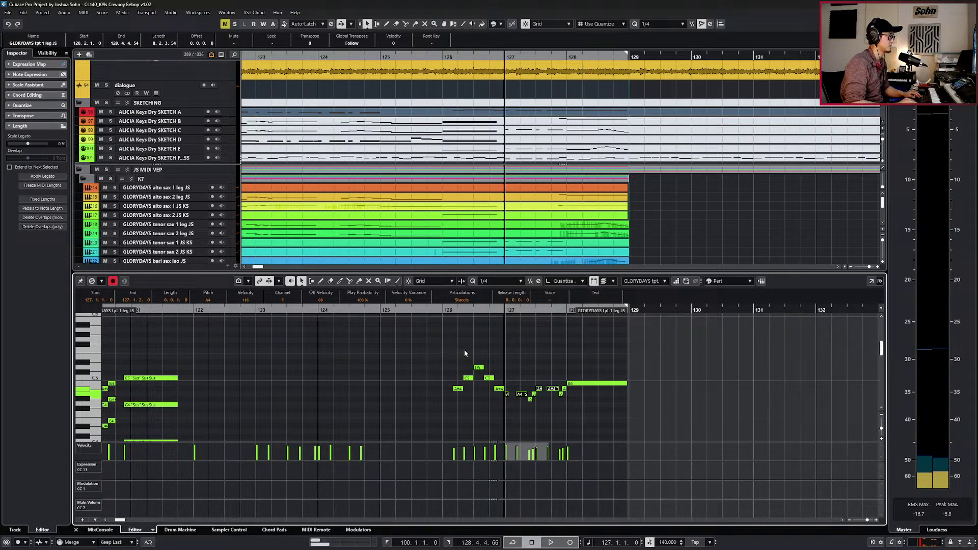
Try the Sus, Stac Tongue and Stac articulations on the longer A4 and A#4 notes in bar 127 and listen.
left_click(521, 400)
left_click(521, 394)
left_click(552, 389, "shift")
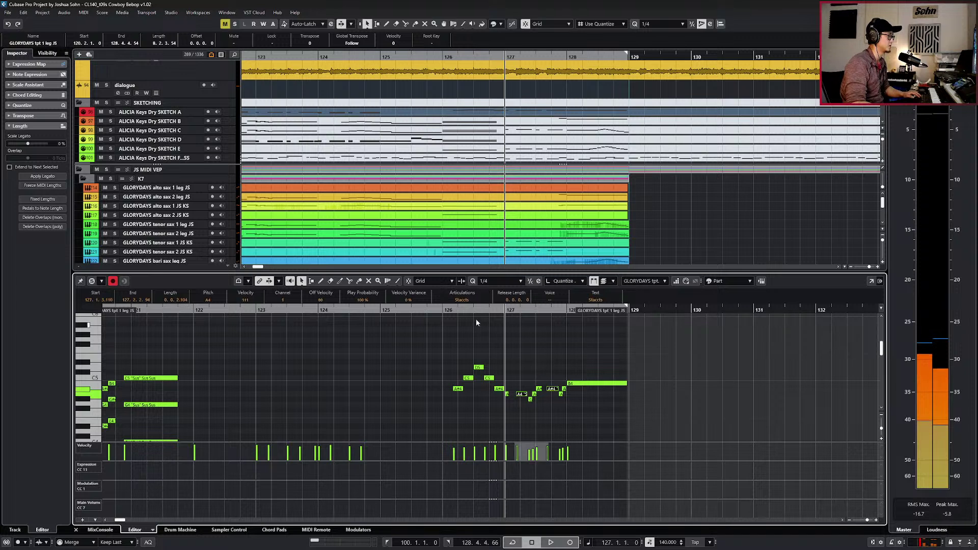
left_click(468, 300)
left_click(472, 308)
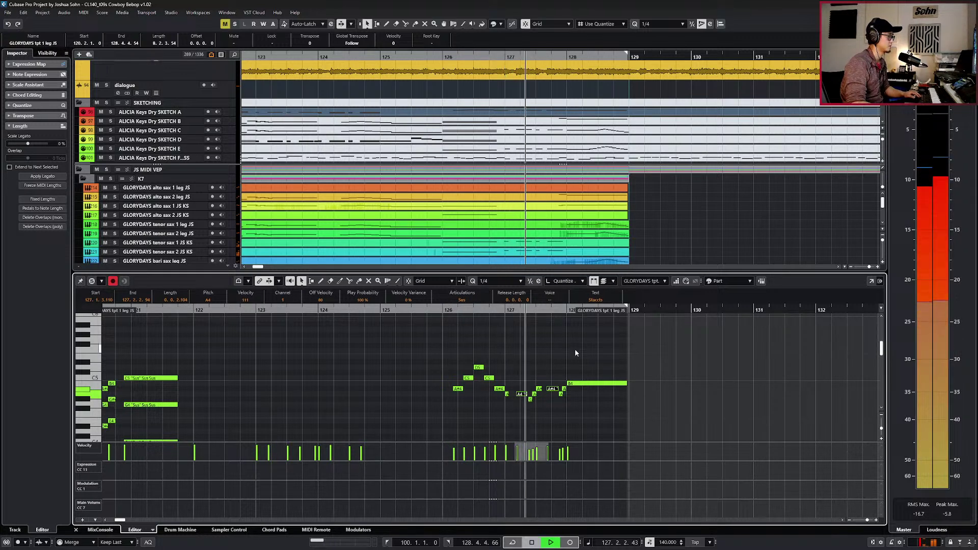
left_click(462, 300)
left_click(461, 341)
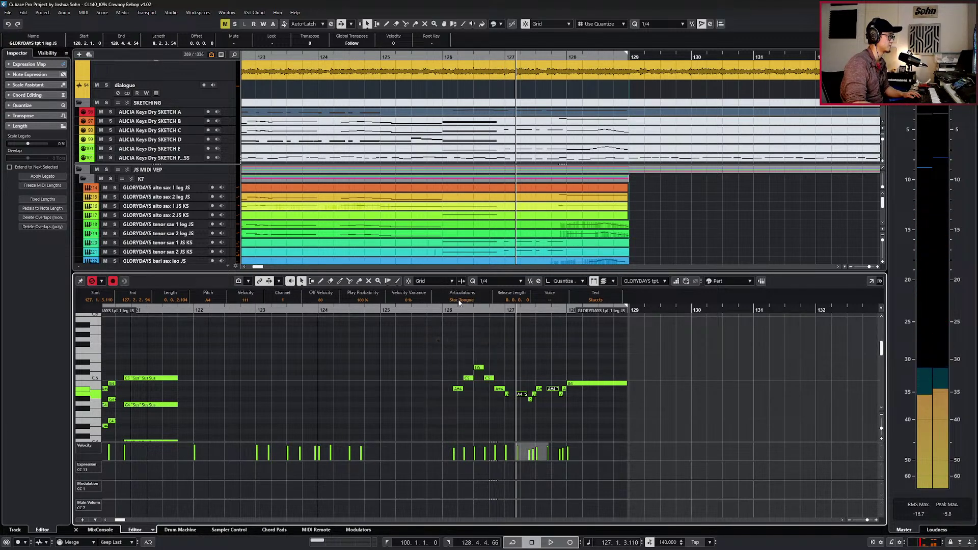
left_click(461, 299)
left_click(464, 334)
key("space")
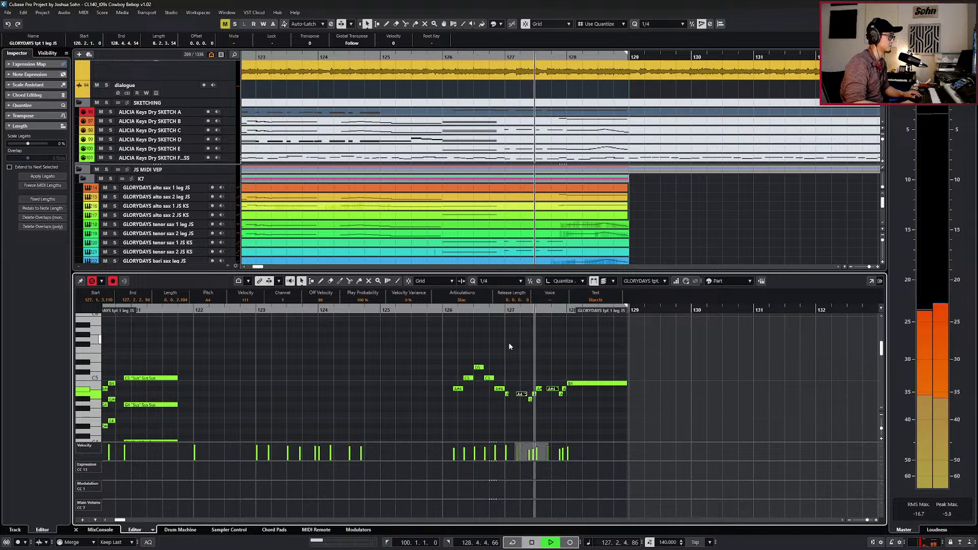
key("space")
Assign the Stac Tongue articulation to the short A4 and A#4 notes in bar 127 and play them back.
left_click(508, 394)
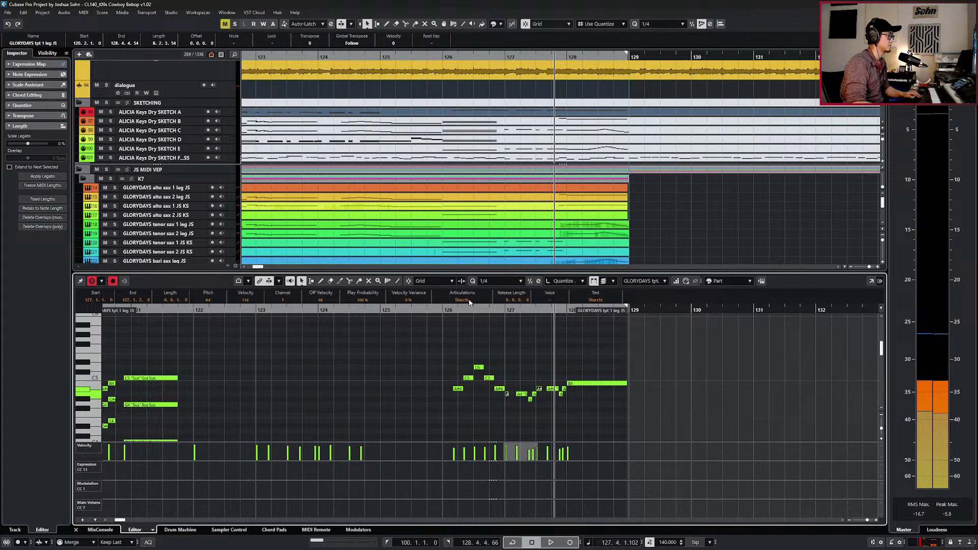
left_click(469, 302)
left_click(479, 339)
key("space")
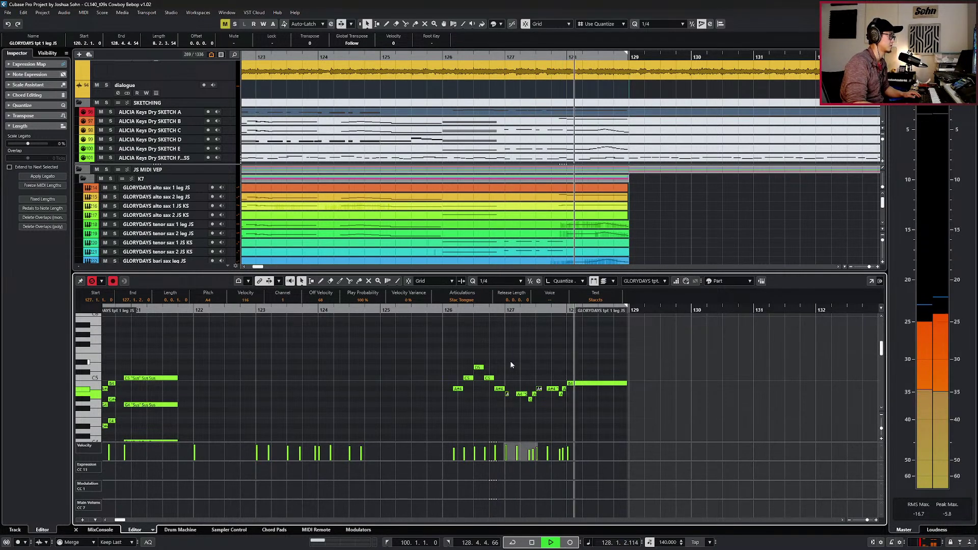
key("space")
Assign the Marc /w Fall articulation to the five notes in bar 126 and audition them.
left_click(521, 395)
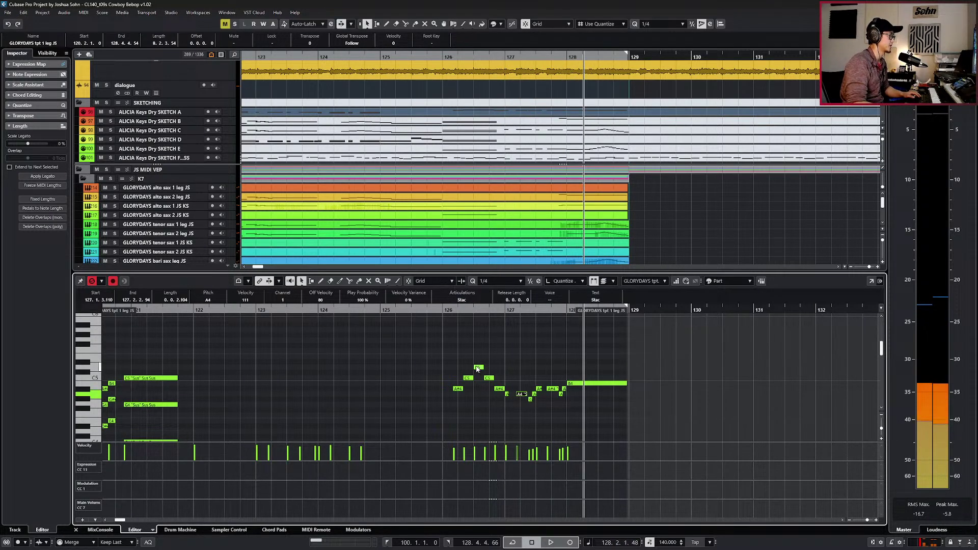
left_click_drag(446, 364, 499, 395)
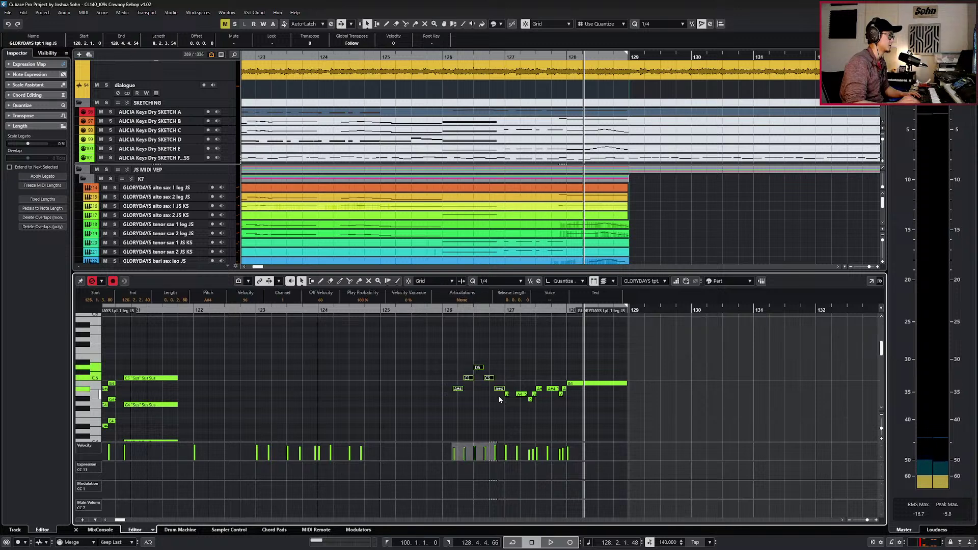
key("space")
key("space")
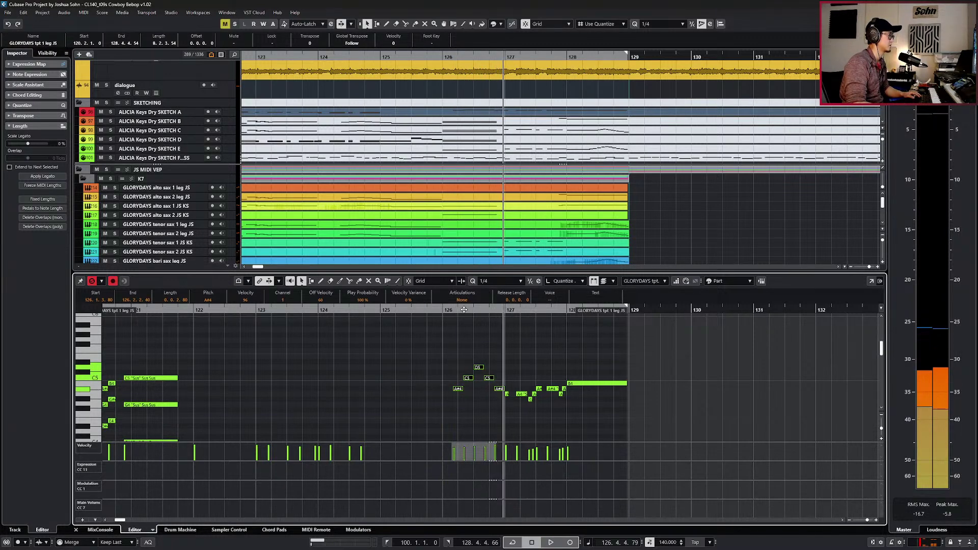
left_click(461, 300)
left_click(470, 325)
key("l")
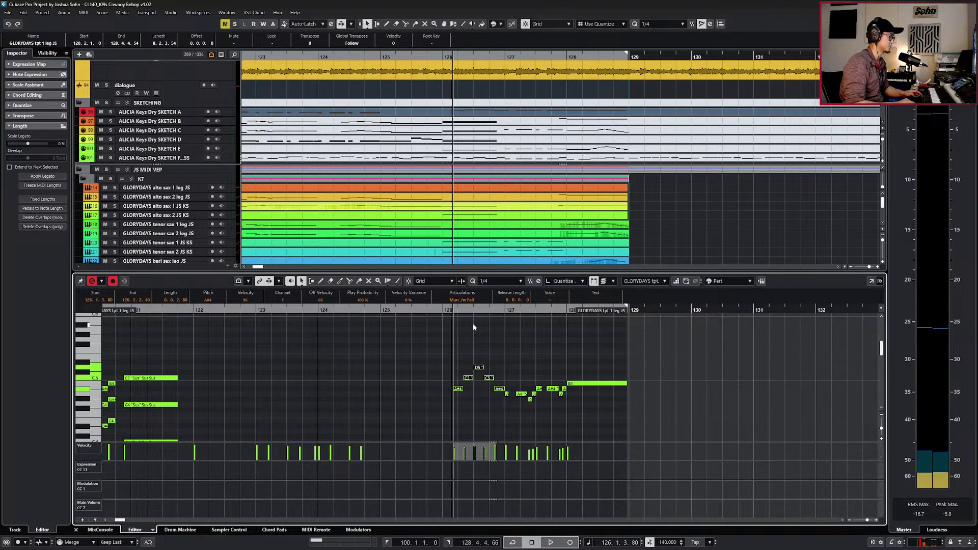
key("space")
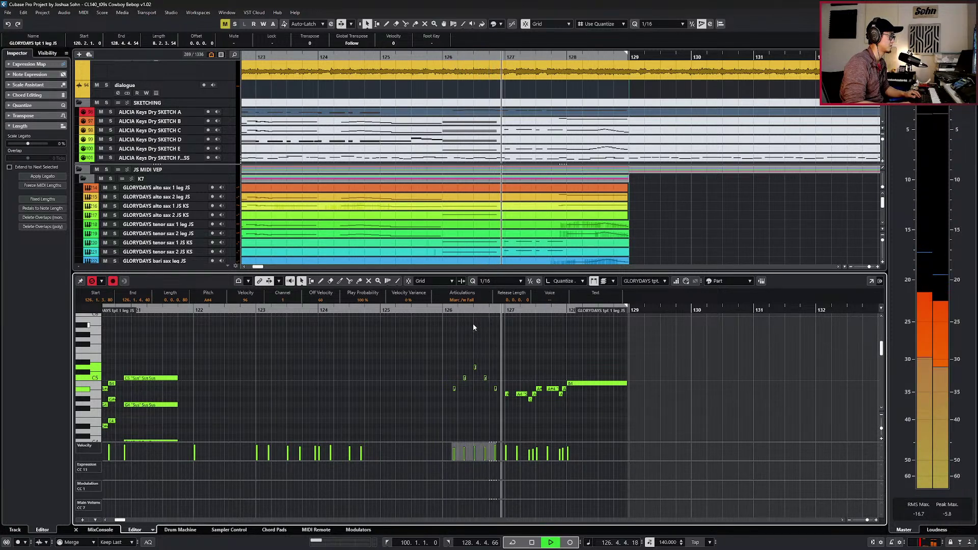
key("space")
Undo the shortening of the five bar 126 notes, raise their velocity and play the phrase again.
key("ctrl+z")
key("ctrl+KP_Subtract")
key("space")
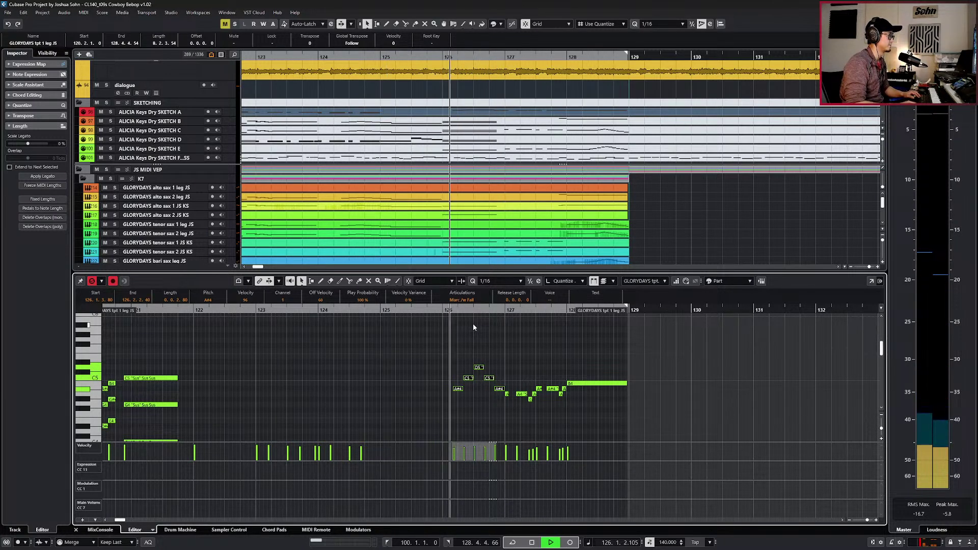
key("space")
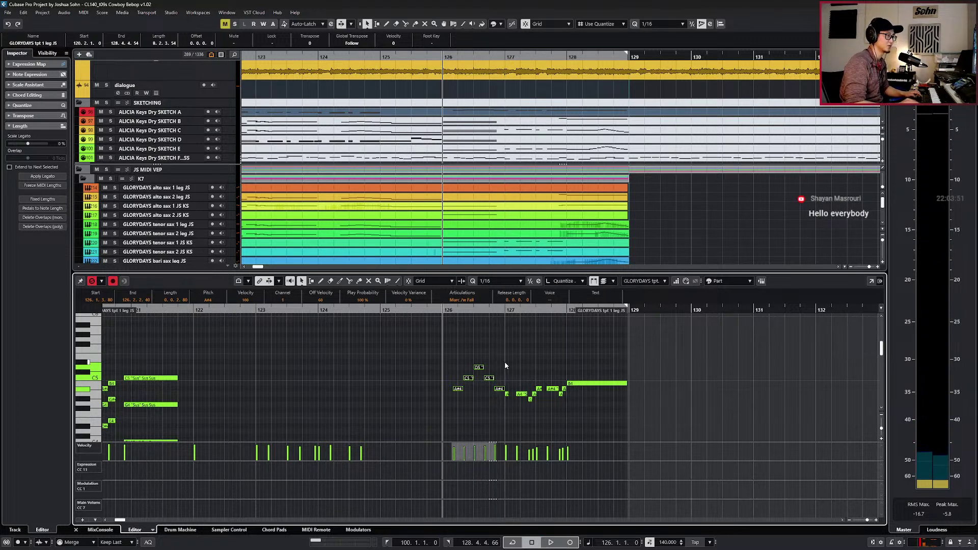
key("space")
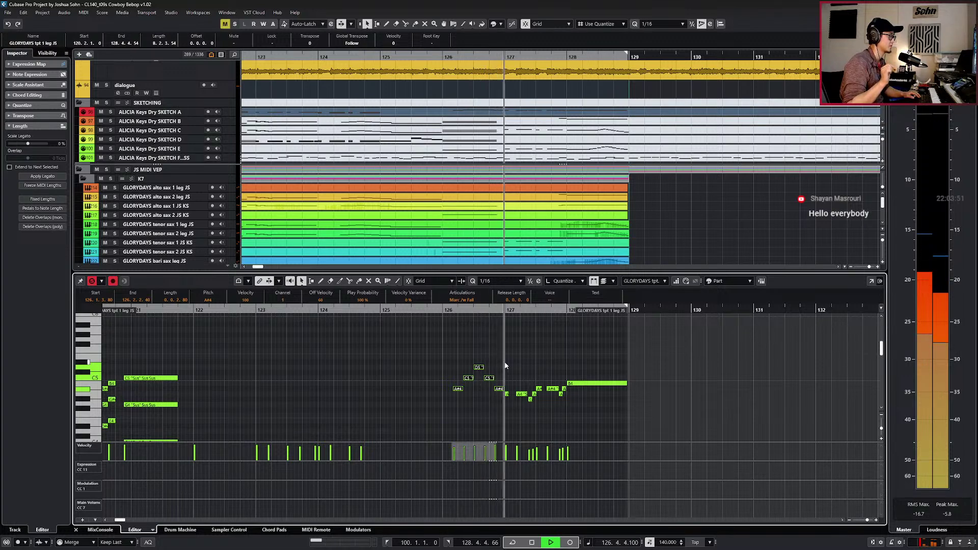
key("space")
Shorten the five bar 126 notes slightly, nudge them earlier so the first starts at 126.1.3.60, and play the phrase.
key("alt+shift+Left")
key("l")
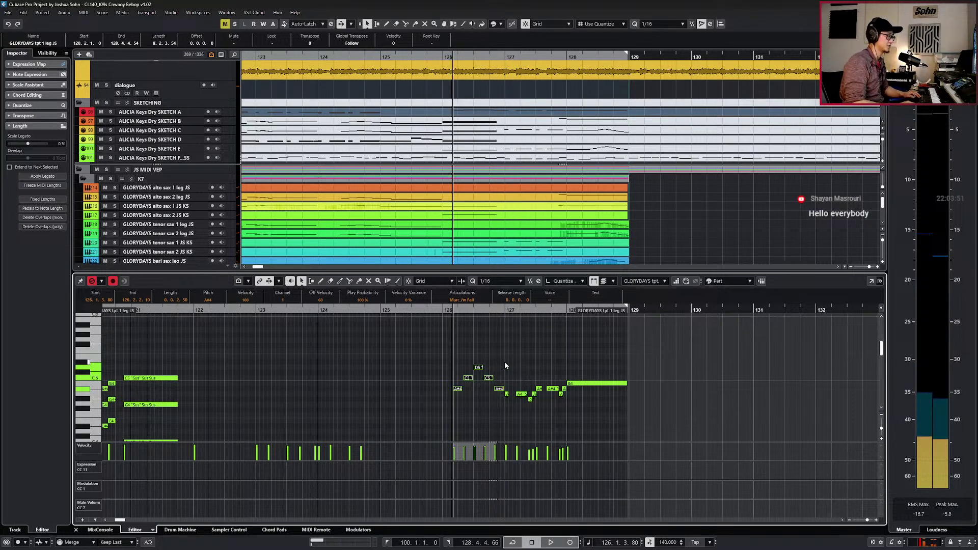
key("ctrl+KP_Subtract")
key("ctrl+KP_Add")
key("ctrl+KP_Subtract")
key("space")
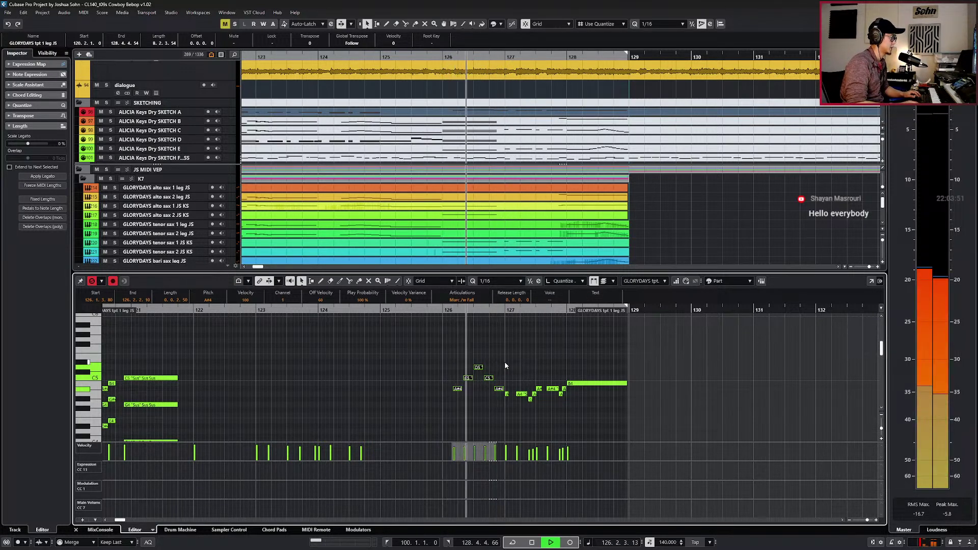
key("space")
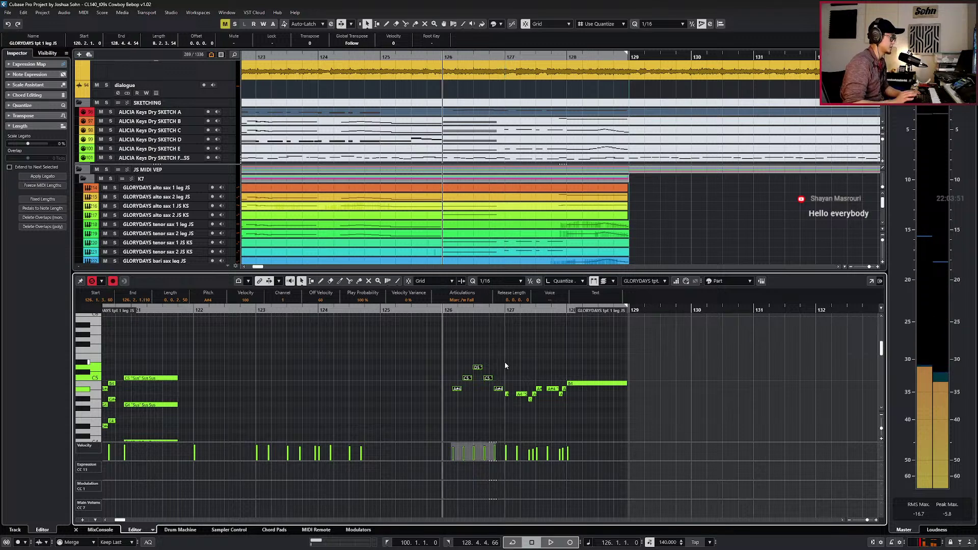
key("space")
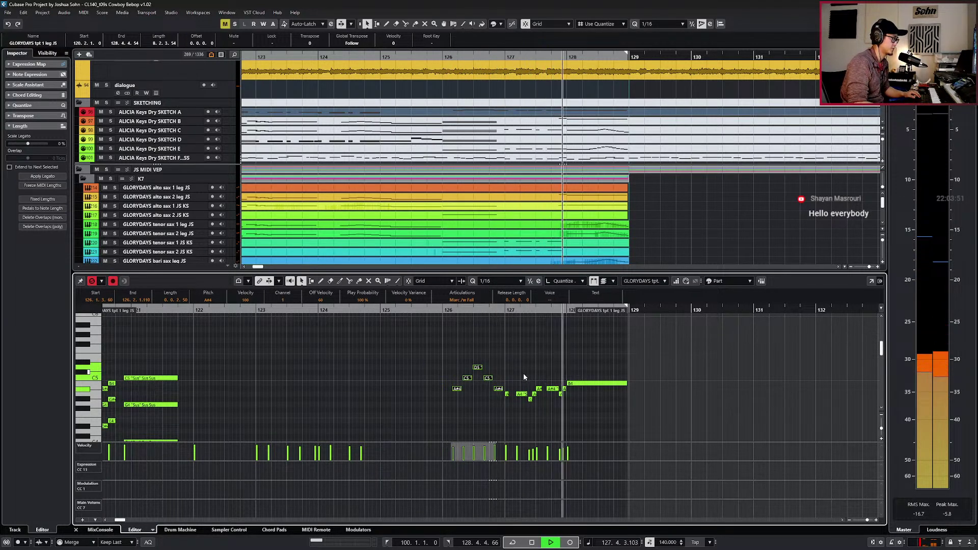
Assign Marc /w Fall to the longer A4 and A#4 notes in bar 127, then shorten them and shift them slightly earlier.
left_click(522, 394)
left_click_drag(528, 395, 532, 391)
left_click(552, 389)
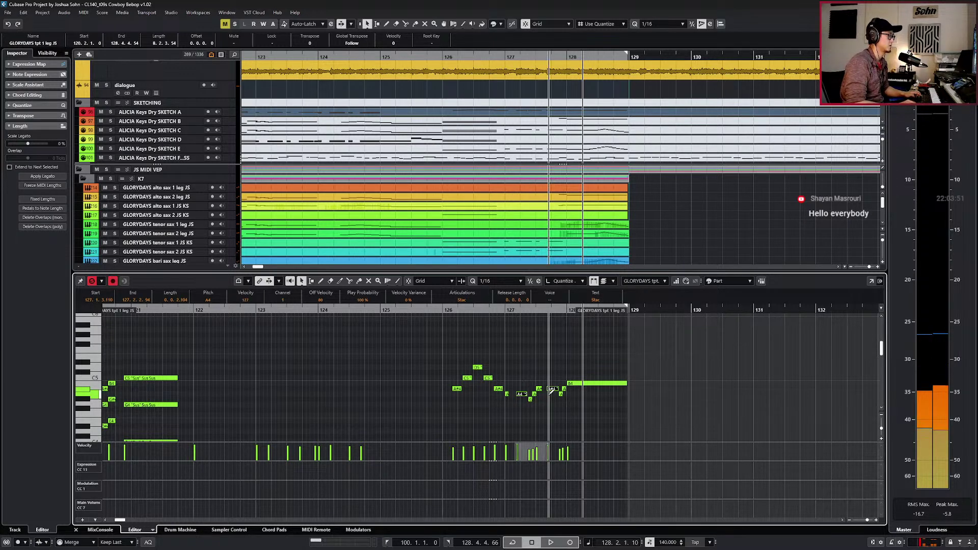
scroll(548, 393, "up", 2)
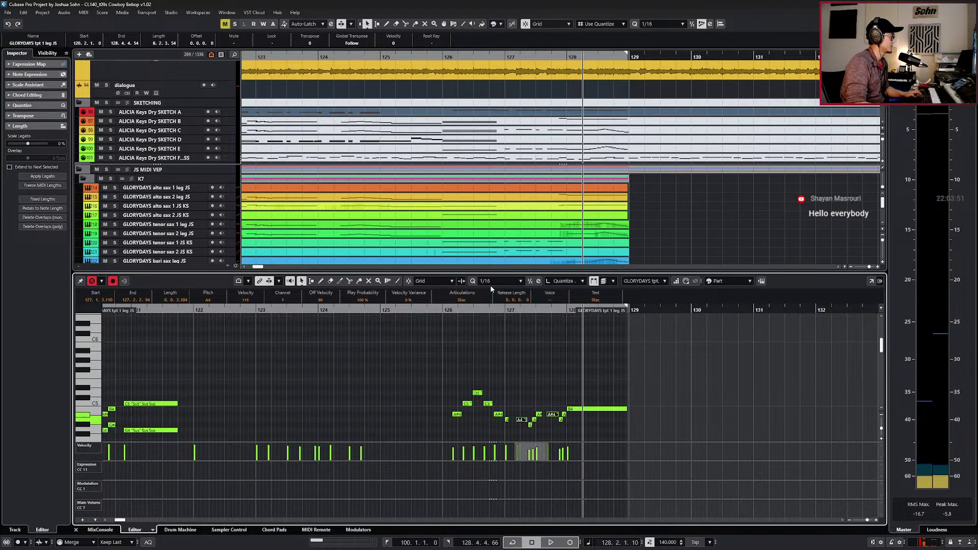
left_click(472, 324)
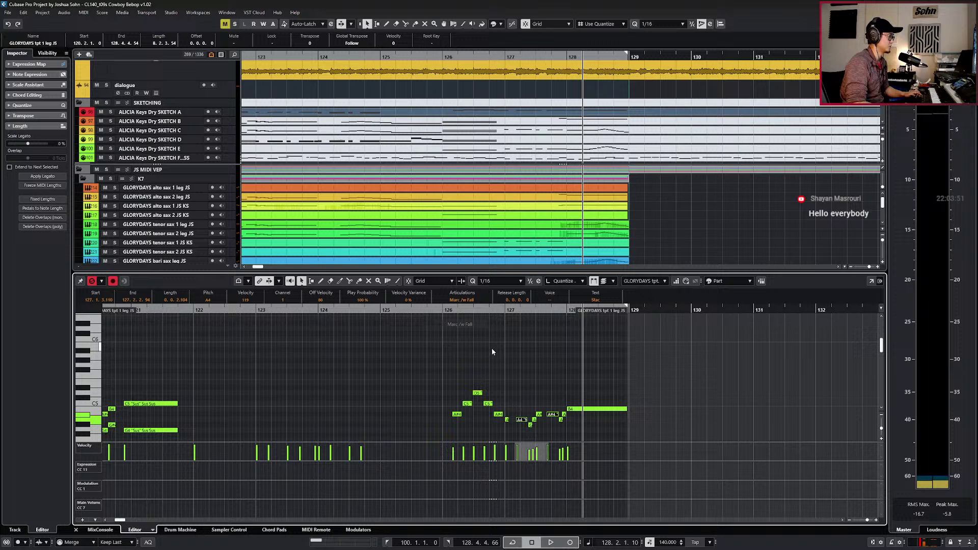
key("alt+shift+Left")
left_click(517, 384)
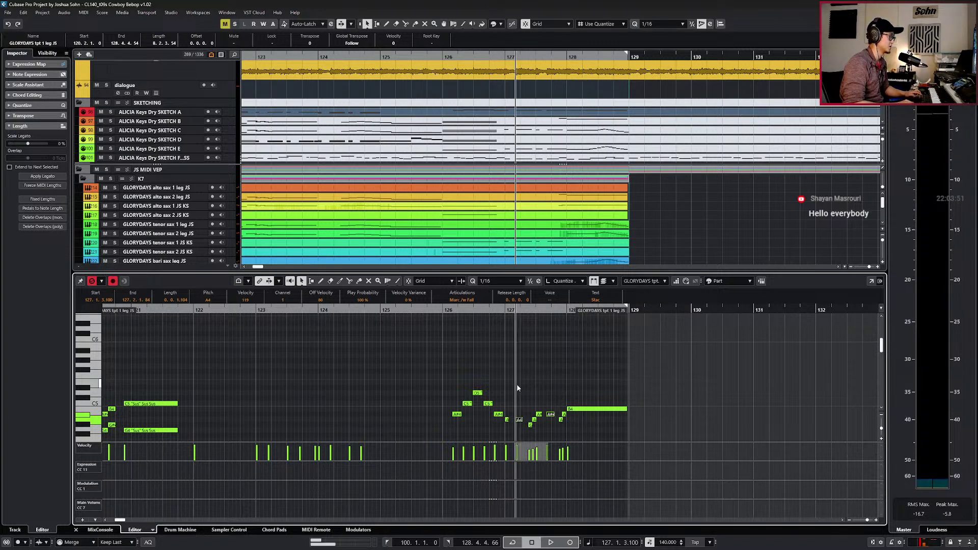
Play the bar 127 phrase and select the longer A#4 note to check it.
key("space")
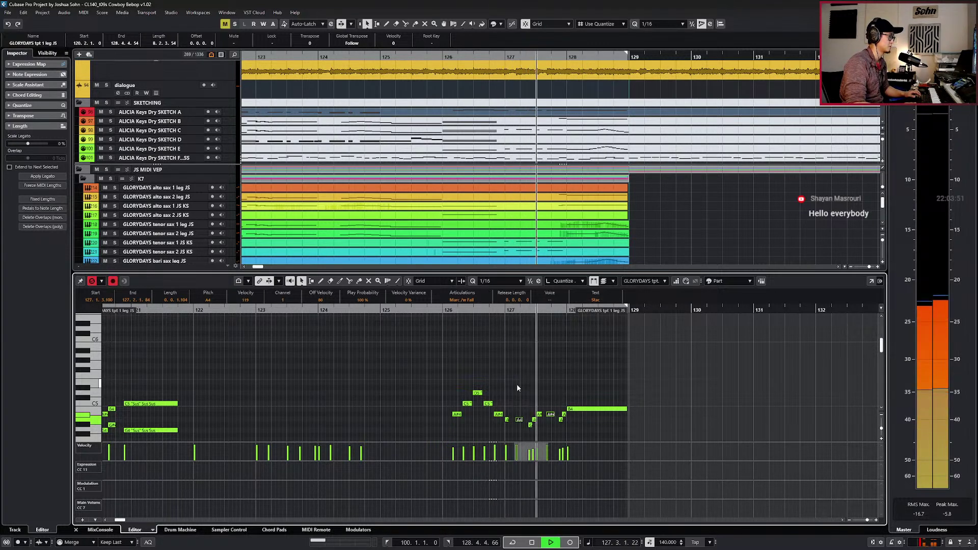
key("space")
left_click(551, 415)
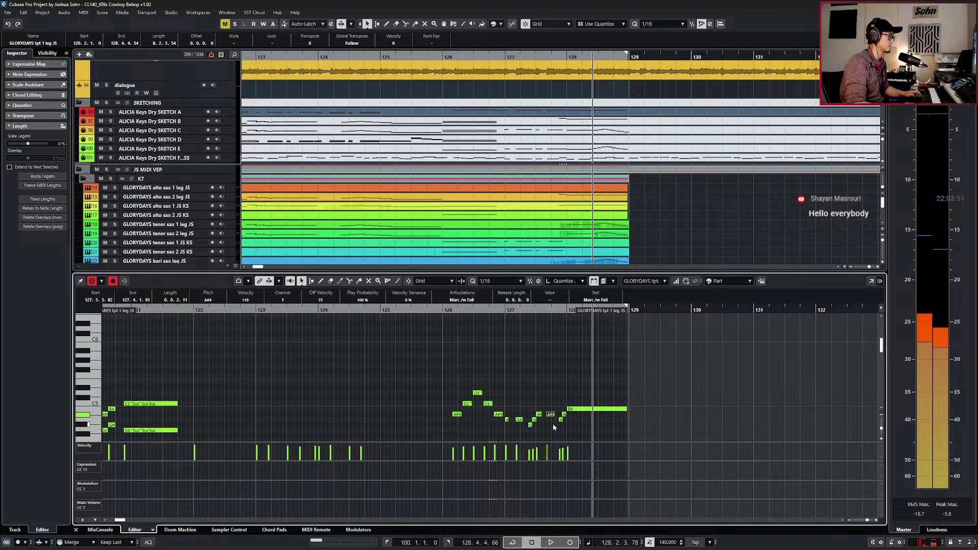
With quantize at 1/1, extend the trumpet part's start to 120.1.1.0 and draw flat expression 127, modulation 127 and main volume 91.
scroll(553, 427, "down", 2)
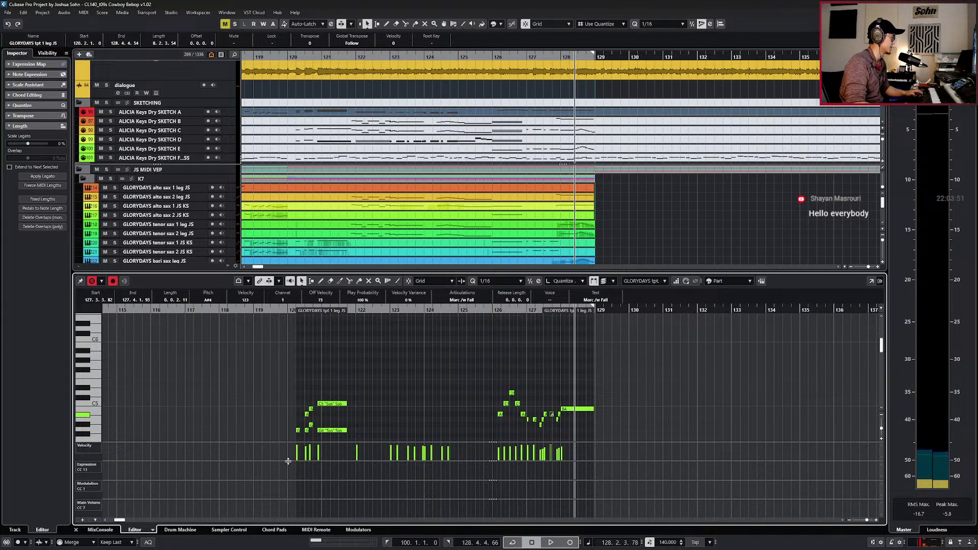
key("alt+1")
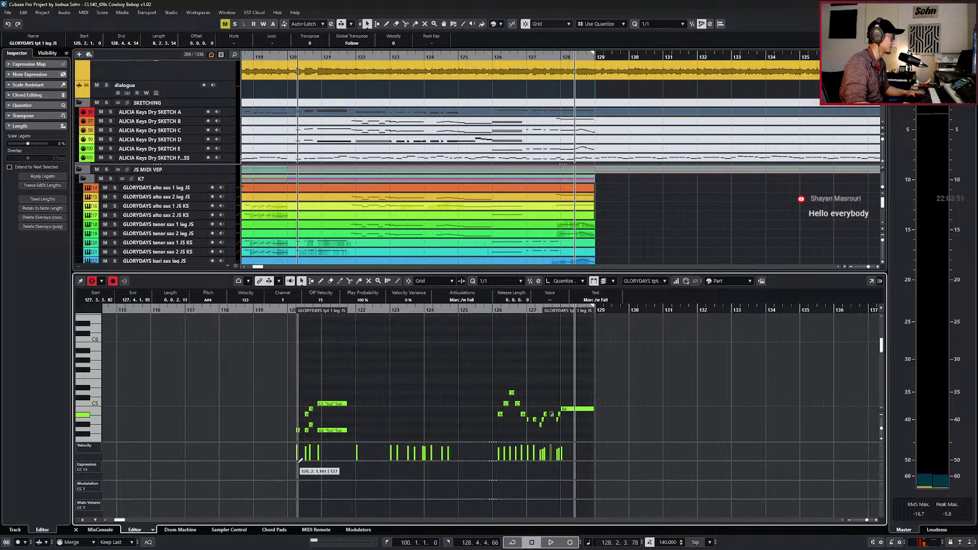
left_click(299, 462, "alt")
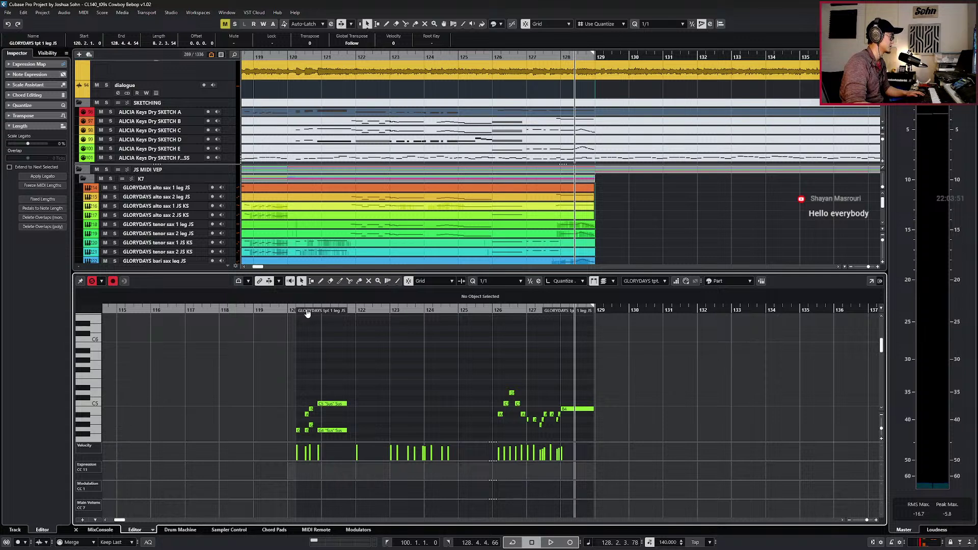
left_click_drag(308, 314, 299, 313)
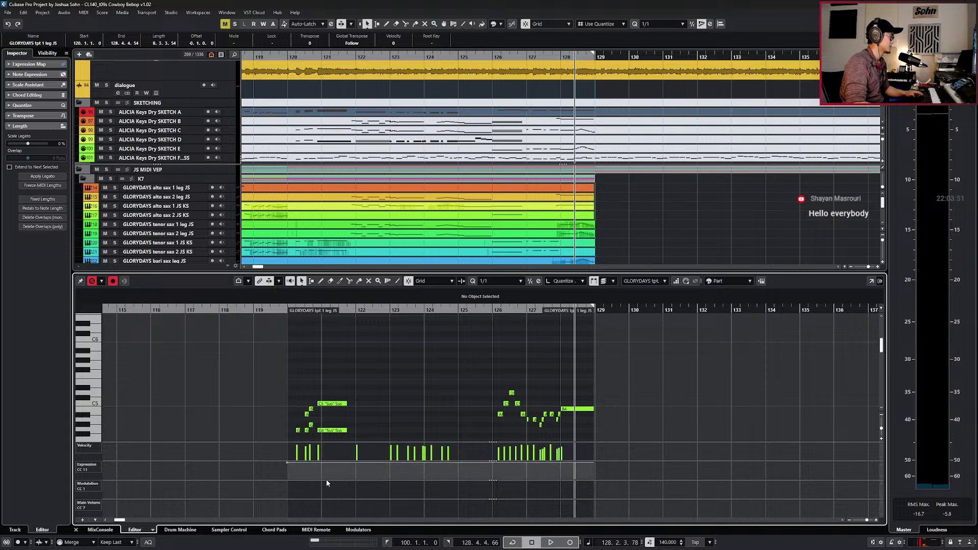
left_click(293, 504)
Play the trumpet part from bar 120 through bar 128 and check its notes along the way.
key("l")
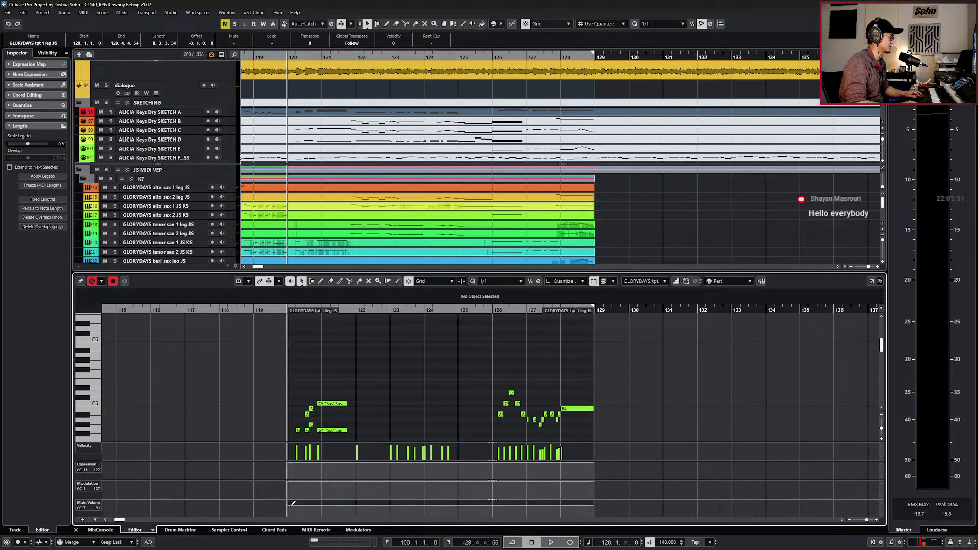
key("space")
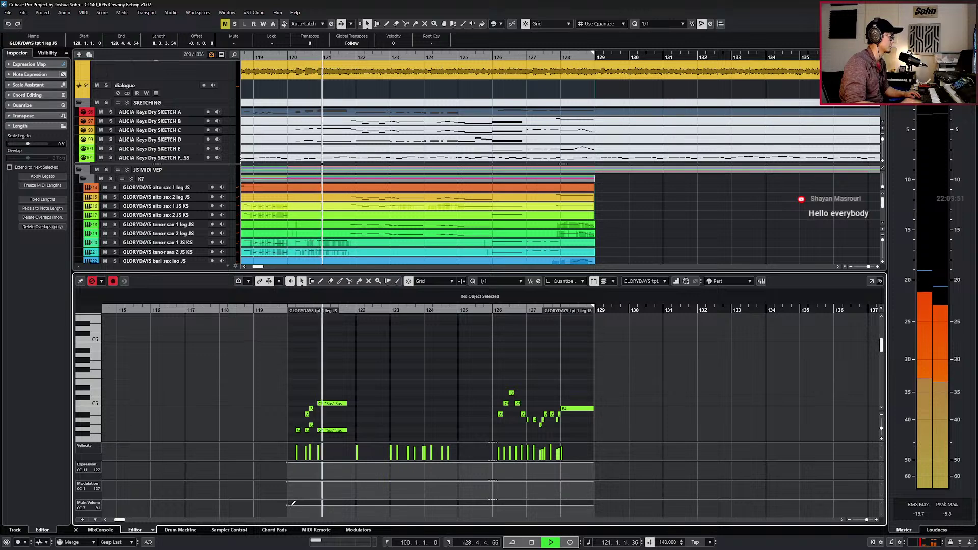
scroll(374, 362, "down", 3)
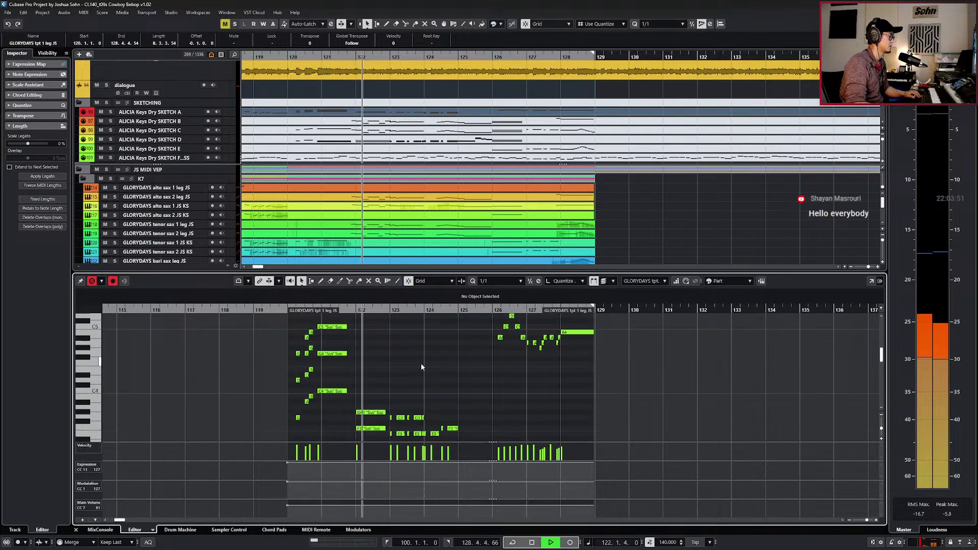
scroll(421, 367, "down", 1)
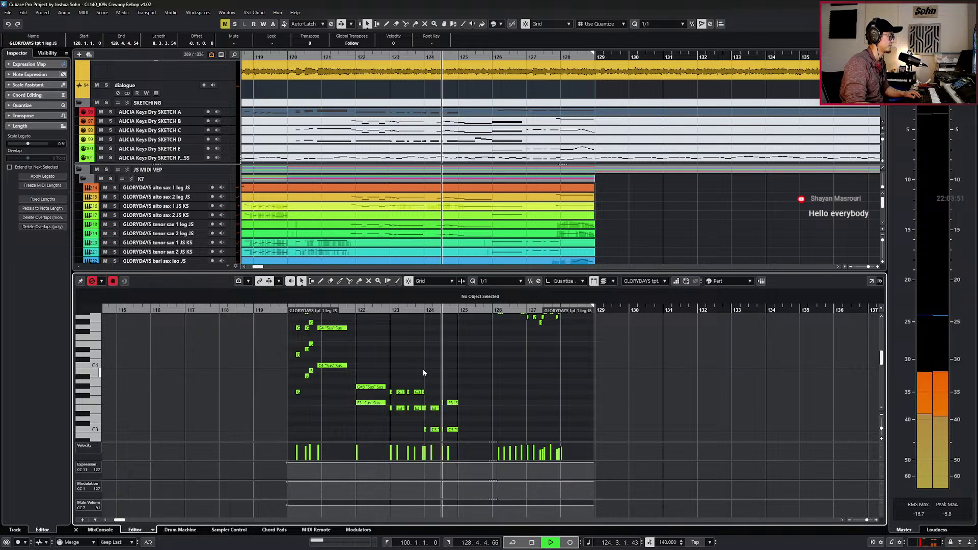
scroll(423, 369, "up", 2)
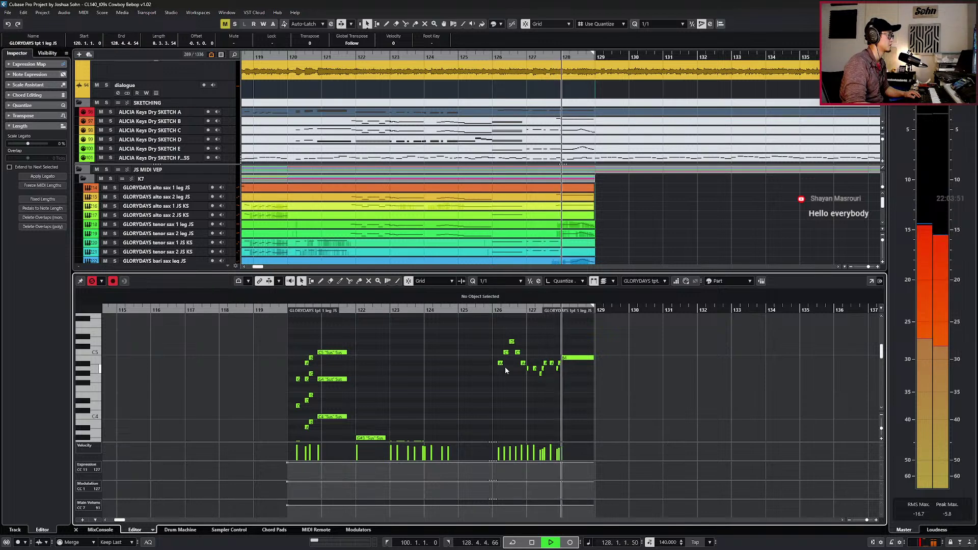
scroll(505, 367, "down", 1)
scroll(505, 368, "down", 1, "ctrl")
scroll(510, 366, "up", 1)
key("space")
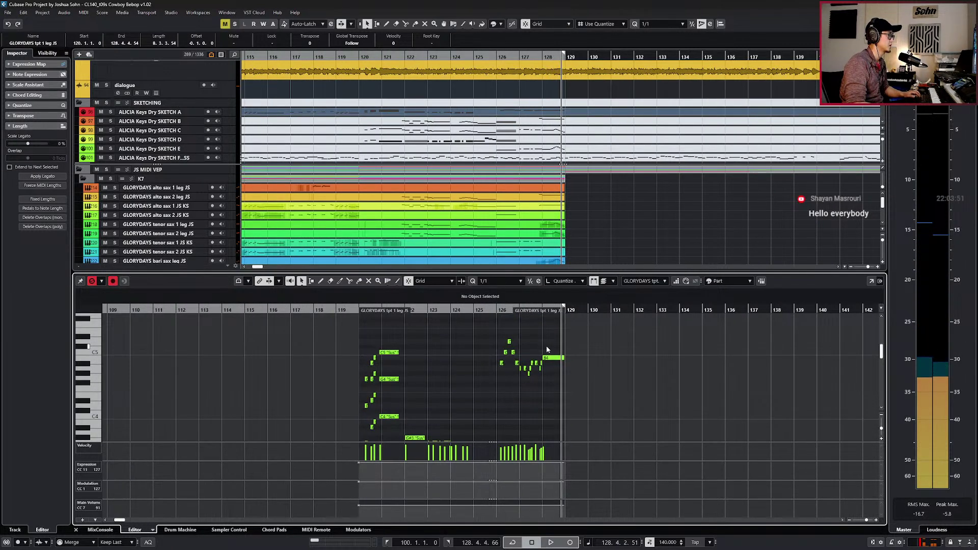
Assign the Sus articulation to the long B4 note leading into bar 128 and audition it.
scroll(547, 349, "up", 2, "ctrl")
left_click(552, 358)
left_click(472, 300)
left_click(477, 310)
key("l")
key("space")
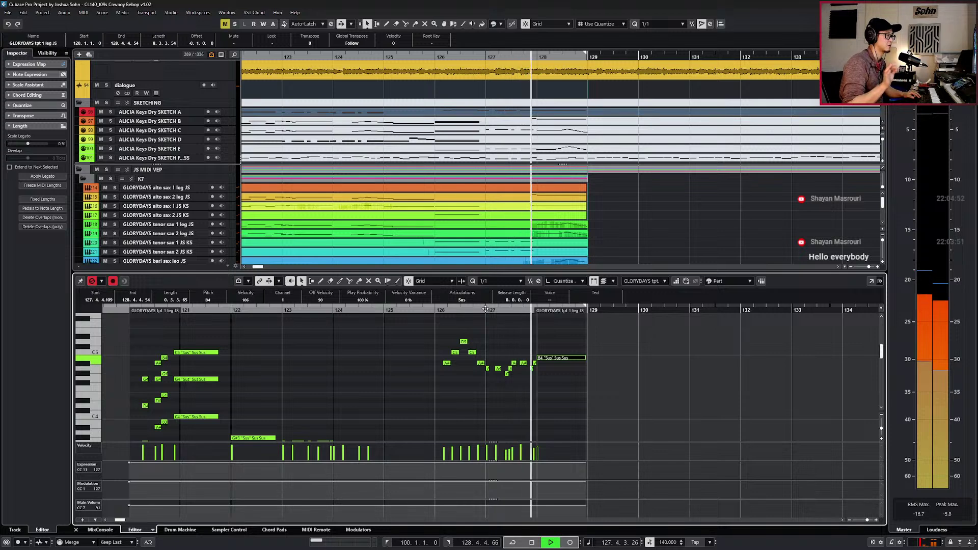
key("space")
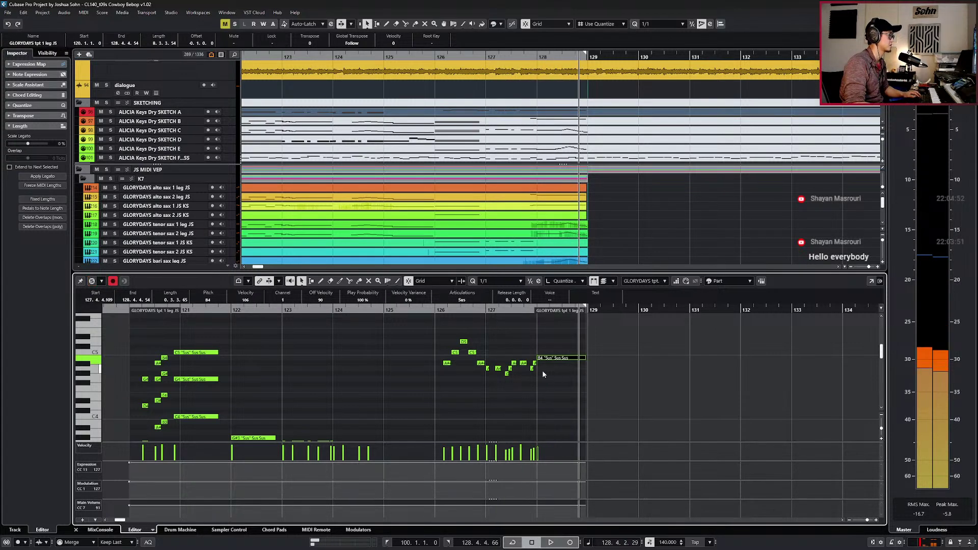
Return to the full arrangement view and move the playback position back to bar 124.
key("g")
key("Return")
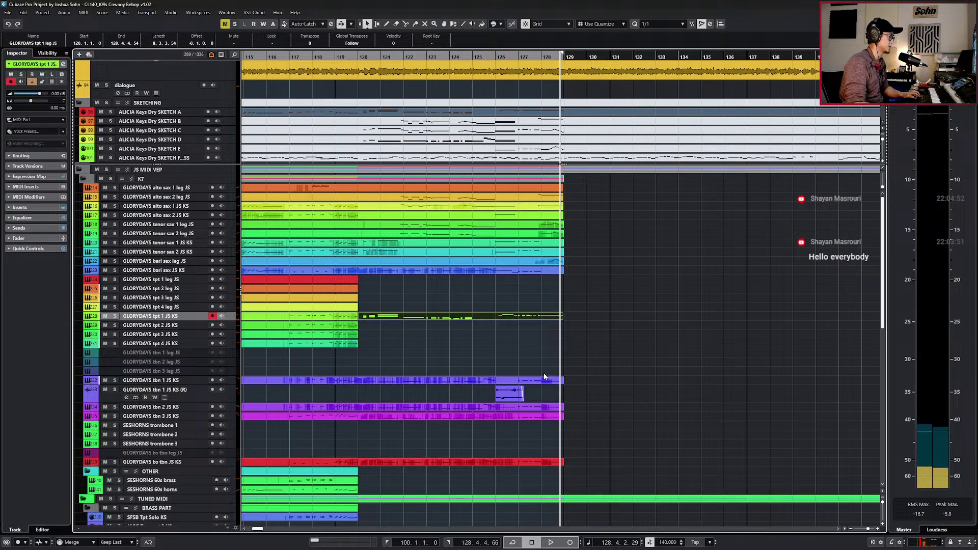
scroll(544, 374, "down", 1)
scroll(484, 332, "down", 2)
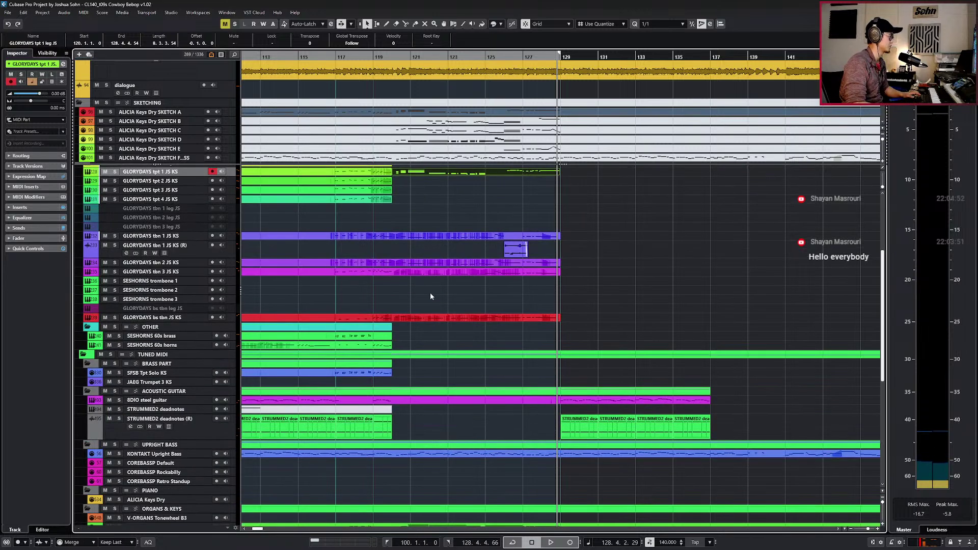
scroll(417, 274, "up", 2)
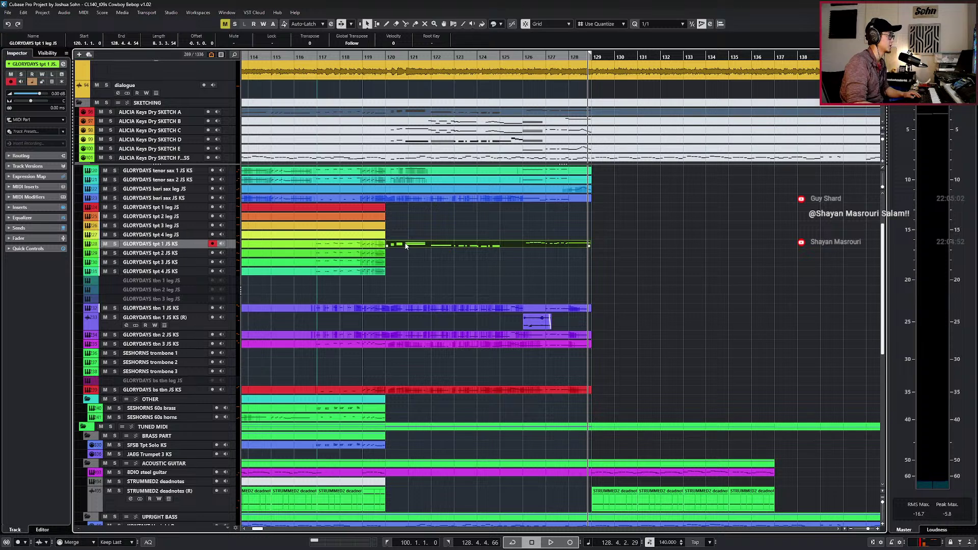
key("KP_Subtract")
key("KP_Subtract")
key("KP_Subtract")
key("KP_Subtract")
key("KP_Subtract")
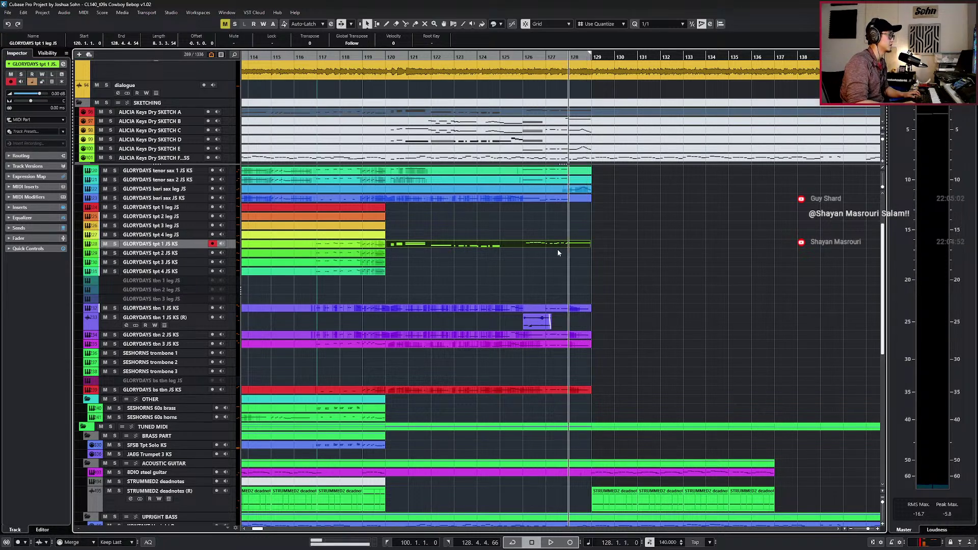
scroll(536, 236, "up", 1)
scroll(508, 243, "up", 1)
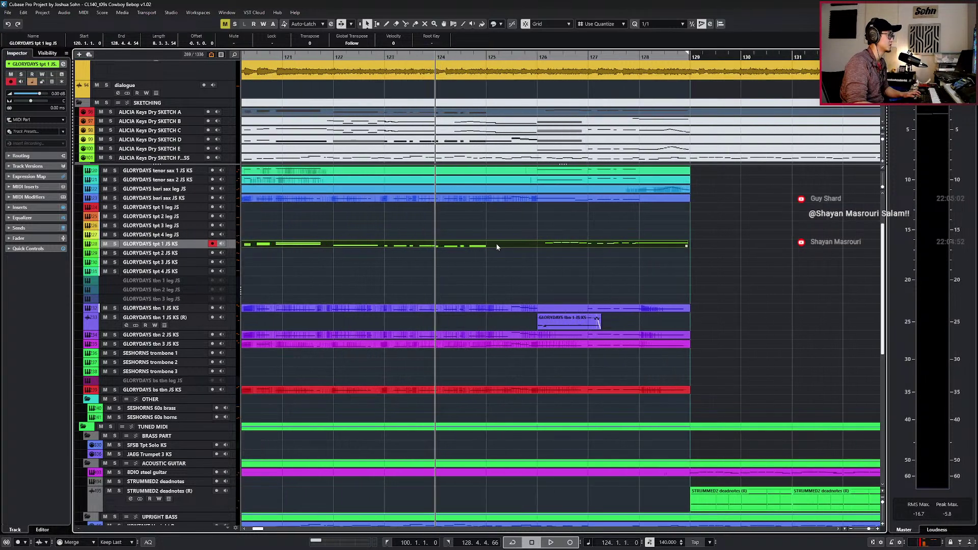
scroll(506, 219, "up", 3)
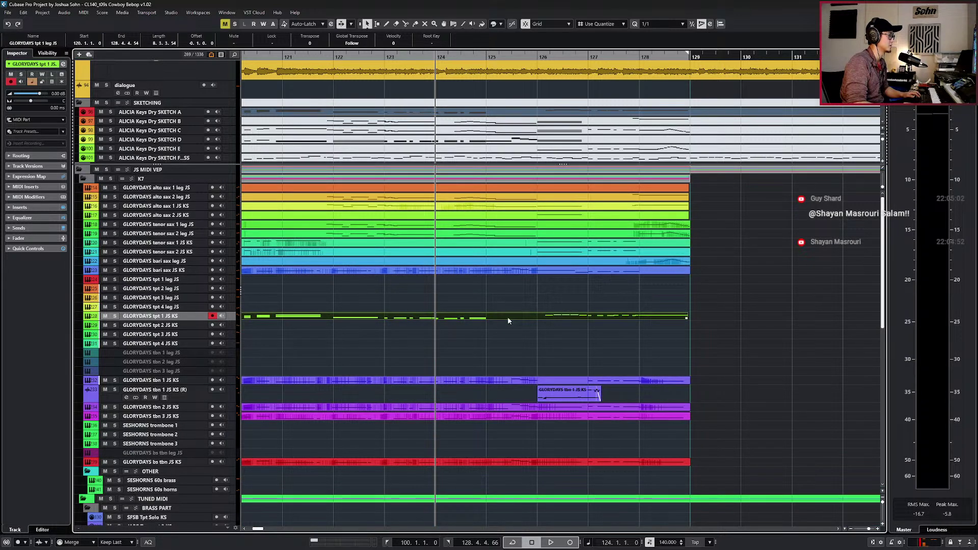
scroll(331, 125, "up", 1)
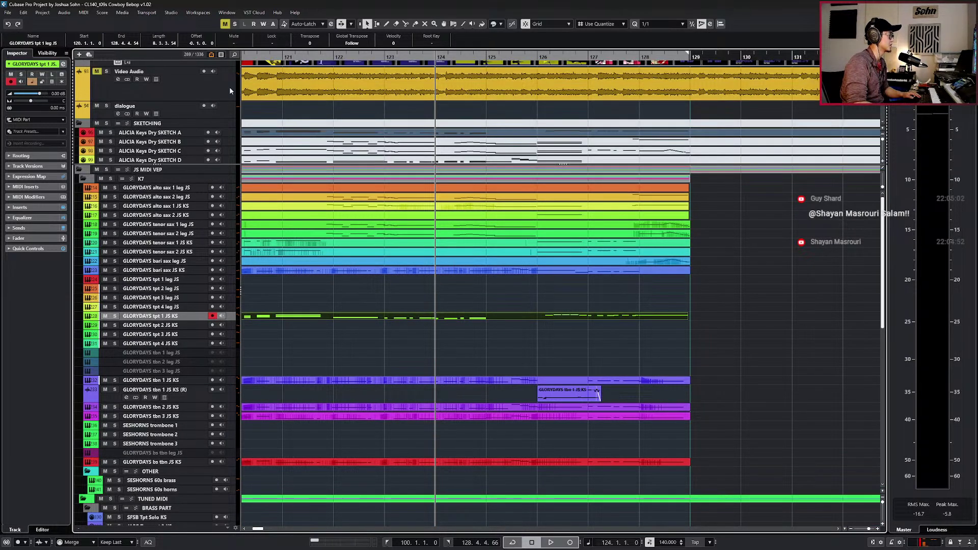
Solo the Video Audio track and listen to the reference from bar 124, replaying the passage around bar 125.
left_click(224, 86)
key("s")
key("space")
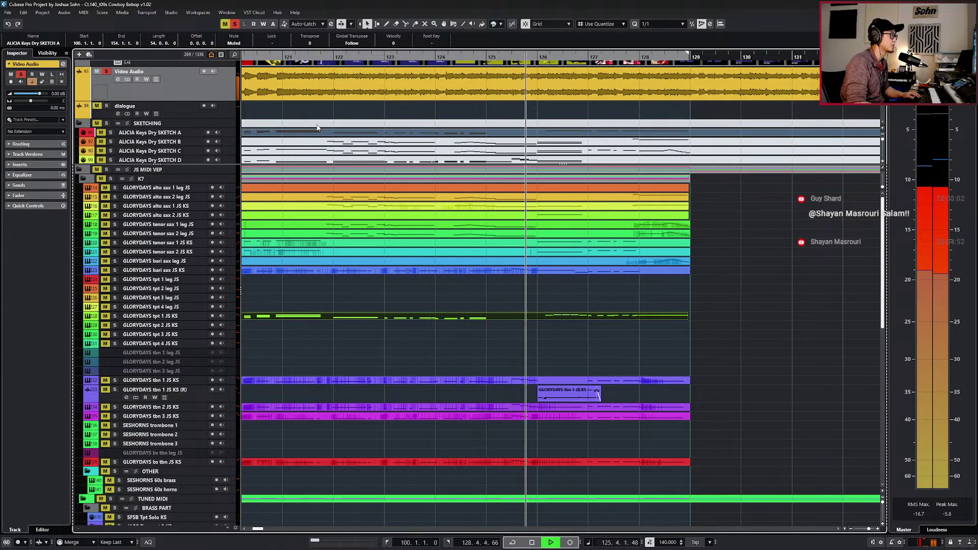
key("space")
key("KP_Subtract")
key("KP_Subtract")
key("KP_Subtract")
key("space")
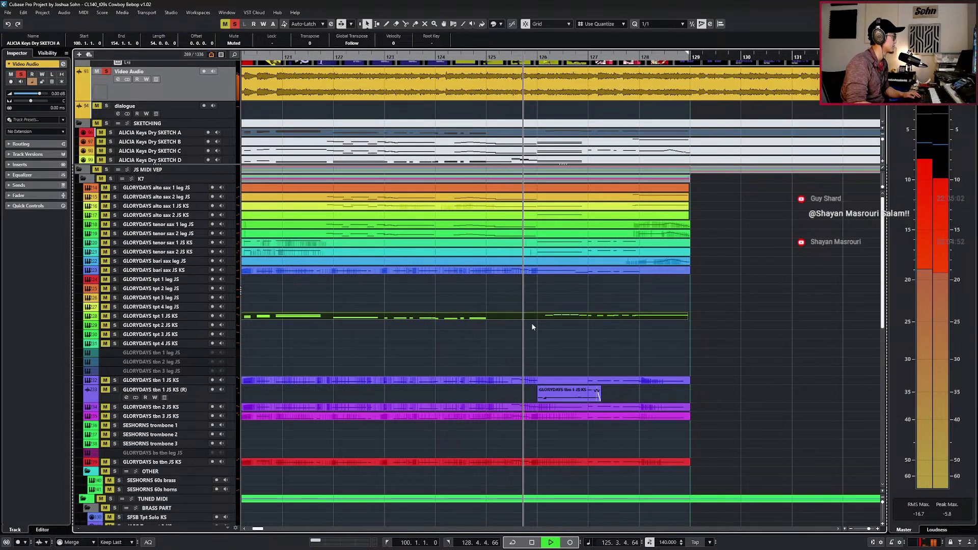
Replay the reference into bar 126, return to bar 124 and unsolo the Video Audio track.
key("space")
key("space")
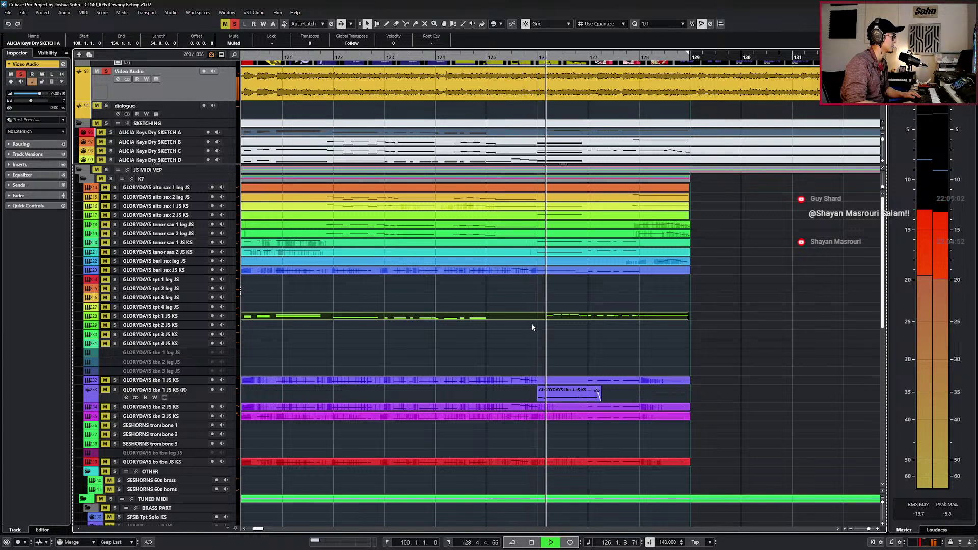
key("space")
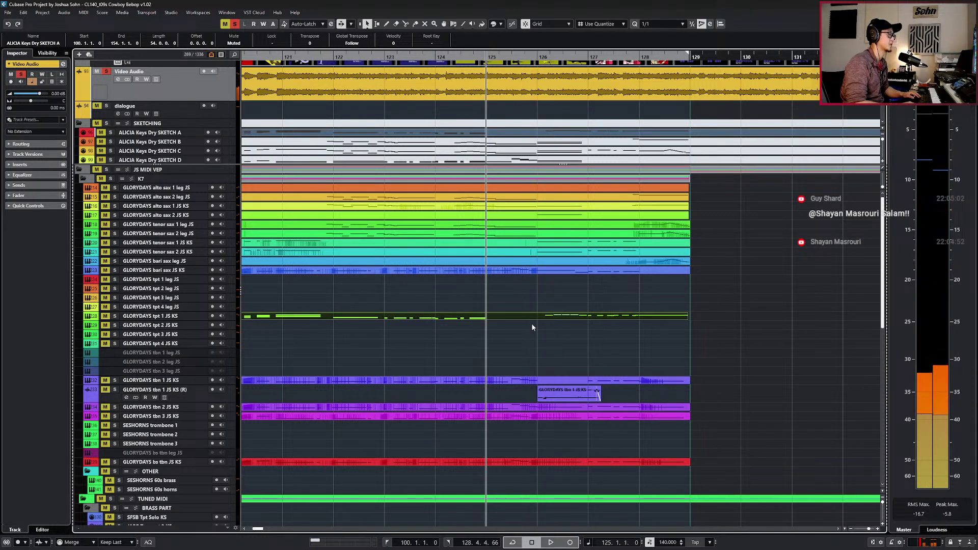
key("KP_Subtract")
key("s")
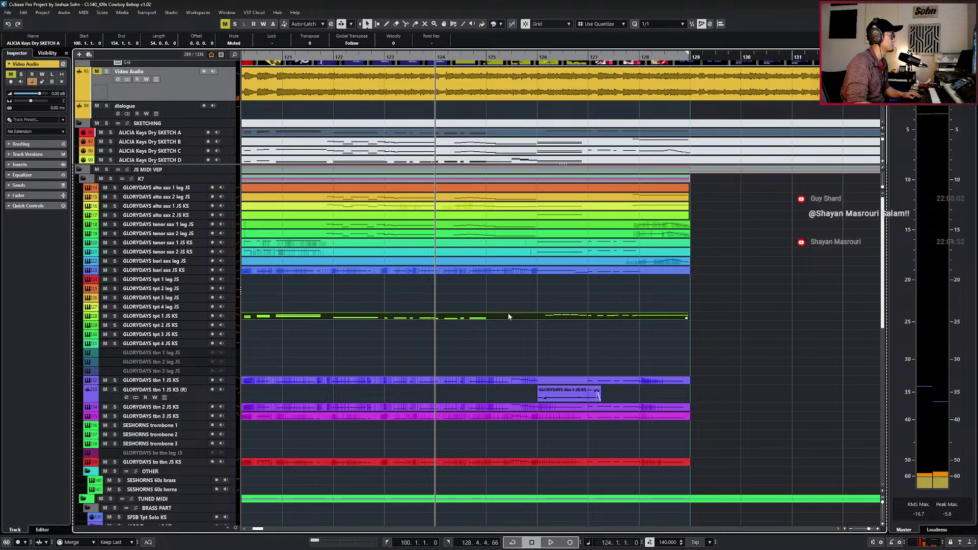
Open the GLORYDAYS tpt 1 JS KS part in the key editor at the low notes of bars 122 to 124.
scroll(508, 316, "down", 2)
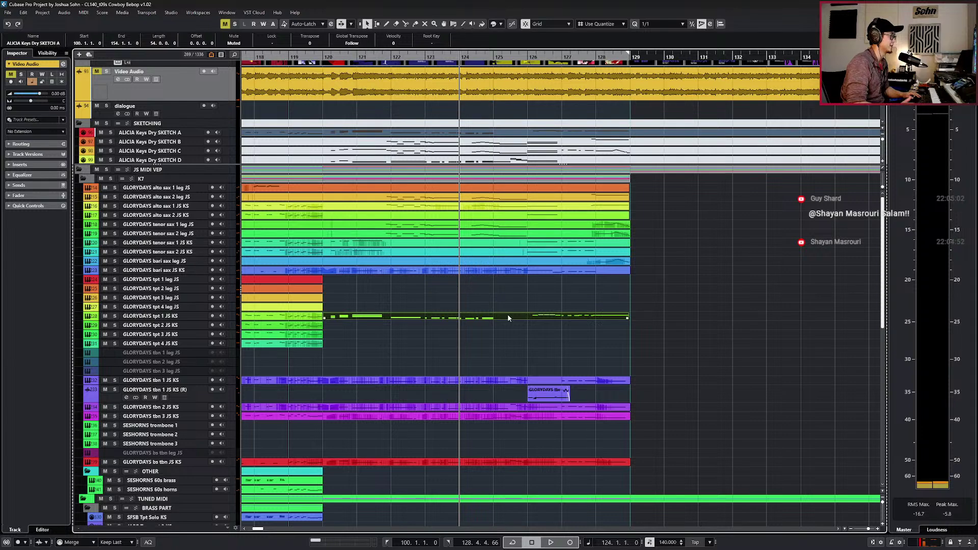
double_click(508, 318)
scroll(505, 339, "up", 3)
scroll(497, 366, "down", 3)
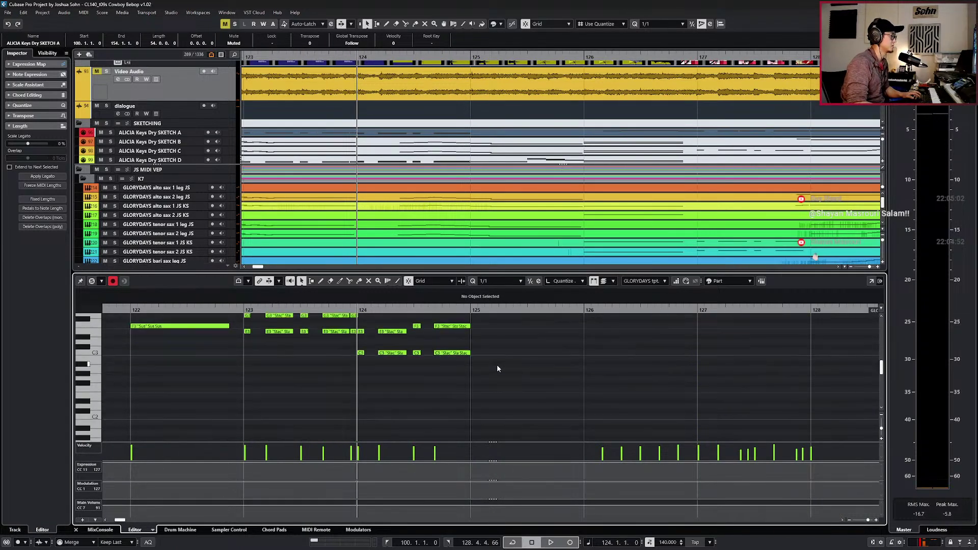
scroll(497, 362, "down", 1)
scroll(497, 353, "up", 1)
scroll(533, 215, "left", 1)
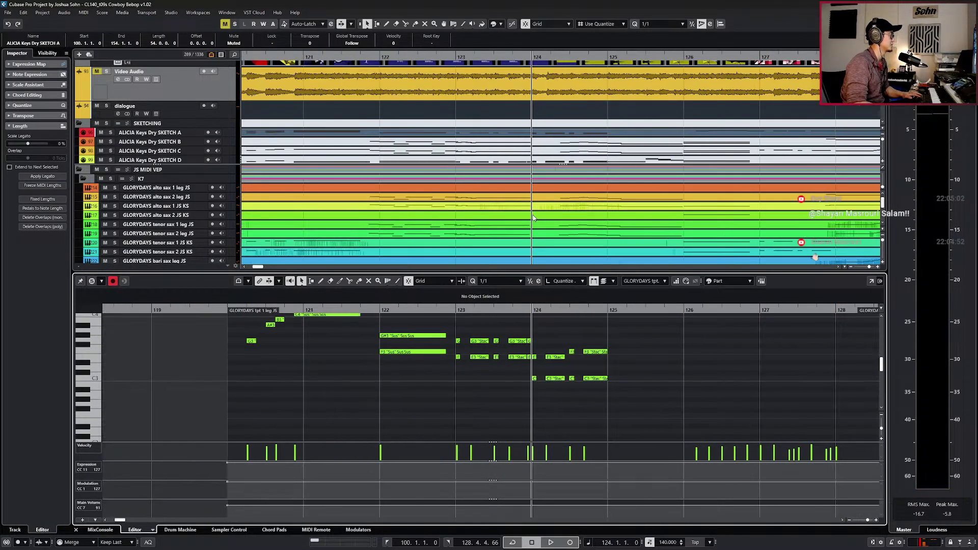
Examine the chord track symbols over bars 121 to 128 alongside the trumpet notes.
scroll(533, 215, "down", 1)
scroll(533, 218, "down", 1)
left_click_drag(756, 188, 742, 216)
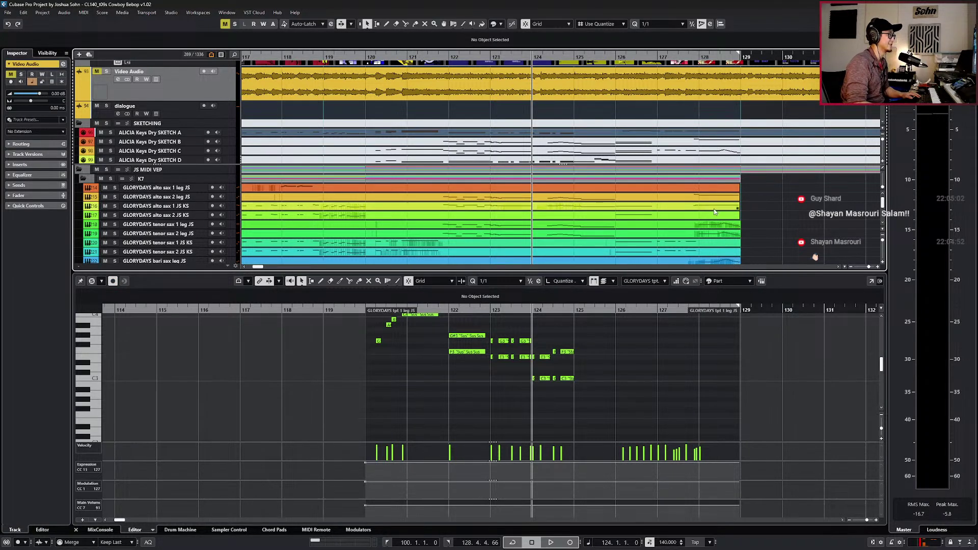
scroll(612, 198, "up", 3)
scroll(572, 316, "up", 2)
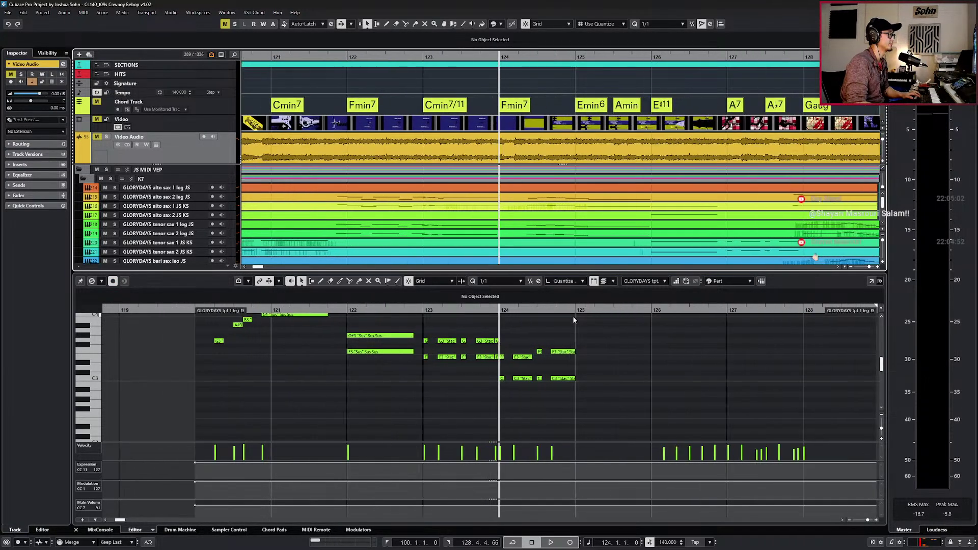
scroll(586, 359, "up", 2)
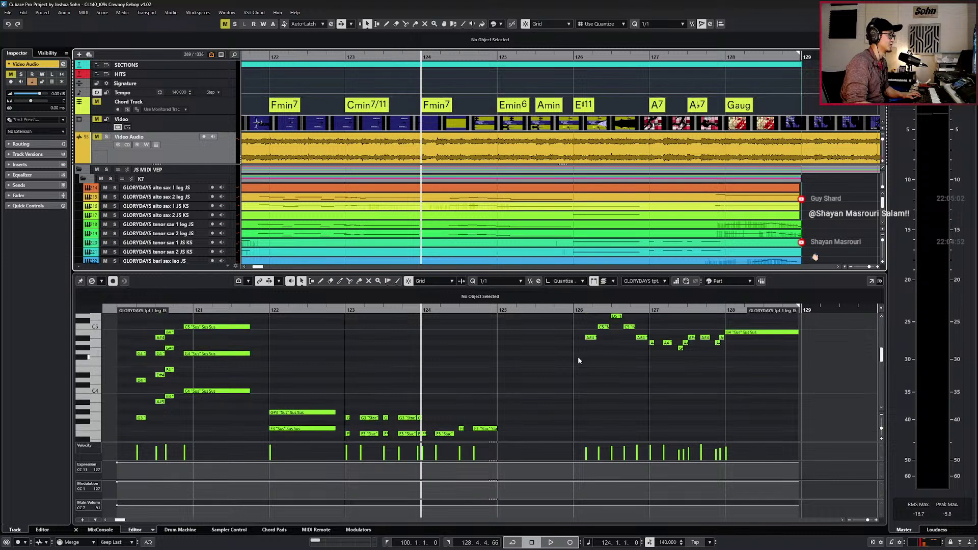
Copy the E3 and C3 notes from bar 124 to 125.1.1.0, assign Sus and lengthen them to one full bar.
scroll(578, 360, "down", 2)
left_click_drag(490, 359, 492, 414)
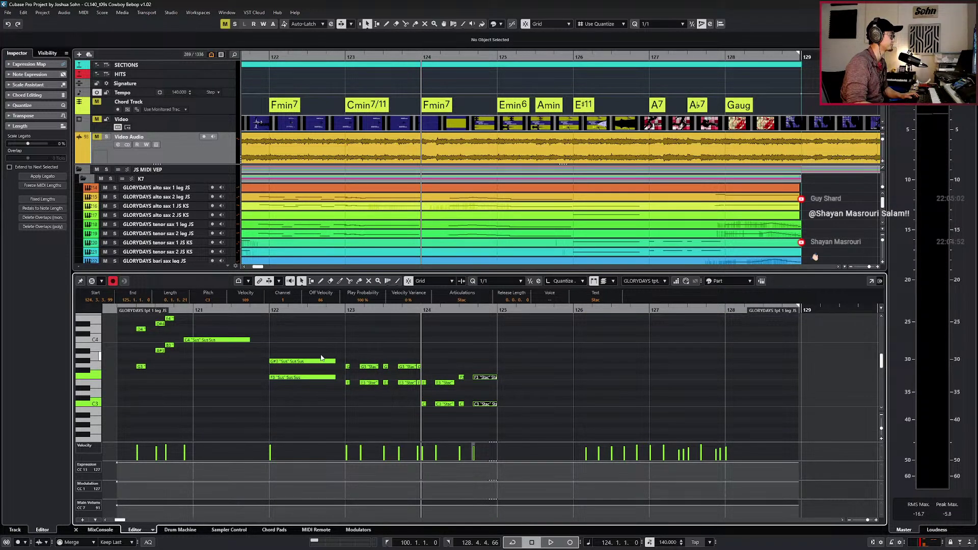
left_click_drag(442, 367, 447, 423)
key("ctrl+c")
key("KP_Add")
key("ctrl+v")
left_click(466, 299)
left_click(466, 308)
left_click_drag(515, 382, 528, 383)
scroll(529, 384, "up", 2)
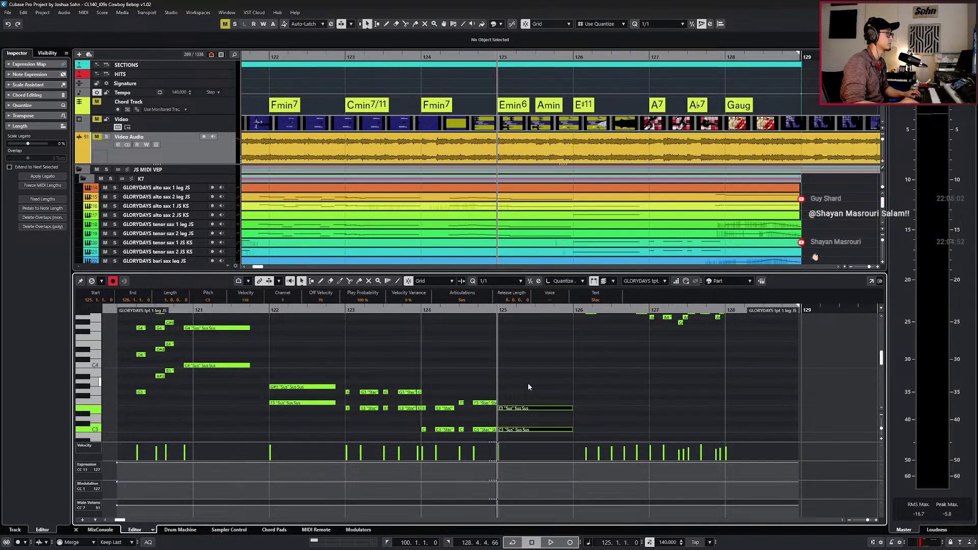
Raise the C3 note in bar 125 of the trumpet part to A3 and split it halfway through the bar.
scroll(548, 392, "up", 1)
left_click(548, 394)
left_click(548, 431)
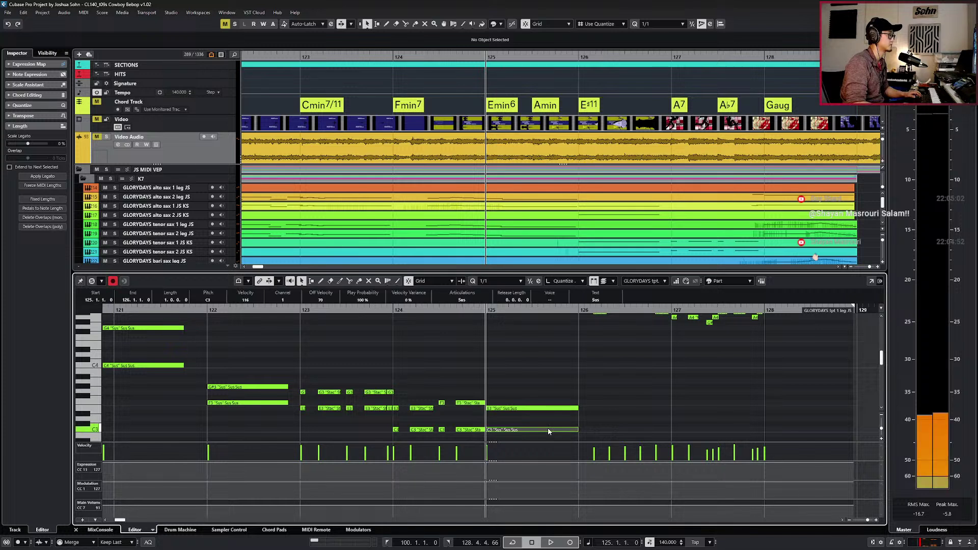
key("Up")
key("Up")
key("Up")
key("Up")
key("Up")
key("Up")
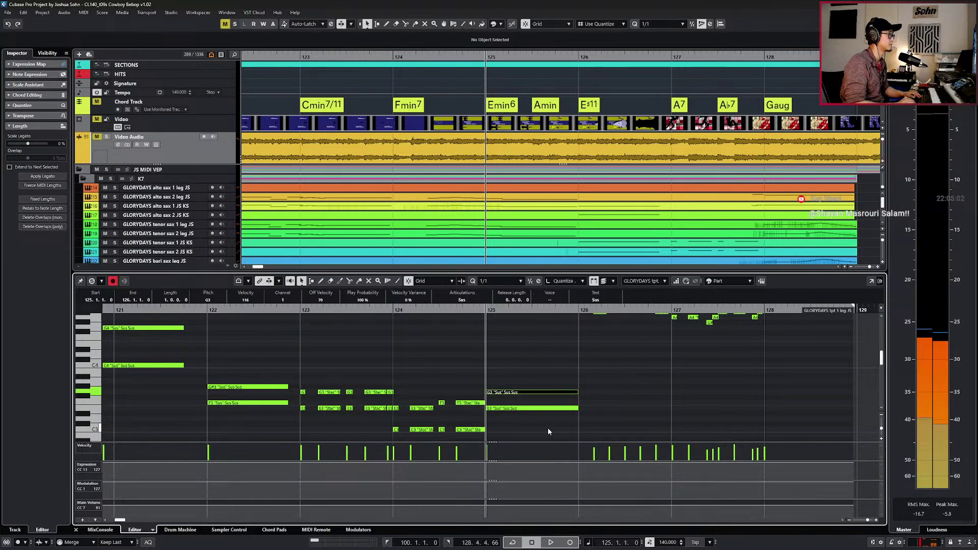
key("Up")
key("Up")
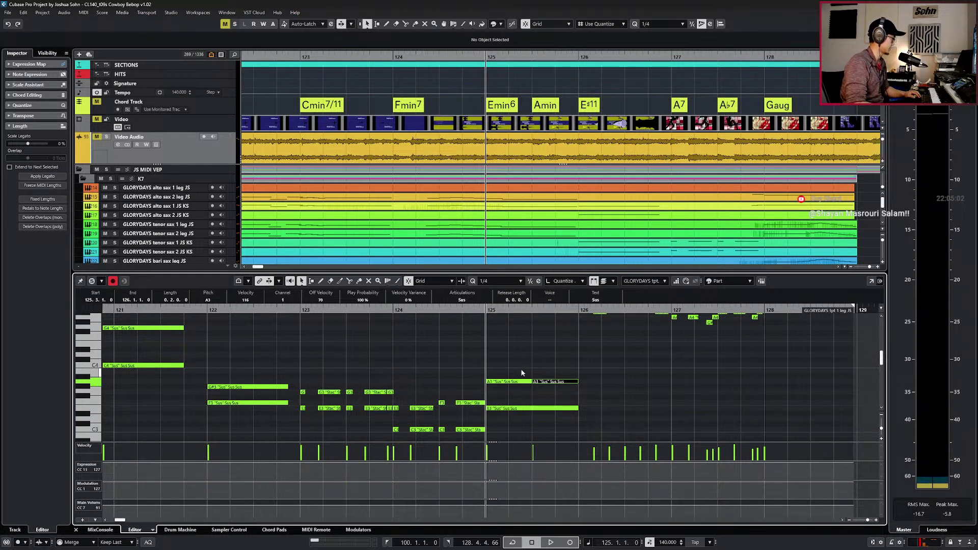
Set the first half of the split note in bar 125 to C3 and play the bar to check it.
key("Up")
key("Up")
key("Up")
key("space")
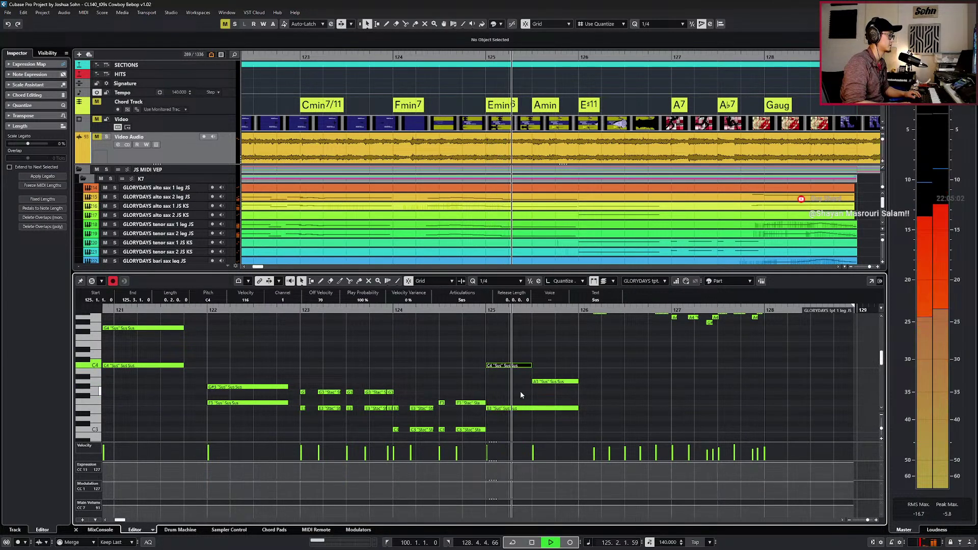
key("shift+Down")
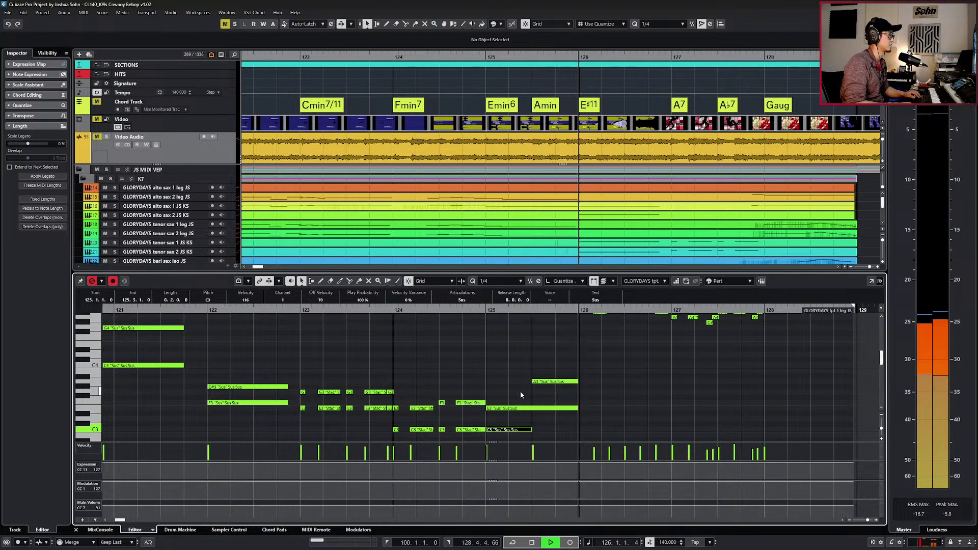
key("space")
Play back the trumpet part from bar 123 through bar 125 to check the edited voicing.
key("KP_Subtract")
key("KP_Subtract")
key("KP_Subtract")
key("KP_Subtract")
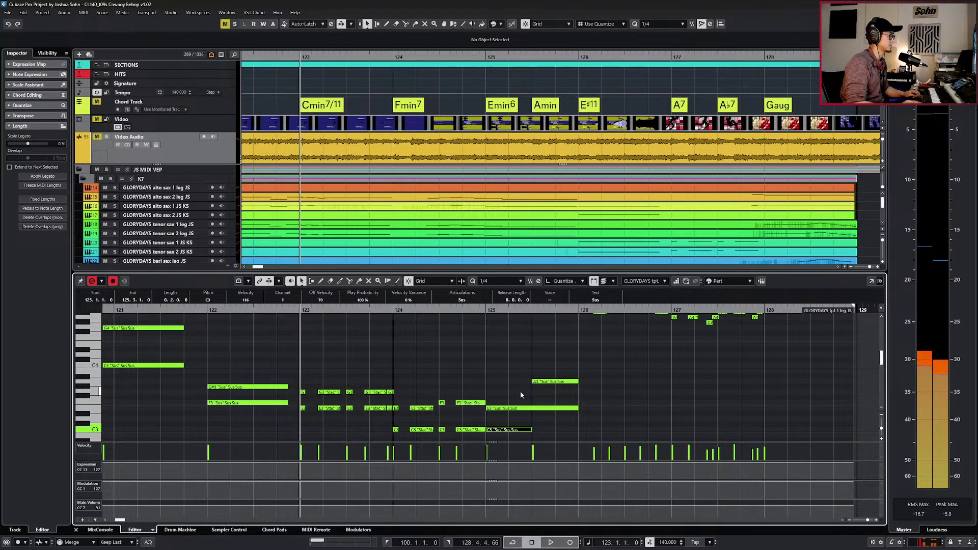
key("space")
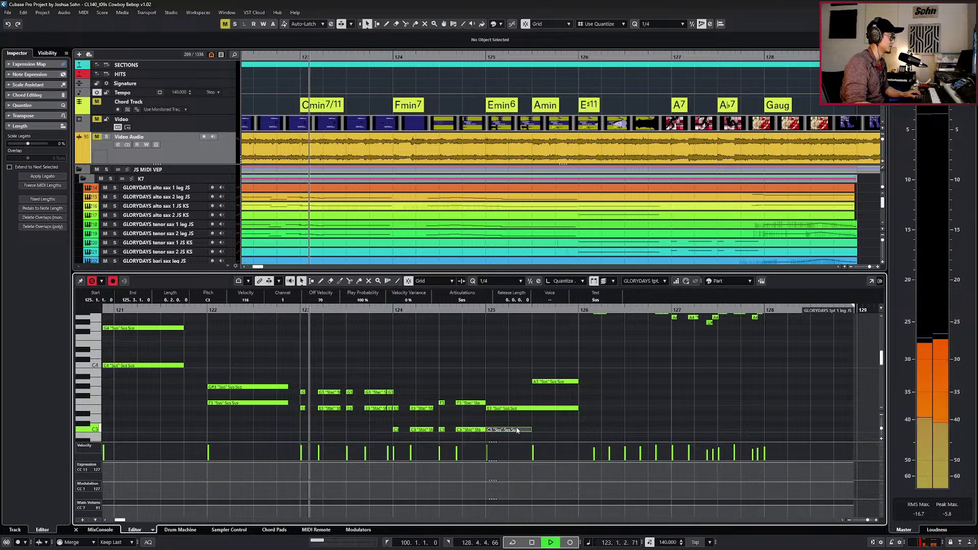
scroll(534, 409, "down", 3)
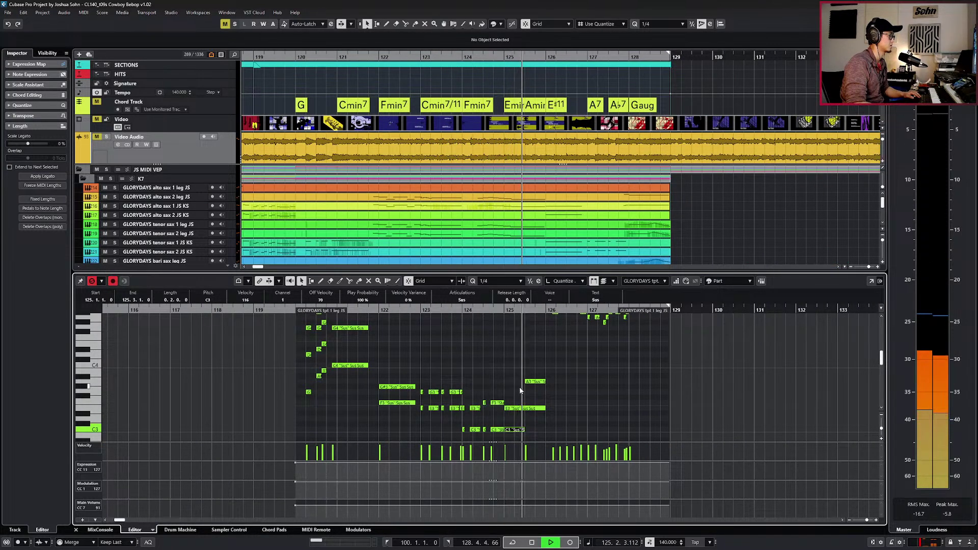
key("space")
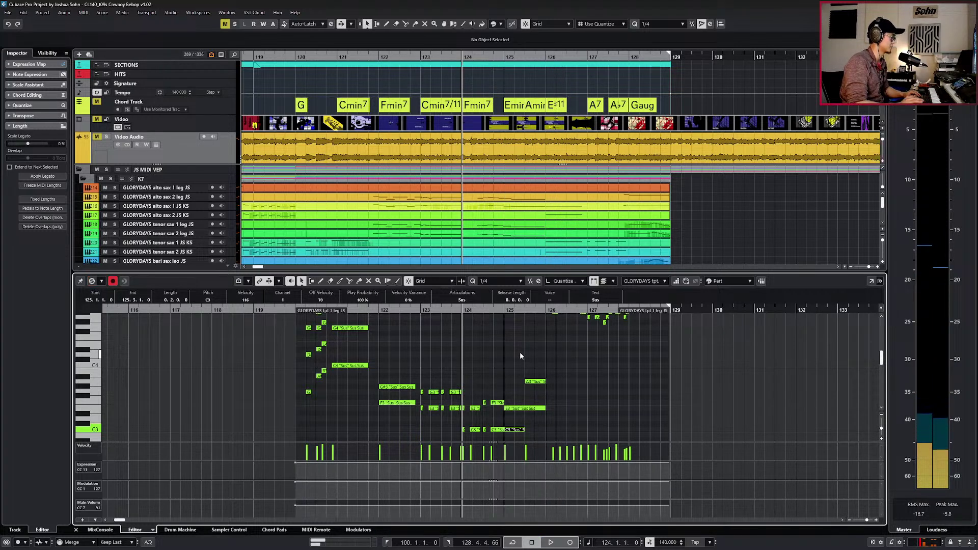
Record an Expression (CC 11) dip over bar 125 of the trumpet part during playback.
key("space")
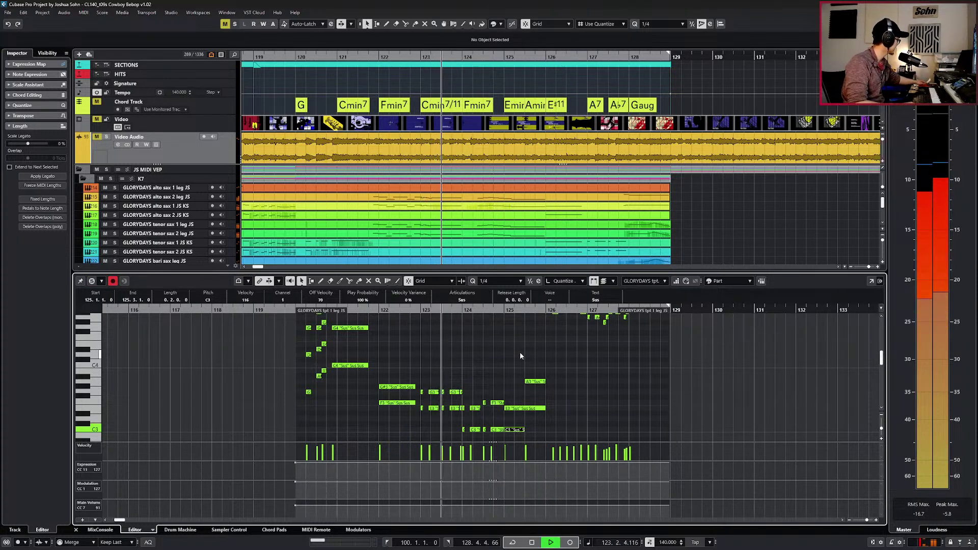
key("KP_Multiply")
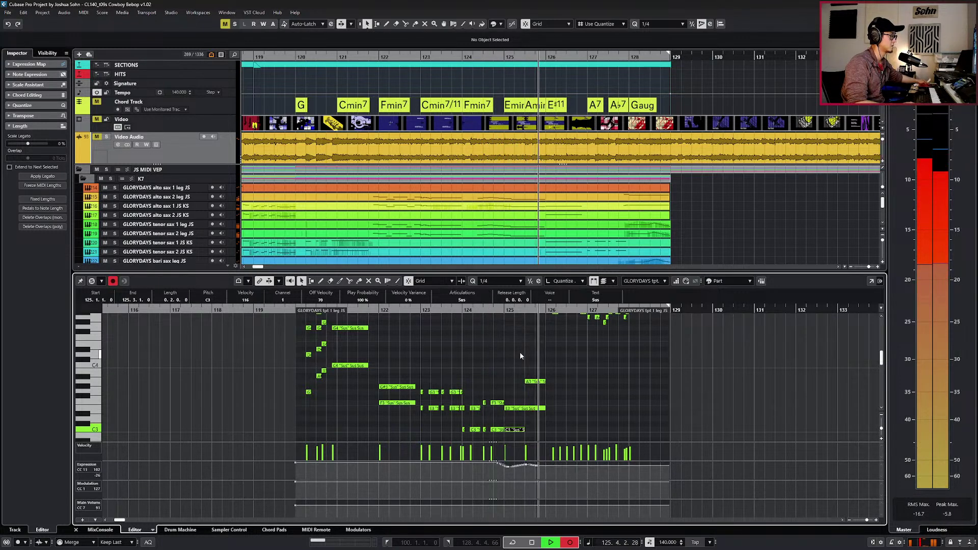
key("KP_Multiply")
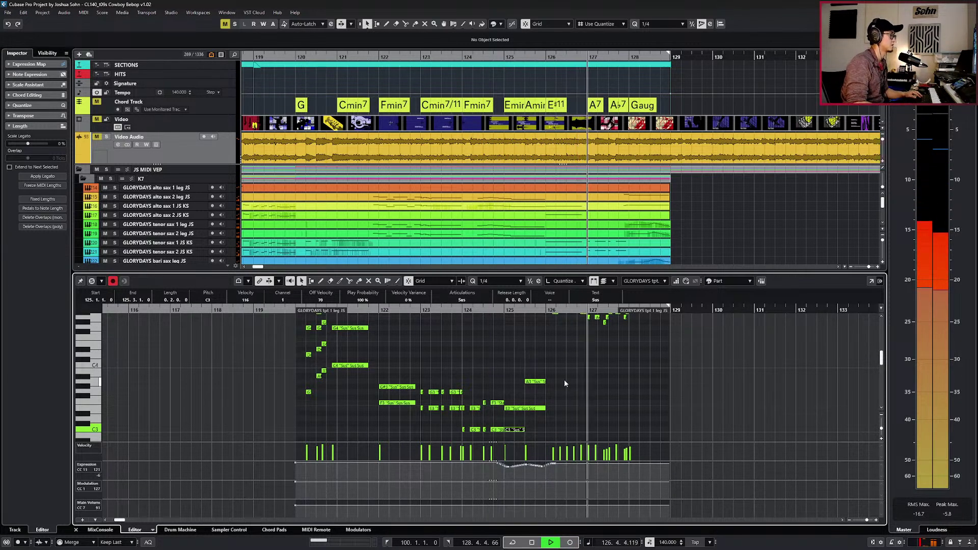
key("space")
Add a Main Volume (CC 7) point of 100 at bar 126 and raise the level from bar 120 up to it.
left_click(547, 504)
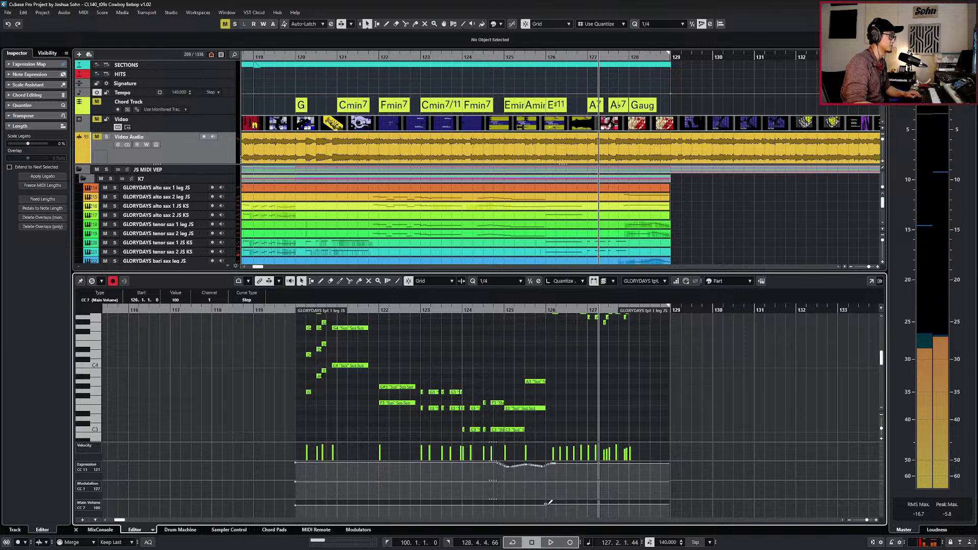
left_click_drag(325, 512, 280, 503)
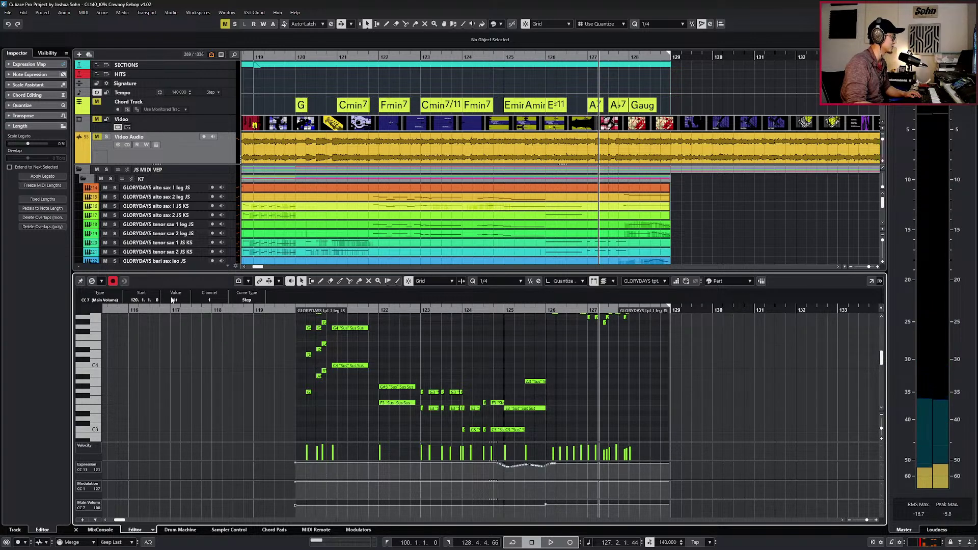
key("shift+Right")
scroll(176, 300, "up", 1)
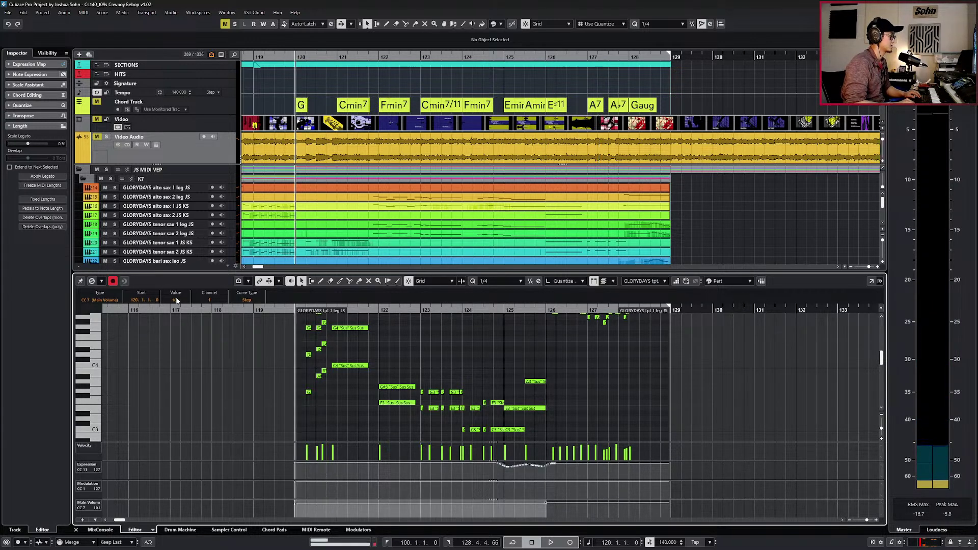
key("Return")
Copy the trumpet part at bar 120 from the tpt 1 JS KS track to tpt 4 leg JS and mute the copy.
scroll(381, 326, "down", 2)
scroll(387, 320, "left", 1)
left_click(387, 318)
key("h")
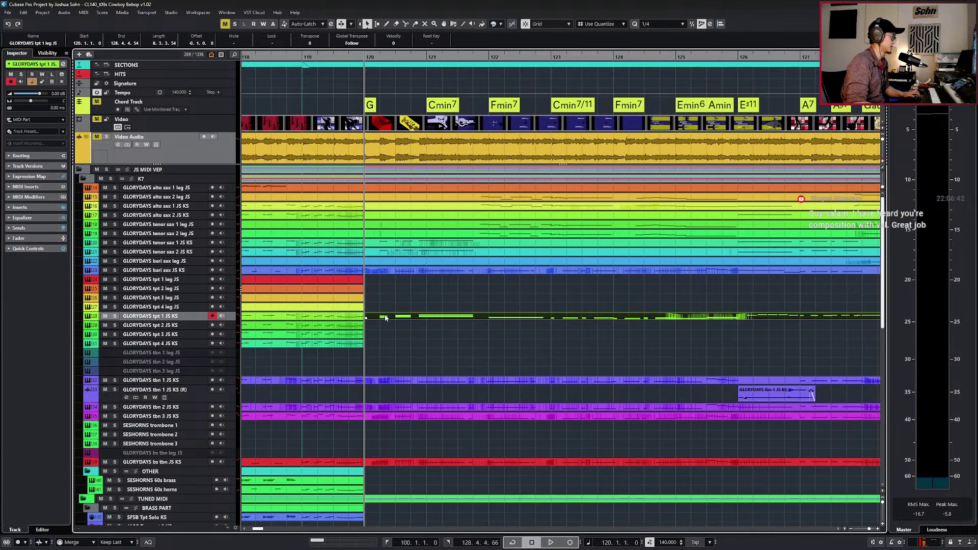
left_click_drag(386, 317, 387, 312)
key("shift+m")
In the tpt 1 JS KS part, delete the lower two voices of the chords in bars 120 and 121.
left_click(388, 318)
key("Return")
scroll(401, 357, "down", 4)
scroll(401, 360, "up", 4)
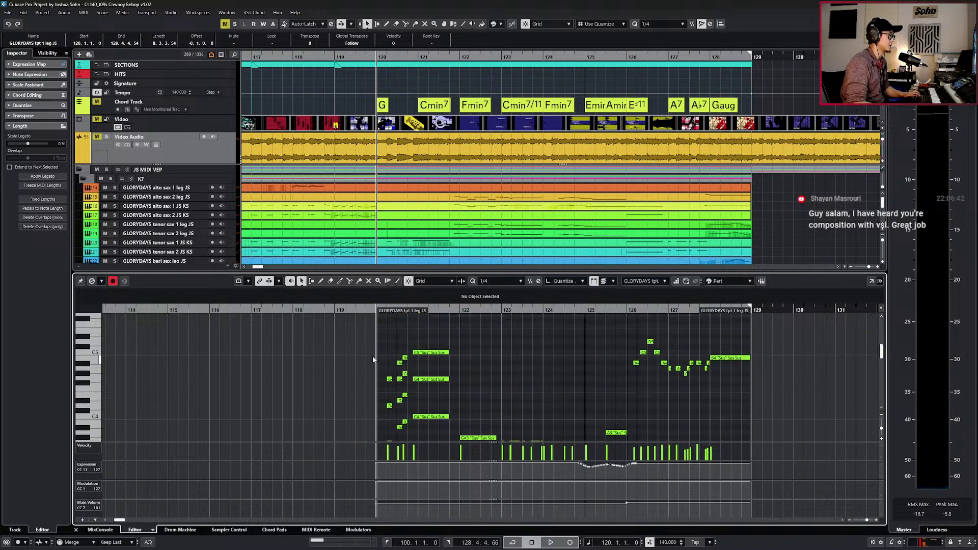
scroll(389, 380, "down", 2)
left_click_drag(384, 357, 402, 416)
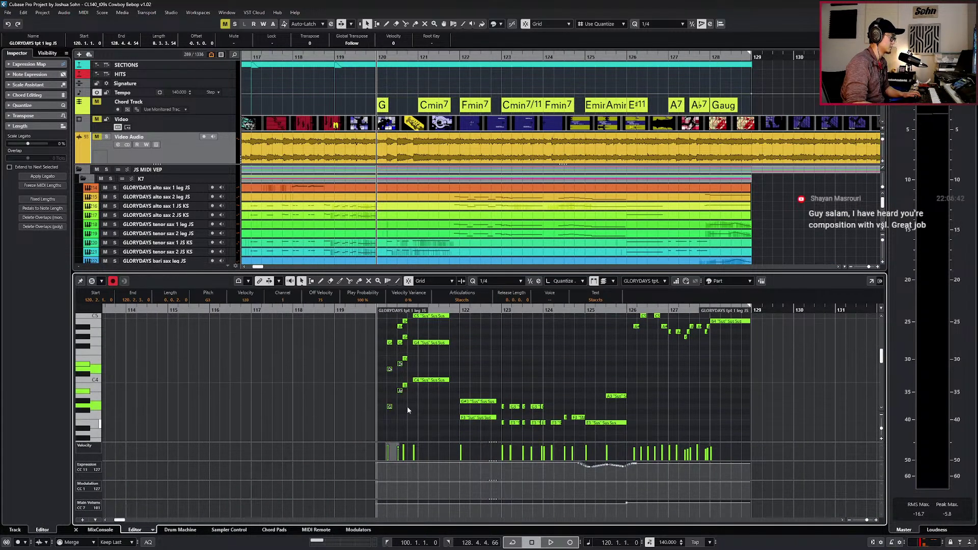
left_click_drag(401, 338, 445, 381)
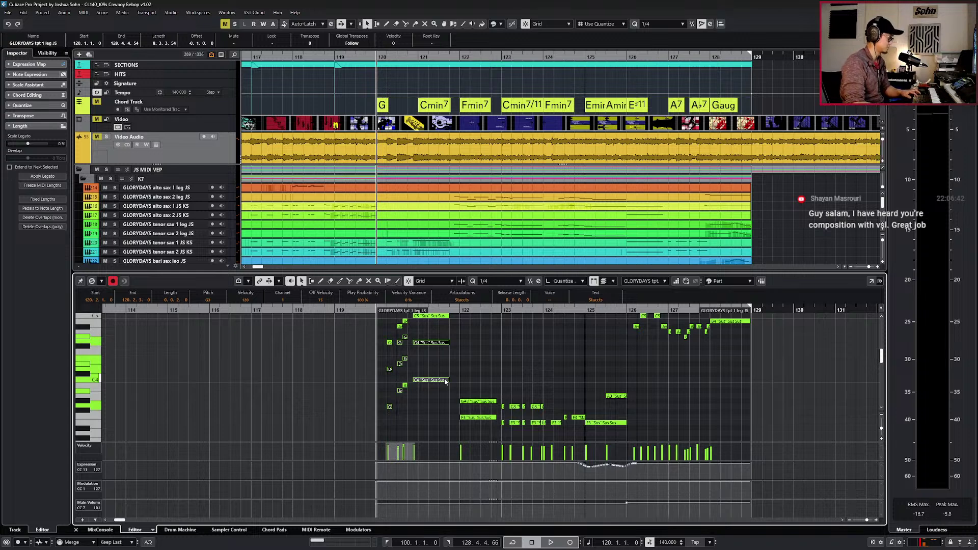
key("Delete")
Delete the lower chord notes in bars 122 to 125 of the tpt 1 JS KS part, keeping the top line.
left_click_drag(464, 409, 548, 437)
key("Delete")
scroll(549, 425, "down", 1)
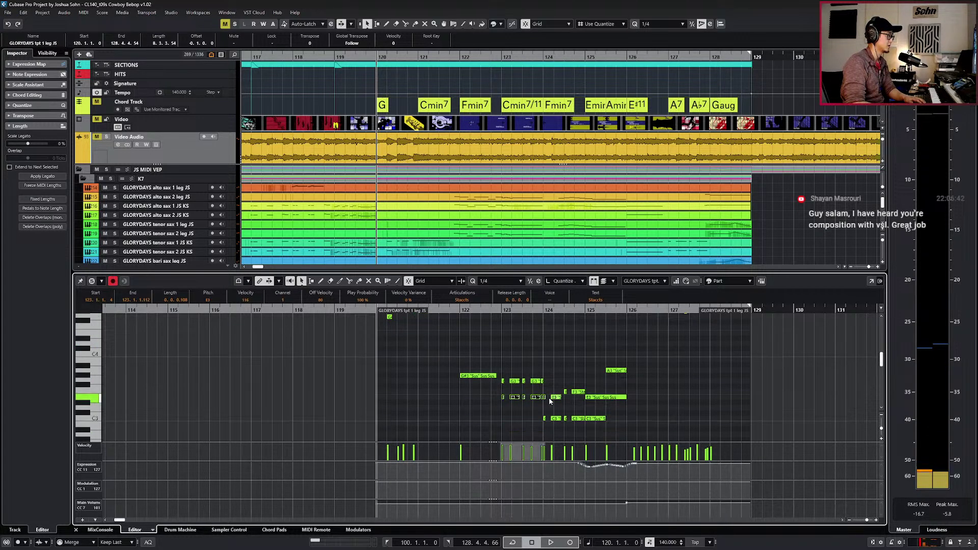
key("Delete")
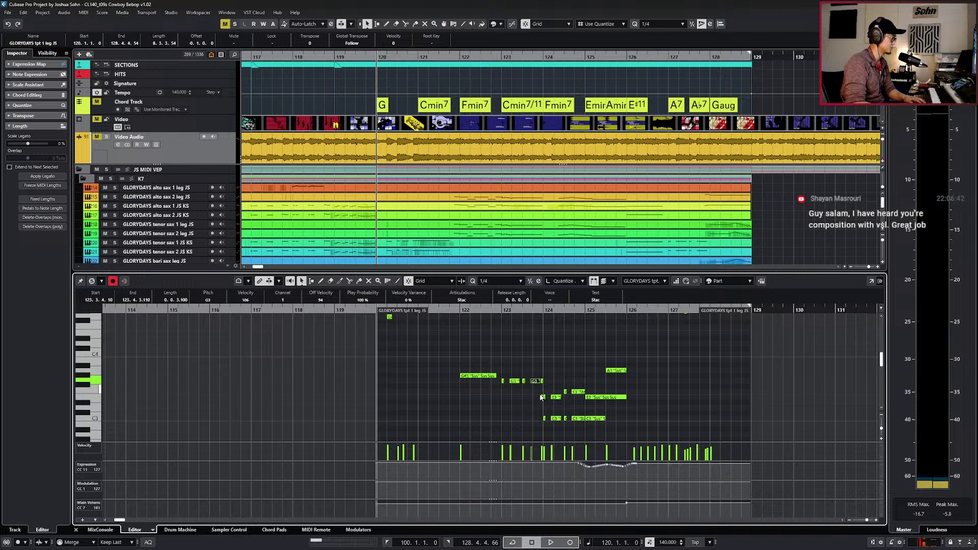
left_click(542, 398)
left_click_drag(529, 423, 619, 433)
key("Delete")
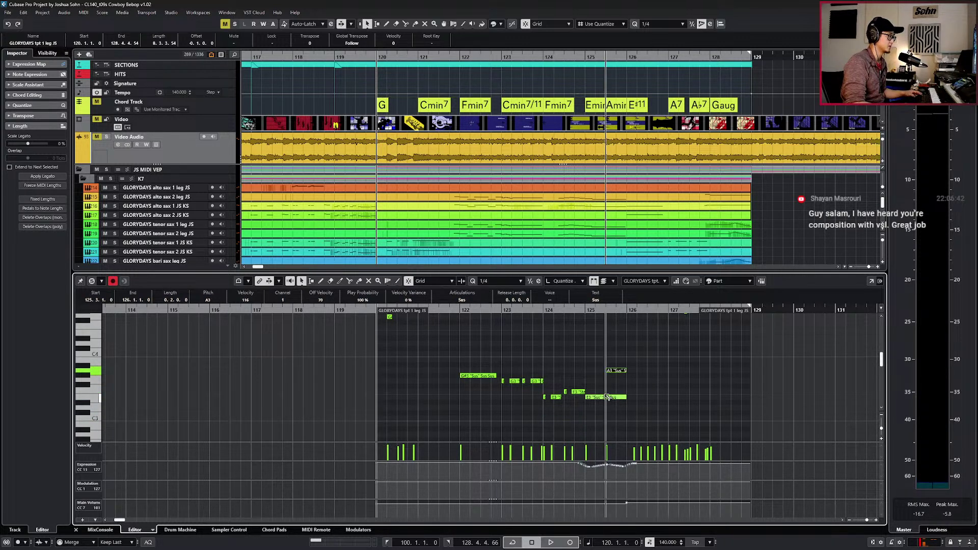
scroll(654, 386, "up", 3)
left_click(622, 332)
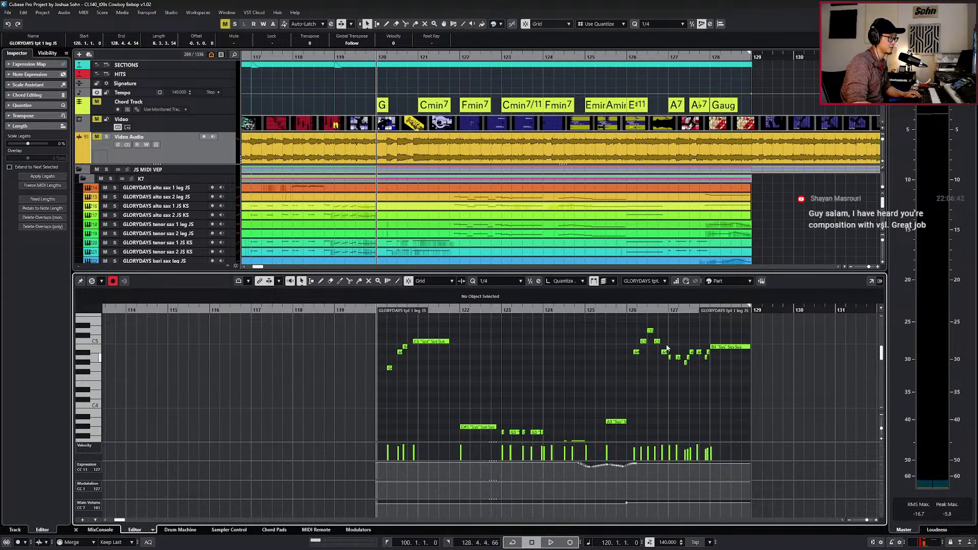
key("ctrl+e")
Copy the muted tpt 4 leg JS part to the tpt 2 JS KS and tpt 3 JS KS tracks, and unmute the tpt 2 copy.
scroll(616, 337, "down", 2)
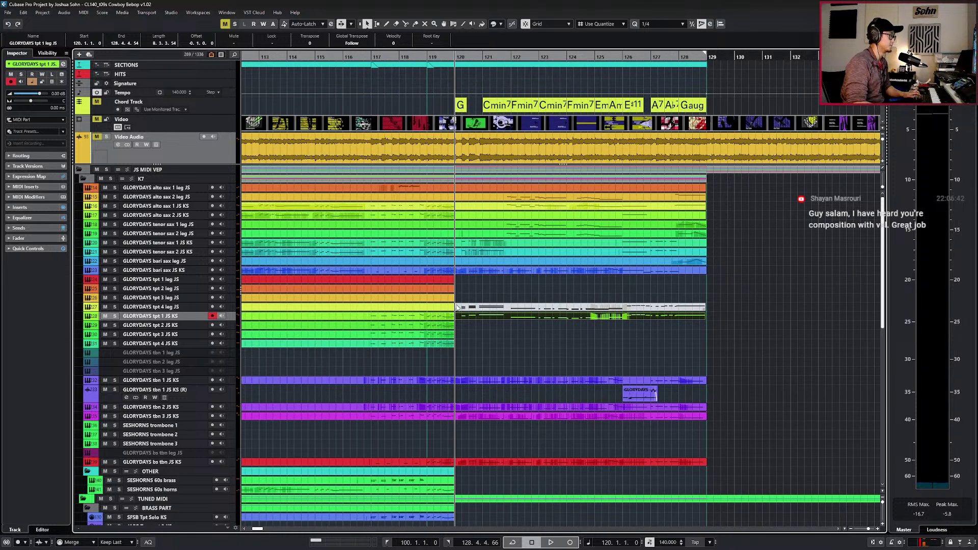
mouse_move(466, 307)
left_mouse_down()
mouse_move(465, 328)
mouse_move(471, 308)
left_mouse_up()
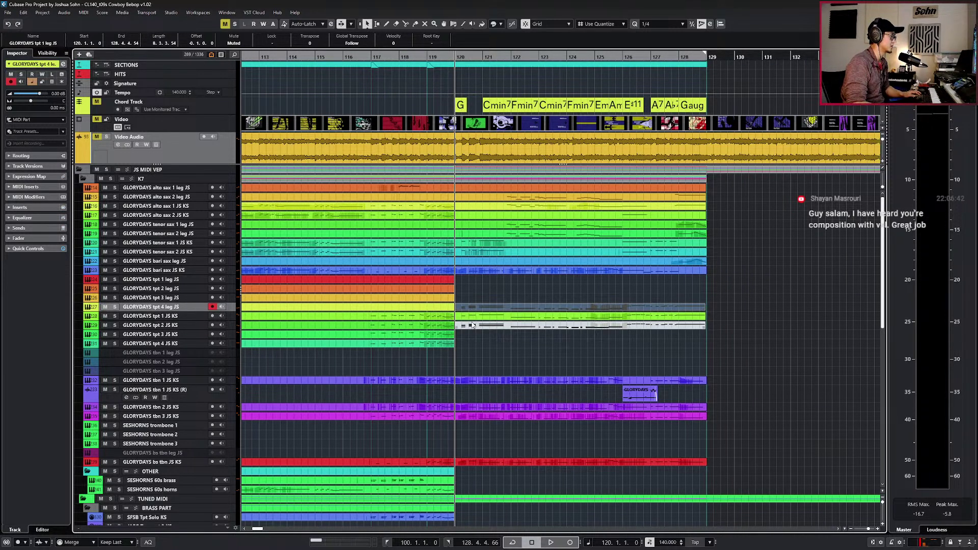
left_click(473, 325)
mouse_move(473, 325)
left_mouse_down()
mouse_move(473, 334)
mouse_move(474, 326)
left_mouse_up()
left_click(479, 327)
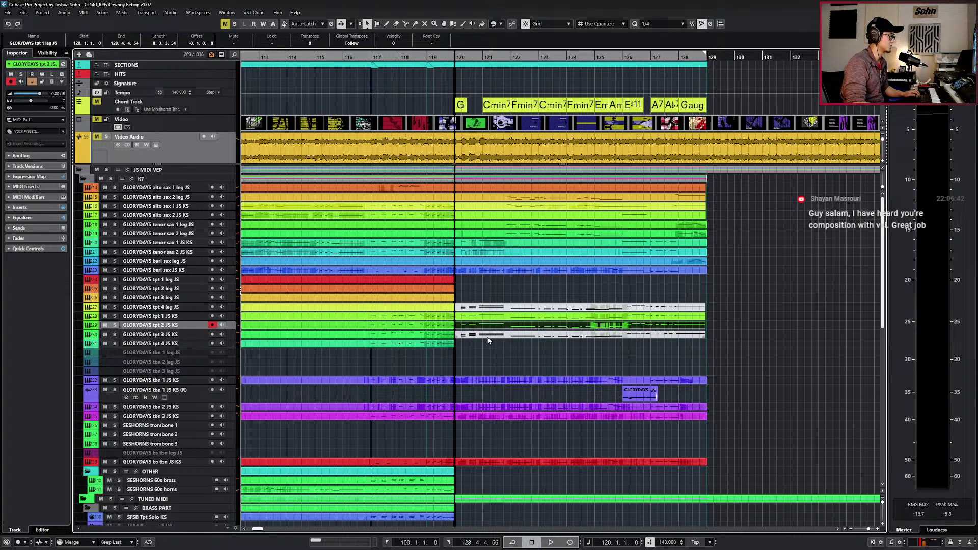
scroll(507, 341, "up", 1)
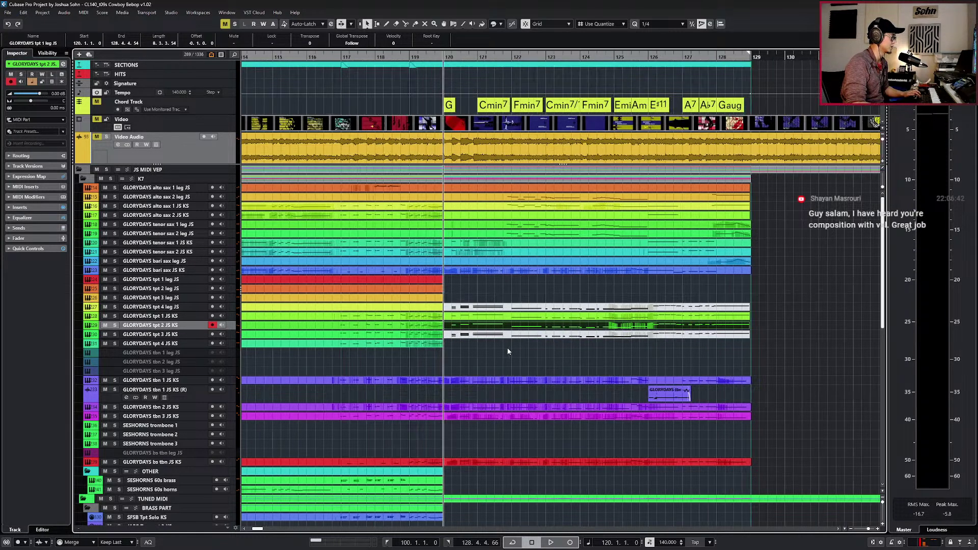
double_click(497, 335)
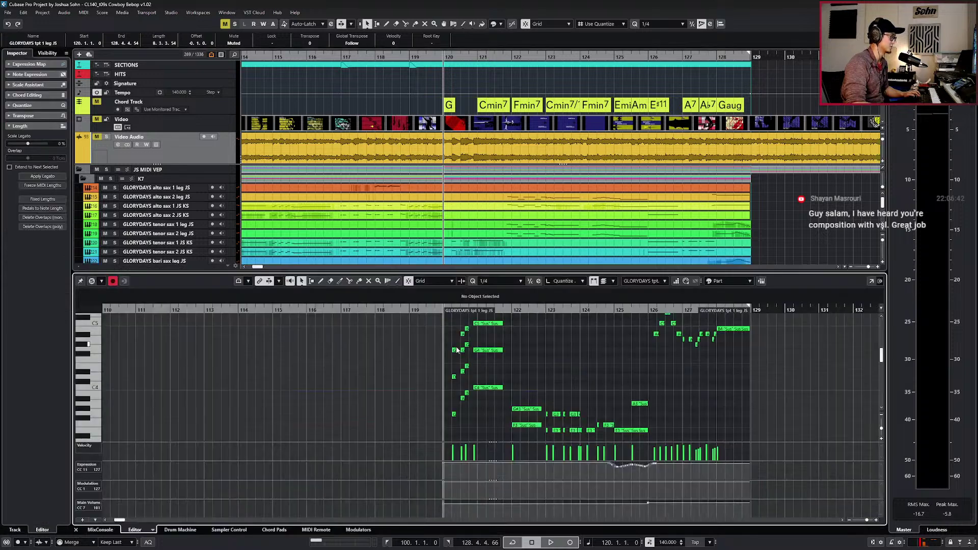
left_click(455, 350)
key("h")
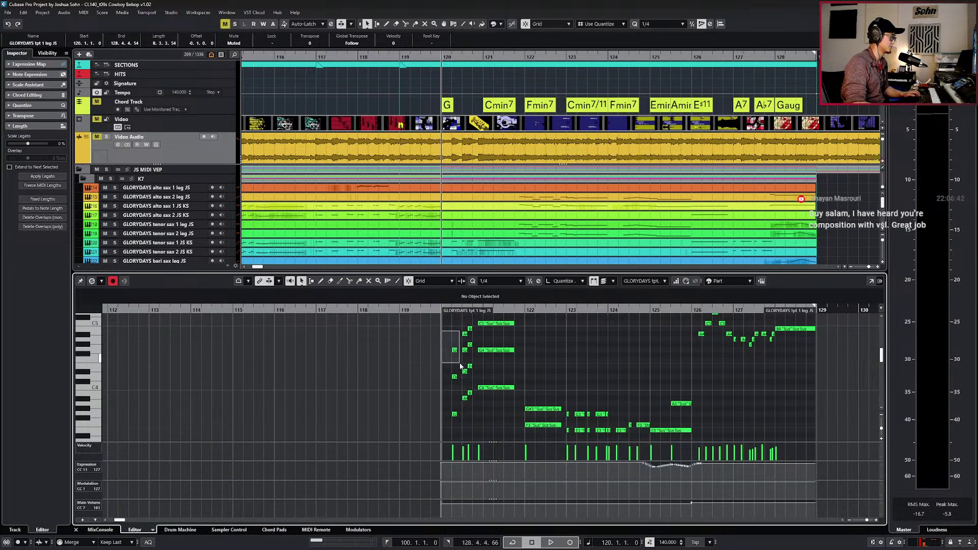
key("h")
key("h")
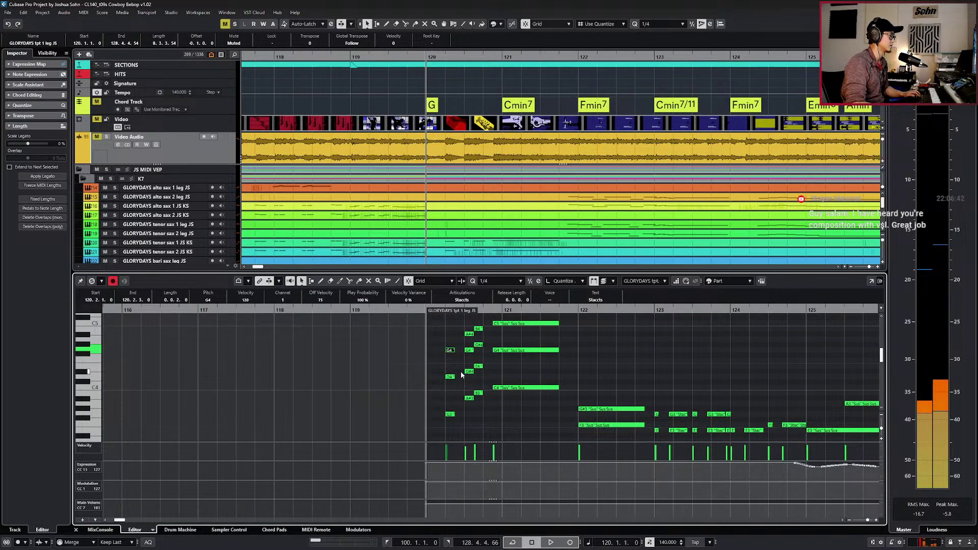
key("Return")
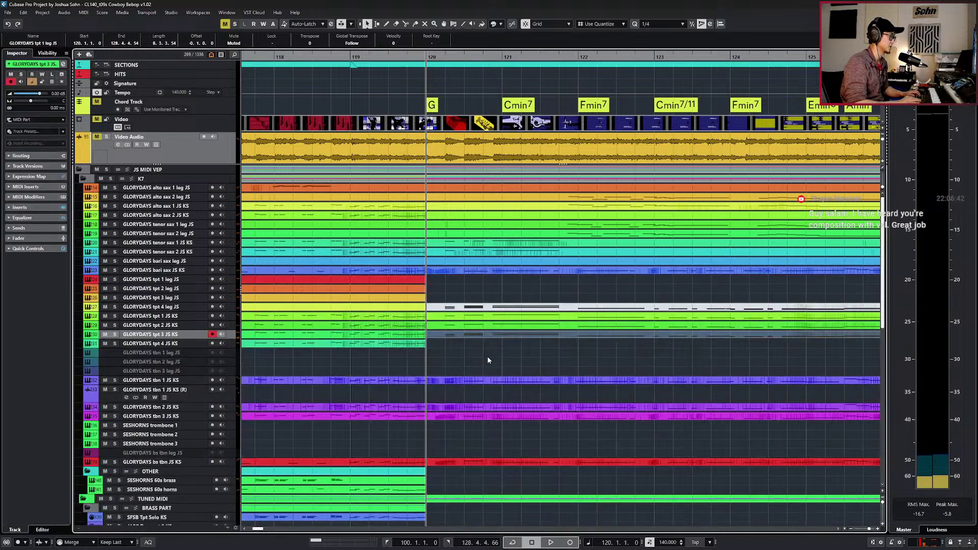
left_click(478, 350)
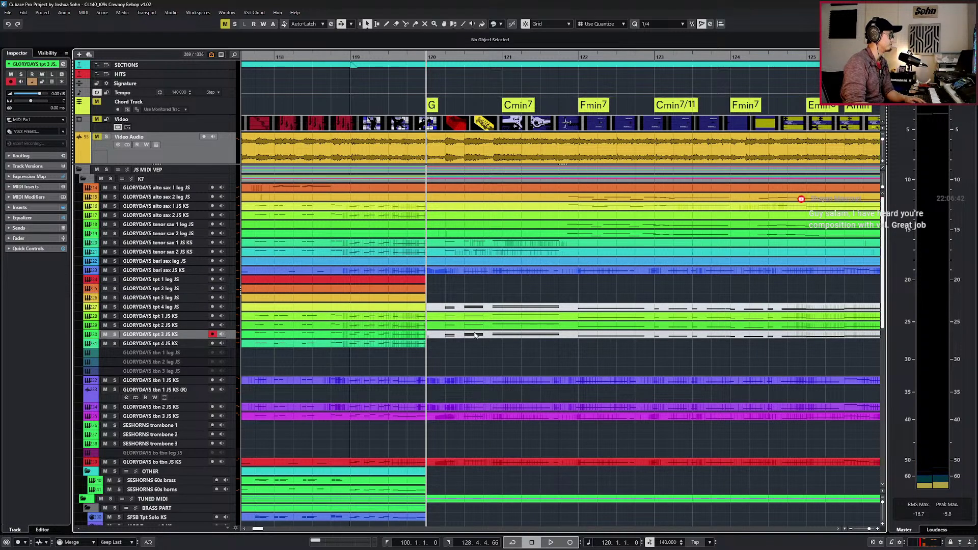
In the tpt 2 JS KS part, keep only D4, G4, G#4 and C5 in bars 120 to 121 and the top line in bars 122 to 125.
left_click(475, 336)
key("ctrl+e")
left_click(451, 378)
left_click(468, 350, "shift")
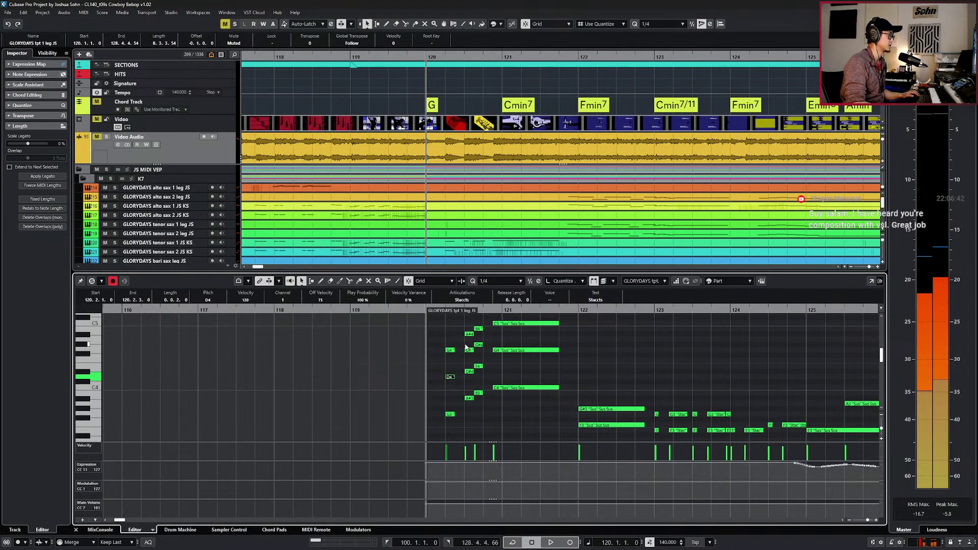
left_click(479, 345, "shift")
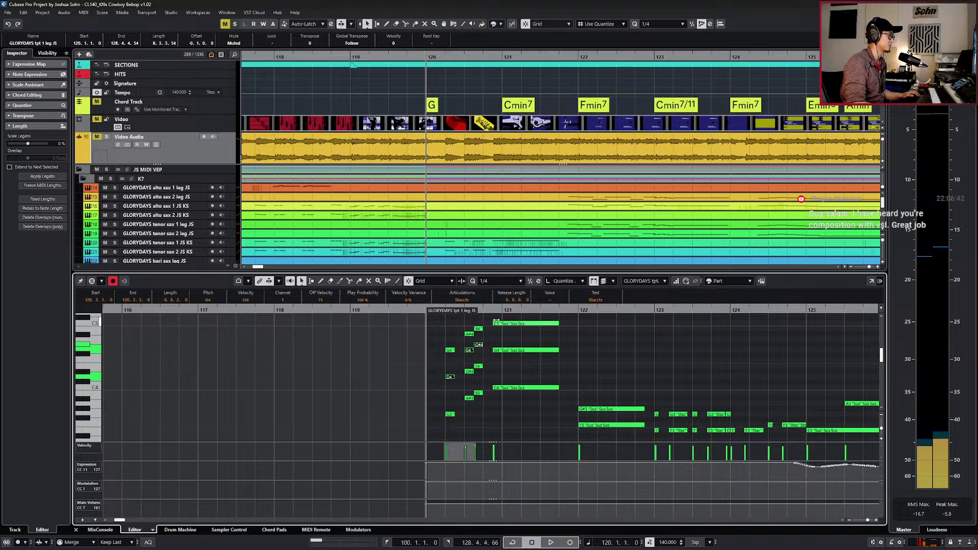
left_click(510, 350, "shift")
key("l")
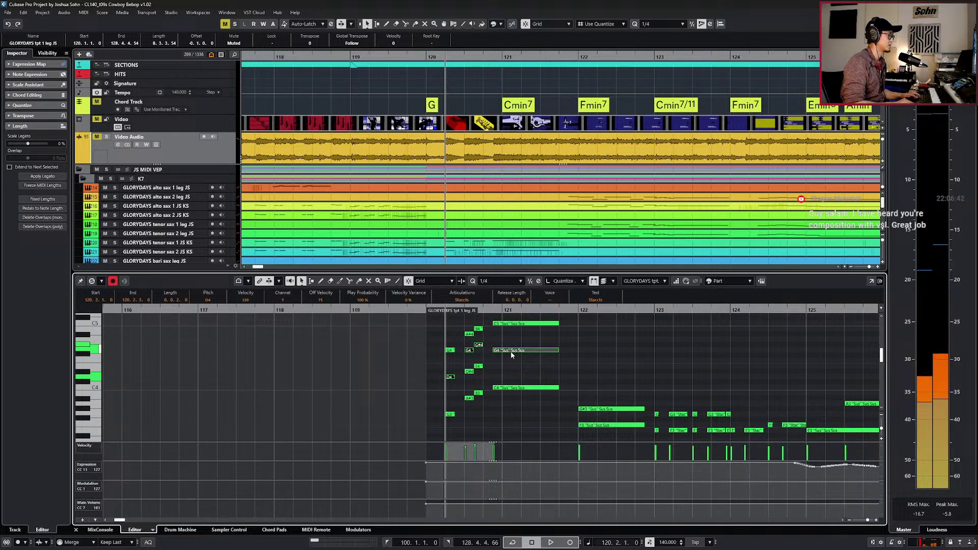
left_click(511, 351, "shift")
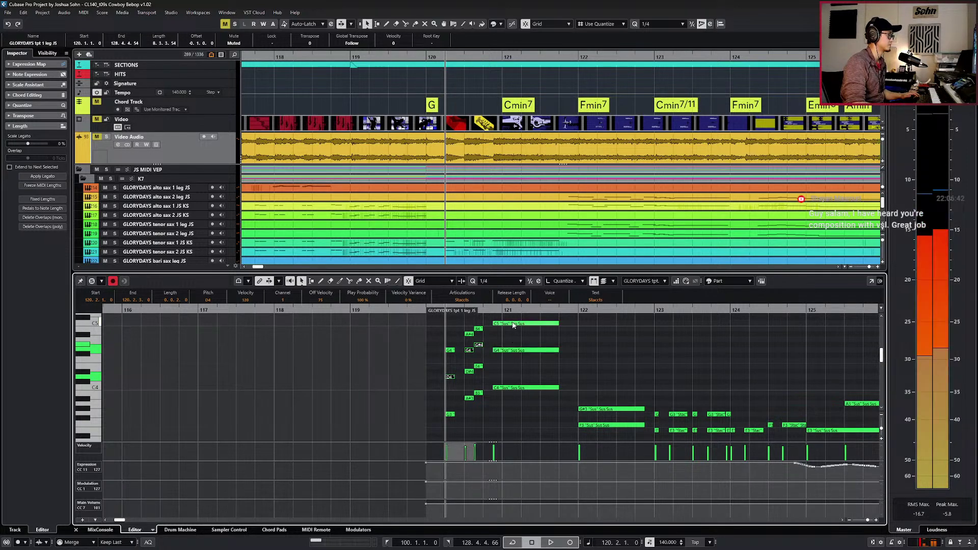
left_click(513, 324, "shift")
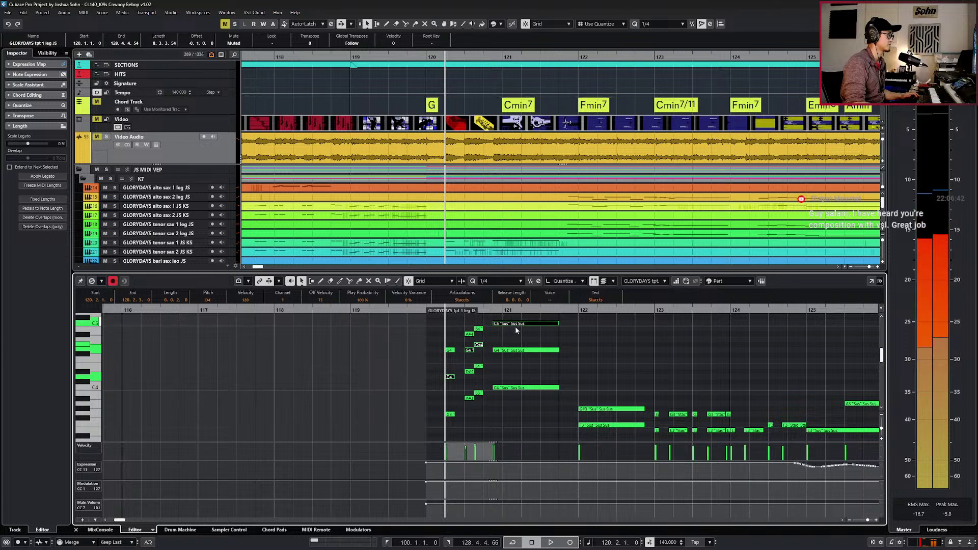
key("Return")
double_click(514, 335)
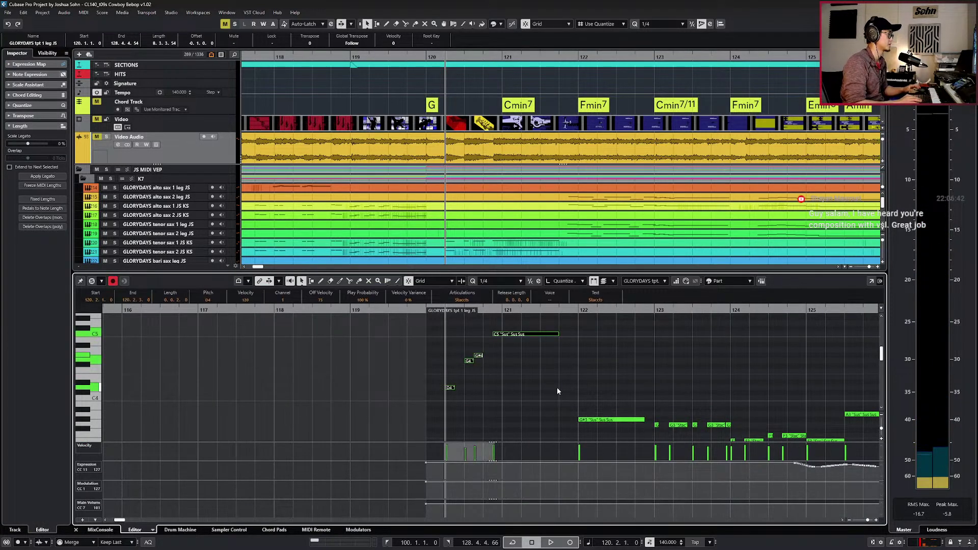
key("ctrl+e")
View the tpt 1 and tpt 2 JS KS parts together and play the passage at bar 120.
double_click(497, 317)
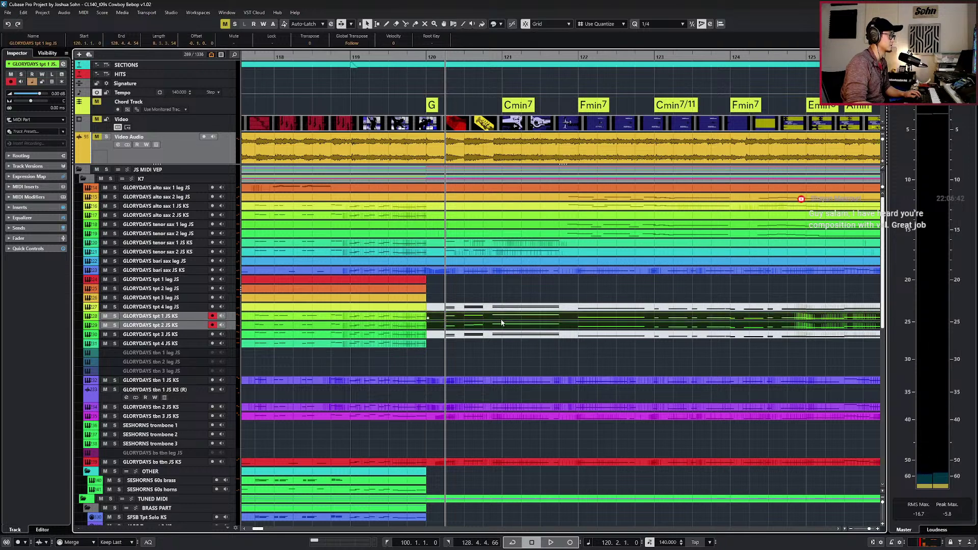
key("space")
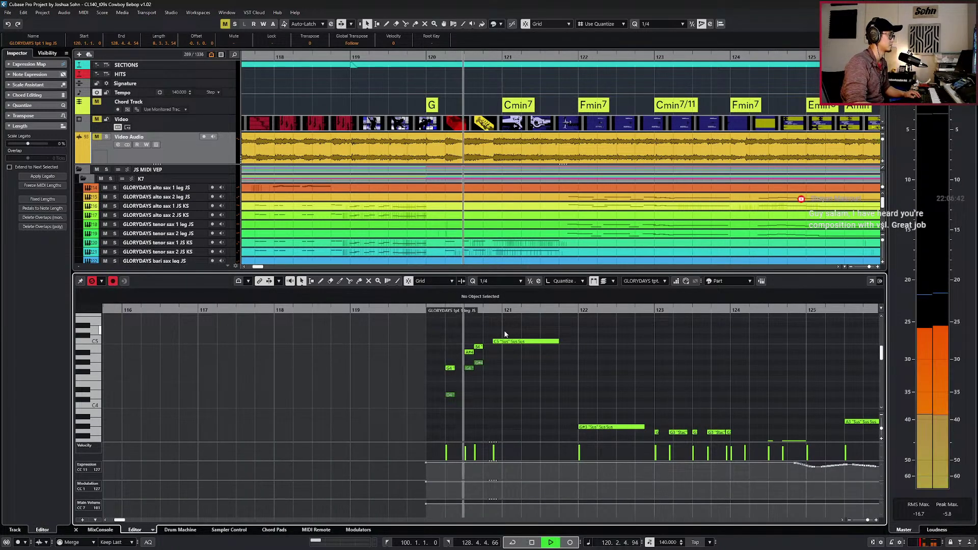
key("space")
key("Return")
key("l")
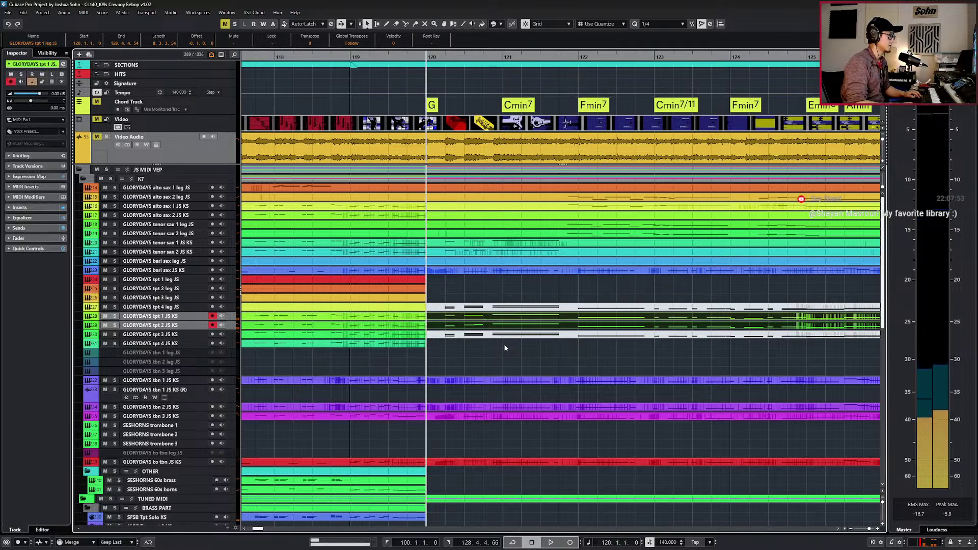
left_click(514, 351)
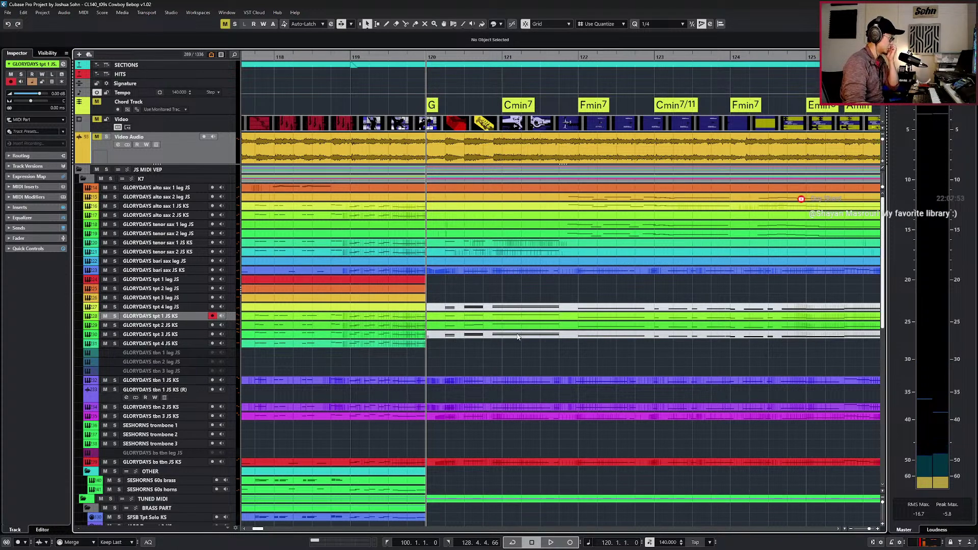
Unmute the tpt 3 JS KS part and delete its upper two voices and lowest voice in bars 120 and 121, keeping the third voice.
scroll(530, 341, "down", 1)
double_click(531, 334)
left_click(465, 351)
left_click_drag(471, 326, 489, 340, "shift")
left_click(507, 323, "shift")
key("Delete")
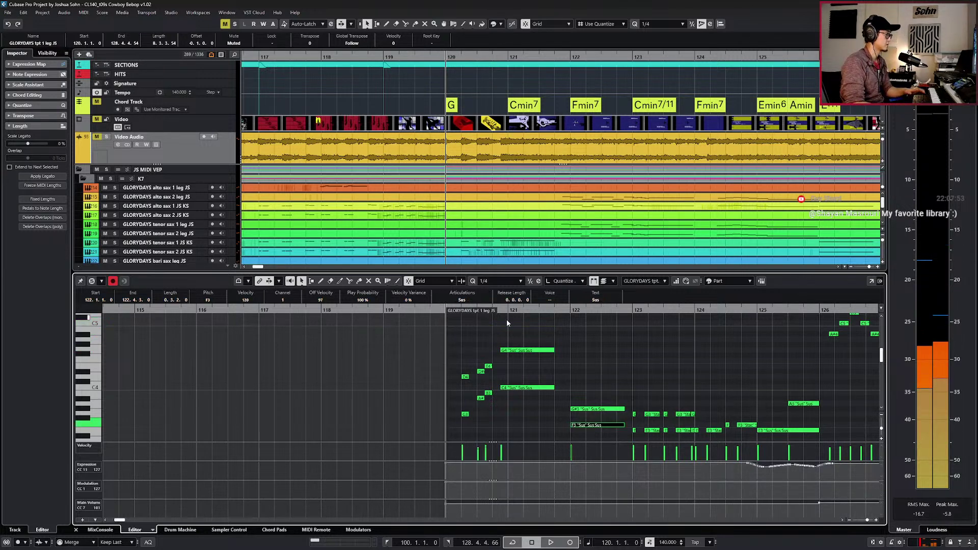
left_click_drag(456, 385, 523, 417)
key("Delete")
Delete the upper notes in bars 122 to 124 of the tpt 3 JS KS part, keeping the lower line.
scroll(523, 417, "down", 1)
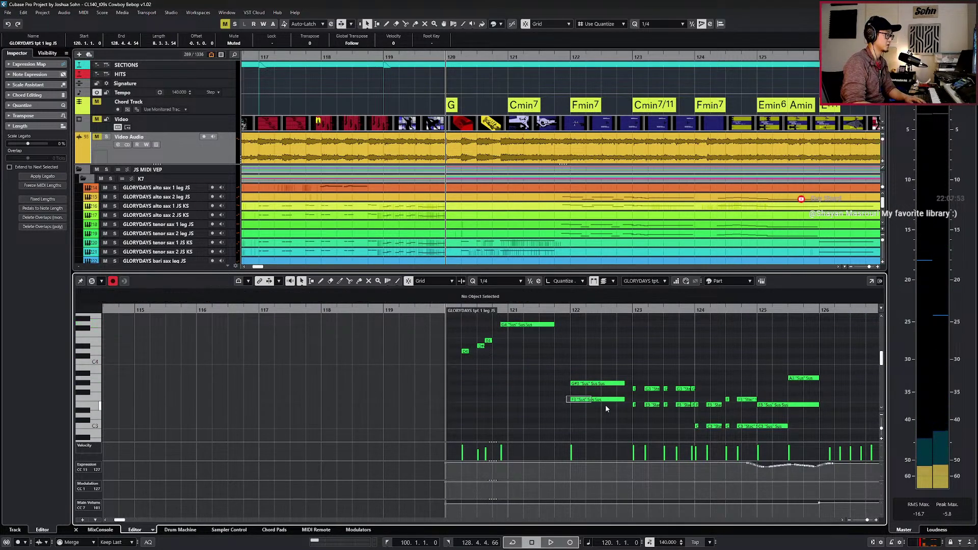
left_click_drag(567, 374, 796, 392)
key("Delete")
key("Delete")
key("Delete")
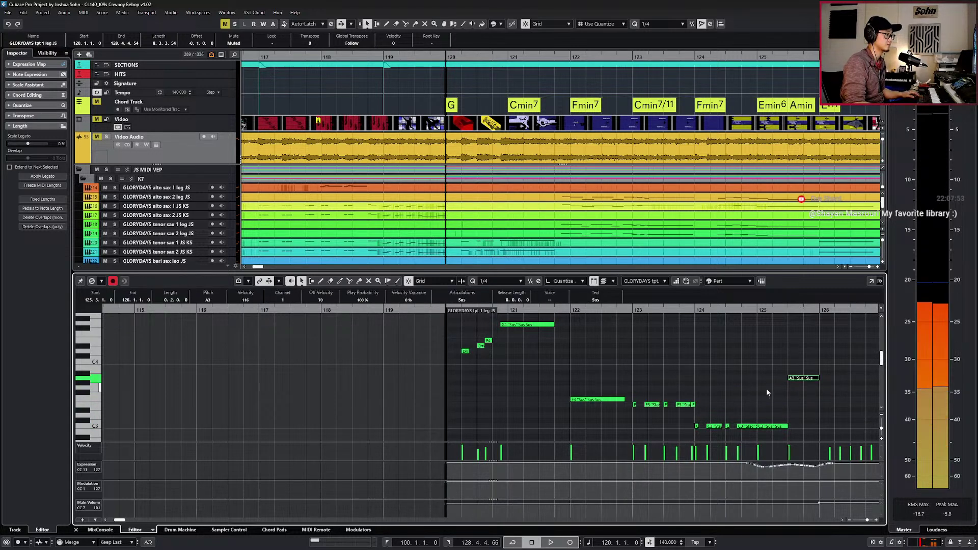
scroll(733, 390, "right", 3)
key("ctrl+z")
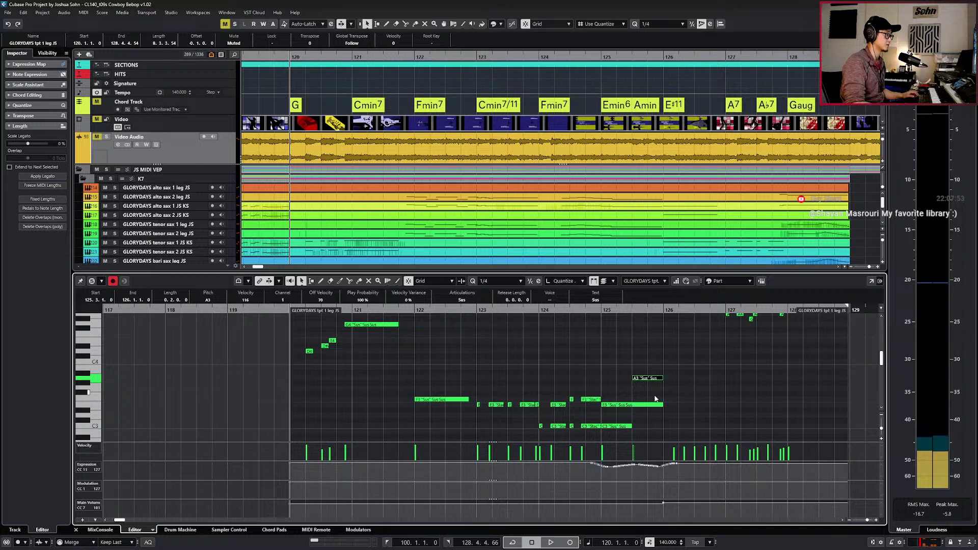
left_click_drag(590, 388, 542, 412)
key("Delete")
Split the long E3 note halfway through bar 125 in the tpt 3 JS KS part and delete the A3 above its second half.
left_click(633, 406, "alt")
left_click(647, 405)
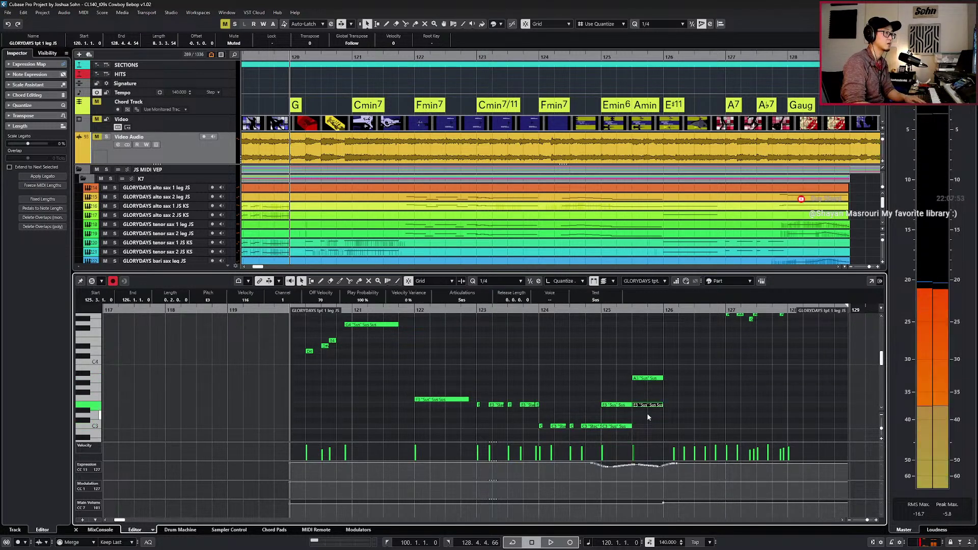
left_click_drag(652, 371, 648, 391)
key("Delete")
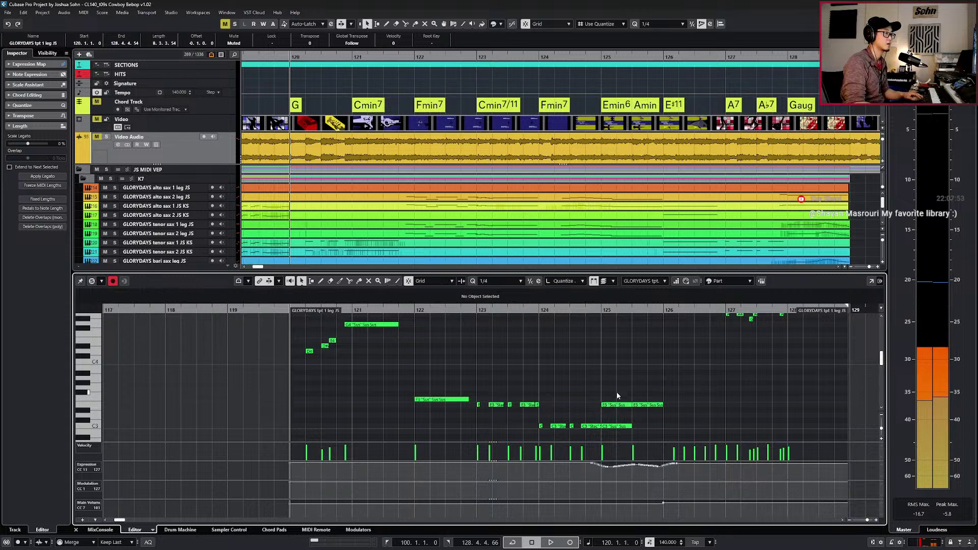
left_click(647, 405)
scroll(626, 393, "up", 3)
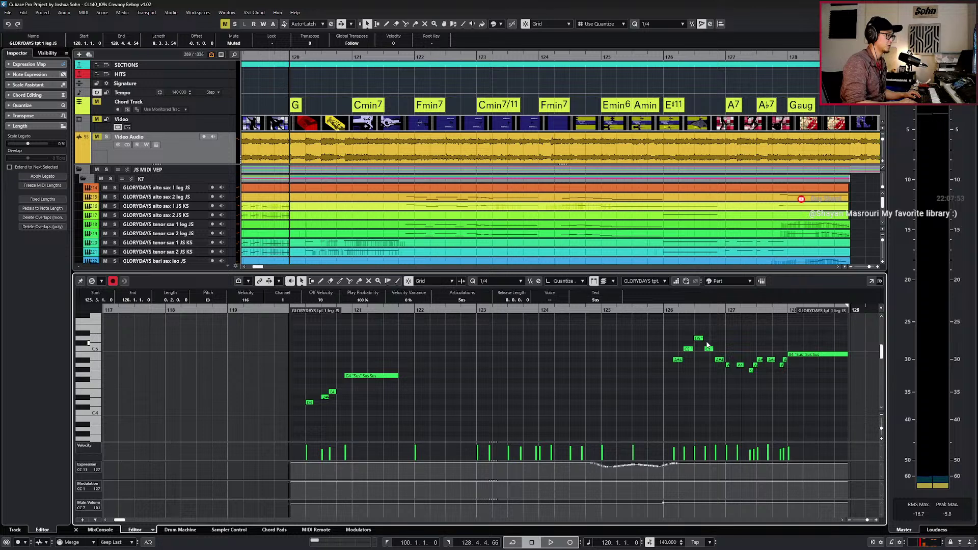
key("Return")
Copy the tpt 3 JS KS part at bar 120 to the tpt 4 JS KS track.
scroll(520, 343, "down", 2)
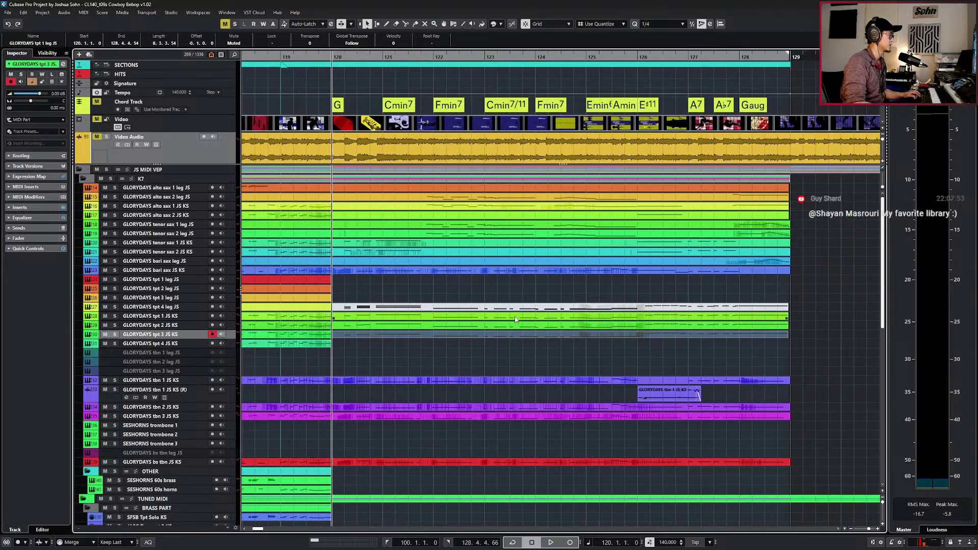
left_click(481, 344)
left_click(452, 337)
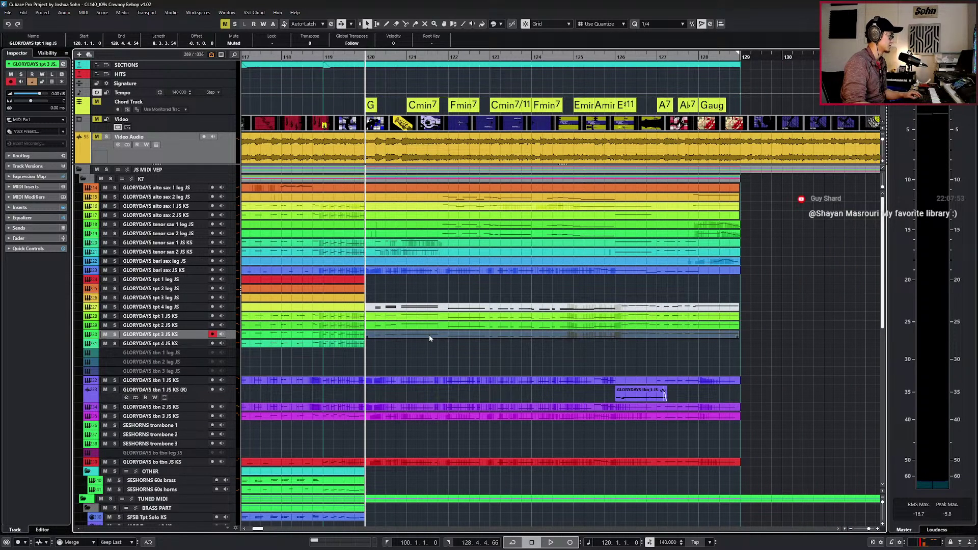
left_click_drag(429, 335, 429, 342)
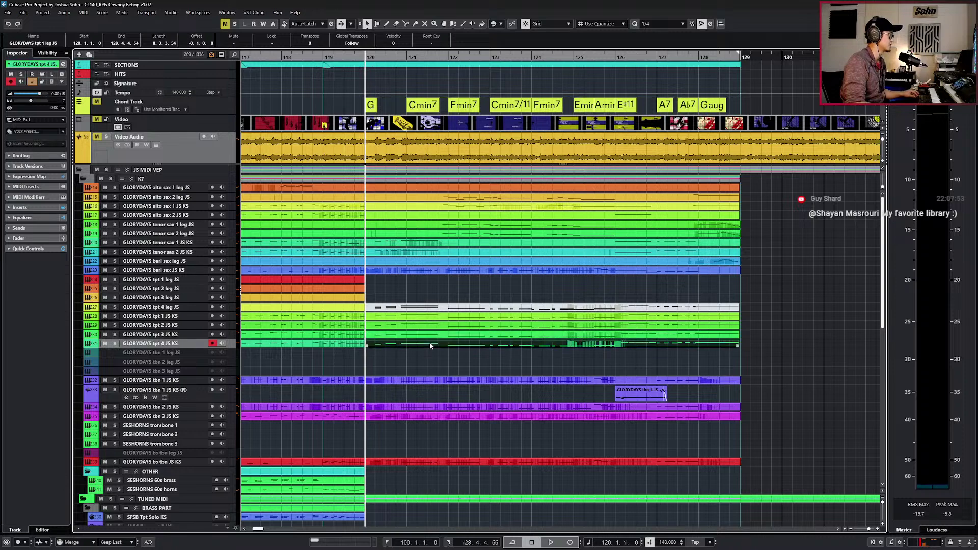
Copy the lowest chord notes of bars 120 and 121 from the muted tpt 4 leg JS part.
double_click(408, 307)
key("h")
key("h")
left_click_drag(371, 371, 429, 406)
scroll(433, 376, "up", 3)
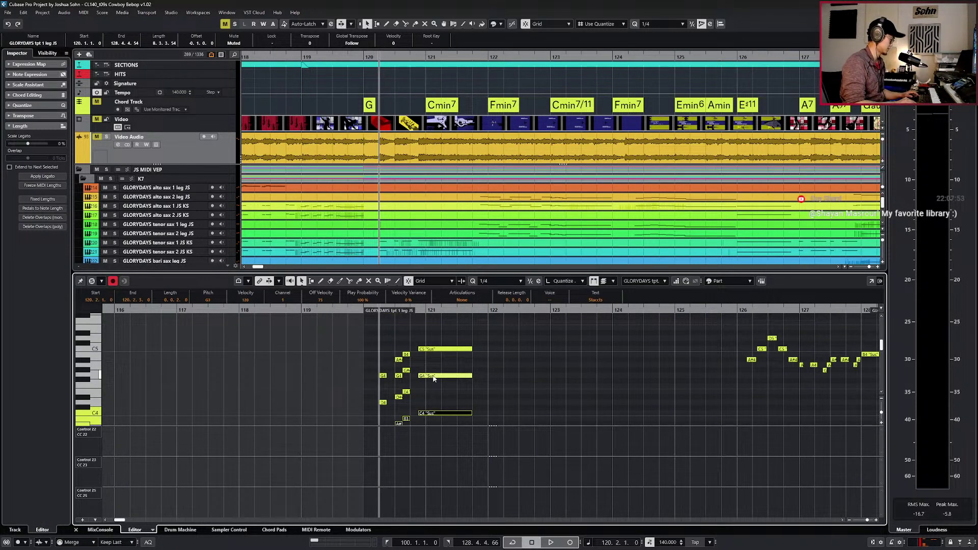
key("Return")
Replace the notes in bars 120 and 121 of the tpt 4 JS KS part with the copied lowest voice.
left_click(399, 274, "shift")
key("alt+m")
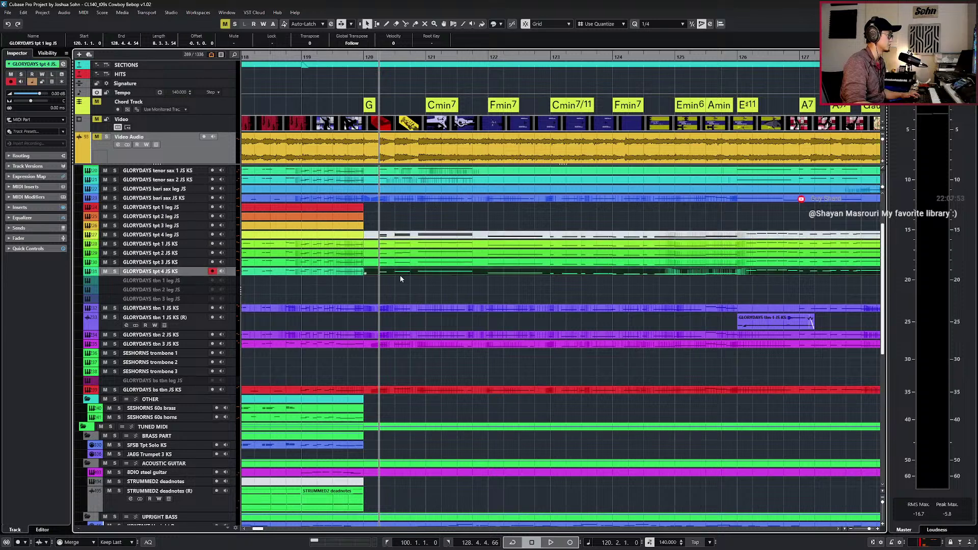
key("Return")
left_click_drag(371, 341, 446, 393)
key("Delete")
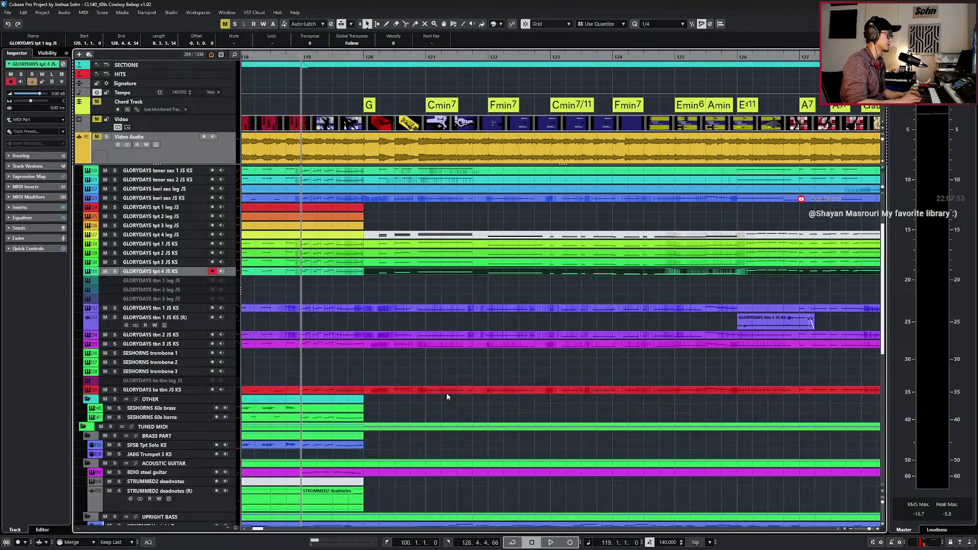
key("Return")
Delete the muted chord part at bar 120 on the tpt 4 leg JS track.
left_click_drag(374, 282, 390, 247)
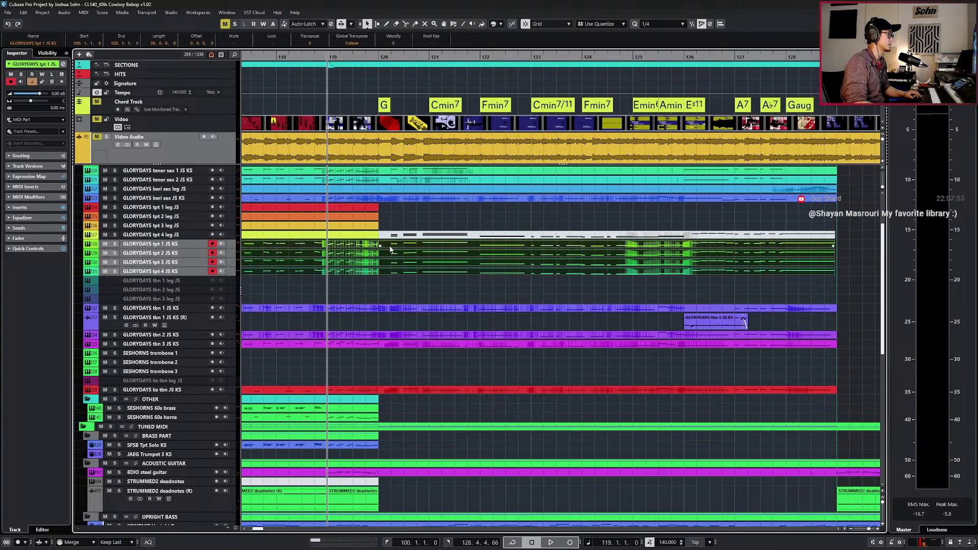
key("Escape")
scroll(469, 255, "down", 3)
left_click(547, 236)
key("Delete")
Solo the tpt 1 to tpt 4 JS KS tracks and play them from bar 119.
key("space")
key("space")
left_click_drag(458, 228, 465, 278)
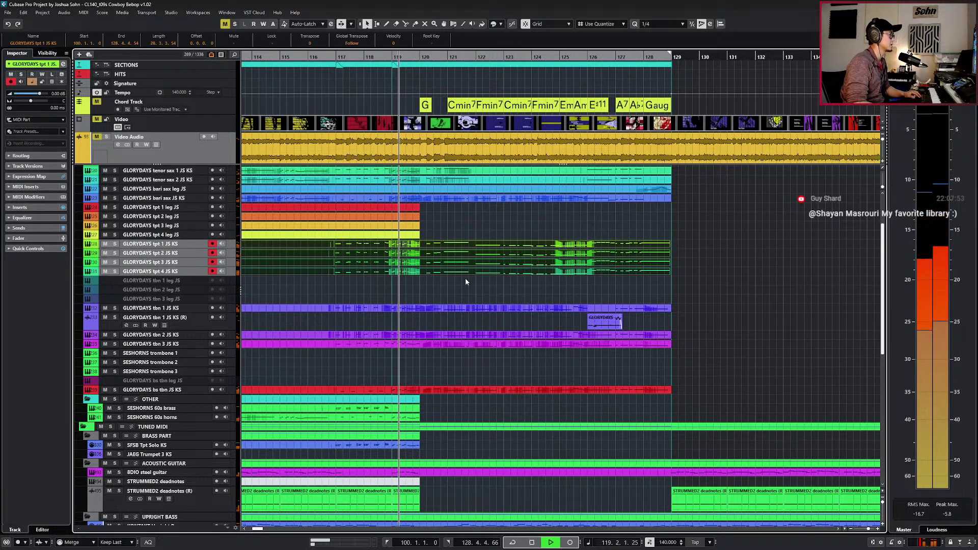
key("s")
key("space")
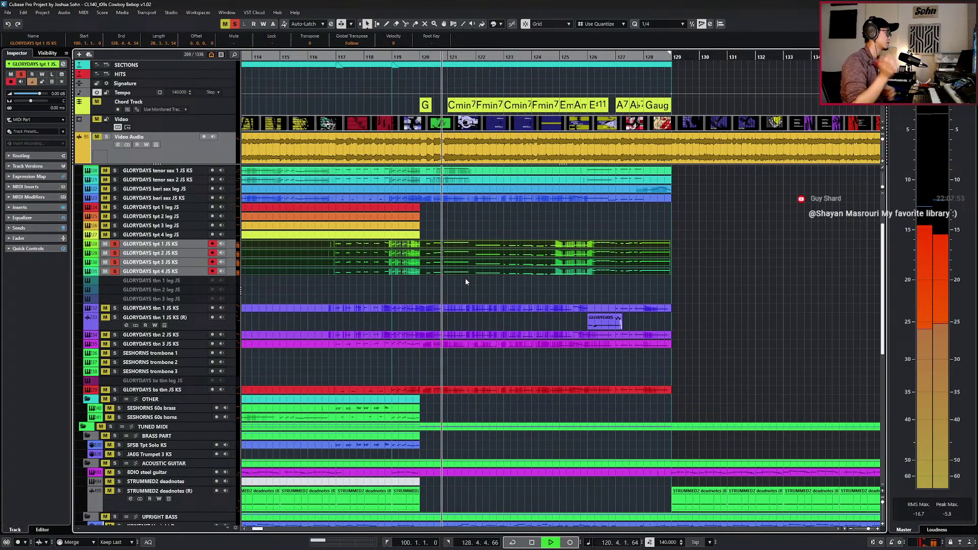
key("space")
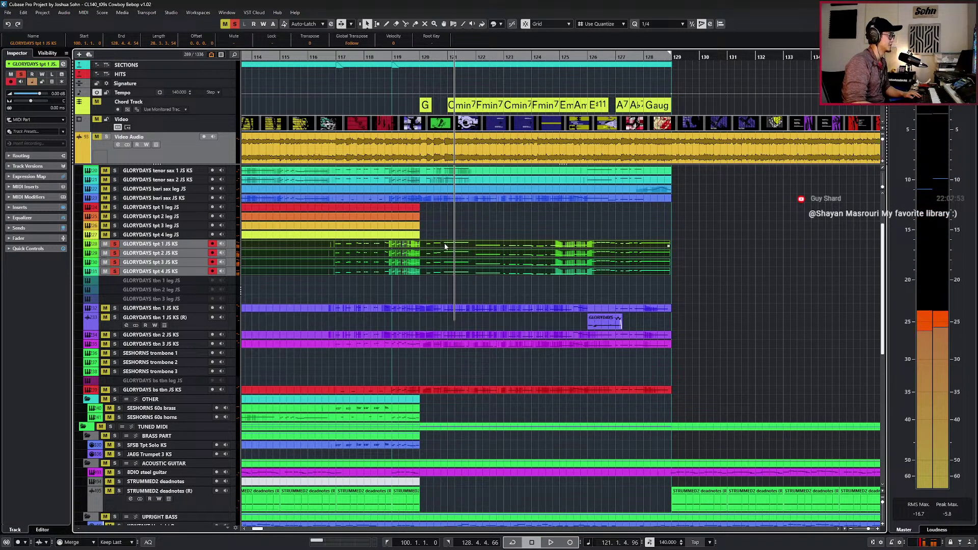
Open the four tpt JS KS parts together and select the four-note chord on beat 3 of bar 120.
double_click(445, 247)
scroll(433, 316, "up", 5)
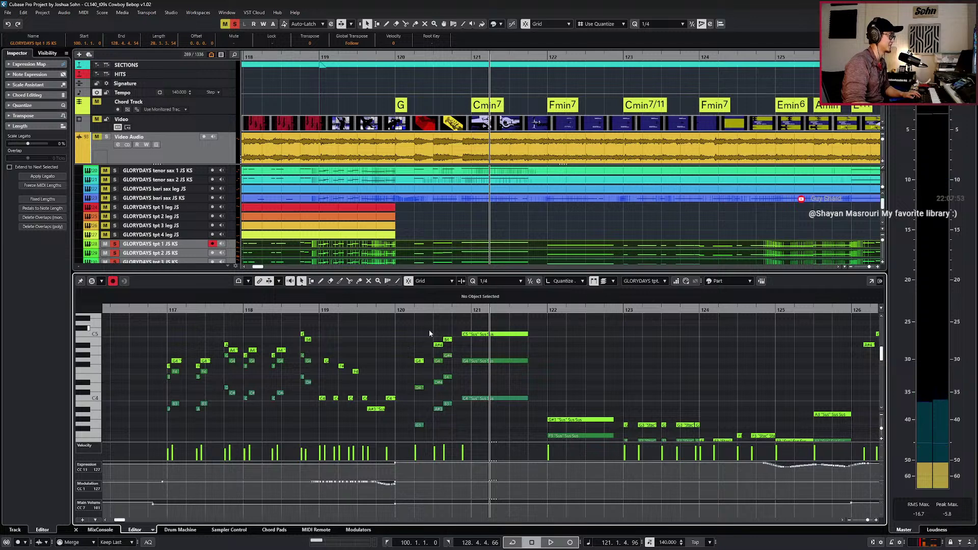
left_click_drag(432, 349, 439, 426)
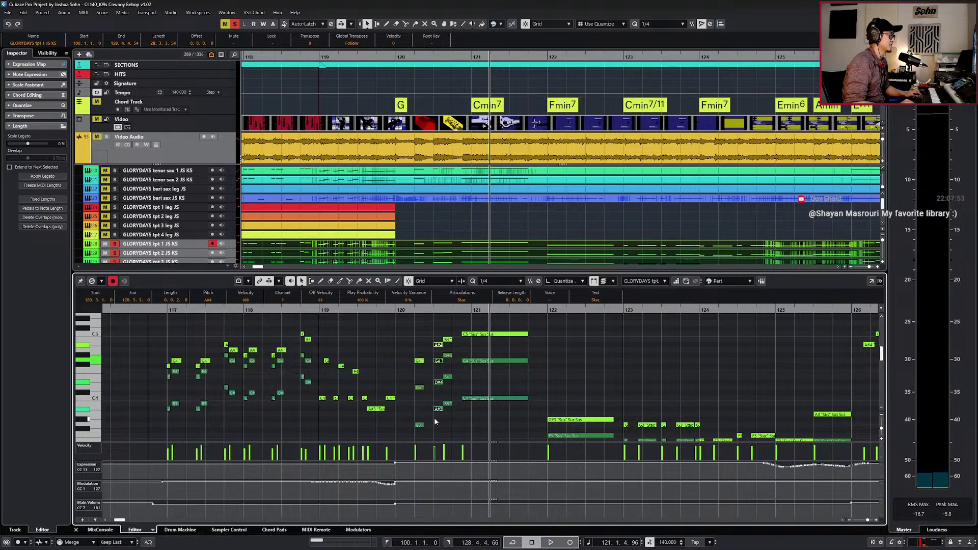
Return the playhead to the left locator at bar 100 and examine the combined trumpet voices in bars 117 to 127.
key("Home")
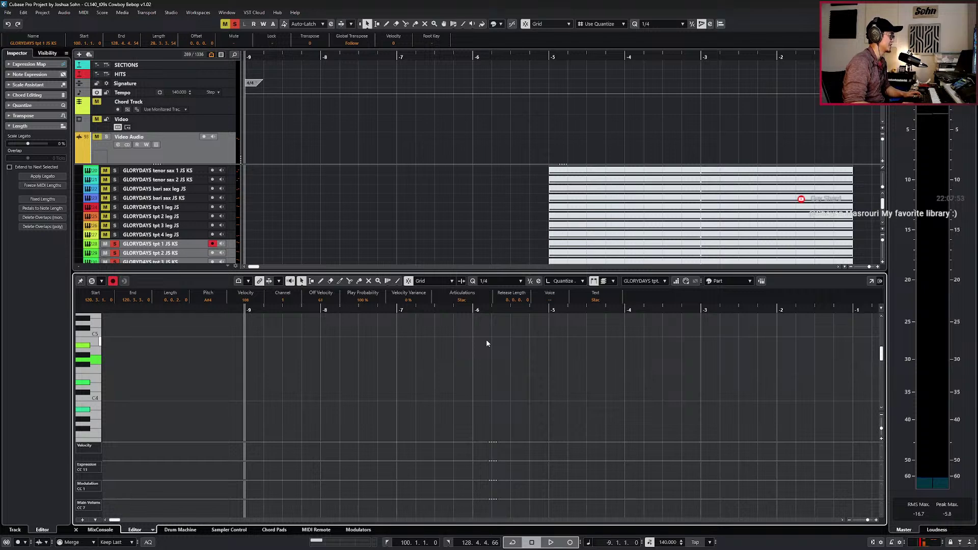
scroll(451, 219, "down", 2)
scroll(417, 222, "right", 7)
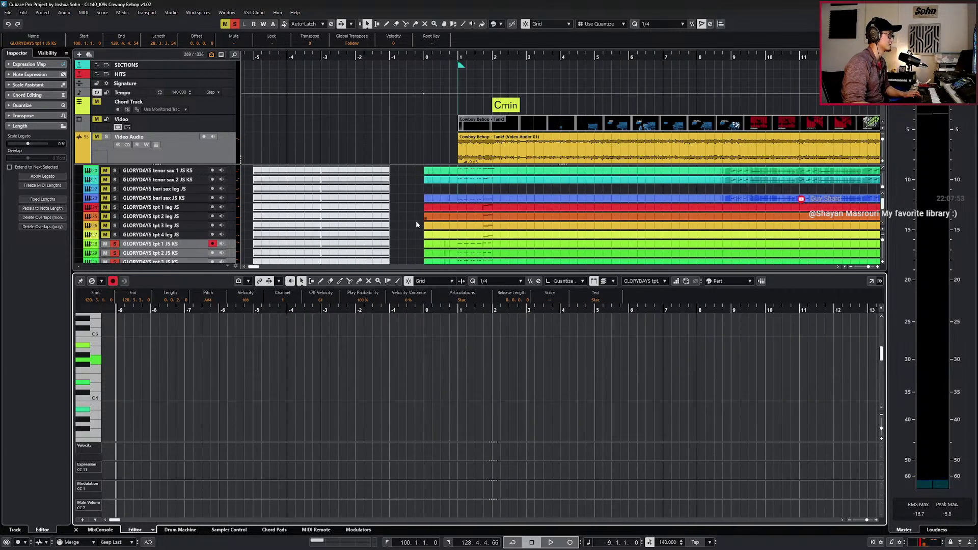
scroll(427, 227, "right", 5)
key("f")
key("f")
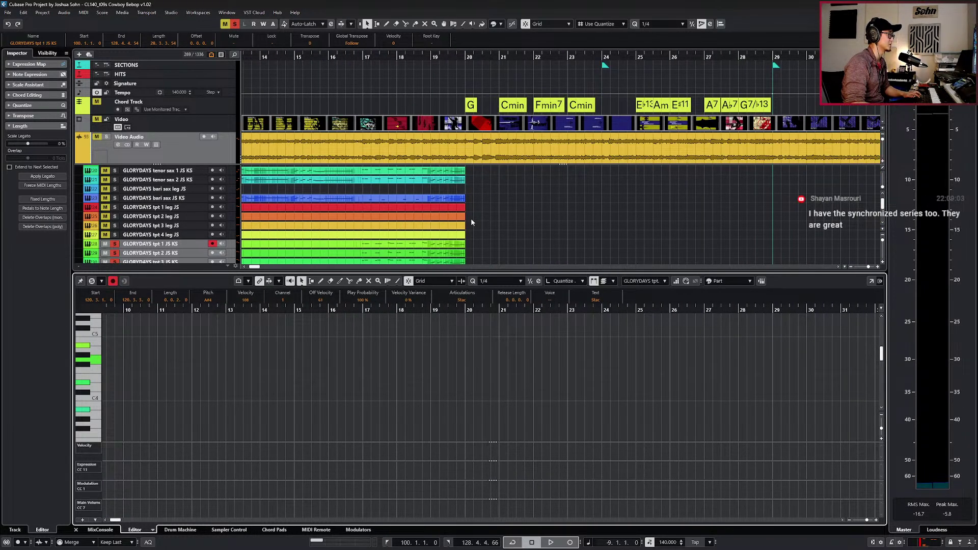
scroll(504, 221, "down", 8)
key("KP_1")
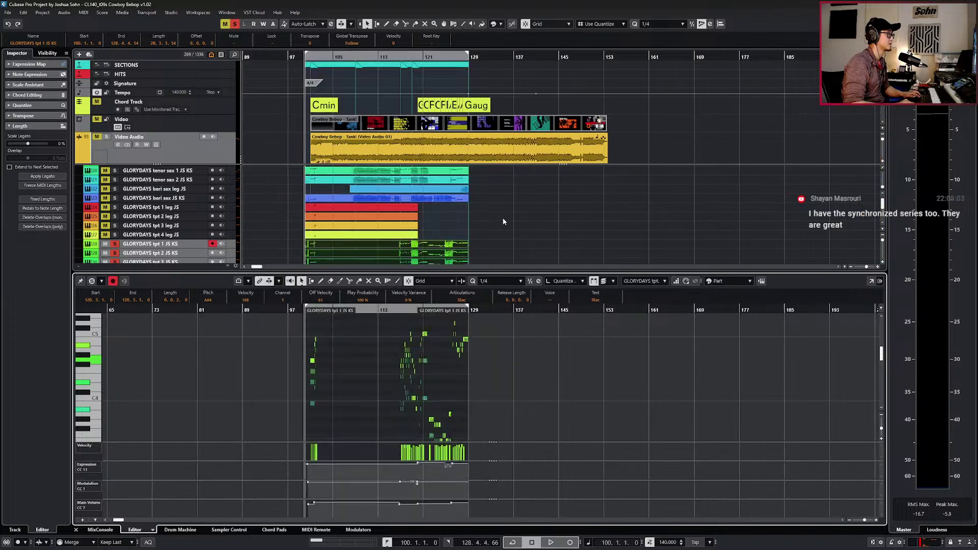
scroll(425, 350, "up", 8)
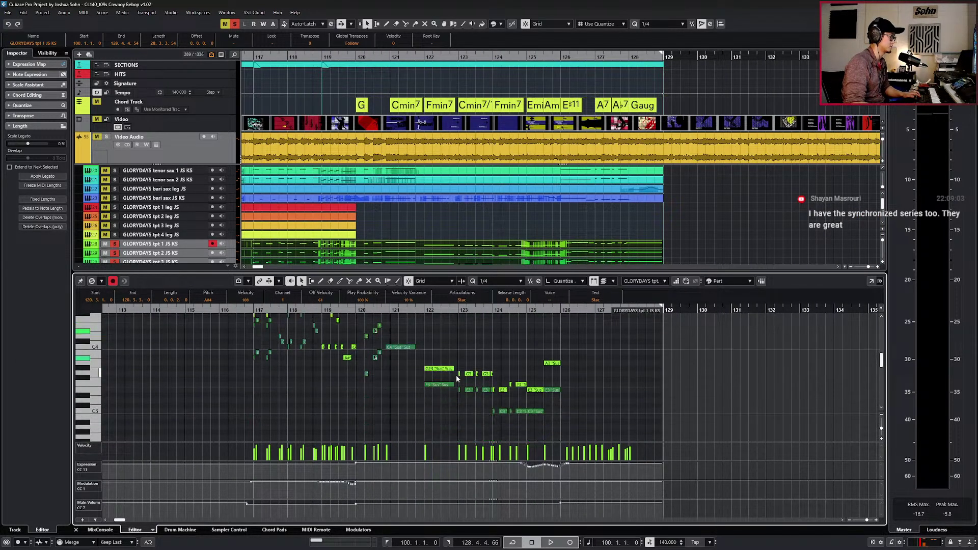
scroll(336, 366, "down", 2)
scroll(328, 329, "up", 3)
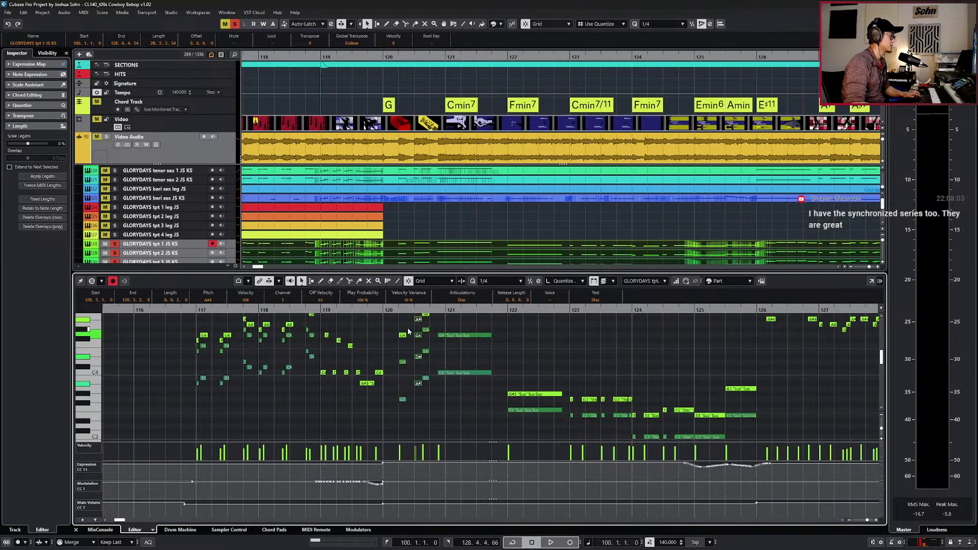
Set the articulation of the four-note chord on beat 3 of bar 120 to Marc /w Fall and play it back.
left_click(403, 335)
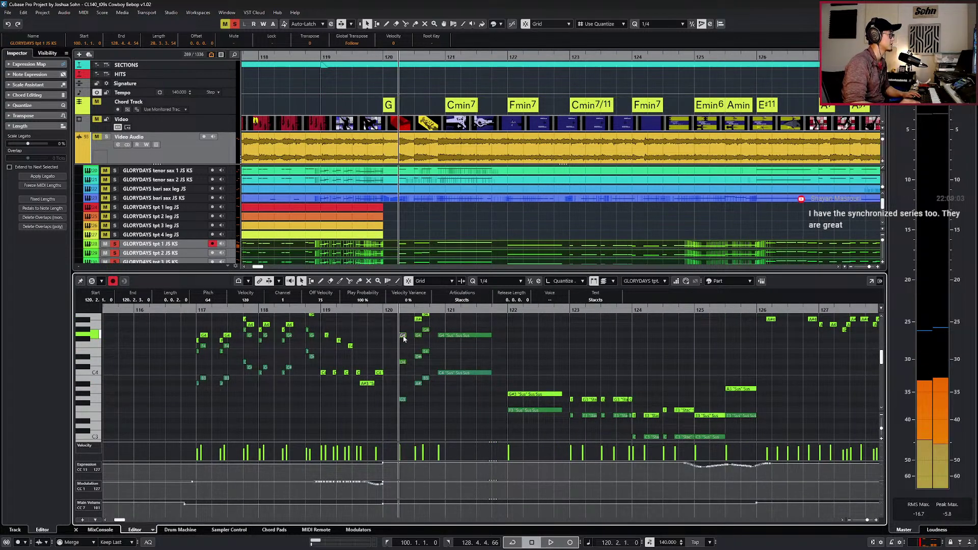
scroll(410, 346, "up", 3)
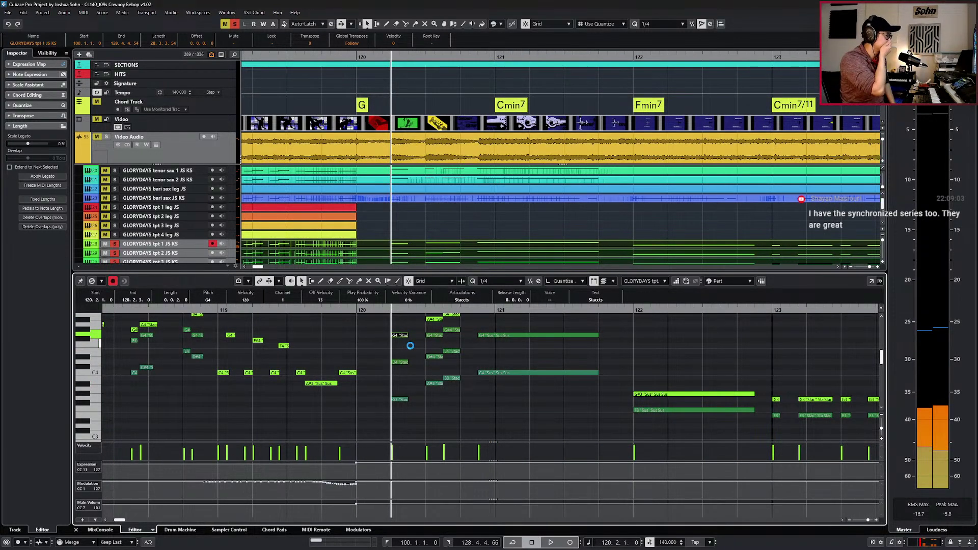
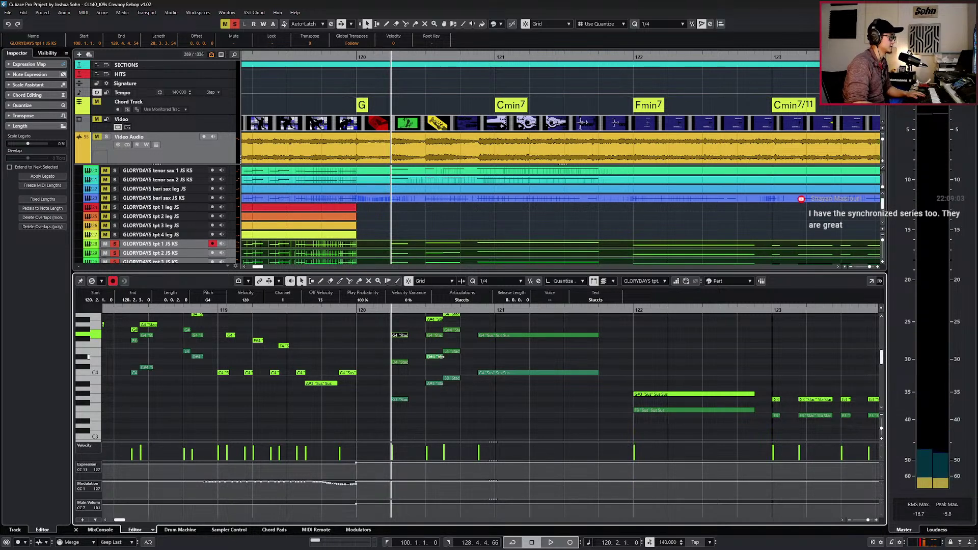
scroll(441, 354, "up", 3)
left_click_drag(440, 353, 443, 447)
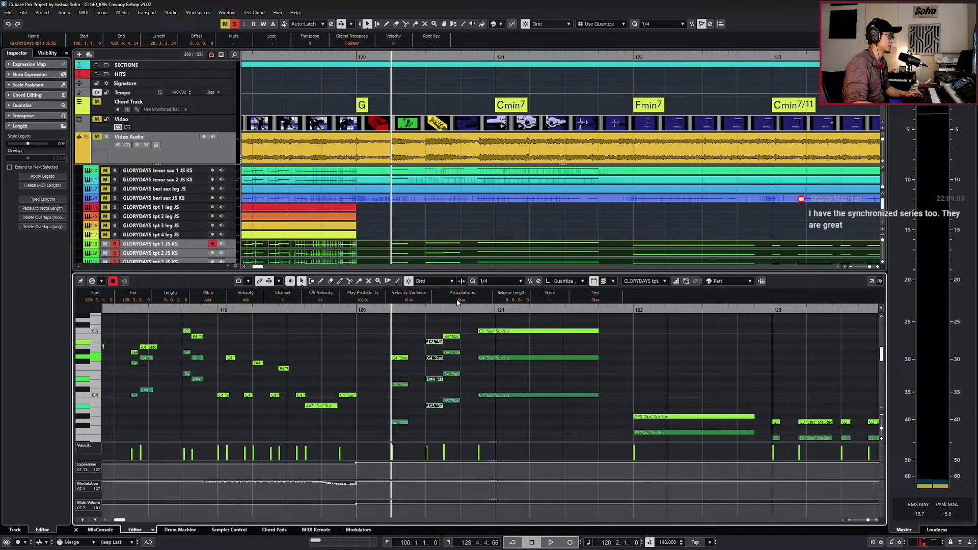
left_click(462, 300)
left_click(465, 325)
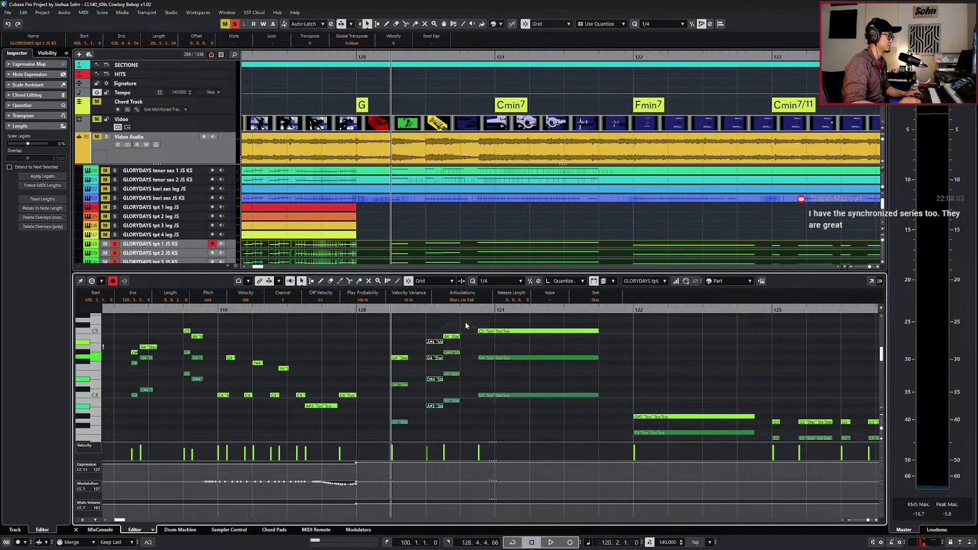
key("space")
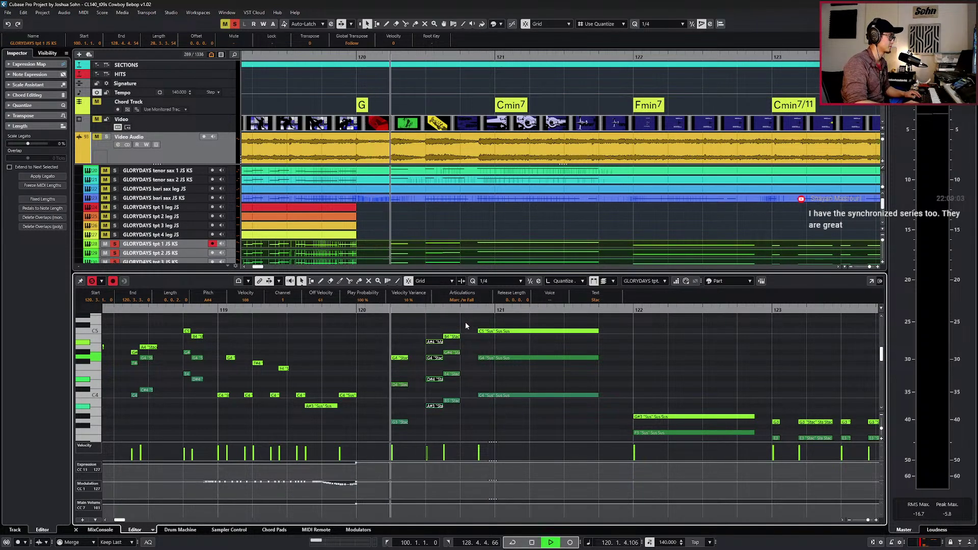
key("space")
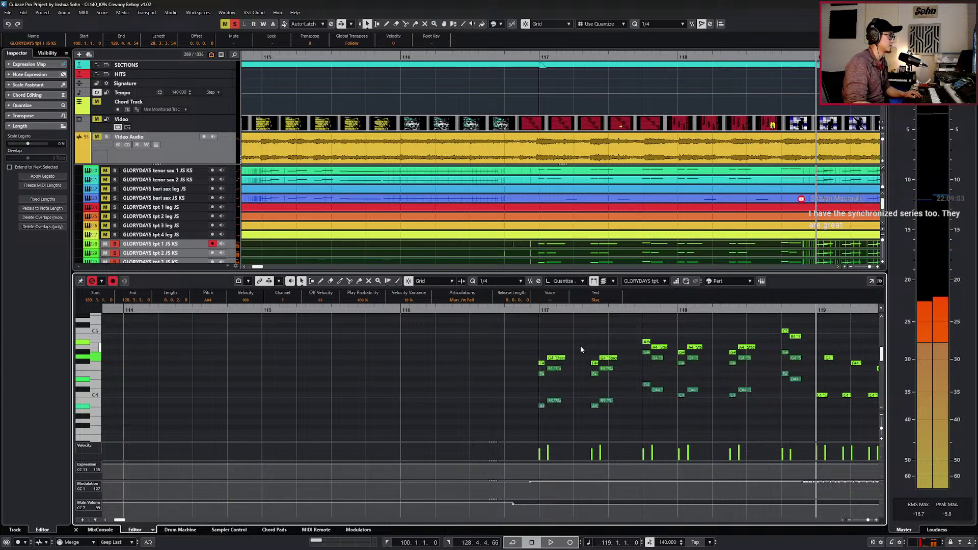
Set the articulation of the short four-note chord right after beat 3 of bar 120 to Marc /w Fall.
scroll(607, 346, "up", 3)
scroll(612, 346, "right", 1)
left_click_drag(657, 350, 662, 449)
left_click(463, 301)
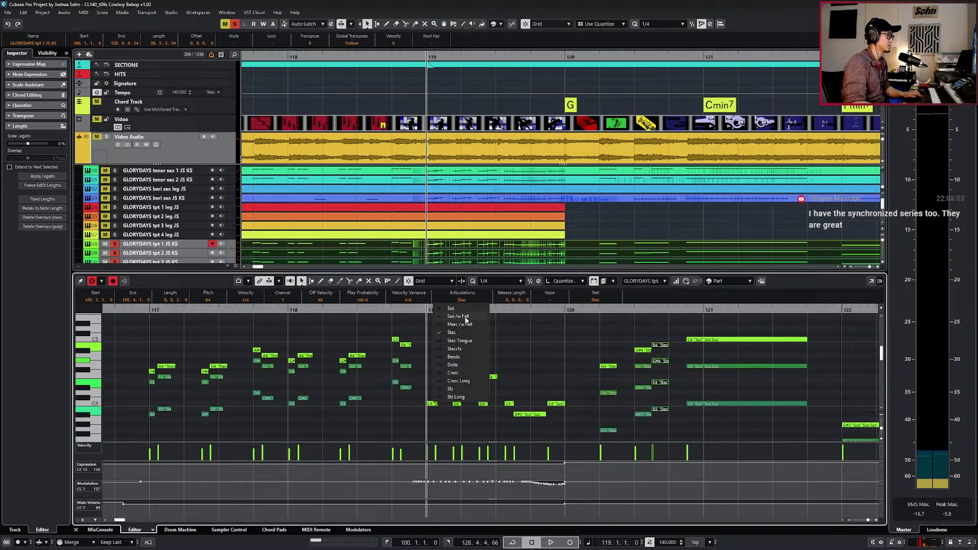
left_click(465, 325)
Shorten the two consecutive chords from beat 3 of bar 120, the first to 0.0.1.90 and the second to 0.0.1.30.
key("alt+shift+Left")
key("alt+shift+Right")
key("alt+shift+Right")
scroll(464, 337, "right", 3)
left_click_drag(473, 332, 481, 414)
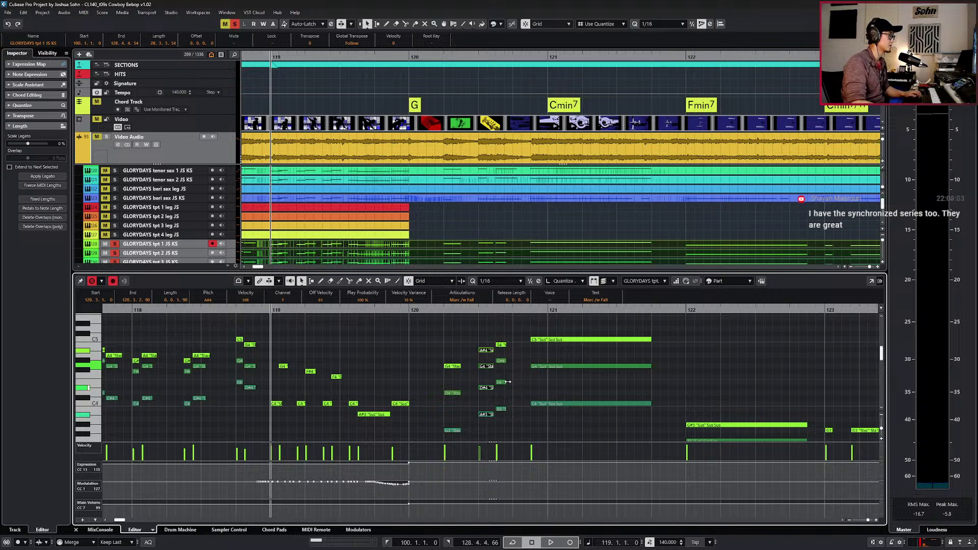
Select both chords from beat 3 of bar 120, show the articulation lane and assign Marc /w Fall to them in the tpt 2 part.
left_click_drag(487, 335, 505, 431)
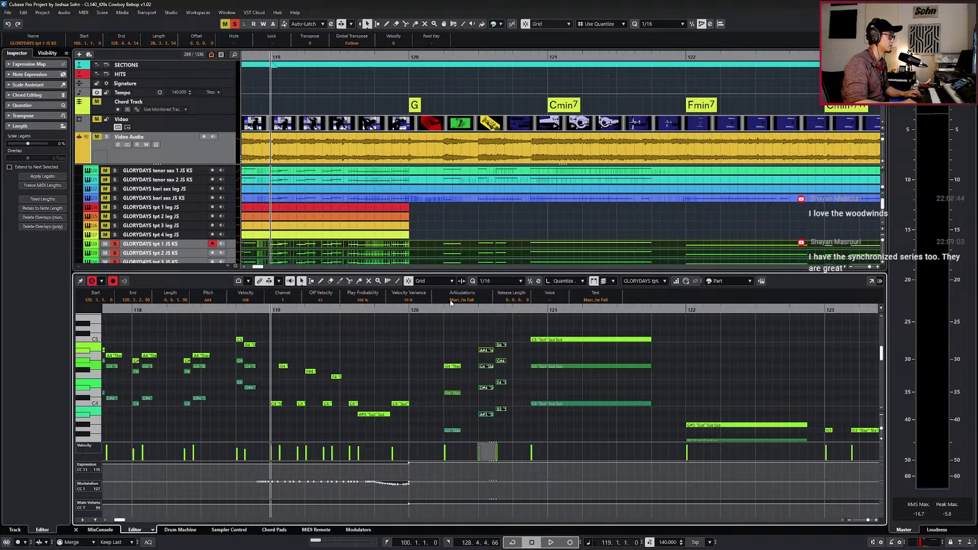
key("l")
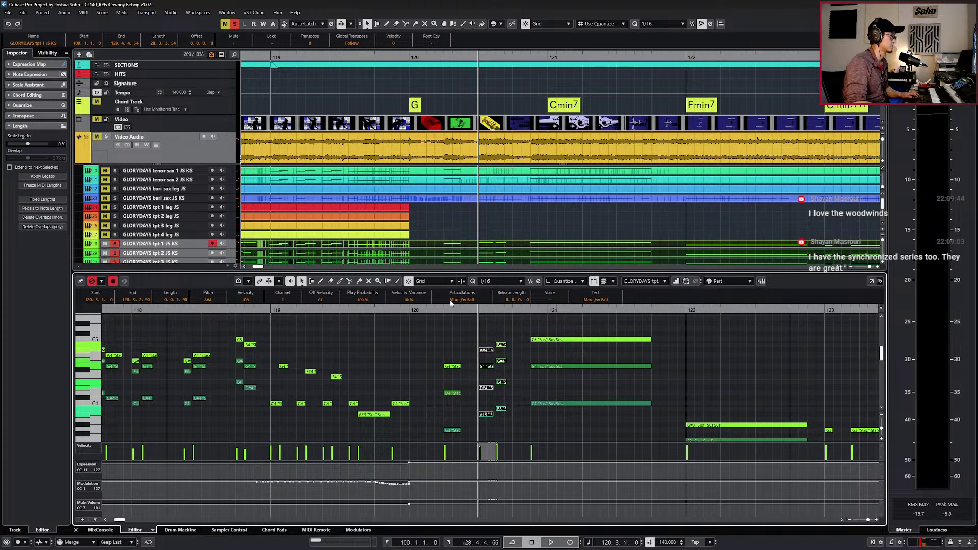
key("alt+a")
left_click(513, 396)
left_click_drag(478, 332, 507, 419)
key("Down")
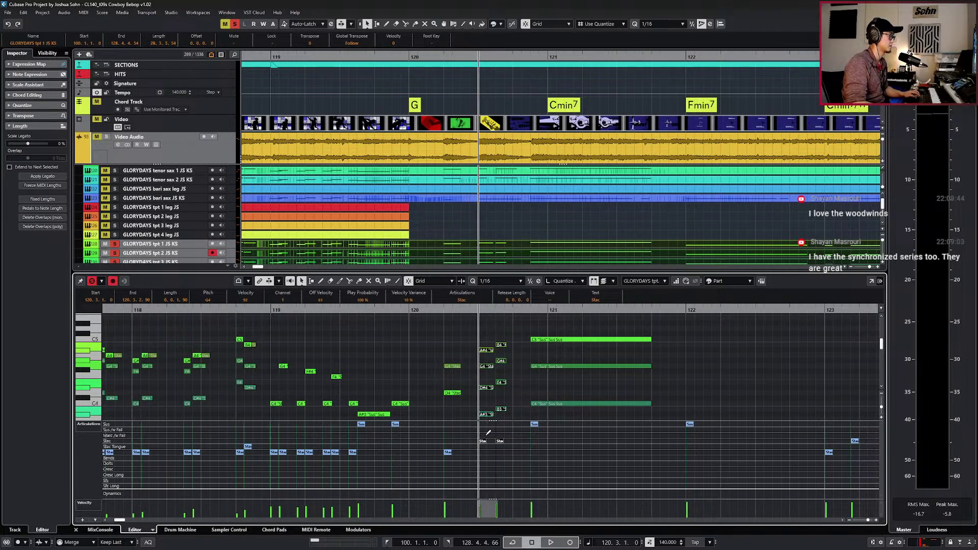
left_click_drag(486, 435, 486, 436)
Assign Marc /w Fall to both chords in the remaining trumpet parts through tpt 4 and play bar 120.
key("Page_Down")
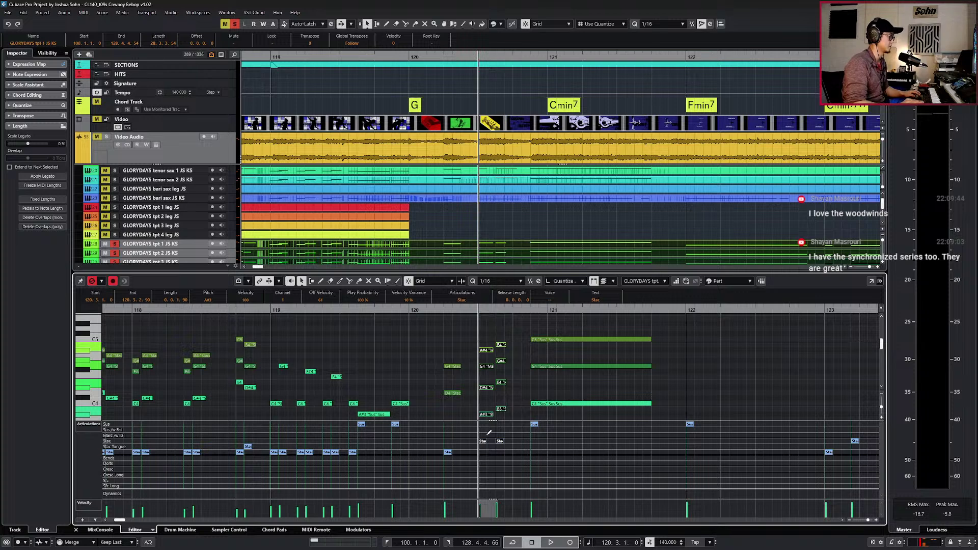
left_click(486, 435)
key("KP_Subtract")
key("space")
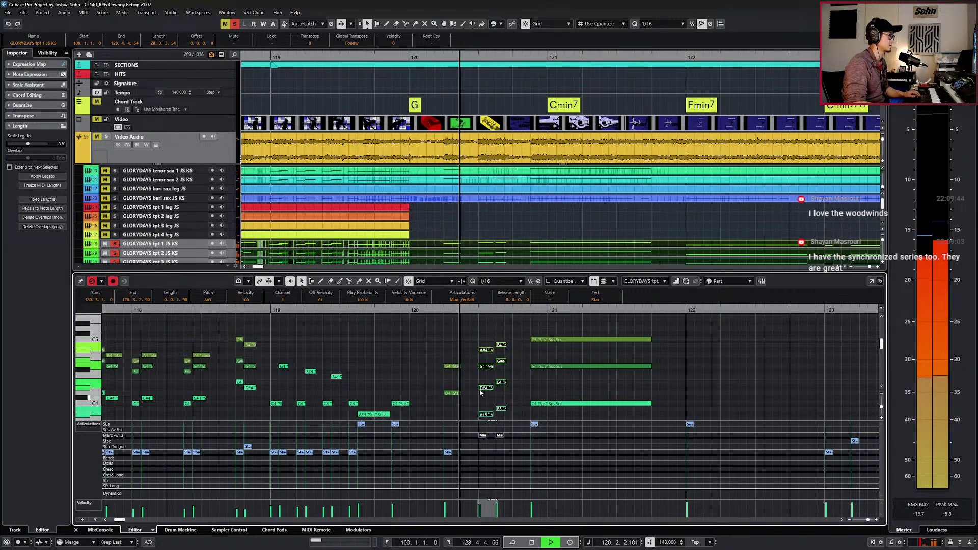
scroll(481, 392, "down", 1)
key("space")
Select the three-note chord on beat 2 of bar 120 and set its articulation to Stac Tongue in each trumpet part.
key("alt+l")
left_click_drag(468, 334, 449, 434)
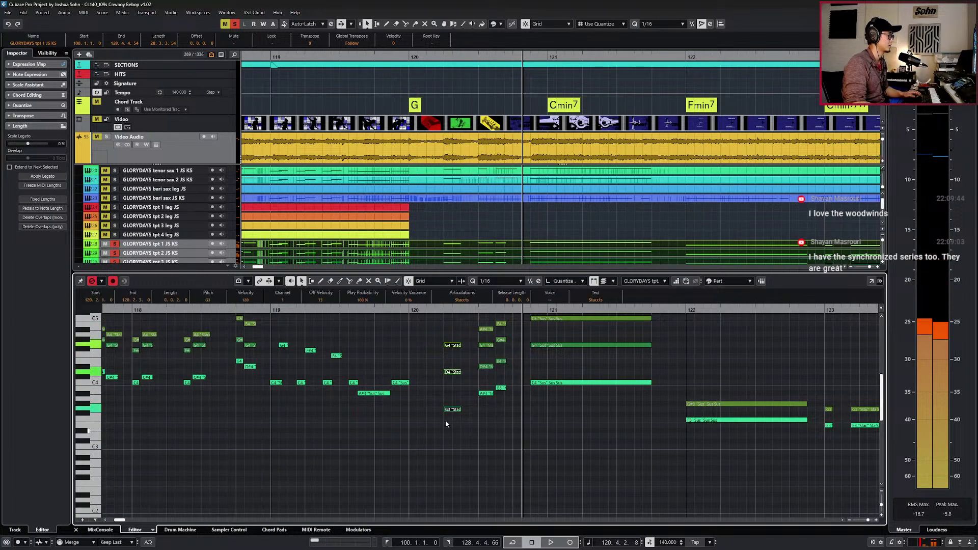
left_click(461, 305)
left_click(461, 343)
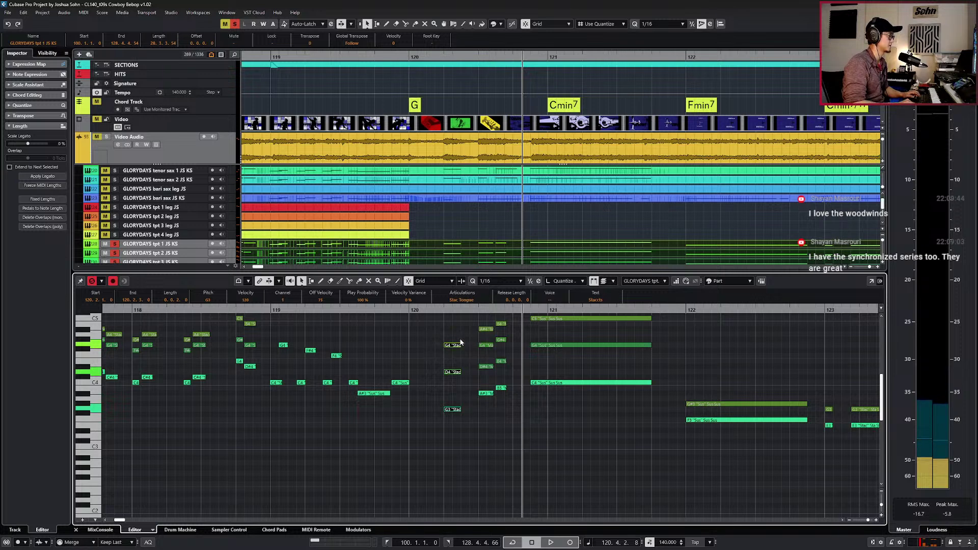
key("l")
left_click(461, 301)
left_click(465, 341)
key("Page_Down")
left_click(466, 302)
left_click(464, 342)
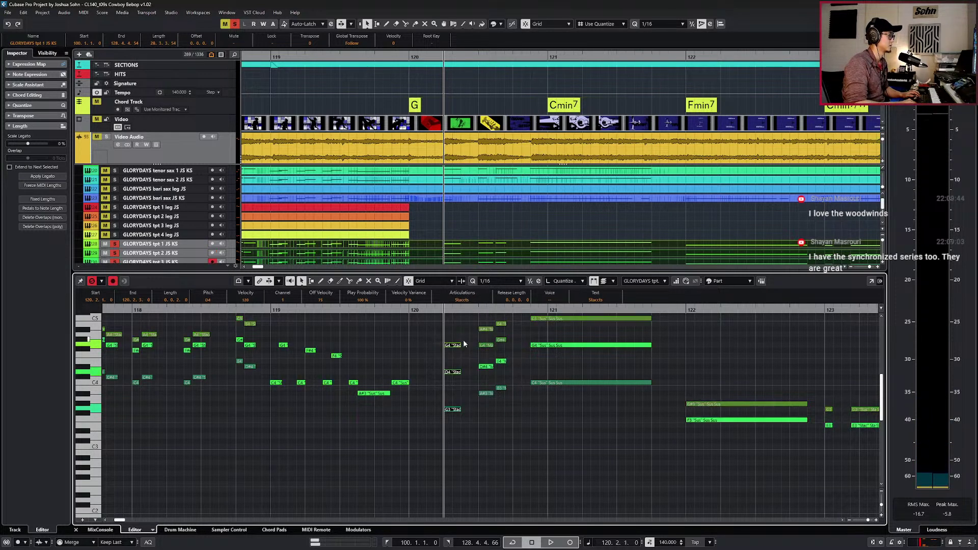
Unsolo the trumpets, select the sustained three-note chord leading into bar 121 and play it with the full arrangement.
key("KP_Subtract")
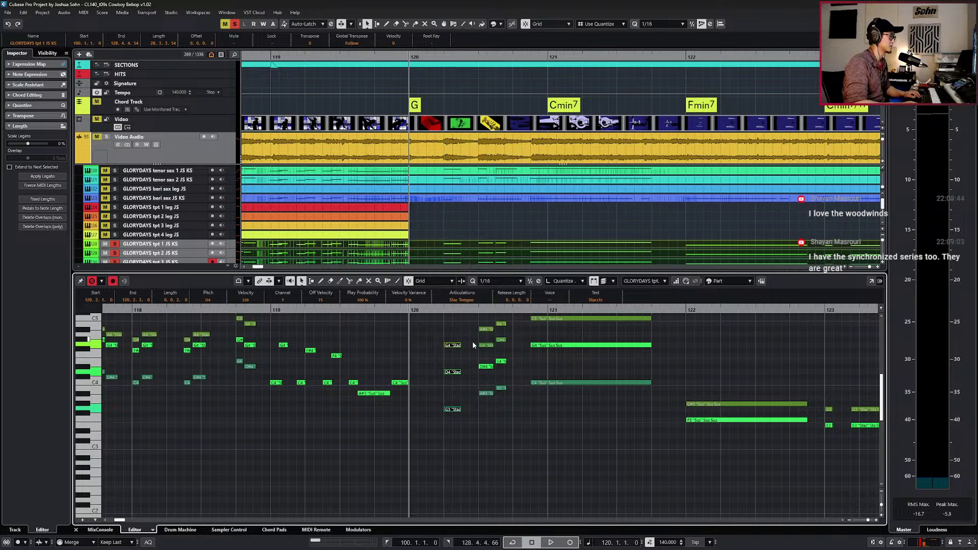
key("g")
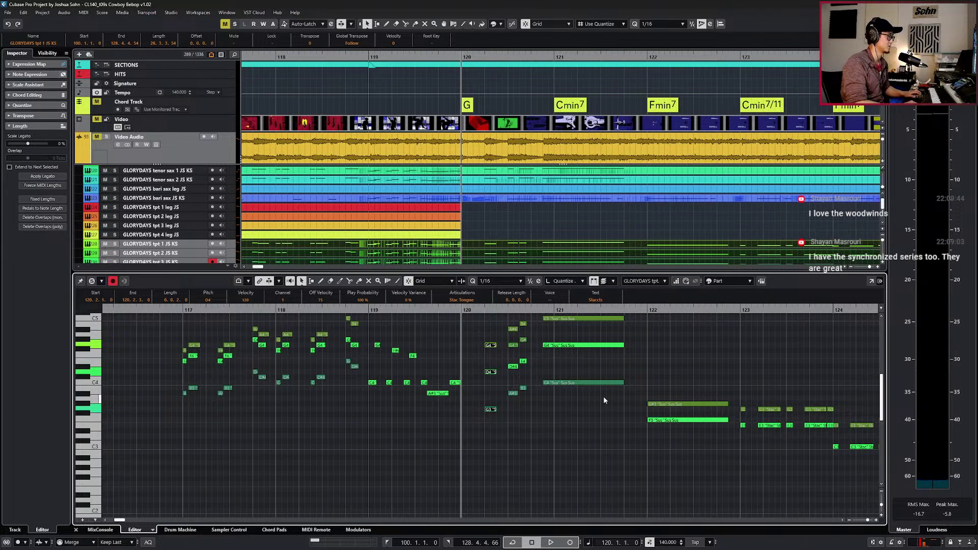
key("KP_Subtract")
scroll(601, 379, "up", 2)
left_click_drag(585, 351, 590, 439)
key("alt+Left")
key("space")
key("g")
key("g")
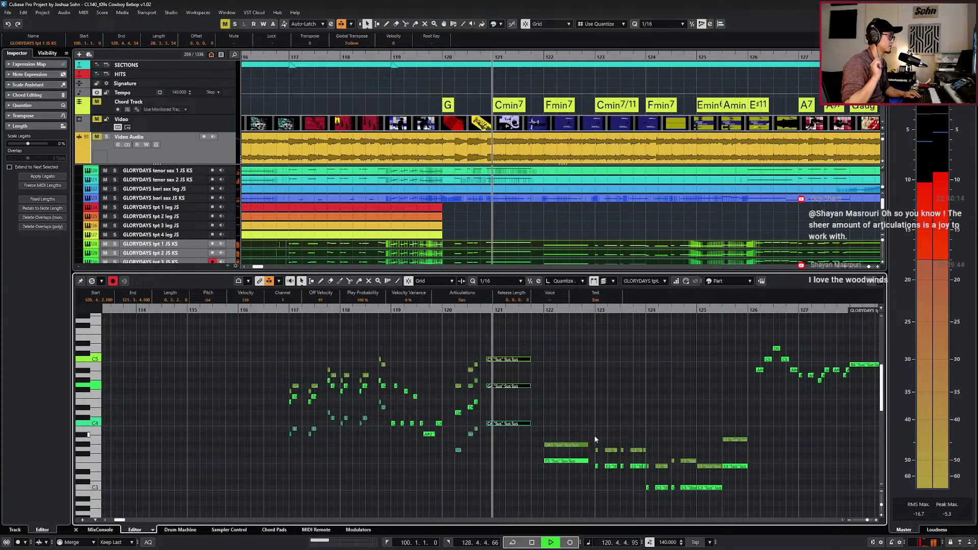
scroll(595, 438, "right", 3)
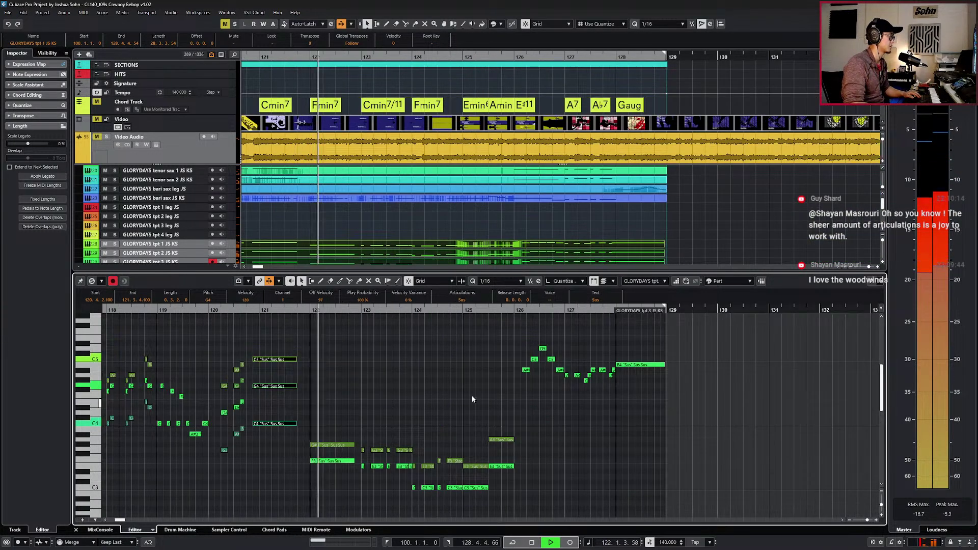
key("space")
Lengthen the sustained chord leading into bar 121 to 1.0.0.0 and move the playhead to its start.
key("alt+Right")
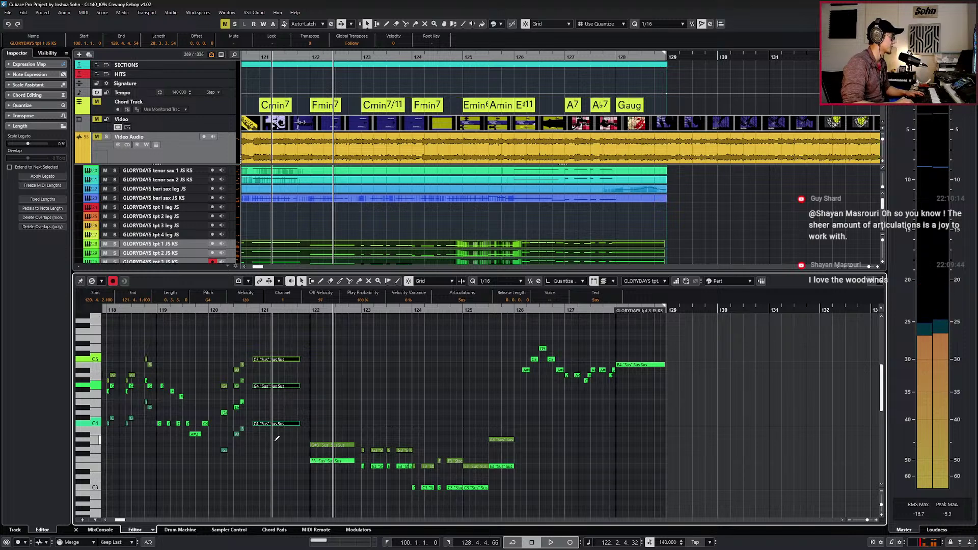
key("alt+l")
scroll(320, 440, "left", 1)
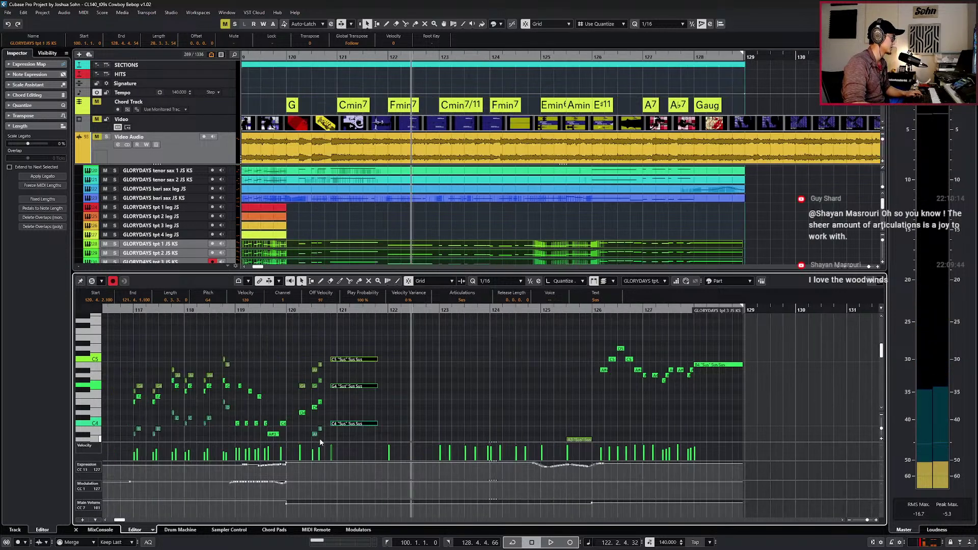
key("KP_Subtract")
key("KP_Subtract")
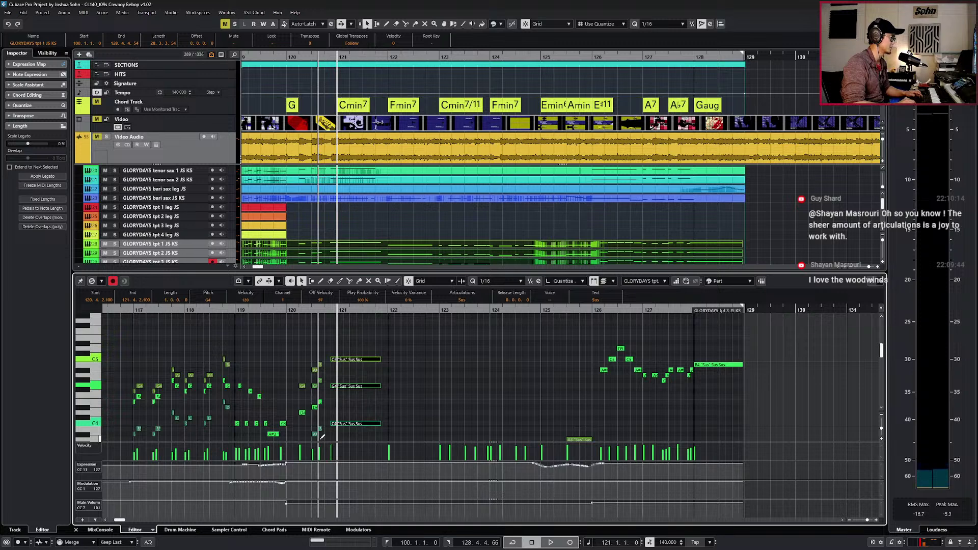
key("l")
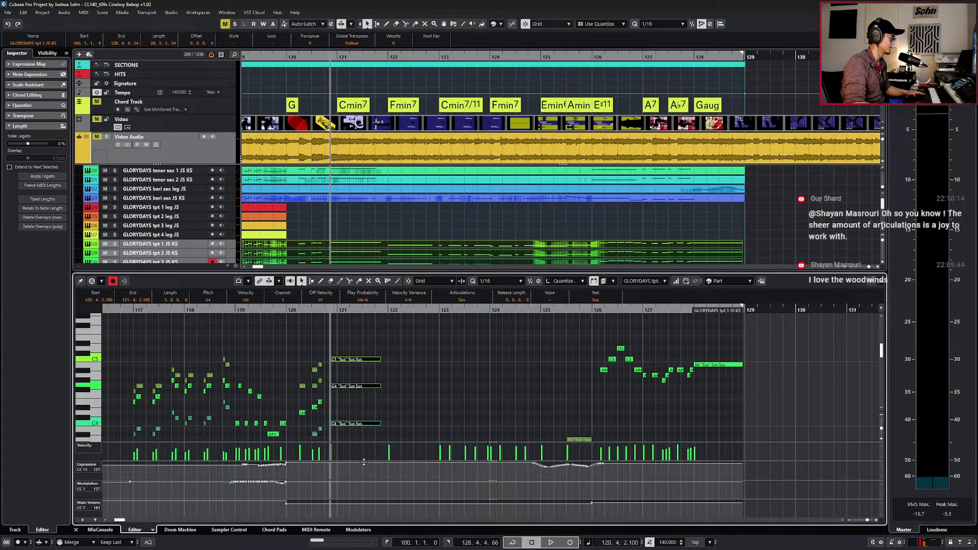
Draw a downward Expression CC 11 curve under the second half of the sustained bar 121 chord in each trumpet part.
left_click_drag(367, 462, 385, 464)
key("Down")
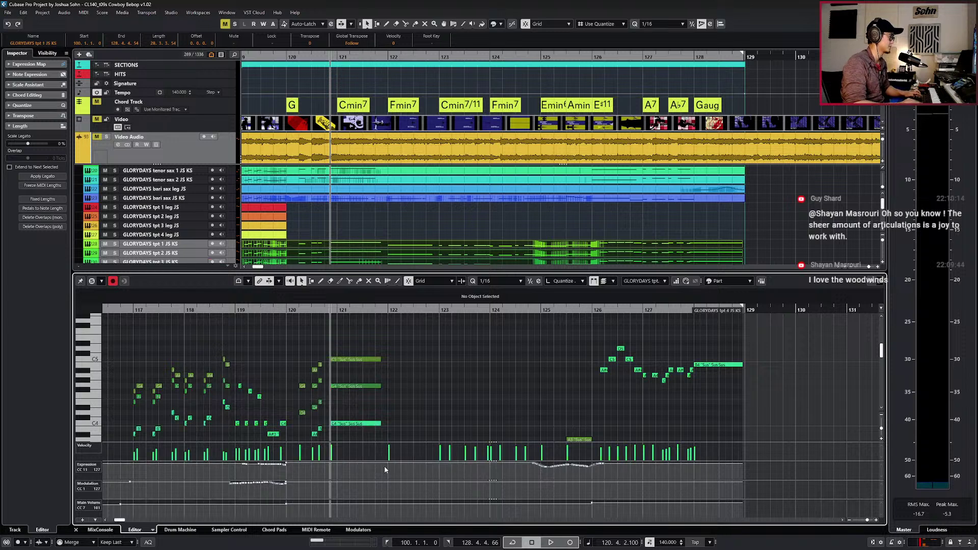
key("ctrl+shift+Tab")
key("ctrl+shift+Tab")
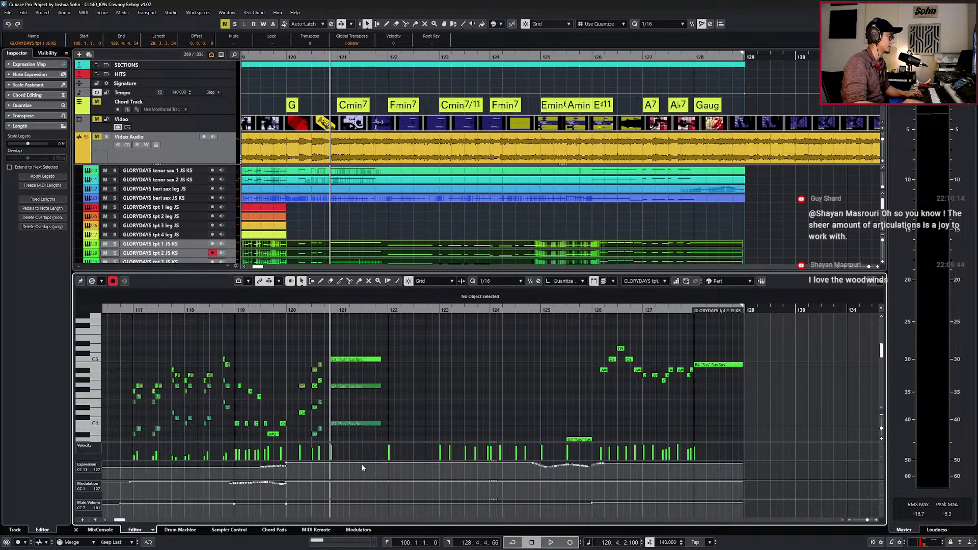
key("ctrl+Tab")
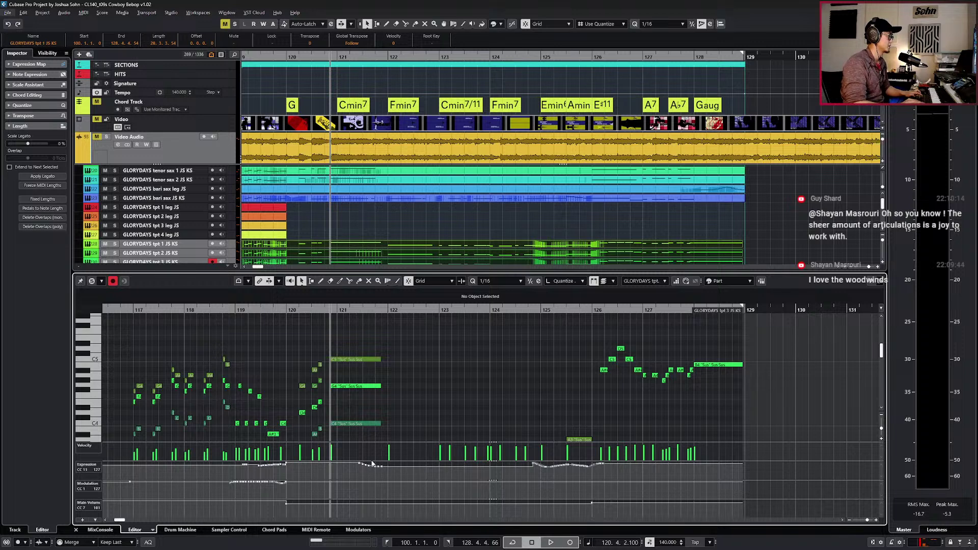
key("ctrl+shift+Tab")
key("ctrl+shift+Tab")
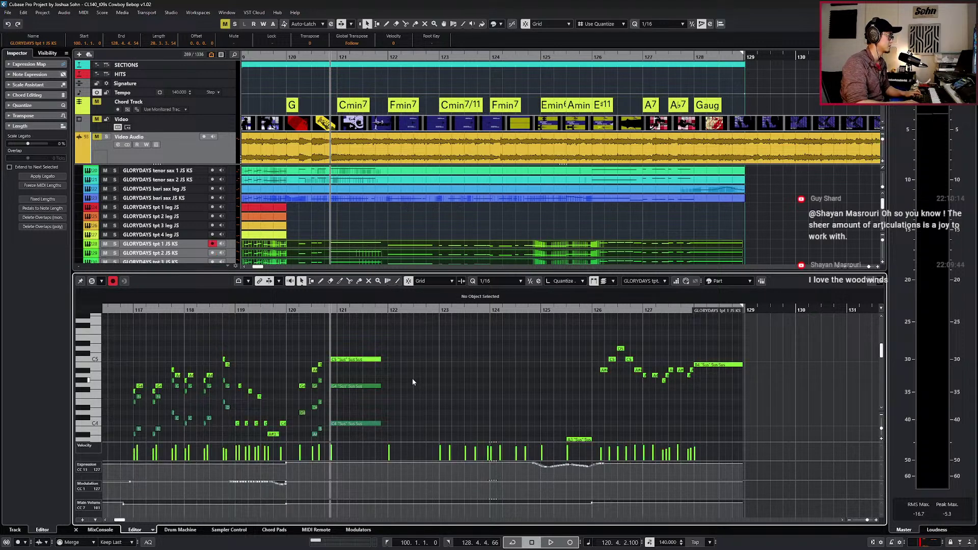
left_click_drag(361, 462, 379, 465)
Play the passage from the sustained chord into bar 123 and return the playhead to bar 121.
key("space")
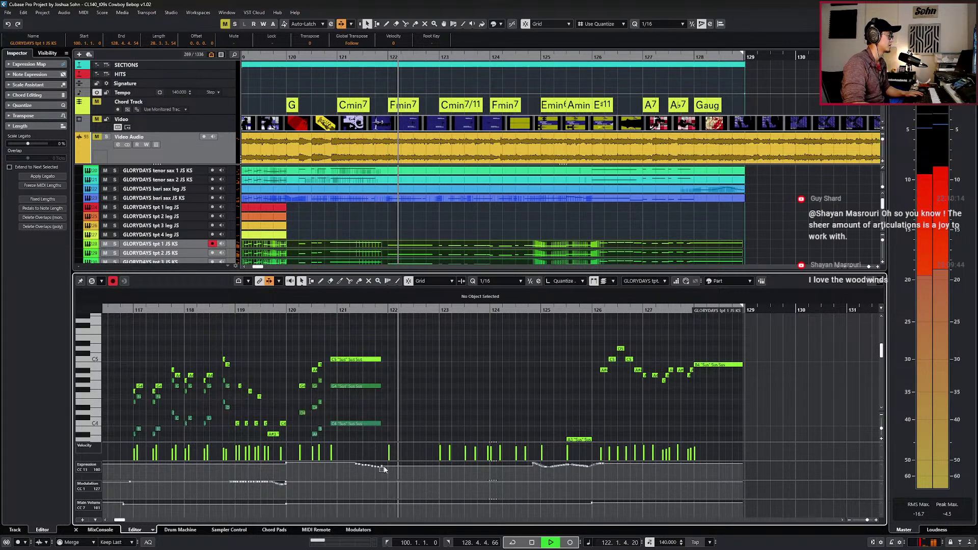
scroll(394, 403, "down", 2)
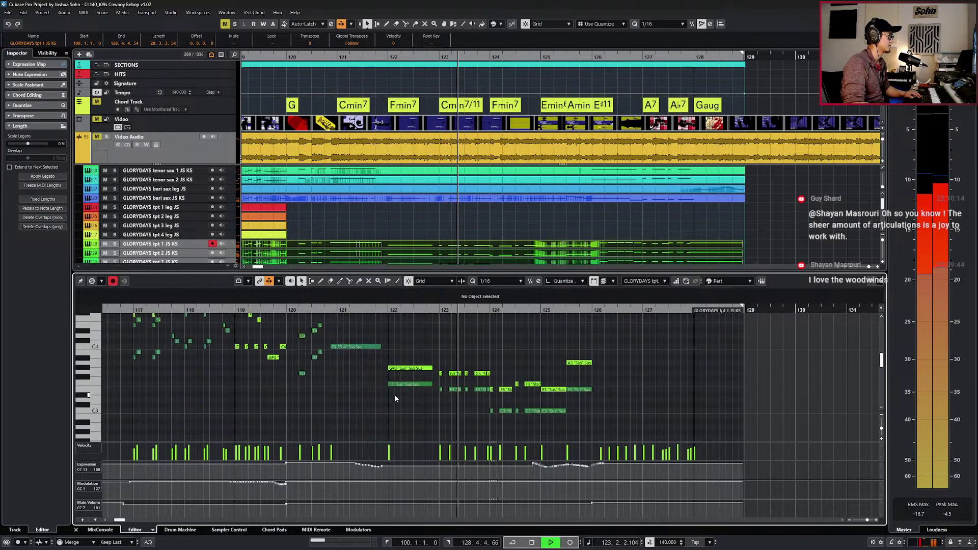
key("KP_Subtract")
key("KP_Subtract")
key("KP_Subtract")
Audition the tpt 1 notes G4, A#4 and B4 in bar 120 one after another to check their articulations.
scroll(341, 365, "up", 4)
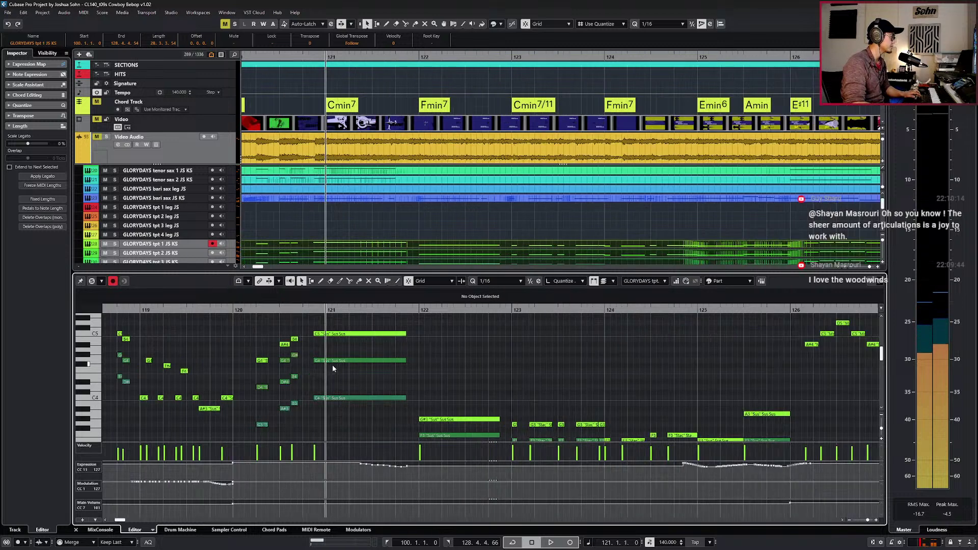
scroll(392, 338, "left", 2)
left_click(383, 361)
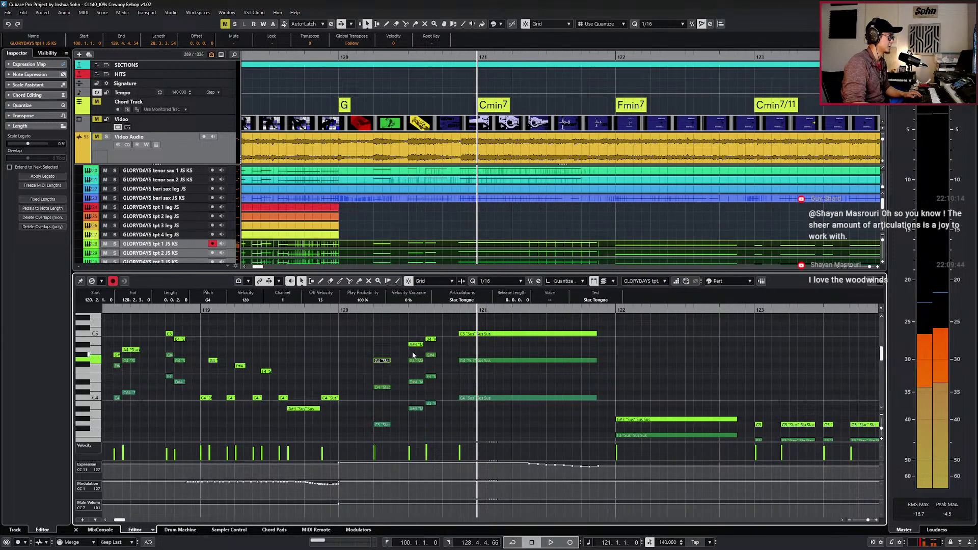
left_click(415, 344)
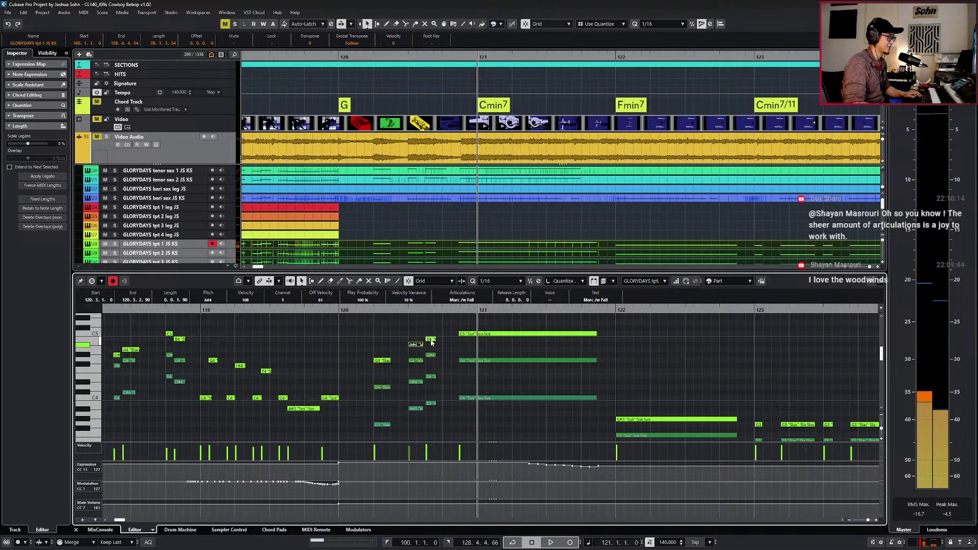
left_click(431, 340)
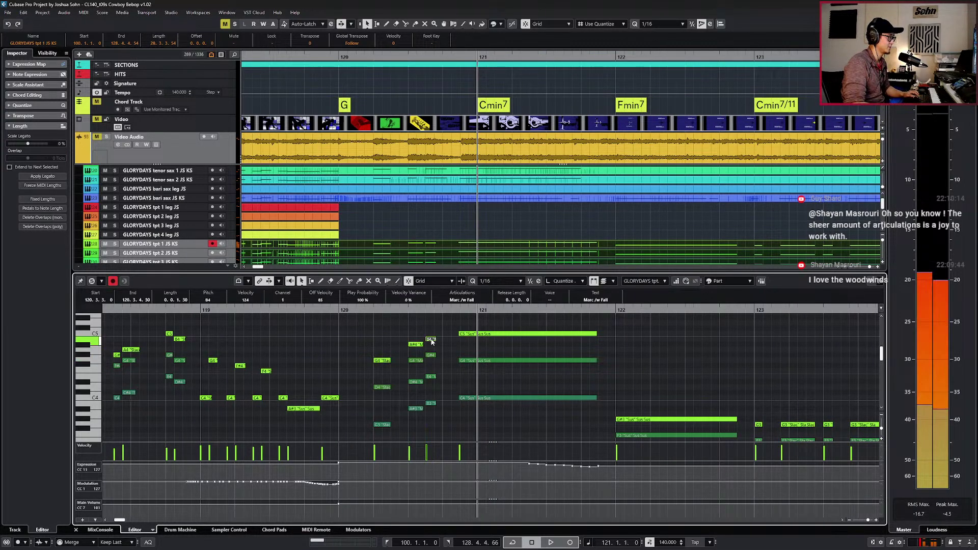
Set the tpt 1 B4 note in the last chord of bar 120 to Stac Tongue and switch through the lower trumpet parts.
left_click(461, 299)
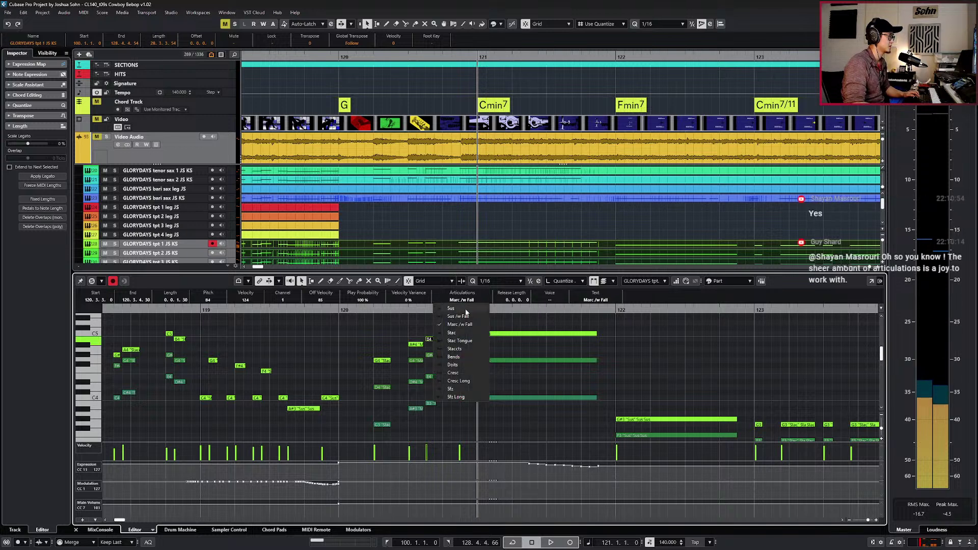
left_click(465, 341)
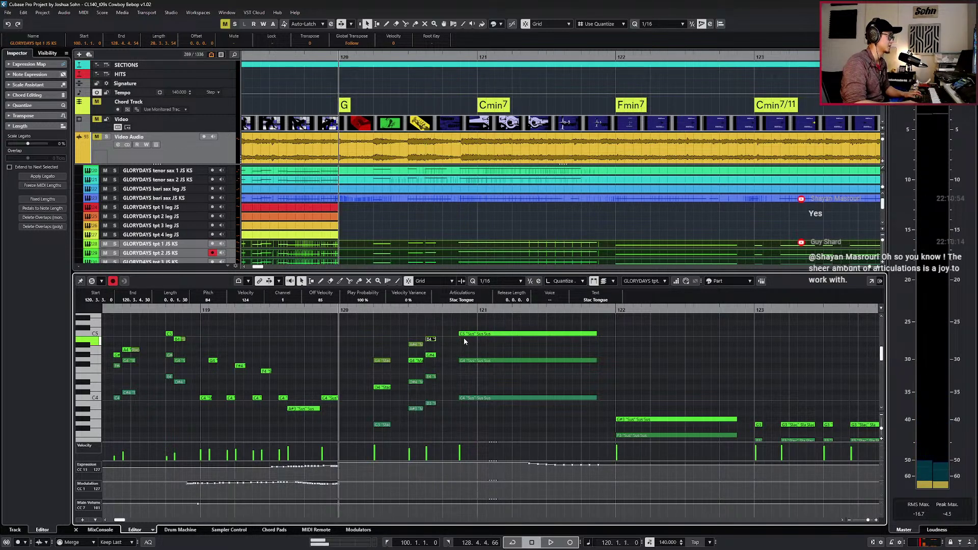
left_click(455, 345)
key("Down")
key("Down")
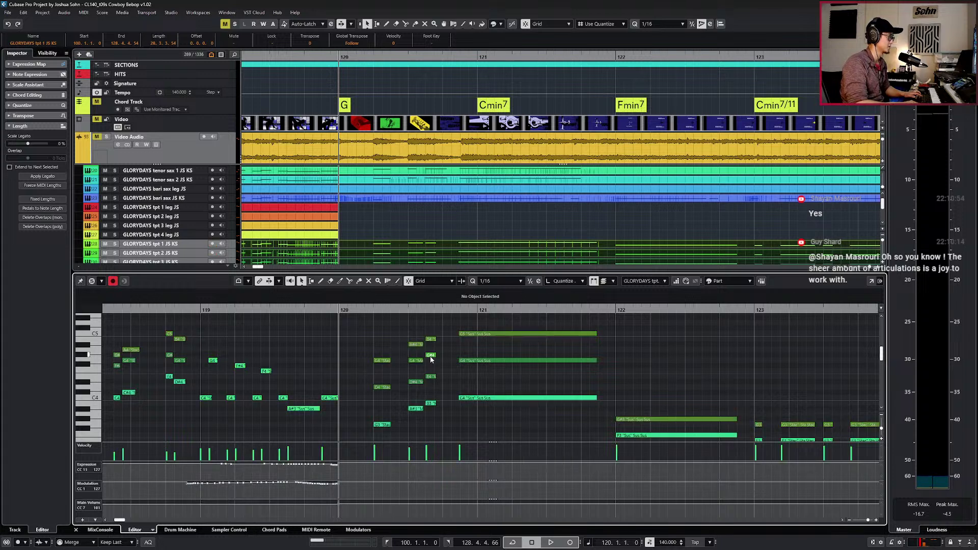
Set the tpt 2 G#4 note in the last chord of bar 120 to Stac and play the passage into bar 121.
left_click(418, 360)
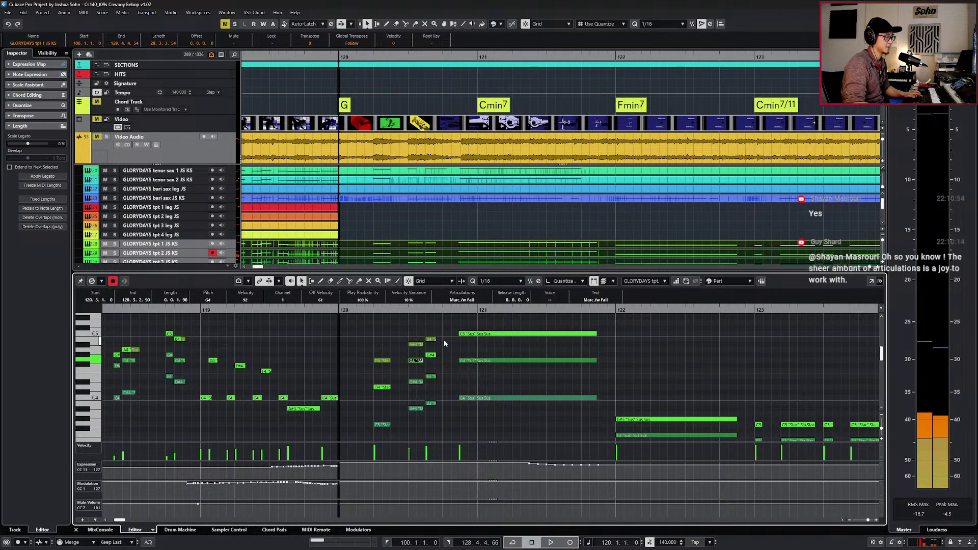
left_click(431, 356)
key("space")
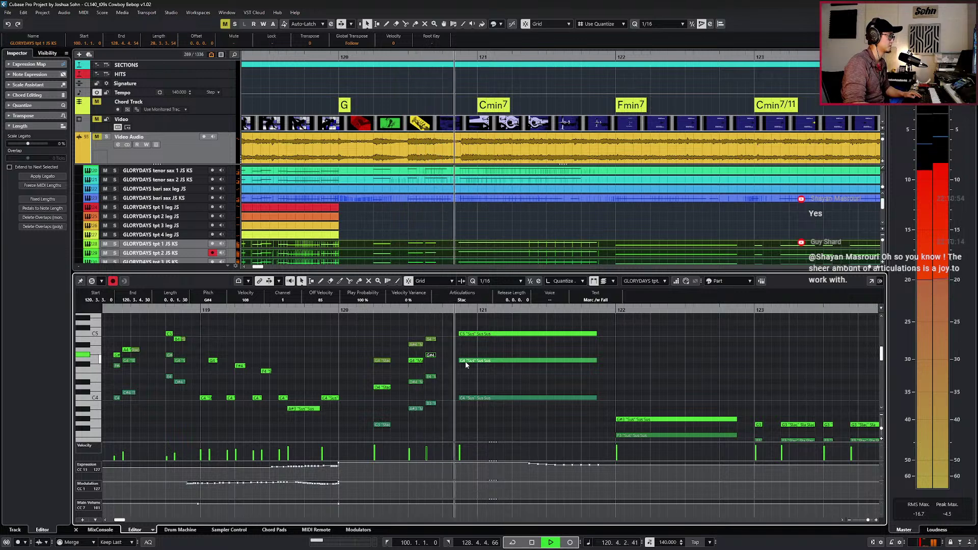
key("space")
key("space")
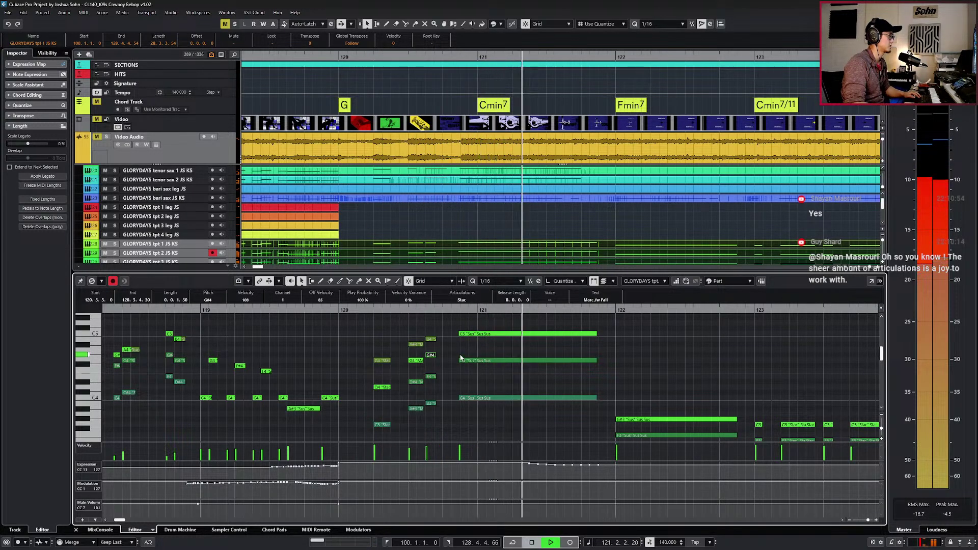
key("space")
Shorten the last chord of bar 120 by a sixteenth in all four trumpet parts and play it into bar 121.
key("Return")
scroll(467, 350, "down", 2)
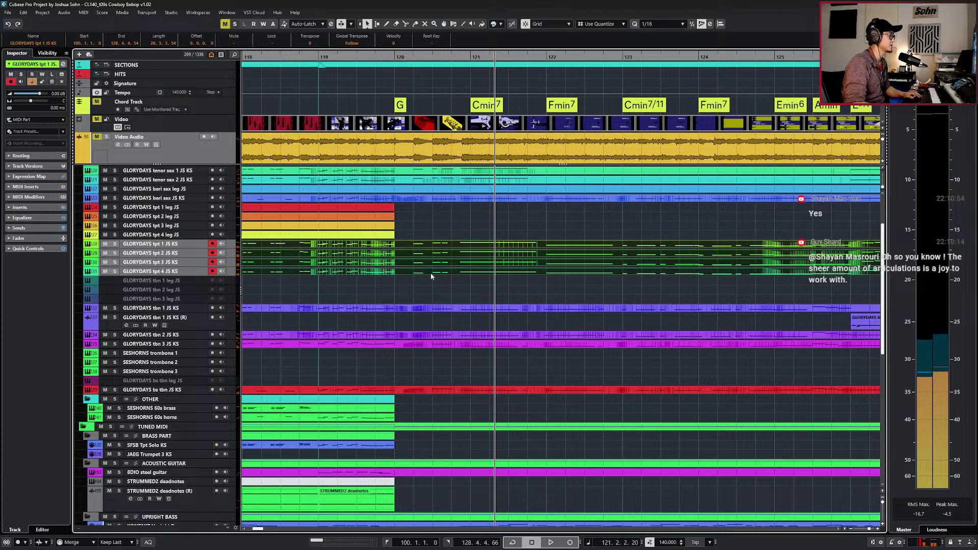
key("ctrl+e")
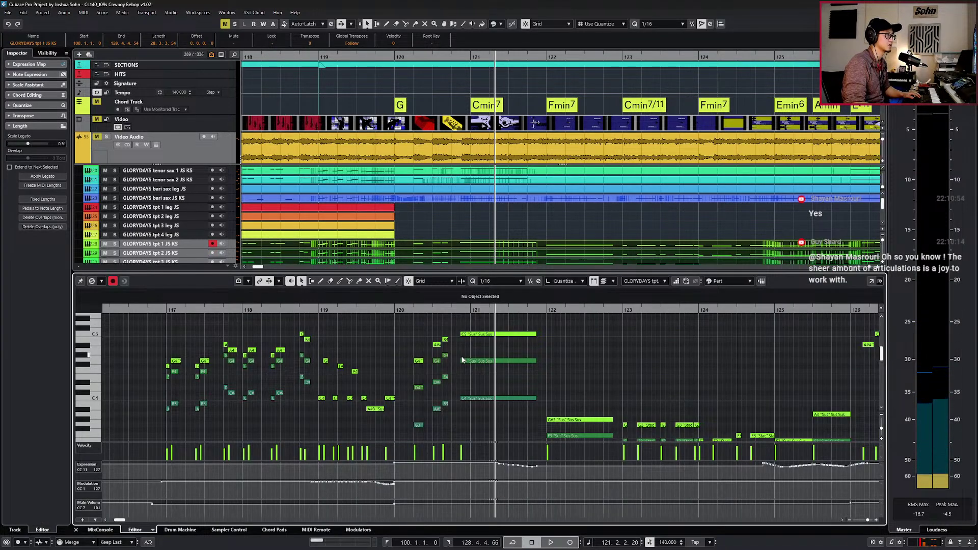
left_click_drag(448, 415, 451, 419)
key("l")
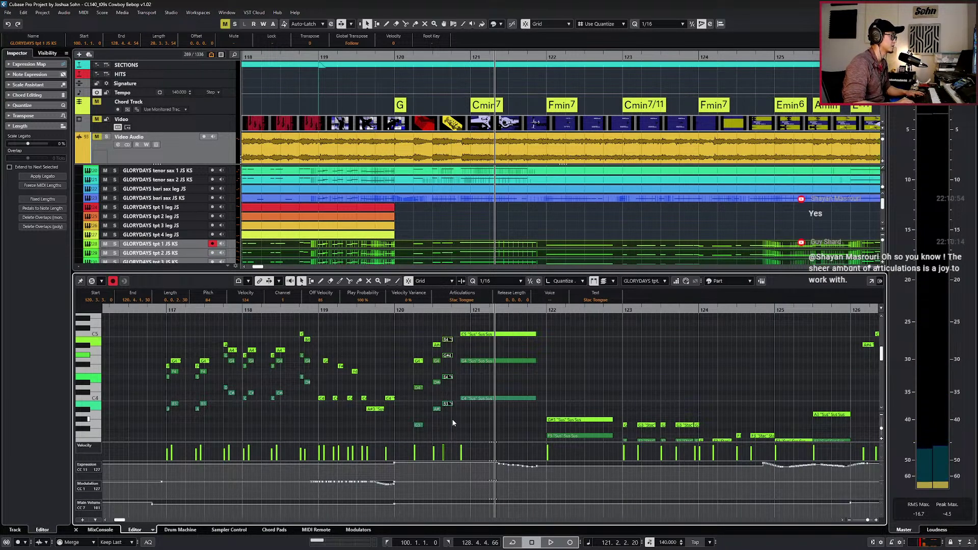
key("space")
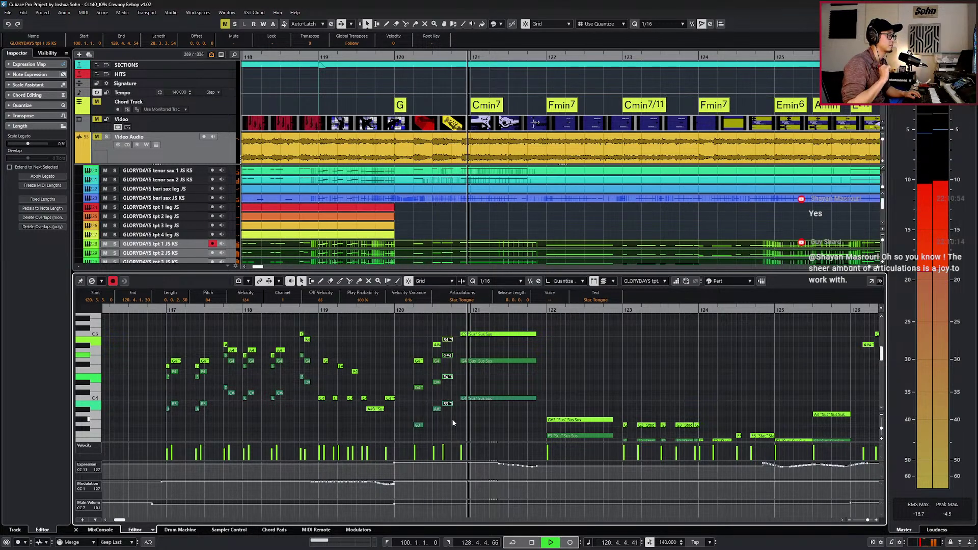
key("space")
key("alt+shift+Left")
key("l")
key("space")
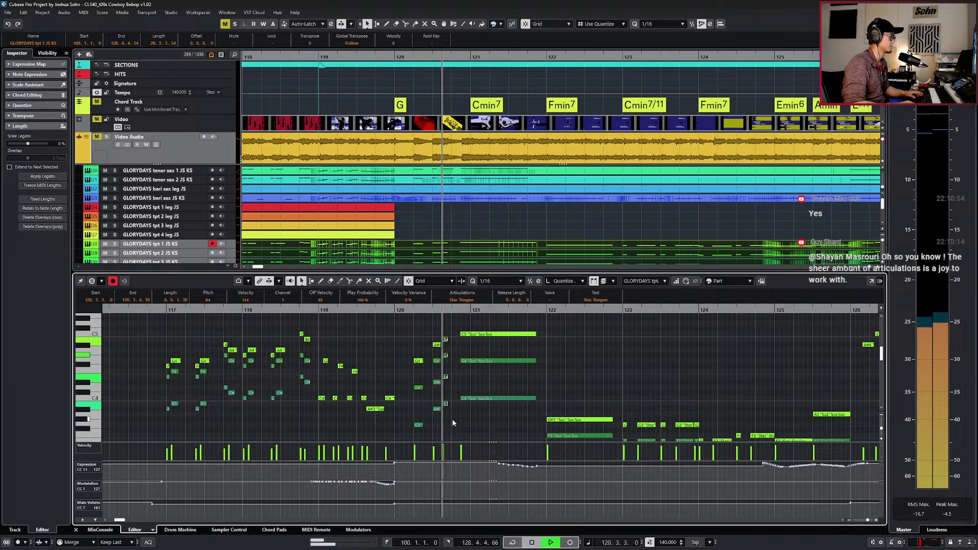
key("space")
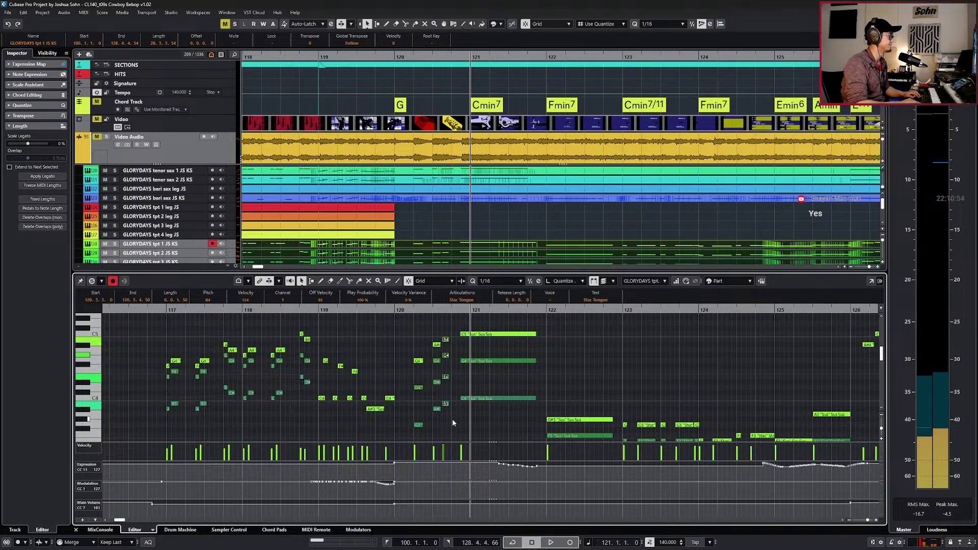
Try the Stac Tongue articulation on the tpt 4 B3 note in the last chord of bar 120 and audition it.
left_click(445, 404)
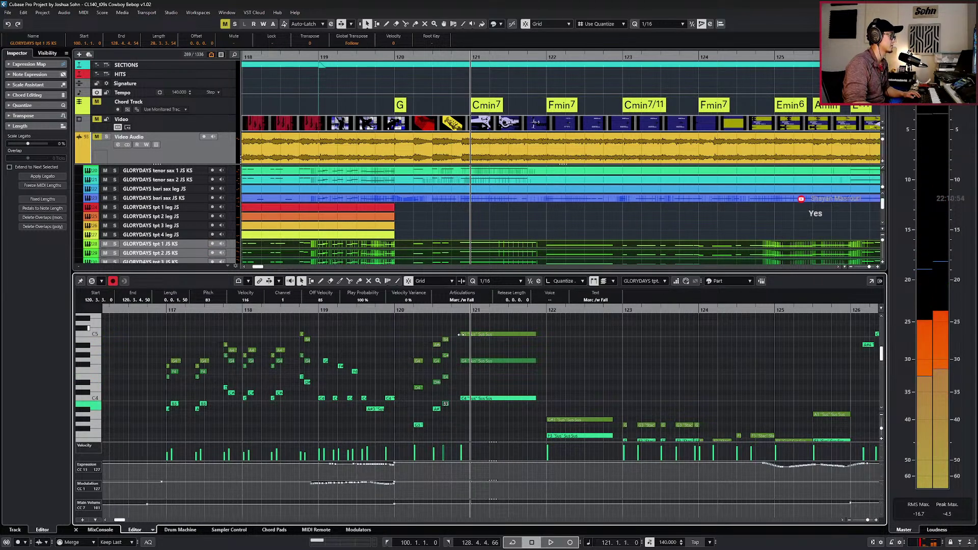
left_click(458, 299)
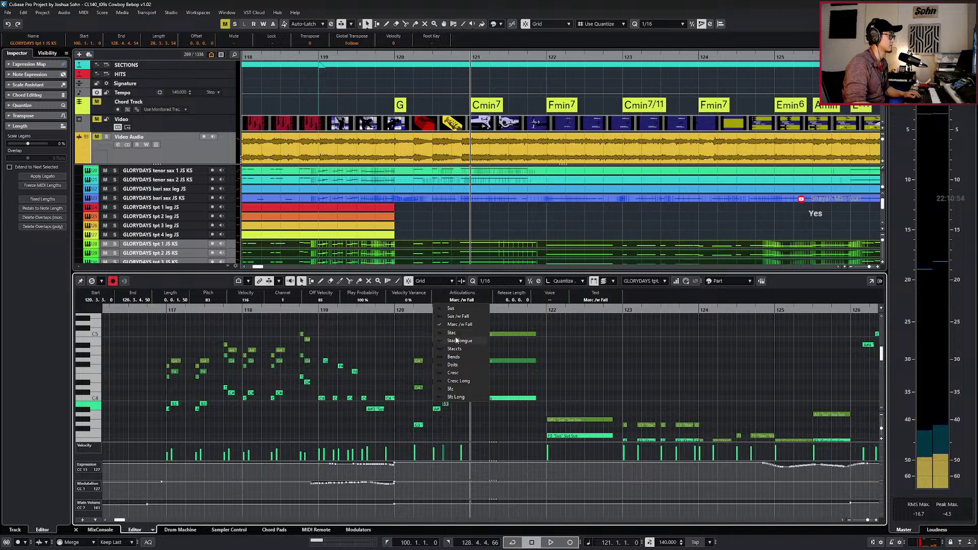
left_click(457, 340)
key("space")
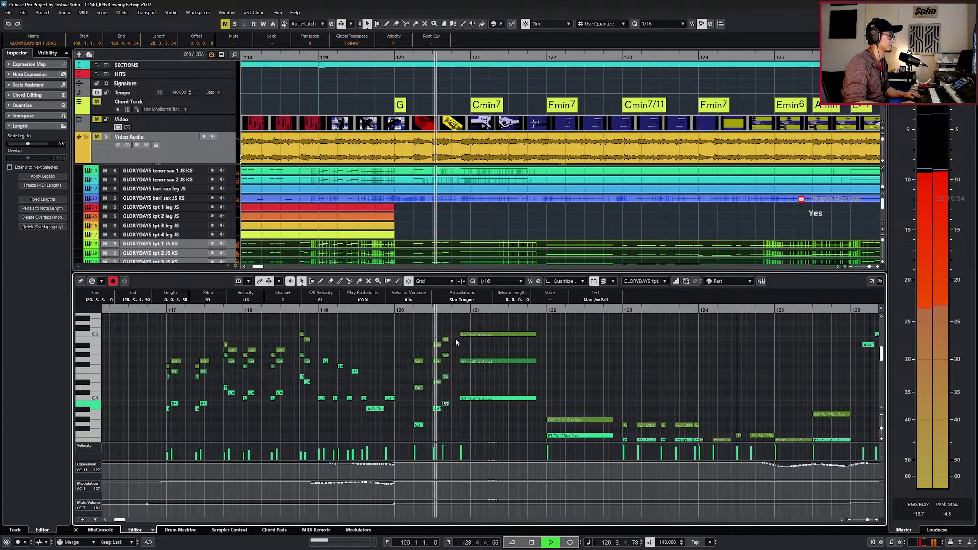
key("space")
Play the full arrangement from bar 120 through bar 126 in the project view.
key("space")
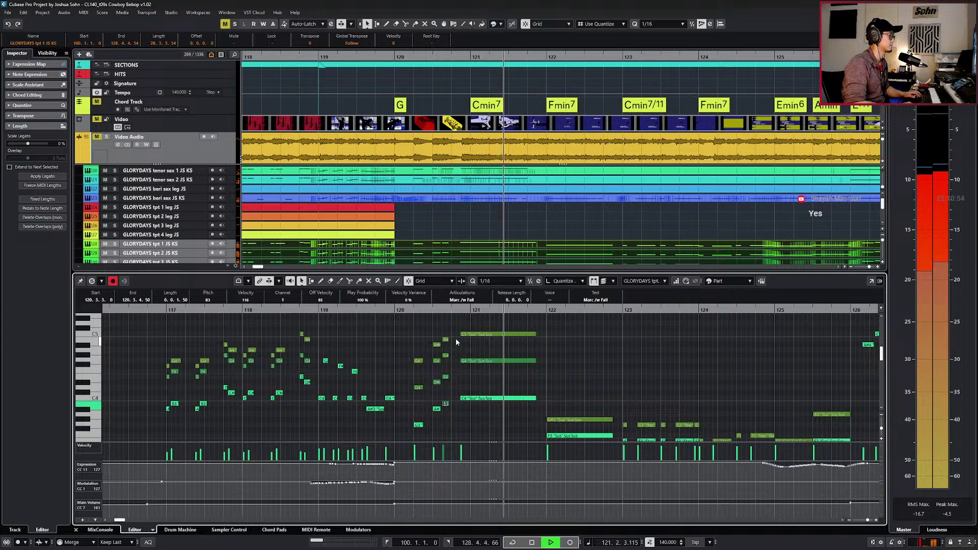
key("Return")
scroll(529, 345, "down", 4)
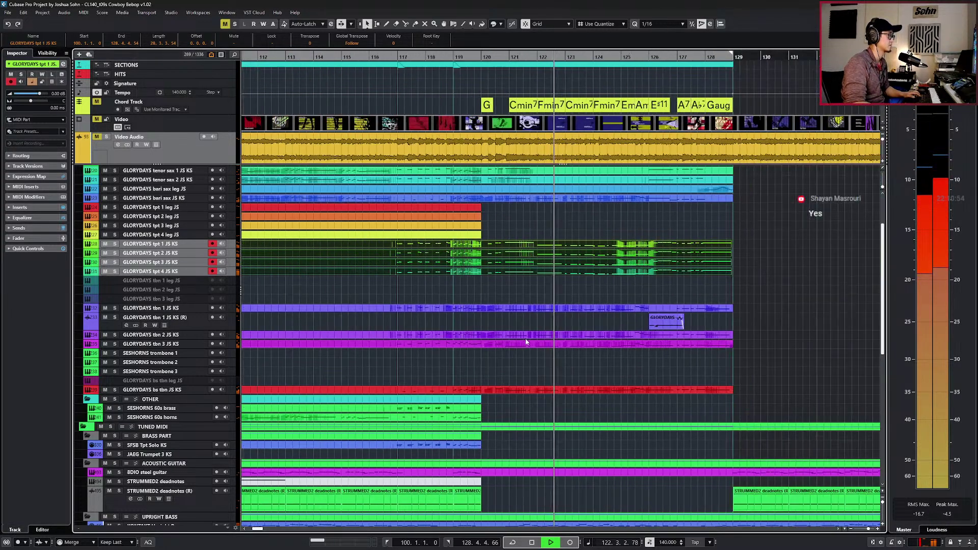
scroll(528, 347, "right", 3)
scroll(458, 321, "up", 3)
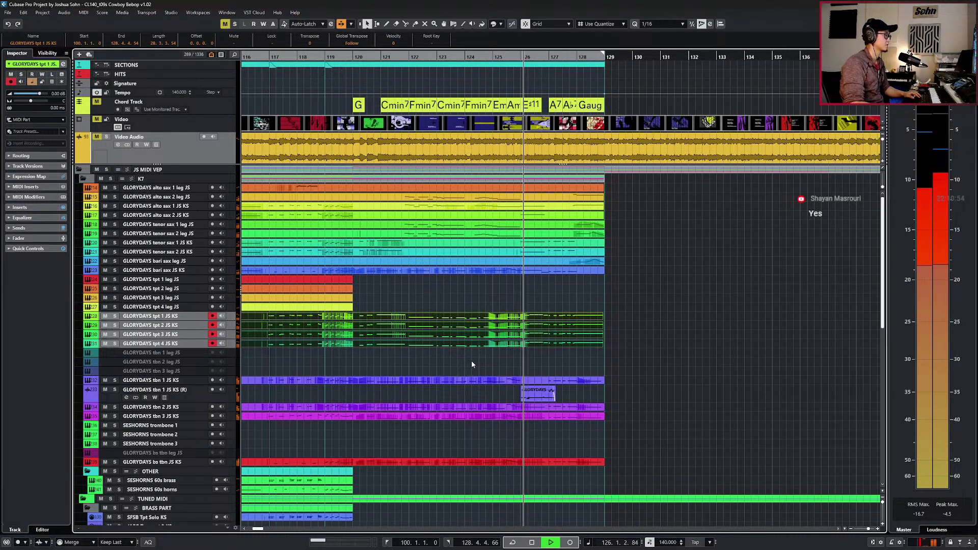
key("space")
Open the four tpt JS KS parts together and delete the Main Volume CC 7 point at bar 126 in each.
left_click_drag(573, 299, 568, 350)
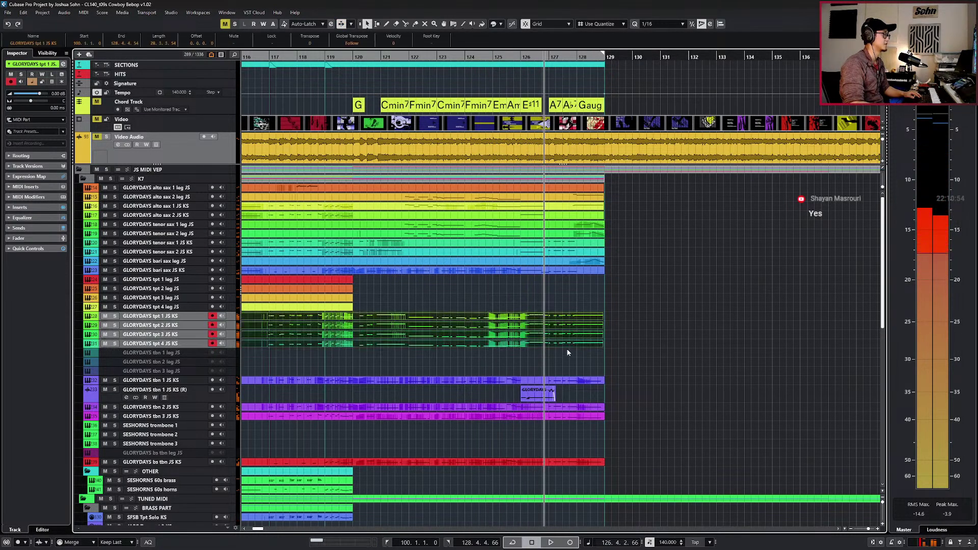
key("ctrl+KP_Subtract")
key("Return")
scroll(556, 343, "up", 4)
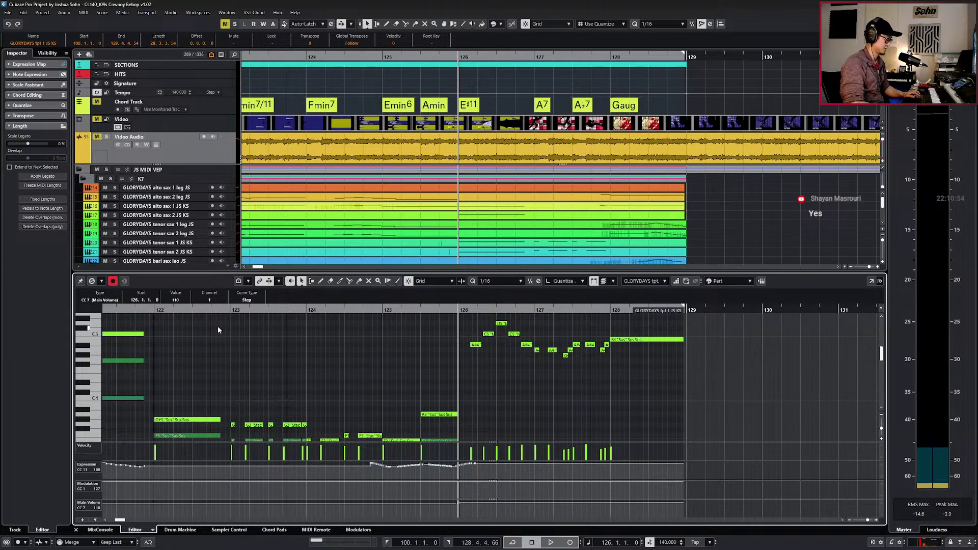
left_click(270, 332)
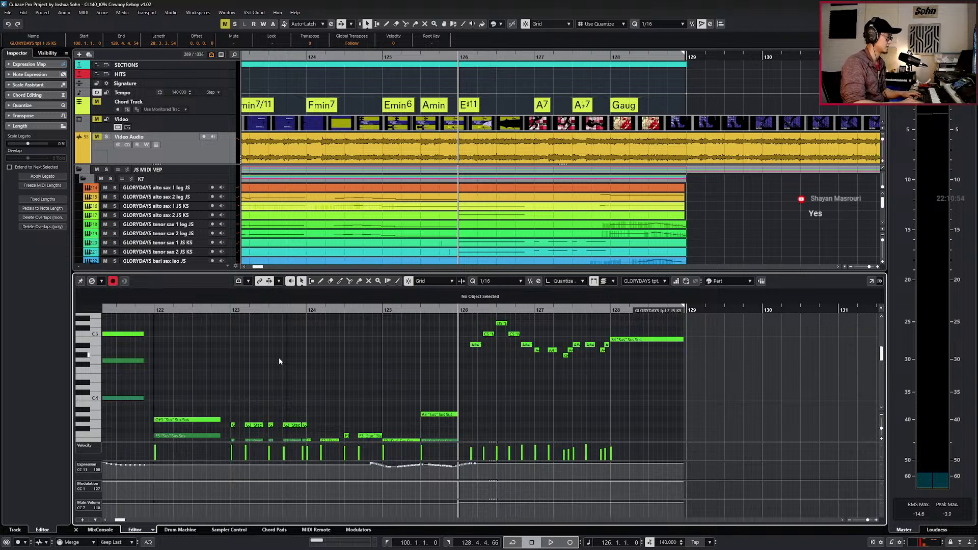
left_click(459, 502)
key("Delete")
key("Down")
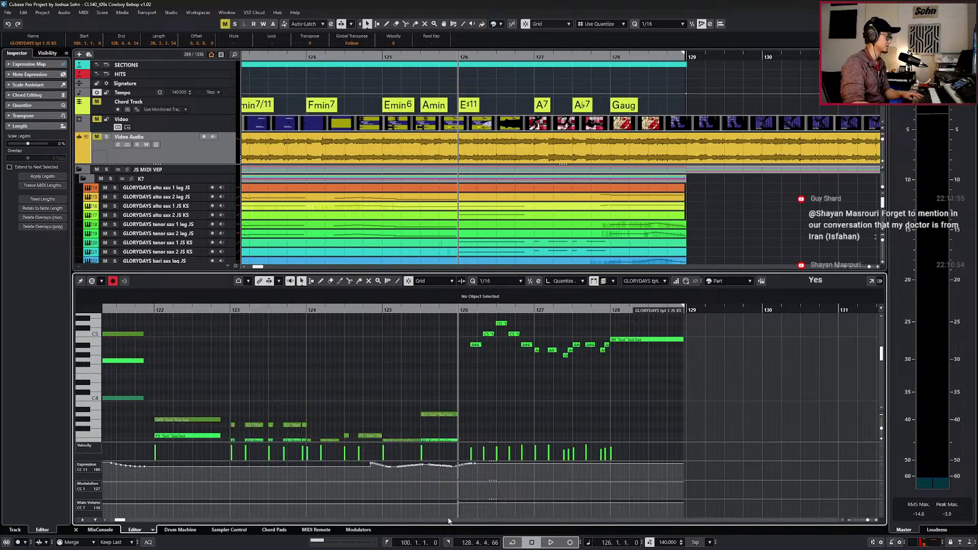
left_click(439, 483)
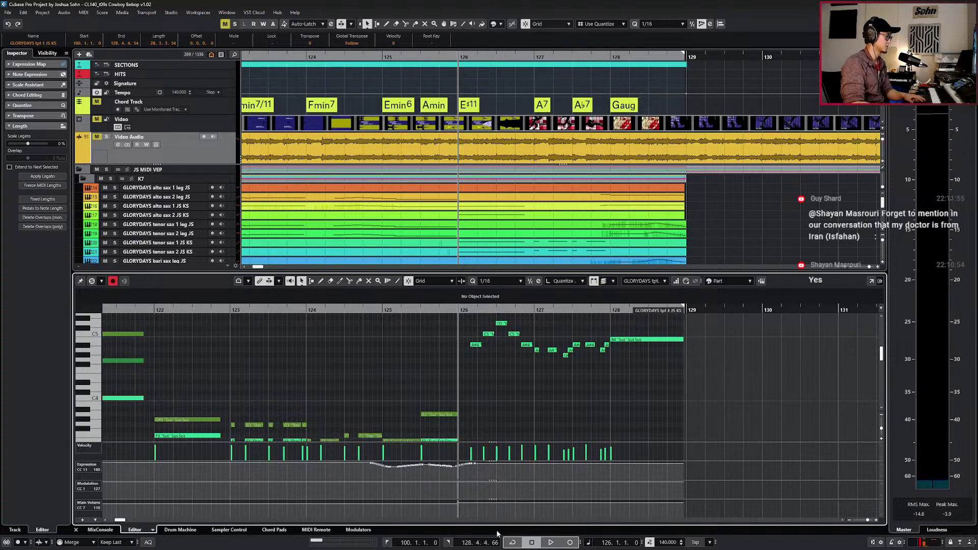
Solo the four tpt JS KS tracks, play the line through bar 126, and unsolo them.
key("Return")
left_click_drag(506, 306, 509, 348)
key("s")
key("space")
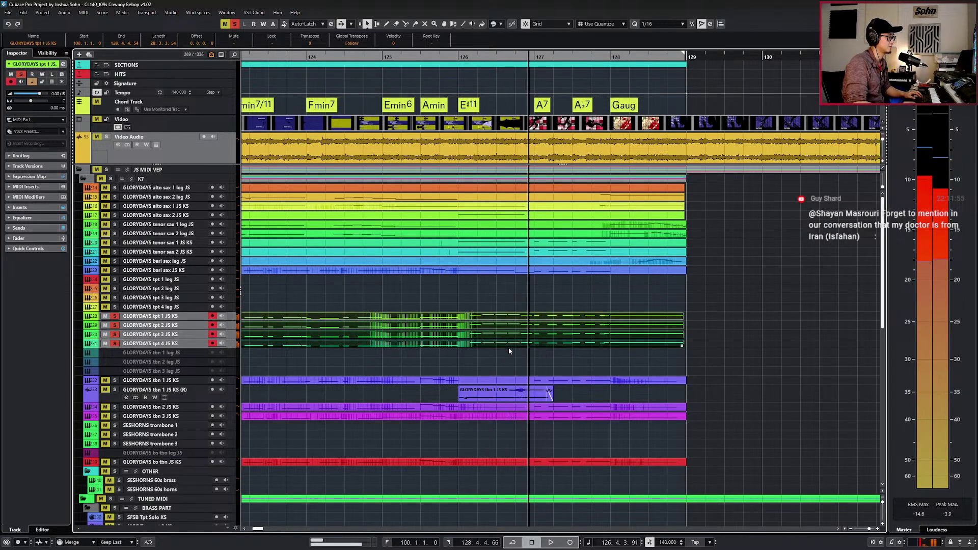
key("s")
Move the playhead back to bar 125, play the Video Audio reference track soloed into bar 126, and unsolo it.
key("KP_Subtract")
key("KP_Subtract")
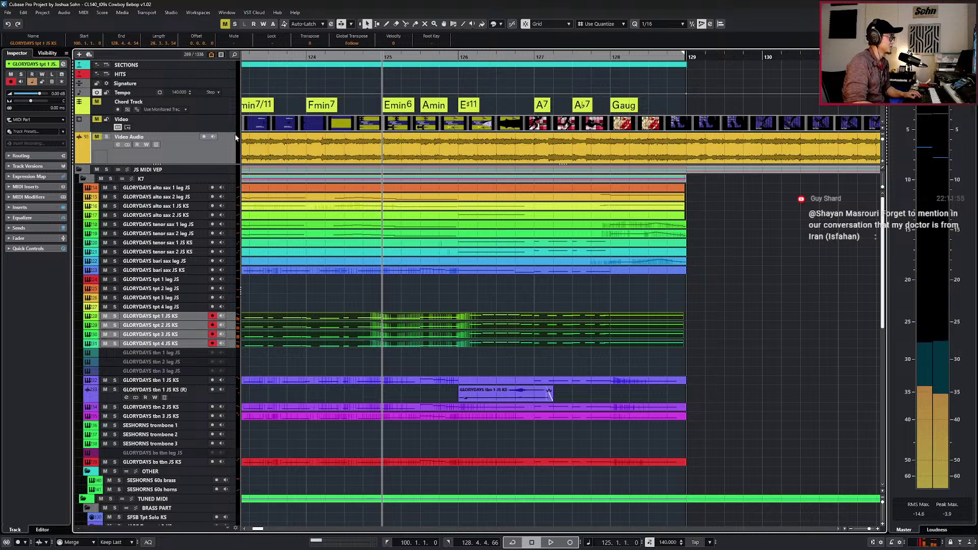
left_click(236, 138)
key("s")
key("space")
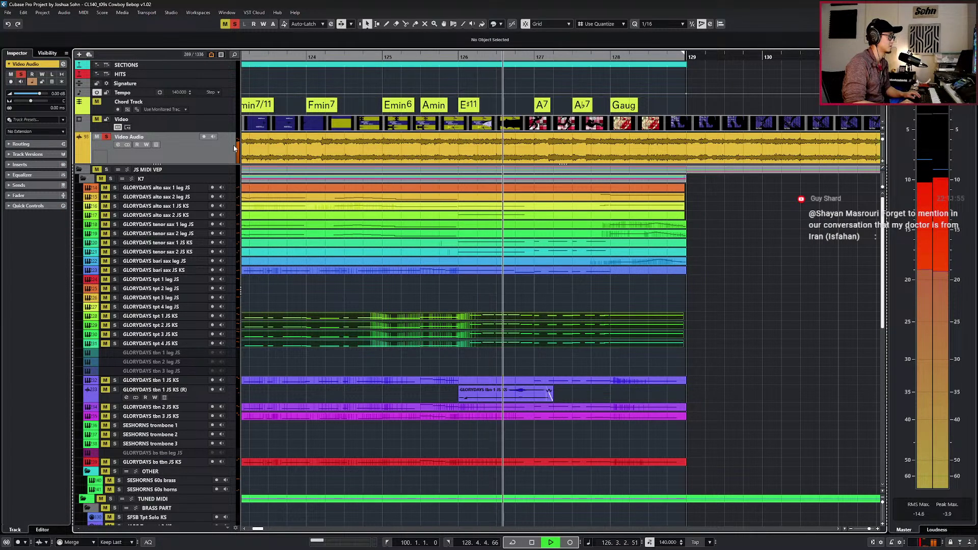
key("space")
key("s")
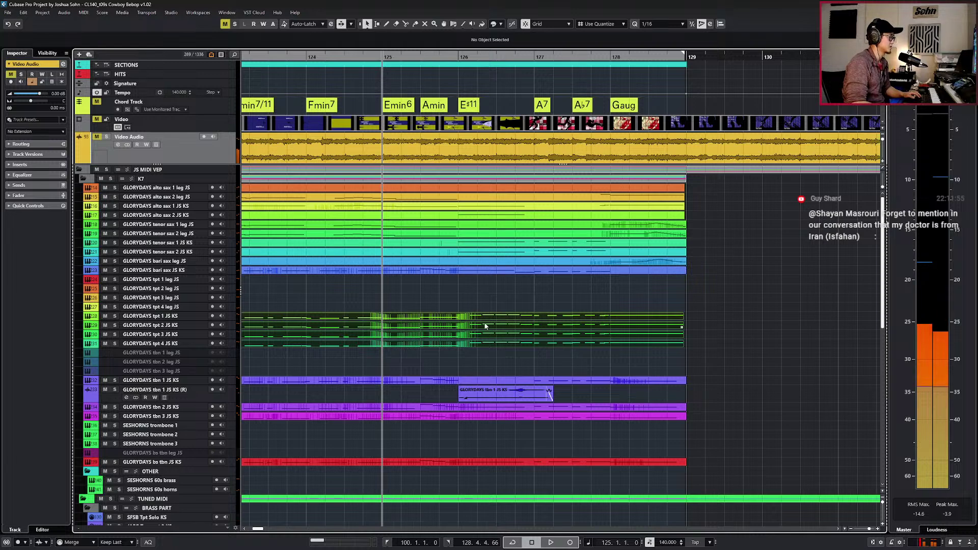
Open the tpt 3 part and transpose its five bar 126 notes down three semitones, starting on G4.
double_click(488, 334)
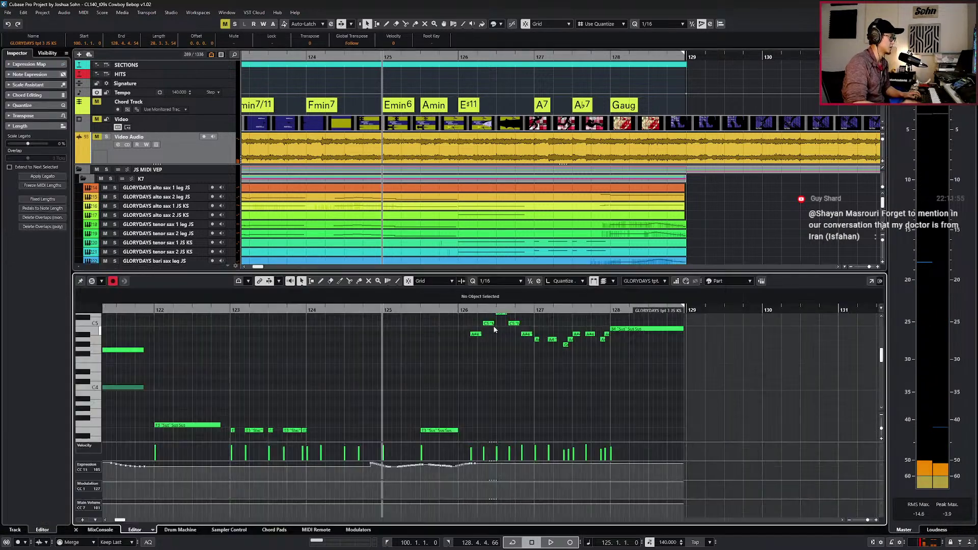
left_click_drag(490, 376, 539, 400)
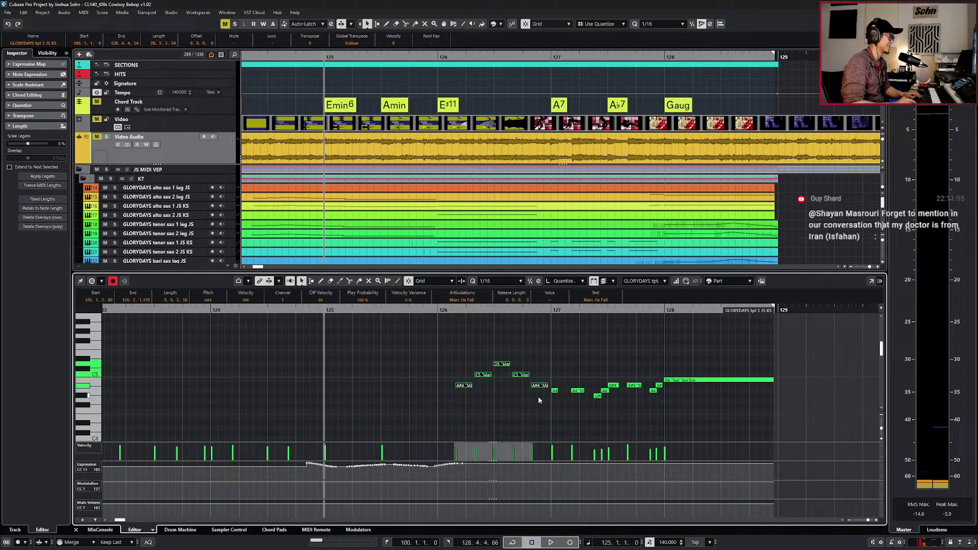
key("Down")
key("Down")
key("Down")
Audition the tpt 3 line in bar 126, first in the mix and then soloed in the editor.
key("space")
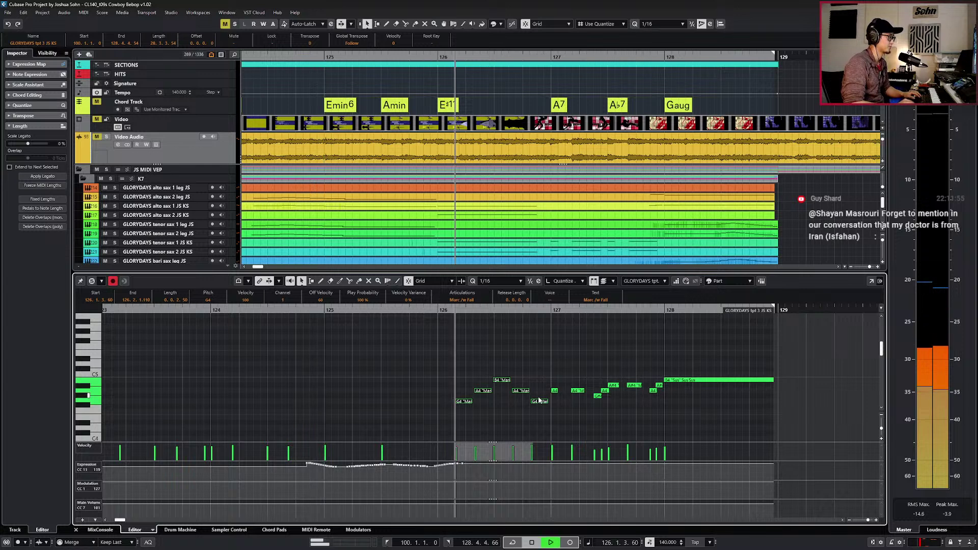
key("space")
key("s")
key("space")
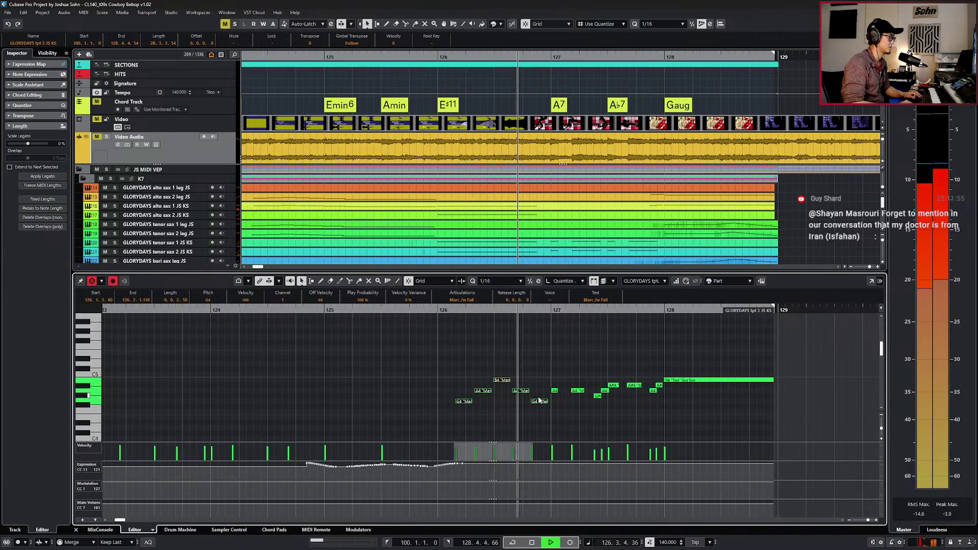
key("space")
key("space")
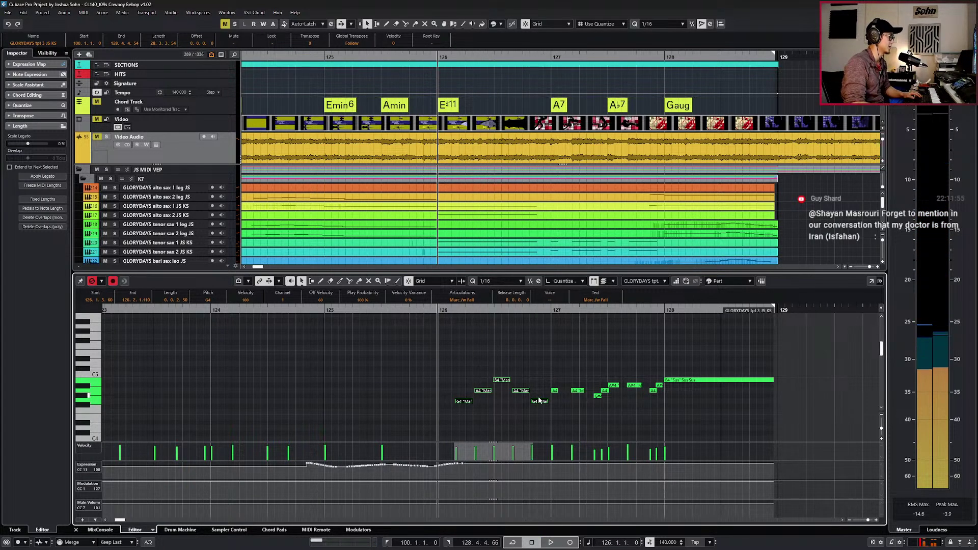
Lower the highest tpt 3 note in bar 126 to A#4 and play the line from bar 126.
left_click(509, 381)
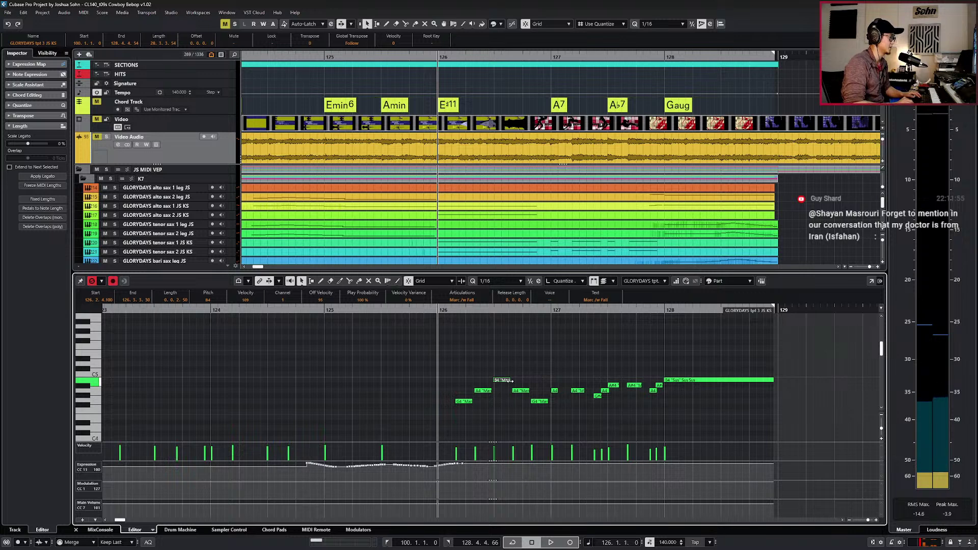
key("Down")
scroll(509, 378, "up", 3)
scroll(540, 380, "down", 2)
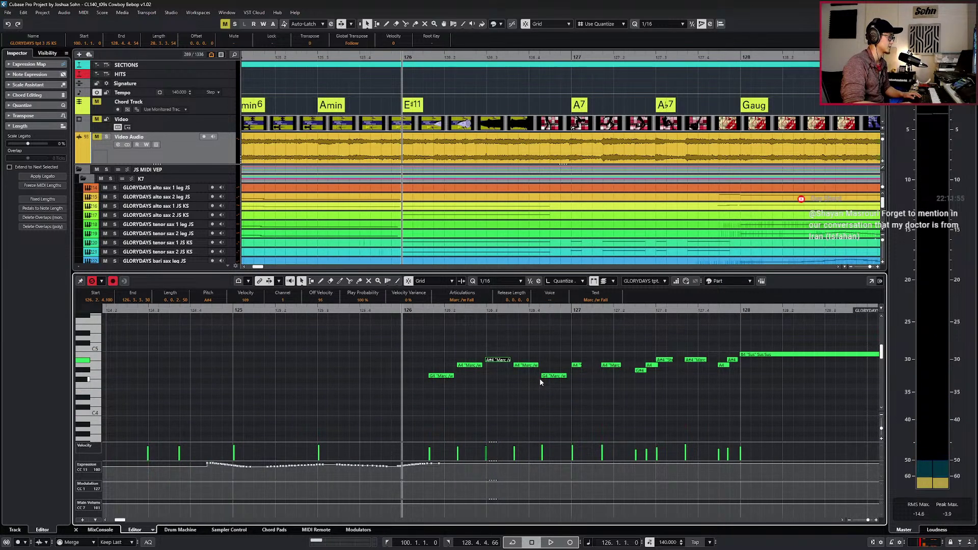
key("space")
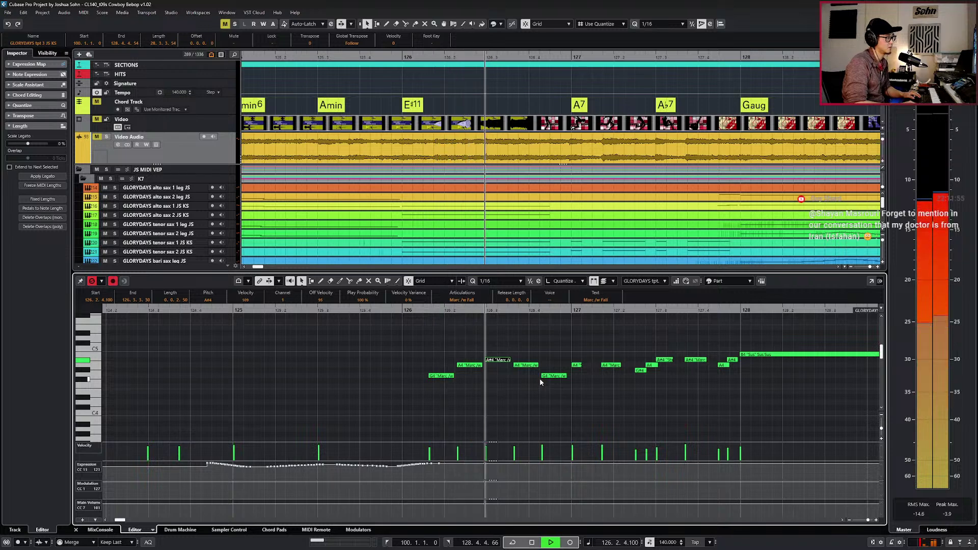
Open the tpt 1 to 4 JS KS parts together in the Key Editor and play the passage through bars 126 to 128.
key("space")
key("Return")
left_click_drag(501, 301, 504, 339)
key("Return")
scroll(505, 339, "down", 2)
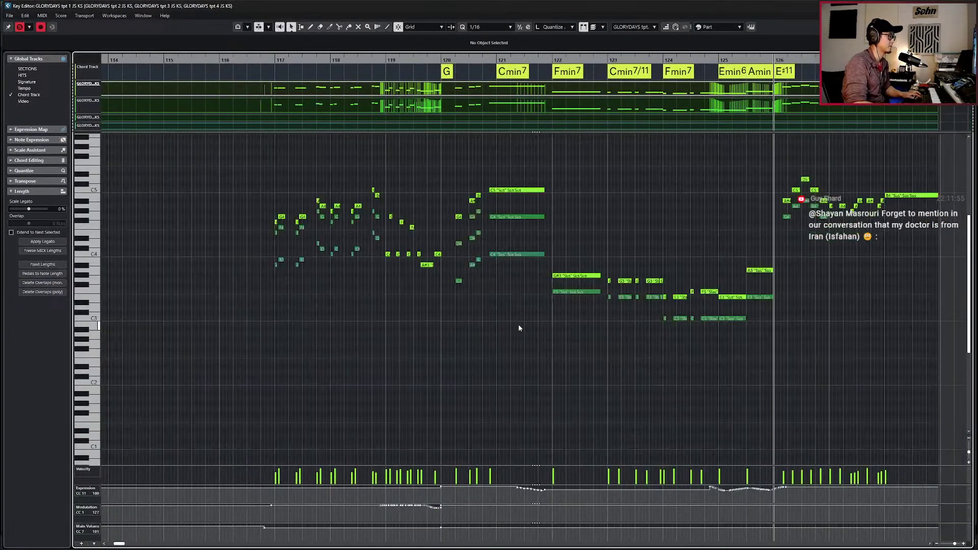
scroll(521, 322, "right", 4)
scroll(451, 277, "up", 3)
key("s")
key("space")
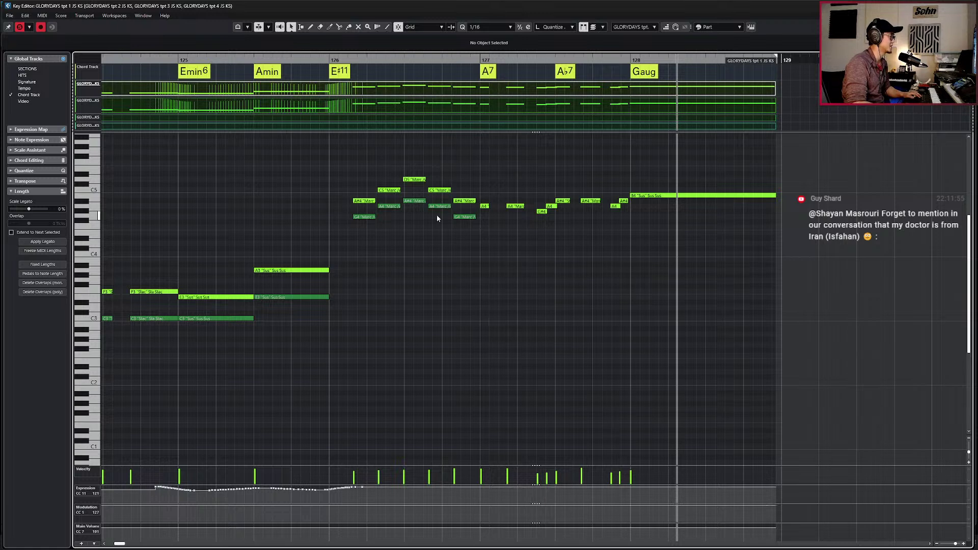
Set the articulation of the five tpt 3 notes in bar 126 to Sus and play the result.
left_click(370, 219)
left_click(390, 214, "shift")
left_click(415, 209, "shift")
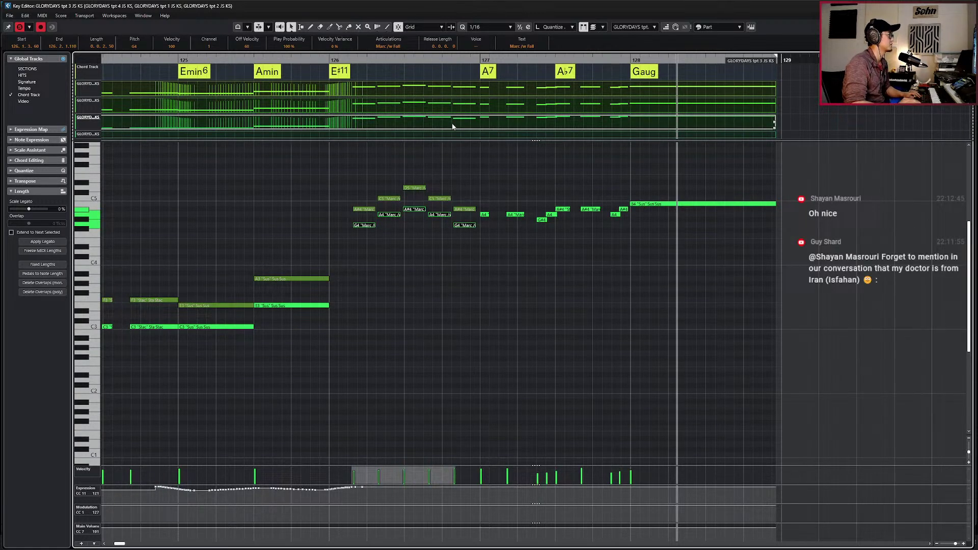
left_click(392, 46)
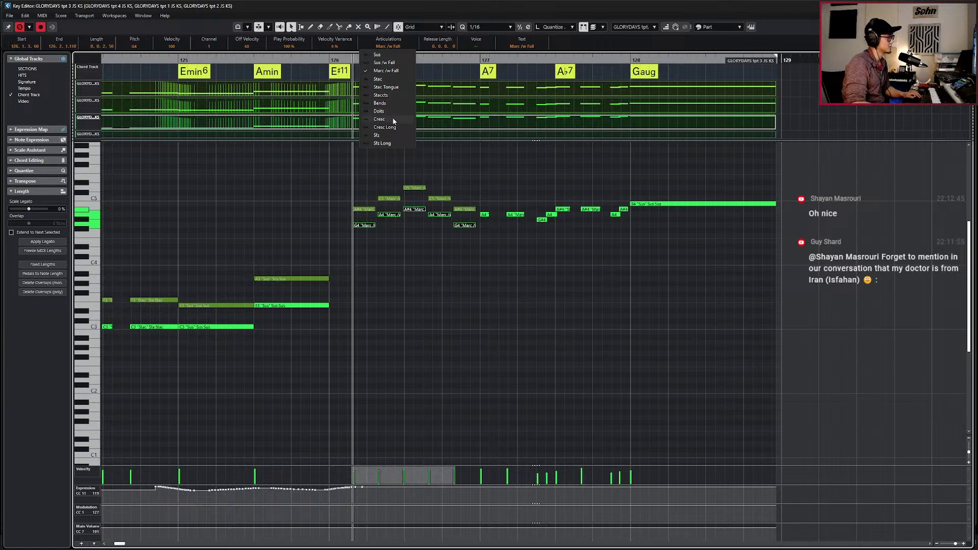
left_click(392, 53)
key("Page_Down")
left_click(411, 45)
left_click(482, 299)
key("Page_Down")
key("space")
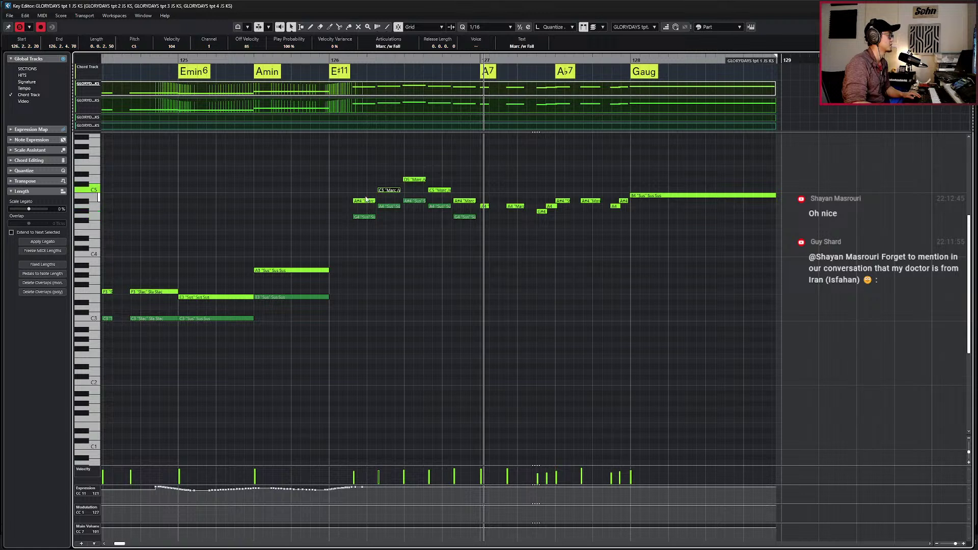
Set the articulation of the five tpt 2 notes in bar 126 to Sus while auditioning the passage.
key("ctrl+Tab")
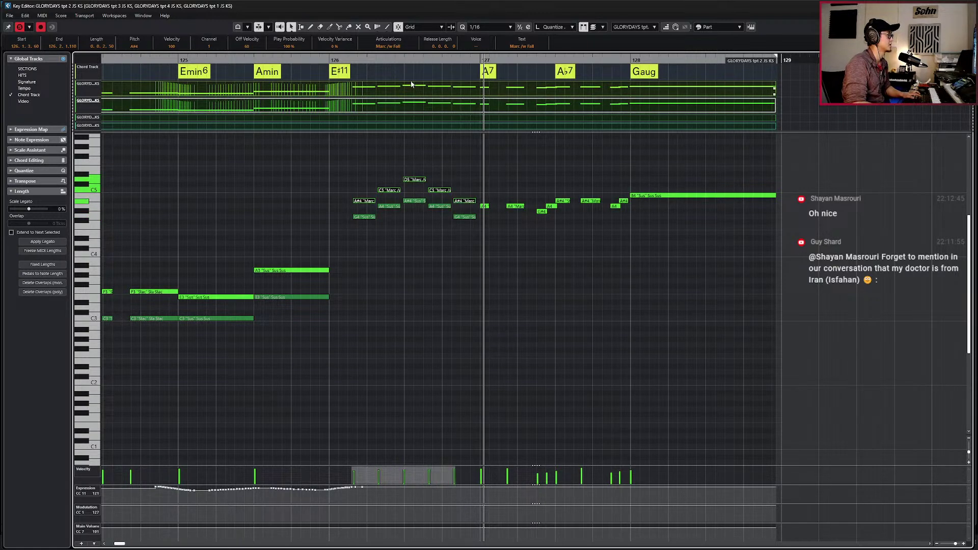
left_click(388, 46)
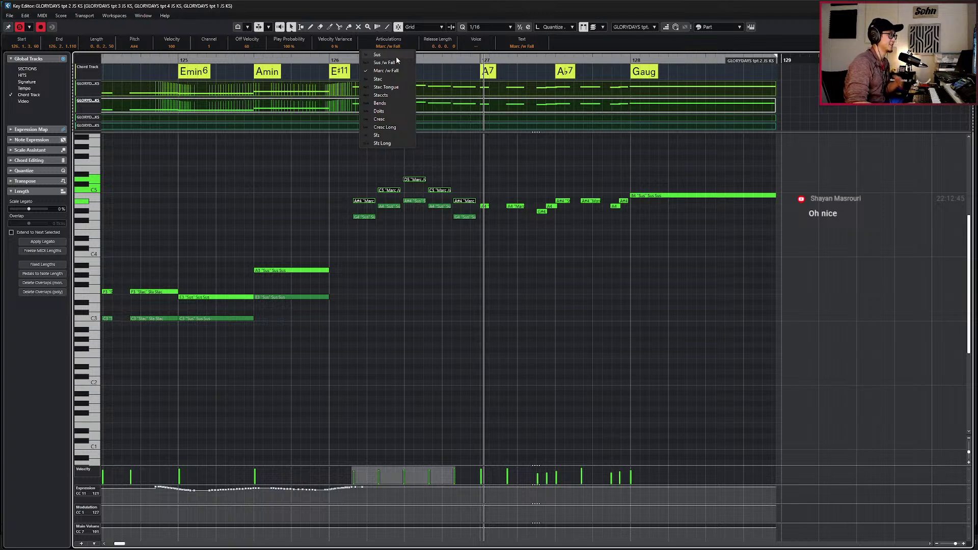
left_click(396, 55)
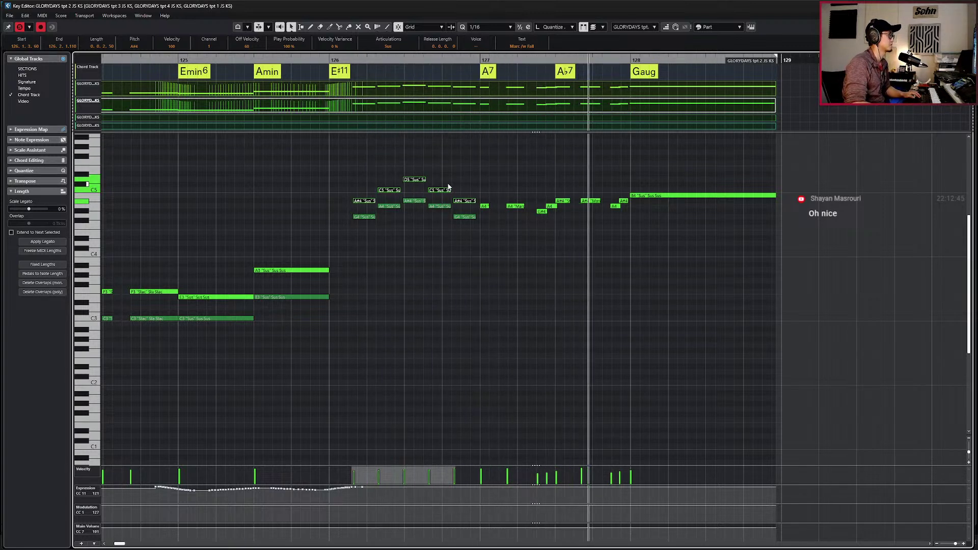
key("space")
Open the tpt 3 and tpt 4 parts and transpose all their bar 127 notes down two semitones.
left_click(563, 200)
key("KP_Subtract")
key("KP_Subtract")
key("Return")
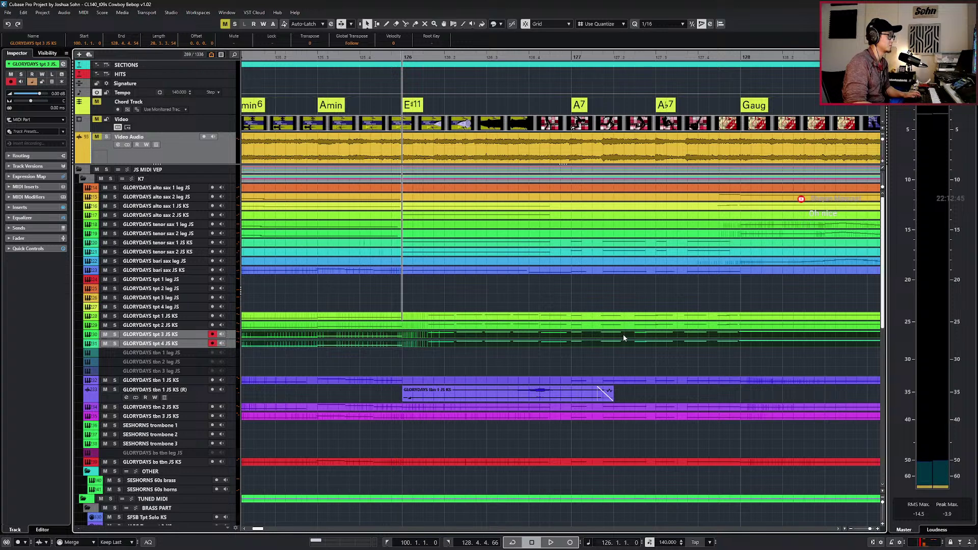
key("Return")
scroll(603, 323, "right", 3)
left_click_drag(343, 346, 496, 392)
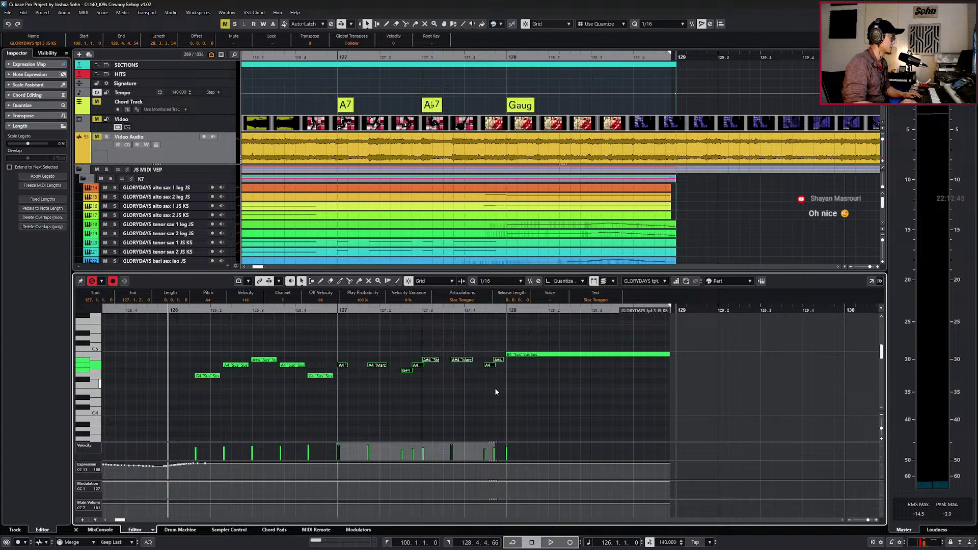
scroll(349, 110, "up", 2)
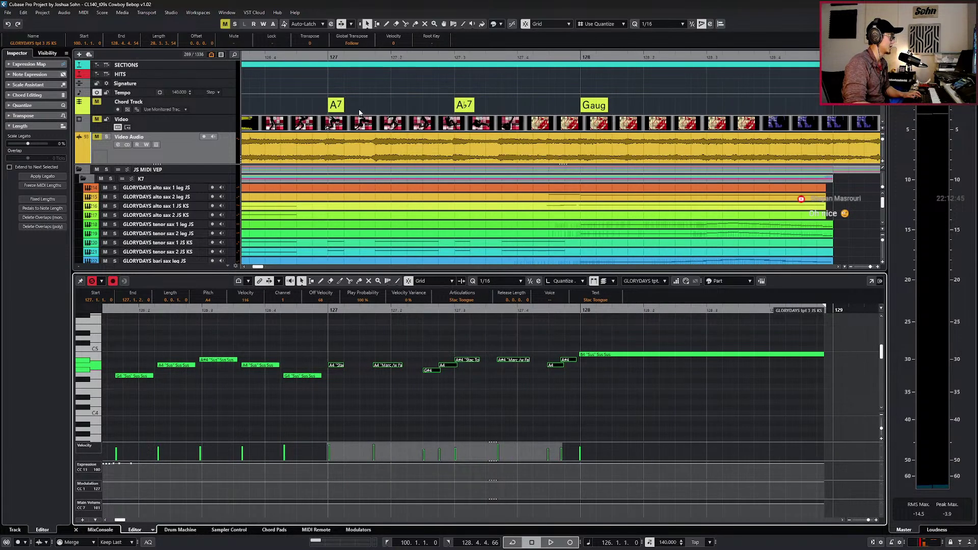
key("l")
key("Down")
key("Down")
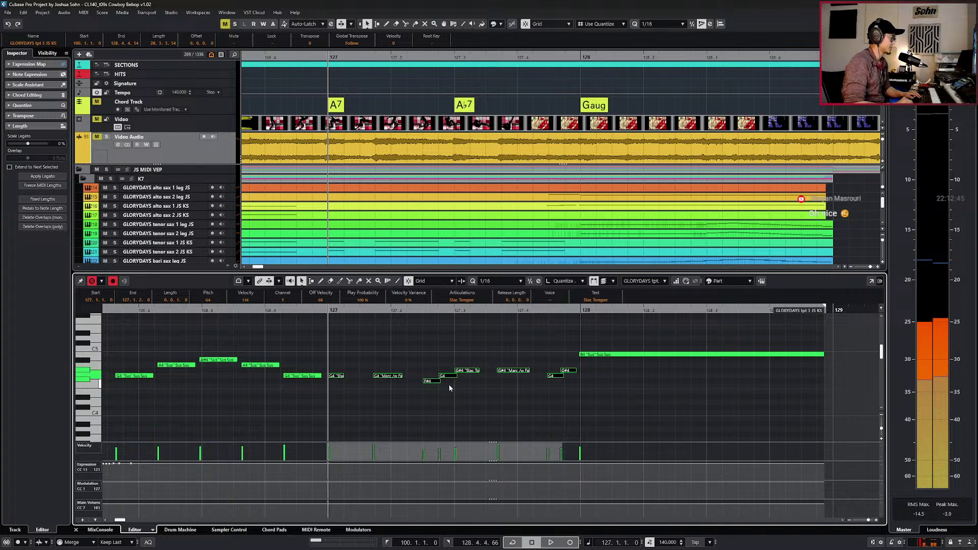
left_click(389, 363)
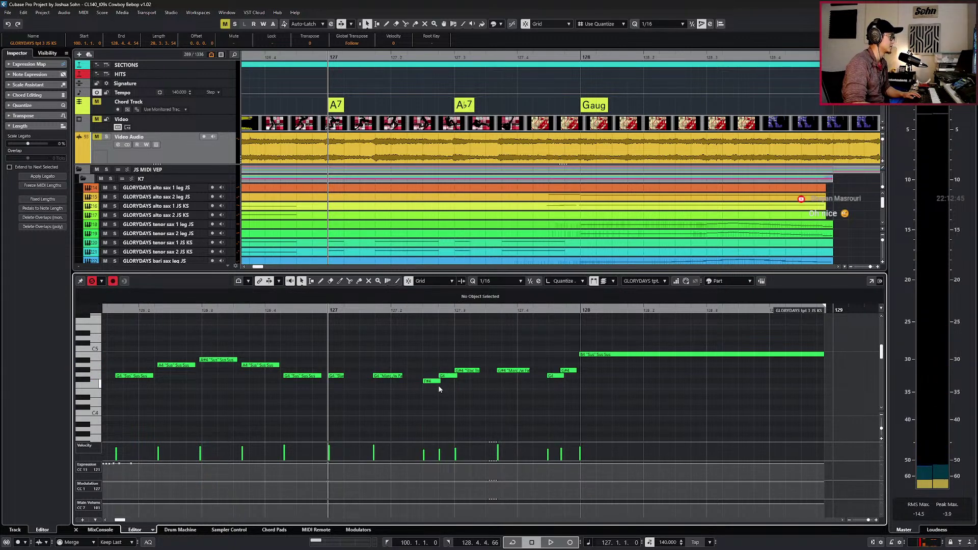
Set the short F#4 and G4 notes in the middle of bar 127 to Sus and play them back.
left_click_drag(439, 389, 450, 353)
left_click(451, 309)
left_click(459, 308)
left_click(462, 300)
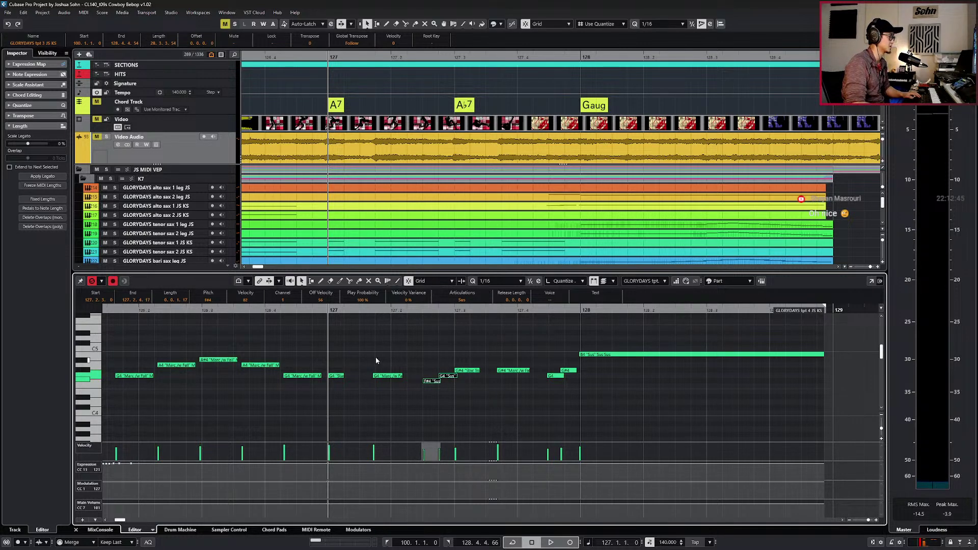
key("space")
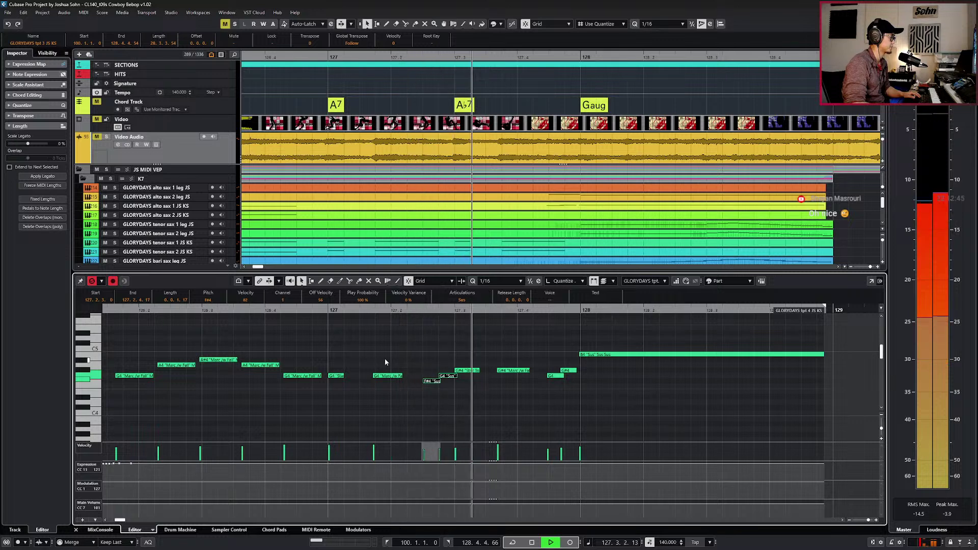
key("space")
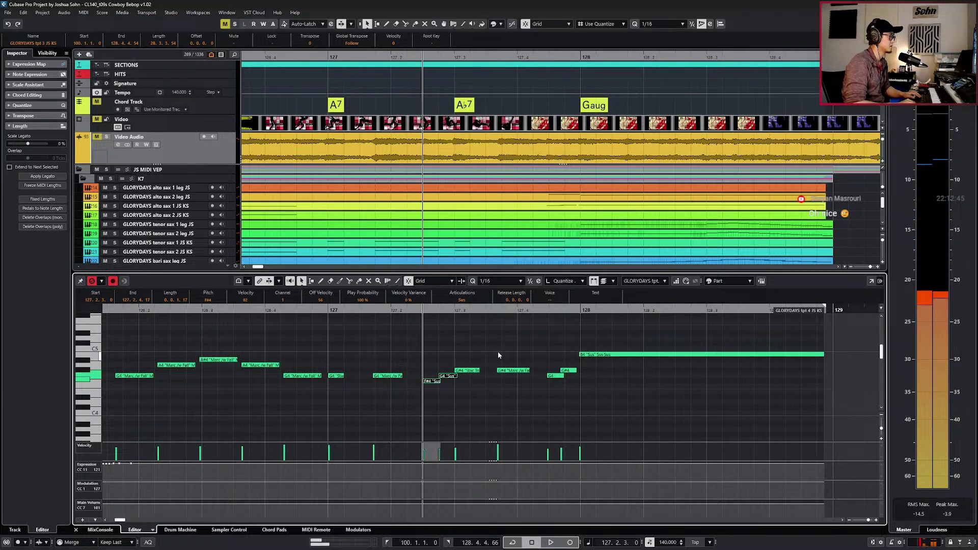
Set the two short notes just before bar 128 in the tpt 3 and tpt 4 parts to Sus.
left_click_drag(559, 360, 546, 379)
left_click(478, 301)
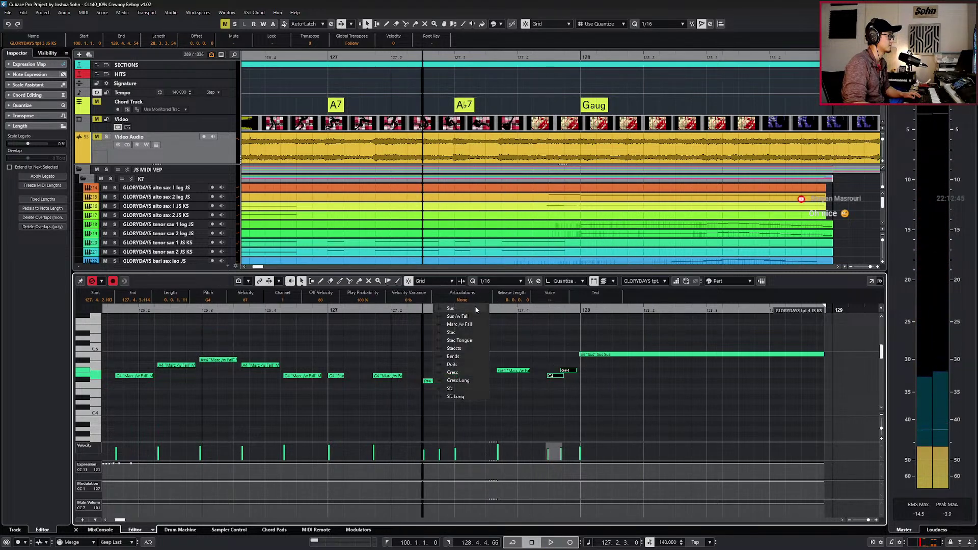
left_click(476, 308)
key("l")
left_click(472, 301)
left_click(459, 319)
Lower the long sustained note at bar 128 in the tpt 3 part to G4.
left_click(605, 355)
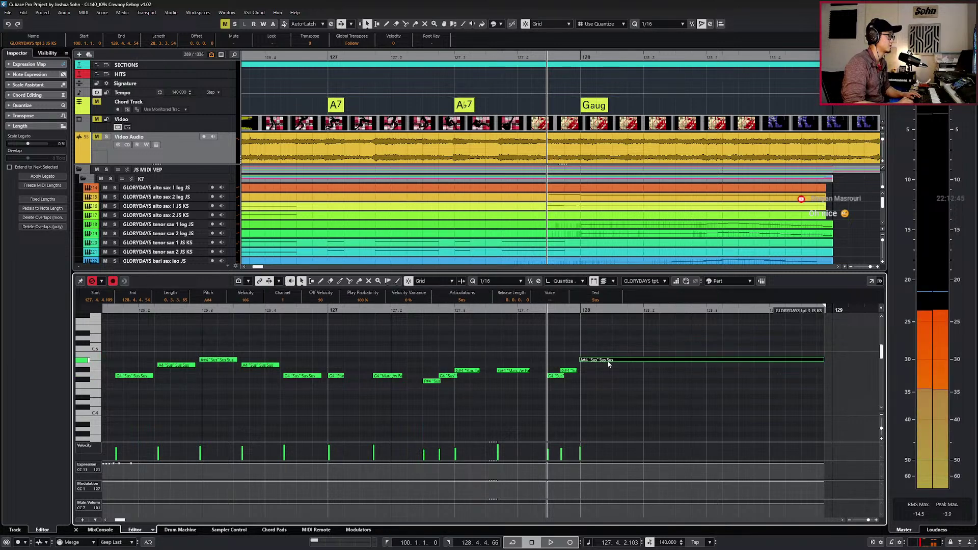
key("KP_Subtract")
key("g")
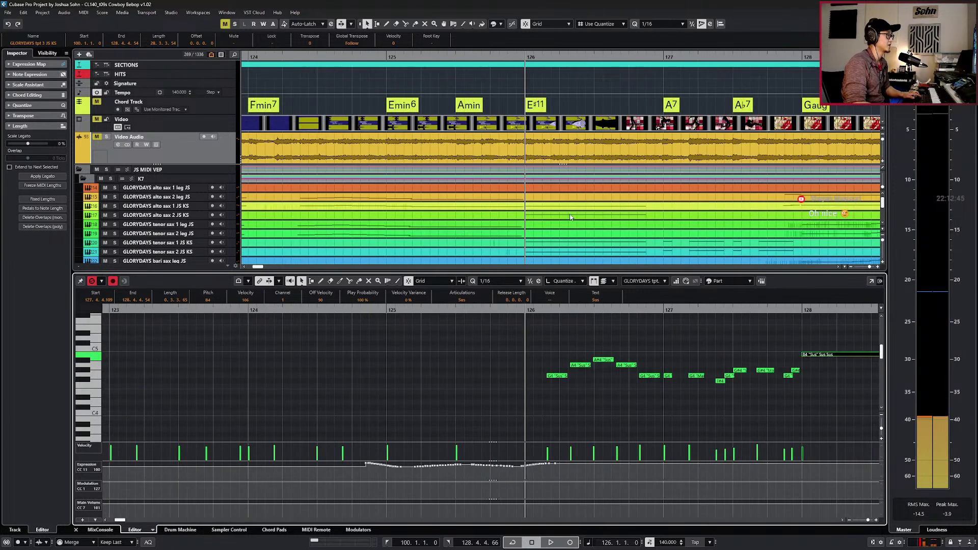
scroll(599, 237, "right", 5)
left_click(529, 367)
left_click_drag(528, 326, 528, 366)
key("Down")
key("Down")
key("Down")
key("Down")
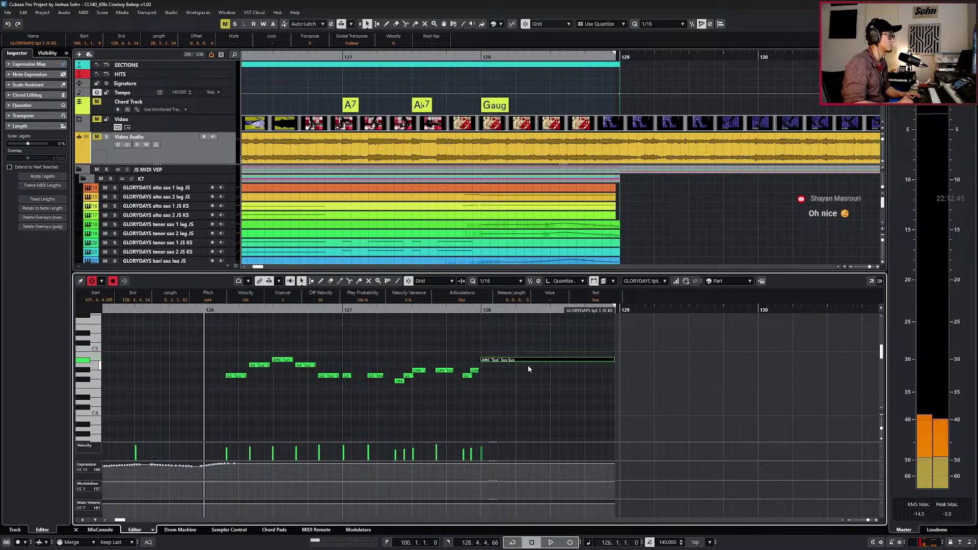
Play the mix from bar 126 and select the tpt 1 to 4 JS KS parts for joint editing.
scroll(621, 232, "down", 2)
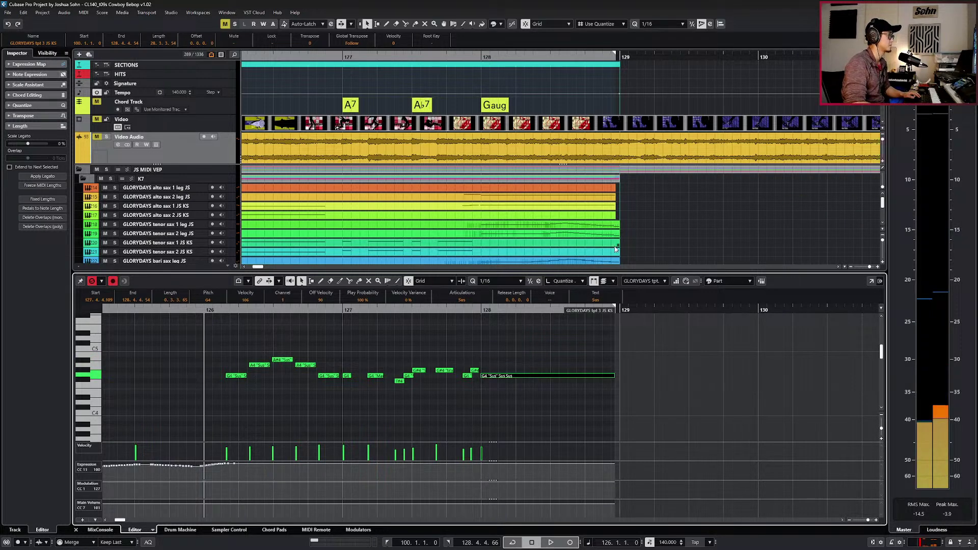
scroll(621, 232, "down", 2)
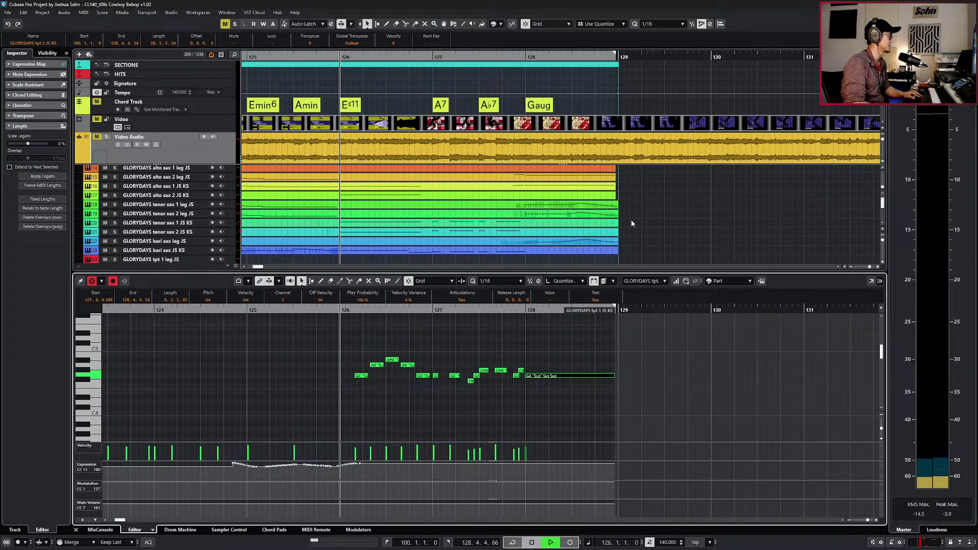
key("space")
scroll(625, 366, "up", 2)
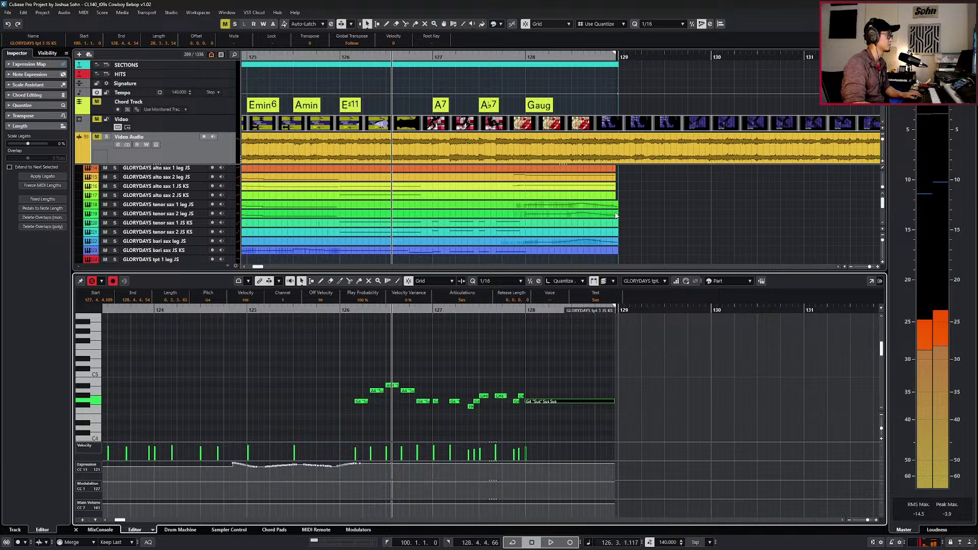
scroll(616, 214, "down", 1)
scroll(615, 213, "down", 3)
left_click_drag(630, 192, 591, 223)
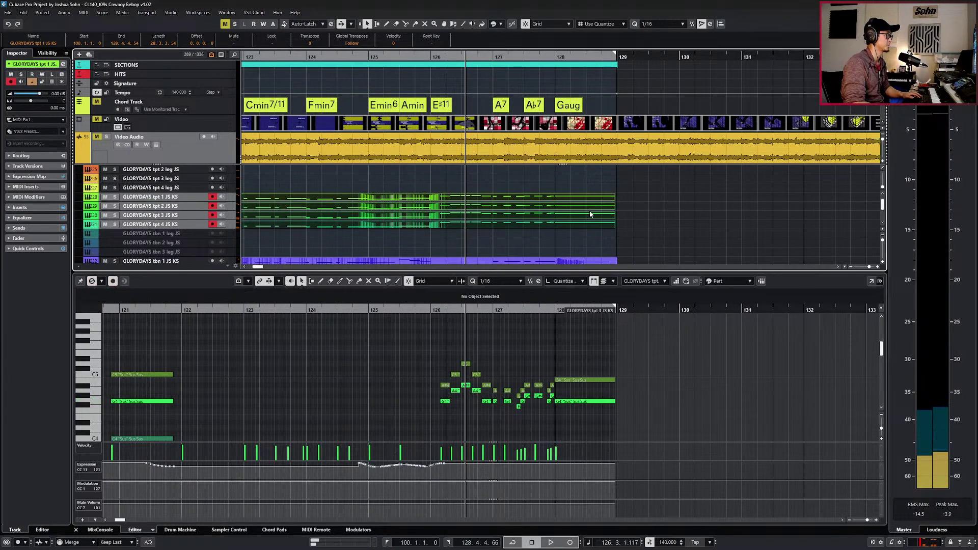
key("space")
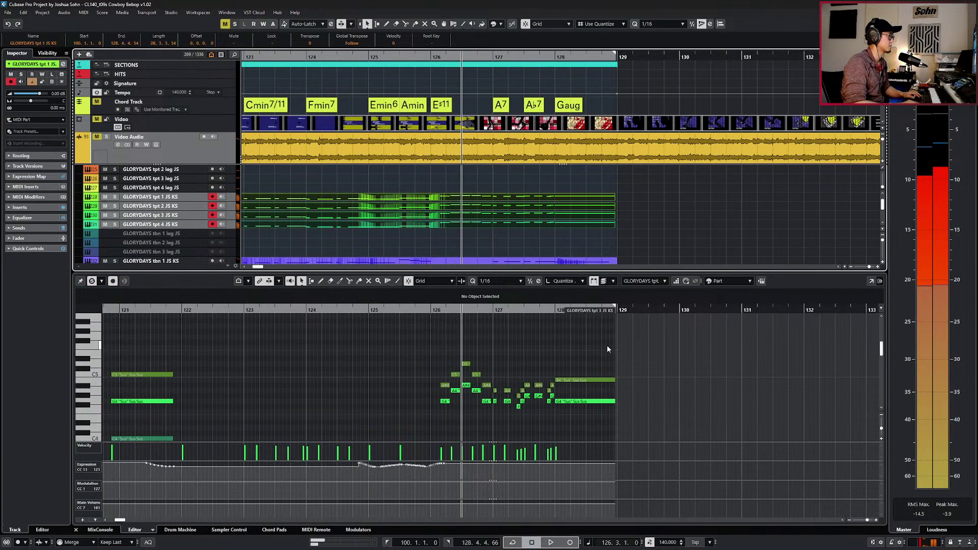
key("space")
Audition bars 126 to 127 with the four trumpet tracks soloed, and again unsoloed in the full mix.
left_click(606, 347)
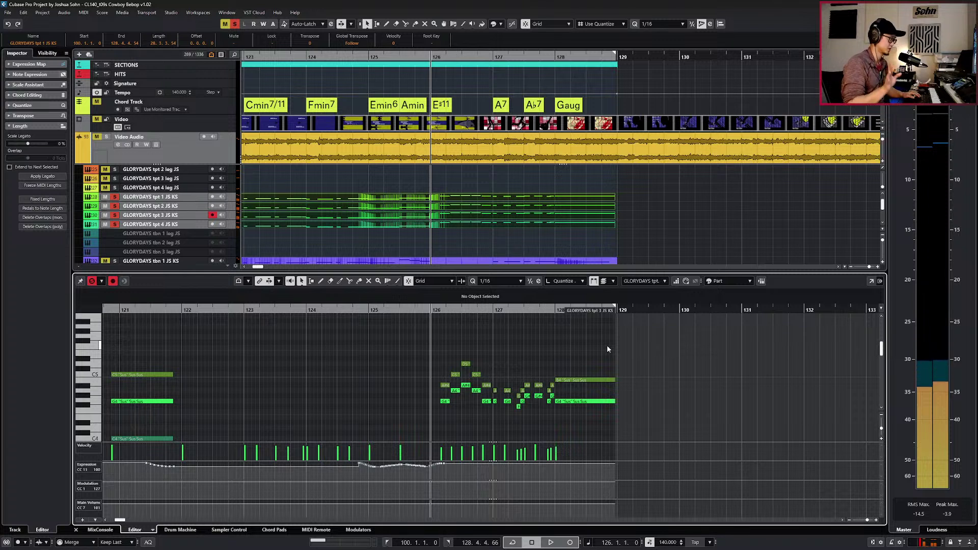
key("space")
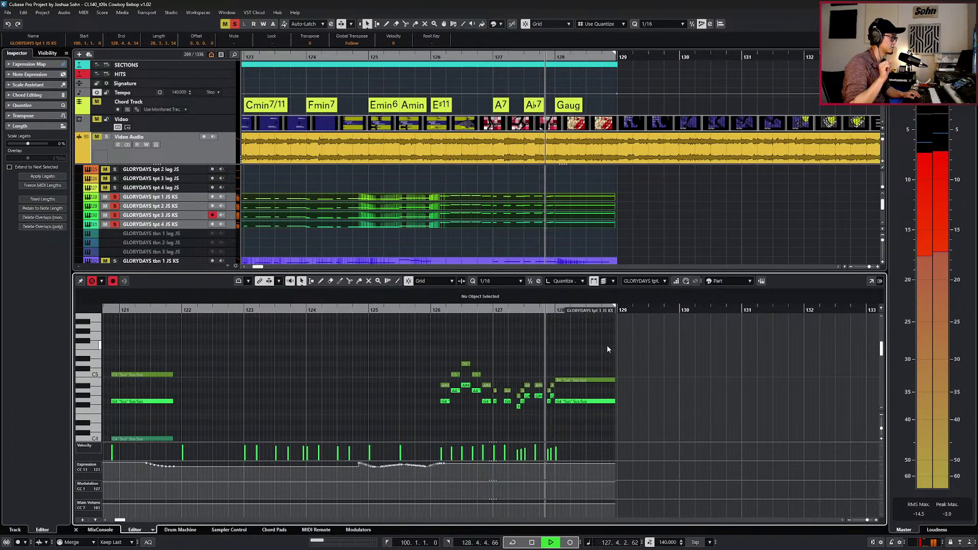
key("space")
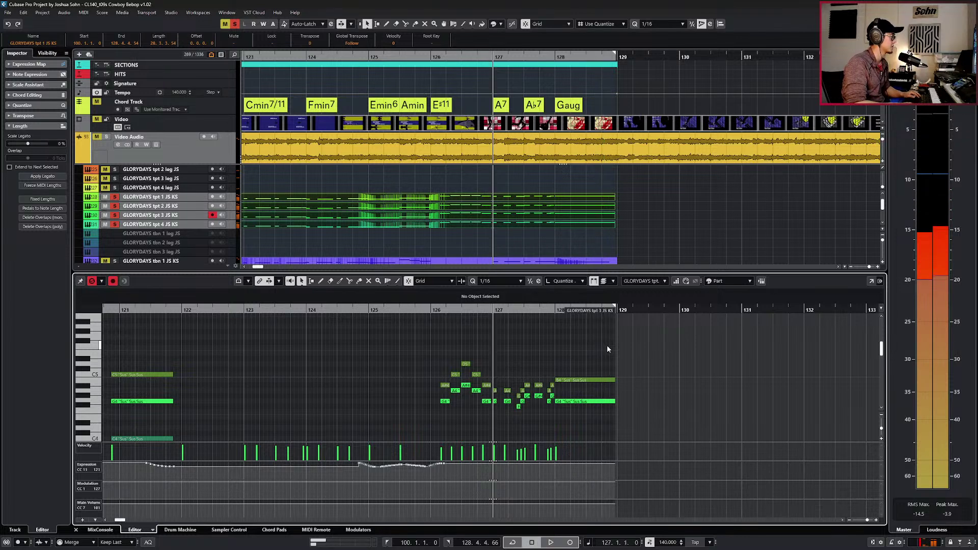
key("s")
key("KP_Subtract")
key("space")
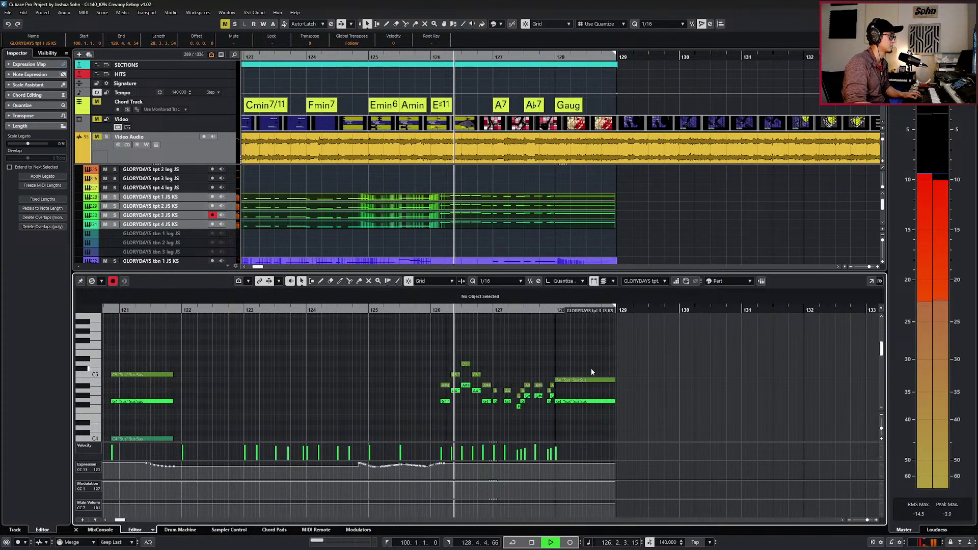
scroll(592, 372, "up", 1)
key("g")
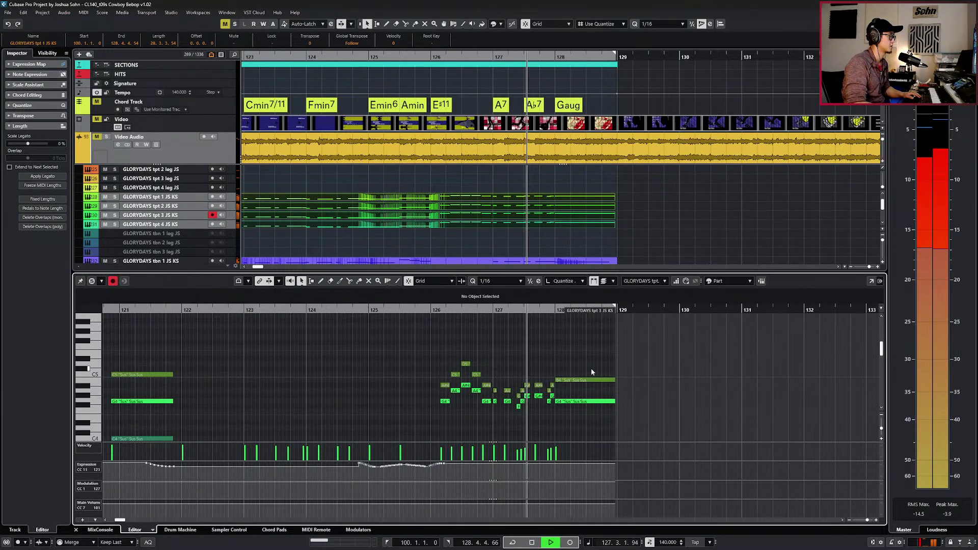
key("space")
Try the Staccts and Stac articulations on the upper trumpets' short notes in beat 2 of bar 127 and just before bar 128.
key("h")
left_click(499, 396)
left_click(504, 391, "shift")
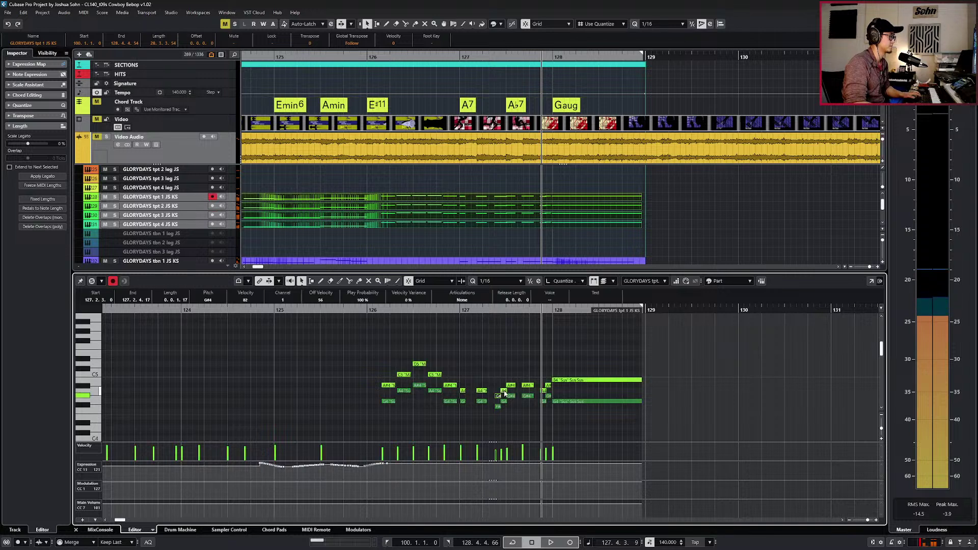
left_click(544, 390, "shift")
left_click(548, 387, "shift")
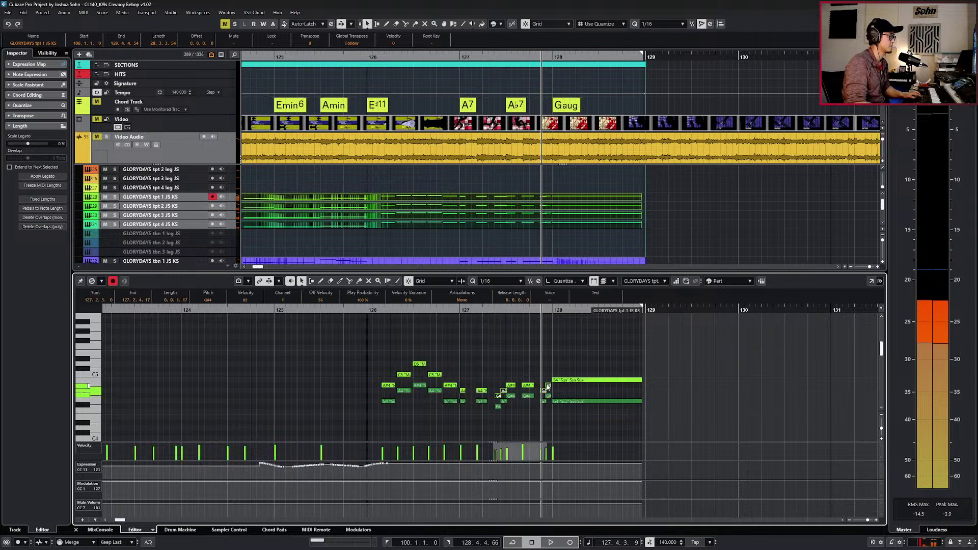
left_click(464, 300)
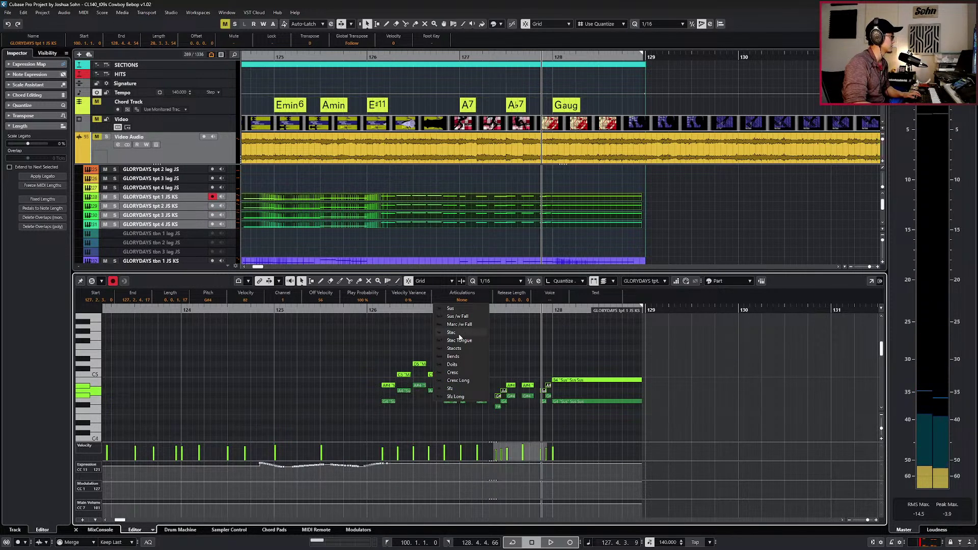
left_click(459, 349)
key("Down")
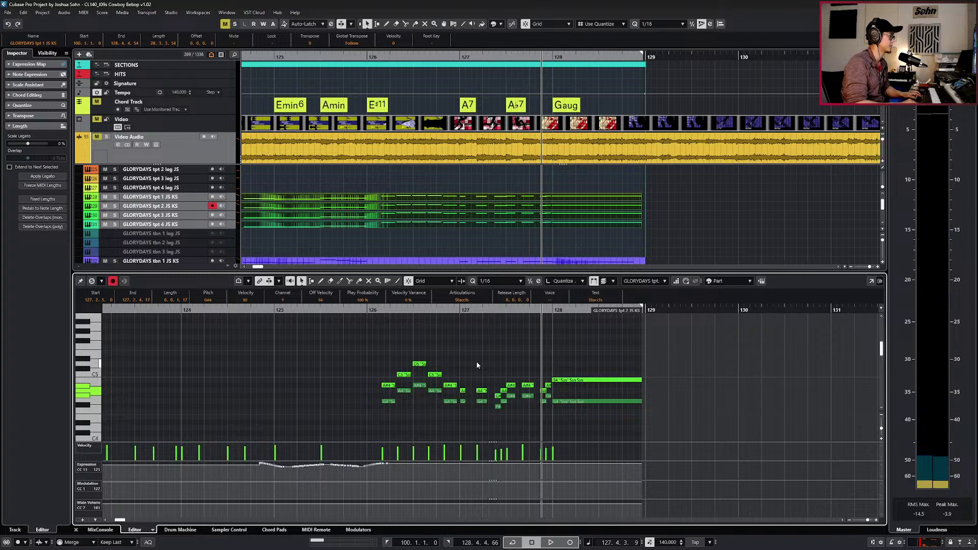
left_click(478, 301)
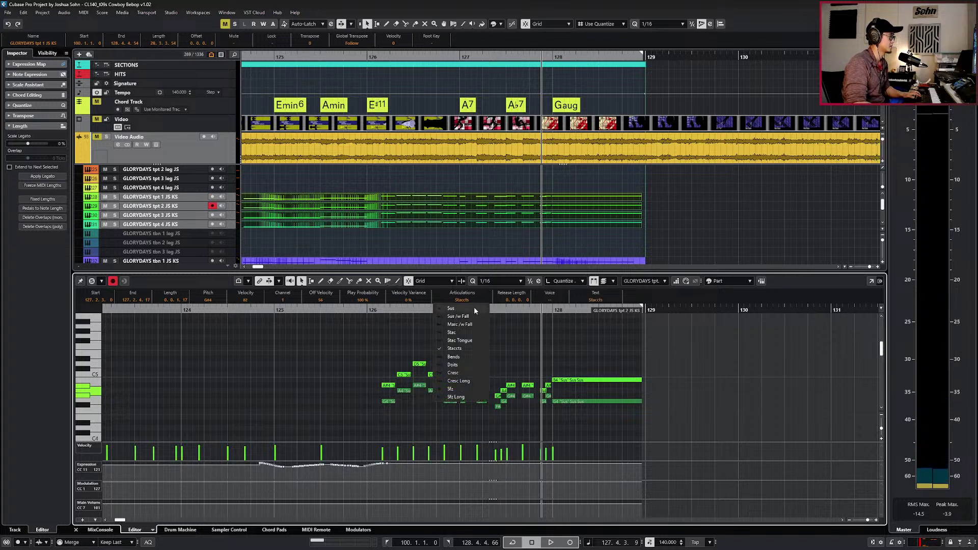
left_click(465, 333)
Set the short note pairs in beat 2 of bar 127 and just before bar 128 to Staccts in the tpt 2 part, and audition them.
left_click_drag(492, 381, 516, 418)
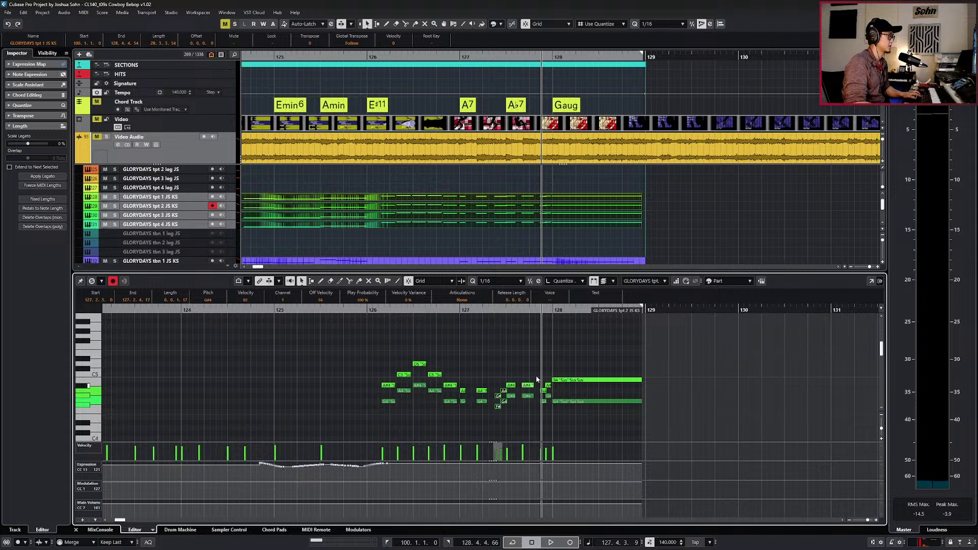
left_click(475, 300)
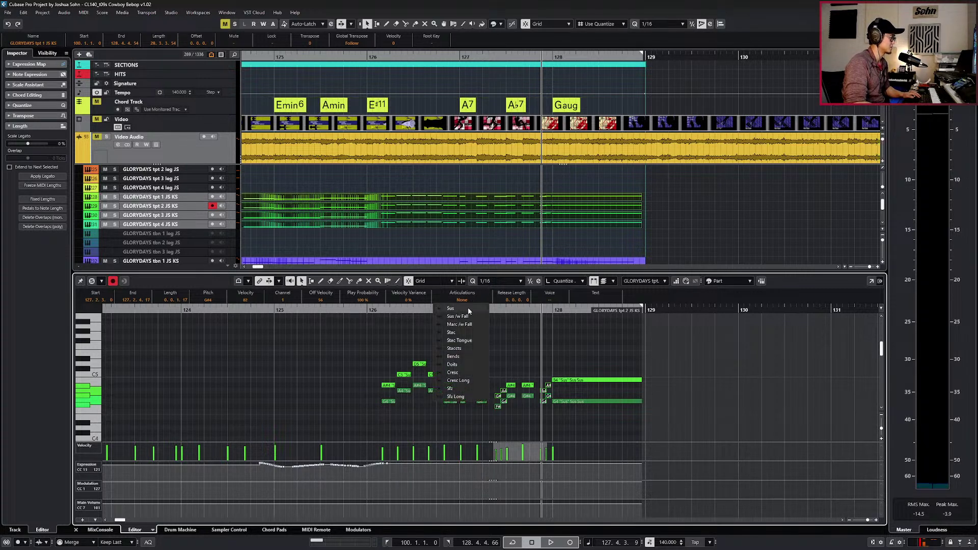
left_click(476, 348)
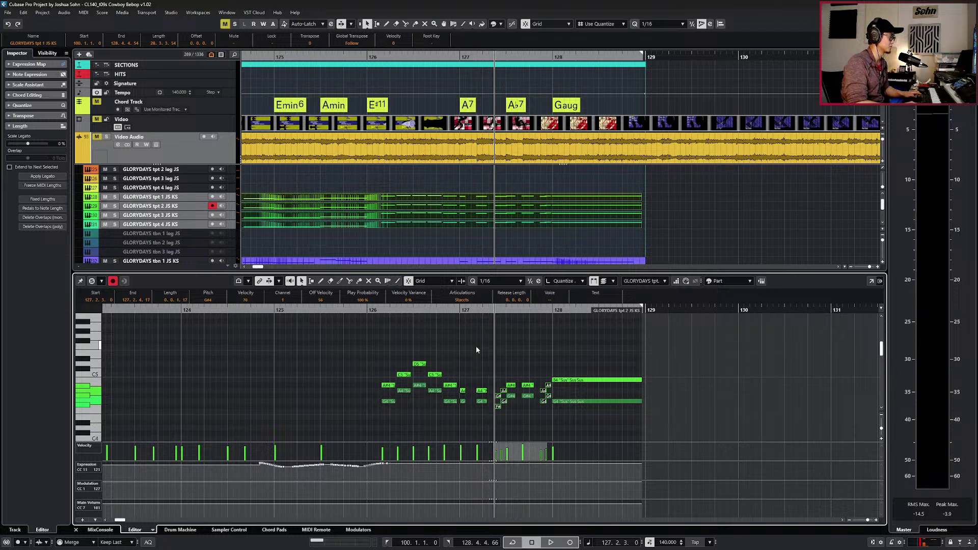
key("space")
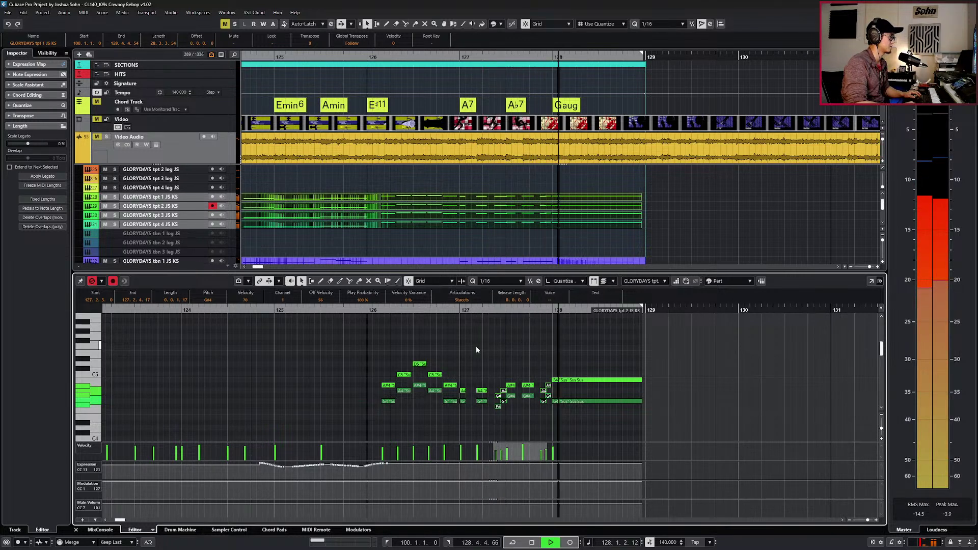
key("KP_Subtract")
key("space")
key("space")
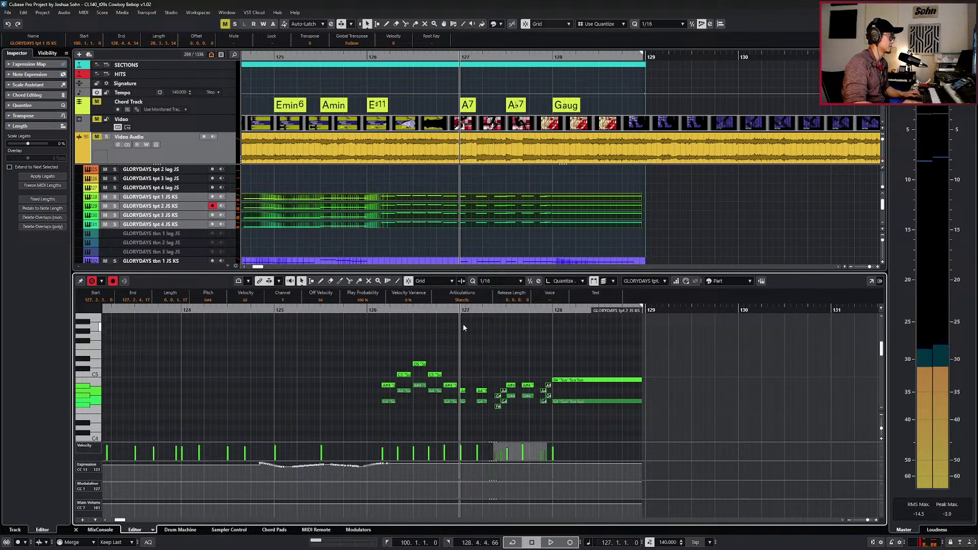
Set the tpt 3 part's short note pairs in bar 127 to Staccts and play the bar.
key("Down")
left_click(462, 299)
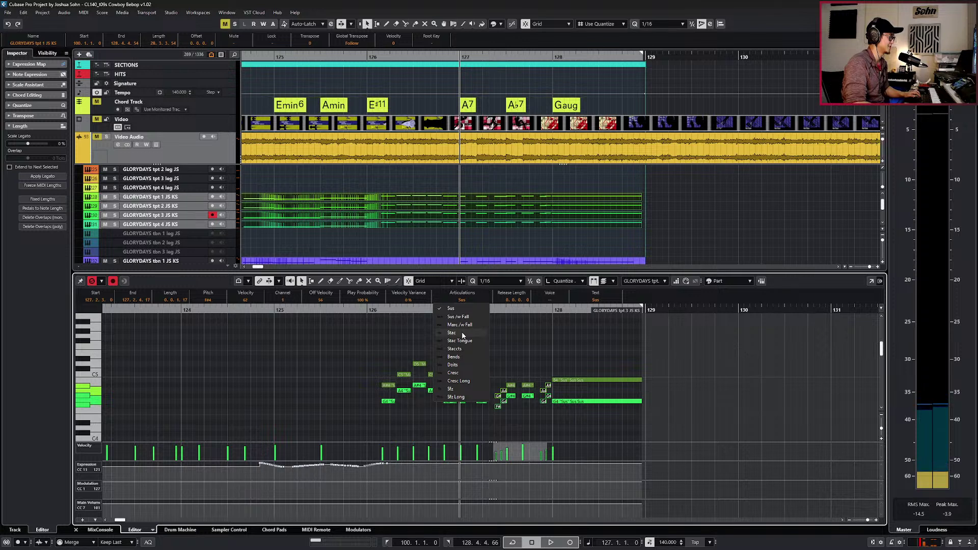
left_click(462, 347)
key("space")
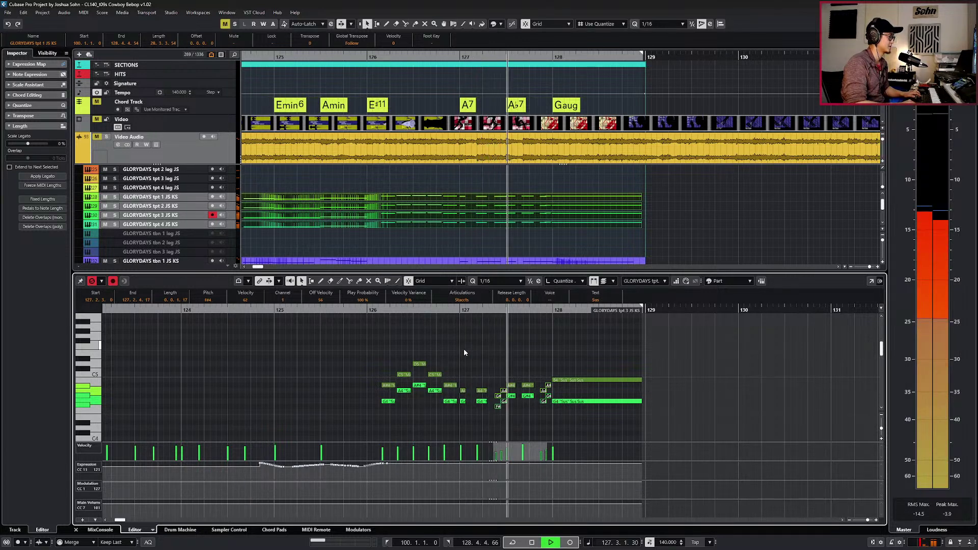
key("space")
Give the tpt 4 part's short note pairs in bar 127 the Staccts articulation and play the bar.
key("Down")
left_click(462, 300)
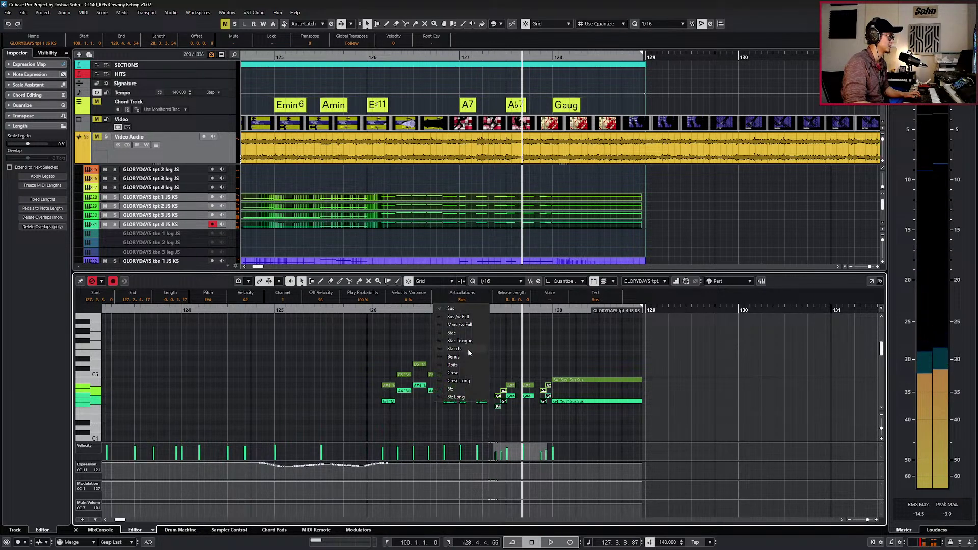
left_click(467, 349)
key("space")
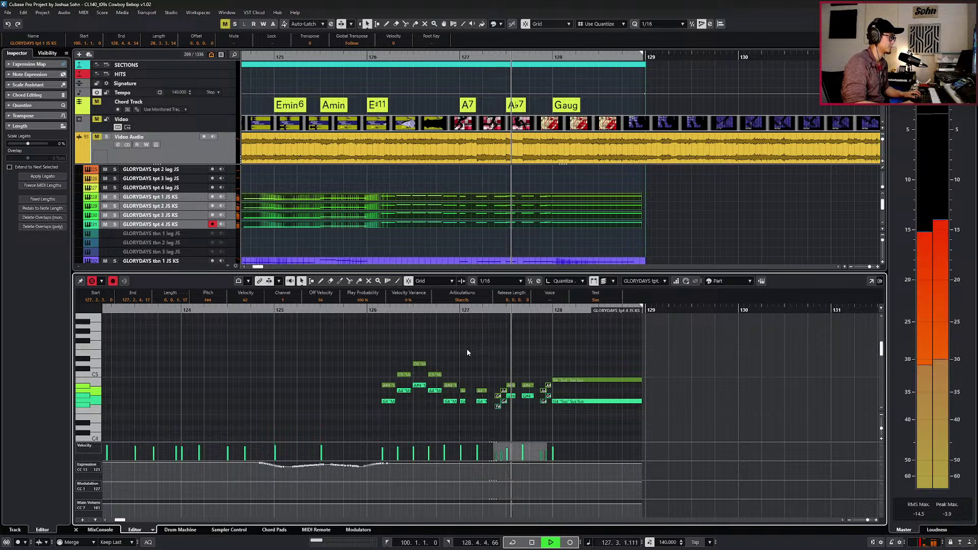
key("space")
Change the tpt 1 part's short note pairs in bar 127 to Staccts and check the articulation of the matching tpt 2 notes.
key("Up")
key("Up")
key("Up")
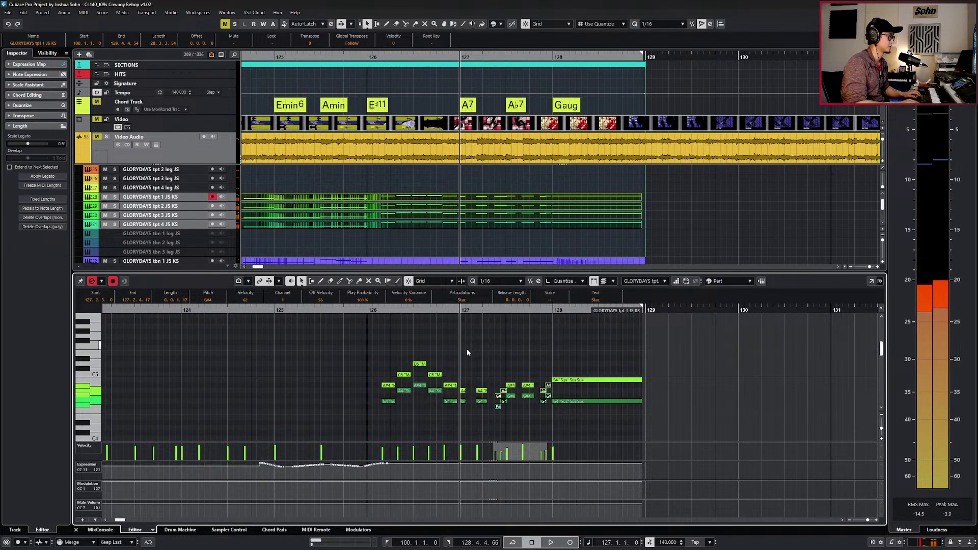
left_click(466, 300)
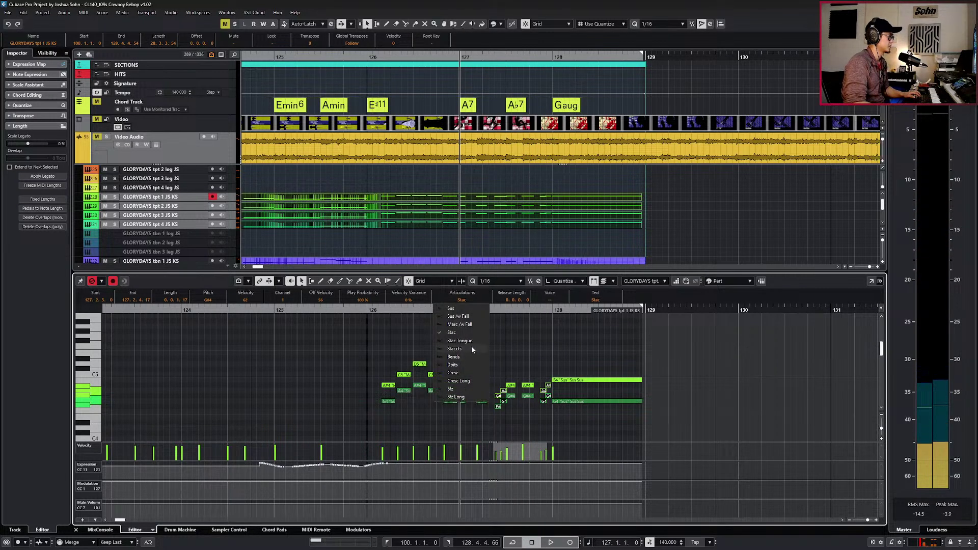
left_click(470, 351)
key("Down")
left_click(462, 300)
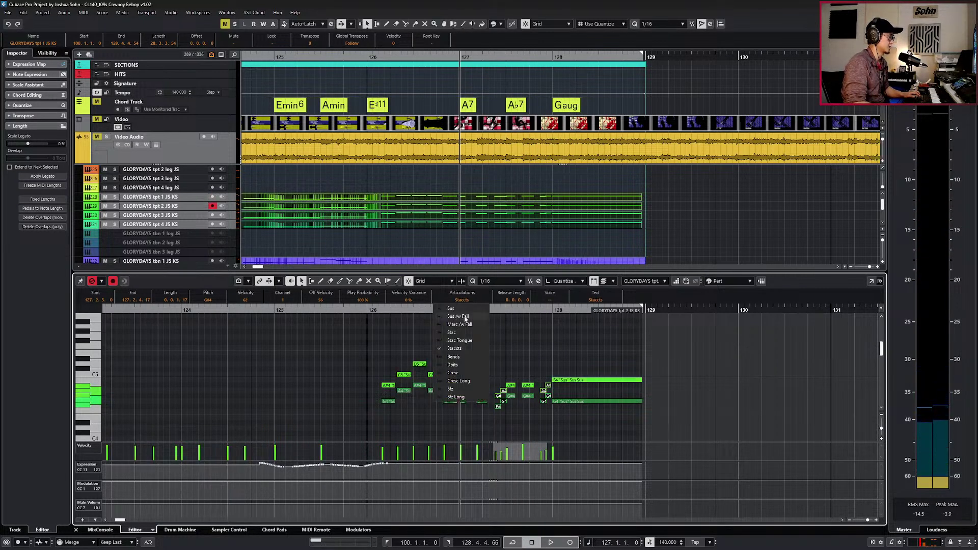
left_click(537, 347)
Play the trumpets in the mix from bar 127 into bar 128 and return the playback position to bar 126.
key("space")
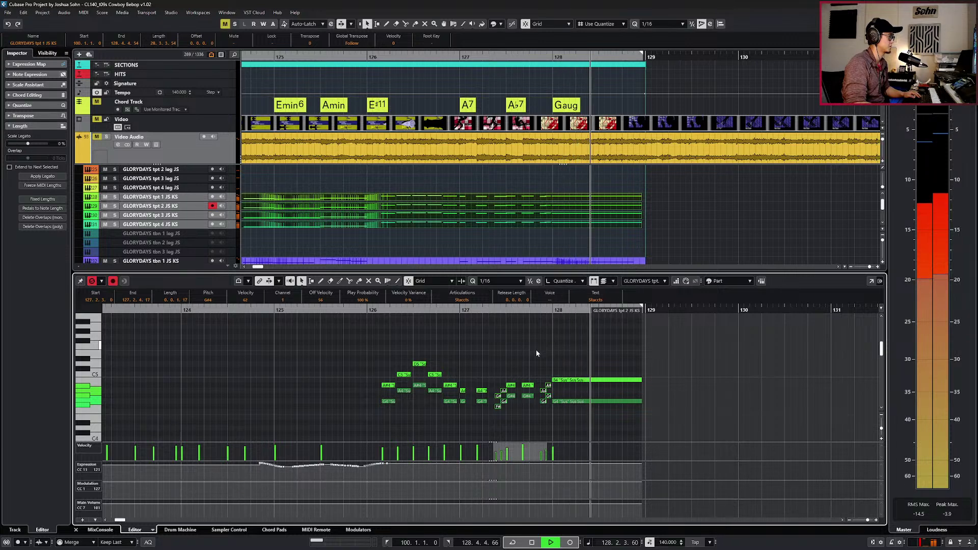
key("space")
key("KP_Subtract")
key("KP_Subtract")
key("KP_Subtract")
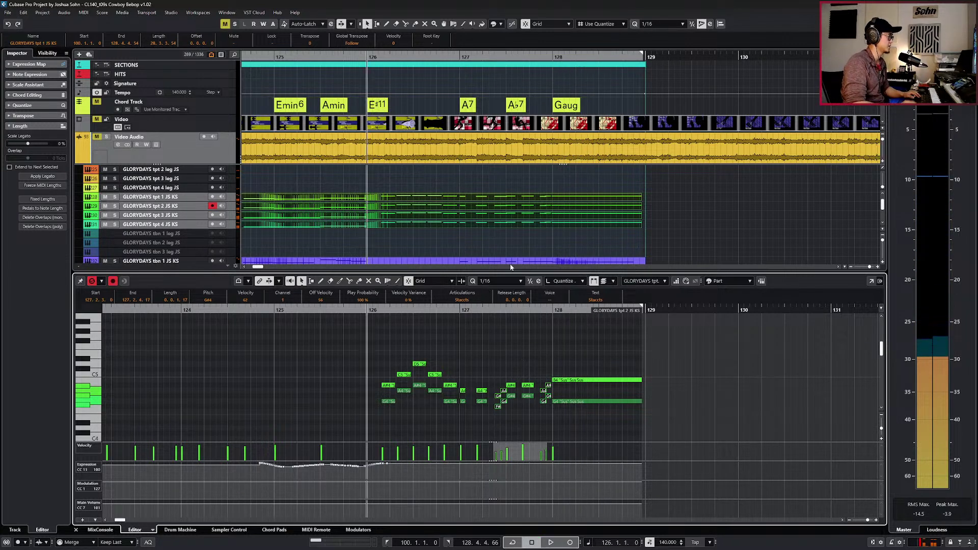
Lower the five bar 126 notes in the tpt 4 part by three semitones to E4, F#4, G4, F#4 and E4, and audition them.
left_click(506, 228)
left_click_drag(383, 331, 442, 379)
key("Down")
key("Down")
key("Down")
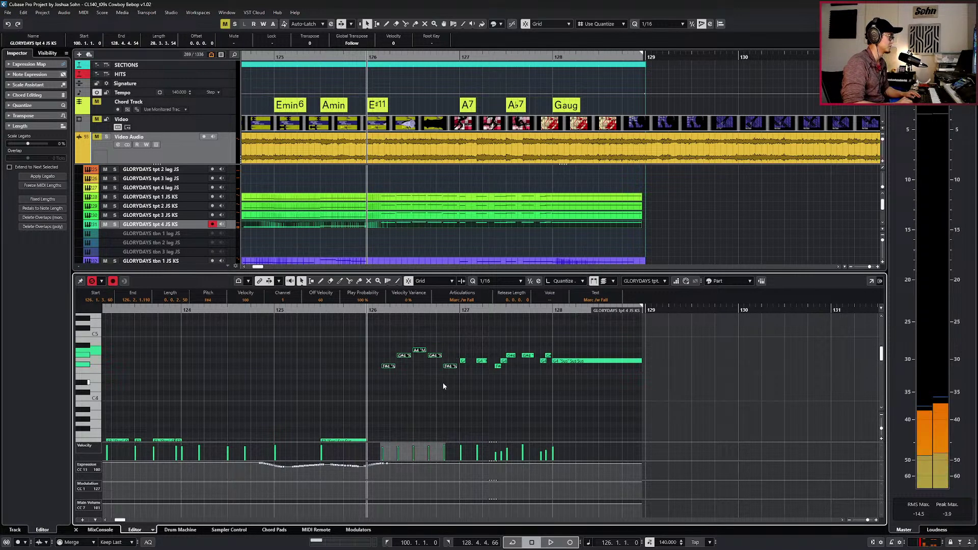
key("space")
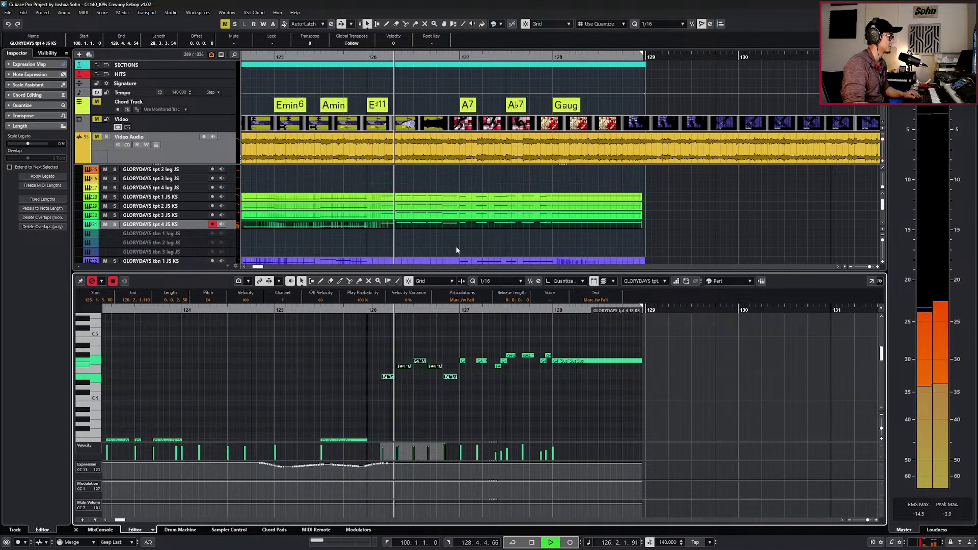
Select all four tpt JS KS parts for joint editing and play bar 126.
left_click(414, 235)
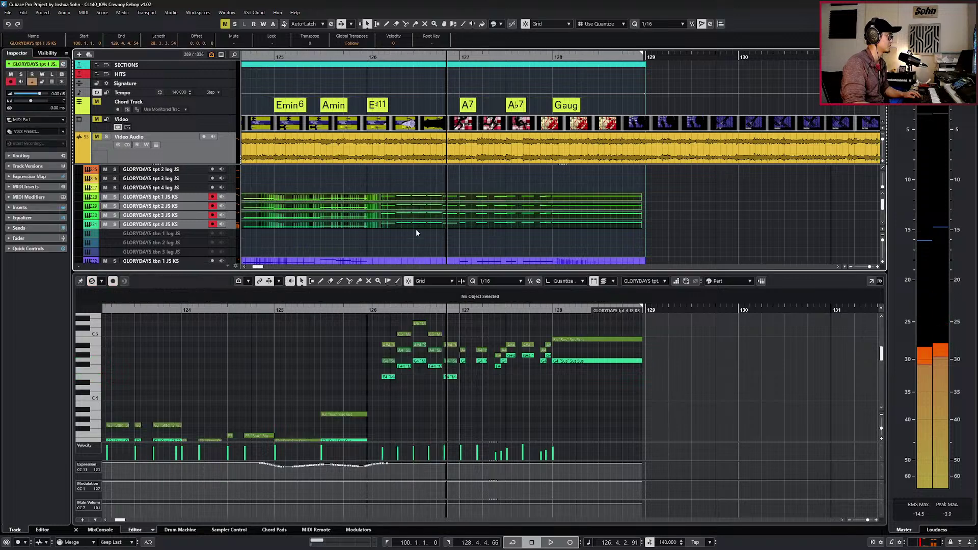
key("space")
key("space")
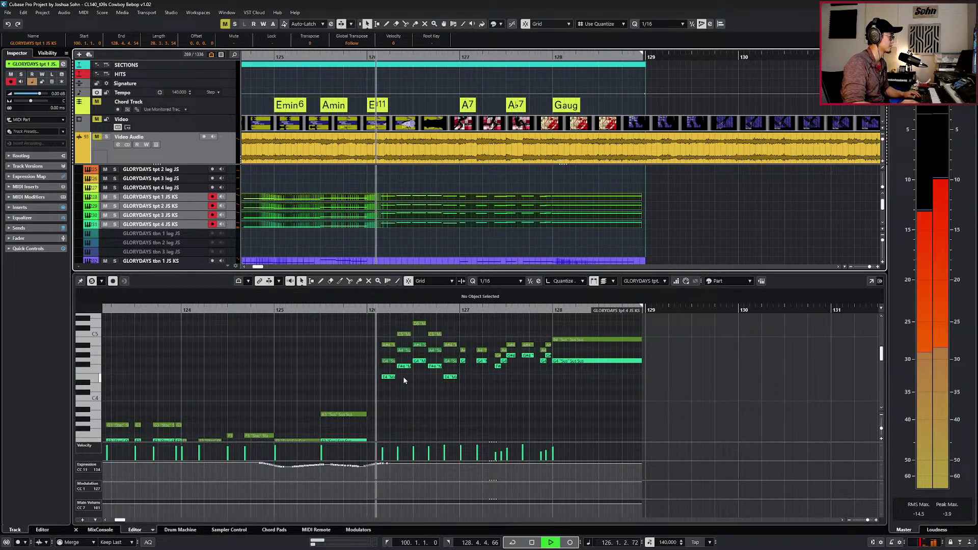
Try the tpt 4 part's highest note in bar 126 at G#4, restore it to G4, and audition both versions.
left_click(405, 367)
left_click(421, 361)
left_click(435, 367)
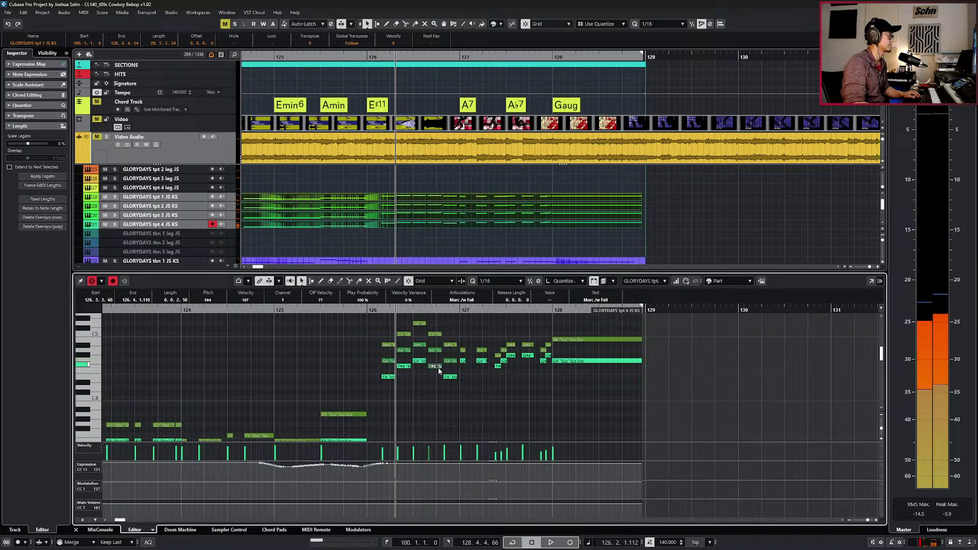
left_click(418, 361)
key("space")
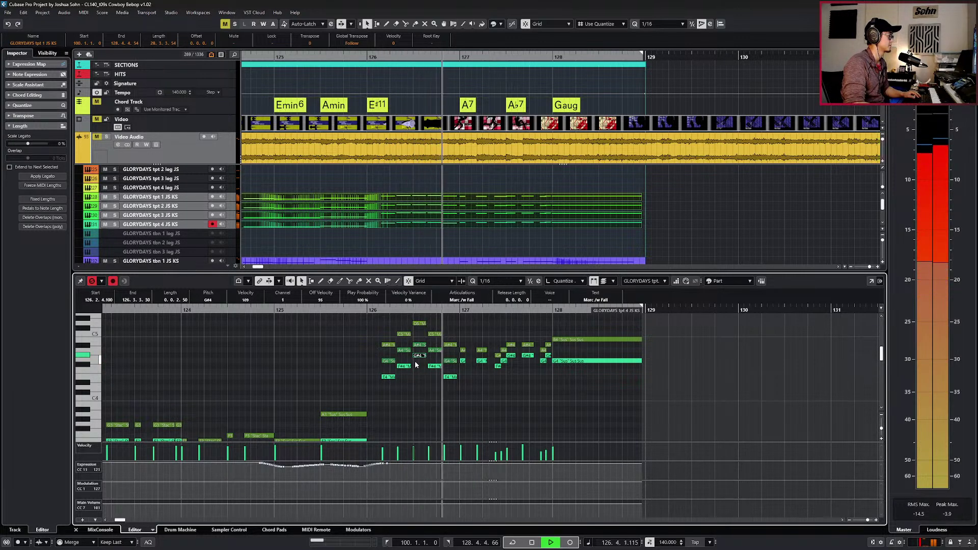
key("space")
key("Down")
key("l")
key("space")
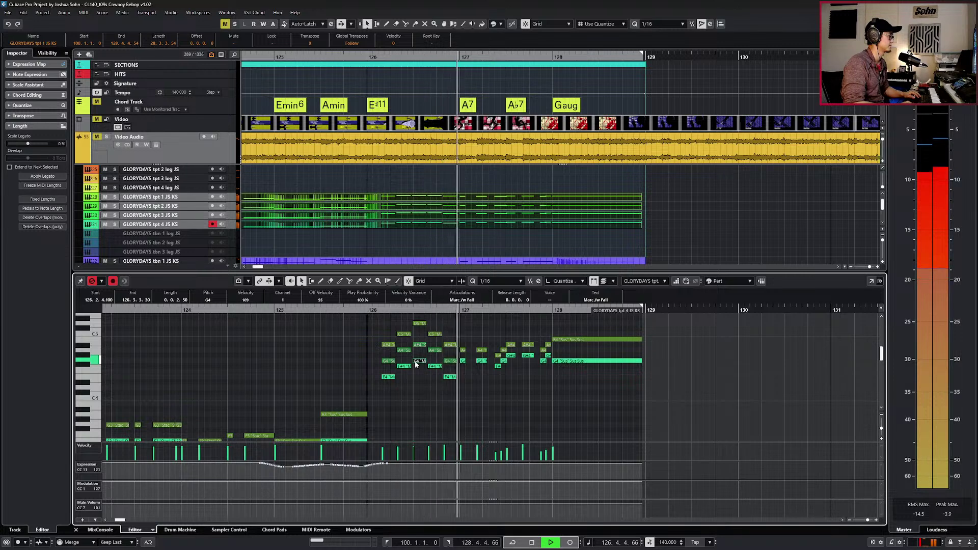
key("space")
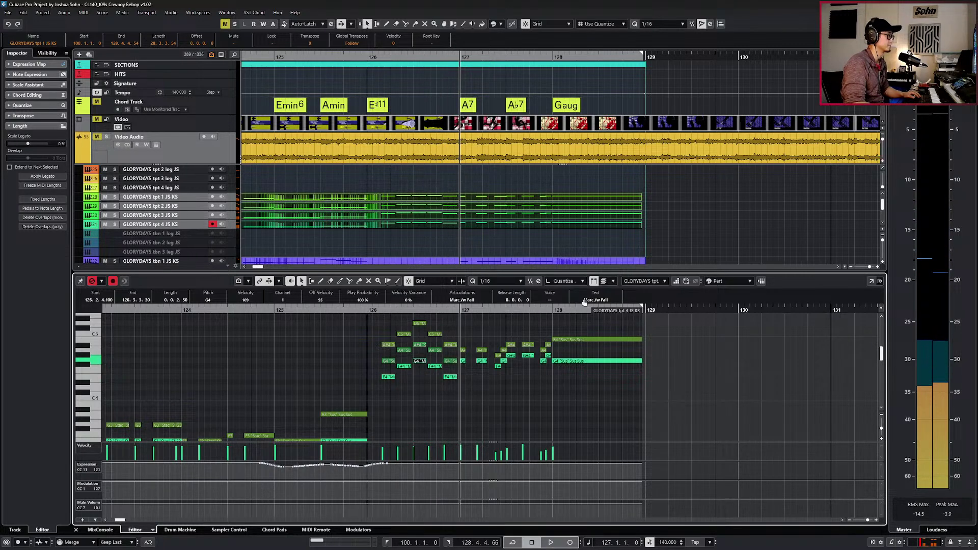
Lower the first six bar 127 notes in the tpt 4 part by three semitones and play the bar.
left_click(605, 282)
left_click(615, 328)
left_click_drag(463, 368, 534, 355)
key("Down")
key("Down")
key("Down")
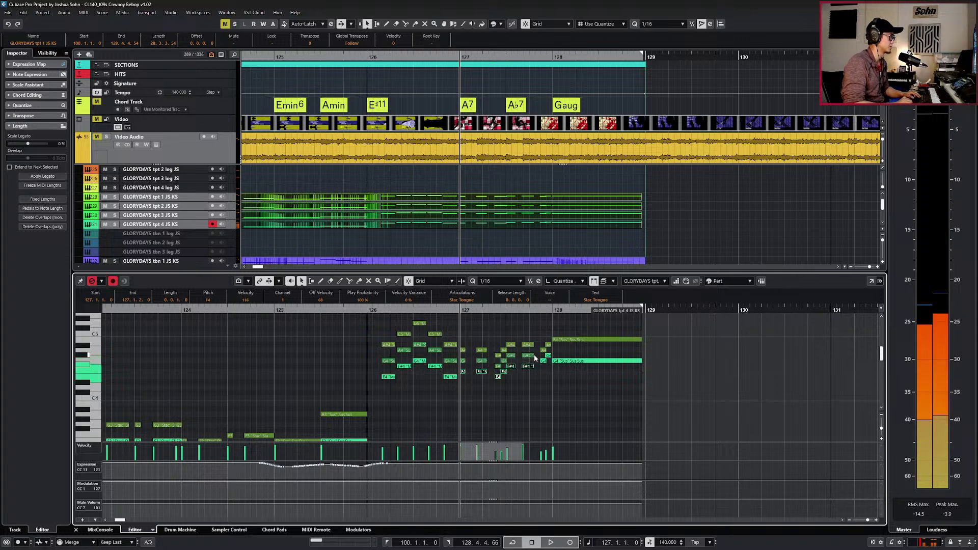
key("space")
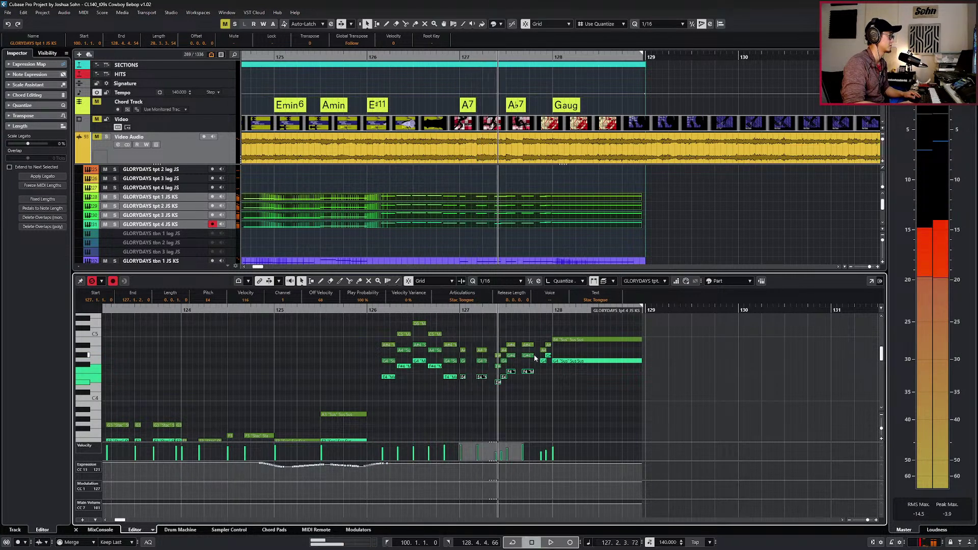
key("space")
Lower the tpt 4 part's two short notes before bar 128 and its sustained note at bar 128 by four semitones, to D#4, E4 and D#4.
key("h")
left_click_drag(573, 365, 602, 356)
key("Down")
key("Down")
key("Down")
key("Down")
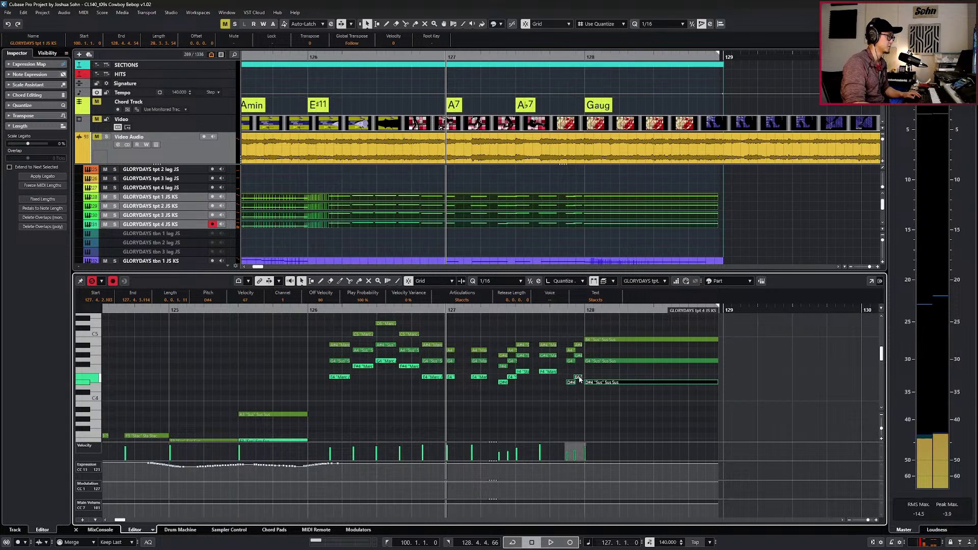
Lower the tpt 4 part's four consecutive notes starting in beat 2 of bar 127 to C#4, D4, D#4 and D#4, and play the passage.
left_click(549, 372)
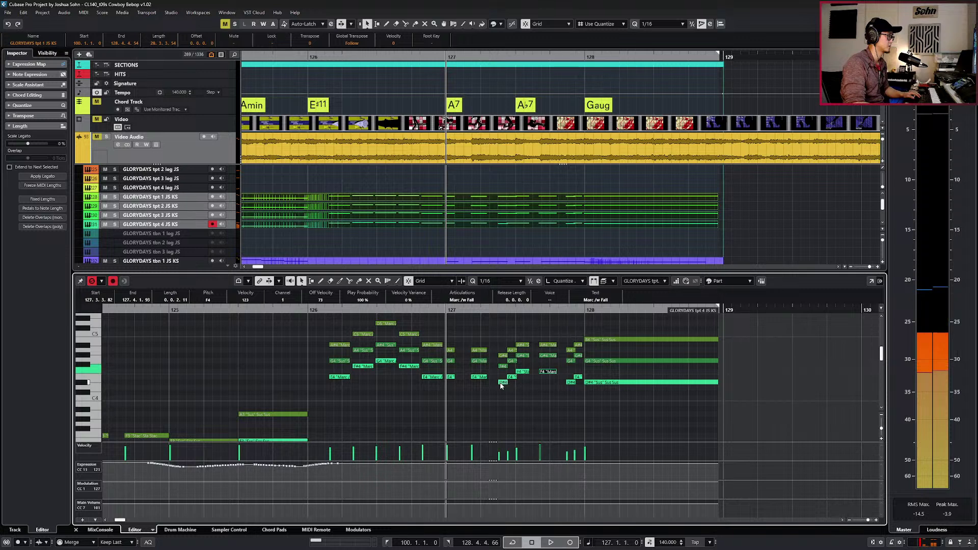
left_click(502, 383)
left_click(512, 377)
key("Down")
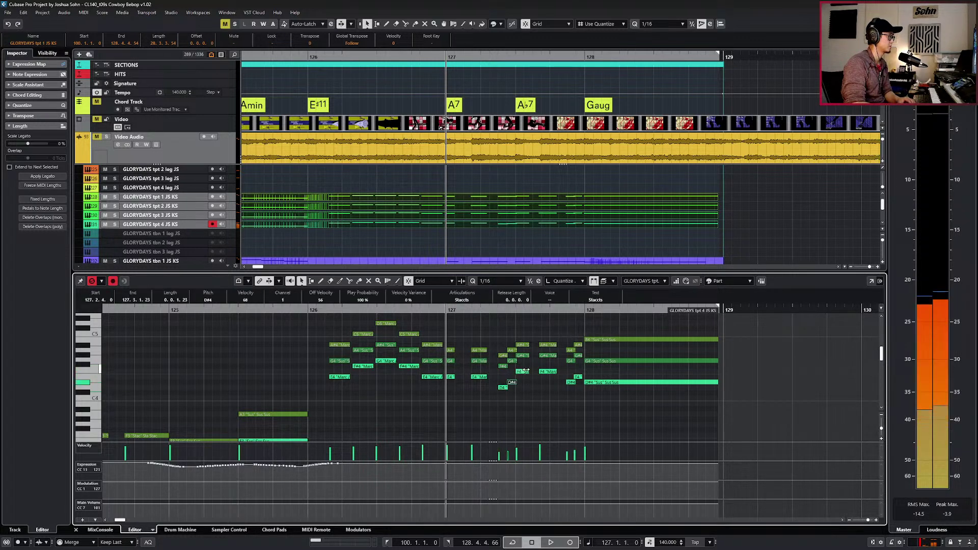
left_click(535, 377)
left_click_drag(529, 371, 510, 394)
key("Down")
left_click(545, 377)
left_click(547, 372)
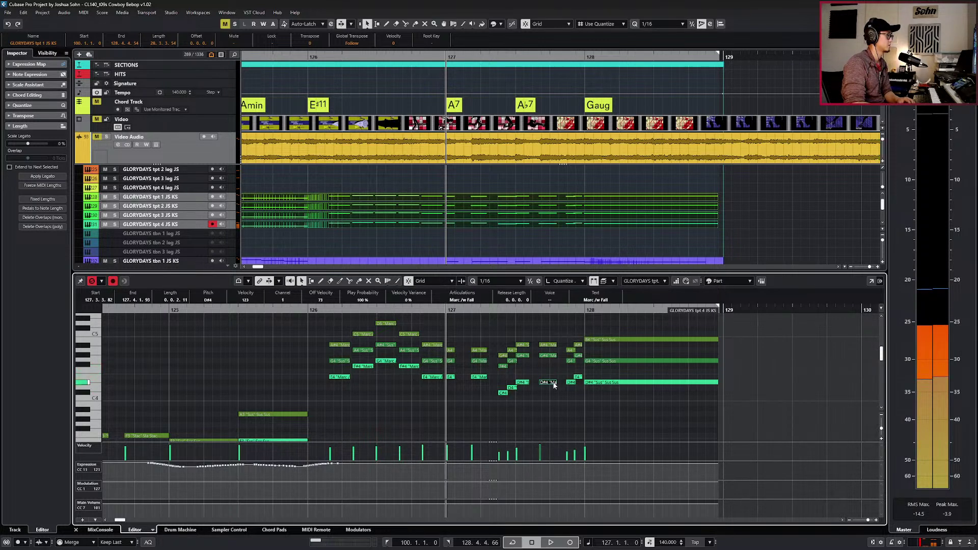
left_click(570, 382)
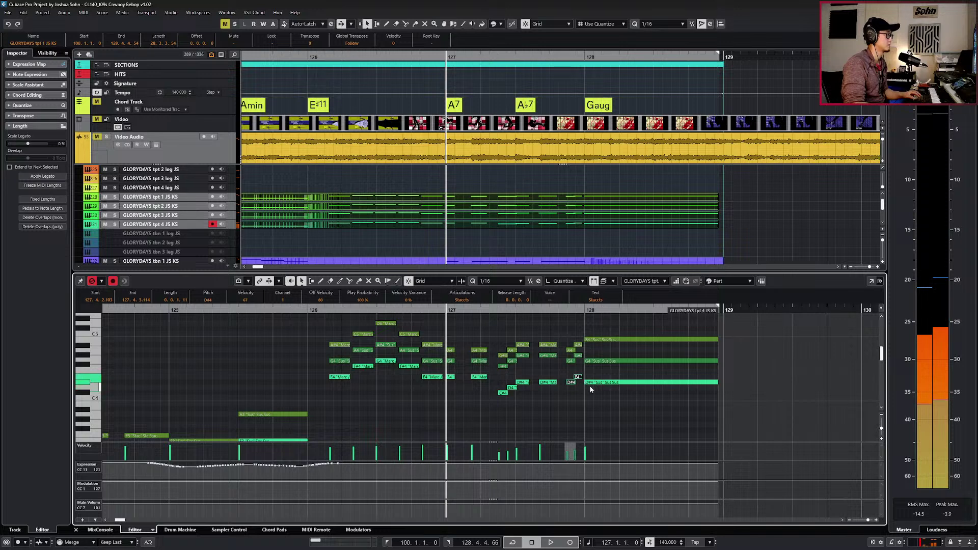
key("space")
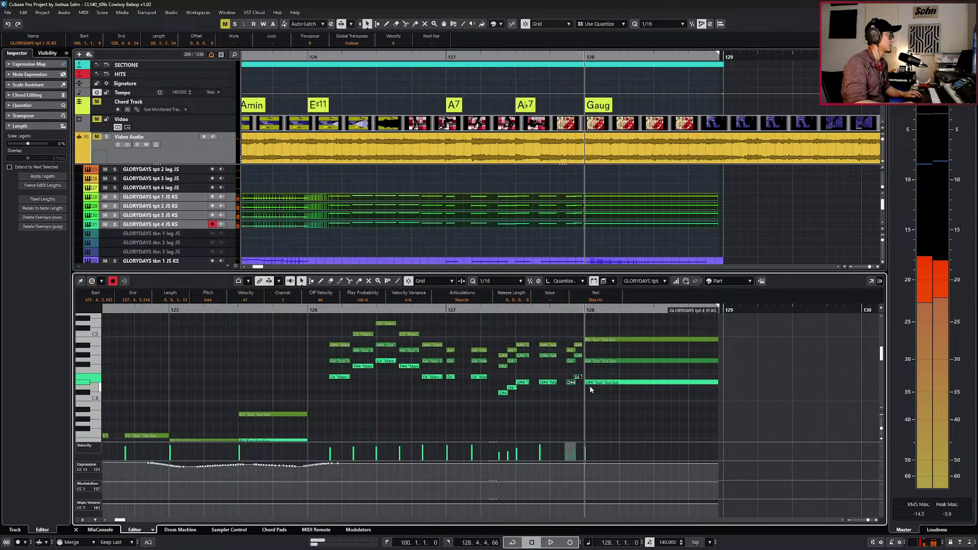
Play the trumpet passage through bar 128 and clear the note selection.
key("space")
key("space")
scroll(591, 378, "down", 3)
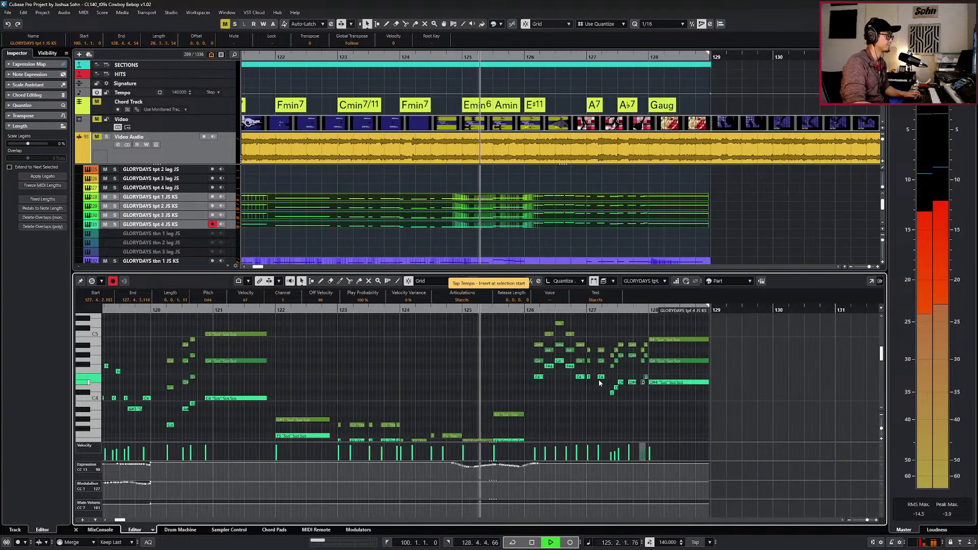
left_click(654, 421)
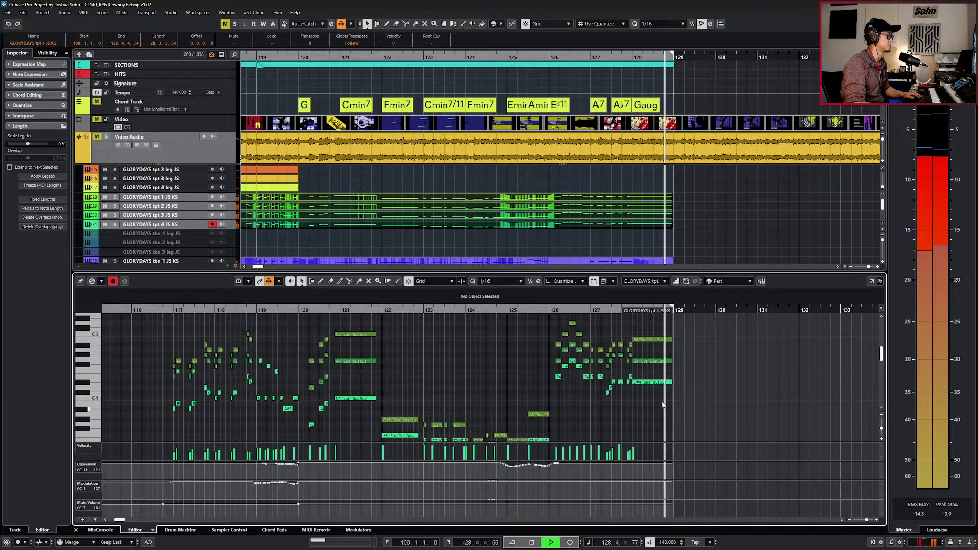
Solo the Video Audio track and play the reference from bar 126 through bar 128.
left_click(227, 145)
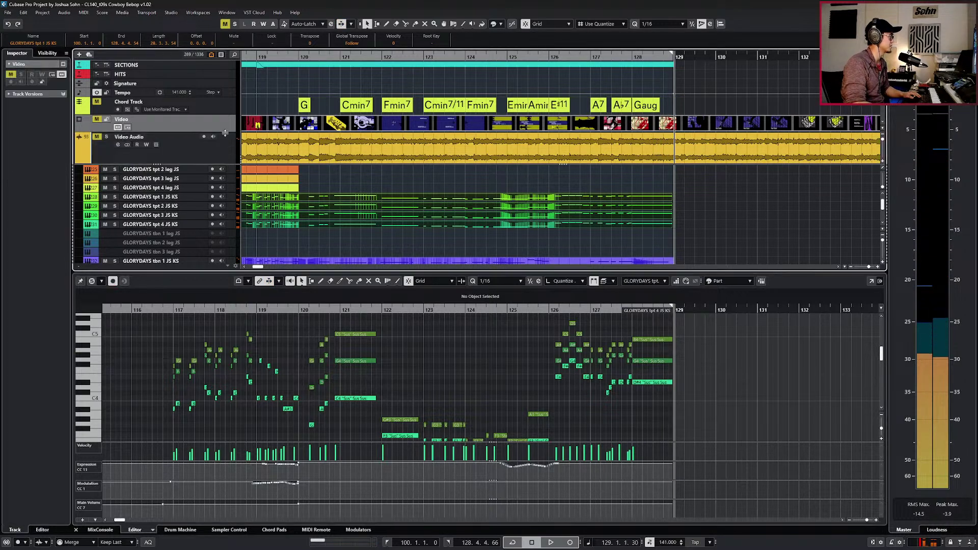
key("s")
key("KP_Subtract")
key("KP_Subtract")
key("KP_Subtract")
key("KP_Subtract")
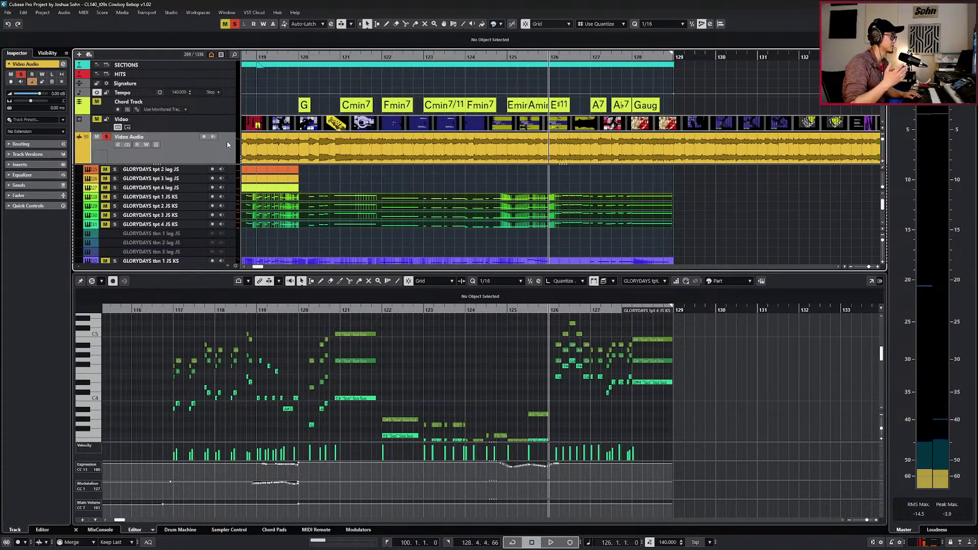
key("space")
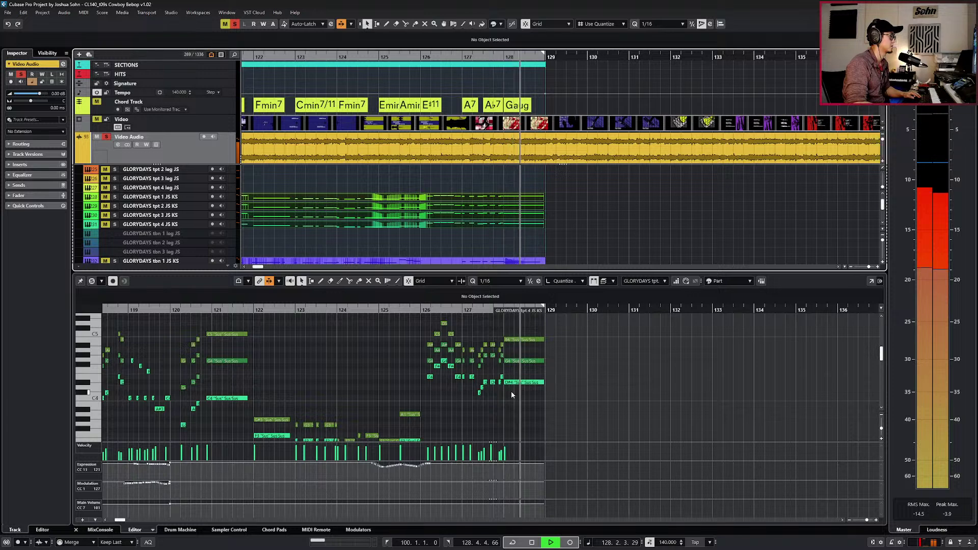
key("space")
Unsolo the Video Audio track, play the trumpet arrangement for comparison and return to bar 126.
key("s")
key("KP_0")
key("space")
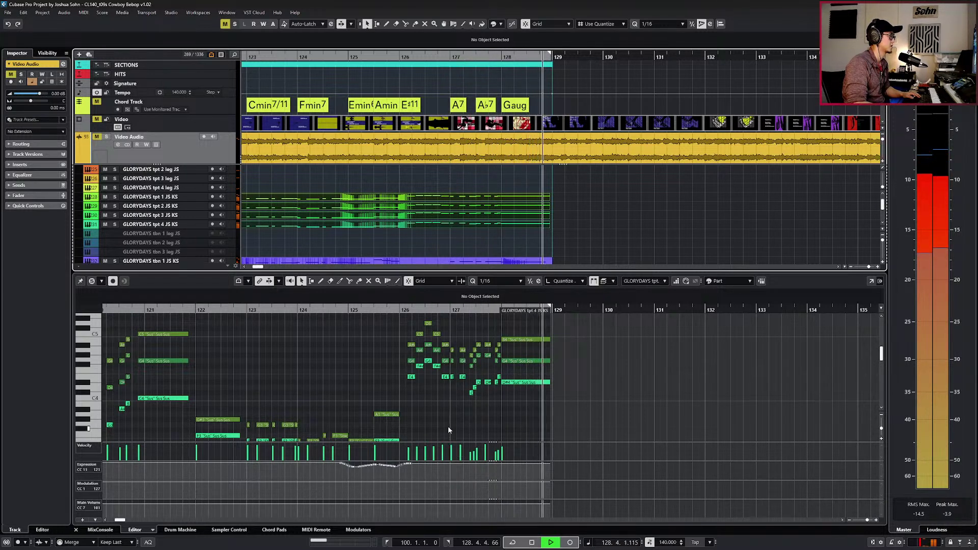
key("space")
key("KP_Subtract")
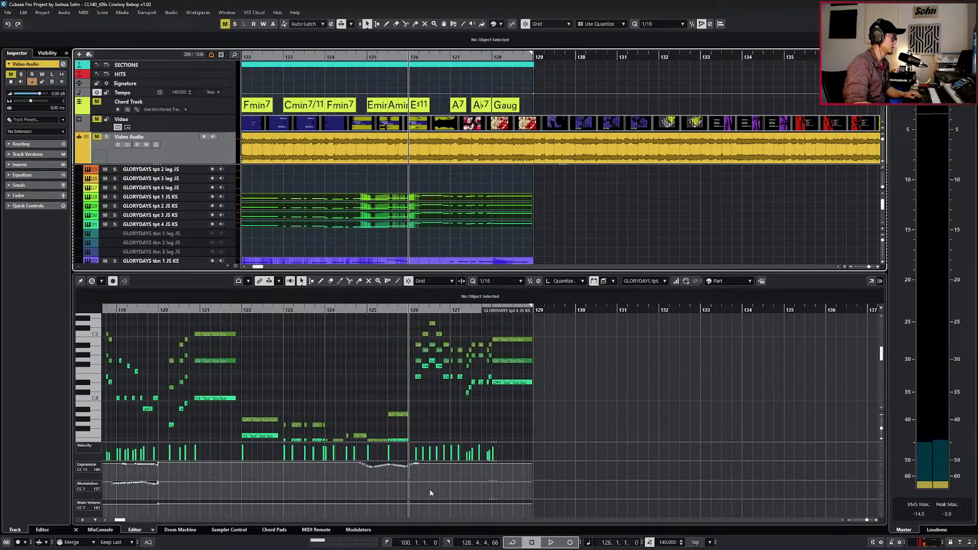
Add a Main Volume point of 103 at 126.1.3.0 in the tpt 1 part and play bar 126.
left_click(417, 346)
left_click(415, 504)
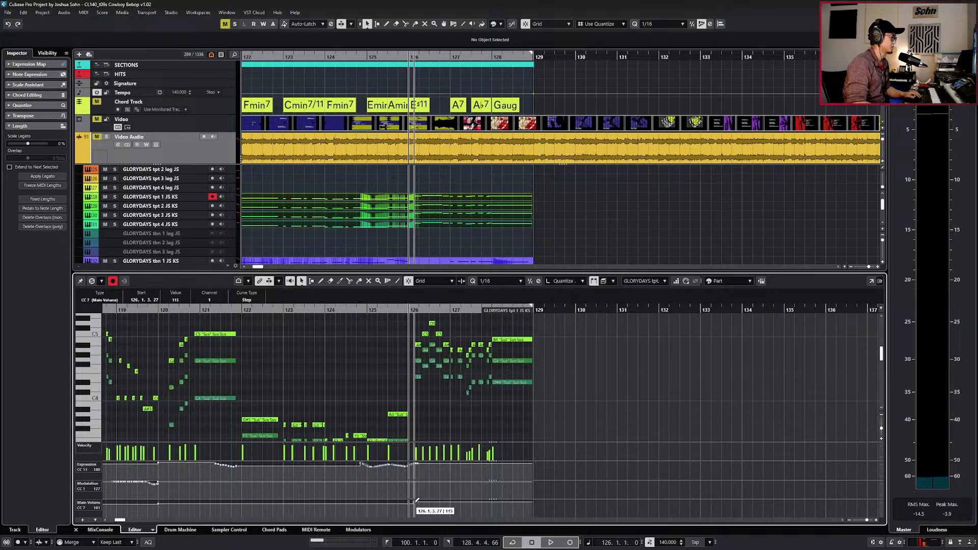
key("space")
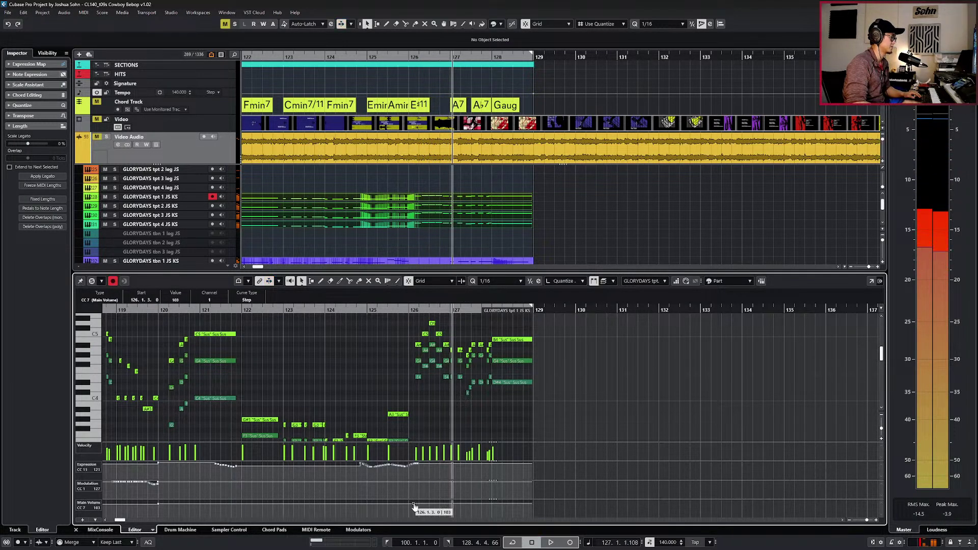
key("space")
scroll(464, 388, "up", 1)
scroll(428, 331, "up", 2)
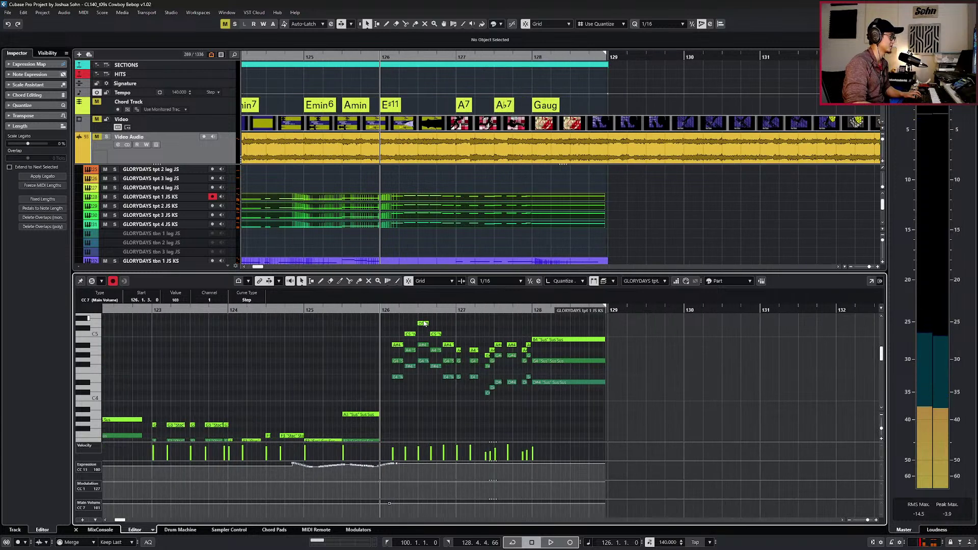
scroll(422, 346, "up", 2)
left_click_drag(429, 366, 425, 379)
left_click(423, 375)
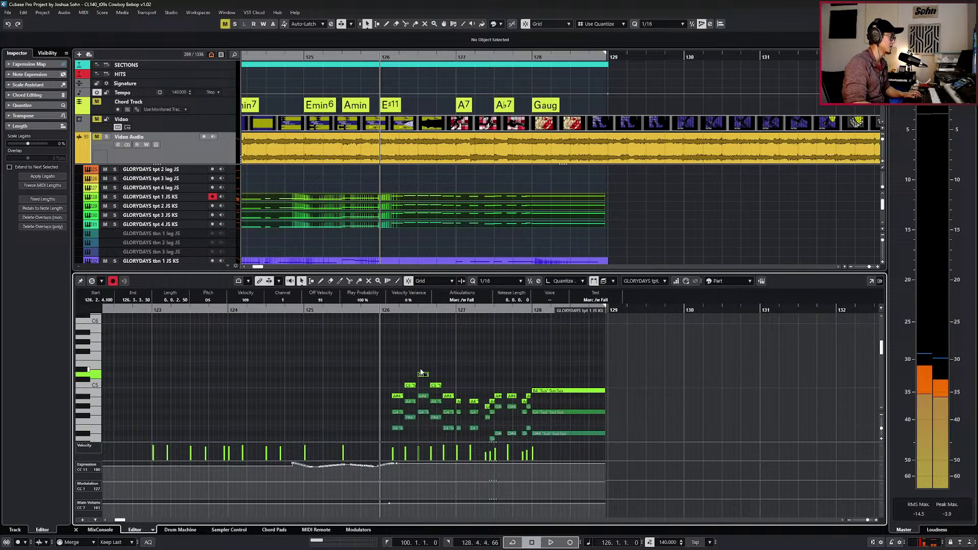
left_click(613, 282)
left_click(477, 343)
left_click_drag(419, 438, 420, 439)
left_click(470, 300)
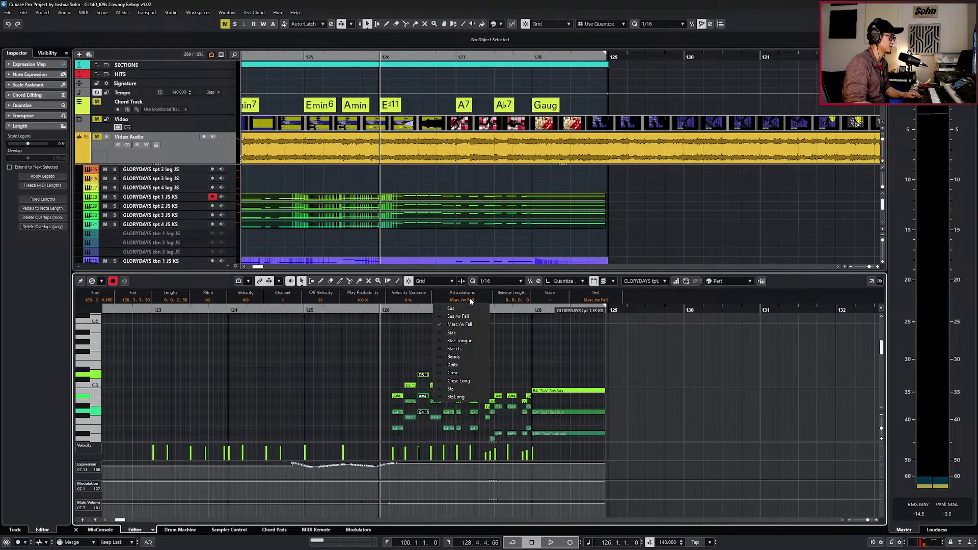
left_click(504, 333)
Set the articulation of bar 126's last chord to Stac in each of the tpt 1 to 4 JS KS parts.
left_click_drag(443, 388, 450, 440)
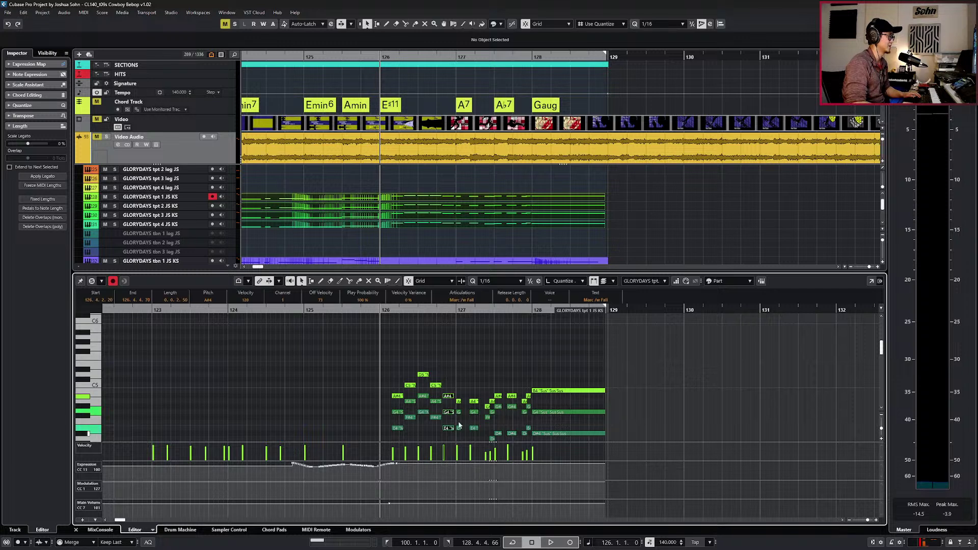
left_click(472, 300)
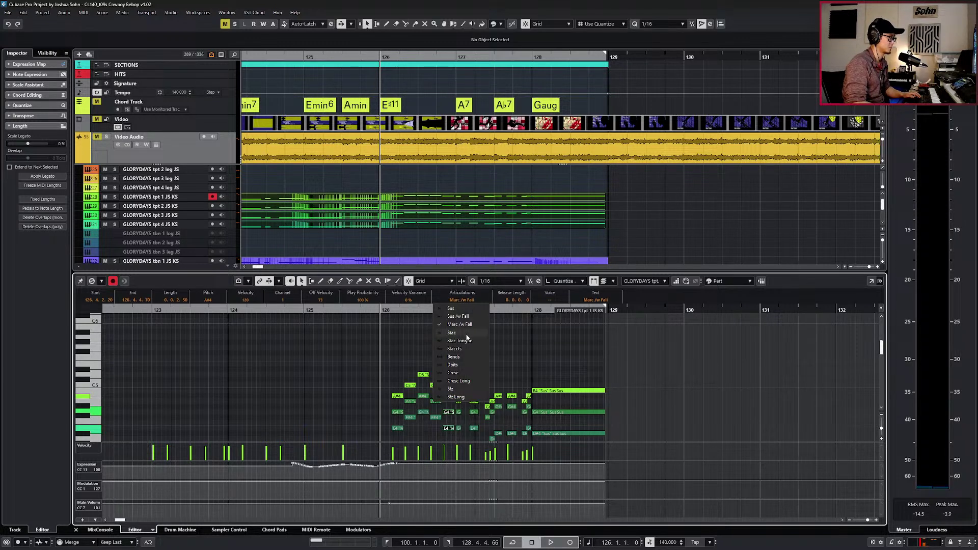
left_click(469, 334)
key("Down")
left_click(471, 300)
left_click(473, 333)
left_click(463, 301)
key("Down")
left_click(478, 299)
left_click(473, 331)
Audition the staccato version of bar 126's last chord.
key("space")
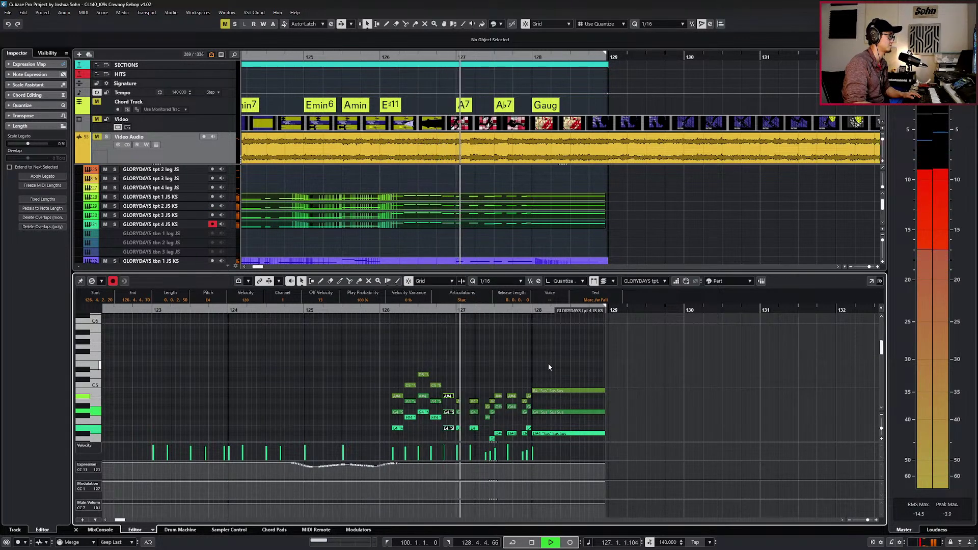
key("space")
key("space")
key("KP_Subtract")
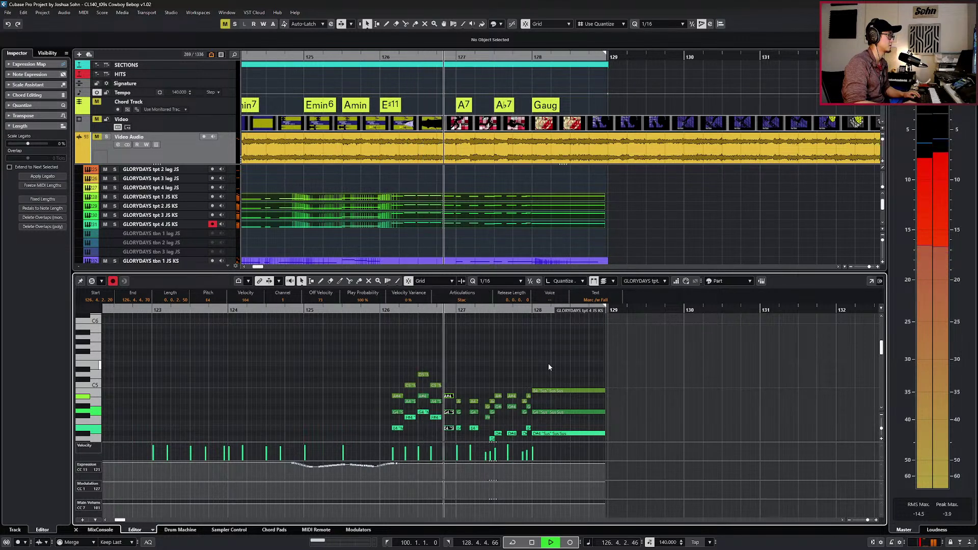
key("space")
Solo the Video Audio track, play the reference from bar 126 and unsolo it again.
left_click(212, 151)
key("KP_Subtract")
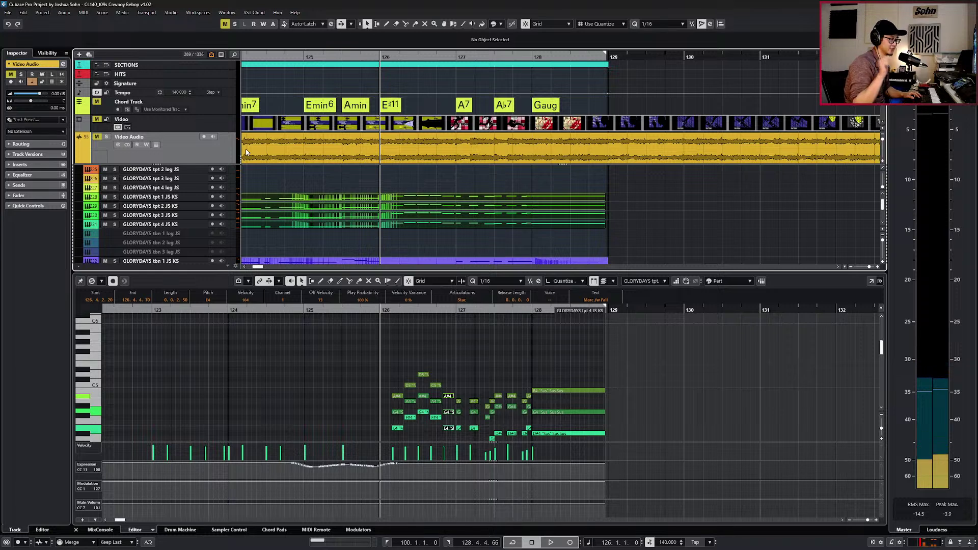
key("s")
key("space")
key("space")
key("s")
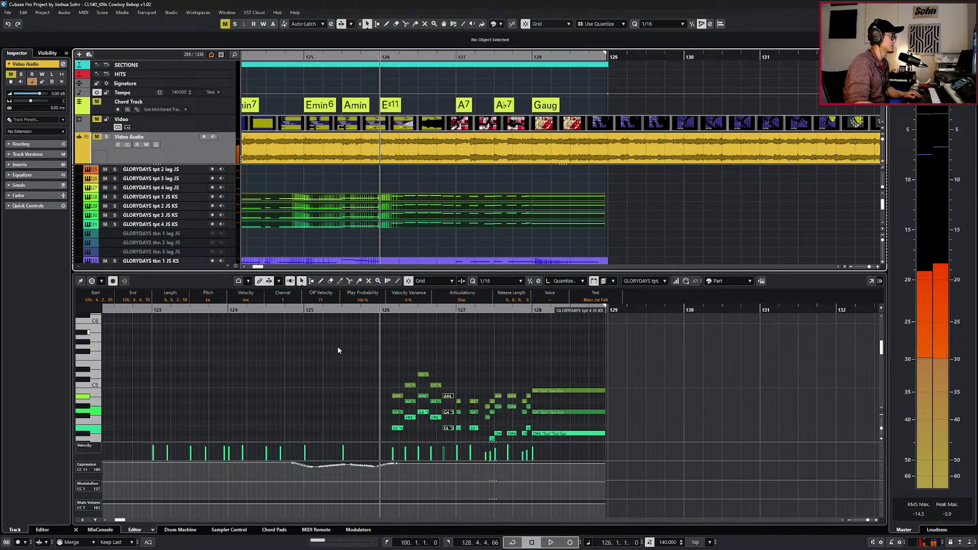
Return the last bar 126 note in the tpt 4 part to Marc /w Fall and set the matching tpt 1 note to Sus.
left_click(449, 396)
left_click(467, 300)
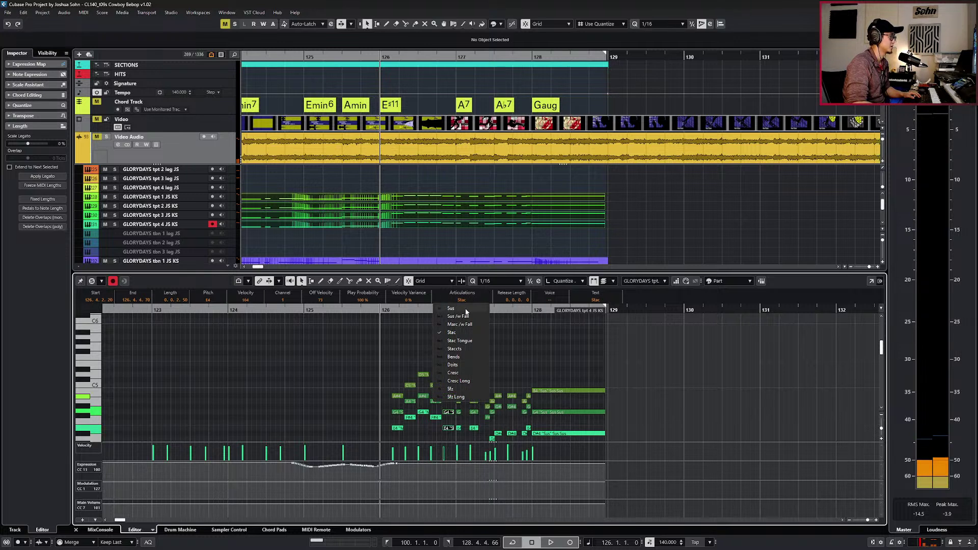
left_click(476, 326)
left_click(448, 395)
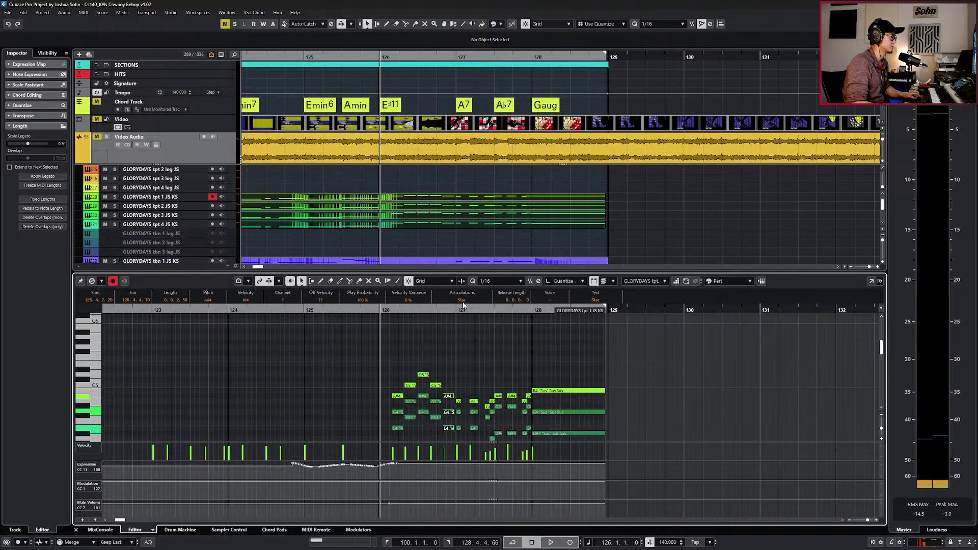
left_click(461, 300)
left_click(462, 325)
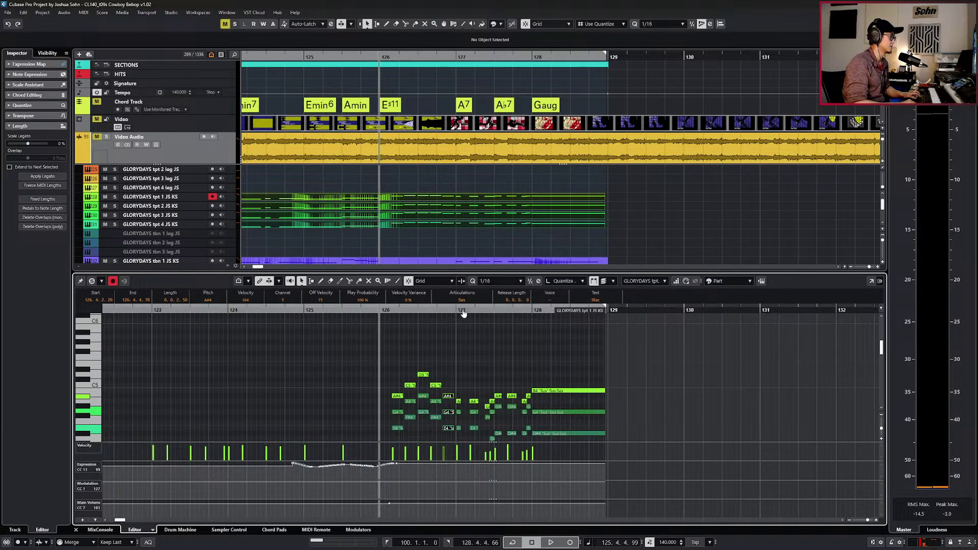
left_click(449, 396)
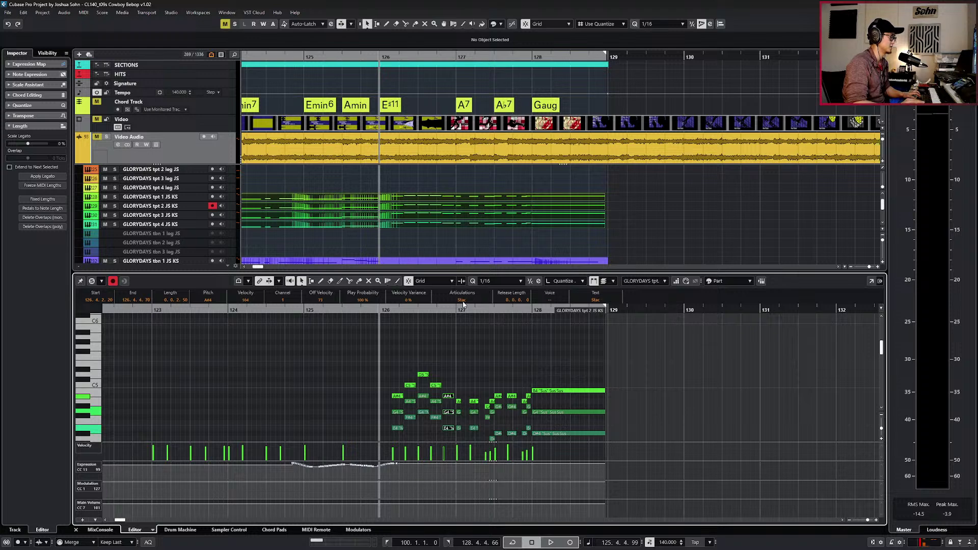
Show the articulation lane and set the last bar 126 note in the tpt 3 part to Marc /w Fall.
key("alt+1")
key("Down")
key("Up")
key("Down")
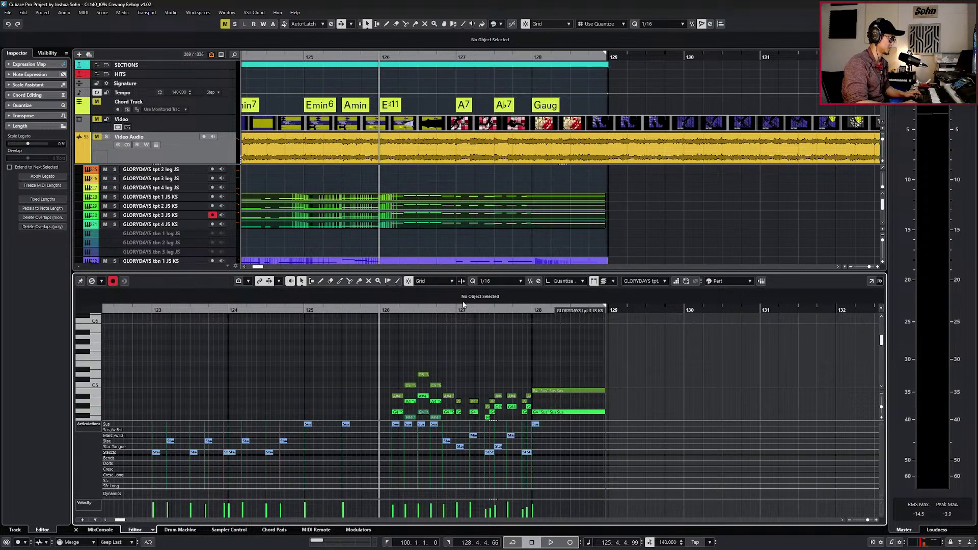
scroll(448, 340, "down", 2)
left_click_drag(447, 341, 451, 400)
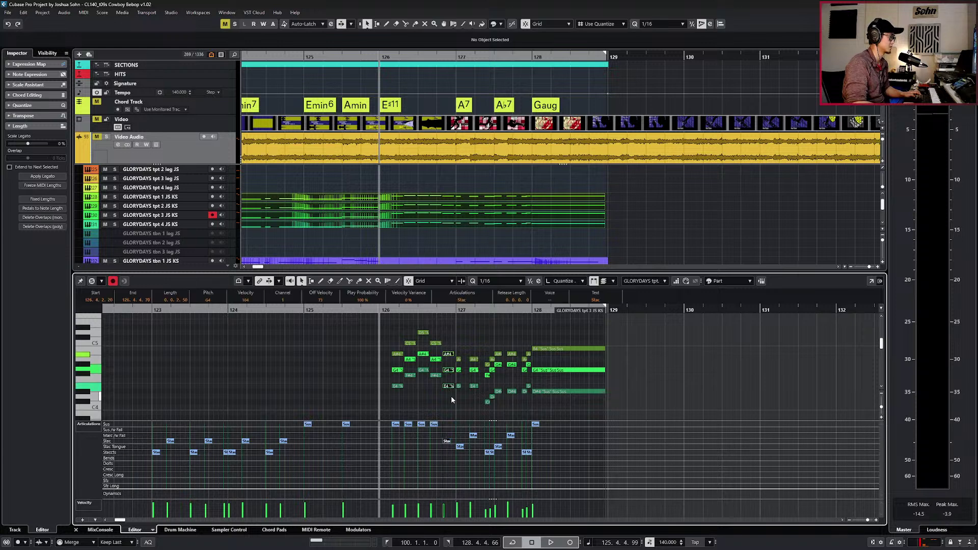
left_click(462, 300)
left_click(464, 328)
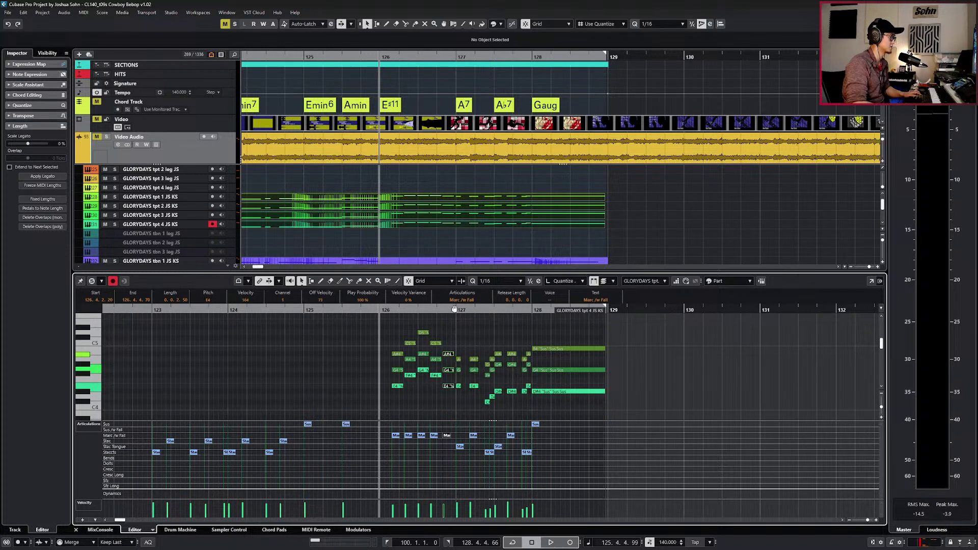
Review the last bar 126 note's articulation in the other trumpet parts and set the tpt 1 note to Marc /w Fall.
left_click(460, 304)
left_click(462, 300)
left_click(465, 338)
left_click(466, 310)
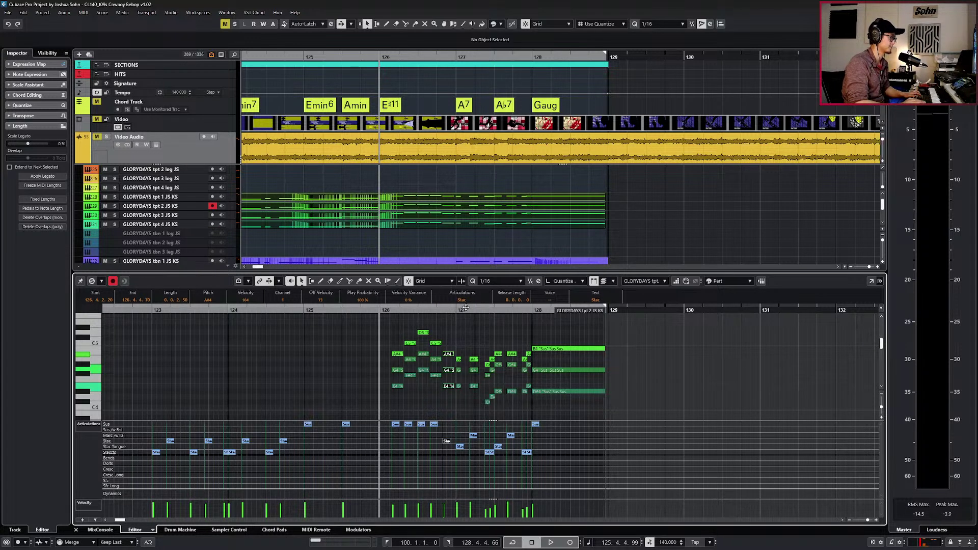
left_click(466, 309)
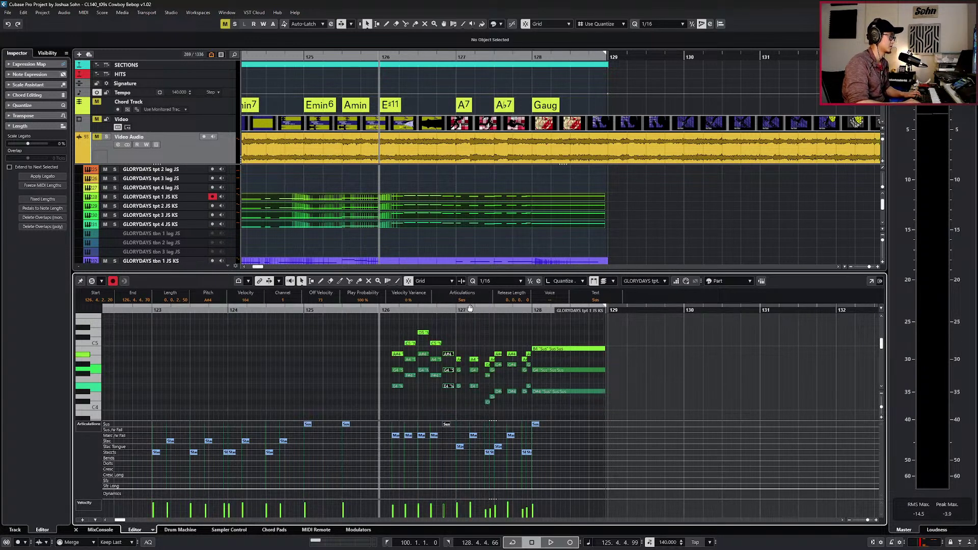
left_click(462, 299)
left_click(468, 325)
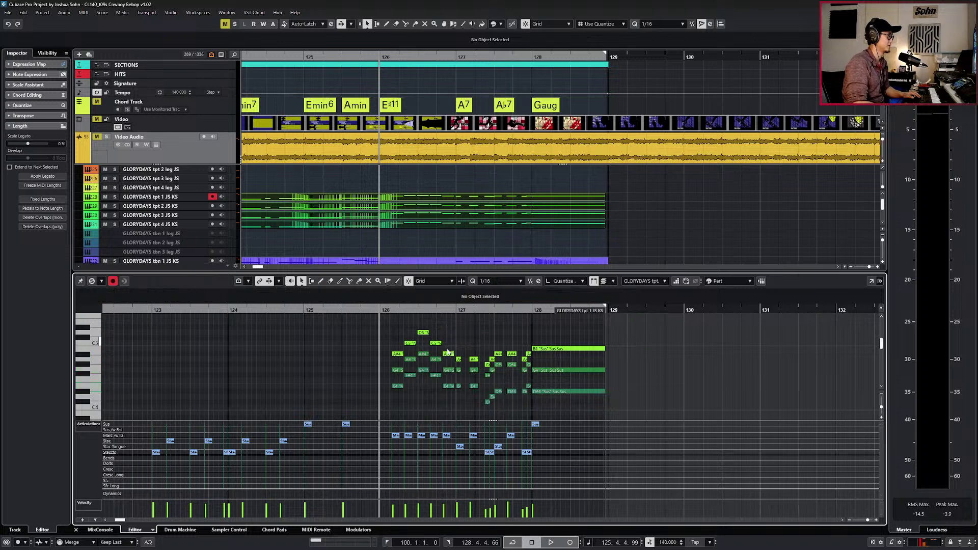
Select all trumpet notes in bar 126 and play the passage through bar 128.
left_click(400, 337)
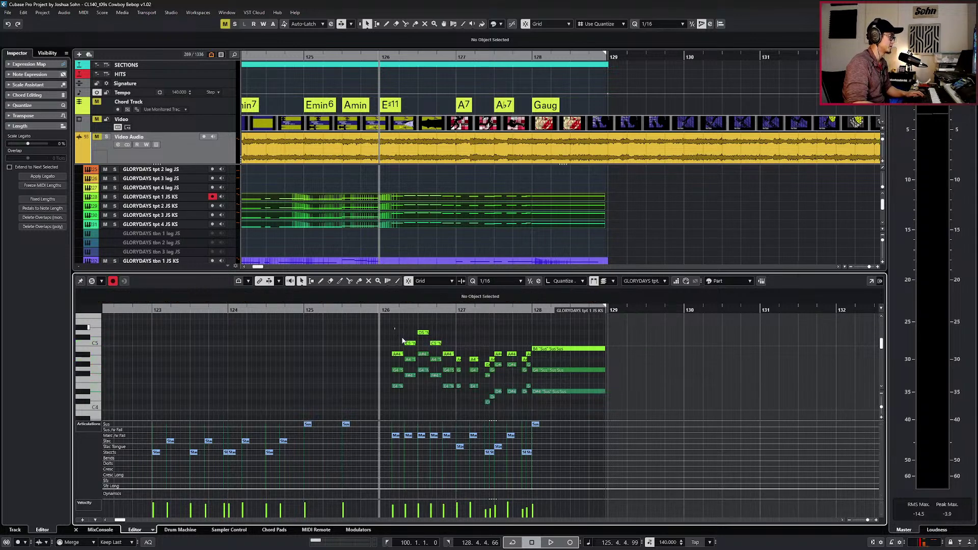
left_click_drag(446, 388, 449, 391)
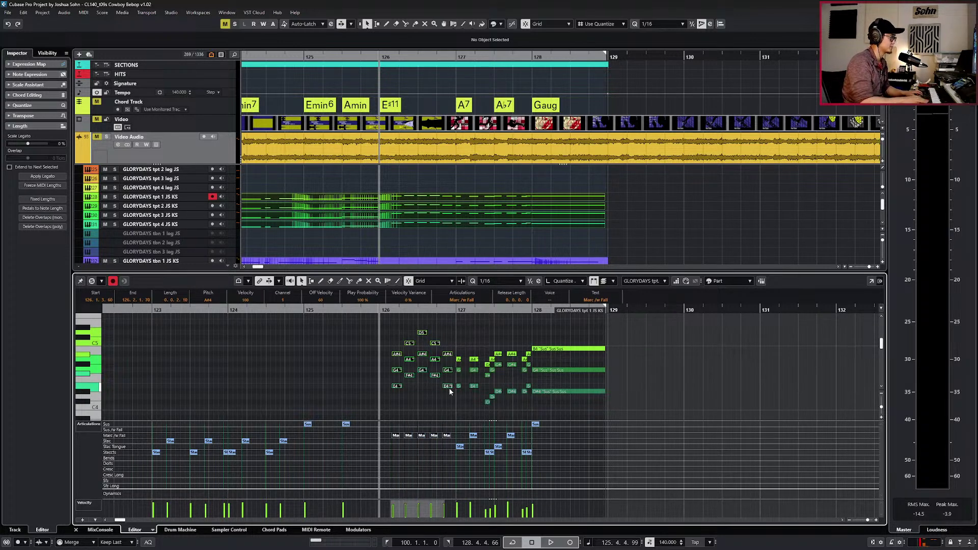
key("space")
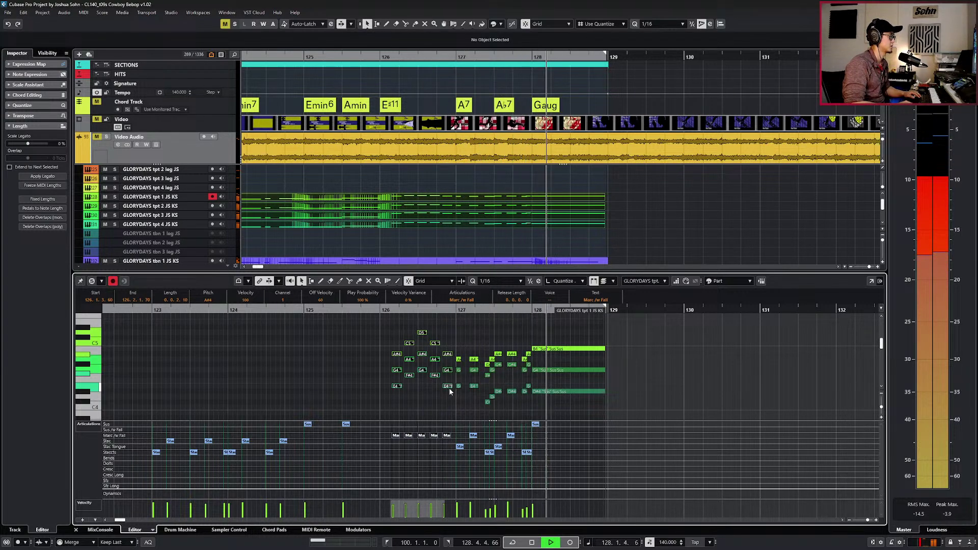
Close the note editor, stop playback and move the playback position back to bar 112.
key("ctrl+alt+b")
scroll(478, 350, "down", 4)
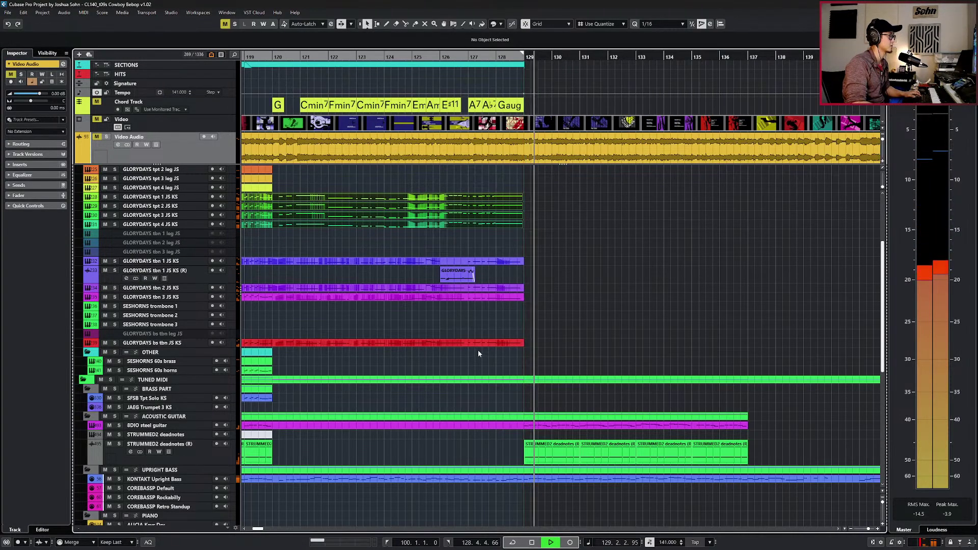
scroll(478, 350, "down", 3)
key("space")
key("KP_Subtract")
Extend the GLORYDAYS tpt 1, 2, 3 and 4 leg JS parts through bar 128.
scroll(485, 350, "up", 2)
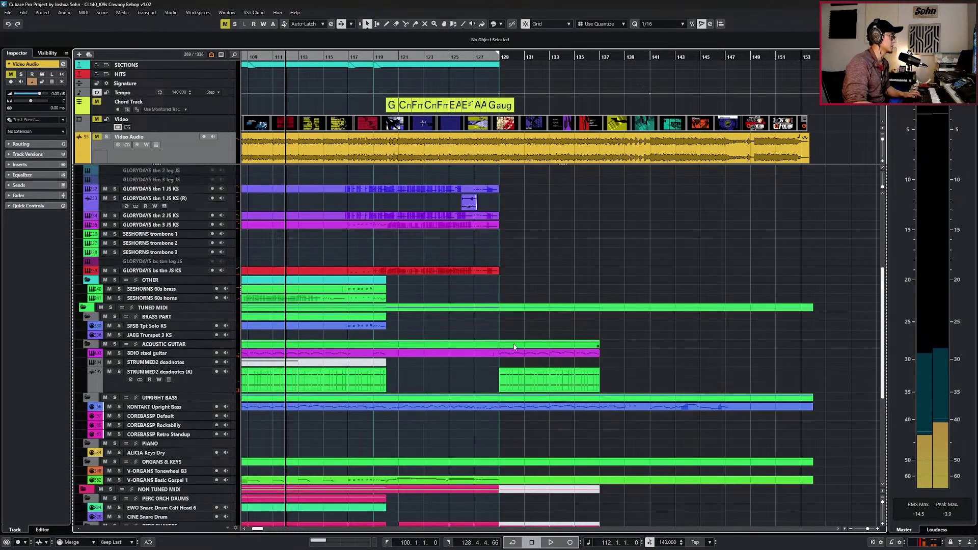
scroll(482, 287, "up", 2)
double_click(401, 281)
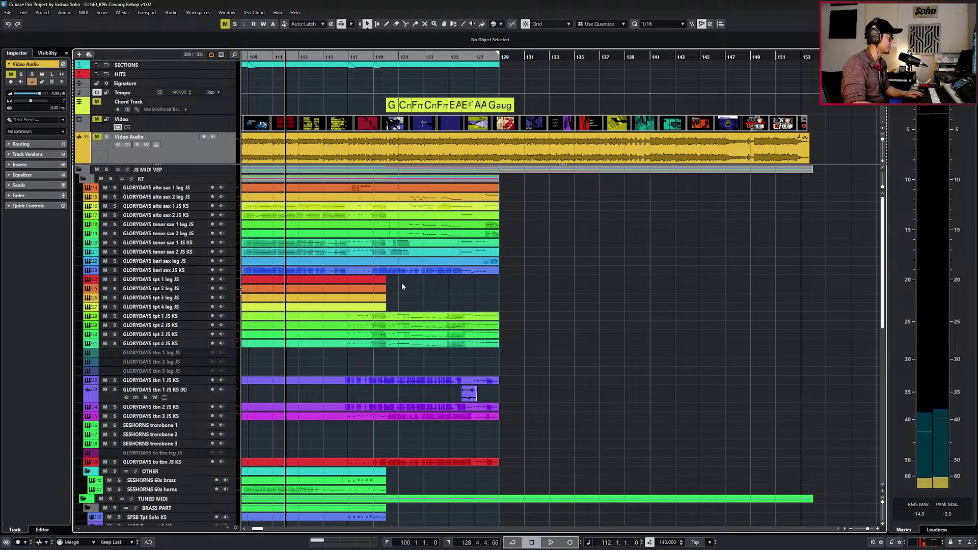
double_click(402, 289)
double_click(399, 298)
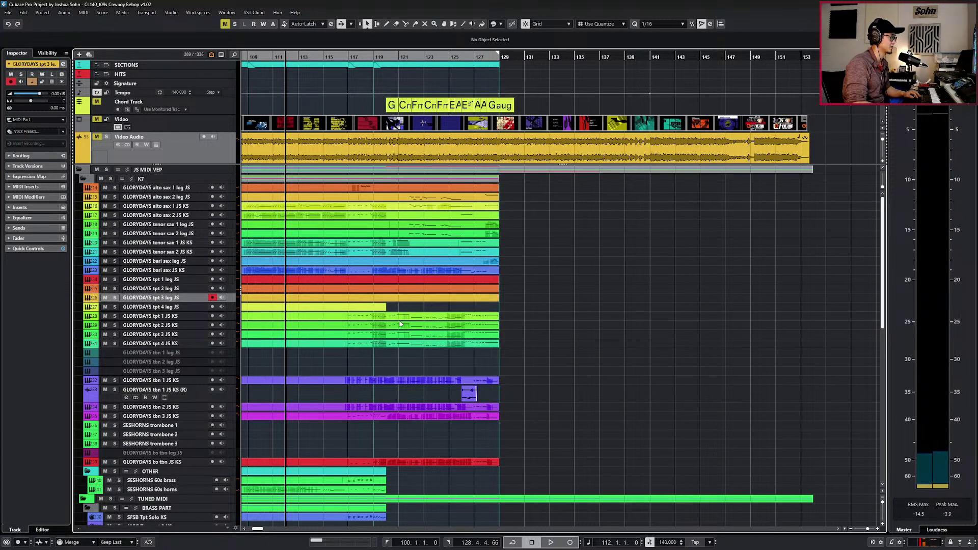
left_click(401, 308)
Extend the SESHORNS 60s brass, SESHORNS 60s horns and SFSB Tpt Solo KS parts through bar 128.
scroll(434, 414, "down", 4)
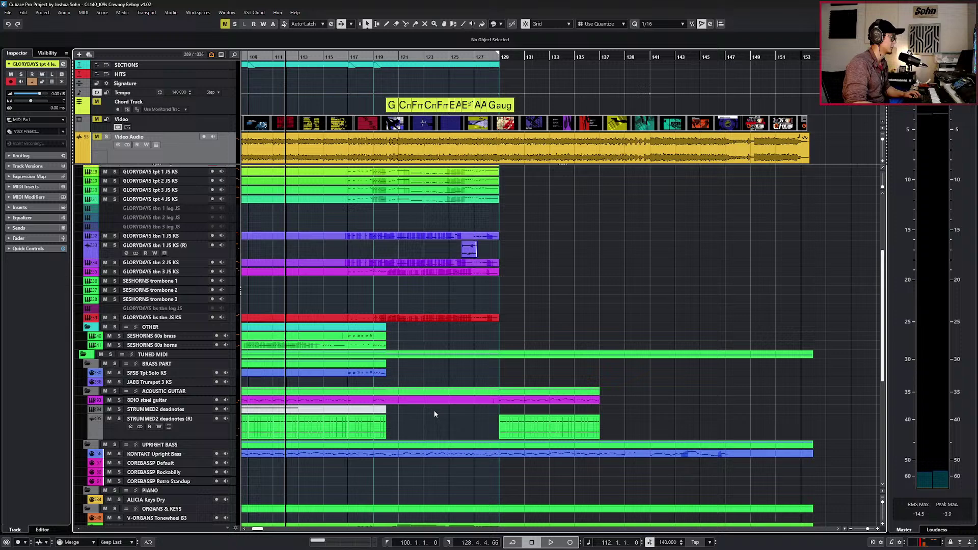
left_click(395, 346)
left_click(395, 336)
scroll(402, 361, "down", 2)
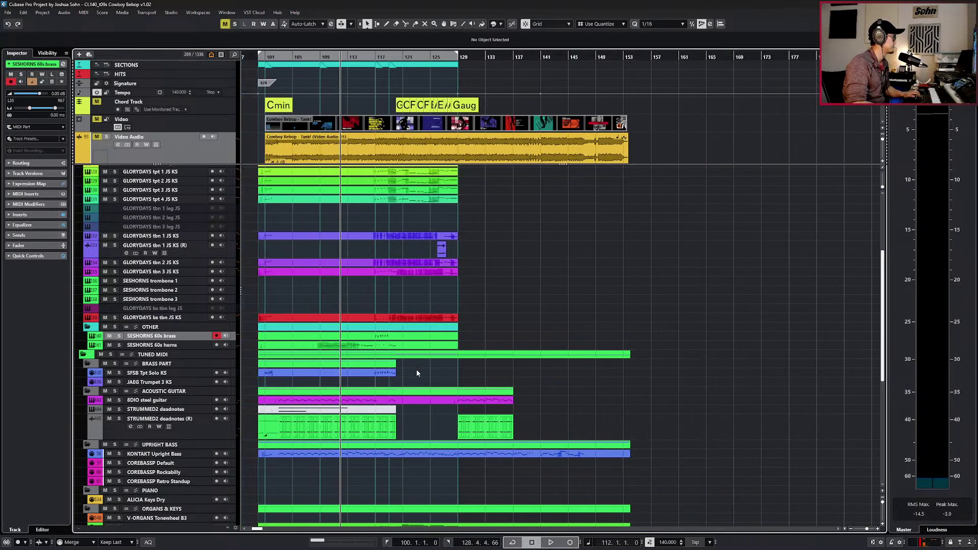
left_click(414, 375)
Extend the CUBA Bongos part back to bar 100 and the EWO Snare Drum Calf Head 6 part through bar 128.
scroll(441, 392, "down", 6)
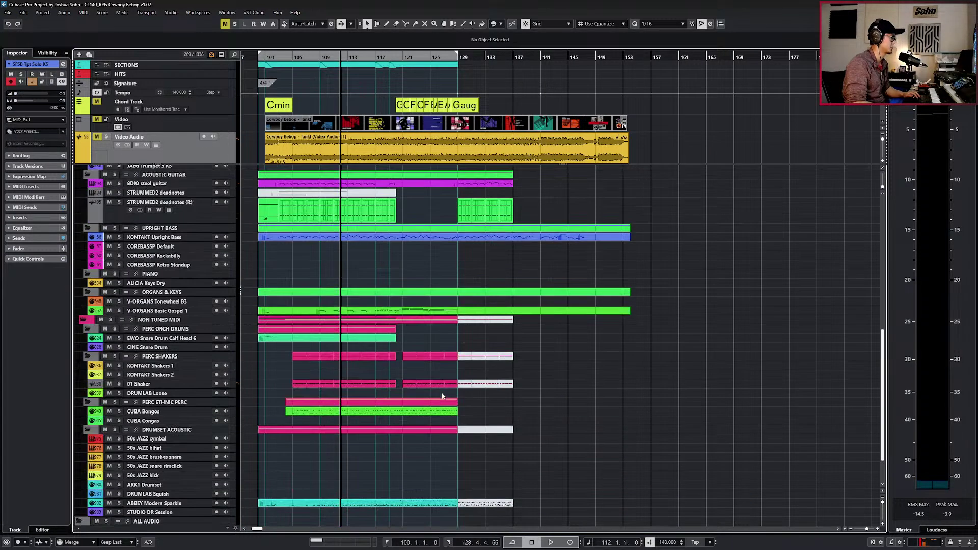
scroll(330, 381, "down", 2)
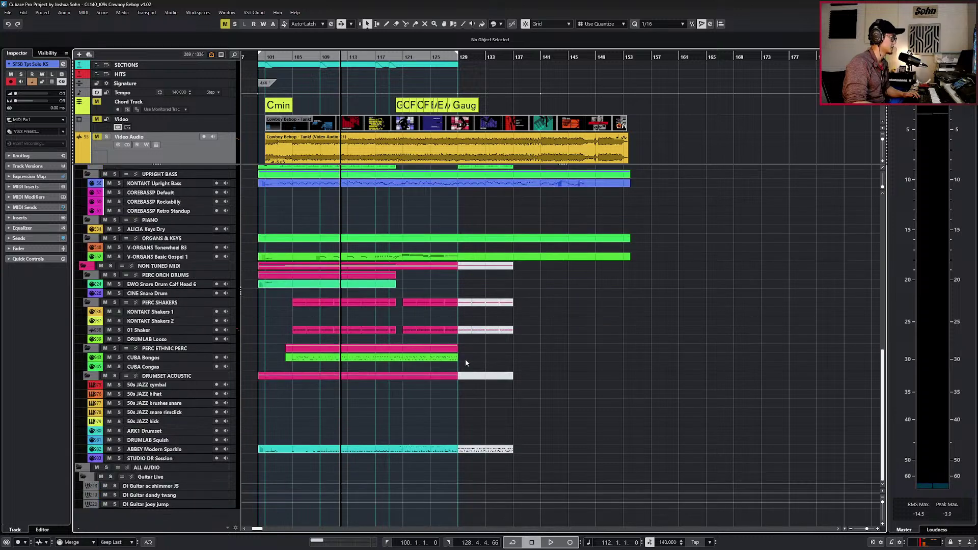
left_click(299, 360)
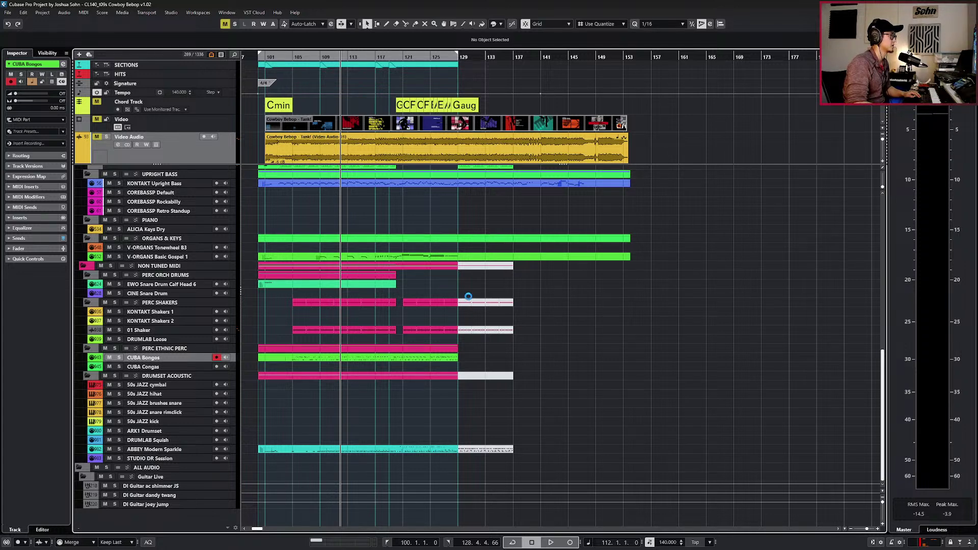
scroll(472, 269, "up", 3)
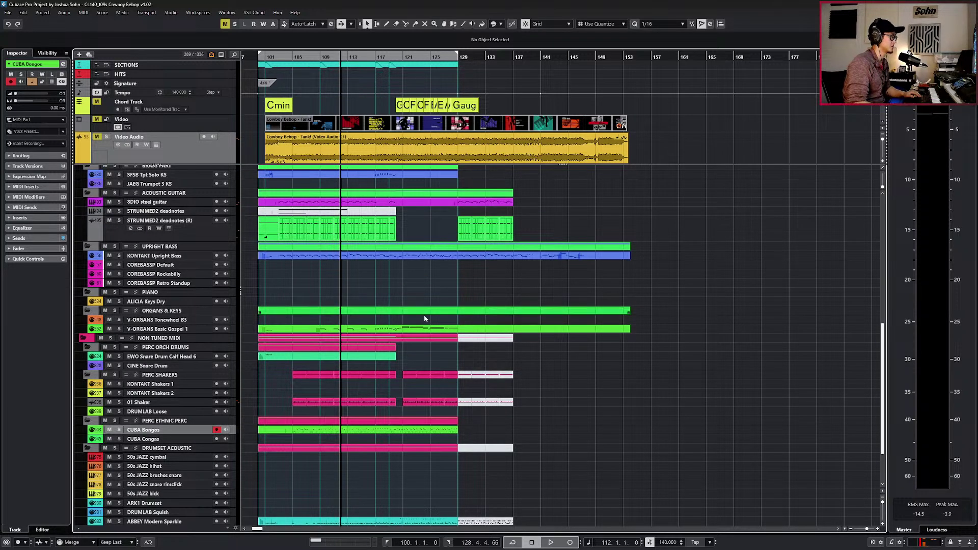
left_click(411, 357)
Extend the GLORYDAYS bari sax leg, tenor sax 2 leg and tenor sax 1 leg parts back to bar 100.
scroll(445, 353, "up", 6)
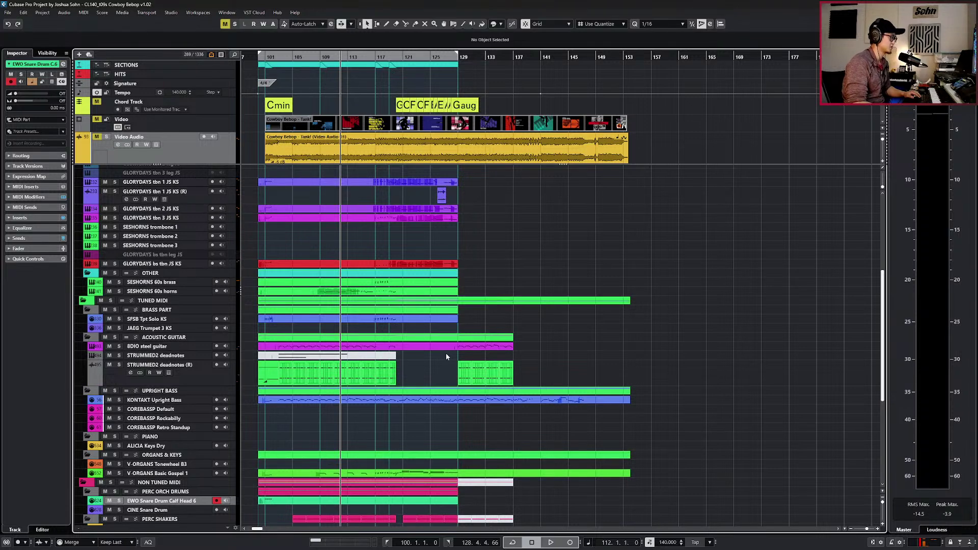
scroll(464, 326, "up", 8)
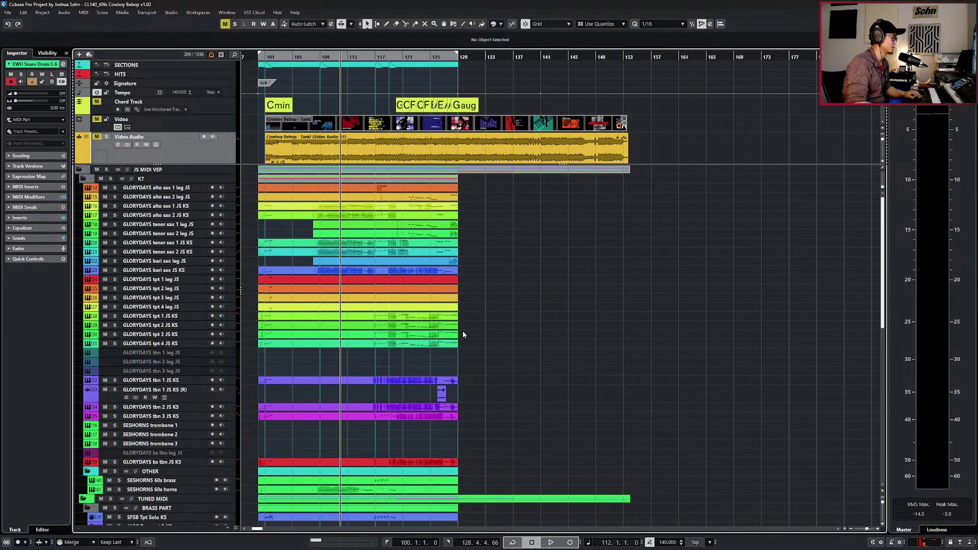
double_click(288, 261)
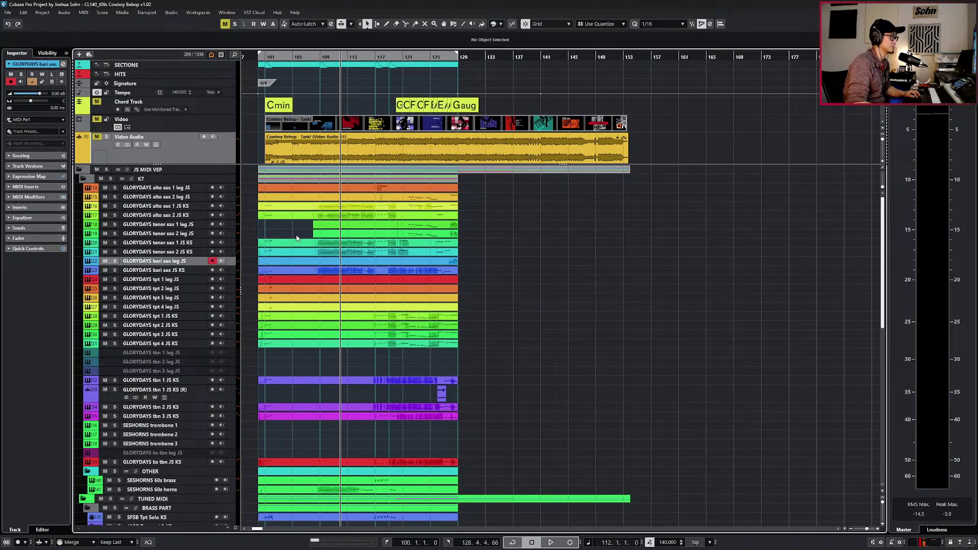
double_click(296, 233)
double_click(295, 225)
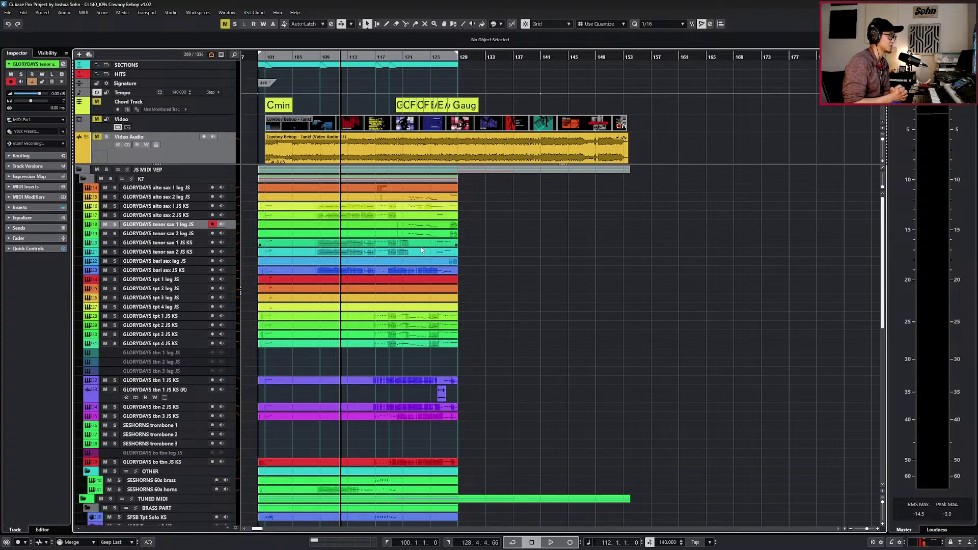
Move the playback position to bar 116 and play the arrangement into bar 119.
key("KP_Add")
key("KP_Add")
key("KP_Add")
key("KP_Add")
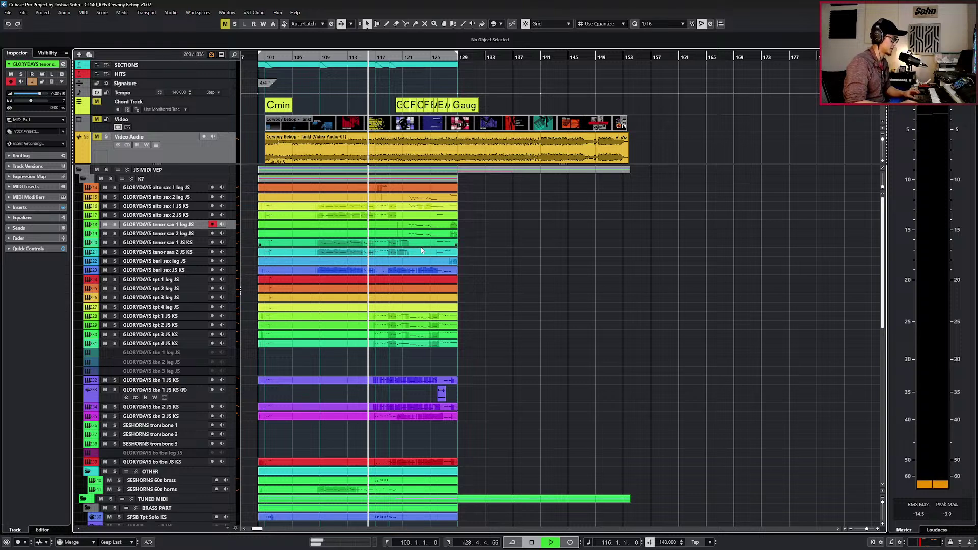
key("space")
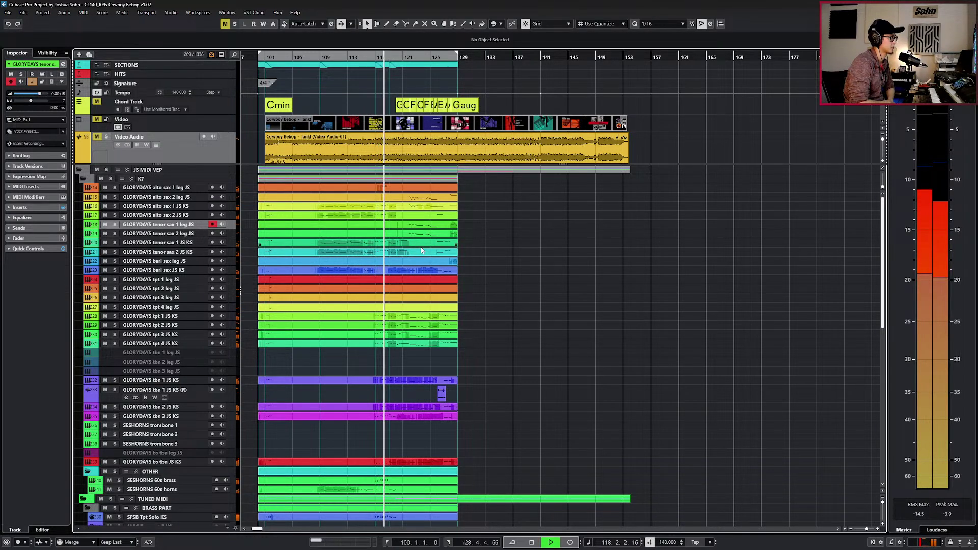
scroll(384, 253, "up", 3)
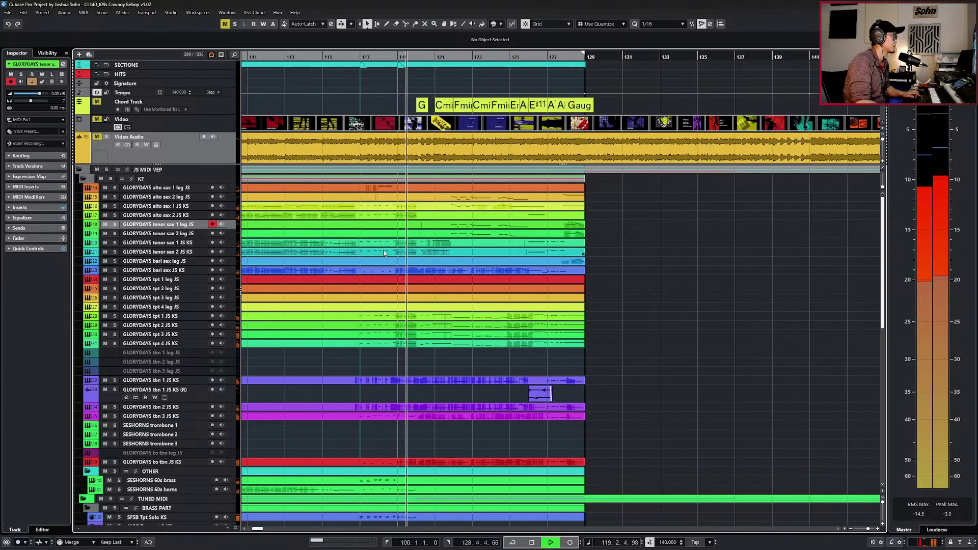
key("space")
Replay the passage from bar 118, then select the bari sax JS KS part and listen again.
key("shift+b")
key("shift+b")
scroll(384, 254, "up", 2)
key("space")
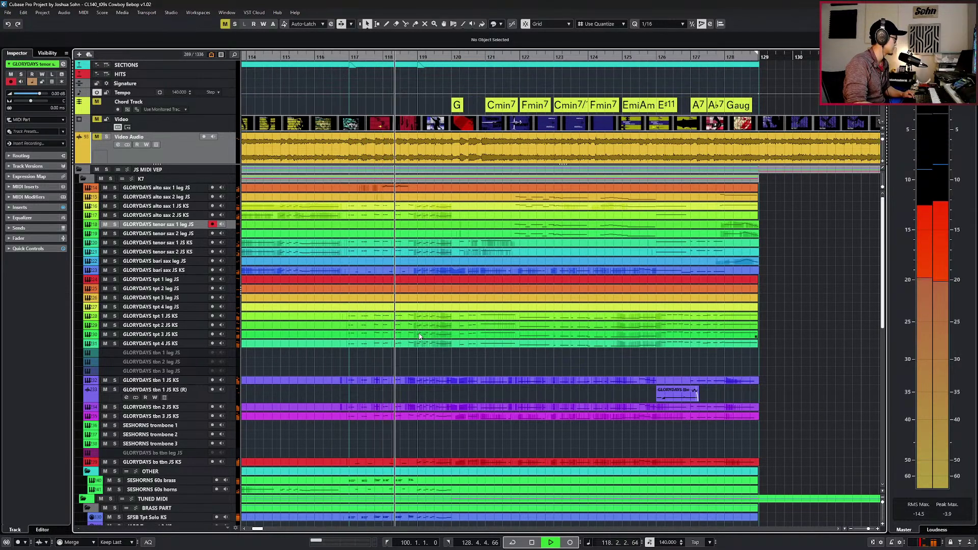
key("space")
left_click(404, 273)
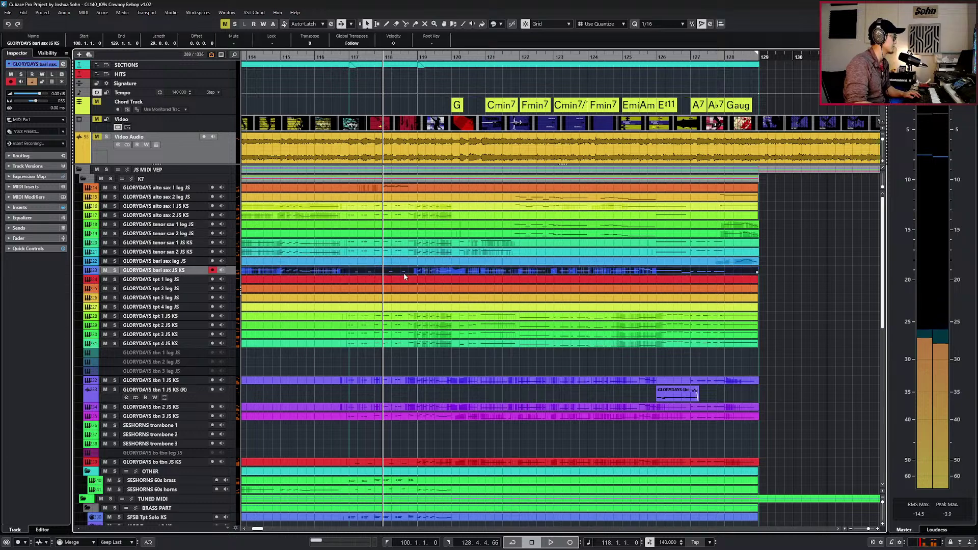
key("space")
key("space")
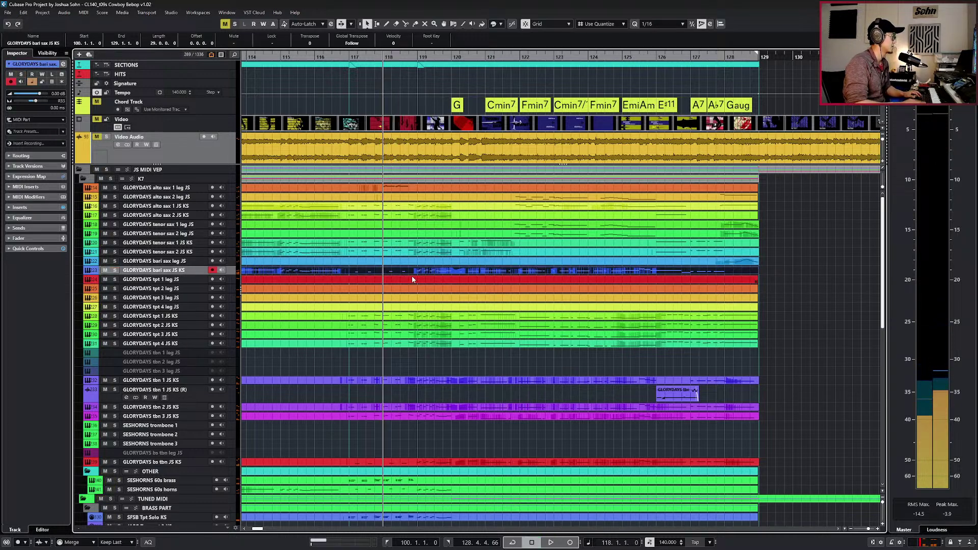
Solo the GLORYDAYS alto sax 1 leg track and play bar 118.
left_click(430, 185)
key("s")
key("space")
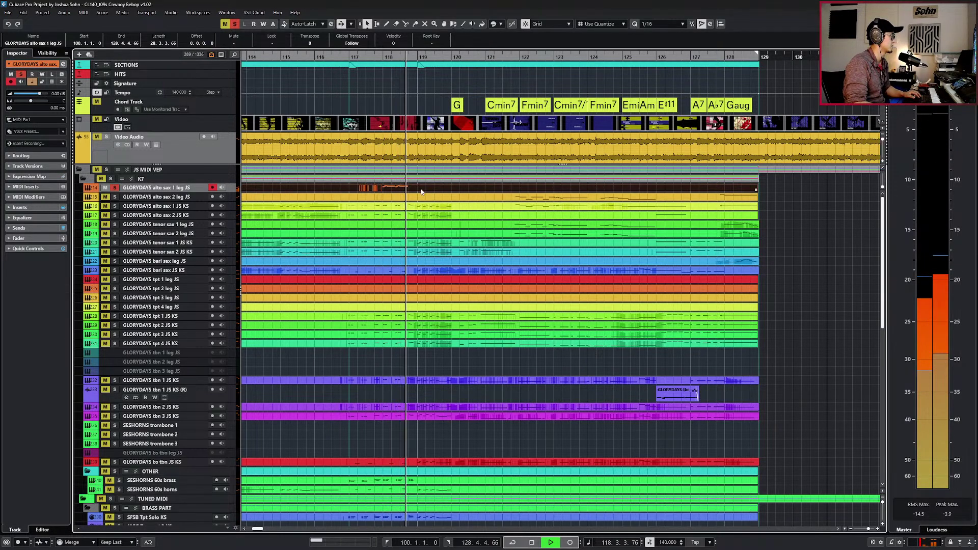
key("space")
Open the alto sax 1 leg part for editing, shorten its A3 notes in bar 118 and play the result.
double_click(422, 192)
left_click_drag(335, 374, 369, 393)
key("alt+shift+Left")
key("alt+shift+Left")
key("alt+shift+Left")
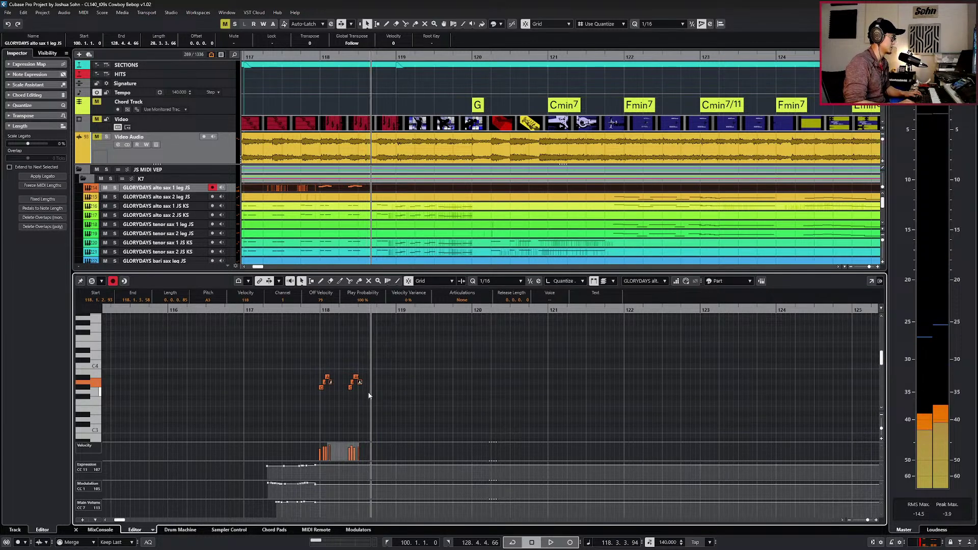
key("space")
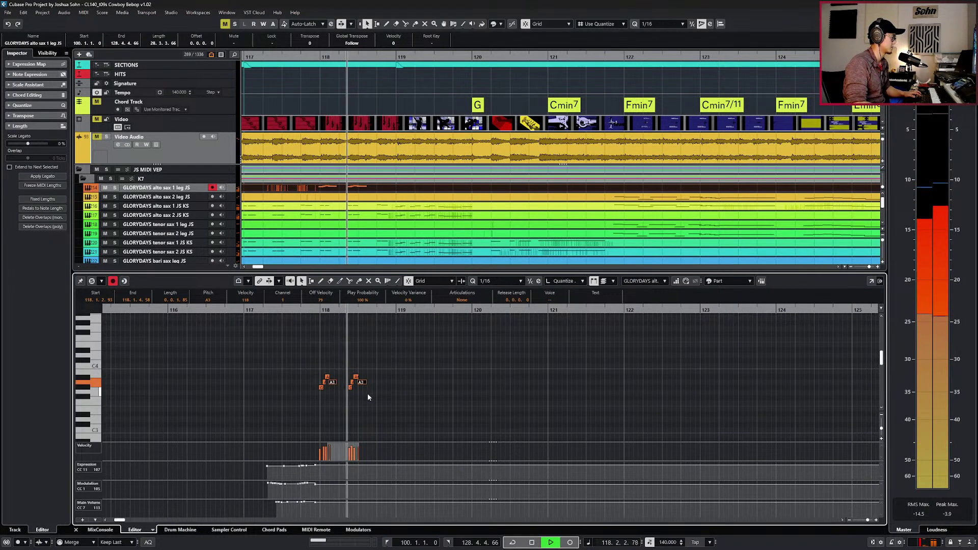
key("space")
Close the note editor, move the playback position back two bars and play the arrangement through bar 128.
key("Return")
key("KP_Subtract")
key("KP_Subtract")
key("space")
scroll(376, 398, "down", 2)
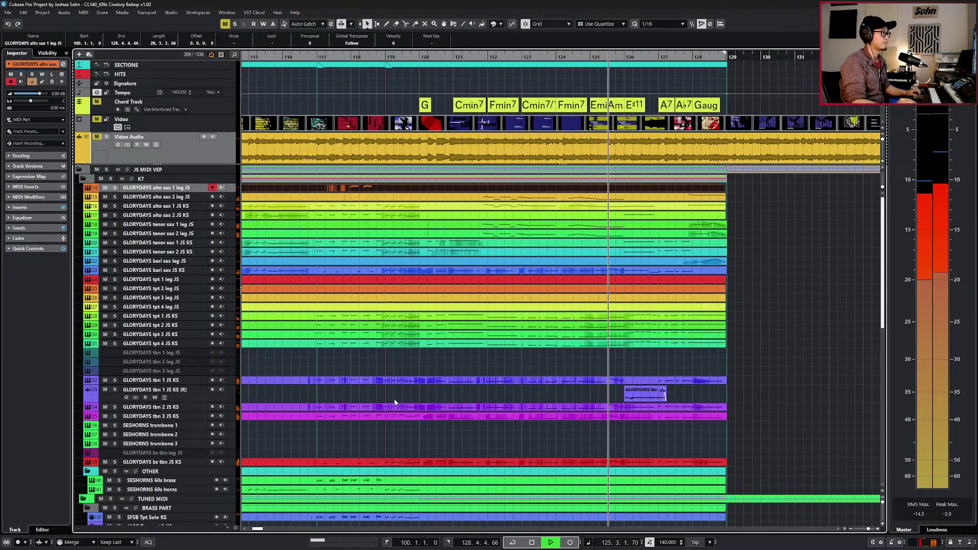
left_click(693, 359)
key("g")
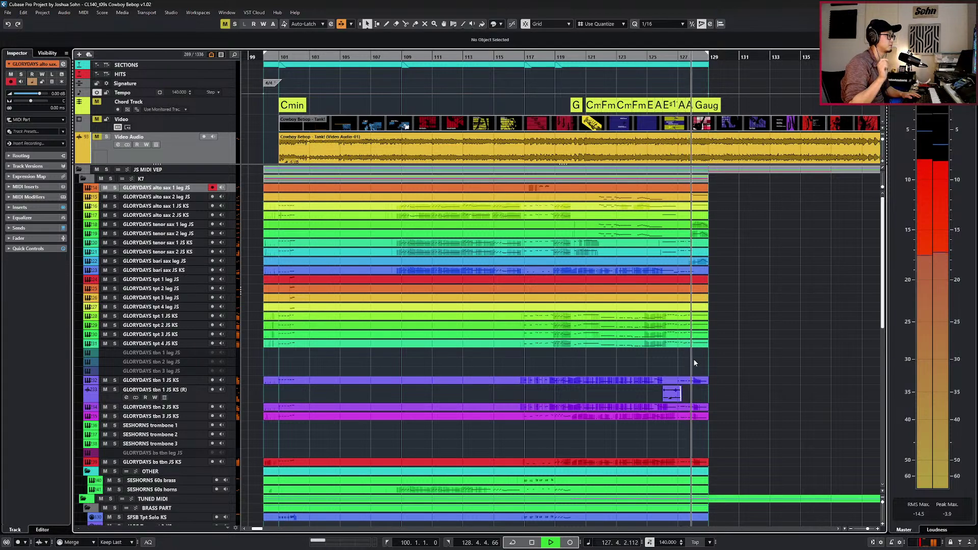
key("h")
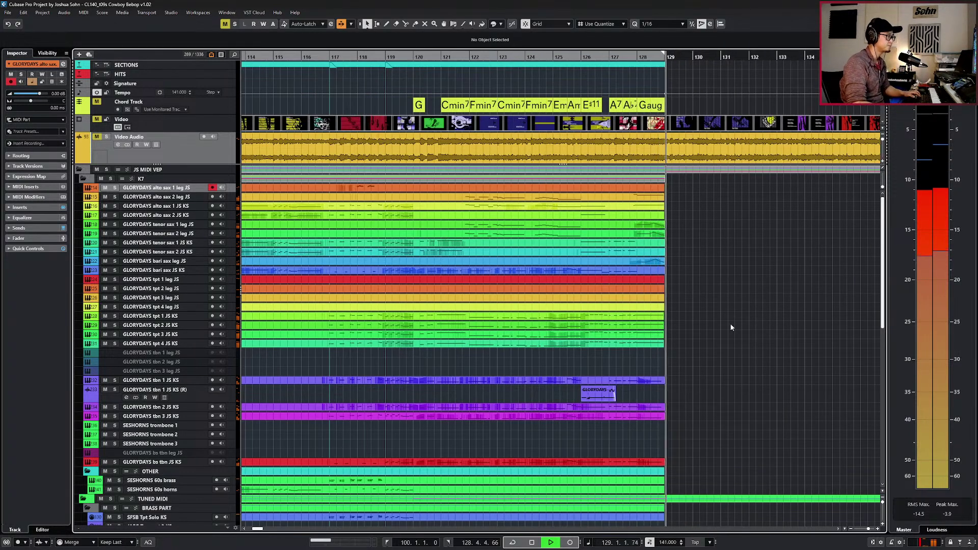
key("space")
Move the playback position to bar 127 and open the GLORYDAYS tpt 1 to 4 JS KS parts together in the note editor.
scroll(725, 327, "up", 2)
key("KP_Subtract")
key("KP_Subtract")
key("KP_Subtract")
key("KP_Subtract")
key("KP_Add")
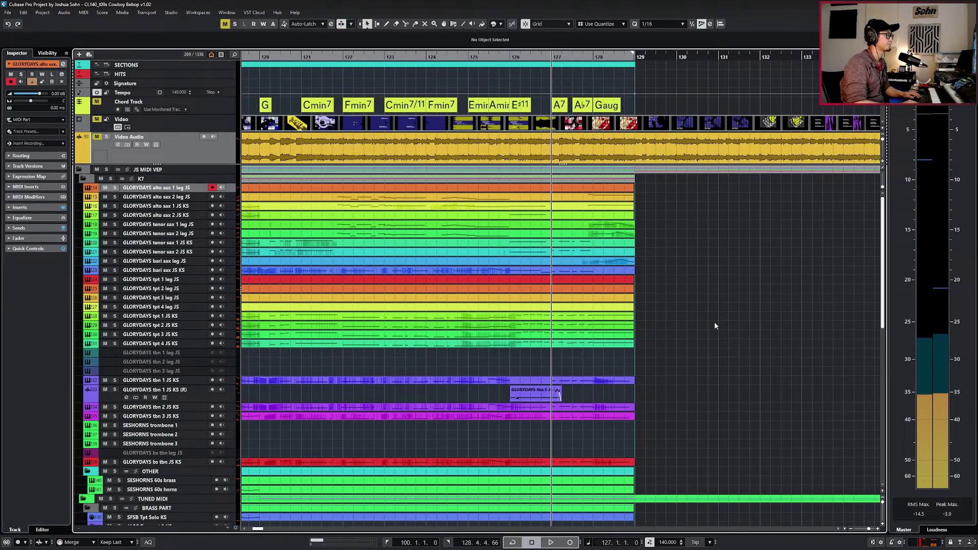
left_click_drag(656, 316, 618, 346)
double_click(600, 319)
scroll(582, 331, "up", 6)
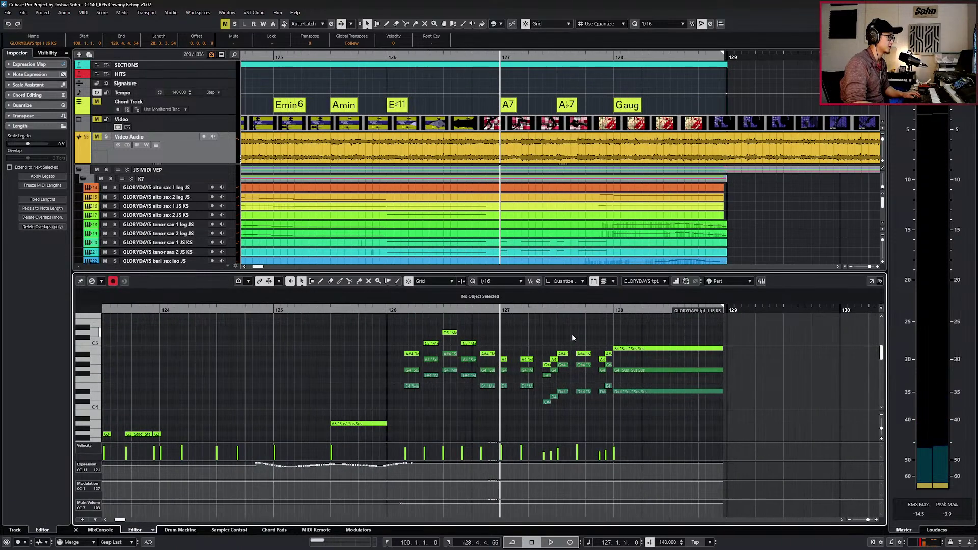
Move the playback position back to bar 126 and play the trumpet passage.
key("KP_Subtract")
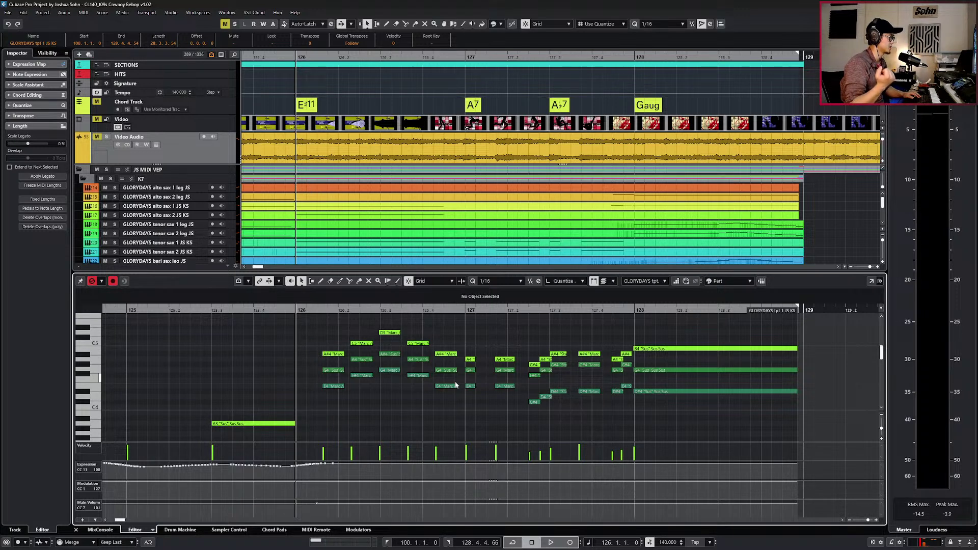
key("space")
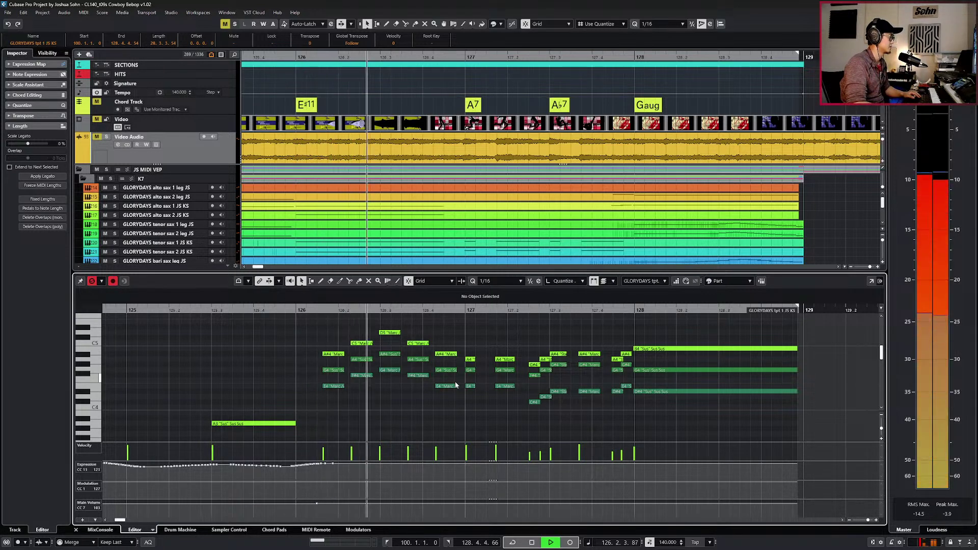
key("space")
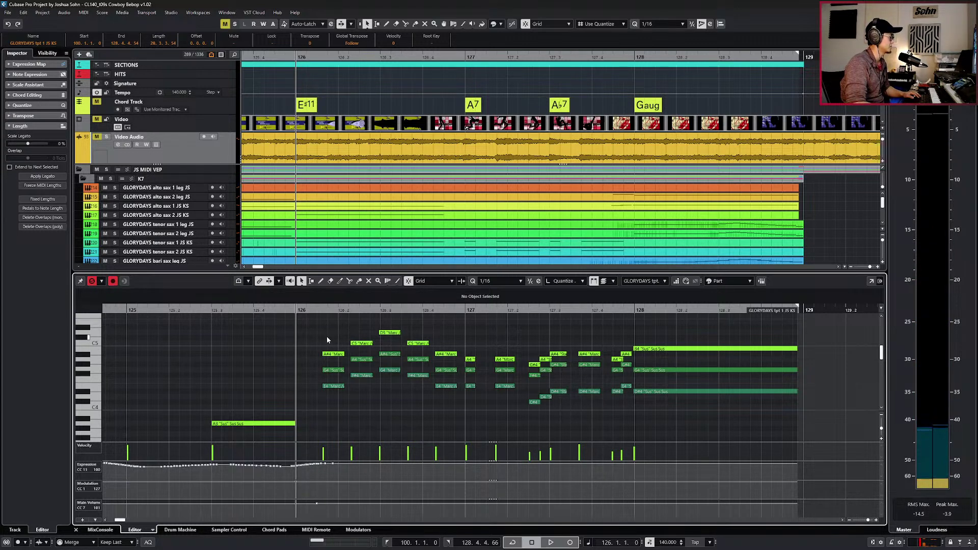
Set the articulation of the five bar 126 notes in the tpt 2 part to Stac and play the passage.
key("Page_Down")
left_click_drag(331, 331, 443, 345)
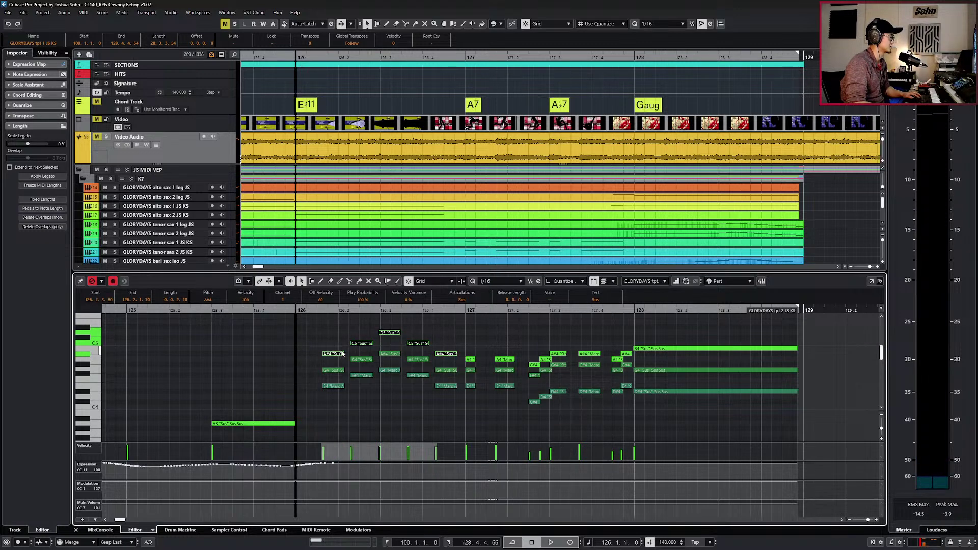
left_click(462, 299)
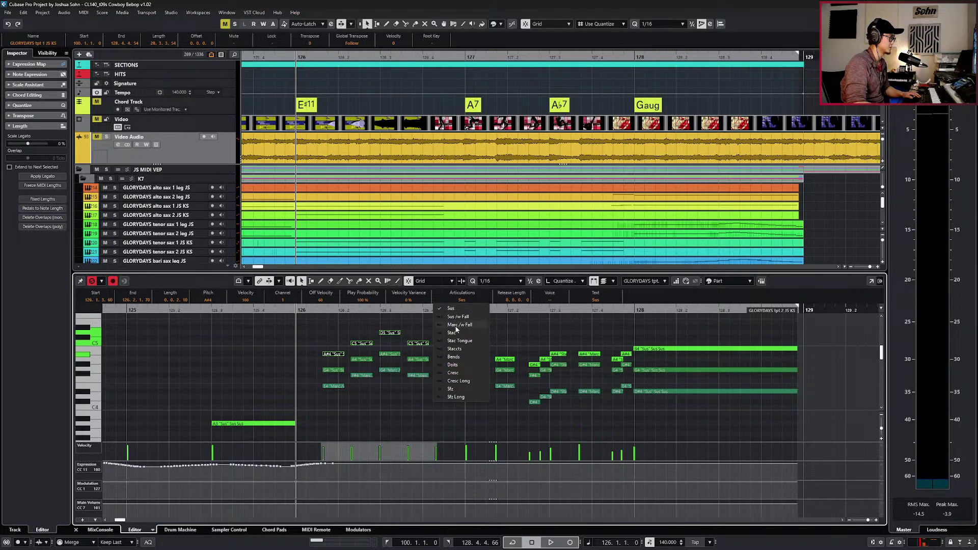
left_click(451, 332)
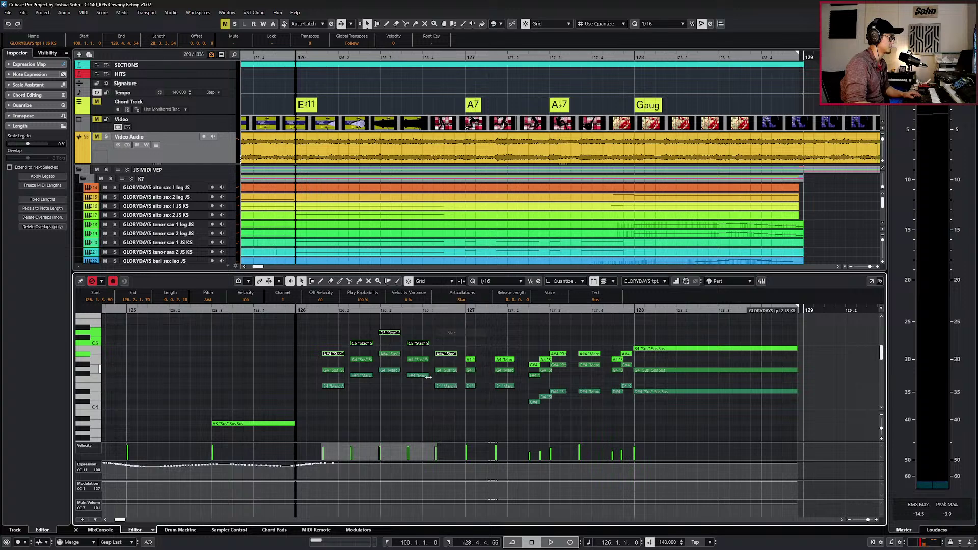
key("space")
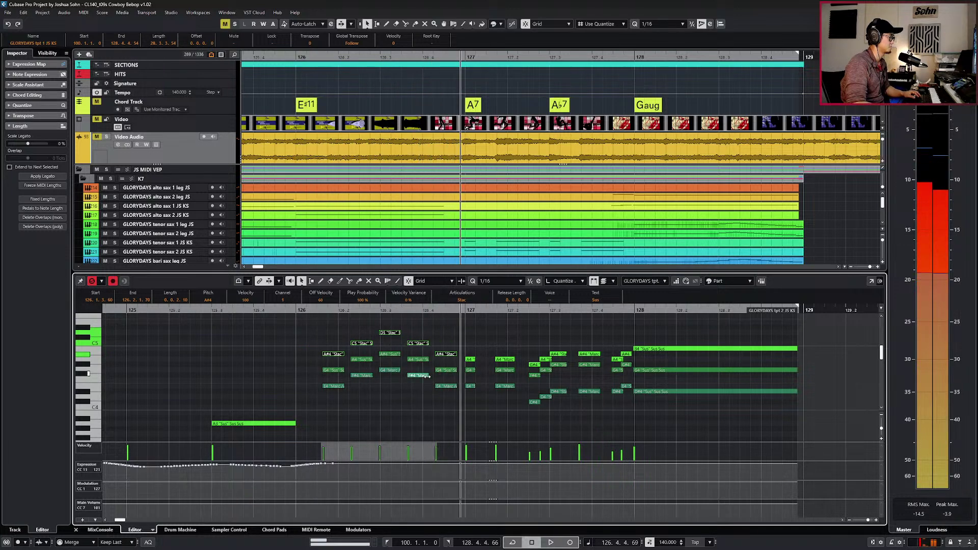
key("space")
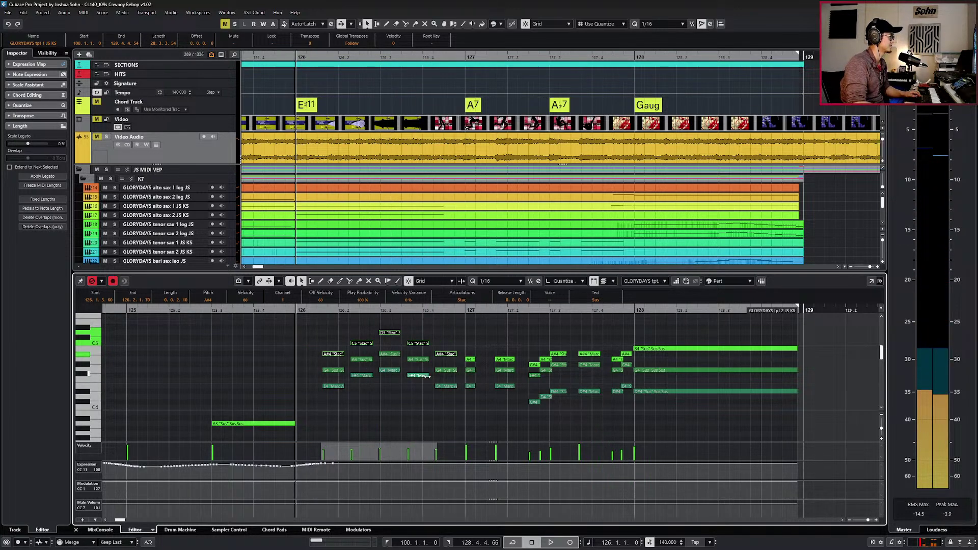
Play the bar 126 trumpet passage and undo the last articulation change on its five selected notes.
key("space")
key("space")
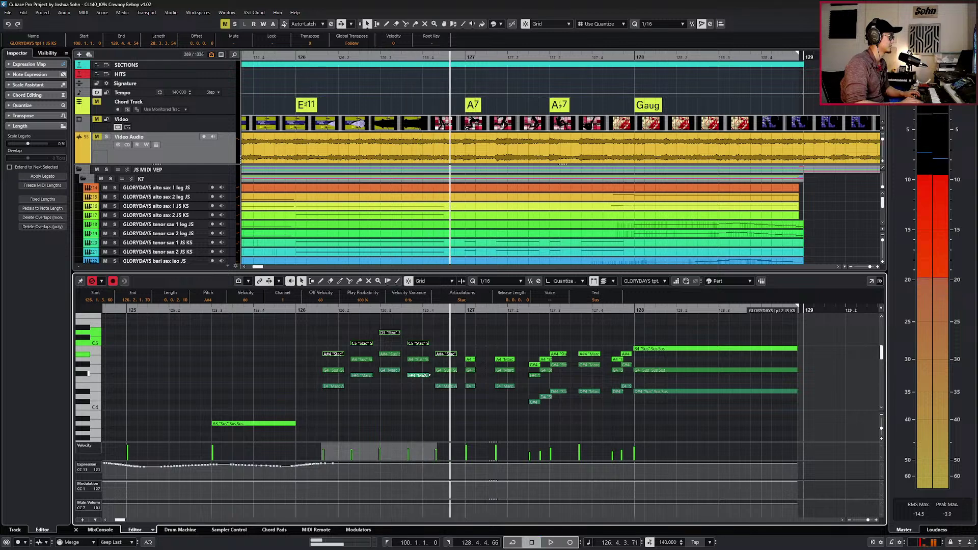
key("ctrl+z")
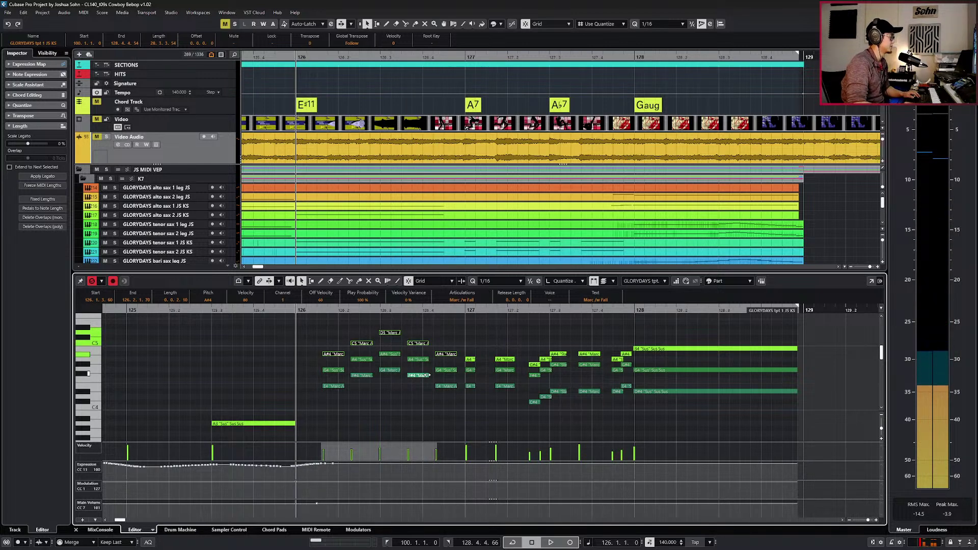
Set the articulation of the five bar 126 notes in the tpt 2 part to Stac Tongue and play the passage.
left_click(445, 355)
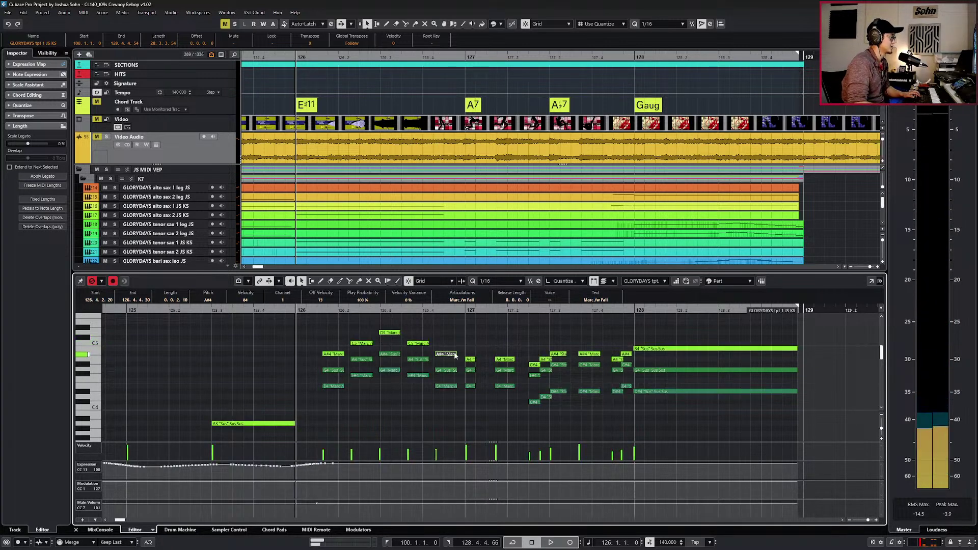
left_click(421, 345)
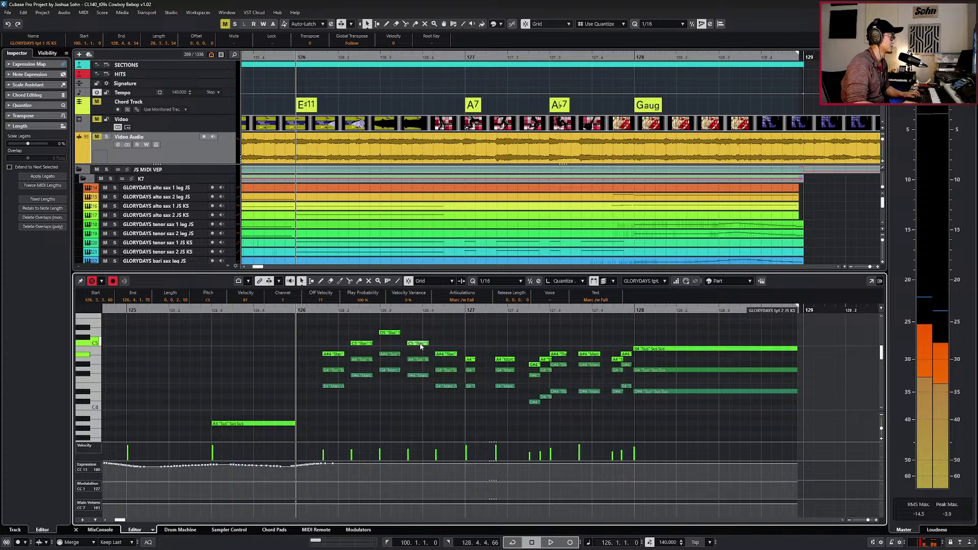
left_click(445, 354, "shift")
left_click(392, 333, "shift")
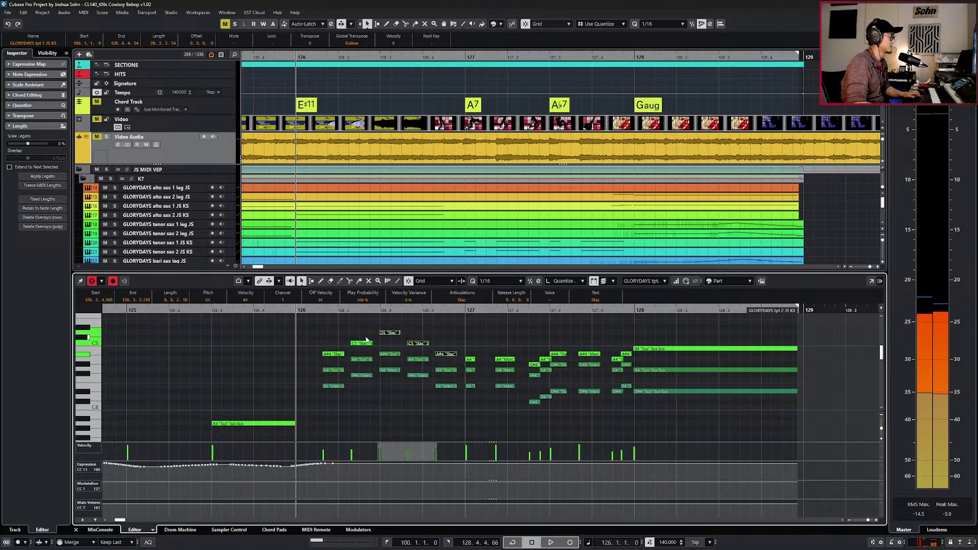
left_click(367, 344, "shift")
left_click(336, 356, "shift")
left_click(463, 300)
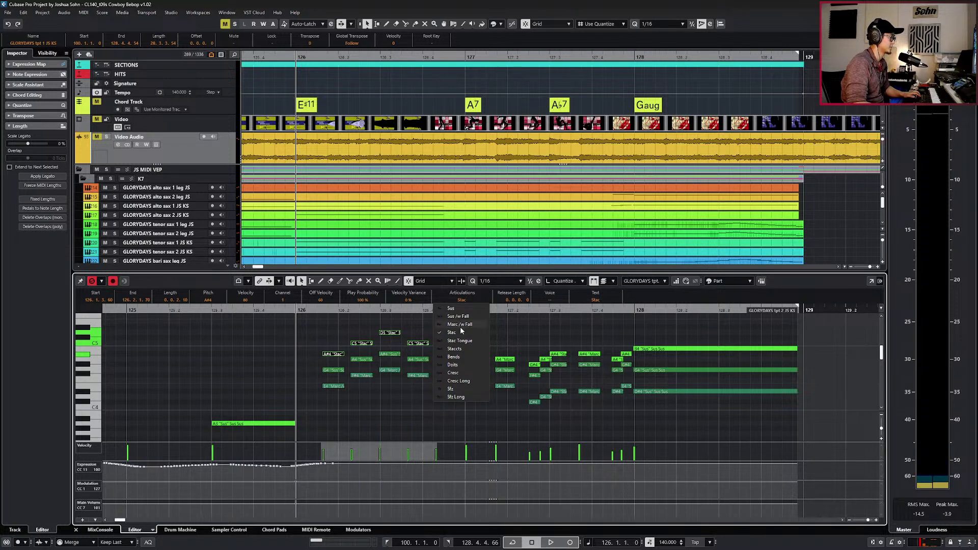
left_click(461, 341)
key("space")
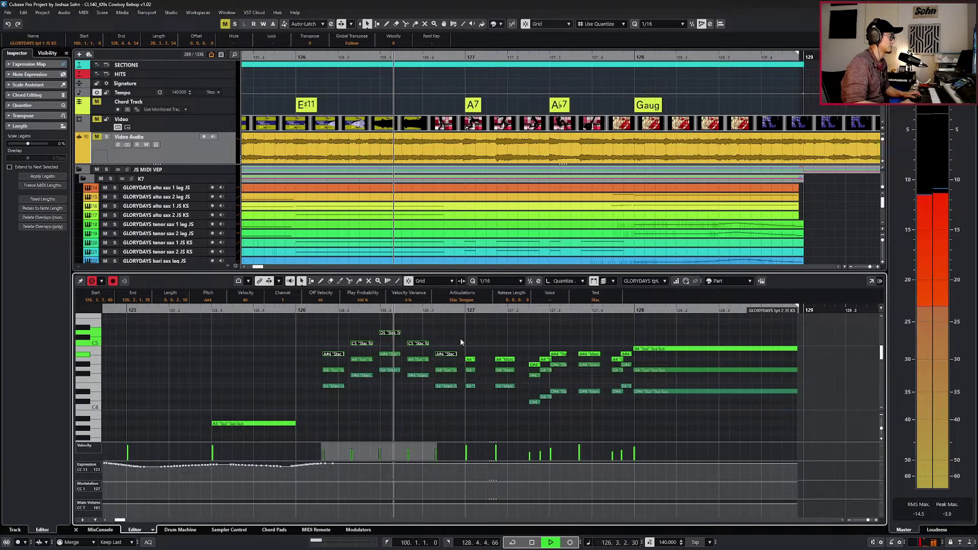
key("space")
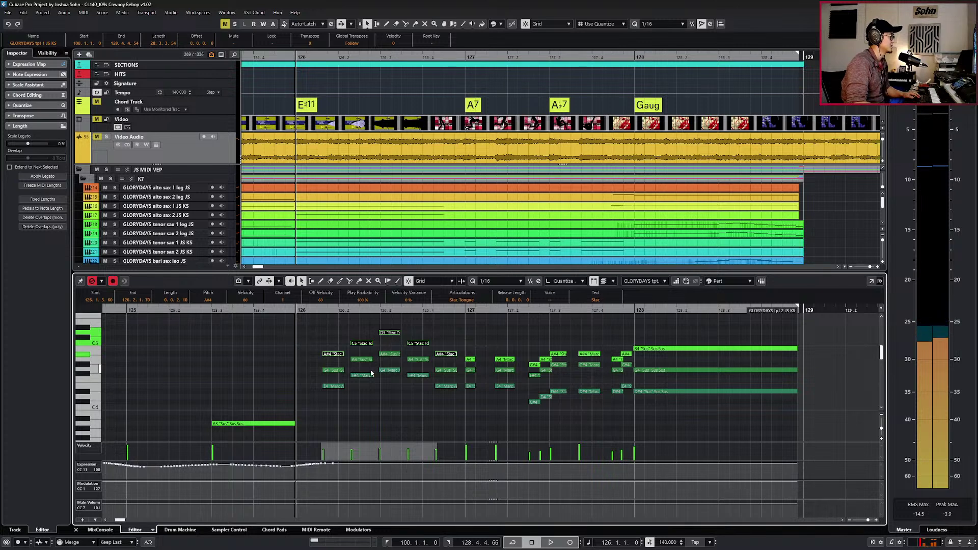
Play bar 126 with the Video Audio track soloed, and play it again with the solo off to compare.
left_click(218, 153)
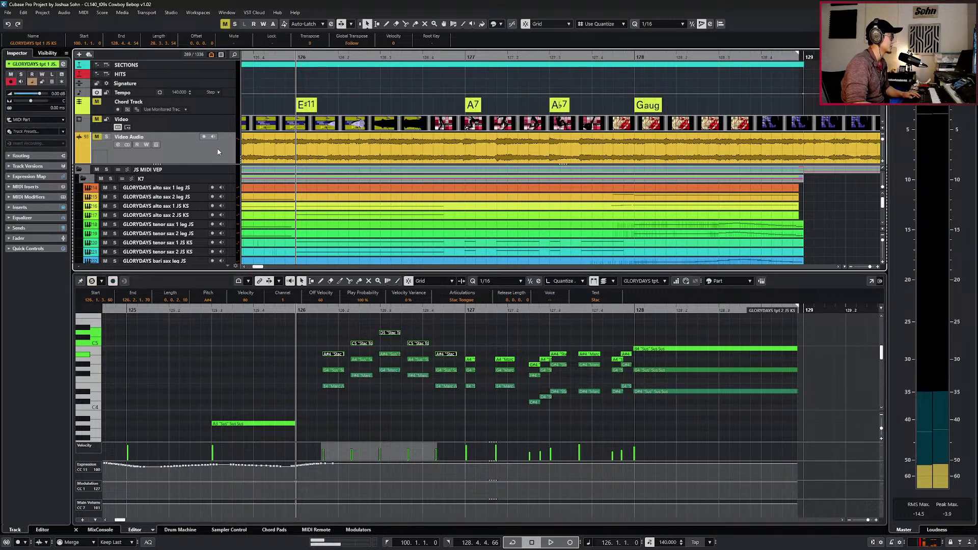
key("s")
key("space")
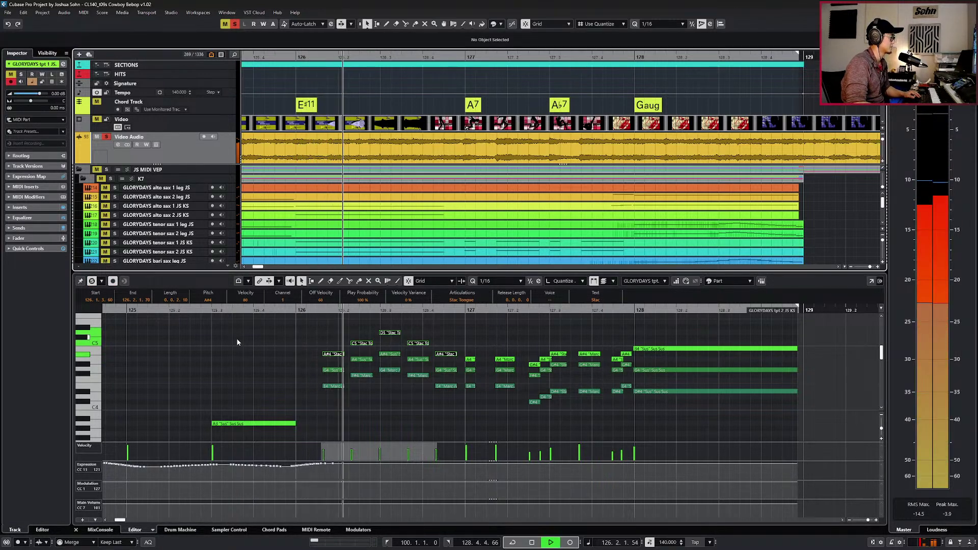
key("space")
key("s")
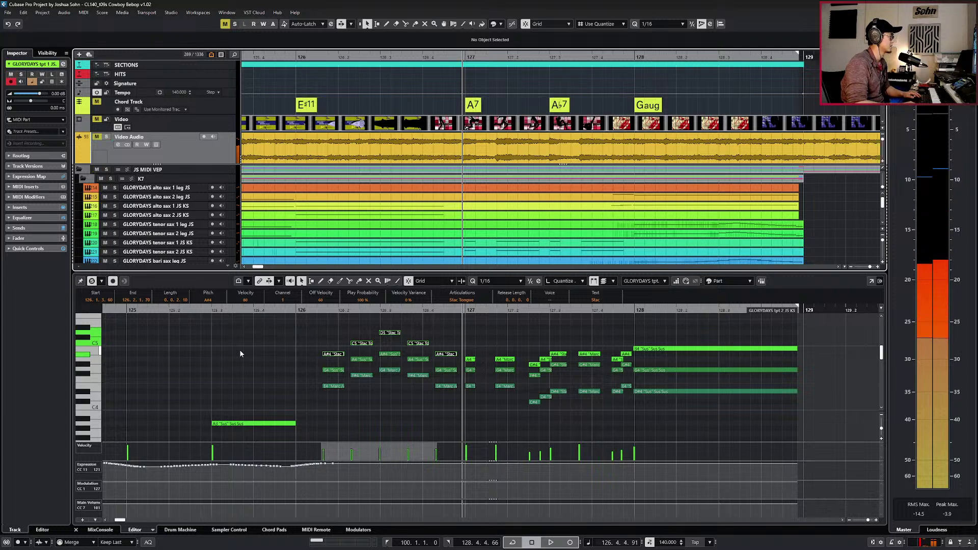
key("space")
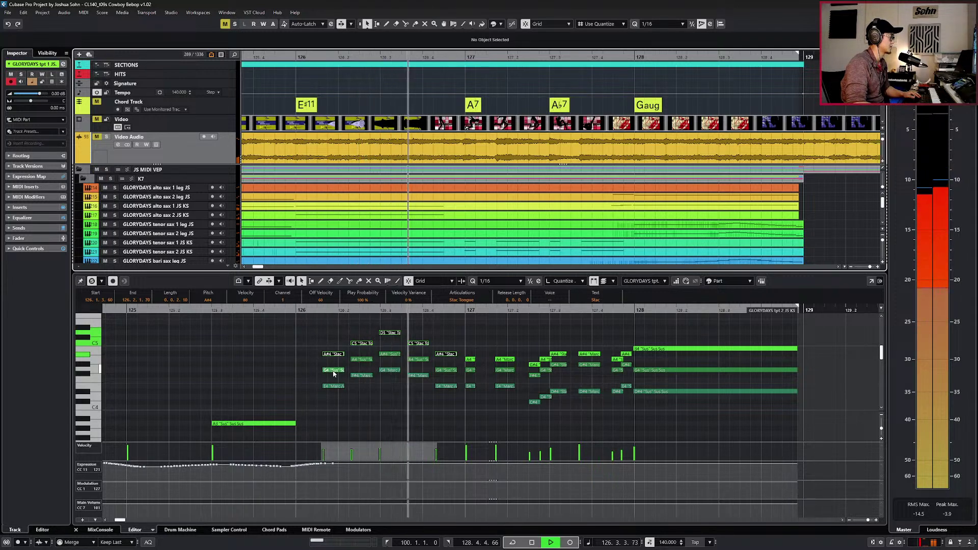
key("space")
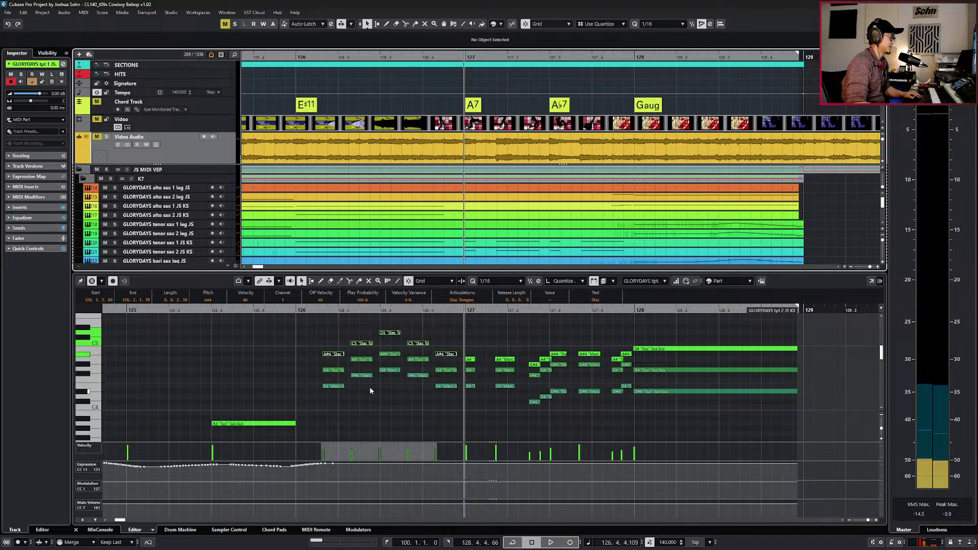
Move the playback position back to bar 125 and delete the tpt 4 expression points at the start of bar 126.
key("KP_Subtract")
key("KP_Subtract")
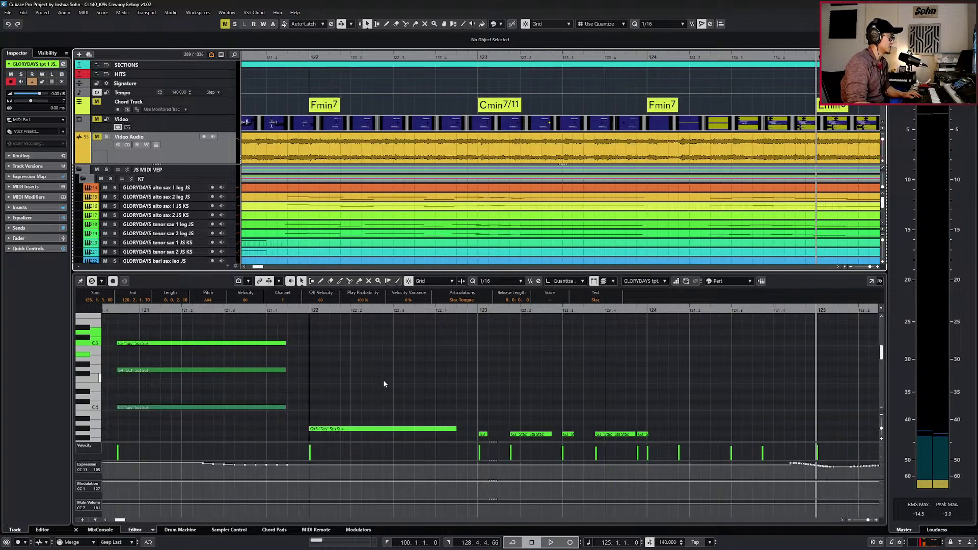
scroll(386, 381, "right", 5)
left_click(406, 385)
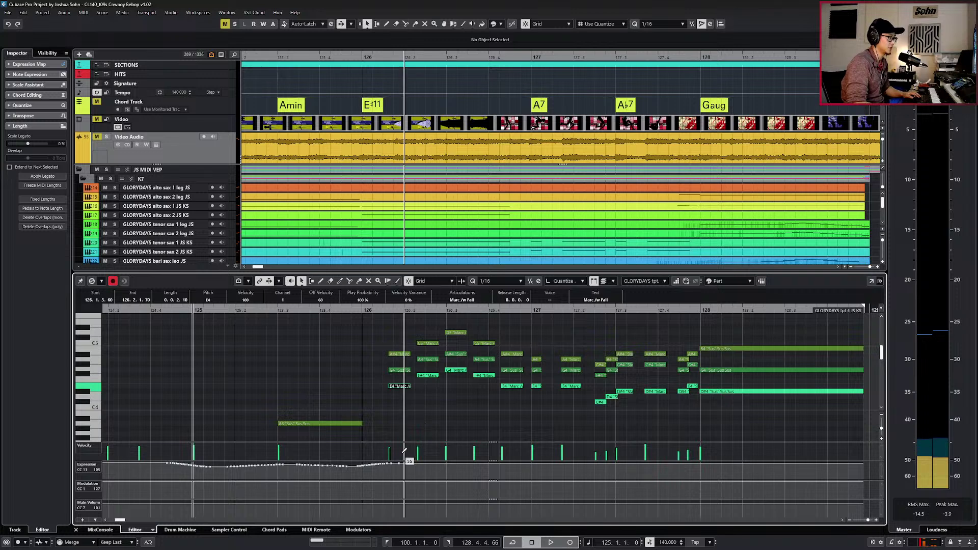
left_click_drag(361, 470, 398, 466)
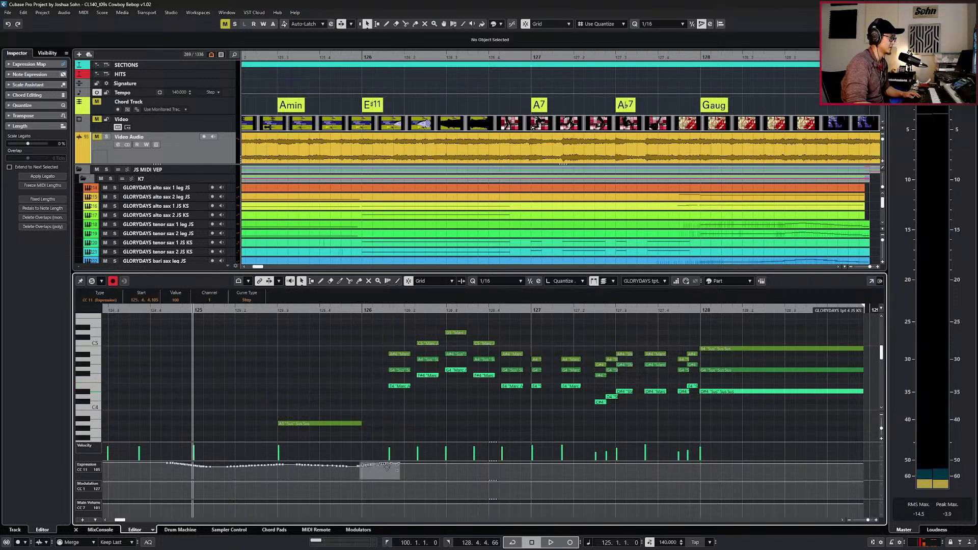
key("Delete")
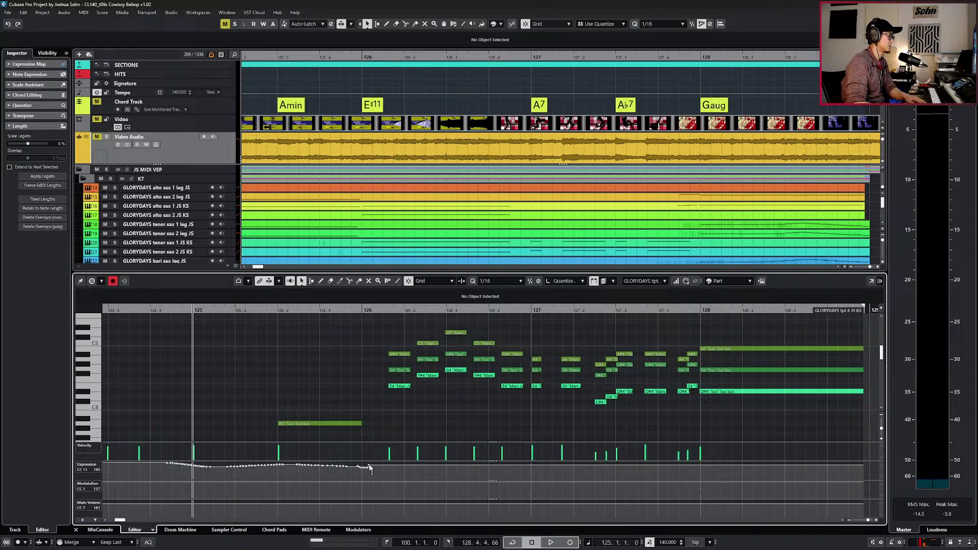
In the tpt 3 part, try a modulation point at 126.1.2, delete the expression points around the start of bar 126 and play from bar 125.
left_click_drag(362, 506, 382, 506)
key("Down")
key("Down")
key("Down")
left_click(382, 484)
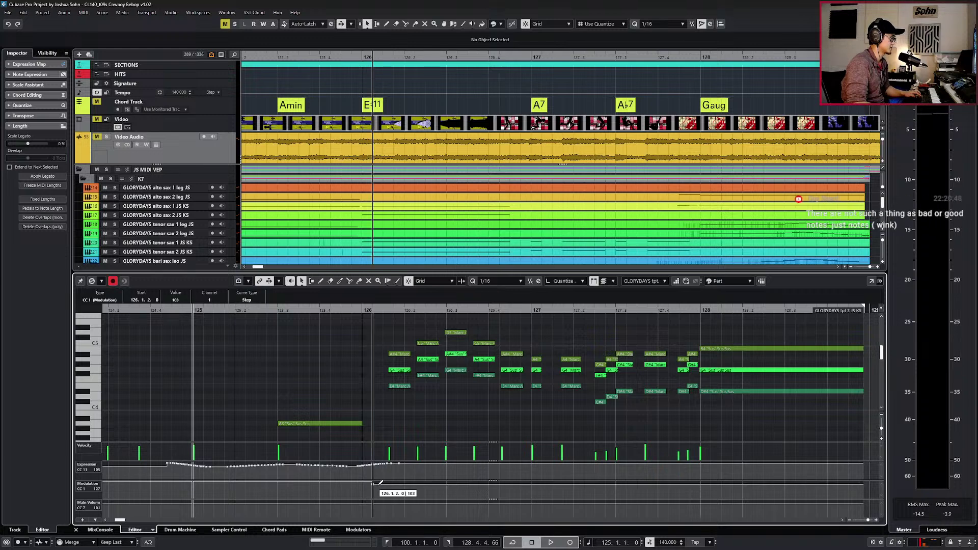
key("Delete")
mouse_move(410, 464)
left_mouse_down()
mouse_move(379, 474)
mouse_move(390, 461)
left_mouse_up()
key("Delete")
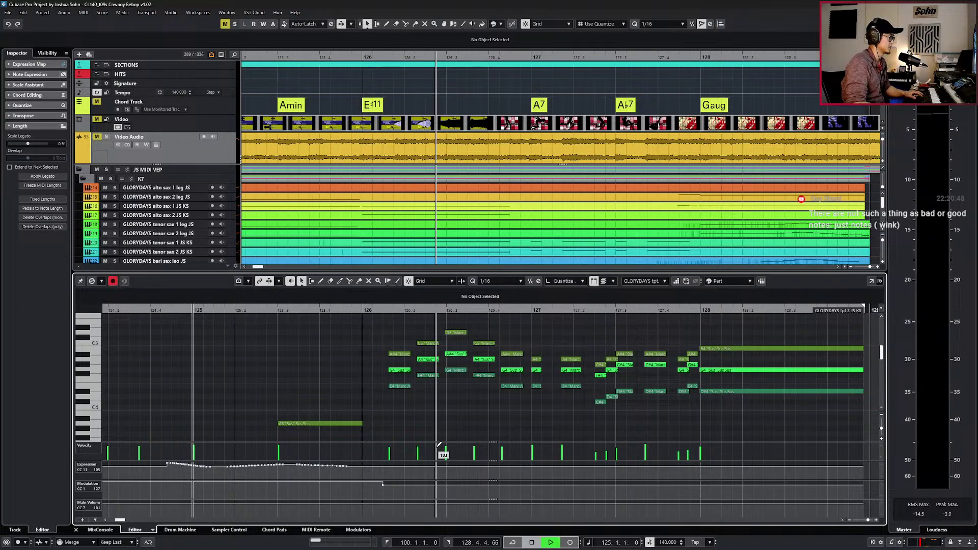
key("space")
key("space")
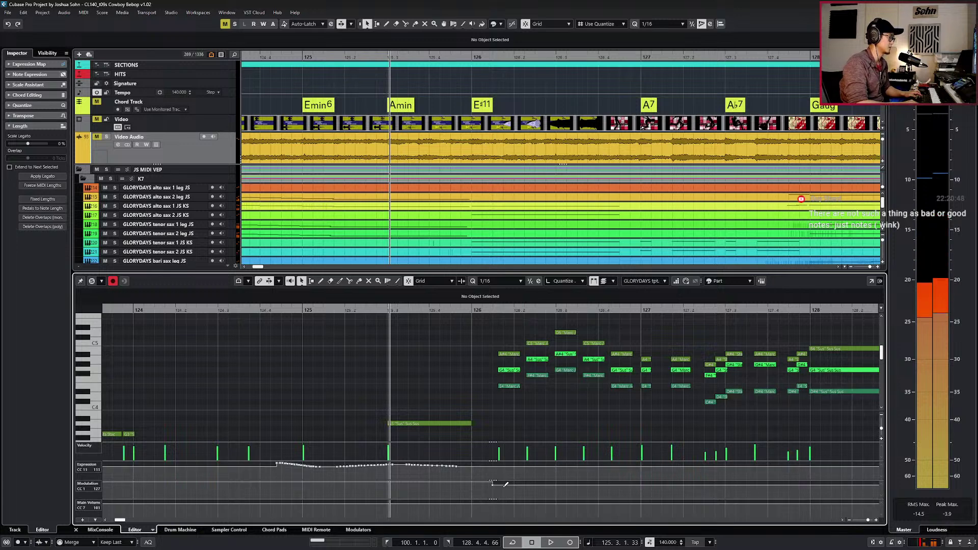
Add an expression point of 64 and a main volume point of 76 at 126.1.2 in the tpt 3 part and play through bar 128.
left_click(482, 467)
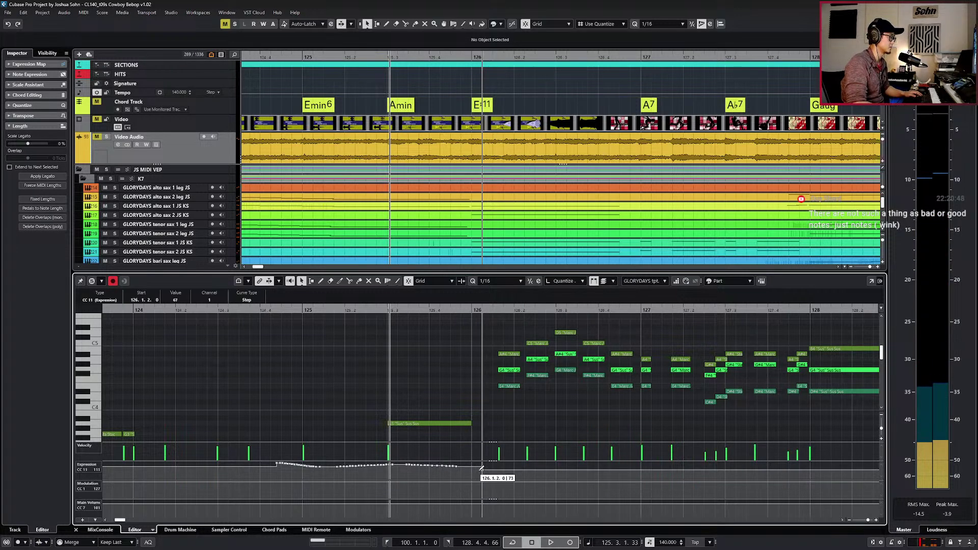
left_click(481, 507)
key("space")
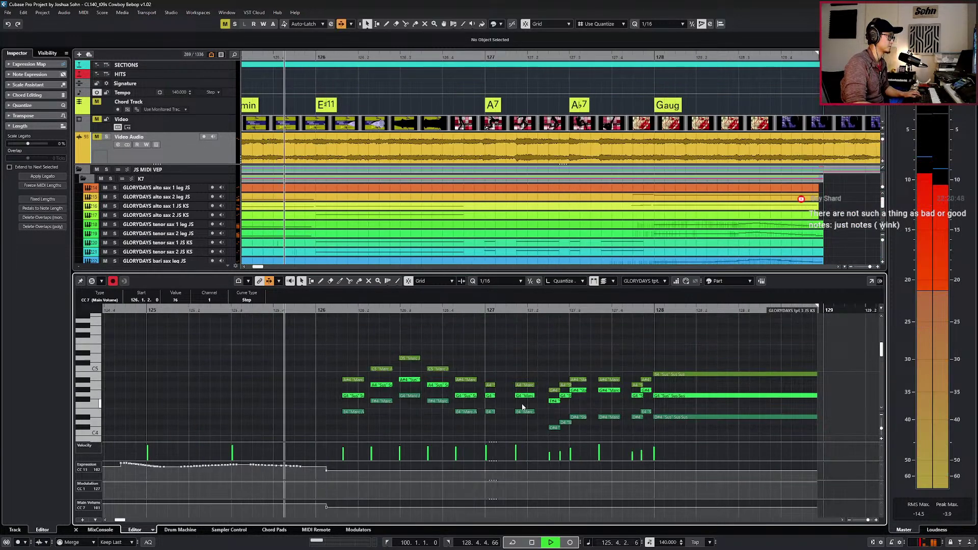
key("g")
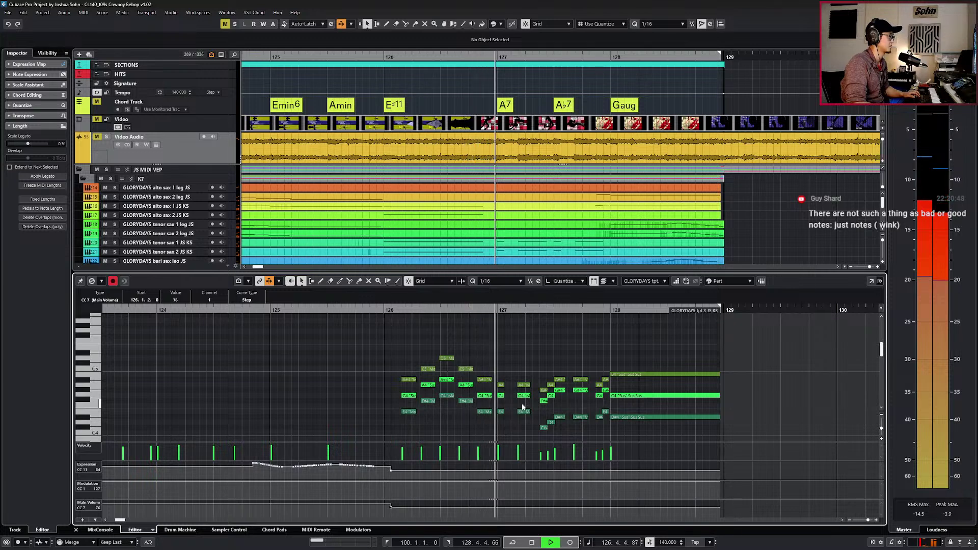
scroll(472, 375, "down", 2)
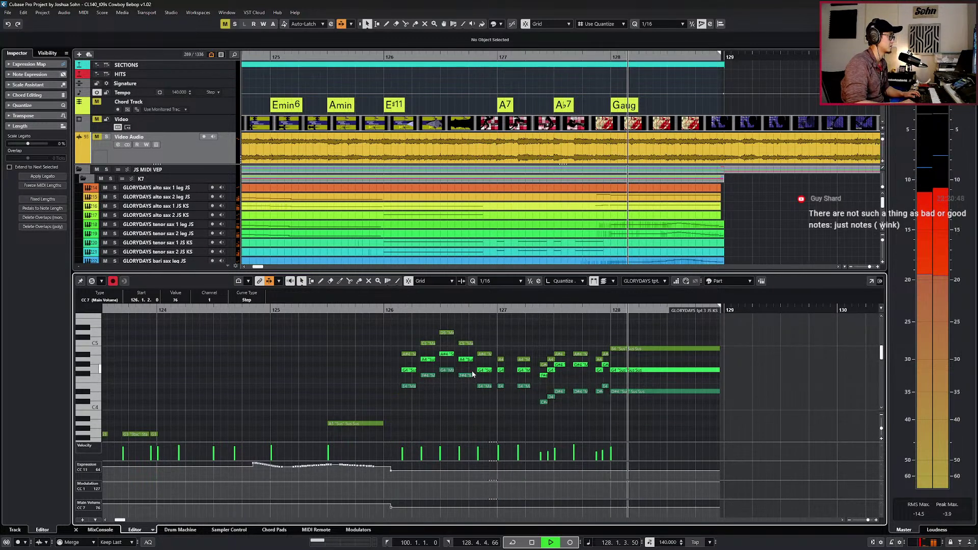
key("space")
Raise the tpt 3 main volume point at 126.1.2 to 79 and its expression point to 77.
scroll(177, 300, "up", 1)
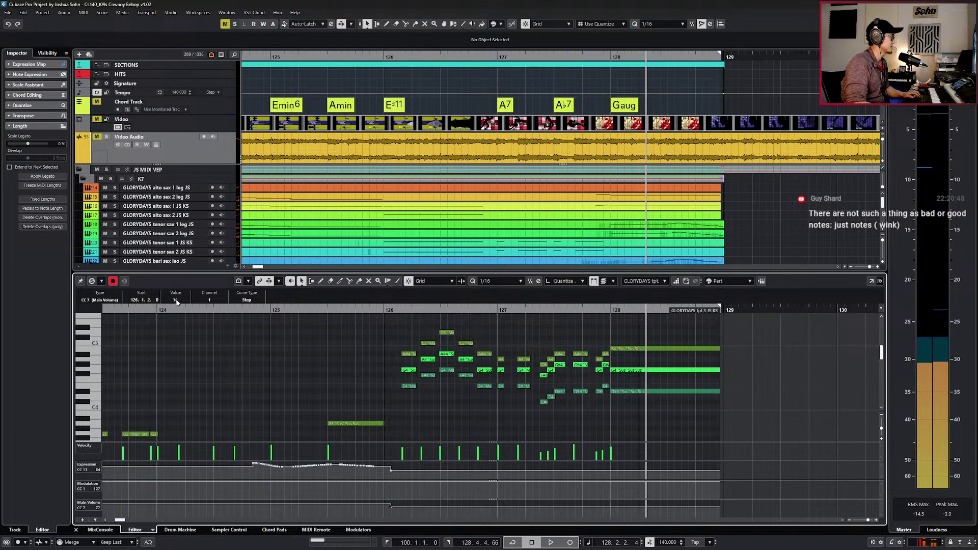
scroll(176, 302, "up", 2)
key("KP_0")
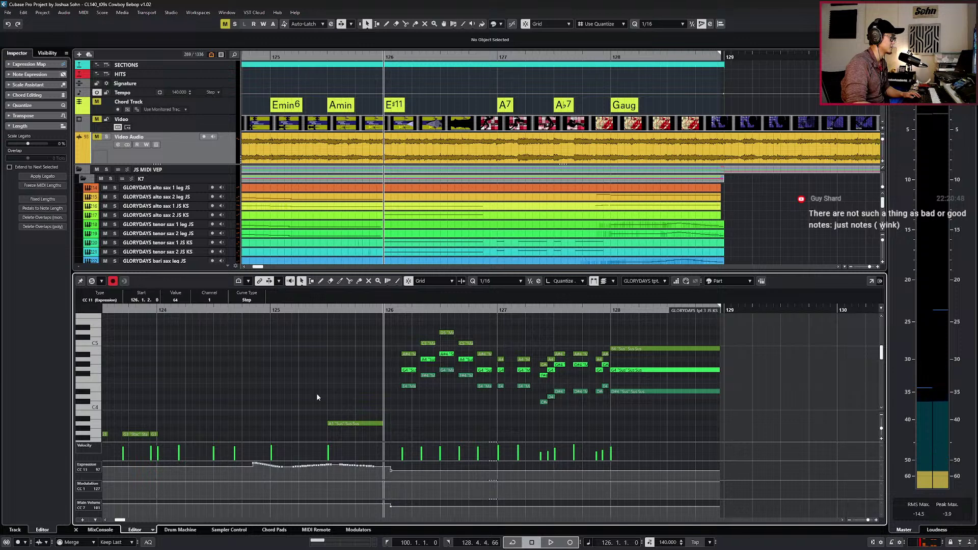
left_click(390, 469)
scroll(179, 304, "up", 6)
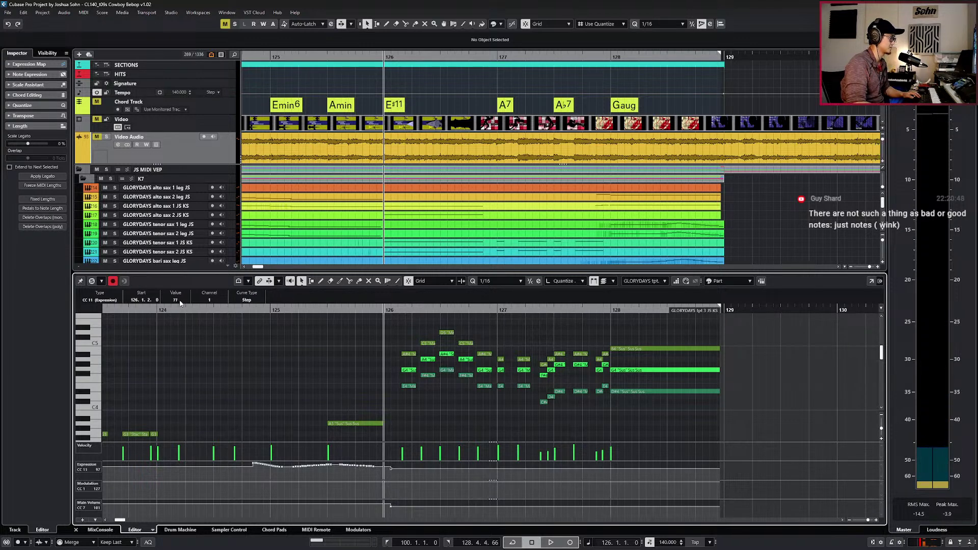
Set the articulation of the five bar 126 notes in the tpt 2 part to Marc /w Fall and play from bar 125.
left_click(412, 354)
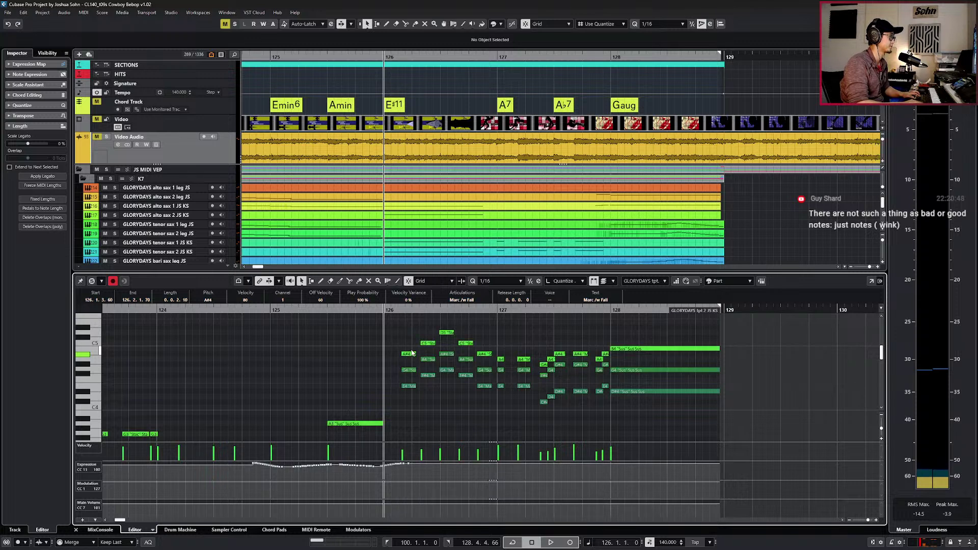
left_click(410, 355)
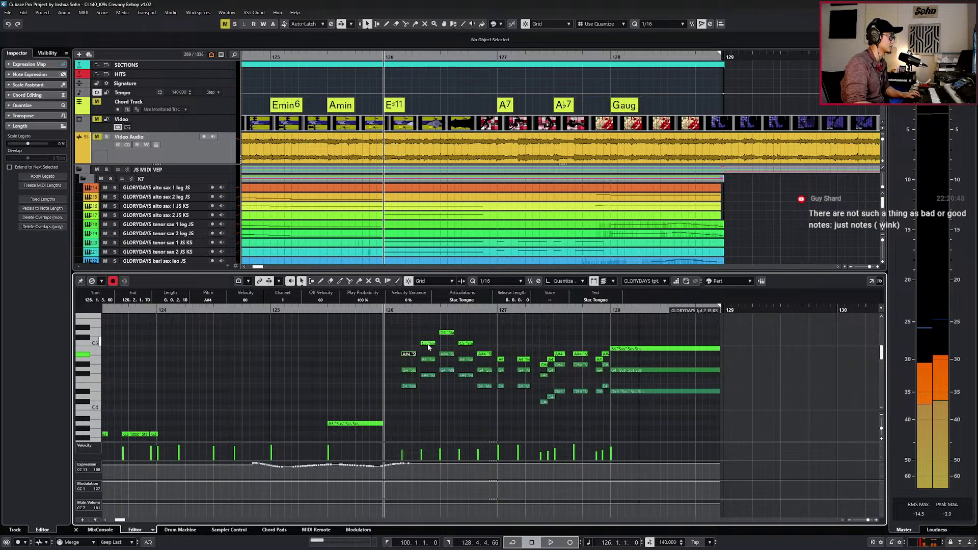
left_click(428, 344, "shift")
left_click(447, 332, "shift")
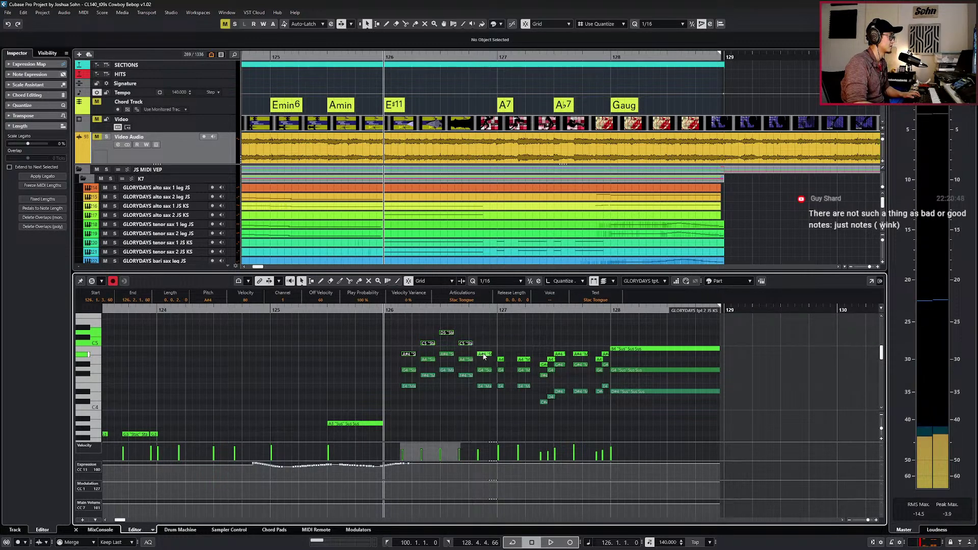
left_click(484, 356, "shift")
left_click(462, 300)
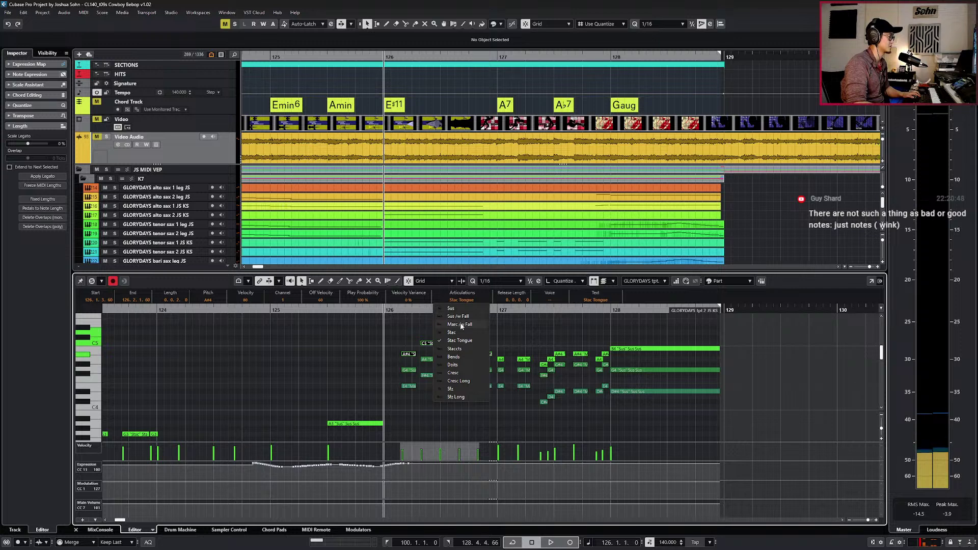
left_click(461, 325)
key("KP_Subtract")
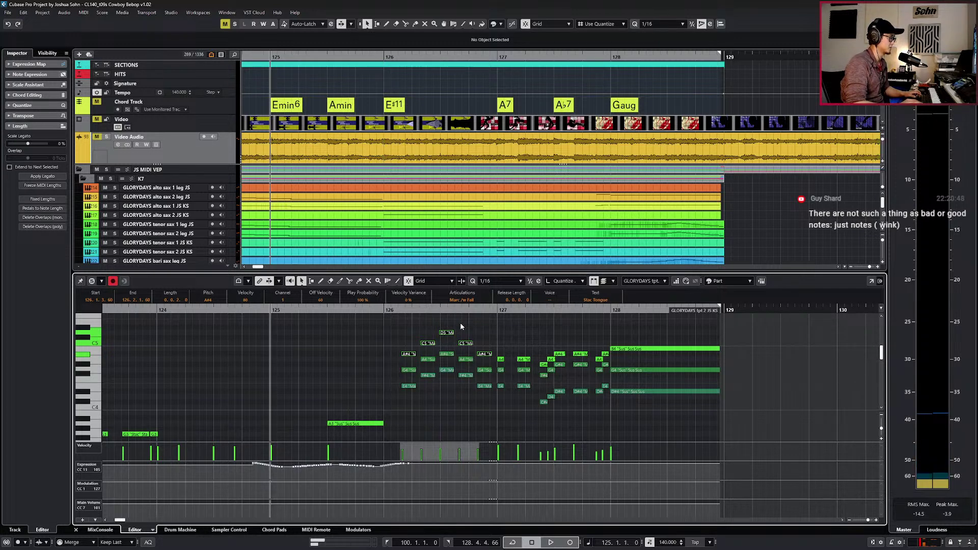
key("space")
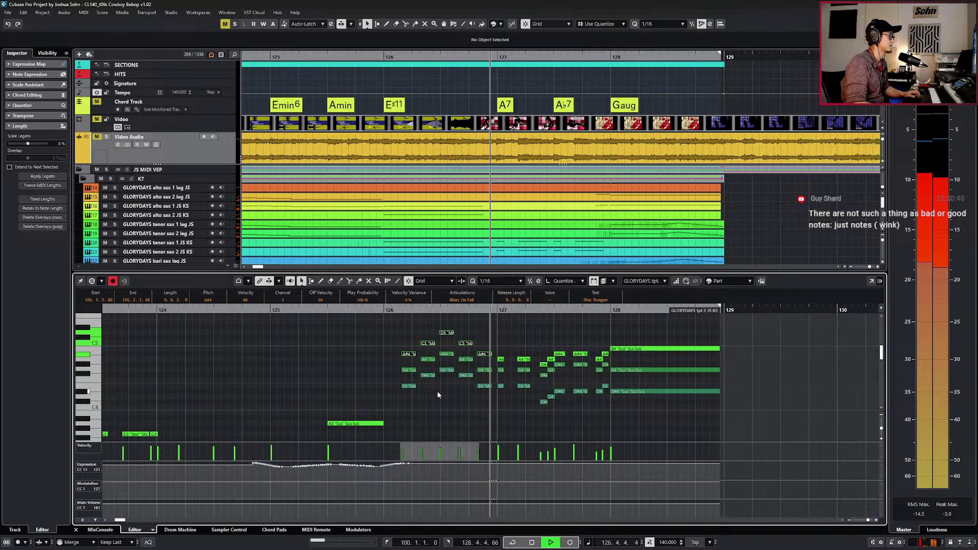
key("space")
Raise the tpt 4 main volume point at 126.1.1 to 92 and play from bar 125.
key("Page_Down")
key("KP_Subtract")
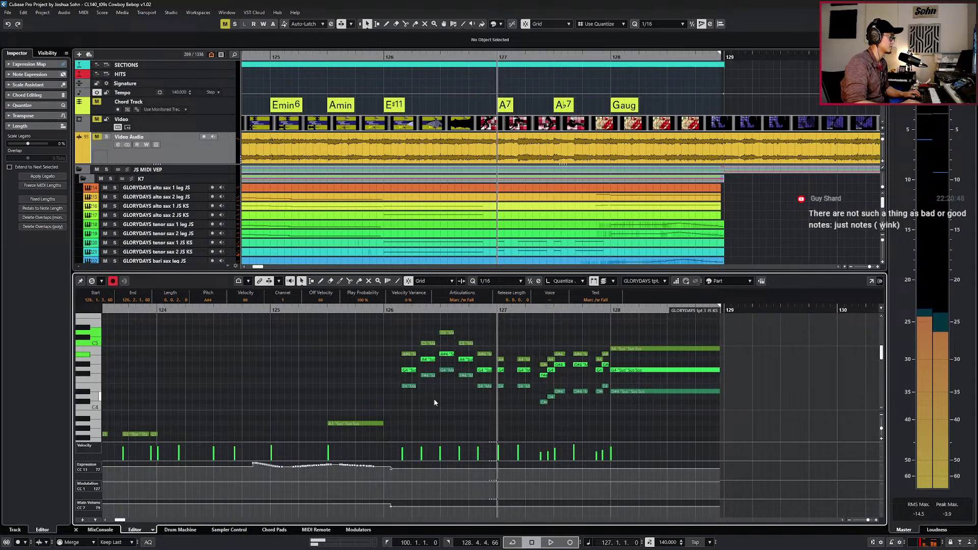
key("KP_Subtract")
left_click(391, 506)
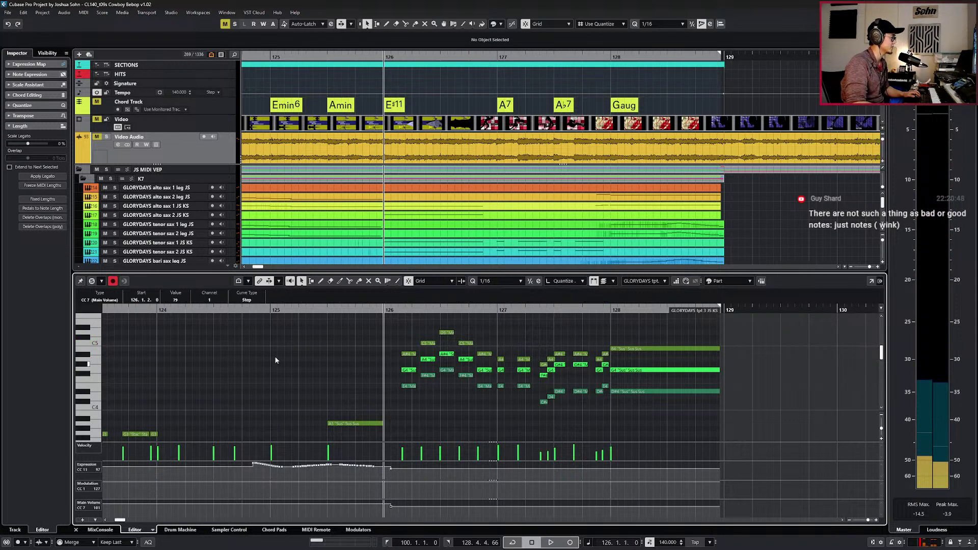
scroll(174, 301, "up", 2)
key("ctrl+Tab")
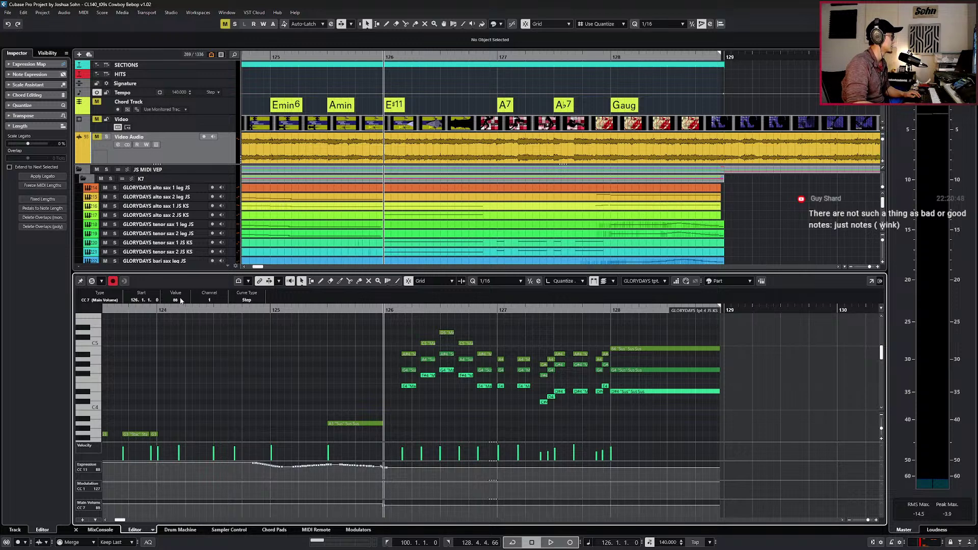
key("space")
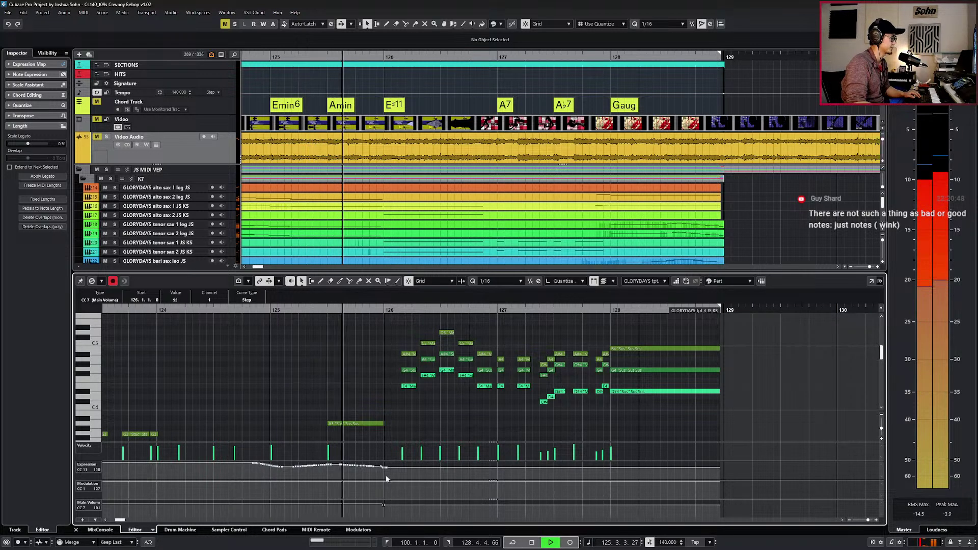
Delete the expression points around the start of bar 126 in the tpt 4 part while playing into bar 127.
left_click_drag(380, 478, 389, 464)
key("Delete")
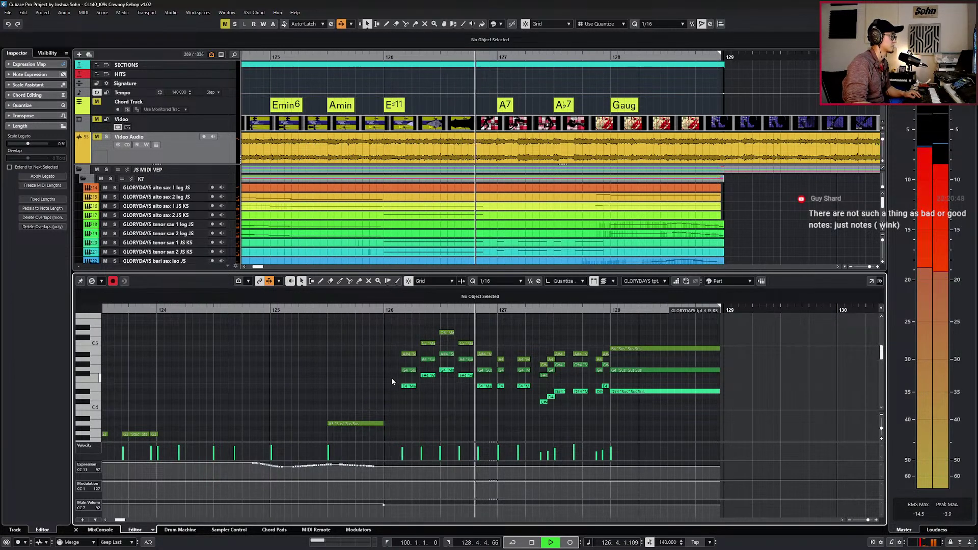
key("space")
In the tpt 1 part, move the main volume point near the start of bar 126 to 126.1.2 with value 112 and audition it.
left_click(408, 354)
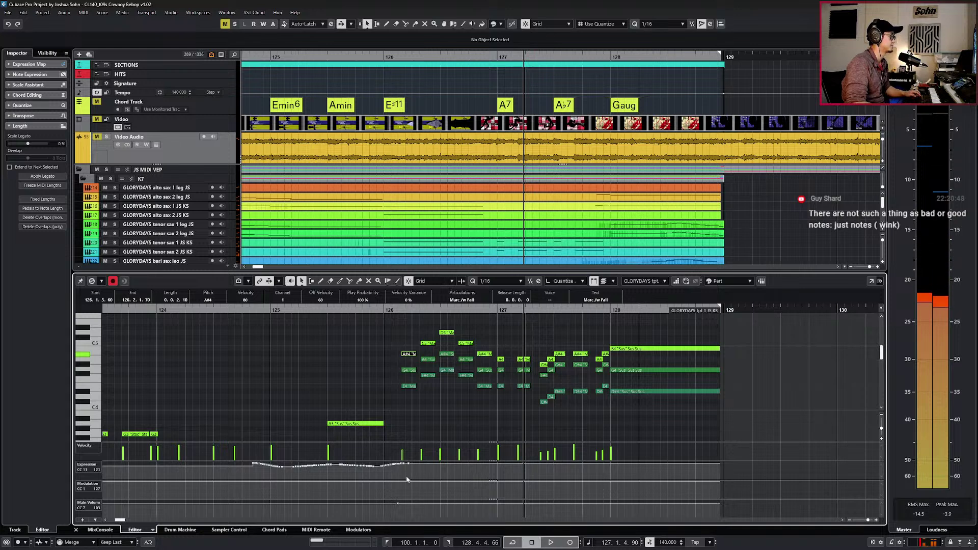
left_click(396, 509)
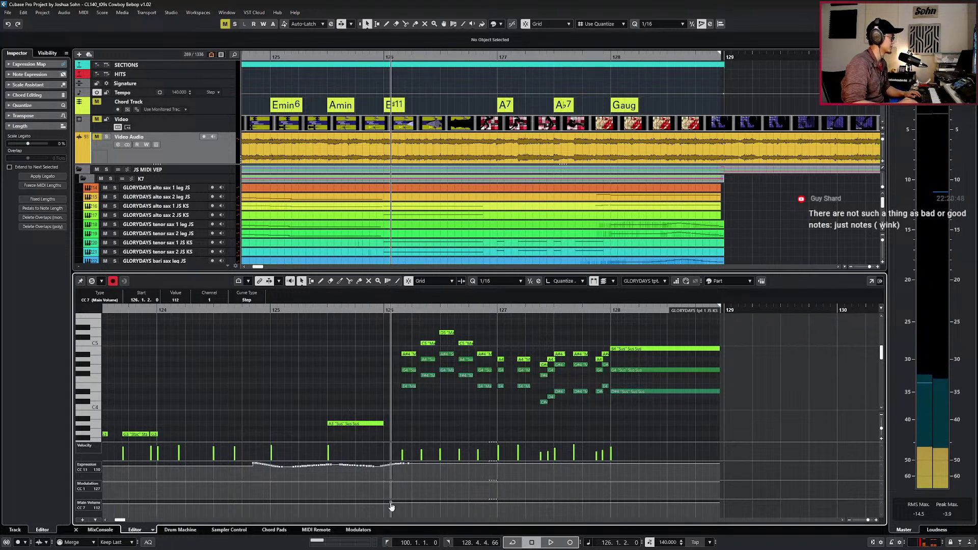
key("space")
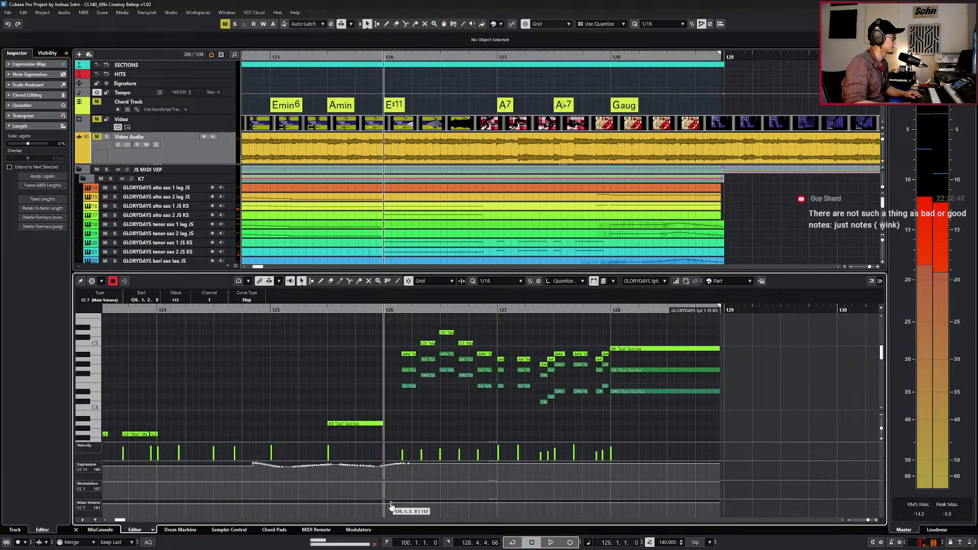
key("space")
Select the bar 126 notes of all trumpet parts and play from bar 125 through bar 127.
left_click_drag(400, 315, 488, 395)
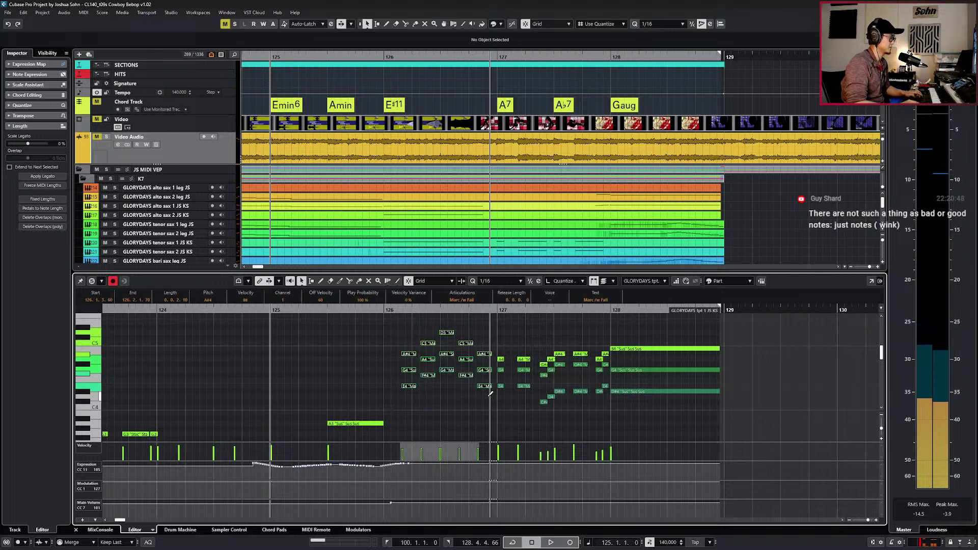
key("space")
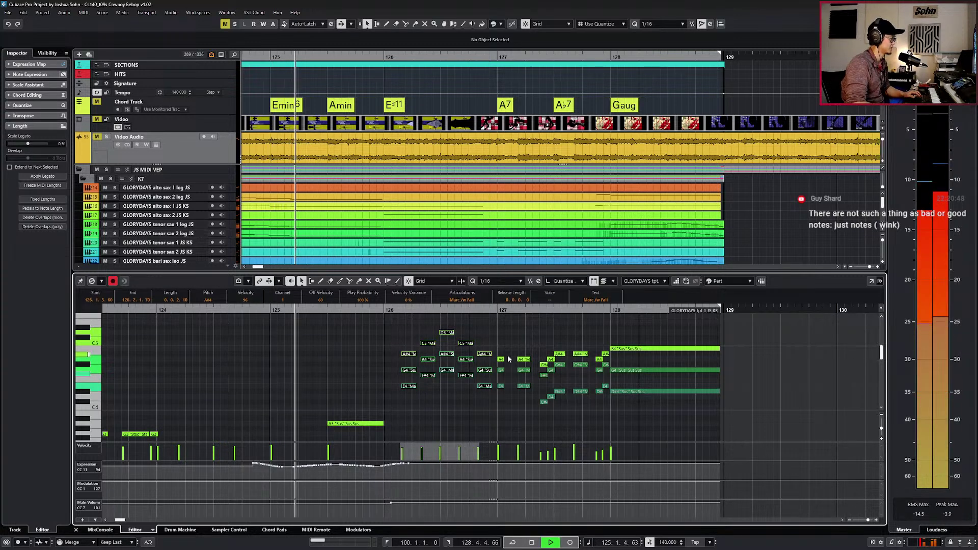
key("g")
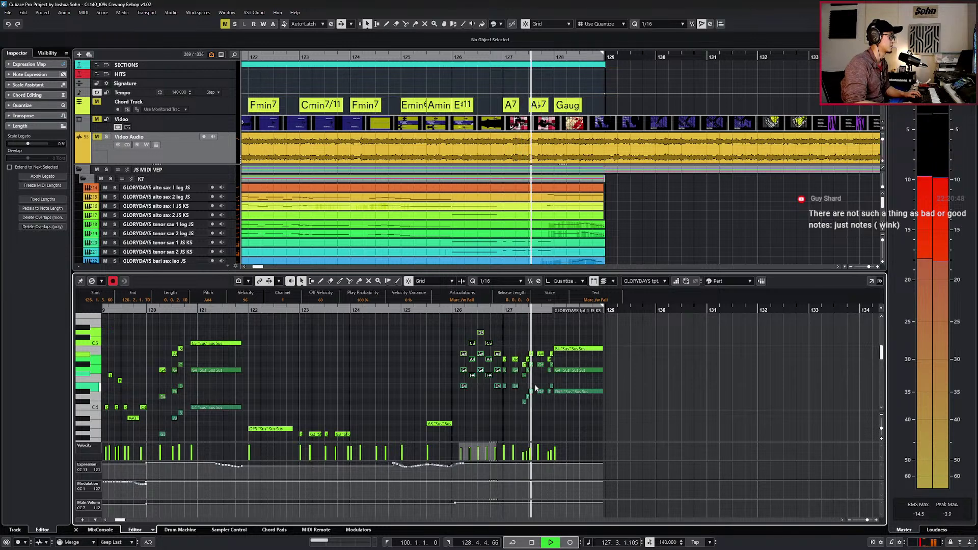
key("space")
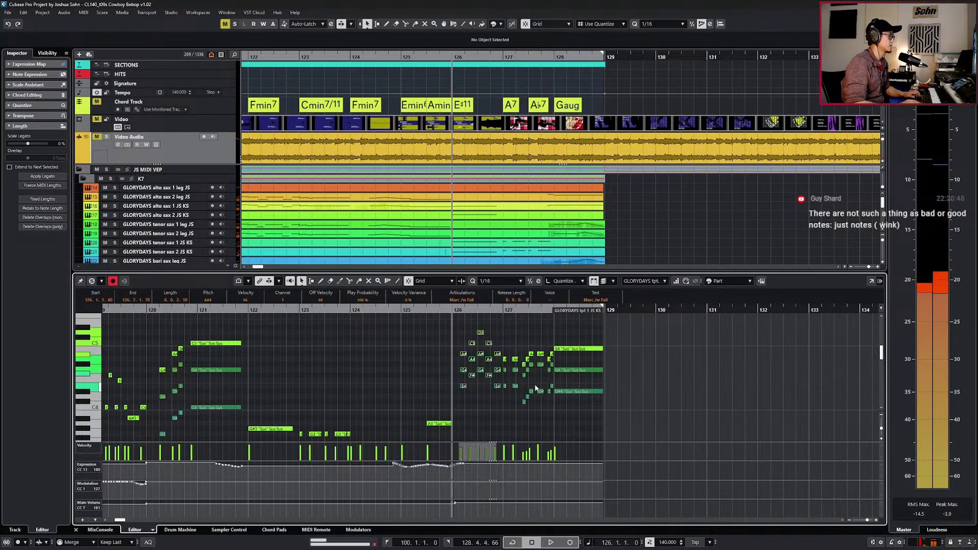
key("h")
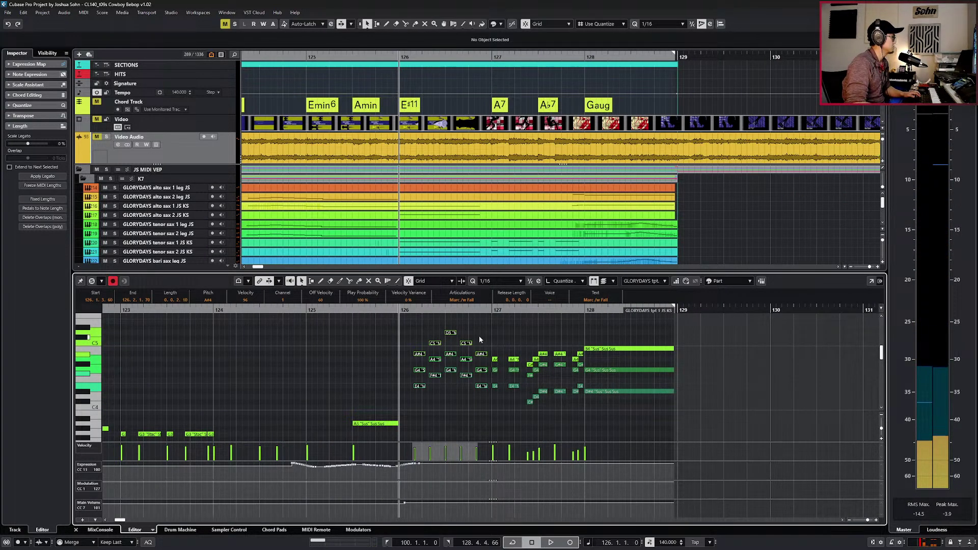
In the tpt 2 part, set the bar 126 notes' articulation to Sus, extend the first note to 0.0.2.80 with the others alike, and play them.
left_click(411, 342)
left_click(419, 355)
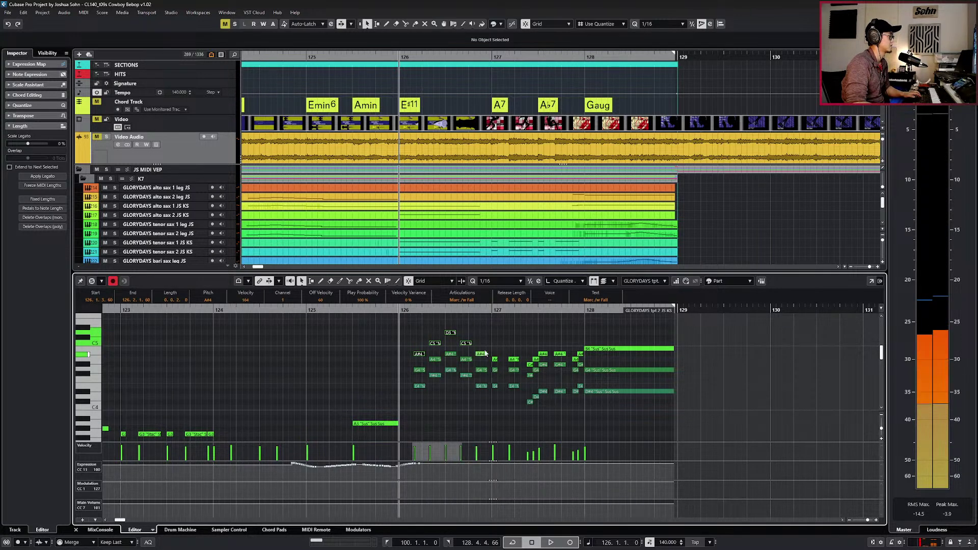
left_click(470, 302)
left_click(470, 309)
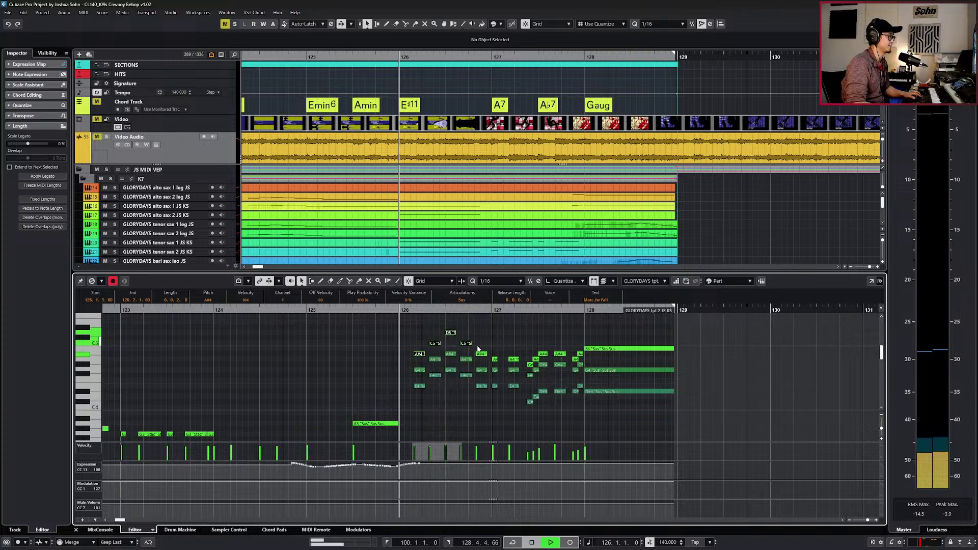
key("space")
key("space")
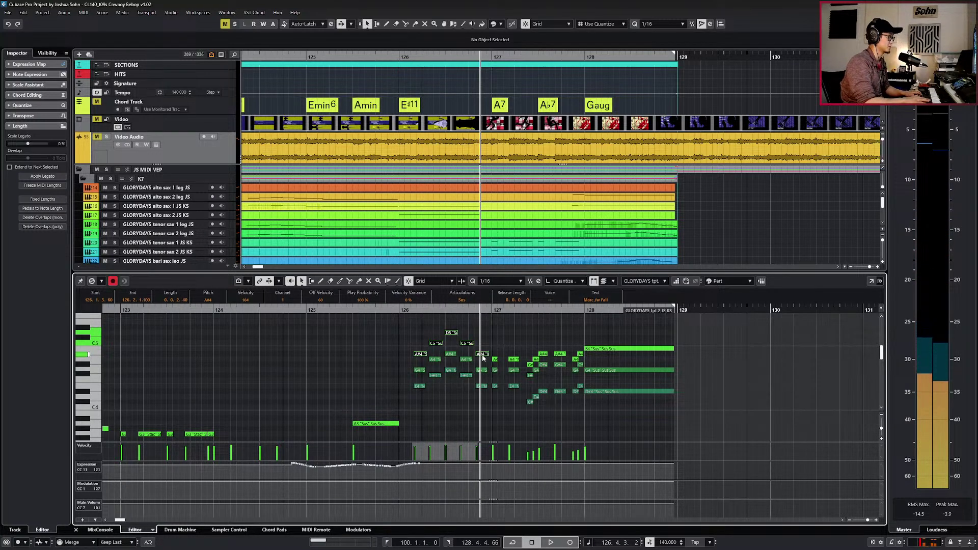
key("space")
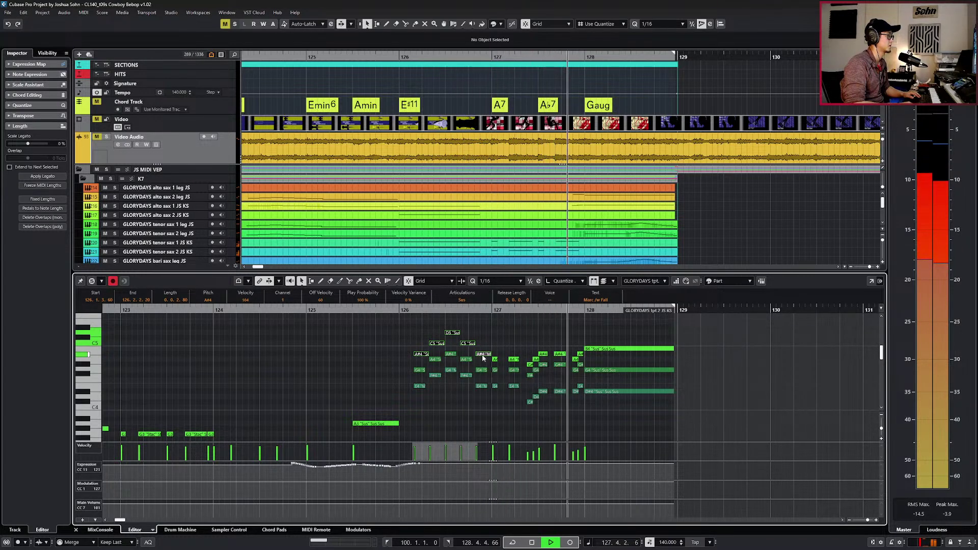
key("space")
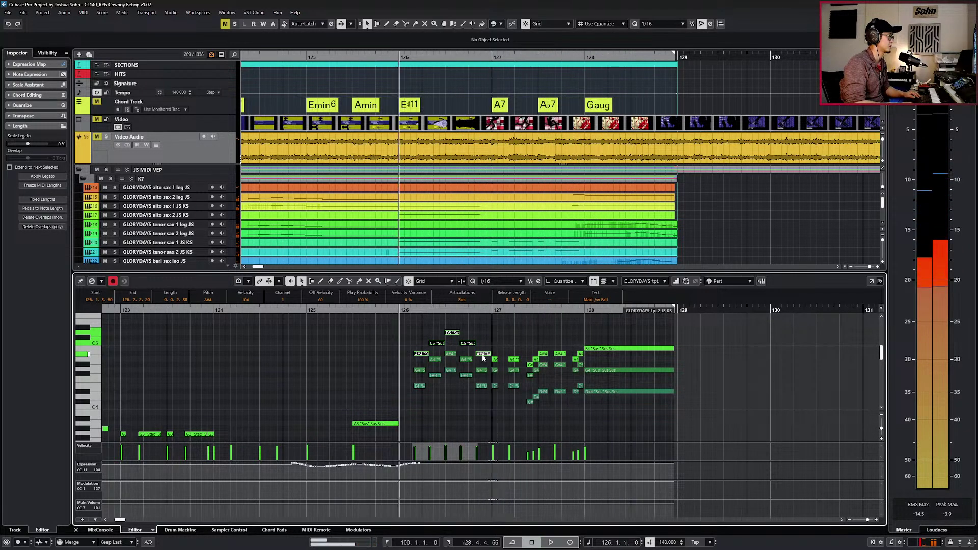
Record expression and modulation moves into the tpt 2 part from bar 126 through bar 128.
key("space")
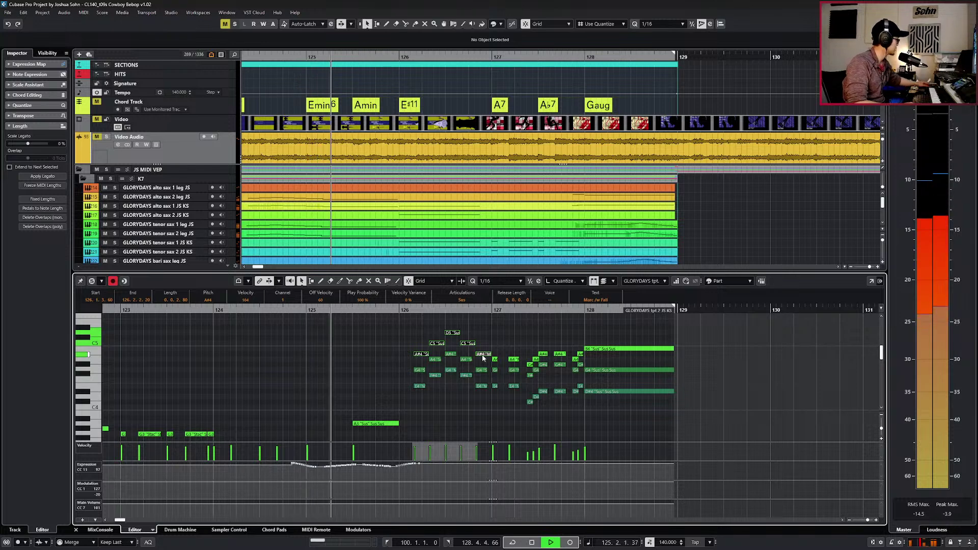
key("KP_Multiply")
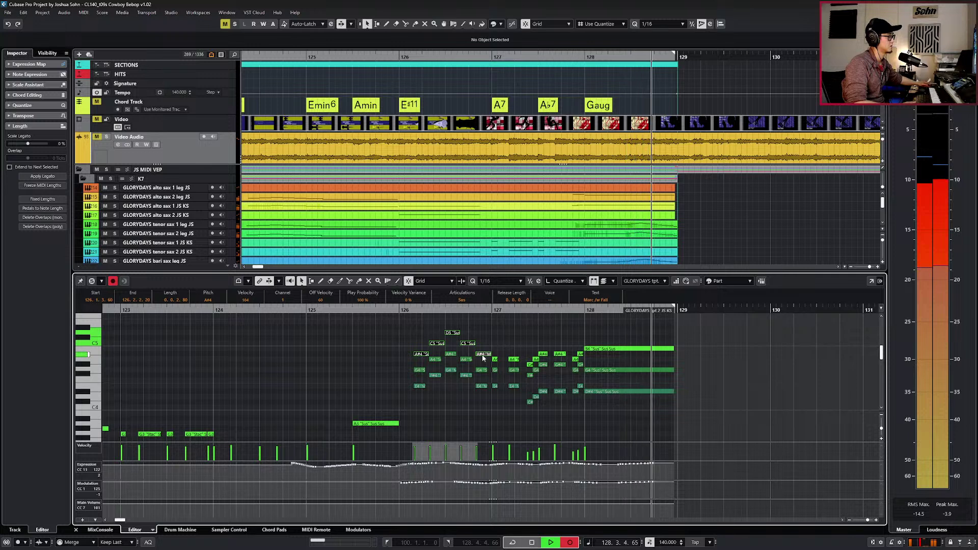
key("space")
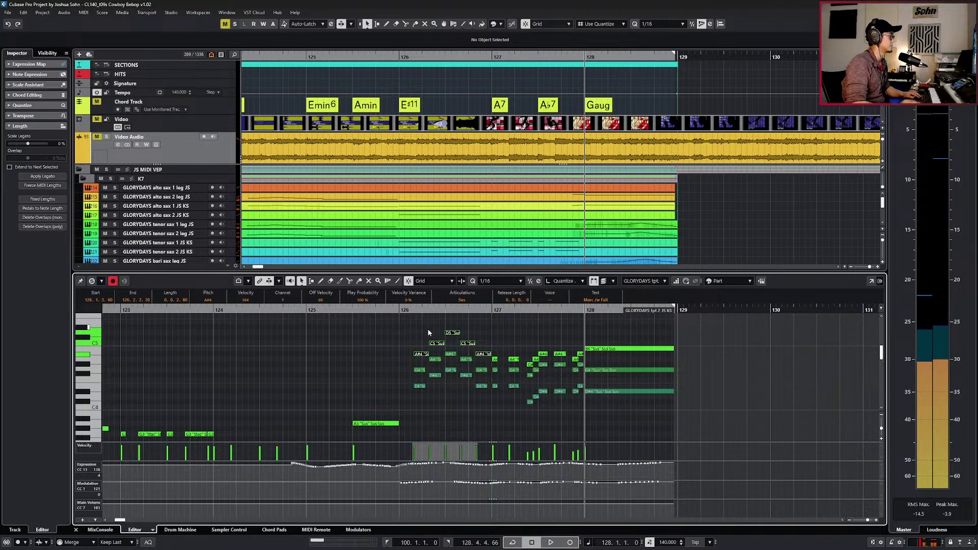
Switch to the tpt 1 part and record expression and modulation moves from bar 126 into bar 128.
key("Down")
key("KP_Subtract")
key("KP_Subtract")
key("KP_Subtract")
key("Up")
key("Up")
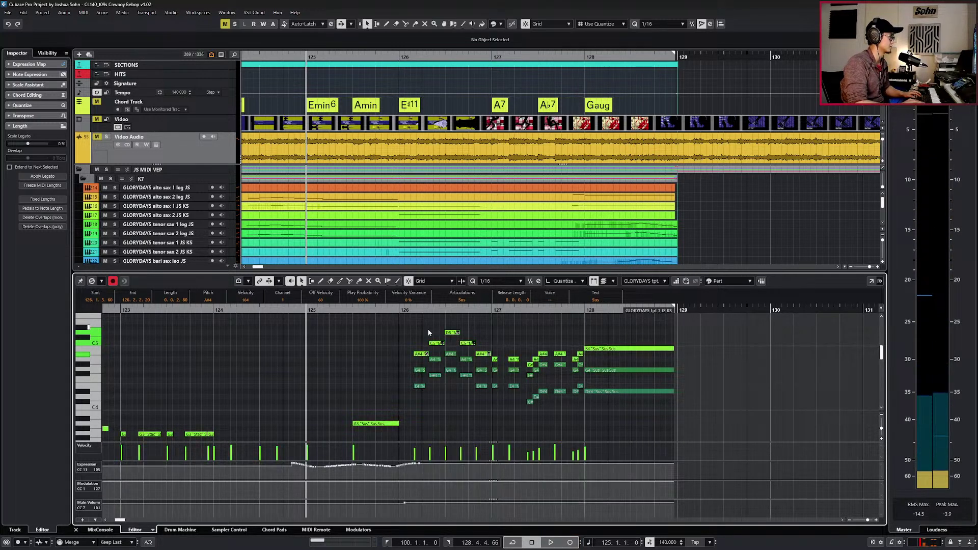
key("space")
key("KP_Multiply")
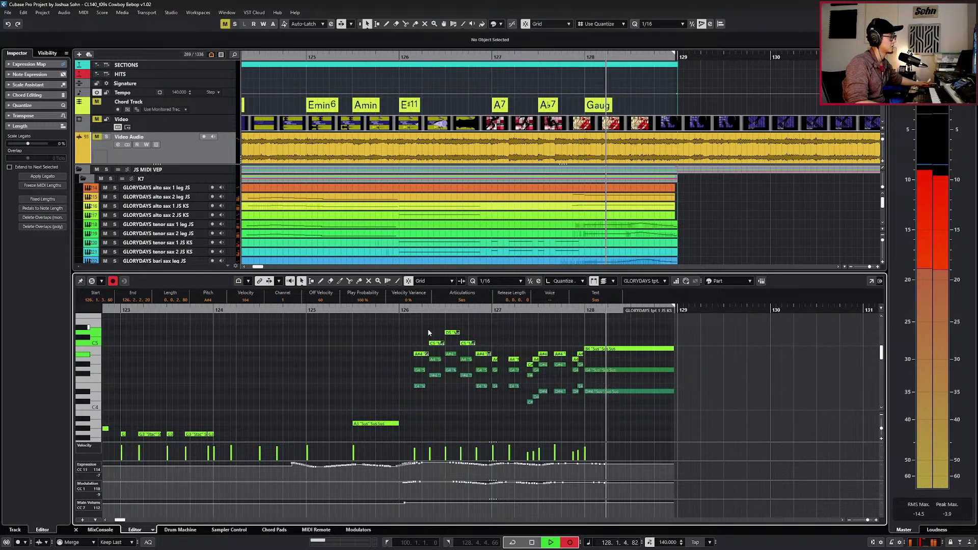
key("KP_Subtract")
key("space")
Close the part editor, show the whole video in the project and return the playhead to bar 100.
key("Return")
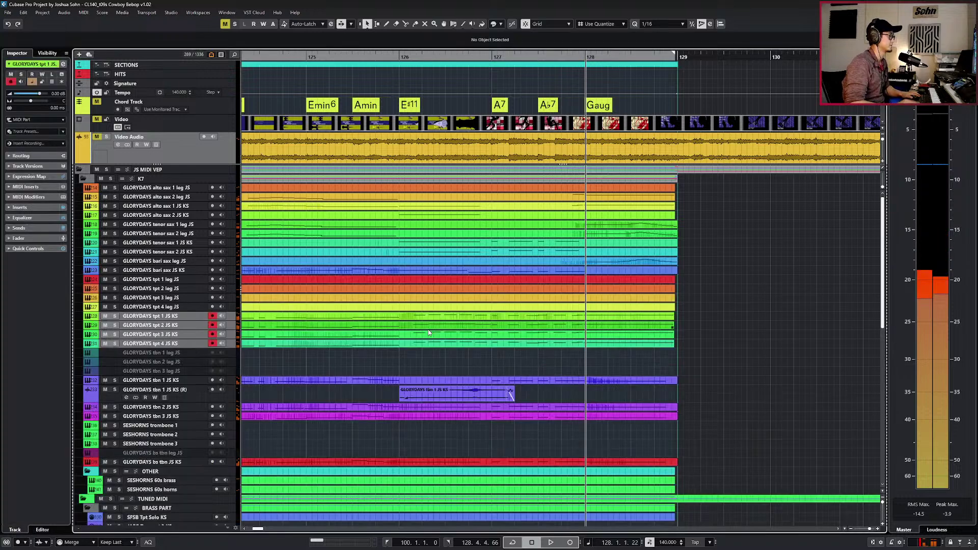
key("g")
key("g")
key("g")
key("KP_Subtract")
key("KP_Subtract")
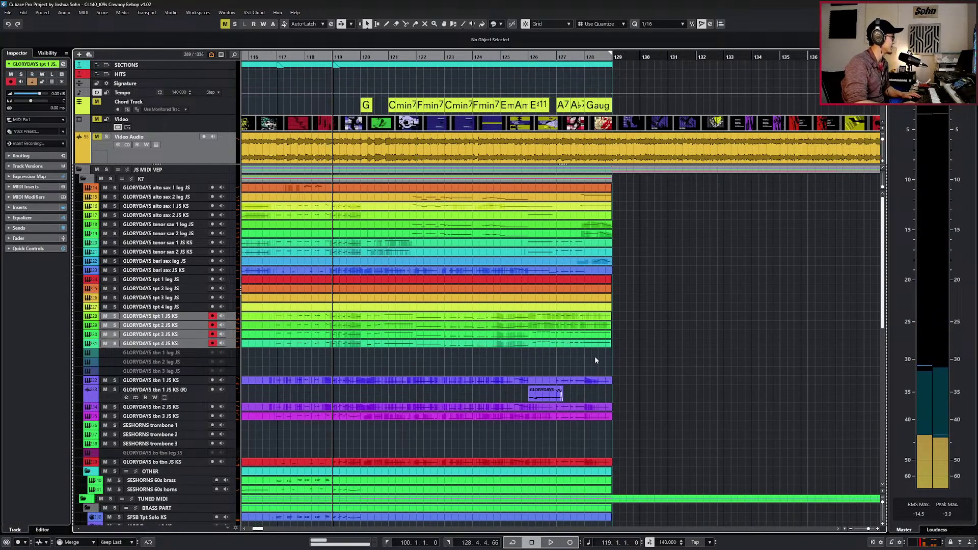
key("g")
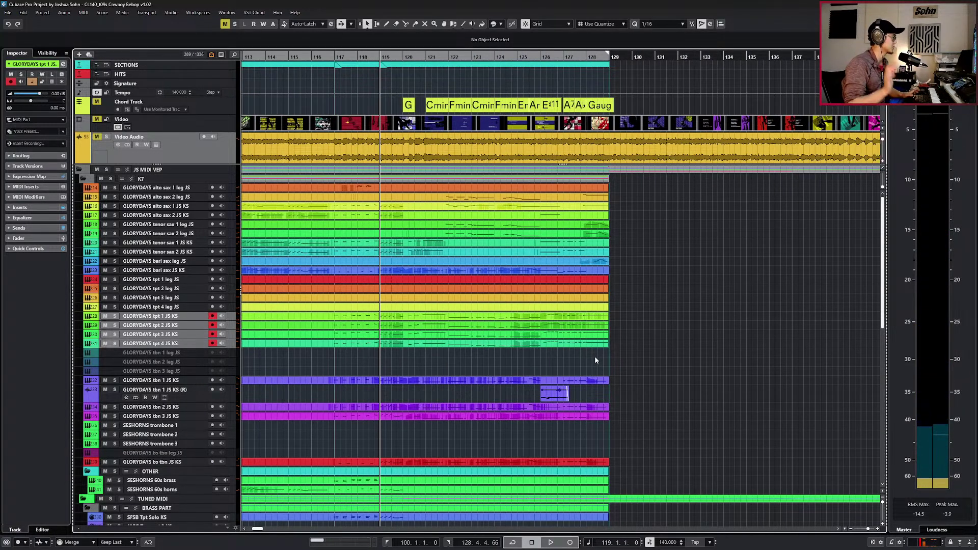
key("g")
key("g")
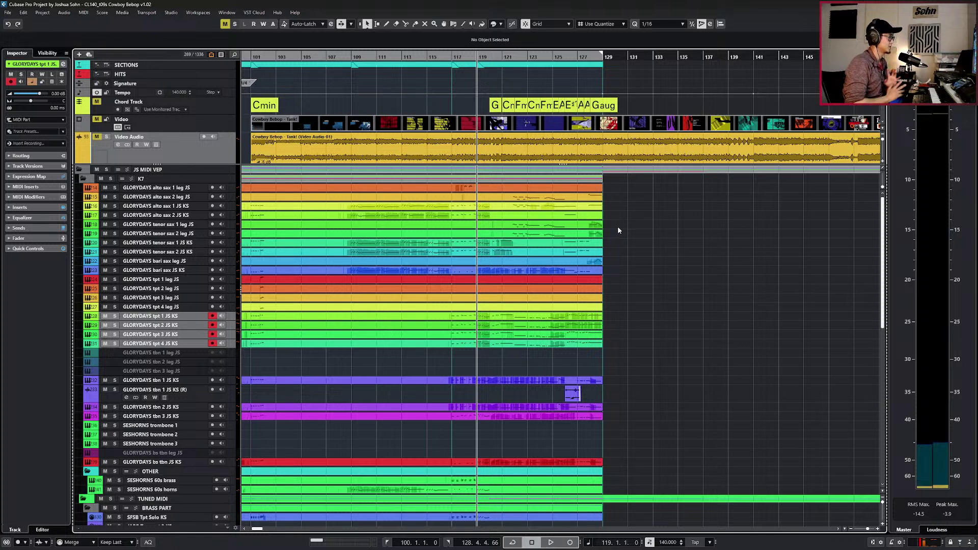
scroll(642, 228, "down", 2)
key("KP_1")
Examine the K7 and JS MIDI VEP folder parts and their tracks down to the percussion and drums.
left_click(568, 181)
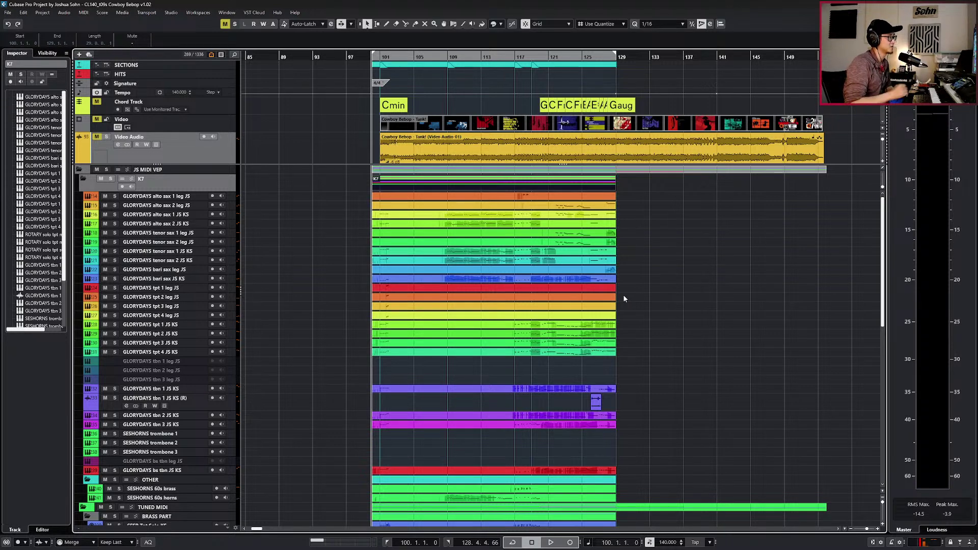
left_click(664, 174)
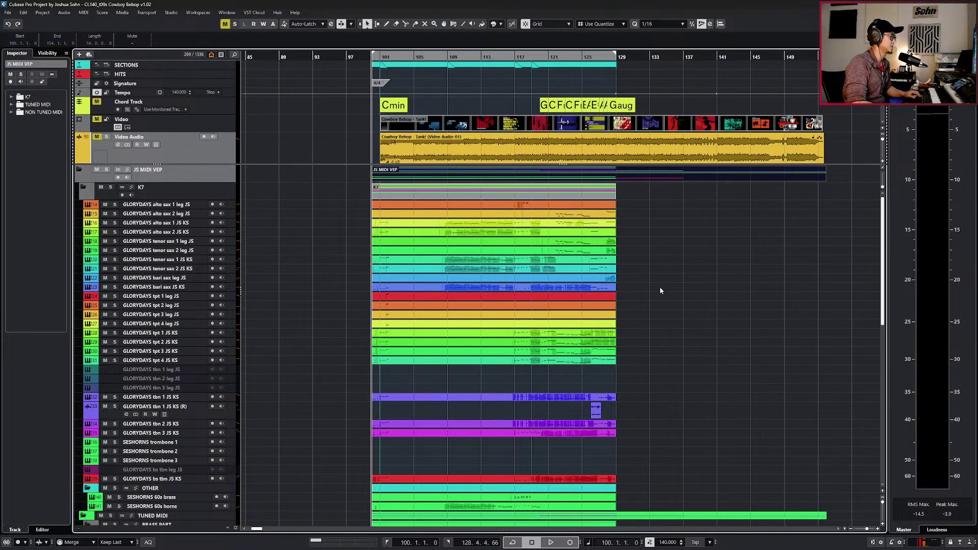
scroll(660, 290, "down", 8)
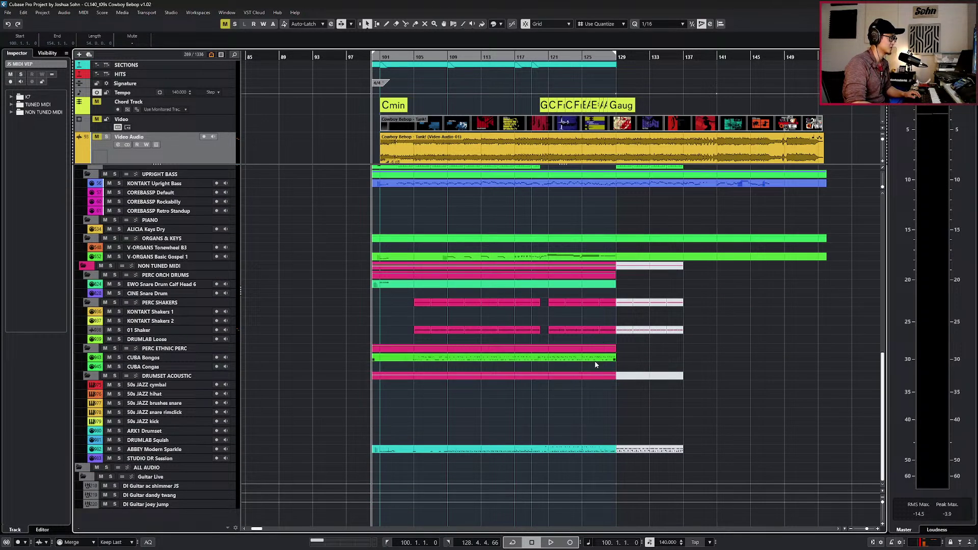
scroll(560, 255, "up", 10)
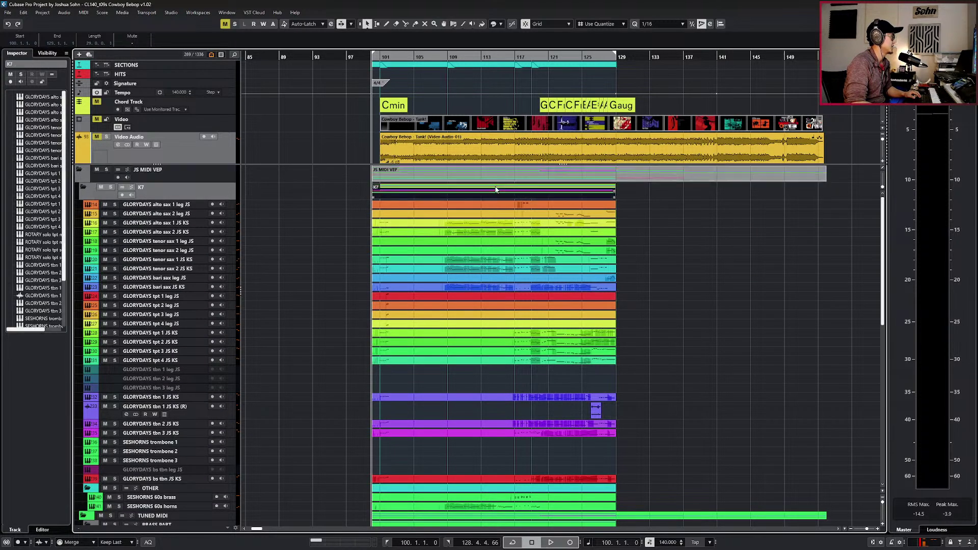
Open all parts of the K7 folder together for note editing and hide the controller lanes.
double_click(495, 186)
left_click(671, 182)
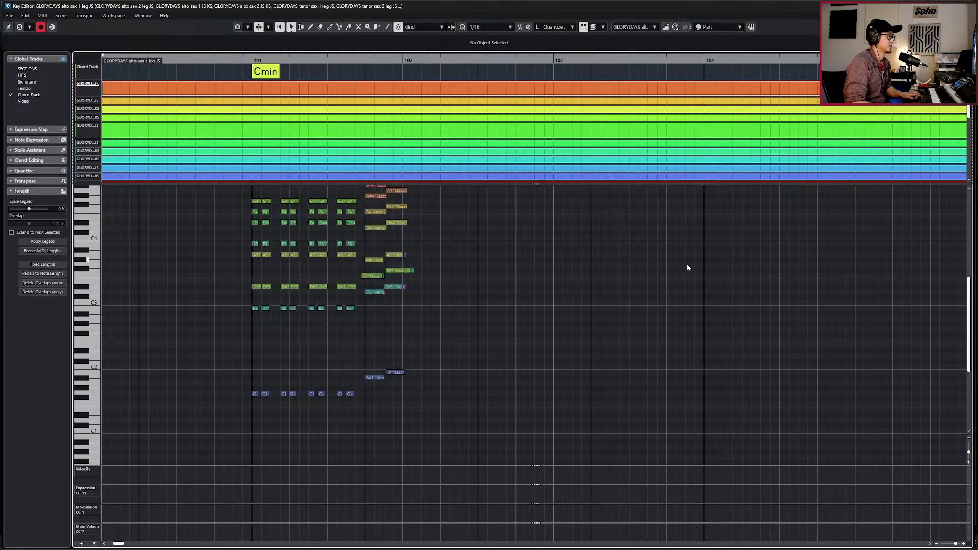
scroll(690, 269, "down", 3)
scroll(690, 269, "right", 2)
scroll(690, 269, "up", 2)
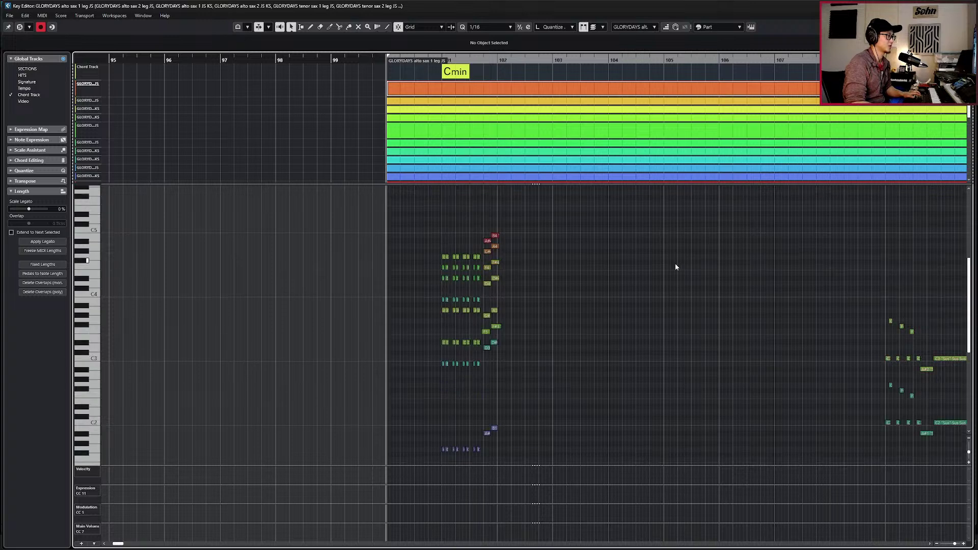
scroll(672, 263, "down", 1)
scroll(669, 262, "right", 2)
key("alt+l")
scroll(640, 261, "down", 2)
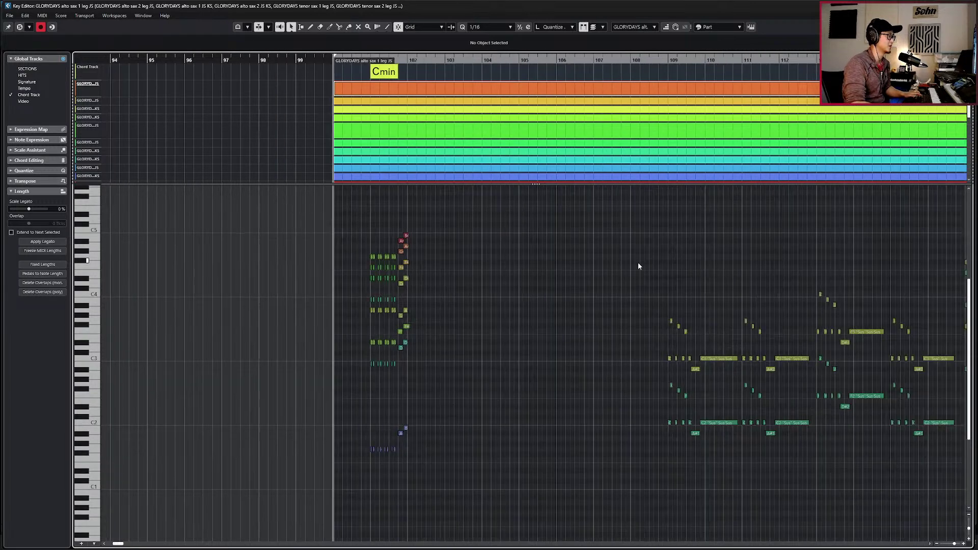
scroll(607, 261, "right", 2)
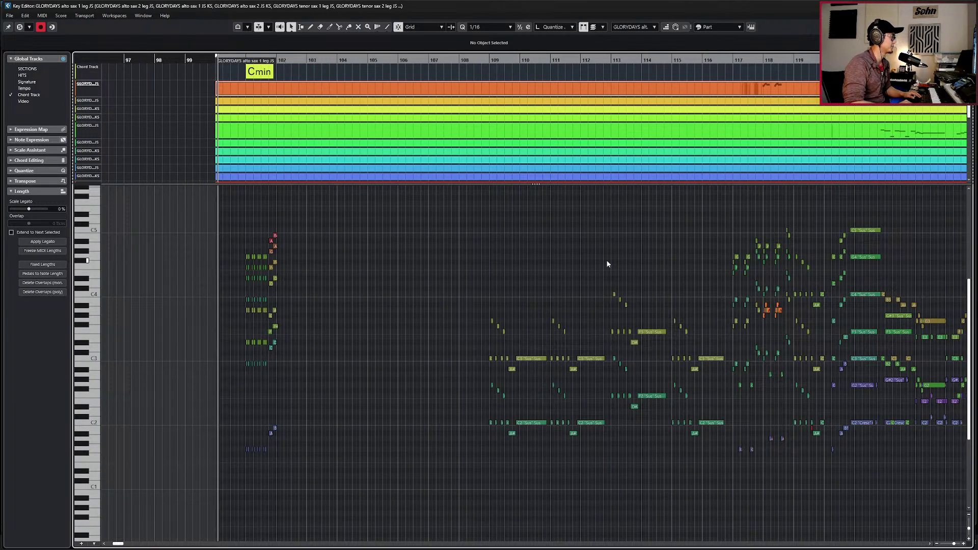
Review the combined brass and sax notes from bar 100 through bar 128 during playback with auto-scroll on, and close the note editor.
scroll(289, 323, "up", 3)
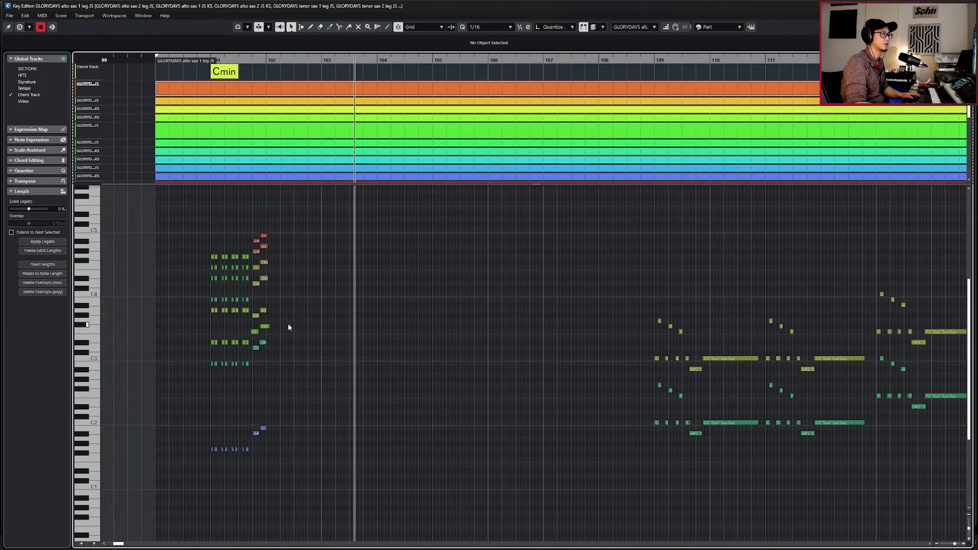
key("f")
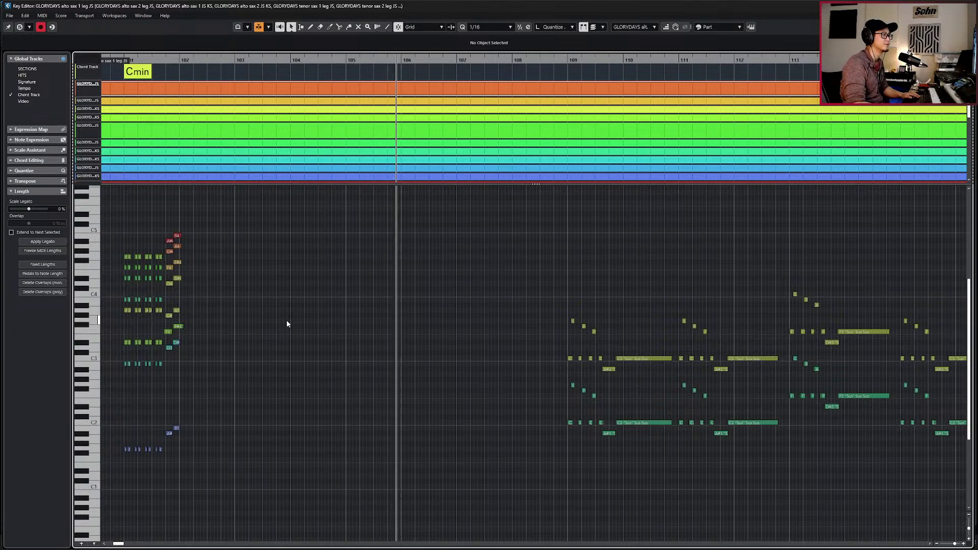
scroll(369, 333, "right", 2)
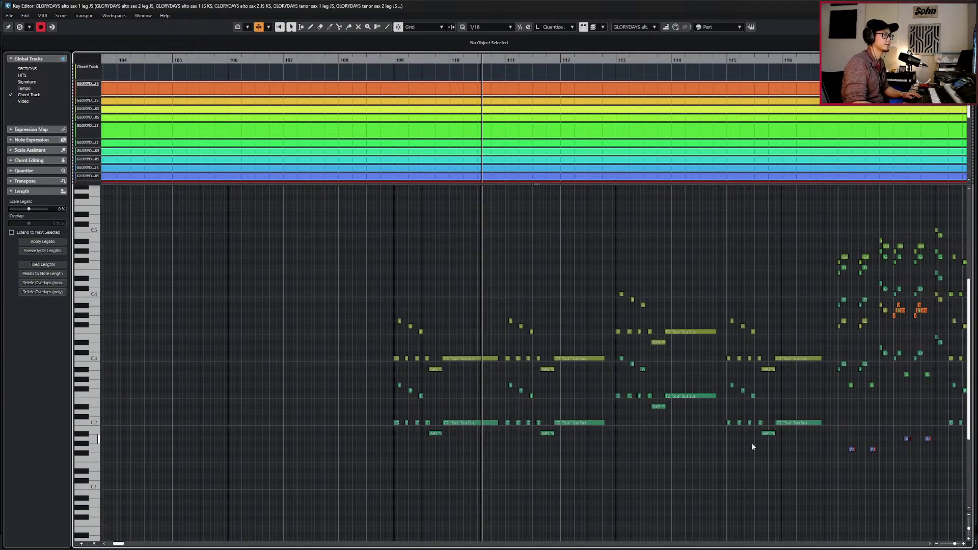
scroll(758, 462, "right", 1)
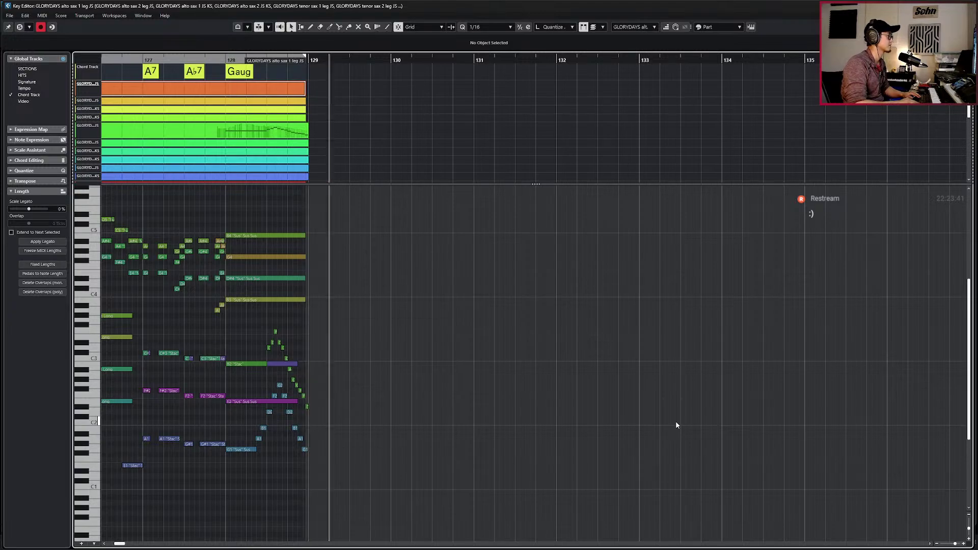
key("Return")
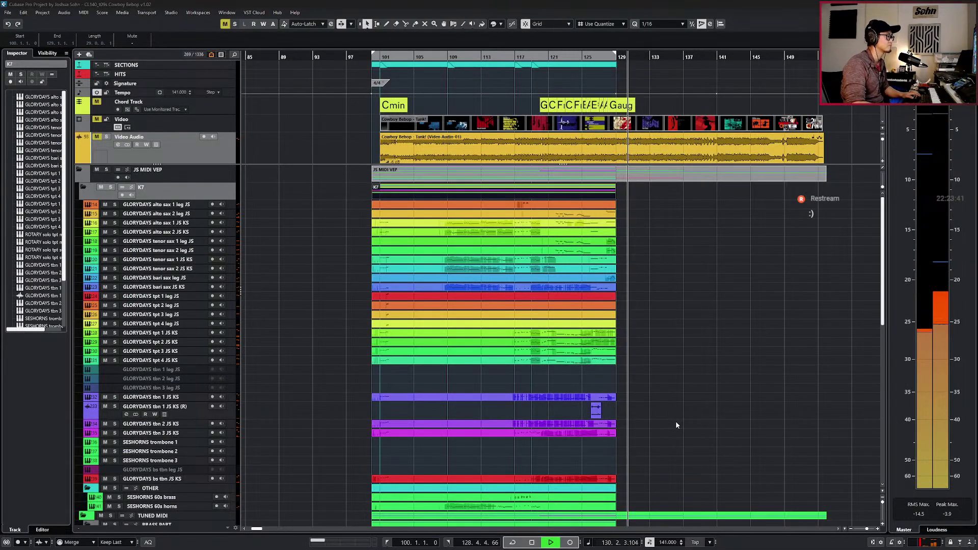
left_click(676, 423)
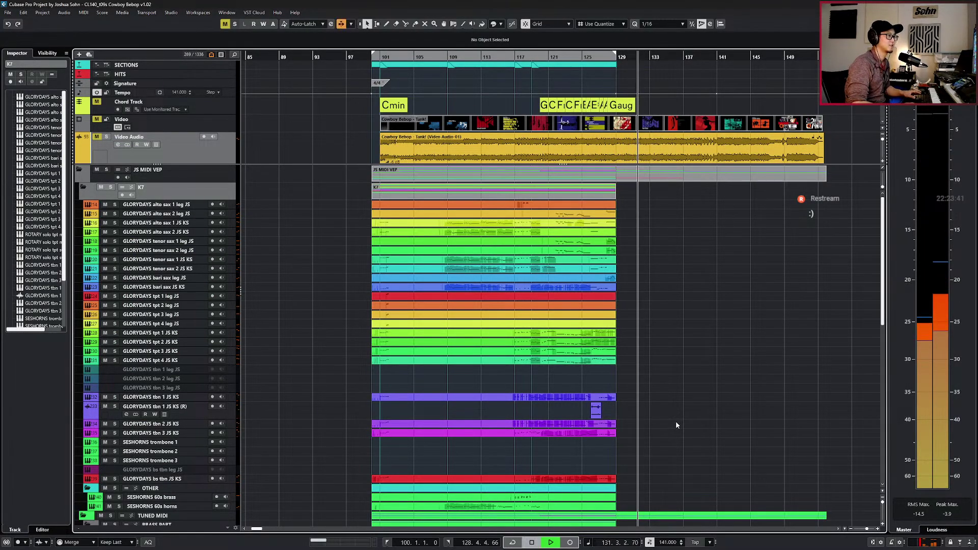